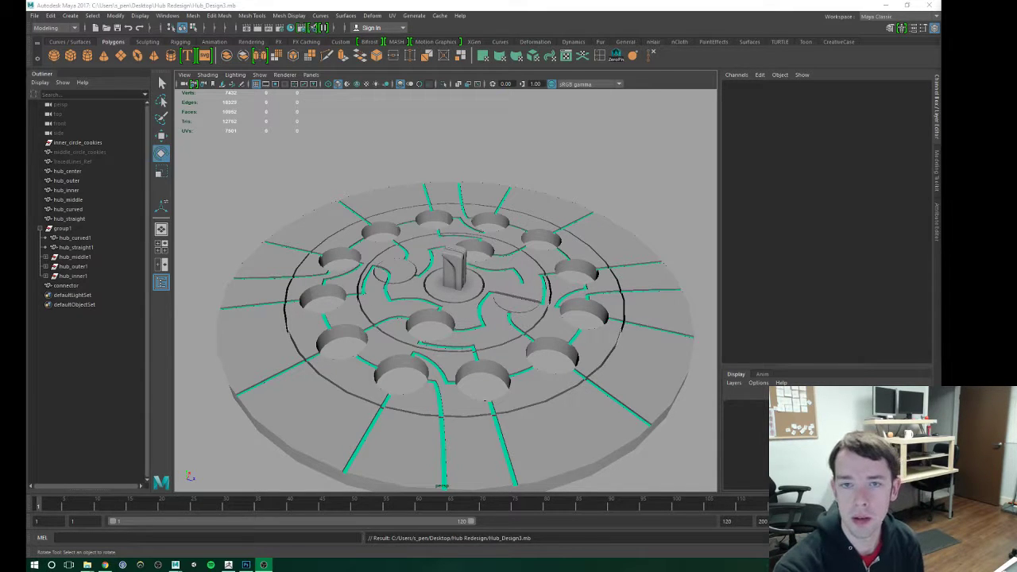
# Step: Open puzzlelayout_1024.png from the desktop at full size, examine the puzzle grid and its possible solutions, and close it
pyautogui.moveTo(940, 103); pyautogui.dragTo(941, 138)
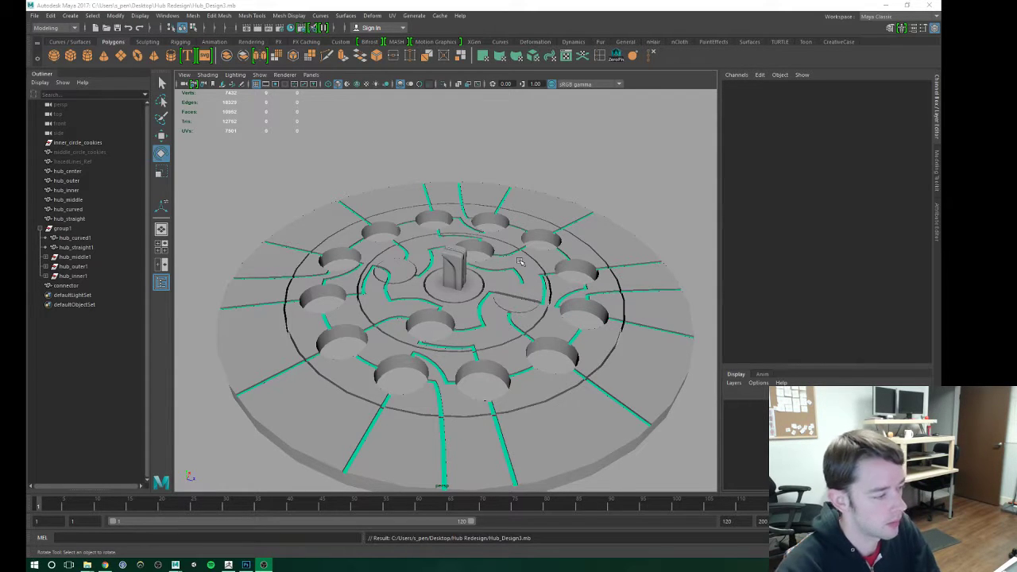
pyautogui.keyDown('alt'); pyautogui.moveTo(525, 287); pyautogui.dragTo(486, 275); pyautogui.keyUp('alt')
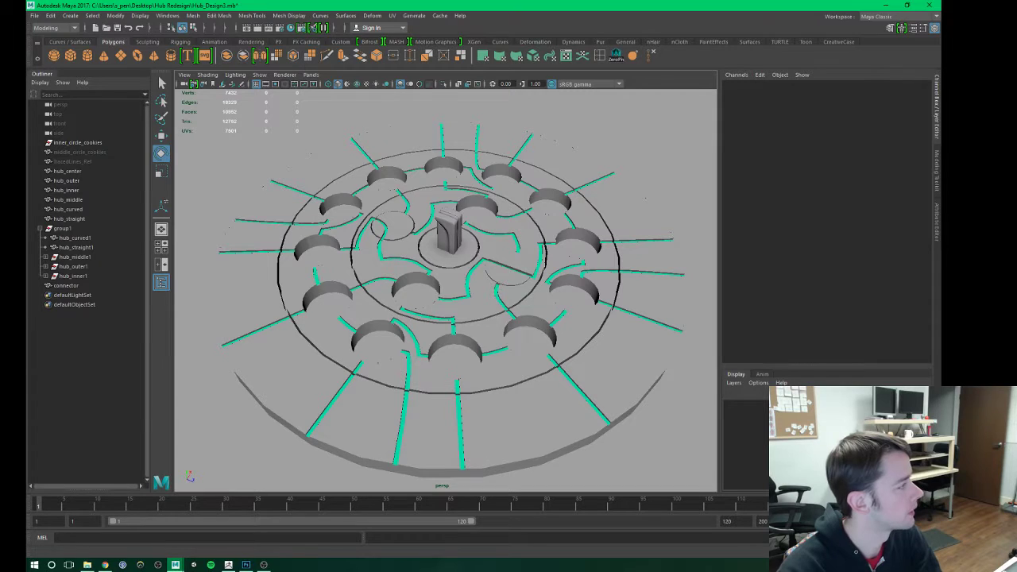
pyautogui.click(910, 6)
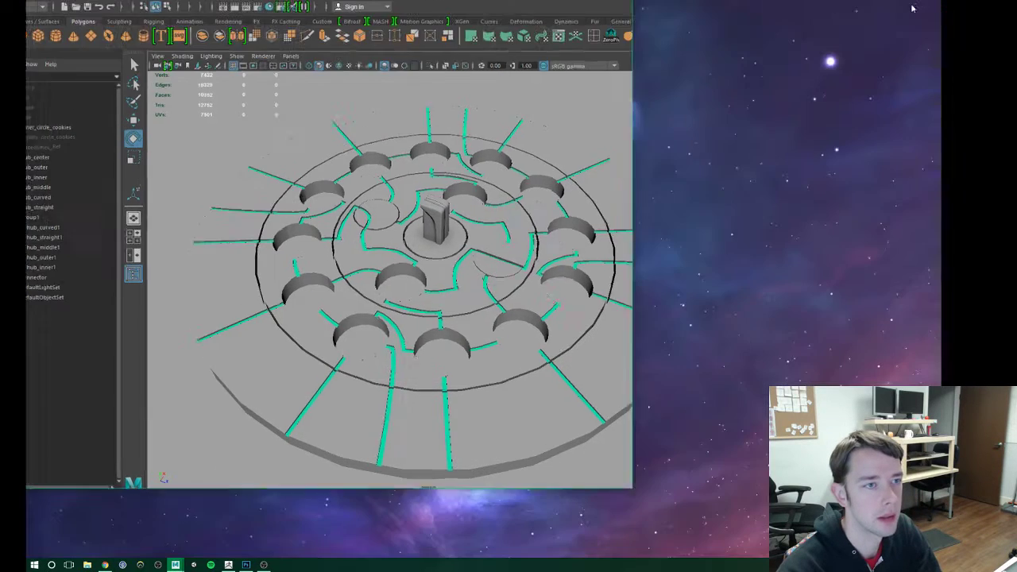
pyautogui.moveTo(454, 4); pyautogui.dragTo(662, 42)
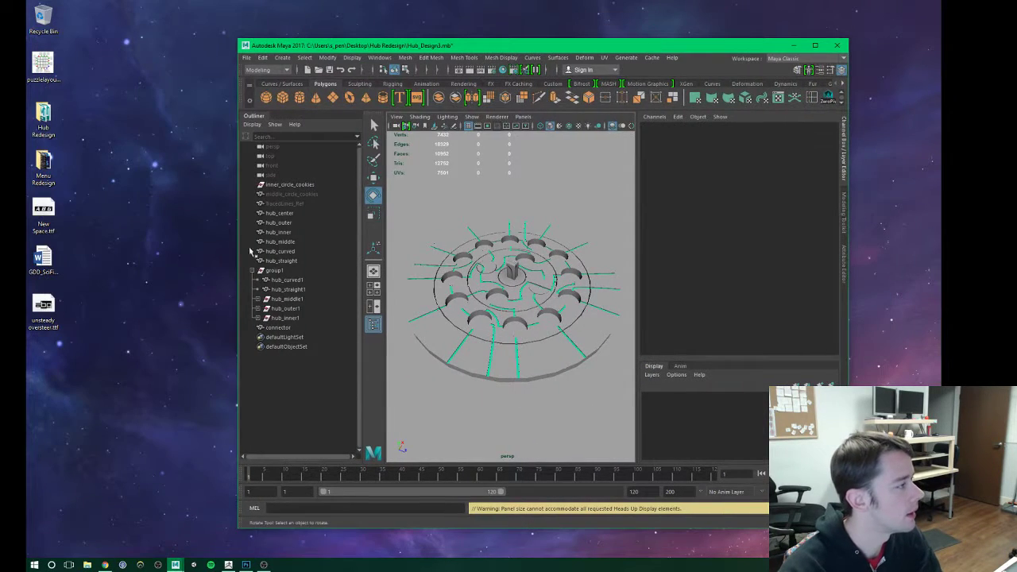
pyautogui.doubleClick(46, 69)
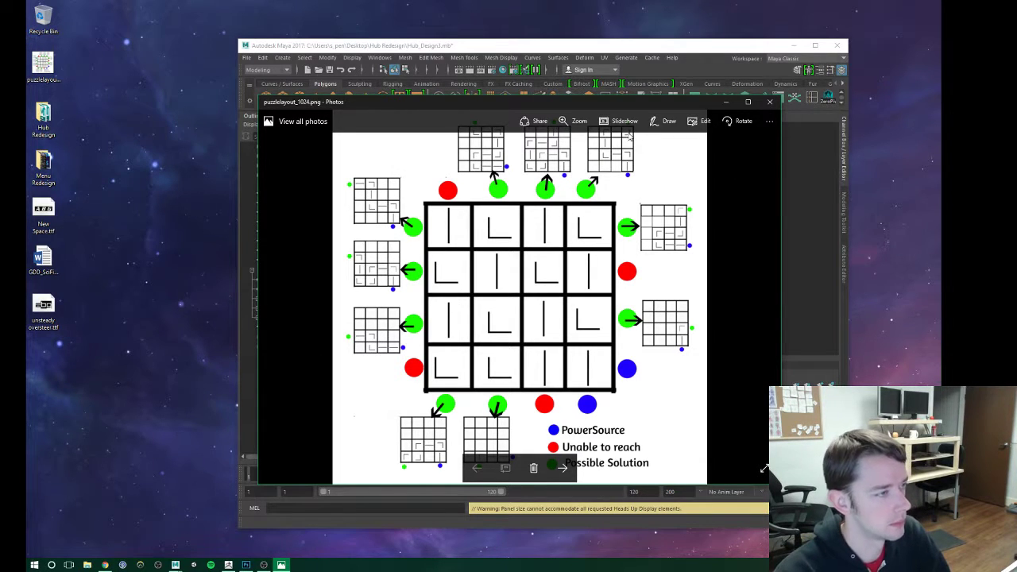
pyautogui.doubleClick(580, 101)
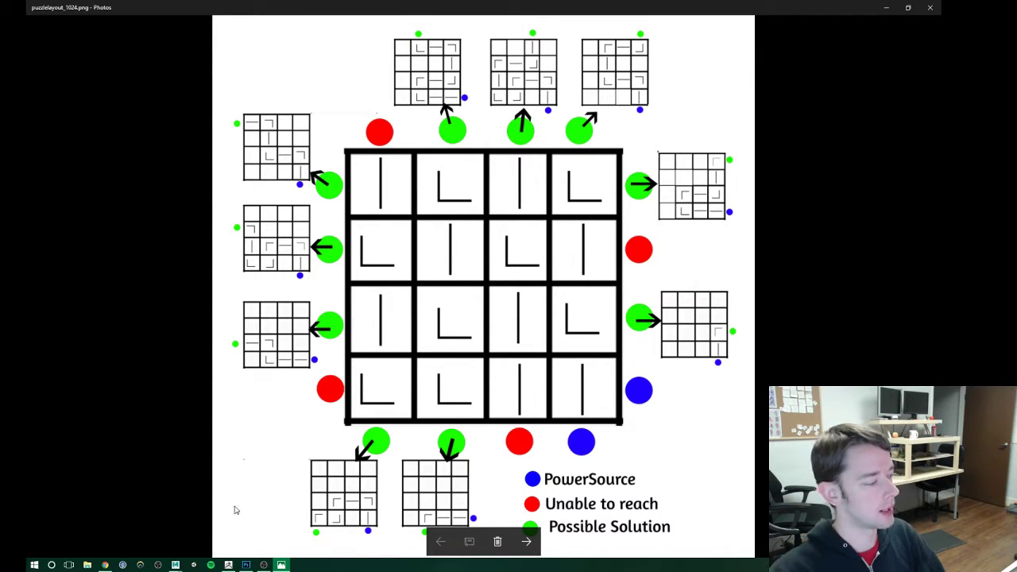
pyautogui.click(194, 564)
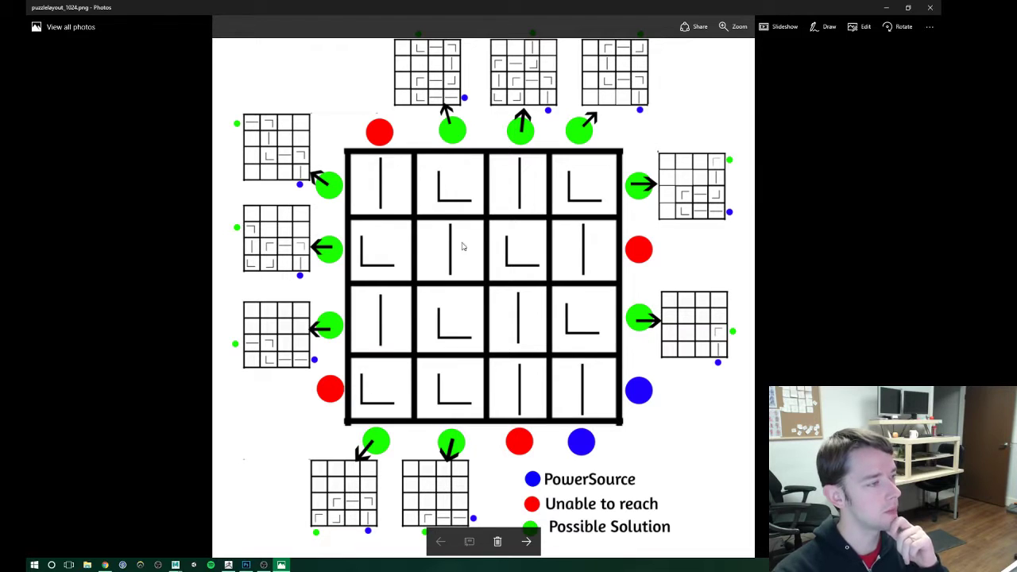
pyautogui.click(931, 10)
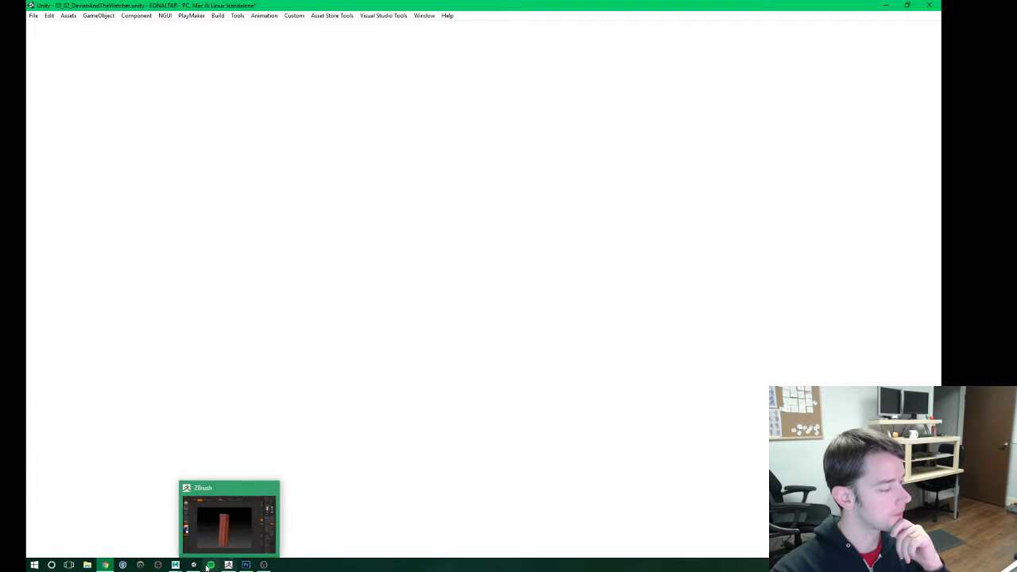
# Step: Switch to Photoshop and try to reopen the recent desktop files circles_puzzle2_paths.psd and circles_puzzle2.psd
pyautogui.moveTo(175, 565)
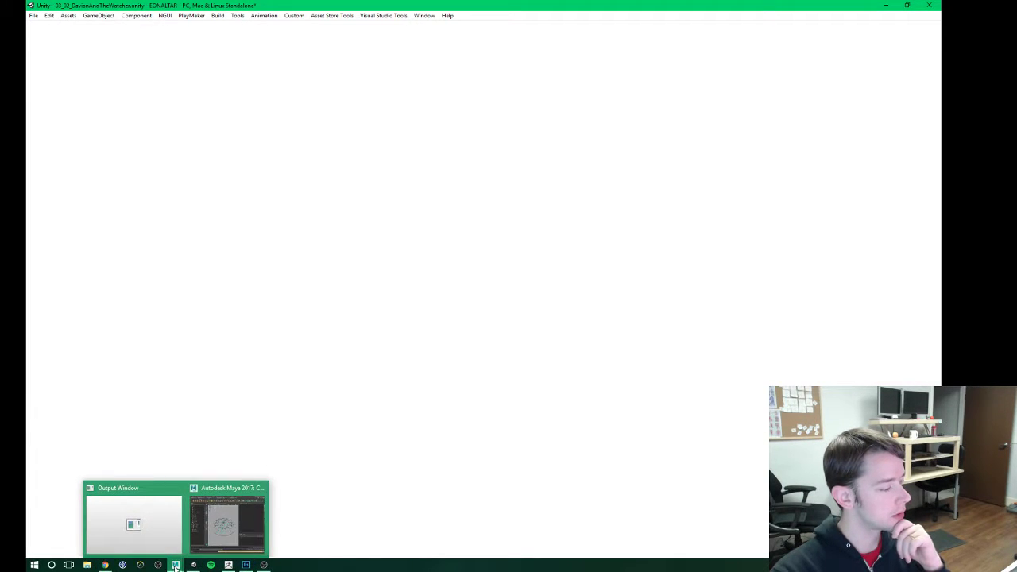
pyautogui.click(246, 566)
pyautogui.click(52, 6)
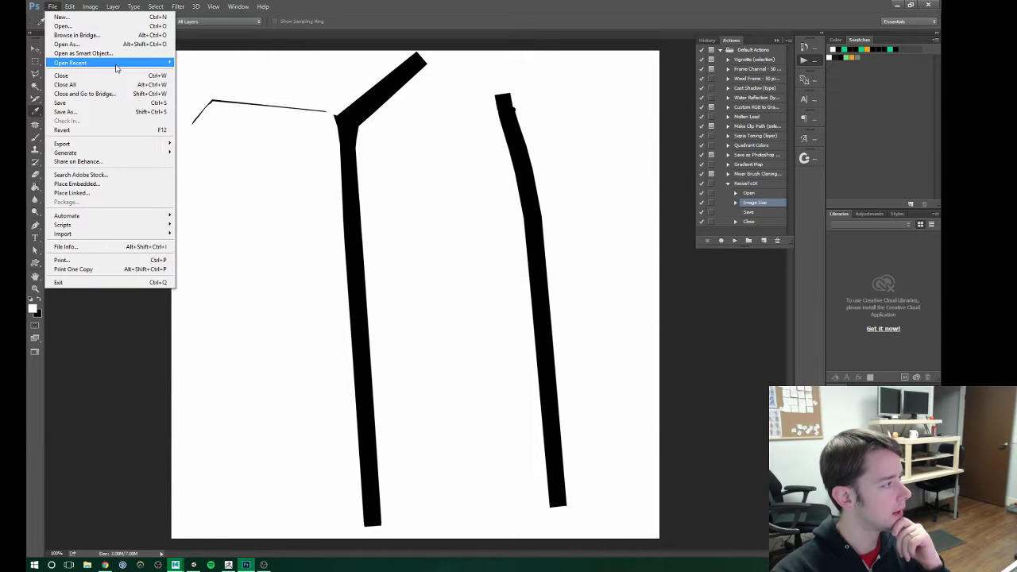
pyautogui.moveTo(116, 67)
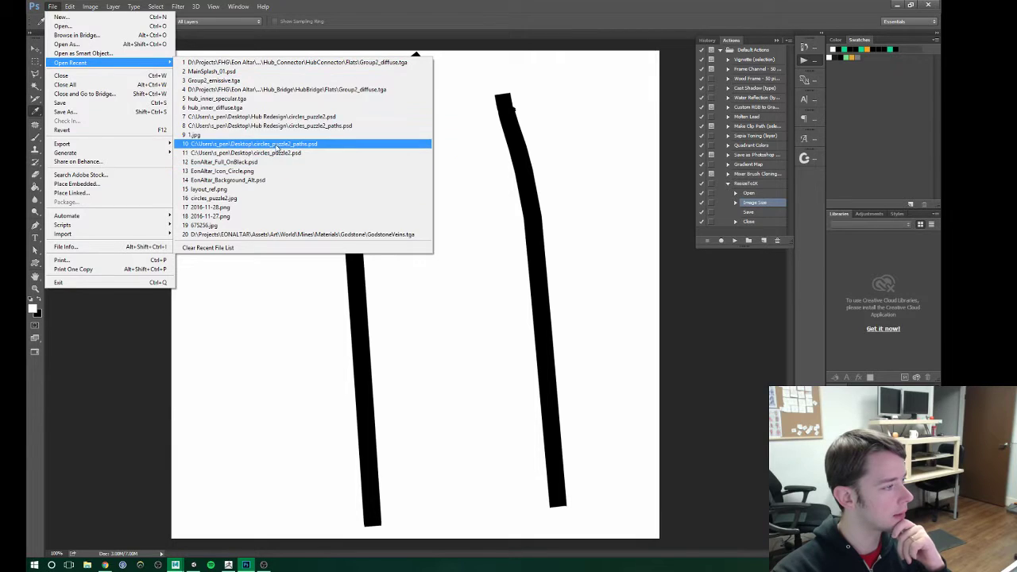
pyautogui.click(253, 145)
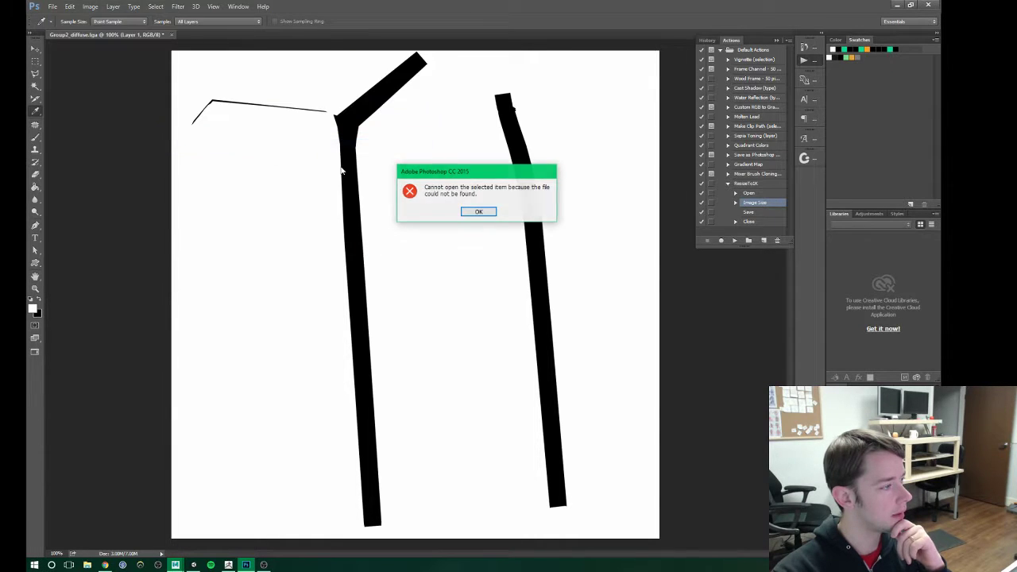
pyautogui.click(479, 212)
pyautogui.click(53, 6)
pyautogui.moveTo(108, 63)
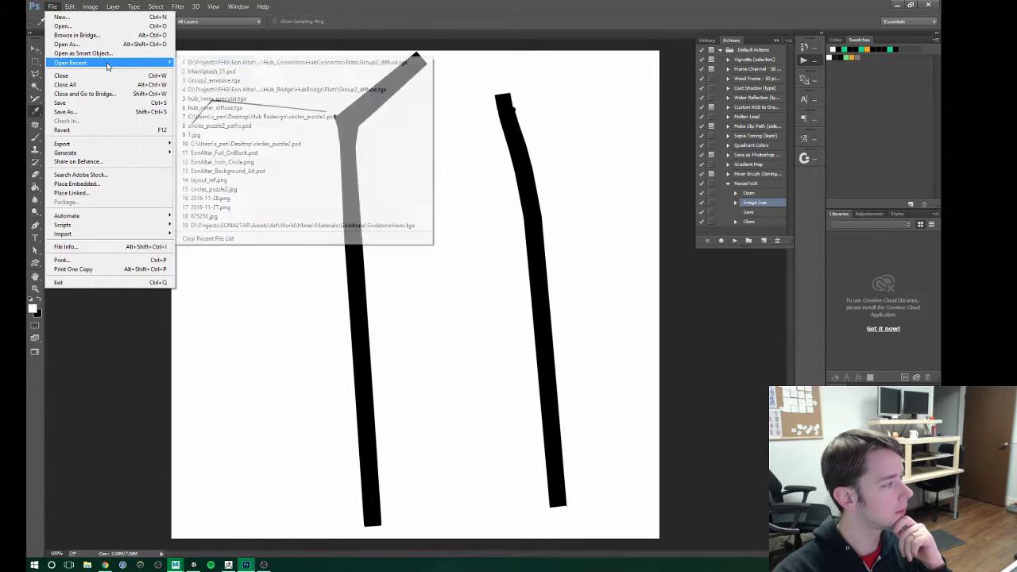
pyautogui.click(265, 146)
pyautogui.click(479, 212)
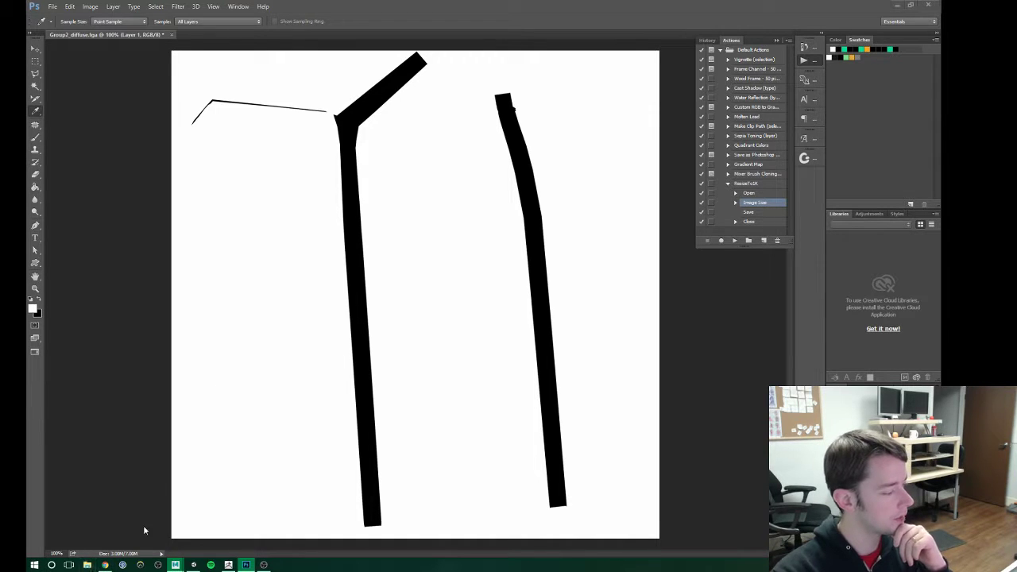
# Step: Open circles_puzzle2.psd from its folder in Photoshop and examine the circular puzzle layout at 33.3% zoom
pyautogui.click(88, 565)
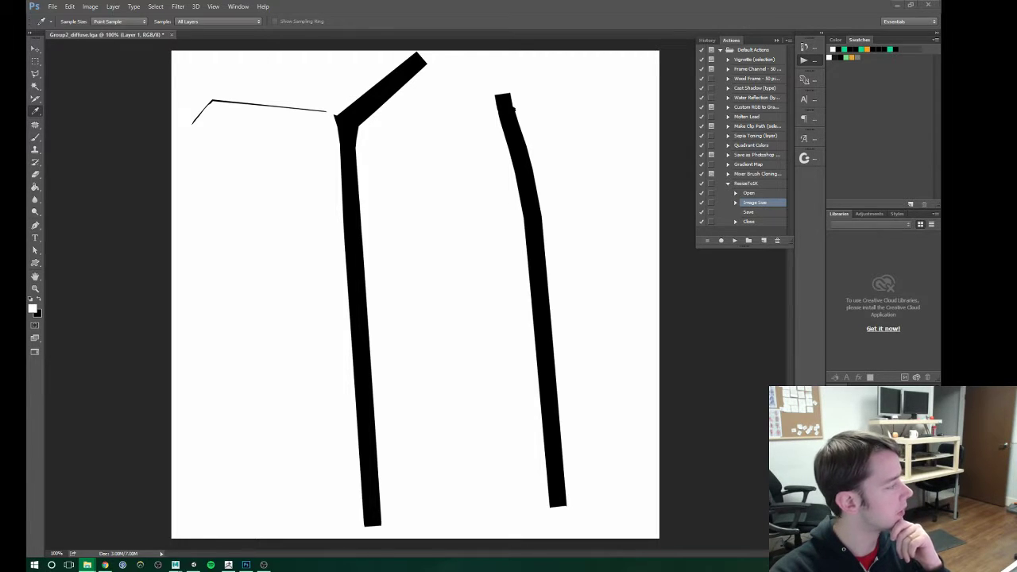
pyautogui.moveTo(377, 4); pyautogui.dragTo(368, 7)
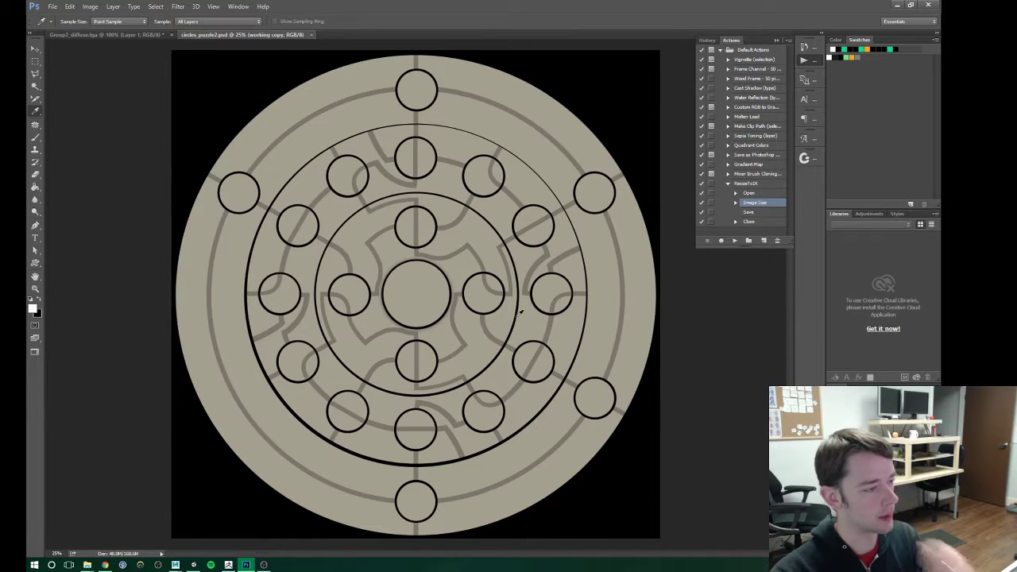
pyautogui.click(450, 317)
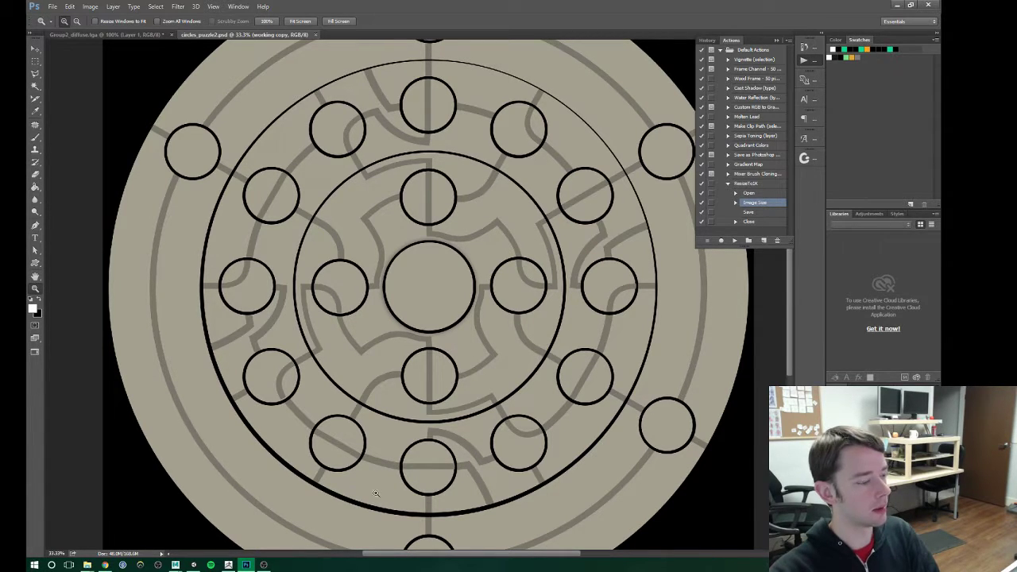
# Step: Switch to Unity and look over the glowing arches, the bridge and the adjoining room in the scene
pyautogui.click(191, 565)
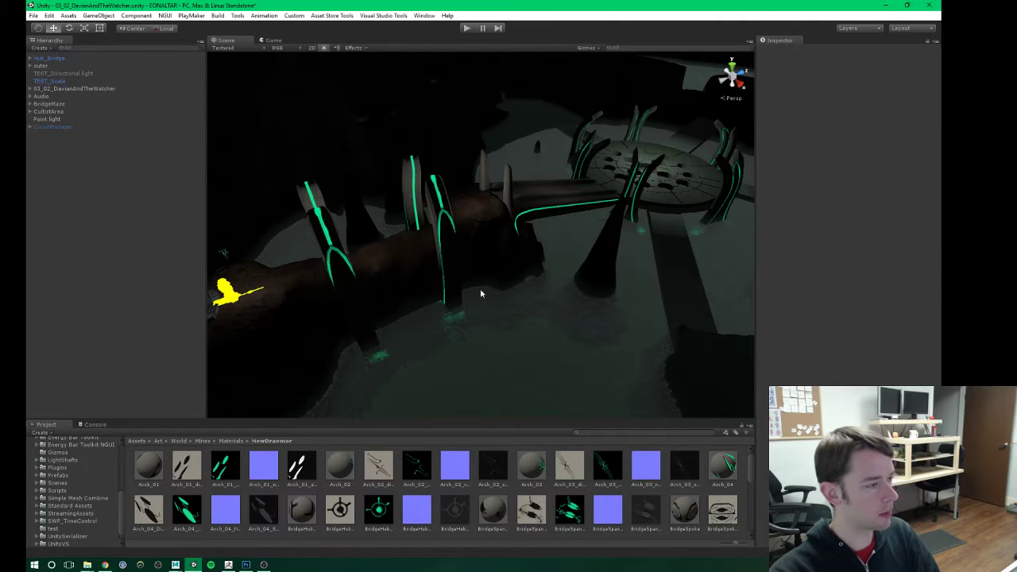
pyautogui.keyDown('alt'); pyautogui.moveTo(475, 251); pyautogui.dragTo(512, 267); pyautogui.keyUp('alt')
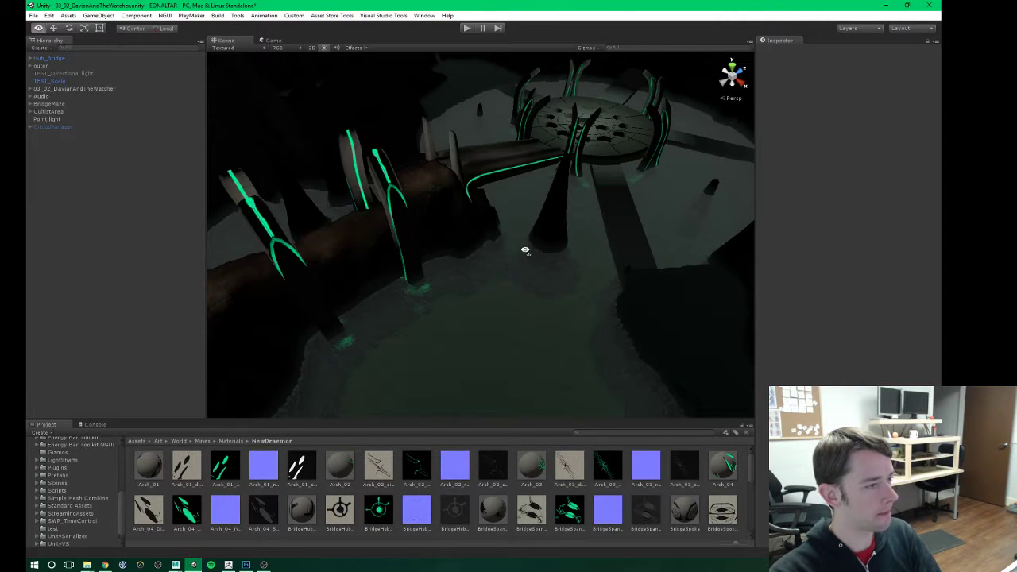
pyautogui.press('a')
pyautogui.moveTo(525, 251); pyautogui.dragTo(476, 295, button='right')
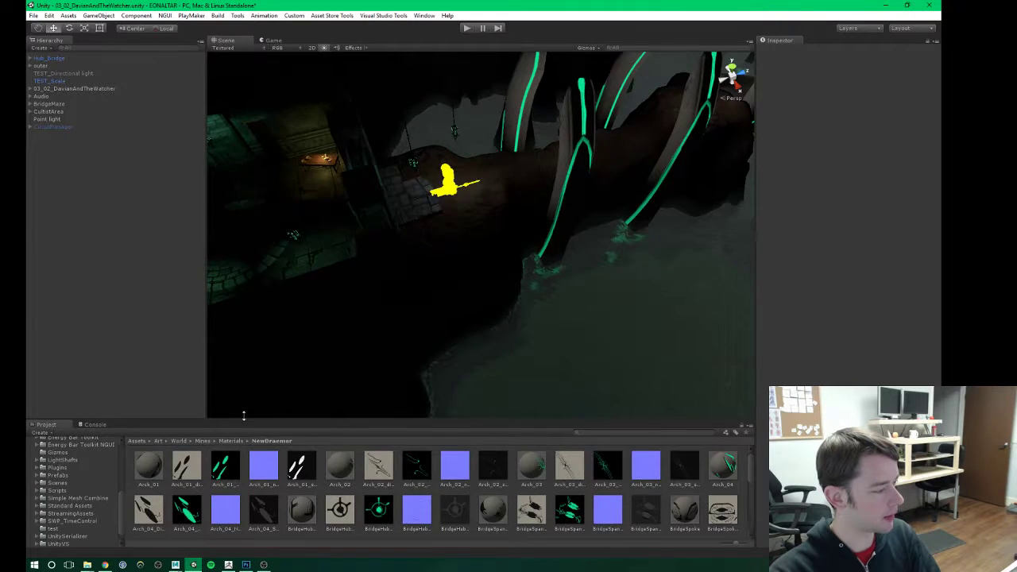
# Step: Show the Prefabs > Environment > Mines > NewDraemor folder in an enlarged project browser with large thumbnails
pyautogui.moveTo(243, 415); pyautogui.dragTo(266, 284)
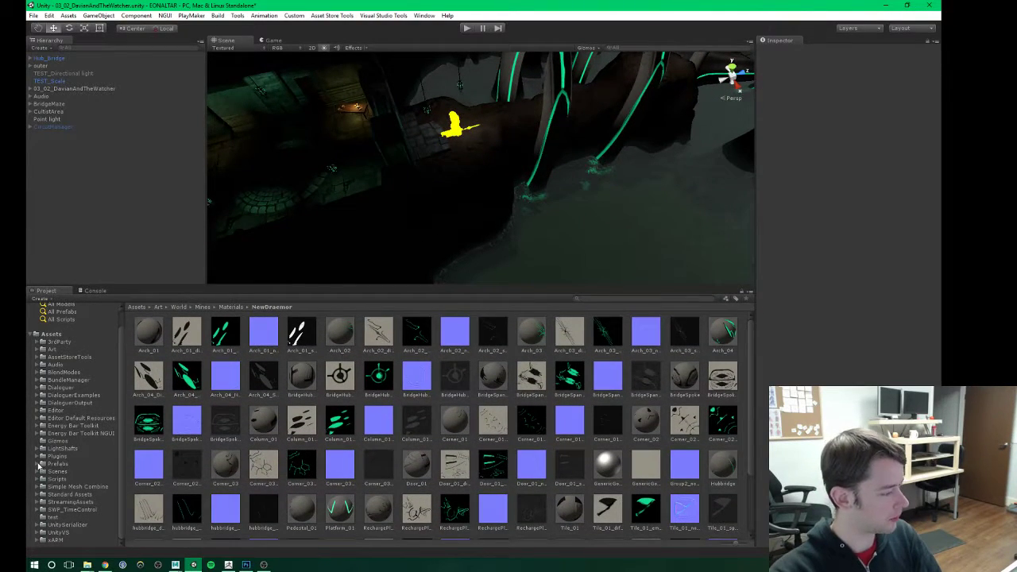
pyautogui.scroll(-3, 73, 472)
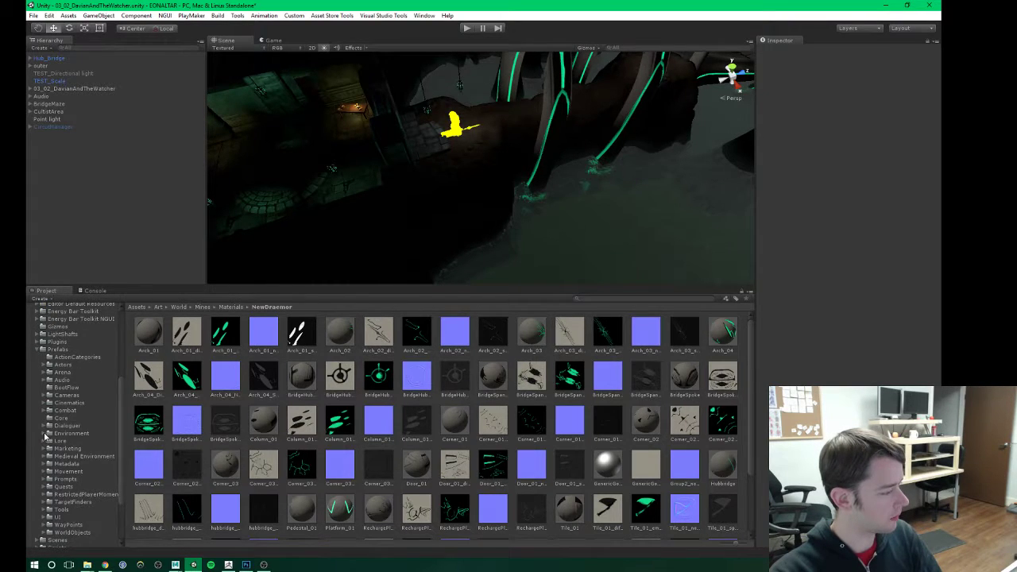
pyautogui.scroll(-1, 72, 445)
pyautogui.click(51, 489)
pyautogui.scroll(-2, 77, 482)
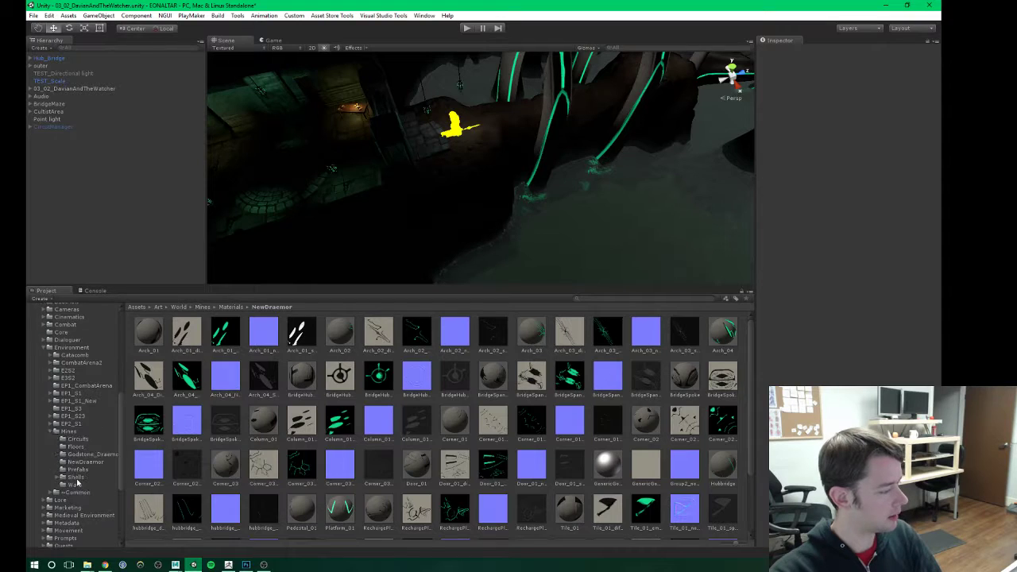
pyautogui.click(76, 461)
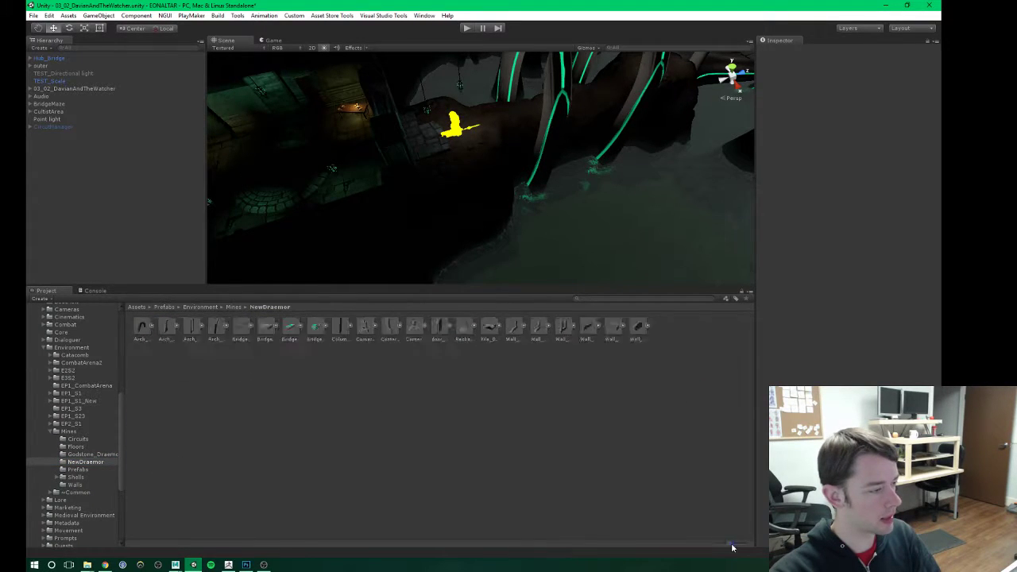
pyautogui.moveTo(732, 546); pyautogui.dragTo(754, 549)
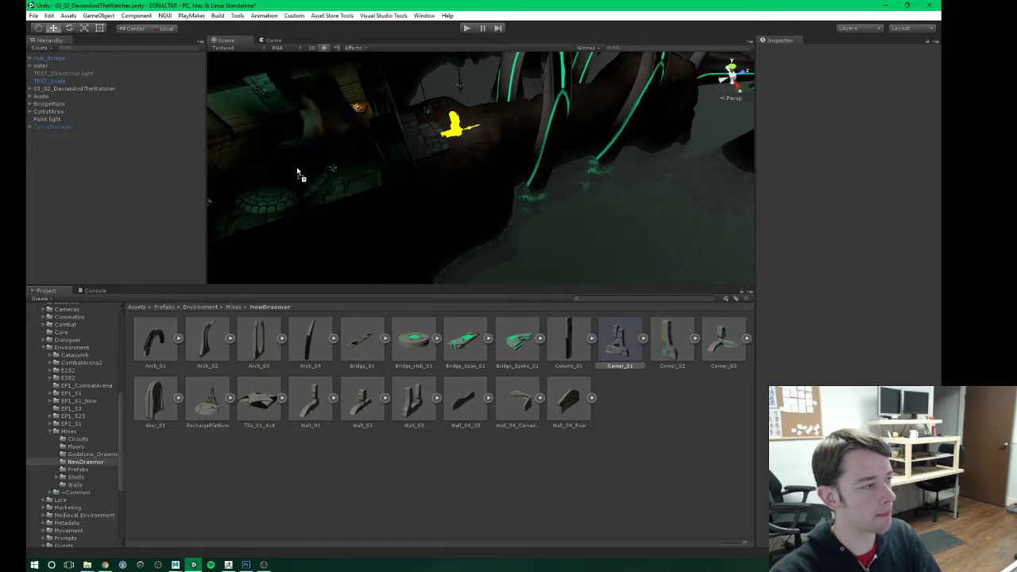
# Step: Place the Corner_01 prefab in the room, examine it with scene lighting off, and delete it
pyautogui.press('f')
pyautogui.moveTo(346, 195); pyautogui.dragTo(310, 62)
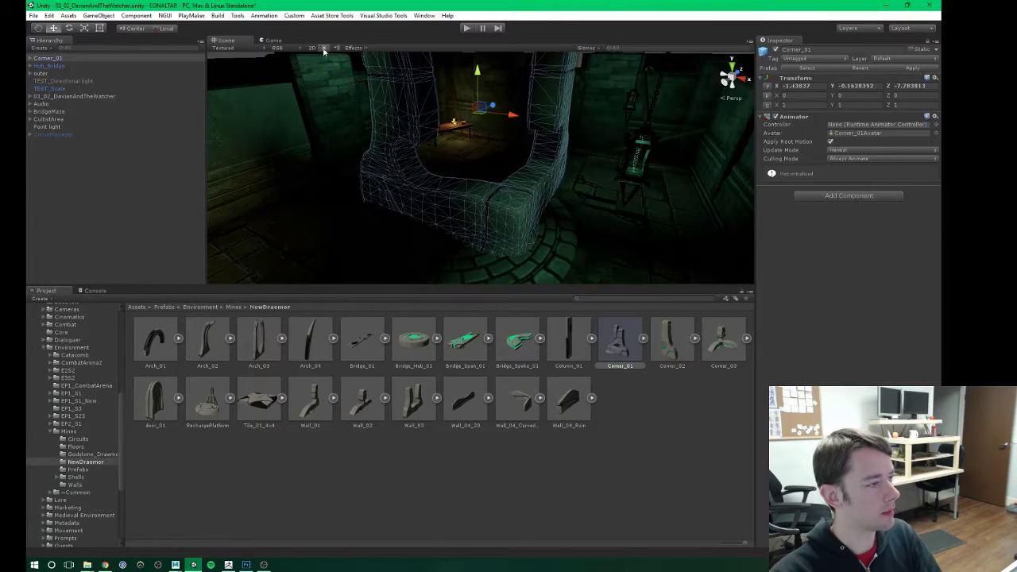
pyautogui.click(323, 48)
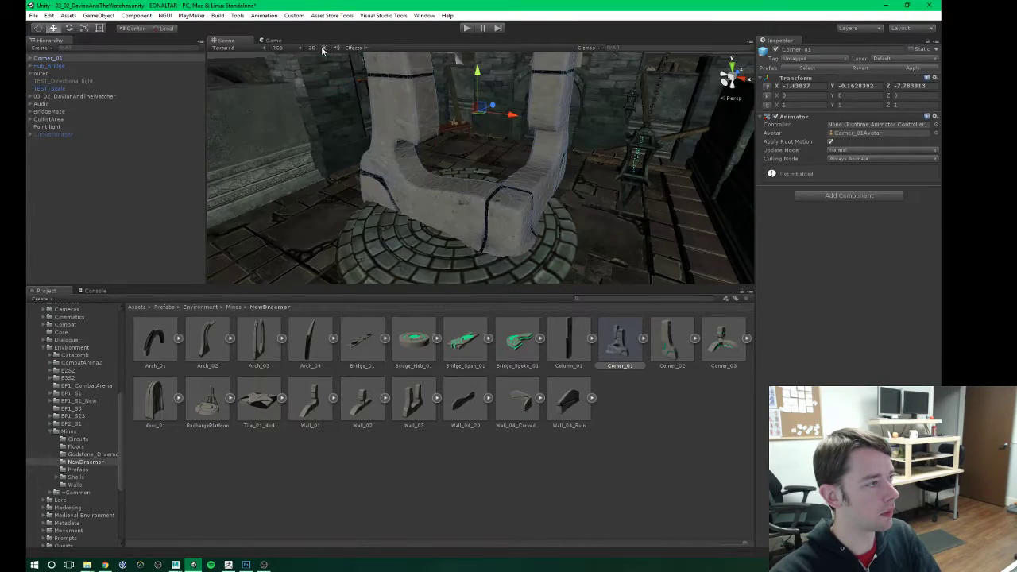
pyautogui.keyDown('alt'); pyautogui.moveTo(494, 137); pyautogui.dragTo(579, 213); pyautogui.keyUp('alt')
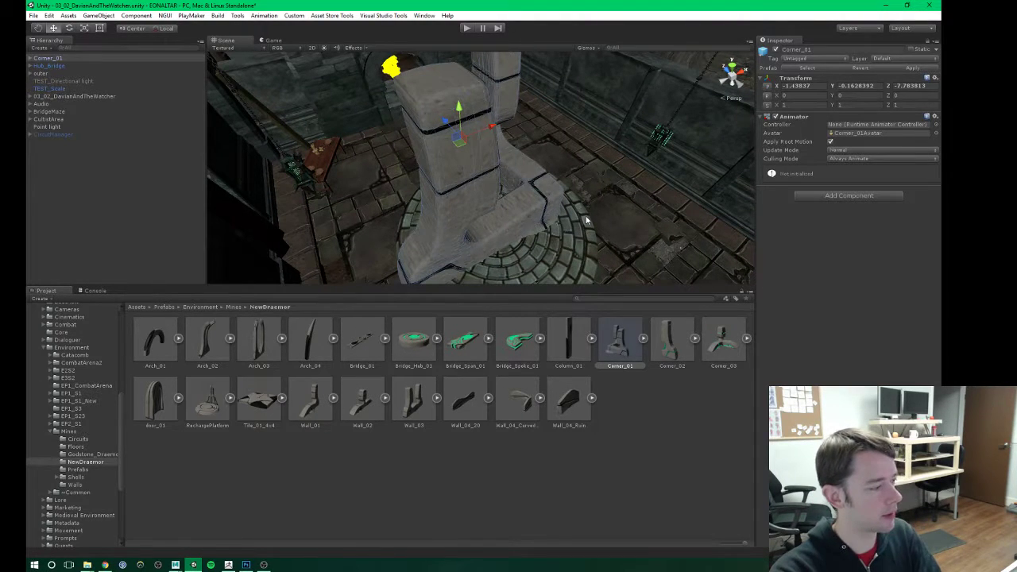
pyautogui.press('Delete')
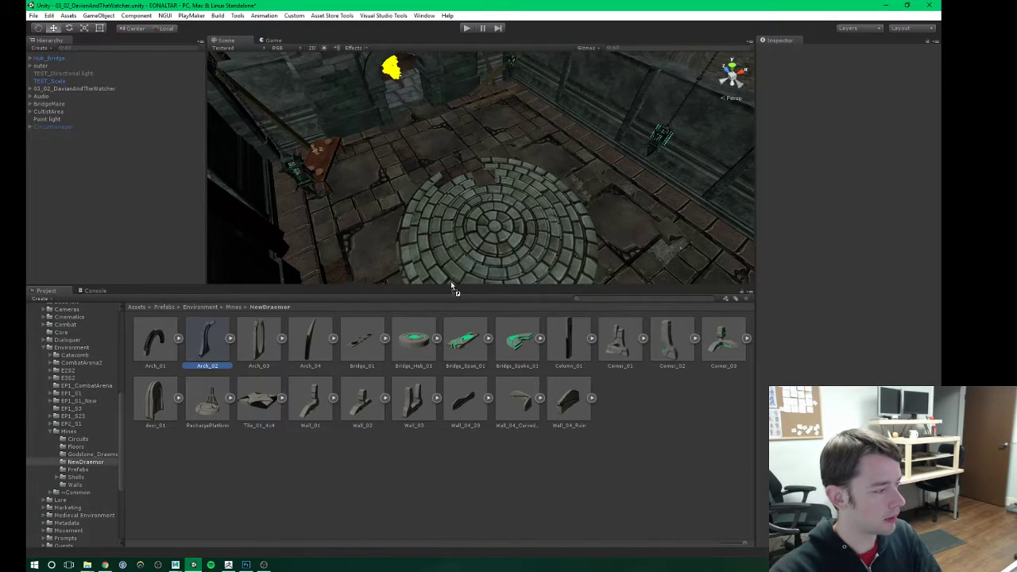
# Step: Place the Arch_02 prefab on the circular stone floor, examine its glowing lines, and delete it
pyautogui.moveTo(450, 286); pyautogui.dragTo(512, 227)
pyautogui.keyDown('alt'); pyautogui.moveTo(607, 229); pyautogui.dragTo(414, 104); pyautogui.keyUp('alt')
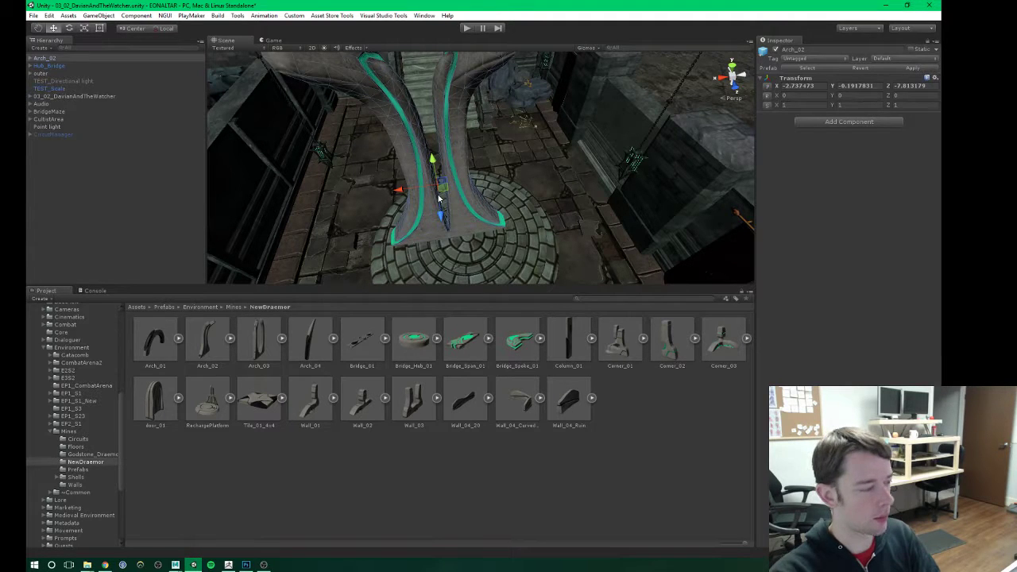
pyautogui.press('Delete')
# Step: Place the Bridge_Hub_01 prefab on the circular stone floor for inspection and clear the trial pieces from the room
pyautogui.moveTo(408, 180); pyautogui.dragTo(452, 210, button='right')
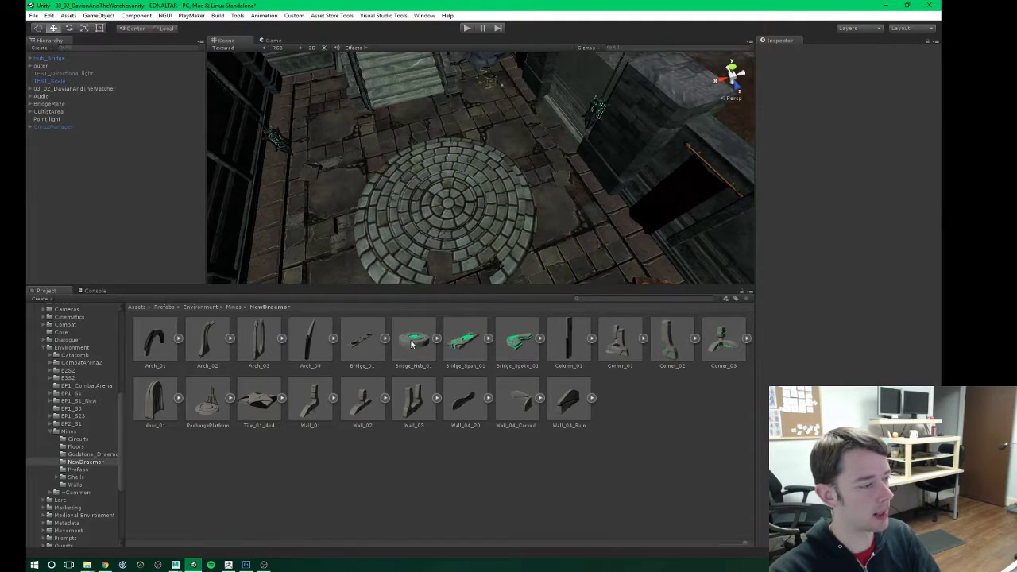
pyautogui.moveTo(449, 210); pyautogui.dragTo(450, 212)
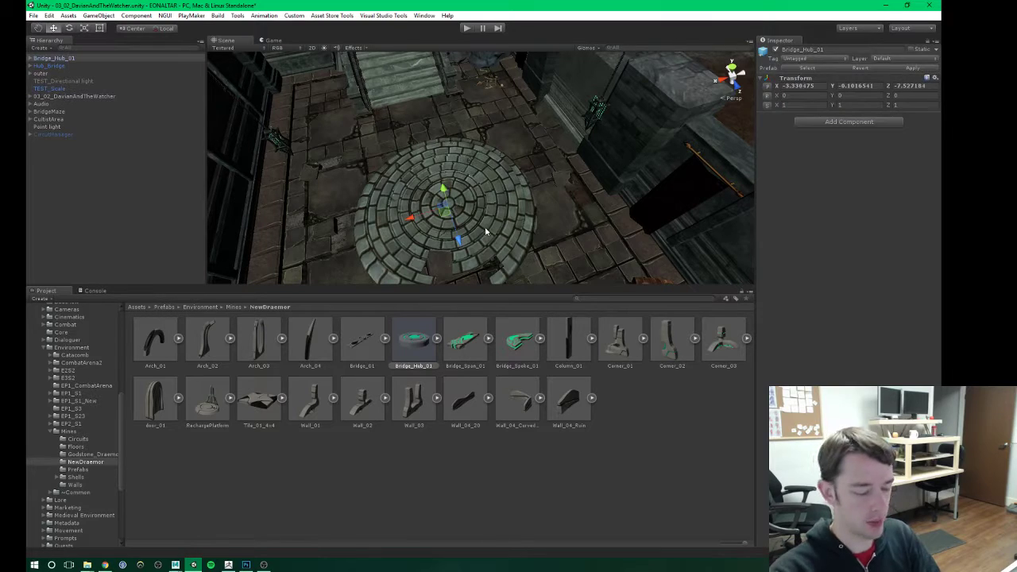
pyautogui.press('Delete')
pyautogui.moveTo(457, 251); pyautogui.dragTo(321, 249)
pyautogui.keyDown('alt'); pyautogui.moveTo(391, 231); pyautogui.dragTo(431, 255); pyautogui.keyUp('alt')
pyautogui.press('w')
pyautogui.moveTo(431, 255); pyautogui.dragTo(470, 190, button='right')
pyautogui.press('s')
pyautogui.press('Delete')
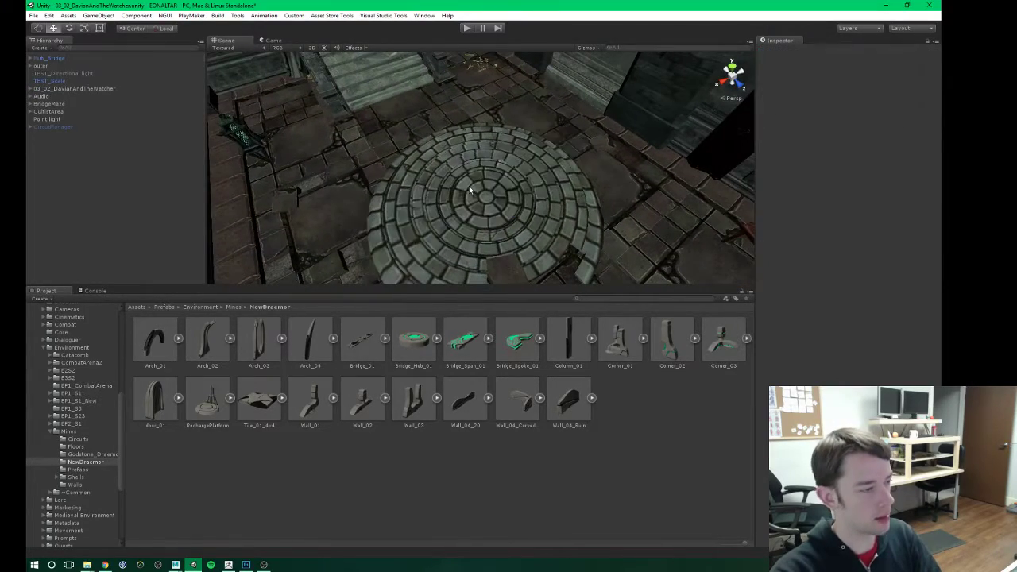
# Step: Examine the circular hub platform by selecting its ring meshes, including hub_middle and hub_outer
pyautogui.keyDown('alt'); pyautogui.moveTo(435, 186); pyautogui.dragTo(507, 115); pyautogui.keyUp('alt')
pyautogui.click(341, 173)
pyautogui.click(370, 174)
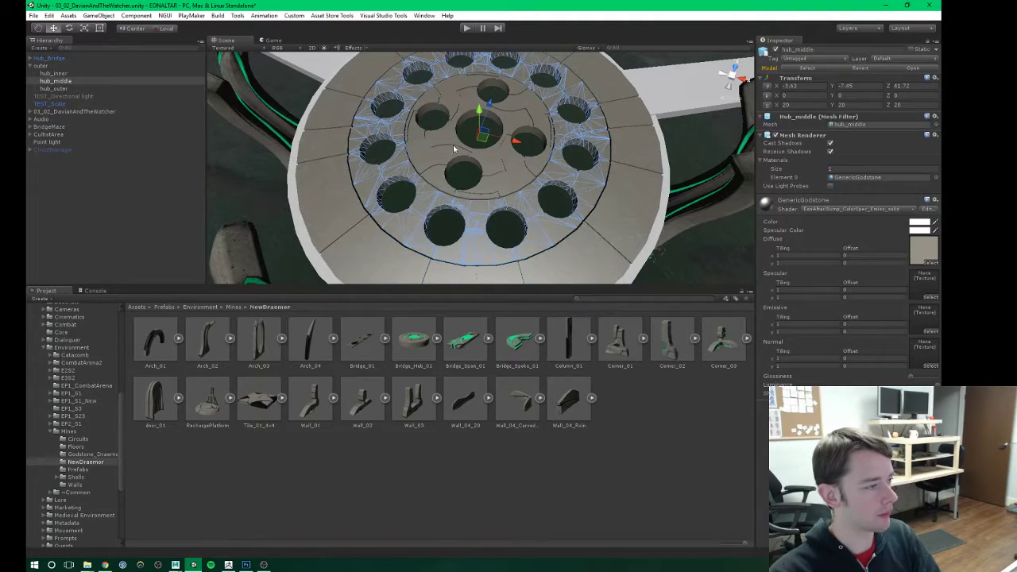
pyautogui.click(454, 146)
pyautogui.keyDown('alt'); pyautogui.moveTo(549, 178); pyautogui.dragTo(499, 205); pyautogui.keyUp('alt')
pyautogui.click(458, 184)
pyautogui.click(377, 148)
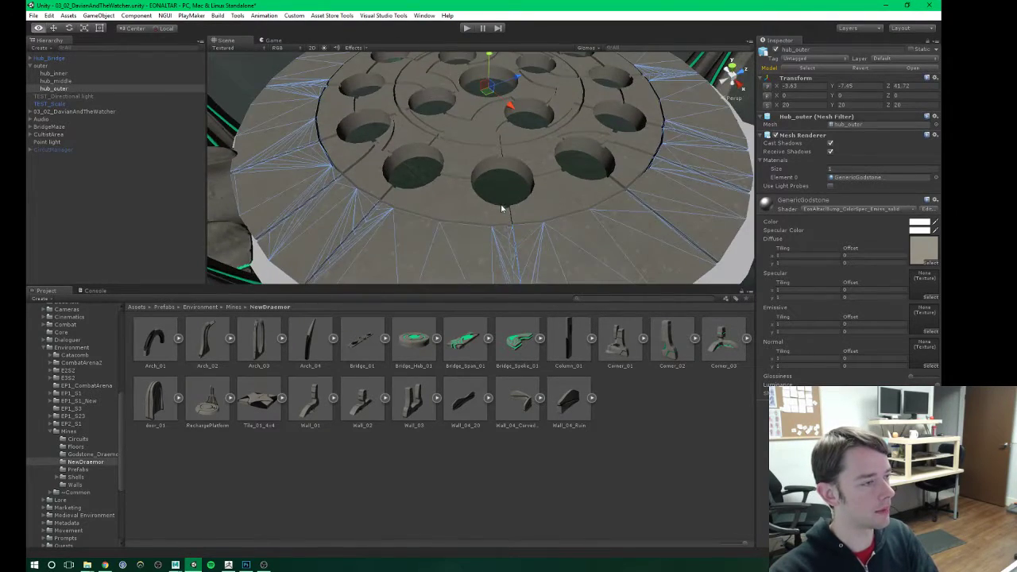
# Step: Examine the circular hub platform's holes, ring seams and engraved grooves up close and from a distance
pyautogui.press('w')
pyautogui.moveTo(501, 208); pyautogui.dragTo(346, 172, button='right')
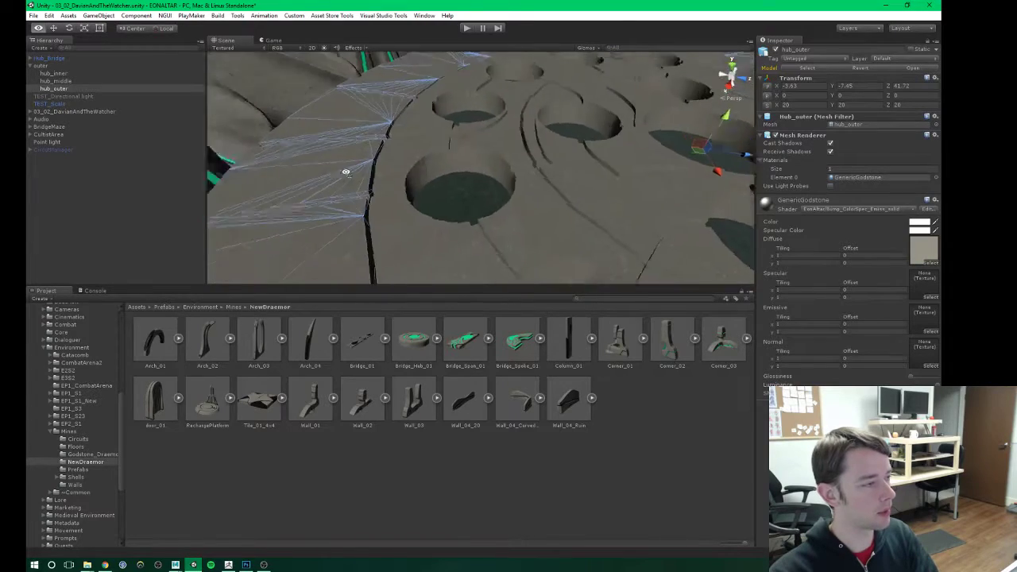
pyautogui.keyDown('alt'); pyautogui.moveTo(346, 171); pyautogui.dragTo(506, 218); pyautogui.keyUp('alt')
pyautogui.scroll(-3, 517, 239)
pyautogui.scroll(3, 466, 190)
pyautogui.scroll(-2, 466, 191)
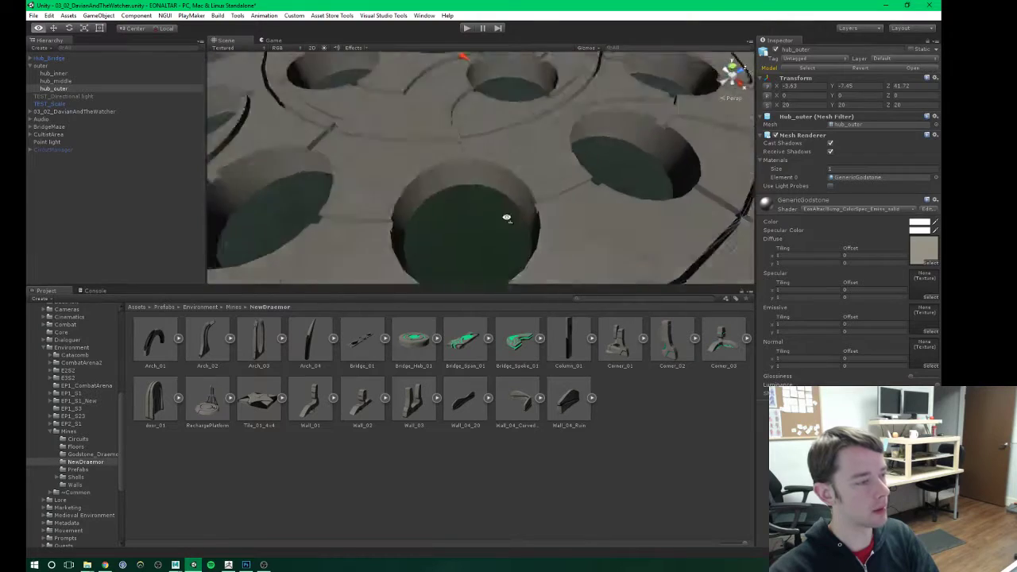
pyautogui.press('s')
pyautogui.moveTo(507, 218); pyautogui.dragTo(514, 187, button='right')
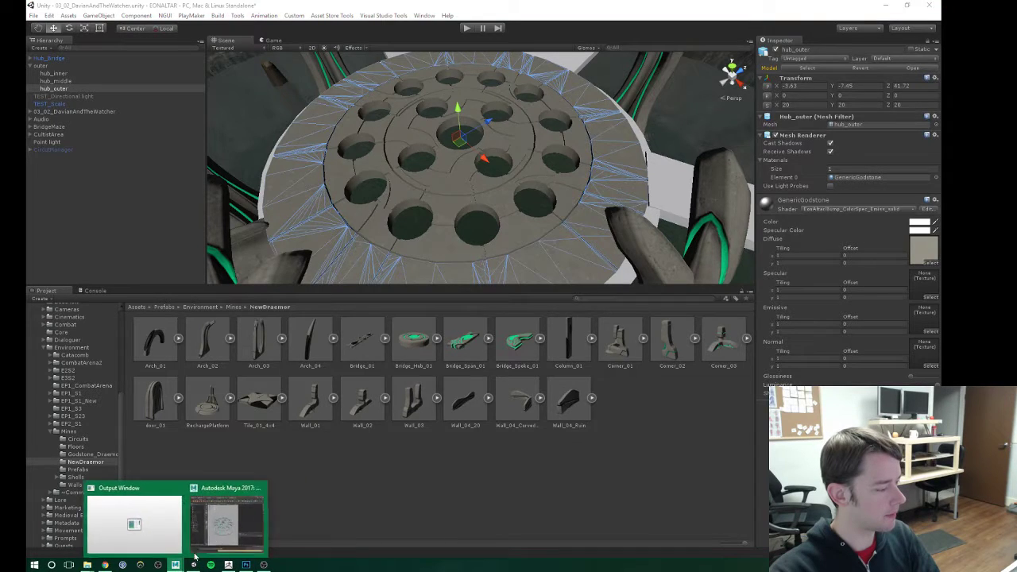
# Step: Switch to the Hub_Design3 scene in Maya and move the connector about 69 units along Z to the platform's outer edge
pyautogui.click(222, 520)
pyautogui.click(816, 46)
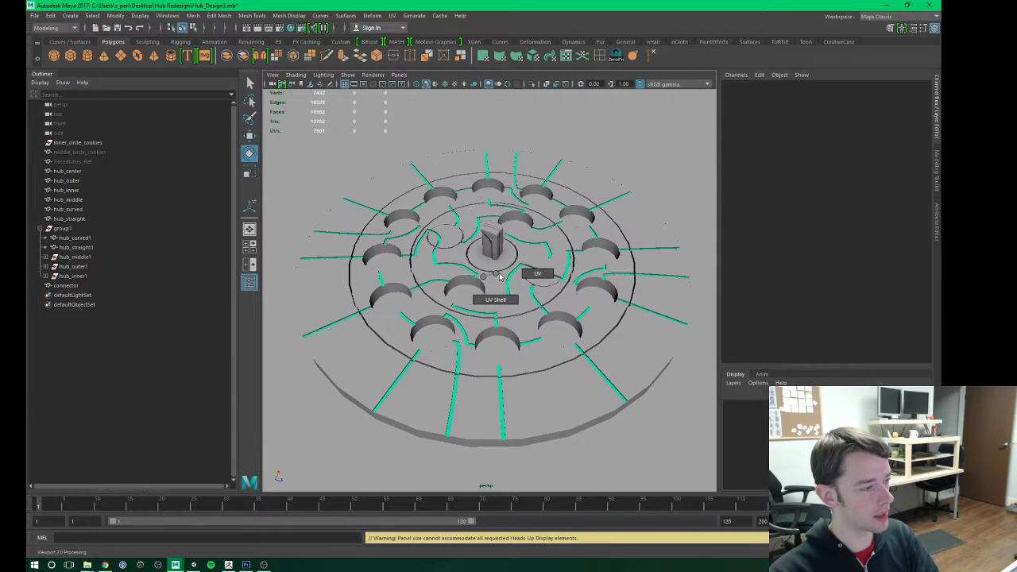
pyautogui.click(492, 251)
pyautogui.rightClick(479, 288)
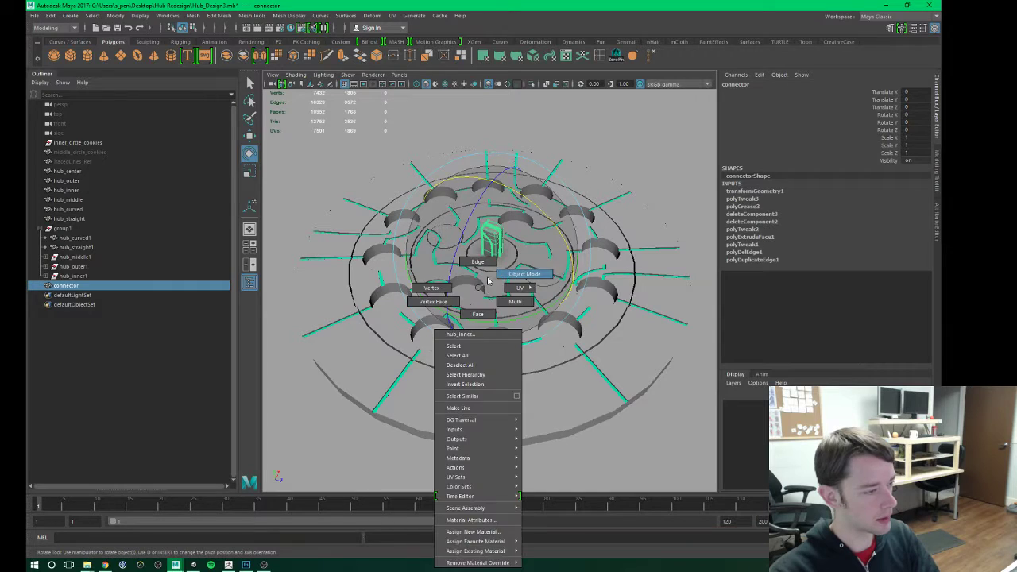
pyautogui.click(489, 282)
pyautogui.press('w')
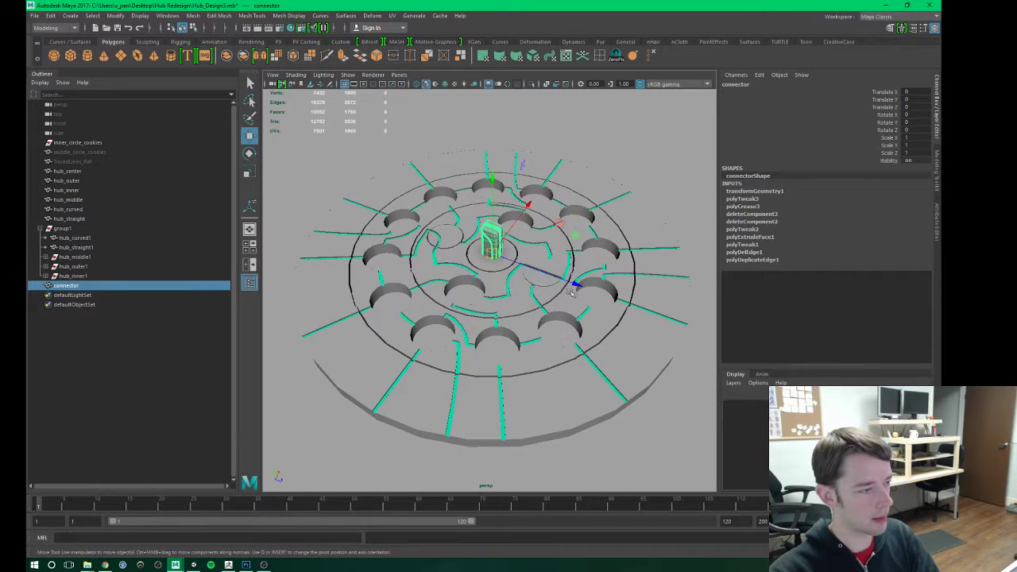
pyautogui.moveTo(571, 294); pyautogui.dragTo(723, 333)
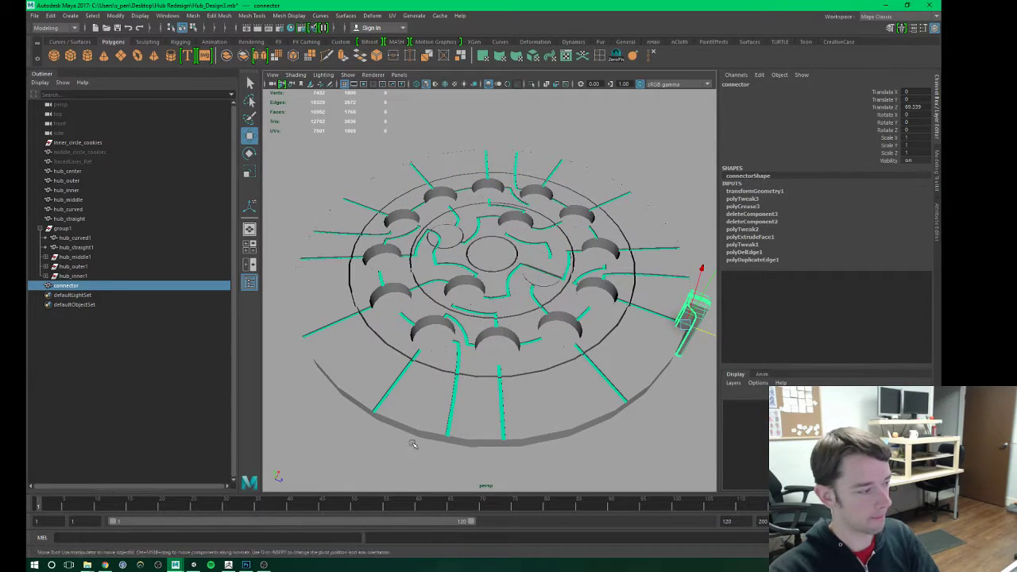
pyautogui.click(105, 564)
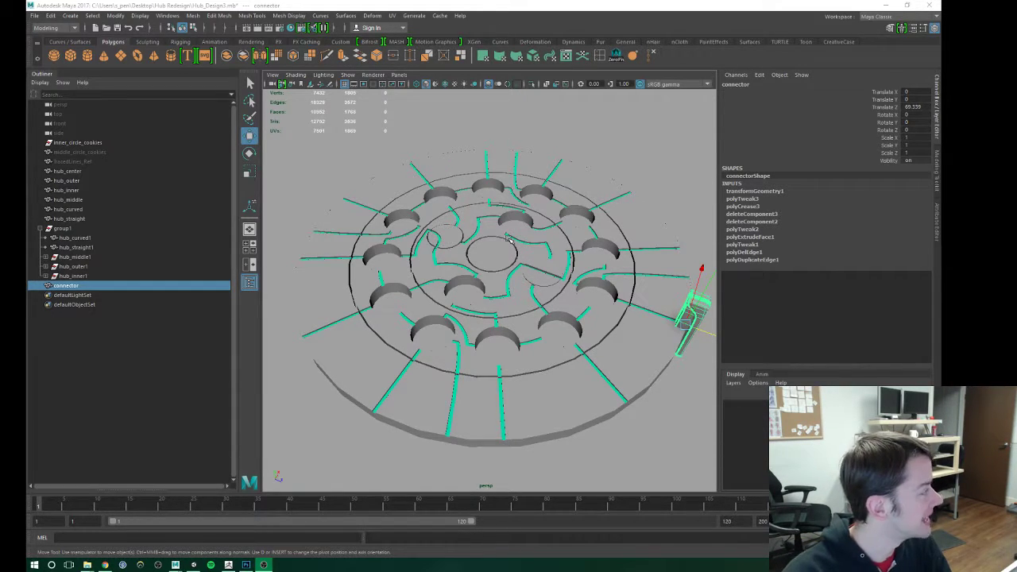
pyautogui.click(656, 4)
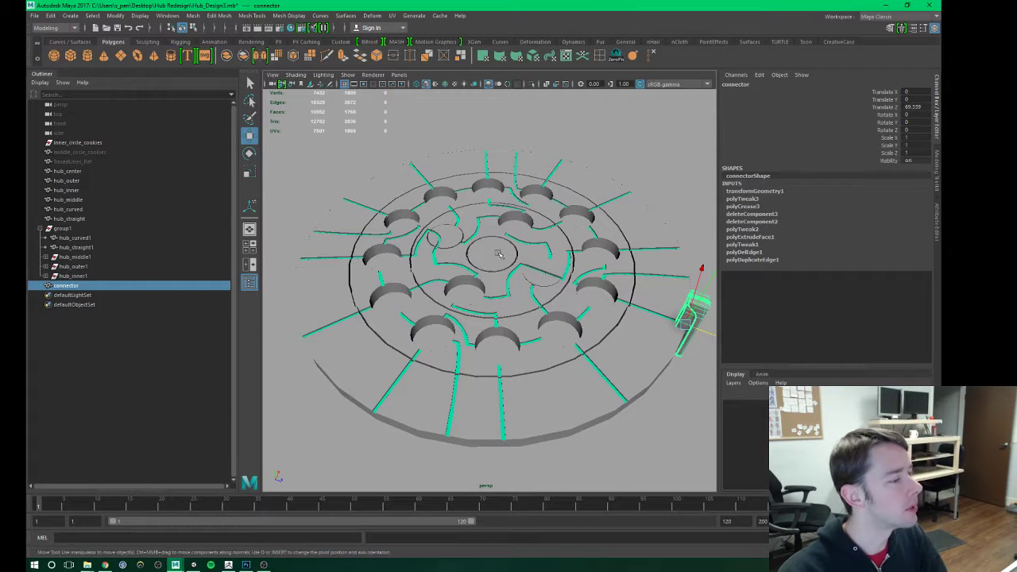
# Step: Lower the connector about 6.7 units along Y and inspect its fit against the platform rim and outer groove
pyautogui.keyDown('alt'); pyautogui.moveTo(620, 359); pyautogui.dragTo(543, 335, button='middle'); pyautogui.keyUp('alt')
pyautogui.click(544, 334)
pyautogui.keyDown('alt'); pyautogui.moveTo(544, 334); pyautogui.dragTo(493, 292); pyautogui.keyUp('alt')
pyautogui.keyDown('alt'); pyautogui.moveTo(493, 293); pyautogui.dragTo(511, 286, button='right'); pyautogui.keyUp('alt')
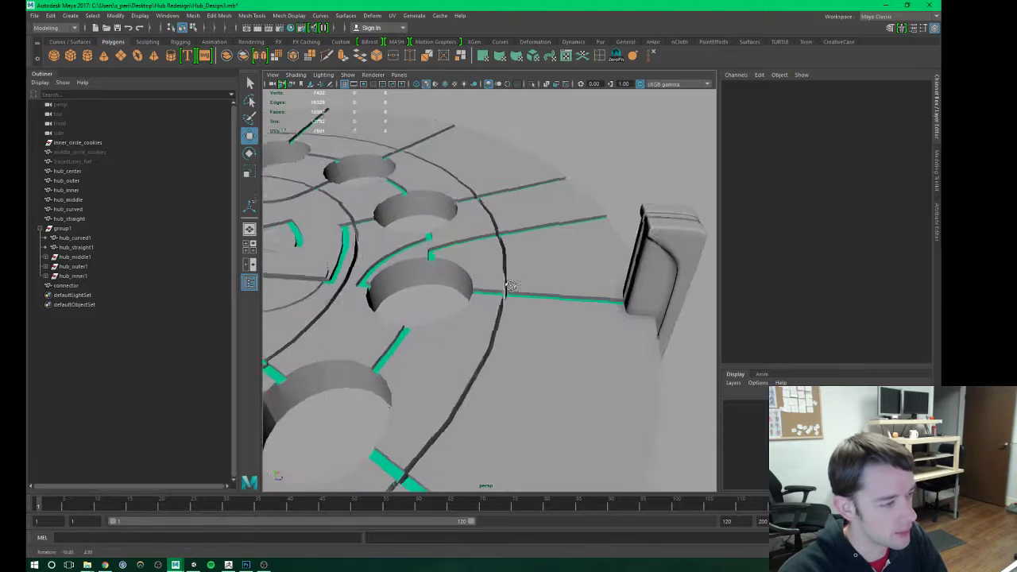
pyautogui.click(672, 225)
pyautogui.moveTo(672, 225); pyautogui.dragTo(660, 268)
pyautogui.click(655, 224)
pyautogui.keyDown('alt'); pyautogui.moveTo(624, 269); pyautogui.dragTo(549, 259, button='middle'); pyautogui.keyUp('alt')
pyautogui.keyDown('alt'); pyautogui.moveTo(549, 258); pyautogui.dragTo(554, 324); pyautogui.keyUp('alt')
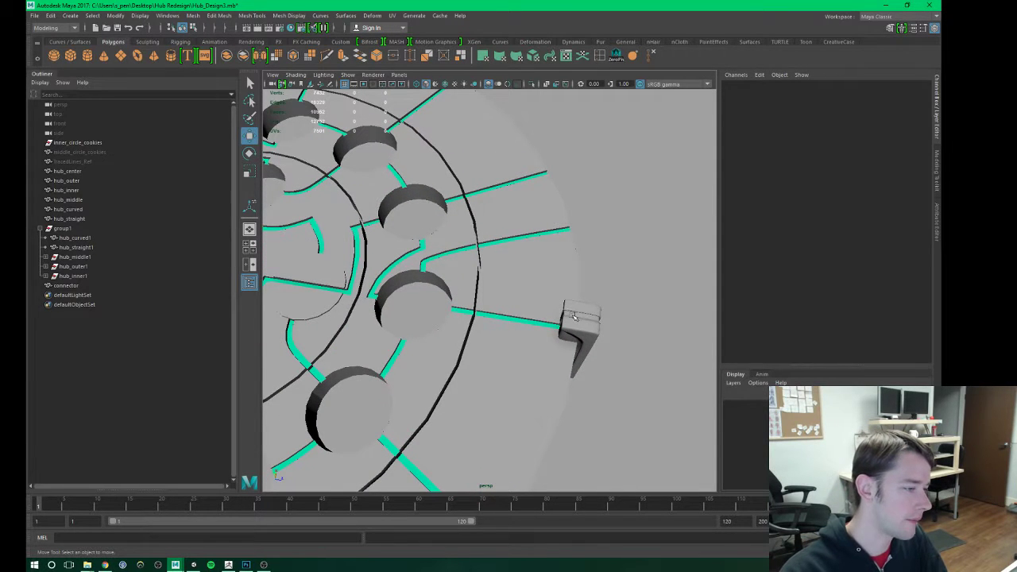
pyautogui.keyDown('alt'); pyautogui.moveTo(590, 357); pyautogui.dragTo(520, 311); pyautogui.keyUp('alt')
pyautogui.click(620, 332)
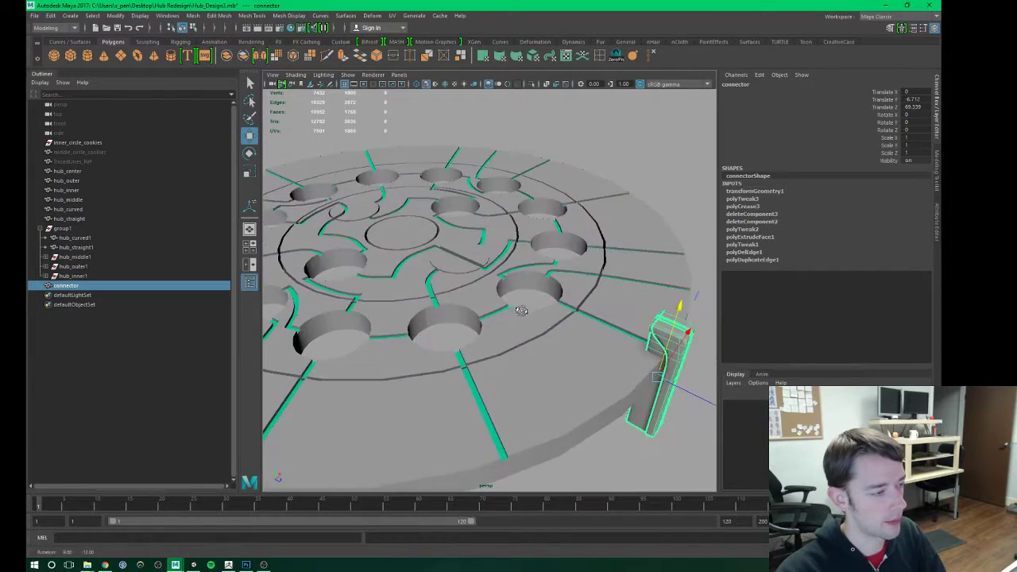
pyautogui.keyDown('alt'); pyautogui.moveTo(519, 311); pyautogui.dragTo(545, 319, button='middle'); pyautogui.keyUp('alt')
# Step: Select hub_center, hub_inner and hub_outer together to examine how the platform is split into separate ring meshes
pyautogui.click(578, 151)
pyautogui.keyDown('alt'); pyautogui.moveTo(435, 259); pyautogui.dragTo(493, 242, button='middle'); pyautogui.keyUp('alt')
pyautogui.keyDown('alt'); pyautogui.moveTo(493, 243); pyautogui.dragTo(503, 210); pyautogui.keyUp('alt')
pyautogui.click(503, 210)
pyautogui.keyDown('shift'); pyautogui.click(556, 233); pyautogui.keyUp('shift')
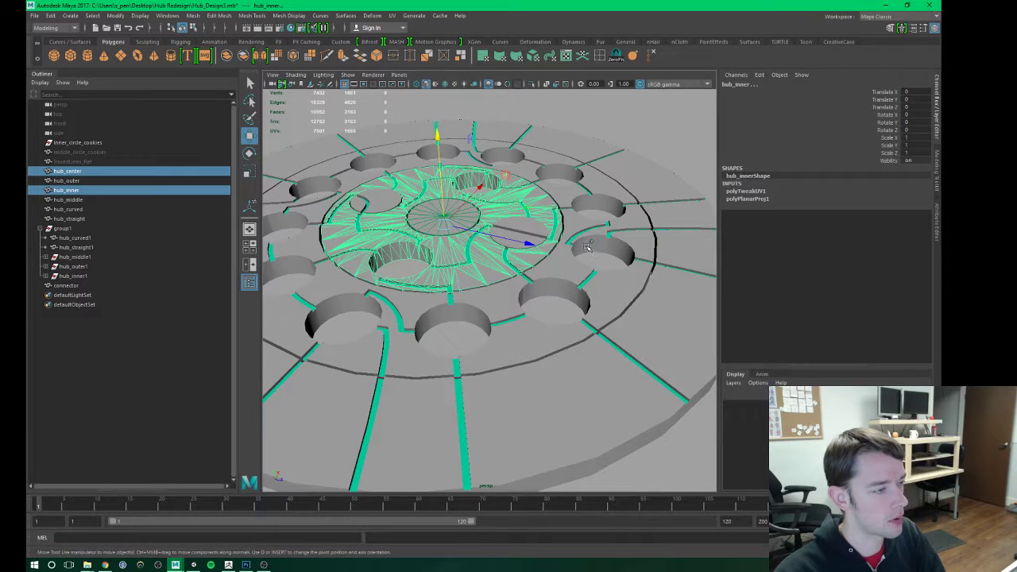
pyautogui.keyDown('shift'); pyautogui.click(641, 311); pyautogui.keyUp('shift')
pyautogui.keyDown('alt'); pyautogui.moveTo(642, 312); pyautogui.dragTo(701, 304, button='middle'); pyautogui.keyUp('alt')
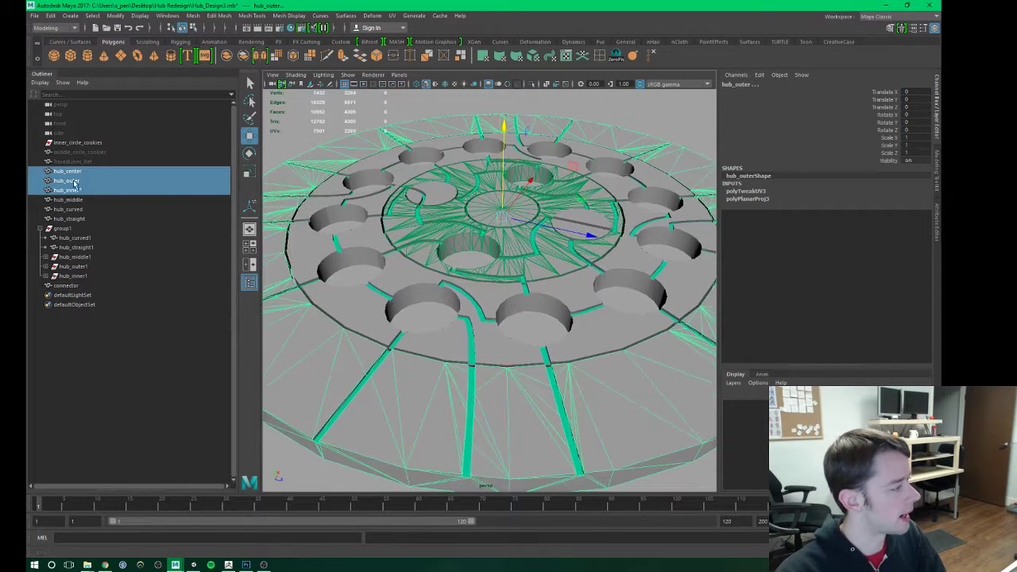
# Step: Examine the hub_curved1 and hub_straight1 line meshes in group1 and how they sit in the small discs' grooves
pyautogui.click(73, 238)
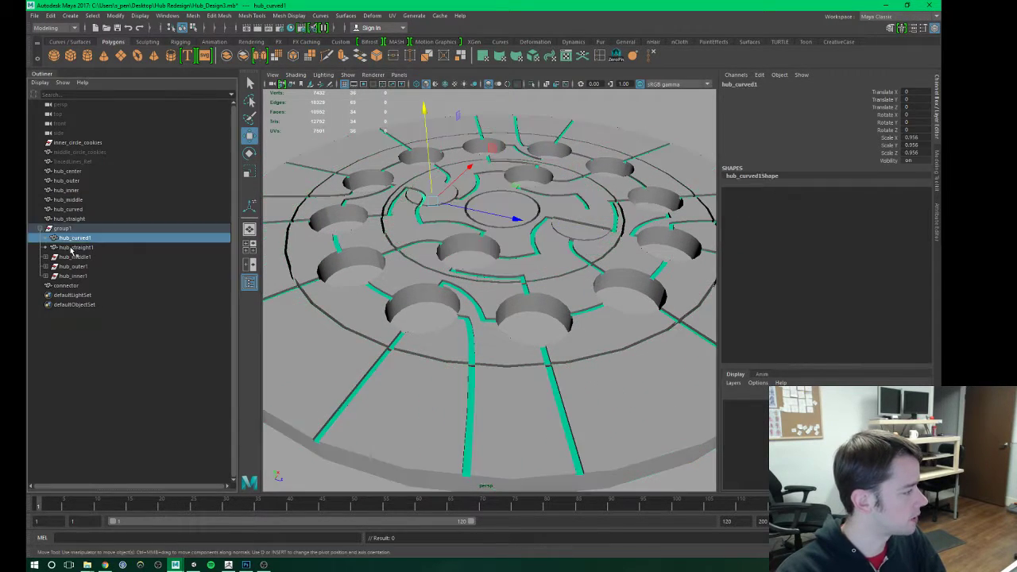
pyautogui.click(73, 247)
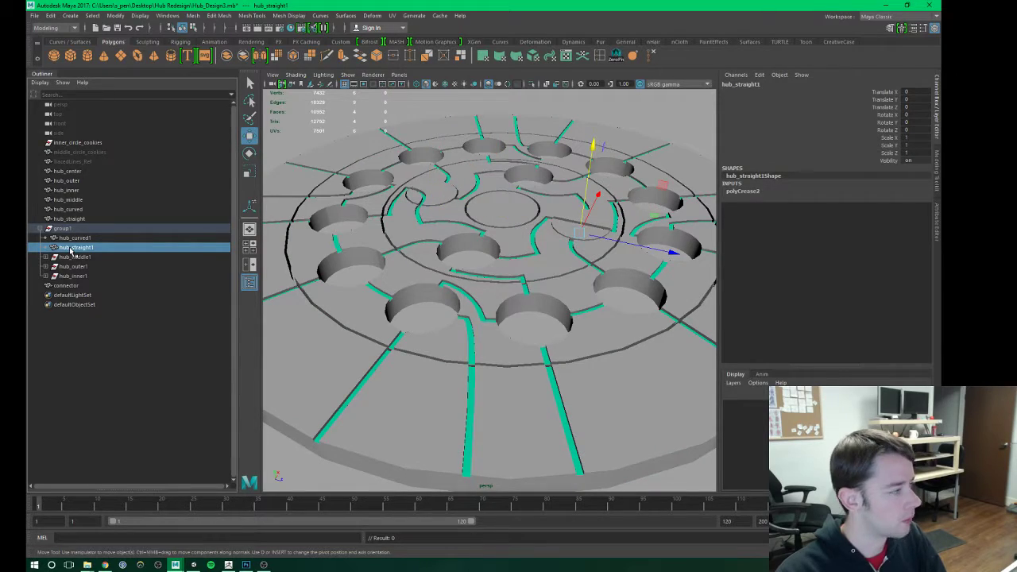
pyautogui.keyDown('alt'); pyautogui.moveTo(546, 245); pyautogui.dragTo(456, 281); pyautogui.keyUp('alt')
pyautogui.keyDown('alt'); pyautogui.moveTo(531, 286); pyautogui.dragTo(515, 286, button='middle'); pyautogui.keyUp('alt')
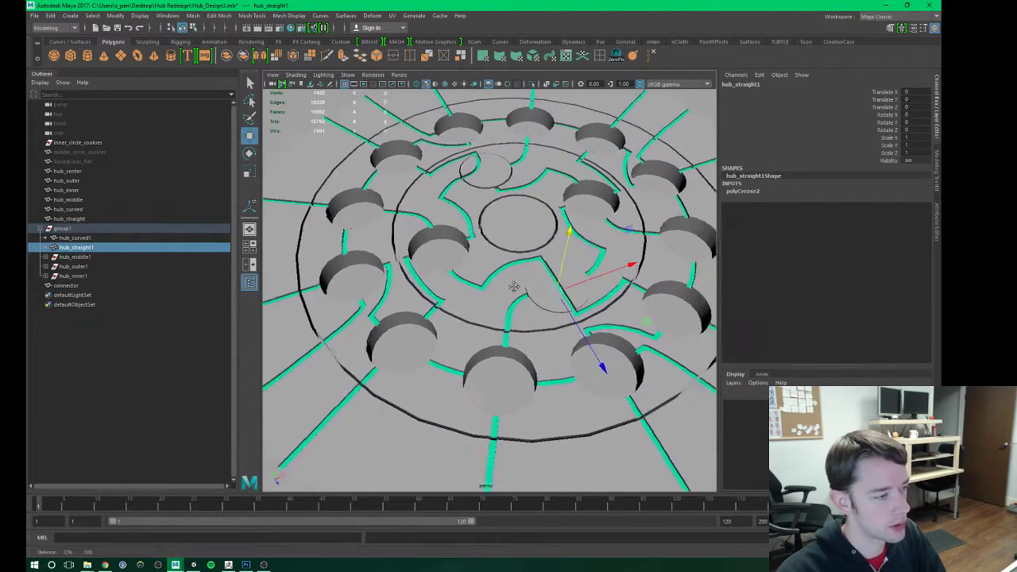
pyautogui.keyDown('alt'); pyautogui.moveTo(514, 286); pyautogui.dragTo(453, 279); pyautogui.keyUp('alt')
pyautogui.keyDown('alt'); pyautogui.moveTo(453, 279); pyautogui.dragTo(495, 291, button='right'); pyautogui.keyUp('alt')
pyautogui.keyDown('alt'); pyautogui.moveTo(495, 290); pyautogui.dragTo(469, 317); pyautogui.keyUp('alt')
pyautogui.keyDown('alt'); pyautogui.moveTo(469, 318); pyautogui.dragTo(429, 338, button='right'); pyautogui.keyUp('alt')
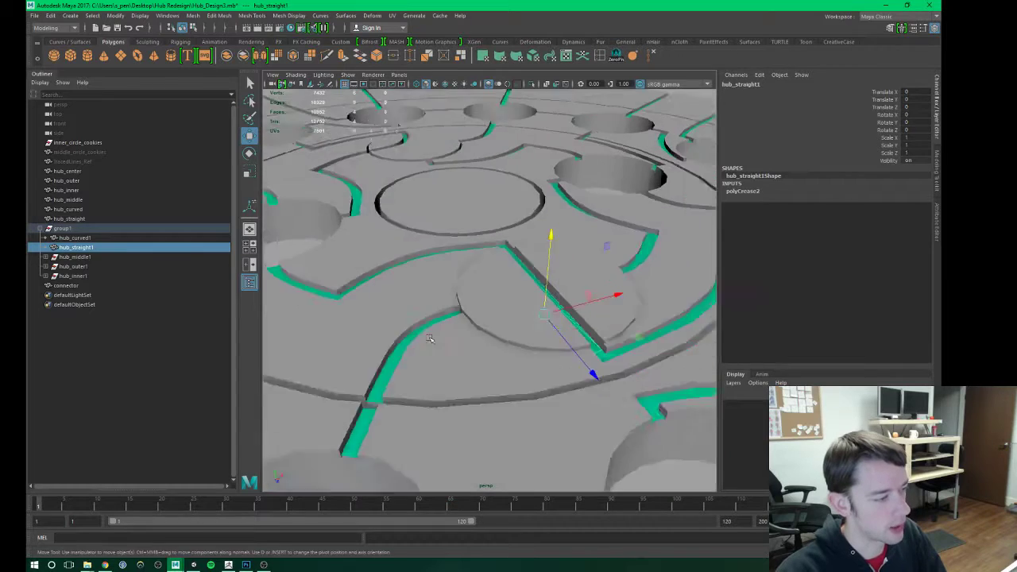
pyautogui.keyDown('alt'); pyautogui.moveTo(430, 338); pyautogui.dragTo(477, 346); pyautogui.keyUp('alt')
pyautogui.keyDown('alt'); pyautogui.moveTo(476, 346); pyautogui.dragTo(397, 309, button='right'); pyautogui.keyUp('alt')
# Step: Expand the hub_middle1 group and examine polySurface1 and the surrounding green groove strips from several angles
pyautogui.click(68, 257)
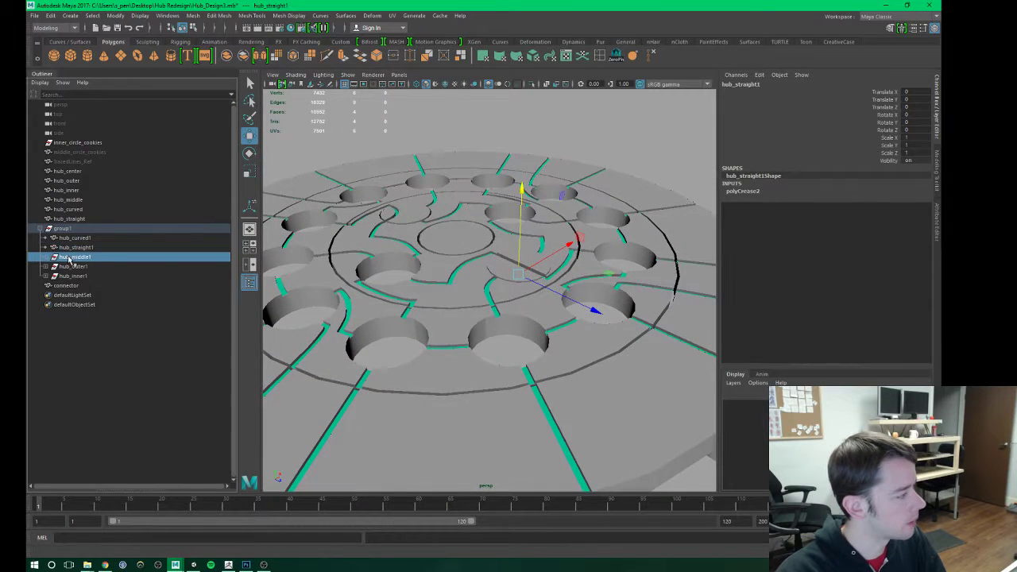
pyautogui.click(45, 257)
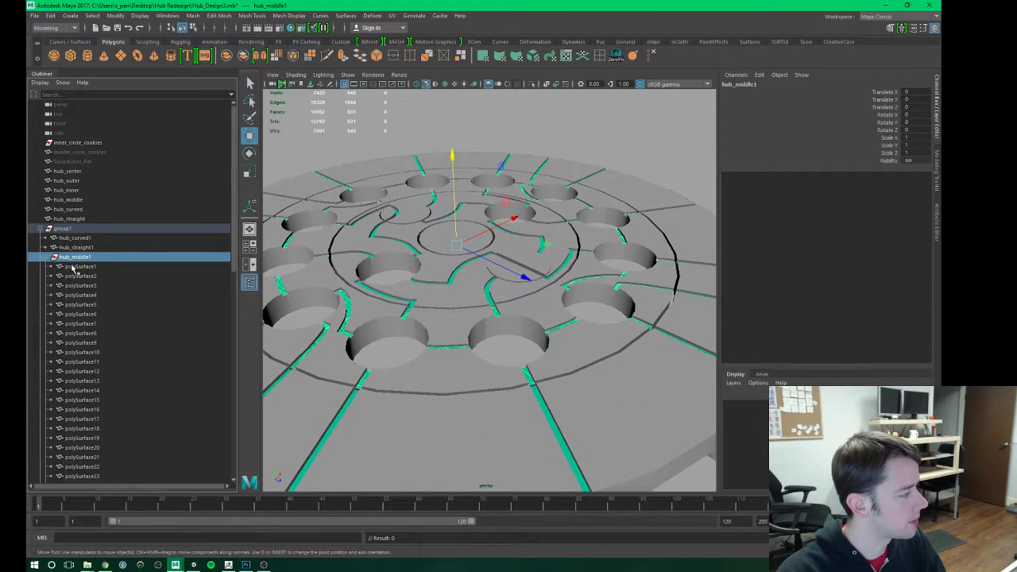
pyautogui.click(74, 267)
pyautogui.moveTo(456, 262)
pyautogui.keyDown('alt'); pyautogui.mouseDown()
pyautogui.moveTo(457, 318)
pyautogui.moveTo(457, 262)
pyautogui.mouseUp(); pyautogui.keyUp('alt')
pyautogui.keyDown('alt'); pyautogui.moveTo(436, 313); pyautogui.dragTo(479, 325, button='right'); pyautogui.keyUp('alt')
pyautogui.keyDown('alt'); pyautogui.moveTo(479, 325); pyautogui.dragTo(445, 350); pyautogui.keyUp('alt')
pyautogui.keyDown('alt'); pyautogui.moveTo(437, 263); pyautogui.dragTo(464, 305, button='middle'); pyautogui.keyUp('alt')
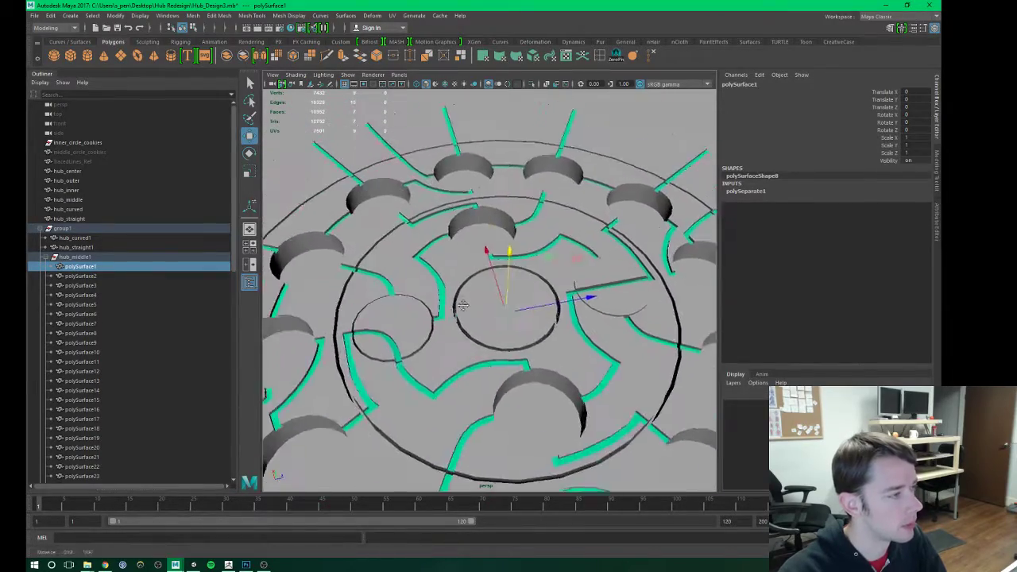
pyautogui.keyDown('alt'); pyautogui.moveTo(463, 306); pyautogui.dragTo(572, 272); pyautogui.keyUp('alt')
pyautogui.keyDown('alt'); pyautogui.moveTo(445, 310); pyautogui.dragTo(477, 310, button='right'); pyautogui.keyUp('alt')
pyautogui.keyDown('alt'); pyautogui.moveTo(445, 310); pyautogui.dragTo(477, 308); pyautogui.keyUp('alt')
pyautogui.keyDown('alt'); pyautogui.moveTo(413, 334); pyautogui.dragTo(496, 284, button='middle'); pyautogui.keyUp('alt')
pyautogui.keyDown('alt'); pyautogui.moveTo(437, 307); pyautogui.dragTo(475, 307, button='right'); pyautogui.keyUp('alt')
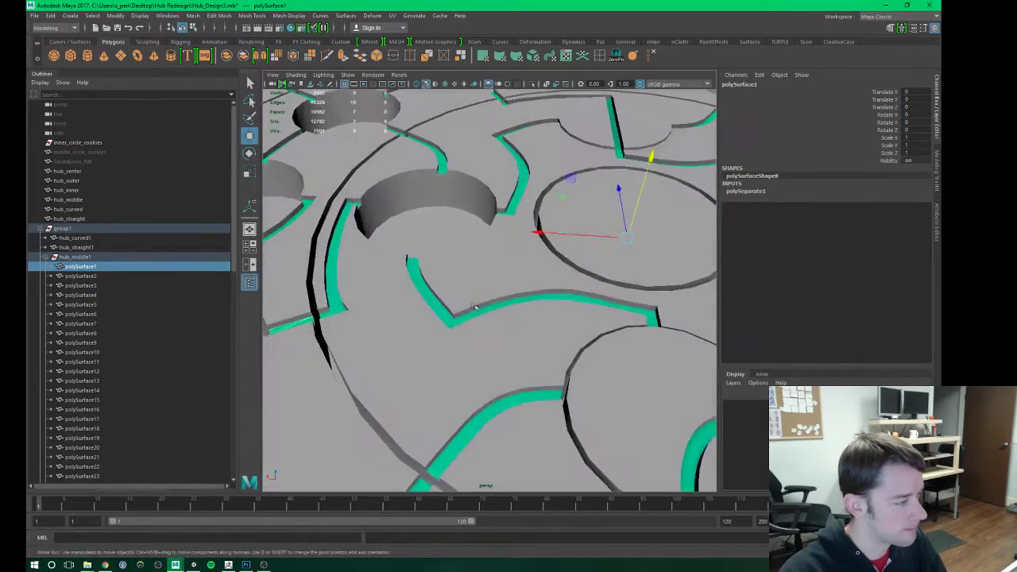
pyautogui.keyDown('alt'); pyautogui.moveTo(475, 307); pyautogui.dragTo(527, 283); pyautogui.keyUp('alt')
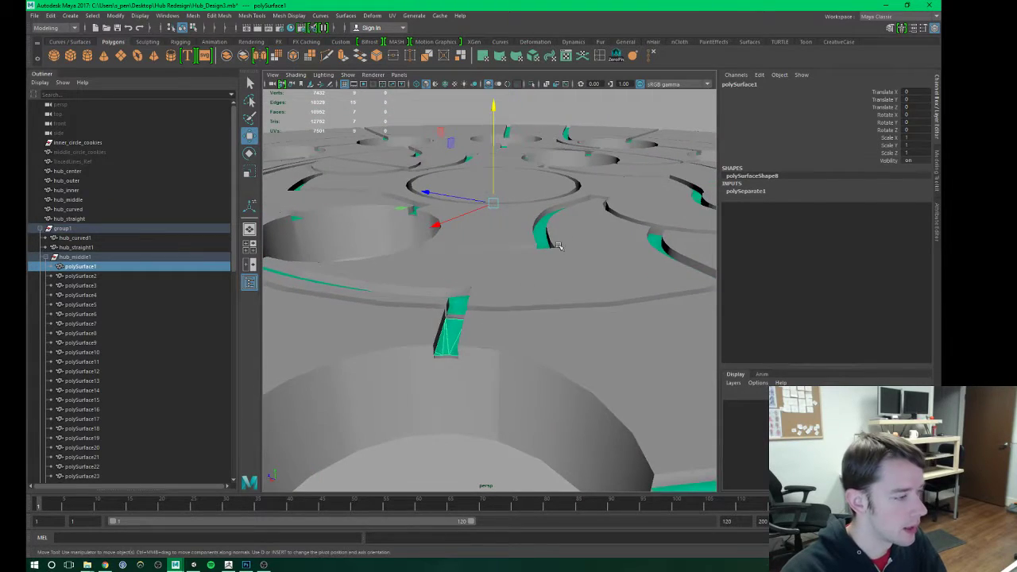
pyautogui.keyDown('alt'); pyautogui.moveTo(559, 246); pyautogui.dragTo(479, 273); pyautogui.keyUp('alt')
pyautogui.keyDown('alt'); pyautogui.moveTo(557, 283); pyautogui.dragTo(477, 282, button='right'); pyautogui.keyUp('alt')
pyautogui.keyDown('alt'); pyautogui.moveTo(517, 280); pyautogui.dragTo(492, 279, button='middle'); pyautogui.keyUp('alt')
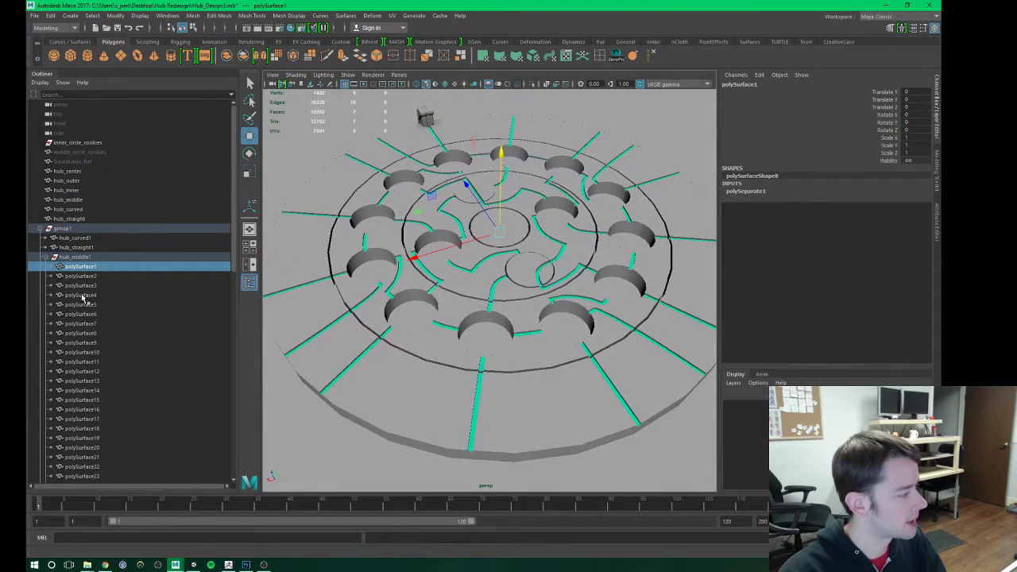
# Step: Examine polySurface4, polySurface7 and polySurface11 in hub_middle1, and collapse the hub_middle1, hub_outer1 and hub_inner1 groups
pyautogui.click(80, 294)
pyautogui.click(81, 324)
pyautogui.click(82, 361)
pyautogui.scroll(-2, 453, 231)
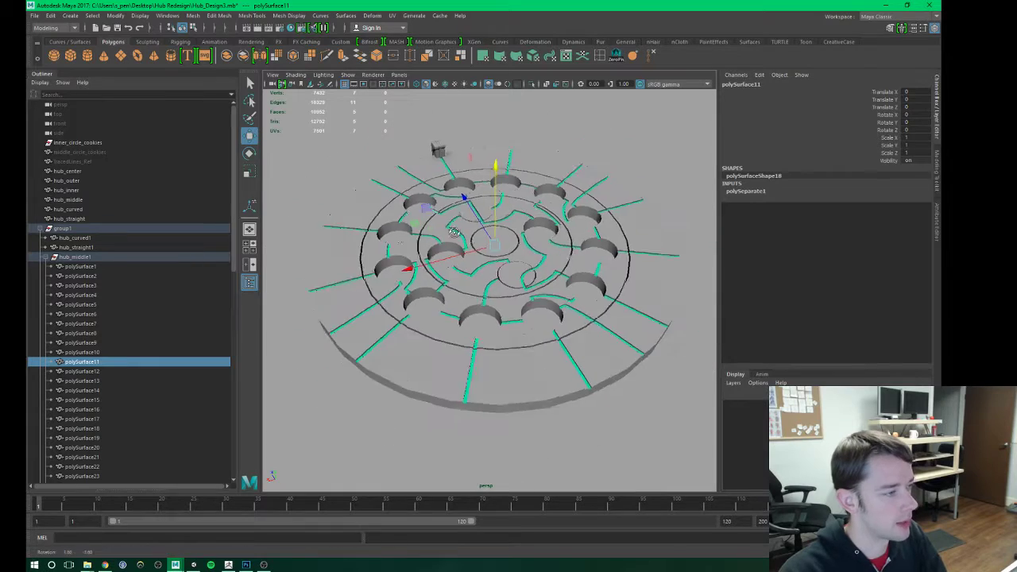
pyautogui.moveTo(455, 232)
pyautogui.keyDown('alt'); pyautogui.mouseDown()
pyautogui.moveTo(450, 224)
pyautogui.moveTo(457, 235)
pyautogui.mouseUp(); pyautogui.keyUp('alt')
pyautogui.keyDown('alt'); pyautogui.moveTo(457, 234); pyautogui.dragTo(435, 260, button='middle'); pyautogui.keyUp('alt')
pyautogui.scroll(3, 436, 261)
pyautogui.scroll(-2, 430, 303)
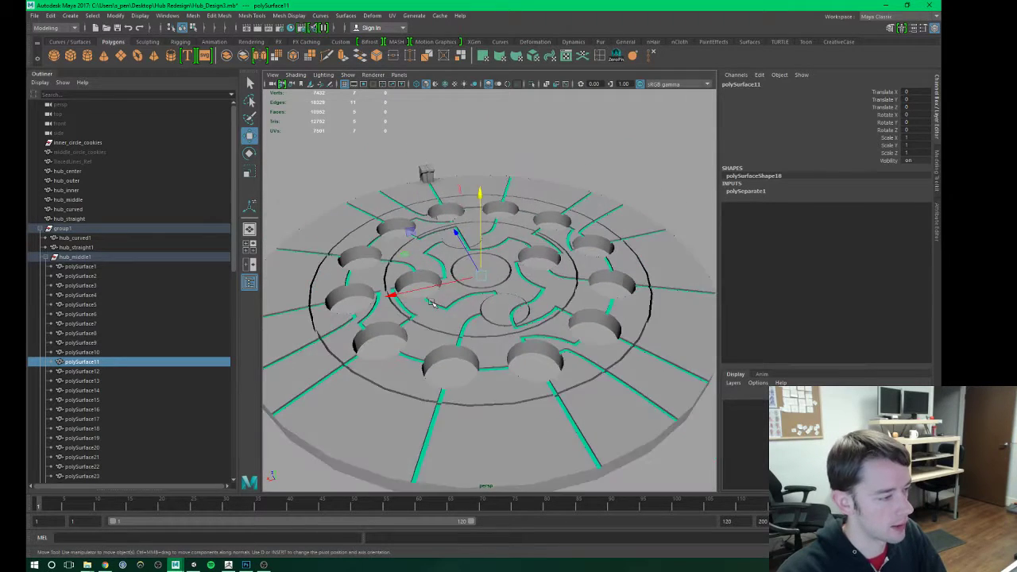
pyautogui.keyDown('alt'); pyautogui.moveTo(430, 303); pyautogui.dragTo(436, 287); pyautogui.keyUp('alt')
pyautogui.click(46, 257)
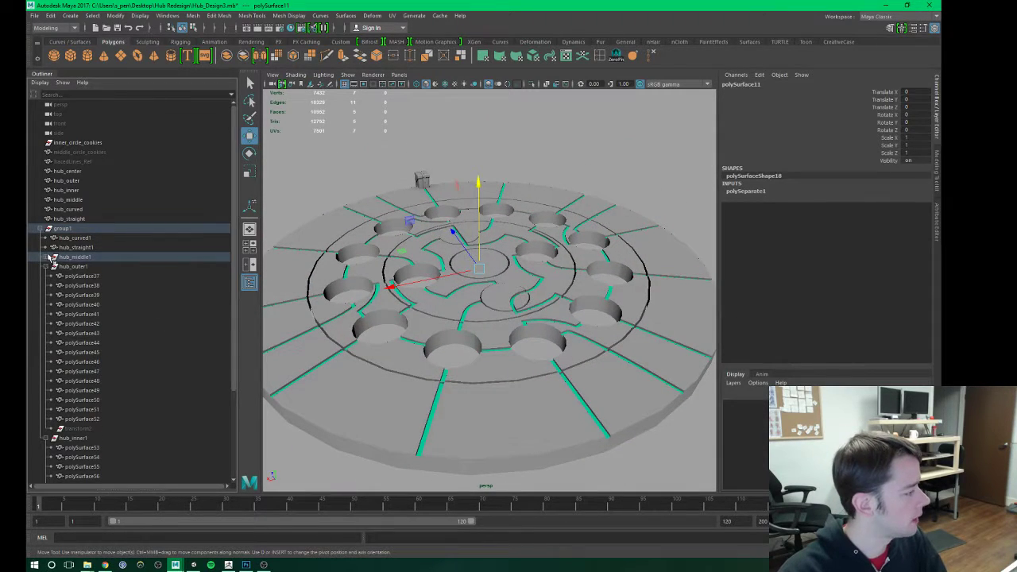
pyautogui.click(47, 276)
pyautogui.click(48, 275)
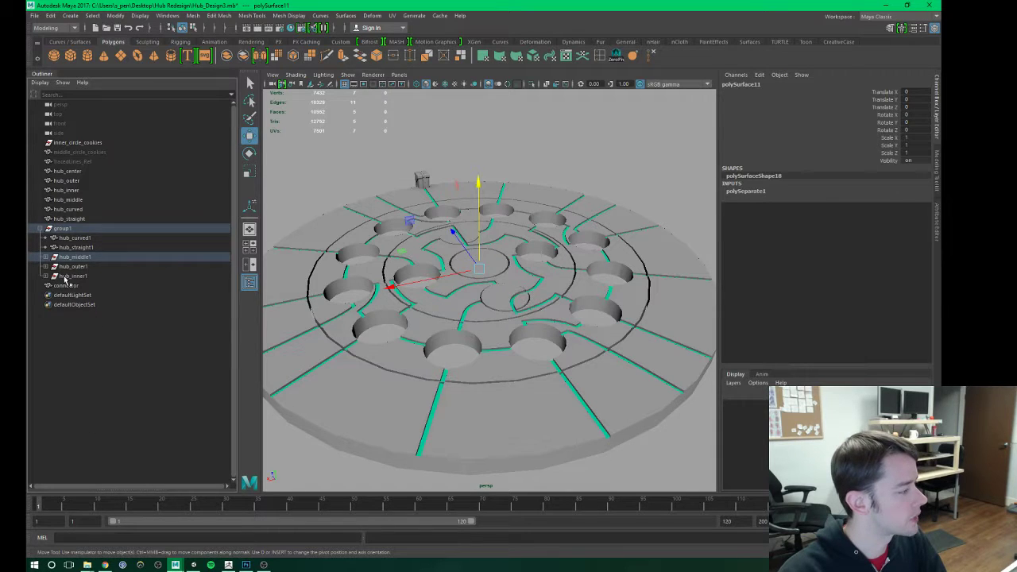
# Step: Examine group1 and its hub_curved1 line mesh from above the platform
pyautogui.click(61, 229)
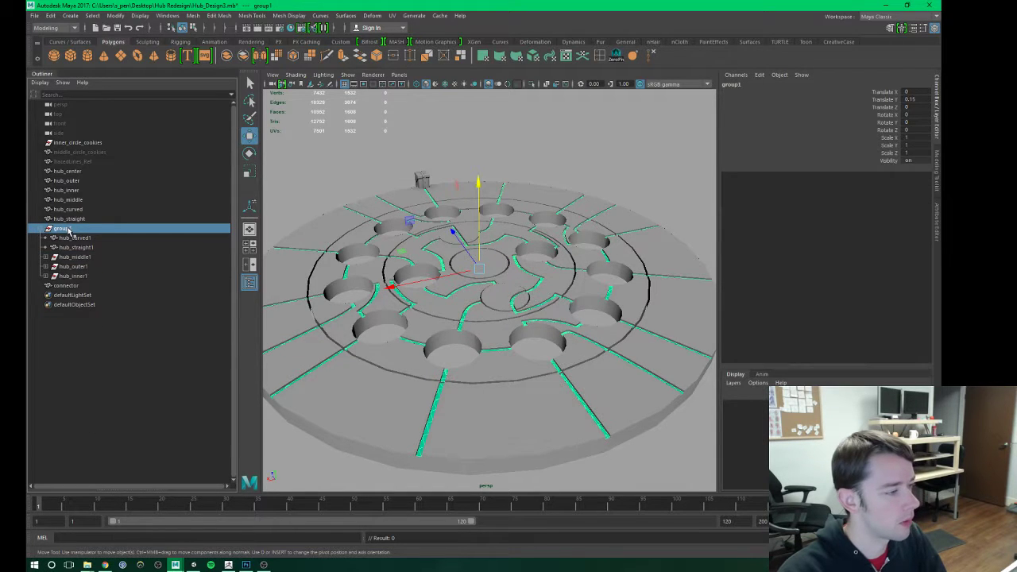
pyautogui.click(34, 15)
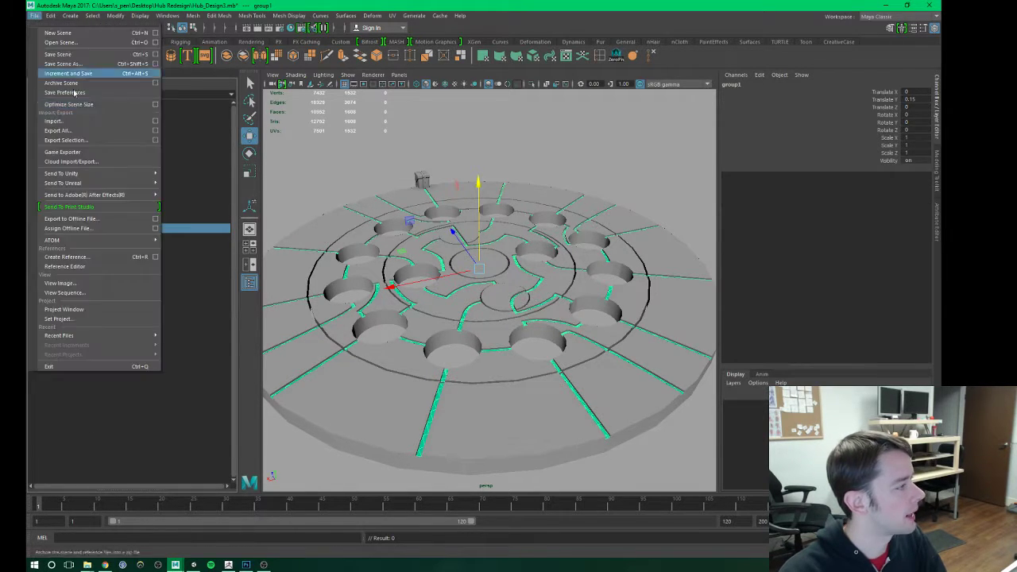
pyautogui.click(210, 425)
pyautogui.click(71, 238)
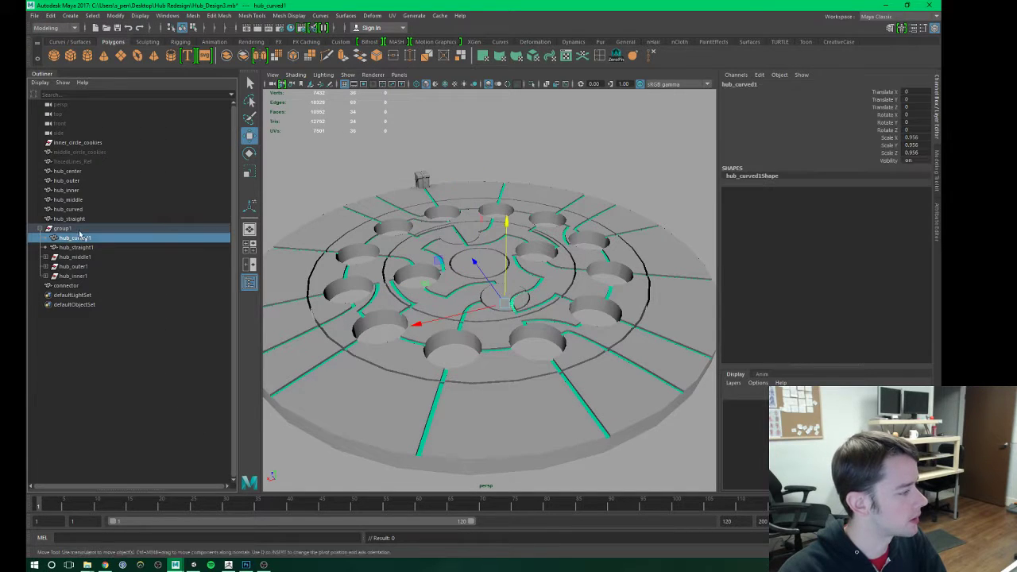
pyautogui.keyDown('alt'); pyautogui.moveTo(442, 176); pyautogui.dragTo(450, 289); pyautogui.keyUp('alt')
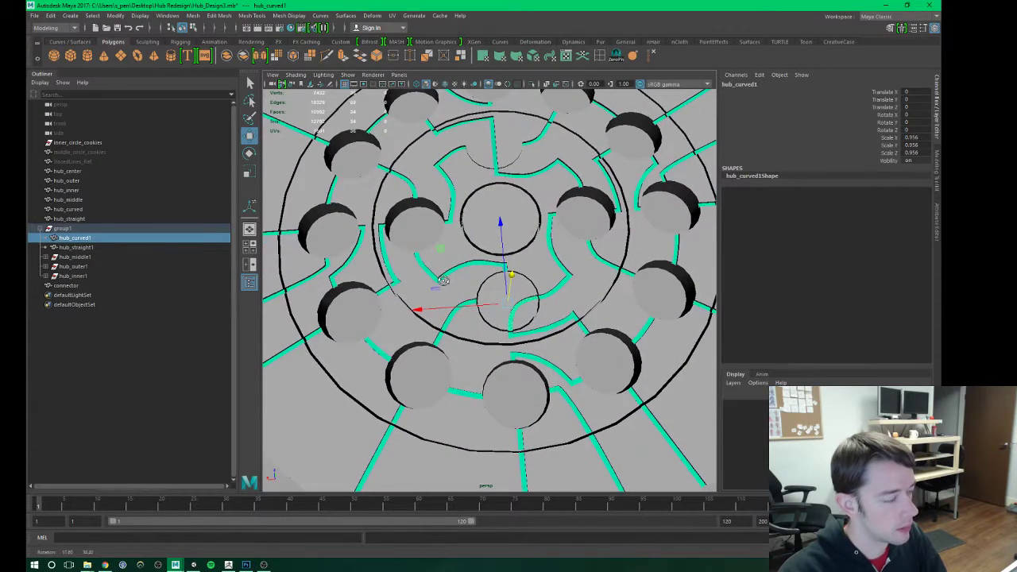
# Step: Start exporting group1 as a selection in OBJ format and browse to the Hub Redesign folder on the Desktop
pyautogui.click(64, 229)
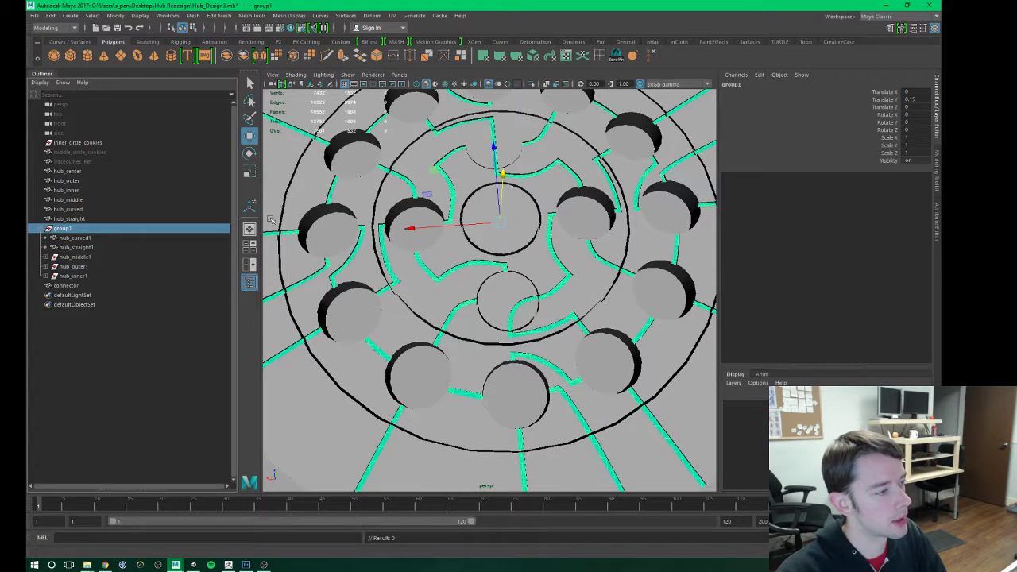
pyautogui.click(34, 16)
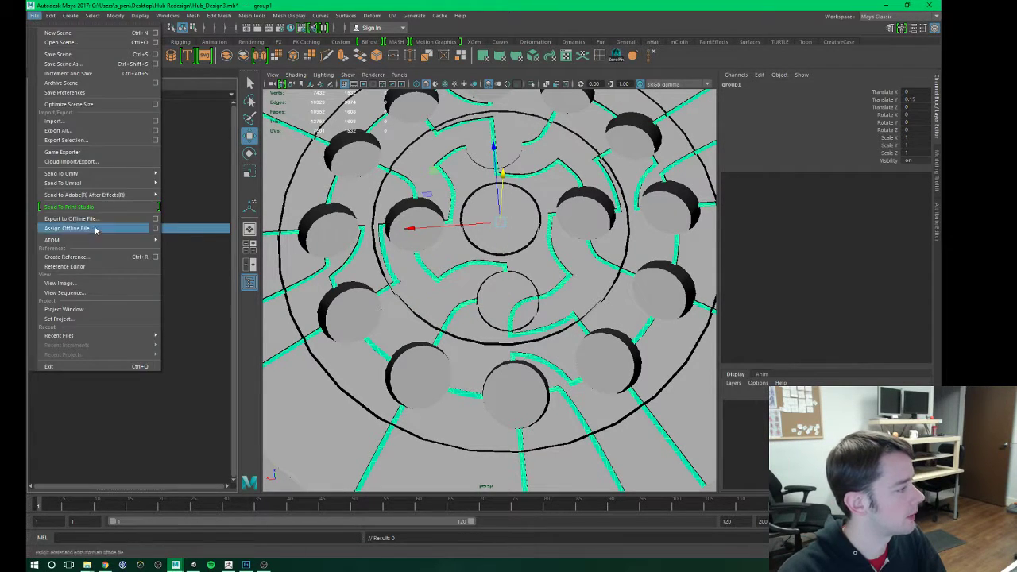
pyautogui.click(70, 138)
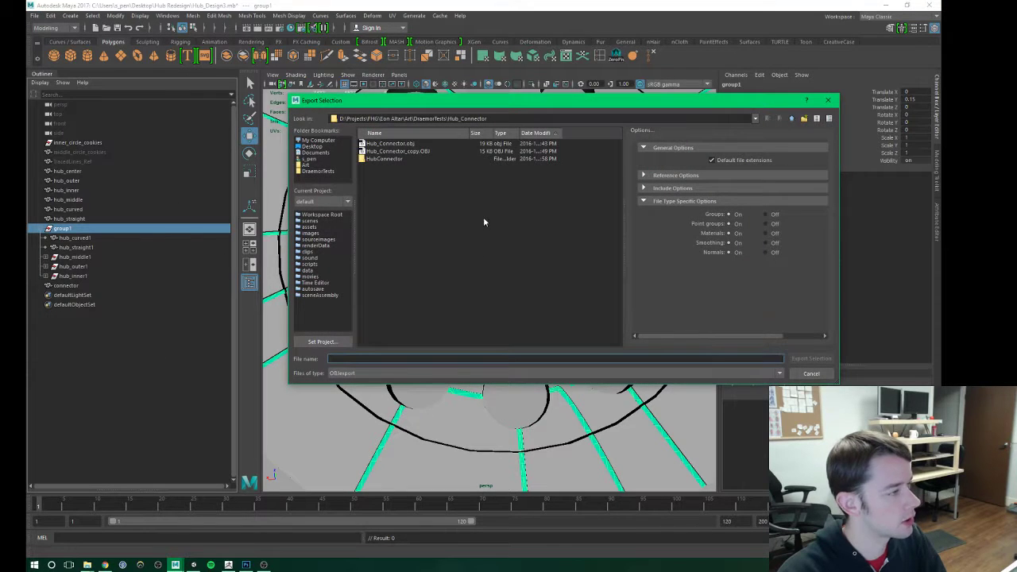
pyautogui.click(791, 118)
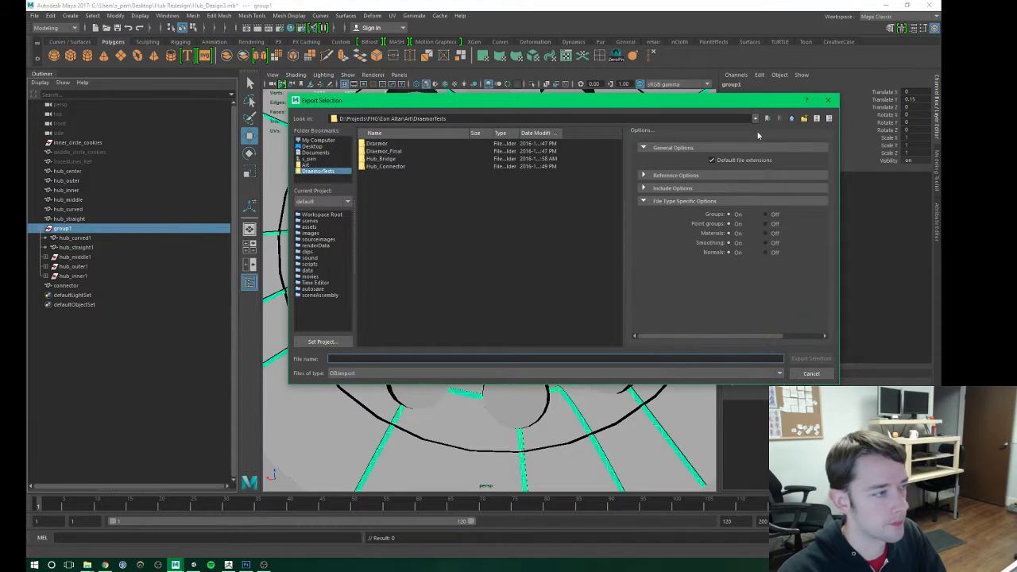
pyautogui.click(311, 147)
pyautogui.doubleClick(383, 174)
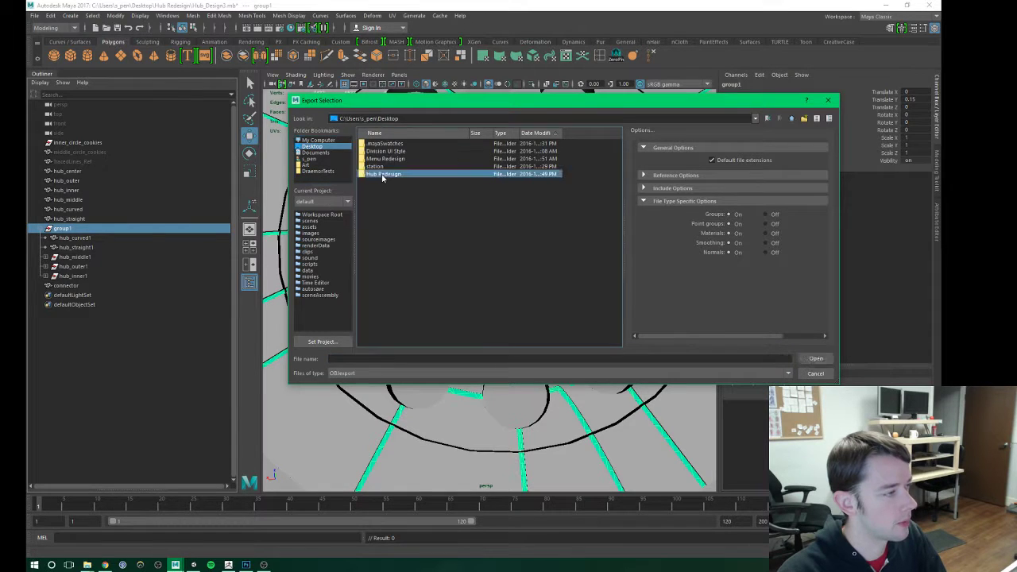
# Step: Name the export file Hub_EnergyLines and export the selected group
pyautogui.click(385, 358)
pyautogui.write('Energy')
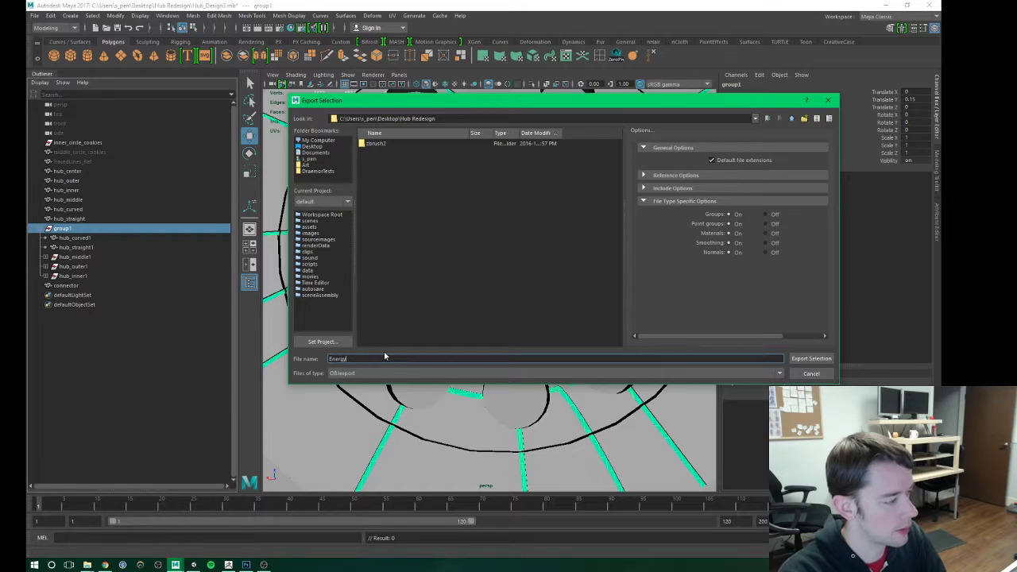
pyautogui.write('Line')
pyautogui.press('BackSpace')
pyautogui.press('BackSpace')
pyautogui.press('BackSpace')
pyautogui.press('BackSpace')
pyautogui.press('BackSpace')
pyautogui.press('BackSpace')
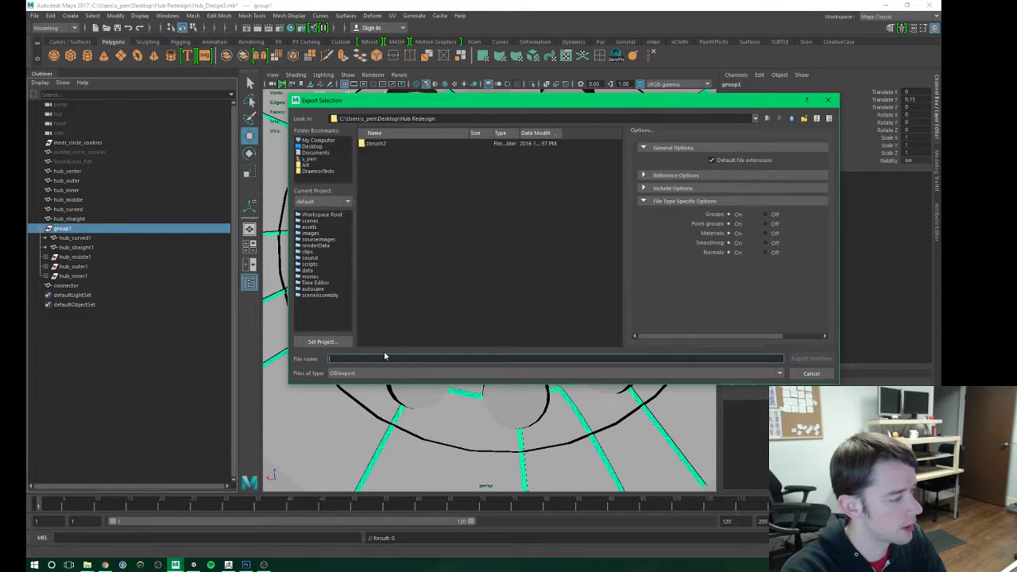
pyautogui.write('Hub_L')
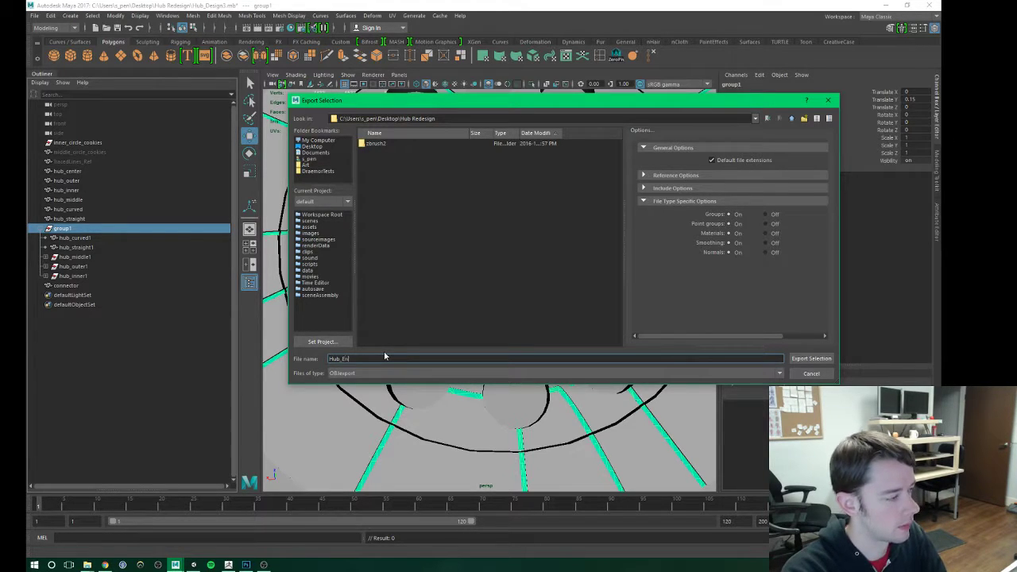
pyautogui.write('Lines')
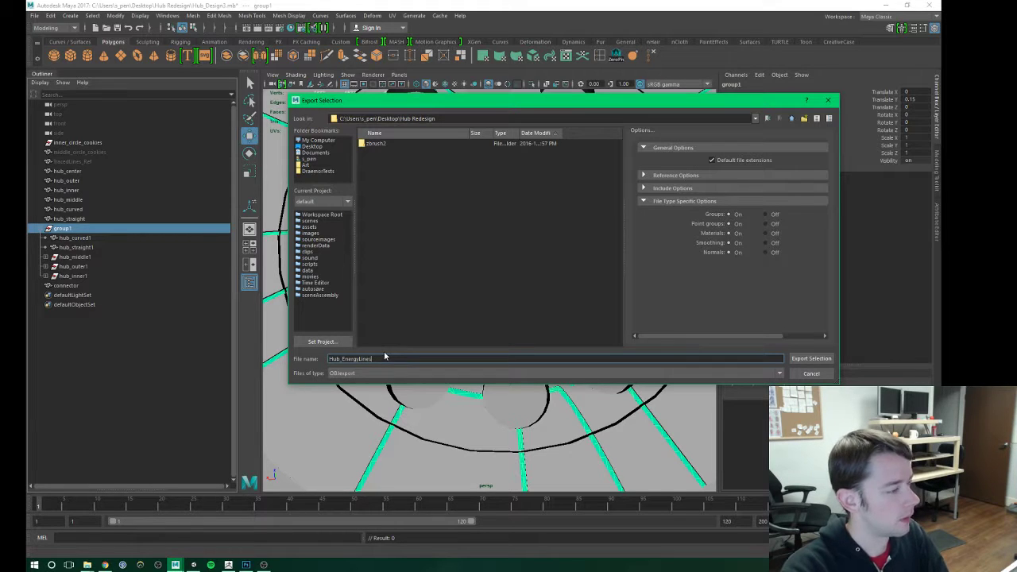
pyautogui.click(824, 358)
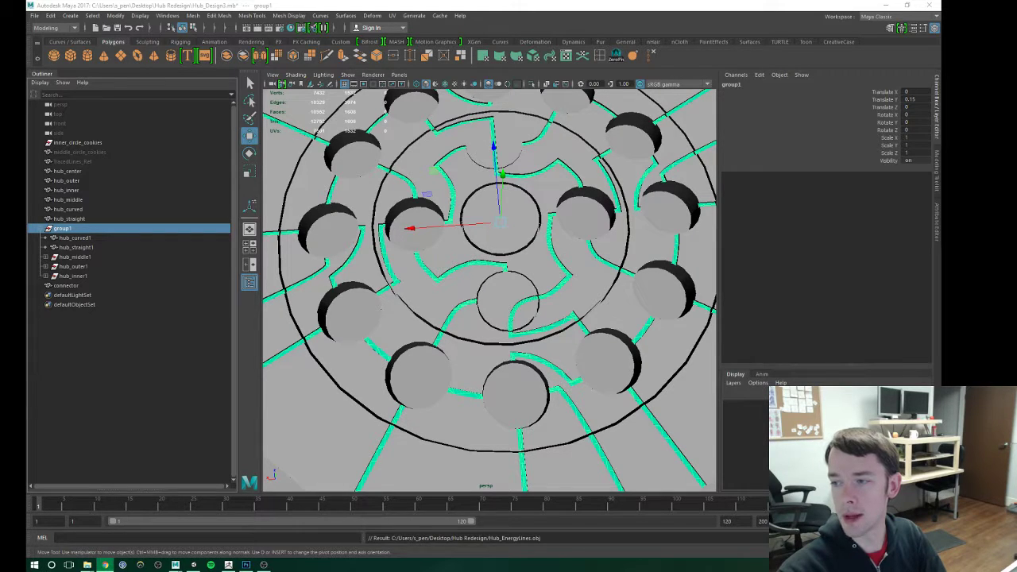
# Step: Examine the green energy lines of group1 across the whole hub platform from an oblique angle
pyautogui.click(370, 6)
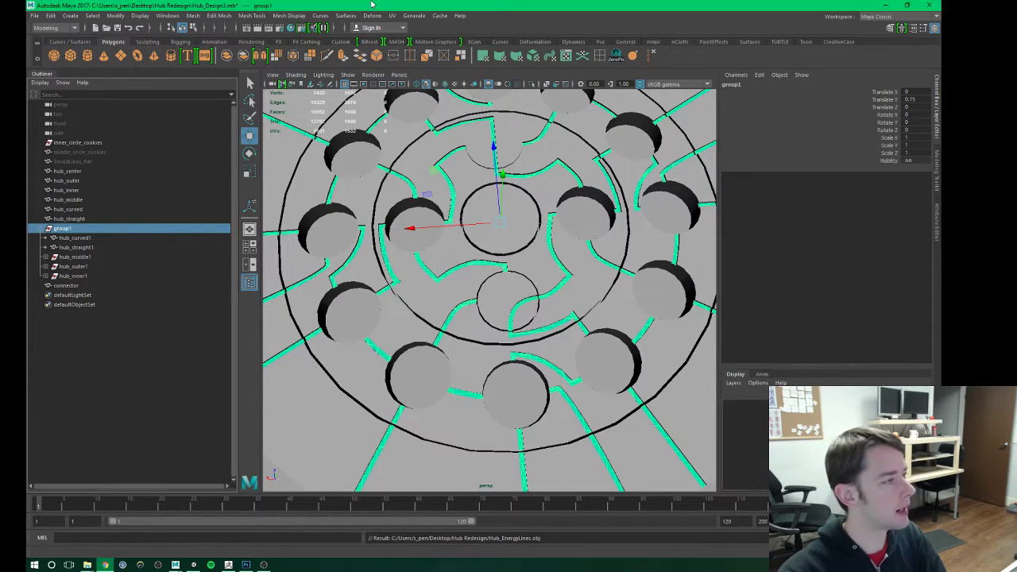
pyautogui.keyDown('alt'); pyautogui.moveTo(472, 285); pyautogui.dragTo(442, 261, button='middle'); pyautogui.keyUp('alt')
pyautogui.scroll(-2, 465, 250)
pyautogui.keyDown('alt'); pyautogui.moveTo(442, 261); pyautogui.dragTo(477, 258); pyautogui.keyUp('alt')
pyautogui.scroll(2, 469, 258)
pyautogui.scroll(-2, 481, 270)
pyautogui.keyDown('alt'); pyautogui.moveTo(485, 274); pyautogui.dragTo(523, 272, button='middle'); pyautogui.keyUp('alt')
pyautogui.keyDown('alt'); pyautogui.moveTo(523, 272); pyautogui.dragTo(505, 286); pyautogui.keyUp('alt')
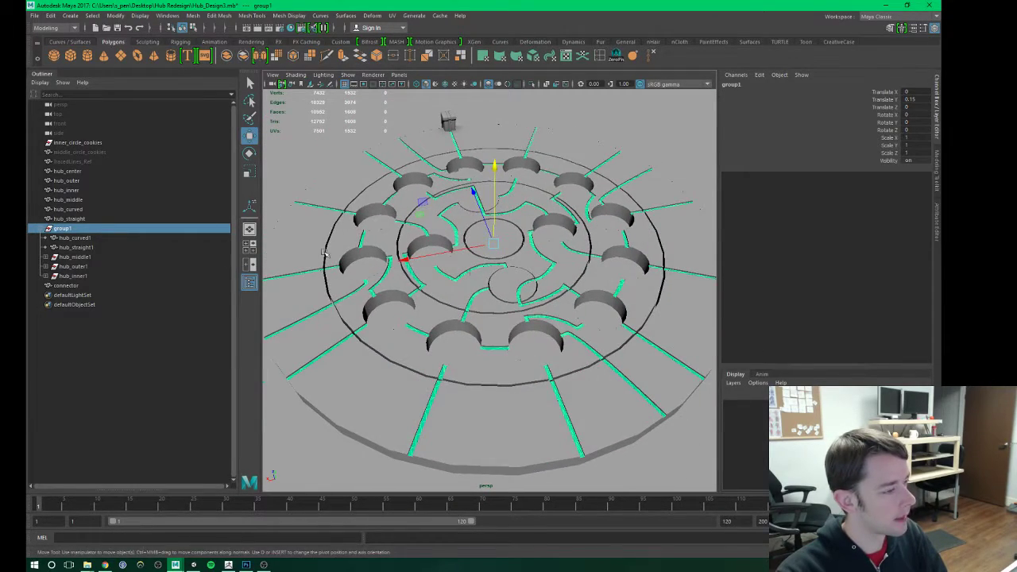
# Step: Deselect group1 and check the polySurface pieces inside hub_inner1 and hub_outer1, leaving both groups collapsed
pyautogui.click(106, 336)
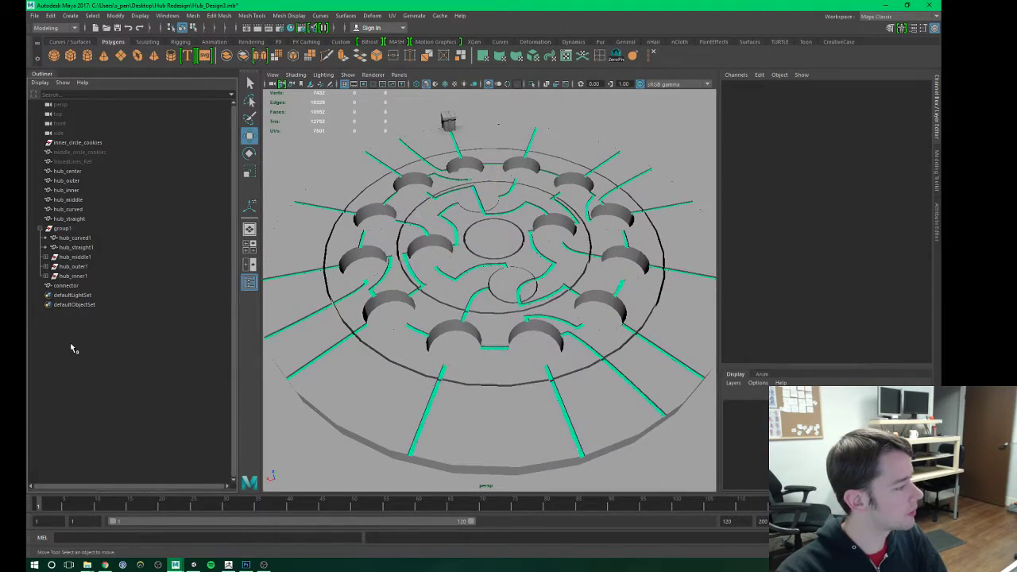
pyautogui.click(46, 276)
pyautogui.click(46, 267)
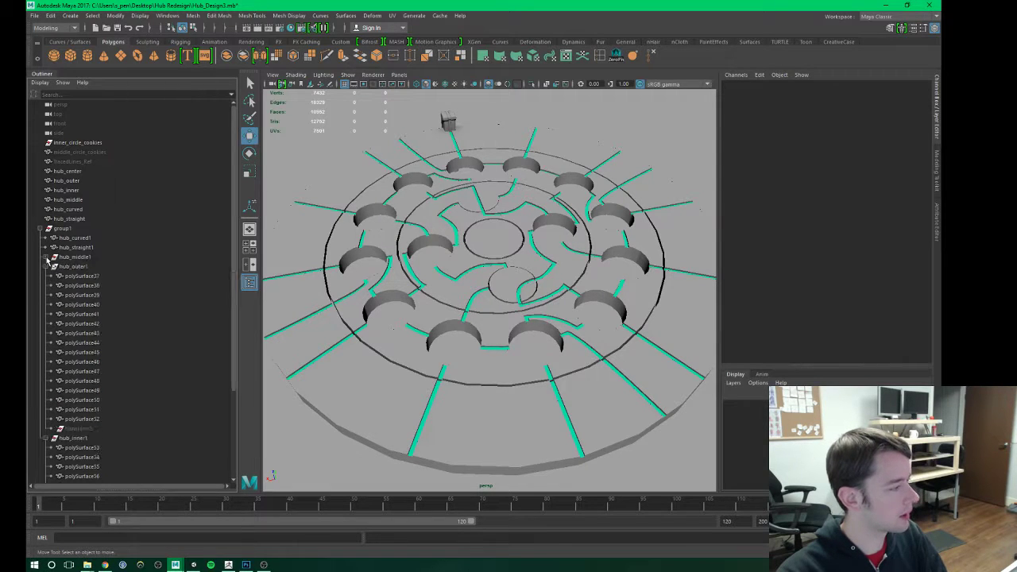
pyautogui.click(46, 266)
pyautogui.click(46, 276)
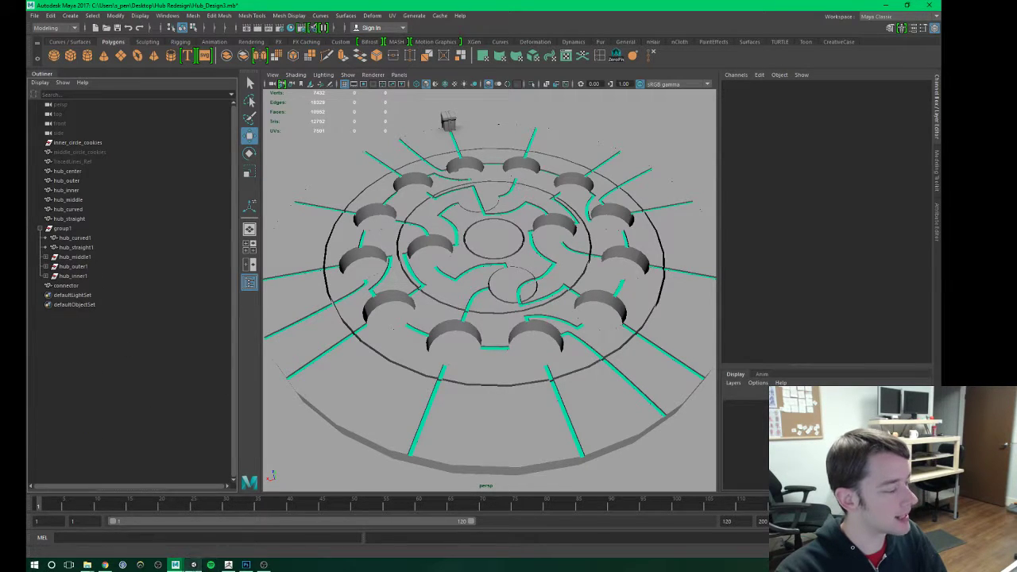
# Step: Switch to Unity, import Hub_EnergyLines.obj from the file explorer into the Mines NewDraemor prefab folder, and view its import settings
pyautogui.click(194, 565)
pyautogui.click(86, 565)
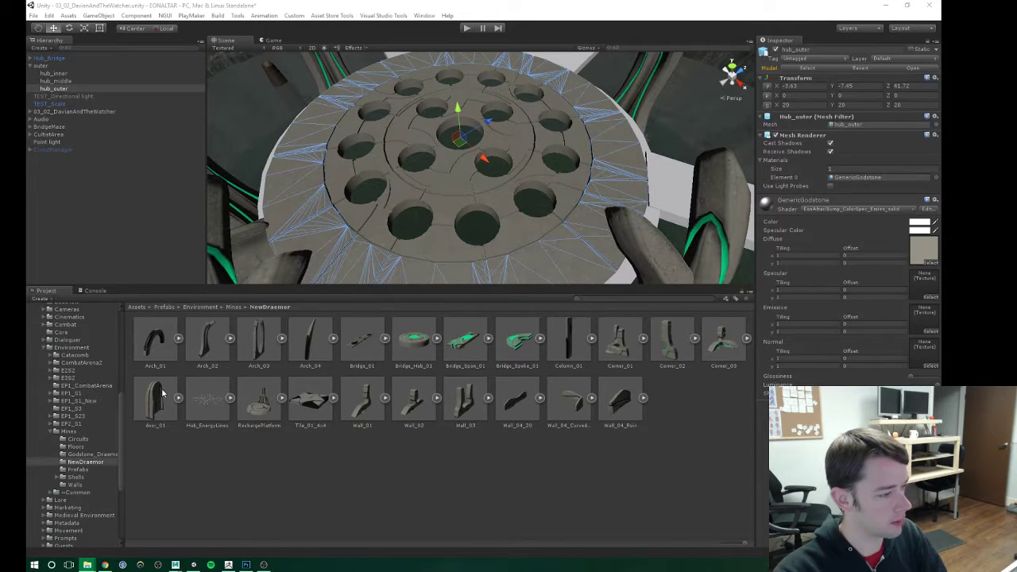
pyautogui.click(209, 403)
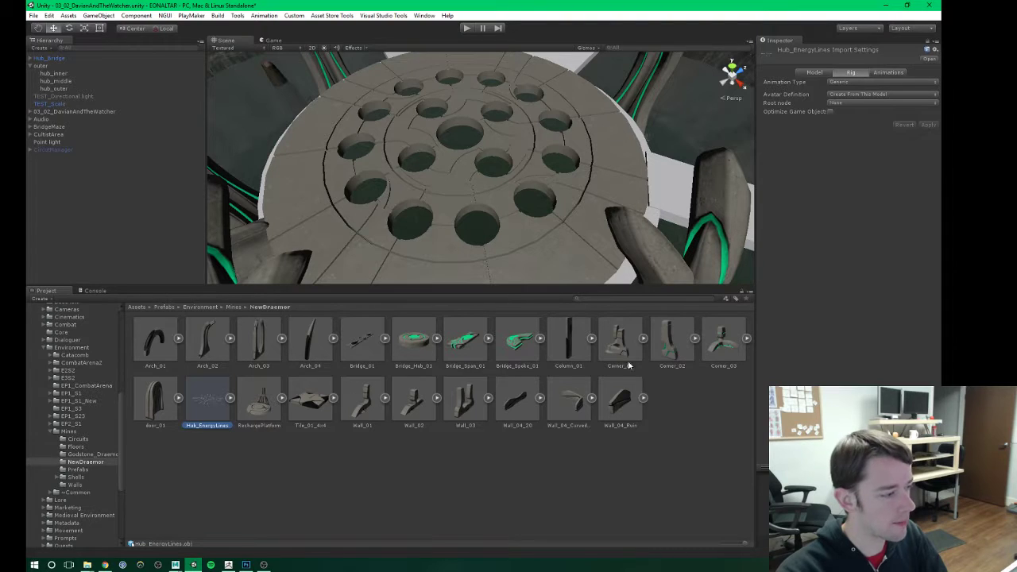
pyautogui.click(420, 145)
# Step: Collapse the outer parent object in the scene and rename it Hub_Puzzle
pyautogui.click(40, 66)
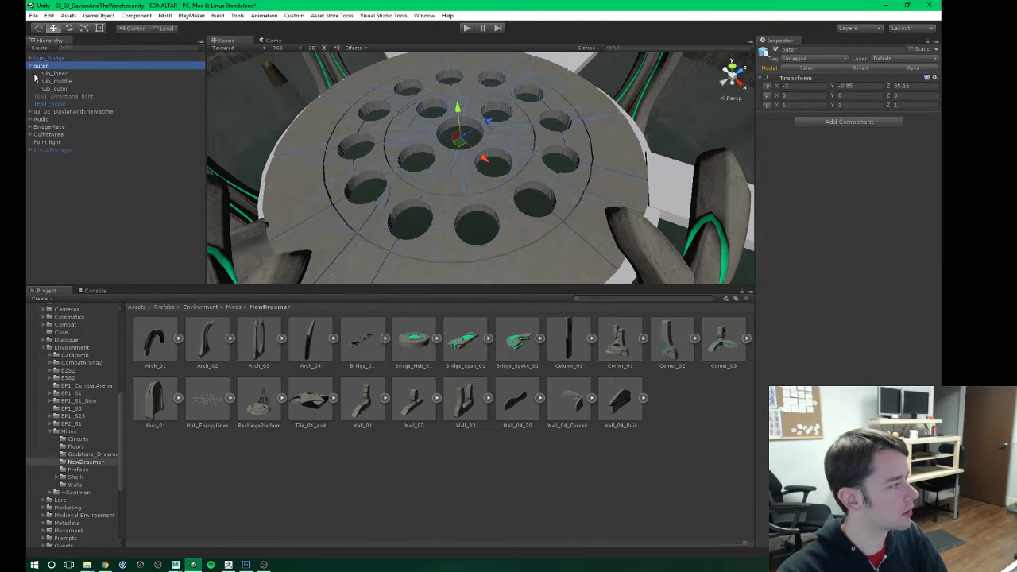
pyautogui.click(30, 65)
pyautogui.click(40, 66)
pyautogui.write('Hub_')
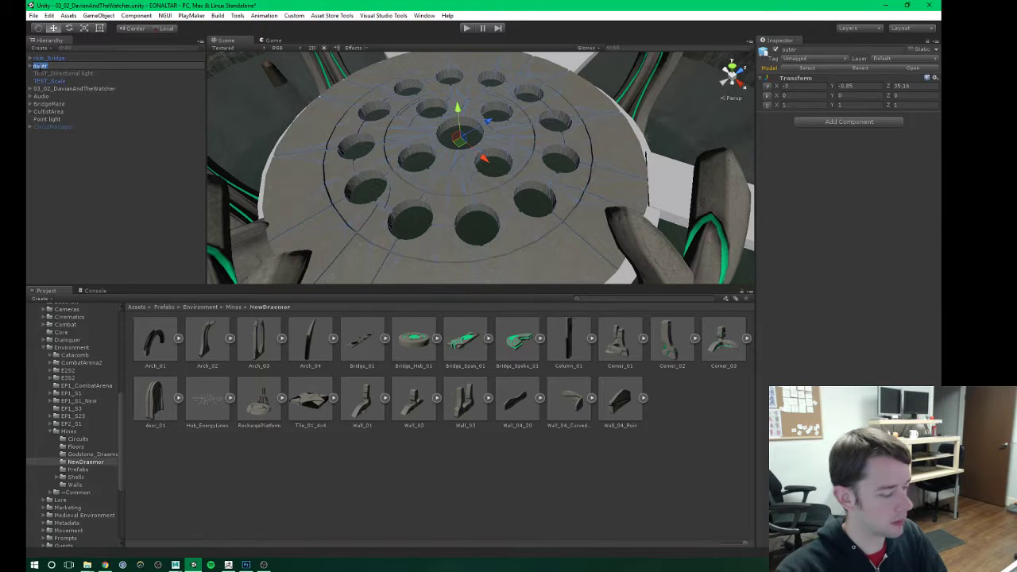
pyautogui.write('Puzzle')
pyautogui.press('Return')
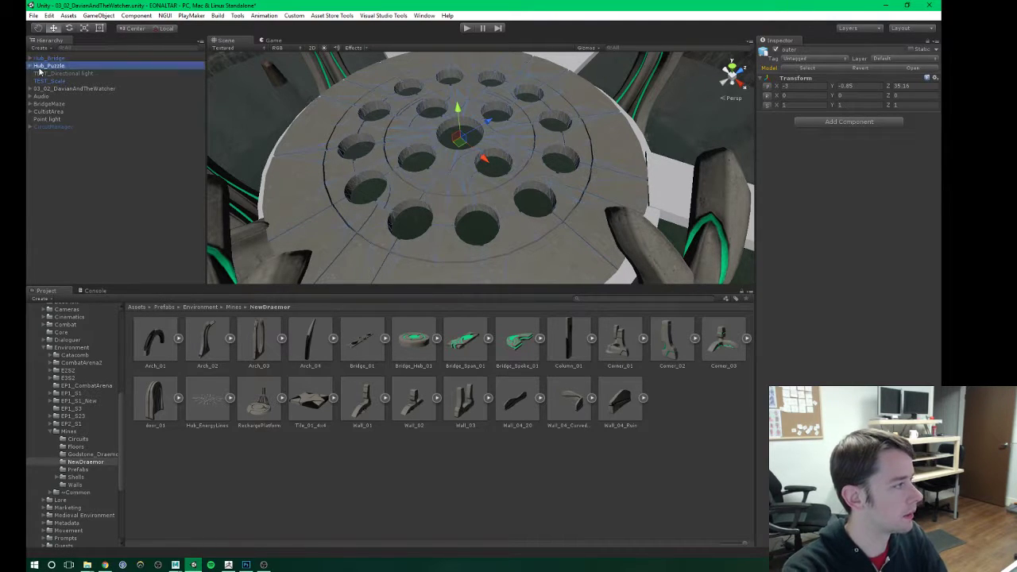
# Step: Create a prefab from Hub_Puzzle in the NewDraemor prefab folder and save the project
pyautogui.moveTo(44, 68); pyautogui.dragTo(382, 433)
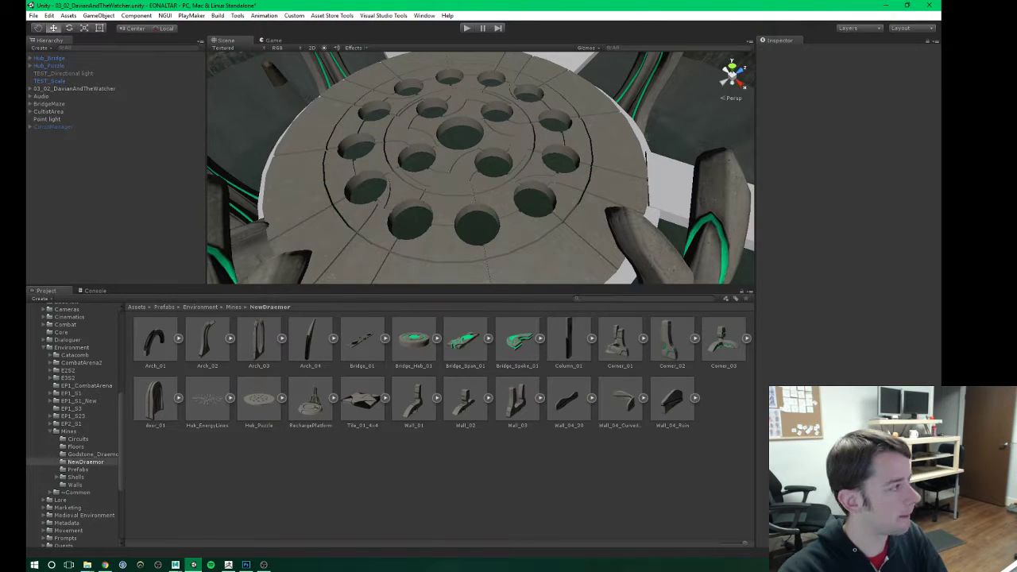
pyautogui.click(34, 15)
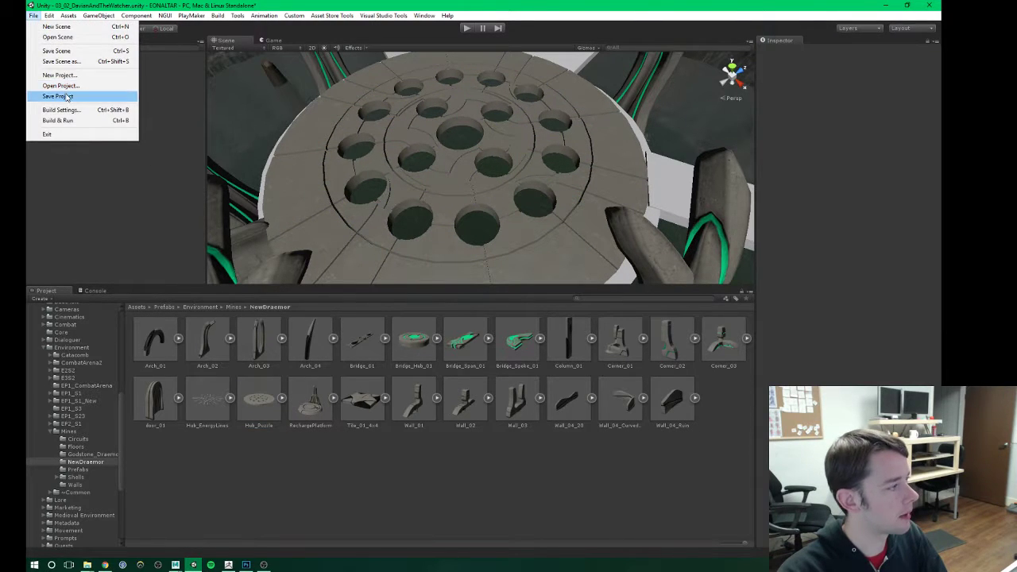
pyautogui.click(67, 97)
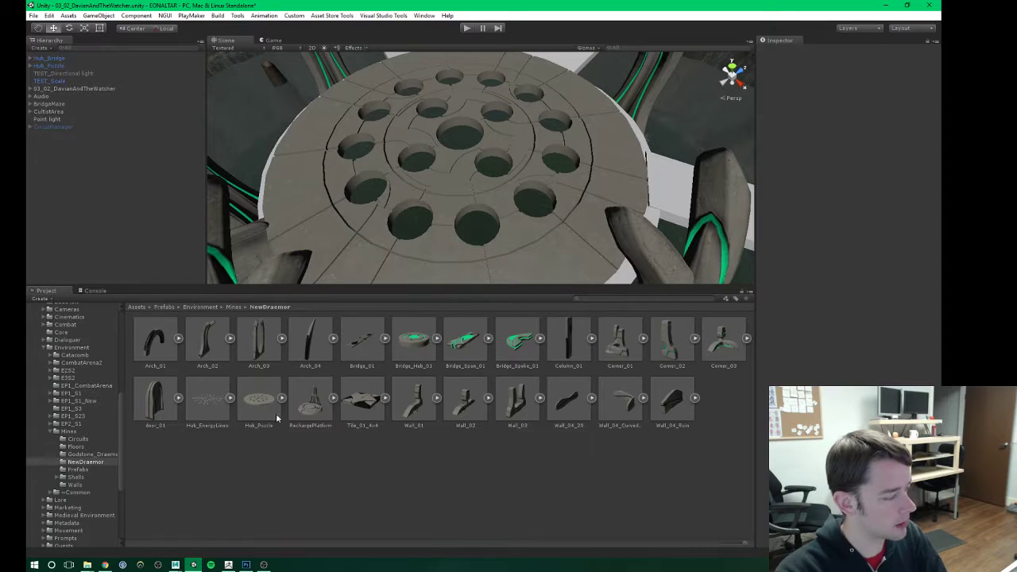
# Step: Move the Hub_EnergyLines model into the HubPuzzle folder under Art/World/Mines/Models/NewDraemor
pyautogui.click(209, 400)
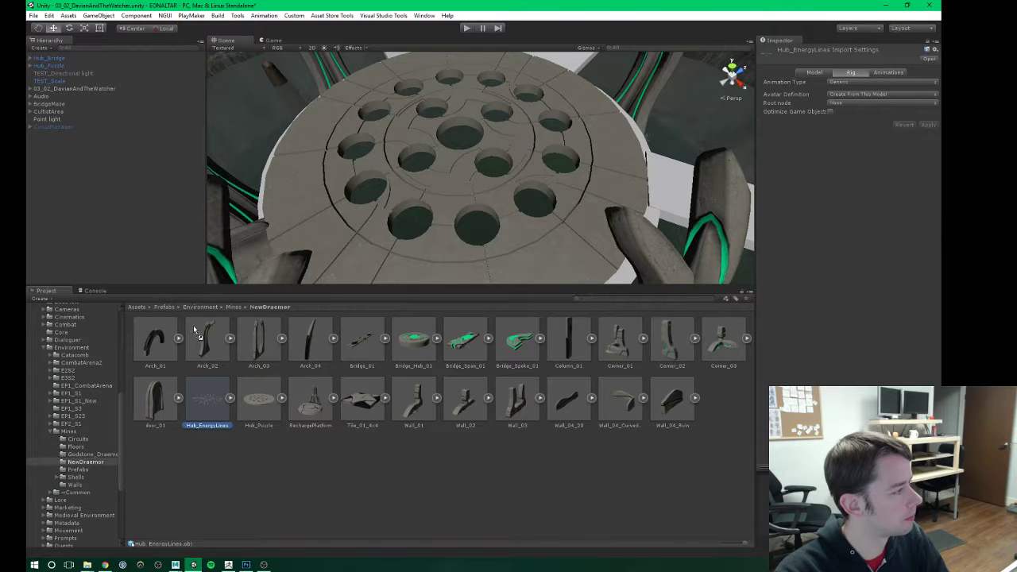
pyautogui.scroll(10, 77, 451)
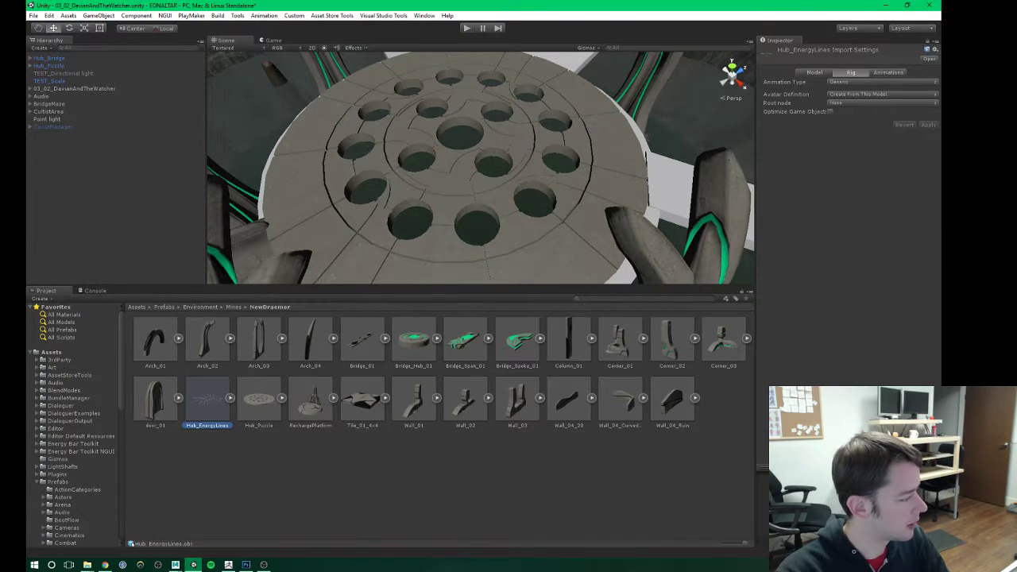
pyautogui.click(39, 368)
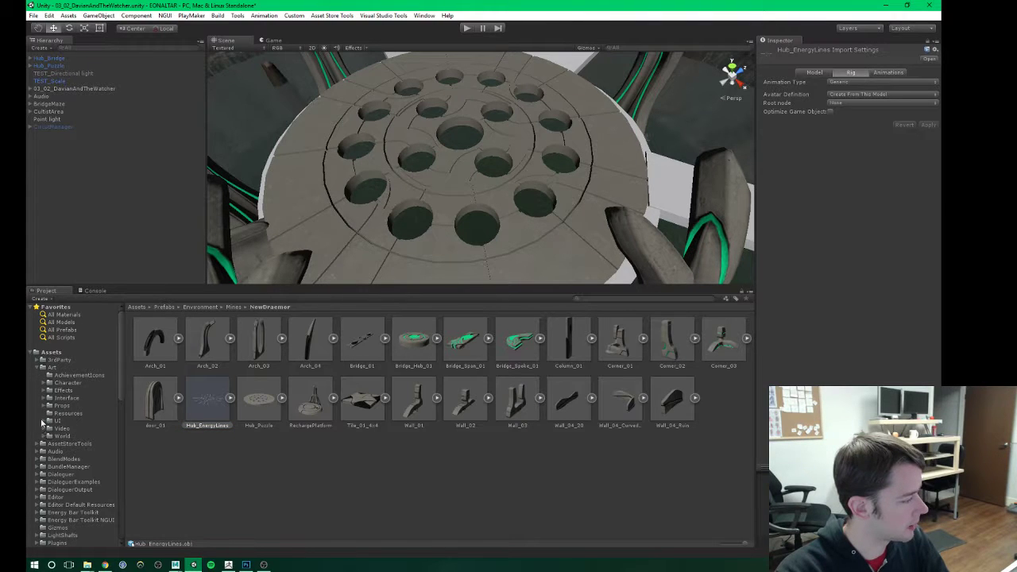
pyautogui.click(44, 435)
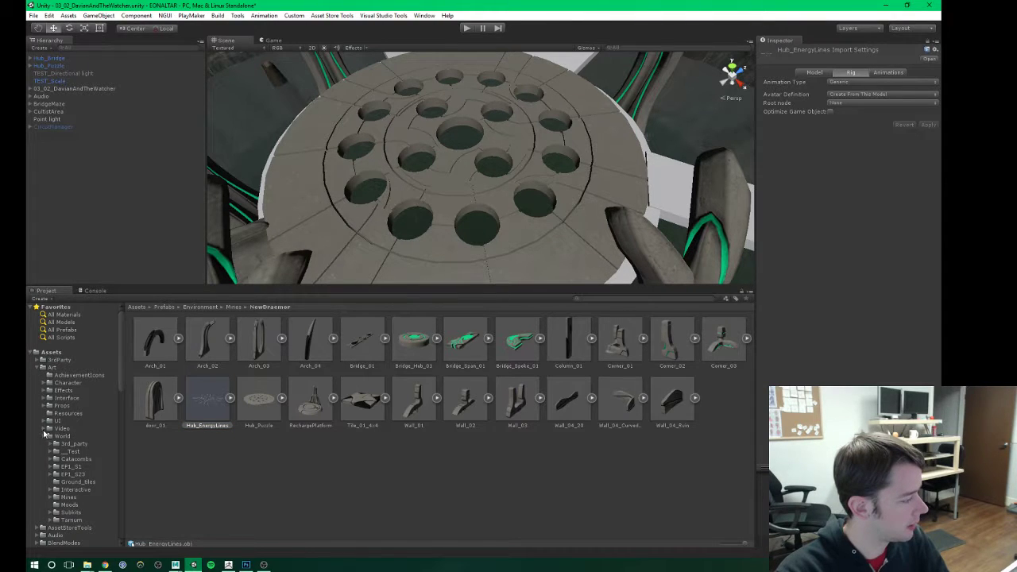
pyautogui.click(50, 497)
pyautogui.click(57, 512)
pyautogui.scroll(-1, 68, 502)
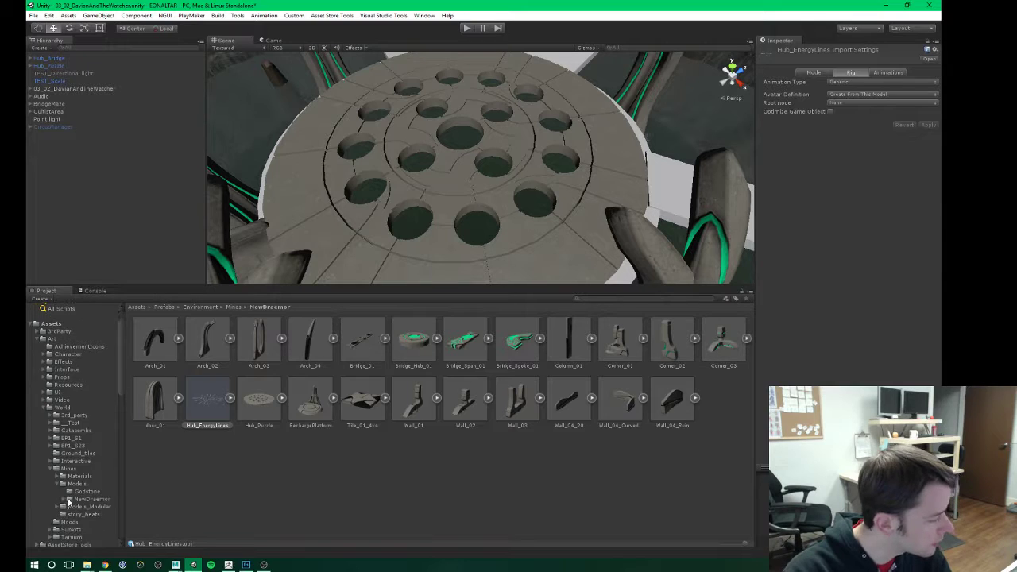
pyautogui.click(63, 500)
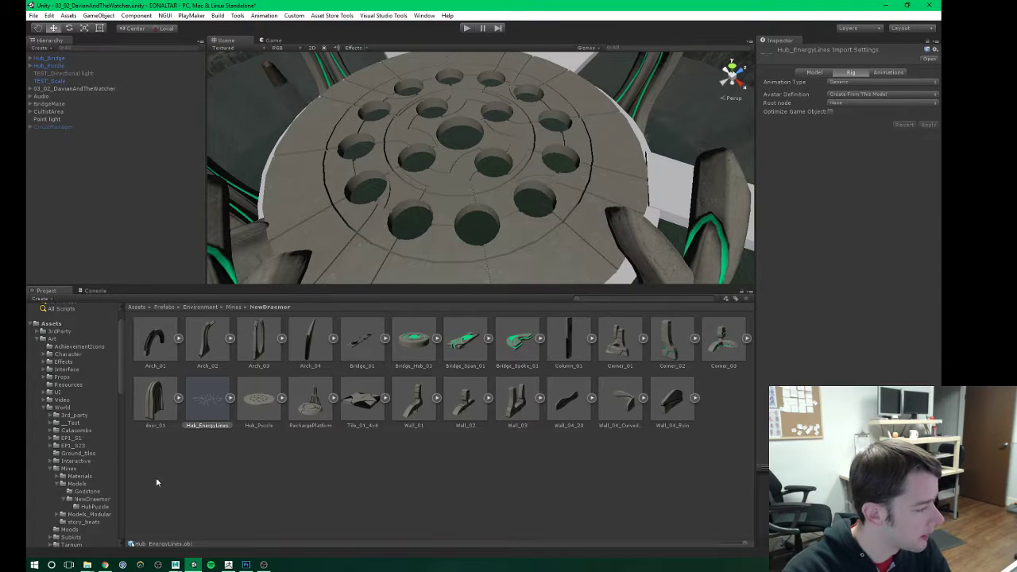
pyautogui.moveTo(173, 461); pyautogui.dragTo(89, 505)
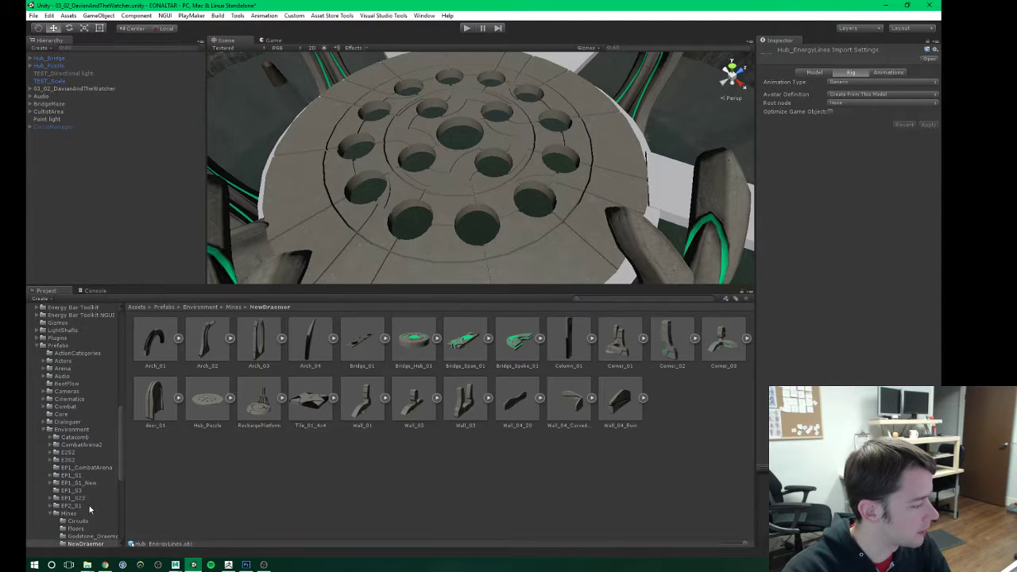
pyautogui.scroll(8, 79, 453)
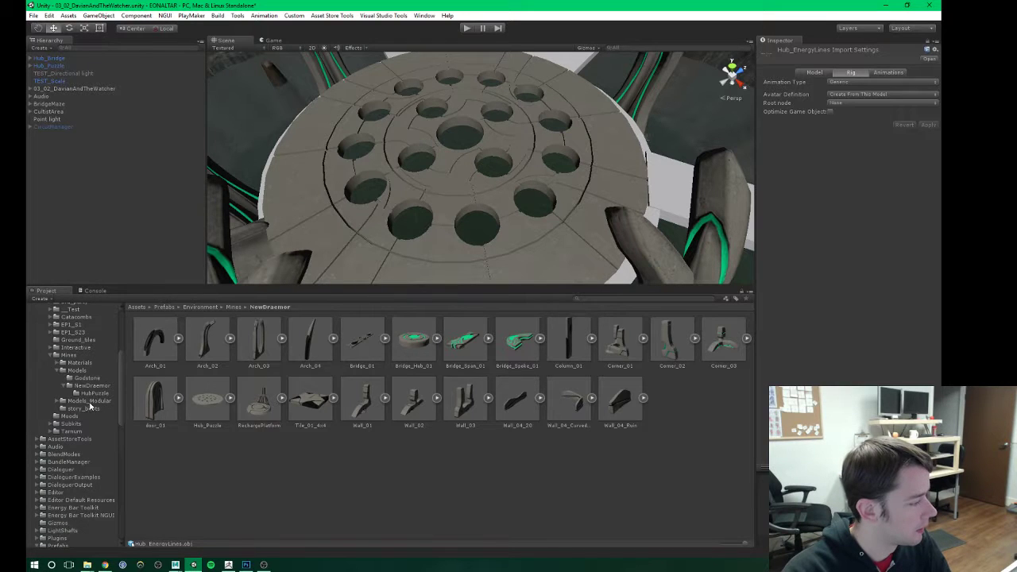
# Step: In the HubPuzzle folder, set the Hub_EnergyLines model's import Scale Factor to 0.01, disable Import BlendShapes, and apply the settings
pyautogui.click(94, 393)
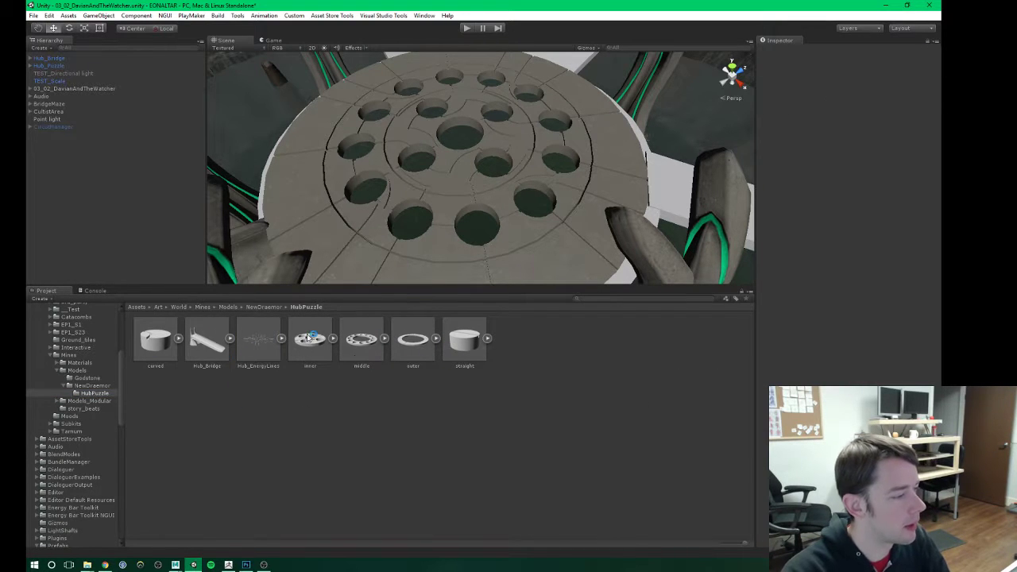
pyautogui.click(256, 339)
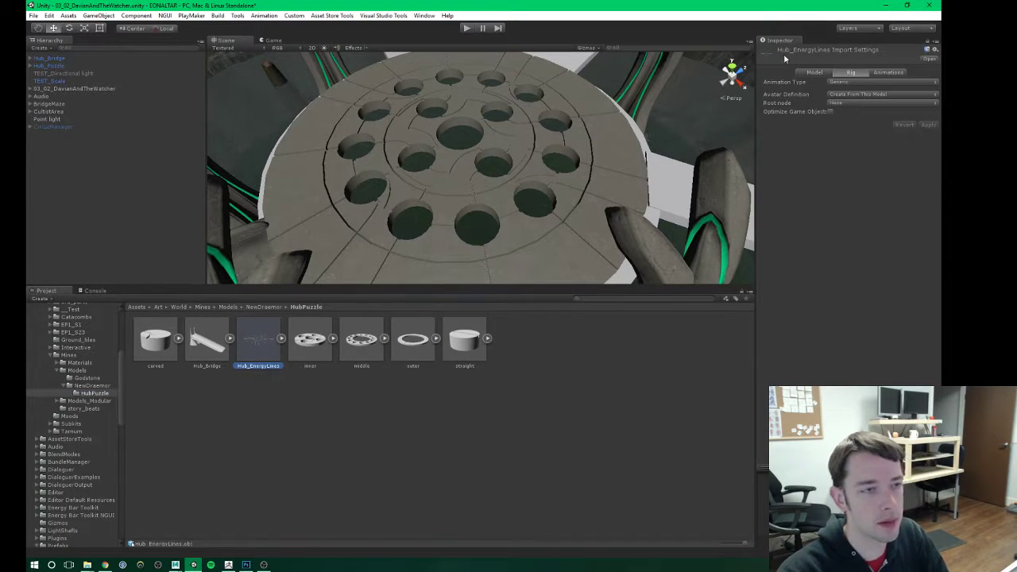
pyautogui.click(814, 72)
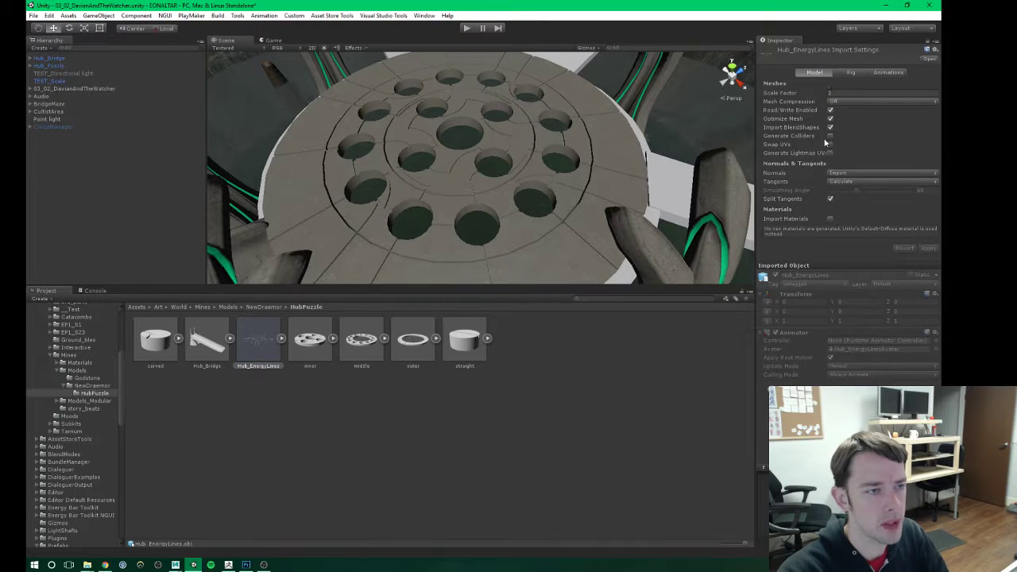
pyautogui.click(844, 93)
pyautogui.write('.01')
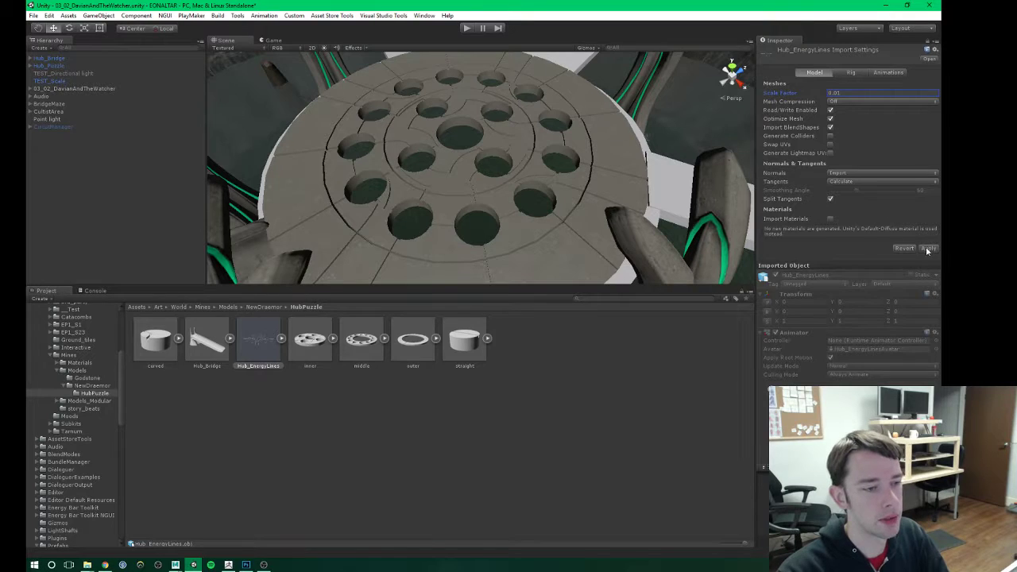
pyautogui.click(830, 127)
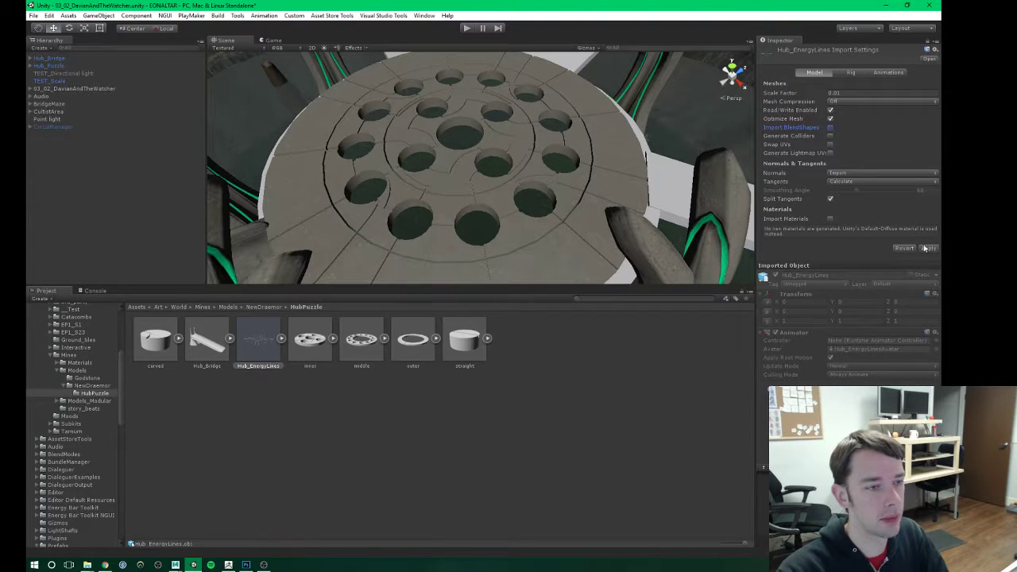
pyautogui.click(928, 248)
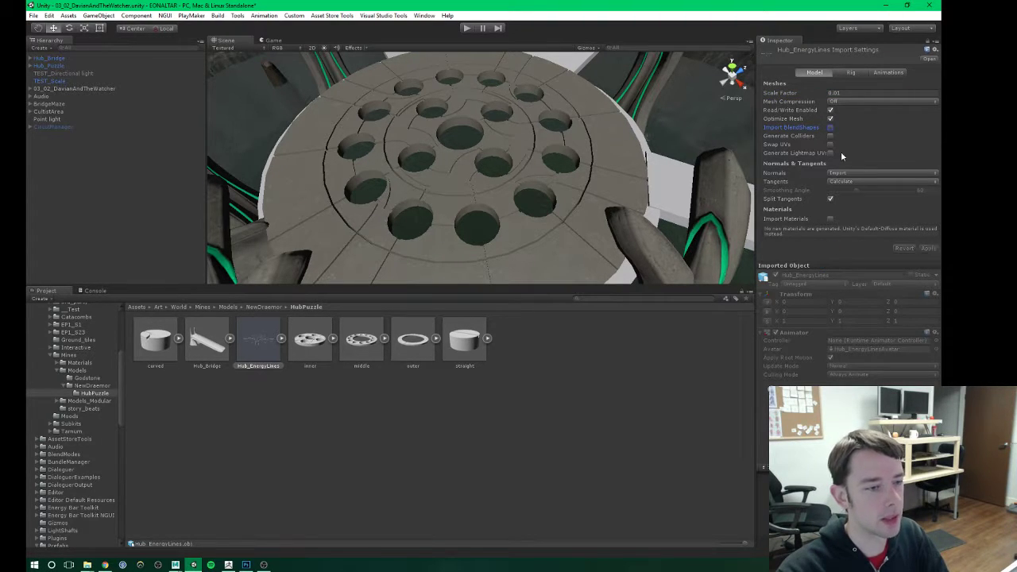
# Step: Set the rig Animation Type of the Hub_EnergyLines model to None
pyautogui.click(852, 73)
pyautogui.click(847, 83)
pyautogui.click(848, 93)
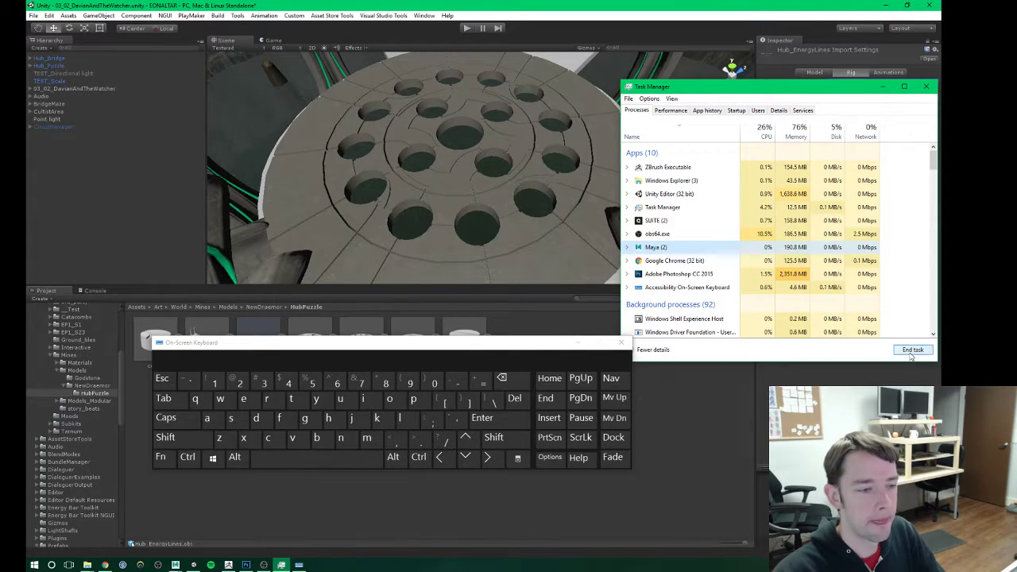
# Step: End the Unity Editor (32 bit) task in Task Manager and close Task Manager
pyautogui.click(666, 194)
pyautogui.click(913, 349)
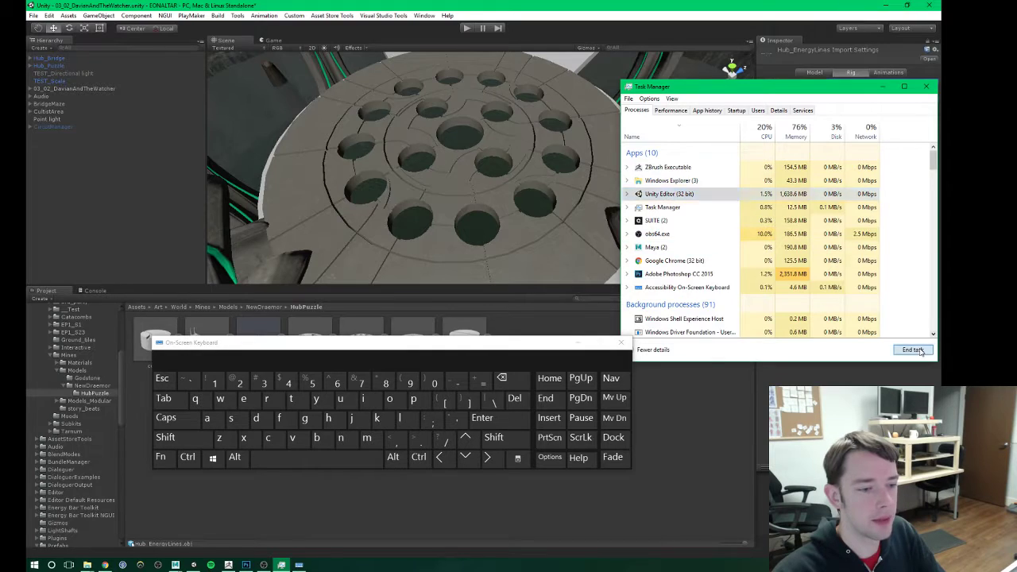
pyautogui.click(228, 565)
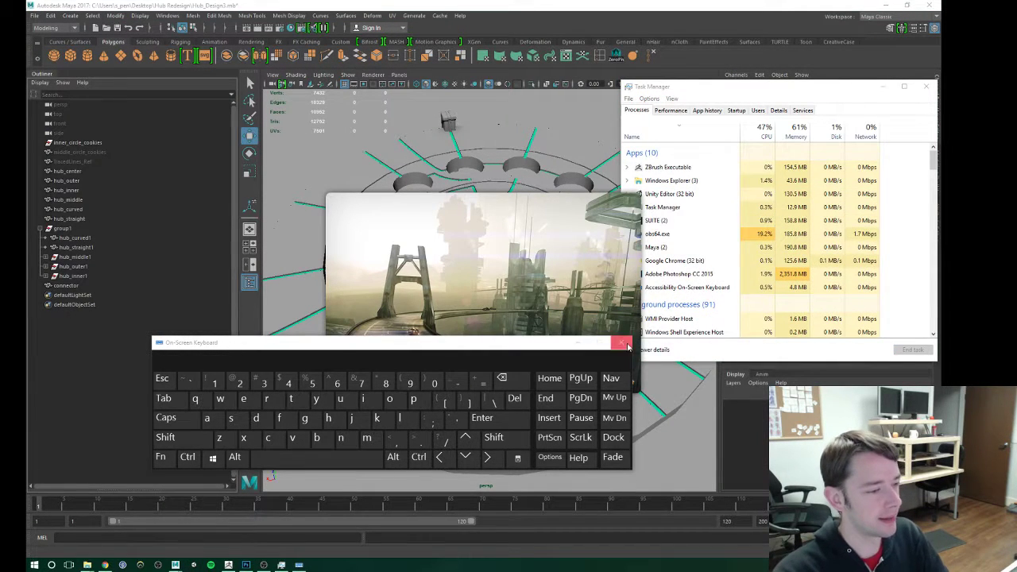
pyautogui.click(926, 86)
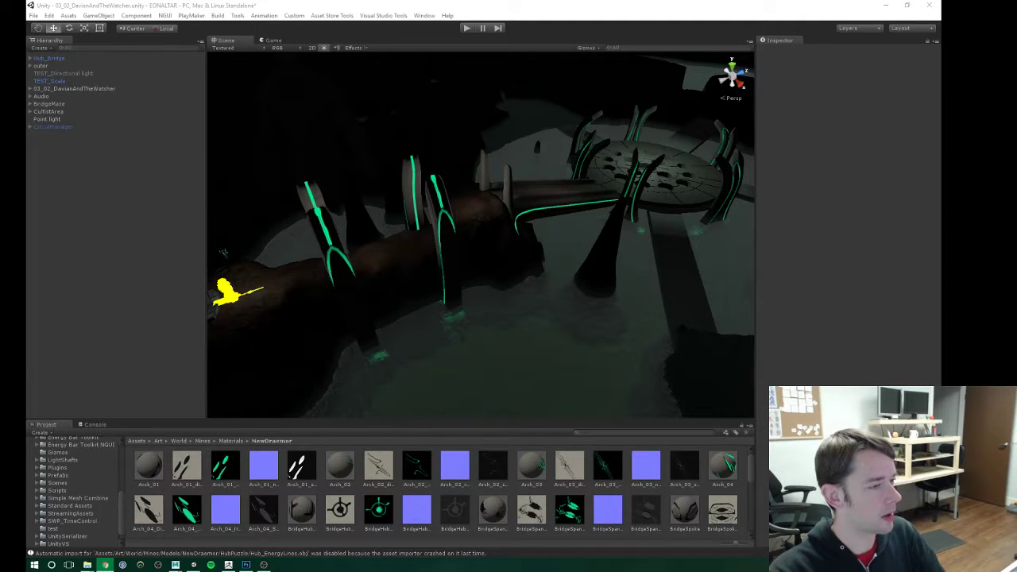
# Step: In the reopened Unity project, open the HubPuzzle folder under Art/World/Mines/Models/NewDraemor
pyautogui.scroll(5, 73, 480)
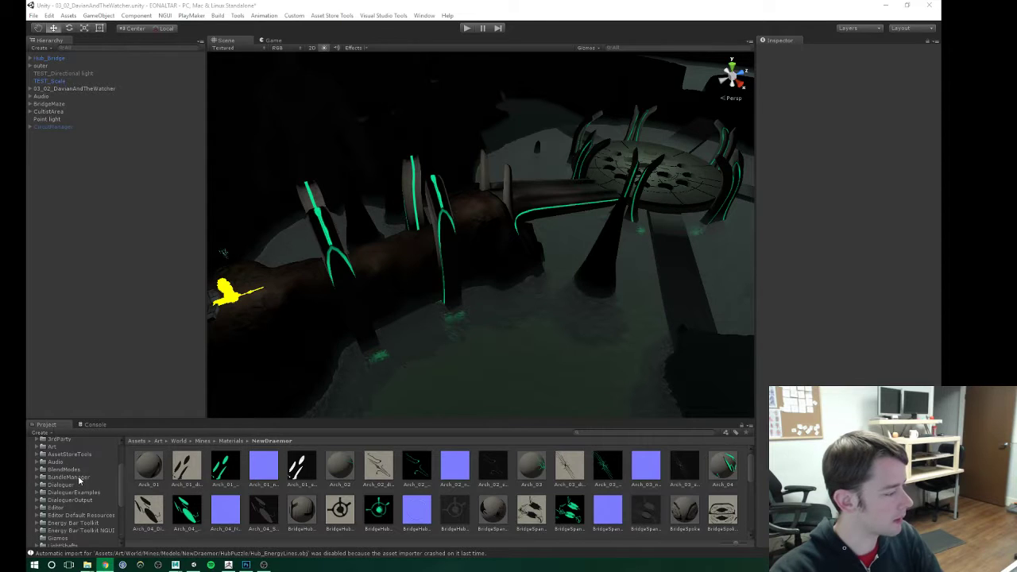
pyautogui.click(38, 475)
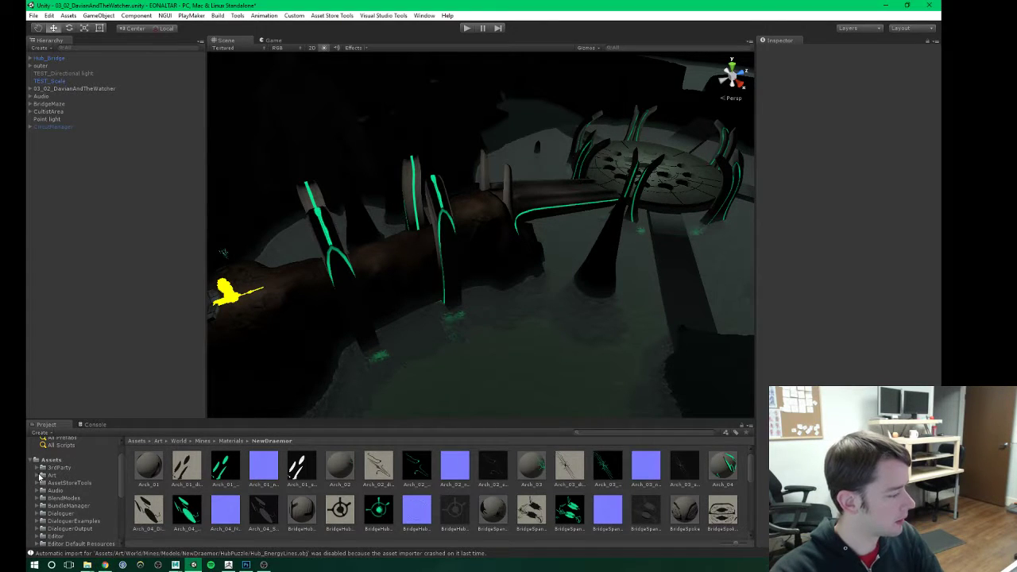
pyautogui.click(37, 475)
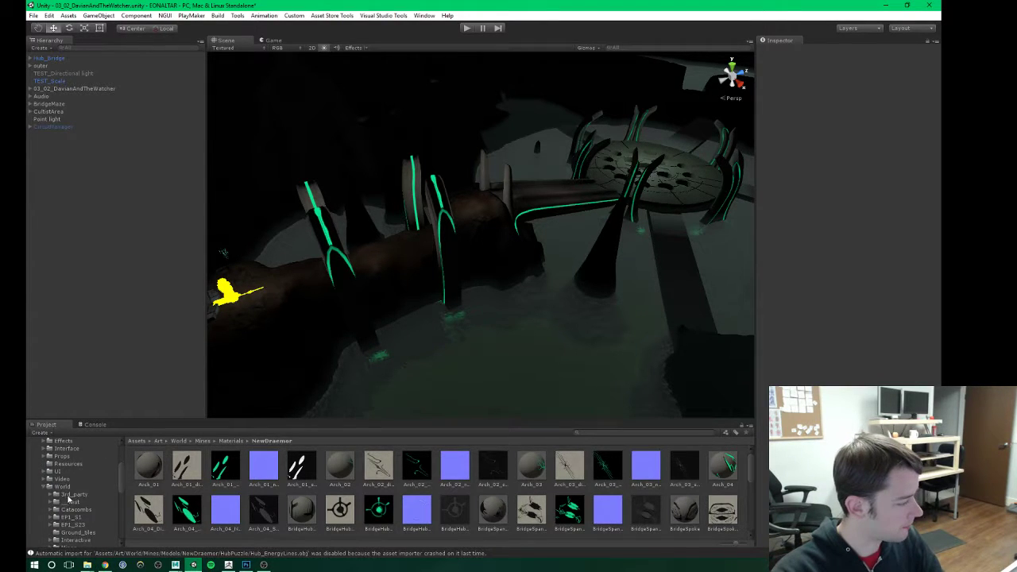
pyautogui.scroll(-2, 69, 499)
pyautogui.click(52, 490)
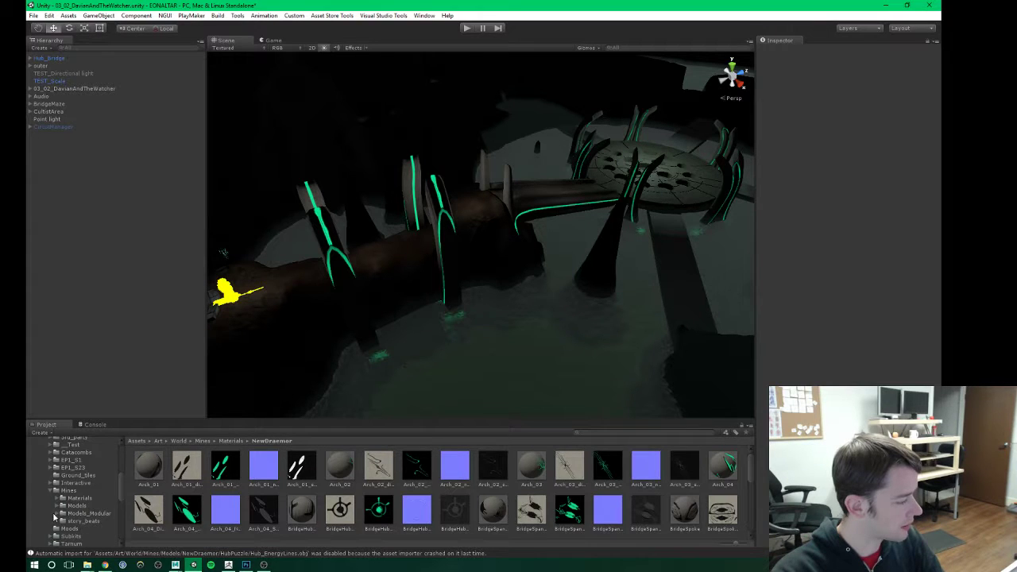
pyautogui.click(58, 506)
pyautogui.click(89, 521)
pyautogui.click(68, 521)
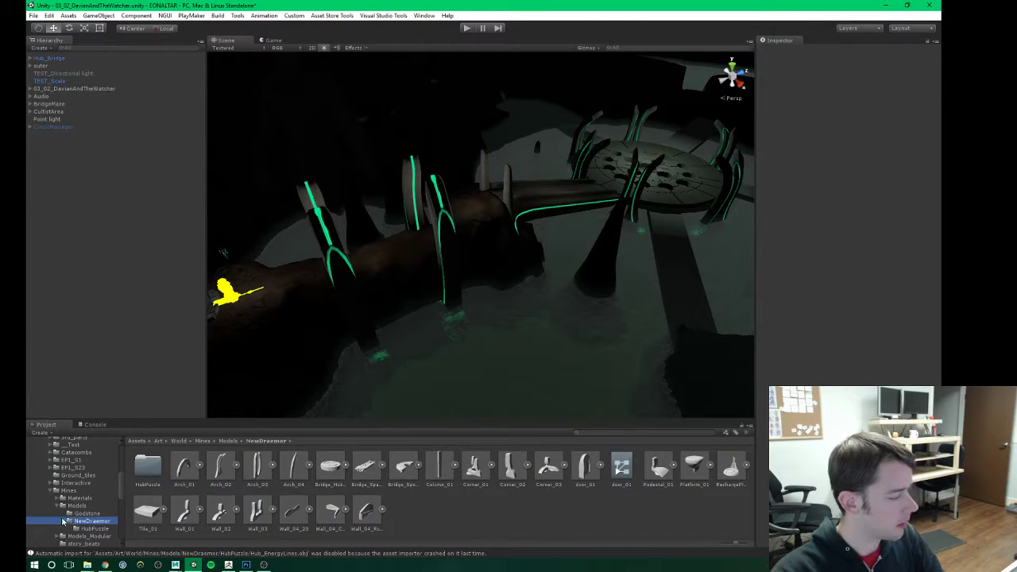
pyautogui.click(93, 529)
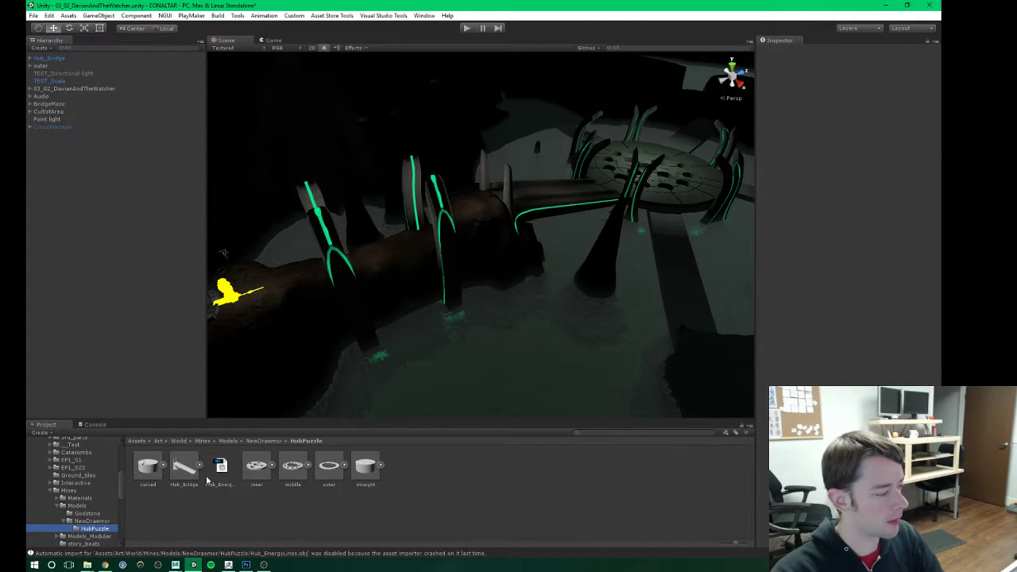
# Step: Enable Import BlendShapes for the Hub_EnergyLines model and apply the import settings
pyautogui.click(223, 469)
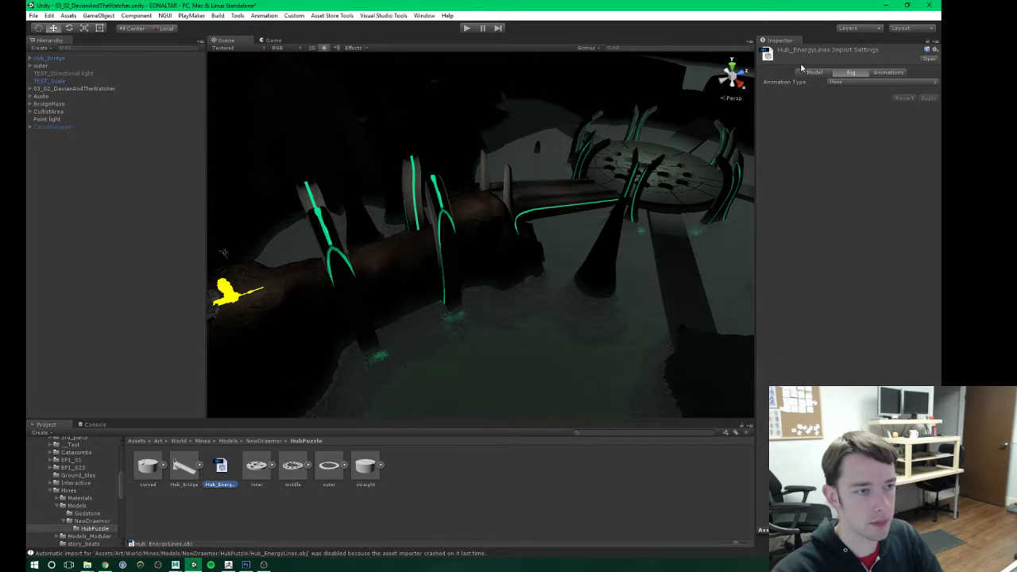
pyautogui.click(814, 72)
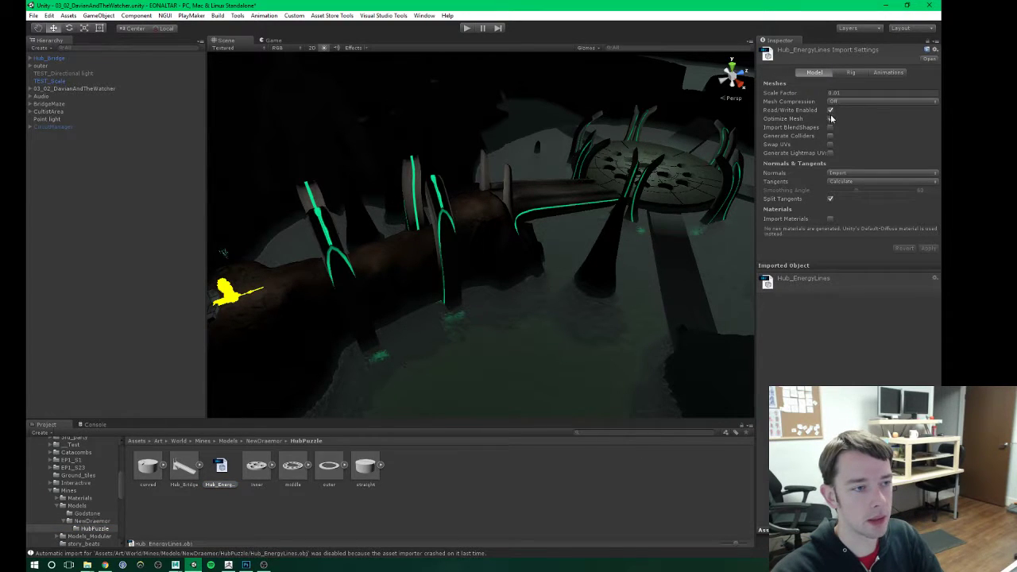
pyautogui.click(830, 127)
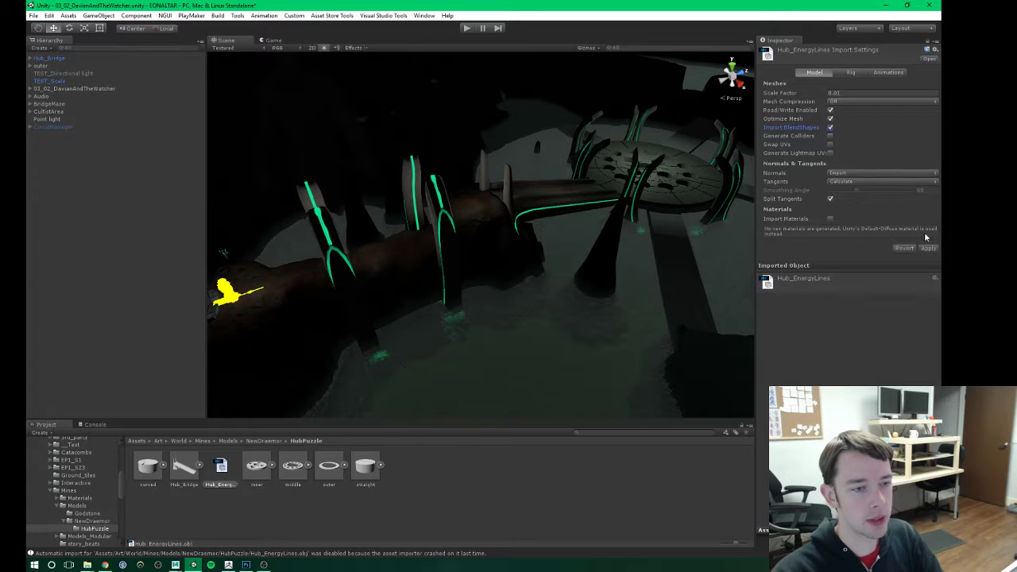
pyautogui.click(926, 247)
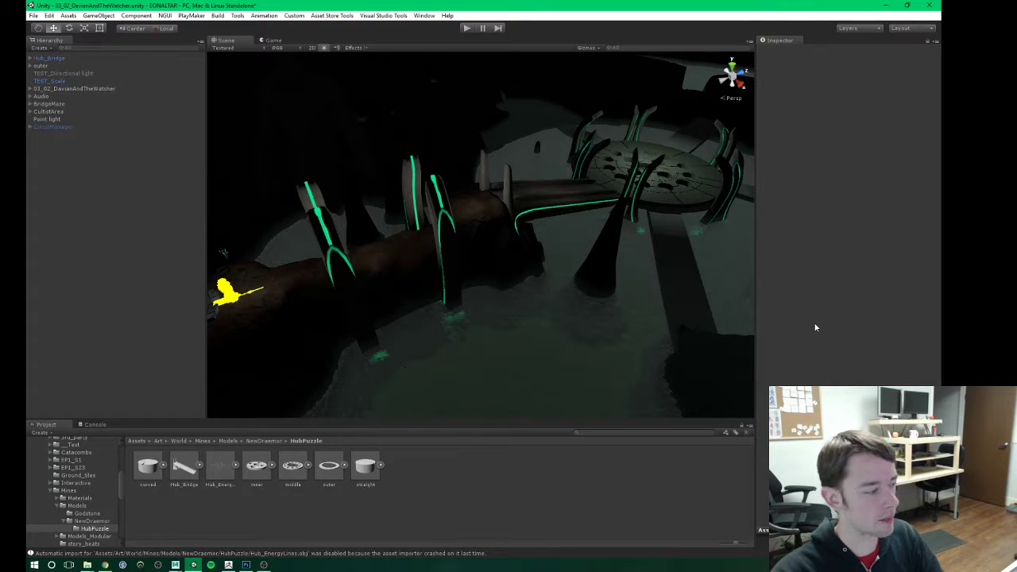
# Step: Check the Rig and Model settings of Hub_EnergyLines, add the model to the scene, and select the outer hub object
pyautogui.click(220, 469)
pyautogui.click(846, 73)
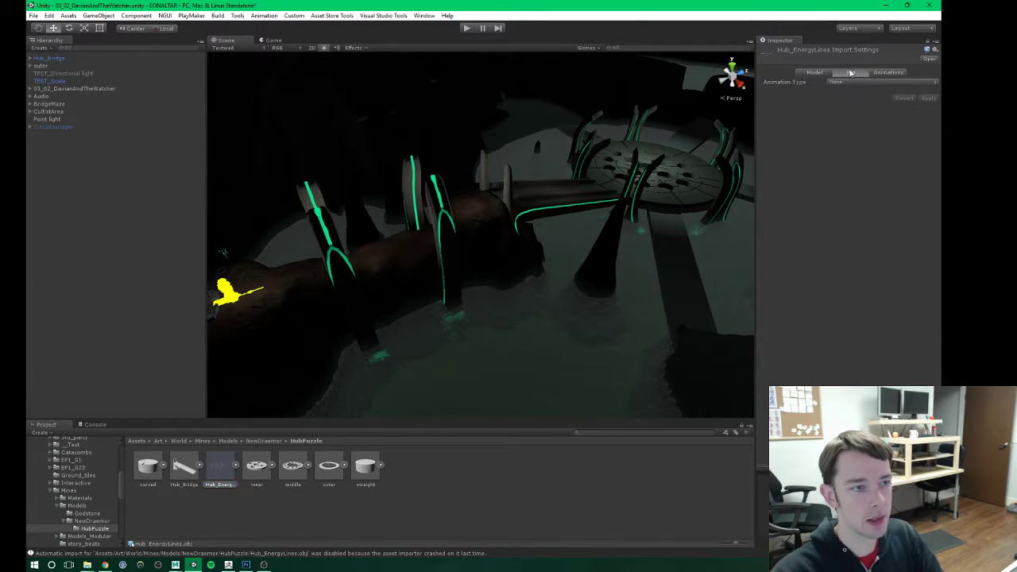
pyautogui.click(816, 73)
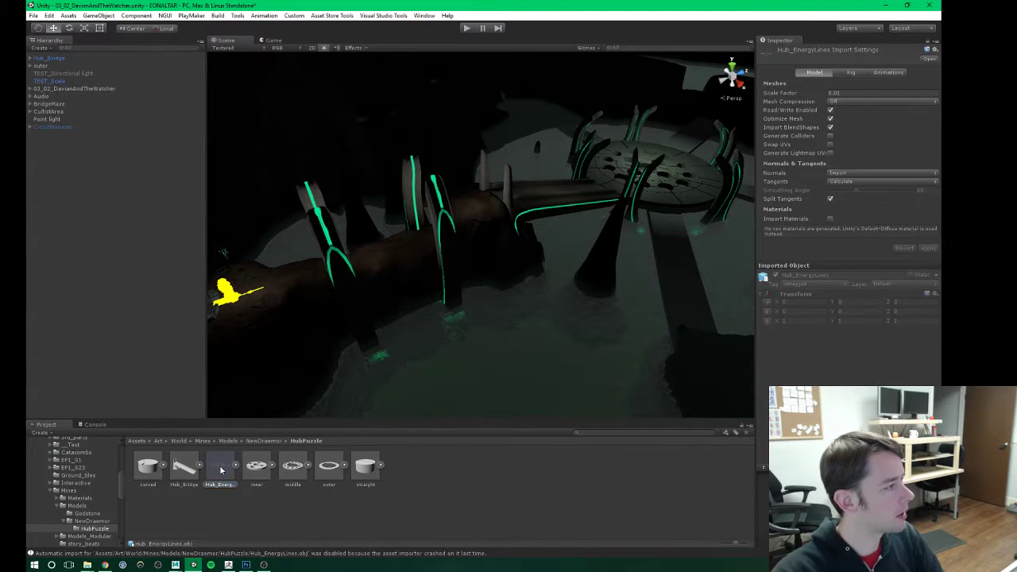
pyautogui.moveTo(221, 470); pyautogui.dragTo(67, 146)
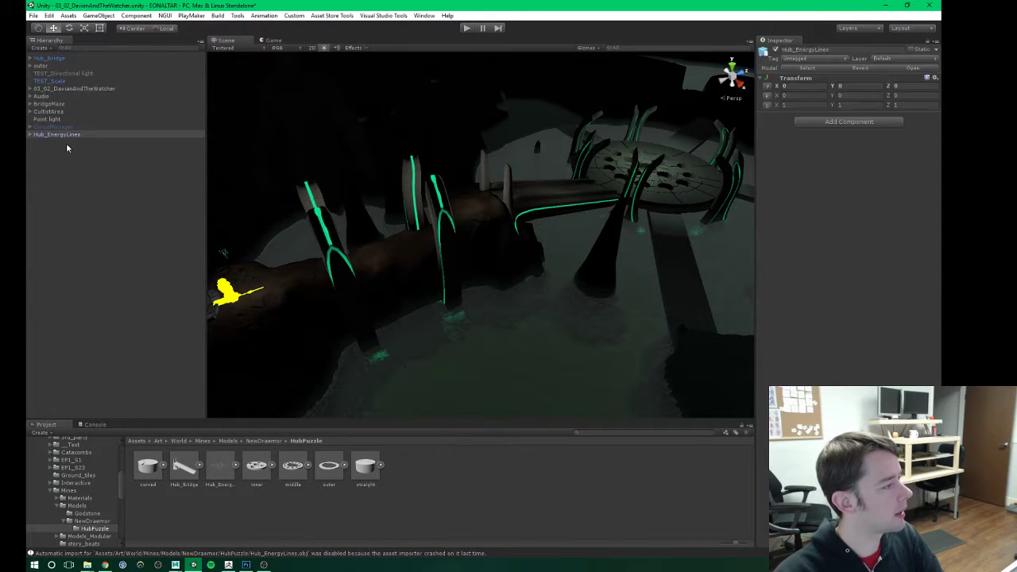
pyautogui.click(704, 200)
pyautogui.click(42, 66)
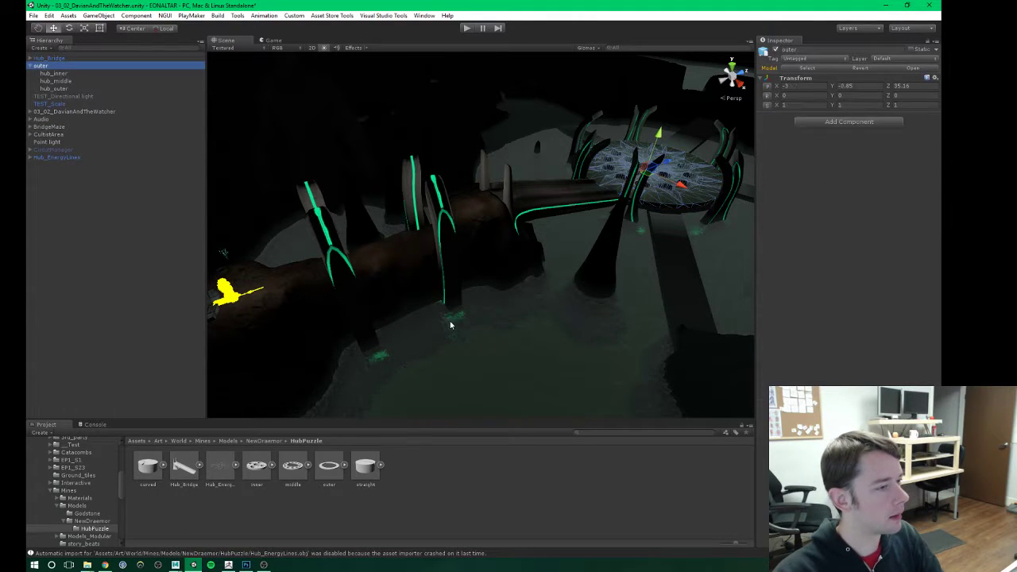
# Step: Open the NewDraemor prefab folder under Prefabs/Environment/Mines, collapsing the Plugins folder
pyautogui.scroll(-5, 100, 509)
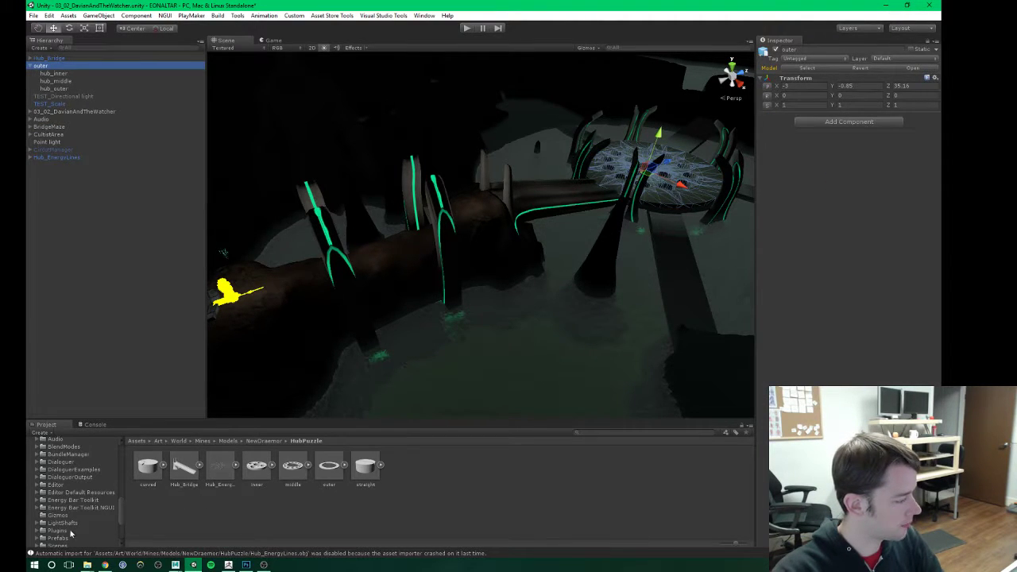
pyautogui.click(52, 538)
pyautogui.scroll(-2, 78, 537)
pyautogui.click(37, 458)
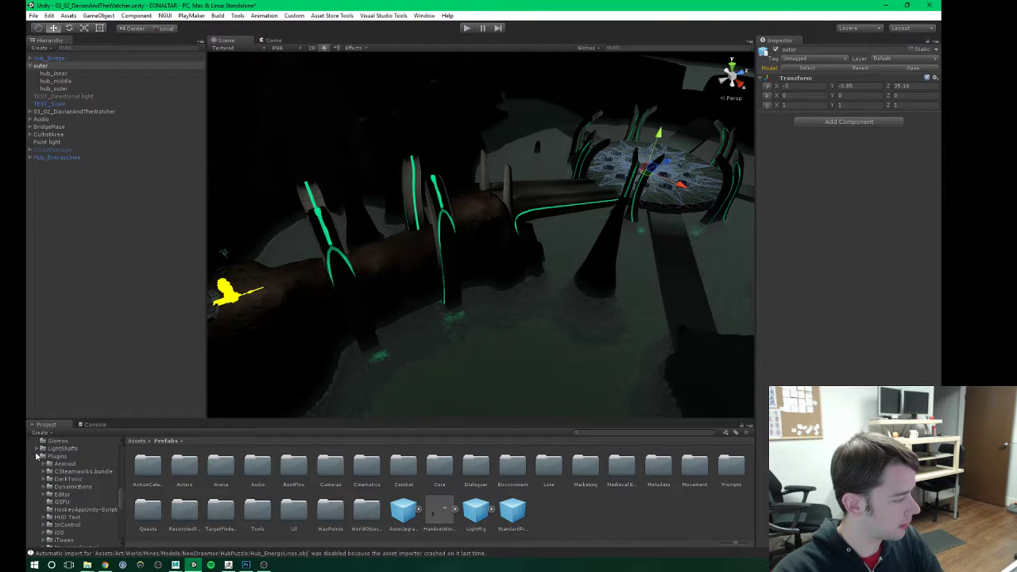
pyautogui.click(36, 456)
pyautogui.click(36, 464)
pyautogui.scroll(-2, 56, 500)
pyautogui.scroll(-2, 51, 492)
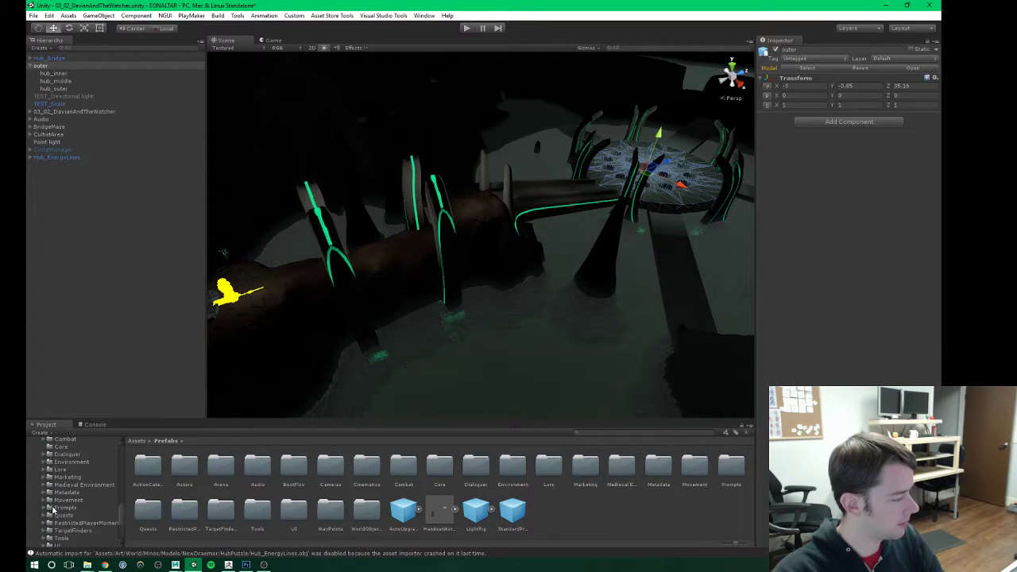
pyautogui.scroll(-2, 52, 513)
pyautogui.click(44, 463)
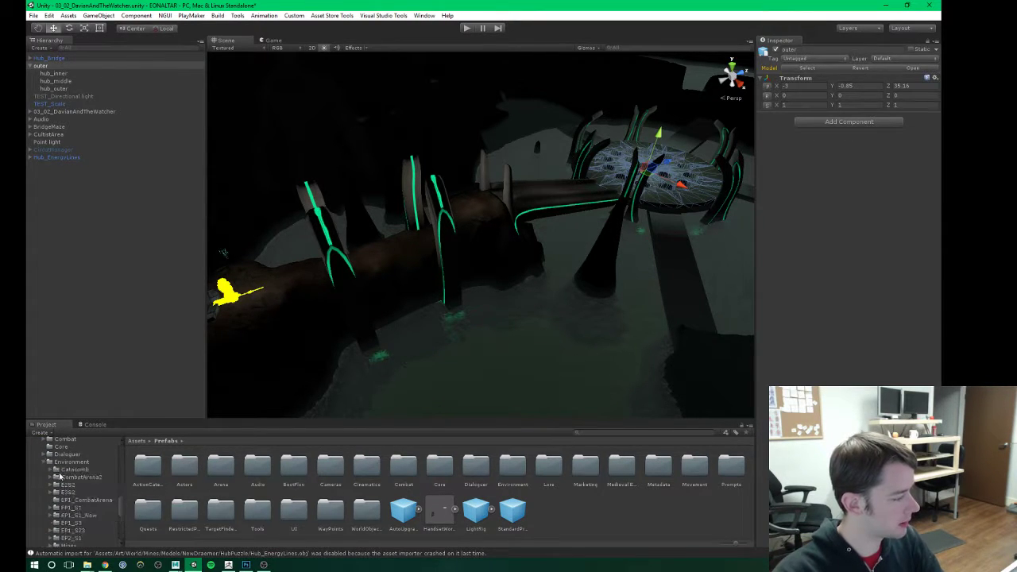
pyautogui.scroll(-2, 55, 491)
pyautogui.click(51, 489)
pyautogui.scroll(-3, 70, 500)
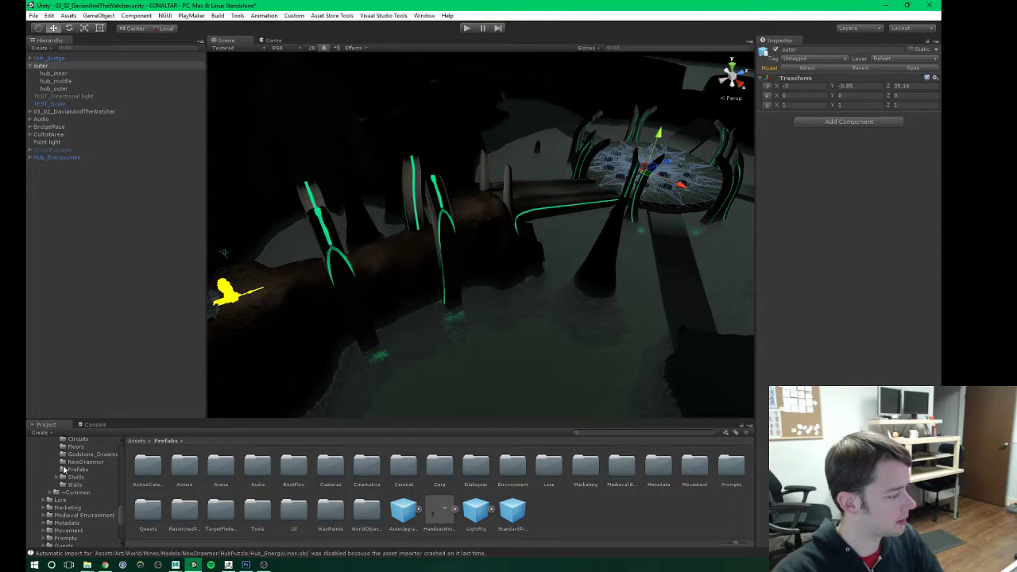
pyautogui.click(85, 462)
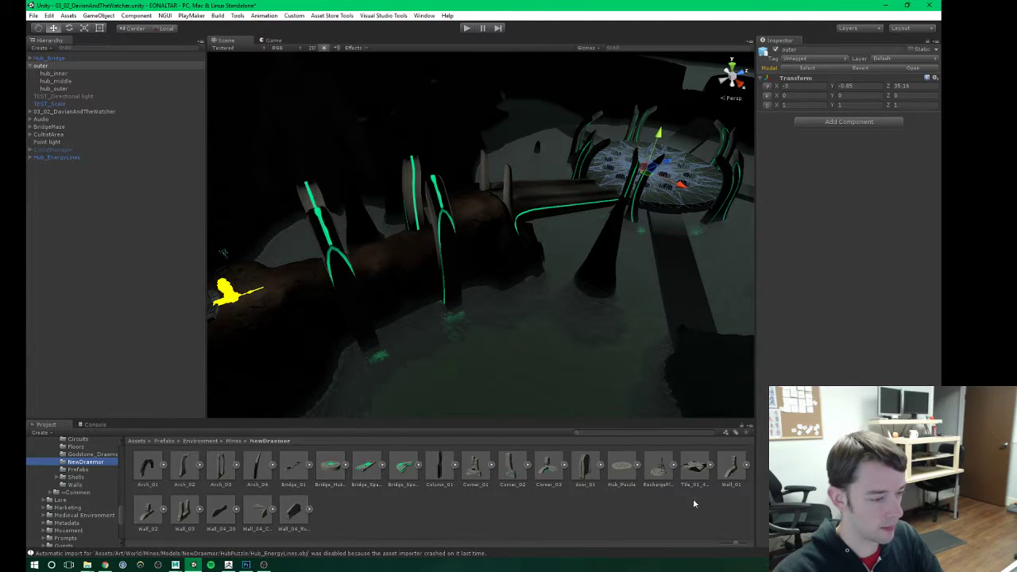
# Step: Add the Hub_Puzzle prefab to the scene and paste the outer object's copied Transform values onto it
pyautogui.moveTo(621, 467); pyautogui.dragTo(279, 109)
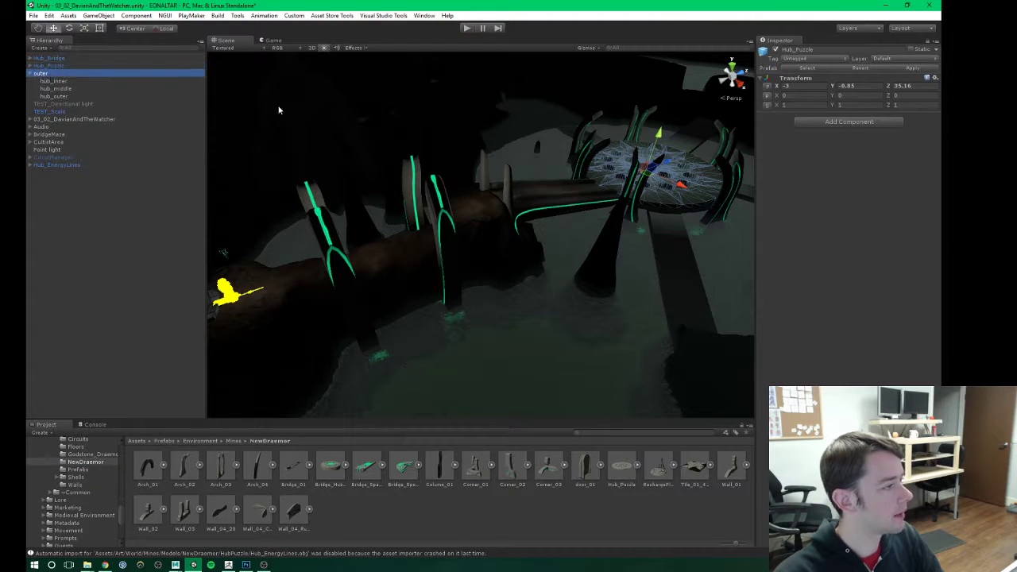
pyautogui.rightClick(797, 81)
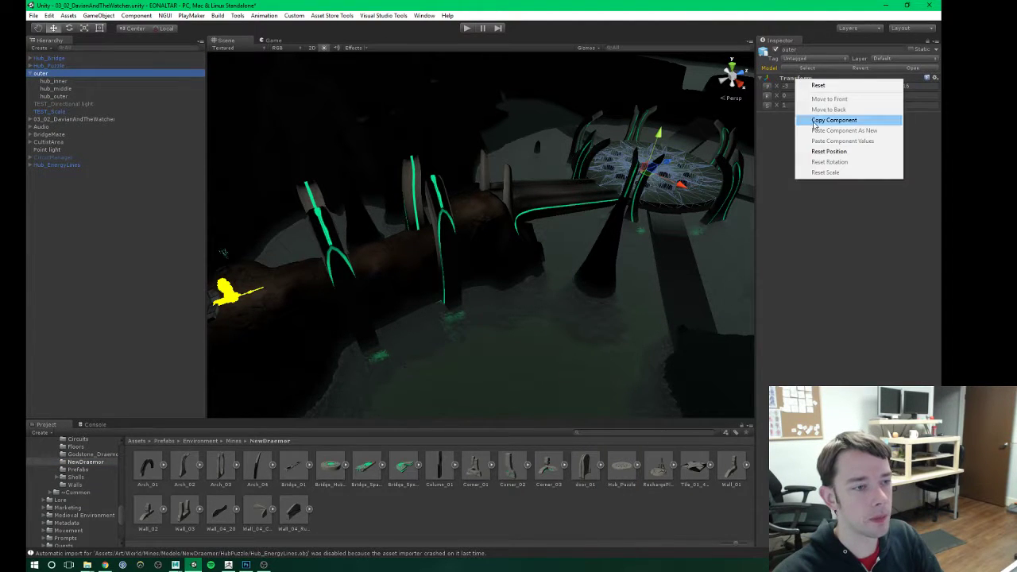
pyautogui.click(834, 120)
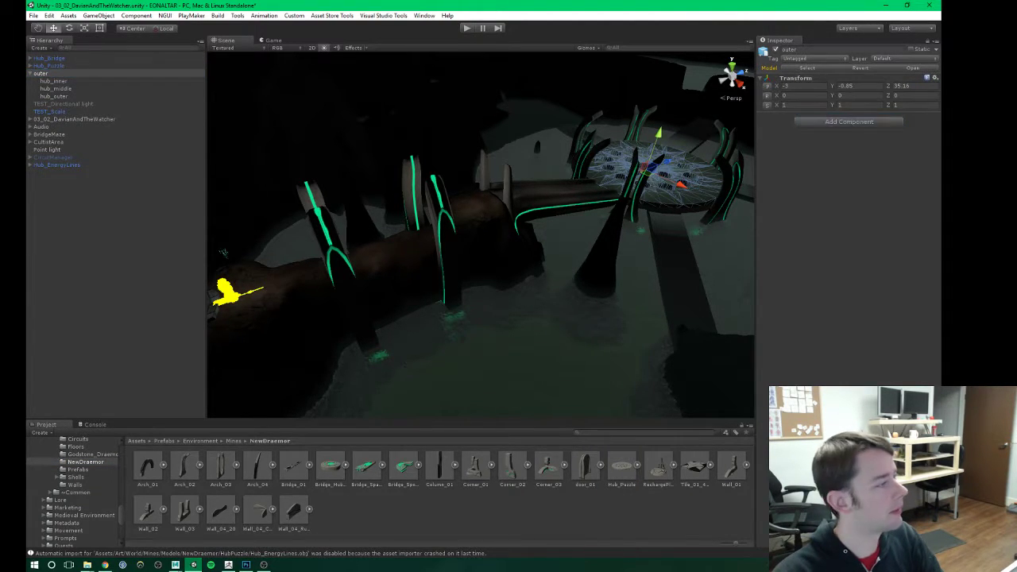
pyautogui.click(48, 65)
pyautogui.rightClick(795, 77)
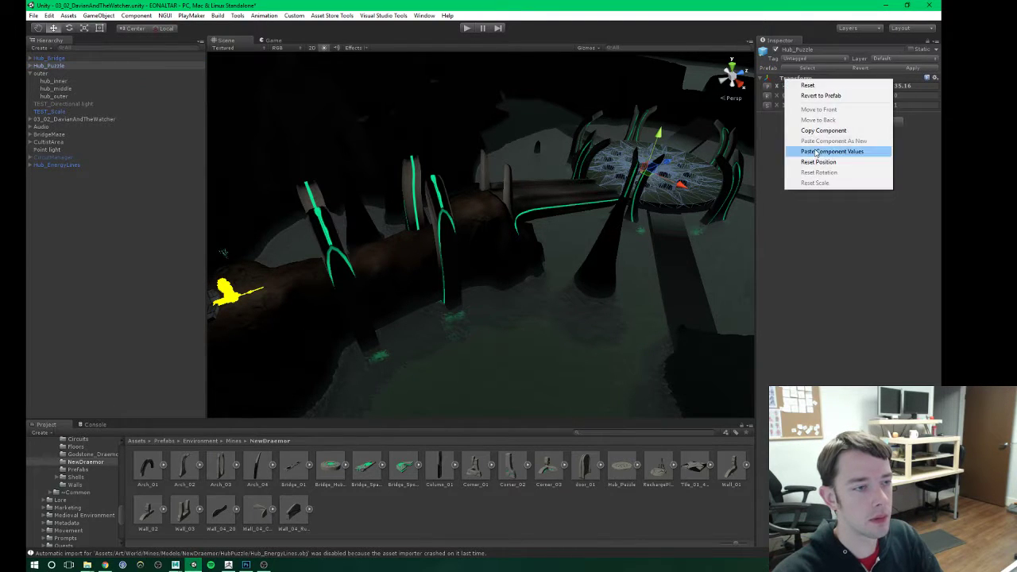
pyautogui.click(841, 147)
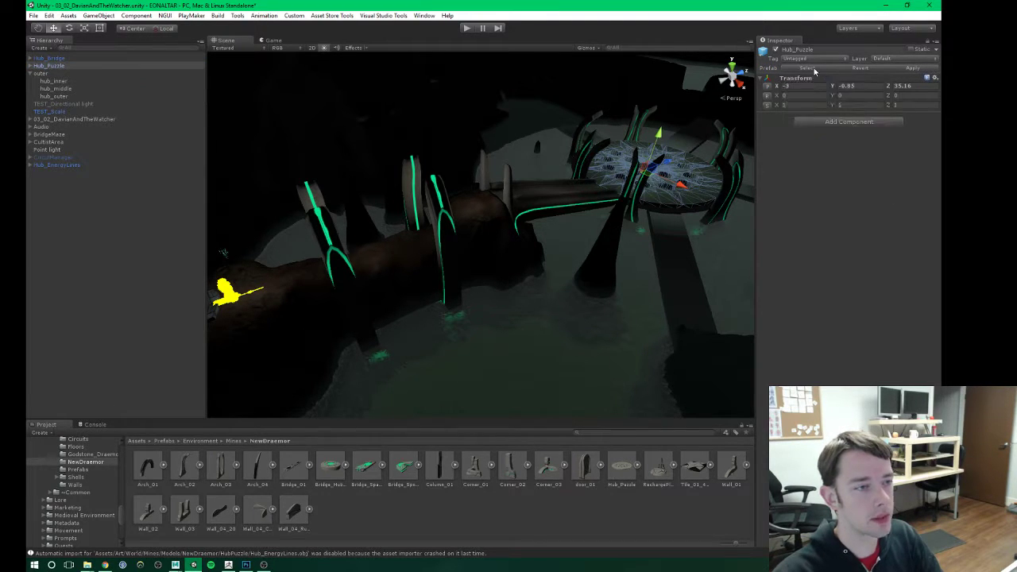
# Step: Delete the old outer hub object and its child meshes from the scene
pyautogui.click(43, 74)
pyautogui.press('Delete')
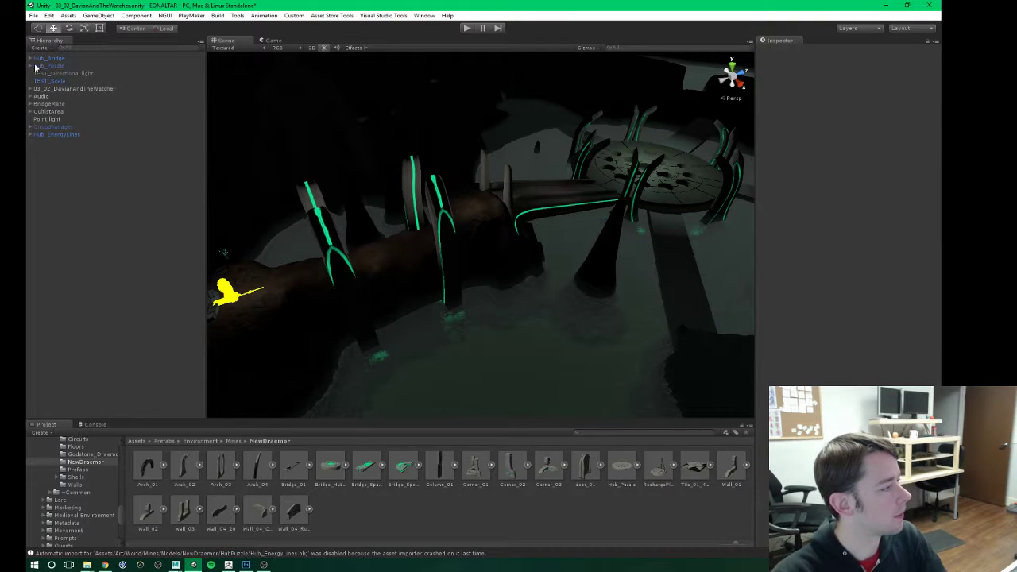
# Step: Nest Hub_EnergyLines under Hub_Puzzle and reset its local position to 0, 0, 0
pyautogui.click(30, 65)
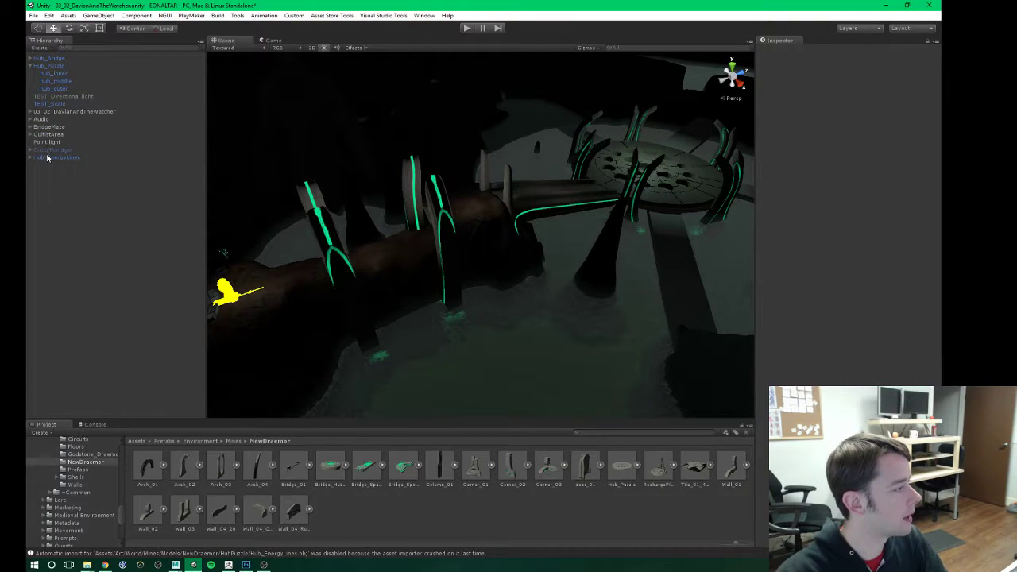
pyautogui.moveTo(48, 157); pyautogui.dragTo(51, 77)
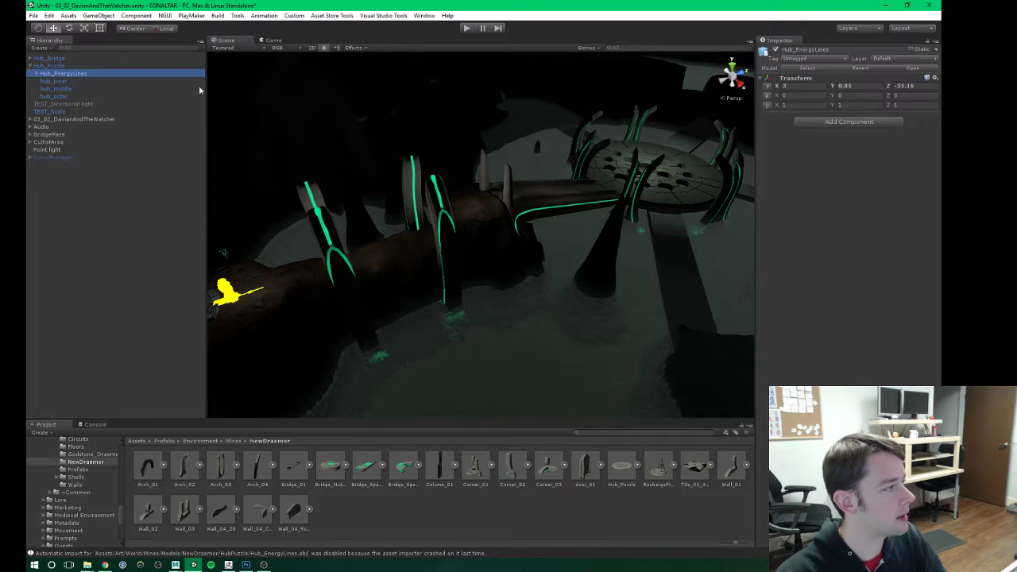
pyautogui.click(768, 92)
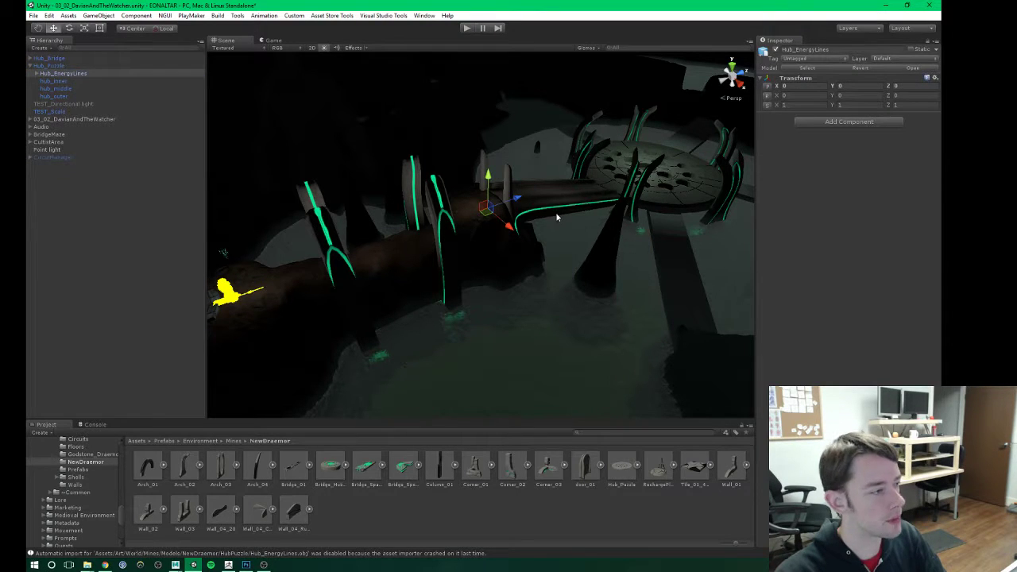
# Step: Look through the child meshes of Hub_EnergyLines and try raising the model, undoing the move
pyautogui.keyDown('alt'); pyautogui.moveTo(559, 192); pyautogui.dragTo(513, 238); pyautogui.keyUp('alt')
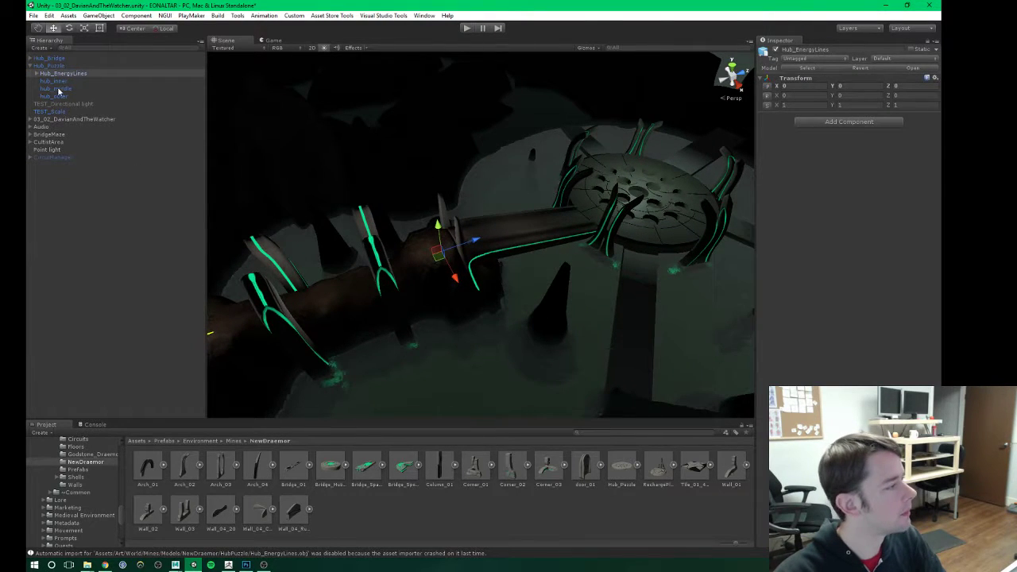
pyautogui.click(36, 73)
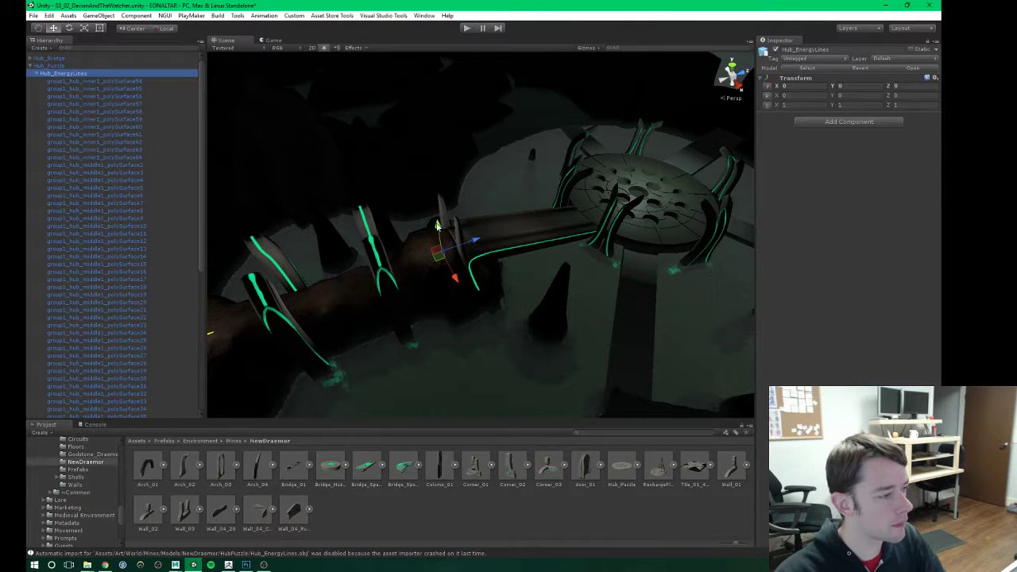
pyautogui.moveTo(439, 228); pyautogui.dragTo(441, 189)
pyautogui.hotkey('ctrl', 'z')
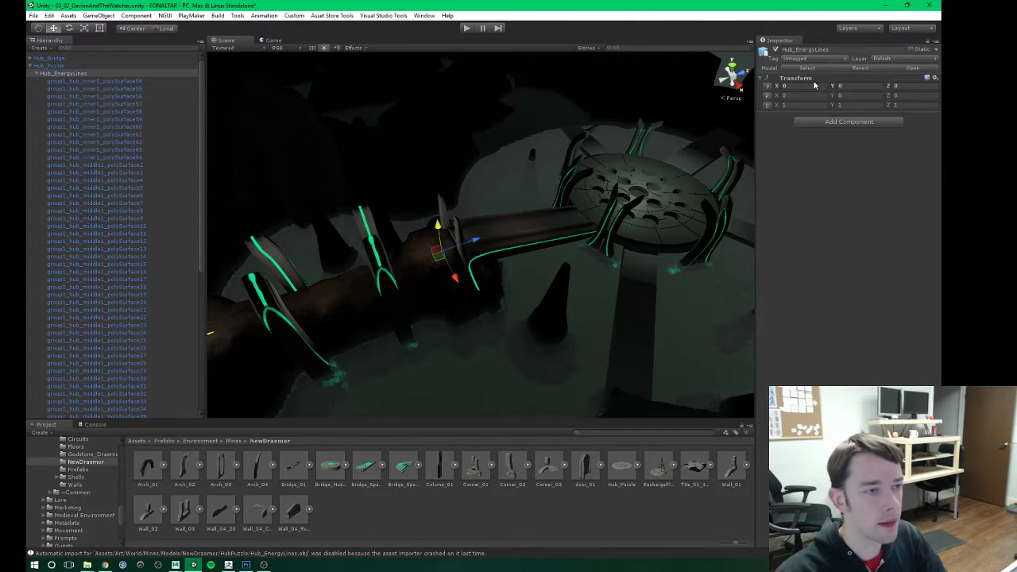
pyautogui.click(37, 73)
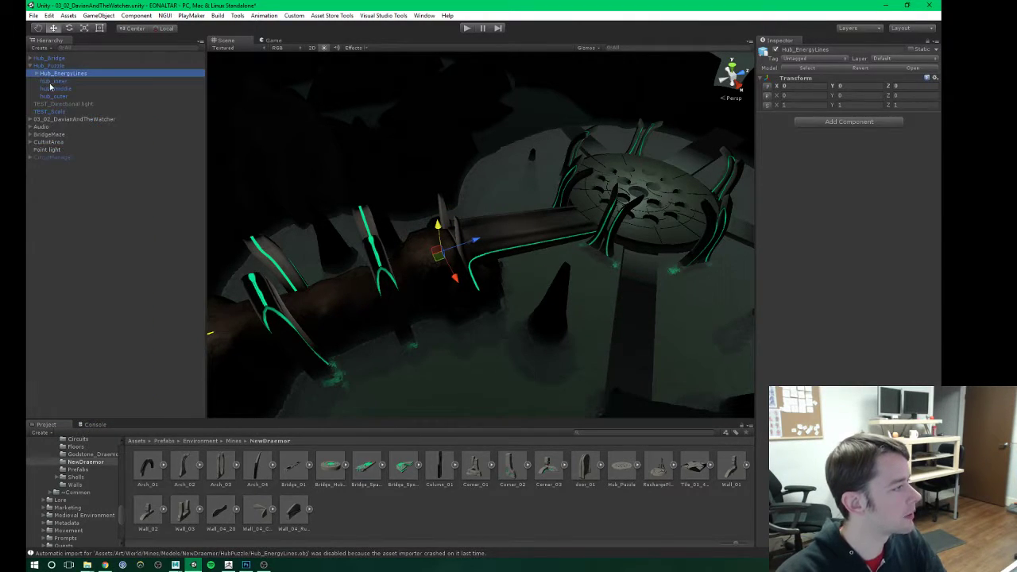
# Step: Examine the hub_inner mesh on the puzzle platform and check its Transform scale
pyautogui.click(52, 81)
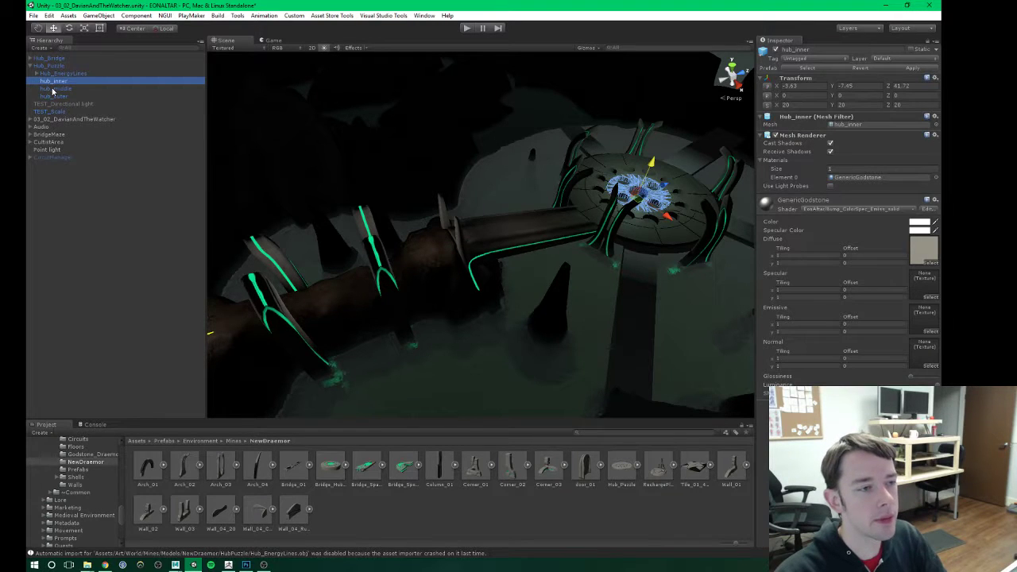
pyautogui.press('w')
pyautogui.moveTo(486, 220); pyautogui.dragTo(511, 232, button='right')
pyautogui.keyDown('alt'); pyautogui.moveTo(541, 280); pyautogui.dragTo(437, 216); pyautogui.keyUp('alt')
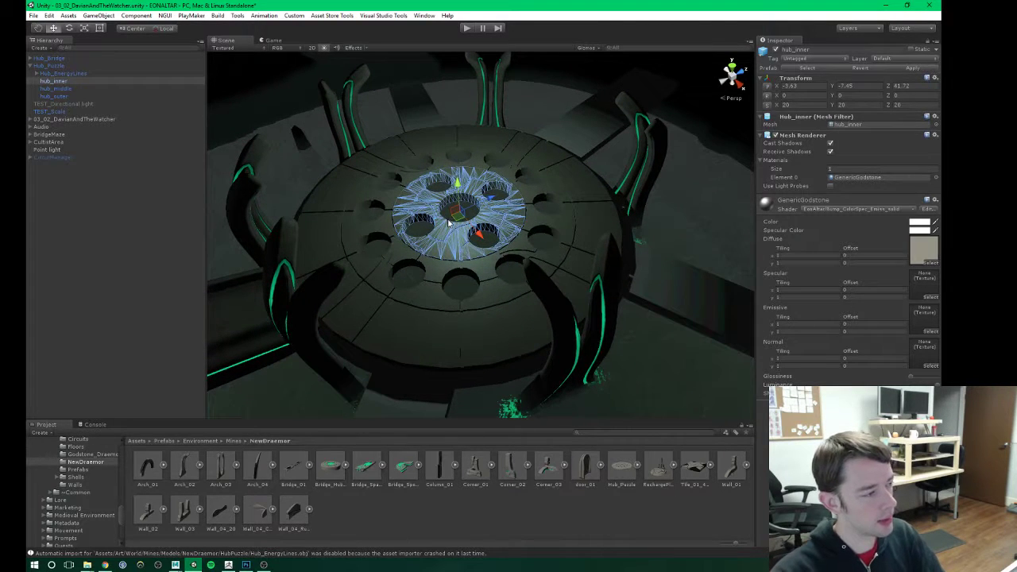
pyautogui.keyDown('alt'); pyautogui.moveTo(430, 272); pyautogui.dragTo(468, 274); pyautogui.keyUp('alt')
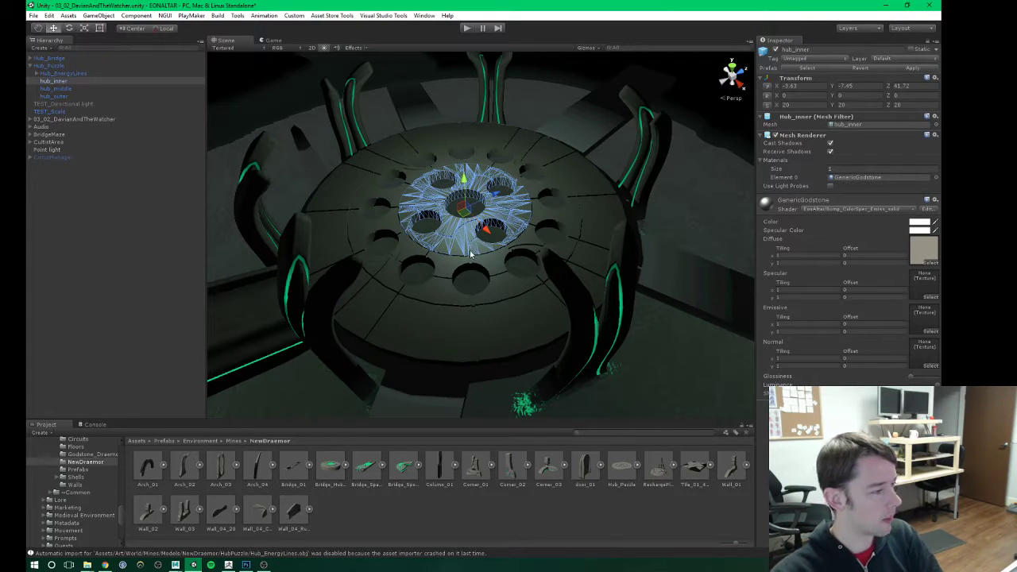
pyautogui.keyDown('alt'); pyautogui.moveTo(449, 271); pyautogui.dragTo(477, 266); pyautogui.keyUp('alt')
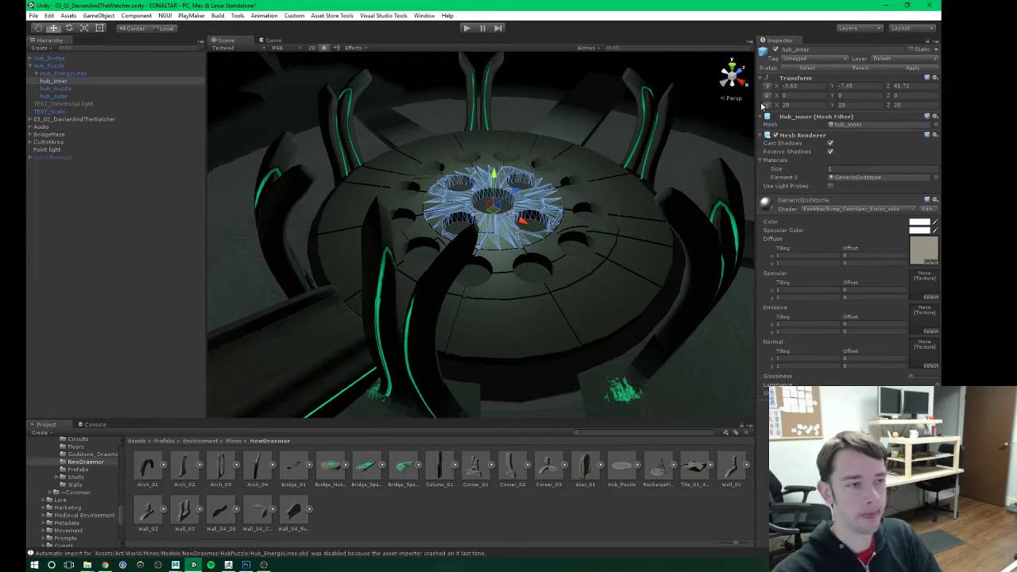
pyautogui.click(790, 104)
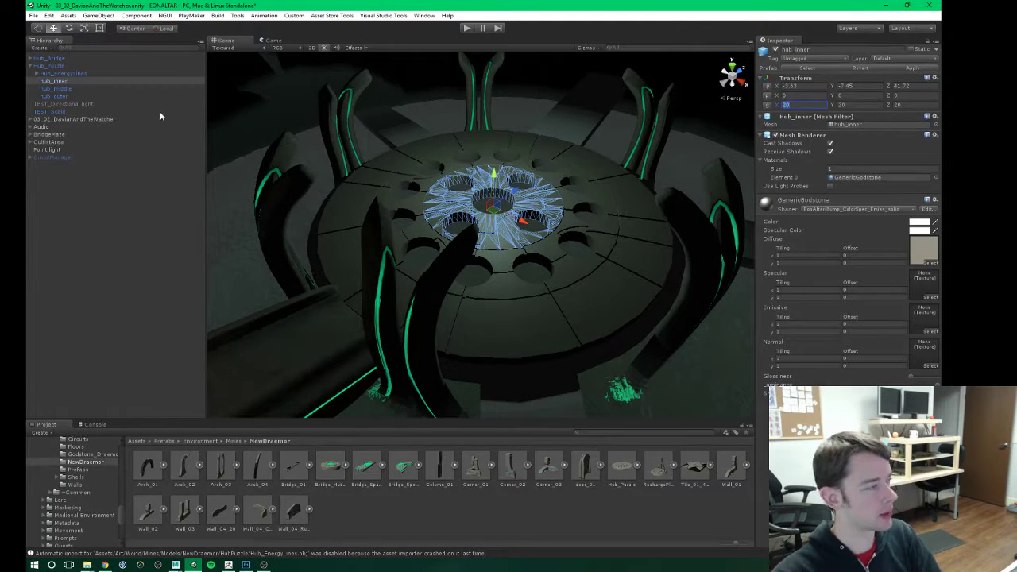
# Step: Set the Hub_EnergyLines scale to 20 on X, Y and Z
pyautogui.click(63, 74)
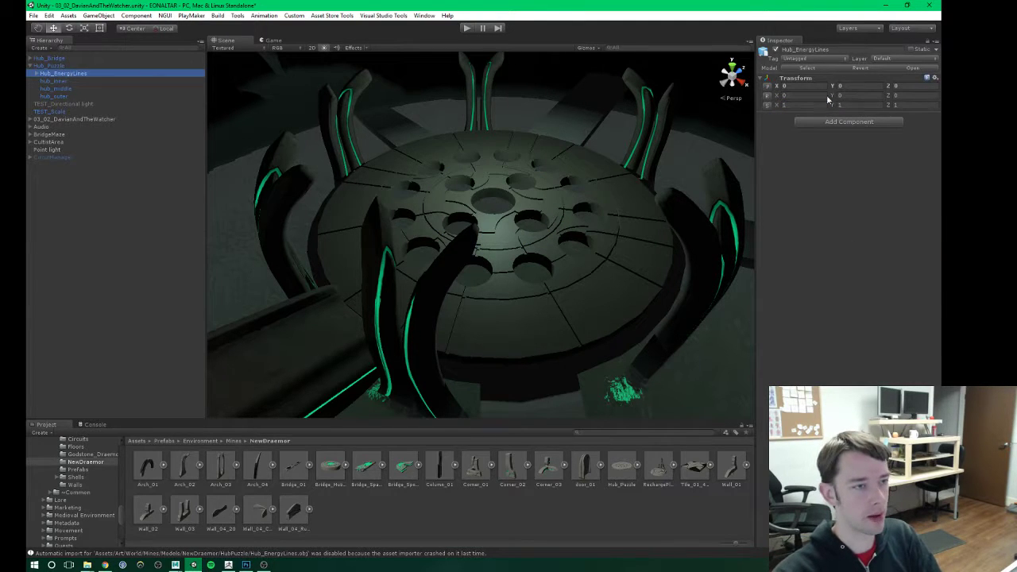
pyautogui.click(796, 104)
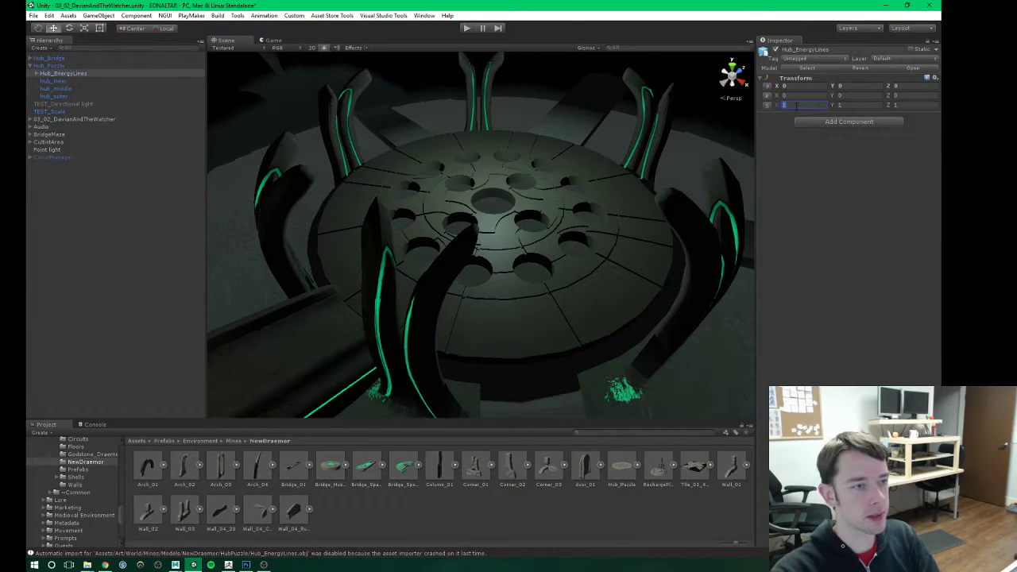
pyautogui.write('20')
pyautogui.press('Tab')
pyautogui.write('20')
pyautogui.press('Tab')
pyautogui.write('20')
pyautogui.press('Return')
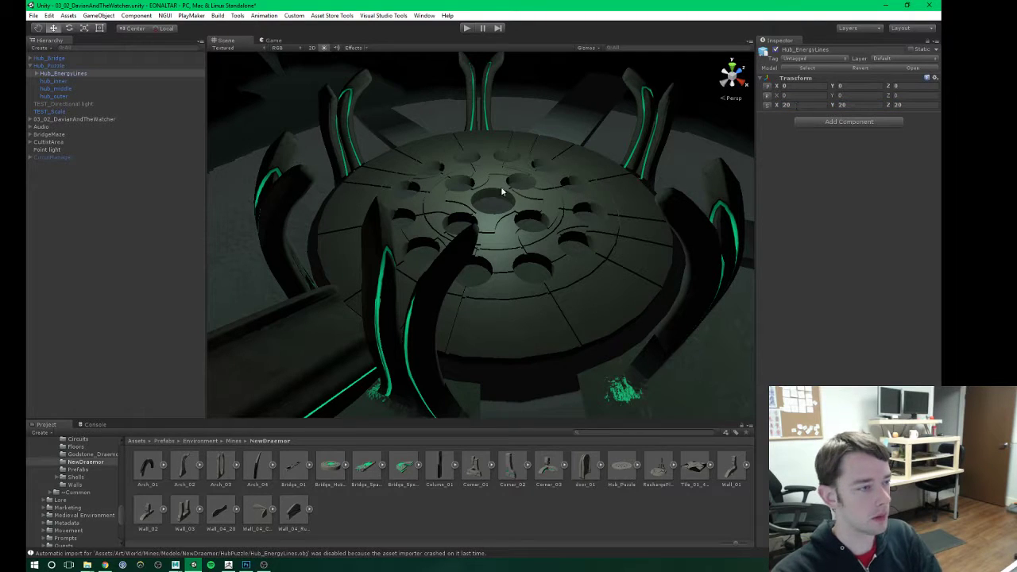
# Step: Move Hub_EnergyLines from the bridge onto the puzzle platform, at about X -2.39, Y -7.34, Z 42.59
pyautogui.moveTo(481, 245); pyautogui.dragTo(529, 246, button='middle')
pyautogui.scroll(-3, 530, 246)
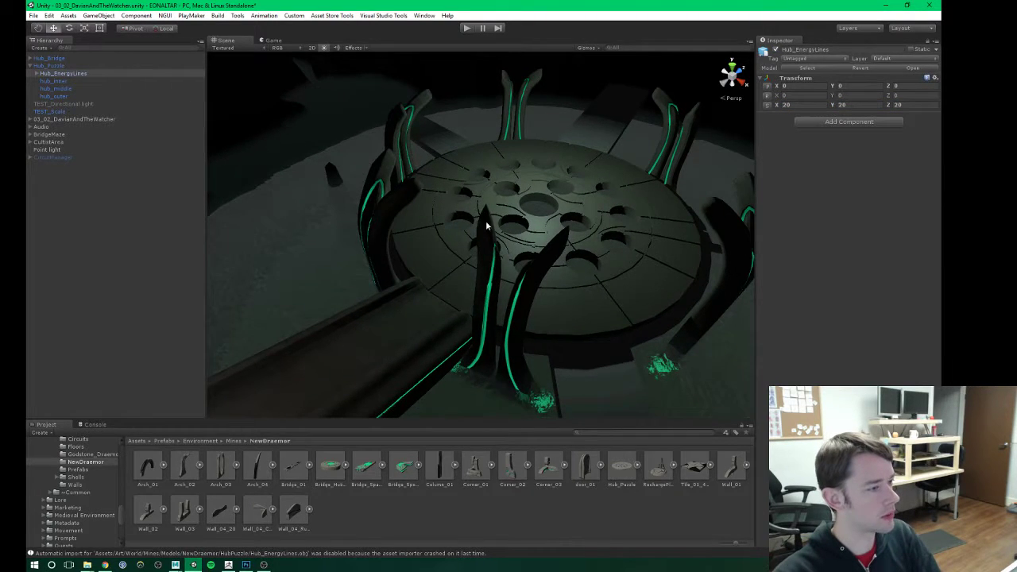
pyautogui.keyDown('alt'); pyautogui.moveTo(486, 225); pyautogui.dragTo(404, 281); pyautogui.keyUp('alt')
pyautogui.scroll(-2, 403, 281)
pyautogui.moveTo(404, 281); pyautogui.dragTo(454, 255, button='middle')
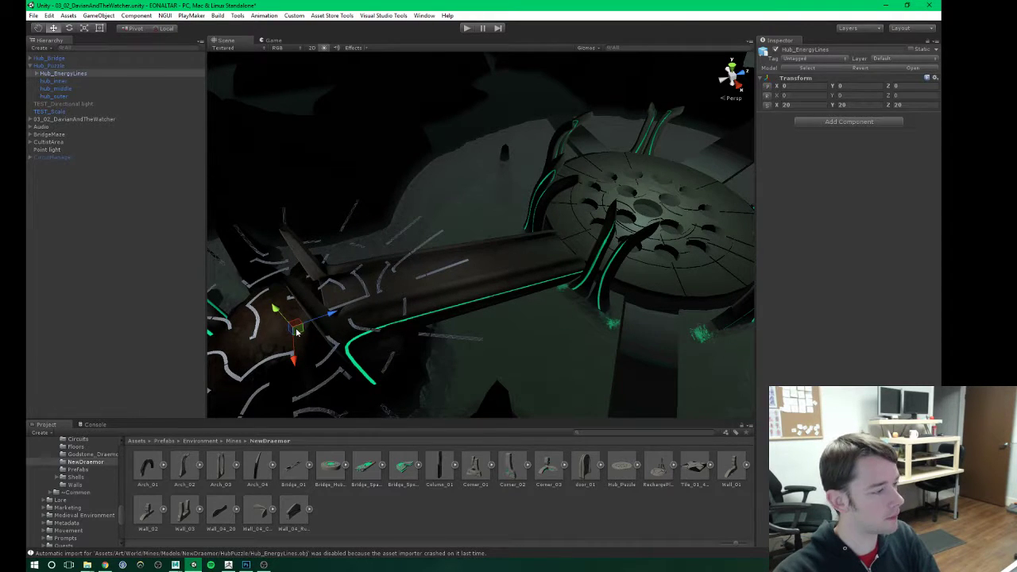
pyautogui.moveTo(330, 315); pyautogui.dragTo(650, 217)
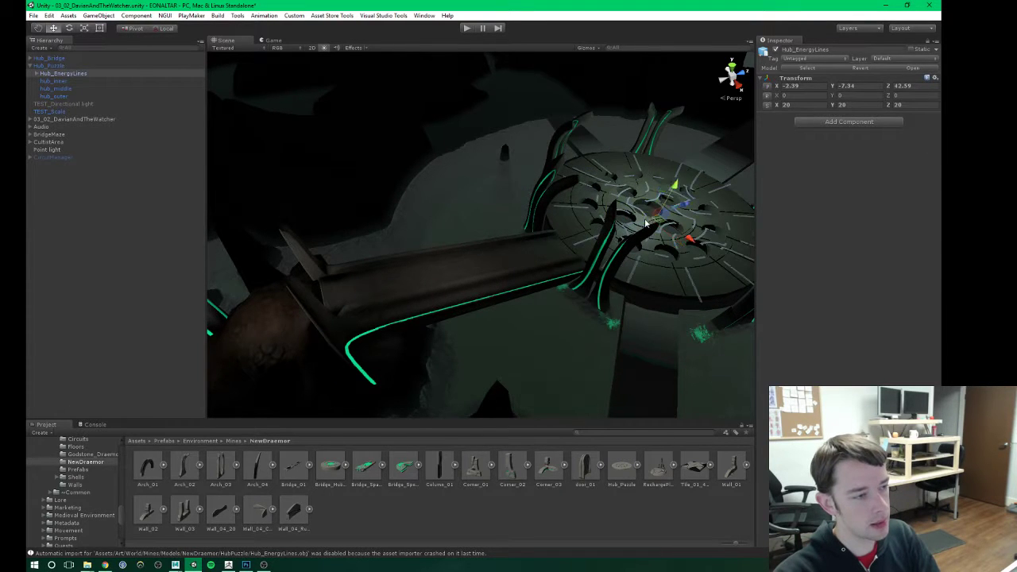
# Step: Fine-tune the Hub_EnergyLines position to X -3.619, Y -7.444, Z 41.728 so the lines sit in the platform's grooves
pyautogui.press('f')
pyautogui.keyDown('alt'); pyautogui.moveTo(456, 296); pyautogui.dragTo(451, 308); pyautogui.keyUp('alt')
pyautogui.keyDown('alt'); pyautogui.moveTo(451, 307); pyautogui.dragTo(461, 243, button='middle'); pyautogui.keyUp('alt')
pyautogui.scroll(3, 461, 242)
pyautogui.keyDown('alt'); pyautogui.moveTo(461, 243); pyautogui.dragTo(493, 204); pyautogui.keyUp('alt')
pyautogui.keyDown('alt'); pyautogui.scroll(7, 421, 251); pyautogui.keyUp('alt')
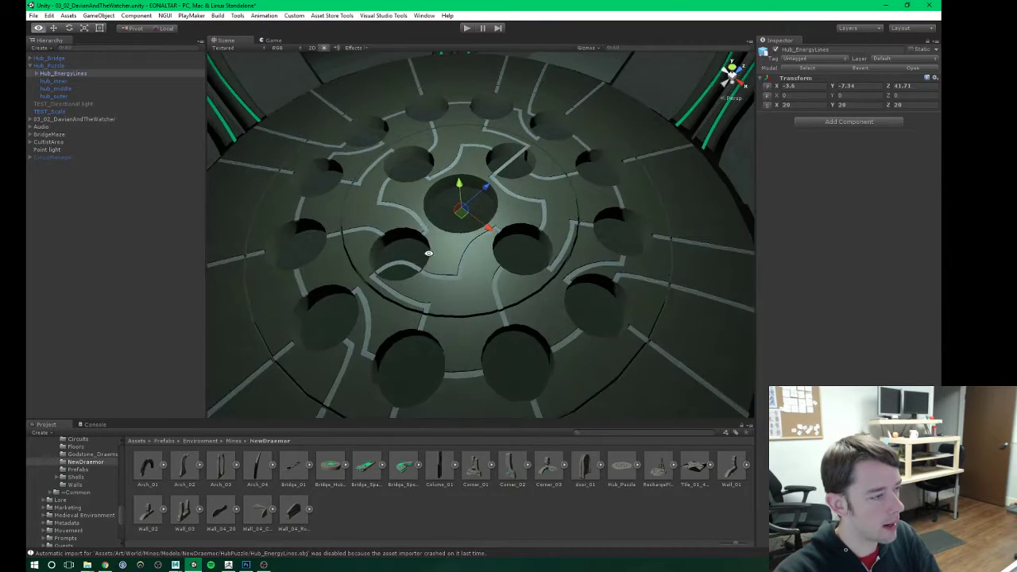
pyautogui.keyDown('alt'); pyautogui.moveTo(396, 271); pyautogui.dragTo(511, 153); pyautogui.keyUp('alt')
pyautogui.moveTo(542, 83); pyautogui.dragTo(542, 82)
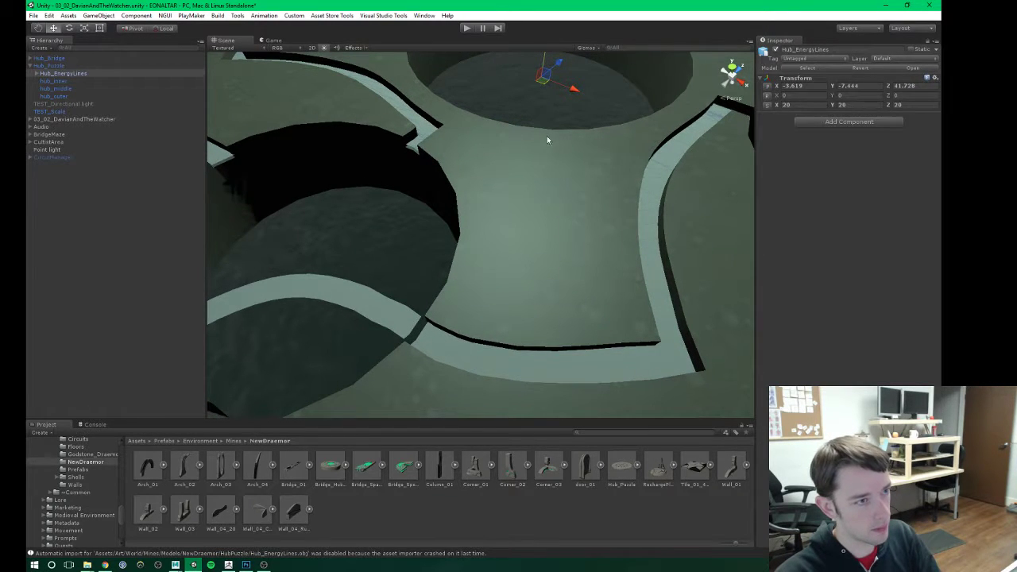
pyautogui.keyDown('alt'); pyautogui.moveTo(547, 140); pyautogui.dragTo(437, 225); pyautogui.keyUp('alt')
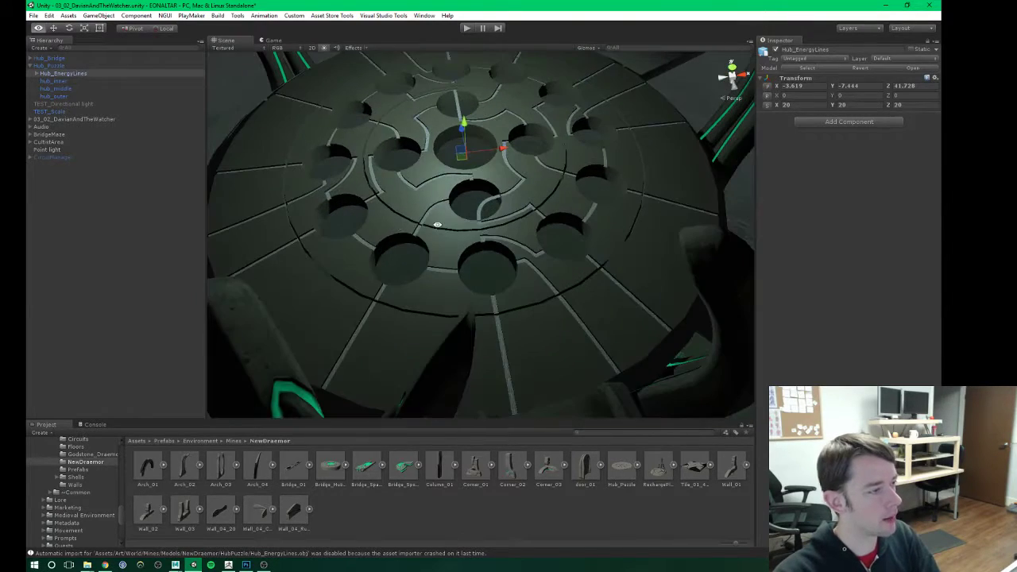
# Step: Move group1_hub_straight1 and hub_curved1_group1 out of Hub_EnergyLines to sit directly under Hub_Puzzle, accepting the loss of the prefab connection
pyautogui.keyDown('alt'); pyautogui.moveTo(430, 176); pyautogui.dragTo(452, 265); pyautogui.keyUp('alt')
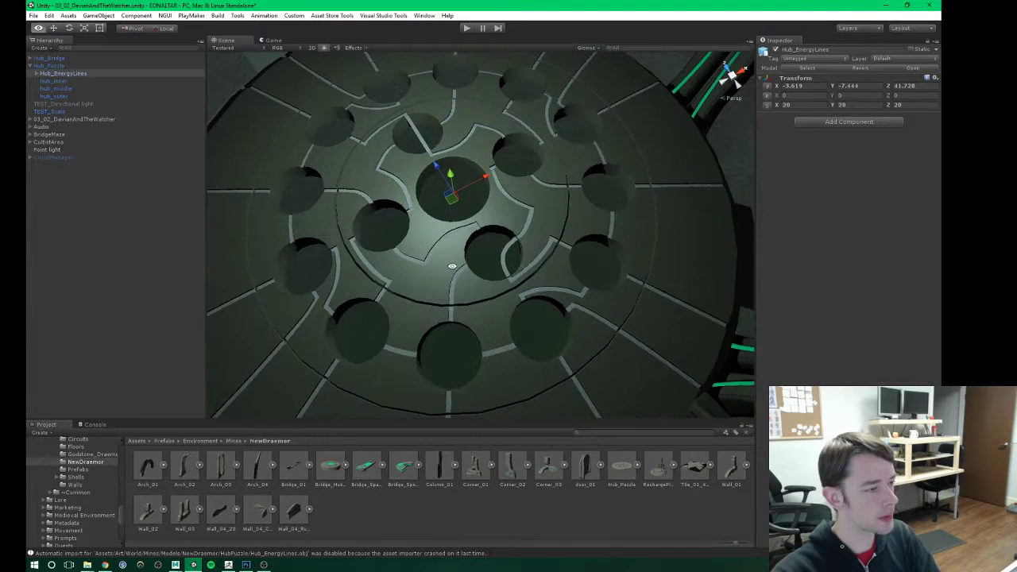
pyautogui.click(504, 251)
pyautogui.click(429, 161)
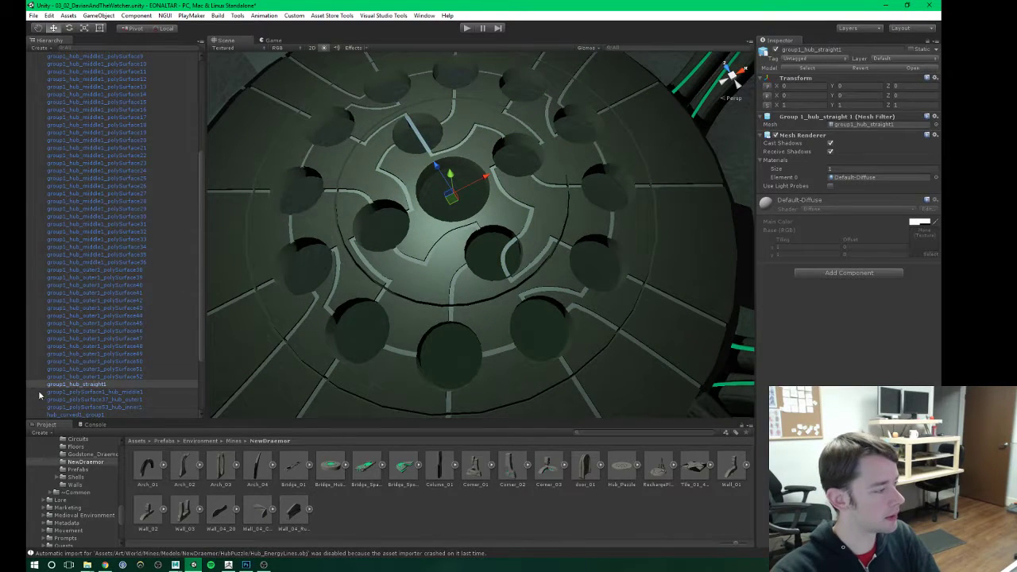
pyautogui.scroll(-3, 96, 373)
pyautogui.scroll(5, 131, 201)
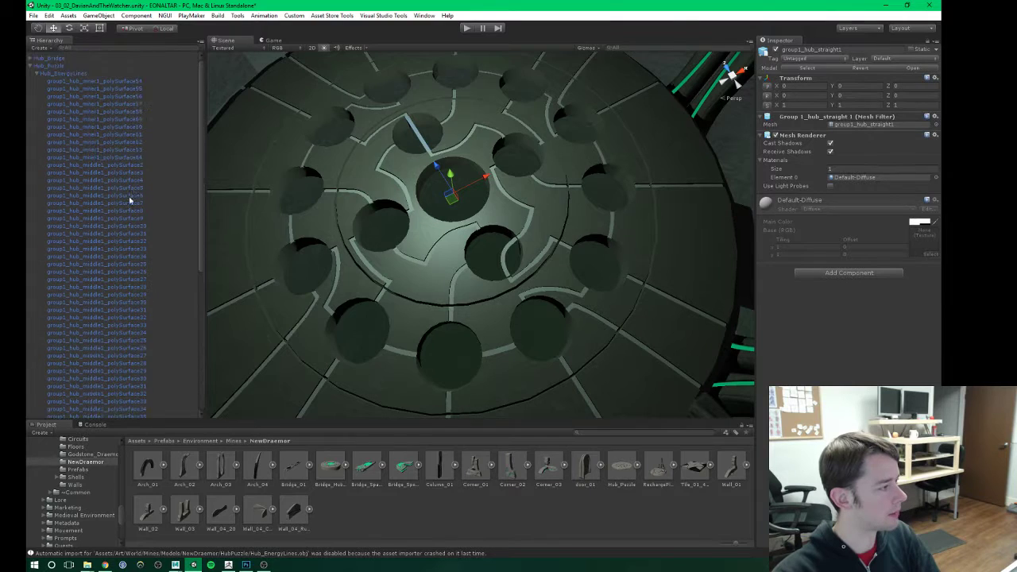
pyautogui.scroll(-10, 88, 343)
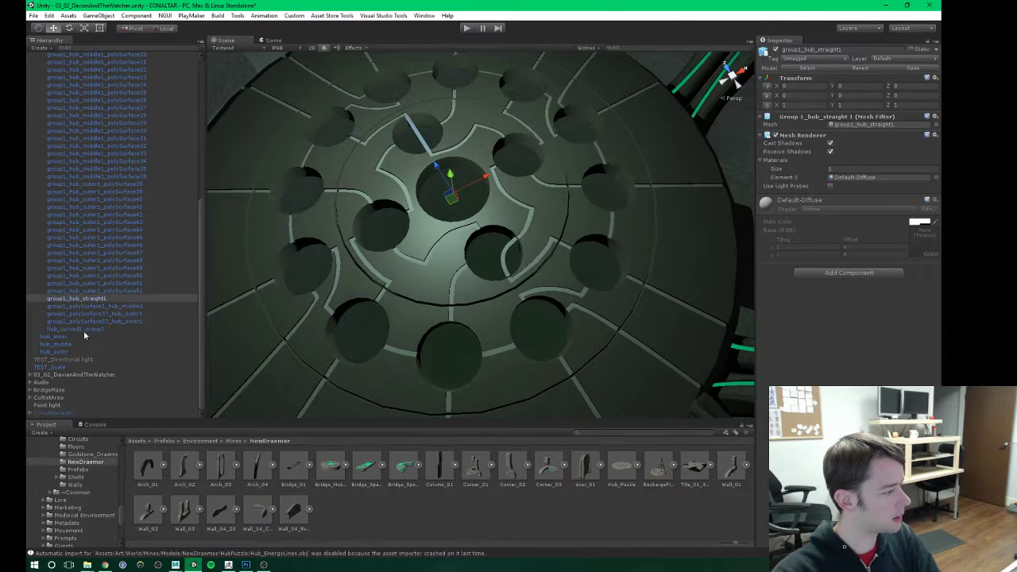
pyautogui.keyDown('ctrl'); pyautogui.click(80, 329); pyautogui.keyUp('ctrl')
pyautogui.moveTo(102, 301); pyautogui.dragTo(61, 353)
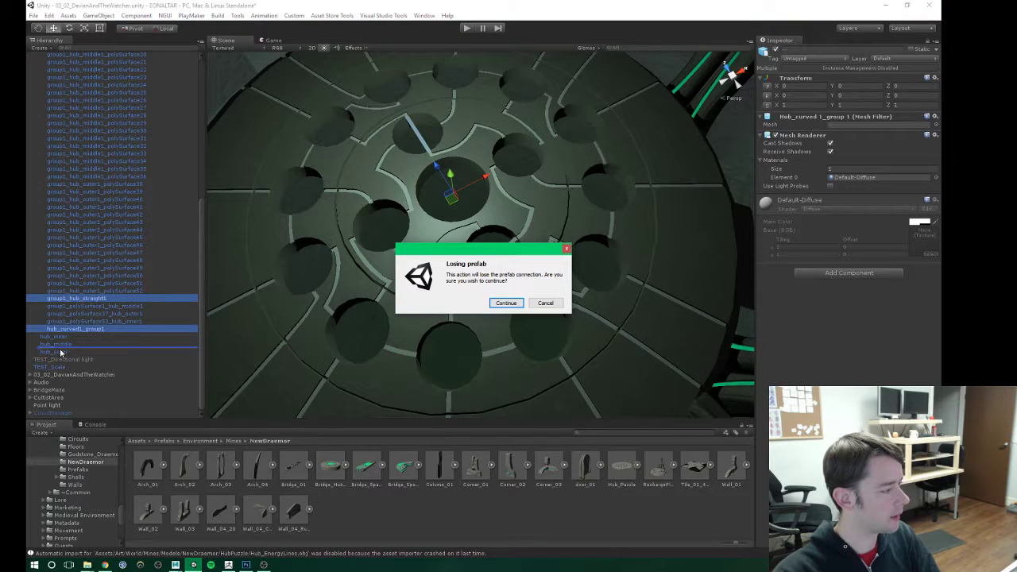
pyautogui.click(506, 305)
pyautogui.scroll(3, 80, 198)
pyautogui.scroll(1, 87, 159)
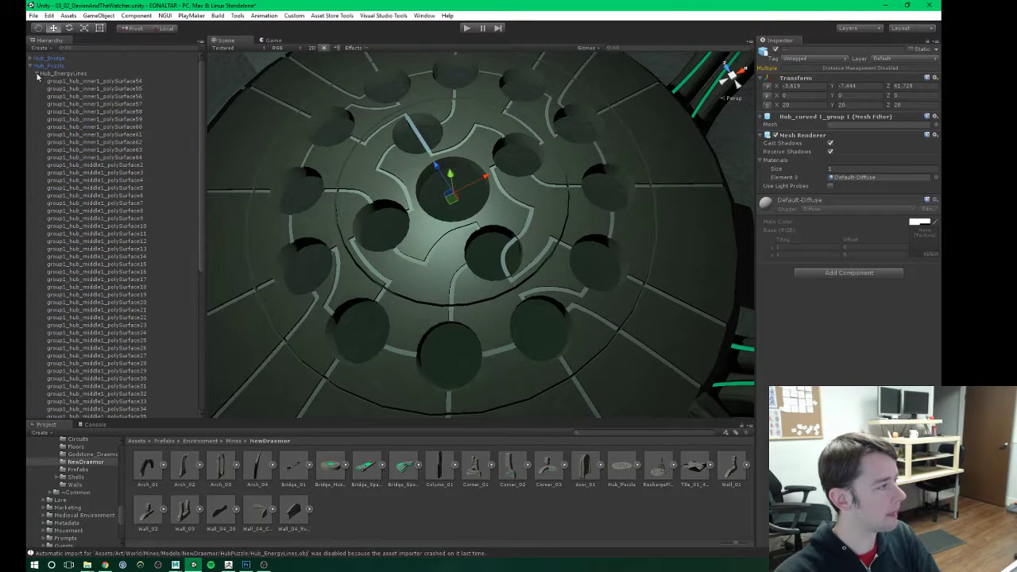
pyautogui.click(36, 75)
pyautogui.click(64, 73)
pyautogui.click(99, 15)
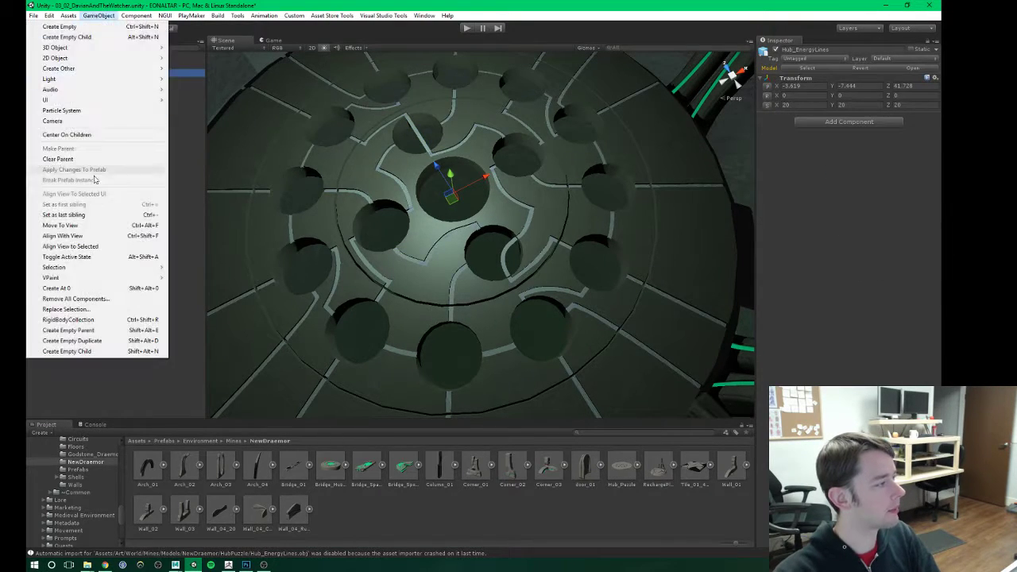
pyautogui.click(193, 231)
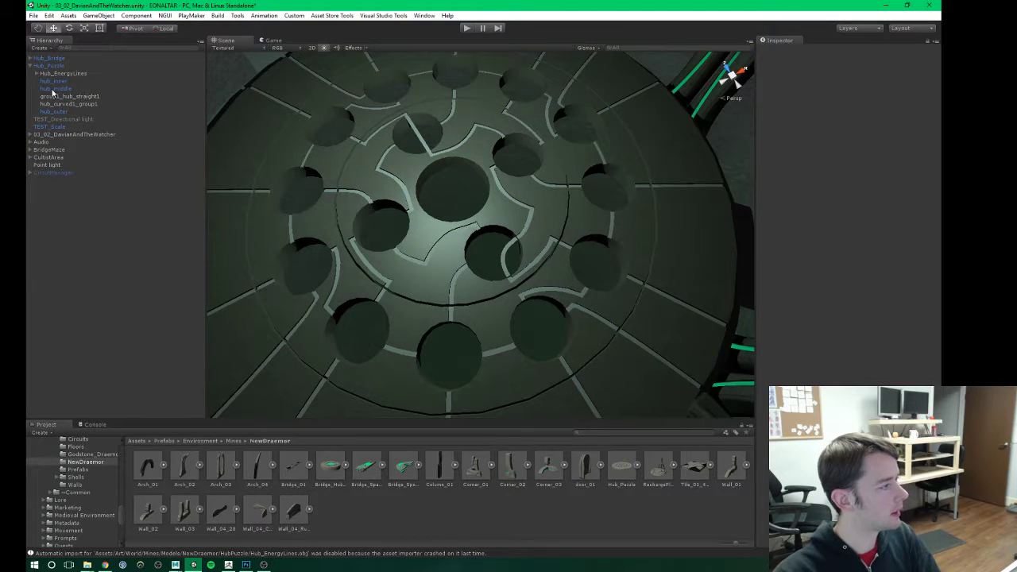
# Step: Apply the Hub_Puzzle instance's changes to its prefab
pyautogui.click(49, 66)
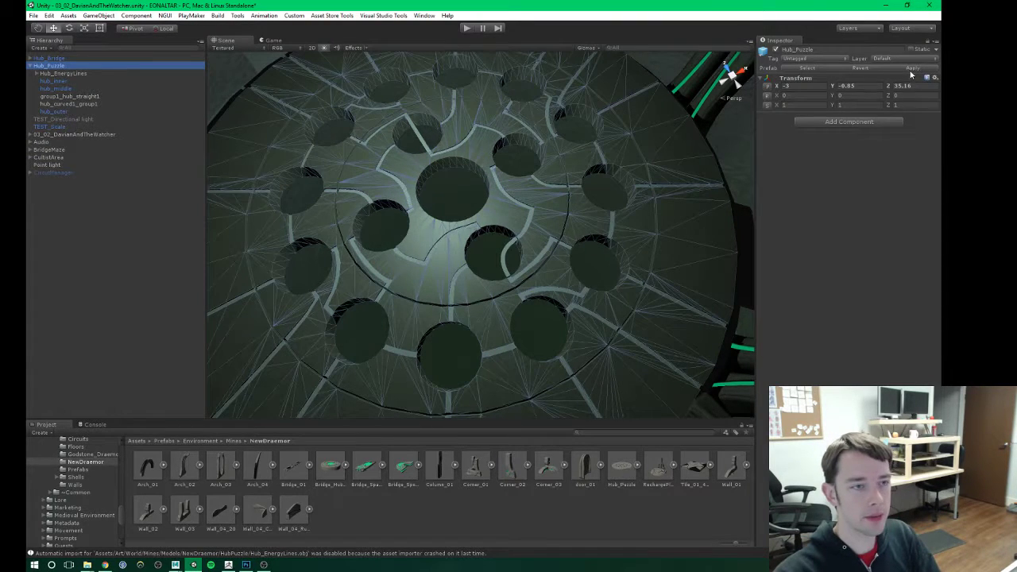
pyautogui.click(912, 68)
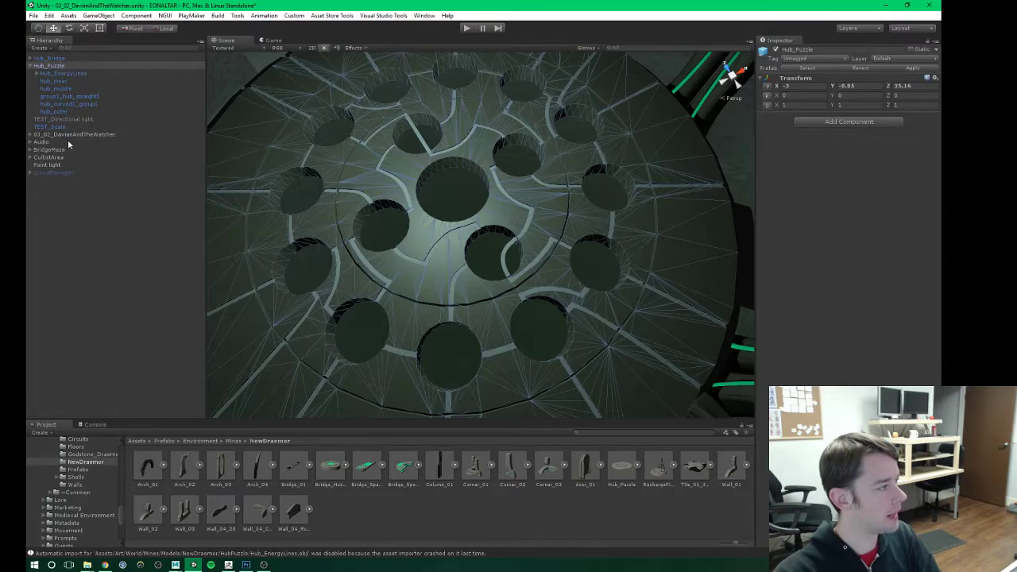
# Step: Select the group1_hub_middle1_polySurface7 energy line on the platform and try lowering it, undoing the move
pyautogui.keyDown('alt'); pyautogui.moveTo(442, 146); pyautogui.dragTo(464, 243); pyautogui.keyUp('alt')
pyautogui.click(477, 179)
pyautogui.click(491, 249)
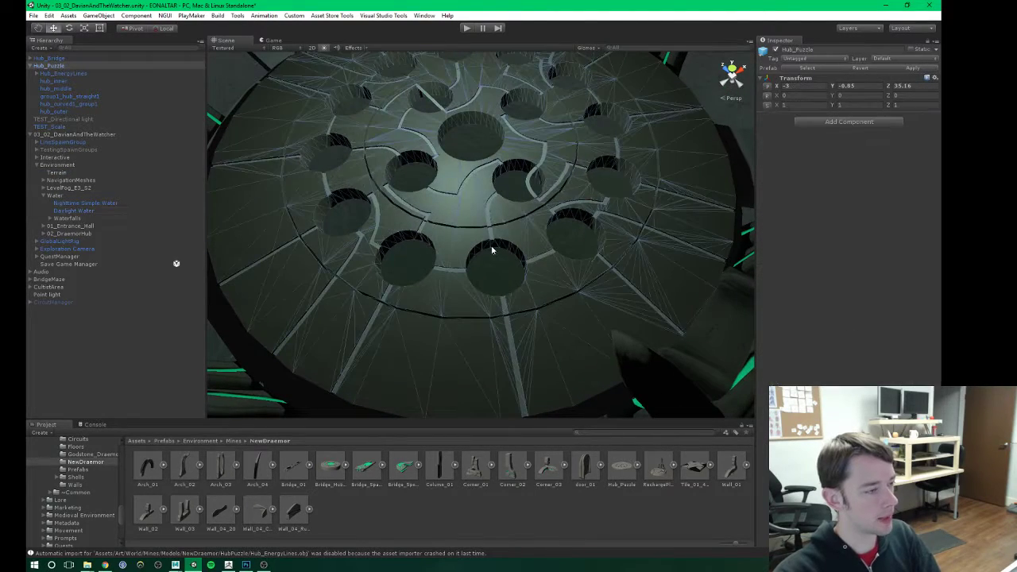
pyautogui.click(491, 240)
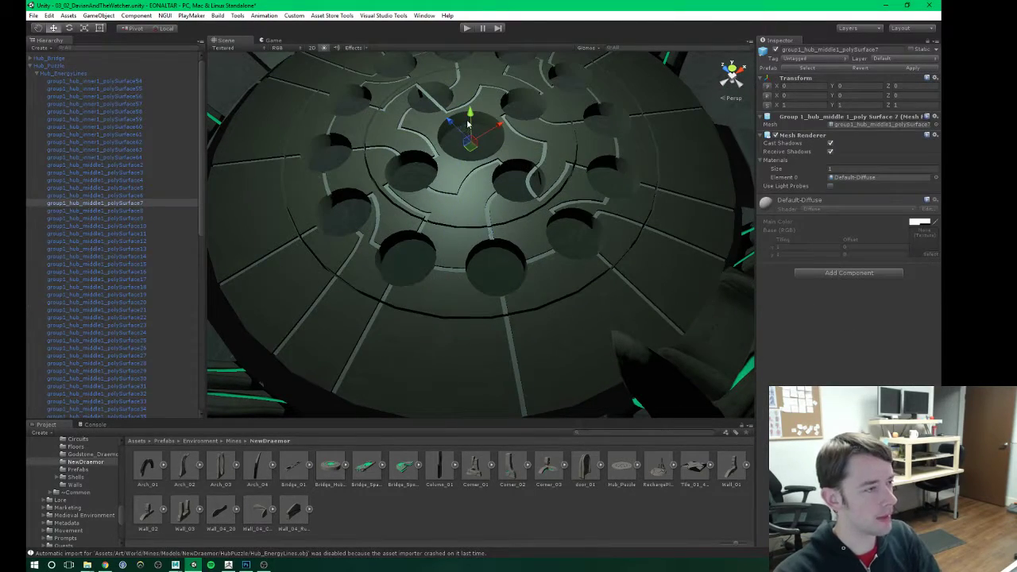
pyautogui.moveTo(469, 113); pyautogui.dragTo(469, 159)
pyautogui.hotkey('ctrl', 'z')
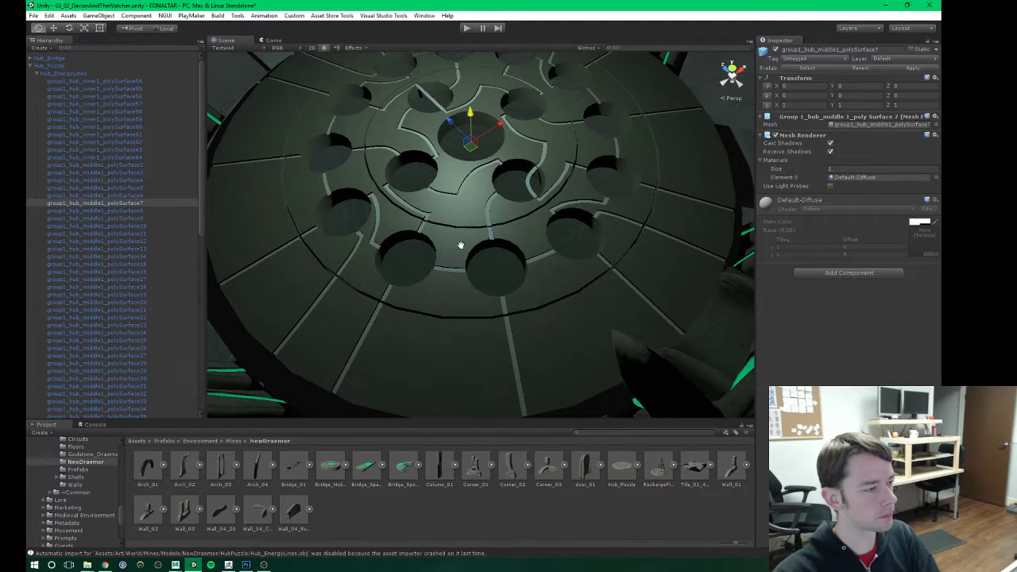
# Step: Parent the group1_hub_outer1 energy lines, polySurface38 to polySurface52, under hub_outer, accepting the loss of the prefab connection
pyautogui.keyDown('alt'); pyautogui.moveTo(460, 246); pyautogui.dragTo(444, 252); pyautogui.keyUp('alt')
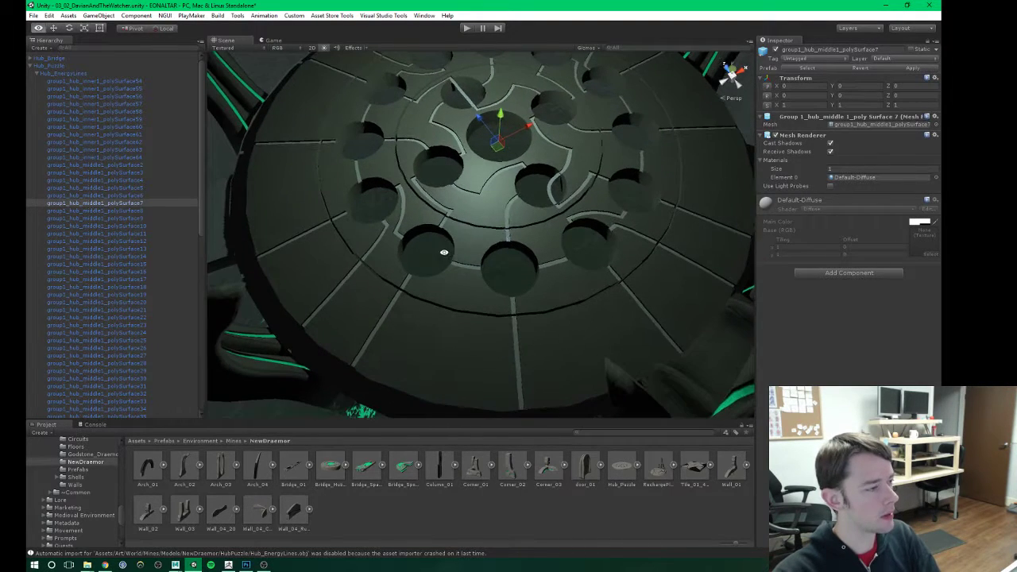
pyautogui.click(90, 159)
pyautogui.keyDown('shift'); pyautogui.click(88, 82); pyautogui.keyUp('shift')
pyautogui.scroll(-4, 126, 179)
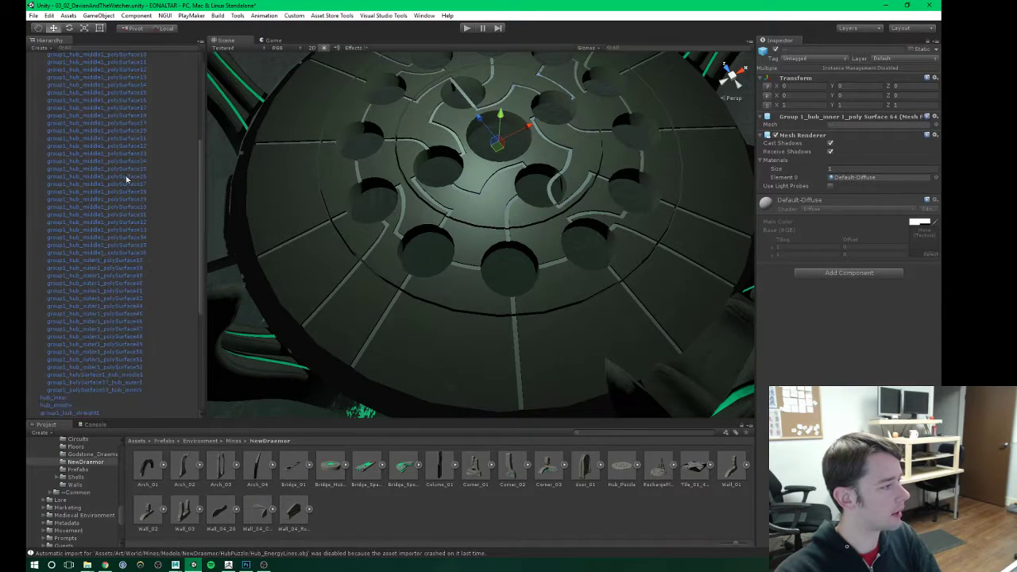
pyautogui.scroll(-3, 119, 238)
pyautogui.click(94, 282)
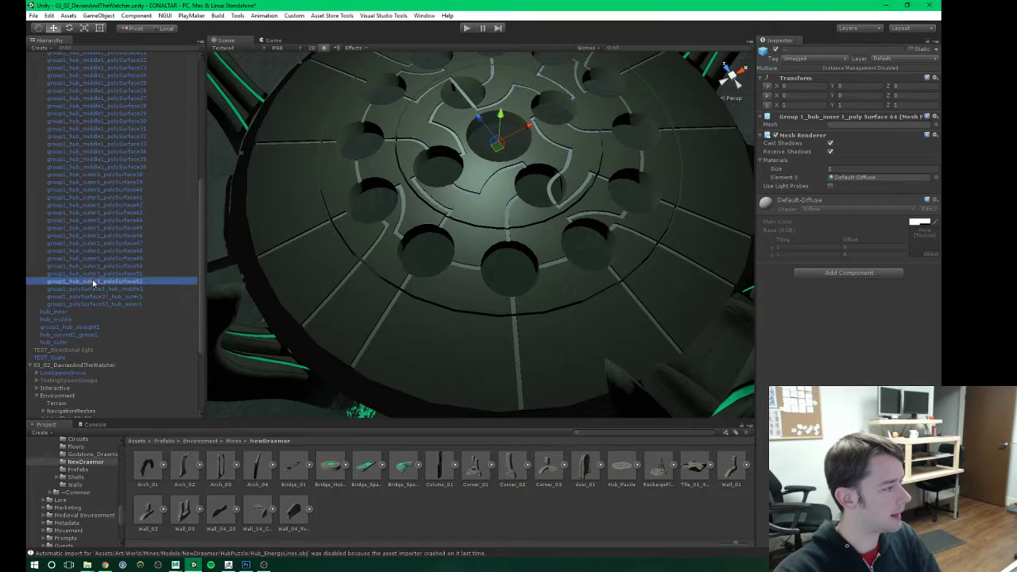
pyautogui.keyDown('shift'); pyautogui.click(96, 174); pyautogui.keyUp('shift')
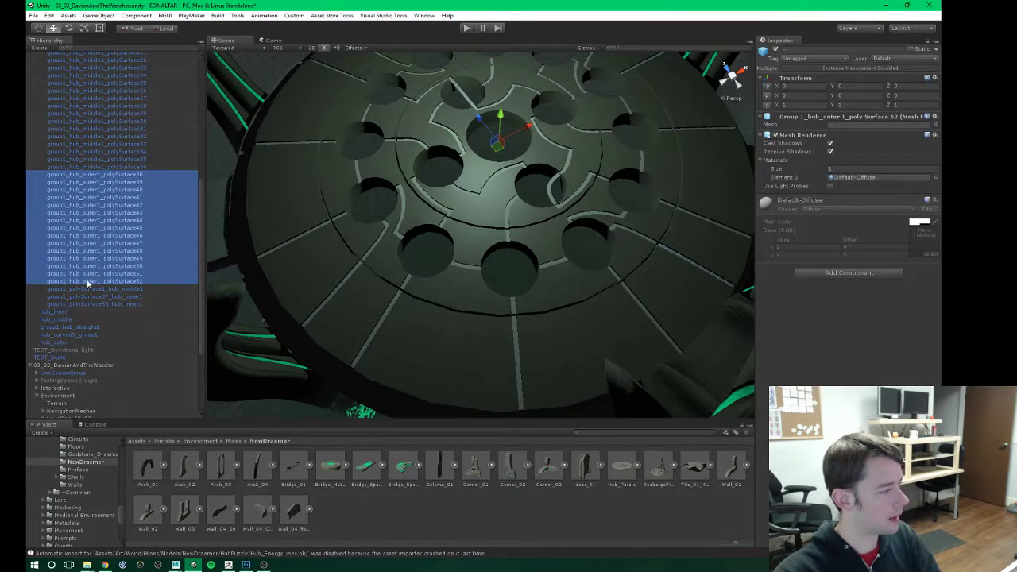
pyautogui.moveTo(89, 282); pyautogui.dragTo(68, 336)
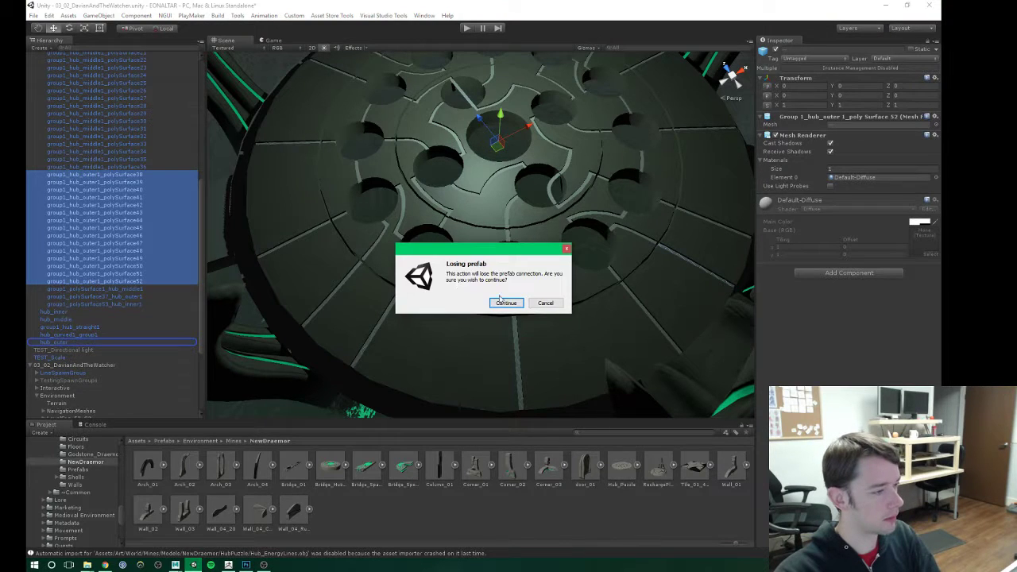
pyautogui.click(506, 303)
pyautogui.click(55, 228)
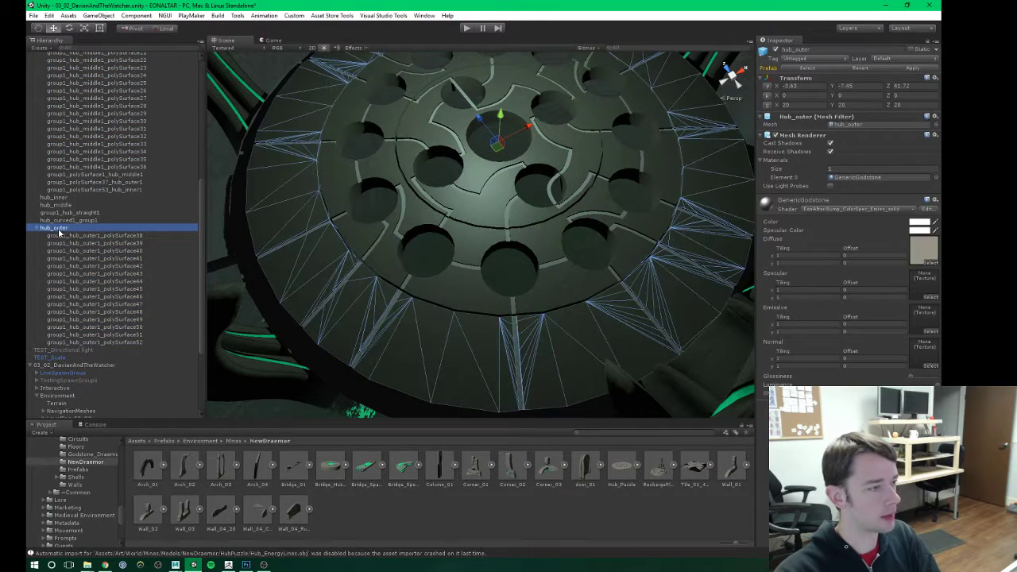
# Step: Parent the group1_hub_middle1 energy lines, polySurface2 to polySurface36, under hub_middle
pyautogui.click(93, 168)
pyautogui.scroll(6, 104, 159)
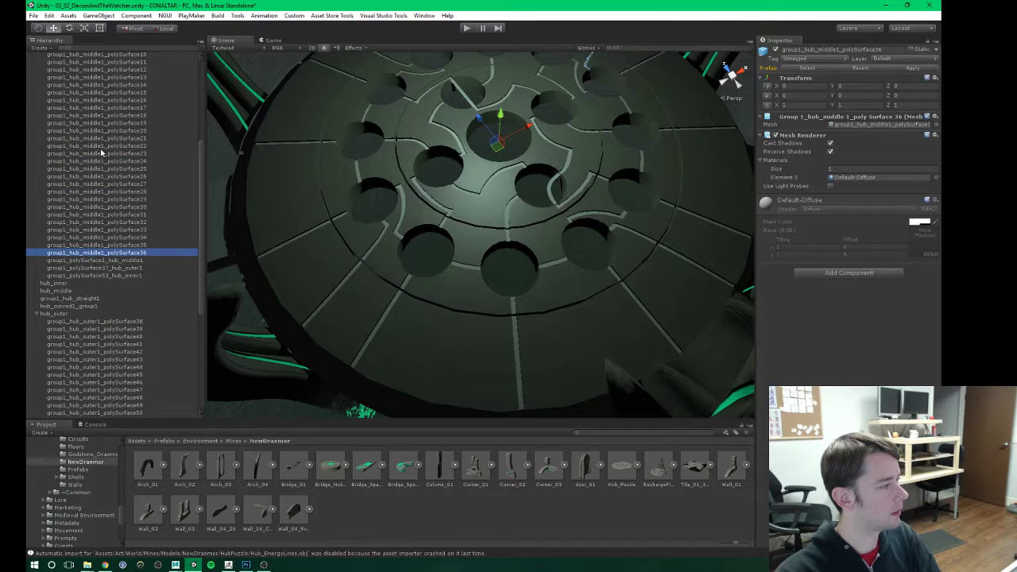
pyautogui.scroll(1, 102, 111)
pyautogui.keyDown('shift'); pyautogui.click(91, 108); pyautogui.keyUp('shift')
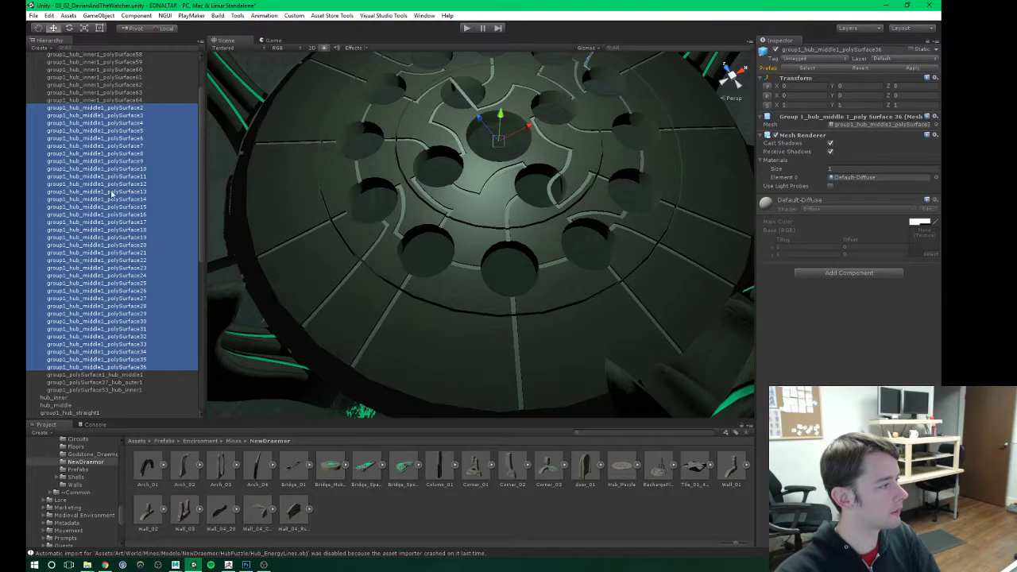
pyautogui.scroll(-1, 87, 289)
pyautogui.scroll(-1, 104, 298)
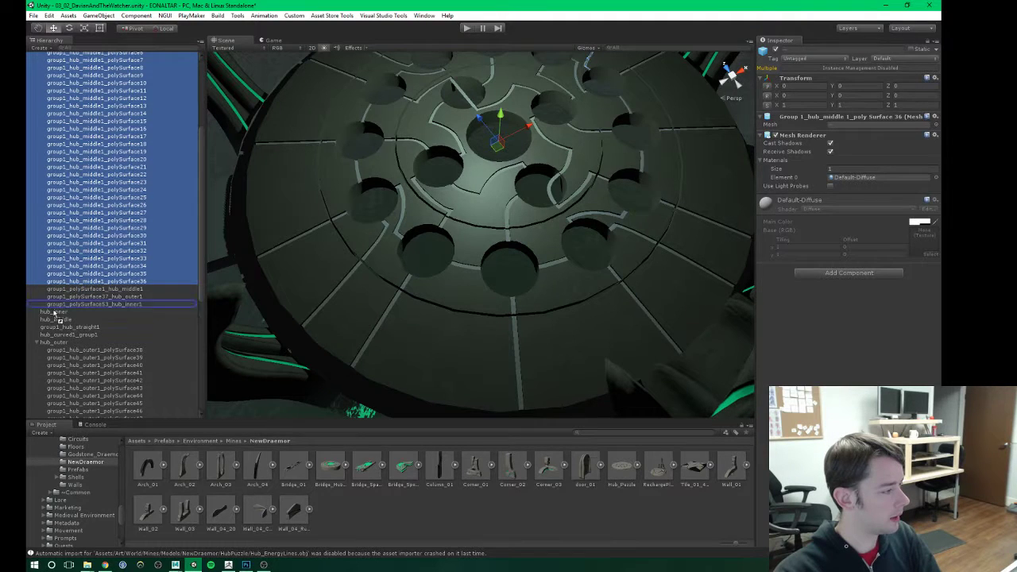
pyautogui.moveTo(83, 286); pyautogui.dragTo(63, 321)
# Step: Parent the group1_hub_inner1 energy lines, polySurface54 to polySurface64, under hub_inner
pyautogui.scroll(5, 86, 201)
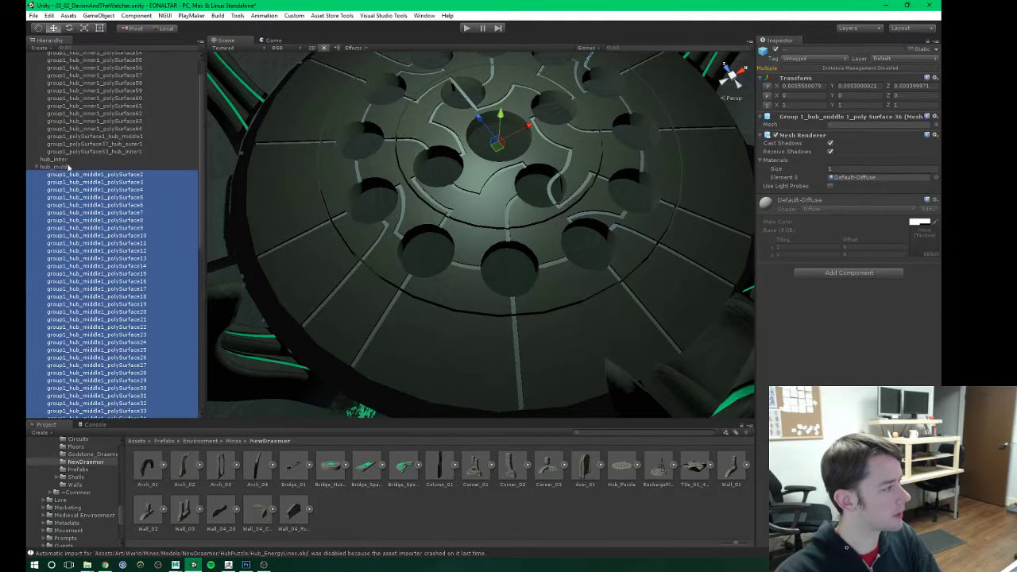
pyautogui.click(89, 181)
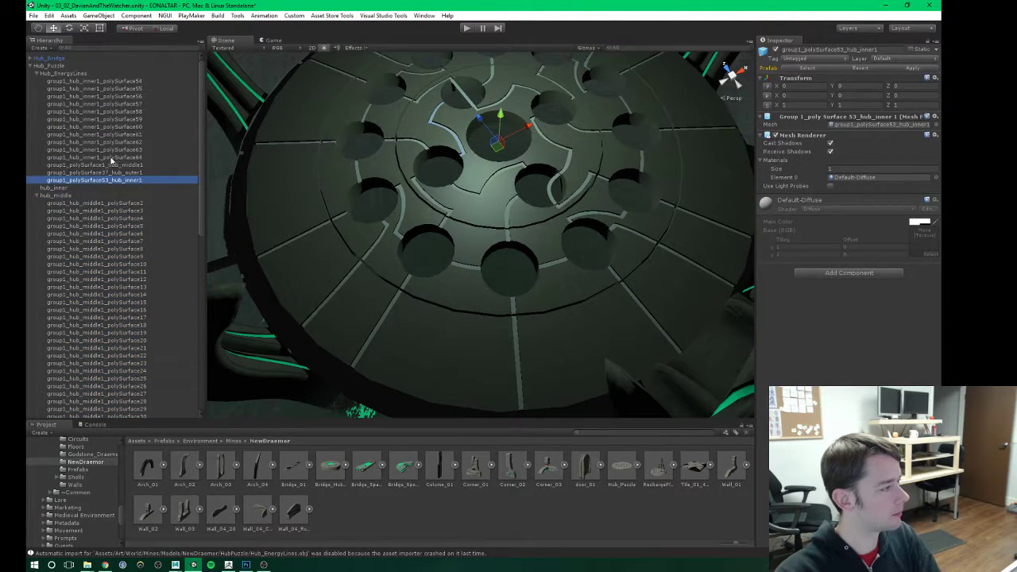
pyautogui.click(111, 158)
pyautogui.keyDown('shift'); pyautogui.click(107, 81); pyautogui.keyUp('shift')
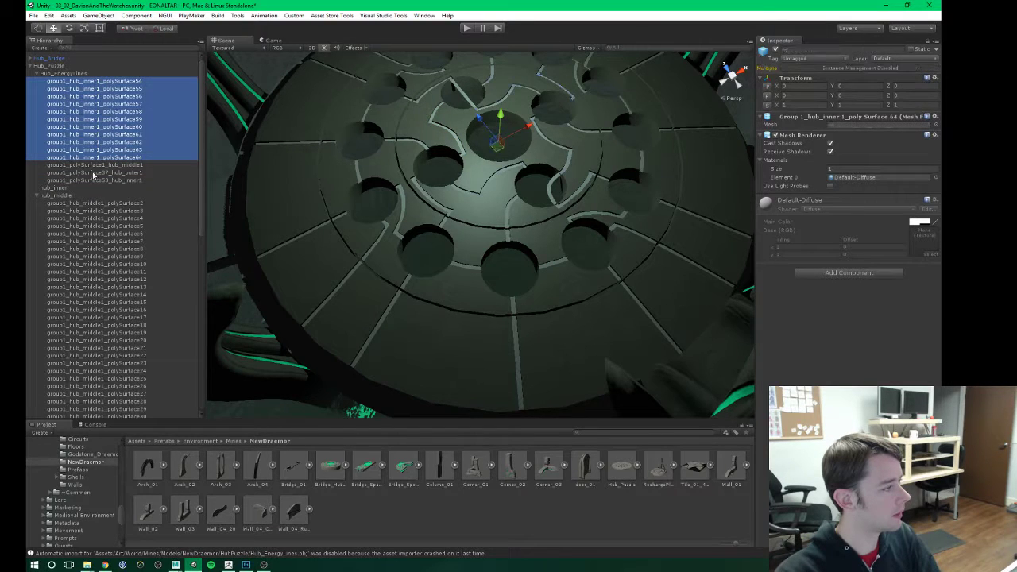
pyautogui.moveTo(85, 157); pyautogui.dragTo(52, 188)
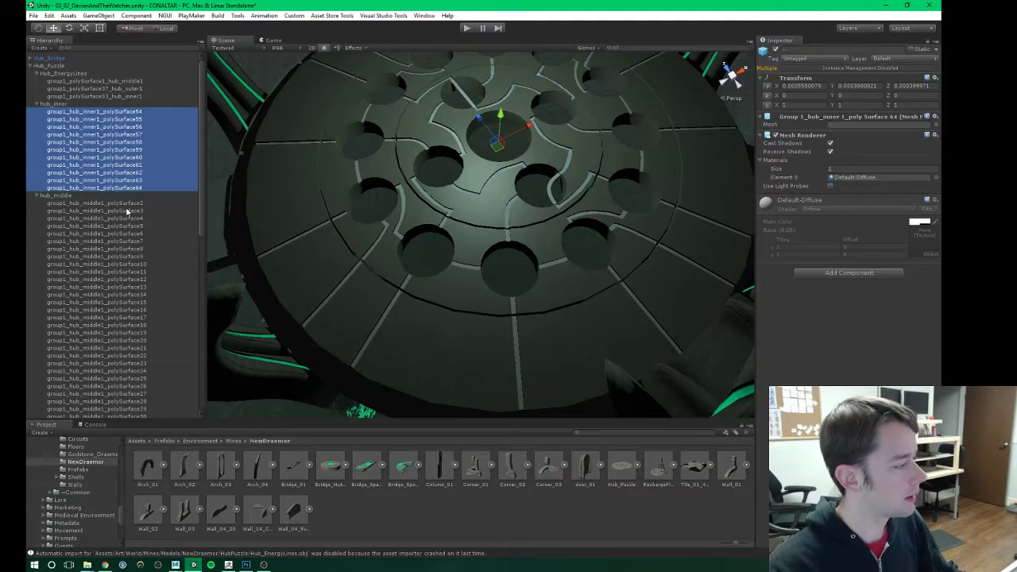
# Step: Move the three remaining lines in Hub_EnergyLines under their matching hub_middle, hub_outer and hub_inner pieces, and collapse those groups
pyautogui.click(94, 82)
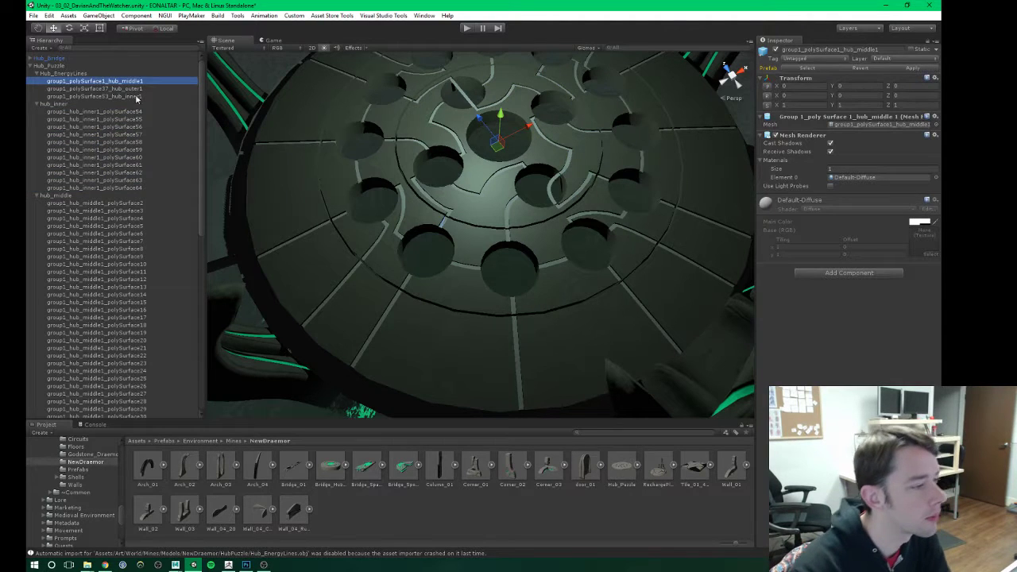
pyautogui.keyDown('alt'); pyautogui.moveTo(472, 164); pyautogui.dragTo(482, 172); pyautogui.keyUp('alt')
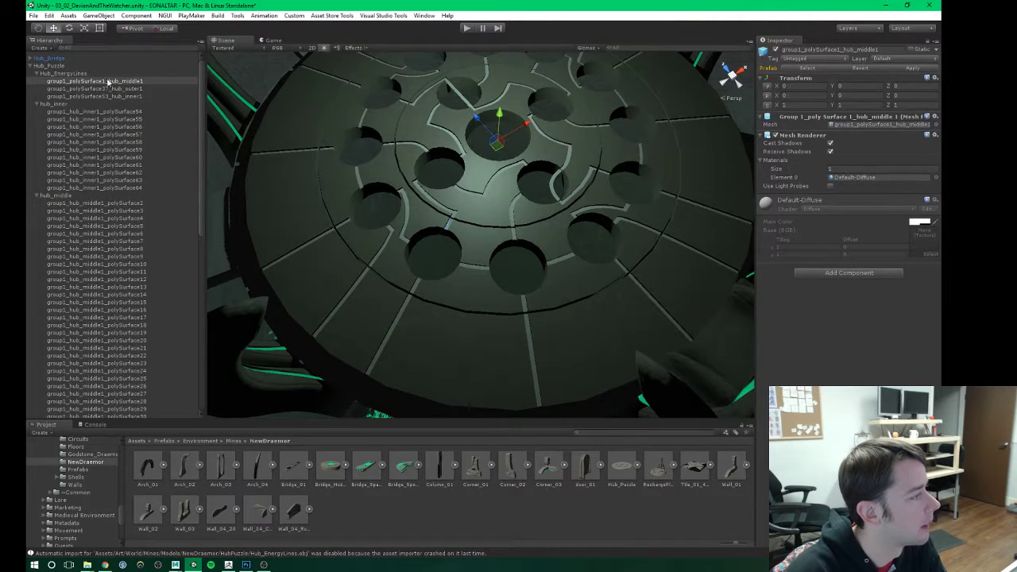
pyautogui.moveTo(107, 81); pyautogui.dragTo(70, 200)
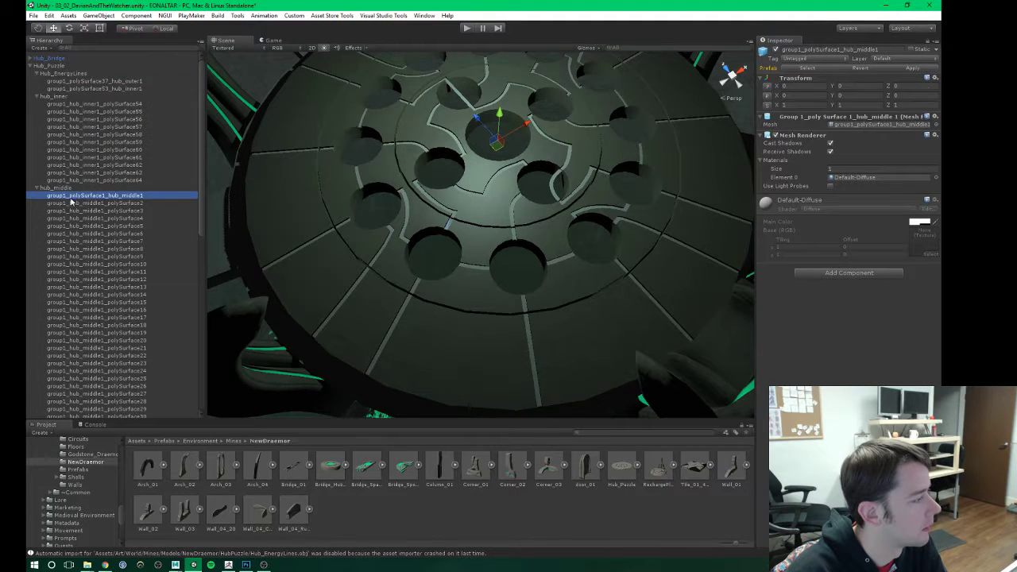
pyautogui.moveTo(104, 84); pyautogui.dragTo(68, 120)
pyautogui.click(36, 88)
pyautogui.click(36, 96)
pyautogui.click(73, 104)
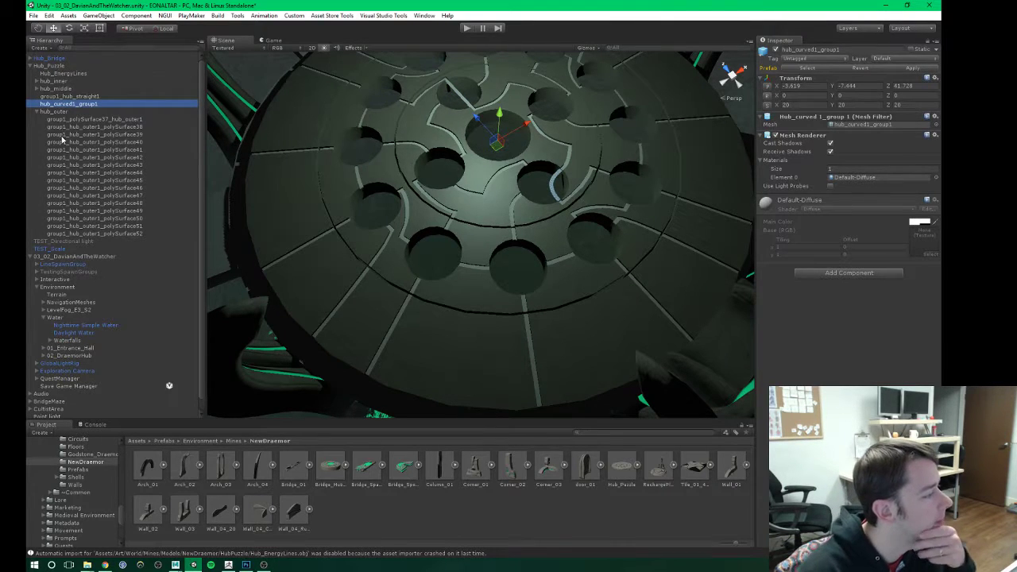
pyautogui.click(38, 112)
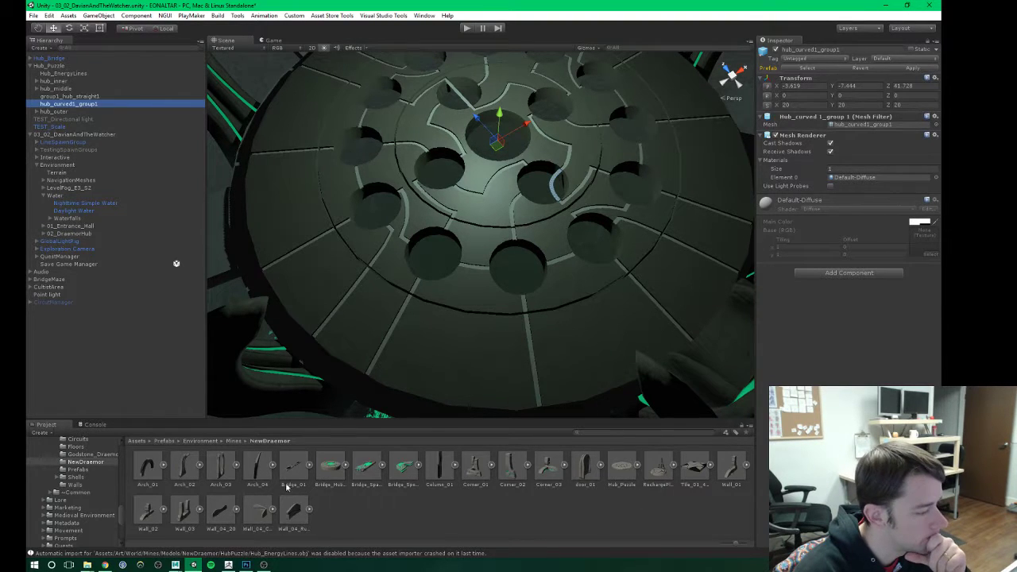
# Step: Open the Art/World/Mines/Models/NewDraemor/HubPuzzle folder and place the curved model on the platform in the scene
pyautogui.scroll(8, 88, 484)
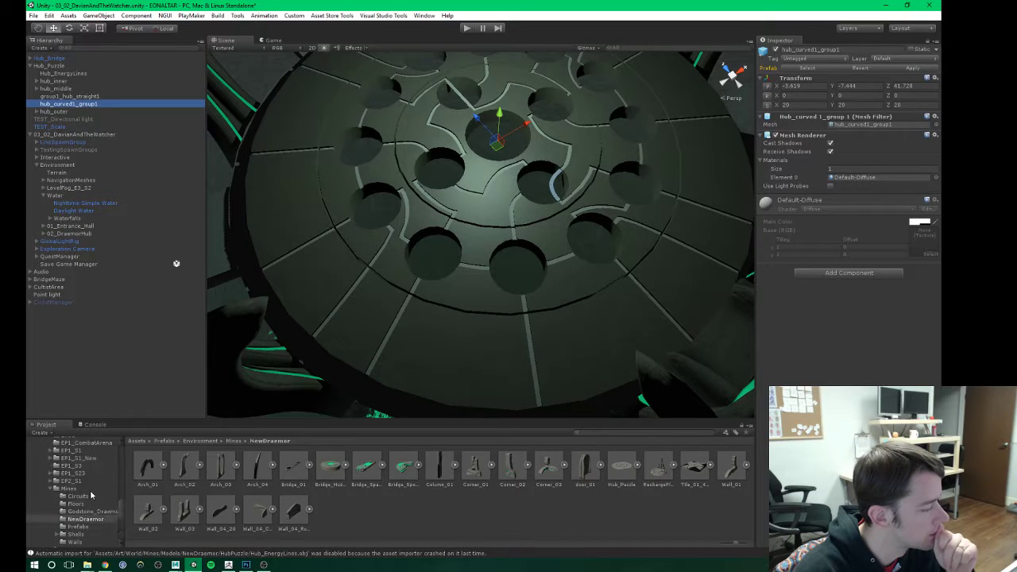
pyautogui.scroll(10, 89, 493)
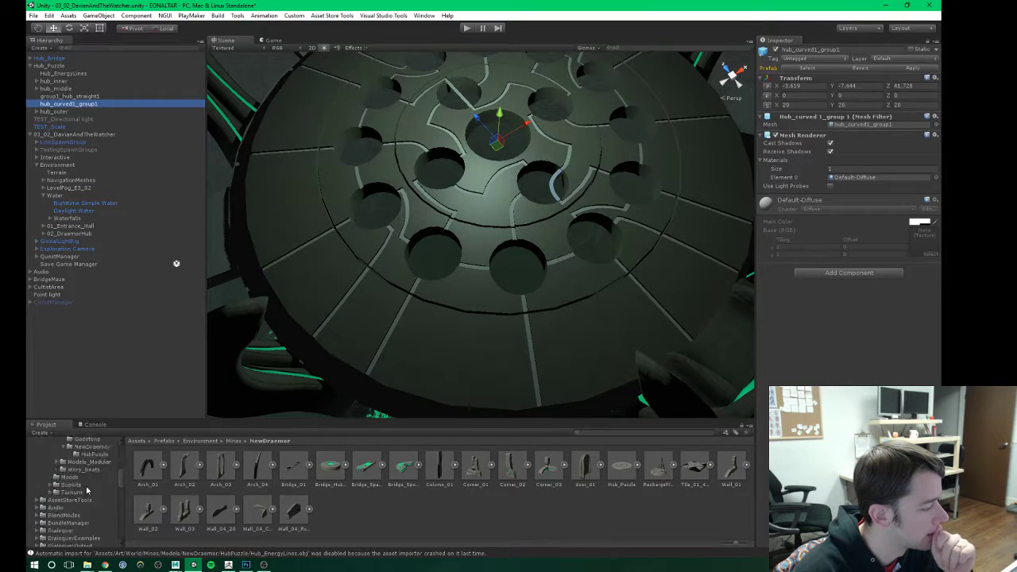
pyautogui.click(51, 486)
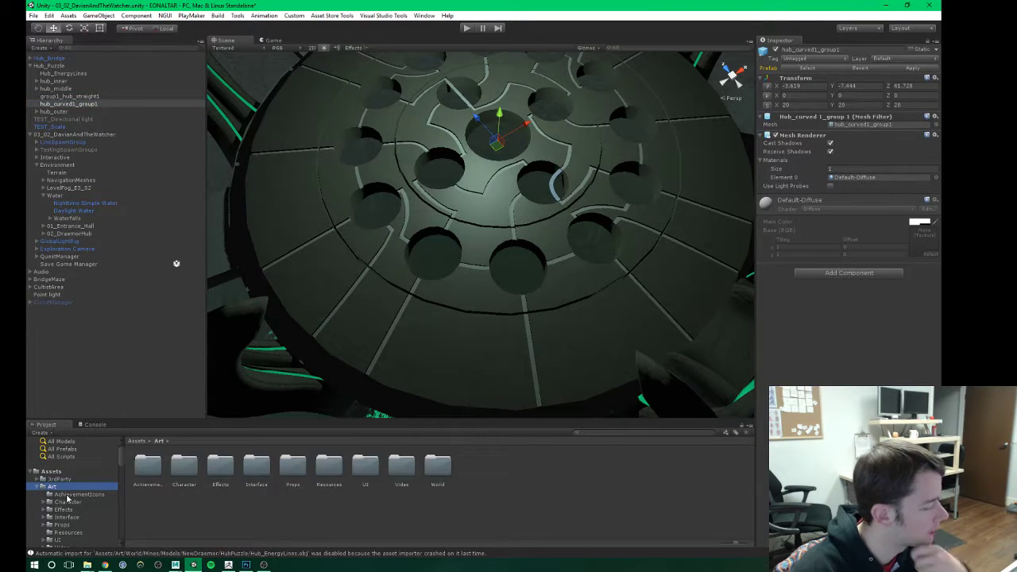
pyautogui.scroll(-10, 81, 510)
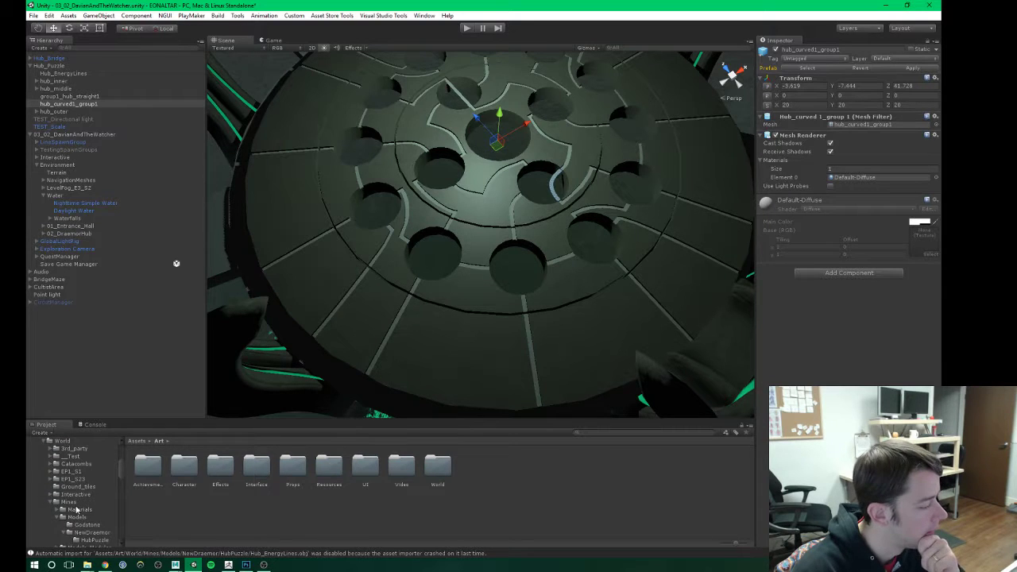
pyautogui.click(93, 513)
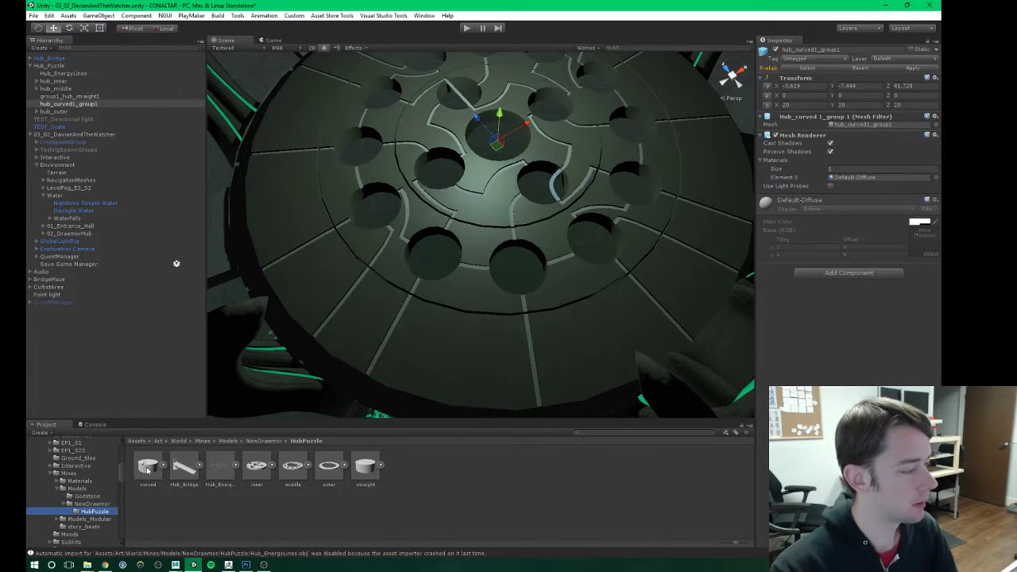
pyautogui.moveTo(146, 470); pyautogui.dragTo(494, 212)
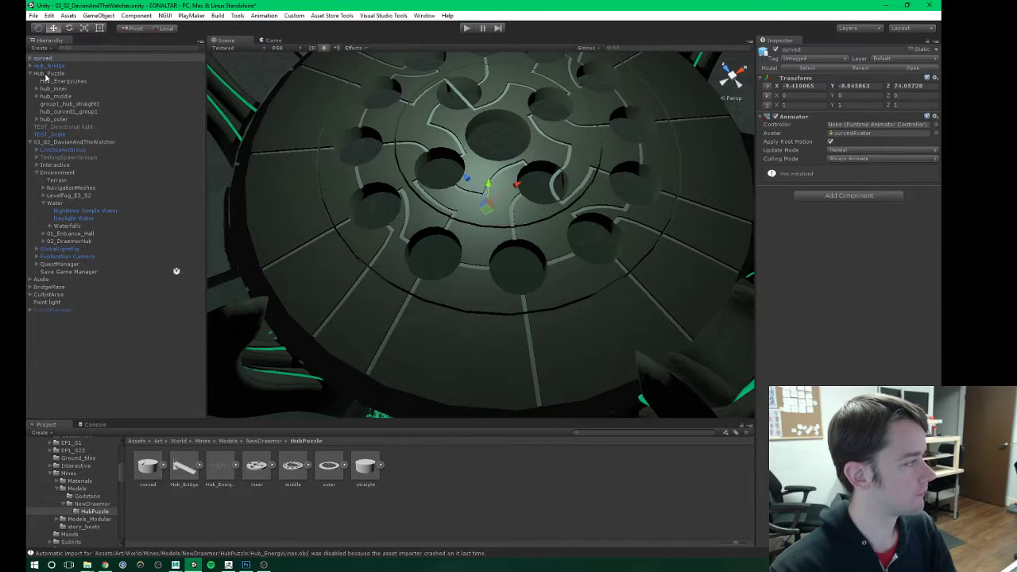
# Step: Set the scale of the hub_curved mesh inside the curved object to 20 on X, Y and Z
pyautogui.click(29, 59)
pyautogui.click(52, 66)
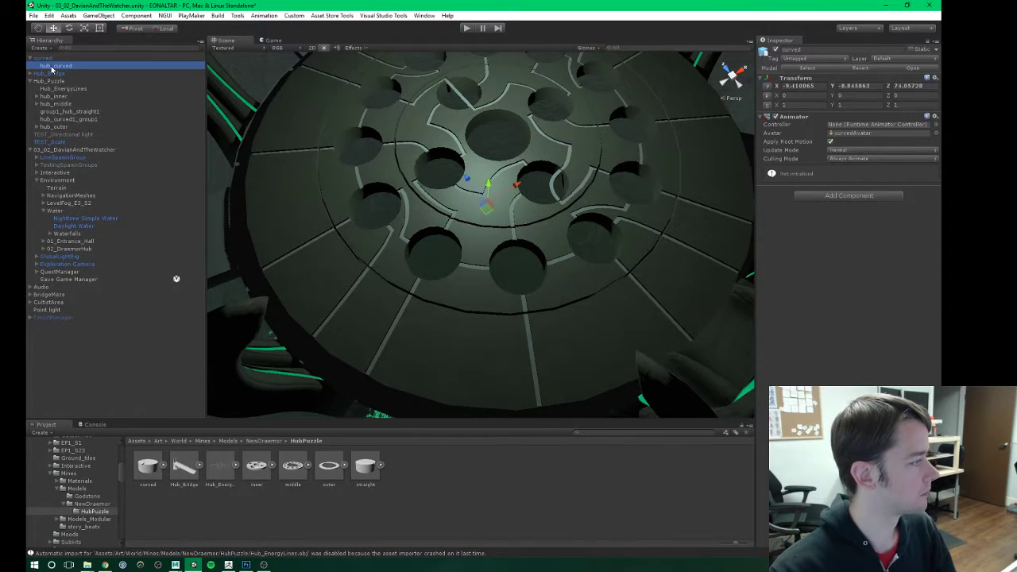
pyautogui.click(799, 104)
pyautogui.write('20')
pyautogui.press('Tab')
pyautogui.write('20')
pyautogui.press('Tab')
pyautogui.write('20')
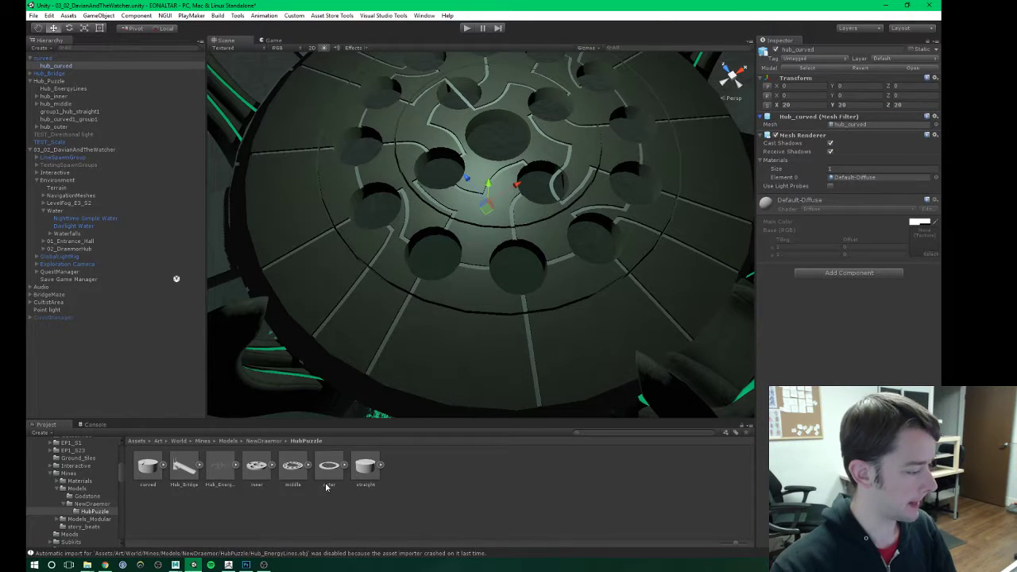
# Step: Set the curved model's import scale factor to 0.01, disable Import BlendShapes and apply the settings
pyautogui.click(147, 467)
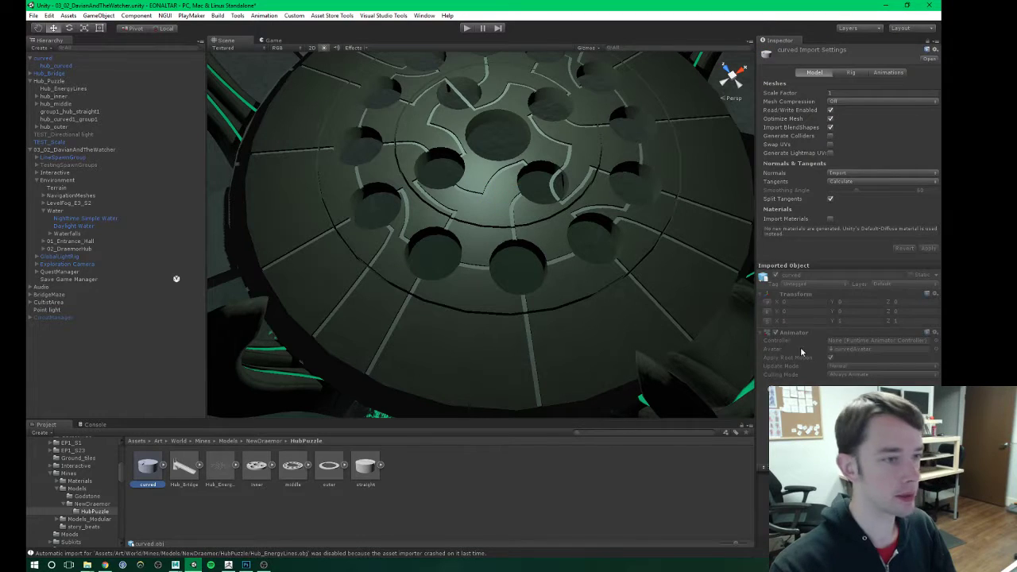
pyautogui.click(846, 93)
pyautogui.write('0.01')
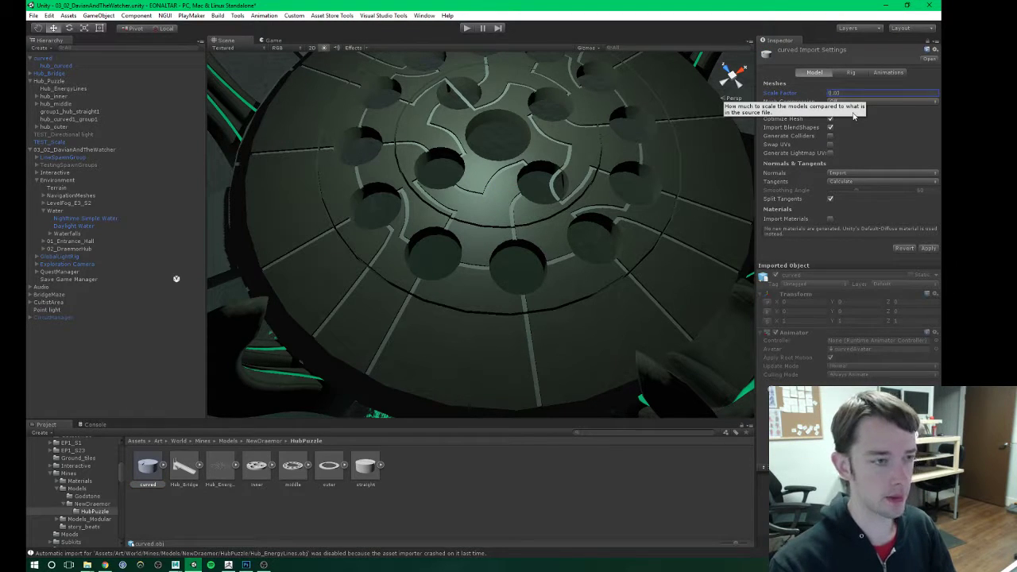
pyautogui.click(831, 127)
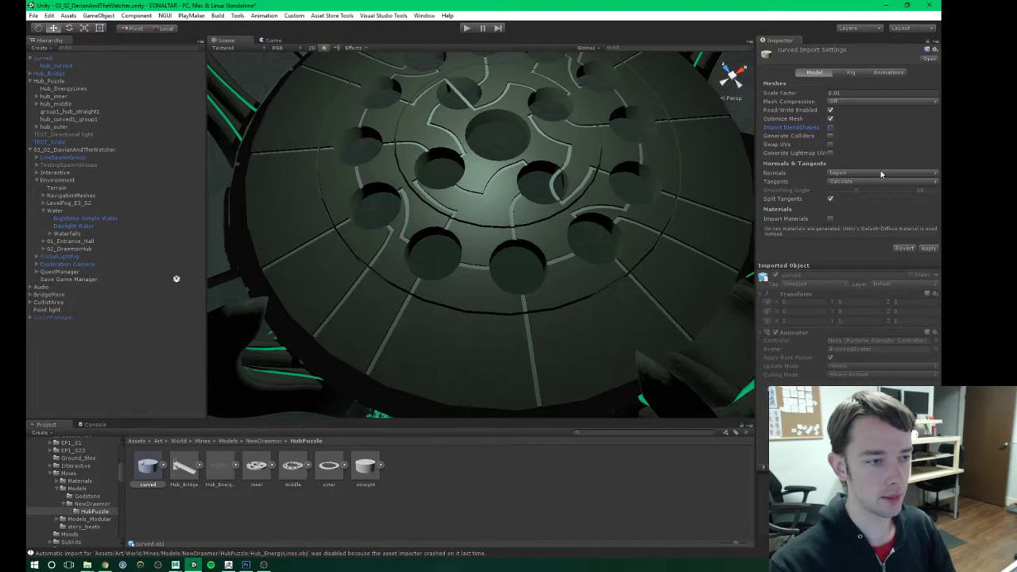
pyautogui.click(928, 249)
# Step: Set the curved model's rig animation type to None and save the project
pyautogui.click(851, 73)
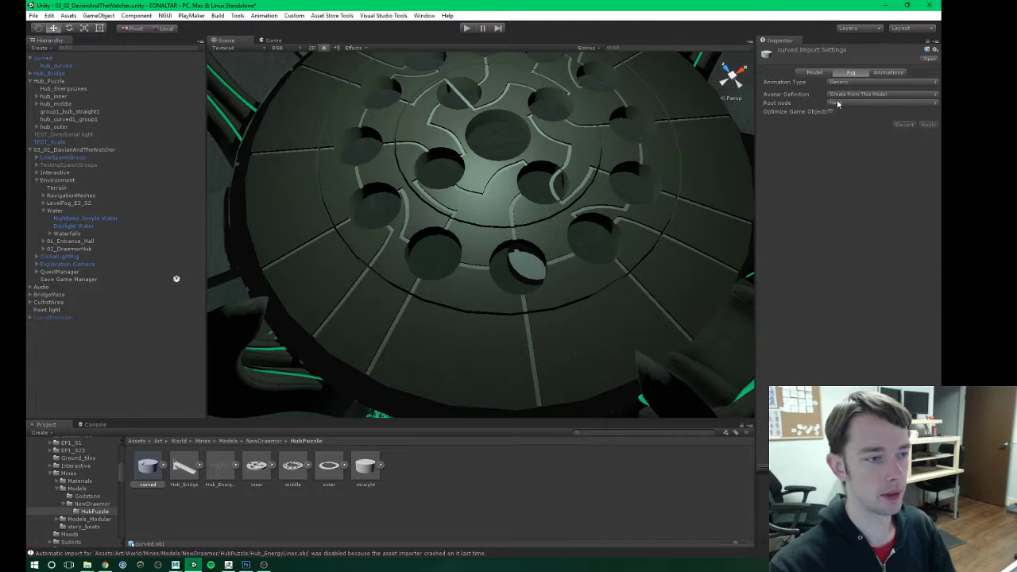
pyautogui.click(838, 82)
pyautogui.click(836, 89)
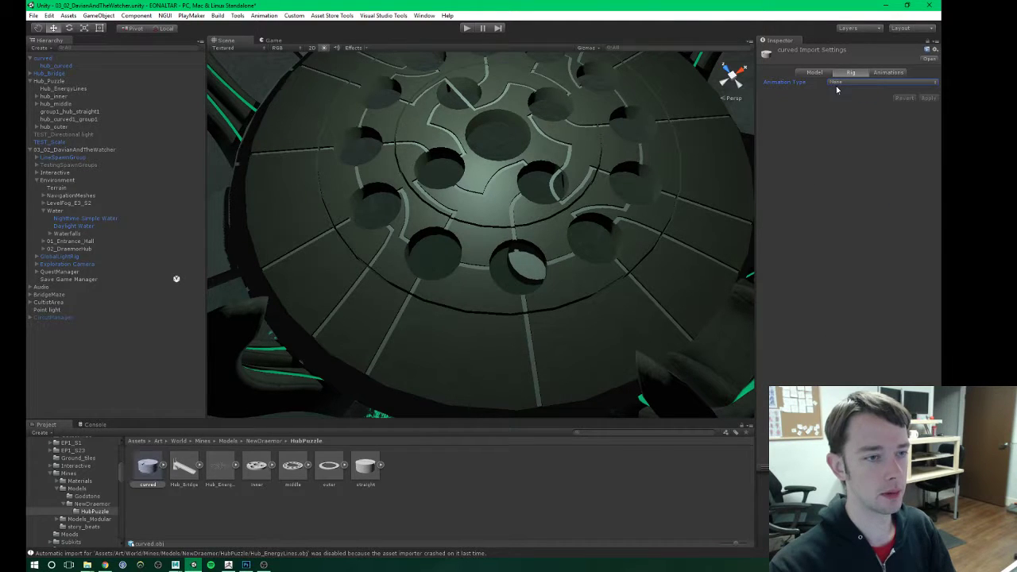
pyautogui.click(34, 15)
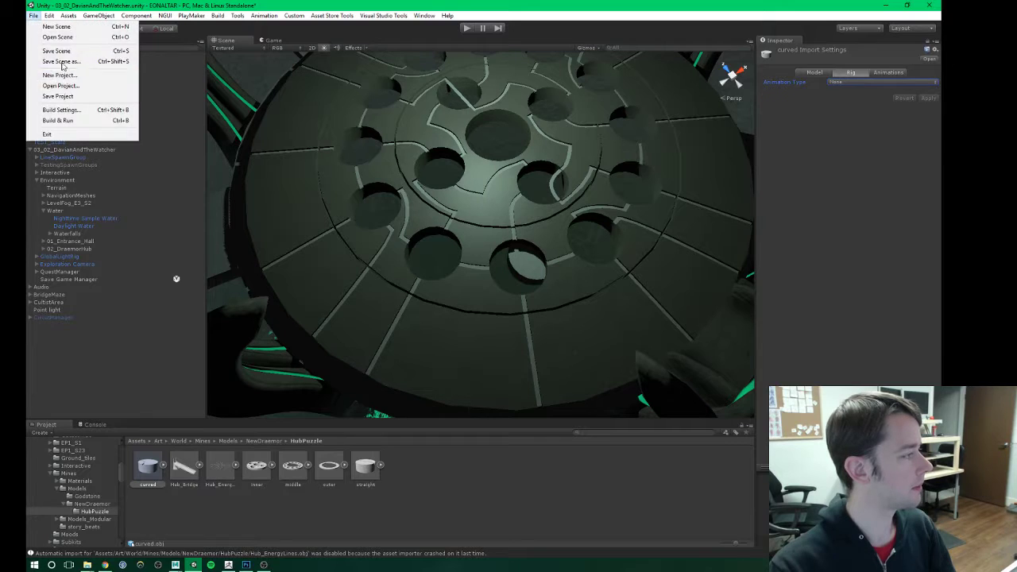
pyautogui.click(64, 96)
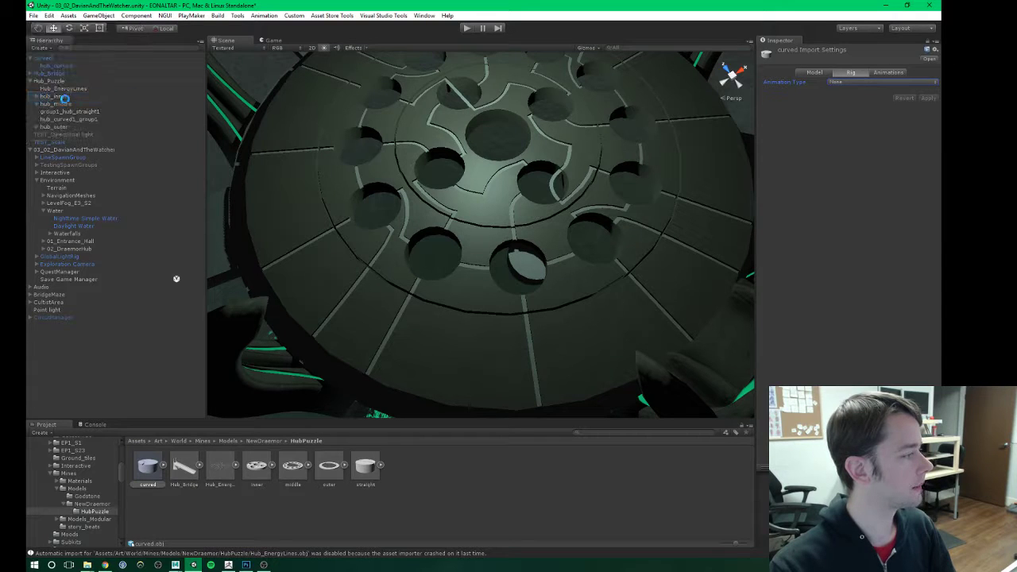
# Step: Move hub_curved out of the curved object to the scene root, accepting the loss of the prefab connection
pyautogui.click(43, 59)
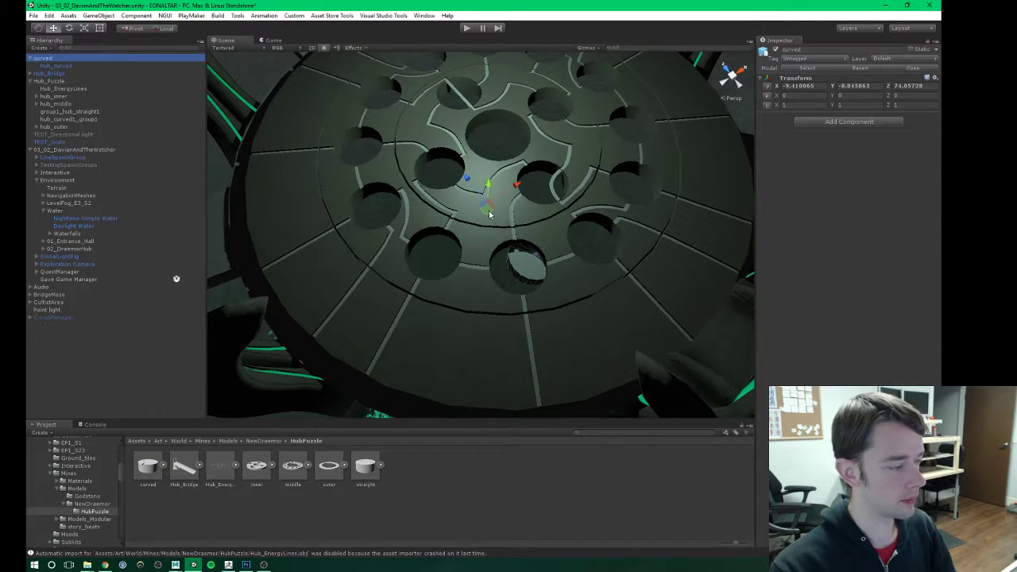
pyautogui.click(54, 67)
pyautogui.moveTo(52, 70); pyautogui.dragTo(45, 50)
pyautogui.click(506, 303)
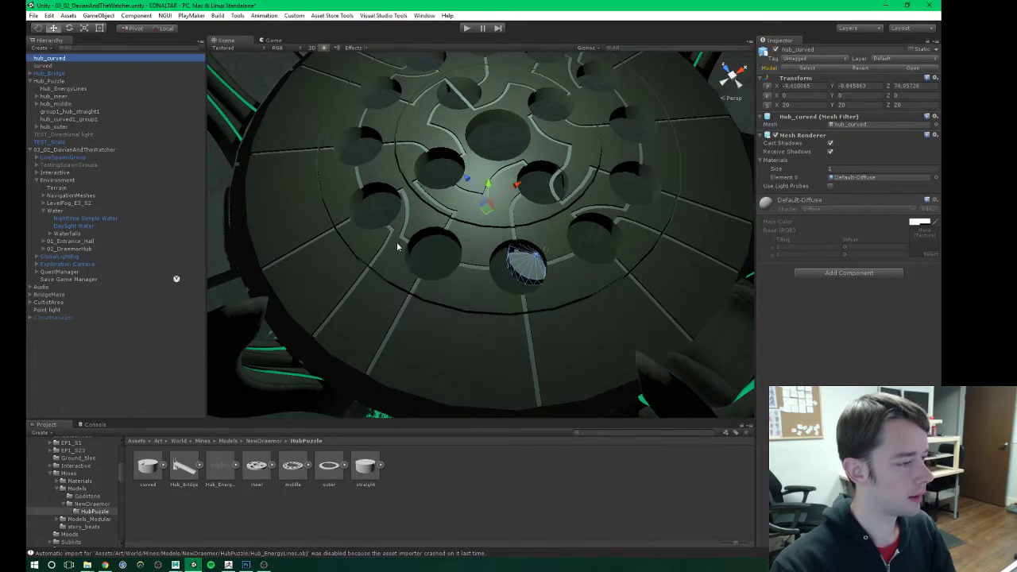
# Step: Delete the empty curved object from the scene root
pyautogui.click(44, 65)
pyautogui.press('Delete')
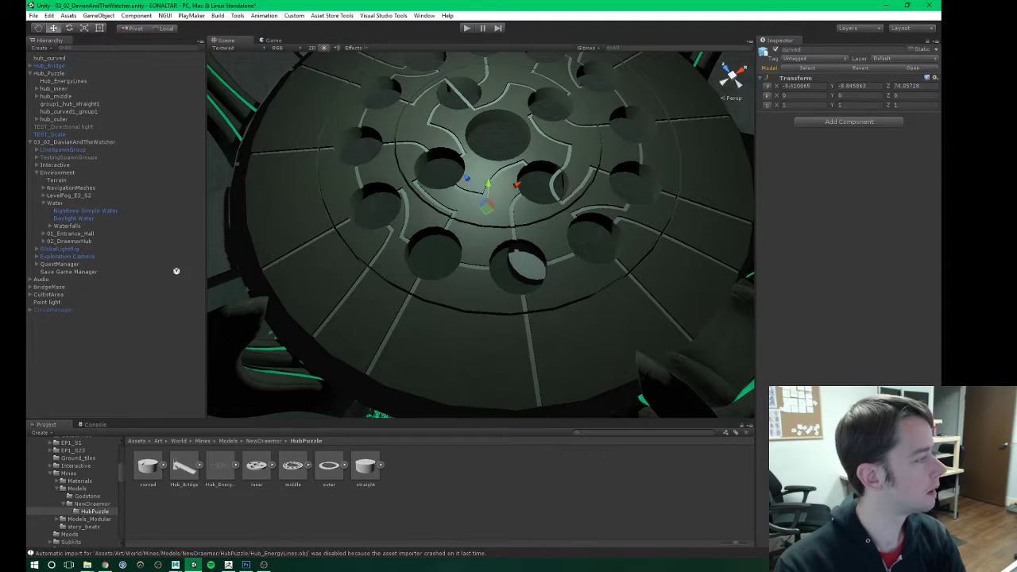
# Step: Try hub_curved in the platform's empty front hole, flush with the surface, and delete it from the scene
pyautogui.click(86, 60)
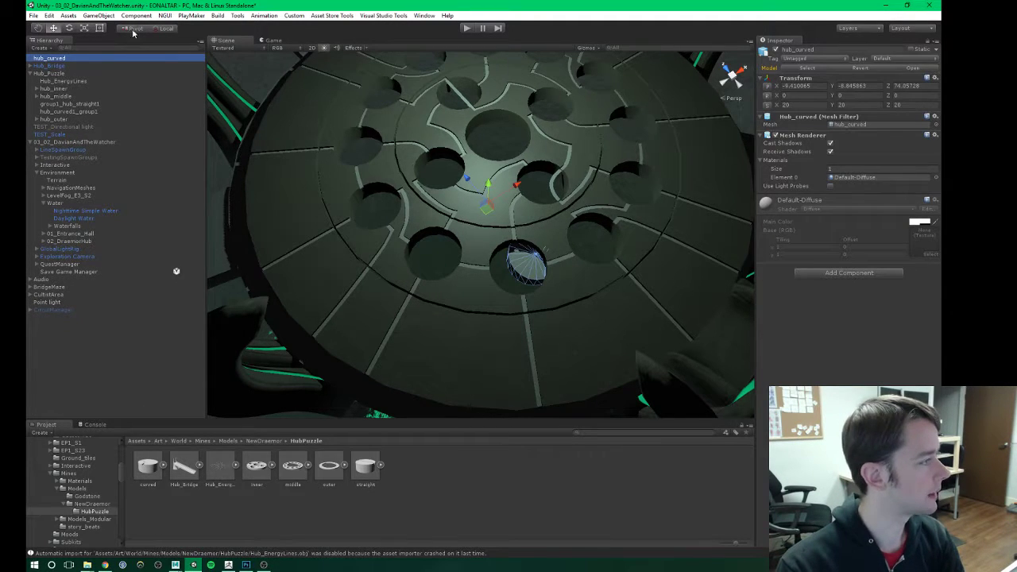
pyautogui.keyDown('alt'); pyautogui.moveTo(540, 236); pyautogui.dragTo(289, 157); pyautogui.keyUp('alt')
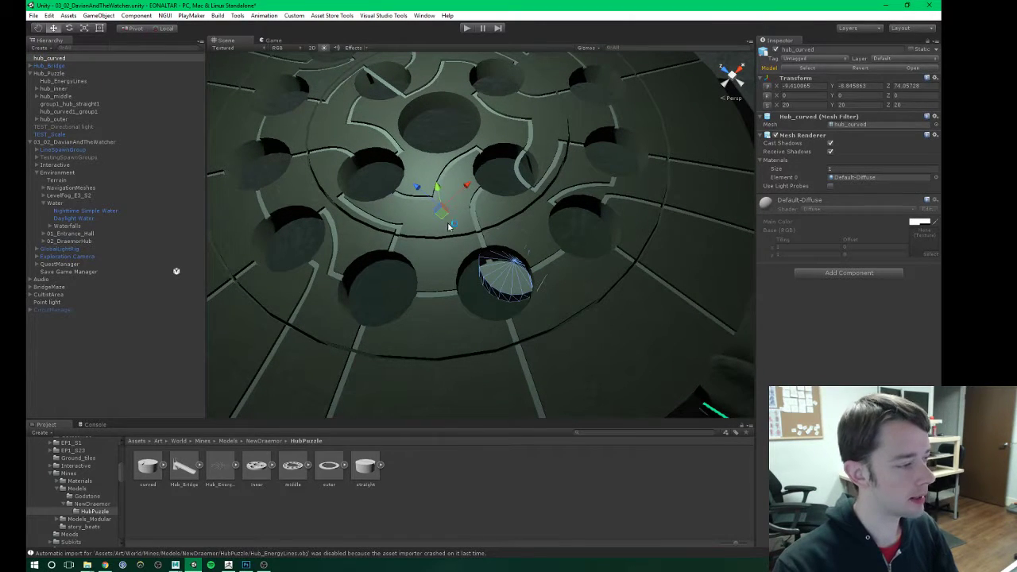
pyautogui.moveTo(444, 216); pyautogui.dragTo(427, 237)
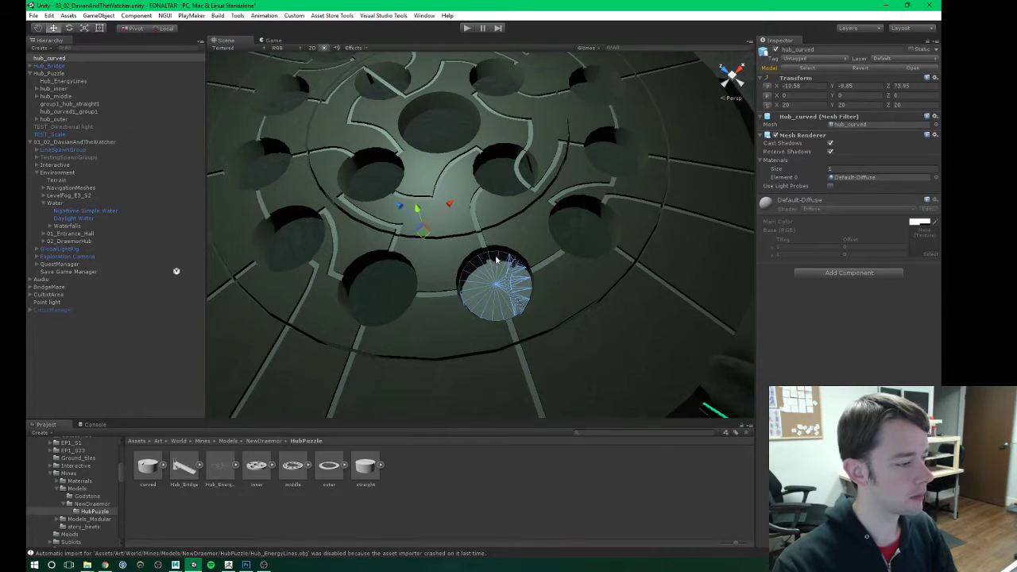
pyautogui.keyDown('alt'); pyautogui.moveTo(495, 259); pyautogui.dragTo(391, 200); pyautogui.keyUp('alt')
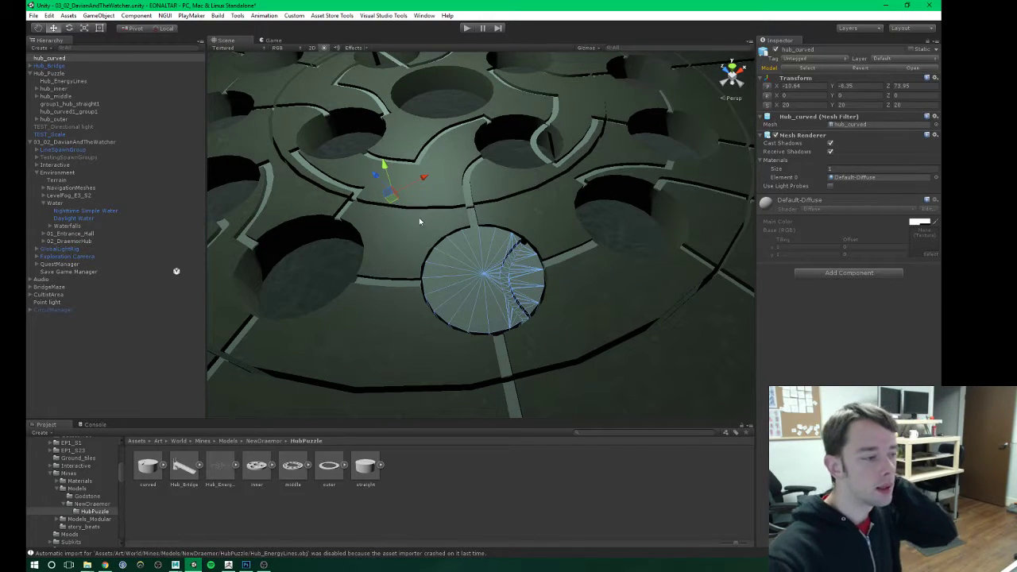
pyautogui.press('Delete')
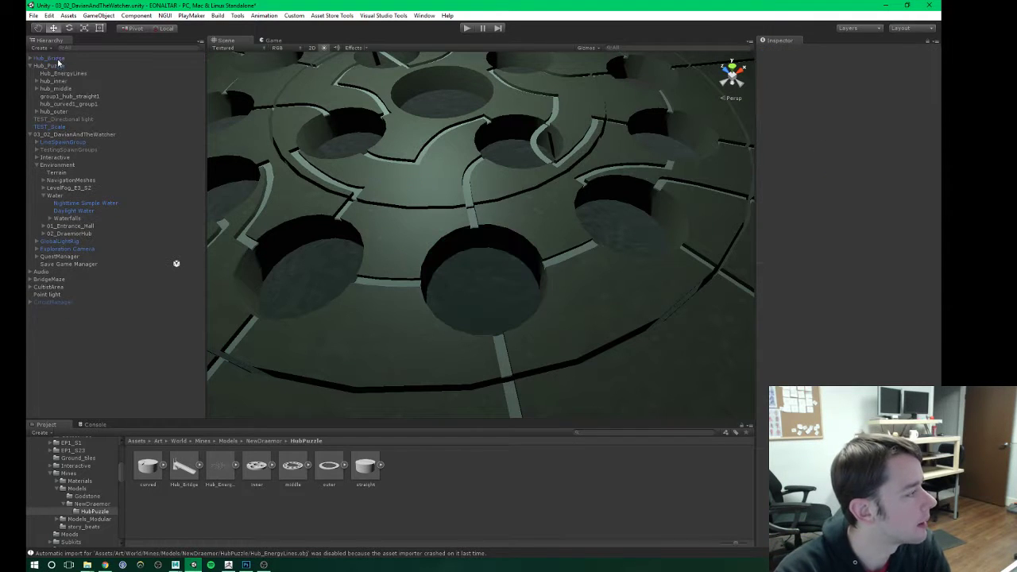
# Step: Examine which grooves of the inner ring the energy-line meshes under hub_inner belong to, from polySurface53 to polySurface58
pyautogui.keyDown('alt'); pyautogui.moveTo(410, 179); pyautogui.dragTo(491, 215); pyautogui.keyUp('alt')
pyautogui.click(482, 214)
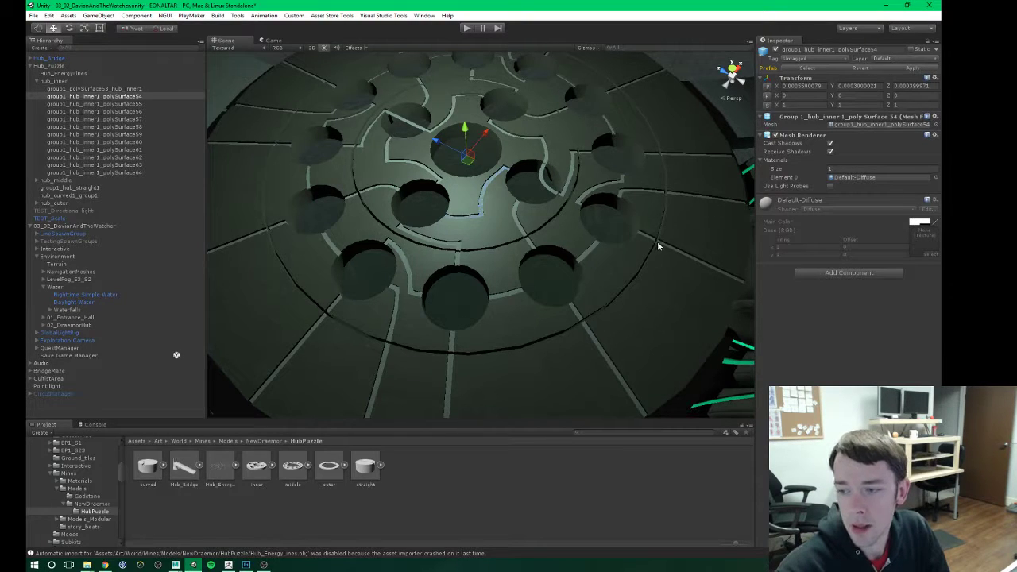
pyautogui.click(87, 89)
pyautogui.click(91, 97)
pyautogui.click(90, 104)
pyautogui.click(93, 120)
pyautogui.click(99, 128)
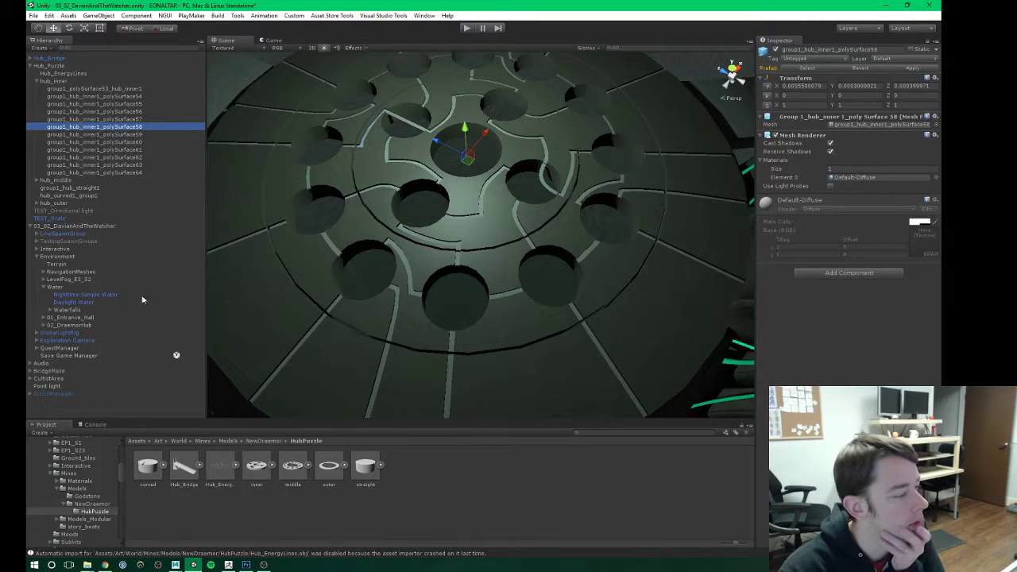
# Step: Browse the project assets to the NewDraemor folder inside the Mines Materials folder
pyautogui.click(73, 482)
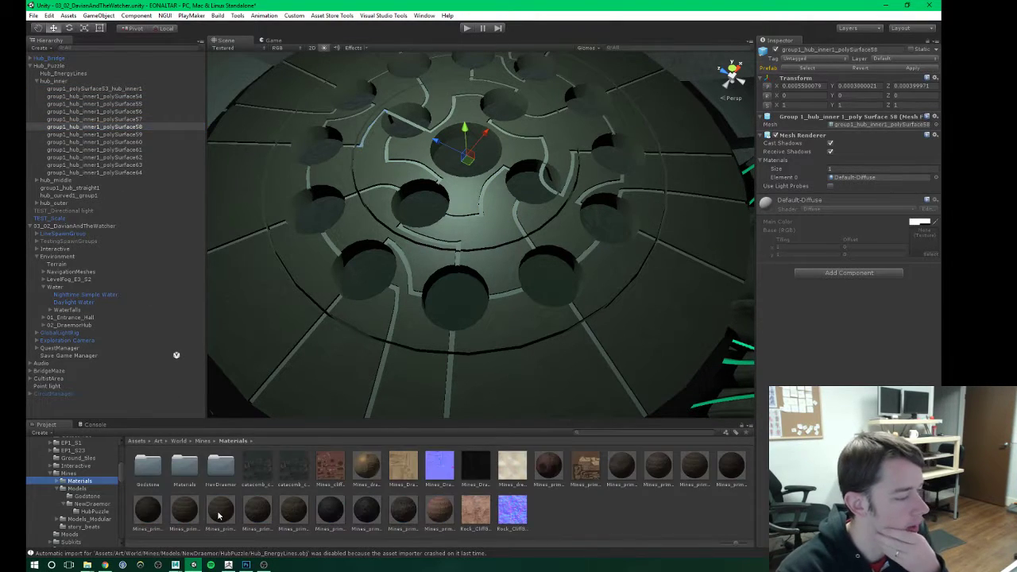
pyautogui.click(84, 504)
pyautogui.click(89, 512)
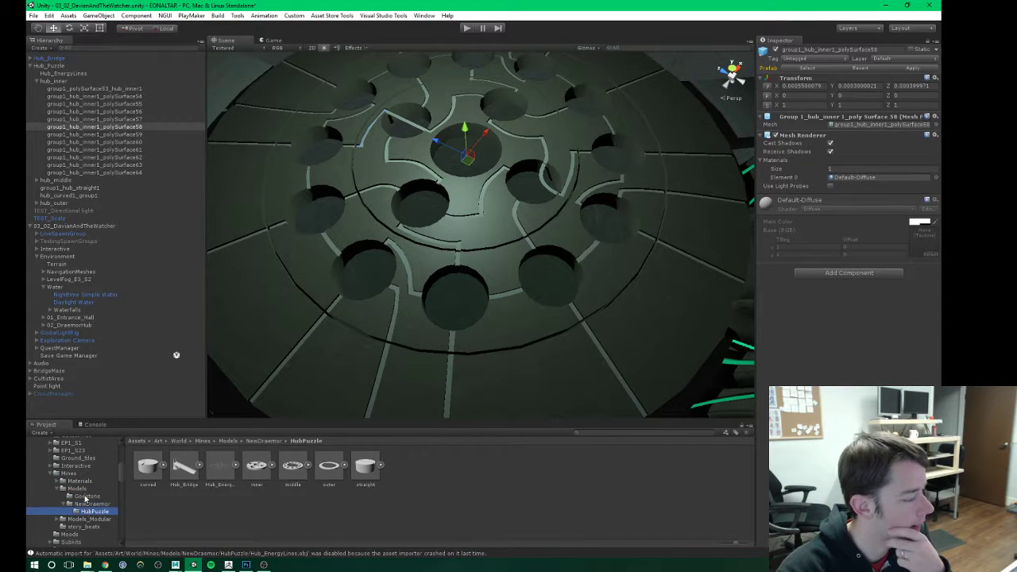
pyautogui.scroll(1, 85, 497)
pyautogui.click(69, 517)
pyautogui.click(67, 509)
pyautogui.click(57, 510)
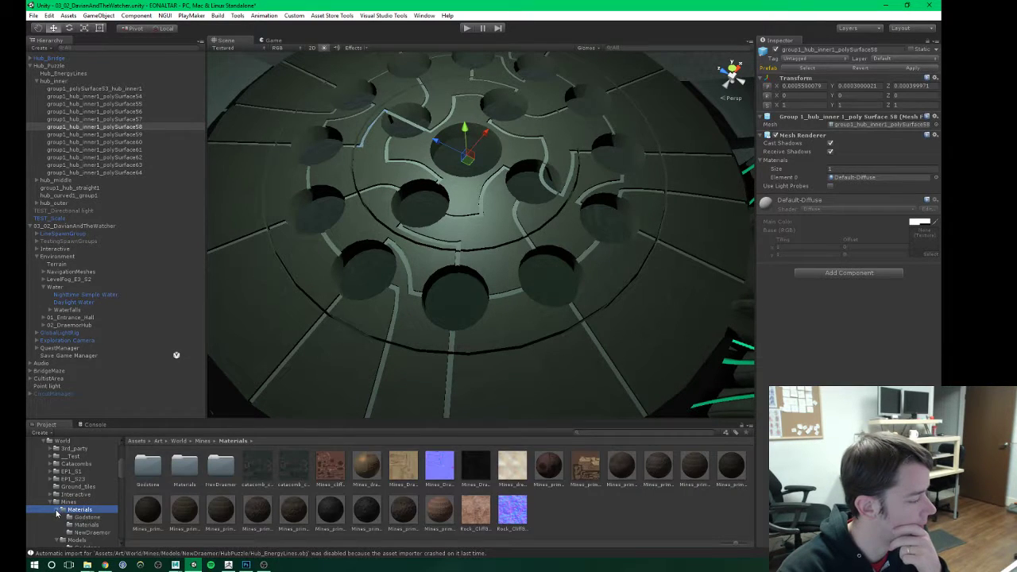
pyautogui.click(83, 531)
# Step: Find the Column_01_emissive texture, show it in Explorer and open it in Photoshop
pyautogui.scroll(-3, 382, 501)
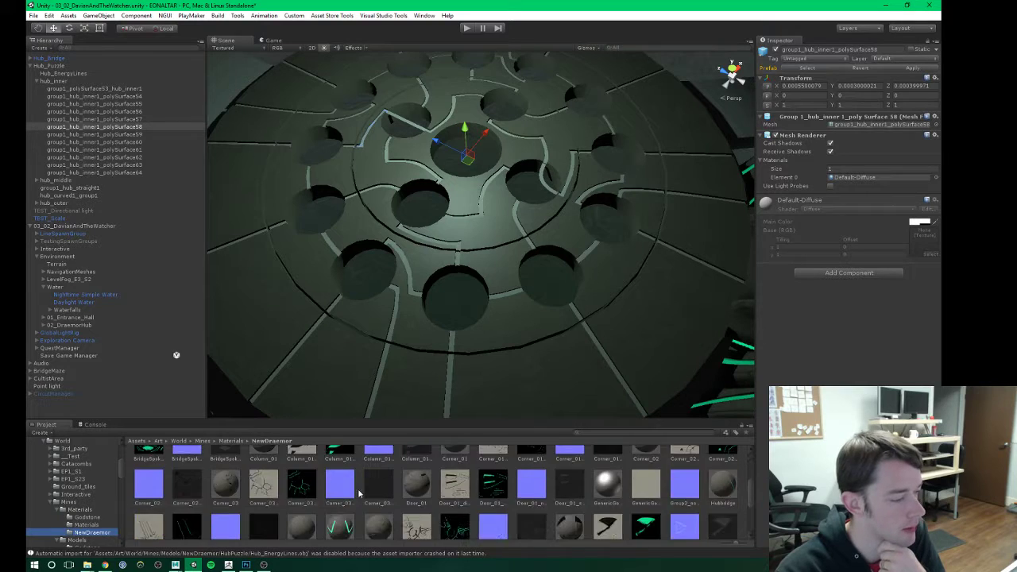
pyautogui.scroll(-2, 387, 517)
pyautogui.scroll(6, 387, 517)
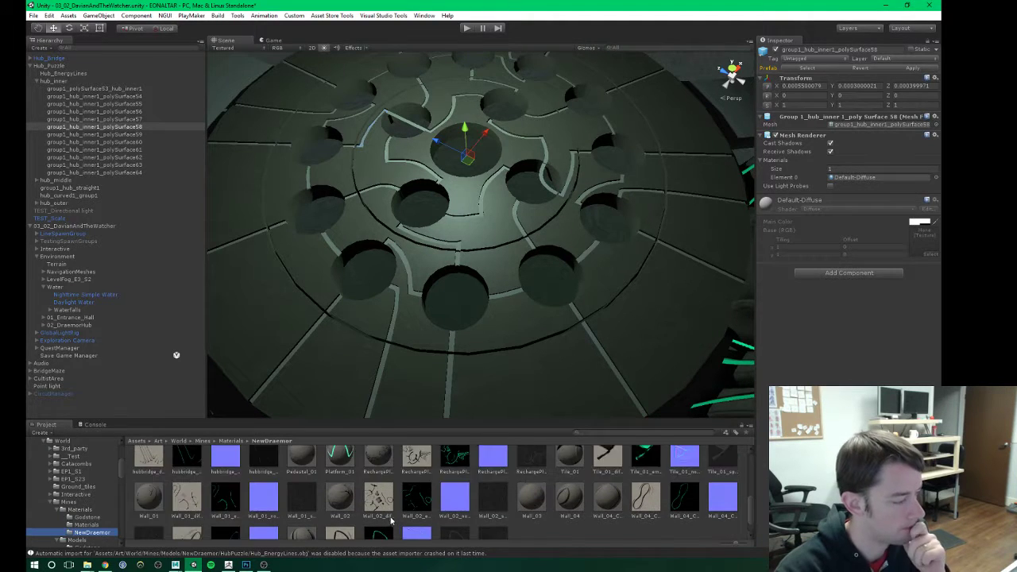
pyautogui.scroll(1, 353, 493)
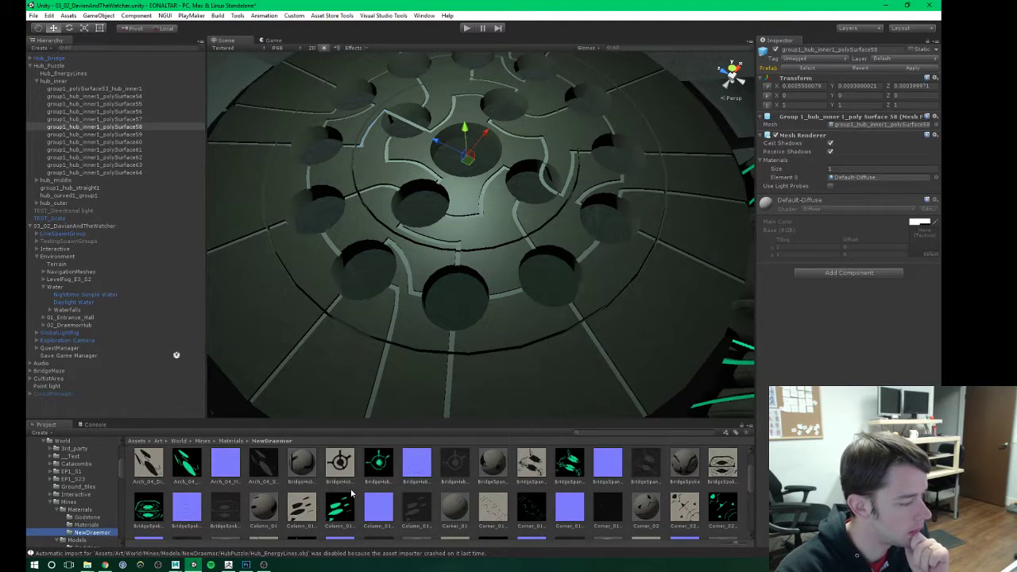
pyautogui.click(342, 509)
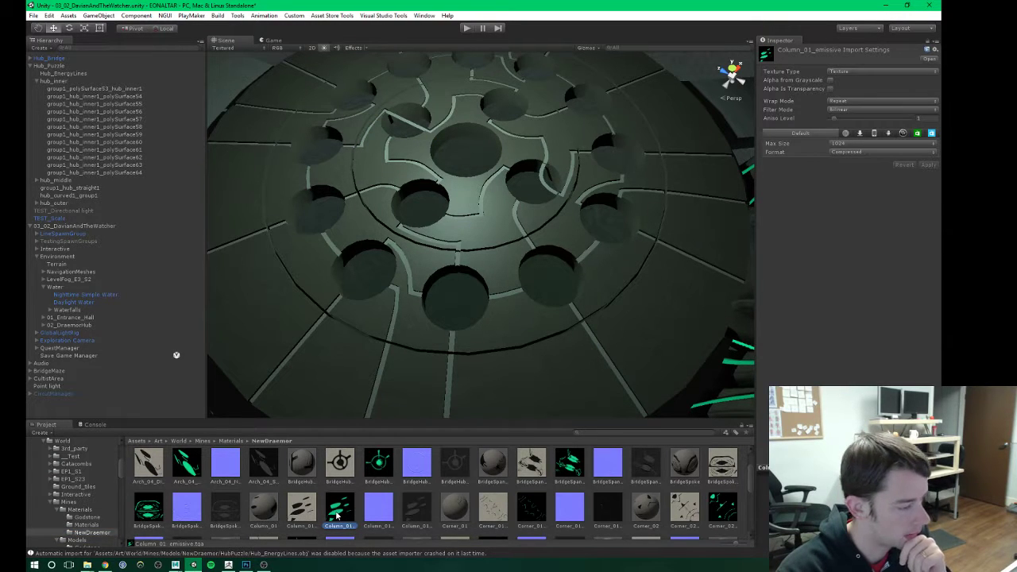
pyautogui.rightClick(337, 516)
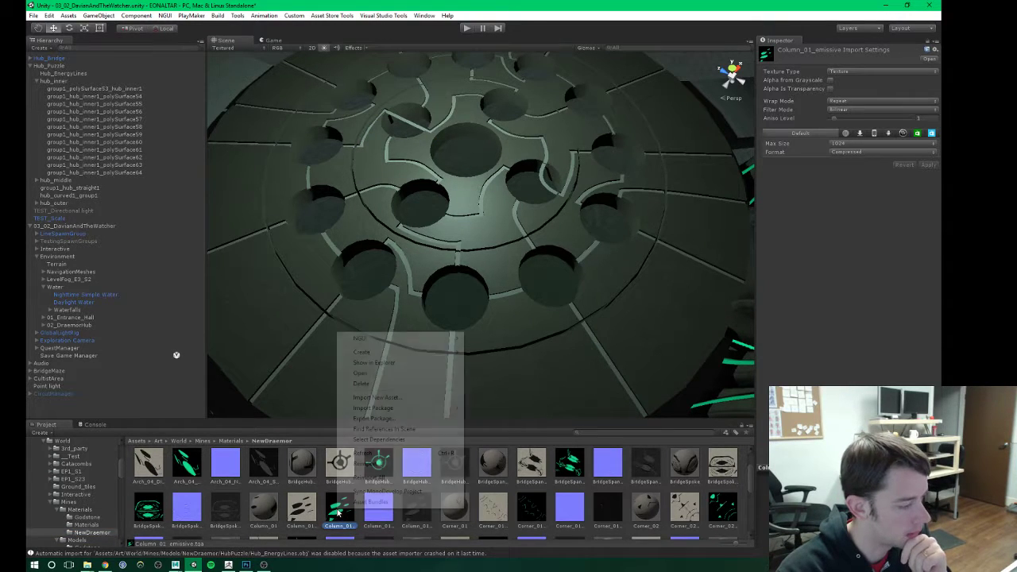
pyautogui.click(371, 363)
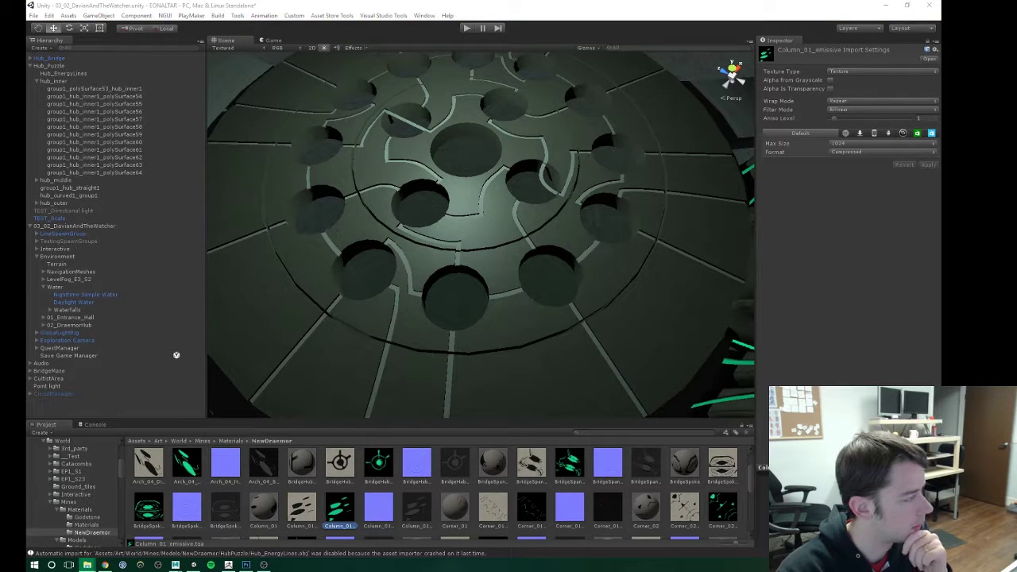
pyautogui.click(245, 565)
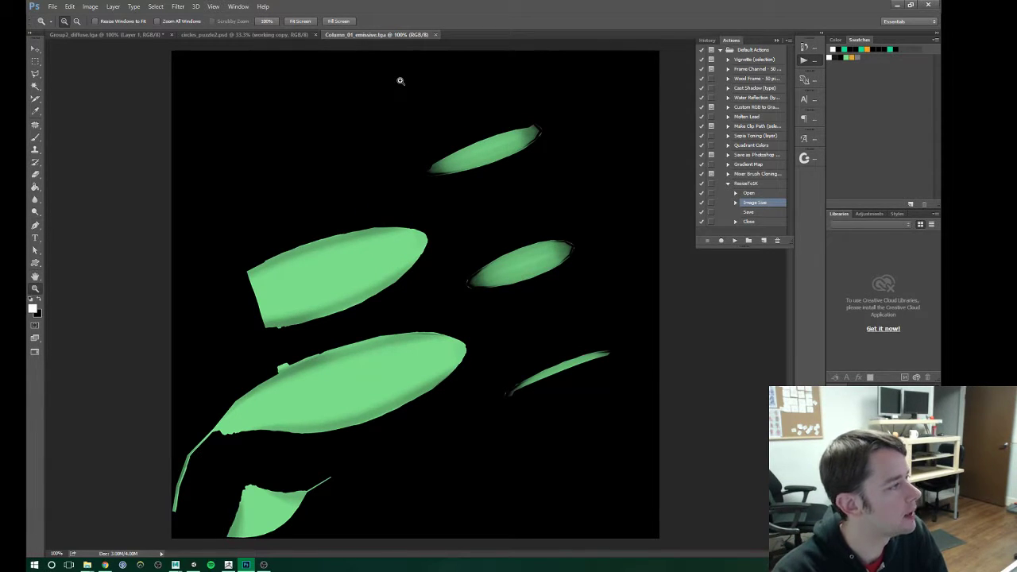
# Step: Create a new document 64 pixels wide and 64 pixels high
pyautogui.click(51, 8)
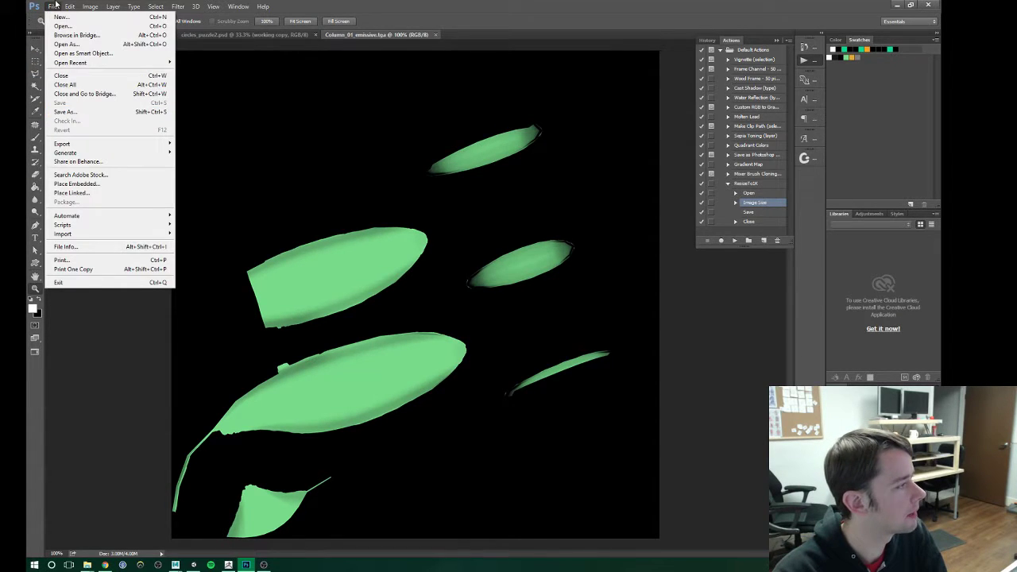
pyautogui.click(61, 17)
pyautogui.click(413, 183)
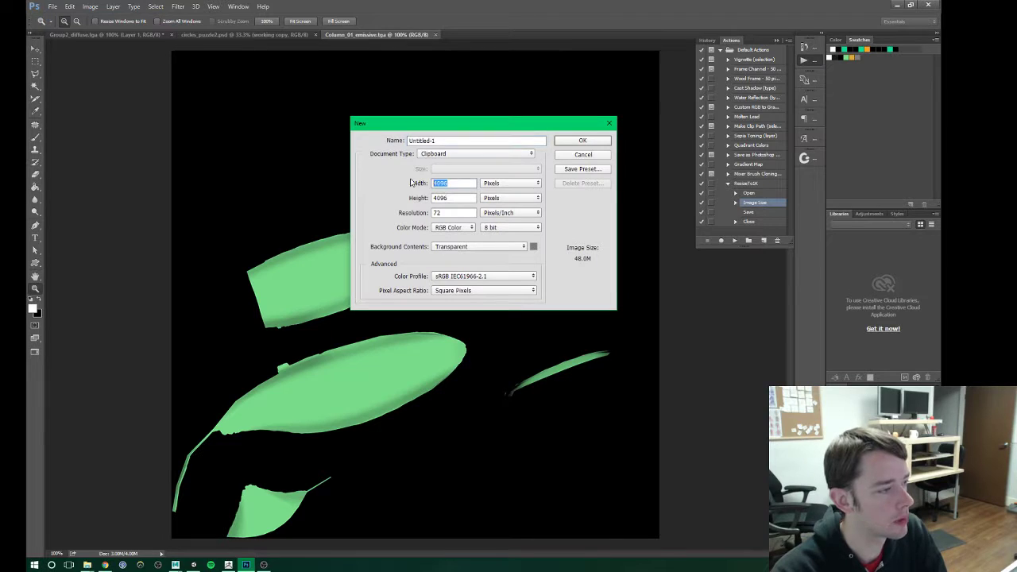
pyautogui.write('64')
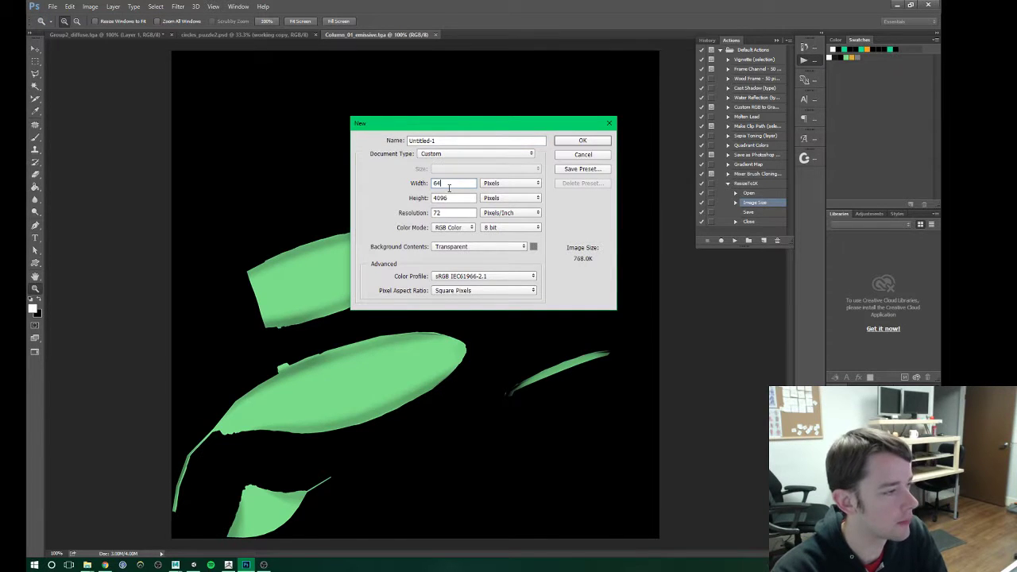
pyautogui.press('Tab')
pyautogui.write('64')
pyautogui.press('Return')
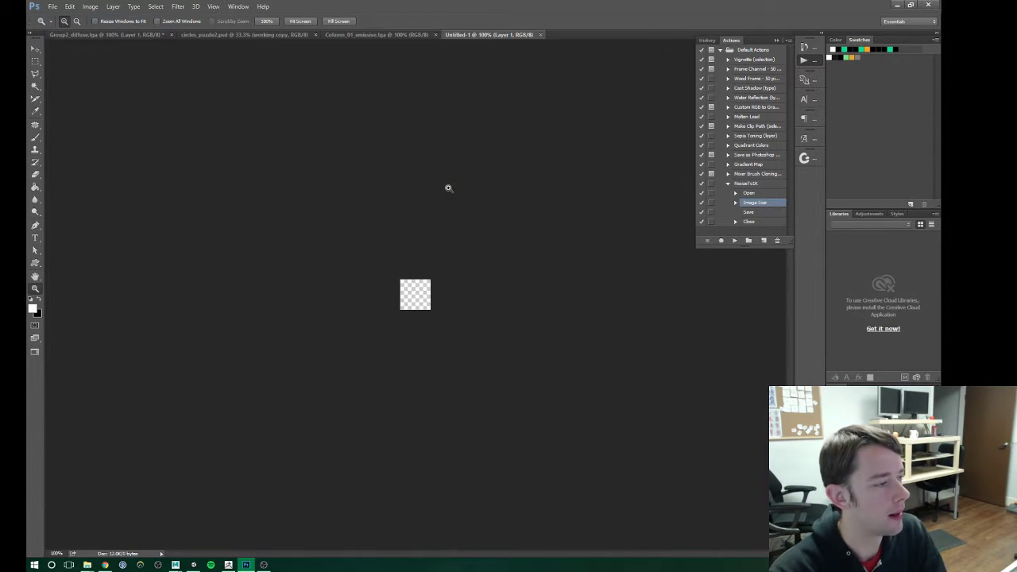
# Step: Fill the new document's layer with the light green emissive colour from the swatches
pyautogui.press('g')
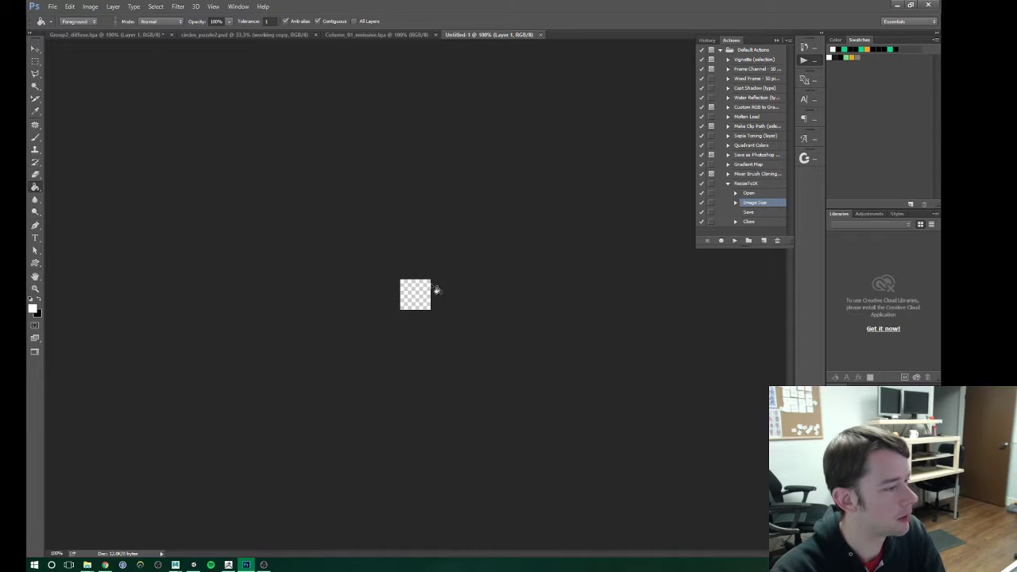
pyautogui.click(850, 51)
pyautogui.click(422, 294)
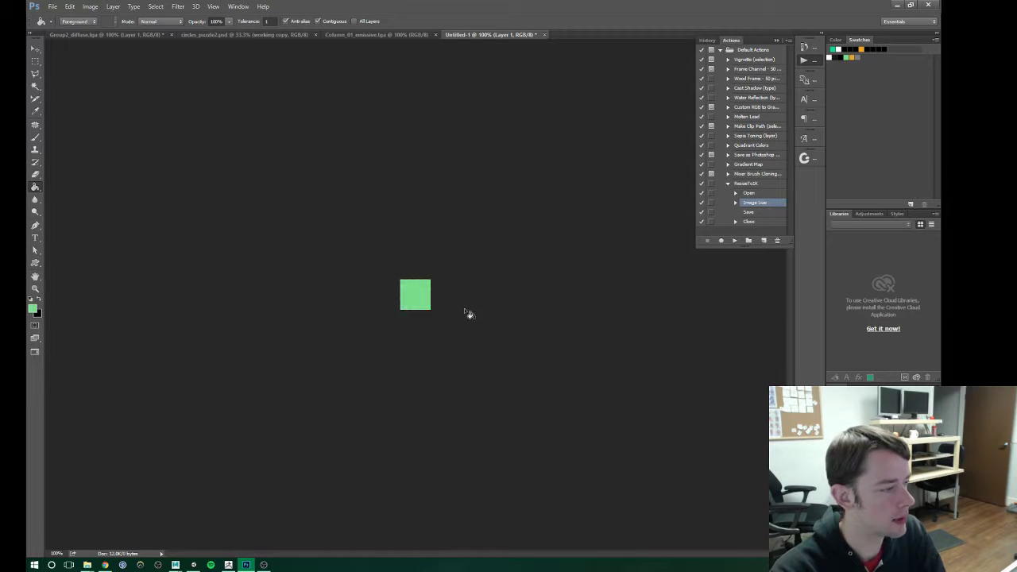
pyautogui.press('z')
pyautogui.click(411, 289)
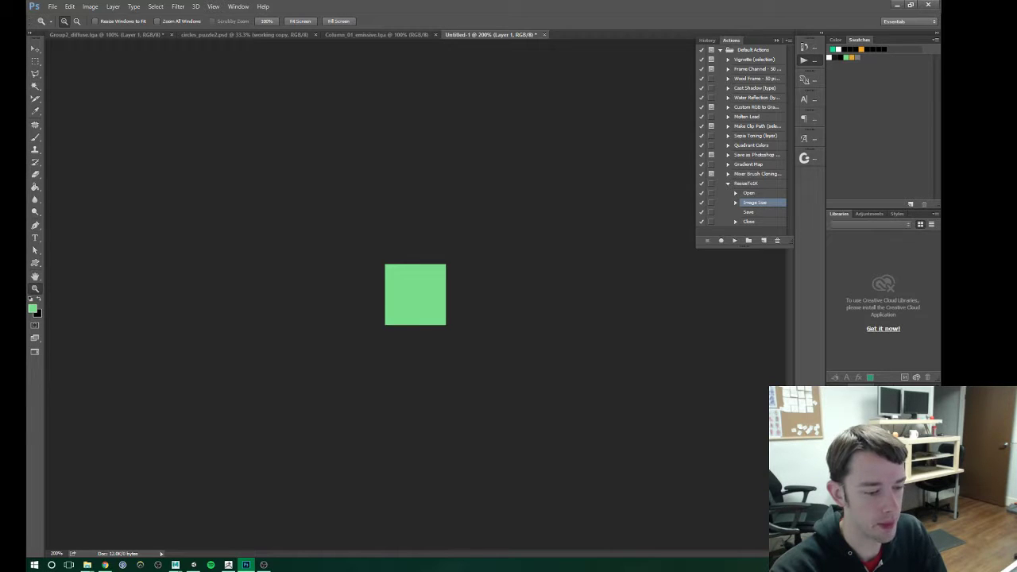
# Step: Fill the document's Alpha 1 channel with white and return to the RGB composite
pyautogui.hotkey('ctrl', '6')
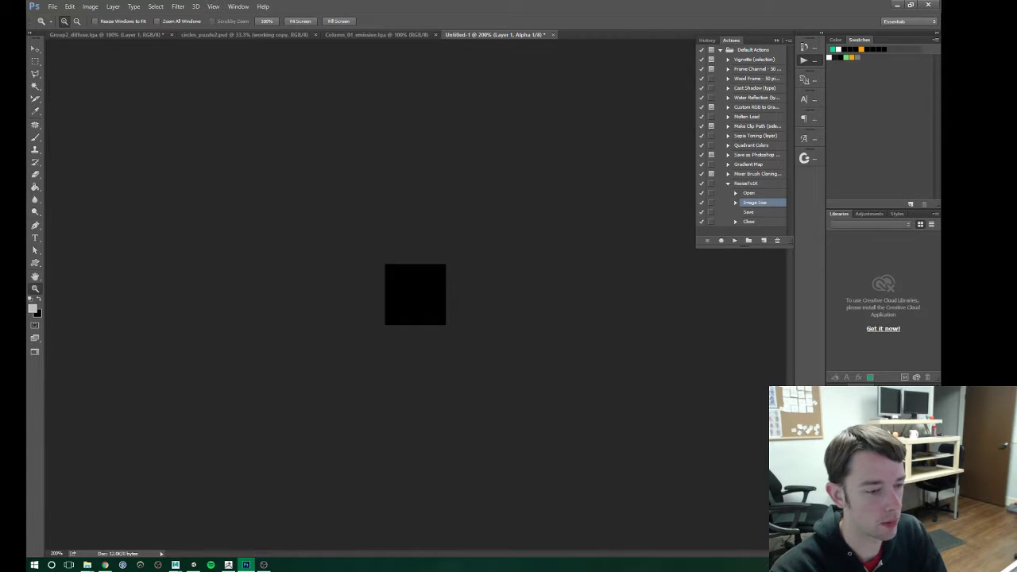
pyautogui.press('g')
pyautogui.click(415, 301)
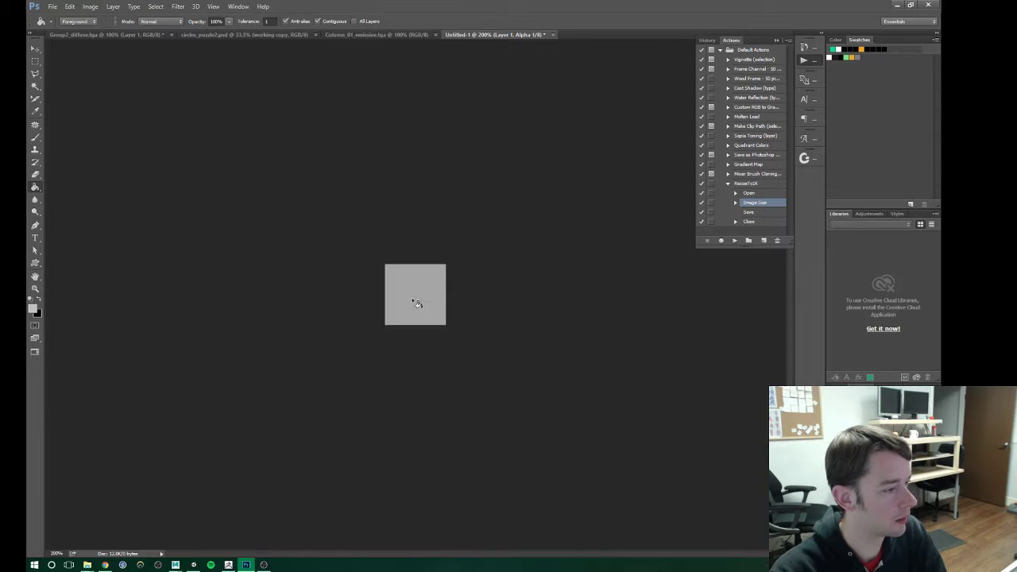
pyautogui.press('d')
pyautogui.click(420, 291)
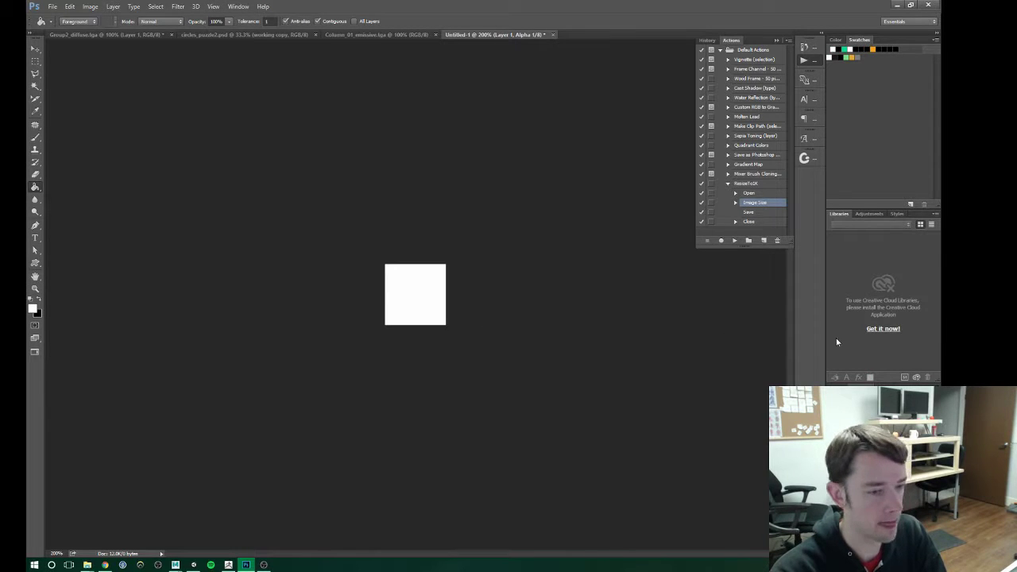
pyautogui.hotkey('ctrl', '2')
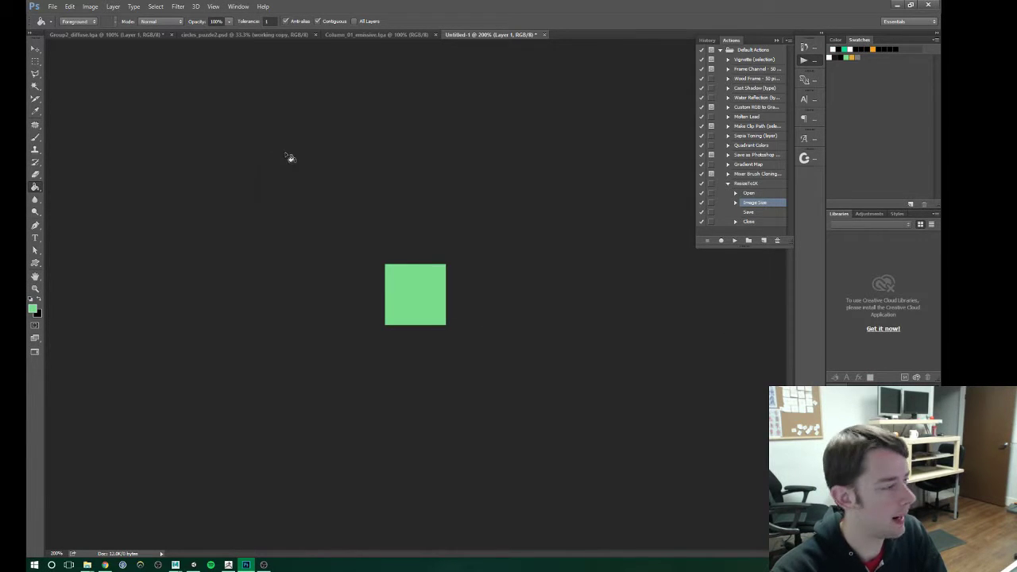
# Step: Save the green document as emissive_godstone in the DraemorTests folder in Targa format at 24 bits/pixel
pyautogui.hotkey('ctrl', 'shift', 's')
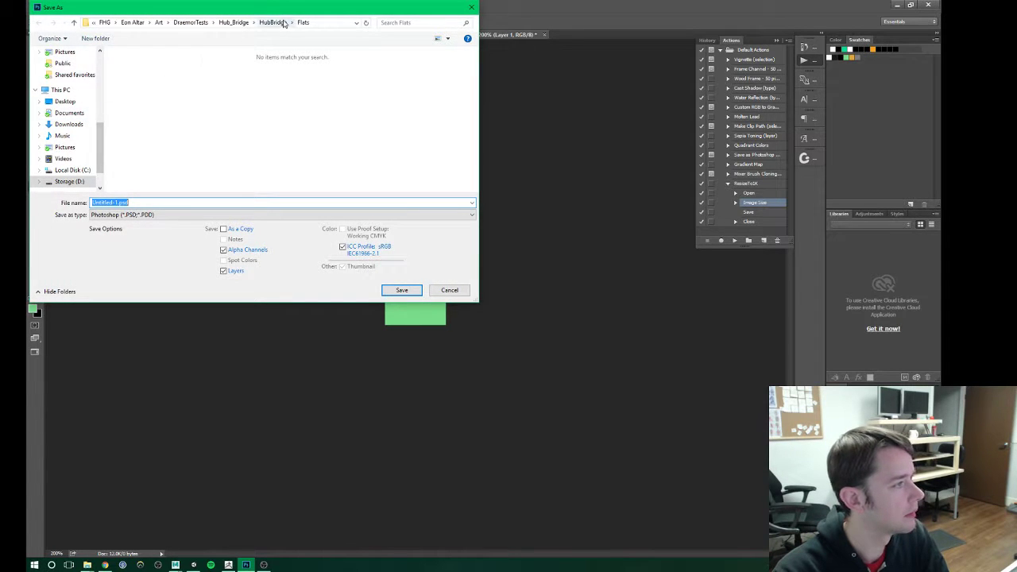
pyautogui.click(197, 24)
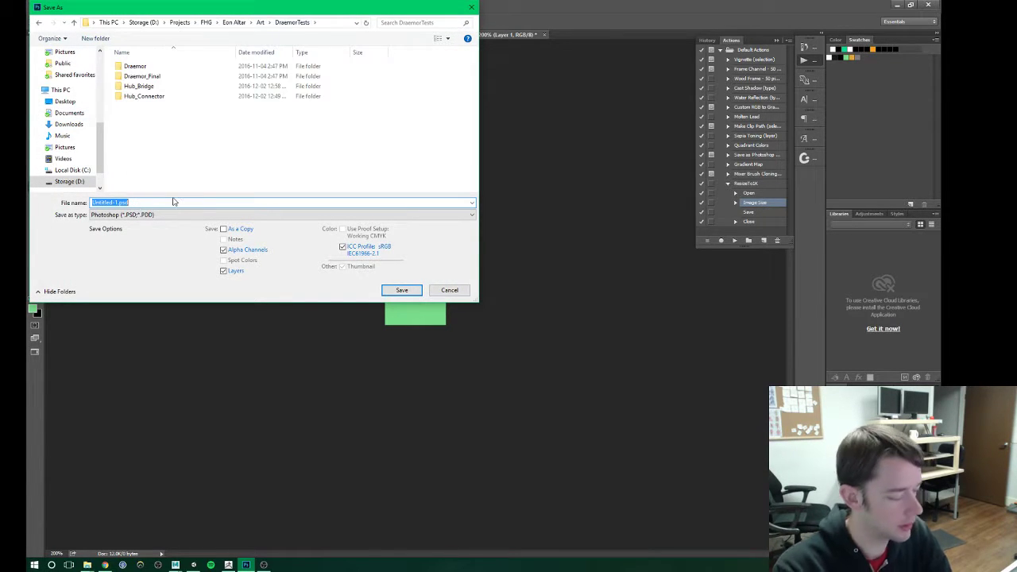
pyautogui.write('emissive_godstone')
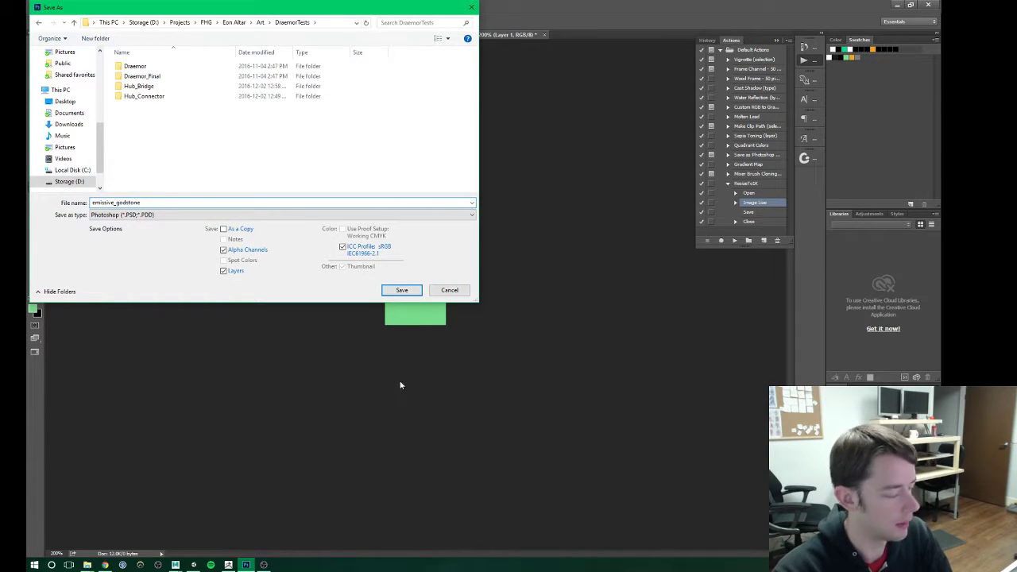
pyautogui.click(173, 216)
pyautogui.click(124, 367)
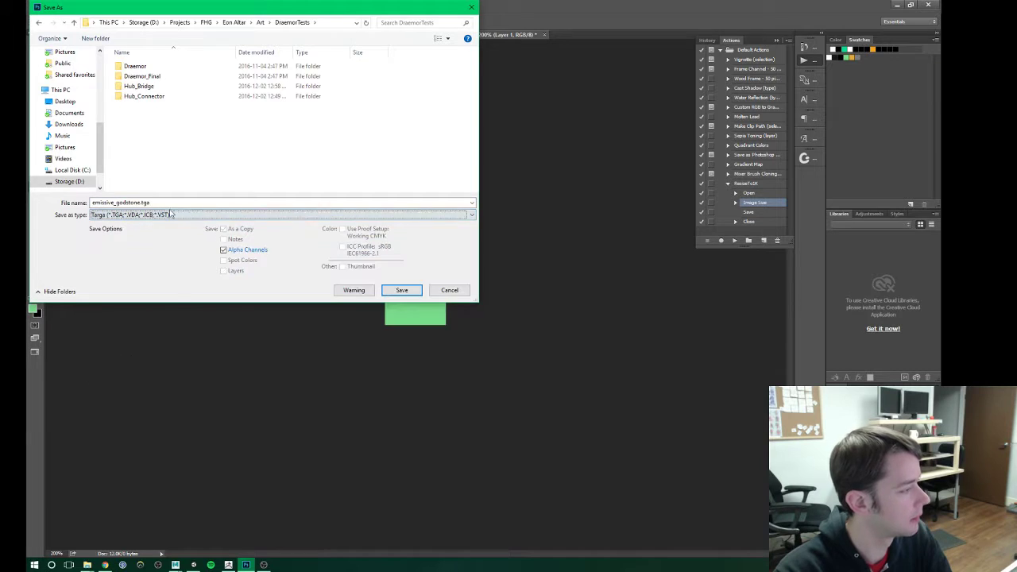
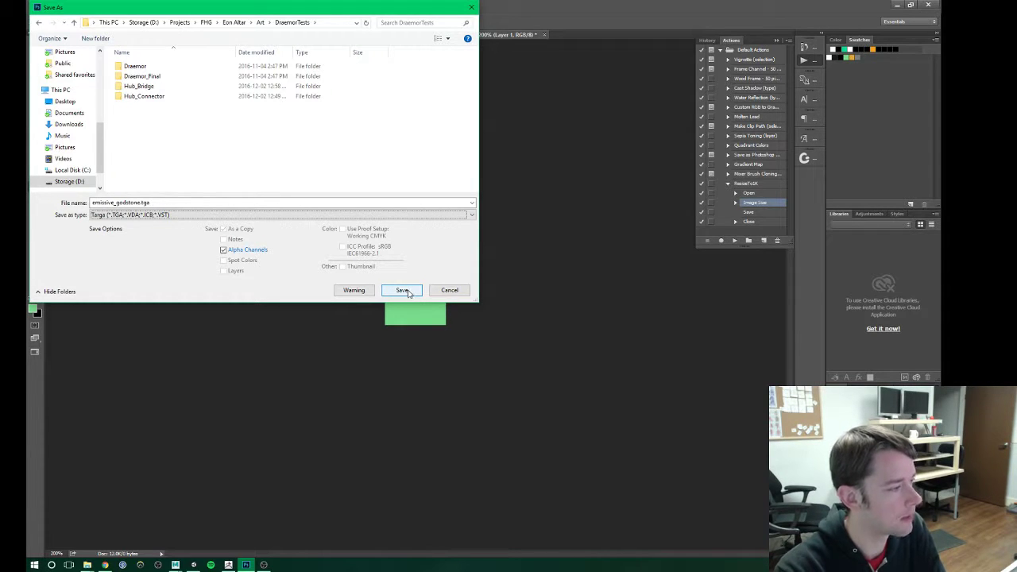
pyautogui.click(405, 291)
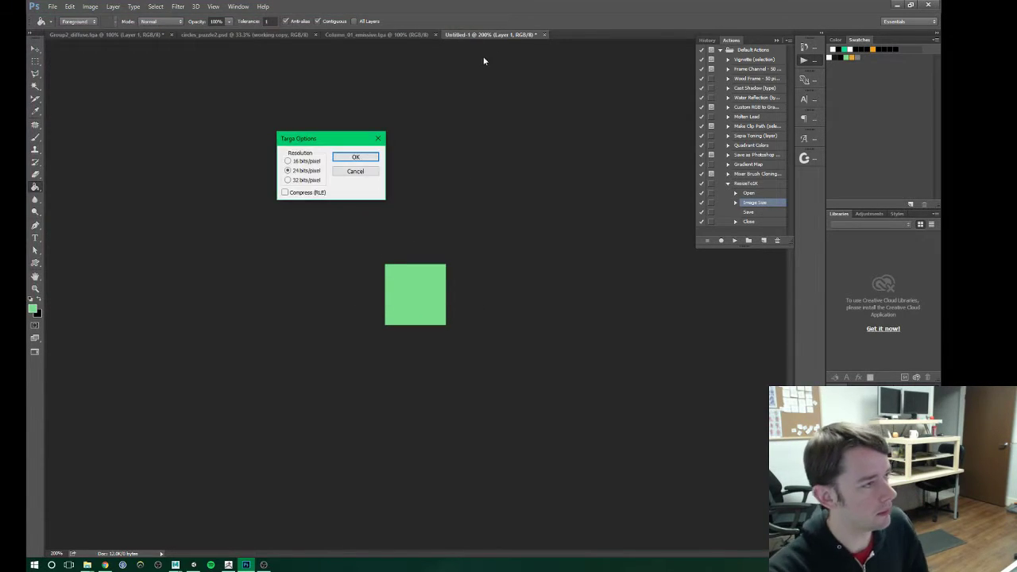
pyautogui.click(358, 156)
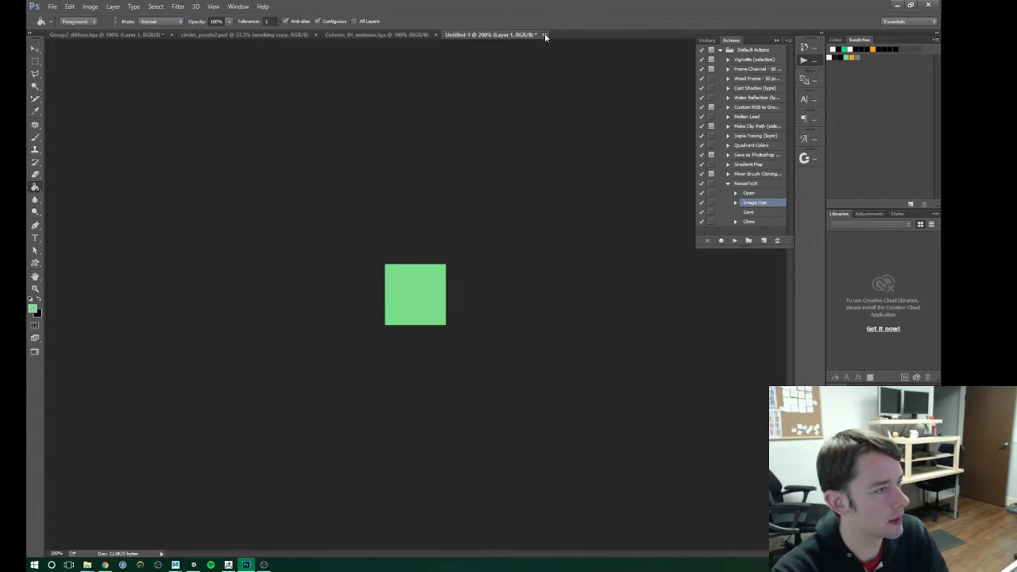
# Step: Close the untitled document without saving and the Column_01_emissive texture, and return to Unity
pyautogui.click(543, 35)
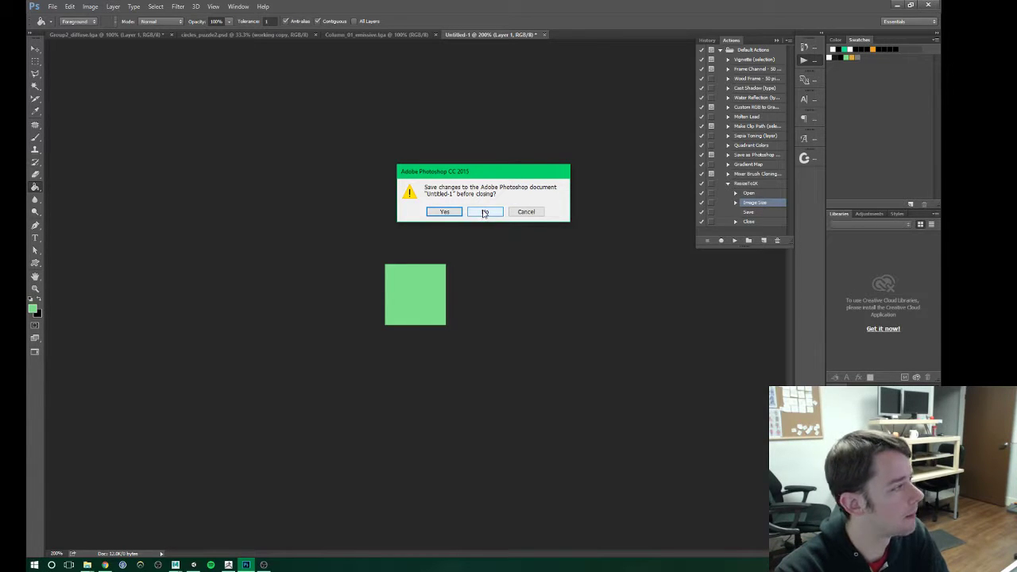
pyautogui.click(484, 212)
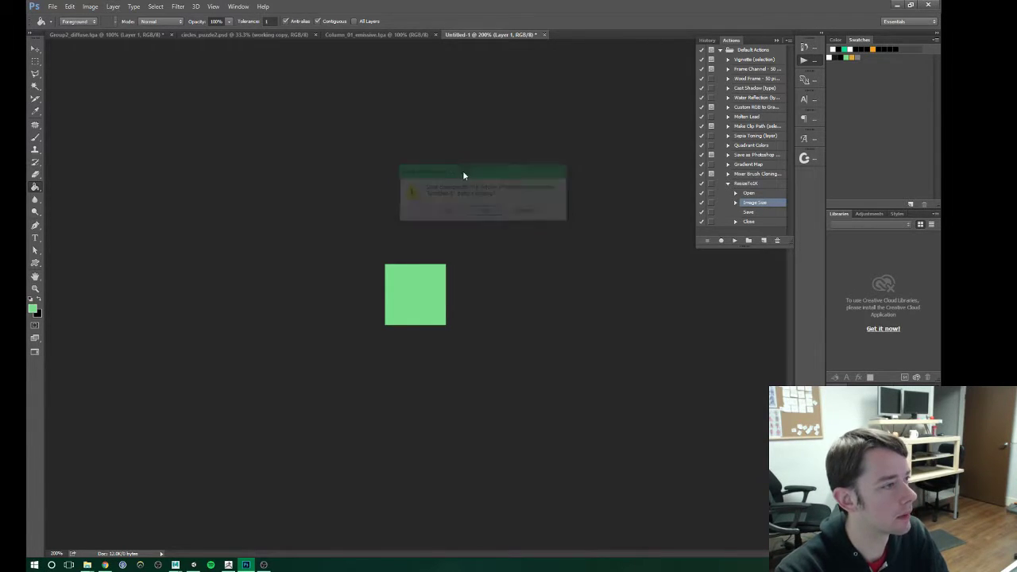
pyautogui.click(435, 35)
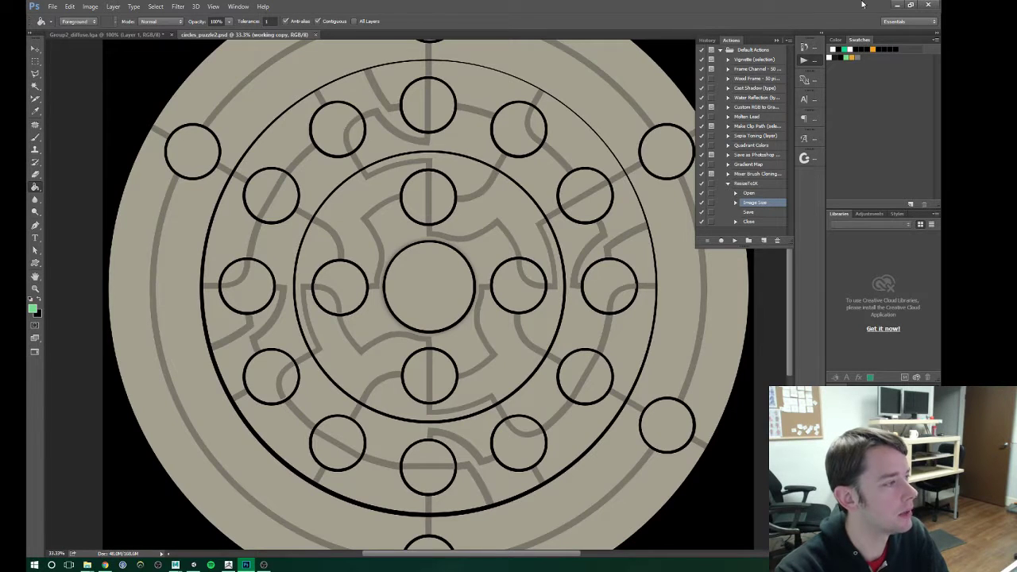
pyautogui.click(897, 5)
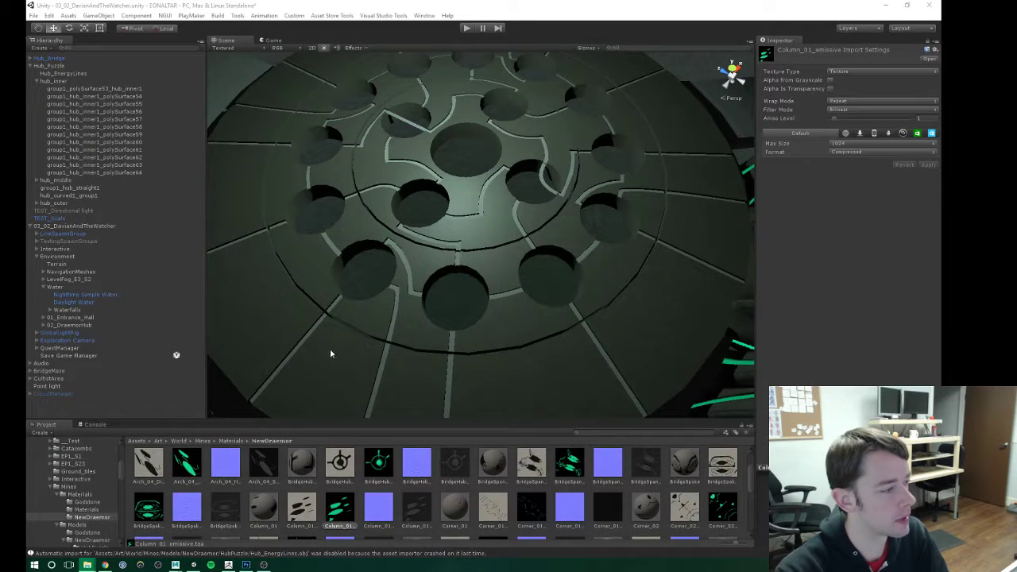
# Step: Create a new material named GodstoneInlay in the NewDraemor materials folder
pyautogui.rightClick(358, 491)
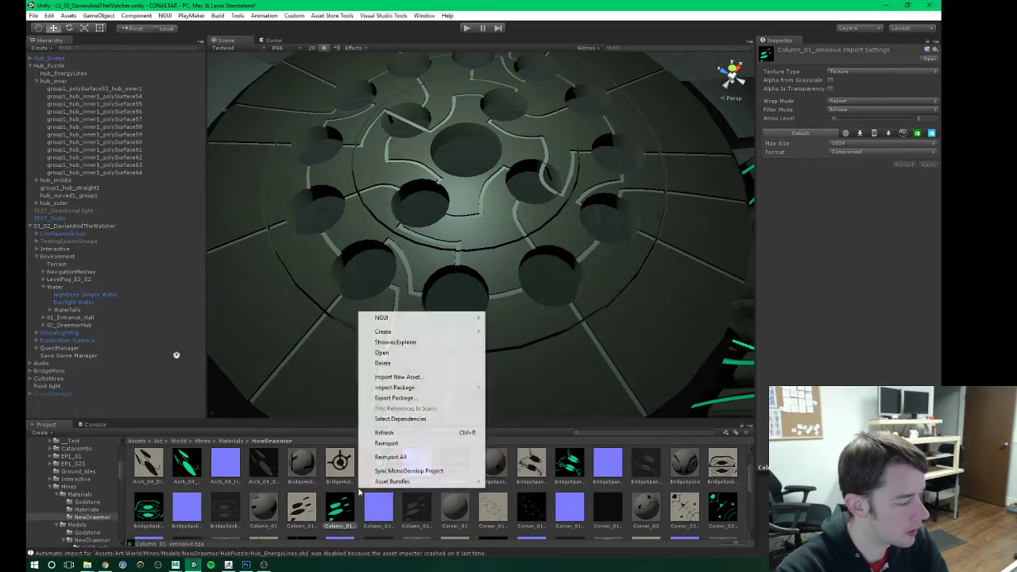
pyautogui.moveTo(389, 331)
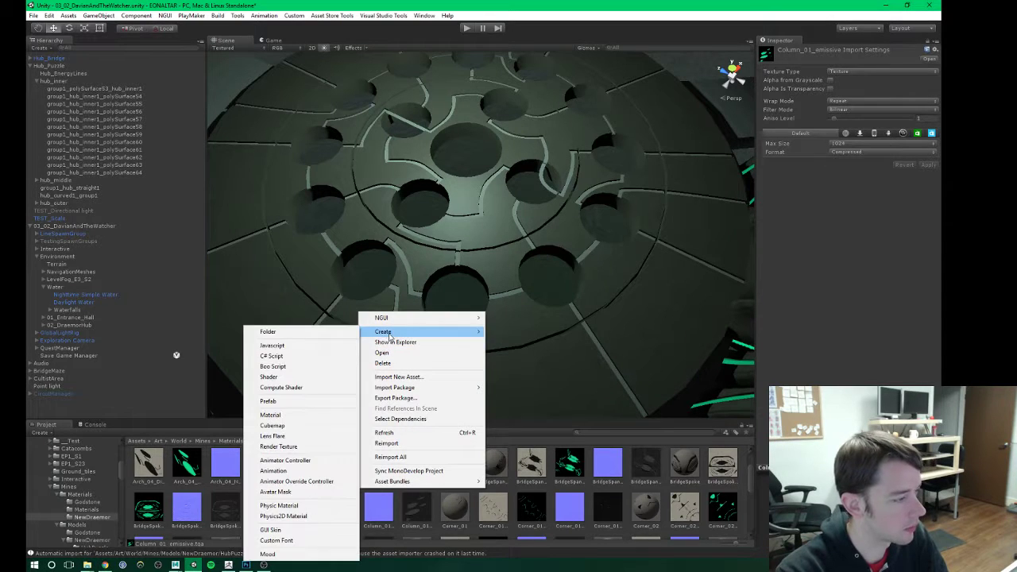
pyautogui.click(270, 414)
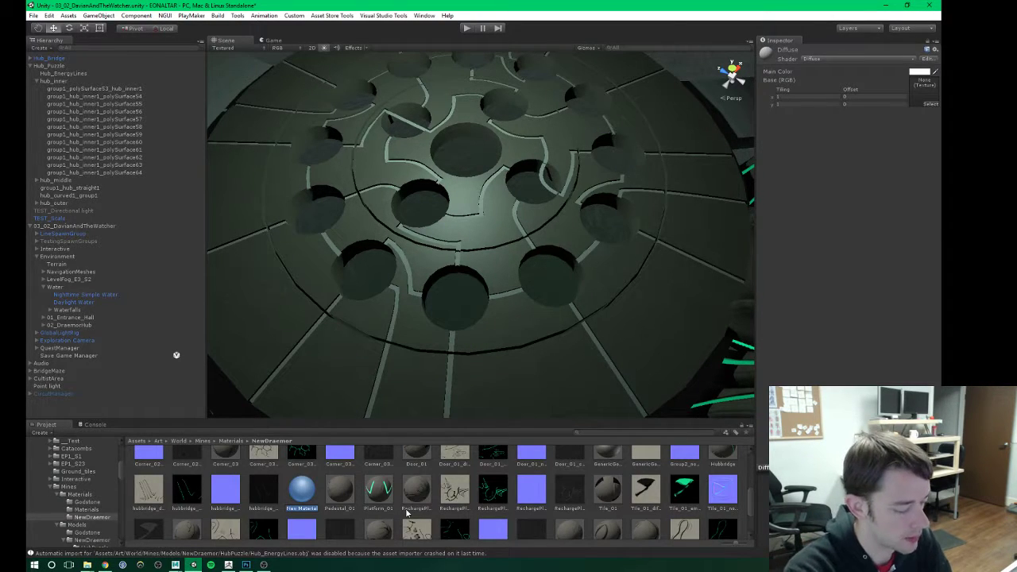
pyautogui.write('GodstoneInlay')
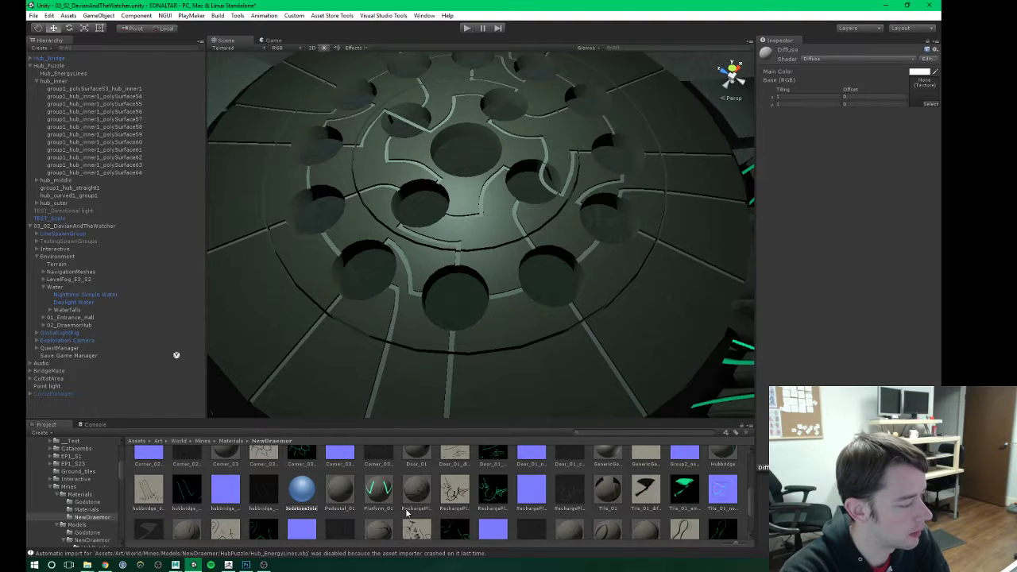
pyautogui.press('Return')
pyautogui.scroll(-1, 579, 515)
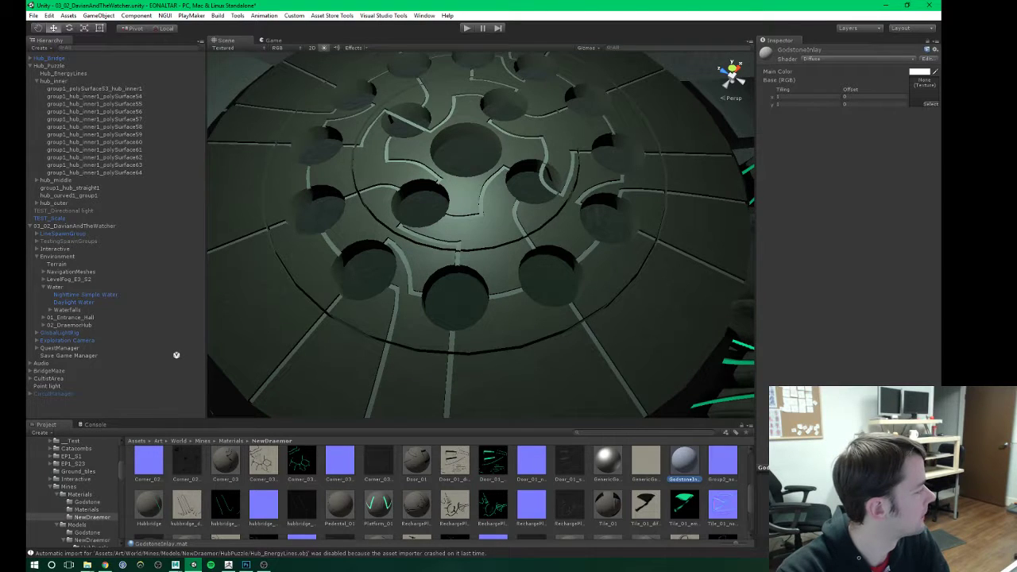
# Step: Bring the emissive_godstone texture into the NewDraemor folder and apply a max size of 64 to it
pyautogui.hotkey('alt', 'Tab')
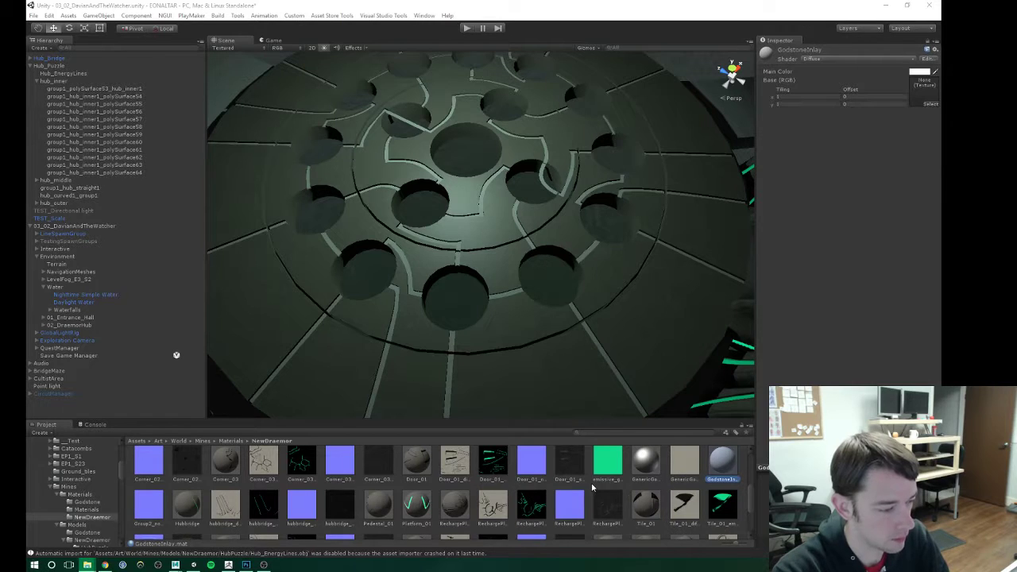
pyautogui.click(608, 475)
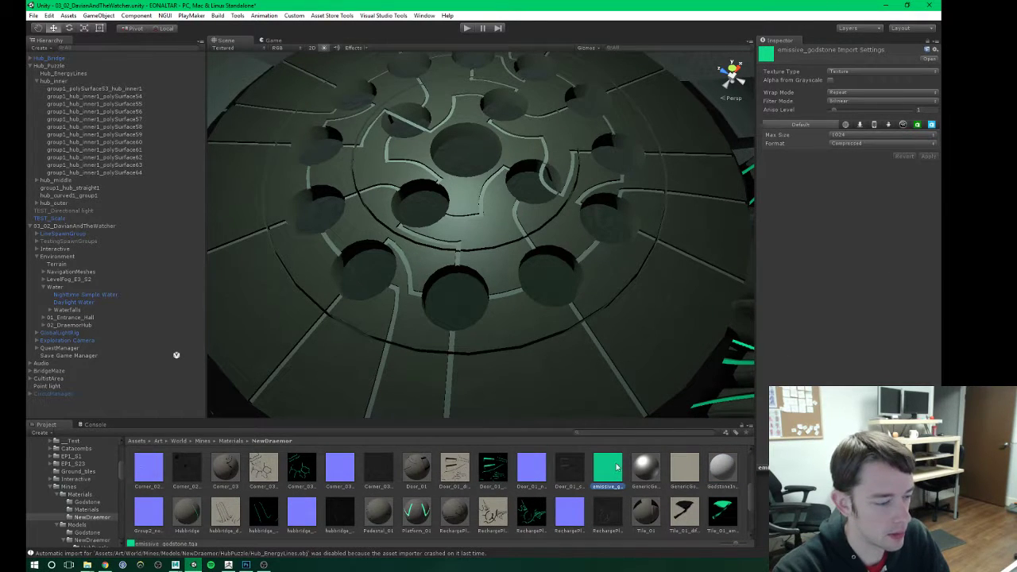
pyautogui.click(882, 134)
pyautogui.click(844, 146)
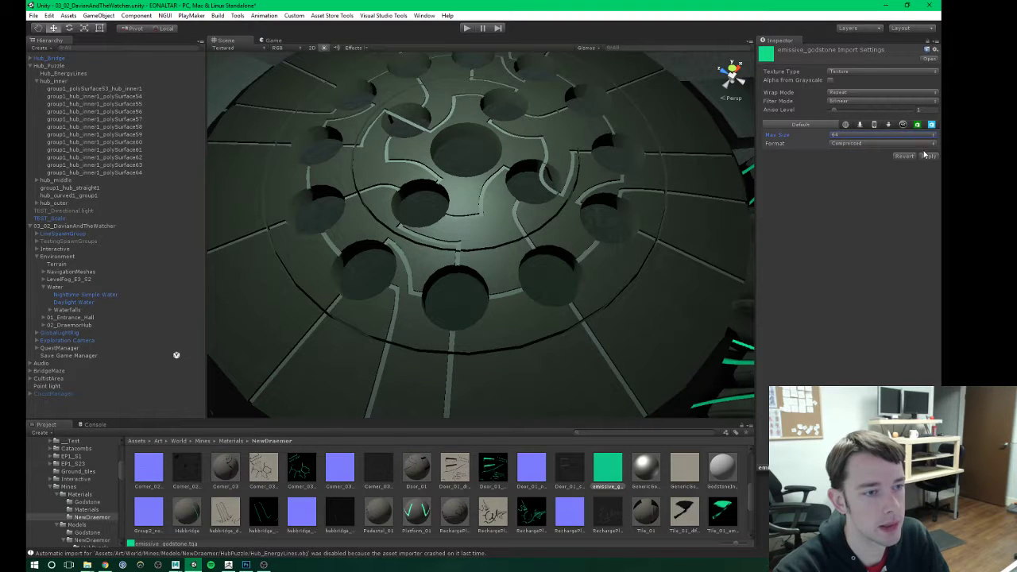
pyautogui.click(928, 156)
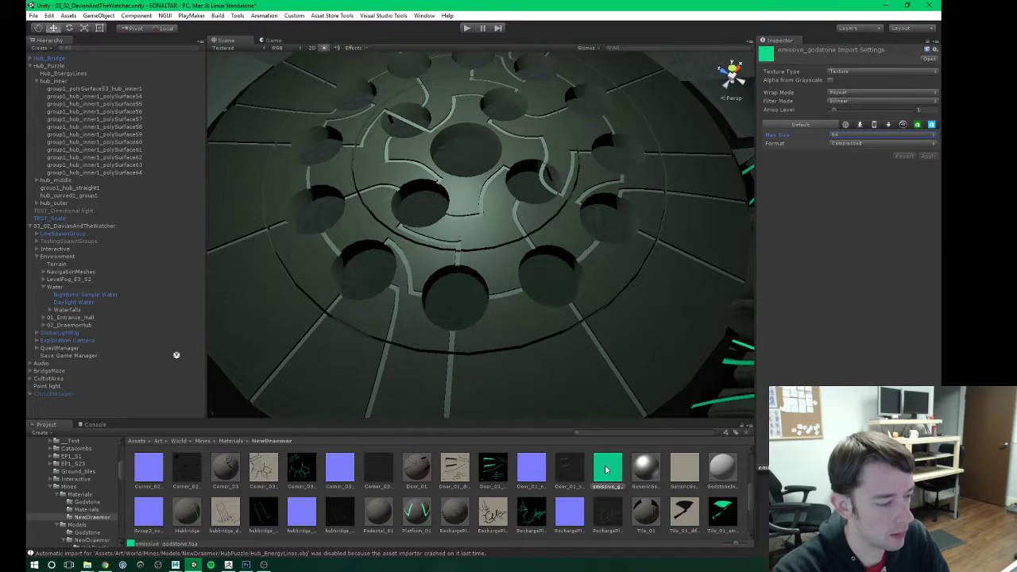
# Step: Give the GodstoneInlay material the EonAltar Bump_ColorSpec_Emiss_solid shader and assign emissive_godstone as its Emissive texture
pyautogui.click(722, 472)
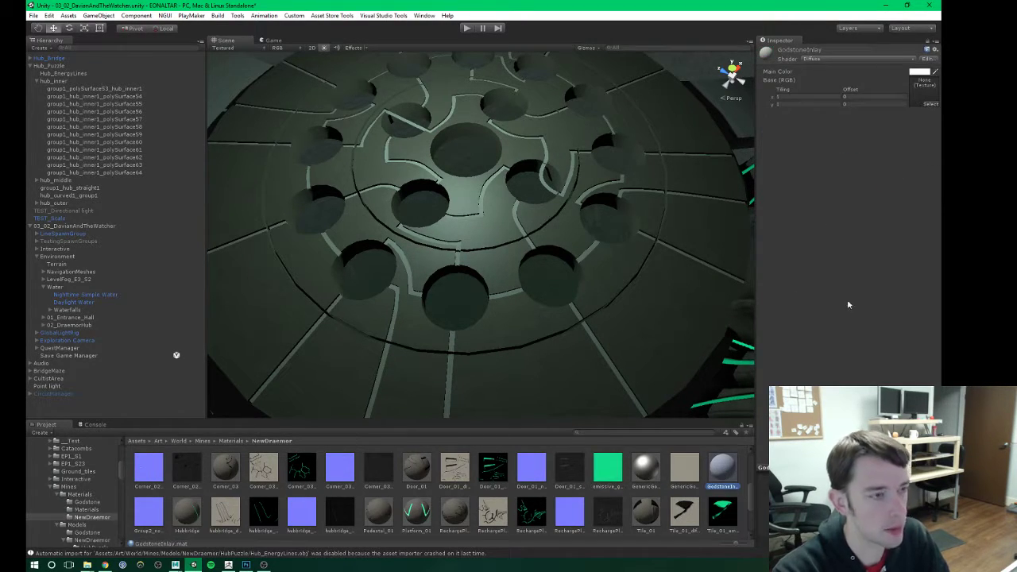
pyautogui.click(830, 59)
pyautogui.moveTo(829, 239)
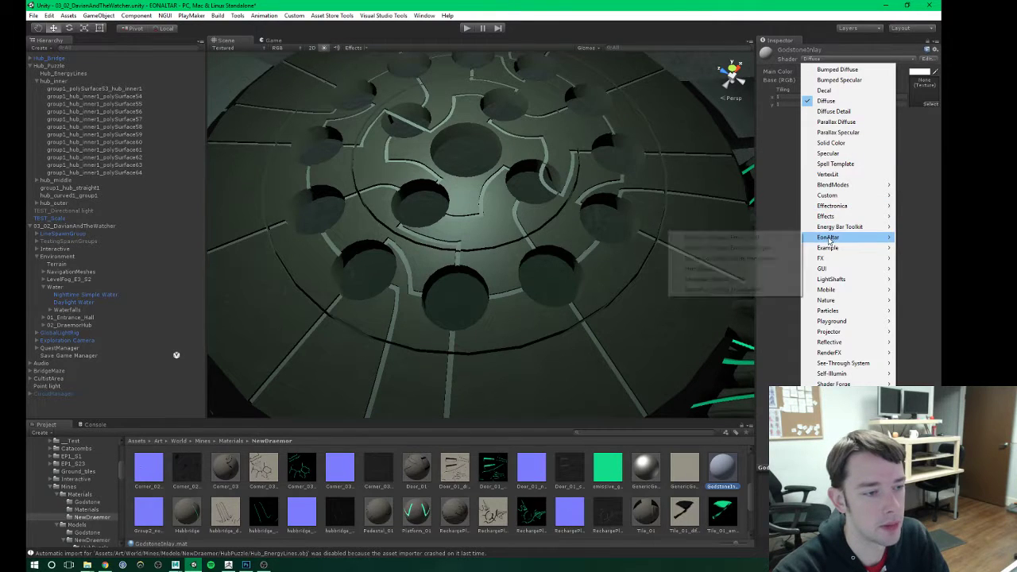
pyautogui.click(734, 241)
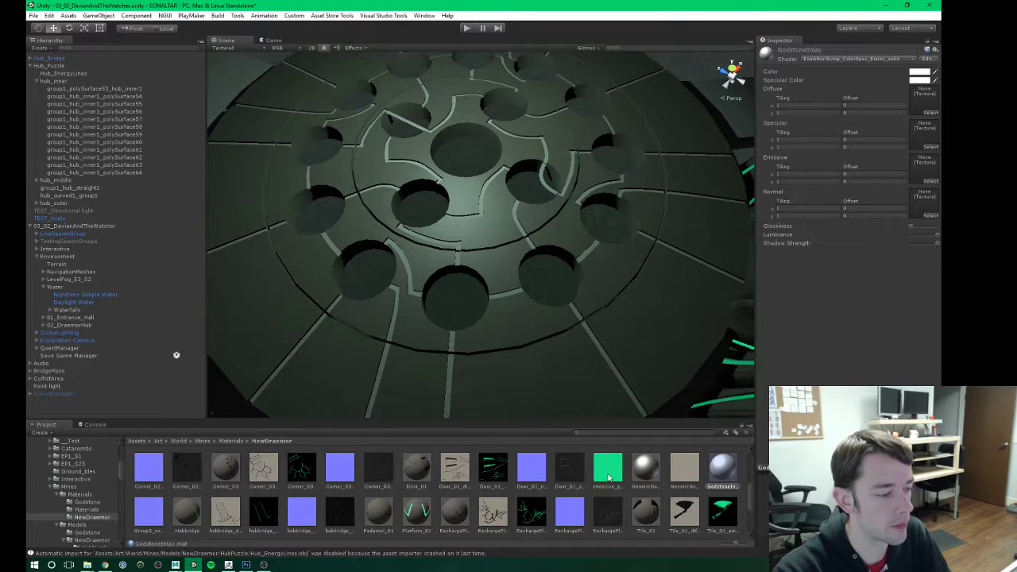
pyautogui.moveTo(767, 91); pyautogui.dragTo(926, 170)
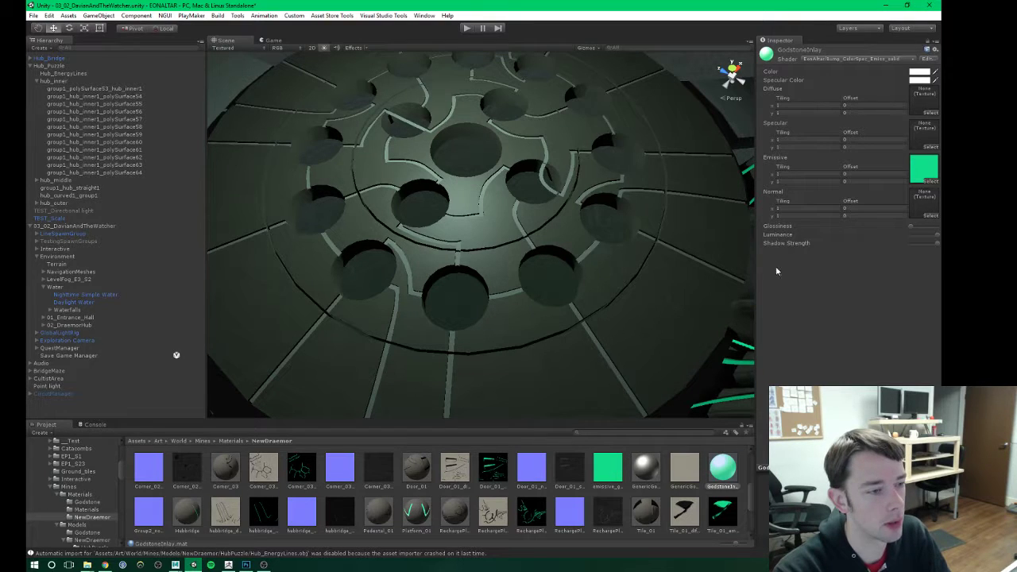
# Step: Raise the material's glossiness slightly at full luminance, and assign the near-black and white GodstoneV textures from the Godstone folder as Diffuse and Specular
pyautogui.click(914, 235)
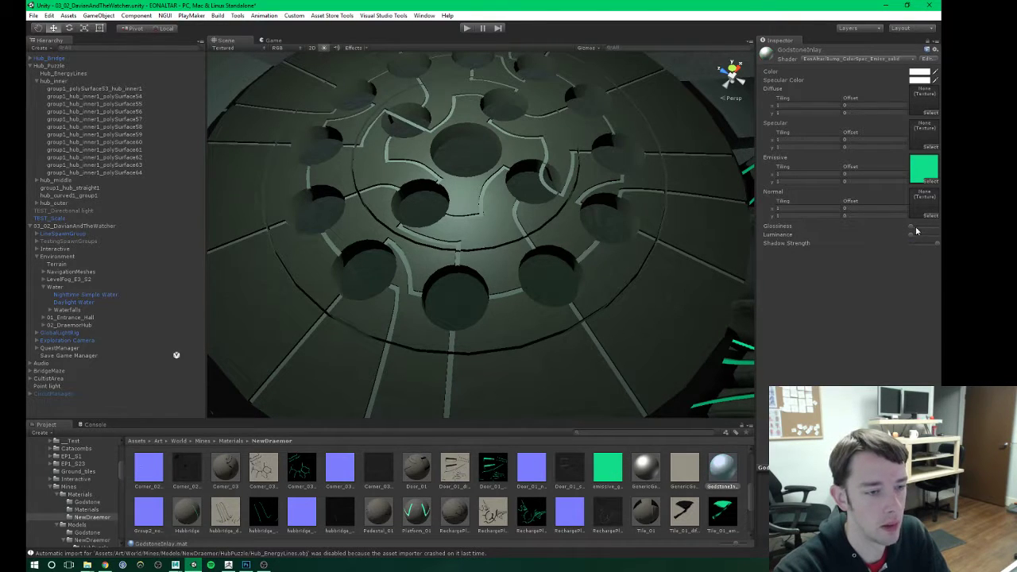
pyautogui.moveTo(914, 236); pyautogui.dragTo(941, 236)
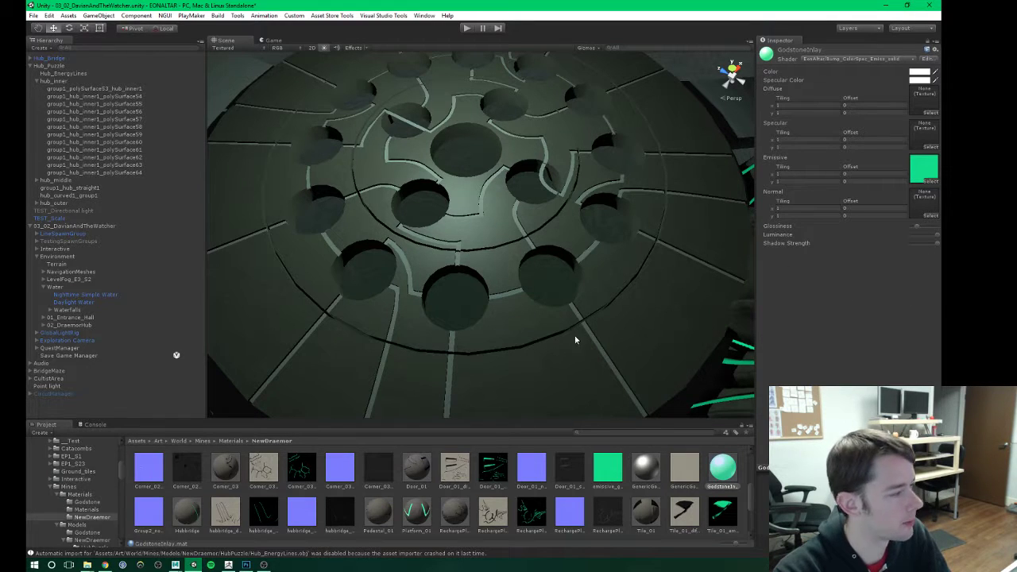
pyautogui.click(87, 502)
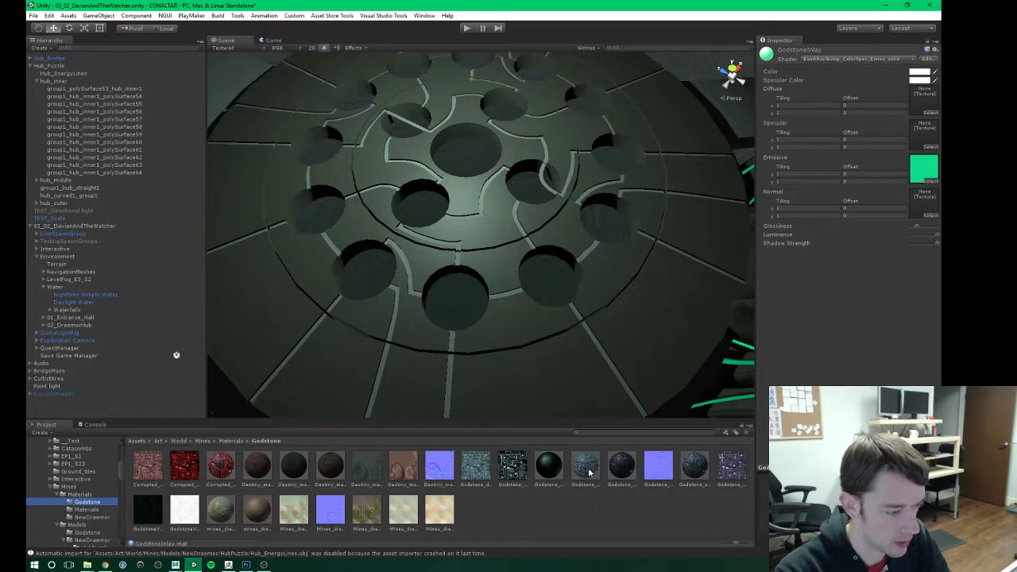
pyautogui.moveTo(151, 515); pyautogui.dragTo(923, 97)
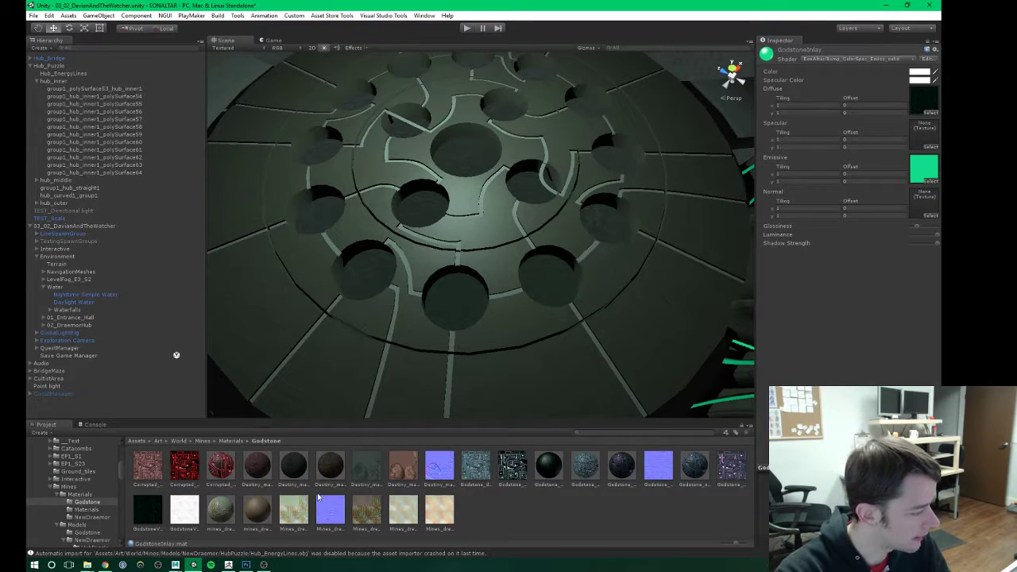
pyautogui.moveTo(185, 509); pyautogui.dragTo(919, 137)
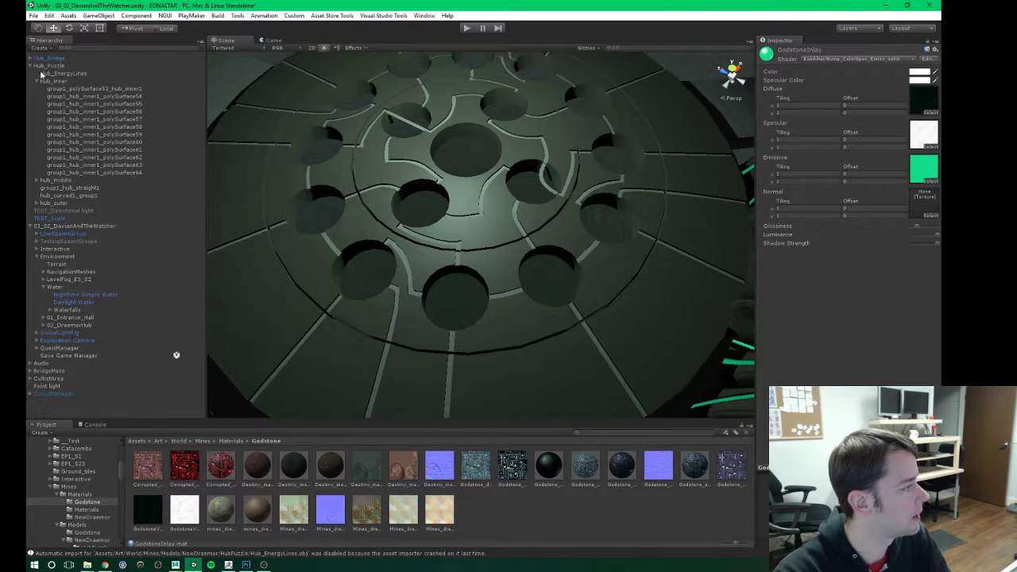
# Step: Apply the GodstoneInlay material to the hub_inner pieces group1_hub_inner1_polySurface54 through polySurface64
pyautogui.click(71, 89)
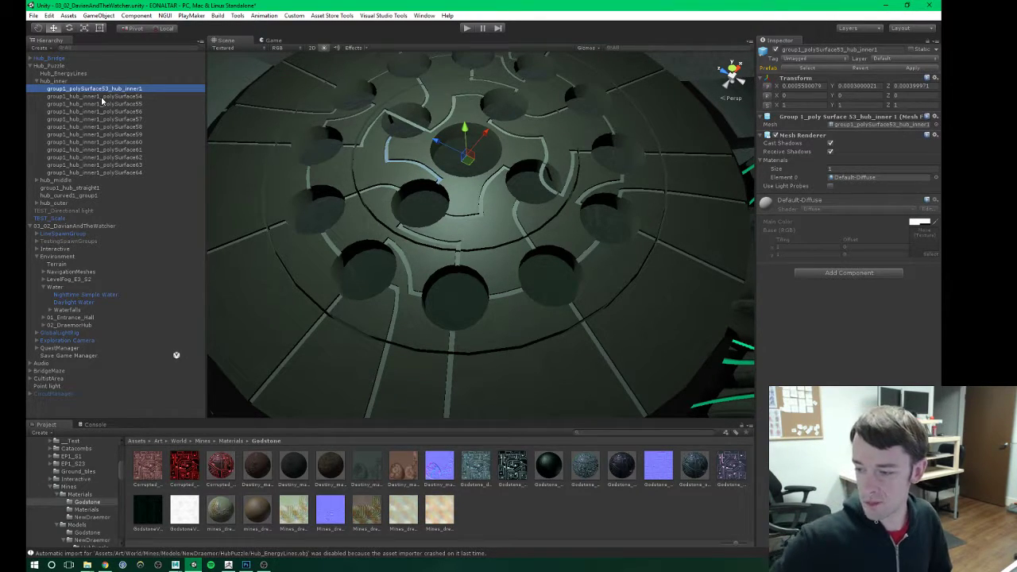
pyautogui.click(93, 96)
pyautogui.keyDown('shift'); pyautogui.click(91, 172); pyautogui.keyUp('shift')
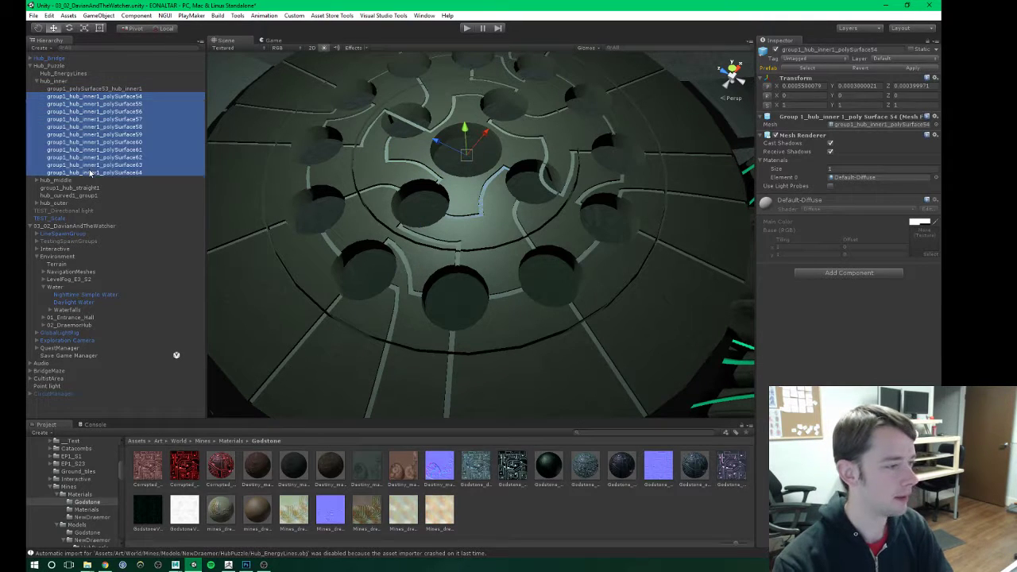
pyautogui.click(88, 518)
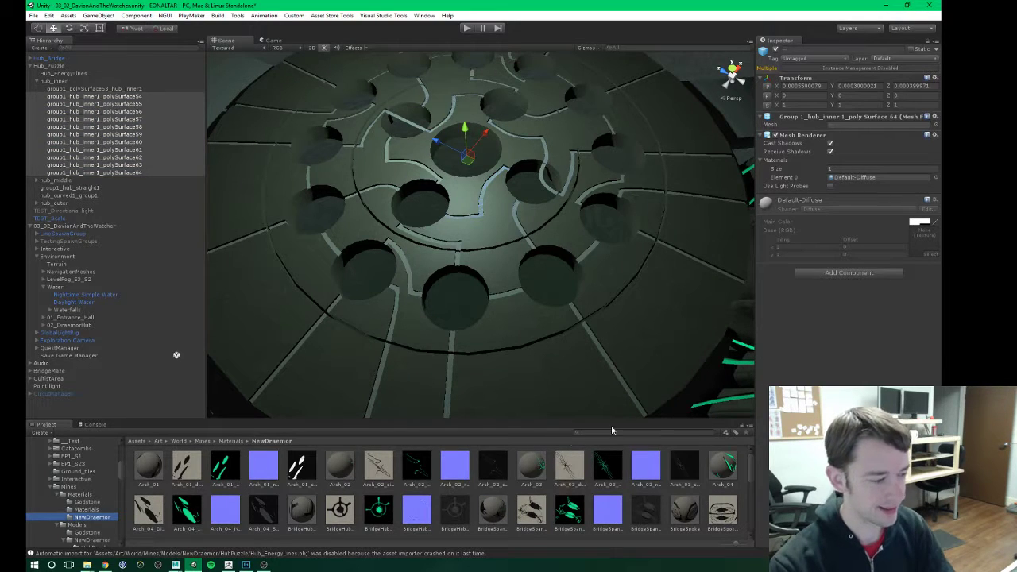
pyautogui.scroll(-1, 612, 498)
pyautogui.scroll(-2, 457, 497)
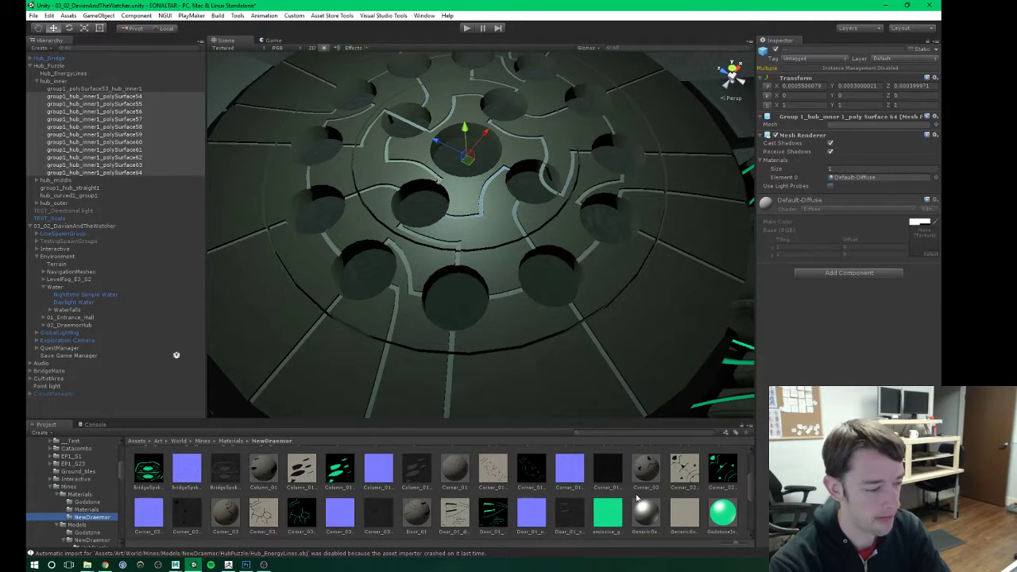
pyautogui.moveTo(722, 513); pyautogui.dragTo(845, 352)
# Step: Apply the GodstoneInlay material to the hub_middle pieces group1_hub_middle1_polySurface2 through polySurface36
pyautogui.click(37, 180)
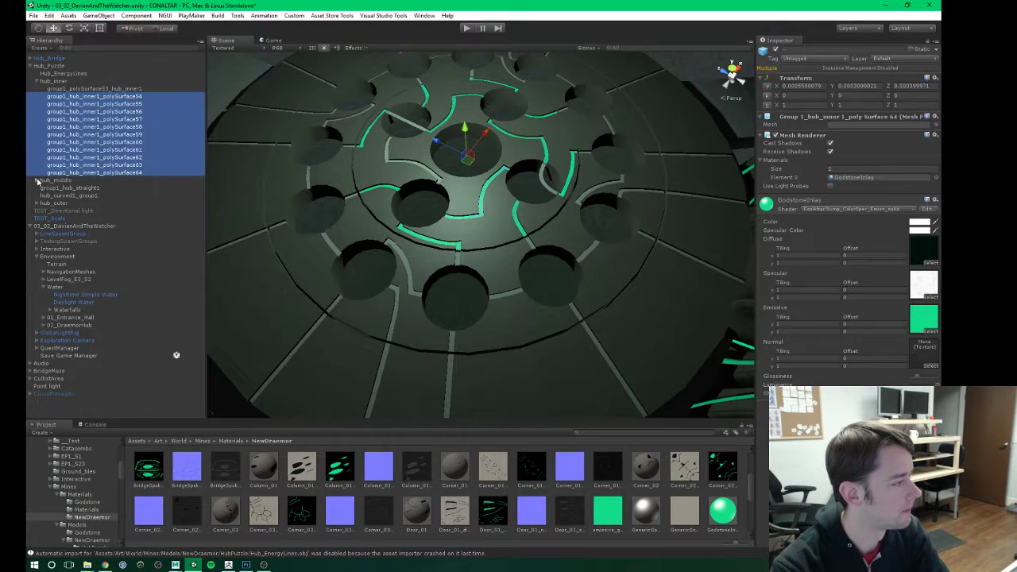
pyautogui.click(84, 195)
pyautogui.scroll(-5, 99, 262)
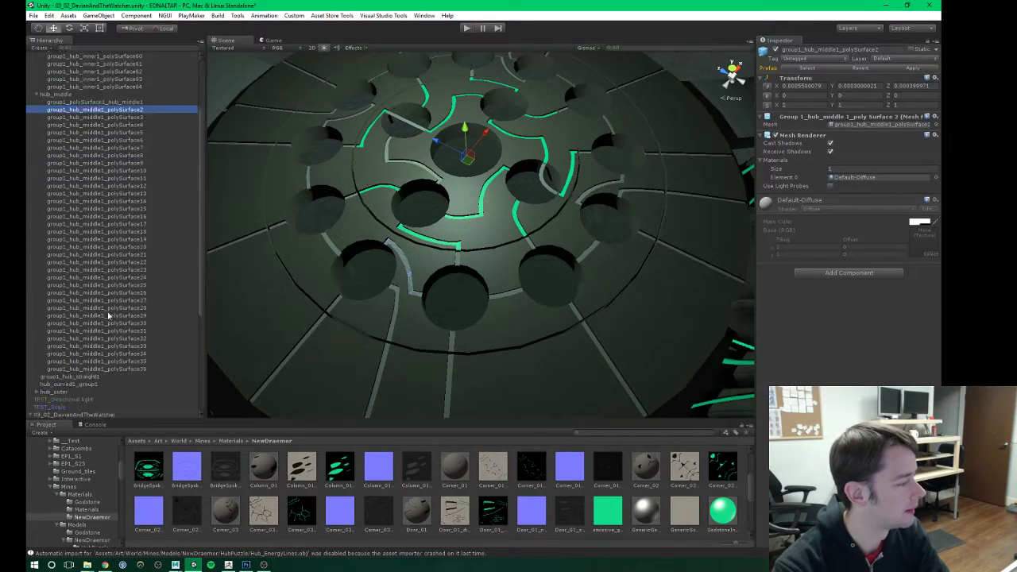
pyautogui.keyDown('shift'); pyautogui.click(107, 339); pyautogui.keyUp('shift')
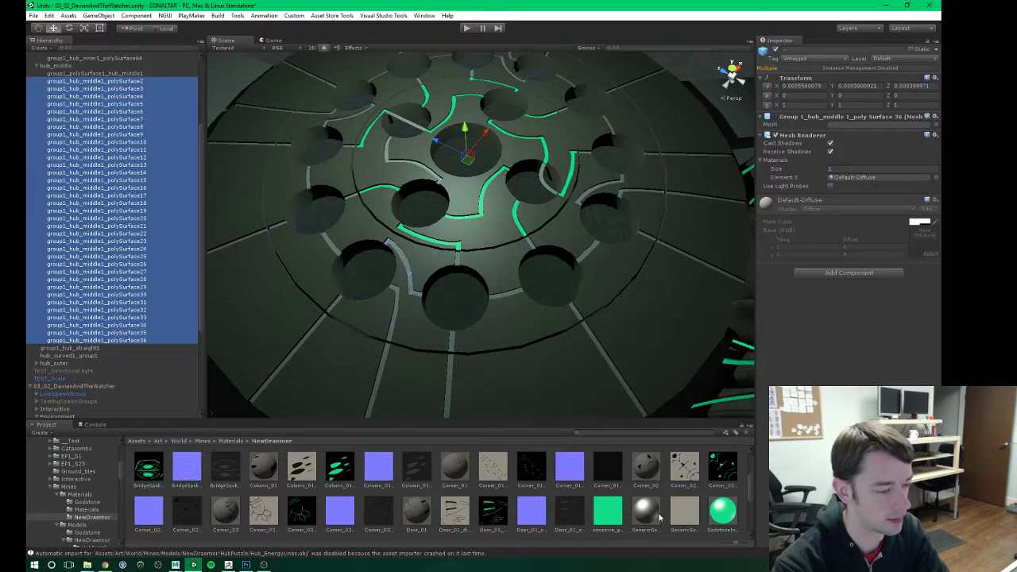
pyautogui.moveTo(725, 515); pyautogui.dragTo(838, 362)
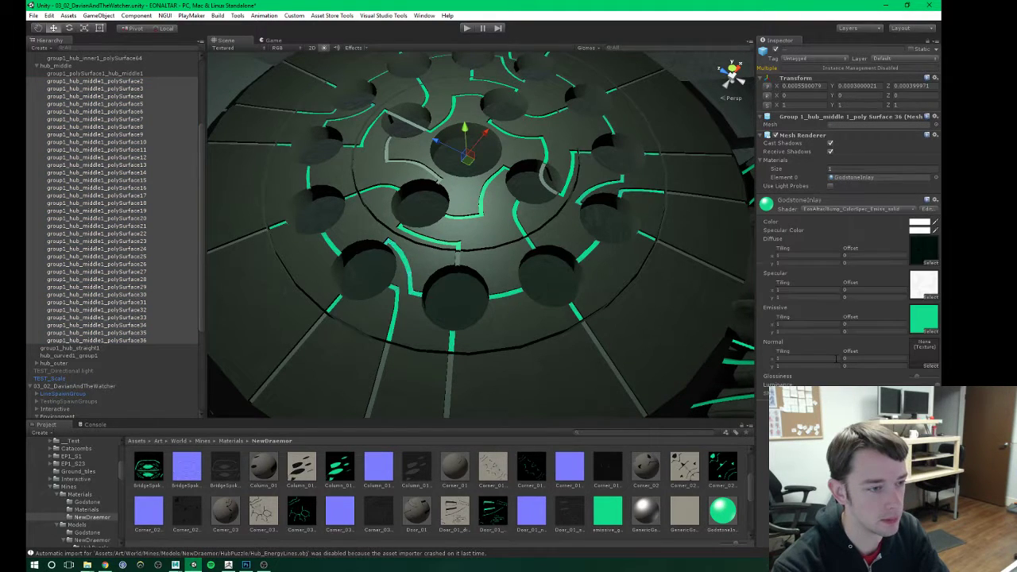
# Step: Collapse the hub_middle and hub_inner groups, and apply GodstoneInlay to the hub_outer pieces group1_hub_outer1_polySurface38 through polySurface52
pyautogui.scroll(2, 57, 129)
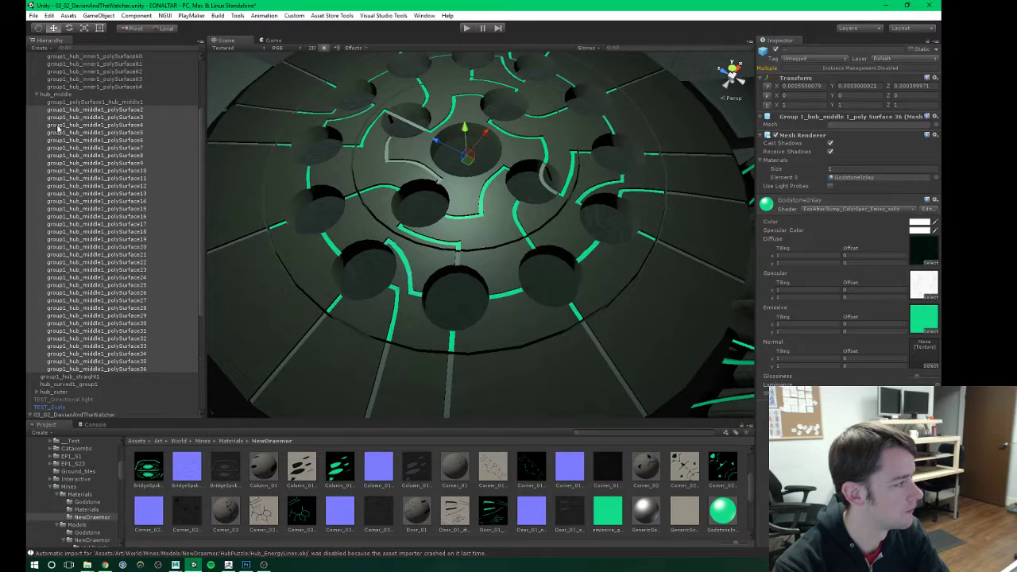
pyautogui.click(36, 95)
pyautogui.click(36, 81)
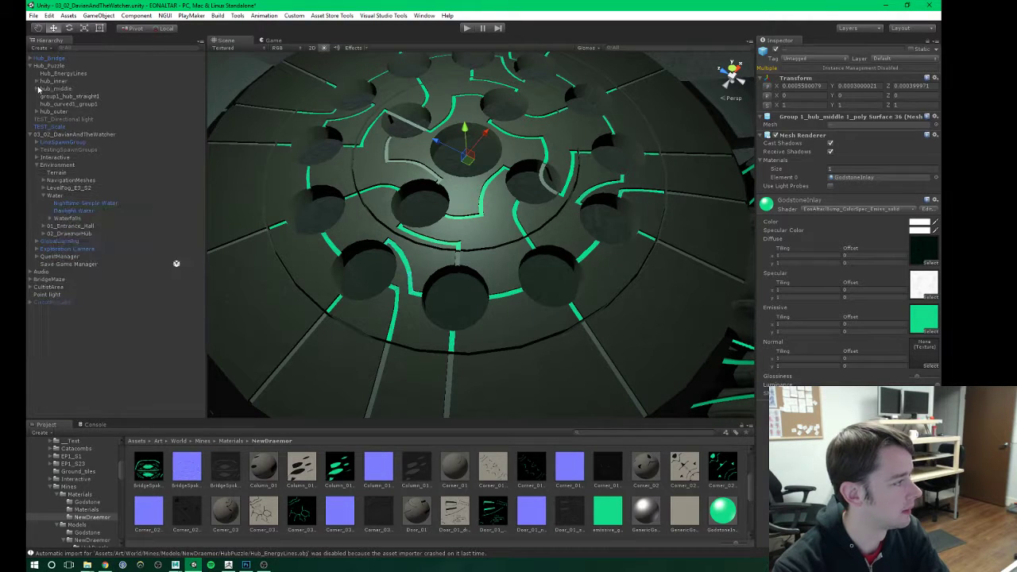
pyautogui.click(35, 112)
pyautogui.click(75, 127)
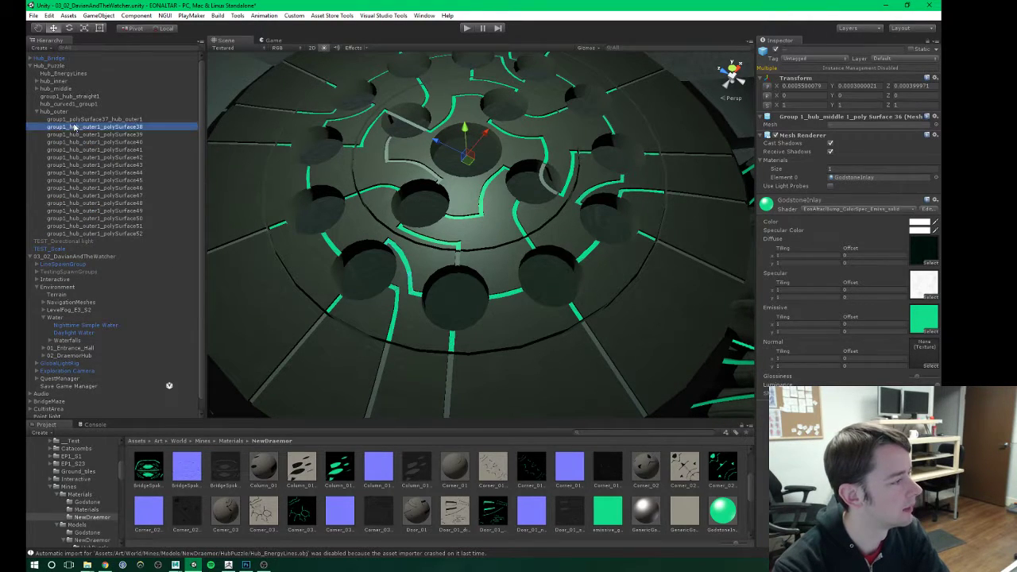
pyautogui.keyDown('shift'); pyautogui.click(124, 234); pyautogui.keyUp('shift')
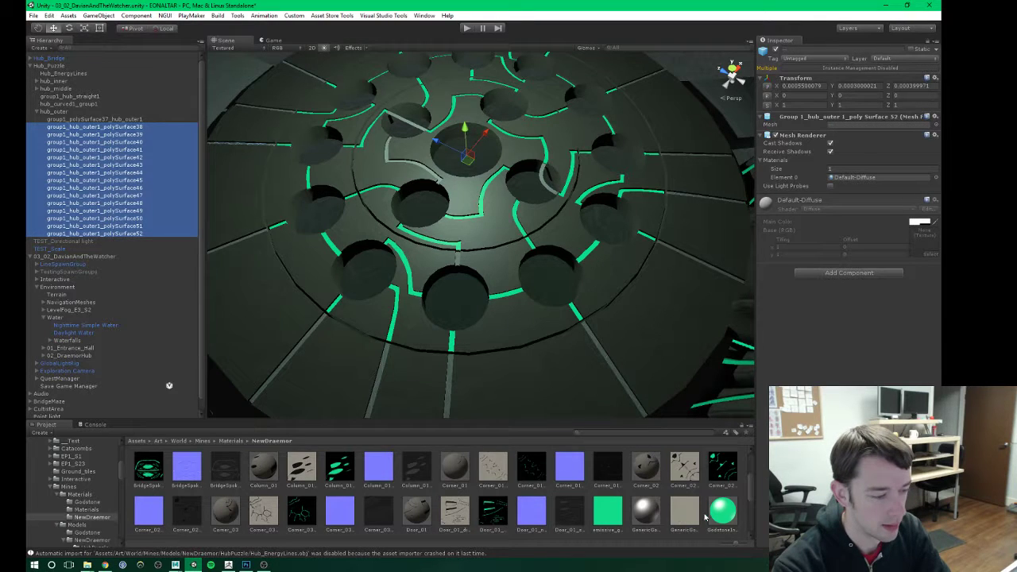
pyautogui.moveTo(722, 511); pyautogui.dragTo(830, 334)
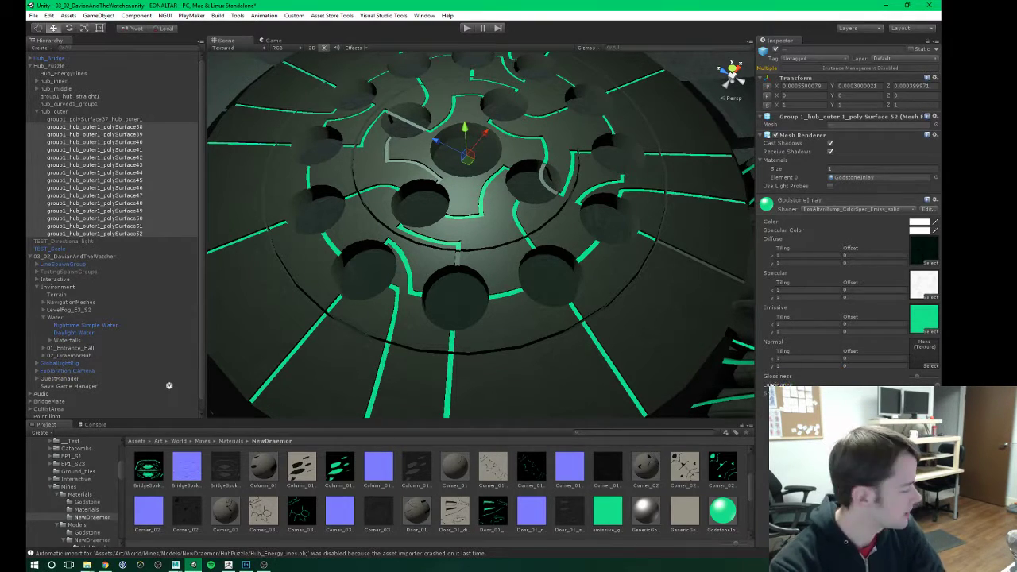
# Step: Collapse hub_outer and apply the GodstoneInlay material to both group1_hub_straight1 and hub_curved1_group1
pyautogui.scroll(-3, 537, 252)
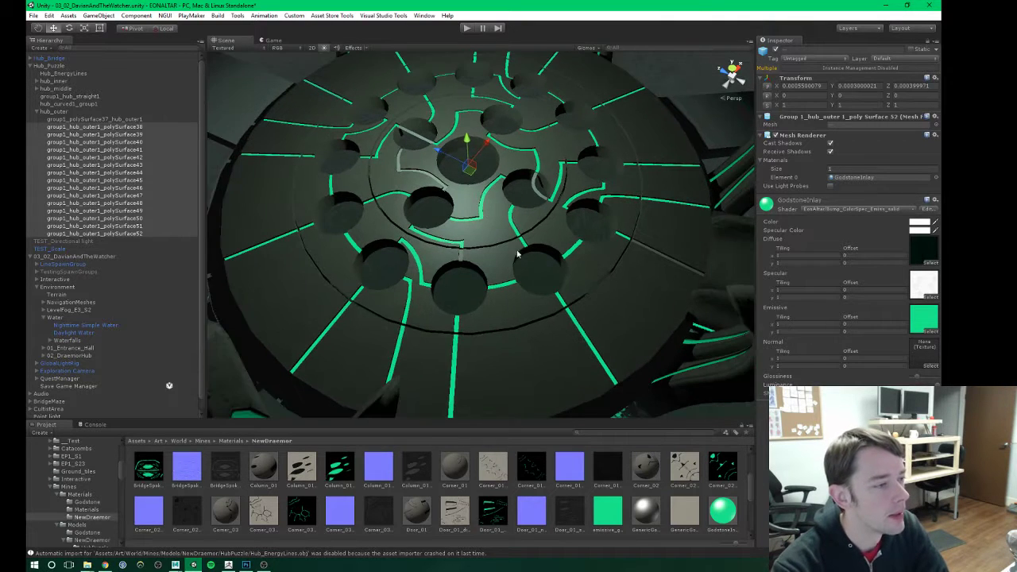
pyautogui.scroll(2, 477, 248)
pyautogui.moveTo(442, 262); pyautogui.dragTo(469, 254, button='middle')
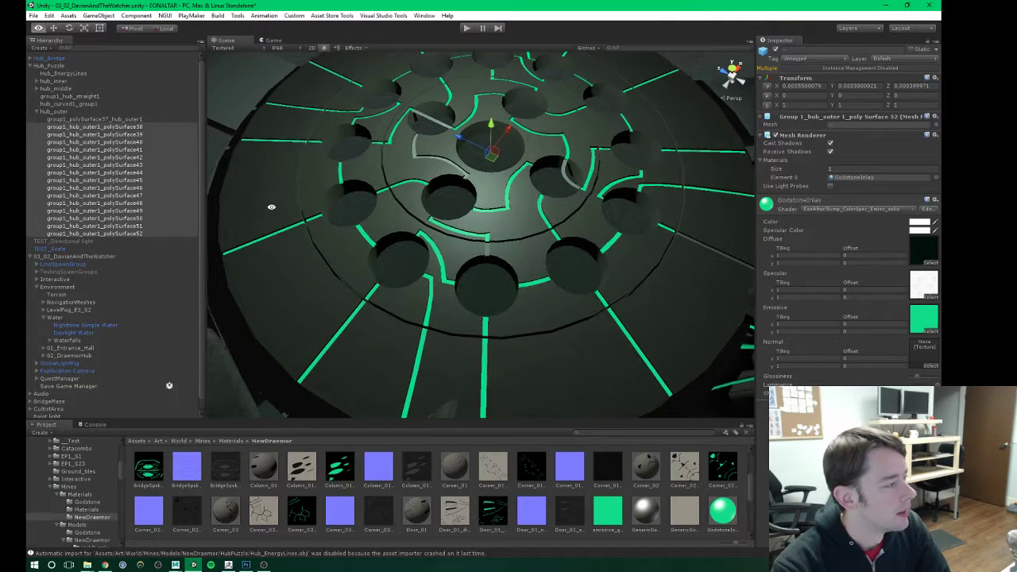
pyautogui.click(36, 112)
pyautogui.click(72, 96)
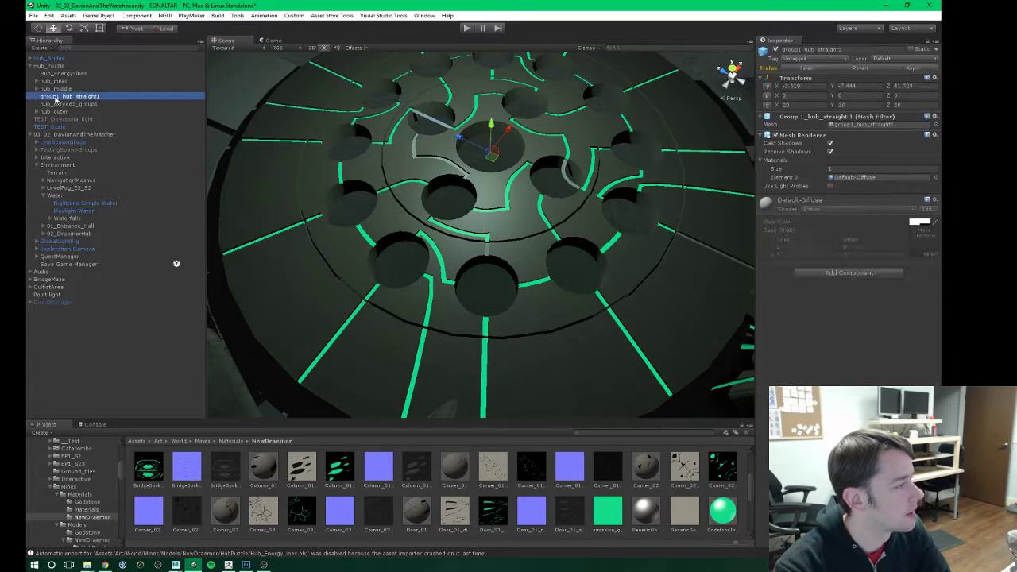
pyautogui.keyDown('ctrl'); pyautogui.click(77, 104); pyautogui.keyUp('ctrl')
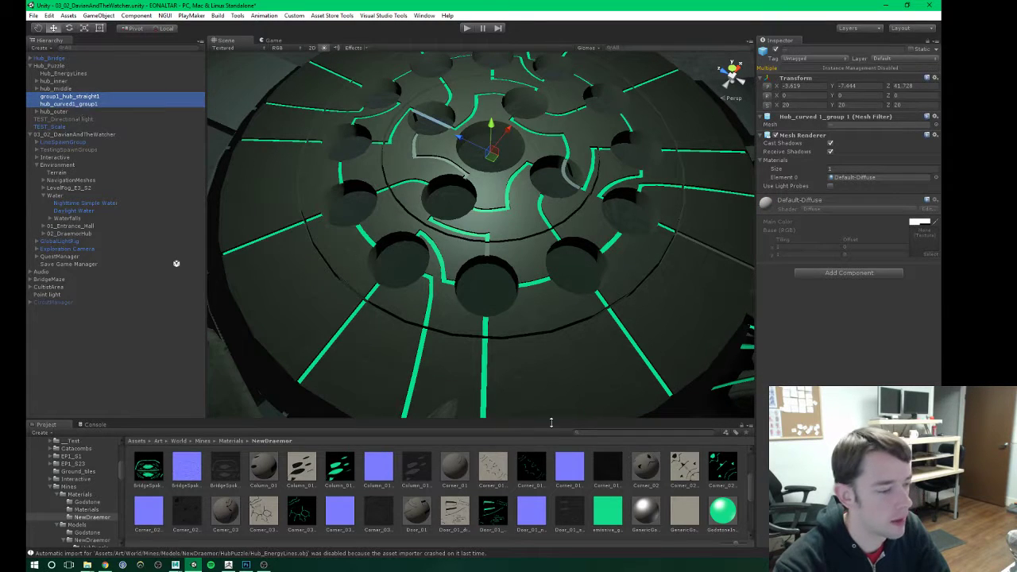
pyautogui.moveTo(723, 512); pyautogui.dragTo(837, 341)
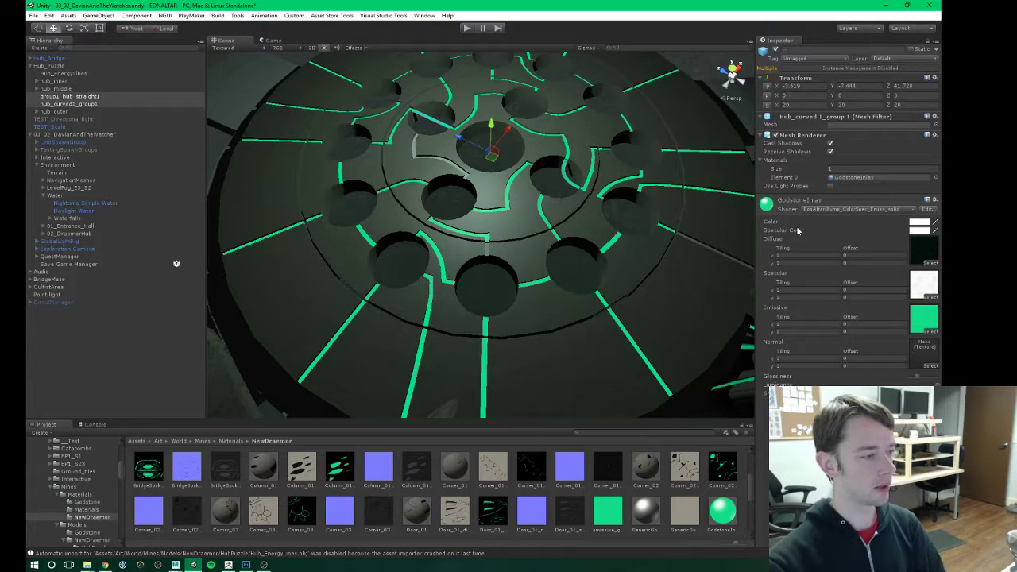
# Step: Apply GodstoneInlay to the remaining grey line pieces polySurface53_hub_inner1, polySurface1_hub_middle1 and polySurface37_hub_outer1
pyautogui.click(449, 163)
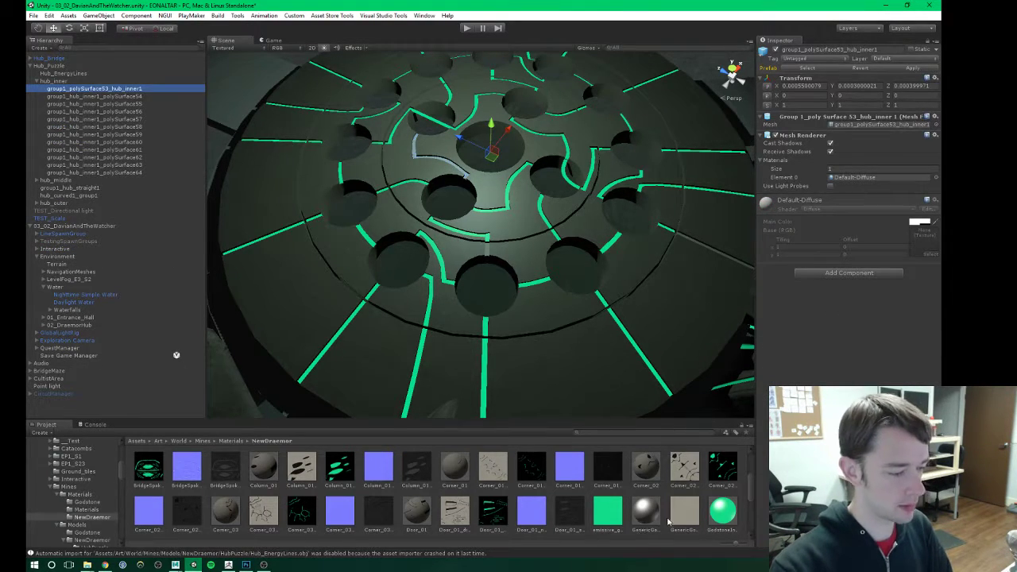
pyautogui.moveTo(722, 511); pyautogui.dragTo(733, 305)
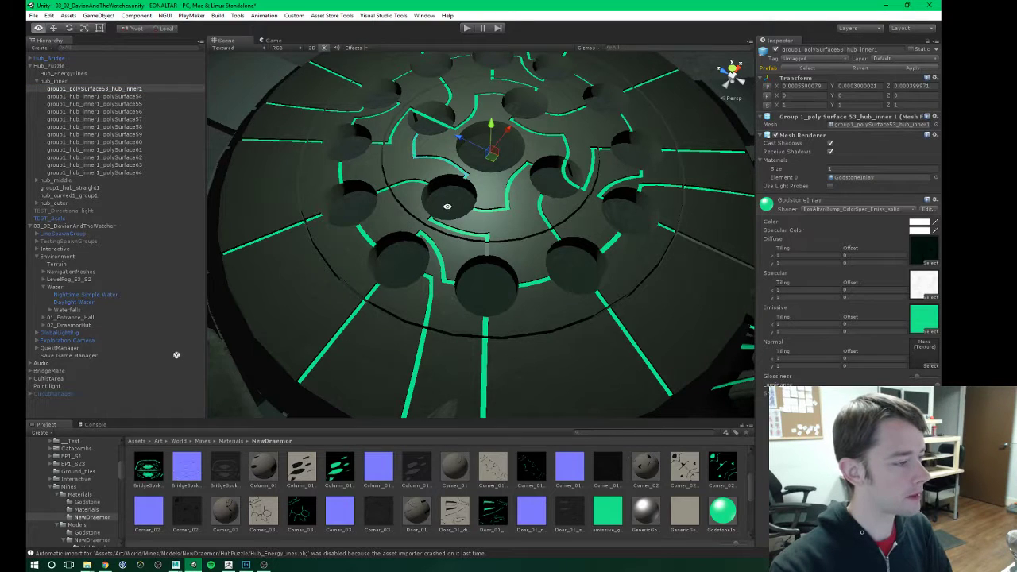
pyautogui.click(489, 254)
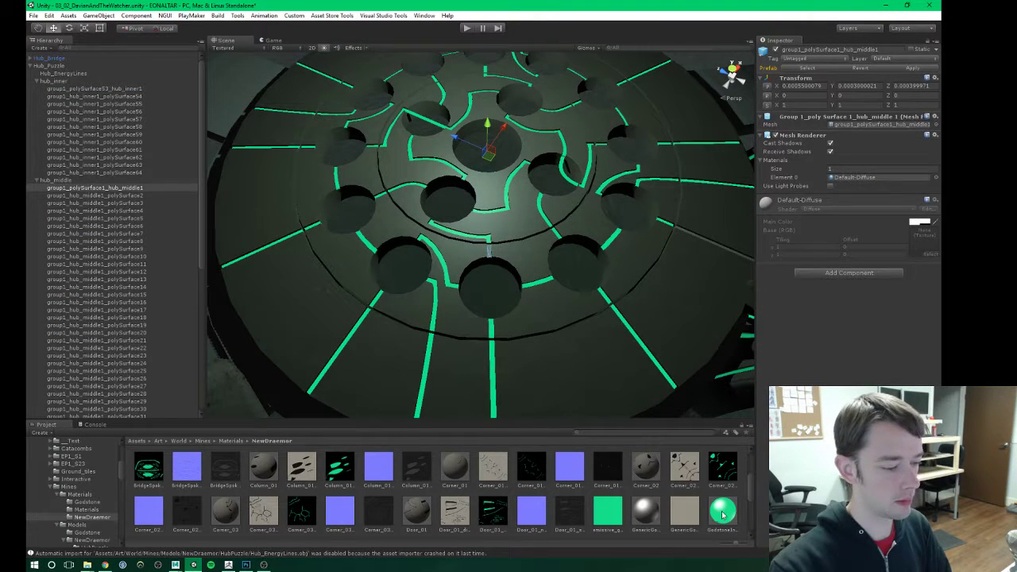
pyautogui.moveTo(723, 511); pyautogui.dragTo(759, 301)
pyautogui.keyDown('alt'); pyautogui.moveTo(516, 93); pyautogui.dragTo(718, 253); pyautogui.keyUp('alt')
pyautogui.click(664, 253)
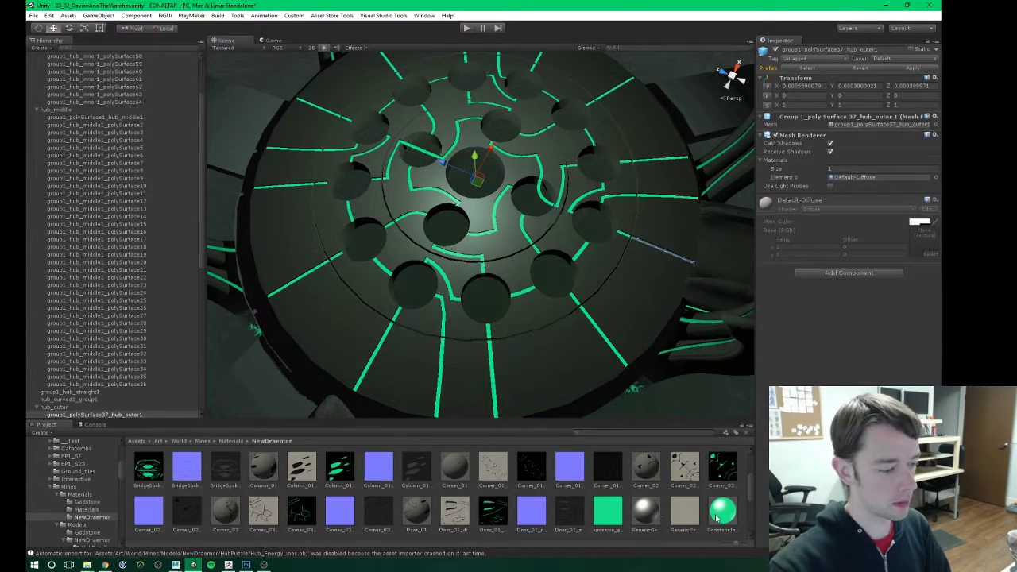
pyautogui.moveTo(722, 511); pyautogui.dragTo(839, 341)
# Step: Try lowering the hub_middle ring with its energy lines below the puzzle disc, and undo the move
pyautogui.scroll(-2, 440, 141)
pyautogui.keyDown('alt'); pyautogui.moveTo(440, 141); pyautogui.dragTo(492, 226); pyautogui.keyUp('alt')
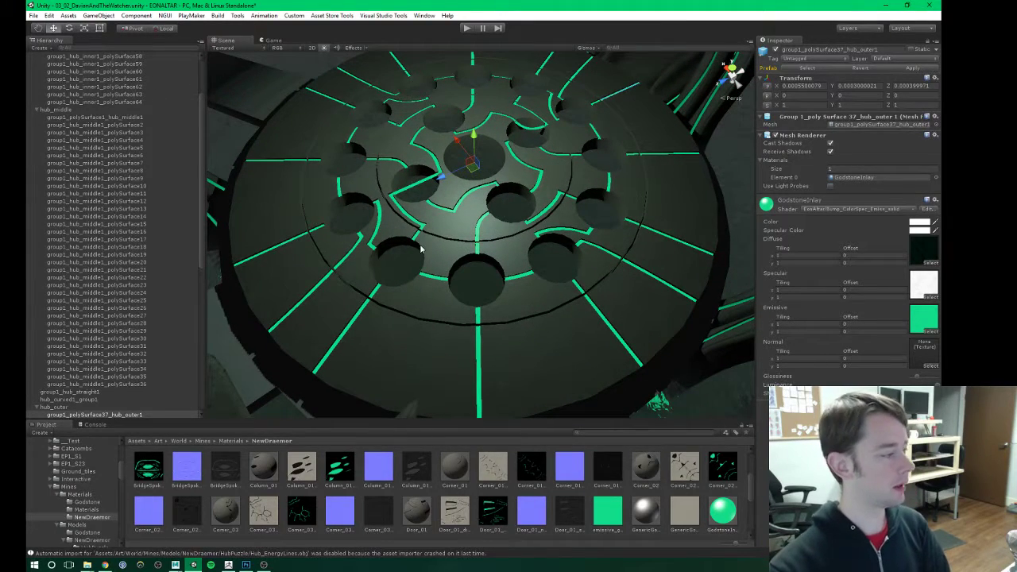
pyautogui.click(54, 108)
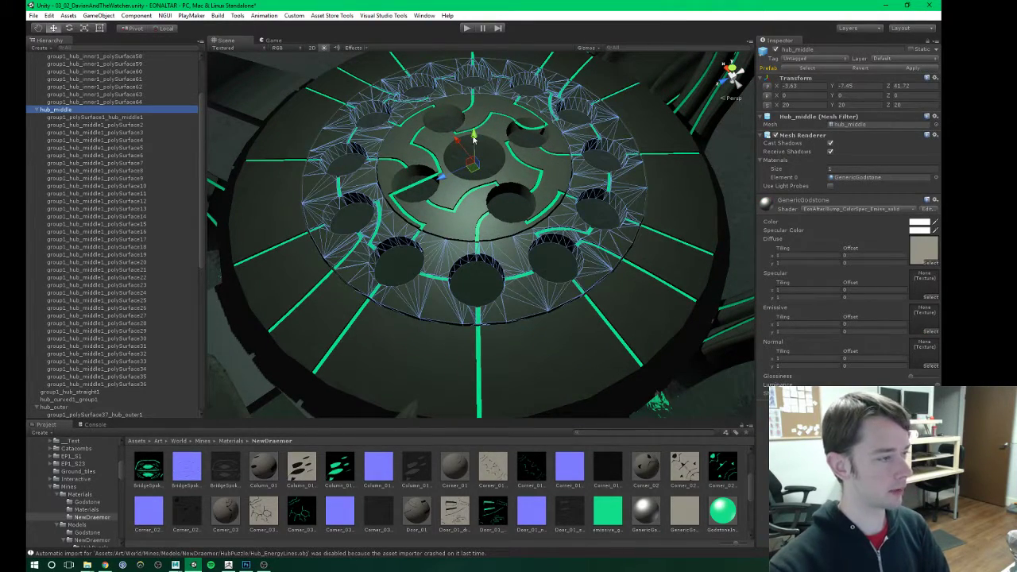
pyautogui.moveTo(477, 116); pyautogui.dragTo(470, 191)
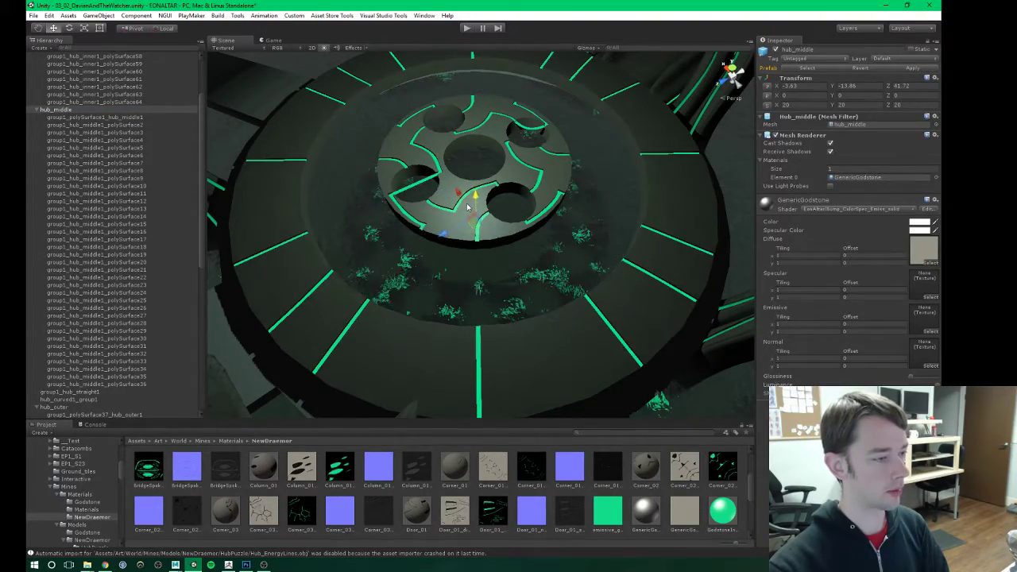
pyautogui.keyDown('alt'); pyautogui.moveTo(523, 265); pyautogui.dragTo(457, 223); pyautogui.keyUp('alt')
pyautogui.hotkey('ctrl', 'z')
pyautogui.scroll(5, 505, 242)
pyautogui.keyDown('alt'); pyautogui.moveTo(531, 245); pyautogui.dragTo(510, 224); pyautogui.keyUp('alt')
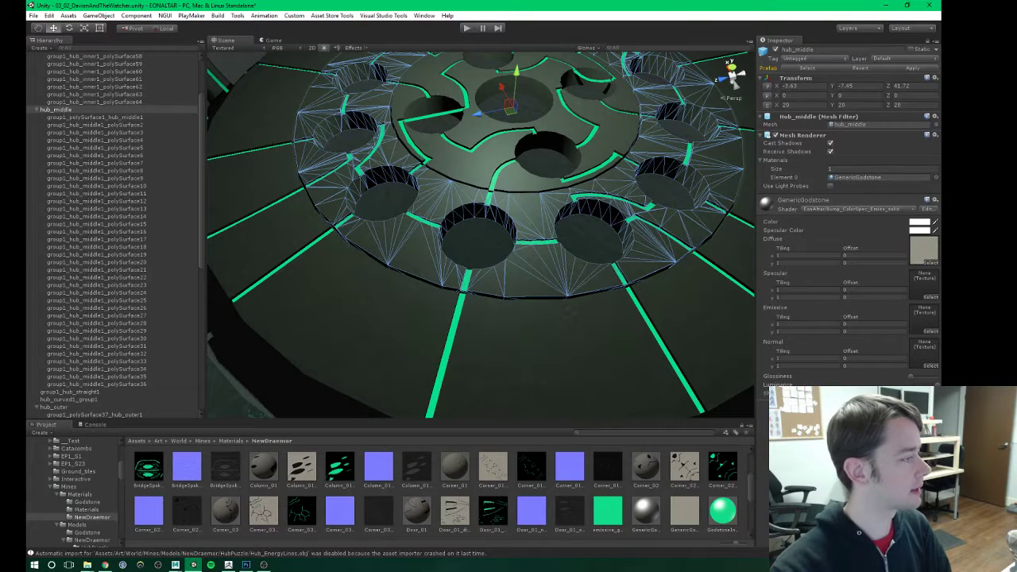
# Step: Test the GodstoneInlay material with its luminance at minimum, and restore the luminance to full
pyautogui.click(87, 132)
pyautogui.click(722, 511)
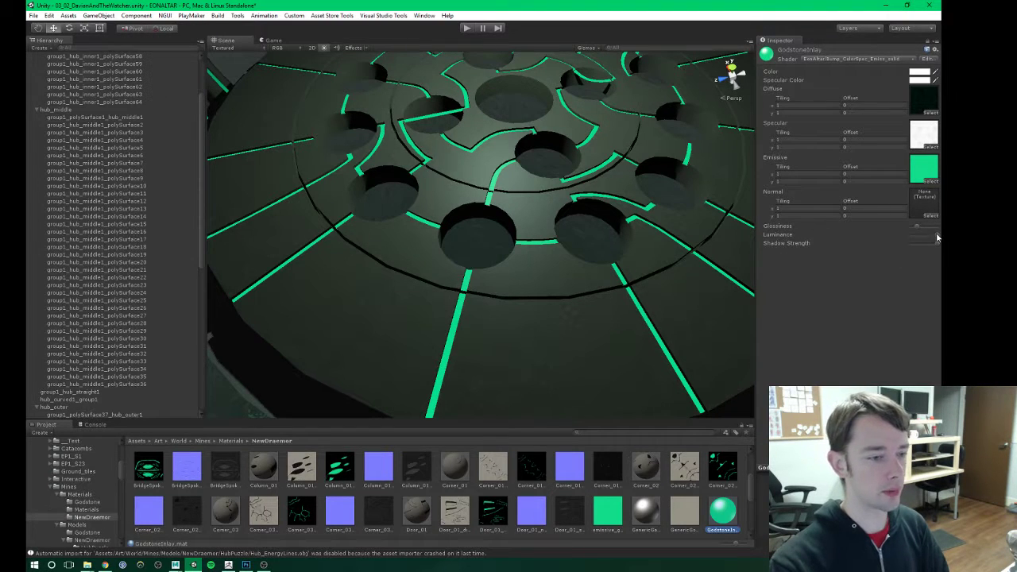
pyautogui.moveTo(938, 235); pyautogui.dragTo(909, 234)
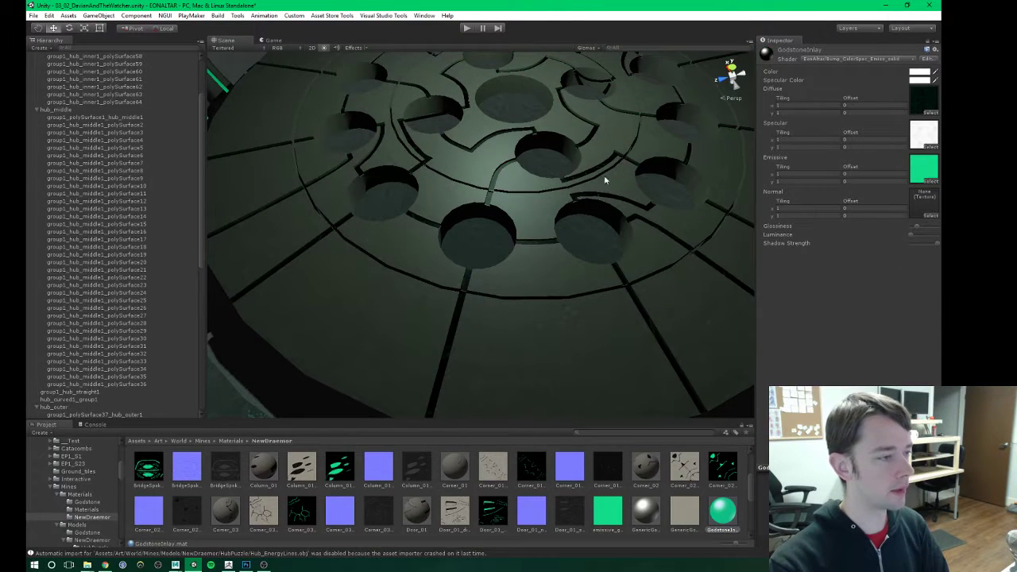
pyautogui.keyDown('alt'); pyautogui.moveTo(604, 177); pyautogui.dragTo(583, 252); pyautogui.keyUp('alt')
pyautogui.keyDown('alt'); pyautogui.moveTo(541, 242); pyautogui.dragTo(505, 211); pyautogui.keyUp('alt')
pyautogui.scroll(-2, 505, 212)
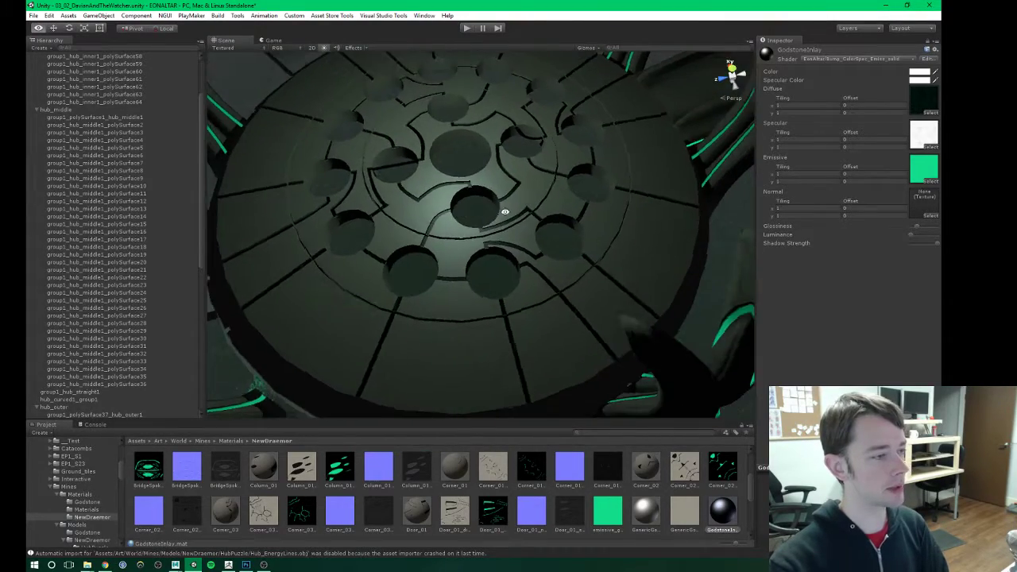
pyautogui.moveTo(912, 235); pyautogui.dragTo(938, 236)
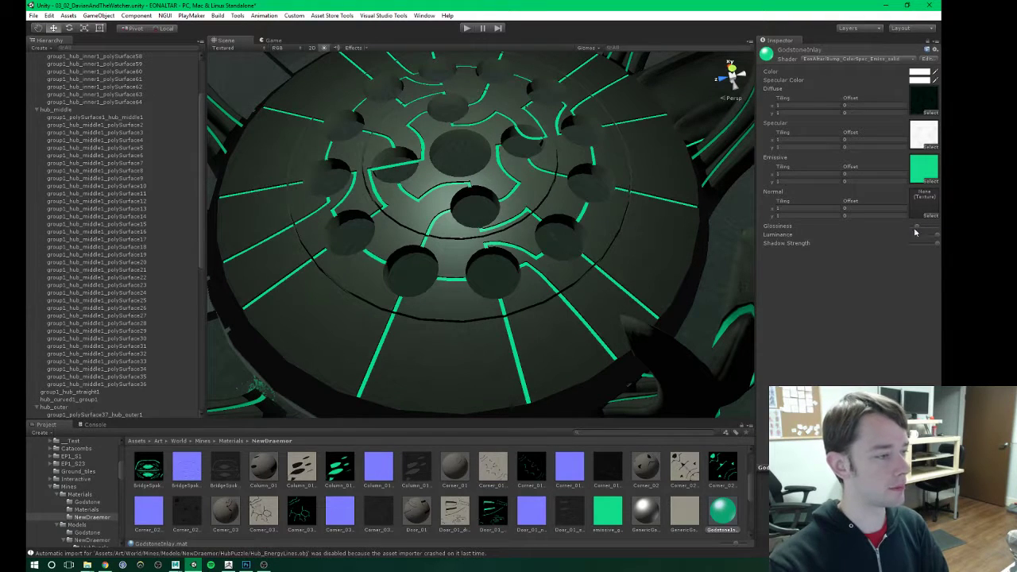
pyautogui.keyDown('alt'); pyautogui.moveTo(507, 295); pyautogui.dragTo(552, 279); pyautogui.keyUp('alt')
pyautogui.click(554, 275)
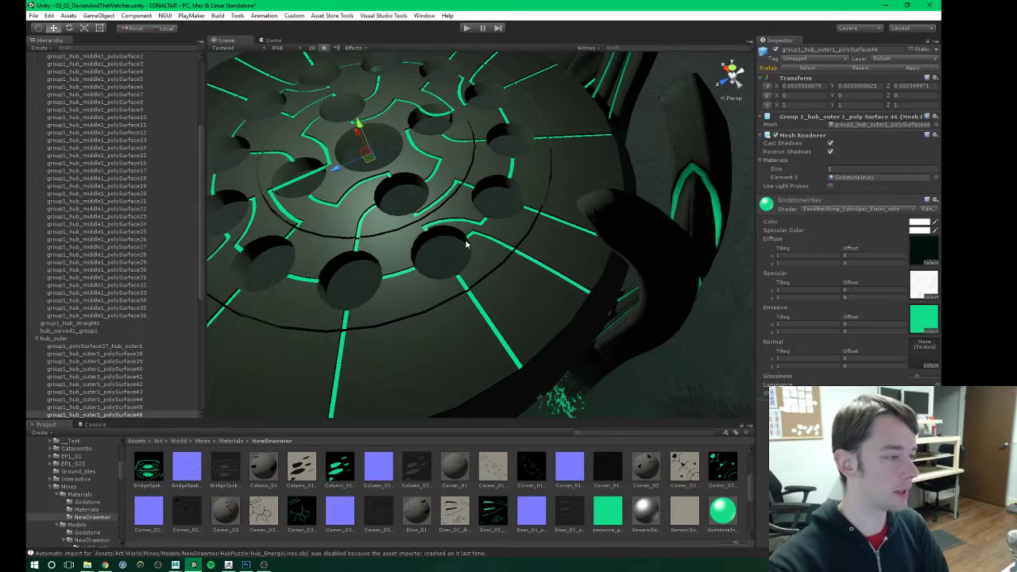
pyautogui.keyDown('alt'); pyautogui.moveTo(459, 266); pyautogui.dragTo(463, 238); pyautogui.keyUp('alt')
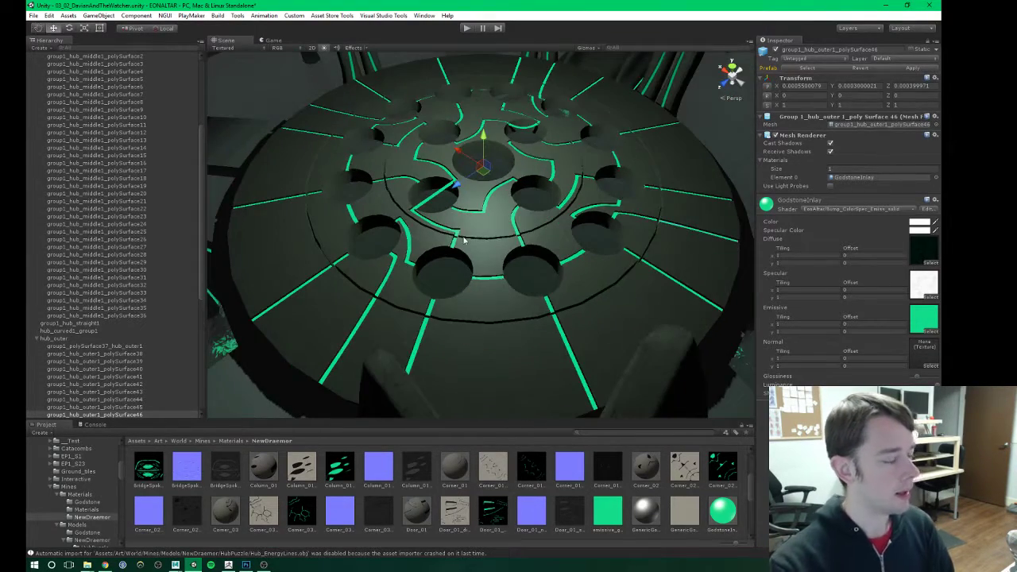
pyautogui.keyDown('alt'); pyautogui.moveTo(486, 181); pyautogui.dragTo(504, 250); pyautogui.keyUp('alt')
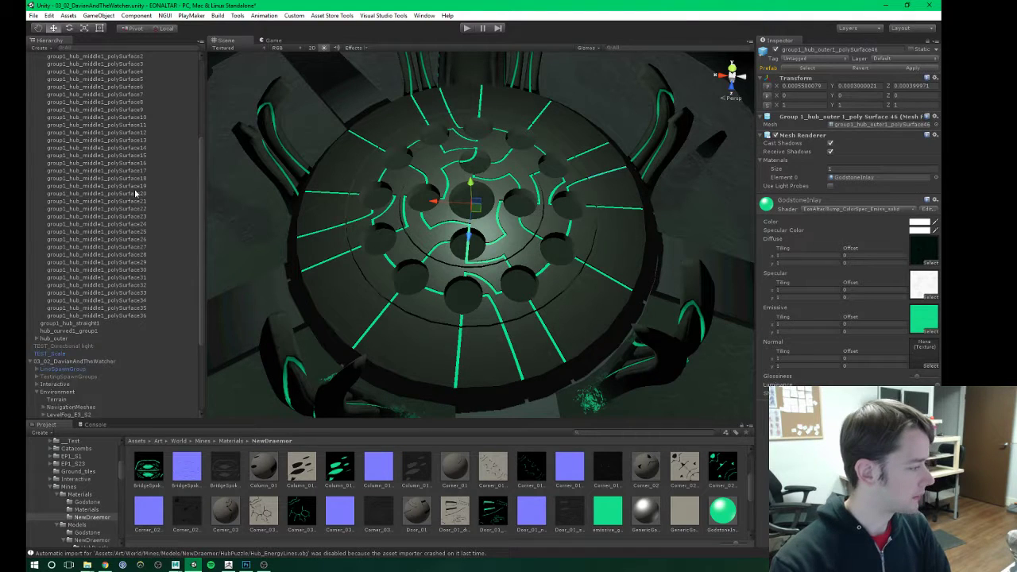
# Step: Select hub_middle and collapse the hub_middle and hub_inner groups in the hierarchy
pyautogui.scroll(6, 134, 188)
pyautogui.click(40, 181)
pyautogui.click(36, 180)
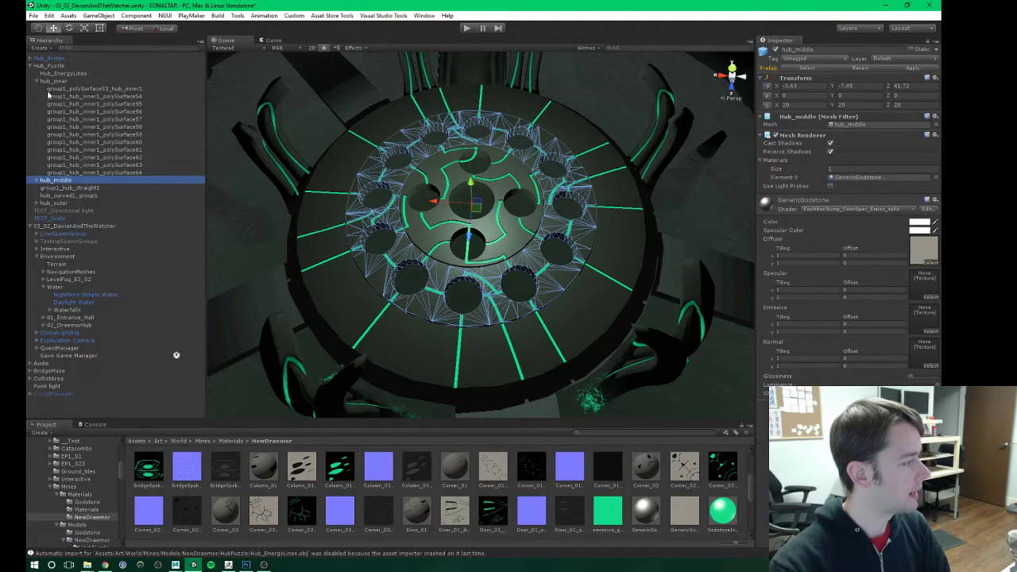
pyautogui.click(38, 82)
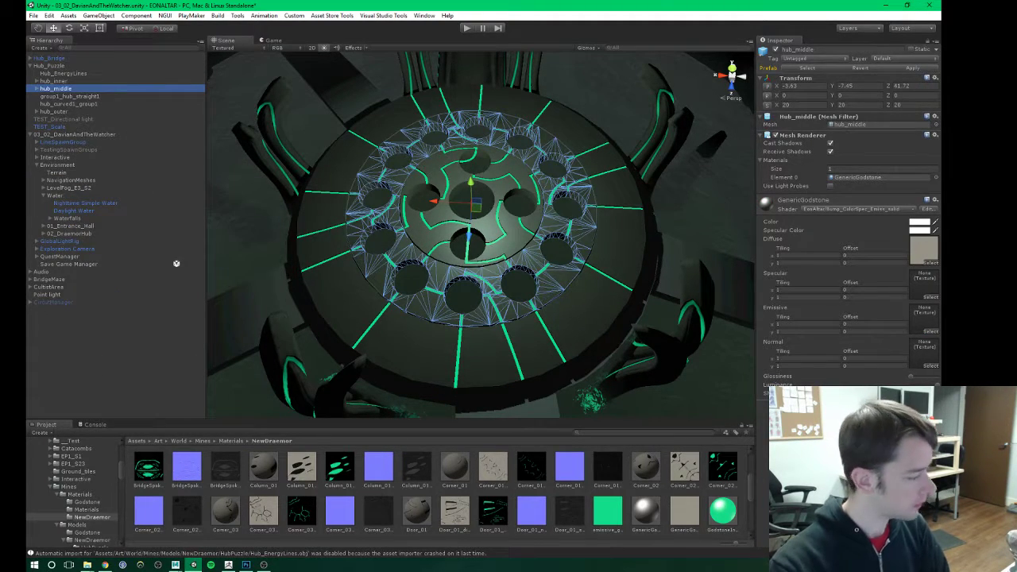
# Step: Show the straight model from the HubPuzzle models folder in the file explorer
pyautogui.scroll(-3, 76, 509)
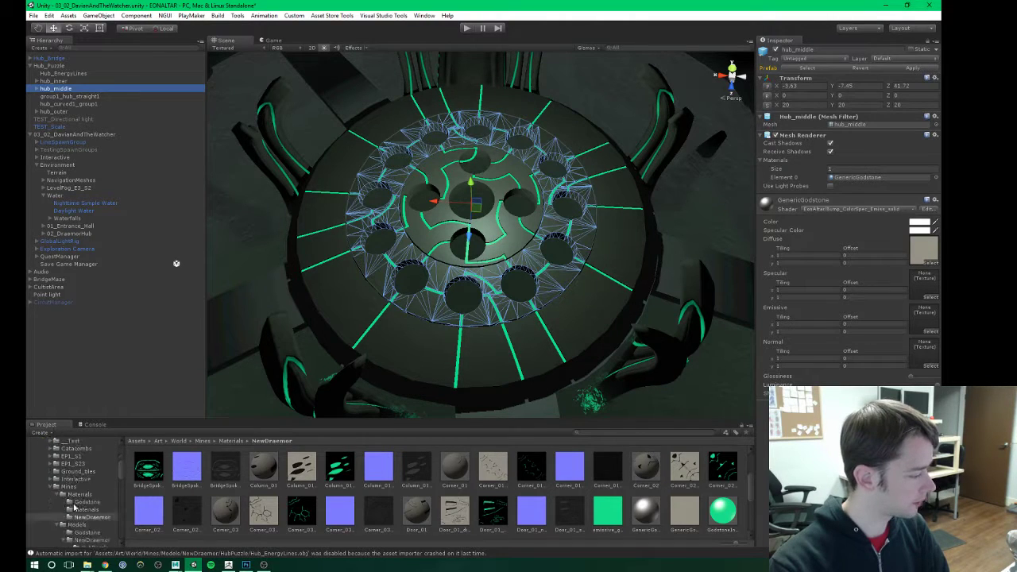
pyautogui.click(88, 520)
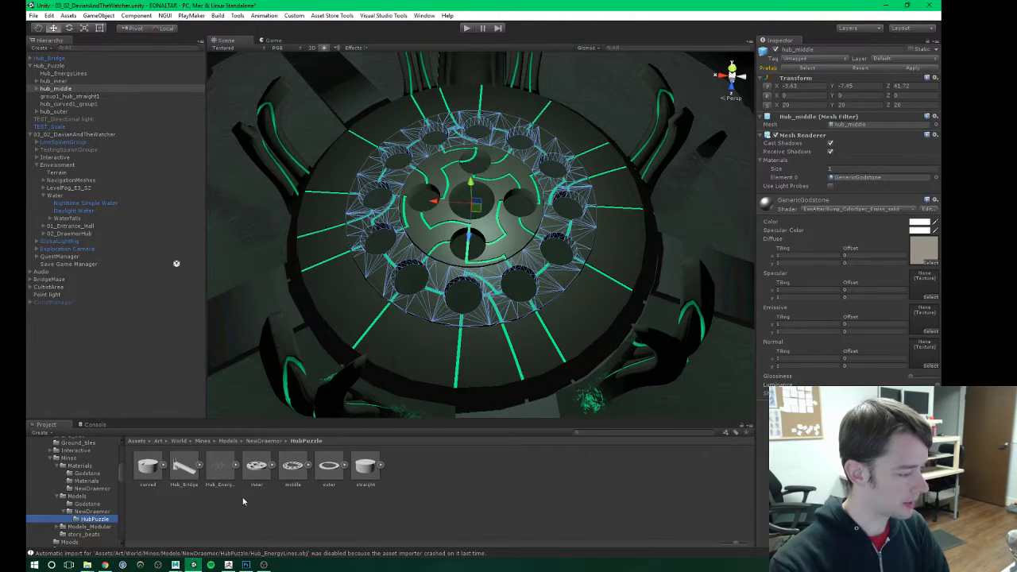
pyautogui.click(366, 467)
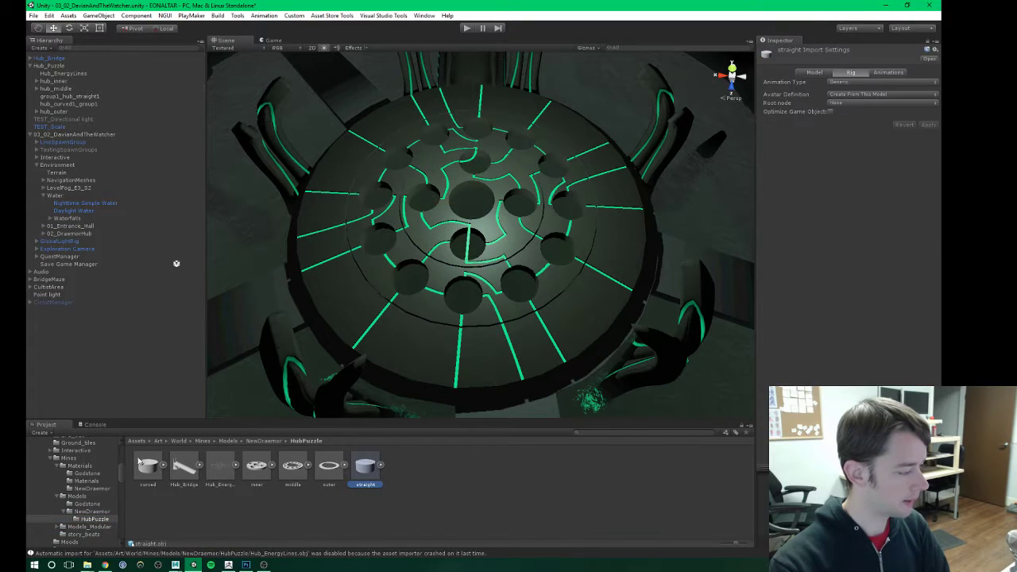
pyautogui.rightClick(357, 477)
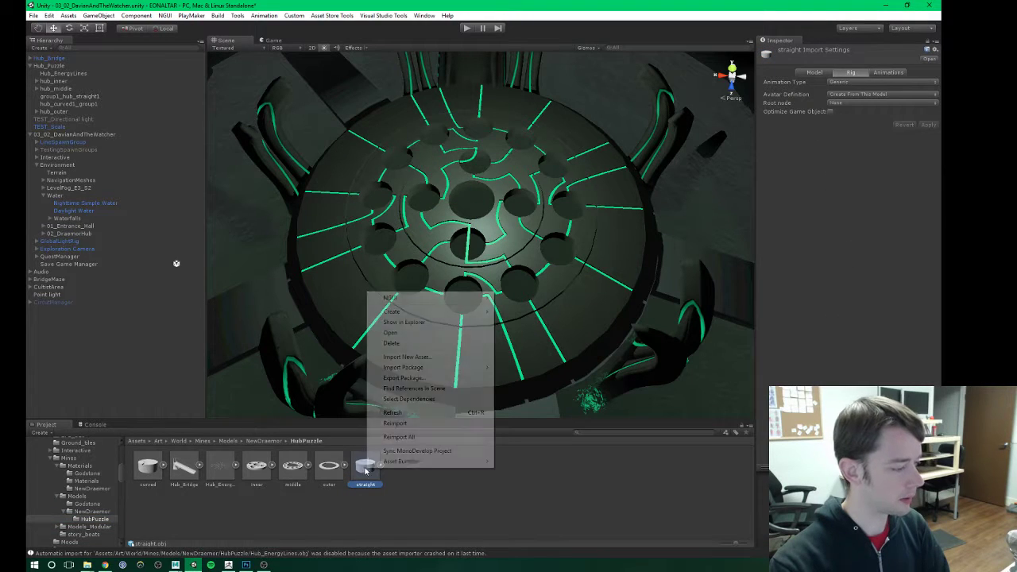
pyautogui.click(399, 324)
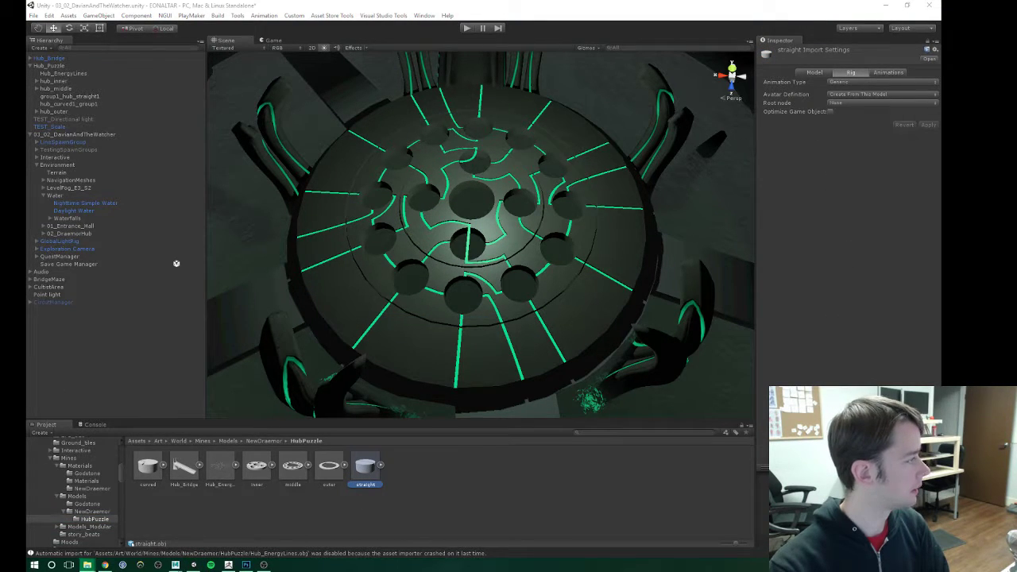
# Step: Switch to Maya, save the Hub_Design3.mb scene and start a new empty scene
pyautogui.moveTo(174, 565)
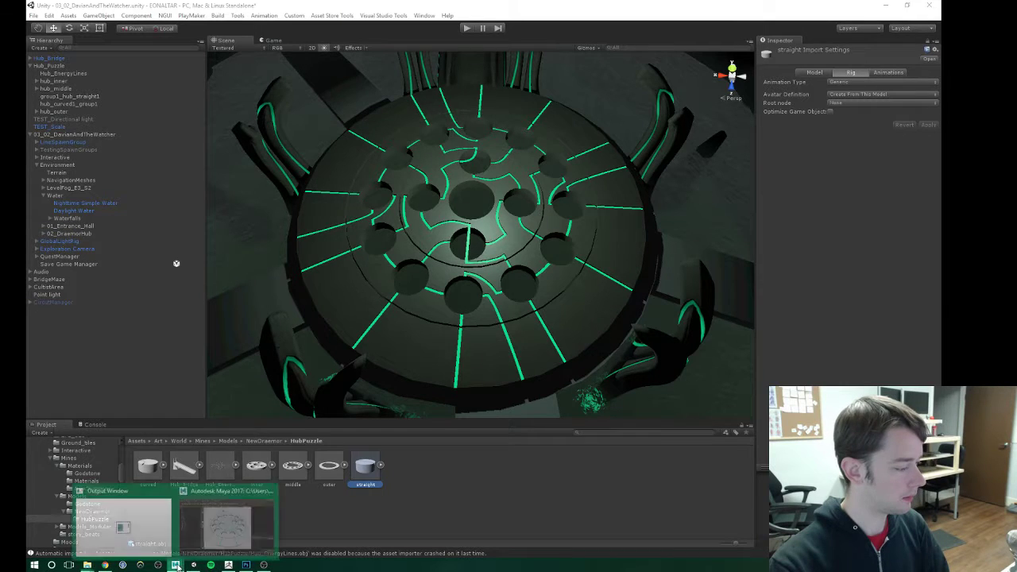
pyautogui.click(230, 526)
pyautogui.hotkey('ctrl', 's')
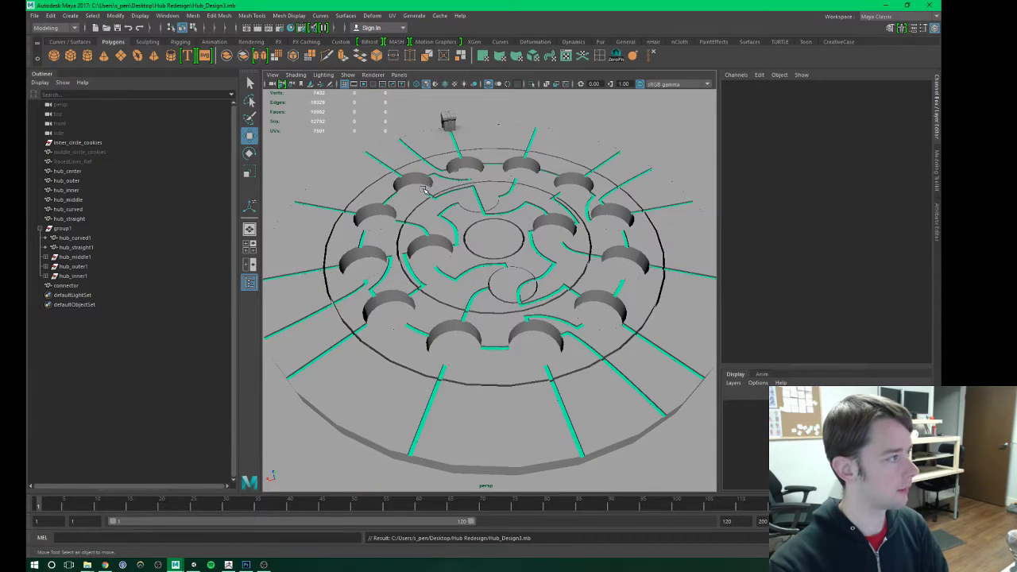
pyautogui.click(34, 15)
pyautogui.click(47, 25)
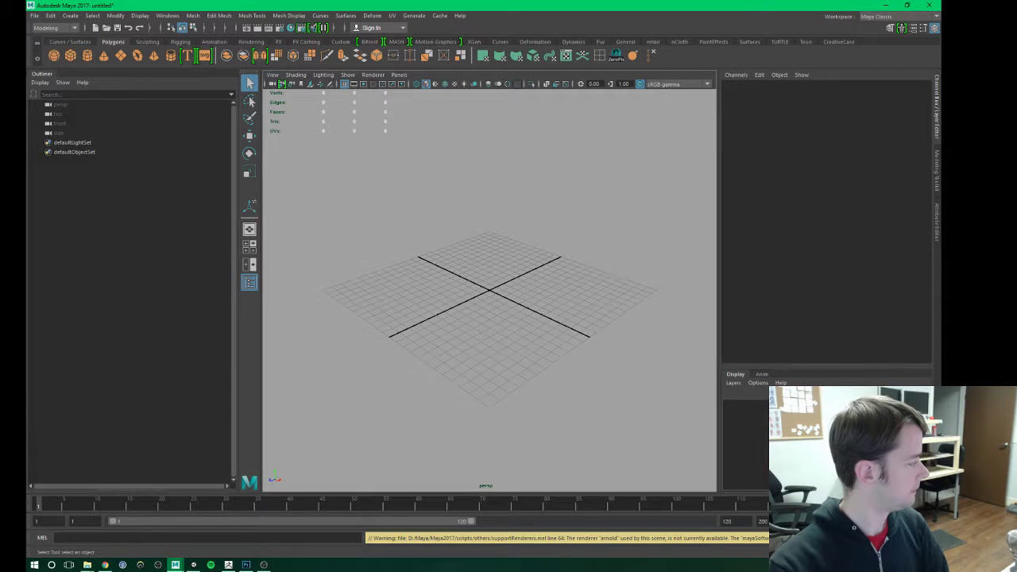
# Step: Import straight.obj from the HubPuzzle folder into the empty scene and select the imported hub_straight mesh
pyautogui.press('super+e')
pyautogui.moveTo(112, 343); pyautogui.dragTo(499, 300)
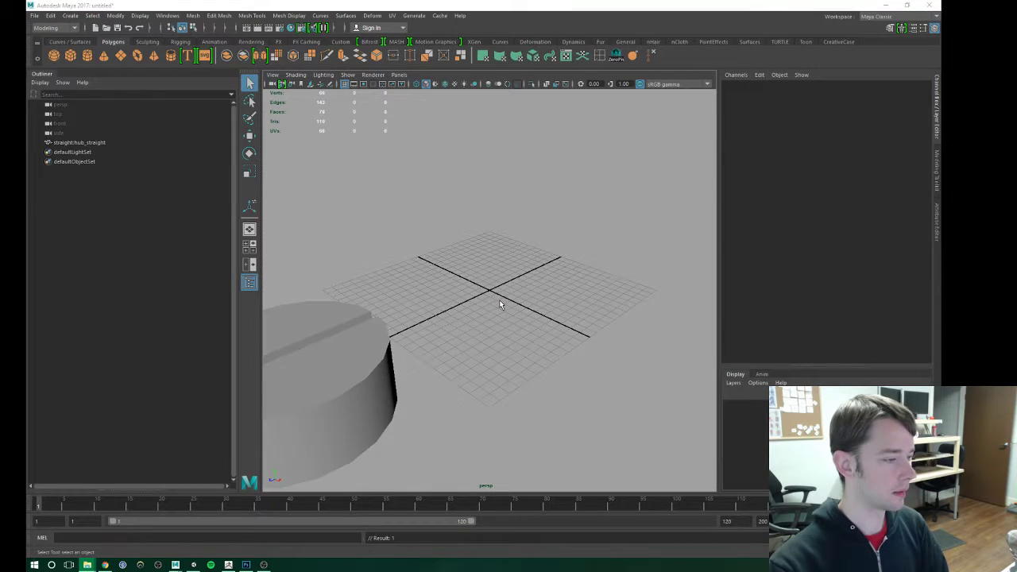
pyautogui.keyDown('alt'); pyautogui.moveTo(414, 334); pyautogui.dragTo(399, 320); pyautogui.keyUp('alt')
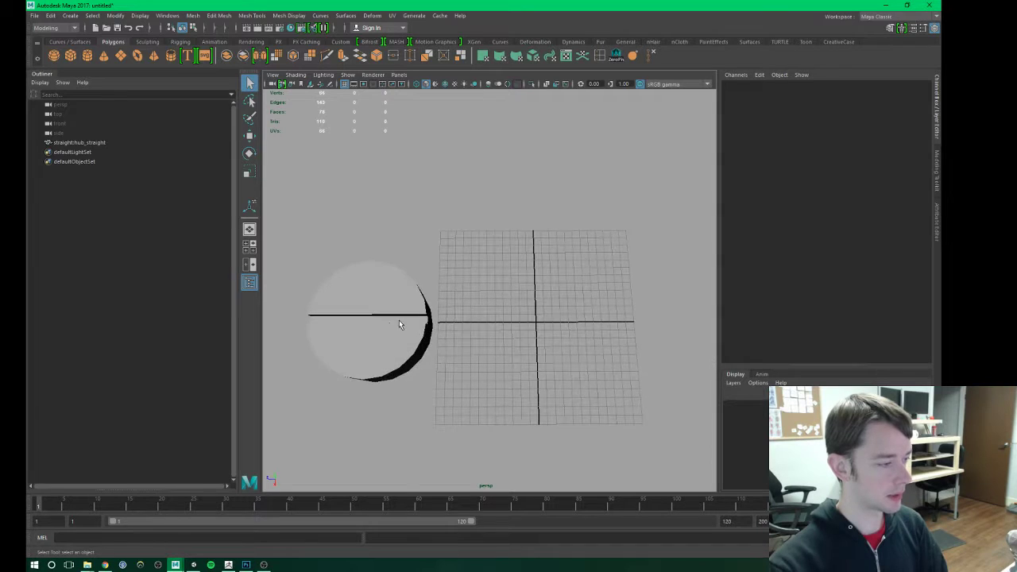
pyautogui.click(380, 294)
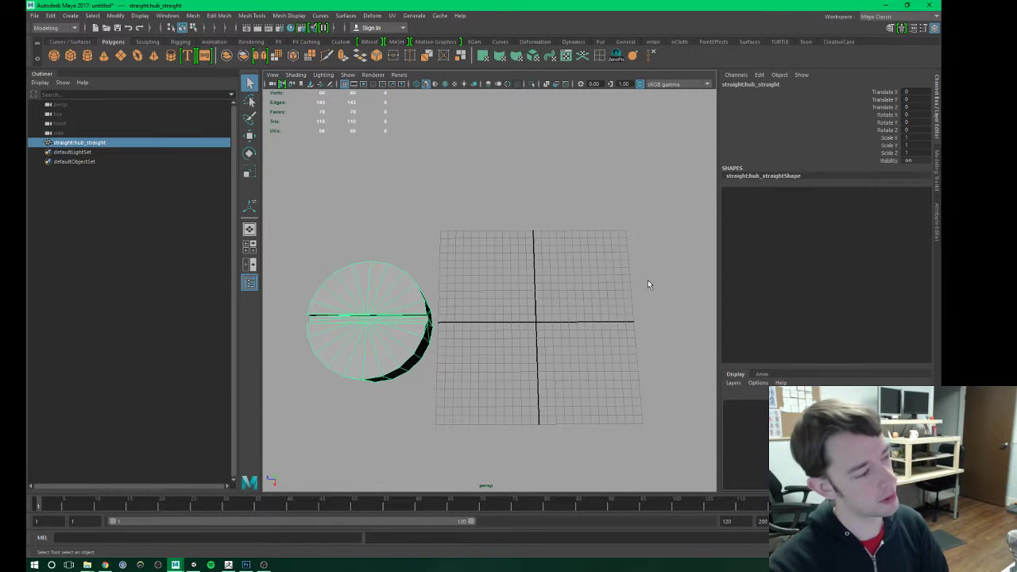
pyautogui.keyDown('alt'); pyautogui.moveTo(601, 309); pyautogui.dragTo(587, 312, button='middle'); pyautogui.keyUp('alt')
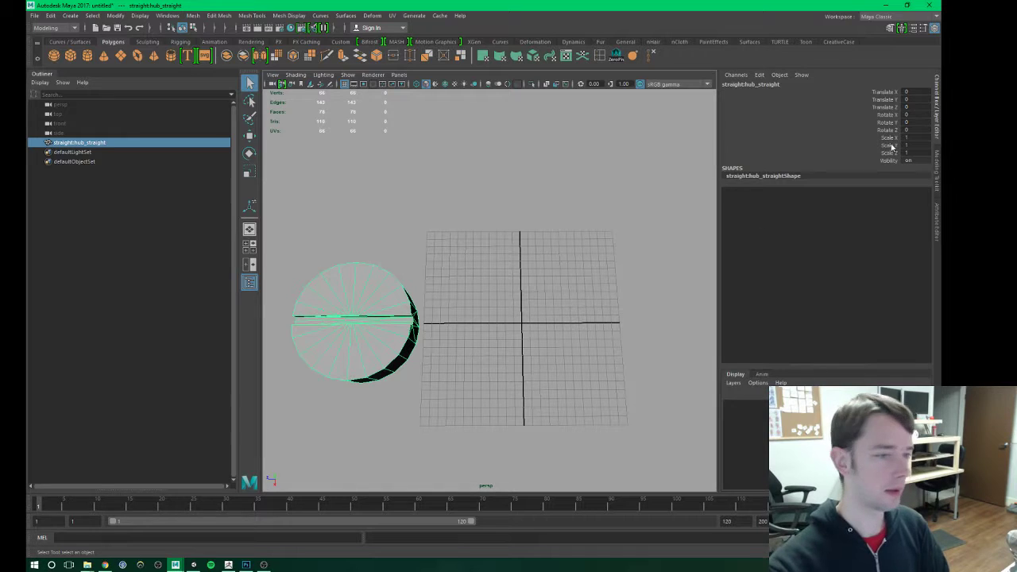
# Step: Try moving hub_straight by -20 along X, and restore its Translate X to 0
pyautogui.click(912, 92)
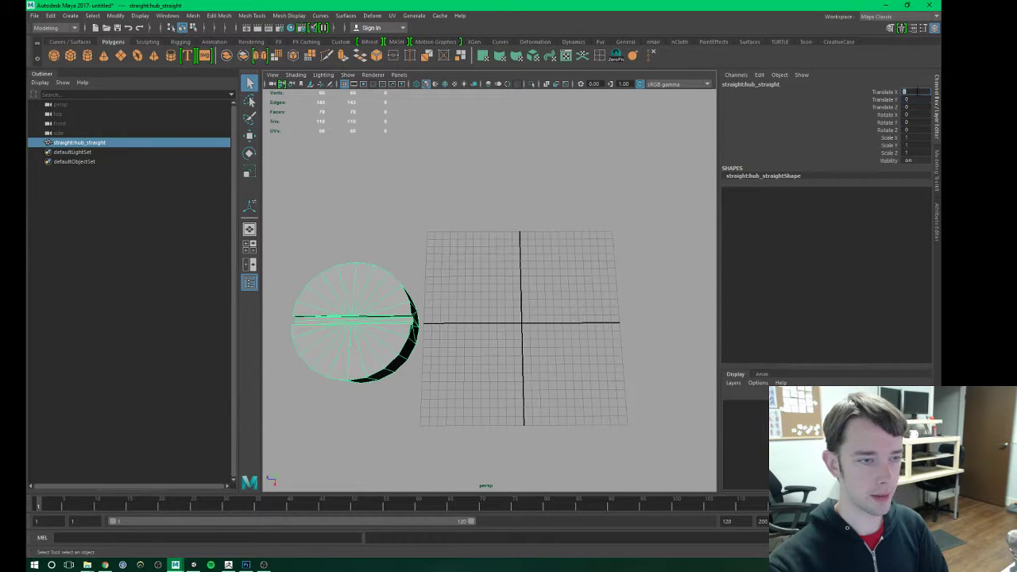
pyautogui.write('-20')
pyautogui.press('Return')
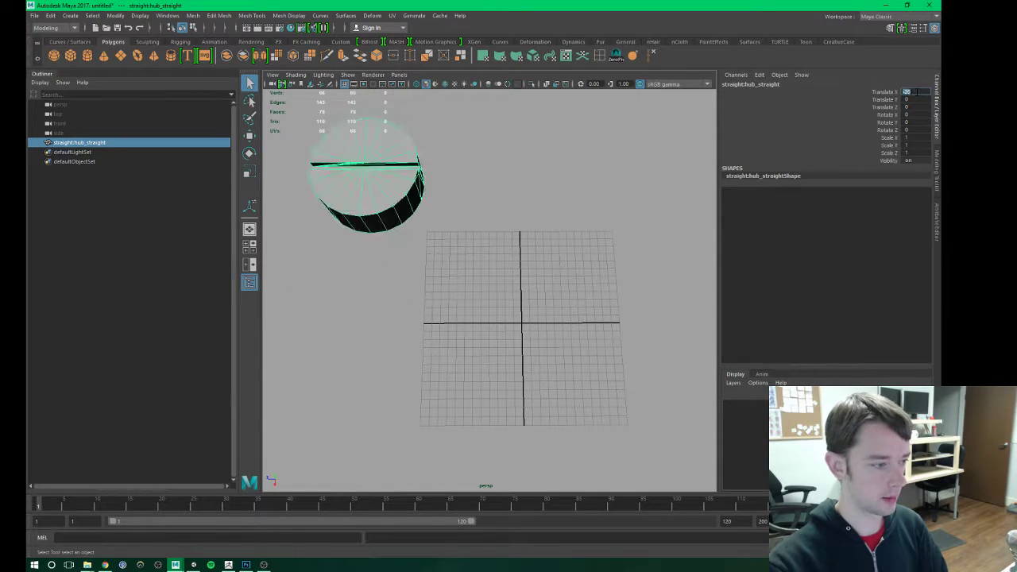
pyautogui.press('Return')
# Step: Centre hub_straight on the grid origin with Translate Z -20 and freeze its transformations
pyautogui.click(916, 106)
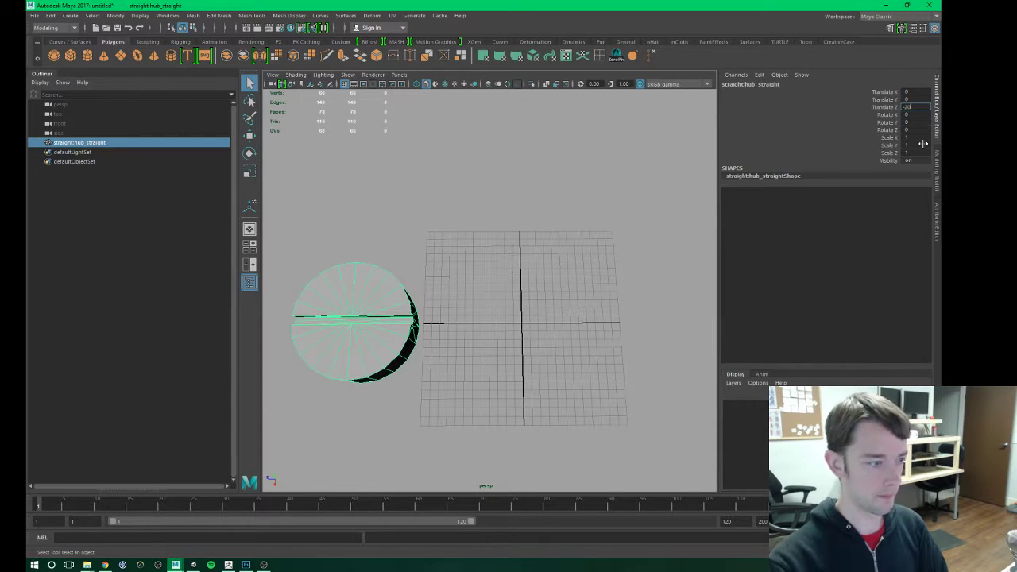
pyautogui.write('-20')
pyautogui.press('Return')
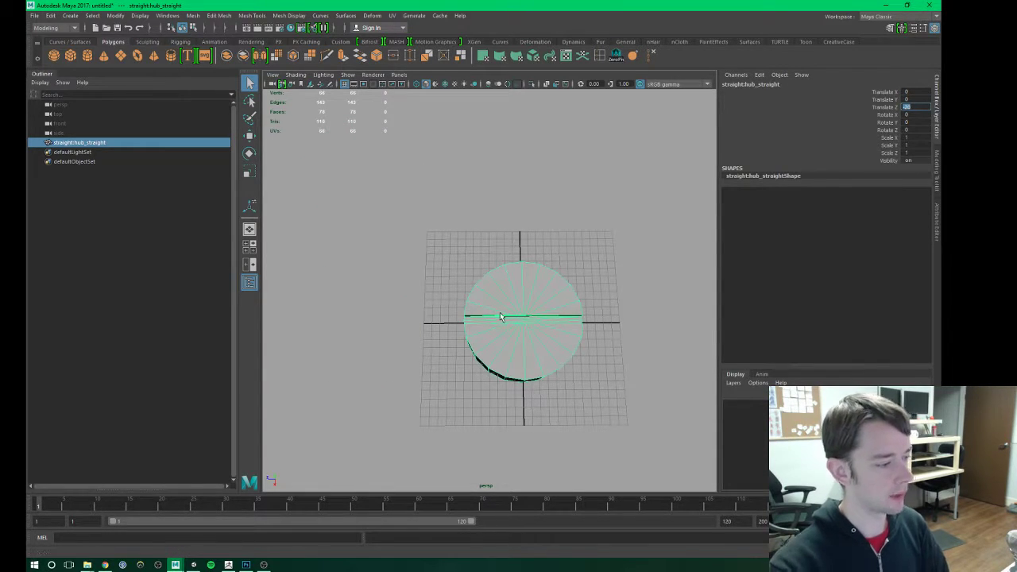
pyautogui.keyDown('alt'); pyautogui.moveTo(508, 312); pyautogui.dragTo(417, 287); pyautogui.keyUp('alt')
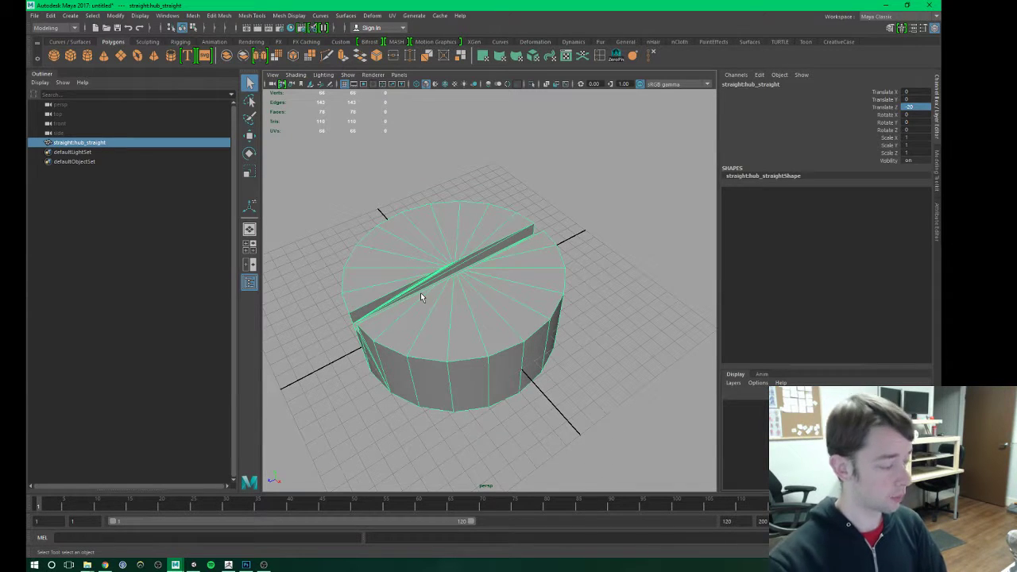
pyautogui.scroll(-3, 465, 294)
pyautogui.moveTo(484, 288)
pyautogui.keyDown('alt'); pyautogui.mouseDown()
pyautogui.moveTo(493, 284)
pyautogui.moveTo(450, 263)
pyautogui.moveTo(469, 278)
pyautogui.mouseUp(); pyautogui.keyUp('alt')
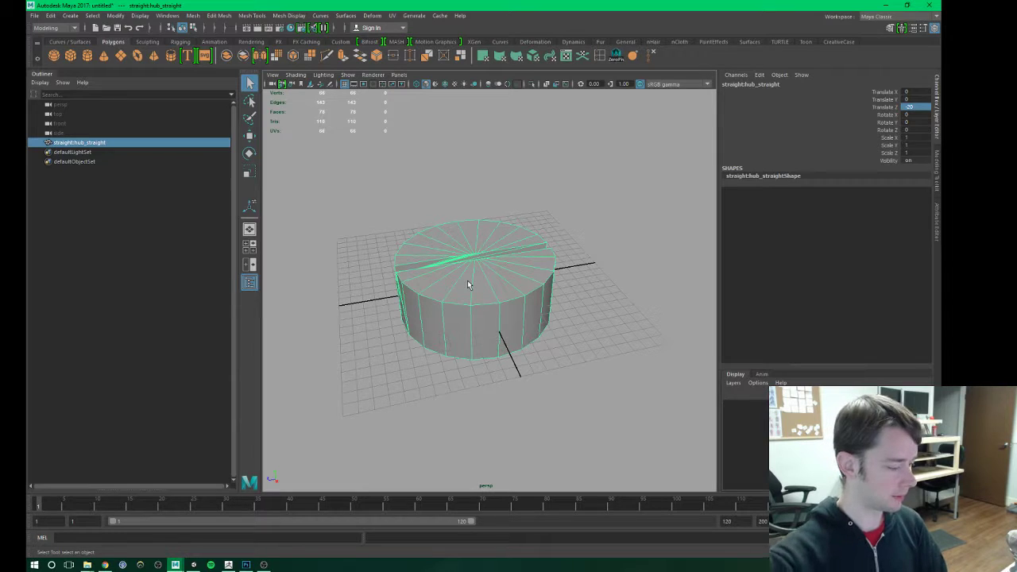
pyautogui.keyDown('alt'); pyautogui.moveTo(425, 266); pyautogui.dragTo(469, 279); pyautogui.keyUp('alt')
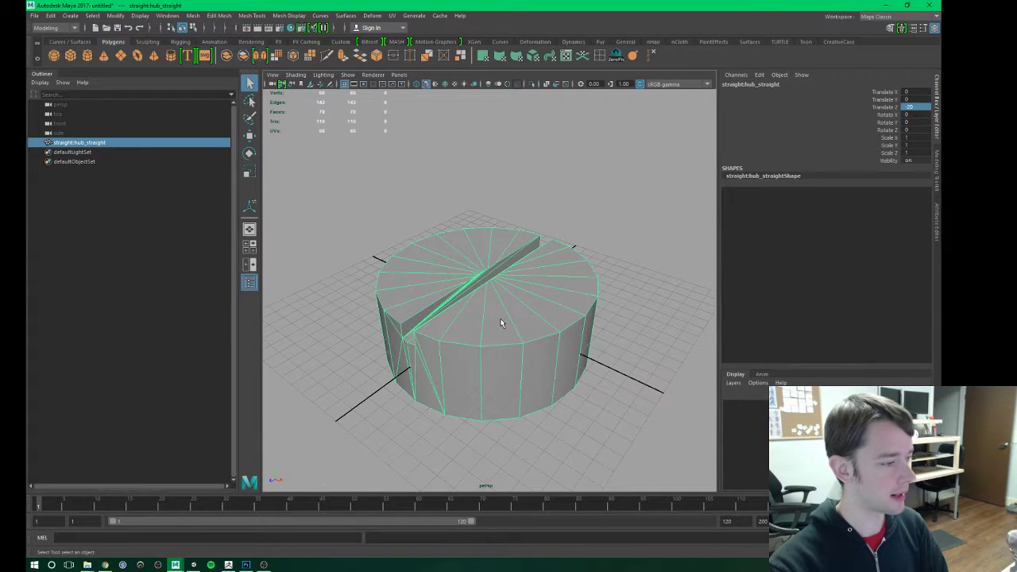
pyautogui.scroll(-3, 503, 318)
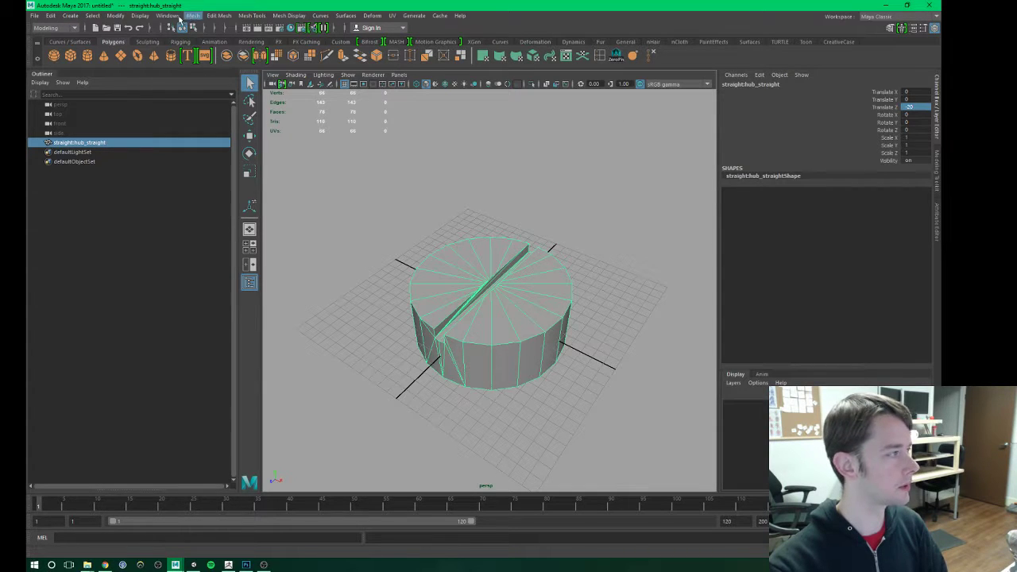
pyautogui.click(115, 15)
pyautogui.click(136, 61)
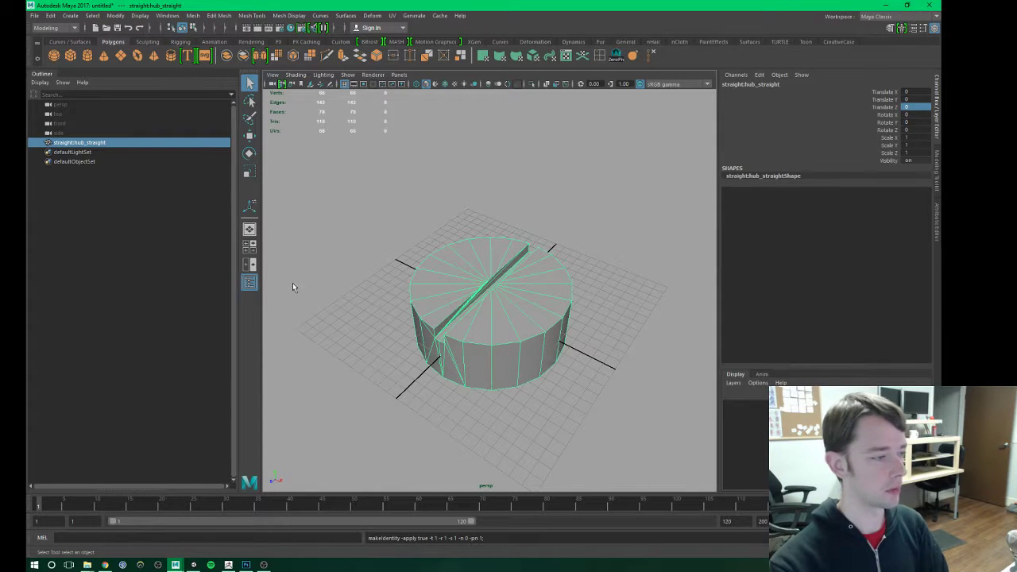
# Step: Export the selected hub_straight as OBJ to the HubPuzzle folder, overwriting straight.obj
pyautogui.click(35, 15)
pyautogui.click(88, 140)
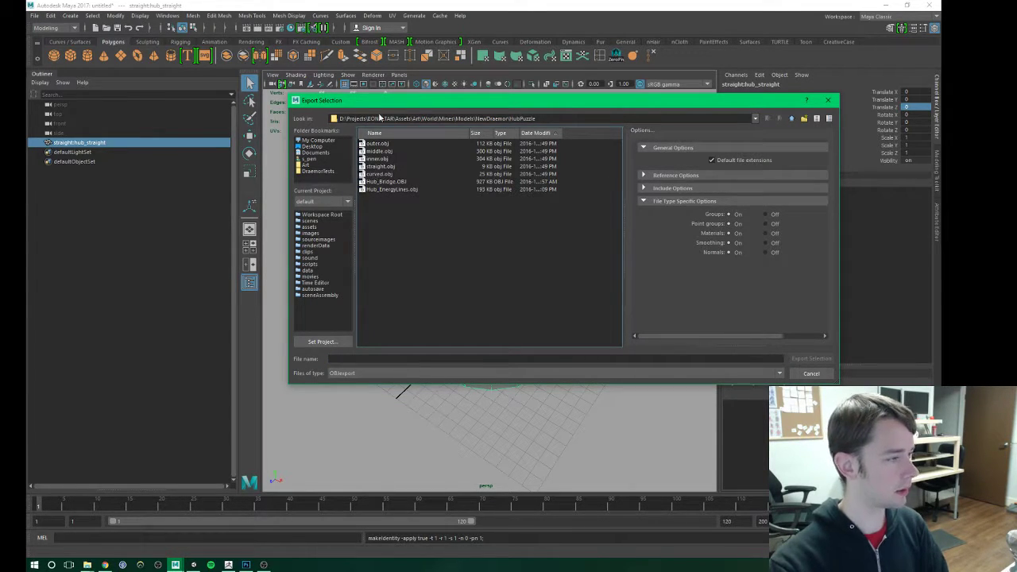
pyautogui.moveTo(379, 117); pyautogui.dragTo(390, 137)
pyautogui.doubleClick(390, 187)
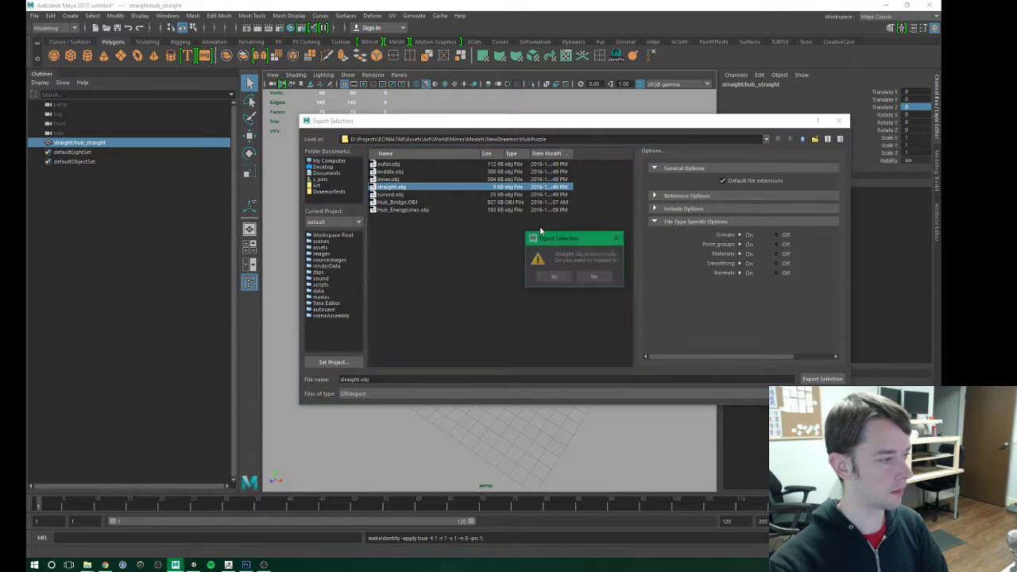
pyautogui.click(554, 276)
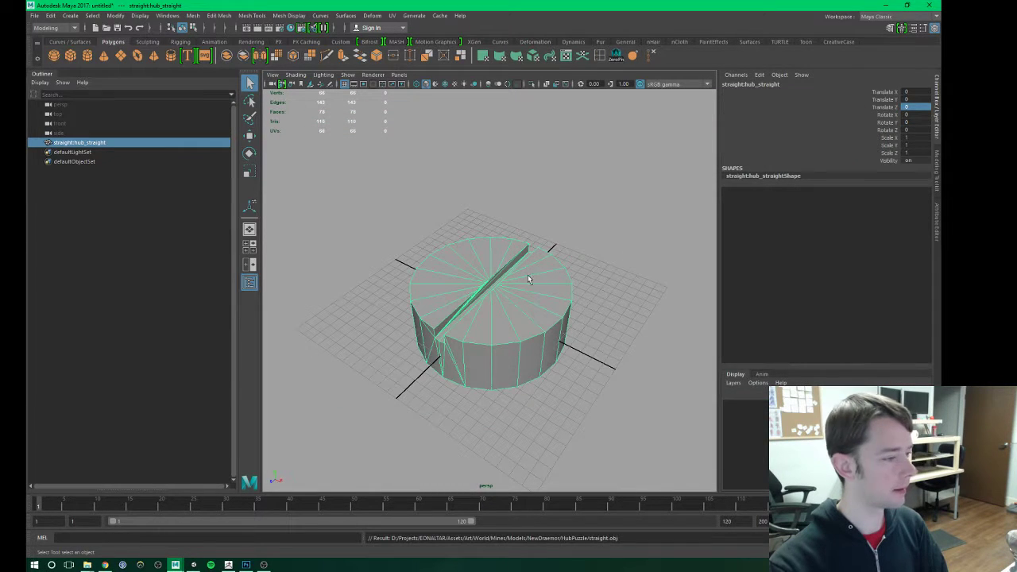
# Step: Delete hub_straight from the scene, import curved.obj from the HubPuzzle folder and select hub_curved
pyautogui.press('Delete')
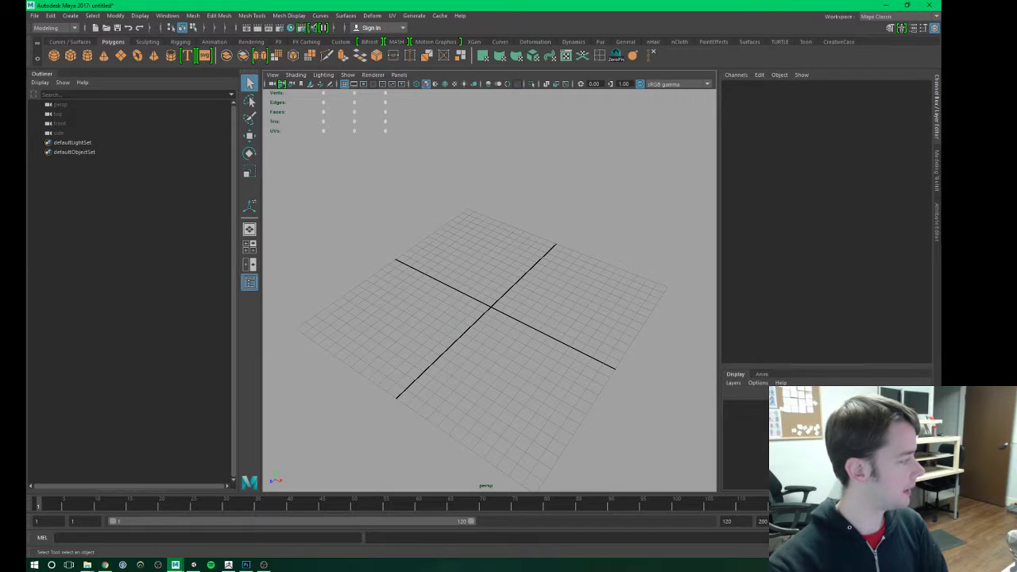
pyautogui.moveTo(379, 334); pyautogui.dragTo(511, 318)
pyautogui.click(588, 203)
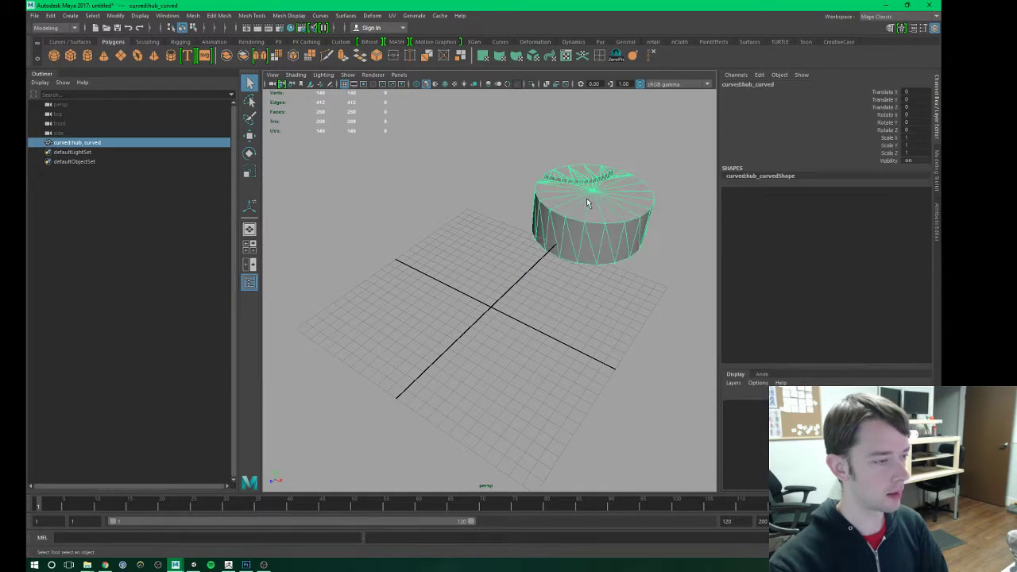
# Step: Try moving hub_curved by -20 along X, and restore its Translate X to 0
pyautogui.click(913, 93)
pyautogui.write('-20')
pyautogui.press('Return')
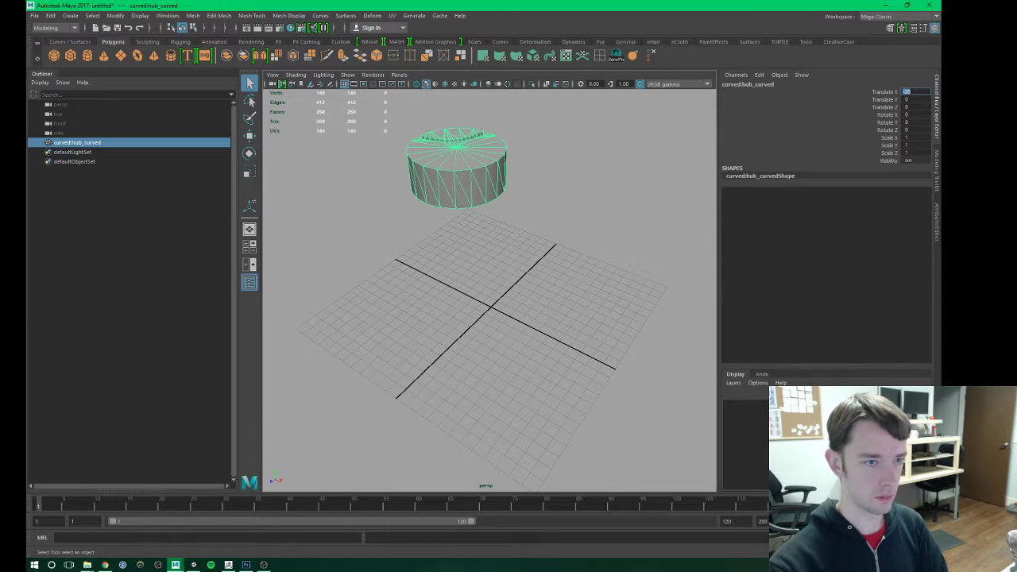
pyautogui.write('0')
pyautogui.press('Return')
# Step: Centre hub_curved on the grid origin with Translate Z 20 and freeze its transformations
pyautogui.click(913, 107)
pyautogui.write('-20')
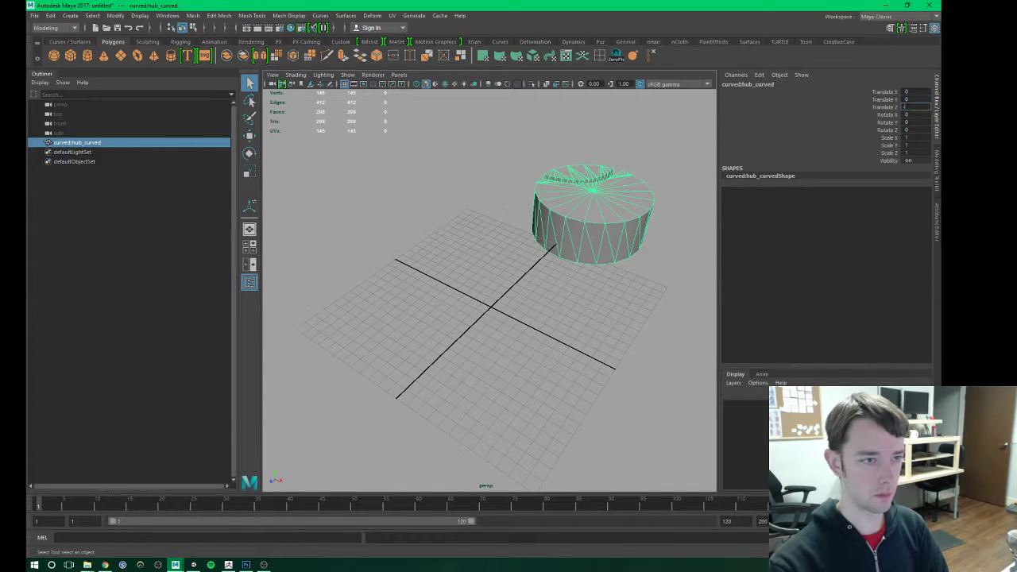
pyautogui.press('Return')
pyautogui.write('0')
pyautogui.press('Return')
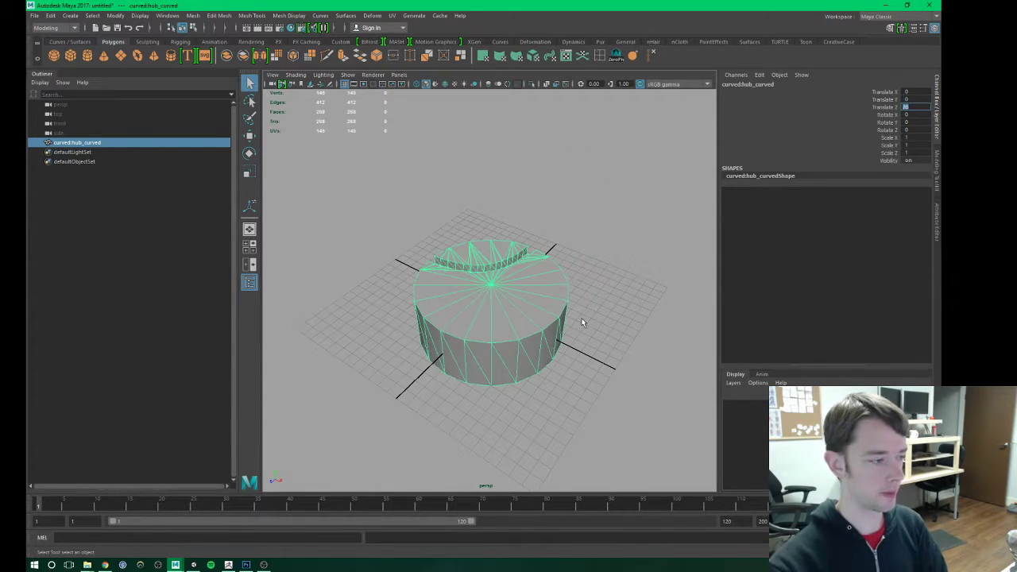
pyautogui.click(116, 15)
pyautogui.click(159, 60)
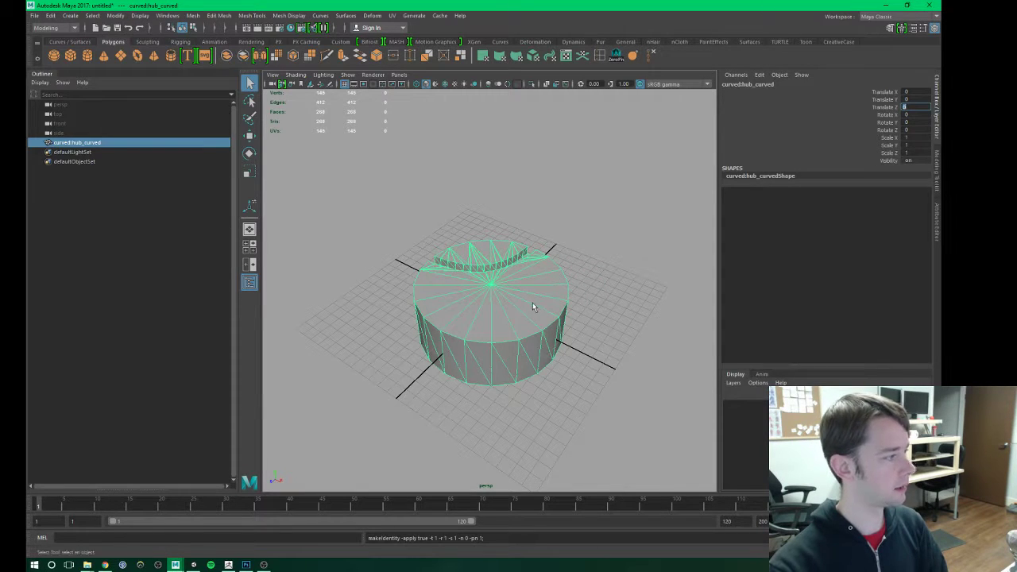
# Step: Export the selected hub_curved as OBJ to the HubPuzzle folder, overwriting curved.obj
pyautogui.keyDown('alt'); pyautogui.moveTo(532, 302); pyautogui.dragTo(358, 243); pyautogui.keyUp('alt')
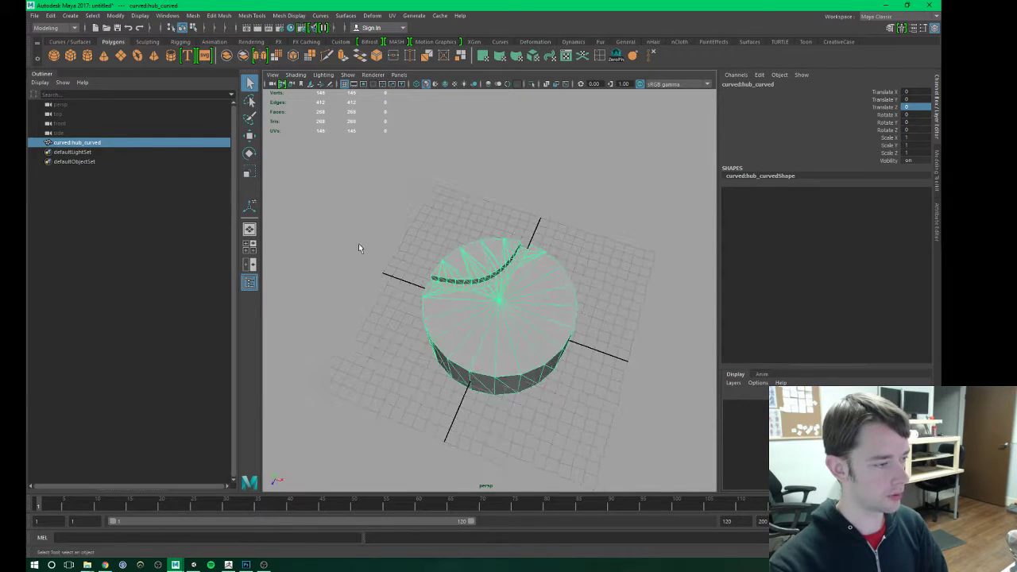
pyautogui.click(35, 16)
pyautogui.click(55, 137)
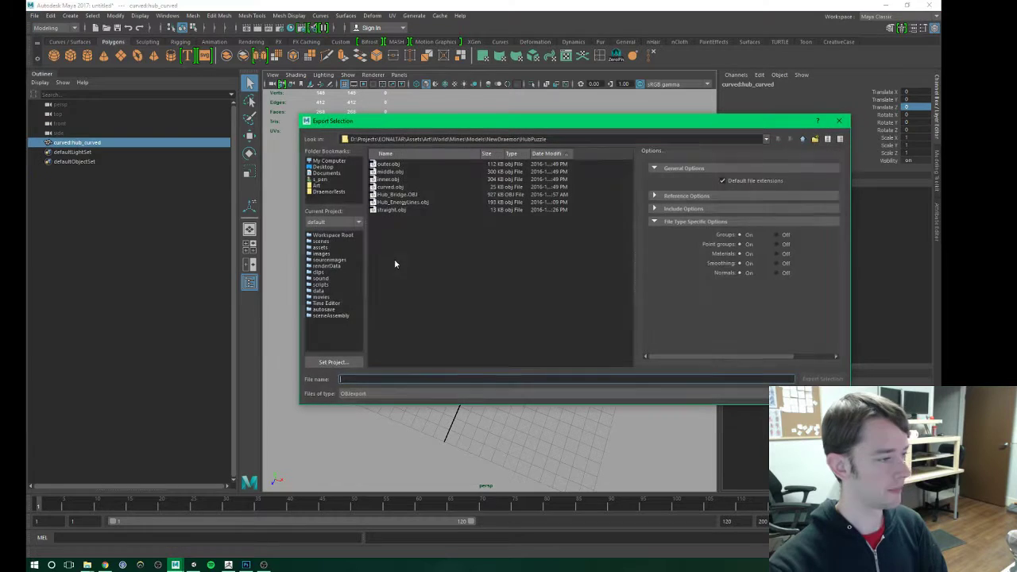
pyautogui.doubleClick(392, 189)
pyautogui.click(563, 280)
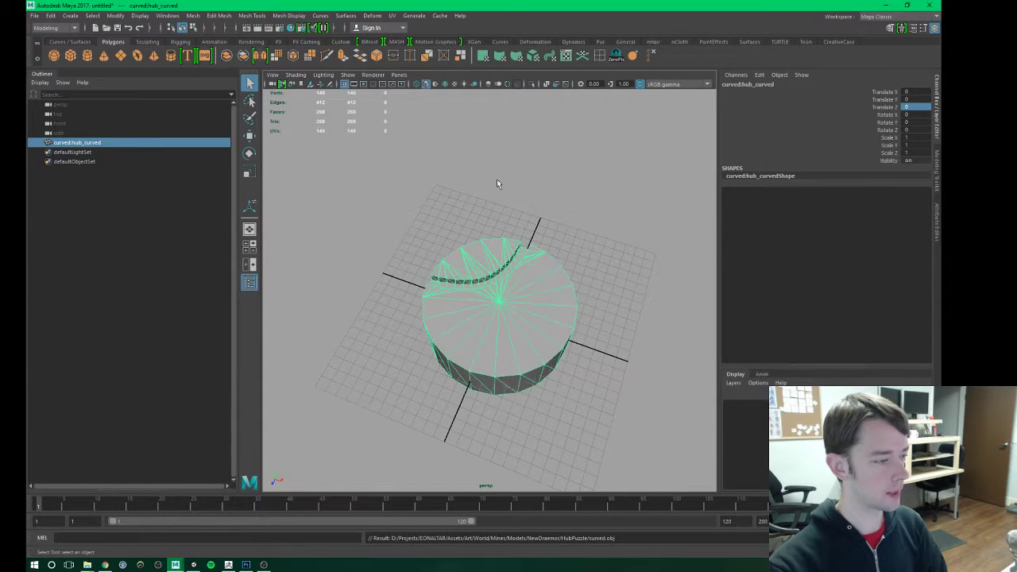
# Step: Replace the current scene with a new empty one
pyautogui.click(34, 15)
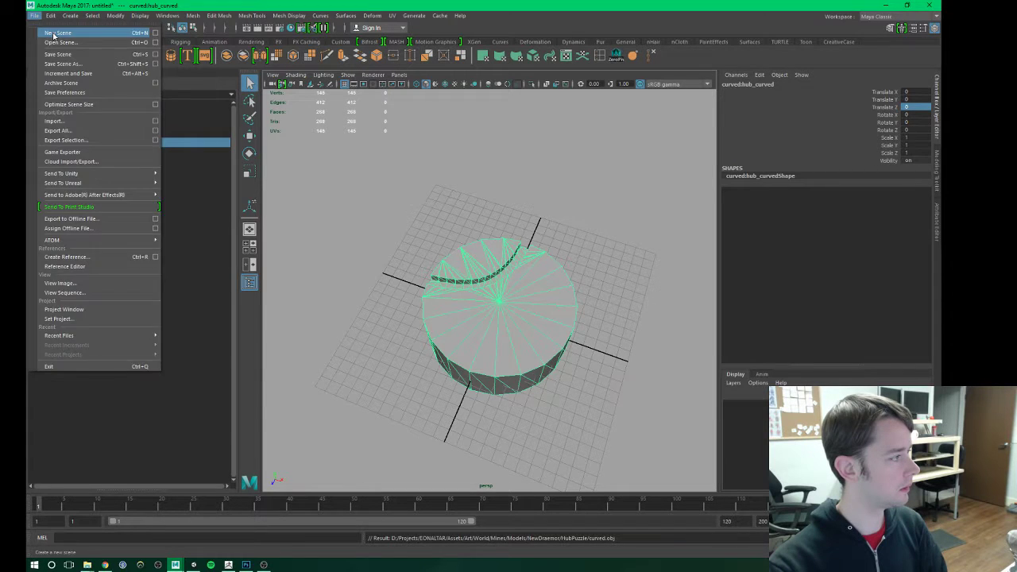
pyautogui.click(48, 33)
pyautogui.click(483, 286)
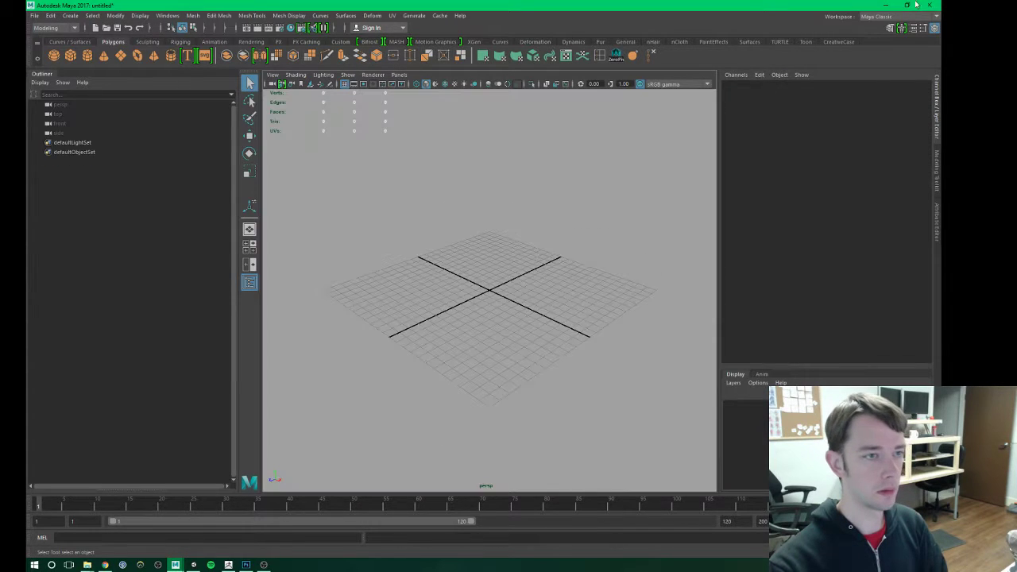
# Step: Switch to Unity and apply a Scale Factor of 0.01 with Import BlendShapes disabled to the straight model's import settings
pyautogui.hotkey('alt', 'Tab')
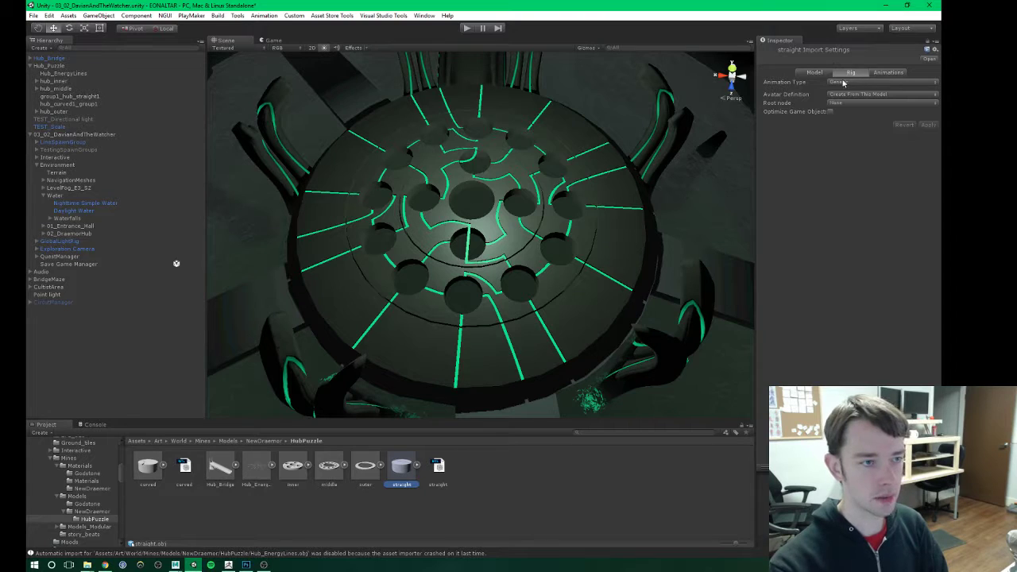
pyautogui.click(150, 474)
pyautogui.click(813, 73)
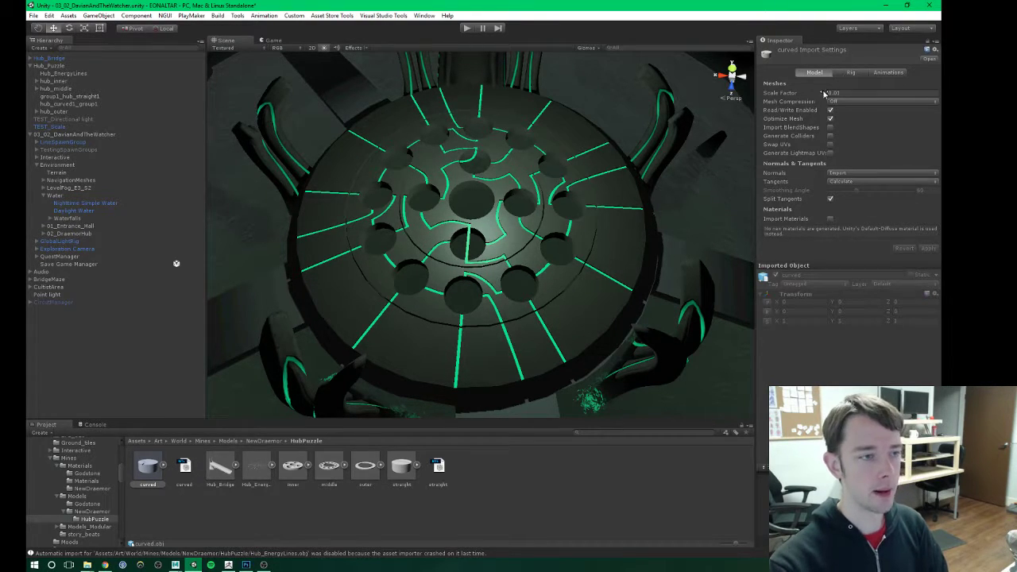
pyautogui.click(401, 467)
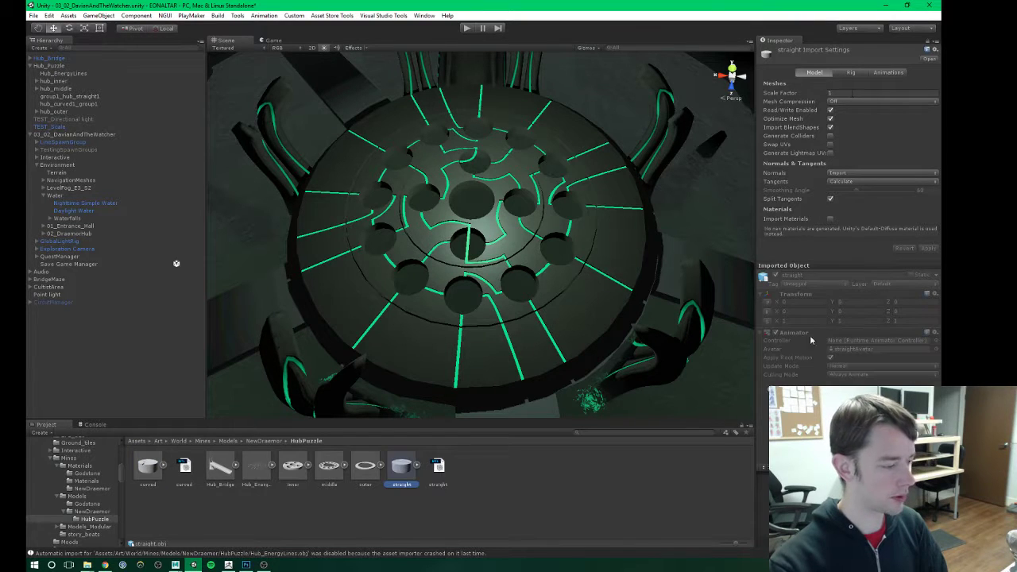
pyautogui.click(806, 93)
pyautogui.write('0.01')
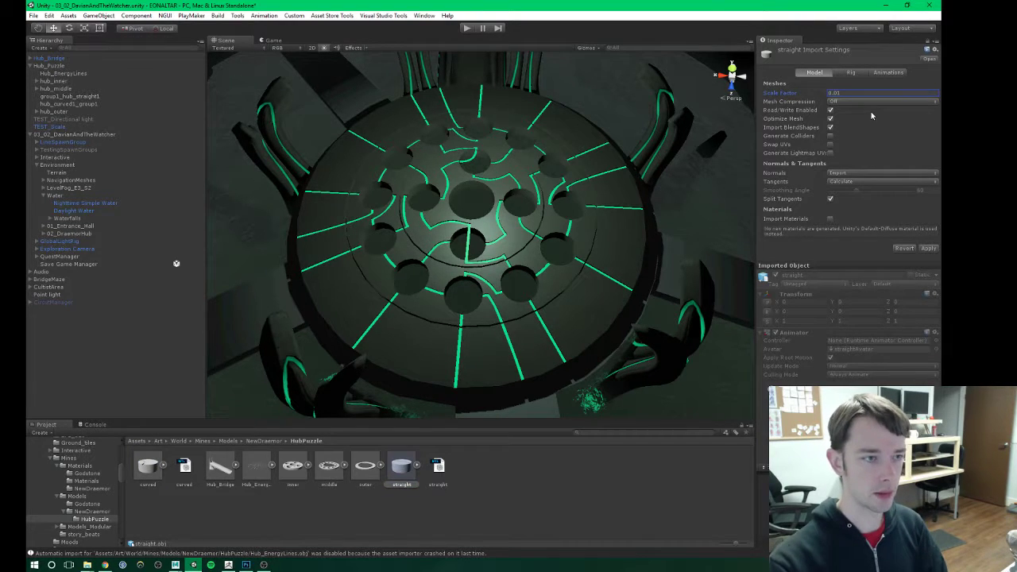
pyautogui.click(840, 128)
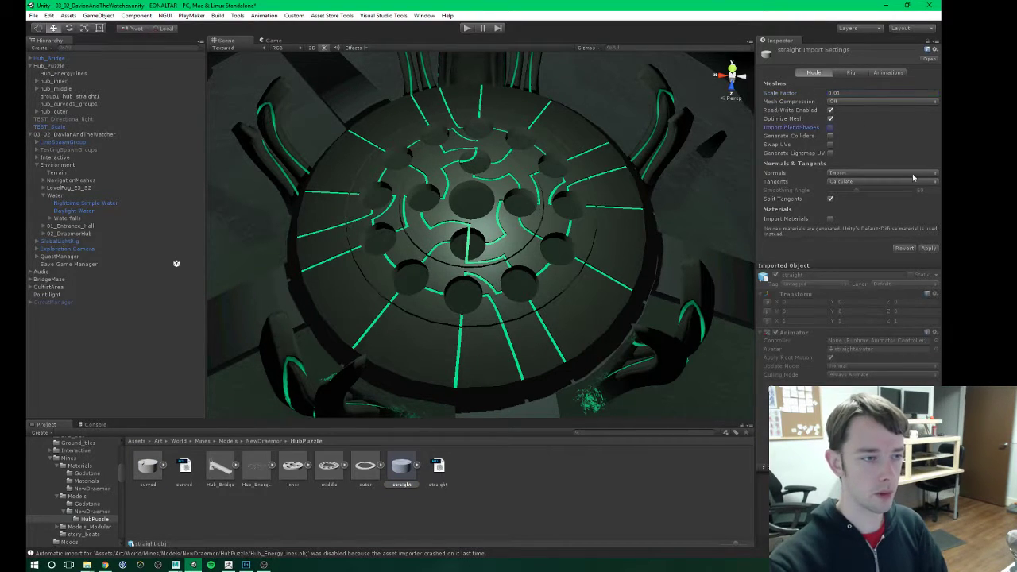
pyautogui.click(929, 248)
# Step: Set the straight model's rig Animation Type to None
pyautogui.click(851, 74)
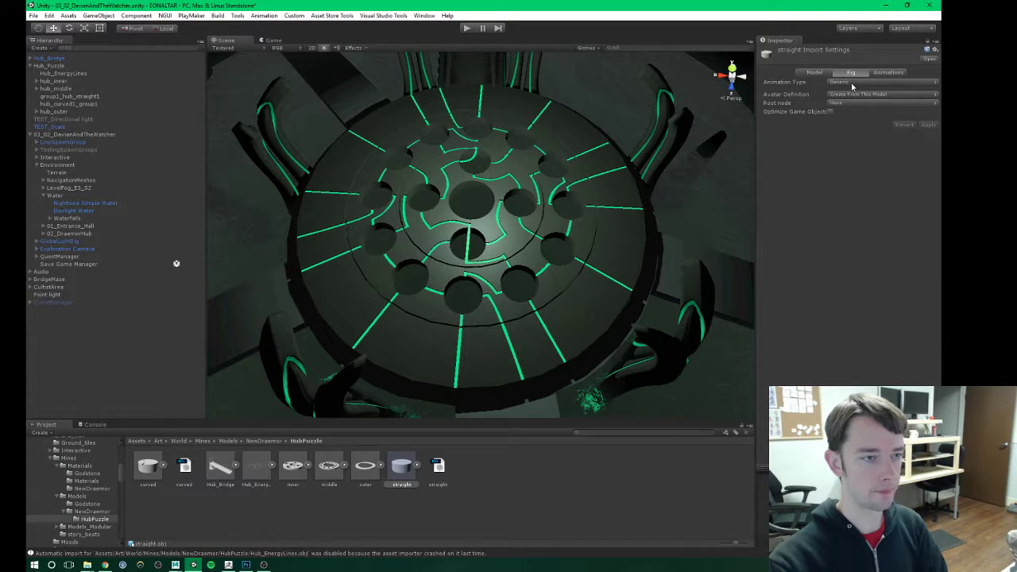
pyautogui.click(852, 83)
pyautogui.click(855, 90)
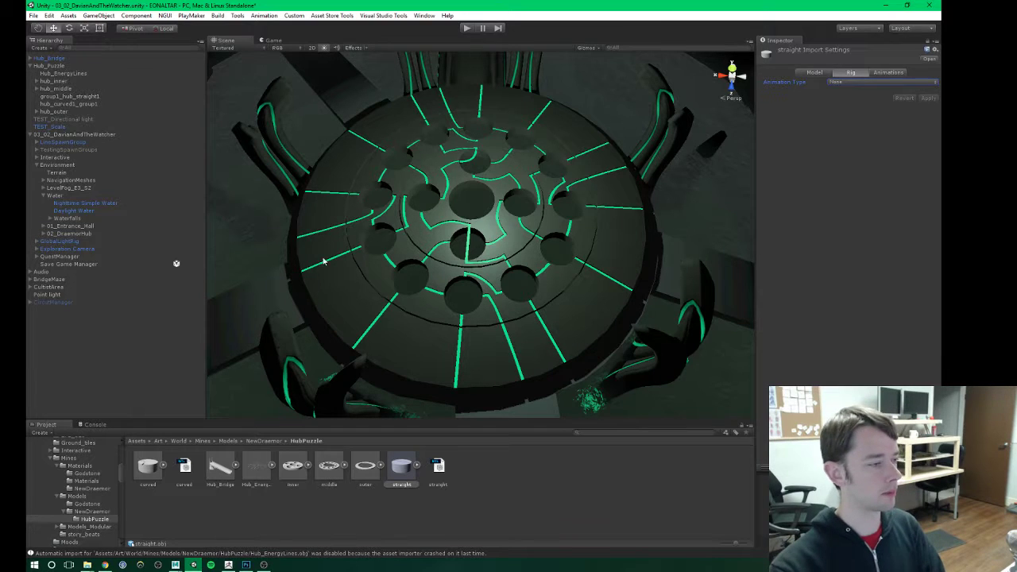
# Step: Place the curved model in the scene near the inner ring's front hole and scale it to 20 on all axes
pyautogui.click(60, 104)
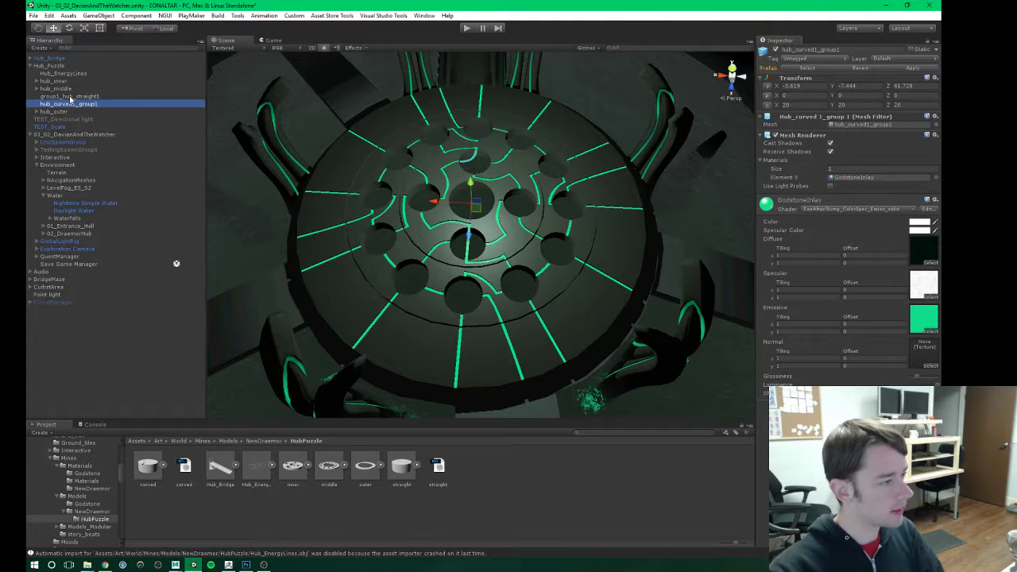
pyautogui.moveTo(148, 470); pyautogui.dragTo(466, 251)
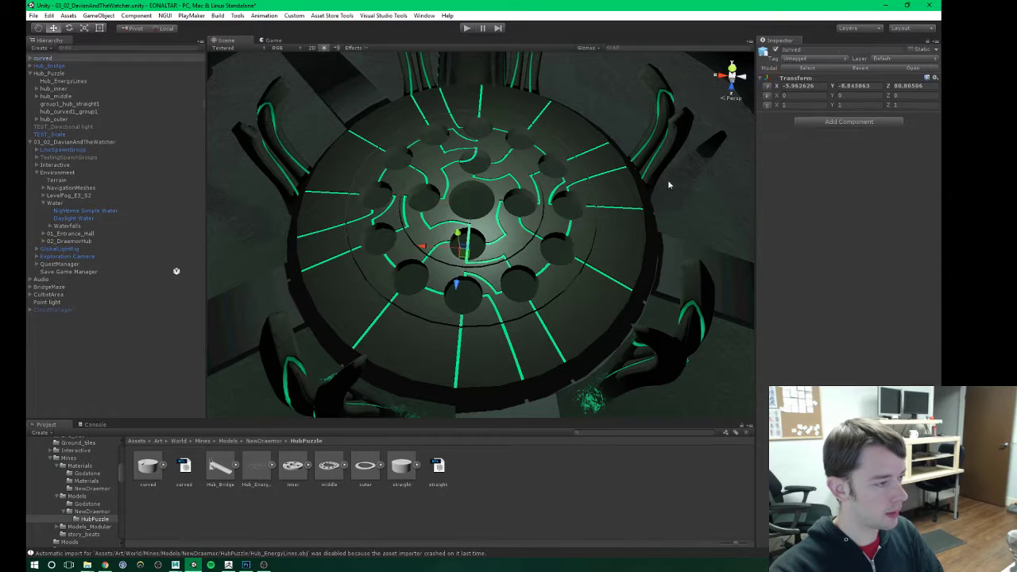
pyautogui.click(803, 105)
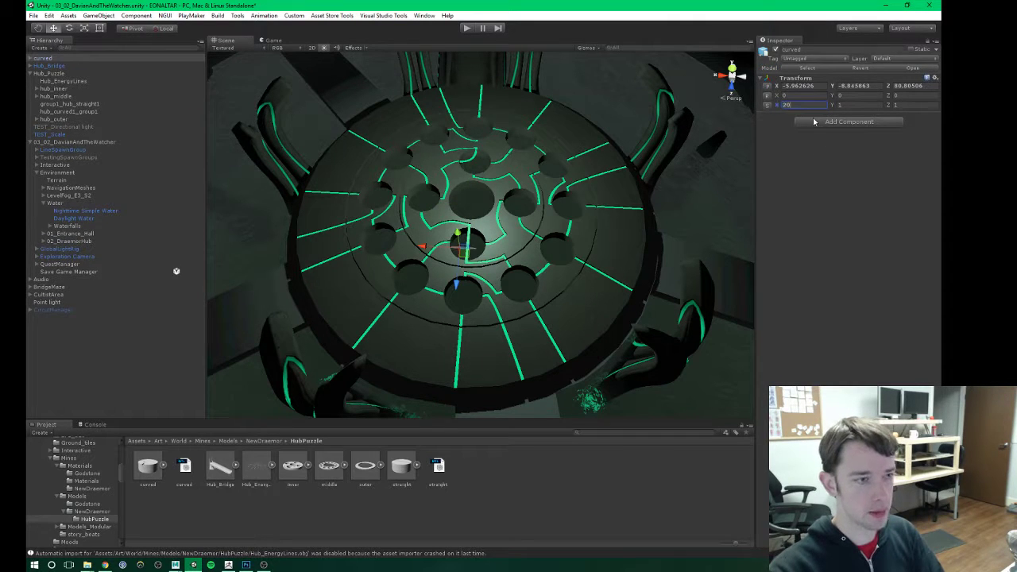
pyautogui.press('Tab')
pyautogui.write('20')
pyautogui.press('Tab')
pyautogui.write('20')
pyautogui.press('Return')
# Step: Move the curved piece into the inner ring's hole, to about X -6.651, Y -8.251, Z 80.868
pyautogui.scroll(3, 459, 241)
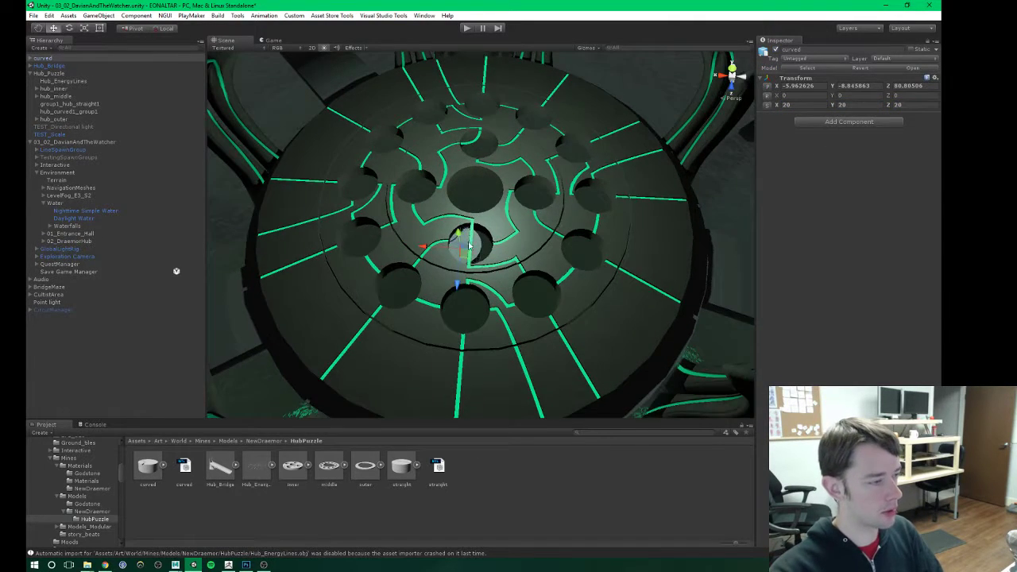
pyautogui.scroll(10, 469, 247)
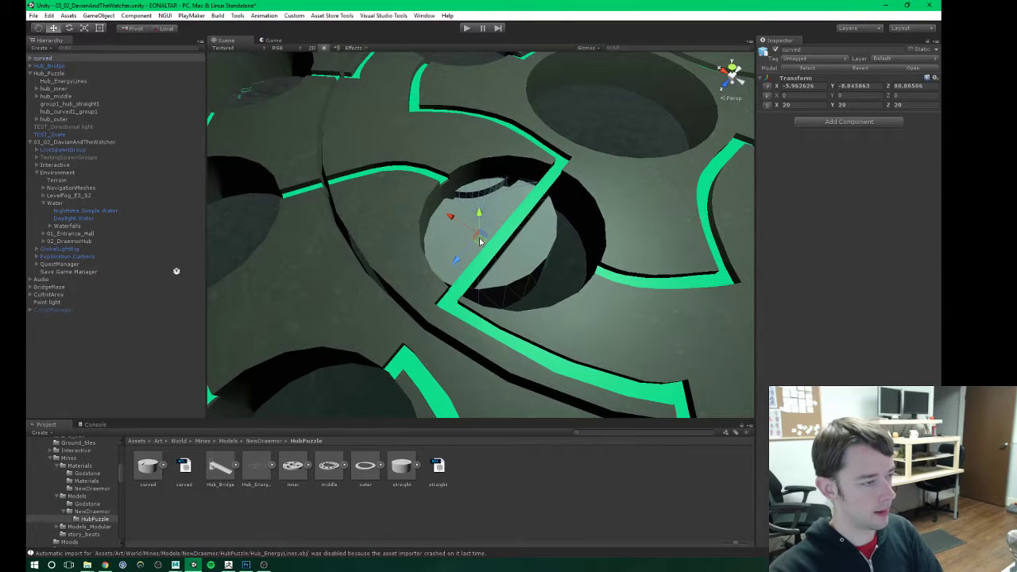
pyautogui.moveTo(480, 241); pyautogui.dragTo(522, 253)
pyautogui.keyDown('alt'); pyautogui.moveTo(509, 248); pyautogui.dragTo(403, 232); pyautogui.keyUp('alt')
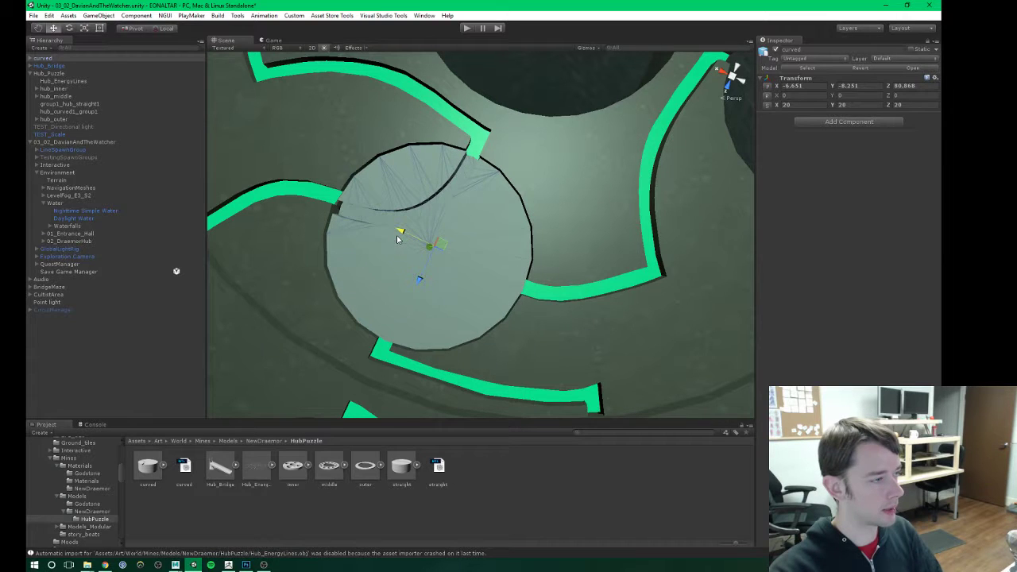
pyautogui.scroll(3, 397, 240)
pyautogui.keyDown('alt'); pyautogui.moveTo(381, 226); pyautogui.dragTo(445, 233); pyautogui.keyUp('alt')
pyautogui.scroll(2, 445, 234)
pyautogui.moveTo(445, 234); pyautogui.dragTo(491, 222, button='middle')
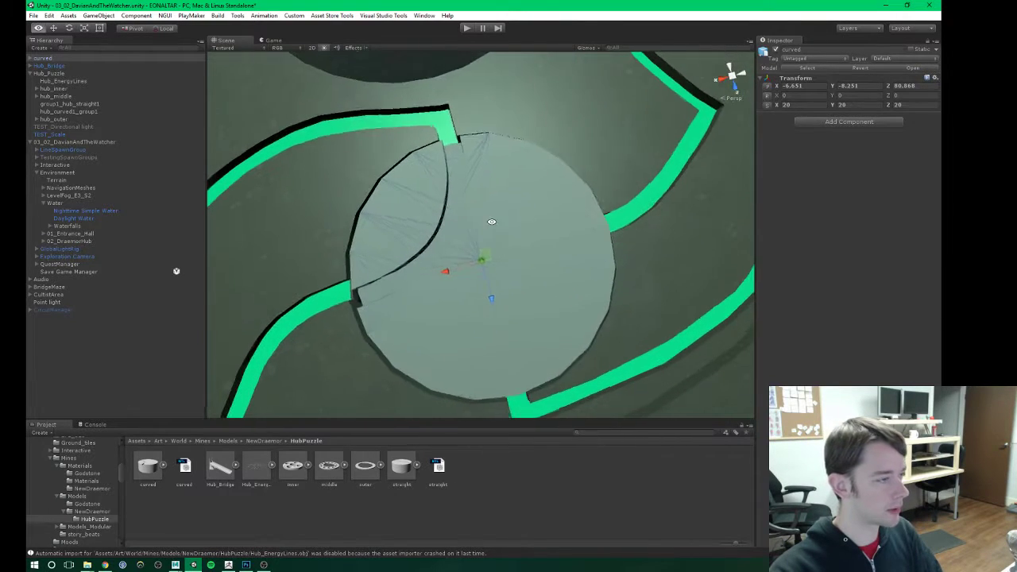
# Step: Try moving curved:hub_curved out of its parent, breaking the prefab connection and deleting the empty parent, and undo these changes
pyautogui.click(36, 59)
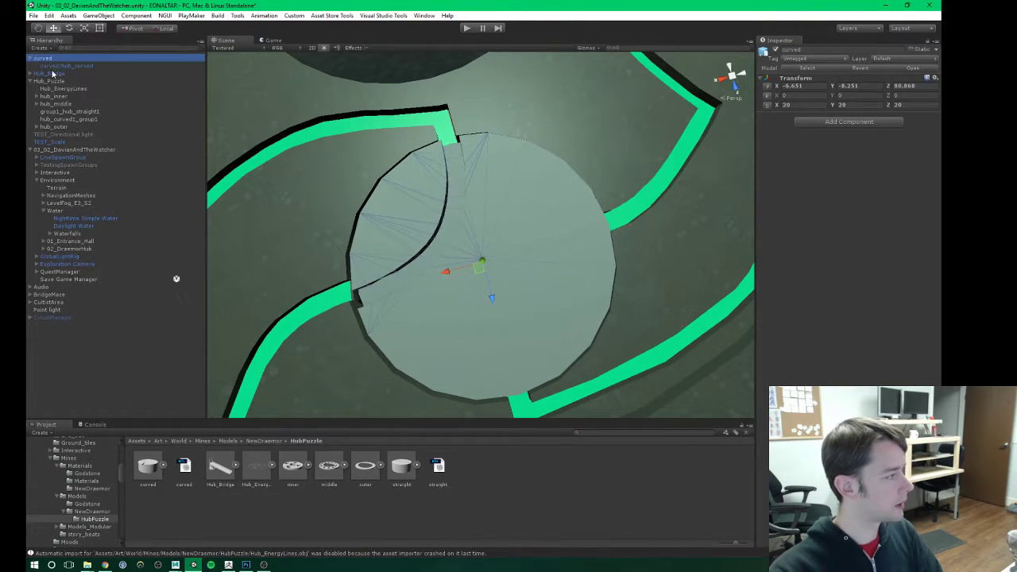
pyautogui.moveTo(60, 67); pyautogui.dragTo(46, 58)
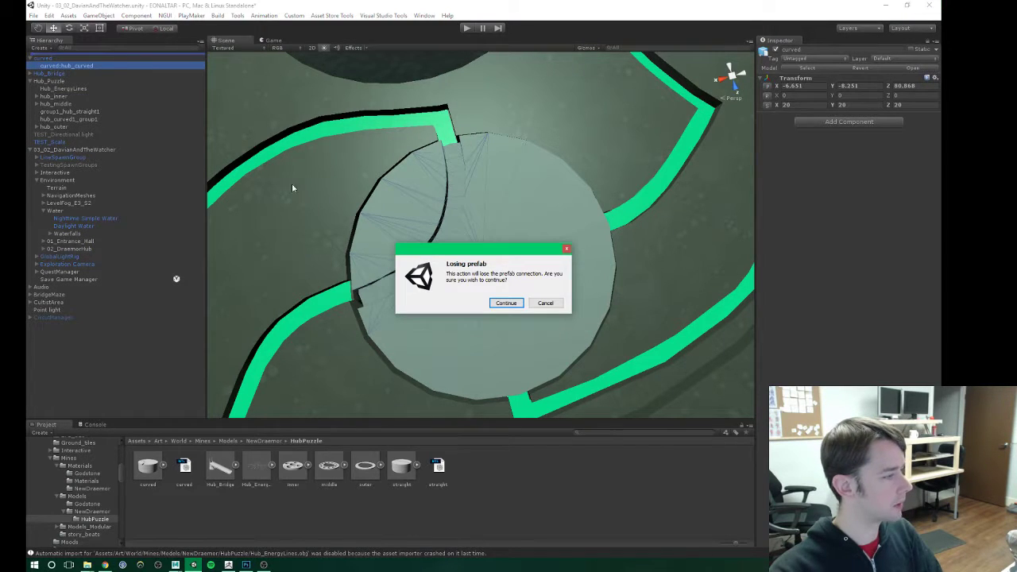
pyautogui.click(506, 304)
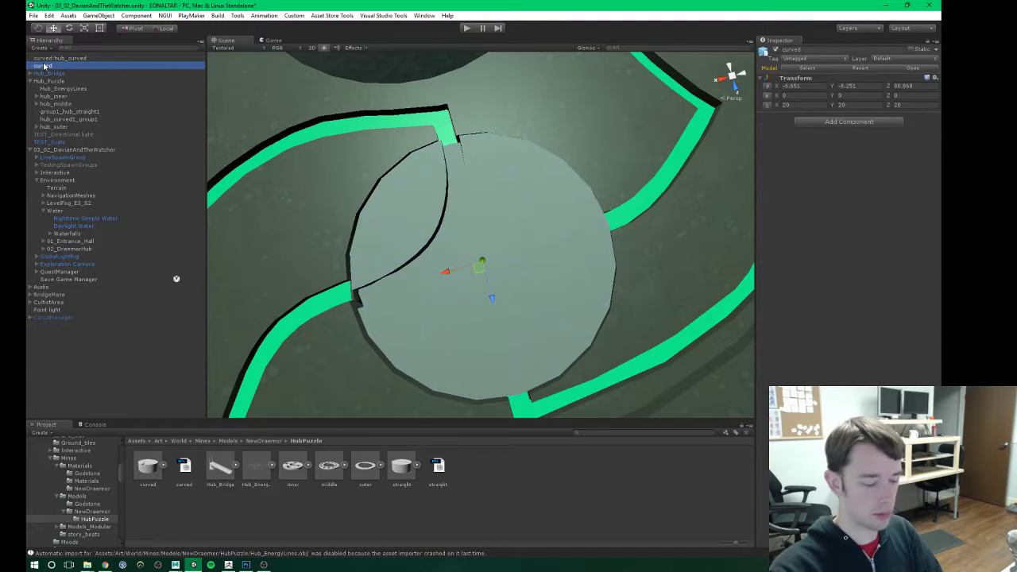
pyautogui.click(57, 59)
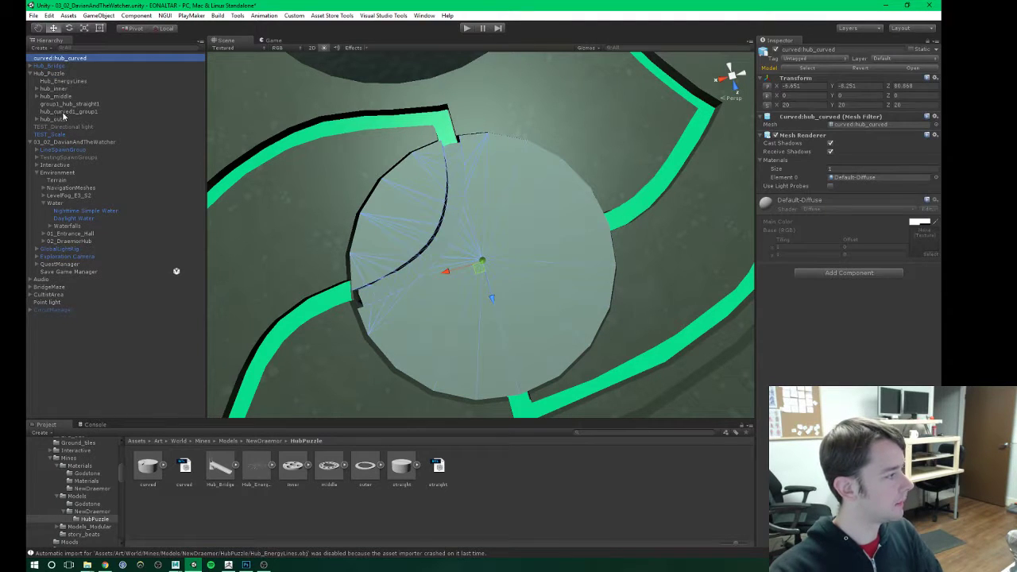
pyautogui.hotkey('ctrl', 'z')
pyautogui.hotkey('ctrl', 'z')
pyautogui.hotkey('ctrl', 'z')
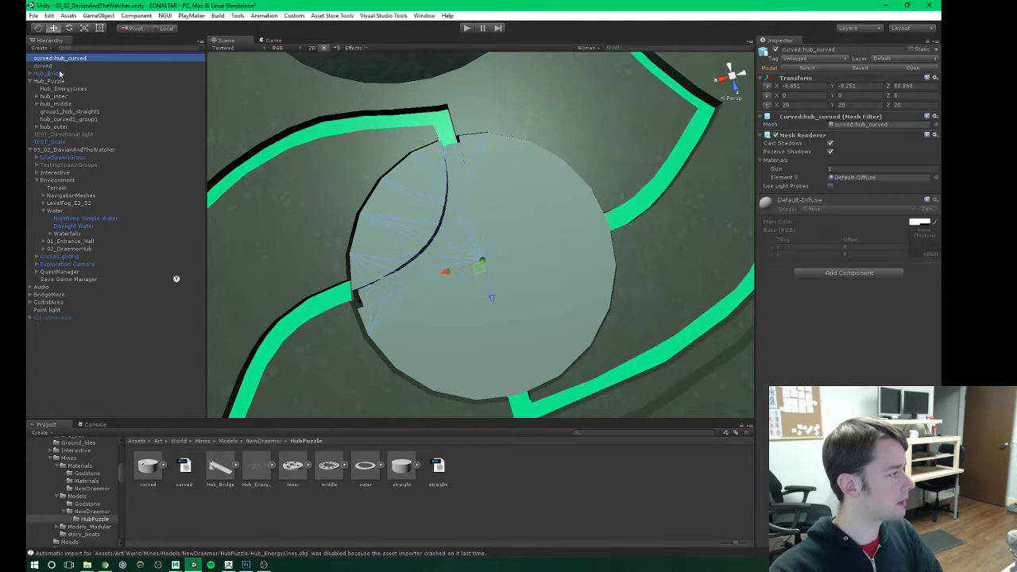
pyautogui.hotkey('ctrl', 'z')
# Step: Set the scale of the curved parent object to 1 on all axes
pyautogui.click(47, 60)
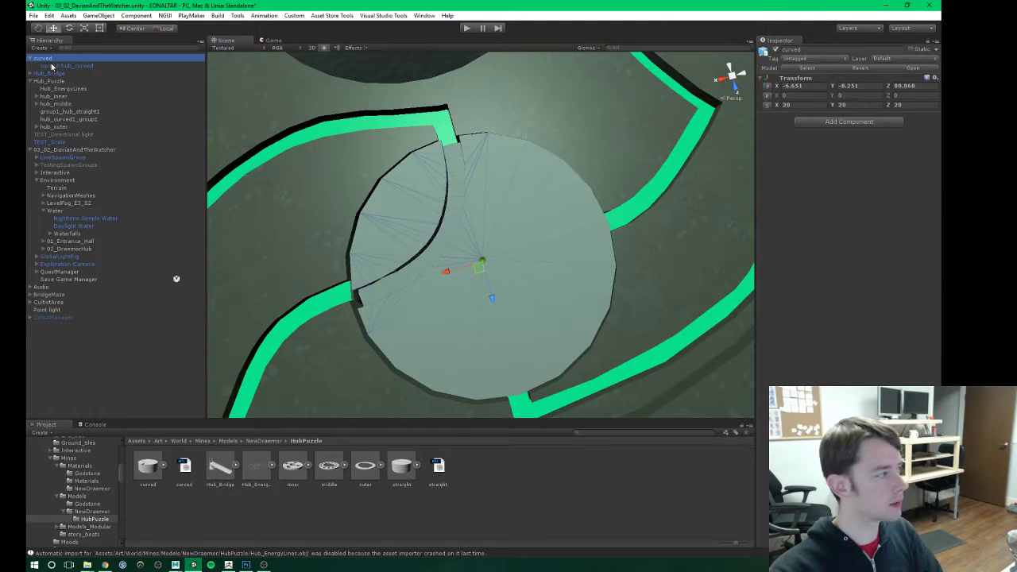
pyautogui.click(53, 66)
pyautogui.click(45, 58)
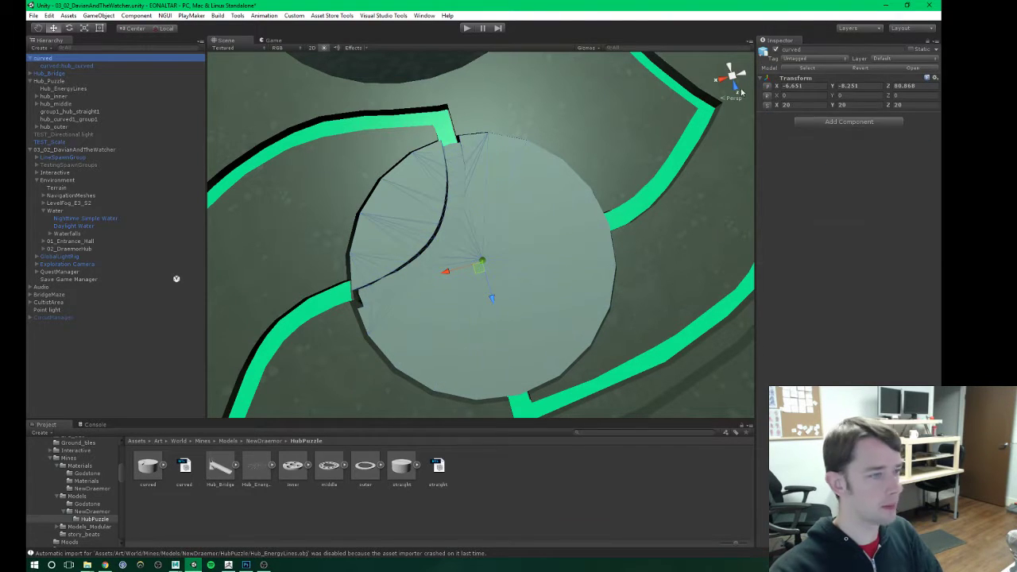
pyautogui.click(790, 104)
pyautogui.write('1')
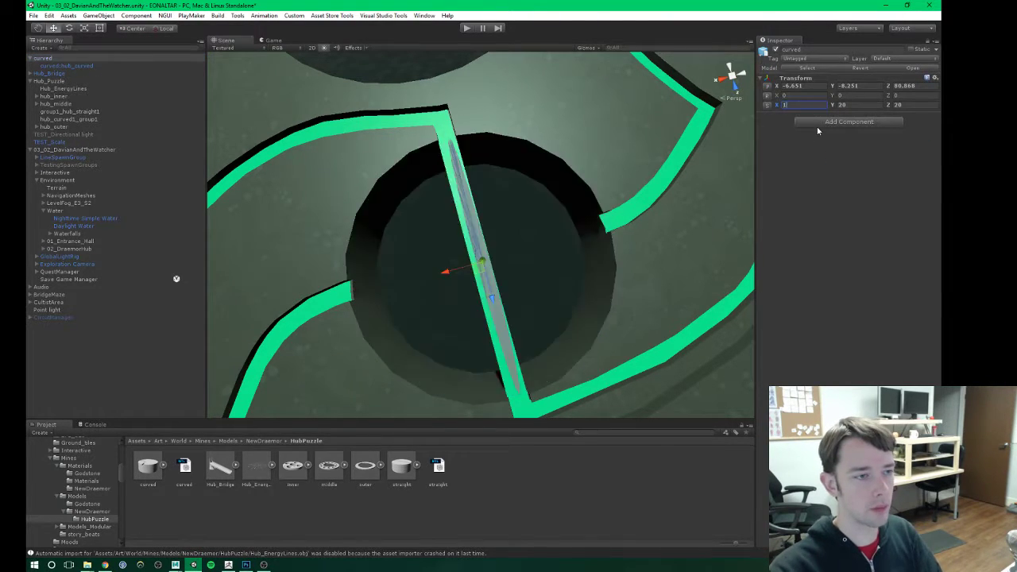
pyautogui.press('Tab')
pyautogui.write('1')
pyautogui.press('Tab')
pyautogui.write('1')
pyautogui.press('Return')
# Step: Scale the child mesh curved:hub_curved to 20 on all axes
pyautogui.click(69, 66)
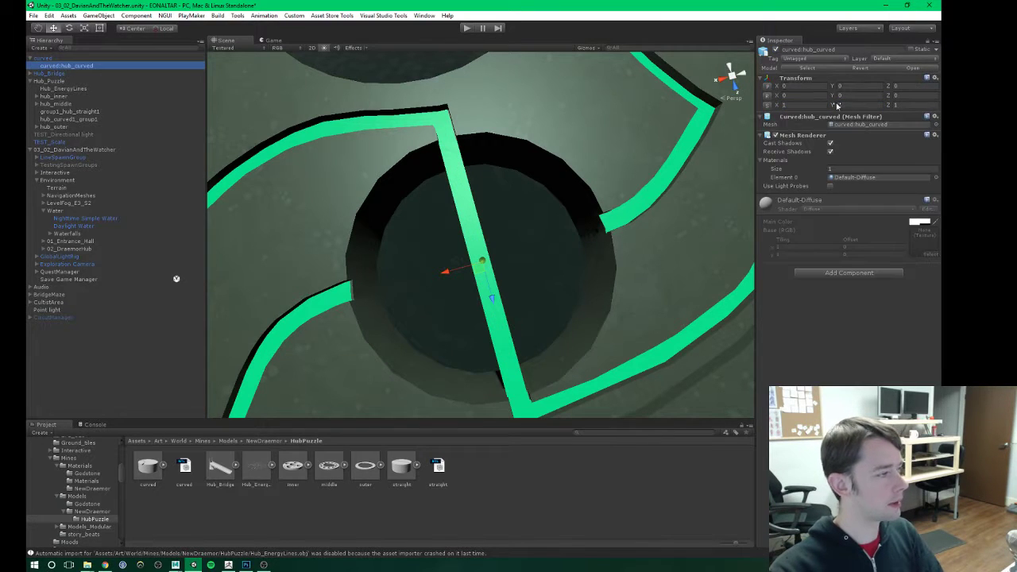
pyautogui.click(792, 104)
pyautogui.write('20')
pyautogui.press('Tab')
pyautogui.write('20')
pyautogui.press('Tab')
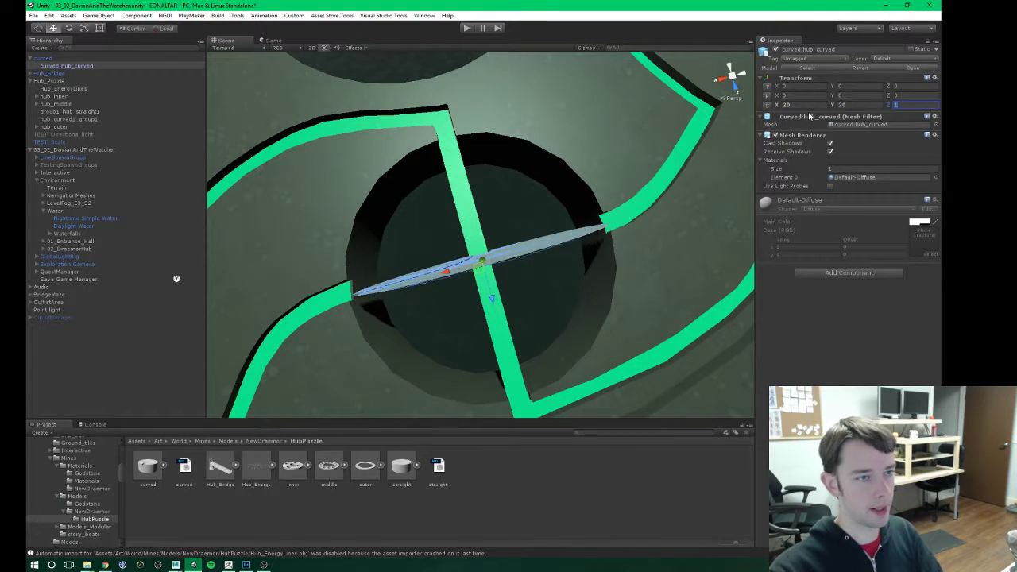
pyautogui.write('20')
pyautogui.press('Return')
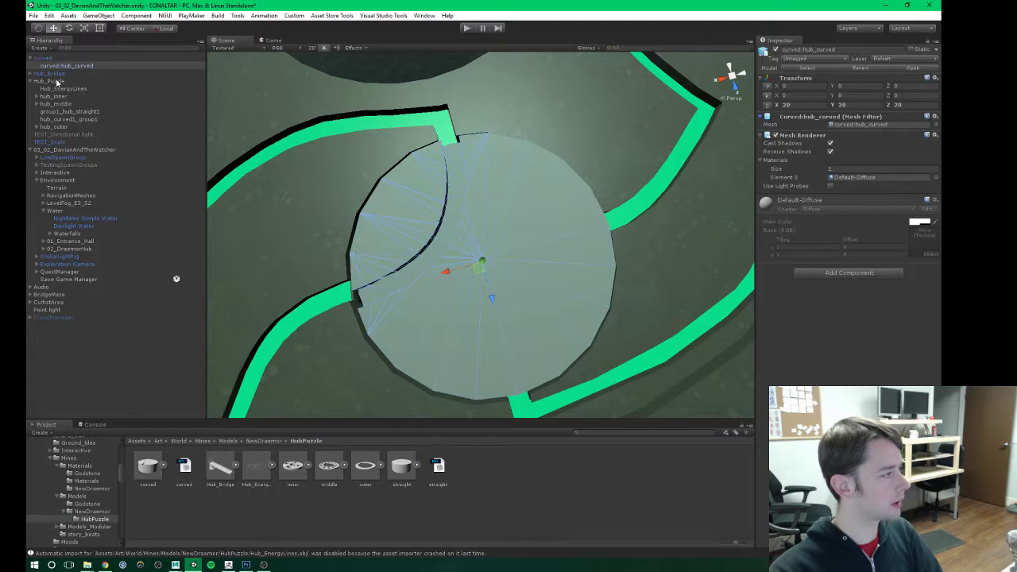
# Step: Try rotating the curved parent object in the scene, and undo the rotation
pyautogui.click(44, 59)
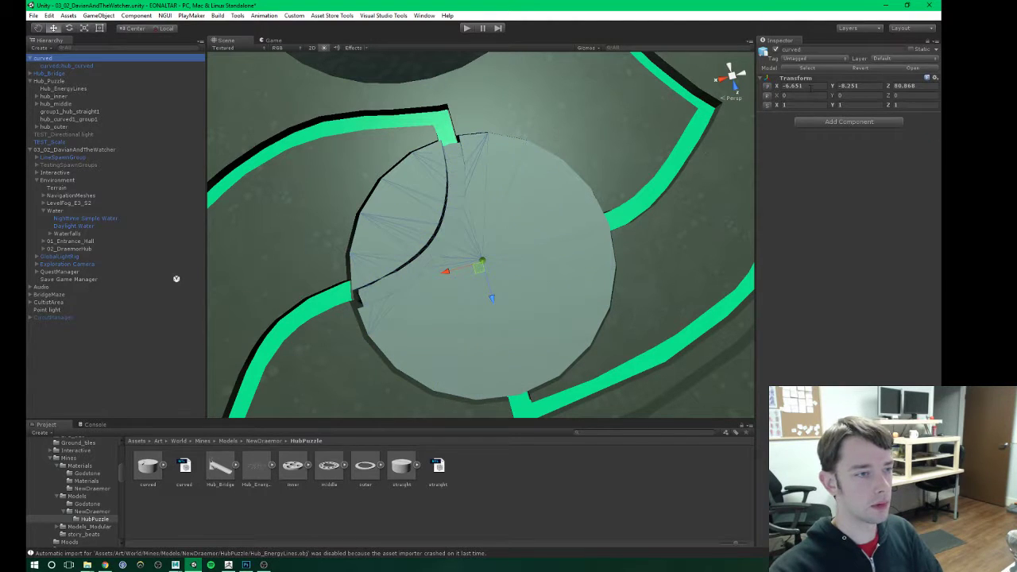
pyautogui.moveTo(515, 247); pyautogui.dragTo(520, 236, button='middle')
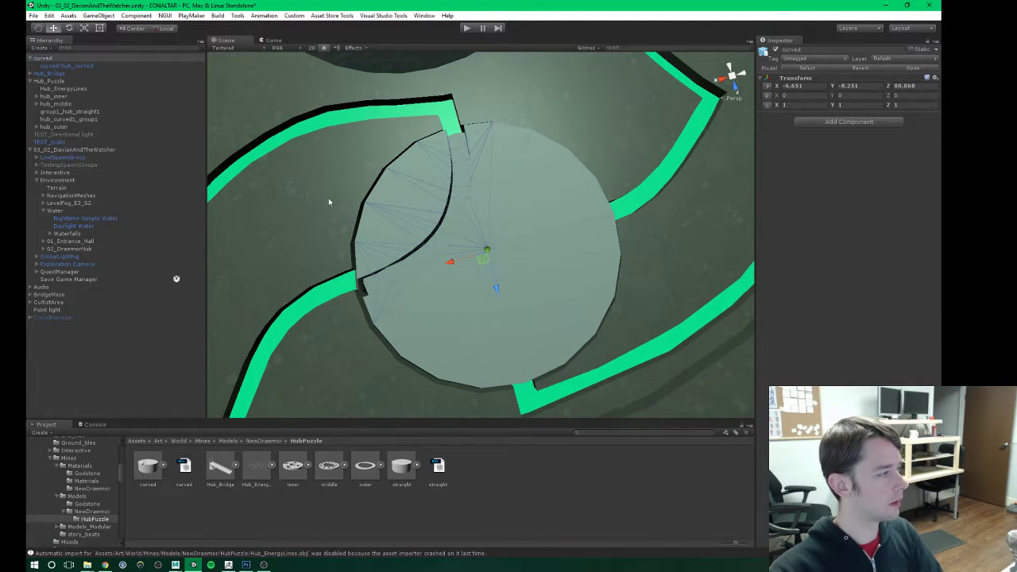
pyautogui.press('e')
pyautogui.moveTo(510, 280); pyautogui.dragTo(521, 236)
pyautogui.press('r')
pyautogui.hotkey('ctrl', 'z')
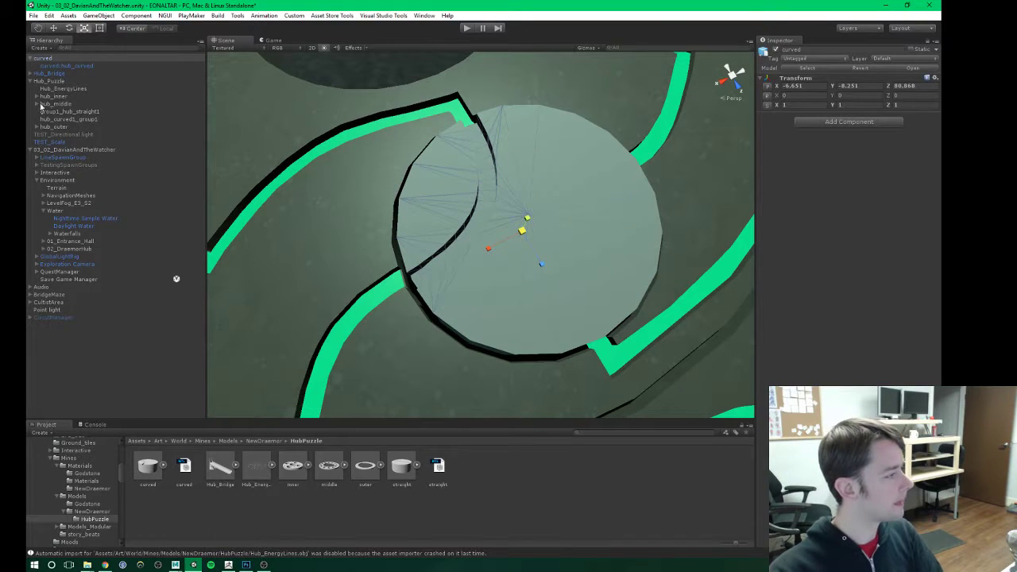
# Step: Make the curved object a child of Hub_Puzzle, and select hub_curved1_group1 to check its placement
pyautogui.moveTo(35, 59); pyautogui.dragTo(58, 84)
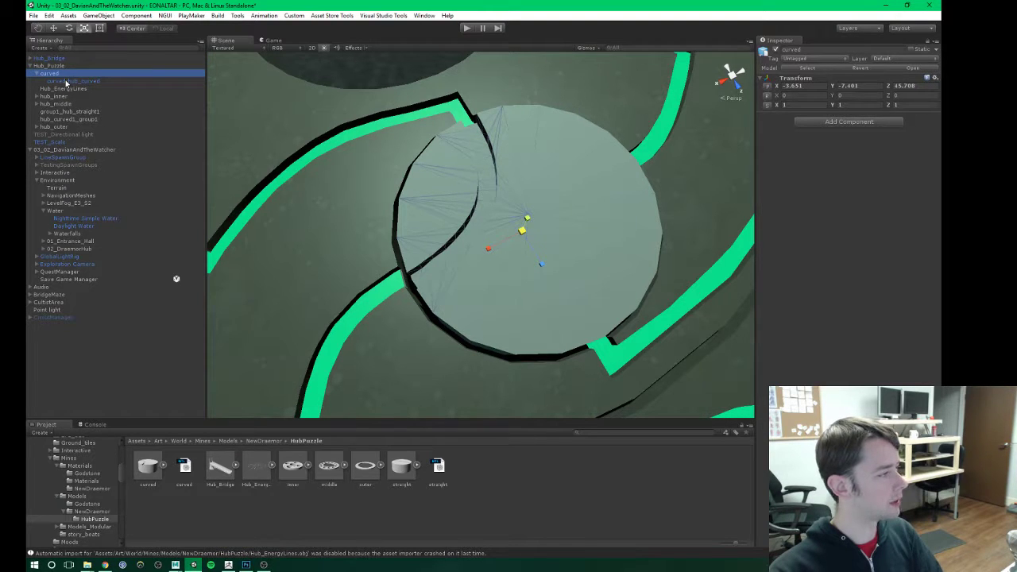
pyautogui.click(58, 119)
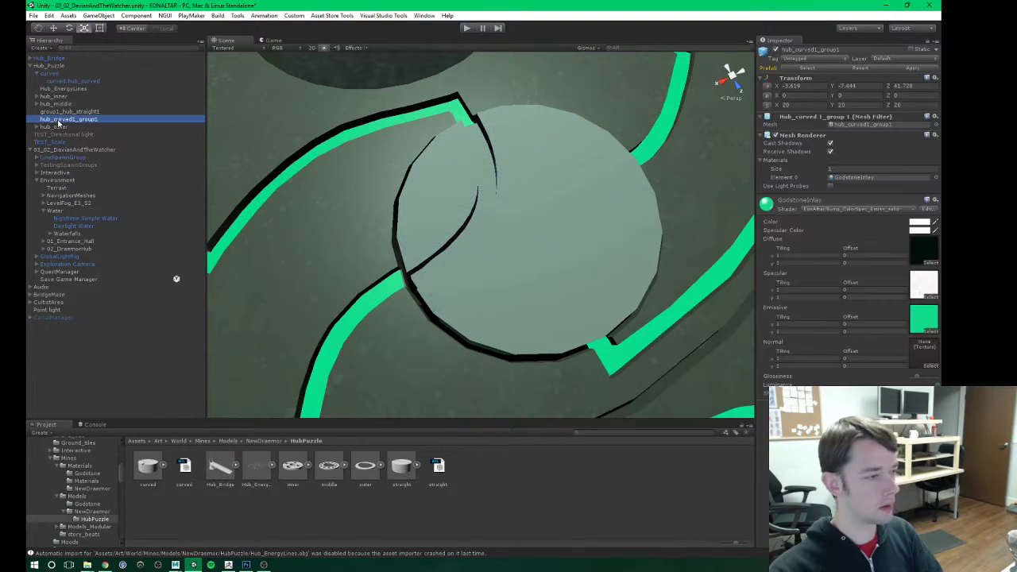
pyautogui.scroll(-15, 448, 180)
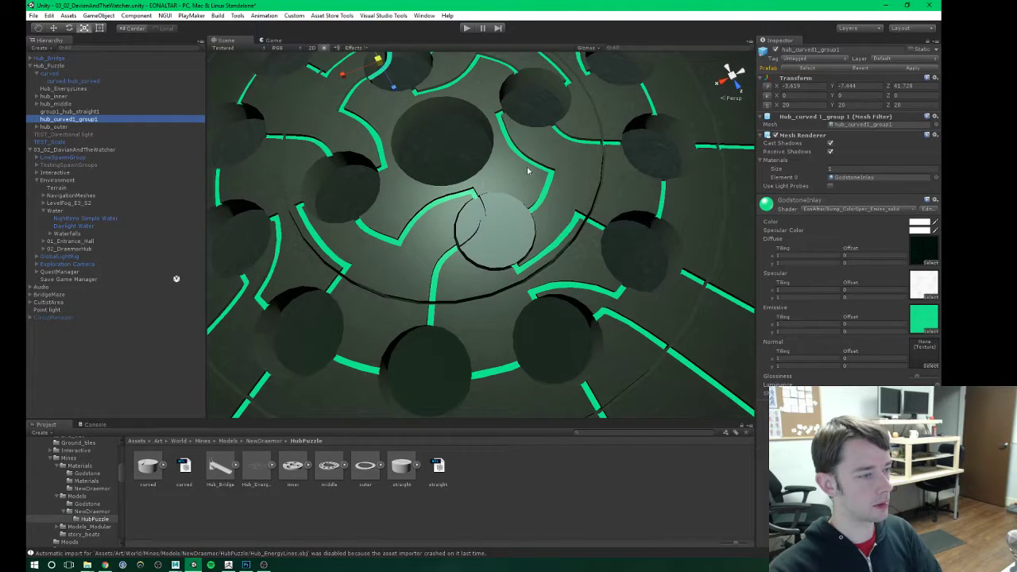
pyautogui.moveTo(448, 216); pyautogui.dragTo(429, 202, button='right')
# Step: Try a Y rotation of 180 on the curved object, and cancel the entry
pyautogui.click(530, 296)
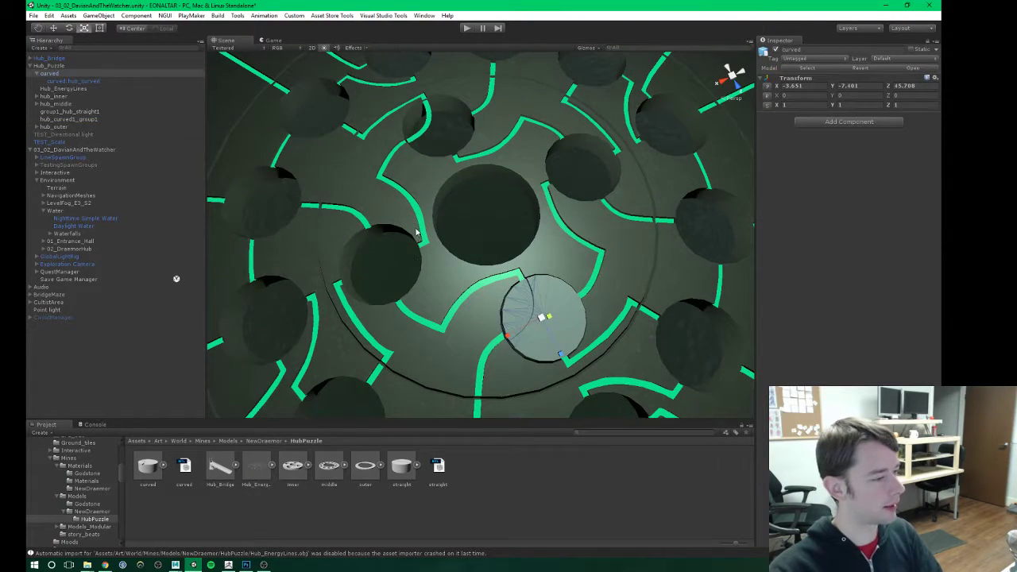
pyautogui.click(49, 66)
pyautogui.click(48, 73)
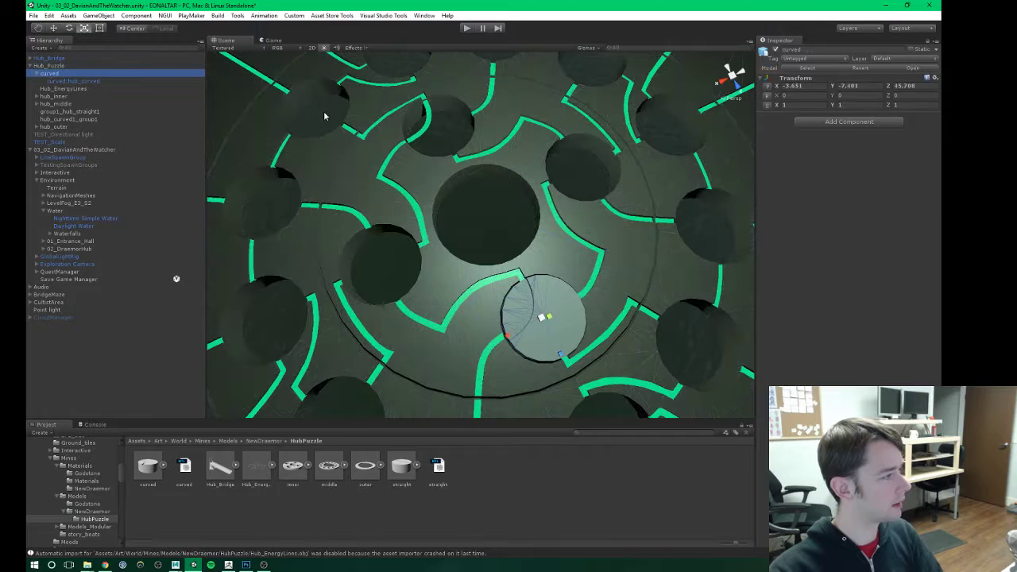
pyautogui.click(851, 95)
pyautogui.write('180')
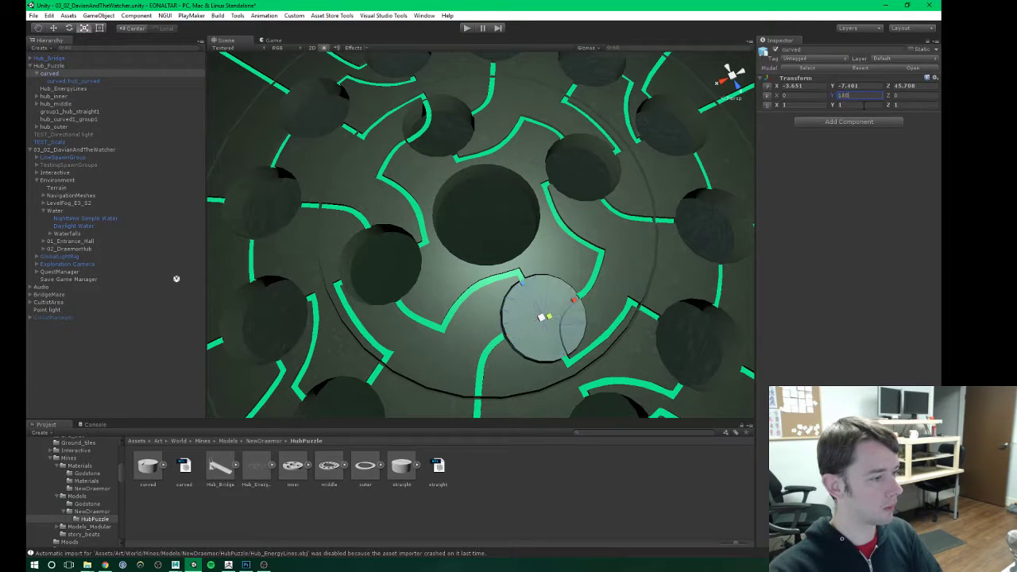
pyautogui.press('Escape')
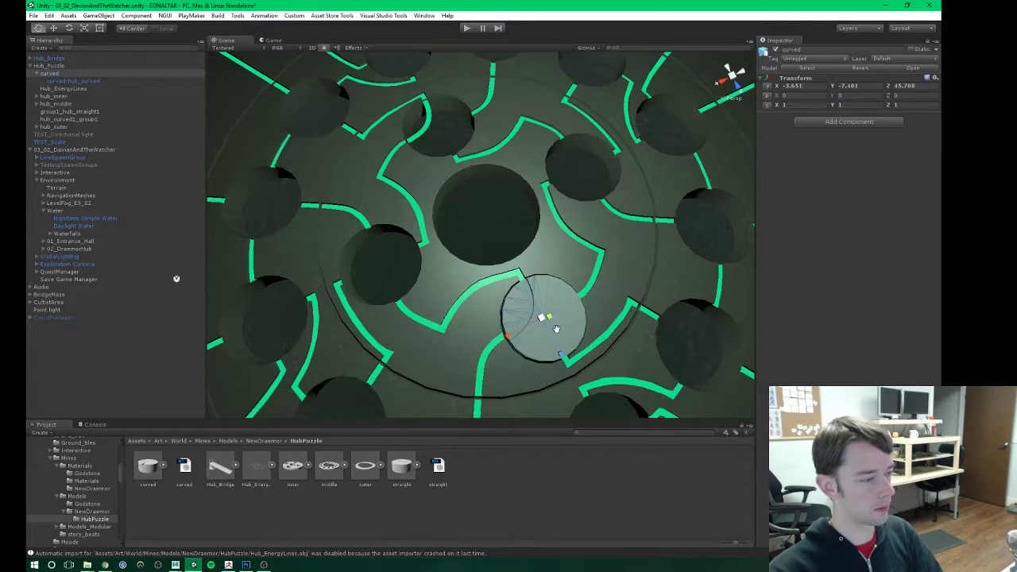
# Step: Move the curved object across the inner ring into the hole on the opposite side, to X -3.65, Y -7.4, Z 37.7
pyautogui.press('w')
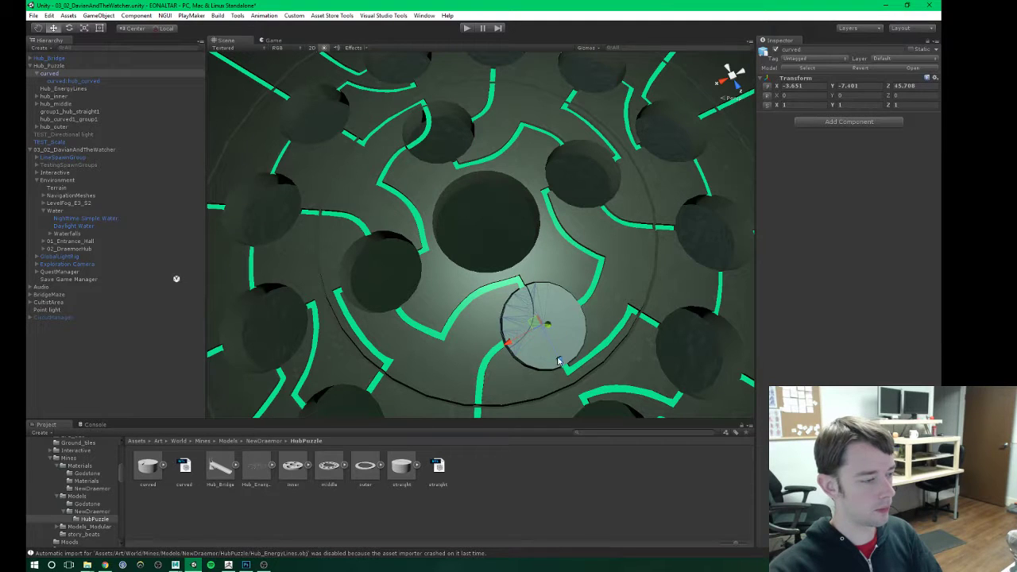
pyautogui.moveTo(559, 361); pyautogui.dragTo(447, 144)
pyautogui.press('f')
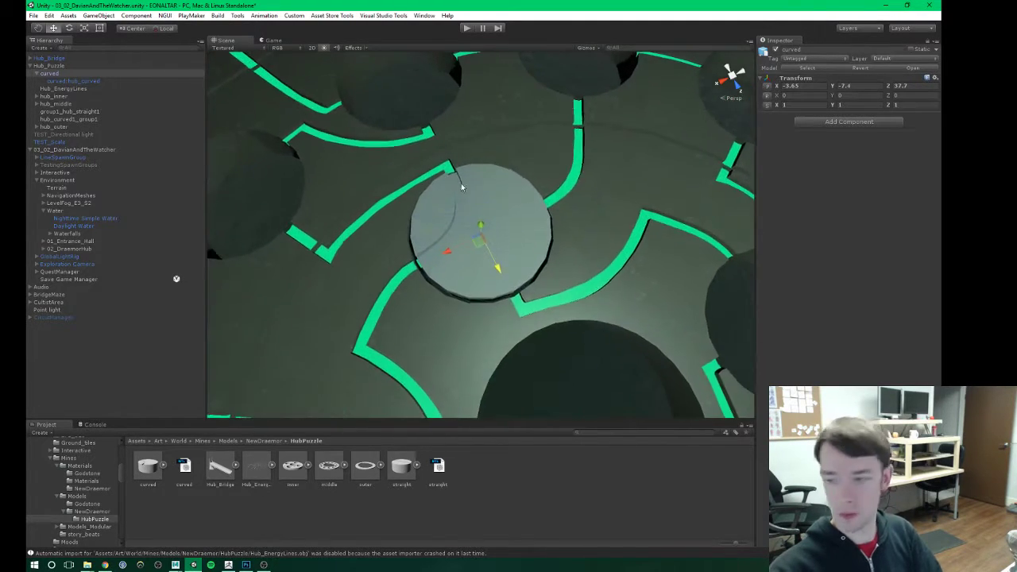
# Step: Fine-tune the curved object's position in its hole to X -3.62, Y -7.435, Z 37.725 to line up with the energy lines
pyautogui.moveTo(502, 244); pyautogui.dragTo(511, 229, button='middle')
pyautogui.keyDown('alt'); pyautogui.moveTo(511, 229); pyautogui.dragTo(593, 225); pyautogui.keyUp('alt')
pyautogui.scroll(2, 592, 225)
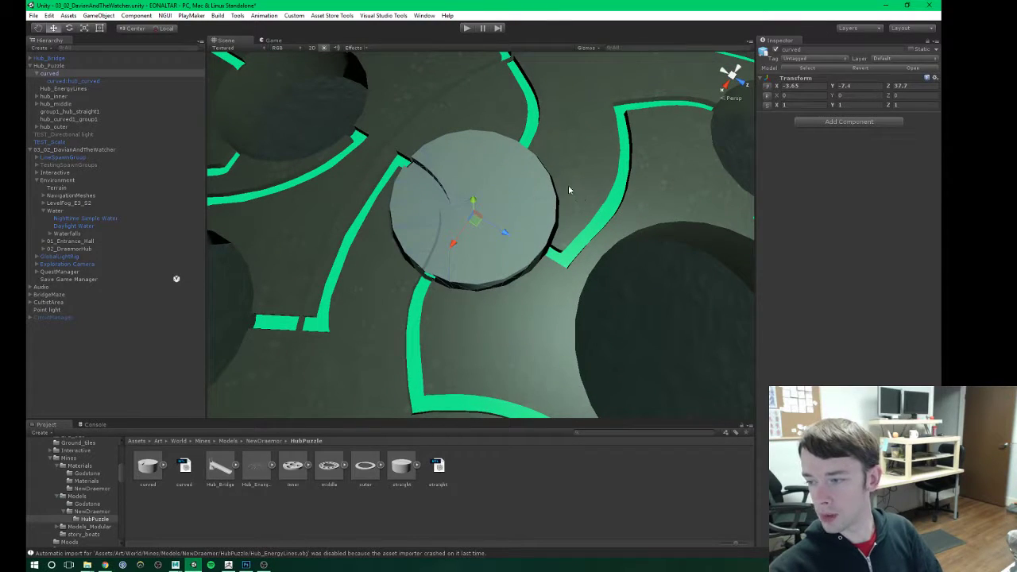
pyautogui.keyDown('alt'); pyautogui.moveTo(568, 189); pyautogui.dragTo(516, 286); pyautogui.keyUp('alt')
pyautogui.scroll(3, 478, 215)
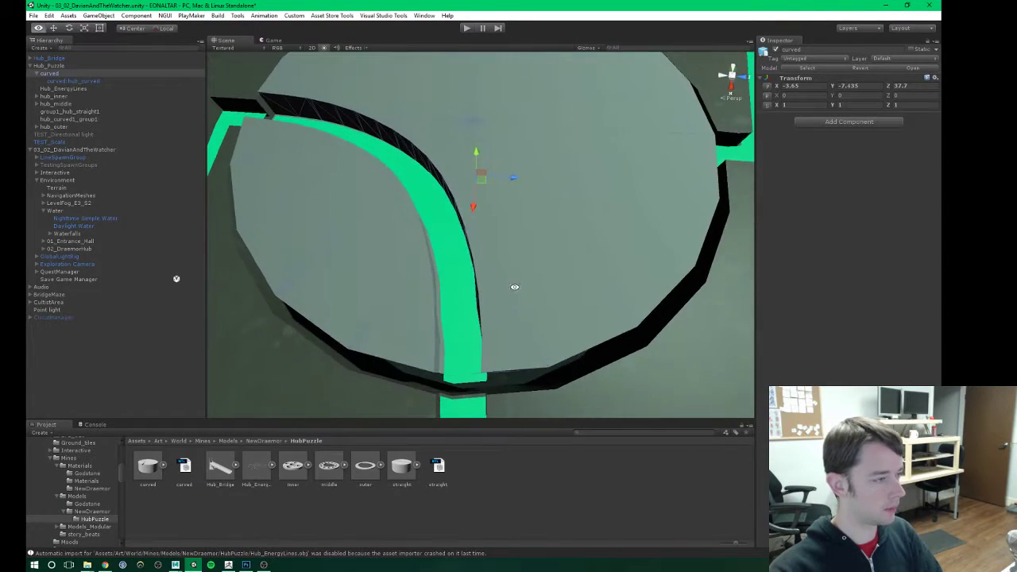
pyautogui.moveTo(510, 181); pyautogui.dragTo(516, 175)
# Step: Inspect from several angles how the curved object fits its hole and meets the surrounding energy lines
pyautogui.keyDown('alt'); pyautogui.moveTo(435, 171); pyautogui.dragTo(563, 298); pyautogui.keyUp('alt')
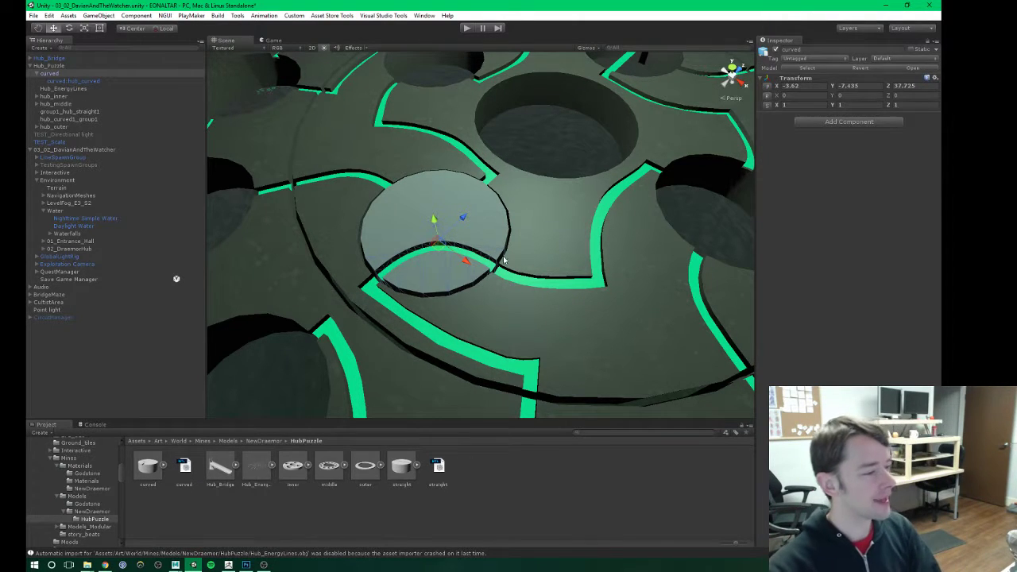
pyautogui.keyDown('alt'); pyautogui.moveTo(497, 252); pyautogui.dragTo(480, 294); pyautogui.keyUp('alt')
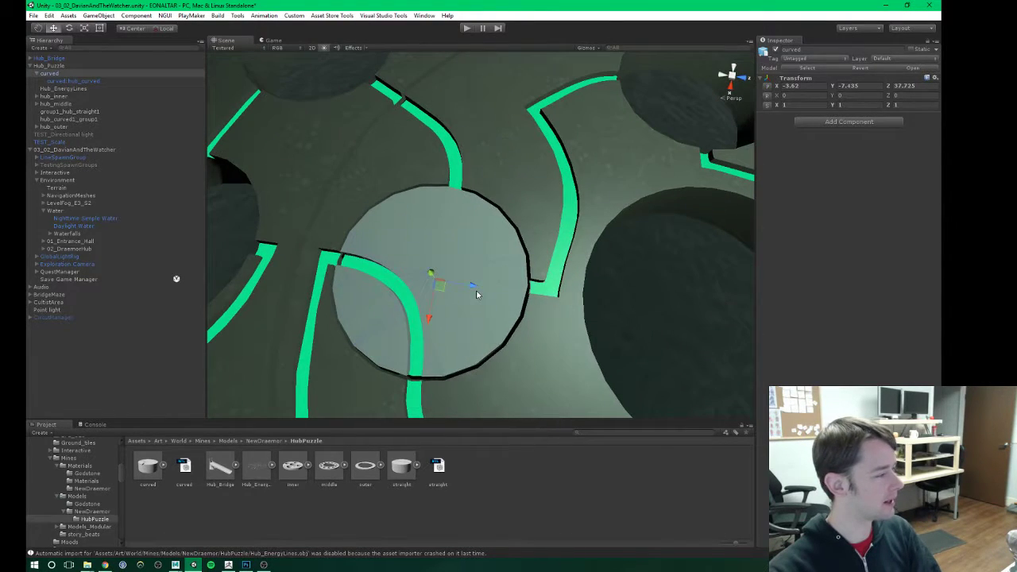
pyautogui.keyDown('alt'); pyautogui.moveTo(392, 304); pyautogui.dragTo(540, 306); pyautogui.keyUp('alt')
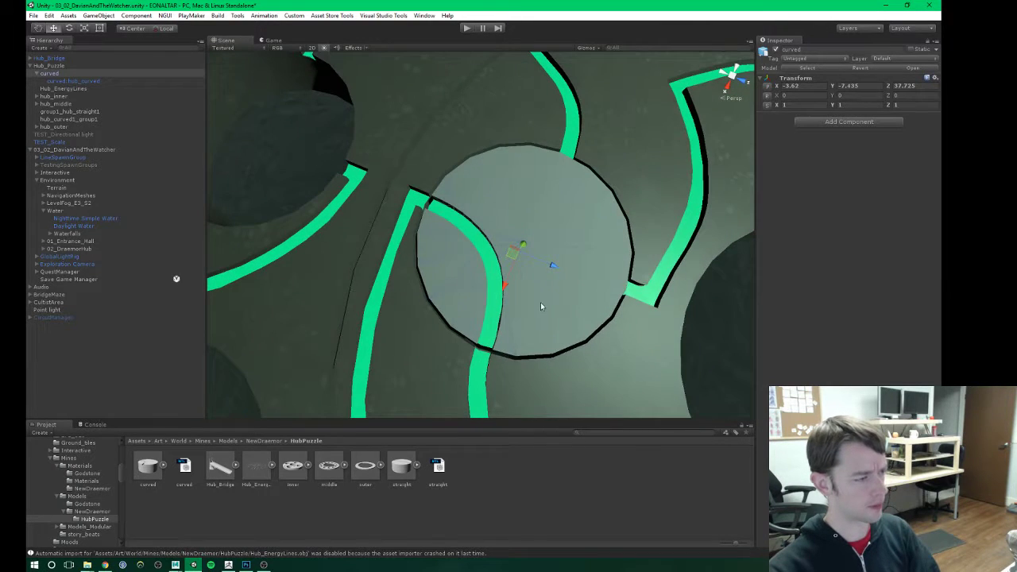
pyautogui.keyDown('alt'); pyautogui.moveTo(475, 281); pyautogui.dragTo(518, 284); pyautogui.keyUp('alt')
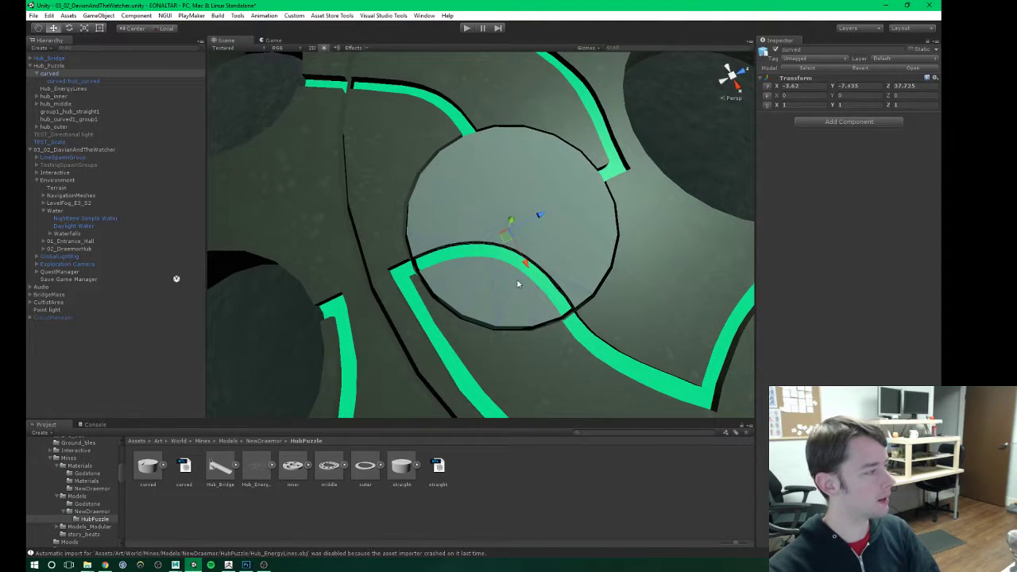
pyautogui.keyDown('alt'); pyautogui.moveTo(537, 238); pyautogui.dragTo(442, 236); pyautogui.keyUp('alt')
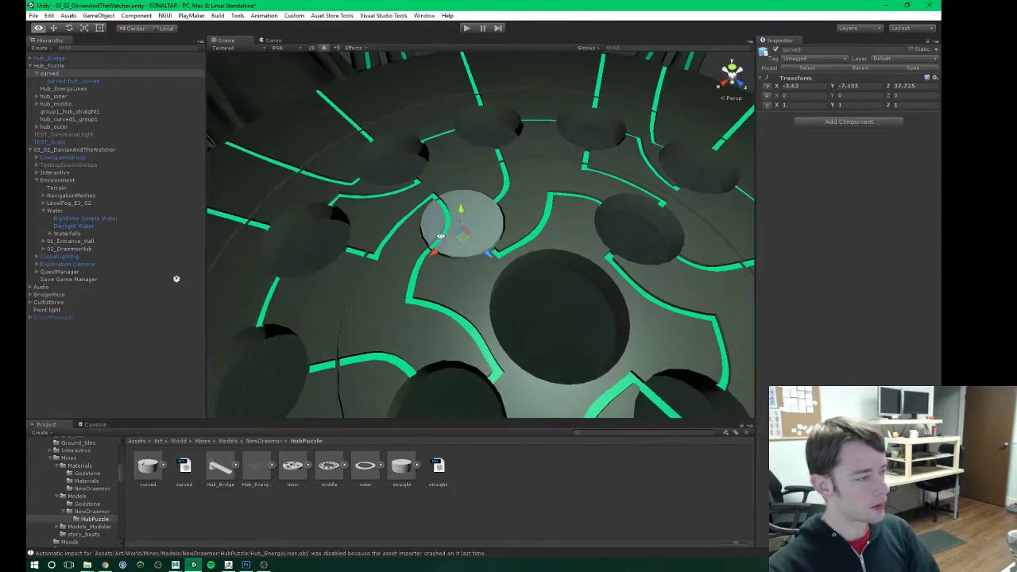
pyautogui.keyDown('alt'); pyautogui.moveTo(559, 263); pyautogui.dragTo(403, 226); pyautogui.keyUp('alt')
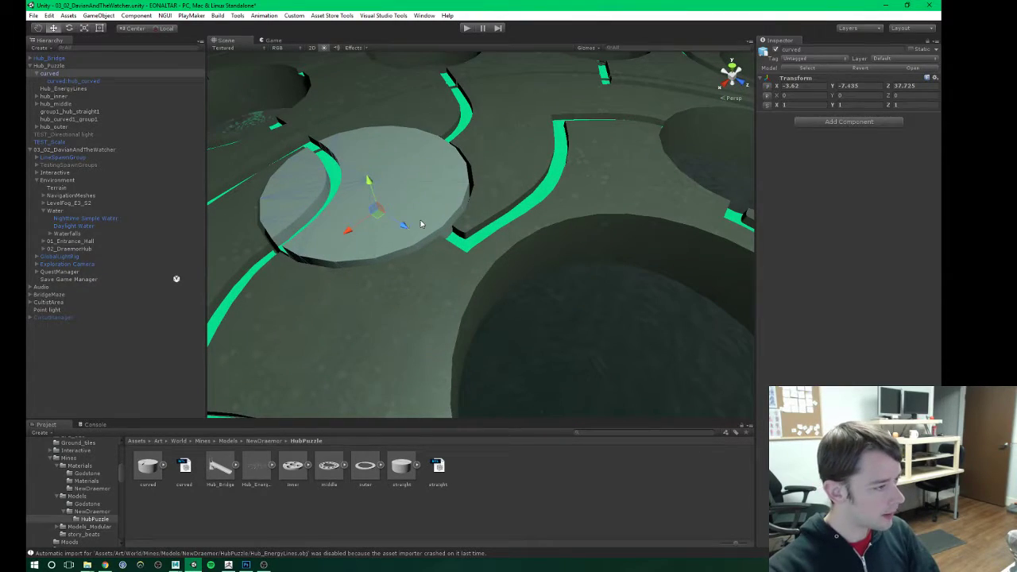
# Step: Assign the GenericGodstone material from the Mines NewDraemor materials folder to the curved disc's hub_curved mesh
pyautogui.click(421, 225)
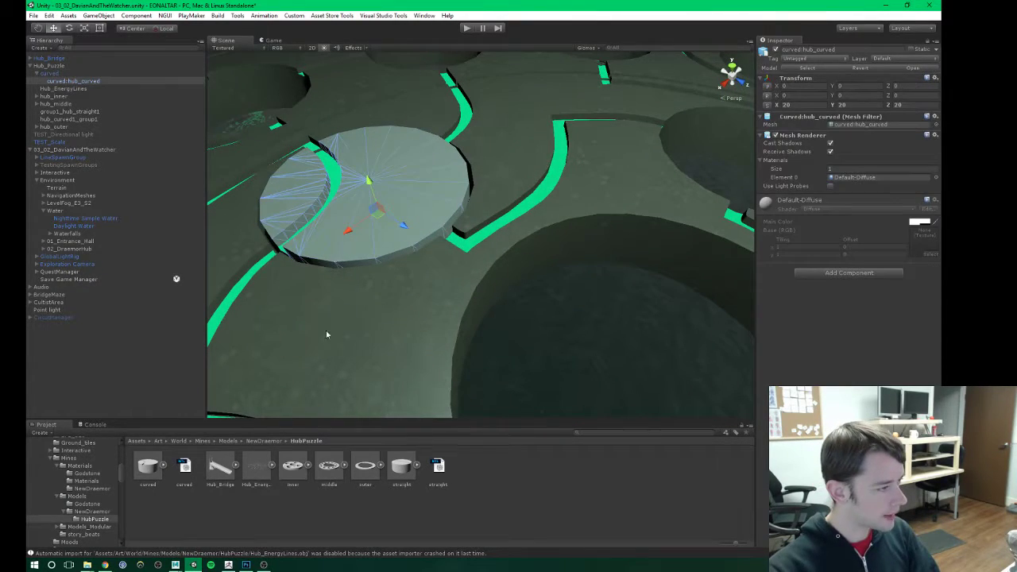
pyautogui.click(86, 489)
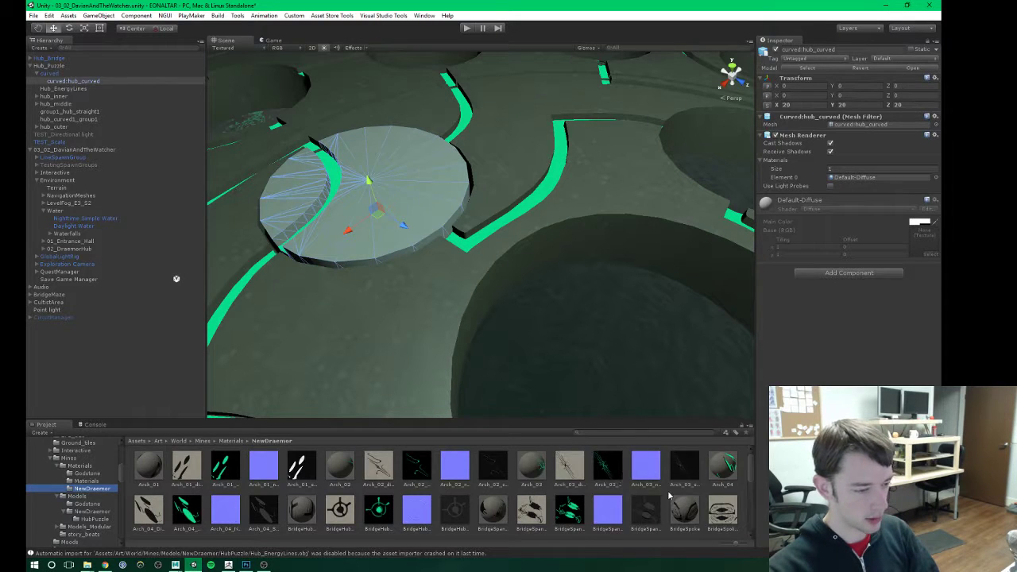
pyautogui.scroll(-5, 669, 496)
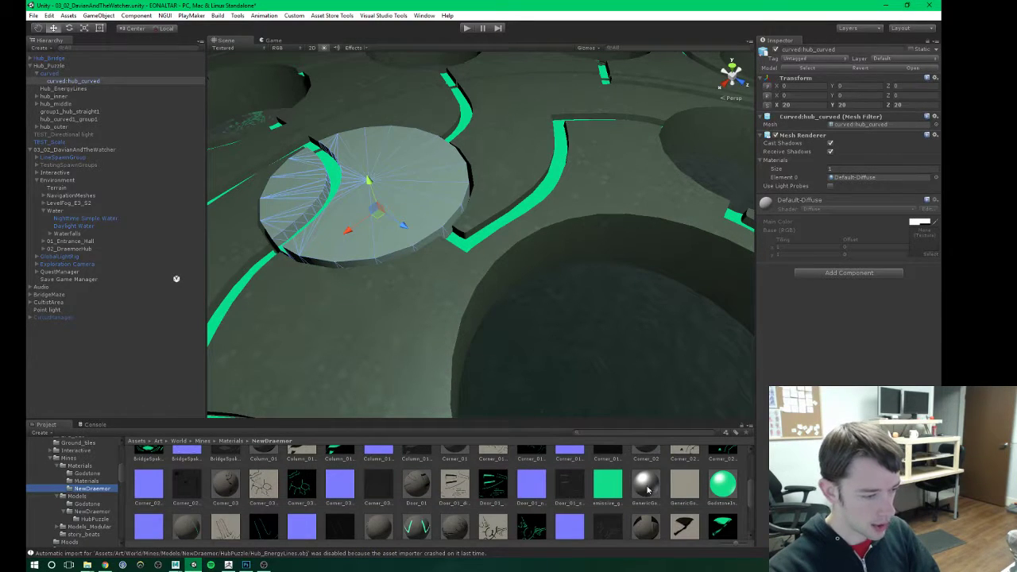
pyautogui.moveTo(645, 488); pyautogui.dragTo(837, 340)
pyautogui.moveTo(358, 270); pyautogui.dragTo(393, 263, button='middle')
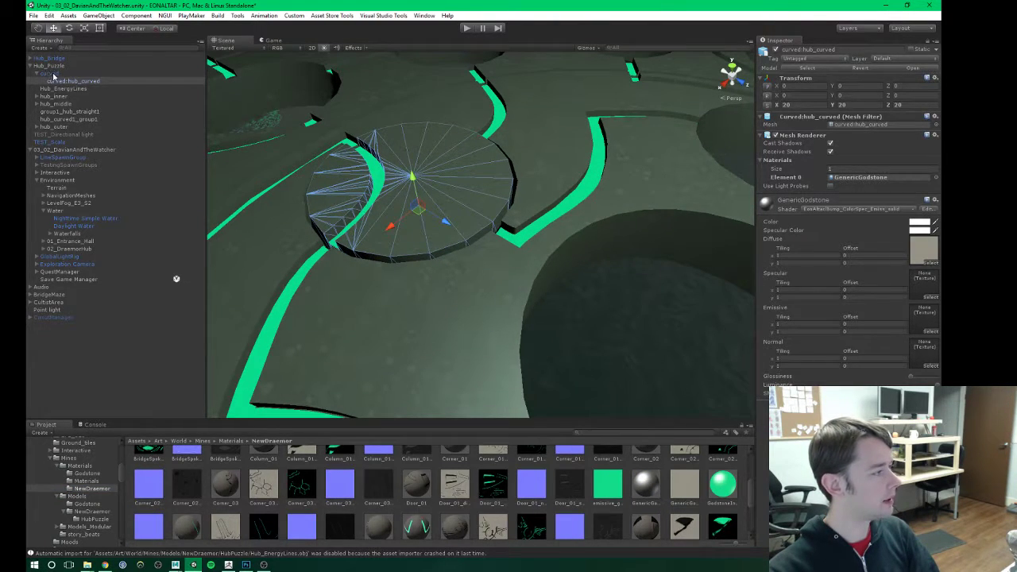
# Step: Move the curved object out of Hub_Puzzle to the root of the hierarchy, above Hub_Puzzle
pyautogui.click(80, 74)
pyautogui.click(37, 73)
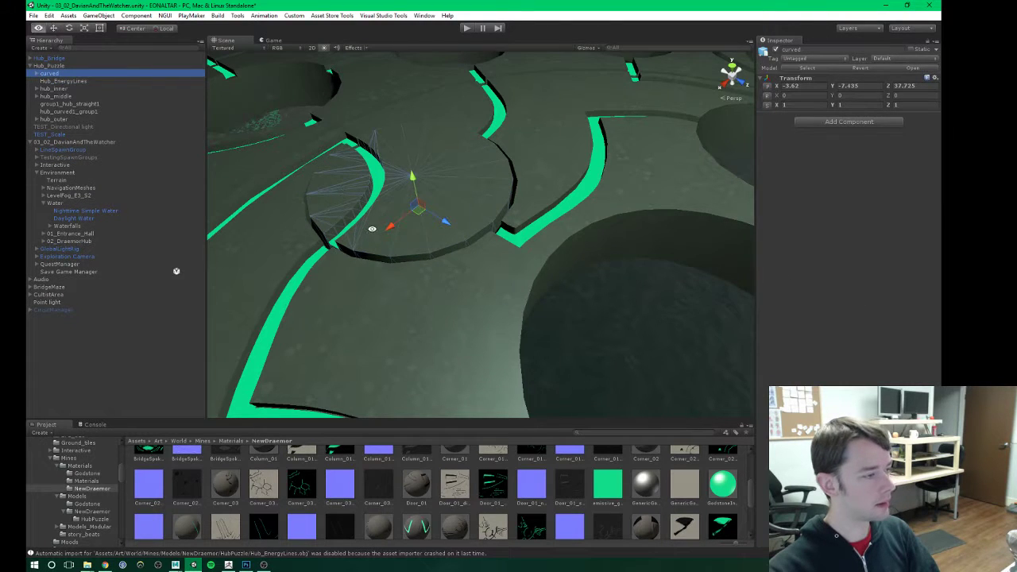
pyautogui.keyDown('alt'); pyautogui.moveTo(370, 228); pyautogui.dragTo(482, 261); pyautogui.keyUp('alt')
pyautogui.moveTo(51, 77); pyautogui.dragTo(53, 64)
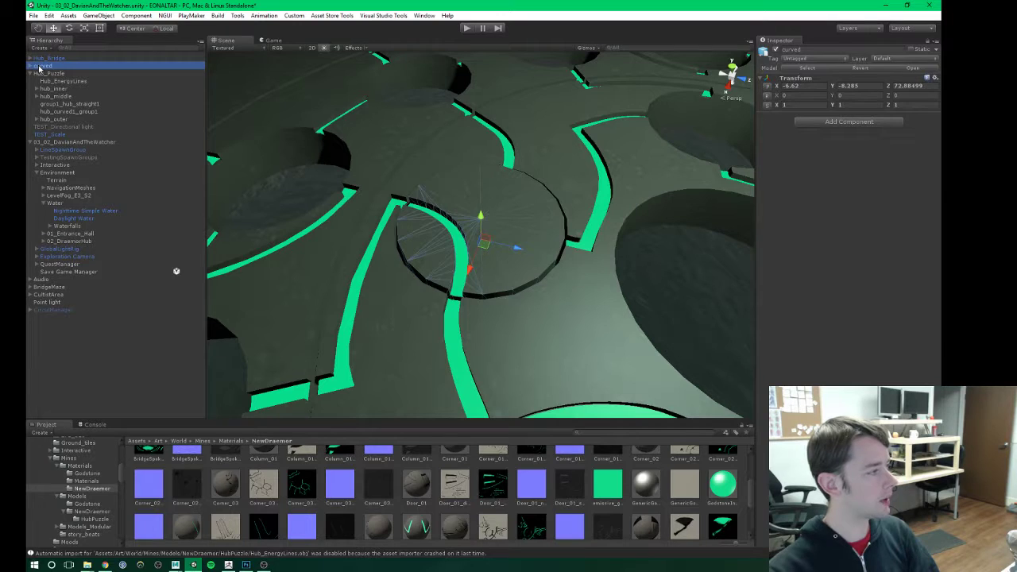
# Step: Rename the curved object as Hub_Cookie_Curved
pyautogui.click(39, 68)
pyautogui.write('Hub_')
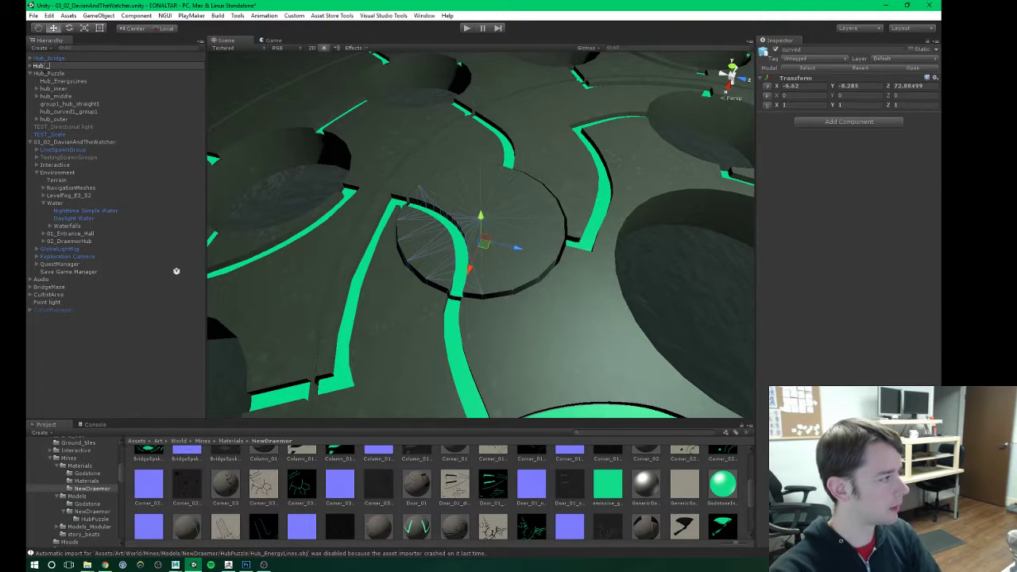
pyautogui.write('Cu')
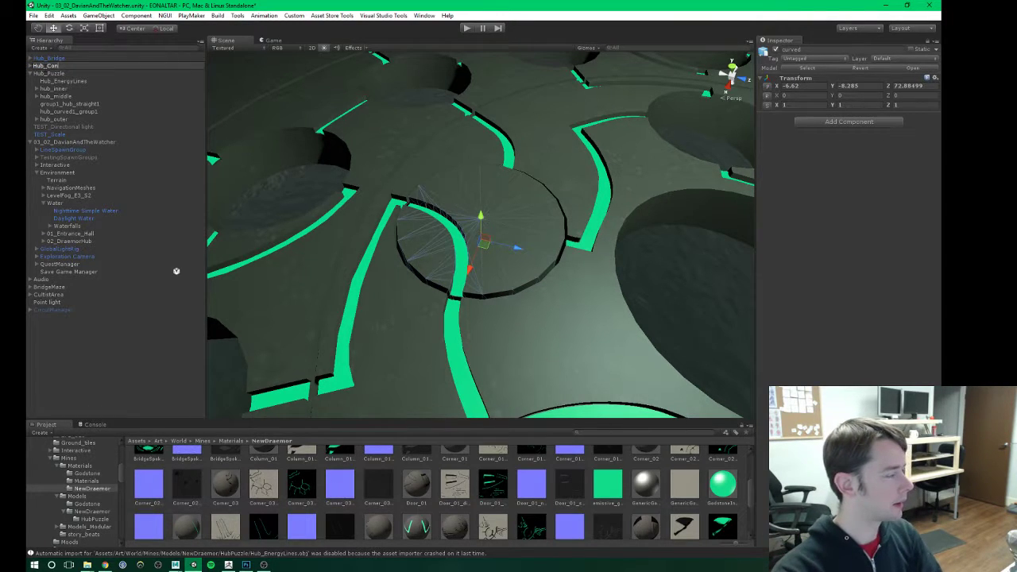
pyautogui.write('rved')
pyautogui.press('Return')
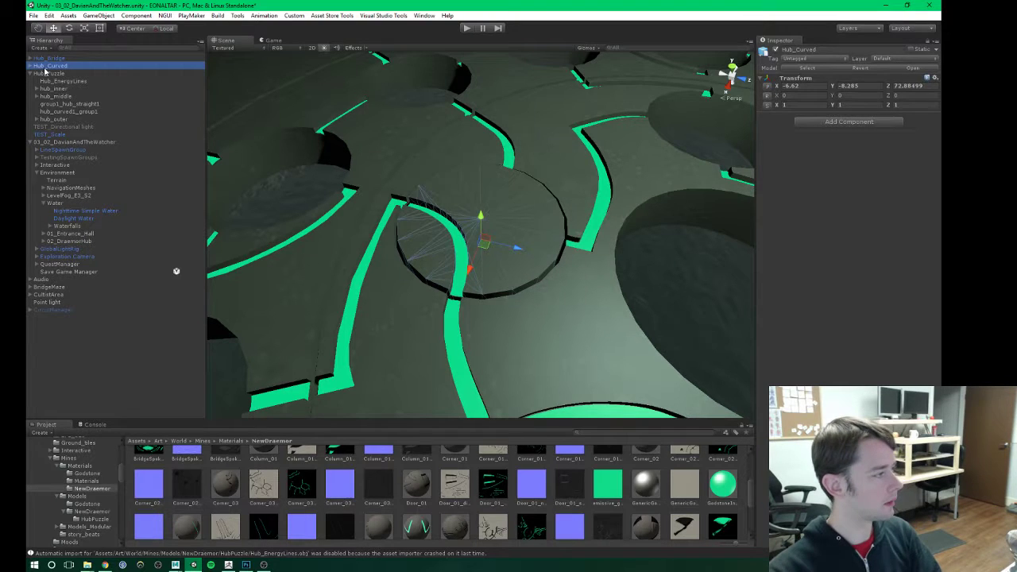
pyautogui.click(50, 68)
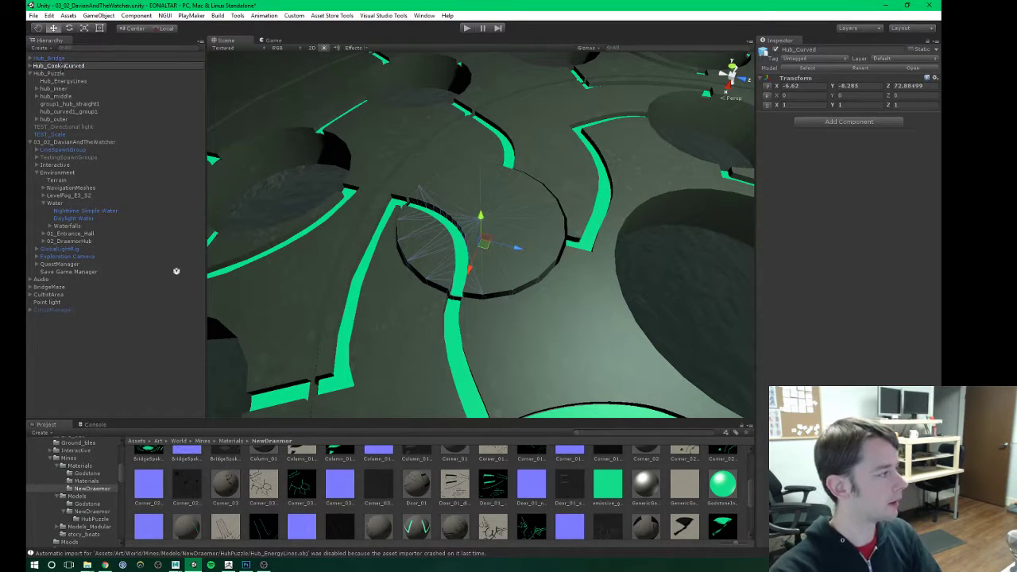
pyautogui.press('Return')
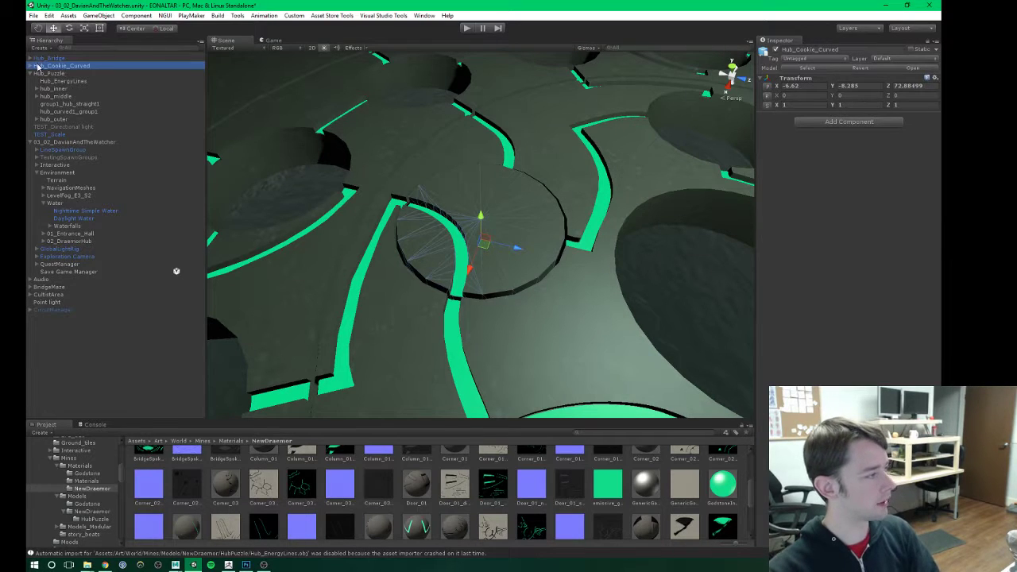
# Step: Save Hub_Cookie_Curved as a prefab in the Prefabs/Environment/Mines/NewDraemor folder
pyautogui.scroll(8, 90, 516)
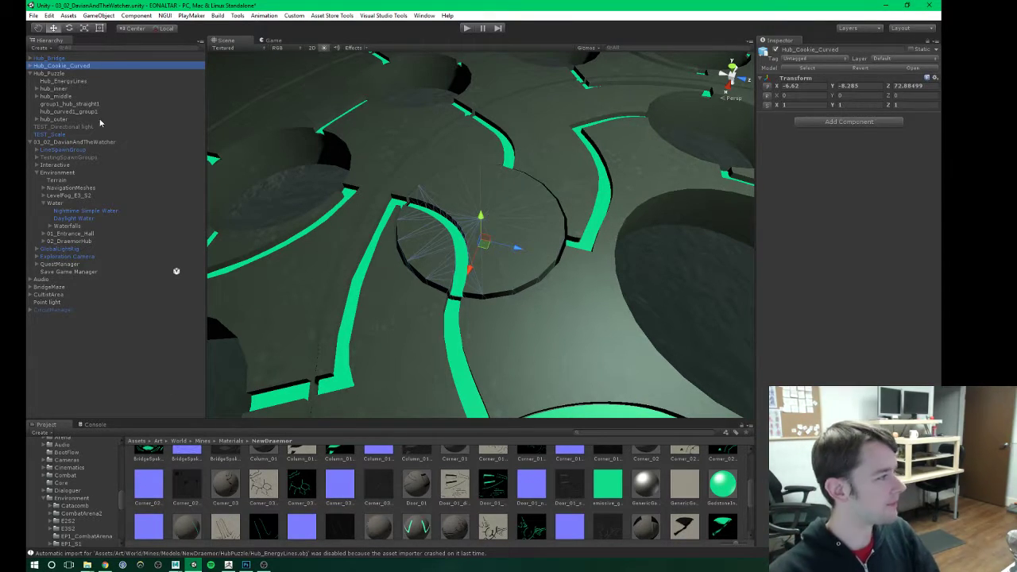
pyautogui.keyDown('alt'); pyautogui.moveTo(419, 205); pyautogui.dragTo(298, 205); pyautogui.keyUp('alt')
pyautogui.scroll(-10, 72, 493)
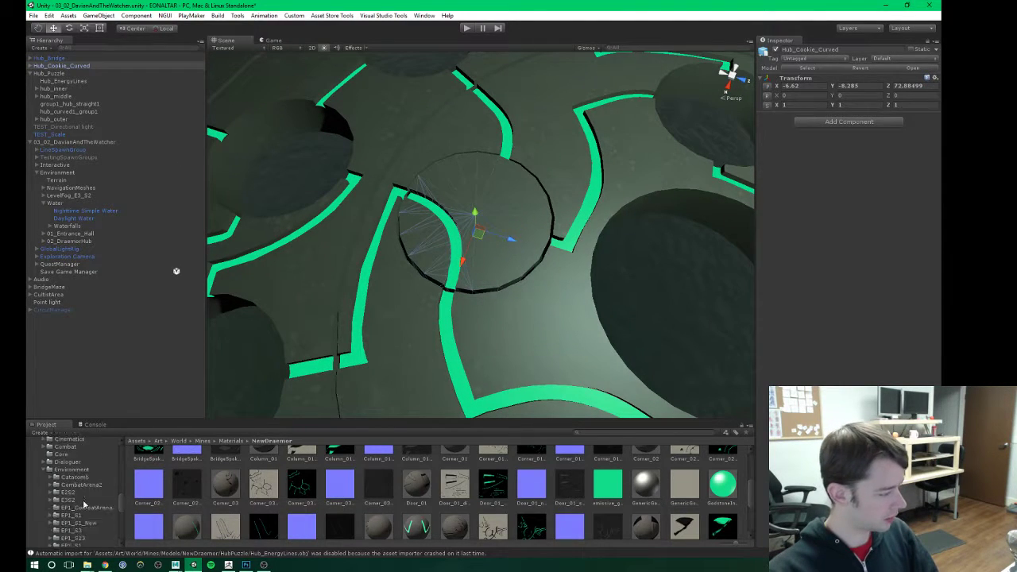
pyautogui.click(79, 477)
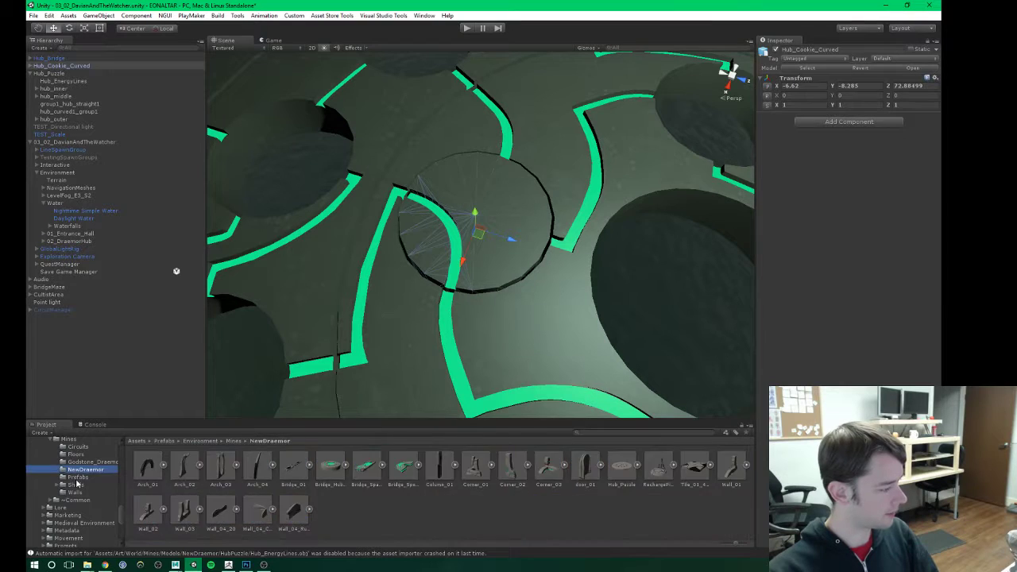
pyautogui.click(85, 469)
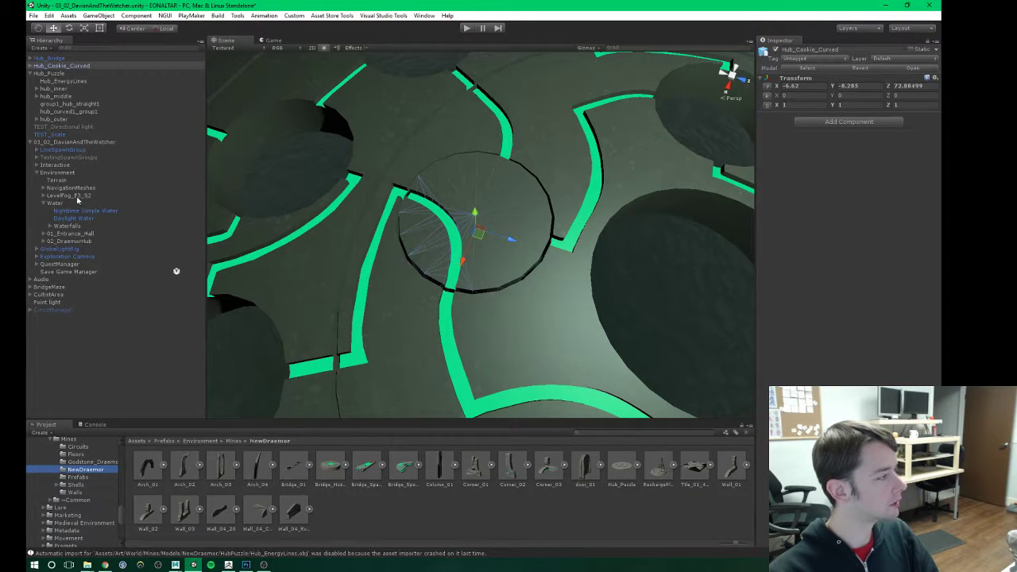
pyautogui.moveTo(45, 67); pyautogui.dragTo(332, 511)
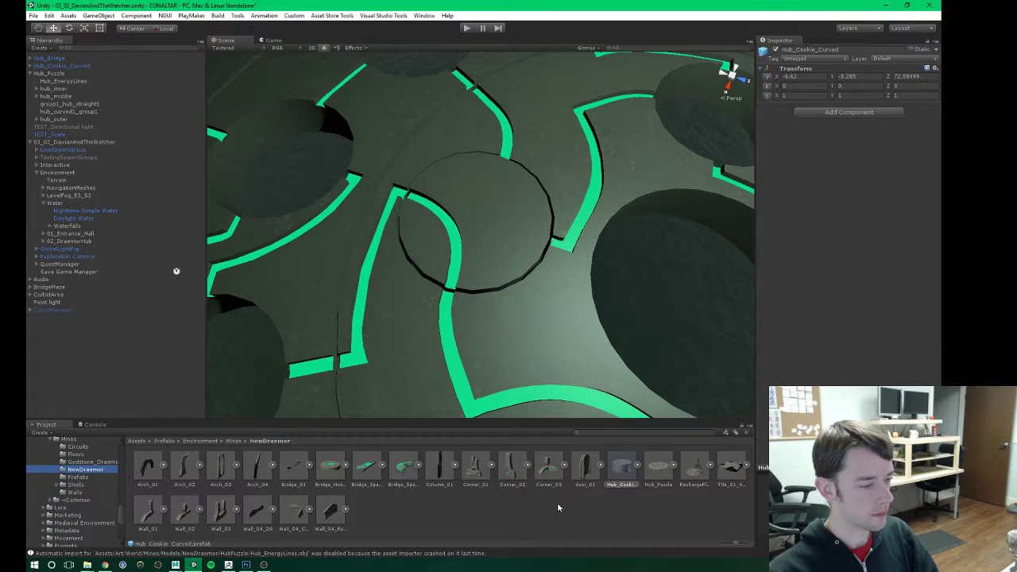
# Step: Place Hub_Cookie_Curved above Hub_Bridge in the hierarchy and apply Hub_Puzzle's changes to its prefab
pyautogui.click(50, 66)
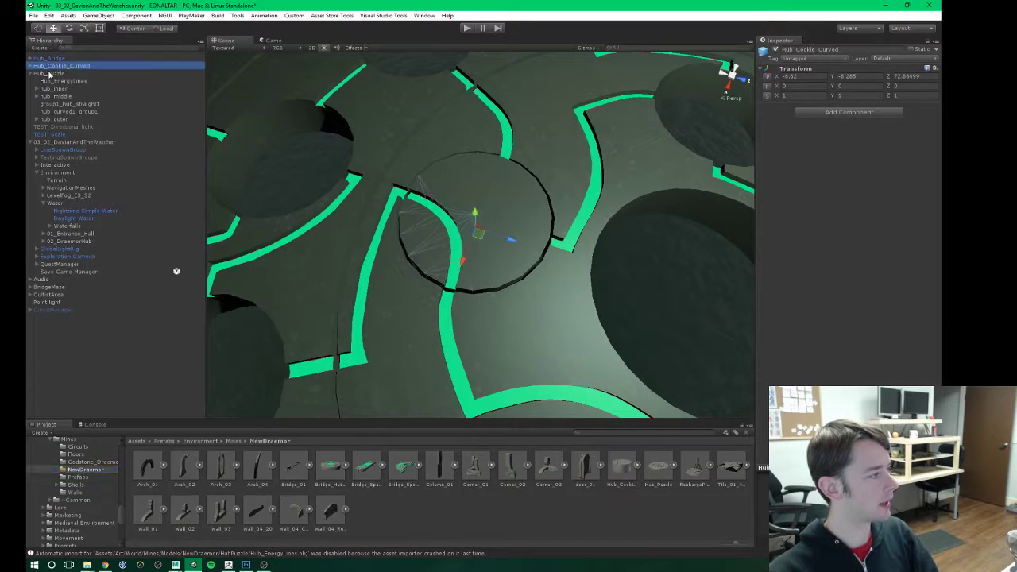
pyautogui.moveTo(49, 61); pyautogui.dragTo(50, 56)
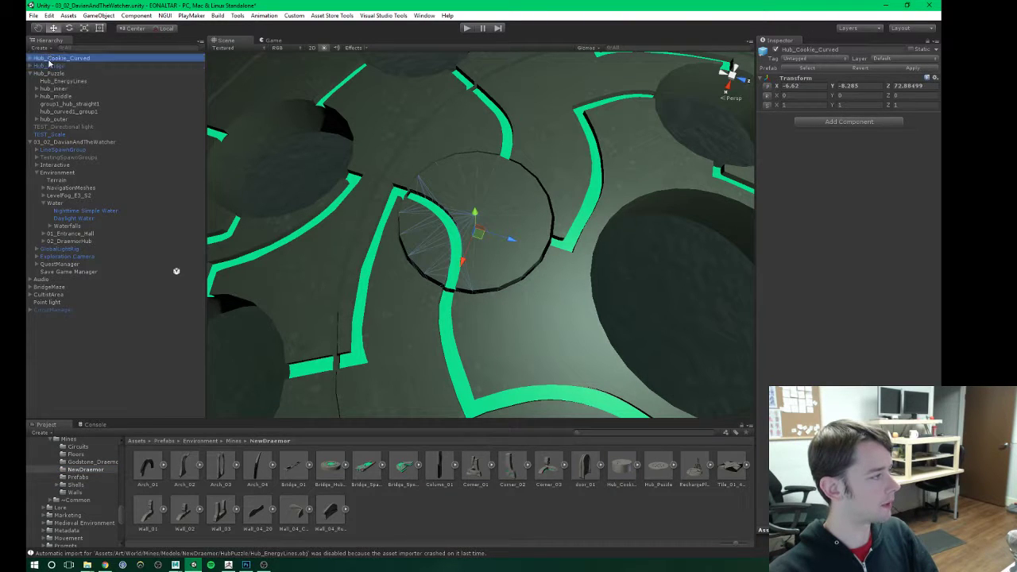
pyautogui.click(171, 74)
pyautogui.click(912, 67)
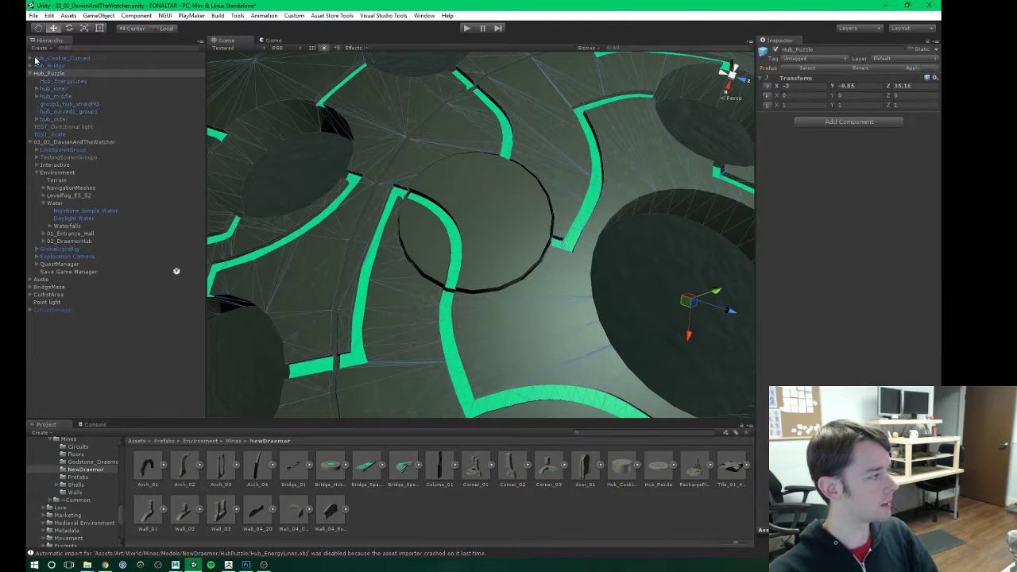
# Step: Add the straight model from the HubPuzzle models folder to the scene near the puzzle's central hole
pyautogui.press('f')
pyautogui.keyDown('alt'); pyautogui.moveTo(472, 265); pyautogui.dragTo(448, 245); pyautogui.keyUp('alt')
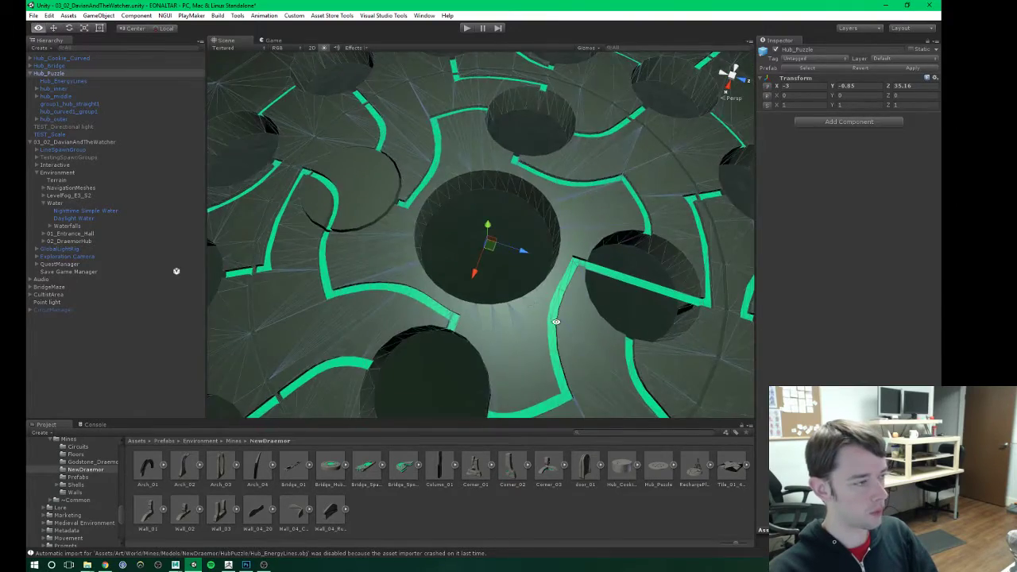
pyautogui.keyDown('alt'); pyautogui.moveTo(556, 323); pyautogui.dragTo(475, 284); pyautogui.keyUp('alt')
pyautogui.scroll(10, 72, 481)
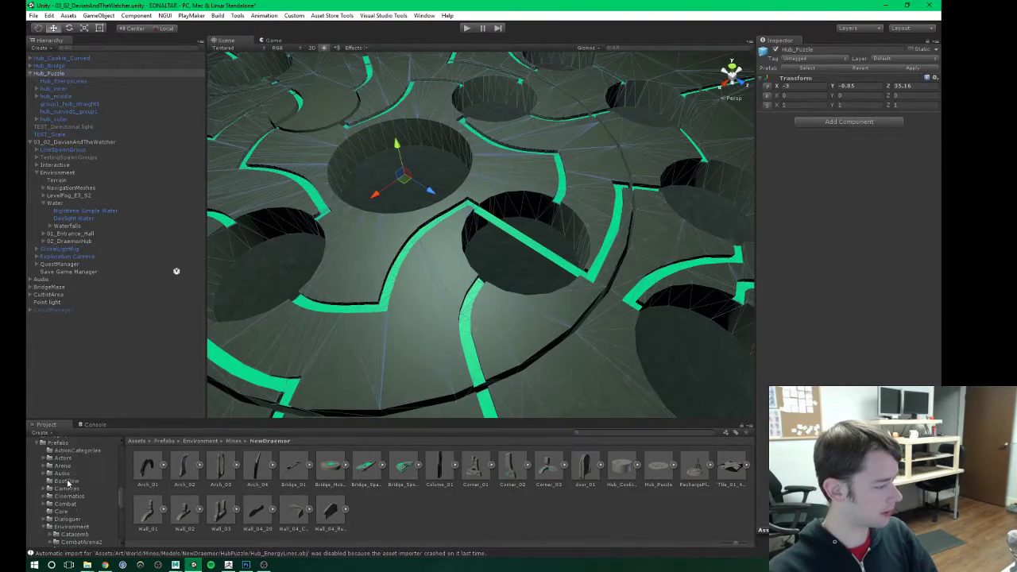
pyautogui.scroll(4, 69, 483)
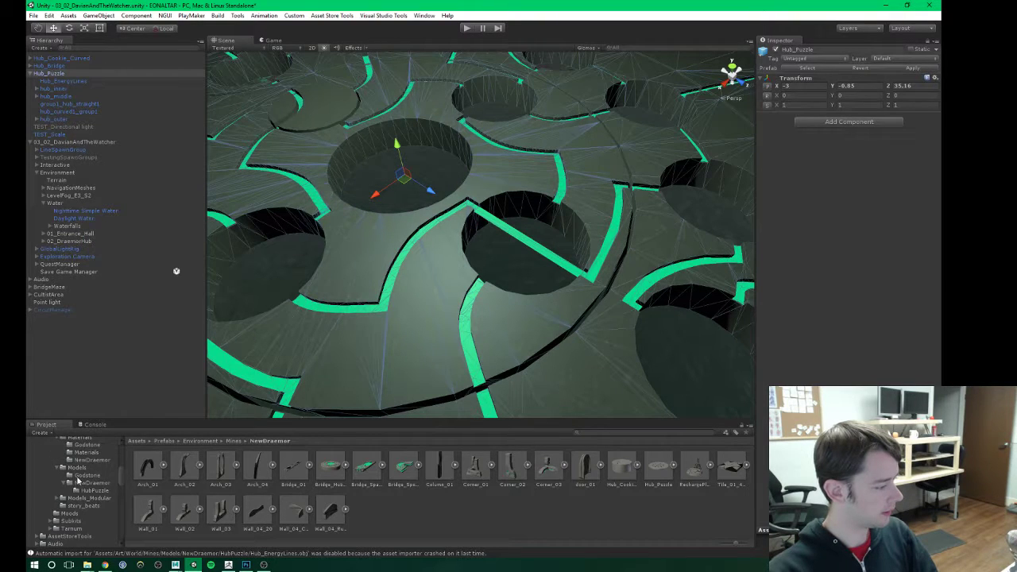
pyautogui.click(93, 490)
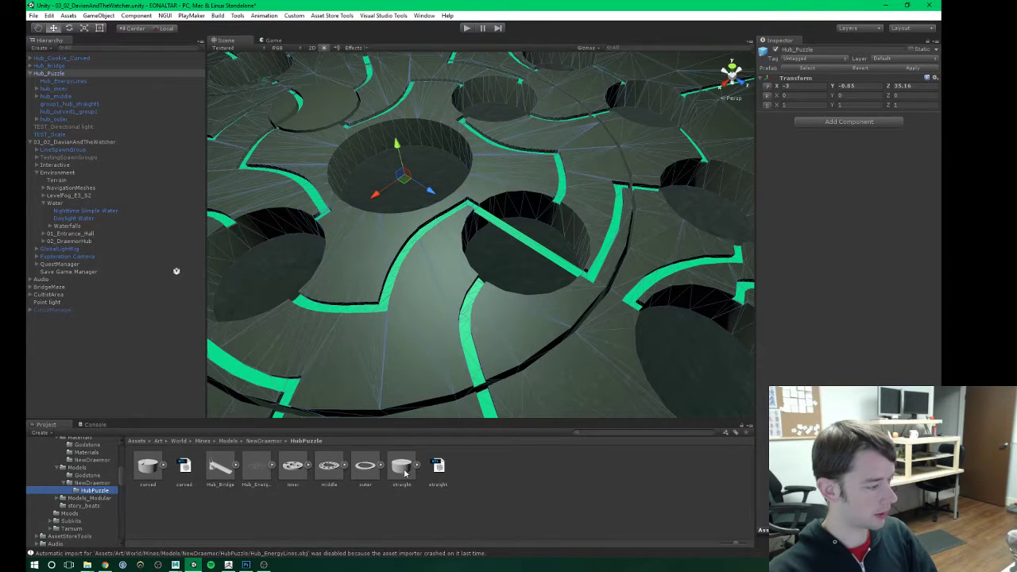
pyautogui.moveTo(405, 472); pyautogui.dragTo(383, 240)
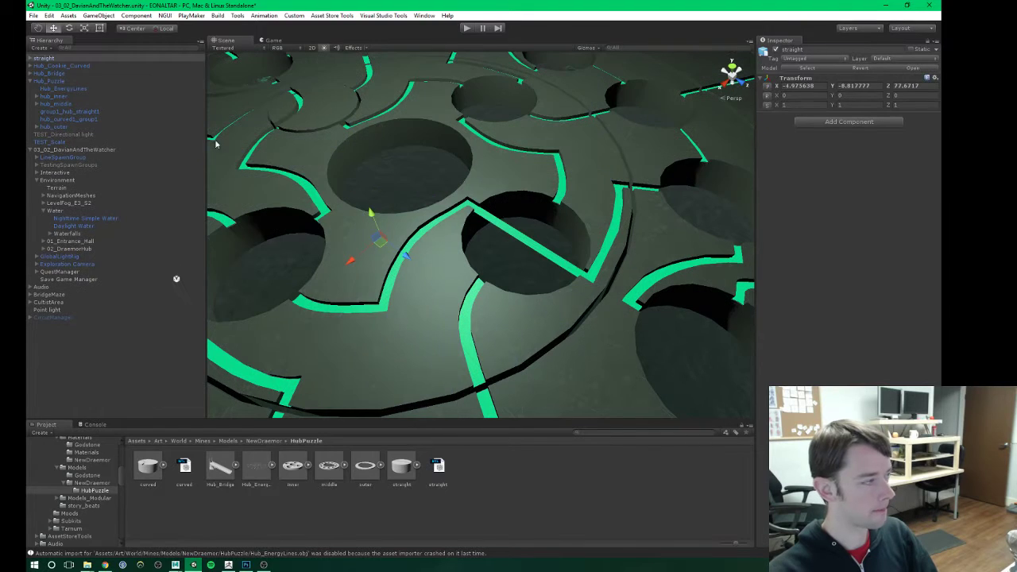
# Step: Set the scale of the straight model's hub_straight mesh to 20 on X, Y and Z
pyautogui.click(31, 59)
pyautogui.click(48, 65)
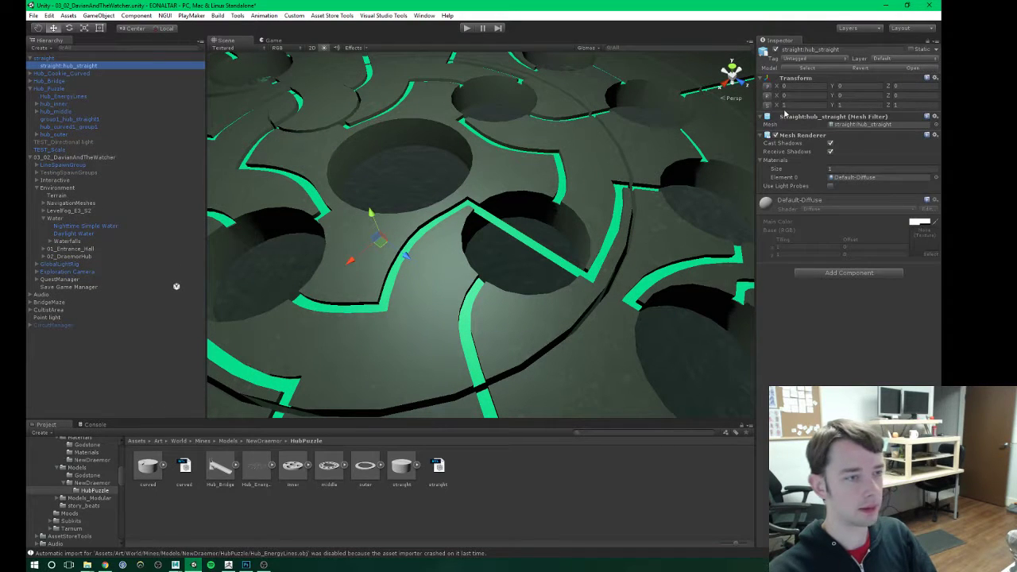
pyautogui.click(793, 105)
pyautogui.write('12')
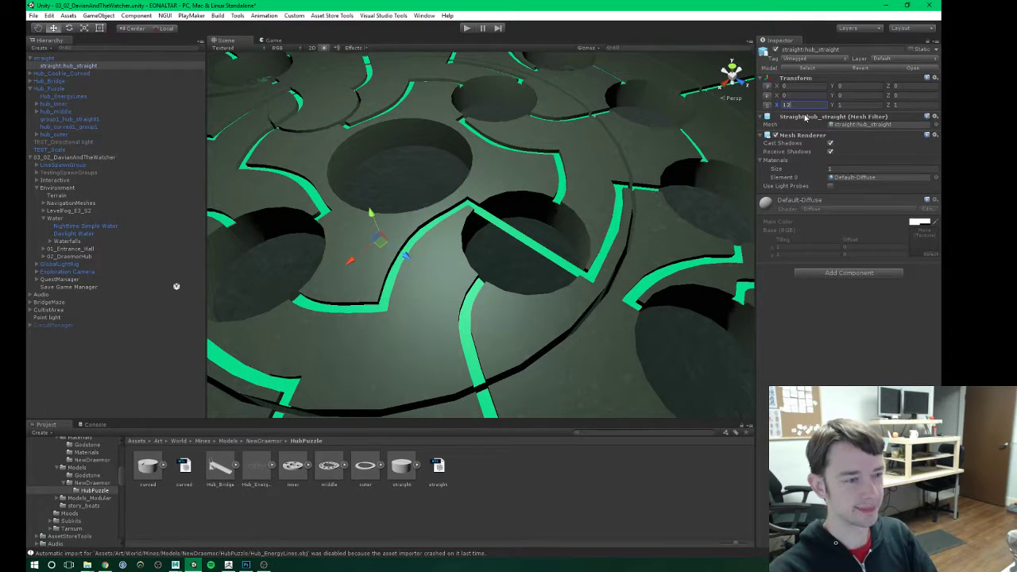
pyautogui.write('20')
pyautogui.press('Tab')
pyautogui.write('20')
pyautogui.press('Tab')
pyautogui.write('02')
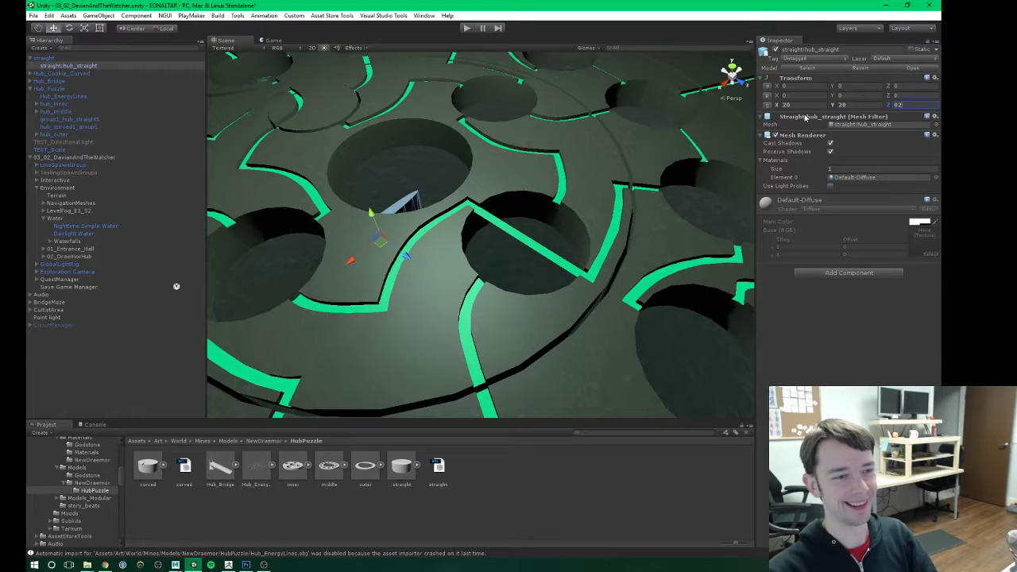
pyautogui.press('Return')
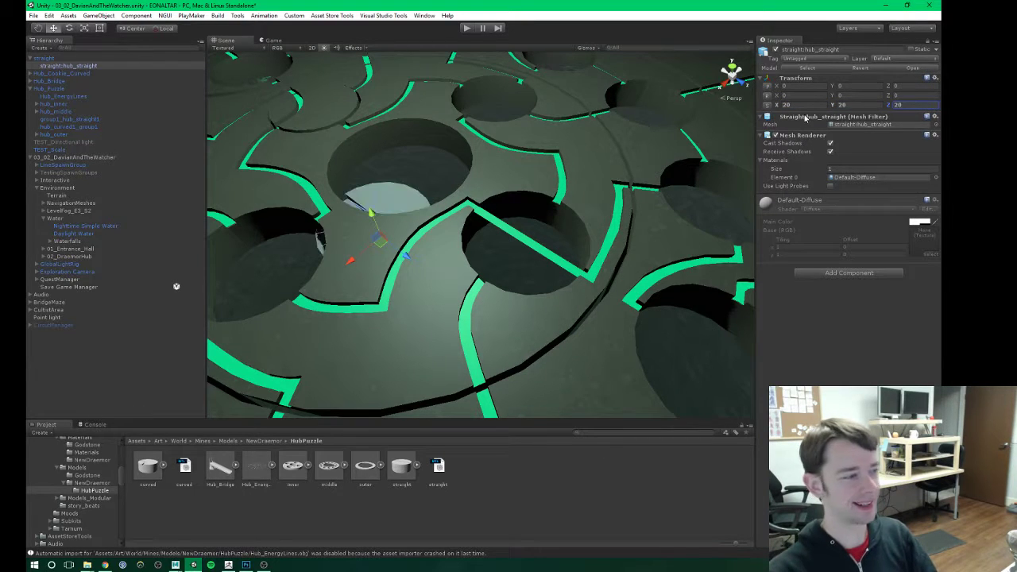
# Step: Assign the GenericGodstone material from the Mines NewDraemor materials folder to the hub_straight mesh
pyautogui.scroll(5, 89, 497)
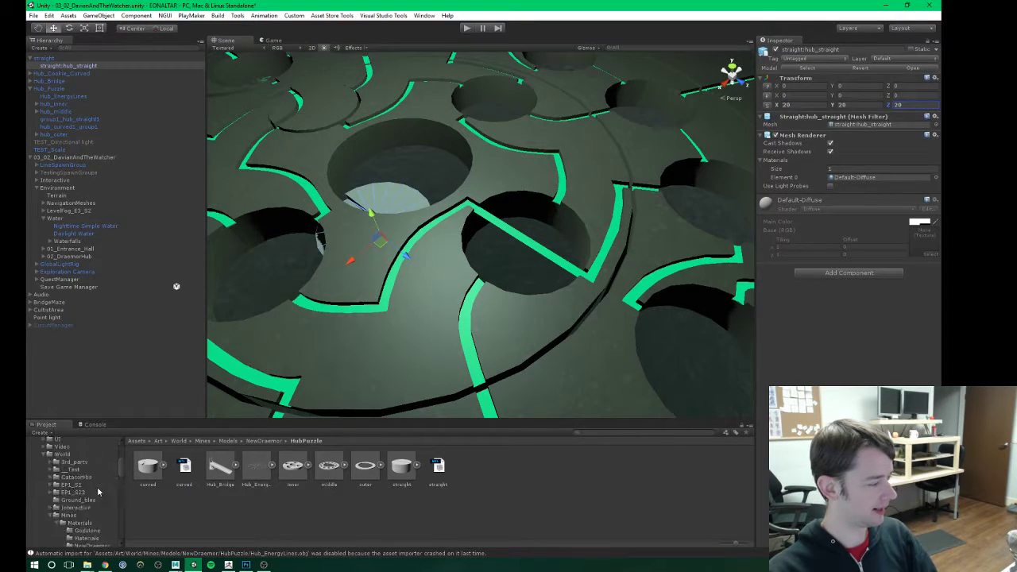
pyautogui.scroll(-3, 86, 483)
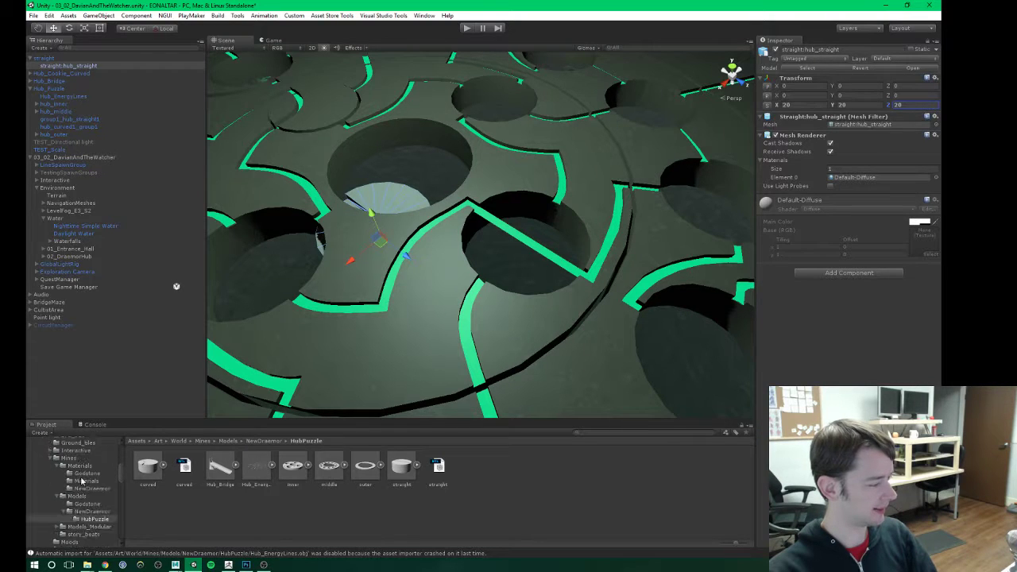
pyautogui.click(91, 488)
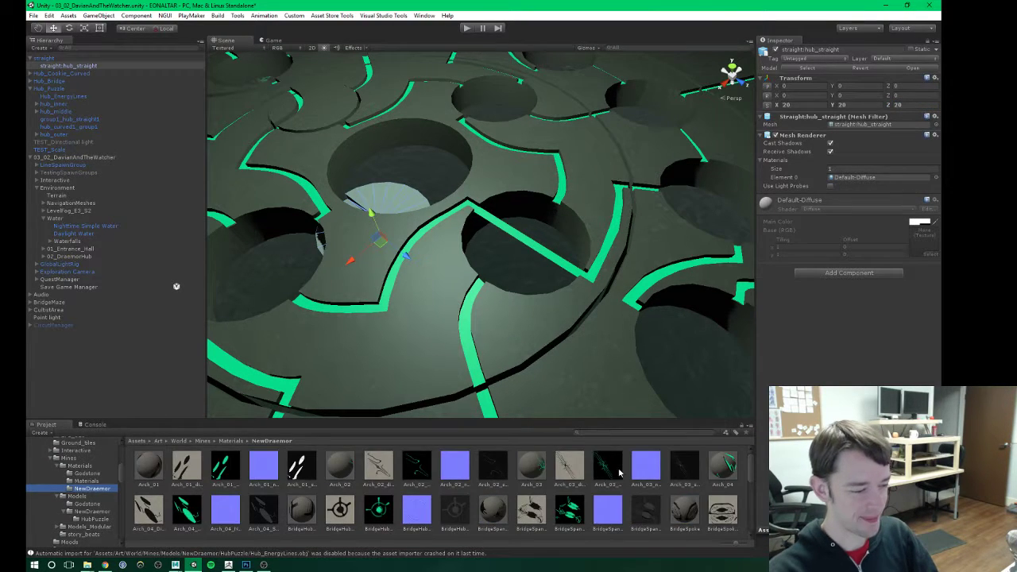
pyautogui.scroll(-2, 697, 511)
pyautogui.scroll(-4, 697, 511)
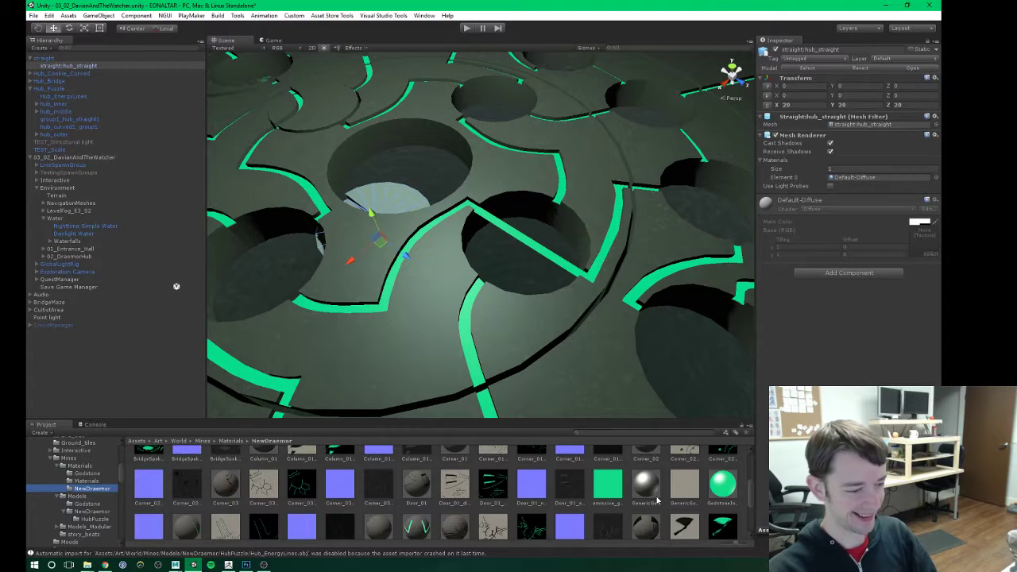
pyautogui.moveTo(642, 488); pyautogui.dragTo(900, 292)
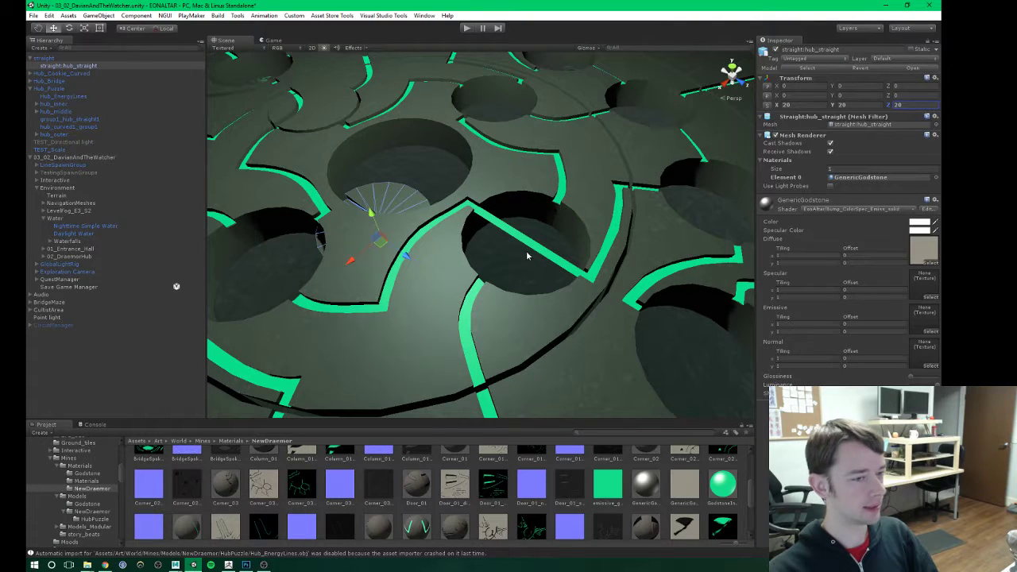
# Step: Try to move the hub_straight mesh to the hole crossed by the straight green energy line, and undo the move
pyautogui.moveTo(508, 246); pyautogui.dragTo(532, 281, button='middle')
pyautogui.keyDown('alt'); pyautogui.moveTo(532, 281); pyautogui.dragTo(345, 293); pyautogui.keyUp('alt')
pyautogui.moveTo(433, 283); pyautogui.dragTo(603, 354)
pyautogui.moveTo(604, 354); pyautogui.dragTo(578, 305, button='middle')
pyautogui.keyDown('alt'); pyautogui.moveTo(579, 306); pyautogui.dragTo(598, 325); pyautogui.keyUp('alt')
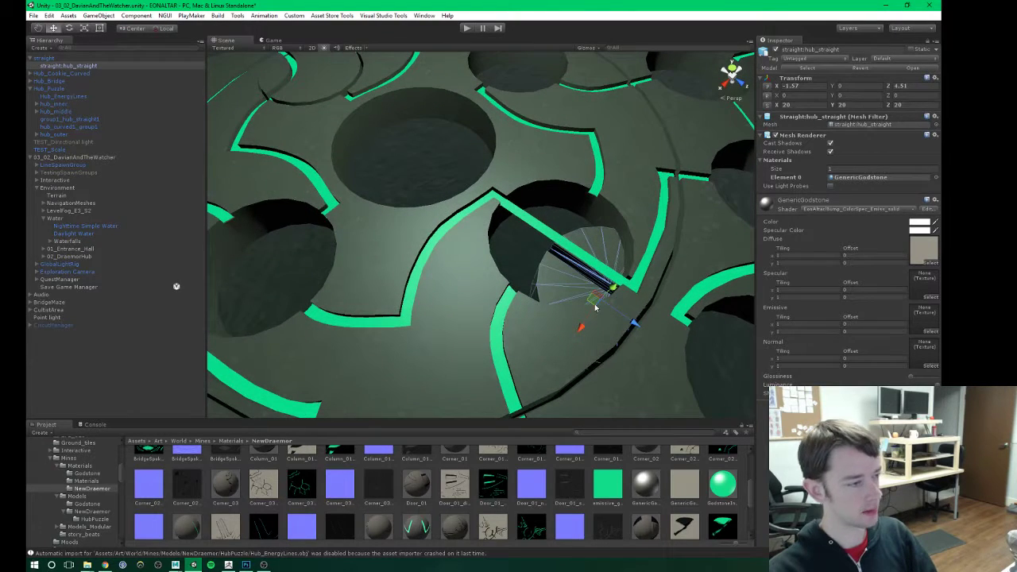
pyautogui.hotkey('ctrl', 'z')
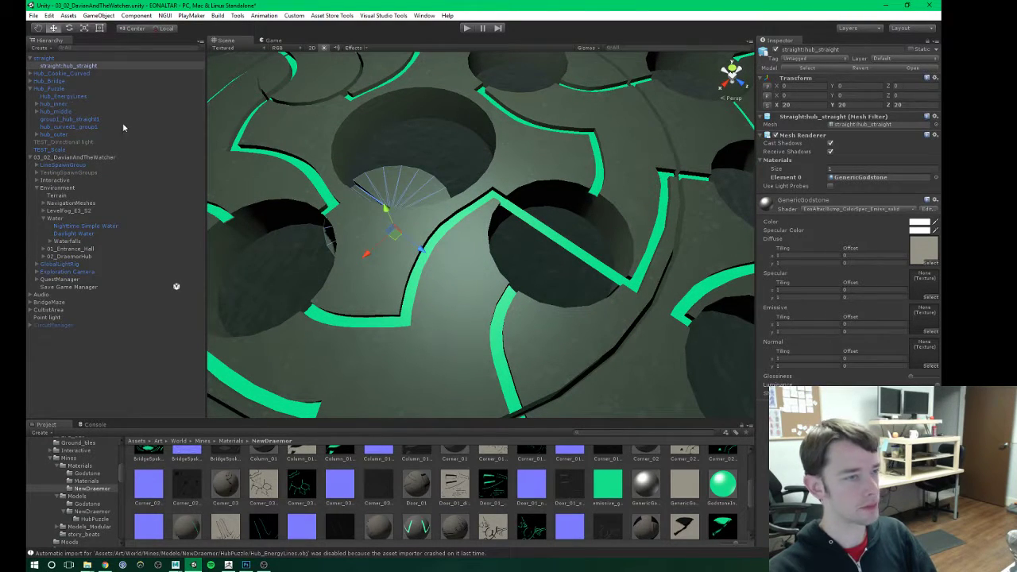
# Step: Move the straight object to the hole crossed by the straight green energy line, roughly level with the puzzle floor
pyautogui.click(42, 59)
pyautogui.moveTo(396, 234); pyautogui.dragTo(508, 254)
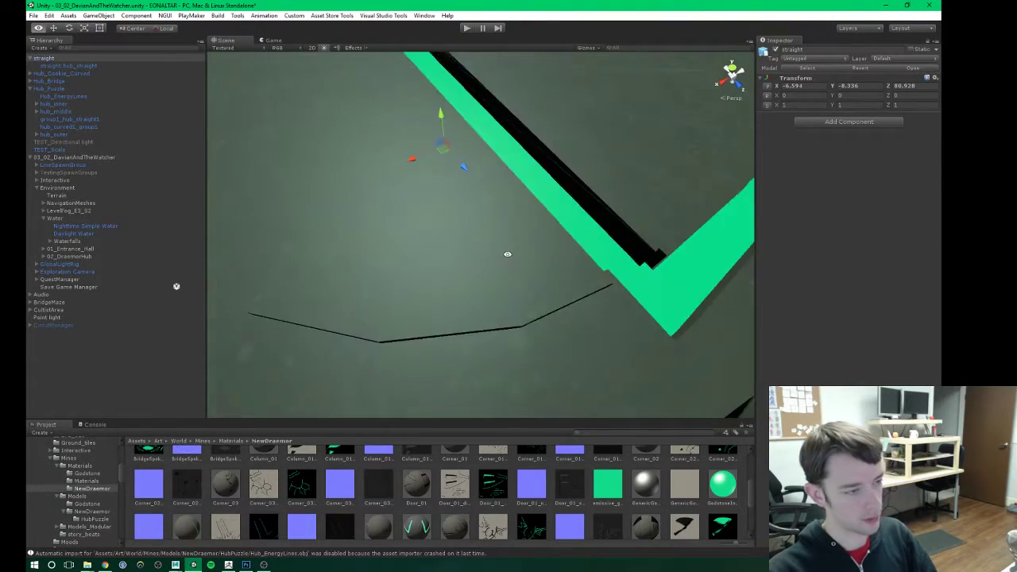
pyautogui.moveTo(440, 116); pyautogui.dragTo(460, 112)
pyautogui.keyDown('alt'); pyautogui.scroll(-10, 427, 152); pyautogui.keyUp('alt')
pyautogui.keyDown('alt'); pyautogui.moveTo(427, 152); pyautogui.dragTo(497, 210); pyautogui.keyUp('alt')
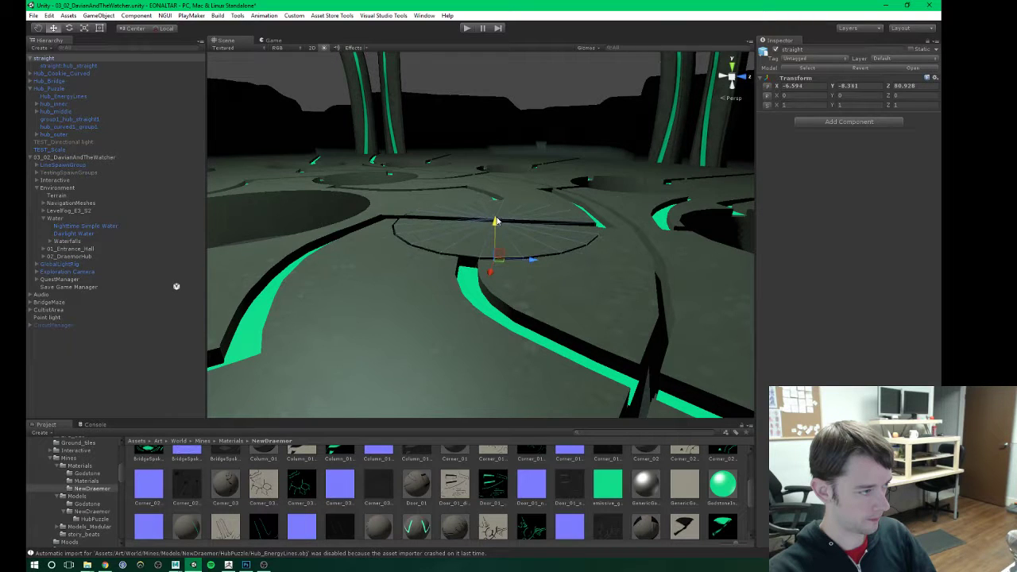
# Step: Fine-tune the straight object's position in its hole to about X -6.629, Y -8.358, Z 80.881
pyautogui.keyDown('alt'); pyautogui.moveTo(496, 220); pyautogui.dragTo(433, 297); pyautogui.keyUp('alt')
pyautogui.moveTo(517, 270); pyautogui.dragTo(453, 229)
pyautogui.scroll(-5, 517, 278)
pyautogui.click(473, 222)
pyautogui.click(482, 215)
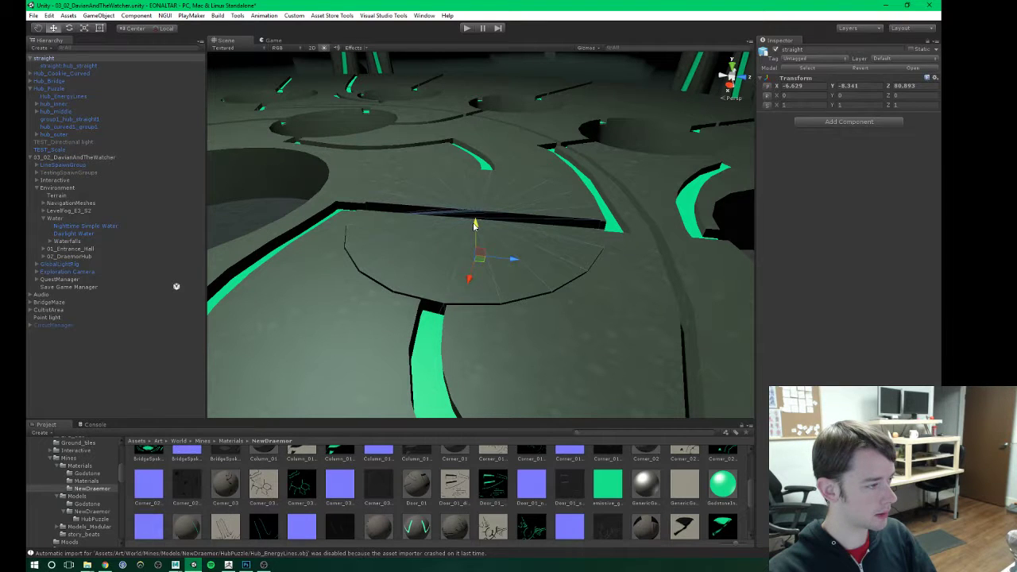
pyautogui.moveTo(473, 225); pyautogui.dragTo(238, 182)
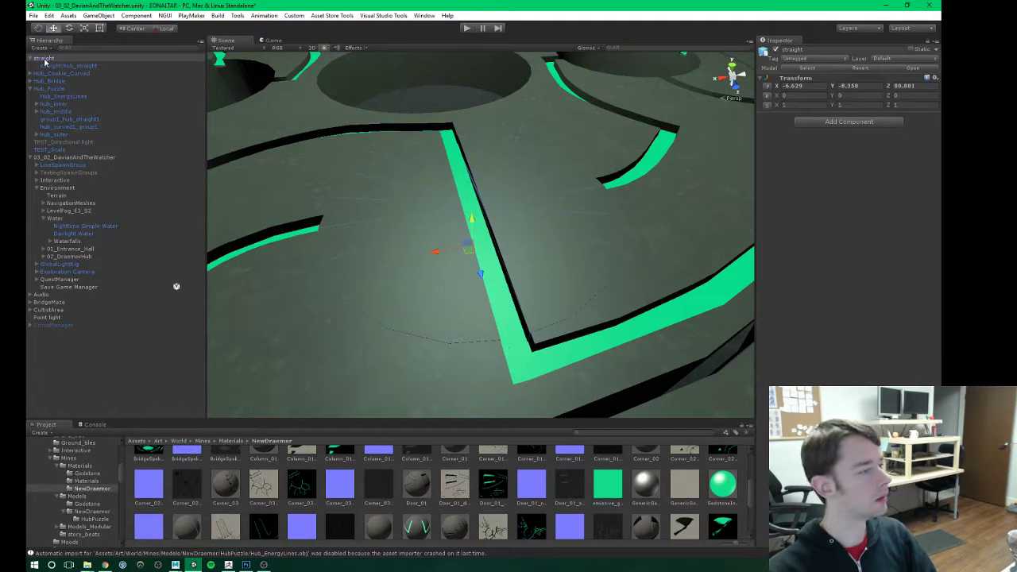
# Step: Move the group1_hub_straight1 energy line out of Hub_Puzzle and make it a child of the straight object
pyautogui.click(45, 60)
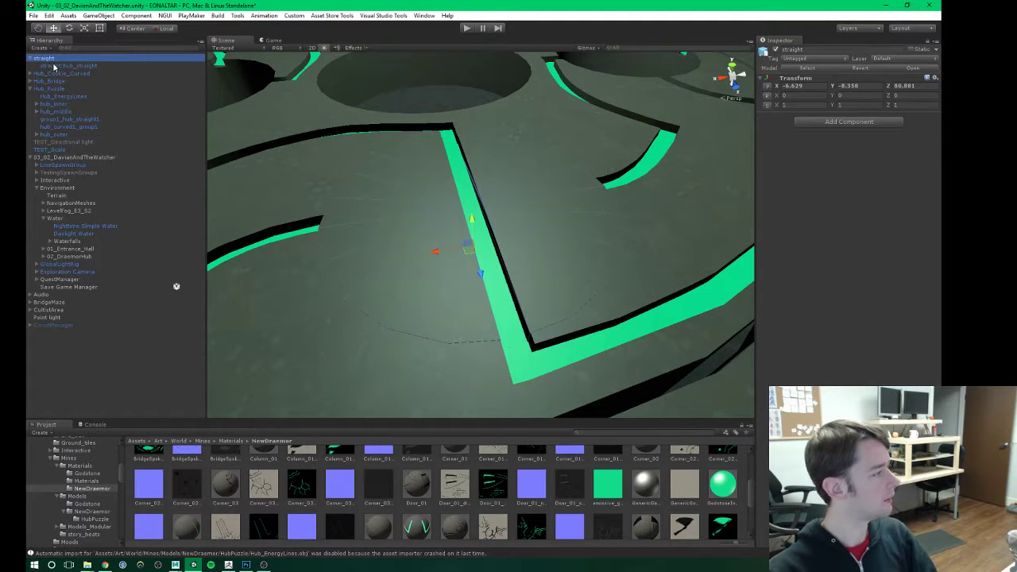
pyautogui.click(66, 119)
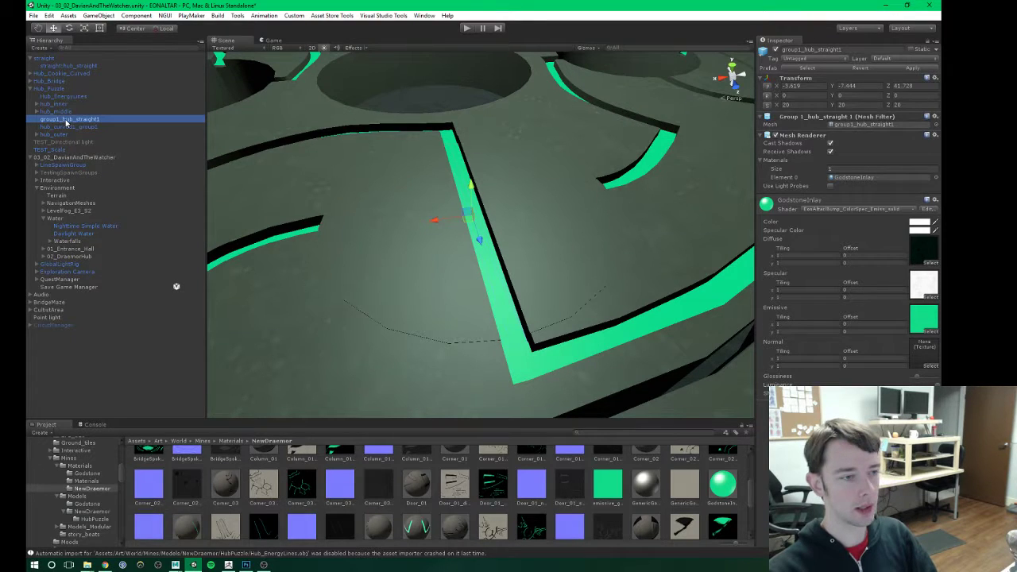
pyautogui.moveTo(55, 120); pyautogui.dragTo(51, 62)
pyautogui.click(506, 302)
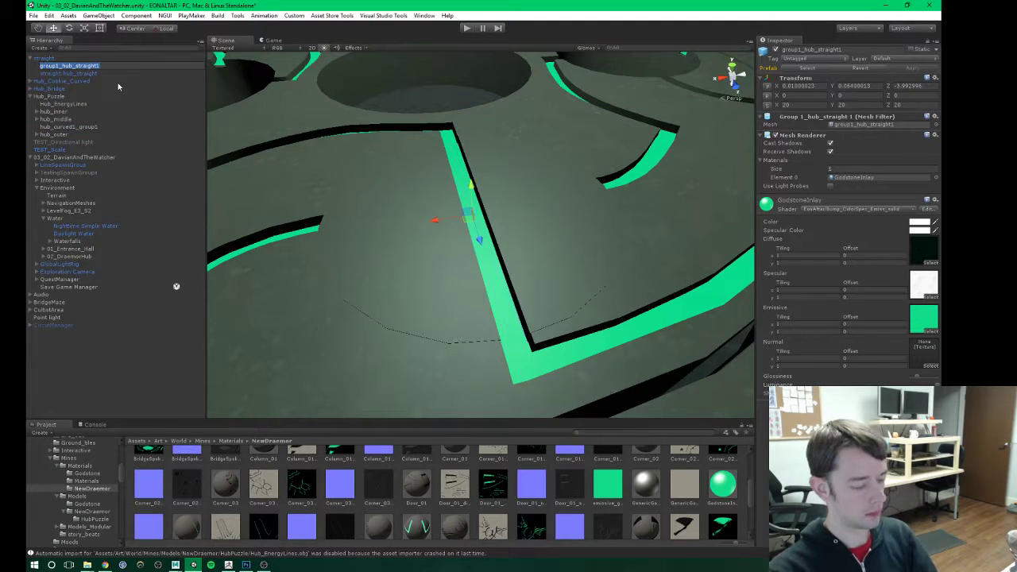
# Step: Open the NewDraemor folder under the Mines environment prefabs
pyautogui.click(43, 58)
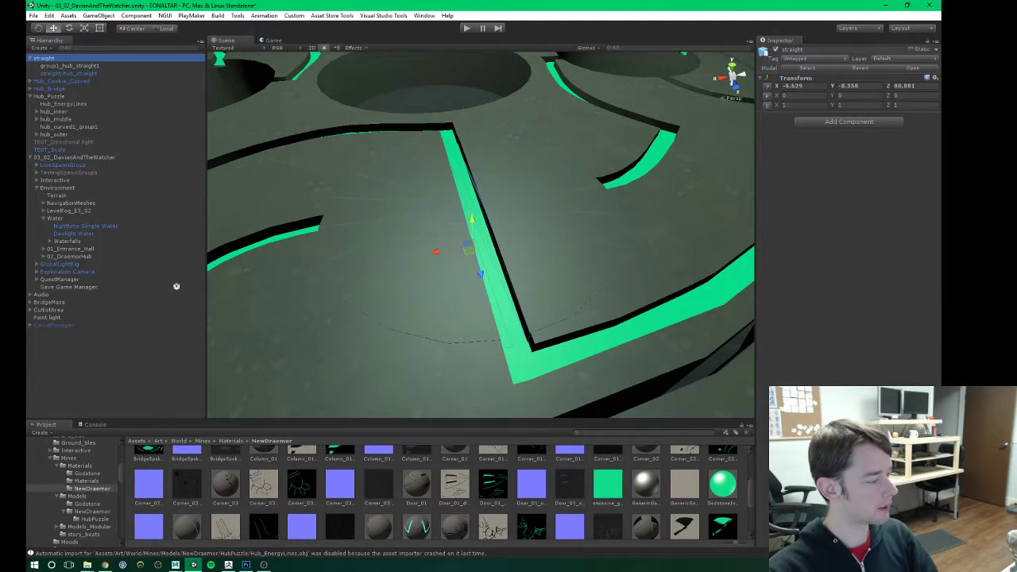
pyautogui.scroll(5, 85, 498)
pyautogui.scroll(-3, 85, 498)
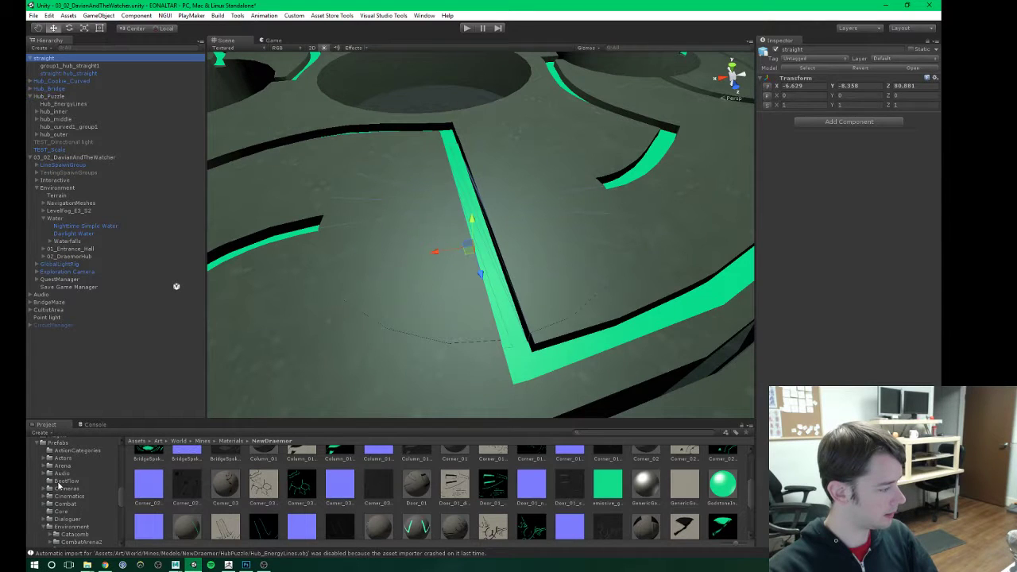
pyautogui.scroll(-6, 60, 487)
pyautogui.click(89, 499)
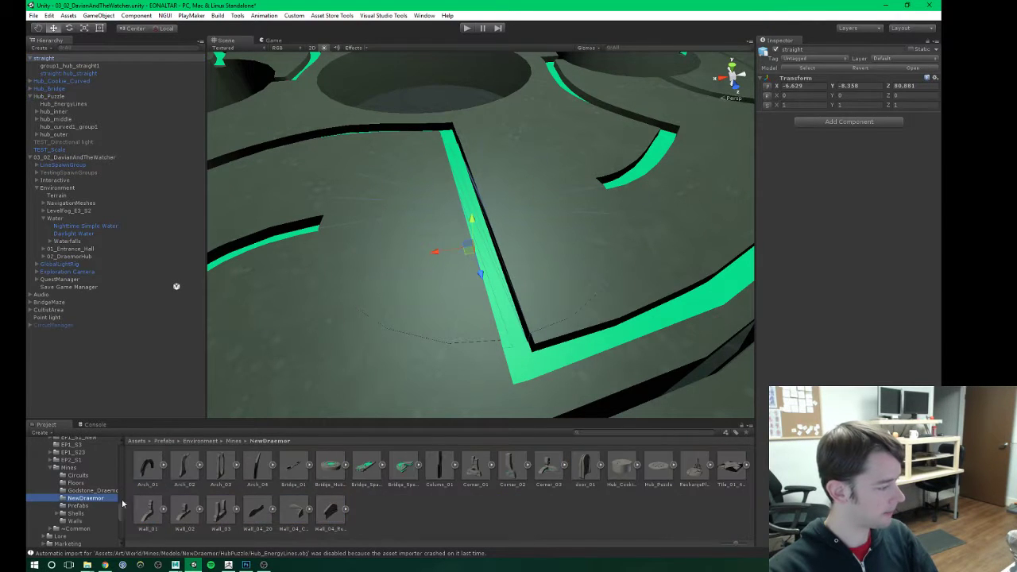
# Step: Rename the straight object Hub_Cookie_Straight and save it as a prefab in the NewDraemor prefabs folder
pyautogui.click(47, 61)
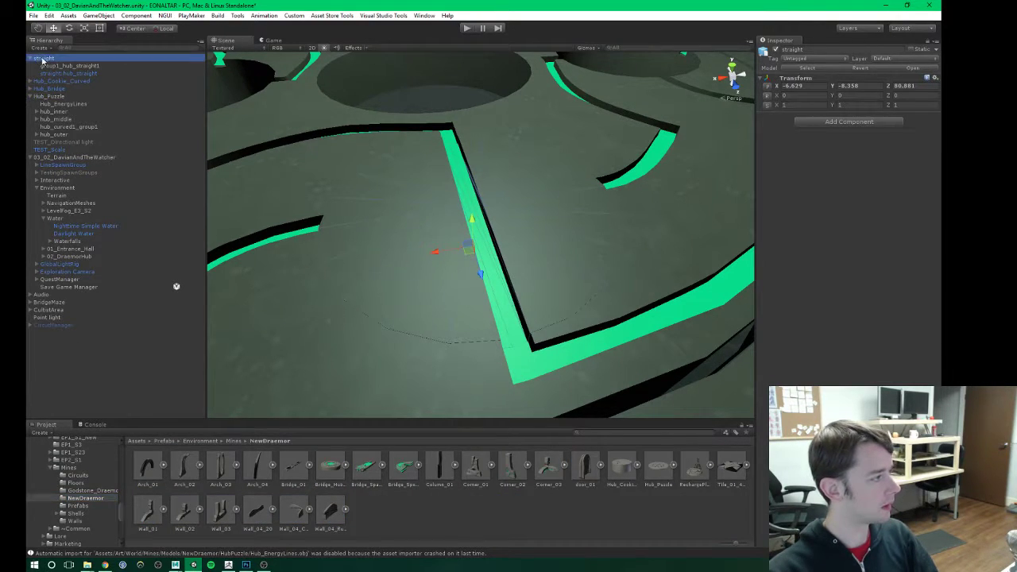
pyautogui.click(45, 61)
pyautogui.write('Hub_')
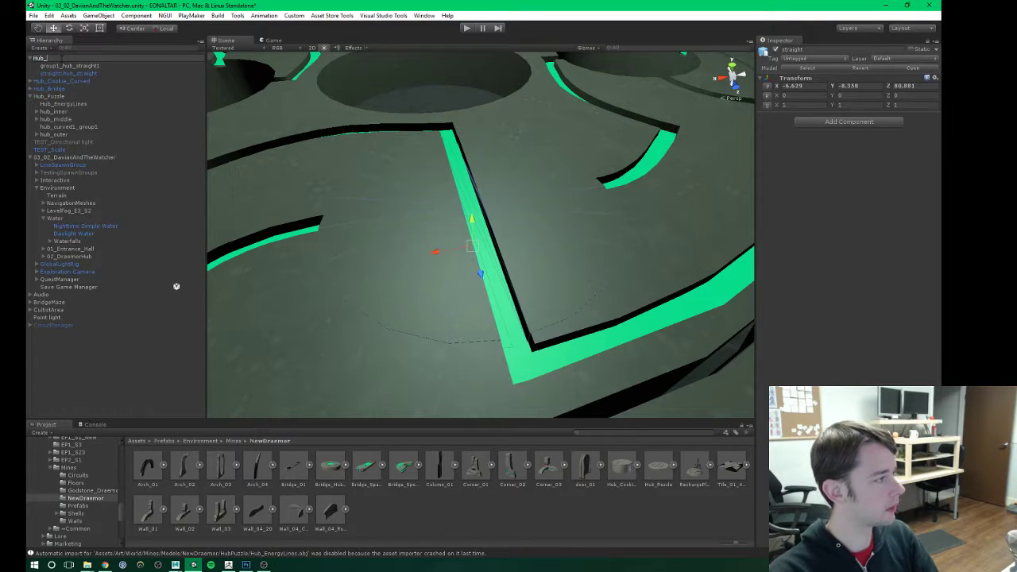
pyautogui.write('Cookie_Str')
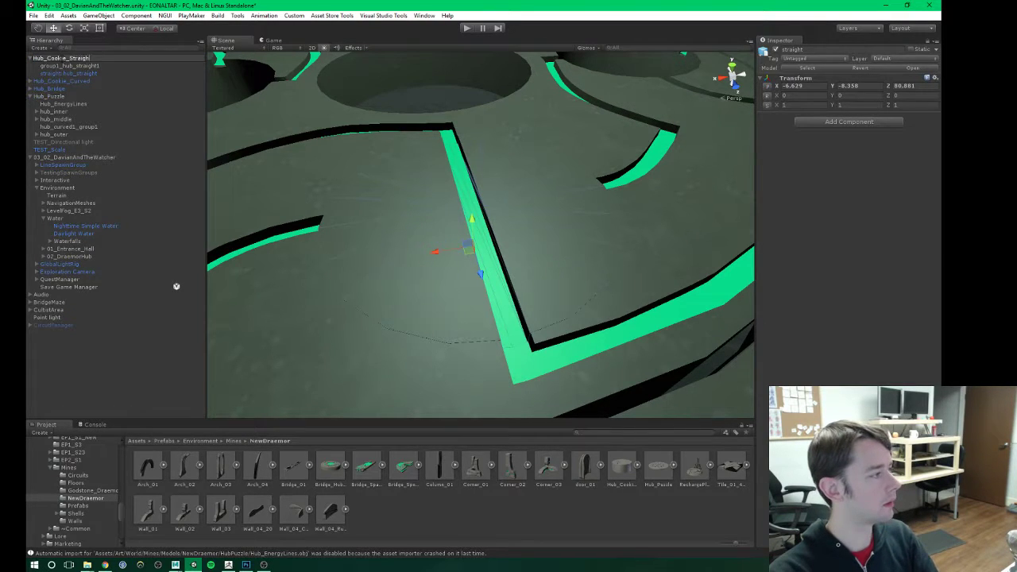
pyautogui.write('aight')
pyautogui.press('Return')
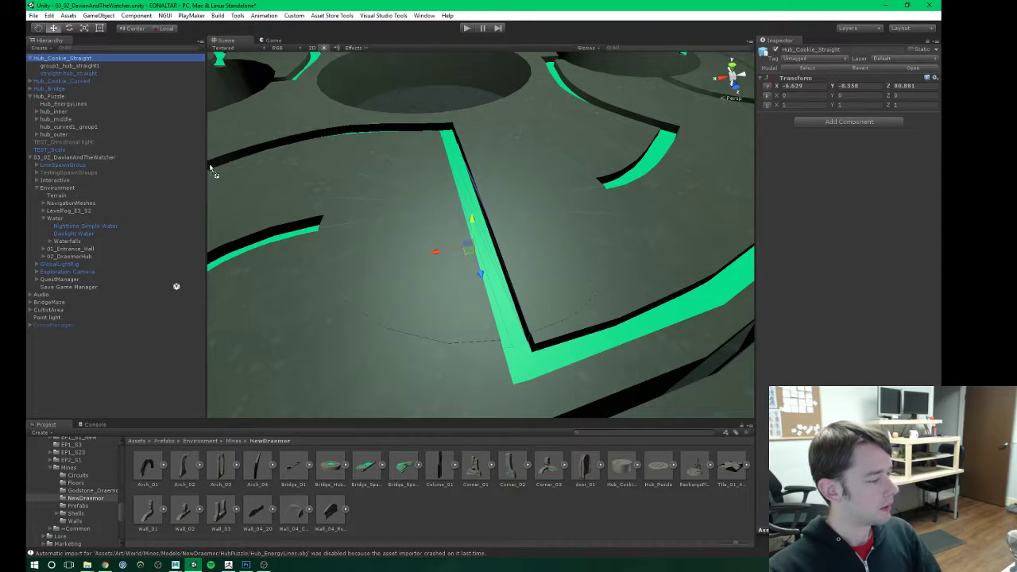
pyautogui.moveTo(211, 168); pyautogui.dragTo(364, 513)
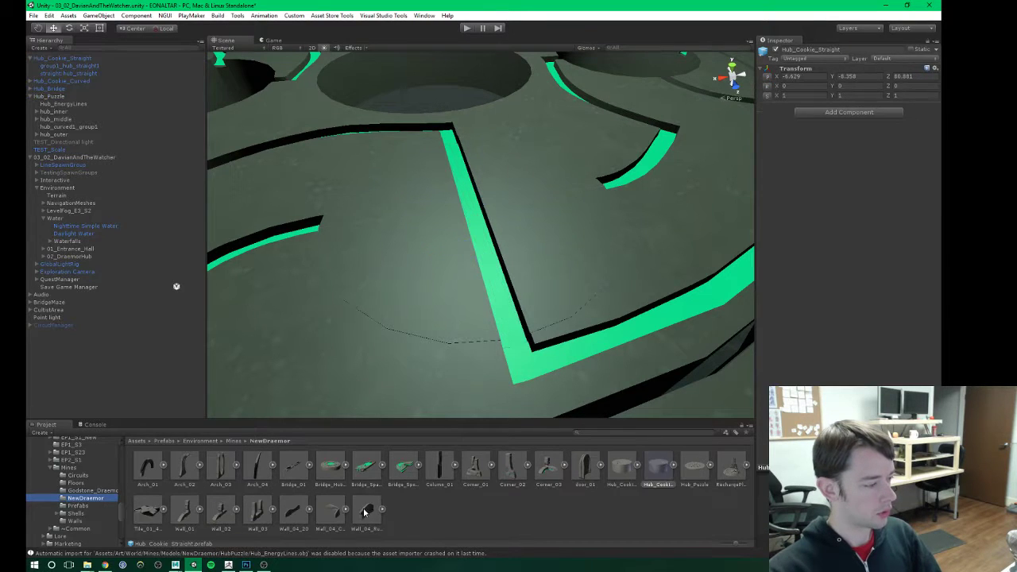
# Step: Move the hub_curved1_group1 energy line out of Hub_Puzzle and make it a child of Hub_Cookie_Curved
pyautogui.scroll(-5, 420, 187)
pyautogui.keyDown('alt'); pyautogui.moveTo(420, 187); pyautogui.dragTo(380, 206); pyautogui.keyUp('alt')
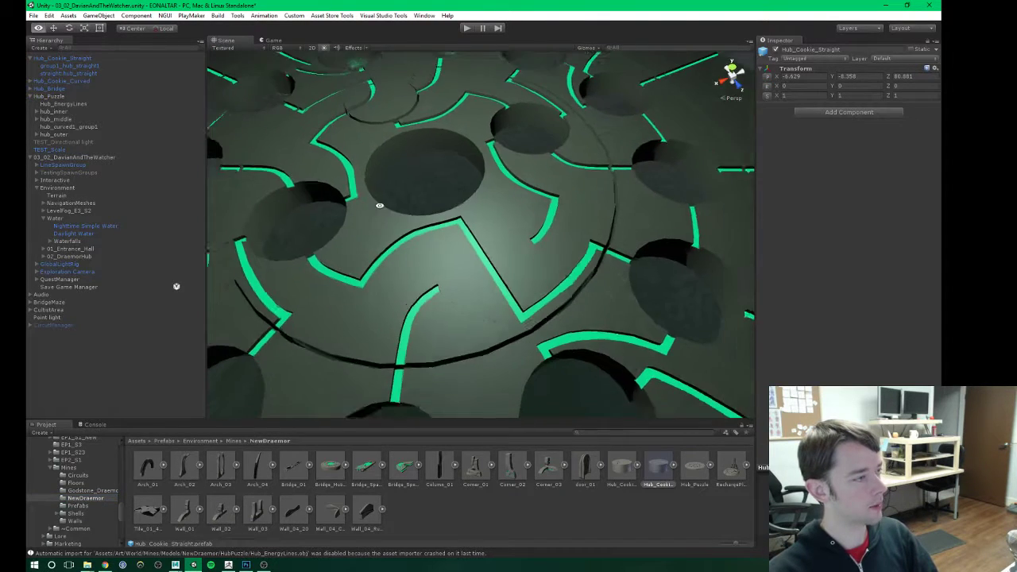
pyautogui.moveTo(379, 205); pyautogui.dragTo(509, 275, button='right')
pyautogui.click(56, 82)
pyautogui.click(30, 81)
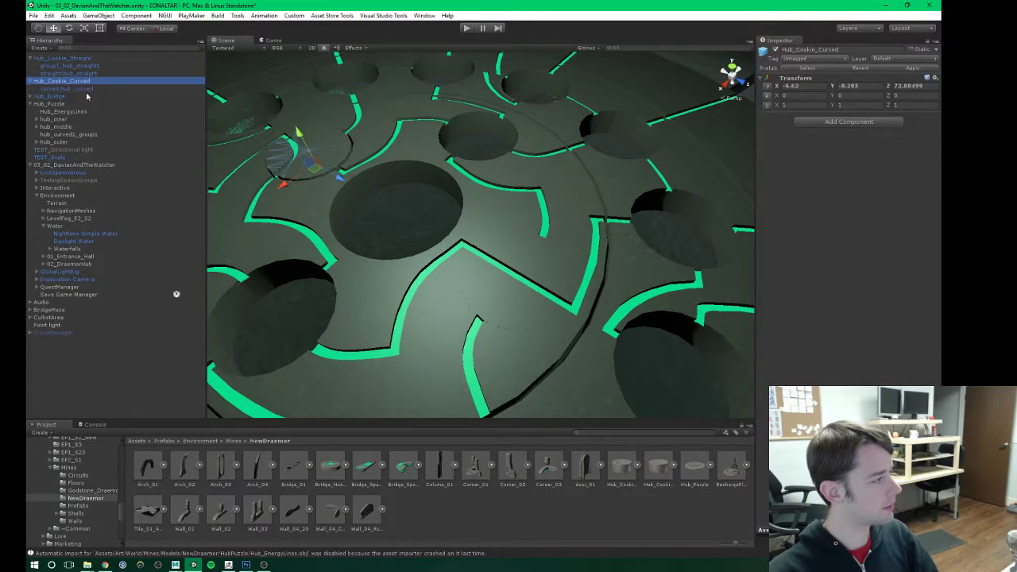
pyautogui.moveTo(469, 238)
pyautogui.mouseDown(button='right')
pyautogui.moveTo(456, 252)
pyautogui.moveTo(479, 225)
pyautogui.moveTo(453, 235)
pyautogui.mouseUp(button='right')
pyautogui.click(66, 89)
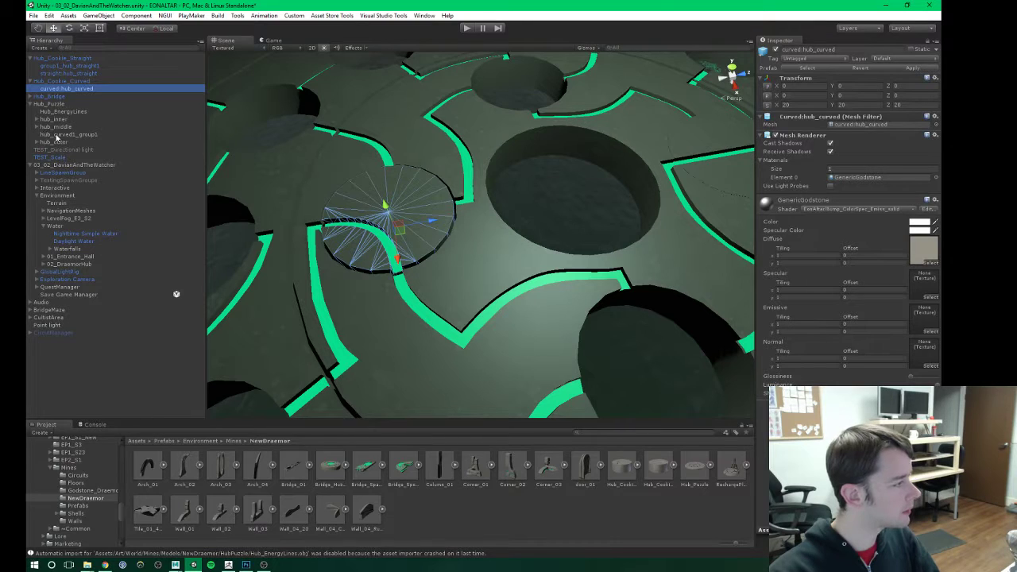
pyautogui.moveTo(58, 136); pyautogui.dragTo(56, 84)
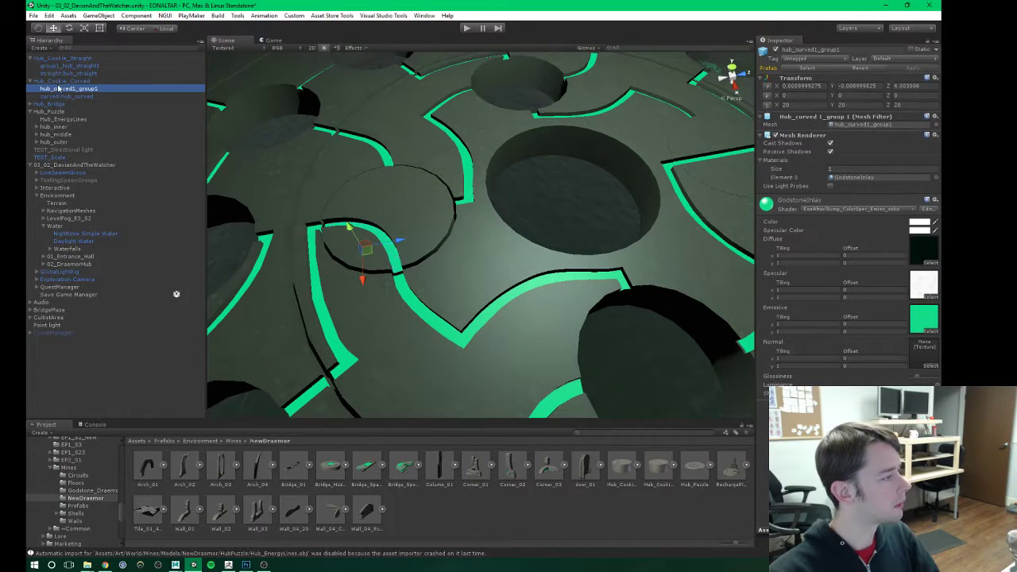
# Step: Apply the hierarchy changes to the Hub_Cookie_Curved and Hub_Puzzle prefabs
pyautogui.click(59, 81)
pyautogui.click(916, 69)
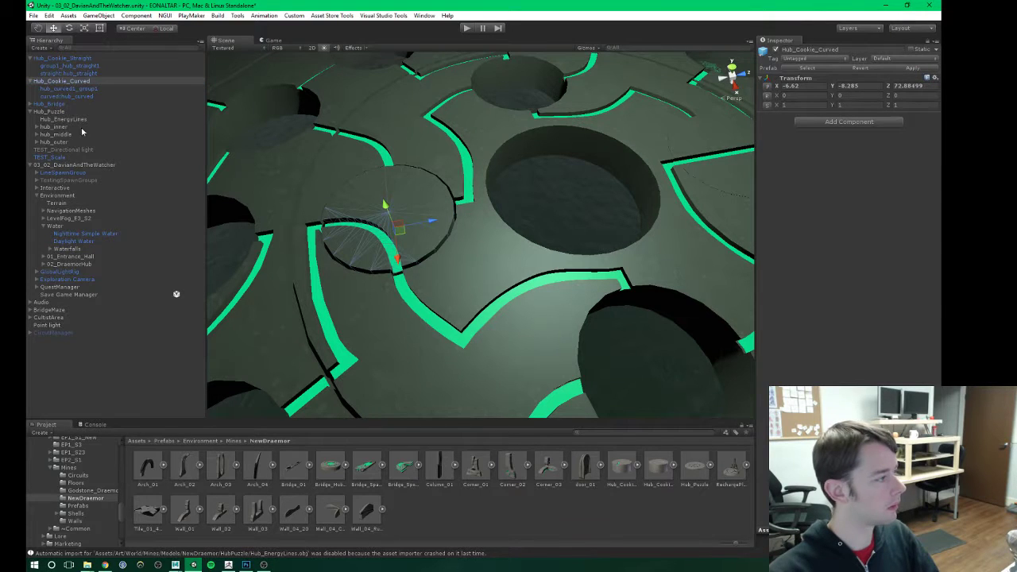
pyautogui.click(49, 112)
pyautogui.click(910, 68)
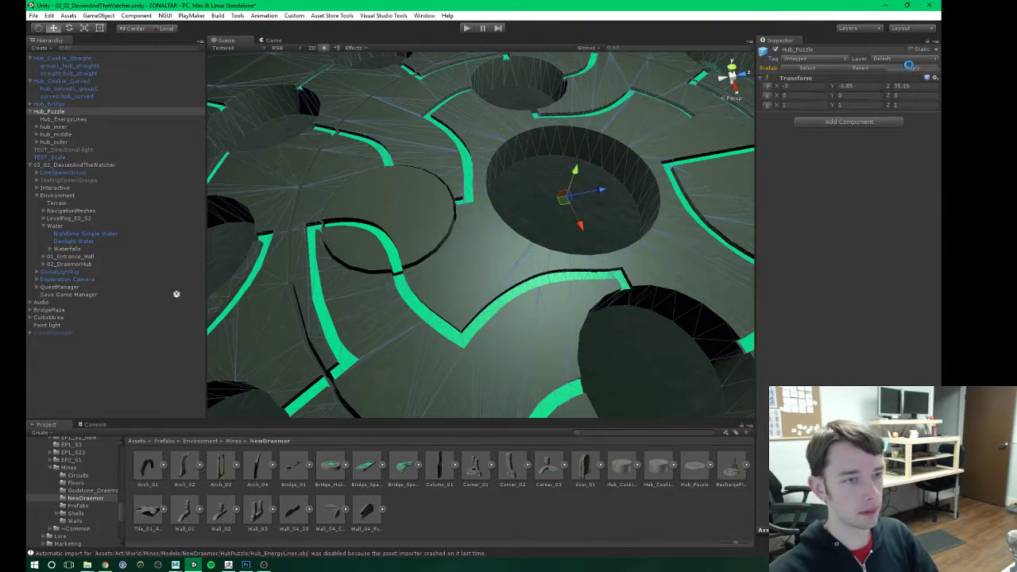
pyautogui.click(71, 83)
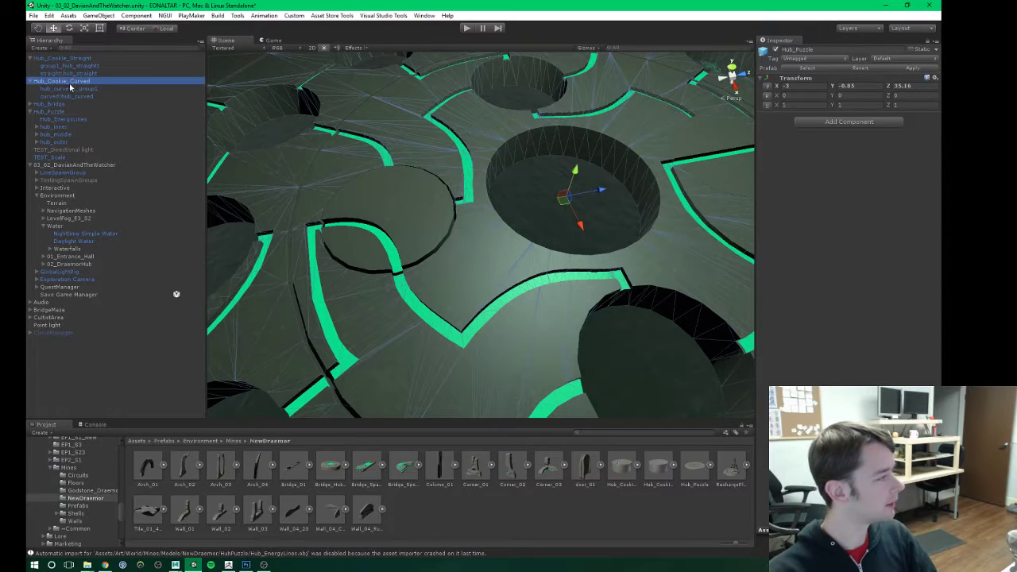
pyautogui.click(50, 112)
# Step: Lower Hub_Cookie_Curved to about Y -8.339 so its top sits flush with the surrounding puzzle floor
pyautogui.keyDown('alt'); pyautogui.moveTo(402, 248); pyautogui.dragTo(349, 237); pyautogui.keyUp('alt')
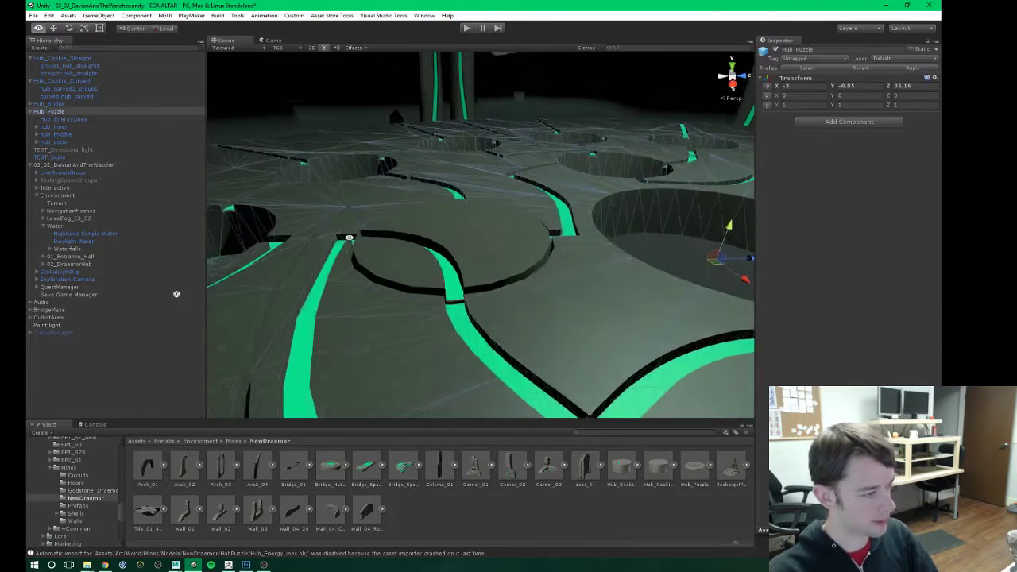
pyautogui.click(67, 82)
pyautogui.click(65, 59)
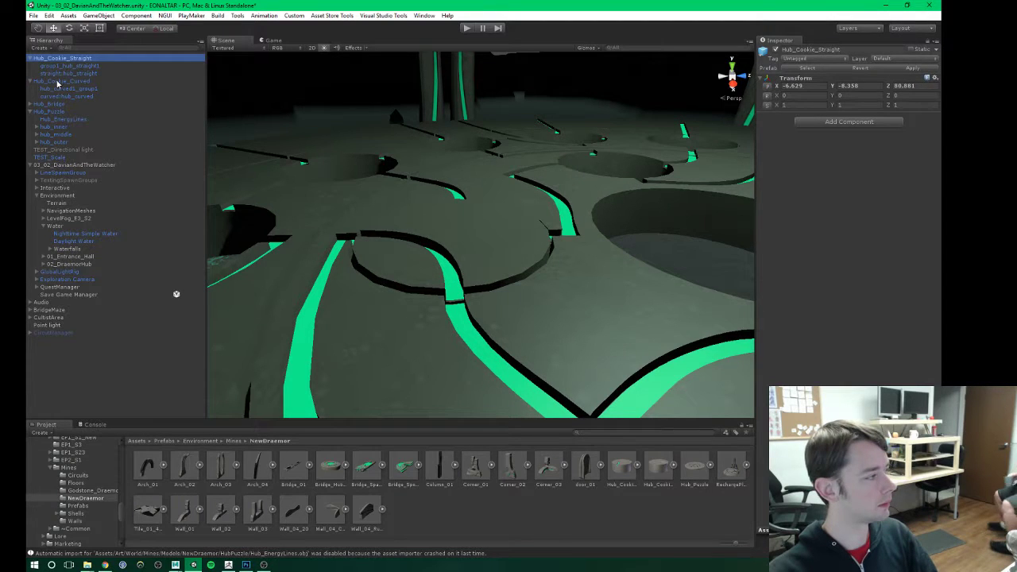
pyautogui.click(58, 82)
pyautogui.press('f')
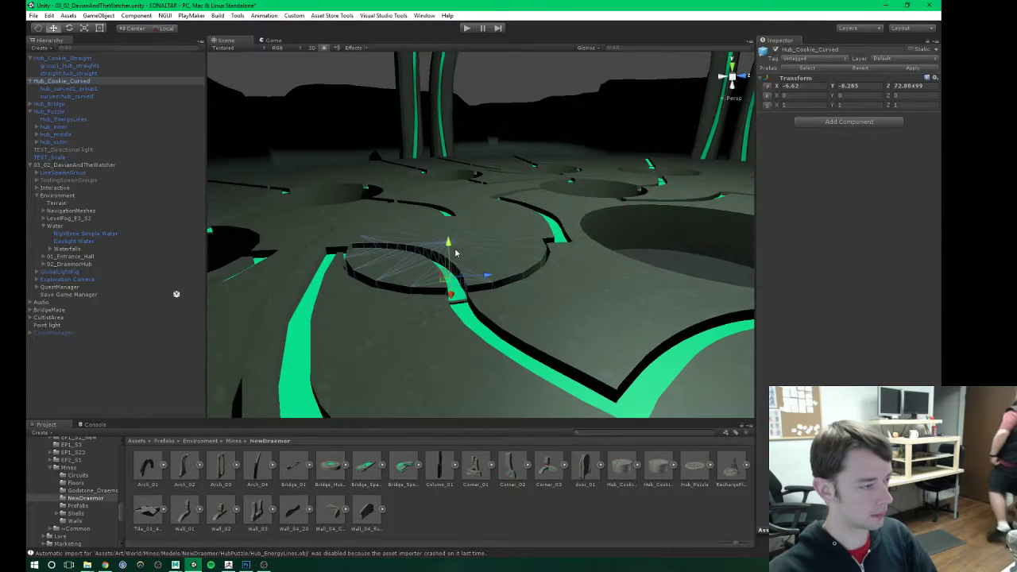
pyautogui.moveTo(450, 243); pyautogui.dragTo(450, 245)
pyautogui.keyDown('alt'); pyautogui.scroll(8, 454, 243); pyautogui.keyUp('alt')
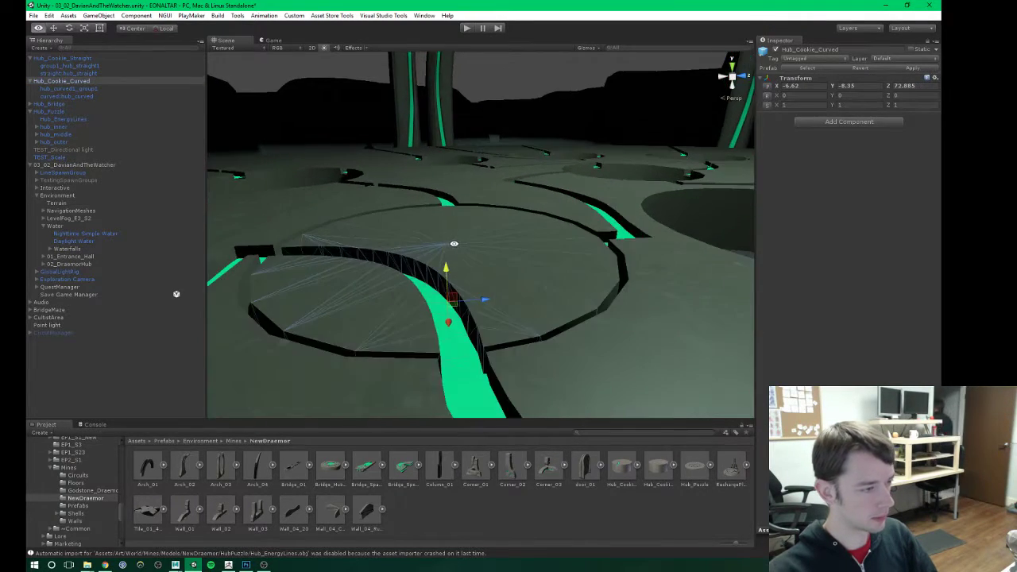
pyautogui.moveTo(454, 244); pyautogui.dragTo(466, 216, button='right')
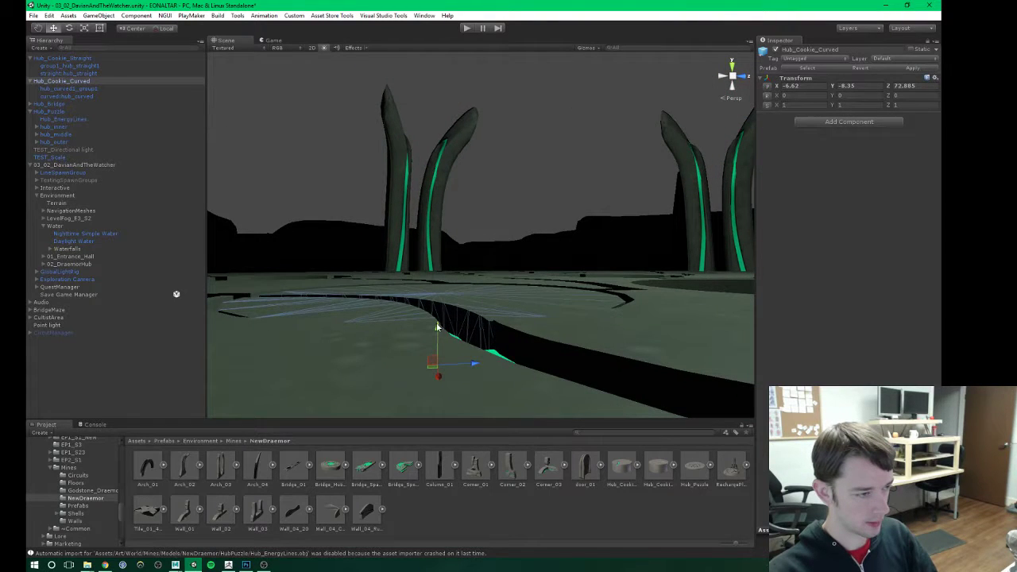
pyautogui.moveTo(437, 327); pyautogui.dragTo(437, 323)
pyautogui.keyDown('alt'); pyautogui.moveTo(505, 276); pyautogui.dragTo(273, 175); pyautogui.keyUp('alt')
pyautogui.keyDown('alt'); pyautogui.scroll(-6, 541, 253); pyautogui.keyUp('alt')
# Step: Uniformly scale the hub_straight mesh in Hub_Cookie_Straight down to about 19.23 to leave a gap around the piece
pyautogui.click(80, 90)
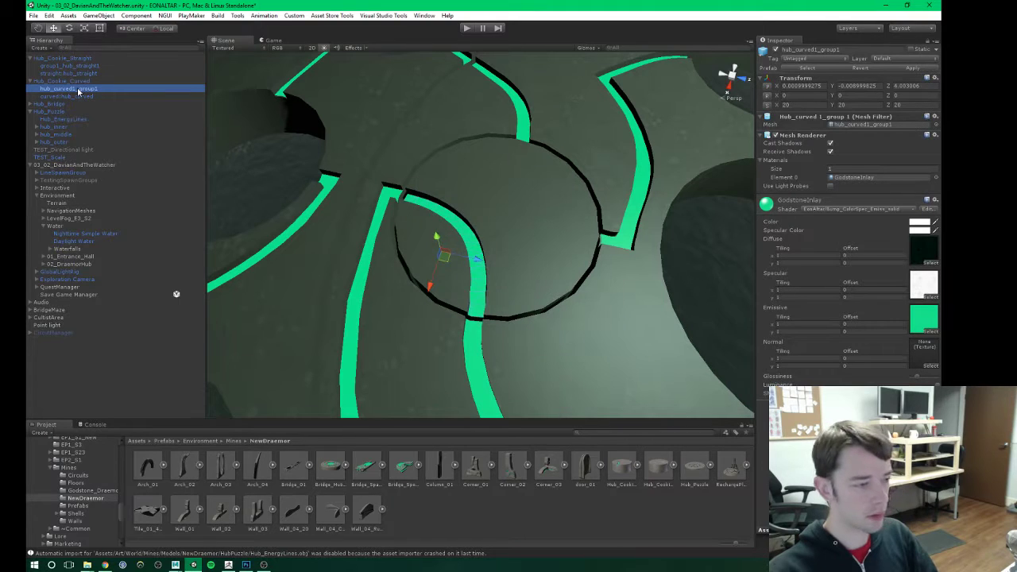
pyautogui.click(73, 96)
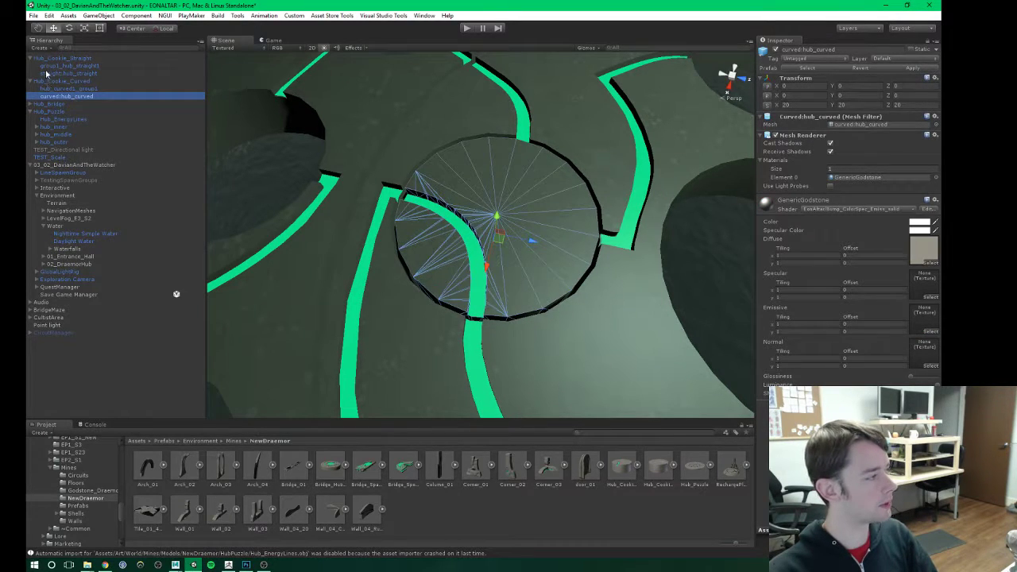
pyautogui.click(58, 66)
pyautogui.scroll(-4, 655, 261)
pyautogui.moveTo(656, 261); pyautogui.dragTo(394, 206, button='middle')
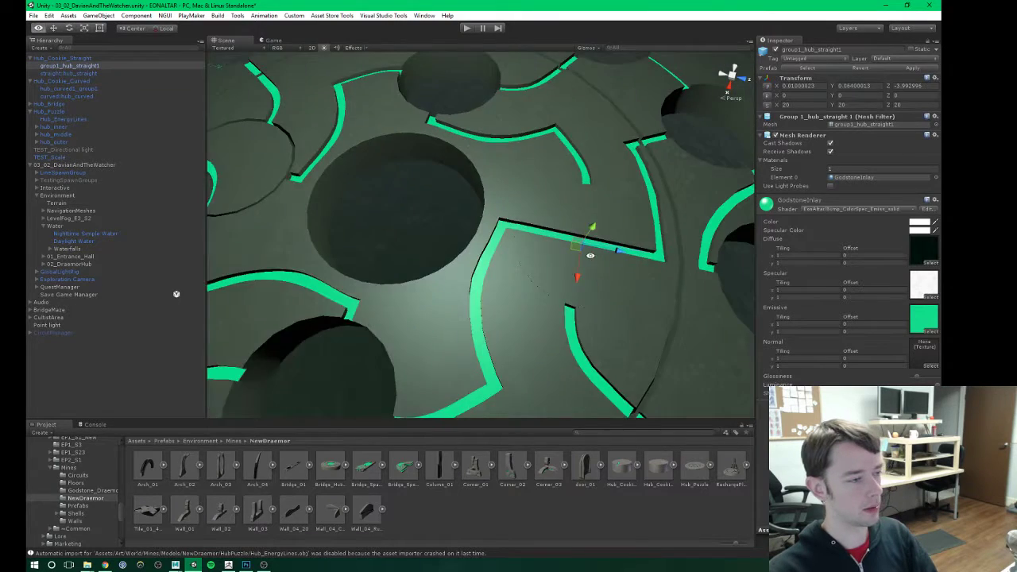
pyautogui.keyDown('alt'); pyautogui.moveTo(591, 255); pyautogui.dragTo(413, 223); pyautogui.keyUp('alt')
pyautogui.click(59, 71)
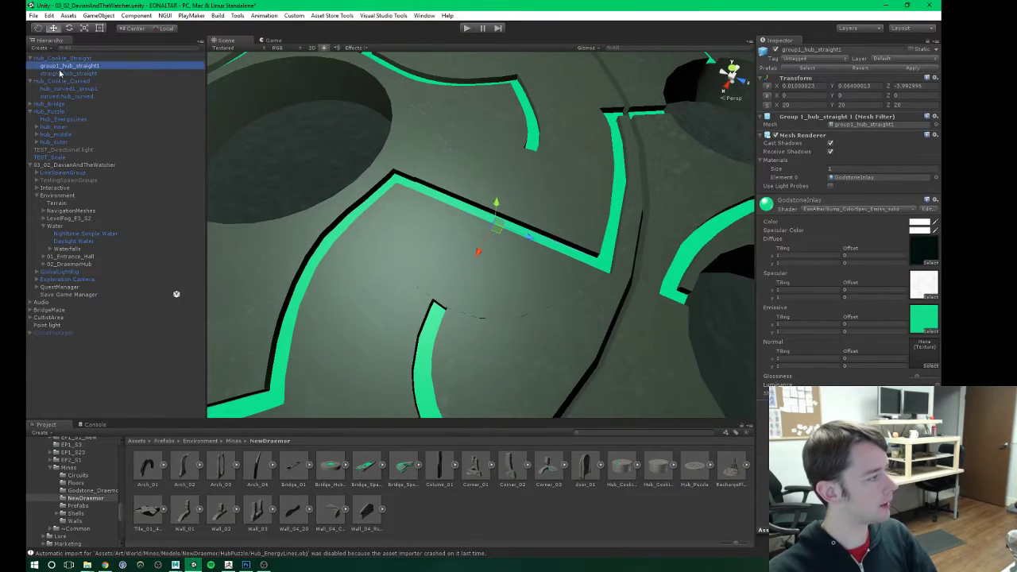
pyautogui.click(60, 73)
pyautogui.press('r')
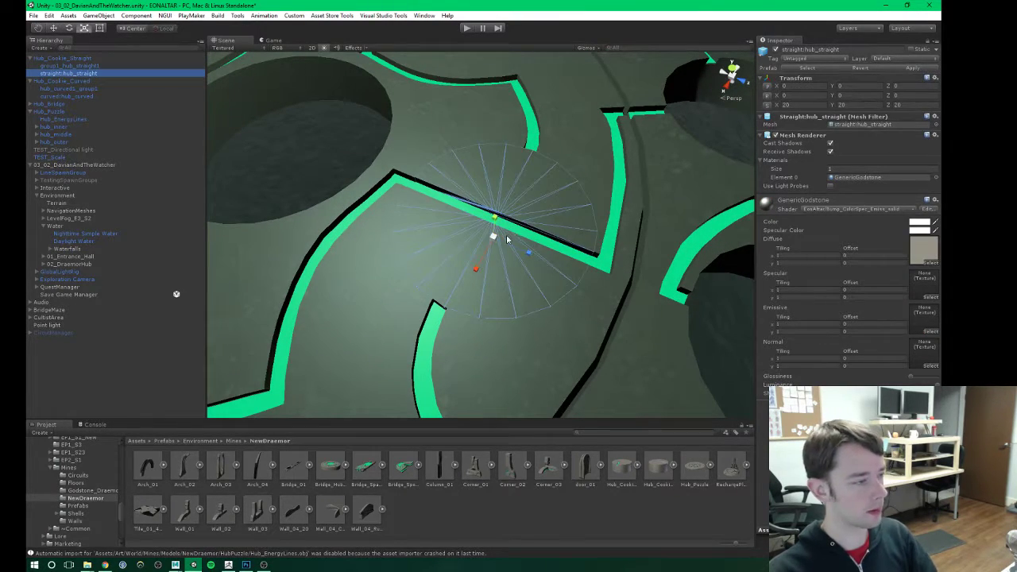
pyautogui.moveTo(493, 239); pyautogui.dragTo(396, 181)
pyautogui.keyDown('alt'); pyautogui.moveTo(425, 236); pyautogui.dragTo(427, 239); pyautogui.keyUp('alt')
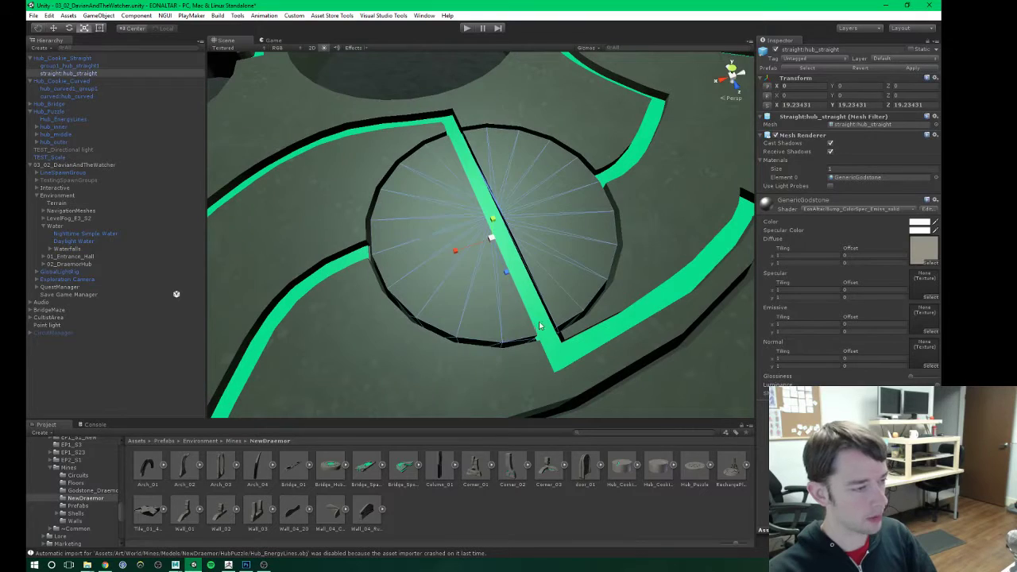
# Step: Uniformly scale the group1_hub_straight1 energy line to about 19.32 and fit it to the groove of the straight piece
pyautogui.click(508, 250)
pyautogui.keyDown('alt'); pyautogui.moveTo(508, 249); pyautogui.dragTo(456, 238); pyautogui.keyUp('alt')
pyautogui.scroll(-8, 455, 238)
pyautogui.moveTo(393, 236); pyautogui.dragTo(451, 267, button='middle')
pyautogui.keyDown('alt'); pyautogui.moveTo(451, 267); pyautogui.dragTo(368, 251); pyautogui.keyUp('alt')
# Step: Apply the changes on Hub_Cookie_Straight and Hub_Cookie_Curved to their prefabs
pyautogui.click(69, 59)
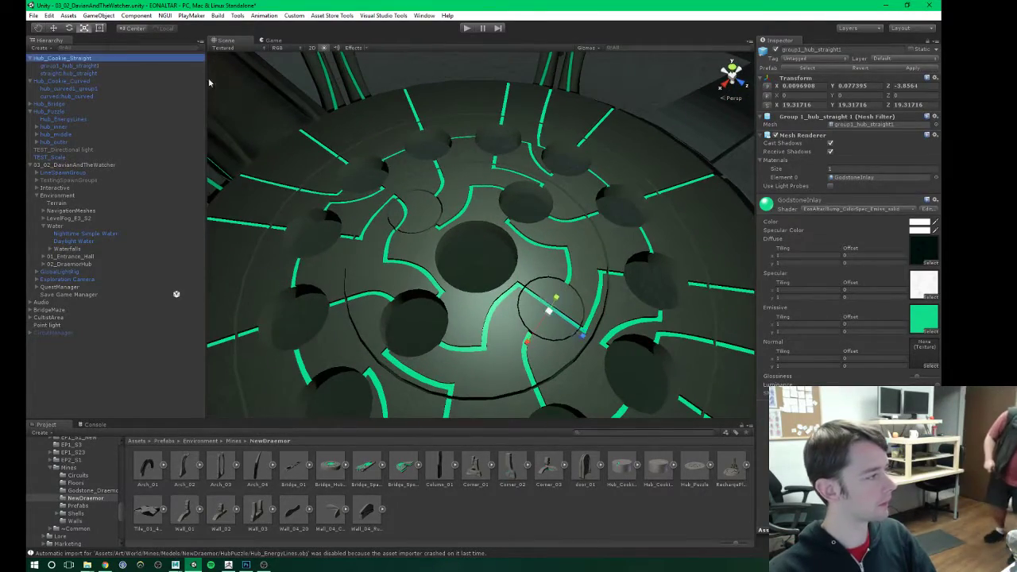
pyautogui.click(68, 80)
pyautogui.click(913, 69)
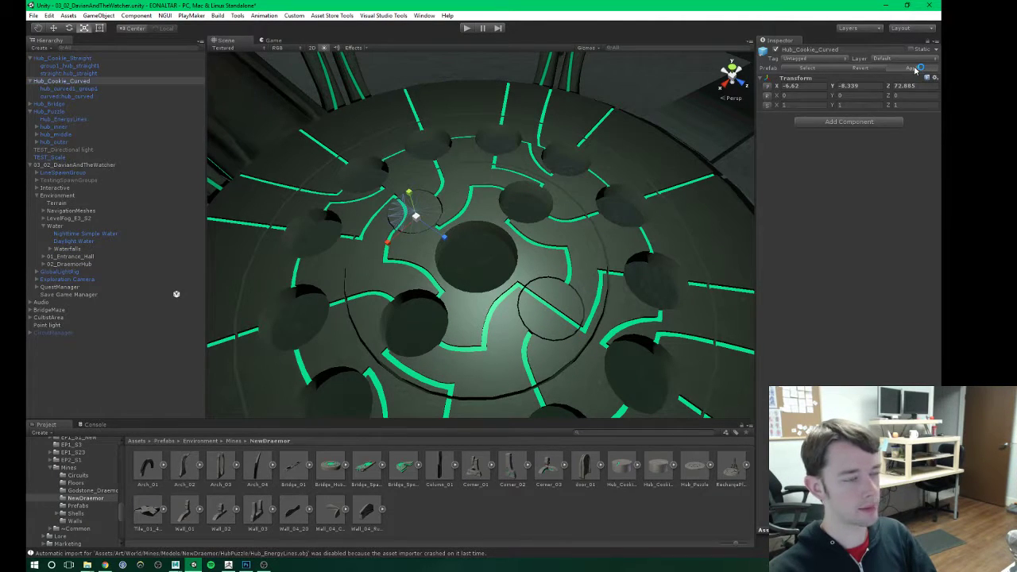
# Step: Examine how the curved and straight pieces and their energy lines sit in the hub puzzle floor from several angles
pyautogui.keyDown('alt'); pyautogui.moveTo(459, 249); pyautogui.dragTo(349, 199); pyautogui.keyUp('alt')
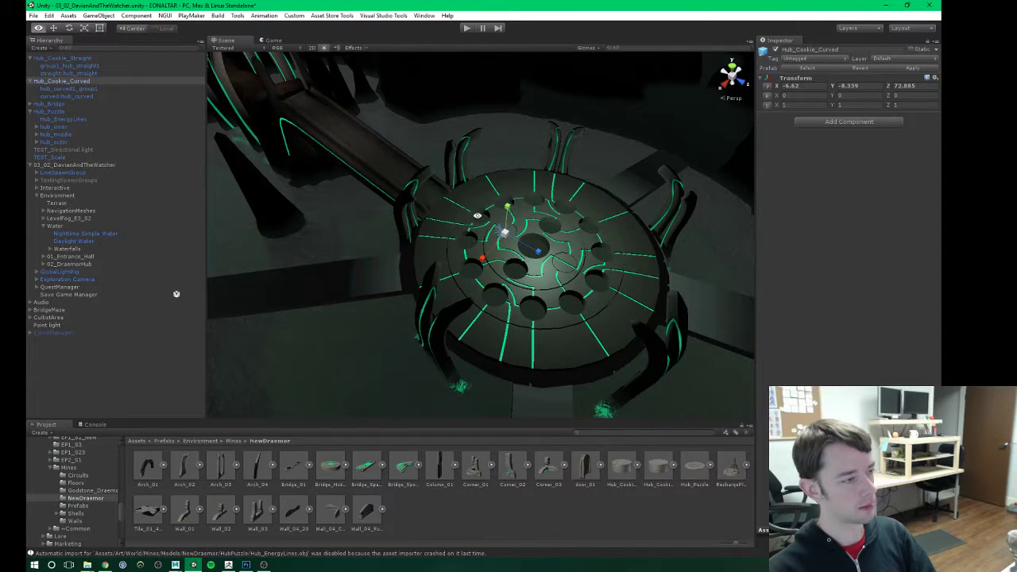
pyautogui.keyDown('alt'); pyautogui.moveTo(394, 158); pyautogui.dragTo(397, 229); pyautogui.keyUp('alt')
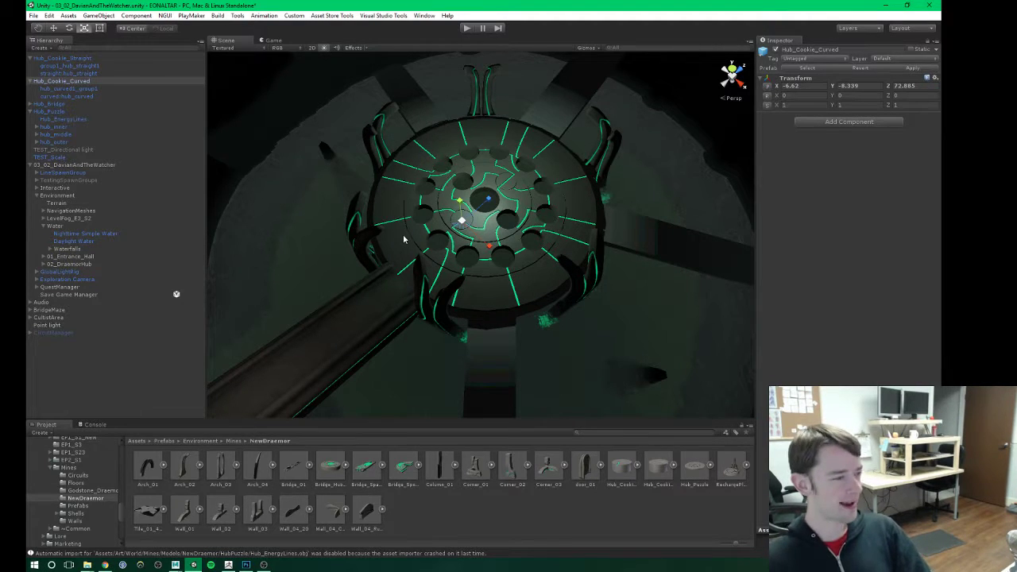
pyautogui.scroll(5, 475, 186)
pyautogui.keyDown('alt'); pyautogui.moveTo(475, 185); pyautogui.dragTo(503, 225); pyautogui.keyUp('alt')
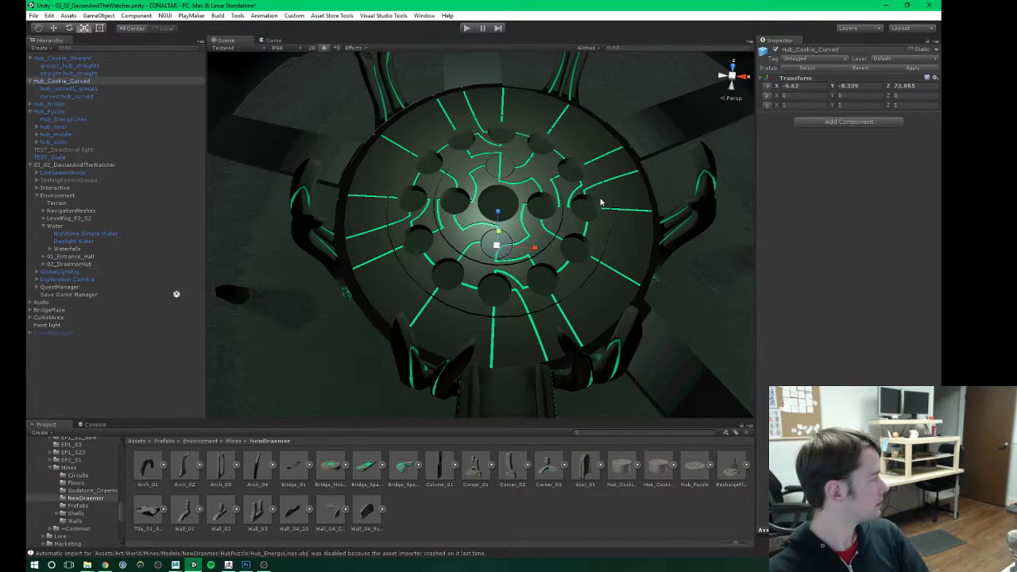
pyautogui.keyDown('alt'); pyautogui.moveTo(556, 207); pyautogui.dragTo(549, 291); pyautogui.keyUp('alt')
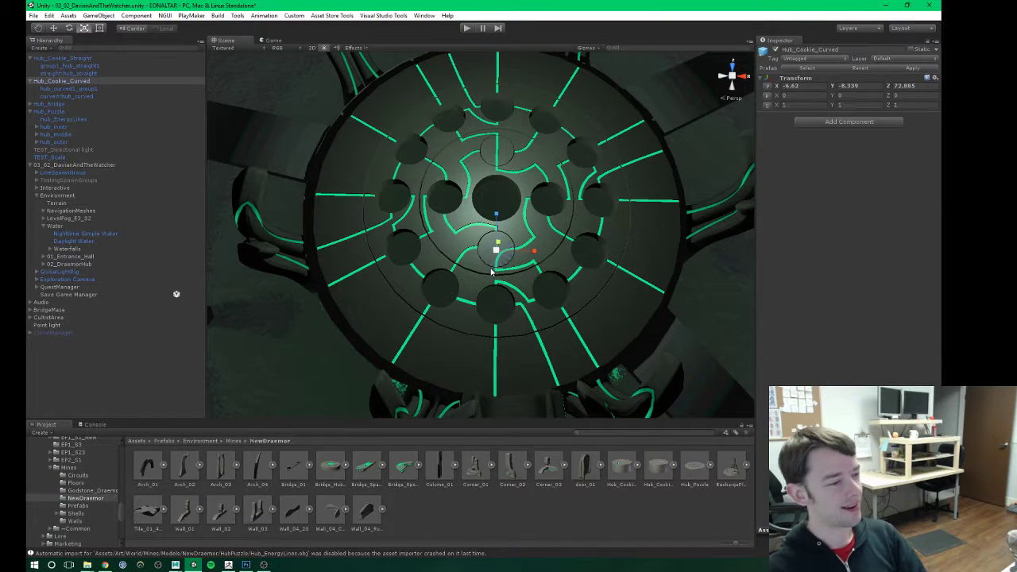
pyautogui.keyDown('alt'); pyautogui.moveTo(491, 272); pyautogui.dragTo(502, 277); pyautogui.keyUp('alt')
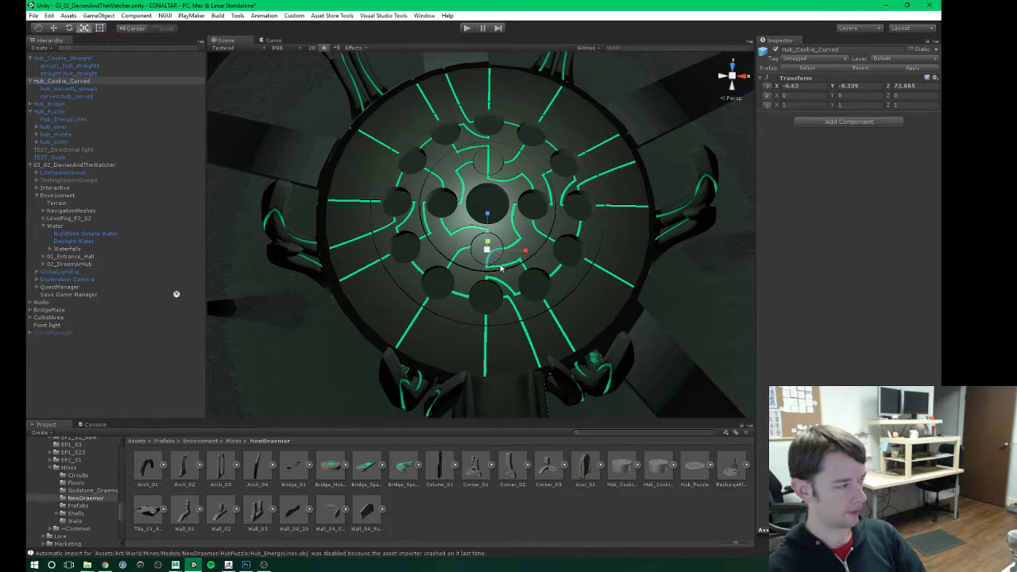
pyautogui.keyDown('alt'); pyautogui.moveTo(502, 269); pyautogui.dragTo(430, 233); pyautogui.keyUp('alt')
pyautogui.keyDown('alt'); pyautogui.moveTo(479, 236); pyautogui.dragTo(442, 236, button='middle'); pyautogui.keyUp('alt')
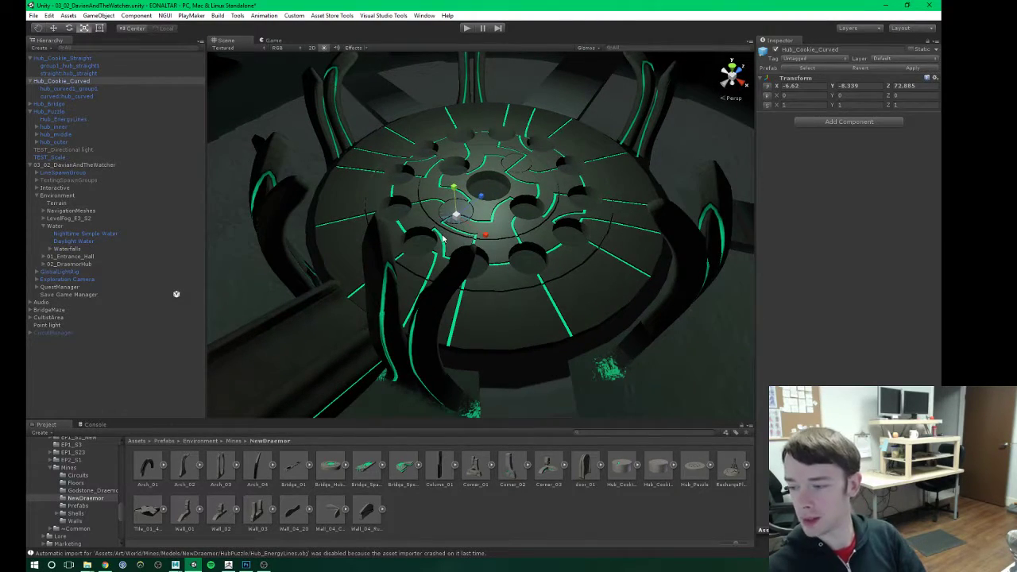
pyautogui.keyDown('alt'); pyautogui.moveTo(442, 239); pyautogui.dragTo(527, 257); pyautogui.keyUp('alt')
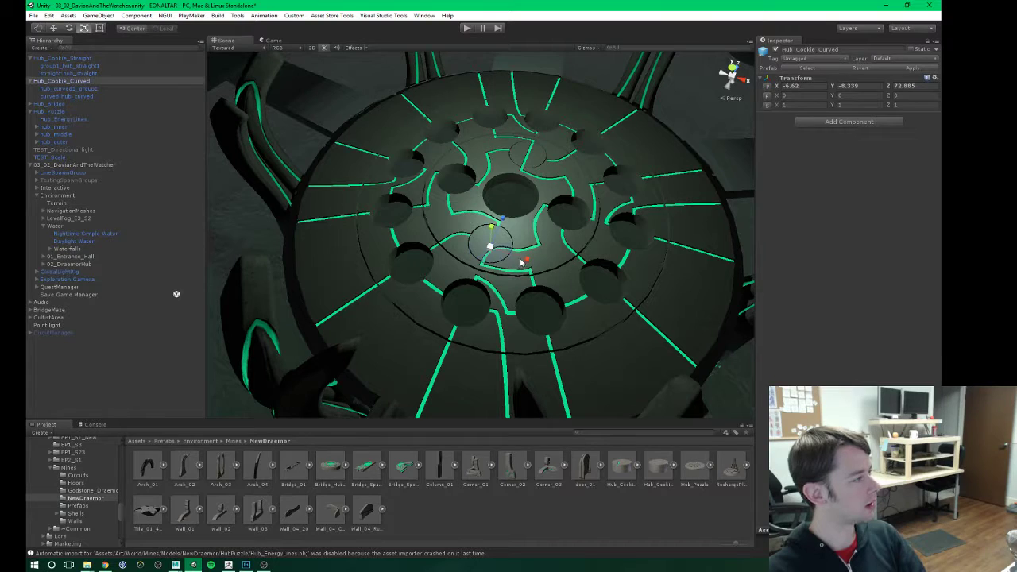
pyautogui.keyDown('alt'); pyautogui.moveTo(556, 275); pyautogui.dragTo(515, 275); pyautogui.keyUp('alt')
pyautogui.moveTo(531, 263); pyautogui.dragTo(490, 304, button='middle')
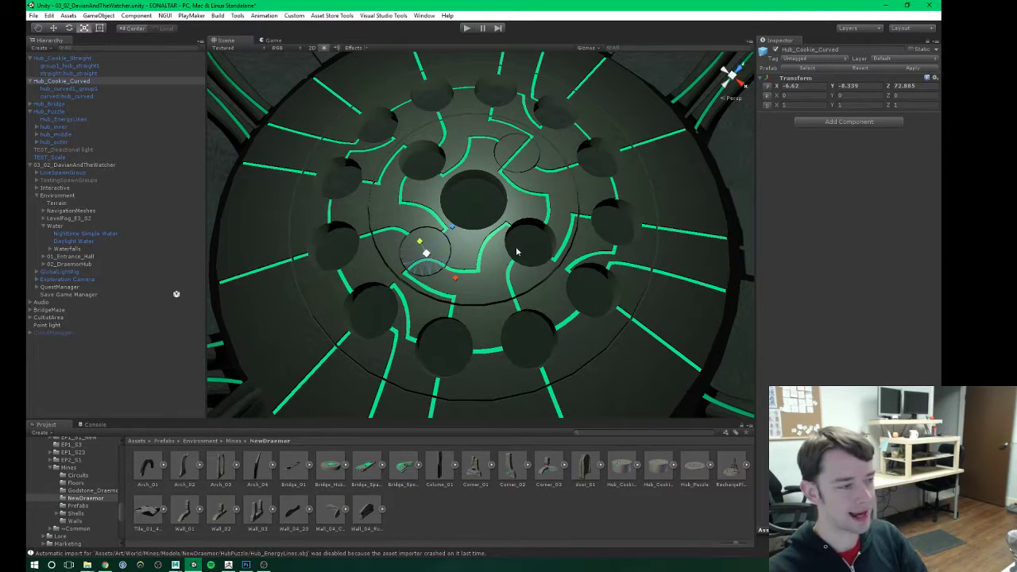
pyautogui.keyDown('alt'); pyautogui.moveTo(499, 267); pyautogui.dragTo(516, 283); pyautogui.keyUp('alt')
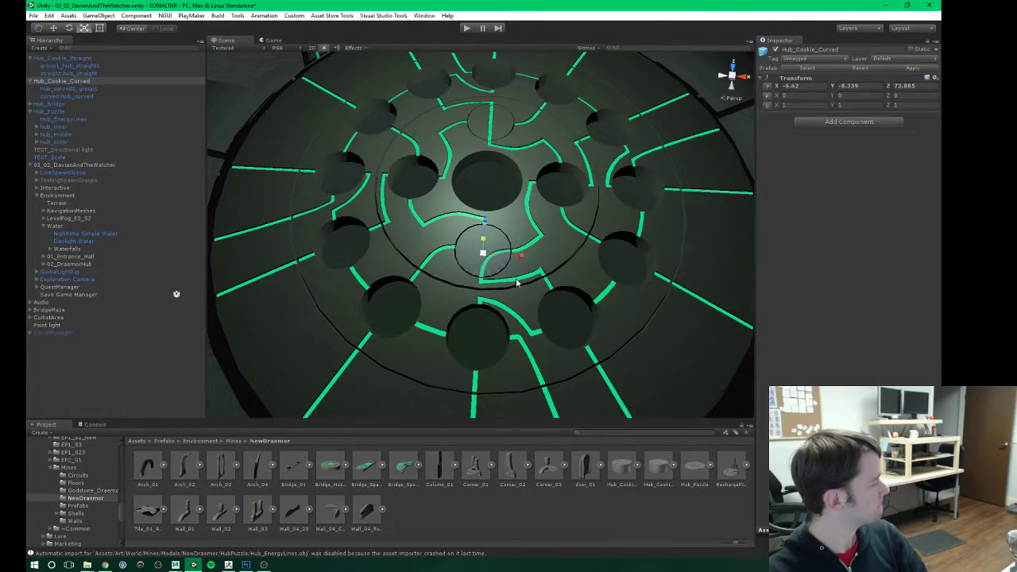
pyautogui.keyDown('alt'); pyautogui.moveTo(529, 268); pyautogui.dragTo(518, 257); pyautogui.keyUp('alt')
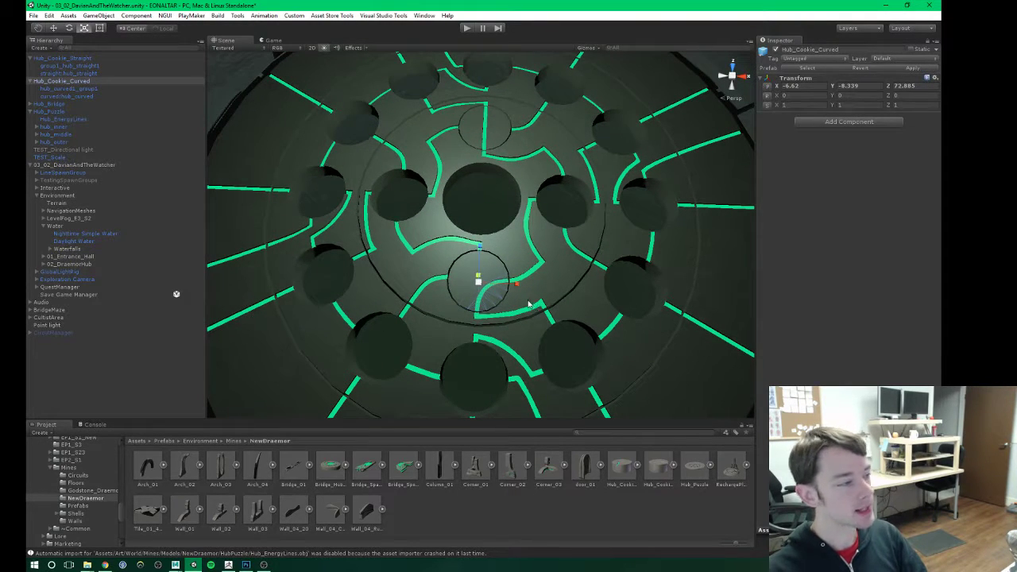
# Step: Save the project and the current scene with Hub_Cookie_Straight selected
pyautogui.click(48, 59)
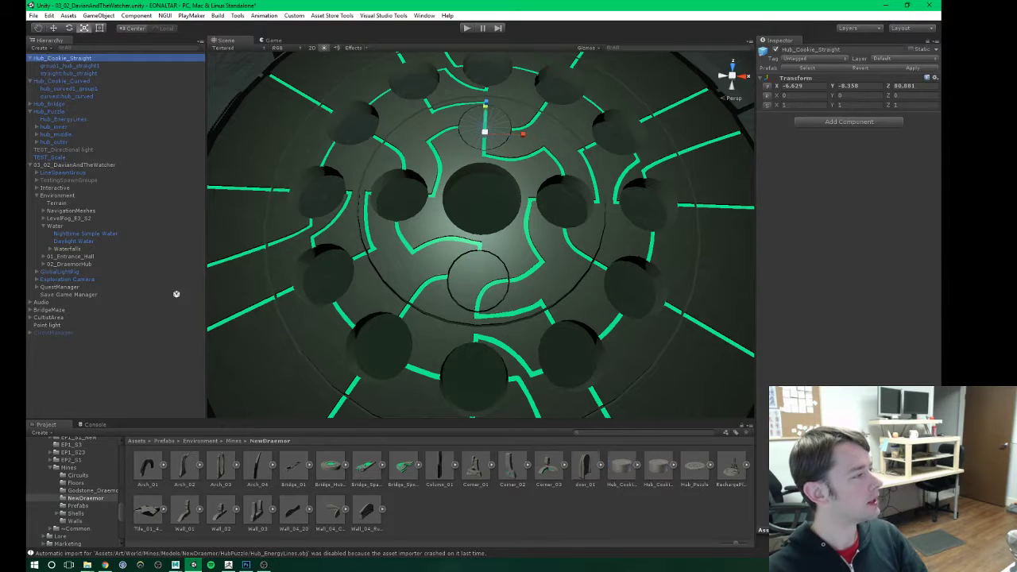
pyautogui.click(33, 15)
pyautogui.click(65, 96)
pyautogui.click(33, 16)
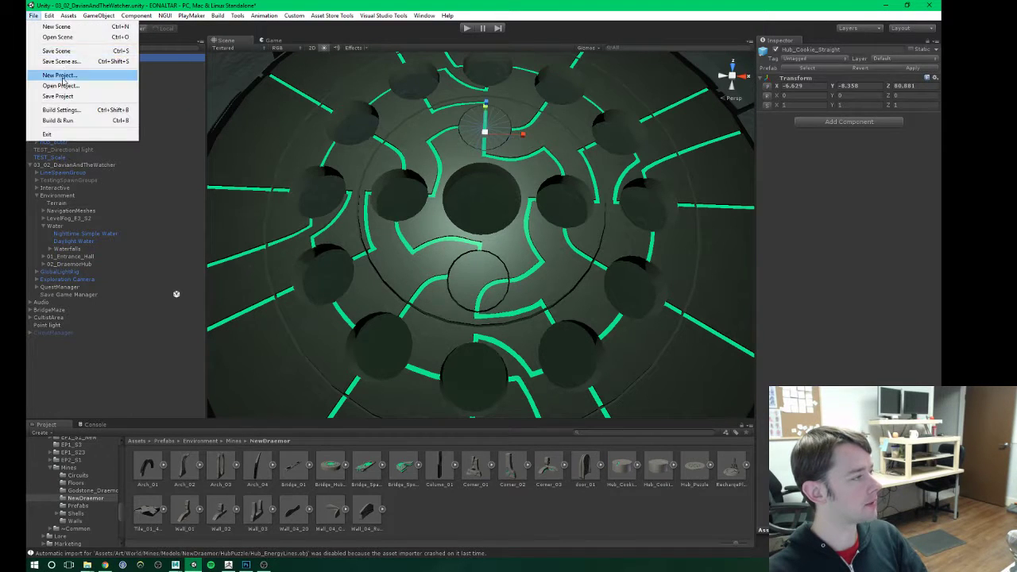
pyautogui.click(59, 50)
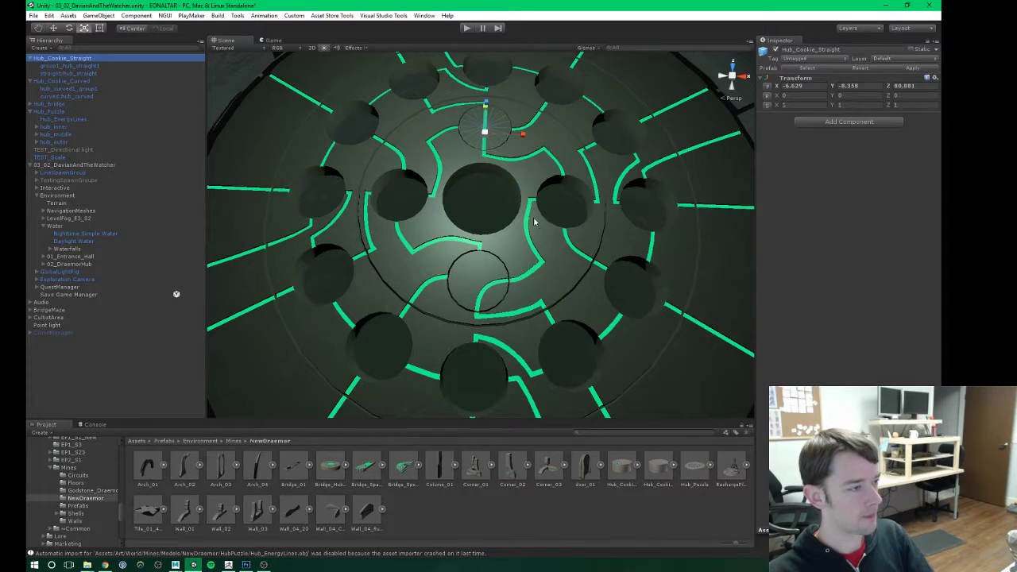
# Step: Expand CircutManager in the hierarchy and raise it above the hub floor to about Y -0.83
pyautogui.scroll(-4, 534, 220)
pyautogui.keyDown('alt'); pyautogui.moveTo(465, 268); pyautogui.dragTo(447, 244); pyautogui.keyUp('alt')
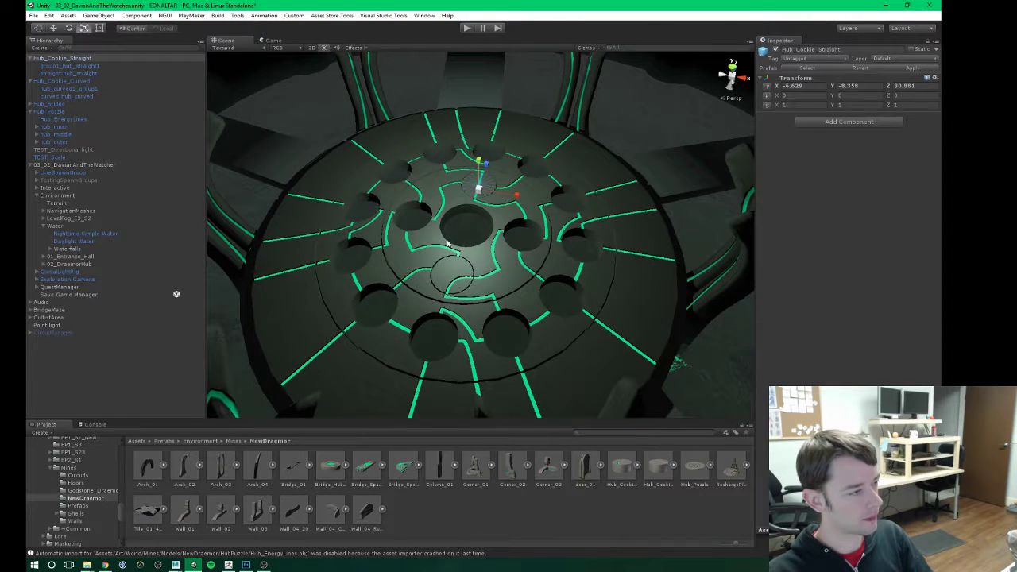
pyautogui.click(32, 332)
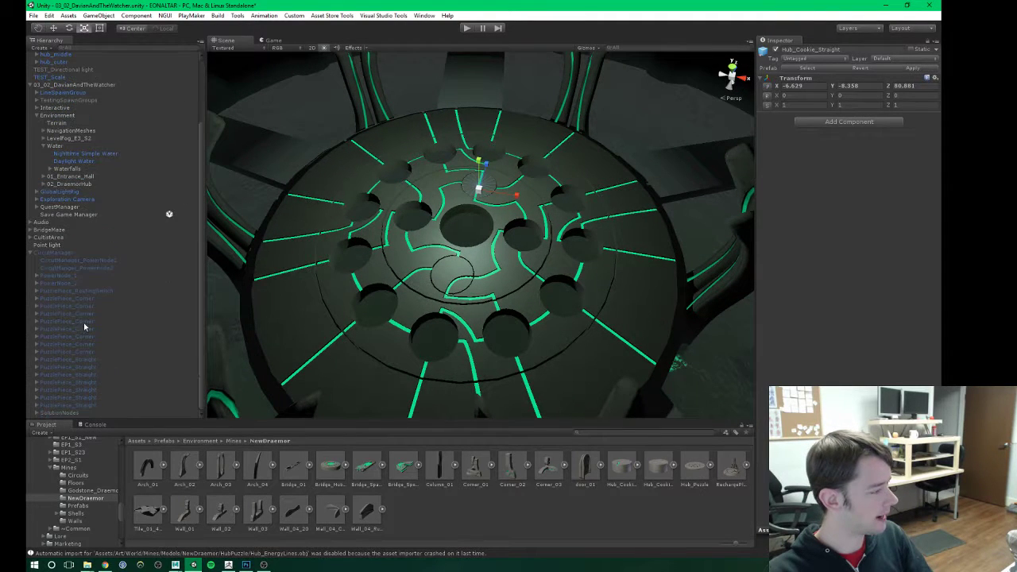
pyautogui.scroll(-3, 83, 323)
pyautogui.click(67, 254)
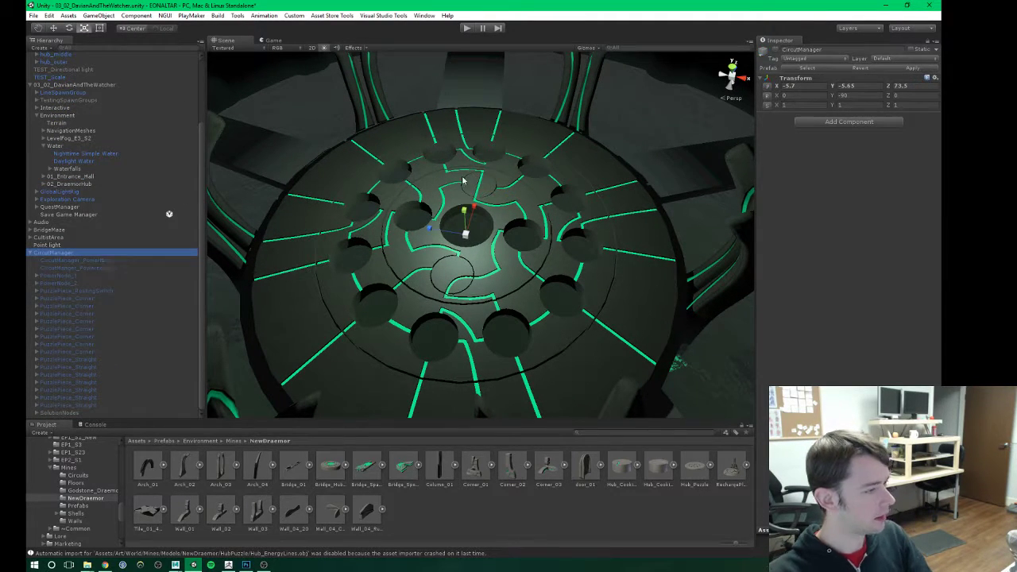
pyautogui.press('w')
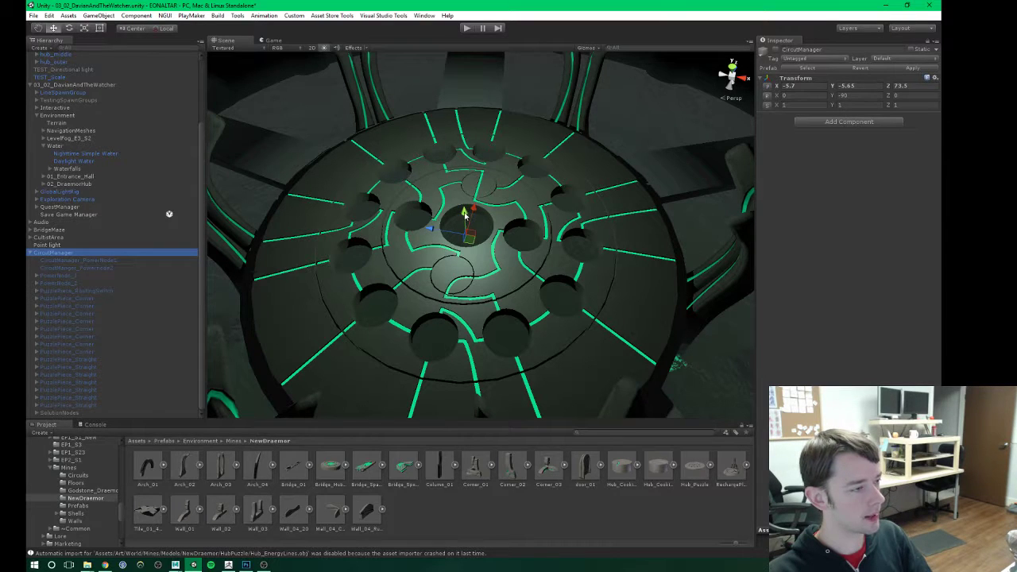
pyautogui.moveTo(465, 213); pyautogui.dragTo(461, 165)
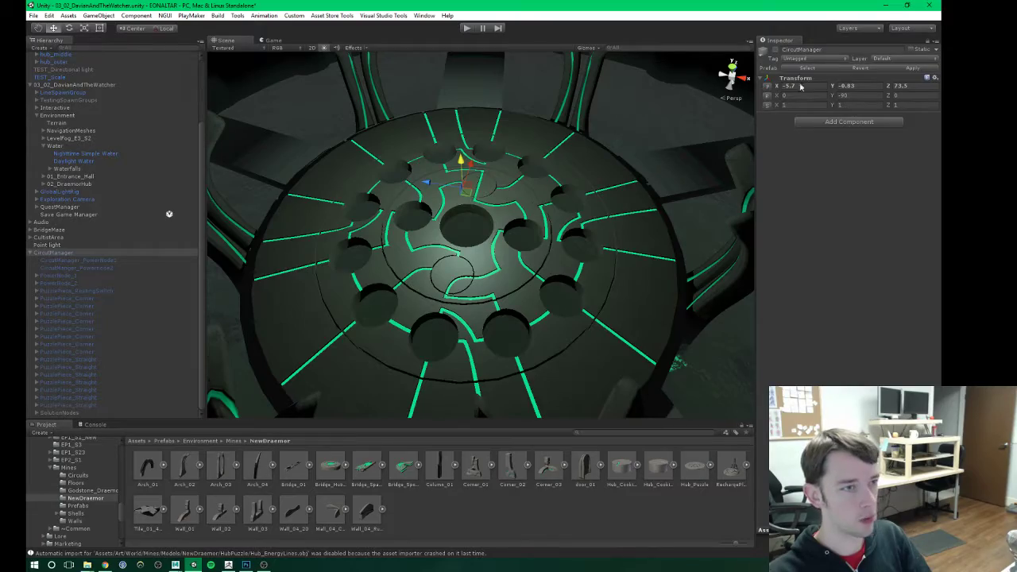
# Step: Temporarily enable CircutManager to examine its square grid of puzzle pieces over the hub, and disable it again
pyautogui.click(776, 50)
pyautogui.keyDown('alt'); pyautogui.moveTo(501, 225); pyautogui.dragTo(464, 240); pyautogui.keyUp('alt')
pyautogui.click(47, 244)
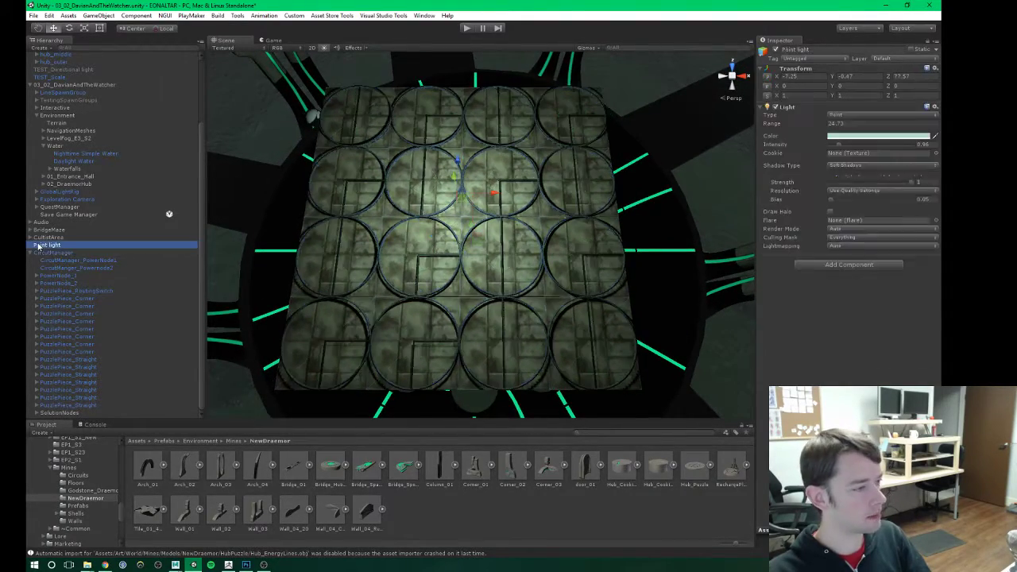
pyautogui.keyDown('alt'); pyautogui.moveTo(317, 199); pyautogui.dragTo(310, 209); pyautogui.keyUp('alt')
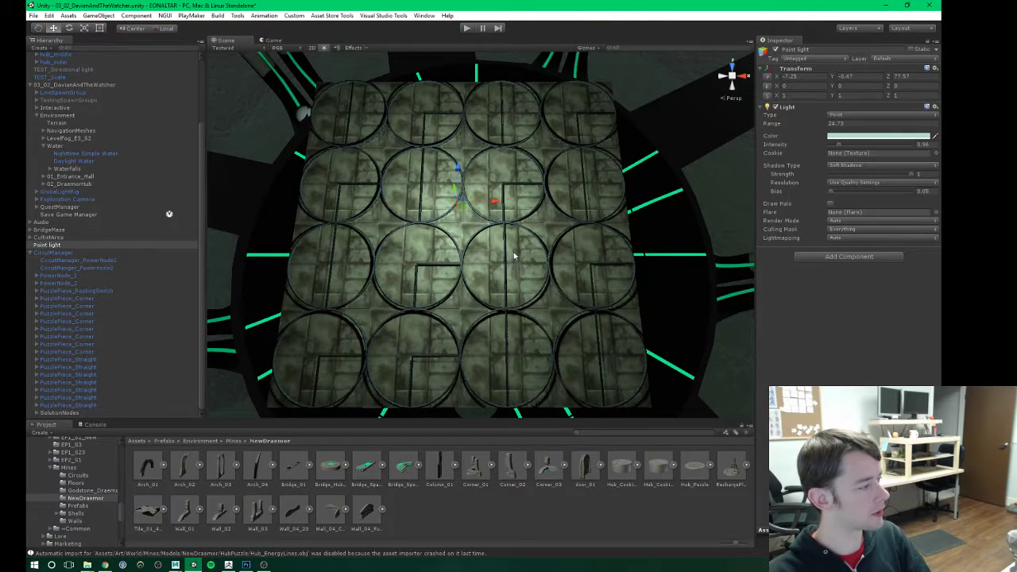
pyautogui.click(58, 254)
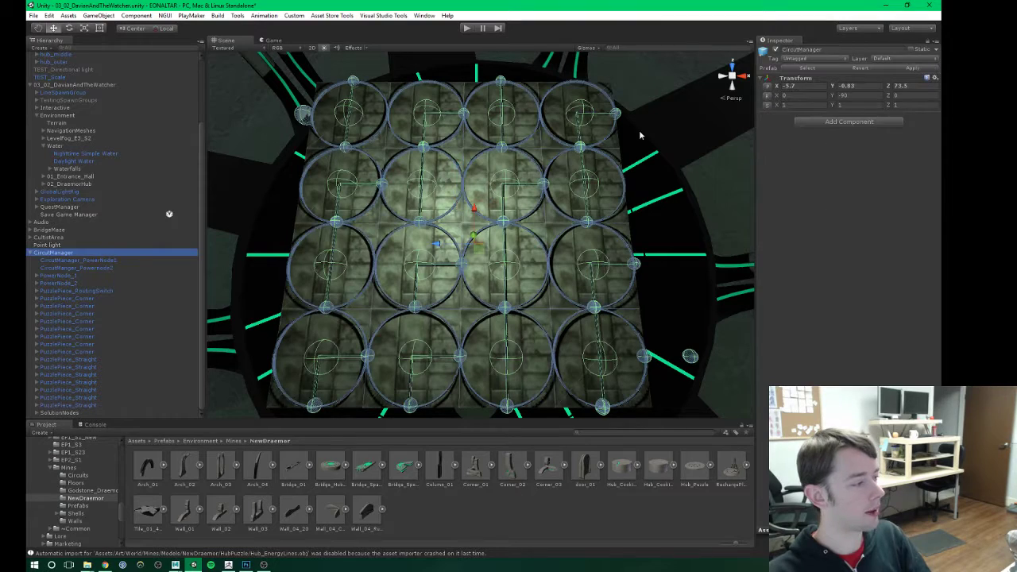
pyautogui.click(776, 49)
pyautogui.moveTo(453, 266); pyautogui.dragTo(482, 182, button='middle')
pyautogui.scroll(5, 91, 103)
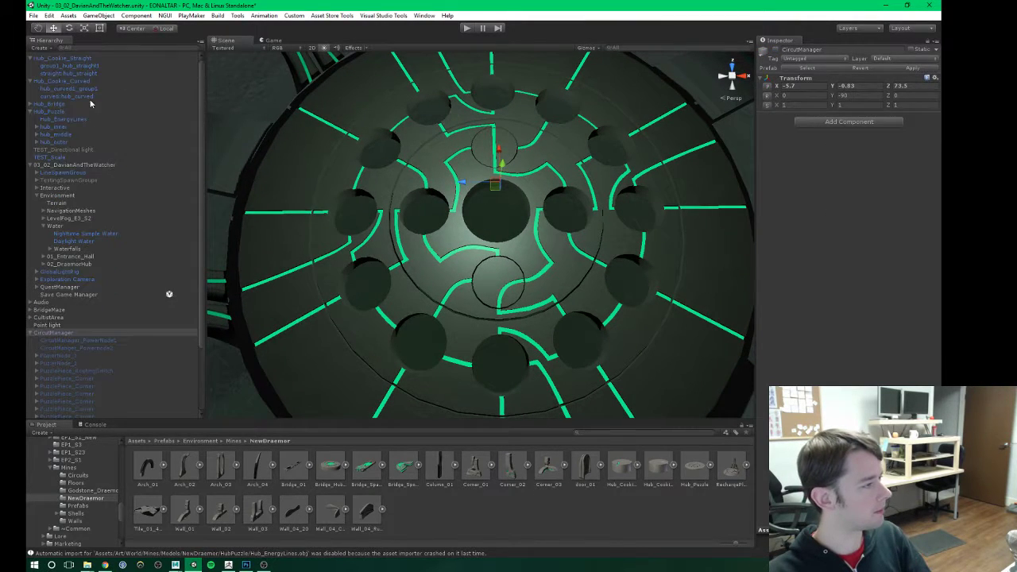
# Step: Collapse Hub_Cookie_Curved and Hub_Cookie_Straight in the hierarchy and bring the CircutManager pieces into view
pyautogui.click(29, 81)
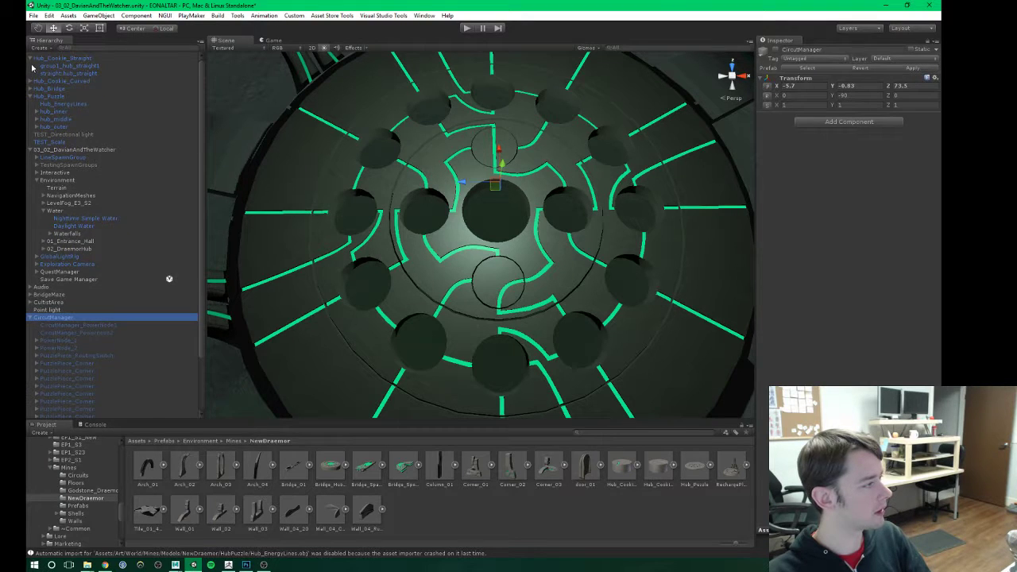
pyautogui.click(30, 59)
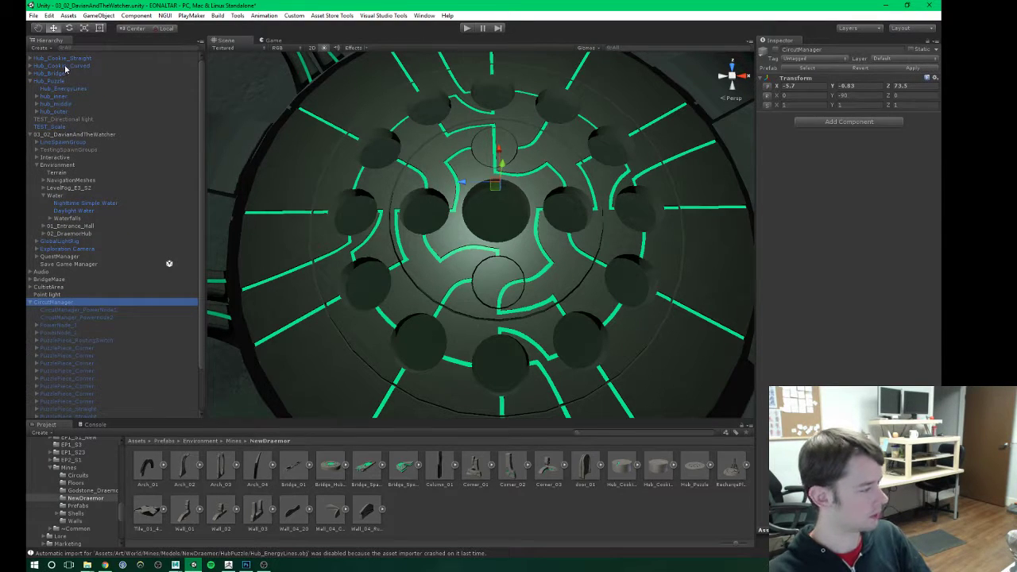
pyautogui.scroll(-3, 131, 353)
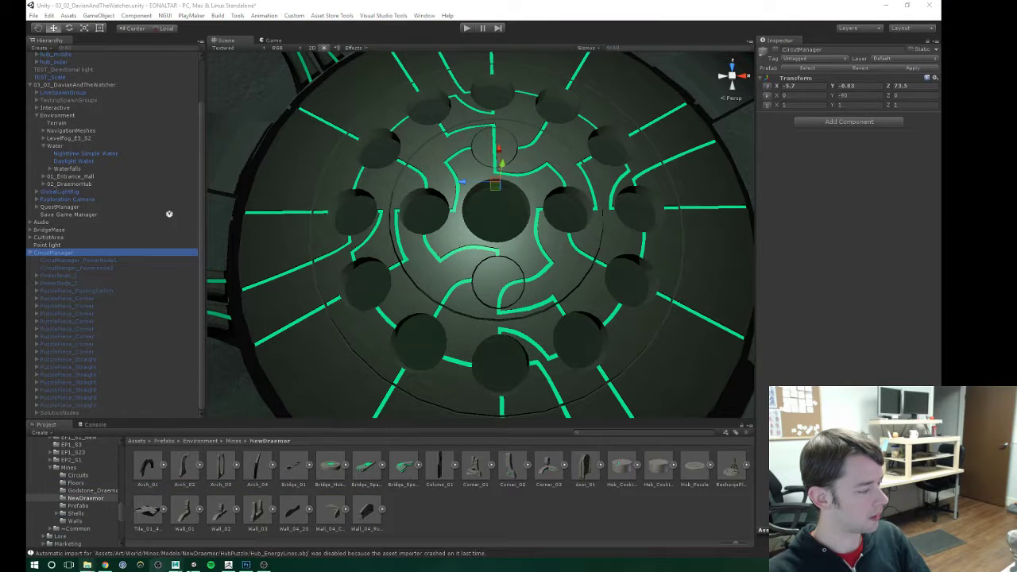
# Step: Minimize Unity, open the puzzlelayout_1024.png image from the desktop to review the puzzle solutions, and close it
pyautogui.click(885, 5)
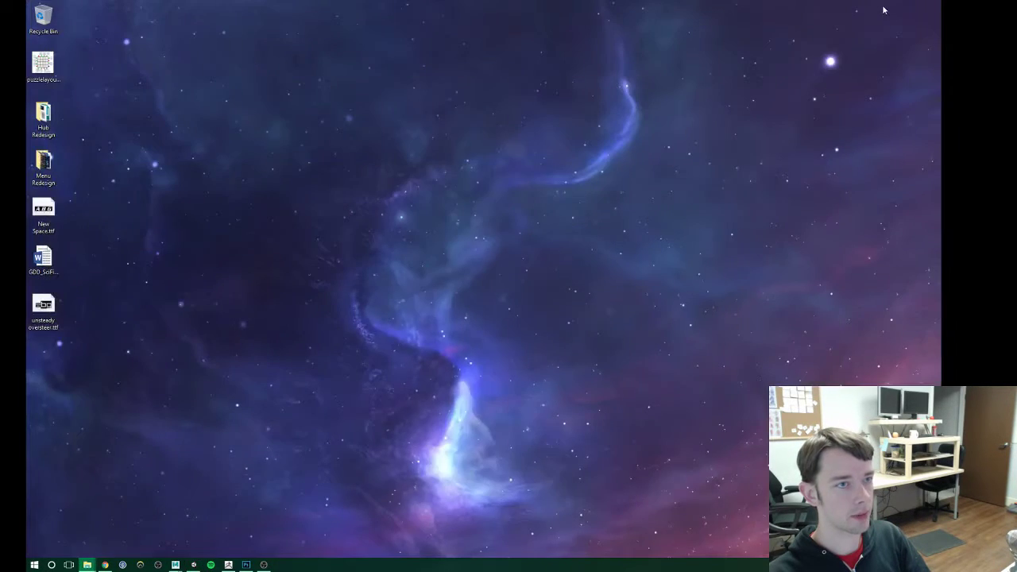
pyautogui.doubleClick(43, 68)
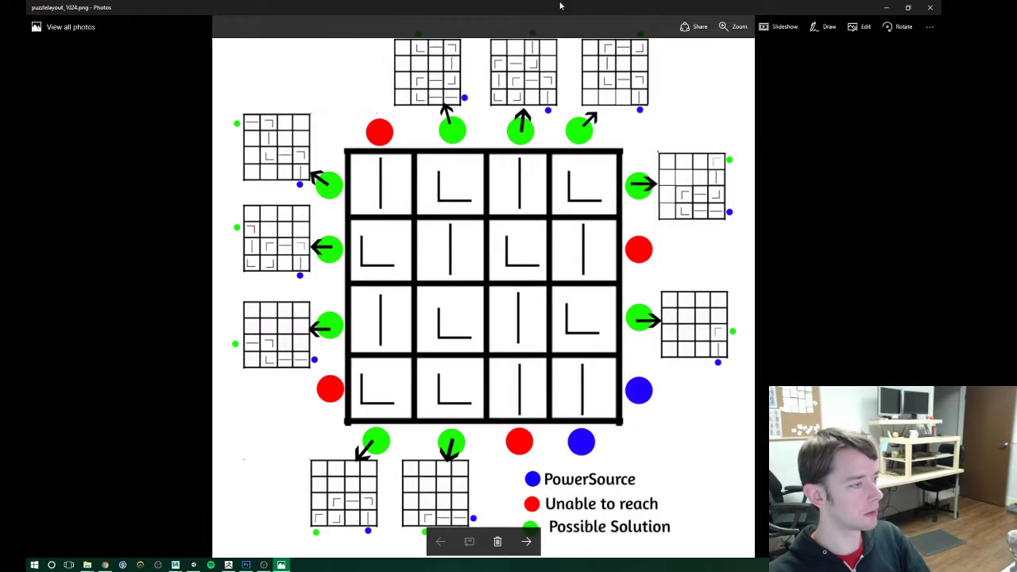
pyautogui.moveTo(561, 5); pyautogui.dragTo(500, 156)
pyautogui.click(749, 155)
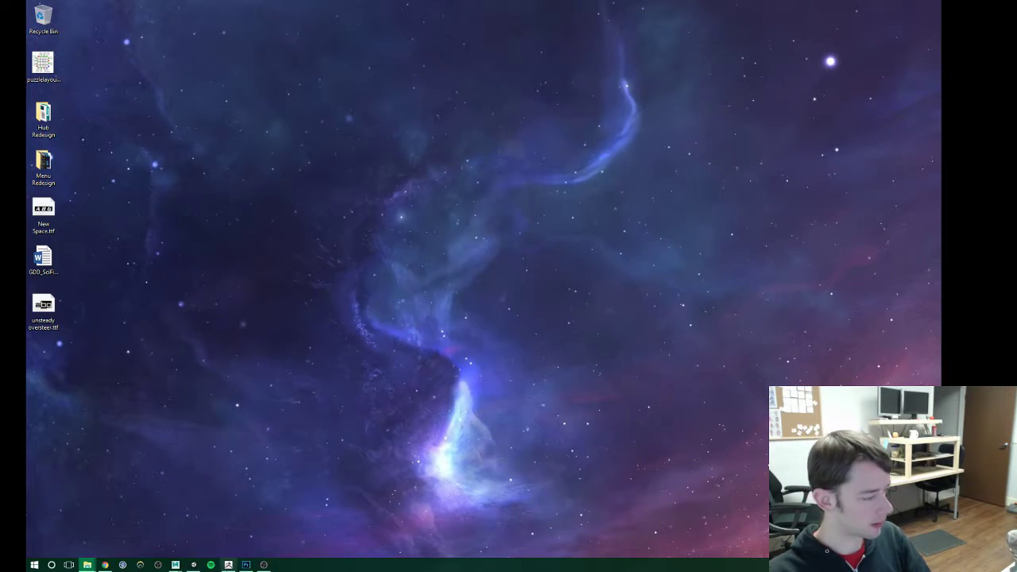
# Step: Switch to Photoshop, view the whole circular design in circles_puzzle2.psd, and move its window maximized to the other monitor
pyautogui.click(246, 565)
pyautogui.press('z')
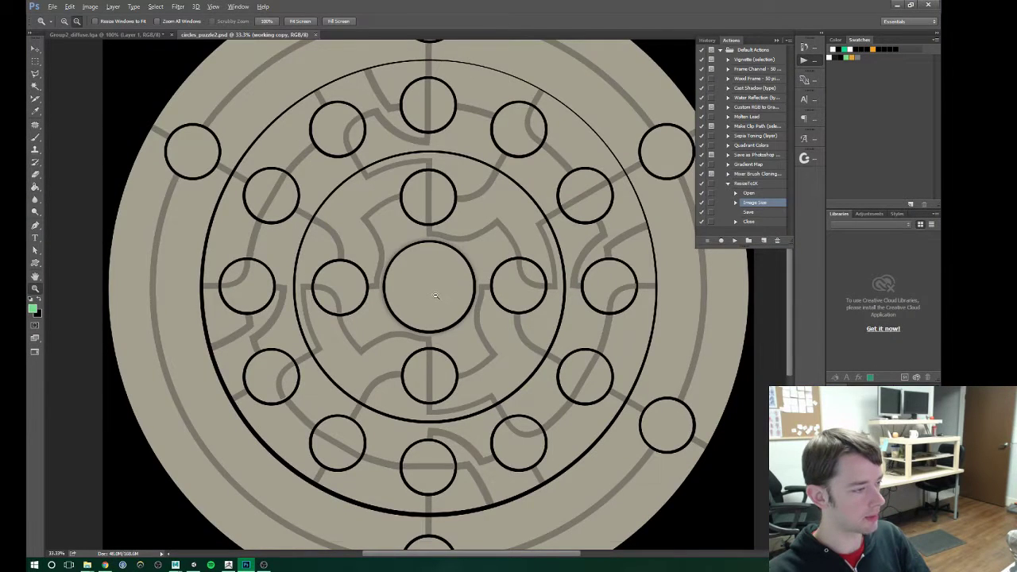
pyautogui.hotkey('ctrl', '-')
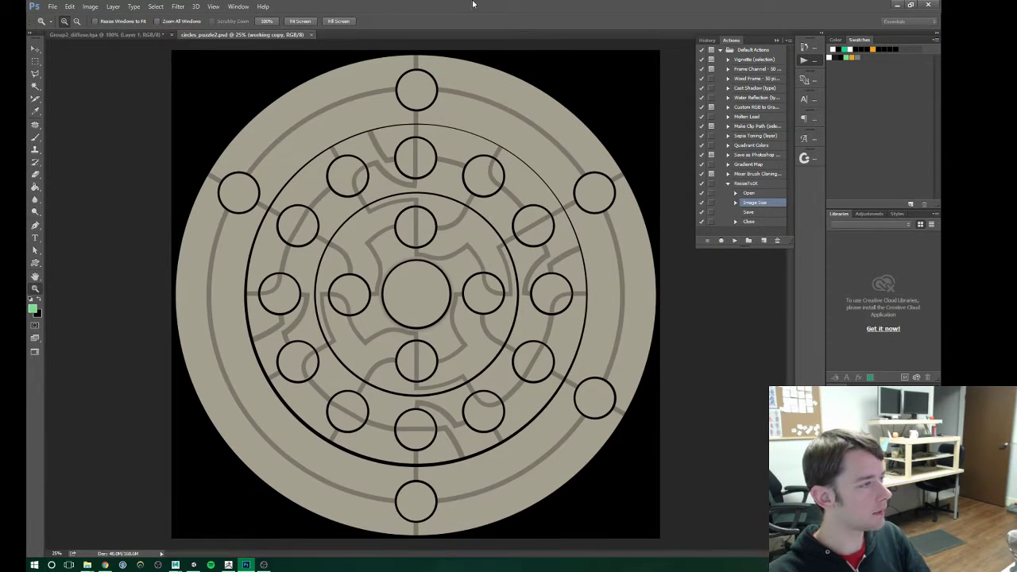
pyautogui.moveTo(489, 6); pyautogui.dragTo(1, 126)
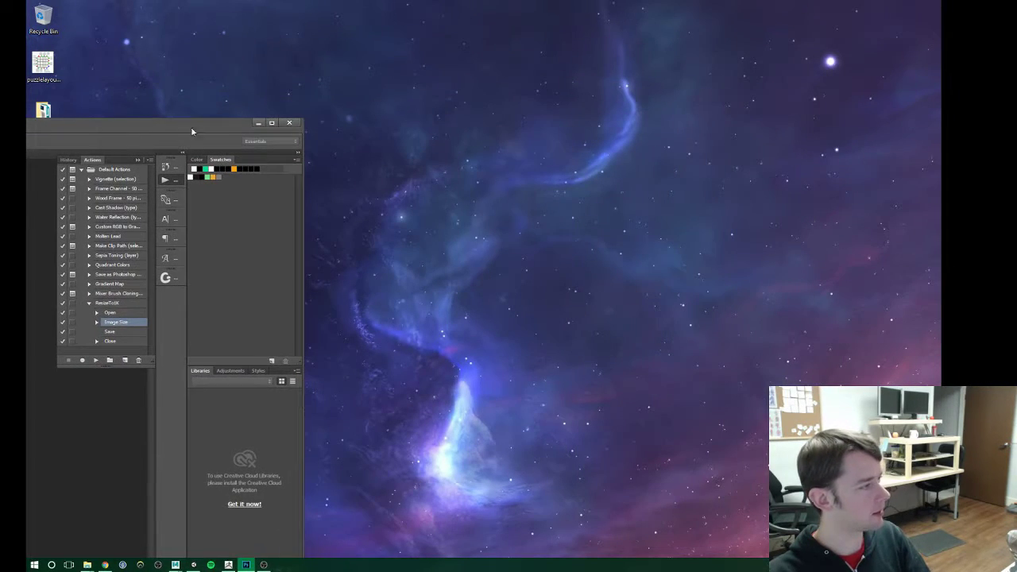
pyautogui.click(272, 123)
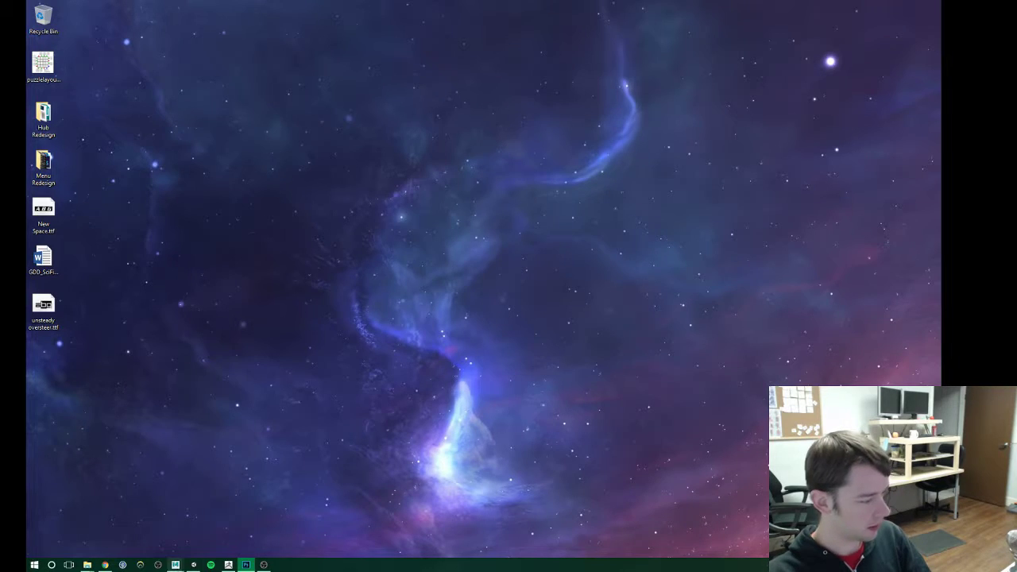
# Step: Switch back to Unity and examine the whole hub puzzle from above
pyautogui.click(194, 565)
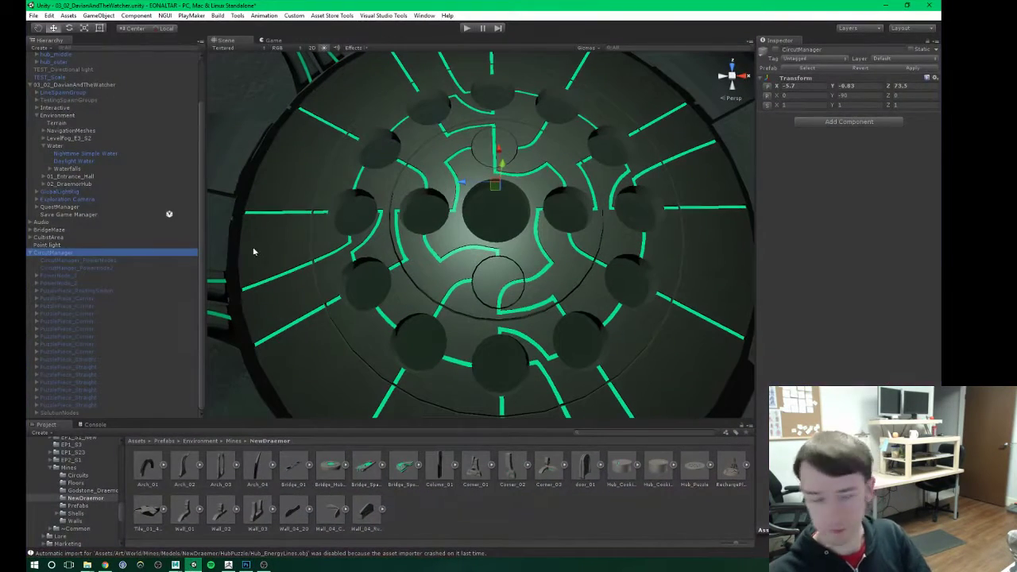
pyautogui.keyDown('alt'); pyautogui.moveTo(486, 254); pyautogui.dragTo(472, 272); pyautogui.keyUp('alt')
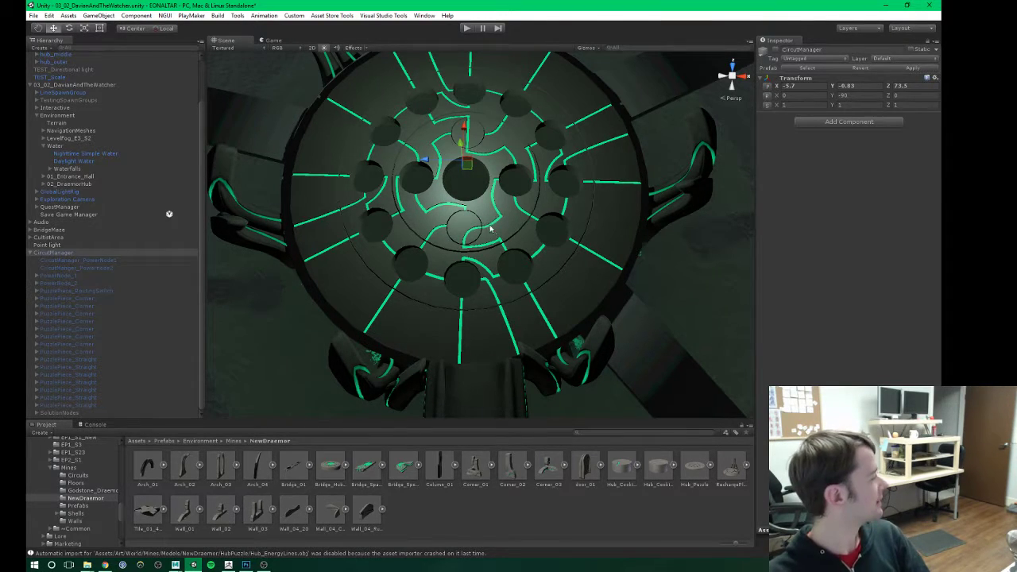
pyautogui.scroll(-5, 491, 229)
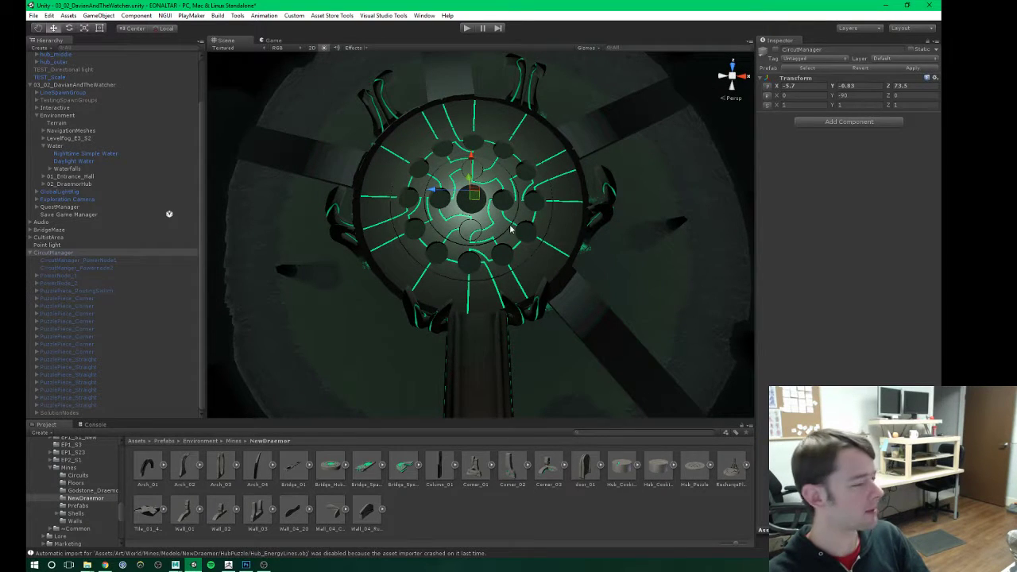
# Step: Collapse CircutManager and Hub_Puzzle in the hierarchy
pyautogui.scroll(4, 511, 230)
pyautogui.keyDown('alt'); pyautogui.moveTo(496, 231); pyautogui.dragTo(482, 226); pyautogui.keyUp('alt')
pyautogui.moveTo(482, 227); pyautogui.dragTo(485, 243, button='right')
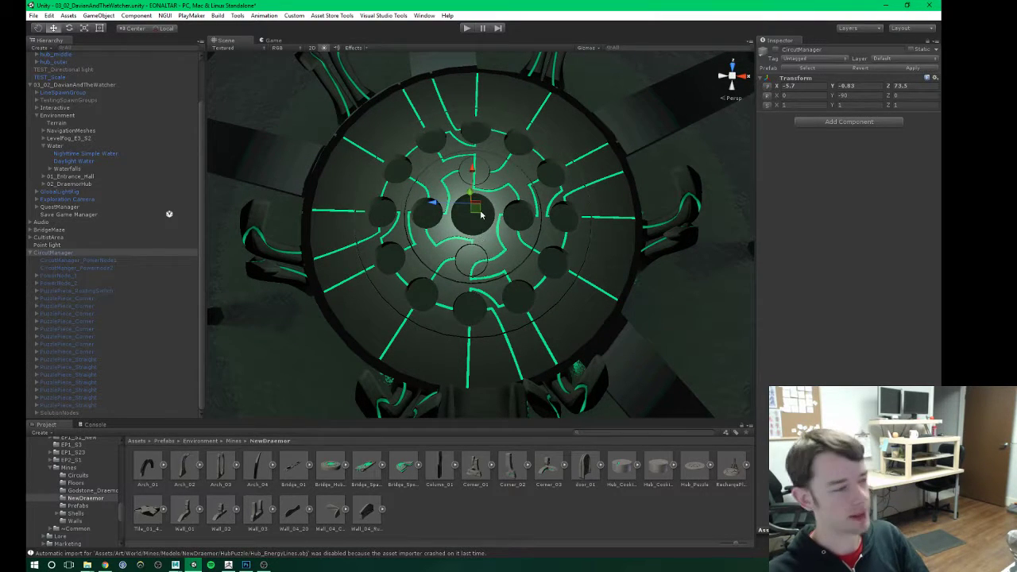
pyautogui.moveTo(485, 243); pyautogui.dragTo(490, 266, button='right')
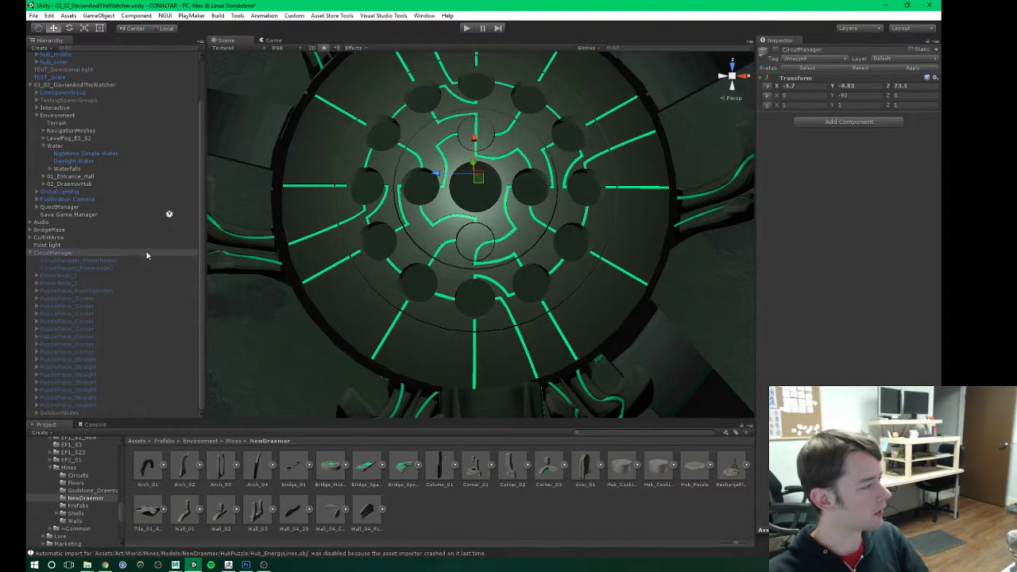
pyautogui.click(32, 254)
pyautogui.press('Left')
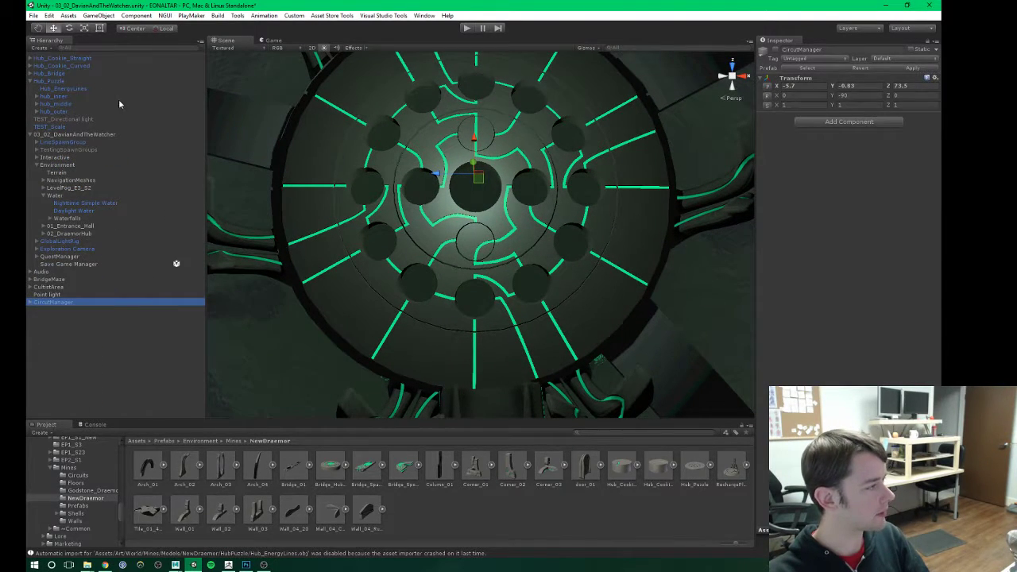
pyautogui.click(31, 81)
# Step: Duplicate the Hub_Cookie_Straight piece that sits in the top hole of the hub's inner ring
pyautogui.click(60, 60)
pyautogui.moveTo(486, 143); pyautogui.dragTo(500, 159, button='right')
pyautogui.hotkey('ctrl', 'd')
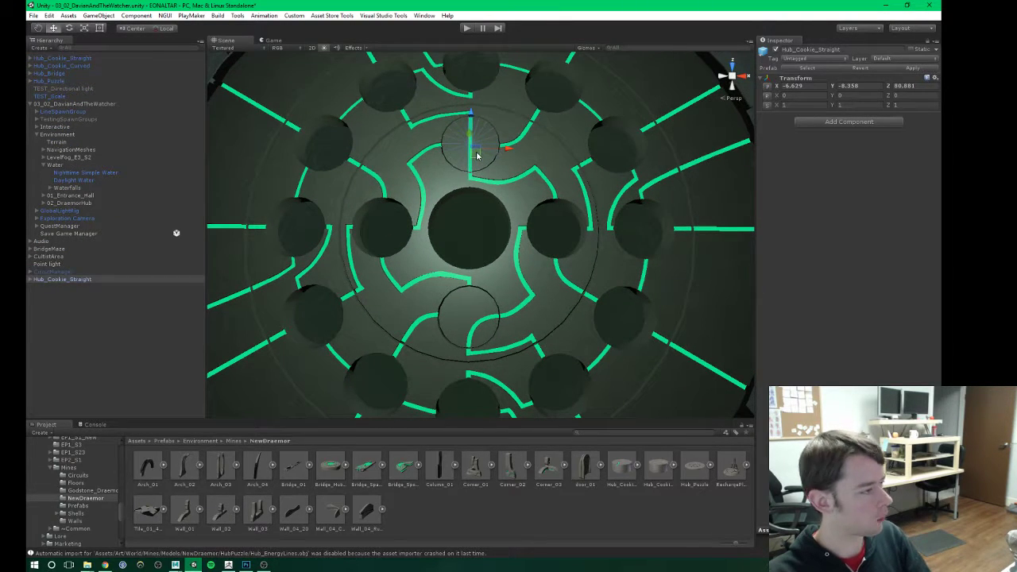
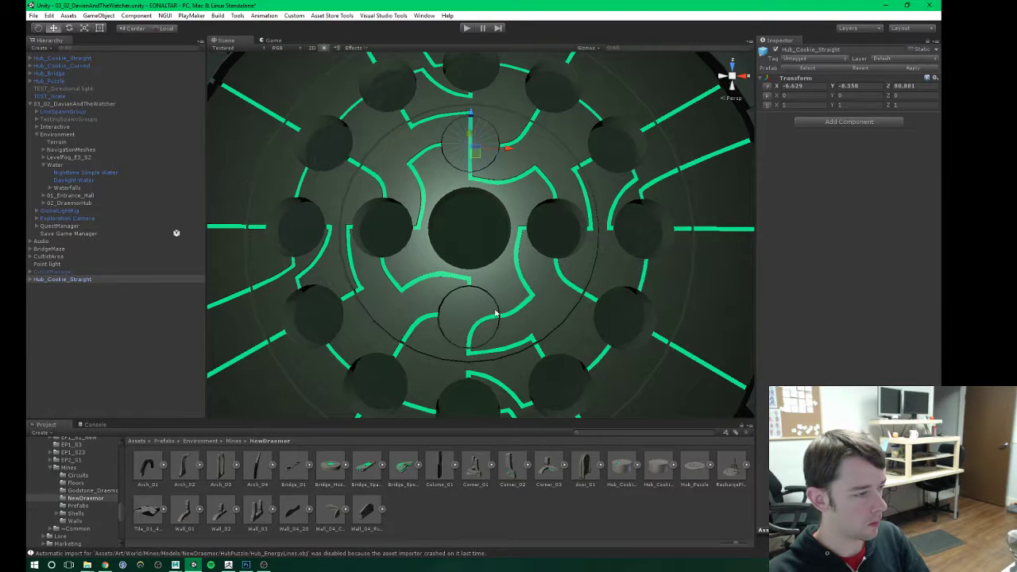
pyautogui.scroll(-5, 482, 326)
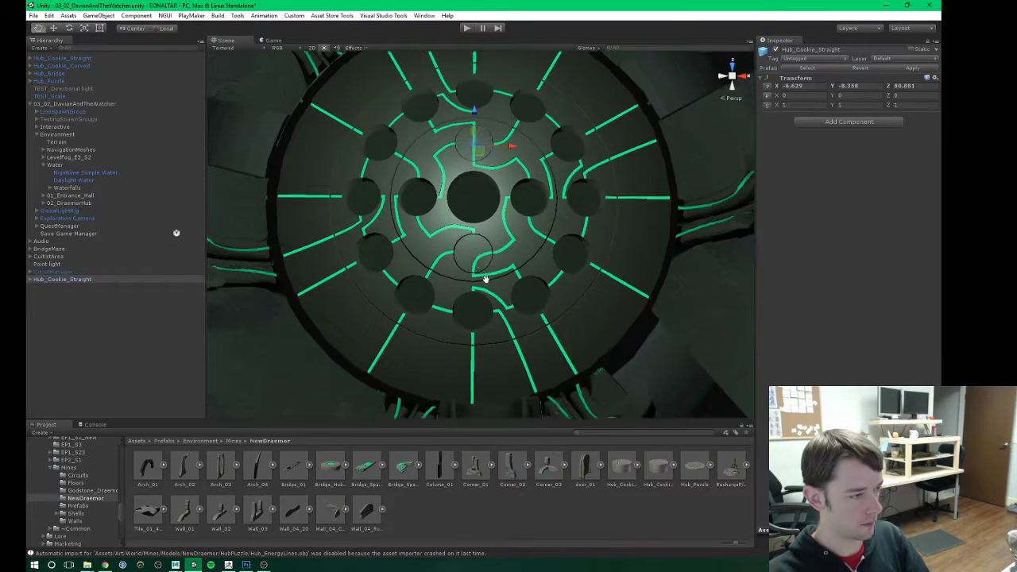
# Step: Move Hub_Cookie_Curved into the inner ring's right-hand hole and place a duplicate of it in the left-hand hole
pyautogui.click(65, 65)
pyautogui.scroll(5, 422, 268)
pyautogui.moveTo(471, 196); pyautogui.dragTo(420, 259, button='middle')
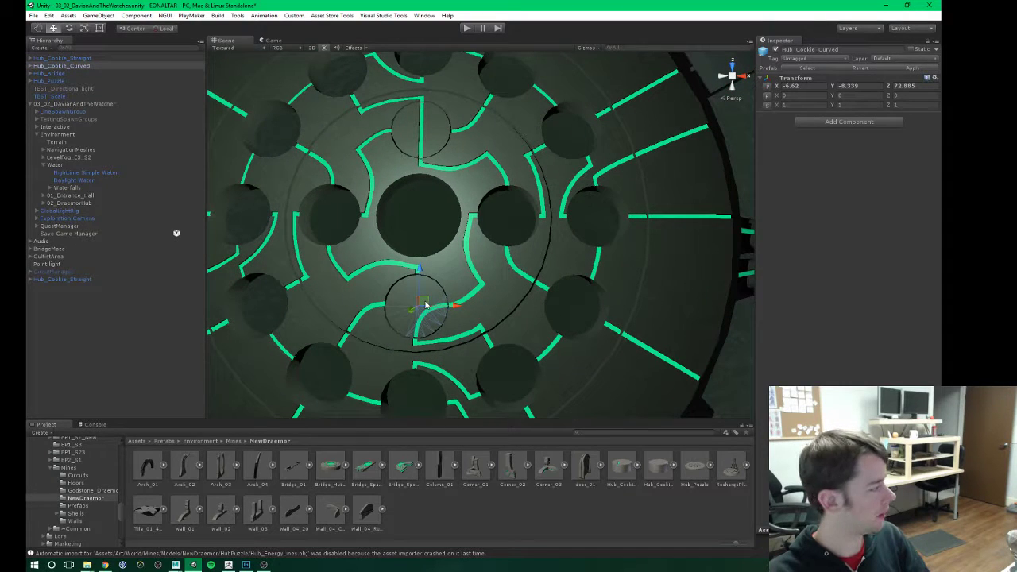
pyautogui.moveTo(425, 304); pyautogui.dragTo(514, 217)
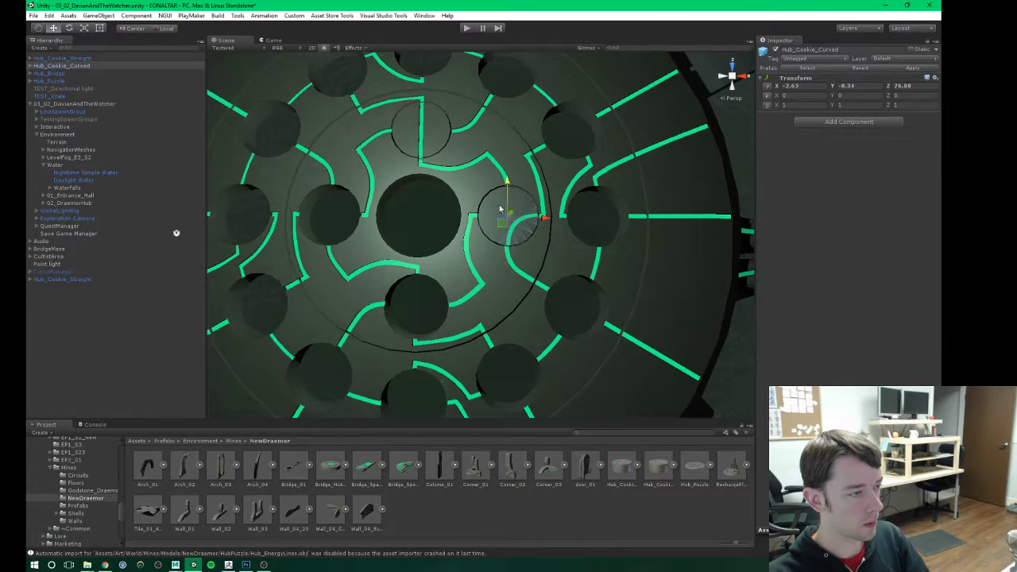
pyautogui.hotkey('ctrl', 'd')
pyautogui.moveTo(545, 221); pyautogui.dragTo(526, 253)
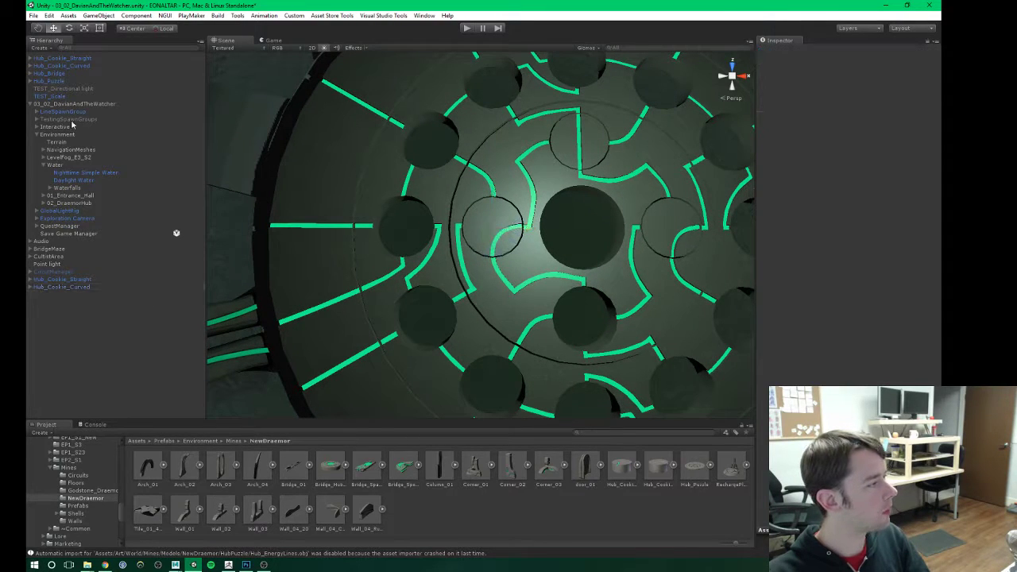
# Step: Parent both Hub_Cookie_Straight and both Hub_Cookie_Curved pieces to Hub_Puzzle
pyautogui.click(58, 81)
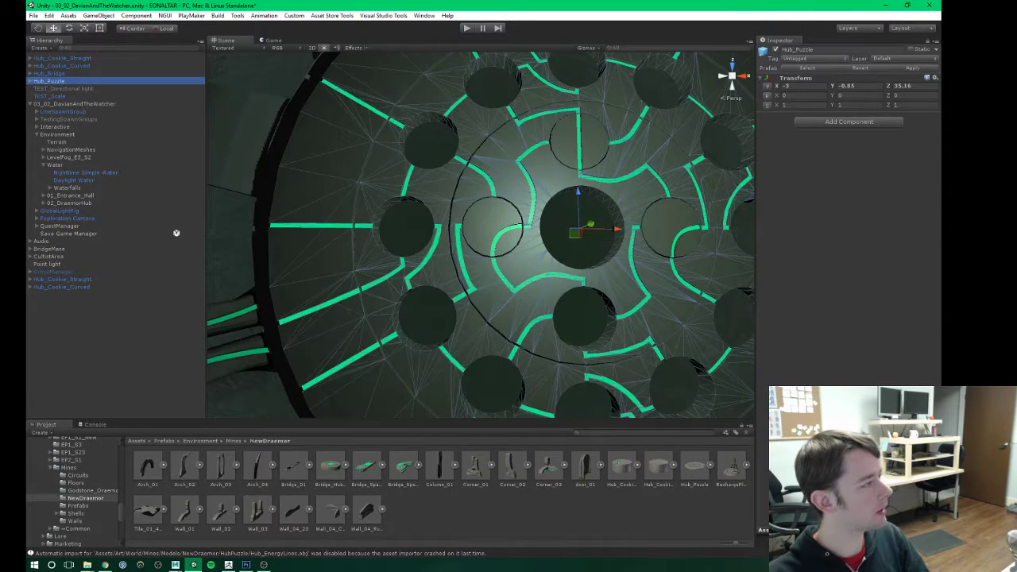
pyautogui.click(31, 82)
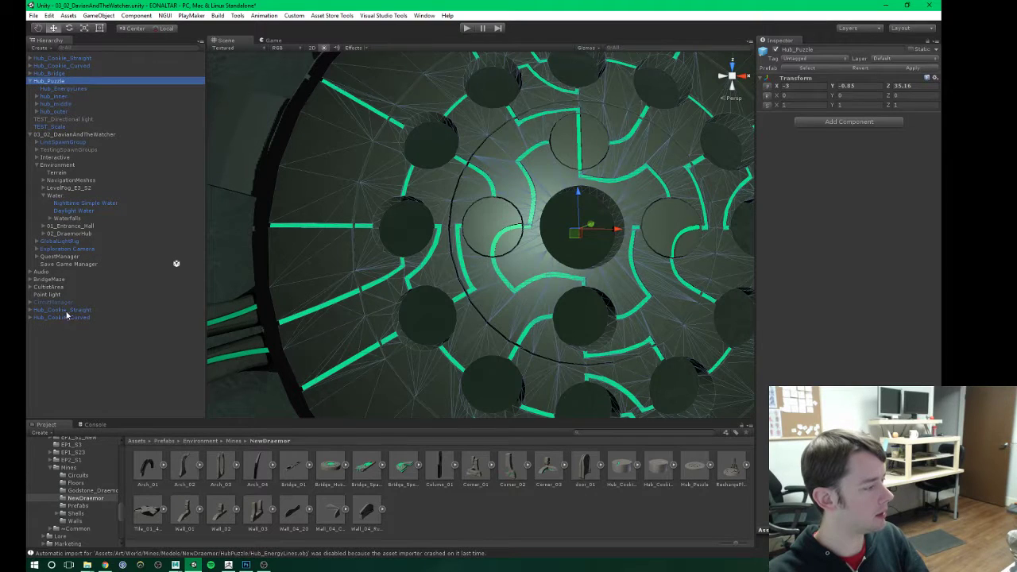
pyautogui.click(67, 311)
pyautogui.keyDown('shift'); pyautogui.click(66, 316); pyautogui.keyUp('shift')
pyautogui.moveTo(66, 315); pyautogui.dragTo(65, 85)
pyautogui.click(58, 59)
pyautogui.keyDown('shift'); pyautogui.click(59, 65); pyautogui.keyUp('shift')
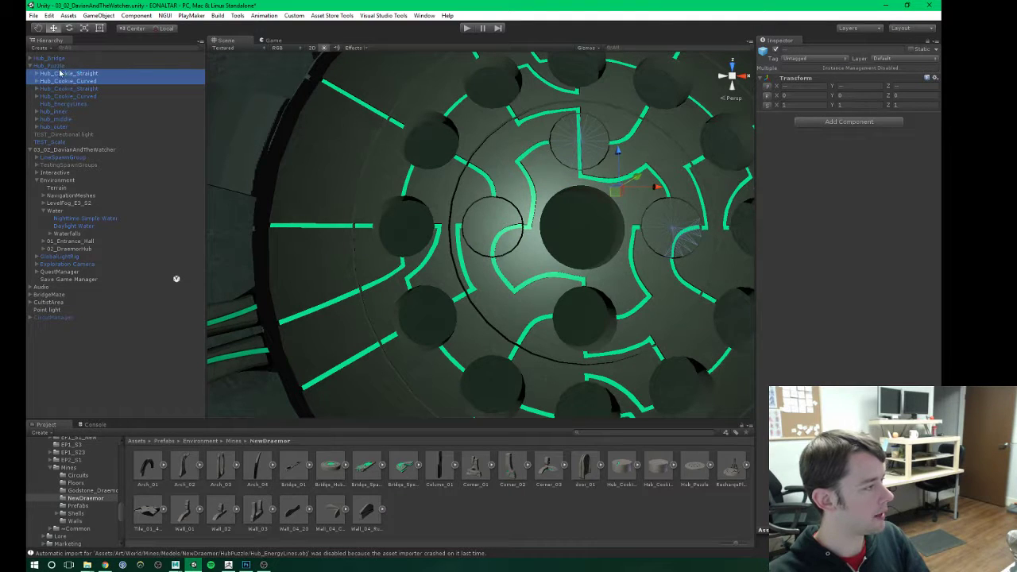
# Step: Try setting the X position of the first Hub_Cookie_Straight under Hub_Puzzle to 0, and undo it
pyautogui.click(57, 66)
pyautogui.moveTo(623, 233); pyautogui.dragTo(528, 232, button='middle')
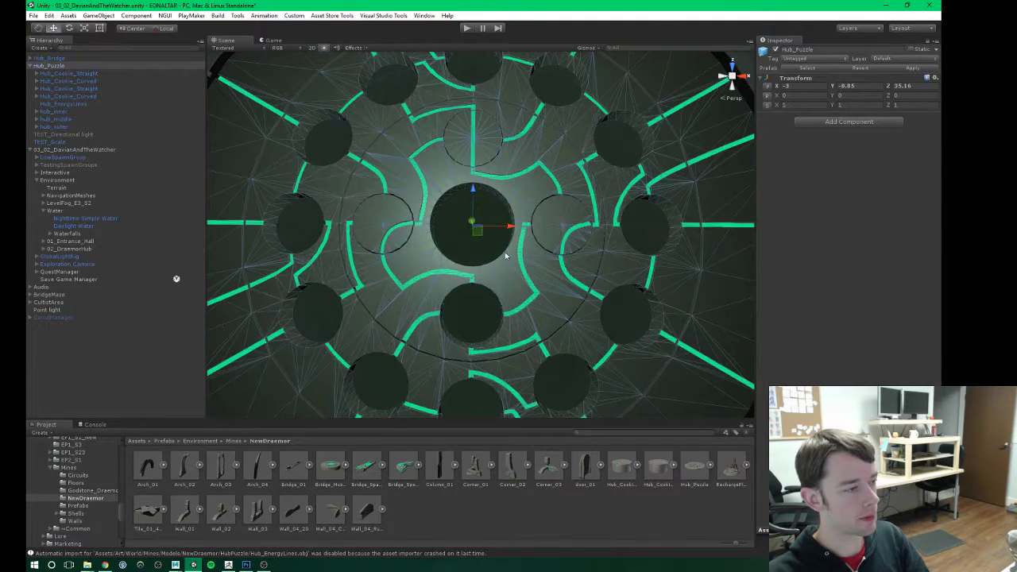
pyautogui.keyDown('alt'); pyautogui.moveTo(483, 278); pyautogui.dragTo(491, 262); pyautogui.keyUp('alt')
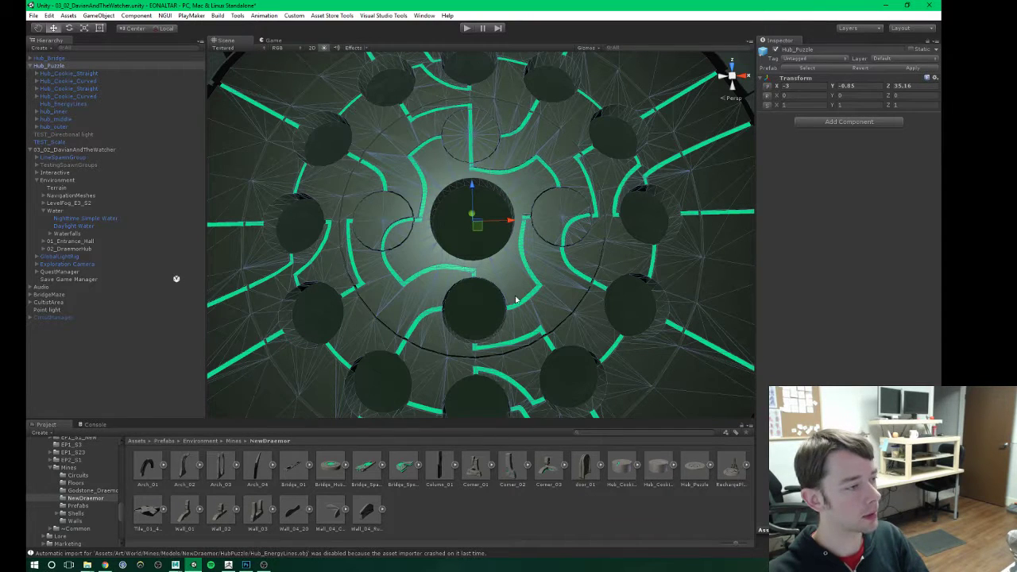
pyautogui.click(70, 73)
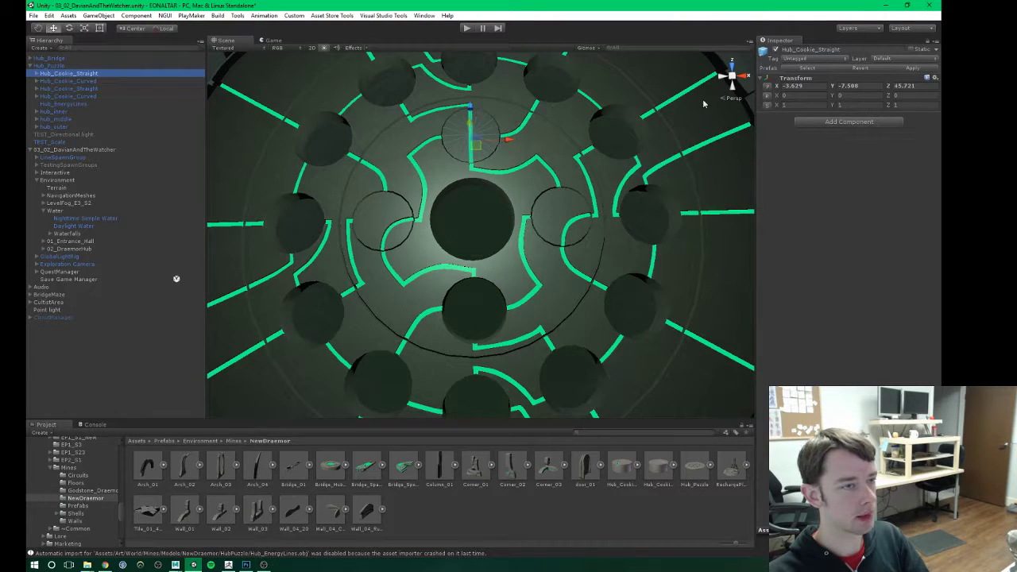
pyautogui.click(803, 85)
pyautogui.write('0')
pyautogui.press('Tab')
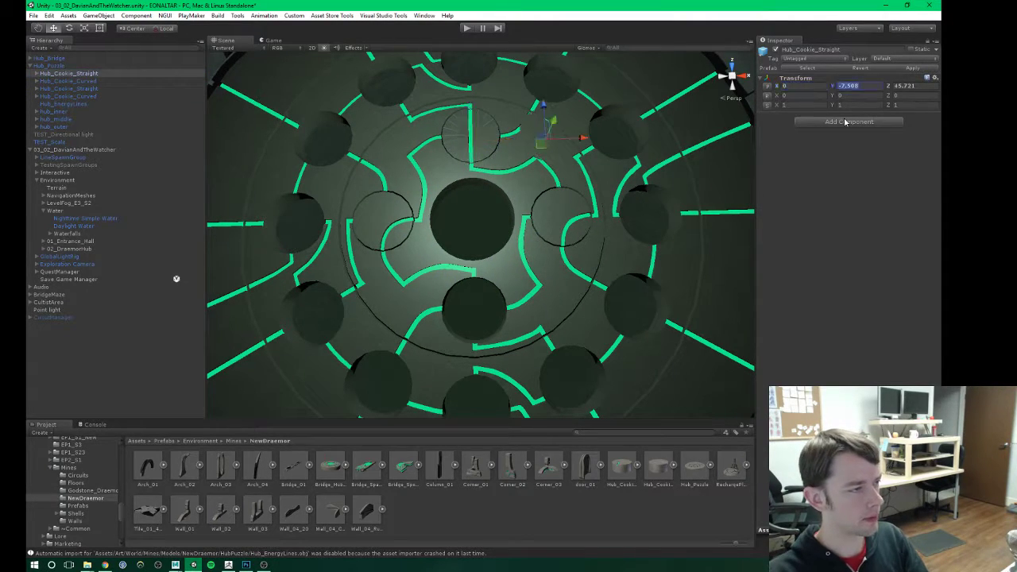
pyautogui.hotkey('ctrl', 'z')
# Step: Set the transform tool handles to Pivot with Local rotation for the straight cookie piece
pyautogui.keyDown('alt'); pyautogui.moveTo(286, 112); pyautogui.dragTo(218, 92); pyautogui.keyUp('alt')
pyautogui.click(132, 29)
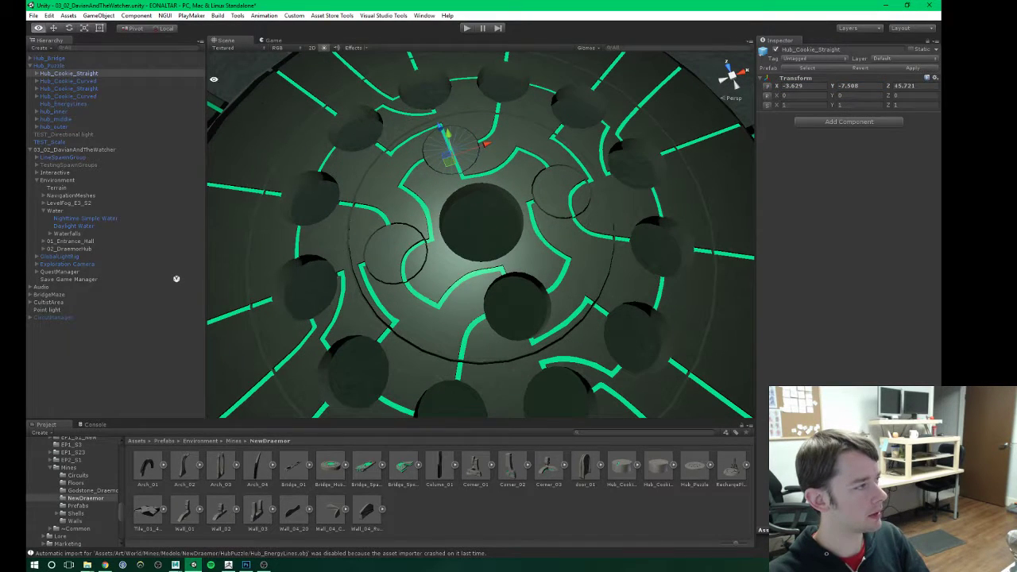
pyautogui.click(164, 29)
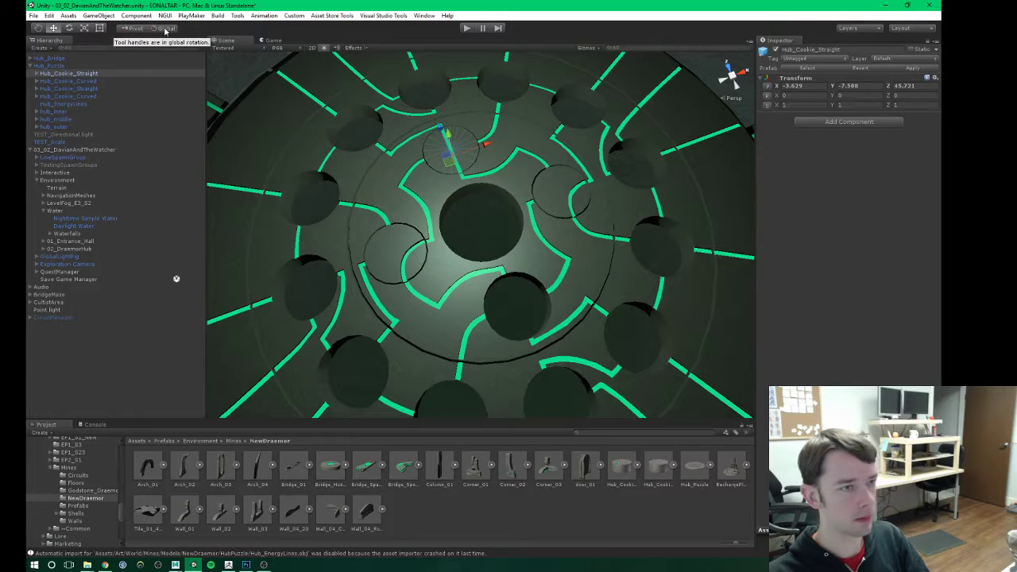
pyautogui.click(164, 29)
pyautogui.keyDown('alt'); pyautogui.moveTo(597, 186); pyautogui.dragTo(579, 200); pyautogui.keyUp('alt')
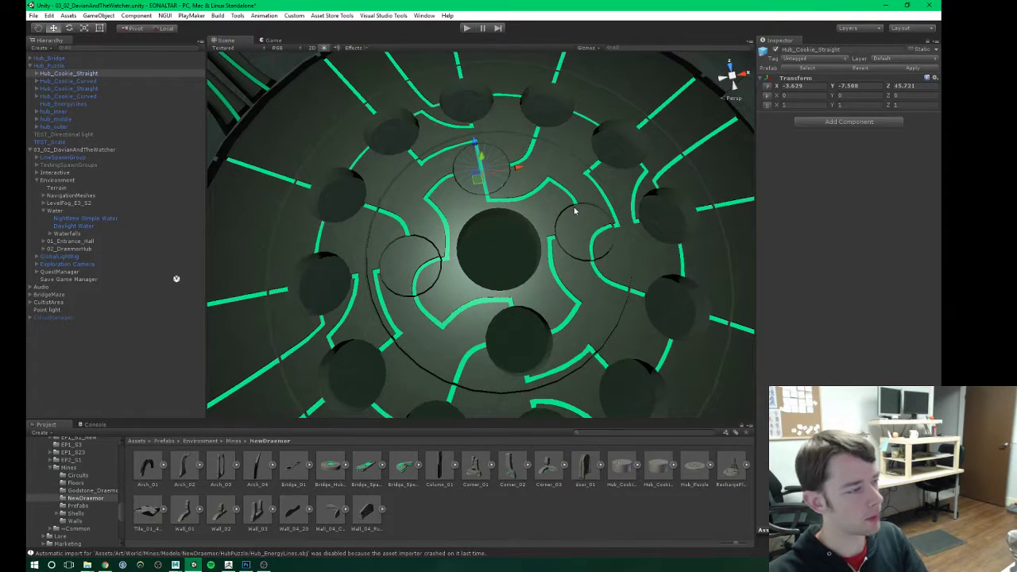
pyautogui.keyDown('alt'); pyautogui.moveTo(415, 182); pyautogui.dragTo(423, 256); pyautogui.keyUp('alt')
pyautogui.keyDown('alt'); pyautogui.moveTo(434, 199); pyautogui.dragTo(421, 214); pyautogui.keyUp('alt')
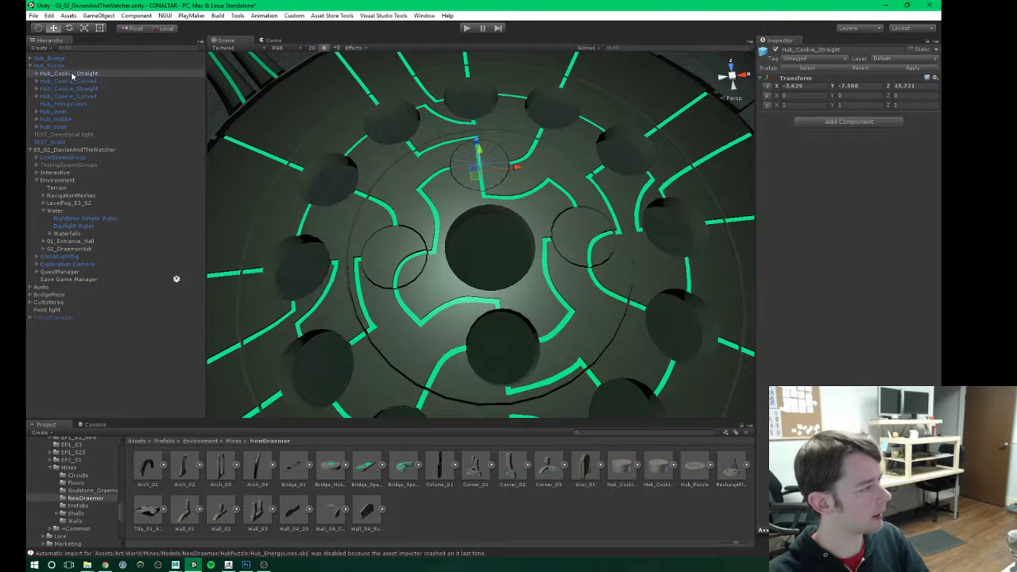
# Step: Duplicate Hub_Cookie_Straight and move the copy along Z to 37.72, into the inner ring's bottom hole
pyautogui.click(71, 74)
pyautogui.hotkey('ctrl', 'd')
pyautogui.keyDown('alt'); pyautogui.moveTo(428, 172); pyautogui.dragTo(485, 178); pyautogui.keyUp('alt')
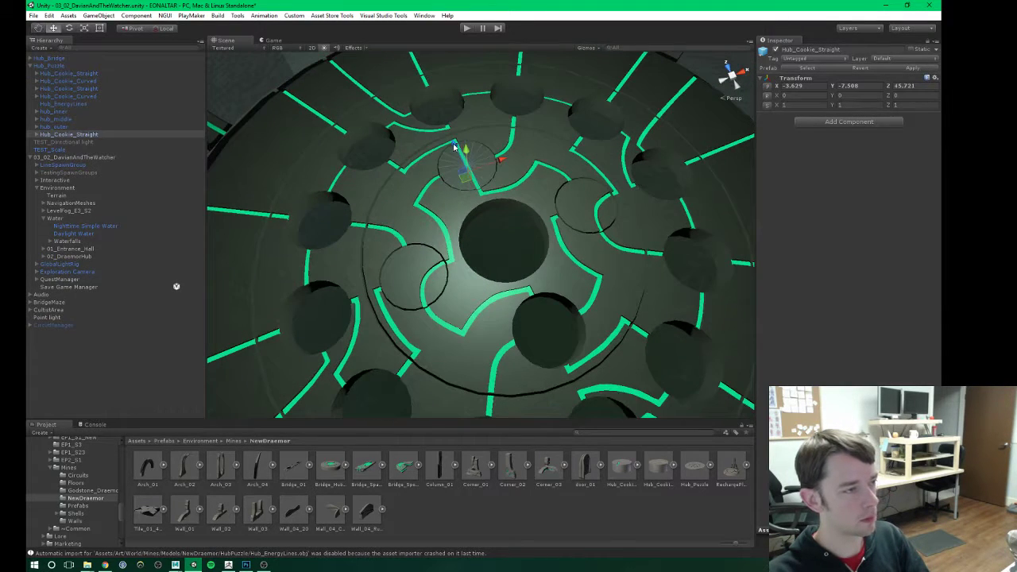
pyautogui.moveTo(455, 145); pyautogui.dragTo(503, 281)
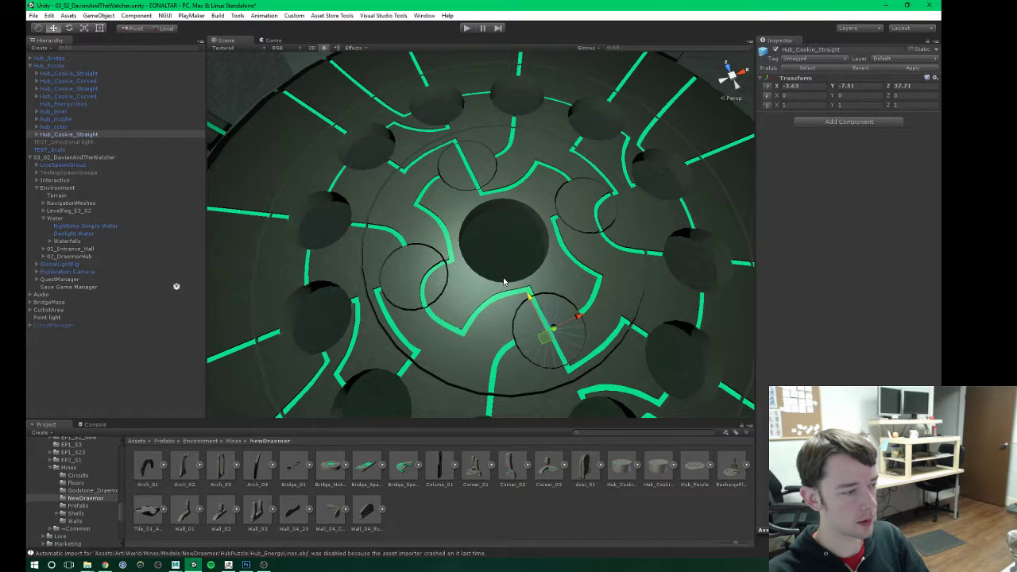
pyautogui.moveTo(504, 281); pyautogui.dragTo(505, 280)
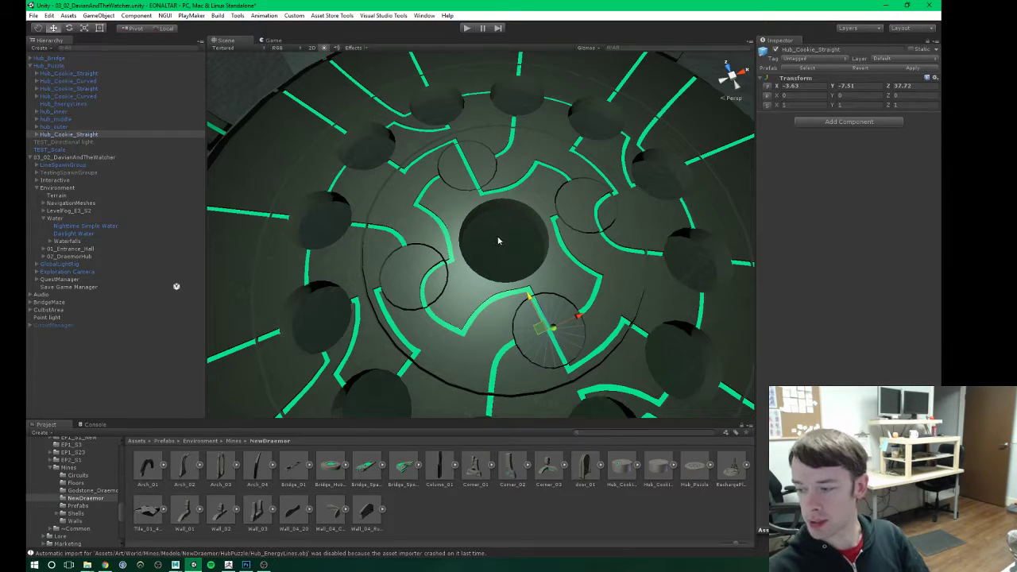
# Step: Examine the hub puzzle from above and at an angle, checking how the inner ring's cookie pieces connect the energy lines
pyautogui.scroll(-10, 497, 233)
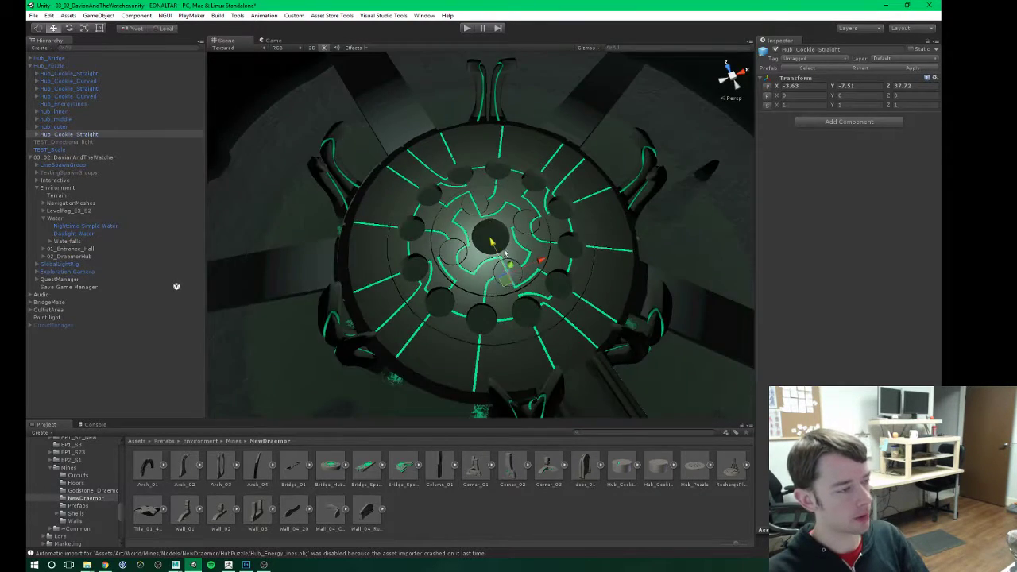
pyautogui.keyDown('alt'); pyautogui.moveTo(515, 260); pyautogui.dragTo(490, 249); pyautogui.keyUp('alt')
pyautogui.scroll(4, 515, 246)
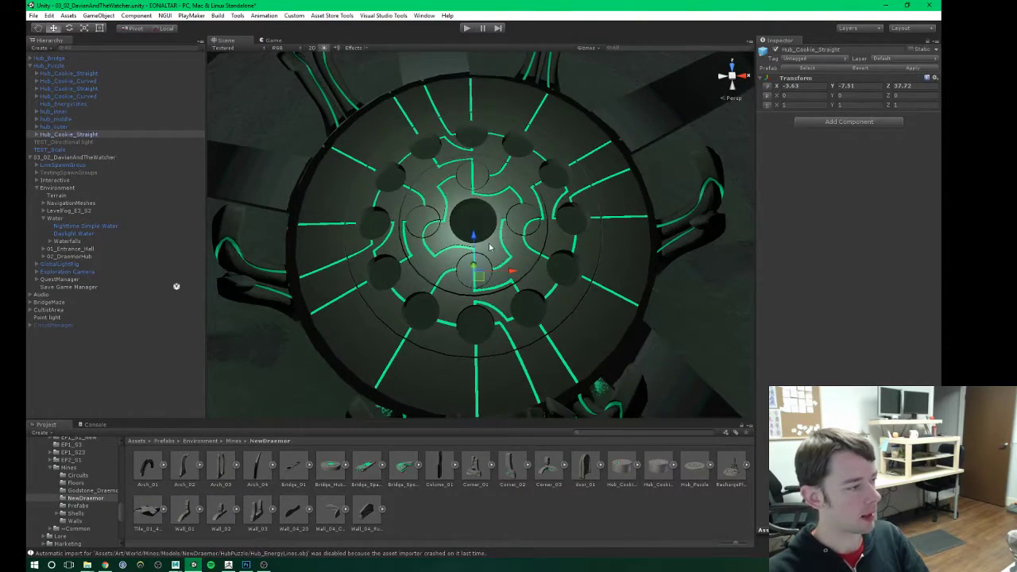
pyautogui.scroll(-6, 490, 249)
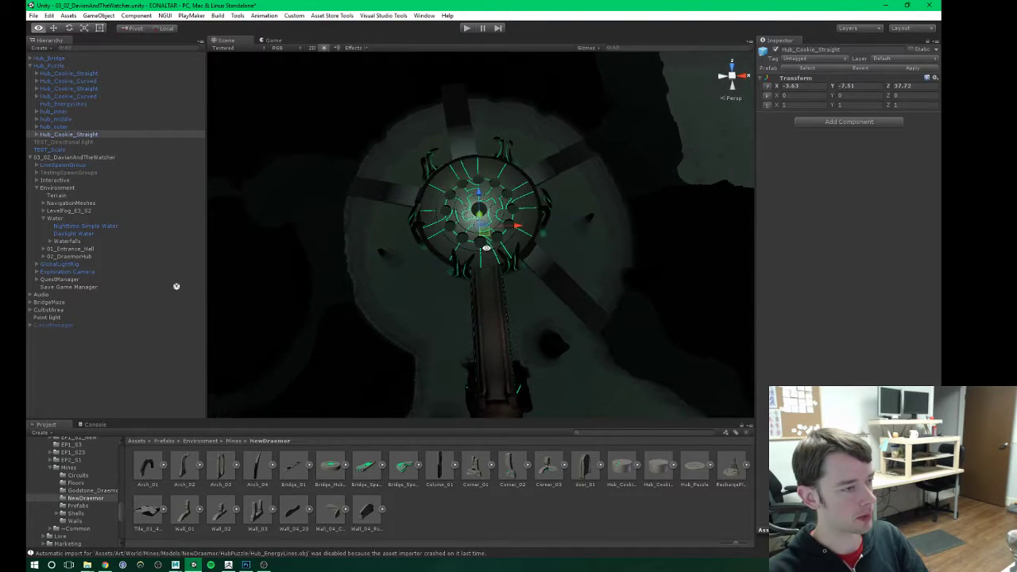
pyautogui.scroll(8, 500, 189)
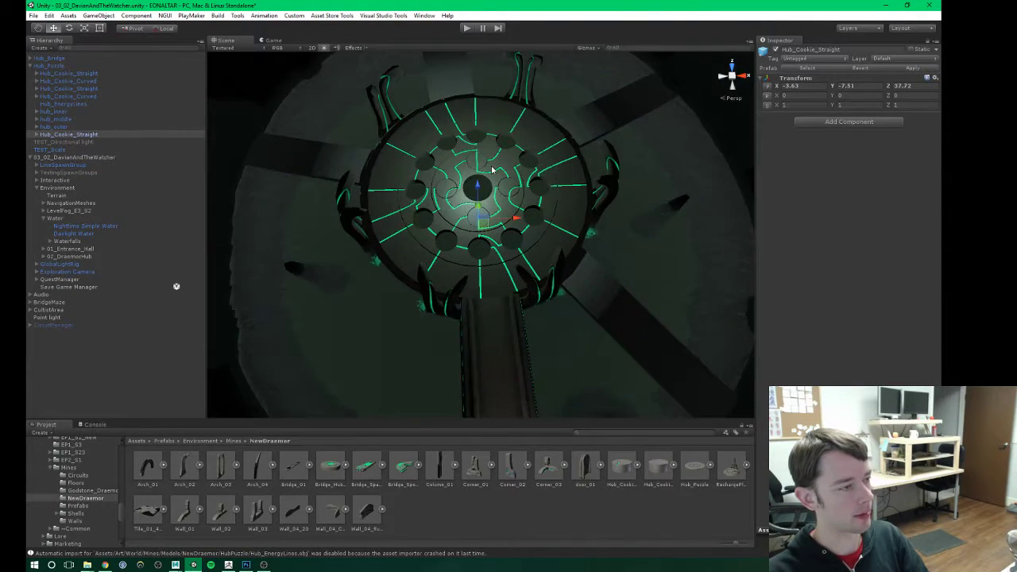
pyautogui.keyDown('alt'); pyautogui.moveTo(457, 186); pyautogui.dragTo(466, 192); pyautogui.keyUp('alt')
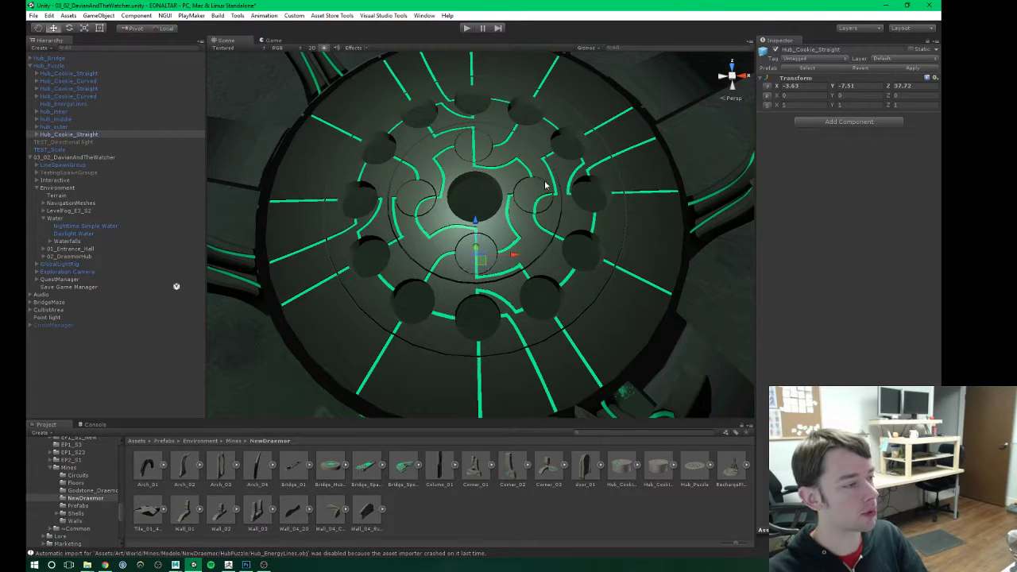
pyautogui.keyDown('alt'); pyautogui.moveTo(491, 191); pyautogui.dragTo(491, 227); pyautogui.keyUp('alt')
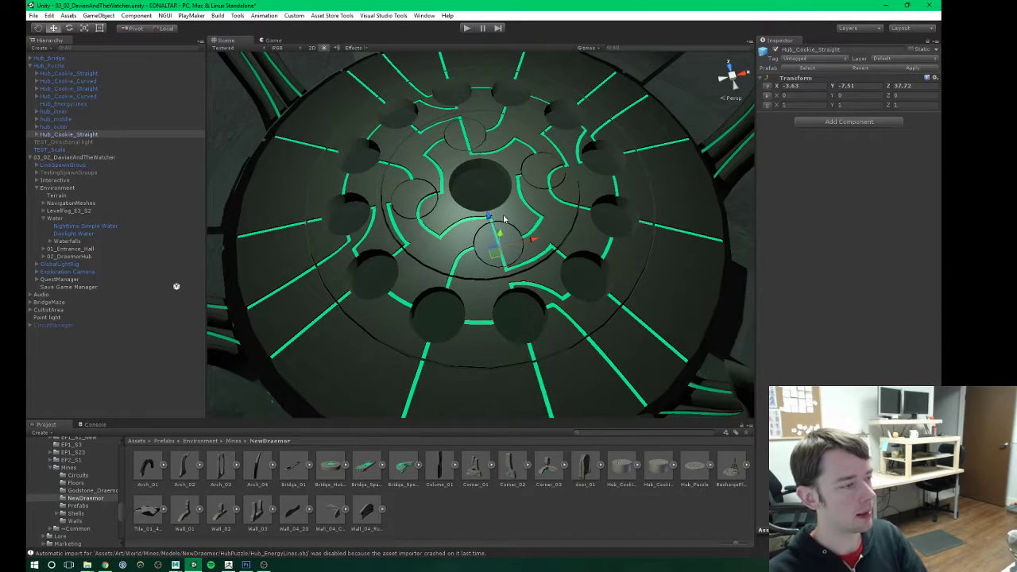
pyautogui.scroll(3, 468, 217)
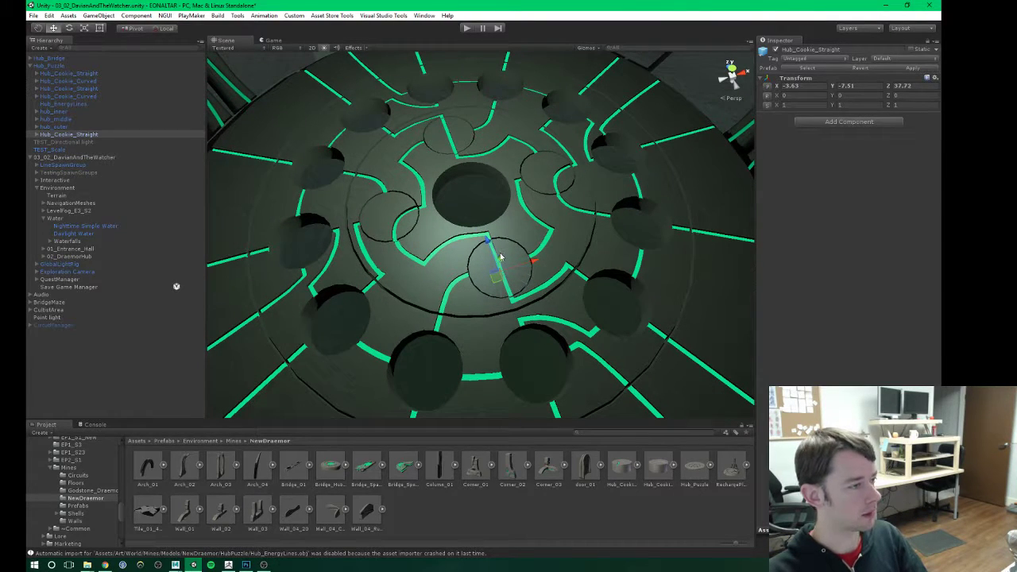
pyautogui.keyDown('alt'); pyautogui.moveTo(501, 258); pyautogui.dragTo(423, 252); pyautogui.keyUp('alt')
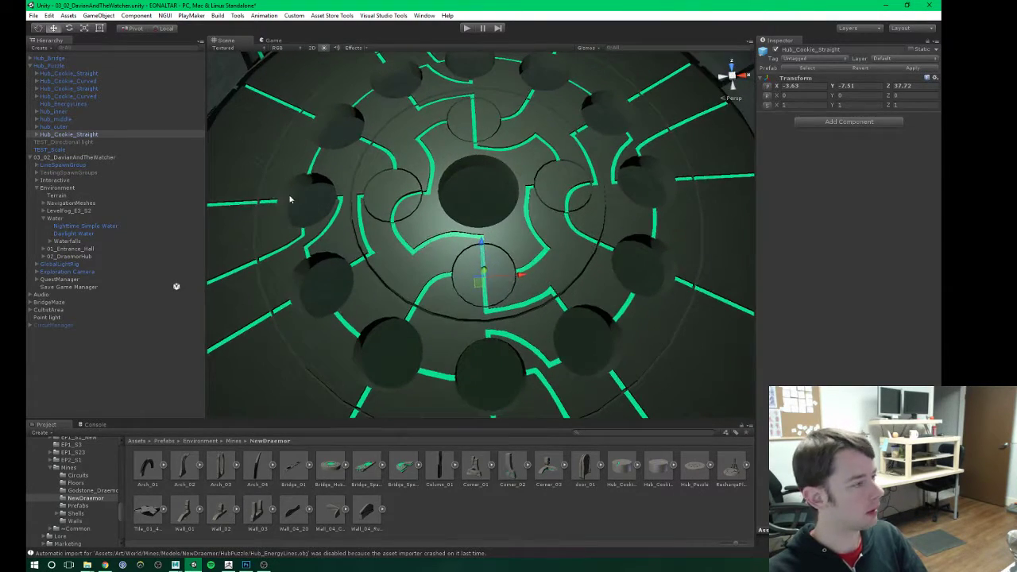
# Step: Reorder the newest Hub_Cookie_Straight in the hierarchy so it sits with the other cookie pieces, above Hub_EnergyLines
pyautogui.click(74, 135)
pyautogui.moveTo(69, 101)
pyautogui.mouseDown()
pyautogui.moveTo(76, 131)
pyautogui.moveTo(77, 102)
pyautogui.mouseUp()
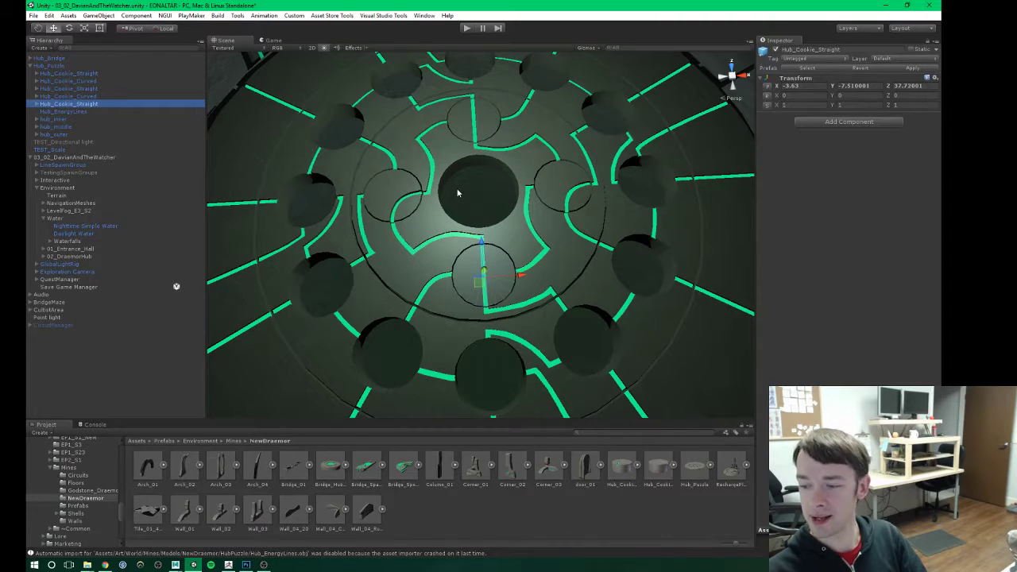
# Step: Duplicate the inner ring's bottom Hub_Cookie_Straight and move the copy to Z 33.72, into the bottom hole of the outer ring of holes
pyautogui.moveTo(464, 219); pyautogui.dragTo(435, 239, button='middle')
pyautogui.moveTo(506, 231)
pyautogui.mouseDown(button='middle')
pyautogui.moveTo(511, 243)
pyautogui.moveTo(499, 248)
pyautogui.mouseUp(button='middle')
pyautogui.keyDown('alt'); pyautogui.moveTo(536, 275); pyautogui.dragTo(508, 208); pyautogui.keyUp('alt')
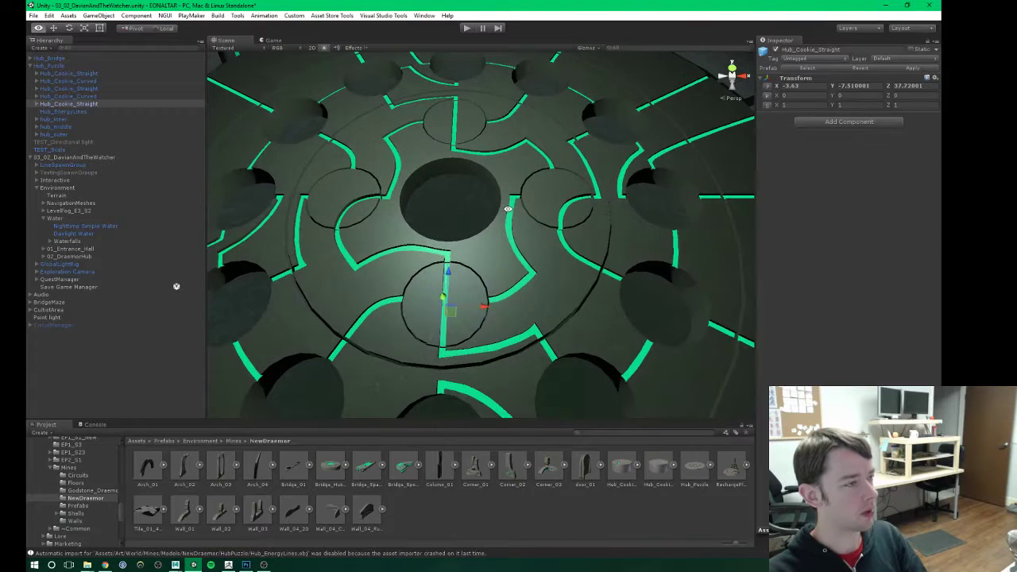
pyautogui.click(82, 104)
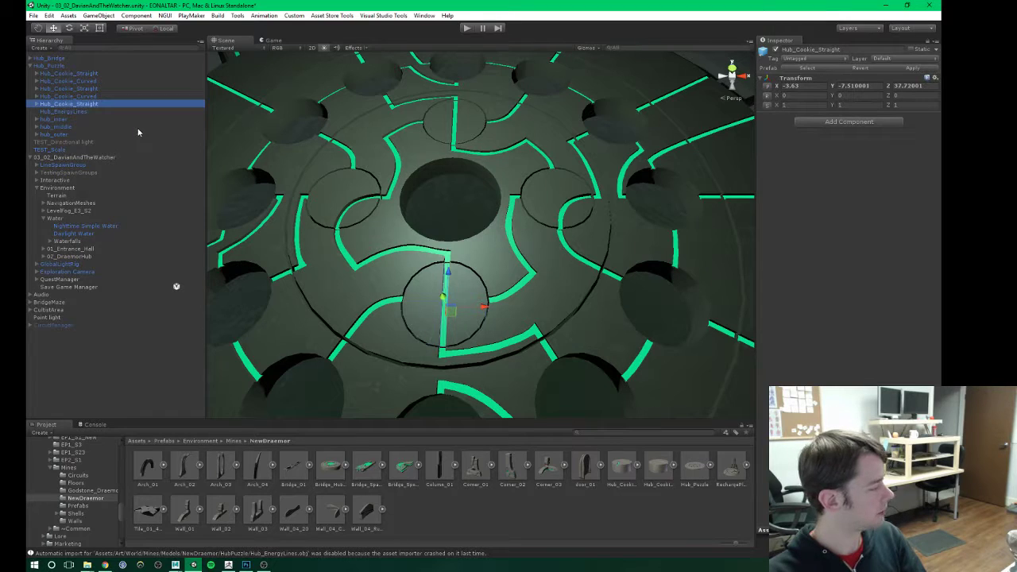
pyautogui.hotkey('ctrl', 'd')
pyautogui.keyDown('alt'); pyautogui.moveTo(377, 231); pyautogui.dragTo(391, 298); pyautogui.keyUp('alt')
pyautogui.moveTo(391, 318); pyautogui.dragTo(442, 206, button='middle')
pyautogui.moveTo(491, 155); pyautogui.dragTo(489, 268)
pyautogui.moveTo(531, 295); pyautogui.dragTo(514, 295, button='middle')
# Step: Set the Y rotation of the Hub_Cookie_Straight in the outer ring's bottom hole to 90
pyautogui.click(846, 95)
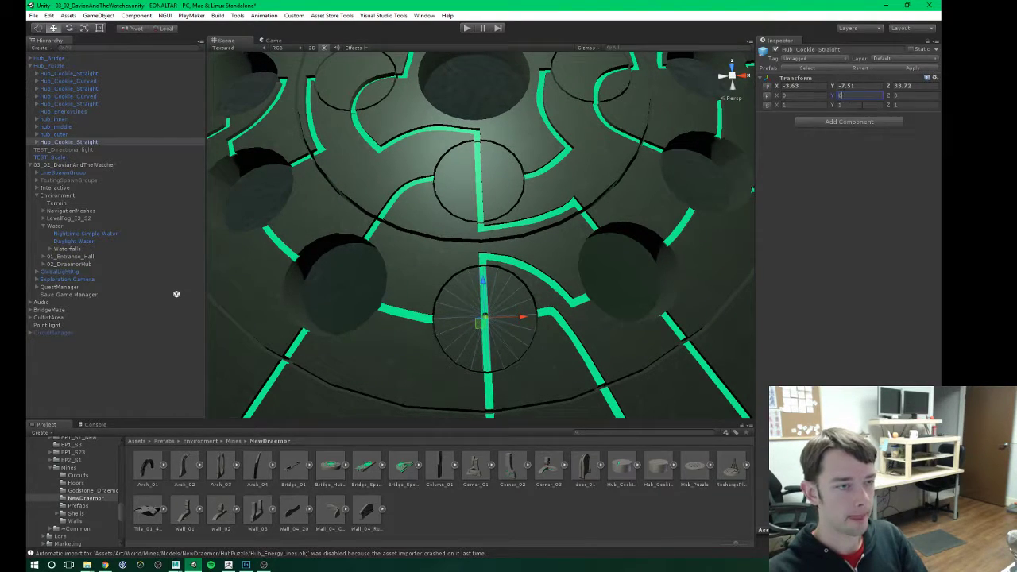
pyautogui.write('90')
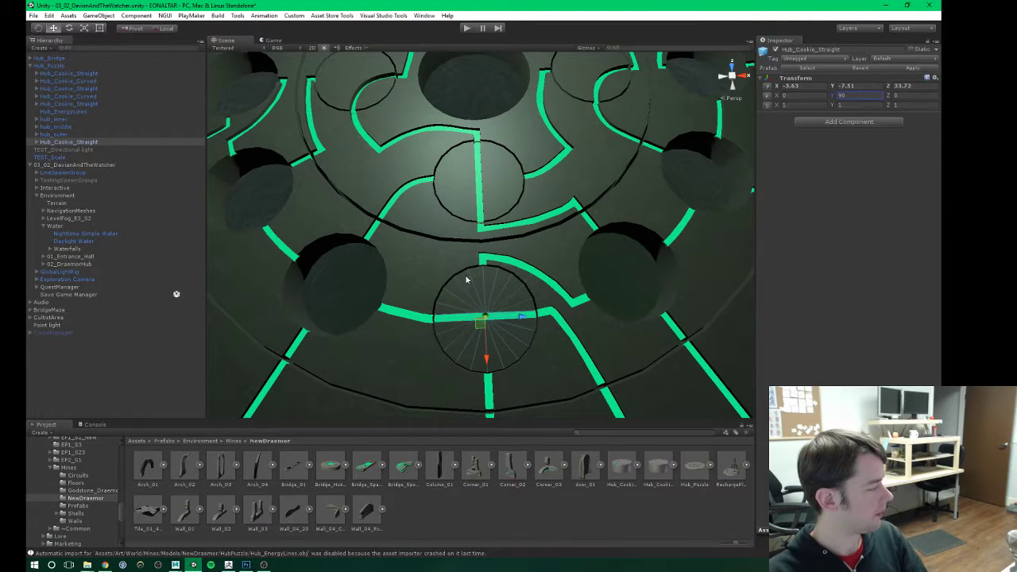
pyautogui.keyDown('alt'); pyautogui.moveTo(423, 289); pyautogui.dragTo(439, 291); pyautogui.keyUp('alt')
pyautogui.moveTo(439, 292); pyautogui.dragTo(504, 307, button='middle')
# Step: Duplicate that Hub_Cookie_Straight and move the copy to about X -7.64, Z 34.8, into the neighbouring lower-left hole of the outer ring
pyautogui.click(606, 340)
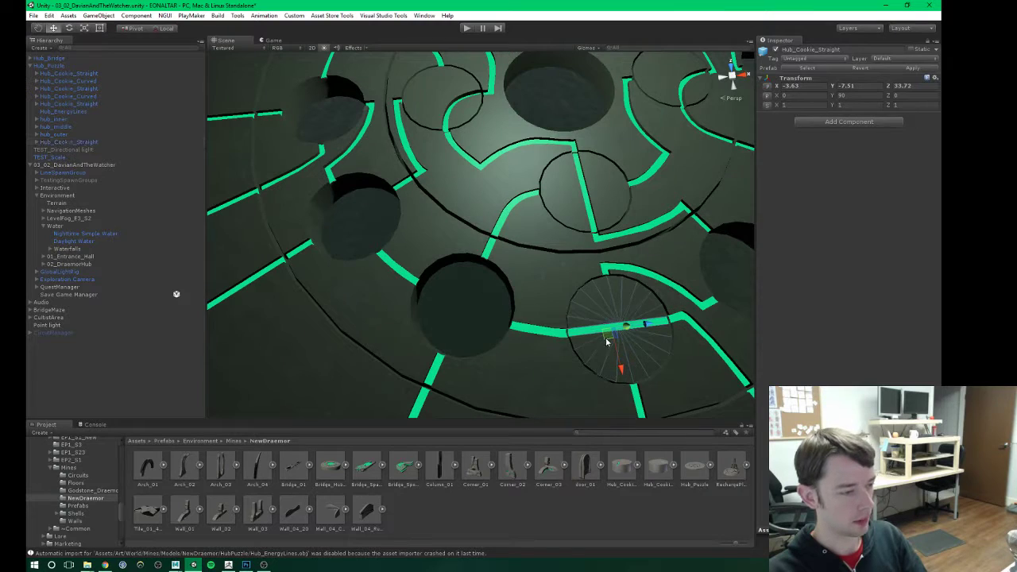
pyautogui.hotkey('ctrl', 'd')
pyautogui.moveTo(607, 341); pyautogui.dragTo(460, 315)
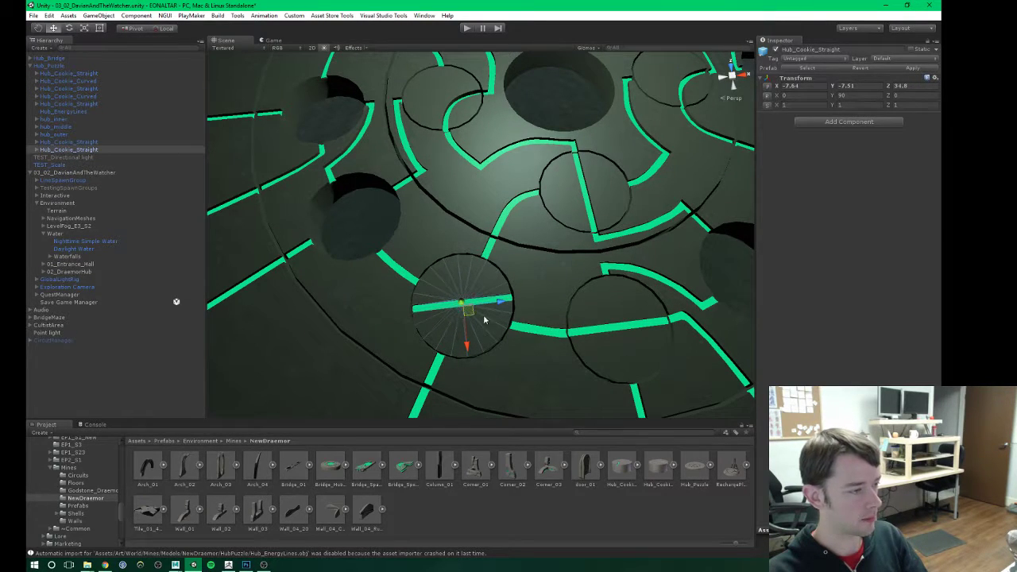
# Step: Rotate the copied straight cookie to line up with the diagonal energy line, setting its Y rotation to 30
pyautogui.press('e')
pyautogui.moveTo(481, 344); pyautogui.dragTo(537, 287)
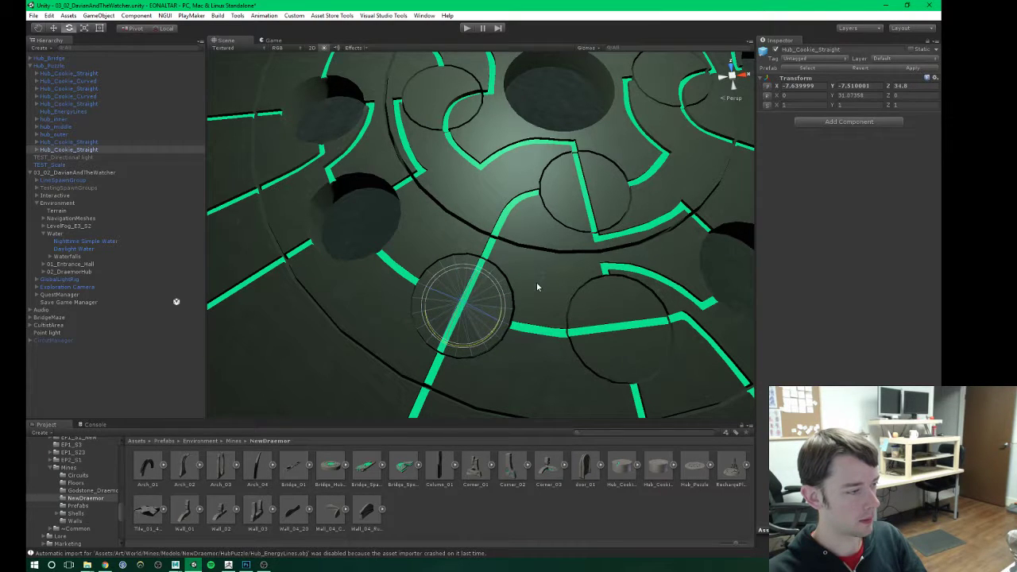
pyautogui.click(861, 95)
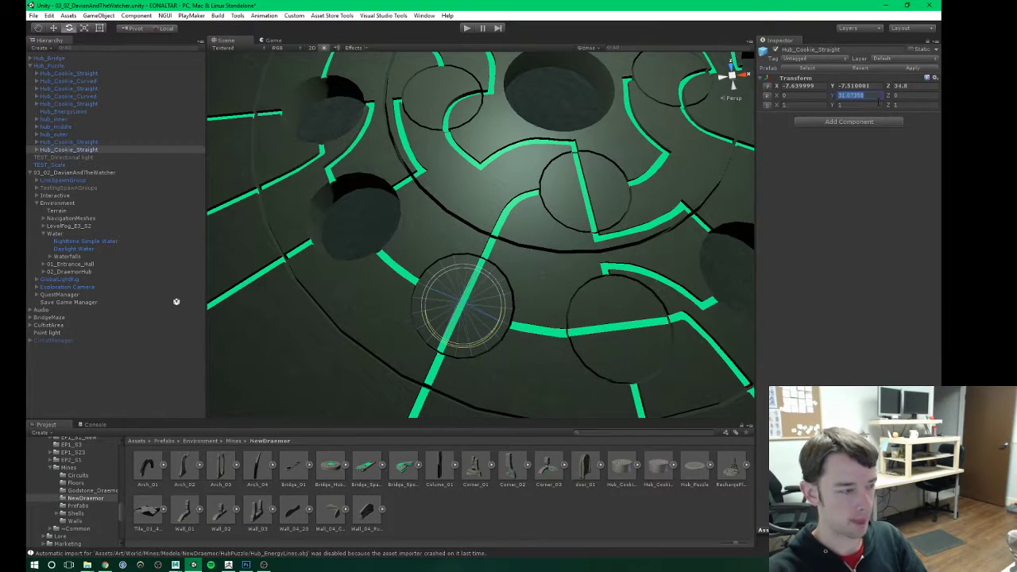
pyautogui.write('30')
# Step: Nudge the rotated straight cookie to X -7.62, Z 34.78 so it sits centred in its hole
pyautogui.moveTo(547, 247); pyautogui.dragTo(535, 292, button='middle')
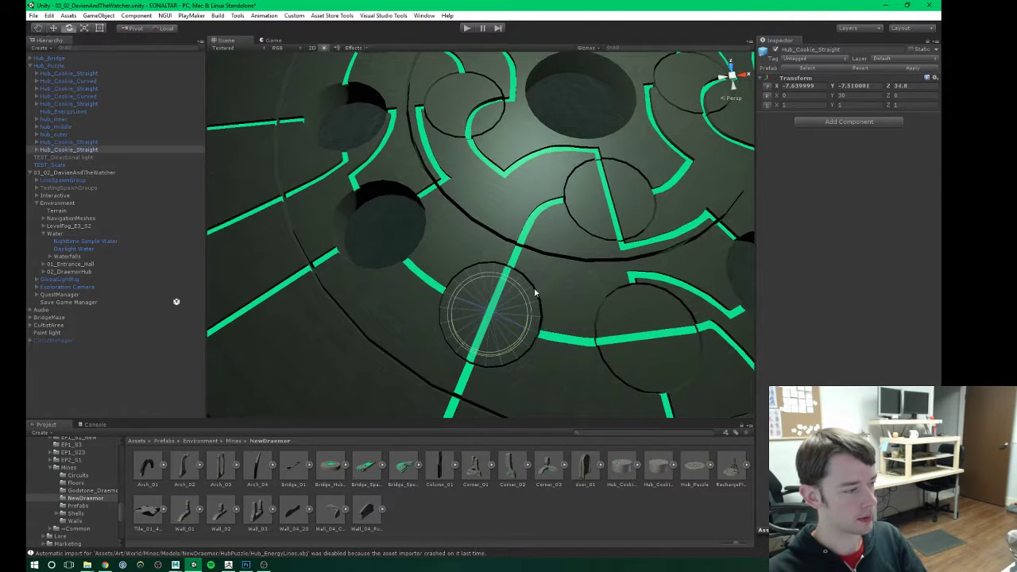
pyautogui.press('w')
pyautogui.moveTo(493, 324); pyautogui.dragTo(493, 324)
pyautogui.keyDown('alt'); pyautogui.moveTo(576, 249); pyautogui.dragTo(476, 270); pyautogui.keyUp('alt')
# Step: Duplicate the inner ring's left Hub_Cookie_Curved and move the copy to X -10.55, Z 37.71, into the next empty outer-ring hole
pyautogui.click(524, 235)
pyautogui.moveTo(534, 326); pyautogui.dragTo(518, 232, button='middle')
pyautogui.click(83, 97)
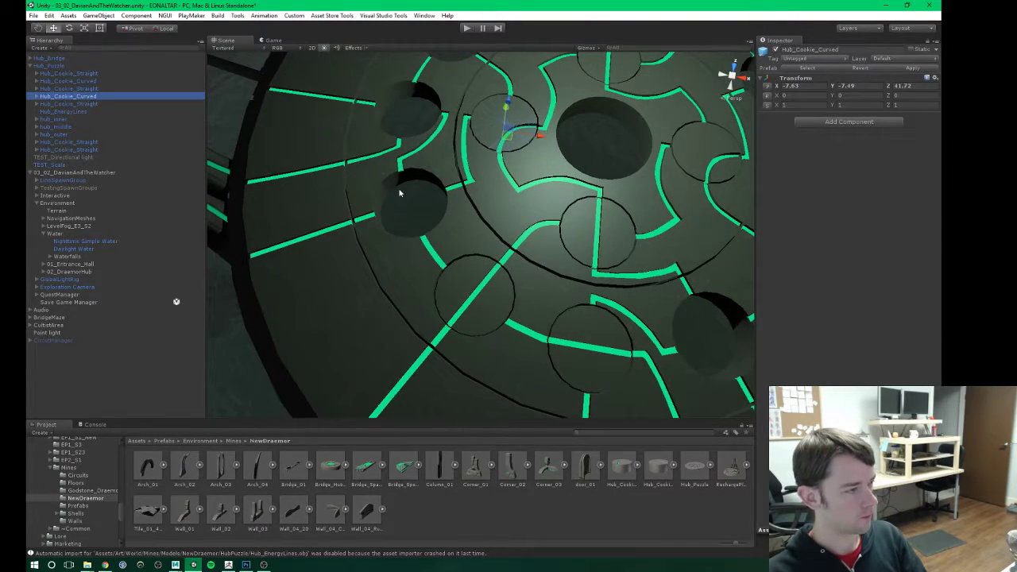
pyautogui.hotkey('ctrl', 'd')
pyautogui.keyDown('alt'); pyautogui.moveTo(426, 184); pyautogui.dragTo(499, 226); pyautogui.keyUp('alt')
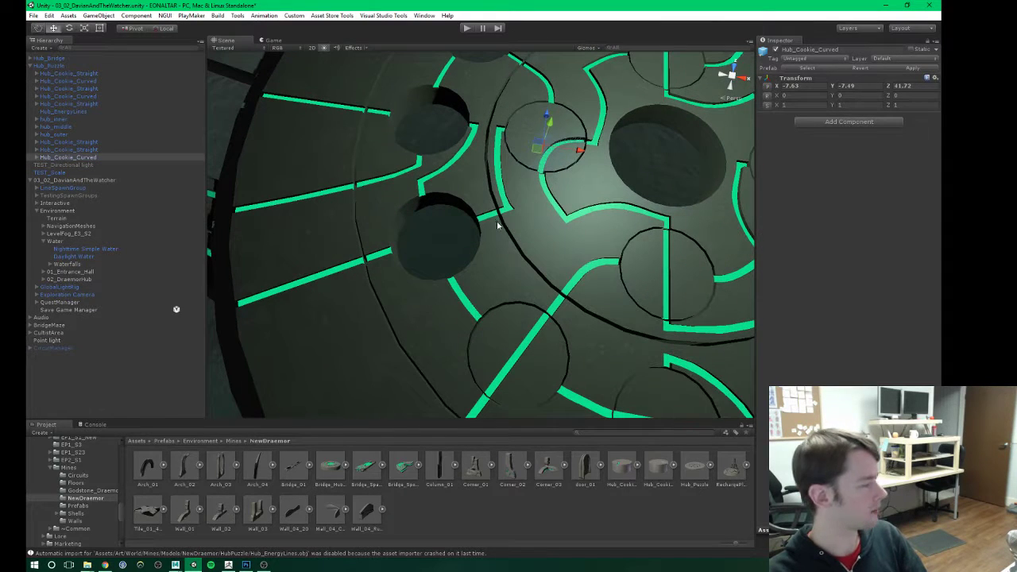
pyautogui.moveTo(537, 151); pyautogui.dragTo(549, 228)
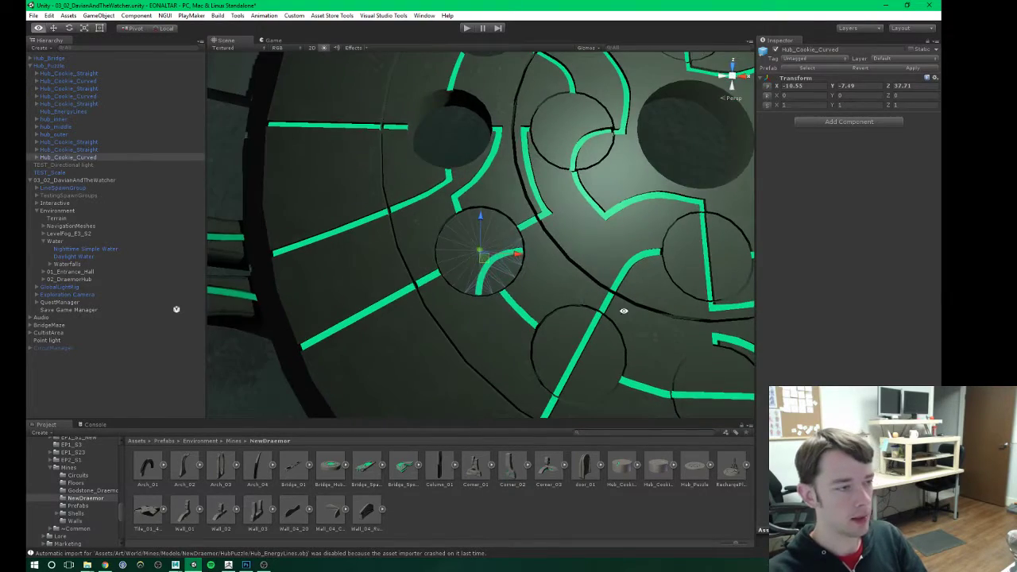
# Step: Switch the scene to an orthographic top view and check how the new curved cookie fits its outer-ring hole
pyautogui.keyDown('alt'); pyautogui.moveTo(624, 312); pyautogui.dragTo(687, 135); pyautogui.keyUp('alt')
pyautogui.click(732, 69)
pyautogui.click(731, 70)
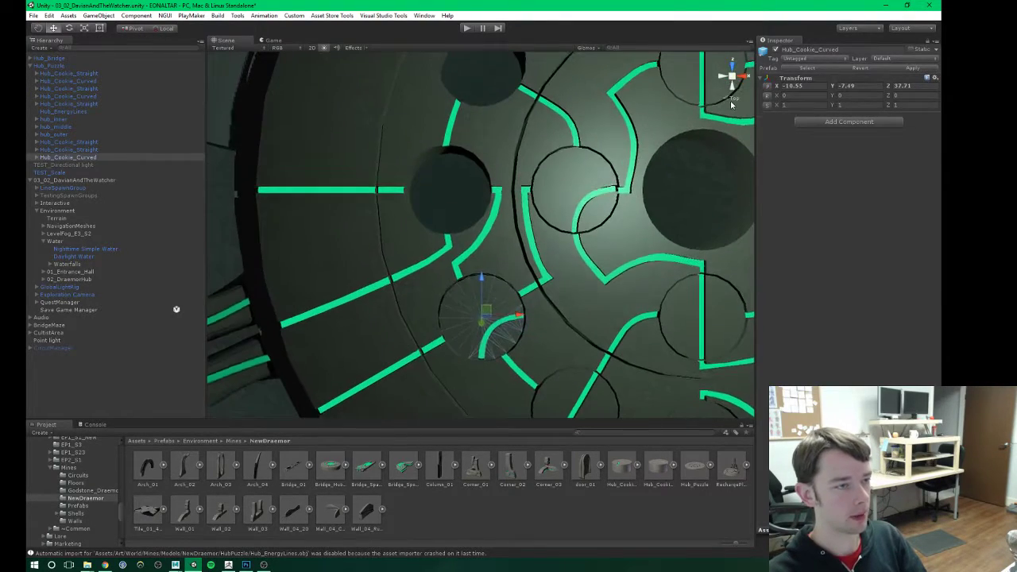
pyautogui.click(733, 99)
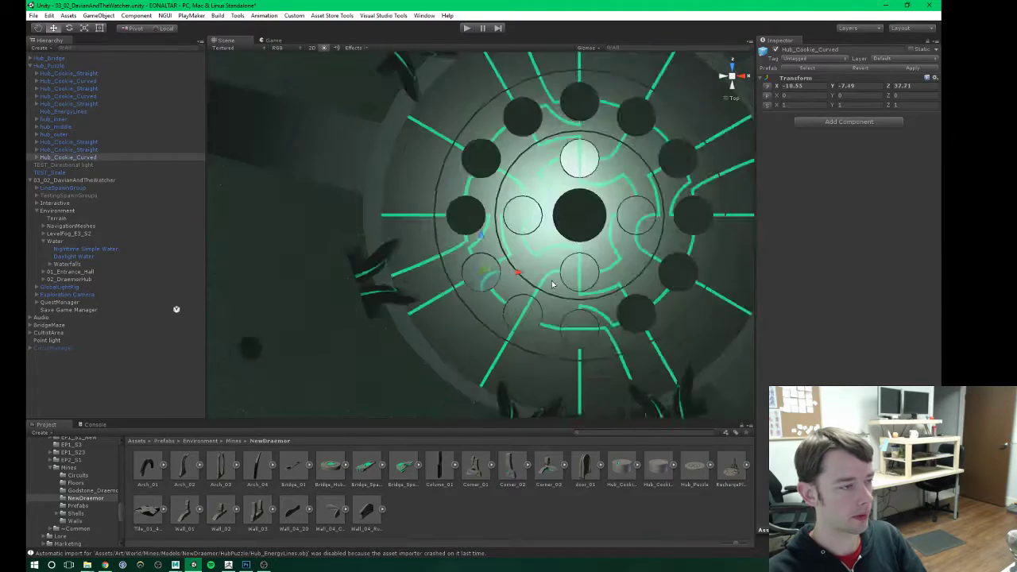
pyautogui.scroll(12, 533, 275)
pyautogui.moveTo(533, 275)
pyautogui.mouseDown(button='middle')
pyautogui.moveTo(489, 223)
pyautogui.moveTo(515, 224)
pyautogui.moveTo(506, 256)
pyautogui.moveTo(516, 259)
pyautogui.mouseUp(button='middle')
pyautogui.scroll(4, 489, 224)
pyautogui.moveTo(487, 237); pyautogui.dragTo(516, 244)
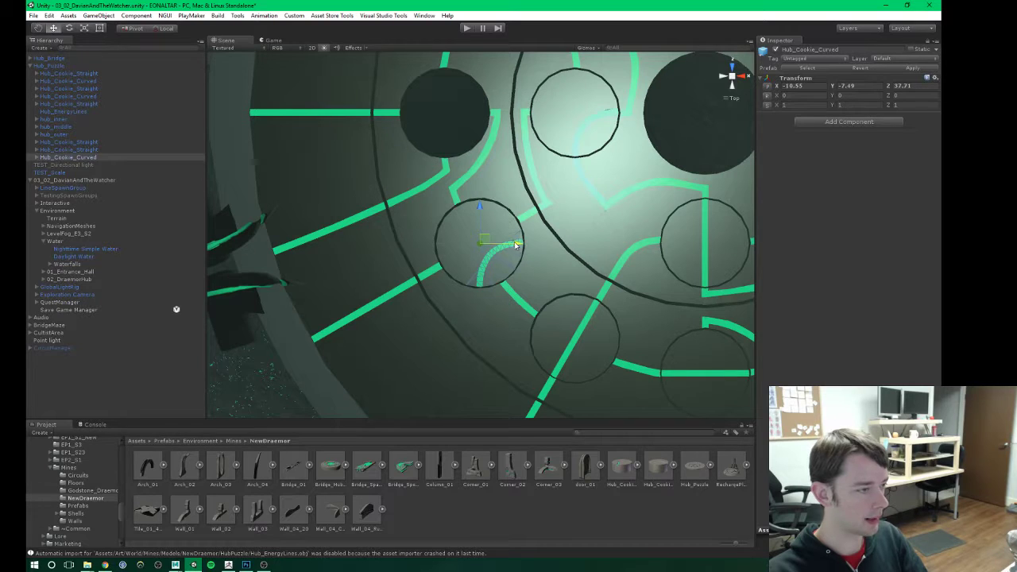
# Step: Rotate the new curved cookie to connect the adjoining energy lines, setting its Y rotation to -30
pyautogui.press('e')
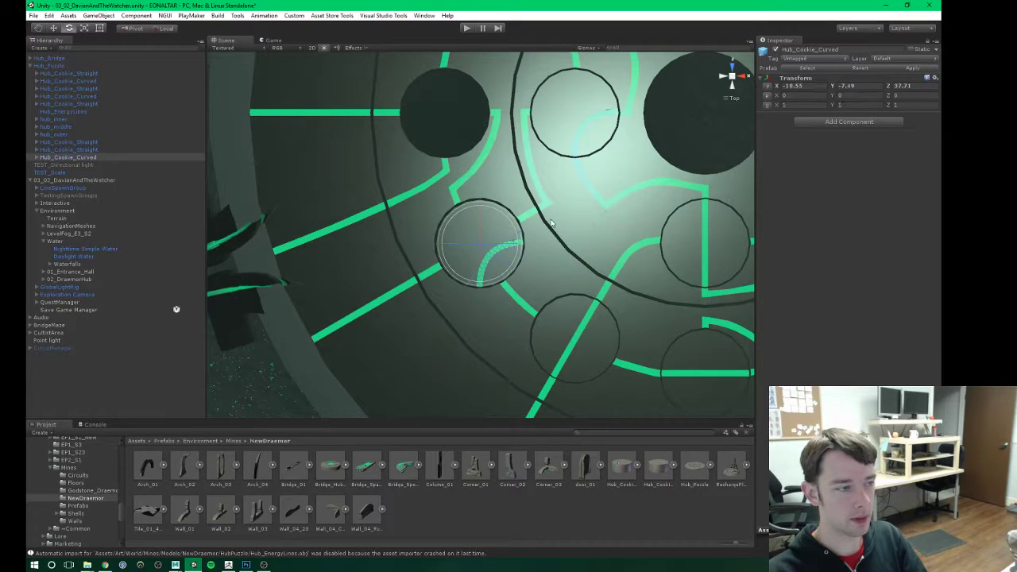
pyautogui.moveTo(497, 276); pyautogui.dragTo(533, 256)
pyautogui.click(864, 95)
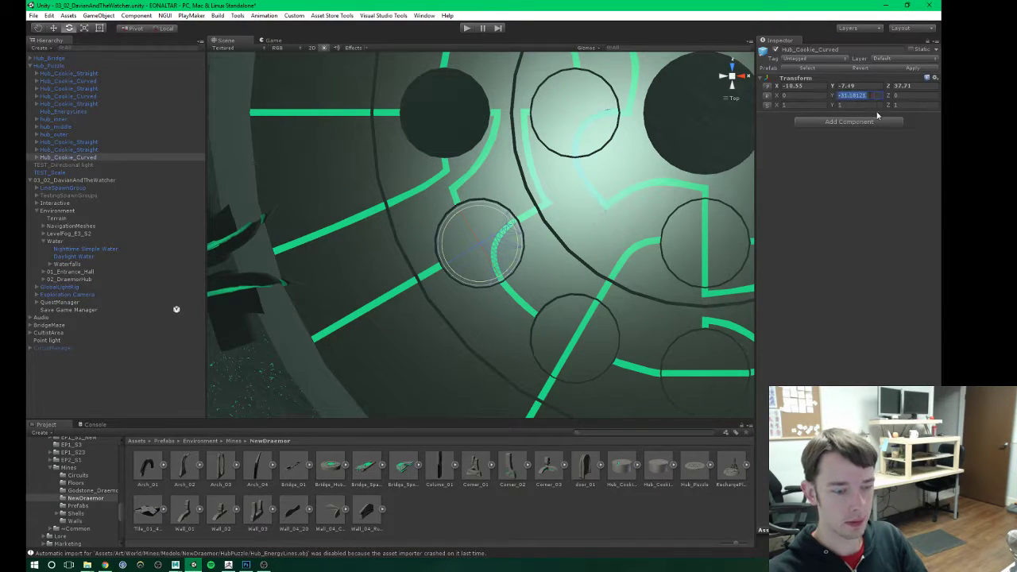
pyautogui.write('-30')
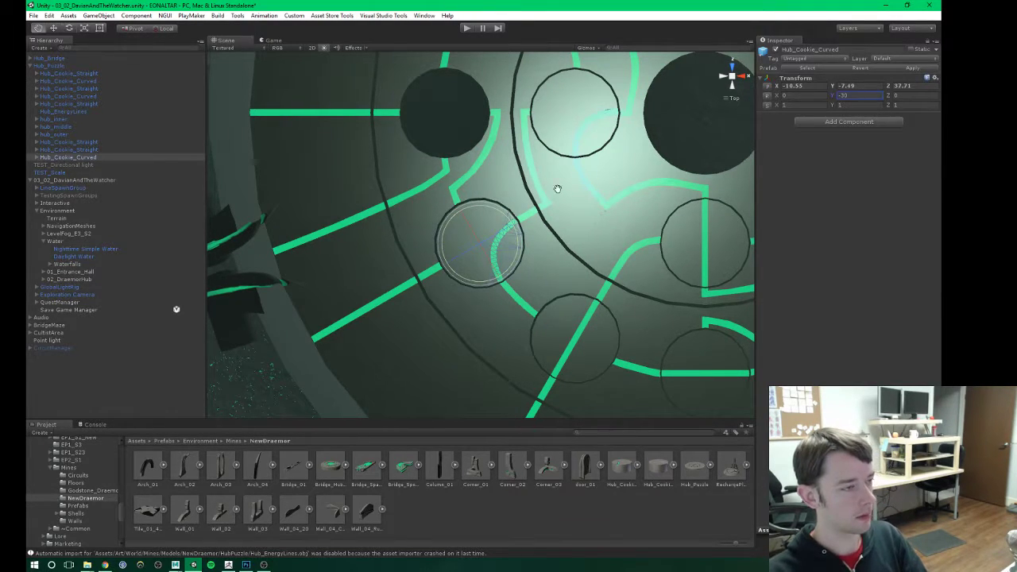
# Step: Duplicate the rotated Hub_Cookie_Curved and move the copy to X -11.63, Z 41.72, into the outer ring's leftmost hole
pyautogui.moveTo(554, 186); pyautogui.dragTo(526, 272, button='middle')
pyautogui.hotkey('ctrl', 'd')
pyautogui.press('w')
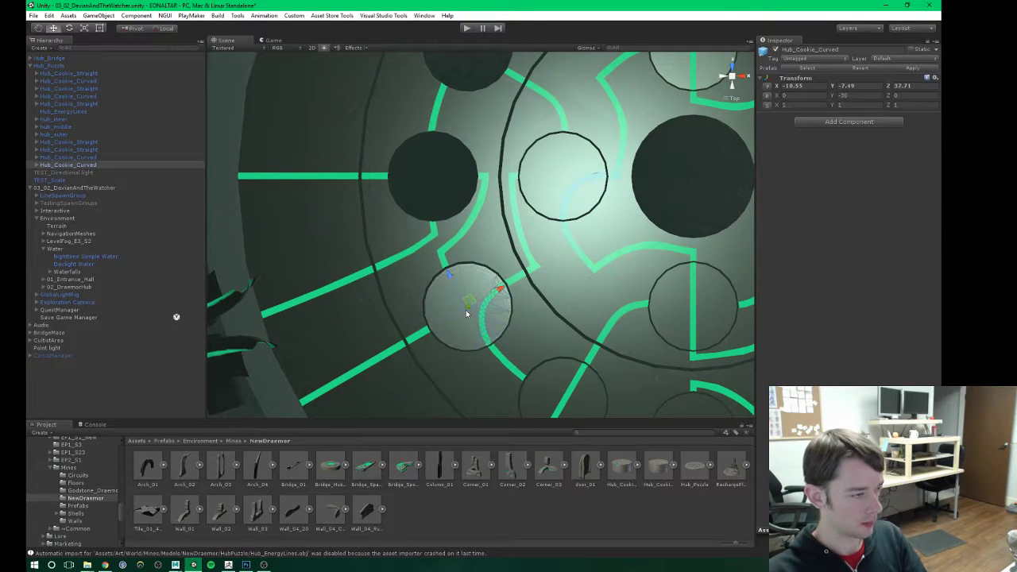
pyautogui.moveTo(470, 303); pyautogui.dragTo(434, 171)
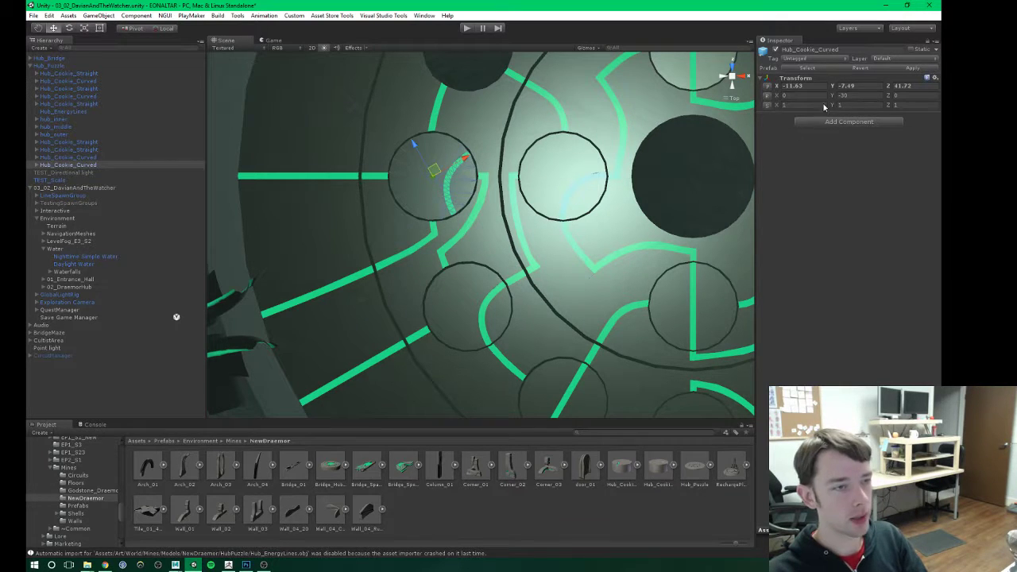
# Step: Try a Y rotation of 30 on the curved cookie in the outer ring's leftmost hole
pyautogui.click(853, 96)
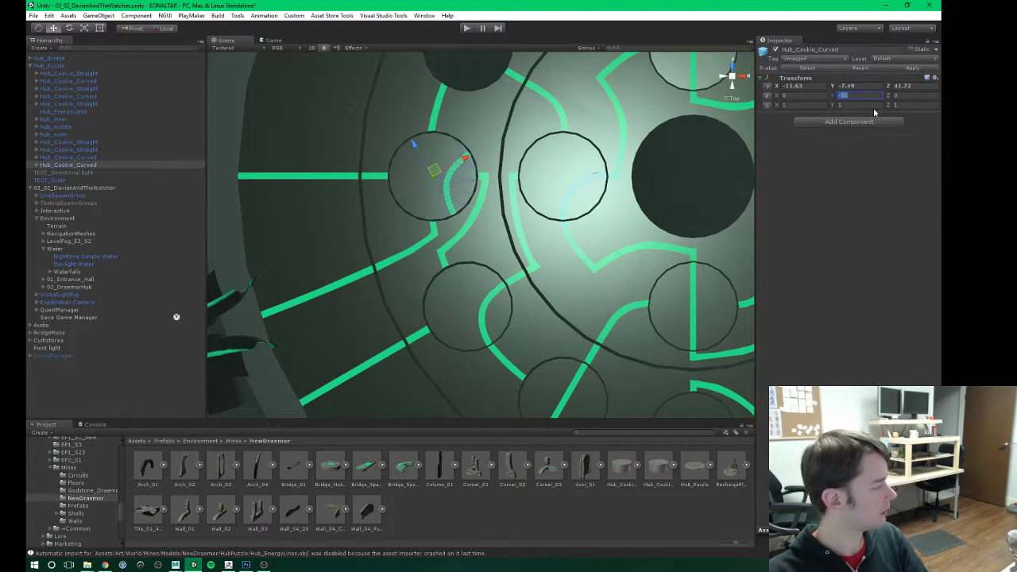
pyautogui.write('-30')
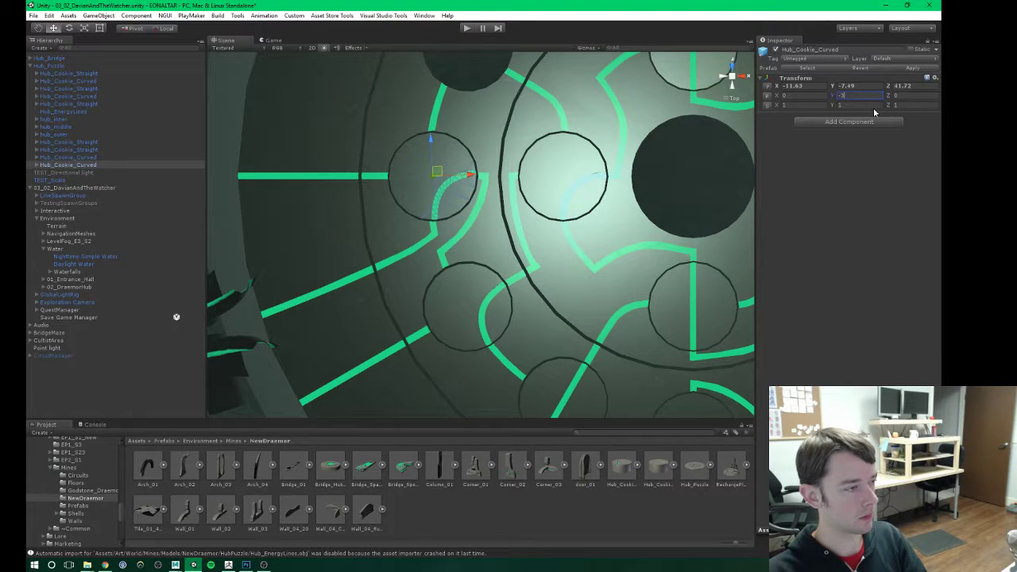
pyautogui.press('Home')
pyautogui.press('Delete')
pyautogui.click(457, 188)
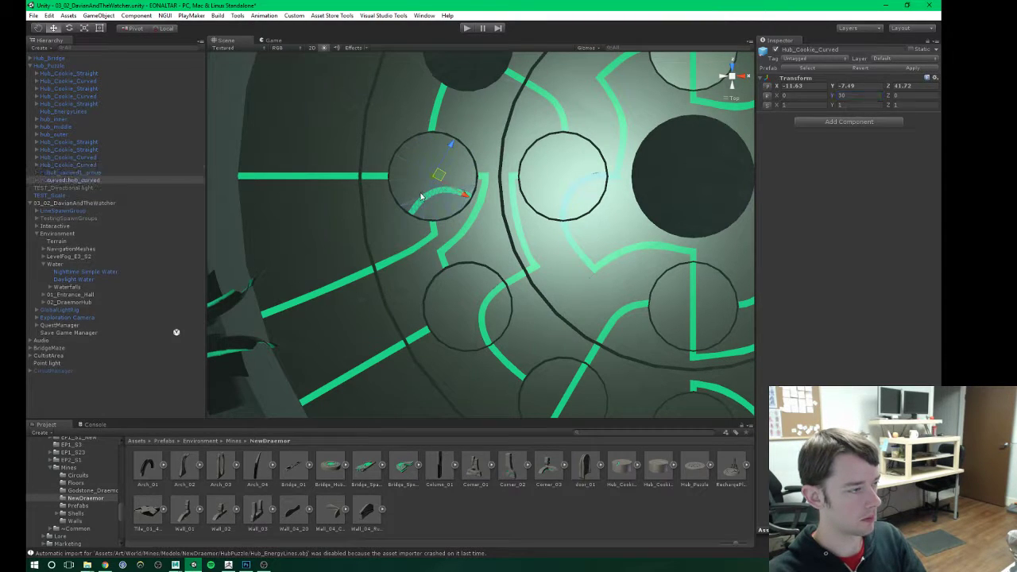
# Step: Rotate the leftmost Hub_Cookie_Curved to join the horizontal energy line, setting its Y rotation to 90
pyautogui.press('e')
pyautogui.click(72, 165)
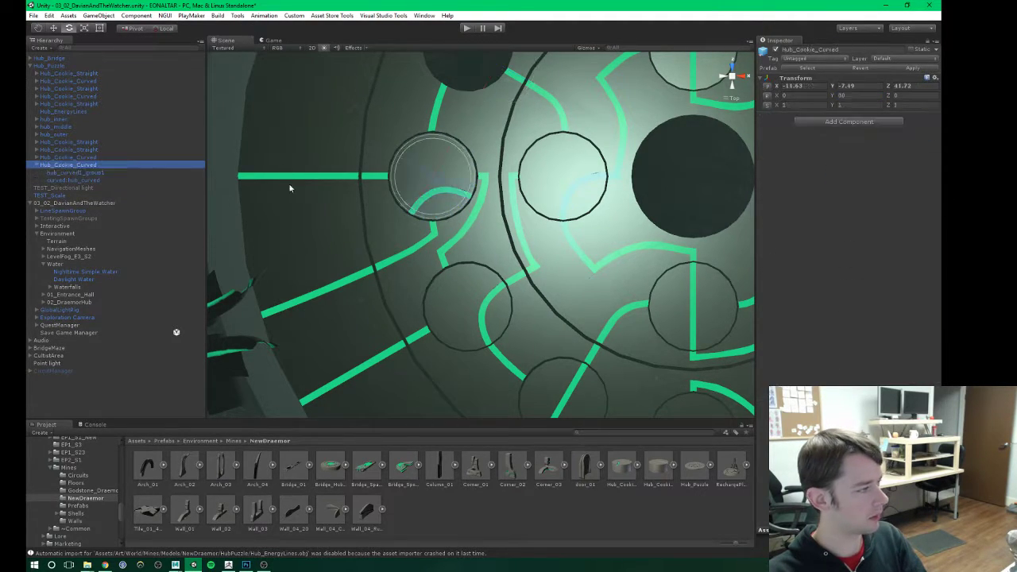
pyautogui.moveTo(459, 207); pyautogui.dragTo(370, 227)
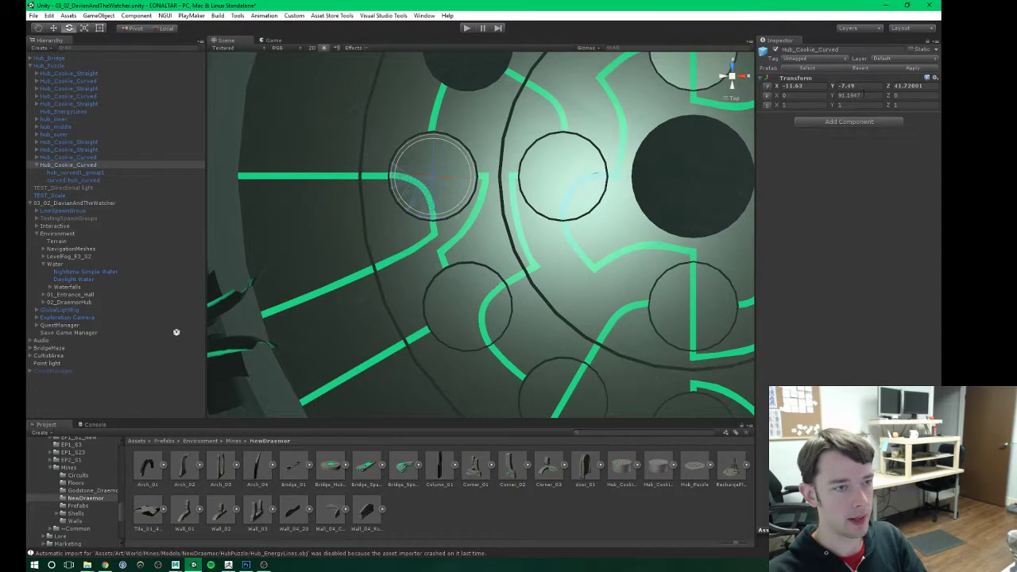
pyautogui.click(863, 95)
pyautogui.write('90')
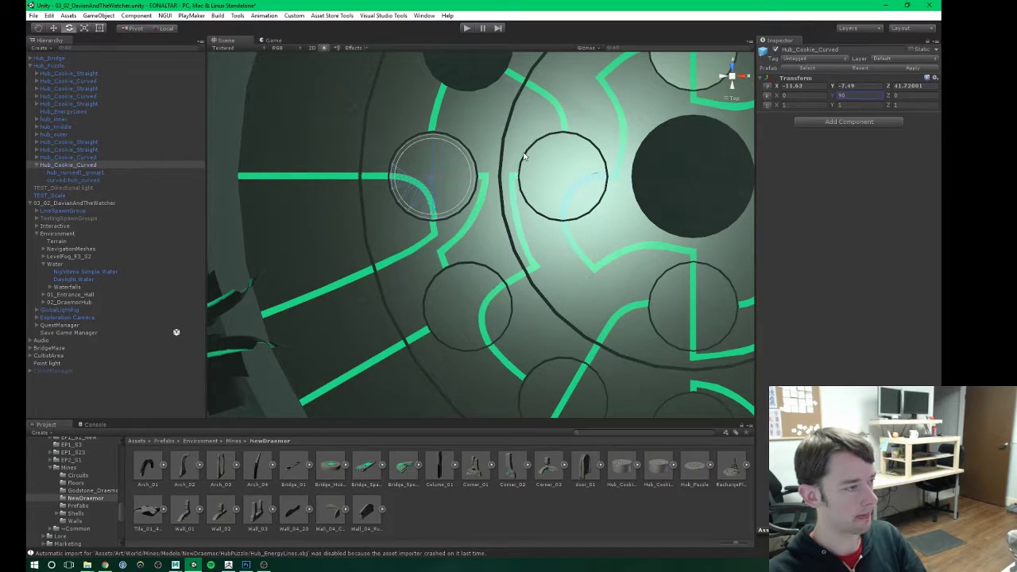
# Step: Duplicate the outer ring's lower-left Hub_Cookie_Straight and move the copy to X -10.56, Z 45.71, into the hole above the leftmost one
pyautogui.moveTo(523, 156); pyautogui.dragTo(466, 250, button='middle')
pyautogui.scroll(-2, 459, 252)
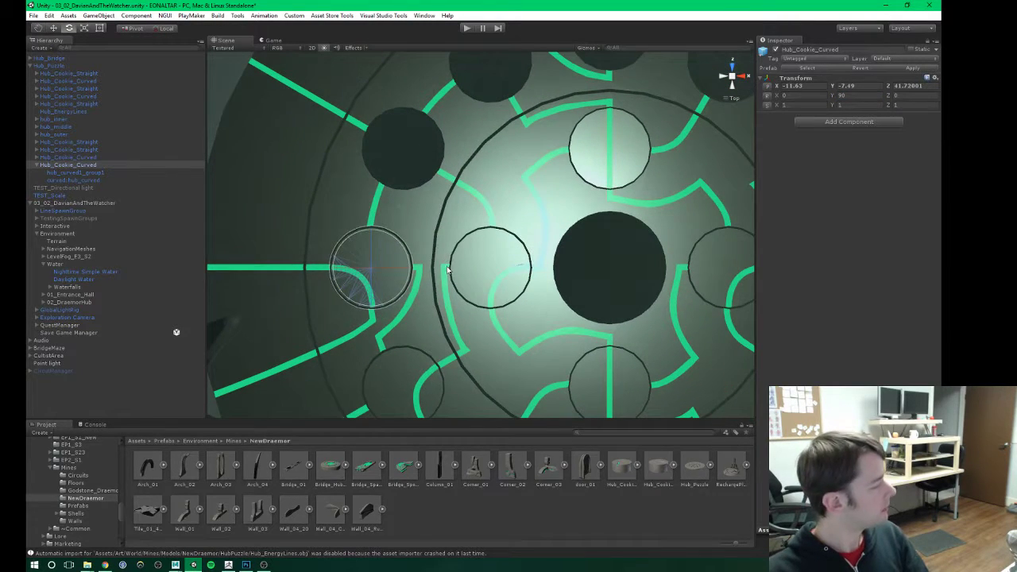
pyautogui.scroll(-3, 466, 271)
pyautogui.moveTo(589, 363); pyautogui.dragTo(562, 290, button='middle')
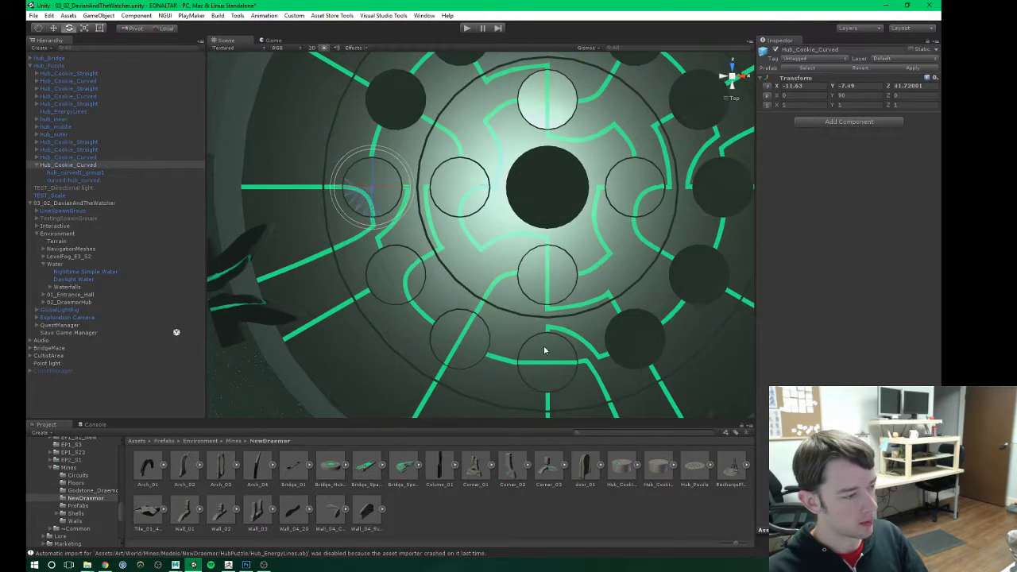
pyautogui.click(482, 344)
pyautogui.click(73, 150)
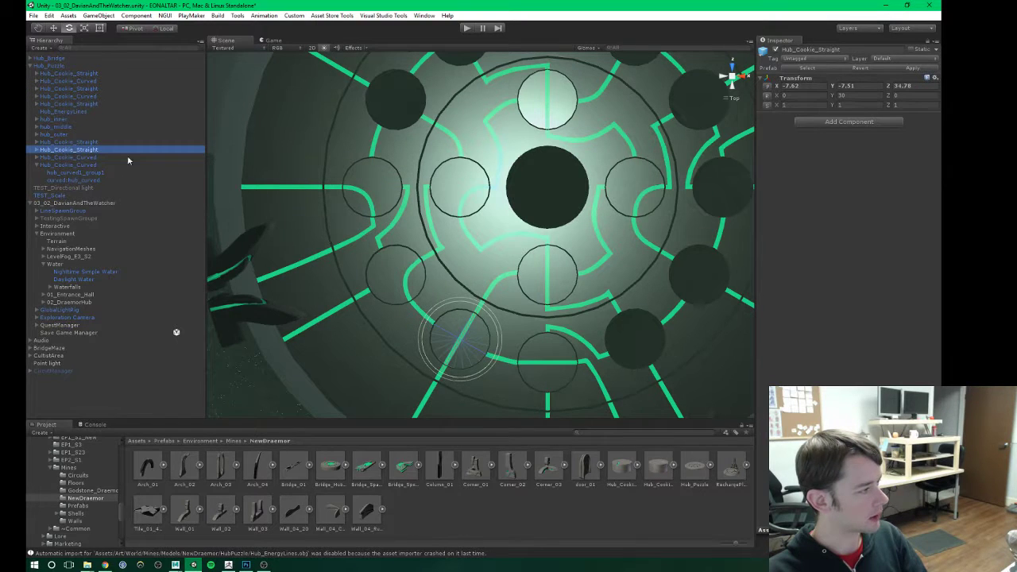
pyautogui.moveTo(452, 264); pyautogui.dragTo(468, 273, button='middle')
pyautogui.hotkey('ctrl', 'd')
pyautogui.press('w')
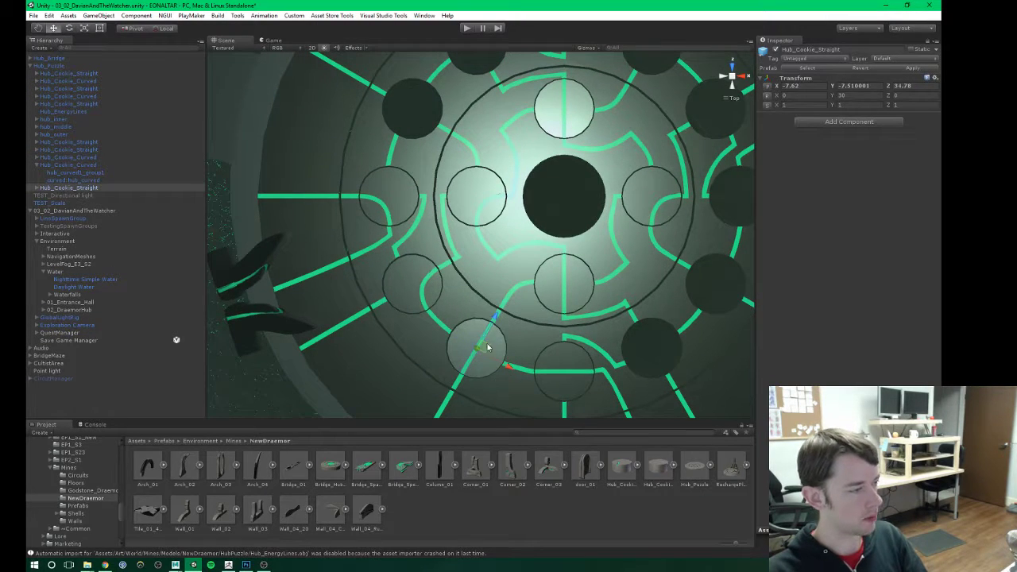
pyautogui.moveTo(487, 347); pyautogui.dragTo(422, 109)
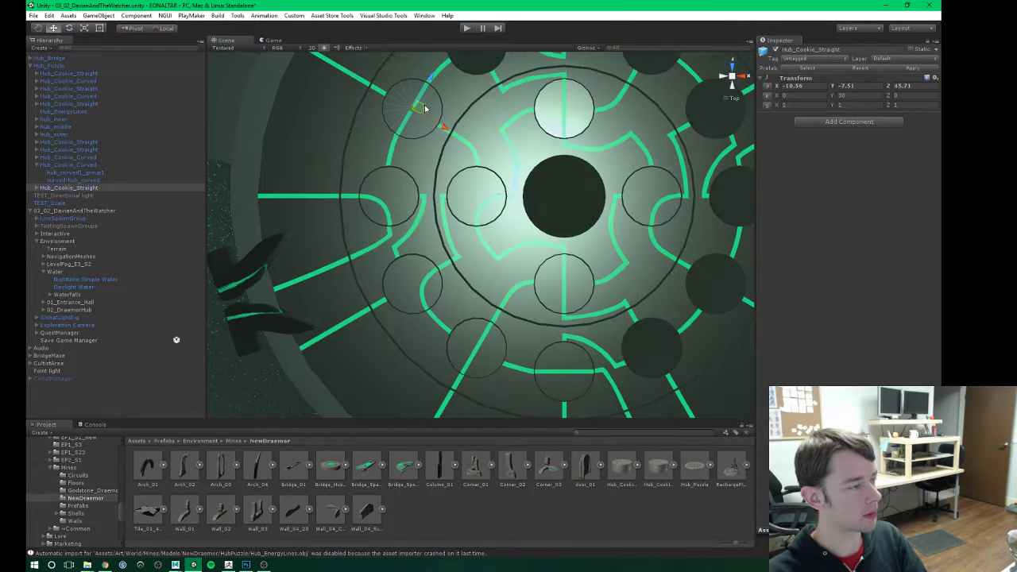
# Step: Rotate the copied straight cookie to continue the diagonal line toward the inner ring, setting its Y rotation to 120
pyautogui.scroll(7, 465, 194)
pyautogui.moveTo(425, 108); pyautogui.dragTo(514, 221, button='middle')
pyautogui.scroll(7, 514, 221)
pyautogui.press('e')
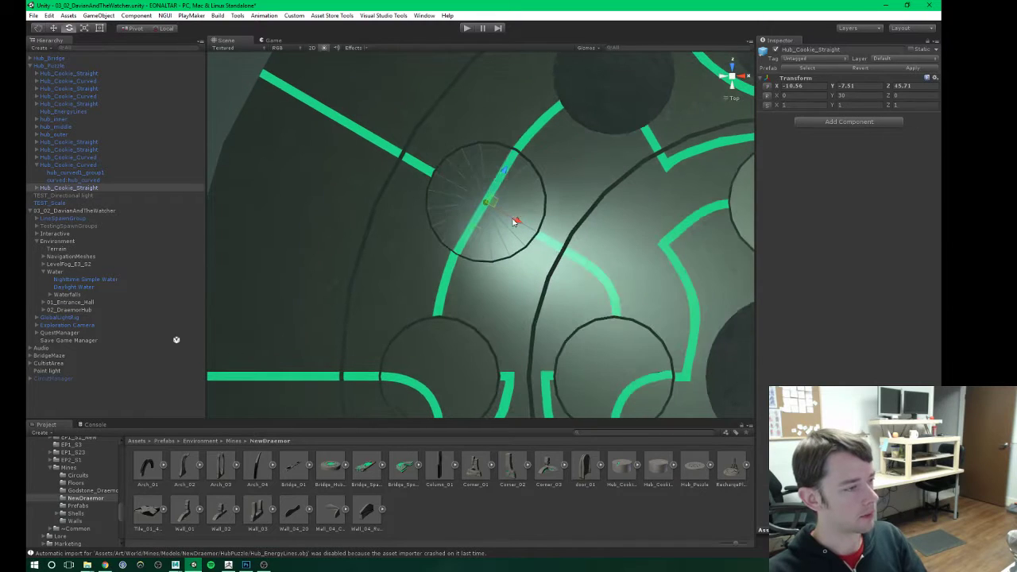
pyautogui.moveTo(502, 170); pyautogui.dragTo(576, 292)
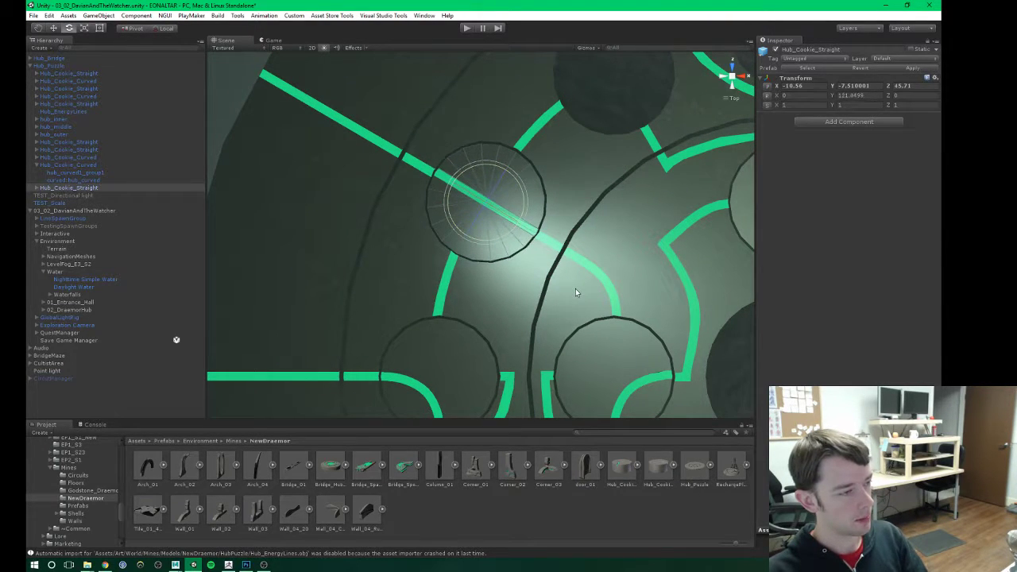
pyautogui.click(860, 98)
pyautogui.write('120')
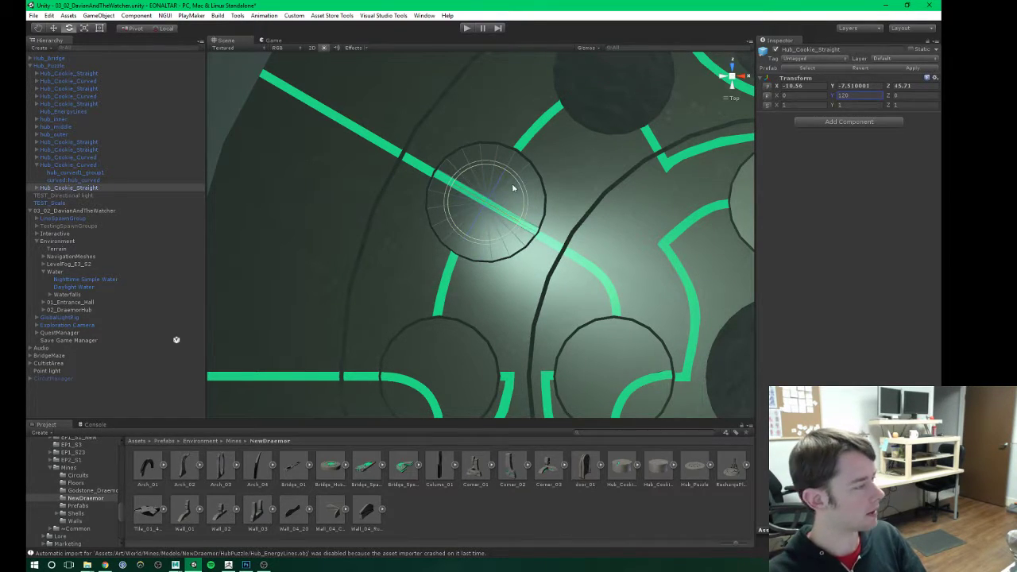
# Step: Duplicate the selected Hub_Cookie_Straight into the outer ring's topmost hole at X -3.63, Z 49.72, and set its Y rotation to 0
pyautogui.moveTo(534, 200); pyautogui.dragTo(472, 269, button='middle')
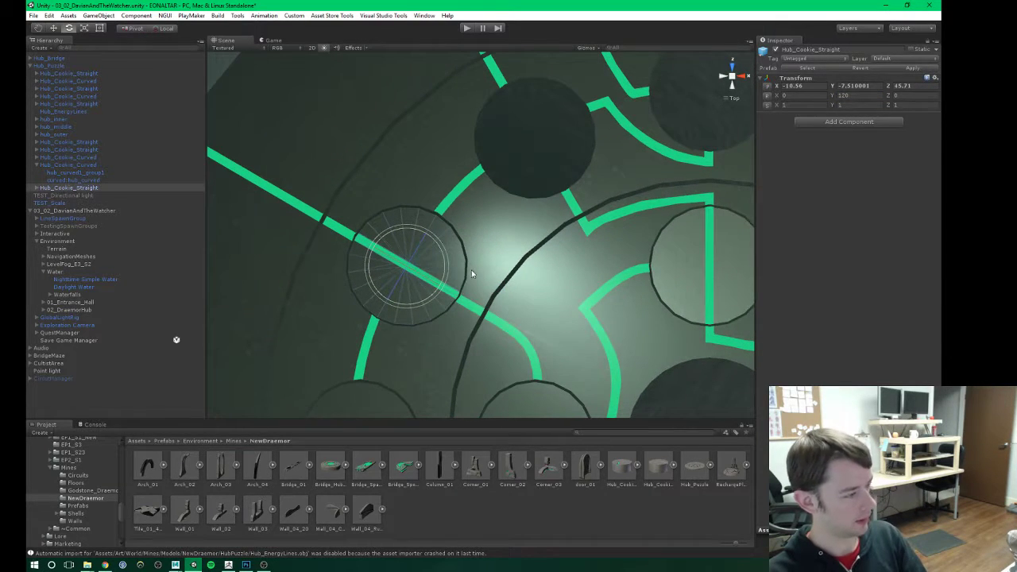
pyautogui.click(84, 189)
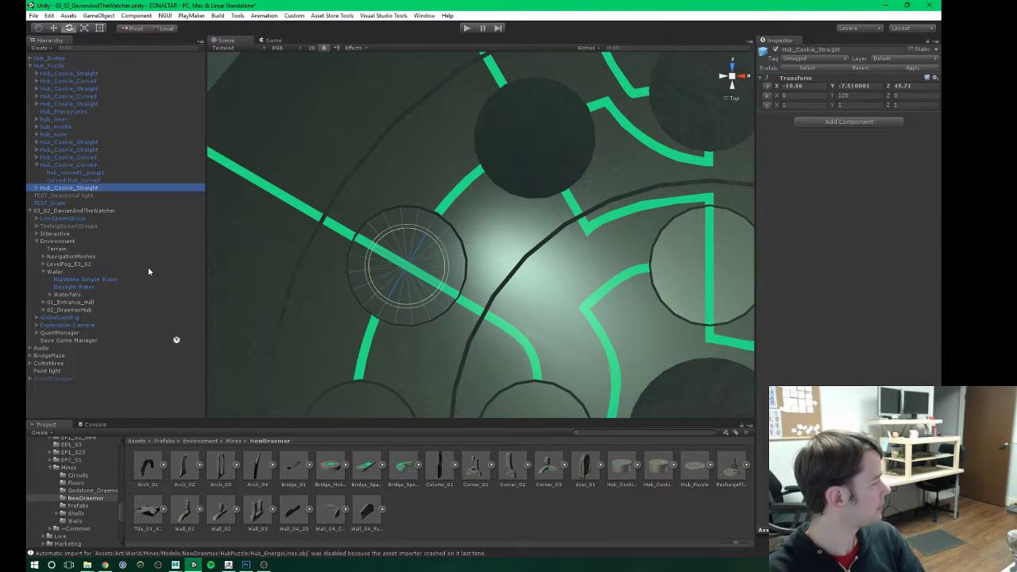
pyautogui.moveTo(409, 259); pyautogui.dragTo(391, 277, button='middle')
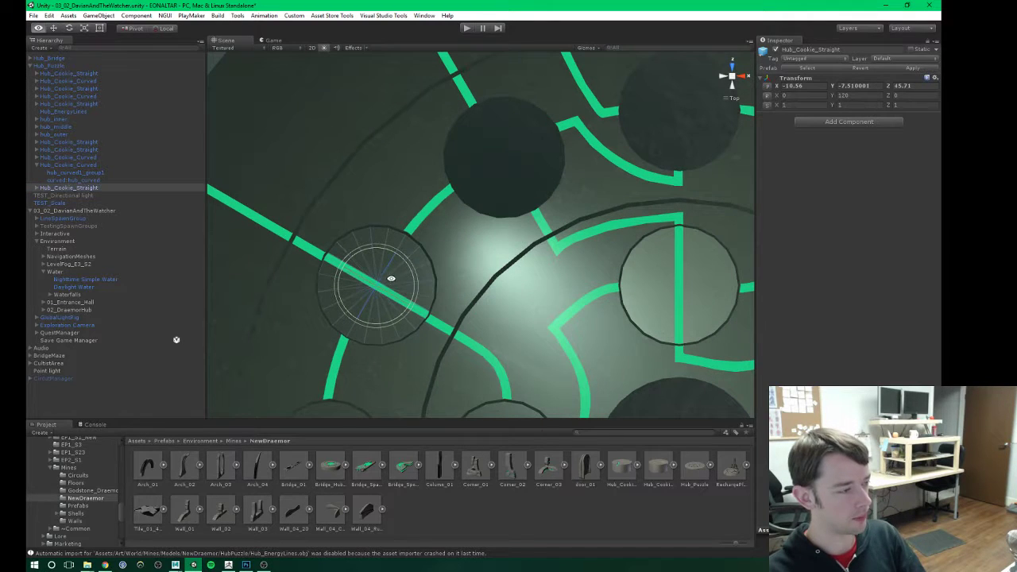
pyautogui.hotkey('ctrl', 'd')
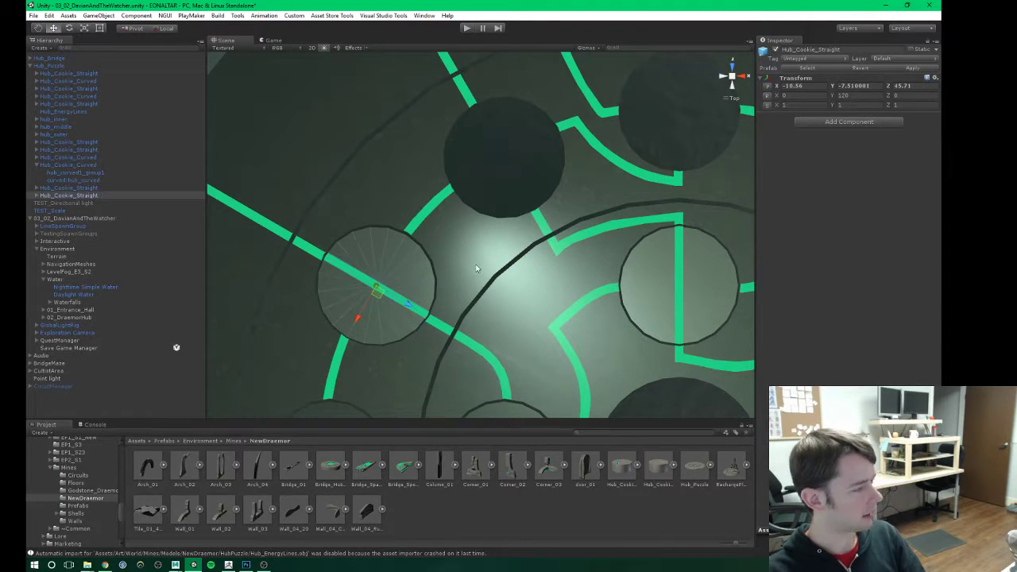
pyautogui.moveTo(477, 268); pyautogui.dragTo(274, 355, button='middle')
pyautogui.moveTo(279, 354); pyautogui.dragTo(582, 179)
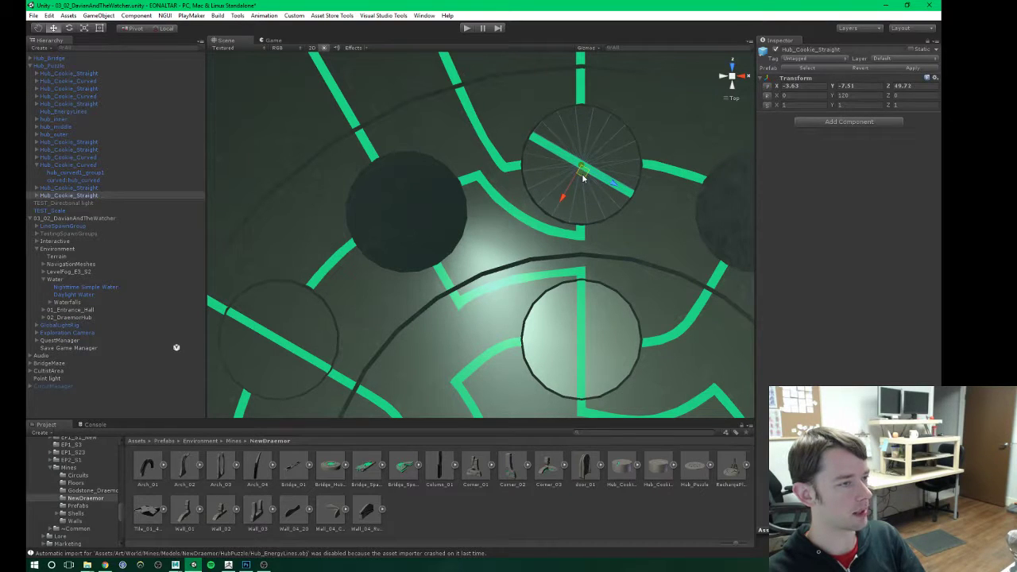
pyautogui.doubleClick(844, 95)
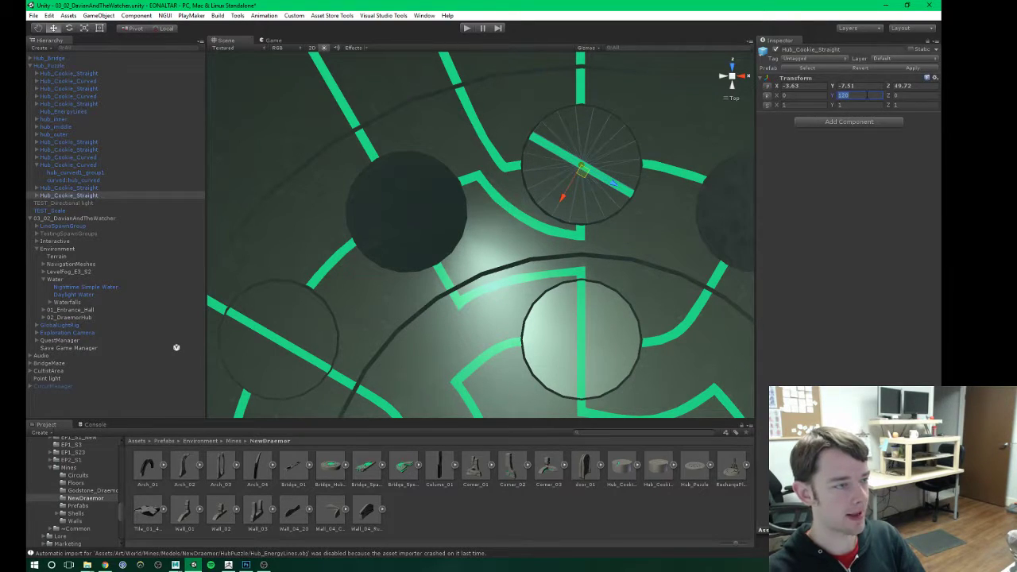
pyautogui.write('0')
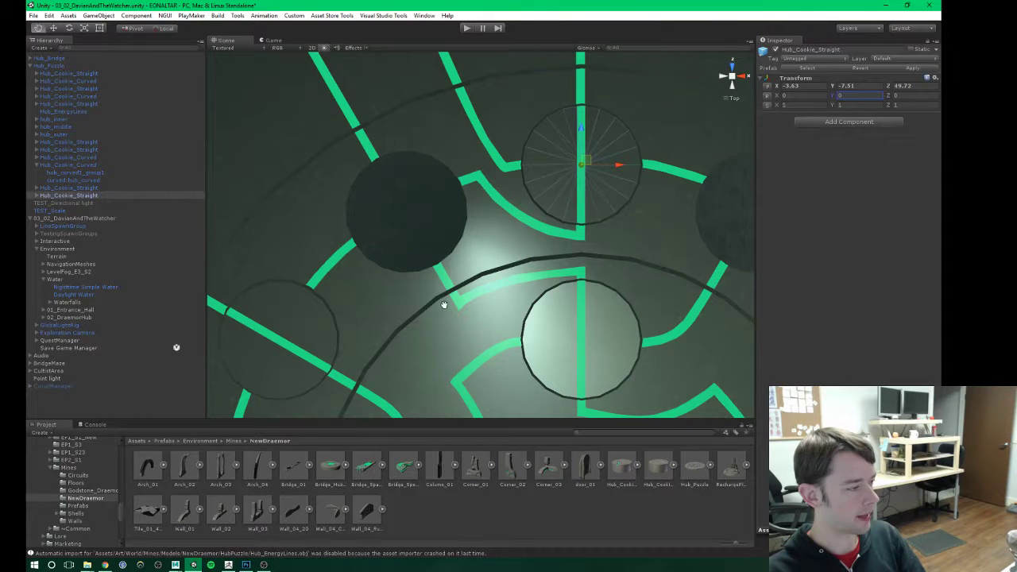
# Step: Duplicate the outer ring's leftmost Hub_Cookie_Curved and move the copy to X -7.63, Z 48.65, into the empty hole before the topmost one
pyautogui.scroll(-1, 416, 298)
pyautogui.moveTo(443, 304); pyautogui.dragTo(453, 277, button='middle')
pyautogui.click(399, 343)
pyautogui.click(62, 158)
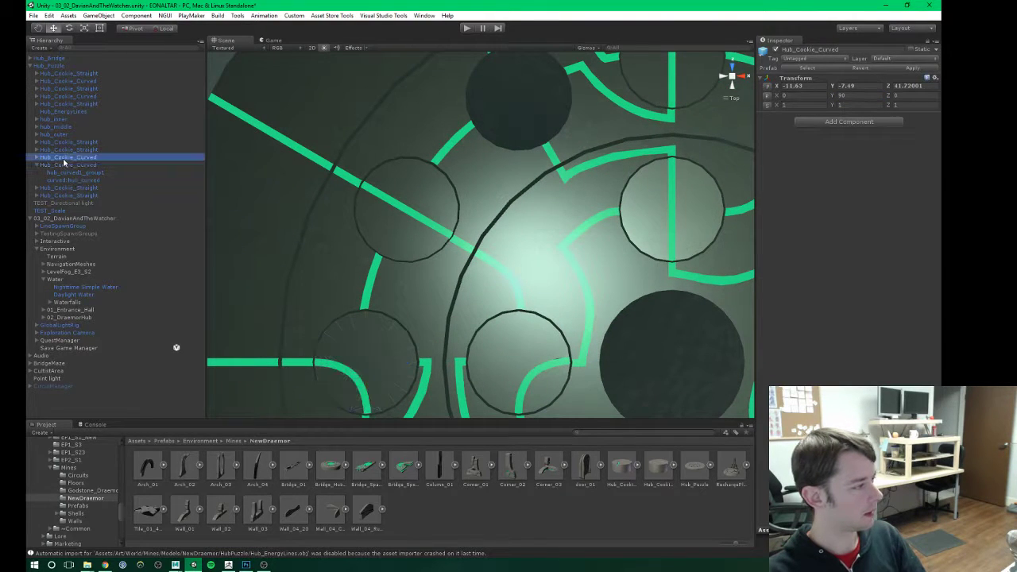
pyautogui.click(68, 165)
pyautogui.moveTo(461, 218); pyautogui.dragTo(452, 237, button='middle')
pyautogui.hotkey('ctrl', 'd')
pyautogui.moveTo(368, 388); pyautogui.dragTo(565, 231)
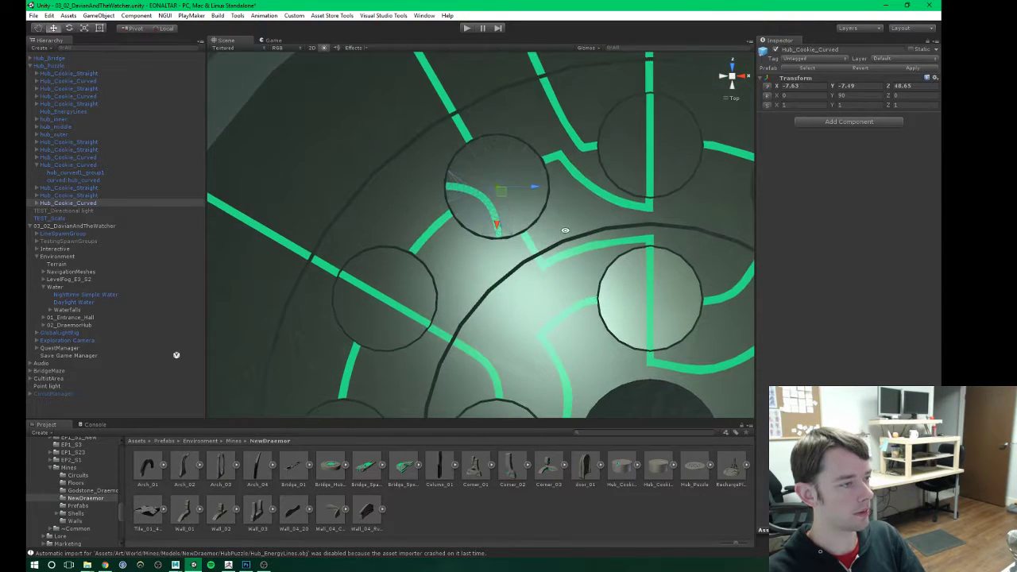
# Step: Rotate the copied curved cookie to join the line segments on its inner side, setting its Y rotation to -30
pyautogui.click(843, 95)
pyautogui.doubleClick(843, 96)
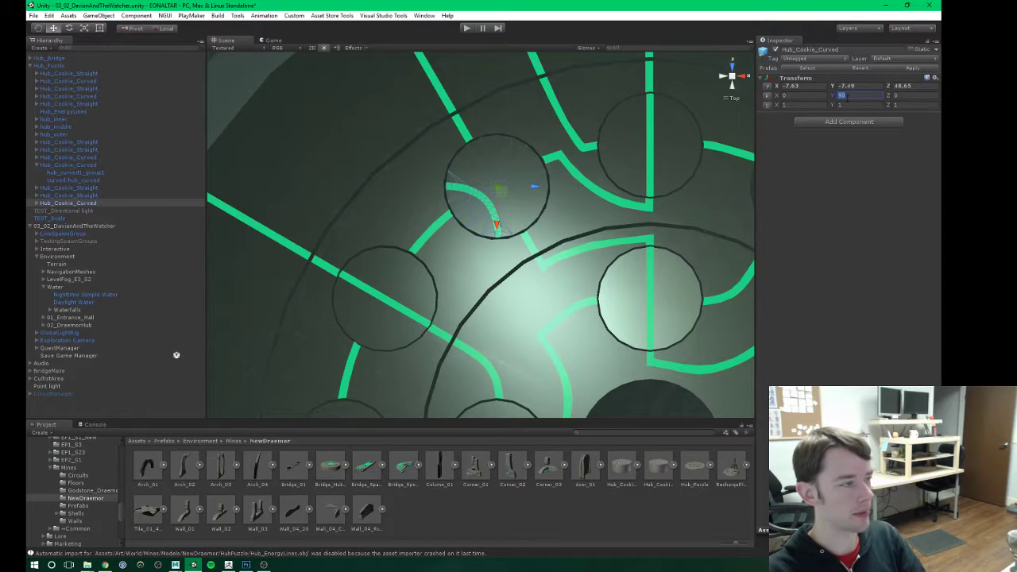
pyautogui.write('180')
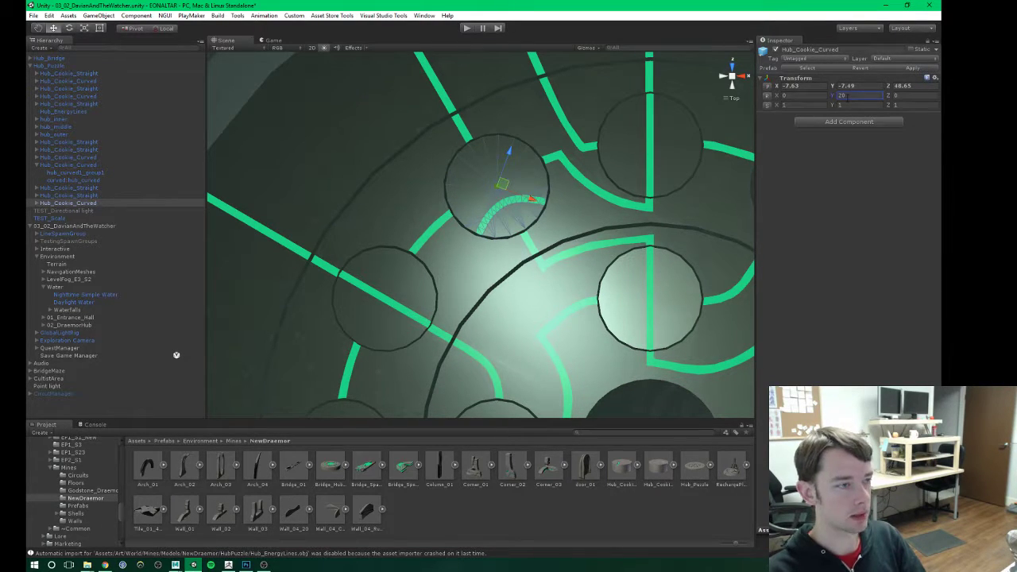
pyautogui.write('e')
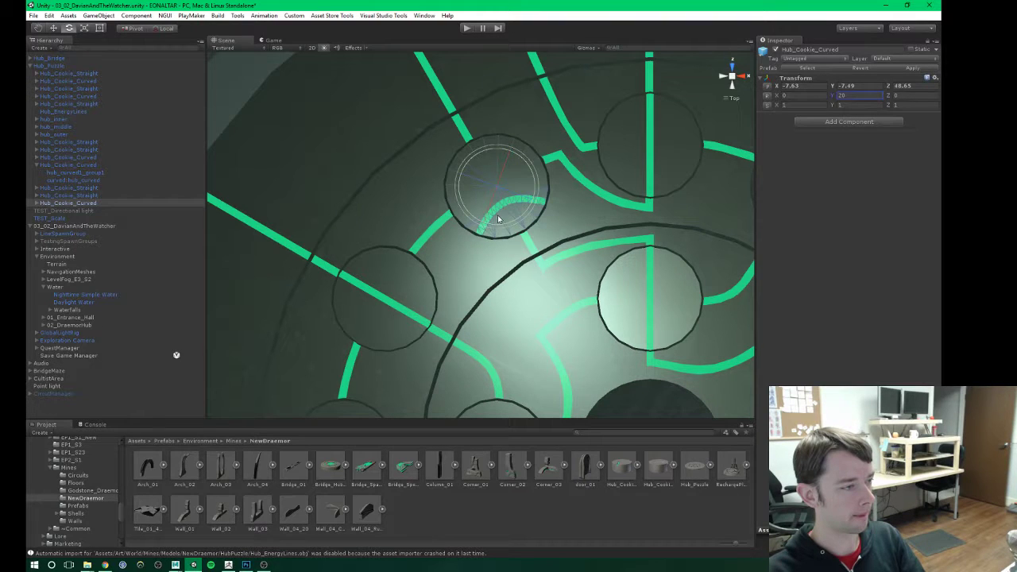
pyautogui.moveTo(497, 214); pyautogui.dragTo(564, 194)
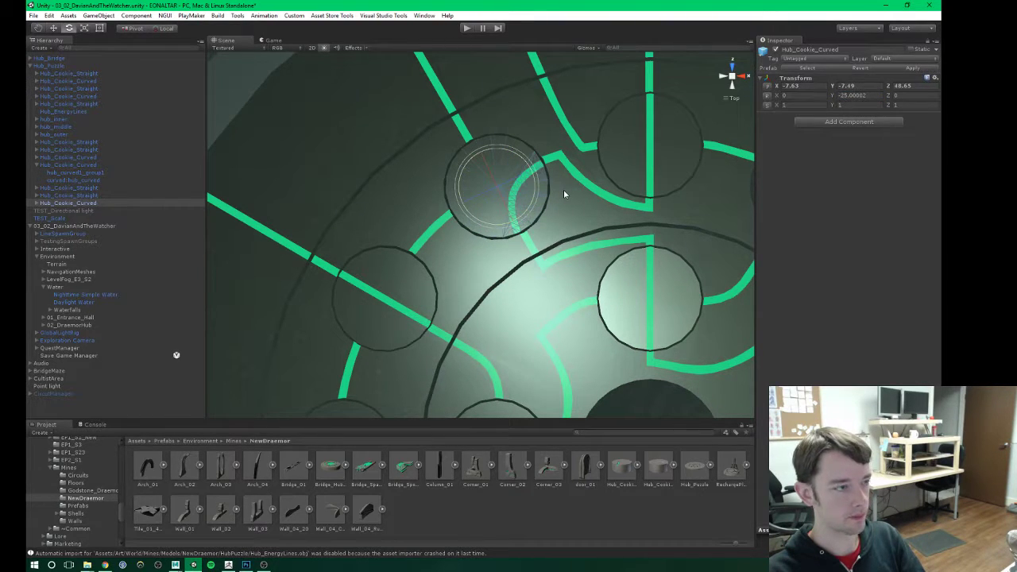
pyautogui.click(865, 96)
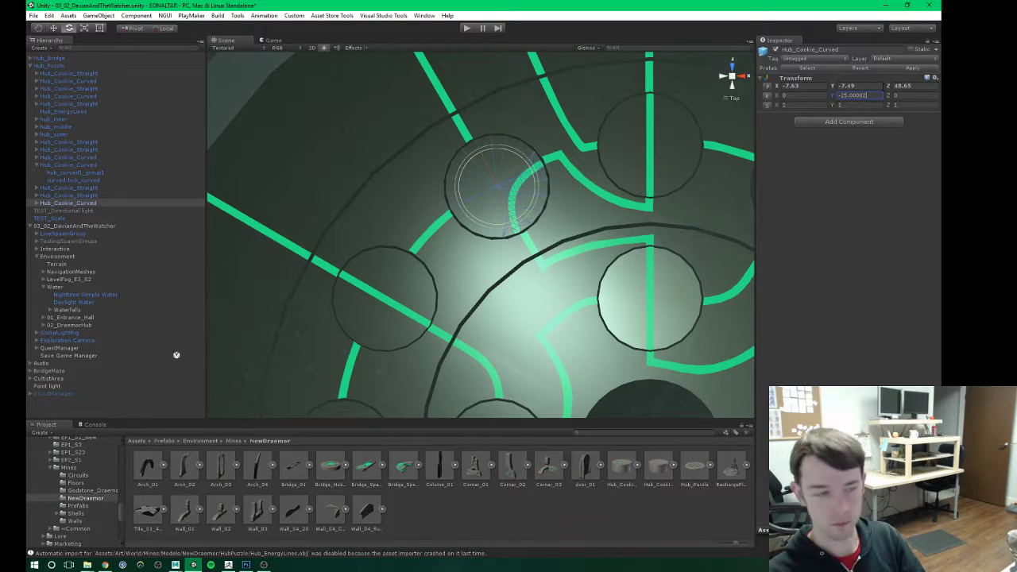
pyautogui.write('-30')
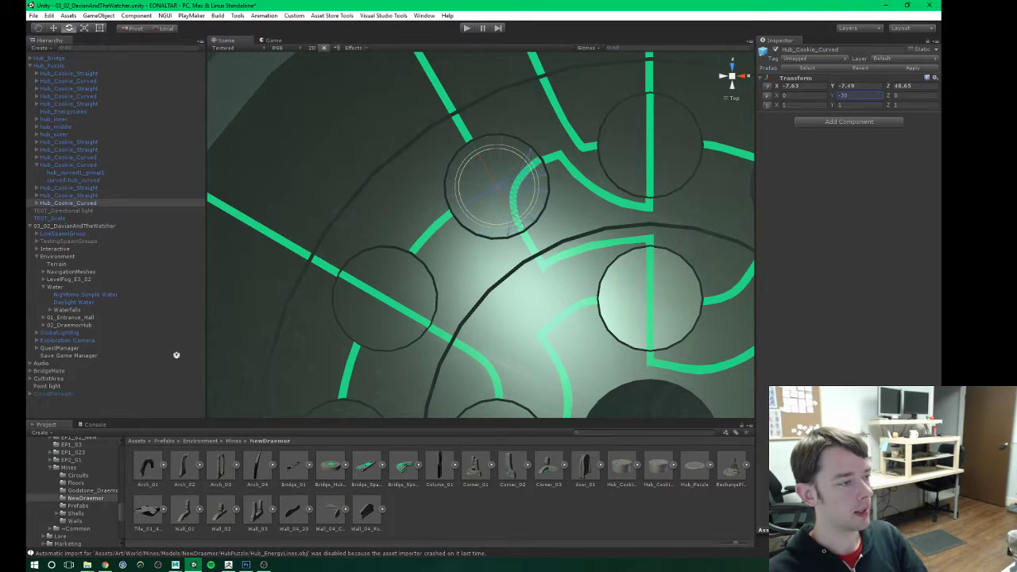
# Step: Duplicate the curved cookie into the outer ring hole just past the topmost one at X 0.36, Z 48.63, and set its Y rotation to -60
pyautogui.moveTo(613, 265); pyautogui.dragTo(458, 255, button='middle')
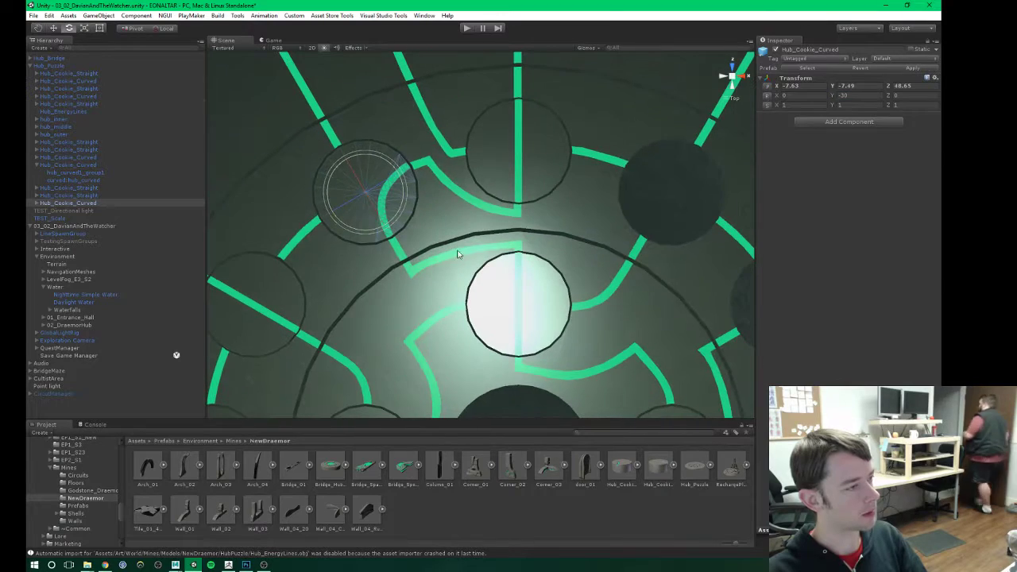
pyautogui.keyDown('alt'); pyautogui.moveTo(461, 222); pyautogui.dragTo(476, 282); pyautogui.keyUp('alt')
pyautogui.keyDown('alt'); pyautogui.moveTo(668, 191); pyautogui.dragTo(727, 77); pyautogui.keyUp('alt')
pyautogui.click(731, 69)
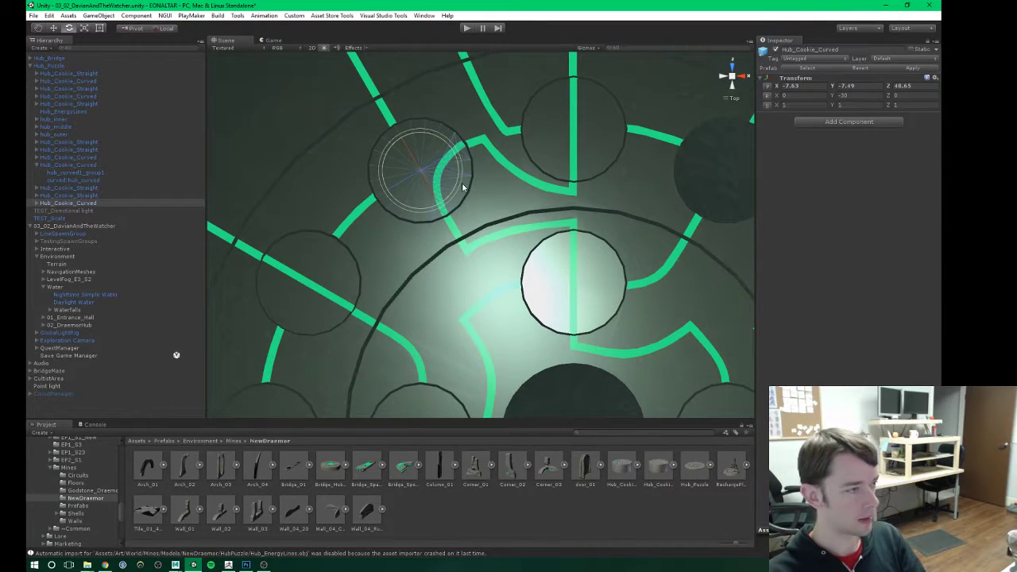
pyautogui.moveTo(543, 217); pyautogui.dragTo(394, 241, button='middle')
pyautogui.hotkey('ctrl', 'd')
pyautogui.press('w')
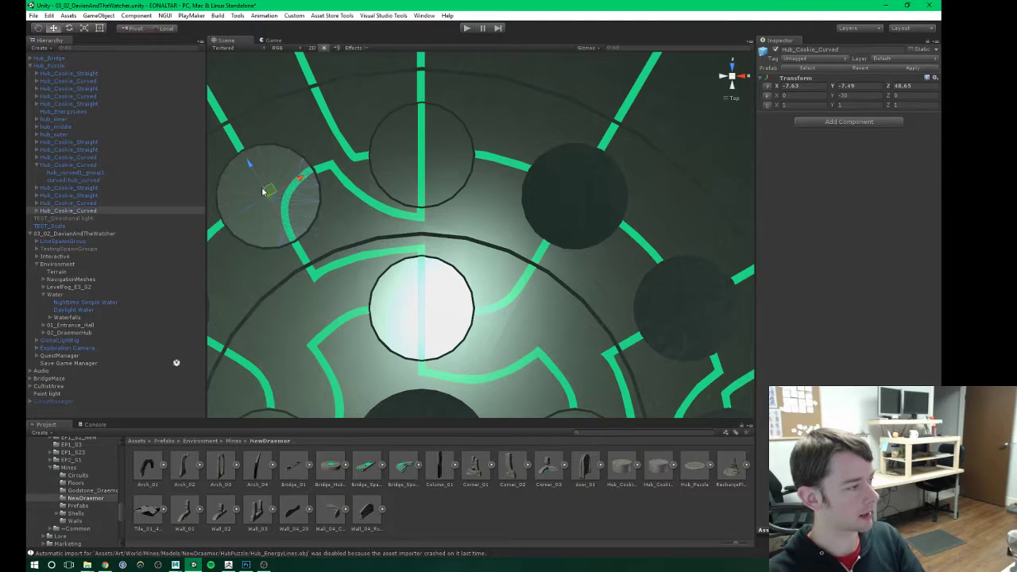
pyautogui.moveTo(271, 189); pyautogui.dragTo(578, 187)
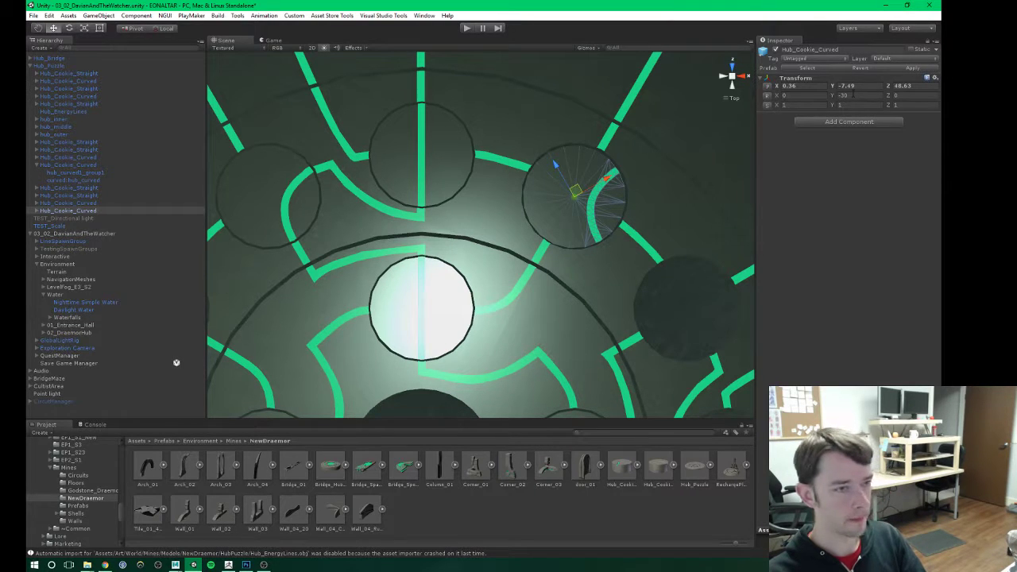
pyautogui.click(856, 95)
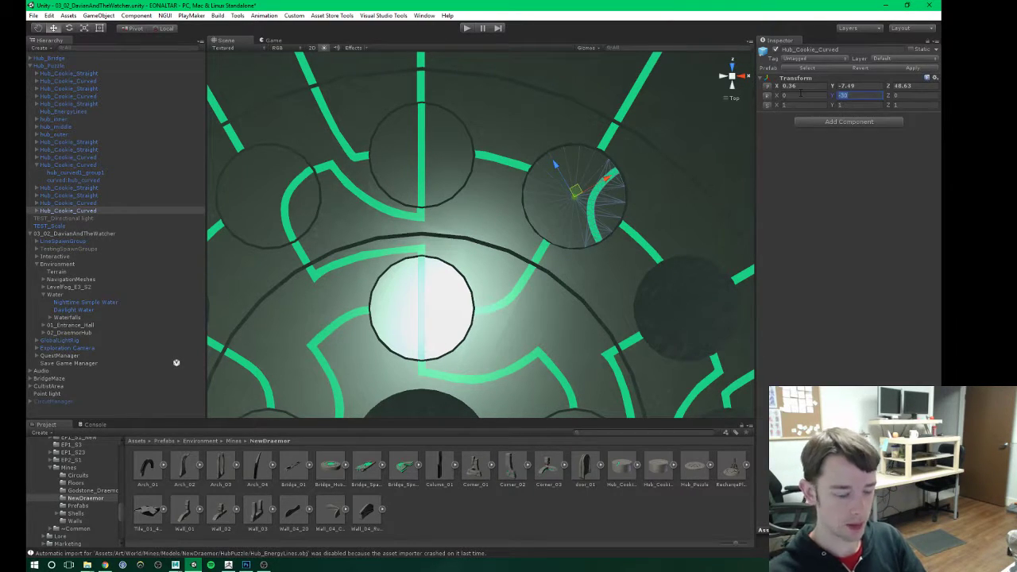
pyautogui.write('-60')
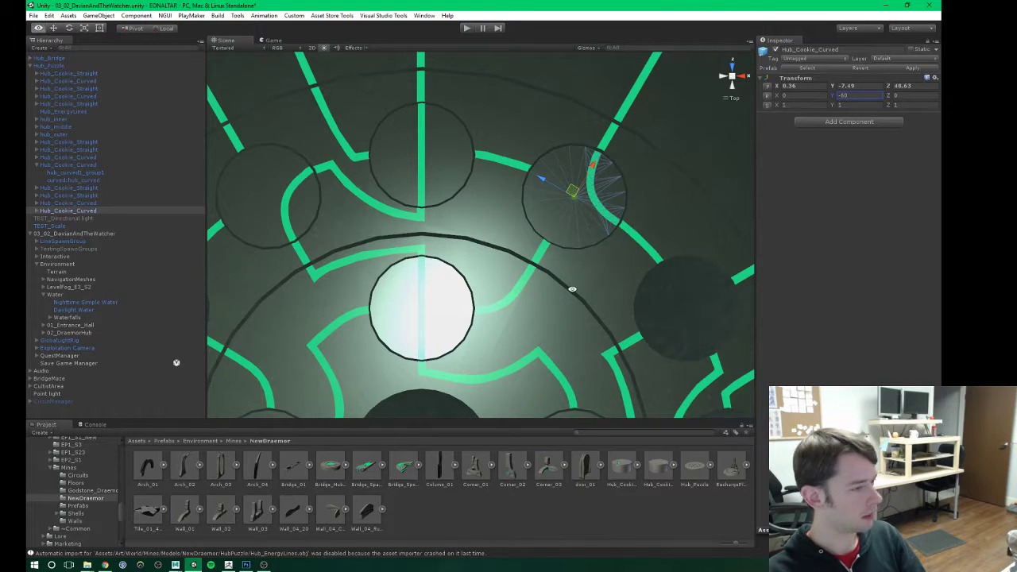
# Step: Duplicate the topmost Hub_Cookie_Straight and move the copy to X 3.28, Z 45.71, into the hole above the outer ring's rightmost one
pyautogui.moveTo(572, 288); pyautogui.dragTo(517, 204, button='middle')
pyautogui.click(338, 77)
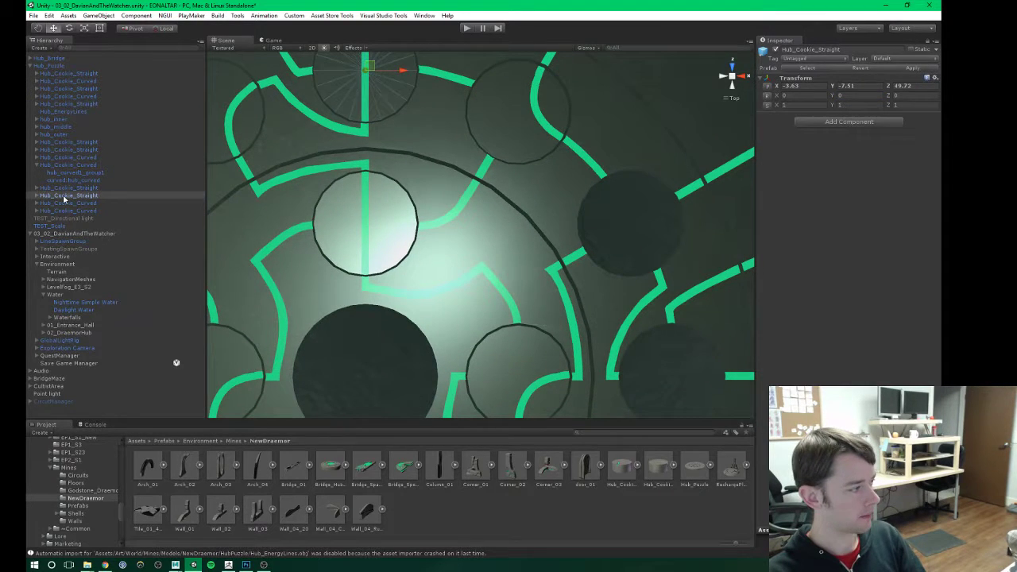
pyautogui.hotkey('ctrl', 'd')
pyautogui.moveTo(368, 65); pyautogui.dragTo(634, 220)
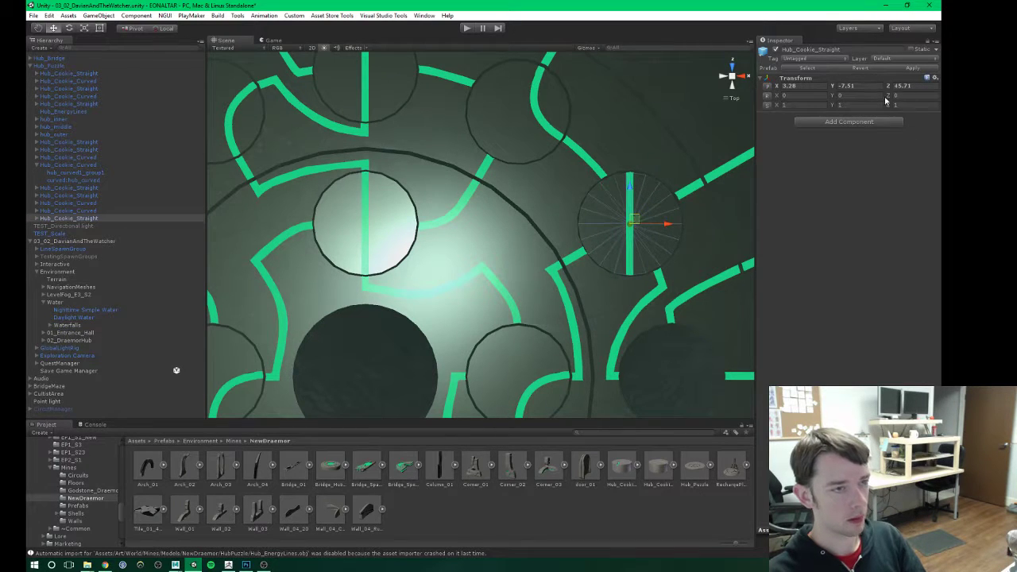
# Step: Rotate the copied straight cookie to continue the diagonal energy line, setting its Y rotation to 60
pyautogui.press('e')
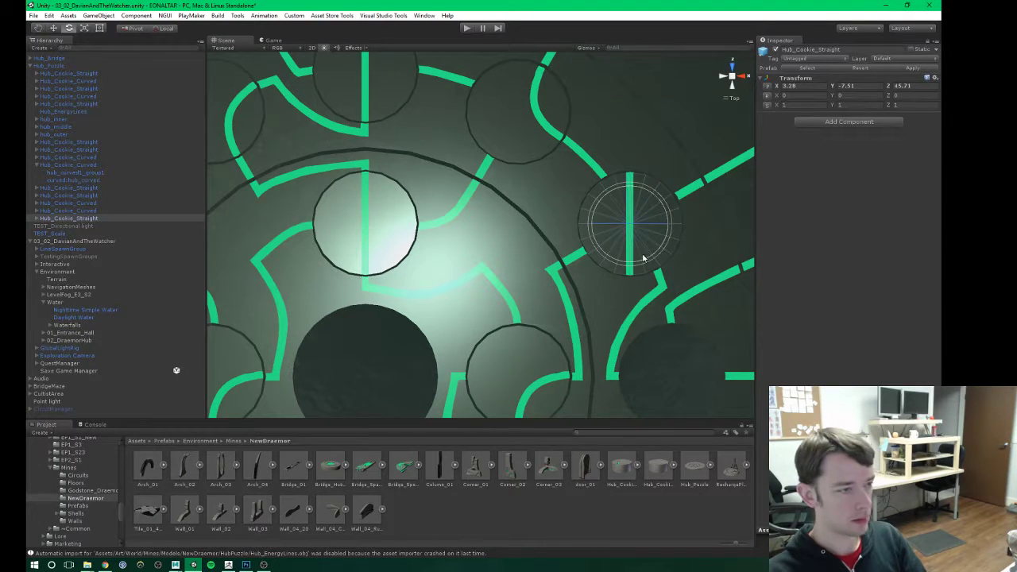
pyautogui.moveTo(648, 260); pyautogui.dragTo(559, 244)
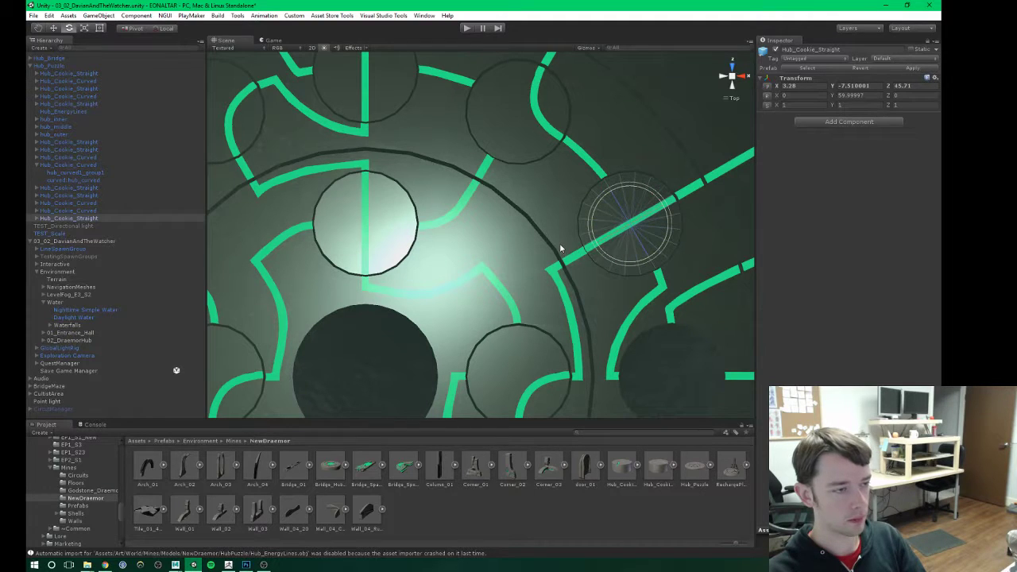
pyautogui.click(855, 95)
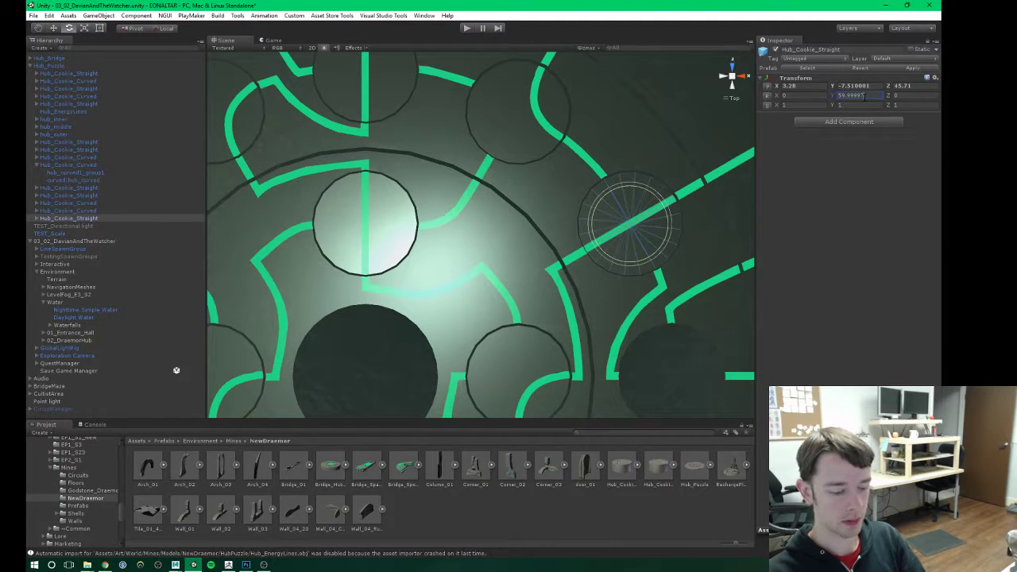
pyautogui.write('60')
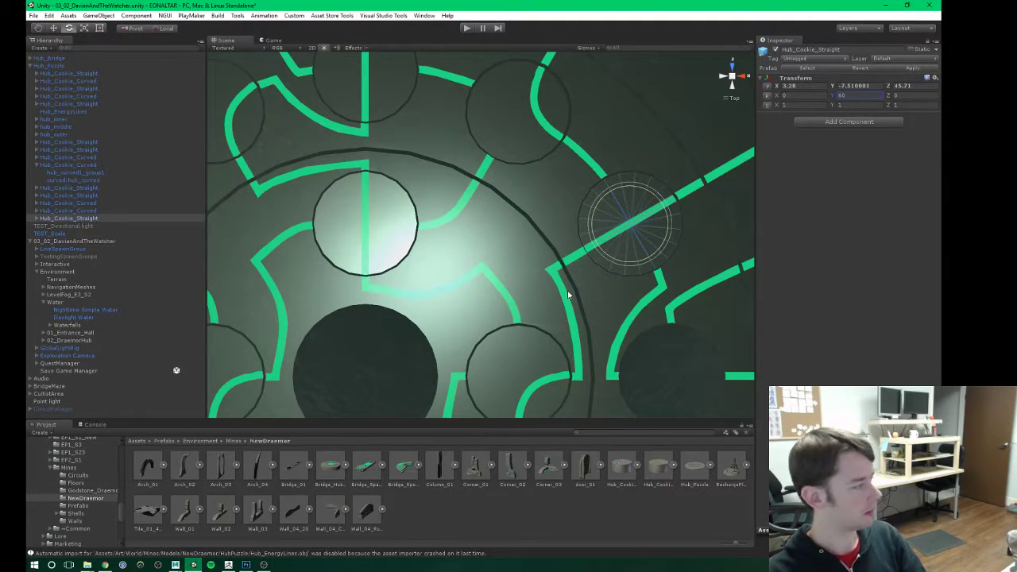
# Step: Duplicate the Hub_Cookie_Curved with Y rotation -60 and move the copy to X 4.36, Z 41.72, into the outer ring's rightmost hole
pyautogui.moveTo(597, 291); pyautogui.dragTo(564, 266, button='middle')
pyautogui.click(491, 125)
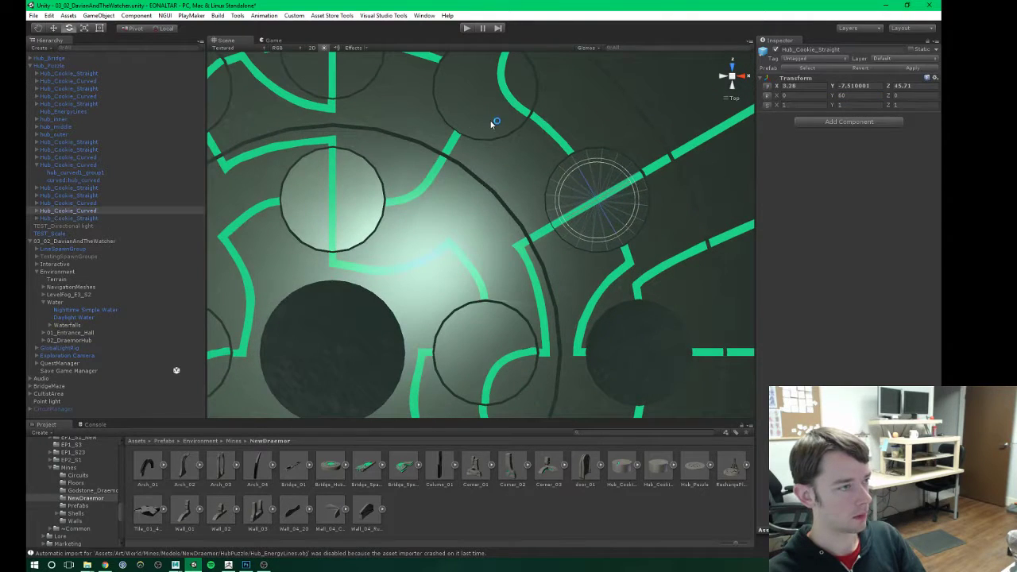
pyautogui.click(87, 209)
pyautogui.moveTo(457, 299); pyautogui.dragTo(429, 261, button='middle')
pyautogui.hotkey('ctrl', 'd')
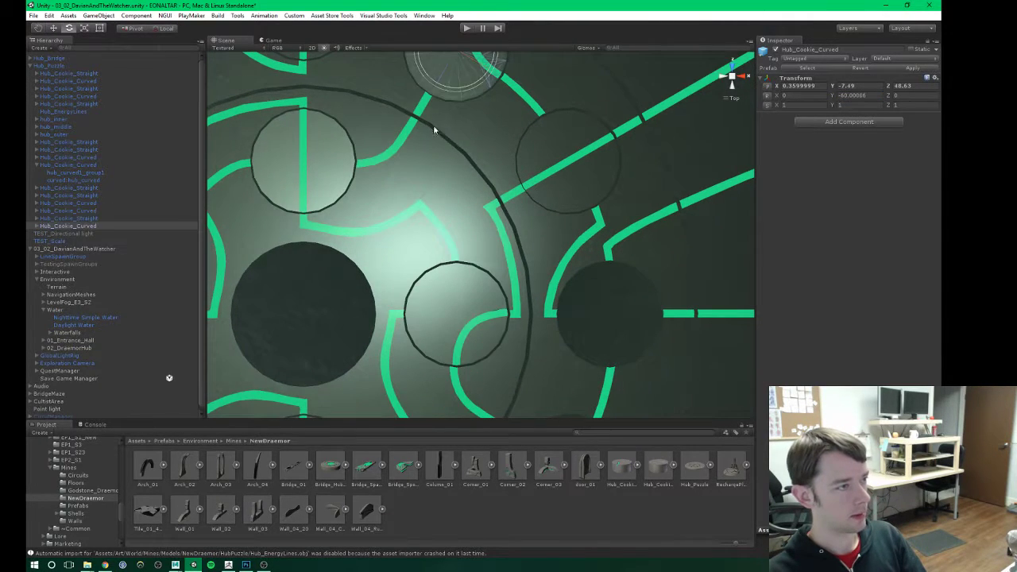
pyautogui.press('w')
pyautogui.moveTo(452, 131); pyautogui.dragTo(458, 214, button='middle')
pyautogui.moveTo(465, 121); pyautogui.dragTo(615, 389)
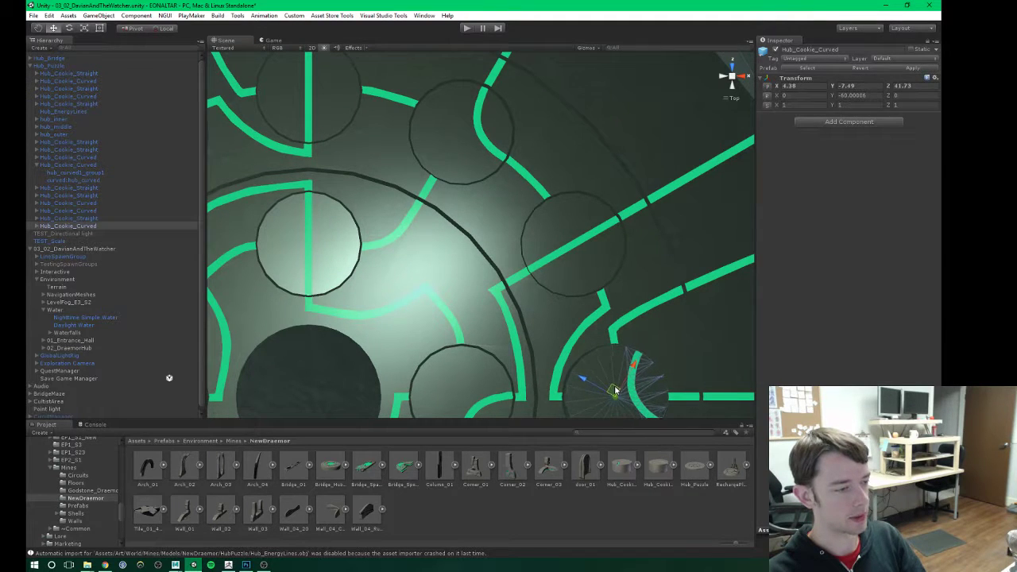
pyautogui.moveTo(615, 389); pyautogui.dragTo(528, 290, button='middle')
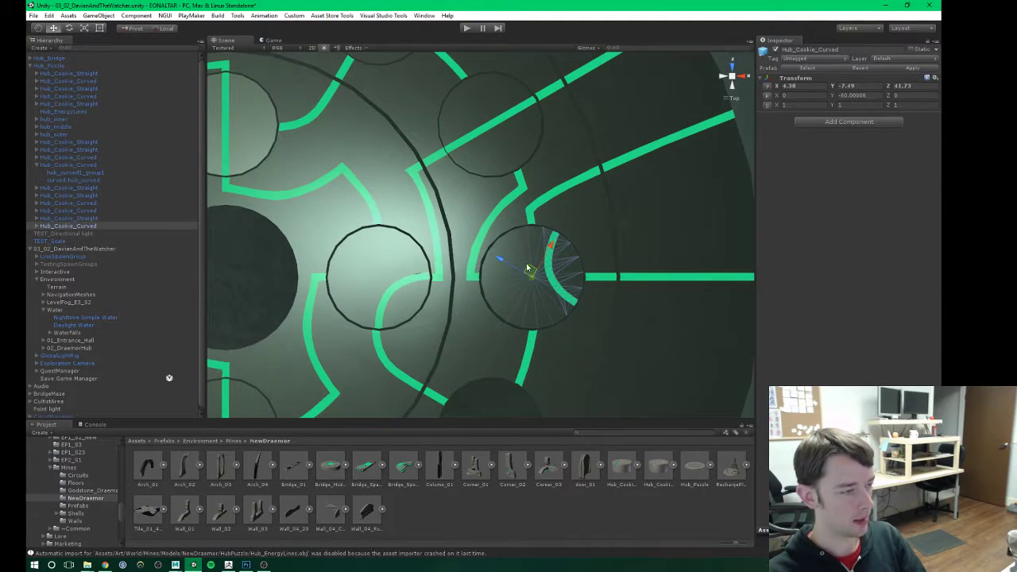
pyautogui.moveTo(530, 272); pyautogui.dragTo(530, 271)
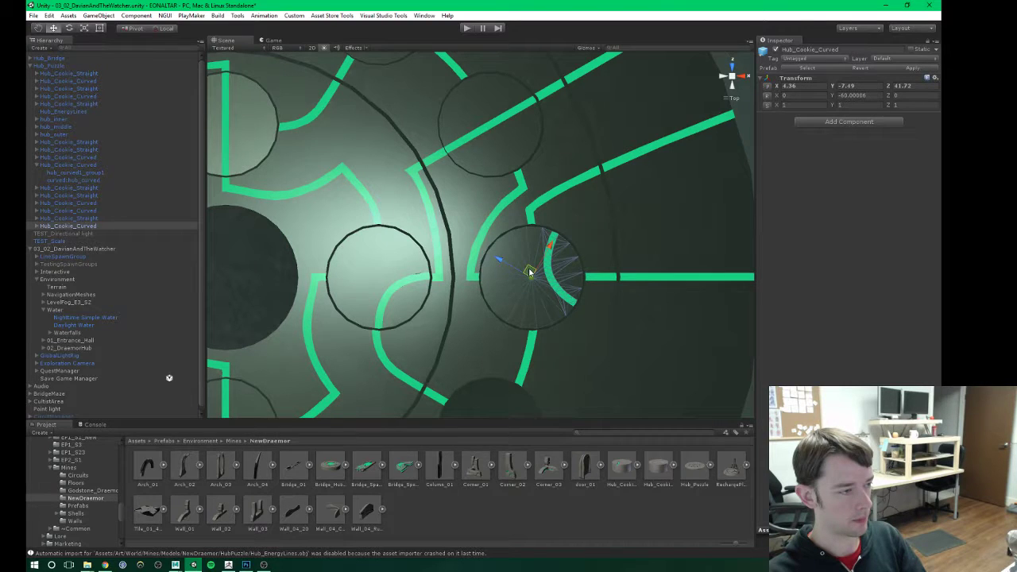
# Step: Rotate the curved cookie in the outer ring's rightmost hole to a Y rotation of 0 to join its energy lines
pyautogui.press('e')
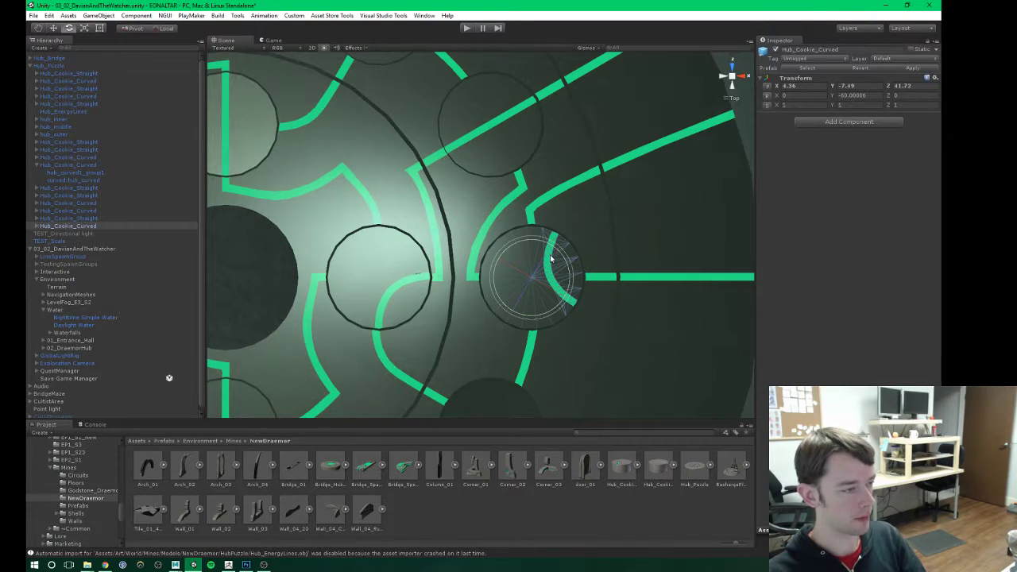
pyautogui.moveTo(548, 250); pyautogui.dragTo(581, 351)
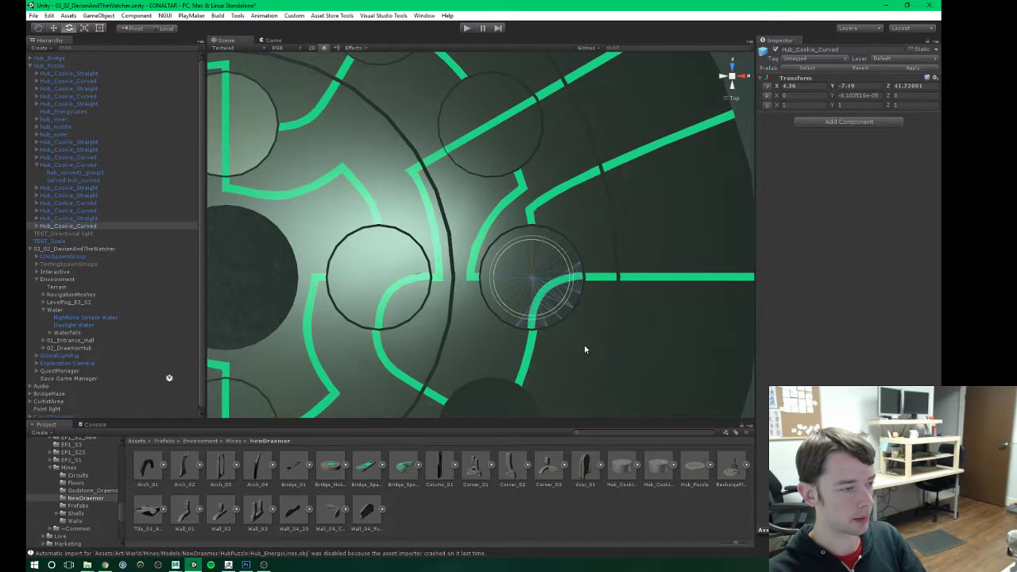
pyautogui.click(867, 95)
pyautogui.click(864, 94)
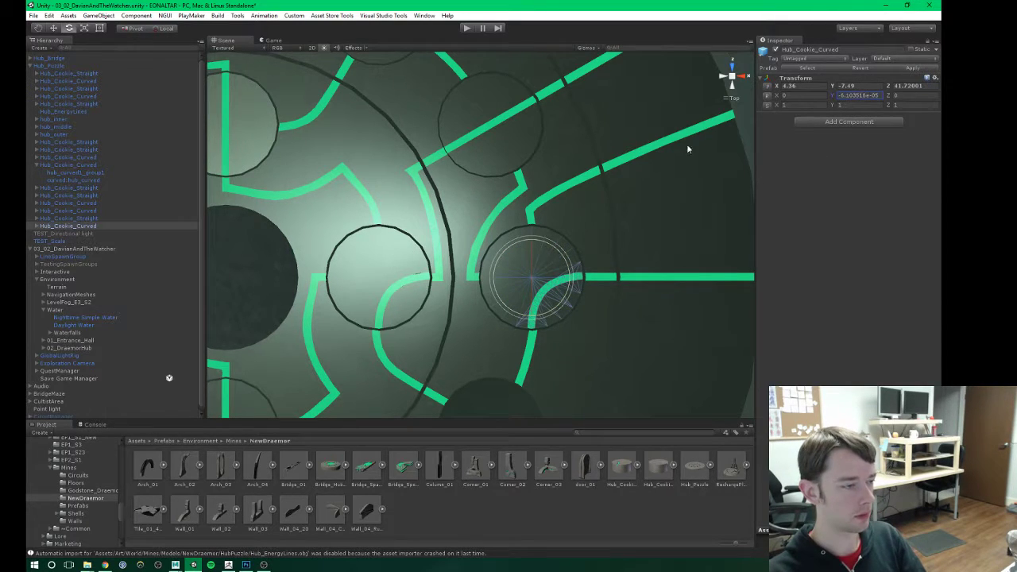
# Step: Duplicate the straight cookie with Y rotation 60 into the lower-right outer ring hole at X 3.28, Z 37.73, and set its Y rotation to 30
pyautogui.moveTo(421, 305); pyautogui.dragTo(403, 284, button='middle')
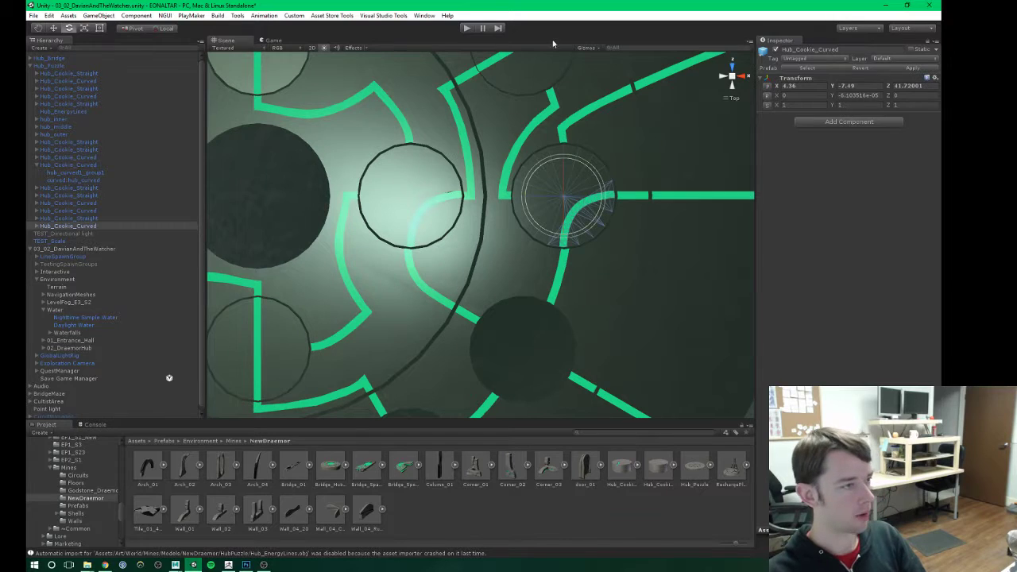
pyautogui.click(256, 193)
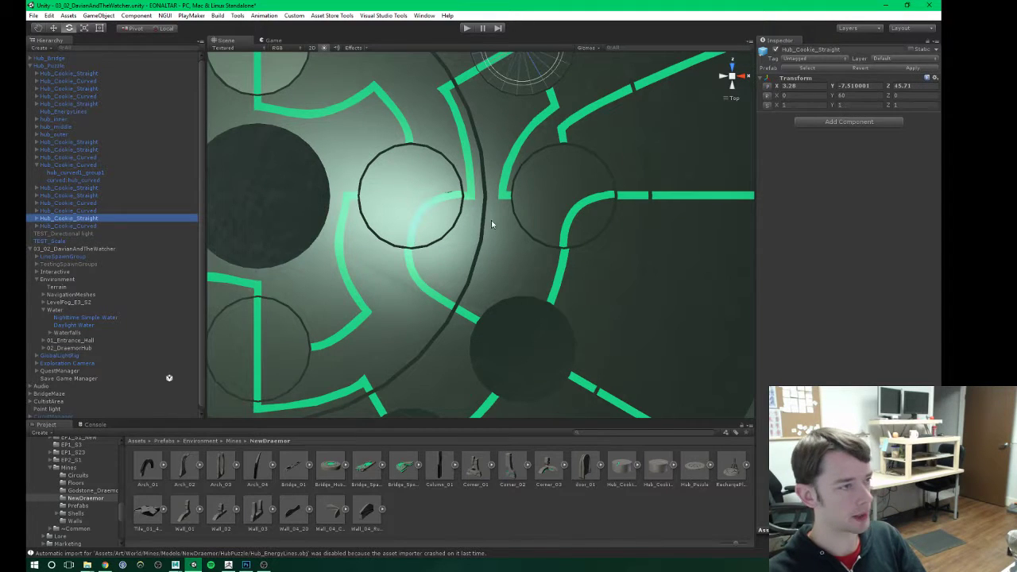
pyautogui.scroll(-2, 494, 163)
pyautogui.moveTo(499, 146); pyautogui.dragTo(495, 150, button='middle')
pyautogui.hotkey('ctrl', 'd')
pyautogui.press('w')
pyautogui.moveTo(513, 74); pyautogui.dragTo(525, 350)
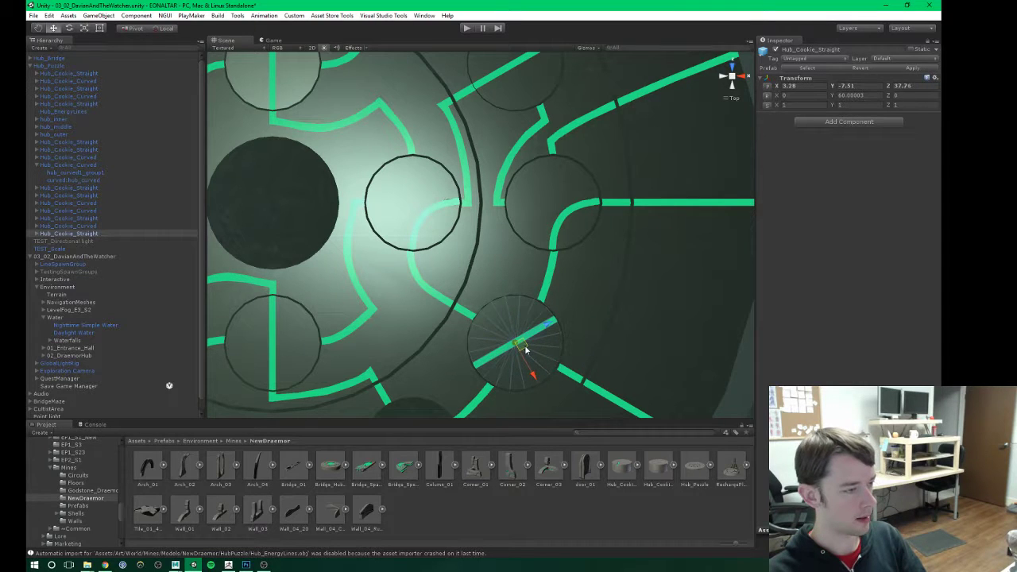
pyautogui.moveTo(606, 335); pyautogui.dragTo(636, 253, button='middle')
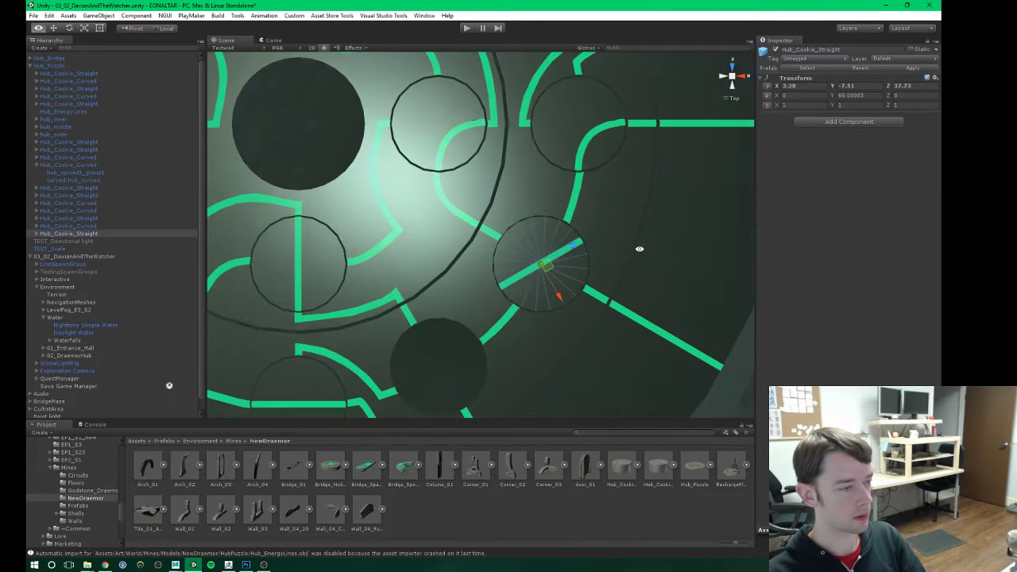
pyautogui.click(867, 97)
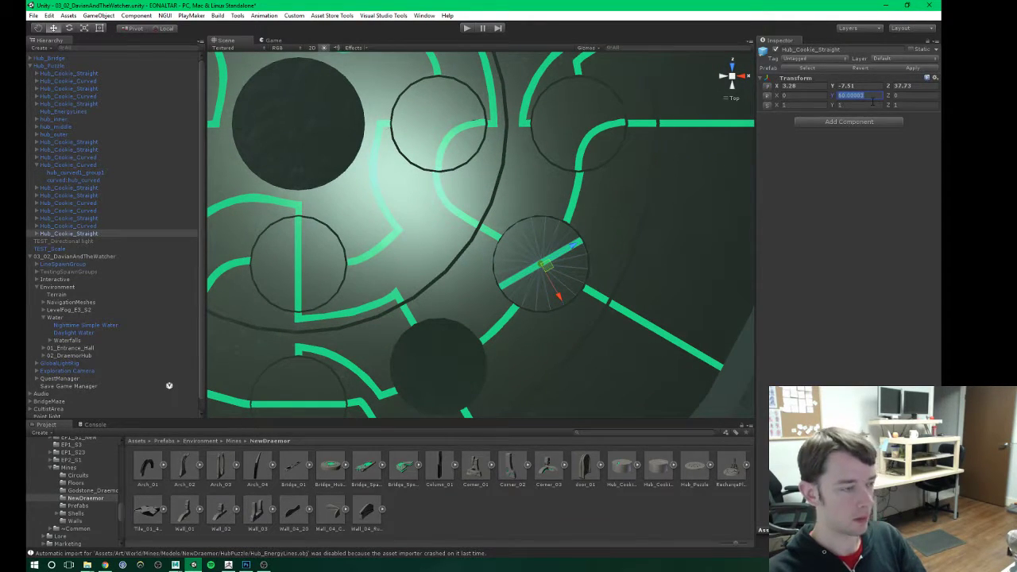
pyautogui.write('30')
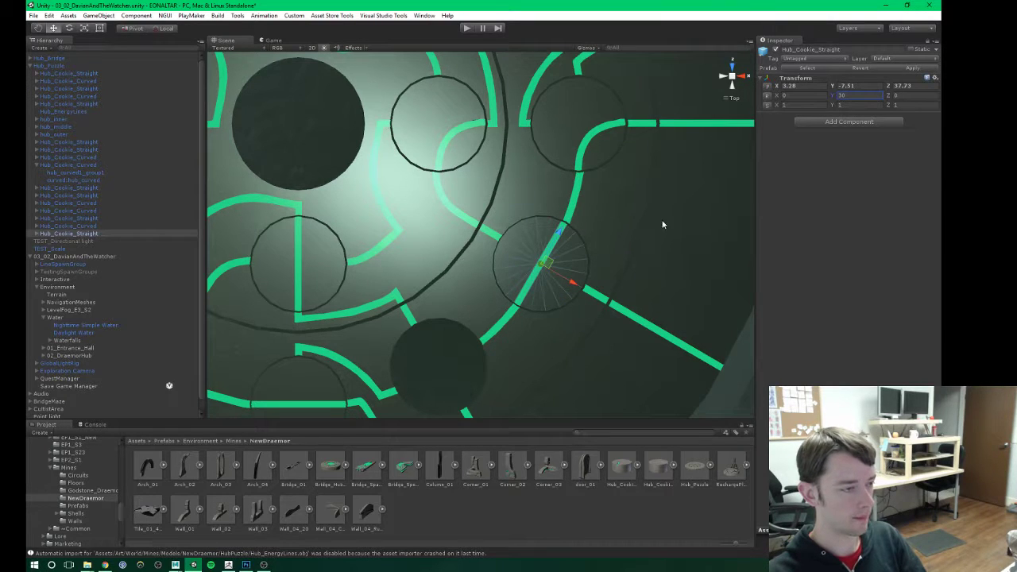
# Step: Duplicate the outer ring's rightmost curved cookie into the last empty hole at X 0.36, Z 34.8, and rotate it to Y -120
pyautogui.moveTo(470, 292); pyautogui.dragTo(517, 218, button='middle')
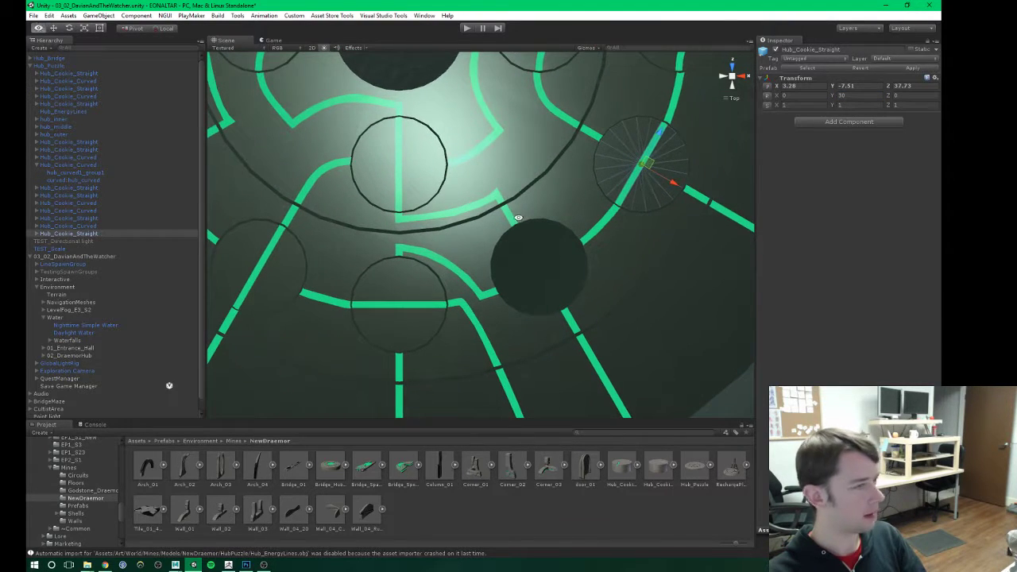
pyautogui.scroll(-7, 397, 242)
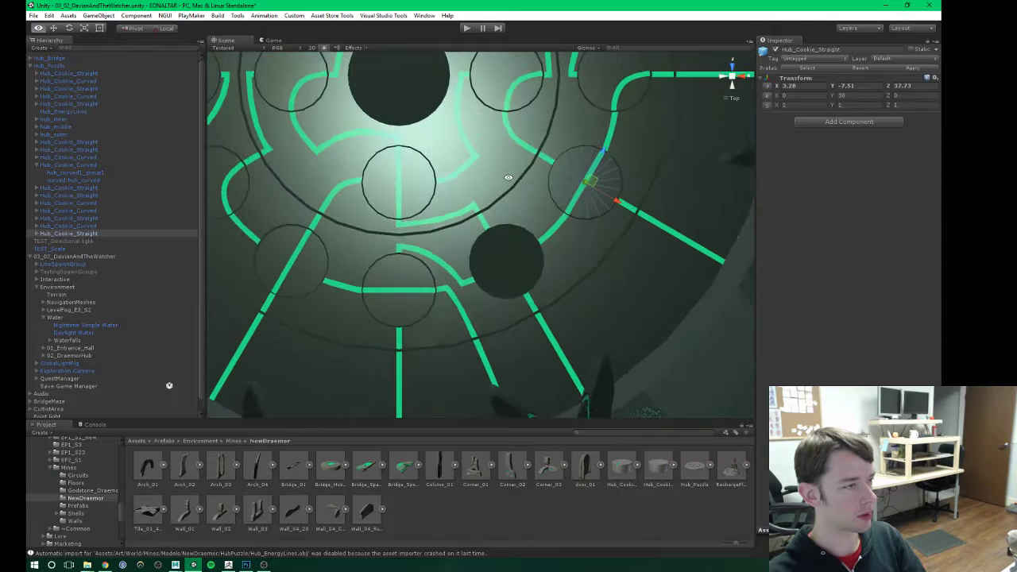
pyautogui.click(614, 103)
pyautogui.hotkey('ctrl', 'd')
pyautogui.moveTo(626, 72); pyautogui.dragTo(519, 253)
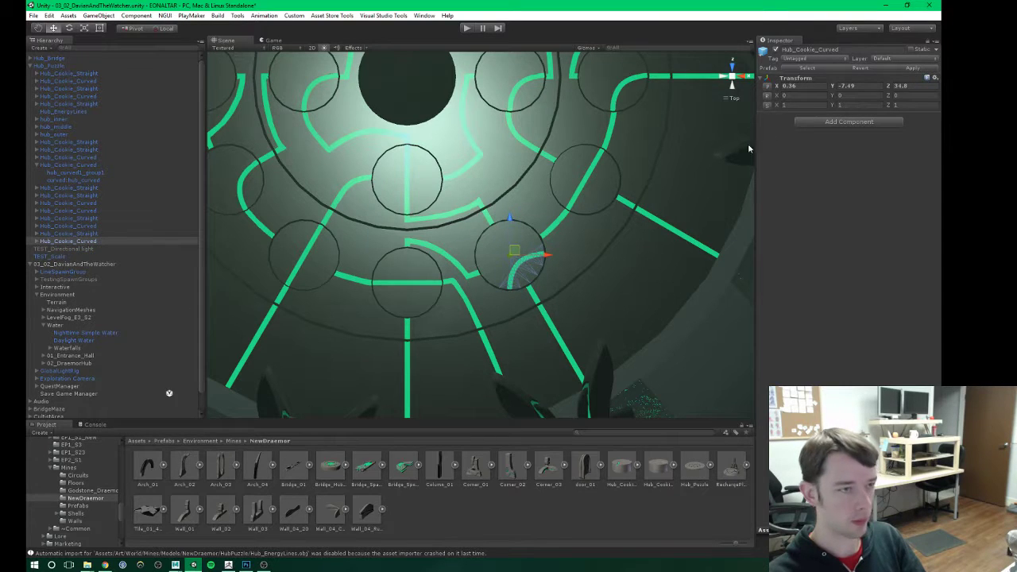
pyautogui.press('e')
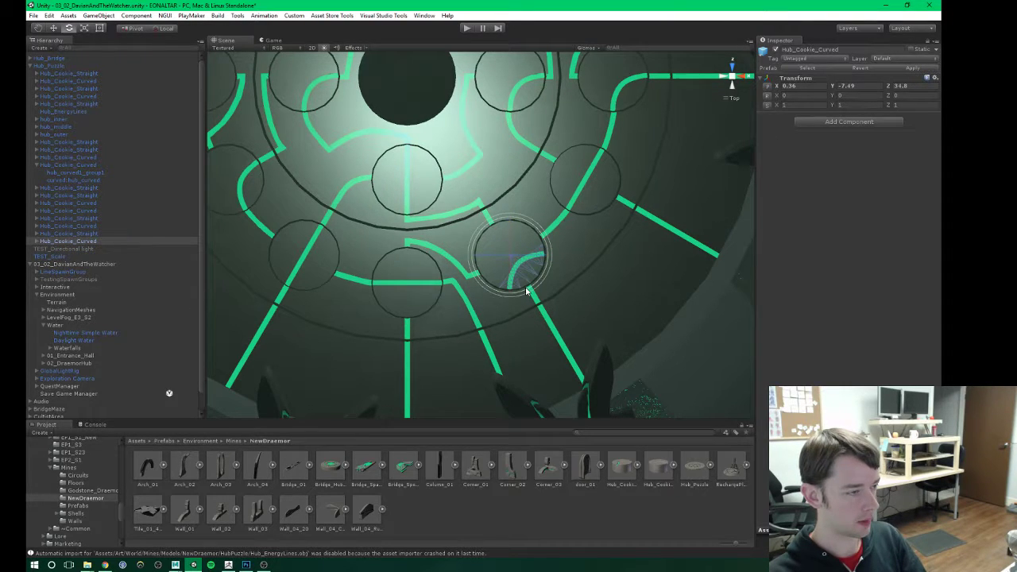
pyautogui.moveTo(526, 291); pyautogui.dragTo(685, 266)
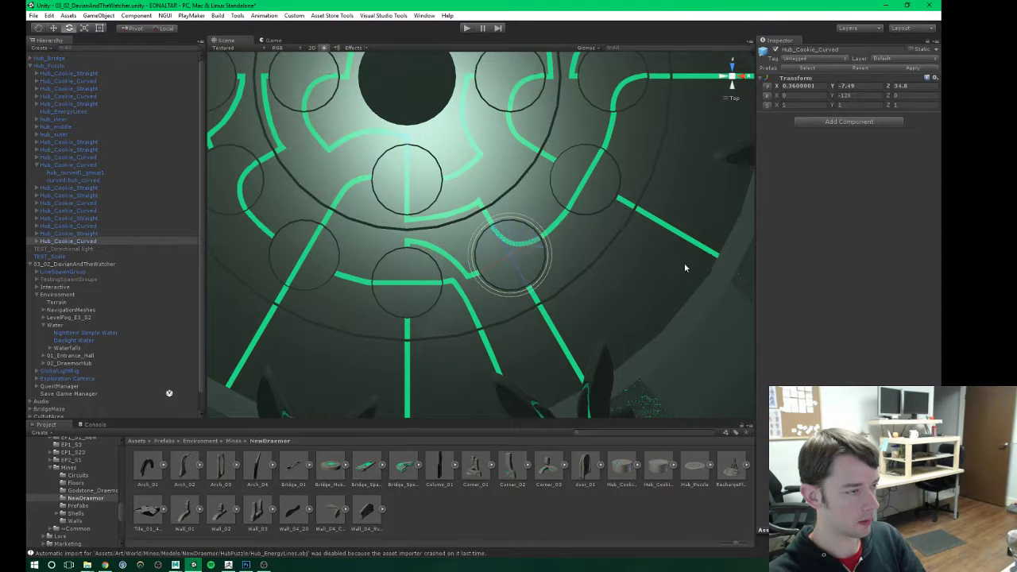
# Step: Centre the Point light over the hub puzzle in the top view by moving it to X -6.6, Z 76.88
pyautogui.scroll(-10, 495, 256)
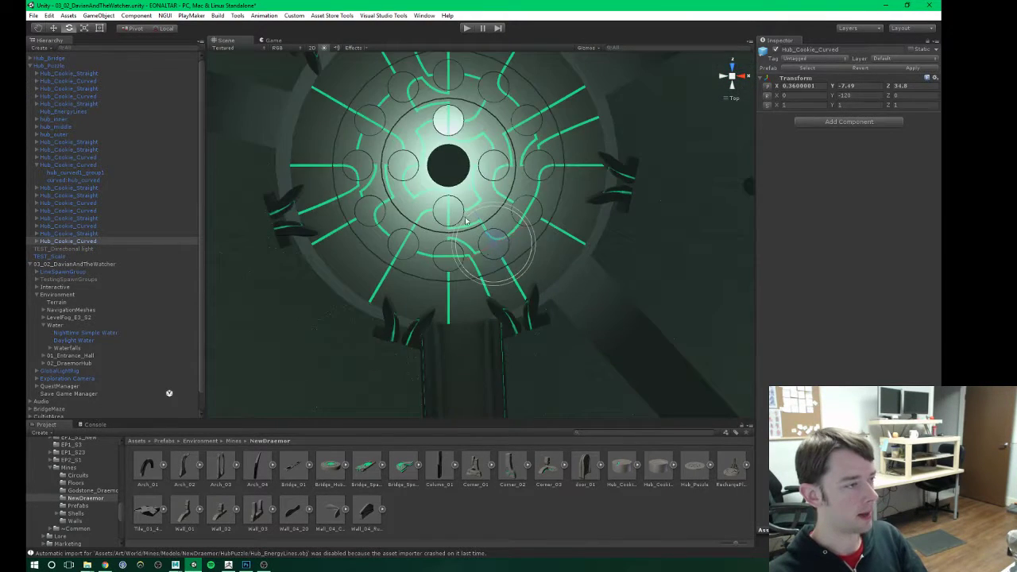
pyautogui.click(456, 255)
pyautogui.keyDown('alt'); pyautogui.moveTo(457, 255); pyautogui.dragTo(346, 318); pyautogui.keyUp('alt')
pyautogui.scroll(-1, 95, 371)
pyautogui.doubleClick(46, 403)
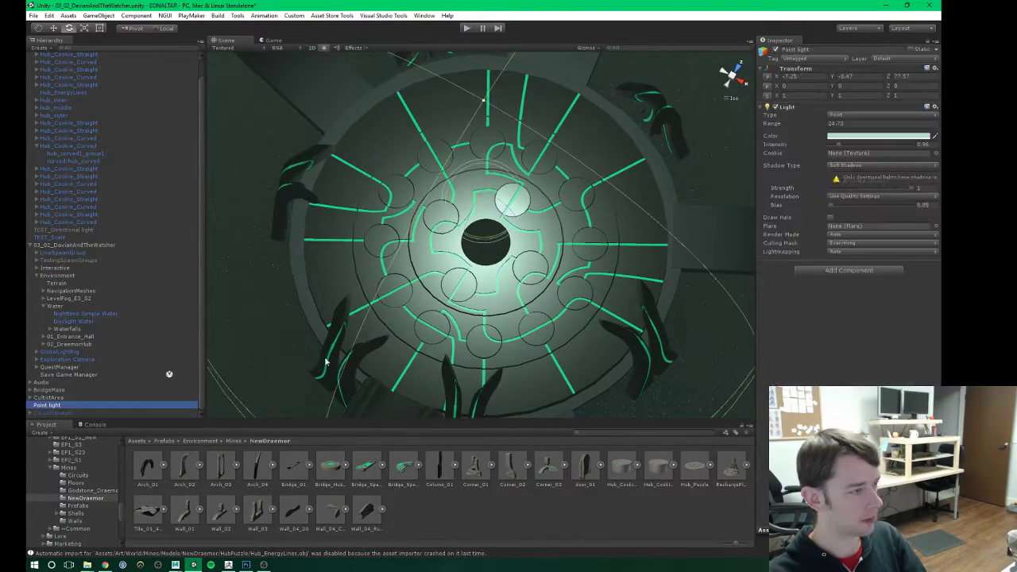
pyautogui.keyDown('alt'); pyautogui.moveTo(534, 313); pyautogui.dragTo(533, 208); pyautogui.keyUp('alt')
pyautogui.click(730, 72)
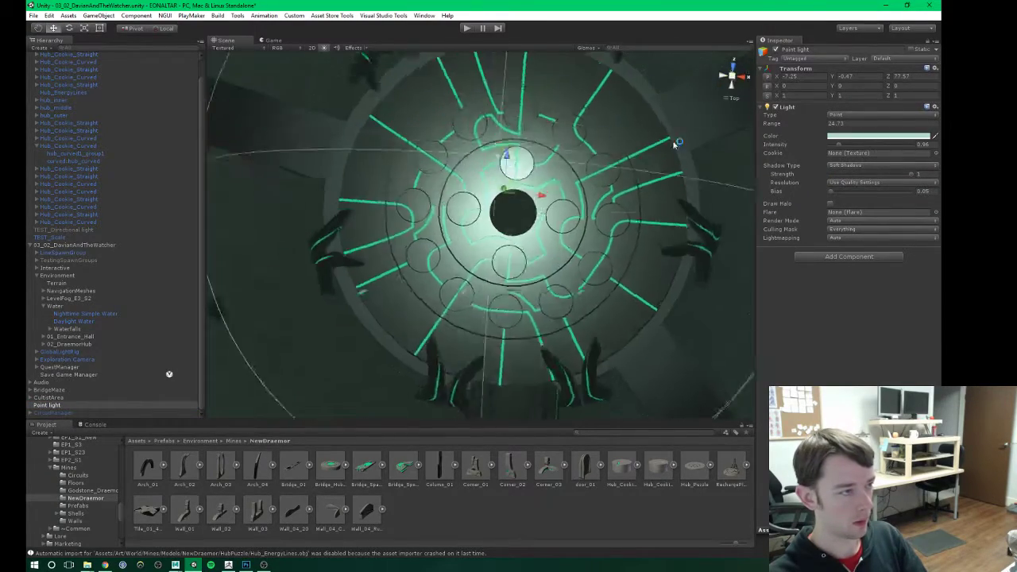
pyautogui.moveTo(523, 223); pyautogui.dragTo(525, 226)
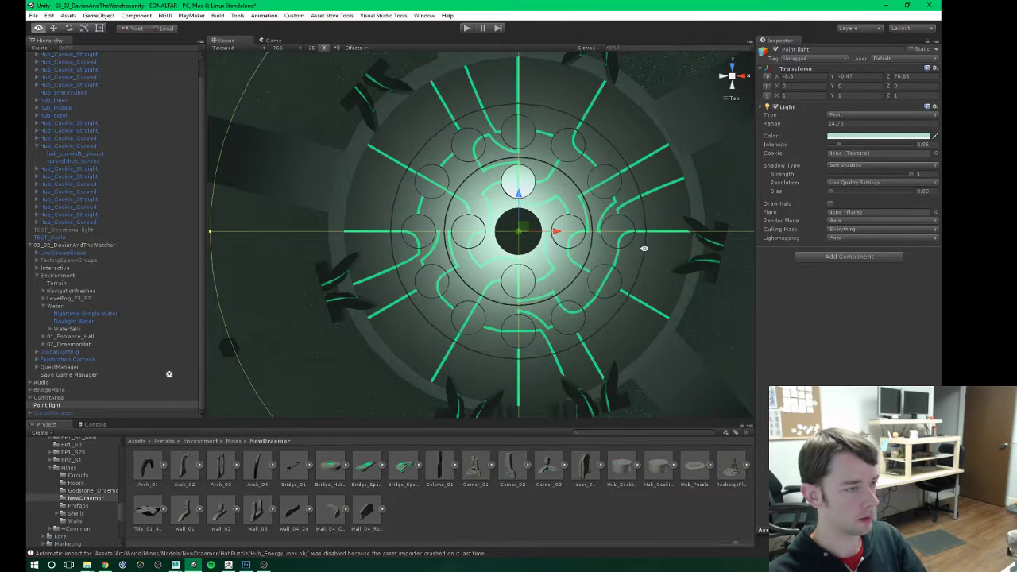
# Step: Examine the filled hub puzzle in perspective from several angles, checking the outer ring cookies and their line connections
pyautogui.click(730, 100)
pyautogui.keyDown('alt'); pyautogui.moveTo(540, 350); pyautogui.dragTo(486, 236); pyautogui.keyUp('alt')
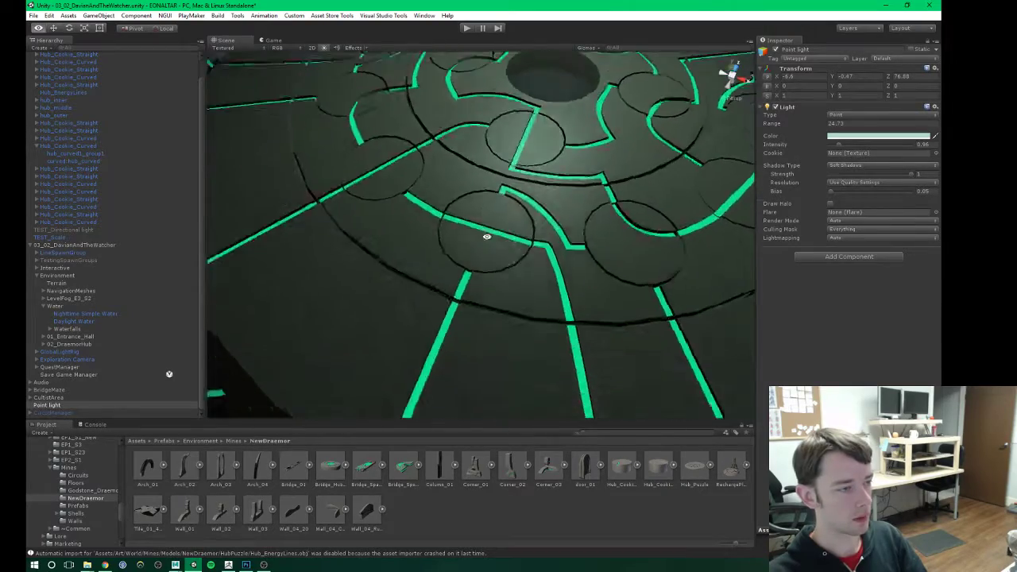
pyautogui.scroll(-5, 545, 204)
pyautogui.keyDown('alt'); pyautogui.moveTo(545, 204); pyautogui.dragTo(496, 302); pyautogui.keyUp('alt')
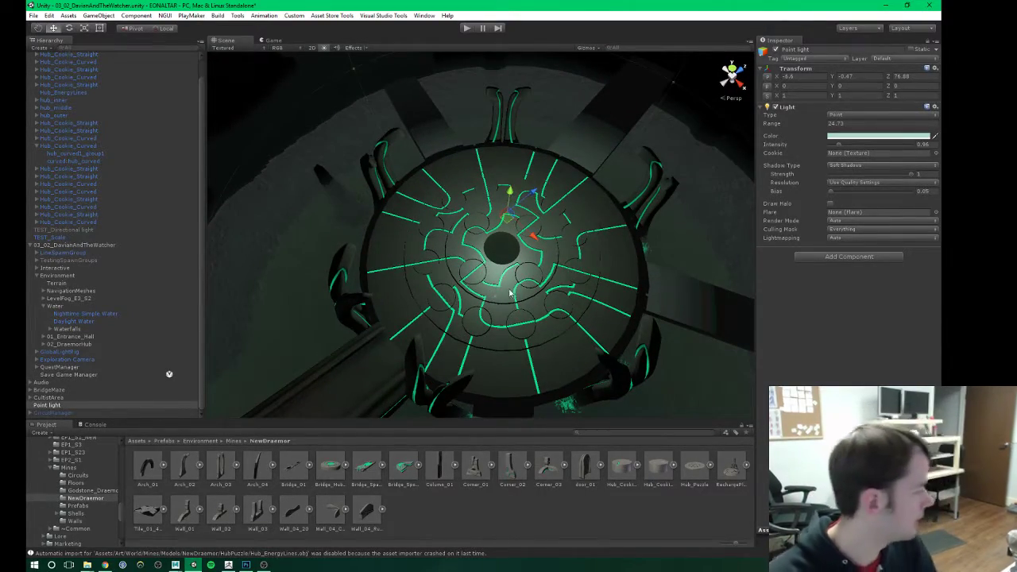
pyautogui.keyDown('alt'); pyautogui.moveTo(536, 283); pyautogui.dragTo(598, 228); pyautogui.keyUp('alt')
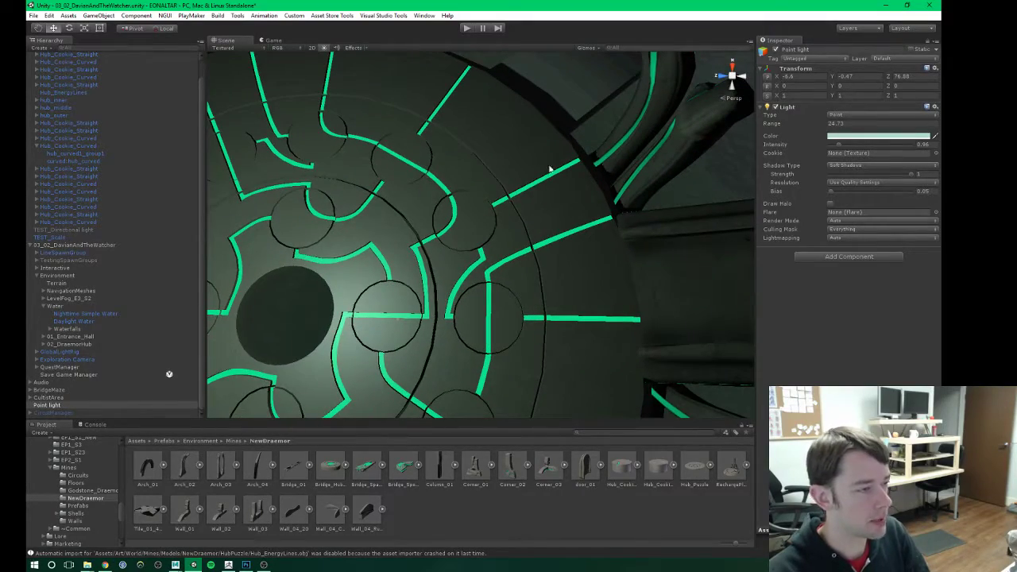
pyautogui.keyDown('alt'); pyautogui.moveTo(654, 214); pyautogui.dragTo(467, 295); pyautogui.keyUp('alt')
pyautogui.click(467, 296)
pyautogui.click(521, 291)
pyautogui.click(571, 241)
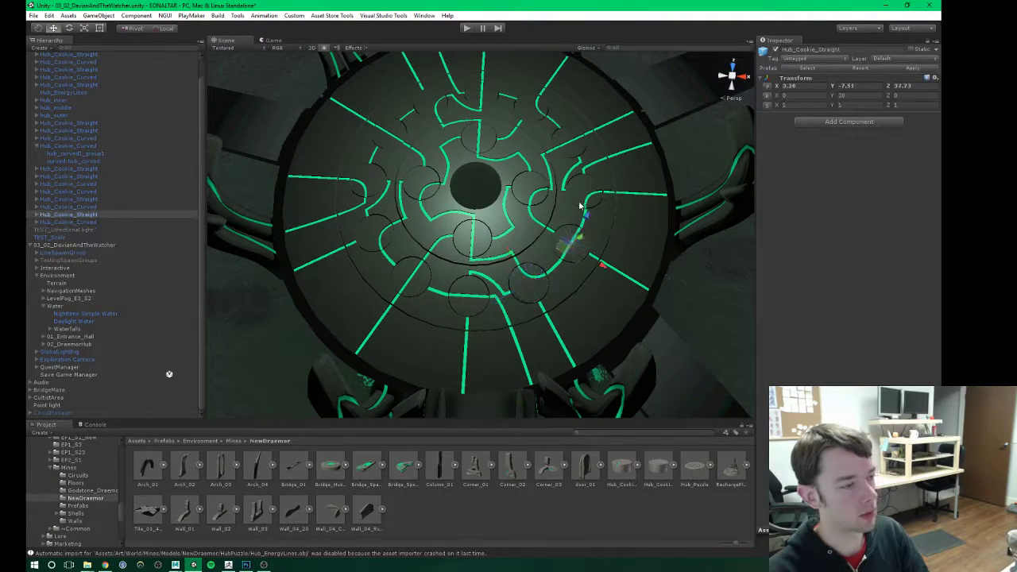
pyautogui.click(581, 203)
pyautogui.click(557, 169)
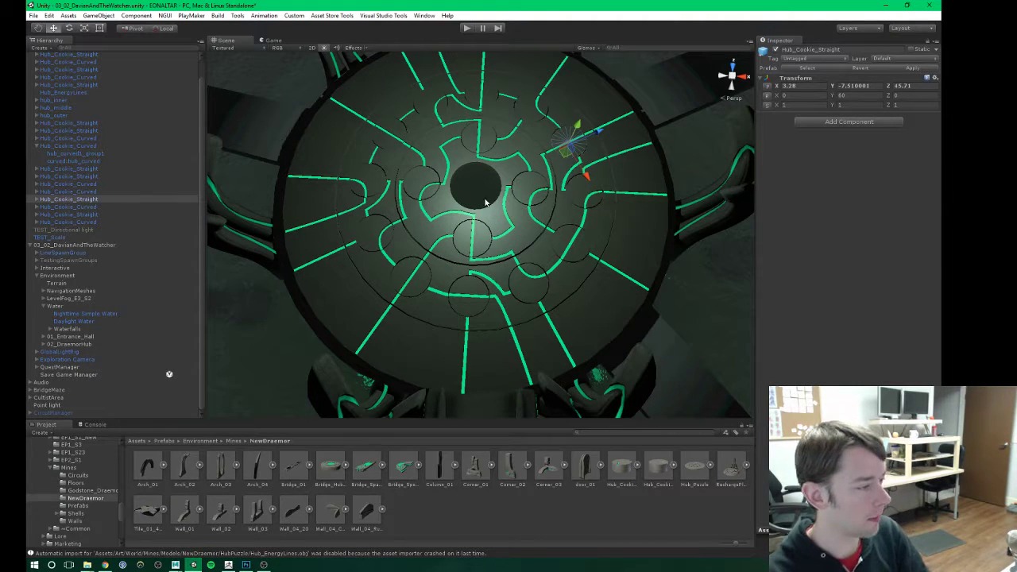
# Step: Collapse the expanded Hub_Cookie_Curved and delete the Hub_EnergyLines object from Hub_Puzzle
pyautogui.click(36, 147)
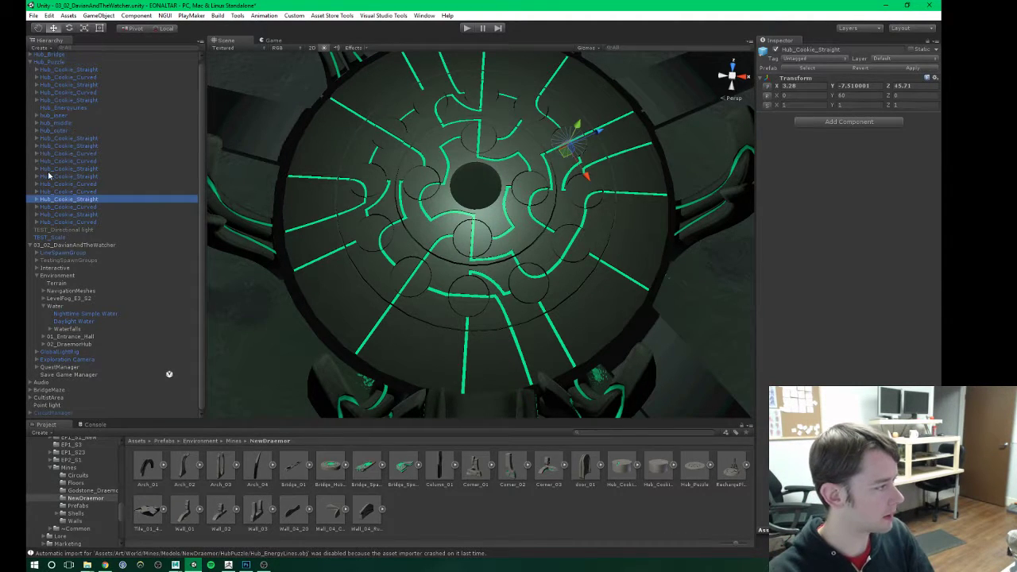
pyautogui.click(62, 112)
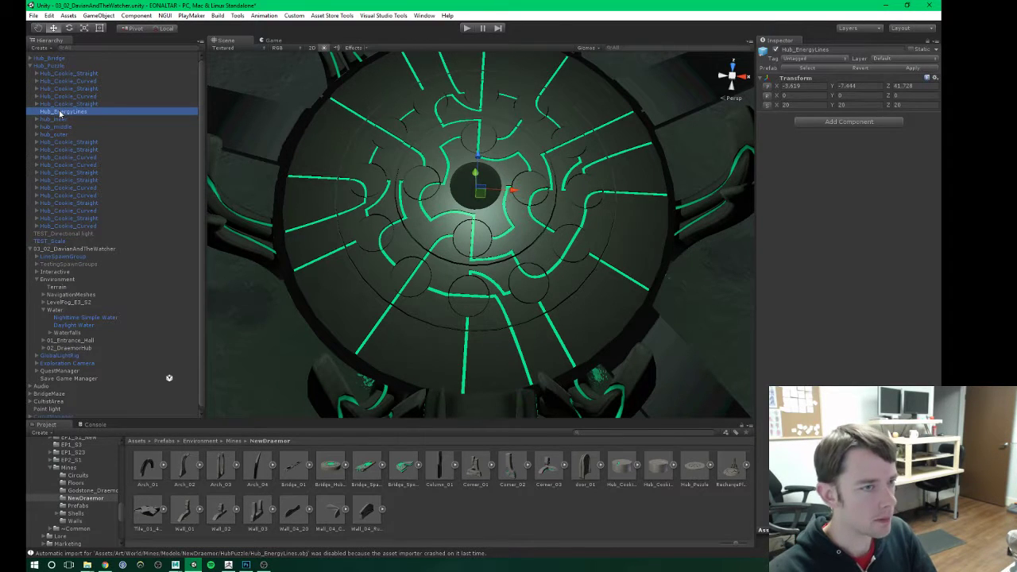
pyautogui.moveTo(62, 115); pyautogui.dragTo(60, 78)
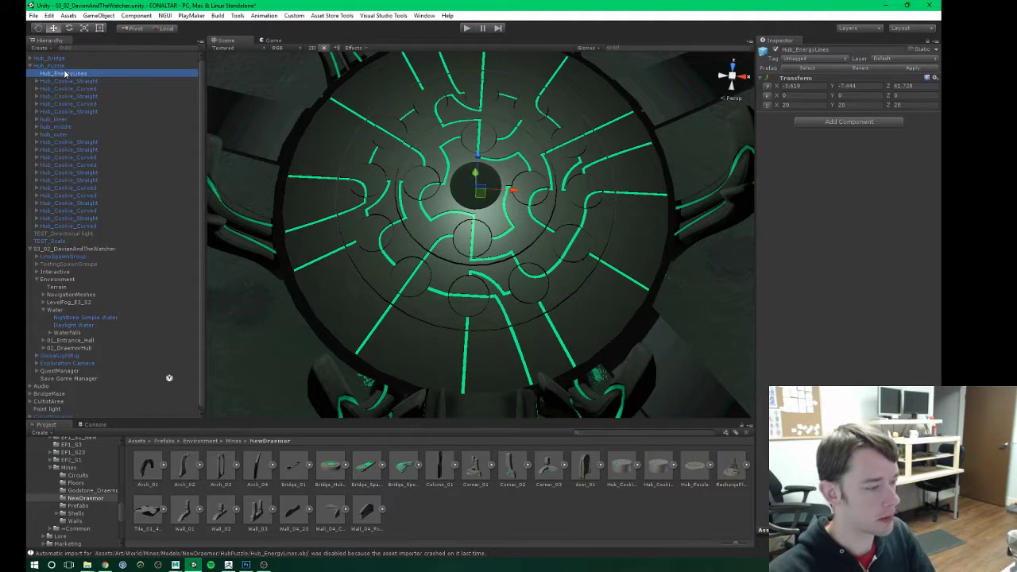
pyautogui.press('Delete')
pyautogui.click(506, 302)
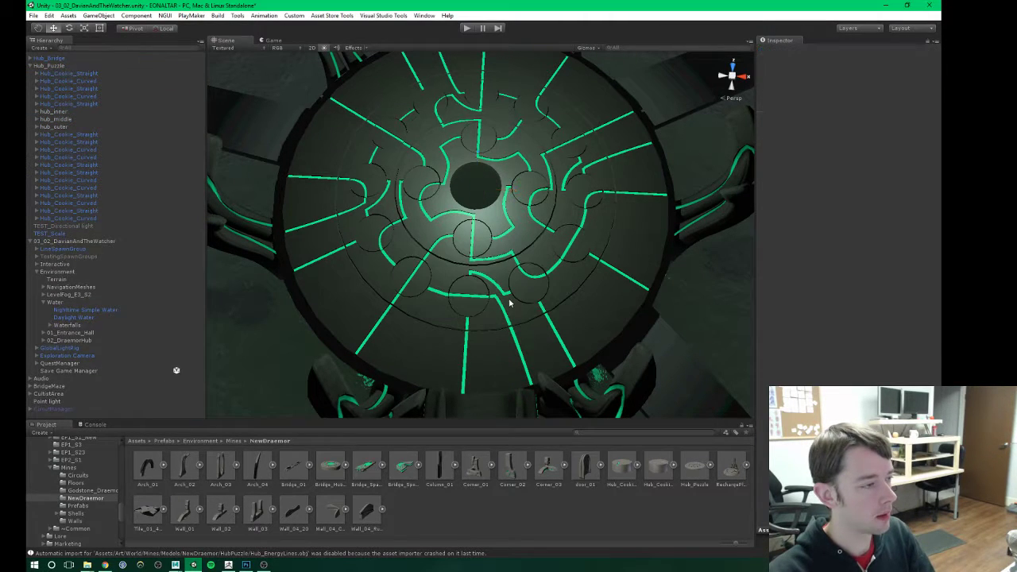
# Step: Apply the Hub_Puzzle instance's changes to its prefab, and save the project and the scene
pyautogui.click(53, 66)
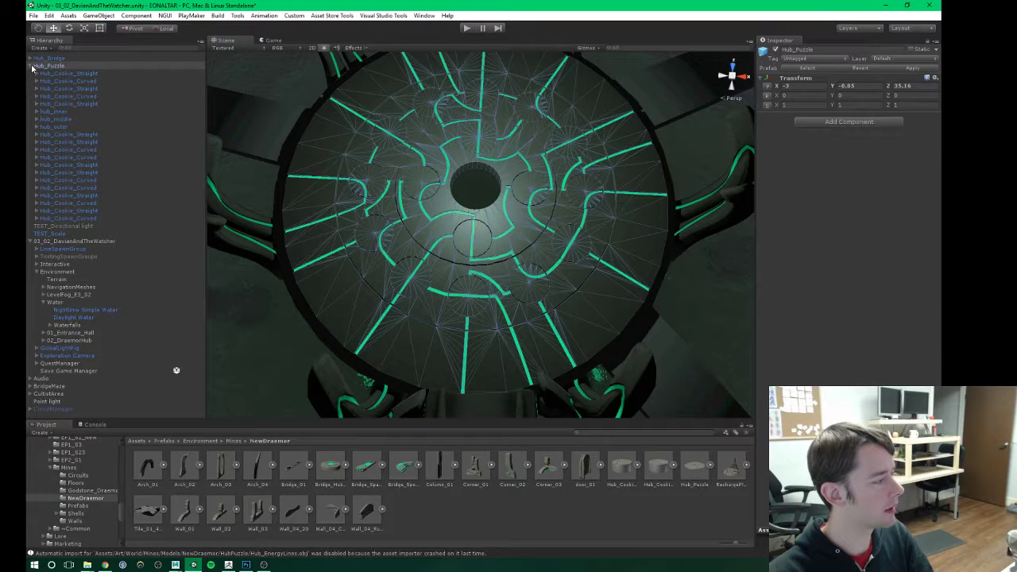
pyautogui.click(33, 16)
pyautogui.click(54, 96)
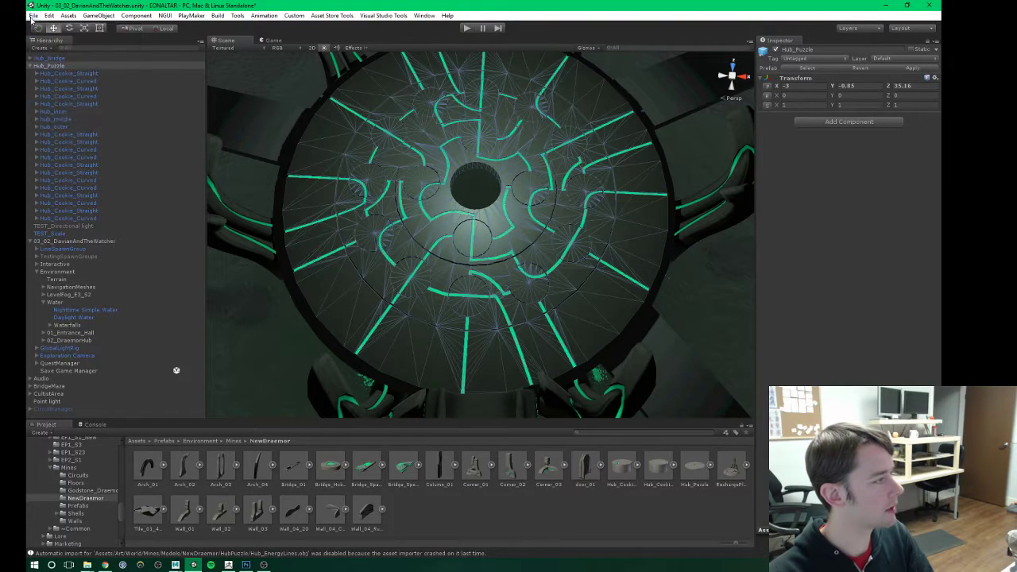
pyautogui.click(34, 16)
pyautogui.click(46, 50)
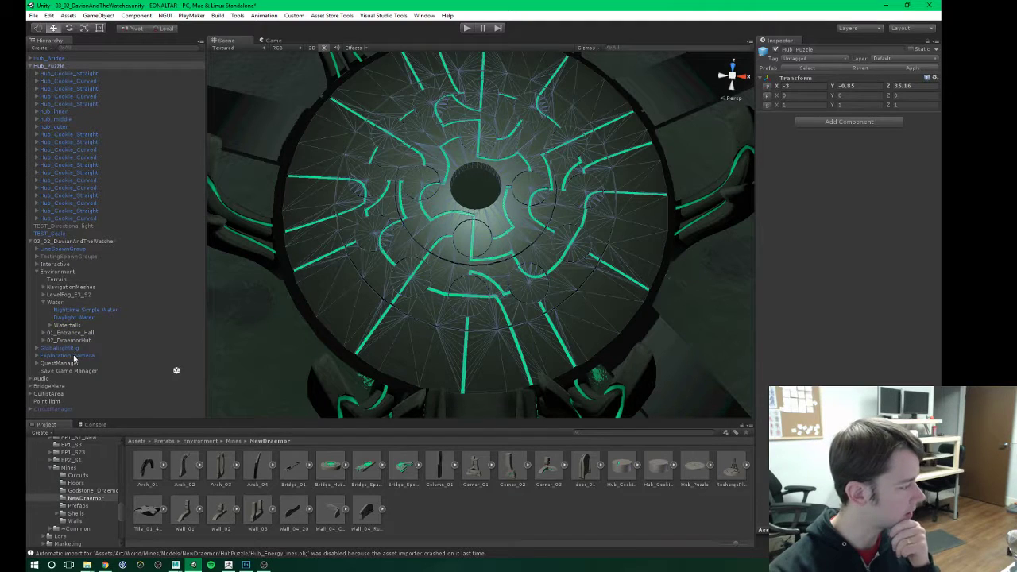
# Step: Move CircutManager between Hub_Bridge and Hub_Puzzle in the object hierarchy and expand it to list its children
pyautogui.click(47, 409)
pyautogui.moveTo(67, 410); pyautogui.dragTo(55, 66)
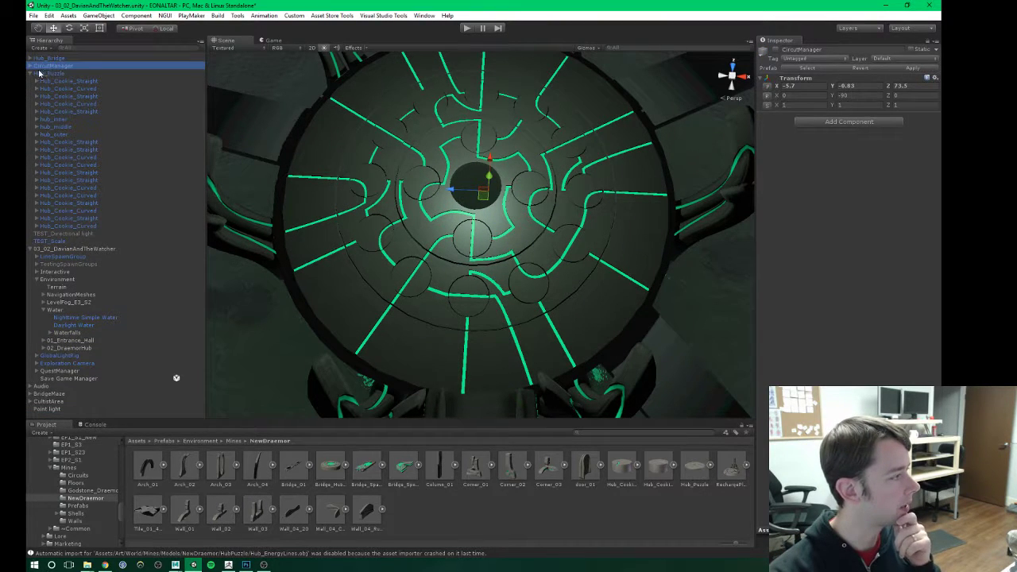
pyautogui.click(30, 67)
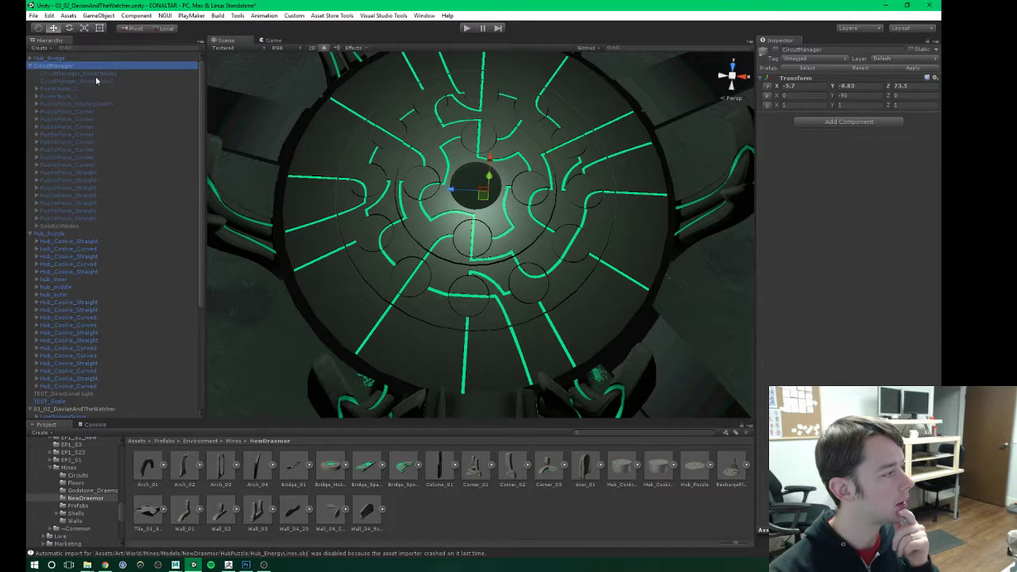
# Step: Activate the CircutManager object and move its puzzle grid beside the hub platform at X 18.9
pyautogui.click(776, 49)
pyautogui.scroll(-5, 588, 173)
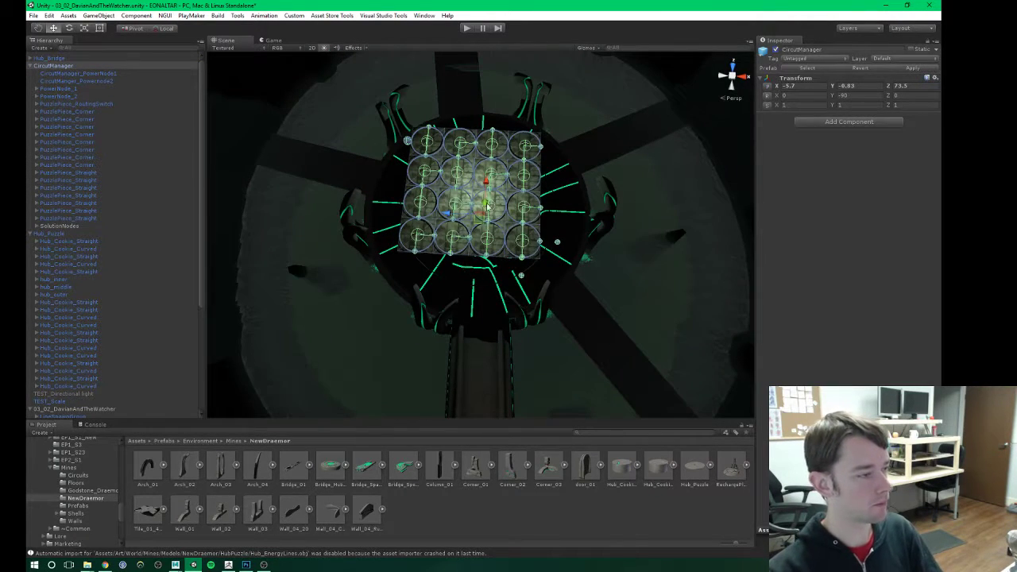
pyautogui.moveTo(538, 217); pyautogui.dragTo(704, 226)
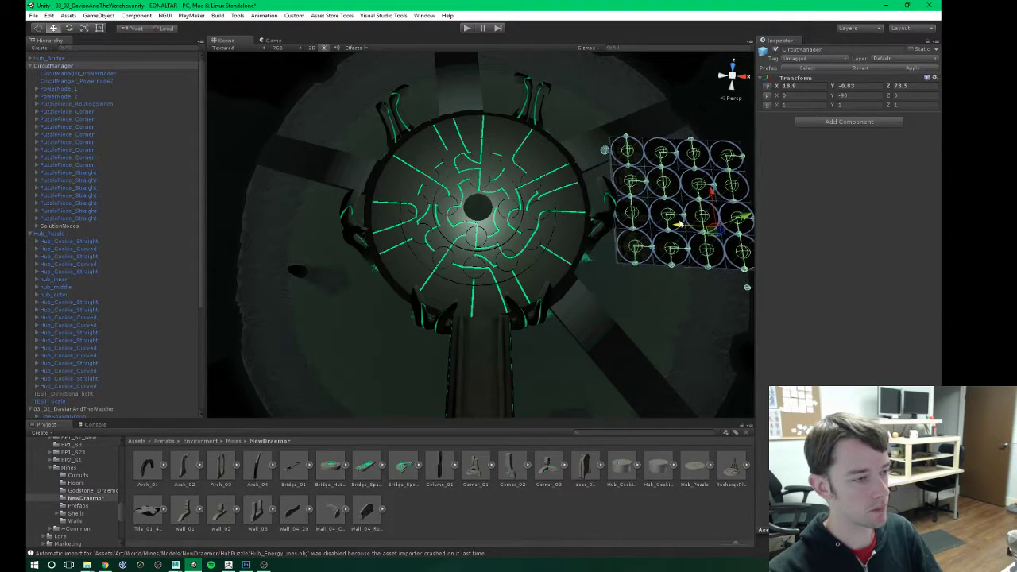
pyautogui.moveTo(634, 195); pyautogui.dragTo(507, 222, button='middle')
pyautogui.scroll(1, 507, 223)
pyautogui.keyDown('alt'); pyautogui.moveTo(506, 223); pyautogui.dragTo(309, 96); pyautogui.keyUp('alt')
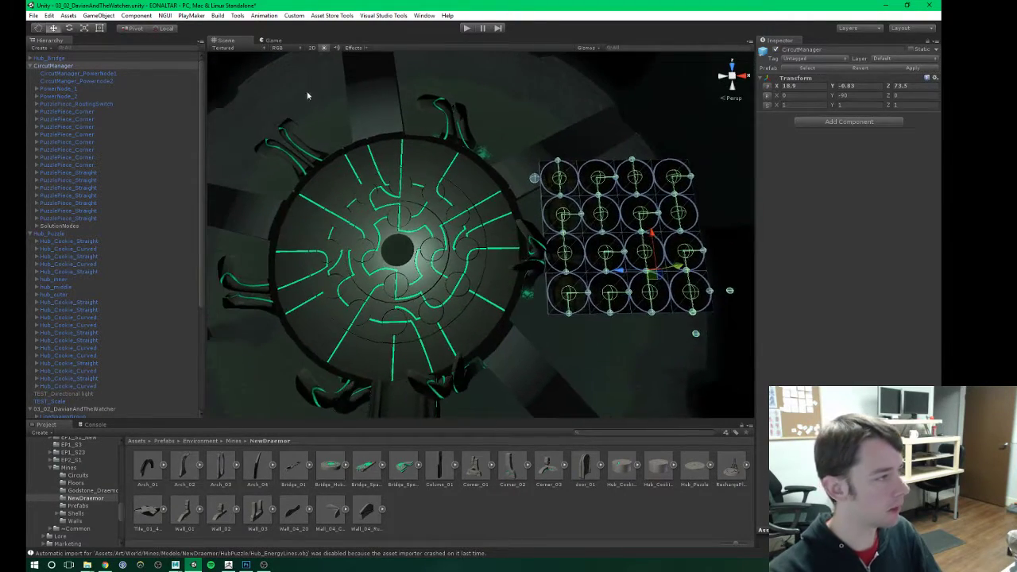
# Step: Toggle the viewport's scene lighting for a brighter display and compare the Circuit Manager scripts on CircutManager_PowerNode1 and CircutManger_PowerNode2
pyautogui.click(324, 48)
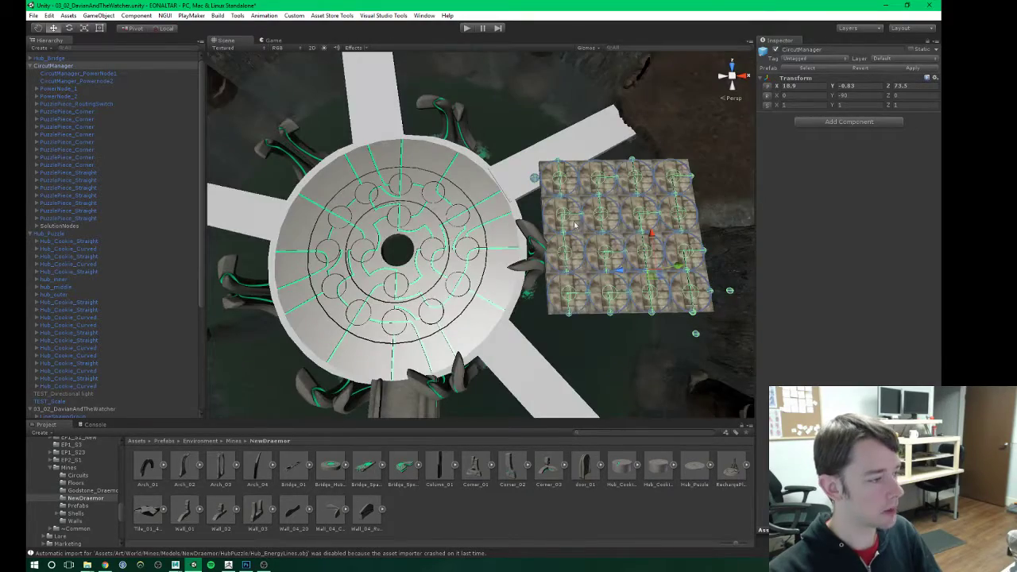
pyautogui.keyDown('alt'); pyautogui.moveTo(576, 226); pyautogui.dragTo(551, 211); pyautogui.keyUp('alt')
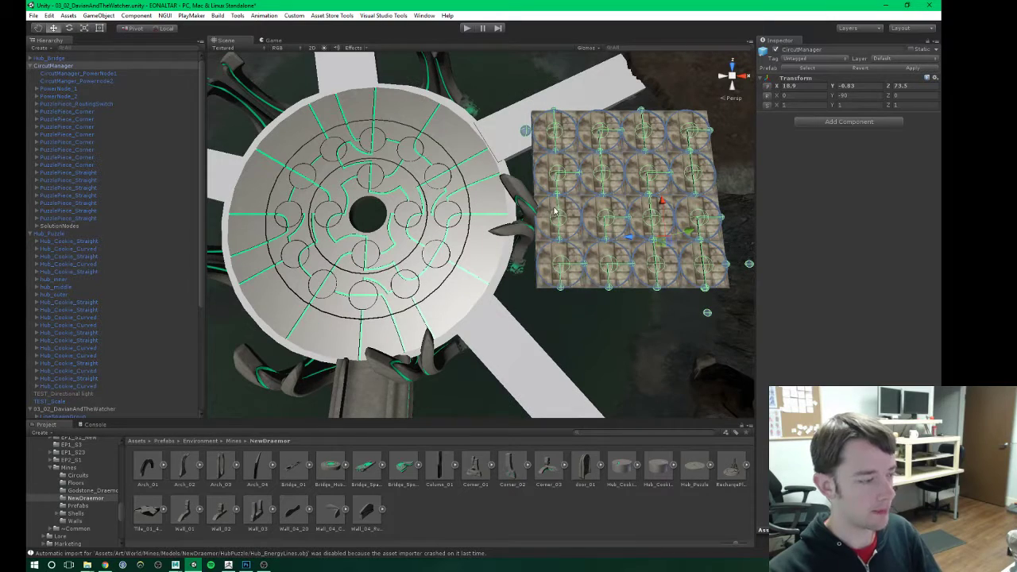
pyautogui.click(75, 72)
pyautogui.scroll(-4, 405, 201)
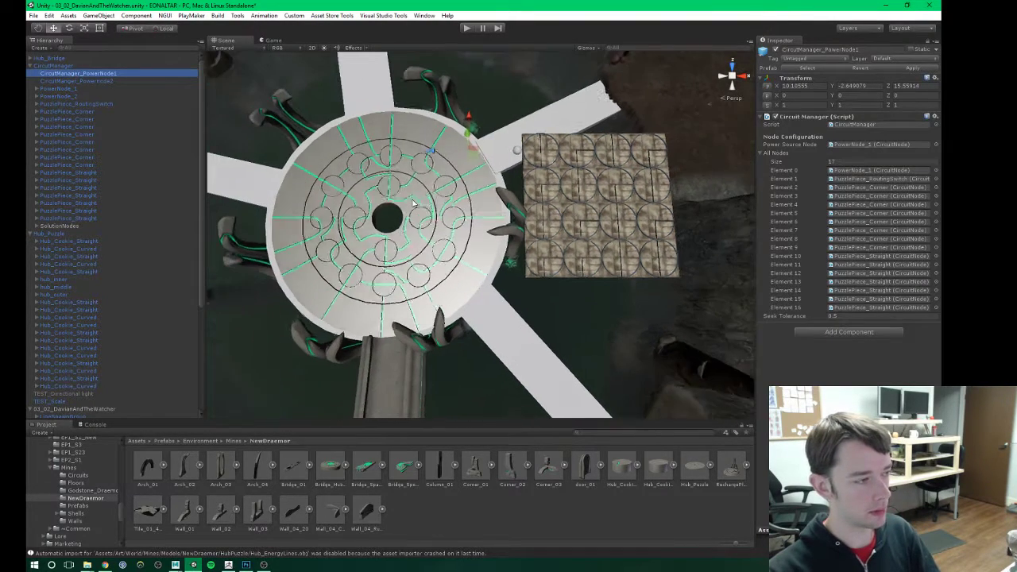
pyautogui.moveTo(422, 197)
pyautogui.keyDown('alt'); pyautogui.mouseDown()
pyautogui.moveTo(460, 203)
pyautogui.moveTo(418, 201)
pyautogui.mouseUp(); pyautogui.keyUp('alt')
pyautogui.click(93, 81)
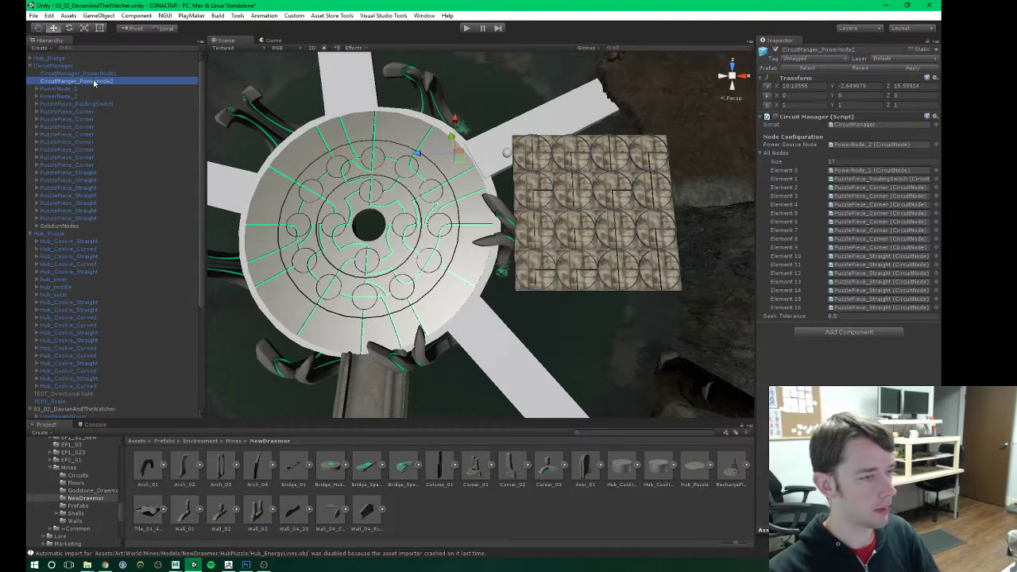
pyautogui.click(97, 74)
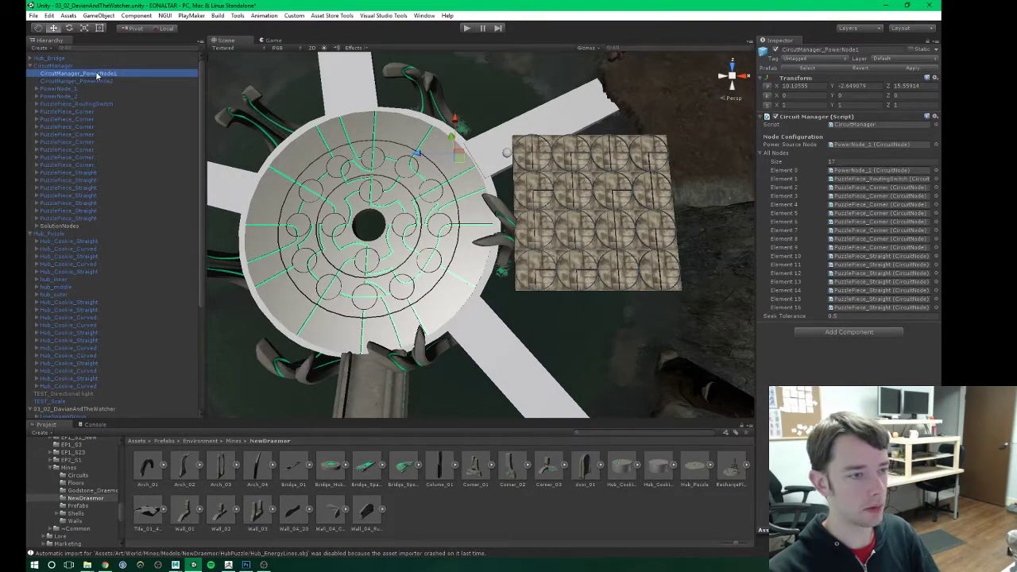
pyautogui.click(85, 81)
pyautogui.keyDown('alt'); pyautogui.moveTo(442, 218); pyautogui.dragTo(370, 196); pyautogui.keyUp('alt')
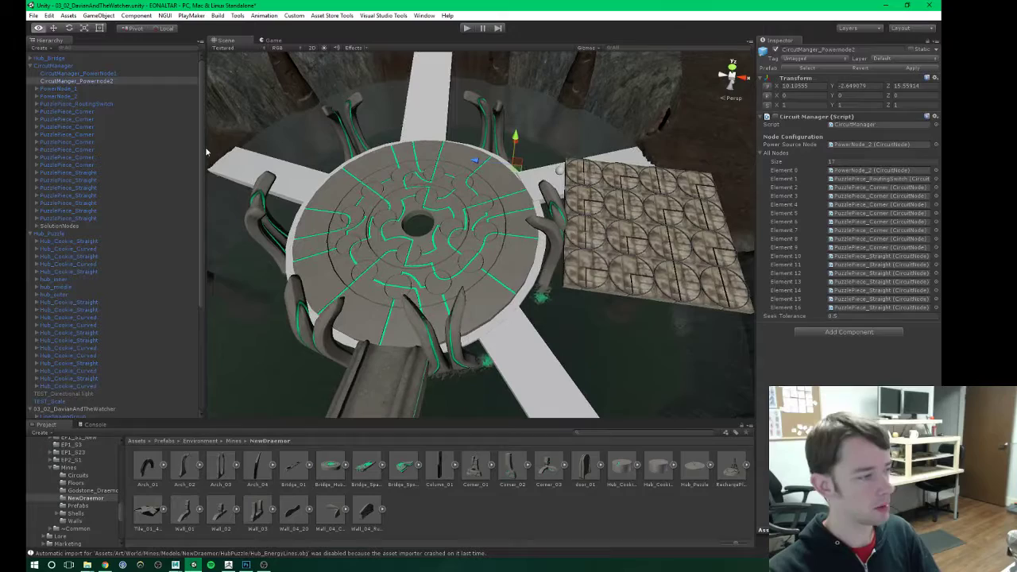
# Step: Move PowerNode_1 and PowerNode_2 together from the puzzle grid's corner onto the hub platform's outer rim at Y -6.87
pyautogui.click(52, 90)
pyautogui.moveTo(574, 238); pyautogui.dragTo(437, 222, button='middle')
pyautogui.click(69, 97)
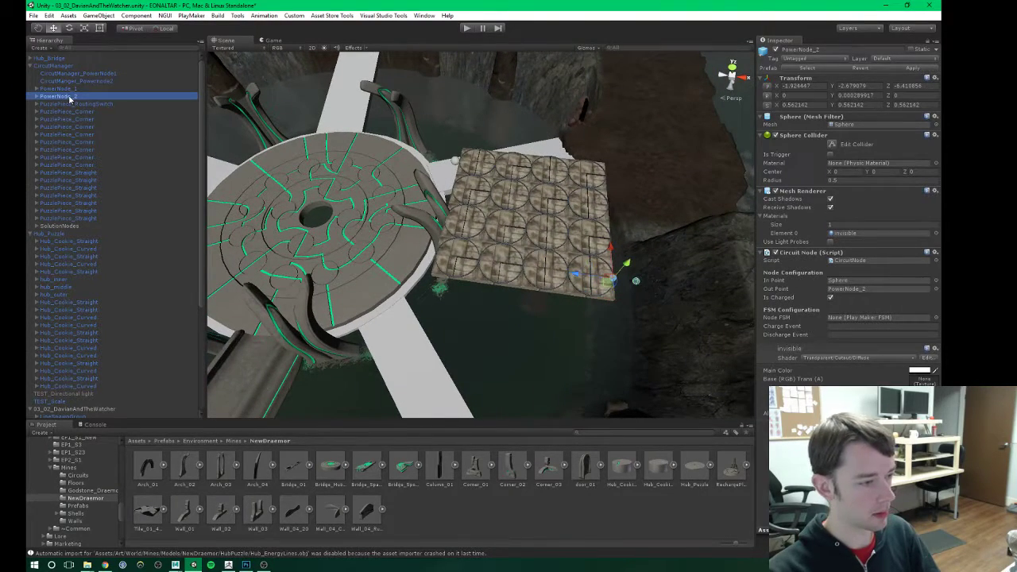
pyautogui.moveTo(398, 225); pyautogui.dragTo(459, 234, button='middle')
pyautogui.keyDown('ctrl'); pyautogui.click(63, 89); pyautogui.keyUp('ctrl')
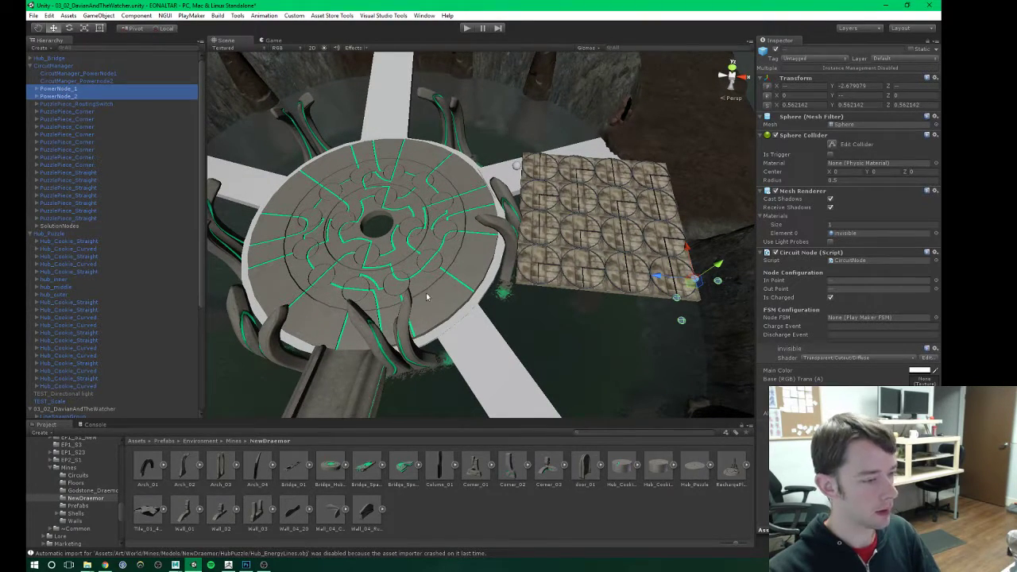
pyautogui.keyDown('alt'); pyautogui.moveTo(447, 291); pyautogui.dragTo(537, 287); pyautogui.keyUp('alt')
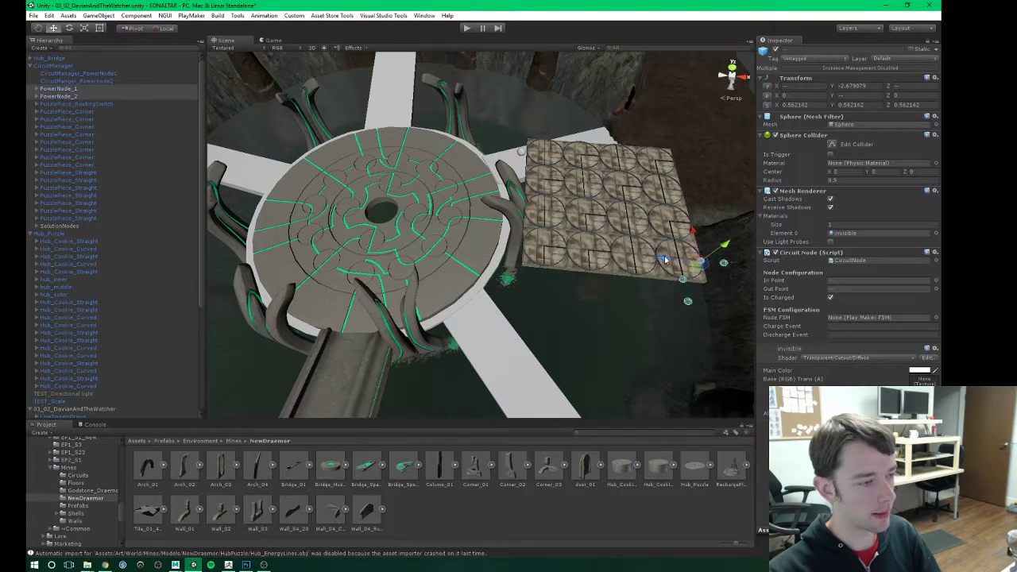
pyautogui.moveTo(660, 257); pyautogui.dragTo(450, 233)
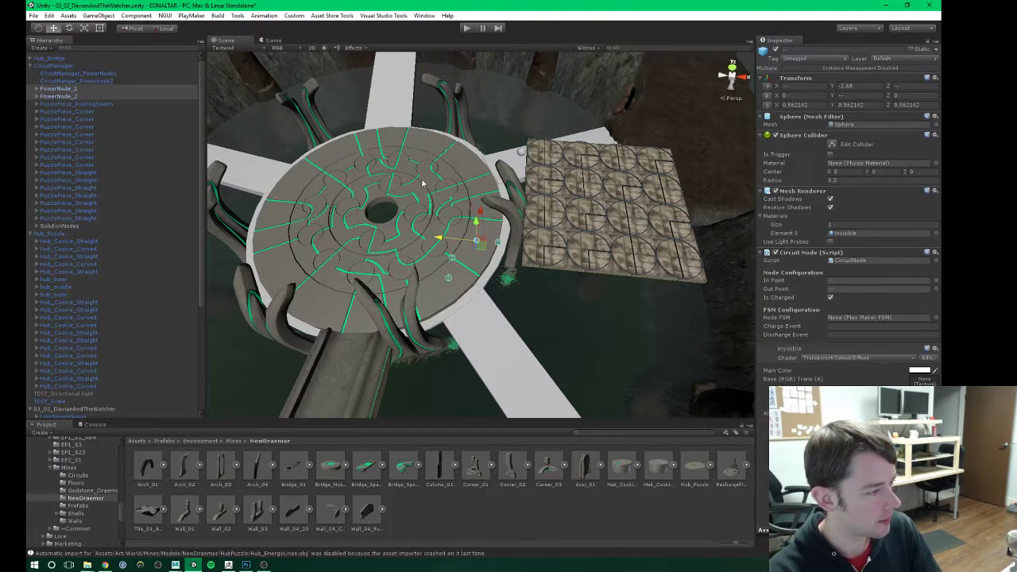
pyautogui.keyDown('alt'); pyautogui.moveTo(449, 234); pyautogui.dragTo(476, 226); pyautogui.keyUp('alt')
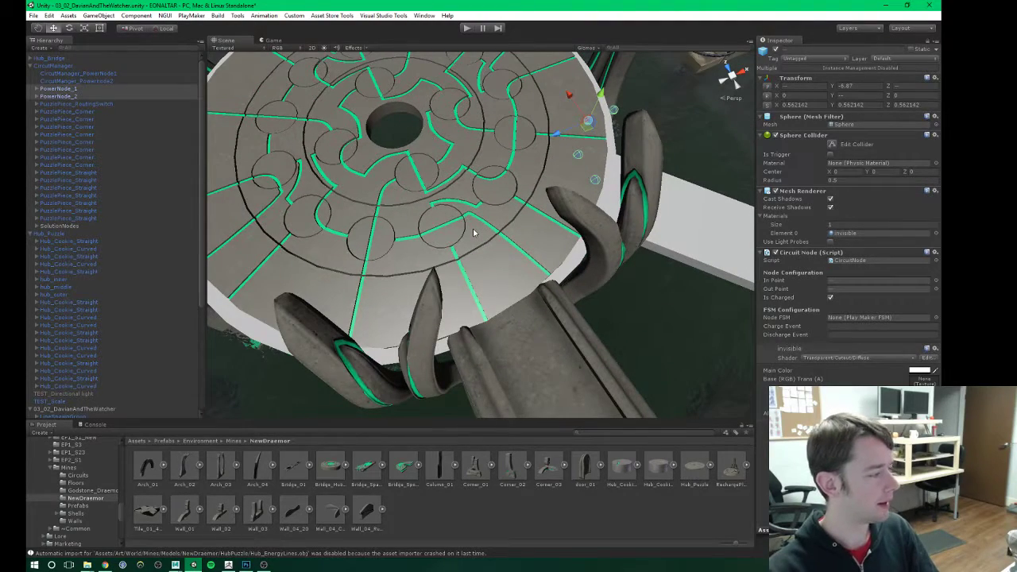
pyautogui.keyDown('alt'); pyautogui.moveTo(473, 232); pyautogui.dragTo(445, 218); pyautogui.keyUp('alt')
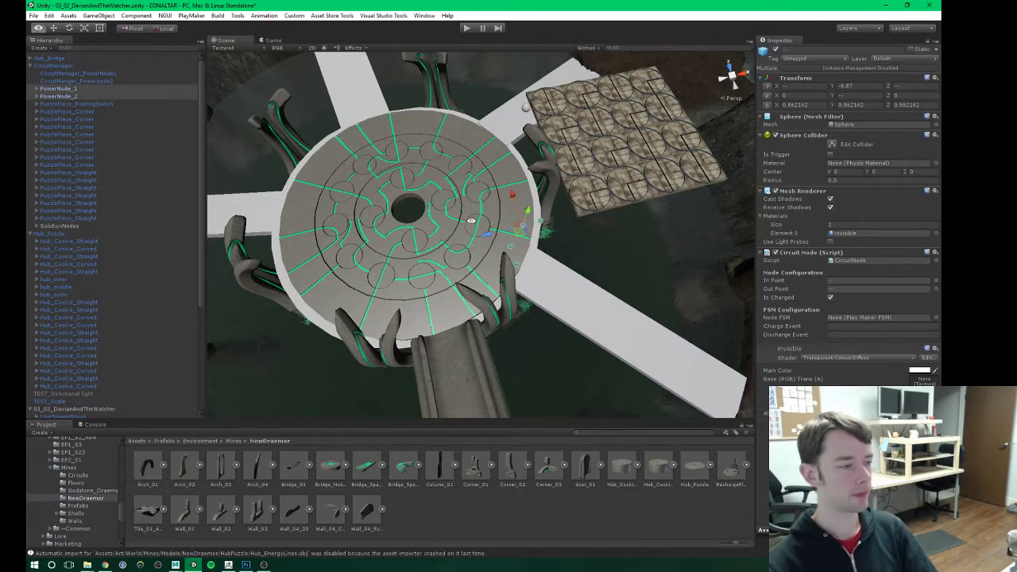
# Step: Deactivate the Draemor props group under 02_DraemorHub to hide the arches around the hub platform
pyautogui.moveTo(467, 211); pyautogui.dragTo(451, 148, button='middle')
pyautogui.scroll(3, 451, 147)
pyautogui.moveTo(464, 251); pyautogui.dragTo(488, 210, button='middle')
pyautogui.click(431, 213)
pyautogui.click(73, 399)
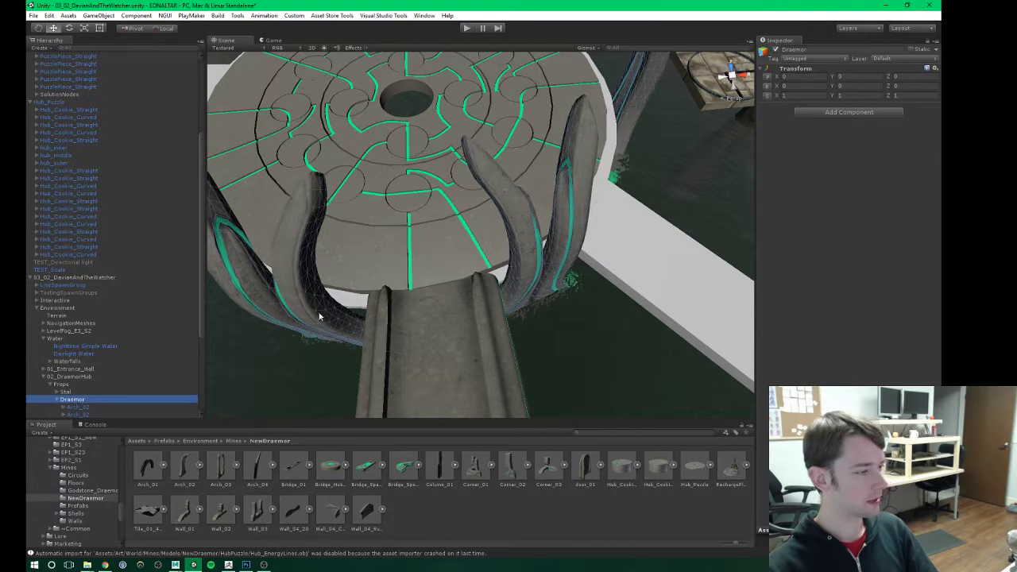
pyautogui.click(775, 50)
pyautogui.moveTo(566, 102); pyautogui.dragTo(522, 169, button='middle')
pyautogui.scroll(-1, 563, 163)
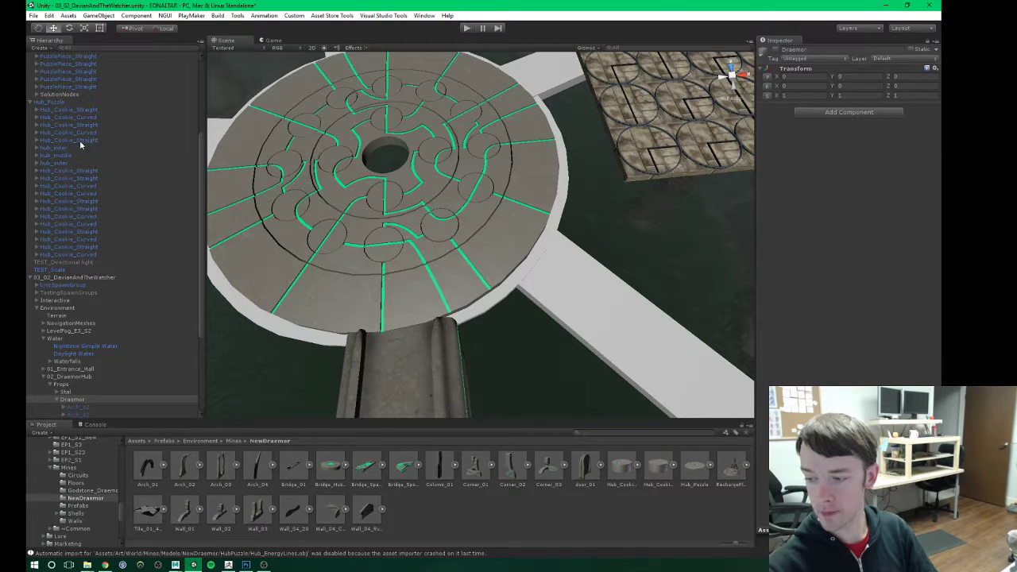
# Step: Examine where PowerNode_1 and PowerNode_2 sit relative to the hub's outer energy lines, together and individually
pyautogui.scroll(5, 72, 137)
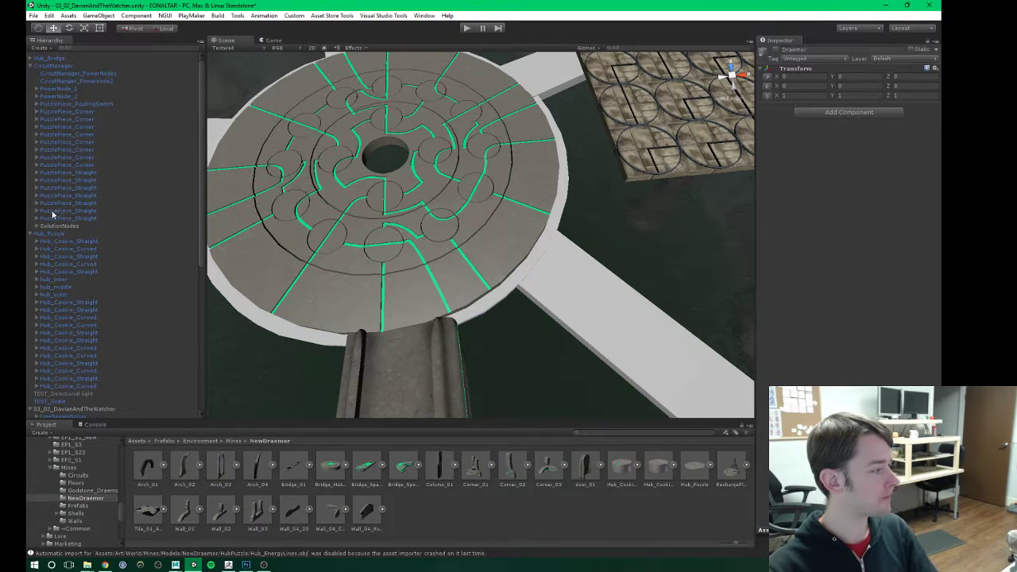
pyautogui.click(61, 89)
pyautogui.keyDown('shift'); pyautogui.click(63, 96); pyautogui.keyUp('shift')
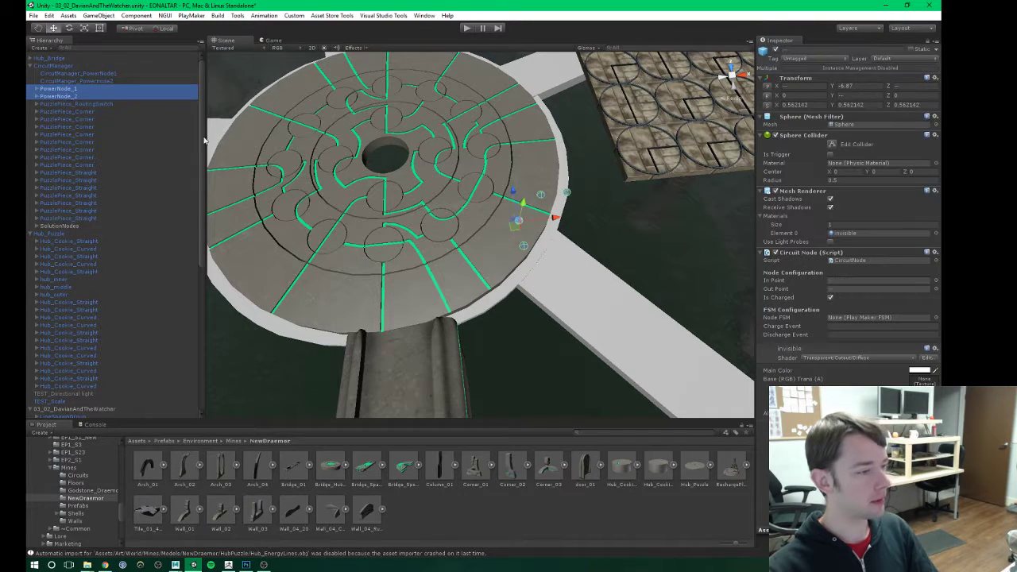
pyautogui.moveTo(488, 248); pyautogui.dragTo(491, 230, button='middle')
pyautogui.scroll(1, 490, 230)
pyautogui.keyDown('alt'); pyautogui.moveTo(490, 230); pyautogui.dragTo(466, 255); pyautogui.keyUp('alt')
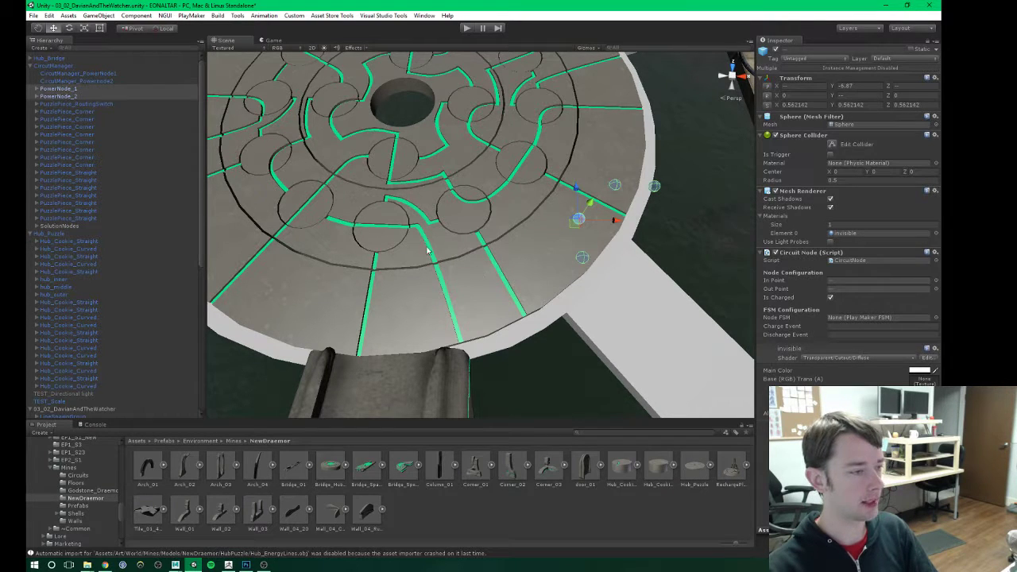
pyautogui.click(73, 89)
pyautogui.moveTo(543, 263); pyautogui.dragTo(544, 263, button='middle')
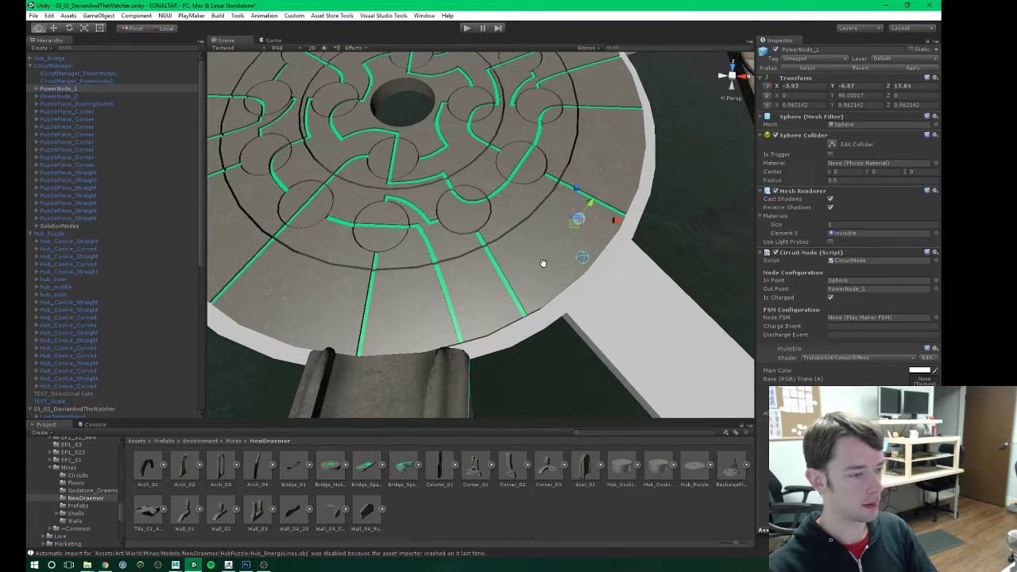
pyautogui.keyDown('alt'); pyautogui.moveTo(543, 263); pyautogui.dragTo(517, 233); pyautogui.keyUp('alt')
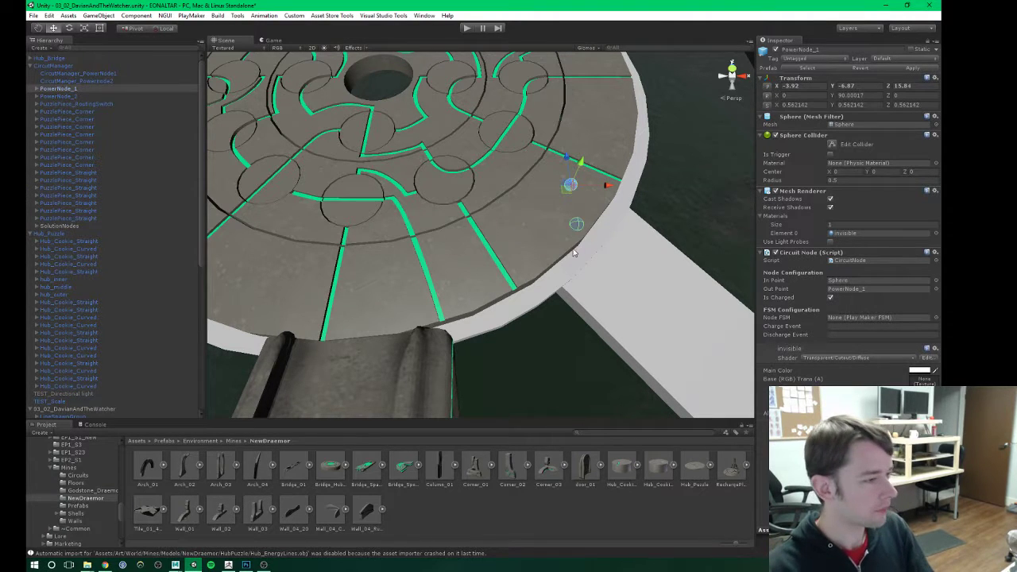
pyautogui.click(50, 90)
pyautogui.keyDown('alt'); pyautogui.moveTo(553, 191); pyautogui.dragTo(569, 220); pyautogui.keyUp('alt')
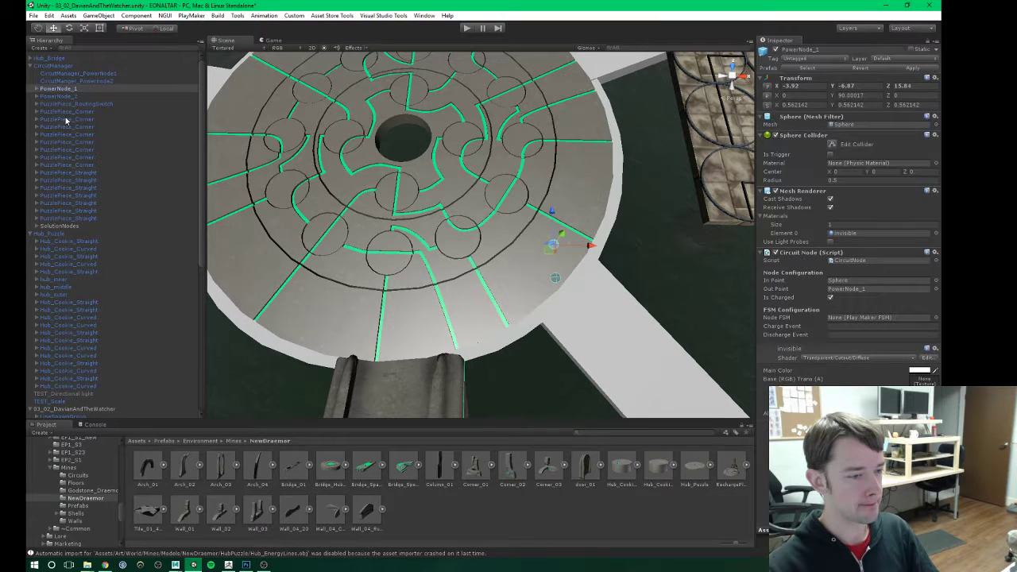
pyautogui.click(52, 96)
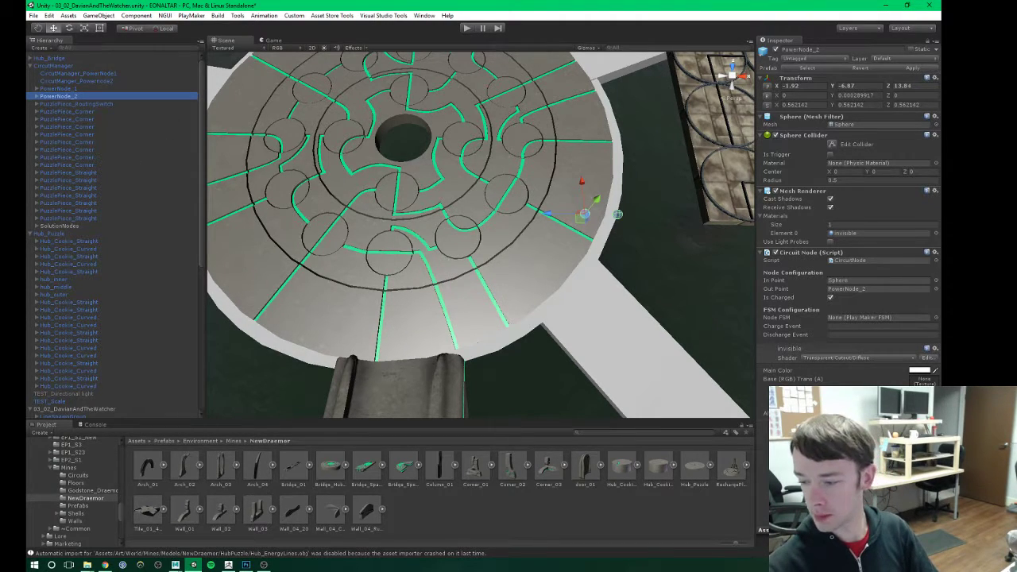
pyautogui.hotkey('alt', 'Tab')
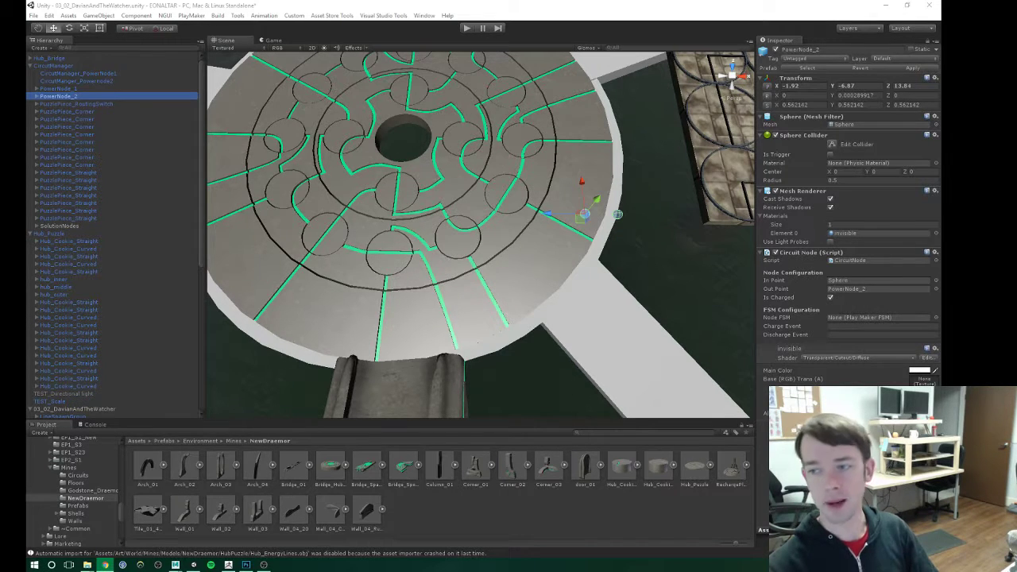
pyautogui.click(457, 8)
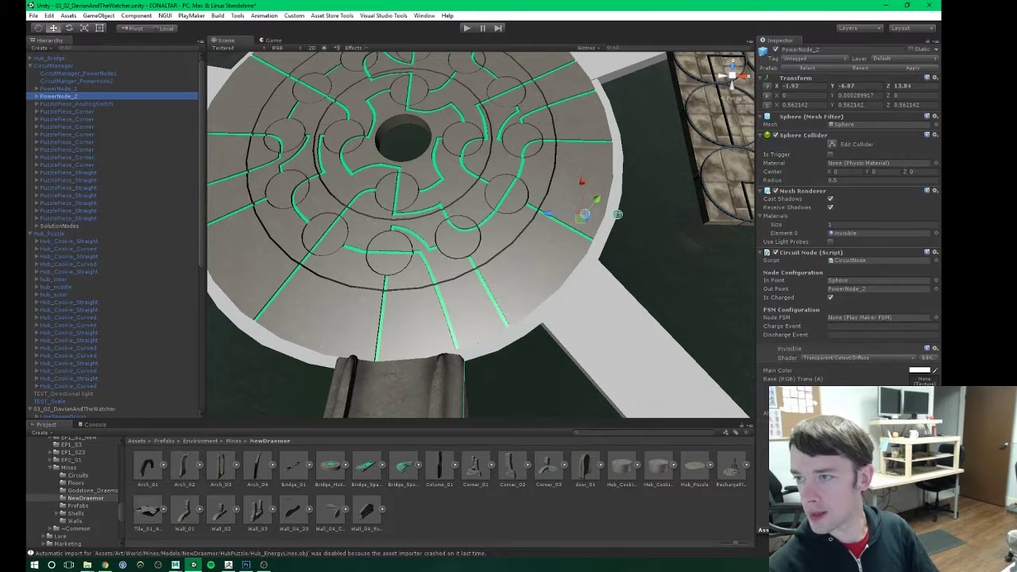
pyautogui.hotkey('alt', 'Tab')
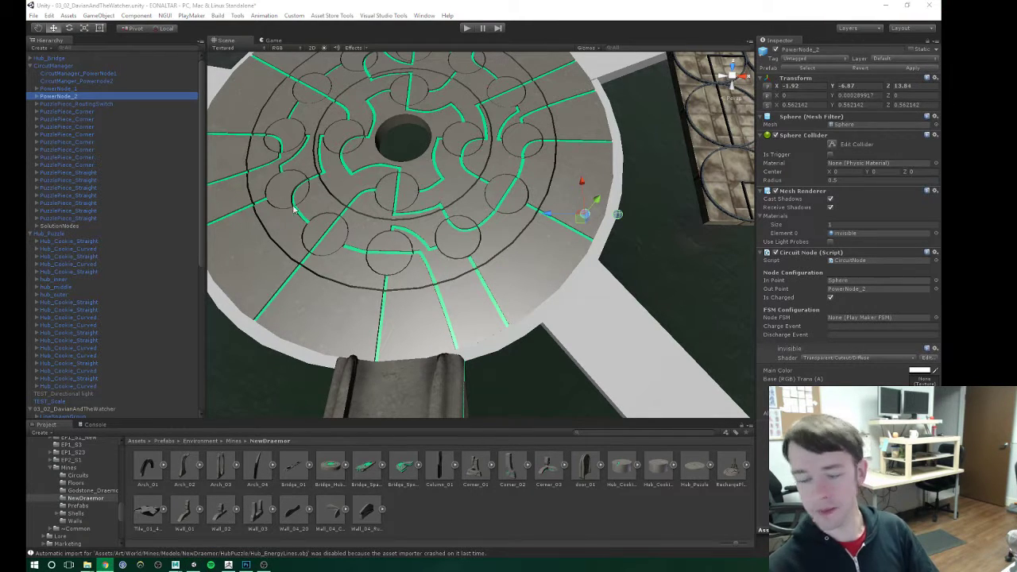
# Step: Undo the recent selection changes on the power nodes, back to the Draemor group
pyautogui.scroll(-6, 396, 223)
pyautogui.moveTo(393, 217); pyautogui.dragTo(381, 219, button='middle')
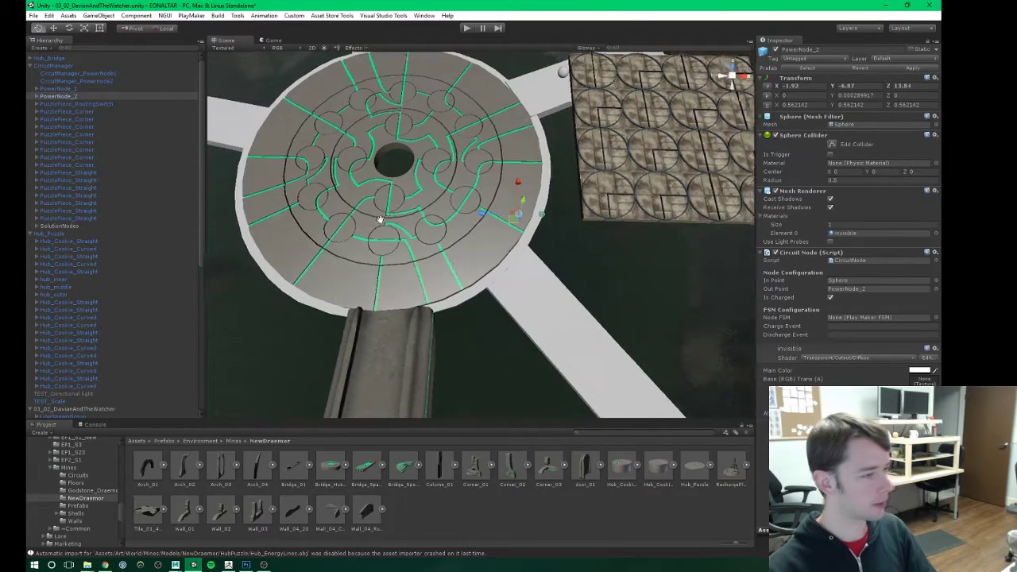
pyautogui.moveTo(380, 219); pyautogui.dragTo(381, 233, button='right')
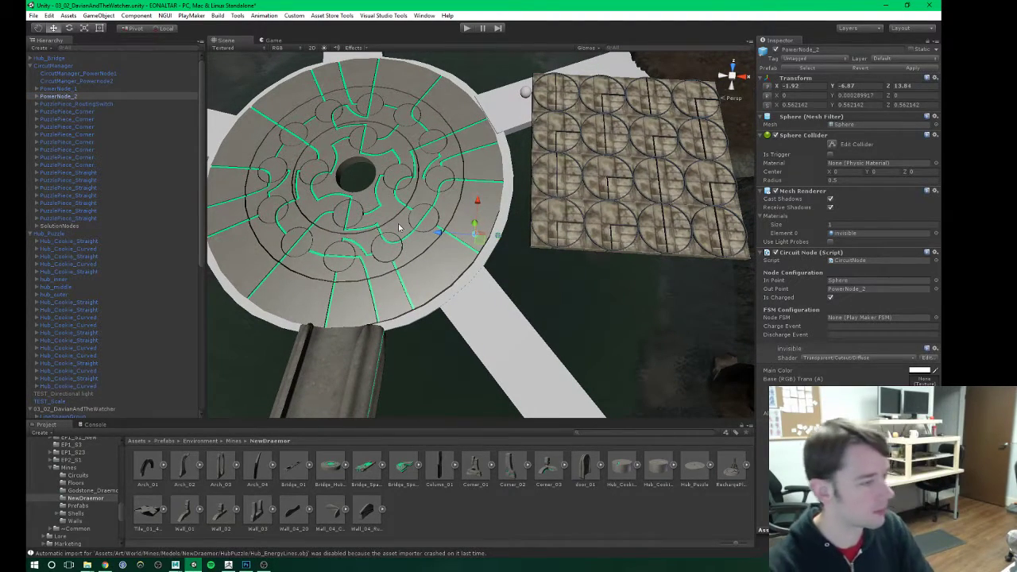
pyautogui.moveTo(445, 208); pyautogui.dragTo(425, 205, button='middle')
pyautogui.hotkey('ctrl', 'z')
pyautogui.hotkey('ctrl', 'z')
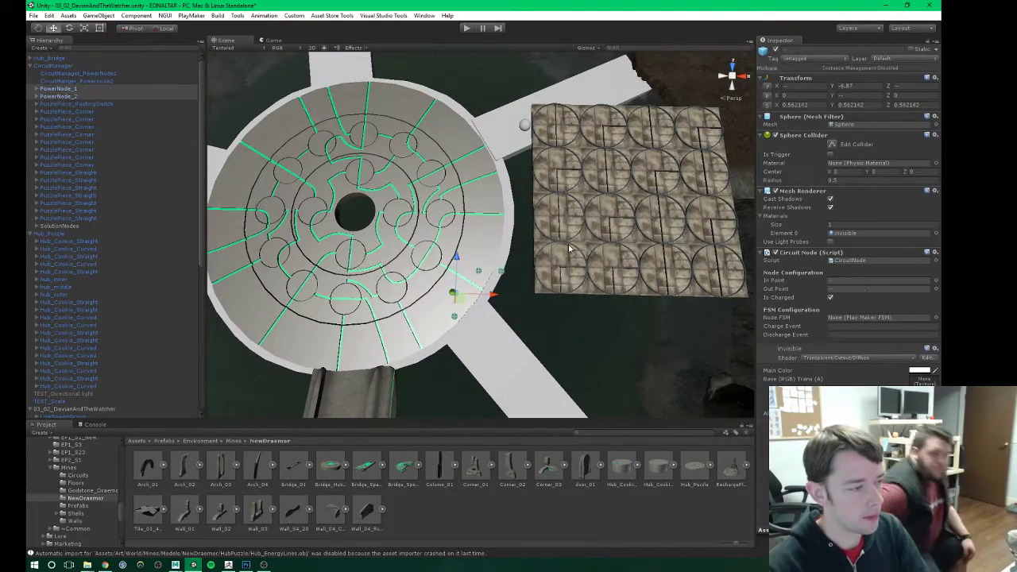
pyautogui.moveTo(556, 251); pyautogui.dragTo(516, 244, button='middle')
pyautogui.hotkey('ctrl', 'z')
pyautogui.hotkey('ctrl', 'z')
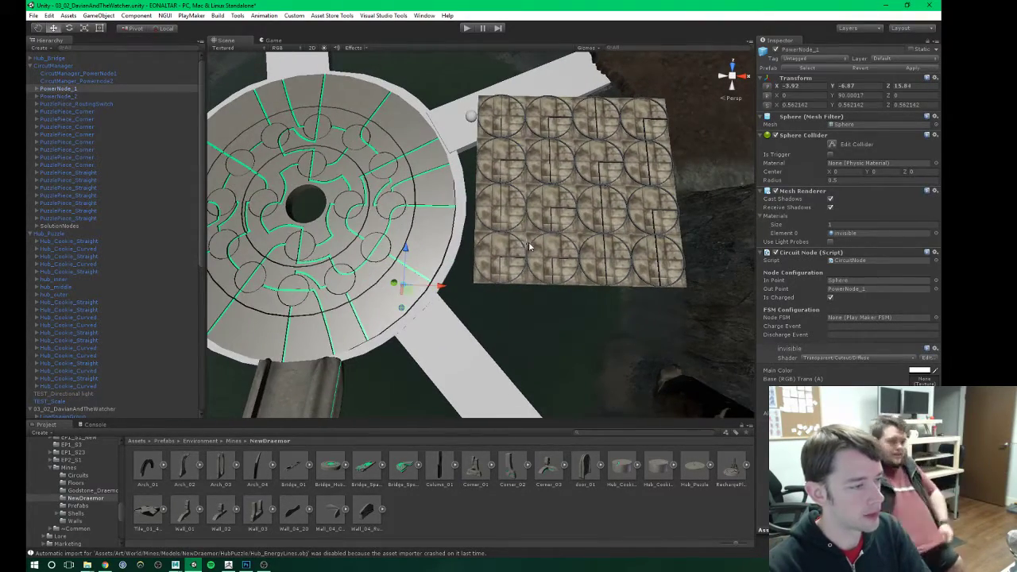
pyautogui.scroll(5, 67, 75)
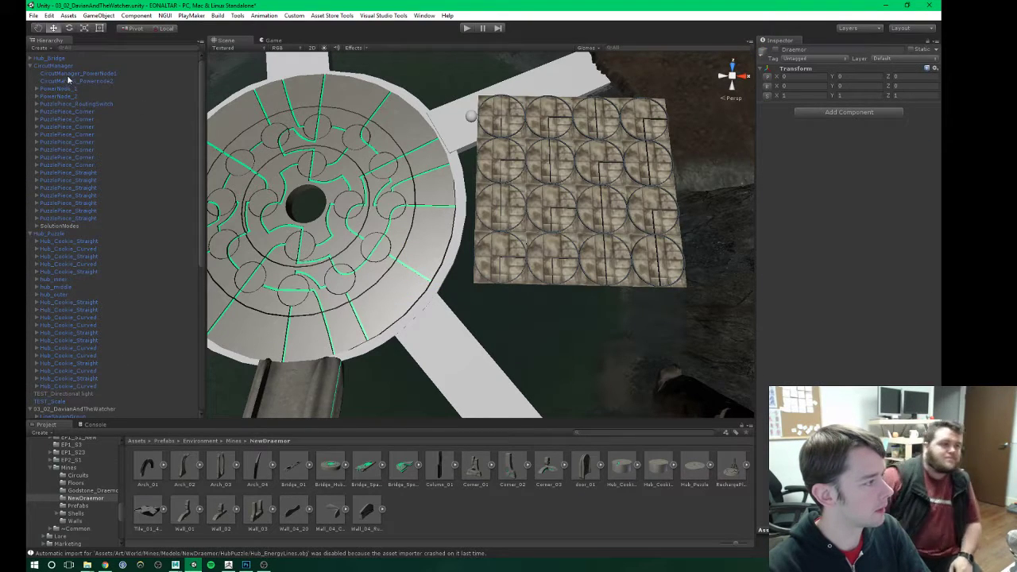
# Step: Move PowerNode_1 and PowerNode_2 together from the hub platform back to the puzzle grid's outer corner at Y -2.73
pyautogui.click(59, 89)
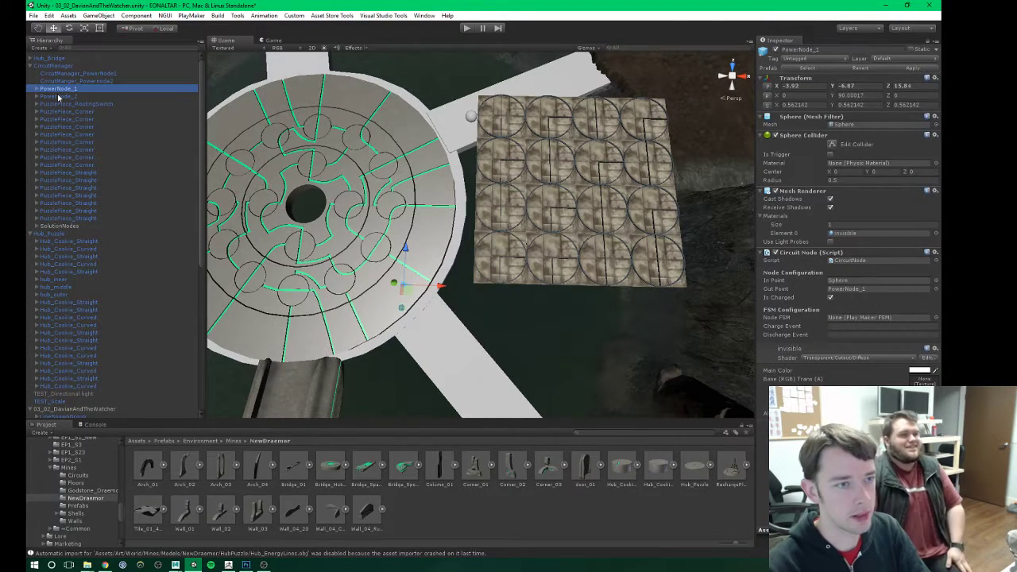
pyautogui.keyDown('ctrl'); pyautogui.click(58, 96); pyautogui.keyUp('ctrl')
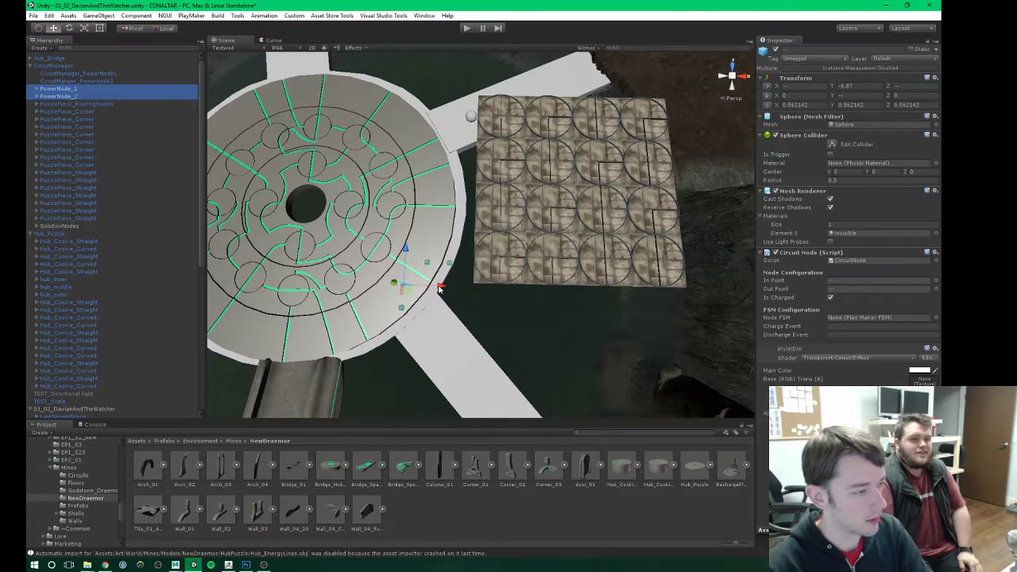
pyautogui.moveTo(440, 288); pyautogui.dragTo(535, 113)
pyautogui.scroll(3, 530, 179)
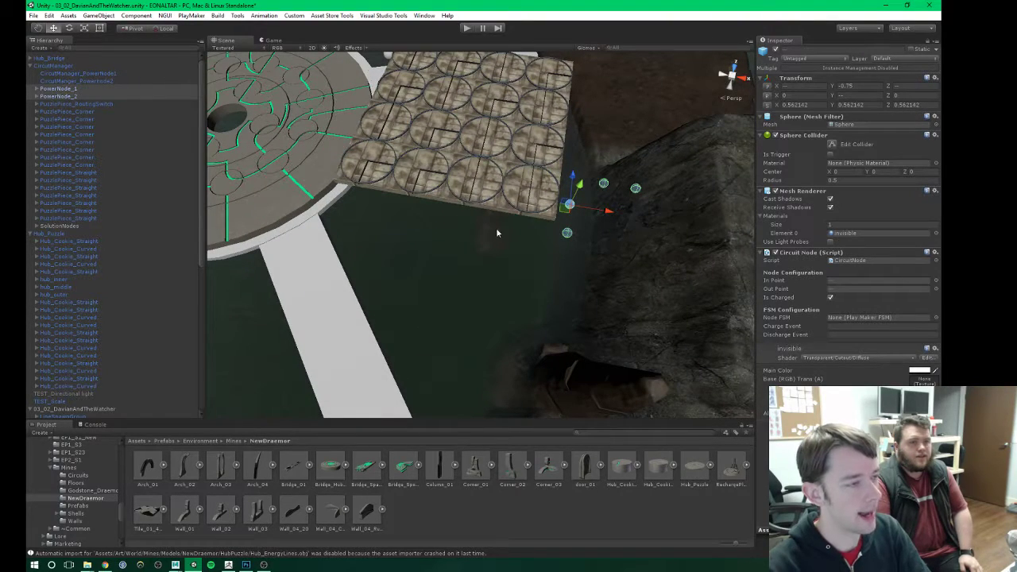
pyautogui.click(521, 237)
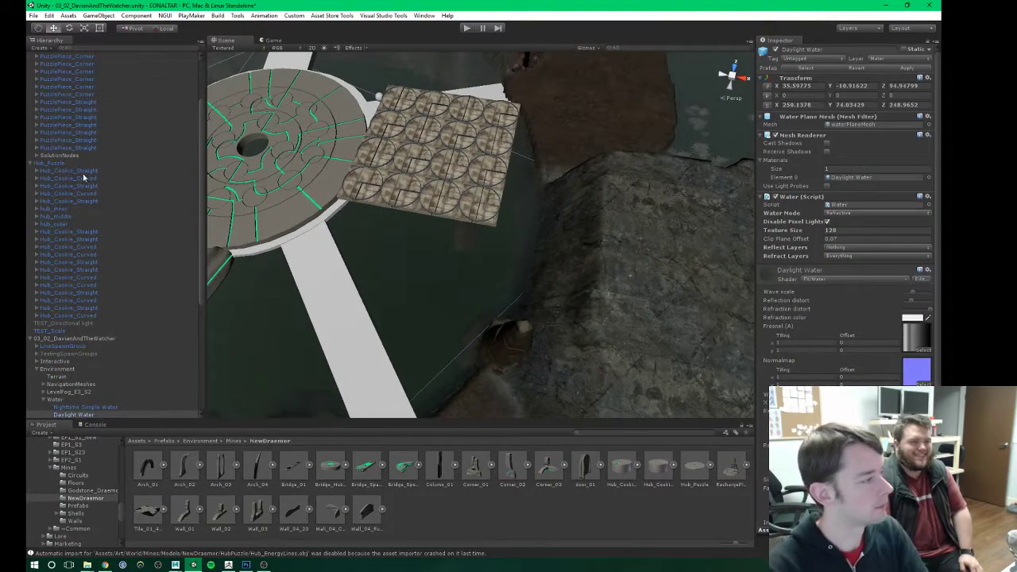
pyautogui.click(57, 88)
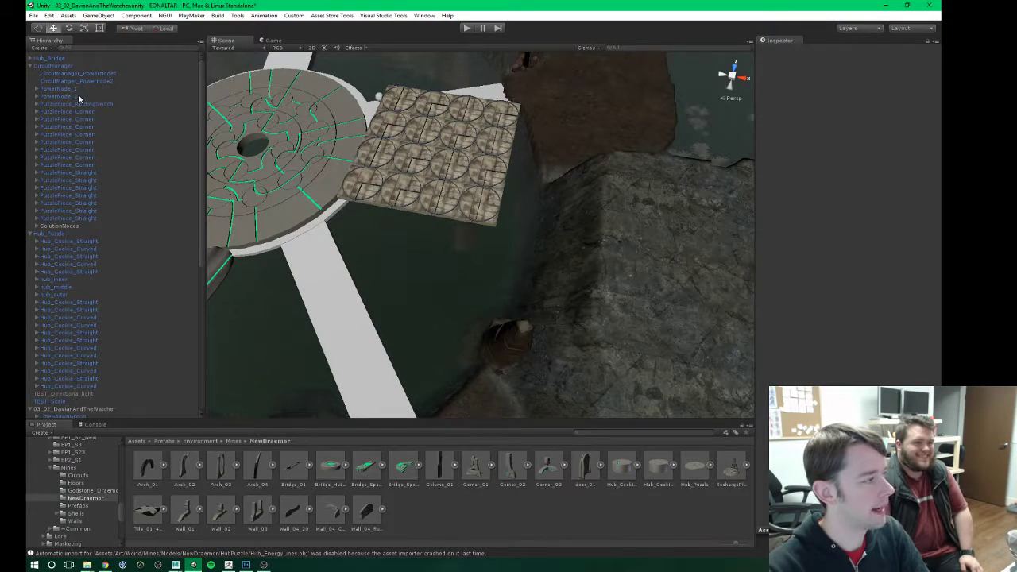
pyautogui.keyDown('shift'); pyautogui.click(59, 95); pyautogui.keyUp('shift')
pyautogui.keyDown('alt'); pyautogui.moveTo(397, 272); pyautogui.dragTo(434, 198); pyautogui.keyUp('alt')
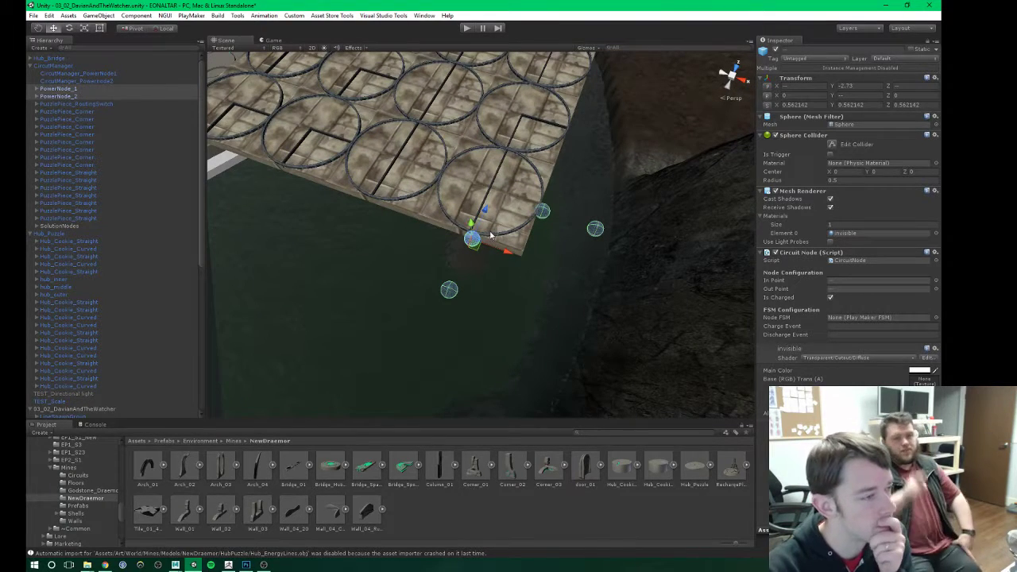
# Step: Move PowerNode_1 and PowerNode_2 together from the puzzle grid's corner onto the hub platform's energy line near the bridge, at Y -6.99
pyautogui.moveTo(503, 251); pyautogui.dragTo(500, 250)
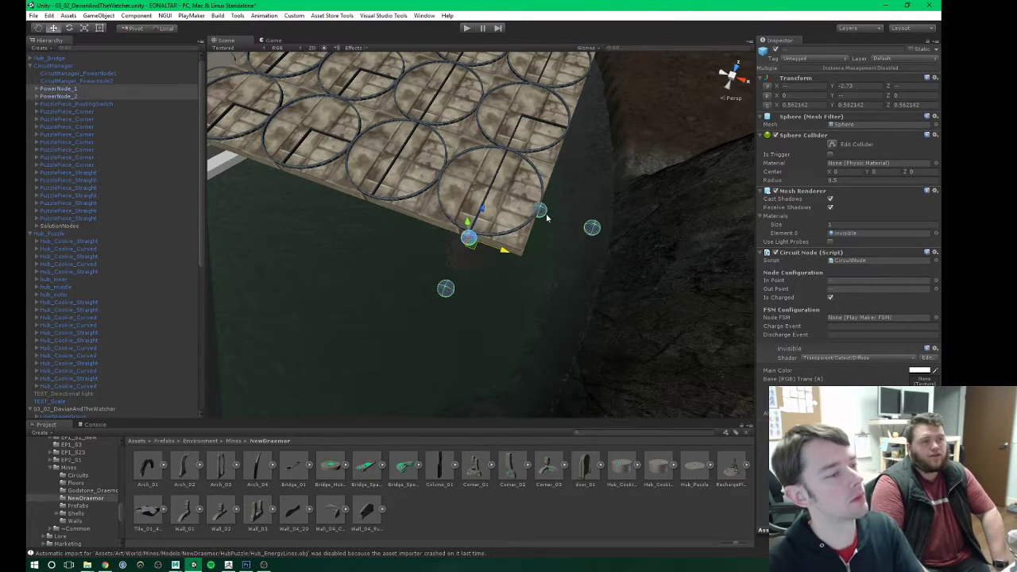
pyautogui.scroll(-8, 448, 210)
pyautogui.keyDown('alt'); pyautogui.moveTo(393, 226); pyautogui.dragTo(502, 235); pyautogui.keyUp('alt')
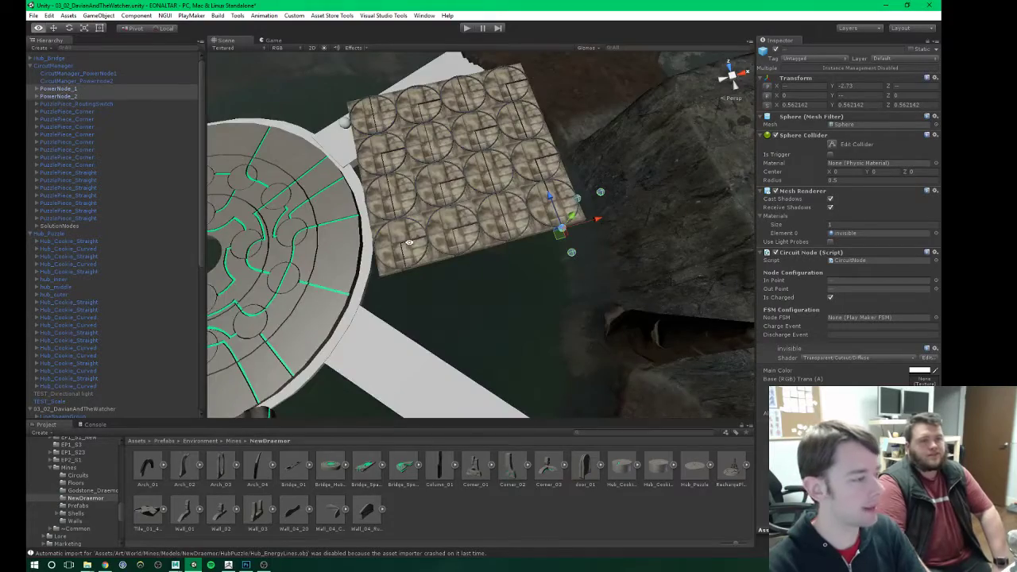
pyautogui.keyDown('alt'); pyautogui.moveTo(408, 243); pyautogui.dragTo(522, 227); pyautogui.keyUp('alt')
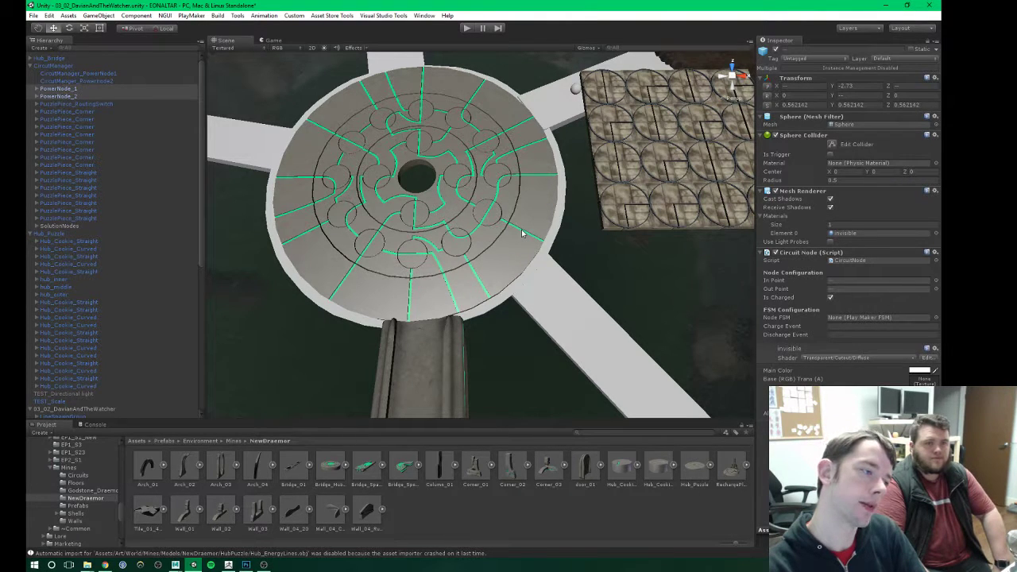
pyautogui.scroll(-2, 518, 229)
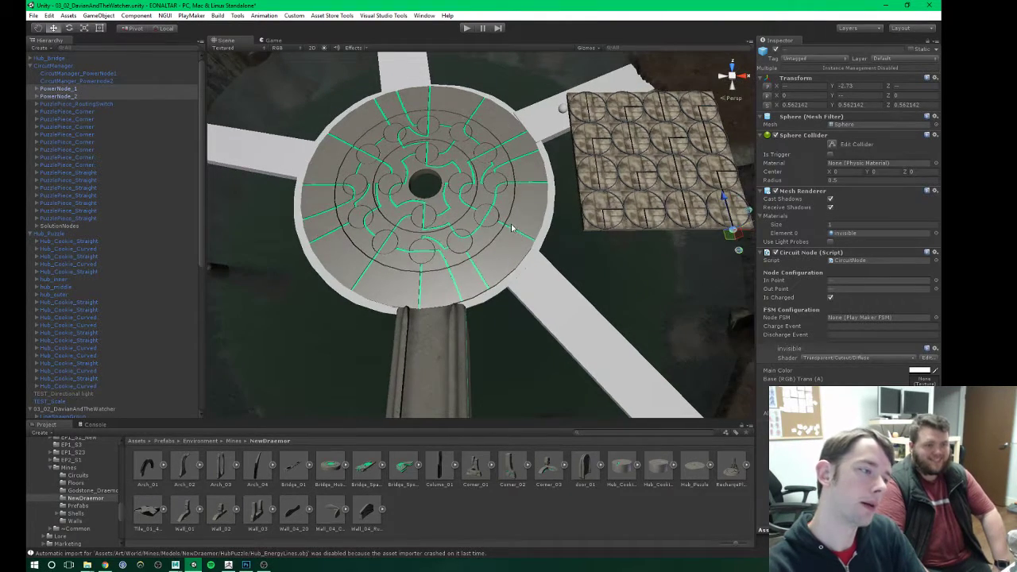
pyautogui.scroll(2, 512, 225)
pyautogui.moveTo(477, 221); pyautogui.dragTo(470, 227, button='middle')
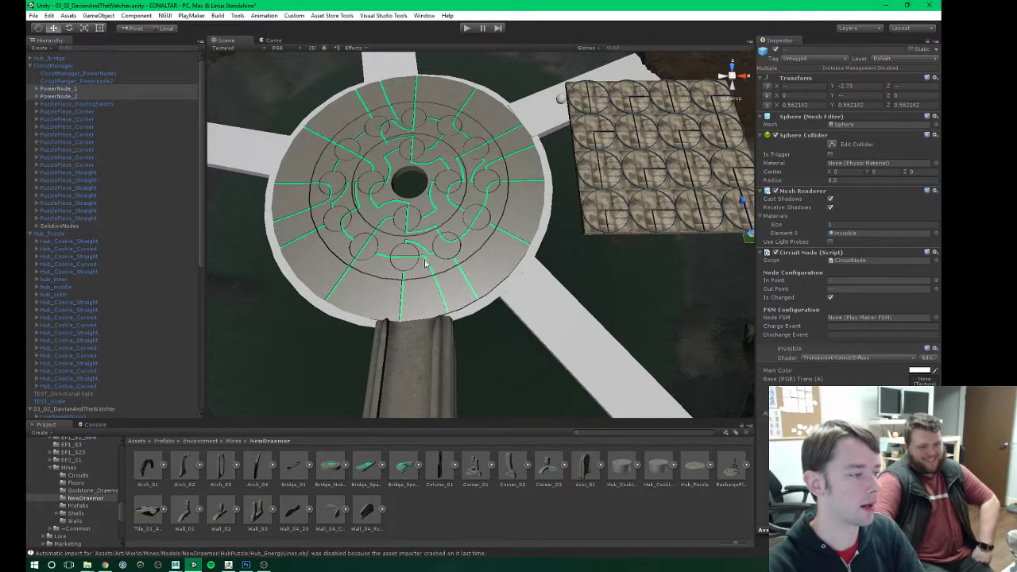
pyautogui.moveTo(608, 256); pyautogui.dragTo(550, 259, button='middle')
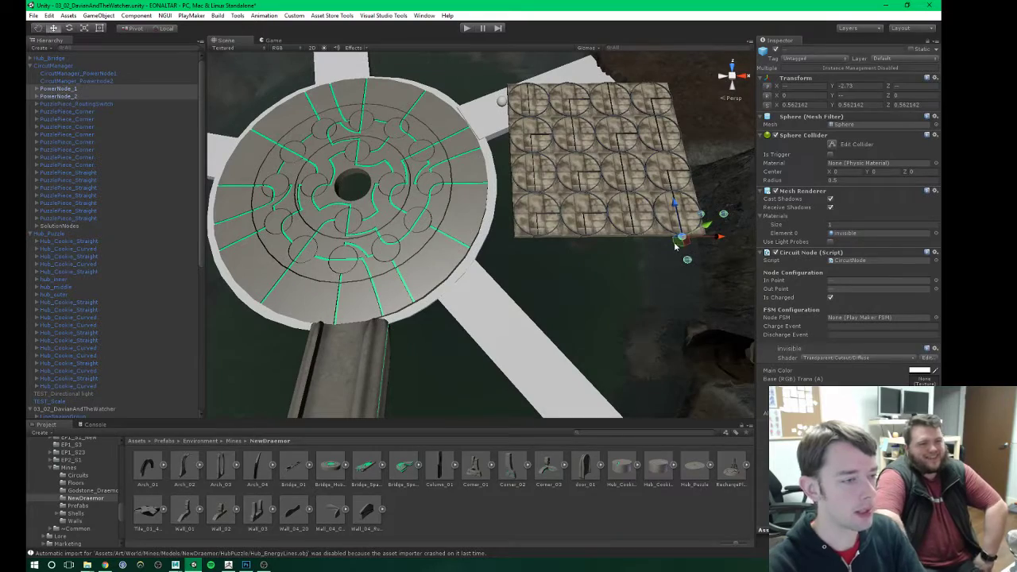
pyautogui.moveTo(679, 242); pyautogui.dragTo(493, 199)
pyautogui.press('f')
pyautogui.moveTo(533, 122); pyautogui.dragTo(511, 253)
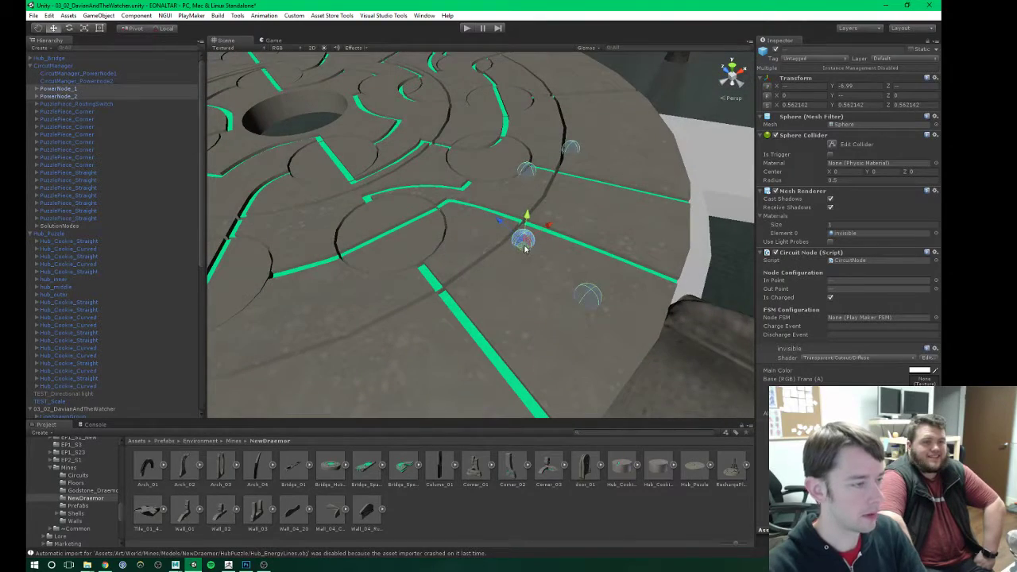
pyautogui.keyDown('alt'); pyautogui.moveTo(442, 286); pyautogui.dragTo(422, 213); pyautogui.keyUp('alt')
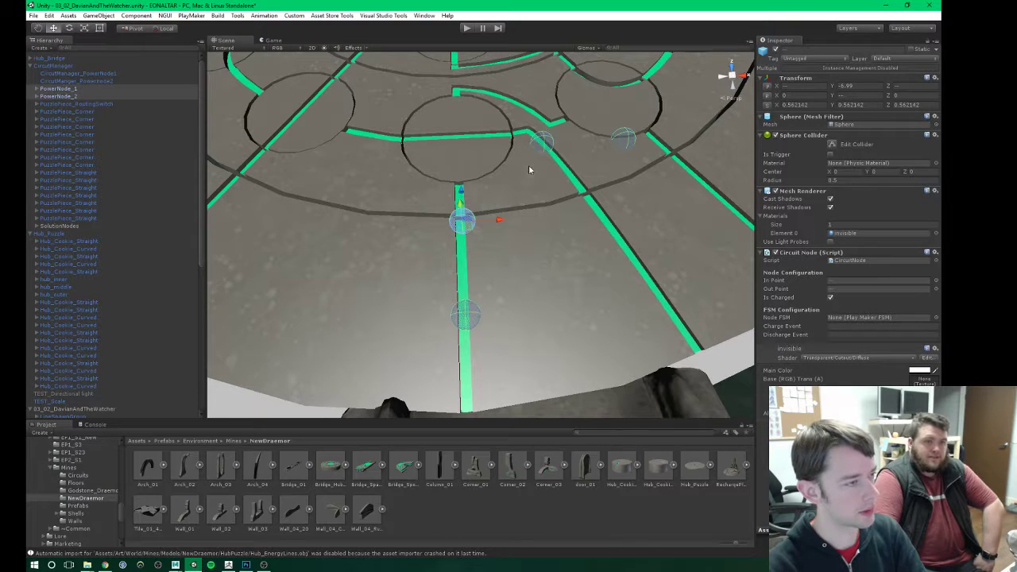
# Step: Rotate PowerNode_2 to about 60 degrees around Y so its sphere lies along the neighbouring angled energy line
pyautogui.click(56, 96)
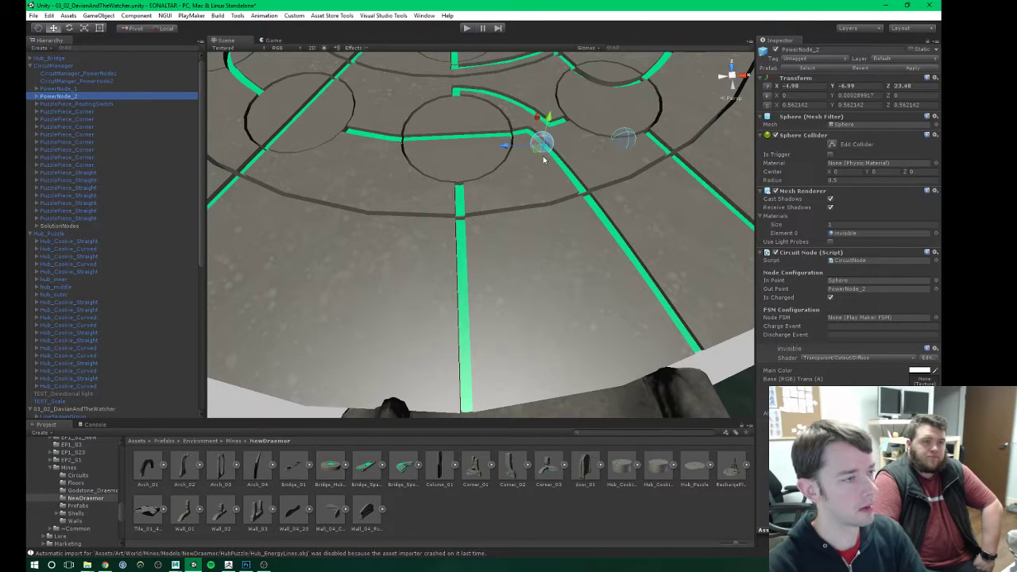
pyautogui.press('e')
pyautogui.keyDown('alt'); pyautogui.moveTo(544, 160); pyautogui.dragTo(409, 230); pyautogui.keyUp('alt')
# Step: Move PowerNode_2 to where the angled energy line meets the cookie circle's edge, at about X -4.594, Z 24.091
pyautogui.press('w')
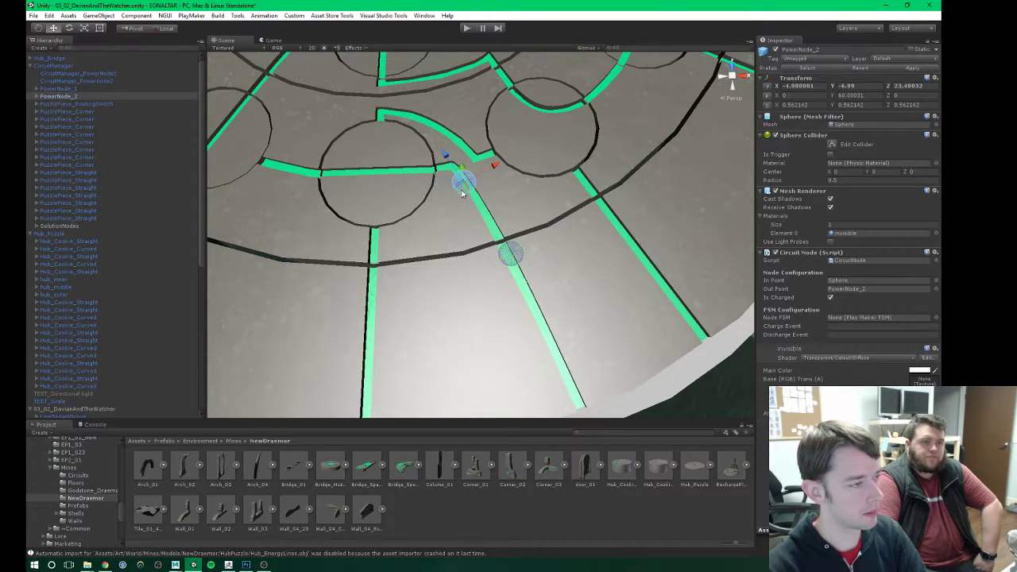
pyautogui.moveTo(461, 193); pyautogui.dragTo(499, 210)
pyautogui.scroll(3, 434, 176)
pyautogui.scroll(2, 450, 203)
pyautogui.moveTo(450, 203); pyautogui.dragTo(475, 178, button='middle')
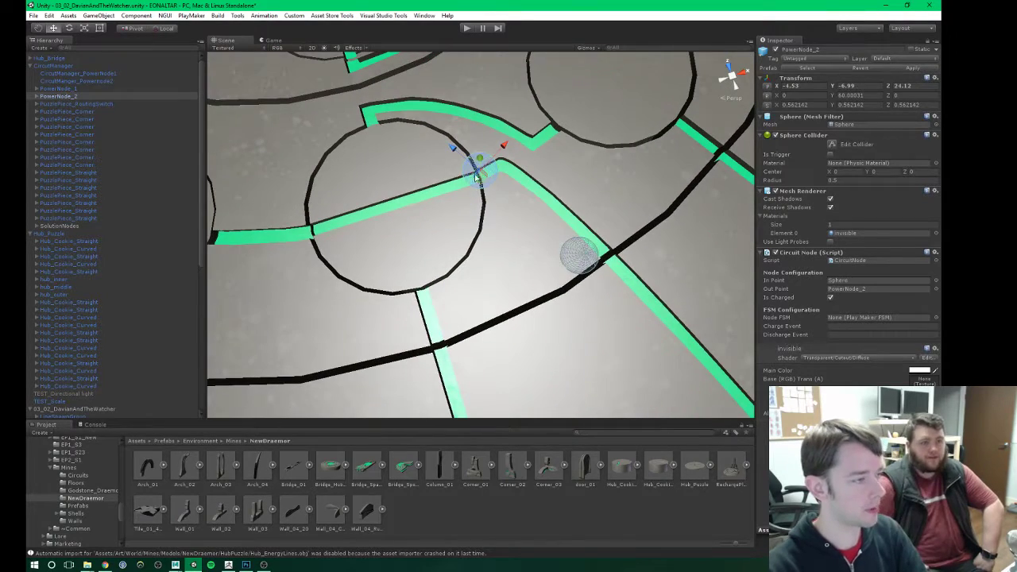
pyautogui.keyDown('alt'); pyautogui.moveTo(488, 188); pyautogui.dragTo(471, 220); pyautogui.keyUp('alt')
pyautogui.scroll(1, 470, 221)
pyautogui.moveTo(470, 221); pyautogui.dragTo(520, 230, button='middle')
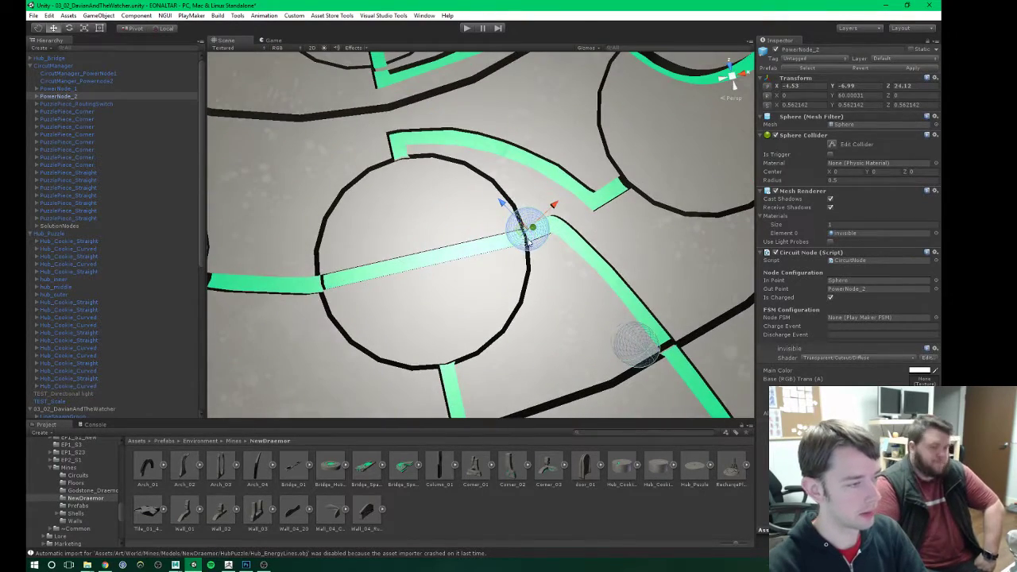
pyautogui.moveTo(520, 230); pyautogui.dragTo(526, 237)
pyautogui.moveTo(555, 267); pyautogui.dragTo(509, 211, button='middle')
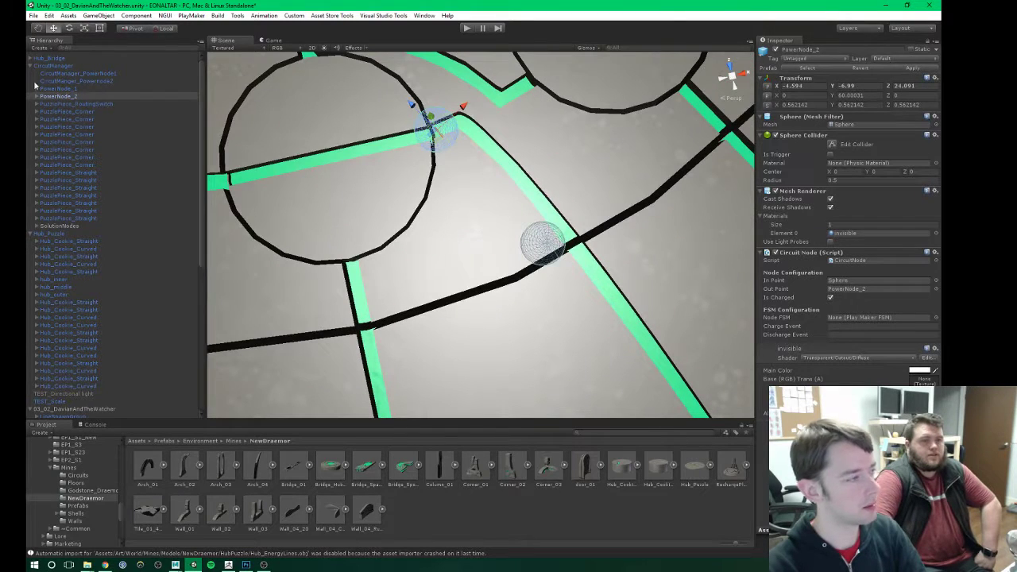
# Step: Move PowerNode_2's child Sphere to where the angled energy line crosses the outer ring
pyautogui.click(36, 96)
pyautogui.click(63, 103)
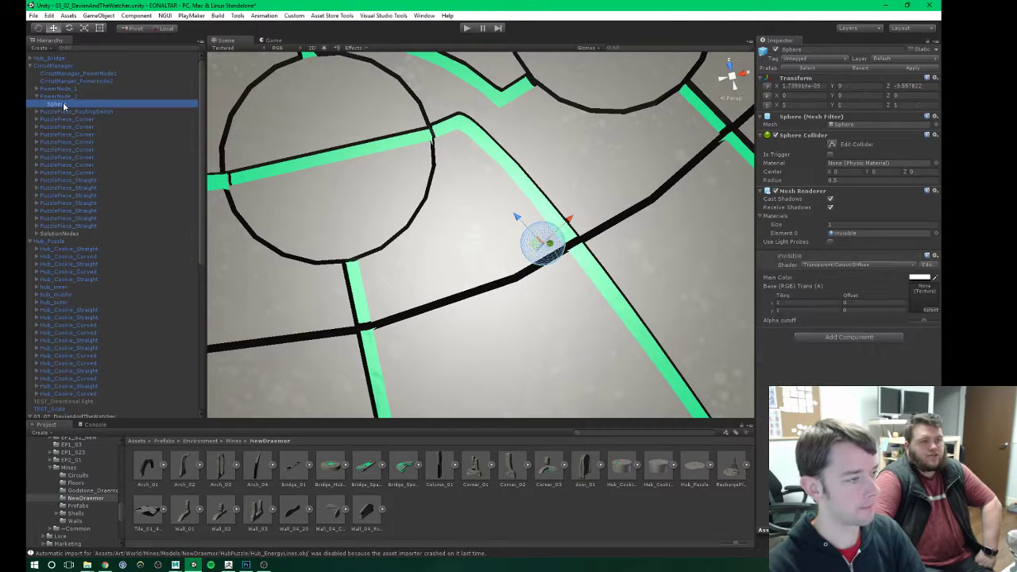
pyautogui.moveTo(536, 246); pyautogui.dragTo(578, 232)
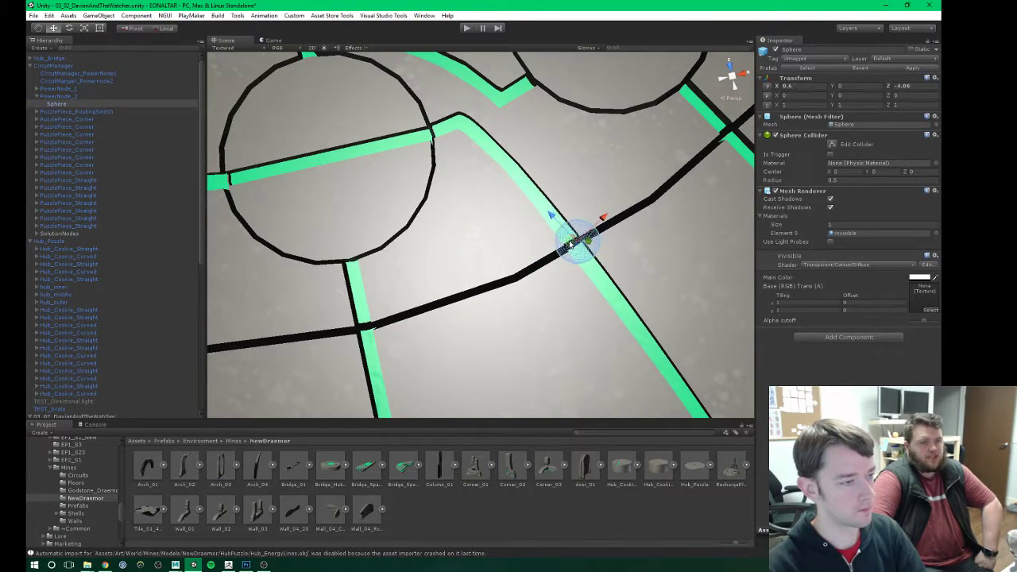
pyautogui.keyDown('alt'); pyautogui.moveTo(492, 247); pyautogui.dragTo(515, 284); pyautogui.keyUp('alt')
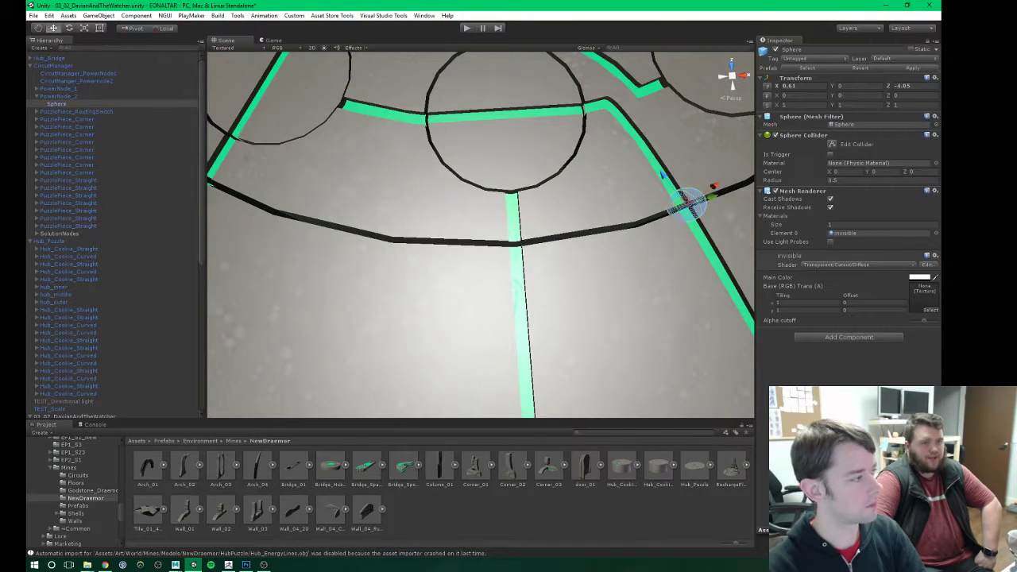
pyautogui.click(36, 96)
# Step: Move PowerNode_1 inward along the straight energy line to the edge of the same cookie circle, at about Z 25.5
pyautogui.click(36, 89)
pyautogui.click(55, 96)
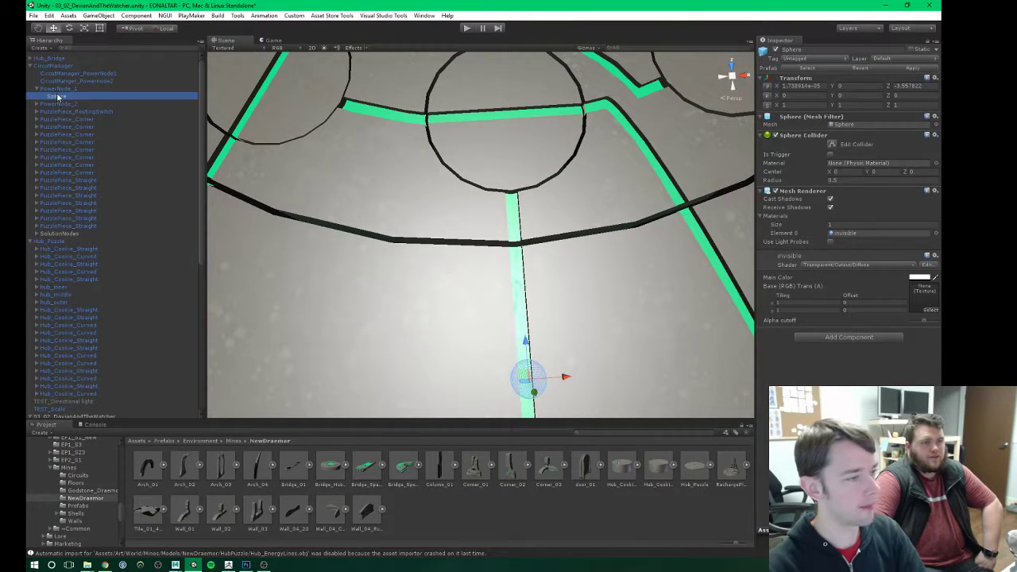
pyautogui.click(61, 88)
pyautogui.moveTo(516, 260); pyautogui.dragTo(510, 204)
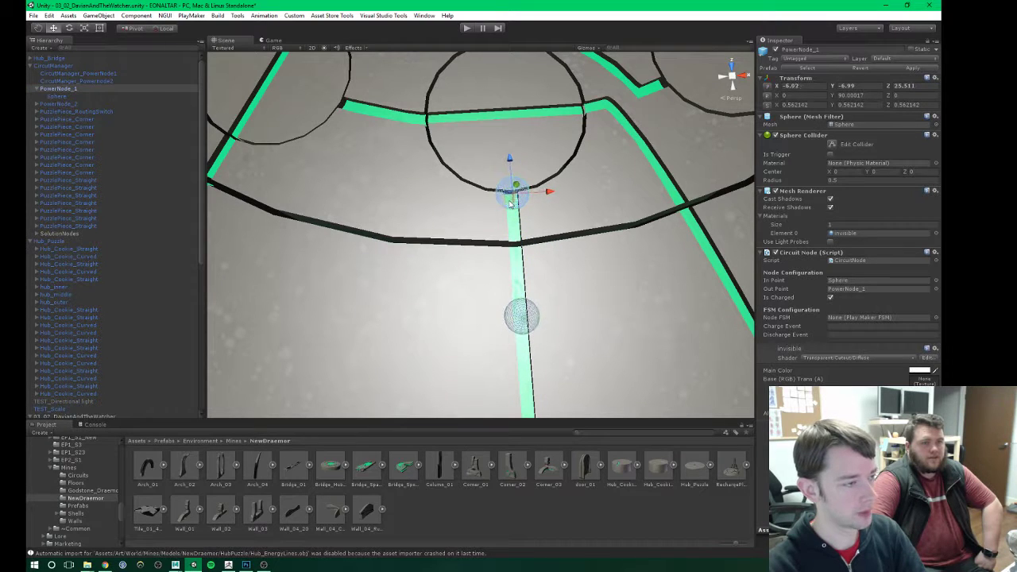
# Step: Move PowerNode_1's child Sphere to where the straight energy line crosses the outer ring, at local X 0.04, Z -1.54
pyautogui.click(55, 96)
pyautogui.moveTo(515, 312); pyautogui.dragTo(515, 244)
pyautogui.scroll(-5, 575, 259)
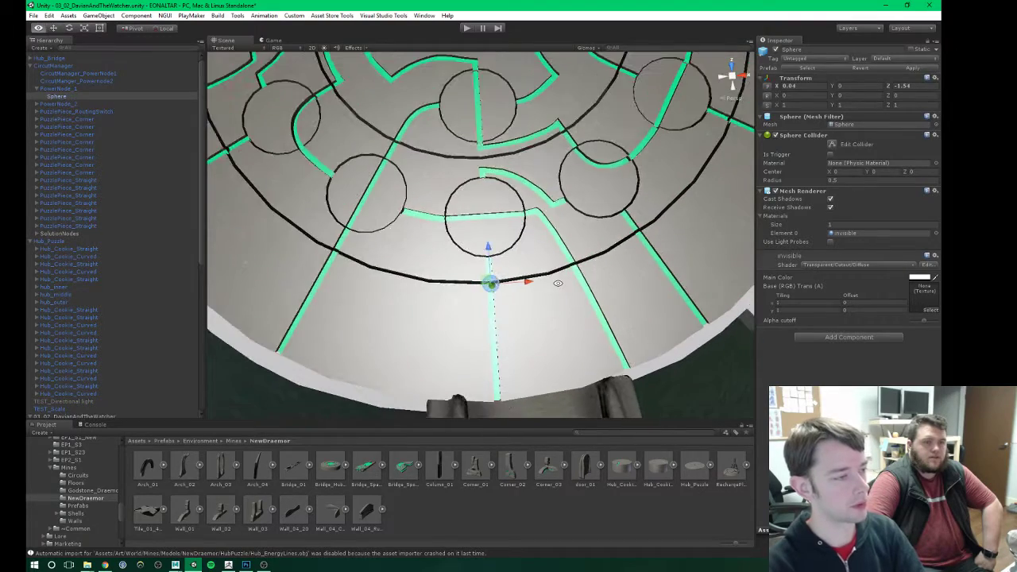
pyautogui.keyDown('alt'); pyautogui.moveTo(468, 266); pyautogui.dragTo(374, 187); pyautogui.keyUp('alt')
pyautogui.keyDown('alt'); pyautogui.moveTo(578, 259); pyautogui.dragTo(496, 194); pyautogui.keyUp('alt')
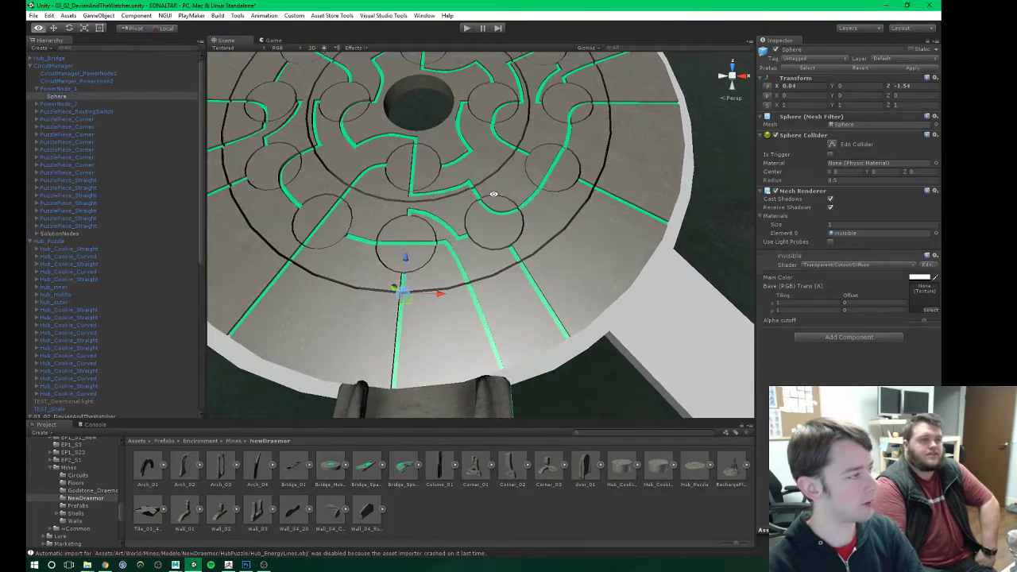
pyautogui.click(45, 90)
pyautogui.click(60, 97)
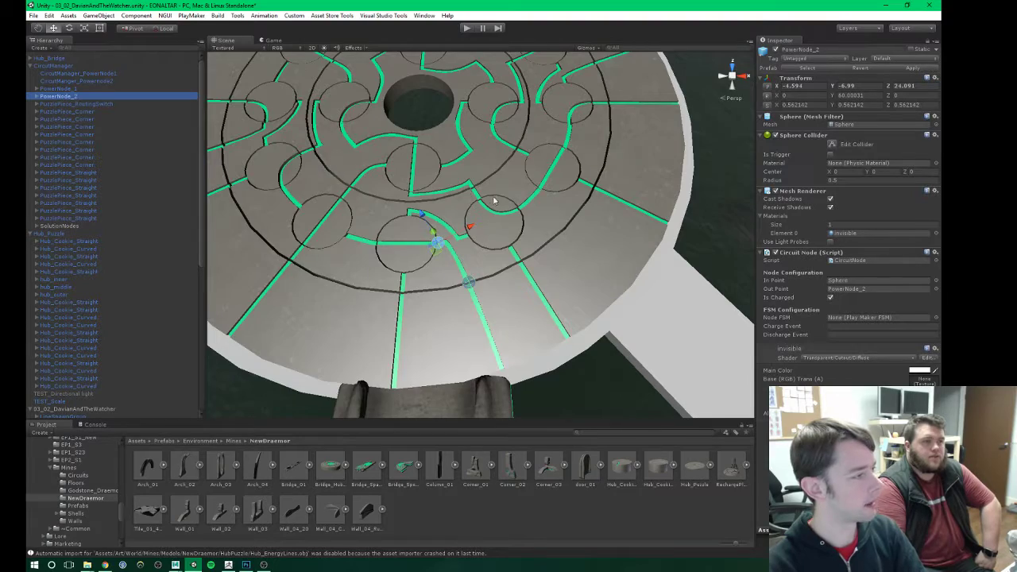
# Step: Move PuzzlePiece_RoutingSwitch from the puzzle grid's corner onto the hub's cookie circle between the power nodes, at about X -4.51, Y -6.97, Z 25.56
pyautogui.scroll(-4, 493, 201)
pyautogui.moveTo(608, 209); pyautogui.dragTo(406, 224, button='middle')
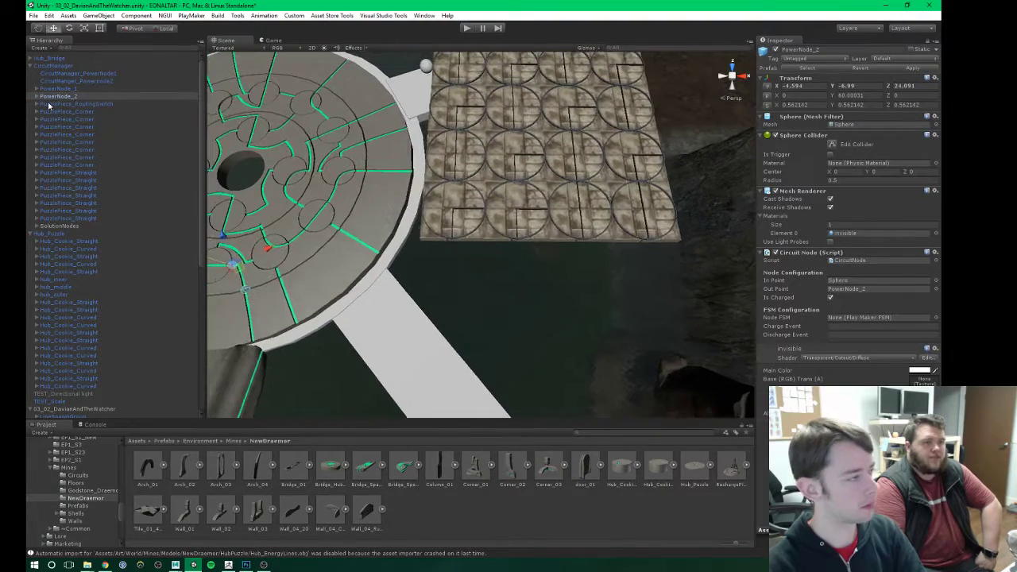
pyautogui.click(57, 103)
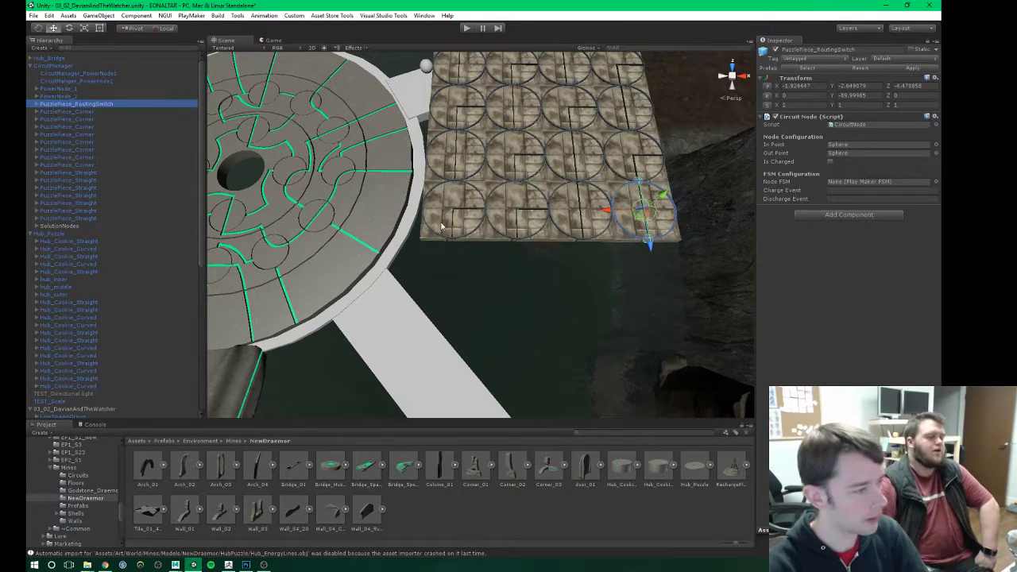
pyautogui.moveTo(280, 246); pyautogui.dragTo(412, 243, button='middle')
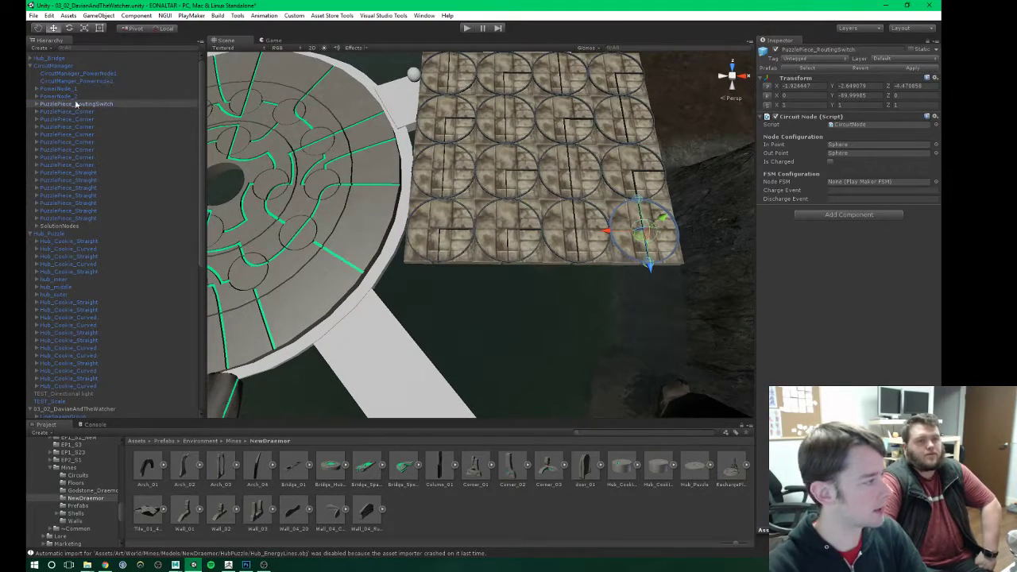
pyautogui.click(37, 105)
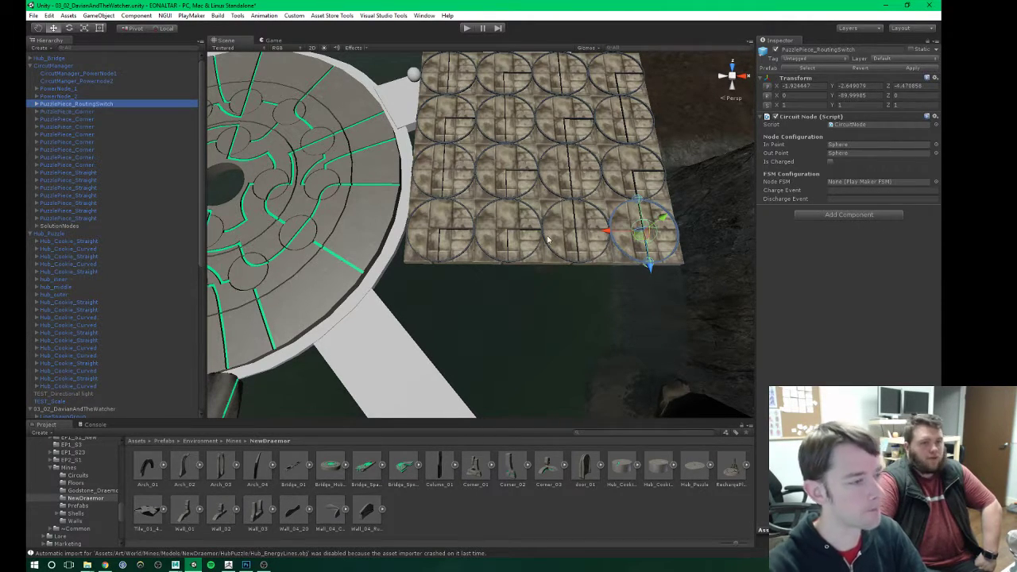
pyautogui.press('Right')
pyautogui.scroll(-1, 543, 260)
pyautogui.scroll(1, 541, 260)
pyautogui.moveTo(491, 263); pyautogui.dragTo(552, 249, button='middle')
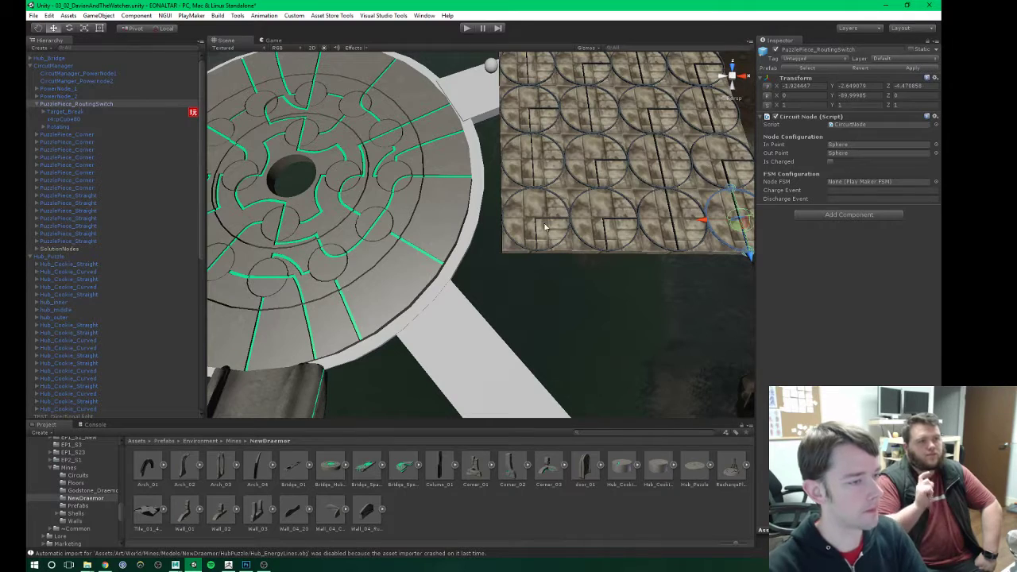
pyautogui.moveTo(603, 243); pyautogui.dragTo(594, 248, button='middle')
pyautogui.press('v')
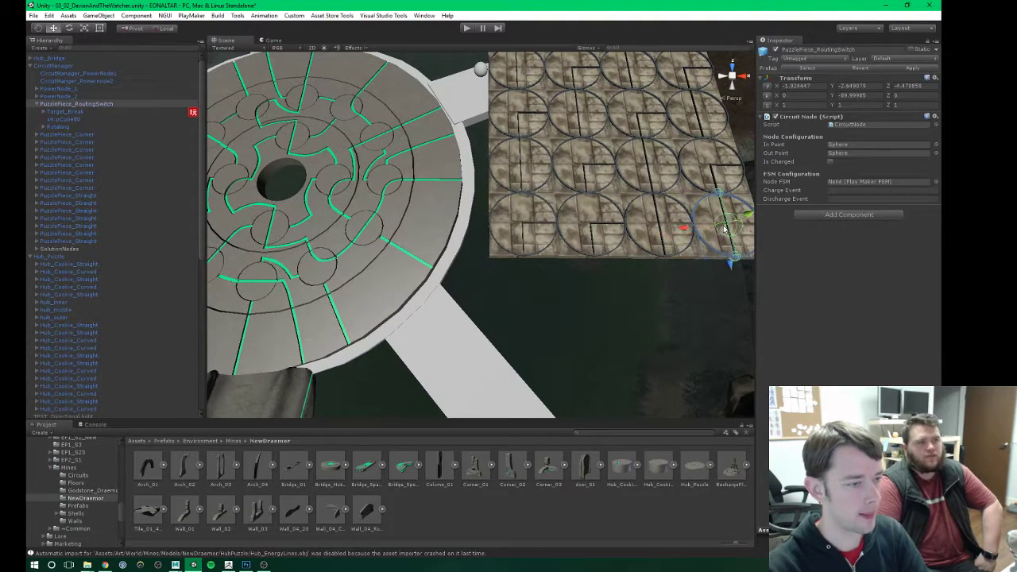
pyautogui.moveTo(725, 228); pyautogui.dragTo(459, 226)
pyautogui.press('f')
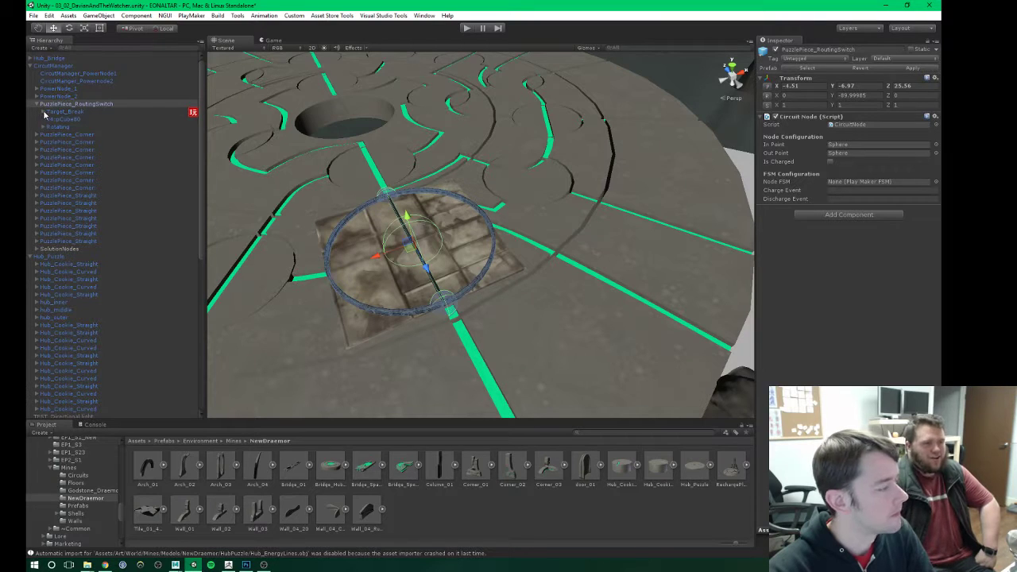
# Step: Delete the stone tile cube from PuzzlePiece_RoutingSwitch to uncover the hub surface beneath it
pyautogui.click(44, 111)
pyautogui.click(61, 128)
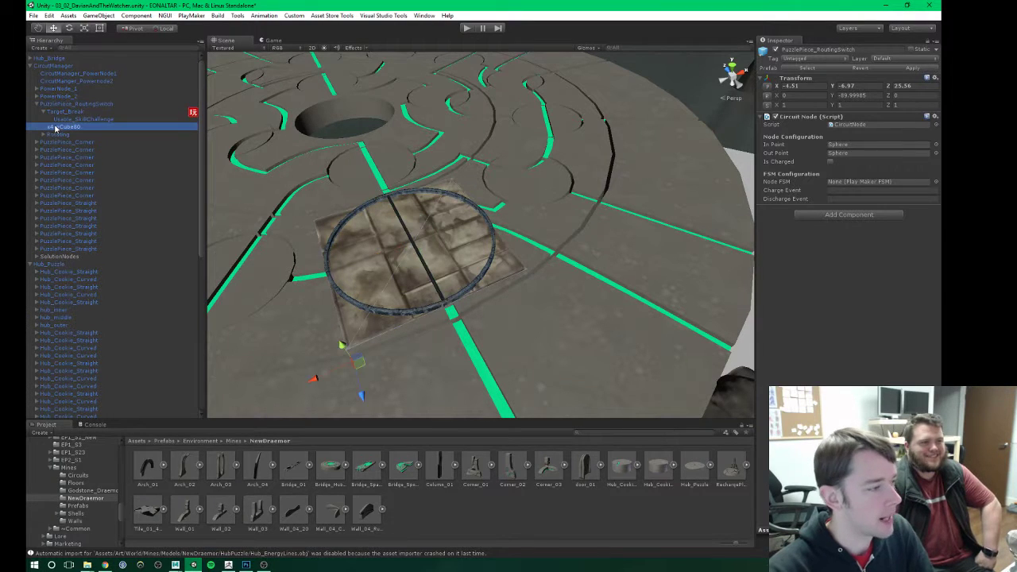
pyautogui.press('Delete')
pyautogui.press('Return')
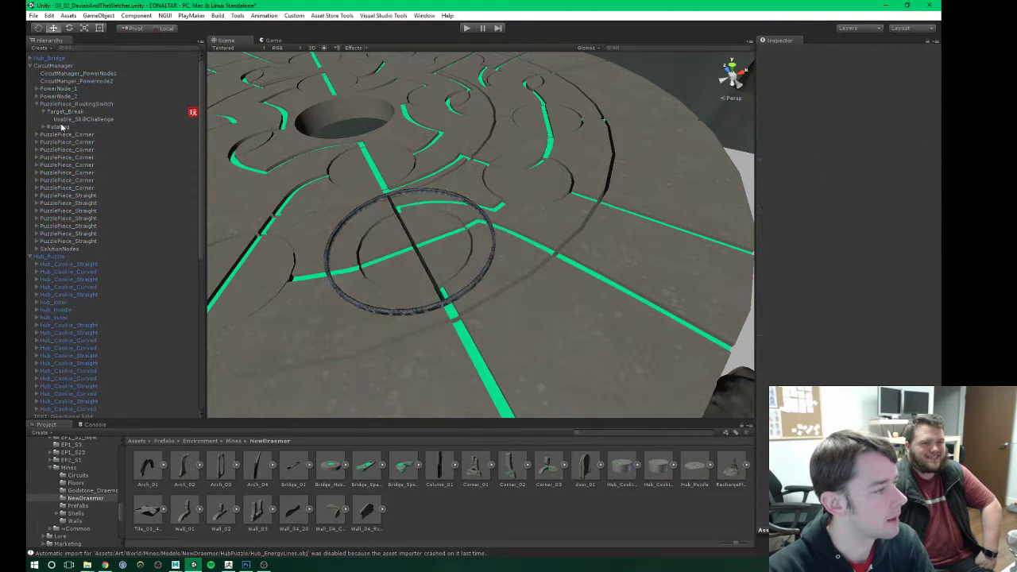
# Step: Delete the Circle trim group from the routing switch's Rotating object, and select Rotating to view its remaining cube and spheres on the hub
pyautogui.click(44, 127)
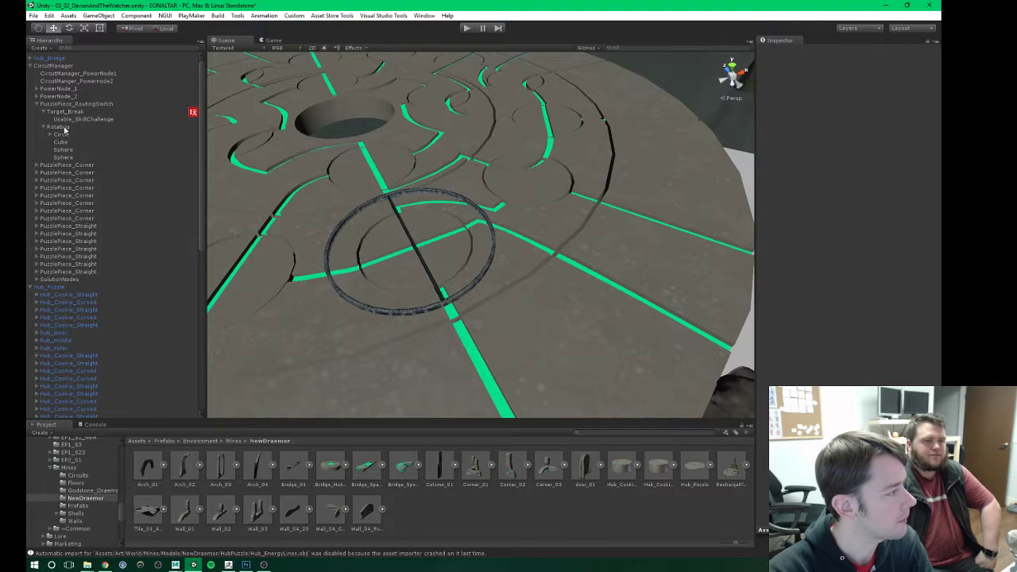
pyautogui.click(58, 127)
pyautogui.click(59, 135)
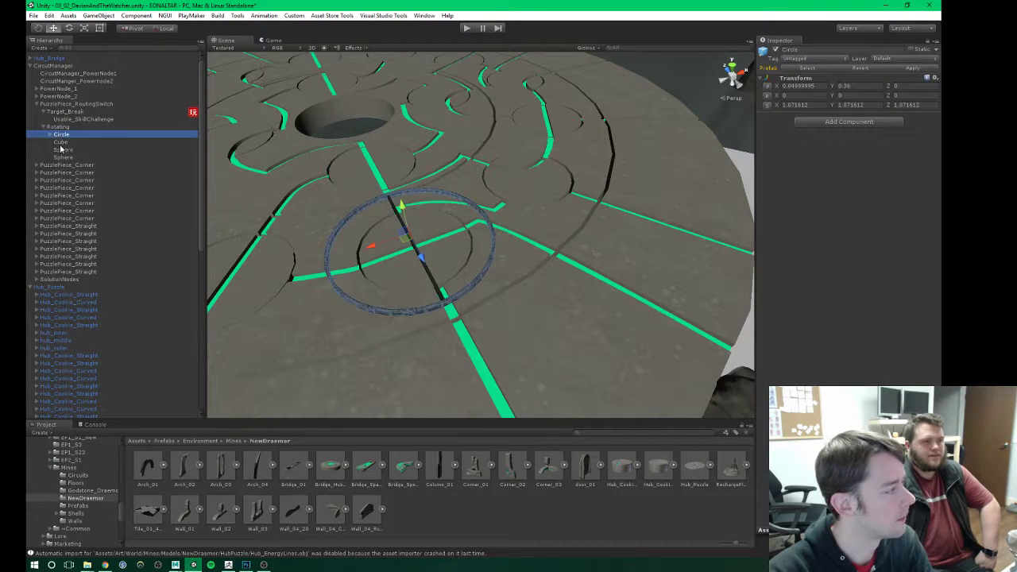
pyautogui.click(50, 134)
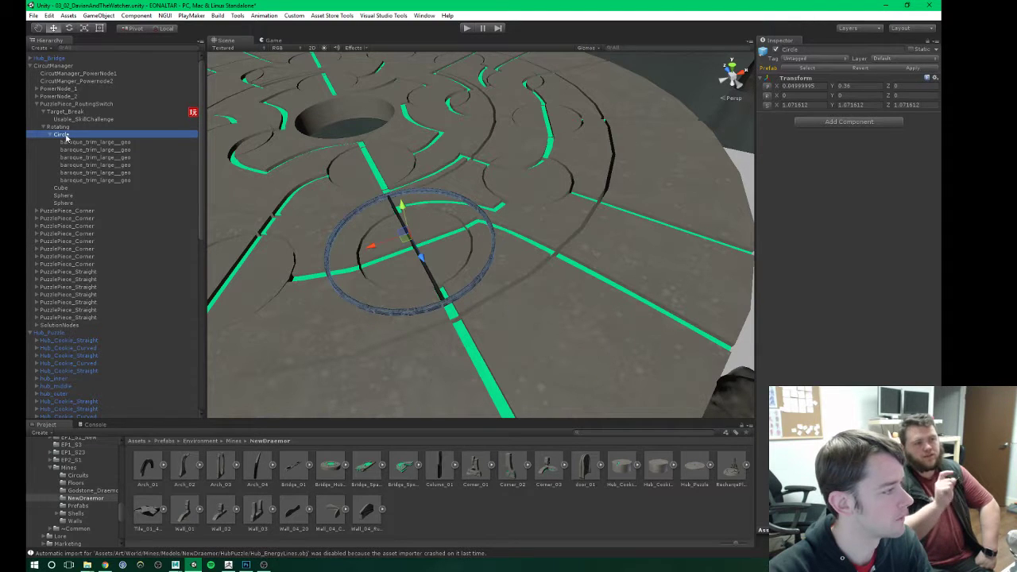
pyautogui.press('Delete')
pyautogui.click(61, 127)
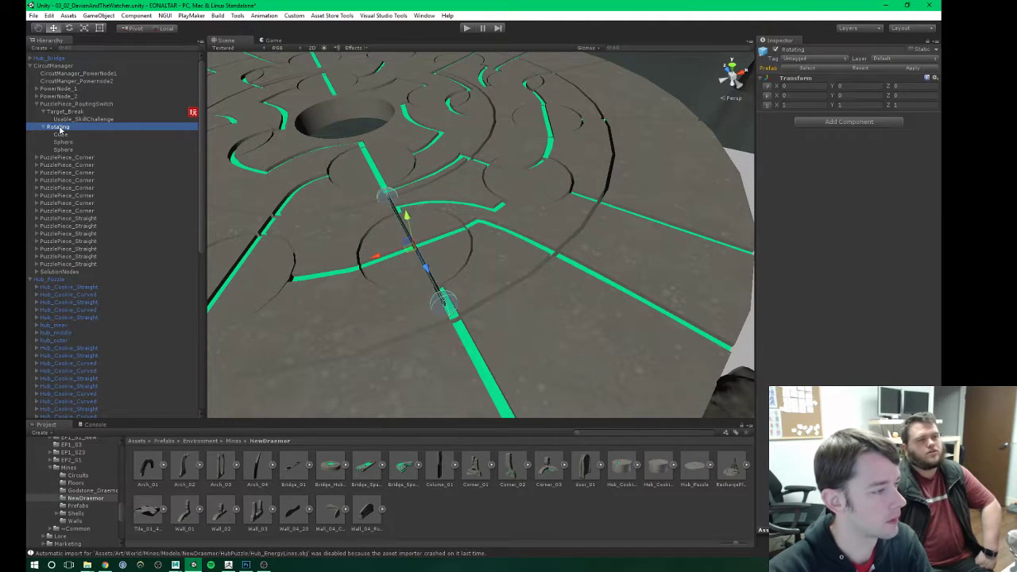
pyautogui.keyDown('alt'); pyautogui.moveTo(340, 227); pyautogui.dragTo(394, 245); pyautogui.keyUp('alt')
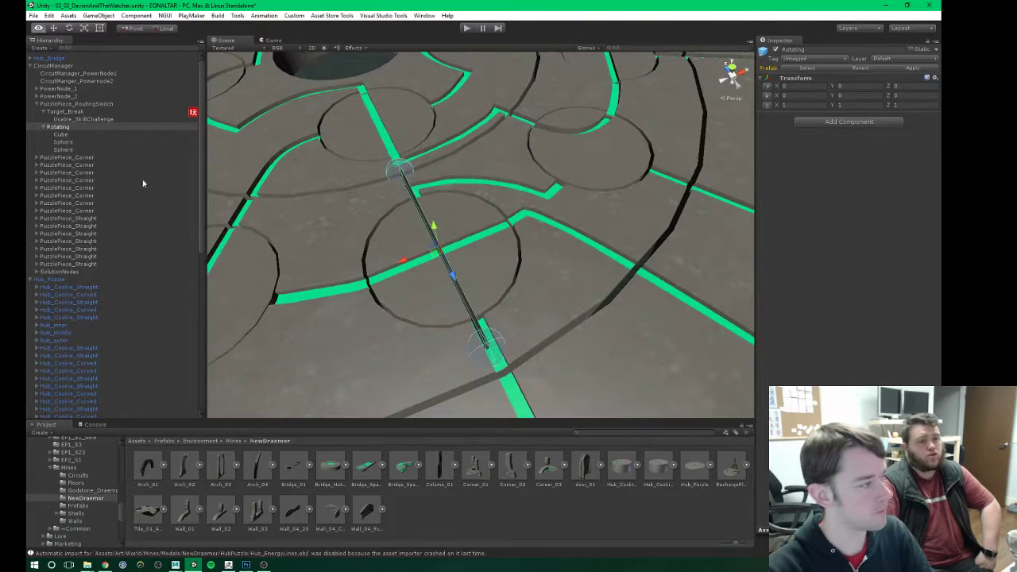
# Step: Move the outer Sphere under Rotating inward to where the straight energy line meets the cookie circle's edge, at about local Z 1.46
pyautogui.click(64, 142)
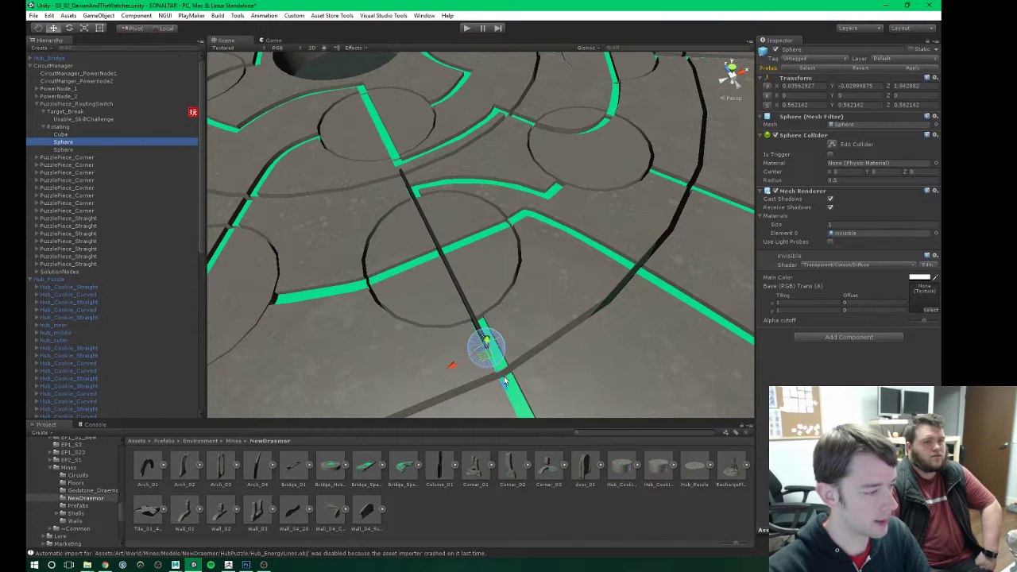
pyautogui.moveTo(505, 384); pyautogui.dragTo(578, 359)
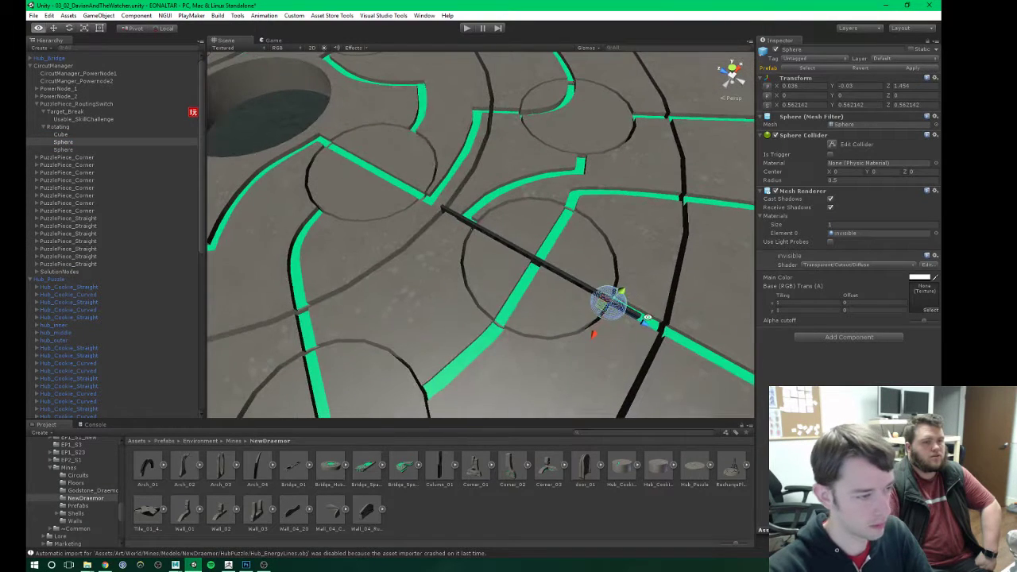
pyautogui.moveTo(643, 326); pyautogui.dragTo(645, 326)
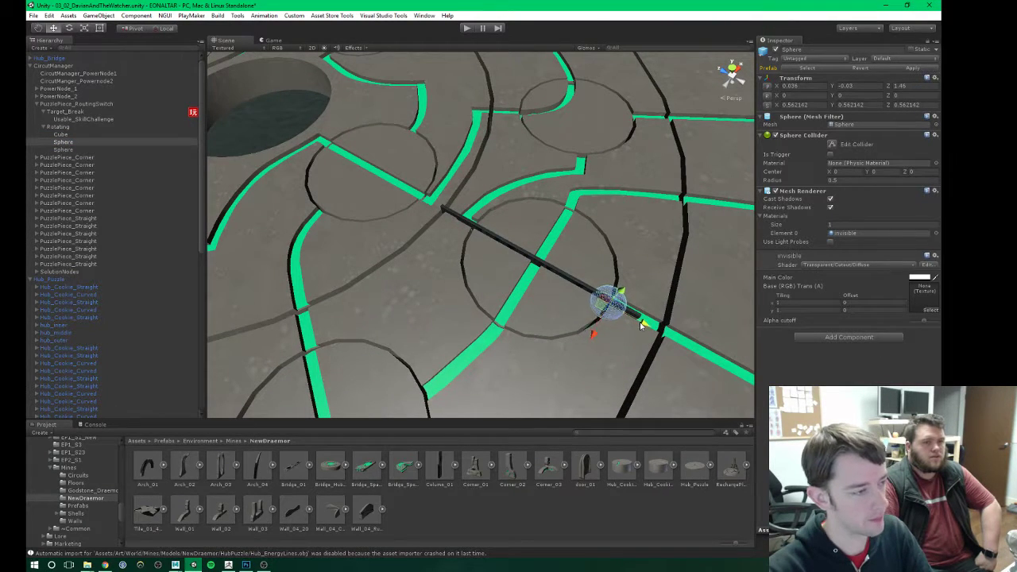
# Step: Delete the Cube from Rotating, and move the other Sphere onto the cookie circle's inner edge at about local Z -1.22
pyautogui.click(61, 135)
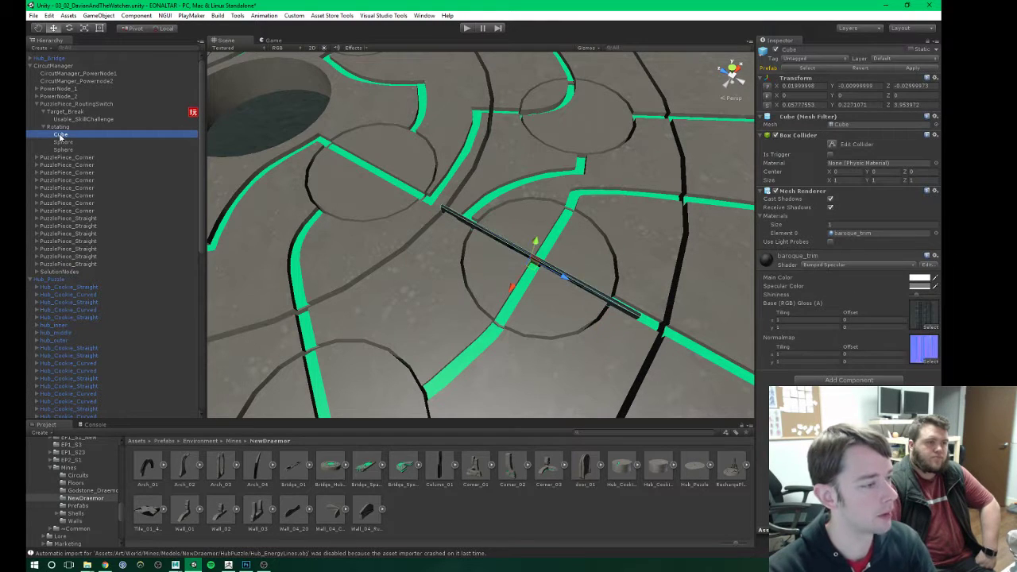
pyautogui.press('Delete')
pyautogui.click(61, 143)
pyautogui.moveTo(468, 225); pyautogui.dragTo(500, 244)
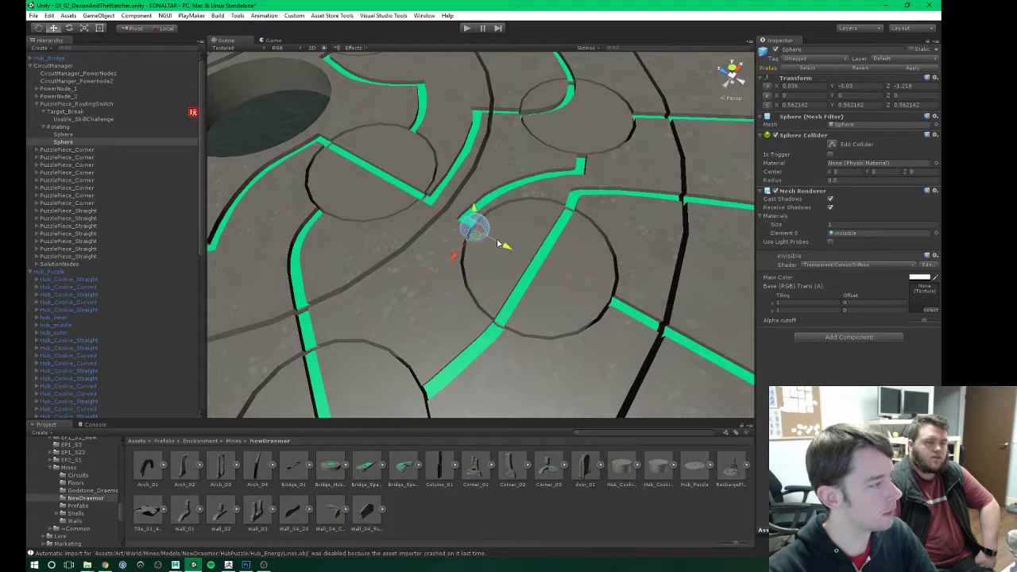
# Step: Rotate the Rotating object to about -90° around Y, lining its two spheres up with the energy line crossing the cookie circle
pyautogui.keyDown('alt'); pyautogui.moveTo(528, 275); pyautogui.dragTo(421, 203); pyautogui.keyUp('alt')
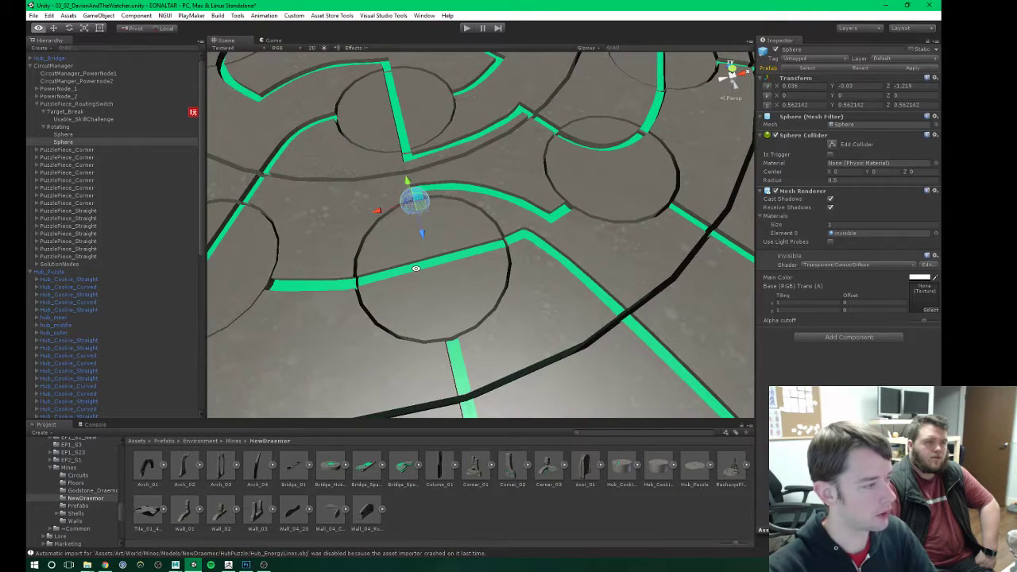
pyautogui.click(57, 126)
pyautogui.press('e')
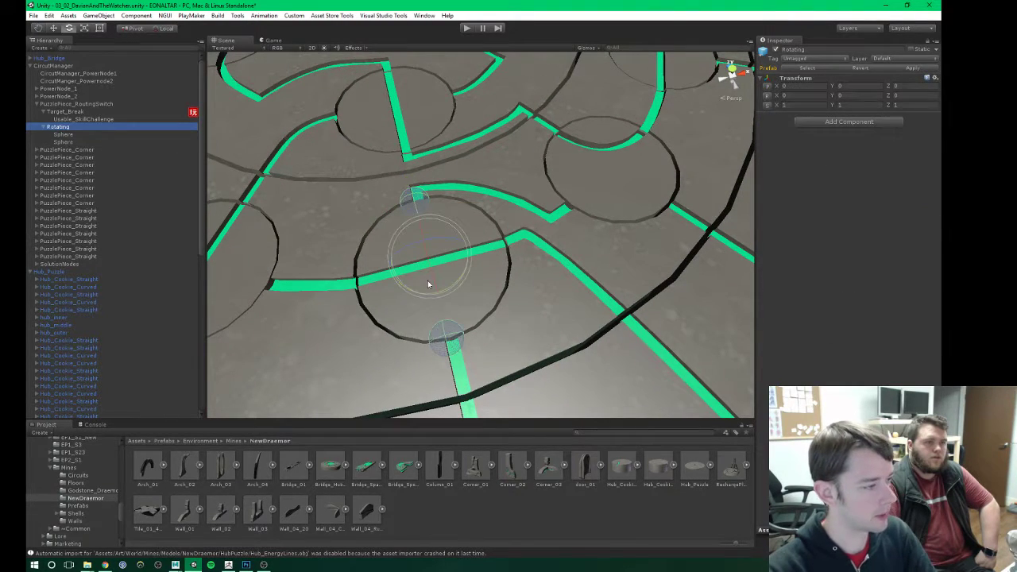
pyautogui.moveTo(422, 291); pyautogui.dragTo(500, 266)
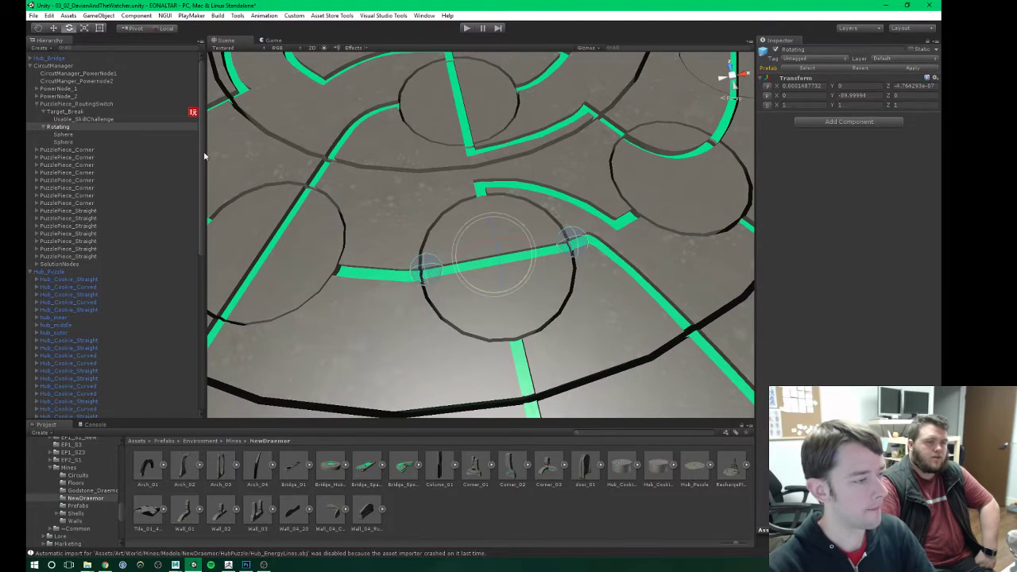
# Step: Collapse PuzzlePiece_RoutingSwitch and reparent it together with PowerNode_1 and PowerNode_2 from the circuit manager to Hub_Puzzle
pyautogui.click(68, 105)
pyautogui.click(37, 104)
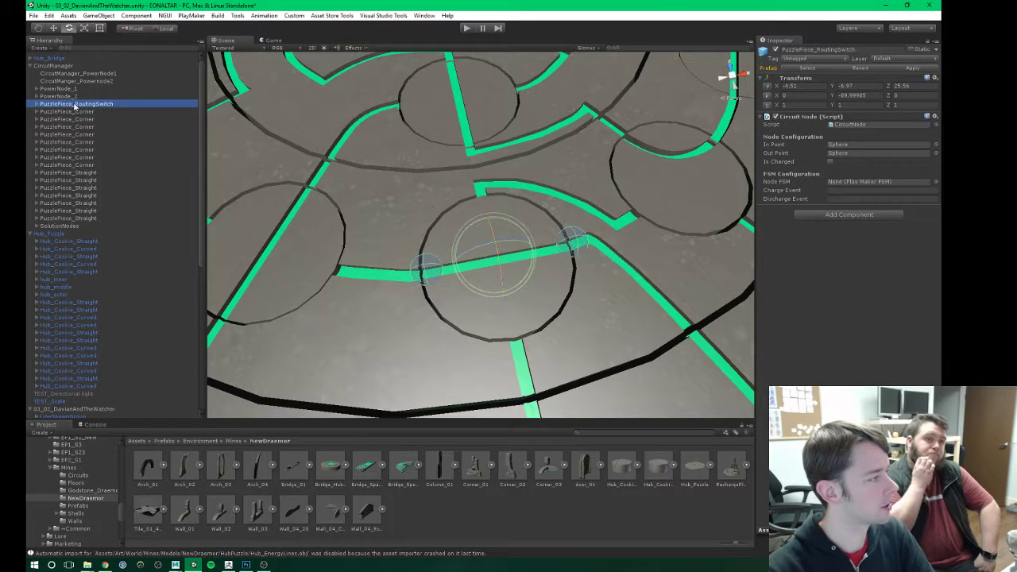
pyautogui.keyDown('shift'); pyautogui.click(60, 89); pyautogui.keyUp('shift')
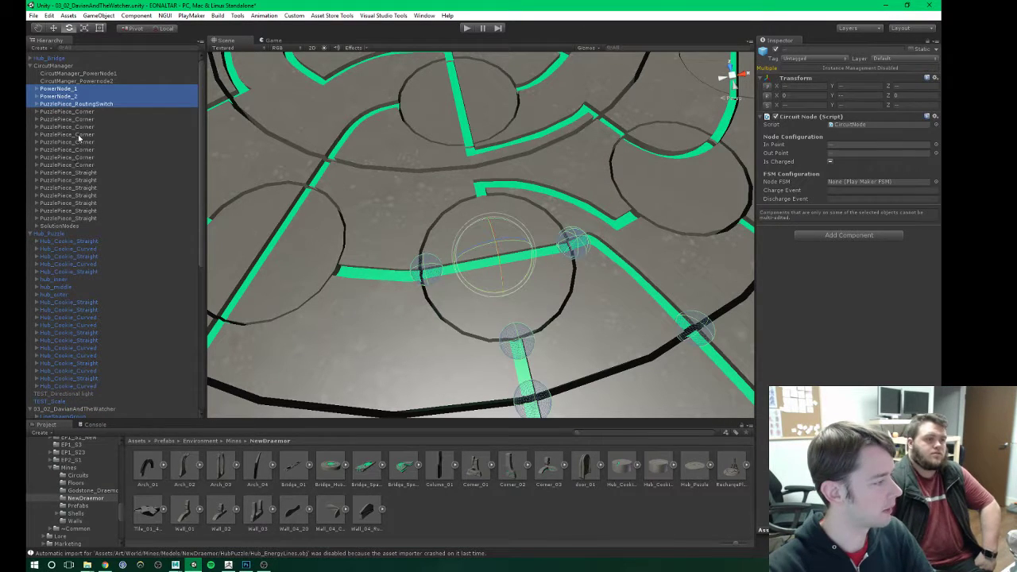
pyautogui.click(51, 233)
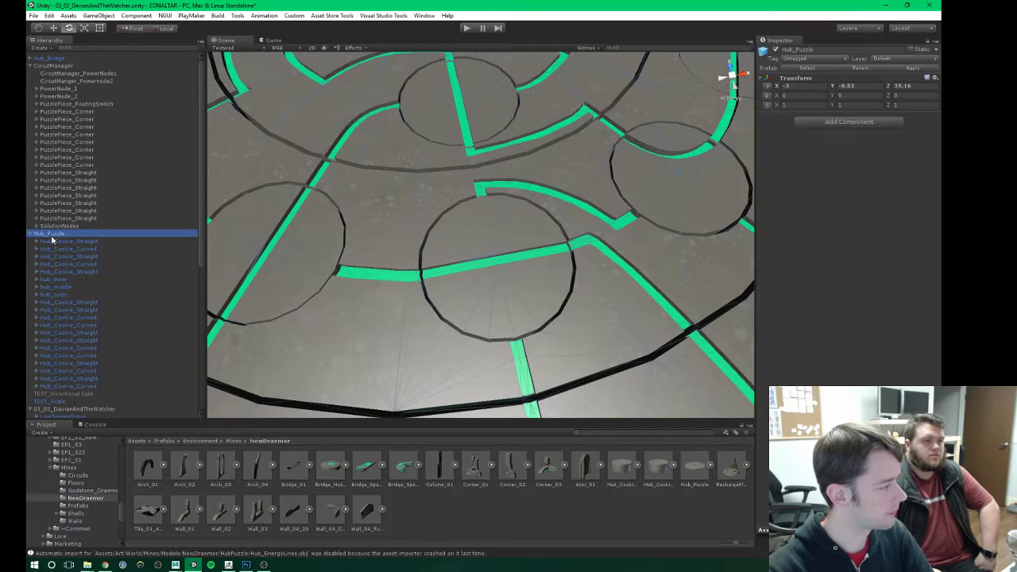
pyautogui.click(57, 89)
pyautogui.keyDown('shift'); pyautogui.click(59, 104); pyautogui.keyUp('shift')
pyautogui.moveTo(64, 104); pyautogui.dragTo(58, 235)
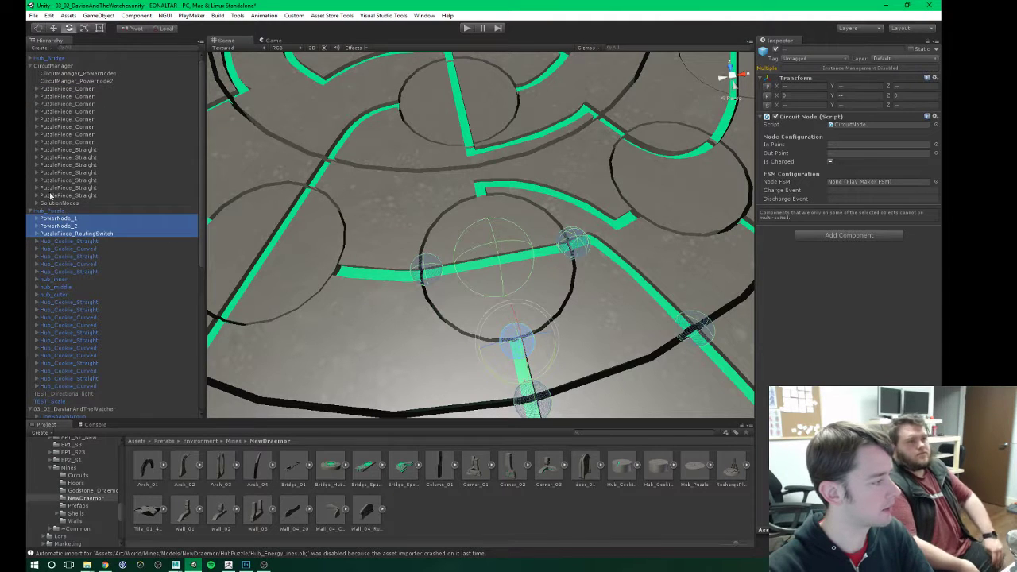
# Step: Reparent the two circuit manager objects for power nodes 1 and 2 to Hub_Puzzle
pyautogui.click(68, 73)
pyautogui.keyDown('shift'); pyautogui.click(68, 80); pyautogui.keyUp('shift')
pyautogui.moveTo(80, 82); pyautogui.dragTo(59, 217)
# Step: Try to place CircutManager_PowerNode1 at Hub_Puzzle's origin by setting its position to X 0, Y 0, Z 0
pyautogui.scroll(-10, 466, 199)
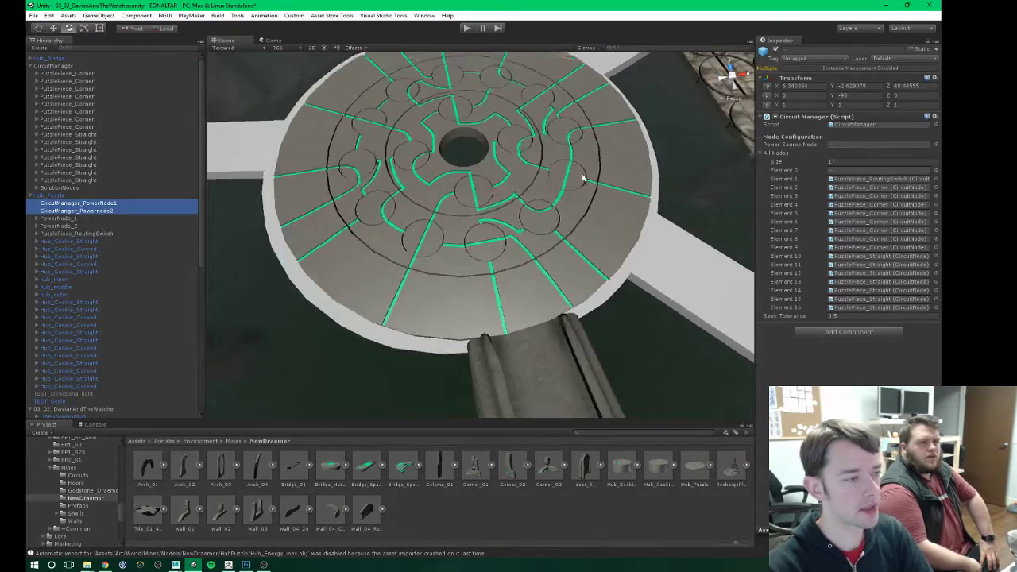
pyautogui.moveTo(575, 176); pyautogui.dragTo(569, 219, button='middle')
pyautogui.scroll(10, 526, 212)
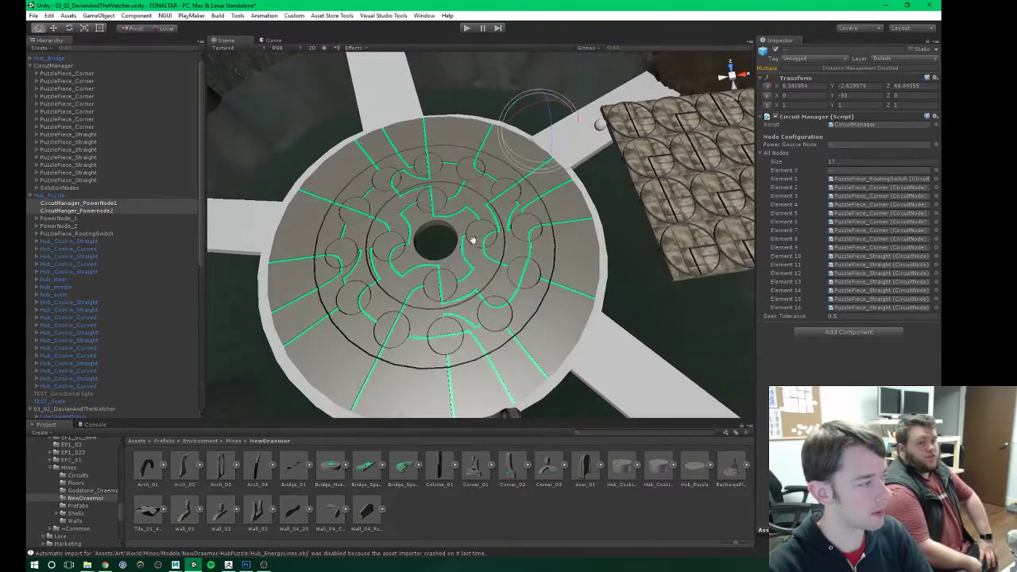
pyautogui.moveTo(472, 238); pyautogui.dragTo(468, 208, button='middle')
pyautogui.click(103, 203)
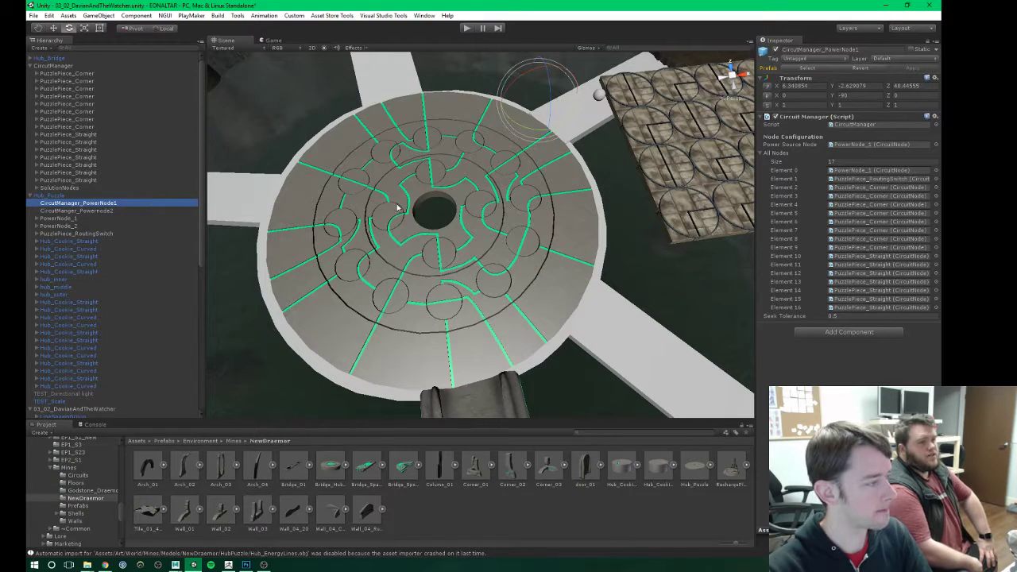
pyautogui.click(812, 86)
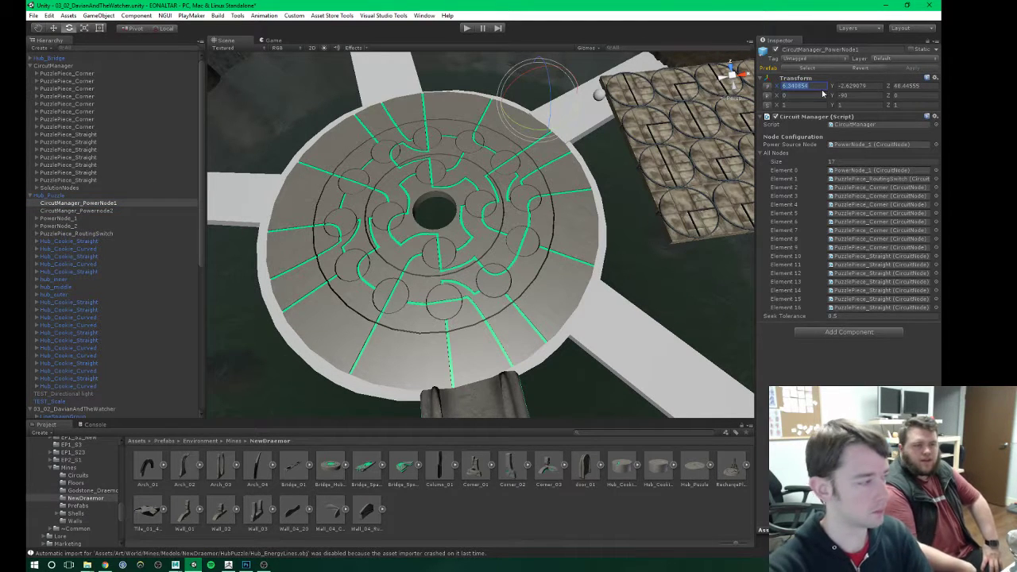
pyautogui.write('0')
pyautogui.press('Tab')
pyautogui.write('0')
pyautogui.press('Tab')
pyautogui.write('0')
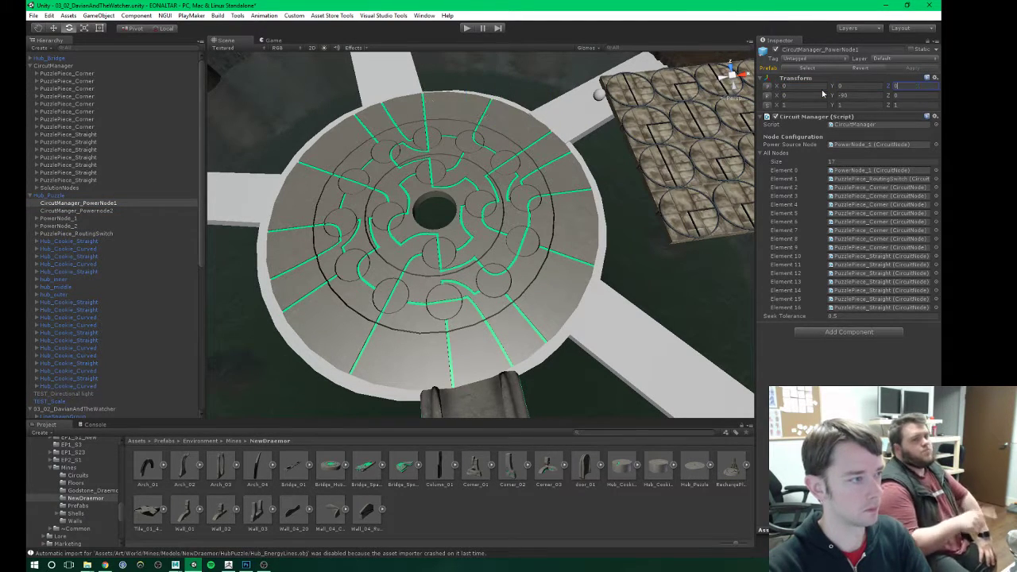
pyautogui.press('Tab')
pyautogui.keyDown('alt'); pyautogui.moveTo(601, 118); pyautogui.dragTo(334, 213); pyautogui.keyUp('alt')
pyautogui.press('w')
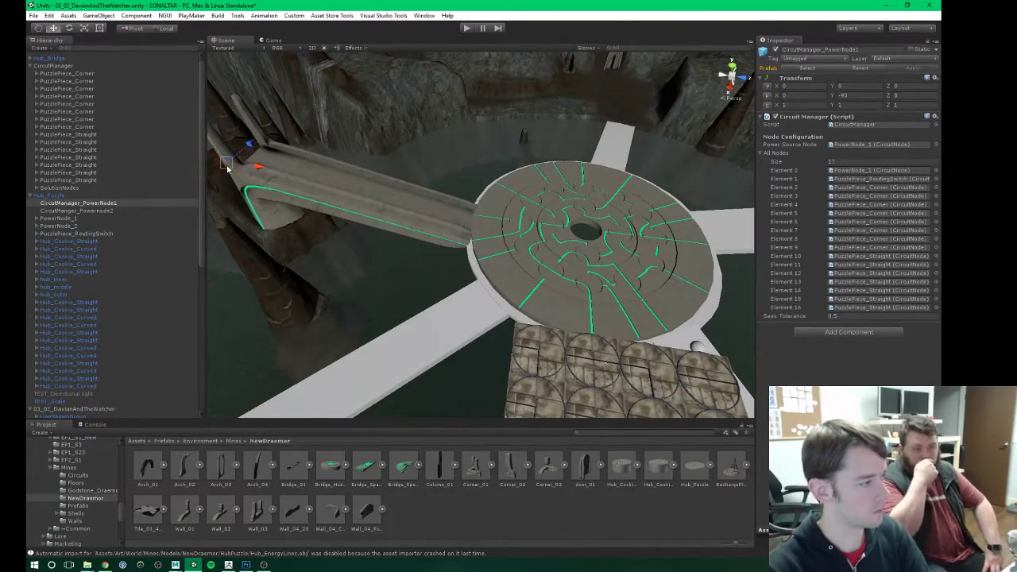
pyautogui.hotkey('ctrl', 'z')
# Step: Move the circuit manager objects onto the hub's centre hole, with CircutManger_Powernode2 at X -3.63, Y -6.95, Z 41.79
pyautogui.moveTo(554, 240); pyautogui.dragTo(623, 238)
pyautogui.click(67, 211)
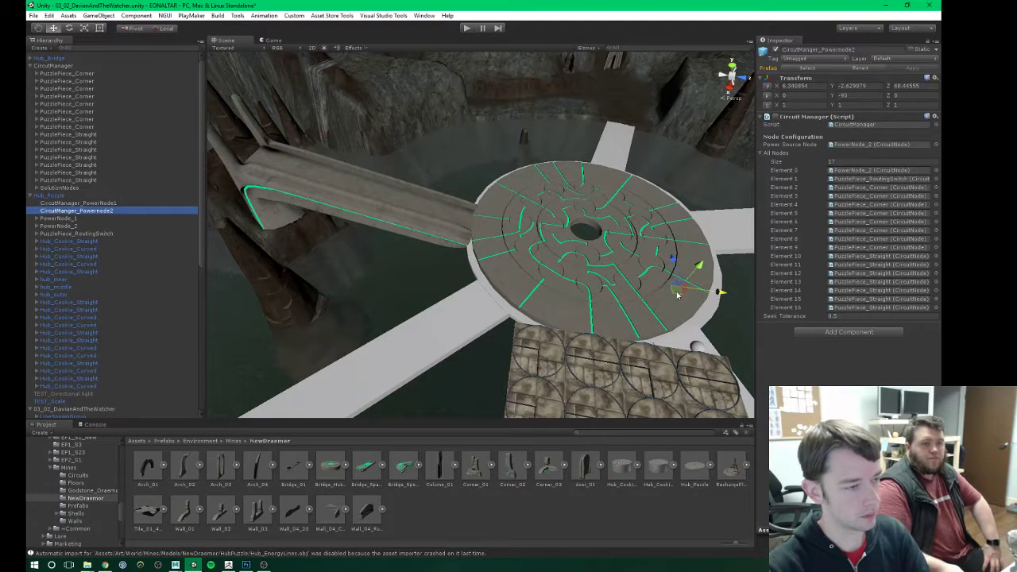
pyautogui.moveTo(680, 294); pyautogui.dragTo(395, 260)
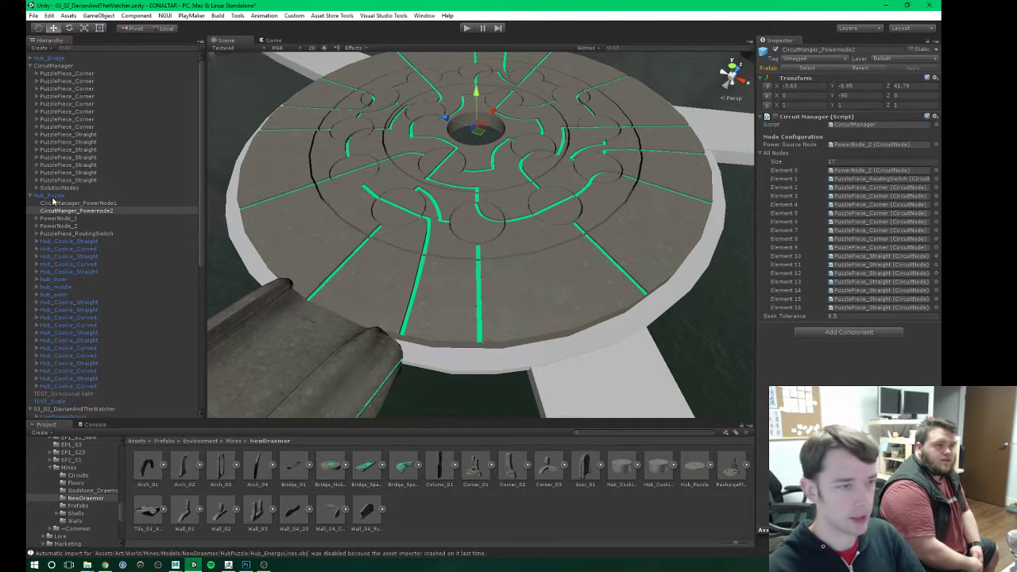
# Step: Open the CircuitManager script in Visual Studio and examine the allNodes list, the OnDisable method and the GetClosestNode signature
pyautogui.doubleClick(866, 124)
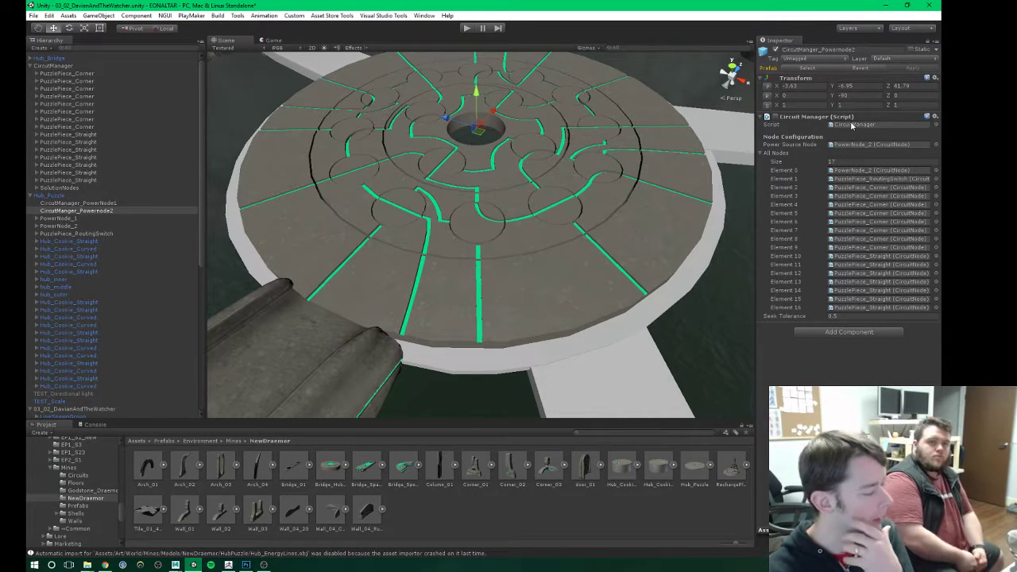
pyautogui.doubleClick(852, 125)
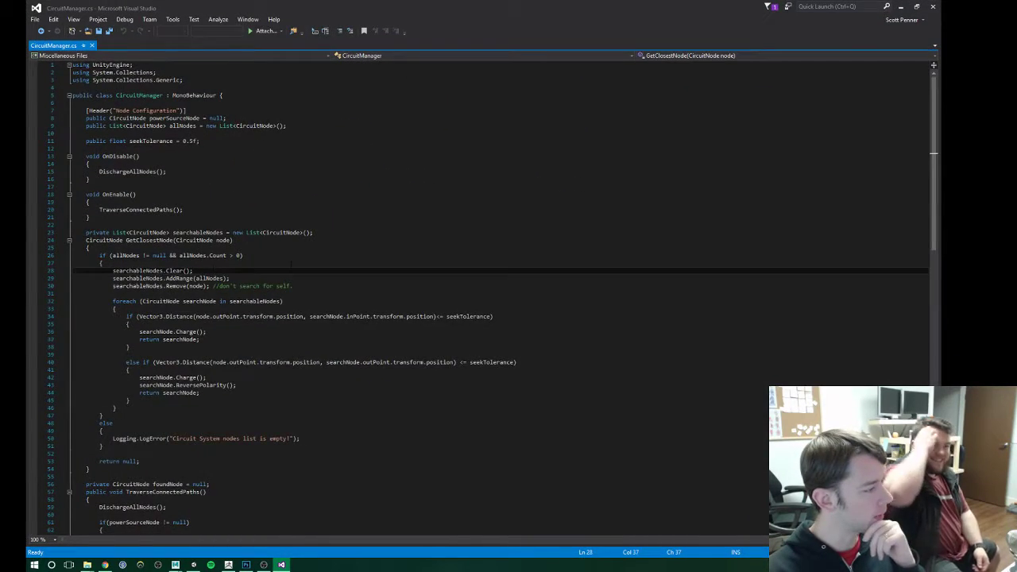
pyautogui.scroll(-2, 215, 263)
pyautogui.scroll(2, 214, 262)
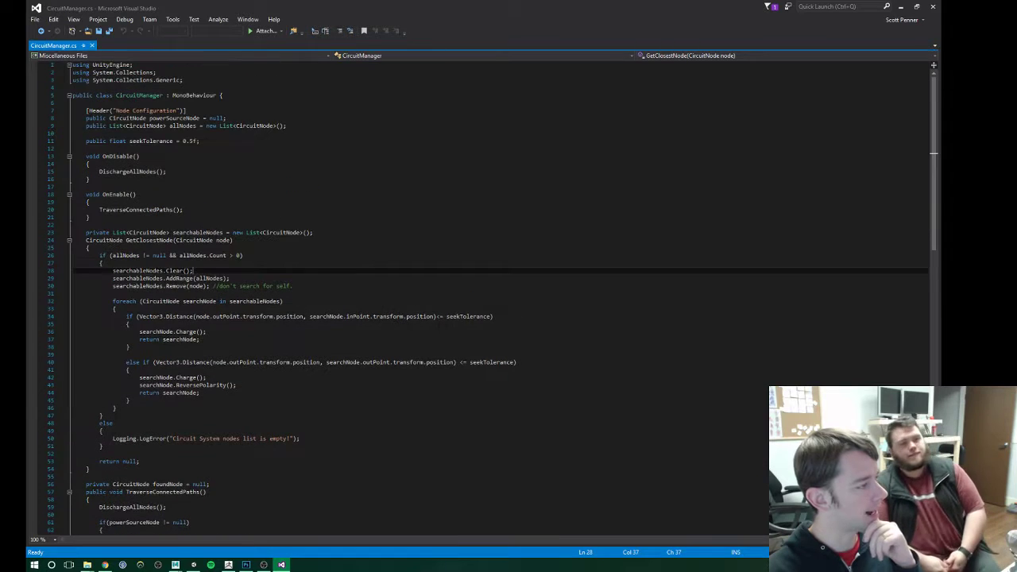
pyautogui.moveTo(166, 172); pyautogui.dragTo(90, 179)
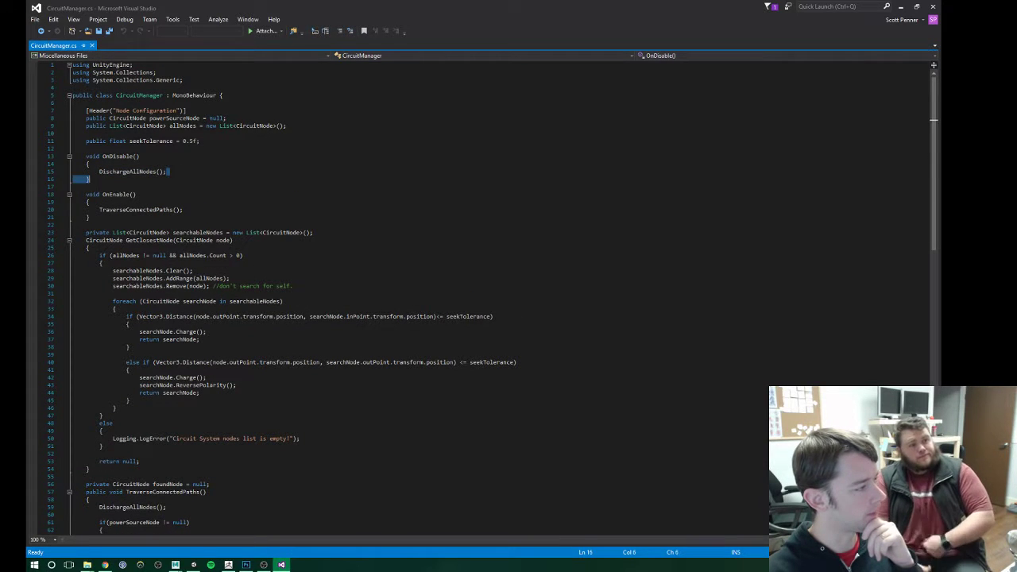
pyautogui.click(87, 186)
pyautogui.moveTo(286, 126); pyautogui.dragTo(85, 125)
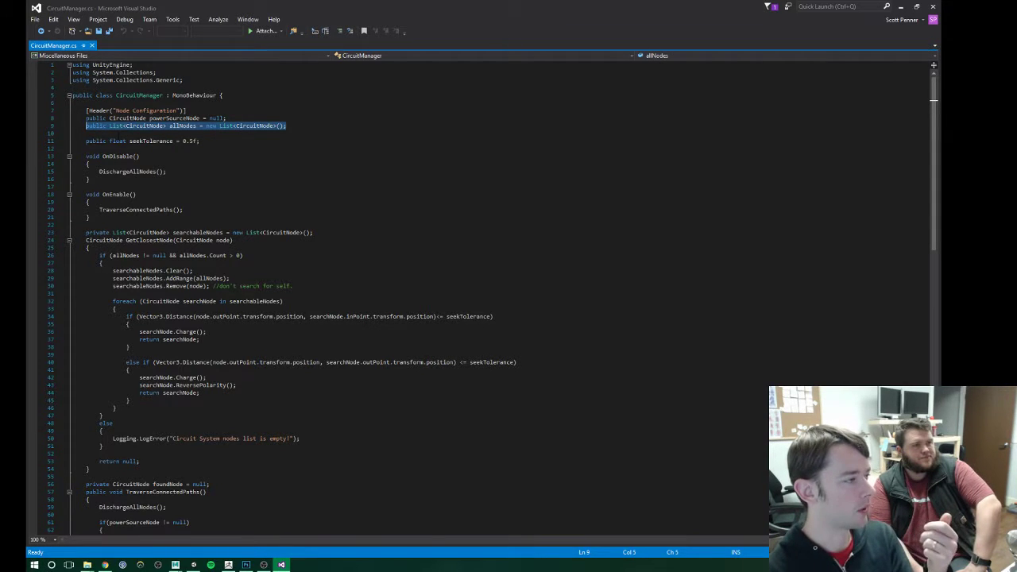
pyautogui.scroll(-3, 501, 293)
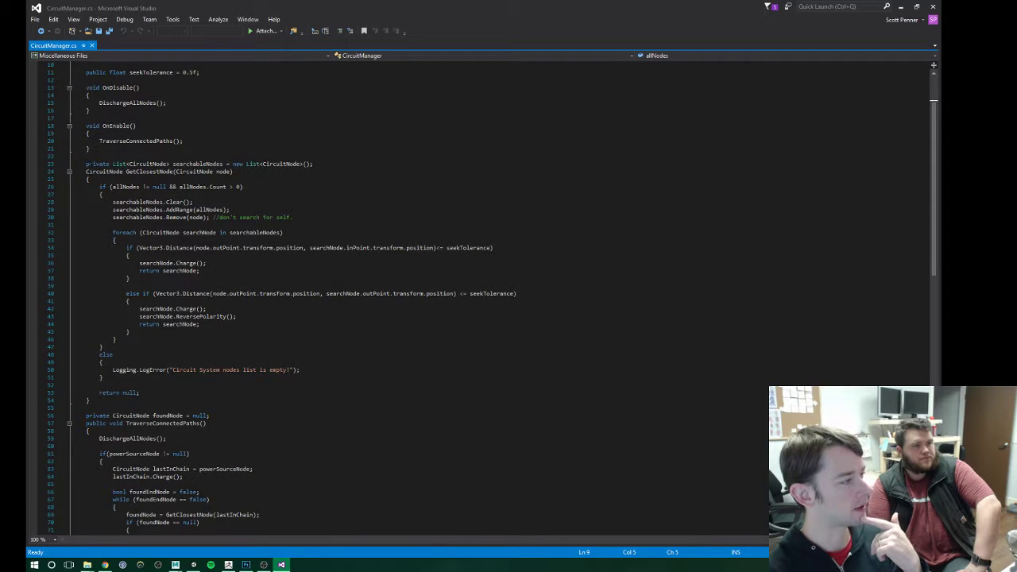
pyautogui.moveTo(86, 172); pyautogui.dragTo(232, 172)
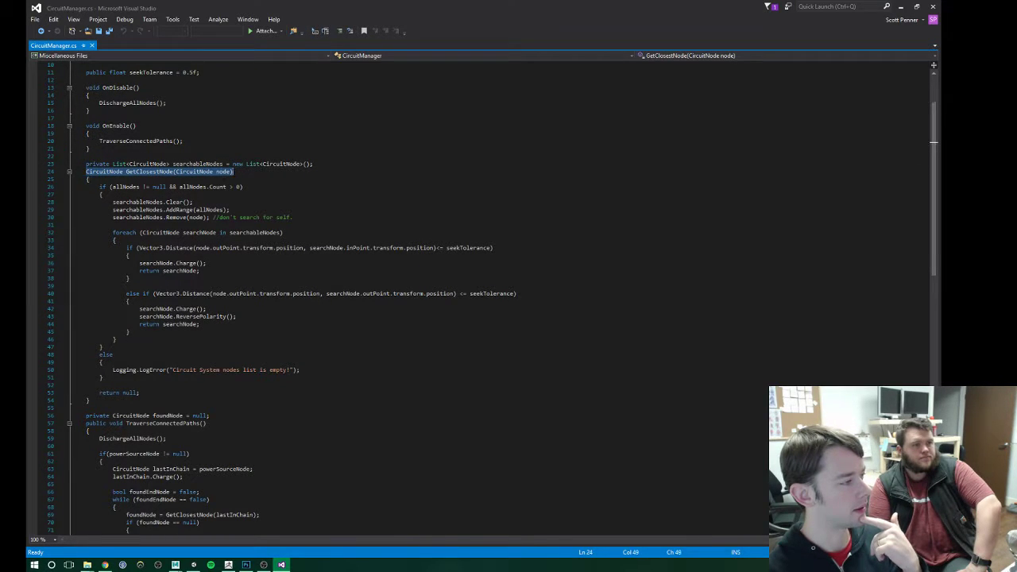
pyautogui.click(237, 172)
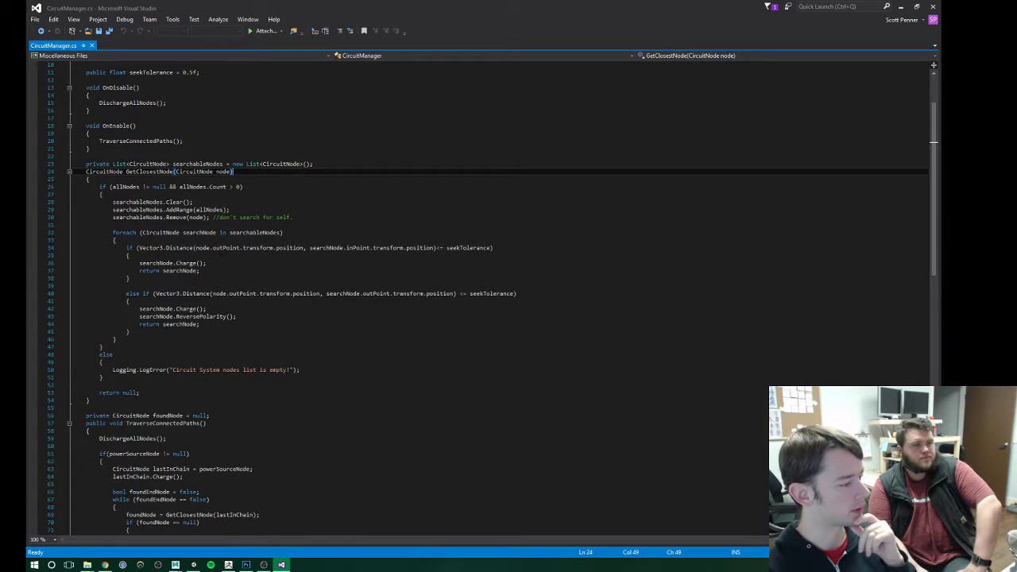
# Step: Examine how TraverseConnectedPaths uses powerSourceNode and GetClosestNode to follow the chain, and how DischargeAllNodes resets the nodes
pyautogui.scroll(-3, 234, 172)
pyautogui.moveTo(206, 354); pyautogui.dragTo(83, 354)
pyautogui.scroll(-2, 83, 355)
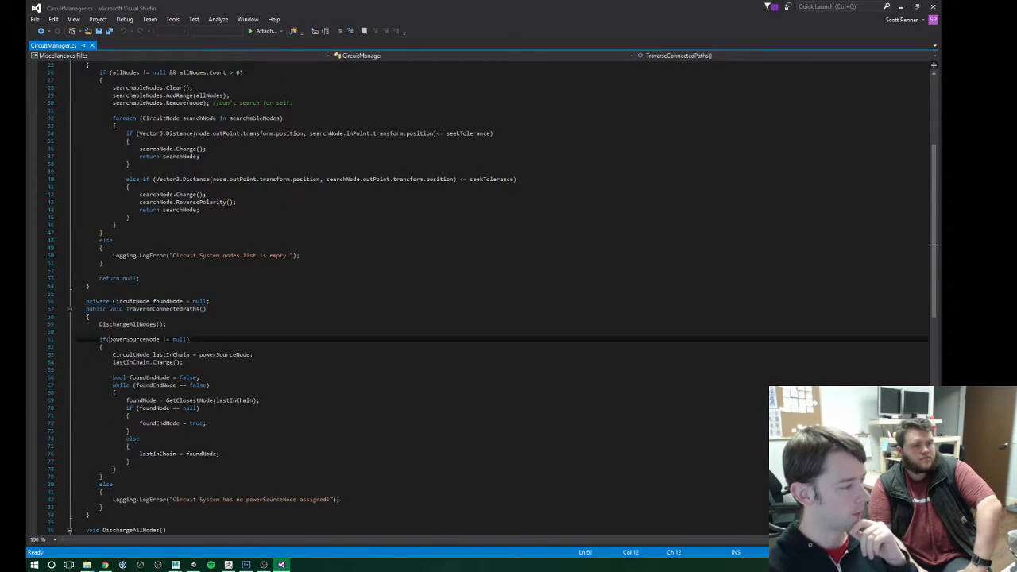
pyautogui.doubleClick(134, 339)
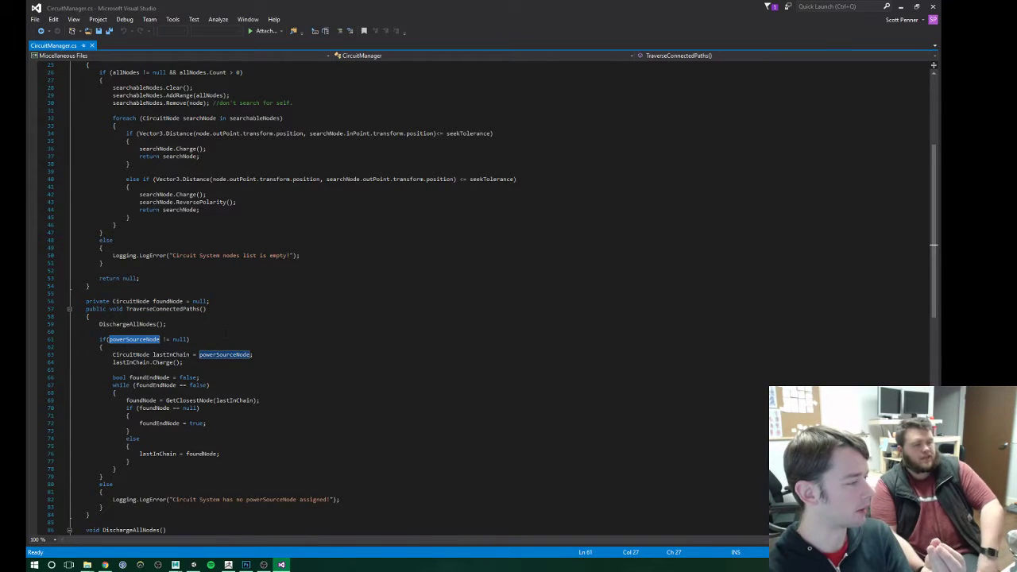
pyautogui.scroll(-3, 245, 311)
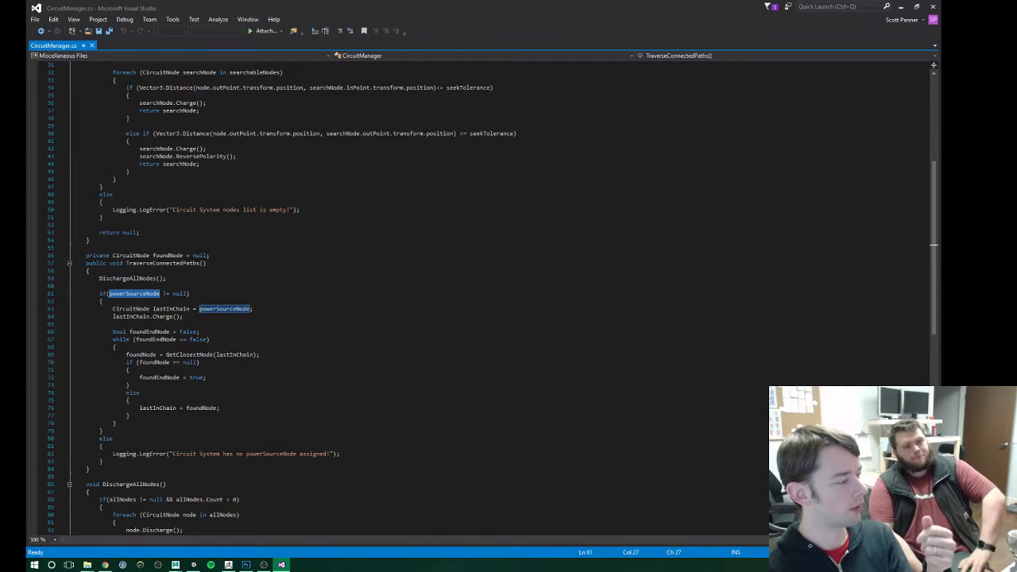
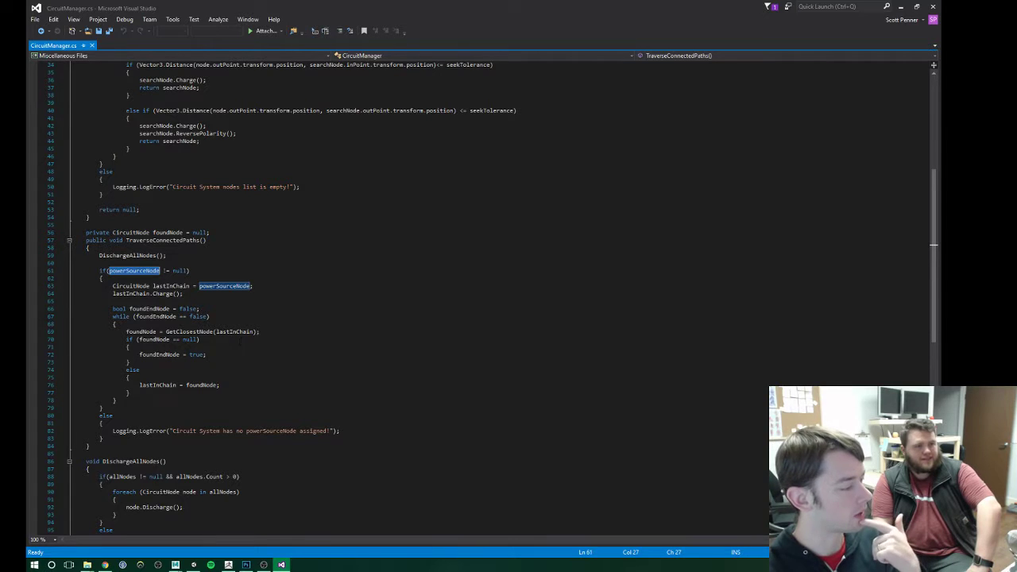
pyautogui.scroll(7, 239, 333)
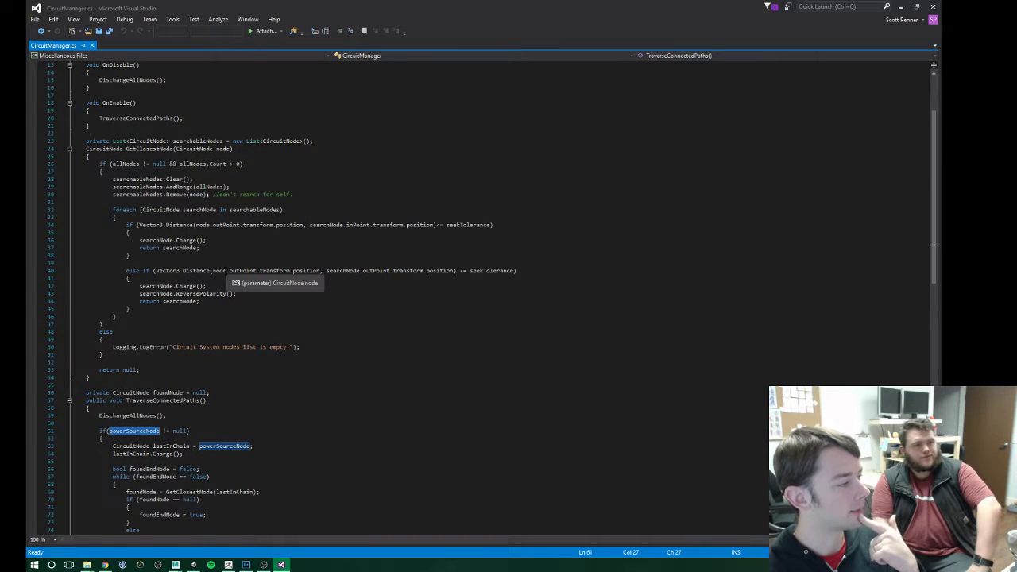
pyautogui.scroll(-13, 239, 282)
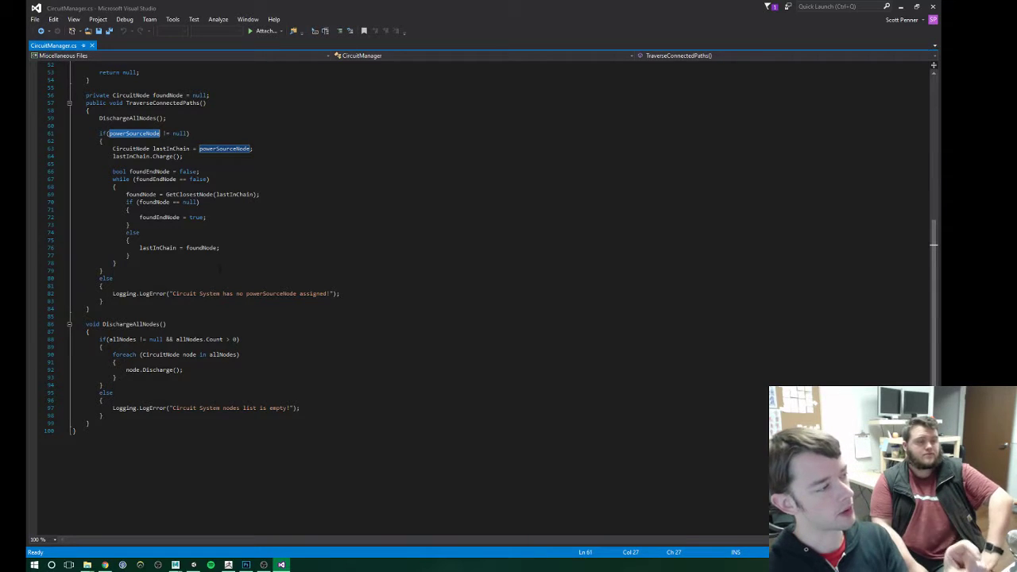
pyautogui.scroll(2, 219, 270)
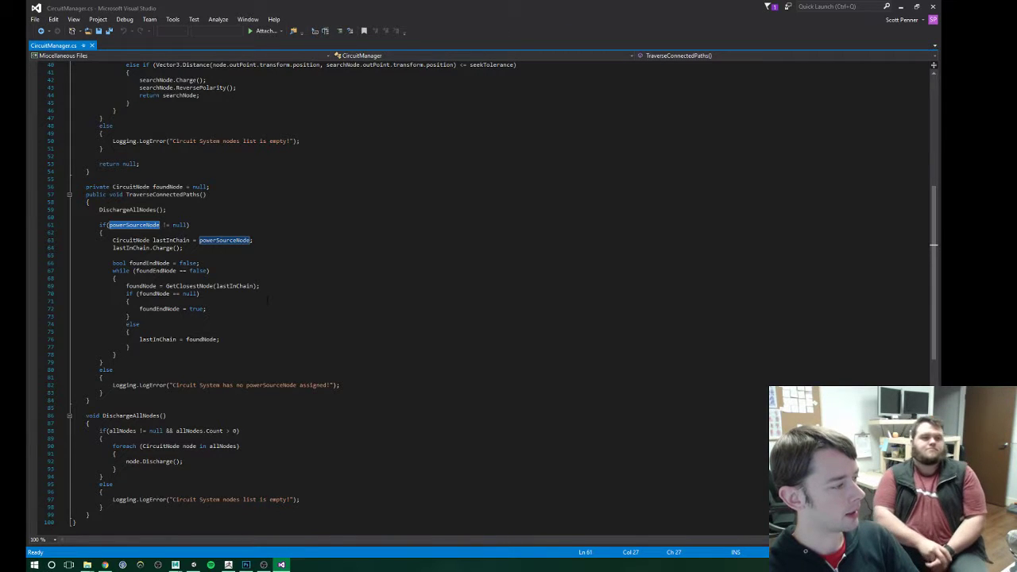
# Step: Review the CircuitManager script from its node declarations through GetClosestNode and return to the Unity scene
pyautogui.scroll(12, 276, 307)
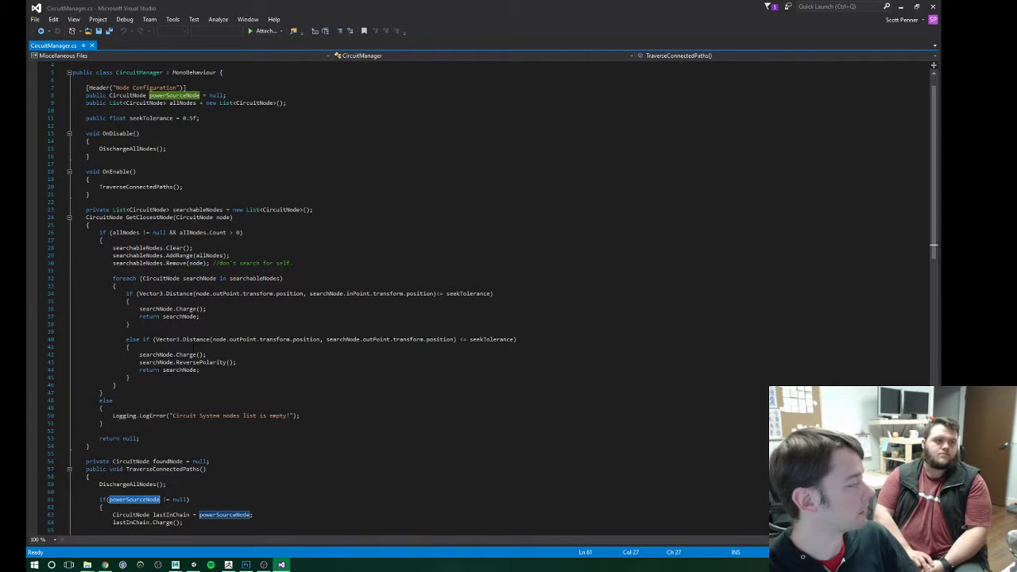
pyautogui.click(222, 165)
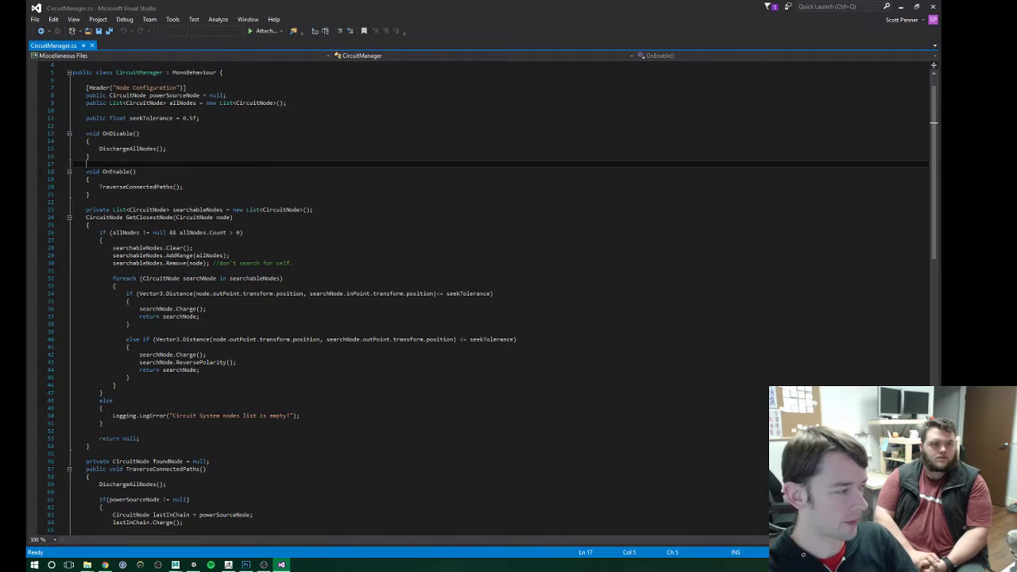
pyautogui.click(916, 6)
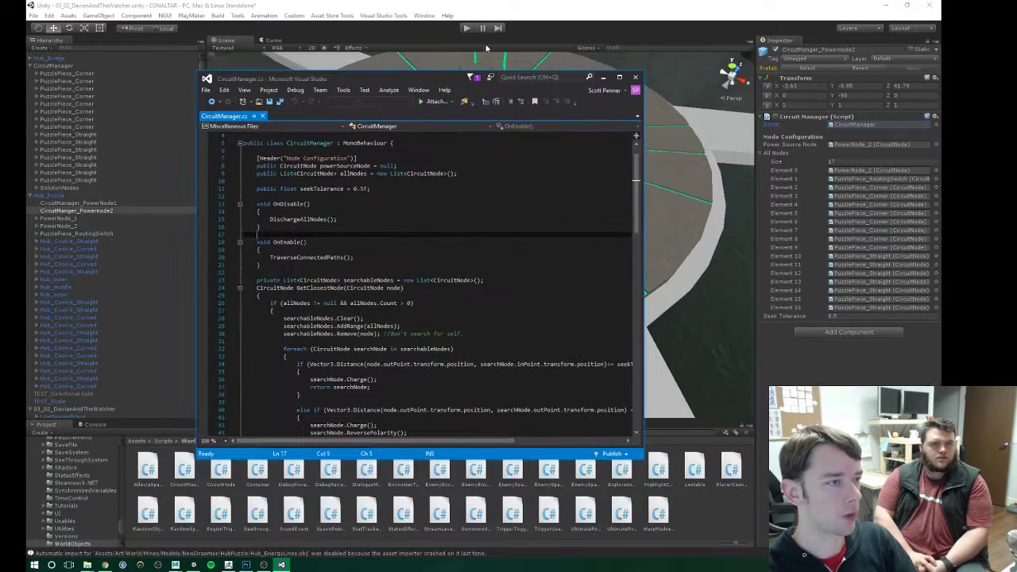
pyautogui.moveTo(421, 83); pyautogui.dragTo(1016, 94)
pyautogui.click(653, 282)
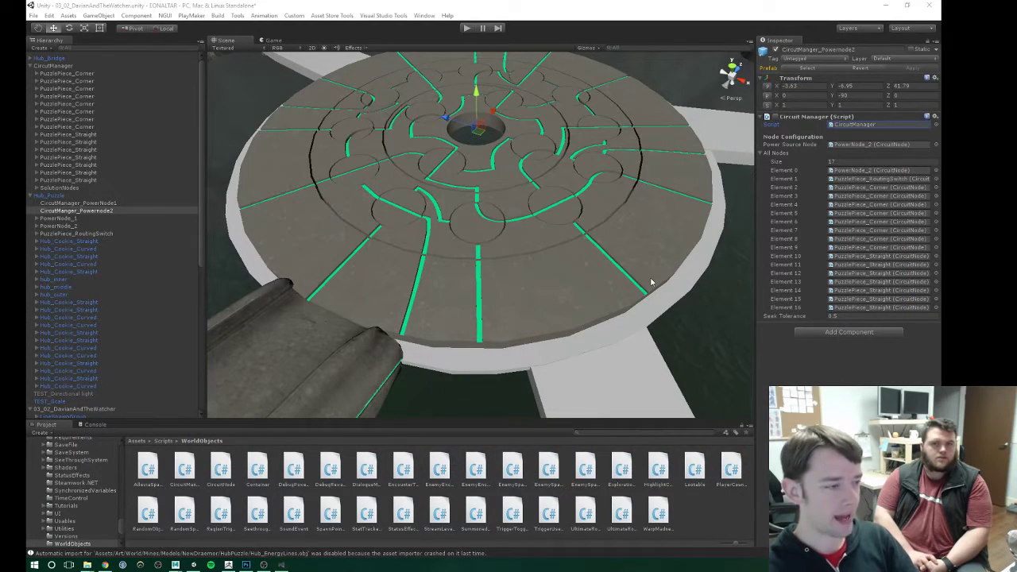
# Step: Examine the hub's circuit layout and where PowerNode_1, PowerNode_2 and PuzzlePiece_RoutingSwitch sit on it
pyautogui.keyDown('alt'); pyautogui.moveTo(511, 278); pyautogui.dragTo(469, 323); pyautogui.keyUp('alt')
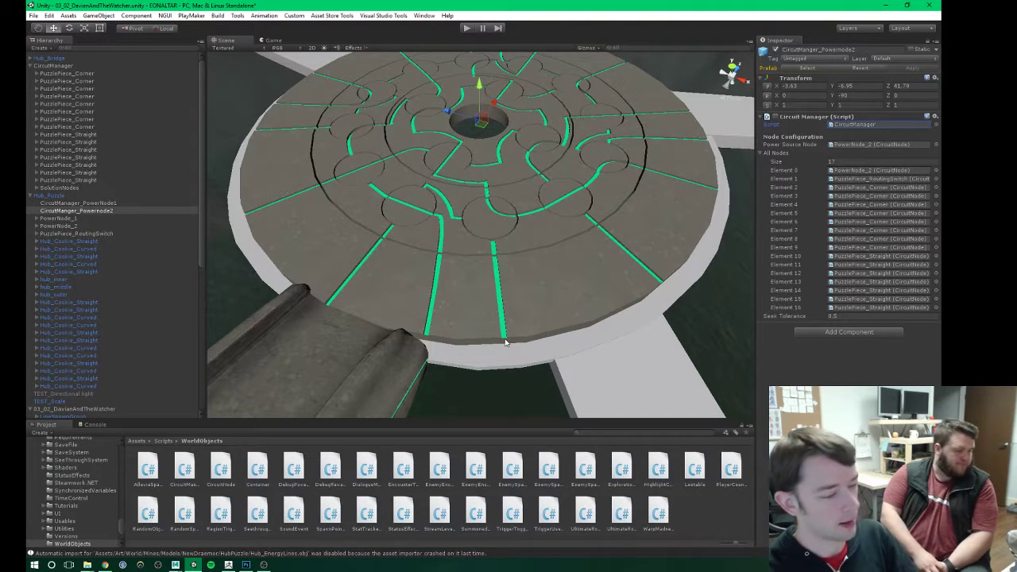
pyautogui.keyDown('alt'); pyautogui.moveTo(516, 285); pyautogui.dragTo(490, 274); pyautogui.keyUp('alt')
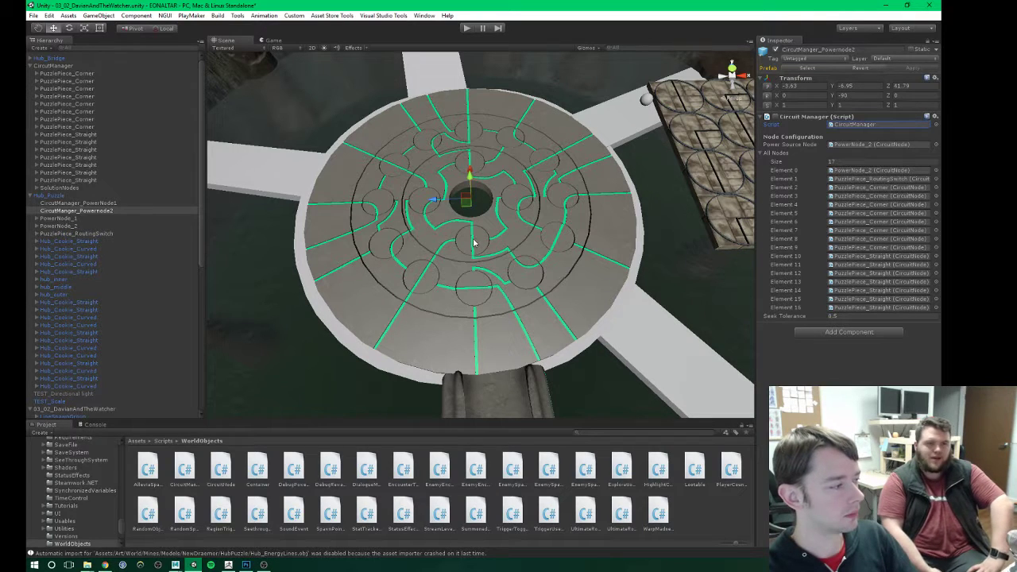
pyautogui.keyDown('alt'); pyautogui.moveTo(496, 259); pyautogui.dragTo(465, 238); pyautogui.keyUp('alt')
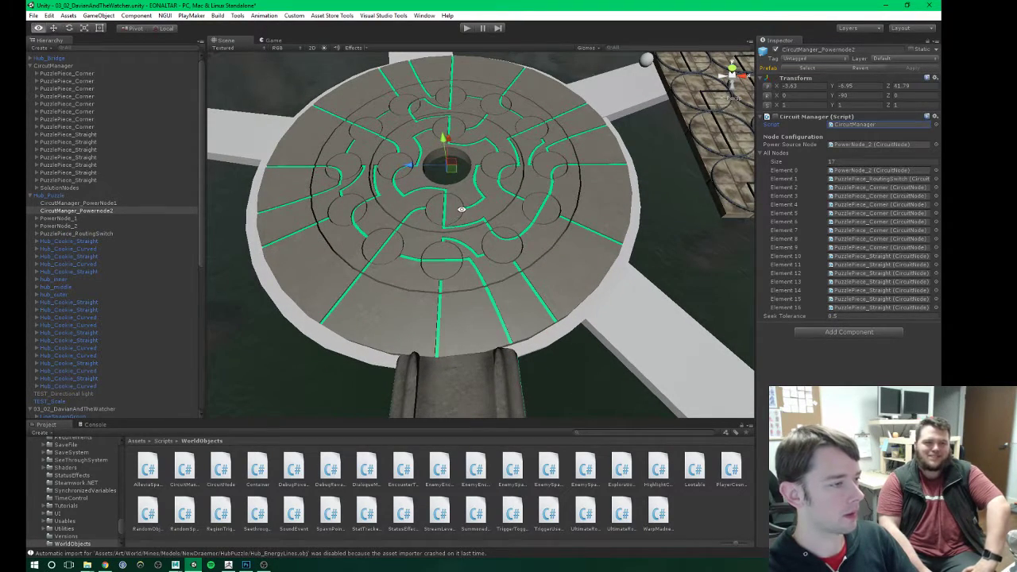
pyautogui.keyDown('alt'); pyautogui.scroll(4, 462, 210); pyautogui.keyUp('alt')
pyautogui.keyDown('alt'); pyautogui.moveTo(475, 227); pyautogui.dragTo(452, 239); pyautogui.keyUp('alt')
pyautogui.moveTo(451, 239); pyautogui.dragTo(514, 270, button='right')
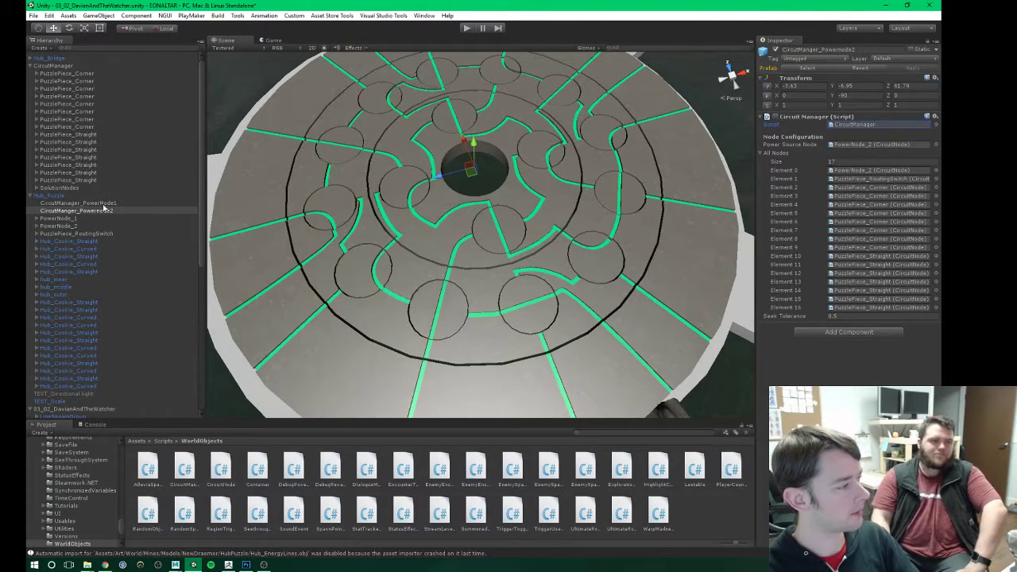
pyautogui.click(64, 218)
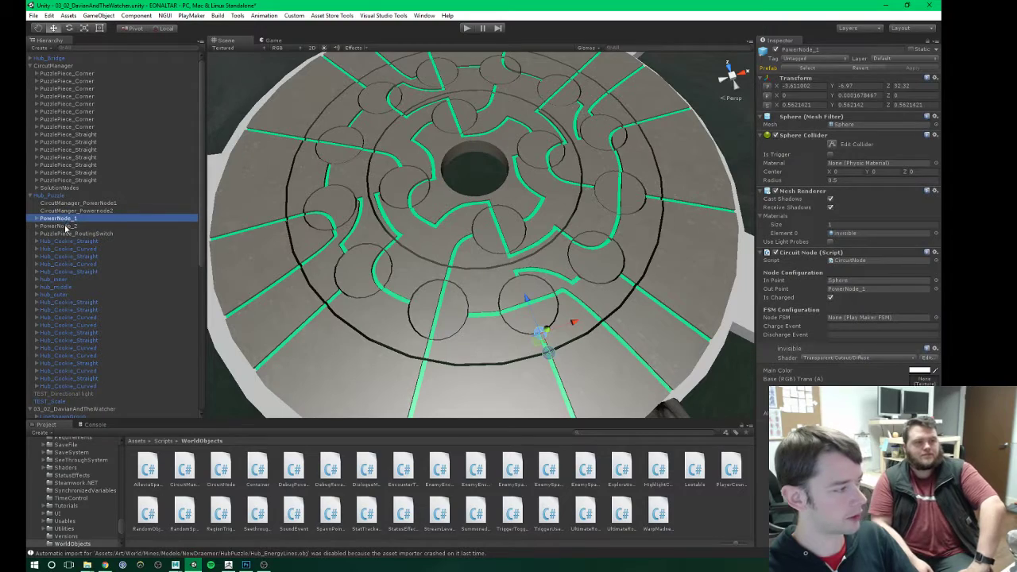
pyautogui.click(66, 227)
pyautogui.moveTo(536, 295); pyautogui.dragTo(513, 238, button='right')
pyautogui.click(80, 234)
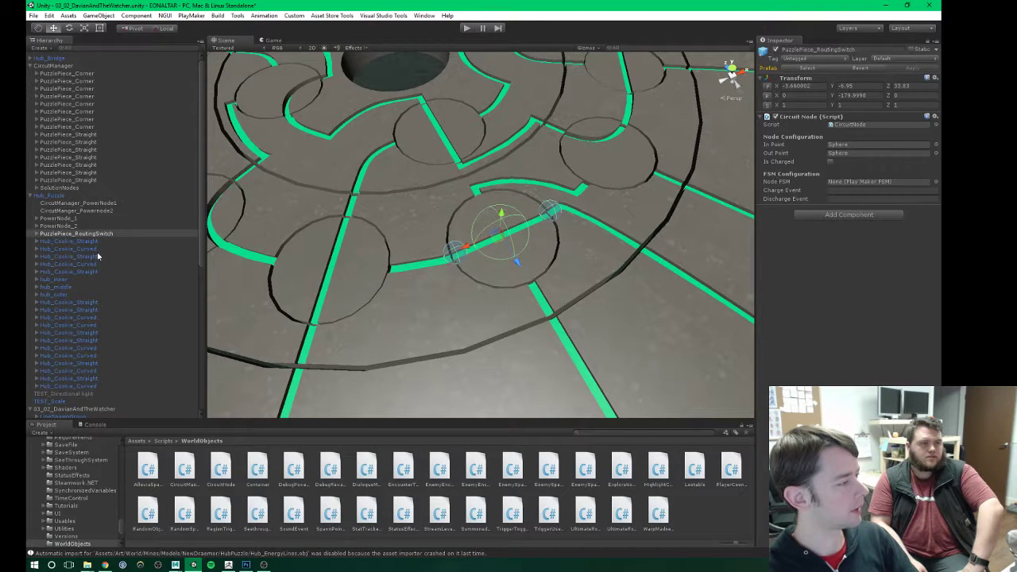
# Step: Expand the first Hub_Cookie_Straight and Hub_Cookie_Curved to inspect their child meshes, and locate the first PuzzlePiece_Corner in the scene
pyautogui.click(99, 241)
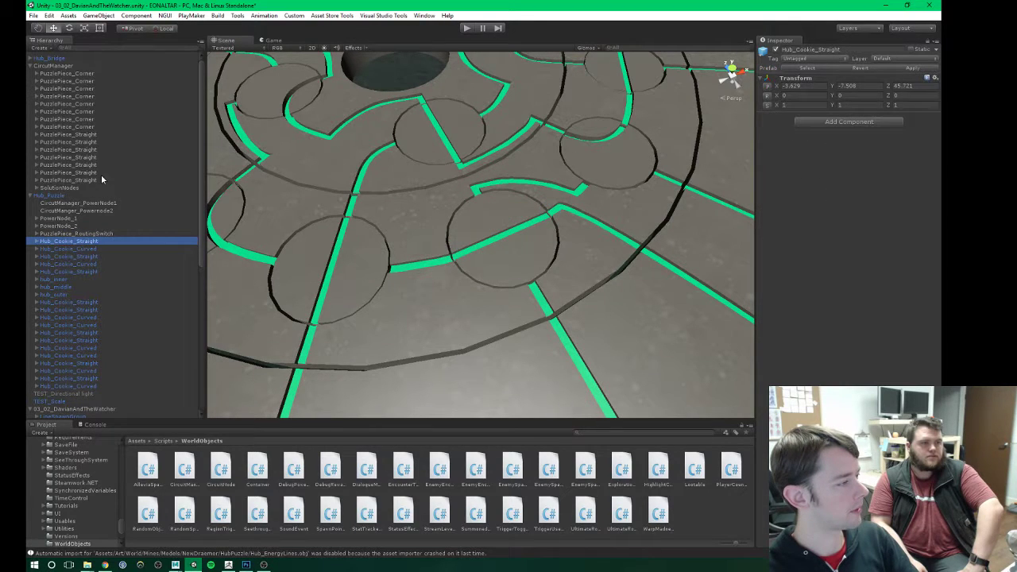
pyautogui.click(36, 241)
pyautogui.click(37, 264)
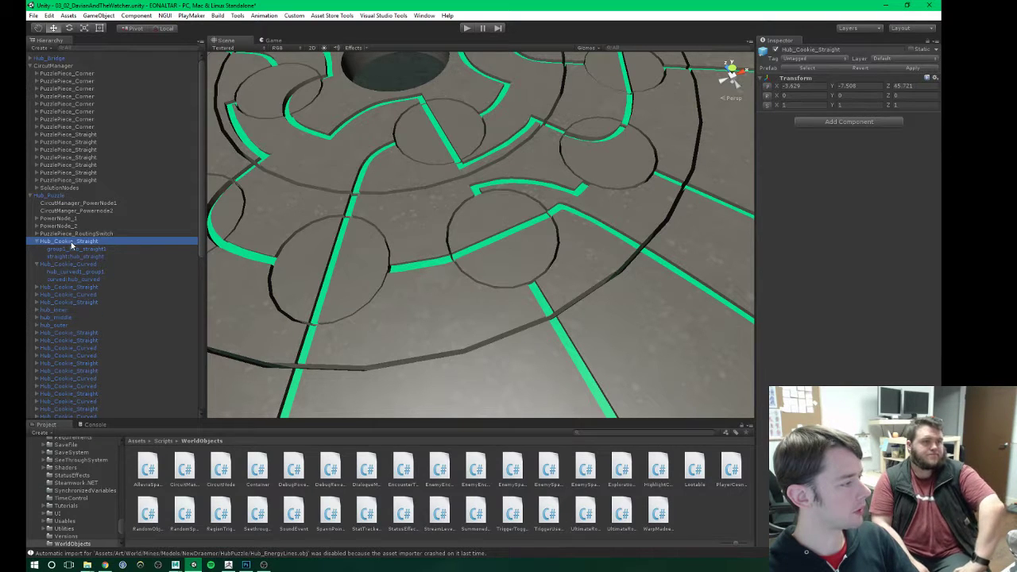
pyautogui.press('Down')
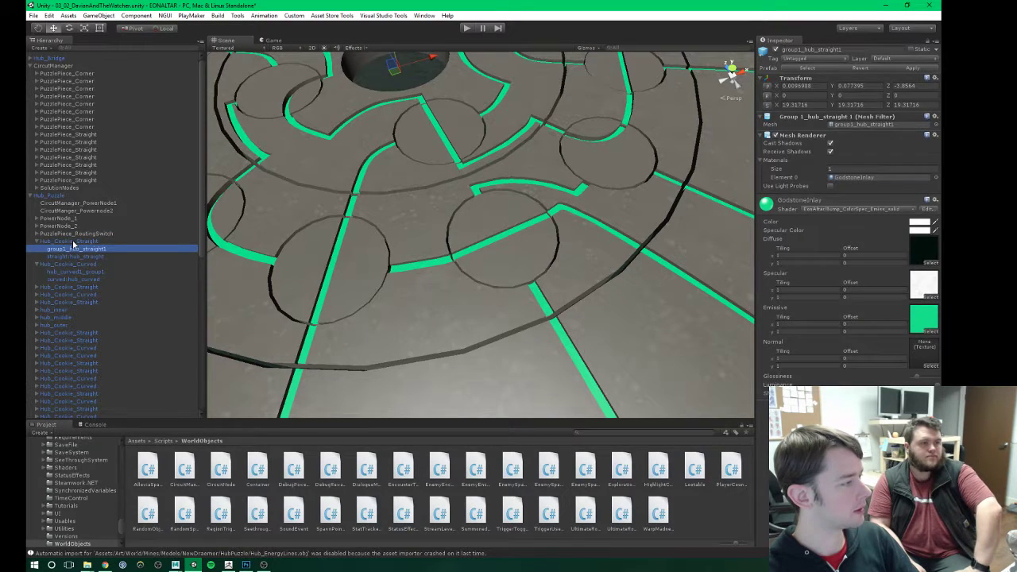
pyautogui.doubleClick(67, 74)
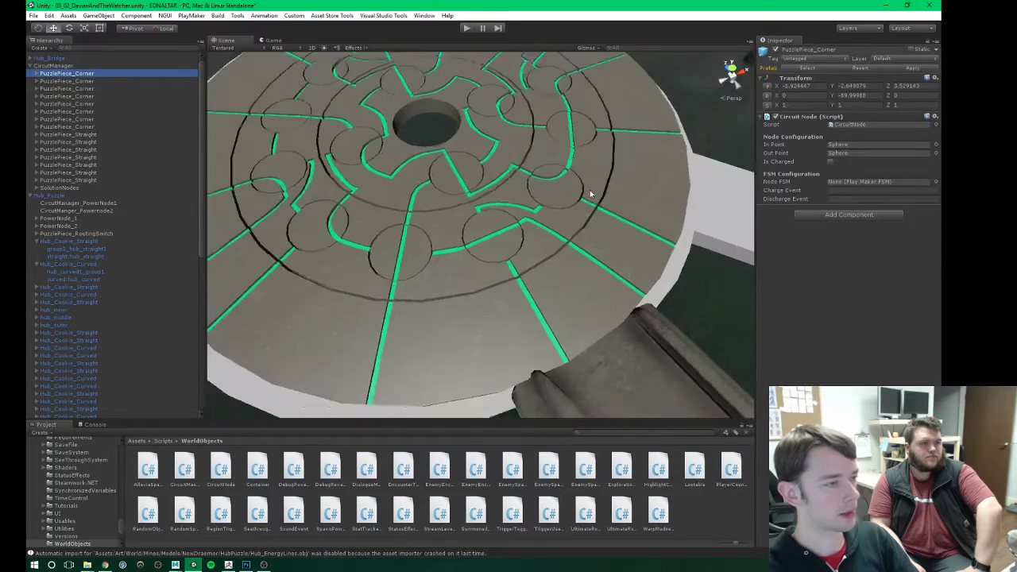
pyautogui.keyDown('alt'); pyautogui.moveTo(565, 221); pyautogui.dragTo(566, 226); pyautogui.keyUp('alt')
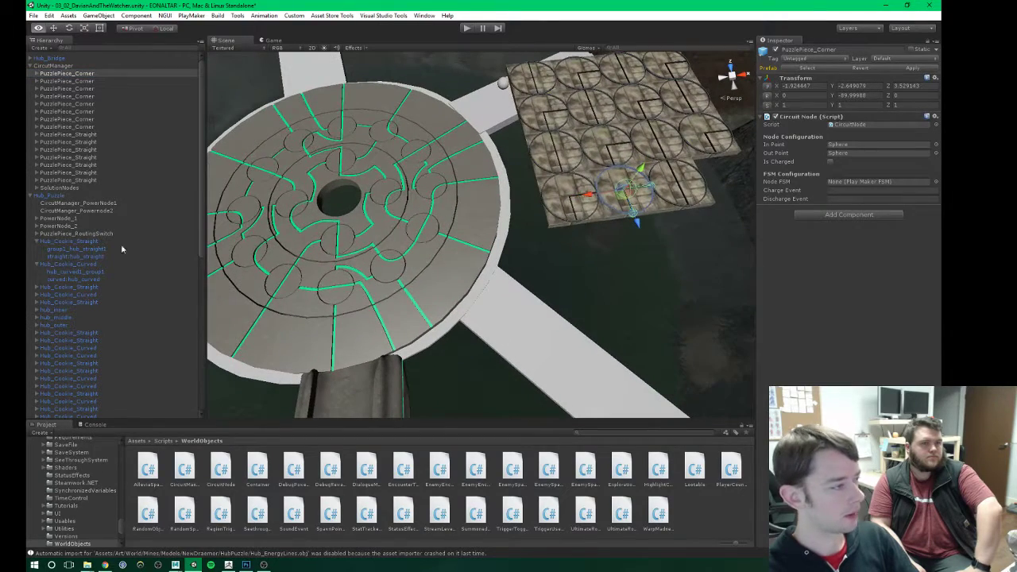
# Step: Move the first PuzzlePiece_Corner onto the first Hub_Cookie_Curved beside the centre hole, at about X 3.41, Y -6.981, Z 21.44
pyautogui.click(67, 265)
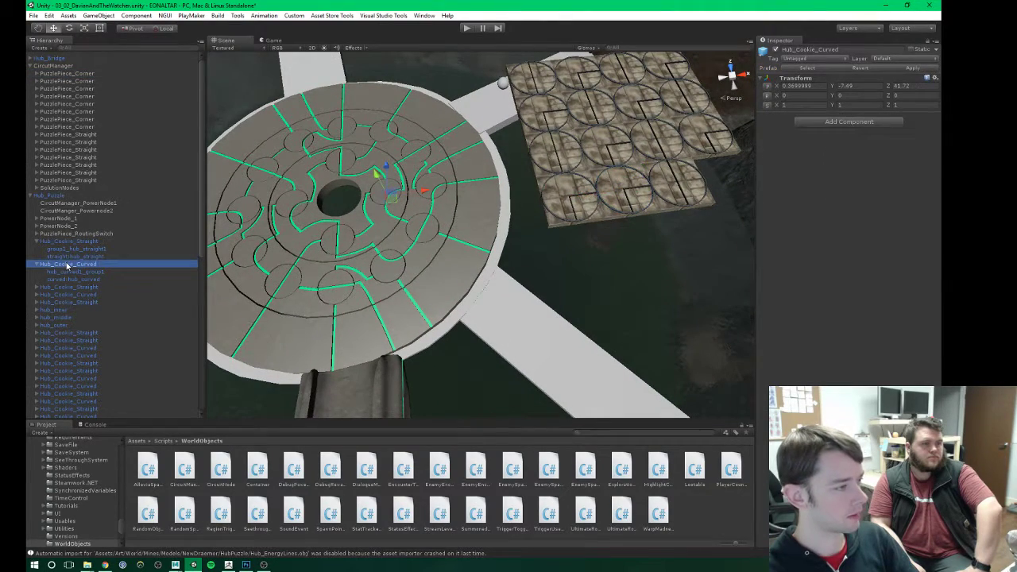
pyautogui.scroll(4, 437, 250)
pyautogui.moveTo(372, 216); pyautogui.dragTo(401, 281, button='middle')
pyautogui.scroll(-4, 456, 243)
pyautogui.click(71, 76)
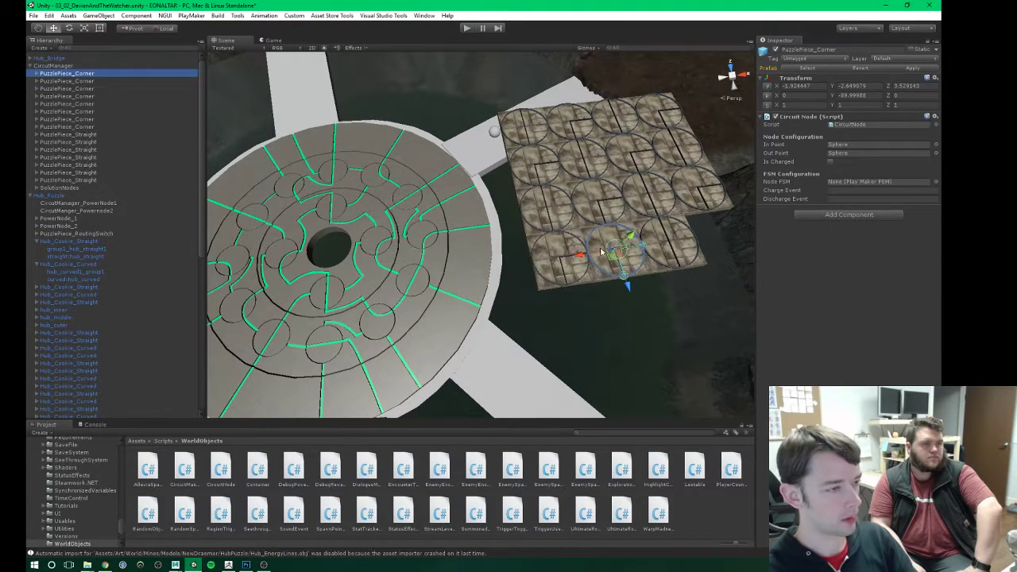
pyautogui.moveTo(615, 253); pyautogui.dragTo(378, 244)
pyautogui.press('f')
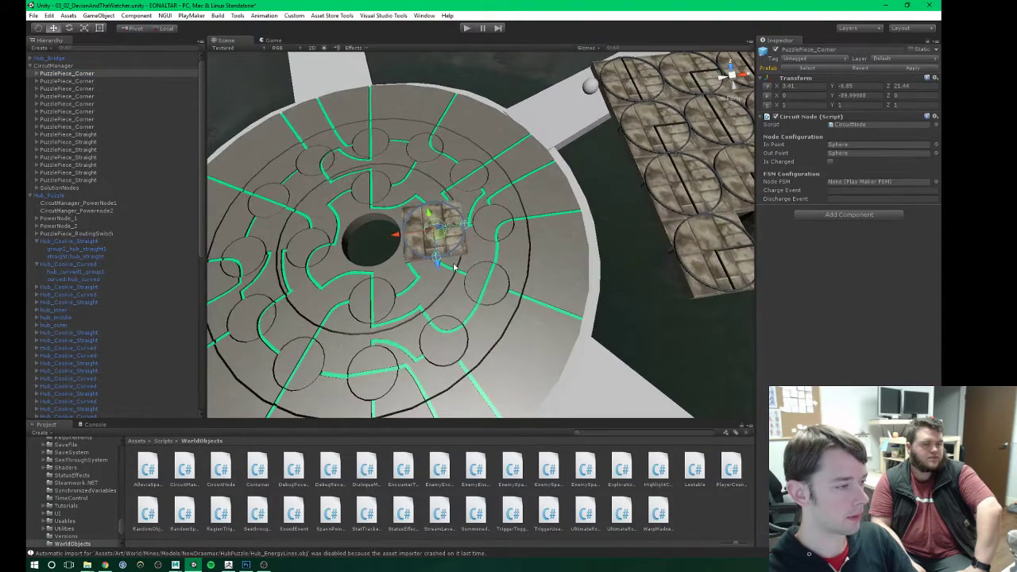
pyautogui.scroll(2, 454, 265)
pyautogui.keyDown('alt'); pyautogui.moveTo(497, 279); pyautogui.dragTo(484, 254); pyautogui.keyUp('alt')
pyautogui.scroll(-3, 492, 271)
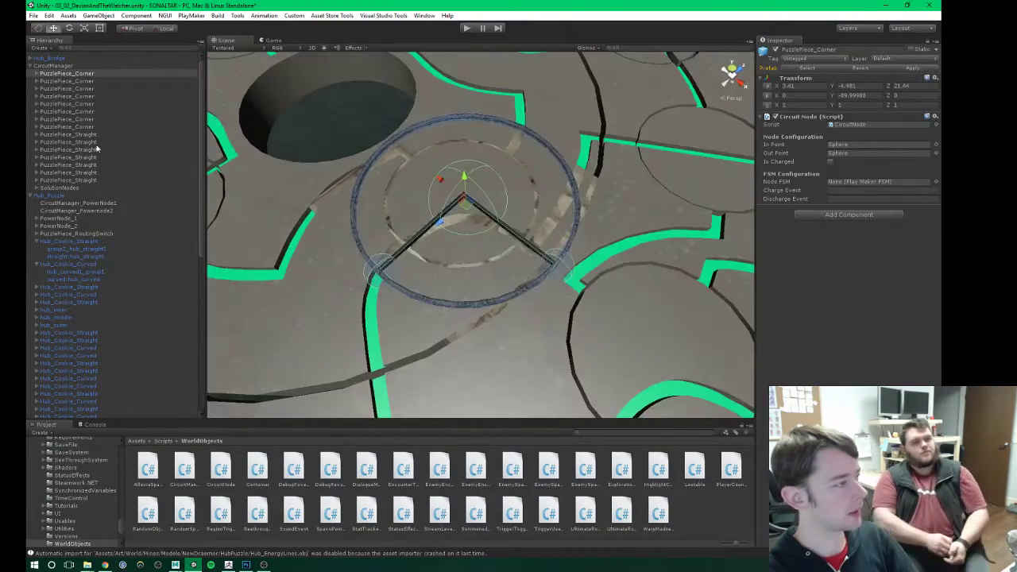
# Step: Remove the moved PuzzlePiece_Corner's old visuals by deleting its base cube and the two Cube objects and Circle under Rotating
pyautogui.click(36, 73)
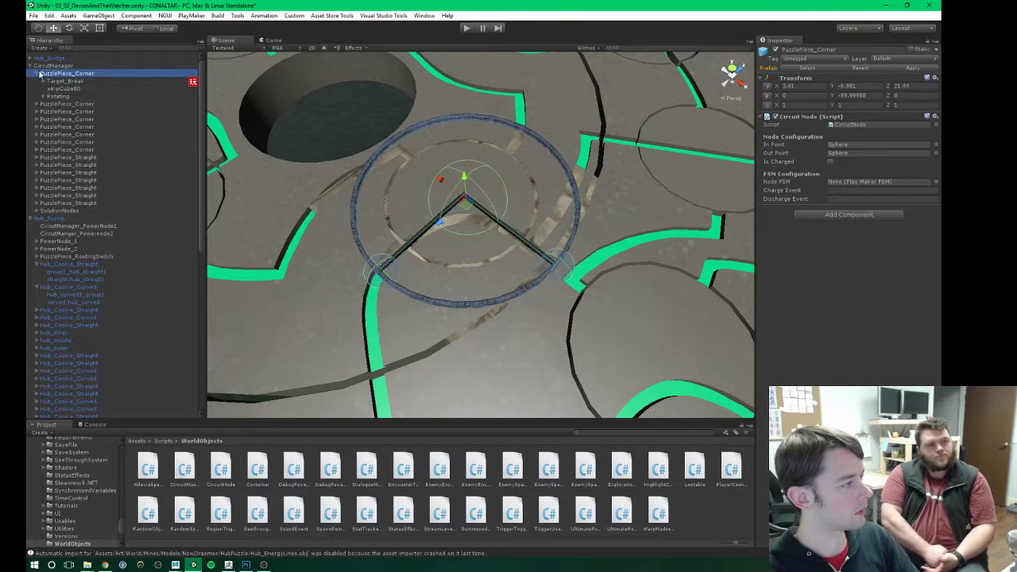
pyautogui.click(54, 88)
pyautogui.press('Delete')
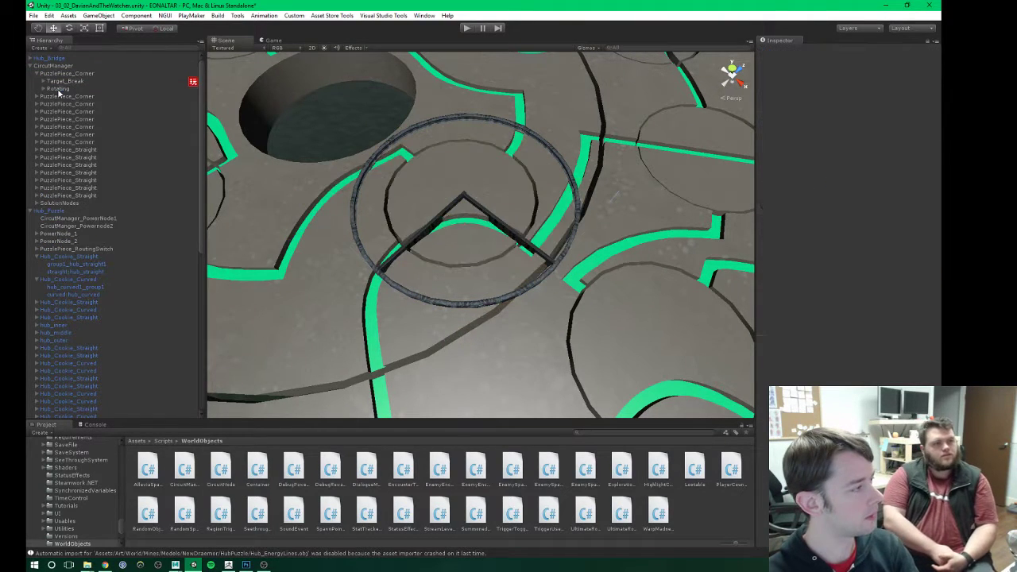
pyautogui.click(44, 88)
pyautogui.click(66, 96)
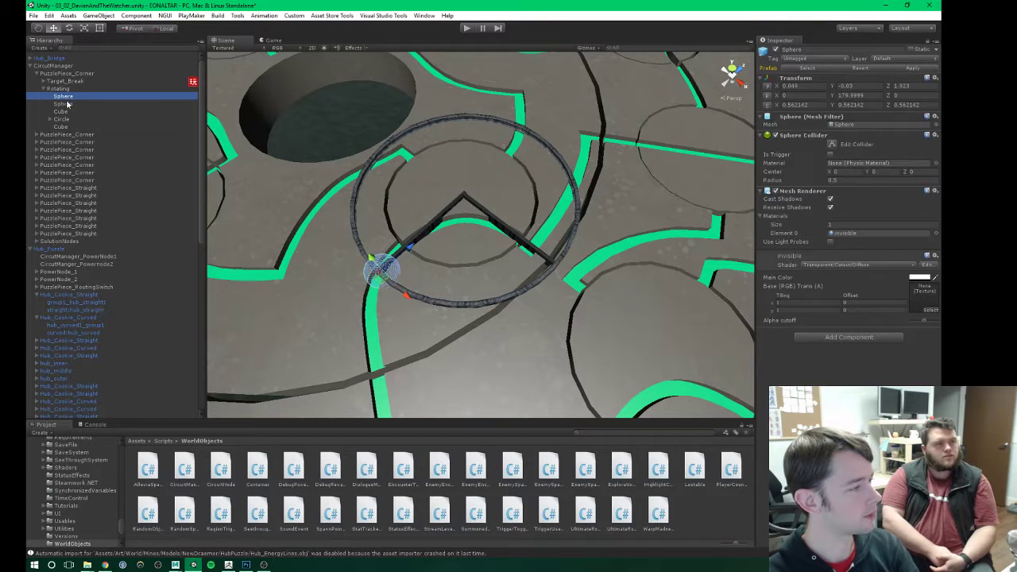
pyautogui.click(61, 111)
pyautogui.press('Delete')
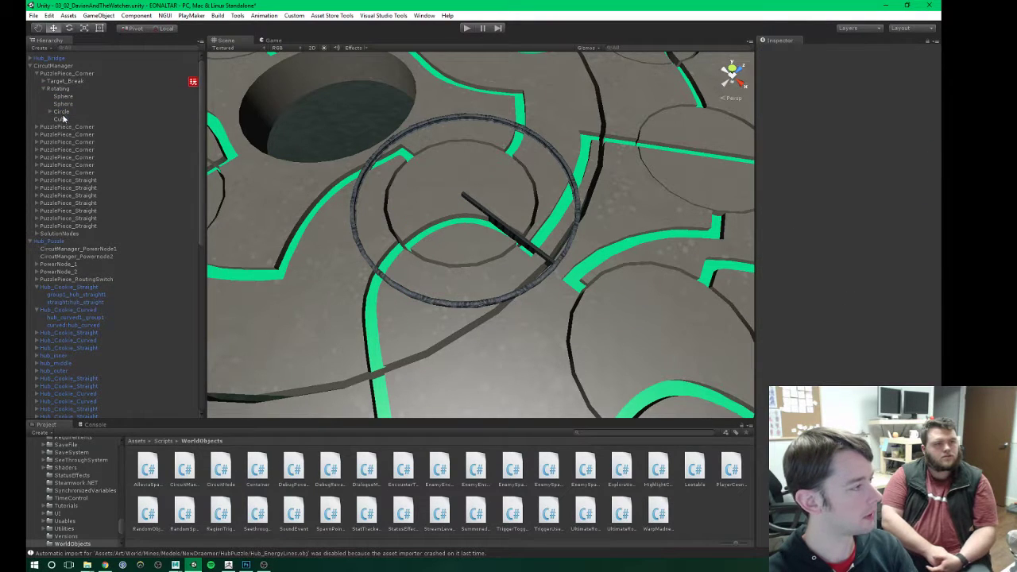
pyautogui.click(62, 119)
pyautogui.press('Delete')
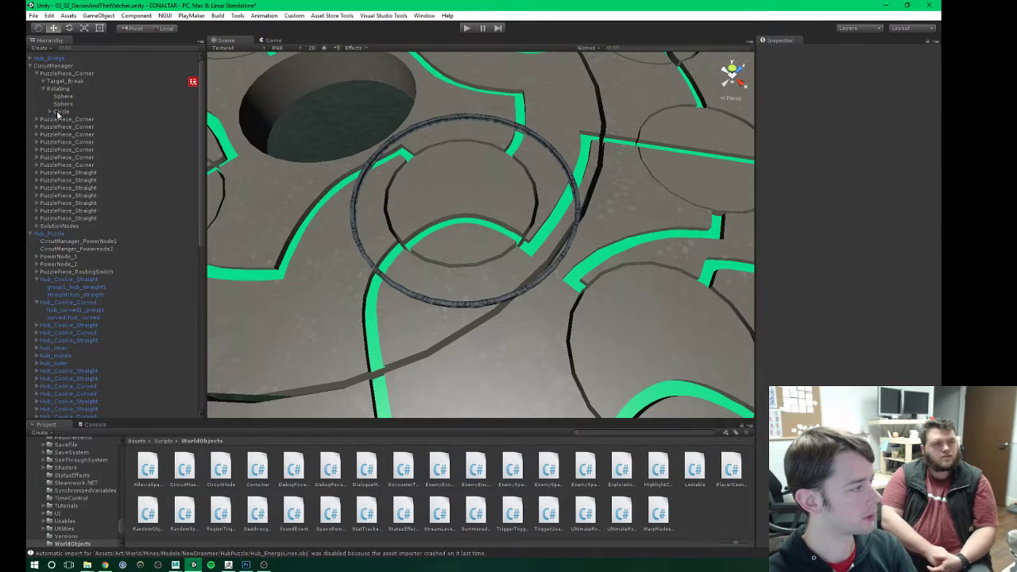
pyautogui.click(59, 112)
pyautogui.press('Delete')
# Step: Move the two connection spheres inward to the curved line's ends, at about Z 1.367 for the first and X -1.276 for the second
pyautogui.click(64, 96)
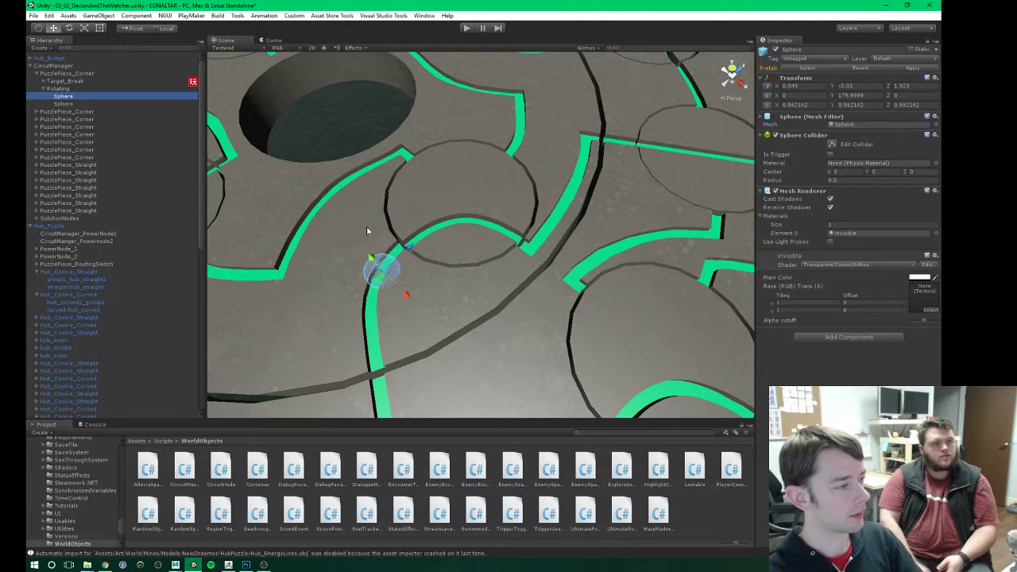
pyautogui.moveTo(408, 253); pyautogui.dragTo(432, 229)
pyautogui.keyDown('alt'); pyautogui.moveTo(445, 250); pyautogui.dragTo(436, 287); pyautogui.keyUp('alt')
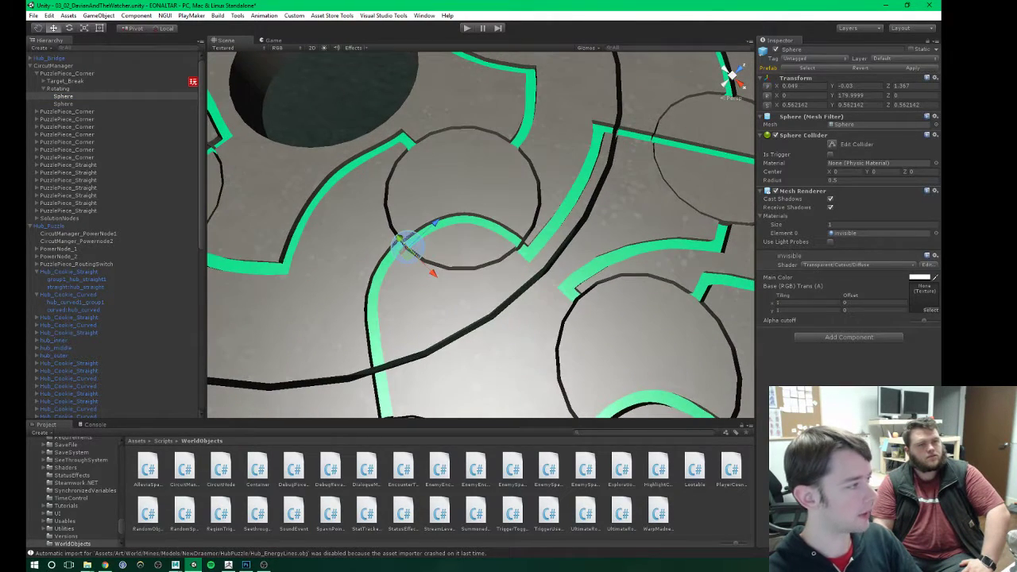
pyautogui.click(67, 104)
pyautogui.moveTo(577, 302); pyautogui.dragTo(545, 276)
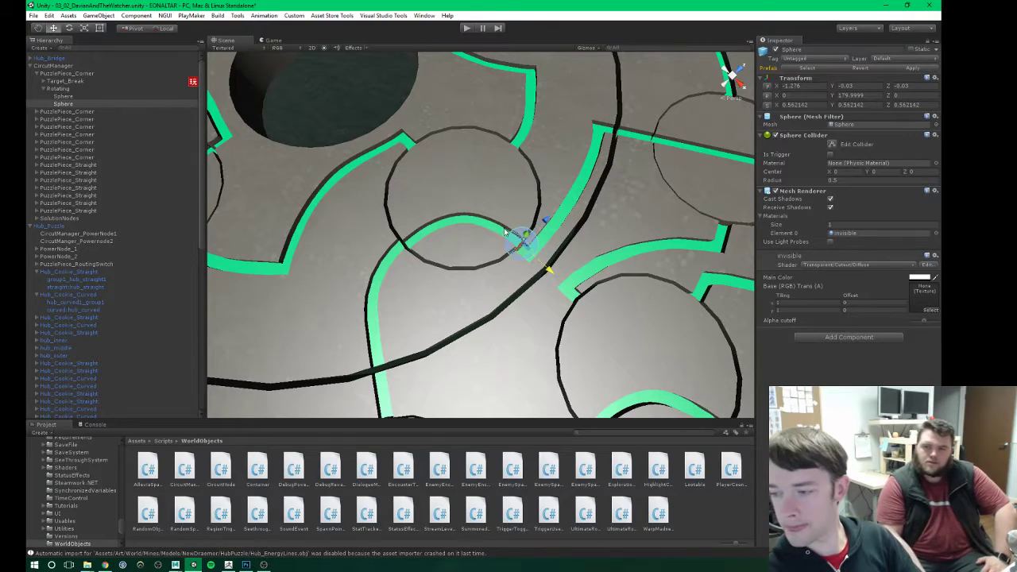
pyautogui.keyDown('alt'); pyautogui.moveTo(484, 220); pyautogui.dragTo(469, 257); pyautogui.keyUp('alt')
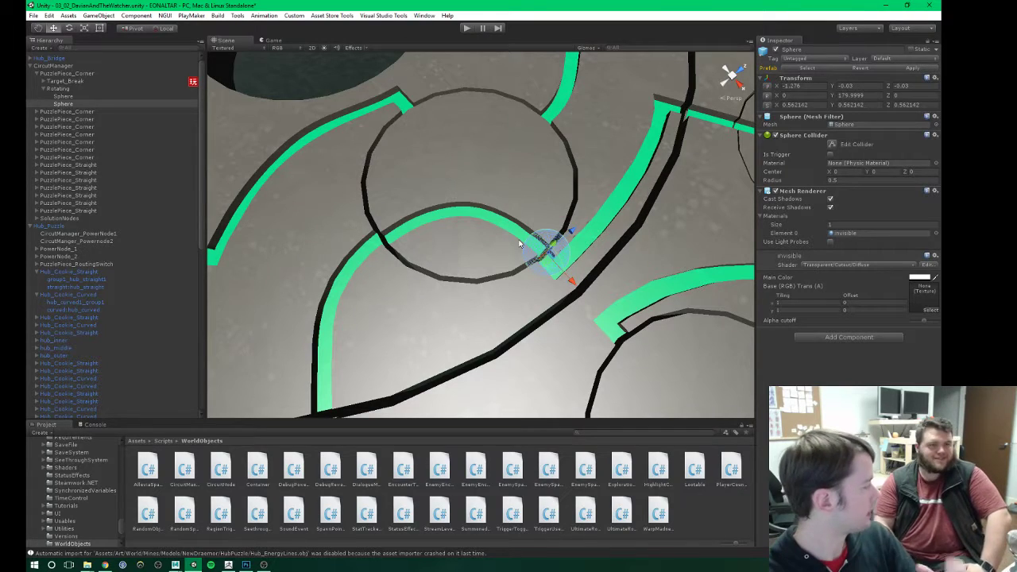
pyautogui.keyDown('alt'); pyautogui.moveTo(522, 235); pyautogui.dragTo(548, 255); pyautogui.keyUp('alt')
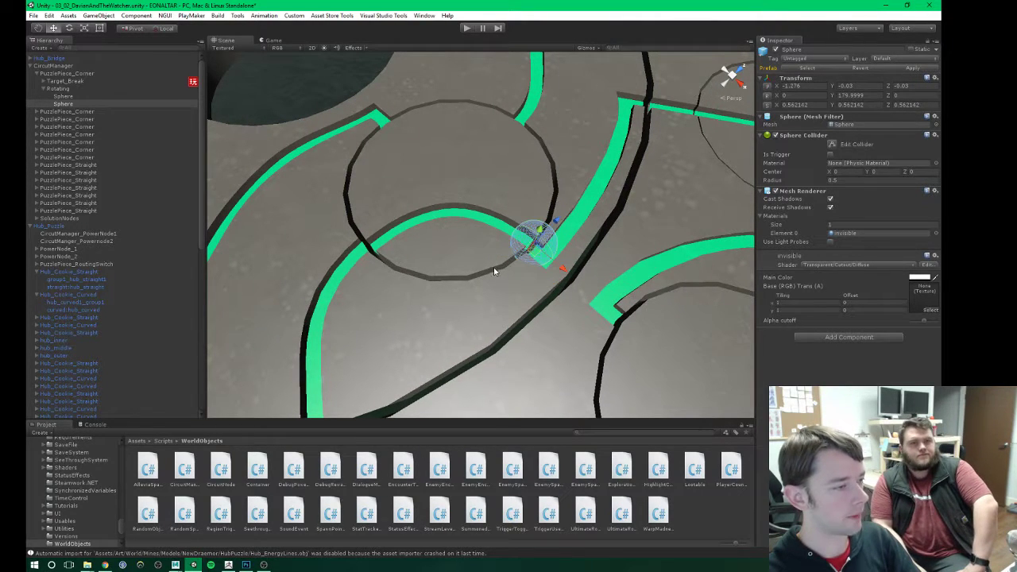
# Step: Check the remaining children of the stripped PuzzlePiece_Corner and parent the piece to the first Hub_Cookie_Curved
pyautogui.click(36, 73)
pyautogui.click(35, 73)
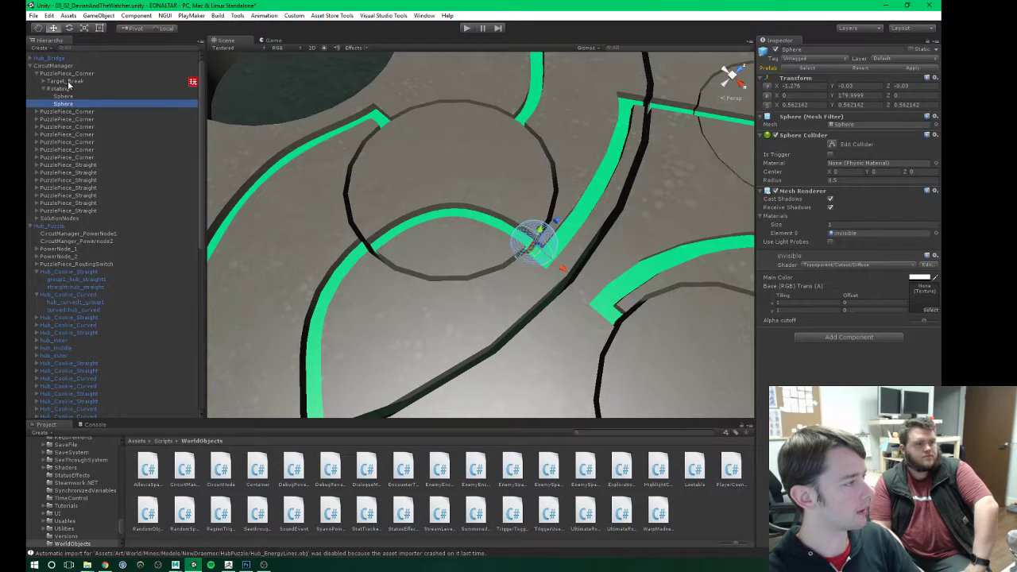
pyautogui.click(68, 82)
pyautogui.keyDown('shift'); pyautogui.click(64, 103); pyautogui.keyUp('shift')
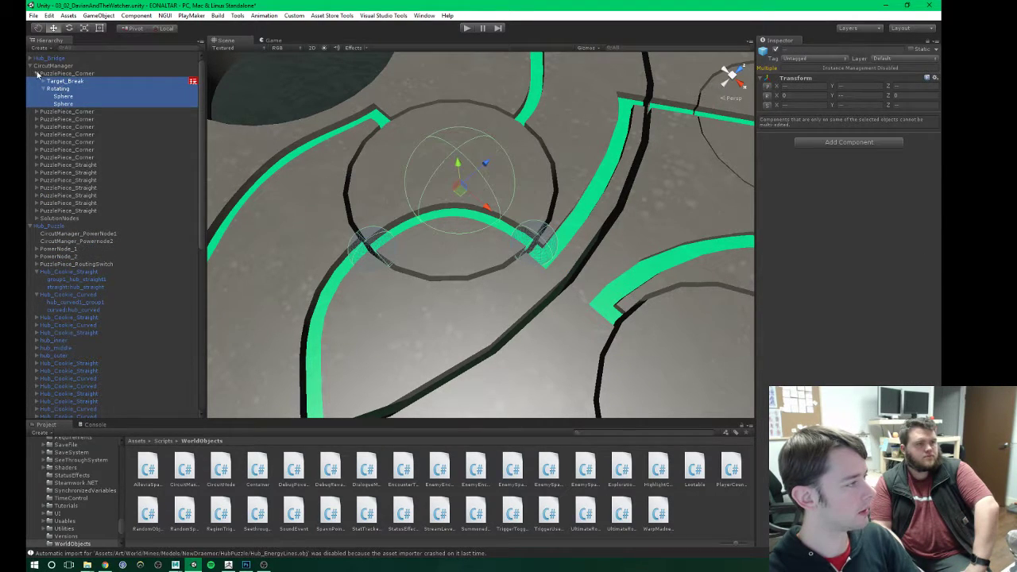
pyautogui.click(37, 73)
pyautogui.click(56, 73)
pyautogui.moveTo(57, 76); pyautogui.dragTo(84, 272)
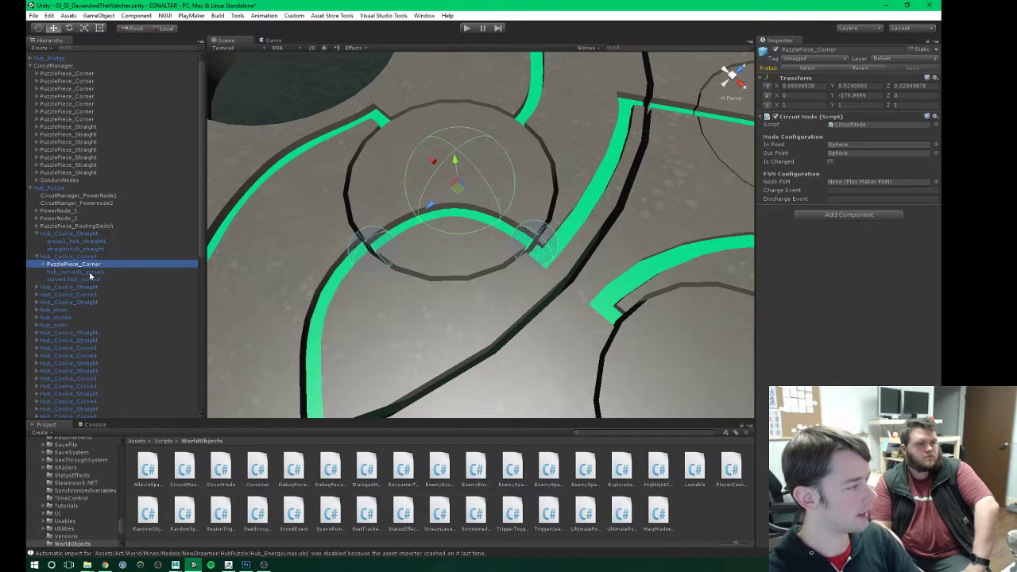
pyautogui.scroll(-5, 526, 232)
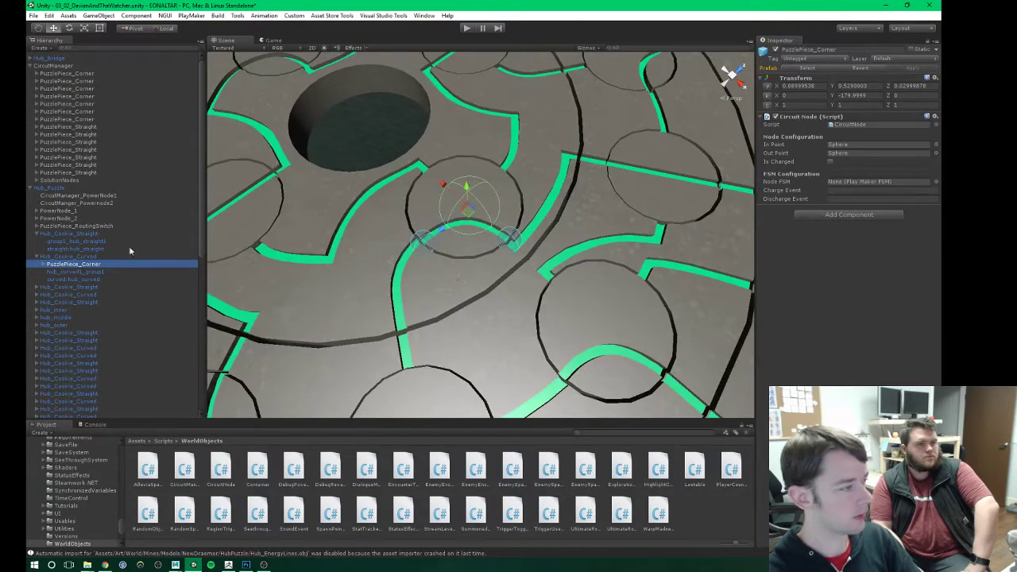
# Step: Try rotating the Hub_Cookie_Curved piece about its Y axis to 90 degrees, and undo the rotation
pyautogui.click(73, 256)
pyautogui.moveTo(458, 232); pyautogui.dragTo(545, 237)
pyautogui.hotkey('ctrl', 'z')
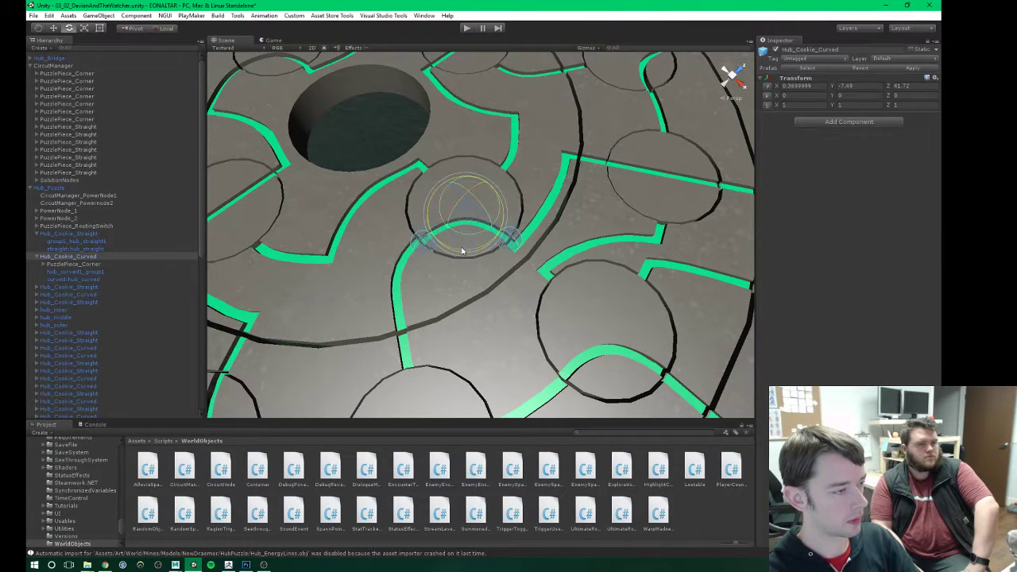
pyautogui.moveTo(462, 251); pyautogui.dragTo(496, 263)
pyautogui.moveTo(496, 264); pyautogui.dragTo(460, 241, button='middle')
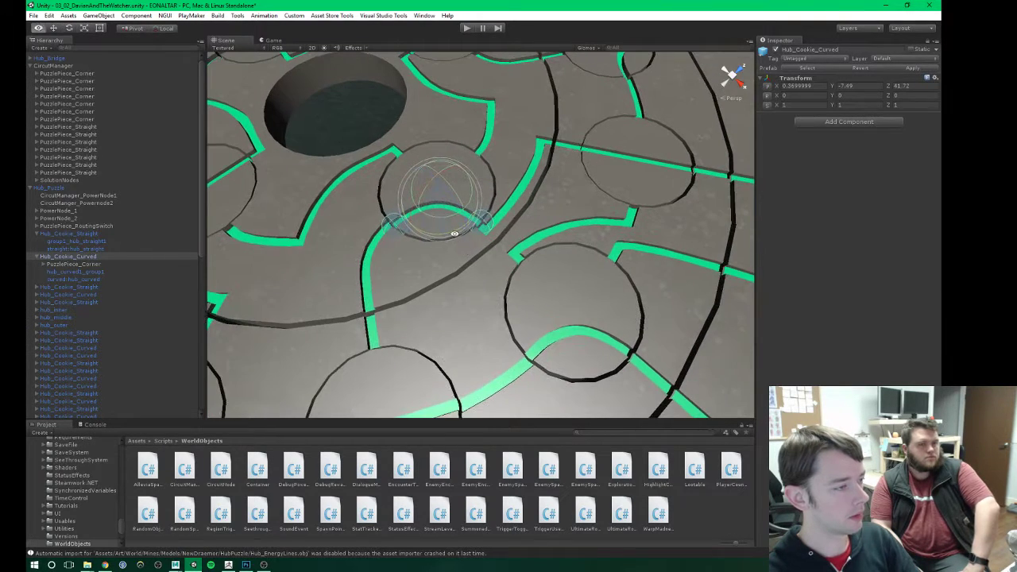
pyautogui.moveTo(443, 227); pyautogui.dragTo(439, 265)
pyautogui.moveTo(444, 244); pyautogui.dragTo(455, 247, button='middle')
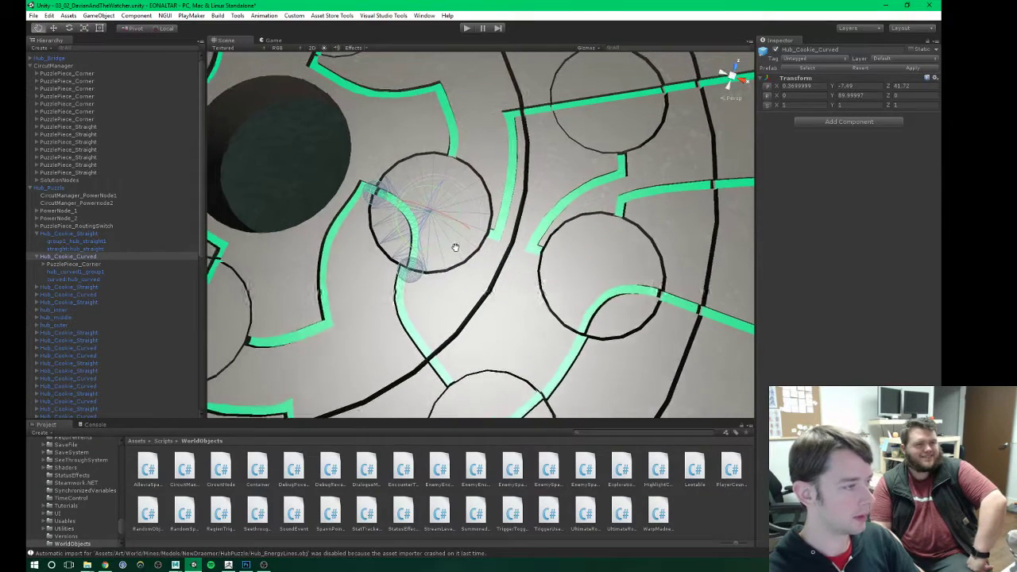
pyautogui.keyDown('alt'); pyautogui.moveTo(455, 247); pyautogui.dragTo(454, 243); pyautogui.keyUp('alt')
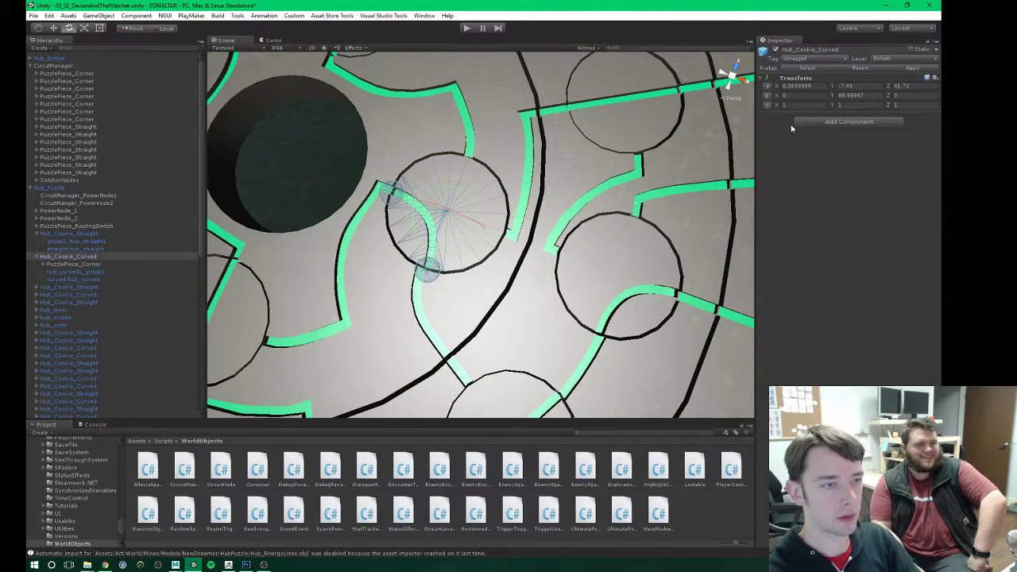
pyautogui.click(874, 96)
pyautogui.write('90')
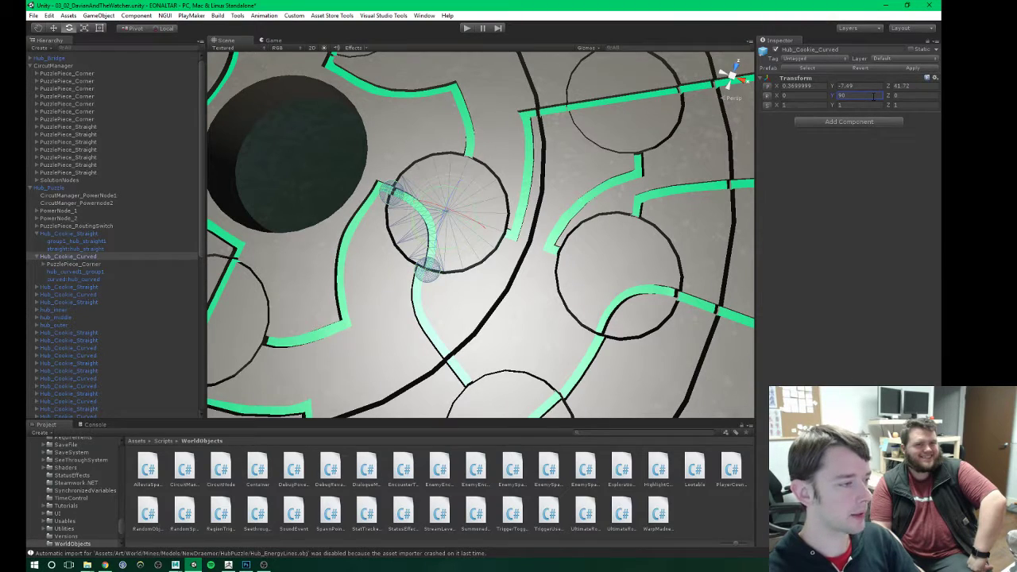
pyautogui.keyDown('alt'); pyautogui.moveTo(504, 256); pyautogui.dragTo(385, 208); pyautogui.keyUp('alt')
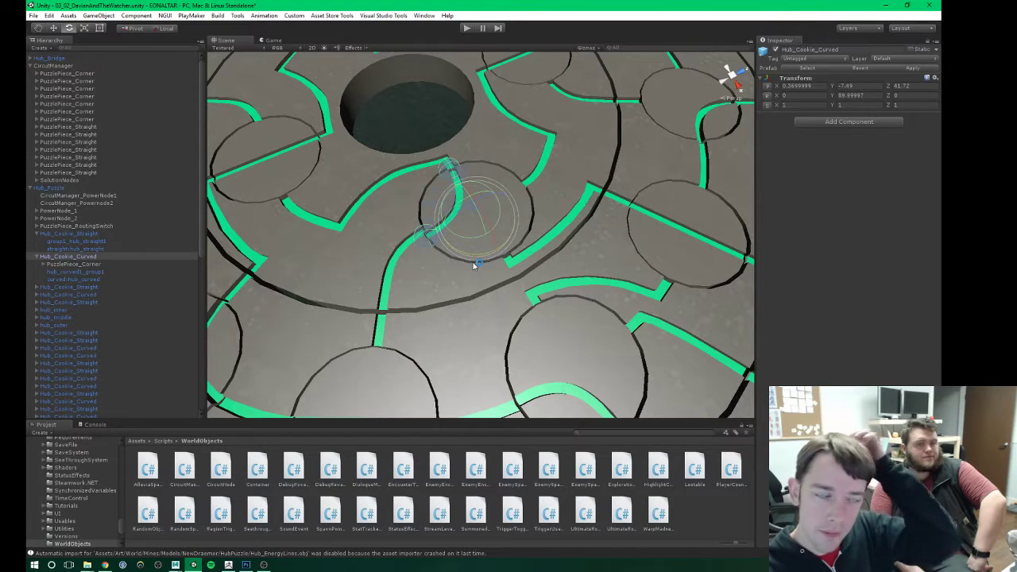
pyautogui.hotkey('ctrl', 'z')
pyautogui.moveTo(431, 288); pyautogui.dragTo(452, 239, button='middle')
pyautogui.scroll(-3, 441, 263)
pyautogui.keyDown('alt'); pyautogui.moveTo(457, 302); pyautogui.dragTo(456, 247); pyautogui.keyUp('alt')
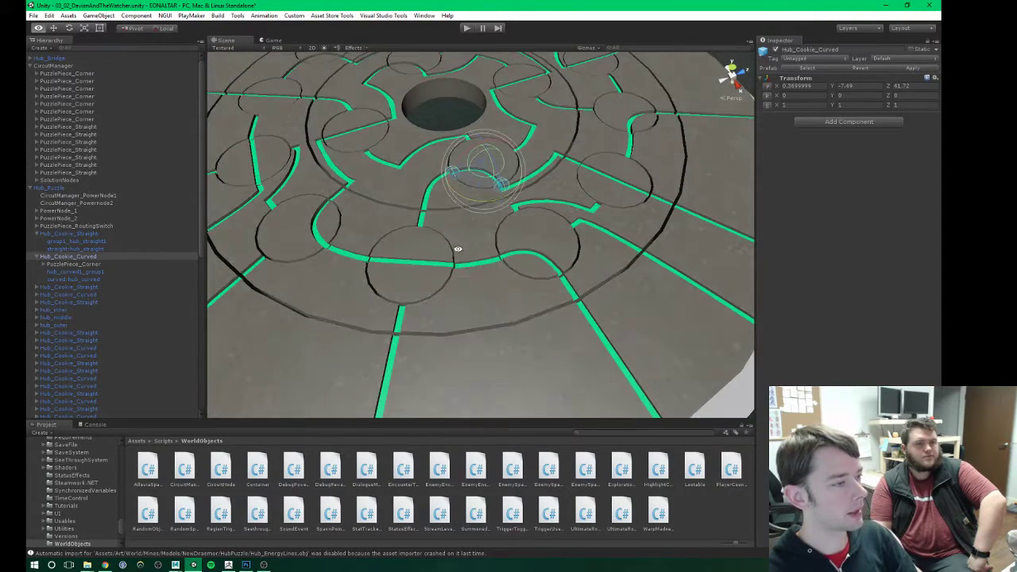
pyautogui.click(38, 258)
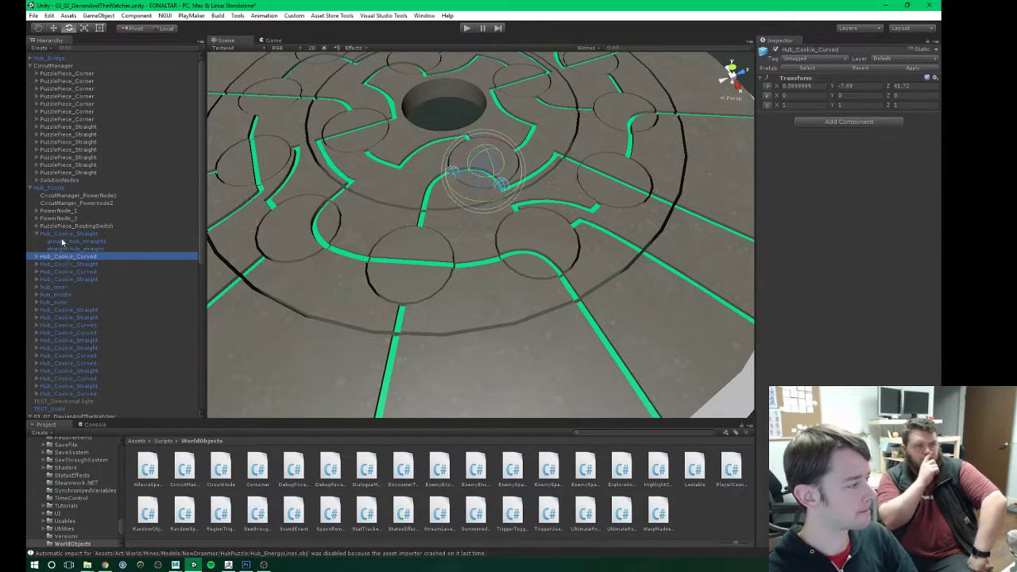
pyautogui.scroll(8, 450, 232)
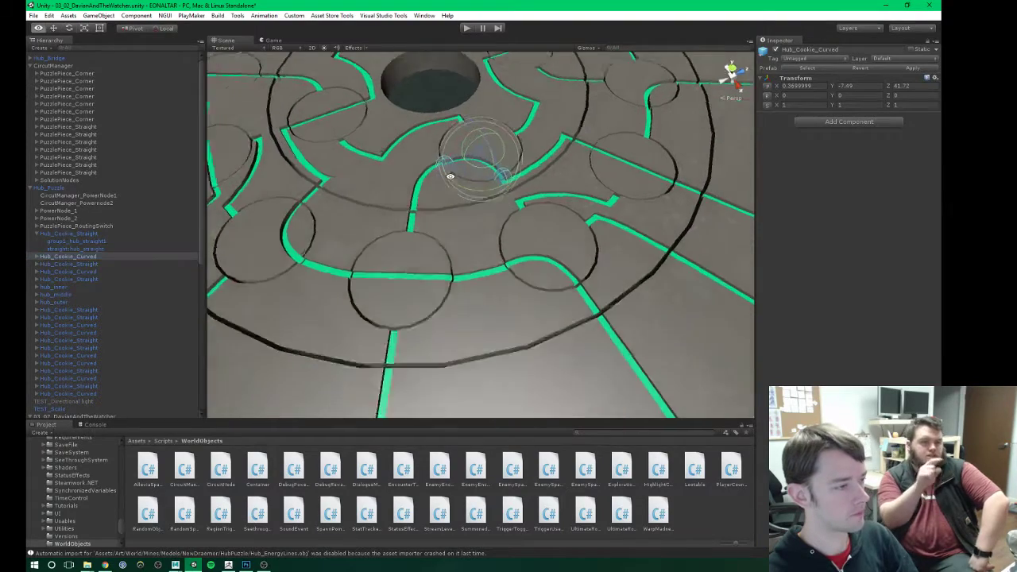
pyautogui.keyDown('alt'); pyautogui.moveTo(450, 175); pyautogui.dragTo(435, 258); pyautogui.keyUp('alt')
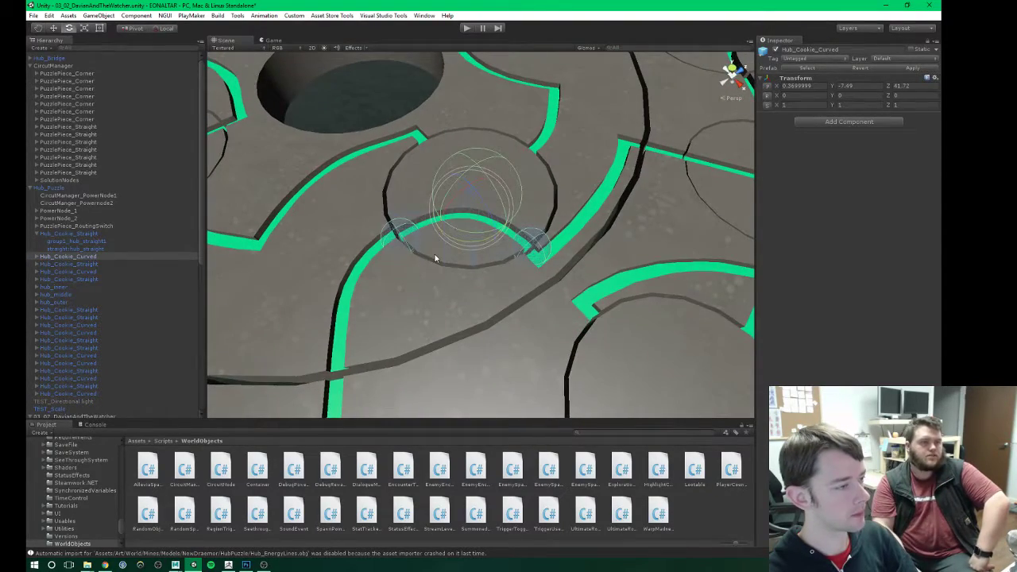
# Step: Move hub_curved1_group1 and curved:hub_curved into the Rotating object of PuzzlePiece_Corner under Hub_Cookie_Curved, accepting the broken prefab link
pyautogui.click(39, 258)
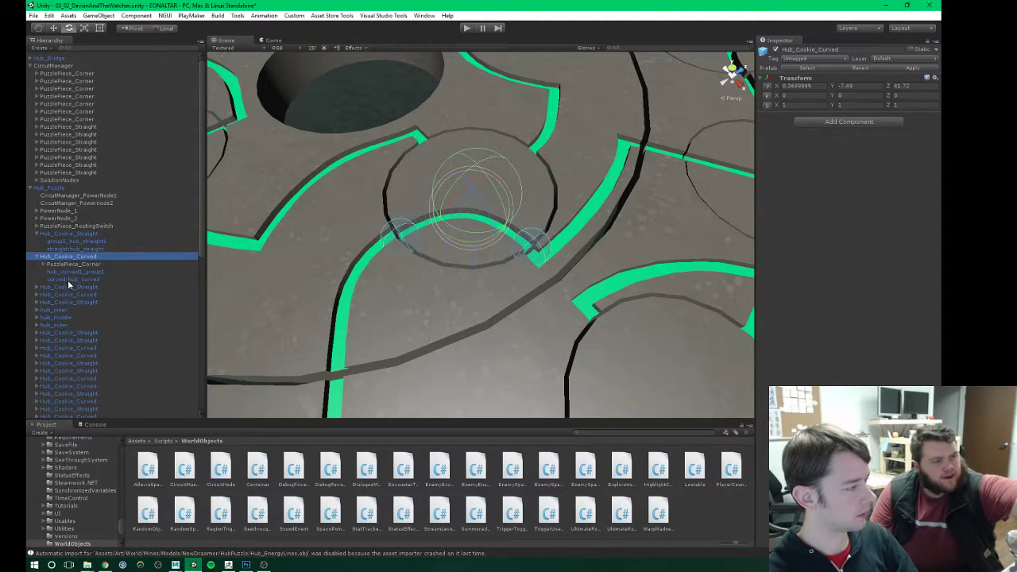
pyautogui.keyDown('alt'); pyautogui.click(44, 264); pyautogui.keyUp('alt')
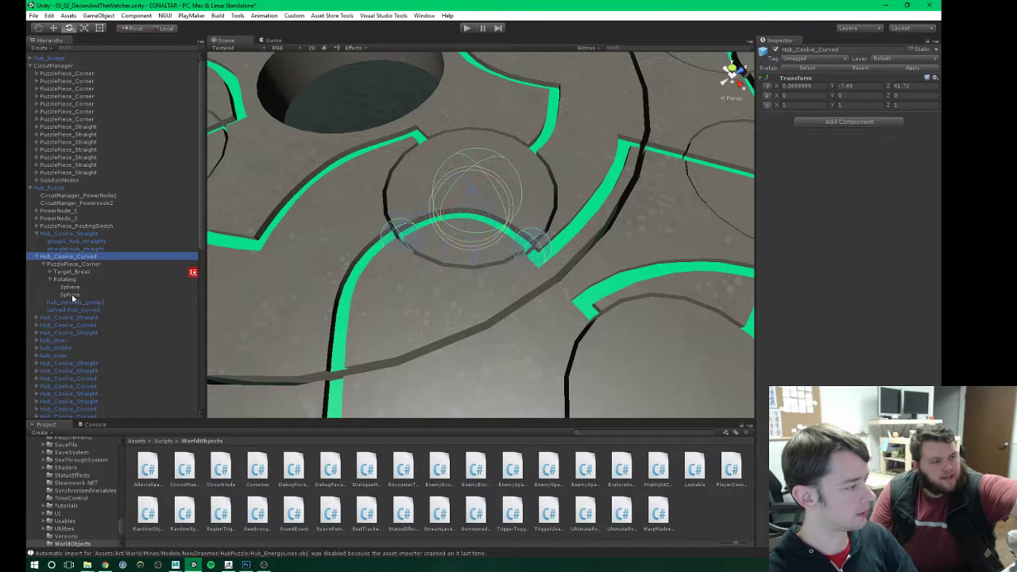
pyautogui.click(71, 304)
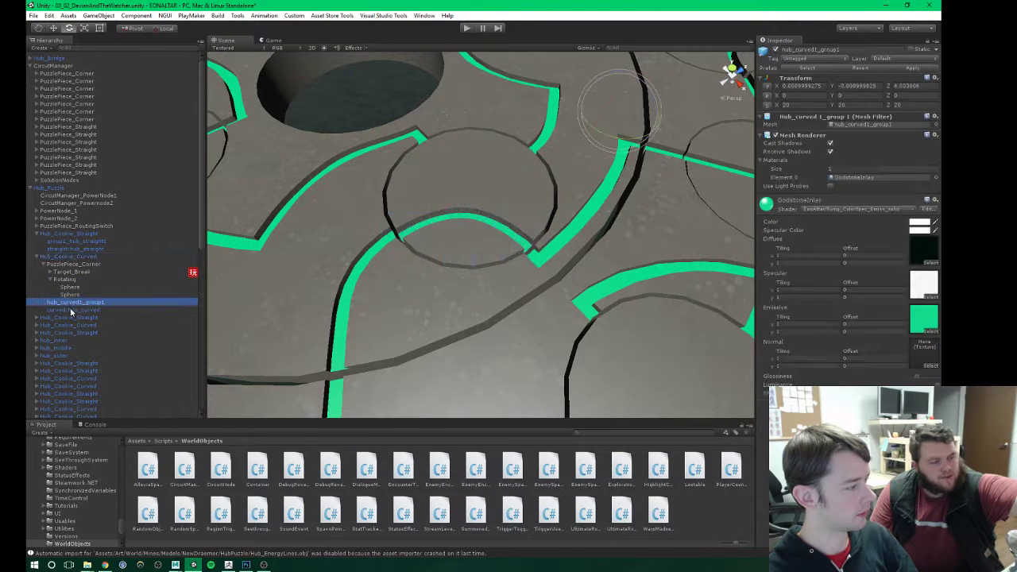
pyautogui.moveTo(69, 307); pyautogui.dragTo(71, 287)
pyautogui.click(506, 303)
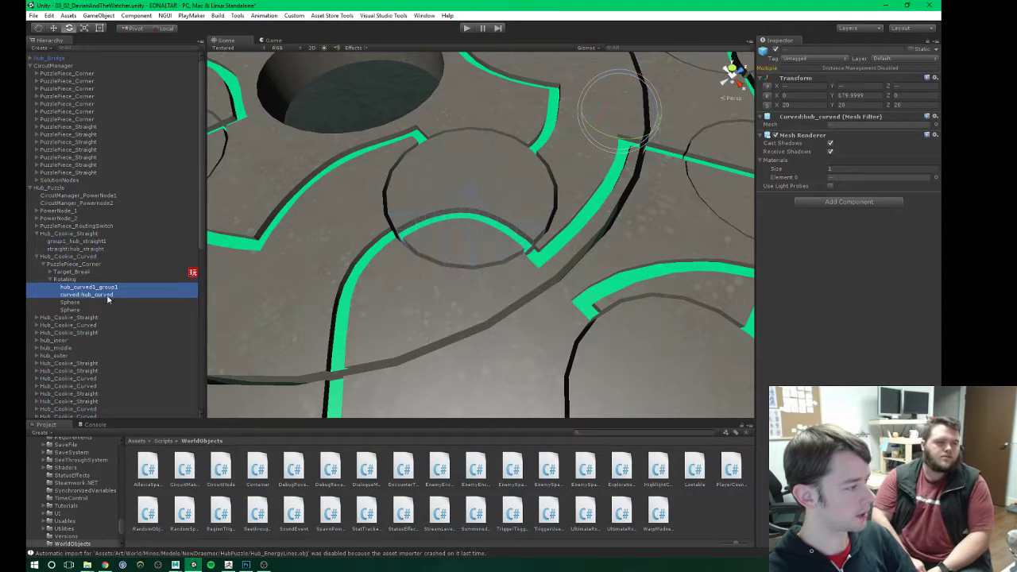
pyautogui.click(68, 264)
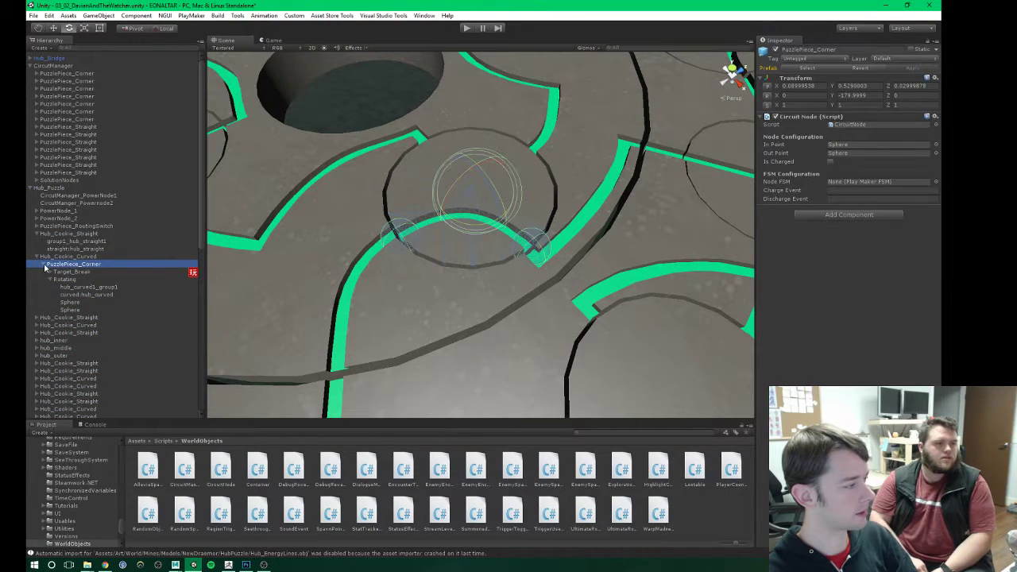
pyautogui.click(43, 265)
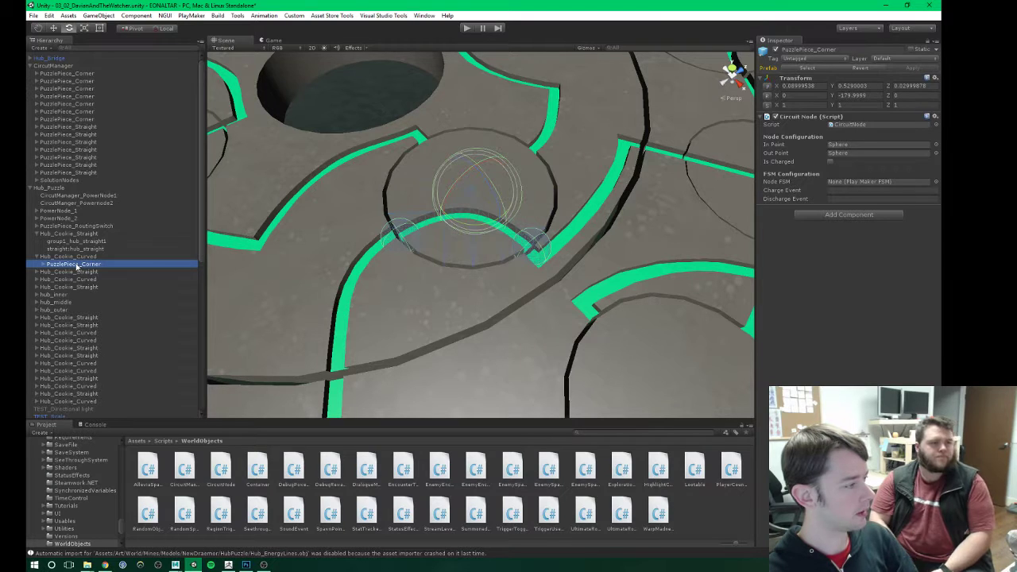
# Step: Move Hub_Cookie_Curved out of Hub_Puzzle to the hierarchy root and replace its prefab in the NewDraemor folder with it
pyautogui.click(65, 257)
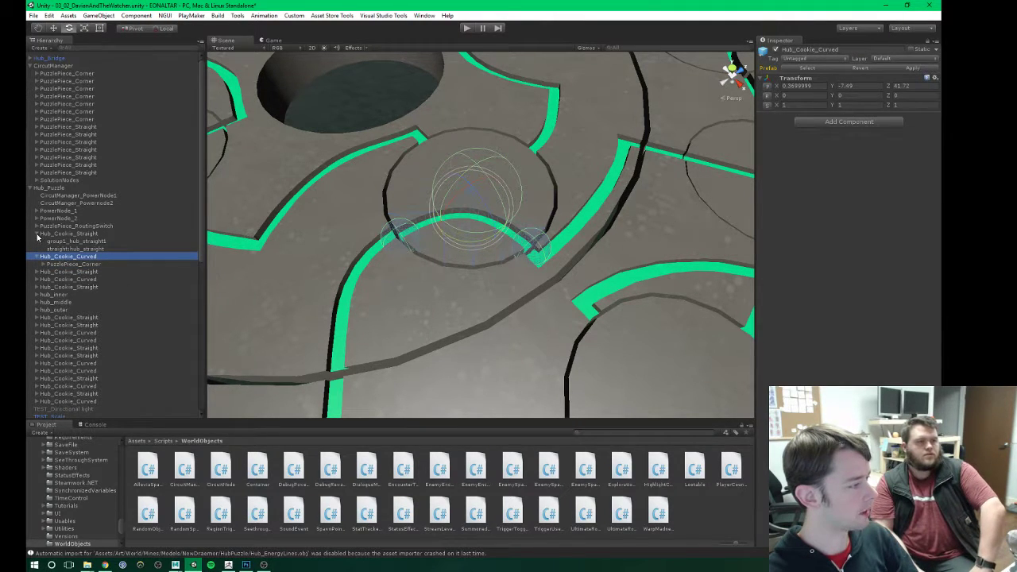
pyautogui.moveTo(68, 256); pyautogui.dragTo(58, 62)
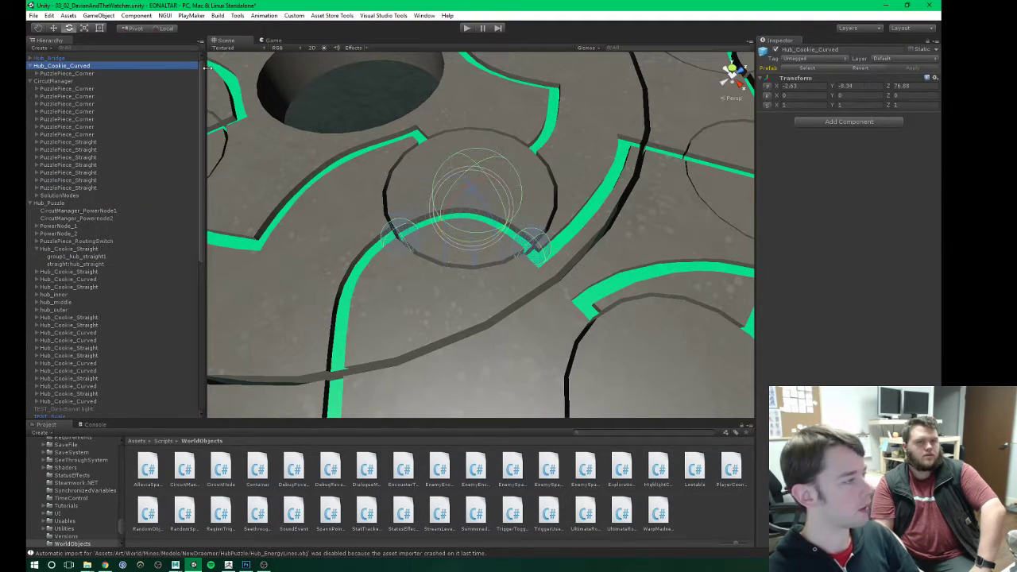
pyautogui.scroll(10, 83, 486)
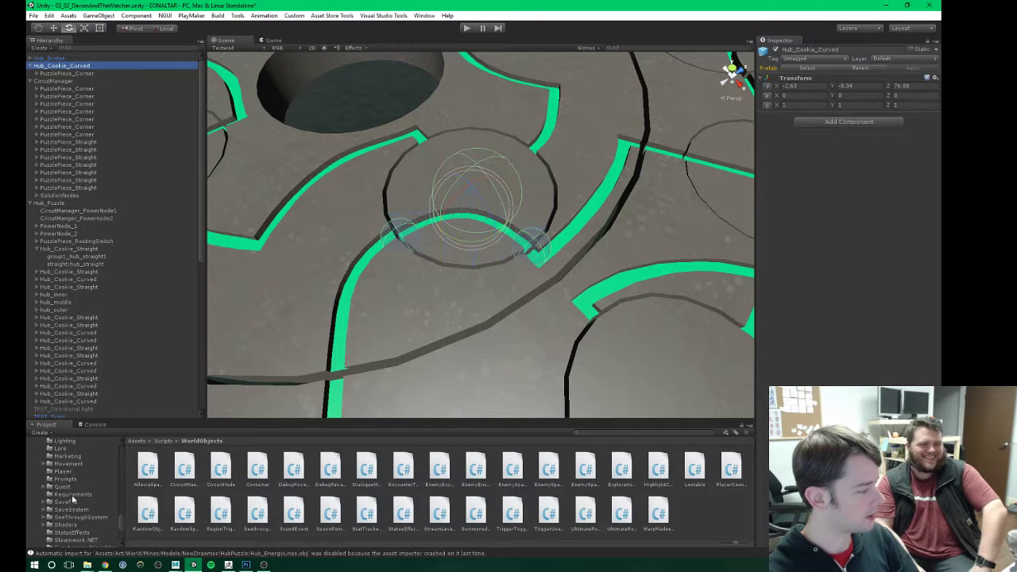
pyautogui.scroll(3, 80, 493)
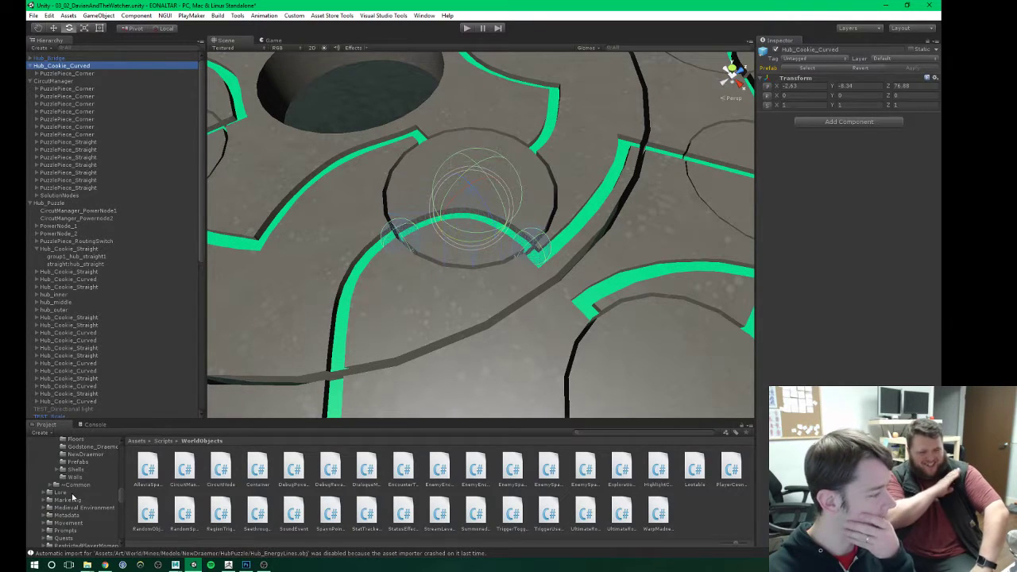
pyautogui.scroll(2, 72, 497)
pyautogui.click(83, 483)
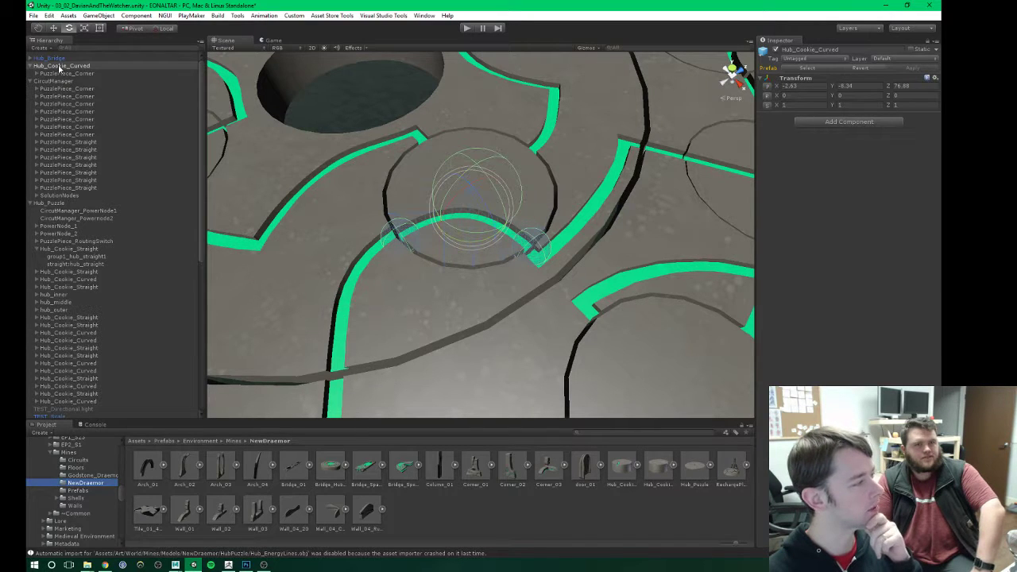
pyautogui.moveTo(59, 66); pyautogui.dragTo(619, 469)
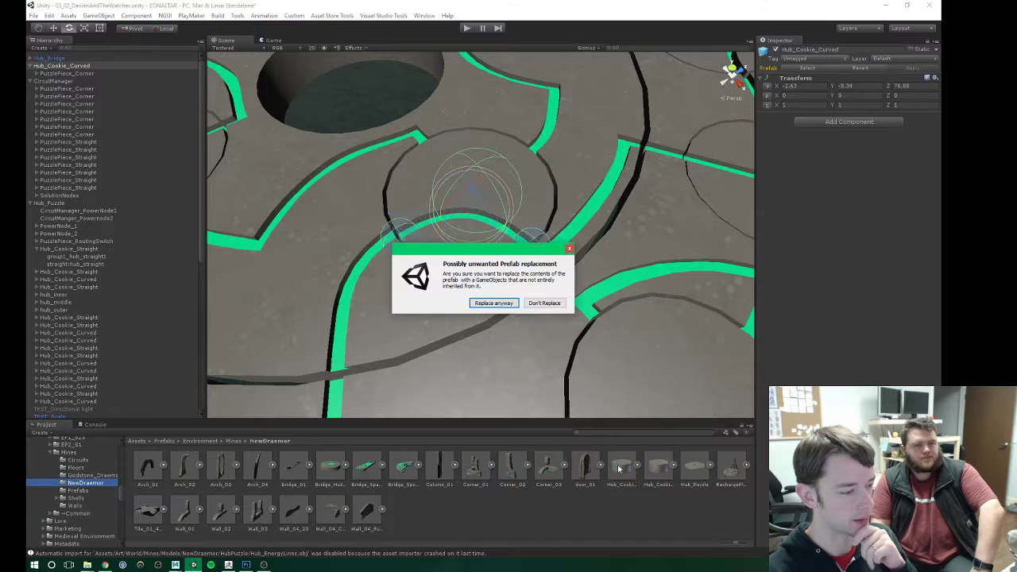
pyautogui.click(493, 303)
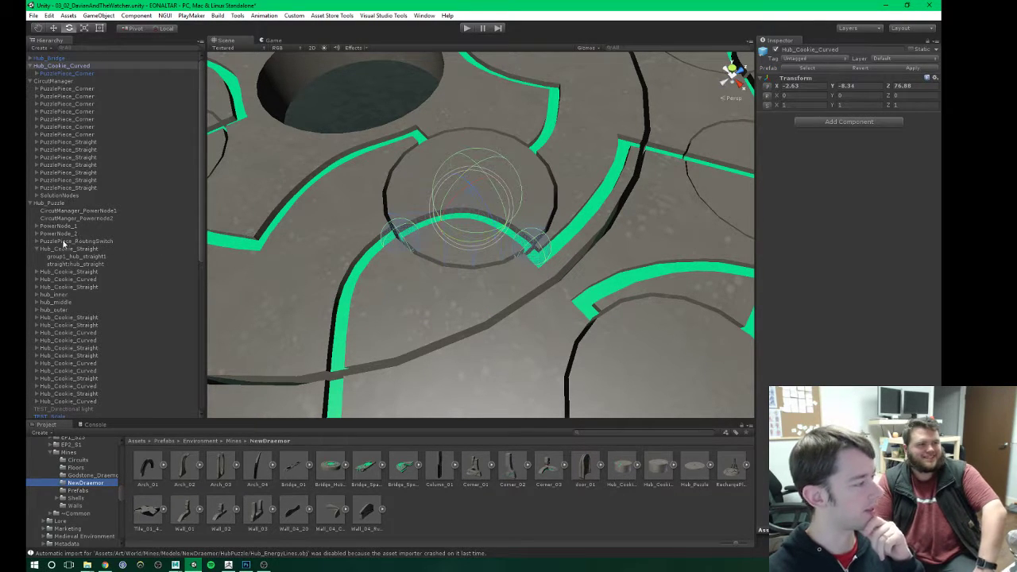
# Step: Move the expanded Hub_Cookie_Straight out of Hub_Puzzle to the root of the hierarchy
pyautogui.moveTo(70, 252); pyautogui.dragTo(47, 65)
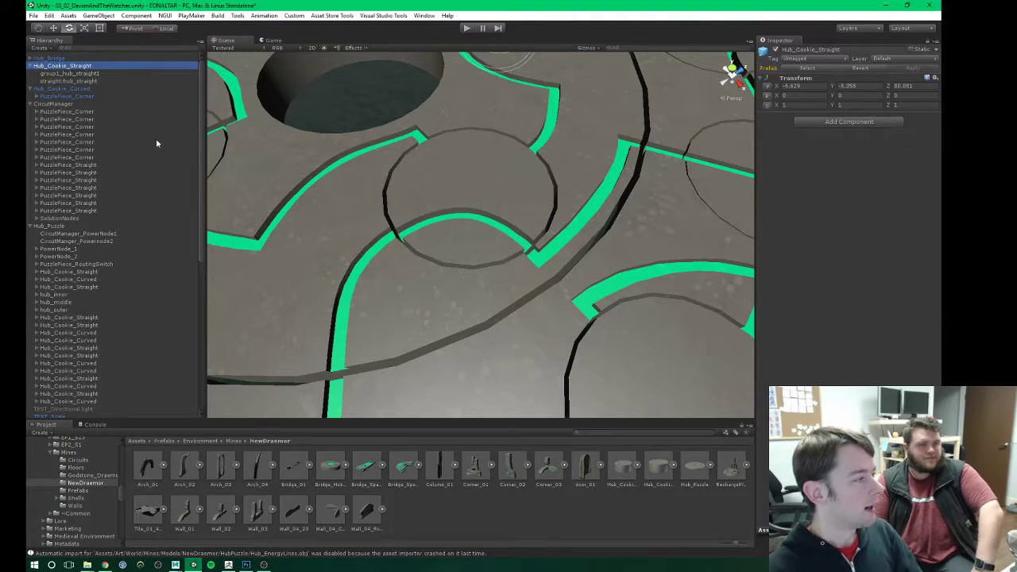
pyautogui.scroll(-15, 392, 194)
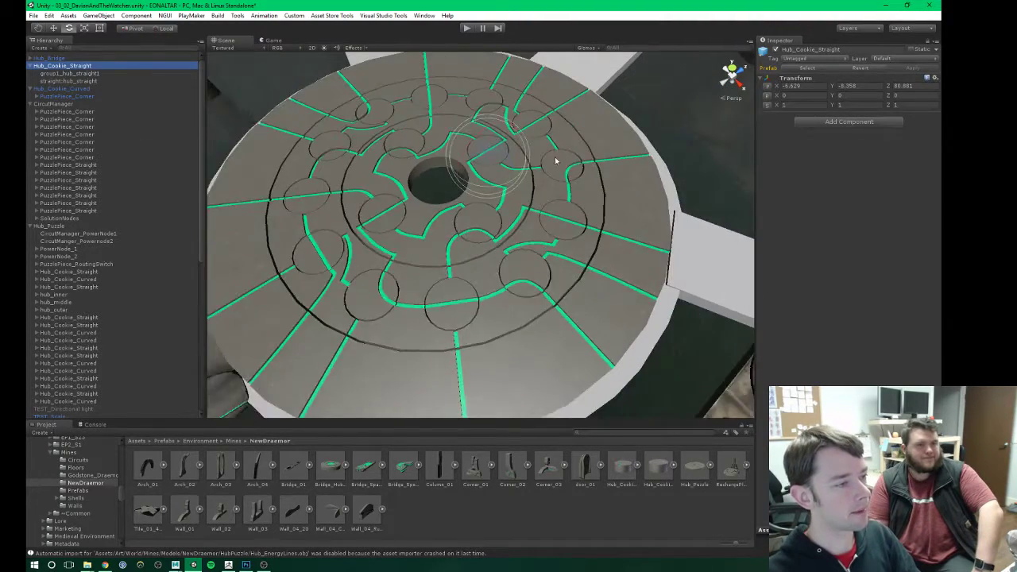
pyautogui.keyDown('alt'); pyautogui.moveTo(580, 197); pyautogui.dragTo(456, 233); pyautogui.keyUp('alt')
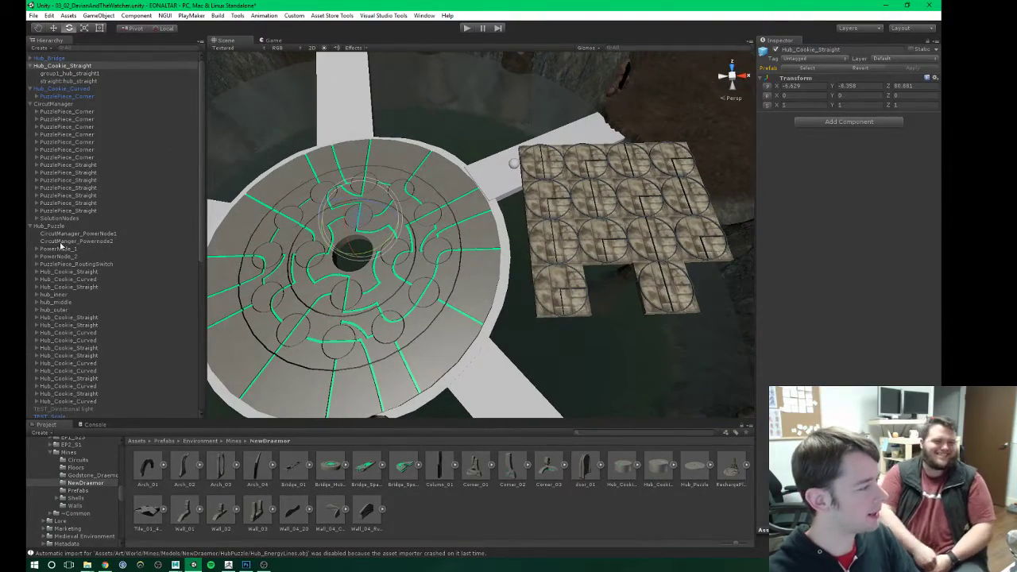
# Step: Move the first PuzzlePiece_Straight onto a straight-line circle in the hub's outer ring, at about X 11.41, Y -6.99, Z 25.63
pyautogui.click(78, 271)
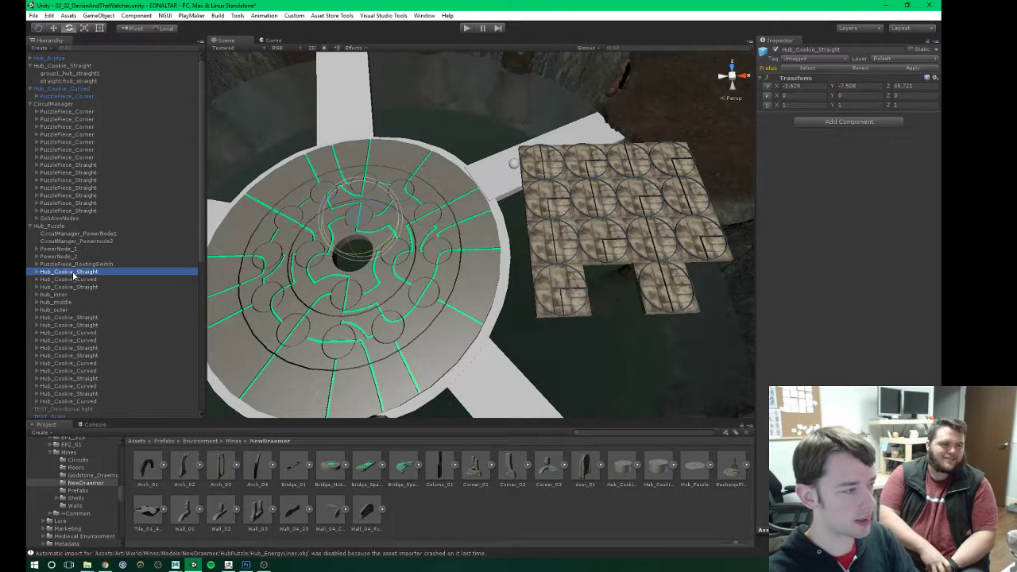
pyautogui.press('w')
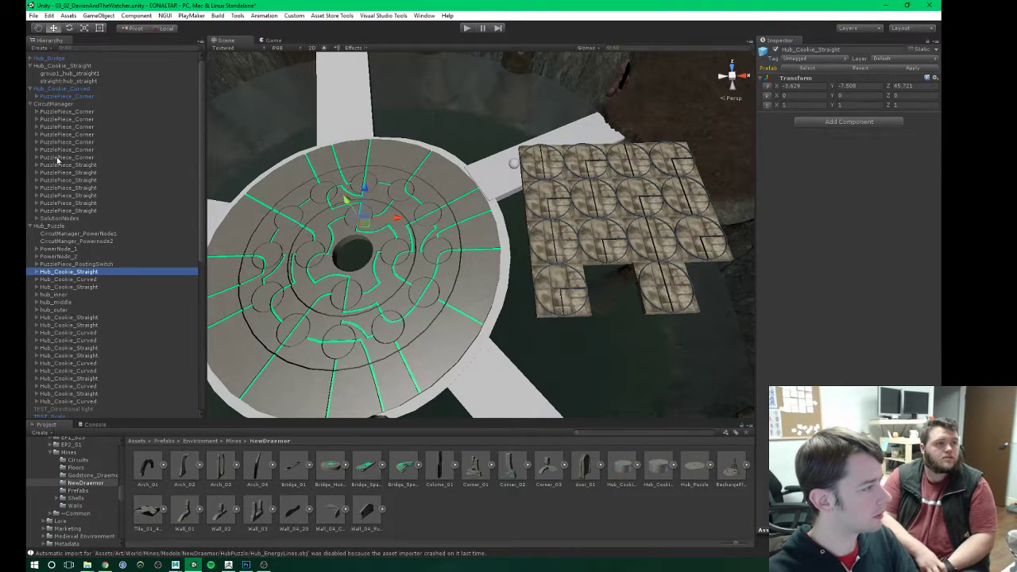
pyautogui.click(68, 165)
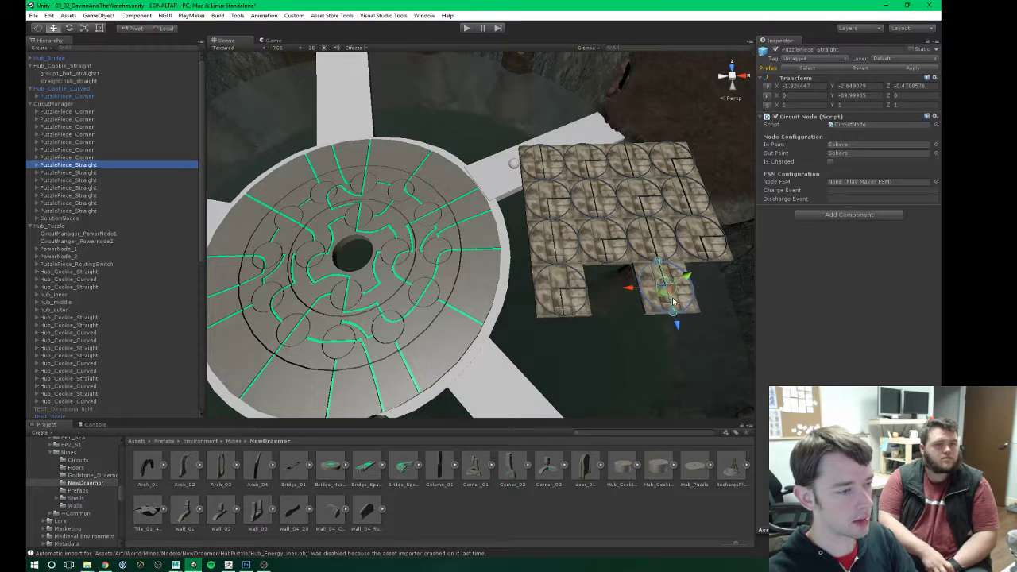
pyautogui.moveTo(664, 295); pyautogui.dragTo(657, 270)
pyautogui.moveTo(334, 209); pyautogui.dragTo(365, 185)
pyautogui.press('f')
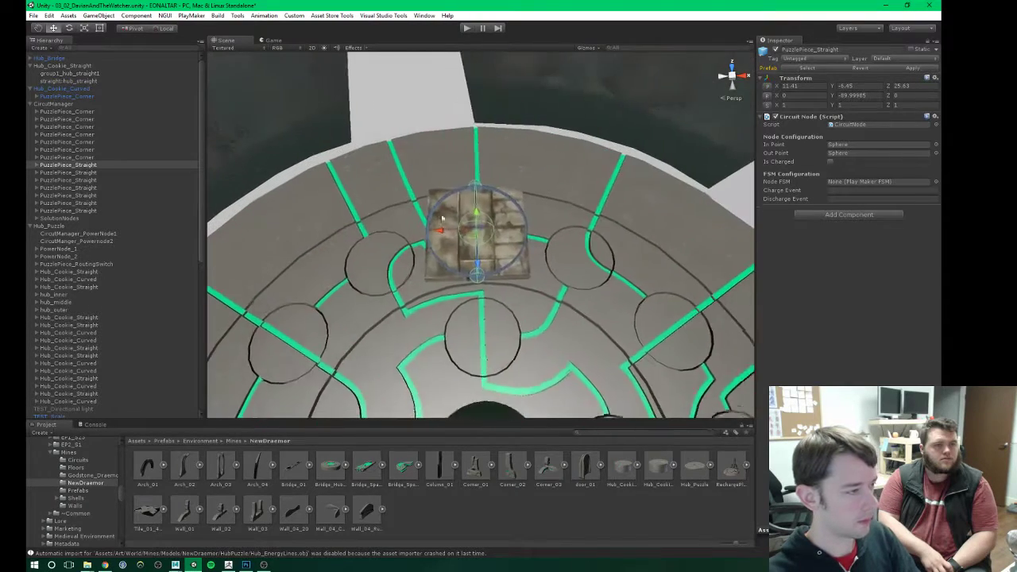
pyautogui.keyDown('alt'); pyautogui.moveTo(699, 246); pyautogui.dragTo(474, 302); pyautogui.keyUp('alt')
pyautogui.keyDown('alt'); pyautogui.scroll(8, 466, 240); pyautogui.keyUp('alt')
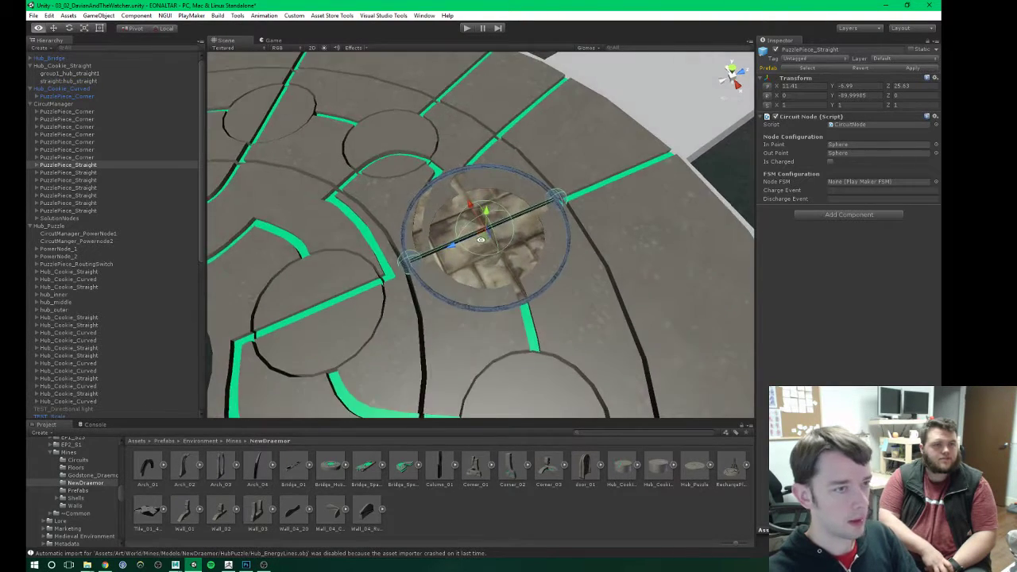
pyautogui.keyDown('alt'); pyautogui.moveTo(466, 240); pyautogui.dragTo(459, 247); pyautogui.keyUp('alt')
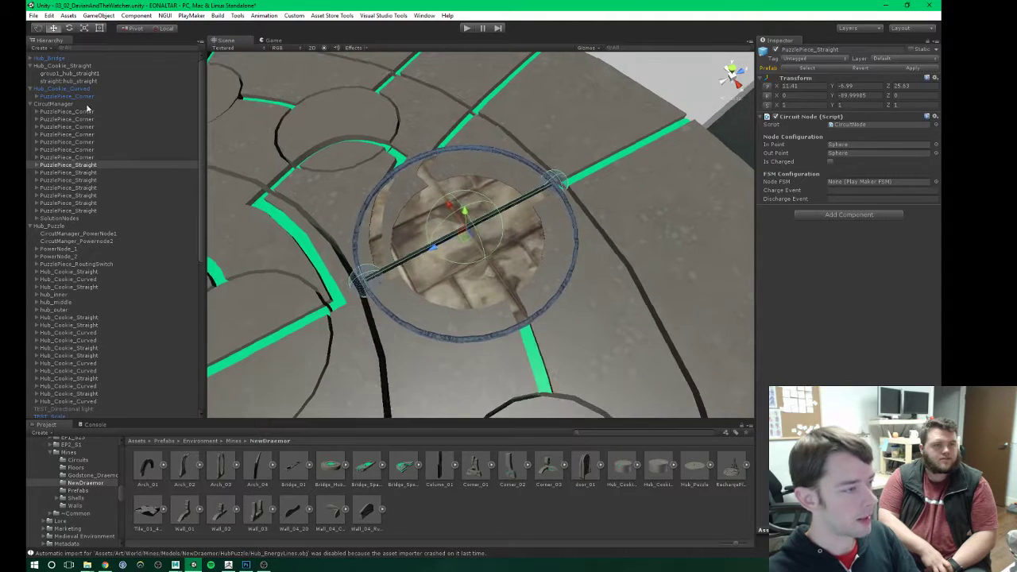
# Step: Delete x4:pCube80 and the Rotating object's Cube and Circle from the first PuzzlePiece_Straight under CircuitManager
pyautogui.click(36, 165)
pyautogui.click(57, 180)
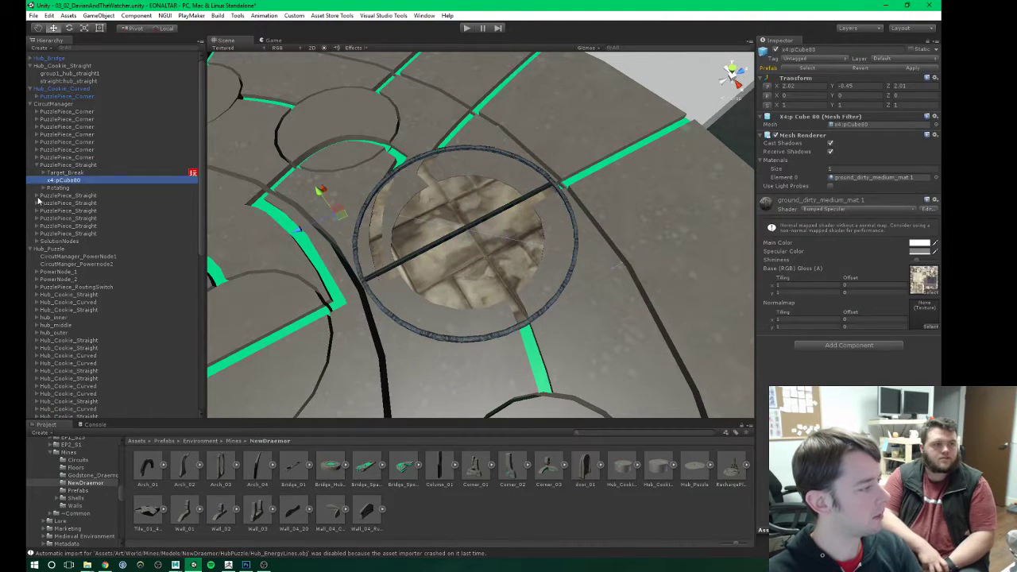
pyautogui.press('Delete')
pyautogui.click(44, 181)
pyautogui.click(61, 195)
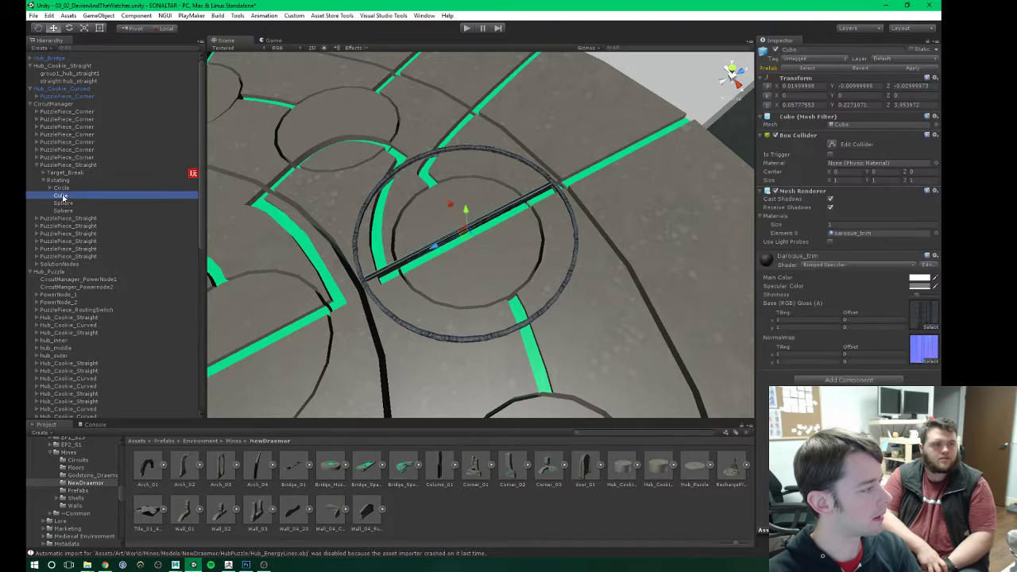
pyautogui.press('Delete')
pyautogui.click(64, 188)
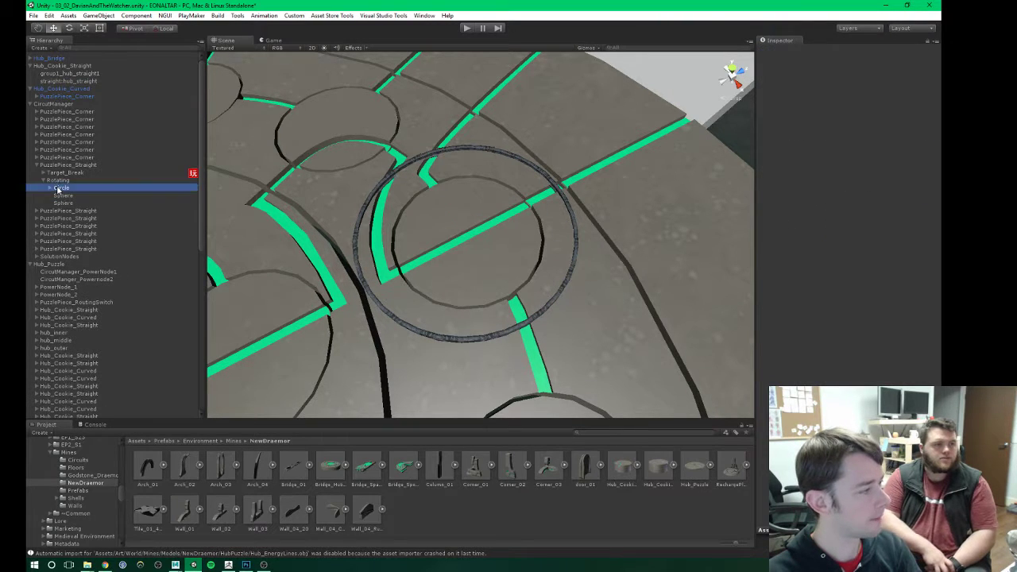
pyautogui.press('Delete')
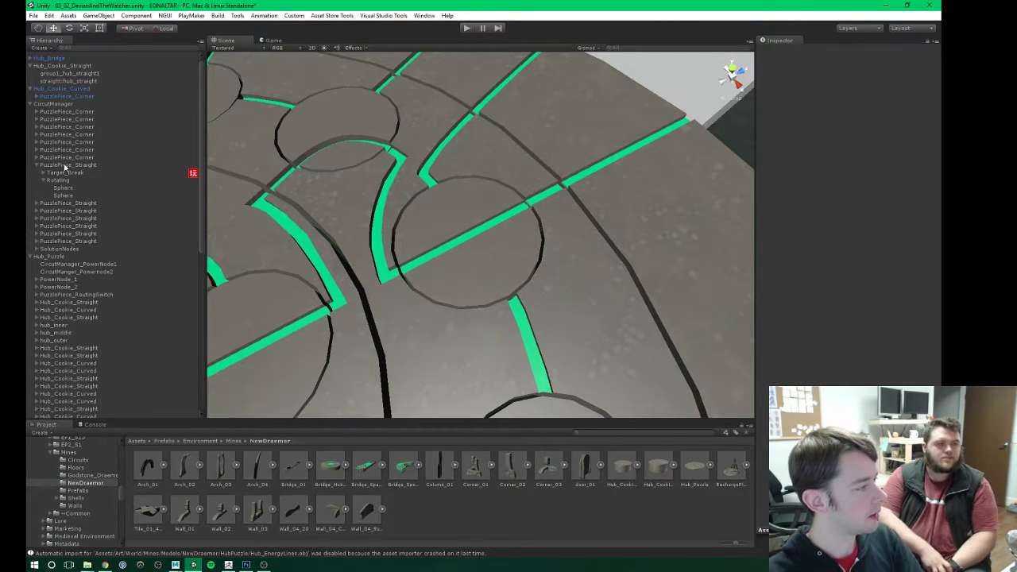
# Step: Parent the stripped PuzzlePiece_Straight to Hub_Cookie_Straight and move group1_hub_straight1 and straight:hub_straight into its Rotating object
pyautogui.click(64, 165)
pyautogui.moveTo(64, 167); pyautogui.dragTo(63, 66)
pyautogui.click(68, 112)
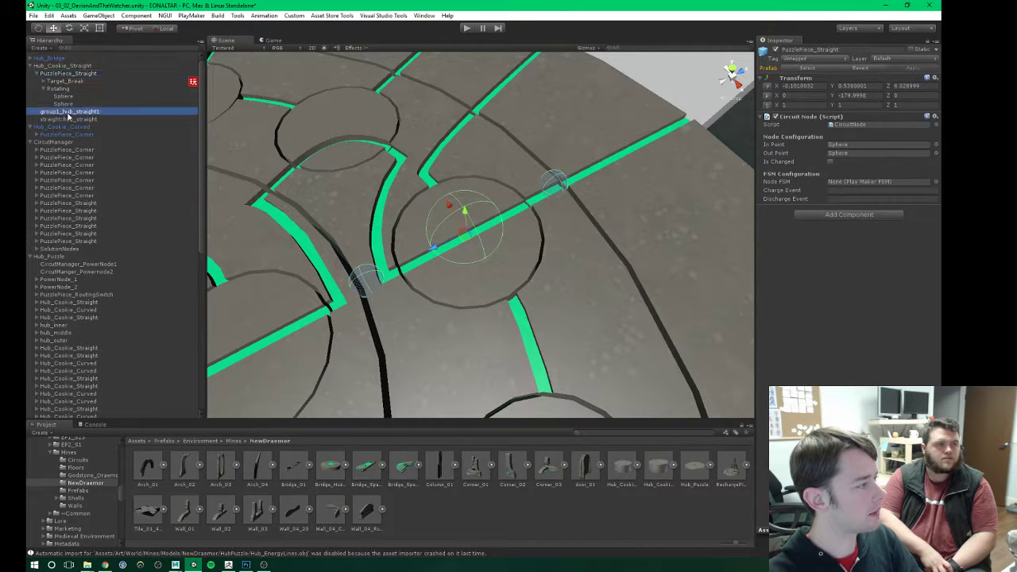
pyautogui.keyDown('shift'); pyautogui.click(68, 119); pyautogui.keyUp('shift')
pyautogui.moveTo(68, 114); pyautogui.dragTo(72, 90)
# Step: Move the two Rotating spheres to the straight line's ends at the circle's edge, at about Z 1.35 and Z -1.33
pyautogui.click(62, 112)
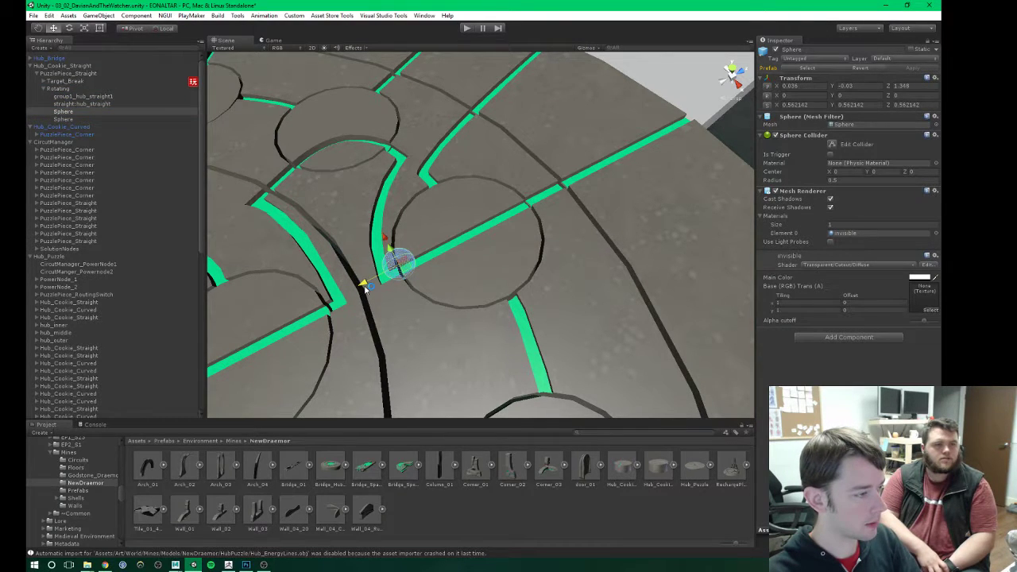
pyautogui.click(67, 119)
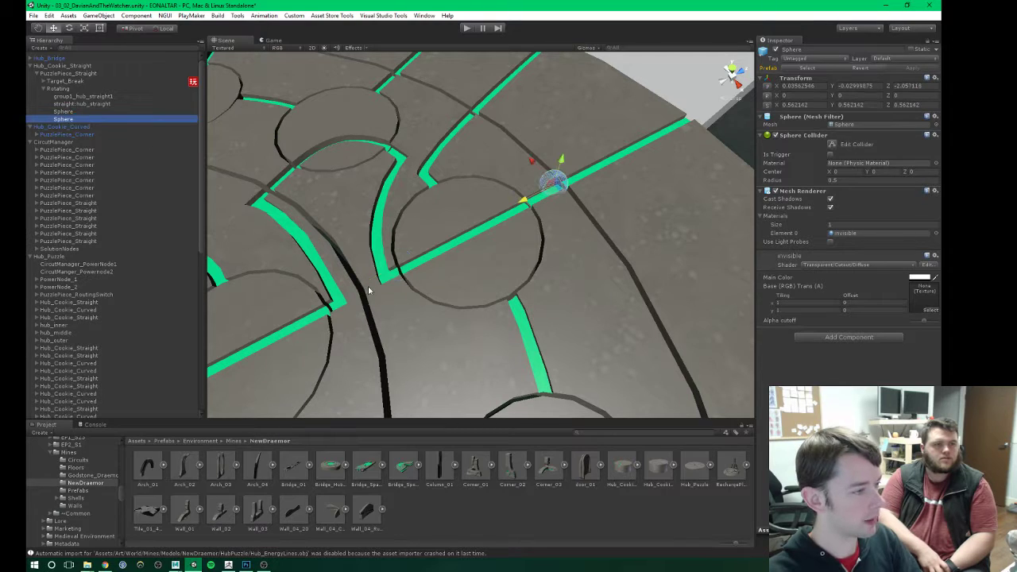
pyautogui.moveTo(524, 199); pyautogui.dragTo(498, 218)
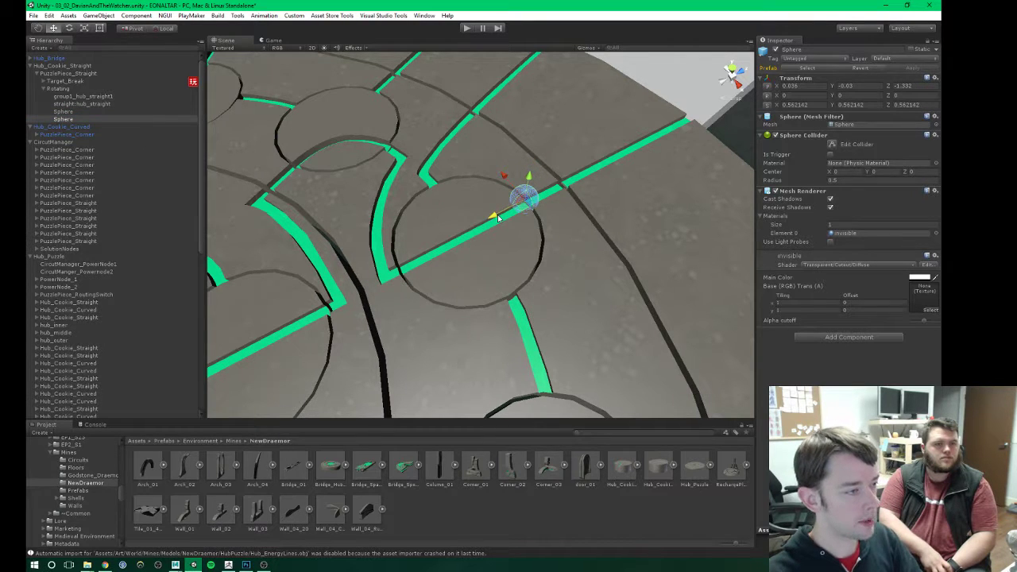
# Step: Replace the Hub_Cookie_Straight prefab in the NewDraemor folder with the combined Hub_Cookie_Straight object
pyautogui.click(30, 68)
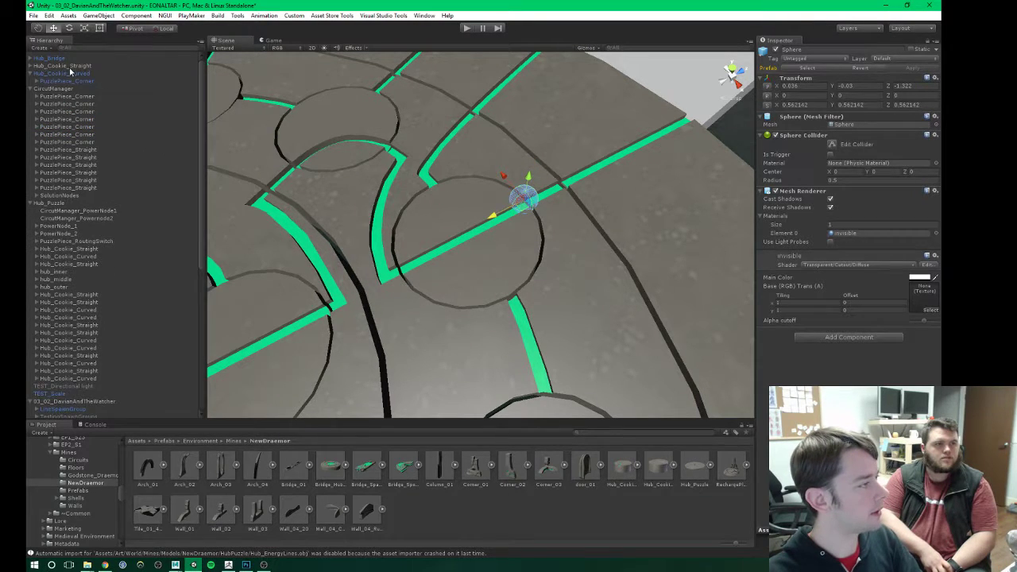
pyautogui.click(70, 67)
pyautogui.moveTo(83, 74); pyautogui.dragTo(659, 469)
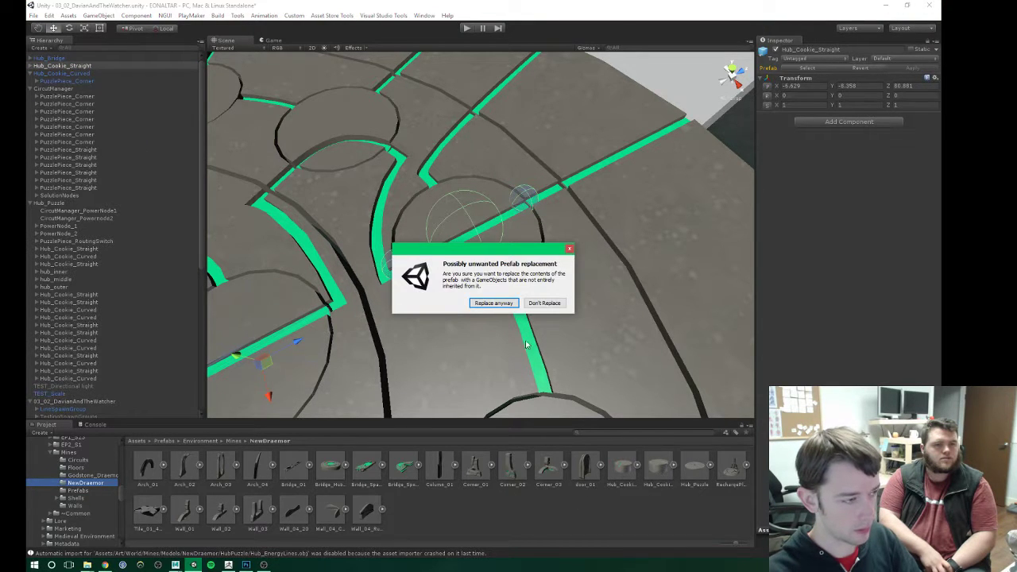
pyautogui.click(501, 303)
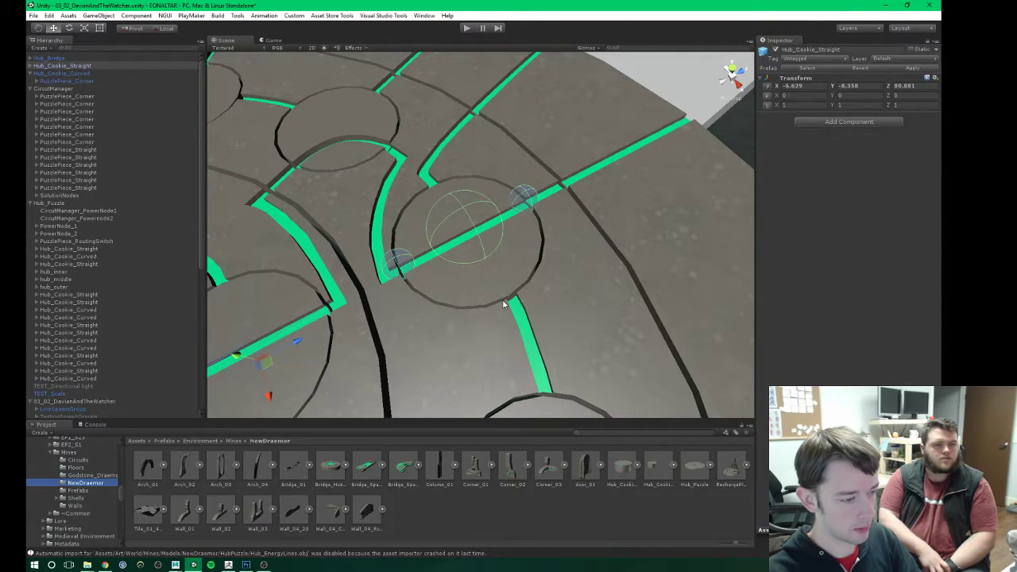
pyautogui.click(51, 61)
pyautogui.click(54, 67)
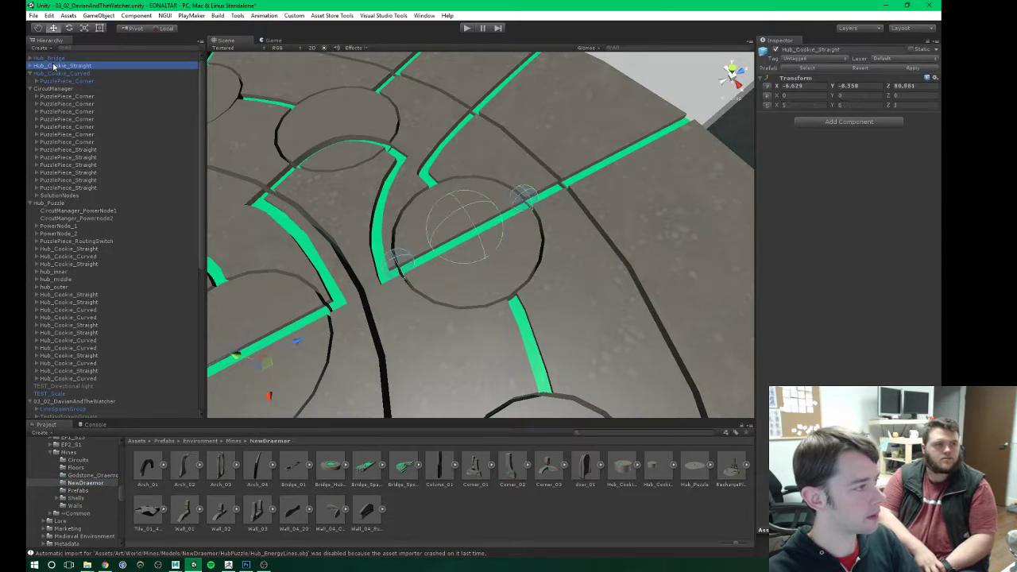
# Step: Move group1_hub_straight1 and straight:hub_straight out of Rotating to directly under PuzzlePiece_Straight, accepting the broken prefab link
pyautogui.keyDown('alt'); pyautogui.moveTo(416, 180); pyautogui.dragTo(495, 208); pyautogui.keyUp('alt')
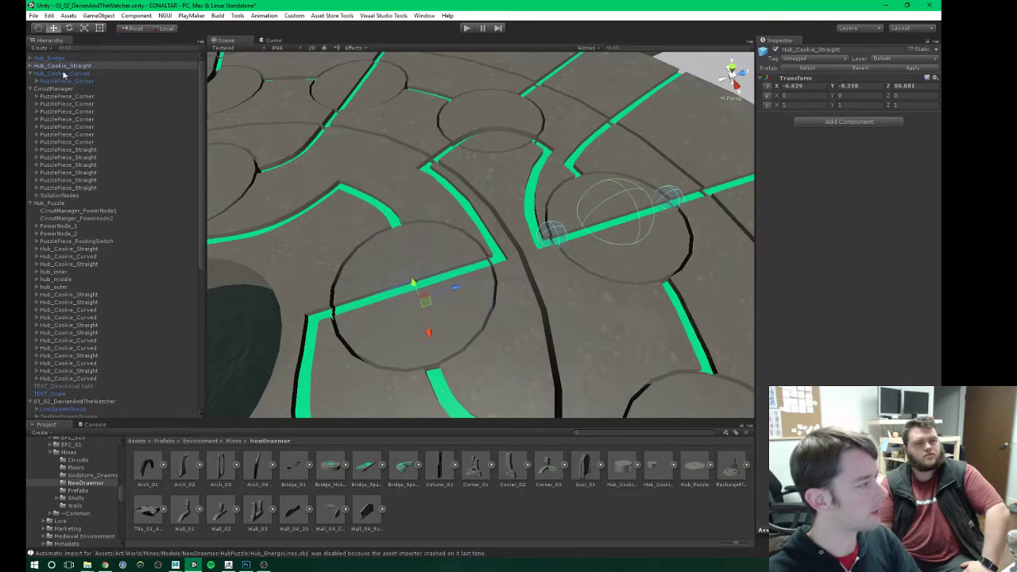
pyautogui.keyDown('alt'); pyautogui.click(30, 67); pyautogui.keyUp('alt')
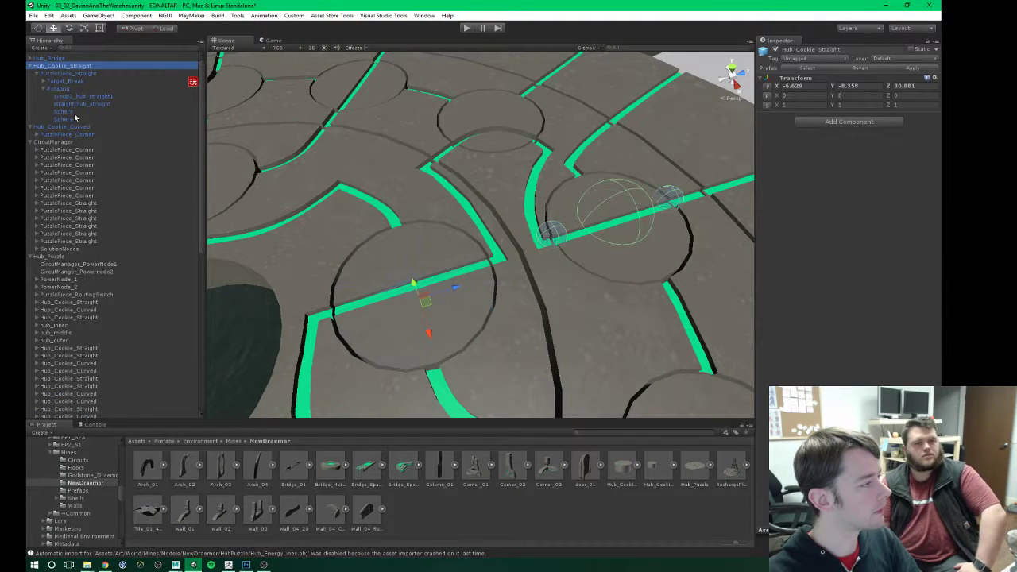
pyautogui.click(65, 89)
pyautogui.click(74, 97)
pyautogui.keyDown('shift'); pyautogui.click(71, 103); pyautogui.keyUp('shift')
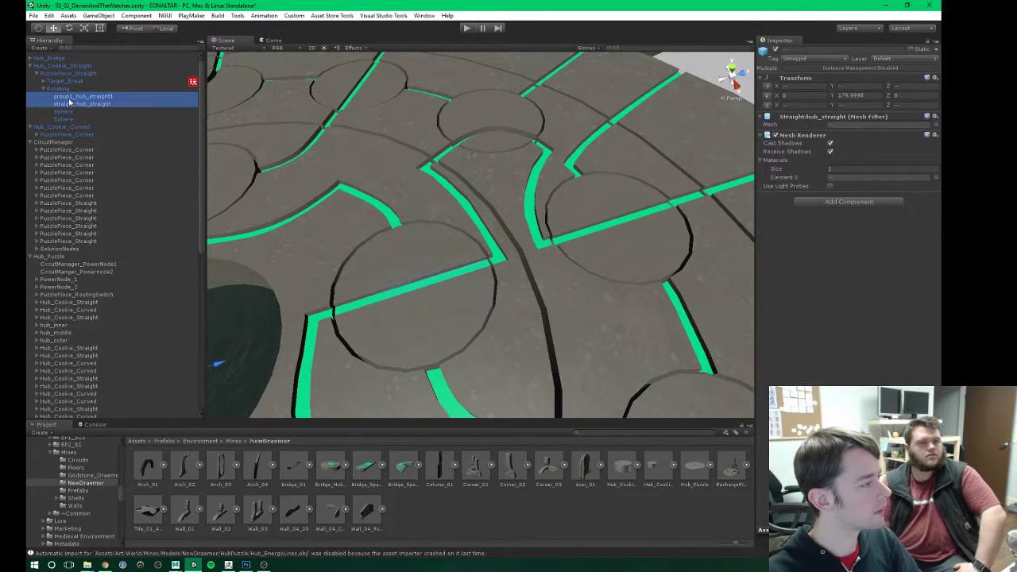
pyautogui.moveTo(68, 98); pyautogui.dragTo(63, 74)
pyautogui.click(549, 305)
pyautogui.click(517, 303)
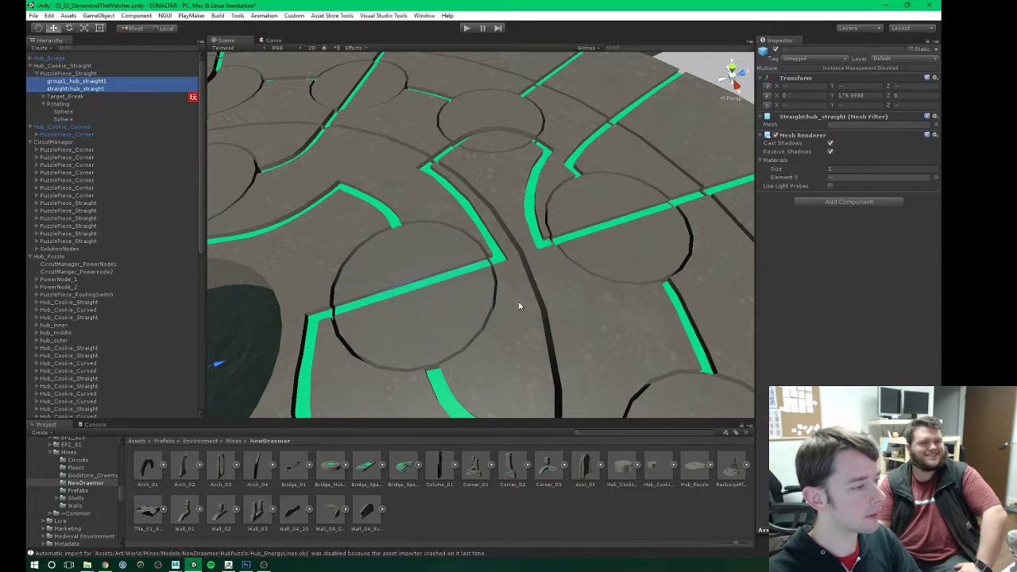
# Step: Move Target_Break and Rotating together onto the centre of the cookie's straight-line circle beside the hub's central hole
pyautogui.click(94, 97)
pyautogui.keyDown('shift'); pyautogui.click(59, 103); pyautogui.keyUp('shift')
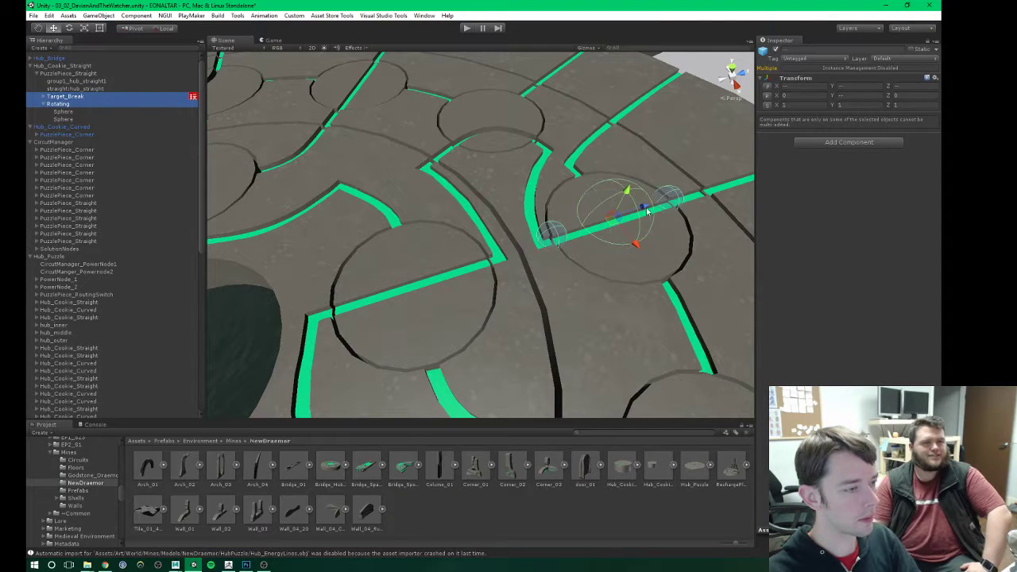
pyautogui.moveTo(647, 210); pyautogui.dragTo(470, 238)
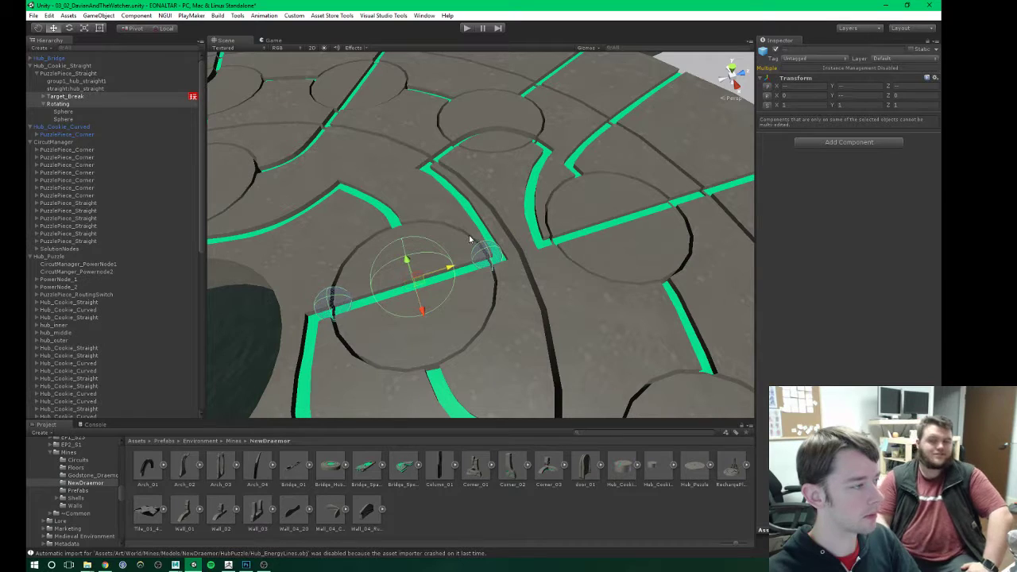
# Step: Return group1_hub_straight1 and straight:hub_straight to Rotating and replace the Hub_Cookie_Straight prefab in NewDraemor with the updated object
pyautogui.moveTo(66, 85); pyautogui.dragTo(66, 104)
pyautogui.click(60, 66)
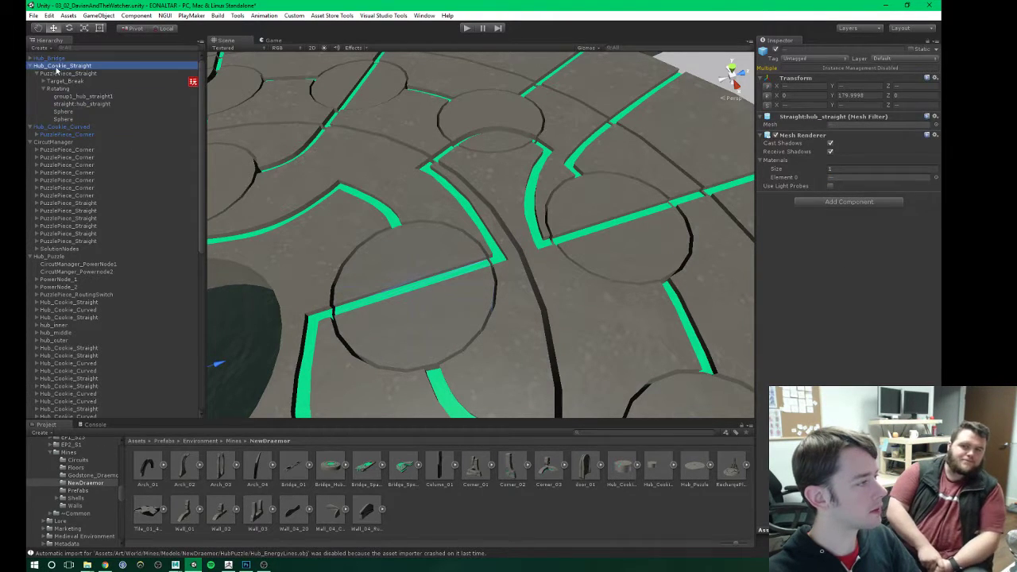
pyautogui.moveTo(86, 70); pyautogui.dragTo(657, 475)
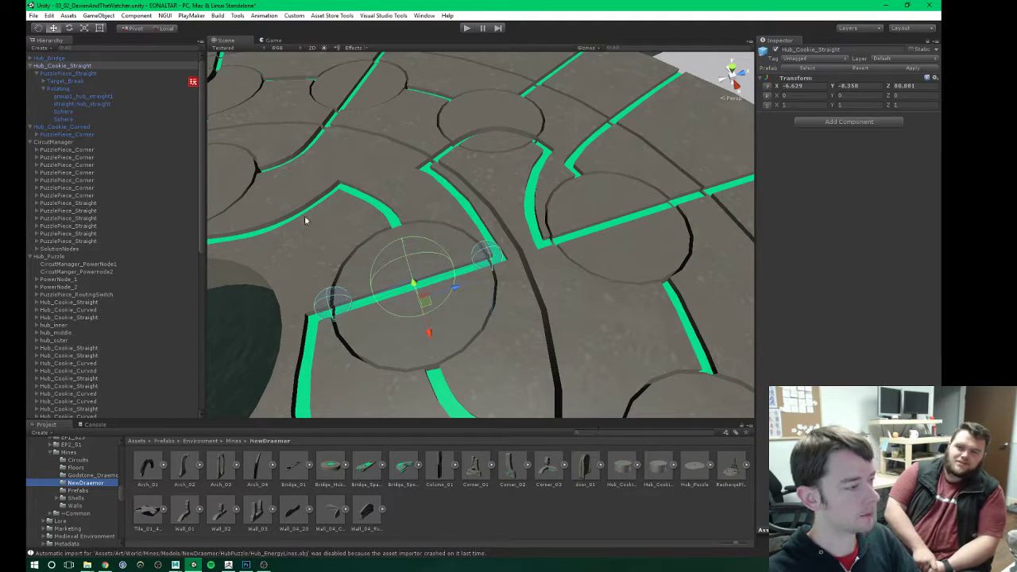
# Step: Try rotating Hub_Cookie_Straight to -45 degrees about Y to test how the cookie turns in its hole, and undo it
pyautogui.press('e')
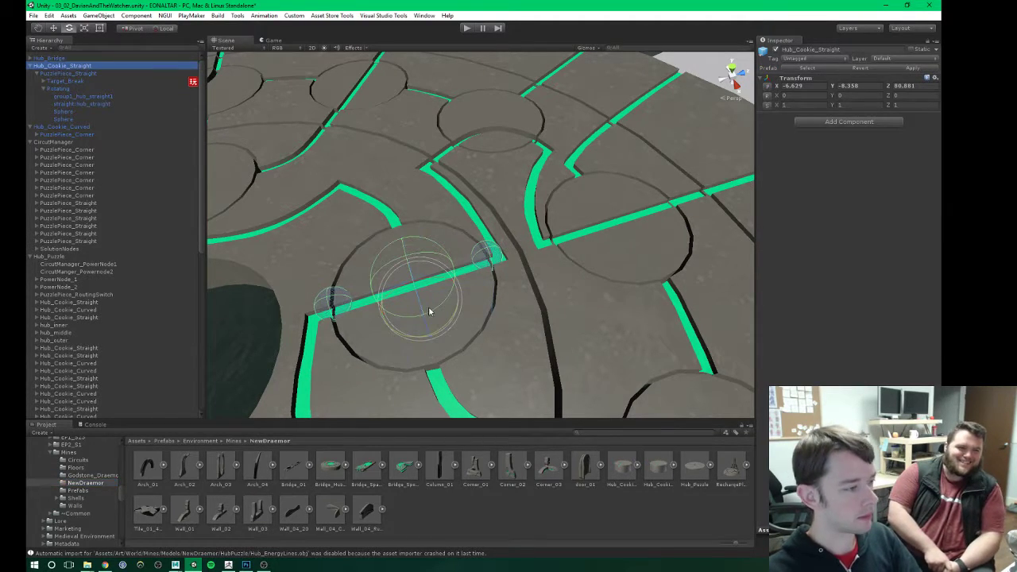
pyautogui.keyDown('alt'); pyautogui.moveTo(432, 310); pyautogui.dragTo(461, 250); pyautogui.keyUp('alt')
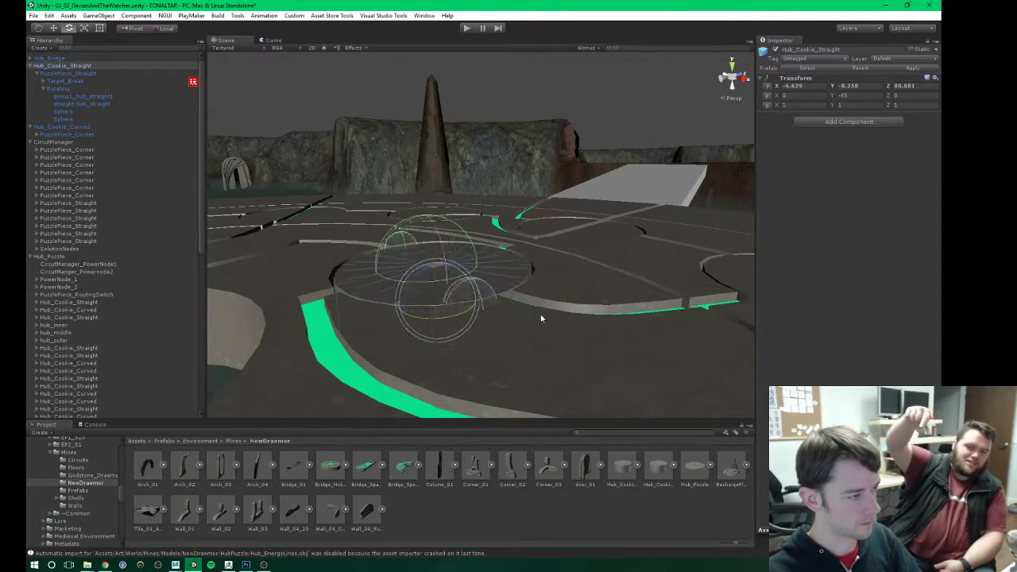
pyautogui.keyDown('alt'); pyautogui.moveTo(423, 323); pyautogui.dragTo(526, 284); pyautogui.keyUp('alt')
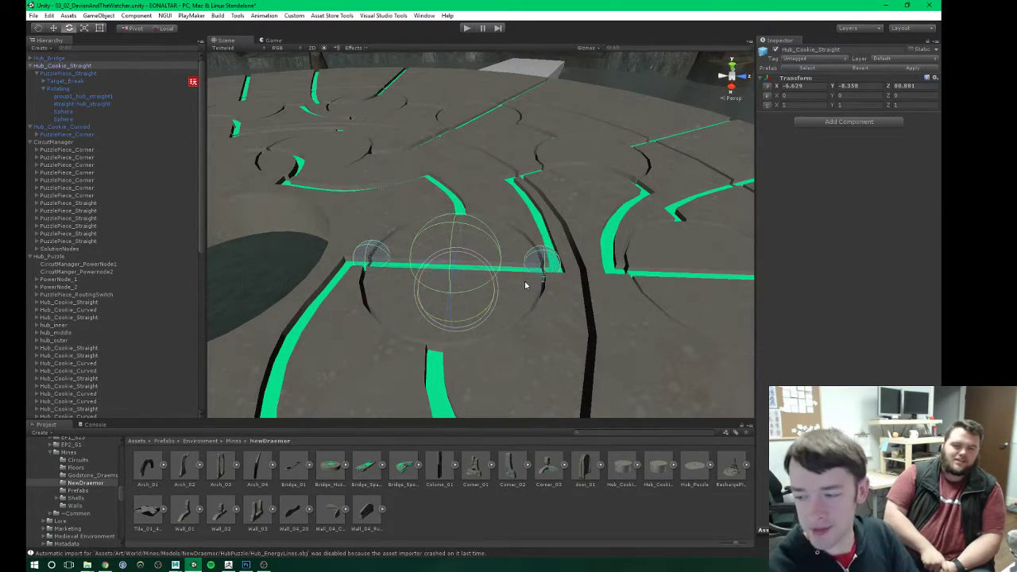
pyautogui.keyDown('alt'); pyautogui.moveTo(512, 214); pyautogui.dragTo(445, 231); pyautogui.keyUp('alt')
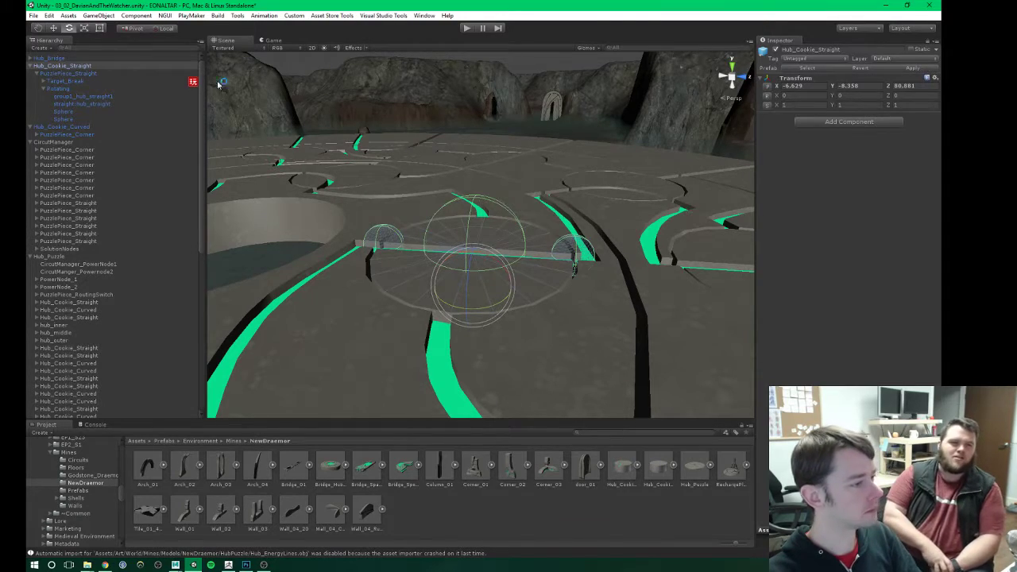
pyautogui.keyDown('alt'); pyautogui.moveTo(464, 302); pyautogui.dragTo(479, 219); pyautogui.keyUp('alt')
pyautogui.keyDown('alt'); pyautogui.moveTo(513, 186); pyautogui.dragTo(407, 286); pyautogui.keyUp('alt')
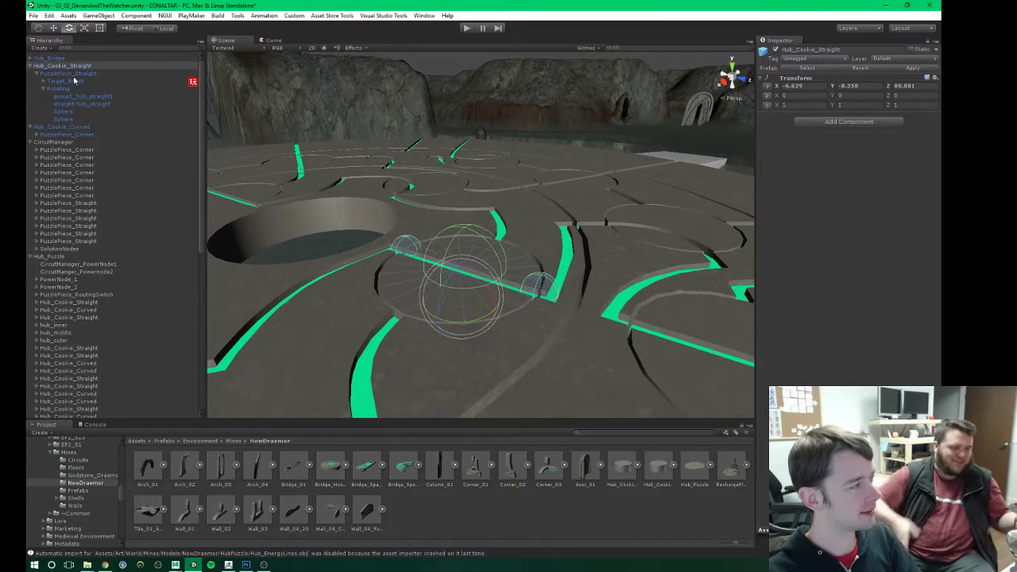
# Step: Examine where the pivots of PuzzlePiece_Straight and its Target_Break sit relative to the straight cookie
pyautogui.click(72, 73)
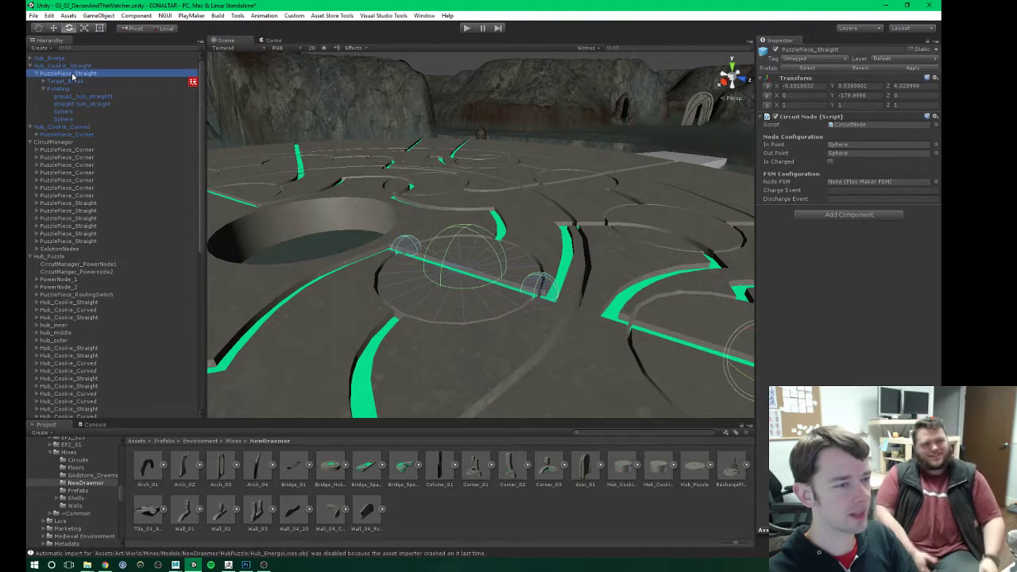
pyautogui.press('w')
pyautogui.scroll(-3, 475, 266)
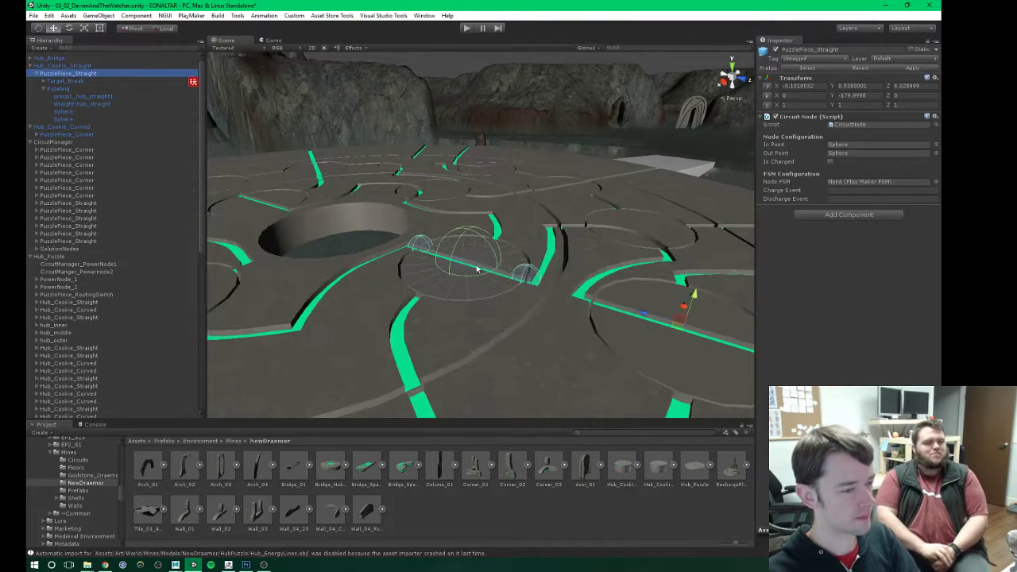
pyautogui.keyDown('alt'); pyautogui.moveTo(477, 268); pyautogui.dragTo(442, 277); pyautogui.keyUp('alt')
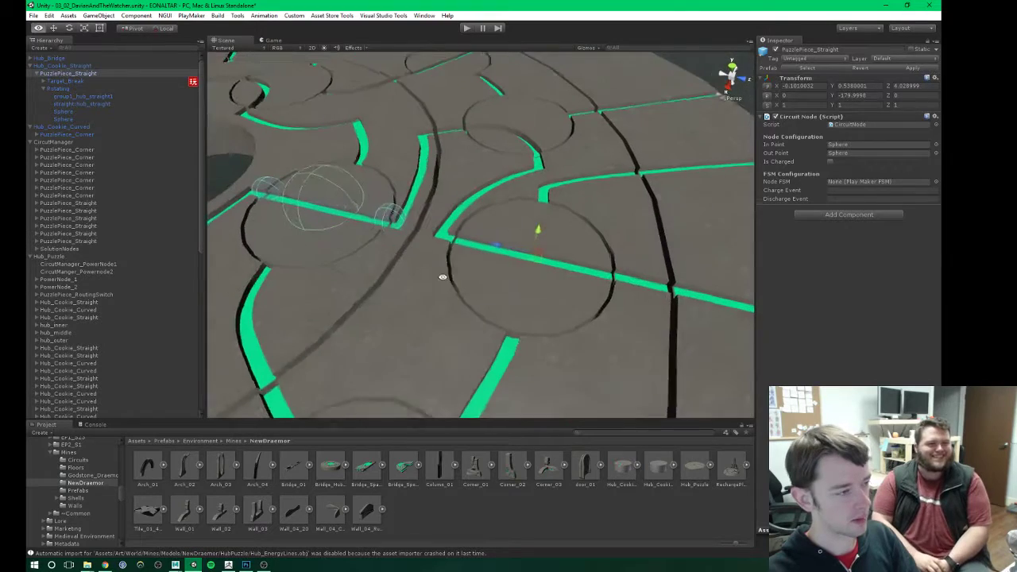
pyautogui.click(64, 81)
pyautogui.keyDown('alt'); pyautogui.moveTo(290, 205); pyautogui.dragTo(415, 261); pyautogui.keyUp('alt')
# Step: Test-rotate the Rotating object of Hub_Cookie_Straight about its own pivot and undo the rotation
pyautogui.click(68, 91)
pyautogui.press('e')
pyautogui.hotkey('ctrl', 'z')
pyautogui.moveTo(489, 293); pyautogui.dragTo(465, 286, button='middle')
pyautogui.scroll(-8, 482, 290)
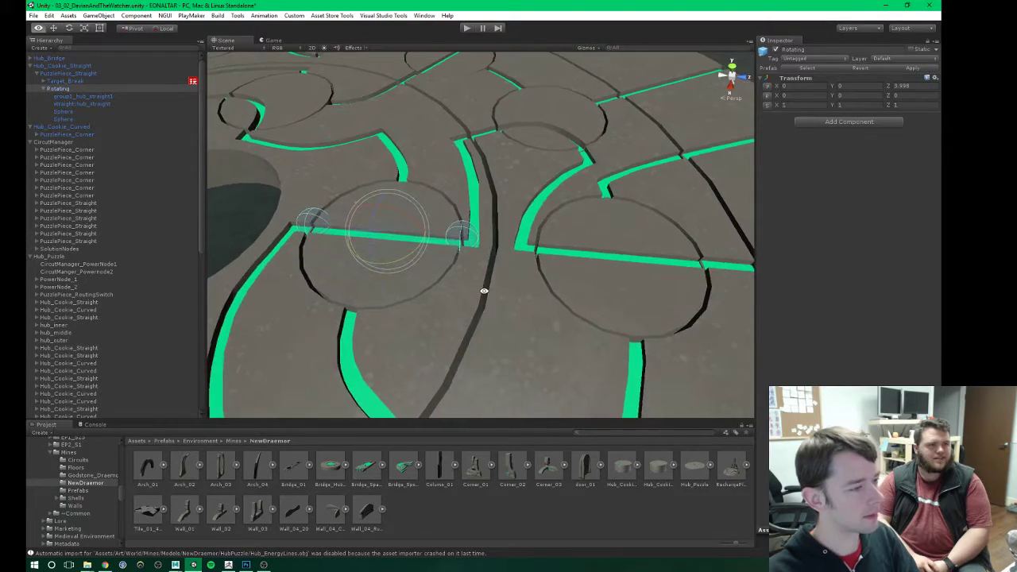
pyautogui.keyDown('alt'); pyautogui.moveTo(477, 316); pyautogui.dragTo(421, 305); pyautogui.keyUp('alt')
pyautogui.scroll(5, 490, 299)
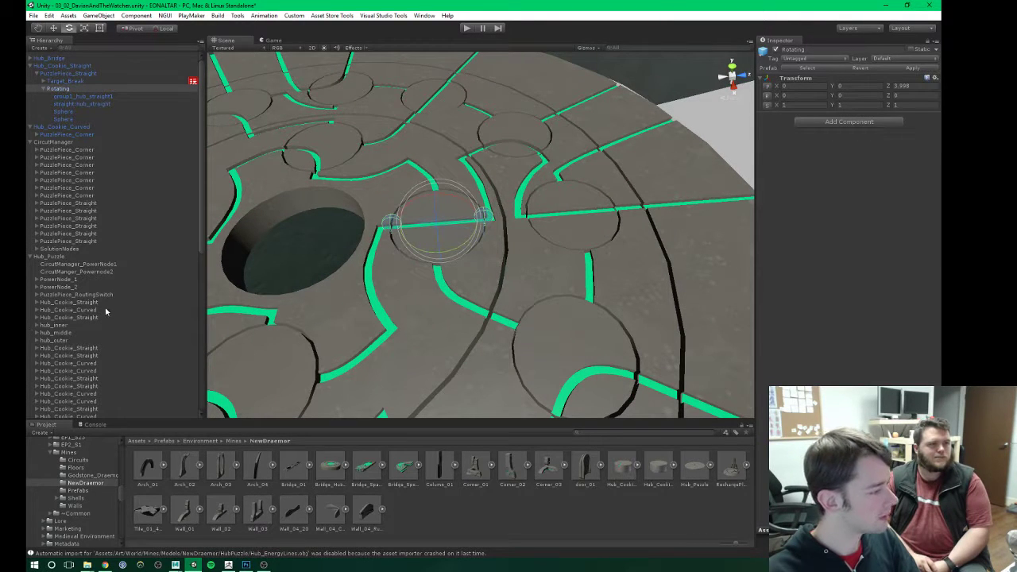
# Step: Deactivate Hub_Cookie_Straight, delete the overlapping old Hub_Cookie_Straight from Hub_Puzzle, and reactivate the new one
pyautogui.click(63, 67)
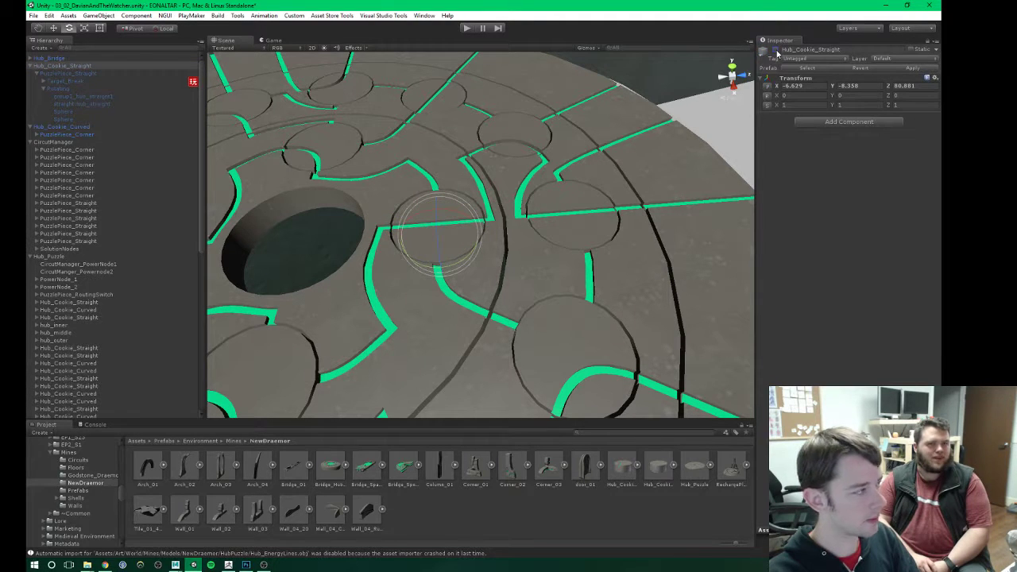
pyautogui.click(474, 234)
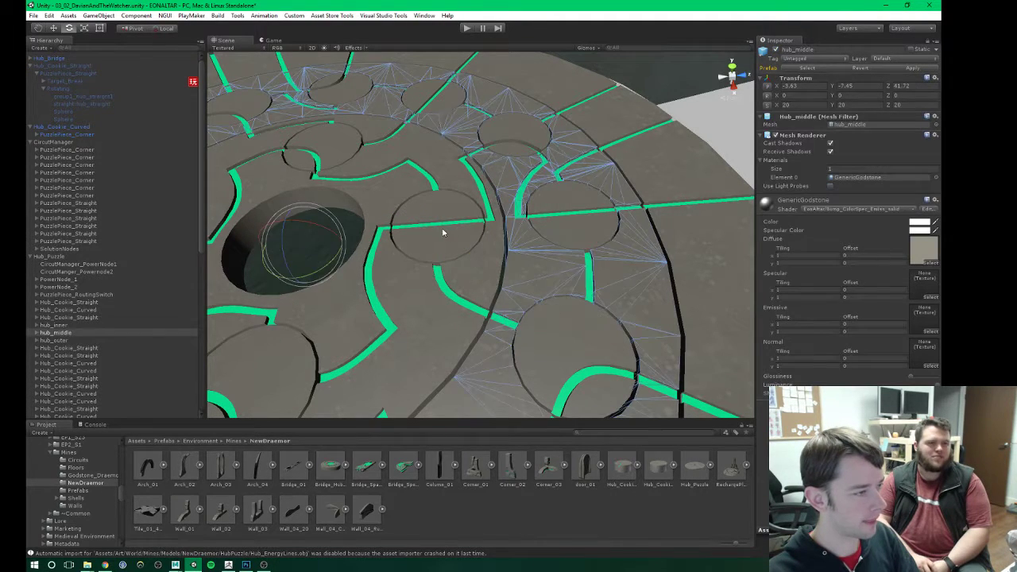
pyautogui.click(69, 302)
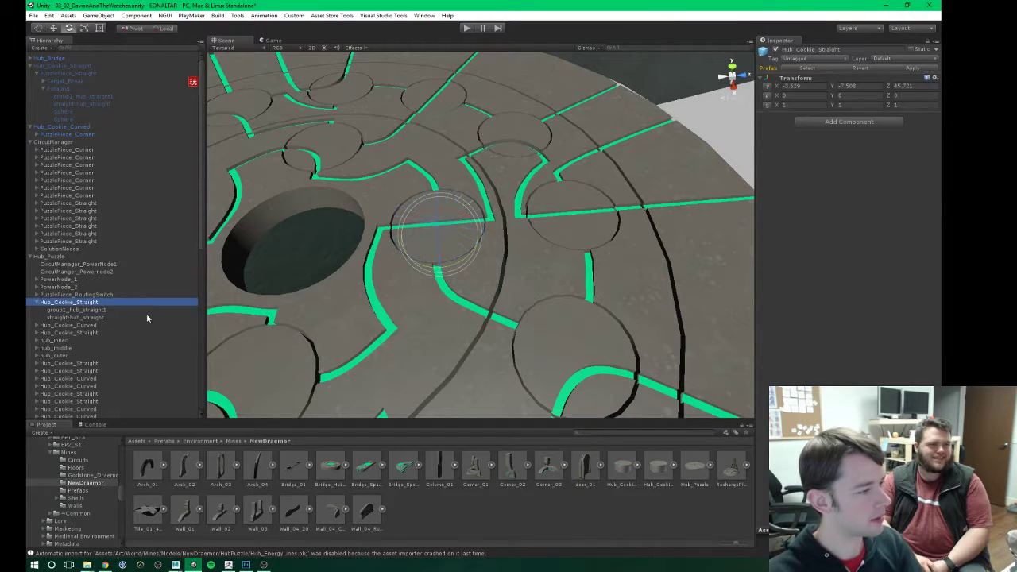
pyautogui.press('Delete')
pyautogui.click(64, 67)
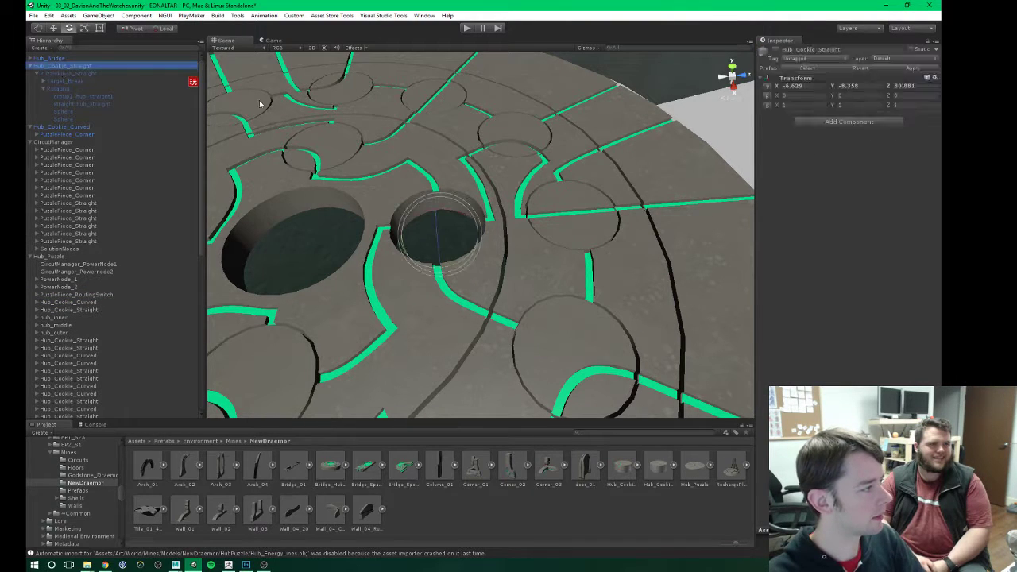
pyautogui.hotkey('ctrl', 'z')
pyautogui.keyDown('alt'); pyautogui.moveTo(516, 254); pyautogui.dragTo(516, 320); pyautogui.keyUp('alt')
pyautogui.keyDown('alt'); pyautogui.scroll(5, 521, 289); pyautogui.keyUp('alt')
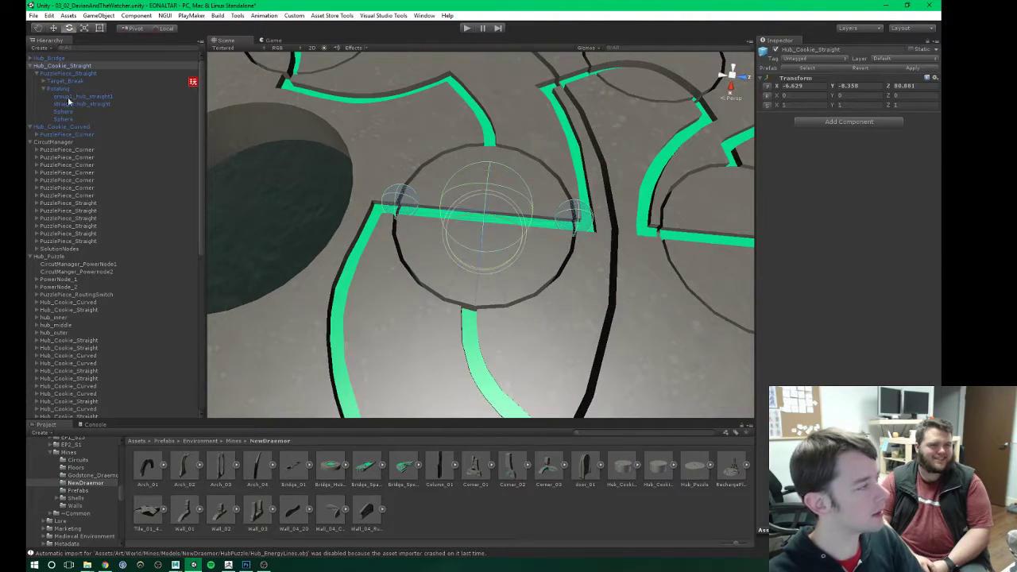
# Step: Move Target_Break and Rotating out of PuzzlePiece_Straight so they sit directly under Hub_Cookie_Straight
pyautogui.click(48, 73)
pyautogui.keyDown('alt'); pyautogui.moveTo(493, 238); pyautogui.dragTo(455, 266); pyautogui.keyUp('alt')
pyautogui.click(58, 81)
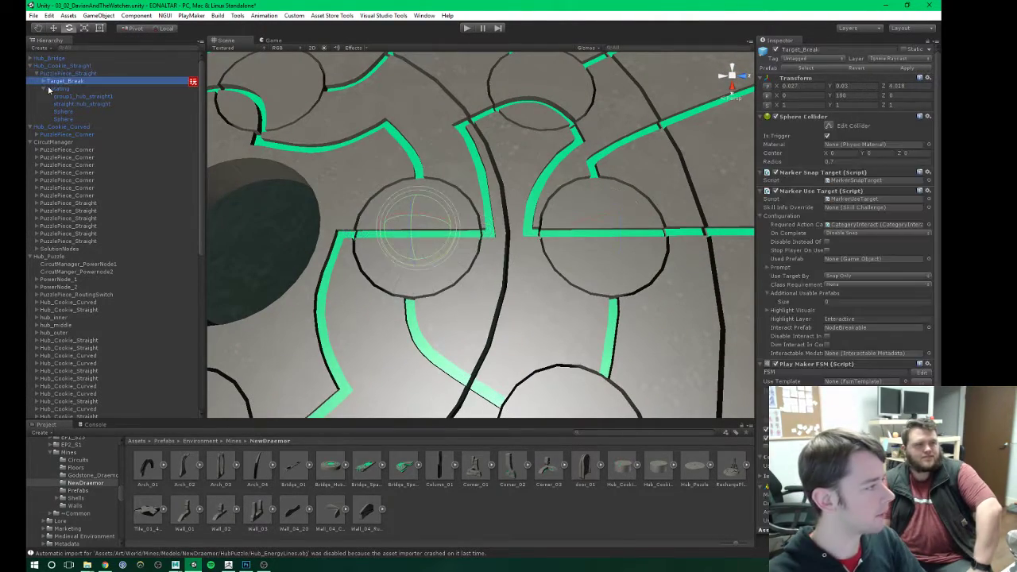
pyautogui.click(50, 88)
pyautogui.click(43, 88)
pyautogui.keyDown('shift'); pyautogui.click(59, 81); pyautogui.keyUp('shift')
pyautogui.moveTo(59, 81); pyautogui.dragTo(57, 67)
pyautogui.click(501, 303)
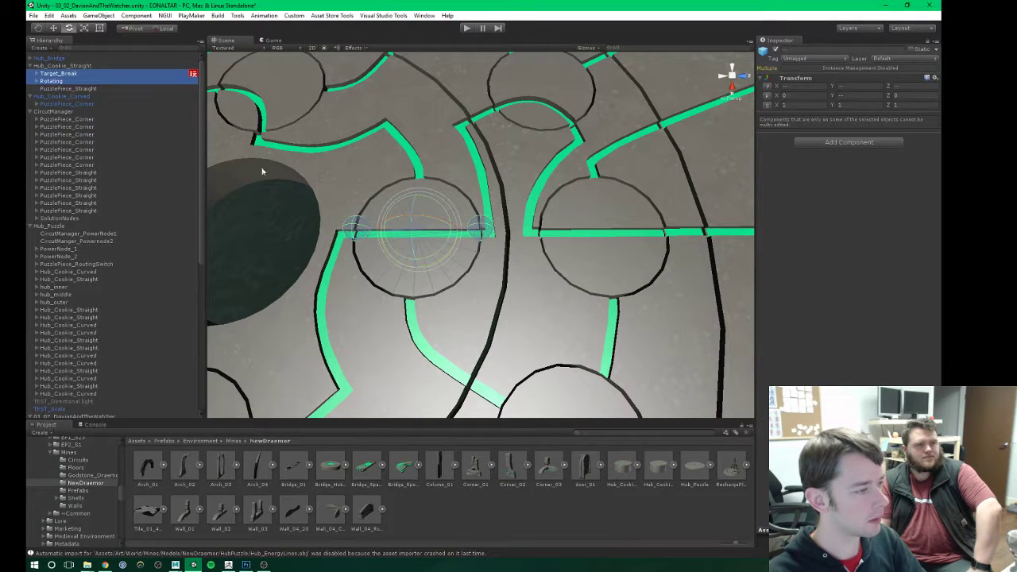
# Step: Shift the emptied PuzzlePiece_Straight onto the straight cookie and delete it from Hub_Cookie_Straight
pyautogui.click(54, 88)
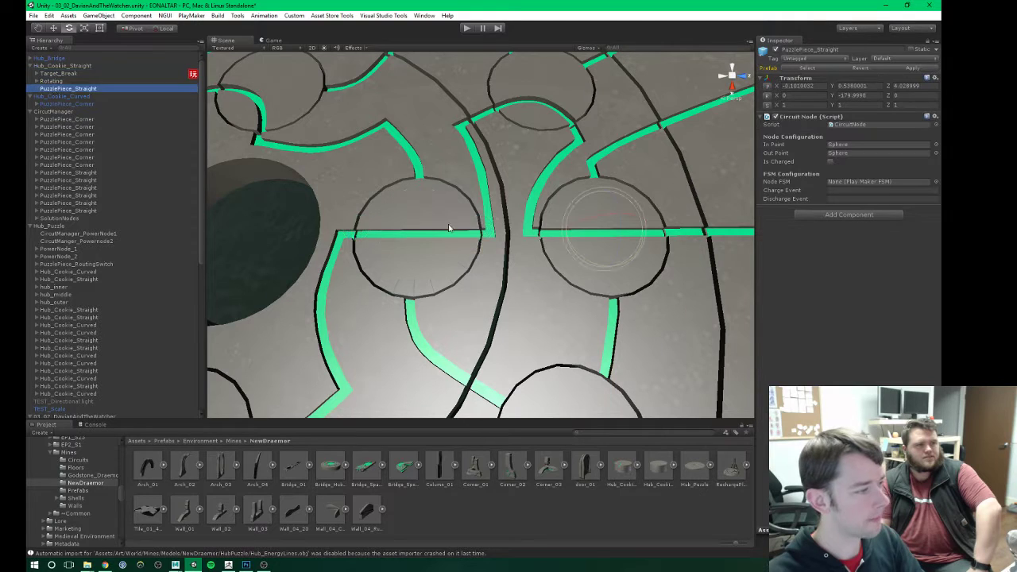
pyautogui.press('w')
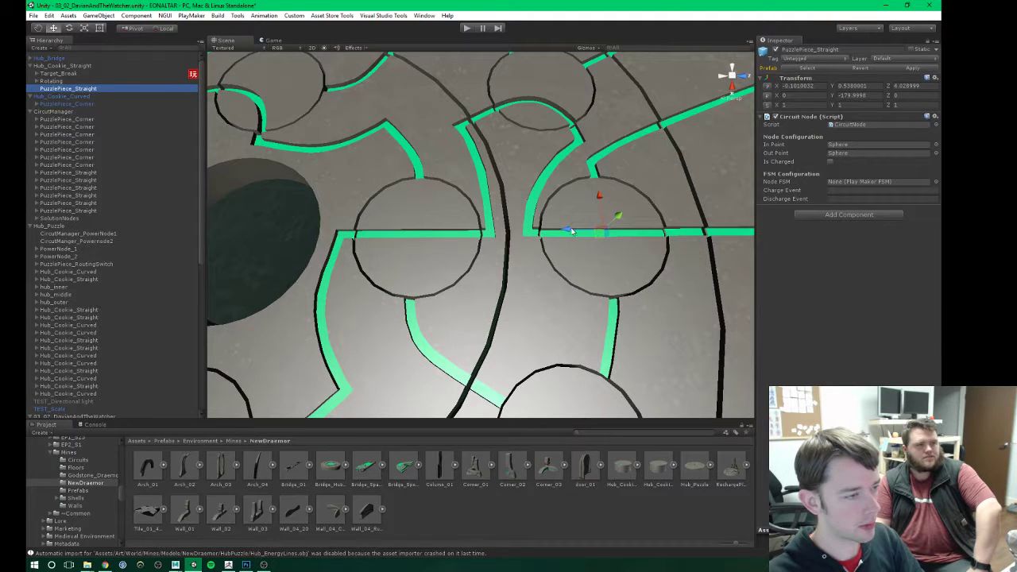
pyautogui.moveTo(572, 231); pyautogui.dragTo(387, 248)
pyautogui.keyDown('alt'); pyautogui.moveTo(387, 251); pyautogui.dragTo(430, 206); pyautogui.keyUp('alt')
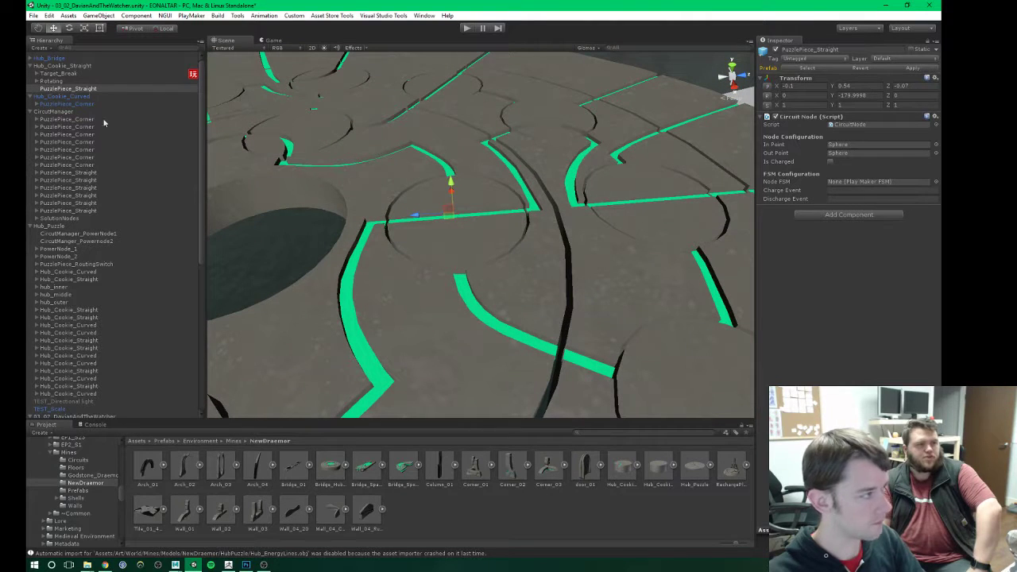
pyautogui.press('Delete')
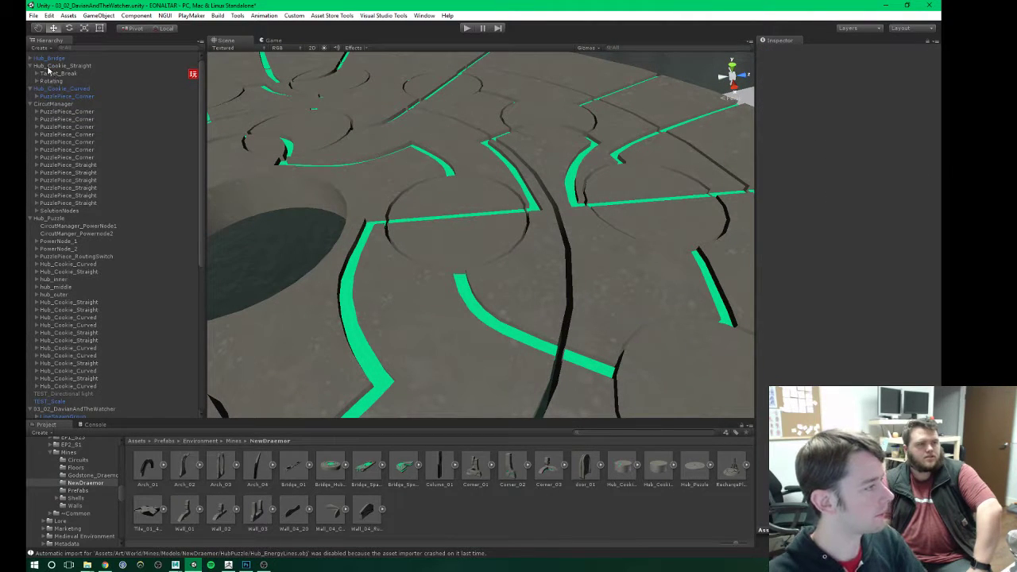
# Step: Test-rotate the restructured Hub_Cookie_Straight about its Y axis and undo the rotation
pyautogui.click(64, 66)
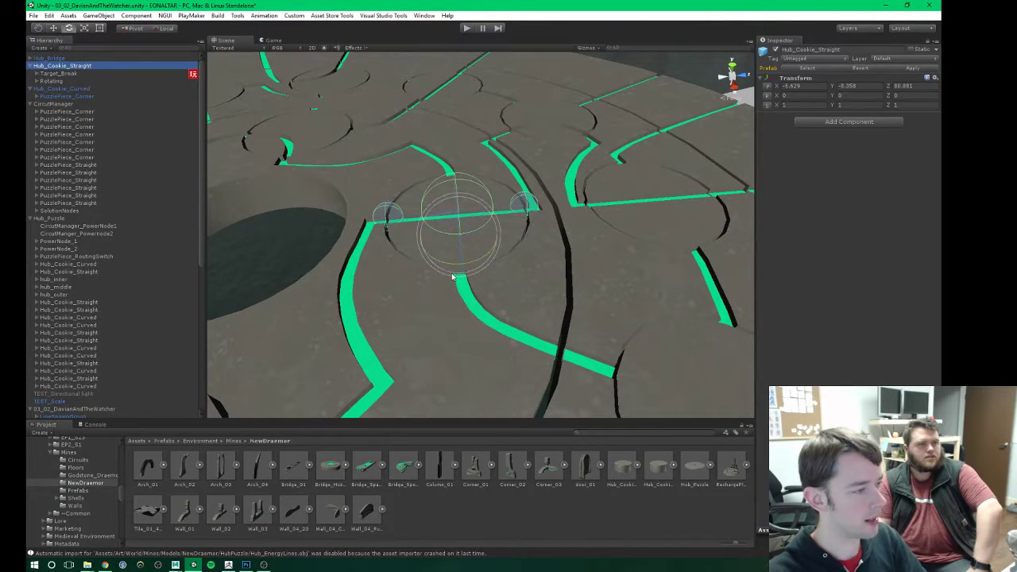
pyautogui.keyDown('alt'); pyautogui.moveTo(476, 238); pyautogui.dragTo(543, 257); pyautogui.keyUp('alt')
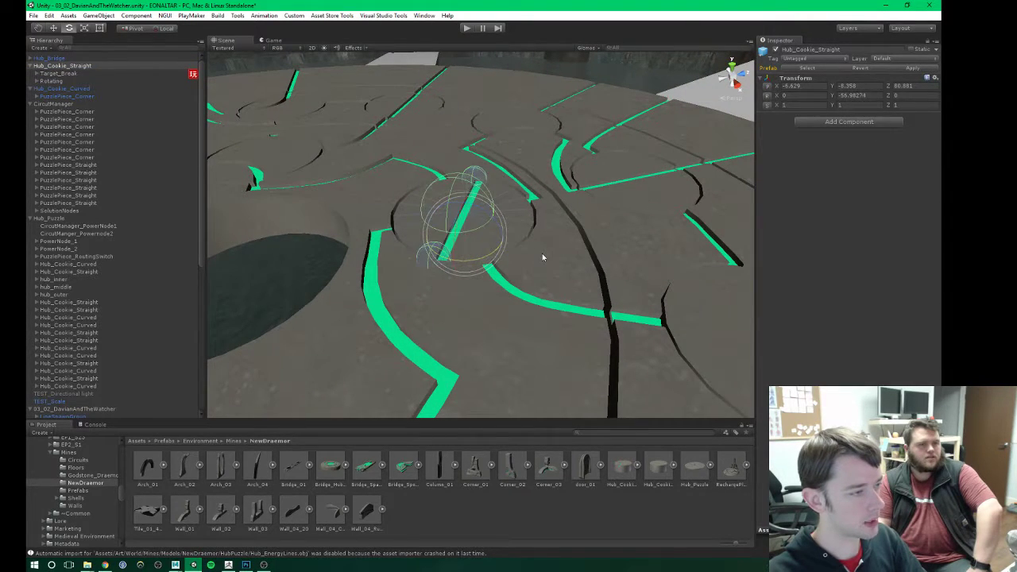
pyautogui.hotkey('ctrl', 'z')
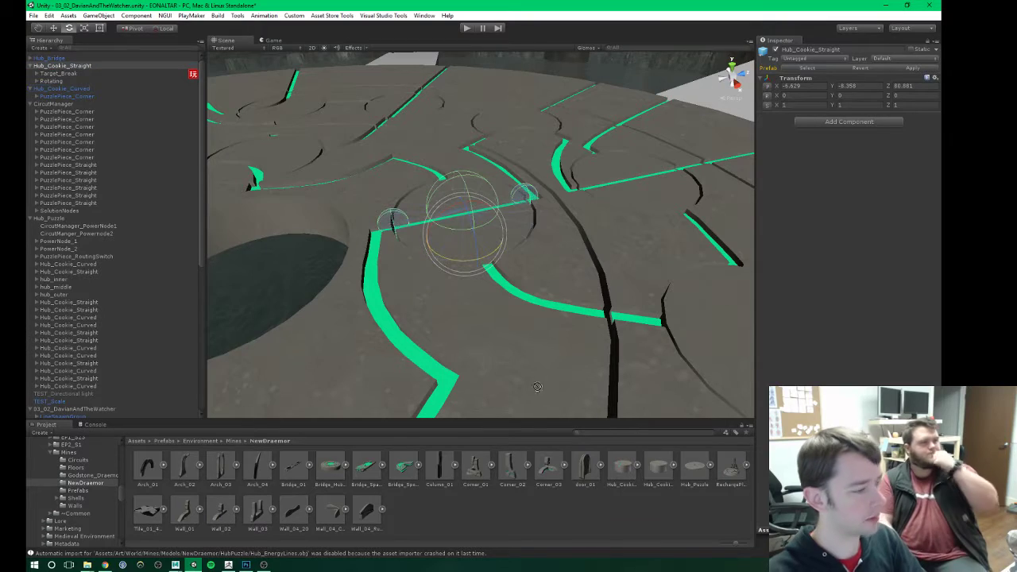
# Step: Examine the hub's circuit lines, cookie positions and connecting bridges from overhead, from a distance and close up
pyautogui.click(636, 520)
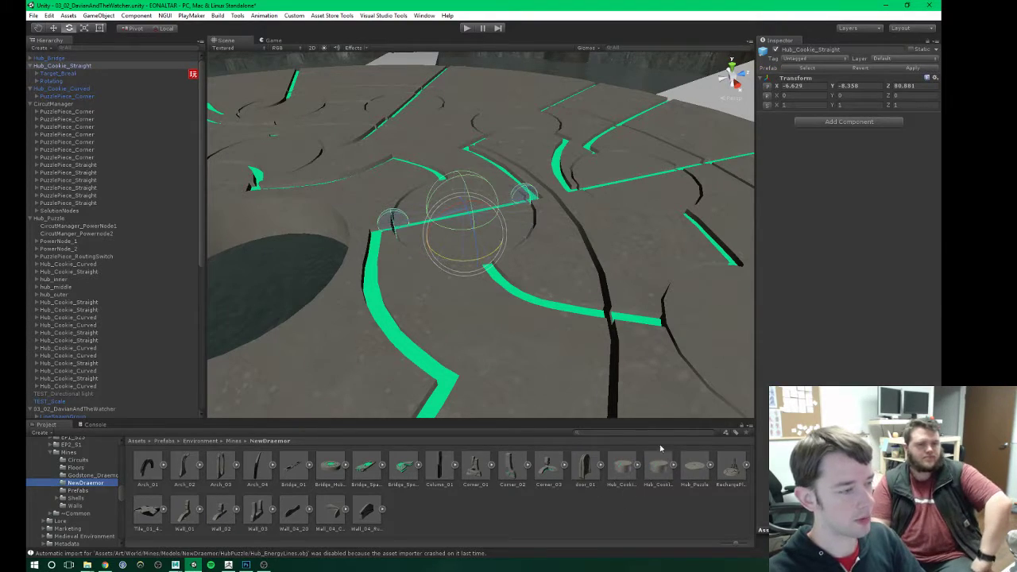
pyautogui.keyDown('alt'); pyautogui.moveTo(525, 275); pyautogui.dragTo(464, 246); pyautogui.keyUp('alt')
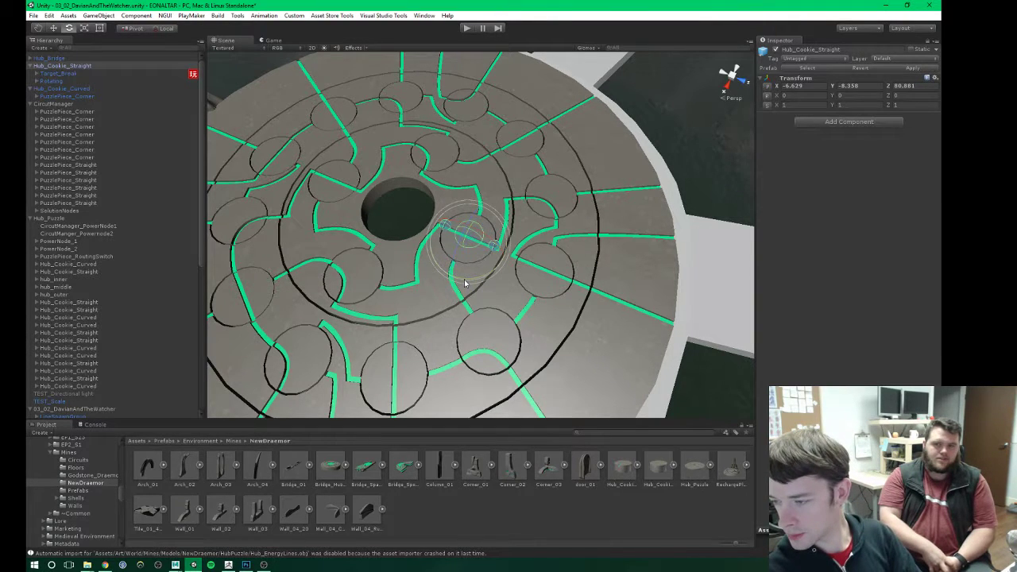
pyautogui.keyDown('alt'); pyautogui.moveTo(376, 245); pyautogui.dragTo(430, 231); pyautogui.keyUp('alt')
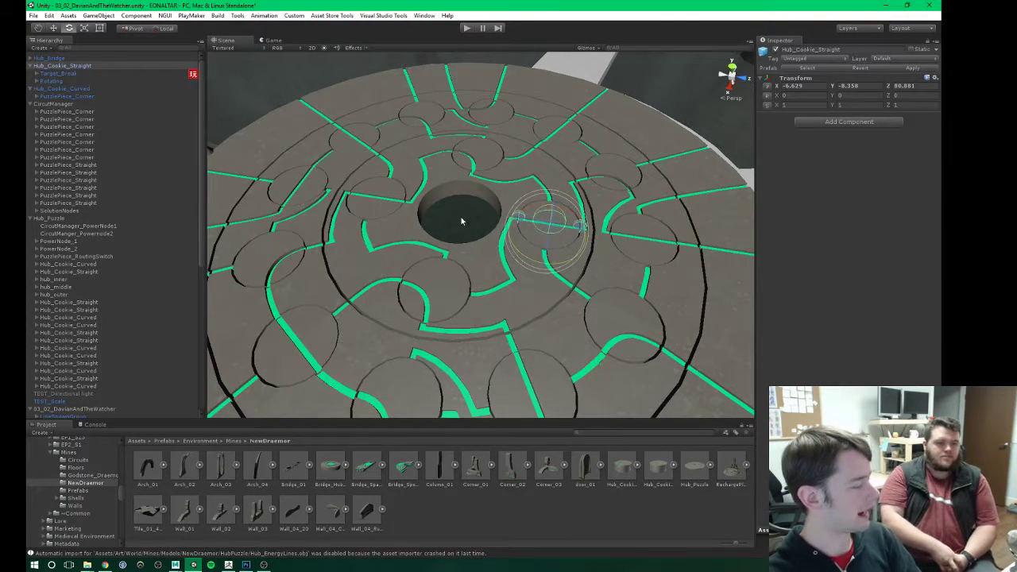
pyautogui.scroll(-3, 452, 239)
pyautogui.keyDown('alt'); pyautogui.moveTo(473, 225); pyautogui.dragTo(489, 141); pyautogui.keyUp('alt')
pyautogui.scroll(-6, 447, 243)
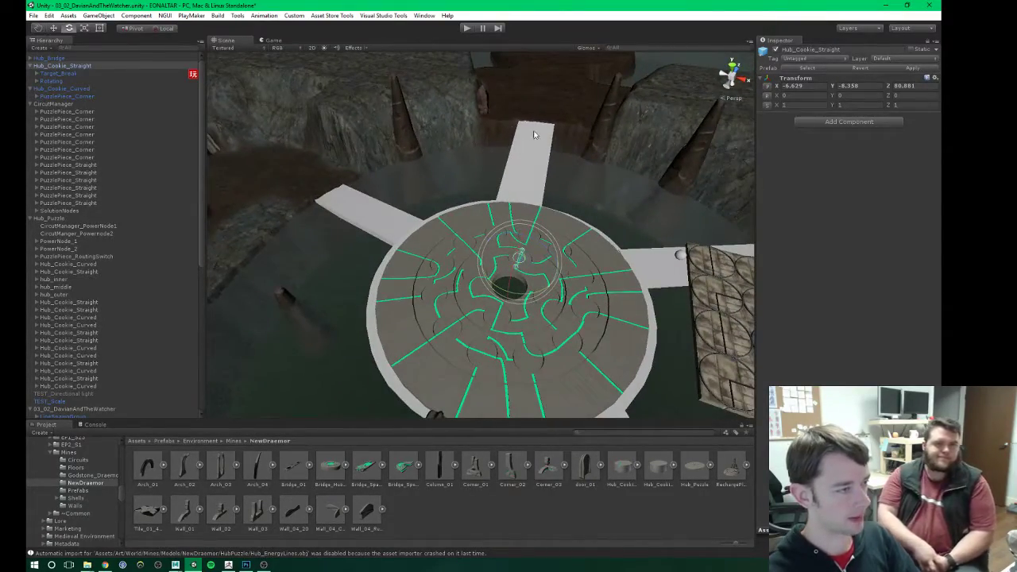
pyautogui.keyDown('alt'); pyautogui.moveTo(521, 171); pyautogui.dragTo(552, 164); pyautogui.keyUp('alt')
pyautogui.scroll(8, 552, 164)
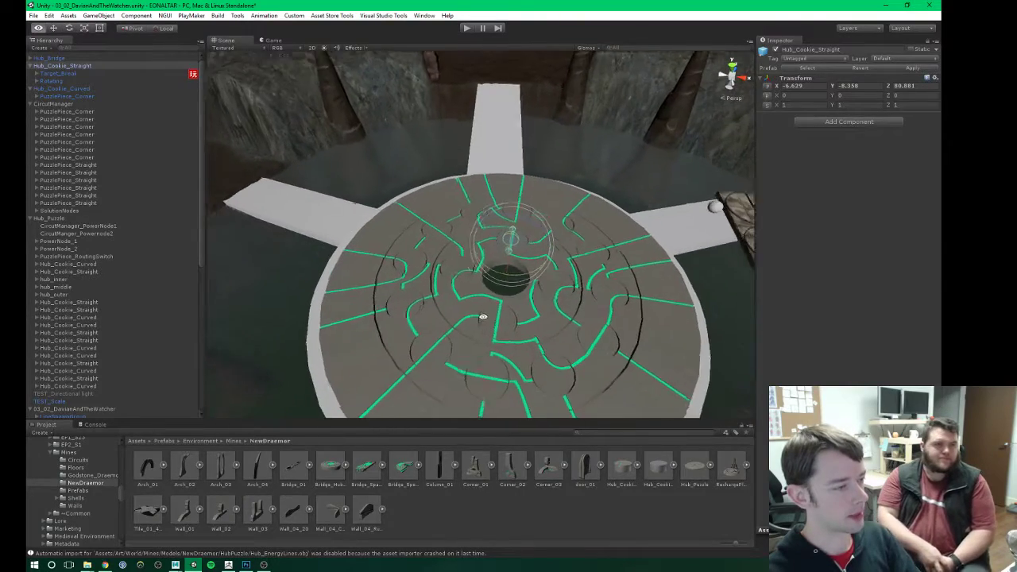
pyautogui.keyDown('alt'); pyautogui.moveTo(482, 316); pyautogui.dragTo(509, 296); pyautogui.keyUp('alt')
pyautogui.scroll(3, 507, 312)
# Step: Delete all remaining old Hub_Cookie_Curved and Hub_Cookie_Straight objects from Hub_Puzzle, keeping the two new combined cookies
pyautogui.click(30, 66)
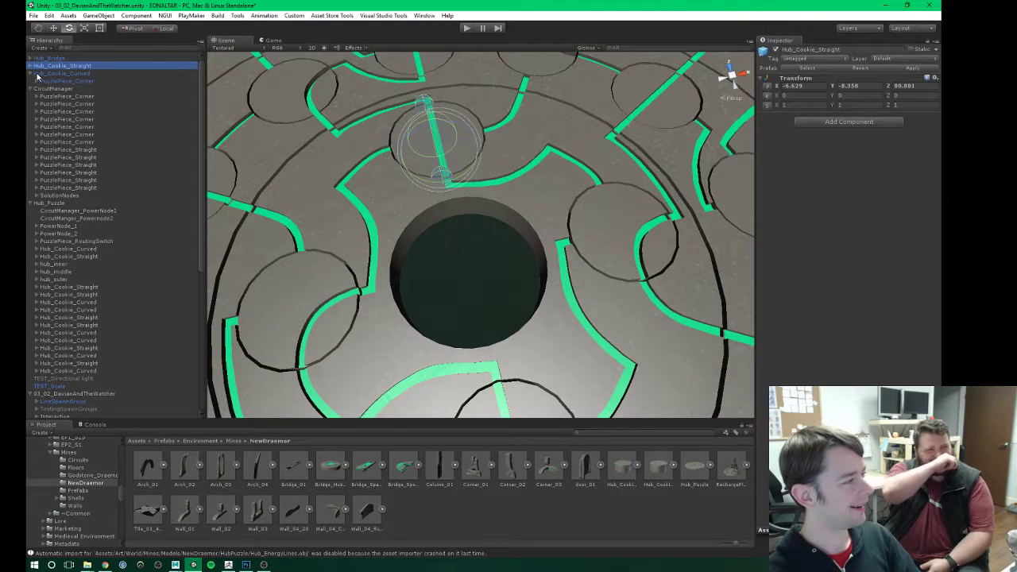
pyautogui.click(31, 74)
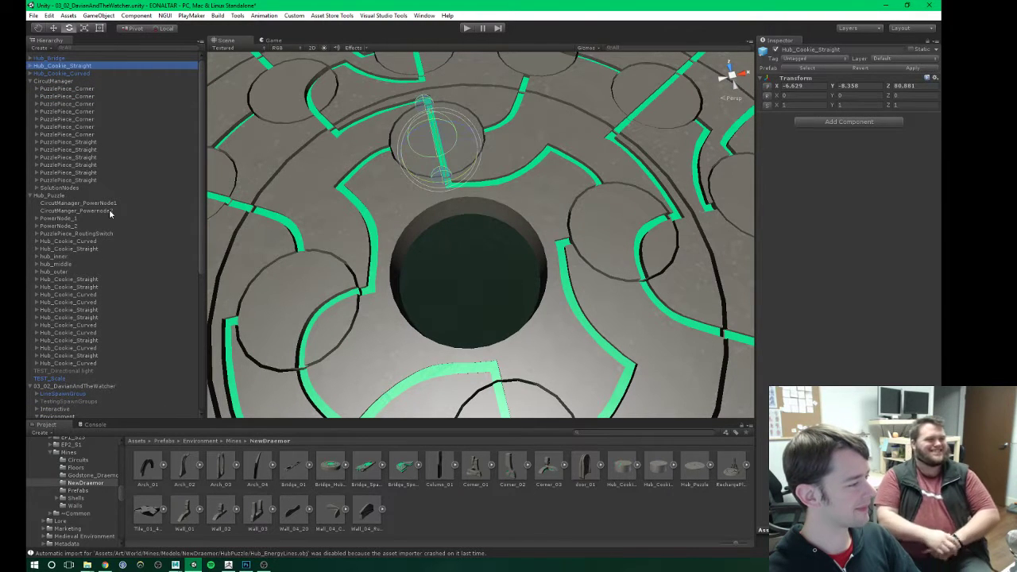
pyautogui.click(62, 241)
pyautogui.keyDown('ctrl'); pyautogui.click(63, 248); pyautogui.keyUp('ctrl')
pyautogui.keyDown('ctrl'); pyautogui.click(68, 279); pyautogui.keyUp('ctrl')
pyautogui.keyDown('ctrl'); pyautogui.click(73, 287); pyautogui.keyUp('ctrl')
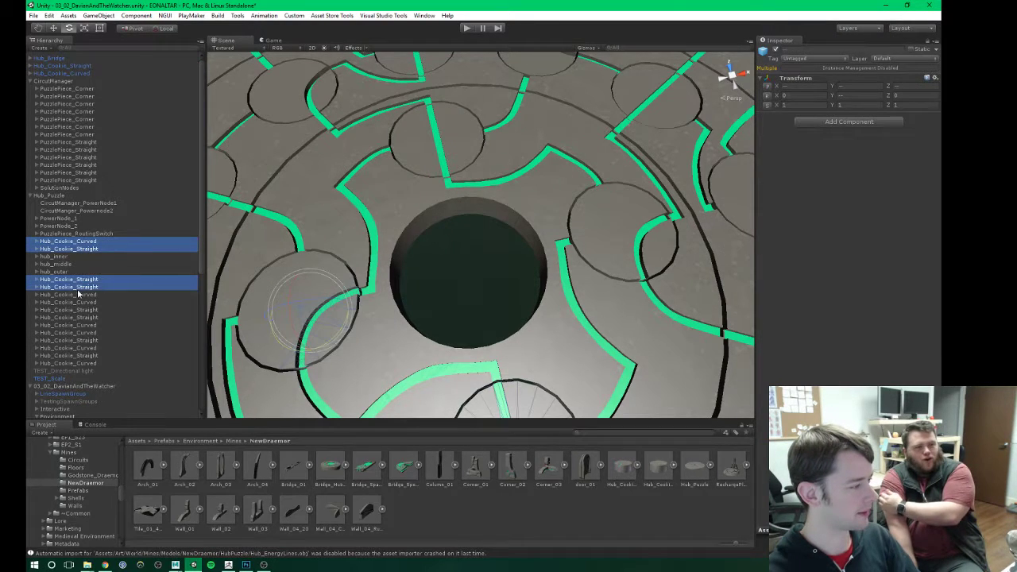
pyautogui.keyDown('ctrl'); pyautogui.click(77, 294); pyautogui.keyUp('ctrl')
pyautogui.keyDown('ctrl'); pyautogui.click(80, 310); pyautogui.keyUp('ctrl')
pyautogui.keyDown('ctrl'); pyautogui.click(78, 302); pyautogui.keyUp('ctrl')
pyautogui.keyDown('ctrl'); pyautogui.click(83, 317); pyautogui.keyUp('ctrl')
pyautogui.keyDown('ctrl'); pyautogui.click(86, 325); pyautogui.keyUp('ctrl')
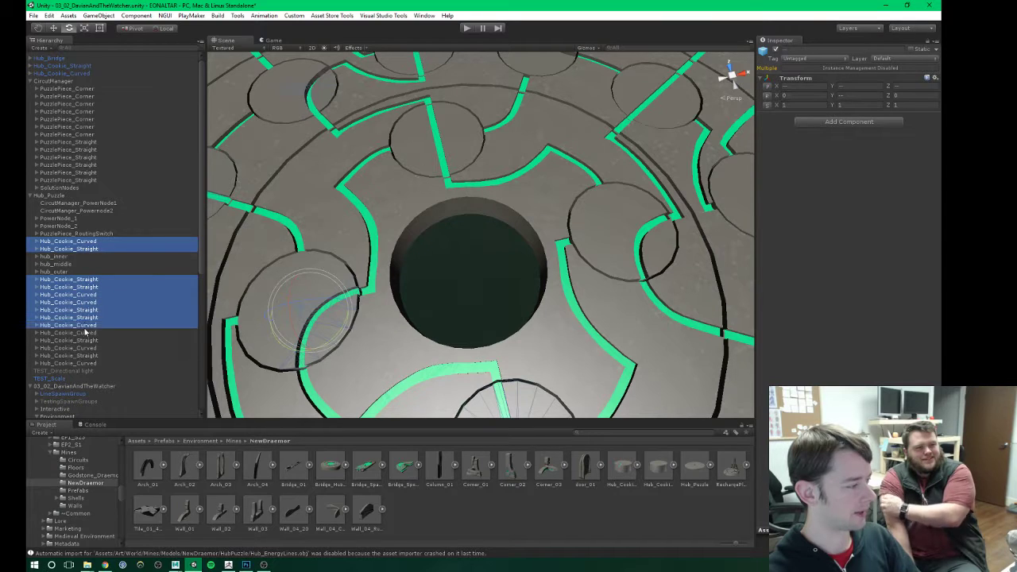
pyautogui.keyDown('ctrl'); pyautogui.click(87, 332); pyautogui.keyUp('ctrl')
pyautogui.keyDown('ctrl'); pyautogui.click(89, 340); pyautogui.keyUp('ctrl')
pyautogui.keyDown('ctrl'); pyautogui.click(90, 348); pyautogui.keyUp('ctrl')
pyautogui.keyDown('ctrl'); pyautogui.click(92, 356); pyautogui.keyUp('ctrl')
pyautogui.keyDown('ctrl'); pyautogui.click(93, 363); pyautogui.keyUp('ctrl')
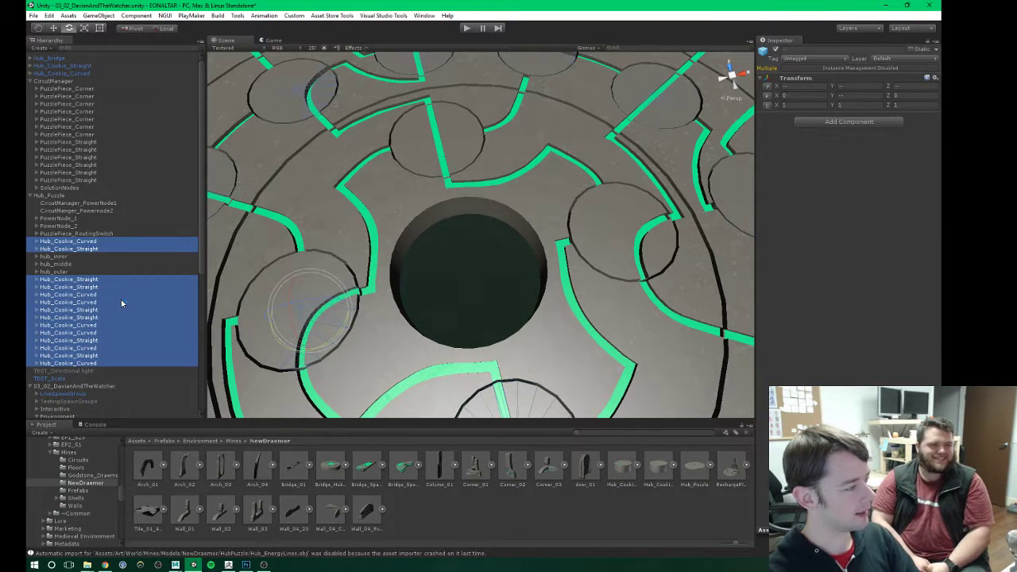
pyautogui.press('Delete')
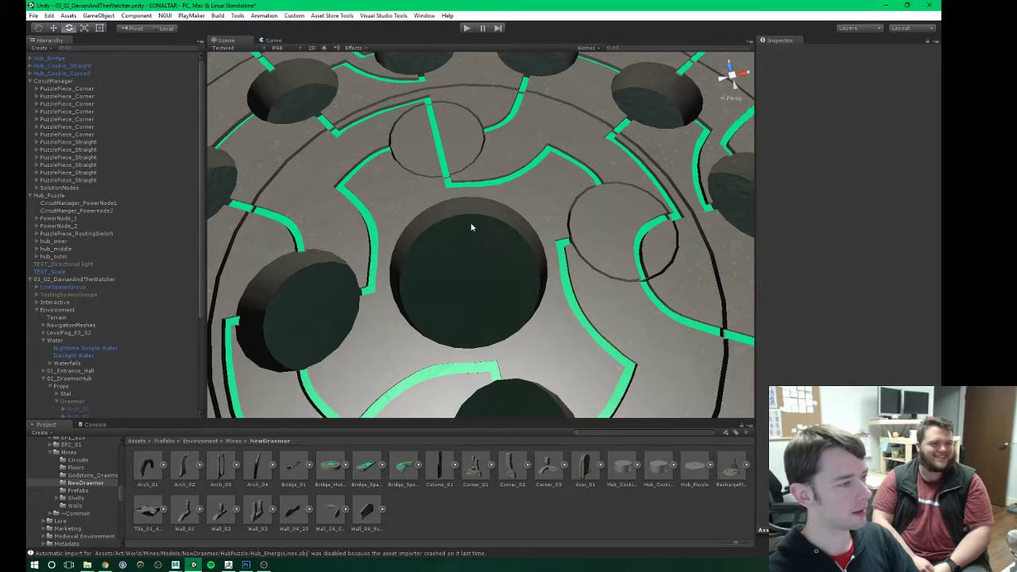
# Step: Check the position of PuzzlePiece_RoutingSwitch, and delete every PuzzlePiece_Corner and PuzzlePiece_Straight from CircutManager
pyautogui.scroll(-5, 468, 234)
pyautogui.keyDown('alt'); pyautogui.moveTo(484, 243); pyautogui.dragTo(466, 222); pyautogui.keyUp('alt')
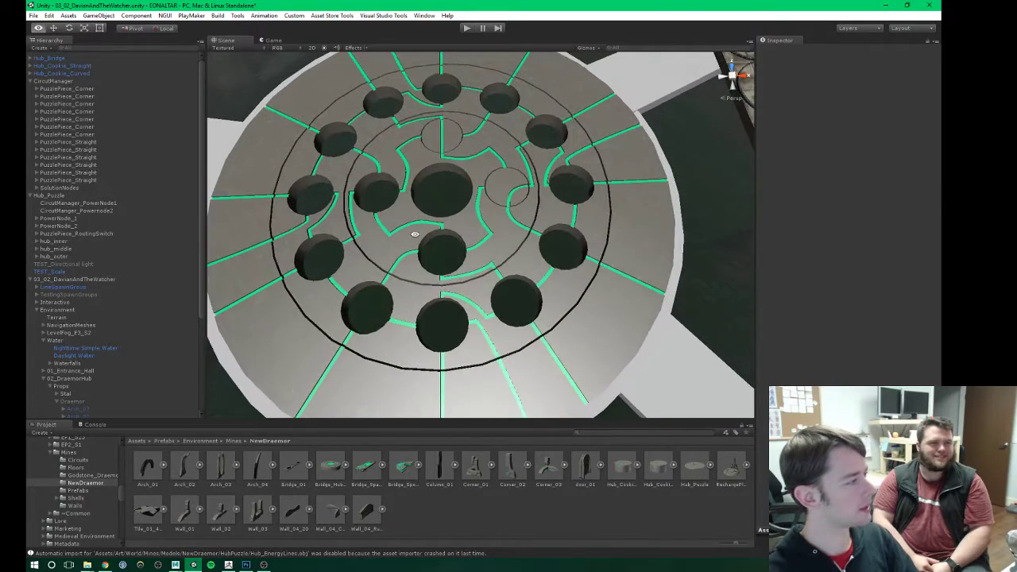
pyautogui.click(55, 257)
pyautogui.click(60, 234)
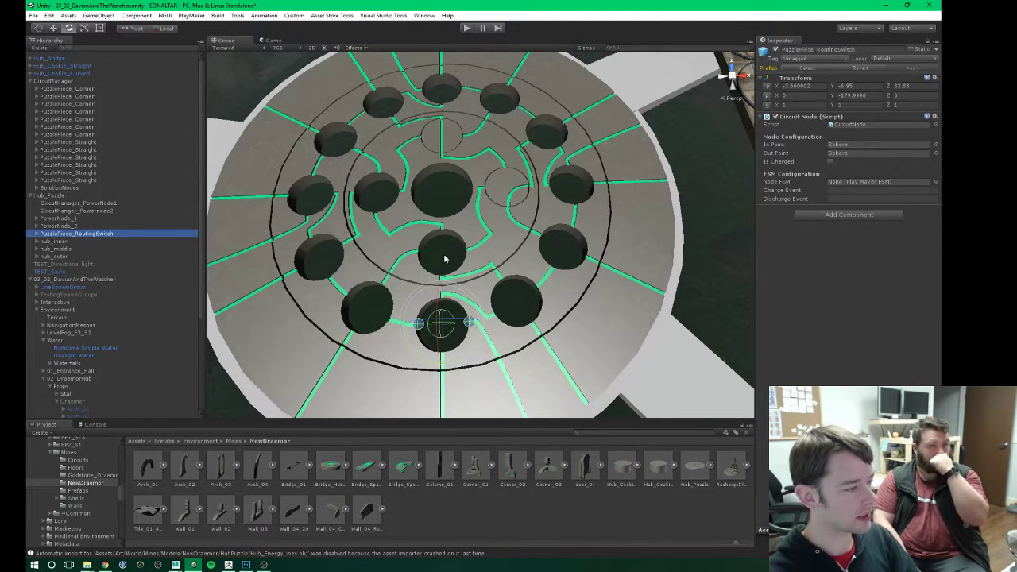
pyautogui.click(56, 89)
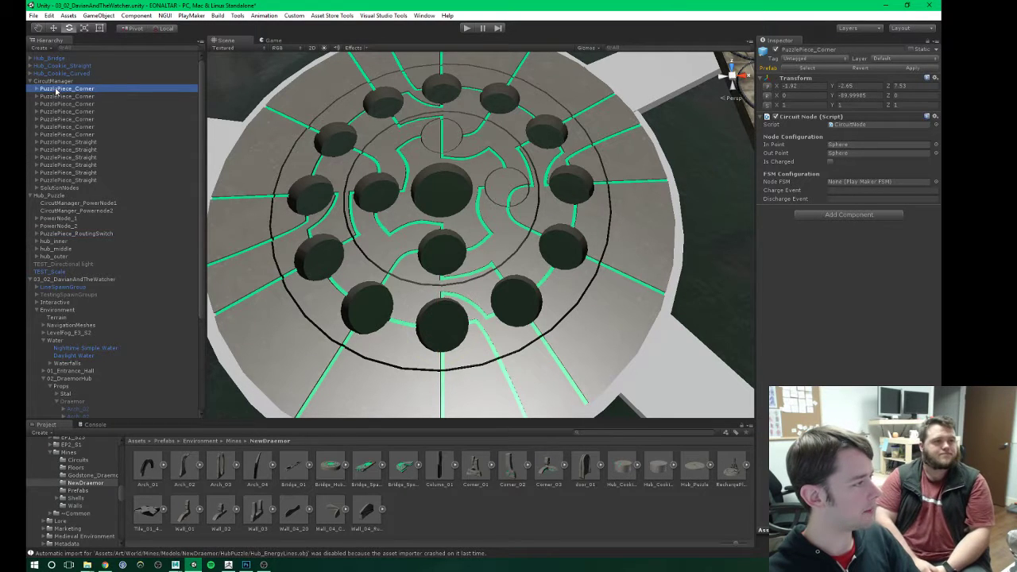
pyautogui.keyDown('shift'); pyautogui.click(76, 180); pyautogui.keyUp('shift')
pyautogui.press('Delete')
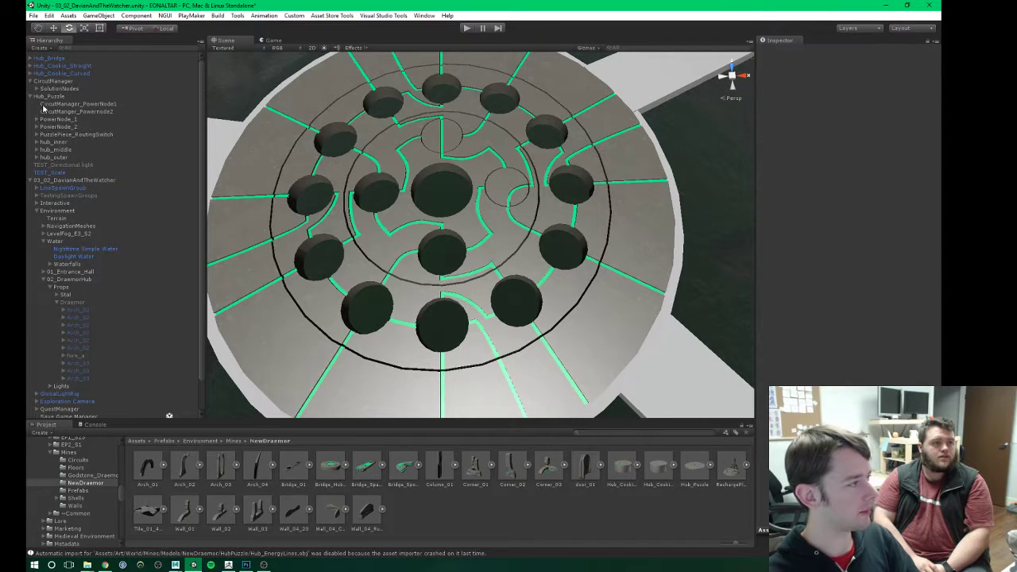
# Step: Examine the contents of SolutionNodes and where the Sphere of Solution_Sunken sits relative to the hub
pyautogui.click(35, 89)
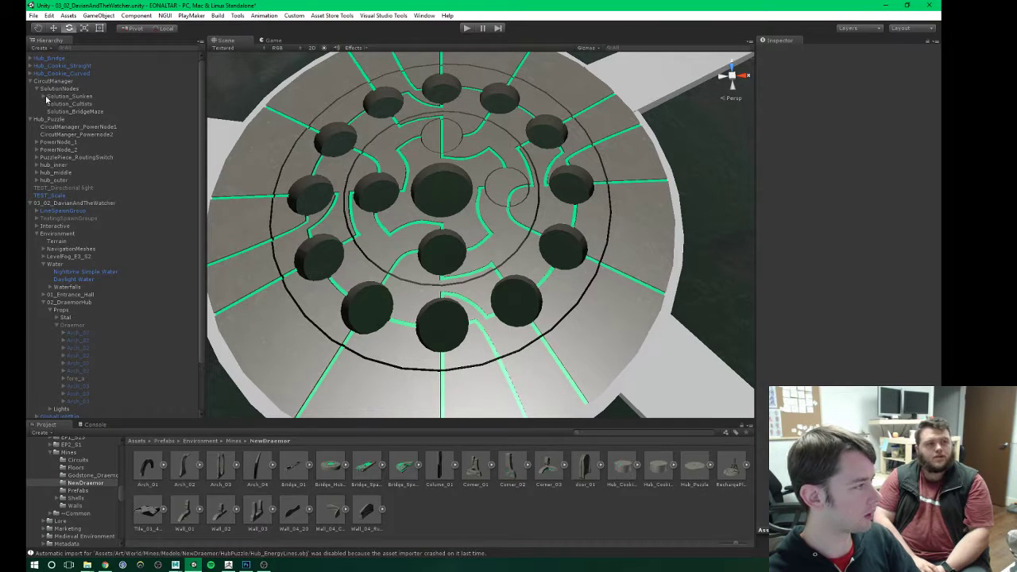
pyautogui.click(44, 96)
pyautogui.click(60, 89)
pyautogui.press('f')
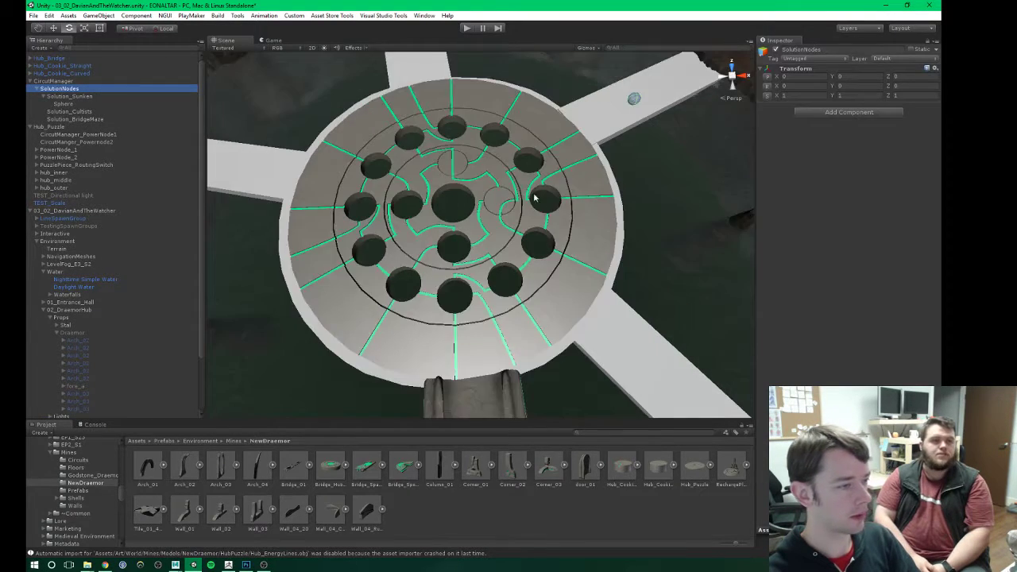
pyautogui.keyDown('alt'); pyautogui.moveTo(345, 199); pyautogui.dragTo(426, 207); pyautogui.keyUp('alt')
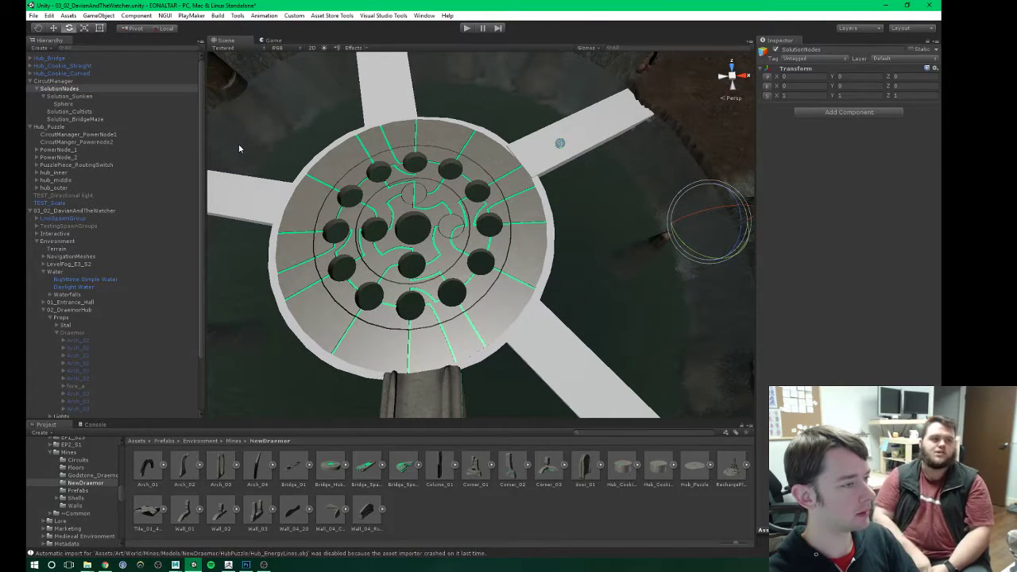
pyautogui.click(63, 104)
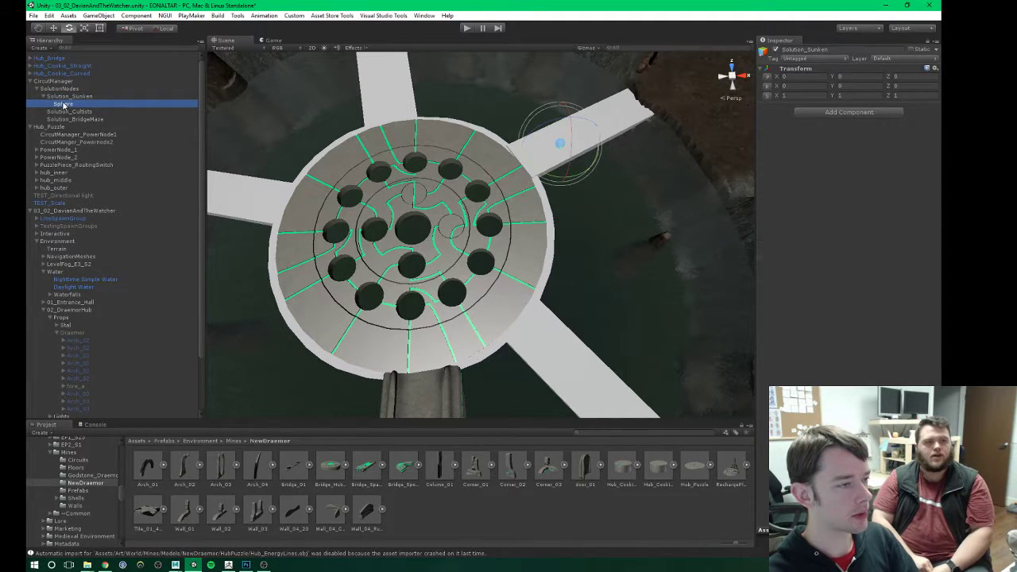
# Step: Make CircutManager a child of Hub_Puzzle and deactivate it
pyautogui.click(36, 89)
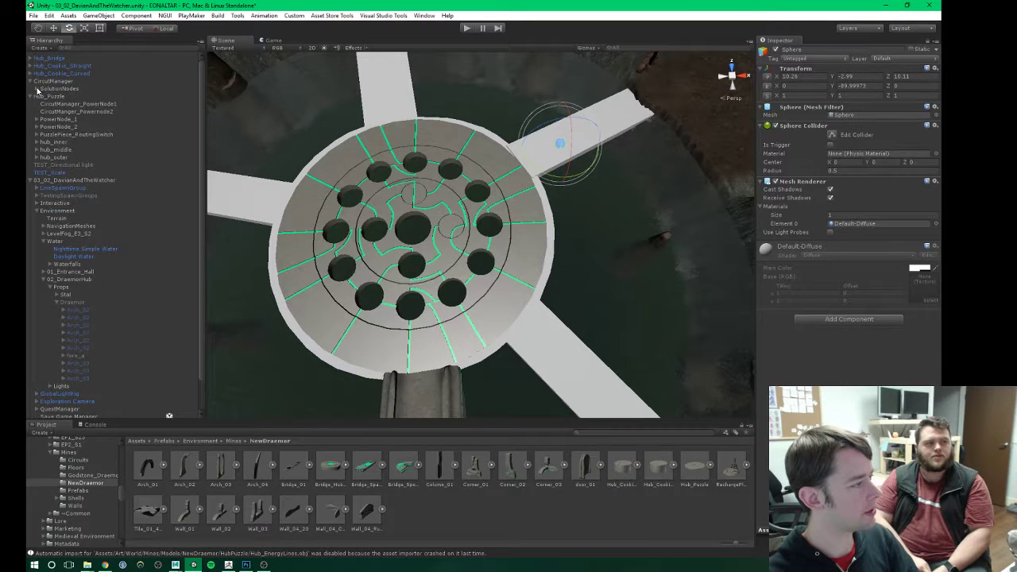
pyautogui.moveTo(43, 81); pyautogui.dragTo(67, 101)
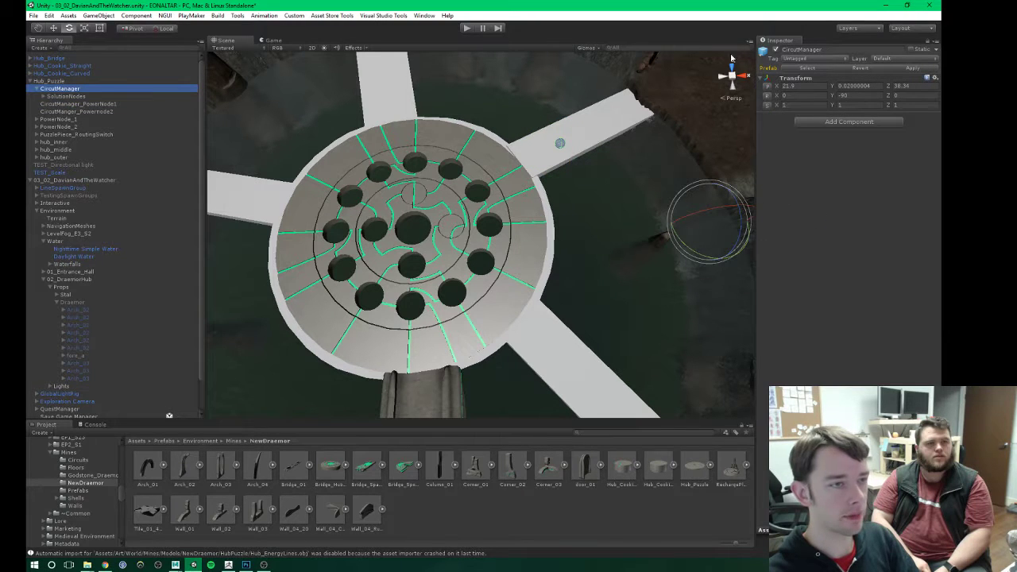
pyautogui.click(67, 105)
pyautogui.click(45, 97)
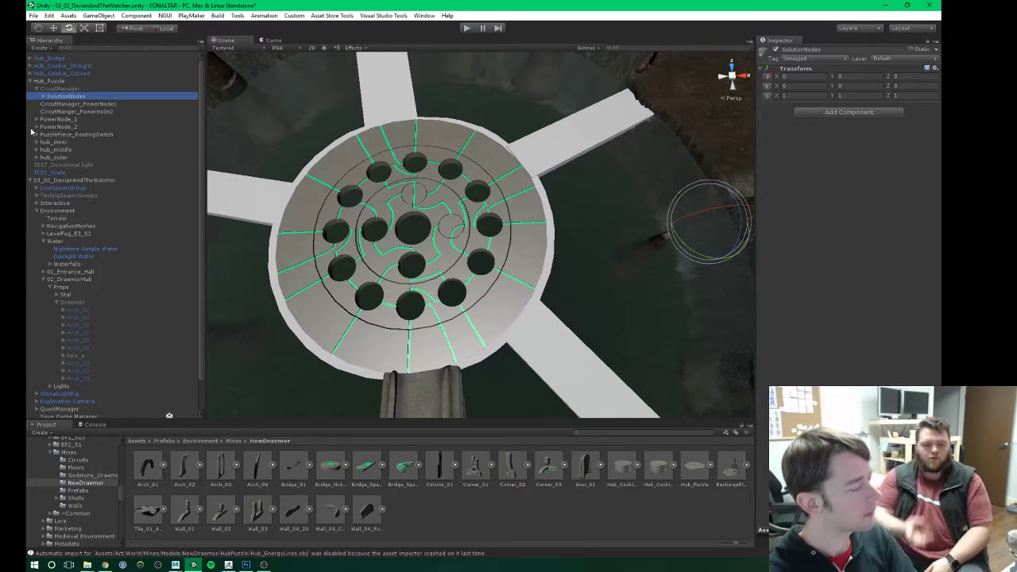
# Step: Examine where PowerNode_1 sits on the hub and its Circuit Node settings
pyautogui.click(60, 120)
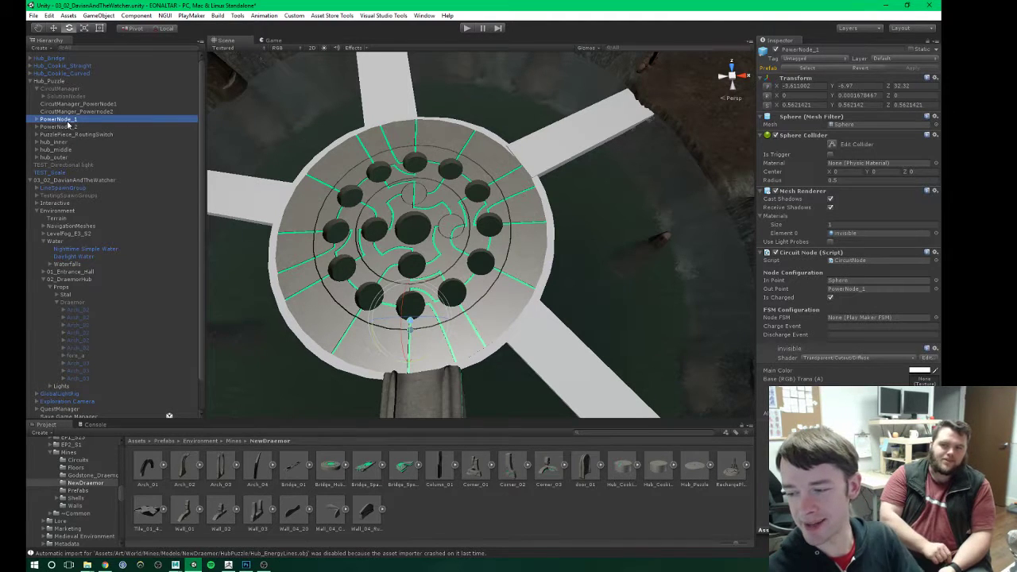
pyautogui.moveTo(350, 242); pyautogui.dragTo(397, 216, button='middle')
pyautogui.scroll(8, 391, 214)
pyautogui.keyDown('alt'); pyautogui.moveTo(445, 225); pyautogui.dragTo(432, 206); pyautogui.keyUp('alt')
pyautogui.moveTo(431, 205); pyautogui.dragTo(427, 202, button='right')
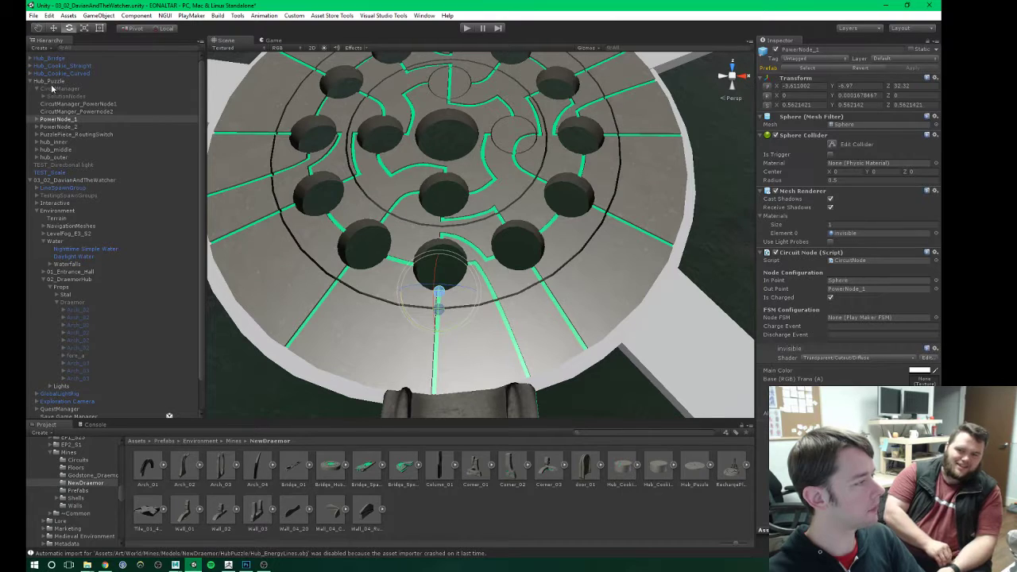
# Step: Make Hub_Cookie_Straight and Hub_Cookie_Curved children of Hub_Puzzle
pyautogui.click(57, 73)
pyautogui.keyDown('shift'); pyautogui.click(59, 66); pyautogui.keyUp('shift')
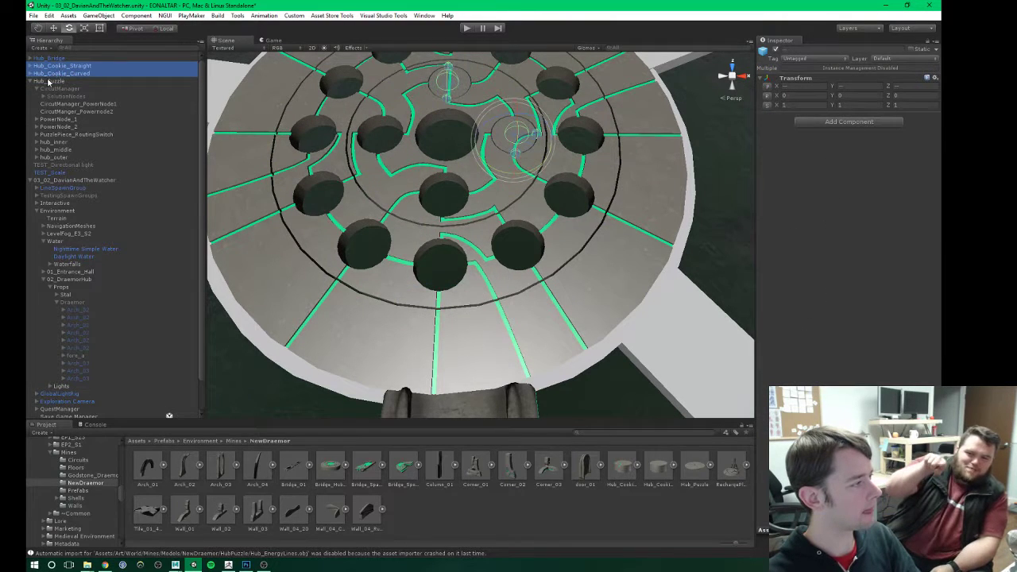
pyautogui.click(48, 82)
pyautogui.click(99, 15)
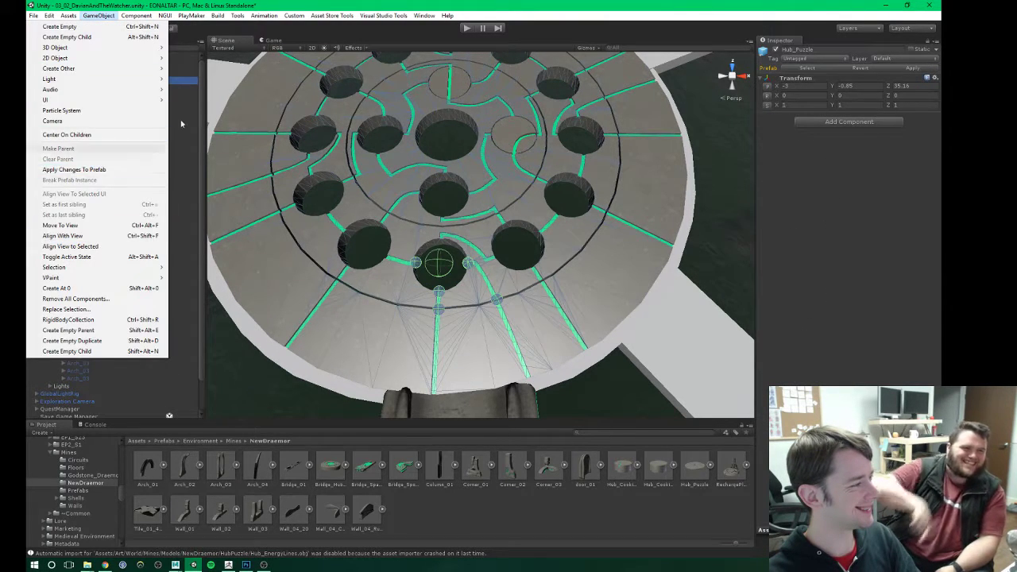
pyautogui.click(322, 4)
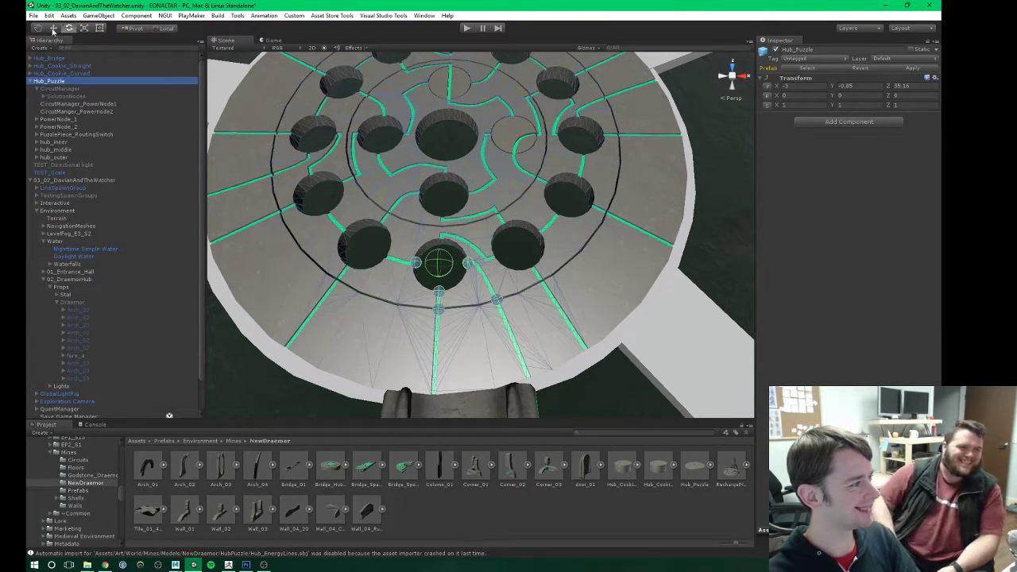
pyautogui.click(68, 134)
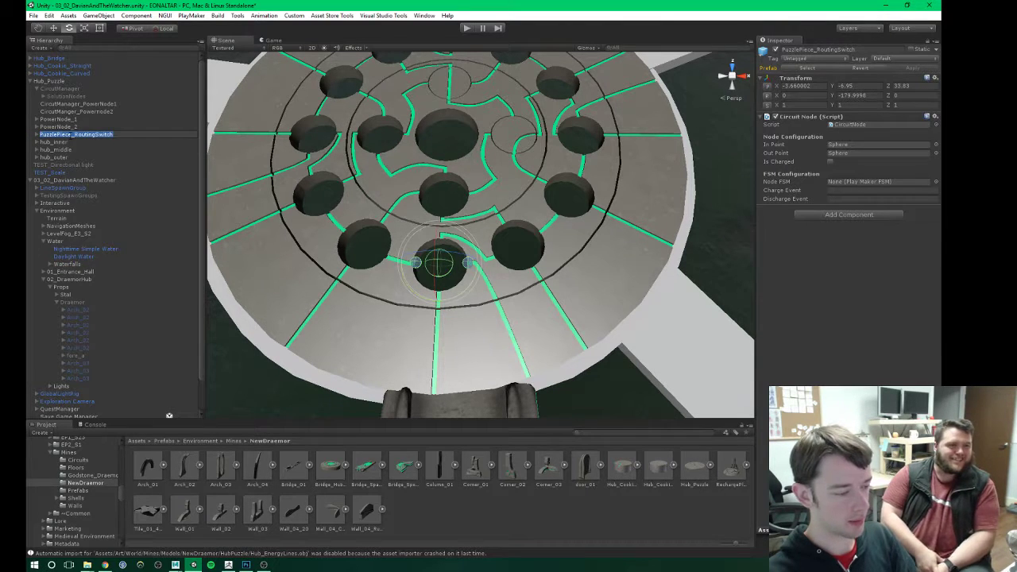
pyautogui.click(60, 67)
pyautogui.keyDown('shift'); pyautogui.click(61, 73); pyautogui.keyUp('shift')
pyautogui.moveTo(64, 73)
pyautogui.mouseDown()
pyautogui.moveTo(62, 143)
pyautogui.moveTo(56, 84)
pyautogui.mouseUp()
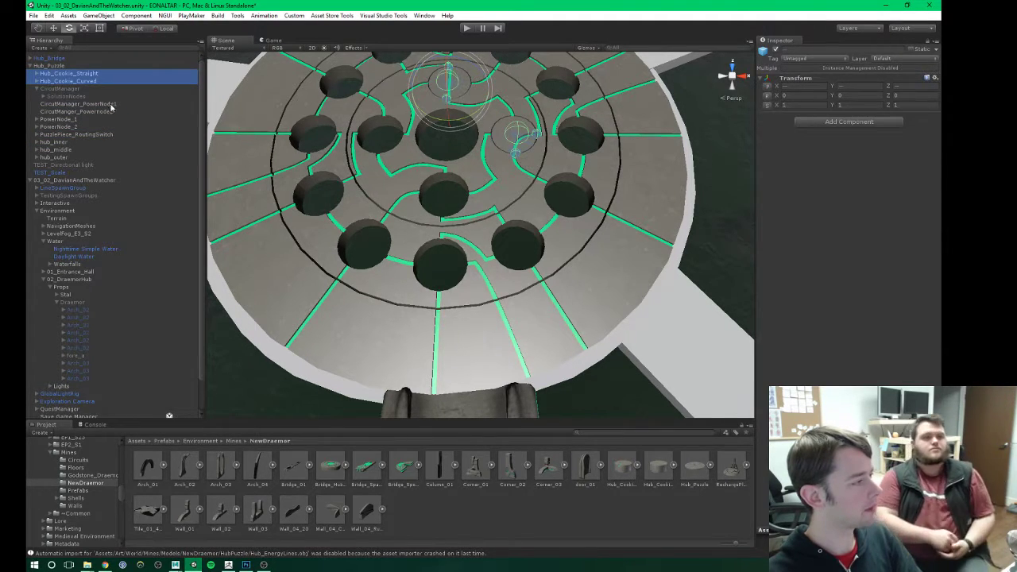
# Step: Create an empty child object under hub_outer and name it GEO_Ring
pyautogui.click(36, 158)
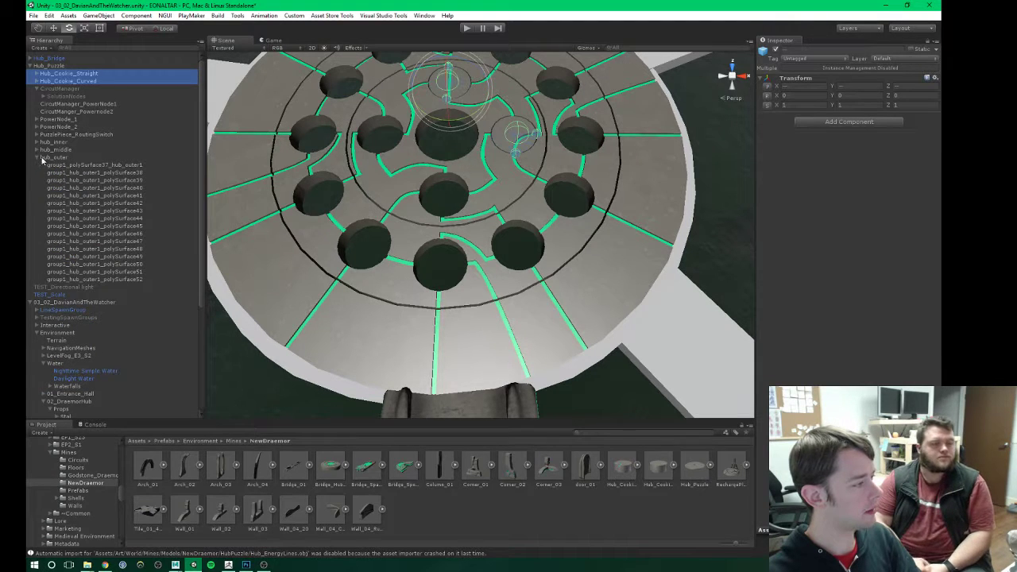
pyautogui.click(54, 157)
pyautogui.press('f')
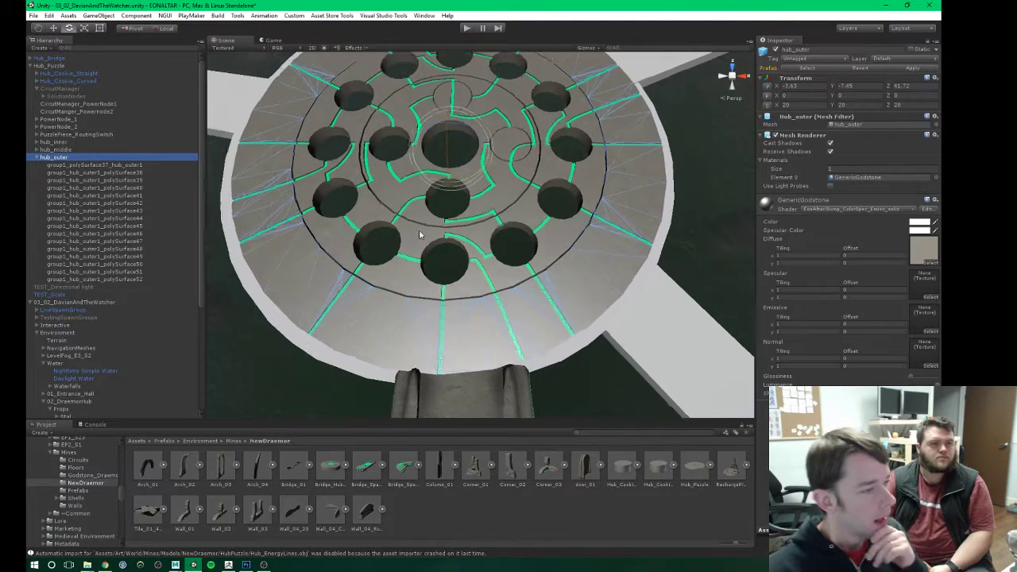
pyautogui.keyDown('alt'); pyautogui.moveTo(424, 206); pyautogui.dragTo(470, 228); pyautogui.keyUp('alt')
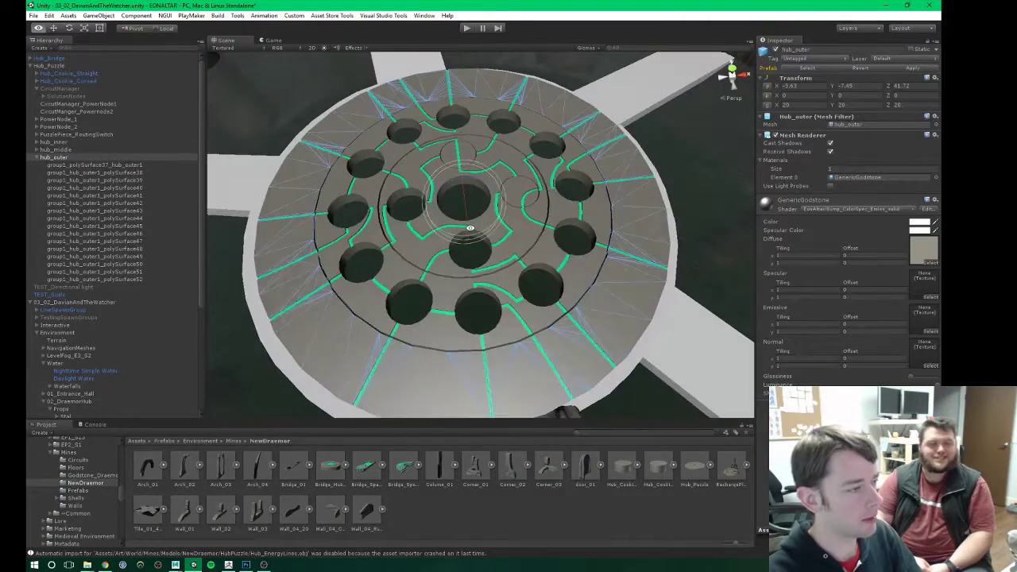
pyautogui.rightClick(66, 157)
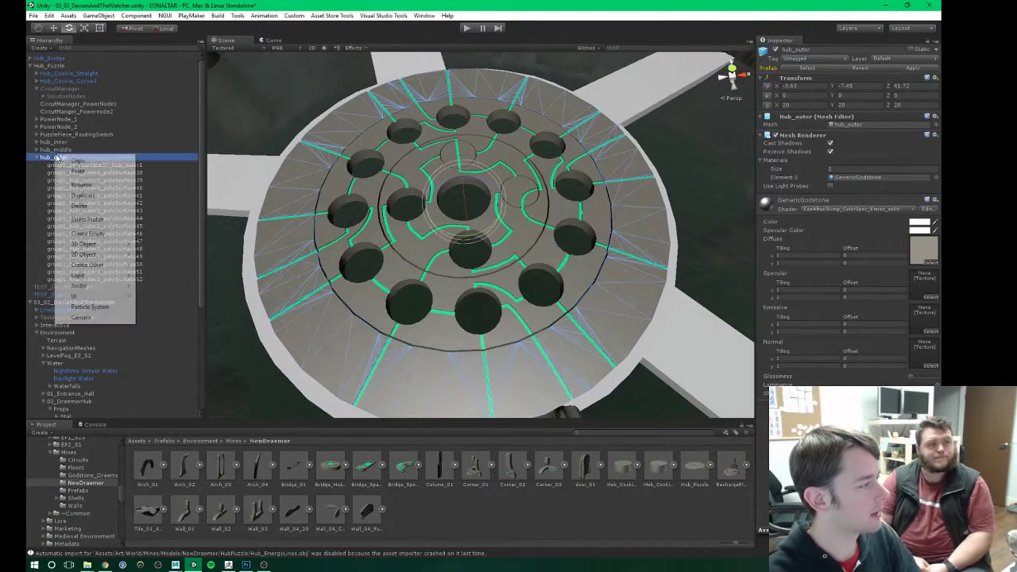
pyautogui.click(87, 234)
pyautogui.click(73, 287)
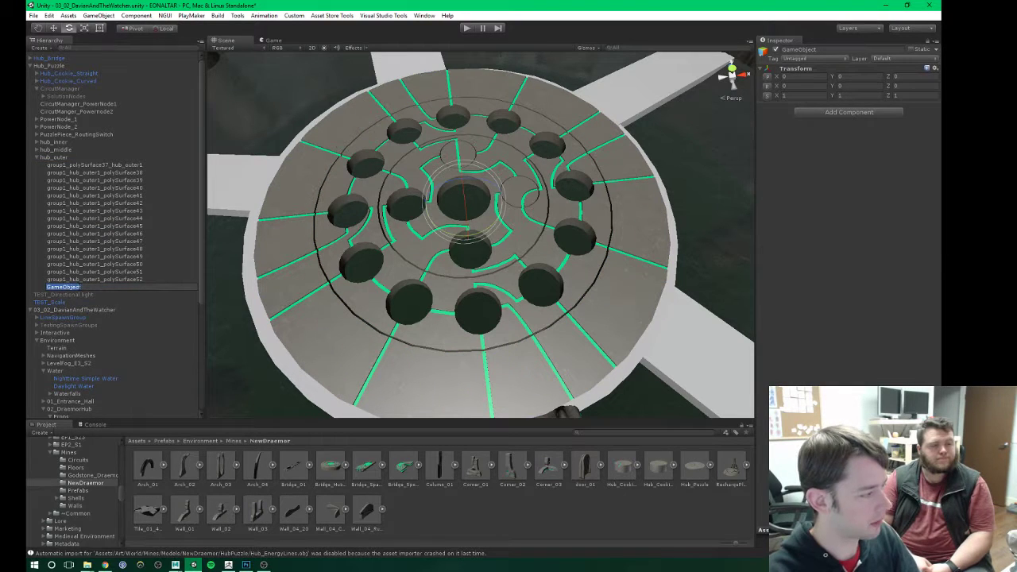
pyautogui.write('R')
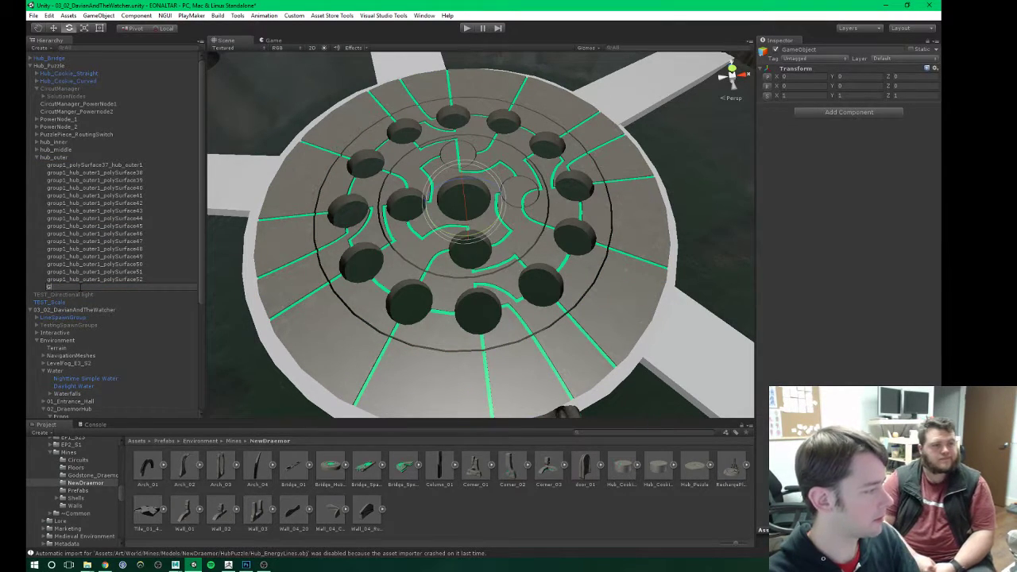
pyautogui.write('EO_Ring')
pyautogui.press('Return')
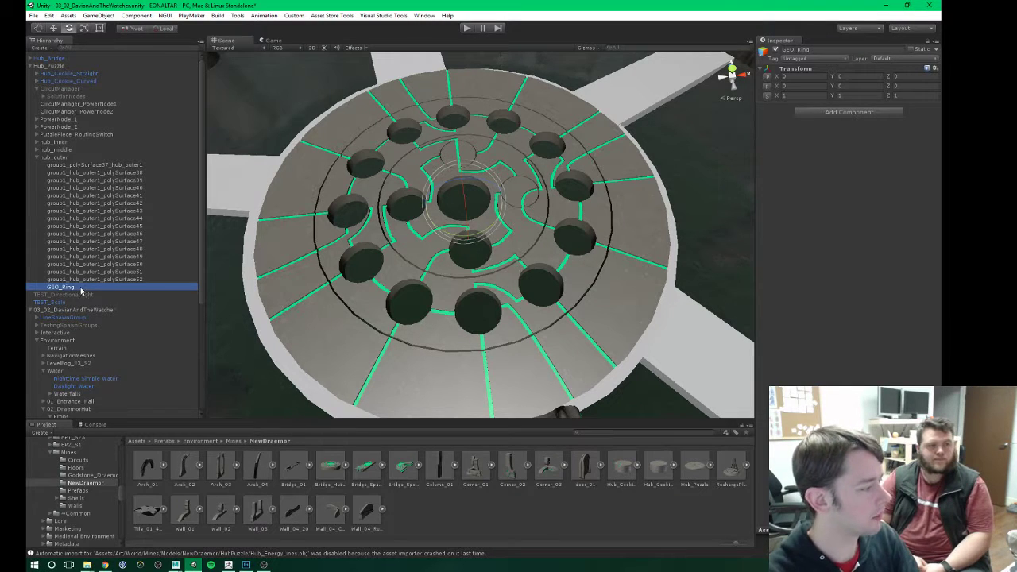
# Step: Move all the hub_outer polySurface pieces, 37 through 52, into GEO_Ring and collapse hub_outer
pyautogui.click(84, 279)
pyautogui.keyDown('shift'); pyautogui.click(70, 165); pyautogui.keyUp('shift')
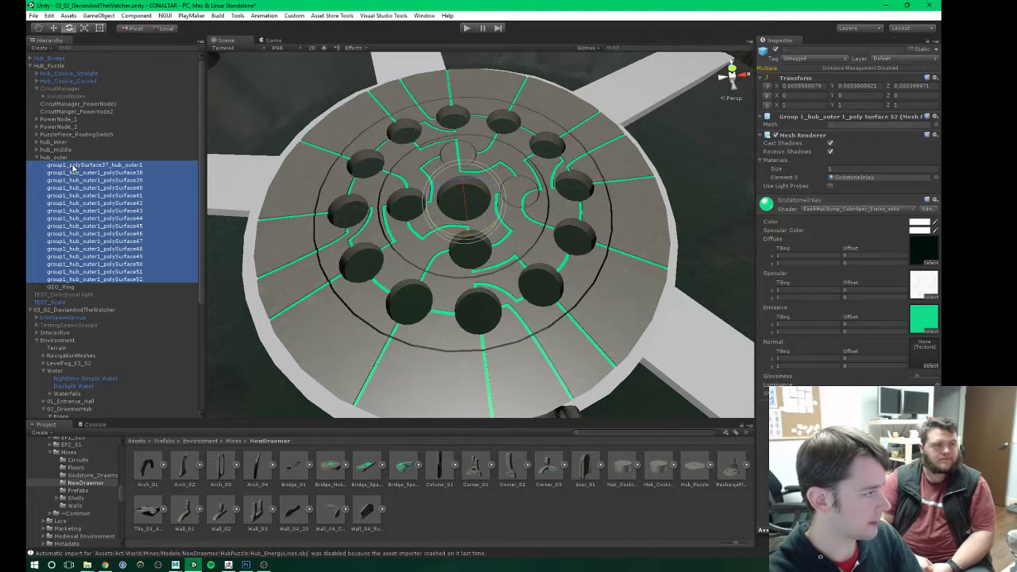
pyautogui.moveTo(84, 274); pyautogui.dragTo(64, 289)
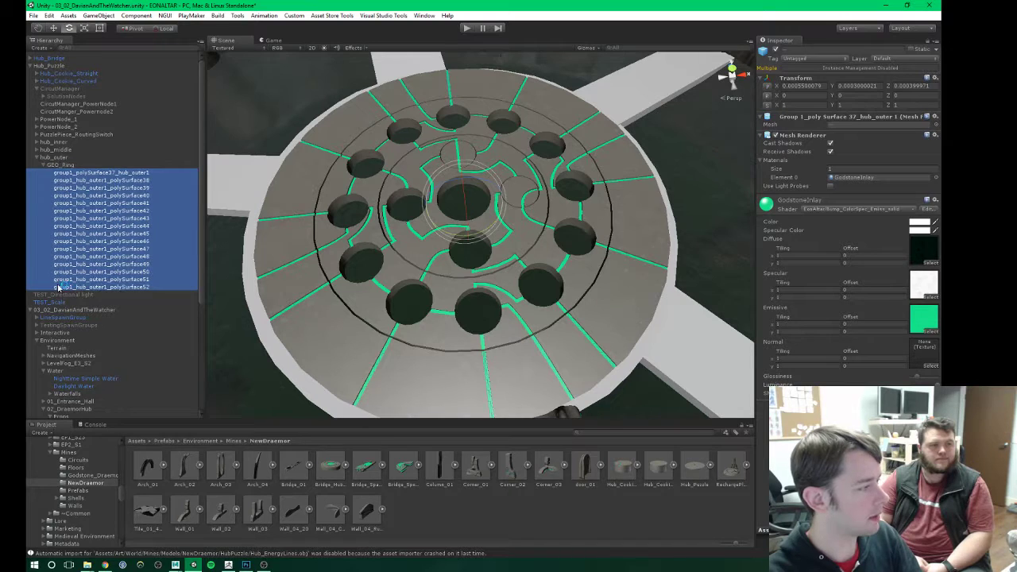
pyautogui.click(48, 164)
pyautogui.click(64, 157)
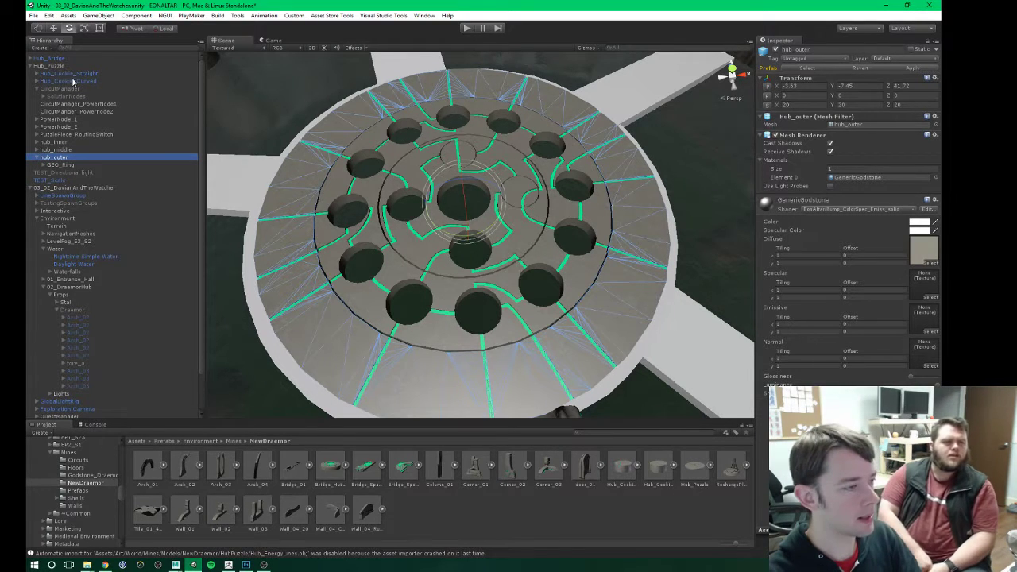
pyautogui.click(38, 158)
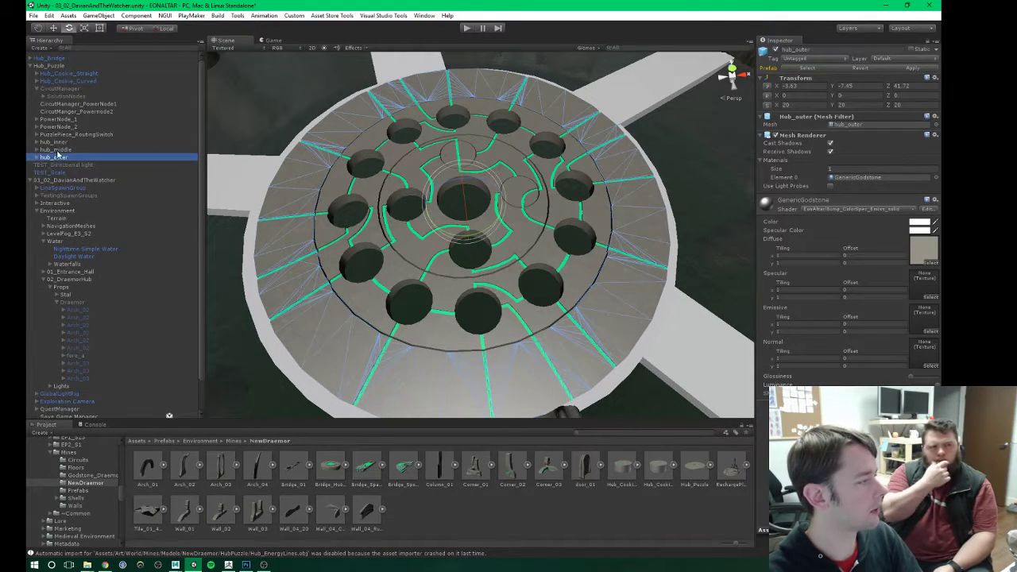
# Step: Create an empty object as the first child of hub_middle and name it GEO_Middle
pyautogui.click(37, 150)
pyautogui.rightClick(55, 151)
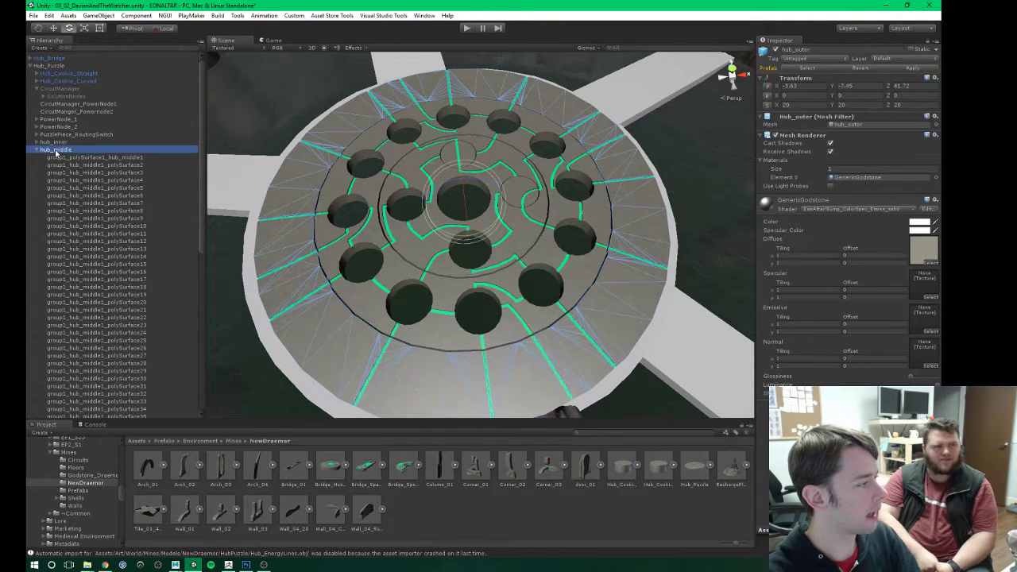
pyautogui.click(87, 230)
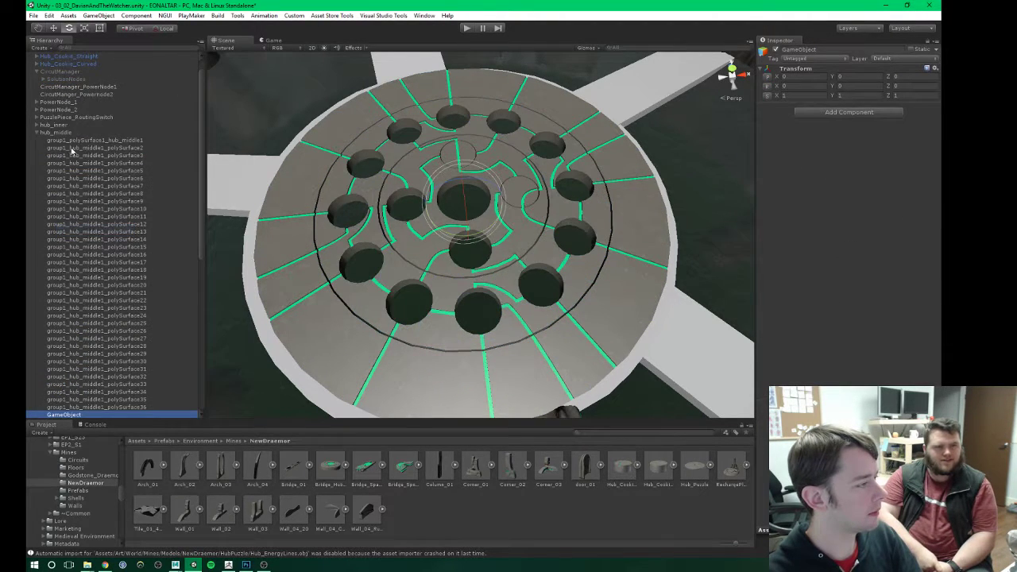
pyautogui.moveTo(62, 415); pyautogui.dragTo(66, 135)
pyautogui.press('F2')
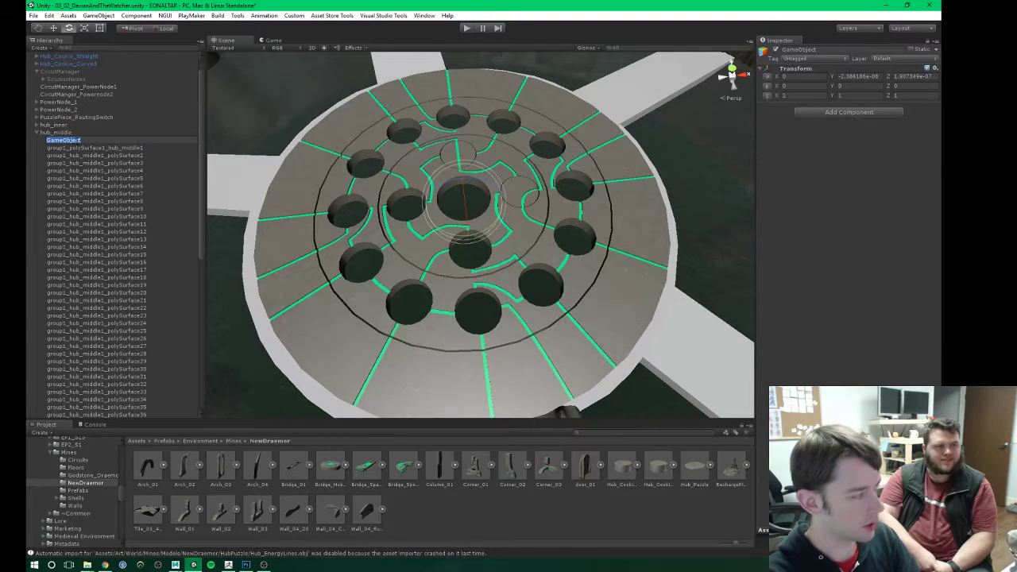
pyautogui.write('GEO_')
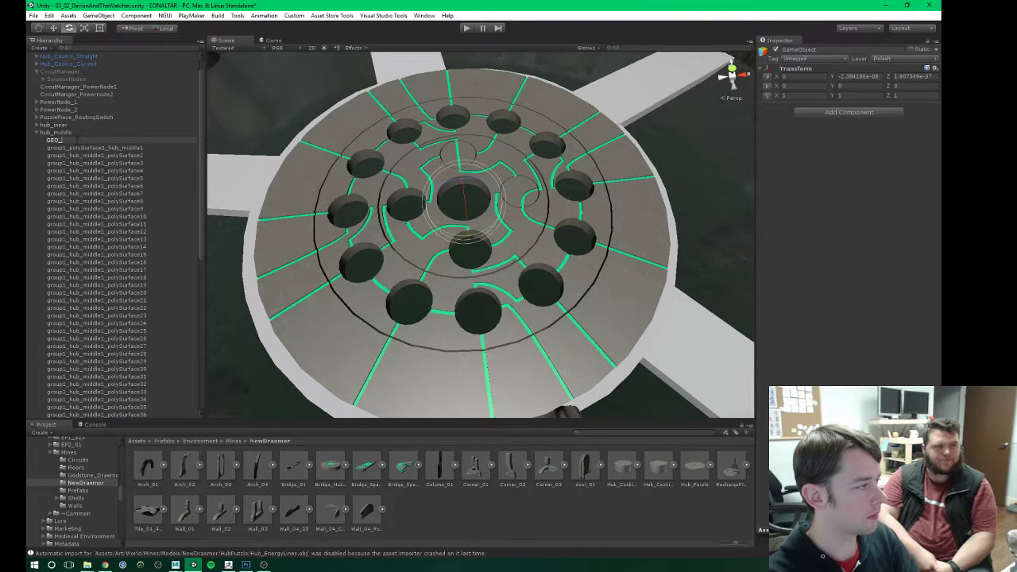
pyautogui.write('Middle')
pyautogui.press('Return')
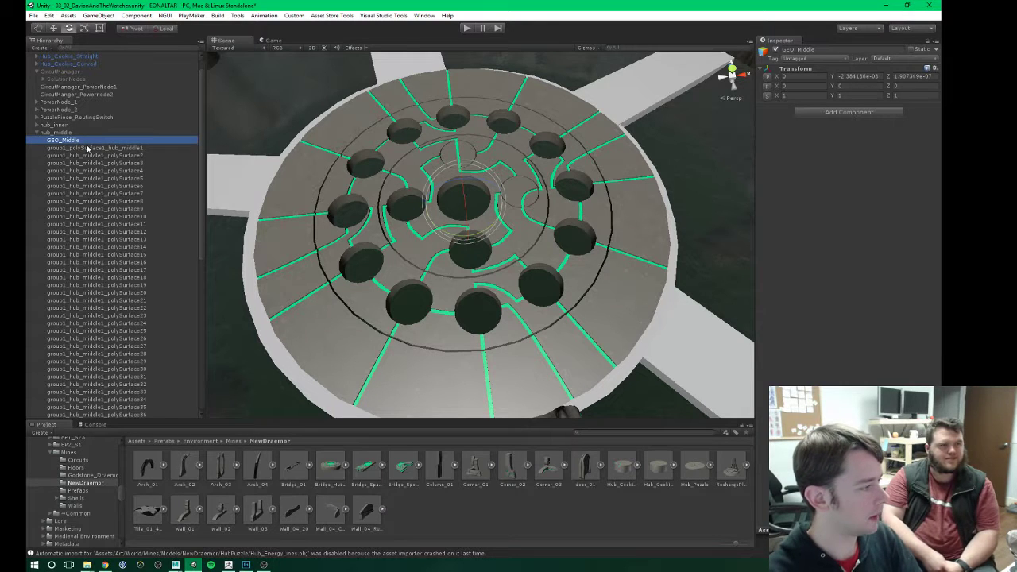
pyautogui.click(85, 158)
pyautogui.scroll(-5, 132, 176)
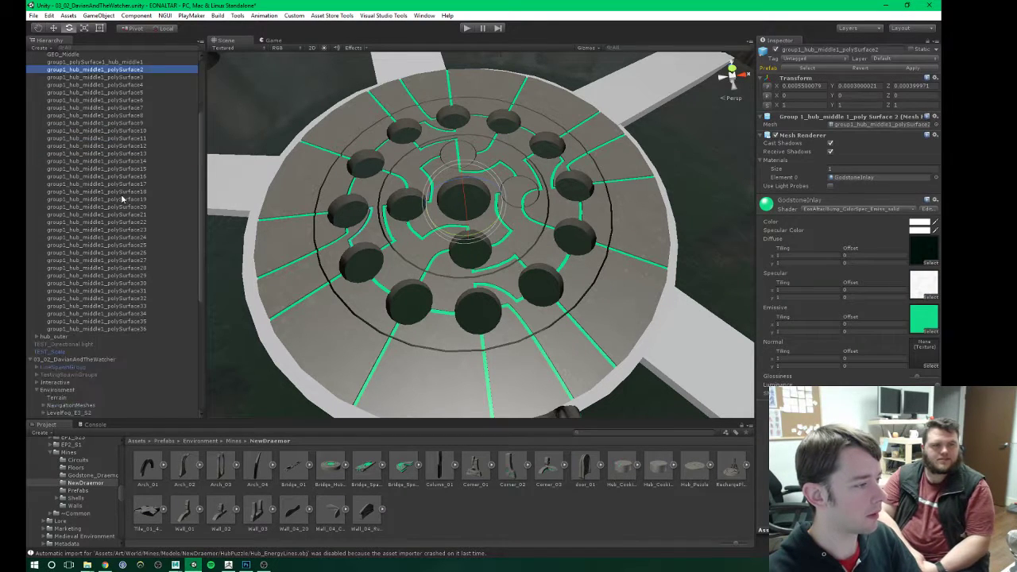
pyautogui.keyDown('shift'); pyautogui.click(112, 301); pyautogui.keyUp('shift')
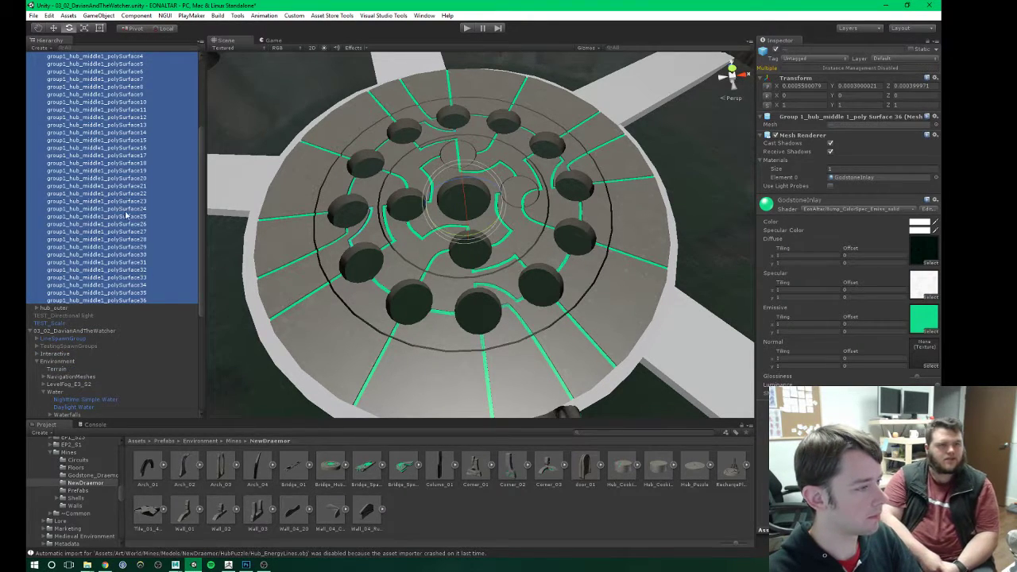
pyautogui.scroll(5, 127, 216)
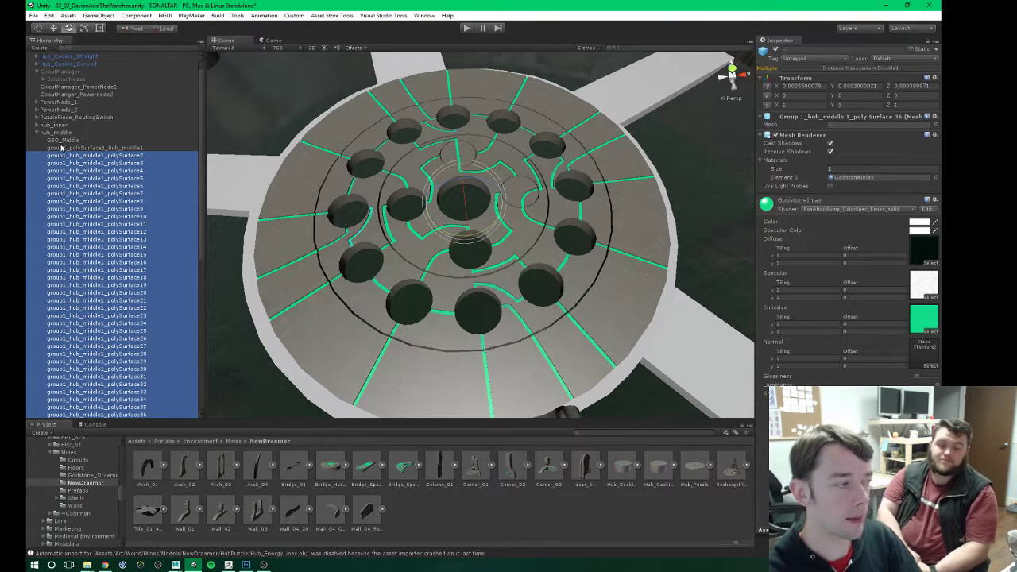
pyautogui.scroll(-5, 87, 174)
pyautogui.scroll(3, 103, 204)
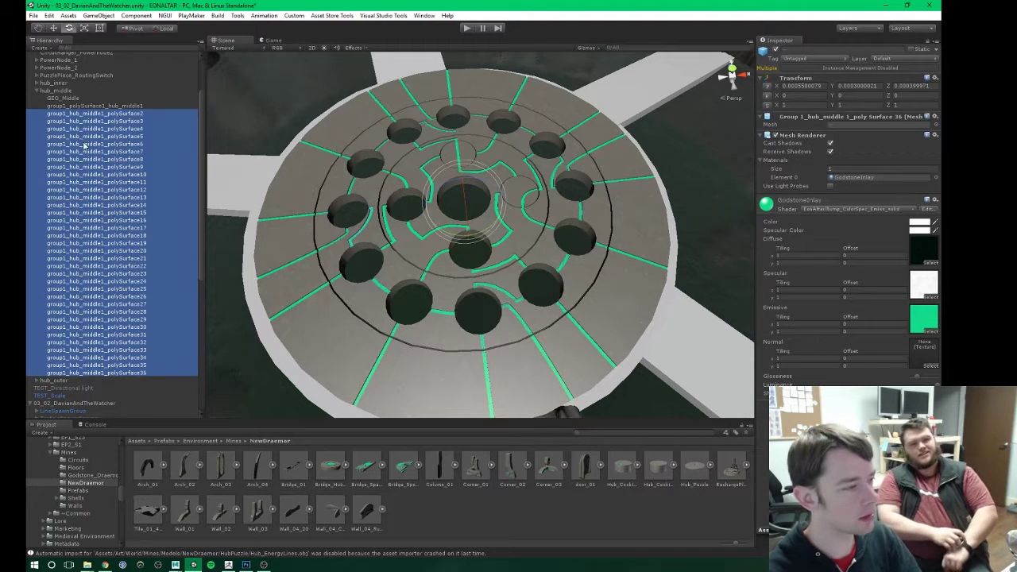
pyautogui.scroll(2, 59, 119)
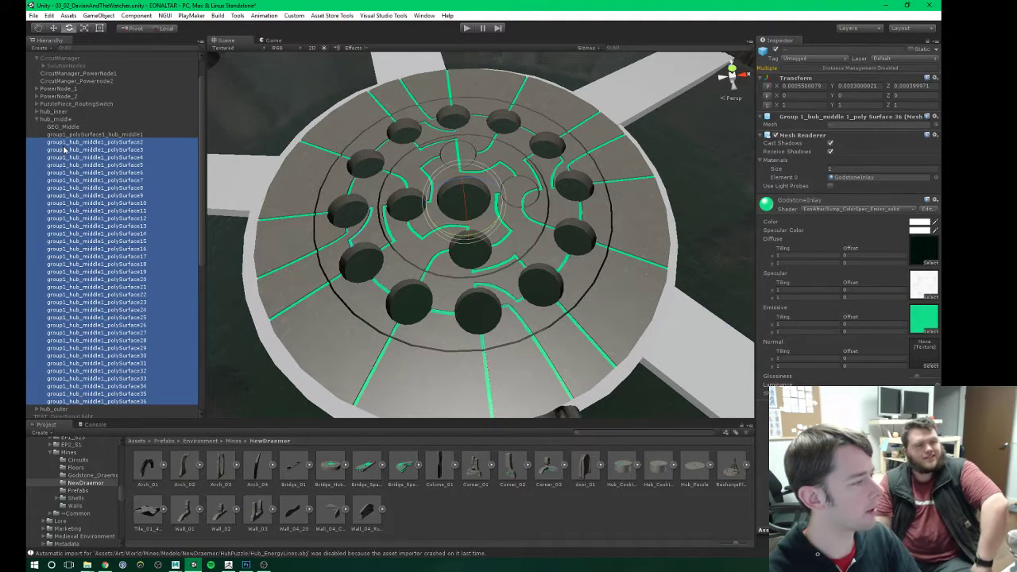
pyautogui.click(104, 137)
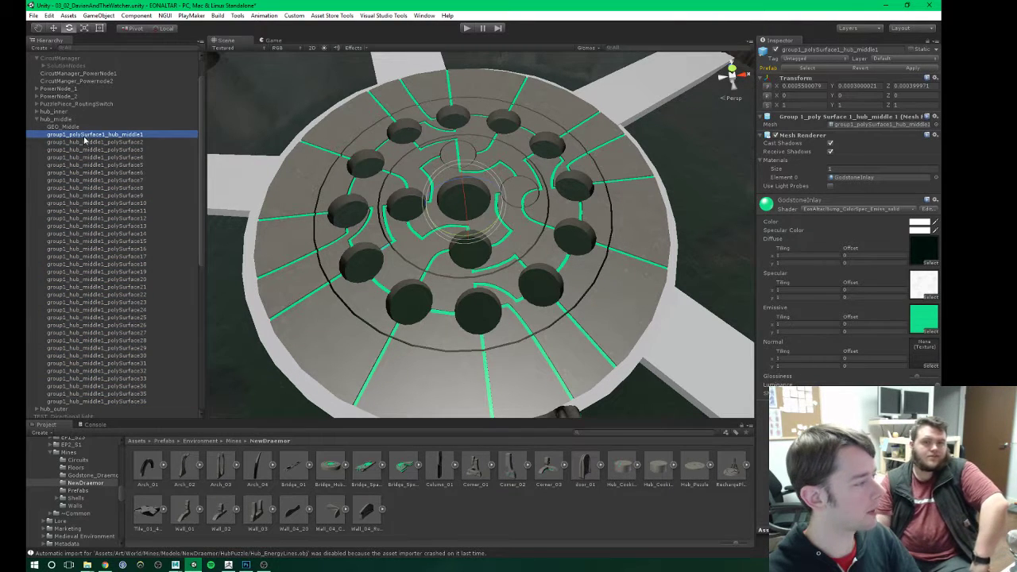
# Step: Move all the hub_middle polySurface pieces, 1 through 36, into GEO_Middle and collapse hub_middle
pyautogui.click(76, 142)
pyautogui.scroll(-3, 107, 286)
pyautogui.keyDown('shift'); pyautogui.click(102, 309); pyautogui.keyUp('shift')
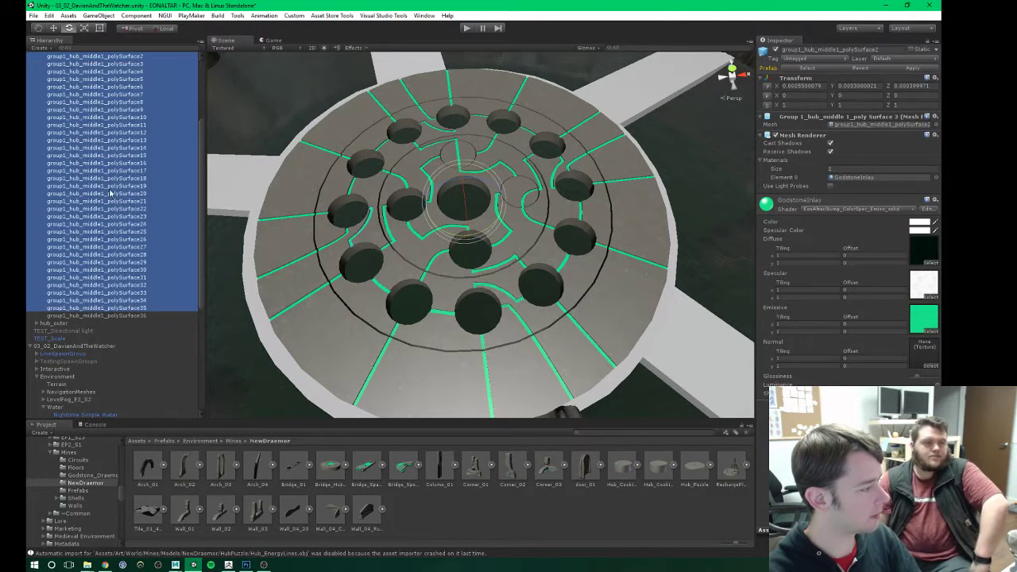
pyautogui.keyDown('shift'); pyautogui.click(85, 316); pyautogui.keyUp('shift')
pyautogui.scroll(8, 112, 183)
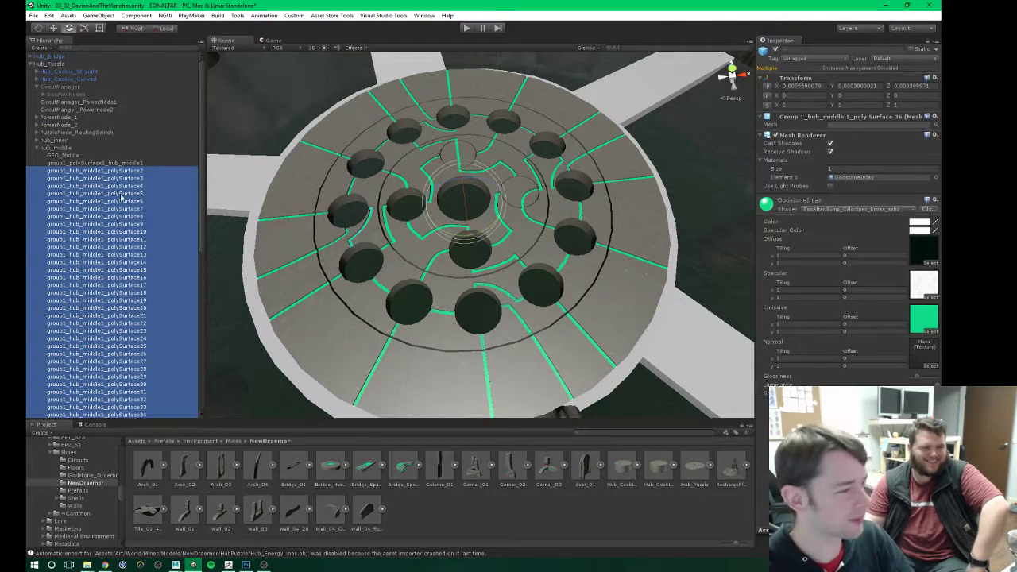
pyautogui.keyDown('shift'); pyautogui.click(82, 163); pyautogui.keyUp('shift')
pyautogui.moveTo(82, 163); pyautogui.dragTo(61, 160)
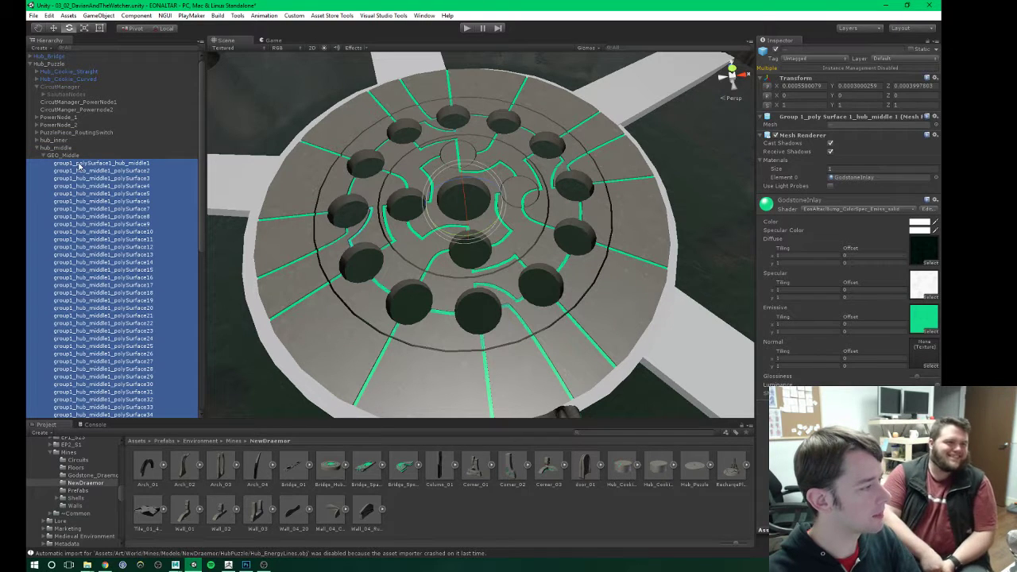
pyautogui.click(87, 171)
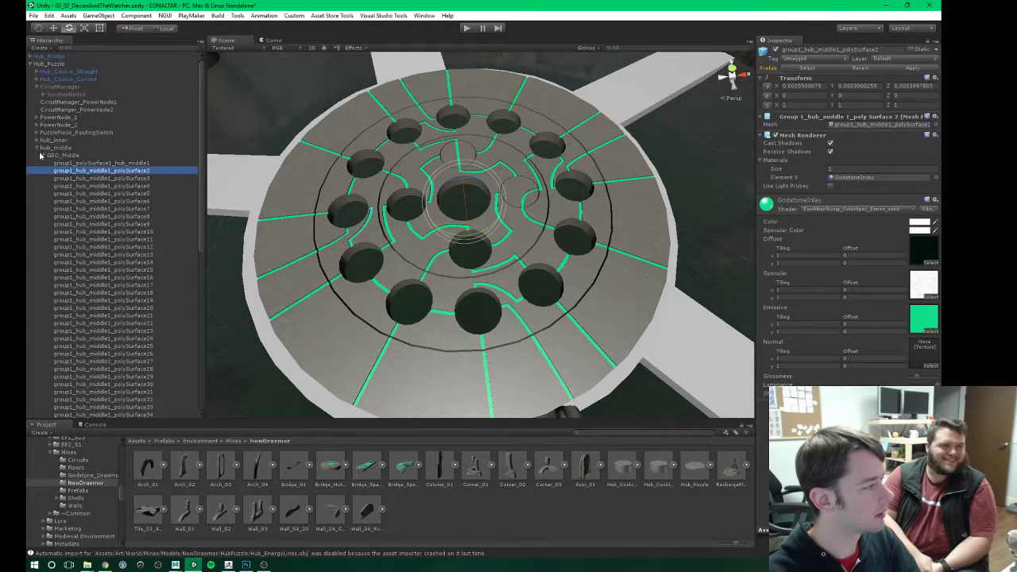
pyautogui.click(44, 155)
pyautogui.click(65, 149)
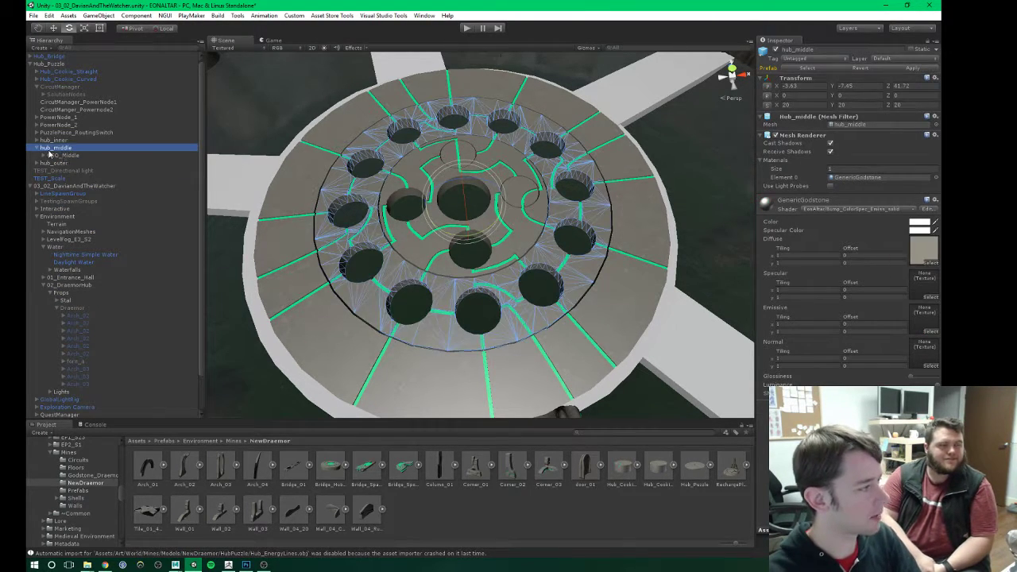
pyautogui.click(37, 148)
# Step: Create an empty child object under hub_inner and name it GEO_Inner
pyautogui.click(37, 140)
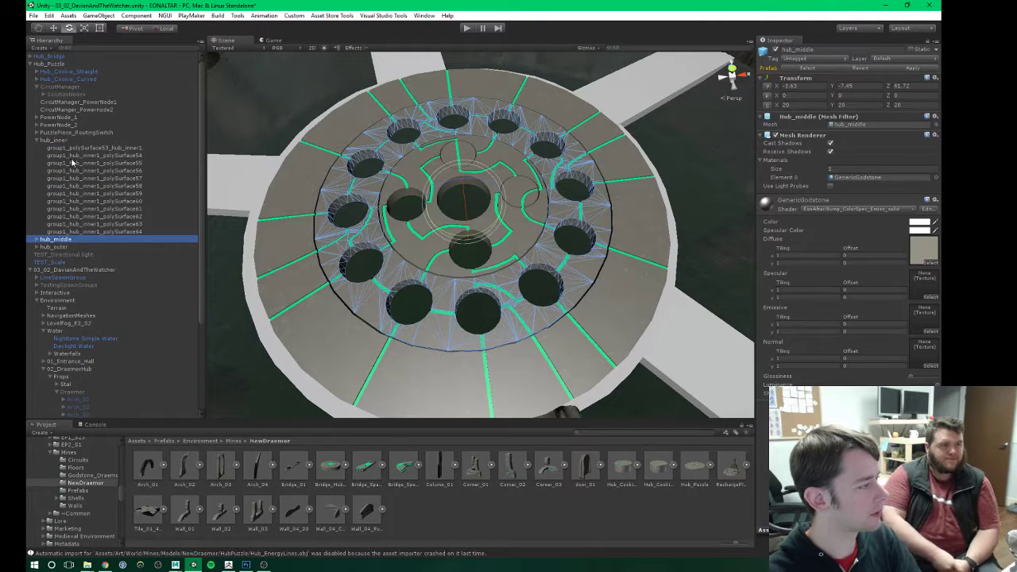
pyautogui.rightClick(68, 142)
pyautogui.click(87, 221)
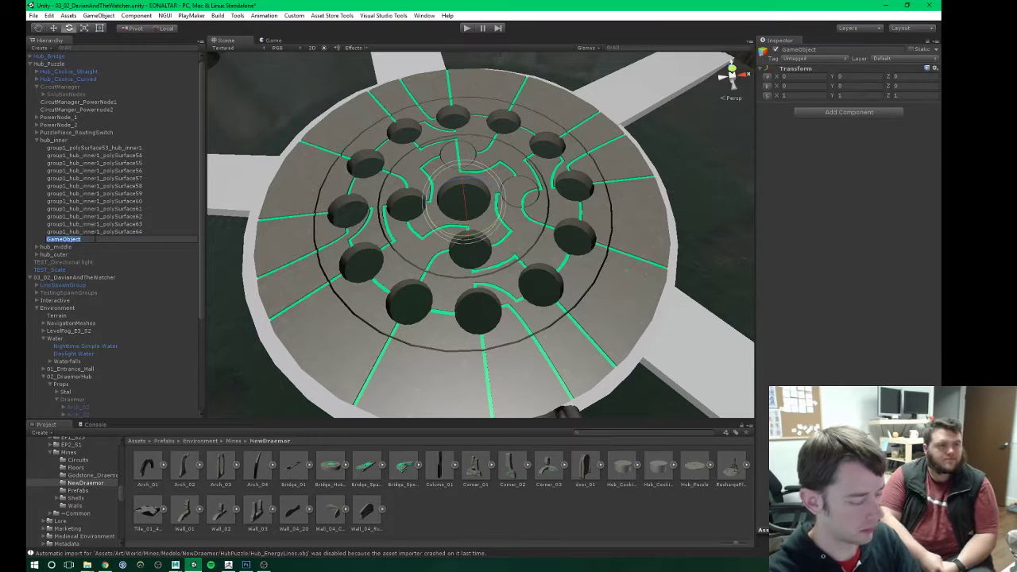
pyautogui.write('Geo_M')
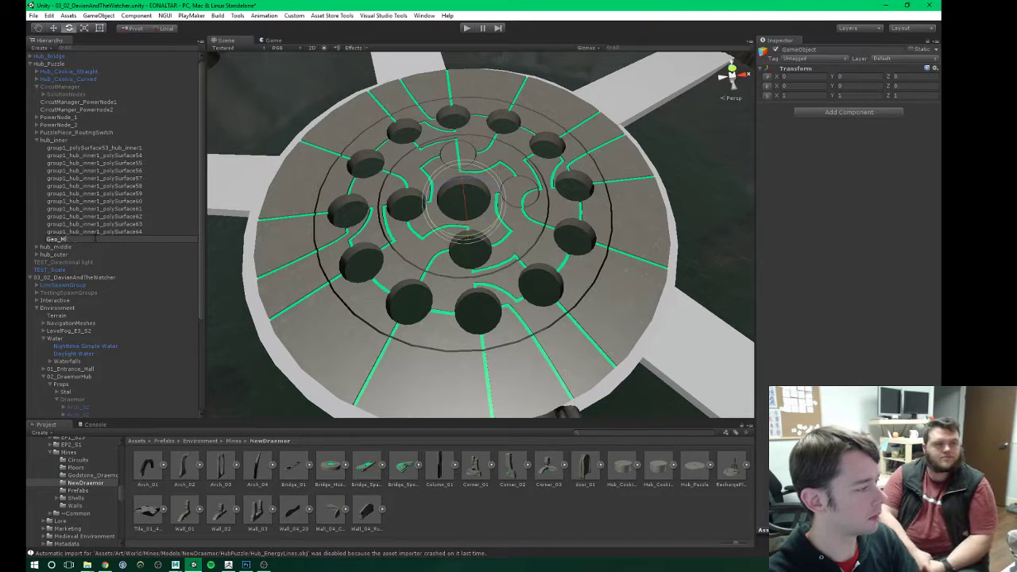
pyautogui.write('iddl')
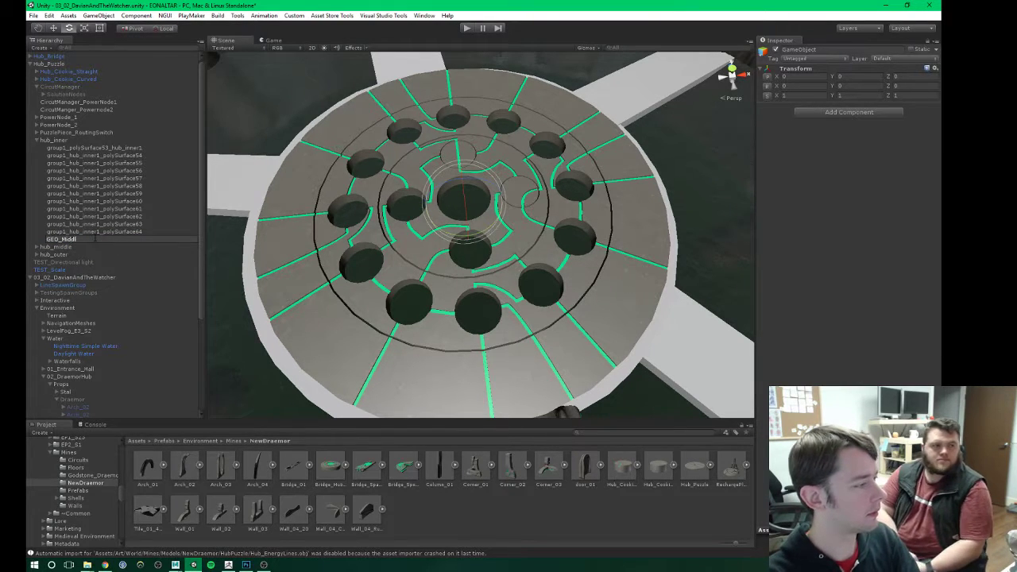
pyautogui.write('e')
pyautogui.press('Return')
pyautogui.click(97, 238)
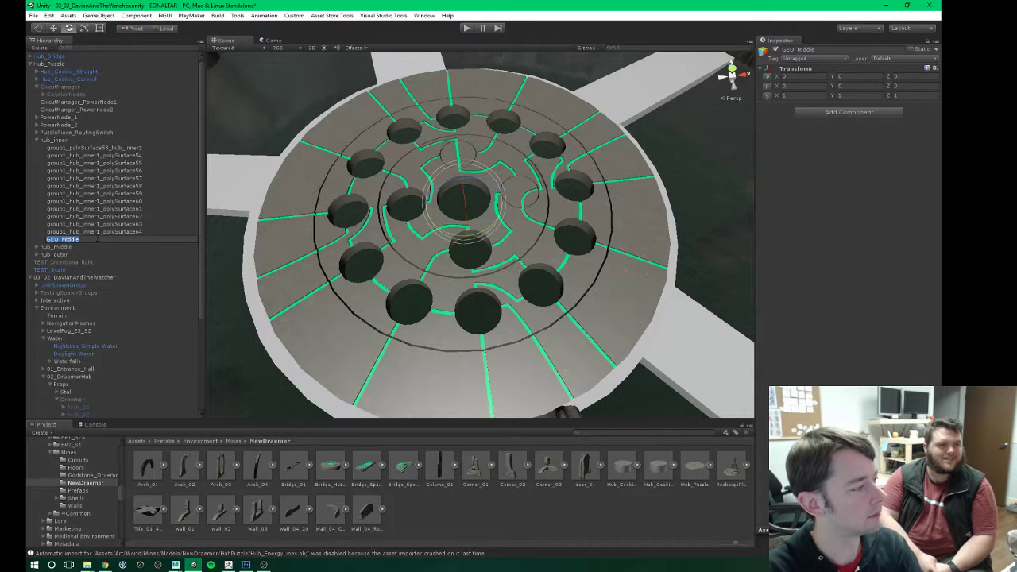
pyautogui.click(98, 238)
pyautogui.press('BackSpace')
pyautogui.press('BackSpace')
pyautogui.write('GEO_I')
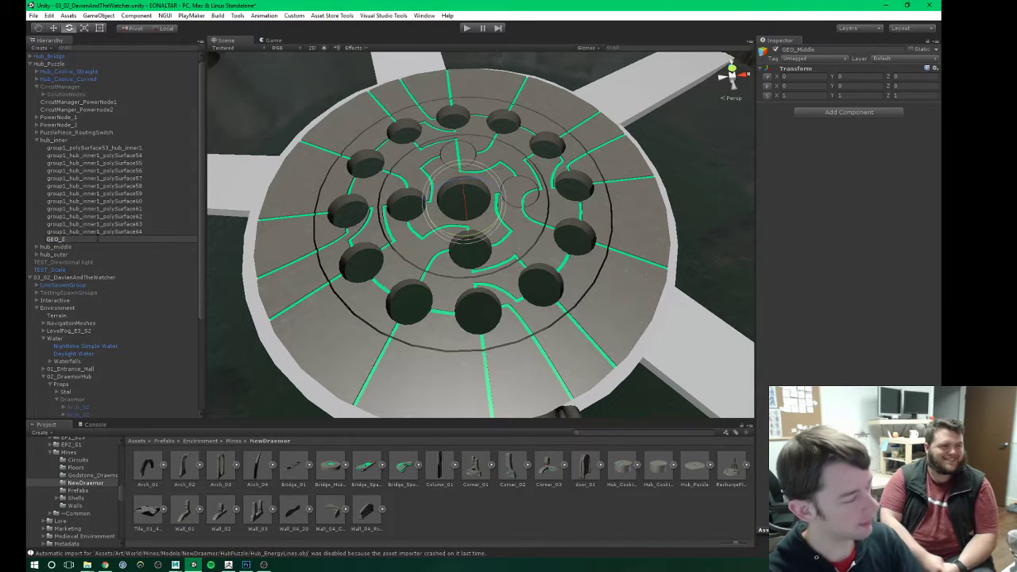
pyautogui.write('nner')
pyautogui.press('Return')
# Step: Move all the hub_inner polySurface pieces, 53 through 64, into GEO_Inner and collapse hub_inner
pyautogui.click(73, 231)
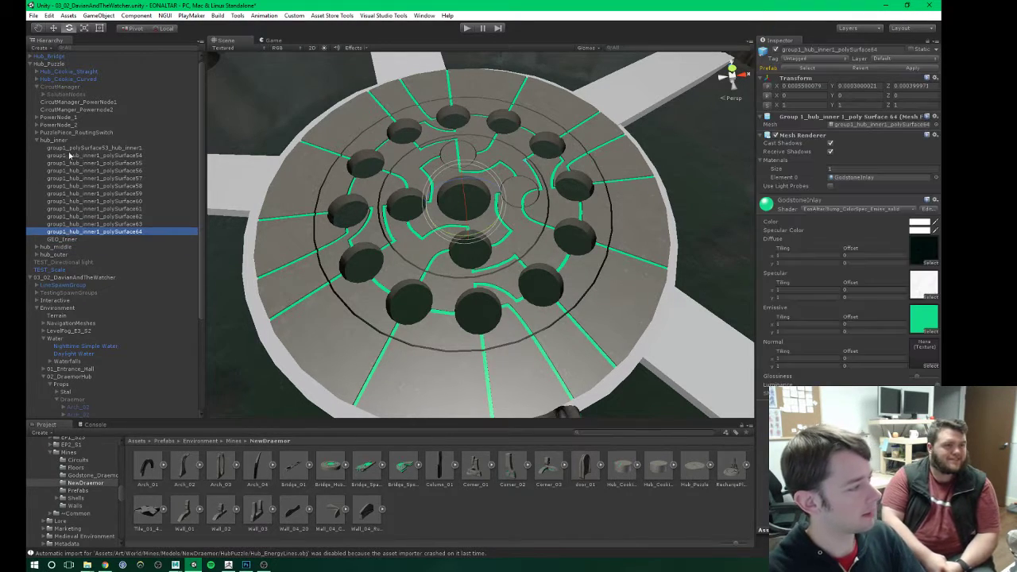
pyautogui.keyDown('shift'); pyautogui.click(69, 150); pyautogui.keyUp('shift')
pyautogui.moveTo(69, 151); pyautogui.dragTo(75, 240)
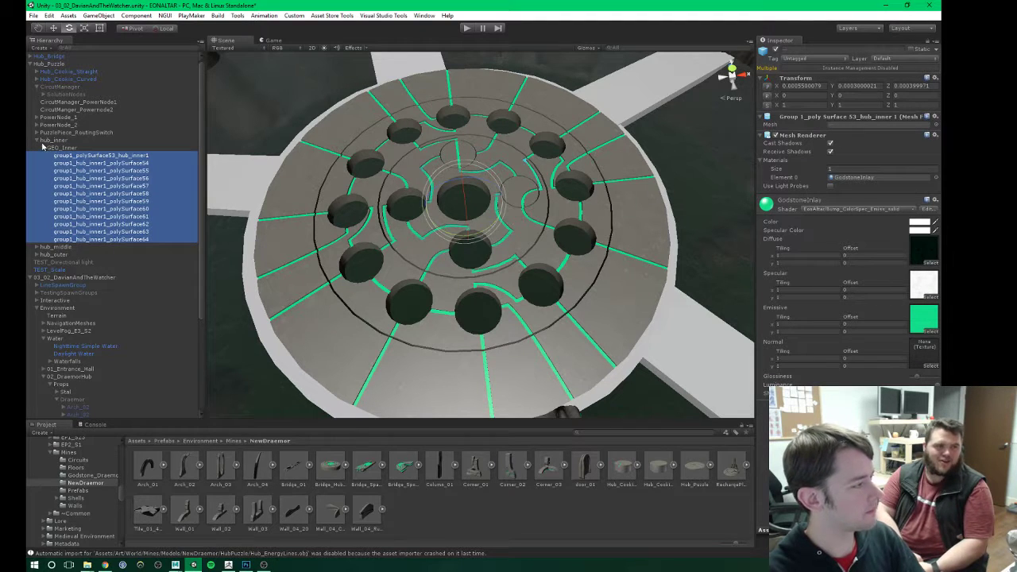
pyautogui.click(43, 147)
pyautogui.click(49, 141)
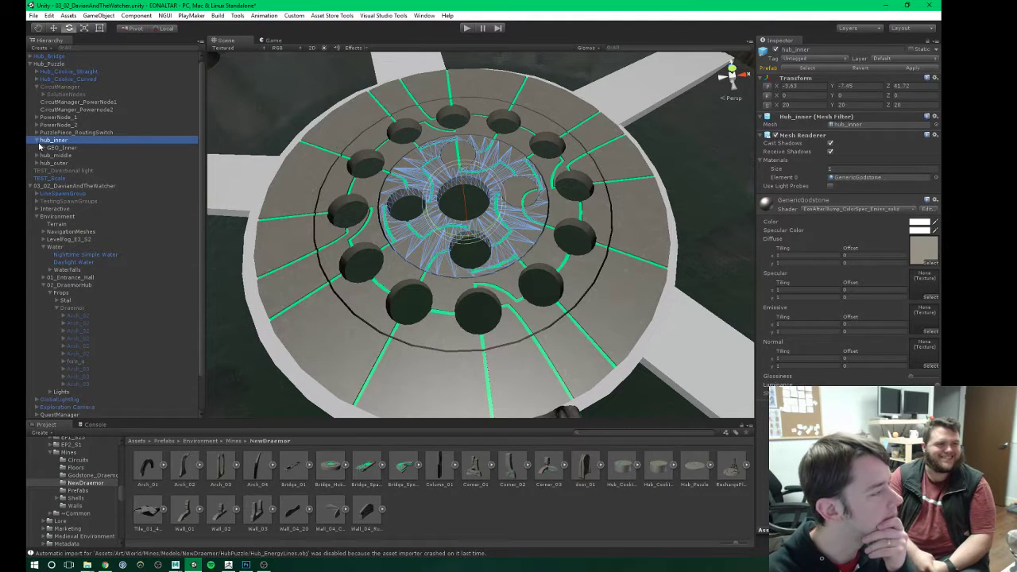
pyautogui.click(38, 141)
pyautogui.click(47, 132)
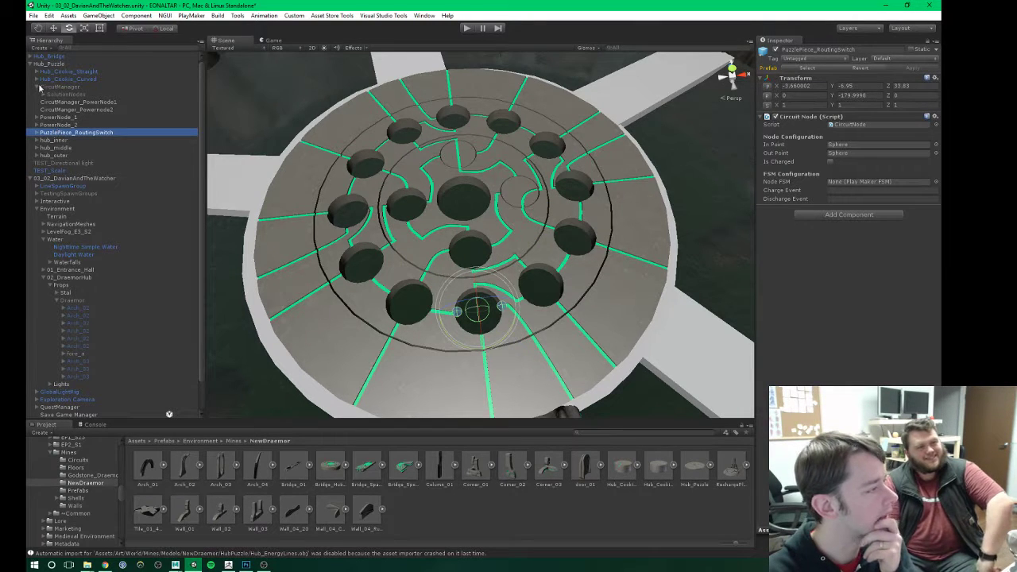
# Step: Make Hub_Cookie_Straight and Hub_Cookie_Curved children of hub_inner
pyautogui.click(69, 72)
pyautogui.keyDown('shift'); pyautogui.click(67, 80); pyautogui.keyUp('shift')
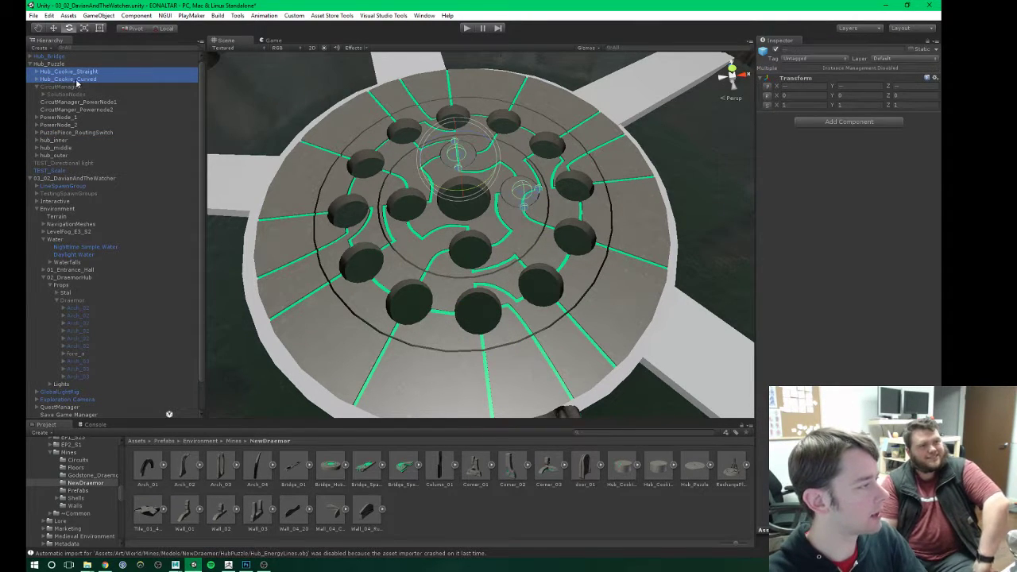
pyautogui.moveTo(77, 82); pyautogui.dragTo(57, 138)
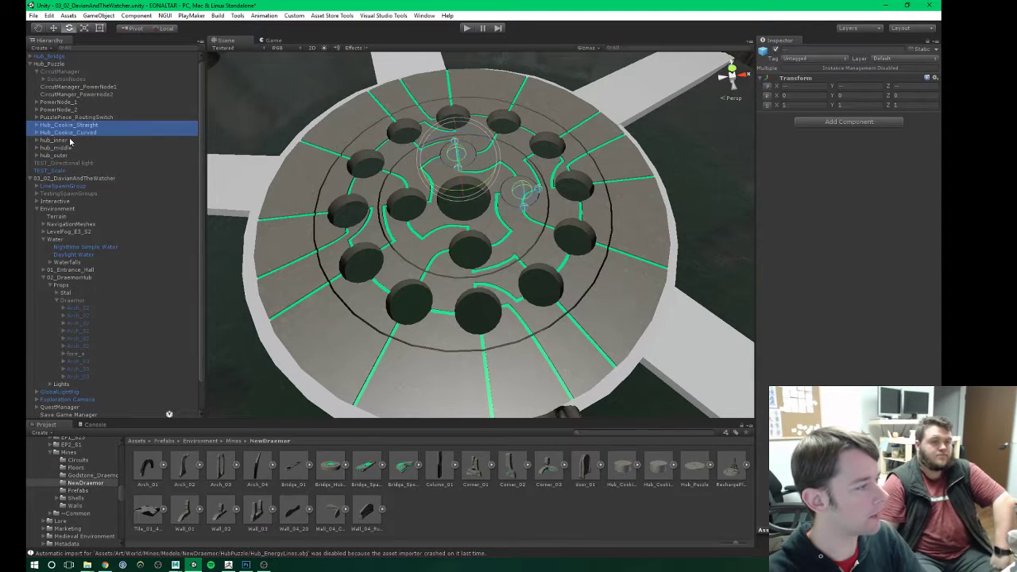
pyautogui.moveTo(71, 135); pyautogui.dragTo(57, 145)
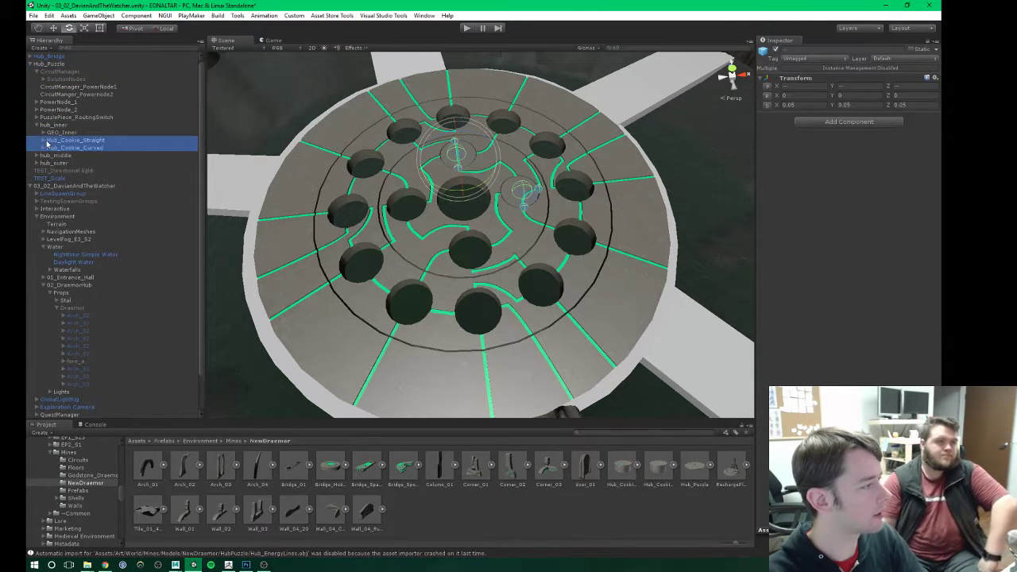
# Step: Duplicate hub_inner's Hub_Cookie_Straight and place the copy in the opposite empty hole of the inner ring at Z -0.2
pyautogui.keyDown('alt'); pyautogui.moveTo(461, 208); pyautogui.dragTo(477, 231); pyautogui.keyUp('alt')
pyautogui.scroll(8, 476, 231)
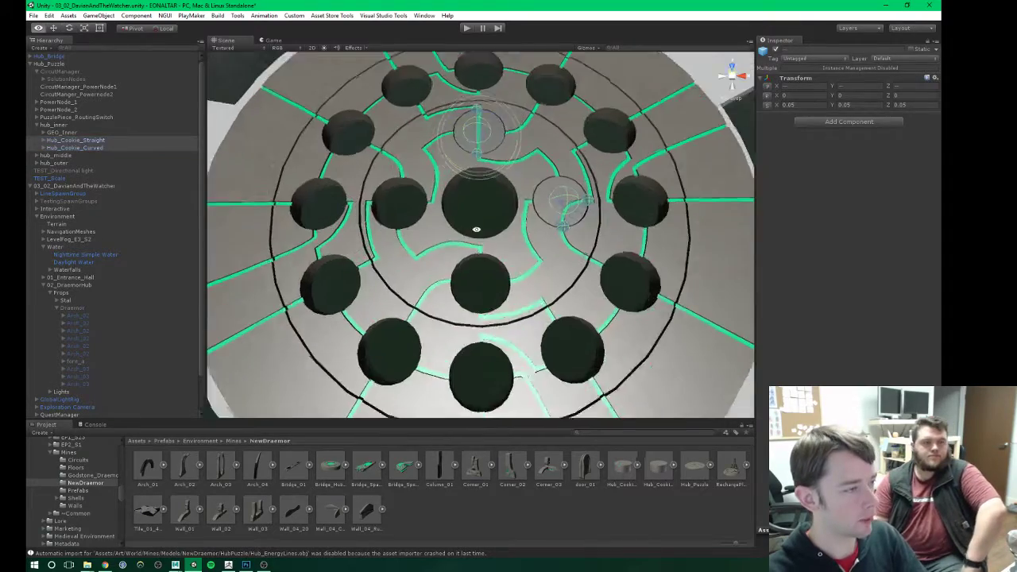
pyautogui.moveTo(477, 231); pyautogui.dragTo(440, 206, button='middle')
pyautogui.scroll(-15, 460, 235)
pyautogui.scroll(6, 440, 199)
pyautogui.keyDown('alt'); pyautogui.moveTo(439, 190); pyautogui.dragTo(454, 220); pyautogui.keyUp('alt')
pyautogui.scroll(2, 454, 243)
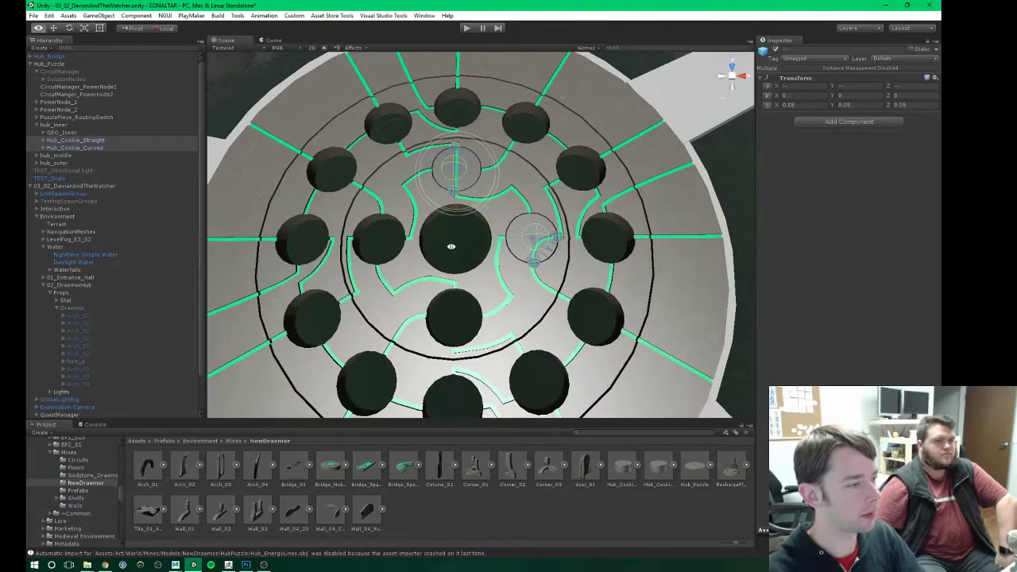
pyautogui.click(95, 139)
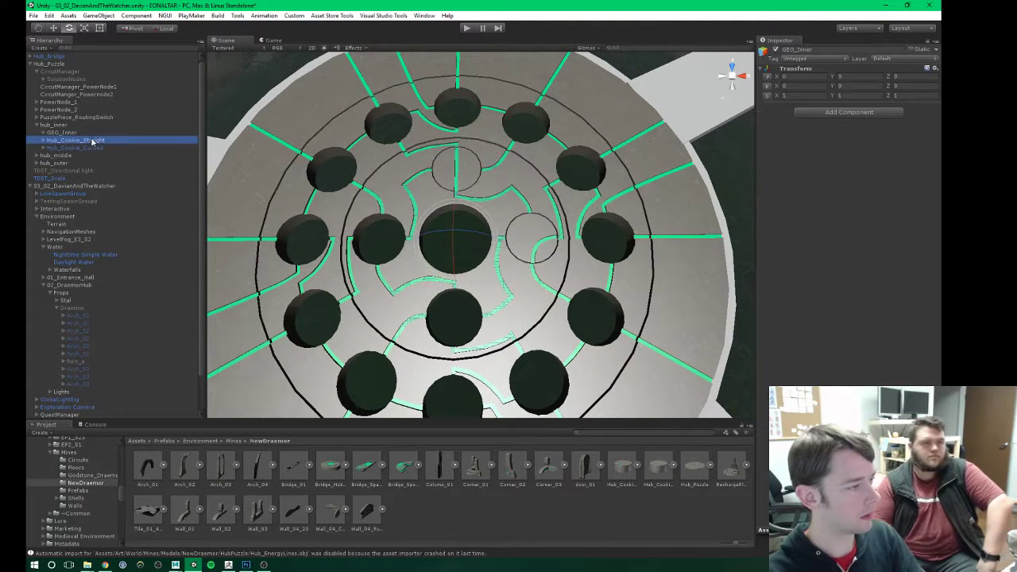
pyautogui.hotkey('ctrl', 'd')
pyautogui.moveTo(458, 152); pyautogui.dragTo(464, 265)
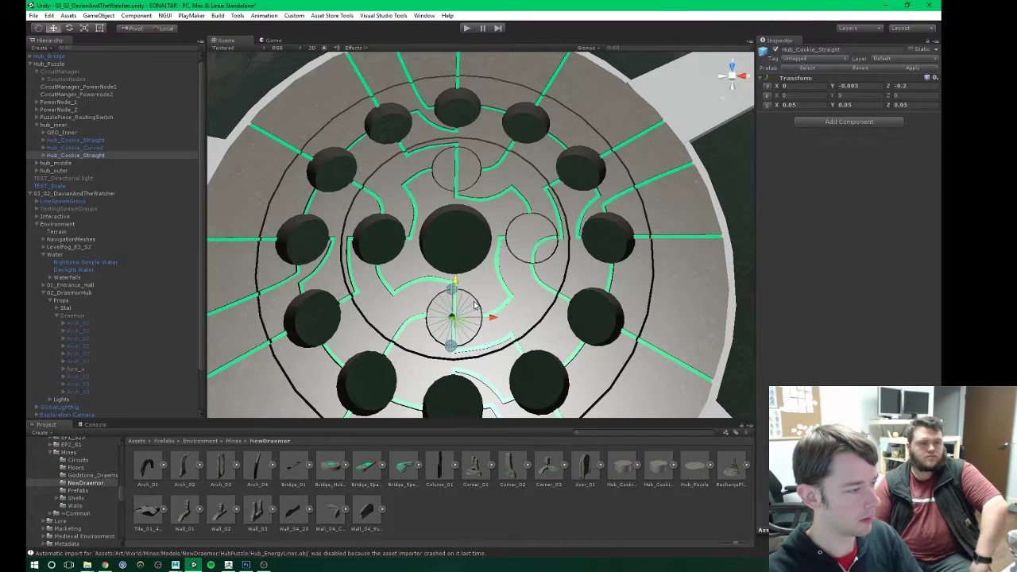
# Step: Duplicate hub_inner's Hub_Cookie_Curved, place the copy in the opposite inner hole at X -0.2 and rotate it to 90 degrees about Y
pyautogui.click(545, 274)
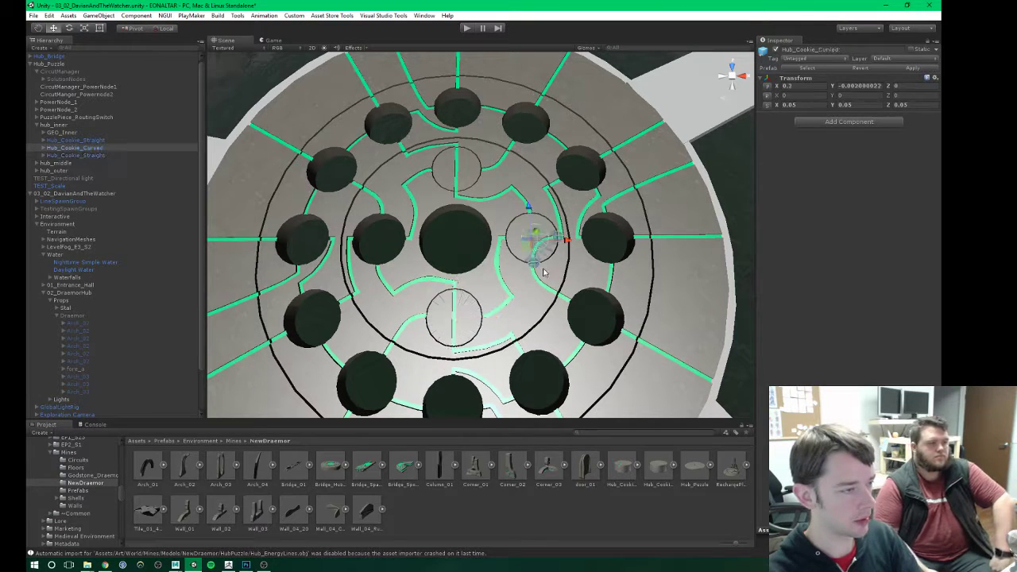
pyautogui.hotkey('ctrl', 'd')
pyautogui.moveTo(536, 246); pyautogui.dragTo(416, 248)
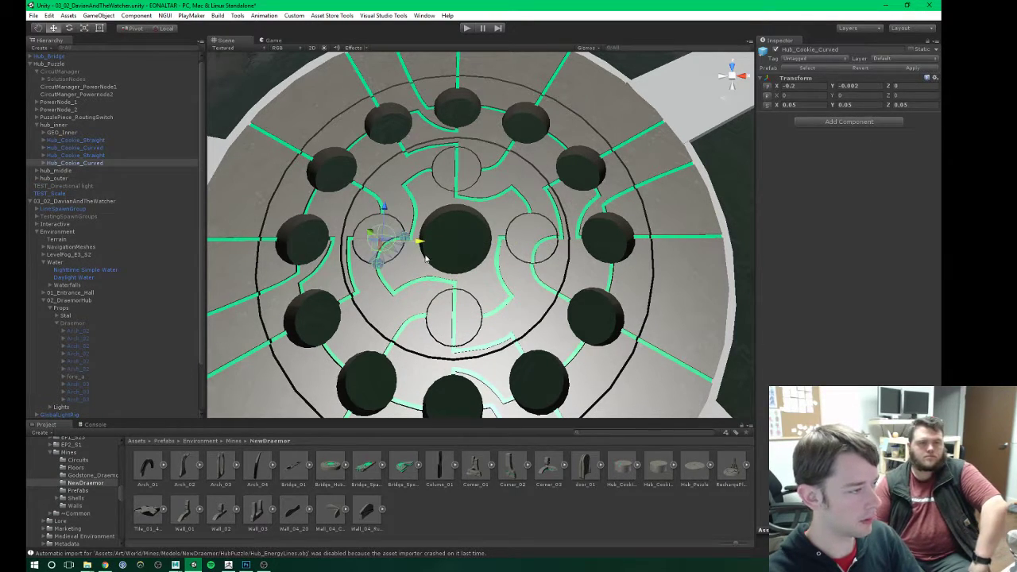
pyautogui.press('e')
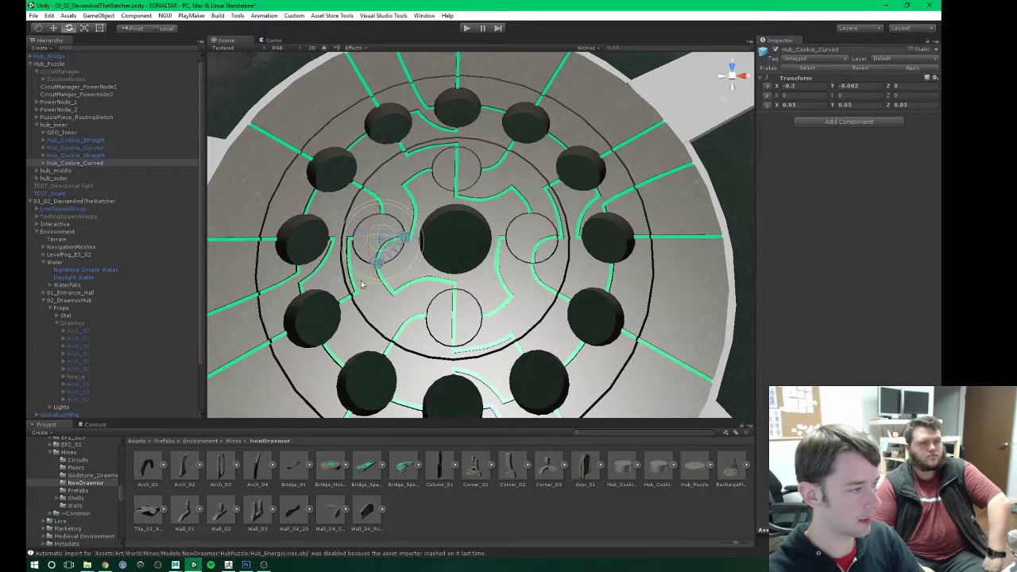
pyautogui.moveTo(361, 283); pyautogui.dragTo(334, 357)
# Step: Duplicate the straight cookie at Z -0.2 and place the copy in the adjacent middle-ring hole at Z -0.4
pyautogui.moveTo(486, 258); pyautogui.dragTo(527, 233, button='middle')
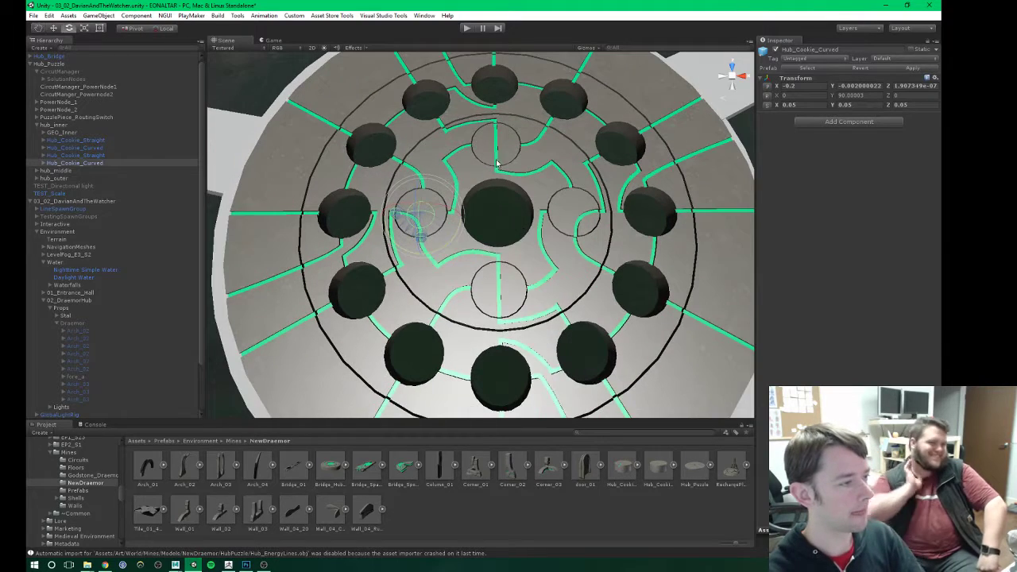
pyautogui.click(86, 155)
pyautogui.hotkey('ctrl', 'd')
pyautogui.press('f')
pyautogui.press('w')
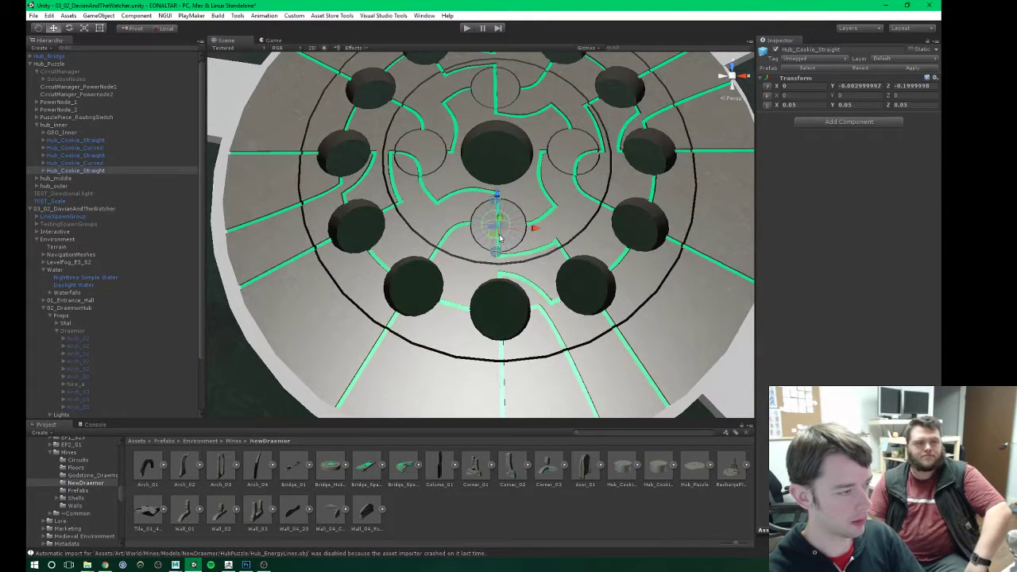
pyautogui.moveTo(497, 195); pyautogui.dragTo(500, 270)
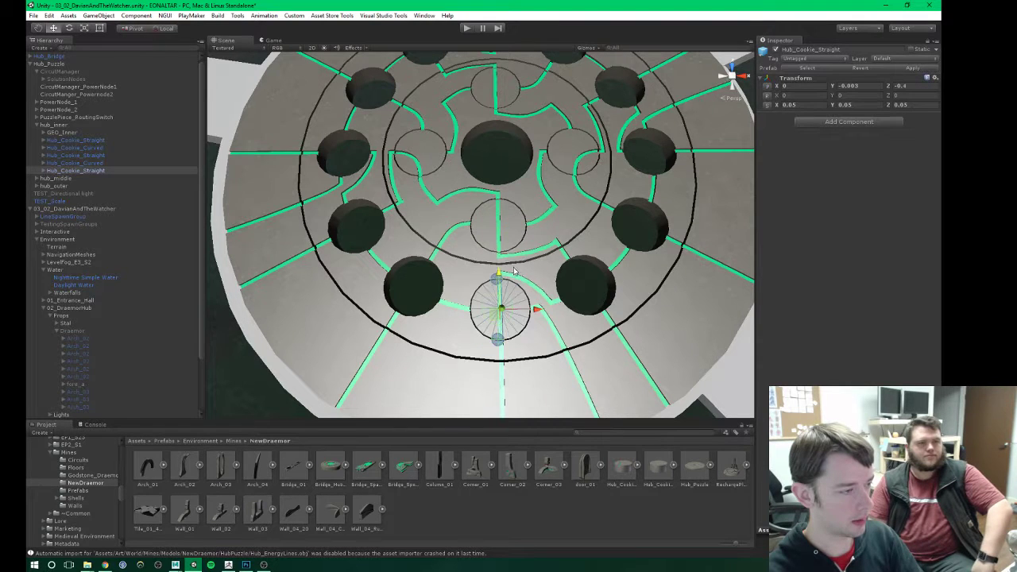
# Step: Rotate the straight cookie at Z -0.4 to 90 degrees about Y and make it a child of hub_middle
pyautogui.moveTo(556, 296); pyautogui.dragTo(493, 276, button='middle')
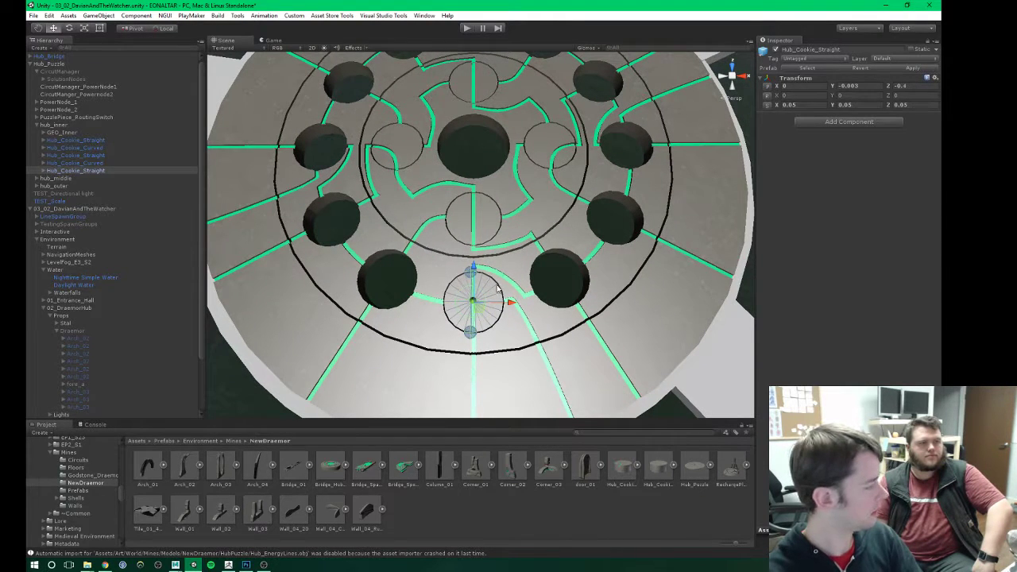
pyautogui.press('e')
pyautogui.keyDown('alt'); pyautogui.moveTo(505, 334); pyautogui.dragTo(236, 214); pyautogui.keyUp('alt')
pyautogui.keyDown('alt'); pyautogui.moveTo(540, 259); pyautogui.dragTo(535, 286); pyautogui.keyUp('alt')
pyautogui.scroll(-1, 551, 268)
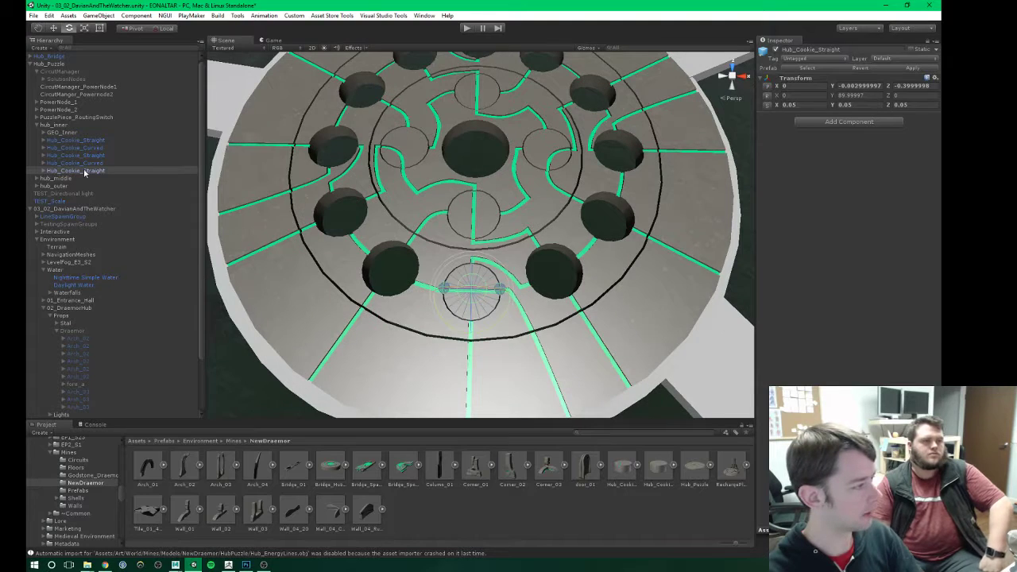
pyautogui.moveTo(84, 172); pyautogui.dragTo(49, 179)
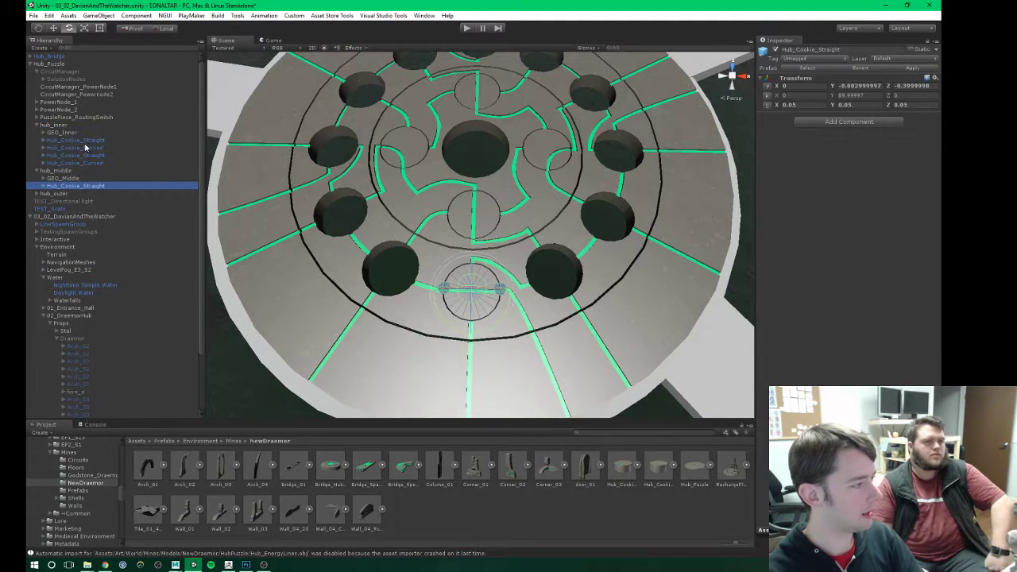
# Step: Duplicate the inner ring's curved cookie at X 0.2 and make the copy a child of hub_middle
pyautogui.click(541, 150)
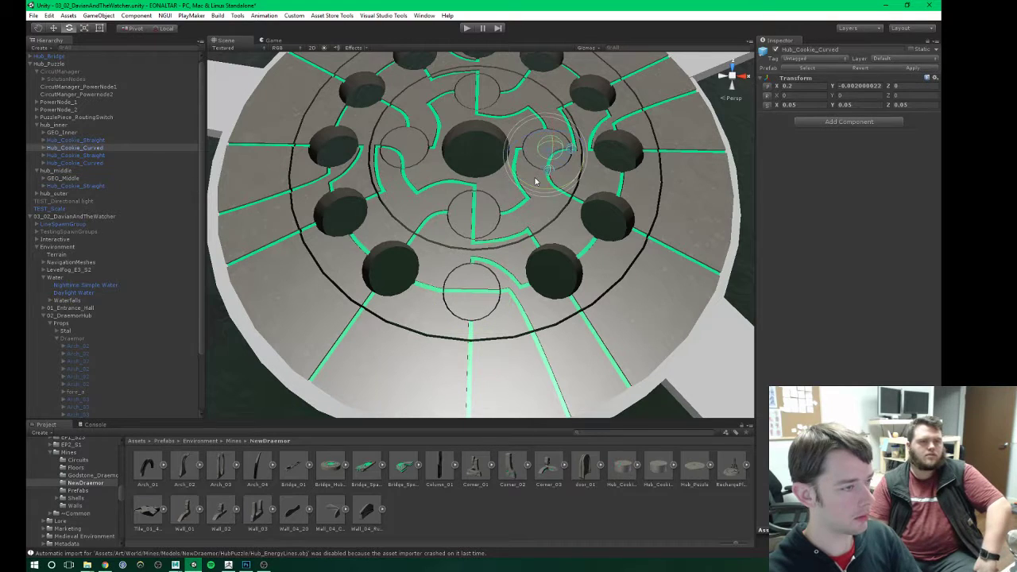
pyautogui.click(89, 148)
pyautogui.hotkey('ctrl', 'd')
pyautogui.moveTo(90, 172); pyautogui.dragTo(70, 187)
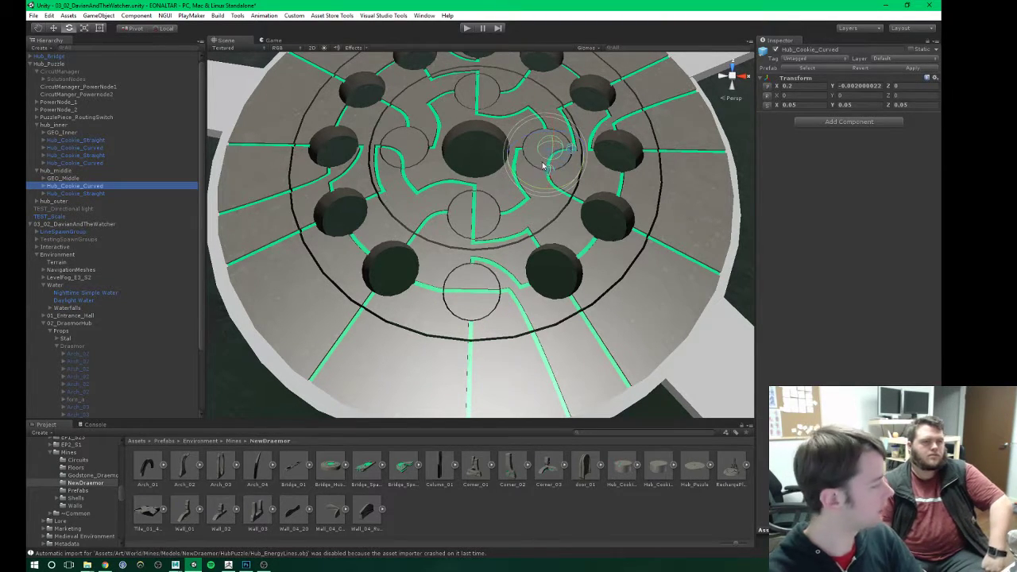
# Step: Move hub_middle's curved cookie into the middle-ring hole at X 0.4 and rotate it to 90 degrees about Y
pyautogui.moveTo(595, 190); pyautogui.dragTo(555, 255, button='middle')
pyautogui.press('w')
pyautogui.moveTo(534, 207); pyautogui.dragTo(619, 214)
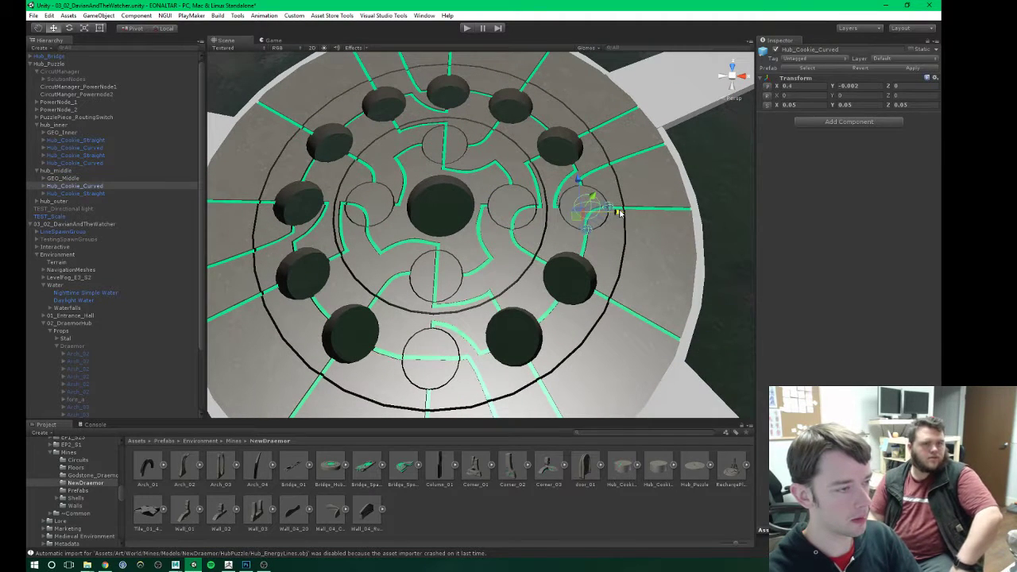
pyautogui.press('e')
pyautogui.keyDown('ctrl'); pyautogui.moveTo(574, 247); pyautogui.dragTo(463, 212); pyautogui.keyUp('ctrl')
# Step: Duplicate hub_middle's straight cookie and move the copy to the neighbouring middle-ring hole at about X 0.2, Z -0.35
pyautogui.press('w')
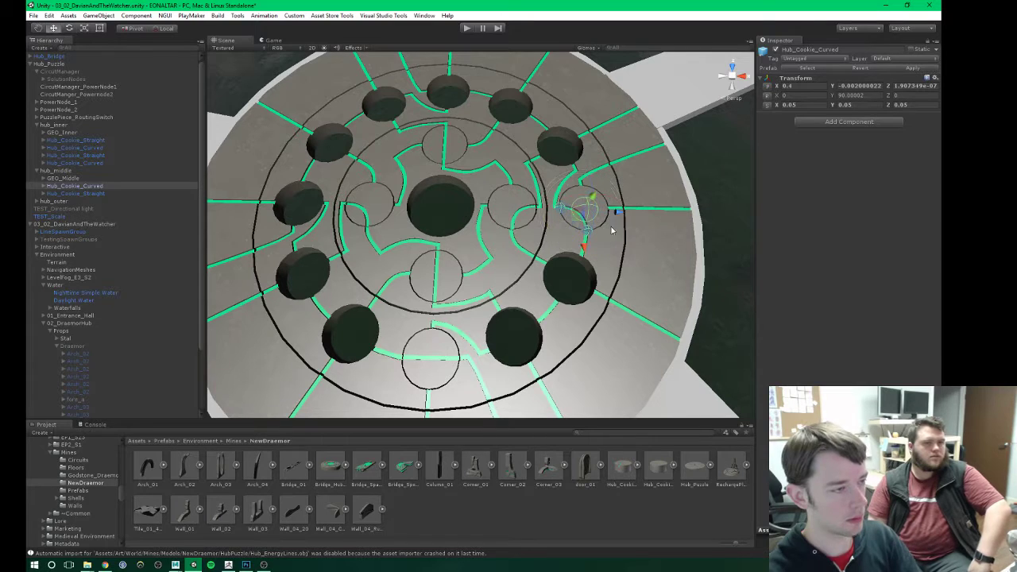
pyautogui.click(425, 355)
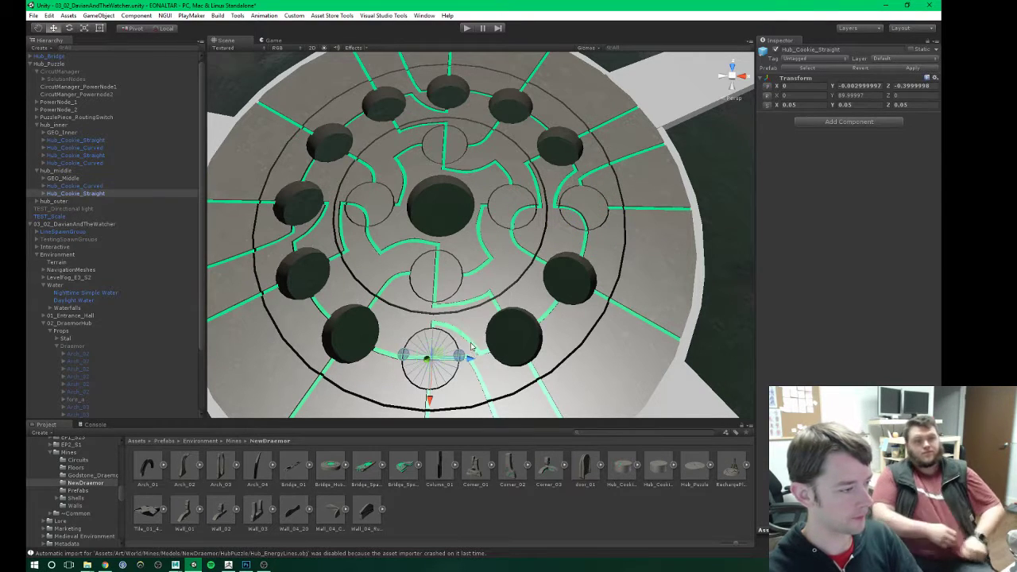
pyautogui.hotkey('ctrl', 'd')
pyautogui.keyDown('ctrl'); pyautogui.moveTo(441, 355); pyautogui.dragTo(515, 335); pyautogui.keyUp('ctrl')
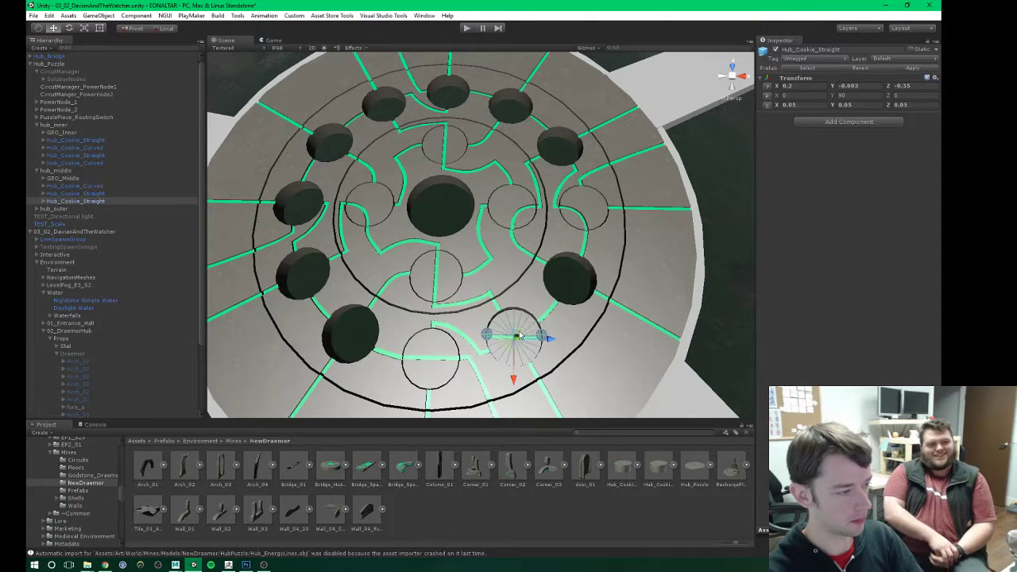
# Step: Rotate the new straight cookie to 60 degrees about Y and fine-tune its position to Z -0.346
pyautogui.press('e')
pyautogui.keyDown('alt'); pyautogui.moveTo(513, 377); pyautogui.dragTo(486, 302); pyautogui.keyUp('alt')
pyautogui.press('w')
pyautogui.moveTo(481, 299); pyautogui.dragTo(568, 195)
pyautogui.press('e')
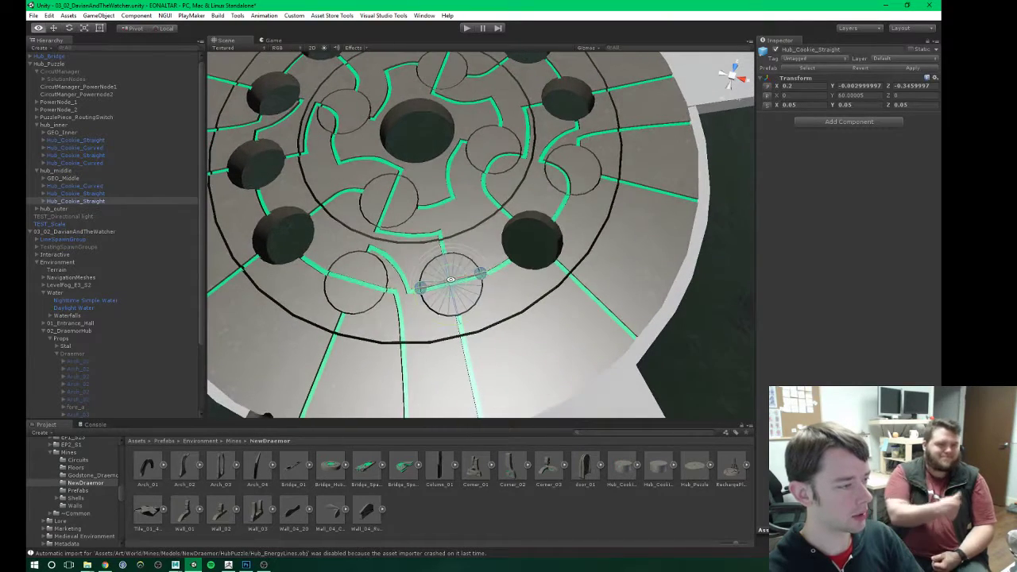
# Step: Duplicate hub_middle's curved cookie in the hole at X 0.4
pyautogui.click(571, 187)
pyautogui.hotkey('ctrl', 'd')
pyautogui.press('w')
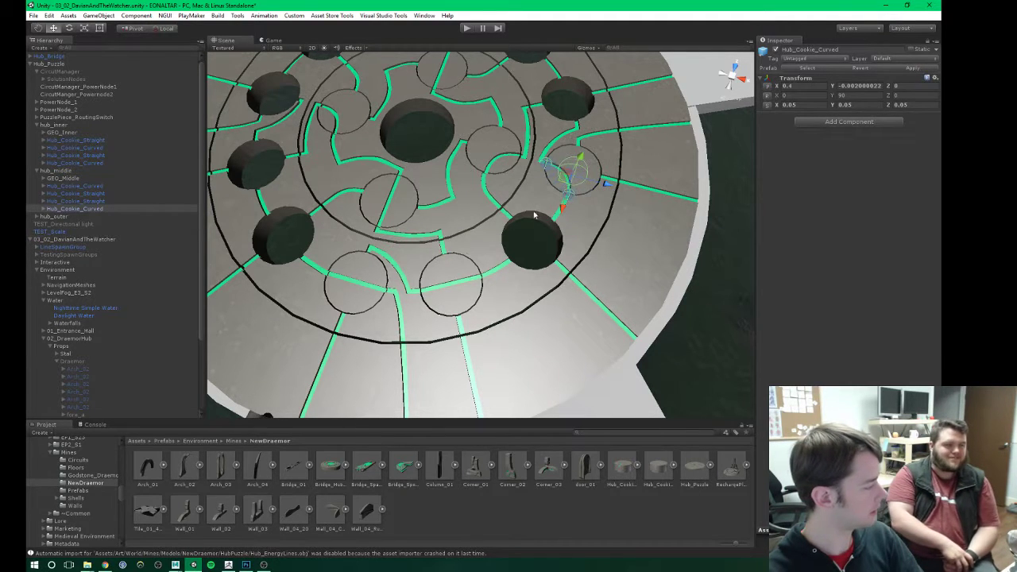
# Step: Move the 60-degree straight cookie to the next middle-ring hole at X 0.346, Z -0.2, and rotate it to 30 degrees about Y
pyautogui.click(453, 287)
pyautogui.moveTo(455, 294); pyautogui.dragTo(512, 279)
pyautogui.press('e')
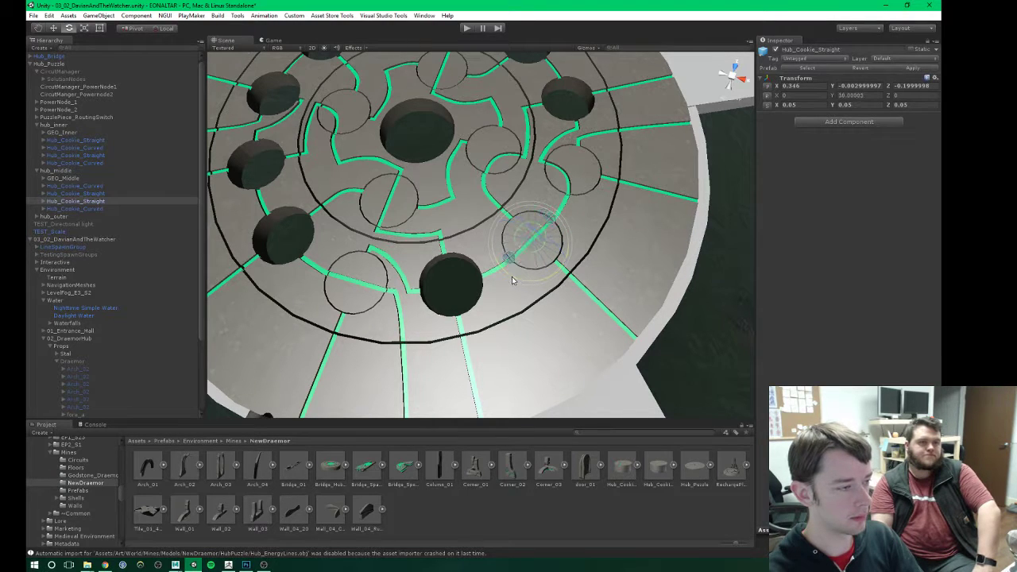
# Step: Move hub_middle's curved cookie copy from the X 0.4 hole to the middle-ring hole at about X 0.2, Z -0.348
pyautogui.click(564, 181)
pyautogui.press('w')
pyautogui.moveTo(564, 181); pyautogui.dragTo(442, 294)
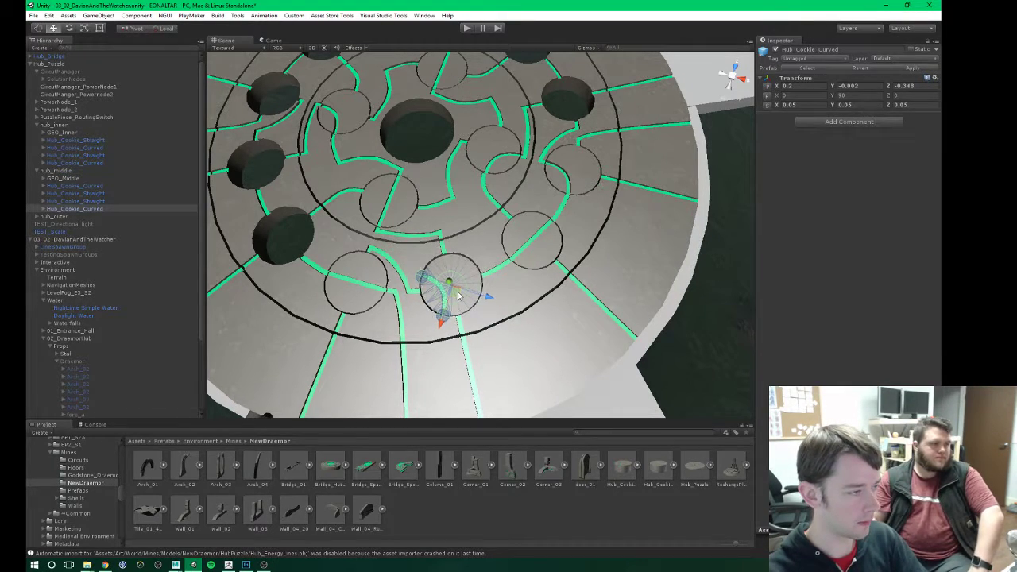
# Step: Rotate the moved curved cookie to -120 degrees about Y and fine-tune its position to X 0.2002, Z -0.3475
pyautogui.press('e')
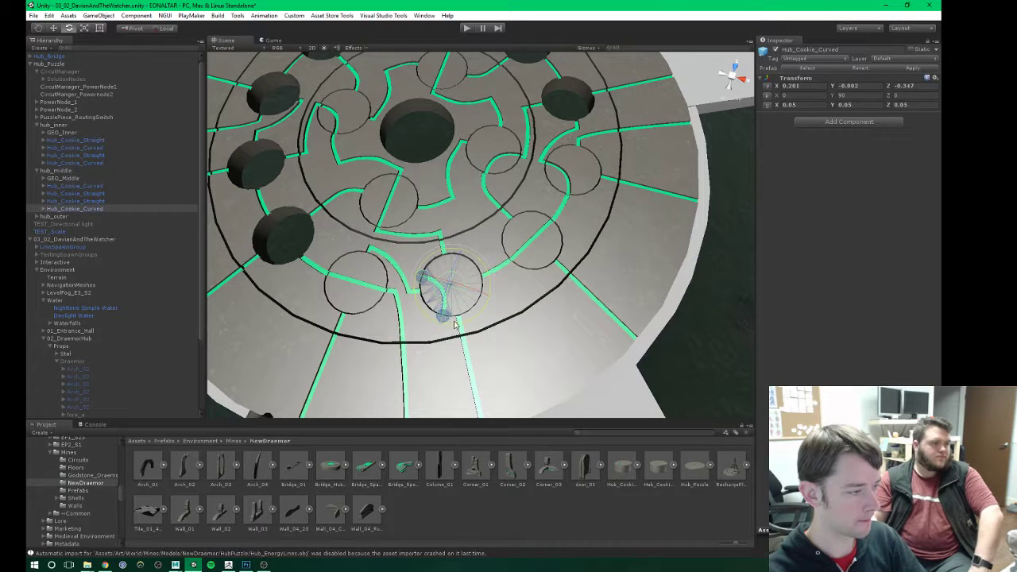
pyautogui.moveTo(469, 308); pyautogui.dragTo(489, 294)
pyautogui.hotkey('ctrl', 'z')
pyautogui.keyDown('alt'); pyautogui.moveTo(472, 329); pyautogui.dragTo(498, 305); pyautogui.keyUp('alt')
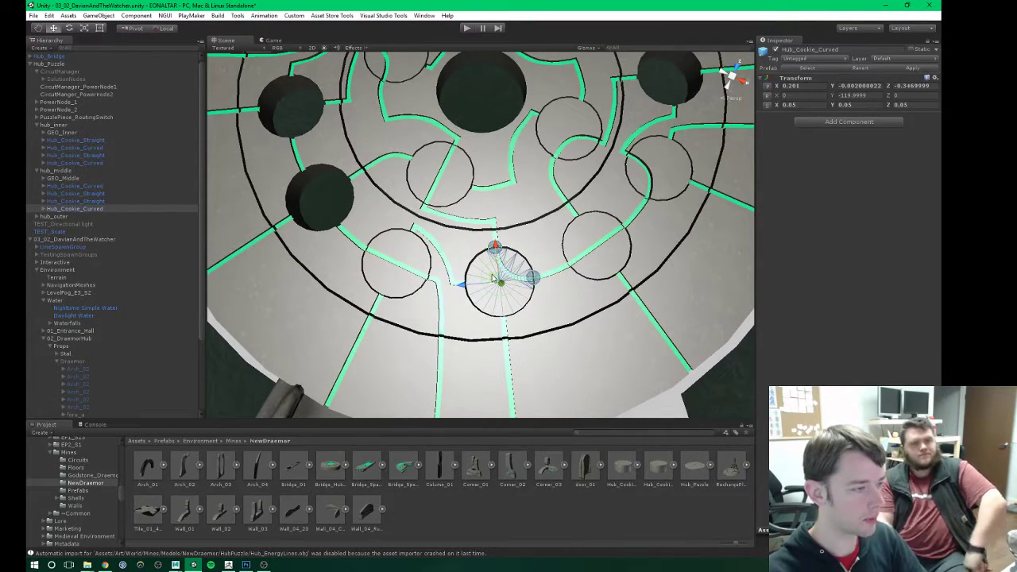
pyautogui.moveTo(462, 284); pyautogui.dragTo(461, 284)
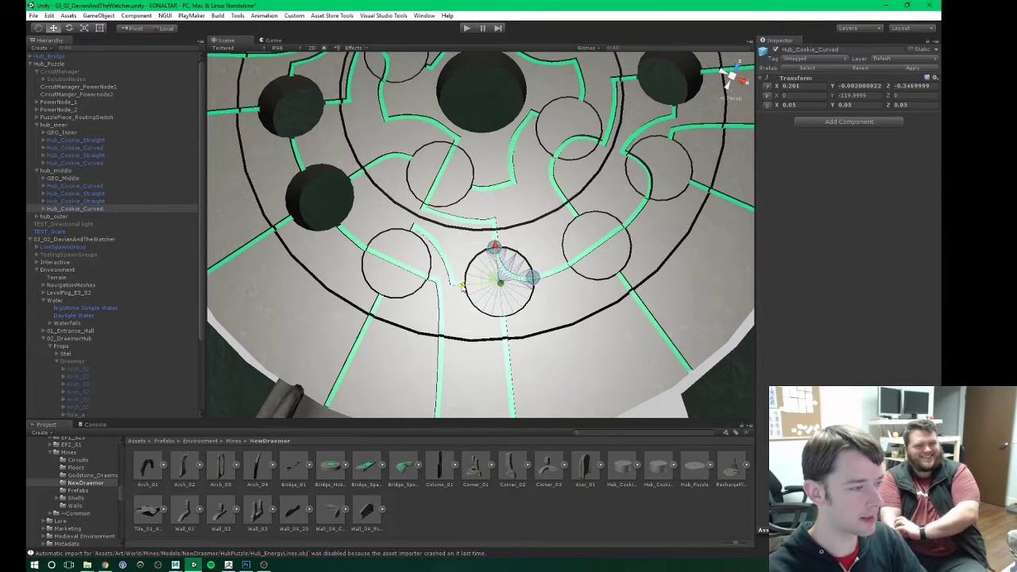
pyautogui.keyDown('alt'); pyautogui.moveTo(542, 302); pyautogui.dragTo(570, 255); pyautogui.keyUp('alt')
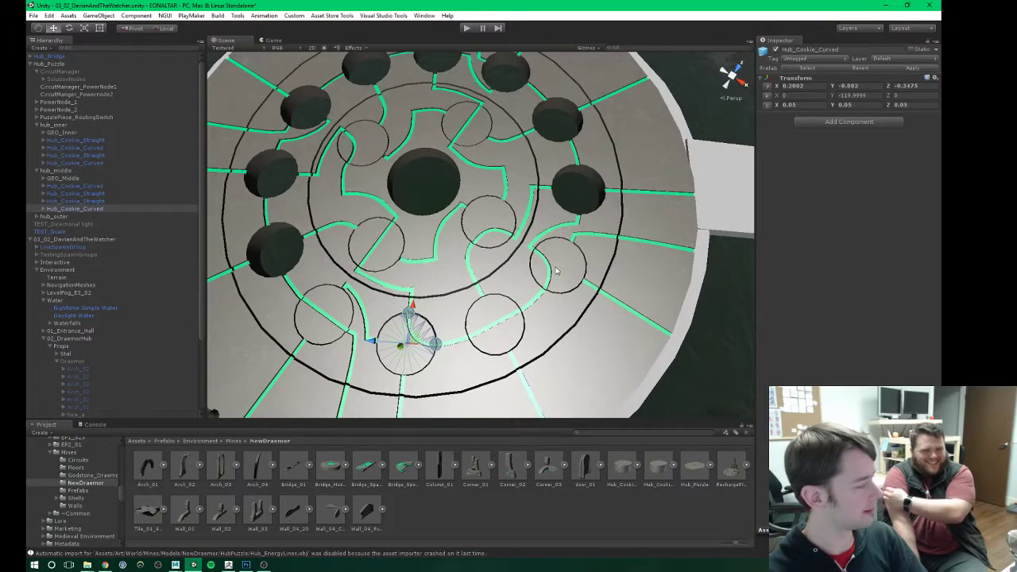
# Step: Duplicate the 30-degree straight cookie into the middle-ring hole at X 0.346, Z 0.201 and rotate the copy to 60 degrees about Y
pyautogui.click(484, 318)
pyautogui.keyDown('alt'); pyautogui.moveTo(485, 318); pyautogui.dragTo(474, 329); pyautogui.keyUp('alt')
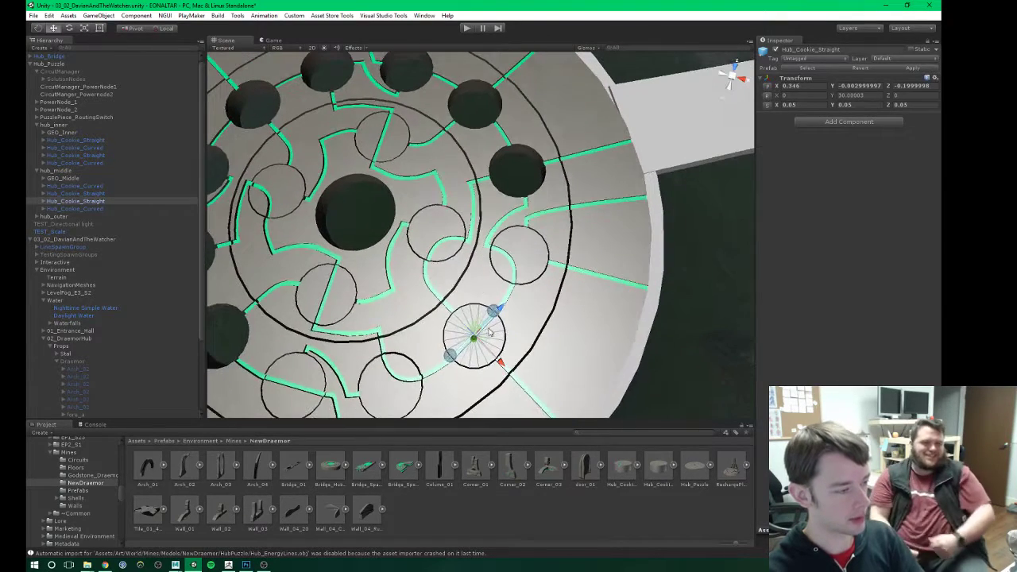
pyautogui.moveTo(490, 295); pyautogui.dragTo(460, 248)
pyautogui.press('e')
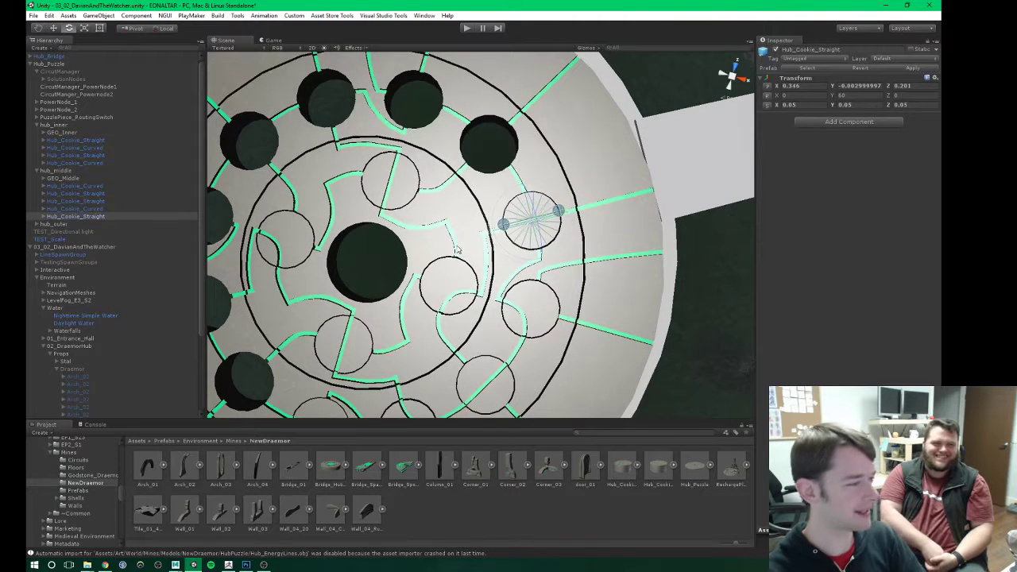
# Step: Duplicate the curved cookie at X 0.4 into the hole at X 0.2, Z 0.347 and rotate the copy to -60 degrees about Y
pyautogui.click(534, 301)
pyautogui.hotkey('ctrl', 'd')
pyautogui.press('w')
pyautogui.moveTo(528, 306); pyautogui.dragTo(483, 142)
pyautogui.moveTo(490, 146); pyautogui.dragTo(471, 235, button='middle')
pyautogui.scroll(4, 470, 235)
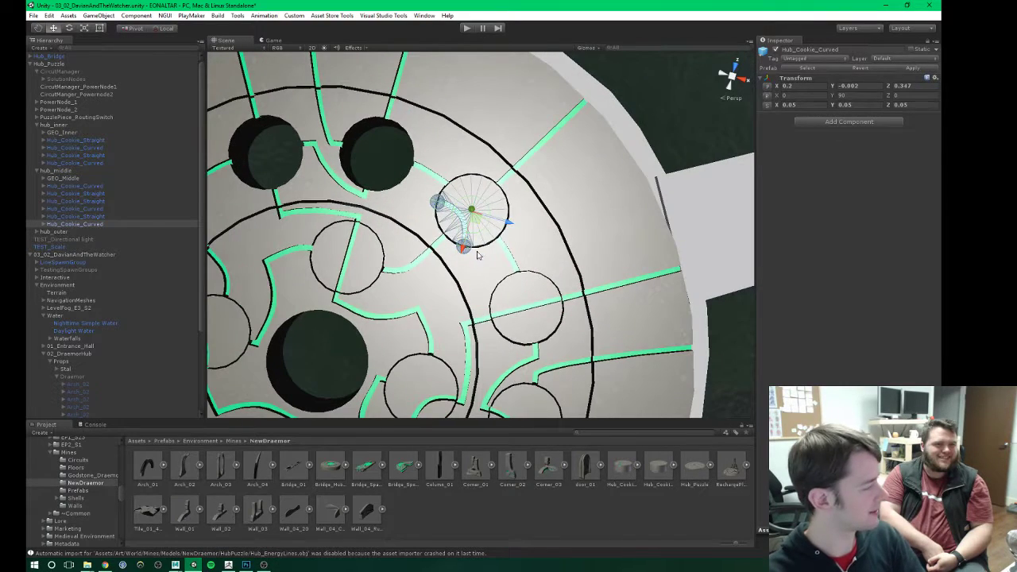
pyautogui.press('e')
pyautogui.keyDown('alt'); pyautogui.moveTo(484, 264); pyautogui.dragTo(670, 250); pyautogui.keyUp('alt')
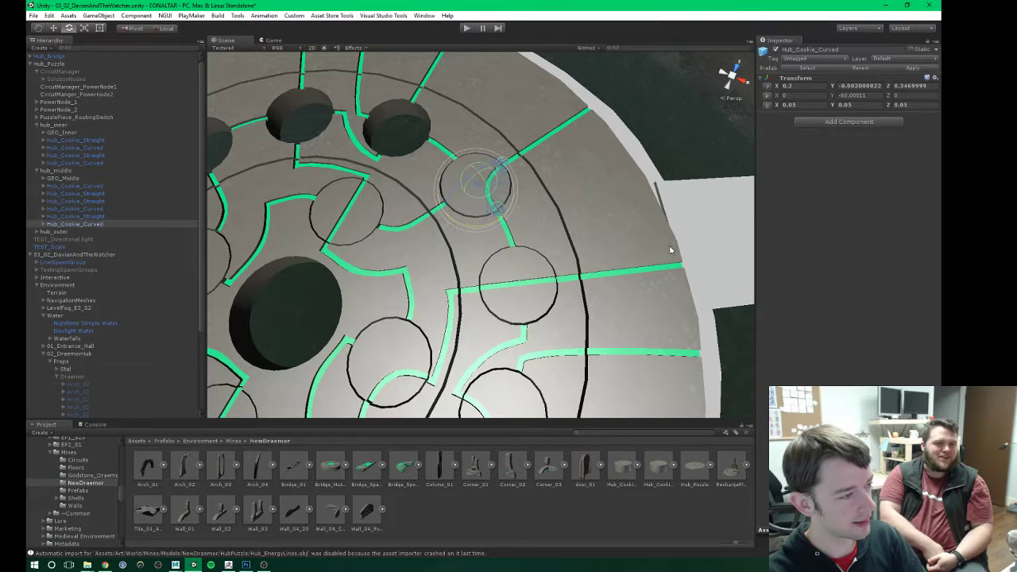
pyautogui.moveTo(383, 207); pyautogui.dragTo(427, 199, button='middle')
pyautogui.click(572, 266)
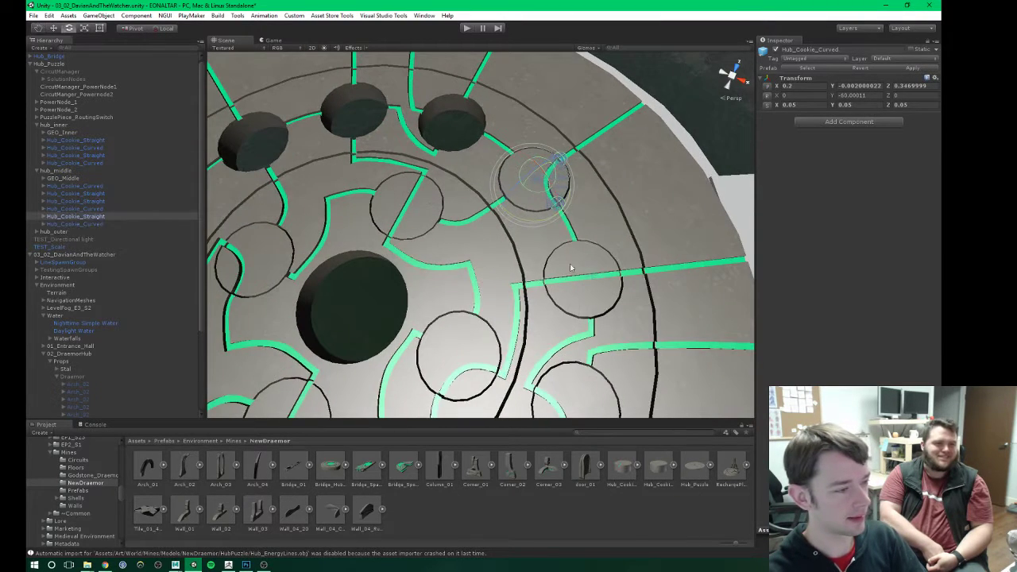
pyautogui.keyDown('alt'); pyautogui.moveTo(572, 266); pyautogui.dragTo(490, 260); pyautogui.keyUp('alt')
pyautogui.hotkey('ctrl', 'd')
pyautogui.press('w')
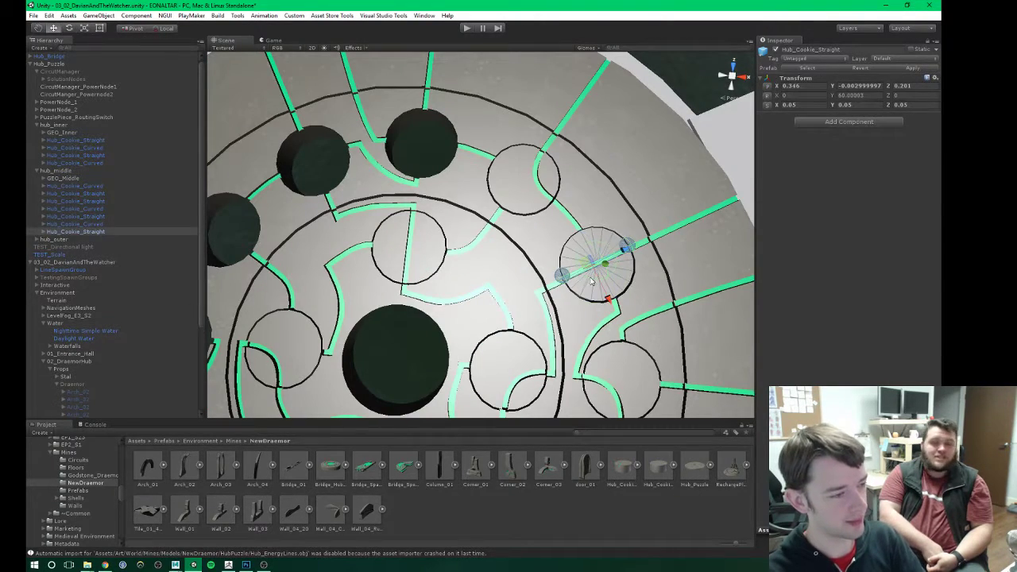
pyautogui.moveTo(587, 267); pyautogui.dragTo(410, 145)
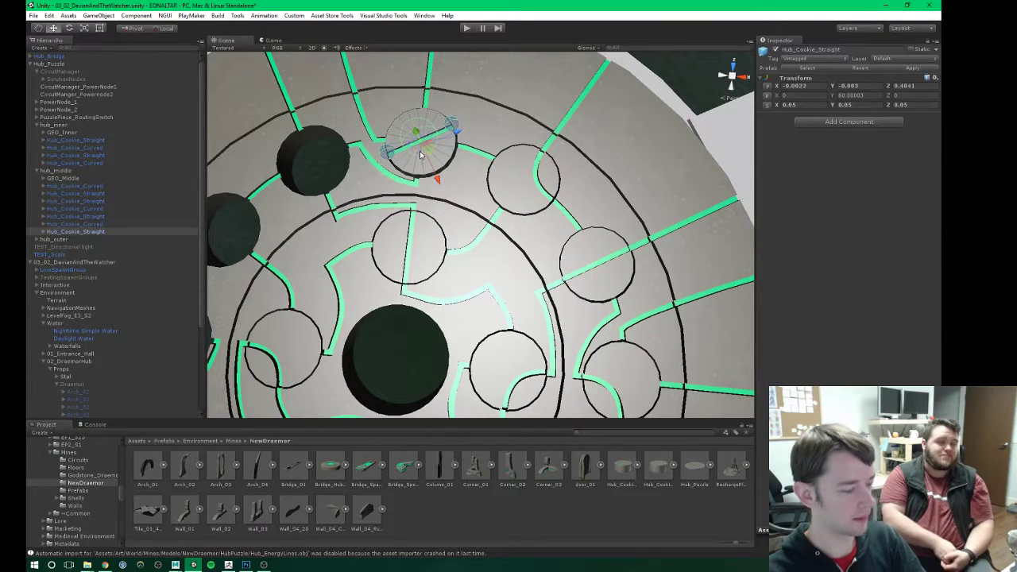
pyautogui.press('Delete')
# Step: Duplicate the straight cookie at X 0, Z -0.4 and move the copy to the opposite middle-ring hole at X 0, Z 0.4
pyautogui.scroll(-5, 462, 155)
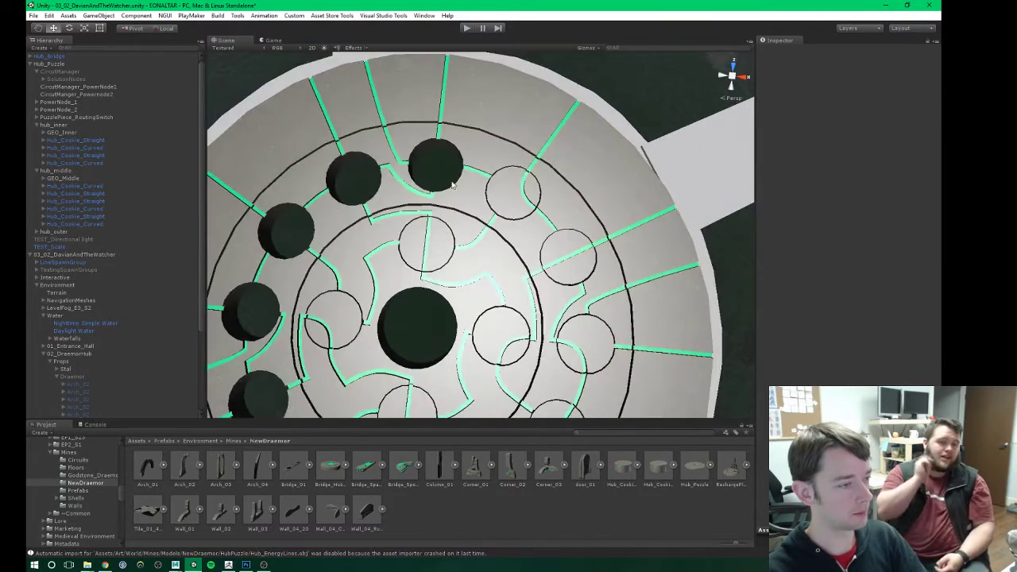
pyautogui.moveTo(387, 307); pyautogui.dragTo(462, 151, button='middle')
pyautogui.scroll(-3, 456, 259)
pyautogui.click(477, 328)
pyautogui.hotkey('ctrl', 'd')
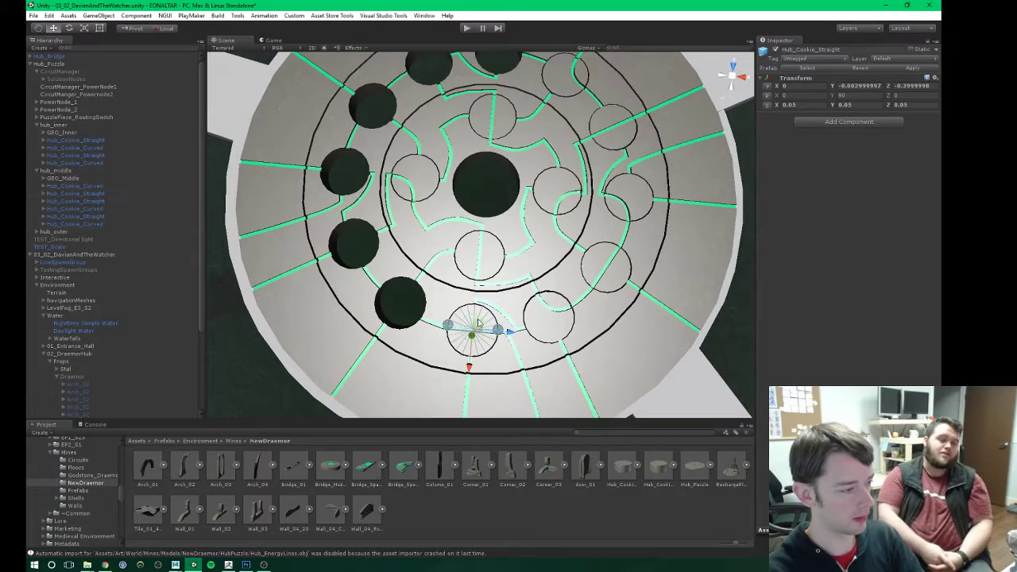
pyautogui.moveTo(492, 341); pyautogui.dragTo(519, 73)
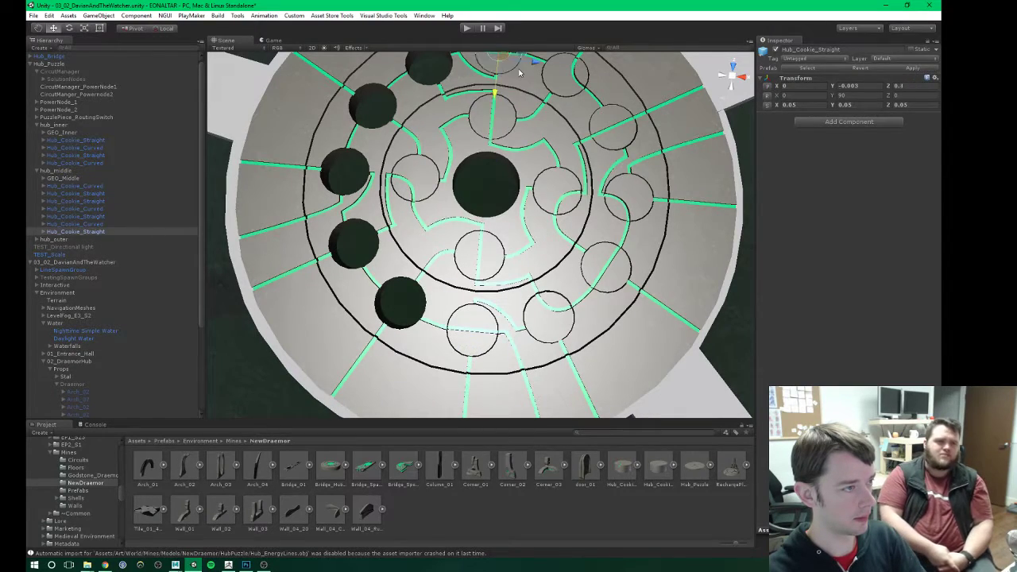
pyautogui.moveTo(518, 81); pyautogui.dragTo(511, 250, button='middle')
pyautogui.scroll(3, 511, 249)
# Step: Rotate the straight cookie at Z 0.4 to 0 degrees about Y
pyautogui.press('e')
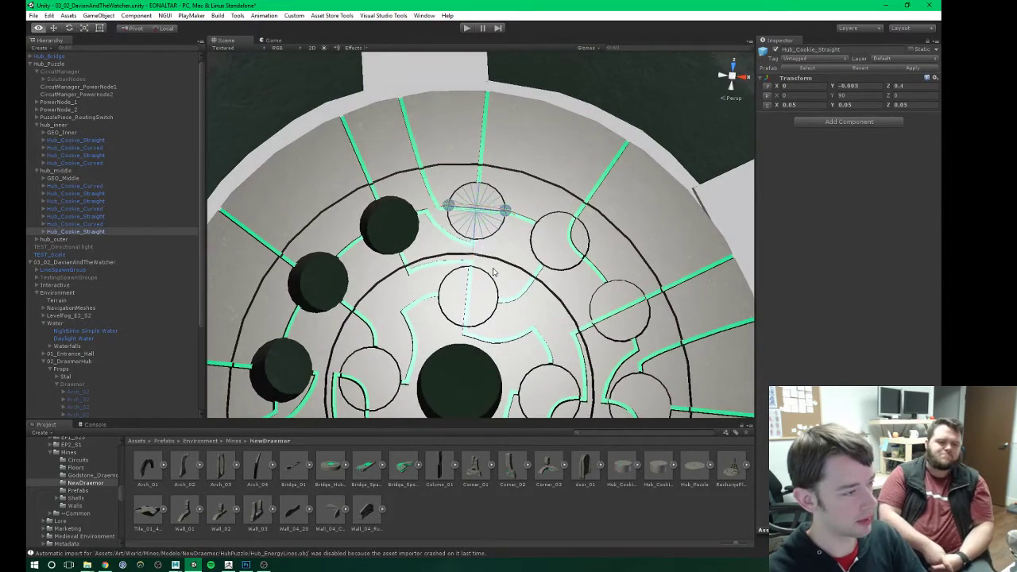
pyautogui.keyDown('alt'); pyautogui.moveTo(492, 273); pyautogui.dragTo(610, 256); pyautogui.keyUp('alt')
pyautogui.press('e')
pyautogui.keyDown('alt'); pyautogui.moveTo(538, 276); pyautogui.dragTo(488, 268); pyautogui.keyUp('alt')
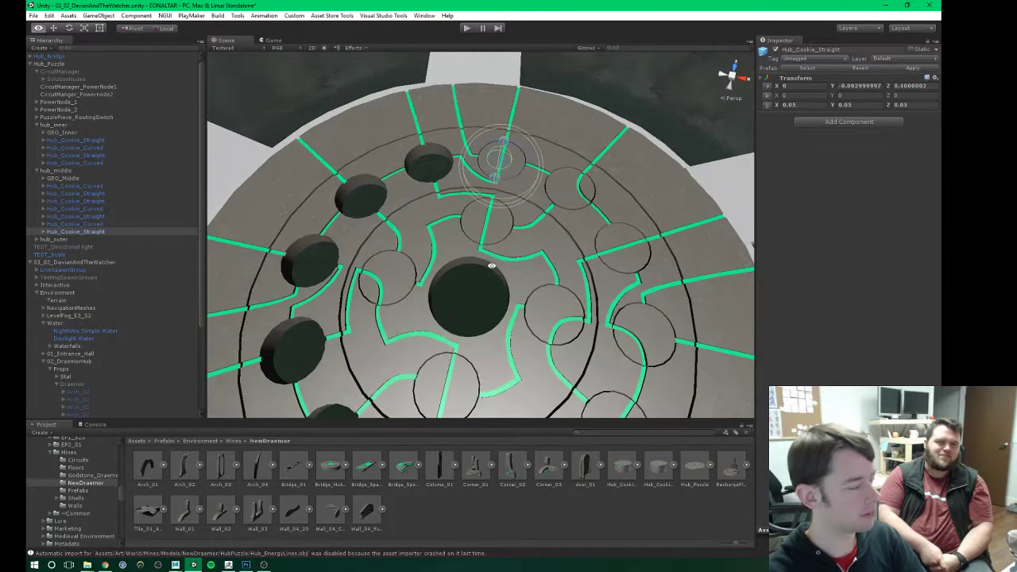
# Step: Duplicate the -60-degree curved cookie into the middle-ring hole at X -0.2, Z 0.346 and rotate the copy to -30 degrees about Y
pyautogui.click(586, 200)
pyautogui.hotkey('ctrl', 'd')
pyautogui.press('w')
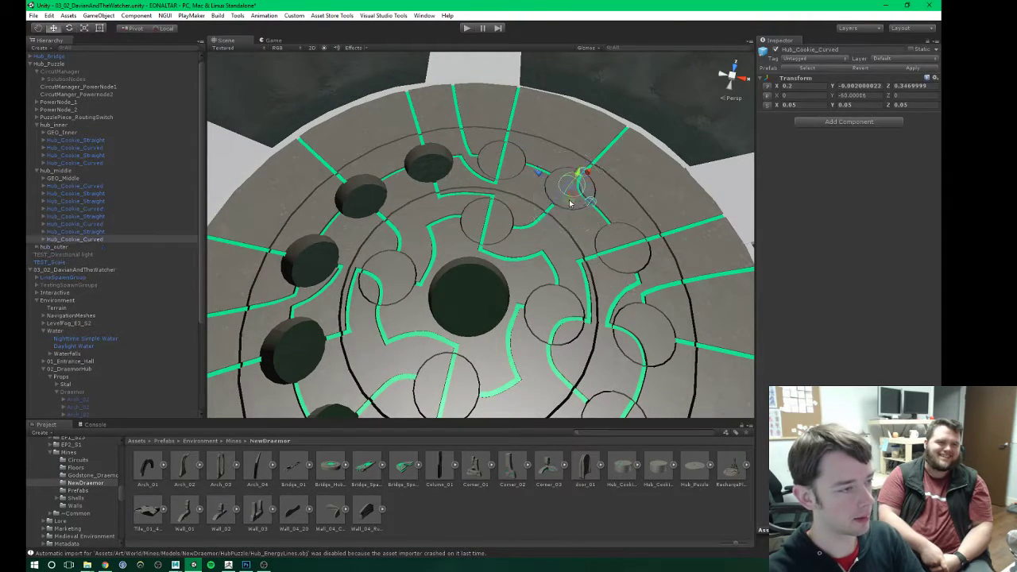
pyautogui.moveTo(568, 203); pyautogui.dragTo(517, 230)
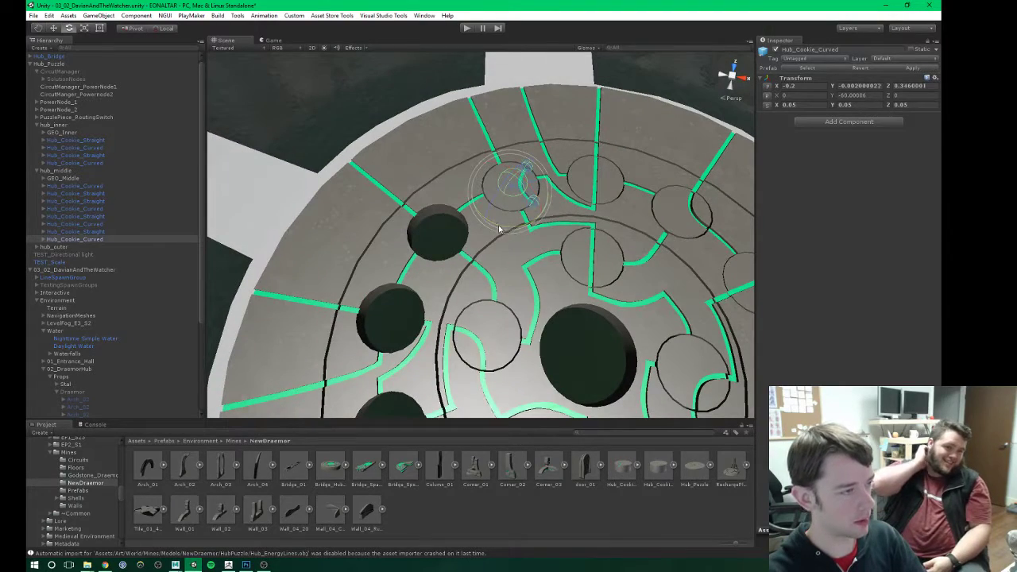
pyautogui.press('e')
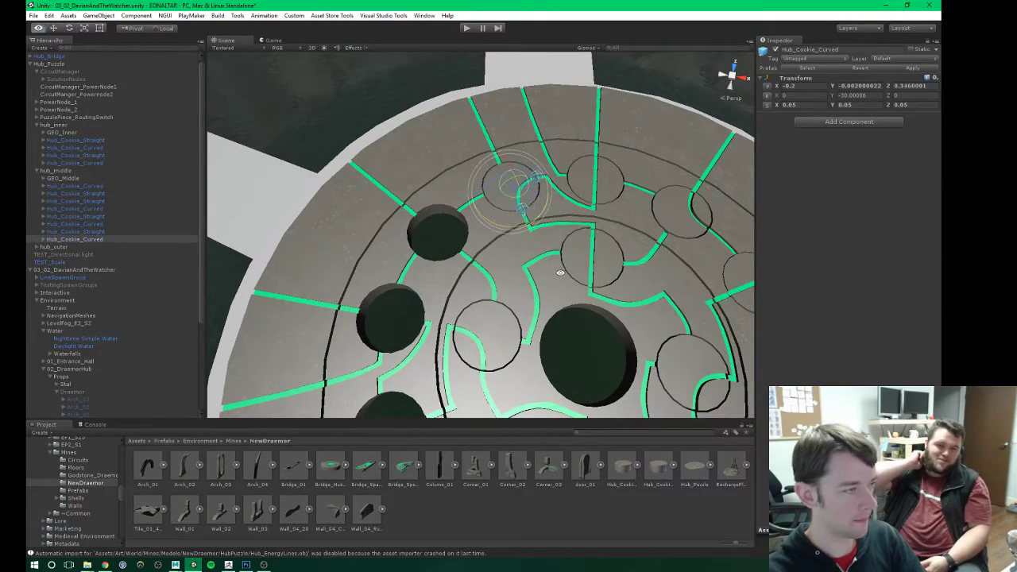
pyautogui.keyDown('alt'); pyautogui.moveTo(489, 233); pyautogui.dragTo(541, 267); pyautogui.keyUp('alt')
# Step: Duplicate the straight cookie at Z 0.4 into the hole at X -0.3472, Z 0.1995 and rotate the copy to 30 degrees about Y
pyautogui.click(578, 148)
pyautogui.hotkey('ctrl', 'd')
pyautogui.press('w')
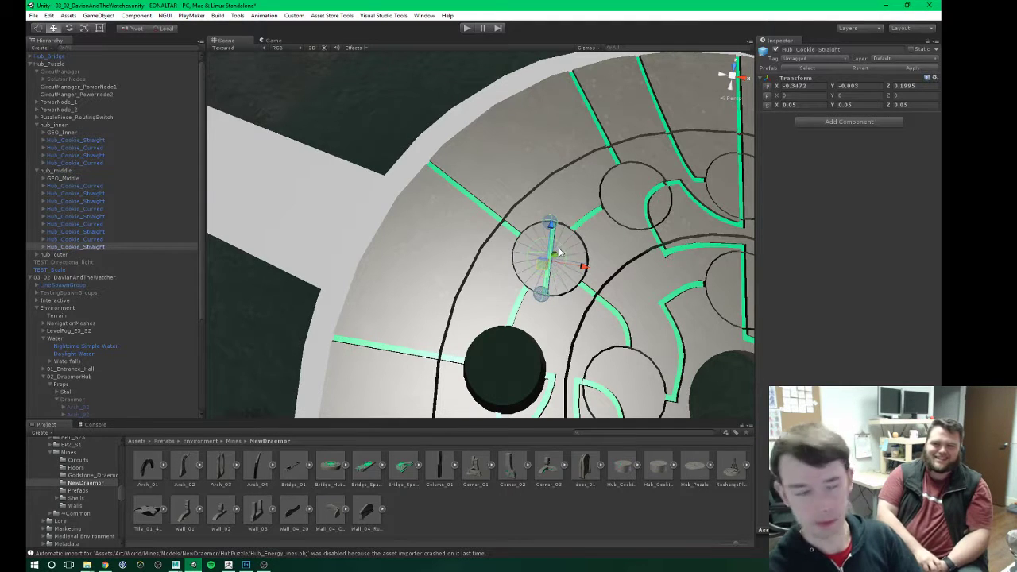
pyautogui.press('e')
pyautogui.keyDown('alt'); pyautogui.moveTo(554, 296); pyautogui.dragTo(506, 273); pyautogui.keyUp('alt')
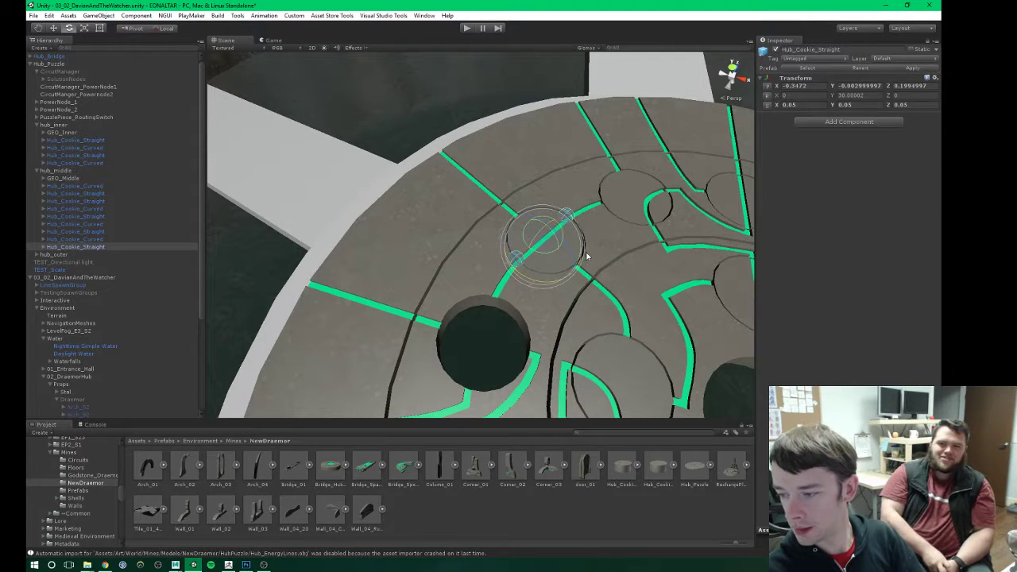
pyautogui.press('alt')
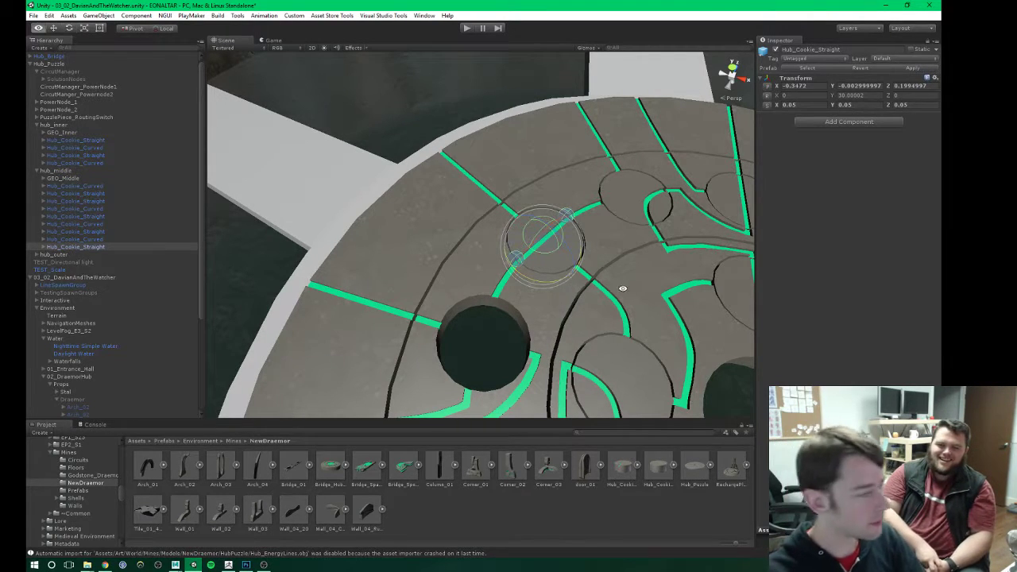
# Step: Duplicate the -120-degree curved cookie and move the copy to the middle-ring hole at X -0.4, Z 0
pyautogui.keyDown('alt'); pyautogui.moveTo(579, 275); pyautogui.dragTo(553, 217); pyautogui.keyUp('alt')
pyautogui.scroll(-10, 545, 266)
pyautogui.keyDown('alt'); pyautogui.moveTo(536, 313); pyautogui.dragTo(529, 228, button='middle'); pyautogui.keyUp('alt')
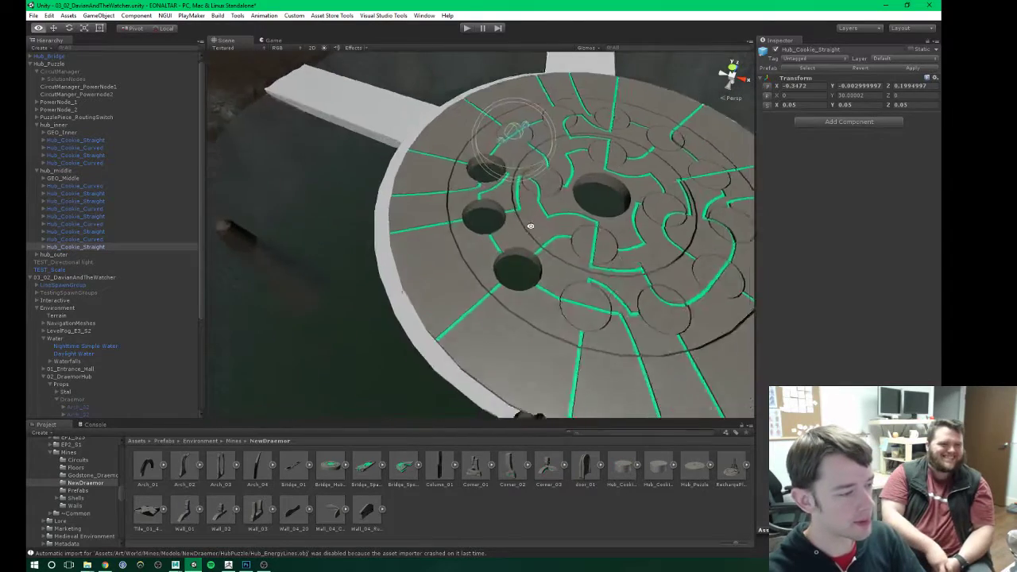
pyautogui.keyDown('alt'); pyautogui.moveTo(530, 227); pyautogui.dragTo(487, 185); pyautogui.keyUp('alt')
pyautogui.click(633, 317)
pyautogui.hotkey('ctrl', 'd')
pyautogui.press('w')
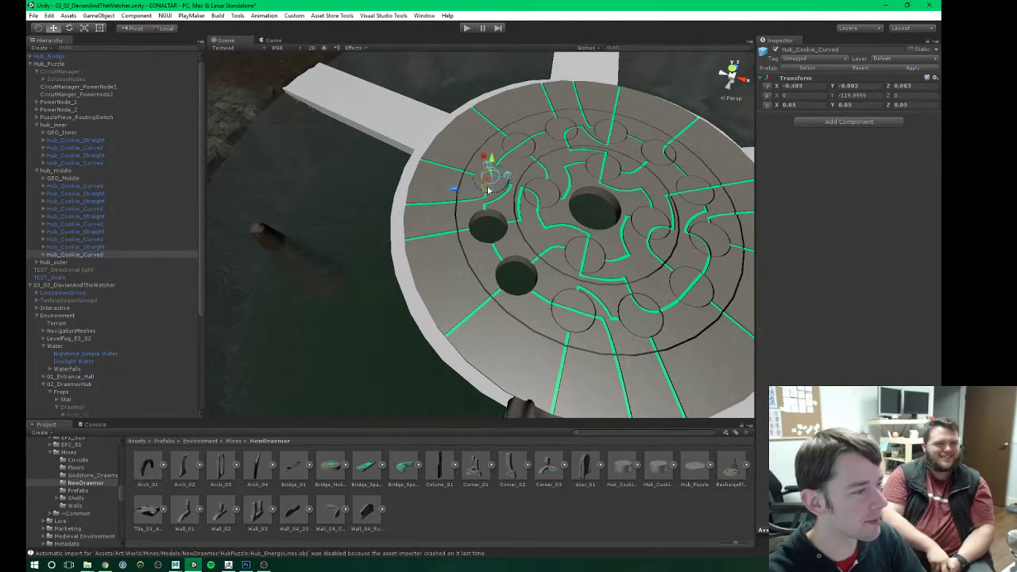
pyautogui.press('f')
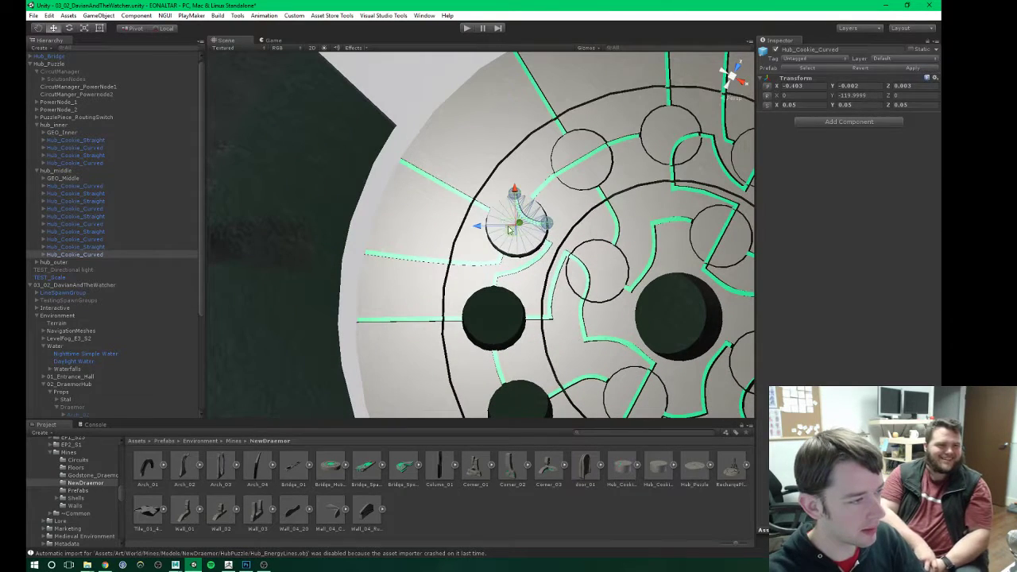
pyautogui.moveTo(510, 236); pyautogui.dragTo(510, 237)
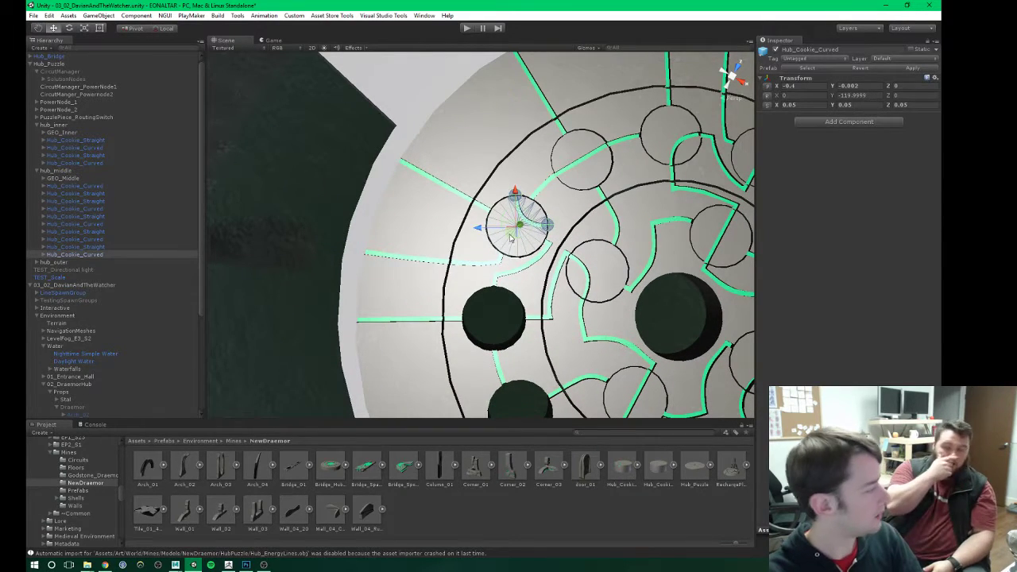
# Step: Rotate the curved cookie at X -0.4 to exactly -180 degrees about Y
pyautogui.press('e')
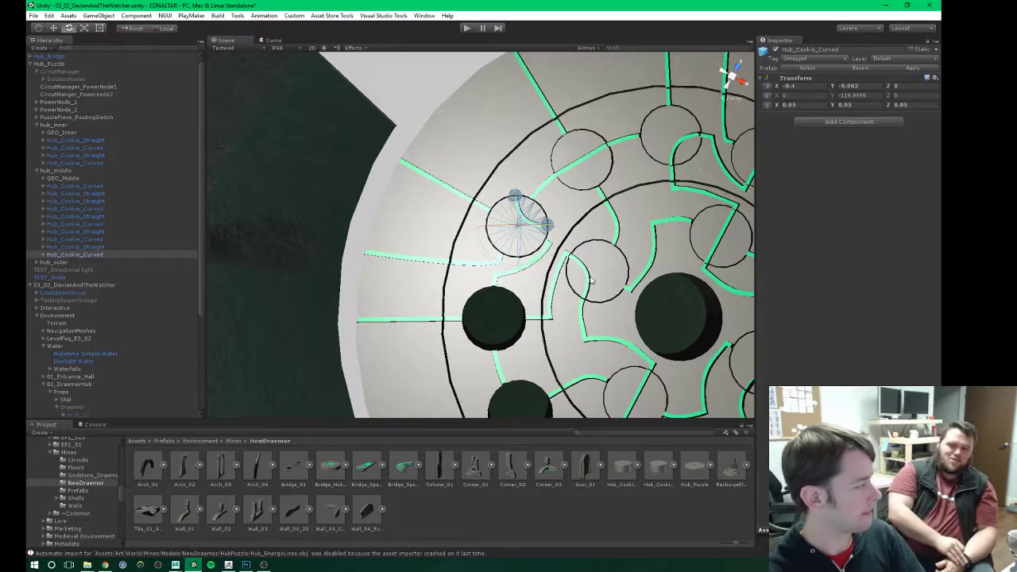
pyautogui.scroll(-5, 626, 280)
pyautogui.moveTo(626, 280); pyautogui.dragTo(618, 172, button='middle')
pyautogui.keyDown('alt'); pyautogui.moveTo(619, 172); pyautogui.dragTo(516, 232); pyautogui.keyUp('alt')
pyautogui.scroll(6, 517, 232)
pyautogui.keyDown('alt'); pyautogui.moveTo(433, 227); pyautogui.dragTo(431, 156); pyautogui.keyUp('alt')
pyautogui.moveTo(412, 209); pyautogui.dragTo(522, 210)
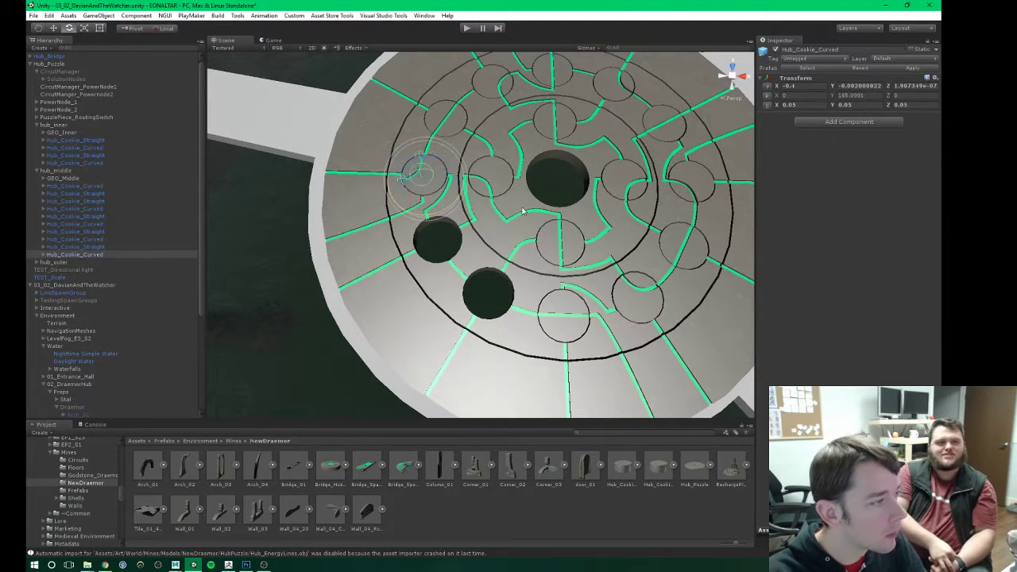
pyautogui.scroll(4, 499, 201)
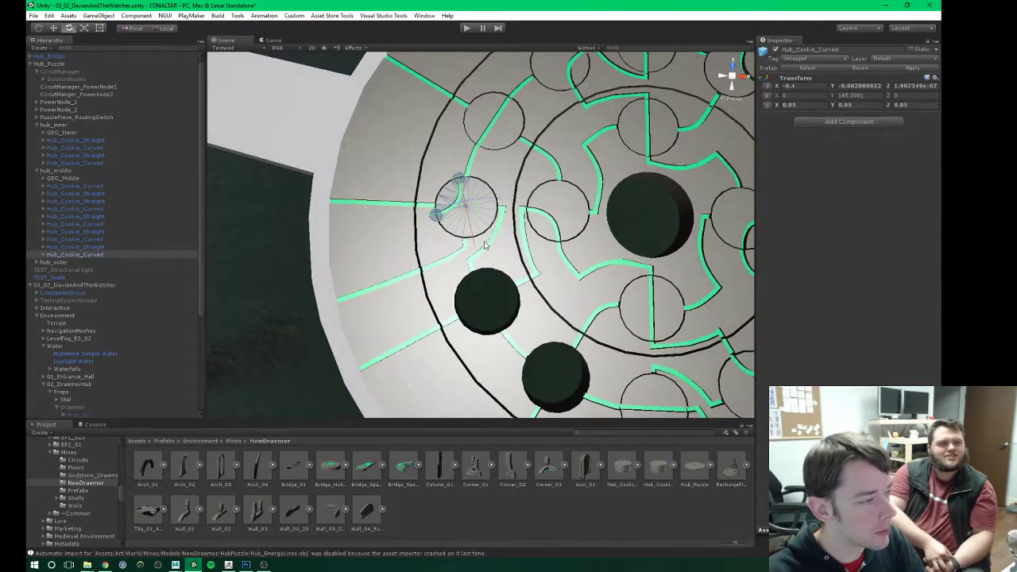
pyautogui.moveTo(484, 245); pyautogui.dragTo(472, 250)
pyautogui.keyDown('alt'); pyautogui.scroll(-4, 472, 251); pyautogui.keyUp('alt')
pyautogui.keyDown('alt'); pyautogui.moveTo(533, 266); pyautogui.dragTo(513, 218); pyautogui.keyUp('alt')
pyautogui.click(867, 98)
pyautogui.click(866, 97)
pyautogui.write('-180')
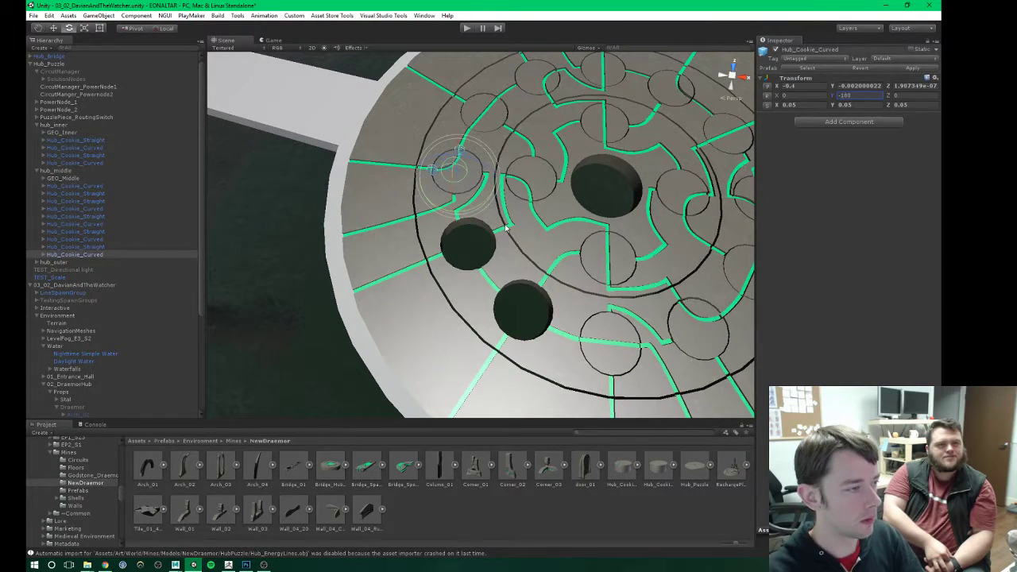
pyautogui.moveTo(506, 228); pyautogui.dragTo(474, 213, button='middle')
# Step: Duplicate the -180-degree curved cookie into the hole at X -0.346, Z -0.201 and rotate the copy to 150 degrees about Y
pyautogui.press('w')
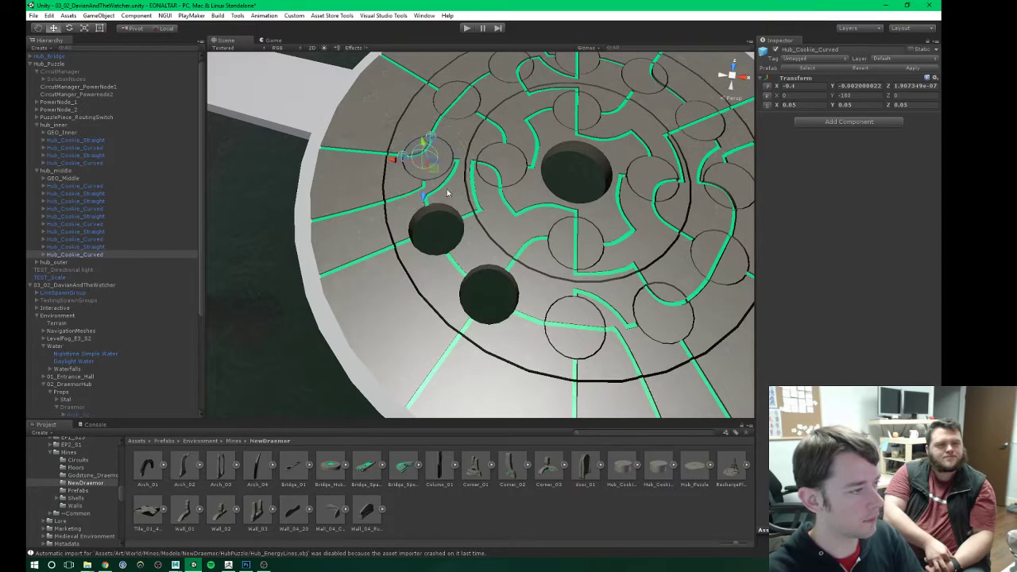
pyautogui.hotkey('ctrl', 'd')
pyautogui.moveTo(441, 185); pyautogui.dragTo(445, 244)
pyautogui.moveTo(445, 245); pyautogui.dragTo(582, 262, button='middle')
pyautogui.keyDown('alt'); pyautogui.moveTo(567, 262); pyautogui.dragTo(526, 262); pyautogui.keyUp('alt')
pyautogui.press('e')
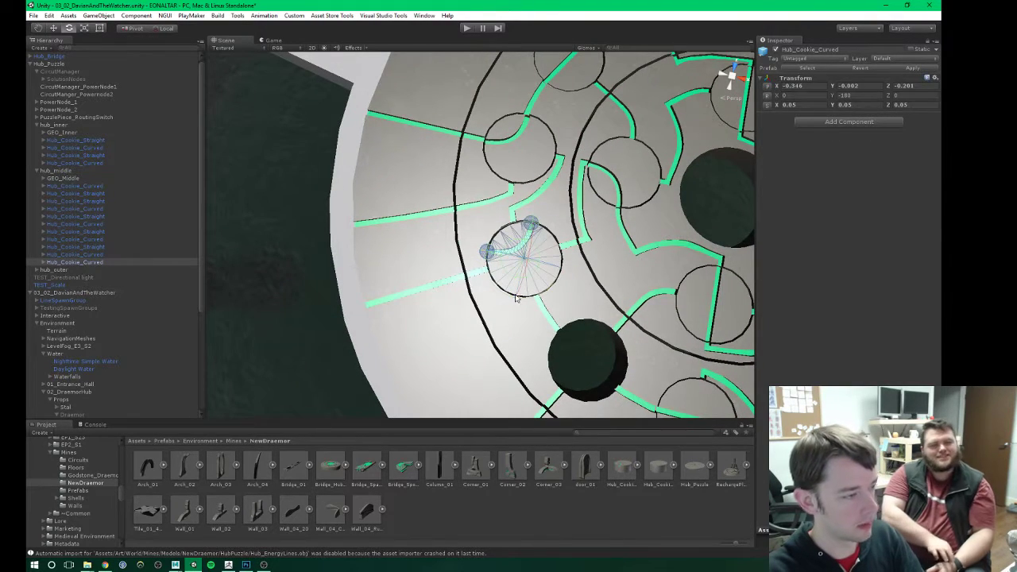
pyautogui.moveTo(512, 303); pyautogui.dragTo(613, 303)
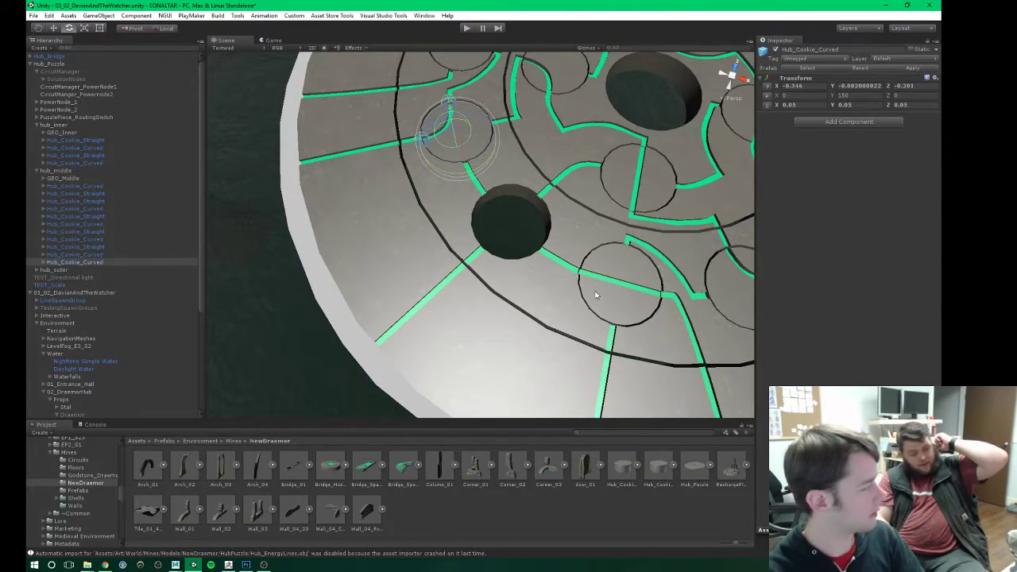
pyautogui.scroll(-3, 562, 266)
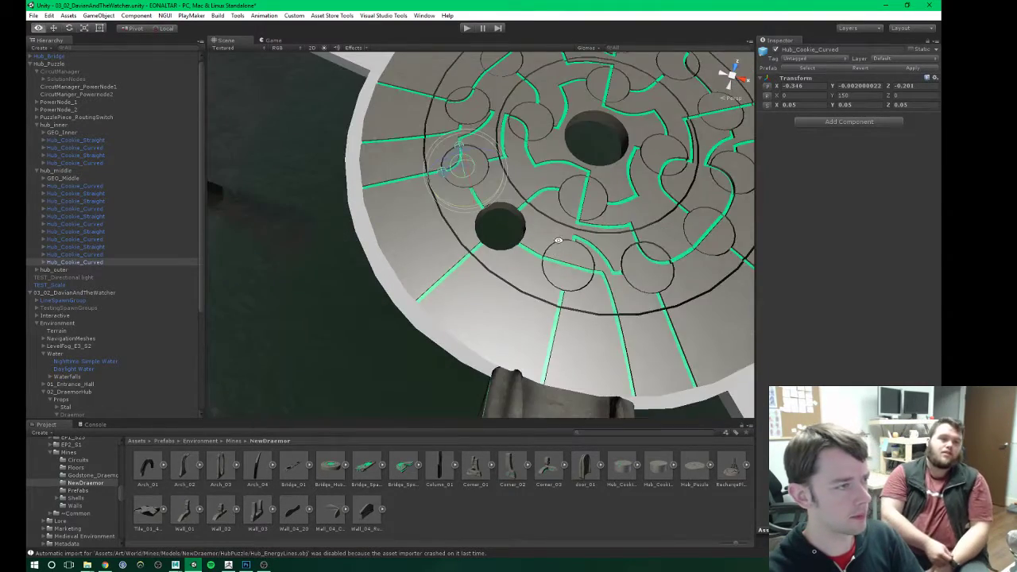
# Step: Duplicate the straight cookie at Z -0.4 into the hole at X -0.199, Z -0.346 and rotate the copy to 120 degrees about Y
pyautogui.keyDown('alt'); pyautogui.moveTo(561, 243); pyautogui.dragTo(533, 275); pyautogui.keyUp('alt')
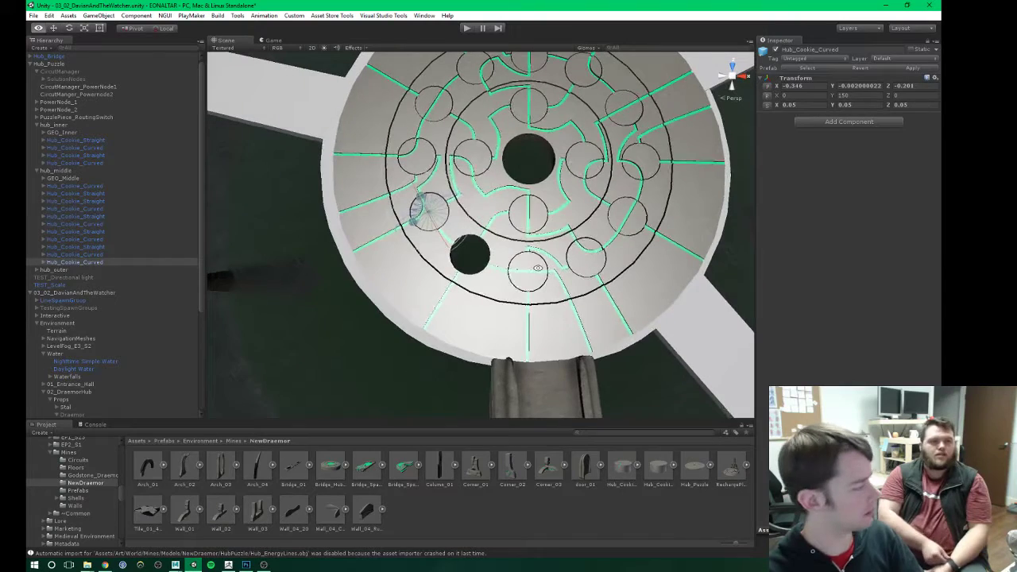
pyautogui.click(531, 277)
pyautogui.hotkey('ctrl', 'd')
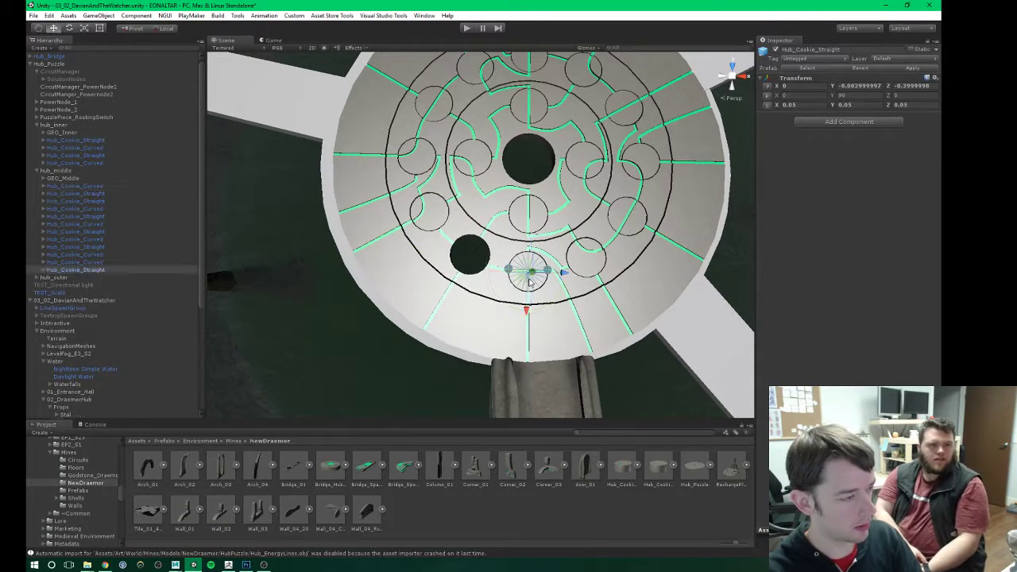
pyautogui.press('w')
pyautogui.keyDown('alt'); pyautogui.moveTo(531, 282); pyautogui.dragTo(448, 302); pyautogui.keyUp('alt')
pyautogui.press('e')
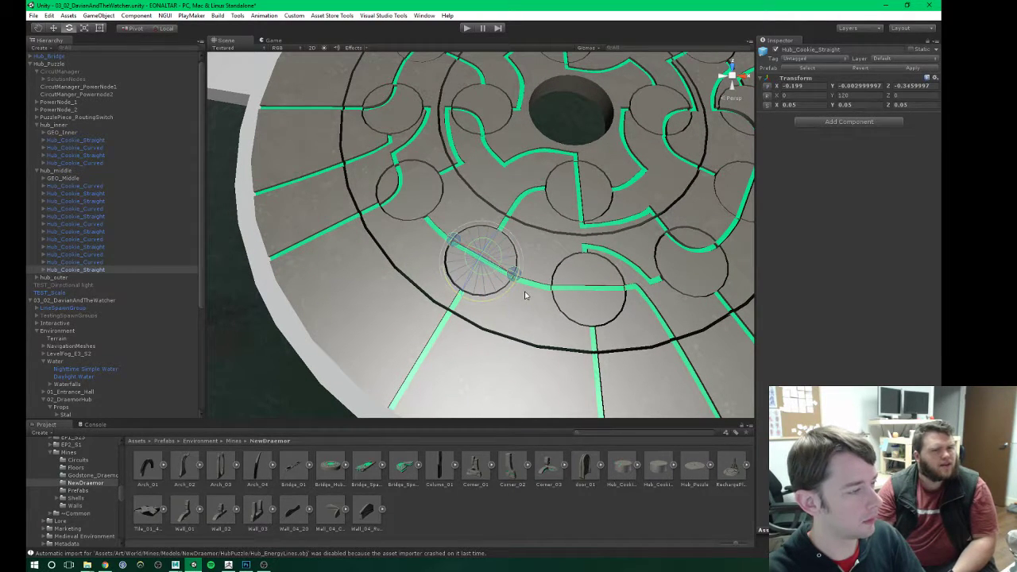
pyautogui.moveTo(577, 289); pyautogui.dragTo(463, 294, button='middle')
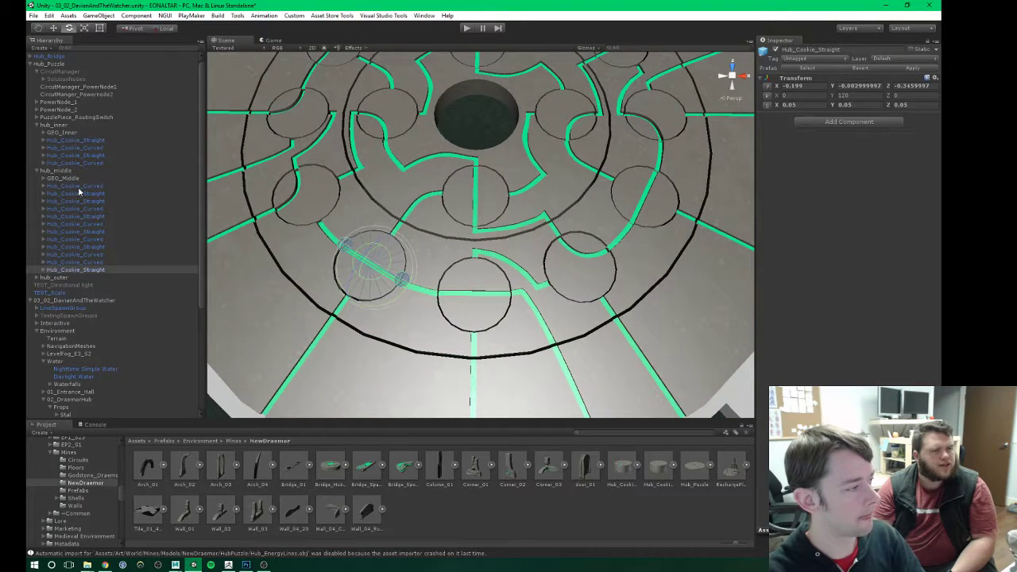
# Step: Check the middle ring's cookies together, and compare the straight cookies at Z -0.4 and X -0.199 individually
pyautogui.keyDown('shift'); pyautogui.click(79, 187); pyautogui.keyUp('shift')
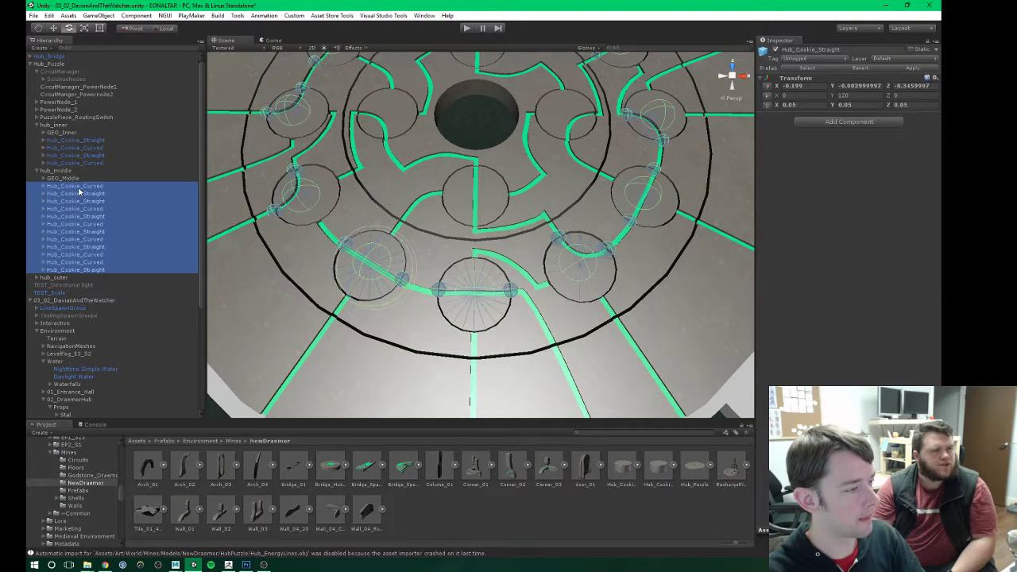
pyautogui.click(72, 270)
pyautogui.scroll(-3, 480, 296)
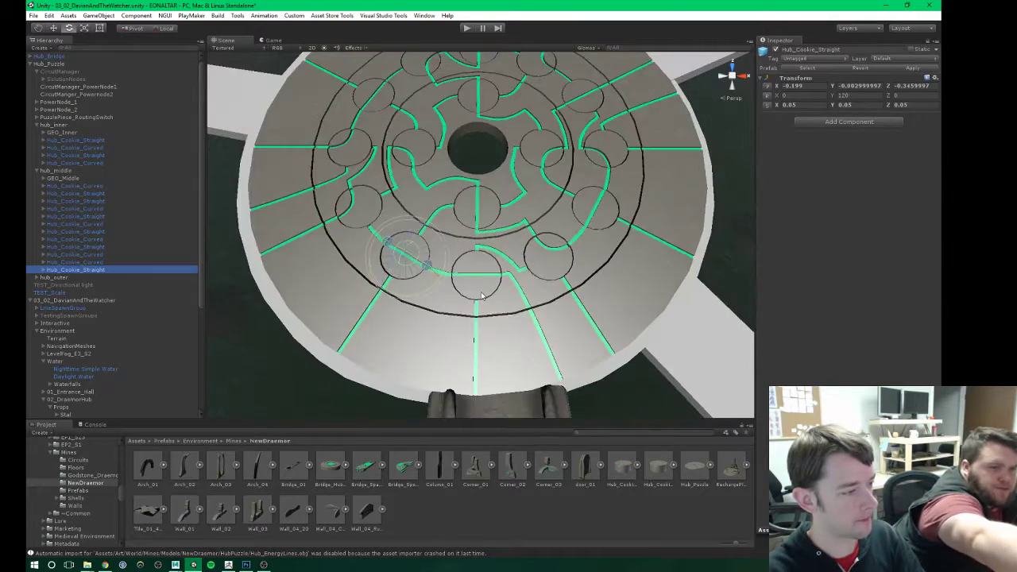
pyautogui.scroll(3, 480, 296)
pyautogui.click(451, 309)
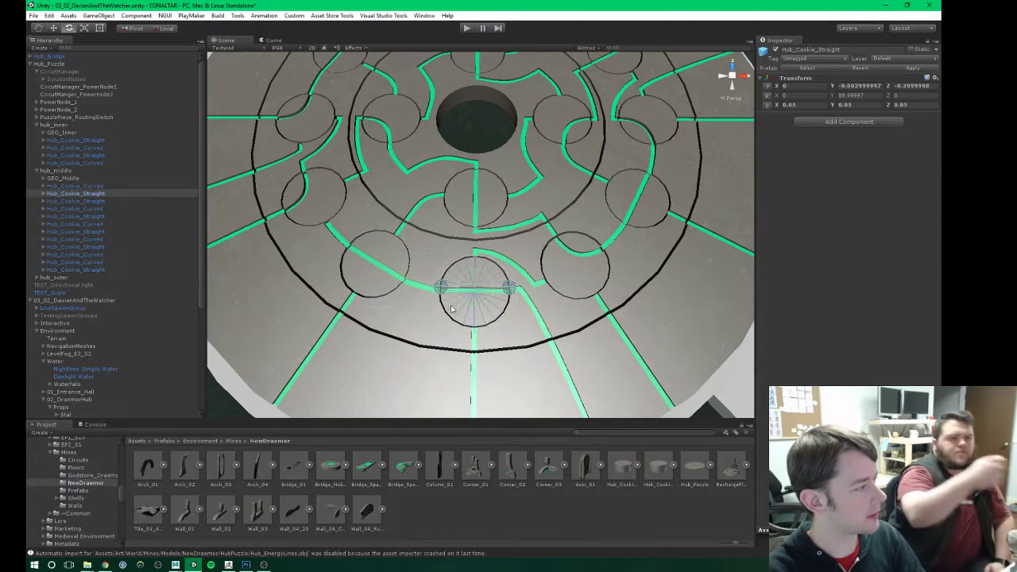
pyautogui.click(73, 117)
pyautogui.click(89, 270)
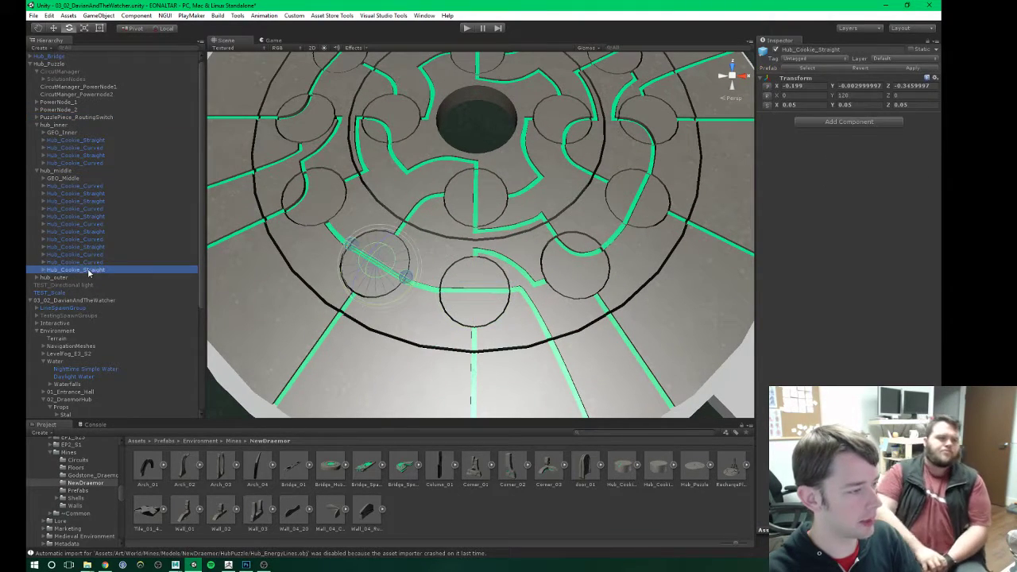
# Step: Try deleting the straight cookie at Z -0.4 to inspect PuzzlePiece_RoutingSwitch in its hole, and undo the deletion
pyautogui.click(481, 306)
pyautogui.press('Delete')
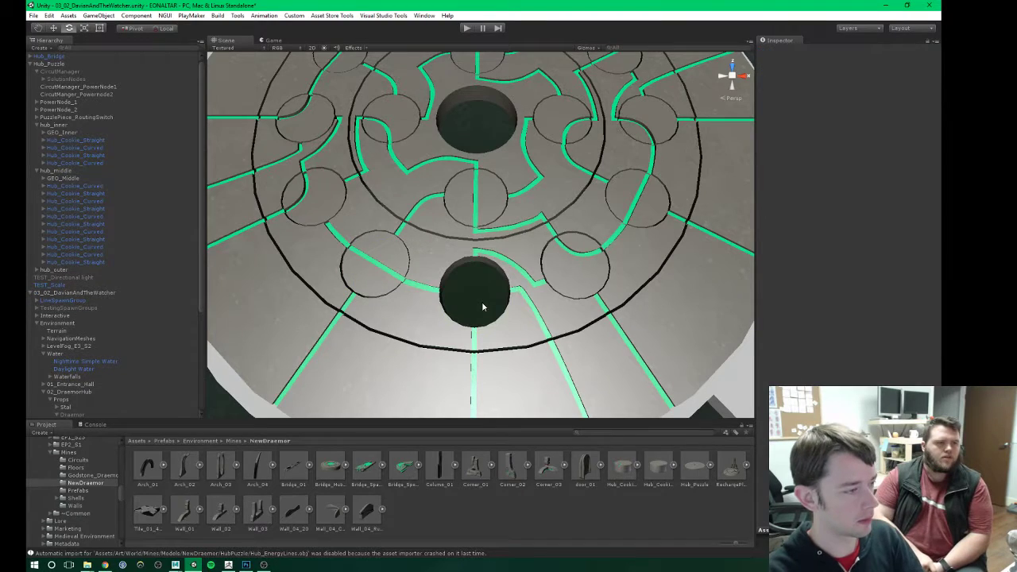
pyautogui.click(69, 119)
pyautogui.scroll(-3, 379, 300)
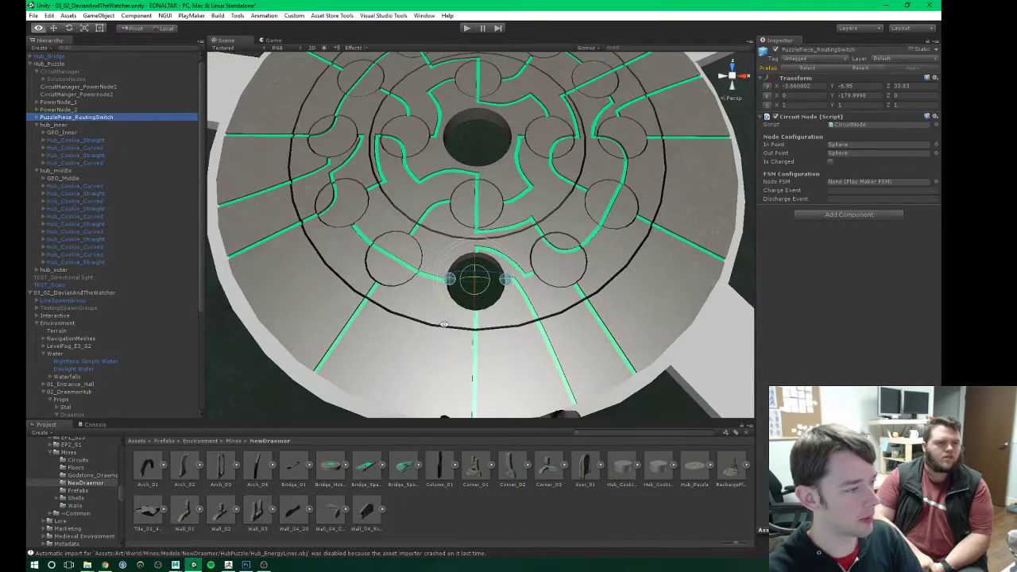
pyautogui.keyDown('alt'); pyautogui.moveTo(379, 301); pyautogui.dragTo(340, 249); pyautogui.keyUp('alt')
pyautogui.scroll(3, 477, 269)
pyautogui.click(315, 276)
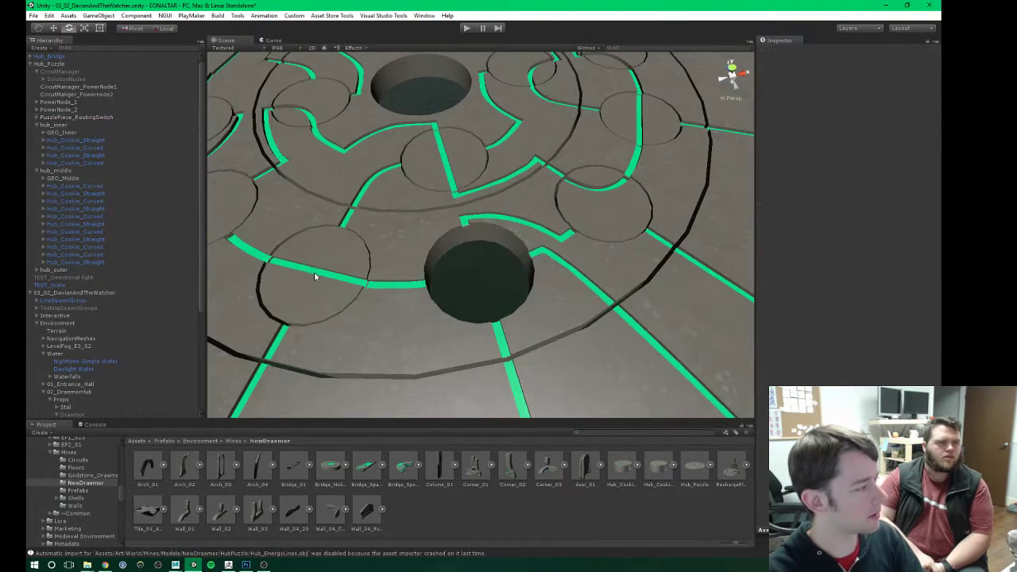
pyautogui.hotkey('ctrl', 'z')
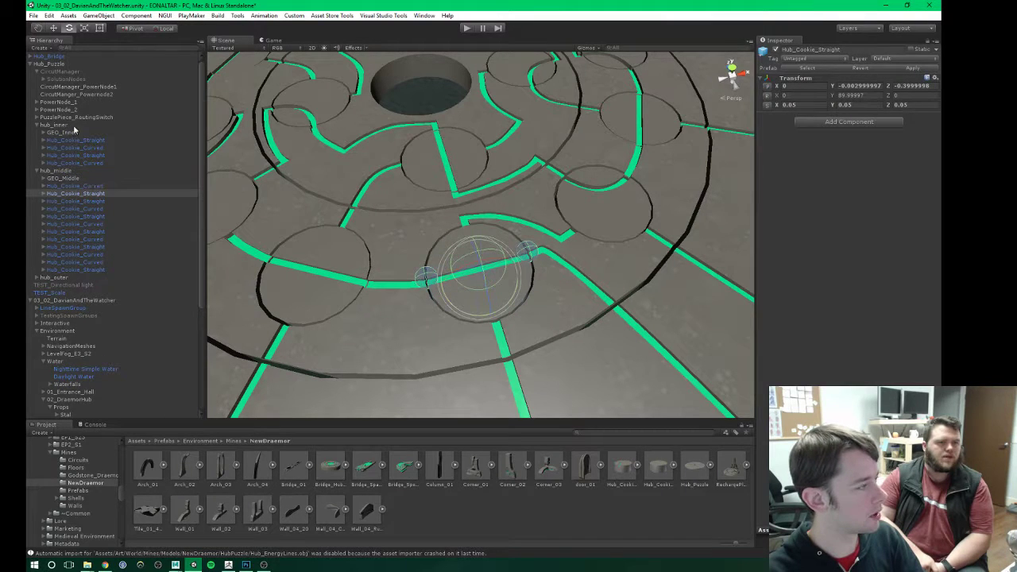
# Step: Compare the child objects of the straight cookie at Z -0.4 with those of PuzzlePiece_RoutingSwitch
pyautogui.click(50, 193)
pyautogui.click(44, 193)
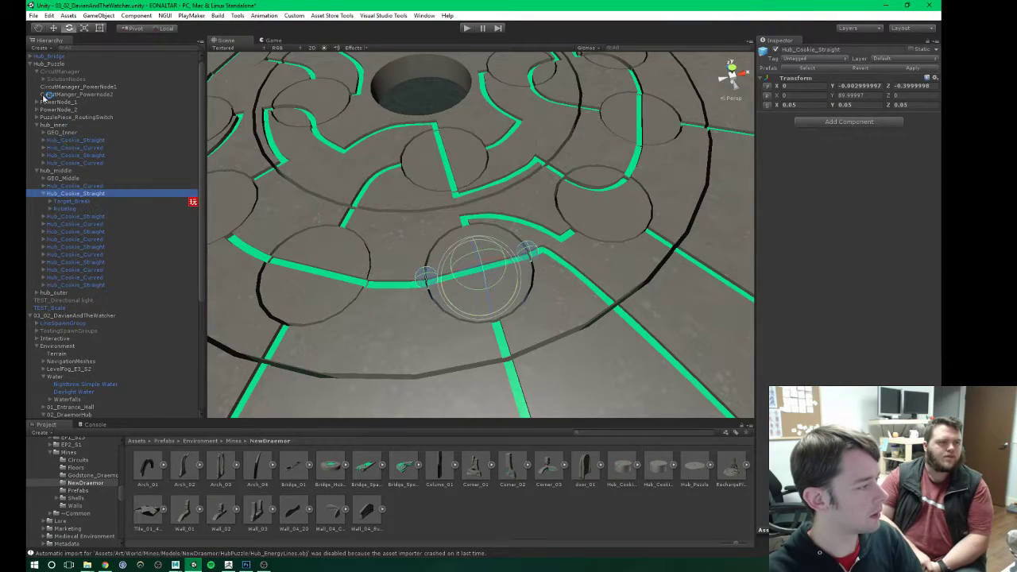
pyautogui.moveTo(130, 158); pyautogui.dragTo(76, 200)
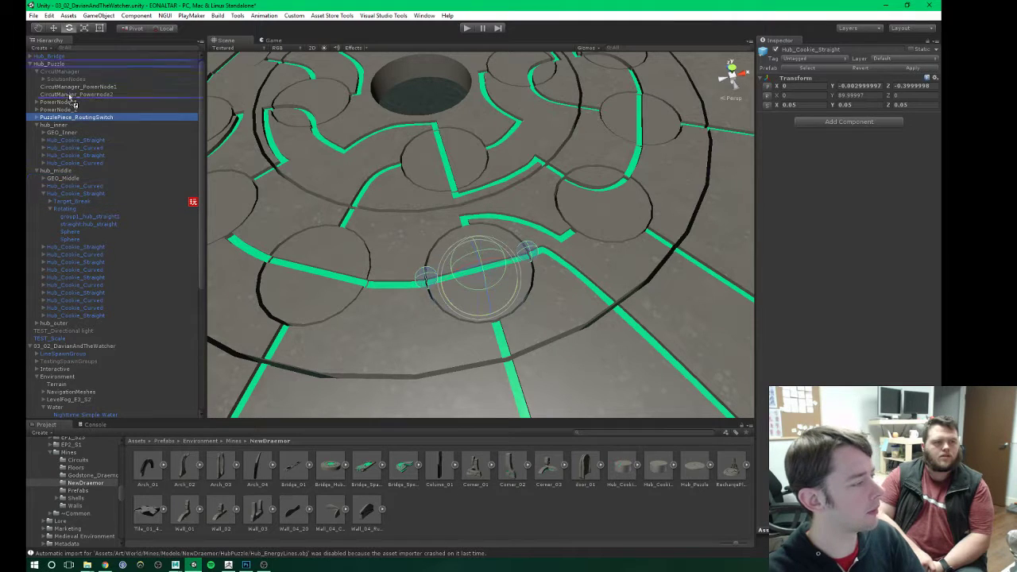
pyautogui.click(80, 119)
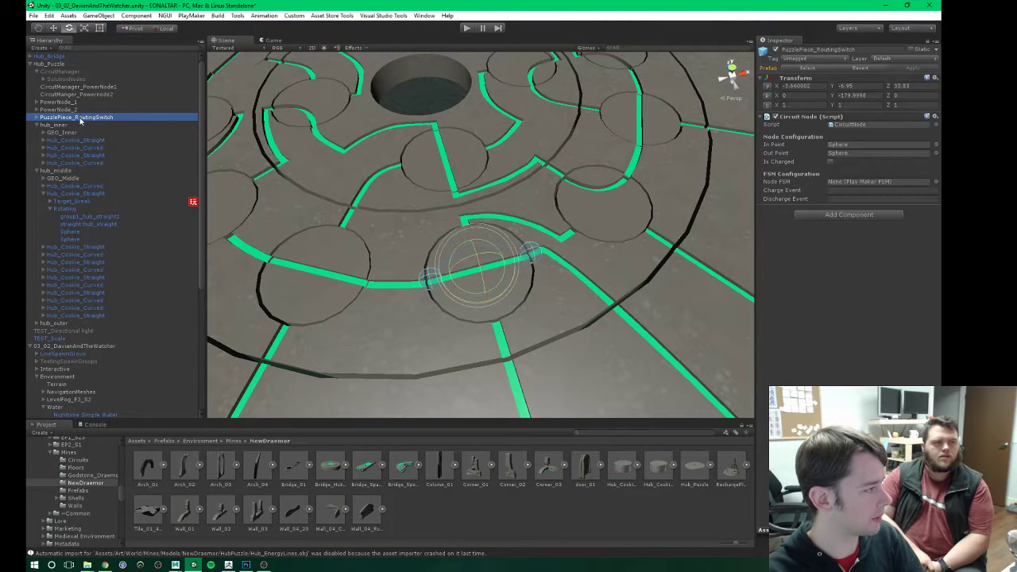
pyautogui.click(71, 193)
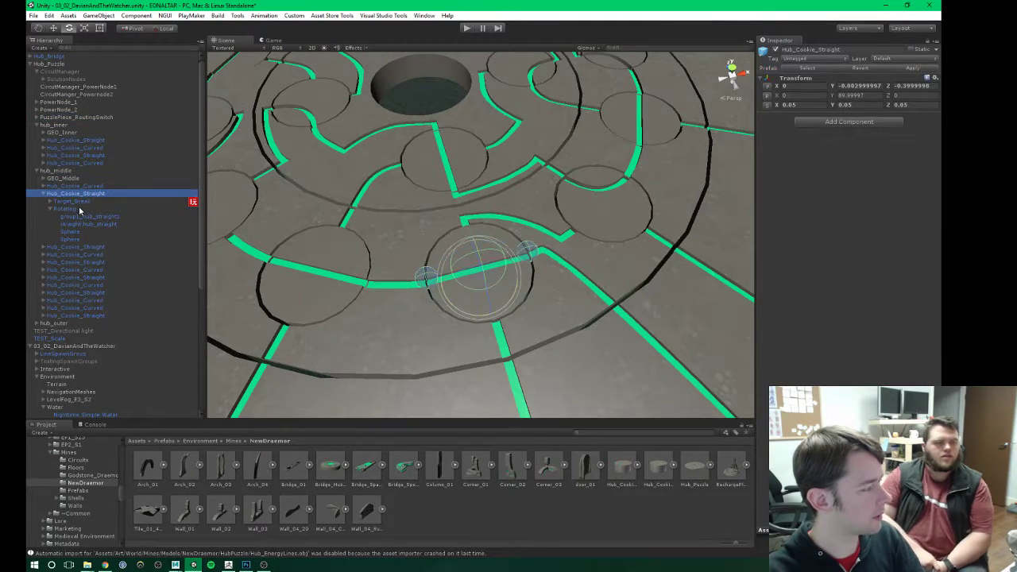
pyautogui.click(53, 119)
pyautogui.click(37, 118)
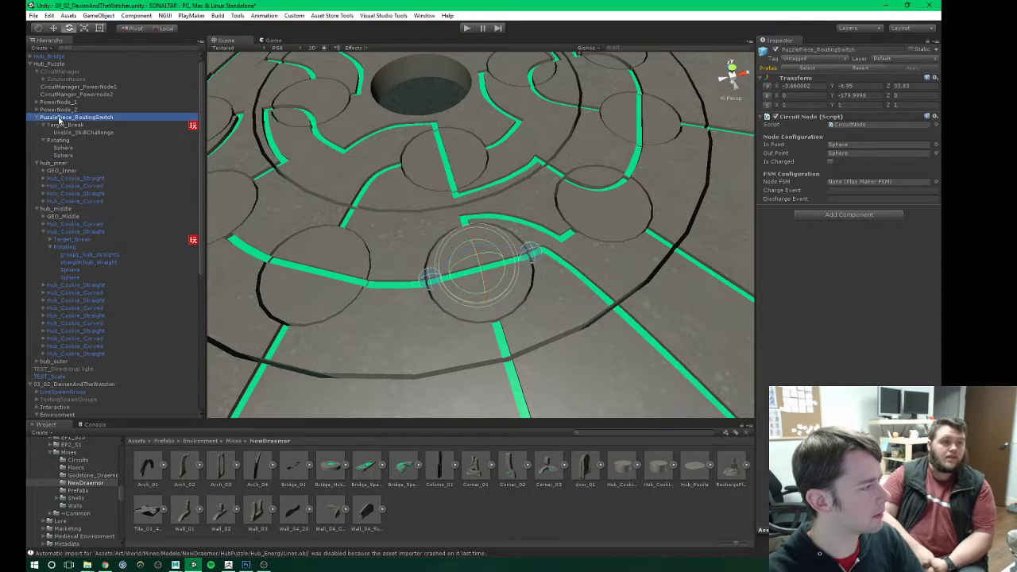
pyautogui.click(40, 117)
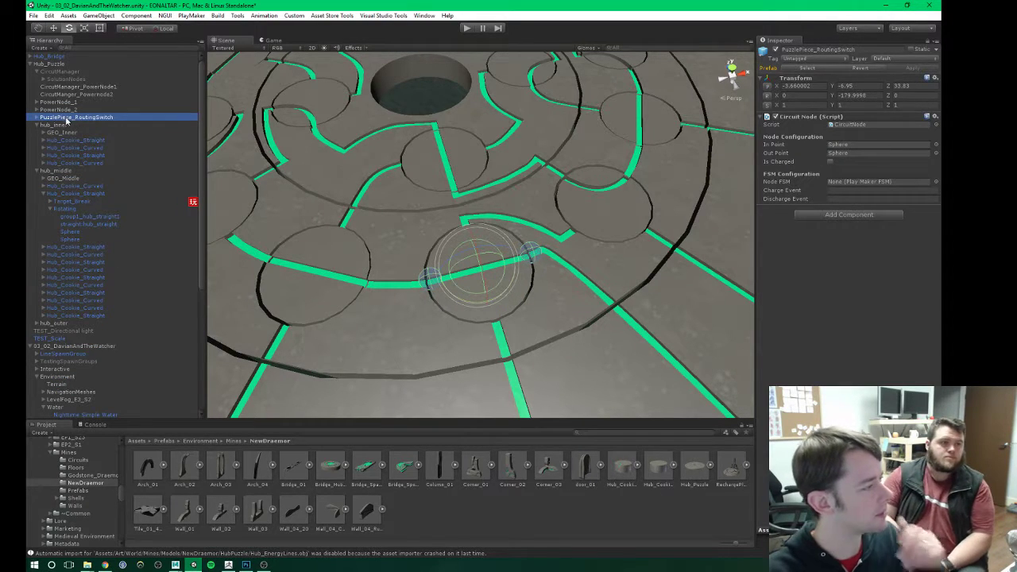
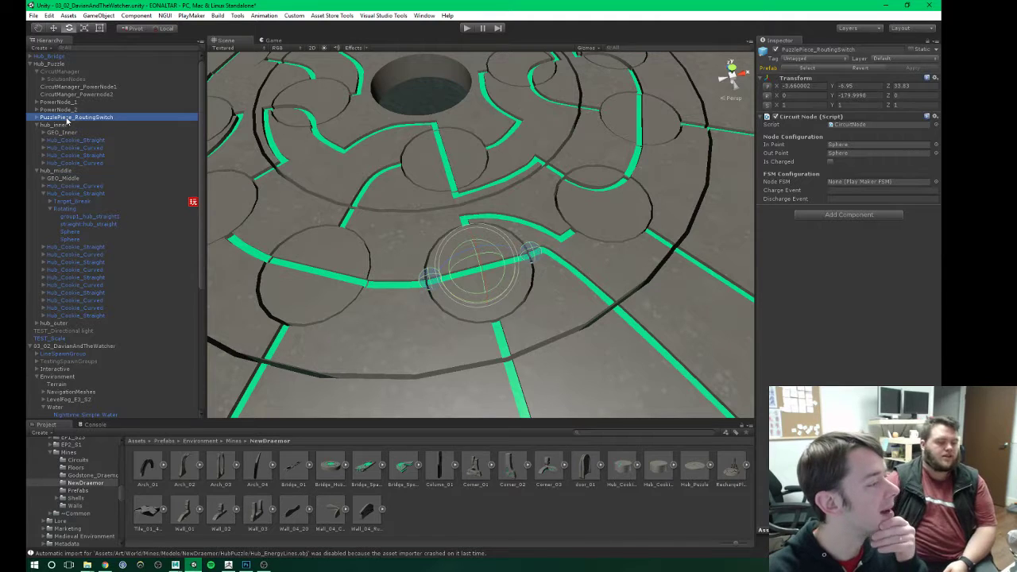
# Step: Move group1_hub_straight1 and straight:hub_straight from the Z -0.4 cookie into PuzzlePiece_RoutingSwitch's Rotating group, accepting the lost prefab connection
pyautogui.click(77, 217)
pyautogui.keyDown('ctrl'); pyautogui.click(77, 226); pyautogui.keyUp('ctrl')
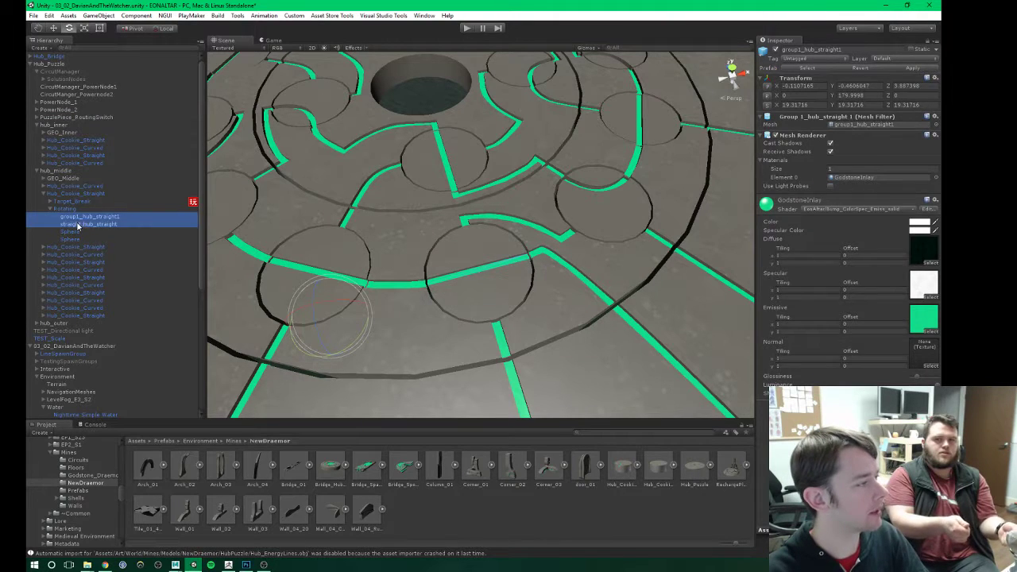
pyautogui.click(38, 119)
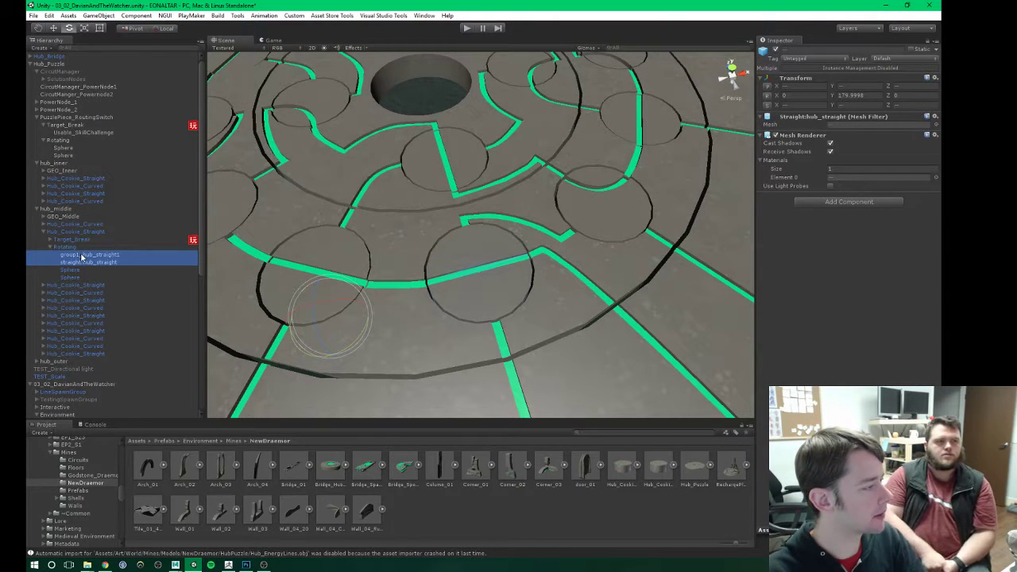
pyautogui.moveTo(82, 256); pyautogui.dragTo(62, 141)
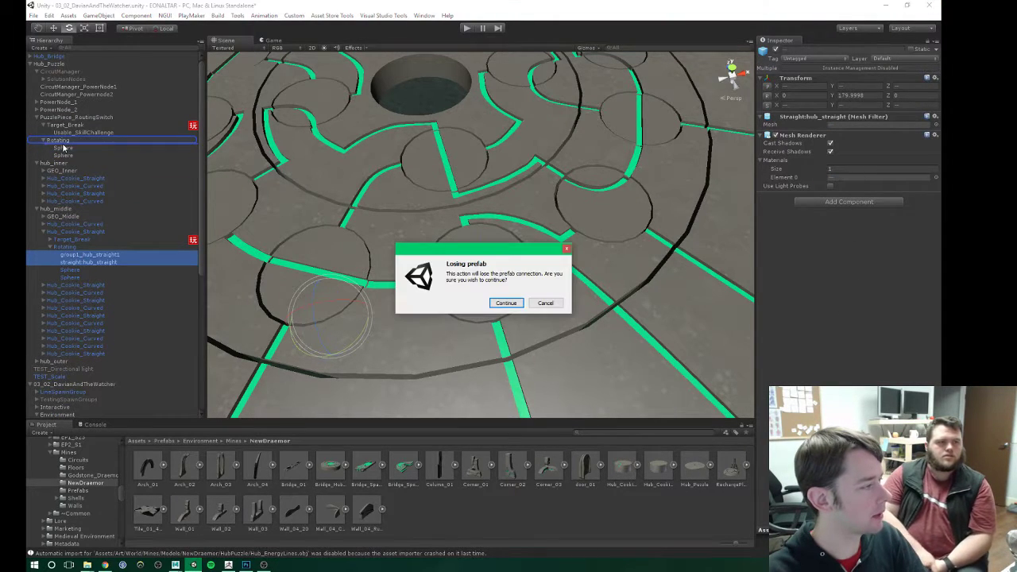
pyautogui.click(506, 303)
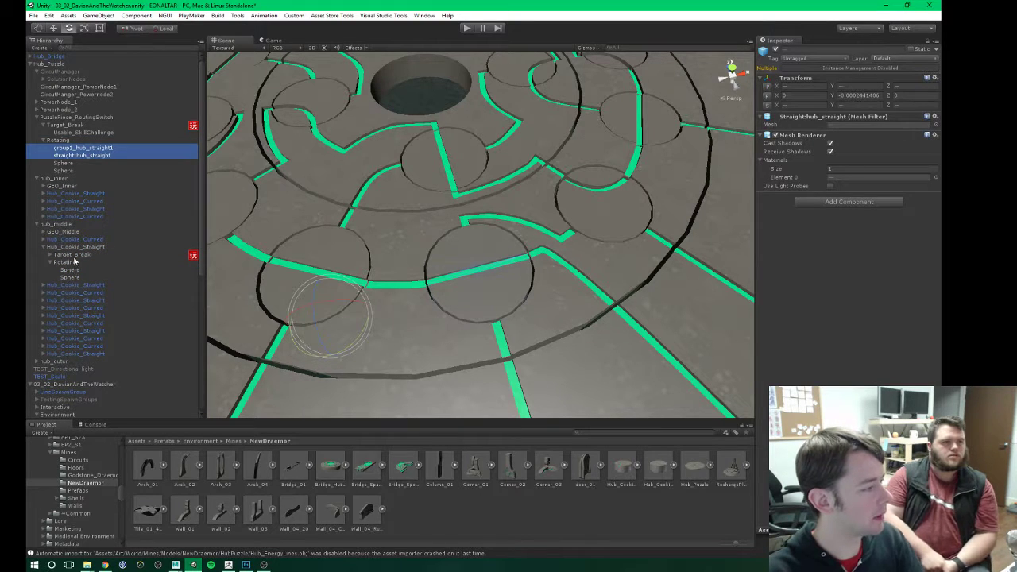
# Step: Delete the emptied Hub_Cookie_Straight and parent PuzzlePiece_RoutingSwitch under hub_middle
pyautogui.click(80, 246)
pyautogui.press('Delete')
pyautogui.click(60, 119)
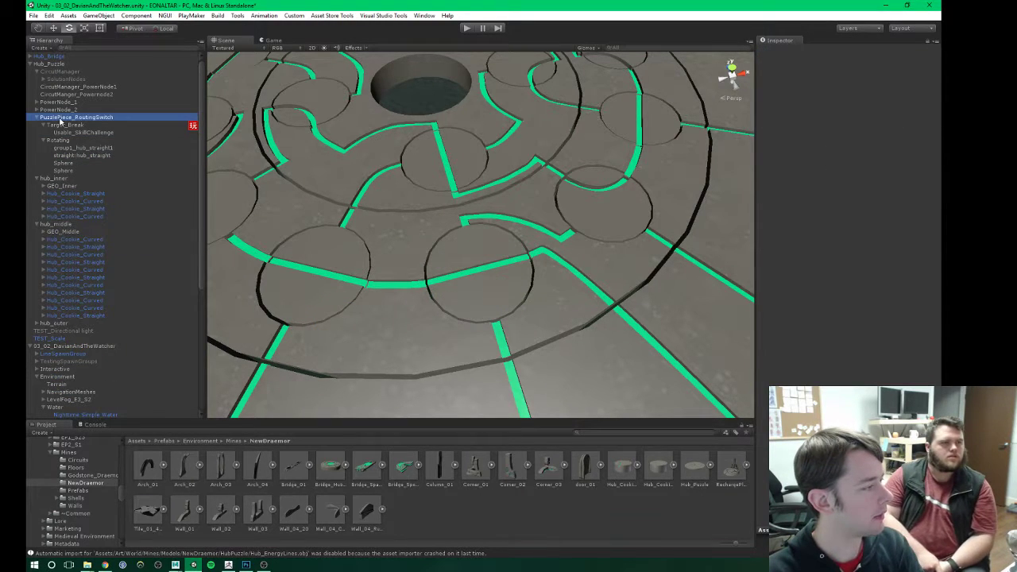
pyautogui.moveTo(60, 119); pyautogui.dragTo(65, 236)
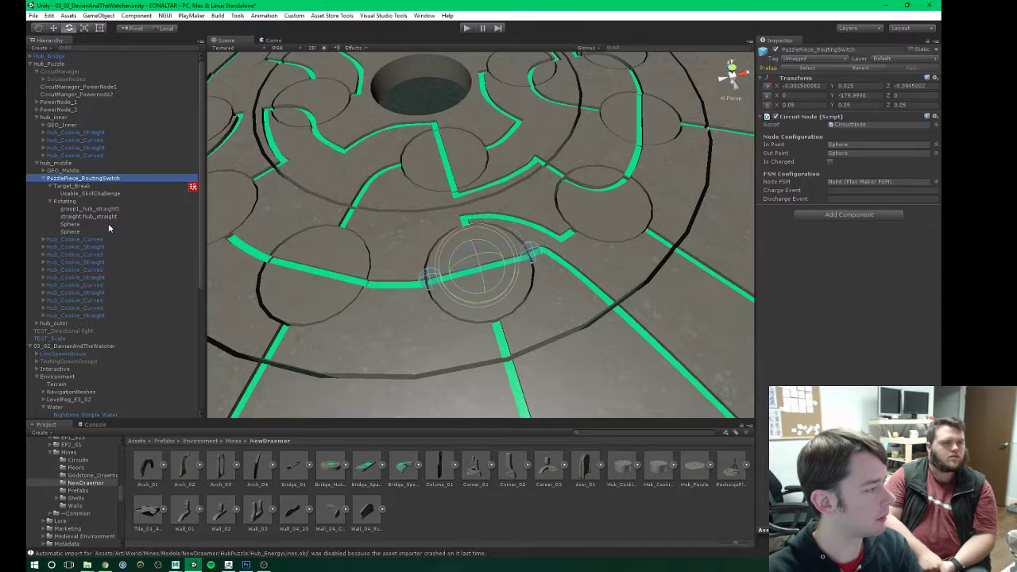
# Step: Rename PuzzlePiece_RoutingSwitch to Hub_Cookie_RoutingSwitch and collapse its hierarchy
pyautogui.click(79, 181)
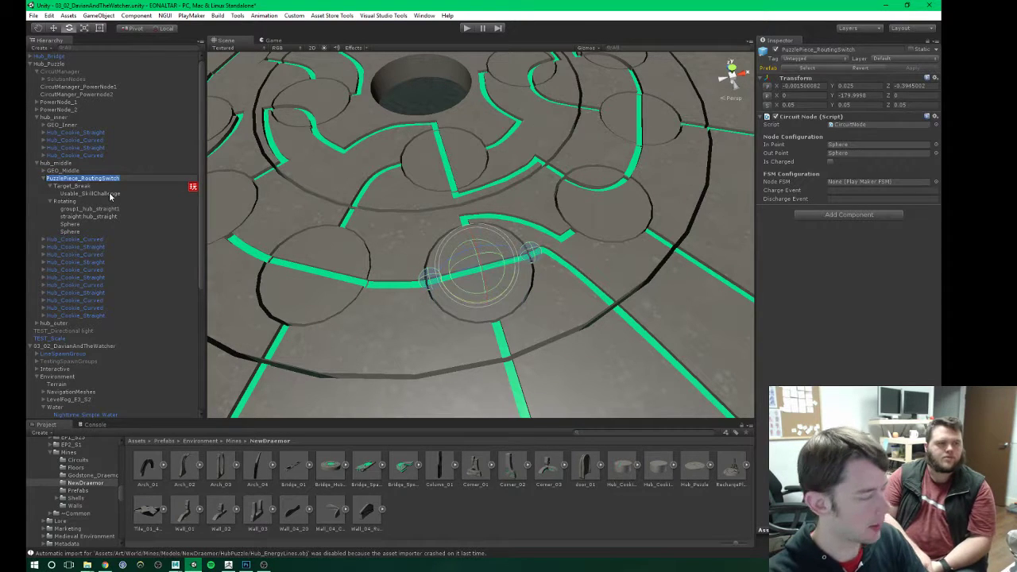
pyautogui.write('Hub_Co')
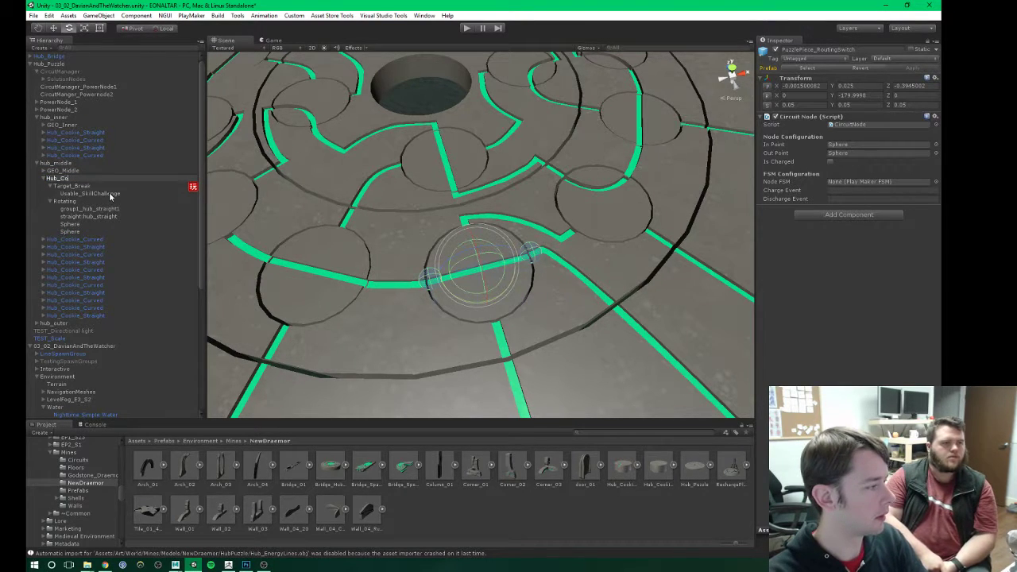
pyautogui.write('okie_RoutingSwitch')
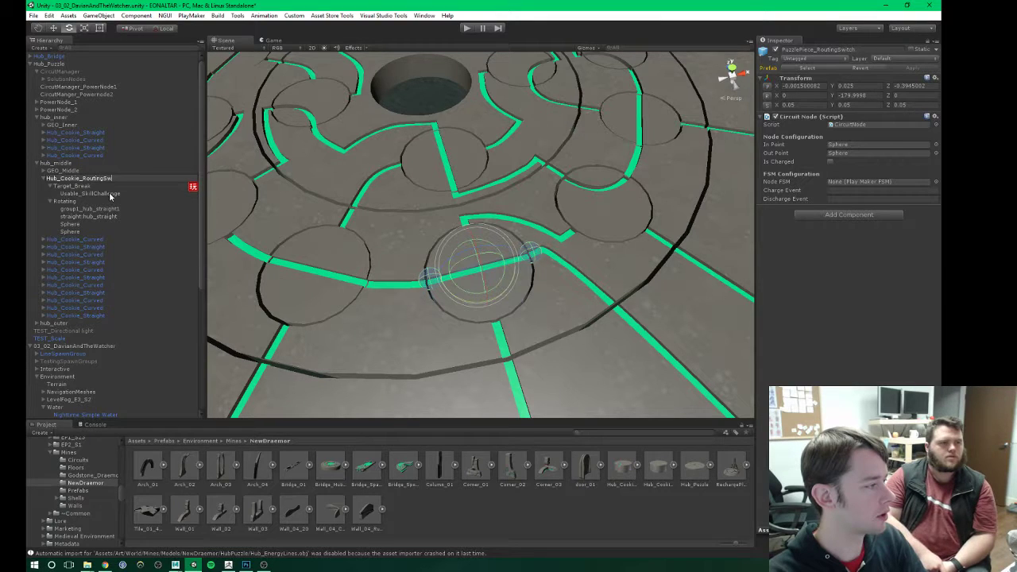
pyautogui.press('Return')
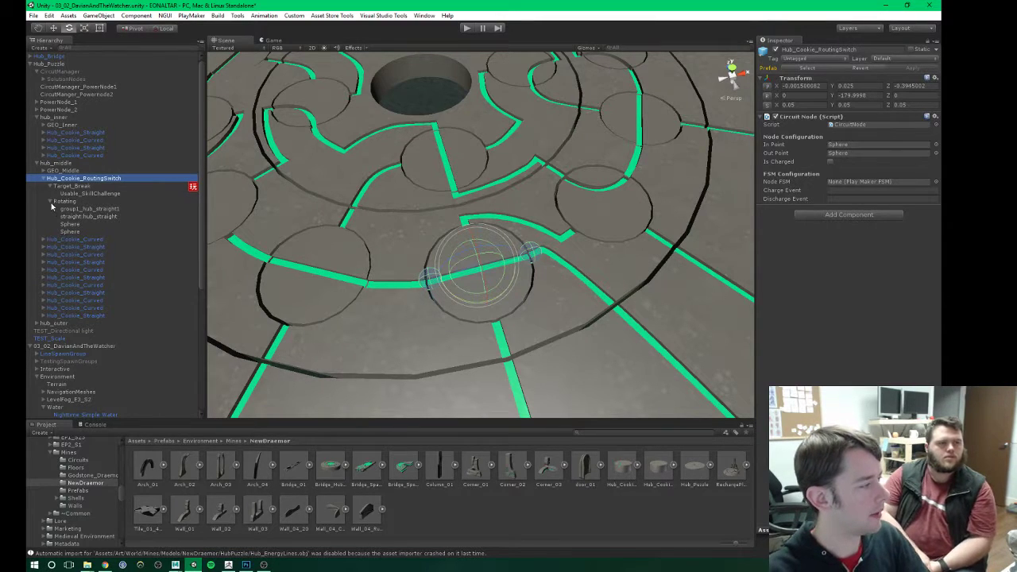
pyautogui.click(50, 202)
pyautogui.click(50, 185)
pyautogui.click(44, 179)
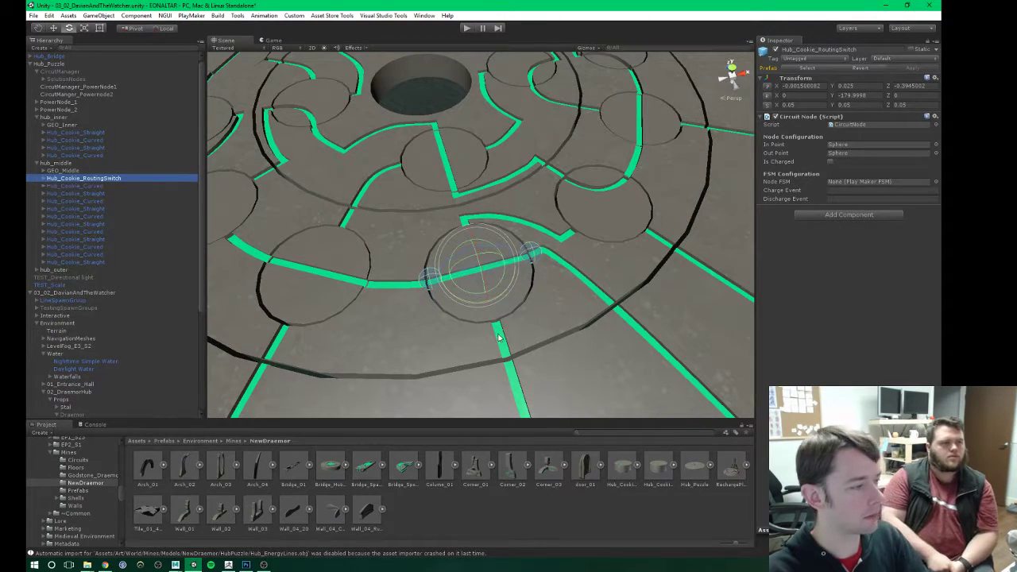
# Step: Inspect the inlay and stone meshes inside Hub_Cookie_RoutingSwitch's Rotating group up close
pyautogui.keyDown('ctrl'); pyautogui.moveTo(473, 301); pyautogui.dragTo(445, 302); pyautogui.keyUp('ctrl')
pyautogui.click(43, 178)
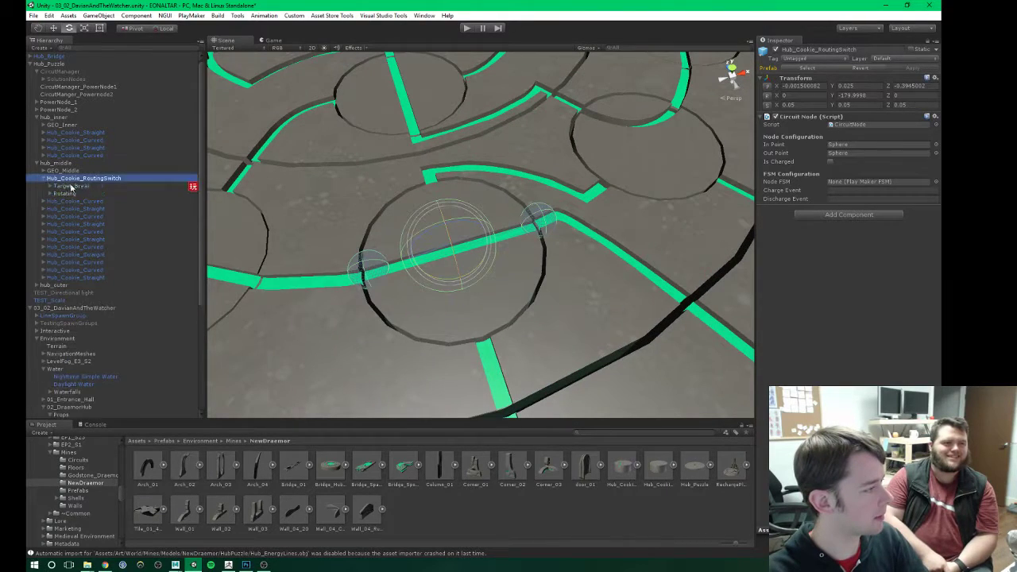
pyautogui.click(50, 193)
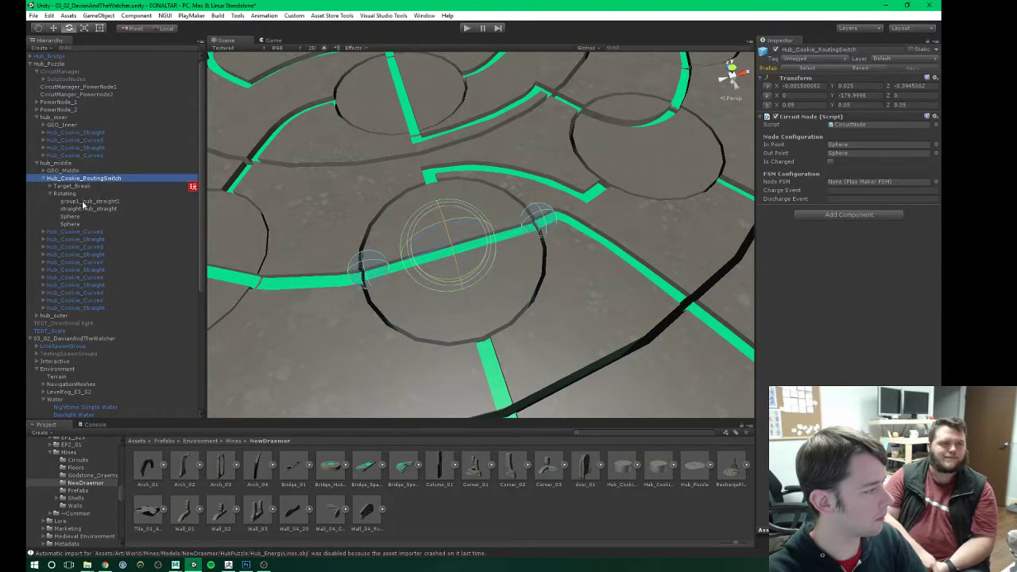
pyautogui.click(83, 202)
pyautogui.click(83, 208)
pyautogui.keyDown('alt'); pyautogui.moveTo(387, 259); pyautogui.dragTo(402, 201); pyautogui.keyUp('alt')
pyautogui.moveTo(402, 202); pyautogui.dragTo(385, 234, button='middle')
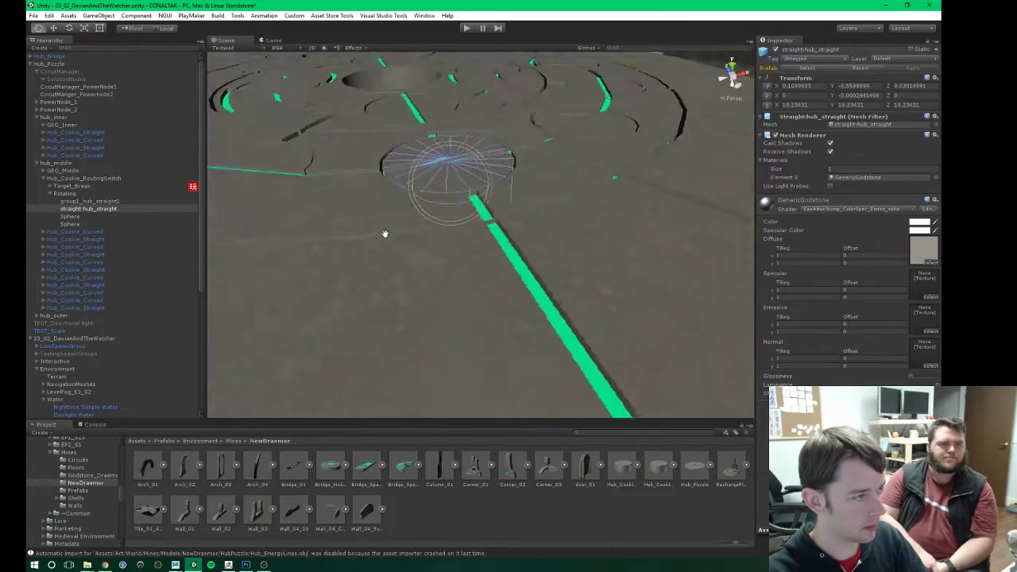
# Step: Try rotating the Rotating group of Hub_Cookie_RoutingSwitch and undo the rotation
pyautogui.keyDown('alt'); pyautogui.moveTo(385, 233); pyautogui.dragTo(402, 277); pyautogui.keyUp('alt')
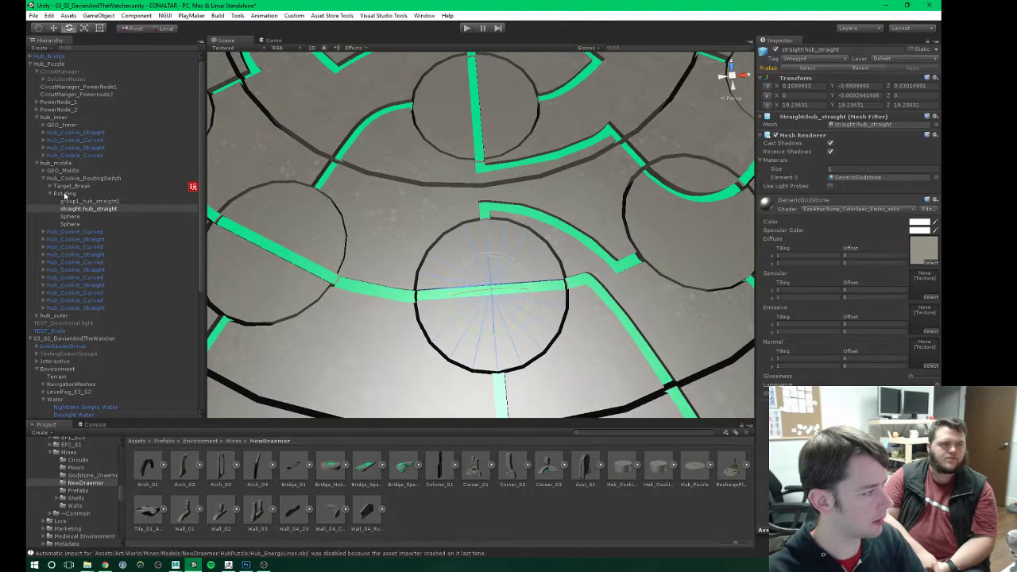
pyautogui.moveTo(65, 196); pyautogui.dragTo(647, 366)
pyautogui.hotkey('ctrl', 'z')
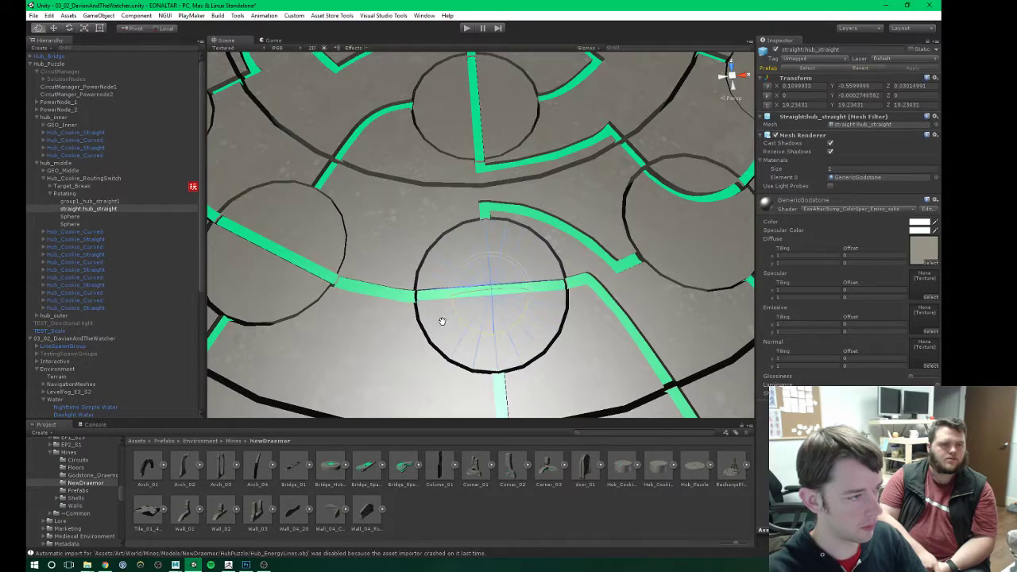
# Step: Examine how Hub_Cookie_RoutingSwitch and its Rotating group line up with their hole in the middle ring
pyautogui.keyDown('alt'); pyautogui.moveTo(441, 320); pyautogui.dragTo(445, 302); pyautogui.keyUp('alt')
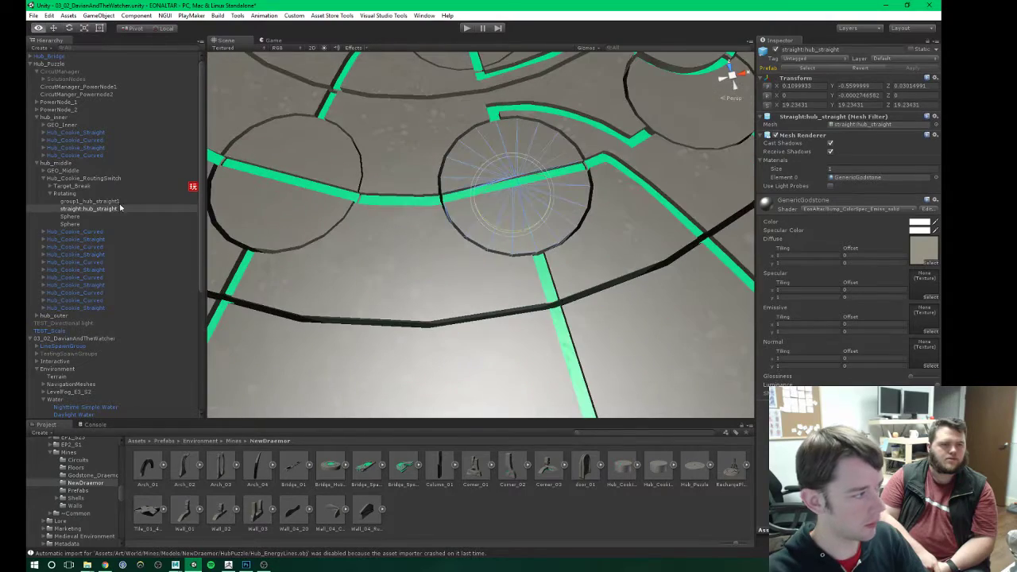
pyautogui.click(70, 178)
pyautogui.press('f')
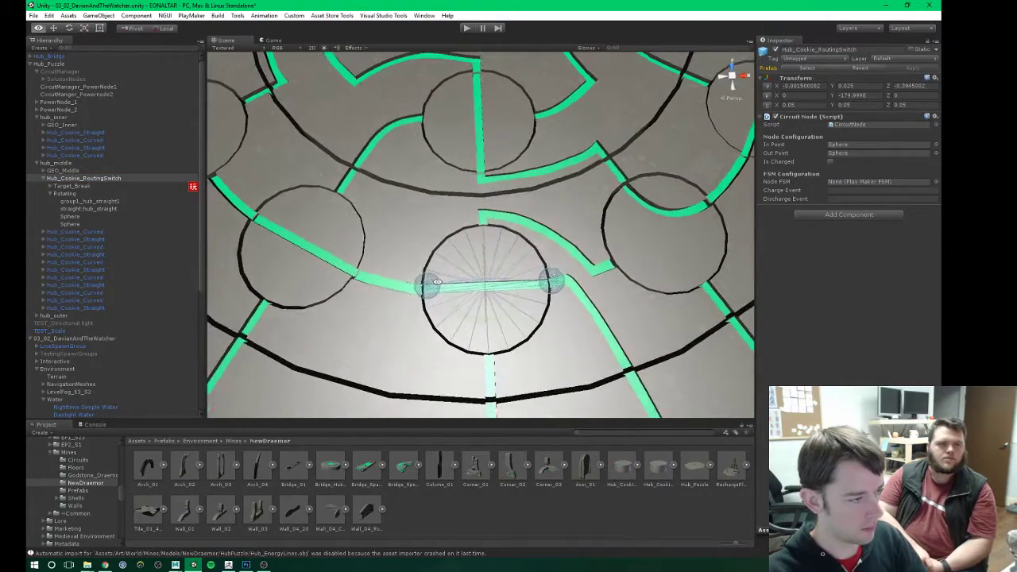
pyautogui.moveTo(459, 293); pyautogui.dragTo(477, 278, button='middle')
pyautogui.scroll(-2, 249, 235)
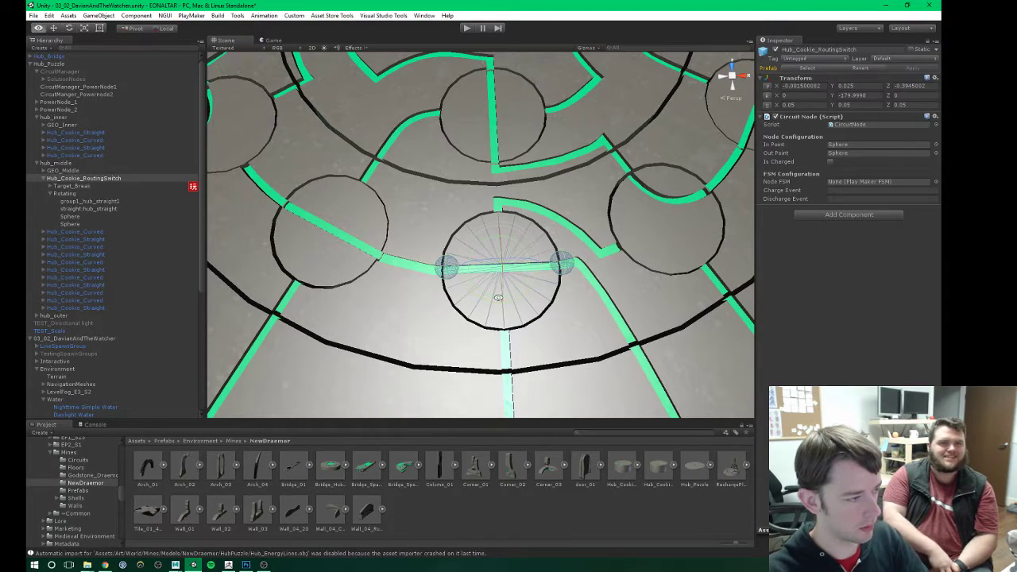
pyautogui.keyDown('alt'); pyautogui.moveTo(449, 262); pyautogui.dragTo(455, 230); pyautogui.keyUp('alt')
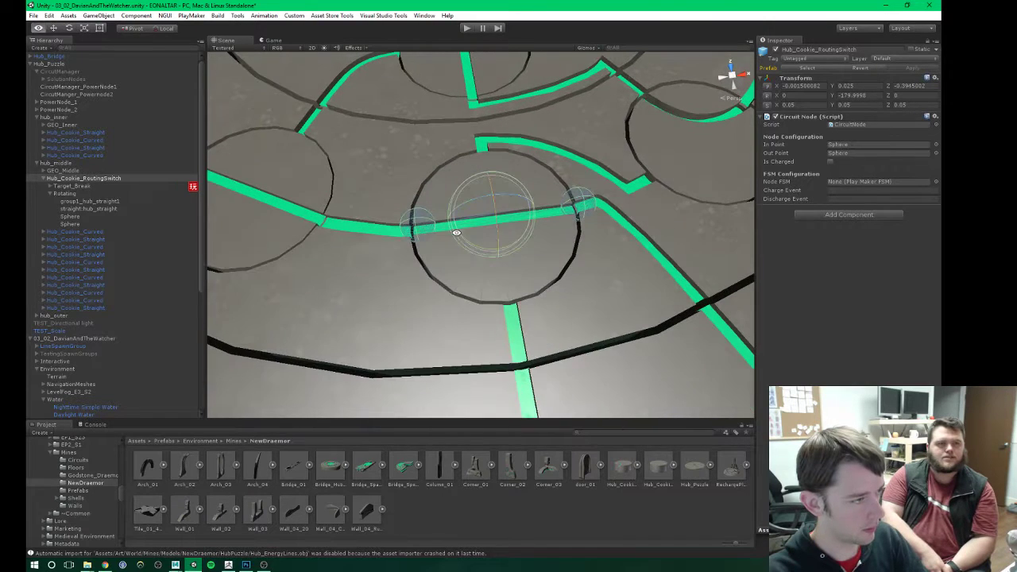
pyautogui.click(65, 193)
pyautogui.keyDown('alt'); pyautogui.moveTo(514, 208); pyautogui.dragTo(488, 266); pyautogui.keyUp('alt')
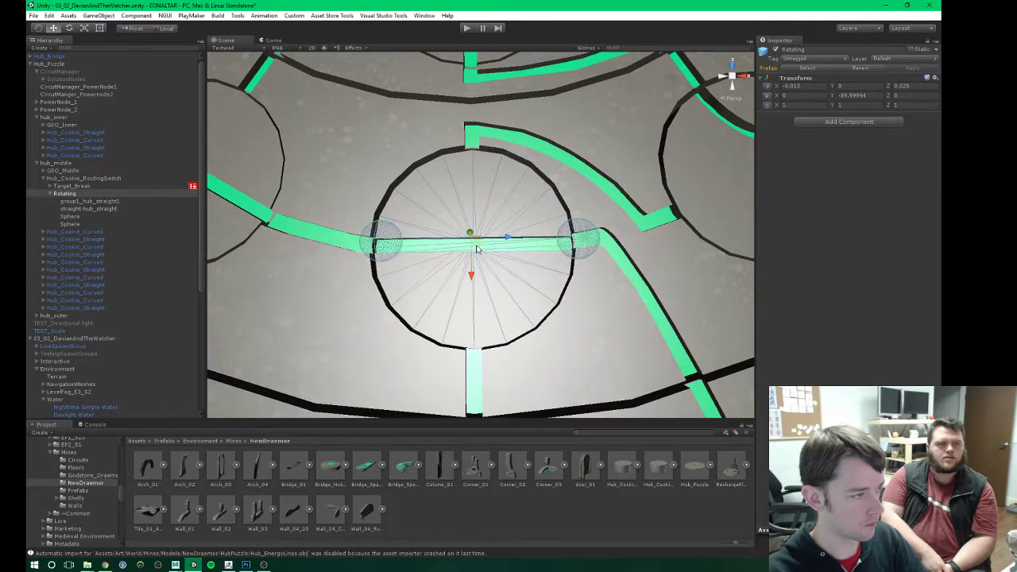
# Step: Set the local position of Target_Break inside Hub_Cookie_RoutingSwitch to 0, 0, 0
pyautogui.click(75, 187)
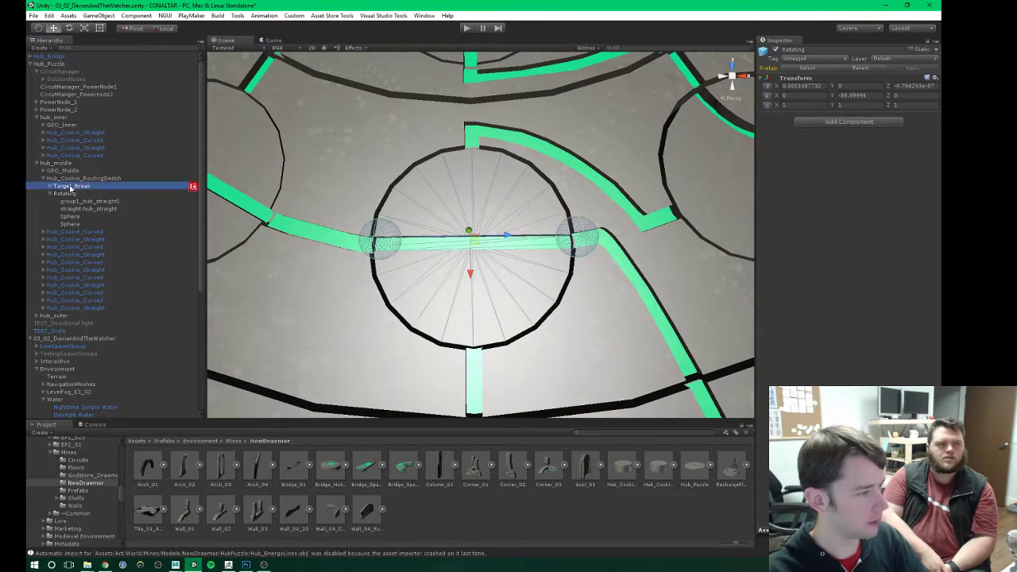
pyautogui.keyDown('alt'); pyautogui.moveTo(475, 252); pyautogui.dragTo(492, 268); pyautogui.keyUp('alt')
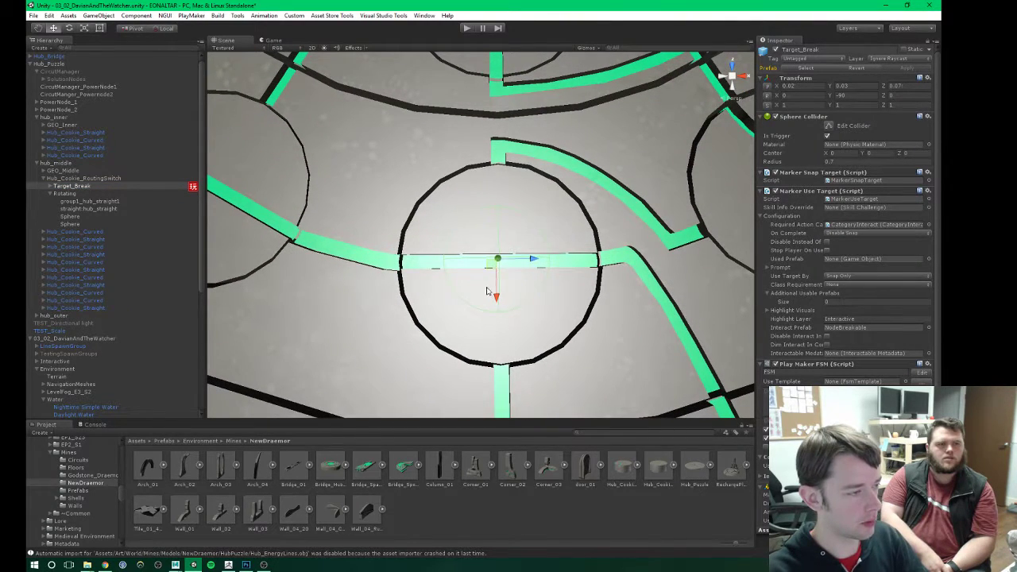
pyautogui.moveTo(488, 289); pyautogui.dragTo(462, 282, button='middle')
pyautogui.write('0')
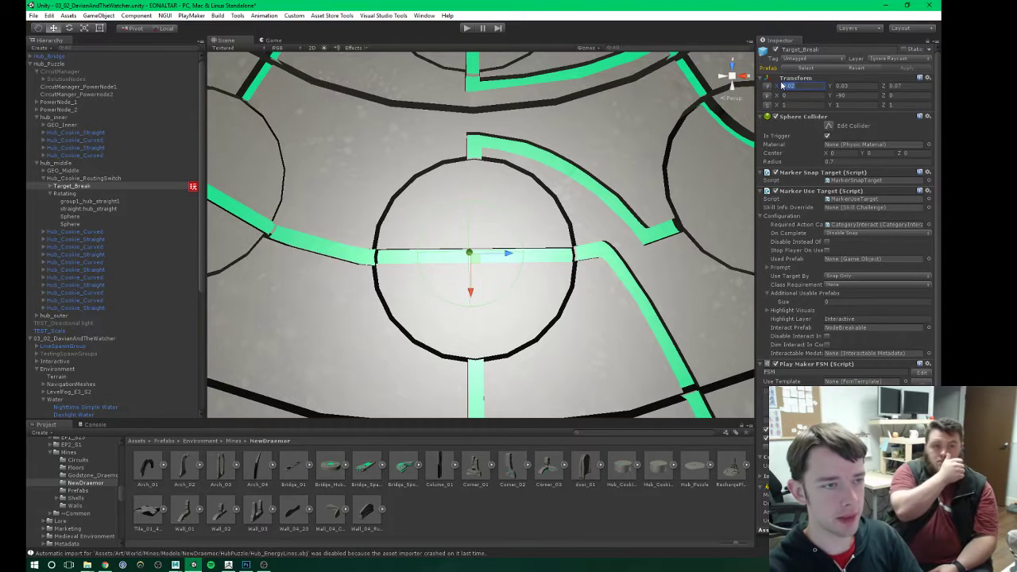
pyautogui.press('Tab')
pyautogui.write('0')
pyautogui.press('Tab')
pyautogui.write('0')
pyautogui.press('Tab')
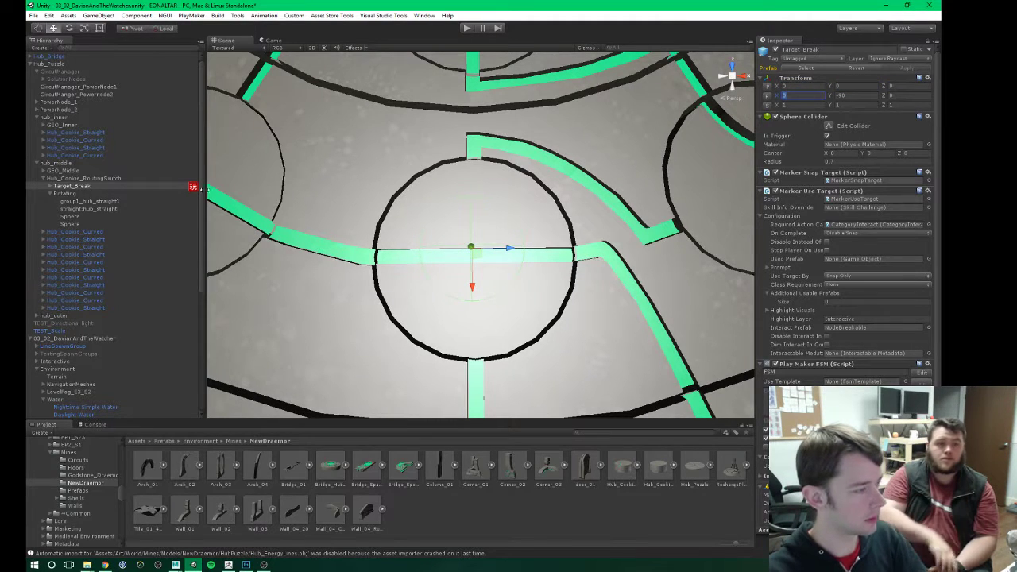
# Step: Set the Rotating group's local position to 0, 0, 0 and its Y rotation to -90
pyautogui.click(66, 194)
pyautogui.click(796, 86)
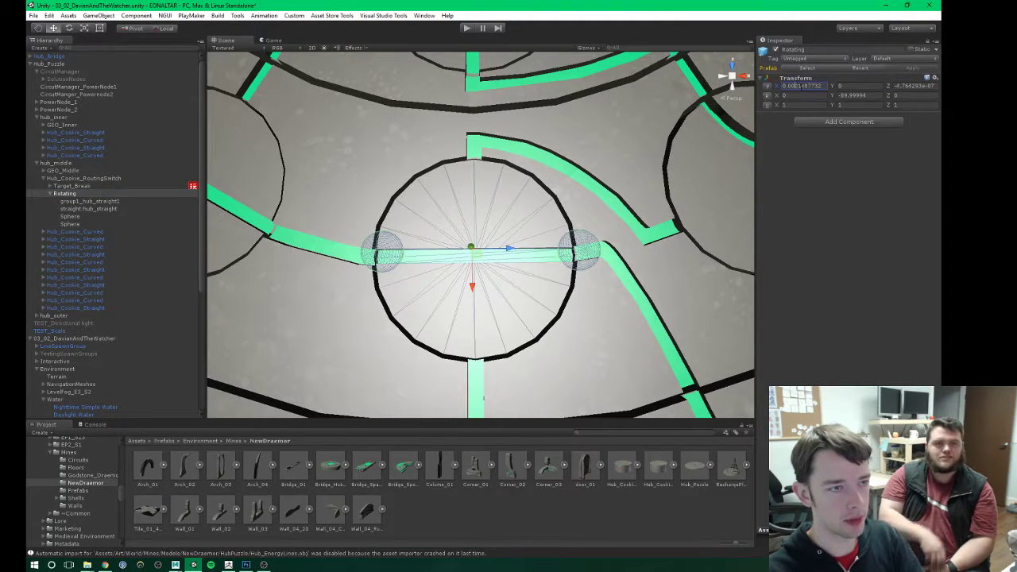
pyautogui.write('0')
pyautogui.press('Tab')
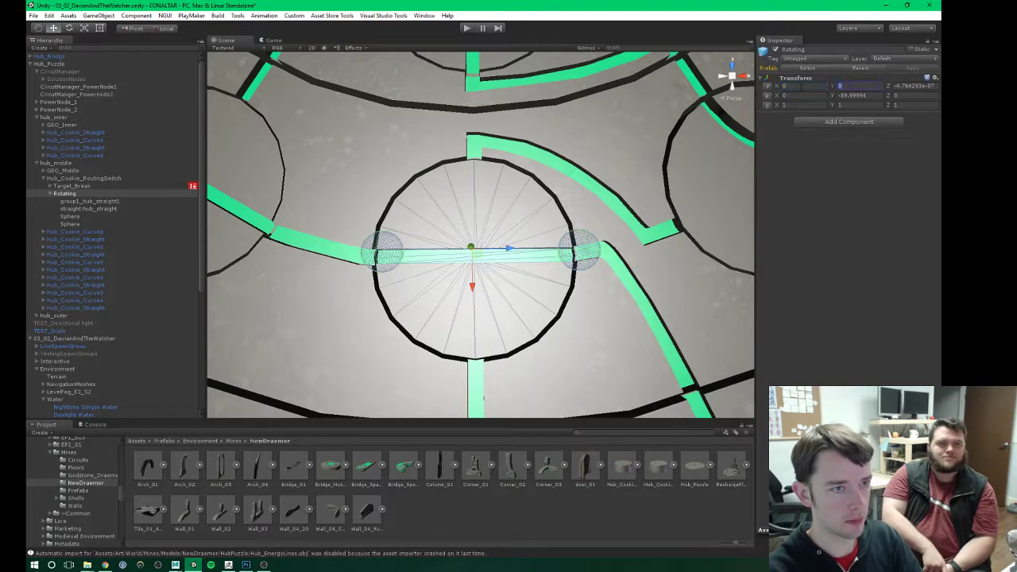
pyautogui.press('Tab')
pyautogui.write('0')
pyautogui.press('Tab')
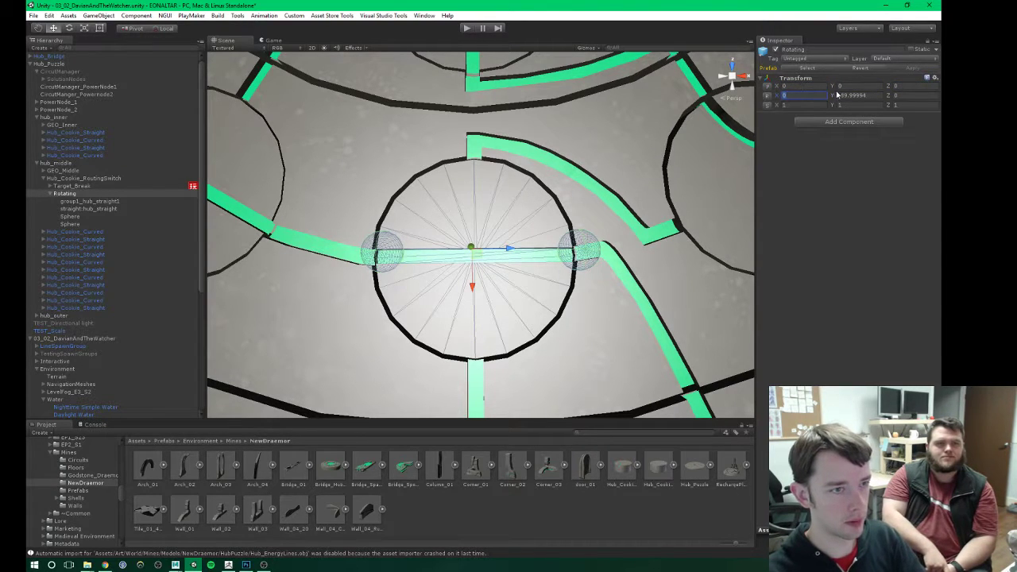
pyautogui.click(854, 95)
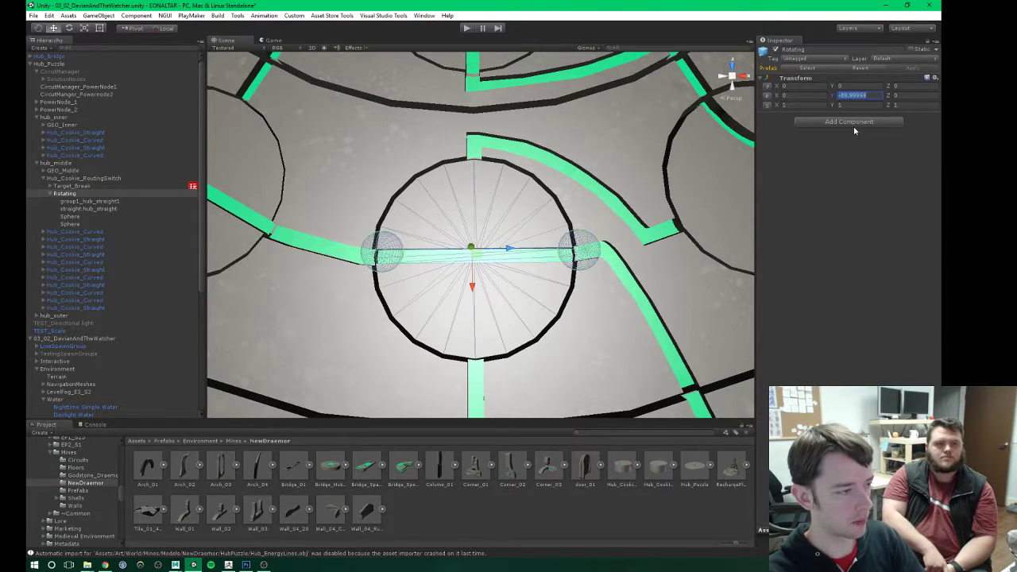
pyautogui.write('-90')
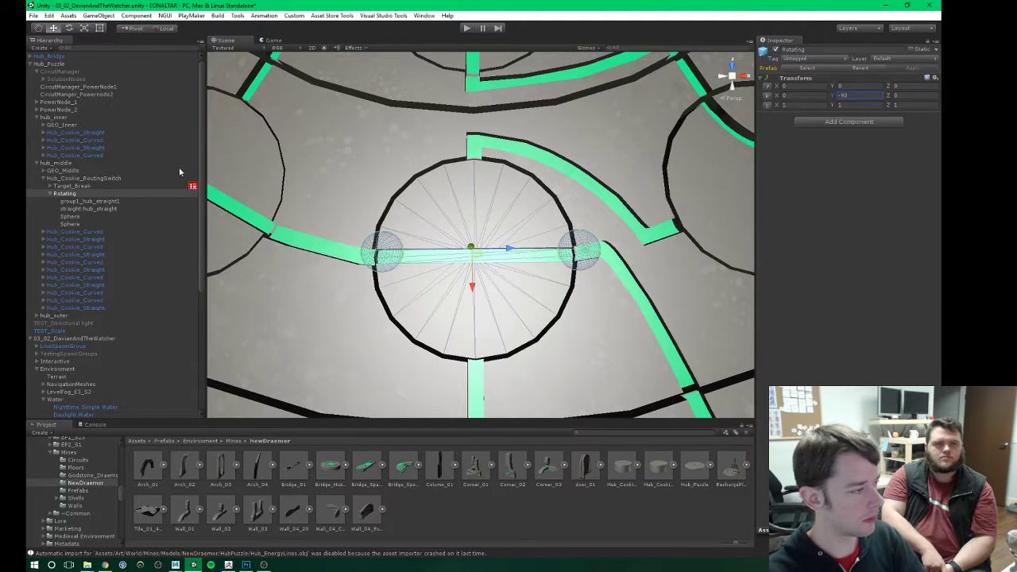
# Step: Try setting the position of the straight:hub_straight mesh to 0, 0, 0 and undo the change
pyautogui.click(81, 202)
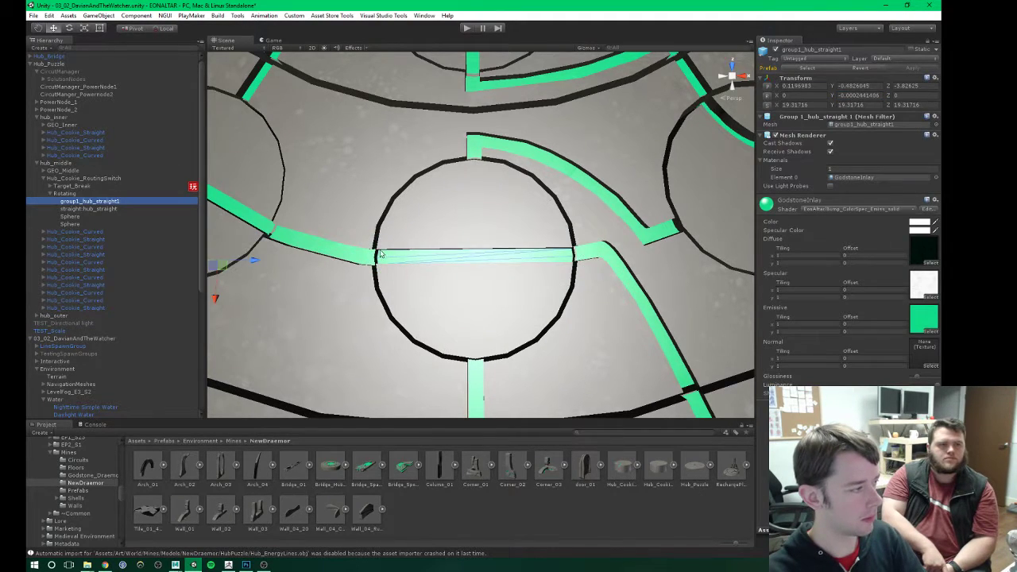
pyautogui.scroll(-6, 381, 254)
pyautogui.moveTo(381, 254); pyautogui.dragTo(418, 261, button='middle')
pyautogui.keyDown('alt'); pyautogui.moveTo(418, 261); pyautogui.dragTo(442, 234); pyautogui.keyUp('alt')
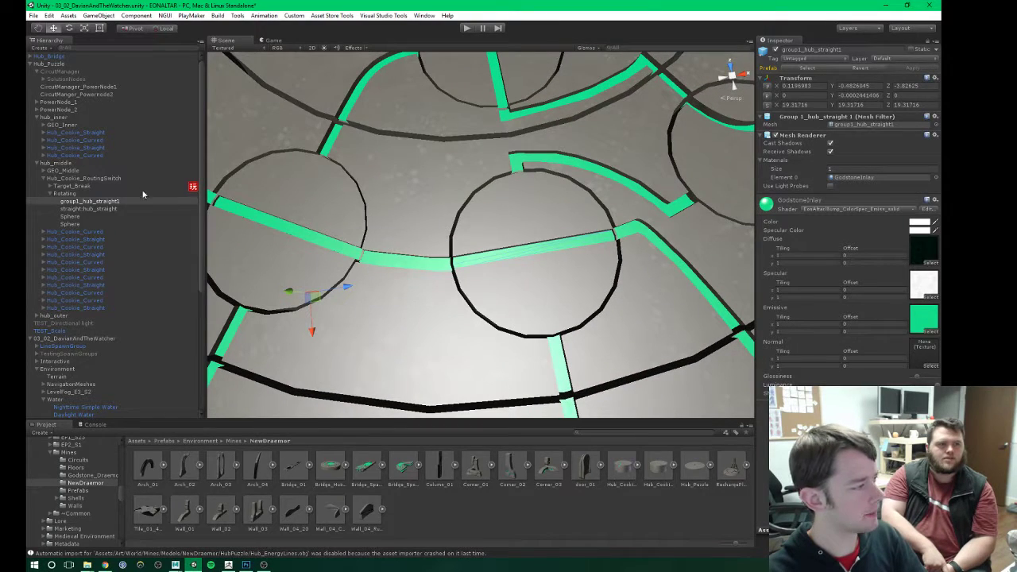
pyautogui.click(102, 210)
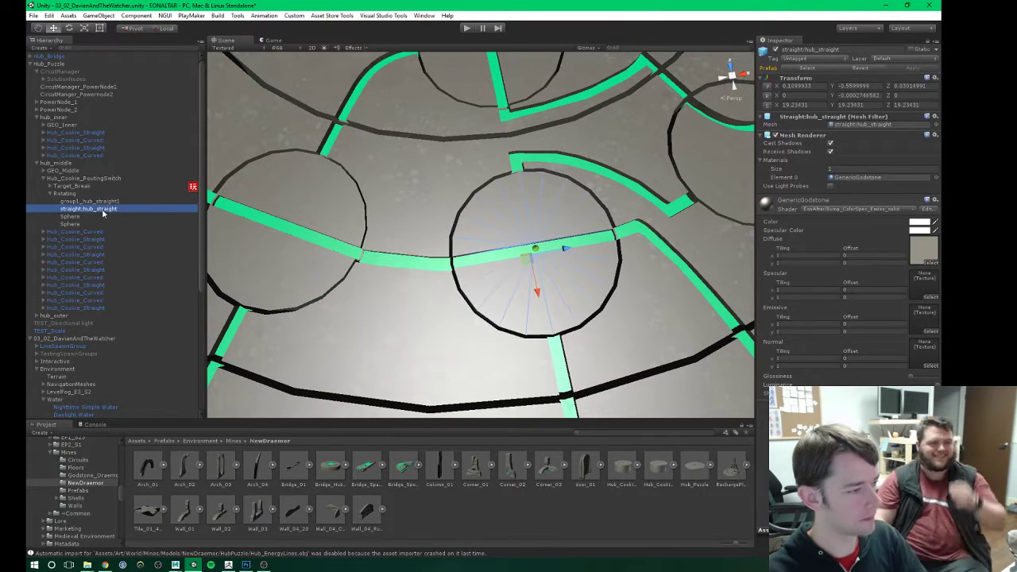
pyautogui.click(797, 85)
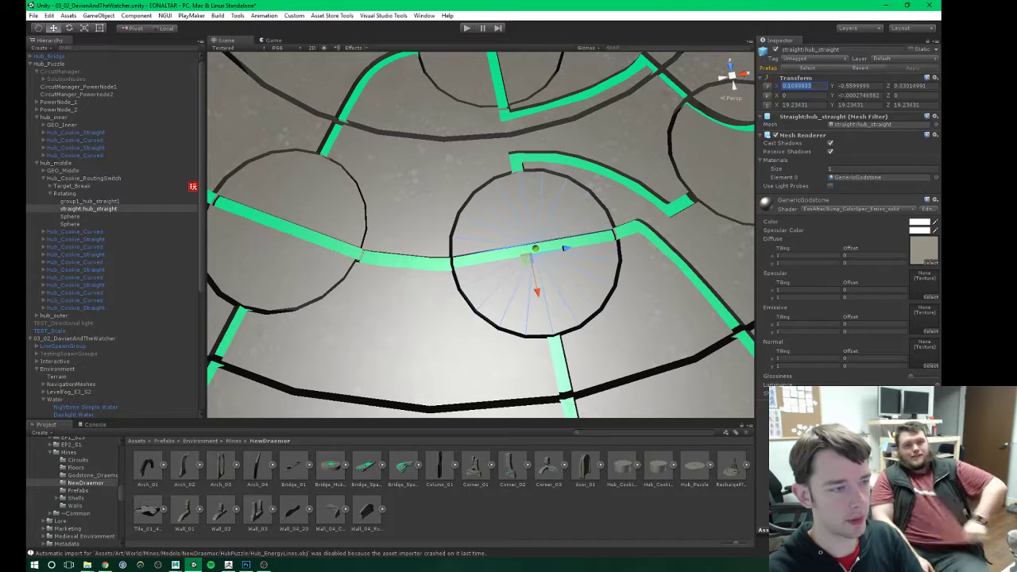
pyautogui.write('0')
pyautogui.press('Tab')
pyautogui.write('0')
pyautogui.press('Tab')
pyautogui.write('0')
pyautogui.press('Tab')
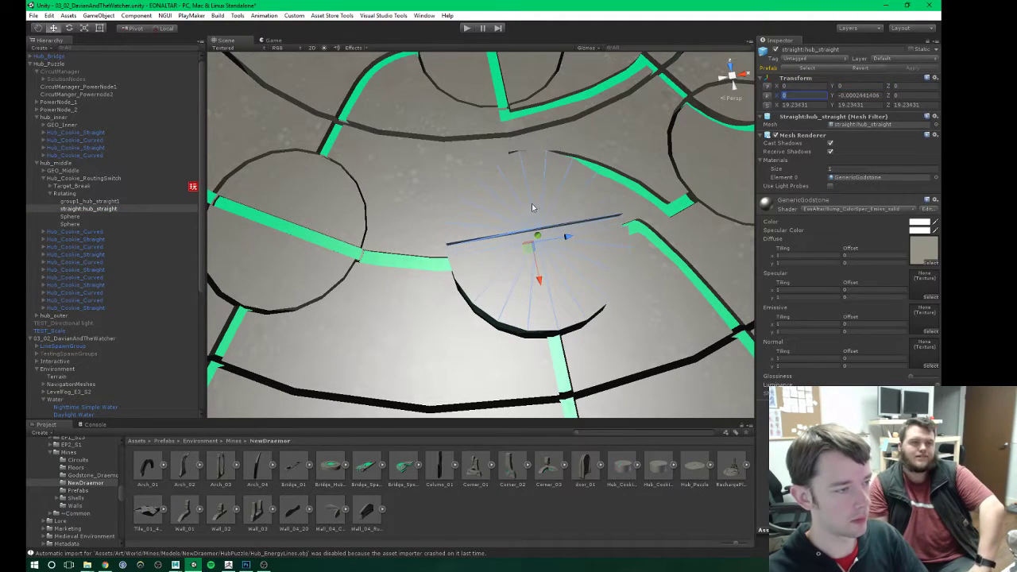
pyautogui.keyDown('alt'); pyautogui.moveTo(532, 204); pyautogui.dragTo(568, 199); pyautogui.keyUp('alt')
pyautogui.keyDown('alt'); pyautogui.moveTo(568, 199); pyautogui.dragTo(492, 211, button='middle'); pyautogui.keyUp('alt')
pyautogui.hotkey('ctrl', 'z')
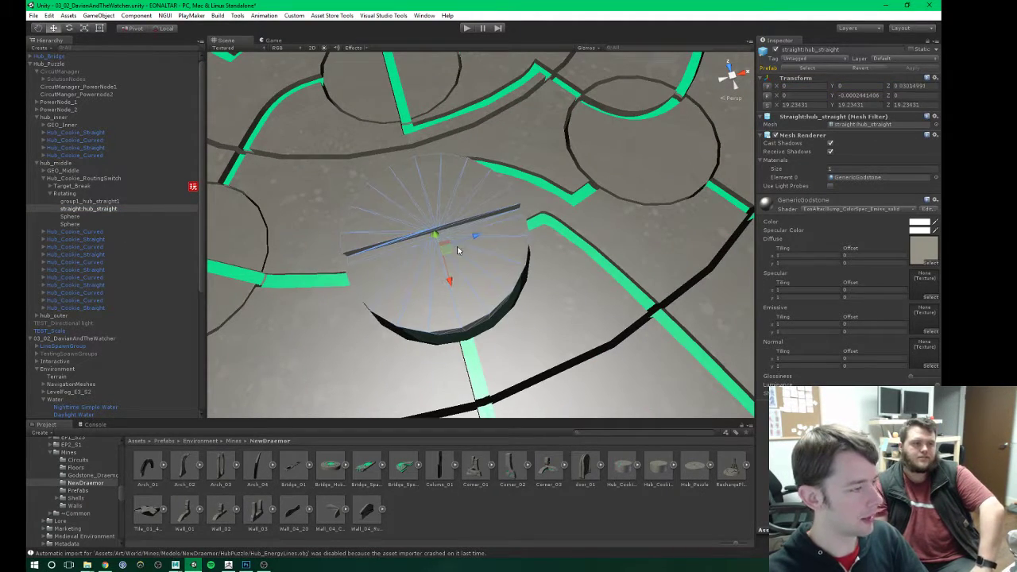
pyautogui.moveTo(457, 251); pyautogui.dragTo(421, 247)
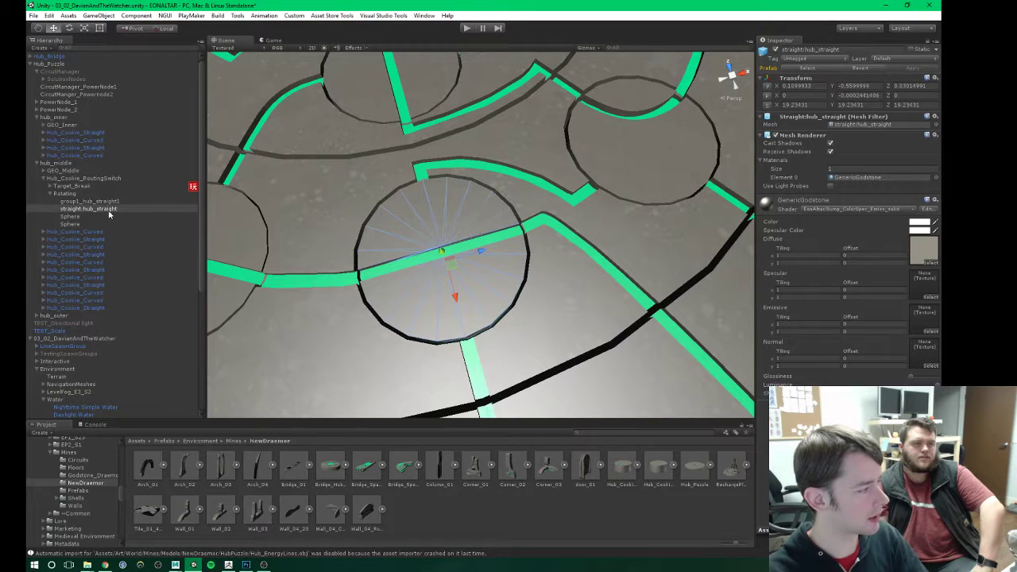
# Step: Parent group1_hub_straight1 under straight:hub_straight and set straight:hub_straight's position to 0, 0, 0 and Y rotation to 0
pyautogui.moveTo(96, 201)
pyautogui.mouseDown()
pyautogui.moveTo(98, 213)
pyautogui.moveTo(98, 202)
pyautogui.mouseUp()
pyautogui.click(86, 202)
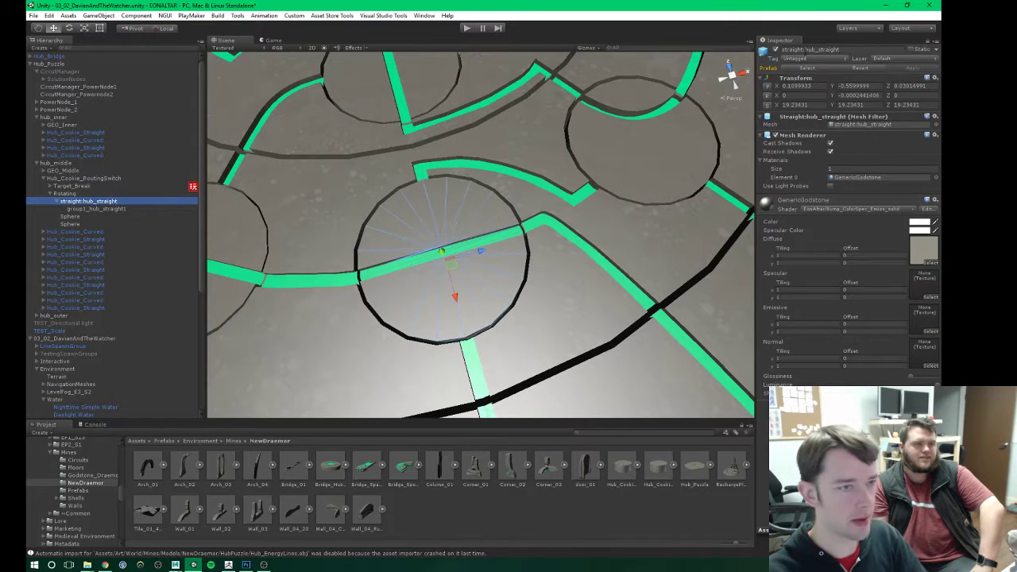
pyautogui.click(815, 87)
pyautogui.moveTo(816, 85); pyautogui.dragTo(765, 90)
pyautogui.write('0')
pyautogui.press('Tab')
pyautogui.write('0')
pyautogui.press('Tab')
pyautogui.write('0')
pyautogui.press('Tab')
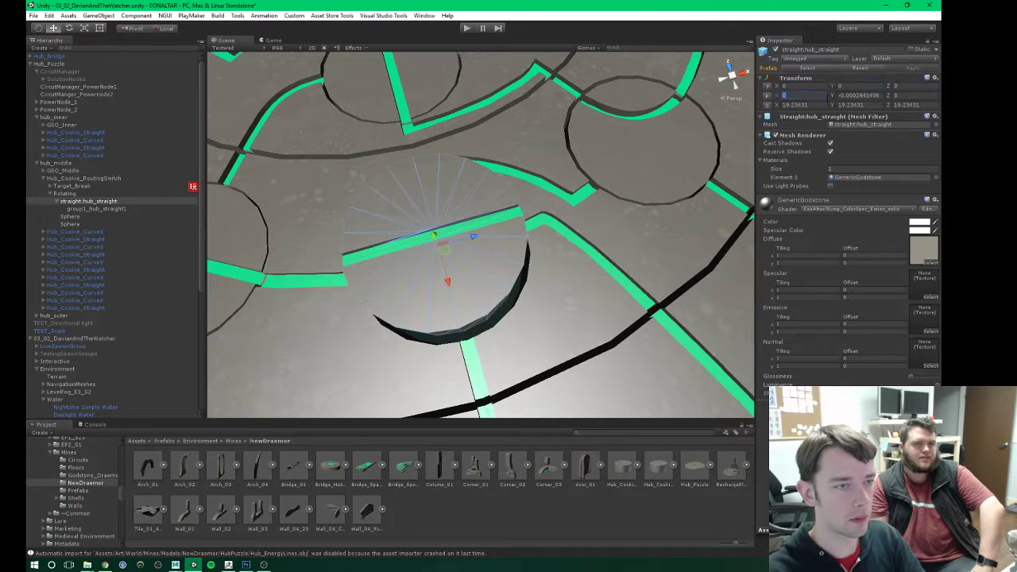
pyautogui.press('Tab')
pyautogui.write('0')
pyautogui.press('Tab')
# Step: Move straight:hub_straight down into its ring hole, to position 0.113, -0.653, 0.03
pyautogui.click(52, 179)
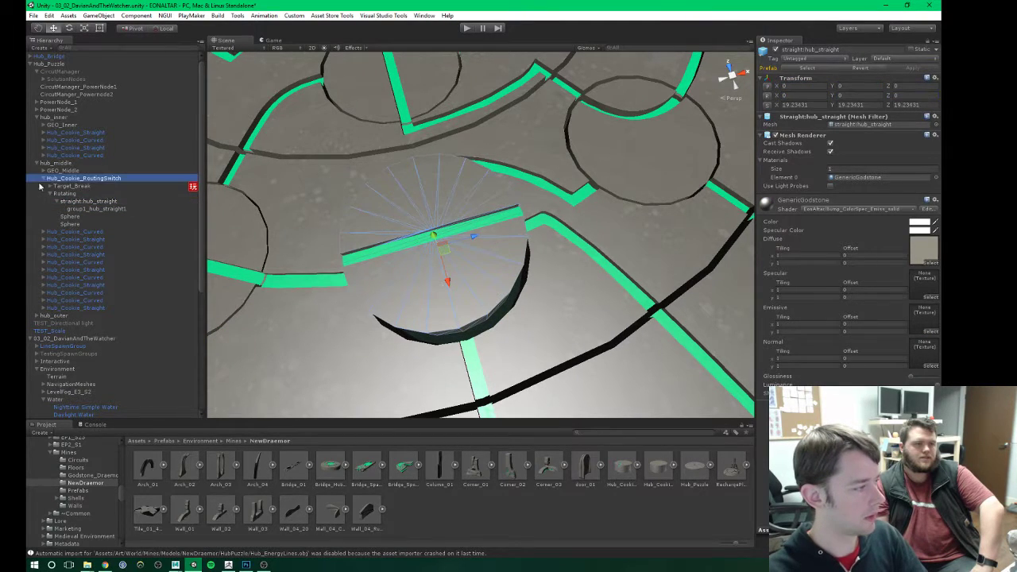
pyautogui.click(89, 202)
pyautogui.keyDown('alt'); pyautogui.moveTo(299, 247); pyautogui.dragTo(407, 202); pyautogui.keyUp('alt')
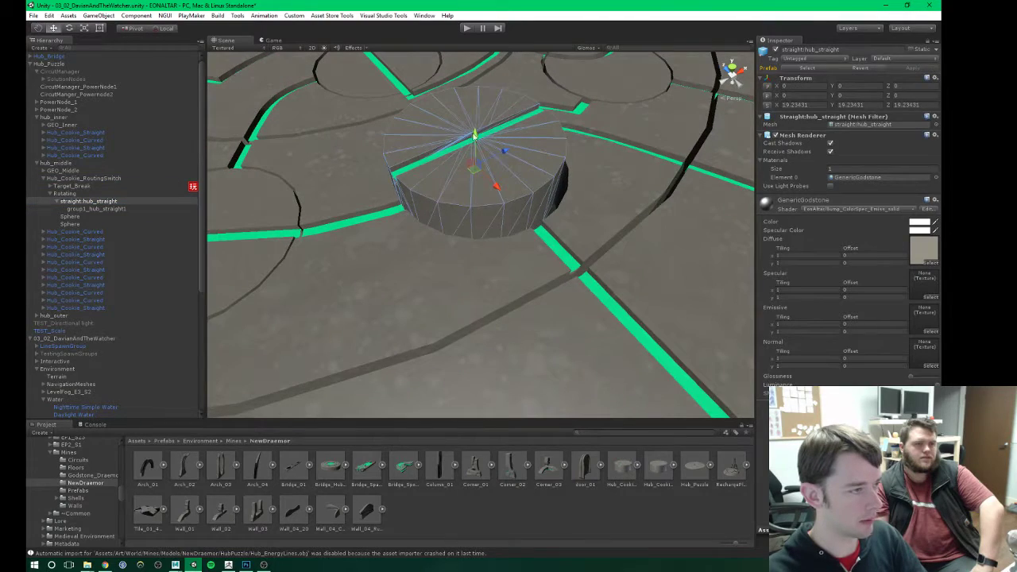
pyautogui.moveTo(476, 169); pyautogui.dragTo(481, 174)
pyautogui.moveTo(491, 140); pyautogui.dragTo(485, 258)
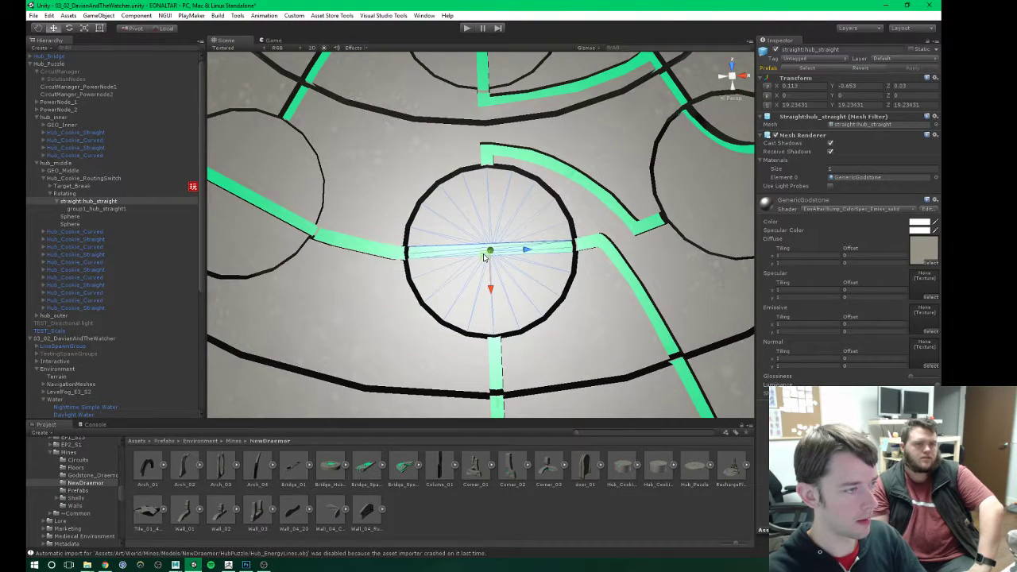
pyautogui.scroll(-3, 482, 253)
pyautogui.scroll(2, 477, 251)
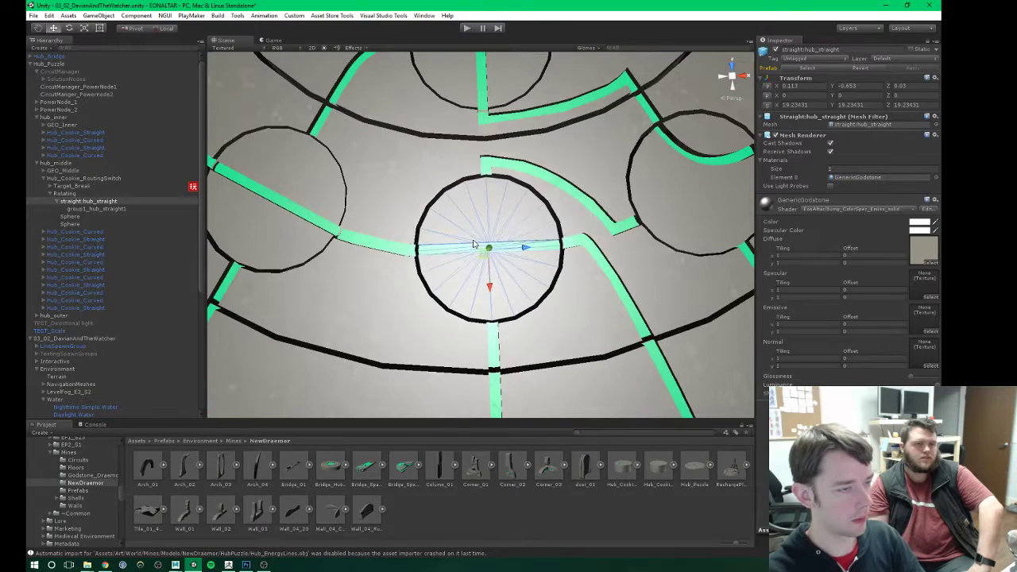
# Step: Set the scale of straight:hub_straight to 20 on all three axes
pyautogui.click(783, 104)
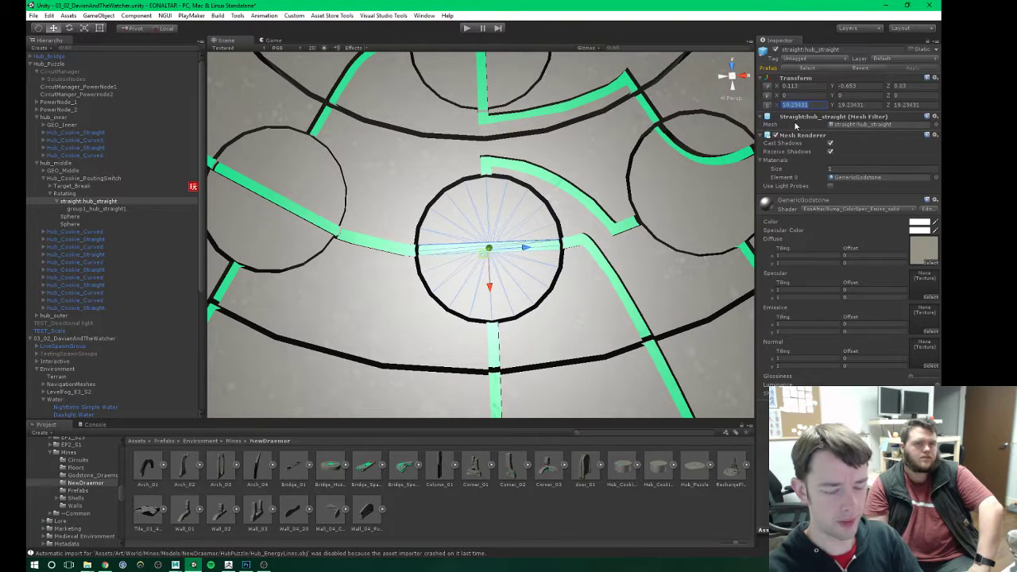
pyautogui.write('20')
pyautogui.press('Tab')
pyautogui.write('20')
pyautogui.press('Tab')
pyautogui.write('20')
pyautogui.press('Return')
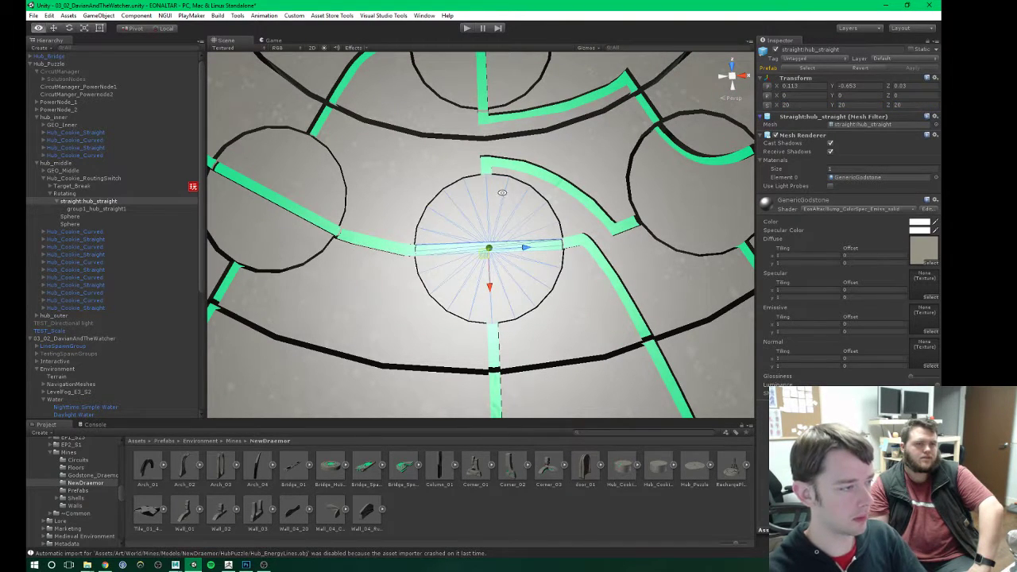
# Step: Scale straight:hub_straight uniformly to about 19.68 and raise it to a Y position of about -0.57
pyautogui.keyDown('alt'); pyautogui.moveTo(503, 192); pyautogui.dragTo(512, 196); pyautogui.keyUp('alt')
pyautogui.press('r')
pyautogui.keyDown('alt'); pyautogui.moveTo(506, 251); pyautogui.dragTo(508, 236); pyautogui.keyUp('alt')
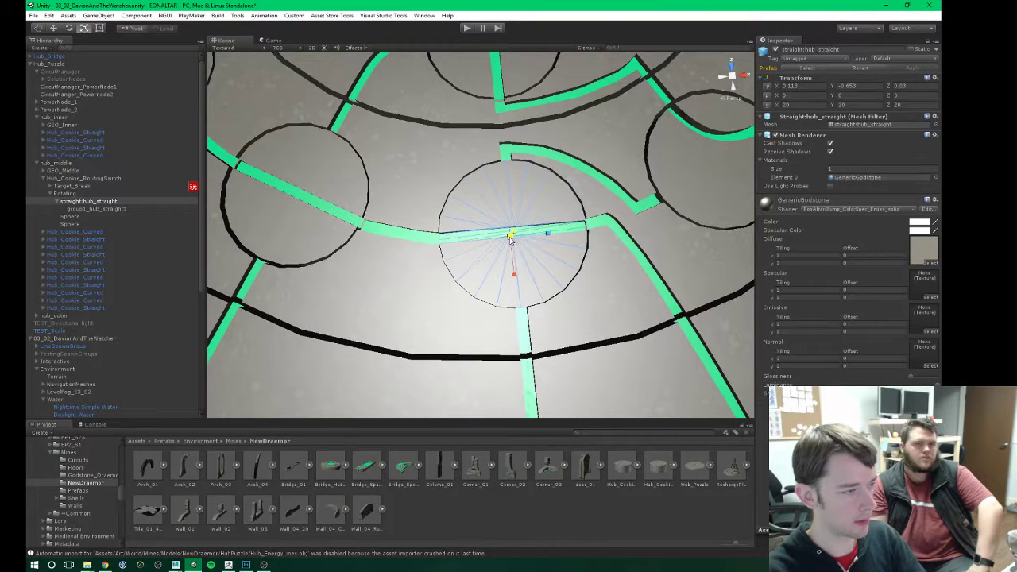
pyautogui.moveTo(510, 238); pyautogui.dragTo(496, 127)
pyautogui.press('w')
# Step: Try rotating Hub_Cookie_RoutingSwitch to about -165 degrees on Y and undo the rotation
pyautogui.click(60, 179)
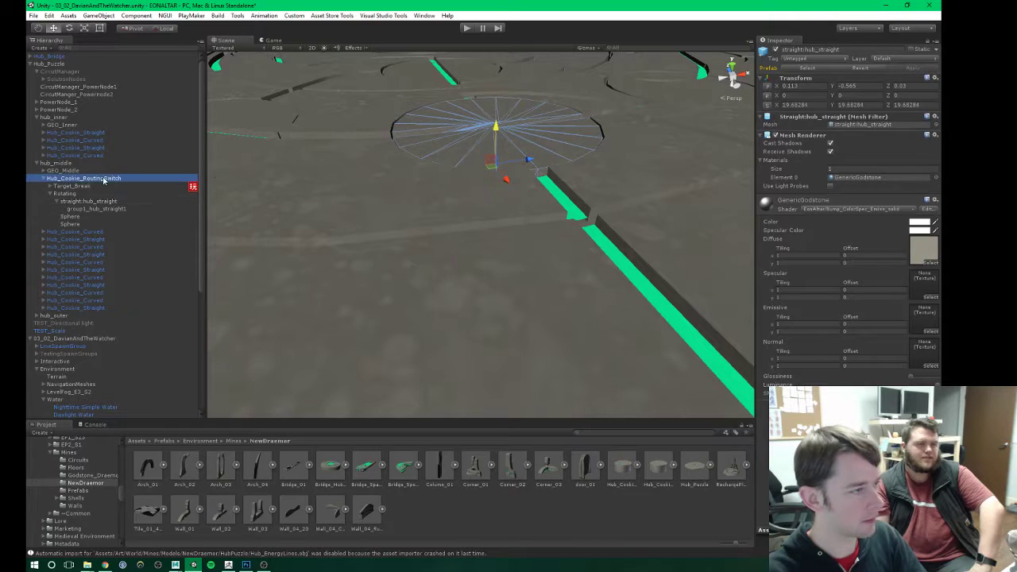
pyautogui.press('f')
pyautogui.moveTo(452, 298)
pyautogui.mouseDown()
pyautogui.moveTo(567, 290)
pyautogui.moveTo(413, 305)
pyautogui.moveTo(436, 302)
pyautogui.mouseUp()
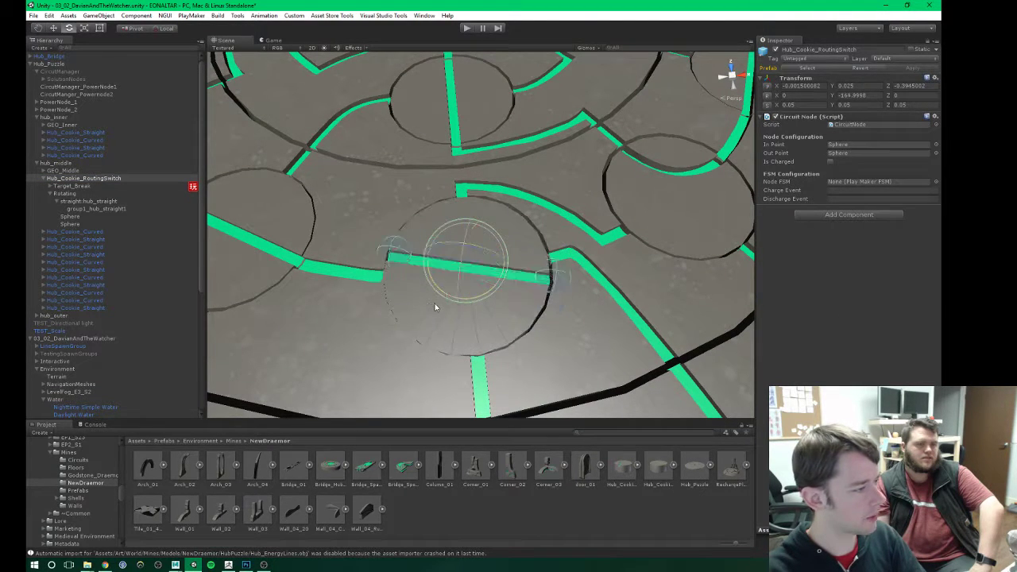
# Step: Reset the position of straight:hub_straight to 0, 0, 0 within the Rotating group
pyautogui.click(64, 194)
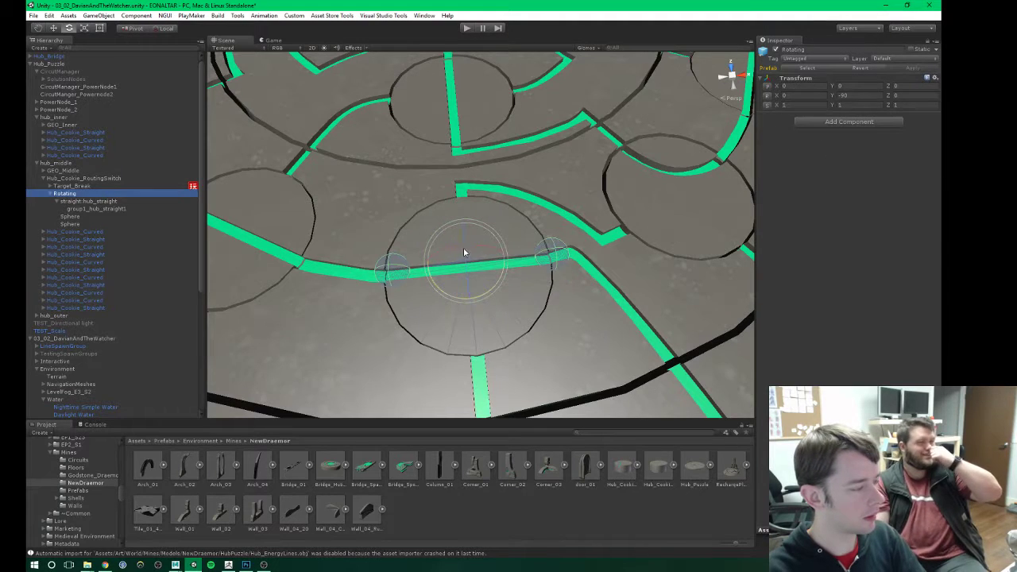
pyautogui.press('f')
pyautogui.click(83, 202)
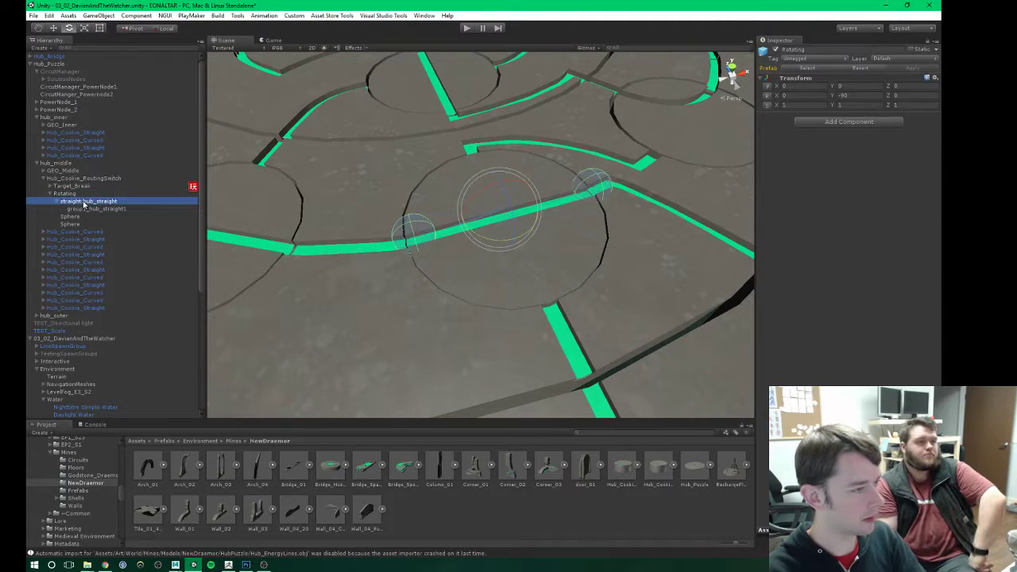
pyautogui.click(810, 86)
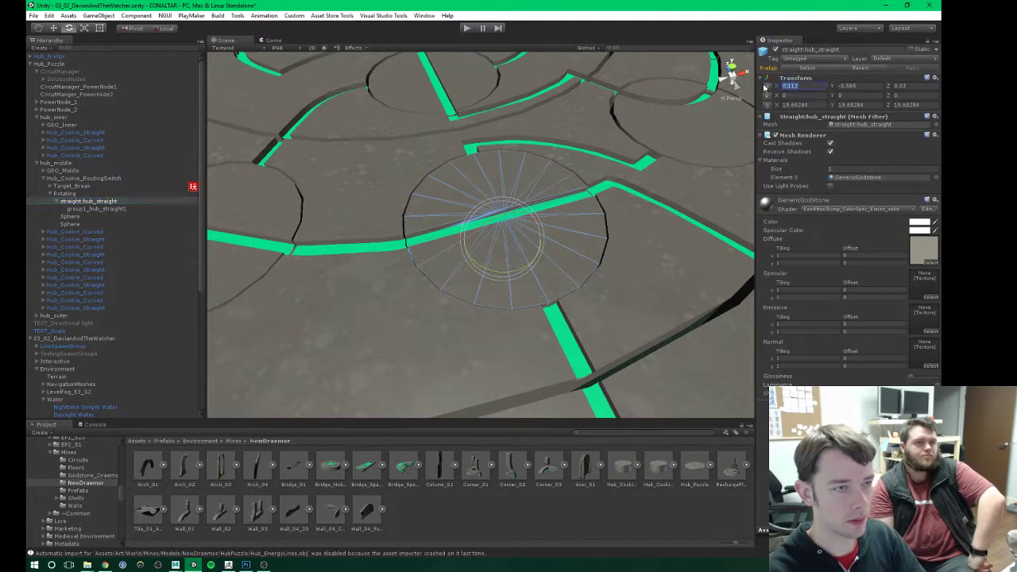
pyautogui.write('0')
pyautogui.press('Tab')
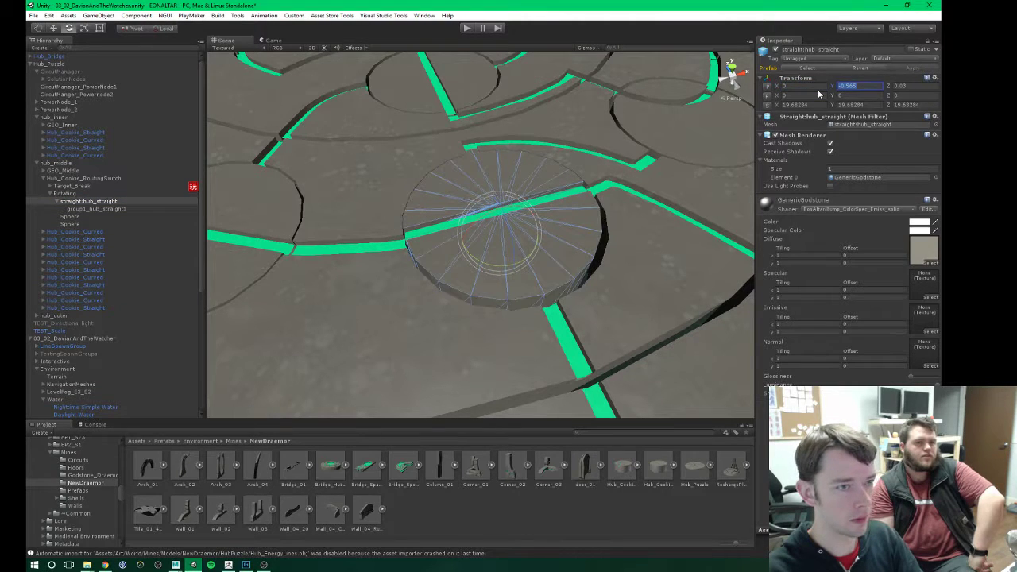
pyautogui.write('0')
pyautogui.press('Tab')
pyautogui.write('0')
pyautogui.press('Tab')
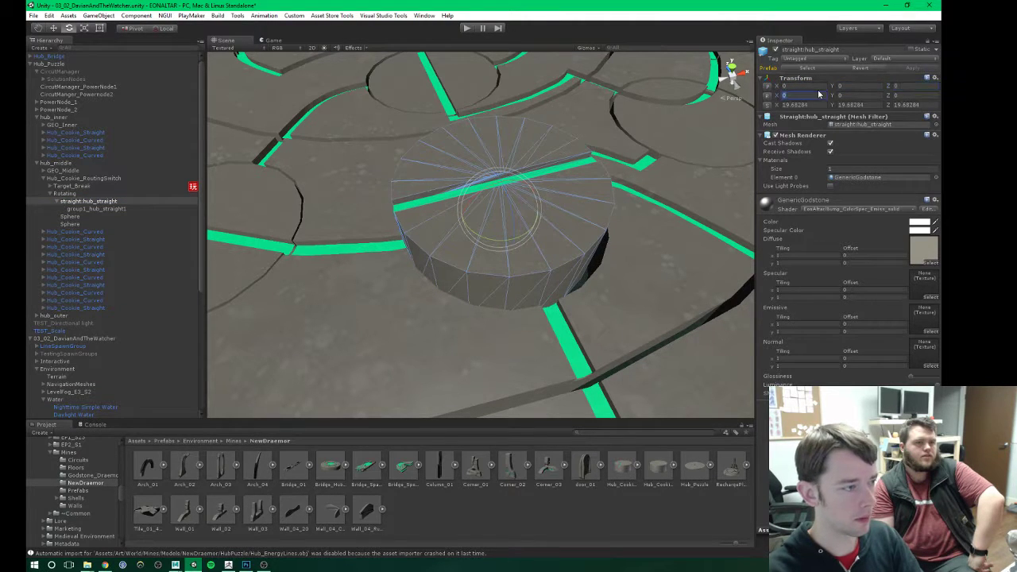
# Step: Move Hub_Cookie_RoutingSwitch down into its middle-ring hole, to position -0.0004, -0.0025, -0.0996
pyautogui.click(65, 194)
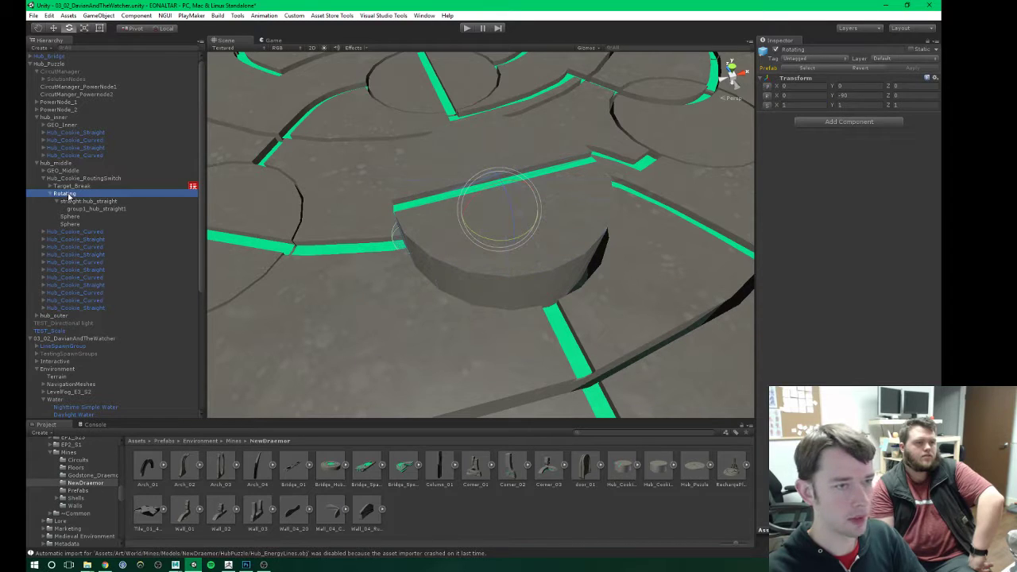
pyautogui.click(67, 178)
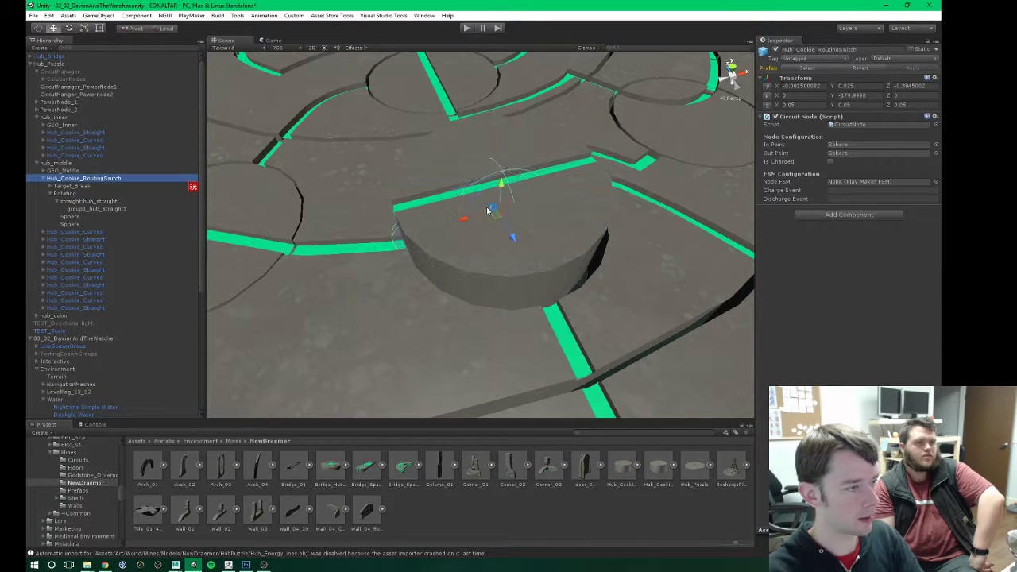
pyautogui.keyDown('alt'); pyautogui.moveTo(483, 227); pyautogui.dragTo(477, 278); pyautogui.keyUp('alt')
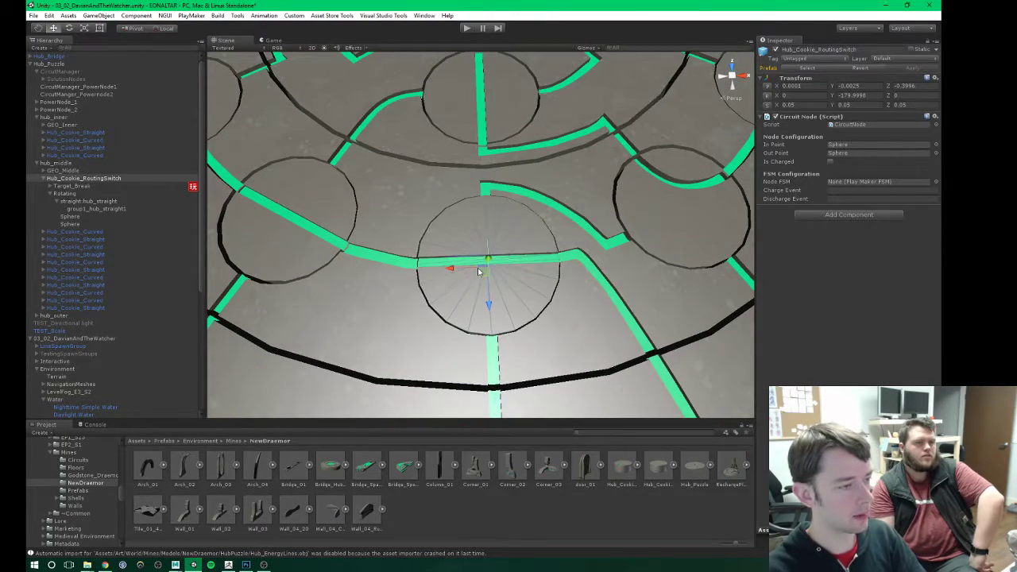
pyautogui.press('r')
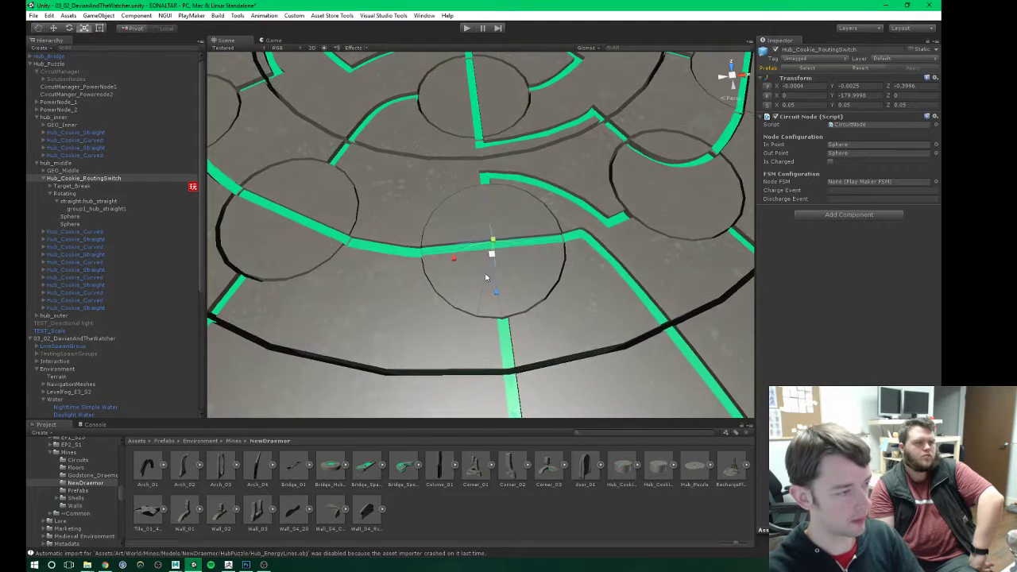
pyautogui.press('e')
# Step: Raise the routing switch's Target_Break to a Y position of about 0.56
pyautogui.click(71, 185)
pyautogui.press('w')
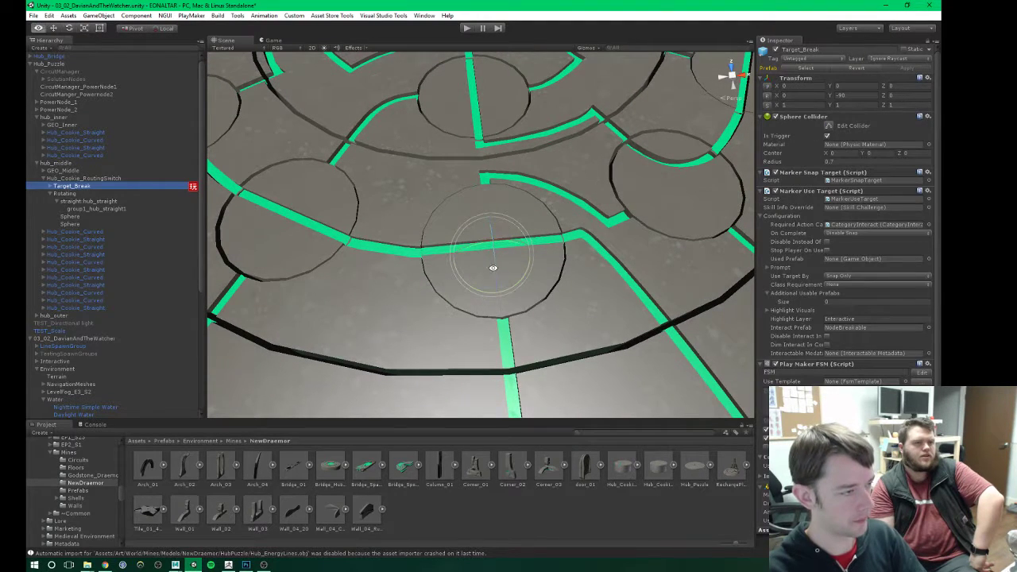
pyautogui.moveTo(495, 221)
pyautogui.mouseDown()
pyautogui.moveTo(494, 179)
pyautogui.moveTo(495, 207)
pyautogui.mouseUp()
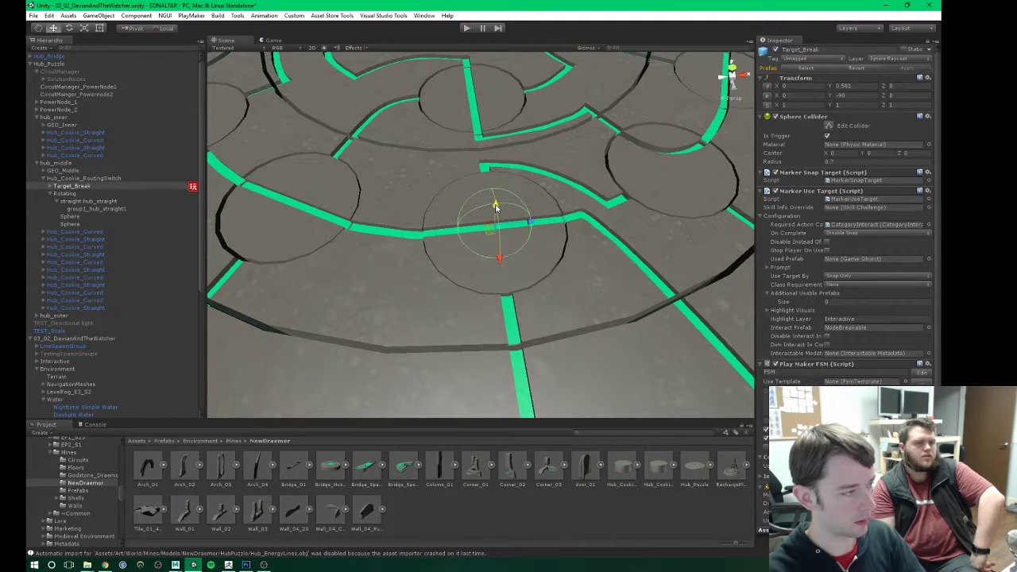
# Step: Raise both connection Spheres under Rotating together to a Y position of about 0.562
pyautogui.click(70, 216)
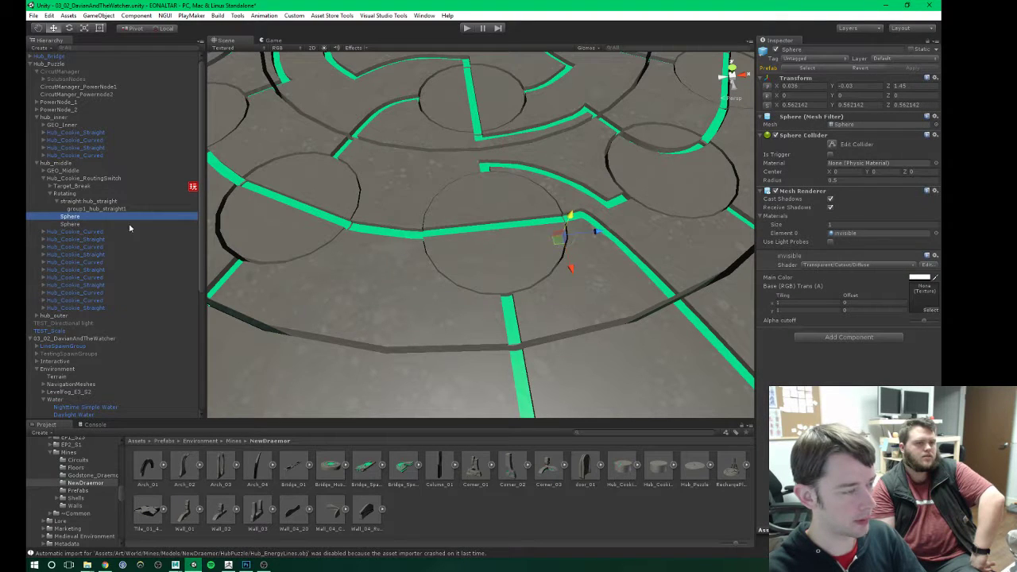
pyautogui.moveTo(592, 234); pyautogui.dragTo(568, 251, button='middle')
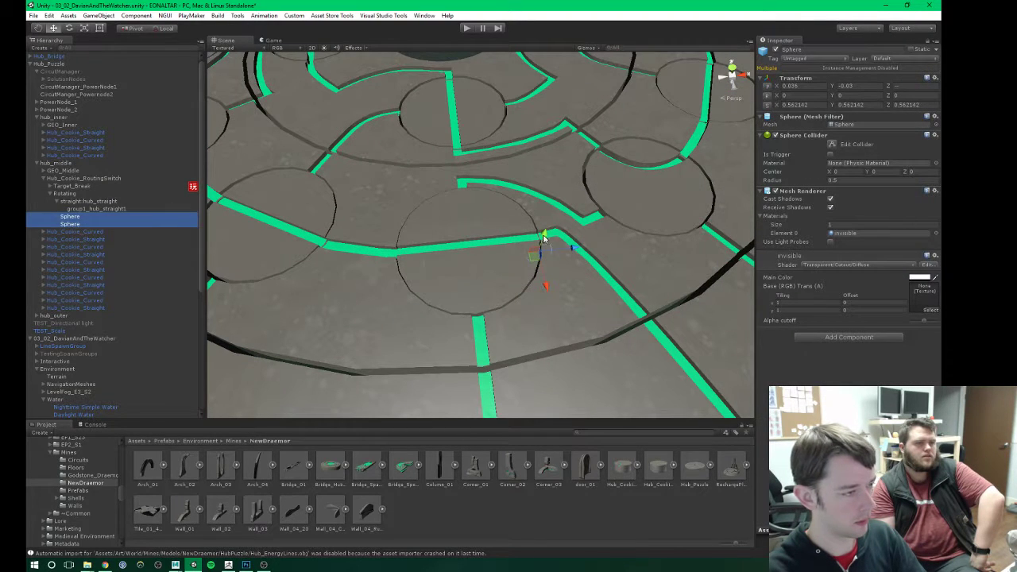
pyautogui.moveTo(544, 237); pyautogui.dragTo(549, 224)
pyautogui.keyDown('alt'); pyautogui.moveTo(504, 255); pyautogui.dragTo(500, 181); pyautogui.keyUp('alt')
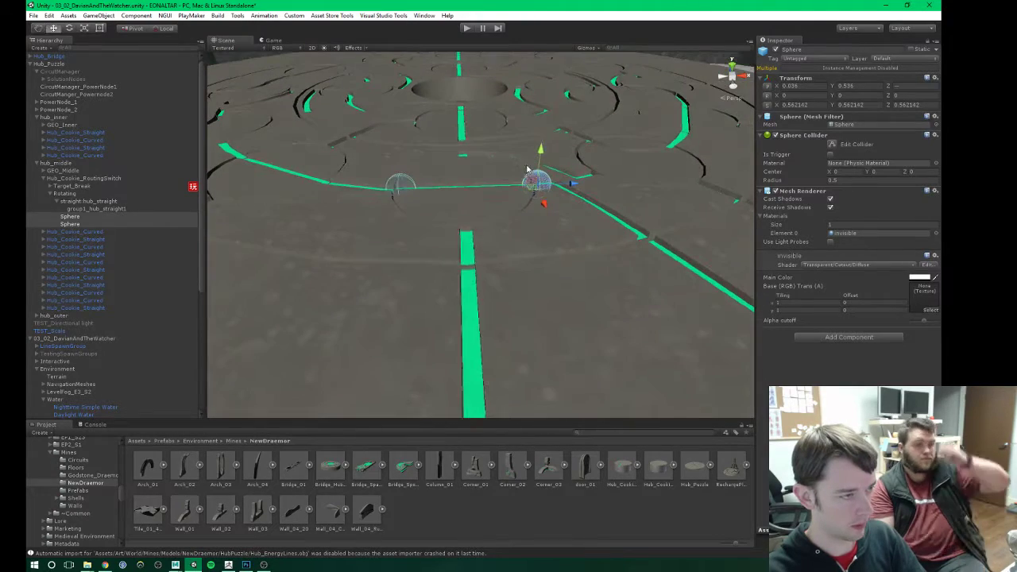
pyautogui.moveTo(541, 155); pyautogui.dragTo(541, 150)
pyautogui.keyDown('alt'); pyautogui.moveTo(412, 187); pyautogui.dragTo(487, 230); pyautogui.keyUp('alt')
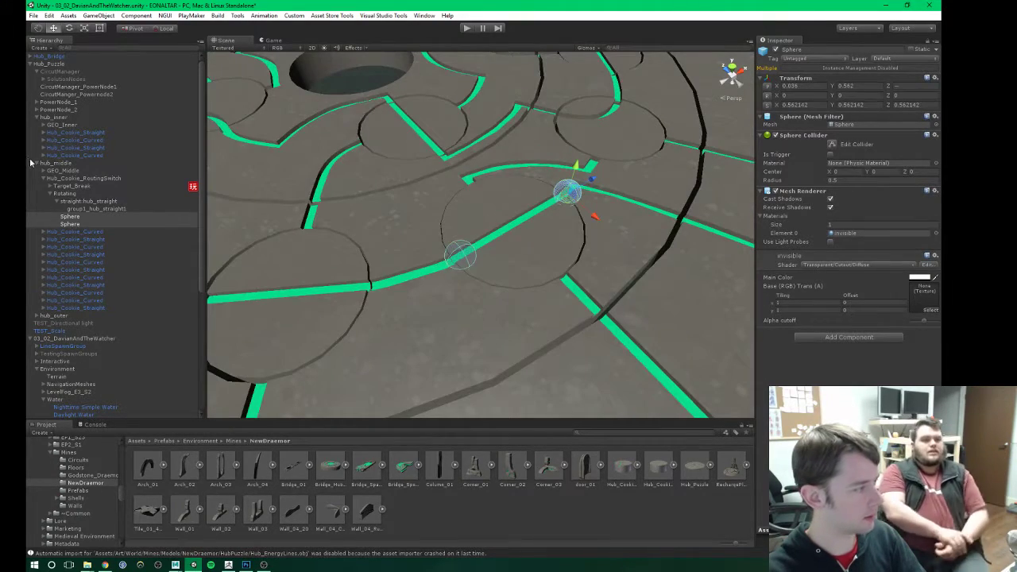
# Step: Collapse Hub_Cookie_RoutingSwitch in the hierarchy, bring the whole hub into view and save the project
pyautogui.click(43, 178)
pyautogui.click(85, 180)
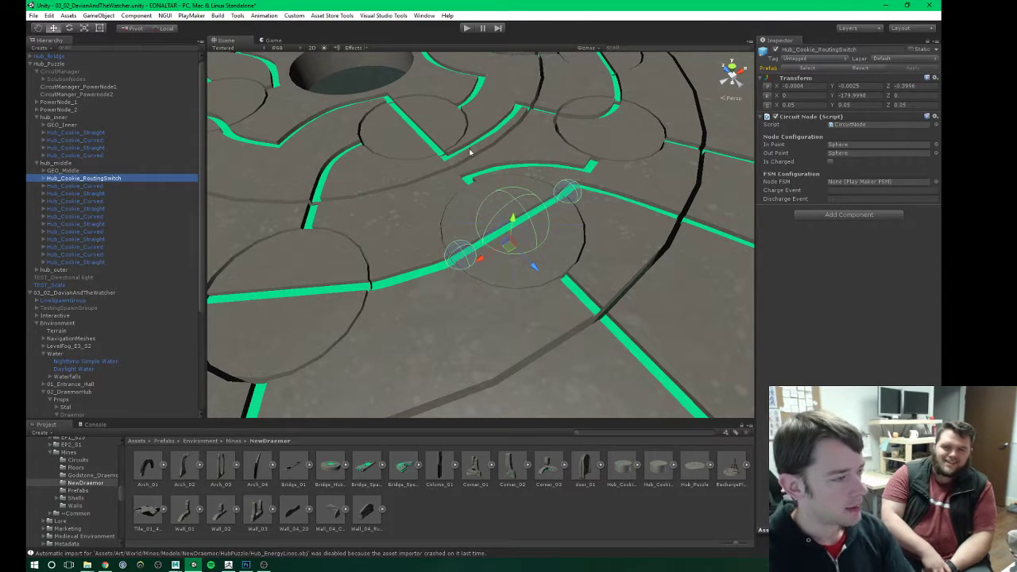
pyautogui.click(81, 186)
pyautogui.scroll(-5, 443, 223)
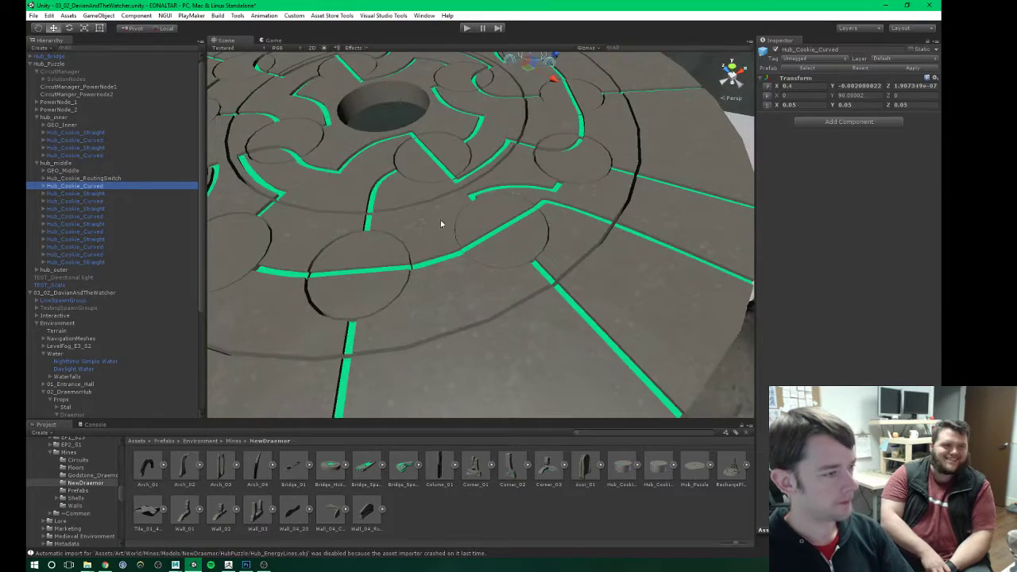
pyautogui.keyDown('alt'); pyautogui.moveTo(407, 199); pyautogui.dragTo(449, 257); pyautogui.keyUp('alt')
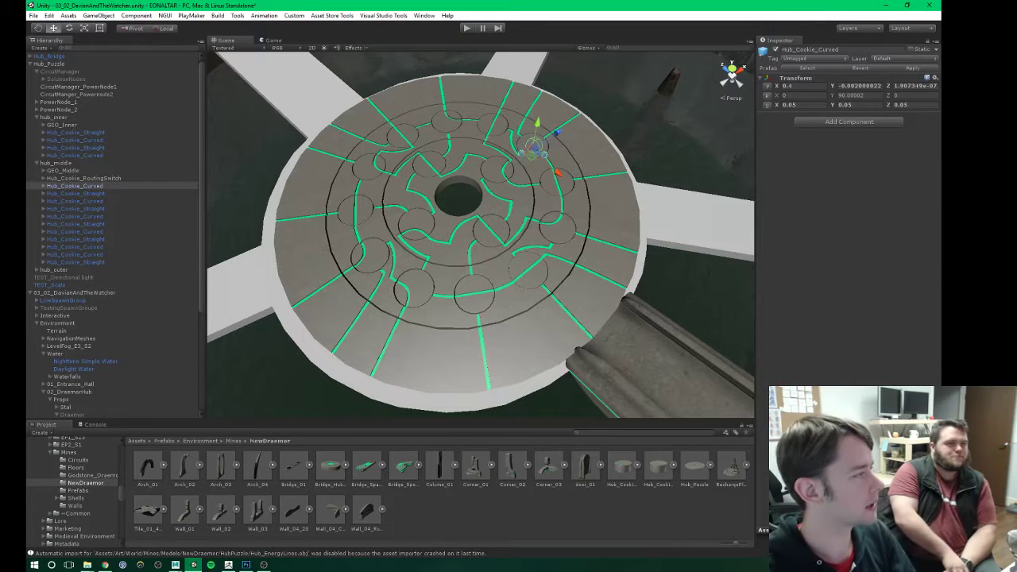
pyautogui.click(34, 16)
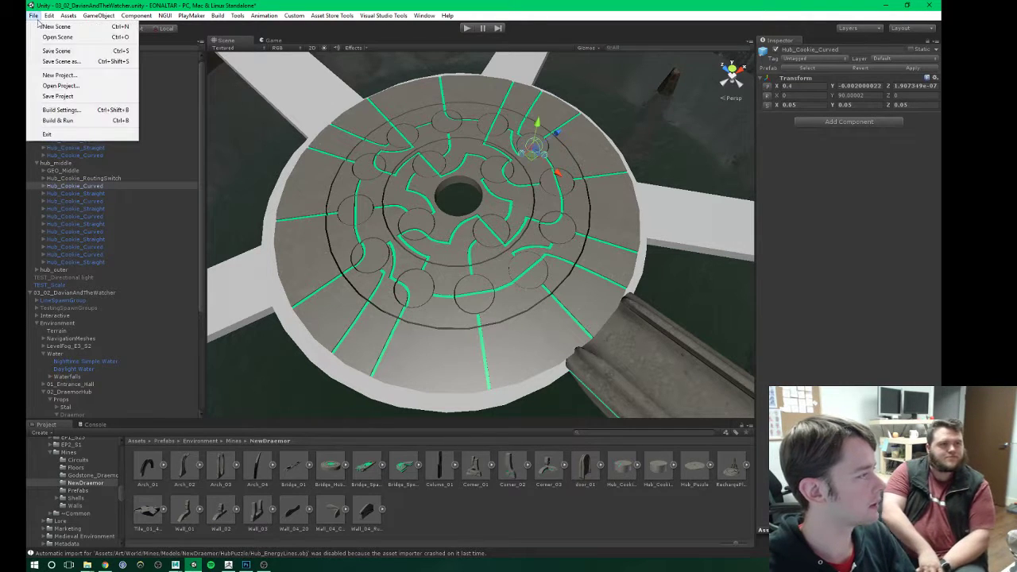
pyautogui.click(56, 100)
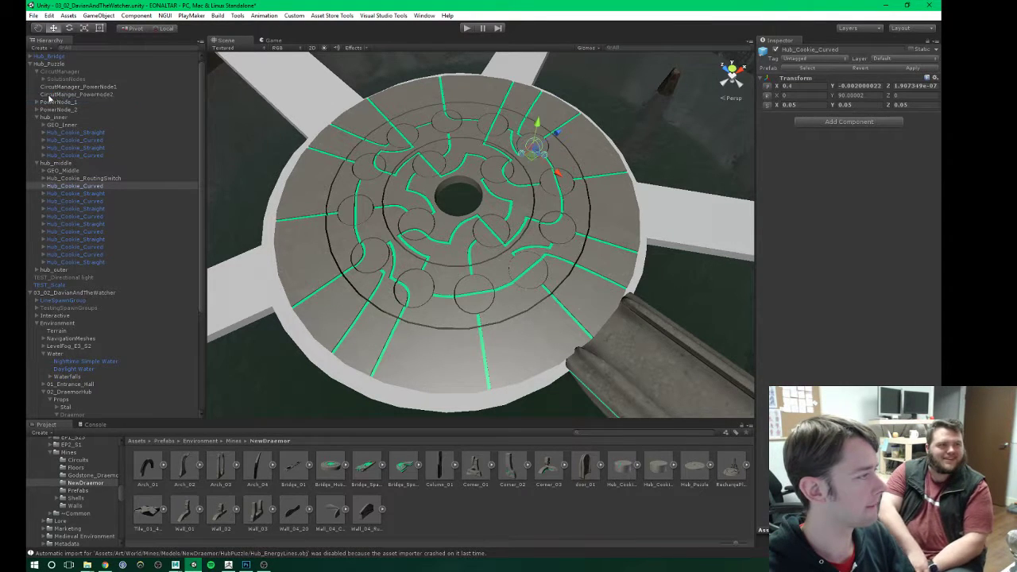
# Step: Collapse hub_middle and hub_inner, and expand hub_outer and its GEO_Ring group to inspect their contents
pyautogui.click(36, 163)
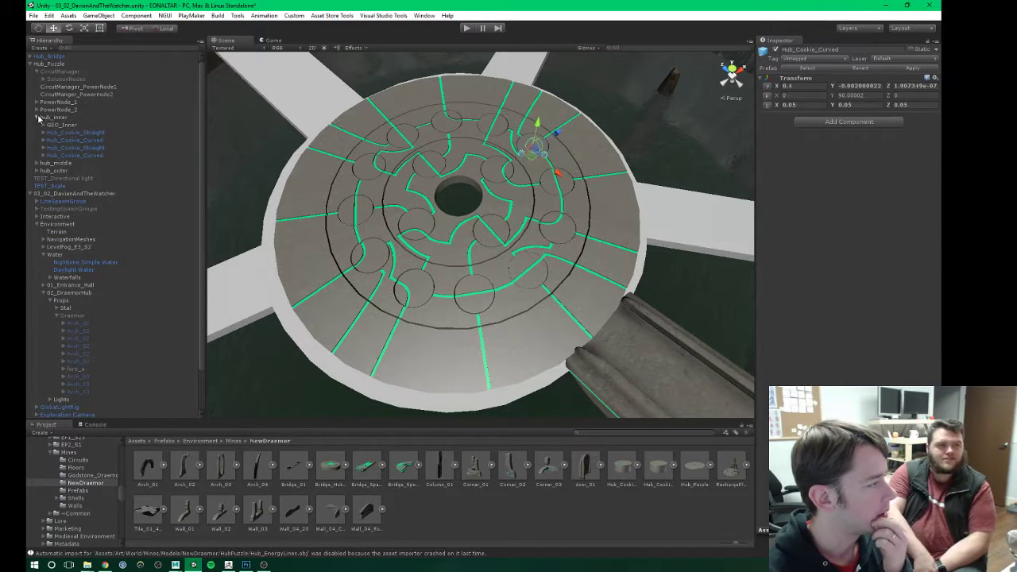
pyautogui.click(37, 116)
pyautogui.click(38, 133)
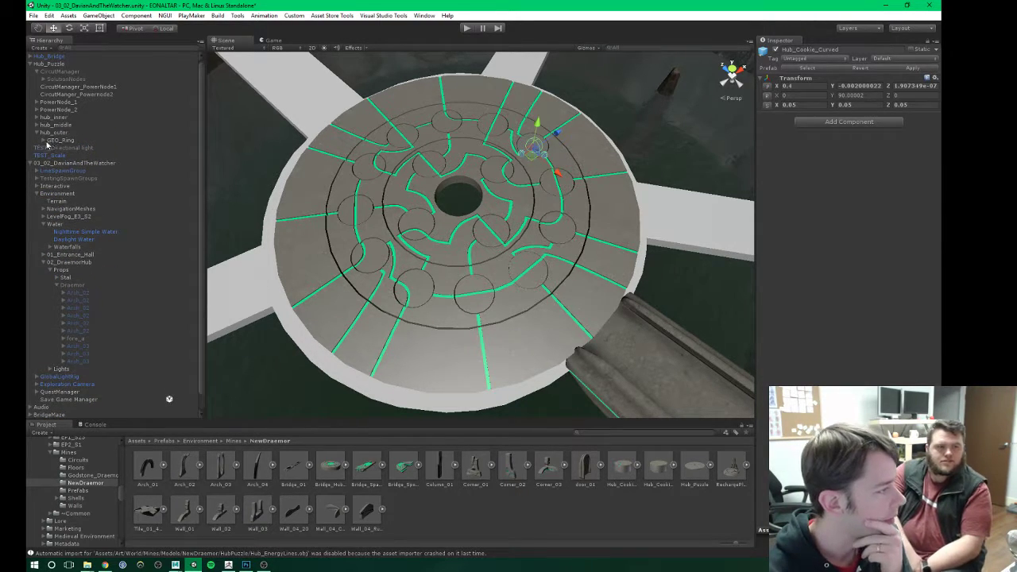
pyautogui.click(45, 141)
pyautogui.click(56, 141)
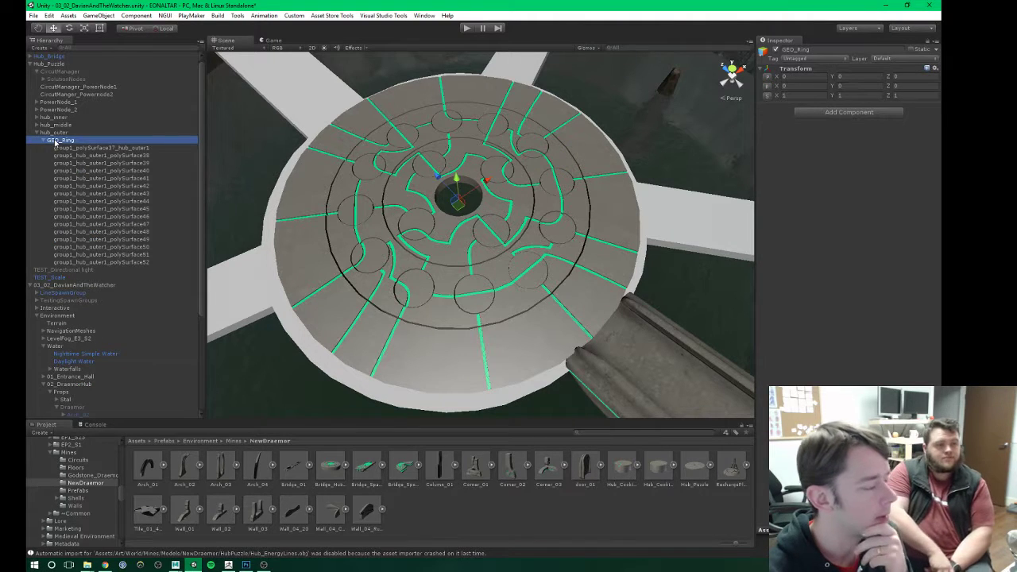
pyautogui.click(58, 132)
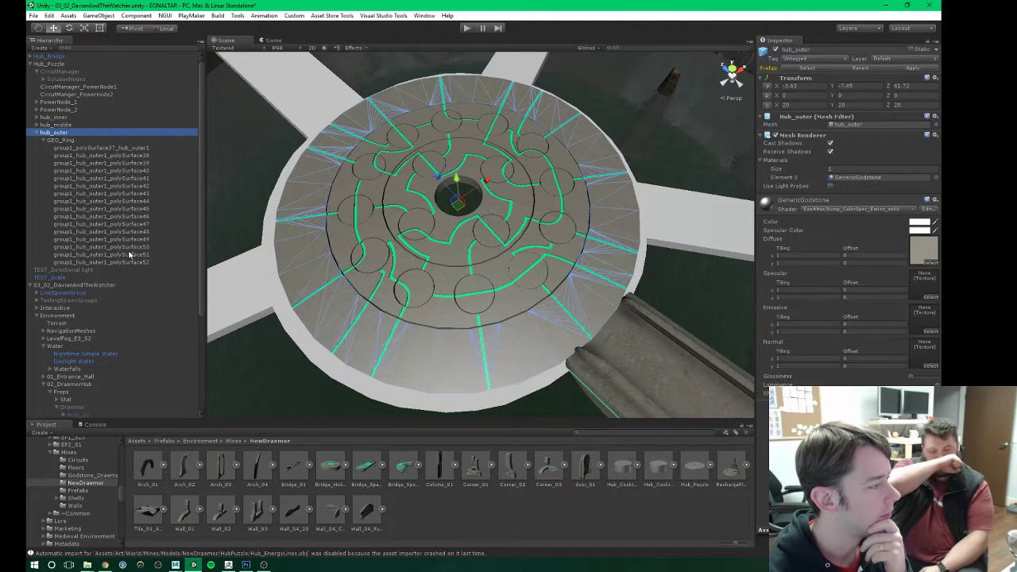
# Step: Examine the individual polySurface pieces inside GEO_Ring and the hub_outer mesh that contains them
pyautogui.click(115, 148)
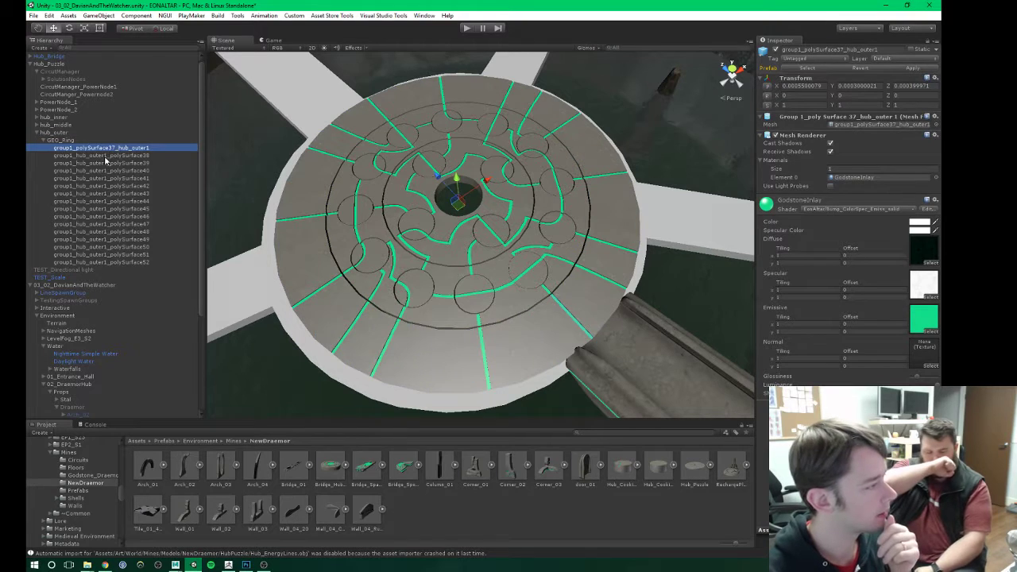
pyautogui.click(112, 262)
pyautogui.click(113, 248)
pyautogui.click(113, 231)
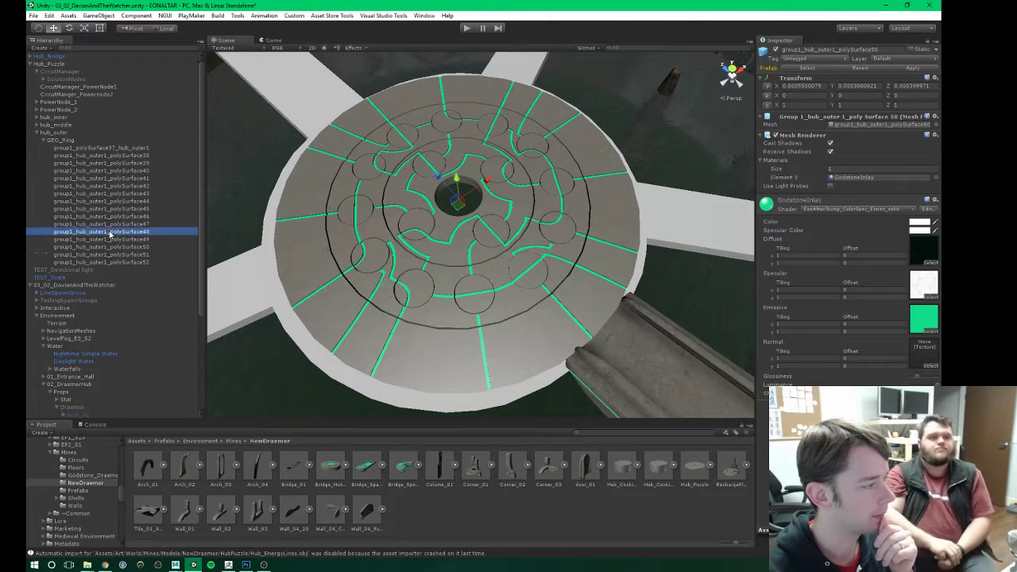
pyautogui.click(110, 208)
pyautogui.click(106, 171)
pyautogui.click(95, 156)
pyautogui.click(84, 148)
pyautogui.click(64, 140)
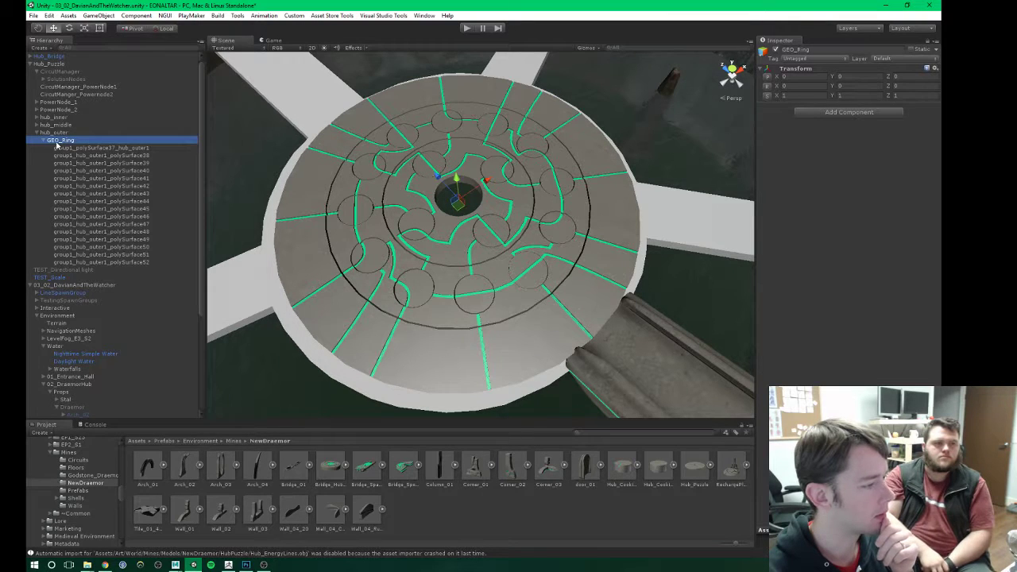
pyautogui.click(431, 364)
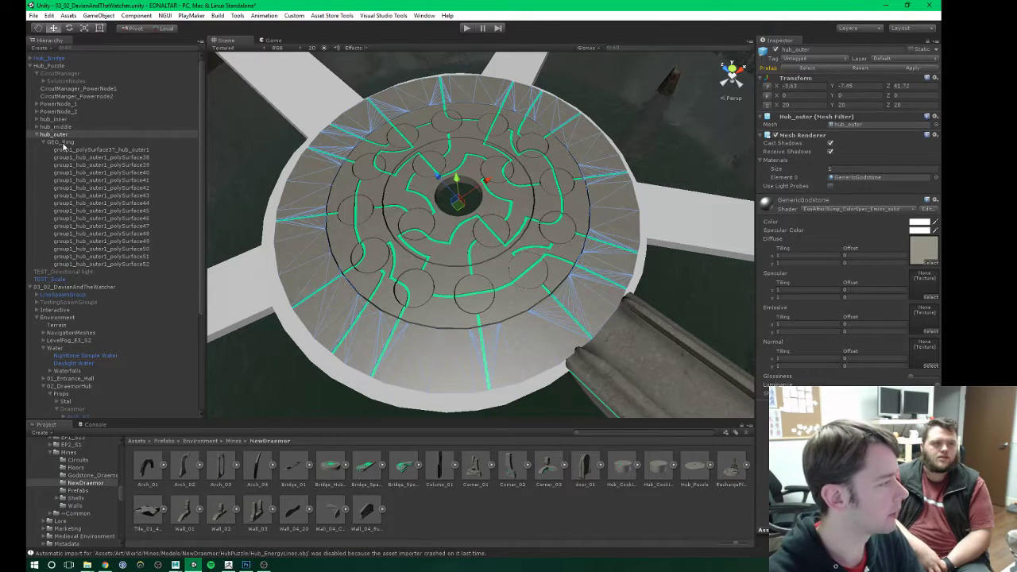
# Step: Rename the GEO_Ring group under hub_outer as Inlay_Outer
pyautogui.click(62, 143)
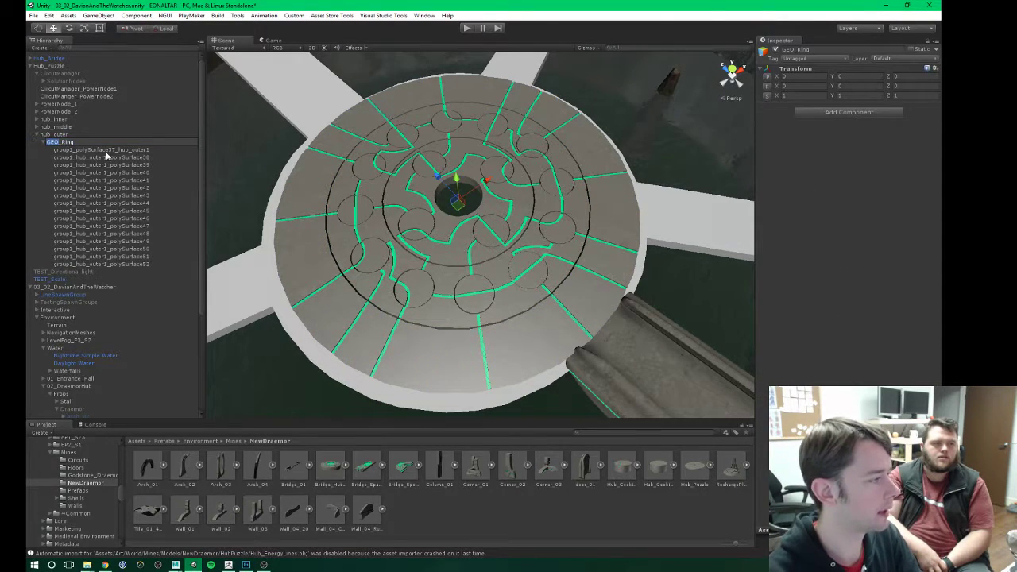
pyautogui.write('Inlay')
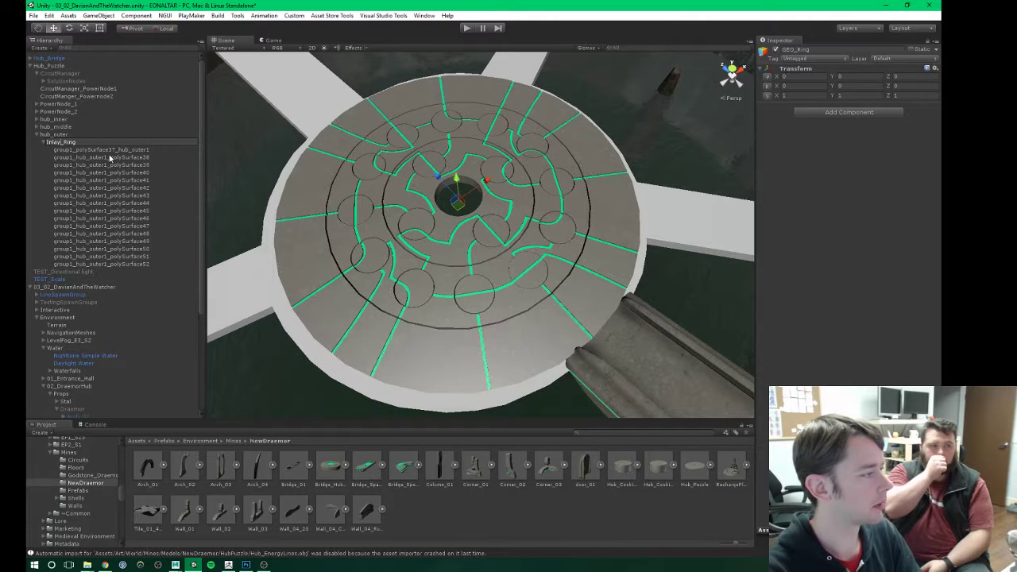
pyautogui.press('BackSpace')
pyautogui.press('BackSpace')
pyautogui.press('BackSpace')
pyautogui.write('Outer')
pyautogui.press('Return')
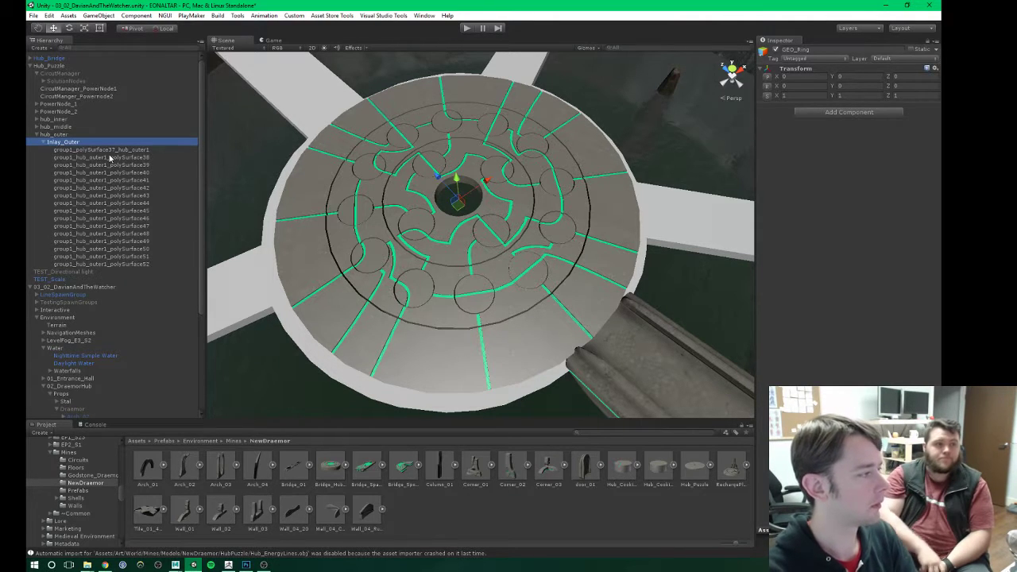
# Step: Select group1_polySurface37_hub_outer1 and examine the outer ring's inlay lines beside the bridge
pyautogui.click(99, 150)
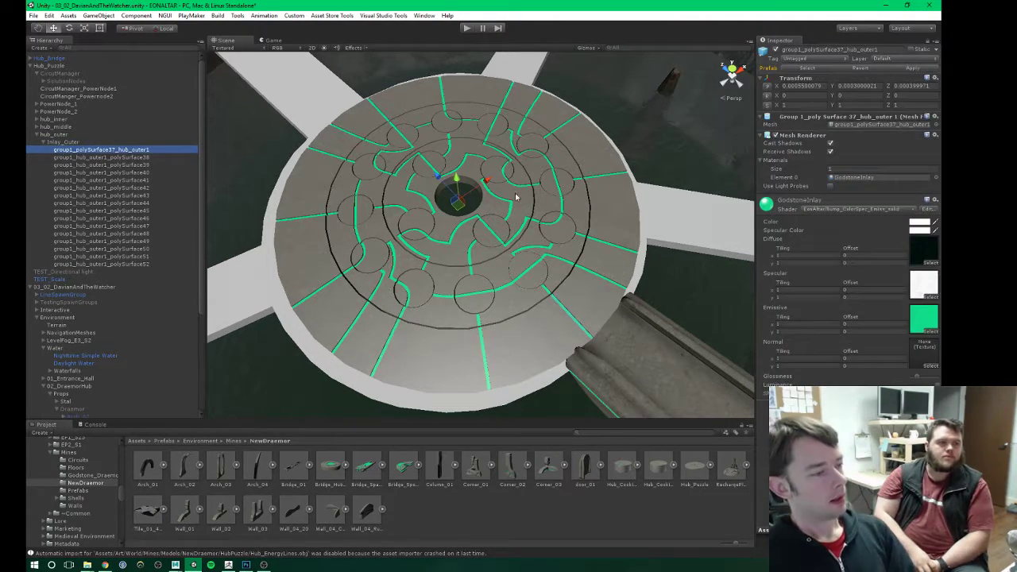
pyautogui.keyDown('alt'); pyautogui.moveTo(527, 229); pyautogui.dragTo(412, 203); pyautogui.keyUp('alt')
pyautogui.scroll(2, 407, 208)
pyautogui.moveTo(412, 203)
pyautogui.mouseDown(button='right')
pyautogui.moveTo(392, 199)
pyautogui.moveTo(402, 211)
pyautogui.moveTo(397, 195)
pyautogui.mouseUp(button='right')
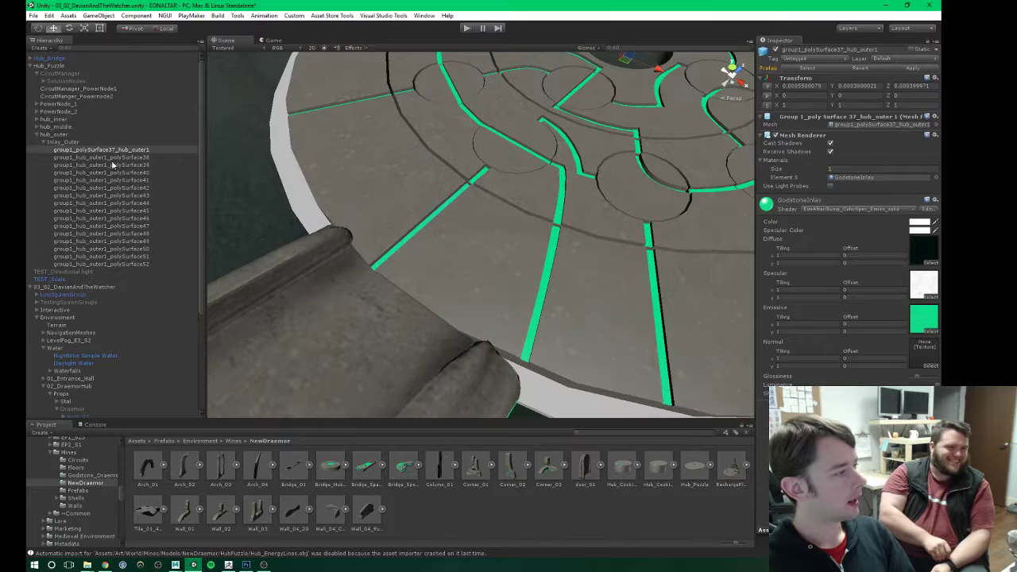
# Step: Expand hub_inner down to the first Hub_Cookie_Straight's Rotating group, and frame that cookie in the scene to examine its parts
pyautogui.click(36, 111)
pyautogui.click(36, 112)
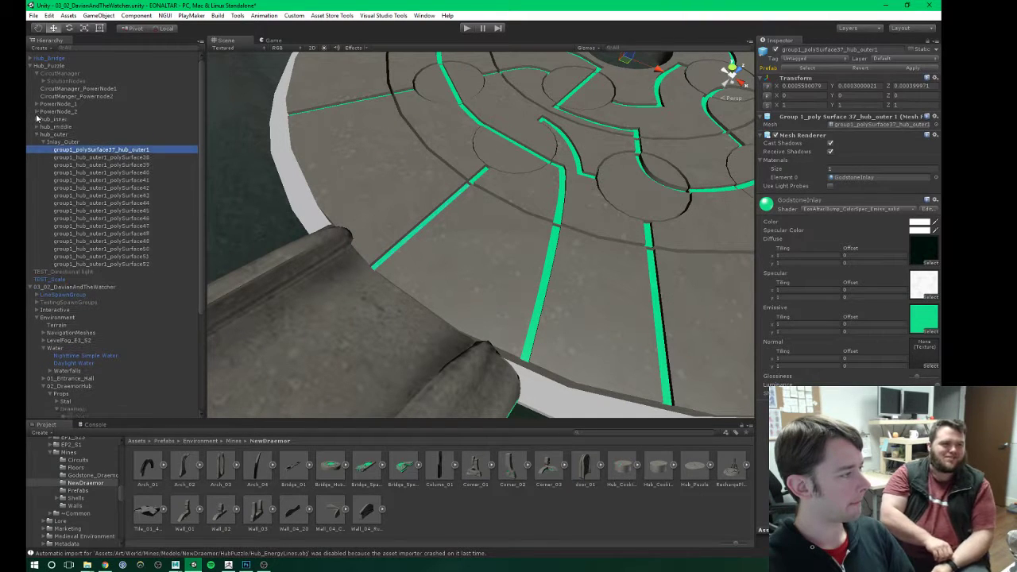
pyautogui.click(37, 119)
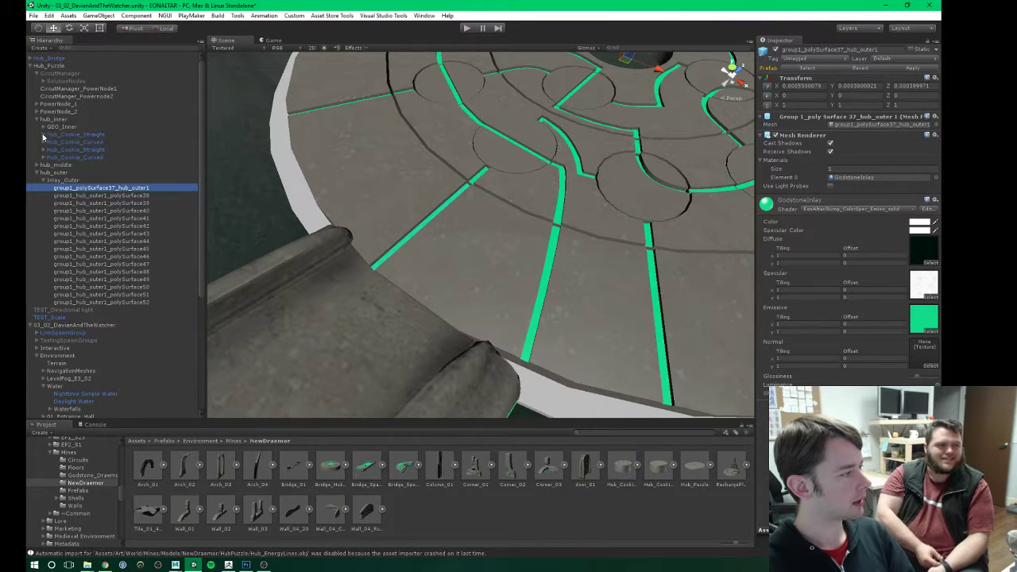
pyautogui.click(43, 134)
pyautogui.click(50, 150)
pyautogui.click(49, 150)
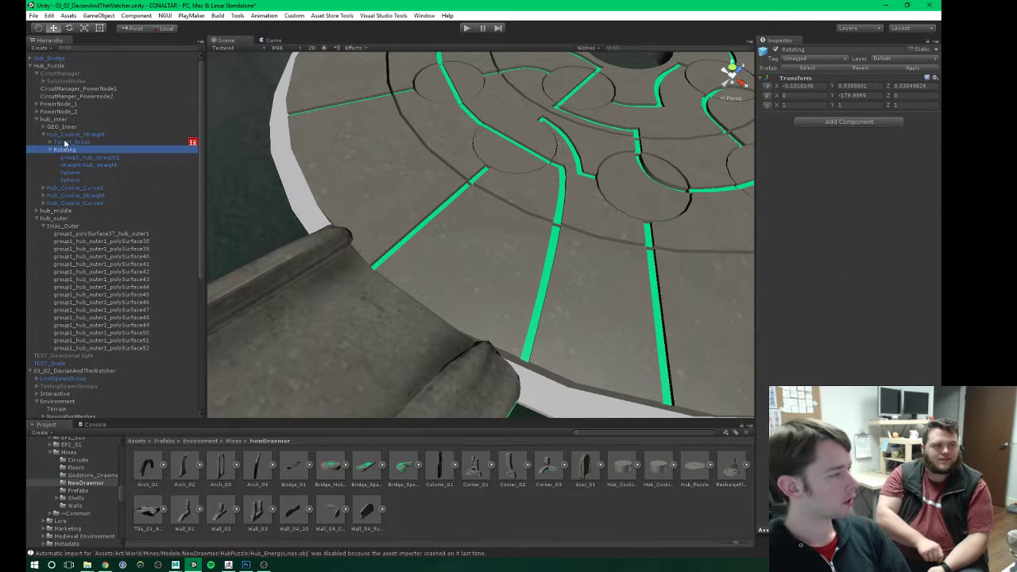
pyautogui.click(71, 134)
pyautogui.scroll(-3, 419, 182)
pyautogui.keyDown('alt'); pyautogui.moveTo(419, 182); pyautogui.dragTo(511, 171); pyautogui.keyUp('alt')
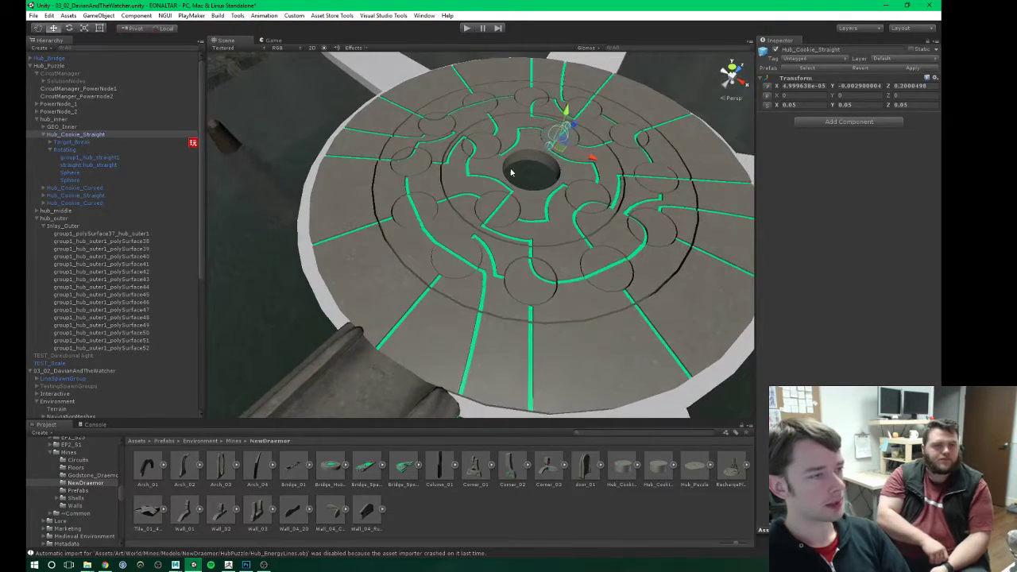
pyautogui.press('f')
pyautogui.keyDown('alt'); pyautogui.moveTo(569, 235); pyautogui.dragTo(415, 230); pyautogui.keyUp('alt')
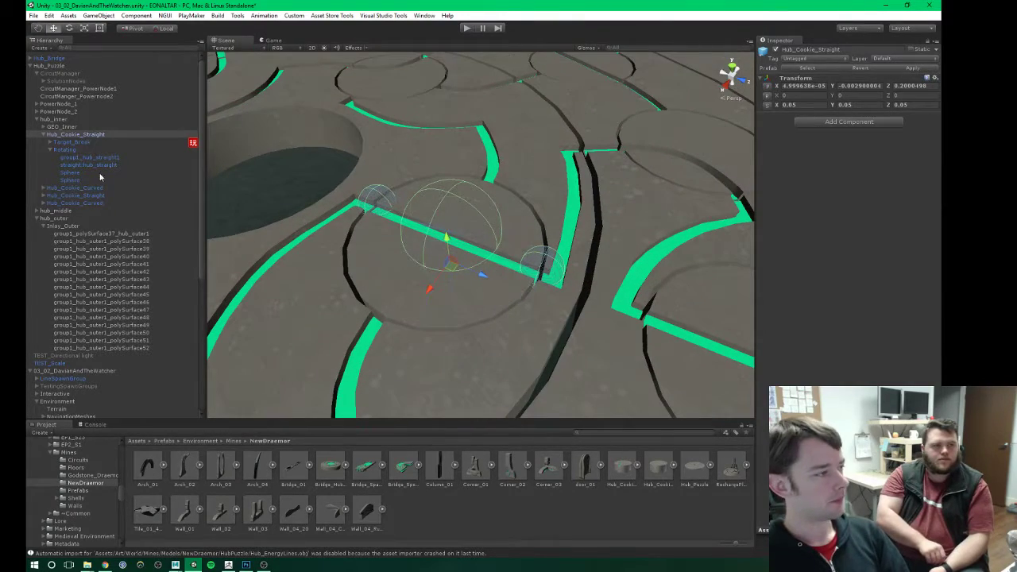
# Step: Inspect the Target_Break object inside the first Hub_Cookie_Straight, including its child and the states of its PlayMaker FSM
pyautogui.click(66, 143)
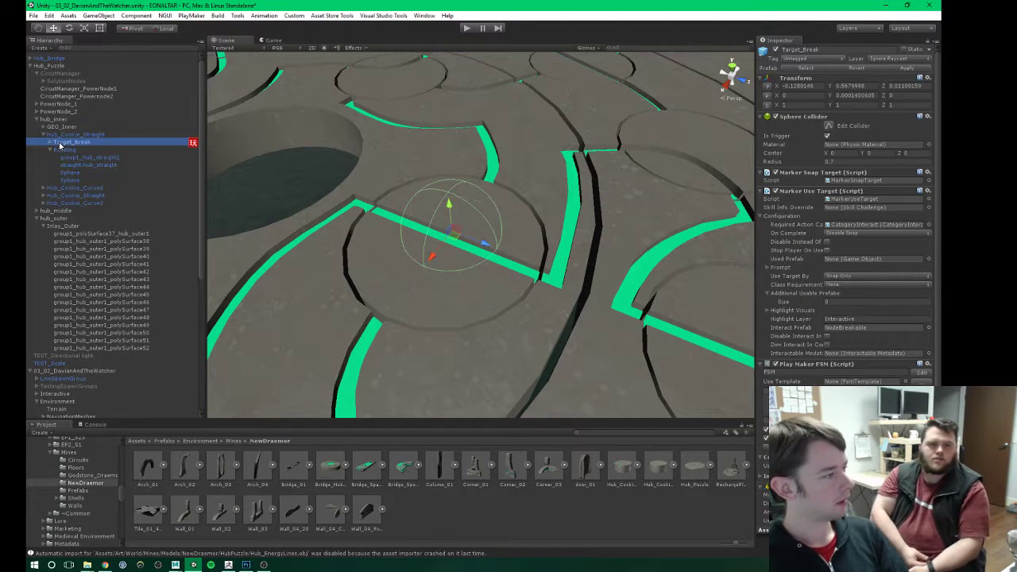
pyautogui.click(51, 143)
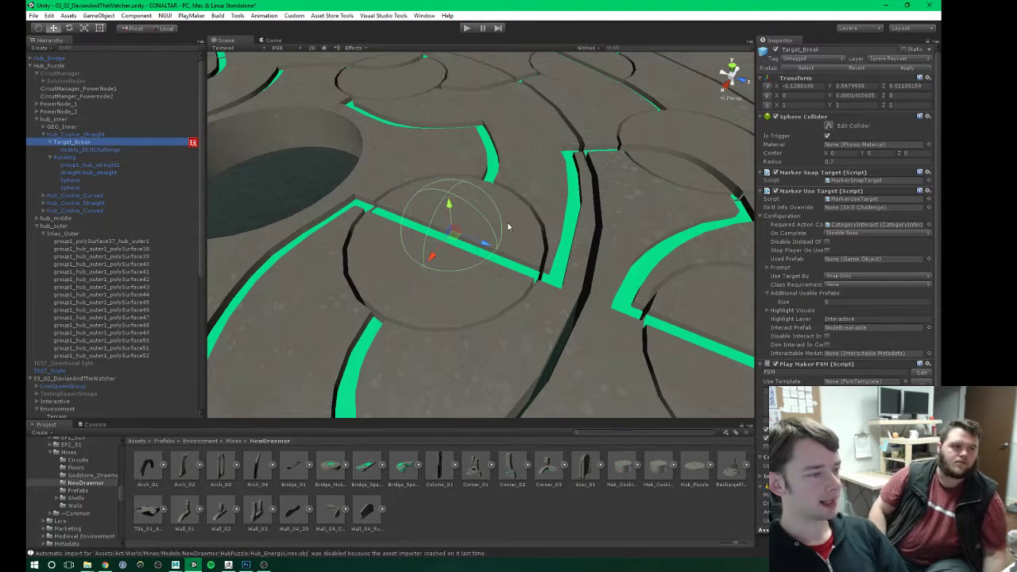
pyautogui.keyDown('alt'); pyautogui.moveTo(500, 244); pyautogui.dragTo(468, 237); pyautogui.keyUp('alt')
pyautogui.scroll(2, 468, 237)
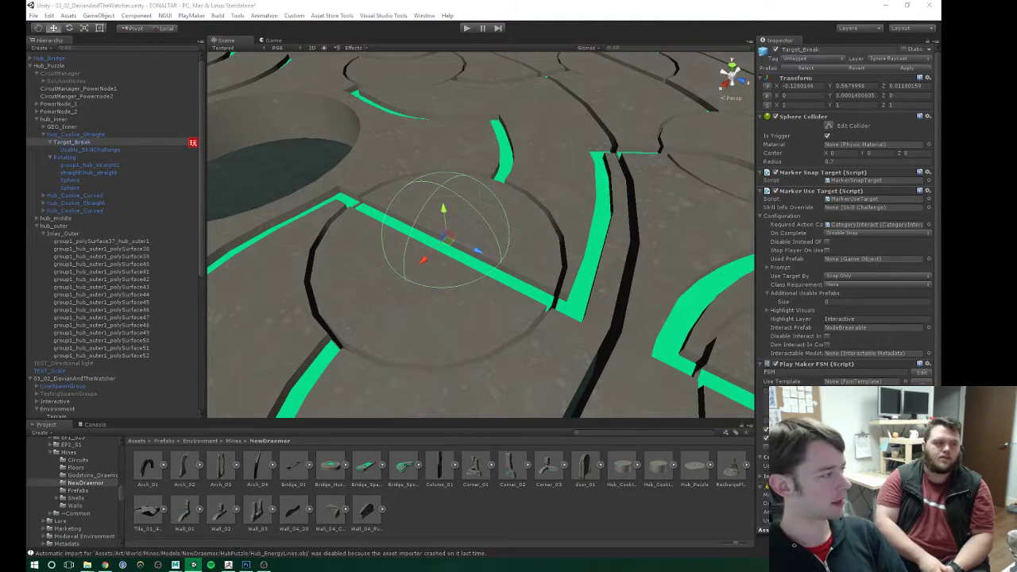
pyautogui.moveTo(26, 191); pyautogui.dragTo(362, 67)
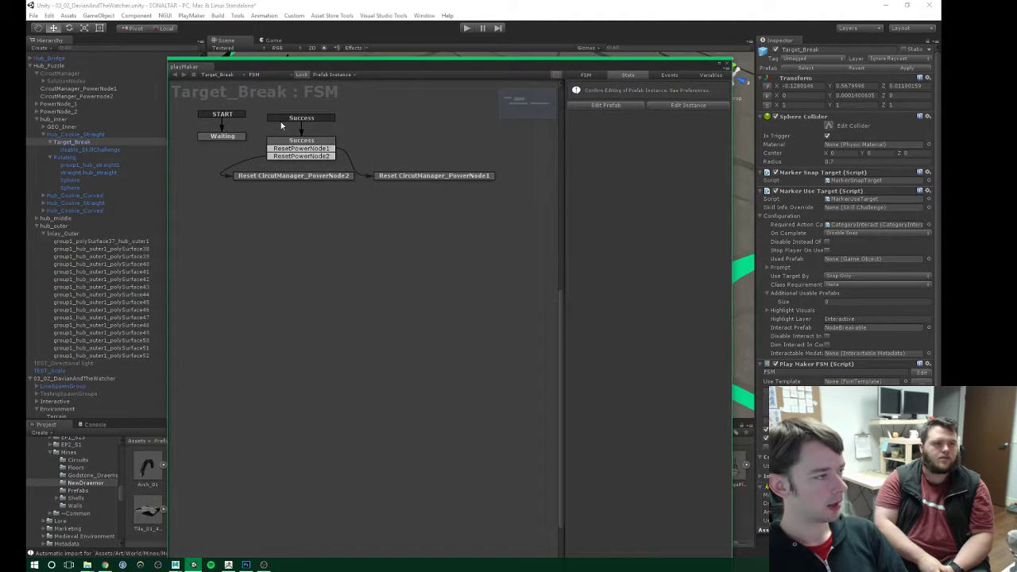
pyautogui.click(728, 65)
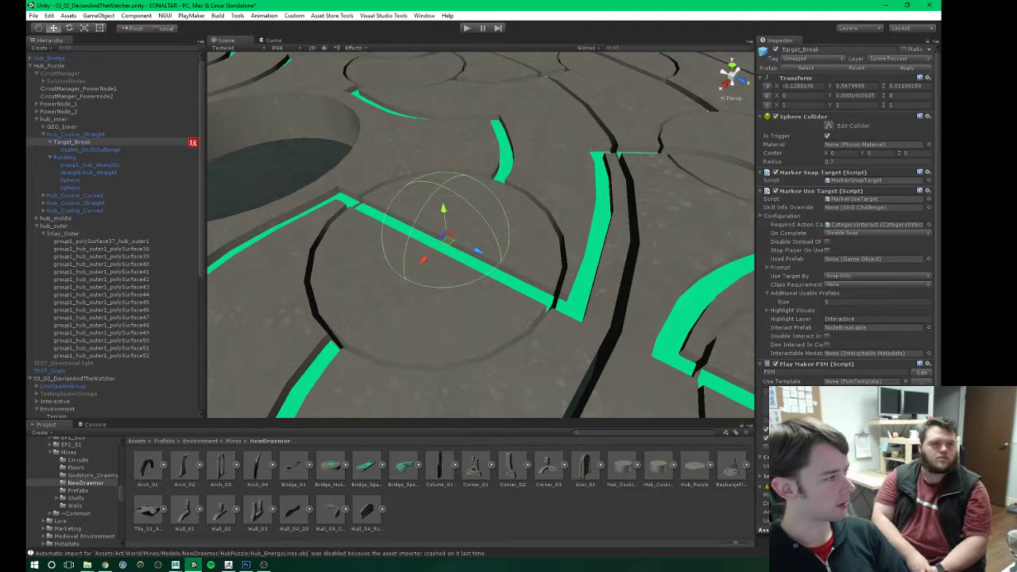
# Step: Add a Circuit Node component to the first Hub_Cookie_Straight under hub_inner, keeping its Rotating children listed
pyautogui.click(52, 158)
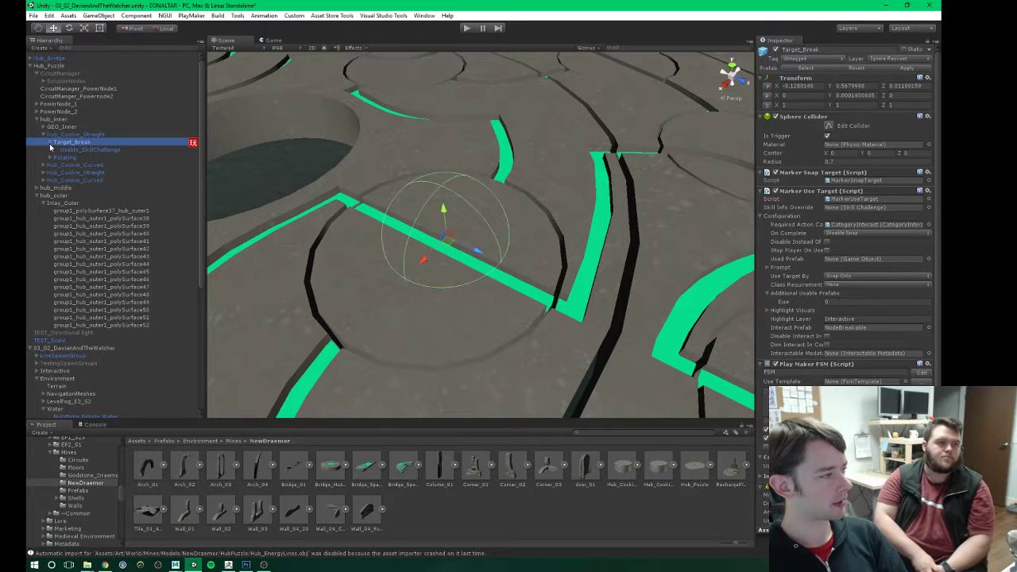
pyautogui.click(50, 143)
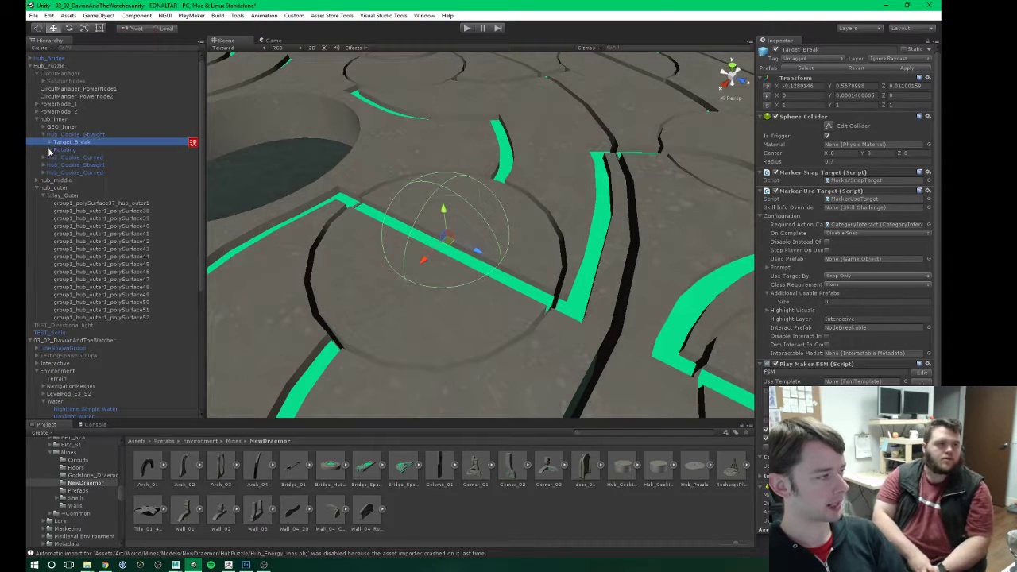
pyautogui.click(50, 150)
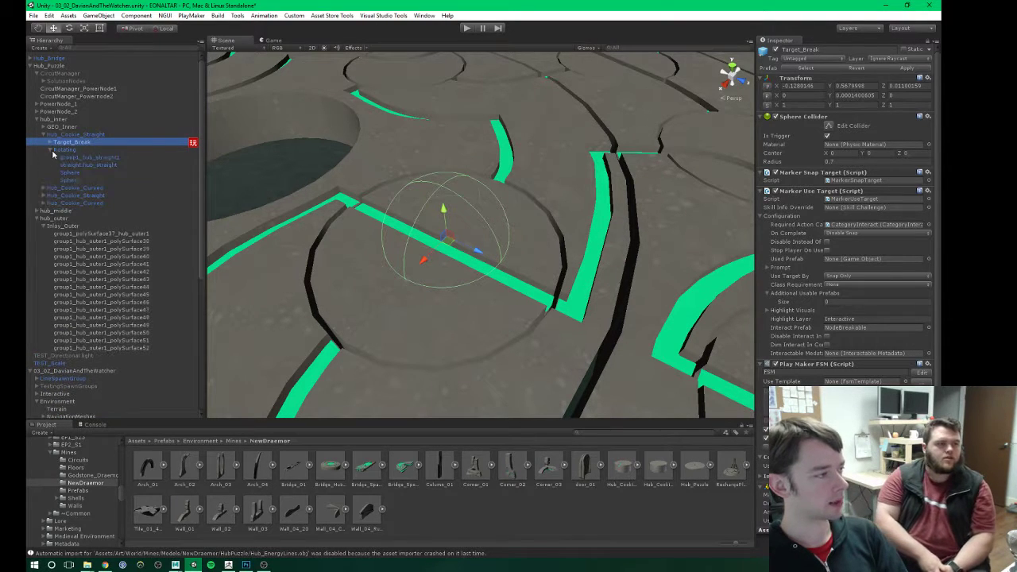
pyautogui.click(74, 134)
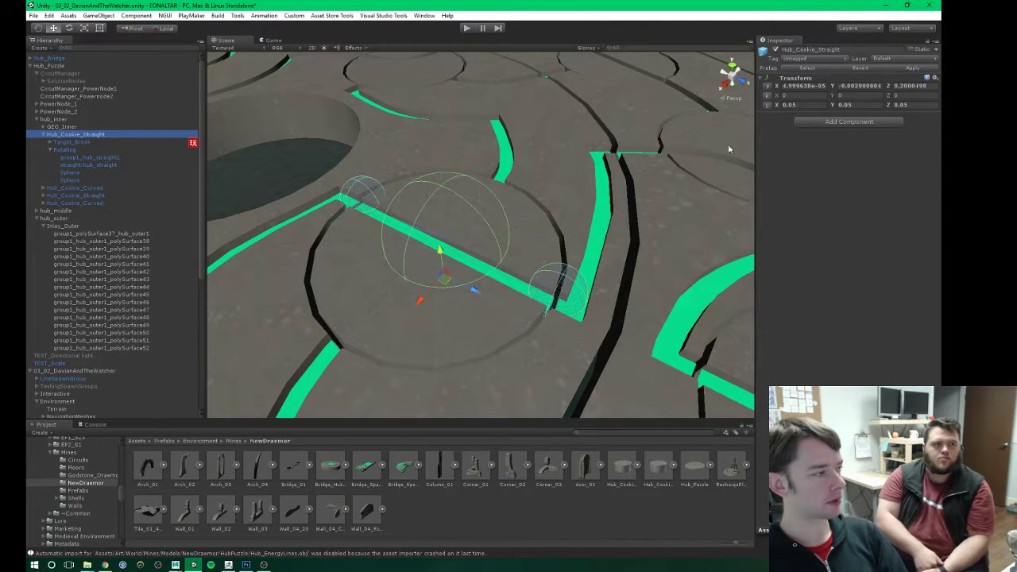
pyautogui.click(847, 123)
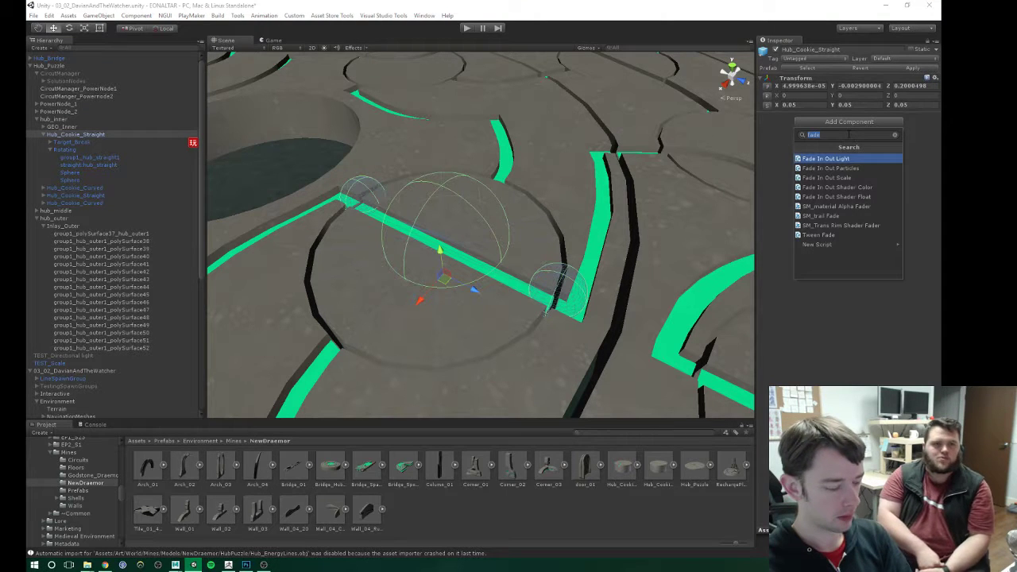
pyautogui.write('powernod')
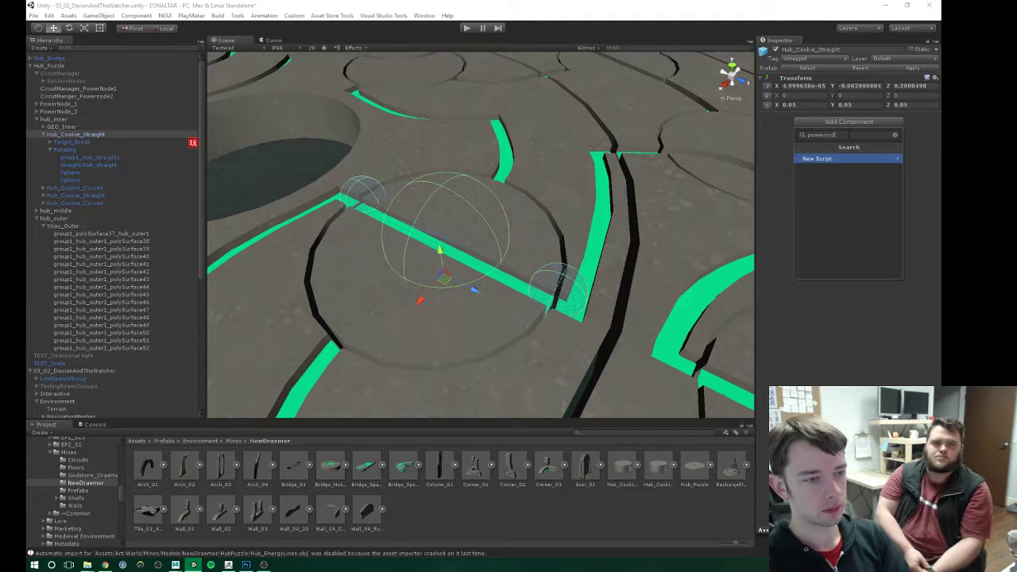
pyautogui.press('BackSpace')
pyautogui.press('BackSpace')
pyautogui.press('BackSpace')
pyautogui.press('BackSpace')
pyautogui.press('BackSpace')
pyautogui.press('BackSpace')
pyautogui.press('BackSpace')
pyautogui.press('BackSpace')
pyautogui.write('circuit')
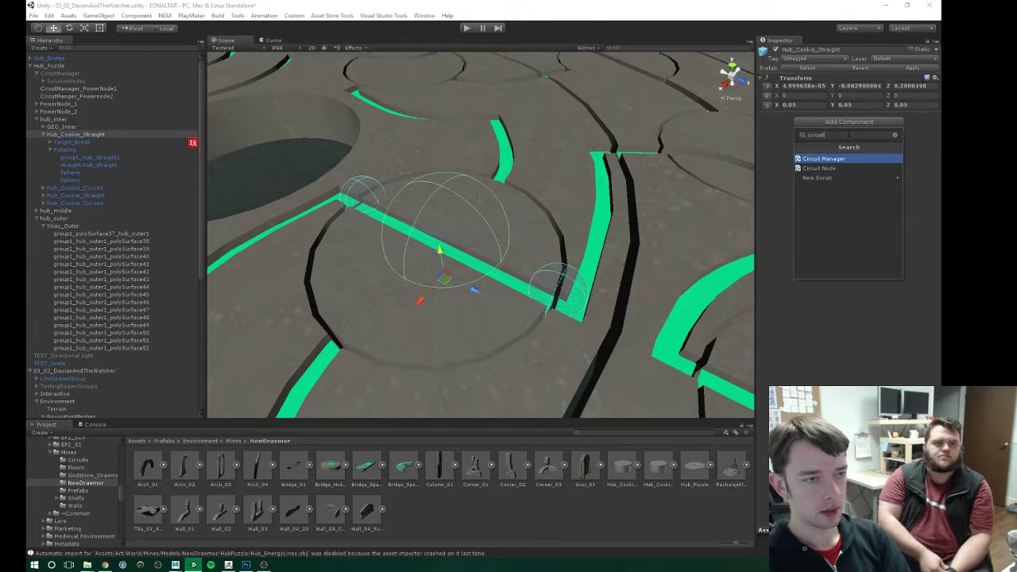
pyautogui.press('Down')
pyautogui.press('Return')
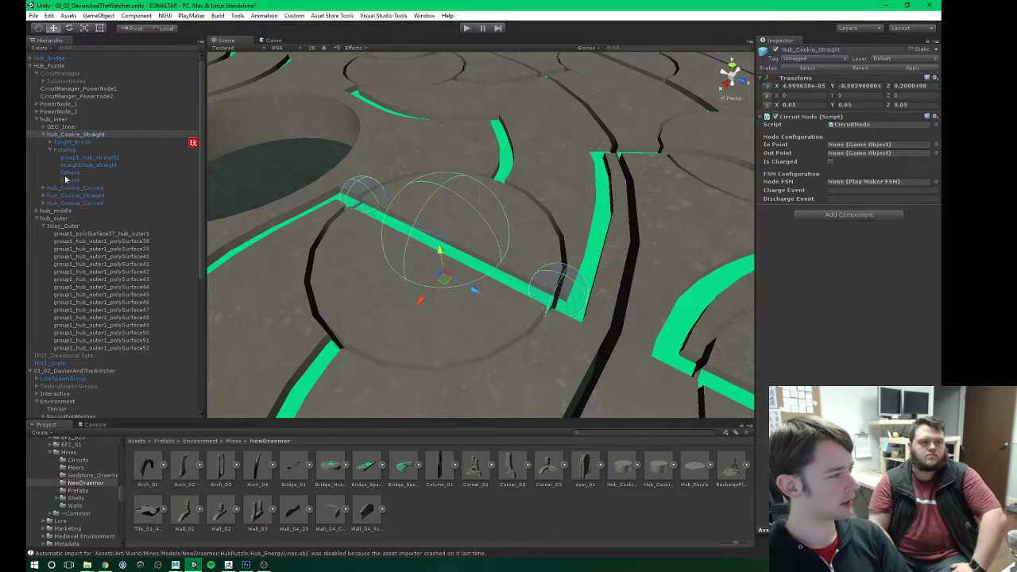
# Step: Assign Hub_Cookie_Straight's two Rotating spheres as the Circuit Node's In Point and Out Point, and apply the changes to the prefab
pyautogui.moveTo(66, 174); pyautogui.dragTo(473, 166)
pyautogui.click(850, 145)
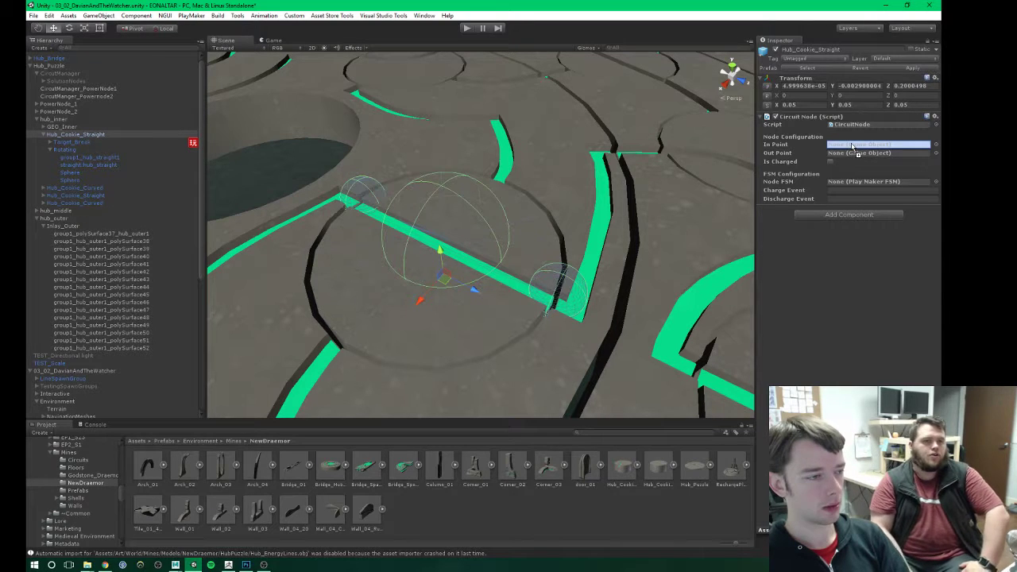
pyautogui.moveTo(70, 180); pyautogui.dragTo(851, 153)
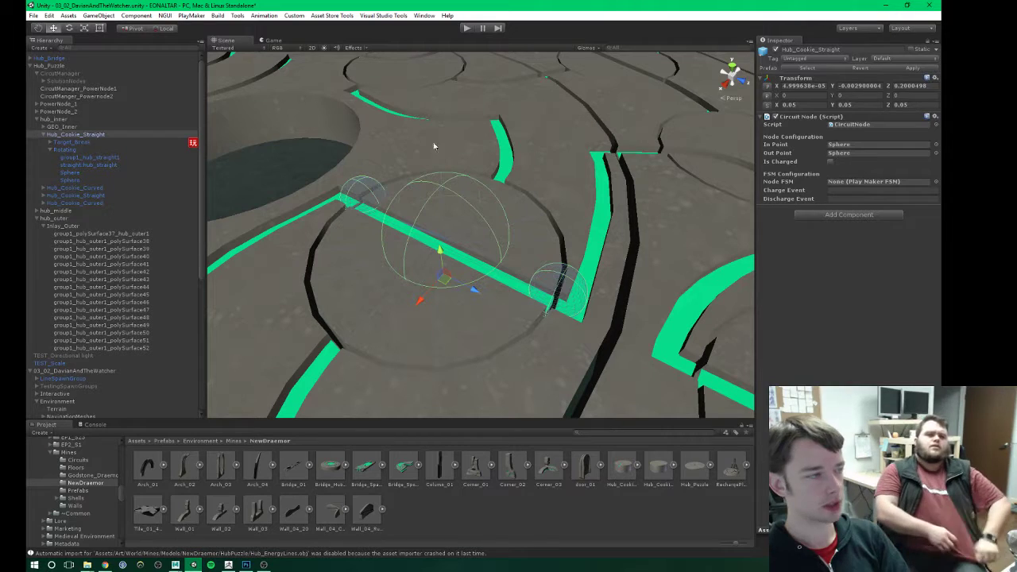
pyautogui.click(66, 134)
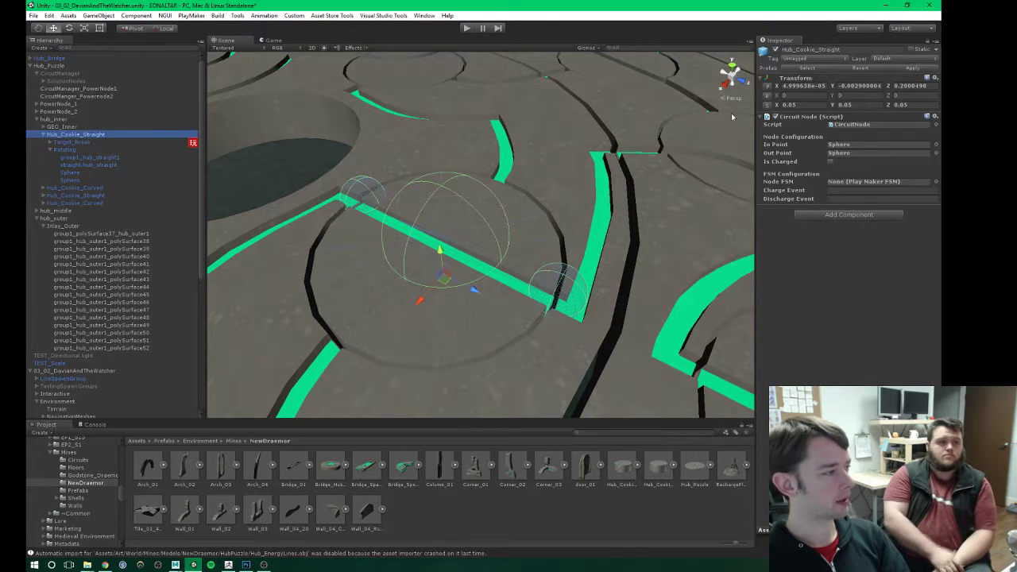
pyautogui.click(912, 68)
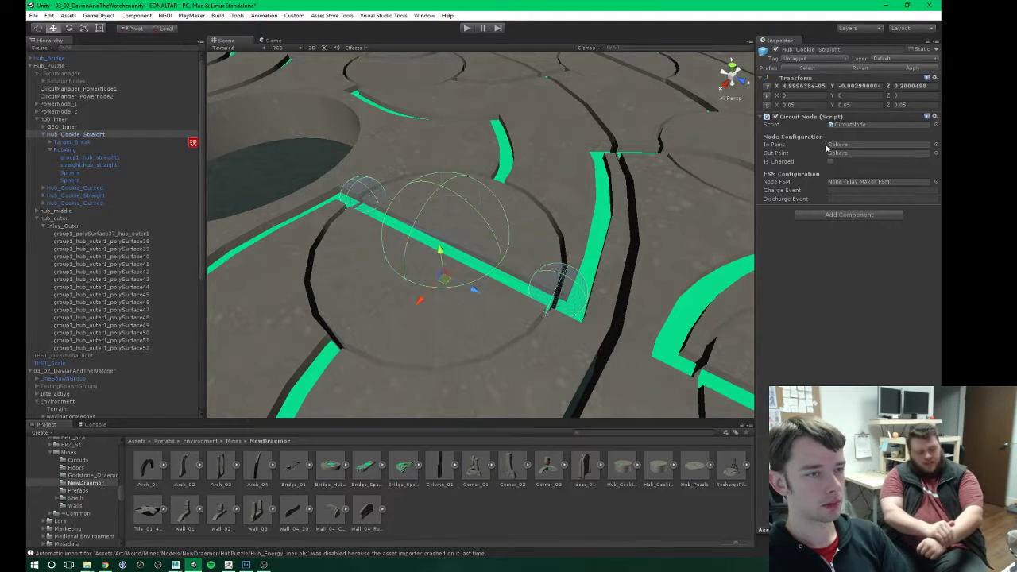
# Step: Check that the second Hub_Cookie_Straight under hub_inner has the Circuit Node component with its In Point and Out Point
pyautogui.click(44, 135)
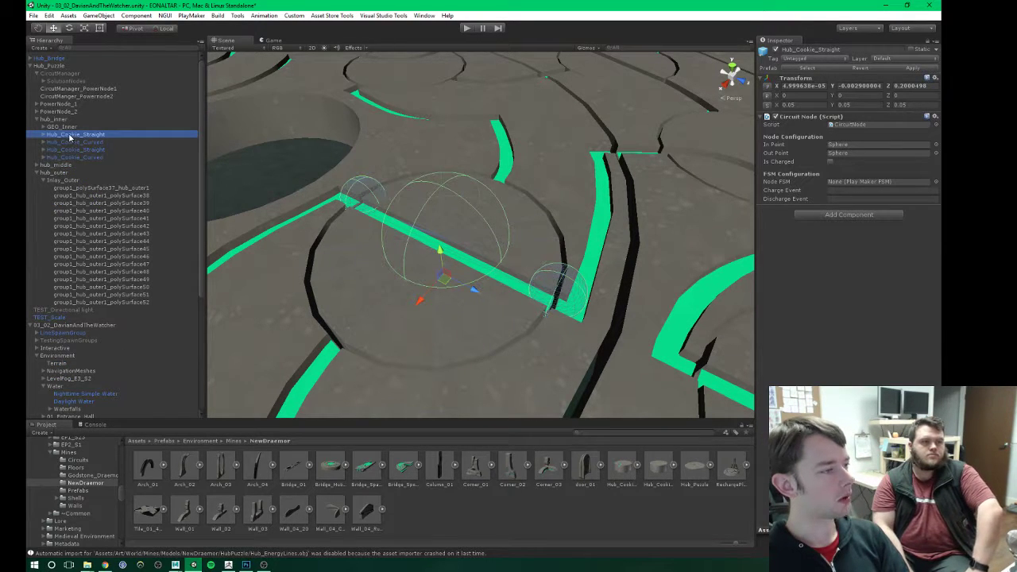
pyautogui.click(46, 150)
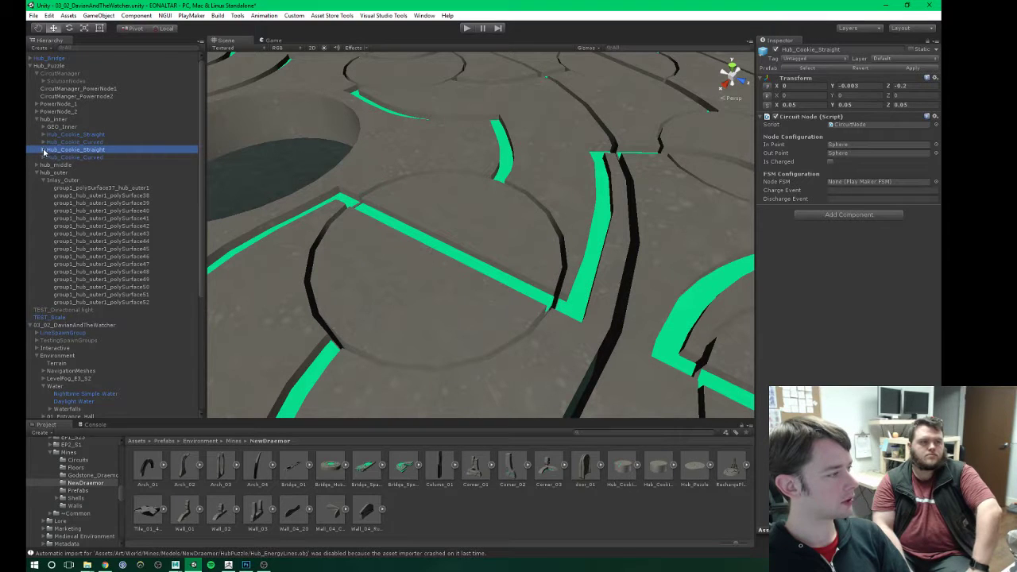
pyautogui.click(43, 150)
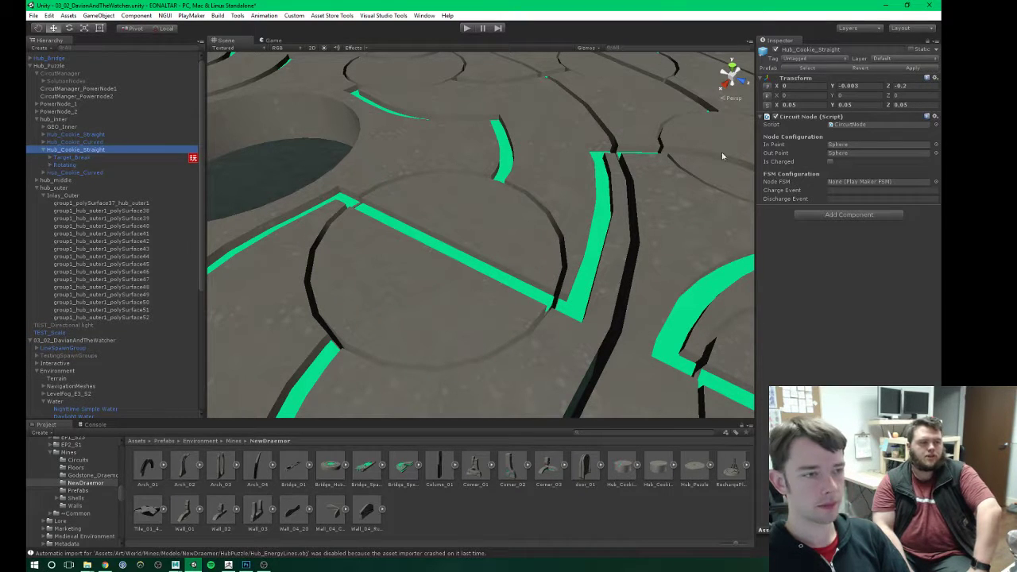
pyautogui.click(43, 149)
# Step: Expand the first Hub_Cookie_Curved under hub_inner to reach its spheres, and add a Circuit Node component to it
pyautogui.click(44, 142)
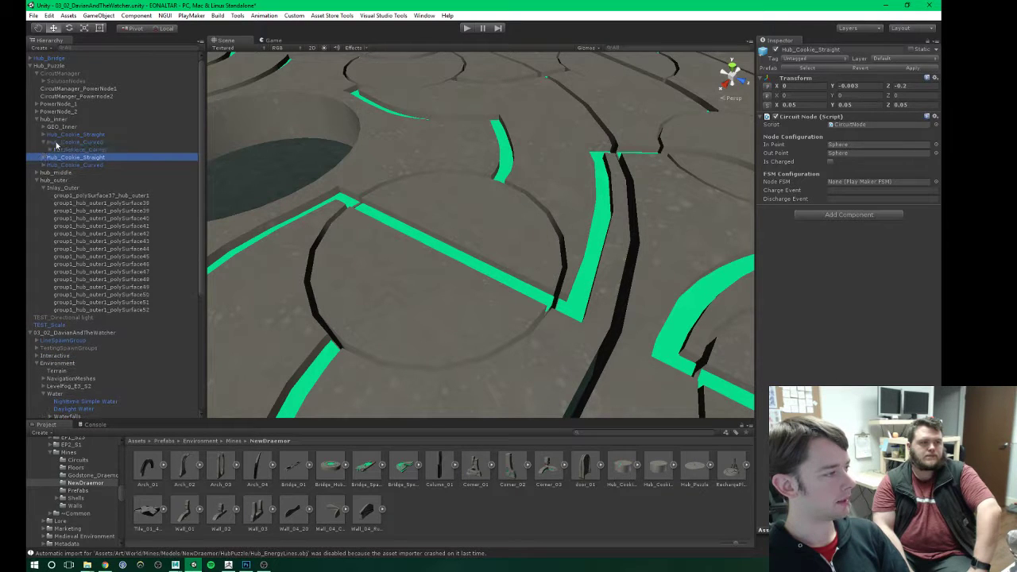
pyautogui.click(56, 142)
pyautogui.click(49, 150)
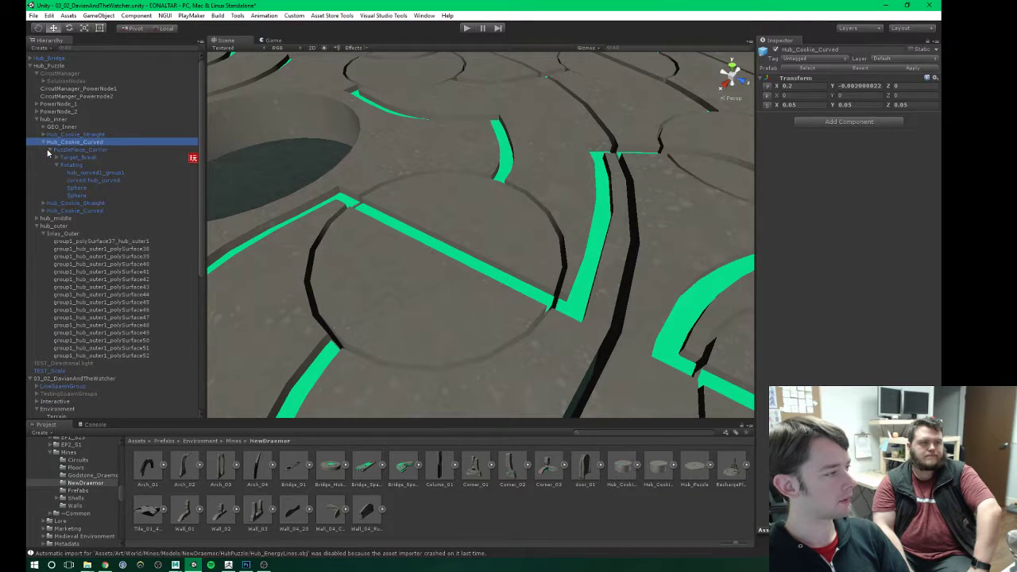
pyautogui.click(832, 123)
pyautogui.press('Return')
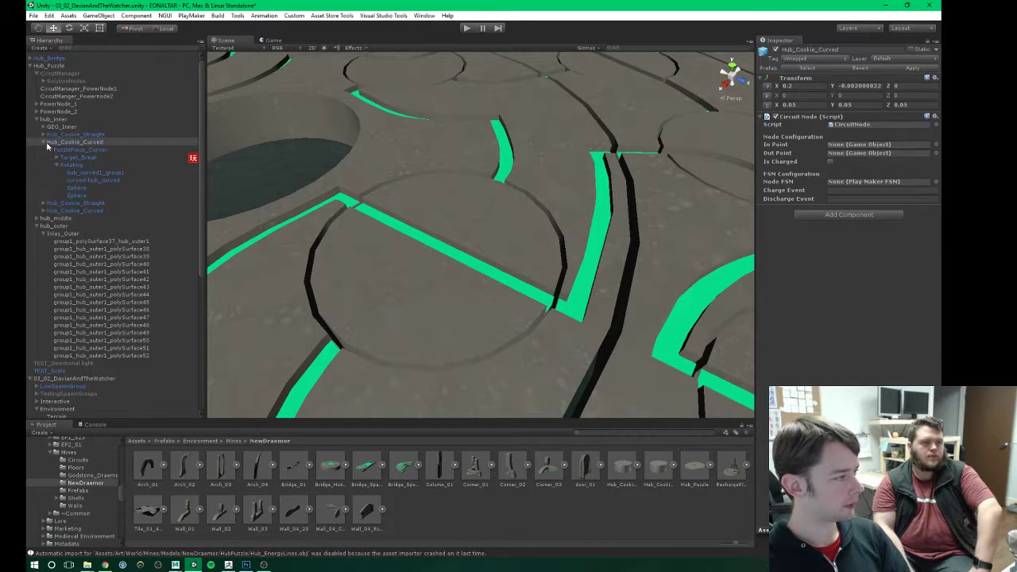
# Step: Assign Hub_Cookie_Curved's two Rotating spheres as the Circuit Node's In Point and Out Point, and apply the changes to the prefab
pyautogui.moveTo(71, 186); pyautogui.dragTo(848, 145)
pyautogui.moveTo(82, 197); pyautogui.dragTo(768, 186)
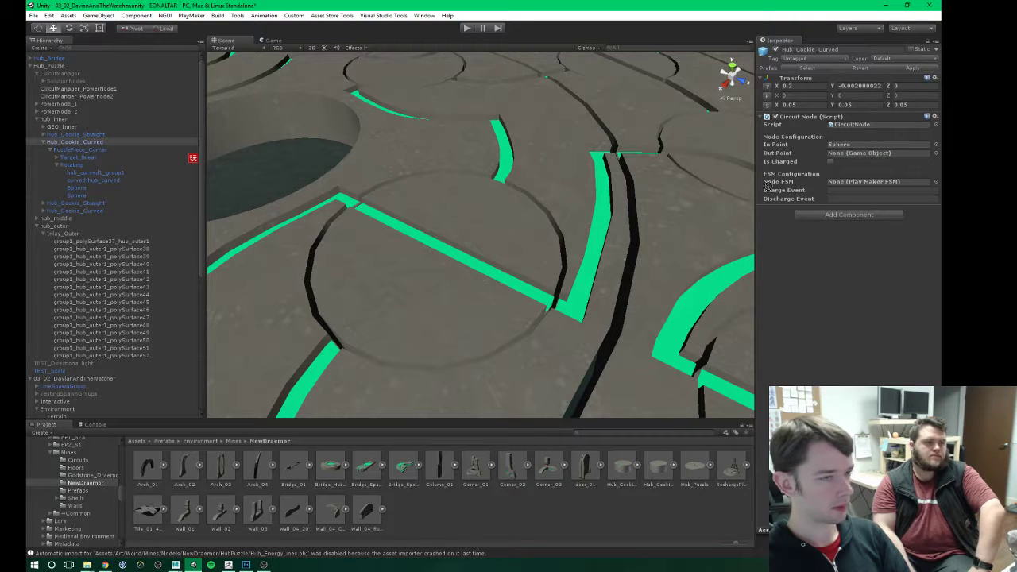
pyautogui.moveTo(866, 158); pyautogui.dragTo(842, 156)
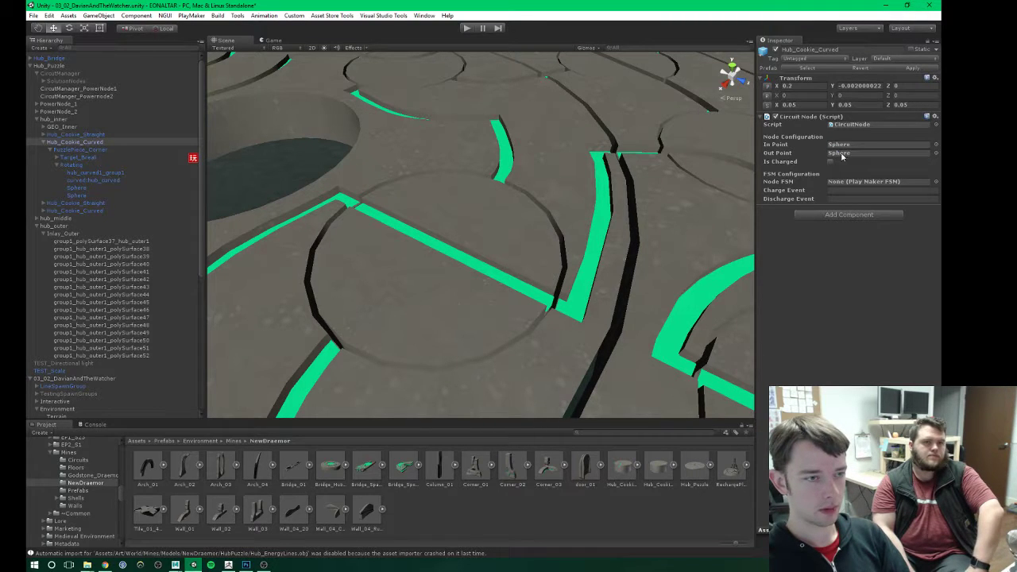
pyautogui.click(73, 142)
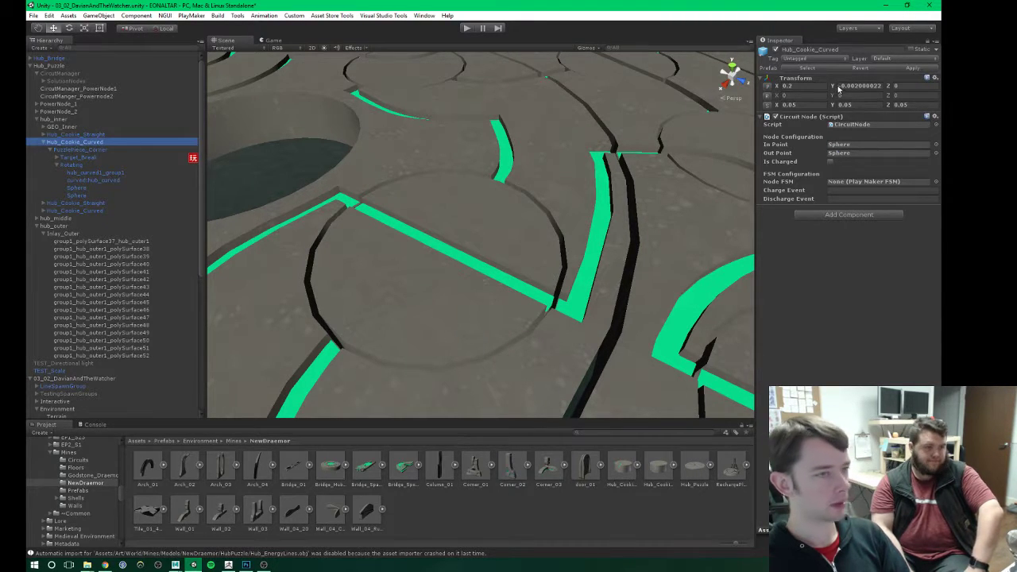
pyautogui.click(920, 68)
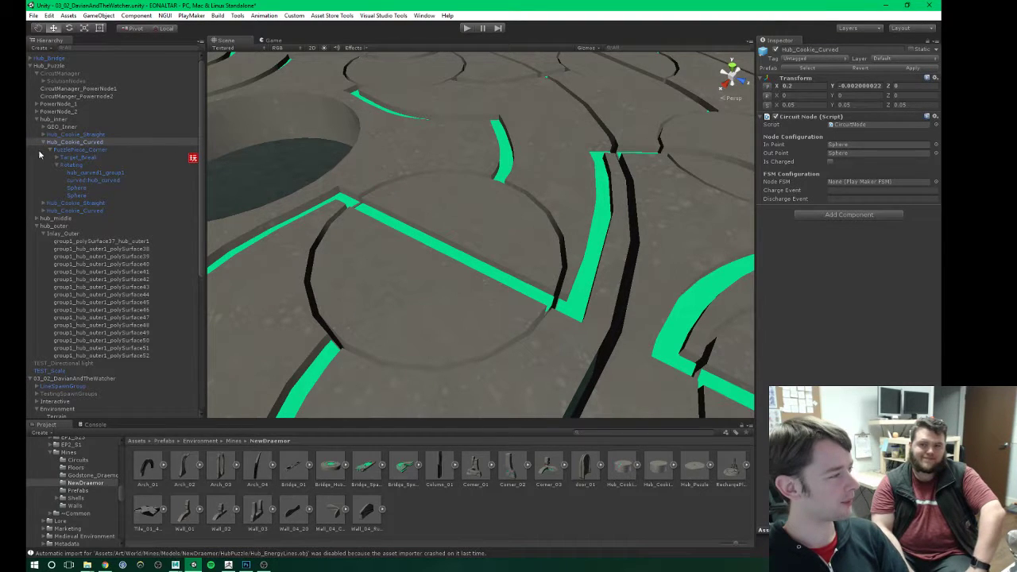
# Step: Collapse the first Hub_Cookie_Curved and check the second one's Circuit Node component and its place on the inner ring
pyautogui.click(66, 143)
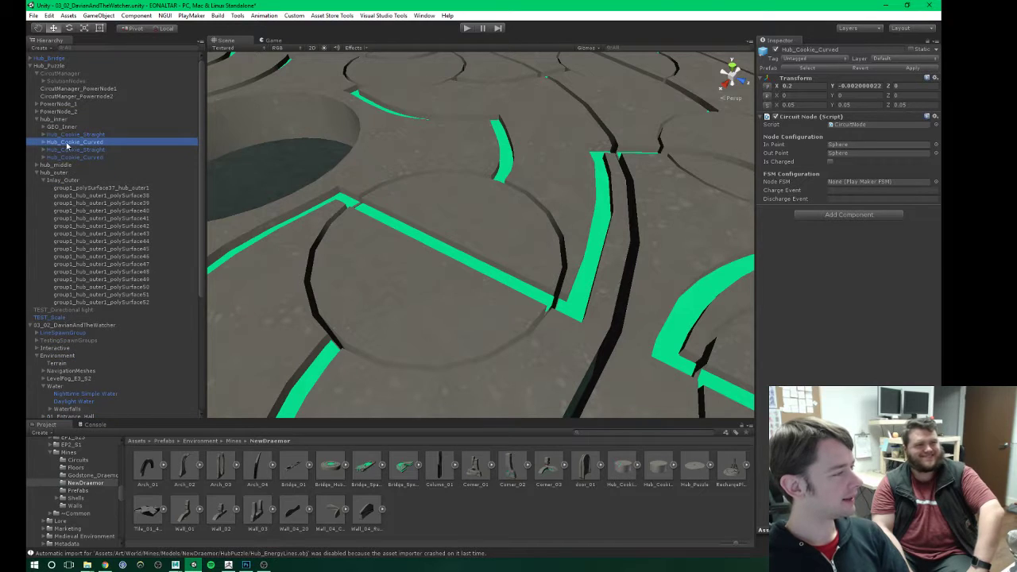
pyautogui.click(56, 157)
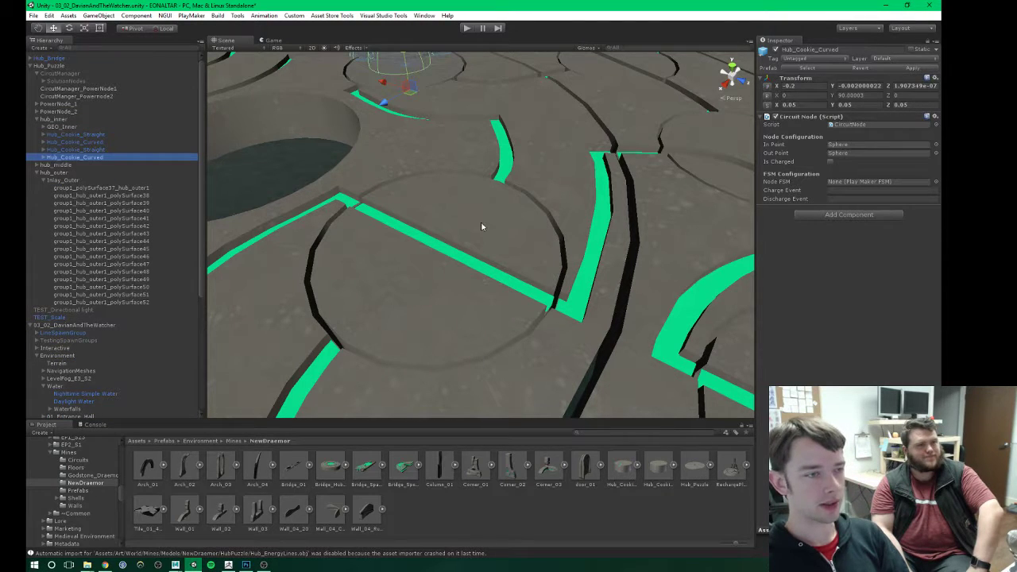
pyautogui.scroll(-5, 480, 226)
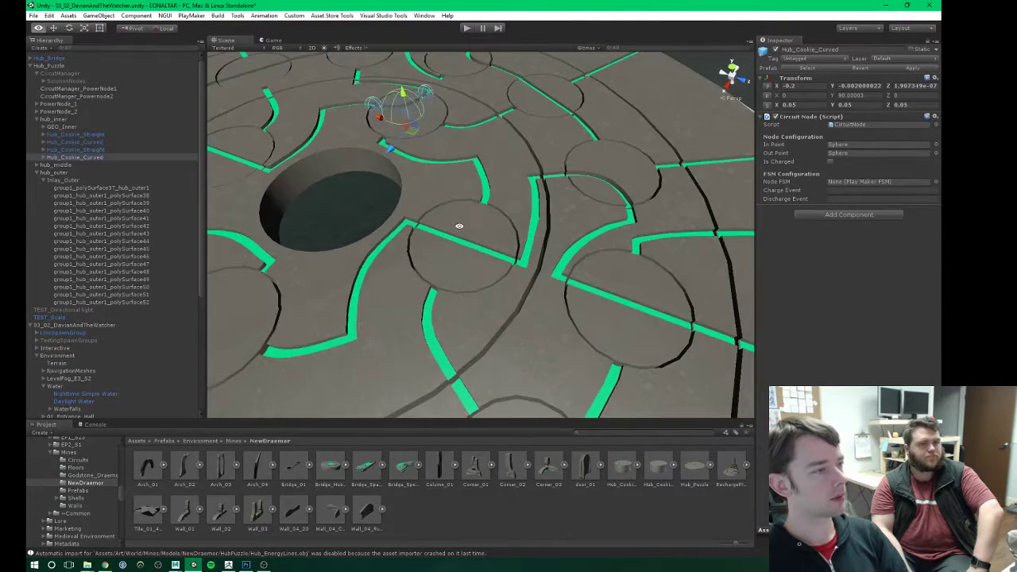
# Step: Copy the two spheres under the second Hub_Cookie_Curved's Rotating group in hub_inner, and collapse that cookie
pyautogui.scroll(-4, 459, 226)
pyautogui.keyDown('alt'); pyautogui.moveTo(468, 254); pyautogui.dragTo(465, 226); pyautogui.keyUp('alt')
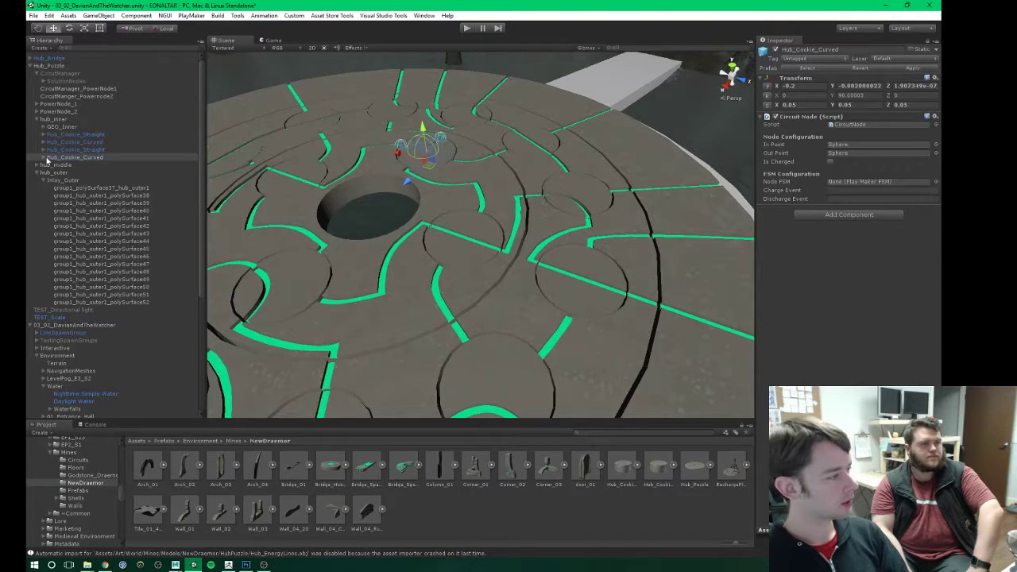
pyautogui.click(46, 158)
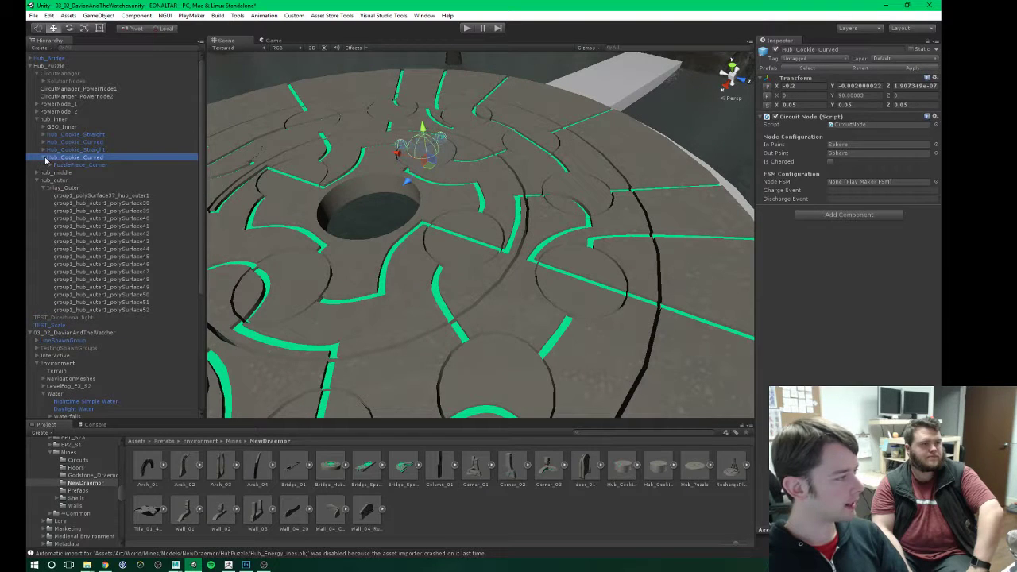
pyautogui.click(48, 166)
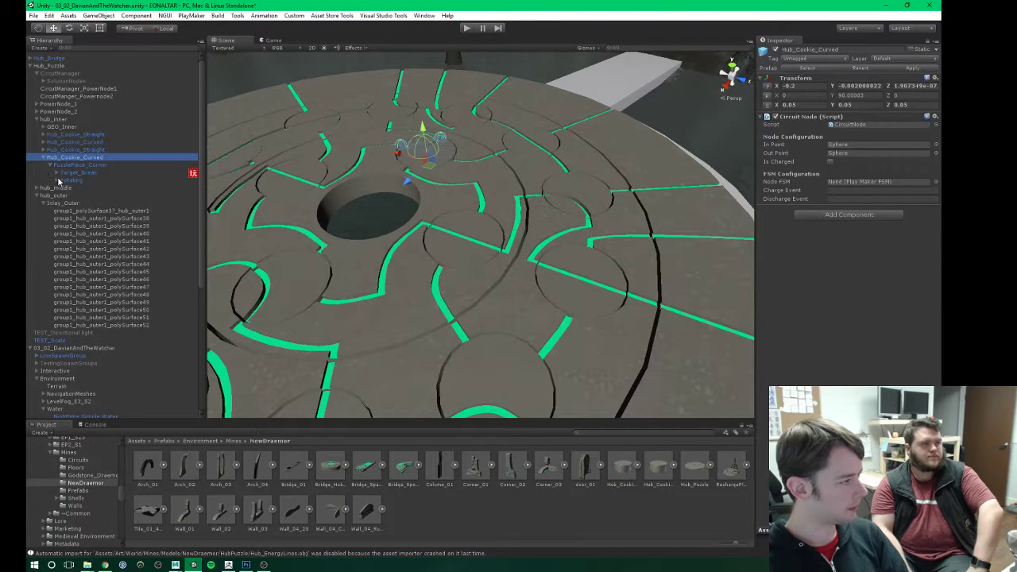
pyautogui.click(57, 181)
pyautogui.click(86, 203)
pyautogui.click(88, 210)
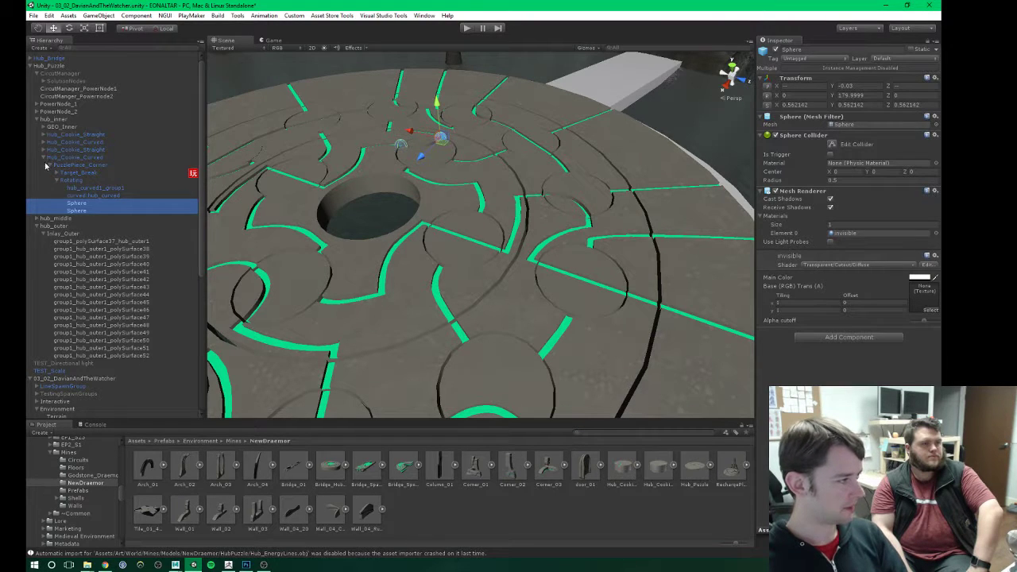
pyautogui.click(45, 158)
# Step: Deactivate the hub_outer ring together with its inlays
pyautogui.click(93, 196)
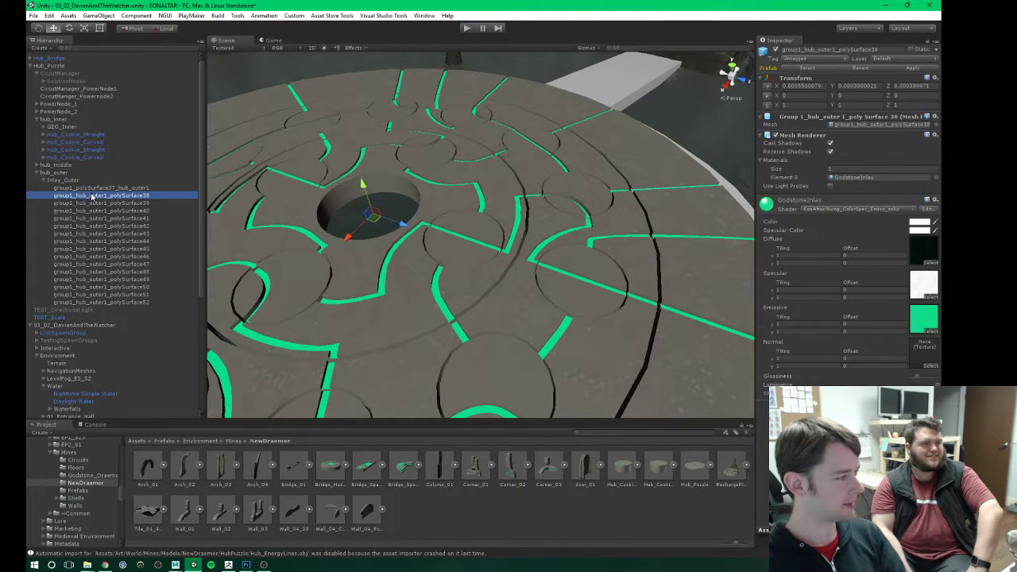
pyautogui.keyDown('alt'); pyautogui.scroll(-1, 385, 252); pyautogui.keyUp('alt')
pyautogui.keyDown('alt'); pyautogui.moveTo(373, 283); pyautogui.dragTo(469, 149, button='middle'); pyautogui.keyUp('alt')
pyautogui.keyDown('alt'); pyautogui.scroll(-3, 469, 149); pyautogui.keyUp('alt')
pyautogui.moveTo(469, 149); pyautogui.dragTo(491, 300, button='right')
pyautogui.click(56, 173)
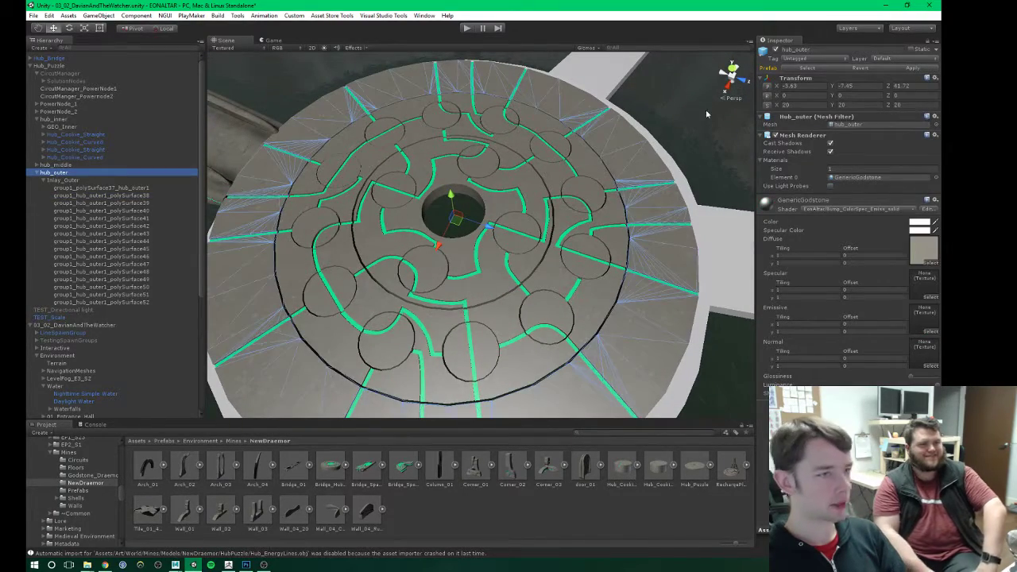
pyautogui.click(775, 49)
pyautogui.keyDown('alt'); pyautogui.moveTo(459, 225); pyautogui.dragTo(516, 147); pyautogui.keyUp('alt')
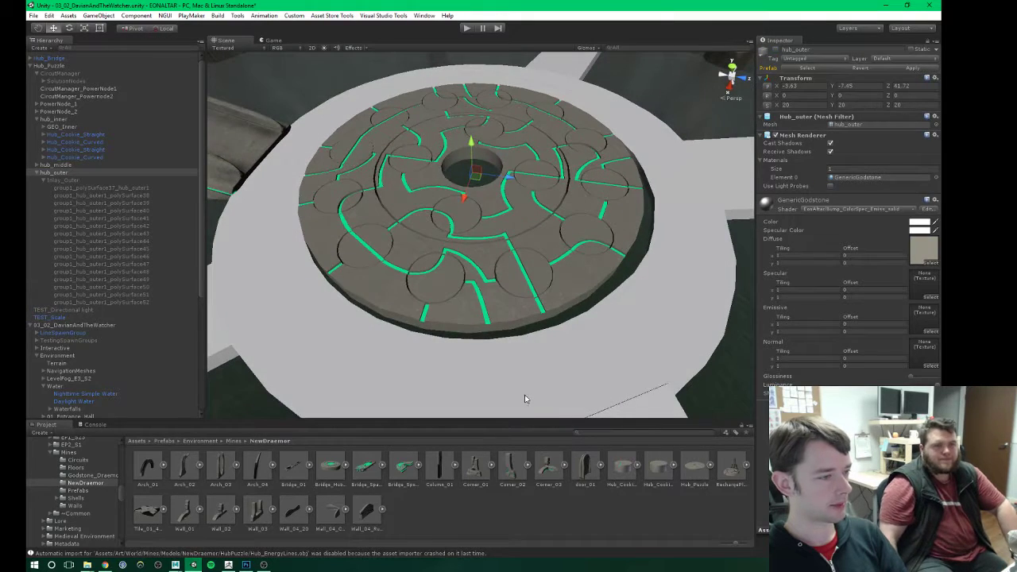
# Step: Deactivate the half-circle floor mesh beneath the hub and the four walkway Cubes under NavigationMeshes
pyautogui.click(586, 364)
pyautogui.click(774, 50)
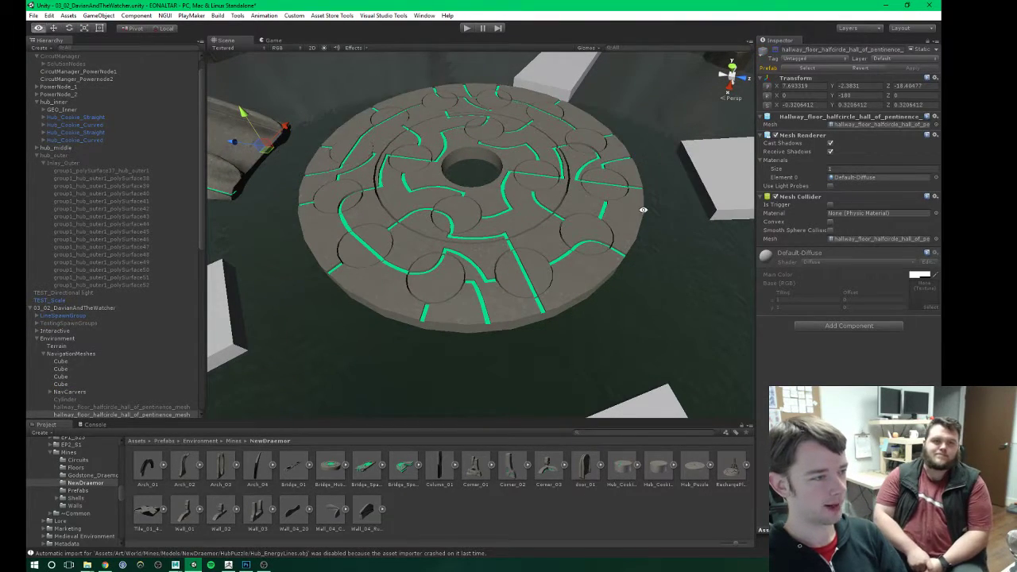
pyautogui.keyDown('alt'); pyautogui.moveTo(557, 207); pyautogui.dragTo(643, 169); pyautogui.keyUp('alt')
pyautogui.click(643, 169)
pyautogui.keyDown('shift'); pyautogui.click(527, 354); pyautogui.keyUp('shift')
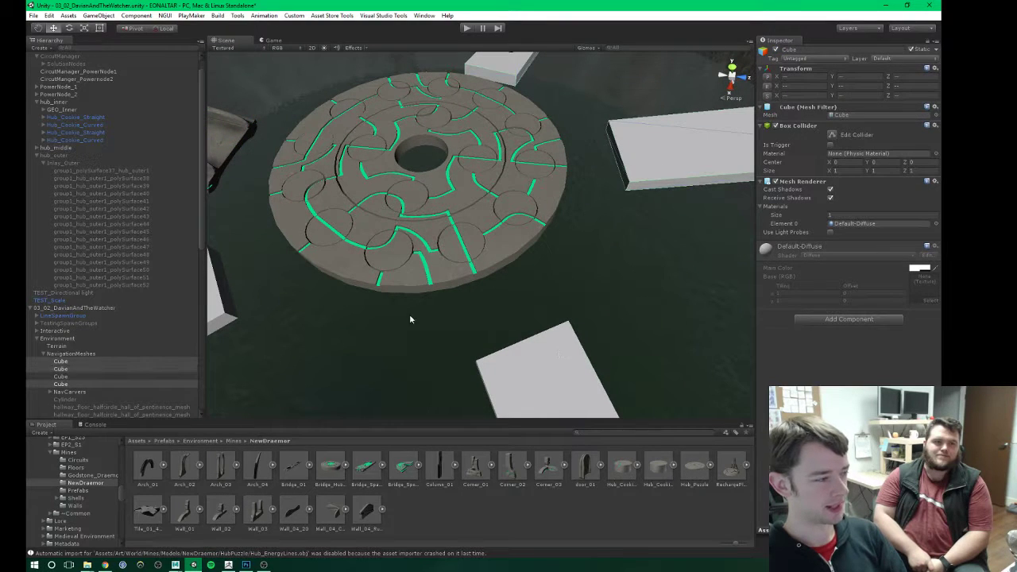
pyautogui.keyDown('shift'); pyautogui.click(219, 307); pyautogui.keyUp('shift')
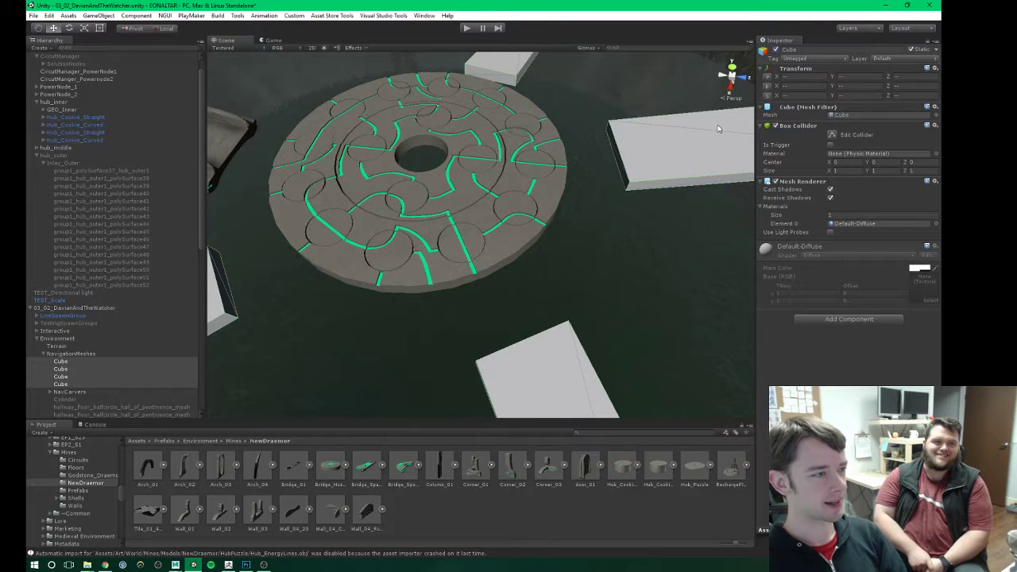
pyautogui.click(776, 50)
pyautogui.keyDown('alt'); pyautogui.moveTo(361, 153); pyautogui.dragTo(476, 230); pyautogui.keyUp('alt')
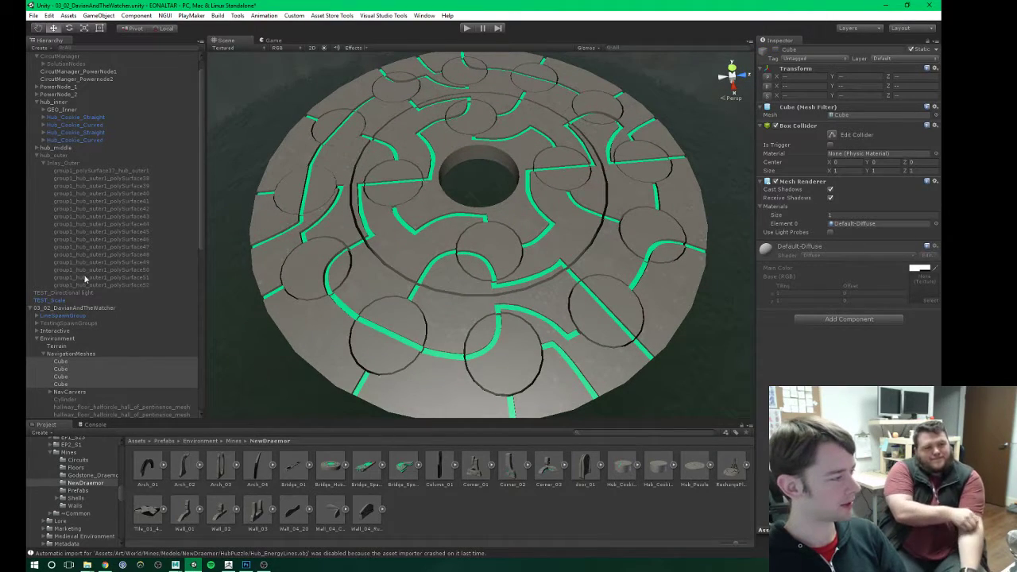
# Step: Find group1_hub_middle1_polySurface2 under hub_middle's GEO_Middle group and frame that inlay in the scene
pyautogui.scroll(1, 110, 144)
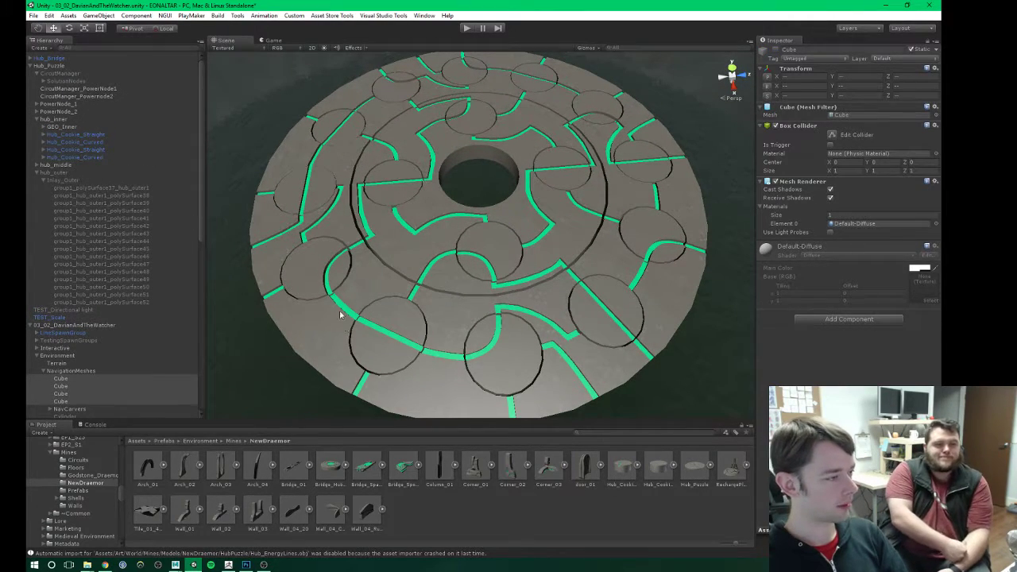
pyautogui.click(366, 384)
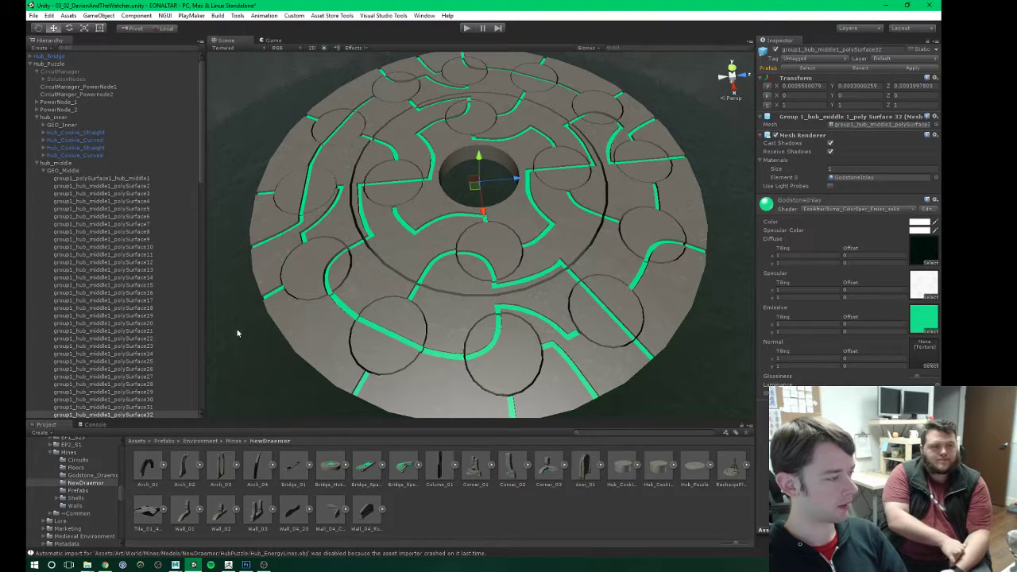
pyautogui.scroll(-2, 142, 286)
pyautogui.click(104, 157)
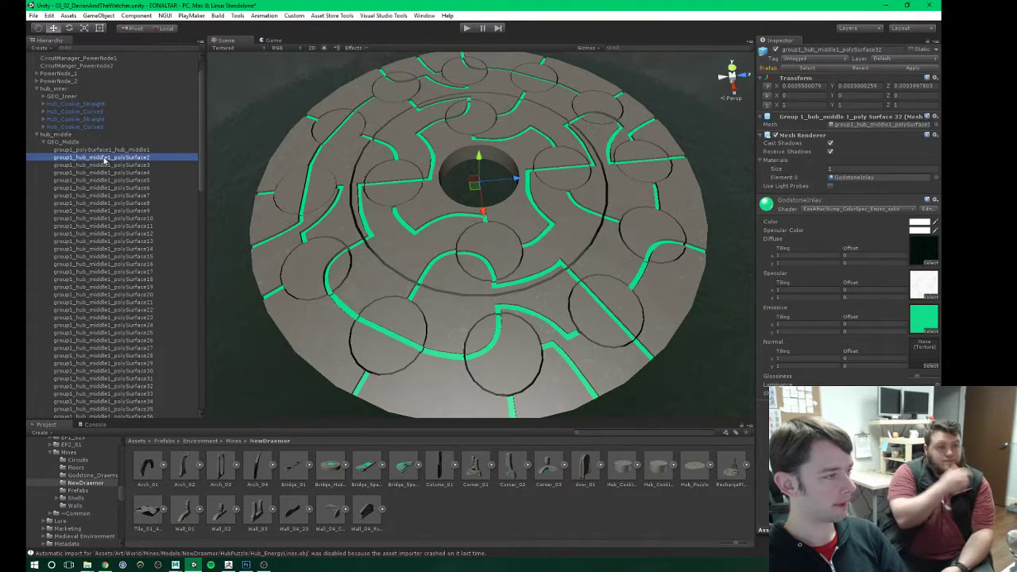
pyautogui.press('f')
pyautogui.keyDown('alt'); pyautogui.moveTo(445, 283); pyautogui.dragTo(479, 268); pyautogui.keyUp('alt')
pyautogui.keyDown('alt'); pyautogui.scroll(6, 481, 267); pyautogui.keyUp('alt')
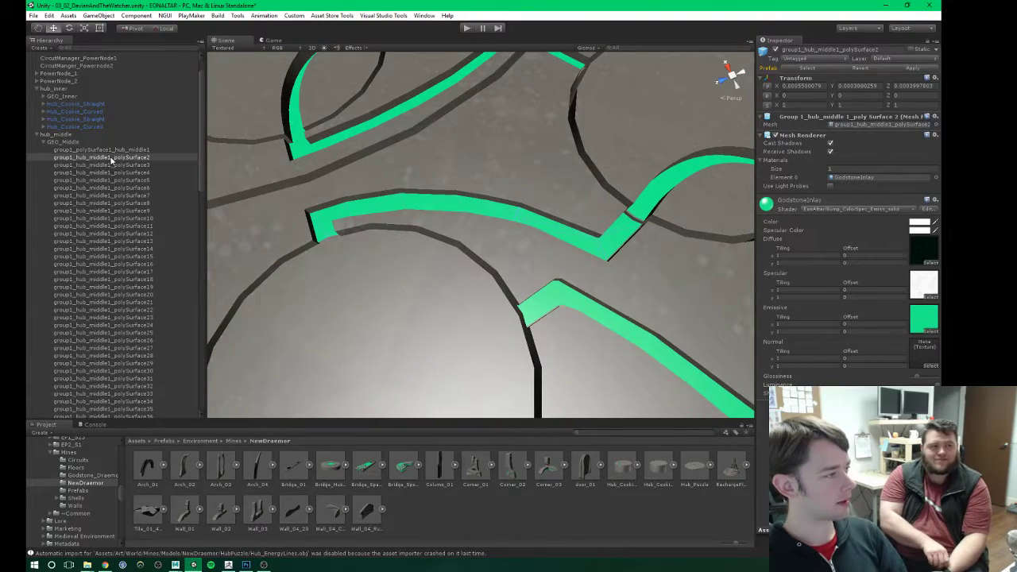
# Step: Paste the two copied spheres and make them children of group1_hub_middle1_polySurface2
pyautogui.click(111, 159)
pyautogui.hotkey('ctrl', 'z')
pyautogui.scroll(-5, 123, 198)
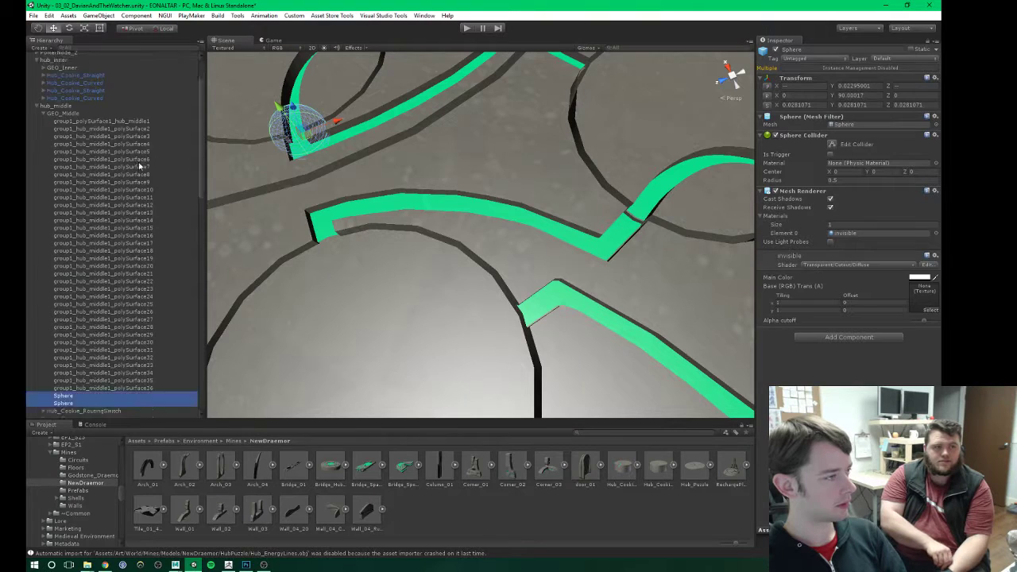
pyautogui.scroll(3, 115, 239)
pyautogui.moveTo(68, 369); pyautogui.dragTo(123, 102)
# Step: Place polySurface2's first sphere at the inlay's inner end on the cookie circle, at about X -0.336, Y 0.032, Z -0.002
pyautogui.moveTo(365, 164); pyautogui.dragTo(351, 171, button='right')
pyautogui.press('s')
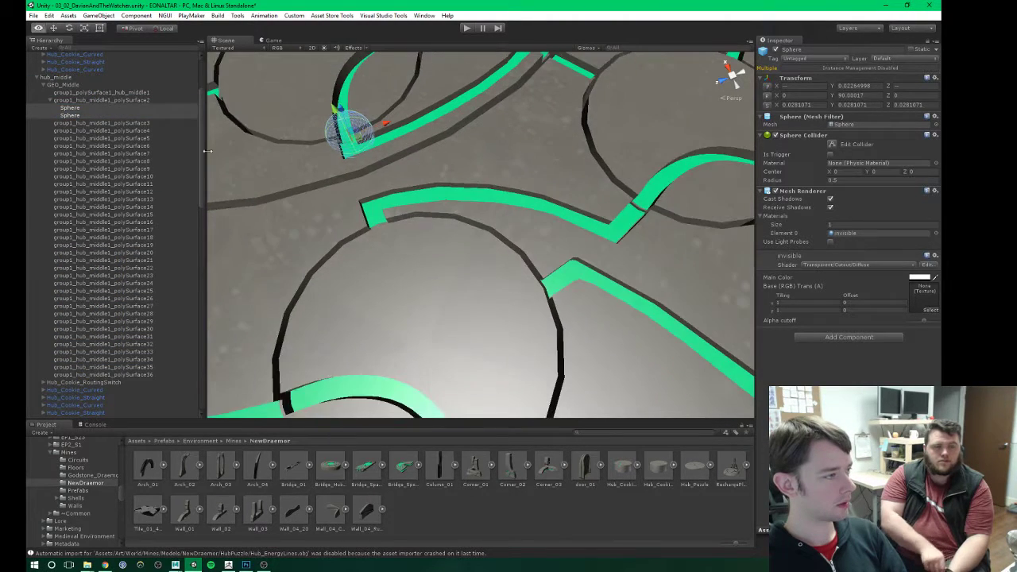
pyautogui.click(77, 107)
pyautogui.press('s')
pyautogui.moveTo(413, 183); pyautogui.dragTo(464, 238, button='right')
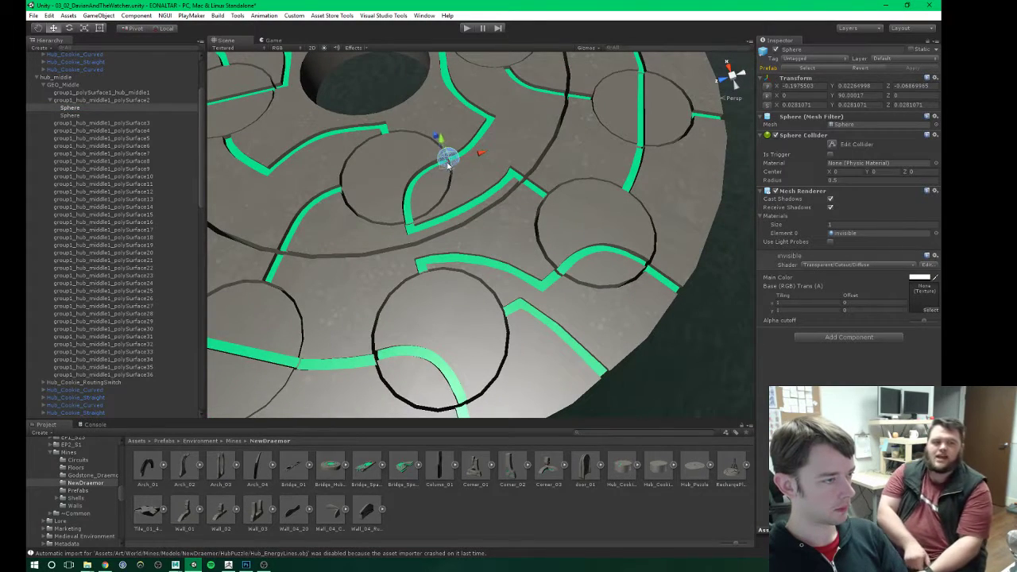
pyautogui.moveTo(448, 159); pyautogui.dragTo(428, 272)
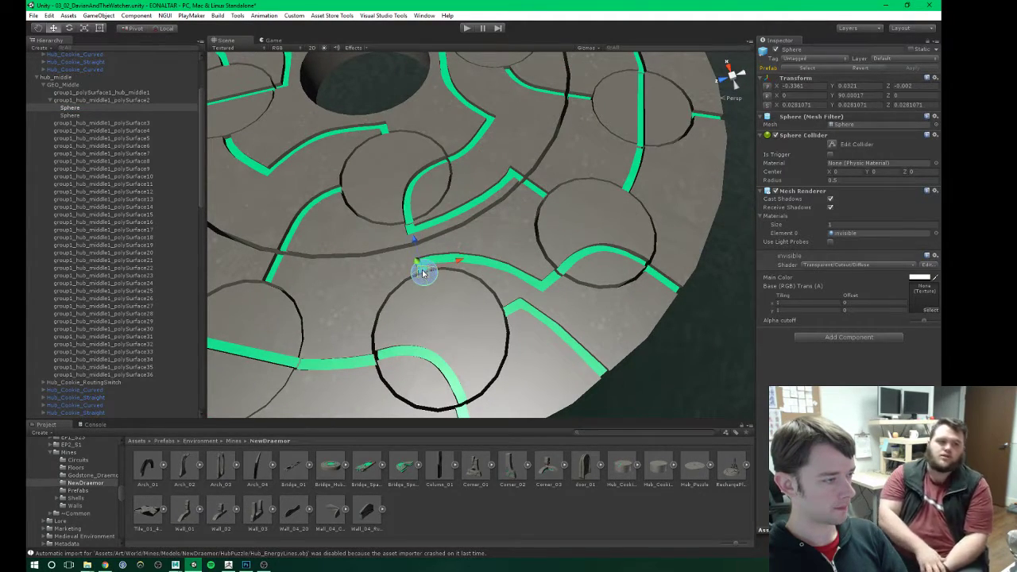
# Step: Place polySurface2's second sphere where the inlay's other end meets the neighbouring cookie circle, at about X -0.379, Y 0.020
pyautogui.press('w')
pyautogui.moveTo(487, 267); pyautogui.dragTo(441, 264, button='right')
pyautogui.click(70, 116)
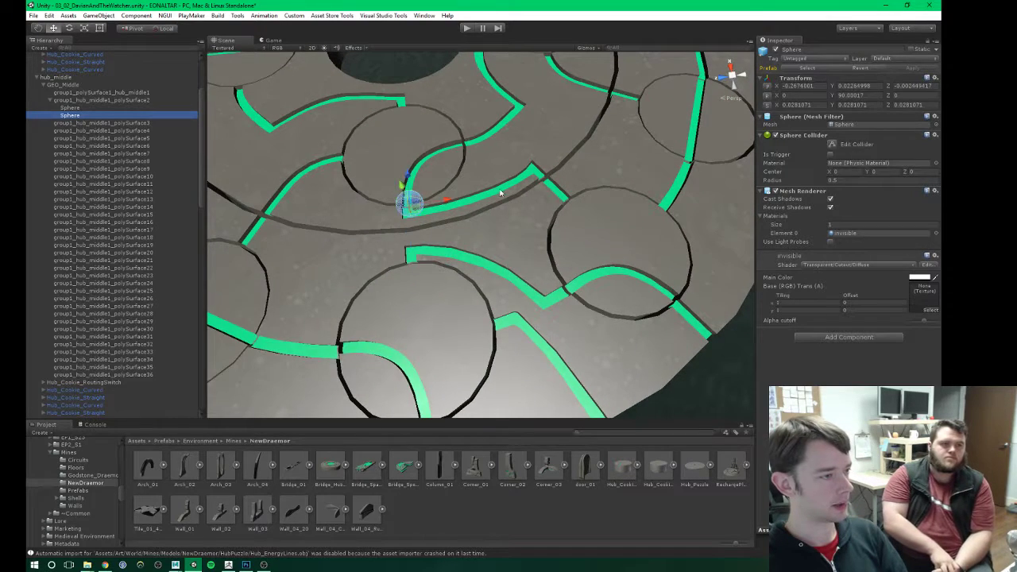
pyautogui.scroll(-3, 421, 206)
pyautogui.moveTo(428, 218); pyautogui.dragTo(540, 277)
pyautogui.scroll(6, 544, 277)
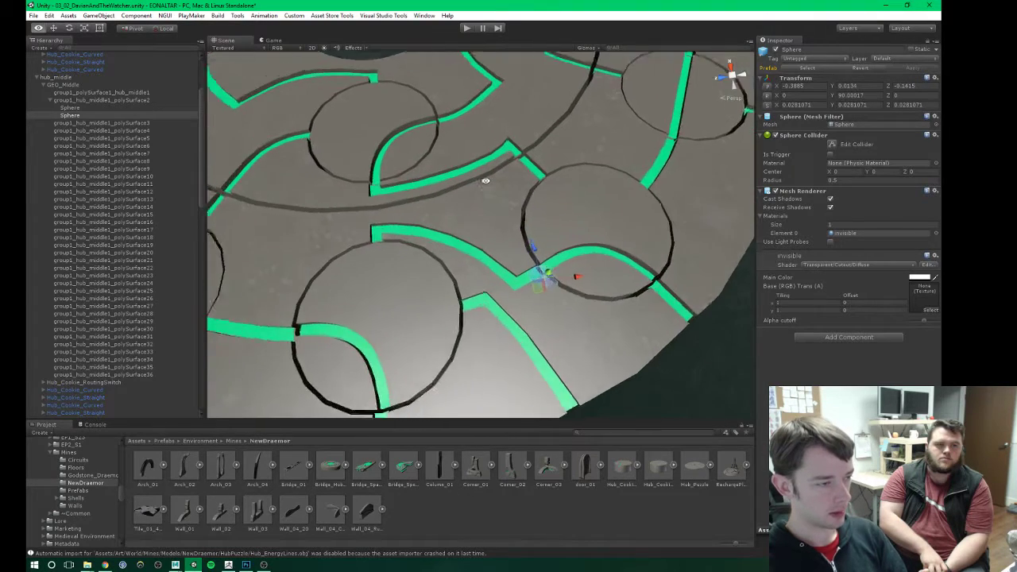
pyautogui.keyDown('alt'); pyautogui.moveTo(586, 337); pyautogui.dragTo(540, 232); pyautogui.keyUp('alt')
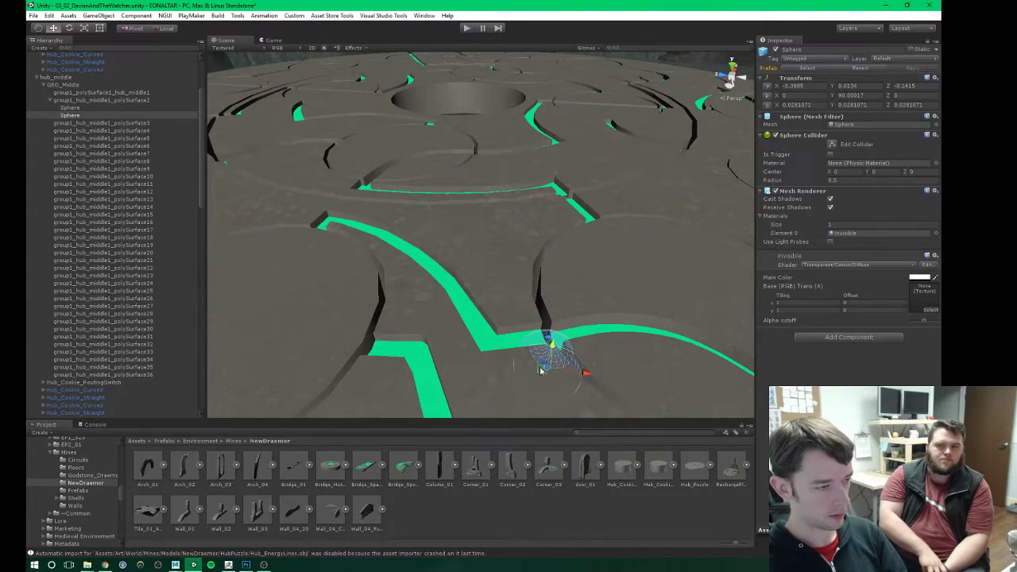
pyautogui.moveTo(540, 370); pyautogui.dragTo(469, 334)
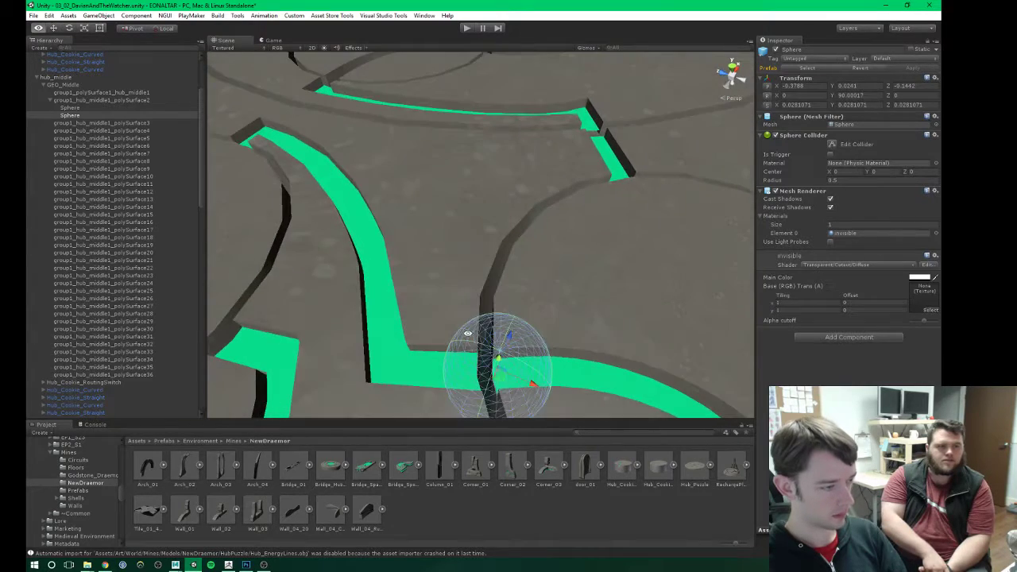
pyautogui.moveTo(501, 377); pyautogui.dragTo(515, 155)
pyautogui.keyDown('alt'); pyautogui.moveTo(563, 177); pyautogui.dragTo(341, 245); pyautogui.keyUp('alt')
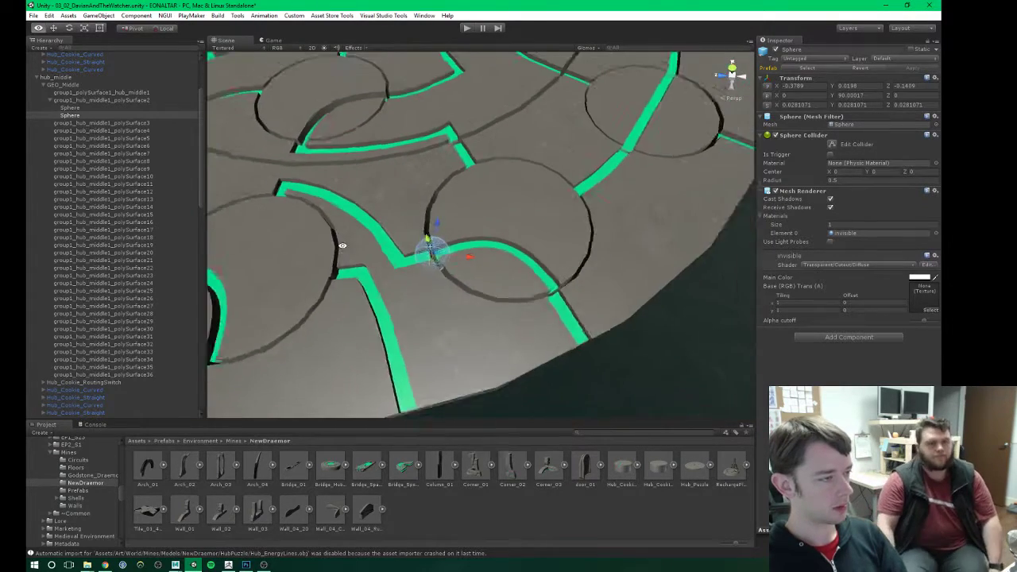
# Step: Shift polySurface2's first sphere closer to the inlay's tip, to about X -0.332, Y 0.023, Z -0.001
pyautogui.moveTo(341, 246); pyautogui.dragTo(411, 257, button='middle')
pyautogui.click(77, 108)
pyautogui.press('f')
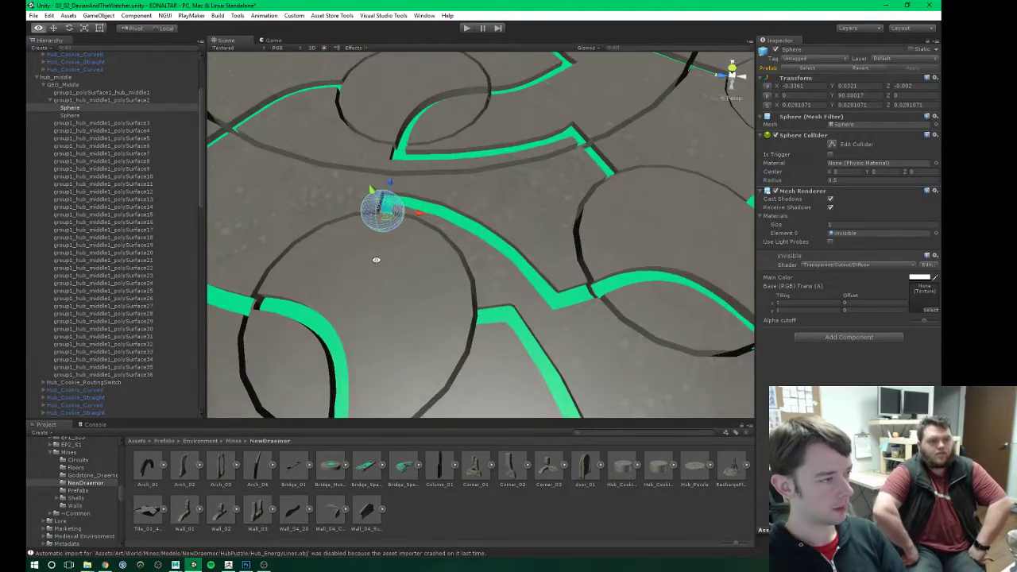
pyautogui.keyDown('alt'); pyautogui.moveTo(375, 260); pyautogui.dragTo(489, 306); pyautogui.keyUp('alt')
pyautogui.press('v')
pyautogui.moveTo(509, 268); pyautogui.dragTo(501, 288)
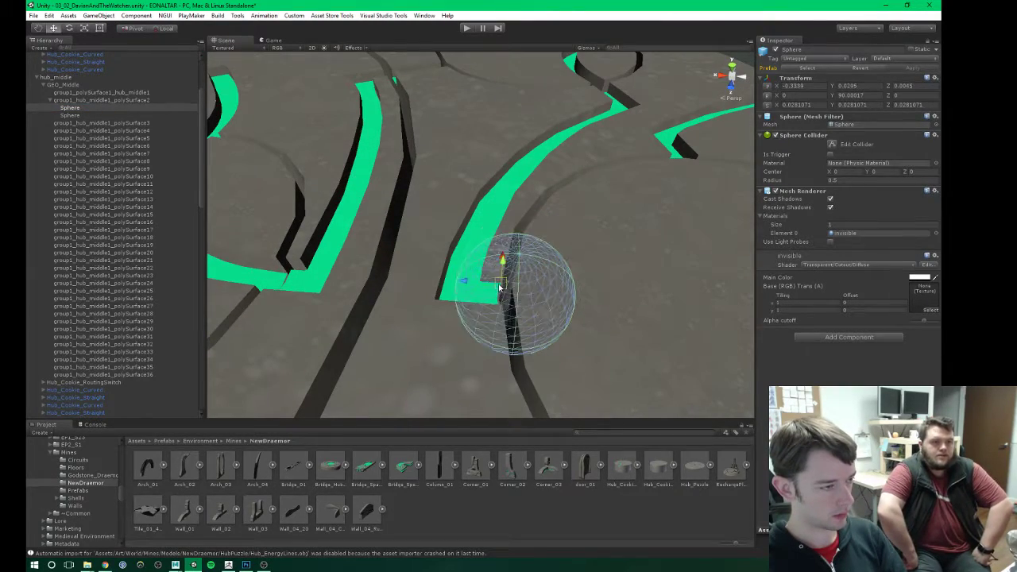
pyautogui.keyDown('alt'); pyautogui.moveTo(544, 321); pyautogui.dragTo(372, 184); pyautogui.keyUp('alt')
pyautogui.keyDown('alt'); pyautogui.moveTo(372, 184); pyautogui.dragTo(553, 227); pyautogui.keyUp('alt')
pyautogui.moveTo(572, 165); pyautogui.dragTo(571, 175)
# Step: Fine-tune the first sphere onto the gap between inlay and cookie, at about X -0.3314, Y 0.0204, Z -0.0014
pyautogui.keyDown('alt'); pyautogui.moveTo(570, 174); pyautogui.dragTo(488, 268); pyautogui.keyUp('alt')
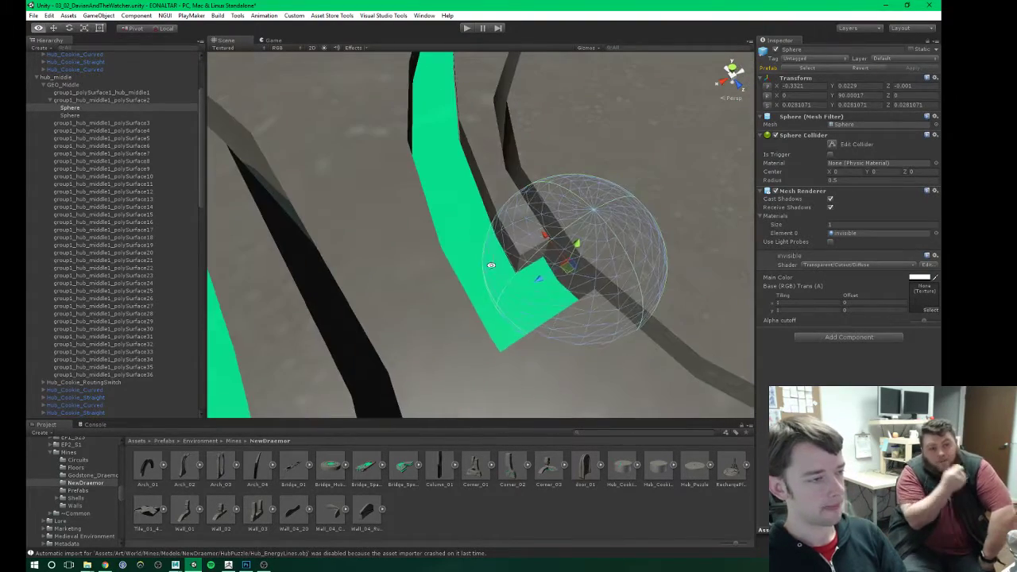
pyautogui.moveTo(566, 272); pyautogui.dragTo(573, 249)
pyautogui.scroll(-5, 576, 248)
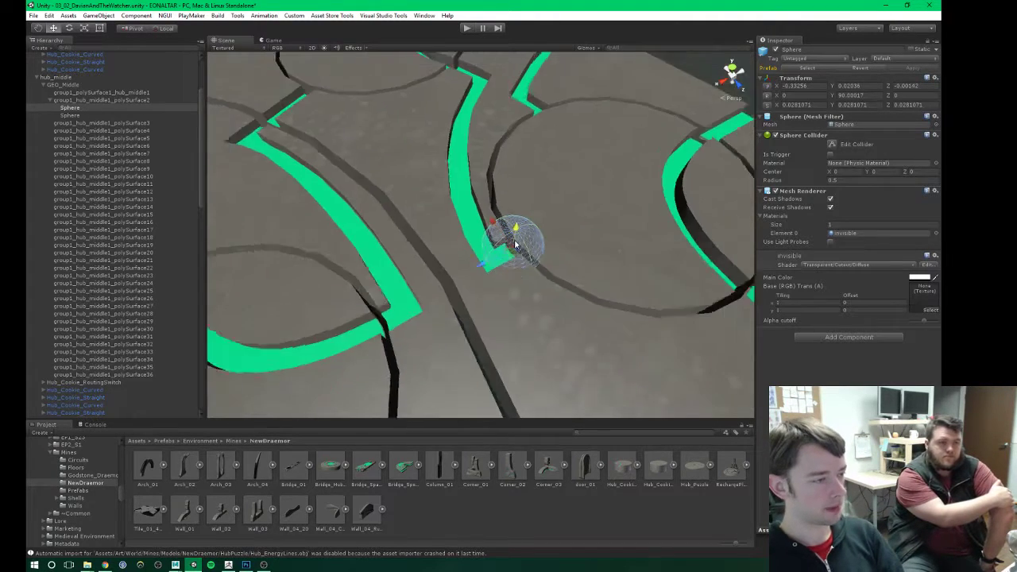
pyautogui.keyDown('alt'); pyautogui.moveTo(514, 294); pyautogui.dragTo(490, 252); pyautogui.keyUp('alt')
pyautogui.scroll(6, 524, 249)
pyautogui.scroll(-5, 490, 252)
pyautogui.scroll(-8, 509, 254)
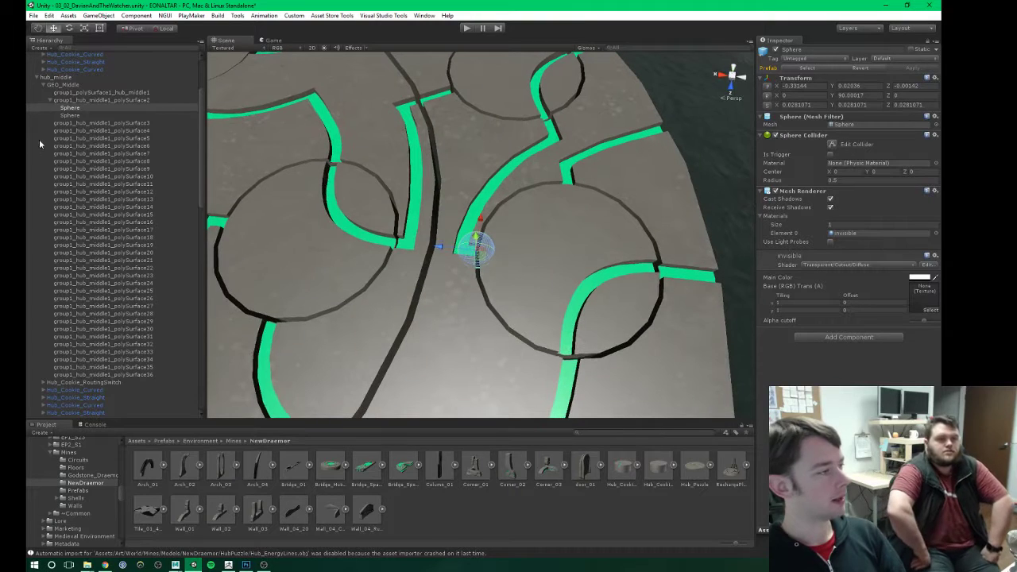
# Step: Add a Circuit Node component to group1_hub_middle1_polySurface2 and assign its two child spheres as In Point and Out Point
pyautogui.click(83, 100)
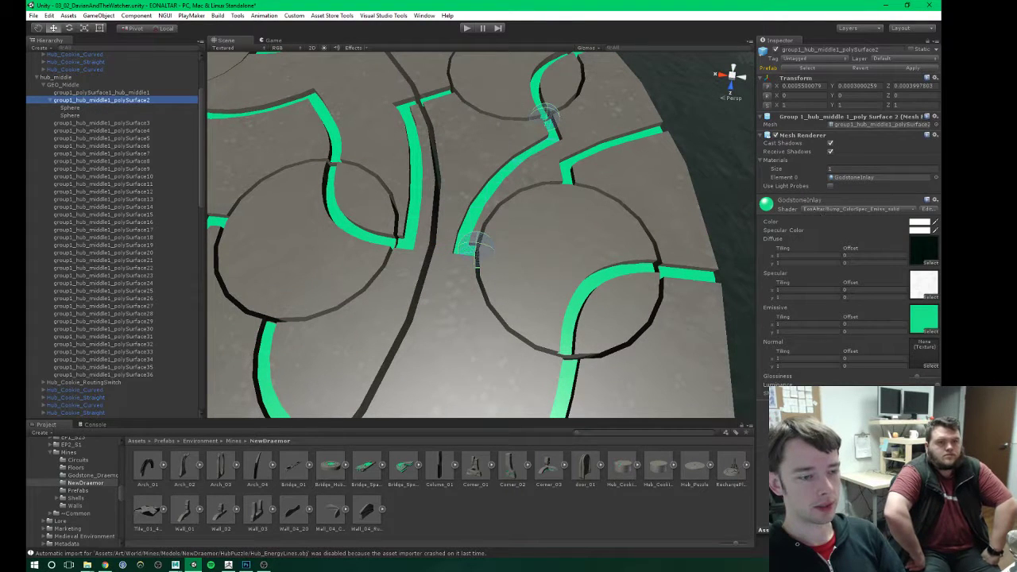
pyautogui.hotkey('ctrl', 'shift', 'a')
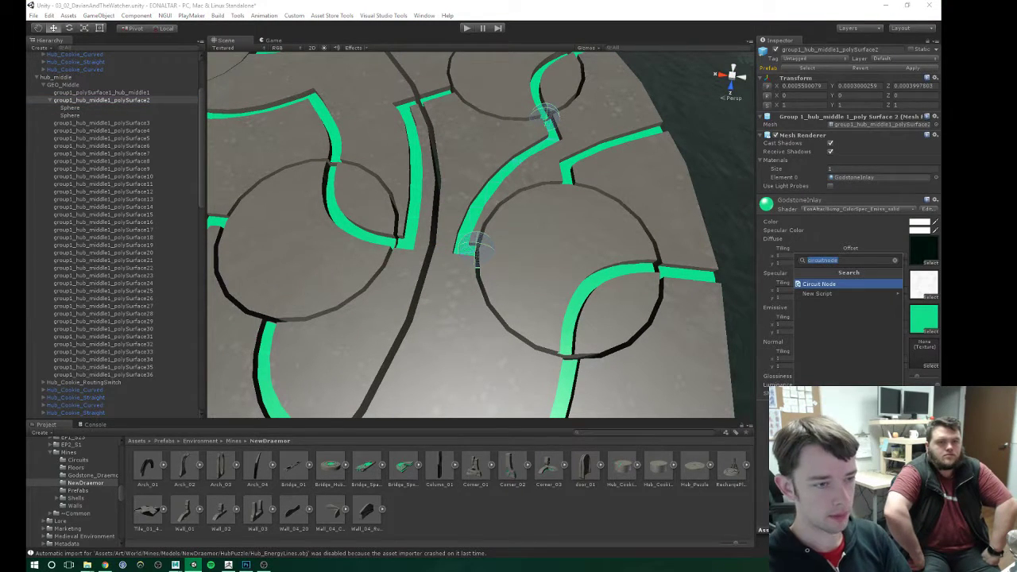
pyautogui.press('Return')
pyautogui.moveTo(62, 111); pyautogui.dragTo(821, 231)
pyautogui.moveTo(79, 116); pyautogui.dragTo(874, 233)
pyautogui.keyDown('alt'); pyautogui.moveTo(553, 209); pyautogui.dragTo(563, 270); pyautogui.keyUp('alt')
pyautogui.scroll(-10, 540, 214)
pyautogui.scroll(-5, 477, 222)
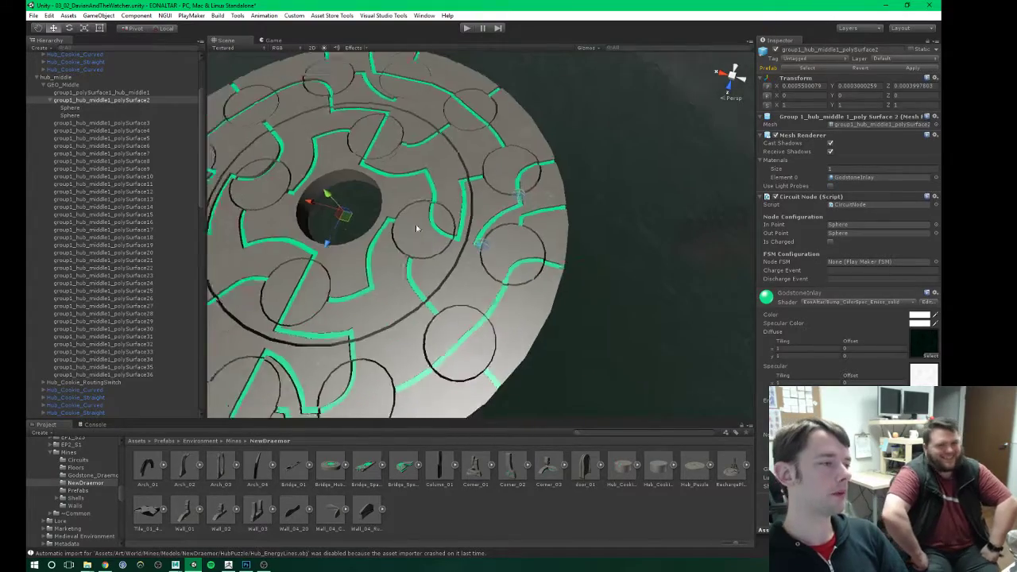
pyautogui.moveTo(417, 229); pyautogui.dragTo(532, 257, button='middle')
pyautogui.scroll(-2, 532, 256)
pyautogui.keyDown('alt'); pyautogui.moveTo(531, 257); pyautogui.dragTo(474, 270); pyautogui.keyUp('alt')
pyautogui.keyDown('alt'); pyautogui.moveTo(535, 292); pyautogui.dragTo(487, 263); pyautogui.keyUp('alt')
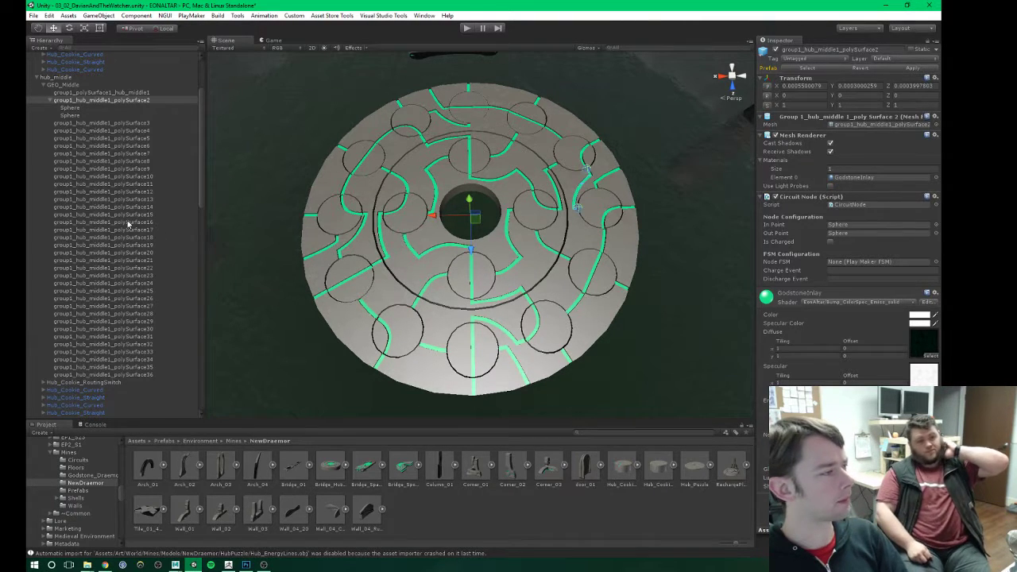
# Step: Duplicate polySurface2's two spheres and make the copies children of group1_hub_middle1_polySurface3
pyautogui.click(70, 107)
pyautogui.keyDown('shift'); pyautogui.click(70, 115); pyautogui.keyUp('shift')
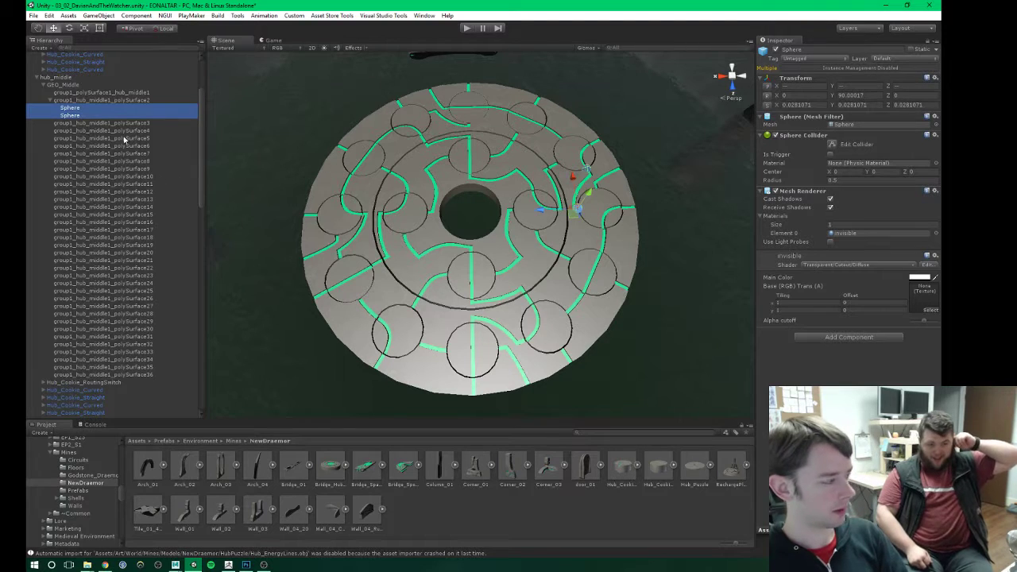
pyautogui.click(95, 125)
pyautogui.hotkey('ctrl', 'v')
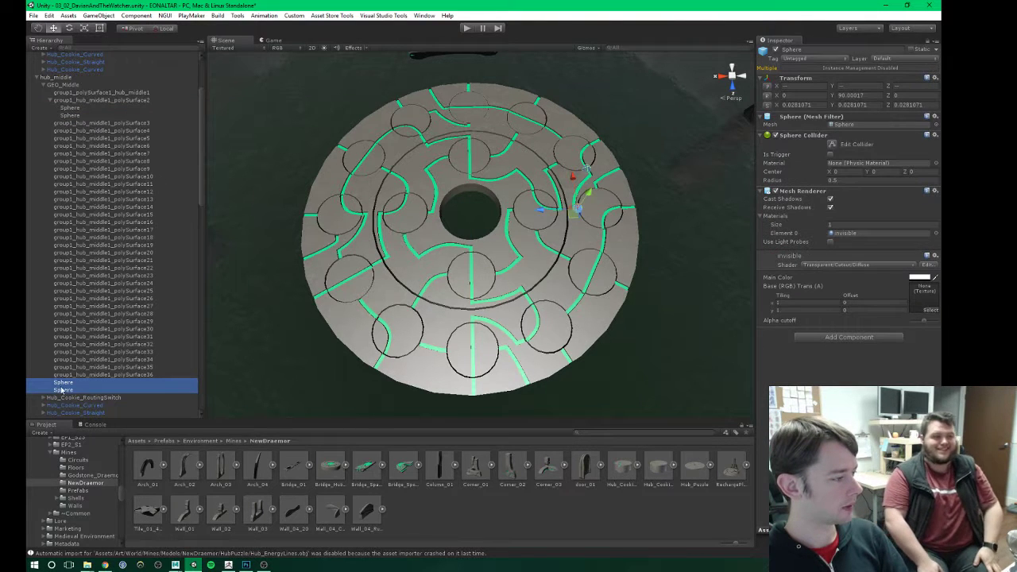
pyautogui.moveTo(62, 390); pyautogui.dragTo(96, 125)
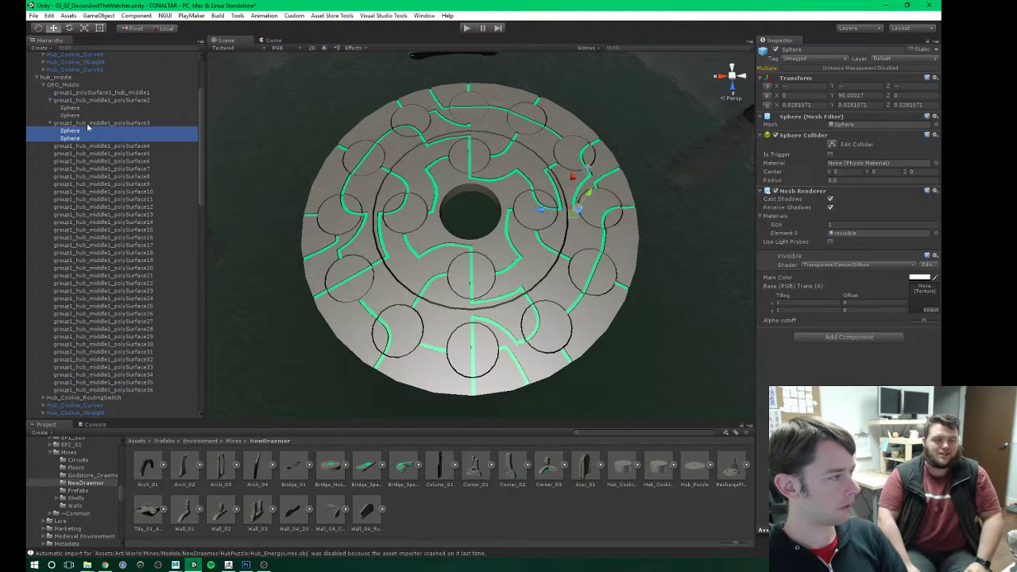
# Step: Move polySurface3's first sphere to where the outer inlay meets the cookie circle, at about X -0.469, Y 0.020
pyautogui.click(89, 125)
pyautogui.press('f')
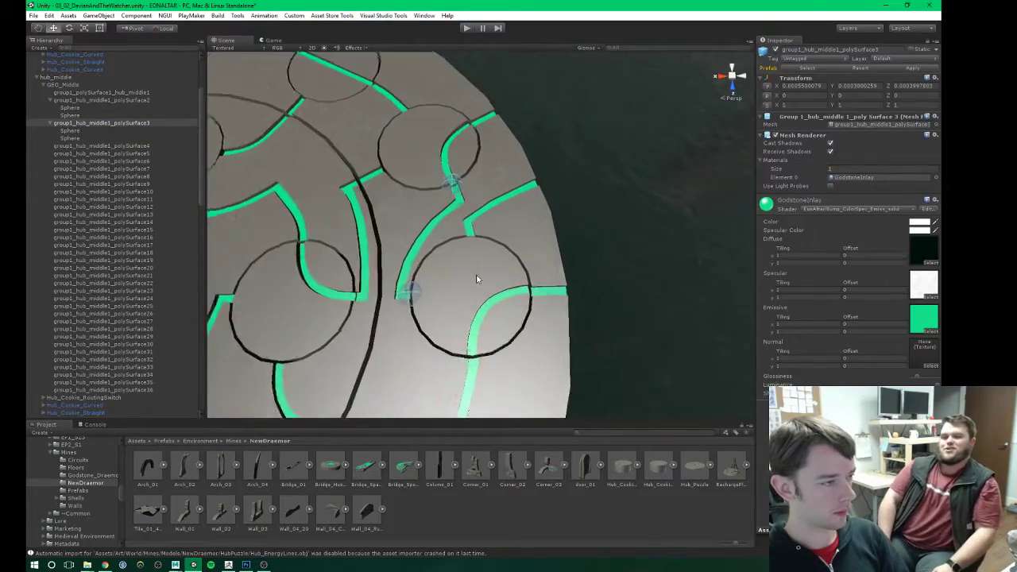
pyautogui.keyDown('alt'); pyautogui.moveTo(477, 294); pyautogui.dragTo(413, 254); pyautogui.keyUp('alt')
pyautogui.click(70, 130)
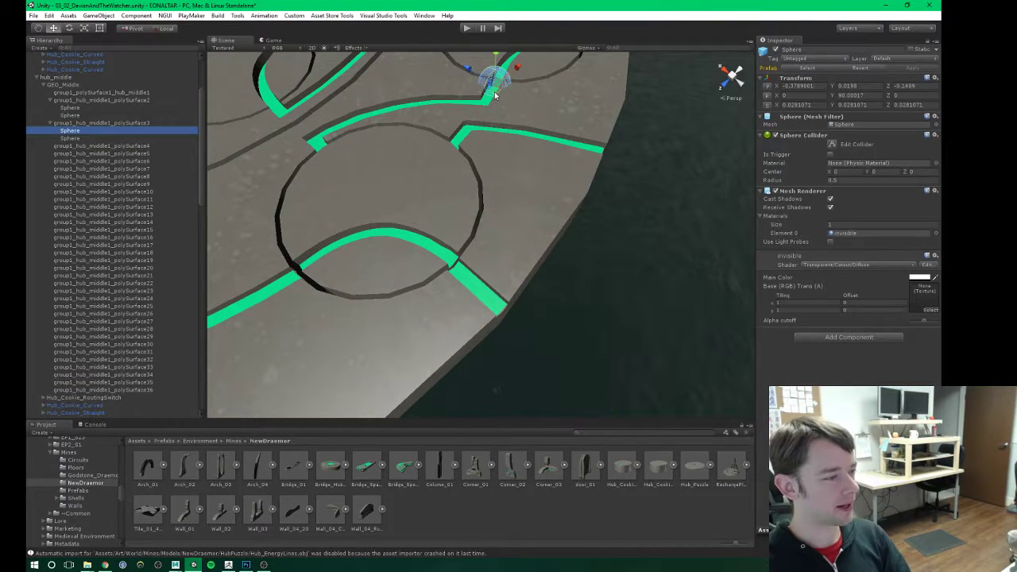
pyautogui.moveTo(495, 95); pyautogui.dragTo(455, 278)
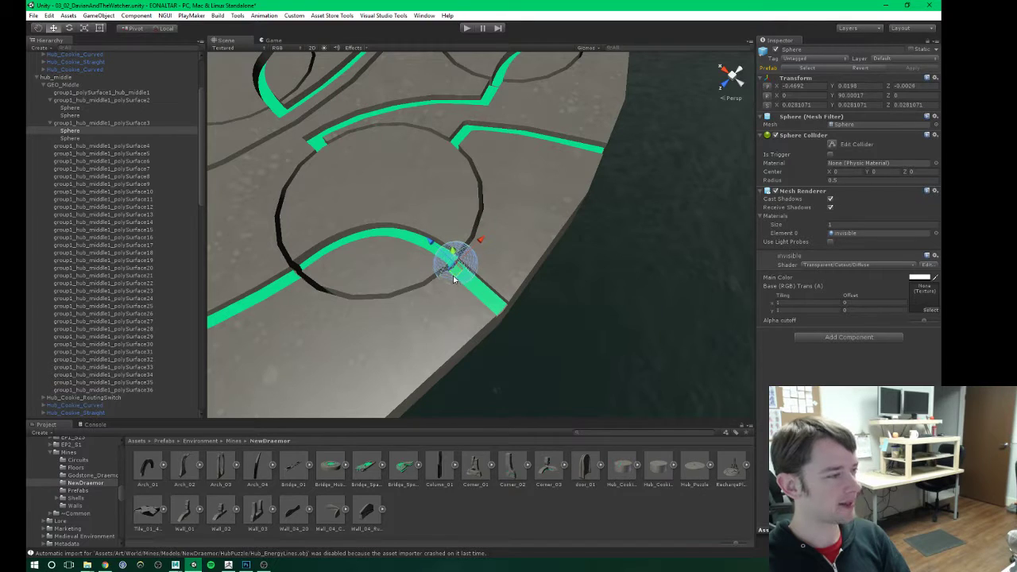
# Step: Place the second sphere of group1_hub_middle1_polySurface3 at the rim end of its short green segment
pyautogui.click(83, 139)
pyautogui.moveTo(326, 156); pyautogui.dragTo(507, 319)
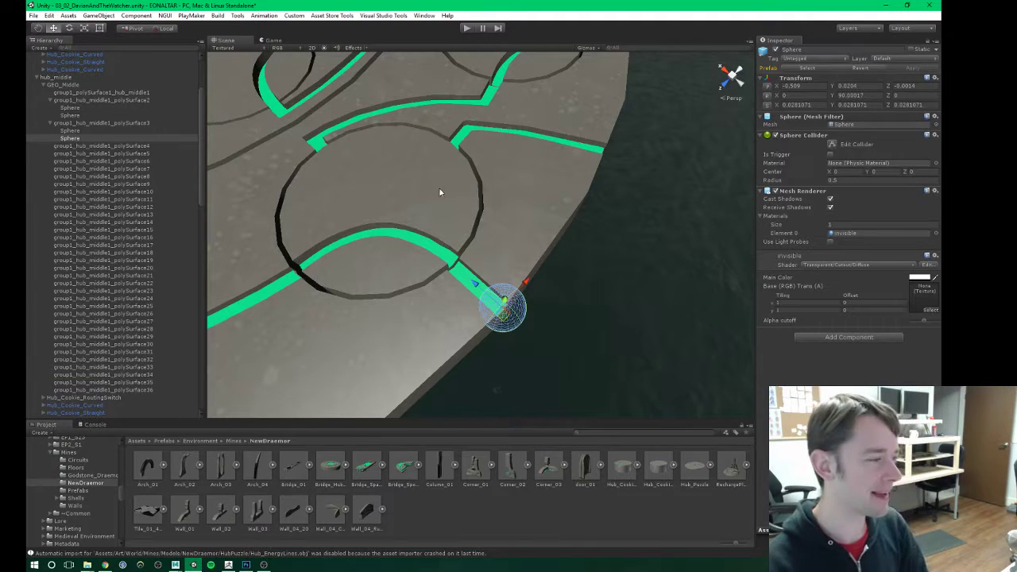
# Step: Add a Circuit Node script to group1_hub_middle1_polySurface3 and assign its two spheres as In Point and Out Point
pyautogui.click(119, 124)
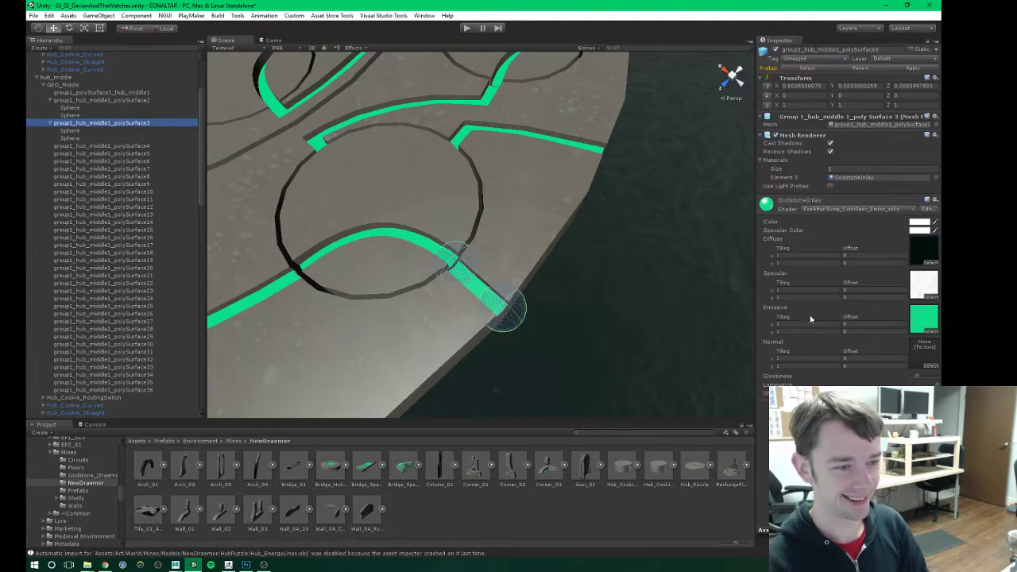
pyautogui.hotkey('ctrl', 'shift', 'a')
pyautogui.press('Return')
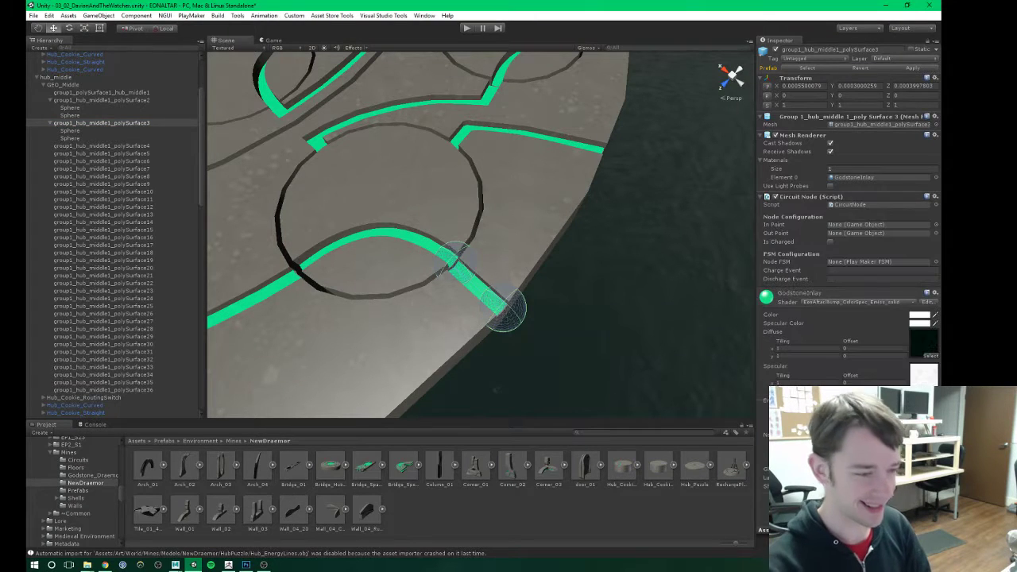
pyautogui.moveTo(70, 131); pyautogui.dragTo(841, 228)
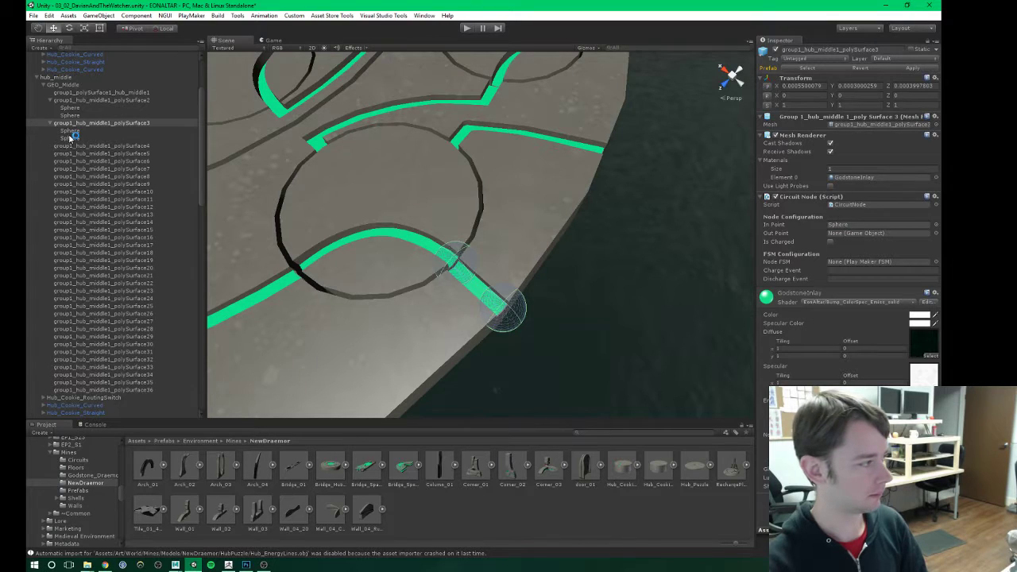
pyautogui.moveTo(72, 137); pyautogui.dragTo(845, 237)
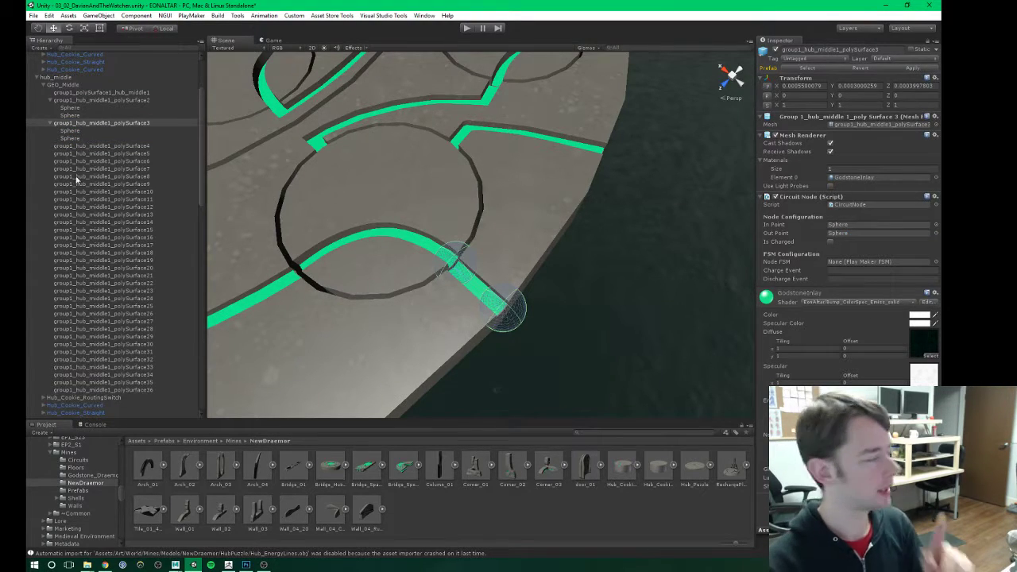
# Step: Create an empty child object under group1_hub_middle1_polySurface3 and name it LinkNode
pyautogui.rightClick(83, 124)
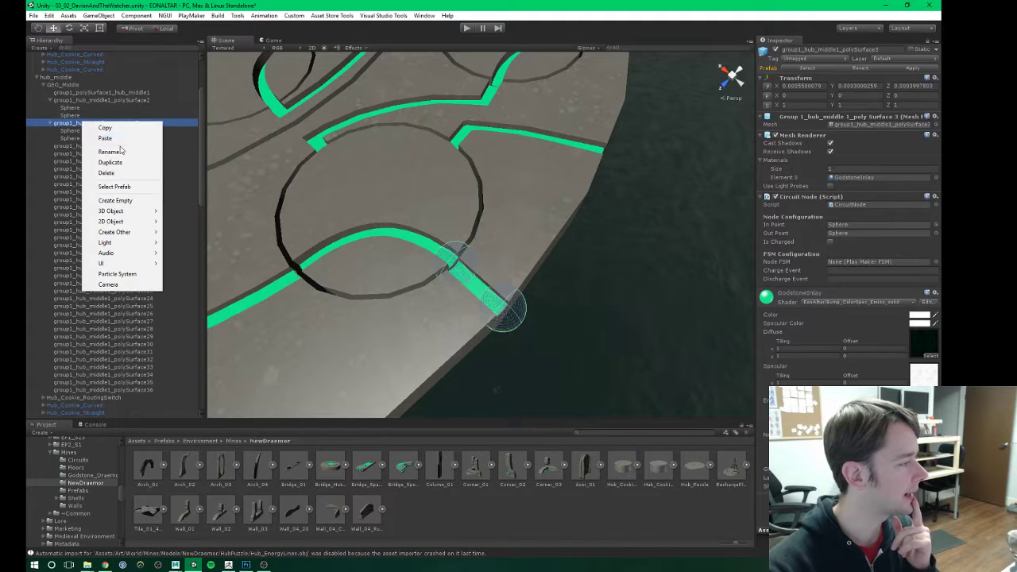
pyautogui.click(114, 201)
pyautogui.moveTo(77, 146); pyautogui.dragTo(74, 128)
pyautogui.click(72, 132)
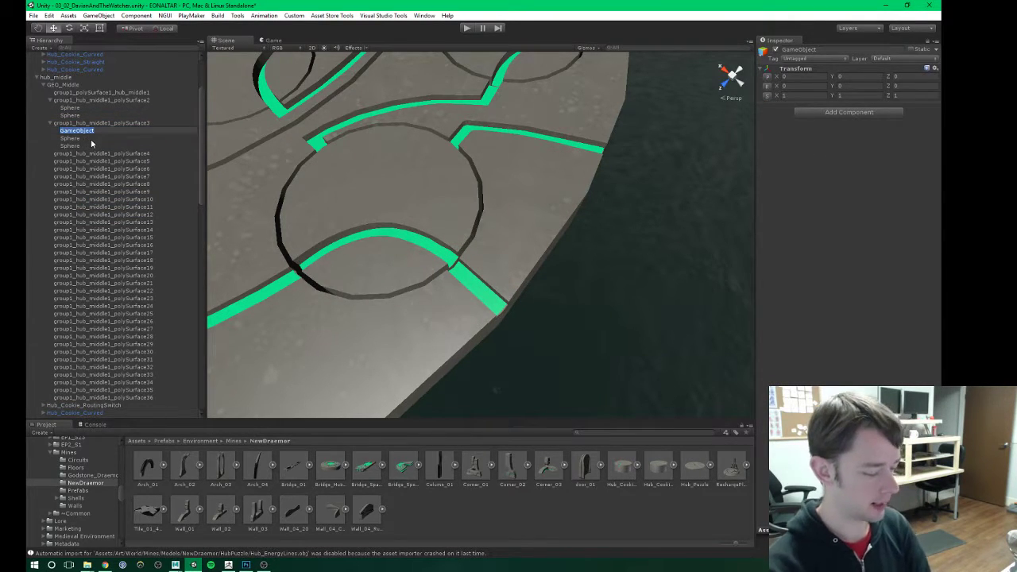
pyautogui.write('G')
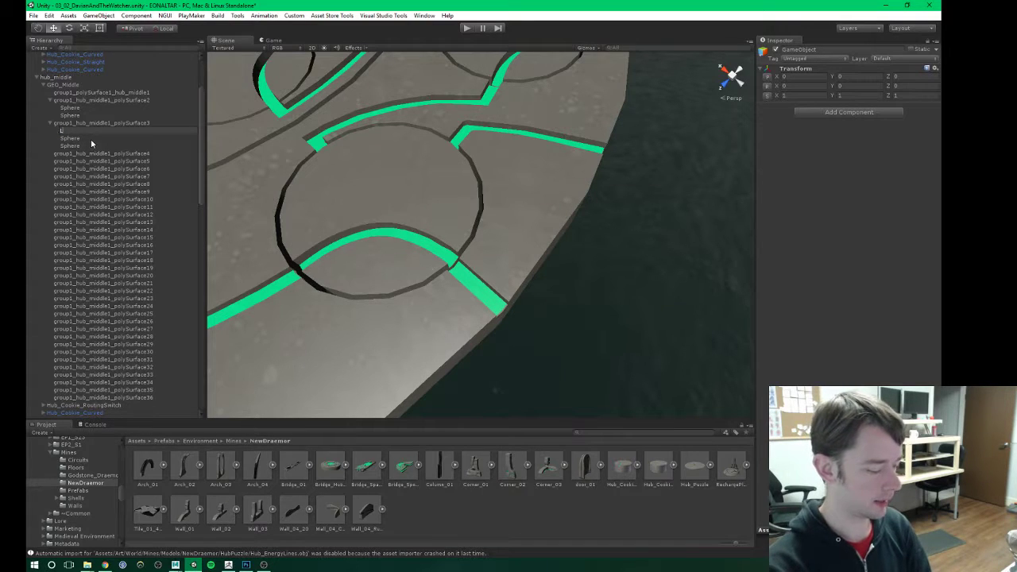
pyautogui.write('inkNode')
pyautogui.press('Return')
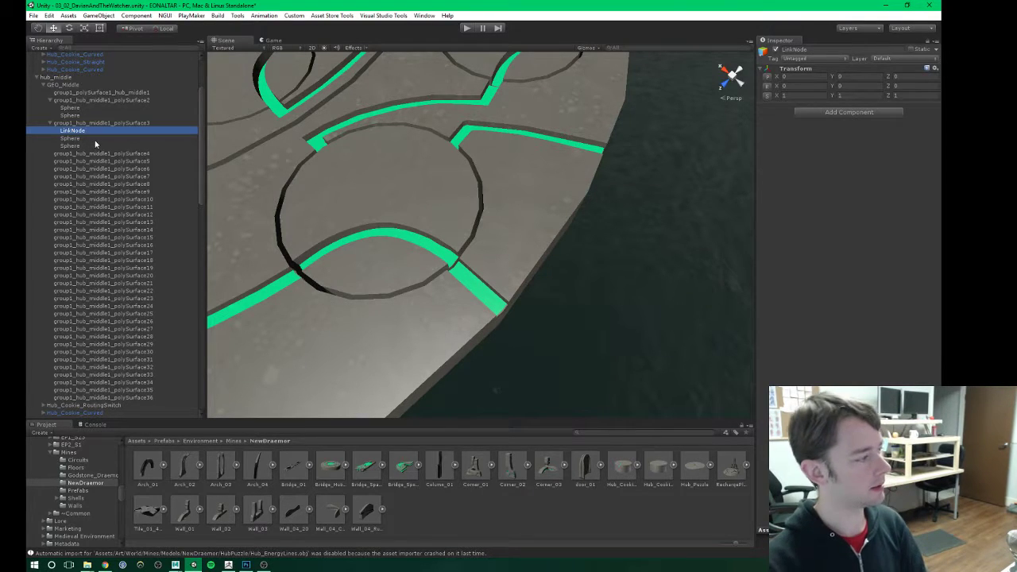
# Step: Try nesting both spheres under LinkNode, and move them back out directly under group1_hub_middle1_polySurface3
pyautogui.click(73, 139)
pyautogui.keyDown('shift'); pyautogui.click(72, 145); pyautogui.keyUp('shift')
pyautogui.moveTo(71, 144); pyautogui.dragTo(83, 132)
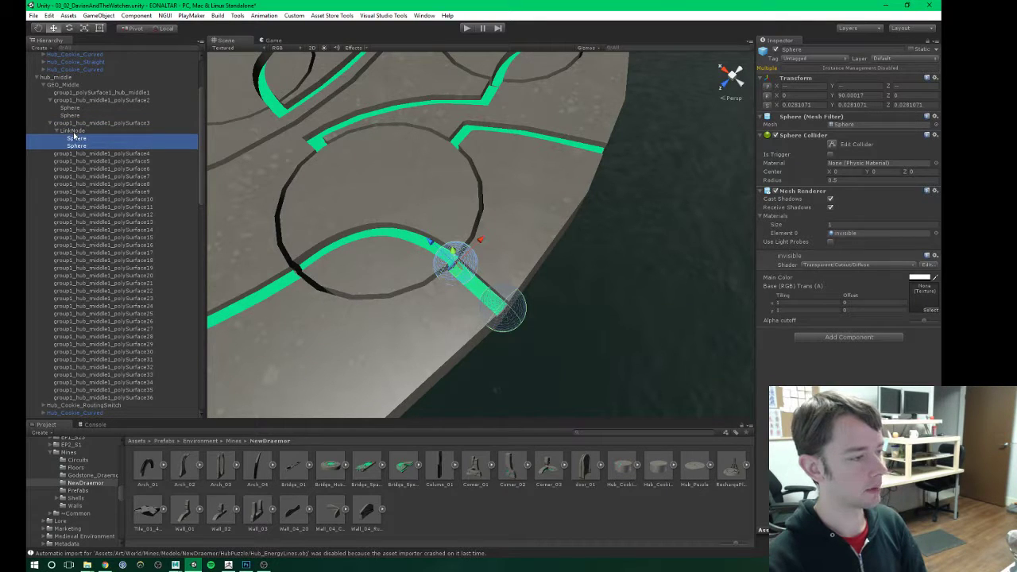
pyautogui.click(73, 131)
pyautogui.click(76, 138)
pyautogui.keyDown('ctrl'); pyautogui.click(77, 140); pyautogui.keyUp('ctrl')
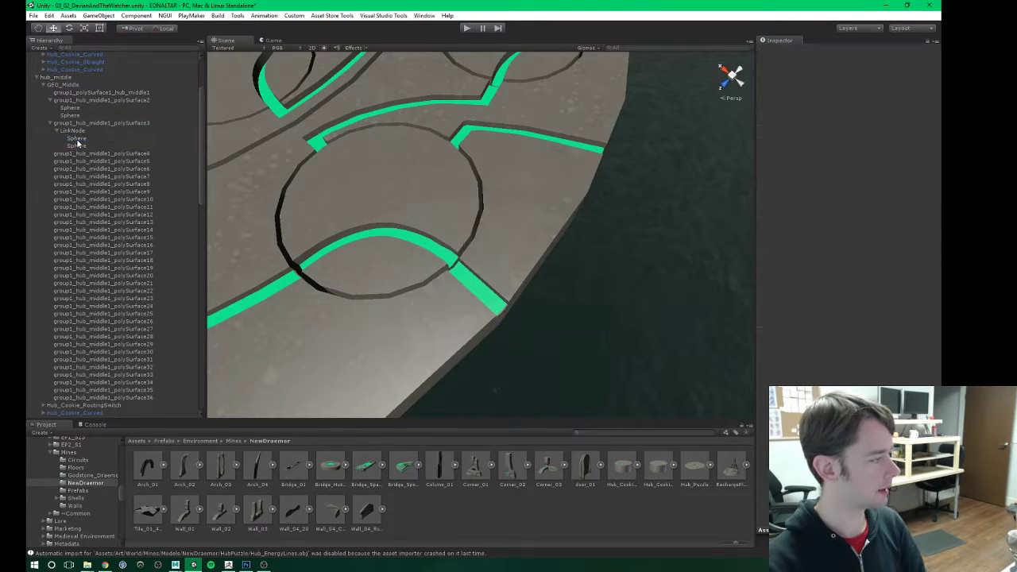
pyautogui.keyDown('ctrl'); pyautogui.click(78, 144); pyautogui.keyUp('ctrl')
pyautogui.keyDown('ctrl'); pyautogui.click(77, 139); pyautogui.keyUp('ctrl')
pyautogui.press('f')
pyautogui.moveTo(76, 140)
pyautogui.mouseDown()
pyautogui.moveTo(80, 125)
pyautogui.moveTo(75, 138)
pyautogui.mouseUp()
pyautogui.click(73, 146)
# Step: Move LinkNode from the hub centre onto the short green rim segment, at about X -0.4826, Y 0.0155, Z -0.0024
pyautogui.scroll(-8, 399, 196)
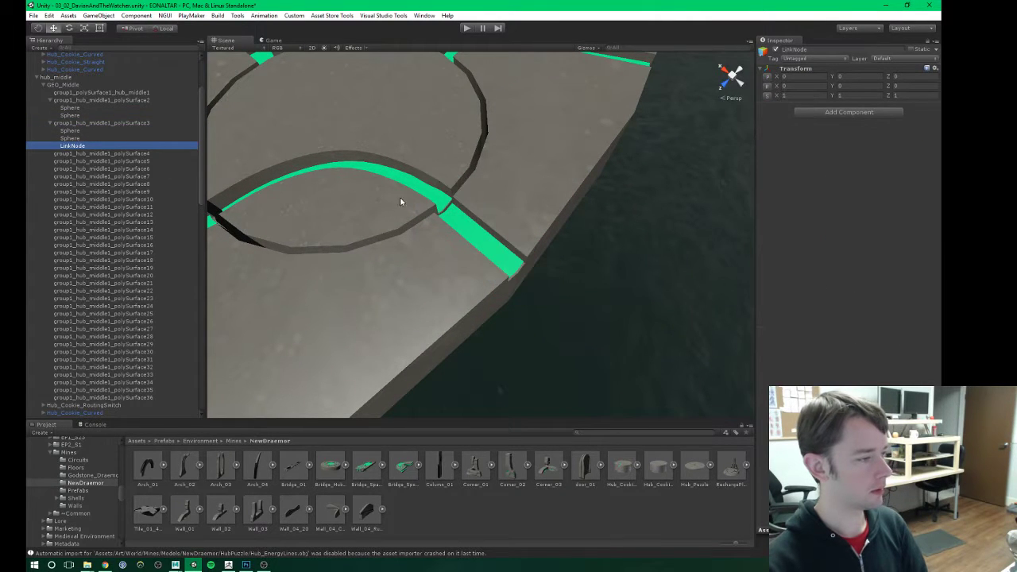
pyautogui.scroll(-3, 389, 178)
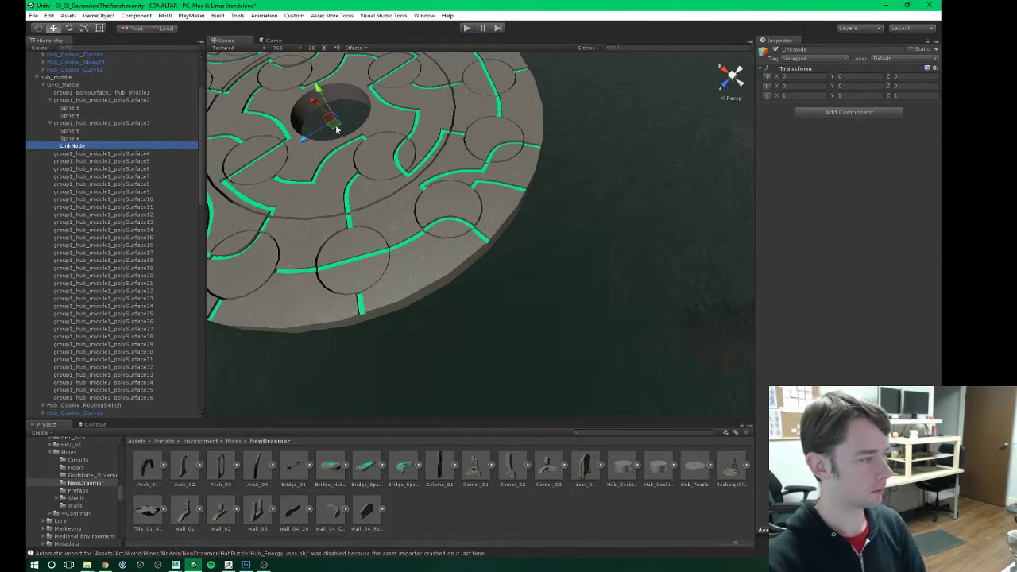
pyautogui.moveTo(337, 128); pyautogui.dragTo(368, 148, button='middle')
pyautogui.moveTo(357, 140); pyautogui.dragTo(508, 258)
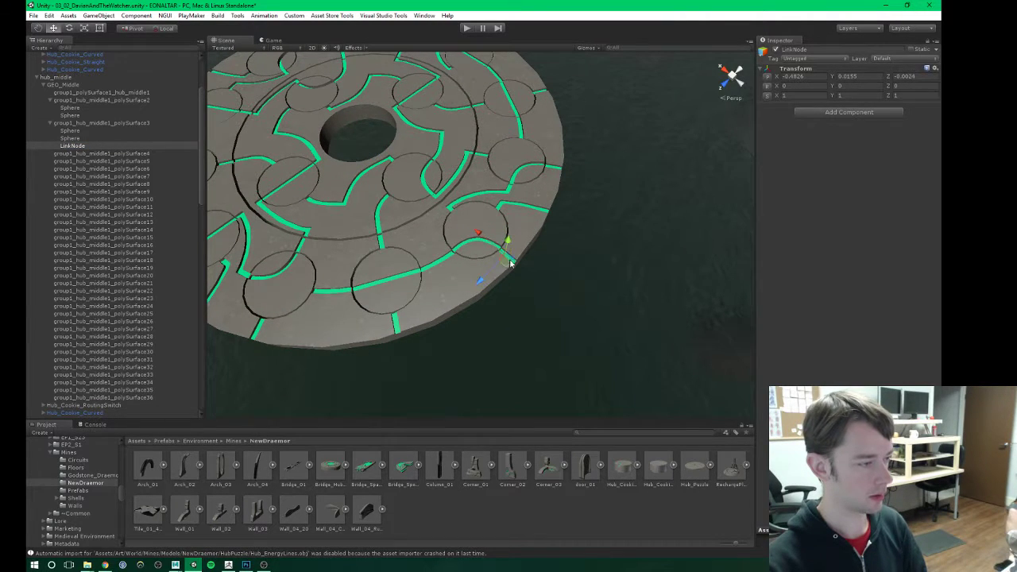
pyautogui.scroll(5, 509, 256)
pyautogui.moveTo(434, 235); pyautogui.dragTo(432, 213, button='middle')
pyautogui.scroll(1, 431, 222)
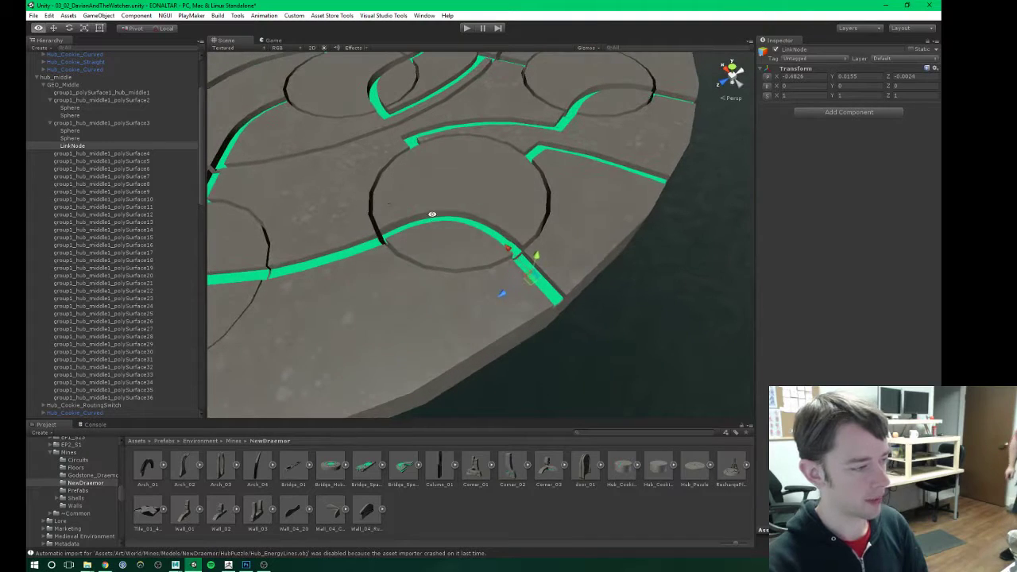
# Step: Parent the two spheres of group1_hub_middle1_polySurface3 to the repositioned LinkNode
pyautogui.click(68, 139)
pyautogui.keyDown('shift'); pyautogui.click(69, 131); pyautogui.keyUp('shift')
pyautogui.moveTo(69, 140); pyautogui.dragTo(74, 146)
pyautogui.click(77, 131)
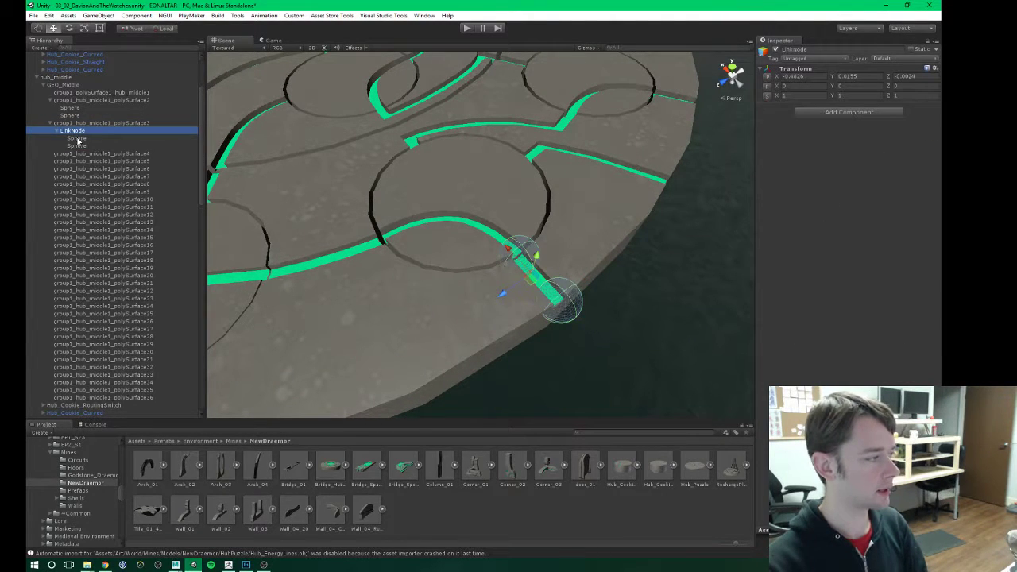
# Step: Remove the Circuit Node script from group1_hub_middle1_polySurface3
pyautogui.click(78, 123)
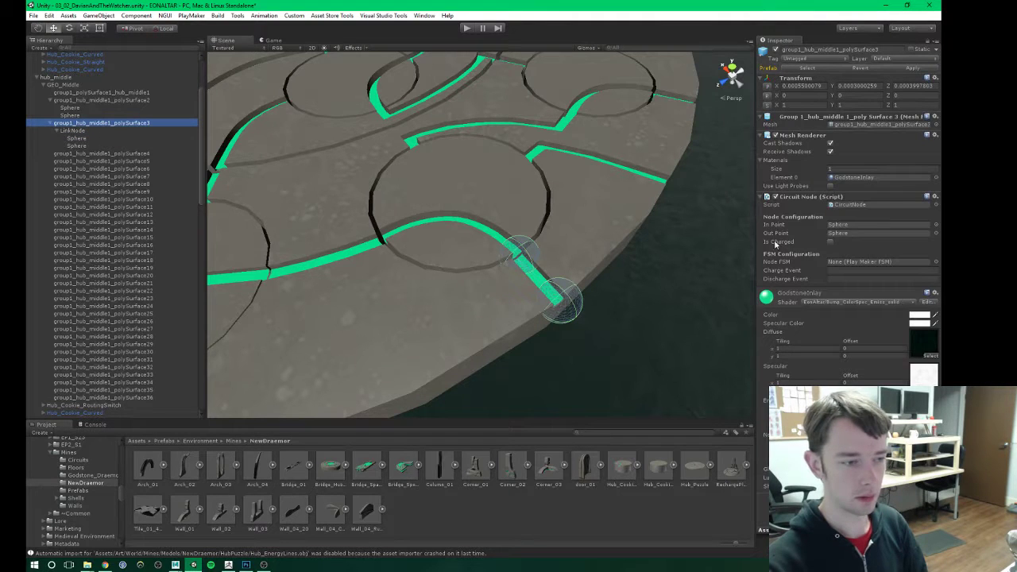
pyautogui.rightClick(802, 199)
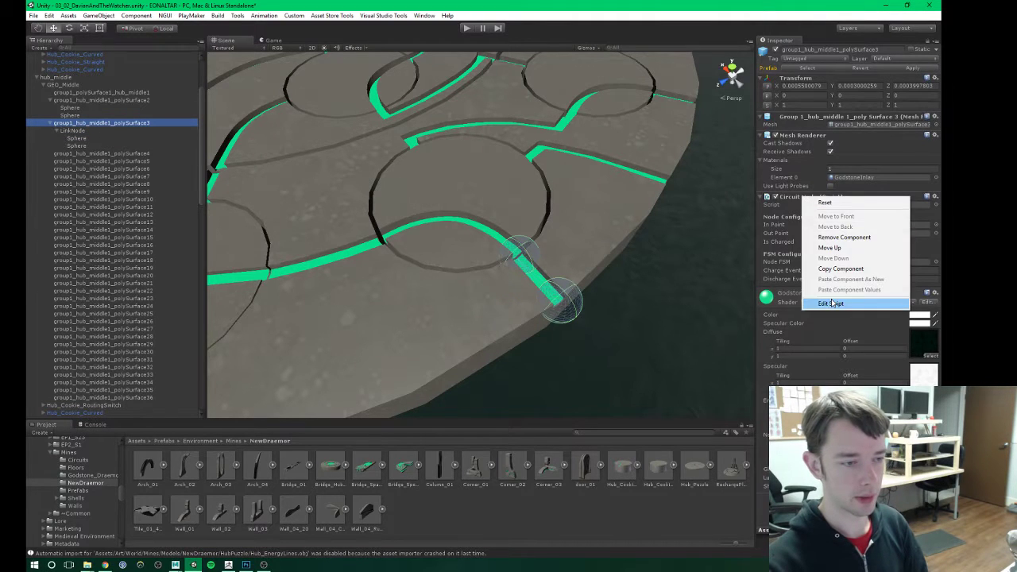
pyautogui.click(826, 236)
# Step: Add a Circuit Node script to LinkNode, with its first sphere as In Point and its second sphere as Out Point
pyautogui.click(70, 131)
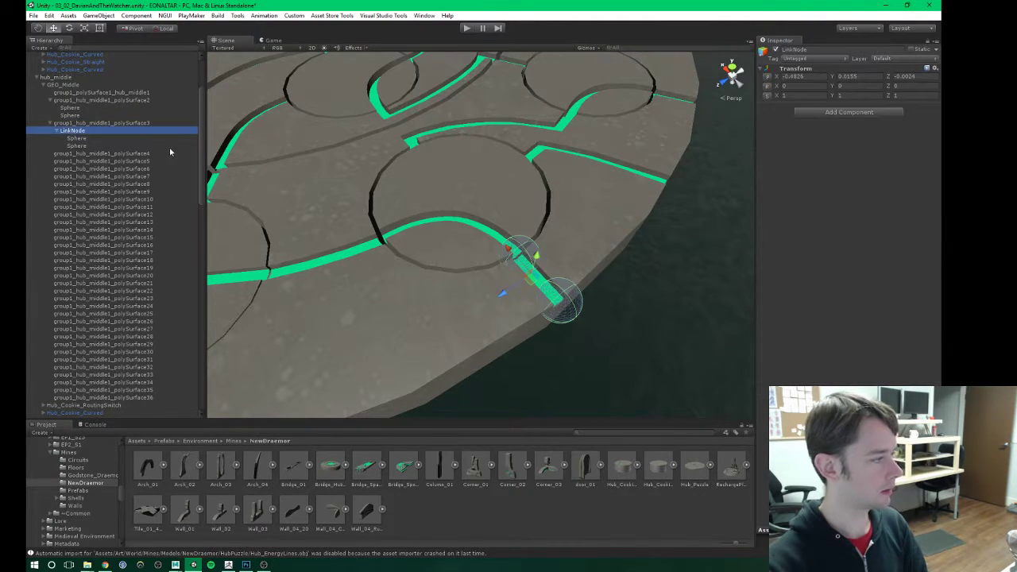
pyautogui.click(820, 114)
pyautogui.press('Return')
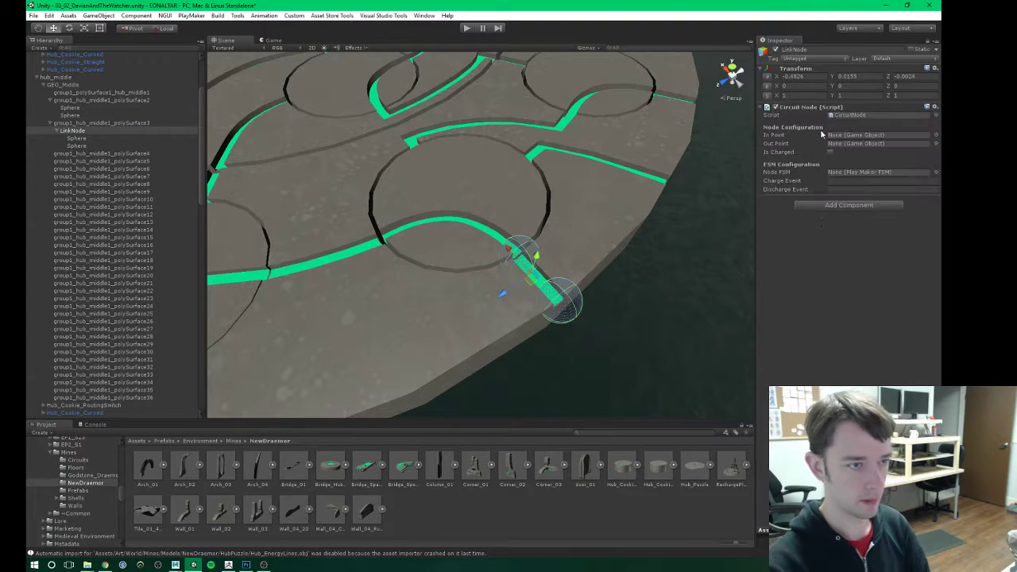
pyautogui.moveTo(82, 141); pyautogui.dragTo(858, 135)
pyautogui.moveTo(74, 145); pyautogui.dragTo(842, 143)
pyautogui.click(70, 131)
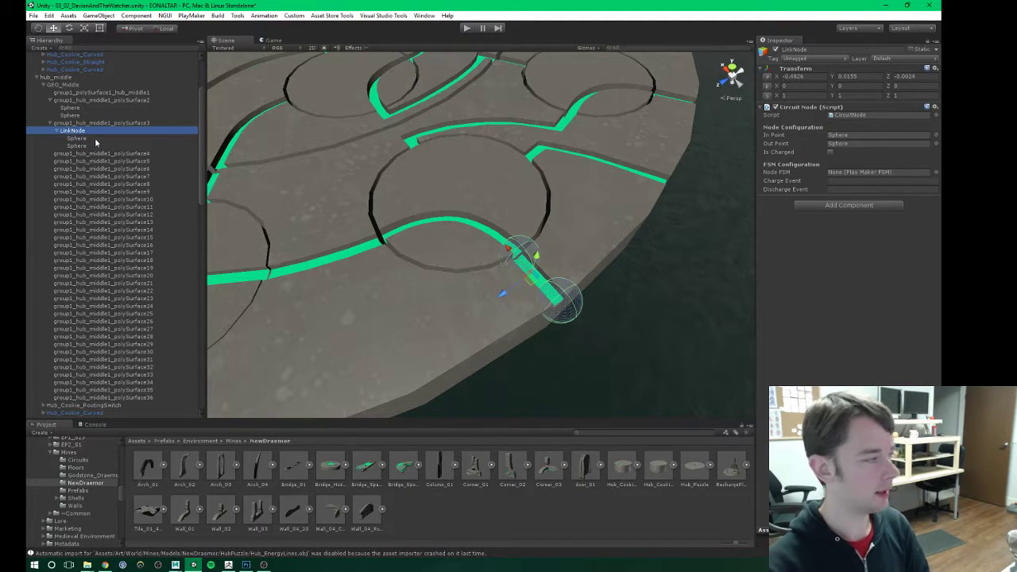
# Step: Duplicate LinkNode with its spheres and parent the copy to group1_hub_middle1_polySurface4
pyautogui.click(57, 132)
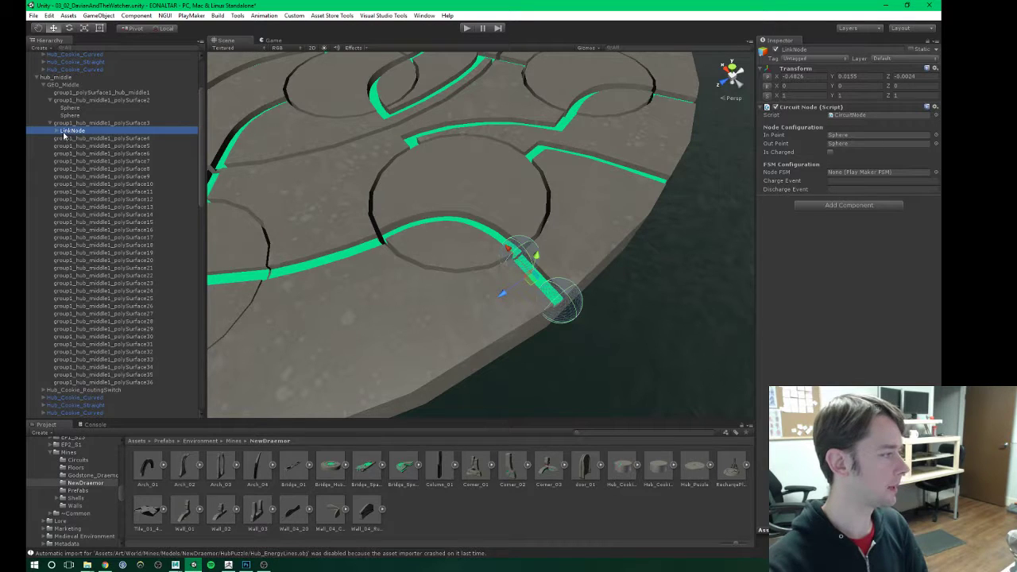
pyautogui.moveTo(64, 132); pyautogui.dragTo(87, 139)
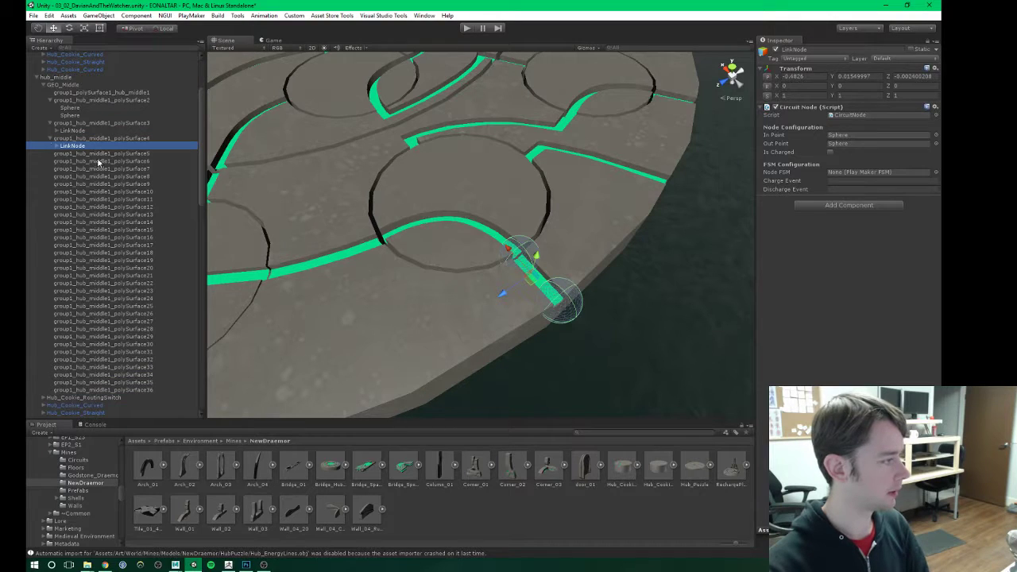
pyautogui.click(57, 146)
pyautogui.keyDown('alt'); pyautogui.moveTo(422, 208); pyautogui.dragTo(377, 208); pyautogui.keyUp('alt')
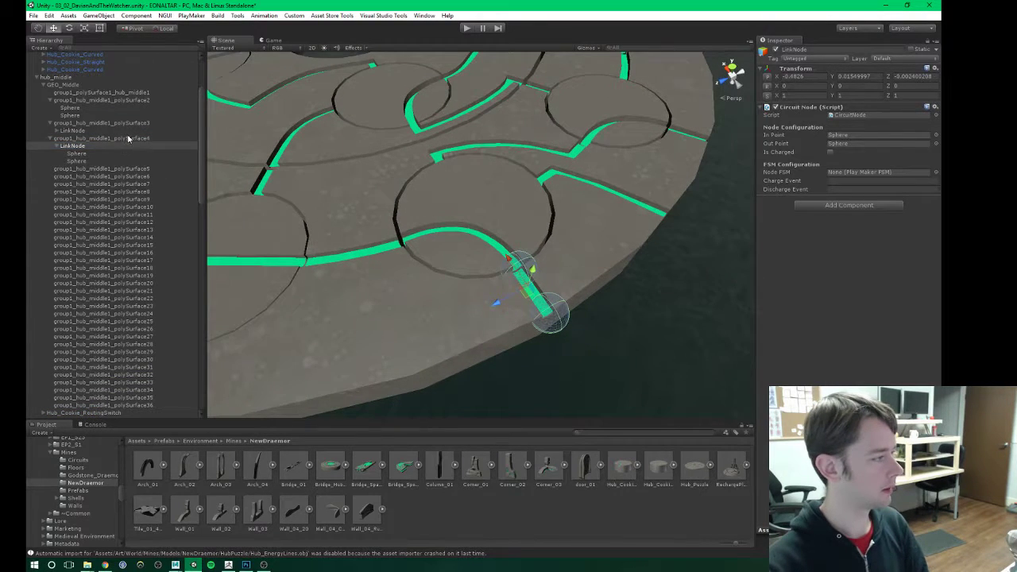
pyautogui.click(126, 130)
pyautogui.click(122, 138)
# Step: Move polySurface4's LinkNode onto its short green segment at about X -0.2696, Z 0.1485, and rotate it to about 28.5° in Y
pyautogui.keyDown('alt'); pyautogui.moveTo(574, 226); pyautogui.dragTo(440, 229); pyautogui.keyUp('alt')
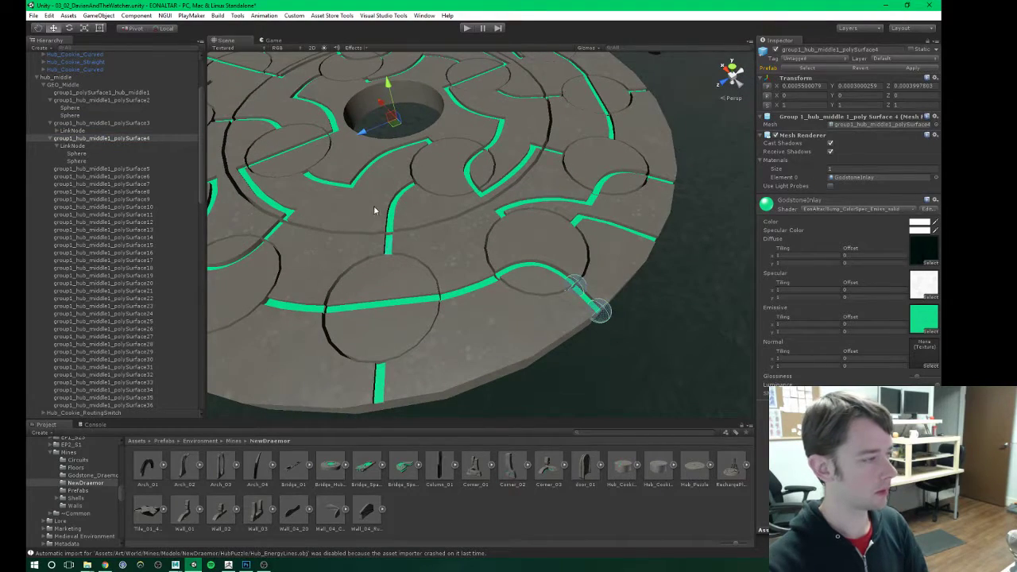
pyautogui.keyDown('alt'); pyautogui.moveTo(316, 209); pyautogui.dragTo(479, 268); pyautogui.keyUp('alt')
pyautogui.scroll(-4, 366, 219)
pyautogui.scroll(4, 473, 265)
pyautogui.scroll(4, 472, 265)
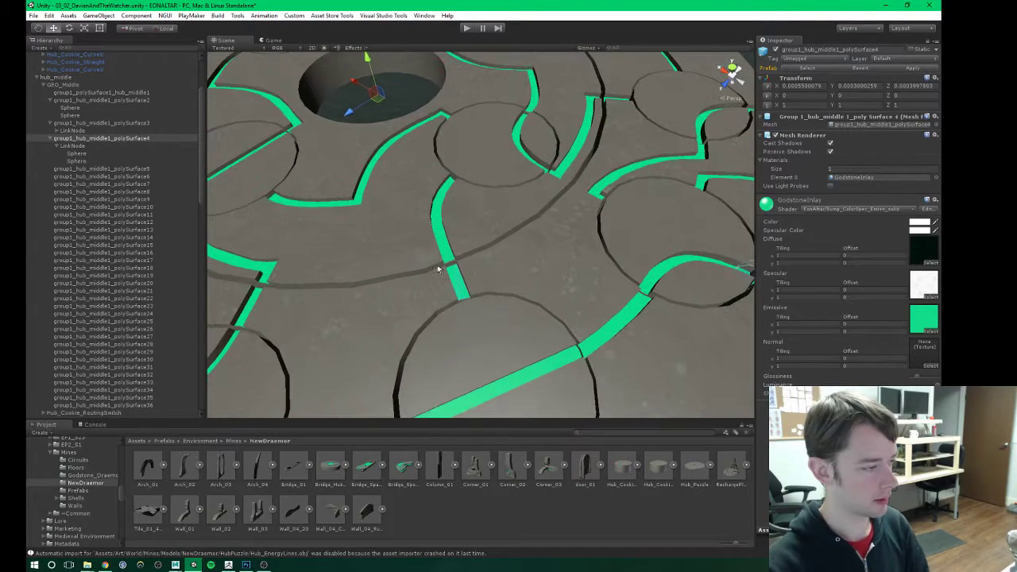
pyautogui.click(72, 147)
pyautogui.moveTo(681, 290); pyautogui.dragTo(627, 286, button='middle')
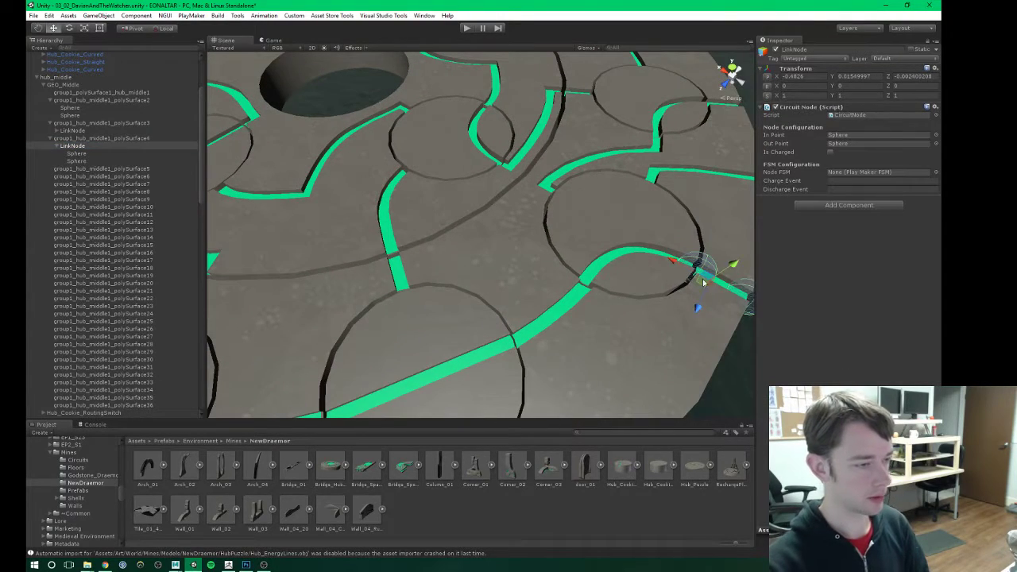
pyautogui.moveTo(699, 275); pyautogui.dragTo(445, 332)
pyautogui.press('e')
pyautogui.moveTo(415, 371); pyautogui.dragTo(476, 339)
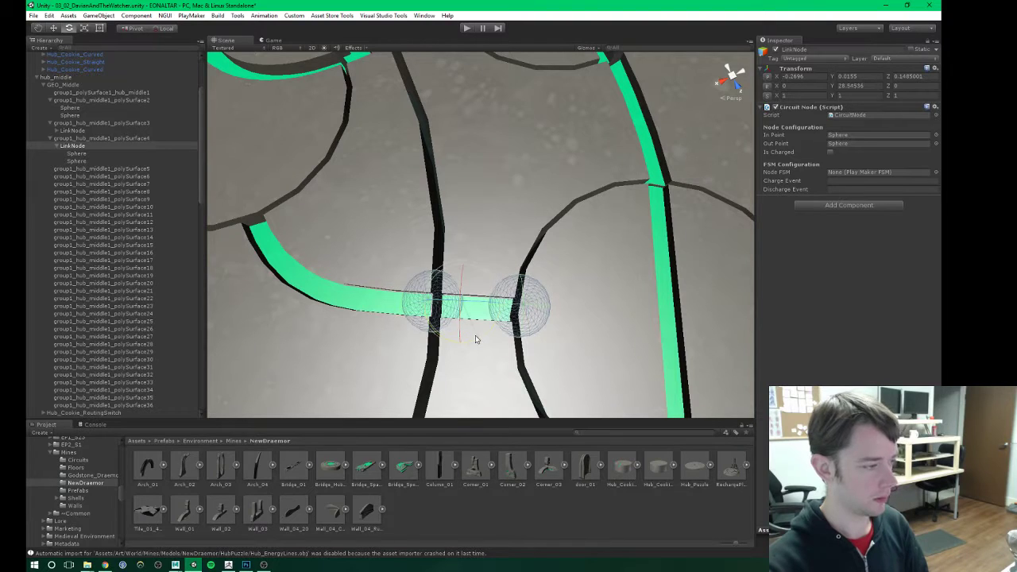
# Step: Check how the two spheres of polySurface4's LinkNode line up with the ends of the green segment
pyautogui.click(77, 154)
pyautogui.press('w')
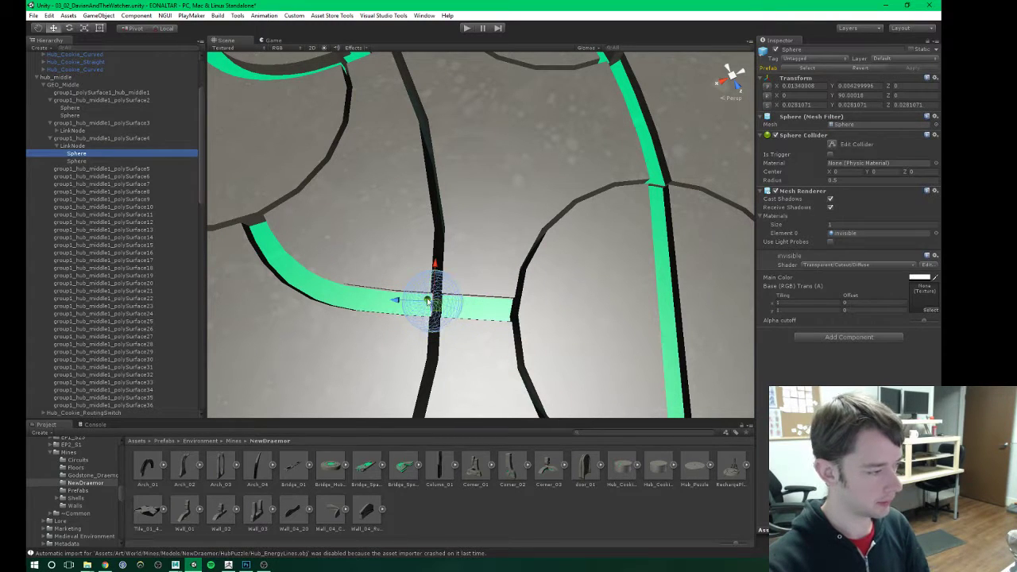
pyautogui.click(77, 160)
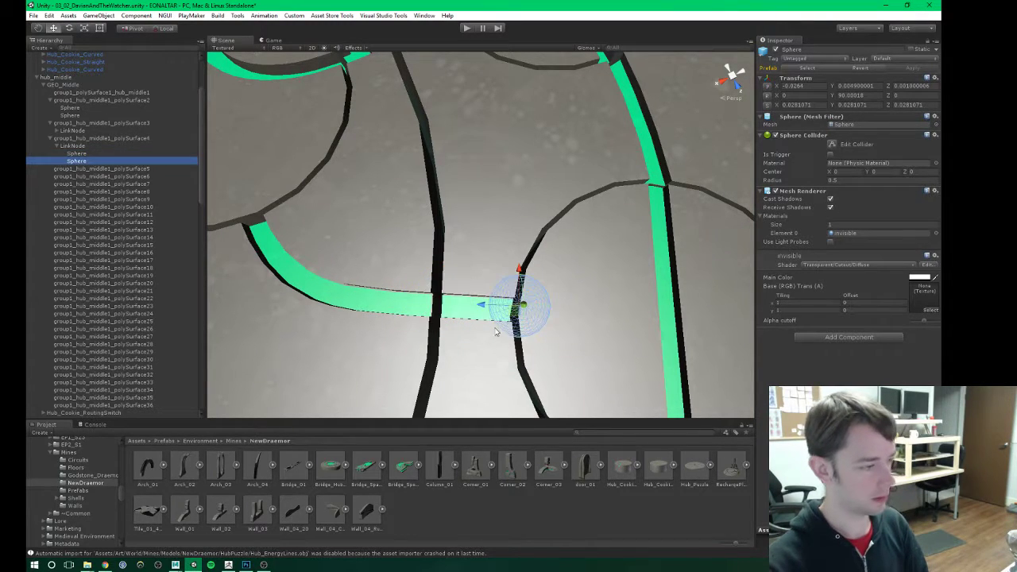
pyautogui.click(70, 147)
# Step: Switch the scene shading to Textured Wire and locate the green segment of group1_hub_middle1_polySurface5
pyautogui.click(79, 170)
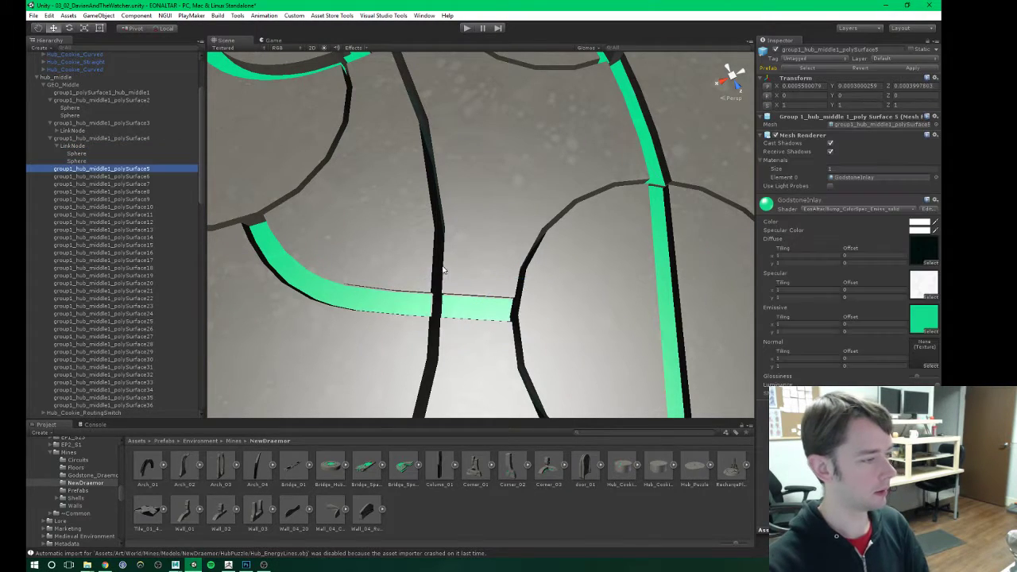
pyautogui.press('f')
pyautogui.moveTo(484, 291)
pyautogui.keyDown('alt'); pyautogui.mouseDown()
pyautogui.moveTo(461, 286)
pyautogui.moveTo(477, 199)
pyautogui.moveTo(439, 205)
pyautogui.moveTo(477, 203)
pyautogui.mouseUp(); pyautogui.keyUp('alt')
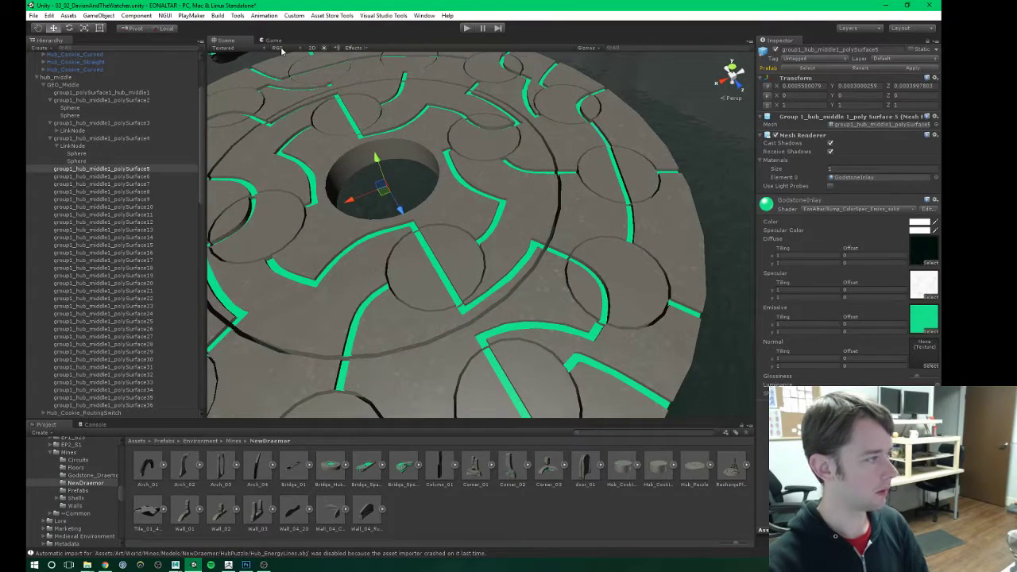
pyautogui.click(223, 48)
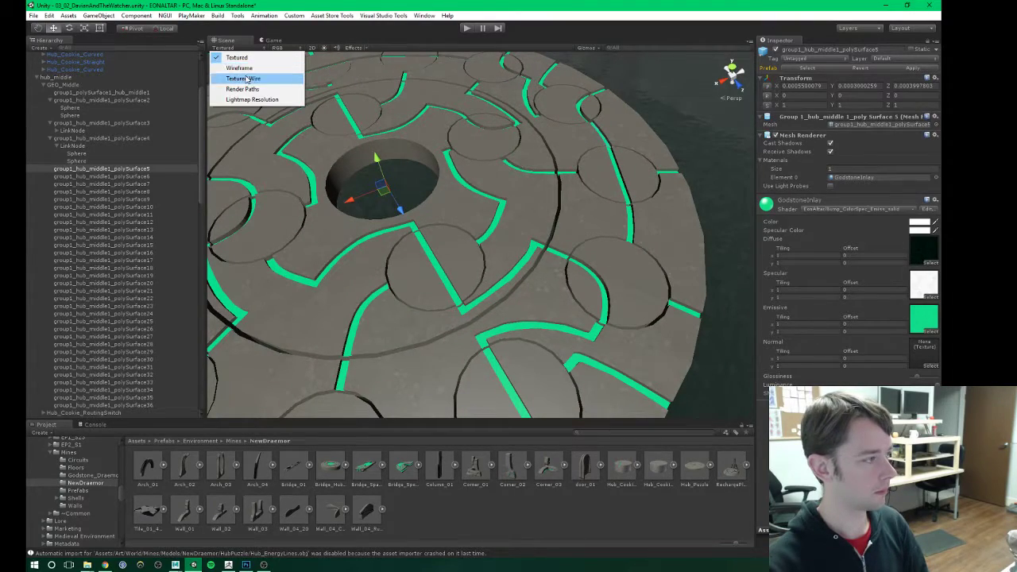
pyautogui.click(244, 78)
pyautogui.moveTo(359, 150)
pyautogui.keyDown('alt'); pyautogui.mouseDown()
pyautogui.moveTo(431, 173)
pyautogui.moveTo(430, 203)
pyautogui.mouseUp(); pyautogui.keyUp('alt')
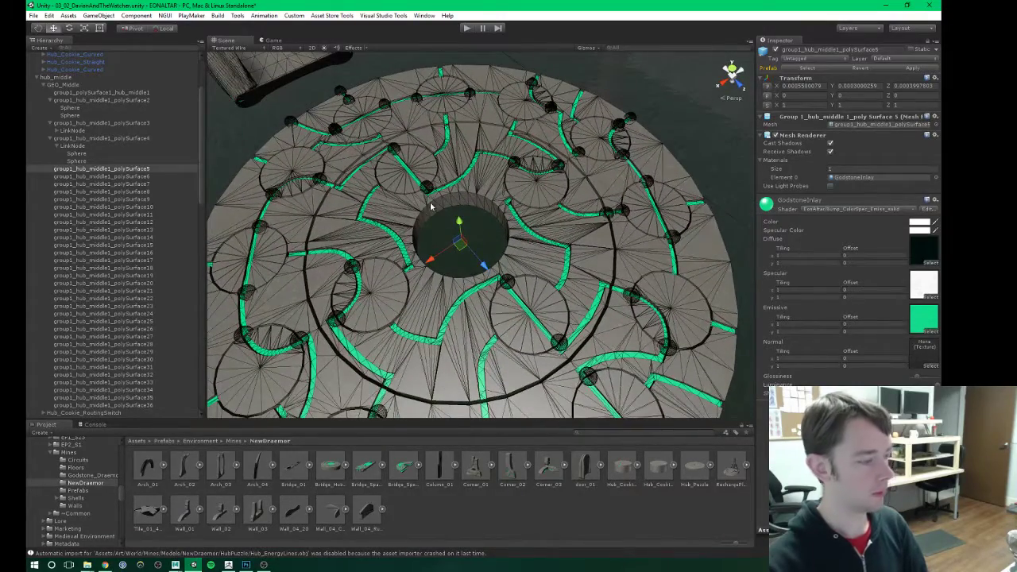
pyautogui.press('f')
pyautogui.keyDown('alt'); pyautogui.moveTo(486, 246); pyautogui.dragTo(429, 231); pyautogui.keyUp('alt')
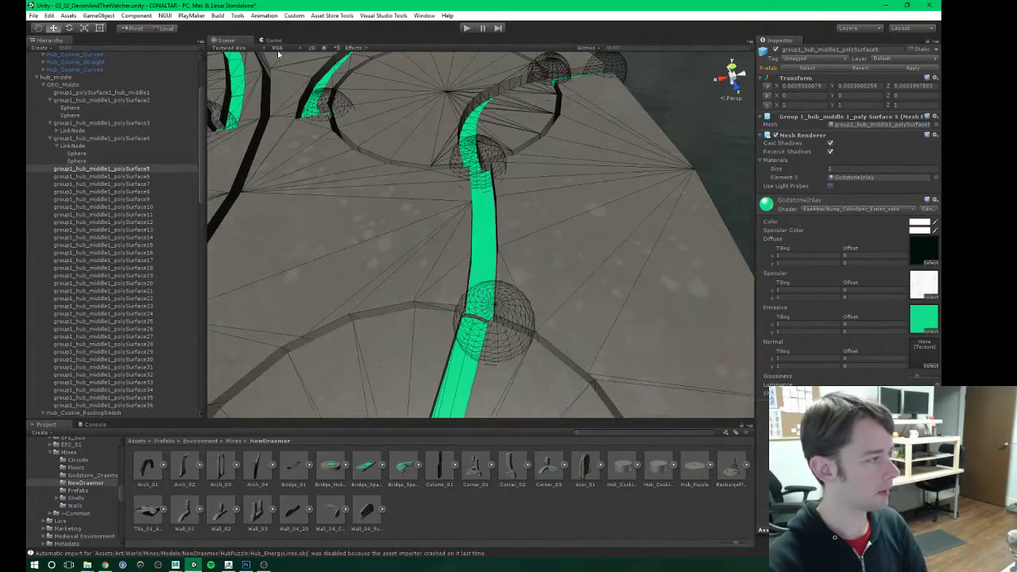
# Step: Switch the scene shading back to Textured and bring the outer green energy-line segments into view
pyautogui.click(239, 48)
pyautogui.click(238, 56)
pyautogui.moveTo(492, 230)
pyautogui.keyDown('alt'); pyautogui.mouseDown()
pyautogui.moveTo(526, 243)
pyautogui.moveTo(439, 229)
pyautogui.mouseUp(); pyautogui.keyUp('alt')
pyautogui.scroll(-2, 140, 204)
pyautogui.scroll(2, 140, 239)
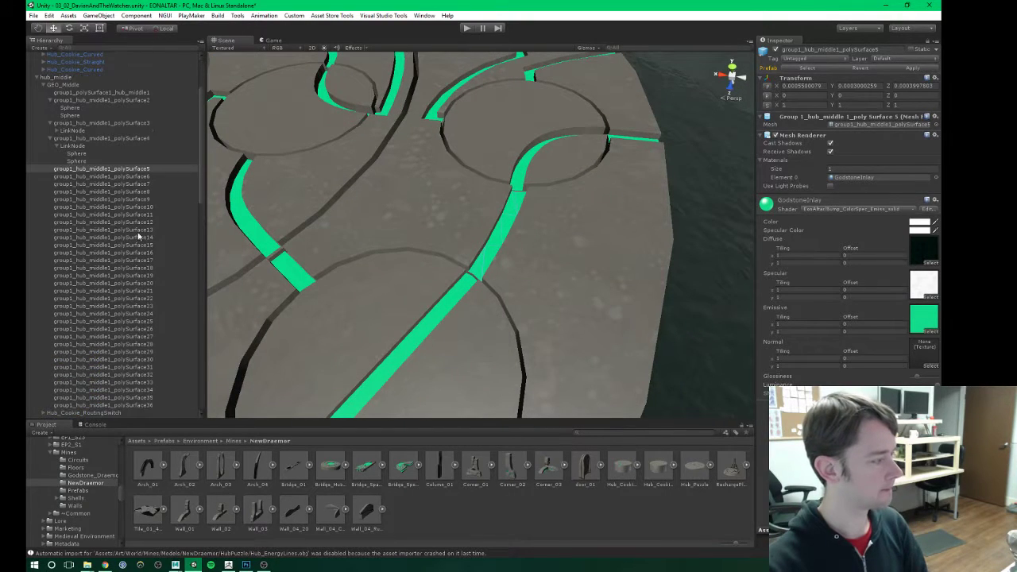
# Step: Paste a copy of LinkNode with its spheres and parent it to group1_hub_middle1_polySurface5
pyautogui.hotkey('ctrl', 'v')
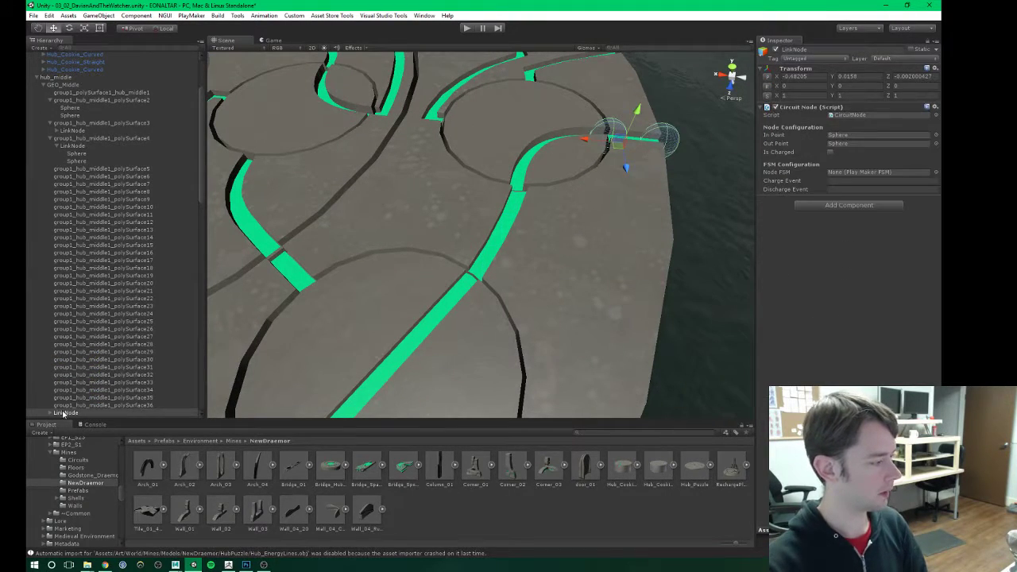
pyautogui.moveTo(64, 413); pyautogui.dragTo(85, 180)
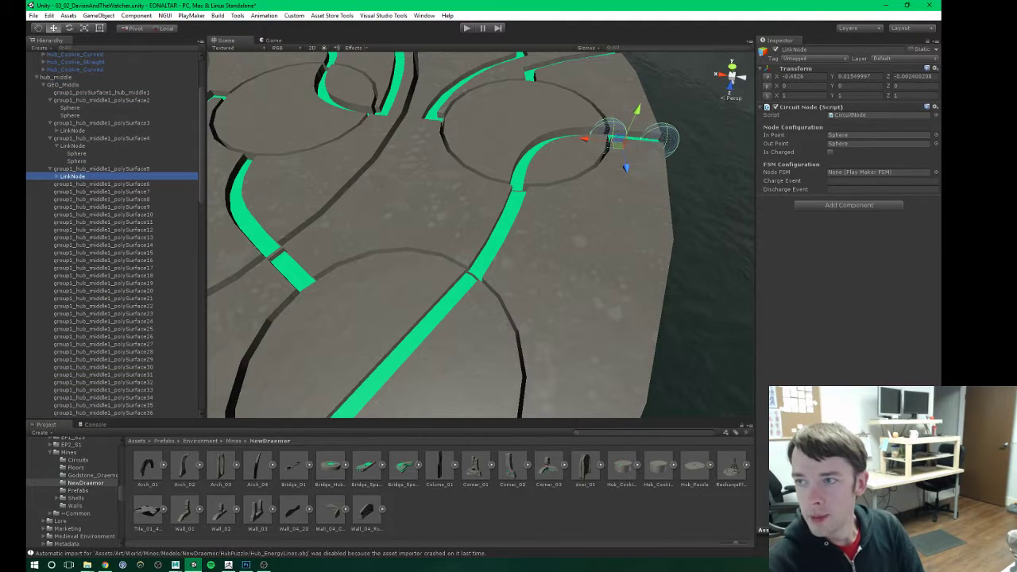
pyautogui.hotkey('alt', 'Tab')
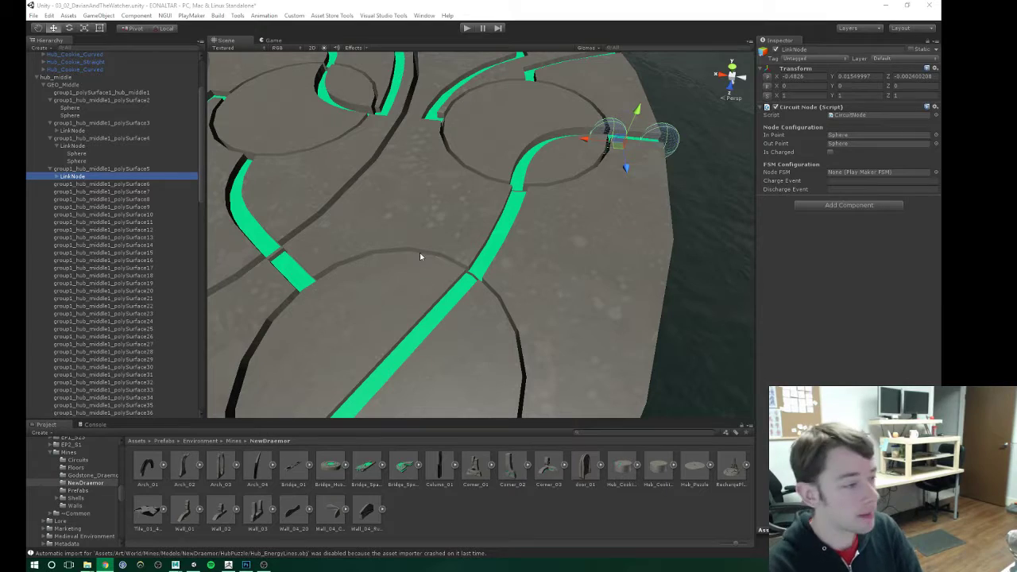
# Step: Move polySurface5's LinkNode onto the middle of its green segment at about X -0.3968, Z 0.0997
pyautogui.rightClick(540, 227)
pyautogui.scroll(3, 601, 191)
pyautogui.keyDown('alt'); pyautogui.moveTo(601, 191); pyautogui.dragTo(418, 276); pyautogui.keyUp('alt')
pyautogui.moveTo(418, 275); pyautogui.dragTo(397, 230, button='right')
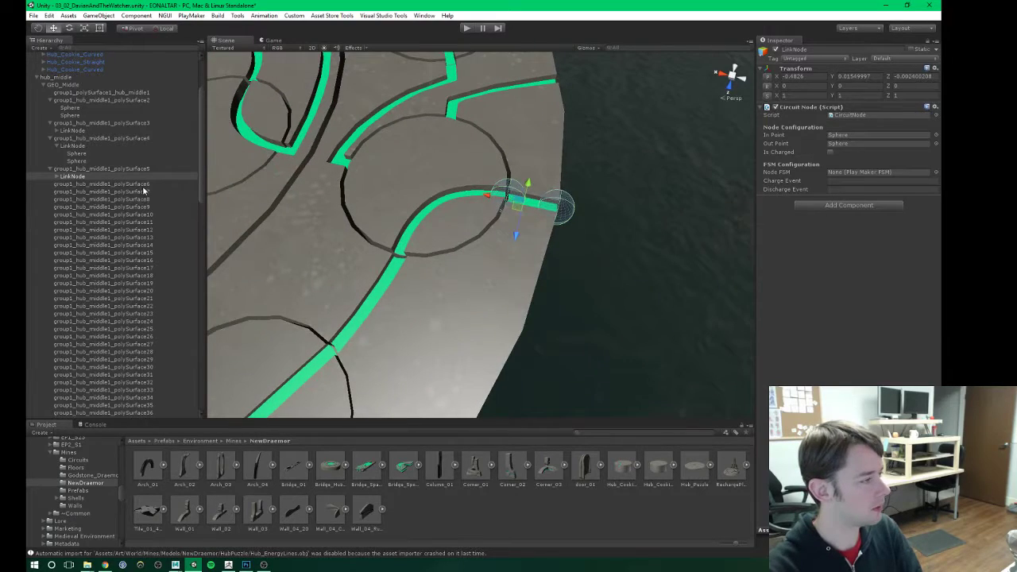
pyautogui.click(137, 169)
pyautogui.press('f')
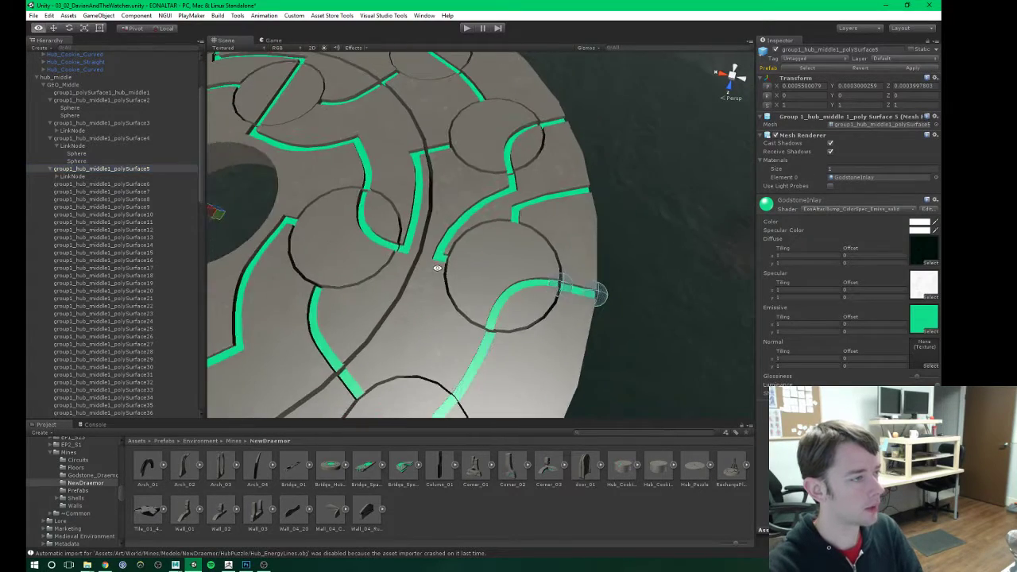
pyautogui.scroll(5, 418, 263)
pyautogui.moveTo(418, 263); pyautogui.dragTo(465, 288, button='right')
pyautogui.click(61, 176)
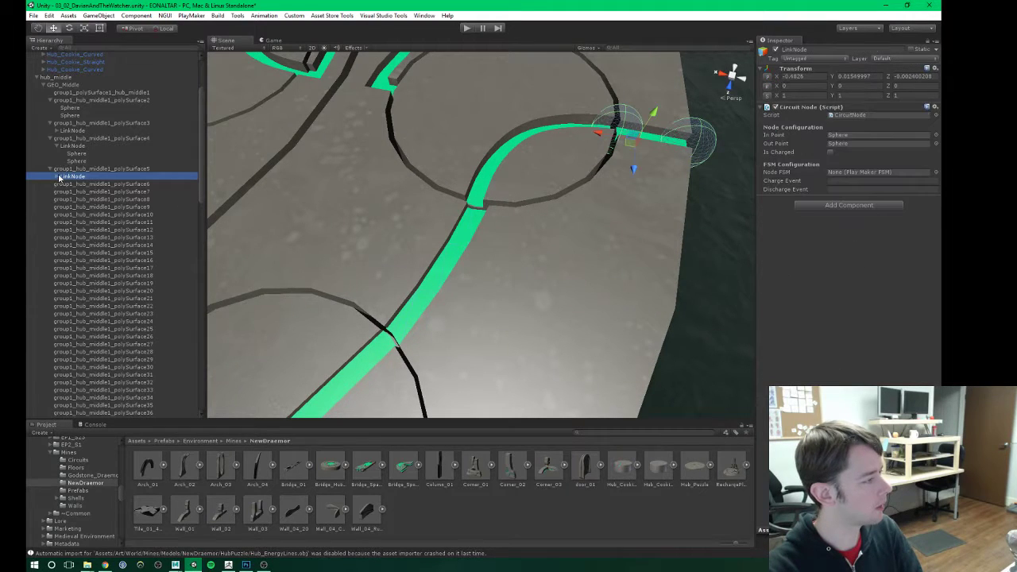
pyautogui.click(56, 176)
pyautogui.moveTo(636, 142); pyautogui.dragTo(448, 268)
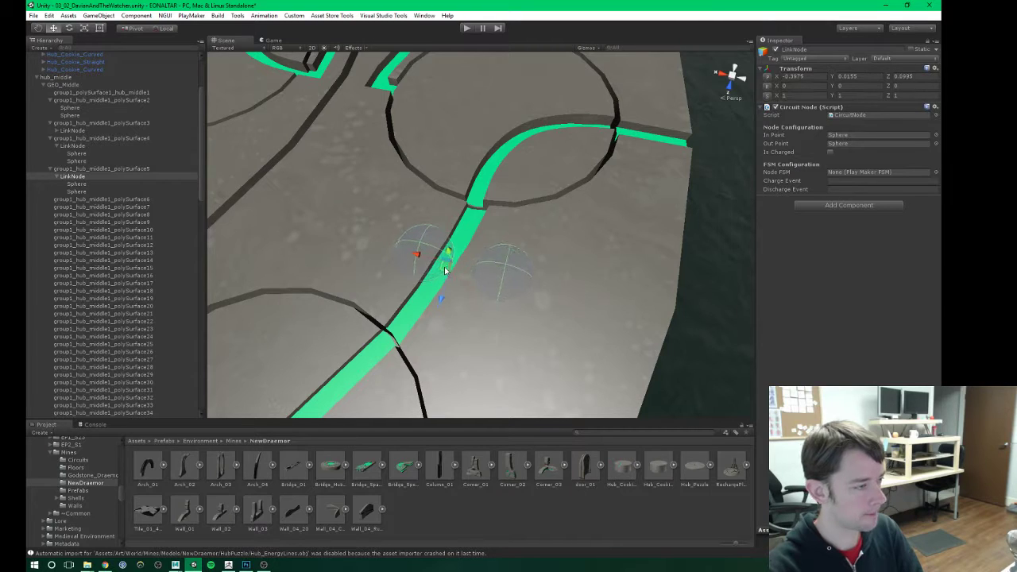
pyautogui.keyDown('alt'); pyautogui.moveTo(379, 297); pyautogui.dragTo(412, 257); pyautogui.keyUp('alt')
pyautogui.moveTo(412, 257); pyautogui.dragTo(414, 255, button='right')
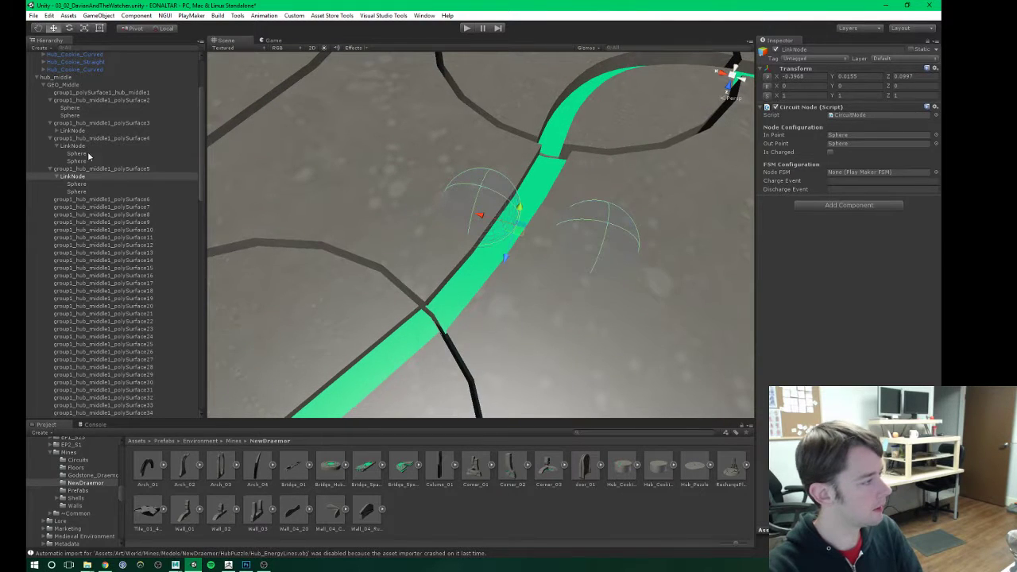
# Step: Place the two spheres of polySurface5's LinkNode on opposite ends of the green segment, the second at about X 0.0136, Z 0.0386
pyautogui.click(76, 185)
pyautogui.moveTo(482, 217); pyautogui.dragTo(561, 163)
pyautogui.moveTo(560, 163); pyautogui.dragTo(436, 240, button='right')
pyautogui.keyDown('alt'); pyautogui.moveTo(436, 241); pyautogui.dragTo(448, 239); pyautogui.keyUp('alt')
pyautogui.click(77, 191)
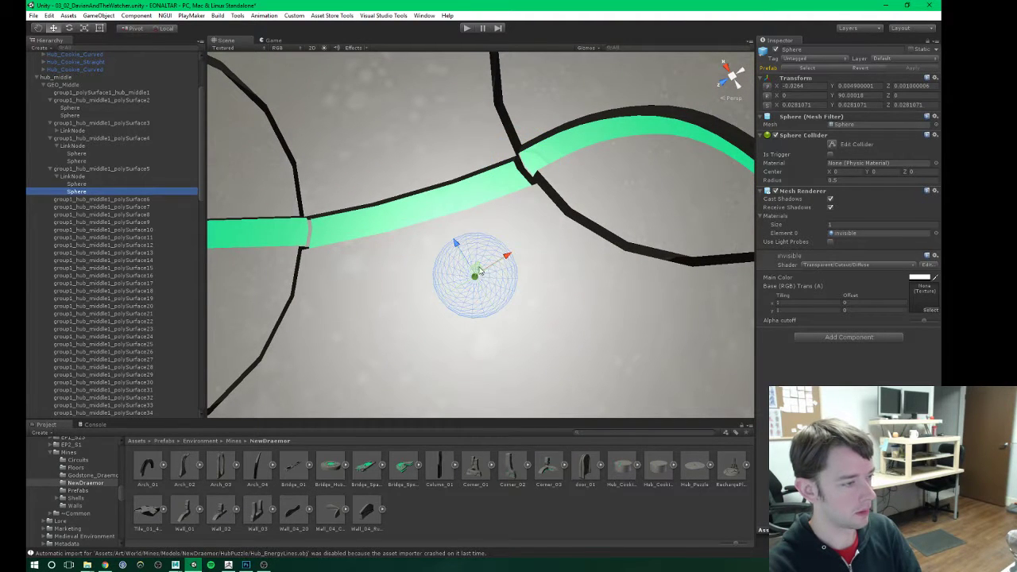
pyautogui.moveTo(480, 276); pyautogui.dragTo(320, 226)
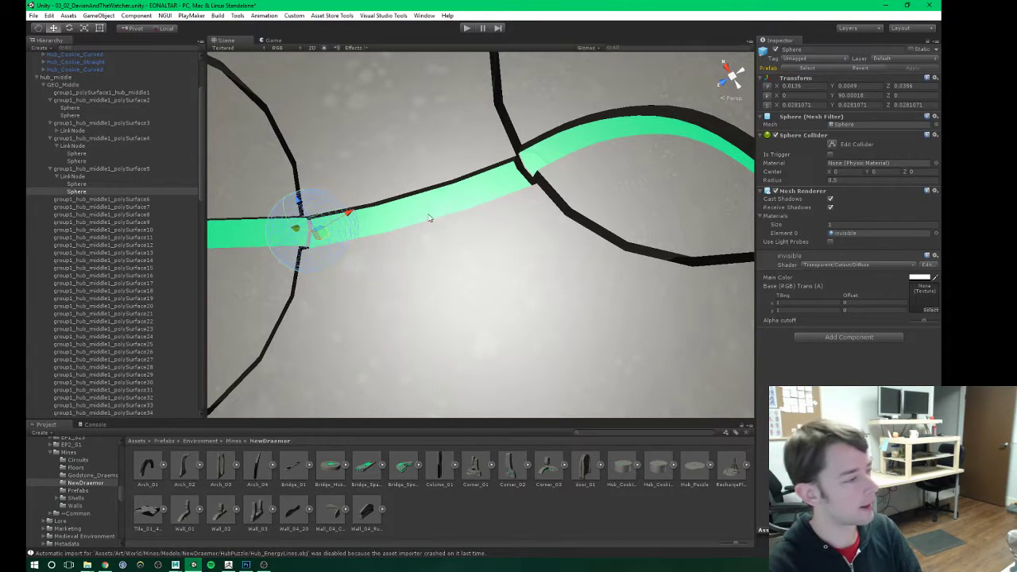
pyautogui.moveTo(430, 219)
pyautogui.mouseDown(button='right')
pyautogui.moveTo(434, 255)
pyautogui.moveTo(460, 254)
pyautogui.moveTo(477, 296)
pyautogui.moveTo(512, 278)
pyautogui.mouseUp(button='right')
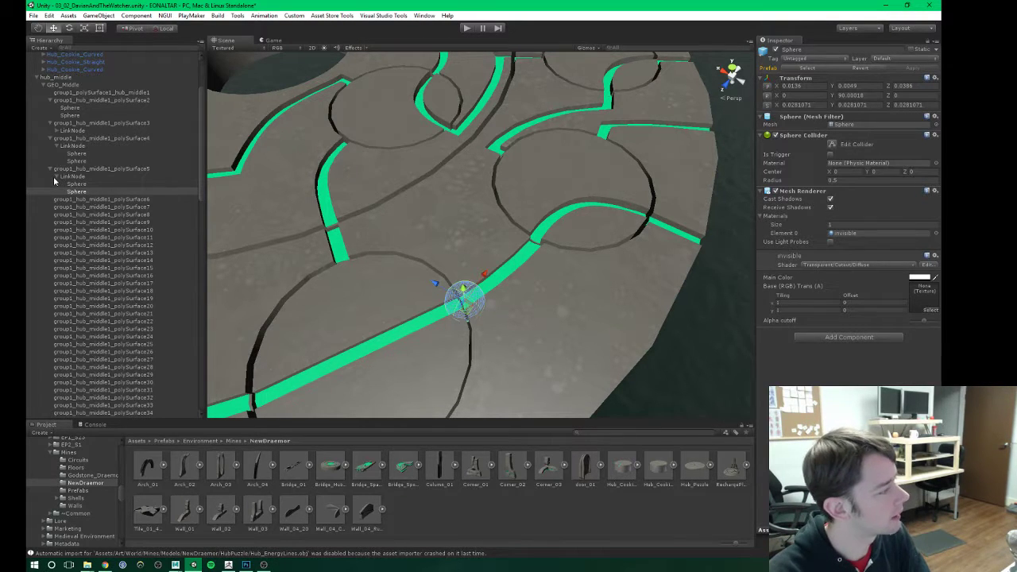
# Step: Check how polySurface5's two spheres line up with the segment ends and survey the neighbouring green segments of the ring
pyautogui.click(55, 176)
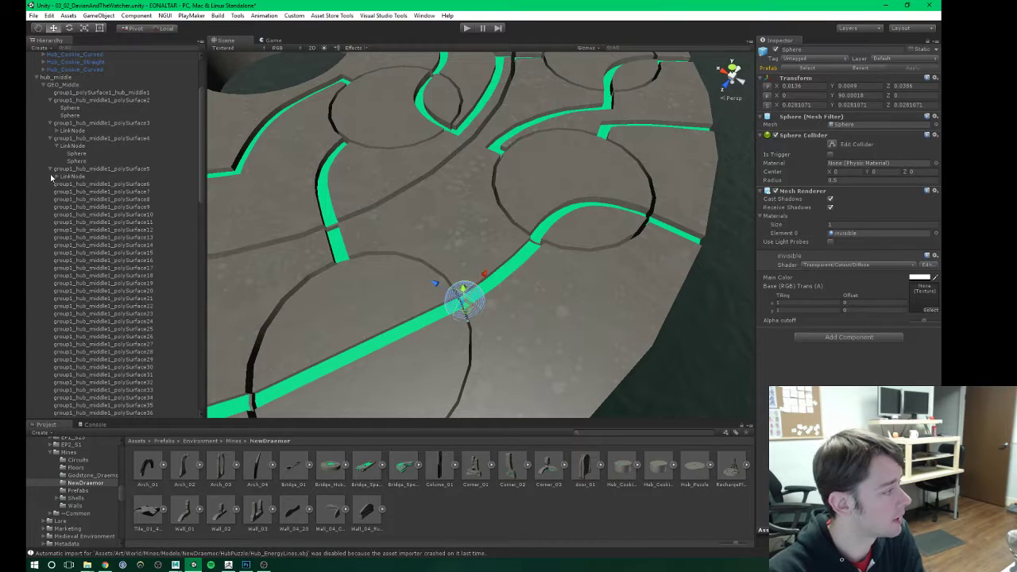
pyautogui.click(56, 177)
pyautogui.click(71, 168)
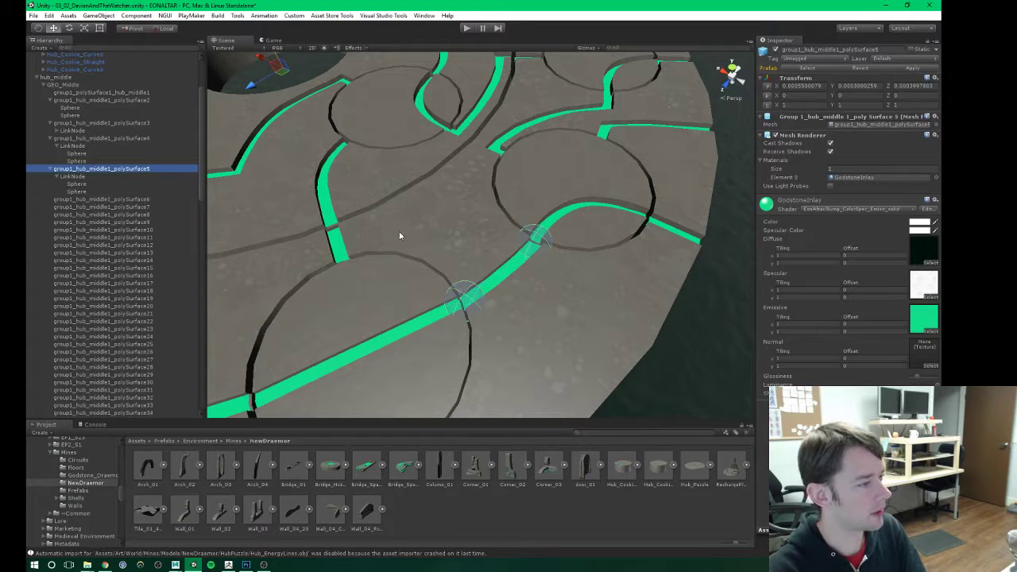
pyautogui.keyDown('alt'); pyautogui.moveTo(400, 236); pyautogui.dragTo(428, 233); pyautogui.keyUp('alt')
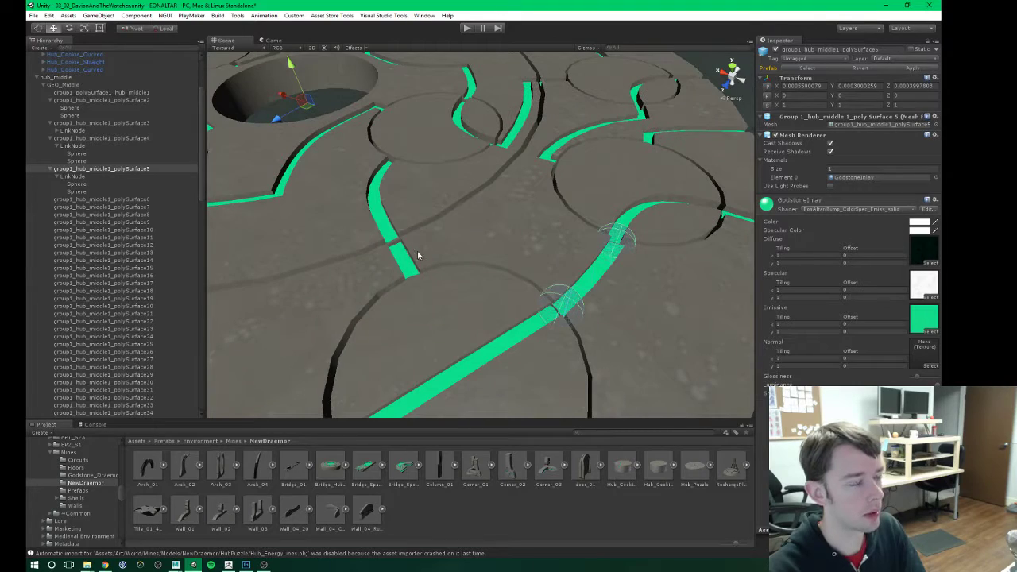
pyautogui.scroll(-15, 400, 224)
pyautogui.moveTo(371, 211); pyautogui.dragTo(488, 229, button='middle')
pyautogui.scroll(-2, 469, 245)
pyautogui.scroll(10, 489, 231)
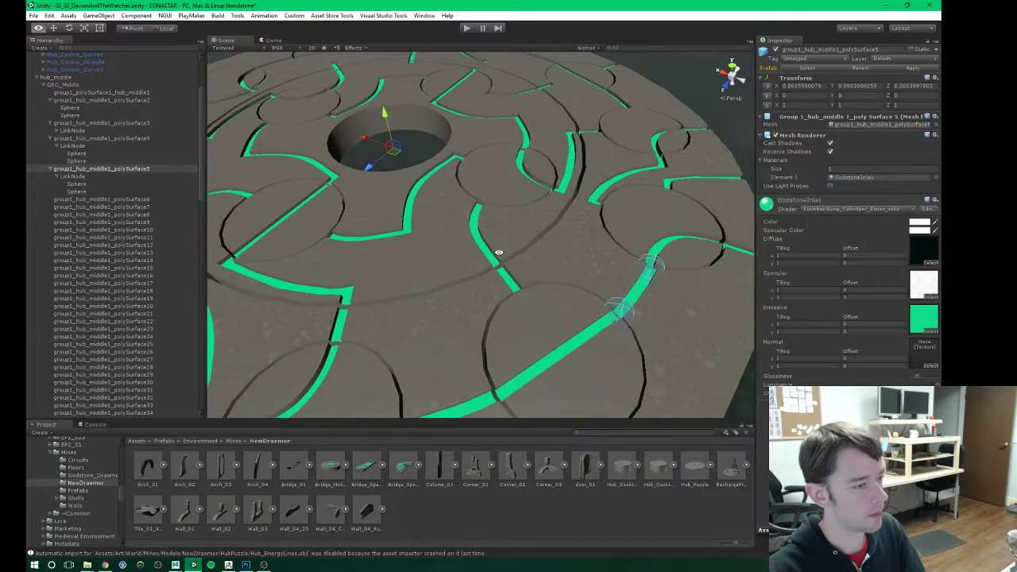
pyautogui.moveTo(499, 252); pyautogui.dragTo(446, 224, button='right')
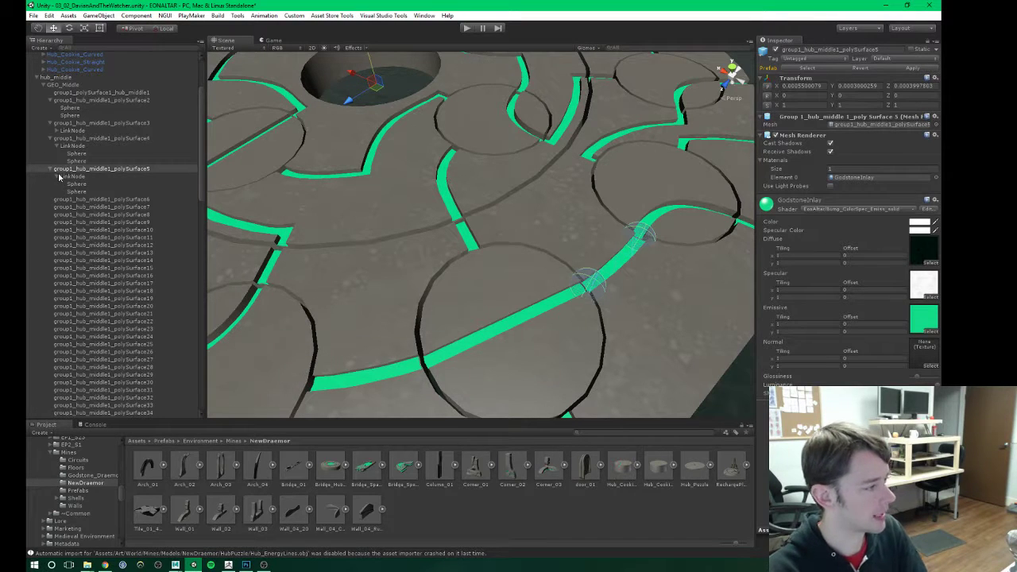
pyautogui.moveTo(613, 211); pyautogui.dragTo(339, 216, button='right')
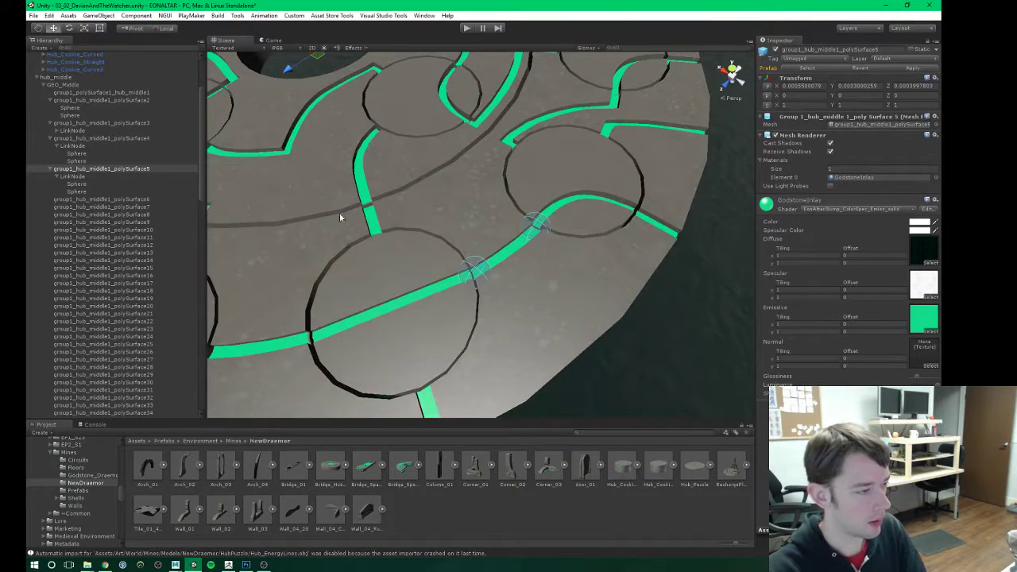
# Step: Locate the green segment of group1_hub_middle1_polySurface6 and parent a pasted LinkNode copy with its spheres to that object
pyautogui.click(101, 207)
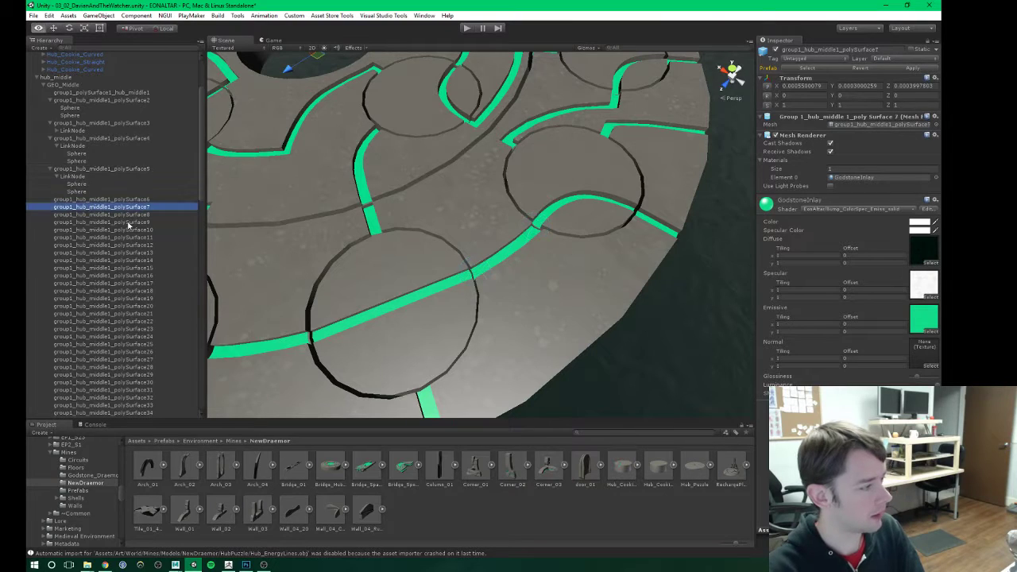
pyautogui.click(127, 200)
pyautogui.moveTo(319, 260); pyautogui.dragTo(370, 261, button='middle')
pyautogui.press('f')
pyautogui.moveTo(471, 239); pyautogui.dragTo(443, 238, button='right')
pyautogui.hotkey('ctrl', 'v')
pyautogui.scroll(-3, 139, 247)
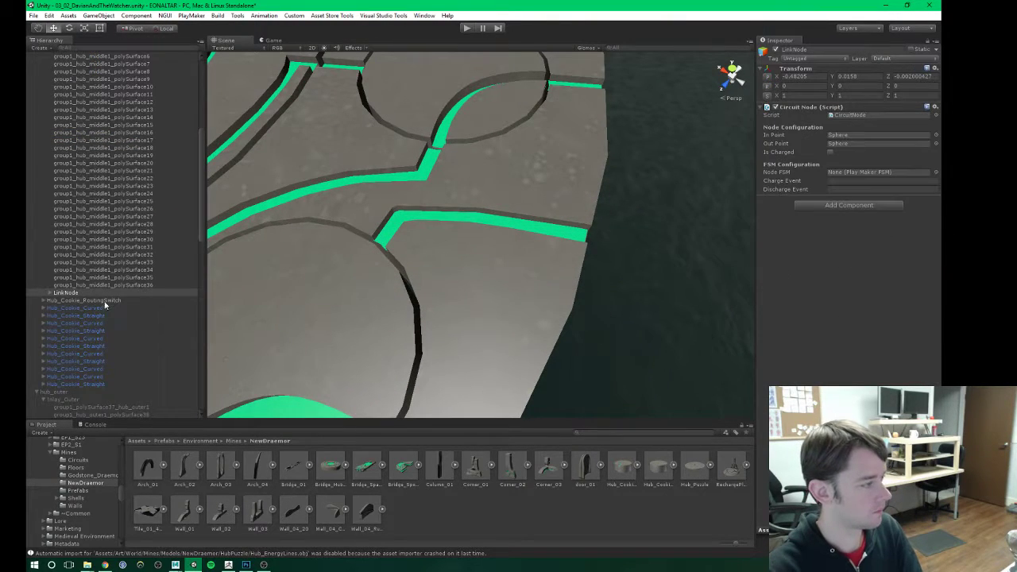
pyautogui.click(103, 291)
pyautogui.scroll(3, 104, 293)
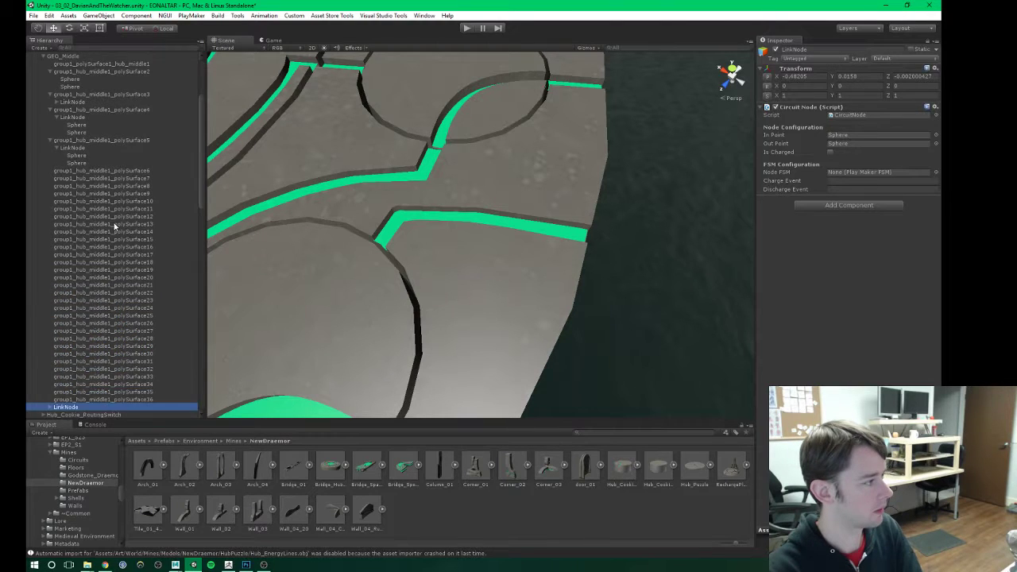
pyautogui.moveTo(87, 379); pyautogui.dragTo(131, 142)
pyautogui.click(57, 149)
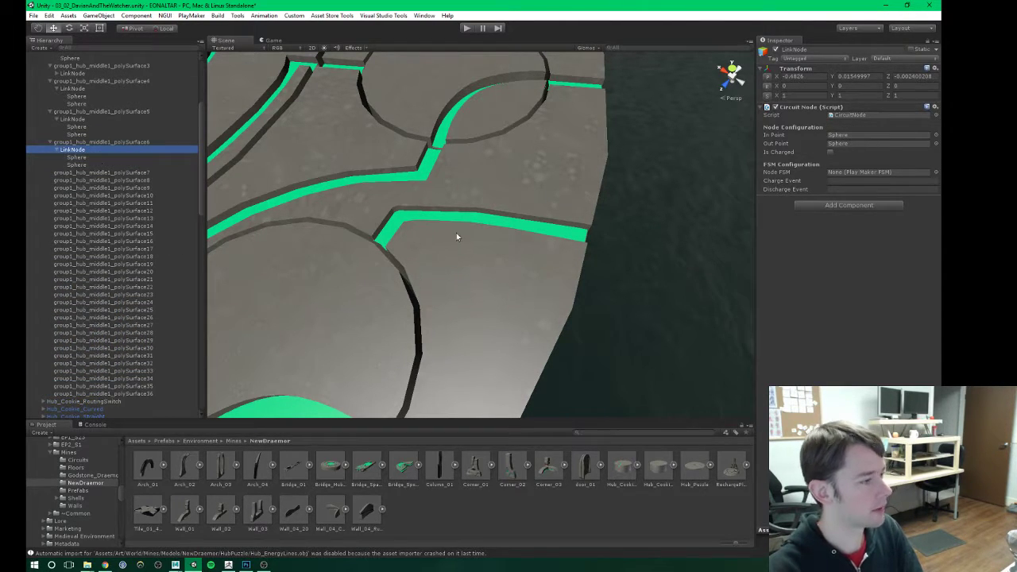
# Step: Move polySurface6's LinkNode onto its green segment and place its spheres at the ends, the outer one at about X -0.0602, Z -0.0222
pyautogui.press('s')
pyautogui.moveTo(456, 235); pyautogui.dragTo(458, 239, button='right')
pyautogui.moveTo(471, 385); pyautogui.dragTo(383, 302)
pyautogui.scroll(10, 497, 244)
pyautogui.click(77, 157)
pyautogui.click(74, 165)
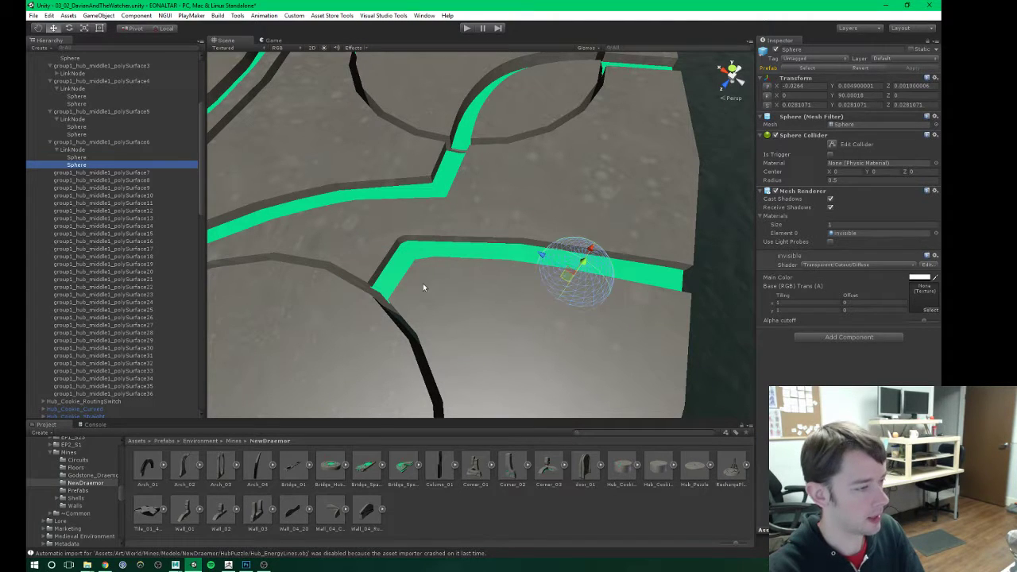
pyautogui.moveTo(569, 279); pyautogui.dragTo(681, 286)
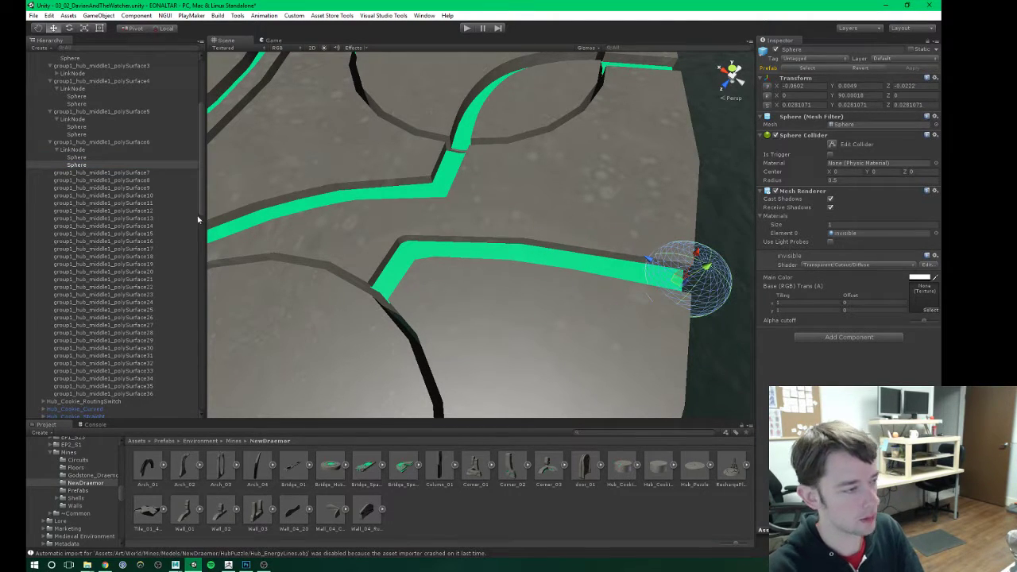
# Step: Paste another LinkNode copy with its spheres and parent it to group1_hub_middle1_polySurface7
pyautogui.click(87, 174)
pyautogui.hotkey('ctrl', 'v')
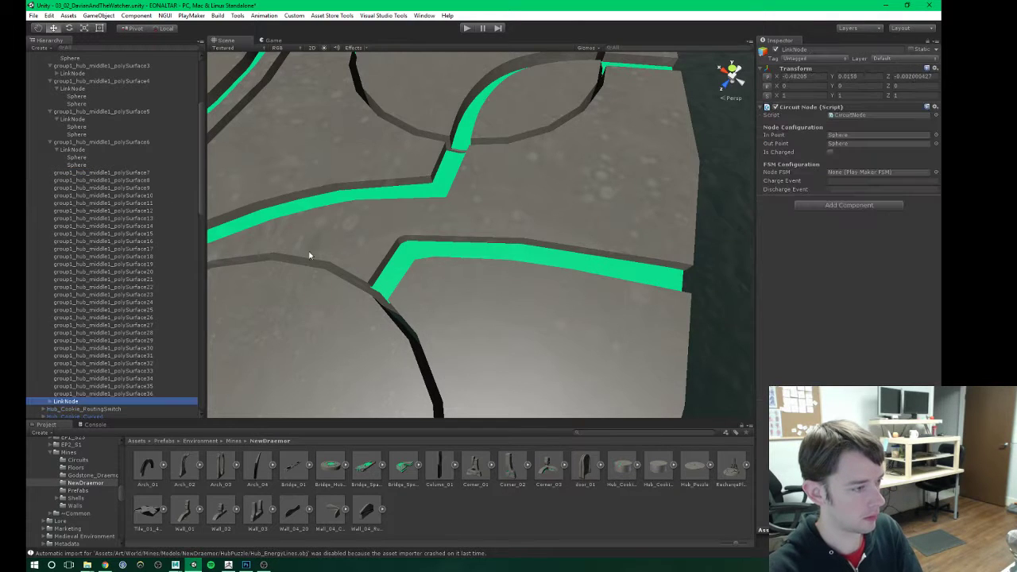
pyautogui.scroll(-6, 408, 290)
pyautogui.moveTo(347, 324); pyautogui.dragTo(365, 273, button='middle')
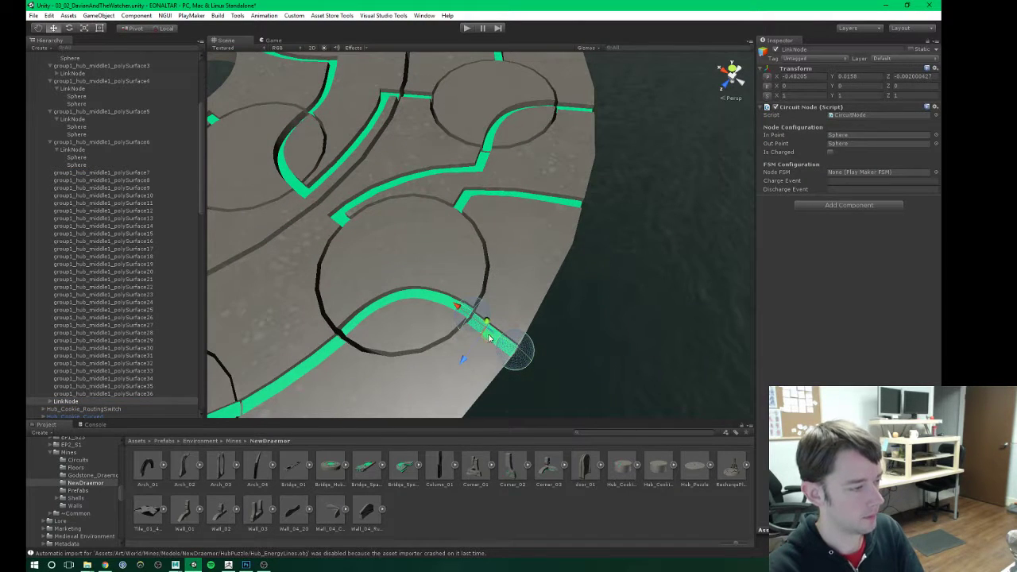
pyautogui.moveTo(70, 403); pyautogui.dragTo(101, 172)
pyautogui.click(87, 172)
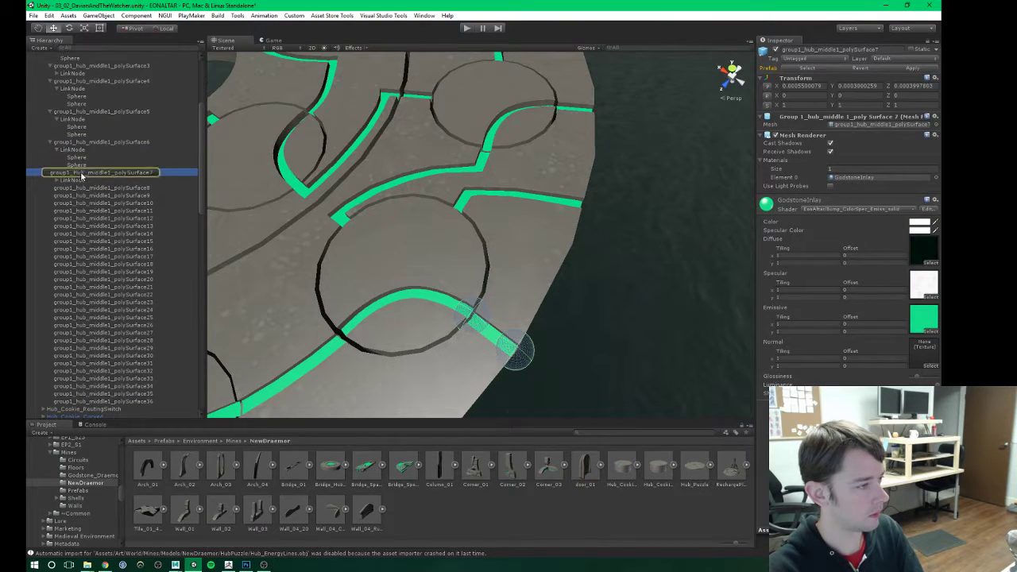
# Step: Find which green segment of the ring belongs to group1_hub_middle1_polySurface7 by briefly deactivating and reactivating the object
pyautogui.moveTo(394, 302); pyautogui.dragTo(224, 199, button='middle')
pyautogui.click(93, 173)
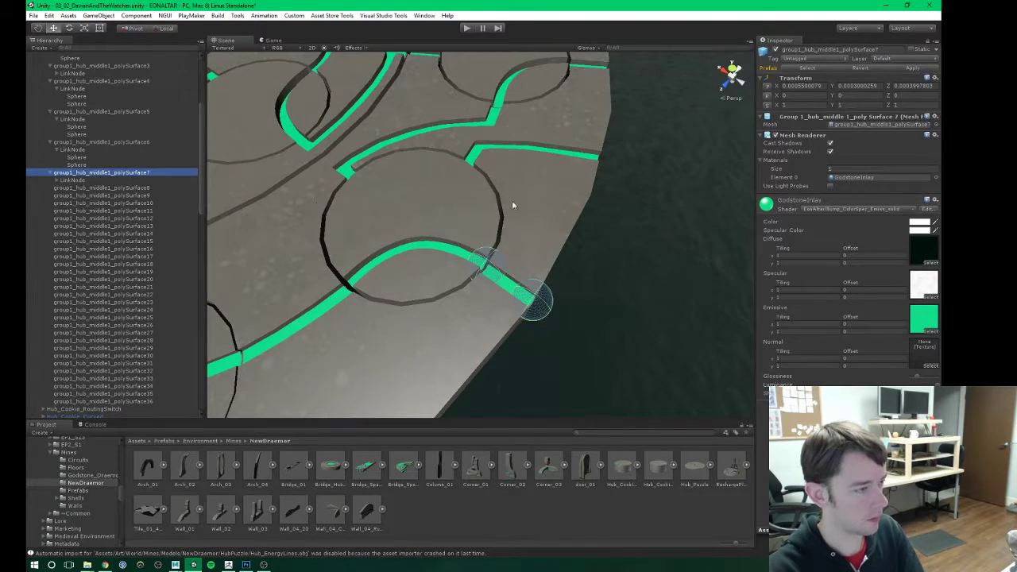
pyautogui.scroll(-6, 512, 205)
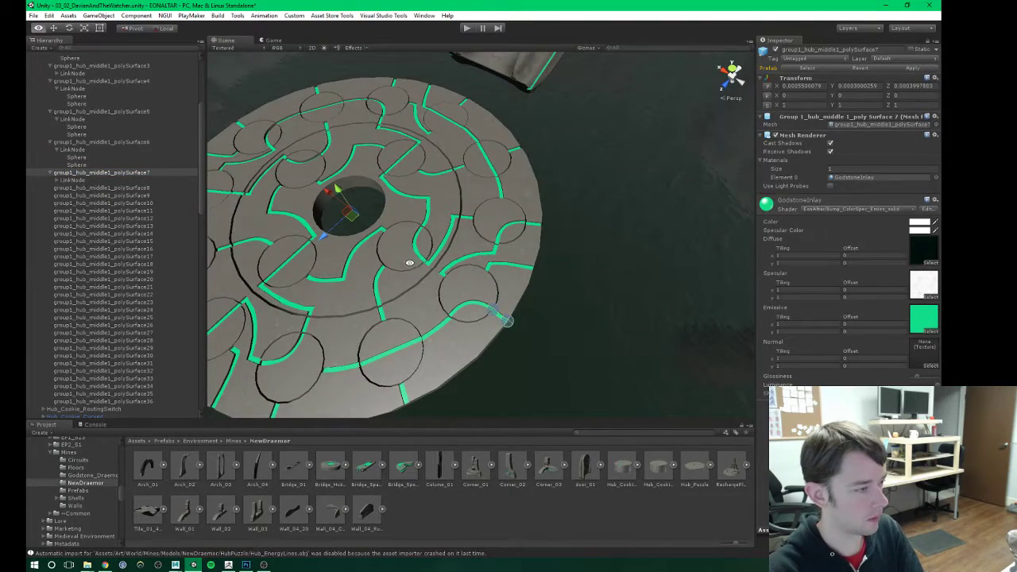
pyautogui.scroll(8, 410, 263)
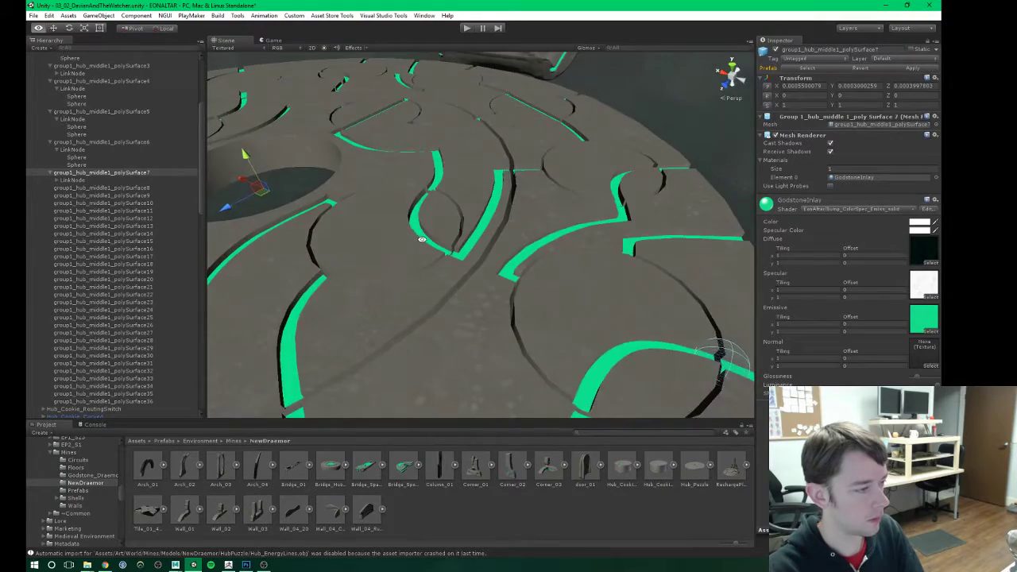
pyautogui.keyDown('alt'); pyautogui.moveTo(422, 240); pyautogui.dragTo(418, 211); pyautogui.keyUp('alt')
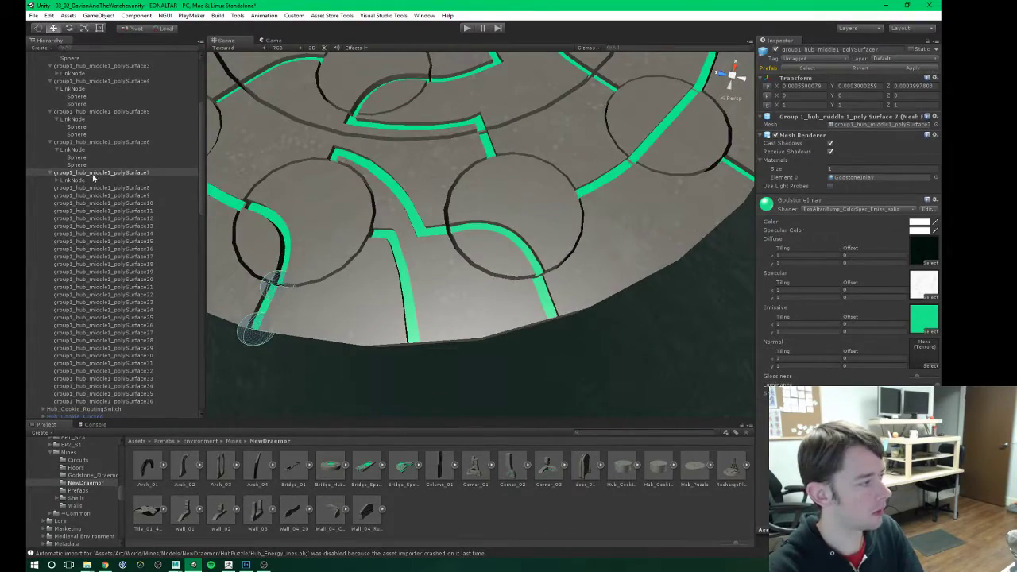
pyautogui.click(93, 173)
pyautogui.keyDown('alt'); pyautogui.moveTo(316, 213); pyautogui.dragTo(517, 174); pyautogui.keyUp('alt')
pyautogui.scroll(-5, 456, 209)
pyautogui.moveTo(518, 175); pyautogui.dragTo(500, 224, button='middle')
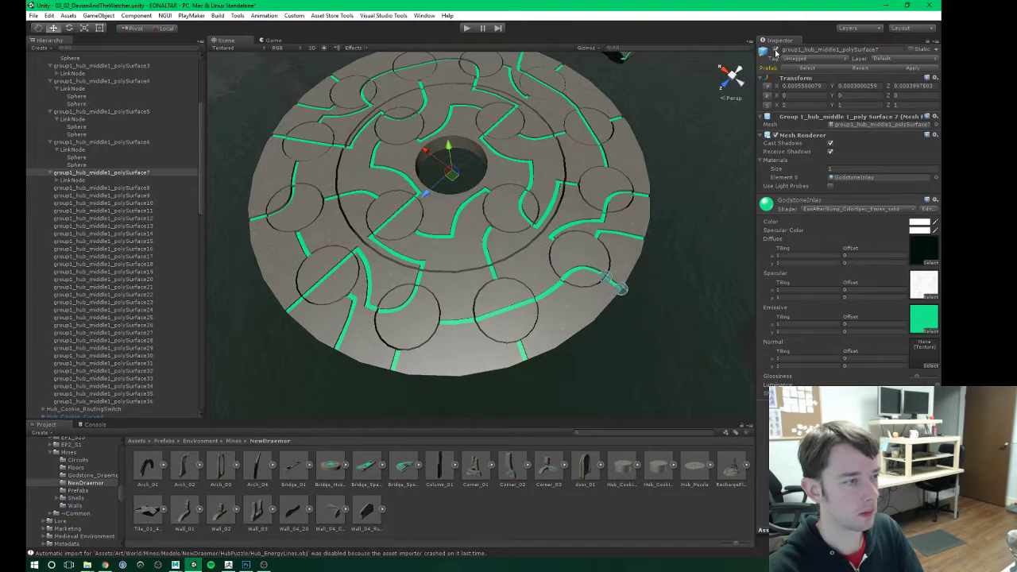
pyautogui.click(775, 50)
pyautogui.click(776, 50)
pyautogui.moveTo(614, 163); pyautogui.dragTo(563, 191, button='middle')
pyautogui.scroll(2, 564, 192)
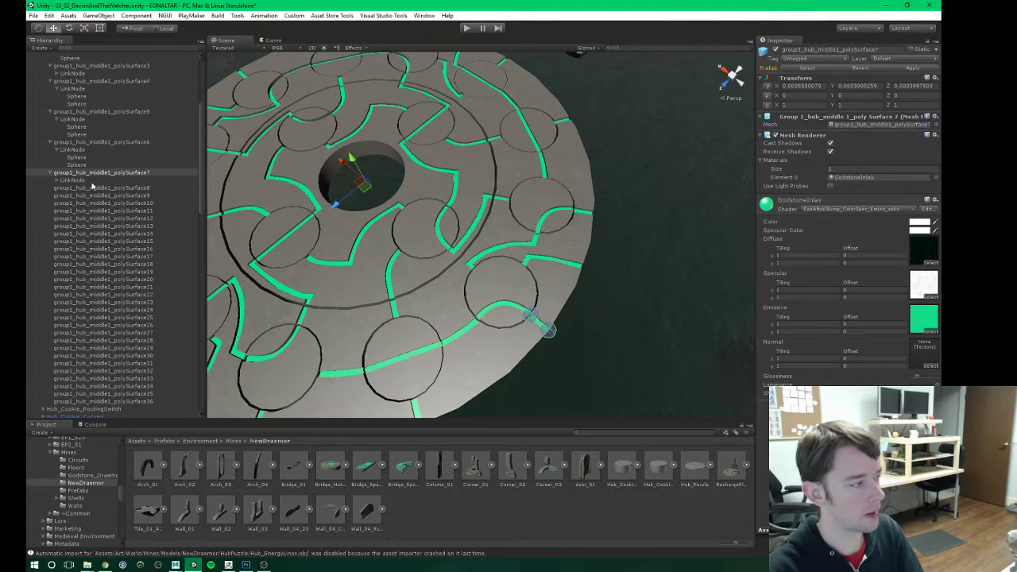
# Step: Move polySurface7's LinkNode to about X -0.157, Z -0.285 on its green segment, checking the segment by toggling the object off and on
pyautogui.click(74, 180)
pyautogui.click(527, 322)
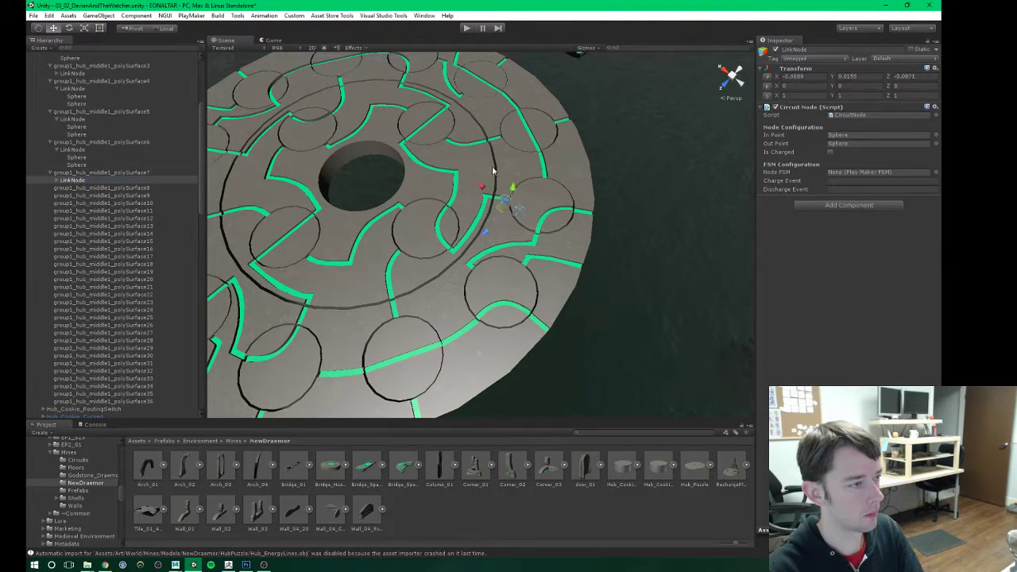
pyautogui.press('f')
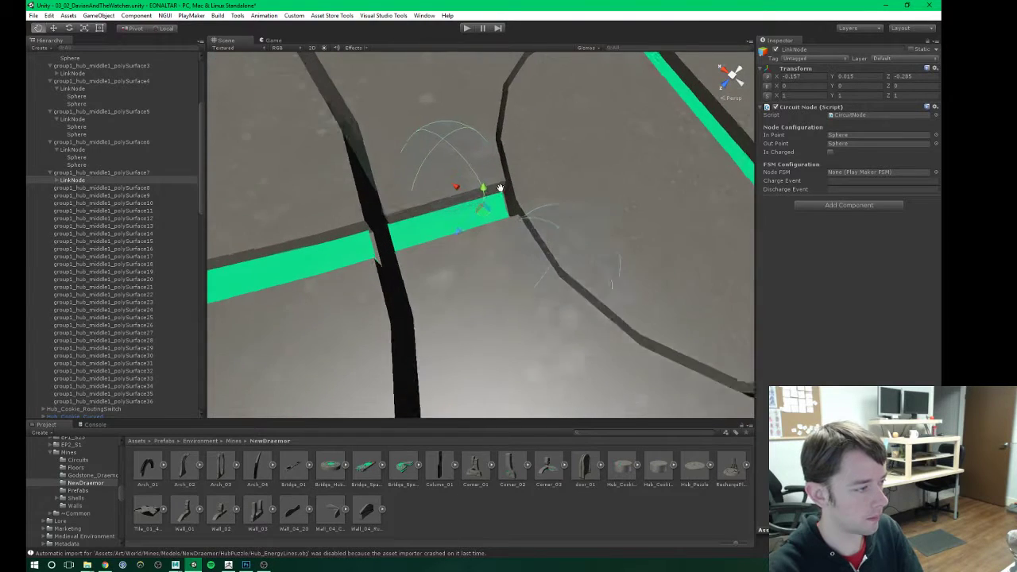
pyautogui.click(101, 173)
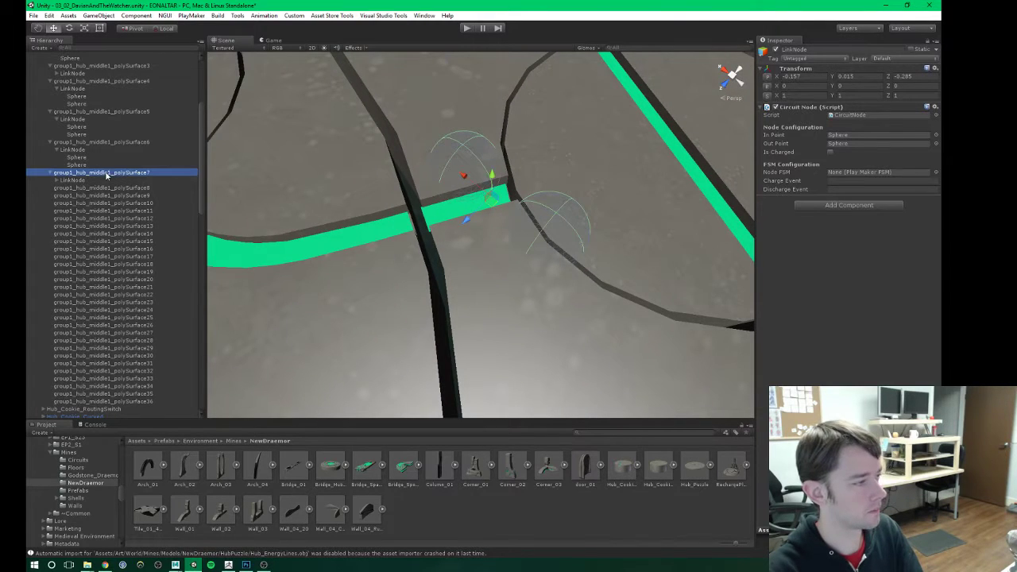
pyautogui.click(775, 49)
pyautogui.click(776, 49)
# Step: Place polySurface7's two spheres at the ends of its green segment, the second one at about X -0.0063, Z -0.0053
pyautogui.click(56, 180)
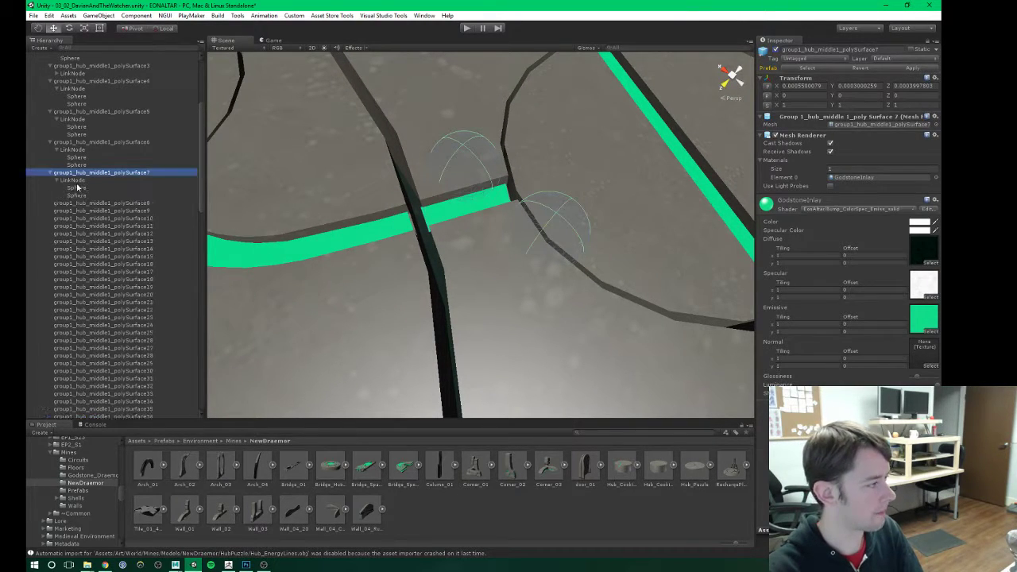
pyautogui.click(76, 188)
pyautogui.moveTo(465, 178); pyautogui.dragTo(430, 218)
pyautogui.click(80, 196)
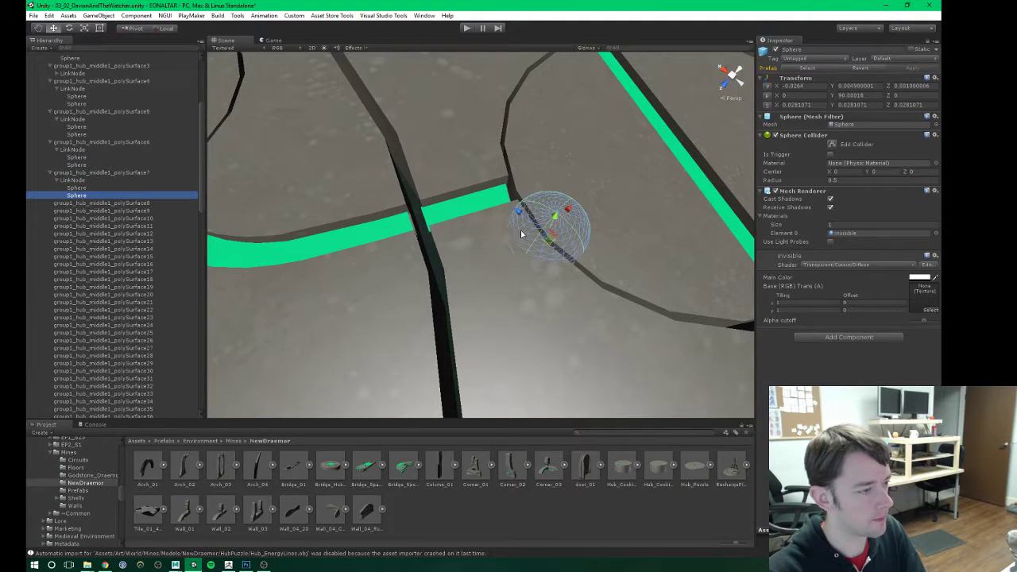
pyautogui.moveTo(549, 243); pyautogui.dragTo(516, 202)
pyautogui.keyDown('alt'); pyautogui.moveTo(513, 210); pyautogui.dragTo(484, 266); pyautogui.keyUp('alt')
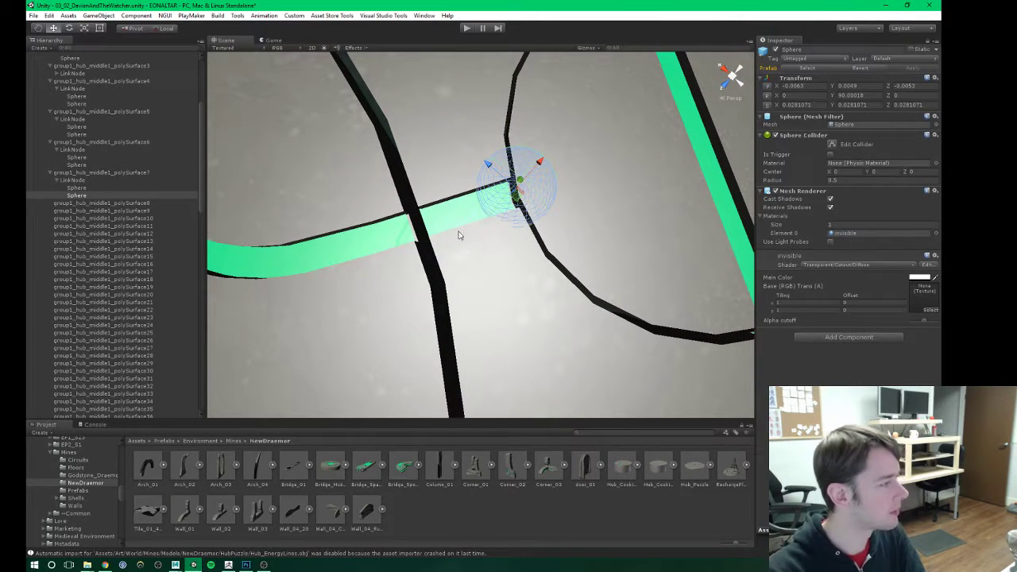
pyautogui.click(59, 181)
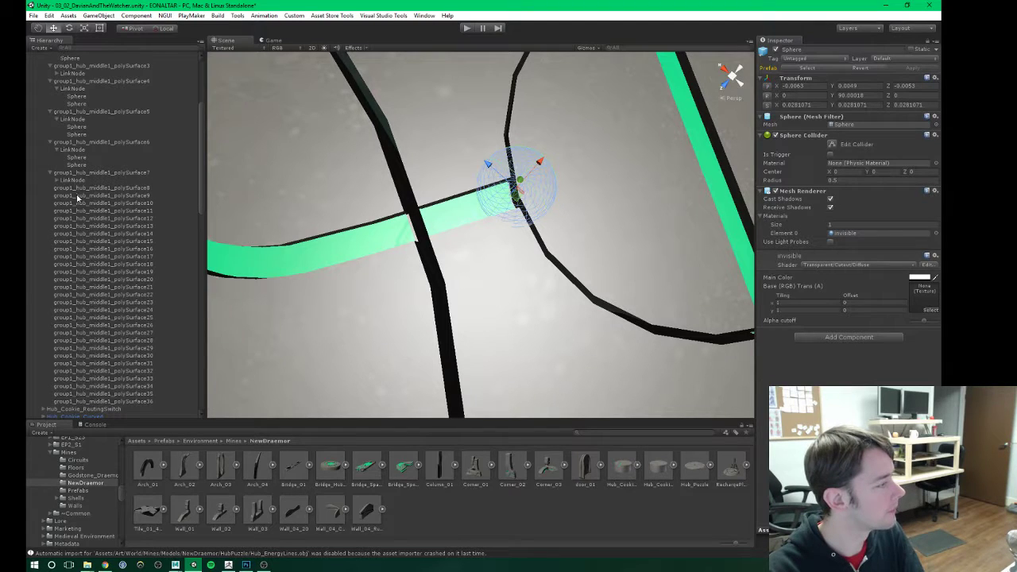
# Step: Paste another LinkNode copy with its spheres and parent it to group1_hub_middle1_polySurface8
pyautogui.click(90, 189)
pyautogui.hotkey('ctrl', 'v')
pyautogui.scroll(-5, 91, 297)
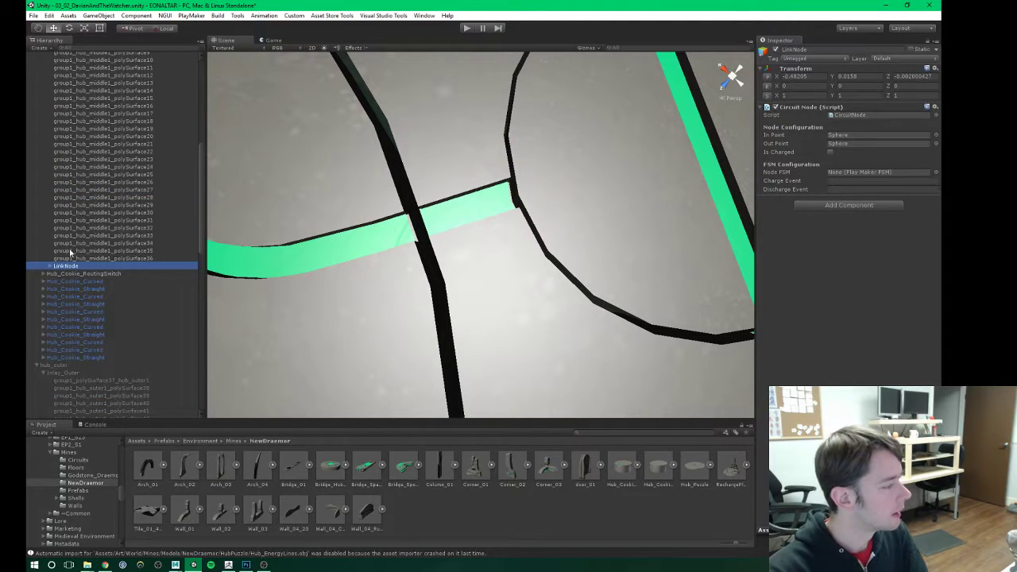
pyautogui.scroll(2, 71, 252)
pyautogui.moveTo(63, 323); pyautogui.dragTo(89, 102)
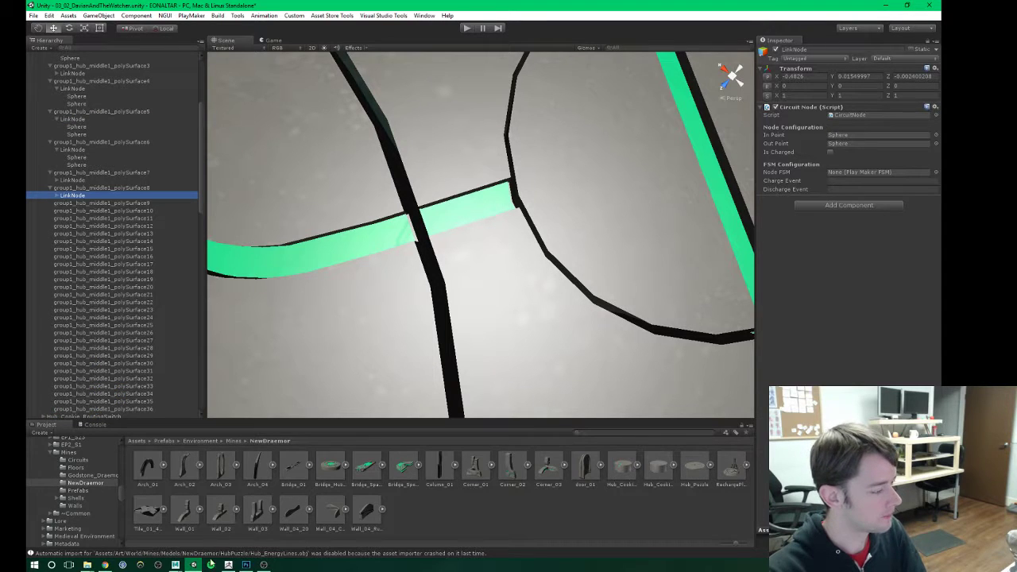
pyautogui.click(66, 188)
pyautogui.click(57, 196)
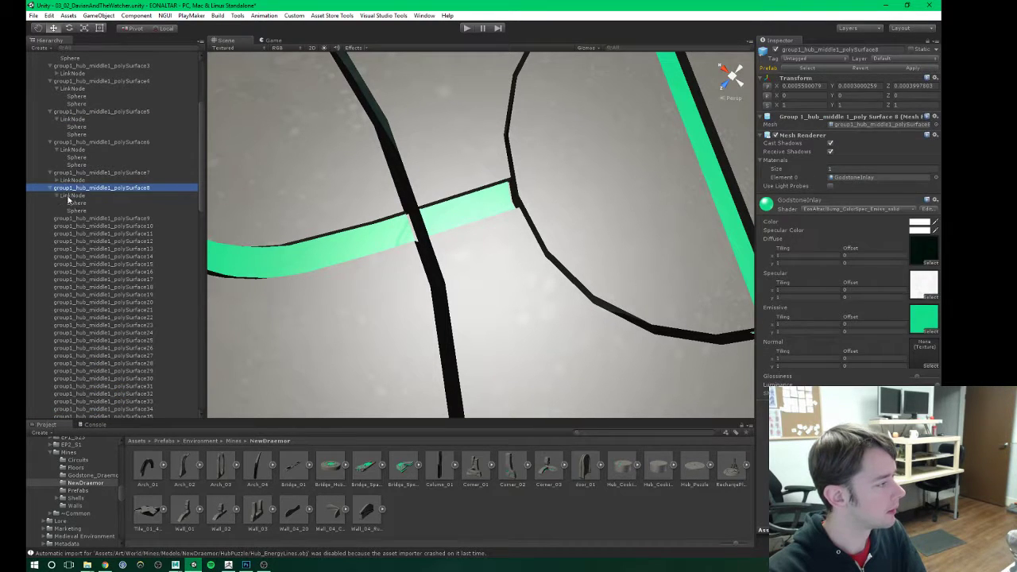
# Step: Locate polySurface8's green segment and move its LinkNode onto it, at about X -0.283, Z -0.297
pyautogui.click(75, 196)
pyautogui.click(101, 188)
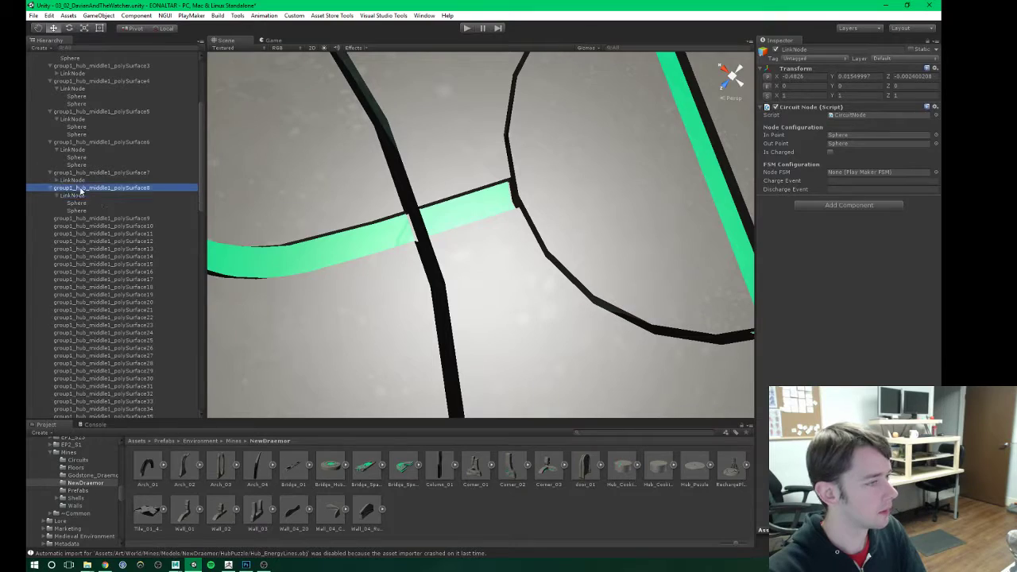
pyautogui.press('f')
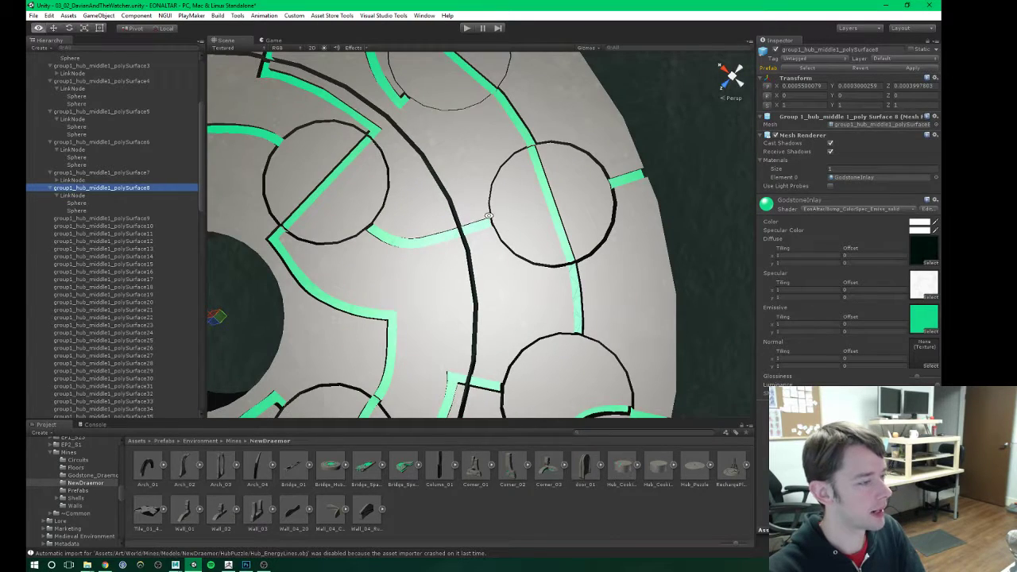
pyautogui.keyDown('alt'); pyautogui.moveTo(489, 216); pyautogui.dragTo(488, 246); pyautogui.keyUp('alt')
pyautogui.scroll(3, 477, 235)
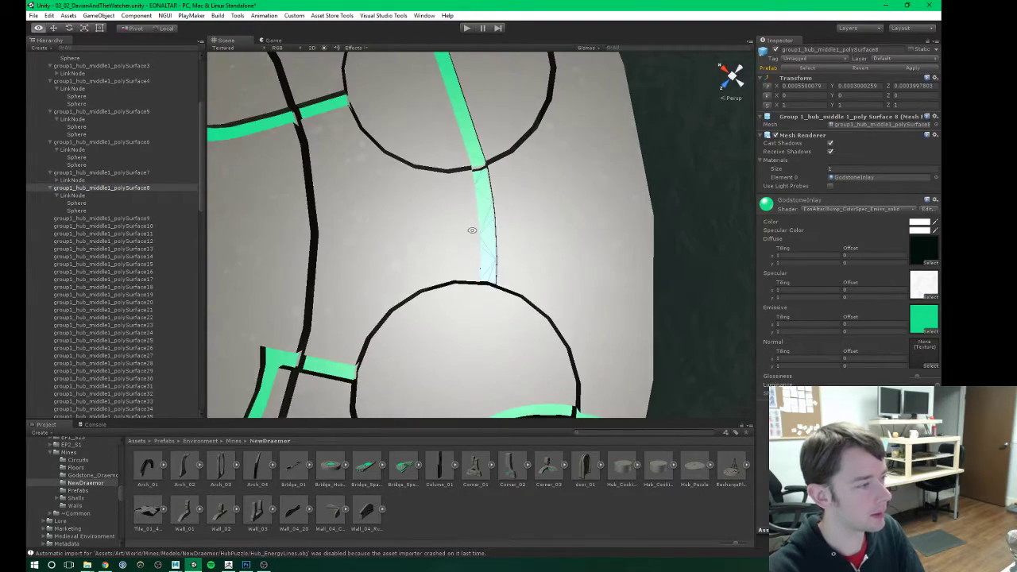
pyautogui.click(69, 195)
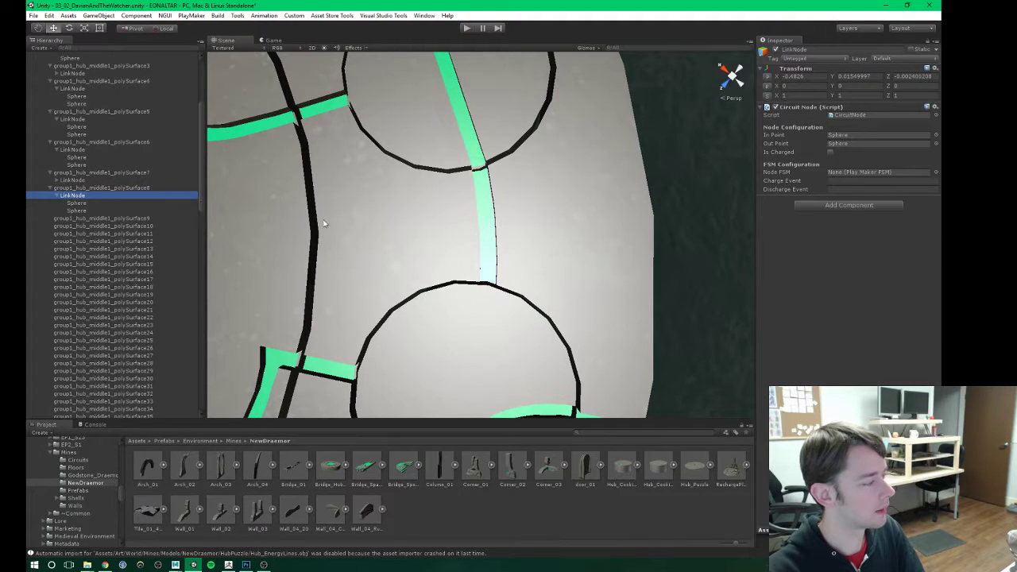
pyautogui.scroll(-10, 402, 234)
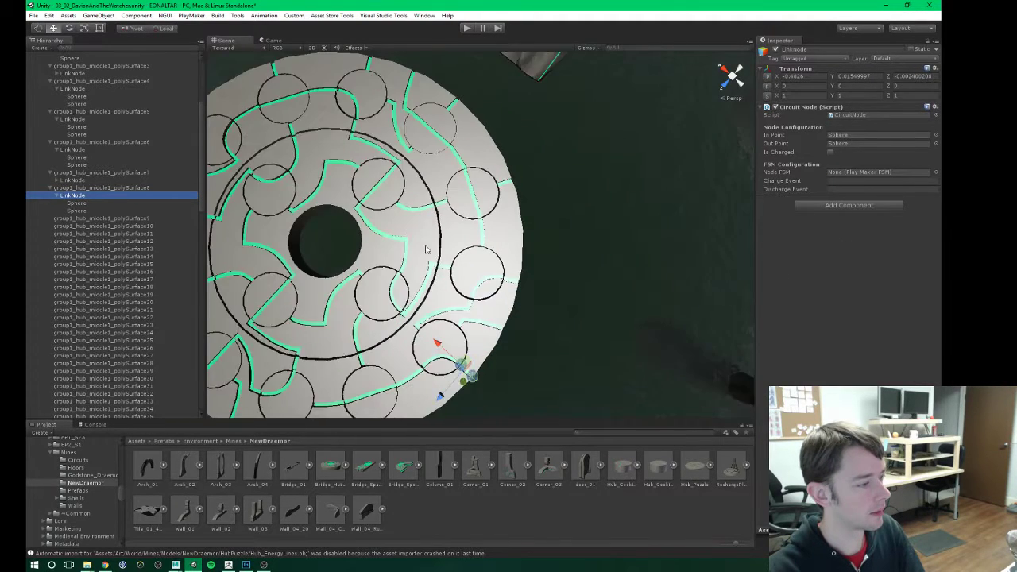
pyautogui.scroll(3, 426, 250)
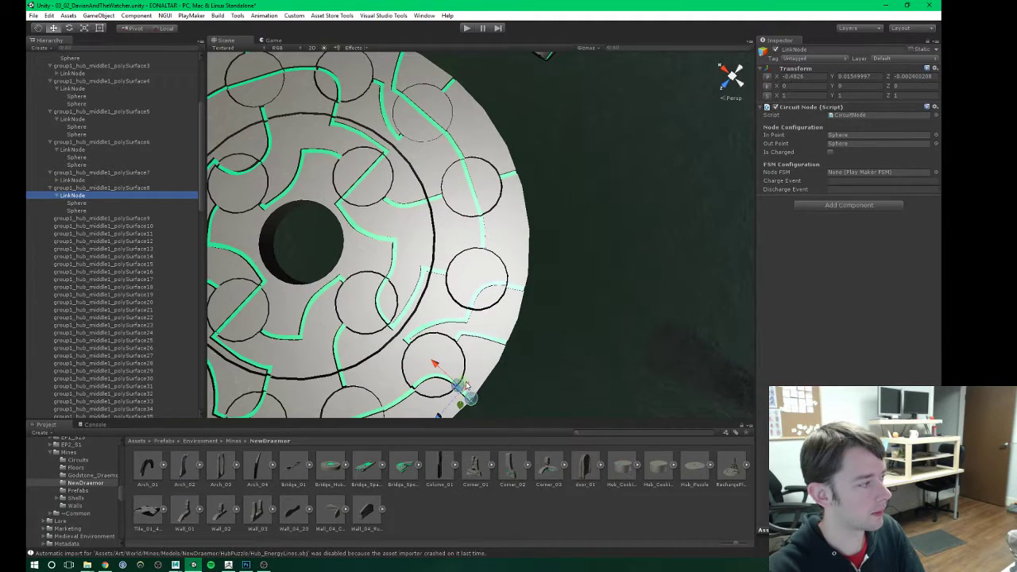
pyautogui.moveTo(467, 386); pyautogui.dragTo(460, 186)
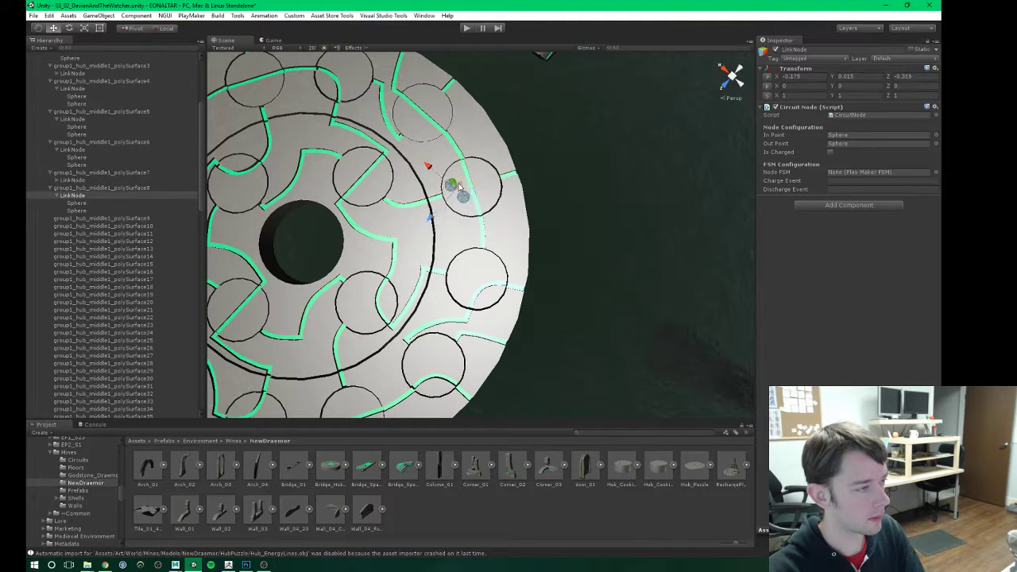
pyautogui.click(128, 189)
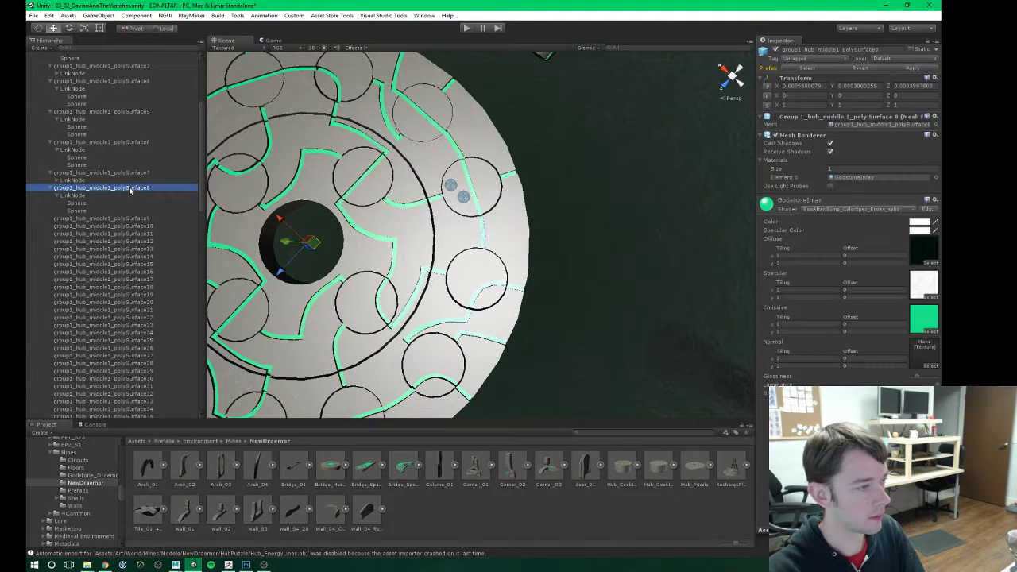
pyautogui.click(89, 196)
pyautogui.moveTo(466, 198); pyautogui.dragTo(484, 236)
pyautogui.scroll(6, 489, 233)
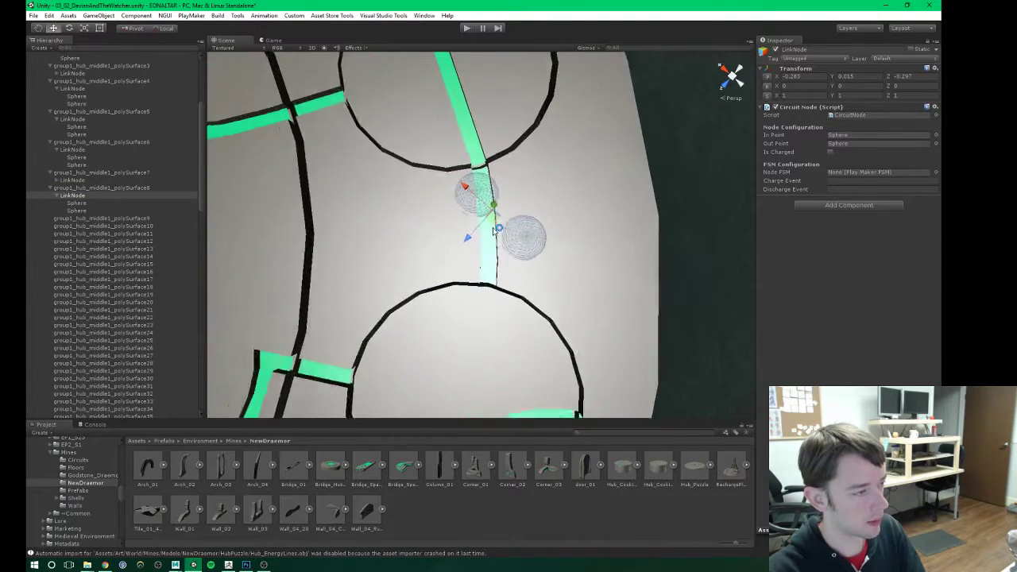
pyautogui.scroll(2, 477, 229)
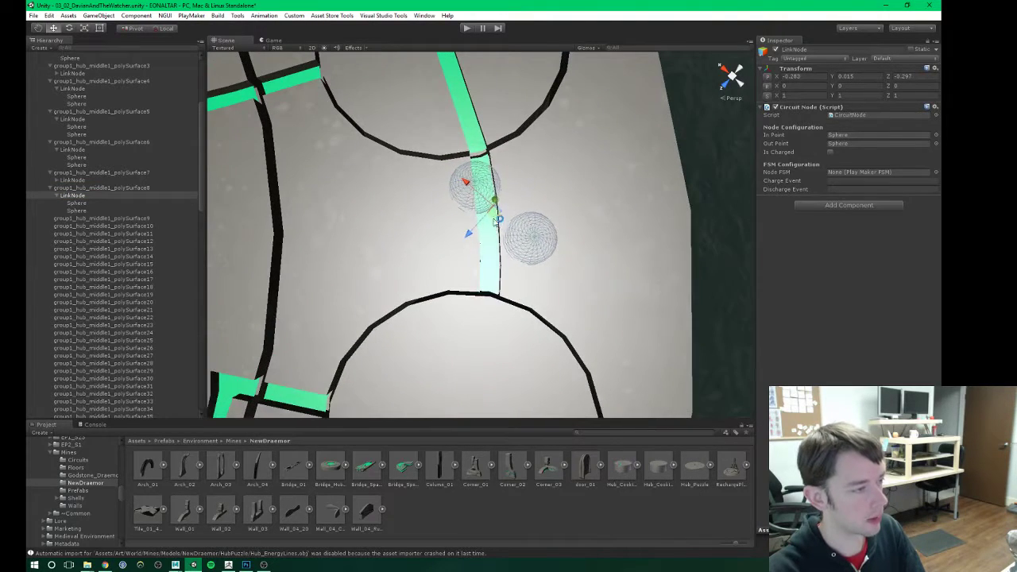
# Step: Place polySurface8's spheres at its segment ends, one at about X 0.0233, Z -0.0218 and the other at about X -0.0278, Z 0.0274
pyautogui.click(77, 204)
pyautogui.moveTo(469, 205); pyautogui.dragTo(482, 167)
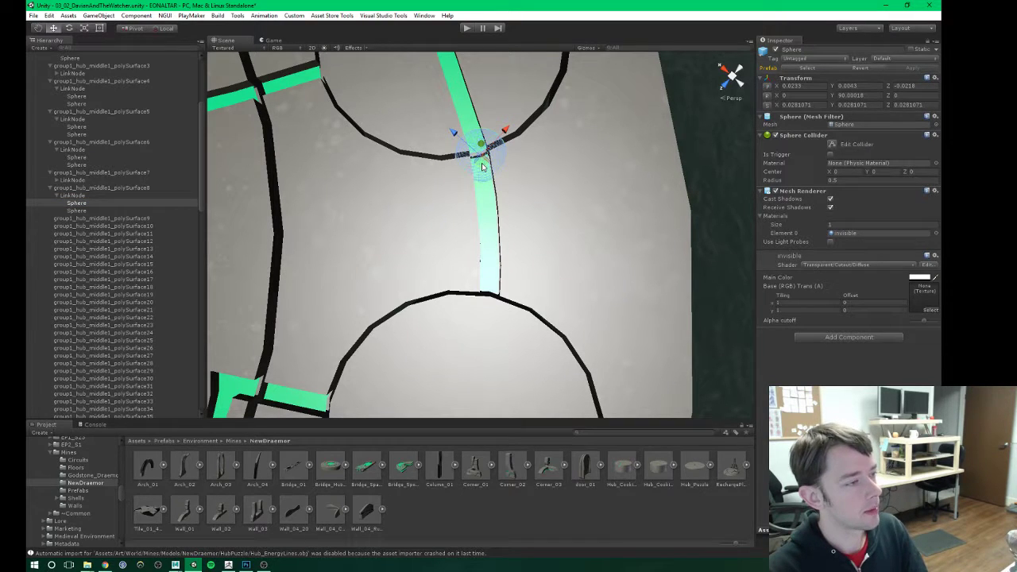
pyautogui.click(77, 210)
pyautogui.moveTo(515, 251); pyautogui.dragTo(483, 291)
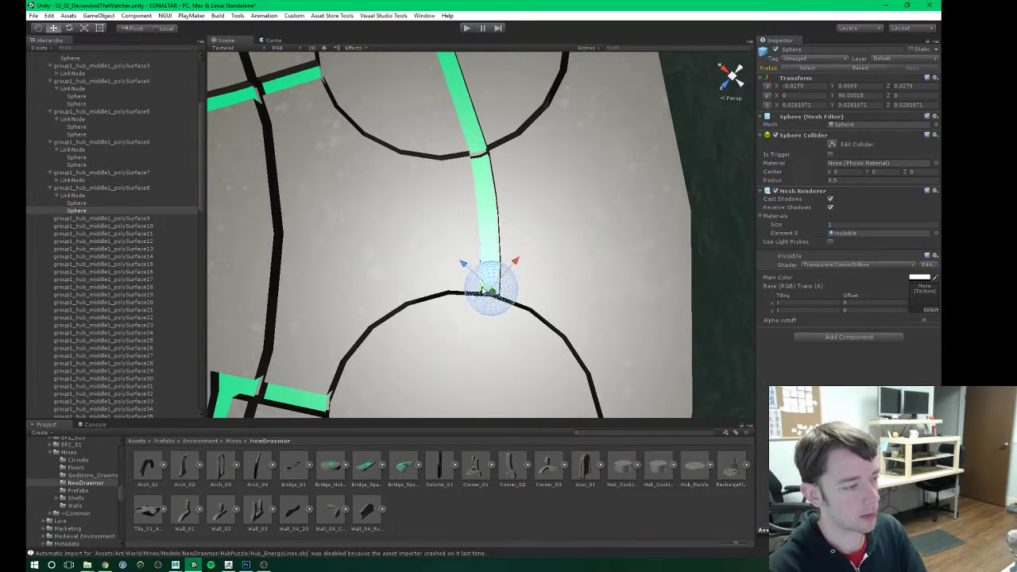
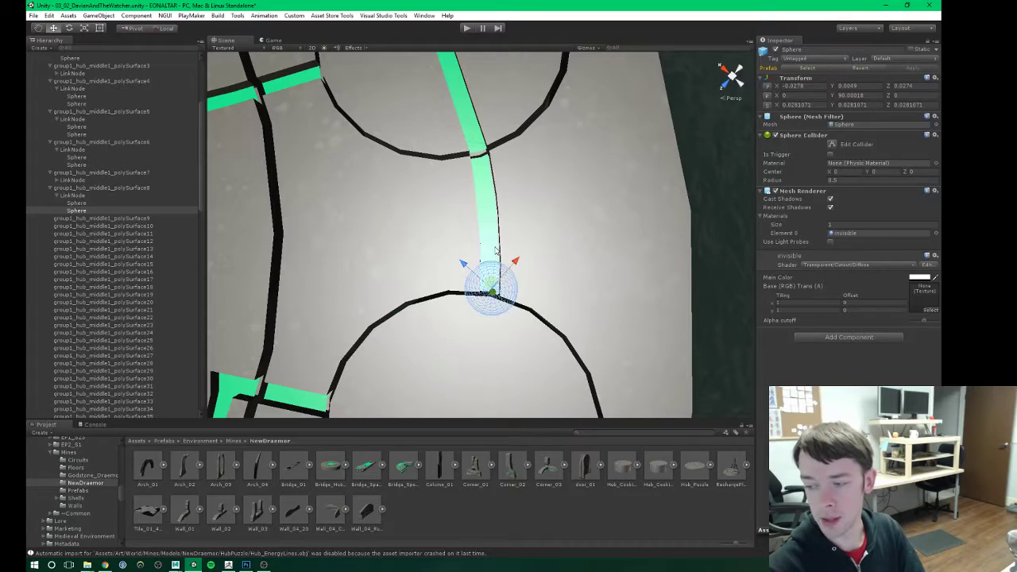
# Step: Examine how the green lines around polySurface8's segment meet the neighbouring circles of the ring
pyautogui.scroll(-6, 458, 223)
pyautogui.keyDown('alt'); pyautogui.moveTo(456, 233); pyautogui.dragTo(504, 236); pyautogui.keyUp('alt')
pyautogui.scroll(-8, 460, 240)
pyautogui.keyDown('alt'); pyautogui.moveTo(420, 243); pyautogui.dragTo(357, 143); pyautogui.keyUp('alt')
pyautogui.scroll(3, 487, 214)
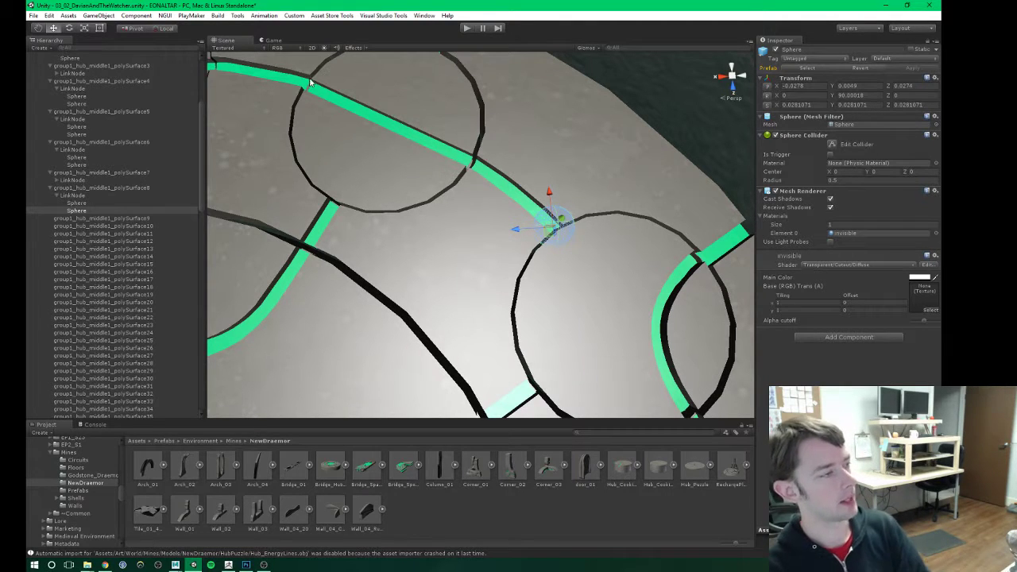
pyautogui.keyDown('alt'); pyautogui.moveTo(659, 286); pyautogui.dragTo(627, 257, button='right'); pyautogui.keyUp('alt')
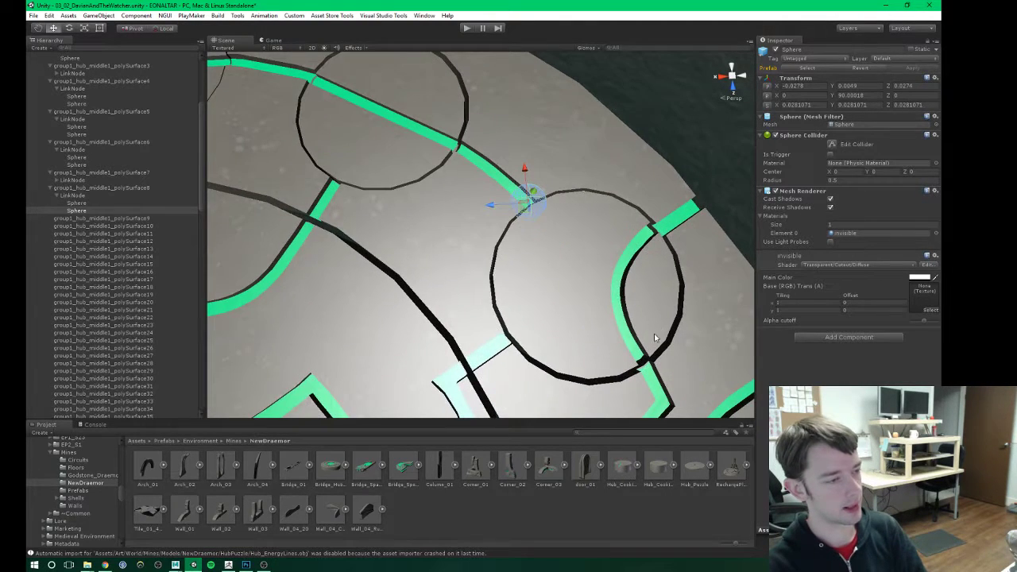
pyautogui.keyDown('alt'); pyautogui.moveTo(549, 268); pyautogui.dragTo(580, 294, button='right'); pyautogui.keyUp('alt')
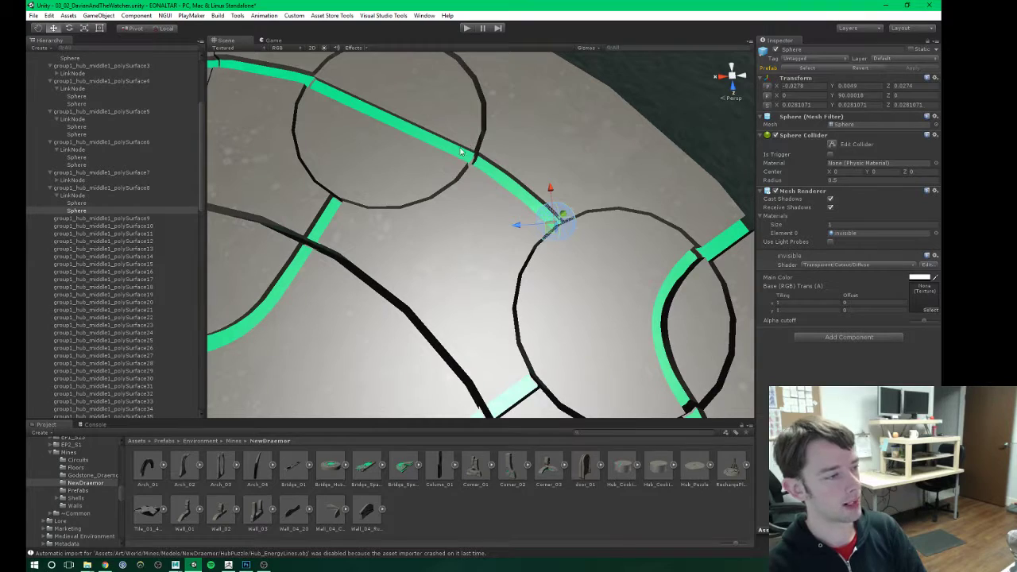
pyautogui.keyDown('alt'); pyautogui.moveTo(479, 212); pyautogui.dragTo(446, 241); pyautogui.keyUp('alt')
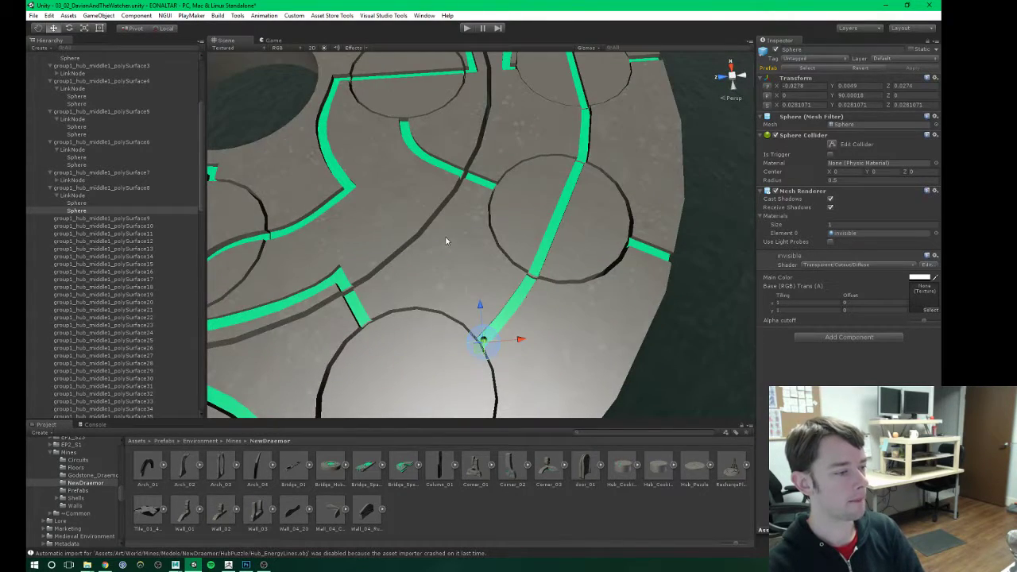
# Step: Paste another LinkNode copy and parent it to group1_hub_middle1_polySurface9, exposing its spheres in the hierarchy
pyautogui.click(81, 219)
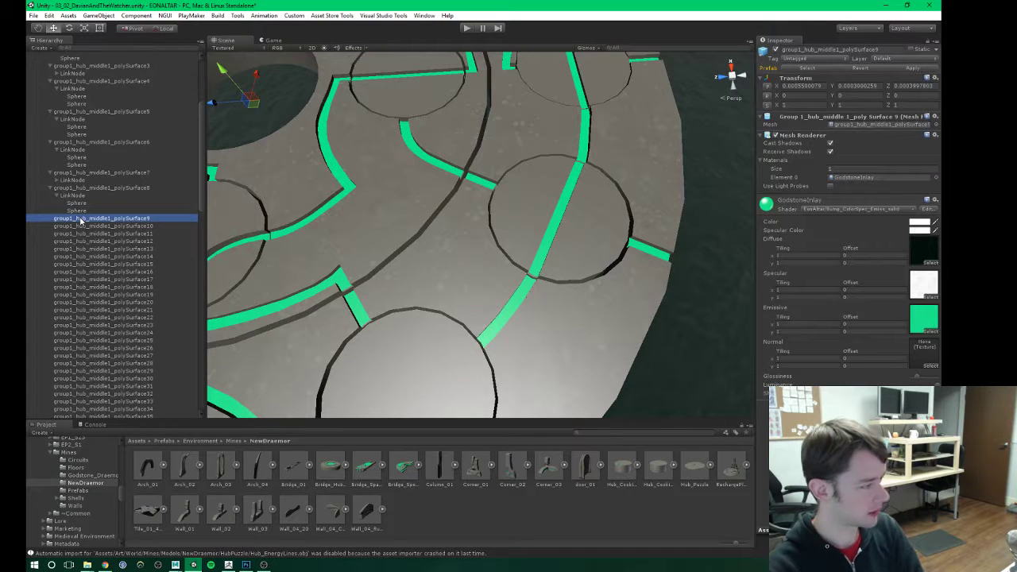
pyautogui.hotkey('ctrl', 'v')
pyautogui.scroll(-2, 125, 273)
pyautogui.moveTo(82, 373); pyautogui.dragTo(79, 162)
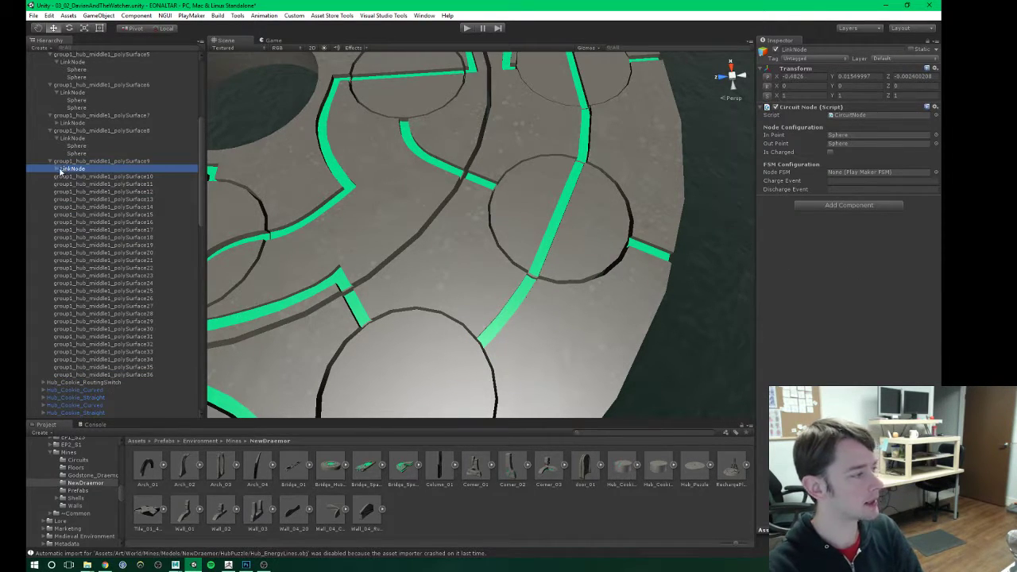
pyautogui.click(58, 168)
# Step: Move polySurface9's LinkNode onto the short green segment at the ring's outer edge, at about X -0.41, Z -0.24
pyautogui.scroll(-4, 434, 234)
pyautogui.moveTo(438, 183); pyautogui.dragTo(427, 235, button='middle')
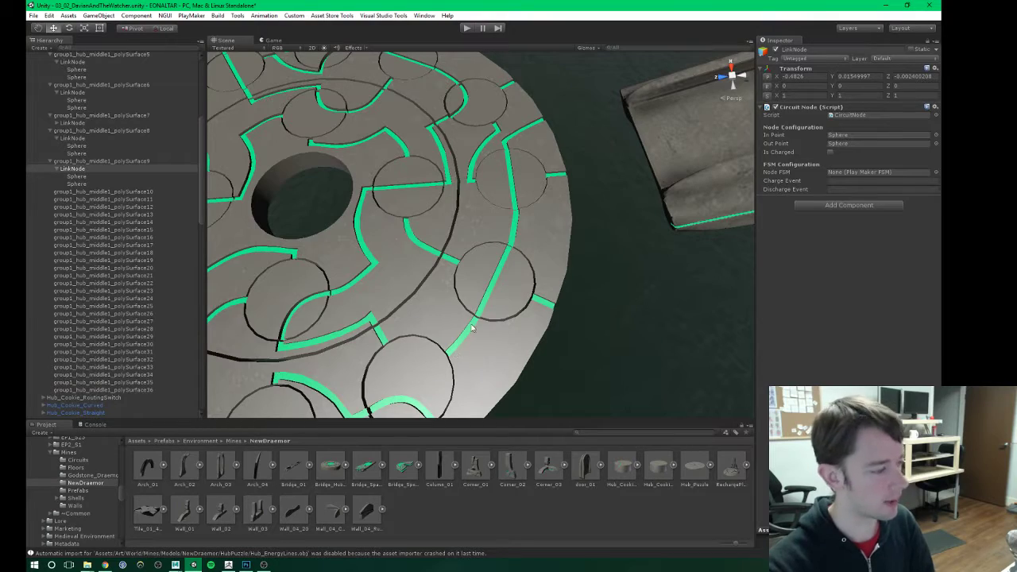
pyautogui.moveTo(483, 316); pyautogui.dragTo(481, 259, button='right')
pyautogui.scroll(-3, 482, 258)
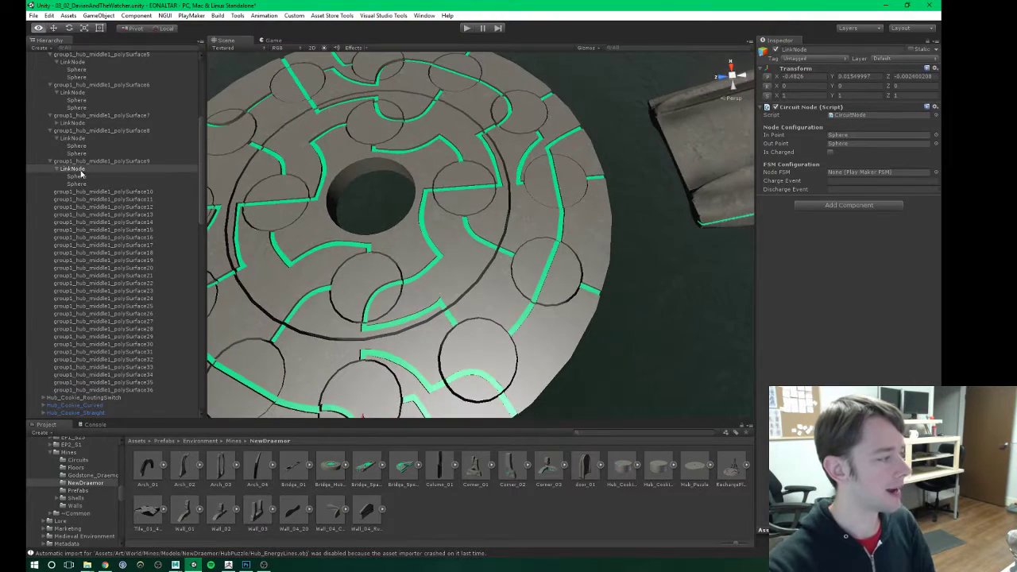
pyautogui.click(102, 161)
pyautogui.moveTo(424, 249)
pyautogui.keyDown('alt'); pyautogui.mouseDown()
pyautogui.moveTo(414, 230)
pyautogui.moveTo(424, 229)
pyautogui.mouseUp(); pyautogui.keyUp('alt')
pyautogui.click(84, 170)
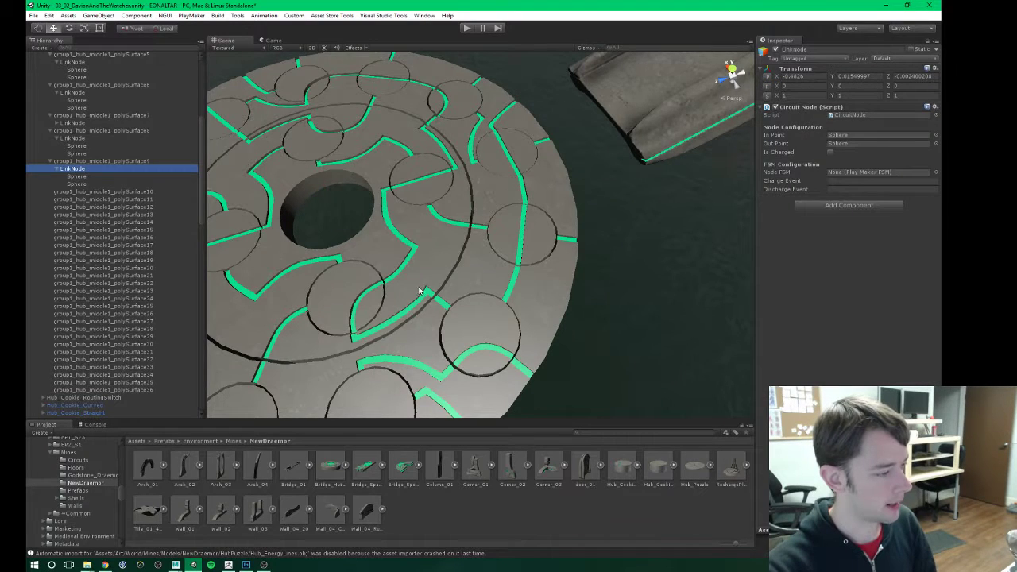
pyautogui.moveTo(421, 291); pyautogui.dragTo(470, 411, button='right')
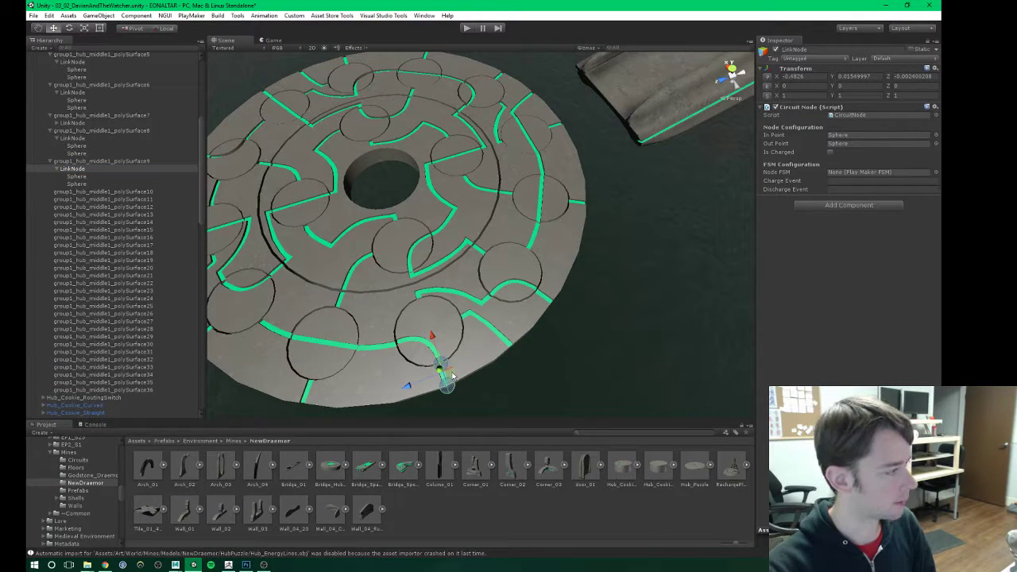
pyautogui.moveTo(452, 377); pyautogui.dragTo(542, 286)
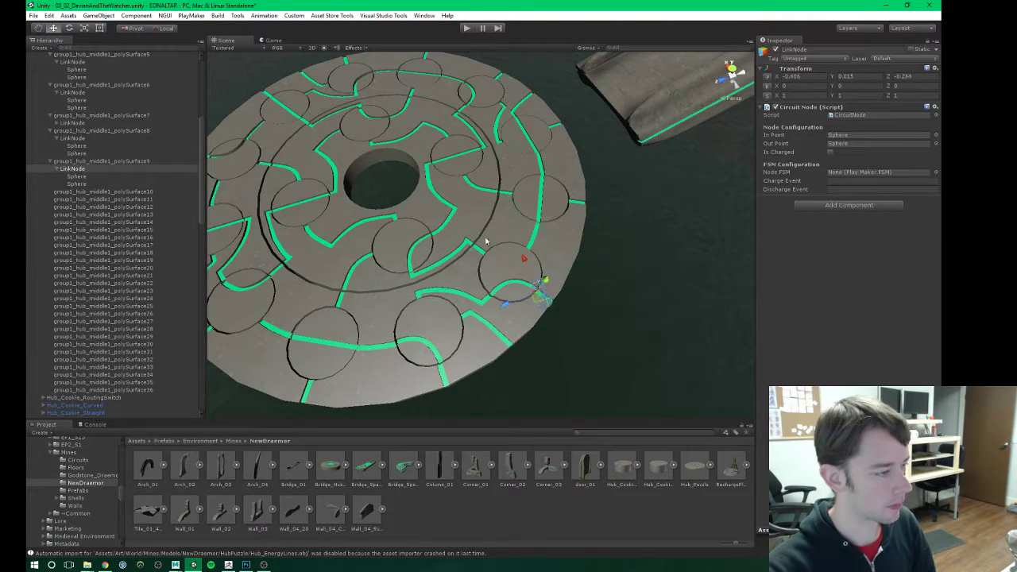
# Step: Check which green segment belongs to polySurface9 by briefly deactivating and reactivating it, and inspect its LinkNode's placement there
pyautogui.click(106, 163)
pyautogui.click(774, 50)
pyautogui.click(774, 50)
pyautogui.moveTo(498, 276); pyautogui.dragTo(464, 210, button='middle')
pyautogui.scroll(3, 466, 211)
pyautogui.doubleClick(73, 168)
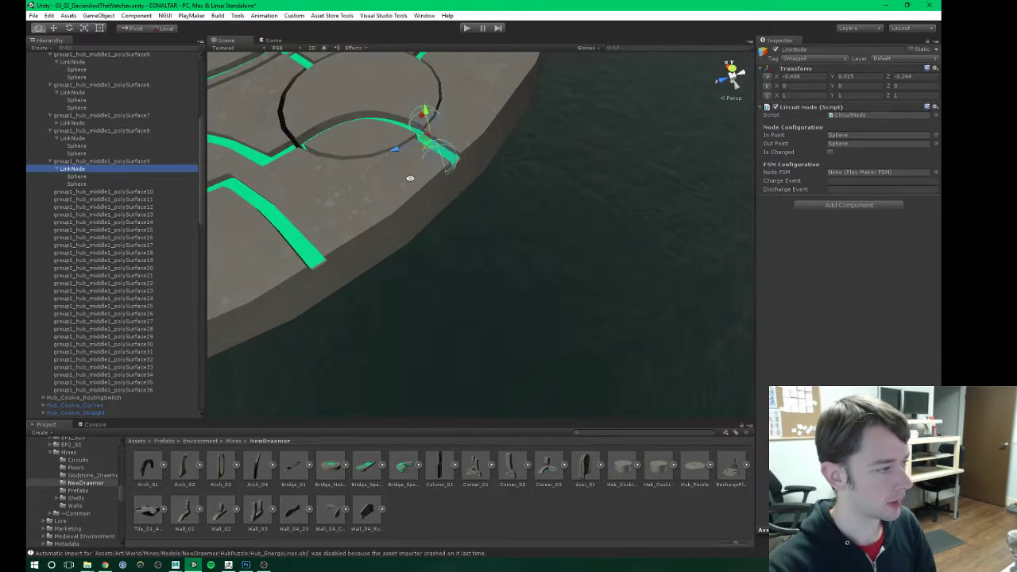
# Step: Move the second sphere of polySurface9's LinkNode to the segment's end at the rim, at about local X -0.031, Z -0.012
pyautogui.click(77, 176)
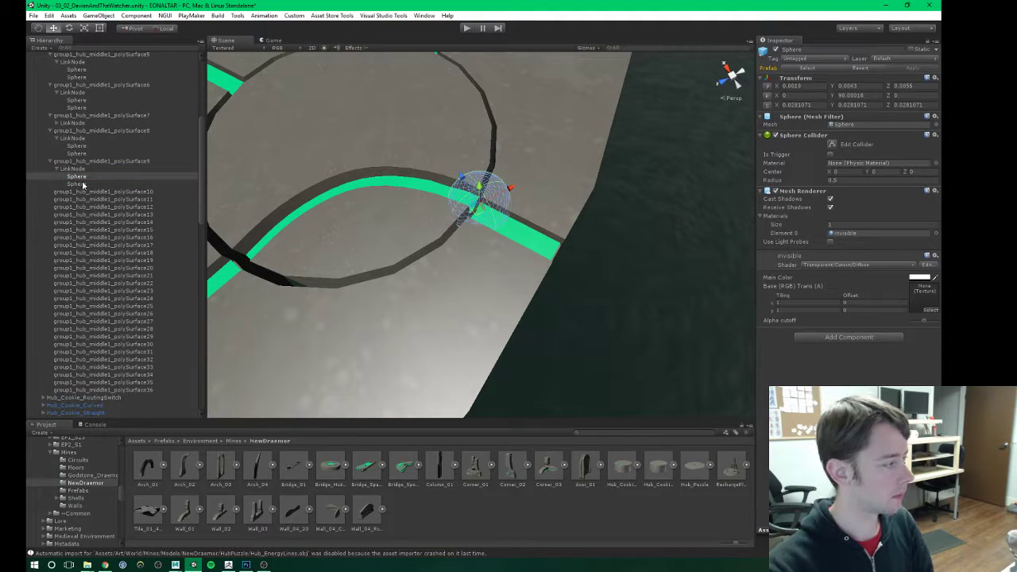
pyautogui.press('Down')
pyautogui.moveTo(519, 259); pyautogui.dragTo(552, 256)
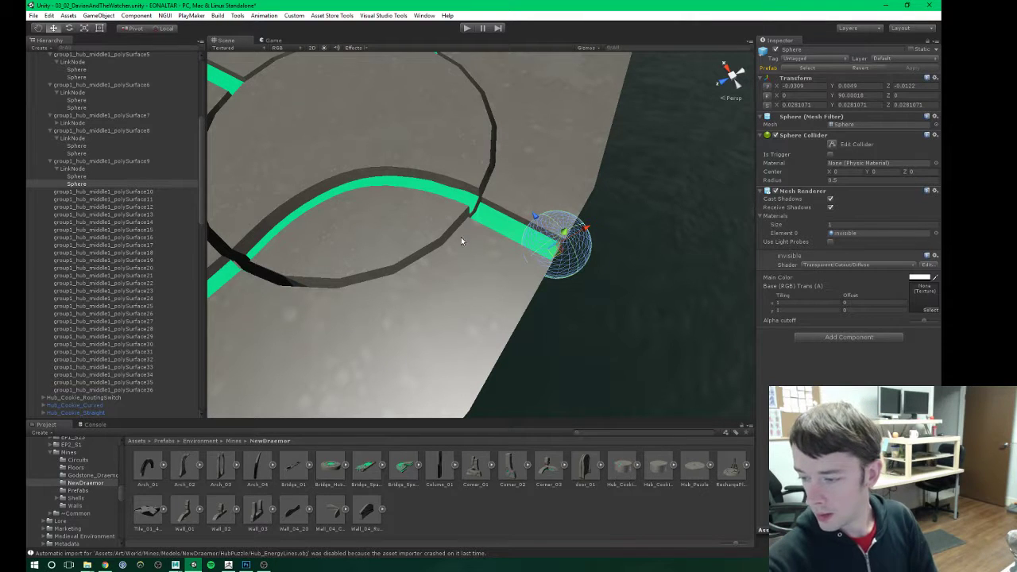
# Step: Paste another LinkNode copy and parent it to group1_hub_middle1_polySurface10
pyautogui.scroll(-6, 381, 205)
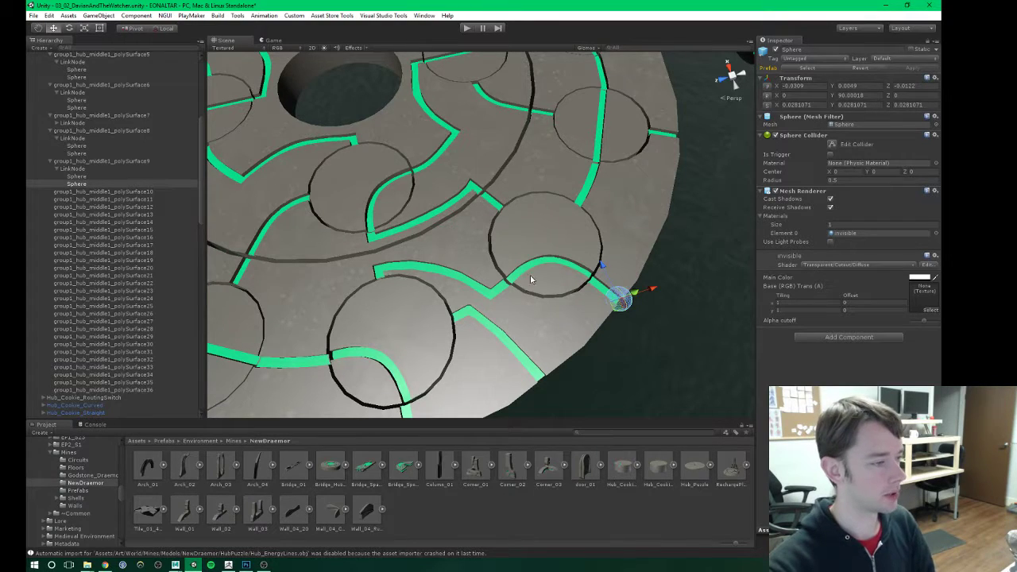
pyautogui.keyDown('alt'); pyautogui.moveTo(531, 280); pyautogui.dragTo(492, 272); pyautogui.keyUp('alt')
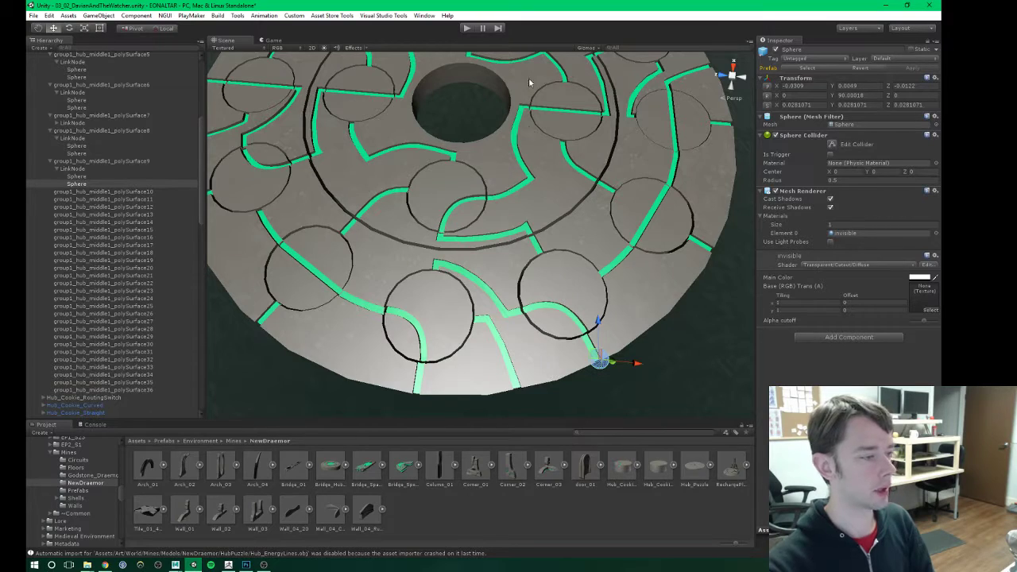
pyautogui.keyDown('alt'); pyautogui.scroll(3, 485, 274); pyautogui.keyUp('alt')
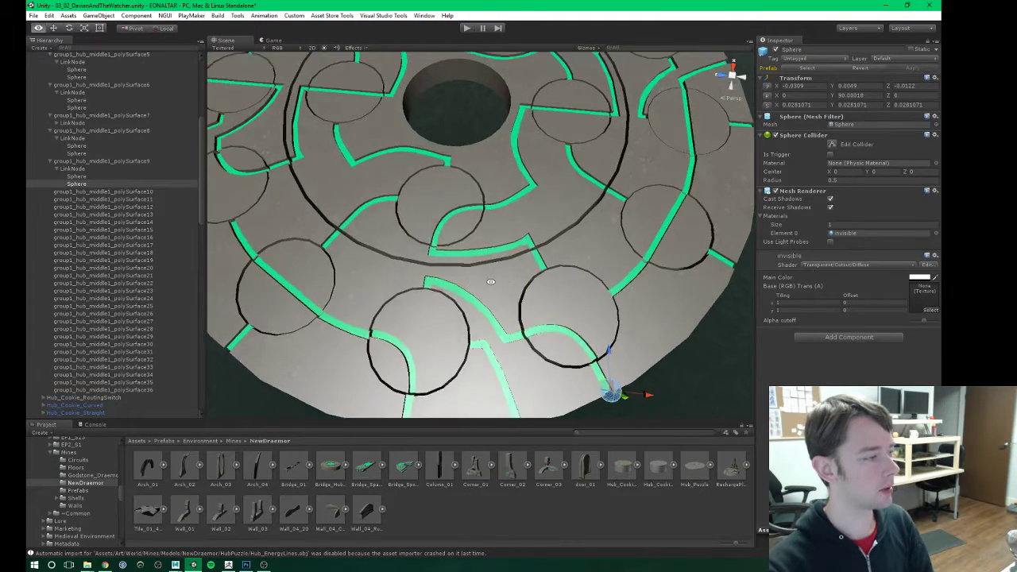
pyautogui.keyDown('alt'); pyautogui.moveTo(490, 281); pyautogui.dragTo(492, 248); pyautogui.keyUp('alt')
pyautogui.click(102, 191)
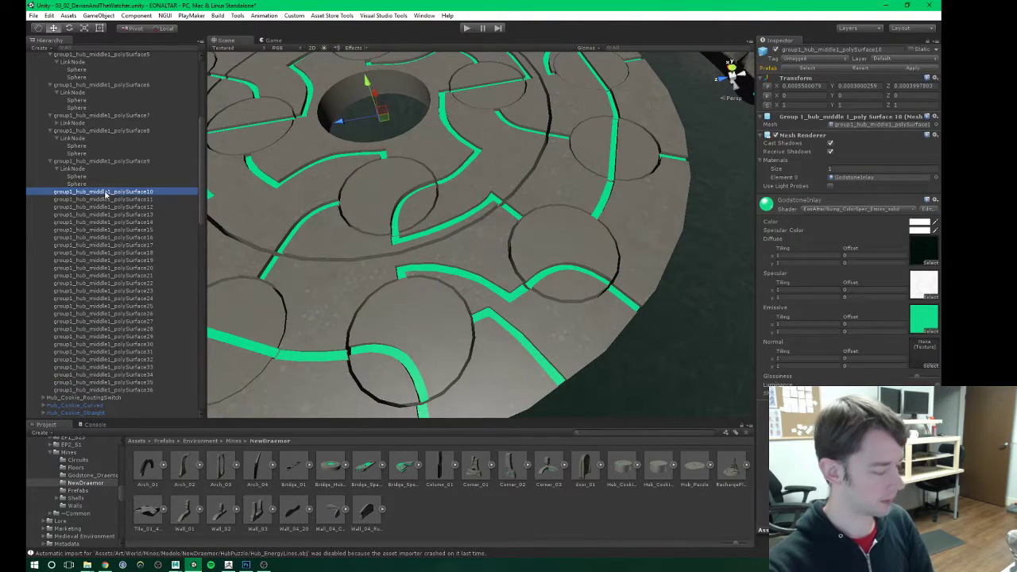
pyautogui.hotkey('ctrl', 'v')
pyautogui.moveTo(86, 321); pyautogui.dragTo(80, 199)
# Step: Move polySurface10's LinkNode onto its short green segment at the ring's outer edge, at about X -0.41, Z 0.24
pyautogui.scroll(-5, 377, 223)
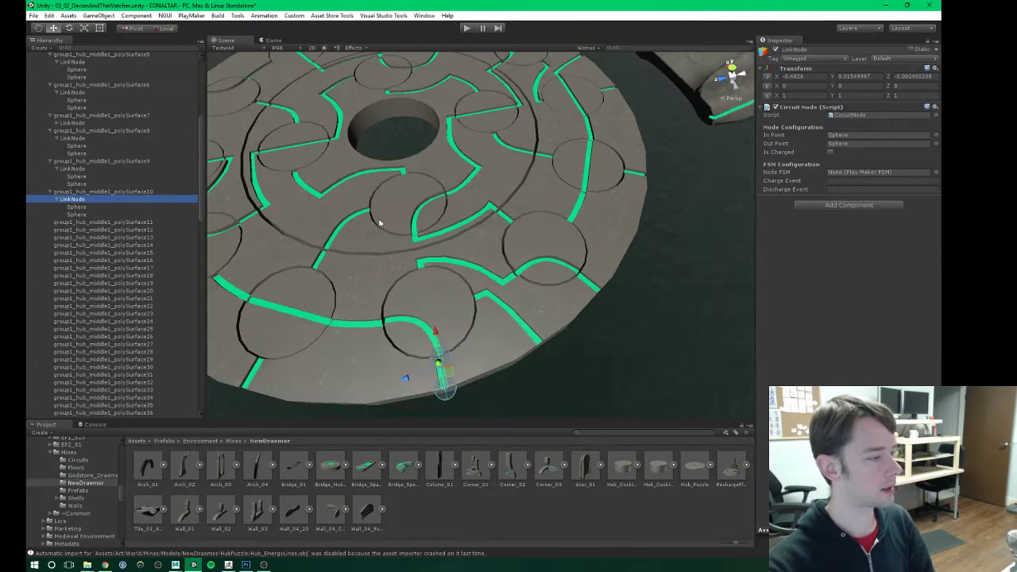
pyautogui.keyDown('alt'); pyautogui.moveTo(370, 250); pyautogui.dragTo(429, 249); pyautogui.keyUp('alt')
pyautogui.click(93, 191)
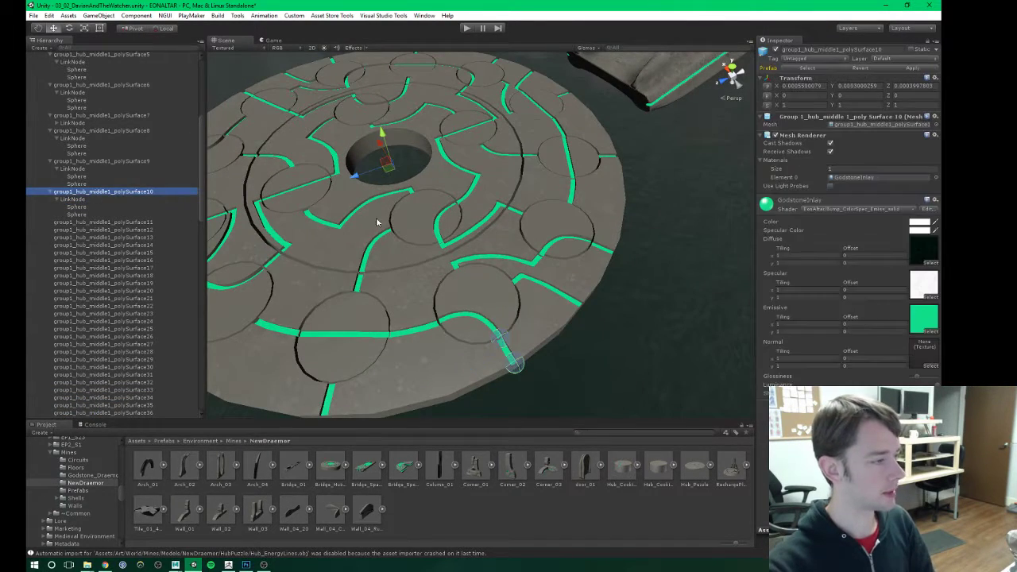
pyautogui.keyDown('alt'); pyautogui.moveTo(377, 216); pyautogui.dragTo(412, 225); pyautogui.keyUp('alt')
pyautogui.click(76, 197)
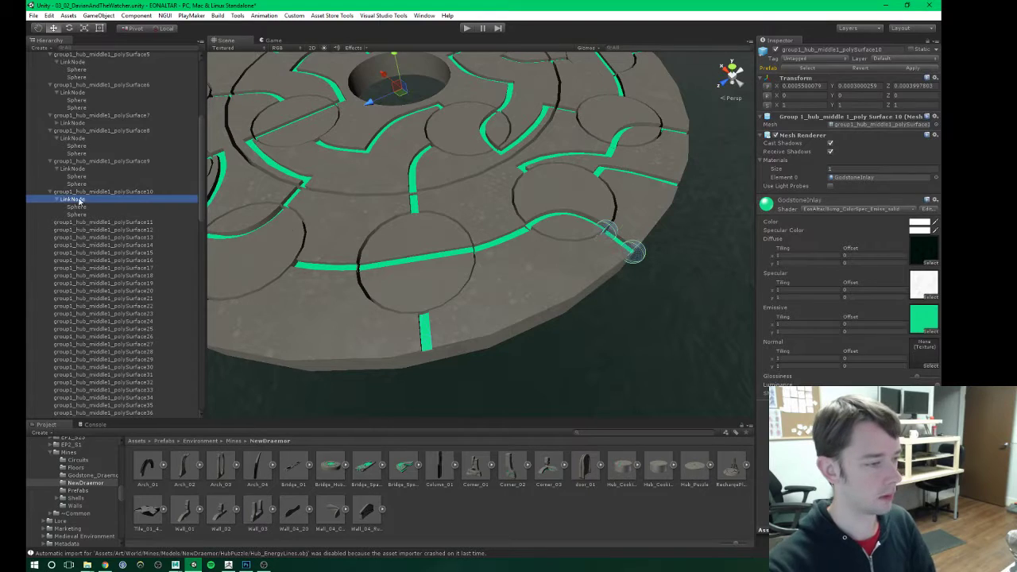
pyautogui.moveTo(615, 252); pyautogui.dragTo(463, 284)
pyautogui.press('f')
# Step: Fit polySurface10's end-point spheres to its short segment, with the rim-side sphere at about local X -0.026, Z 0.015
pyautogui.click(68, 209)
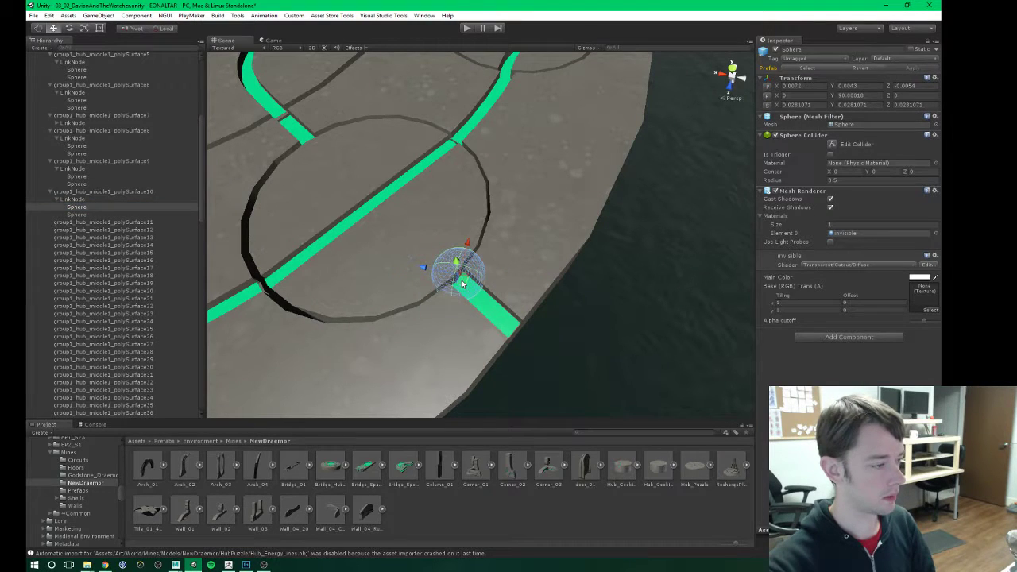
pyautogui.click(77, 214)
pyautogui.moveTo(515, 309); pyautogui.dragTo(513, 336)
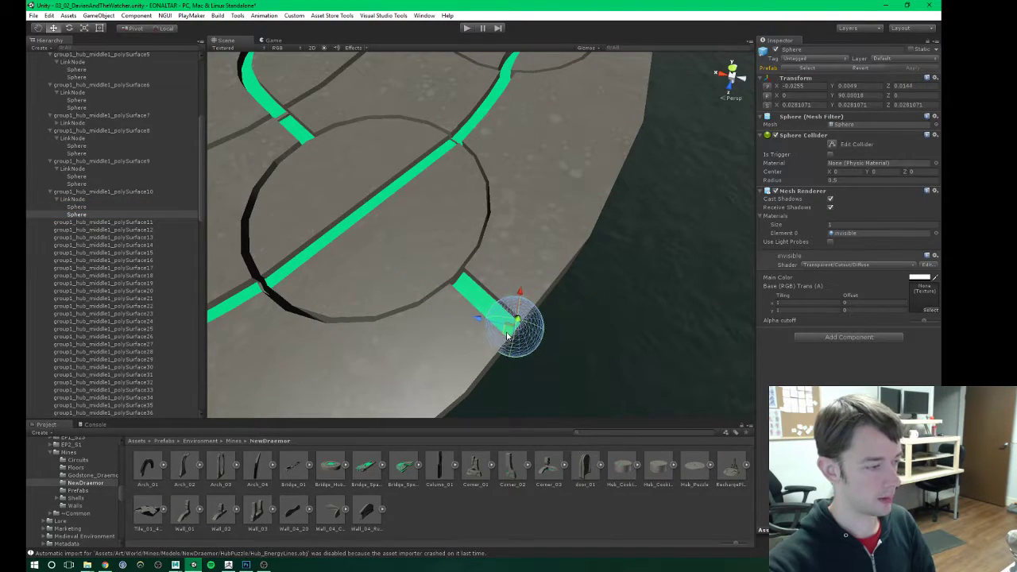
# Step: Copy polySurface10's LinkNode, parent the copy to group1_hub_middle1_polySurface11 and expose its spheres in the hierarchy
pyautogui.scroll(-5, 436, 211)
pyautogui.keyDown('alt'); pyautogui.moveTo(436, 212); pyautogui.dragTo(453, 262); pyautogui.keyUp('alt')
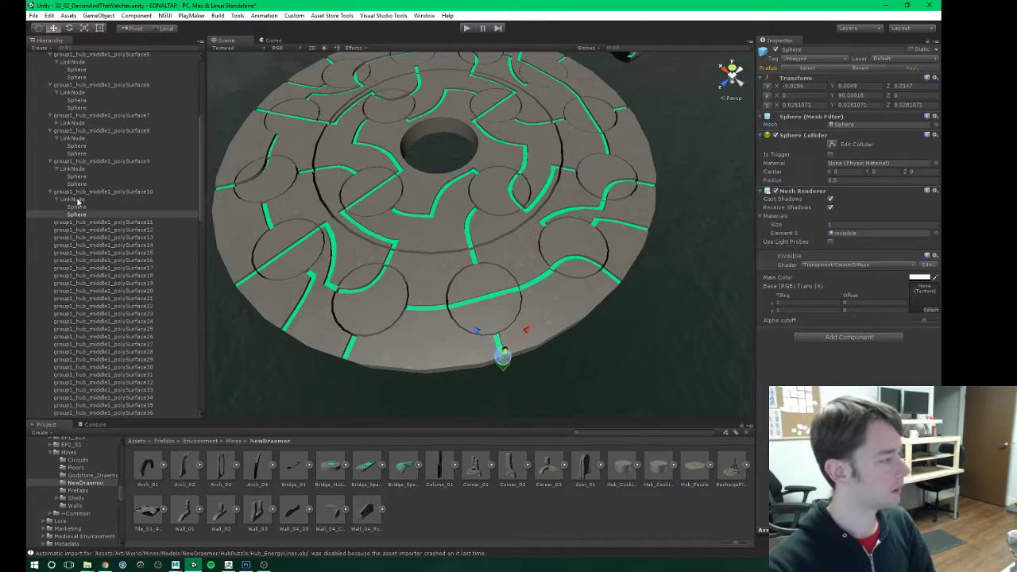
pyautogui.click(73, 199)
pyautogui.click(100, 223)
pyautogui.hotkey('ctrl', 'v')
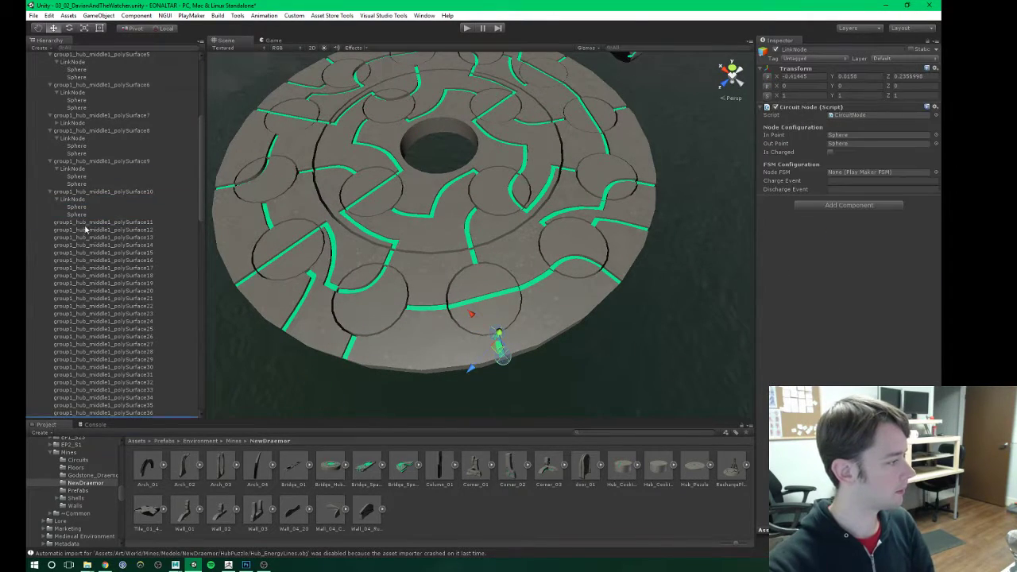
pyautogui.scroll(-4, 86, 230)
pyautogui.moveTo(61, 306); pyautogui.dragTo(95, 108)
pyautogui.click(56, 116)
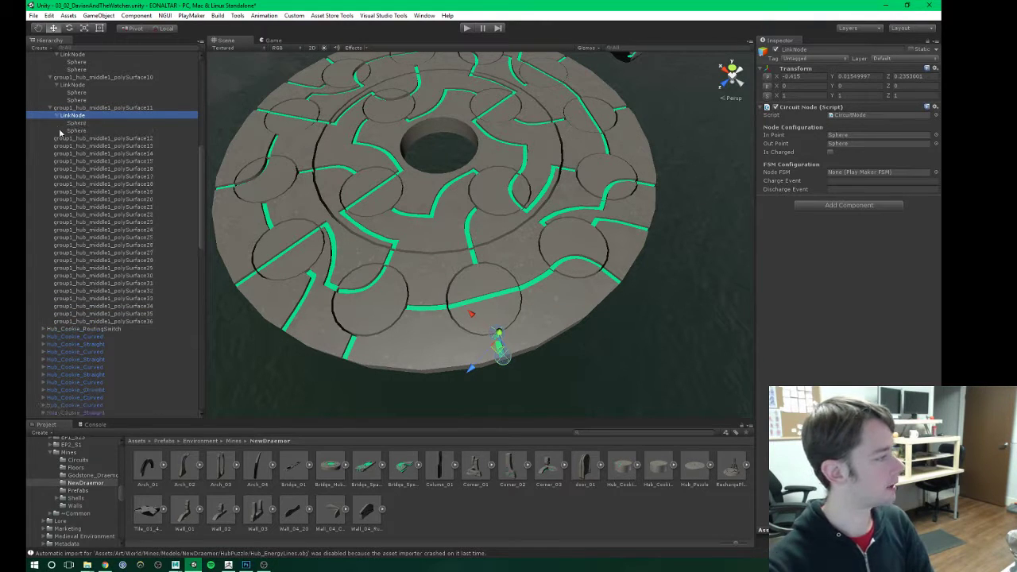
# Step: Move polySurface11's LinkNode onto the short green segment between the inner ring line and the neighbouring circle, at about X -0.154, Z 0.260
pyautogui.click(87, 108)
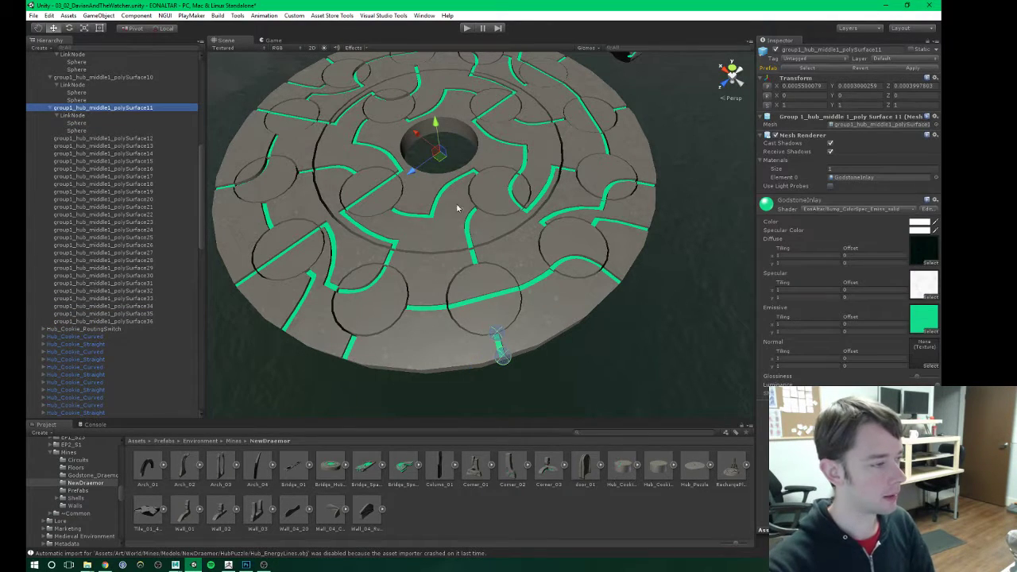
pyautogui.scroll(3, 458, 209)
pyautogui.keyDown('alt'); pyautogui.moveTo(458, 209); pyautogui.dragTo(492, 231); pyautogui.keyUp('alt')
pyautogui.scroll(-1, 420, 255)
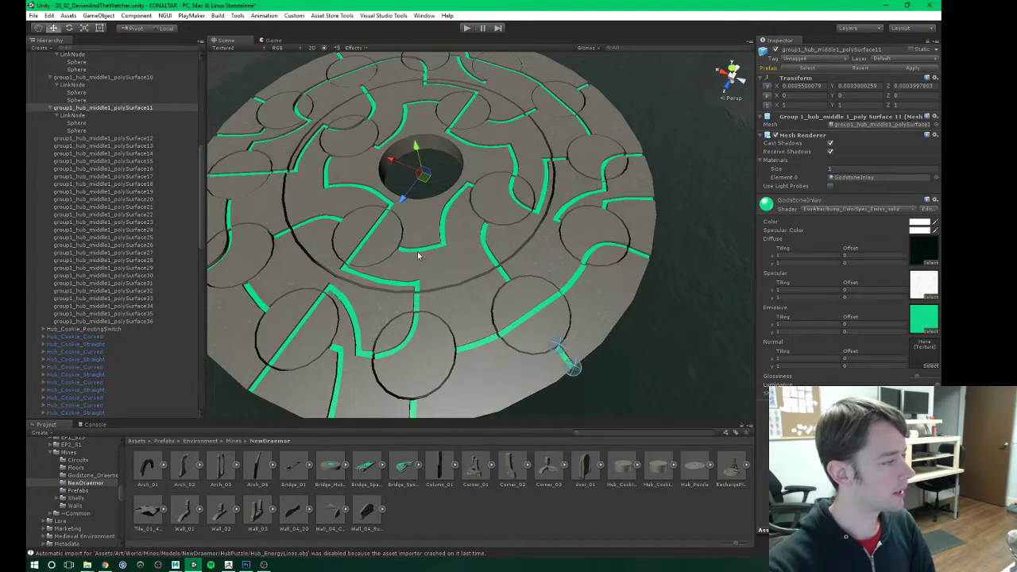
pyautogui.keyDown('alt'); pyautogui.moveTo(402, 260); pyautogui.dragTo(364, 210); pyautogui.keyUp('alt')
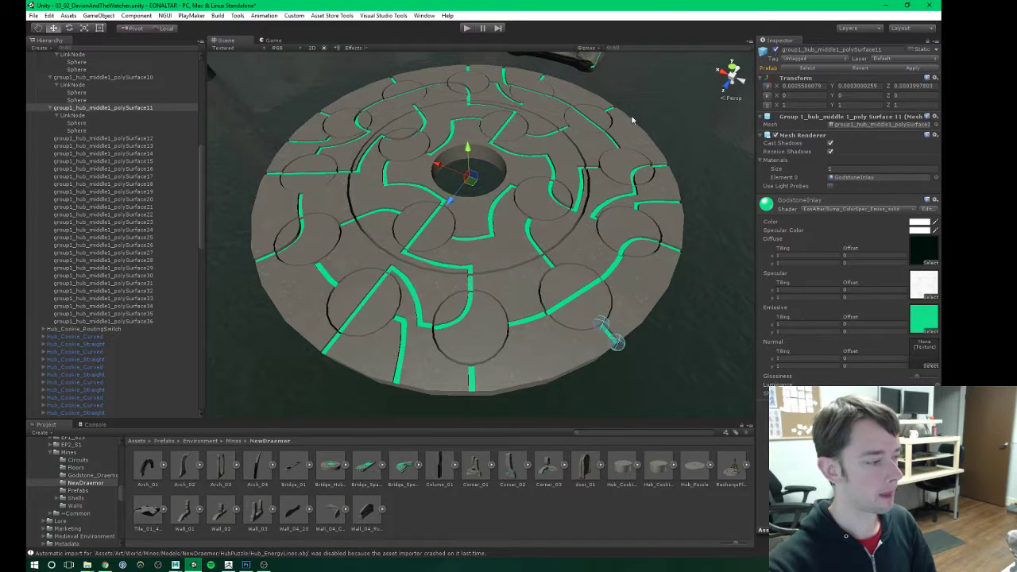
pyautogui.click(84, 117)
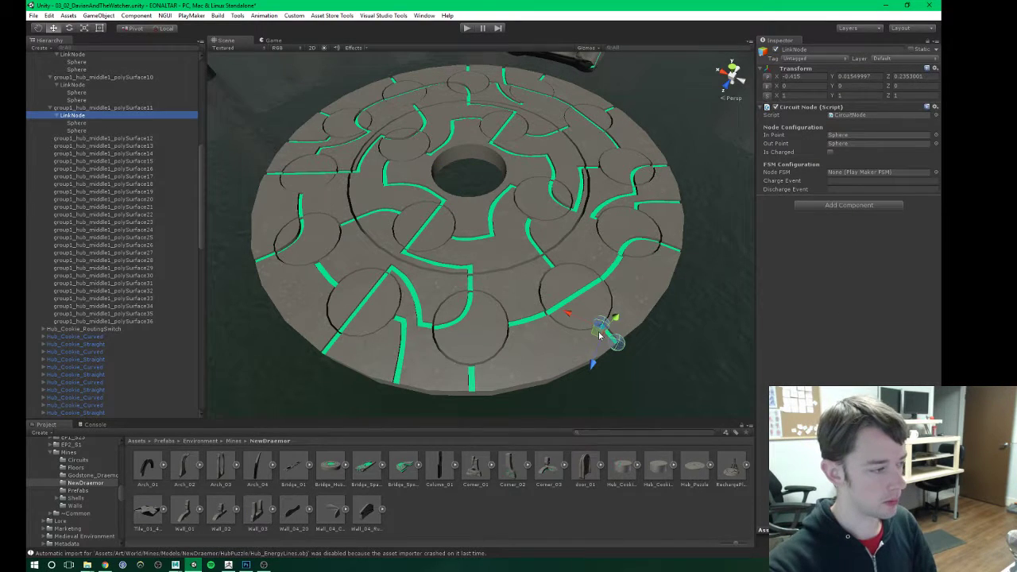
pyautogui.moveTo(600, 335); pyautogui.dragTo(438, 250)
pyautogui.press('f')
# Step: Move the second sphere of polySurface11's LinkNode to where its segment meets the circle, at about local X -0.013, Z 0.025
pyautogui.click(77, 123)
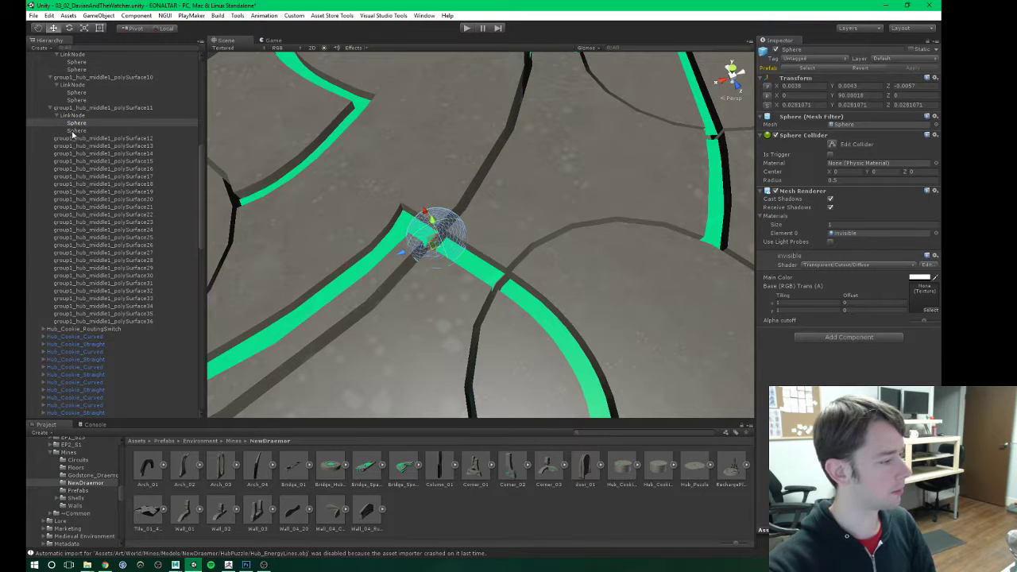
pyautogui.click(73, 131)
pyautogui.moveTo(512, 263); pyautogui.dragTo(505, 327)
pyautogui.moveTo(501, 286); pyautogui.dragTo(497, 294)
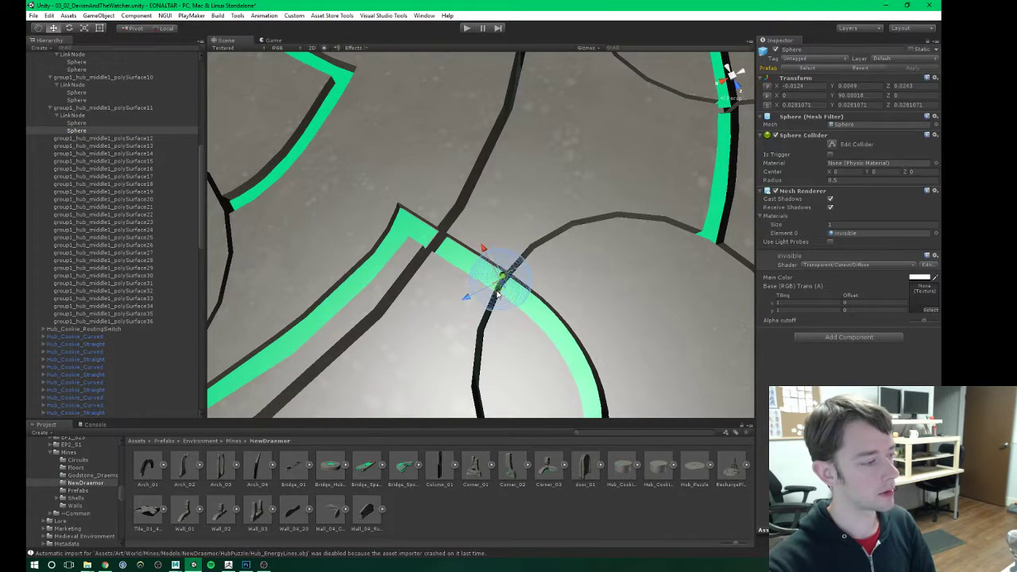
# Step: Copy polySurface11's LinkNode, parent the copy to group1_hub_middle1_polySurface12 and expose its spheres in the hierarchy
pyautogui.scroll(-3, 467, 288)
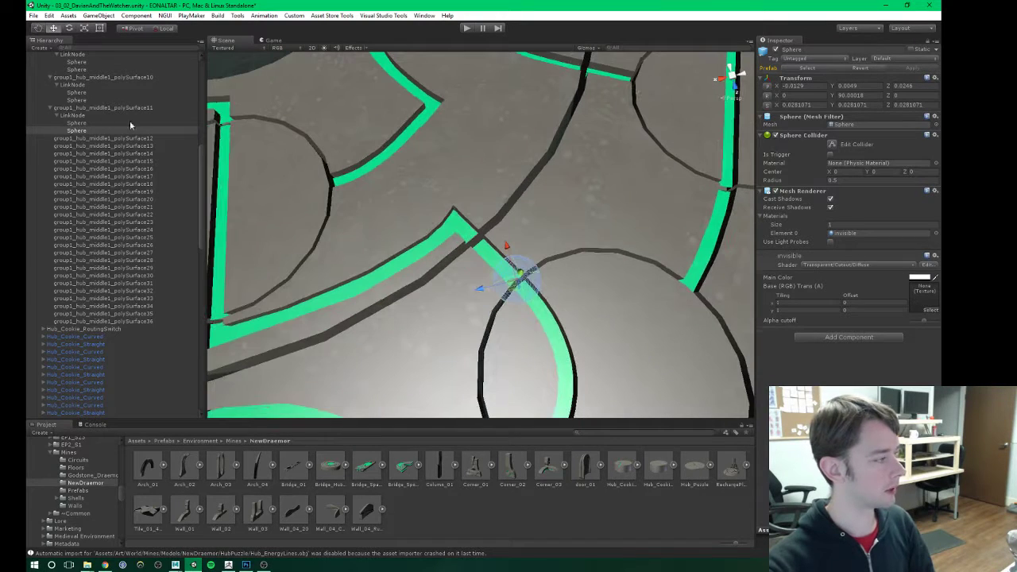
pyautogui.click(72, 117)
pyautogui.scroll(-6, 449, 255)
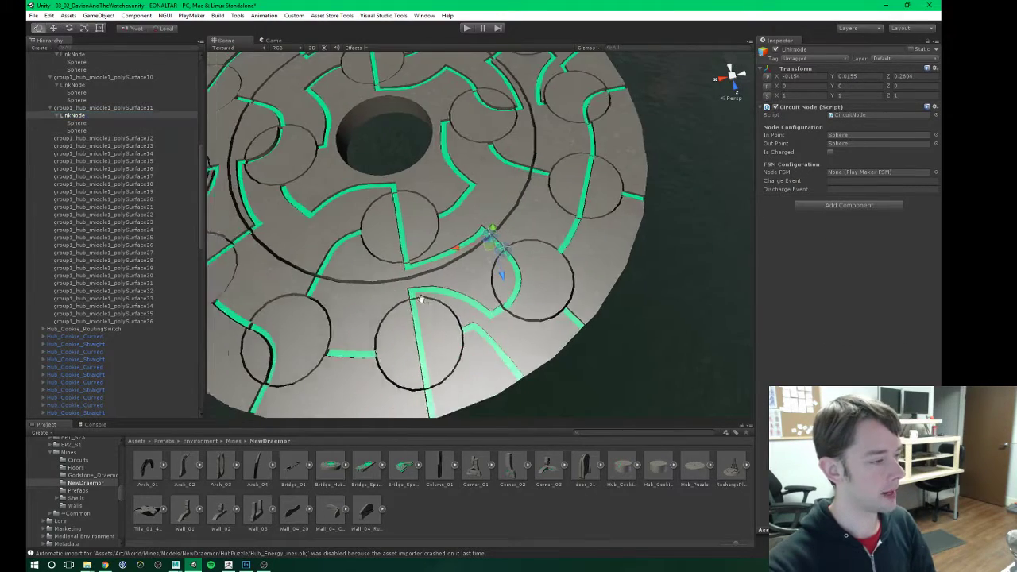
pyautogui.moveTo(421, 299); pyautogui.dragTo(434, 288, button='middle')
pyautogui.keyDown('alt'); pyautogui.moveTo(435, 288); pyautogui.dragTo(431, 229); pyautogui.keyUp('alt')
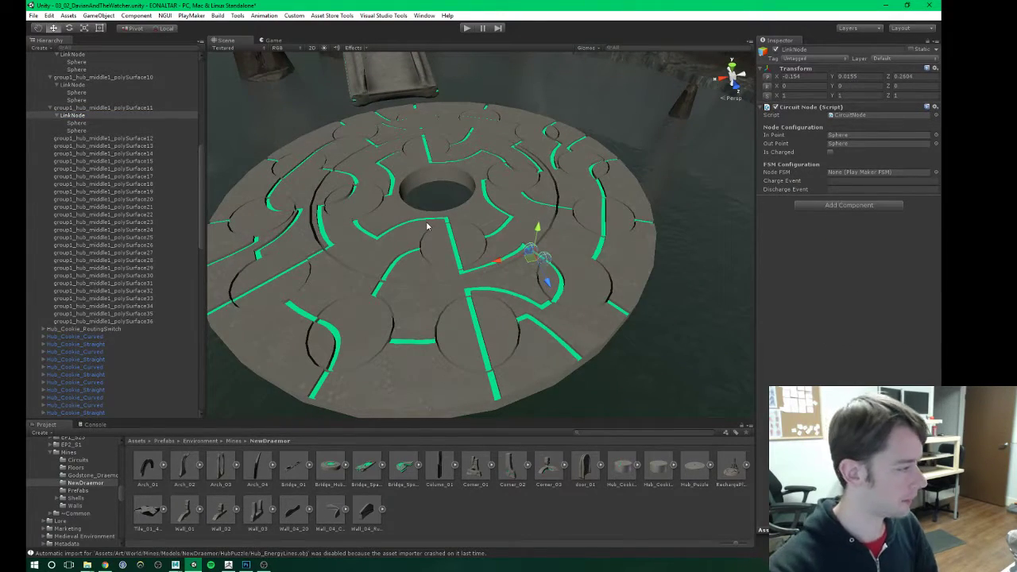
pyautogui.click(85, 117)
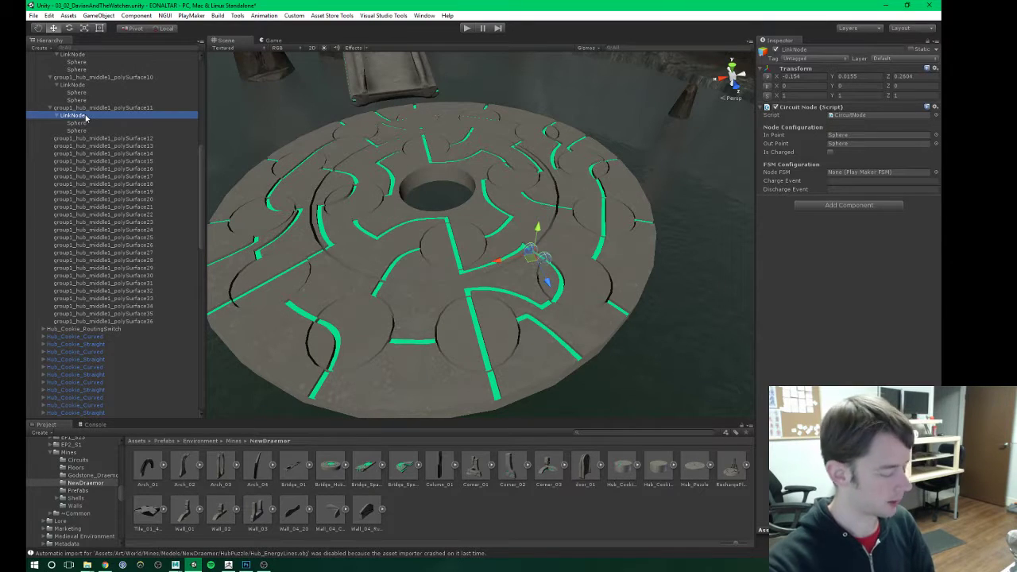
pyautogui.click(81, 139)
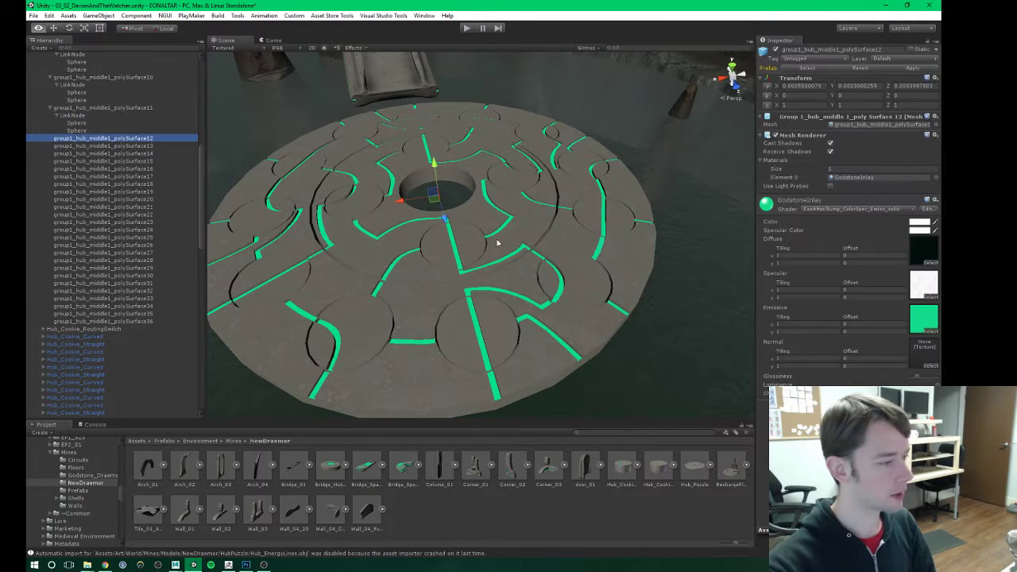
pyautogui.keyDown('alt'); pyautogui.moveTo(497, 243); pyautogui.dragTo(455, 247); pyautogui.keyUp('alt')
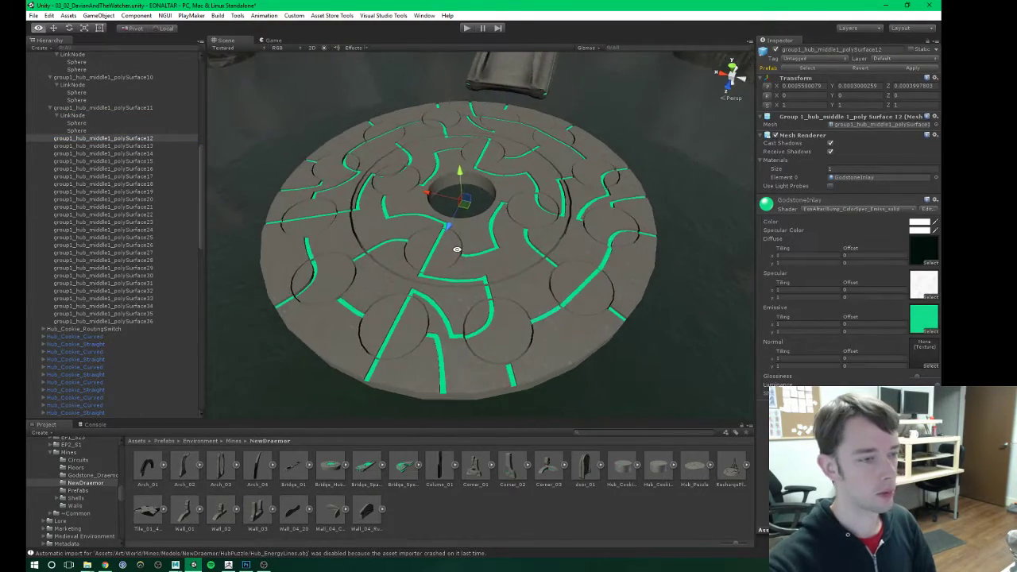
pyautogui.click(117, 140)
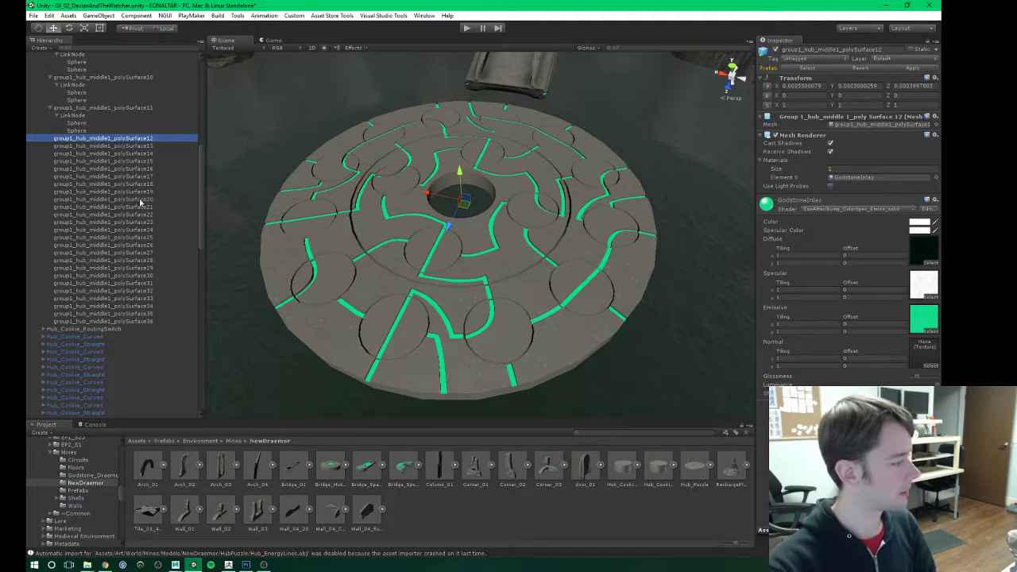
pyautogui.hotkey('ctrl', 'v')
pyautogui.moveTo(92, 327); pyautogui.dragTo(111, 140)
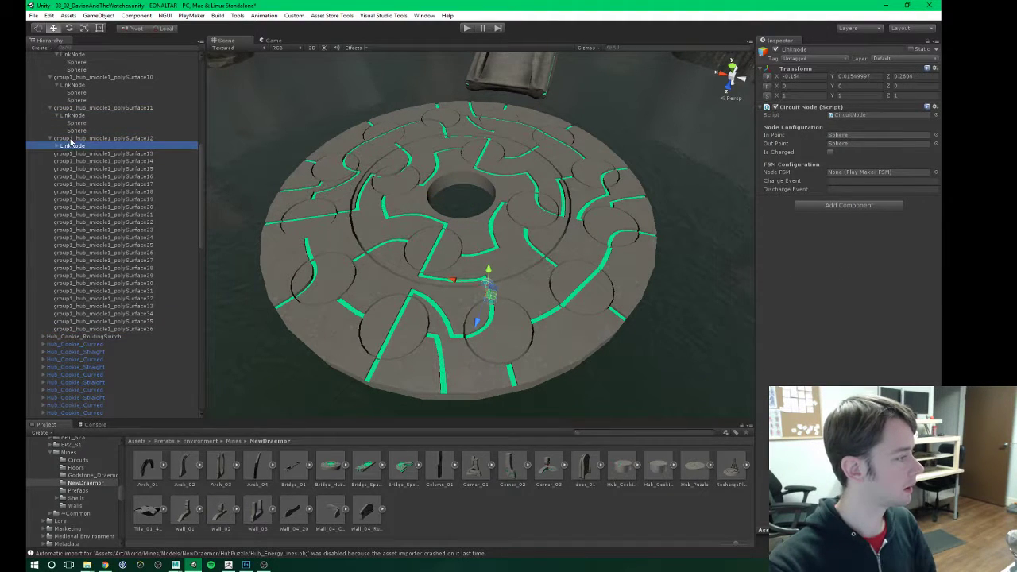
pyautogui.click(57, 147)
# Step: Check which green segment belongs to polySurface12 by briefly deactivating and reactivating it
pyautogui.click(94, 139)
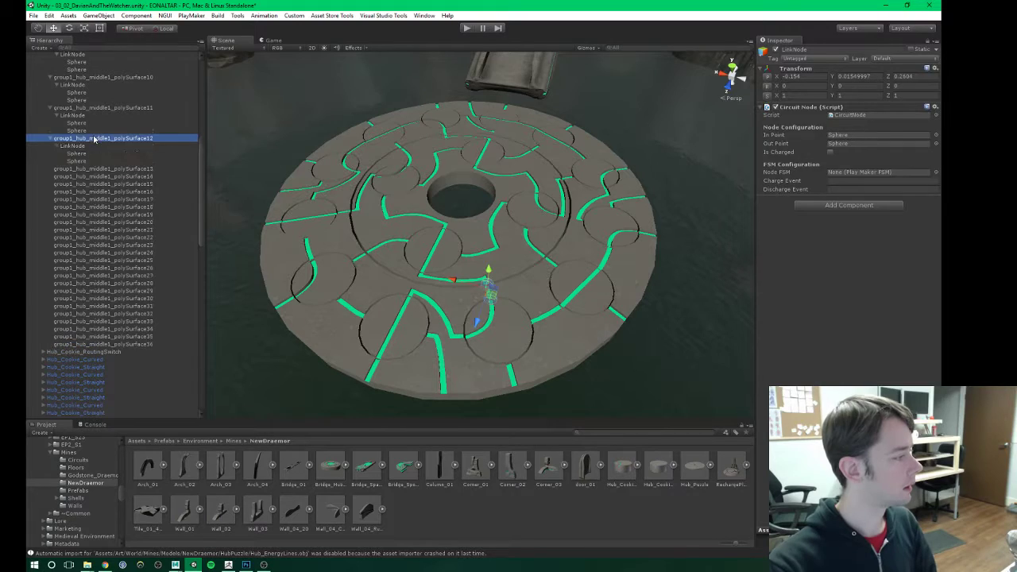
pyautogui.keyDown('alt'); pyautogui.moveTo(460, 240); pyautogui.dragTo(414, 238); pyautogui.keyUp('alt')
pyautogui.click(72, 146)
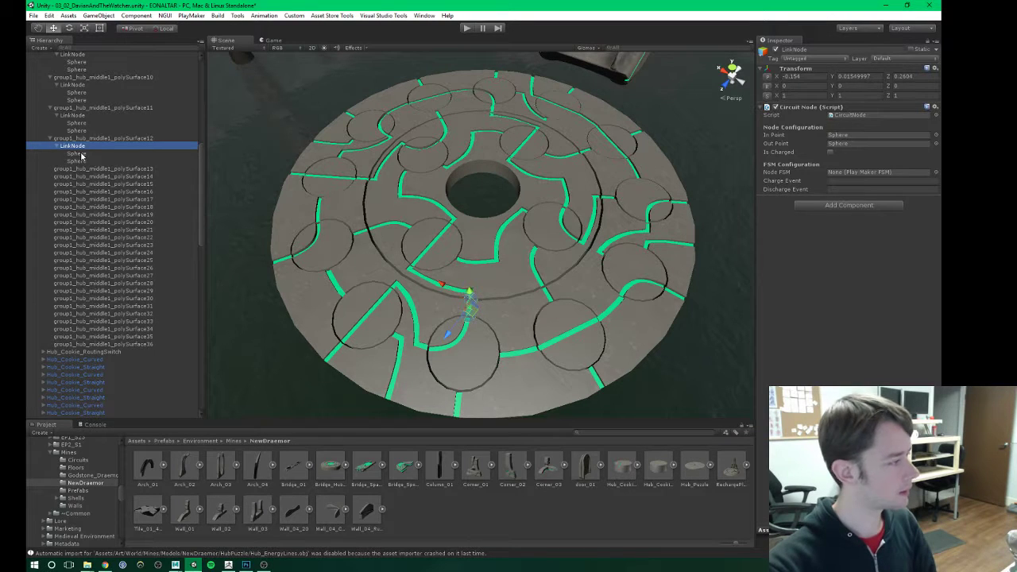
pyautogui.click(88, 138)
pyautogui.click(775, 49)
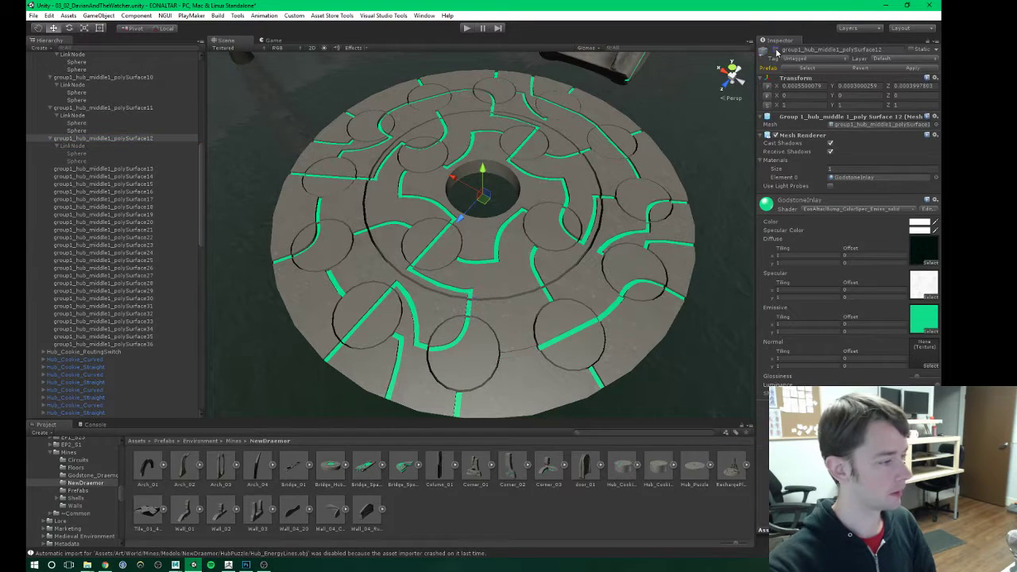
pyautogui.click(768, 50)
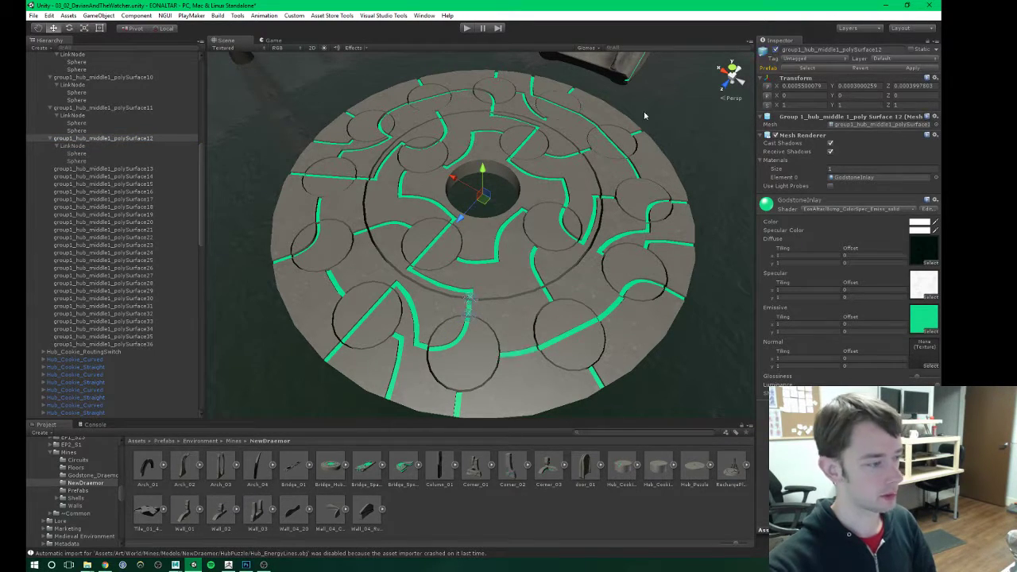
# Step: Move polySurface12's LinkNode onto the green segment between the two nearest lower circles and place its second sphere at about local X -0.035, Z -0.016
pyautogui.doubleClick(75, 153)
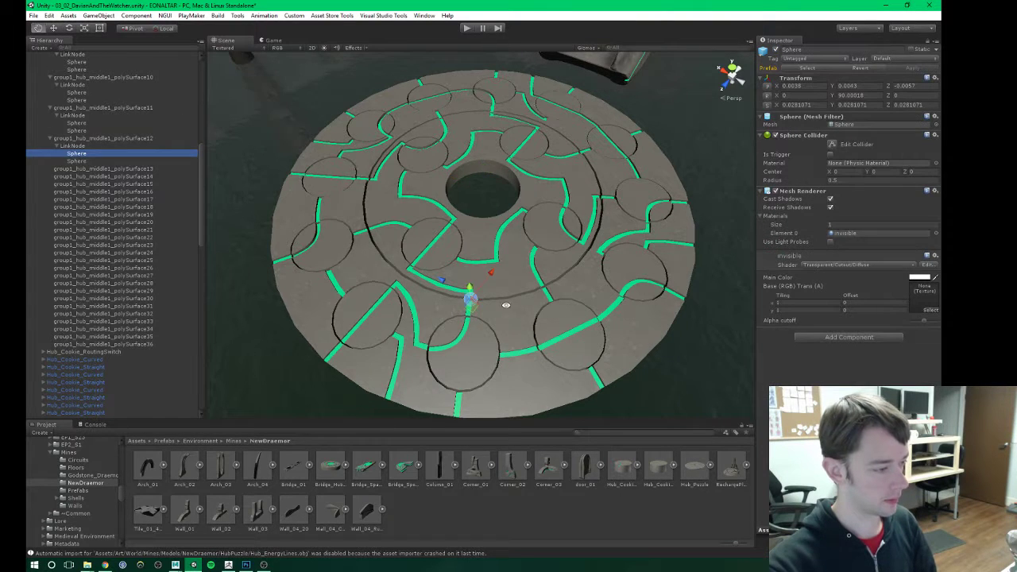
pyautogui.click(72, 146)
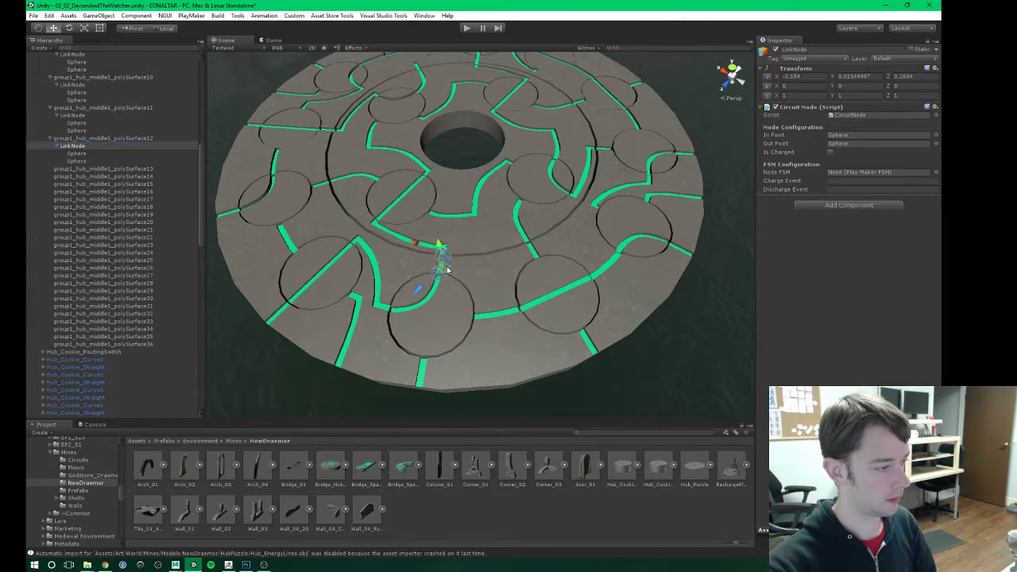
pyautogui.moveTo(445, 268); pyautogui.dragTo(499, 318)
pyautogui.click(491, 308)
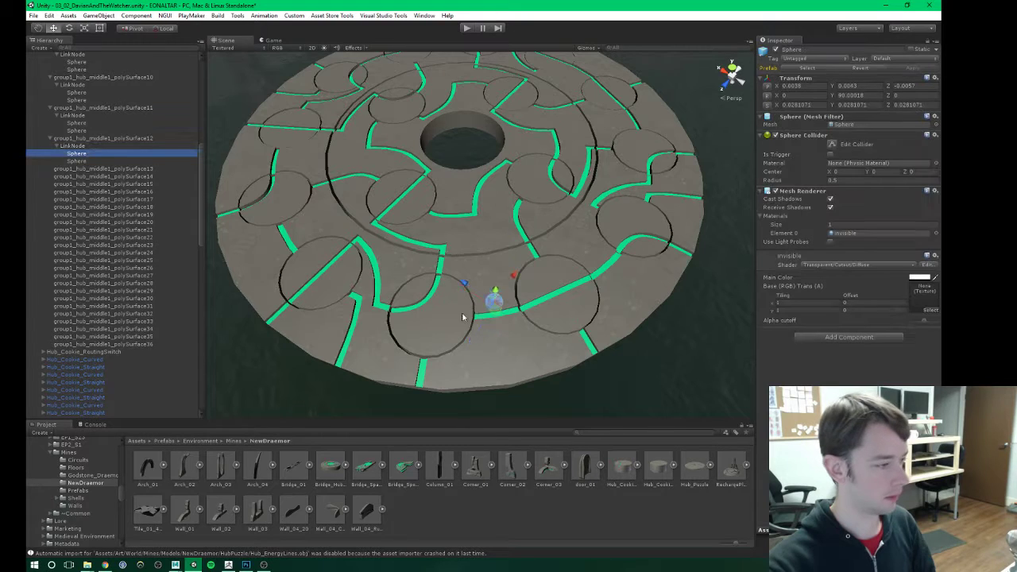
pyautogui.press('f')
pyautogui.moveTo(480, 267); pyautogui.dragTo(491, 315)
pyautogui.click(74, 162)
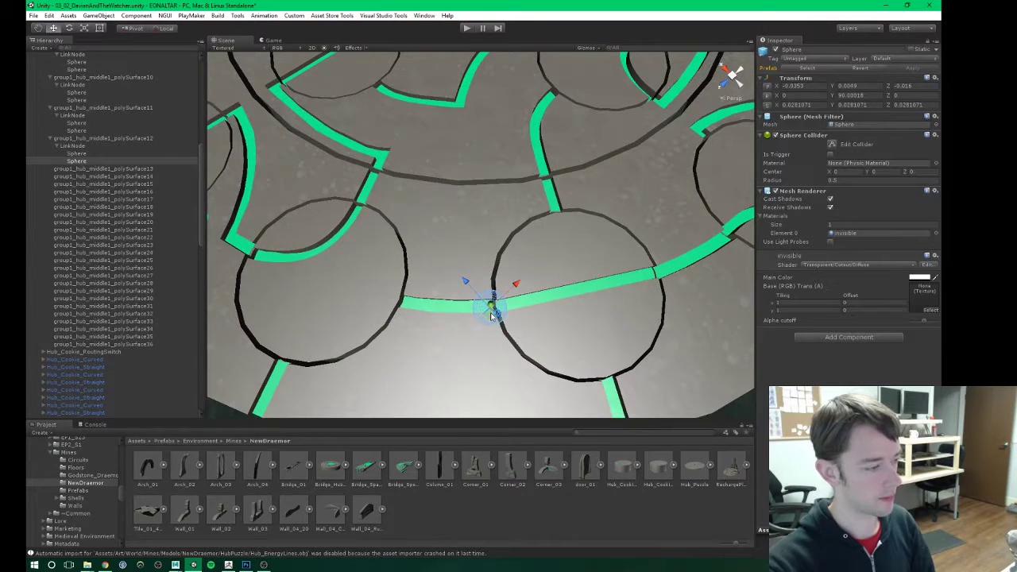
# Step: Paste a LinkNode copy, parent it to group1_hub_middle1_polySurface13 and expose its spheres in the hierarchy
pyautogui.click(79, 170)
pyautogui.hotkey('ctrl', 'v')
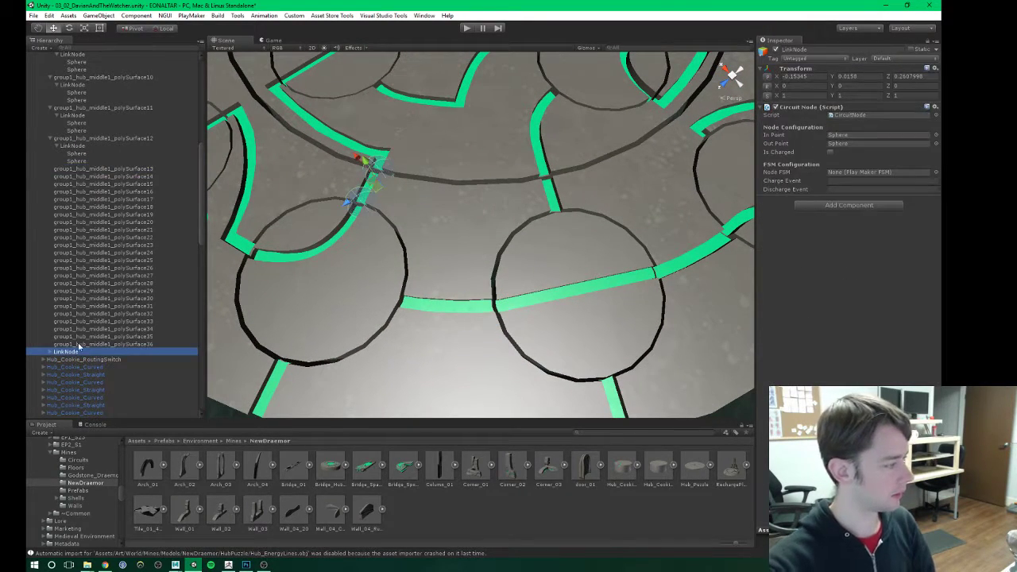
pyautogui.moveTo(74, 354); pyautogui.dragTo(80, 170)
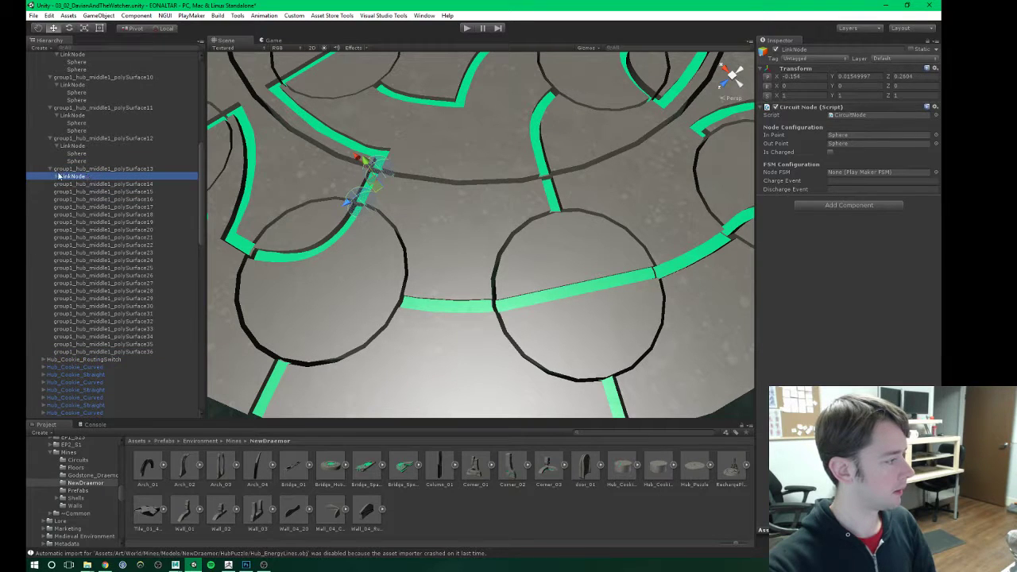
# Step: Check which green segment belongs to polySurface13 by deactivating and reactivating it while viewing the whole puzzle disc
pyautogui.scroll(-6, 342, 200)
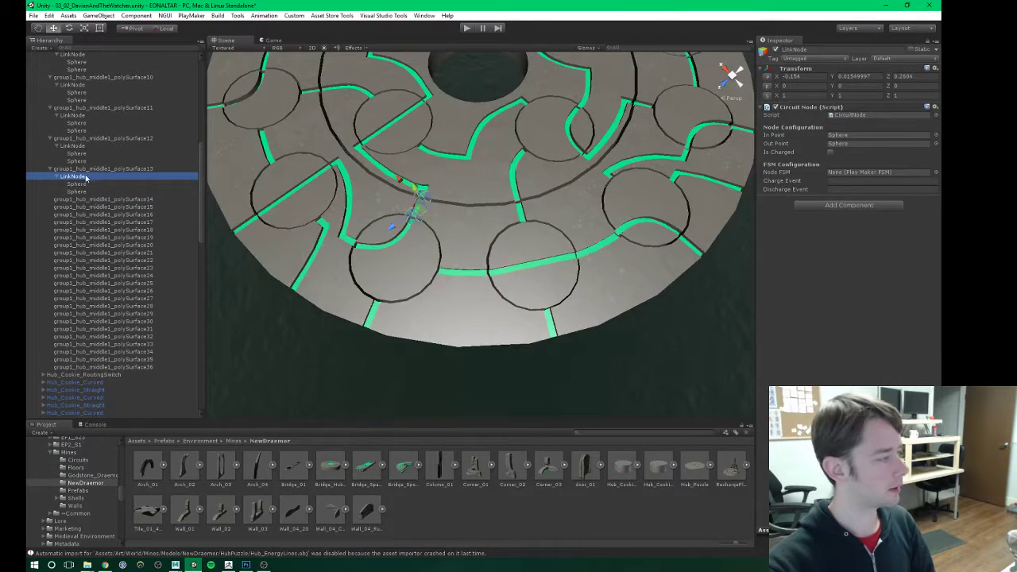
pyautogui.click(599, 167)
pyautogui.click(776, 49)
pyautogui.scroll(-3, 524, 109)
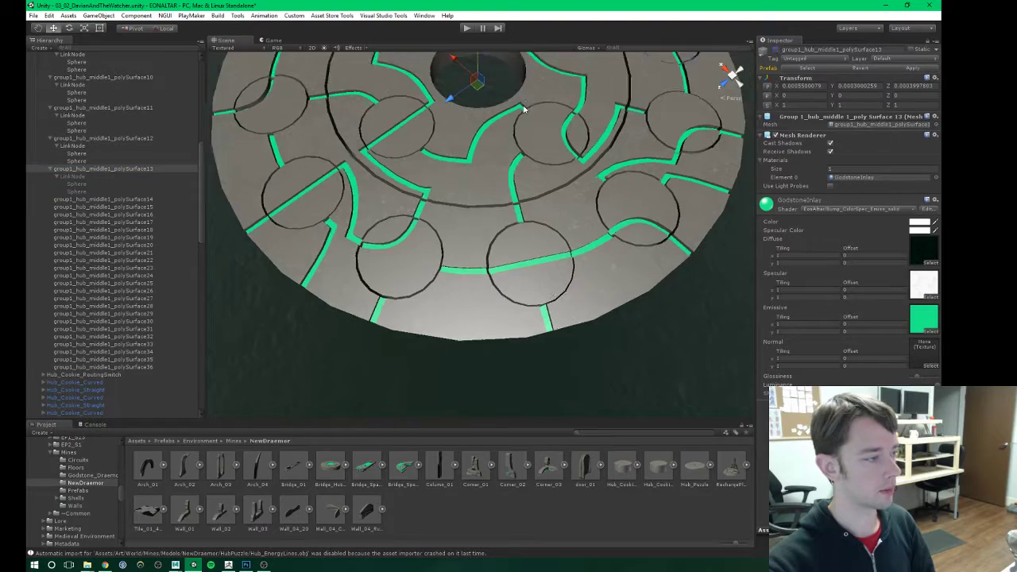
pyautogui.moveTo(499, 138); pyautogui.dragTo(521, 185, button='middle')
pyautogui.click(776, 50)
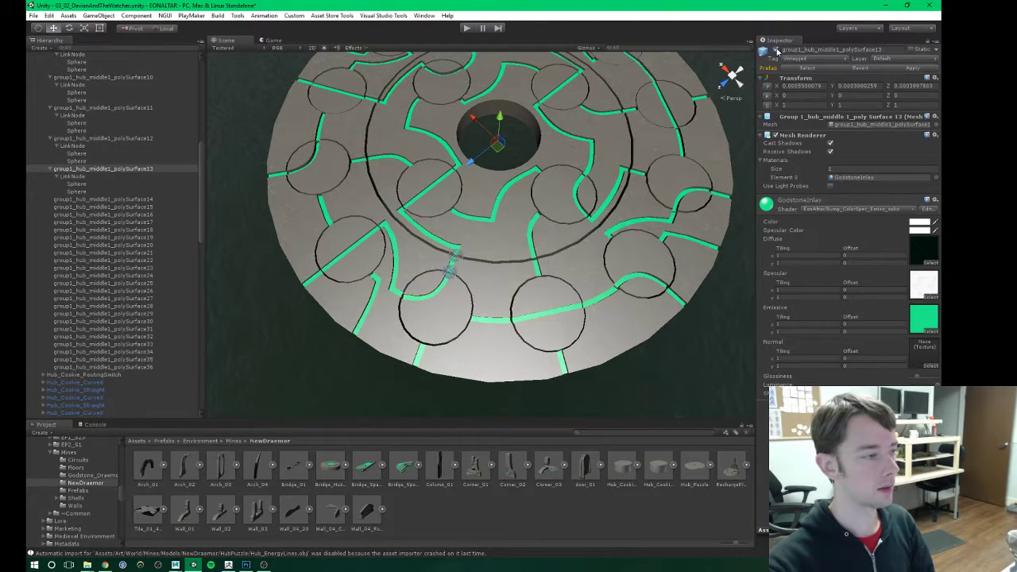
pyautogui.keyDown('alt'); pyautogui.moveTo(441, 235); pyautogui.dragTo(472, 231); pyautogui.keyUp('alt')
pyautogui.click(774, 49)
pyautogui.click(775, 50)
pyautogui.click(774, 49)
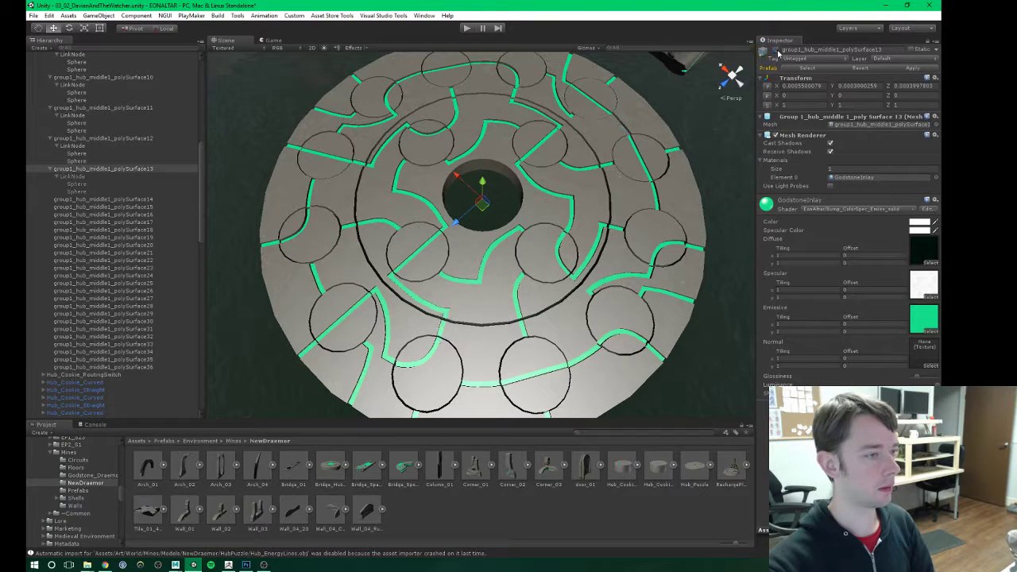
pyautogui.click(775, 49)
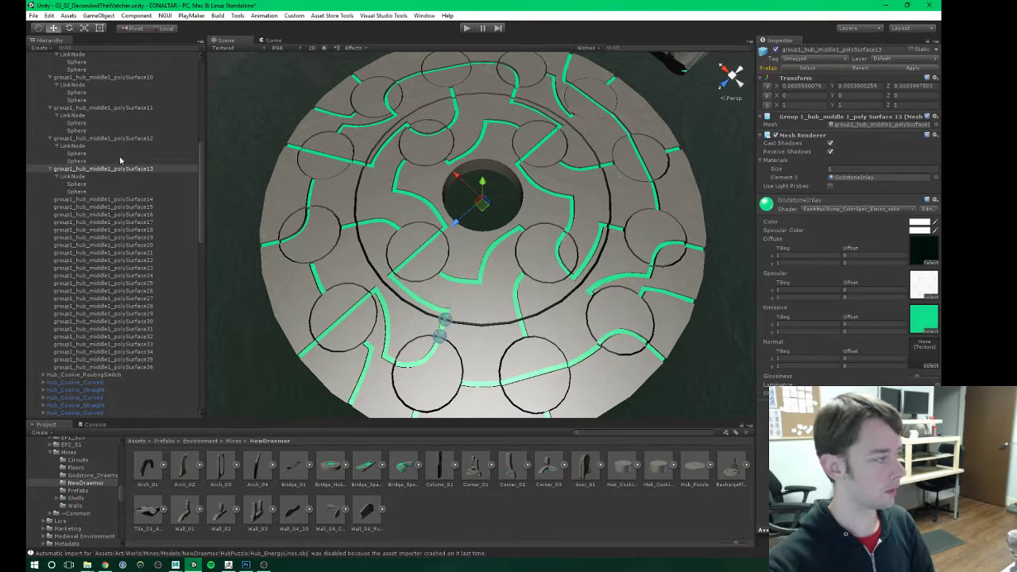
# Step: Move polySurface13's LinkNode onto the short green segment between two outer circles on the far side, at about X -0.092, Z -0.406
pyautogui.click(73, 177)
pyautogui.moveTo(455, 326); pyautogui.dragTo(625, 125)
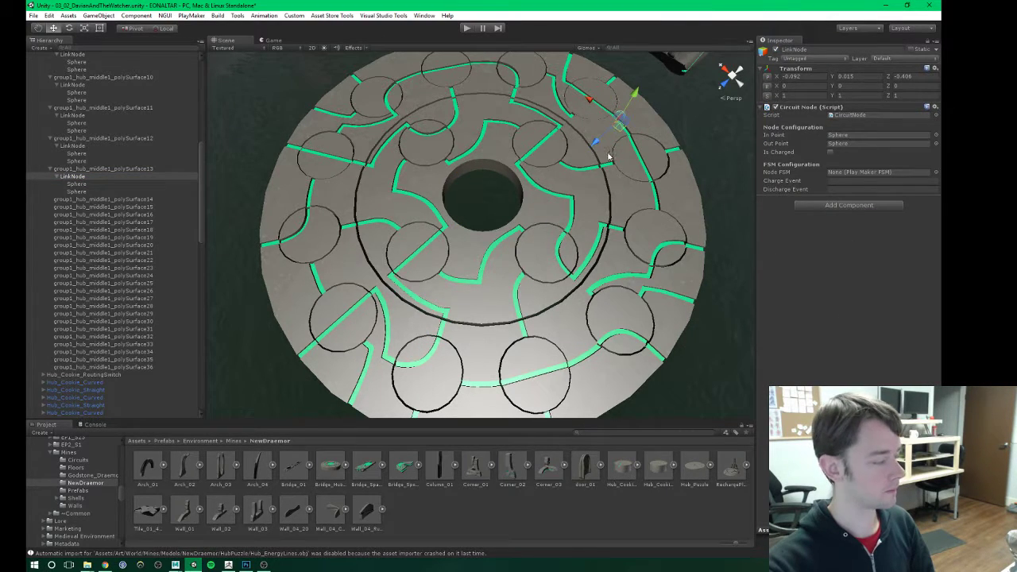
pyautogui.press('f')
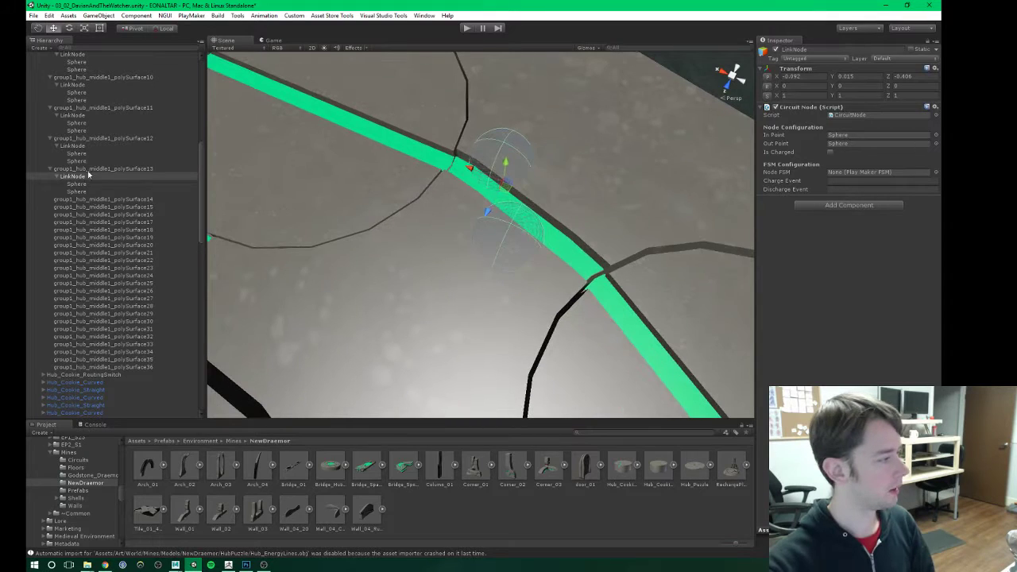
# Step: Place the two spheres of polySurface13's LinkNode where its segment meets the adjoining circles, the second at about local X -0.05, Z 0.023
pyautogui.click(71, 191)
pyautogui.click(74, 183)
pyautogui.moveTo(500, 169); pyautogui.dragTo(459, 168)
pyautogui.click(153, 192)
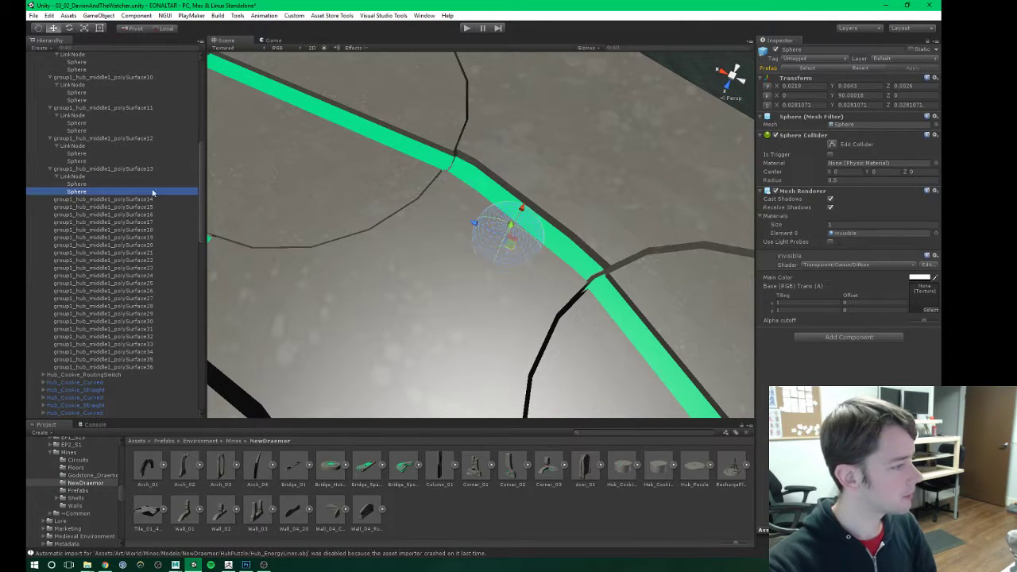
pyautogui.moveTo(509, 243); pyautogui.dragTo(595, 276)
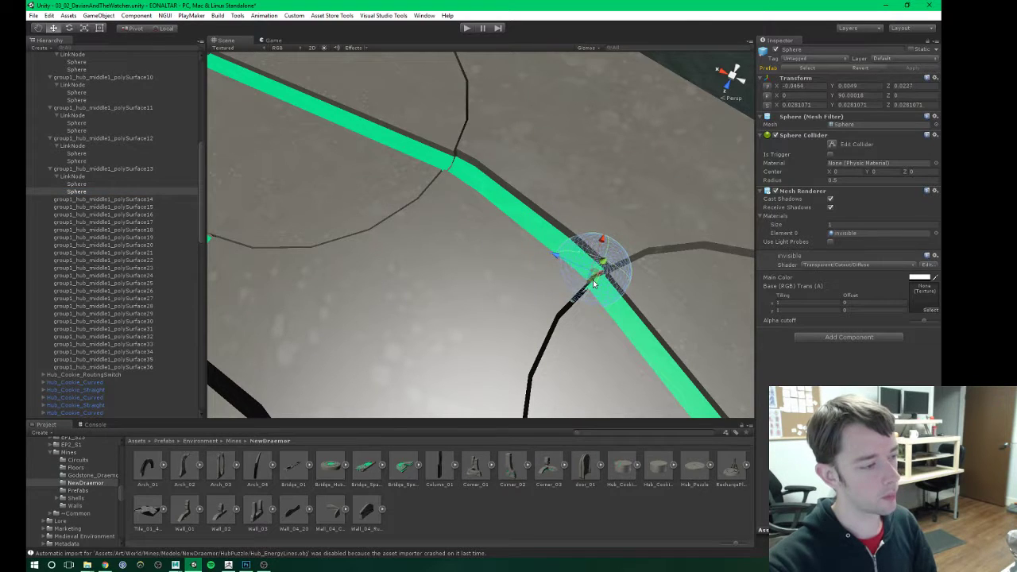
pyautogui.scroll(-3, 497, 280)
pyautogui.scroll(-5, 498, 283)
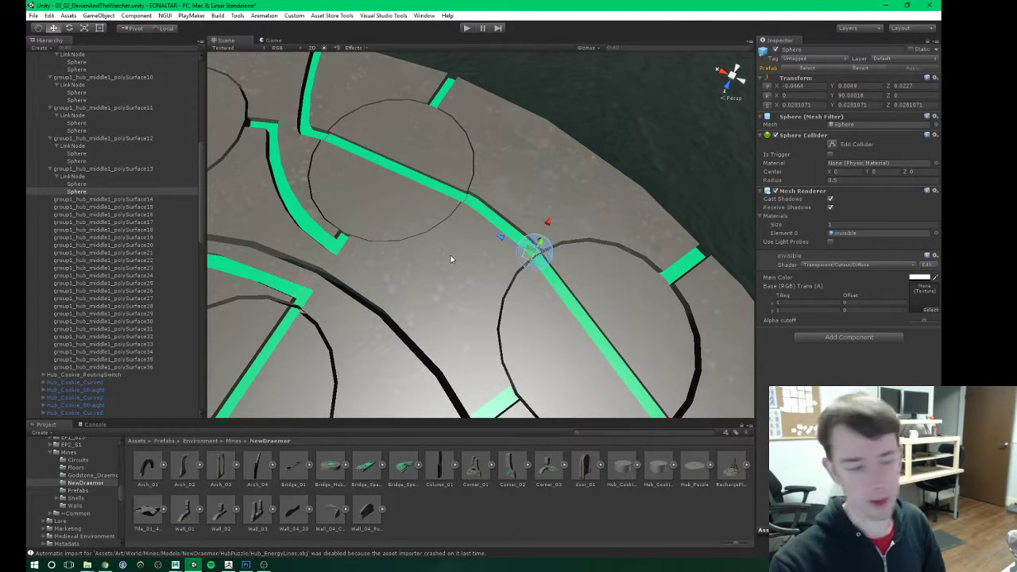
pyautogui.moveTo(453, 256); pyautogui.dragTo(488, 259, button='right')
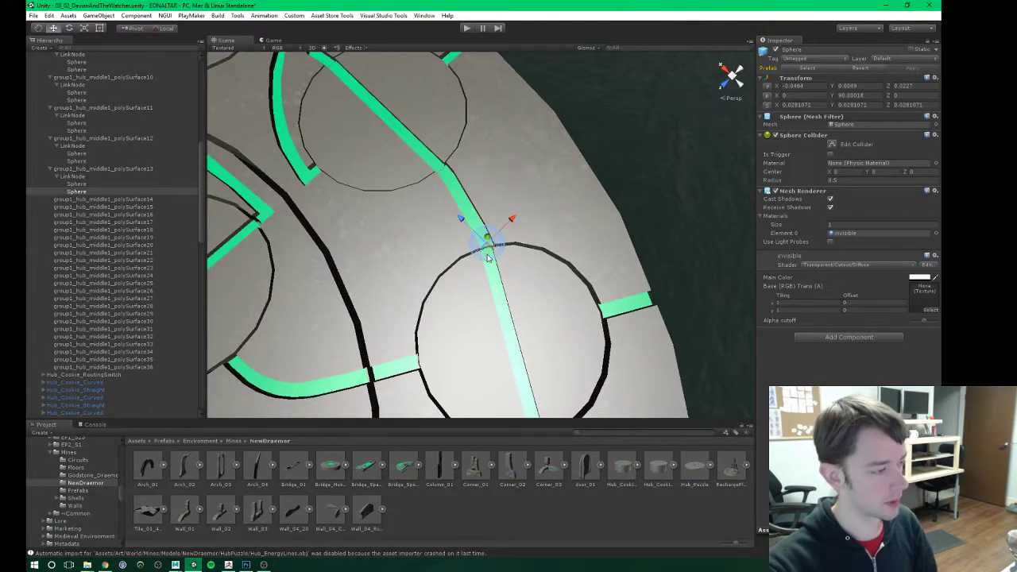
pyautogui.moveTo(412, 290); pyautogui.dragTo(443, 256, button='right')
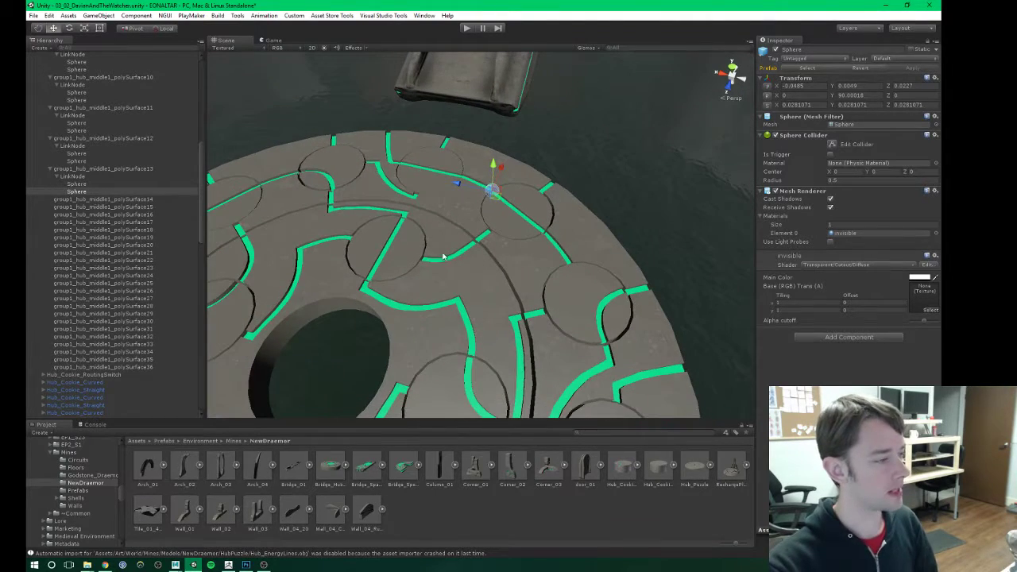
# Step: Paste a LinkNode copy, parent it to group1_hub_middle1_polySurface14 and expose its spheres in the hierarchy
pyautogui.click(92, 200)
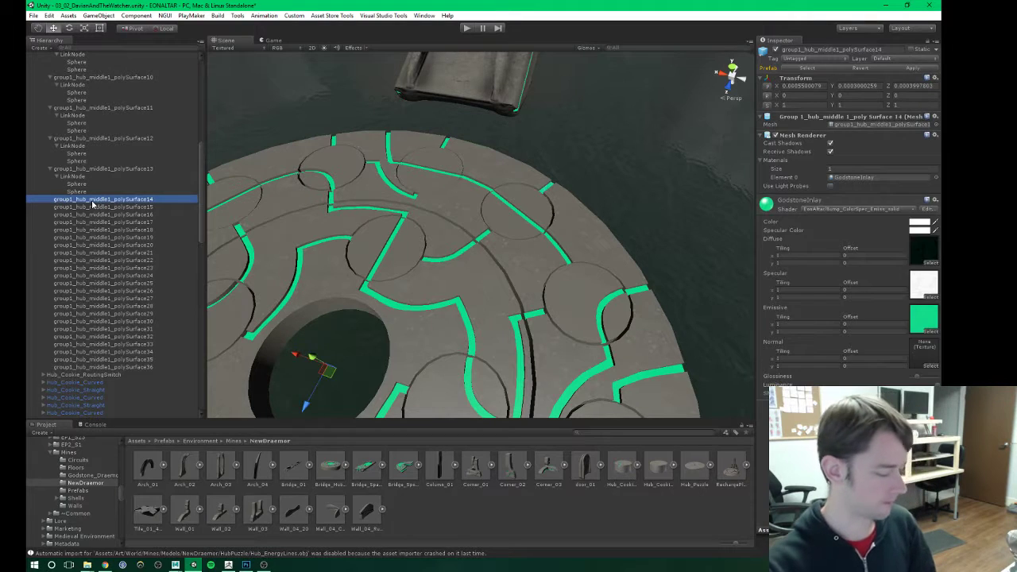
pyautogui.hotkey('ctrl', 'v')
pyautogui.moveTo(69, 377); pyautogui.dragTo(97, 199)
pyautogui.click(57, 207)
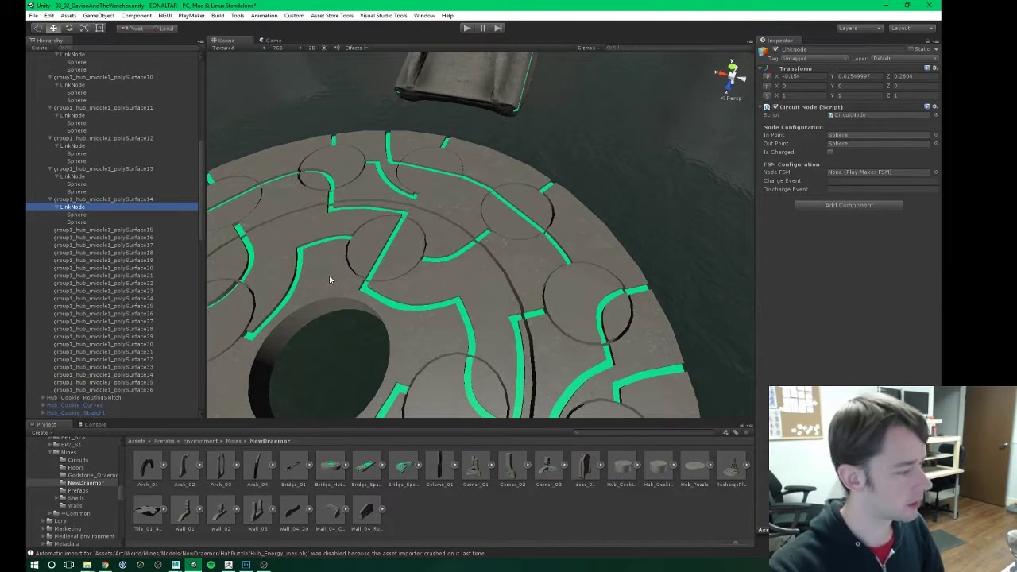
# Step: Check which green segment belongs to polySurface14 by briefly deactivating and reactivating it
pyautogui.scroll(-5, 330, 278)
pyautogui.moveTo(437, 318); pyautogui.dragTo(485, 200, button='middle')
pyautogui.scroll(-3, 470, 265)
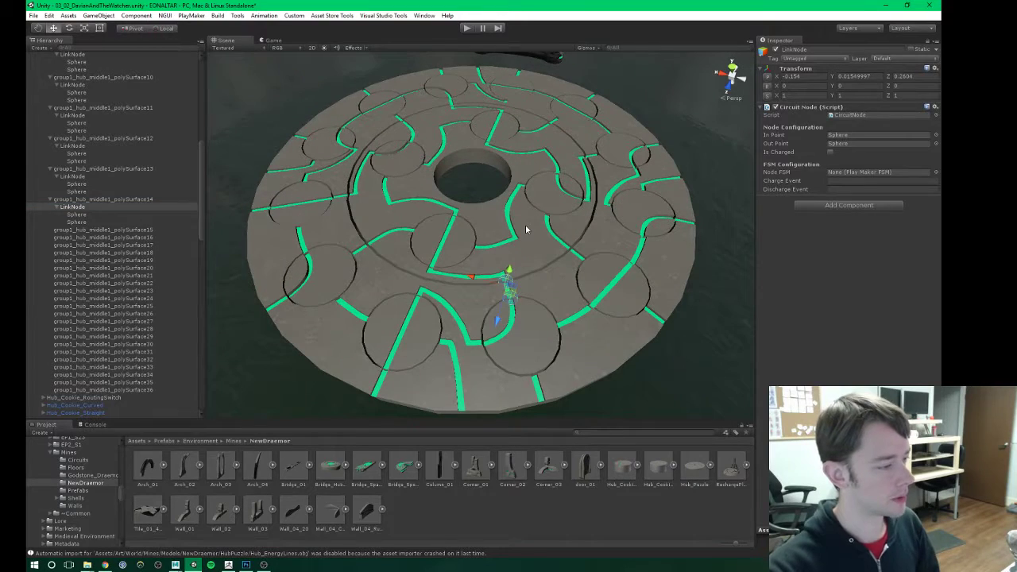
pyautogui.keyDown('alt'); pyautogui.moveTo(487, 219); pyautogui.dragTo(468, 229); pyautogui.keyUp('alt')
pyautogui.click(141, 200)
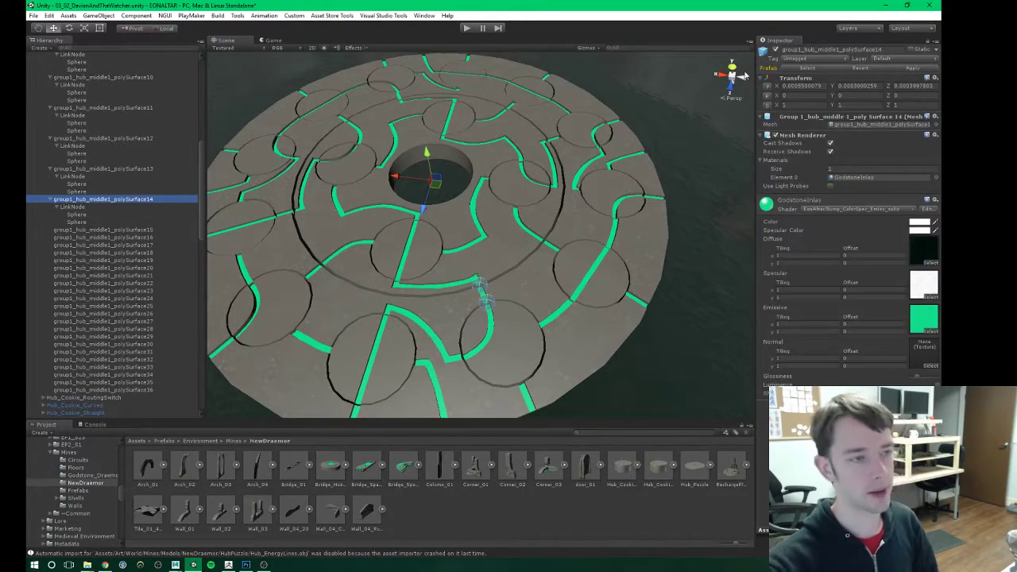
pyautogui.click(776, 50)
pyautogui.click(776, 51)
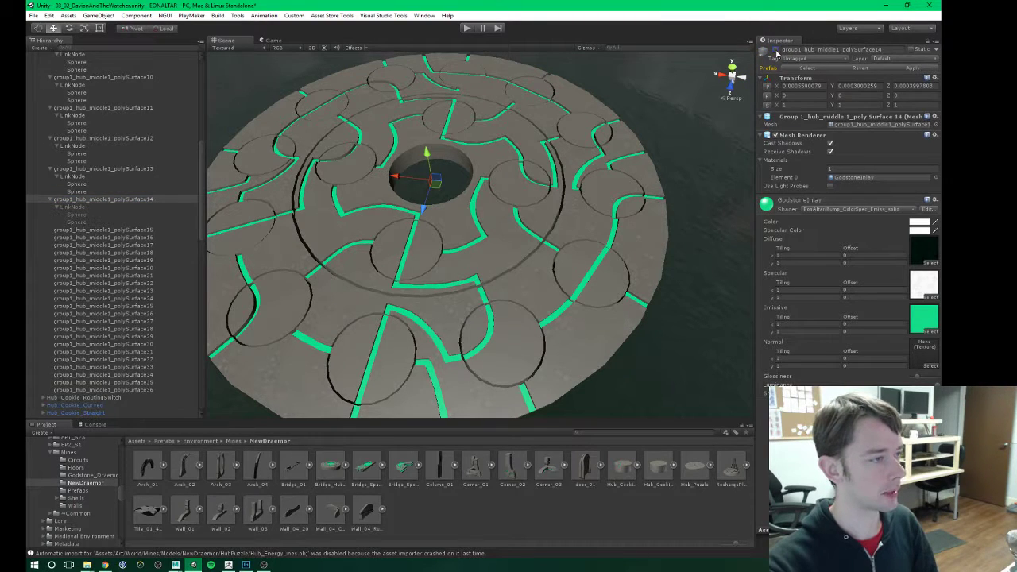
pyautogui.click(776, 51)
# Step: Move polySurface14's LinkNode onto the short green segment at the disc's far outer rim, at about X -0.243, Z -0.44
pyautogui.click(77, 208)
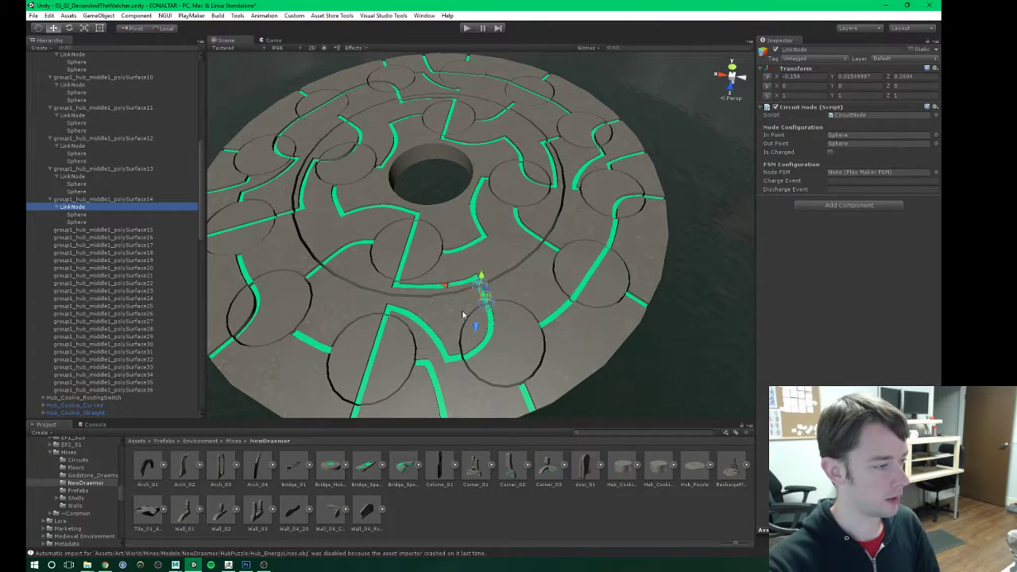
pyautogui.moveTo(486, 295); pyautogui.dragTo(548, 80)
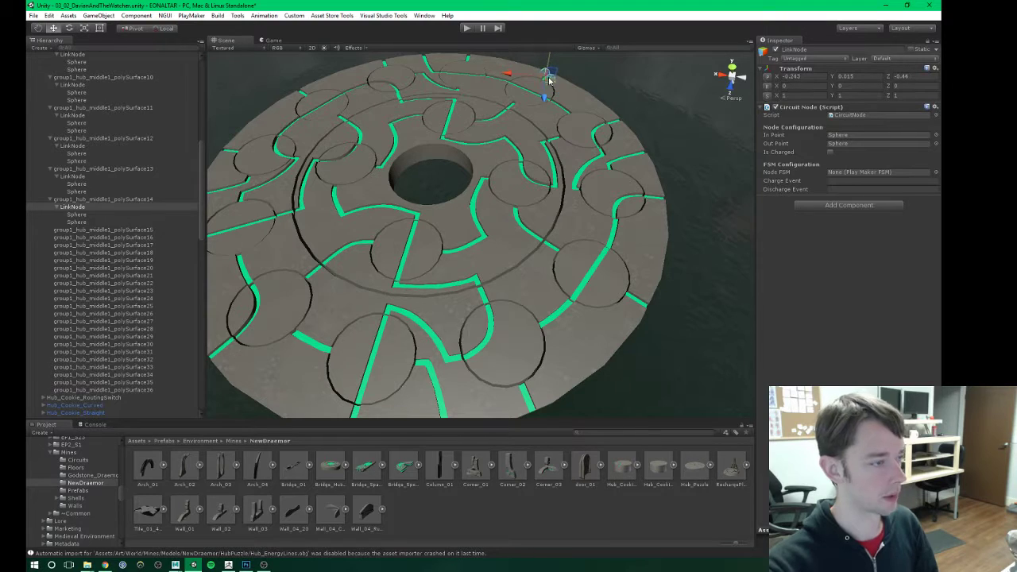
pyautogui.press('f')
pyautogui.keyDown('alt'); pyautogui.moveTo(555, 232); pyautogui.dragTo(429, 341); pyautogui.keyUp('alt')
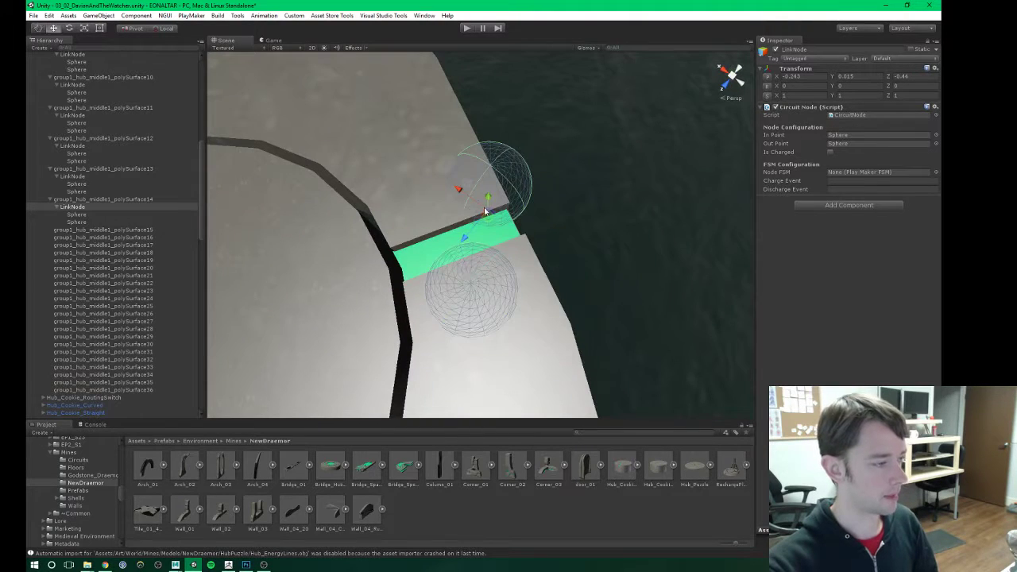
# Step: Place the spheres of polySurface14's LinkNode at the segment's rim end and circle end, the second at about local X 0.004, Z 0.024
pyautogui.moveTo(485, 228); pyautogui.dragTo(518, 230)
pyautogui.click(74, 215)
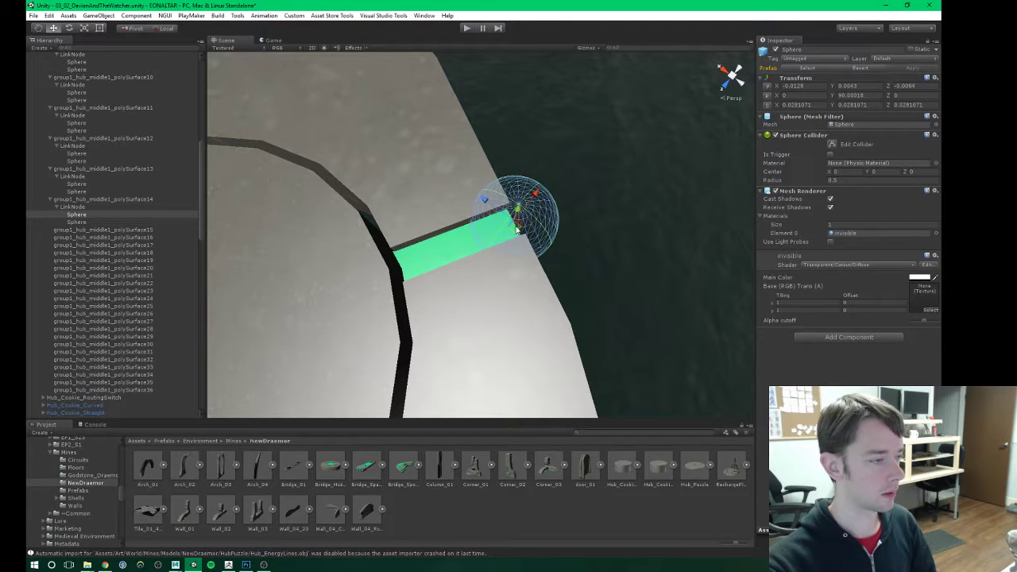
pyautogui.click(77, 223)
pyautogui.moveTo(457, 305); pyautogui.dragTo(413, 272)
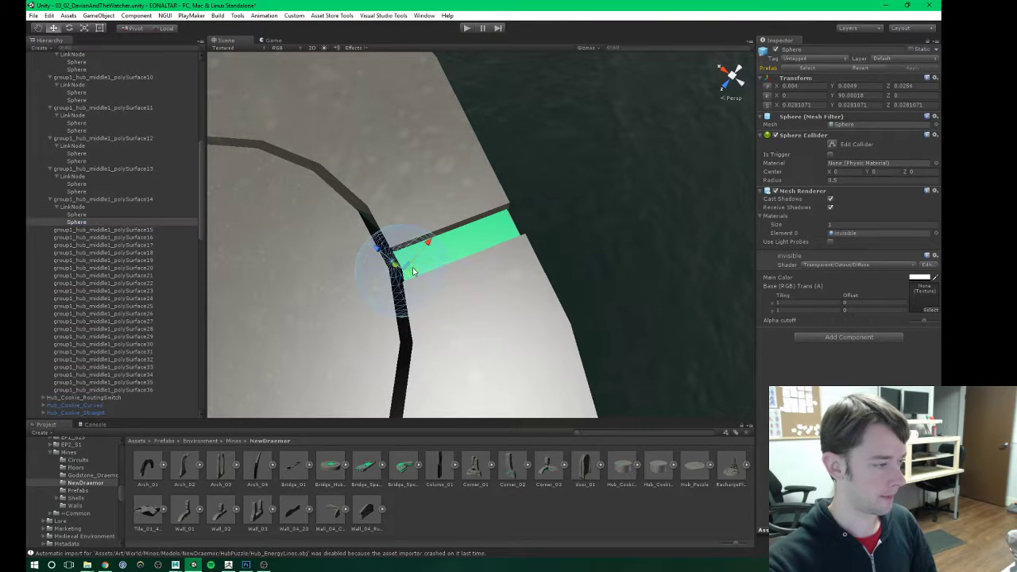
pyautogui.keyDown('alt'); pyautogui.moveTo(416, 270); pyautogui.dragTo(386, 309, button='right'); pyautogui.keyUp('alt')
pyautogui.keyDown('alt'); pyautogui.moveTo(386, 309); pyautogui.dragTo(512, 234, button='middle'); pyautogui.keyUp('alt')
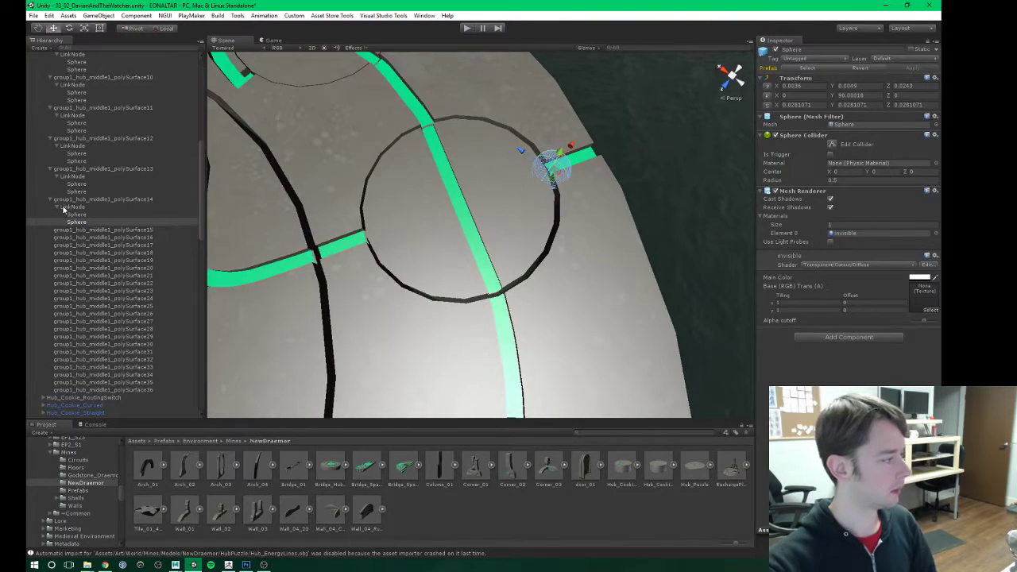
# Step: Paste a LinkNode copy, parent it to group1_hub_middle1_polySurface15 and expose its spheres in the hierarchy
pyautogui.click(81, 232)
pyautogui.hotkey('ctrl', 'v')
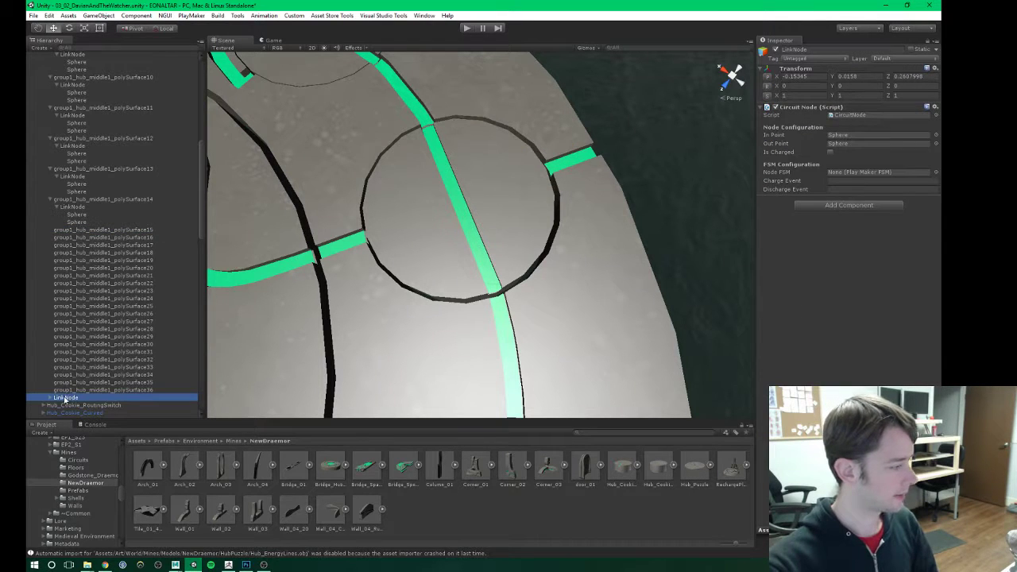
pyautogui.moveTo(66, 397); pyautogui.dragTo(95, 231)
pyautogui.click(57, 237)
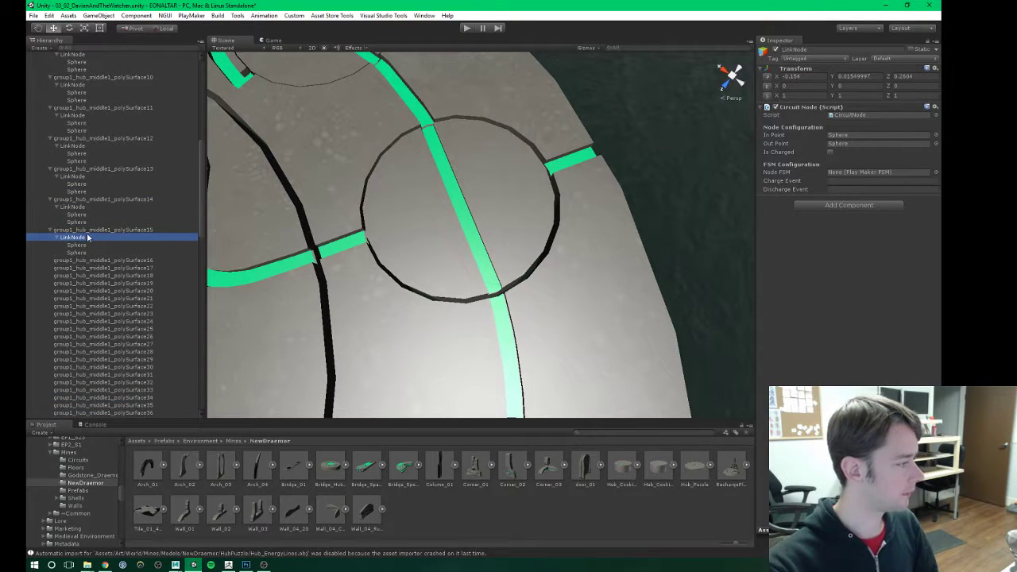
# Step: Check which green segment belongs to polySurface15 by briefly deactivating and reactivating it
pyautogui.scroll(8, 119, 214)
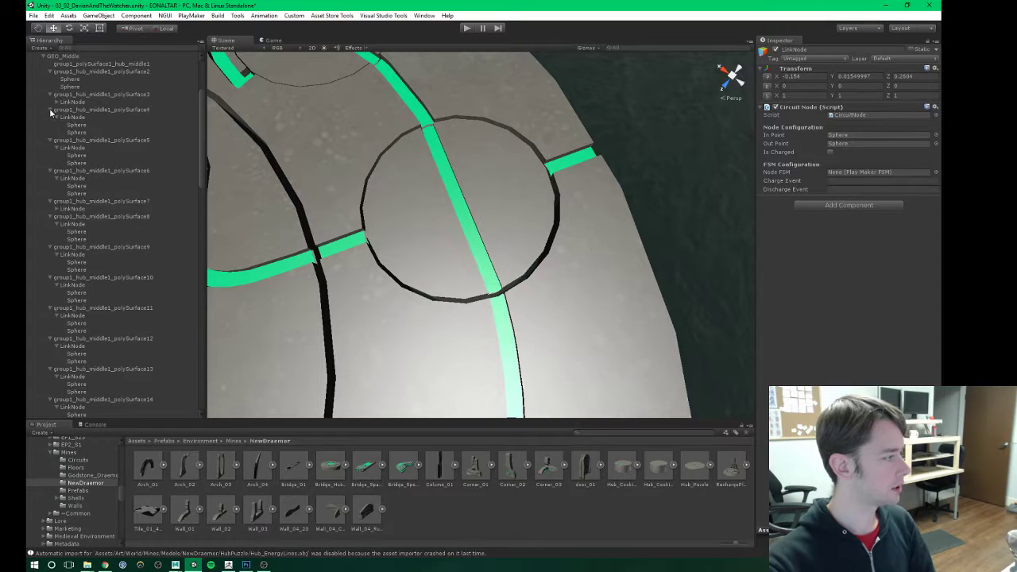
pyautogui.scroll(-7, 120, 253)
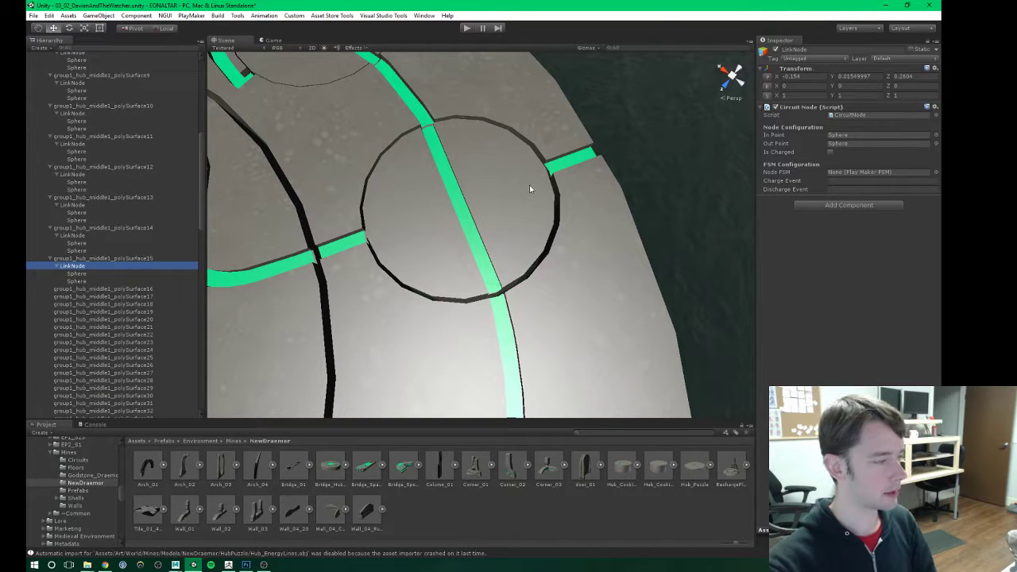
pyautogui.scroll(-10, 529, 189)
pyautogui.keyDown('alt'); pyautogui.moveTo(354, 259); pyautogui.dragTo(446, 234); pyautogui.keyUp('alt')
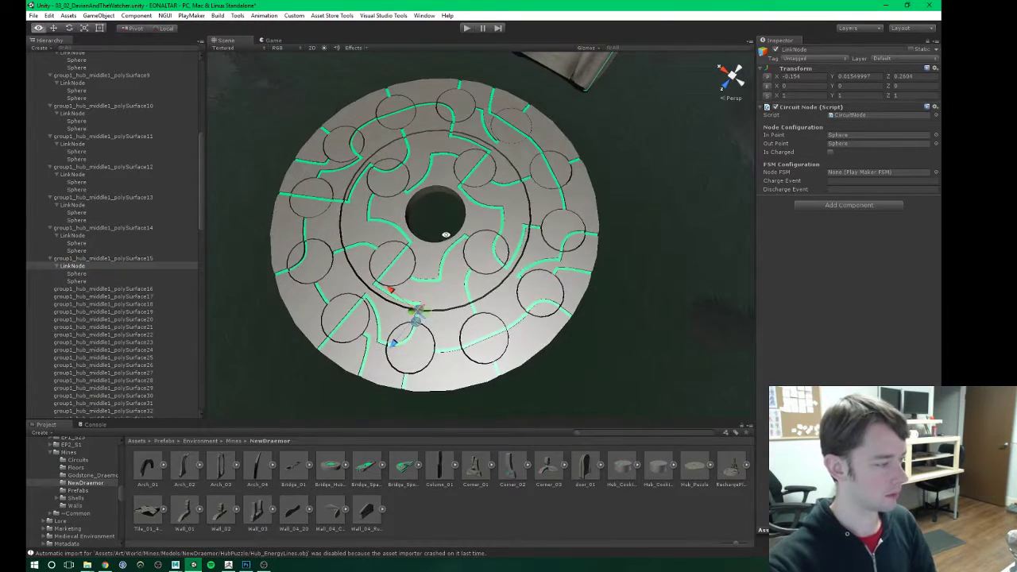
pyautogui.click(128, 259)
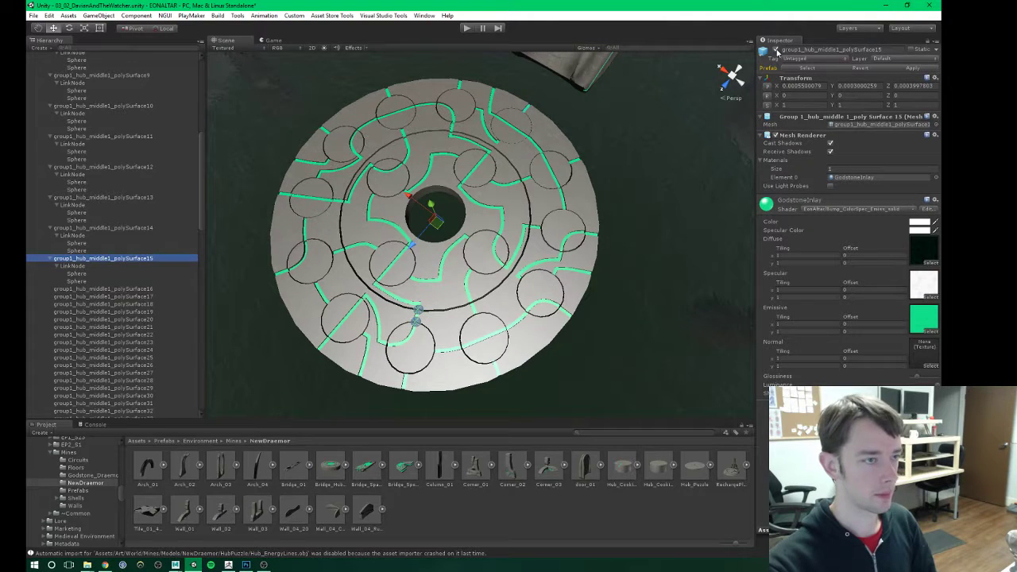
pyautogui.click(776, 50)
pyautogui.click(776, 50)
# Step: Move polySurface15's LinkNode onto the short green segment at the disc's far outer rim, at about X 0.011, Z -0.501
pyautogui.click(71, 265)
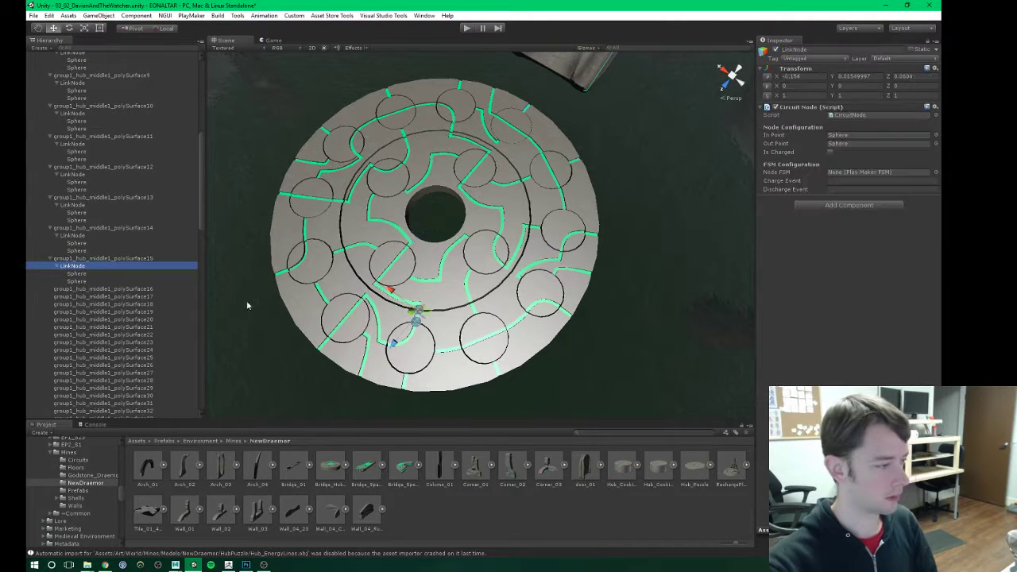
pyautogui.moveTo(416, 315); pyautogui.dragTo(516, 127)
pyautogui.press('f')
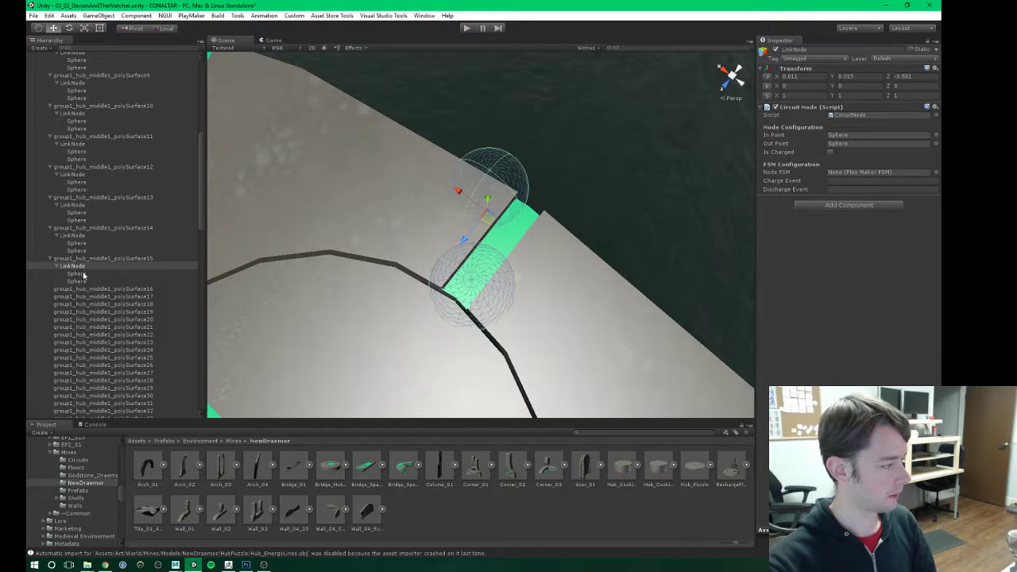
# Step: Place the spheres of polySurface15's LinkNode at the segment's rim end, about local X -0.009, Z -0.012, and at its circle end
pyautogui.click(77, 274)
pyautogui.moveTo(488, 197); pyautogui.dragTo(526, 208)
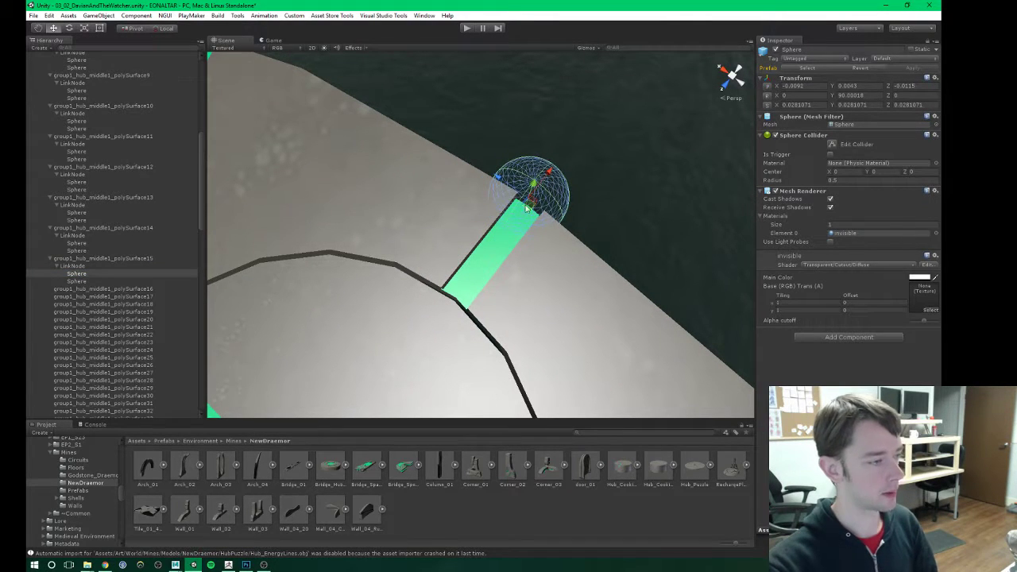
pyautogui.click(75, 281)
pyautogui.moveTo(479, 293); pyautogui.dragTo(410, 291)
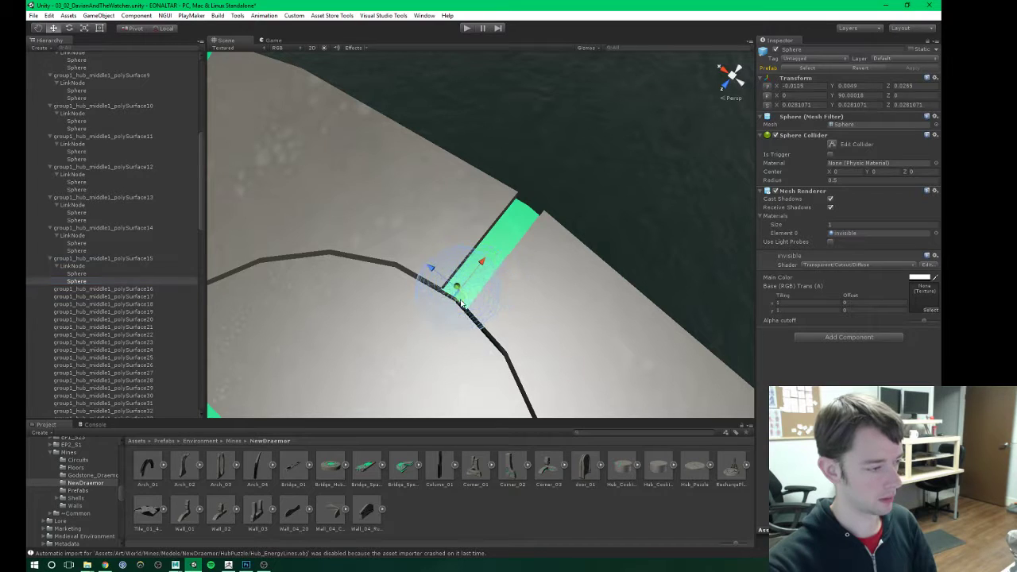
pyautogui.doubleClick(119, 259)
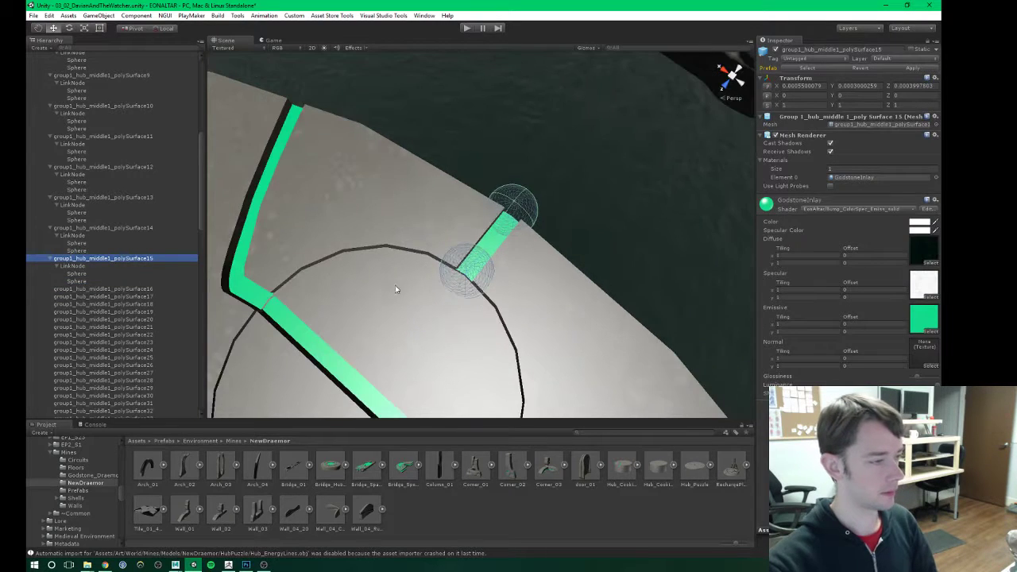
pyautogui.click(76, 281)
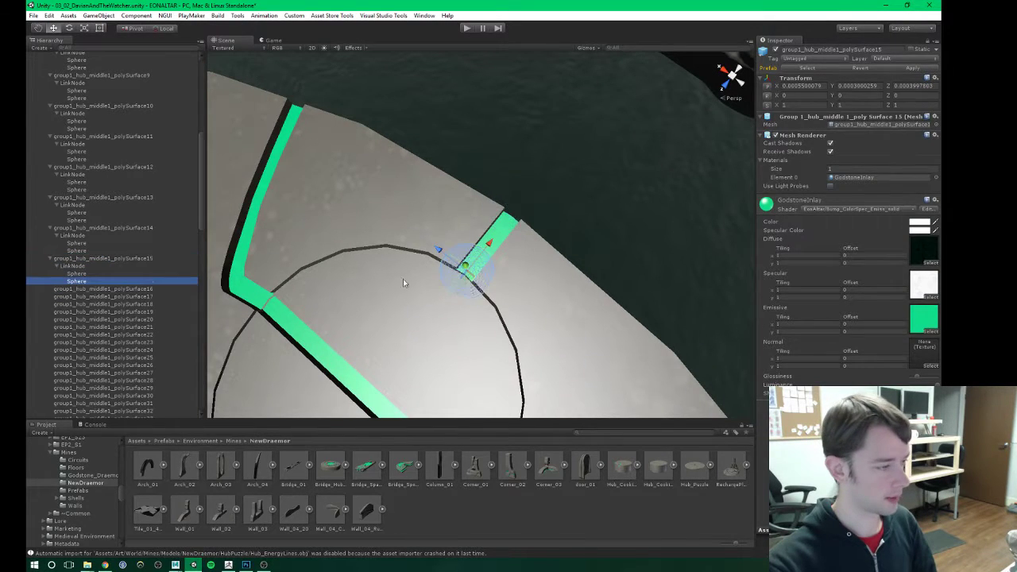
pyautogui.click(467, 288)
# Step: Paste a LinkNode copy and parent it to group1_hub_middle1_polySurface16
pyautogui.click(111, 291)
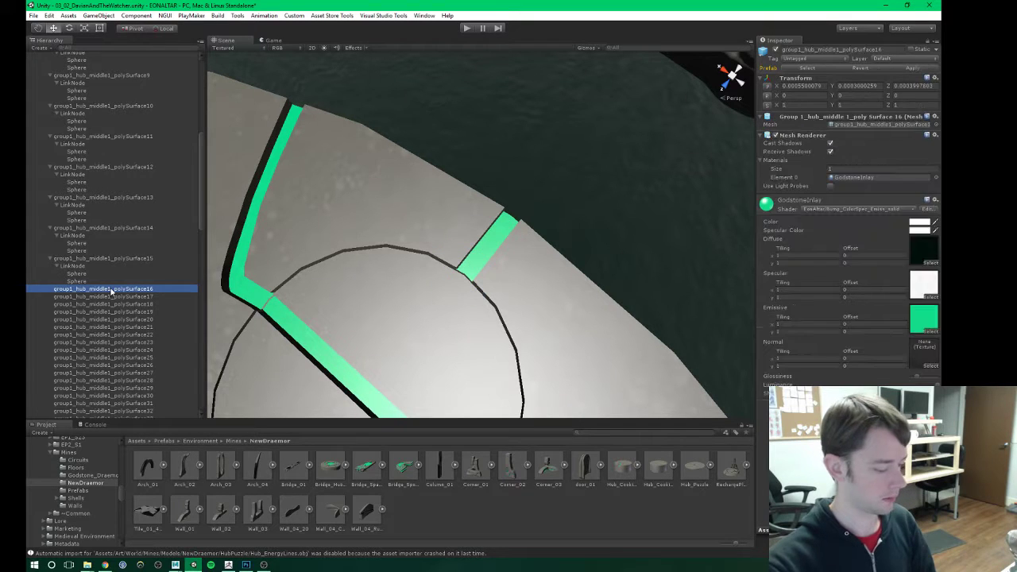
pyautogui.hotkey('ctrl', 'v')
pyautogui.scroll(-4, 112, 304)
pyautogui.moveTo(90, 334); pyautogui.dragTo(114, 177)
pyautogui.press('f')
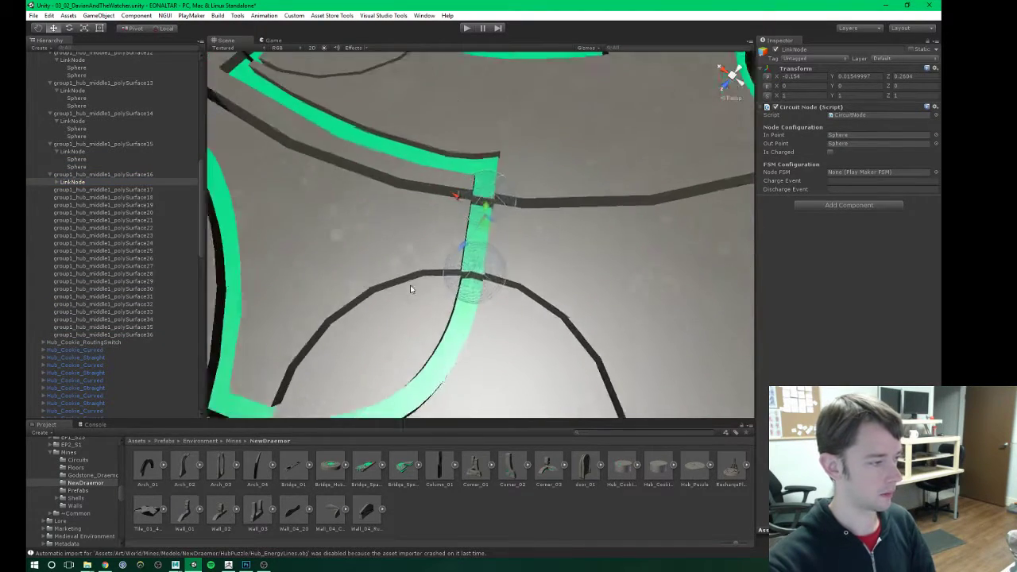
# Step: Check which green segment belongs to polySurface16 by briefly deactivating and reactivating it
pyautogui.scroll(-3, 411, 288)
pyautogui.keyDown('alt'); pyautogui.moveTo(411, 289); pyautogui.dragTo(454, 270); pyautogui.keyUp('alt')
pyautogui.scroll(-10, 448, 268)
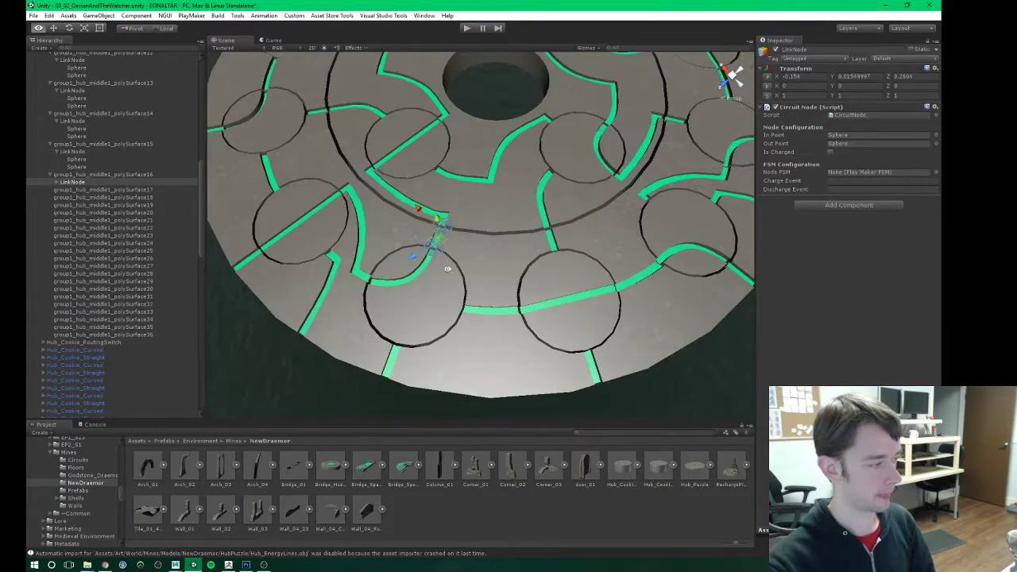
pyautogui.click(112, 174)
pyautogui.moveTo(539, 164); pyautogui.dragTo(491, 227, button='middle')
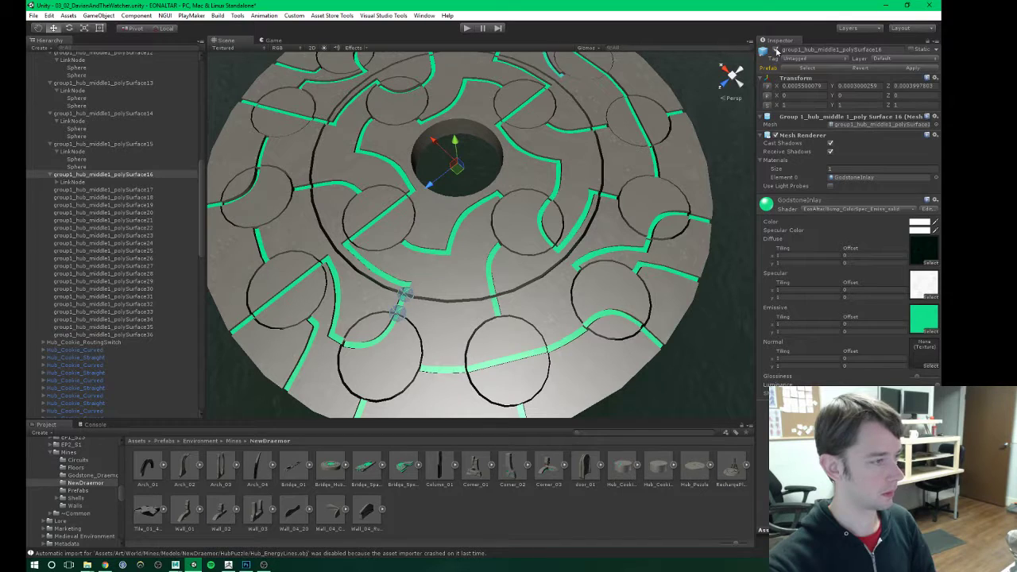
pyautogui.keyDown('alt'); pyautogui.moveTo(583, 102); pyautogui.dragTo(548, 156); pyautogui.keyUp('alt')
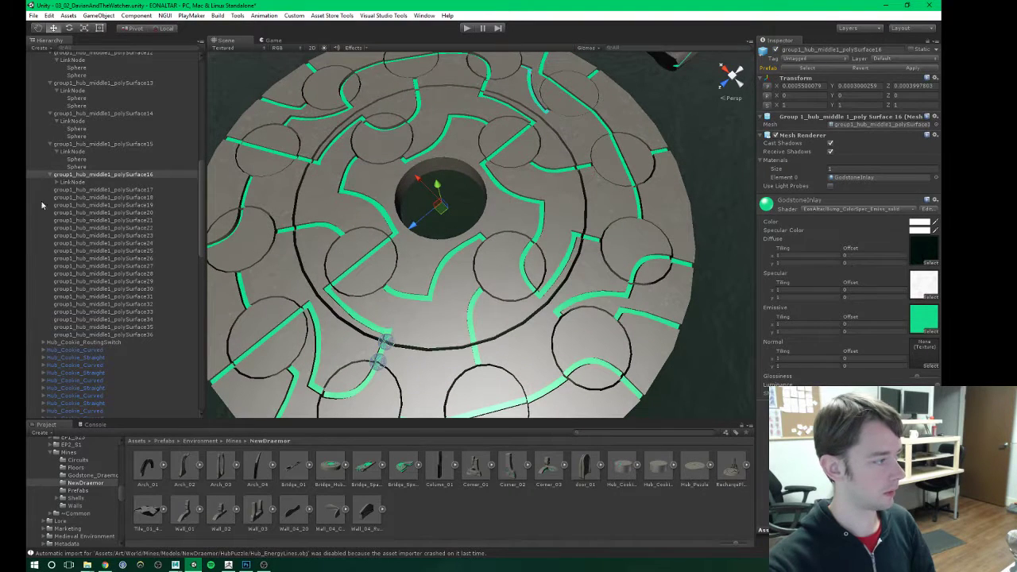
# Step: Move polySurface16's LinkNode onto the curved green segment between two far-side circles, at about X 0.083, Z -0.359
pyautogui.click(67, 182)
pyautogui.moveTo(392, 347); pyautogui.dragTo(530, 94)
pyautogui.press('f')
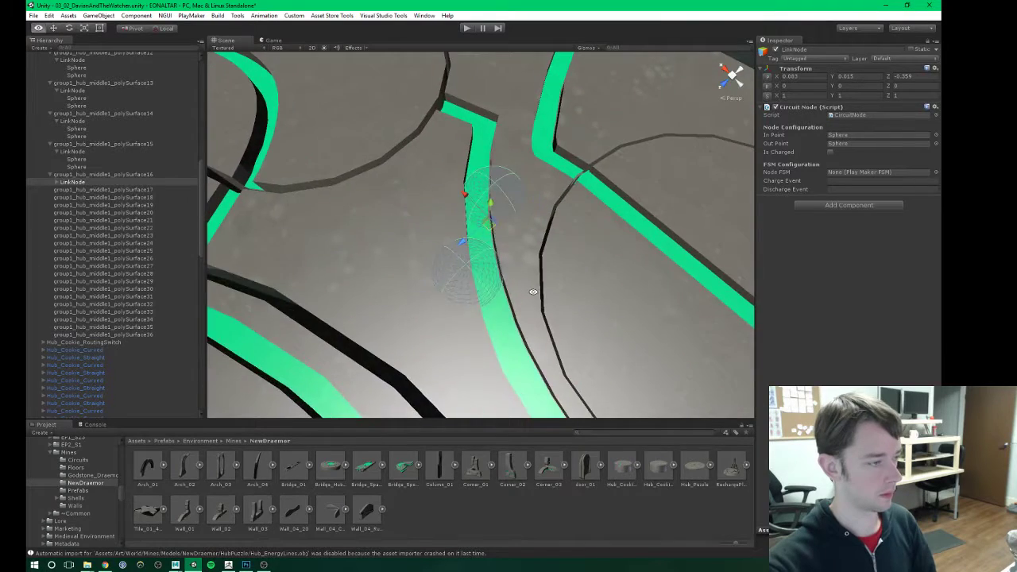
# Step: Place the spheres of polySurface16's LinkNode at the curved segment's two circle ends, the first at about local X 0.056, Z -0.025
pyautogui.click(62, 183)
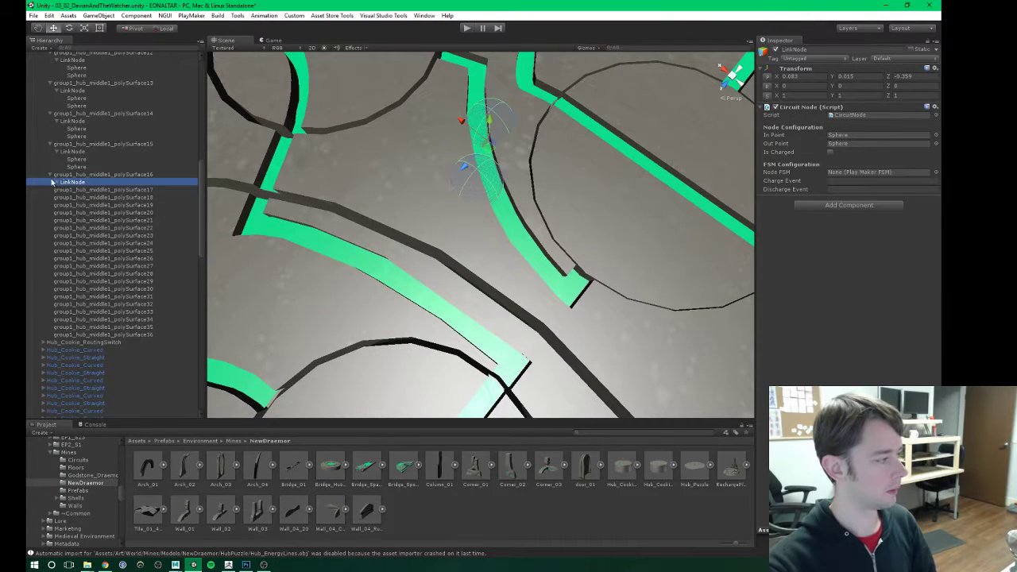
pyautogui.click(52, 182)
pyautogui.click(81, 190)
pyautogui.moveTo(462, 169); pyautogui.dragTo(490, 204, button='middle')
pyautogui.scroll(-5, 490, 204)
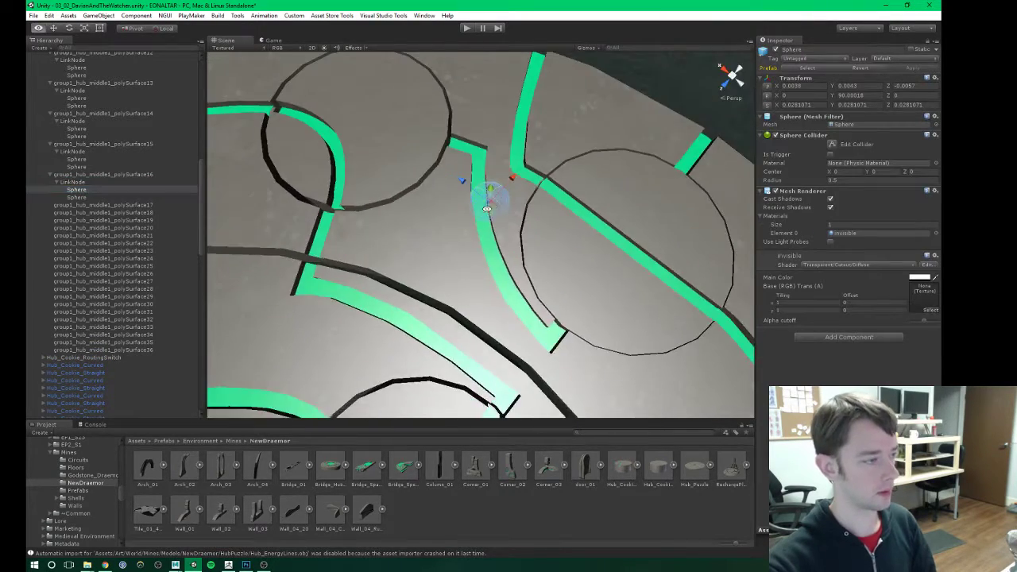
pyautogui.moveTo(490, 211); pyautogui.dragTo(461, 149)
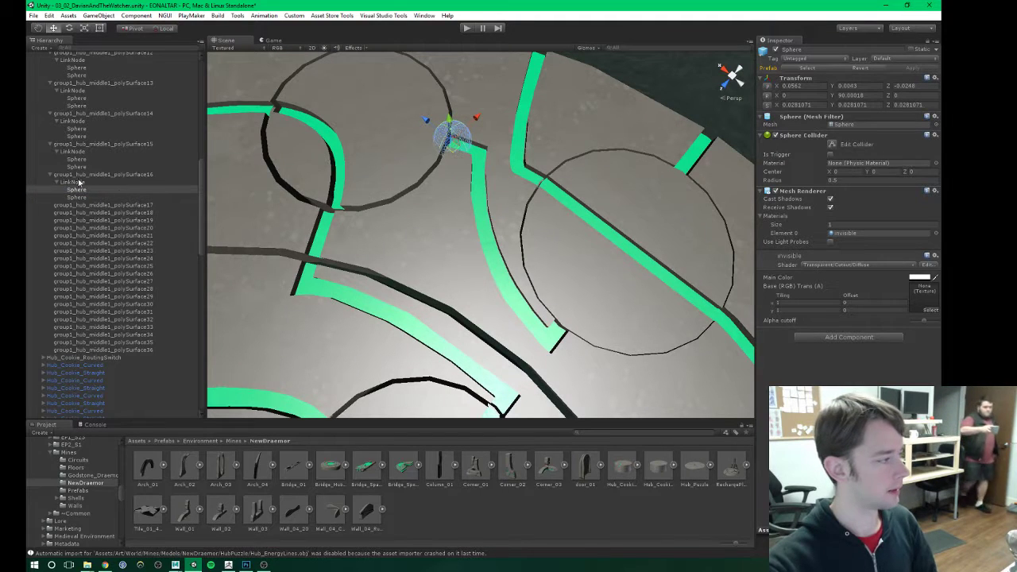
pyautogui.click(474, 256)
pyautogui.moveTo(475, 258); pyautogui.dragTo(561, 336)
pyautogui.moveTo(561, 336); pyautogui.dragTo(503, 290, button='middle')
pyautogui.keyDown('alt'); pyautogui.moveTo(504, 291); pyautogui.dragTo(430, 279); pyautogui.keyUp('alt')
pyautogui.click(72, 182)
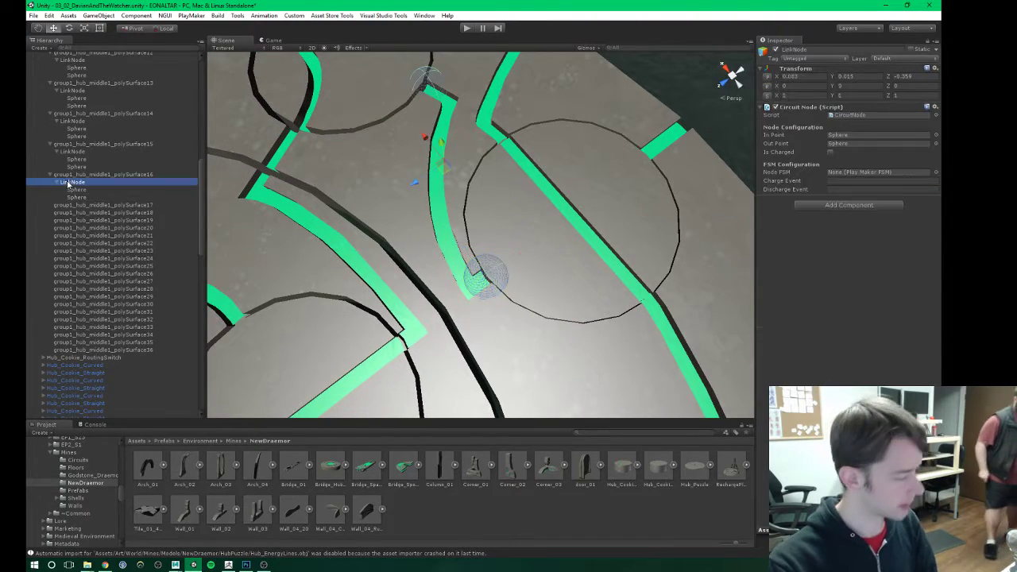
# Step: Check which green segment belongs to polySurface17 by briefly deactivating and reactivating it
pyautogui.click(78, 205)
pyautogui.scroll(-8, 352, 261)
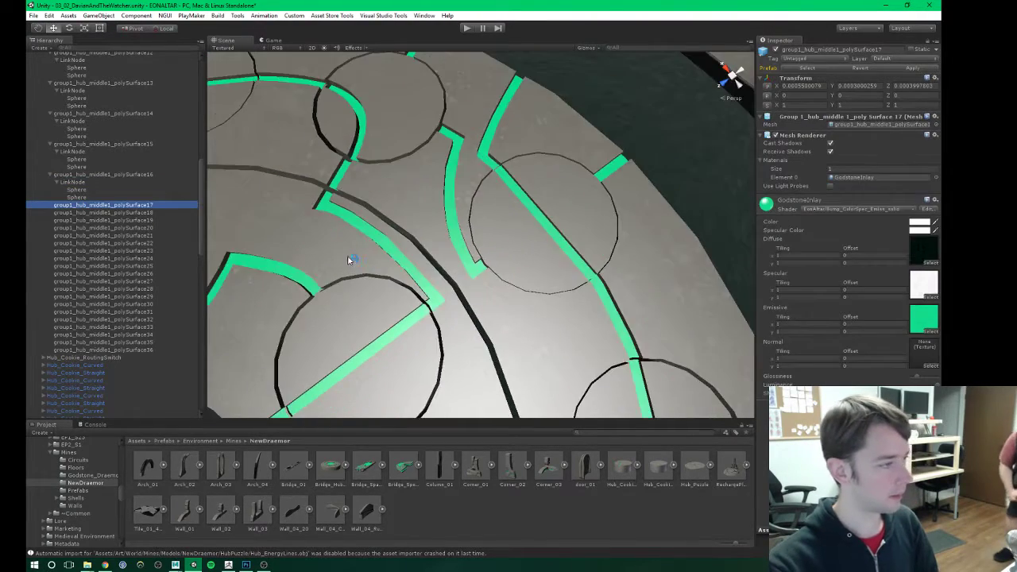
pyautogui.moveTo(352, 262); pyautogui.dragTo(510, 198, button='middle')
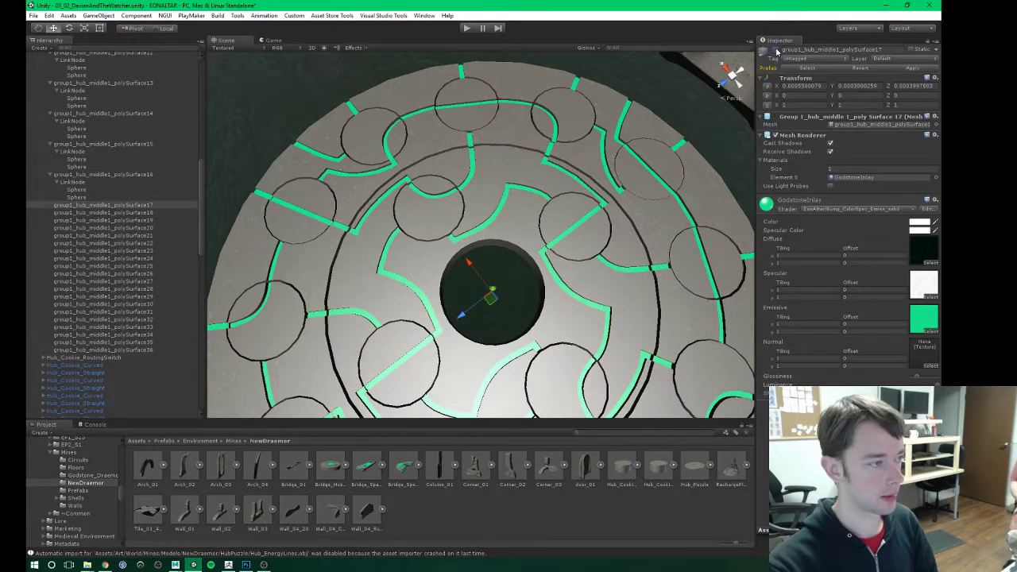
pyautogui.keyDown('alt'); pyautogui.scroll(-9, 568, 208); pyautogui.keyUp('alt')
pyautogui.moveTo(560, 246); pyautogui.dragTo(547, 182, button='middle')
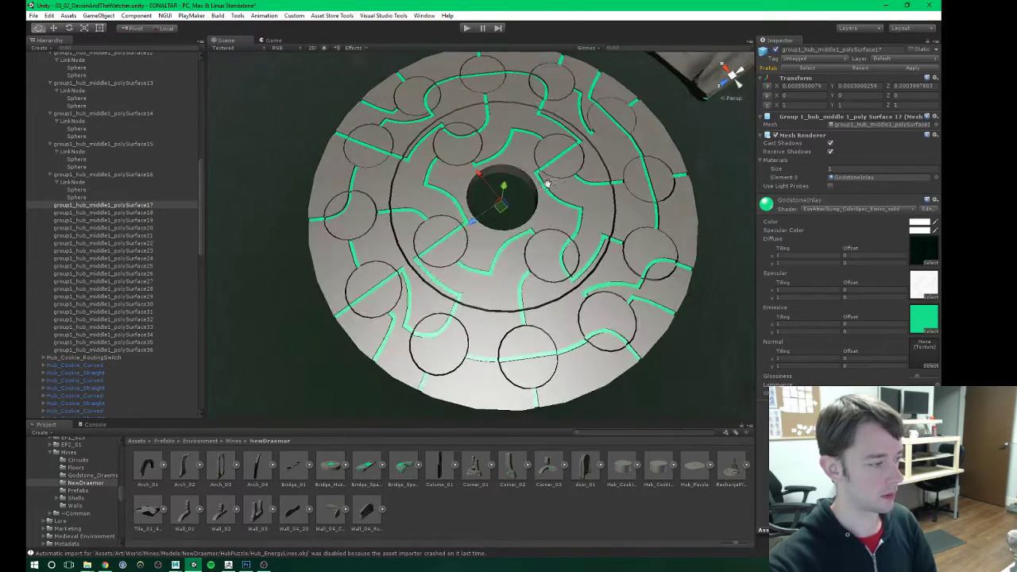
pyautogui.click(776, 50)
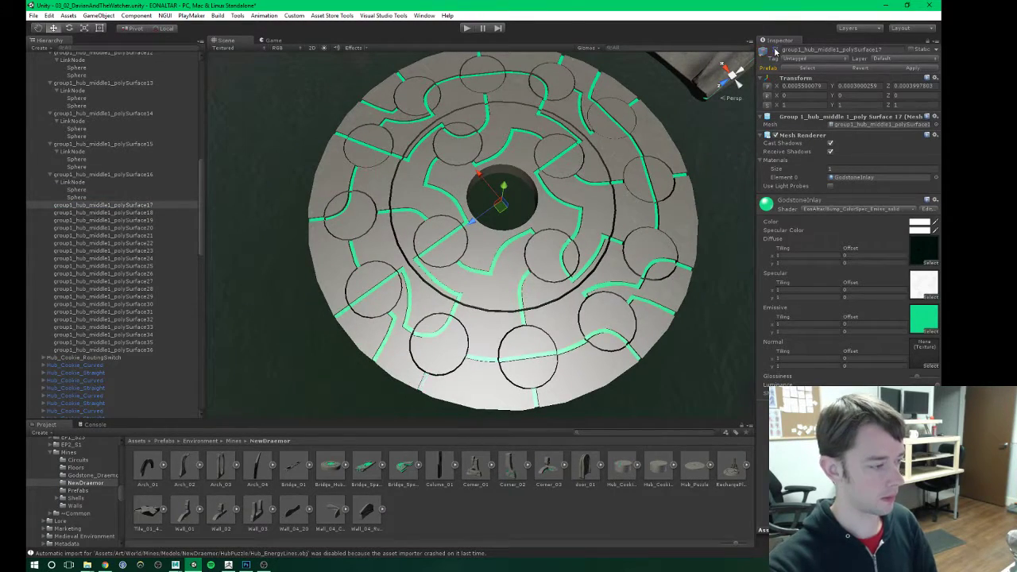
pyautogui.click(775, 50)
# Step: Paste a copy of polySurface16's adjusted LinkNode for use on polySurface17
pyautogui.moveTo(543, 288); pyautogui.dragTo(513, 237, button='middle')
pyautogui.keyDown('alt'); pyautogui.scroll(6, 514, 237); pyautogui.keyUp('alt')
pyautogui.moveTo(420, 223); pyautogui.dragTo(465, 248, button='middle')
pyautogui.click(456, 248)
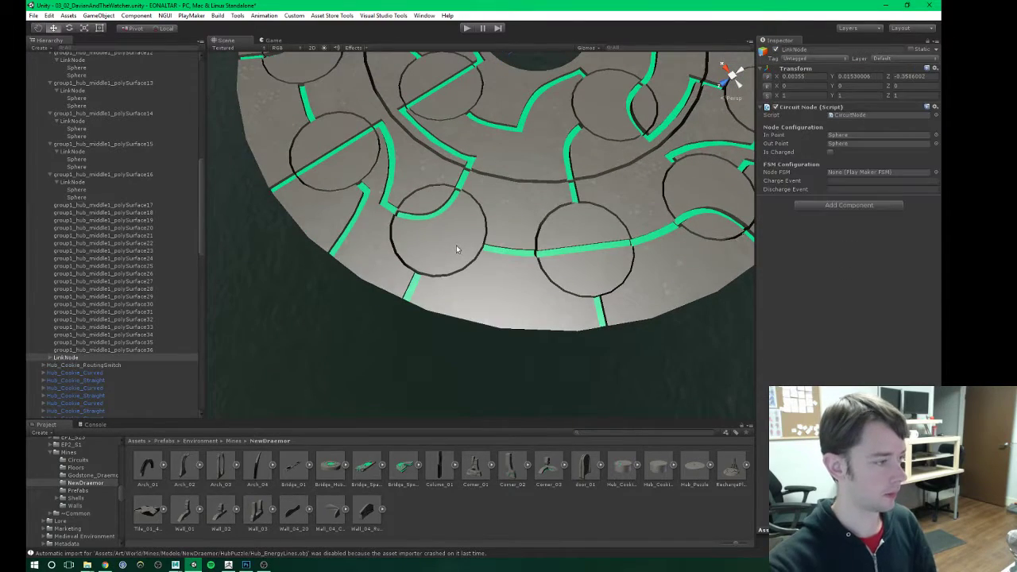
# Step: Move the pasted LinkNode beside the short green segment at the disc's near outer rim, about X -0.241, Z 0.416, and parent it to polySurface17
pyautogui.scroll(-12, 548, 127)
pyautogui.moveTo(549, 121); pyautogui.dragTo(534, 216, button='middle')
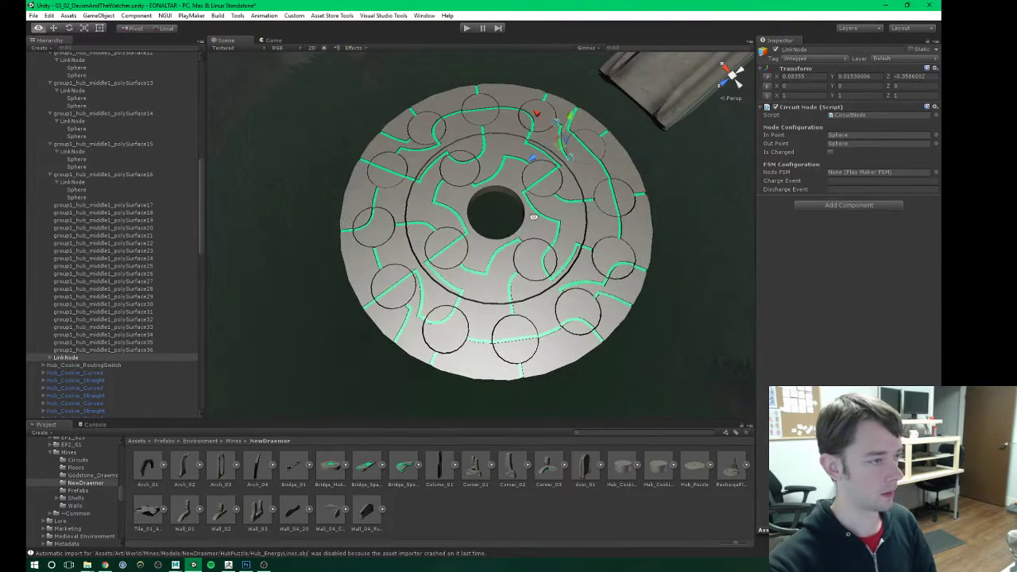
pyautogui.moveTo(561, 141); pyautogui.dragTo(433, 367)
pyautogui.moveTo(66, 359); pyautogui.dragTo(89, 205)
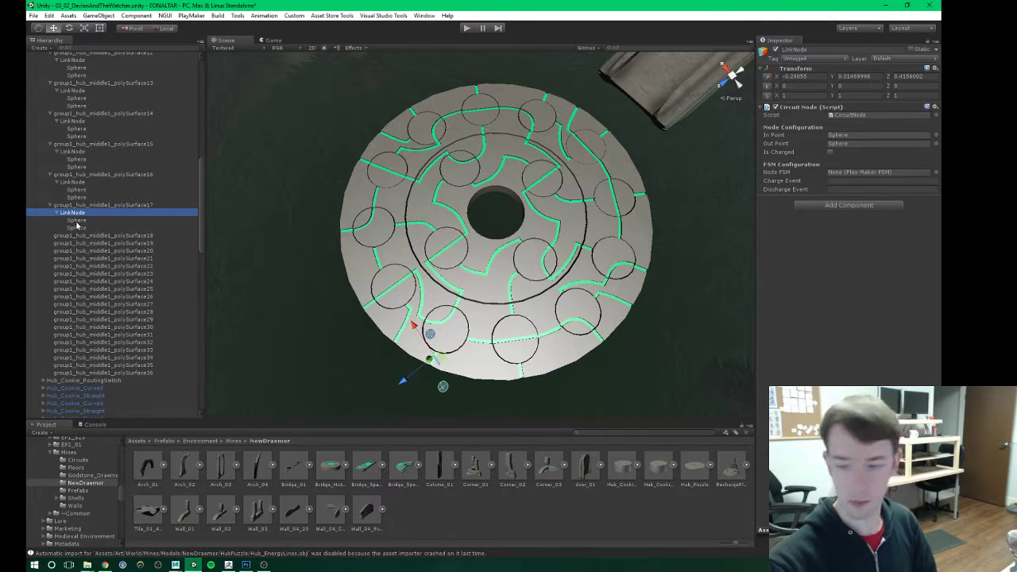
# Step: Place the spheres of polySurface17's LinkNode at the segment's circle end and rim end, the second at about local X -0.017, Z 0.020
pyautogui.click(74, 220)
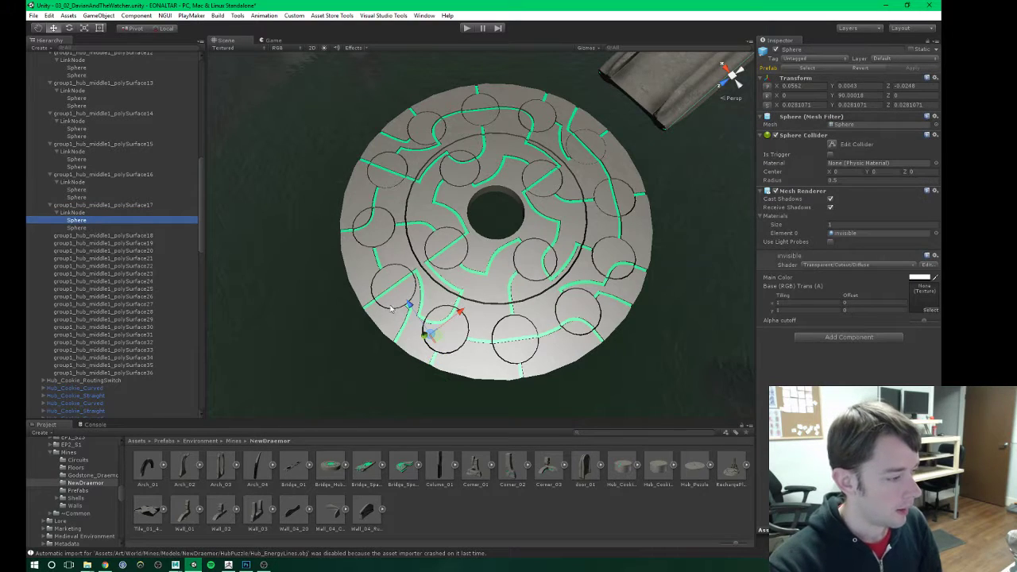
pyautogui.keyDown('alt'); pyautogui.moveTo(430, 357); pyautogui.dragTo(437, 293); pyautogui.keyUp('alt')
pyautogui.keyDown('alt'); pyautogui.scroll(5, 423, 236); pyautogui.keyUp('alt')
pyautogui.keyDown('alt'); pyautogui.scroll(4, 424, 236); pyautogui.keyUp('alt')
pyautogui.click(82, 229)
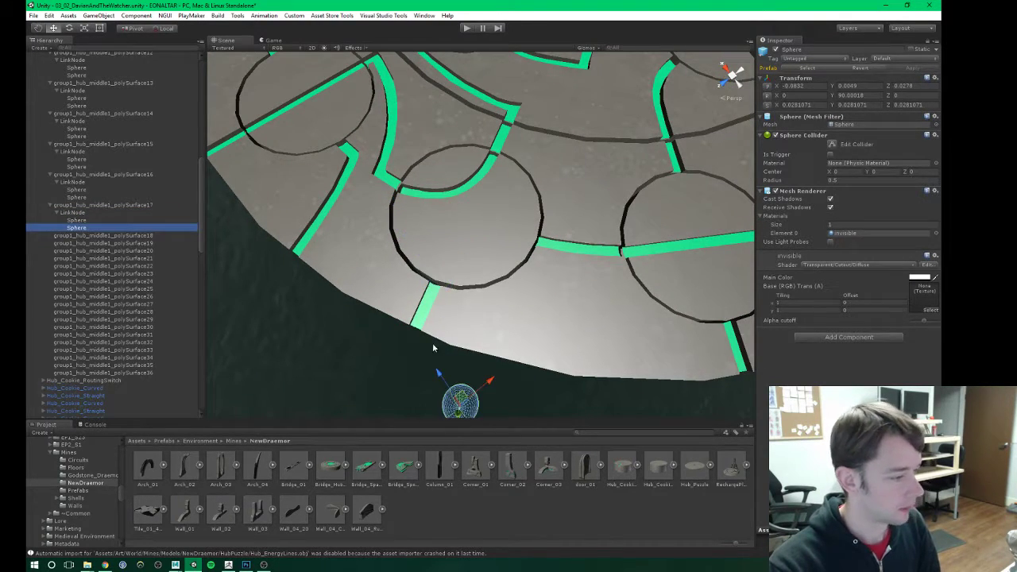
pyautogui.moveTo(461, 397); pyautogui.dragTo(420, 329)
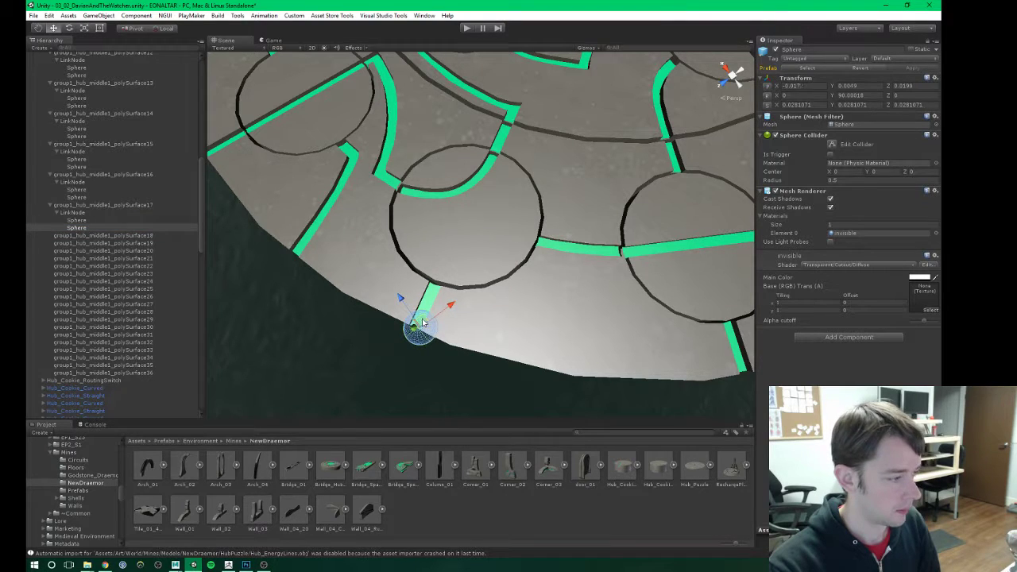
pyautogui.click(64, 205)
pyautogui.scroll(-5, 509, 246)
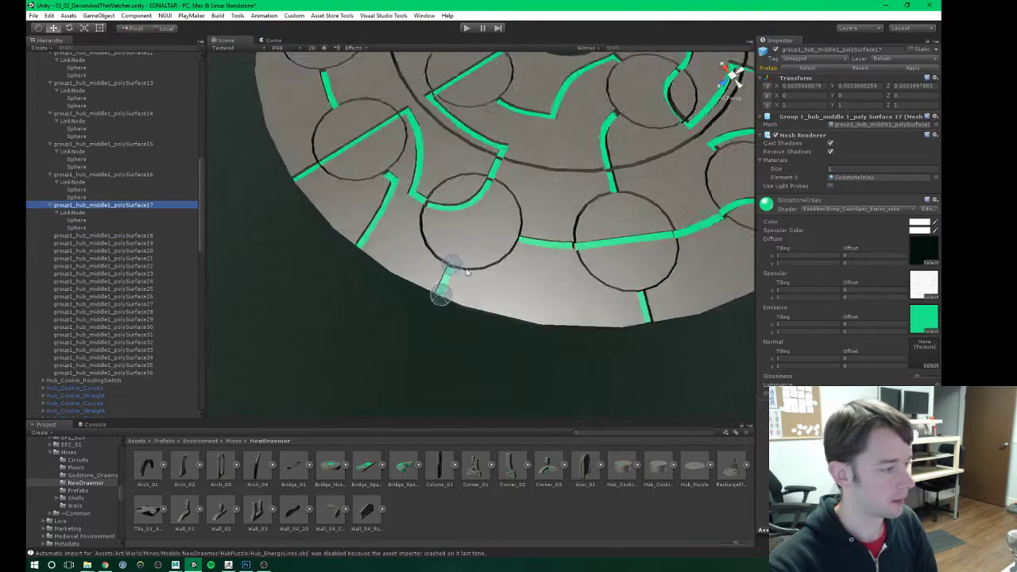
pyautogui.keyDown('alt'); pyautogui.moveTo(510, 245); pyautogui.dragTo(509, 262); pyautogui.keyUp('alt')
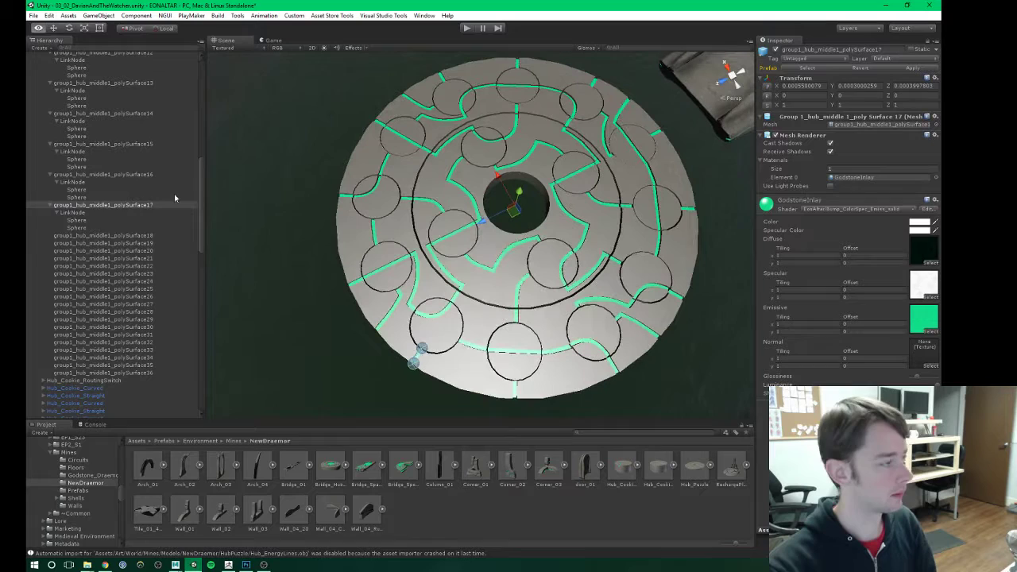
# Step: Paste a LinkNode copy, parent it to group1_hub_middle1_polySurface18 and expose its spheres in the hierarchy
pyautogui.click(72, 236)
pyautogui.hotkey('ctrl', 'v')
pyautogui.scroll(-2, 106, 307)
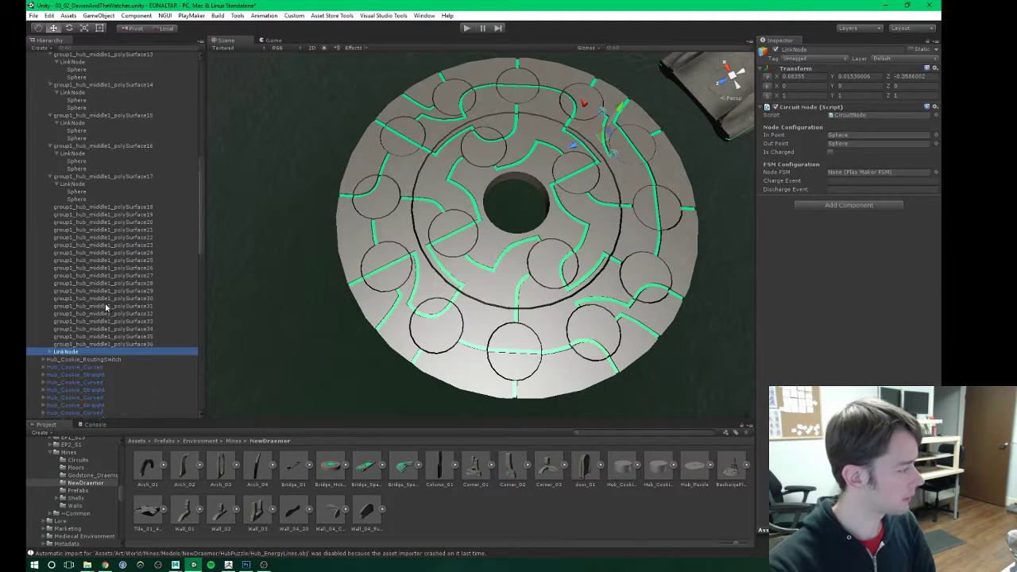
pyautogui.moveTo(69, 325); pyautogui.dragTo(77, 179)
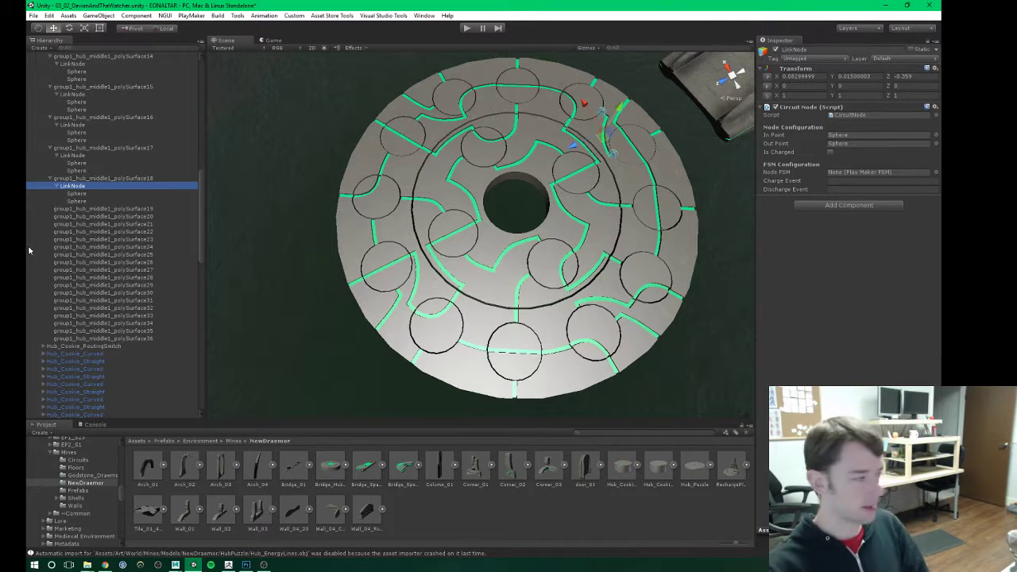
# Step: Check which green segment belongs to group1_hub_middle1_polySurface18 by disabling and re-enabling it, and inspect its LinkNode's two spheres
pyautogui.click(83, 178)
pyautogui.scroll(3, 480, 256)
pyautogui.moveTo(509, 278); pyautogui.dragTo(424, 231, button='middle')
pyautogui.scroll(2, 425, 232)
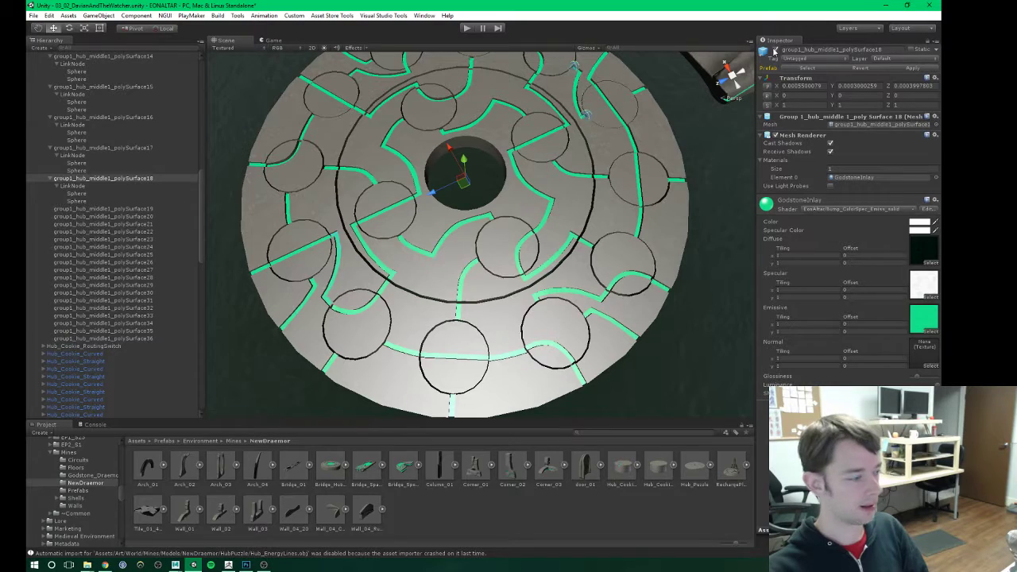
pyautogui.keyDown('alt'); pyautogui.moveTo(490, 206); pyautogui.dragTo(401, 247); pyautogui.keyUp('alt')
pyautogui.click(77, 194)
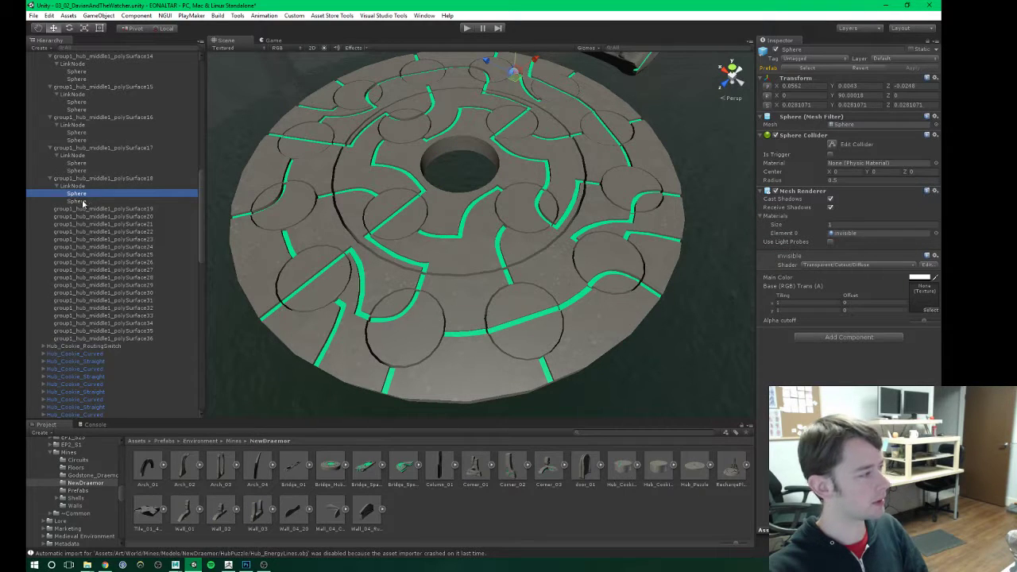
pyautogui.click(82, 201)
pyautogui.click(77, 195)
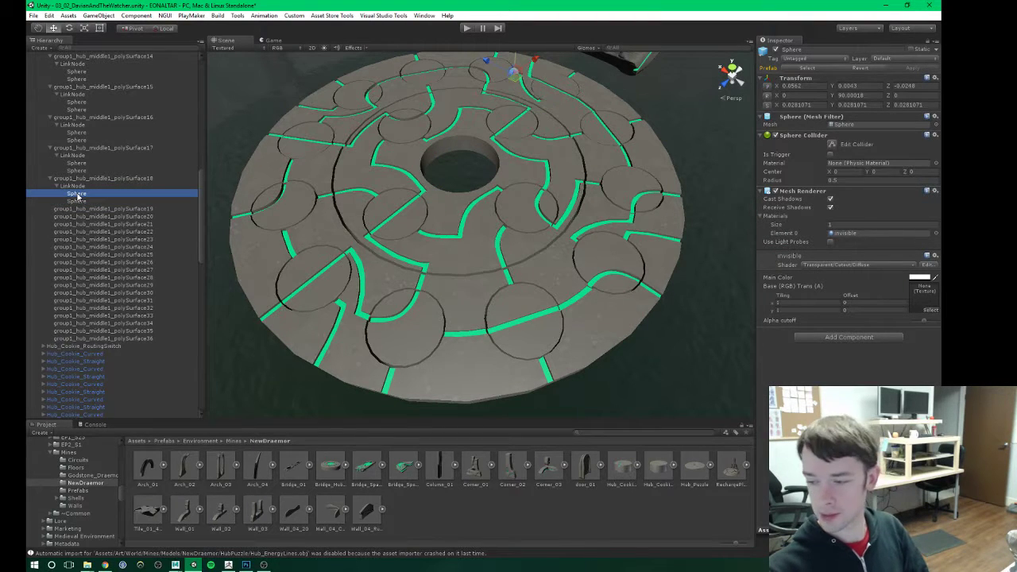
pyautogui.click(78, 201)
pyautogui.click(78, 194)
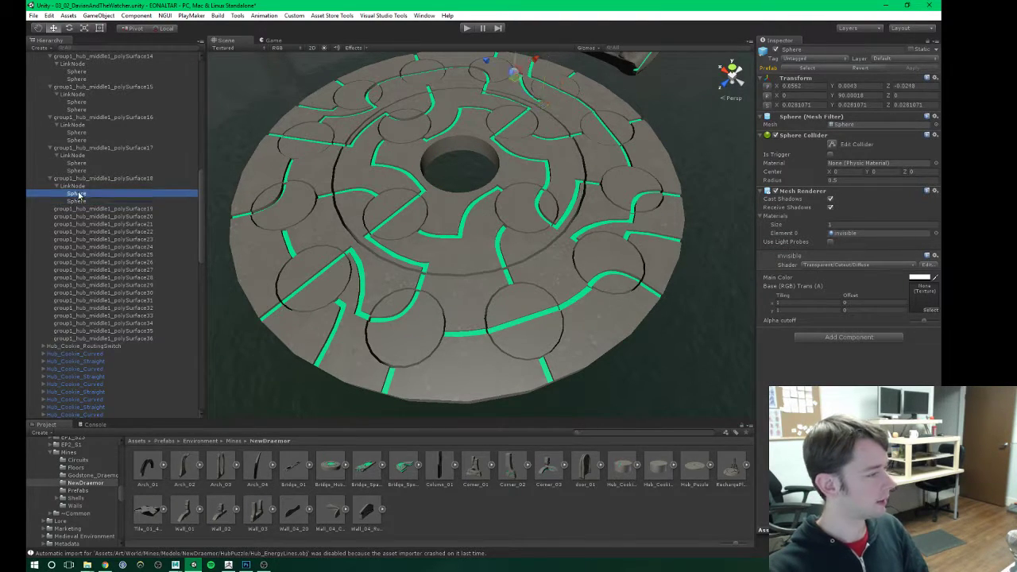
pyautogui.click(70, 178)
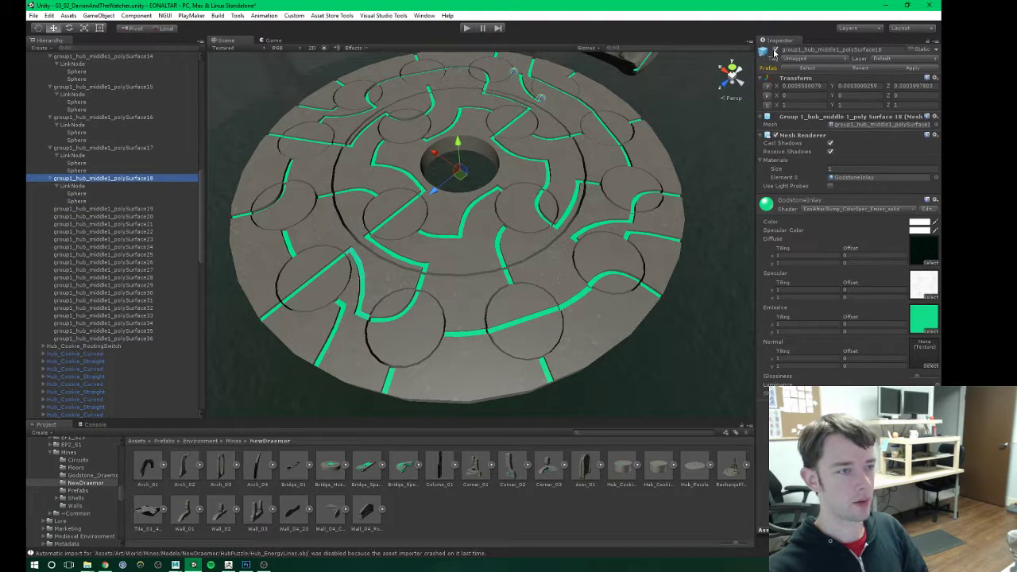
pyautogui.click(775, 50)
pyautogui.click(775, 50)
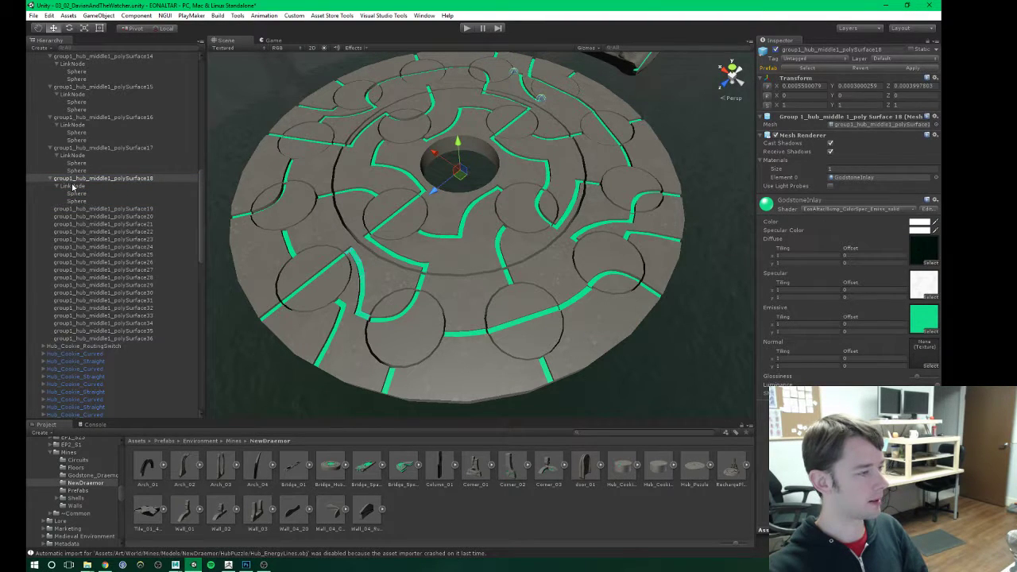
# Step: Move polySurface18's LinkNode onto the curved green segment between two outer circles, at about X -0.057, Z 0.349, with a sphere at each end
pyautogui.click(72, 186)
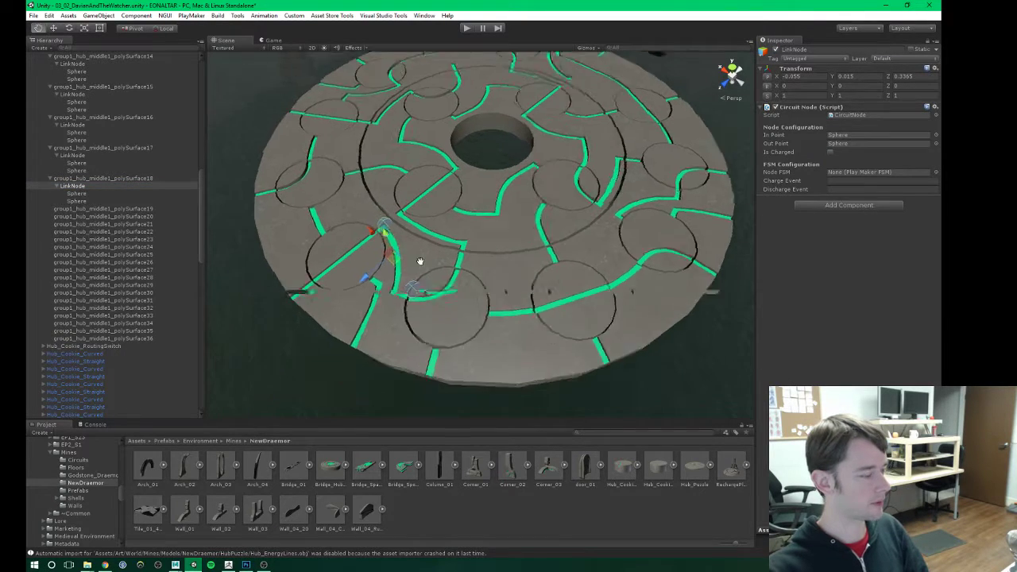
pyautogui.press('f')
pyautogui.keyDown('alt'); pyautogui.moveTo(436, 232); pyautogui.dragTo(454, 266); pyautogui.keyUp('alt')
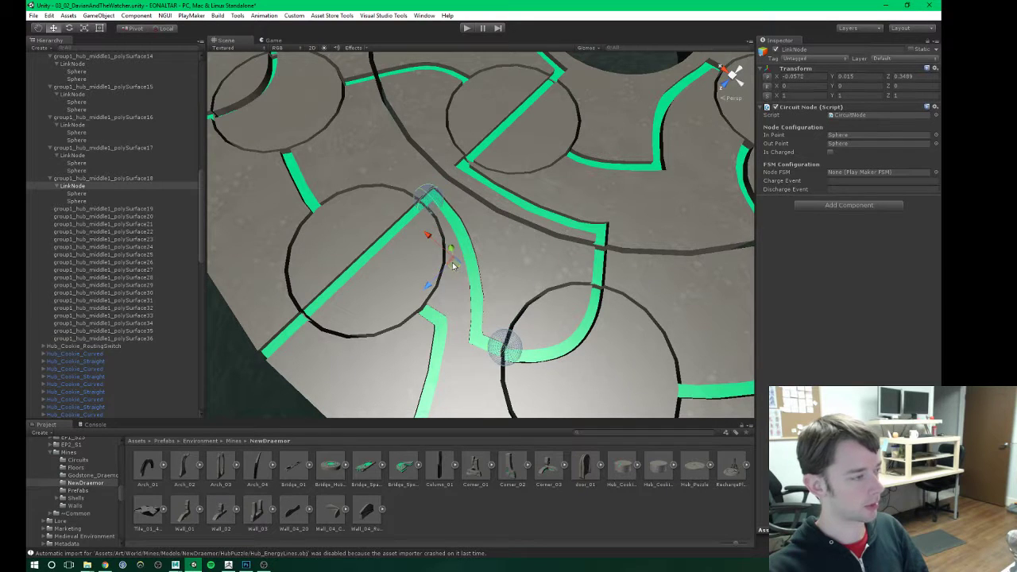
pyautogui.click(83, 179)
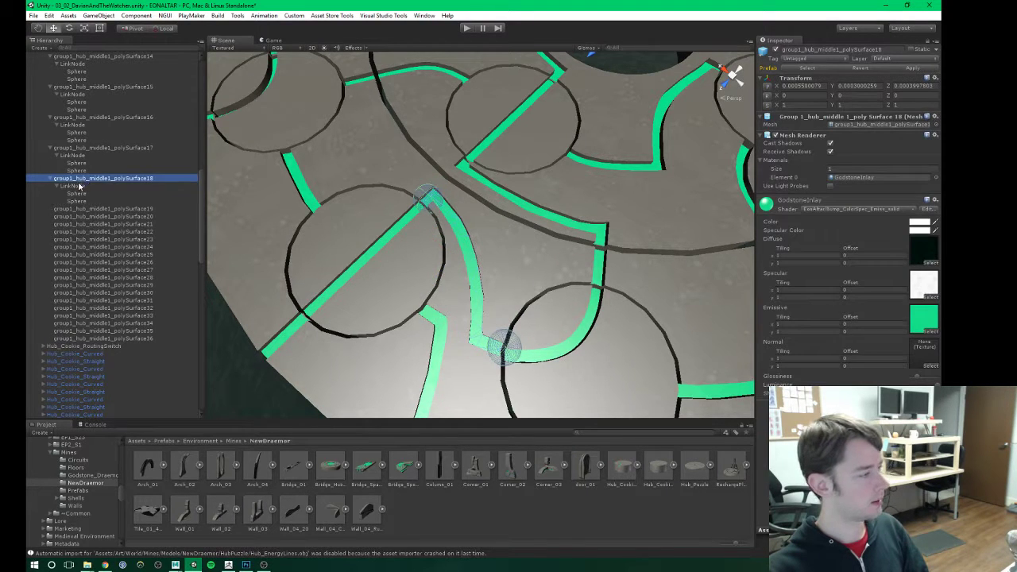
pyautogui.doubleClick(79, 186)
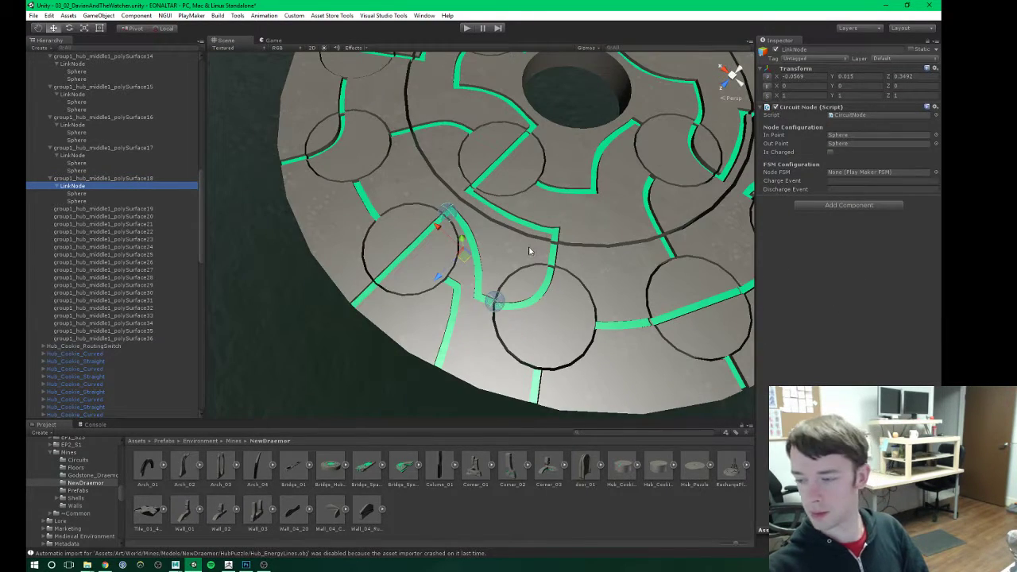
pyautogui.scroll(-5, 525, 242)
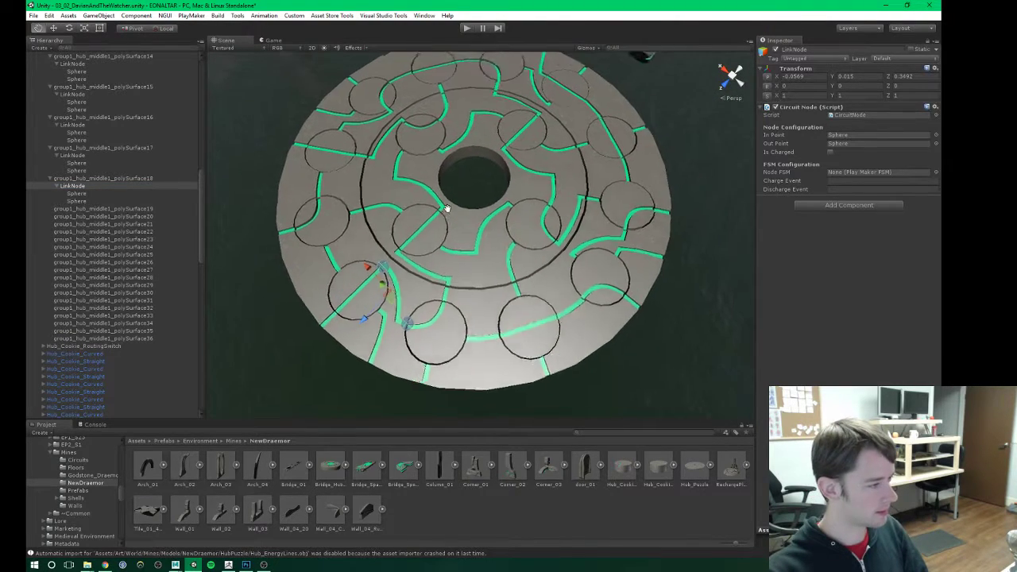
pyautogui.scroll(2, 437, 214)
pyautogui.scroll(1, 437, 227)
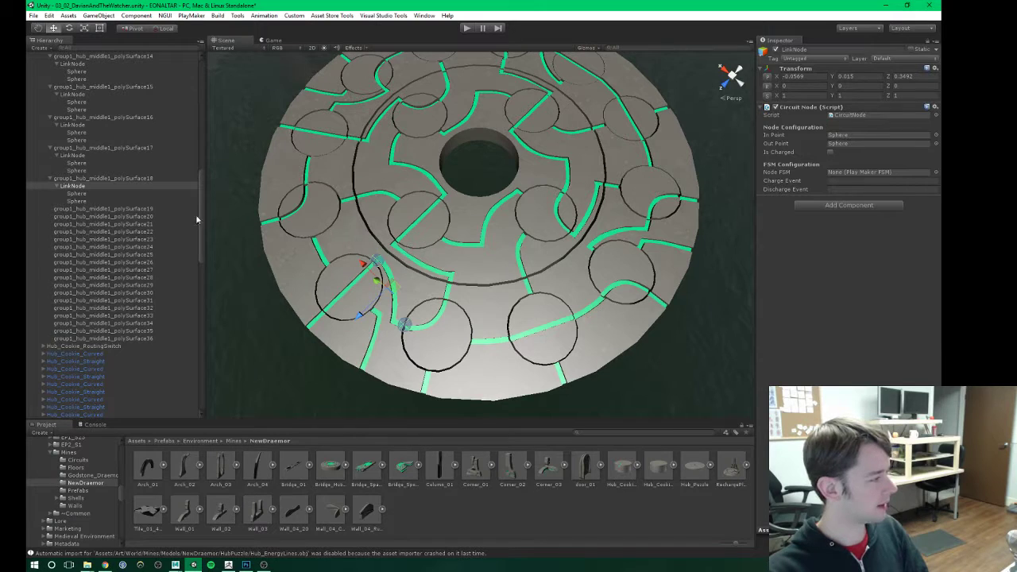
# Step: Collapse polySurface18's LinkNode, then paste a LinkNode copy and parent it to group1_hub_middle1_polySurface19
pyautogui.click(58, 184)
pyautogui.click(94, 194)
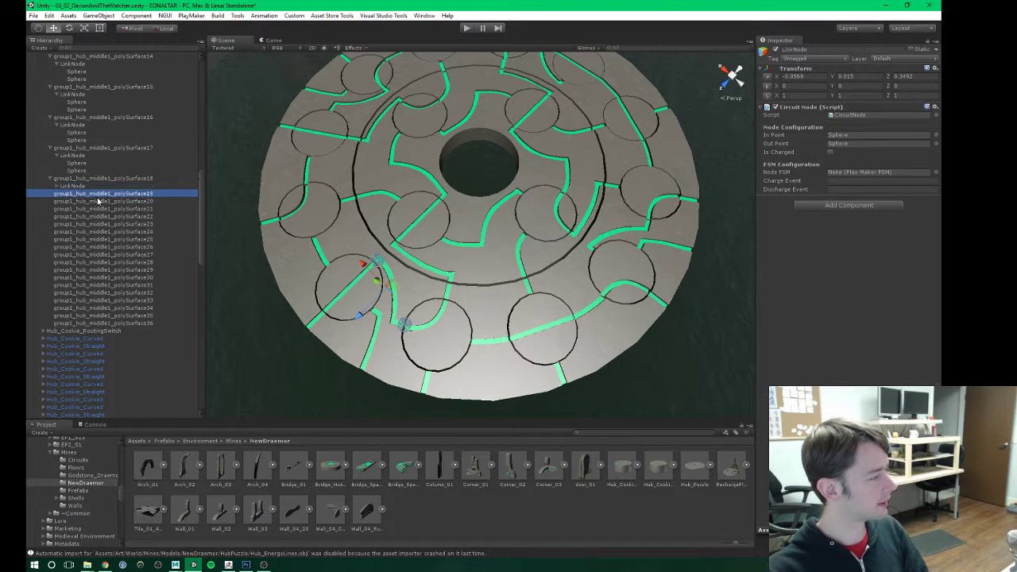
pyautogui.click(49, 179)
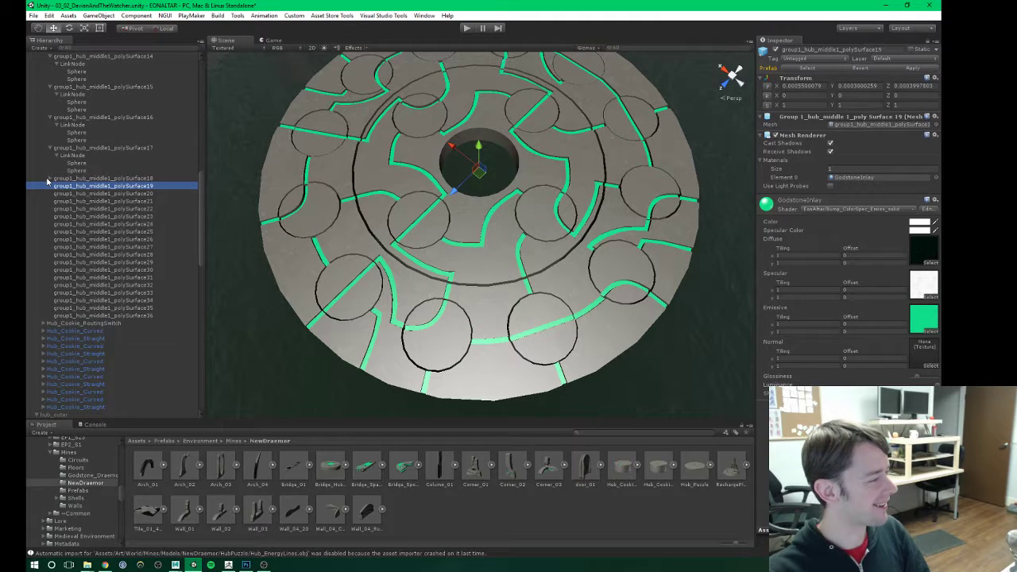
pyautogui.click(47, 180)
pyautogui.moveTo(505, 241); pyautogui.dragTo(498, 249, button='middle')
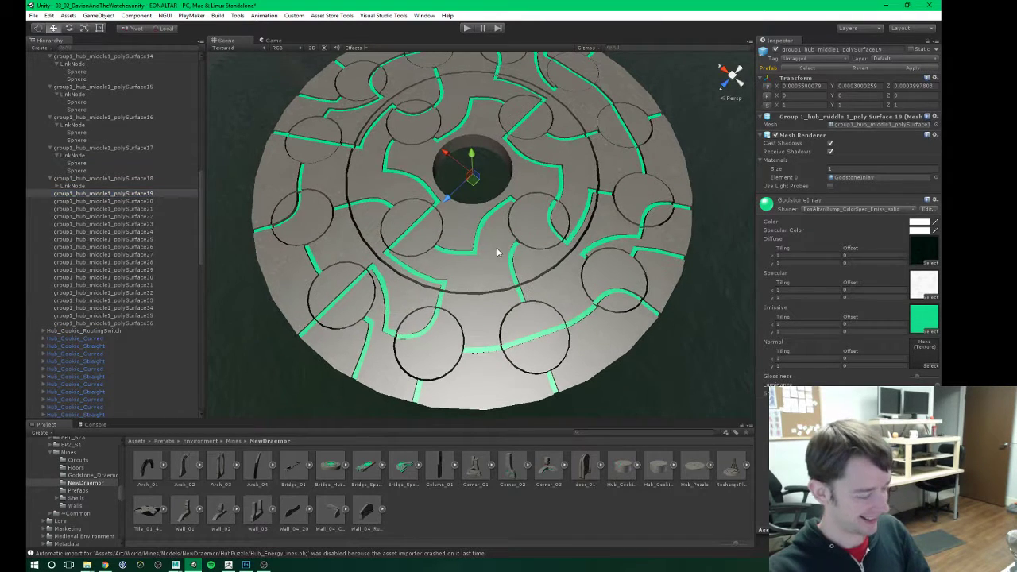
pyautogui.hotkey('ctrl', 'v')
pyautogui.moveTo(90, 331); pyautogui.dragTo(103, 193)
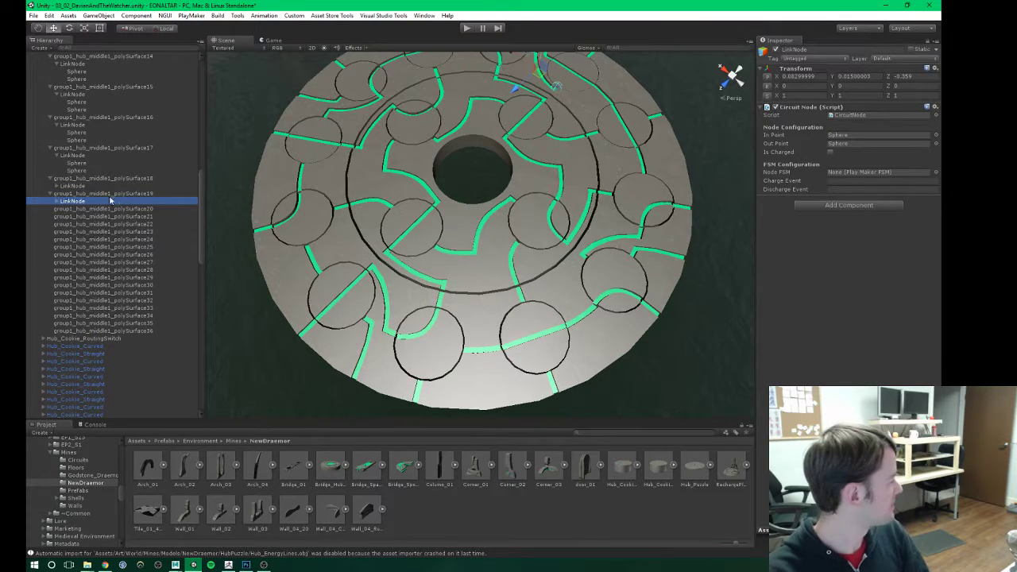
# Step: Disable and re-enable polySurface19 to locate its green segment, and expose its LinkNode's spheres in the hierarchy
pyautogui.moveTo(499, 105); pyautogui.dragTo(458, 184, button='middle')
pyautogui.scroll(-2, 445, 193)
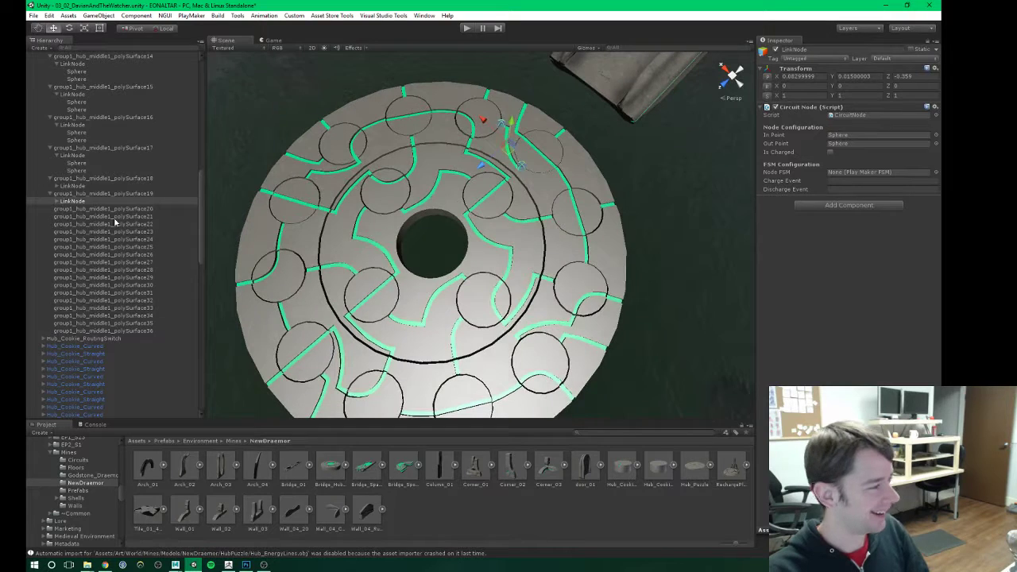
pyautogui.click(88, 194)
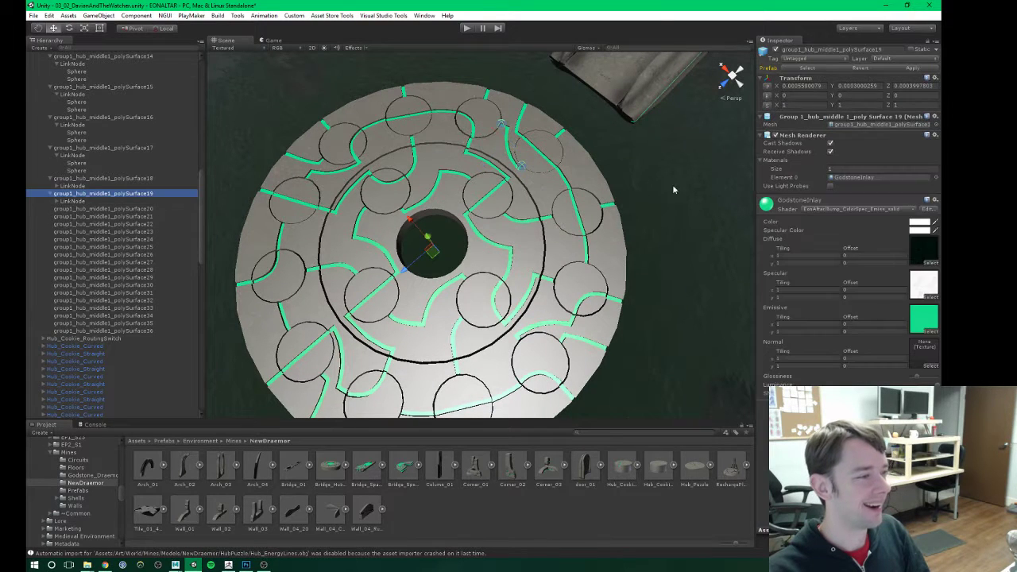
pyautogui.click(775, 49)
pyautogui.click(776, 49)
pyautogui.click(775, 49)
pyautogui.click(775, 49)
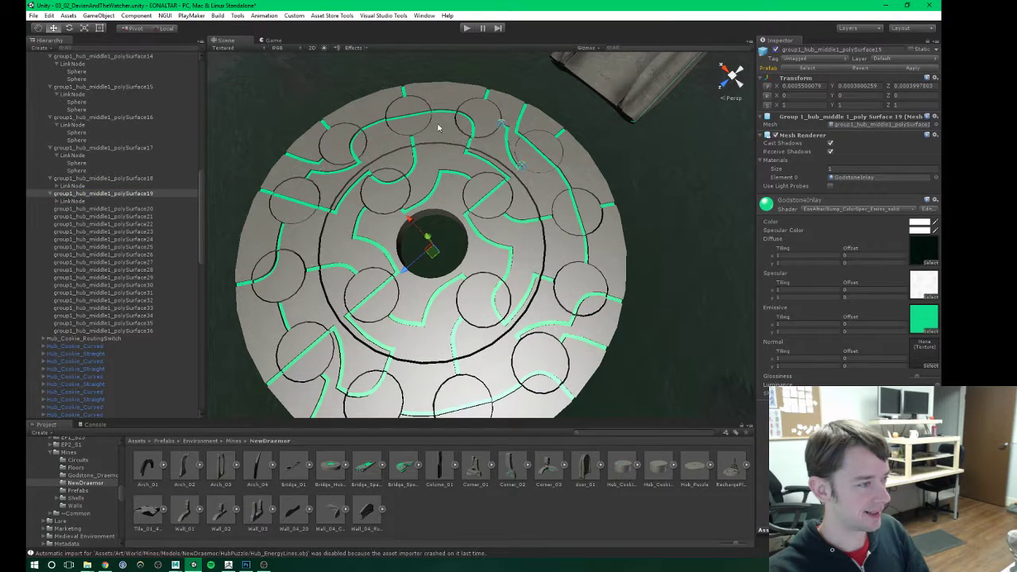
pyautogui.click(57, 202)
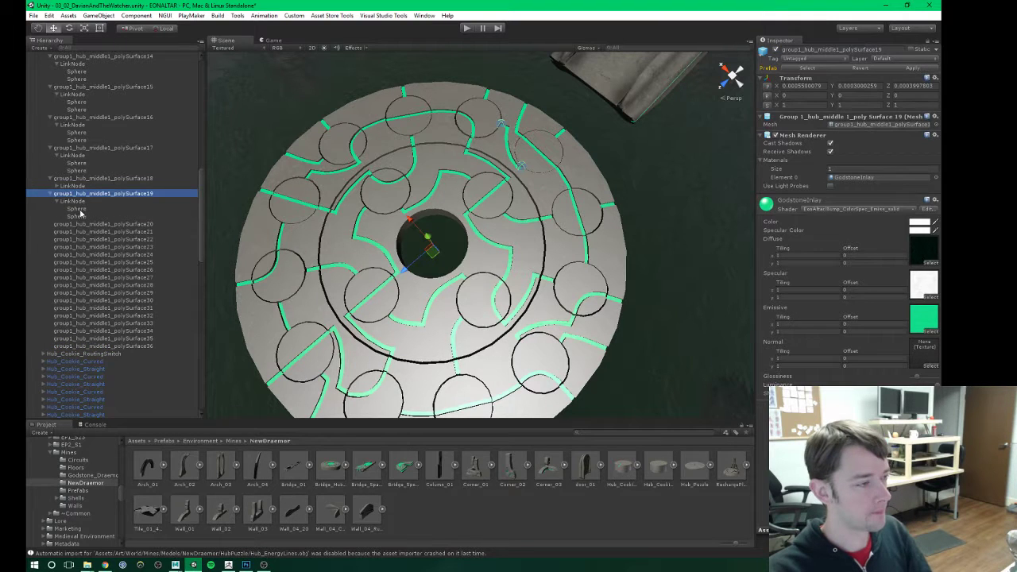
pyautogui.click(77, 209)
pyautogui.moveTo(499, 135); pyautogui.dragTo(468, 145)
pyautogui.hotkey('ctrl', 'z')
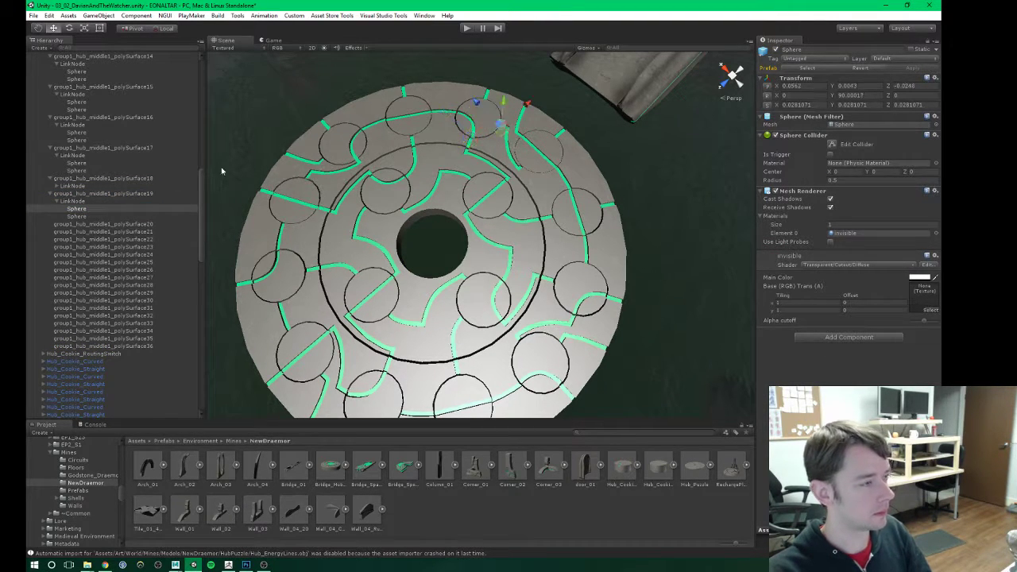
# Step: Move polySurface19's LinkNode onto the short green segment between the circle and the black ring line, at about X 0.158, Z -0.277
pyautogui.click(95, 201)
pyautogui.moveTo(507, 148); pyautogui.dragTo(471, 149)
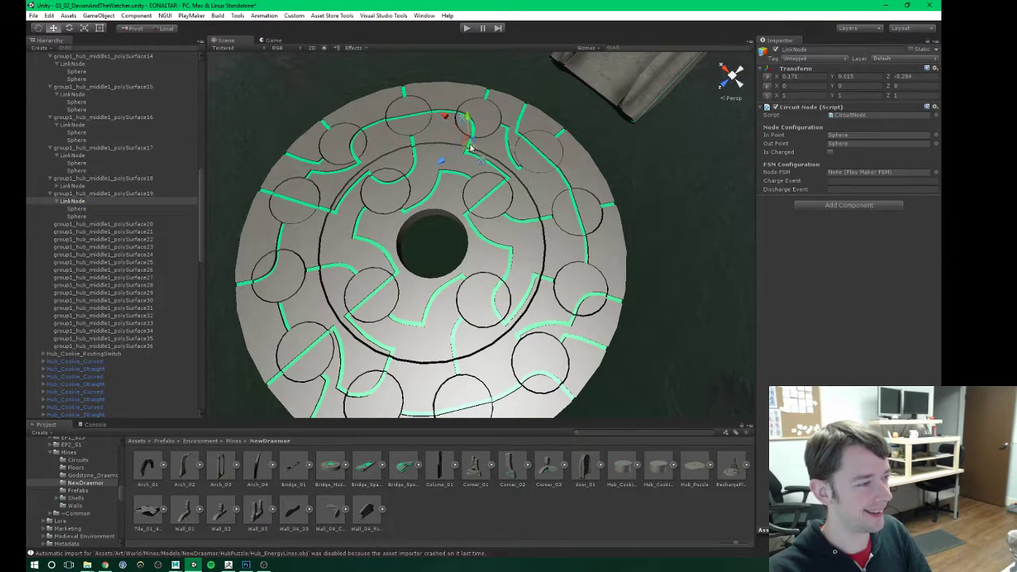
pyautogui.press('f')
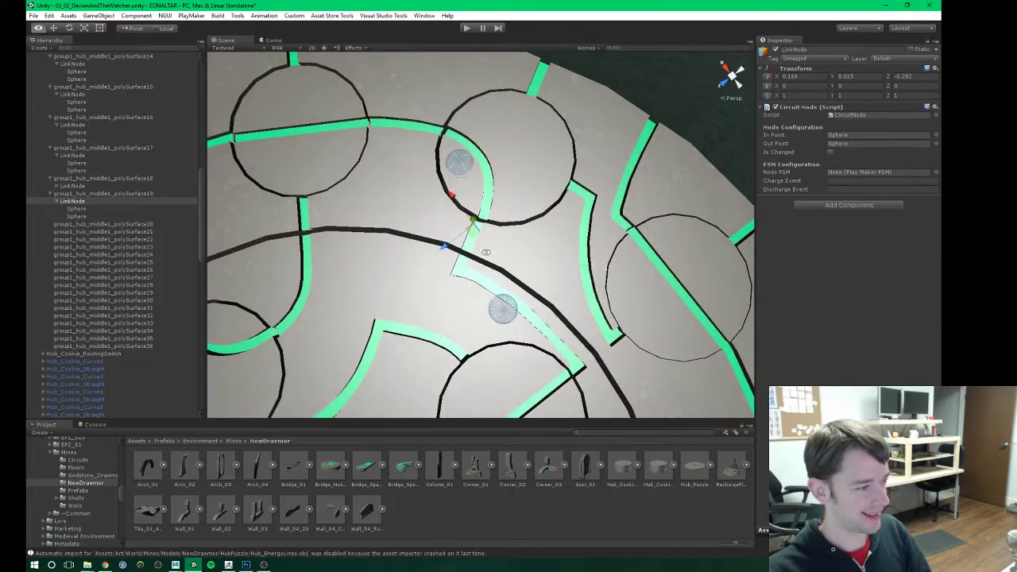
pyautogui.moveTo(475, 242); pyautogui.dragTo(473, 246)
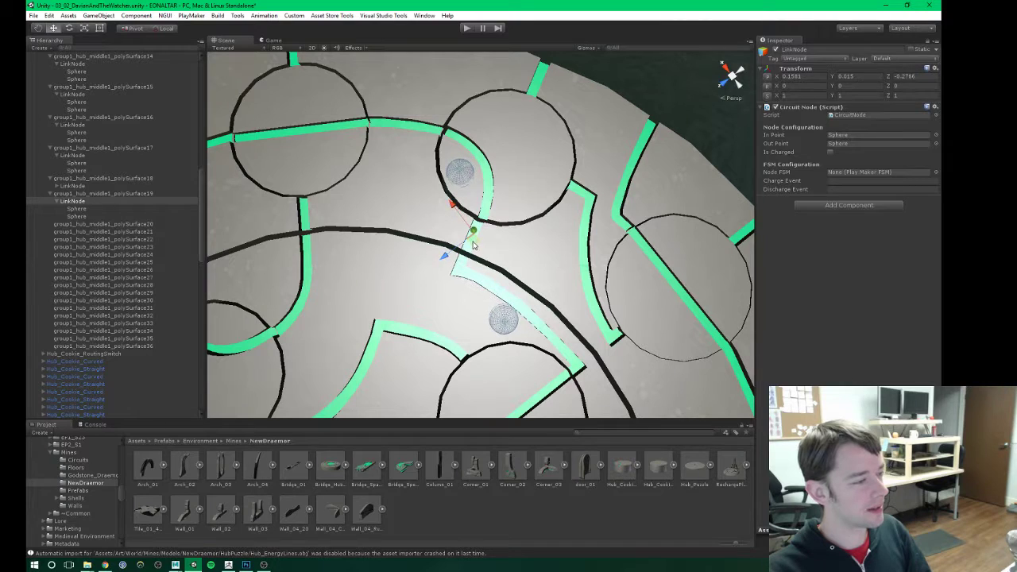
# Step: Place polySurface19's spheres at the segment's circle end, about local X 0.006, Z -0.012, and ring end, about X -0.013, Z 0.018
pyautogui.click(77, 208)
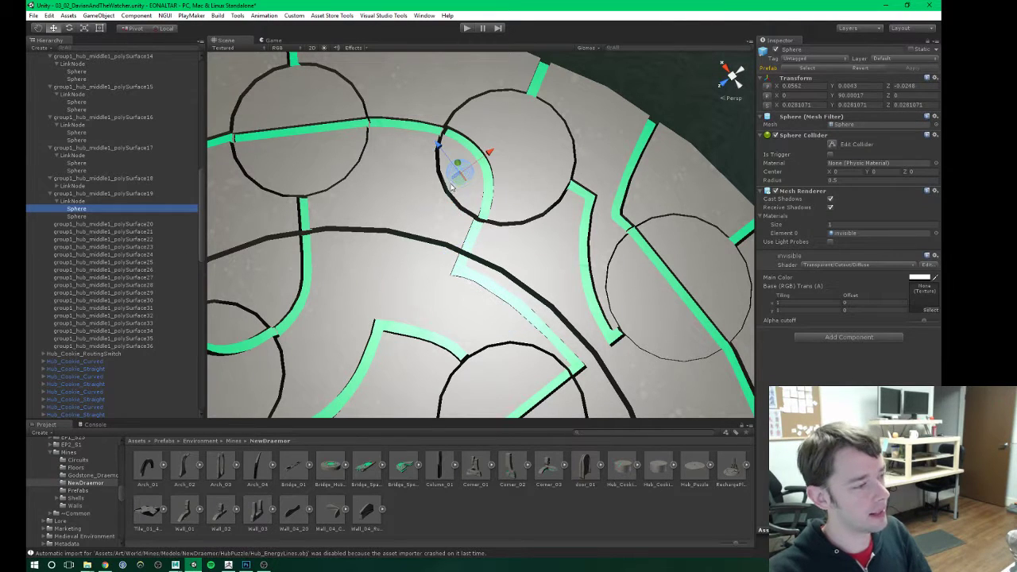
pyautogui.moveTo(451, 187); pyautogui.dragTo(476, 232)
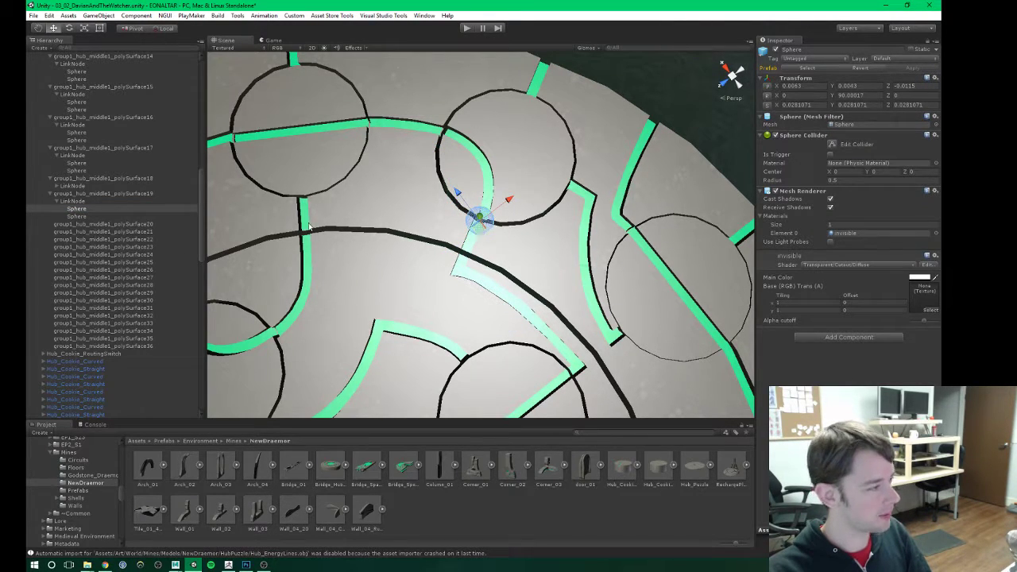
pyautogui.click(76, 216)
pyautogui.moveTo(506, 316); pyautogui.dragTo(467, 237)
pyautogui.scroll(-5, 502, 259)
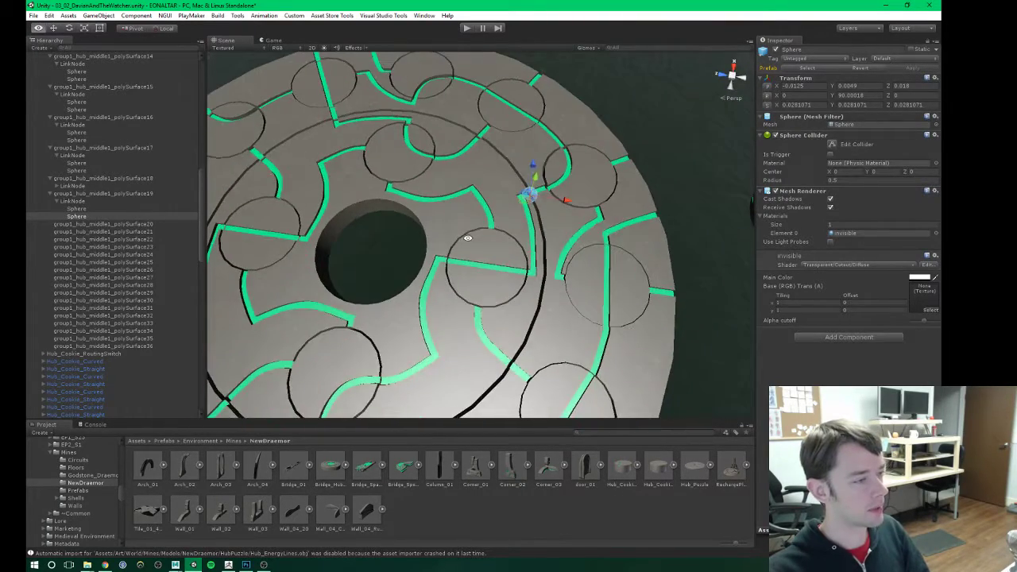
# Step: Paste another LinkNode copy and parent it to group1_hub_middle1_polySurface20
pyautogui.click(72, 203)
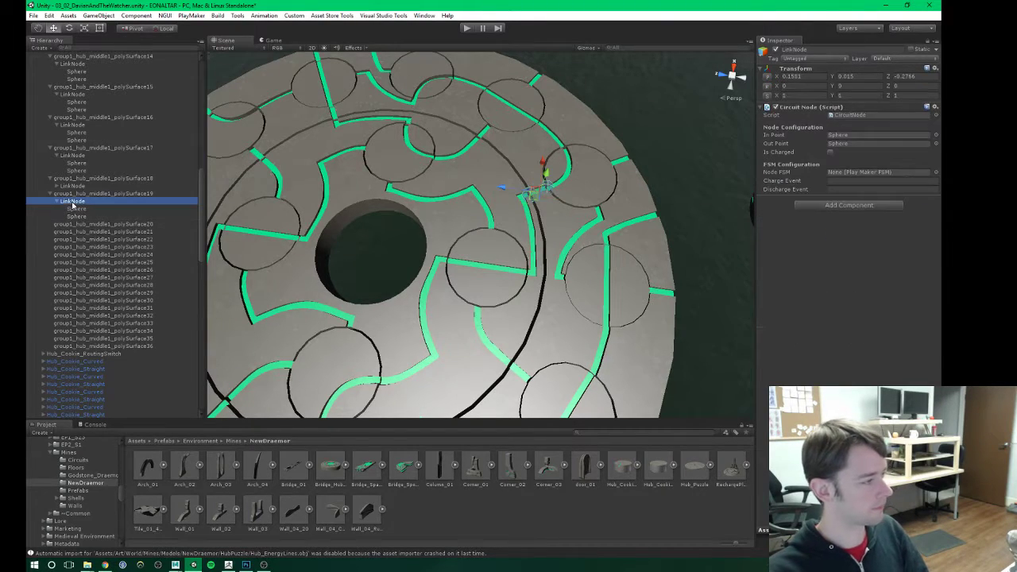
pyautogui.scroll(-5, 361, 267)
pyautogui.keyDown('alt'); pyautogui.moveTo(355, 281); pyautogui.dragTo(431, 250); pyautogui.keyUp('alt')
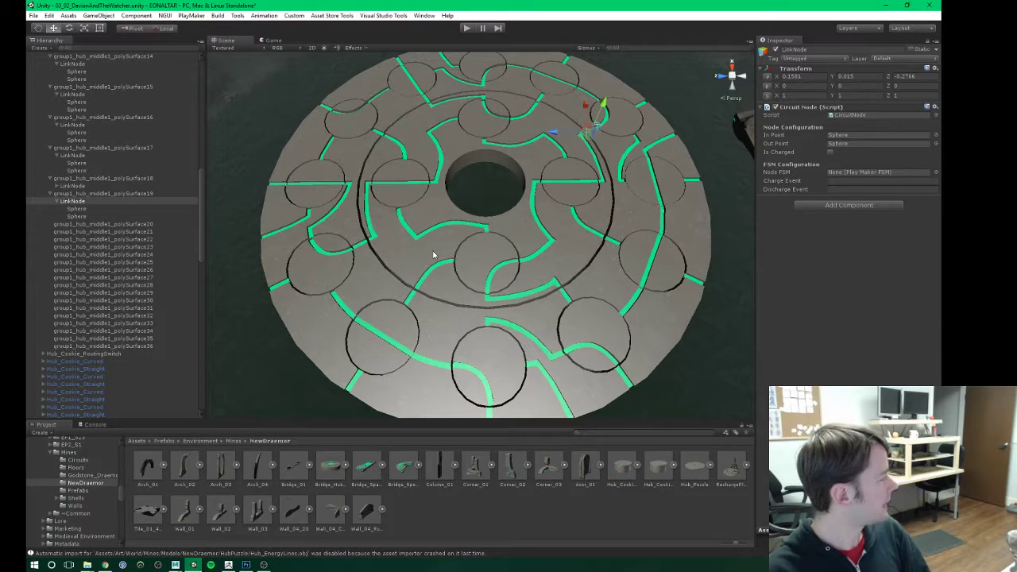
pyautogui.keyDown('alt'); pyautogui.moveTo(528, 186); pyautogui.dragTo(585, 194); pyautogui.keyUp('alt')
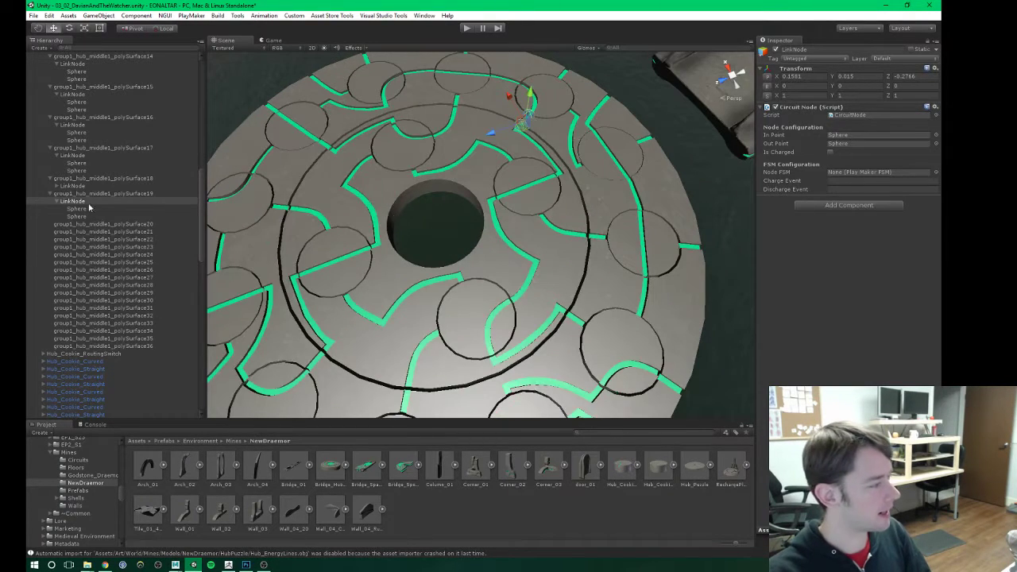
pyautogui.click(72, 224)
pyautogui.hotkey('ctrl', 'v')
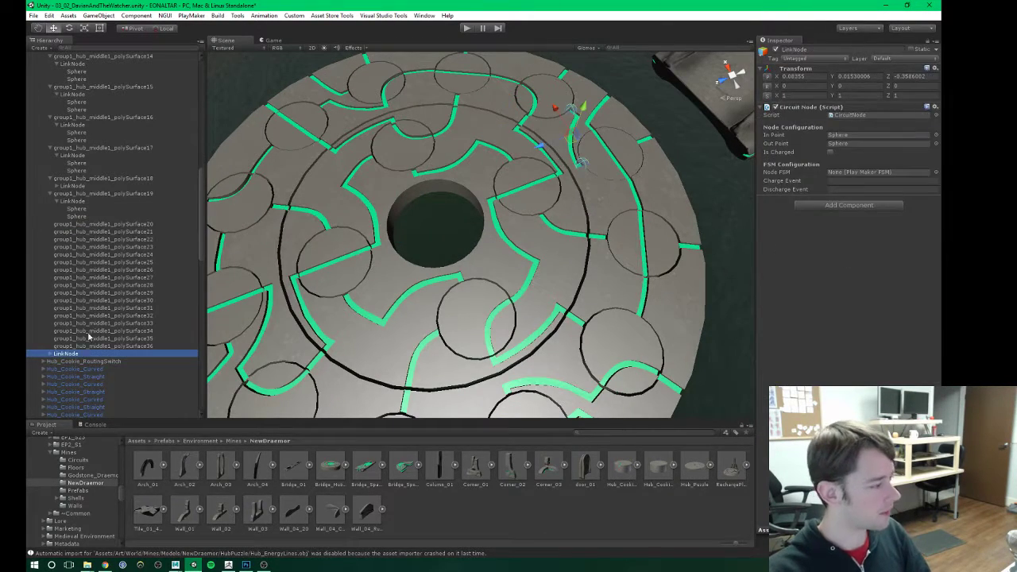
pyautogui.moveTo(69, 356); pyautogui.dragTo(103, 225)
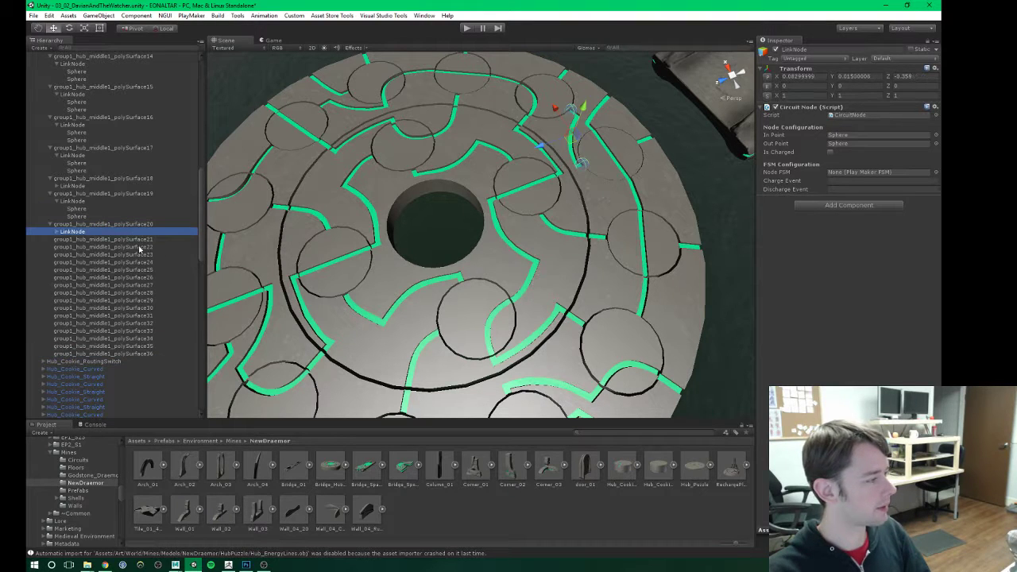
# Step: Move polySurface20's LinkNode onto the angled green segment running from the circle to the outer rim, at about X -0.111, Z 0.433
pyautogui.click(90, 224)
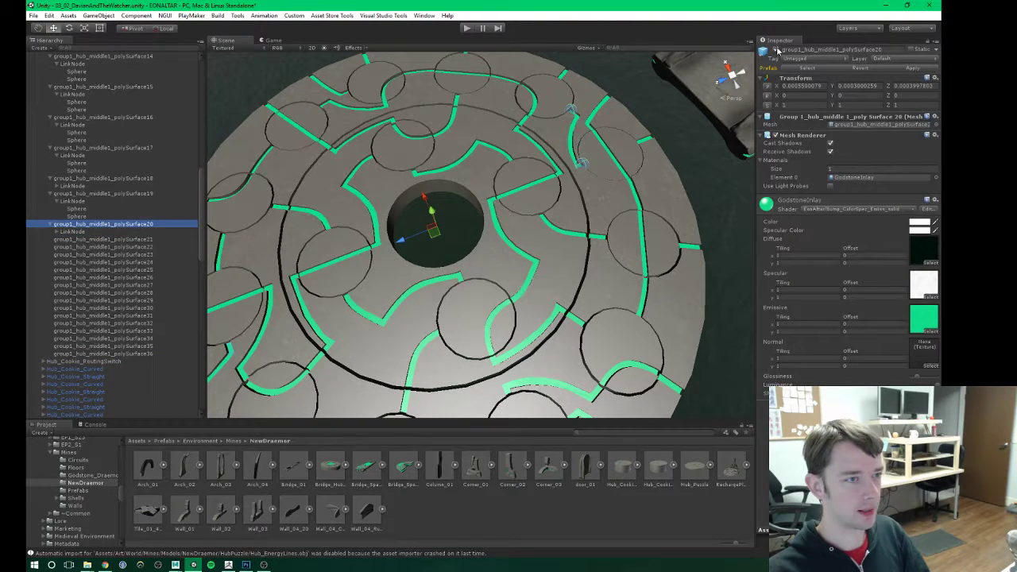
pyautogui.keyDown('alt'); pyautogui.moveTo(496, 252); pyautogui.dragTo(517, 237); pyautogui.keyUp('alt')
pyautogui.click(63, 232)
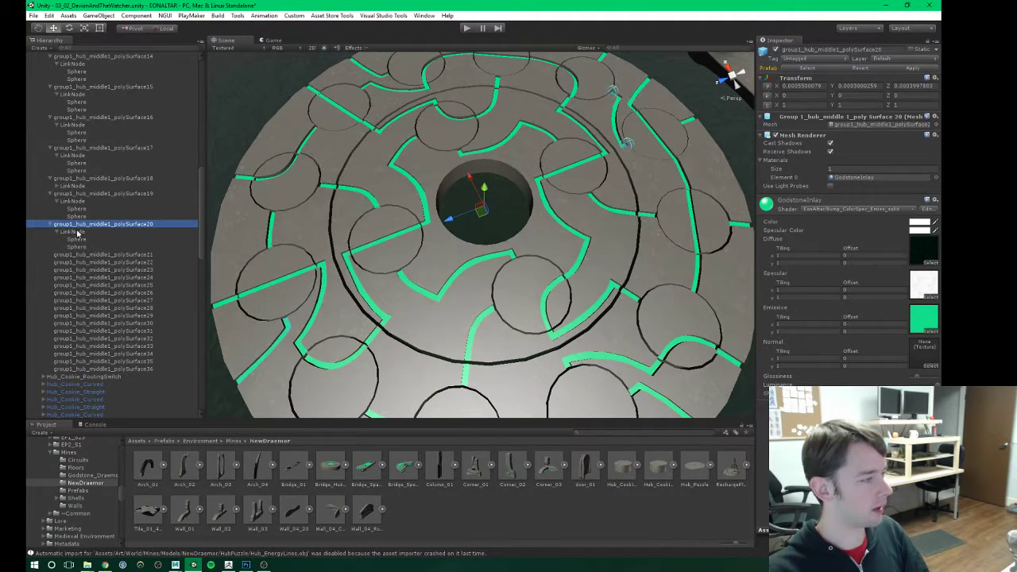
pyautogui.click(73, 231)
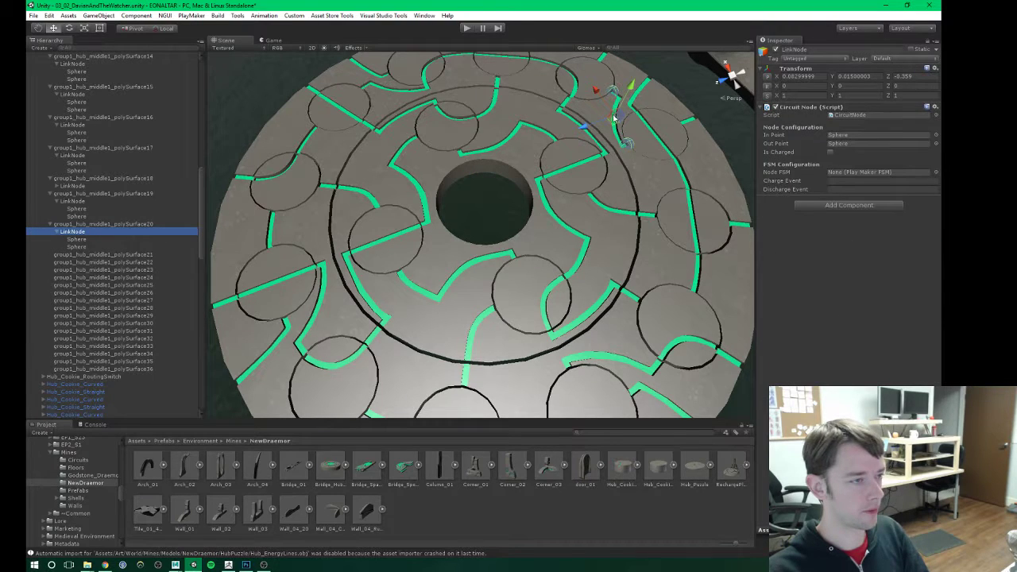
pyautogui.moveTo(613, 118); pyautogui.dragTo(265, 361)
pyautogui.press('f')
pyautogui.keyDown('alt'); pyautogui.moveTo(513, 238); pyautogui.dragTo(429, 252); pyautogui.keyUp('alt')
# Step: Place polySurface20's spheres at the segment's circle end, about local X 0.047, Z -0.036, and rim end, about X -0.032, Z 0.053
pyautogui.click(75, 239)
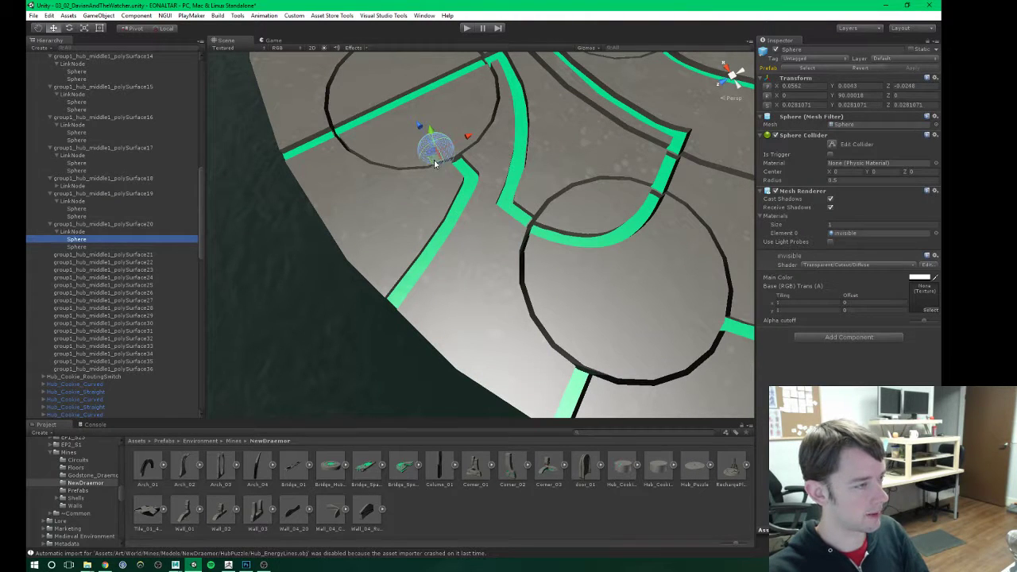
pyautogui.moveTo(434, 163); pyautogui.dragTo(454, 173)
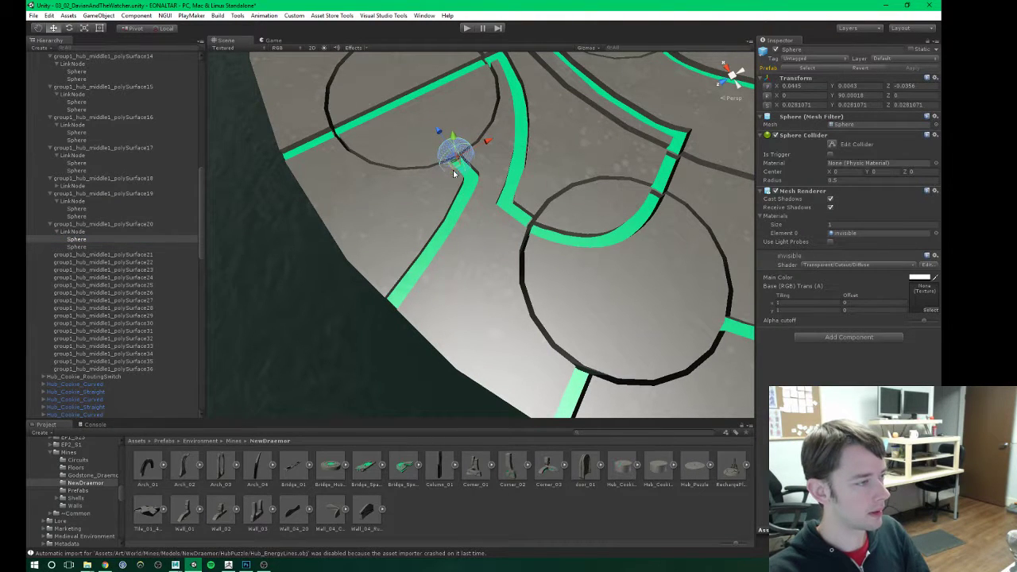
pyautogui.click(80, 247)
pyautogui.moveTo(453, 362); pyautogui.dragTo(400, 301)
pyautogui.keyDown('alt'); pyautogui.moveTo(445, 203); pyautogui.dragTo(348, 266); pyautogui.keyUp('alt')
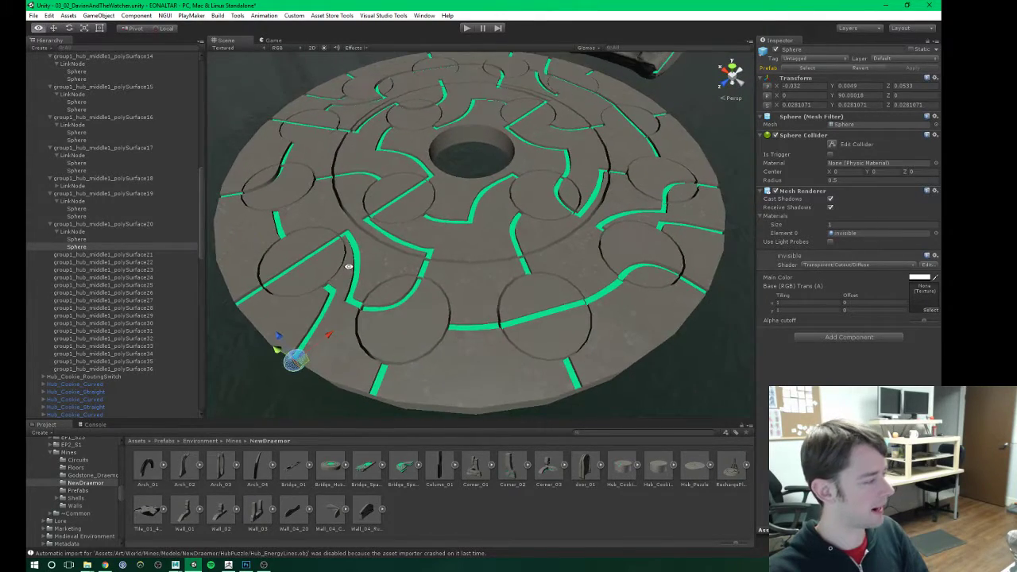
# Step: Copy polySurface20's LinkNode, and disable and re-enable polySurface21 to locate its green segment
pyautogui.click(66, 232)
pyautogui.keyDown('alt'); pyautogui.moveTo(476, 237); pyautogui.dragTo(432, 268); pyautogui.keyUp('alt')
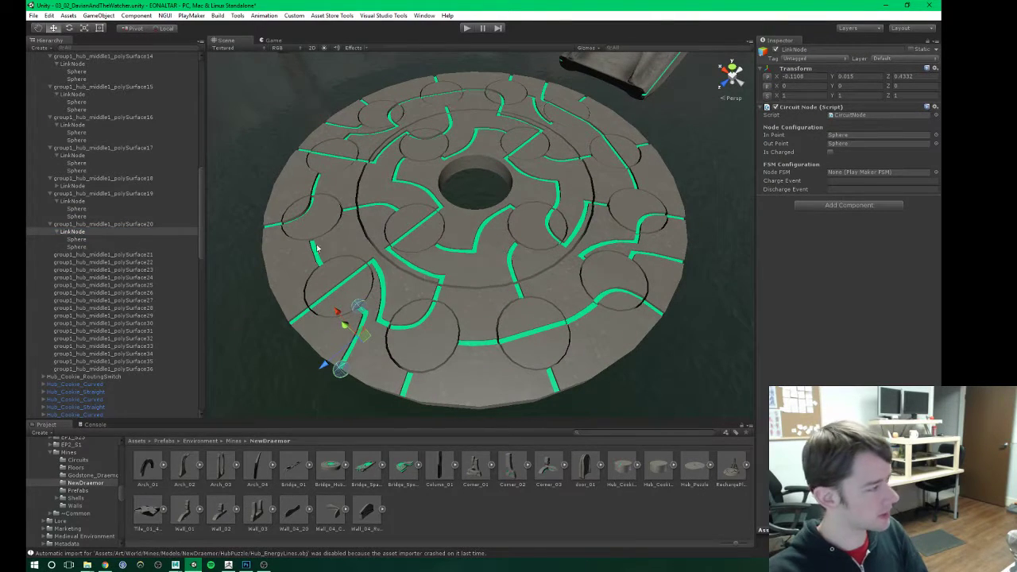
pyautogui.click(93, 254)
pyautogui.click(776, 50)
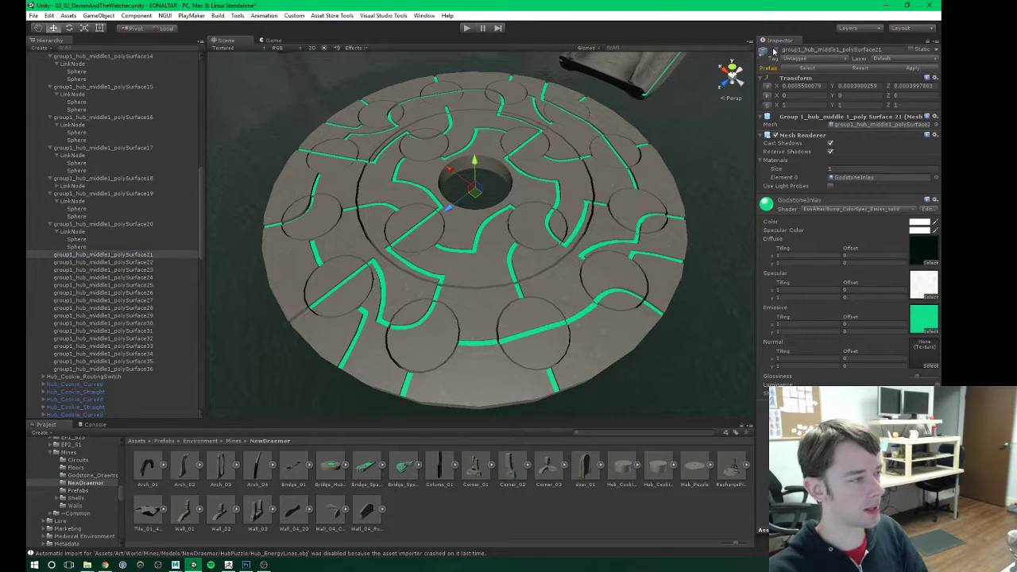
pyautogui.click(776, 50)
pyautogui.click(775, 50)
pyautogui.click(775, 51)
pyautogui.moveTo(475, 251); pyautogui.dragTo(489, 245, button='middle')
pyautogui.keyDown('alt'); pyautogui.moveTo(488, 244); pyautogui.dragTo(504, 232); pyautogui.keyUp('alt')
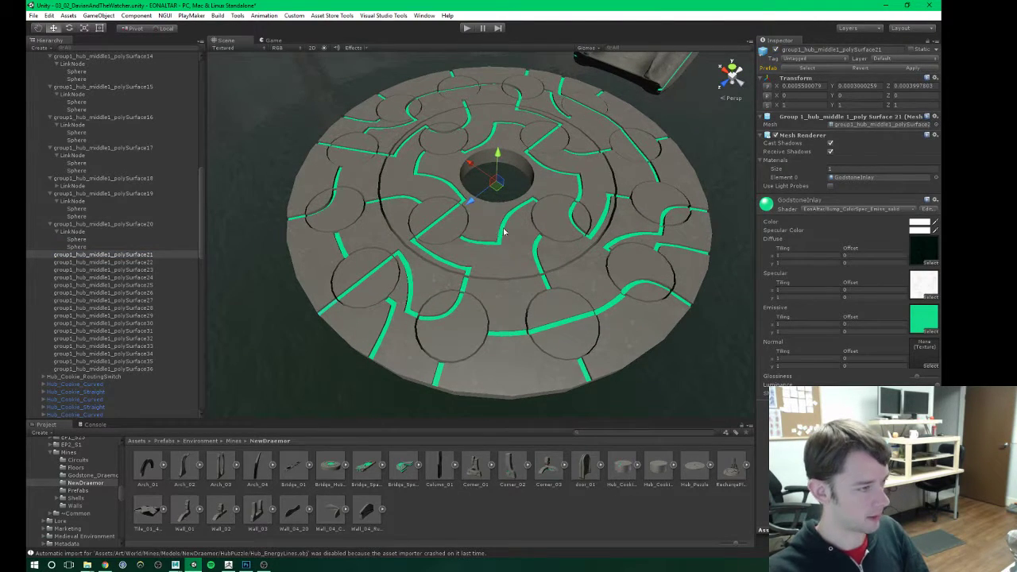
# Step: Paste the LinkNode copy, parent it to group1_hub_middle1_polySurface21, and toggle that surface off and on to recheck its segment
pyautogui.hotkey('ctrl', 'v')
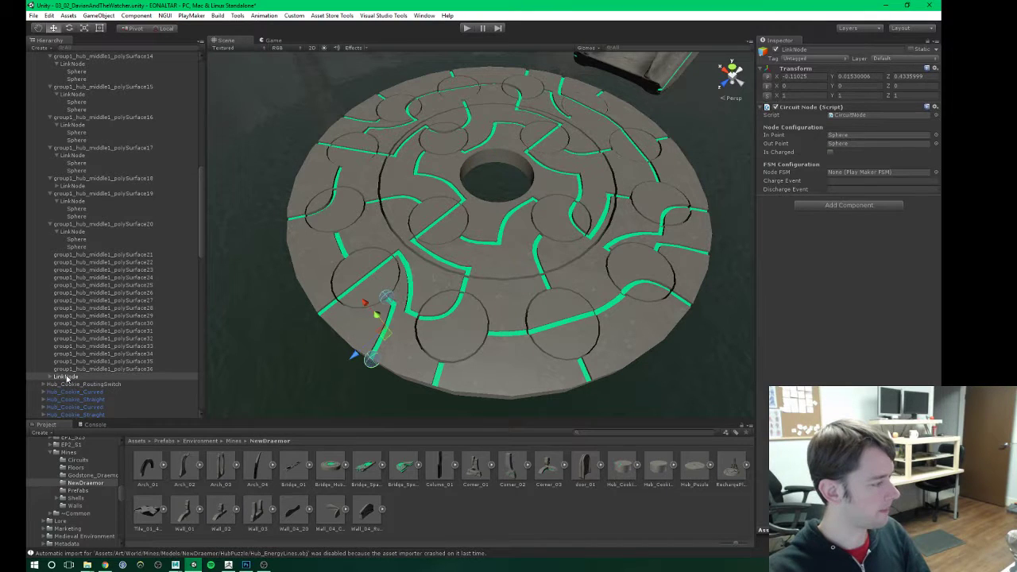
pyautogui.moveTo(68, 380); pyautogui.dragTo(74, 278)
pyautogui.click(91, 255)
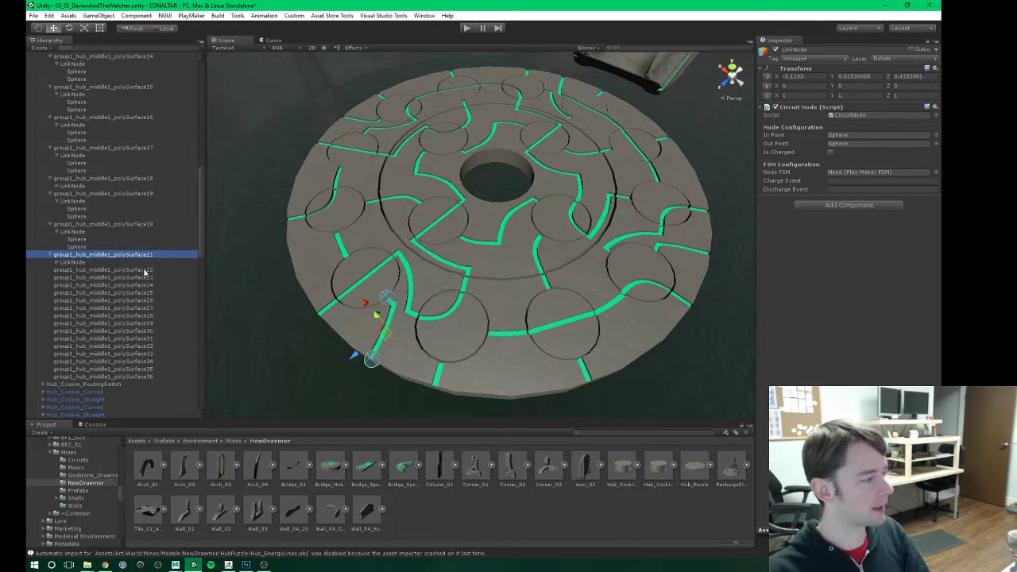
pyautogui.click(775, 50)
pyautogui.click(775, 50)
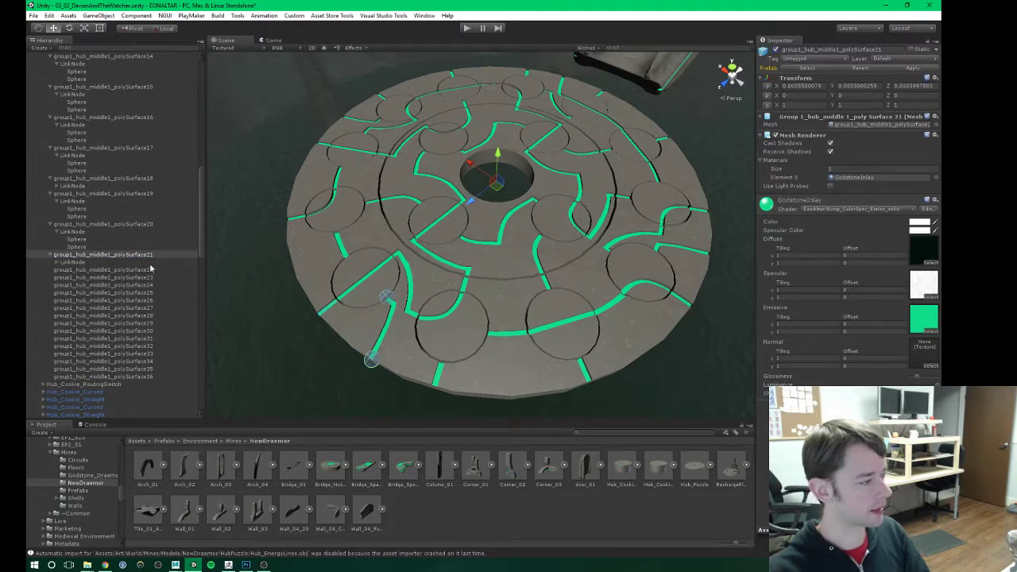
# Step: Move polySurface21's LinkNode onto the short green segment between the circle and the outer rim, at about X 0.002, Z 0.485
pyautogui.click(71, 263)
pyautogui.moveTo(387, 328); pyautogui.dragTo(328, 306)
pyautogui.moveTo(380, 316); pyautogui.dragTo(464, 288, button='middle')
pyautogui.scroll(8, 463, 287)
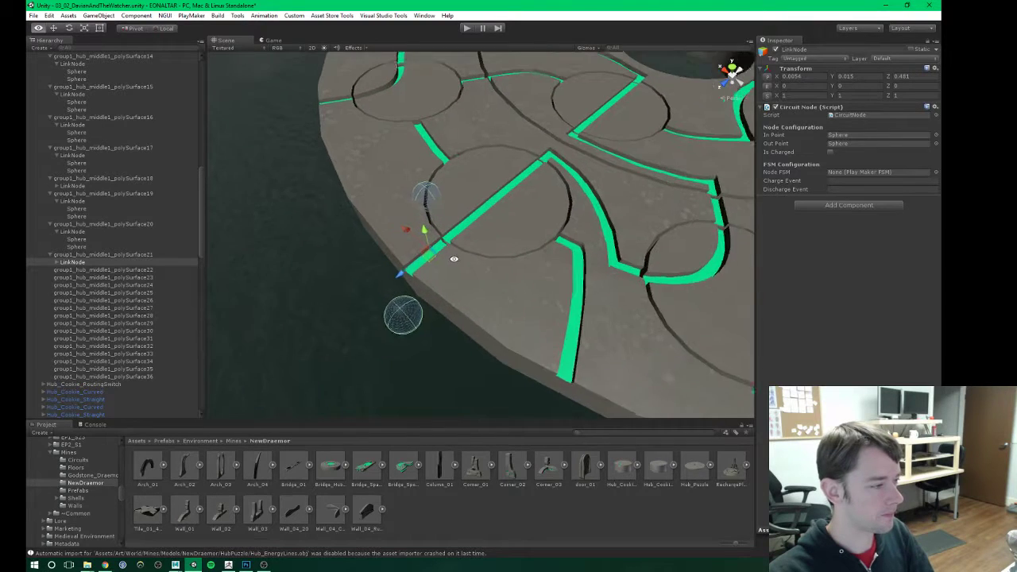
pyautogui.moveTo(463, 279)
pyautogui.keyDown('alt'); pyautogui.mouseDown()
pyautogui.moveTo(476, 297)
pyautogui.moveTo(446, 275)
pyautogui.mouseUp(); pyautogui.keyUp('alt')
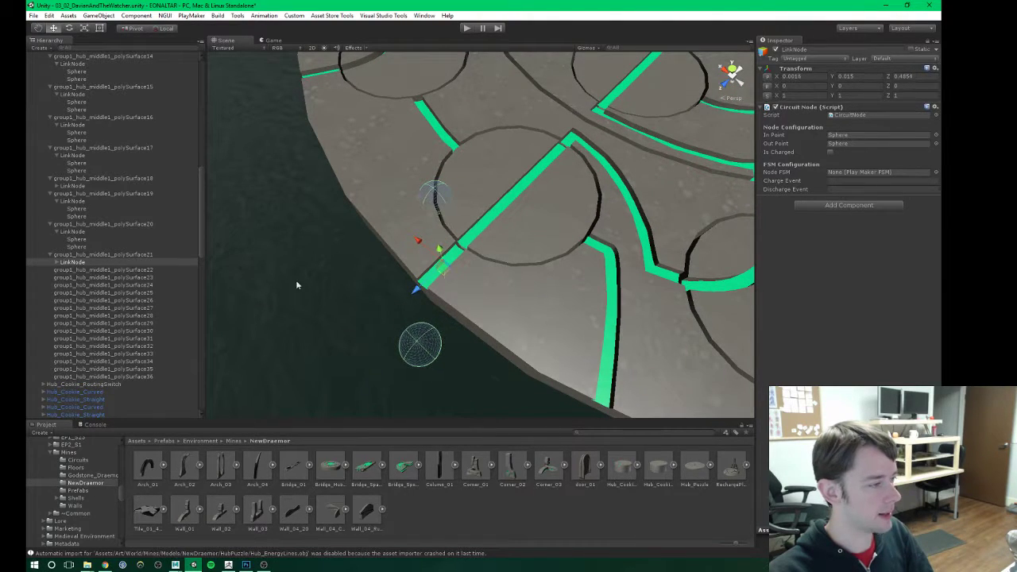
# Step: Place polySurface21's spheres at the segment's circle end, about local X -0.002, Z -0.018, and rim end, about X -0.004, Z 0.025
pyautogui.click(56, 263)
pyautogui.click(78, 270)
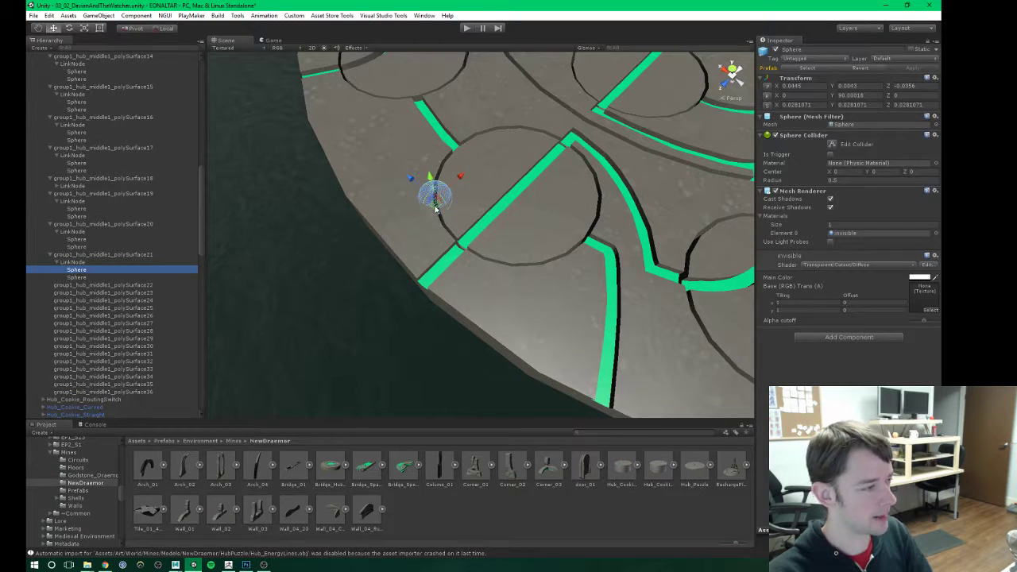
pyautogui.moveTo(435, 209); pyautogui.dragTo(458, 322)
pyautogui.click(87, 277)
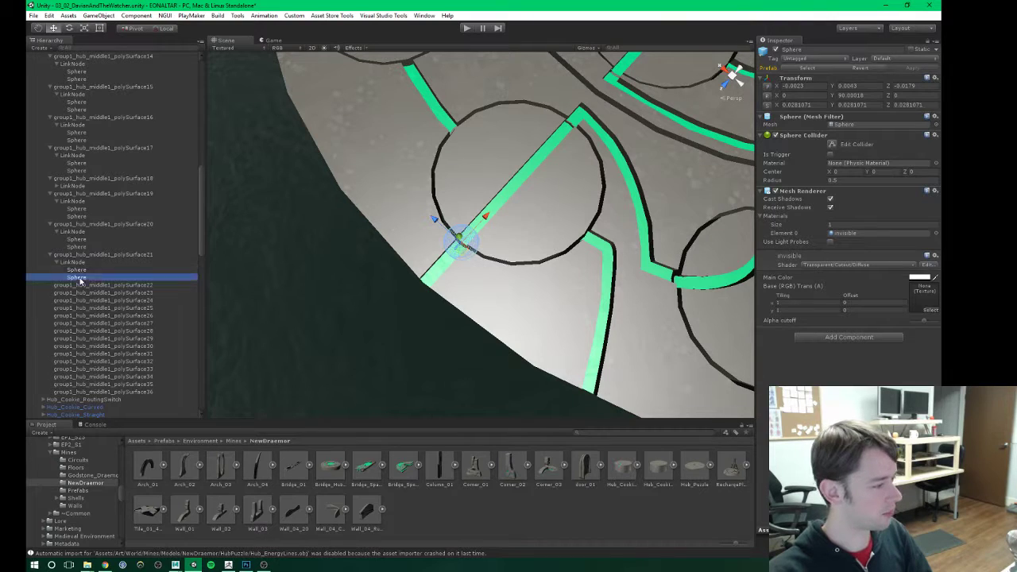
pyautogui.moveTo(434, 341); pyautogui.dragTo(429, 286)
# Step: Copy polySurface21's LinkNode, paste it, and parent the copy to group1_hub_middle1_polySurface22
pyautogui.click(80, 262)
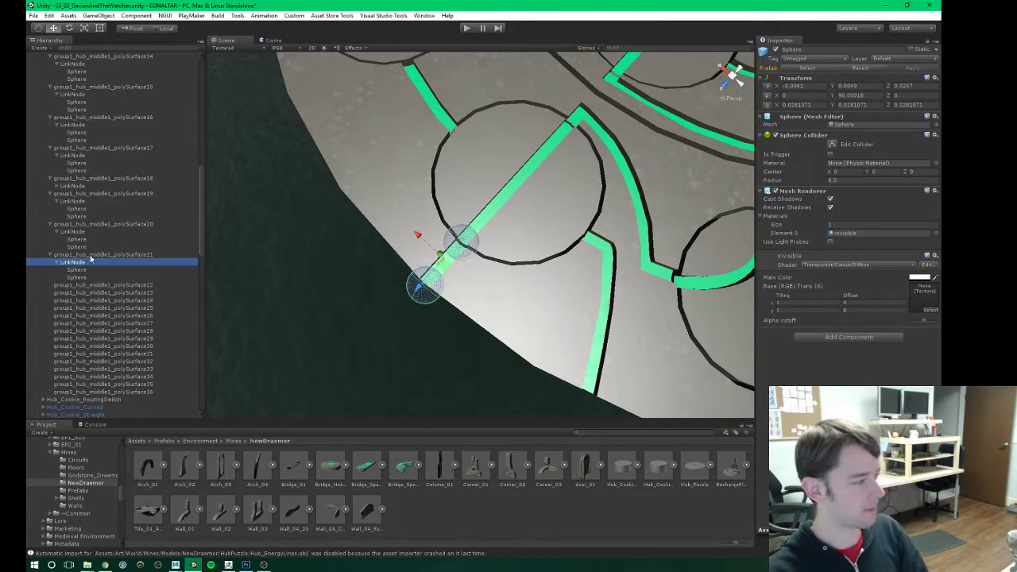
pyautogui.scroll(-5, 620, 228)
pyautogui.scroll(-2, 582, 229)
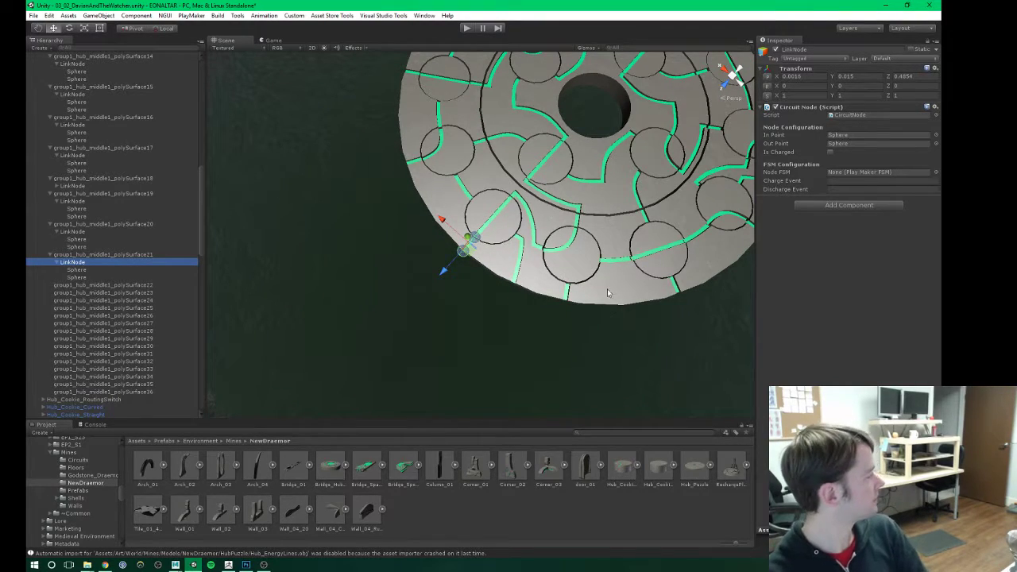
pyautogui.keyDown('alt'); pyautogui.moveTo(607, 294); pyautogui.dragTo(464, 316); pyautogui.keyUp('alt')
pyautogui.click(79, 263)
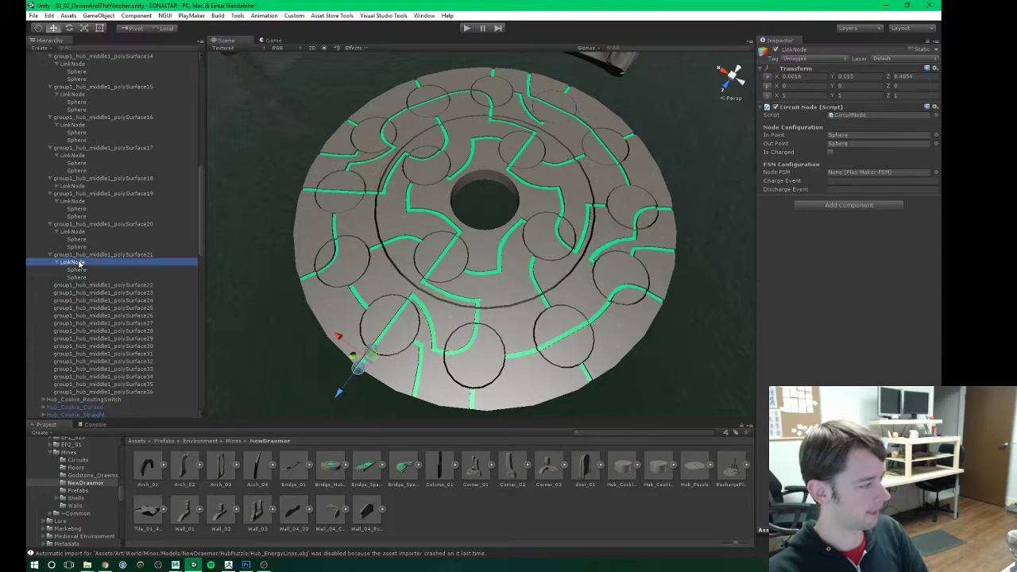
pyautogui.click(78, 285)
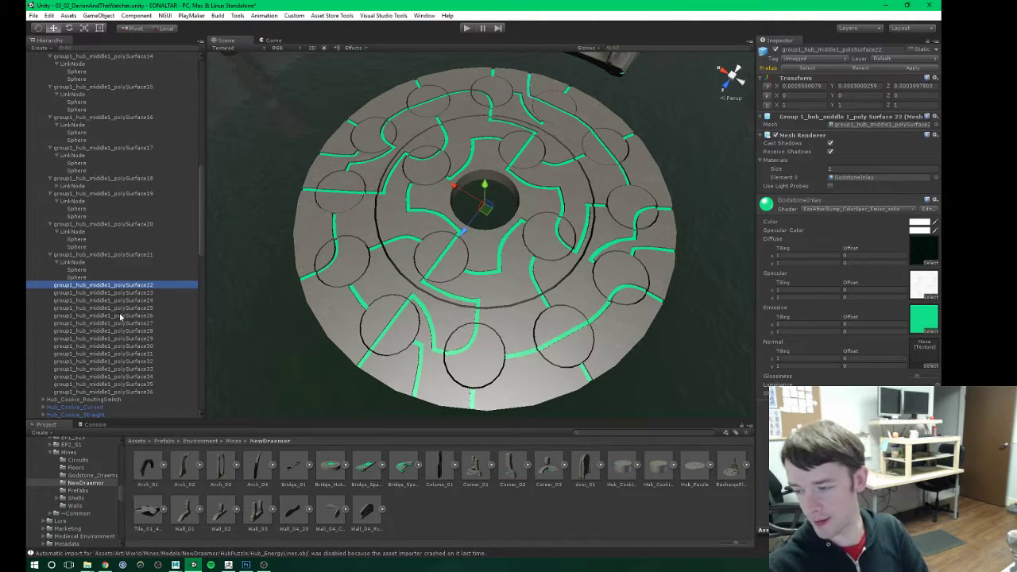
pyautogui.click(81, 292)
pyautogui.hotkey('ctrl', 'v')
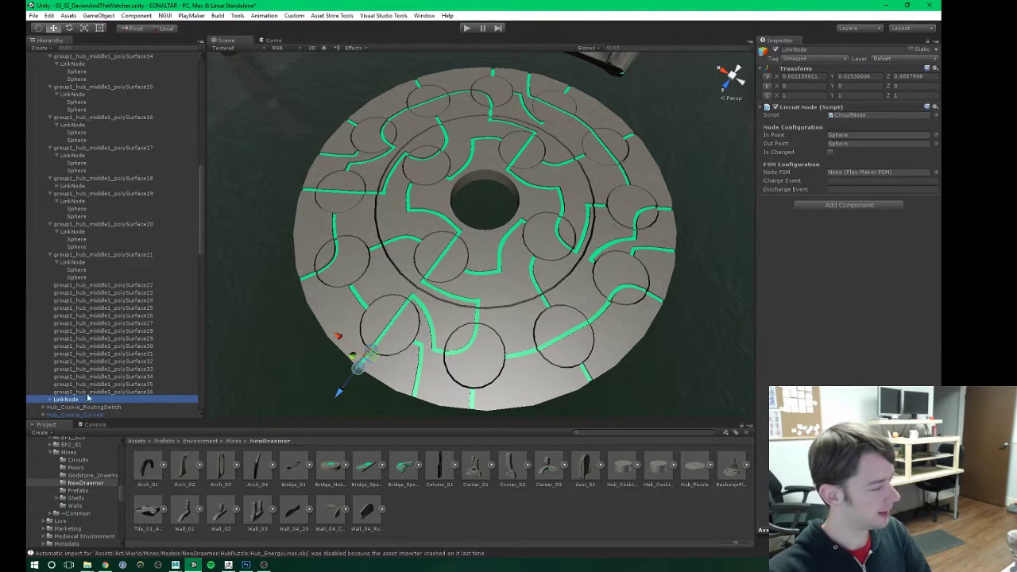
pyautogui.moveTo(72, 401); pyautogui.dragTo(81, 286)
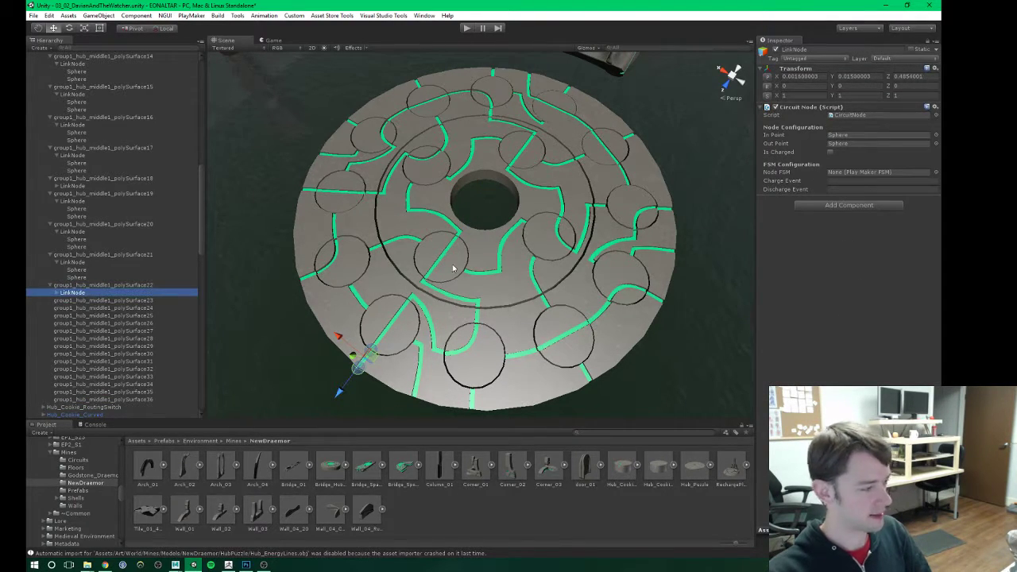
# Step: Disable and re-enable polySurface22 to locate its green segment on the hub
pyautogui.scroll(3, 409, 268)
pyautogui.moveTo(453, 267); pyautogui.dragTo(345, 277, button='middle')
pyautogui.scroll(-3, 408, 267)
pyautogui.click(80, 286)
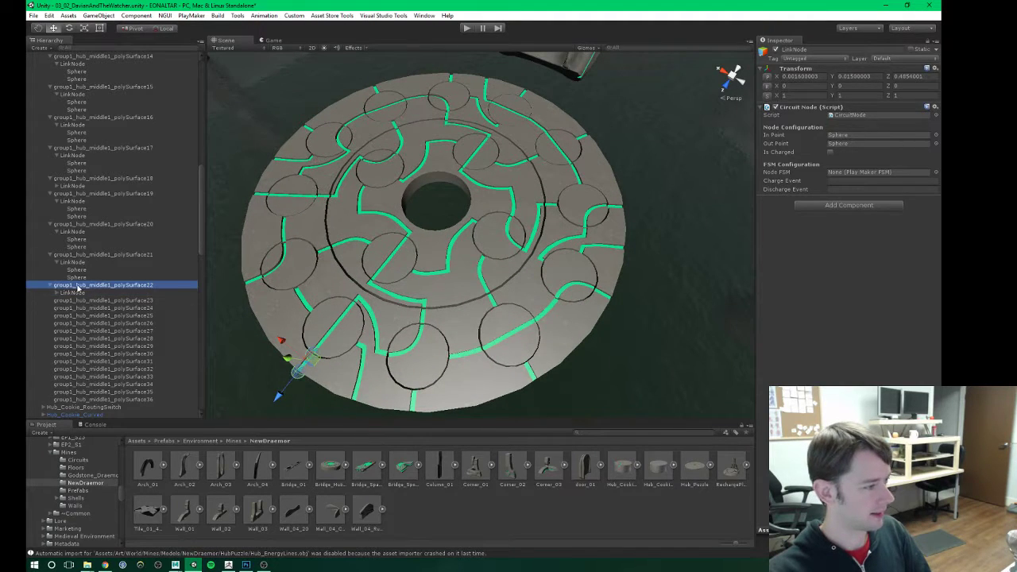
pyautogui.click(776, 50)
pyautogui.click(776, 50)
pyautogui.click(776, 50)
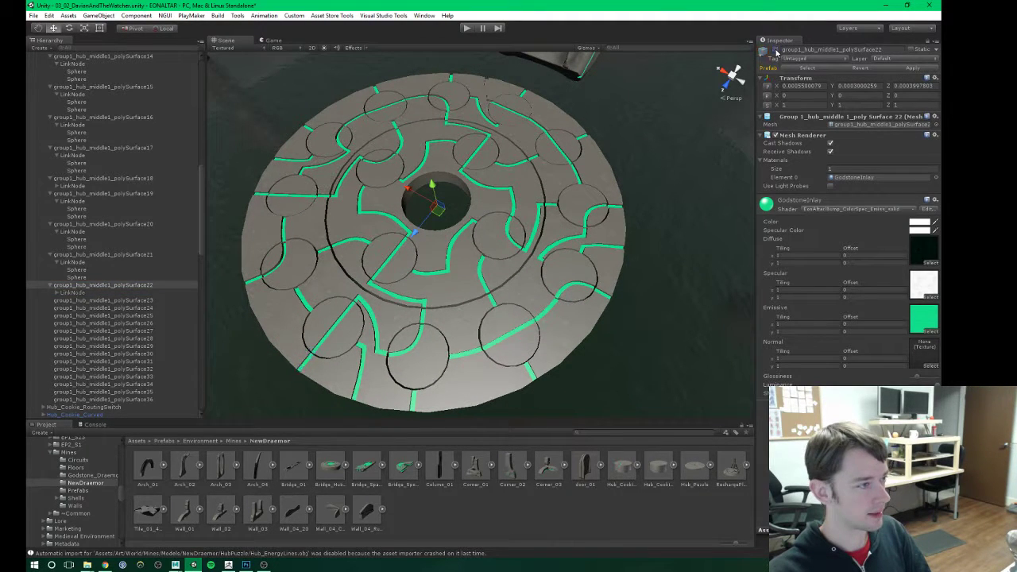
pyautogui.click(776, 50)
# Step: Move polySurface22's LinkNode onto the bent green segment between the circle and the outer rim, at about X 0.116, Z -0.436
pyautogui.click(73, 292)
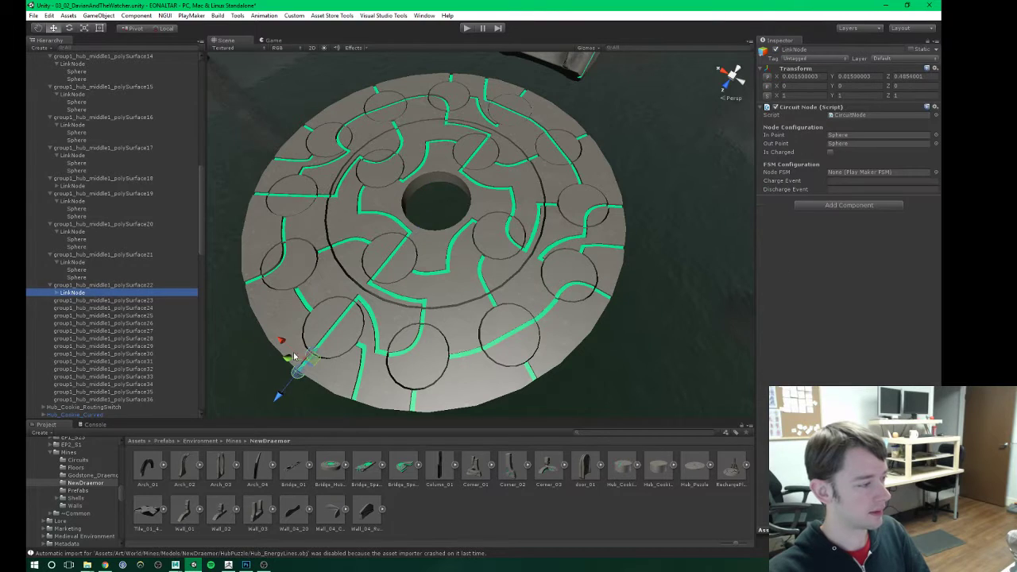
pyautogui.moveTo(310, 362); pyautogui.dragTo(493, 99)
pyautogui.press('f')
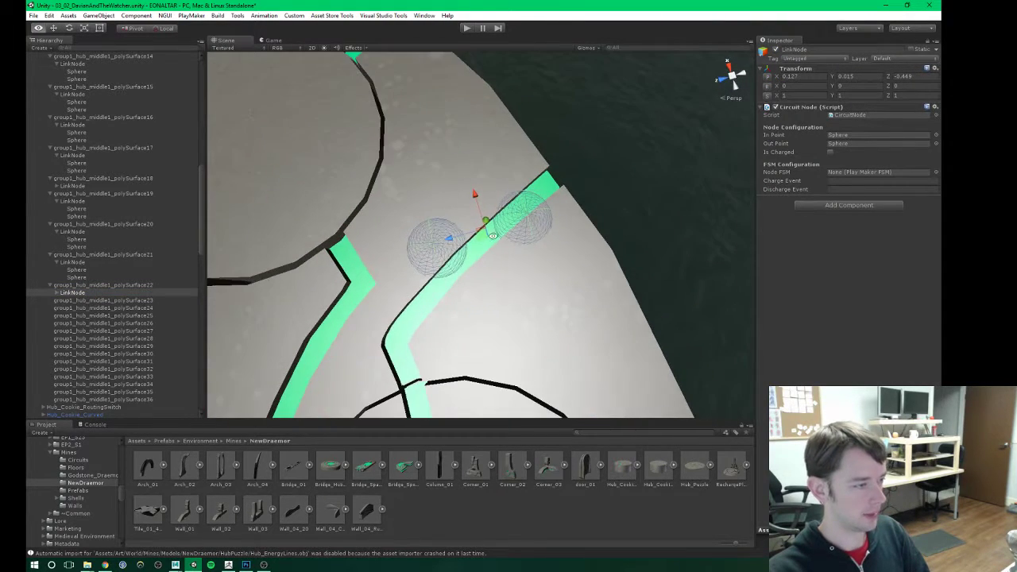
pyautogui.moveTo(483, 239); pyautogui.dragTo(459, 246)
pyautogui.press('f')
# Step: Place polySurface22's spheres at the segment's rim end, about local X 0.018, Z -0.056, and where the segment meets the circle
pyautogui.click(56, 293)
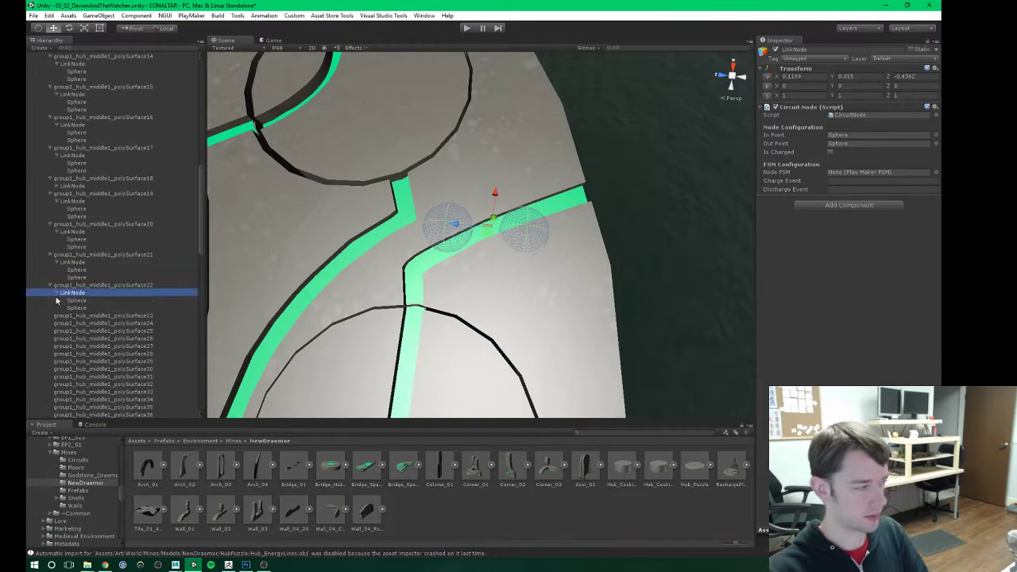
pyautogui.click(75, 300)
pyautogui.moveTo(564, 219); pyautogui.dragTo(578, 205)
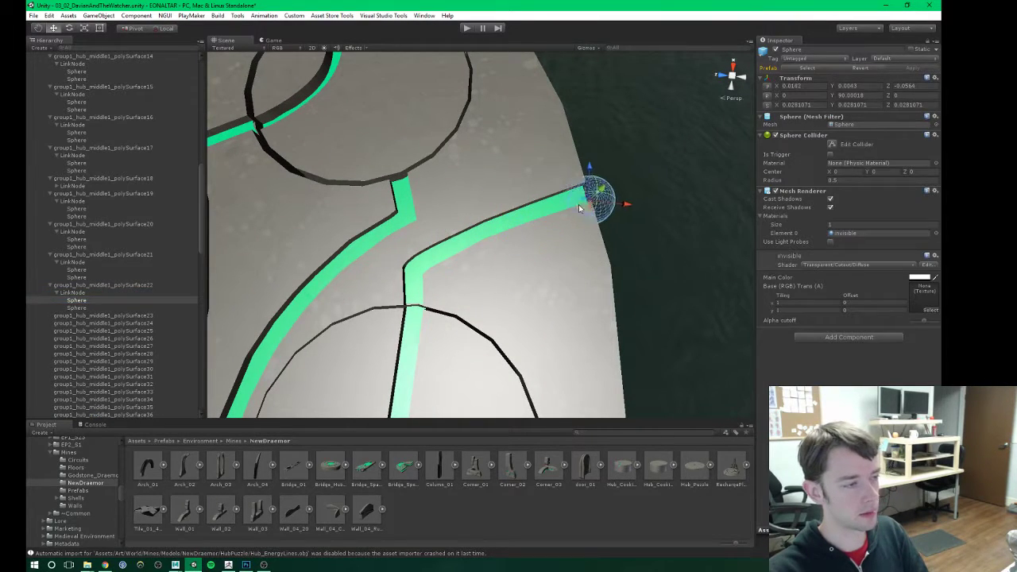
pyautogui.click(76, 307)
pyautogui.moveTo(451, 237); pyautogui.dragTo(417, 309)
pyautogui.scroll(-4, 472, 334)
pyautogui.moveTo(450, 318); pyautogui.dragTo(475, 324, button='middle')
pyautogui.click(79, 286)
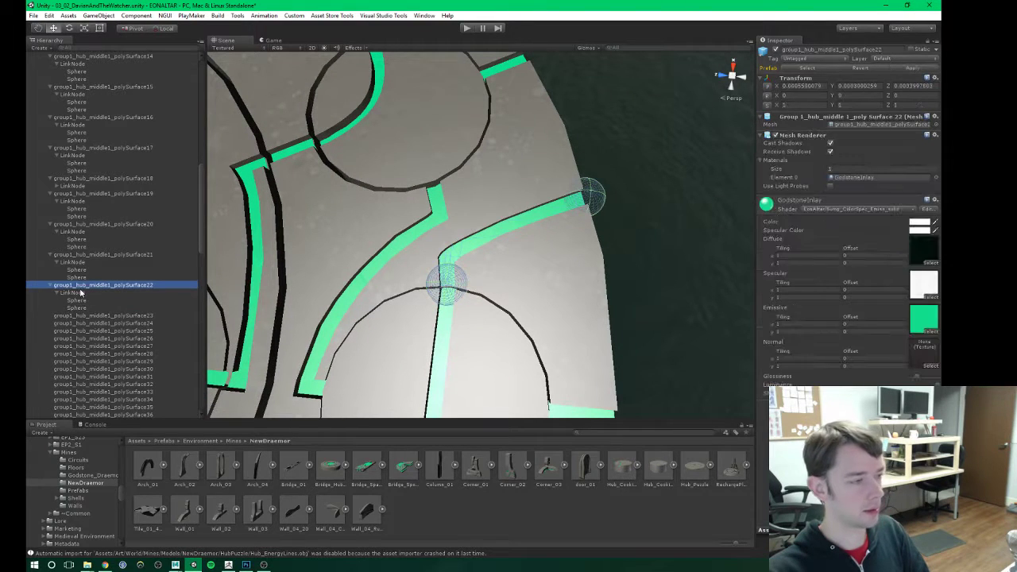
# Step: Select group1_hub_middle1_polySurface23 and paste another LinkNode copy alongside the middle ring's surfaces
pyautogui.scroll(-3, 87, 288)
pyautogui.scroll(2, 116, 294)
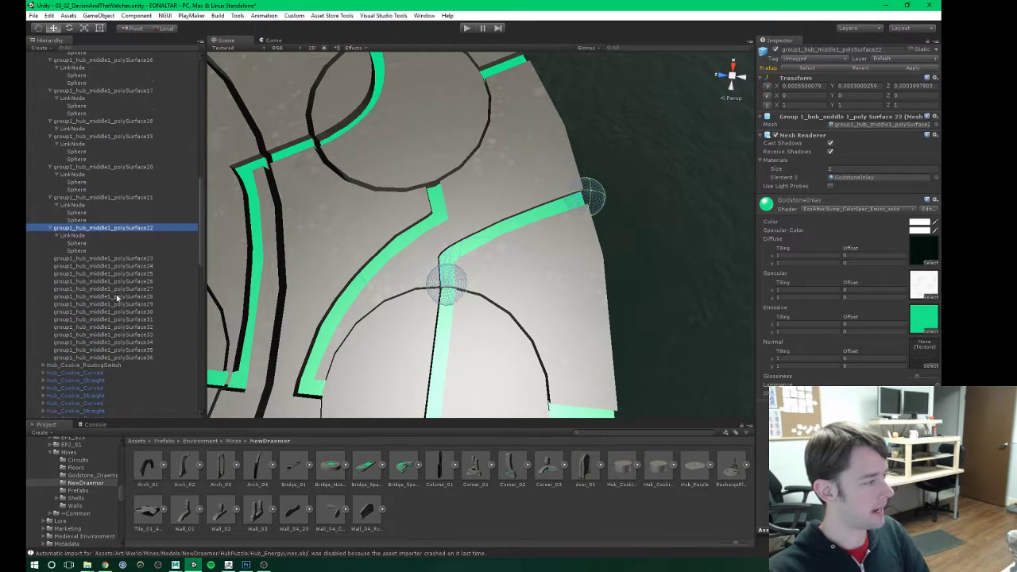
pyautogui.click(107, 258)
pyautogui.scroll(-2, 307, 326)
pyautogui.moveTo(342, 322); pyautogui.dragTo(421, 222, button='middle')
pyautogui.scroll(-2, 421, 222)
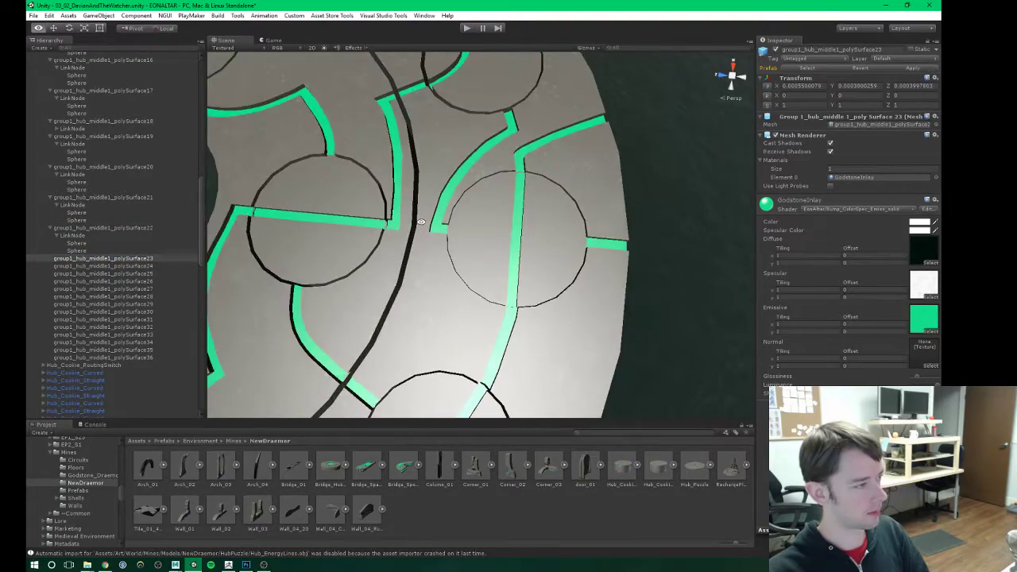
pyautogui.keyDown('alt'); pyautogui.scroll(-4, 365, 233); pyautogui.keyUp('alt')
pyautogui.moveTo(337, 242); pyautogui.dragTo(381, 272, button='middle')
pyautogui.keyDown('alt'); pyautogui.moveTo(382, 272); pyautogui.dragTo(464, 286, button='right'); pyautogui.keyUp('alt')
pyautogui.moveTo(465, 286); pyautogui.dragTo(425, 277, button='middle')
pyautogui.hotkey('ctrl', 'v')
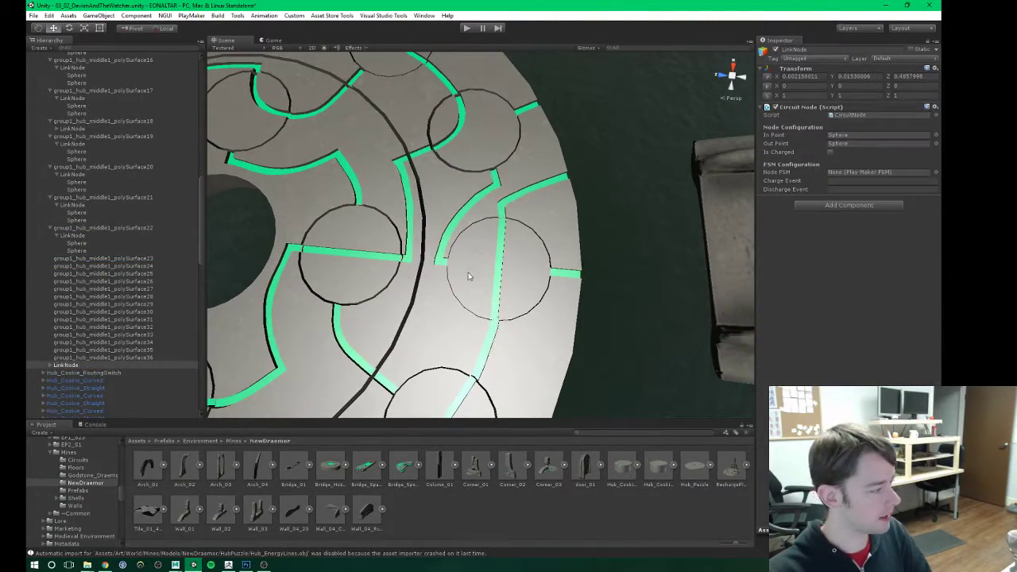
# Step: Disable and re-enable group1_hub_middle1_polySurface23 to look for its green segment on the hub
pyautogui.scroll(-5, 469, 275)
pyautogui.moveTo(444, 322); pyautogui.dragTo(586, 277, button='middle')
pyautogui.scroll(-5, 517, 280)
pyautogui.moveTo(447, 281); pyautogui.dragTo(501, 221, button='middle')
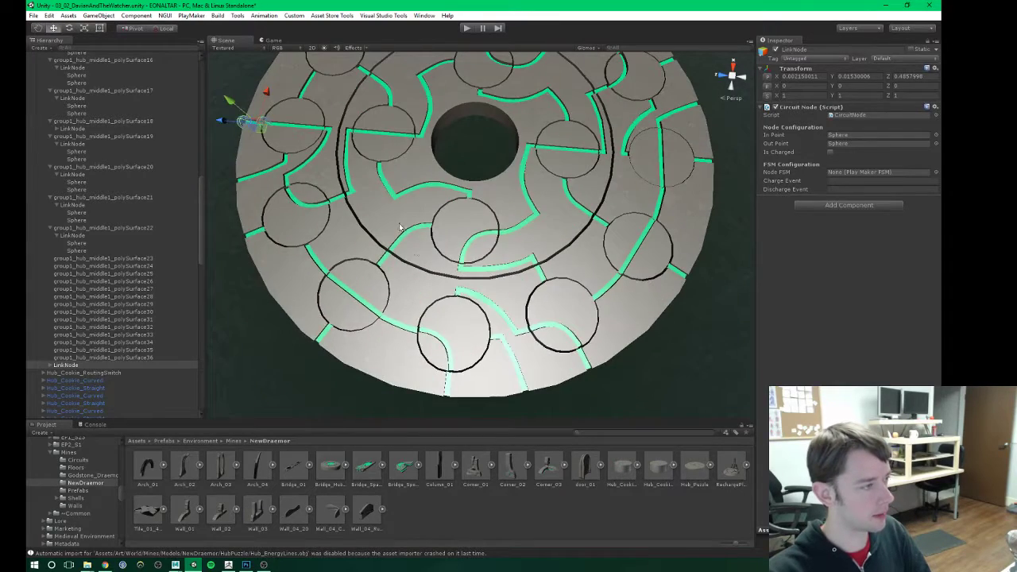
pyautogui.moveTo(413, 257); pyautogui.dragTo(422, 269, button='middle')
pyautogui.keyDown('alt'); pyautogui.moveTo(422, 270); pyautogui.dragTo(396, 230); pyautogui.keyUp('alt')
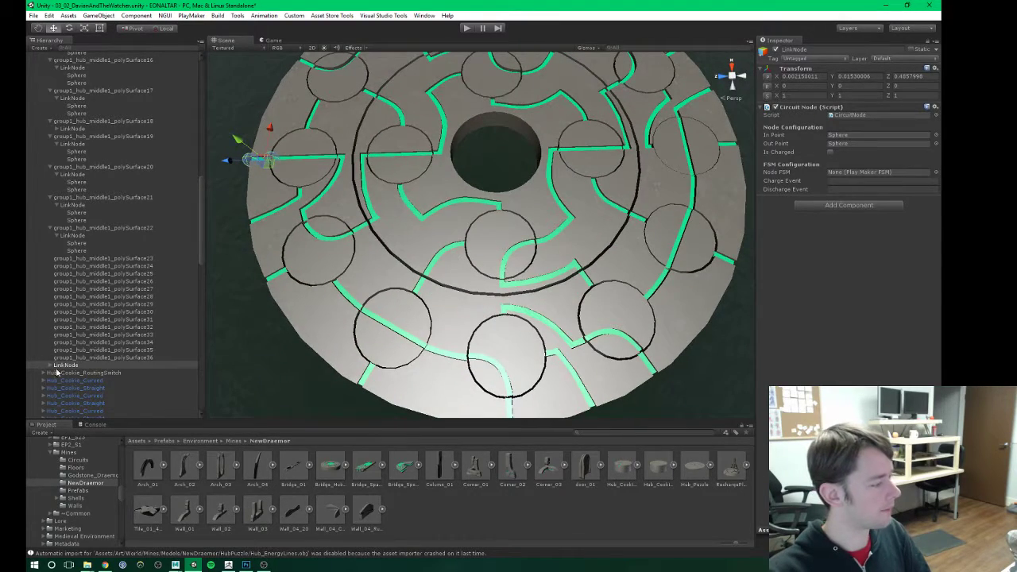
pyautogui.click(97, 258)
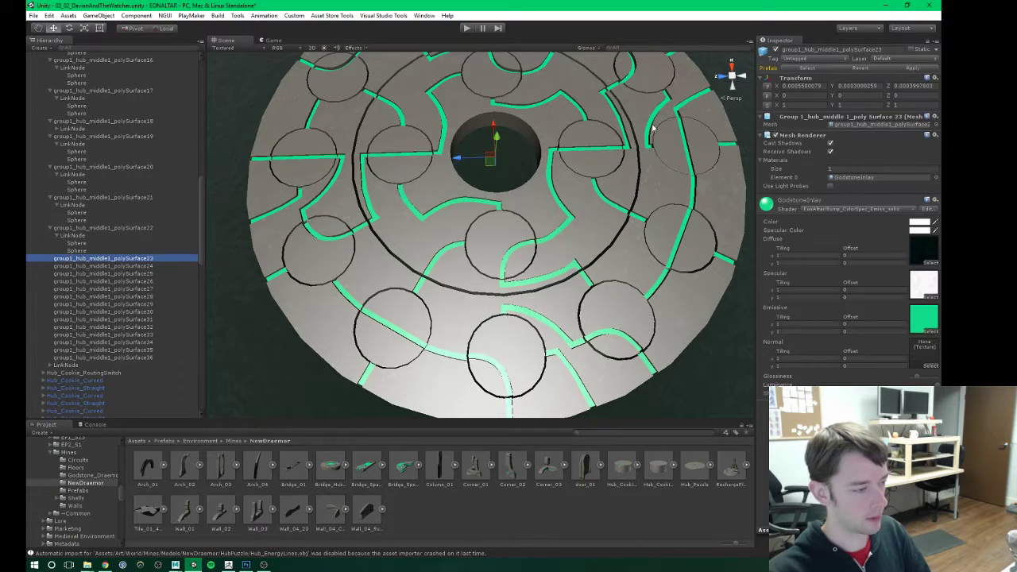
pyautogui.click(776, 50)
pyautogui.click(776, 50)
pyautogui.click(776, 51)
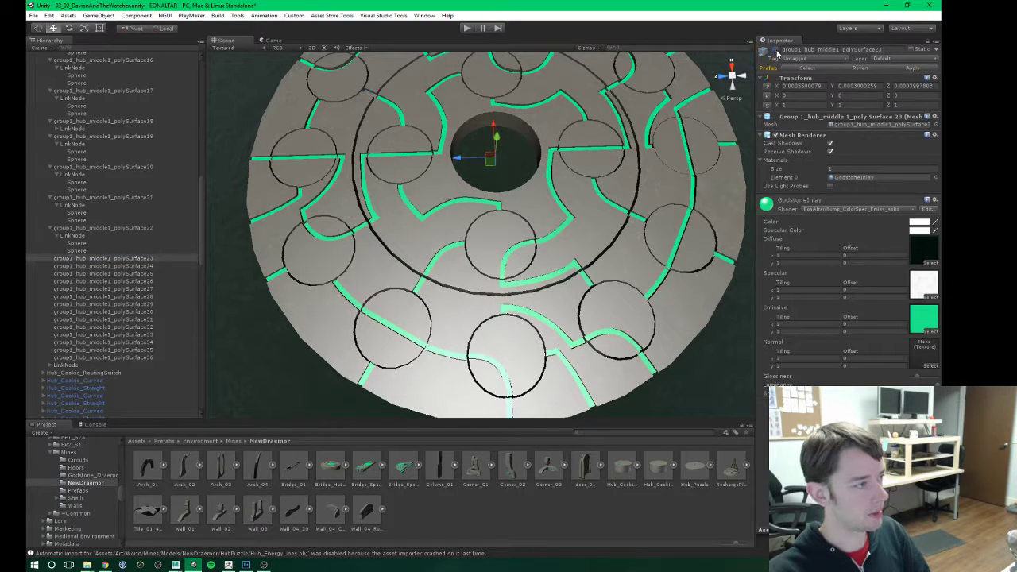
pyautogui.click(776, 50)
# Step: Parent the pasted LinkNode to polySurface23, and toggle that surface off and on to look for its segment
pyautogui.moveTo(65, 366); pyautogui.dragTo(85, 260)
pyautogui.click(96, 259)
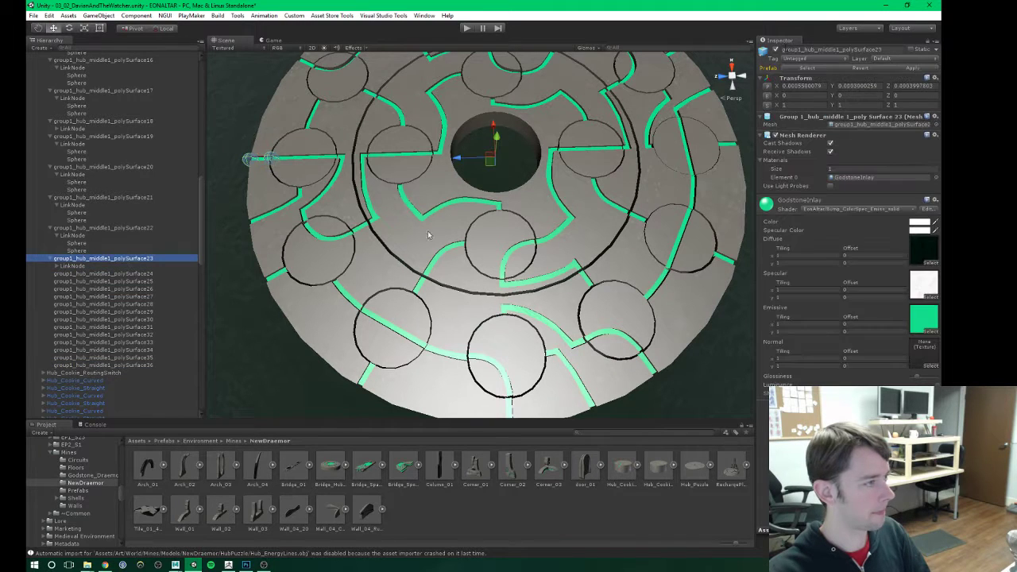
pyautogui.click(776, 53)
pyautogui.click(776, 51)
pyautogui.click(777, 51)
pyautogui.click(776, 50)
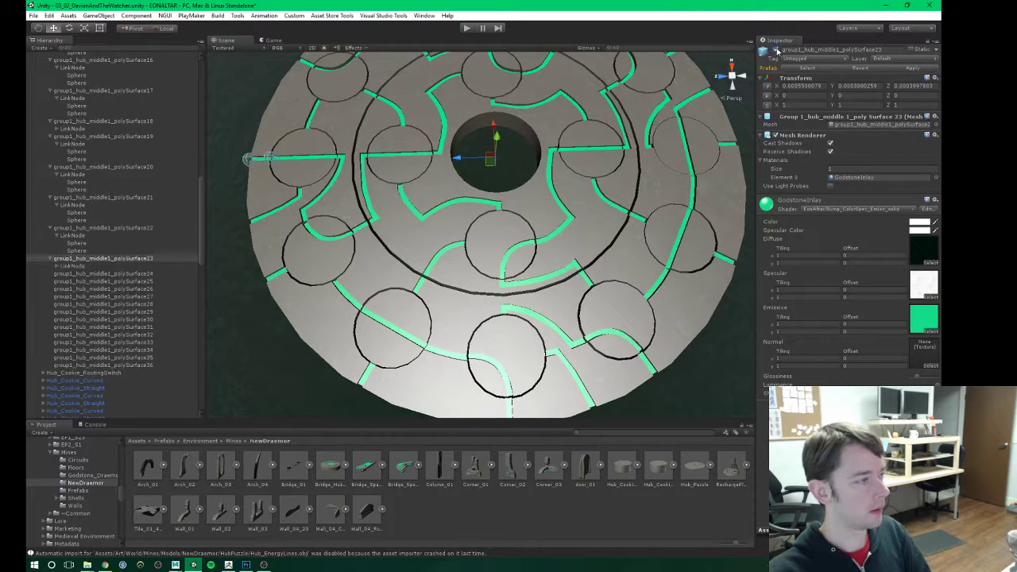
# Step: Collapse the finished middle-ring surfaces and disable group1_hub_middle1_polySurface2 through polySurface22
pyautogui.click(81, 278)
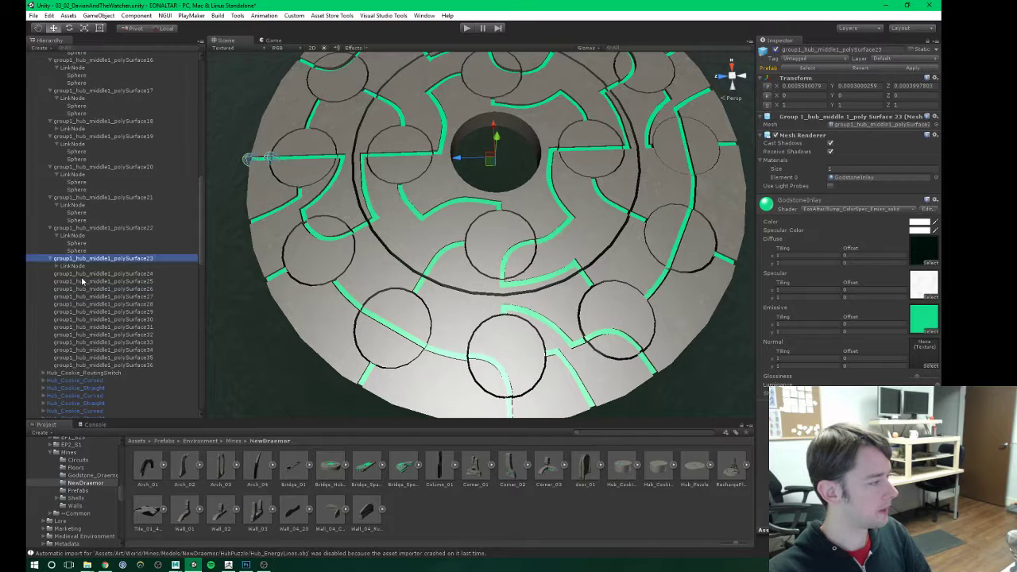
pyautogui.click(50, 229)
pyautogui.click(51, 198)
pyautogui.click(63, 205)
pyautogui.scroll(4, 86, 151)
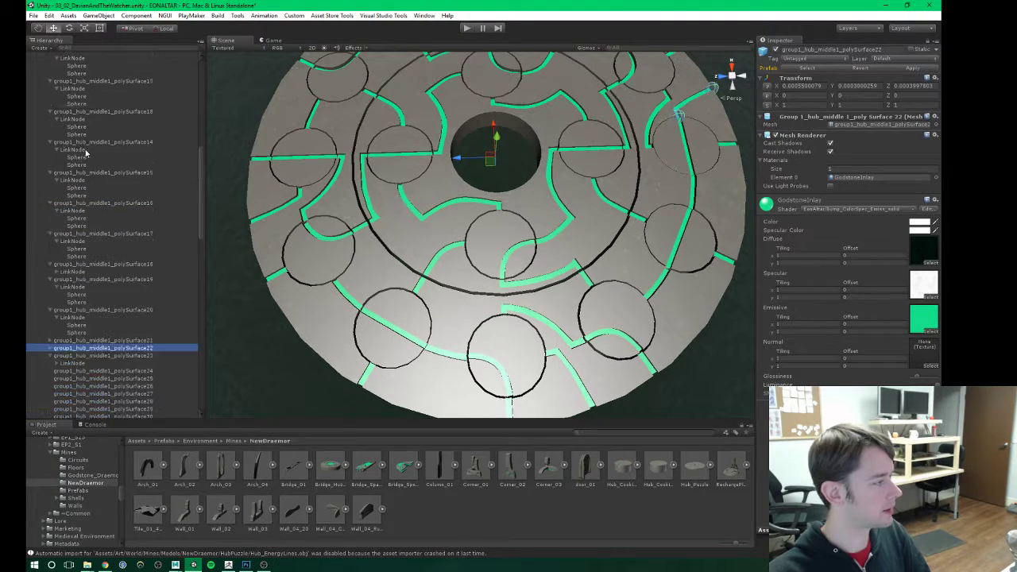
pyautogui.scroll(15, 86, 151)
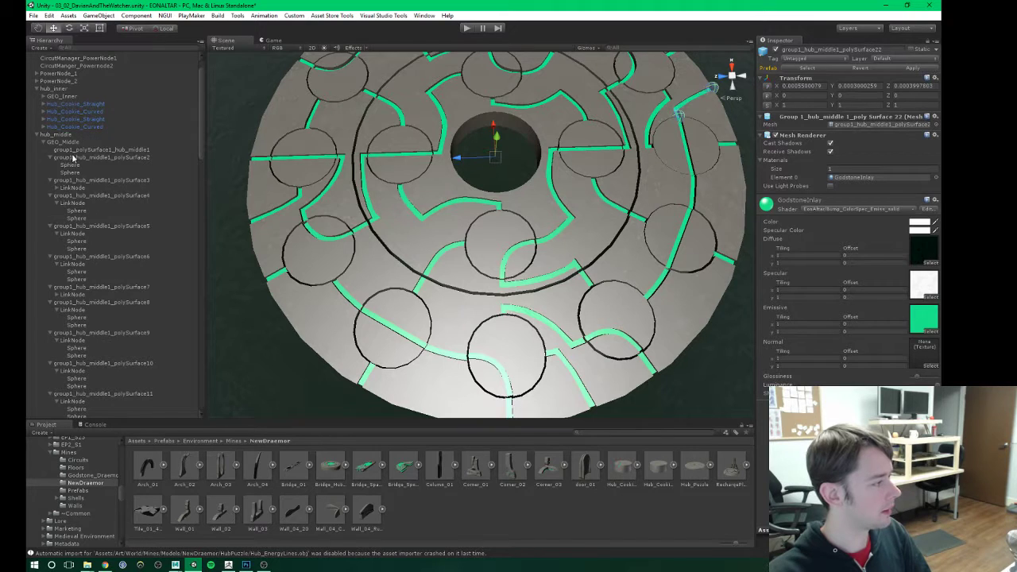
pyautogui.keyDown('shift'); pyautogui.click(73, 157); pyautogui.keyUp('shift')
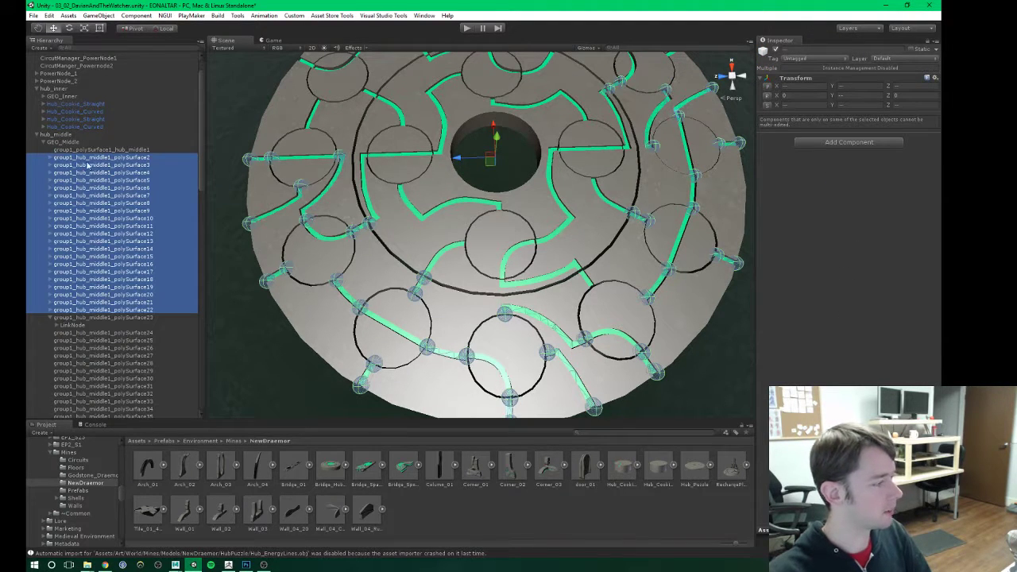
pyautogui.click(776, 50)
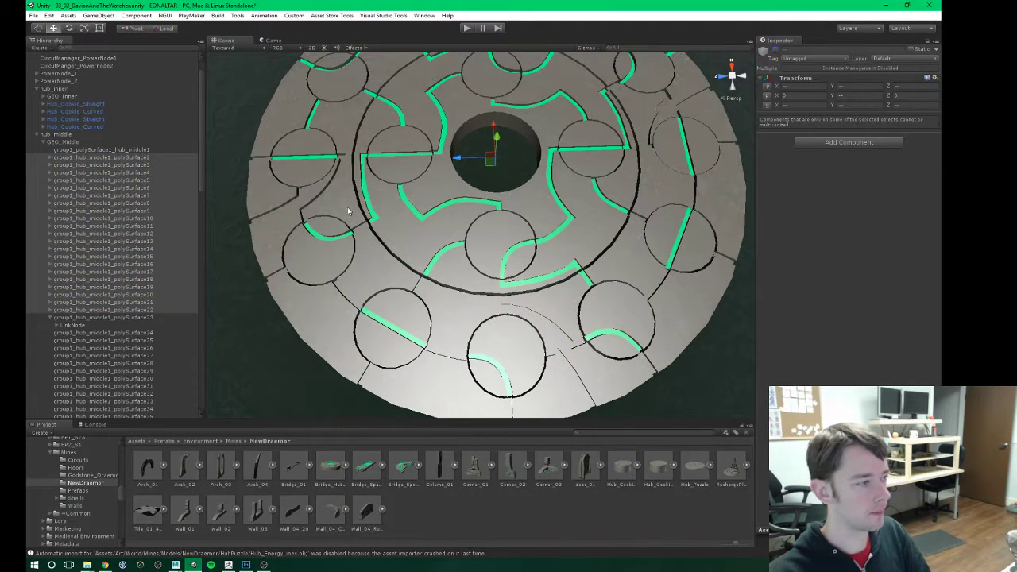
# Step: Disable group1_hub_middle1_polySurface24 through polySurface36, keeping polySurface23 enabled
pyautogui.scroll(-1, 79, 306)
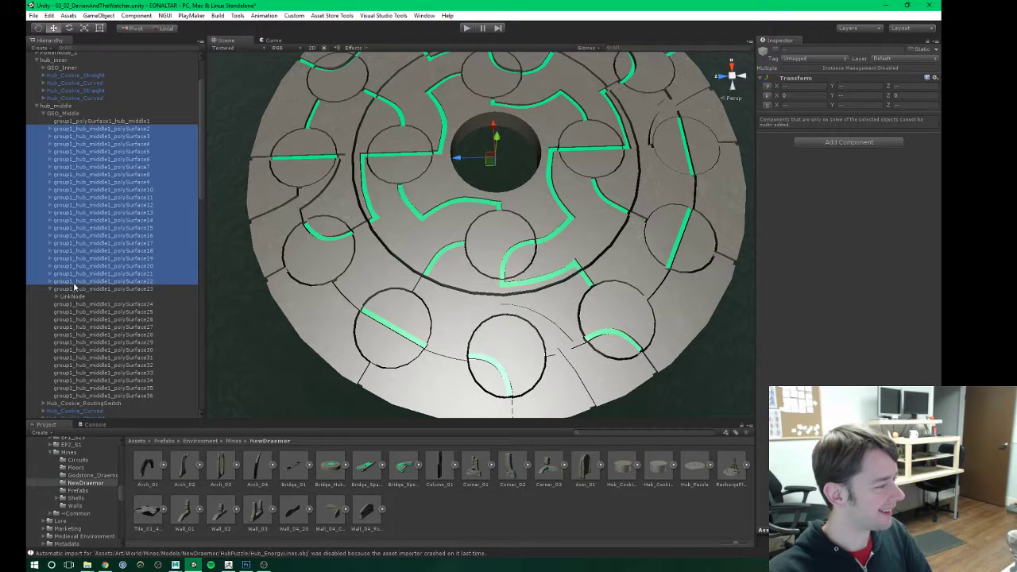
pyautogui.click(73, 289)
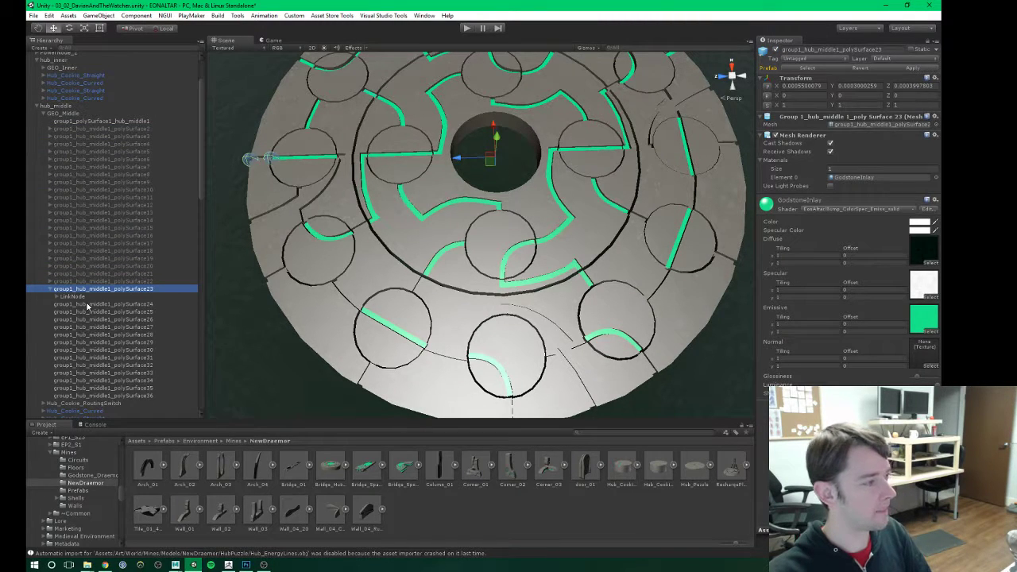
pyautogui.click(87, 305)
pyautogui.keyDown('shift'); pyautogui.click(102, 394); pyautogui.keyUp('shift')
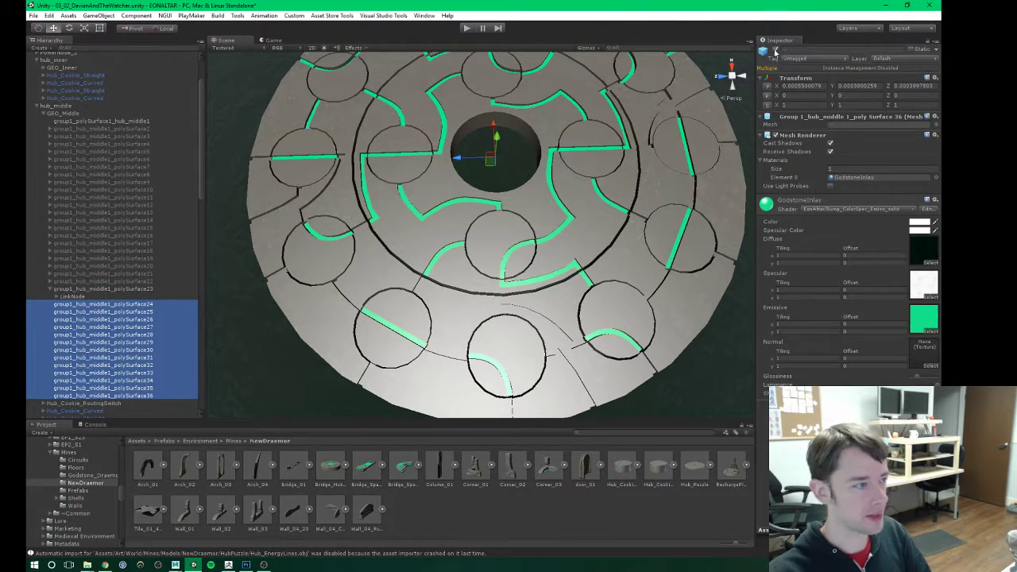
pyautogui.click(774, 51)
# Step: Disable all Hub_Cookie_Curved and Hub_Cookie_Straight pieces under hub_middle, leaving the routing switch enabled
pyautogui.keyDown('alt'); pyautogui.moveTo(385, 219); pyautogui.dragTo(388, 233, button='right'); pyautogui.keyUp('alt')
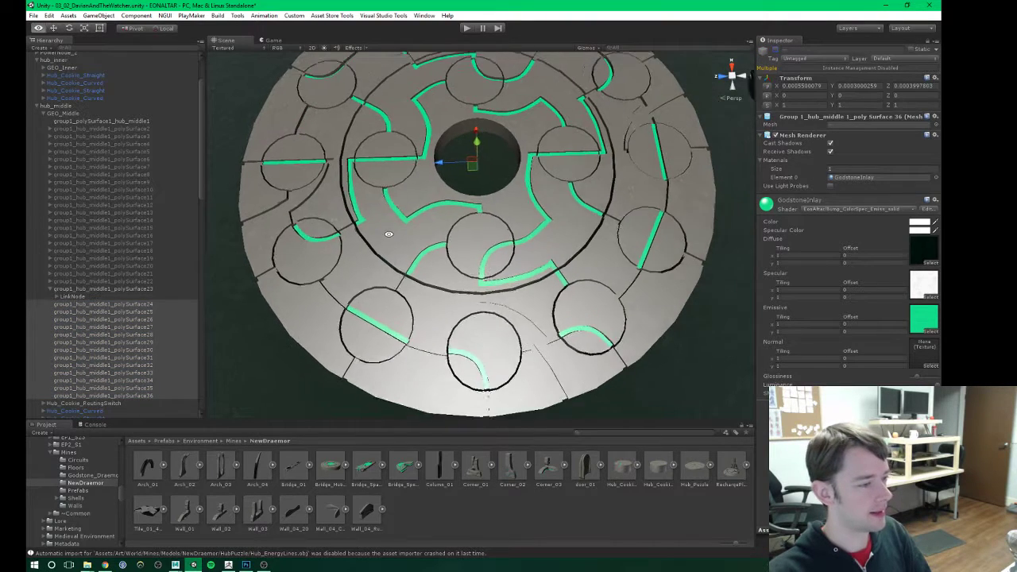
pyautogui.keyDown('alt'); pyautogui.moveTo(389, 234); pyautogui.dragTo(403, 249, button='middle'); pyautogui.keyUp('alt')
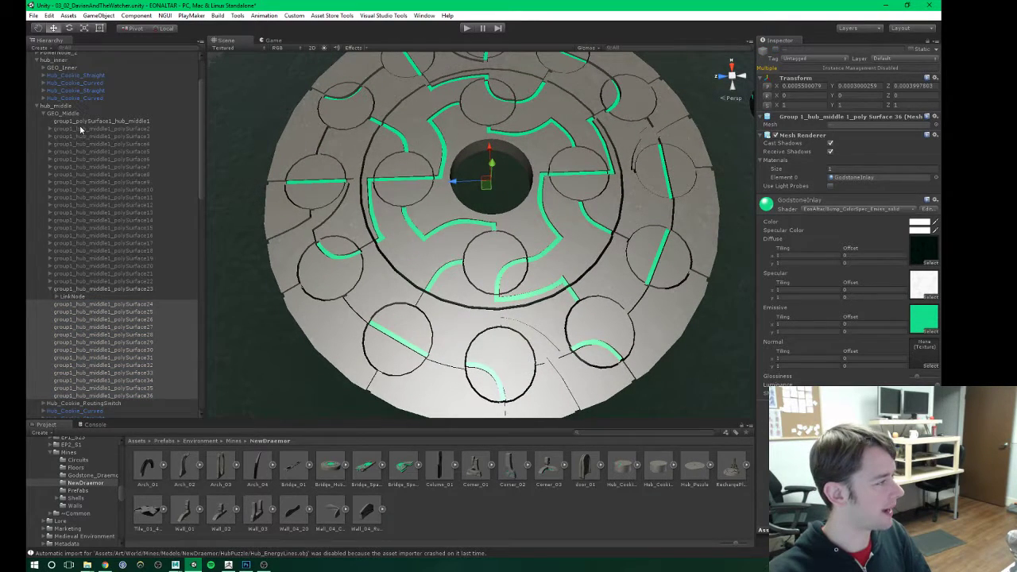
pyautogui.scroll(-5, 79, 131)
pyautogui.scroll(-4, 78, 156)
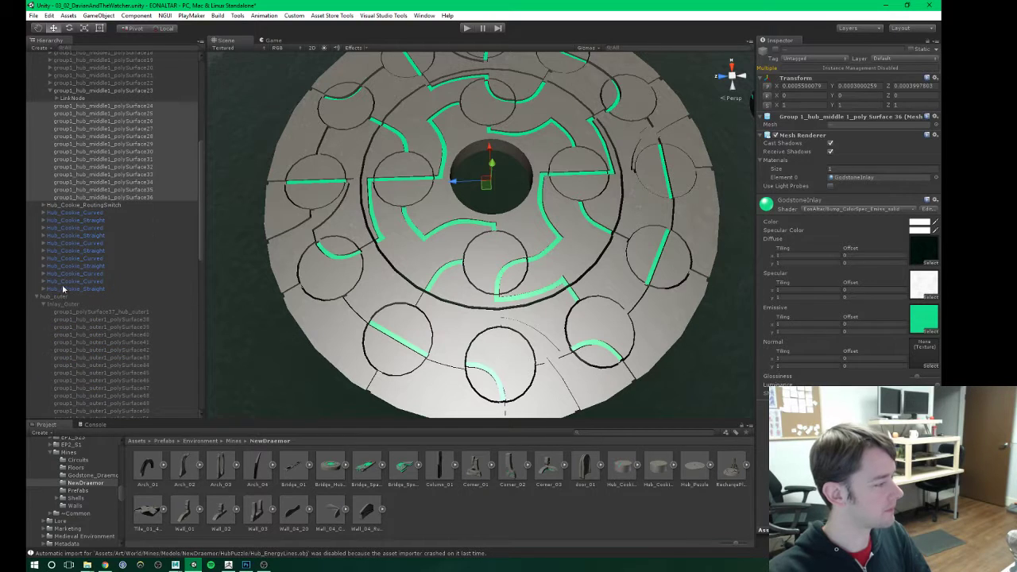
pyautogui.click(65, 288)
pyautogui.keyDown('shift'); pyautogui.click(75, 212); pyautogui.keyUp('shift')
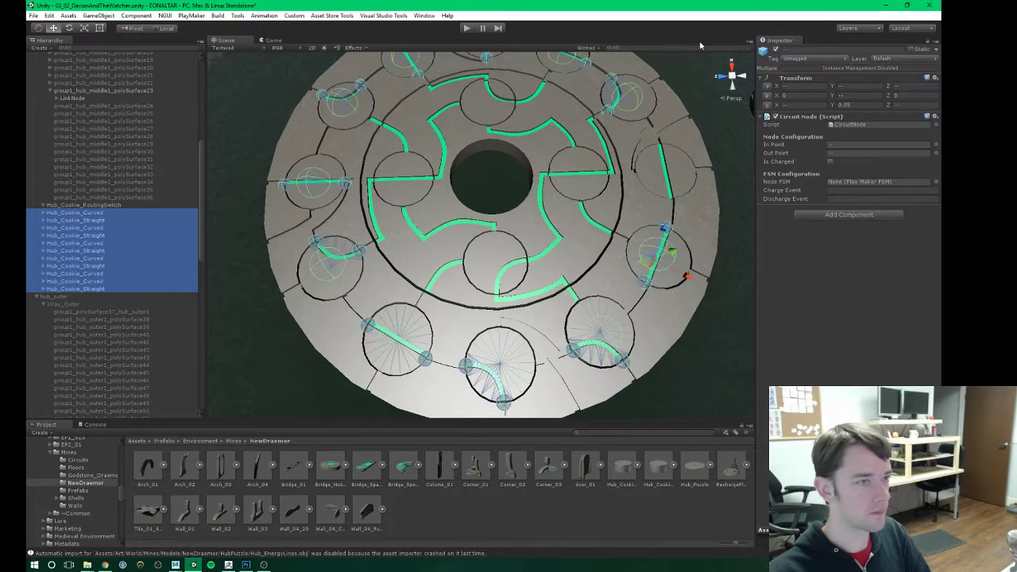
pyautogui.click(775, 49)
# Step: Disable the four straight and curved Hub_Cookie pieces under hub_inner
pyautogui.scroll(5, 111, 190)
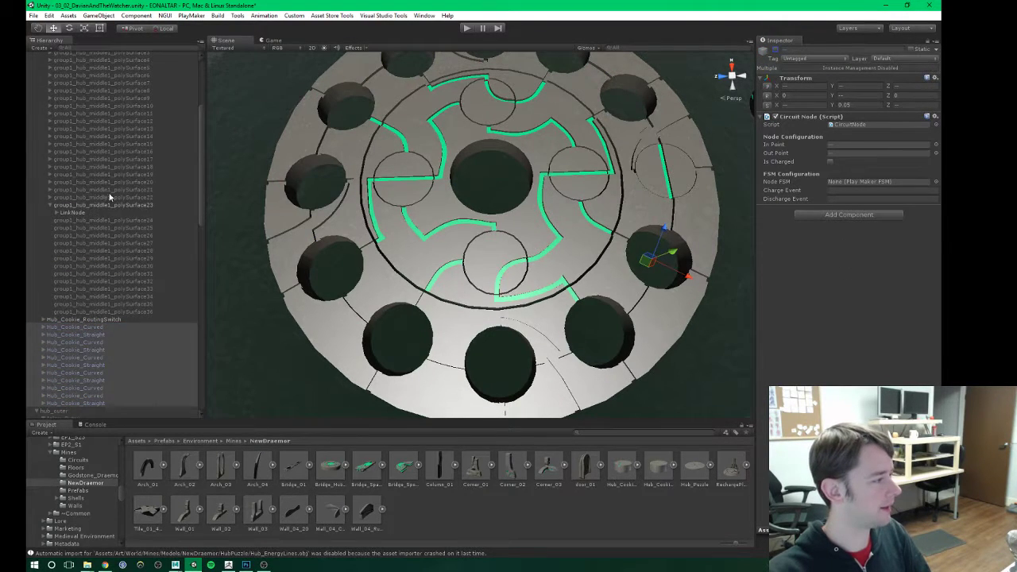
pyautogui.scroll(6, 103, 191)
pyautogui.click(75, 157)
pyautogui.keyDown('shift'); pyautogui.click(75, 134); pyautogui.keyUp('shift')
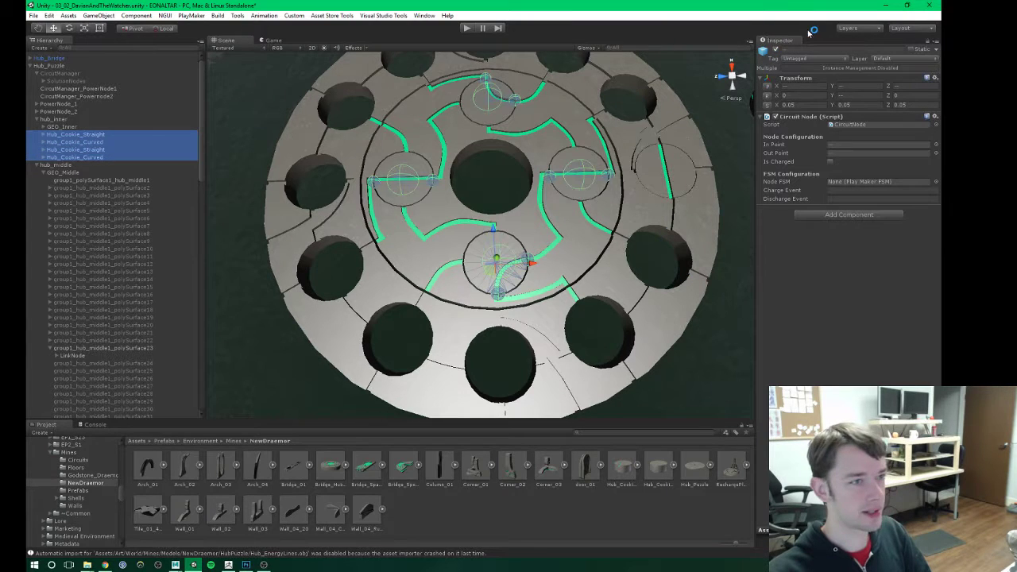
pyautogui.click(775, 50)
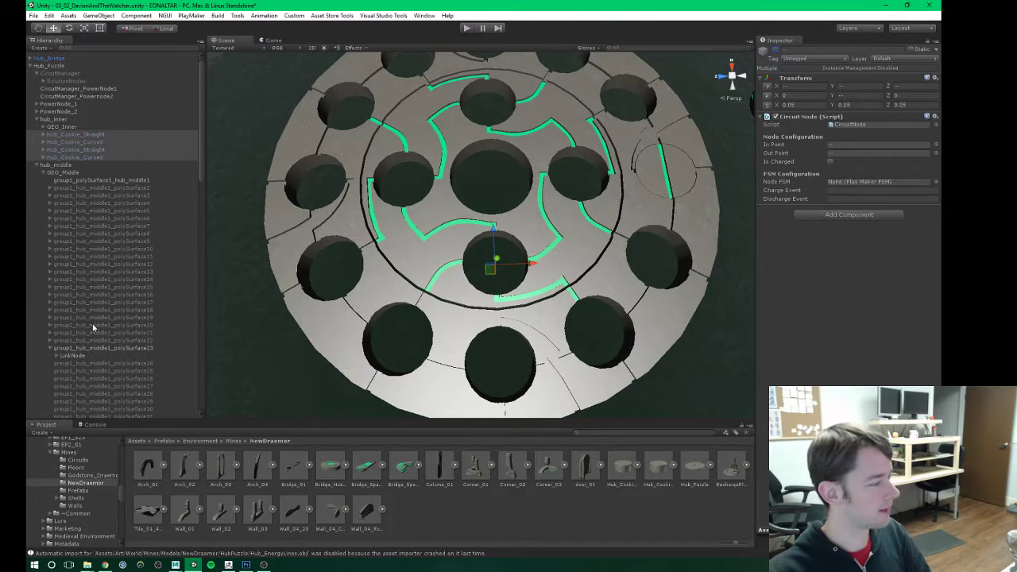
# Step: Toggle polySurface23 off and on with the other pieces hidden to identify its green segment
pyautogui.scroll(-3, 89, 317)
pyautogui.click(72, 291)
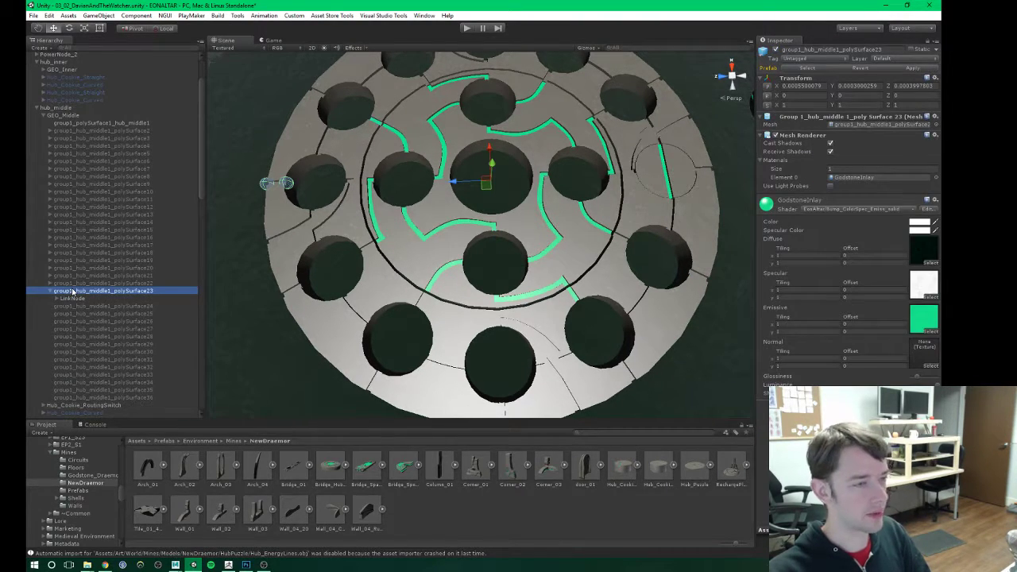
pyautogui.scroll(-1, 385, 264)
pyautogui.moveTo(427, 200); pyautogui.dragTo(390, 237, button='middle')
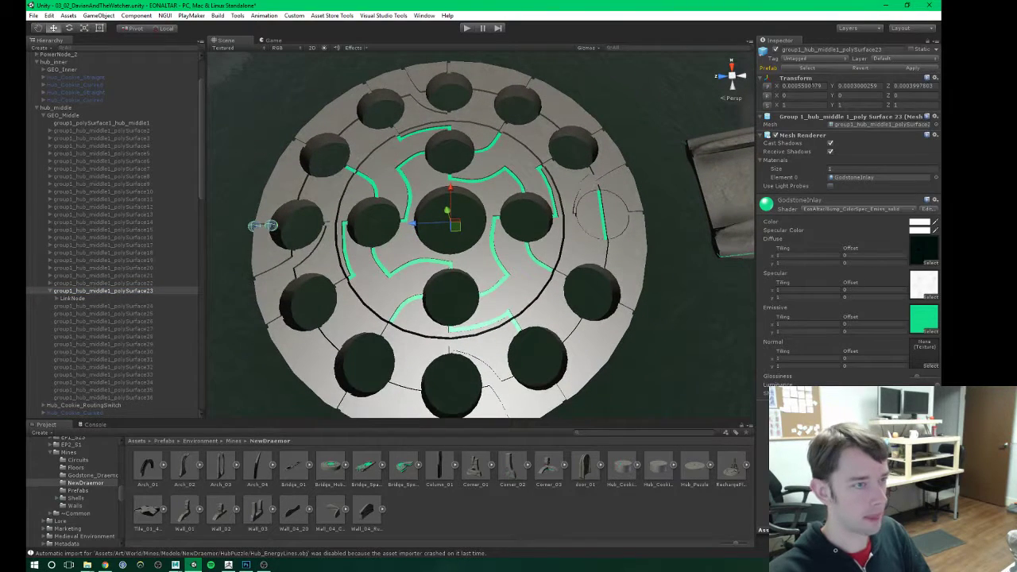
pyautogui.click(775, 49)
pyautogui.click(775, 50)
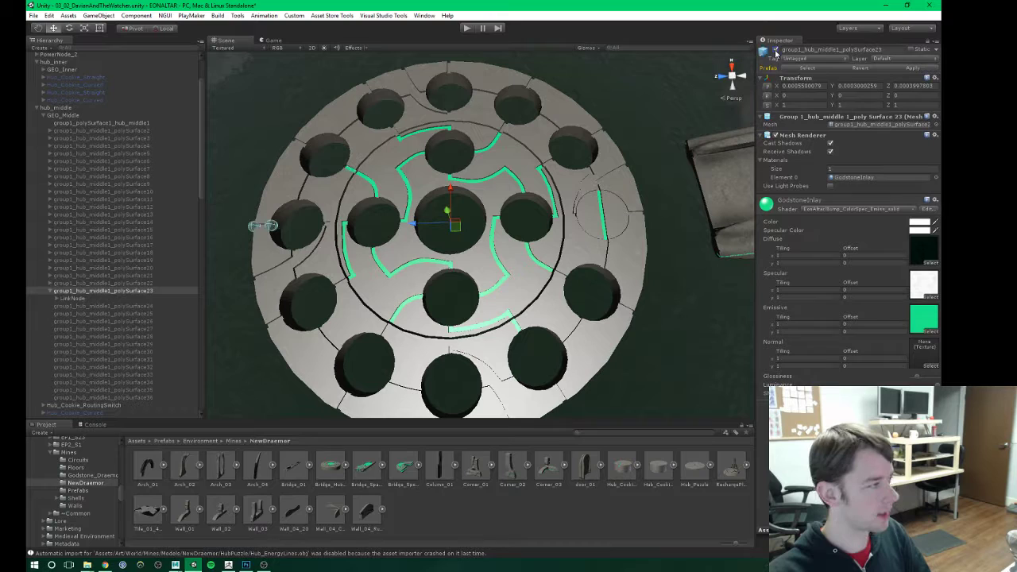
pyautogui.click(86, 123)
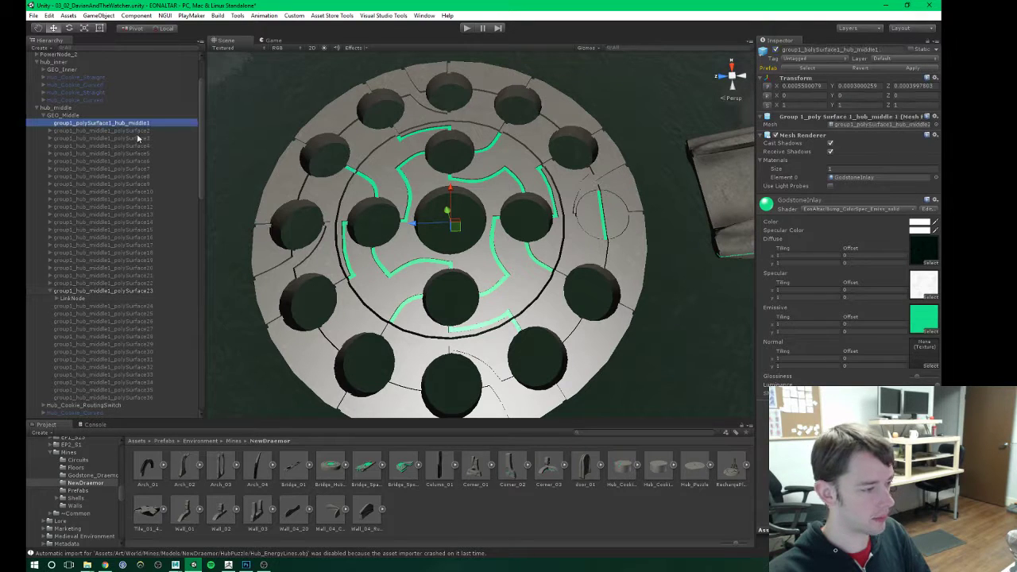
pyautogui.click(80, 291)
pyautogui.press('f')
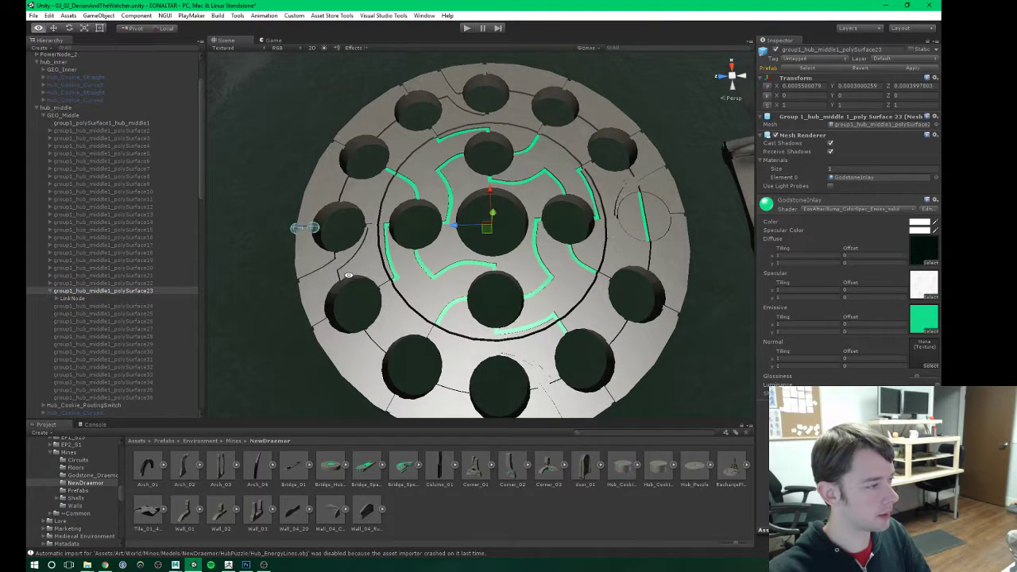
# Step: Move polySurface23's LinkNode onto the short green segment between the middle-ring hole and the inner ring, at X 0.161, Y 0.015, Z 0.279
pyautogui.click(71, 299)
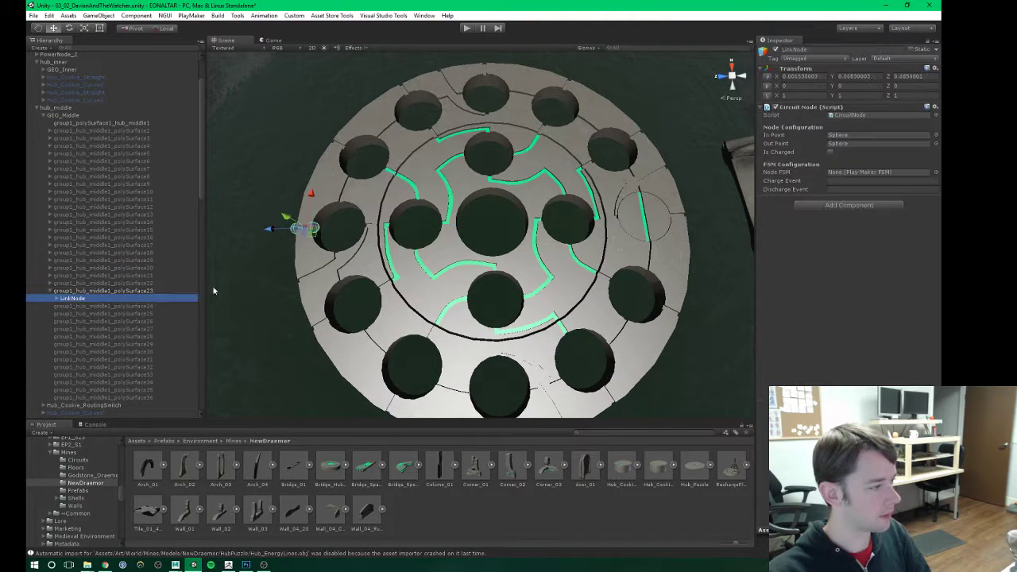
pyautogui.moveTo(316, 228); pyautogui.dragTo(387, 185)
pyautogui.press('f')
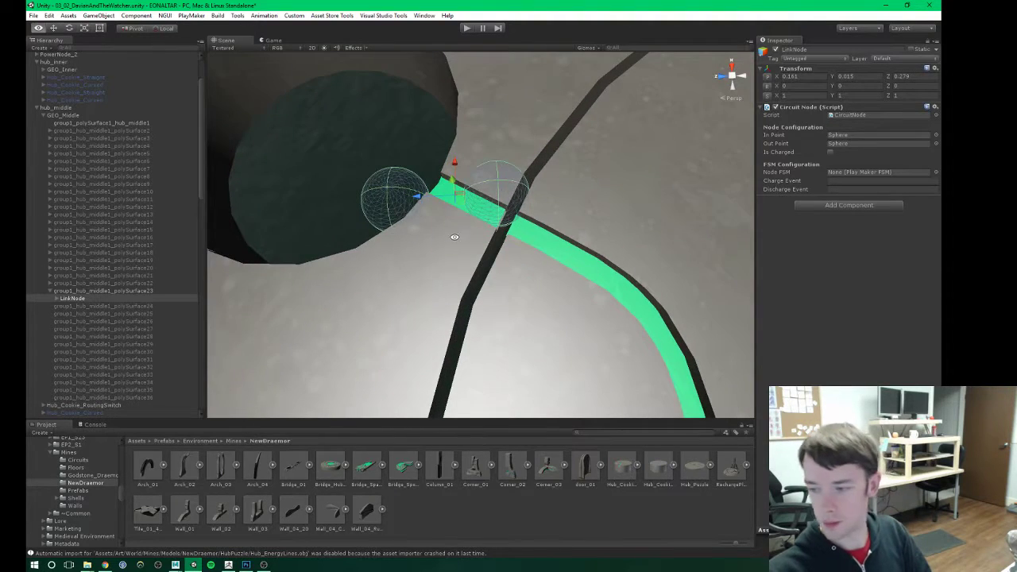
pyautogui.keyDown('alt'); pyautogui.moveTo(454, 236); pyautogui.dragTo(425, 262); pyautogui.keyUp('alt')
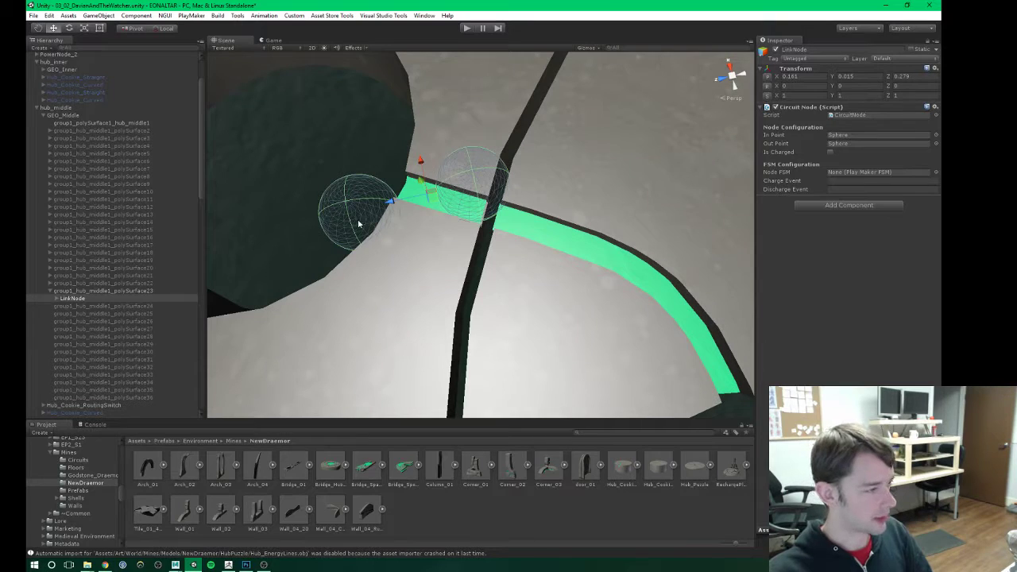
# Step: Place polySurface23's spheres at the inner ring's boundary, about local X -0.014, Z -0.0199, and at the hole's edge, about X 0.0023, Z 0.0078
pyautogui.click(56, 299)
pyautogui.click(76, 306)
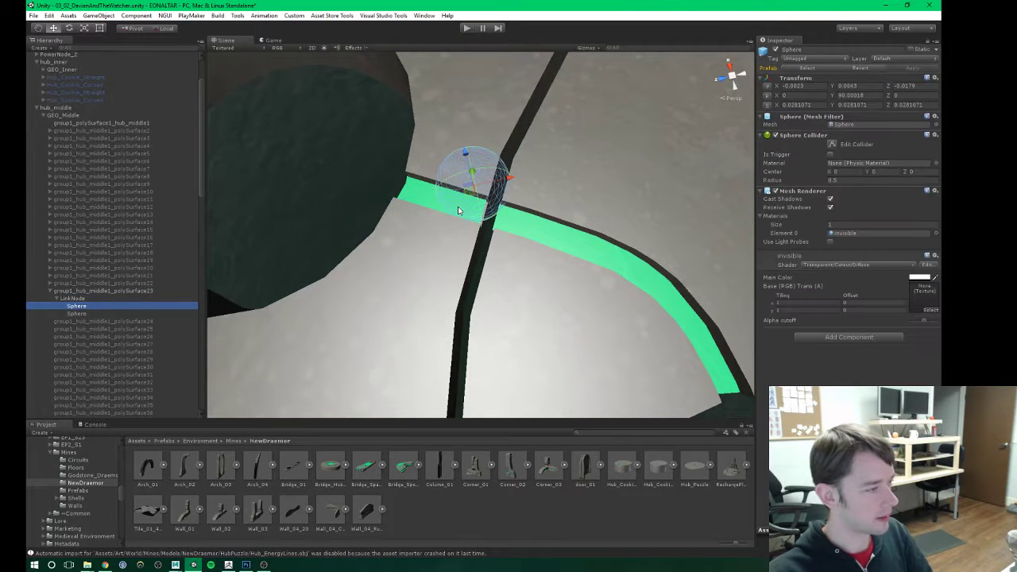
pyautogui.moveTo(481, 224); pyautogui.dragTo(483, 221)
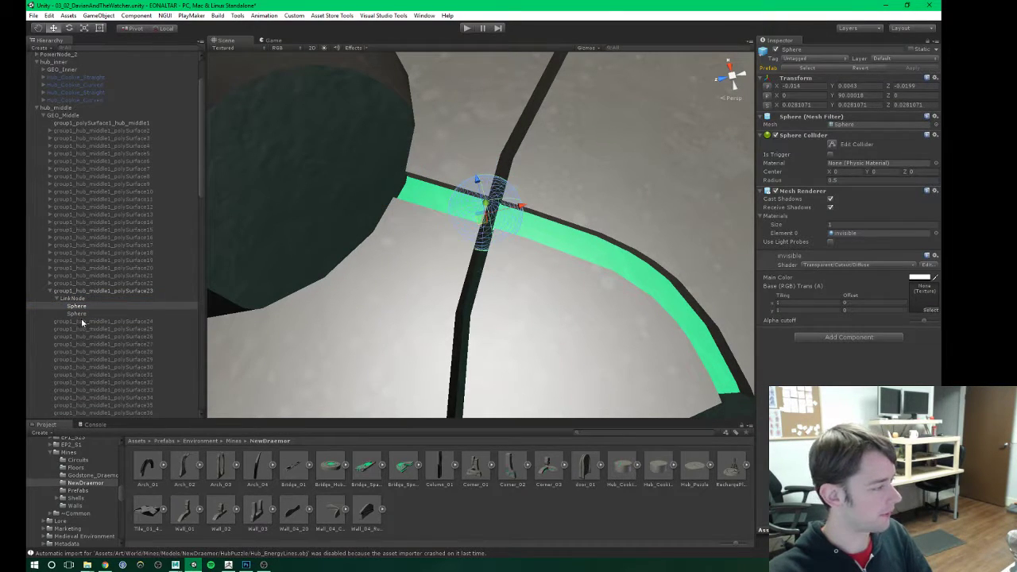
pyautogui.click(164, 313)
pyautogui.moveTo(367, 218); pyautogui.dragTo(411, 195)
pyautogui.scroll(-3, 452, 239)
pyautogui.keyDown('alt'); pyautogui.moveTo(451, 239); pyautogui.dragTo(440, 274); pyautogui.keyUp('alt')
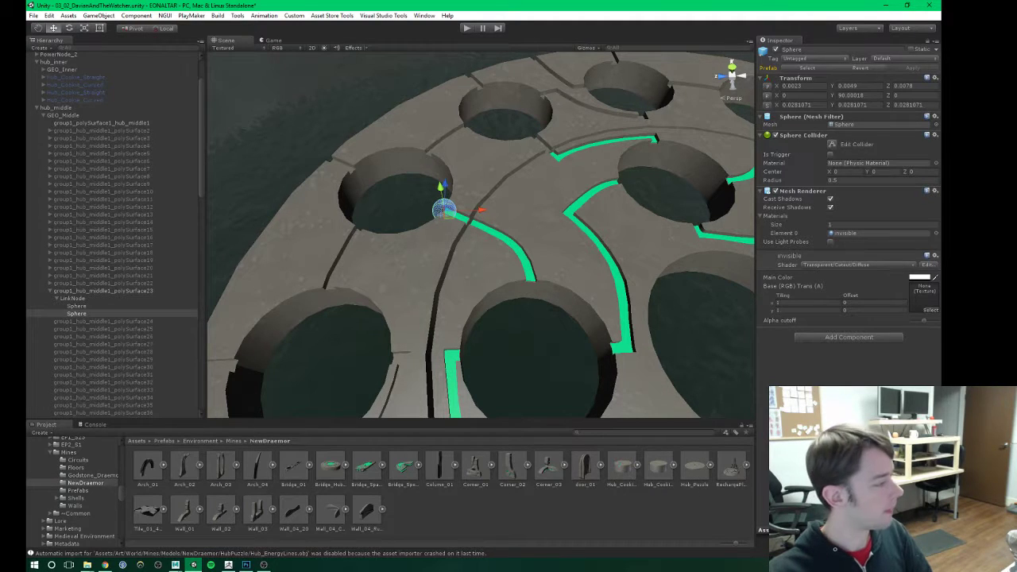
# Step: Collapse polySurface23's hierarchy, enable polySurface24 to identify its green segment, and disable polySurface23
pyautogui.click(57, 299)
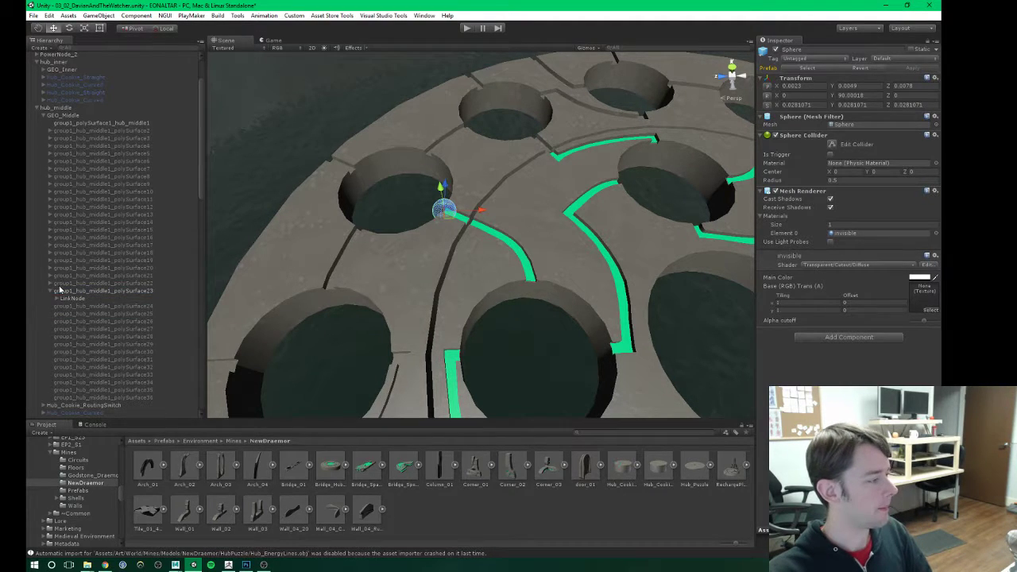
pyautogui.click(61, 291)
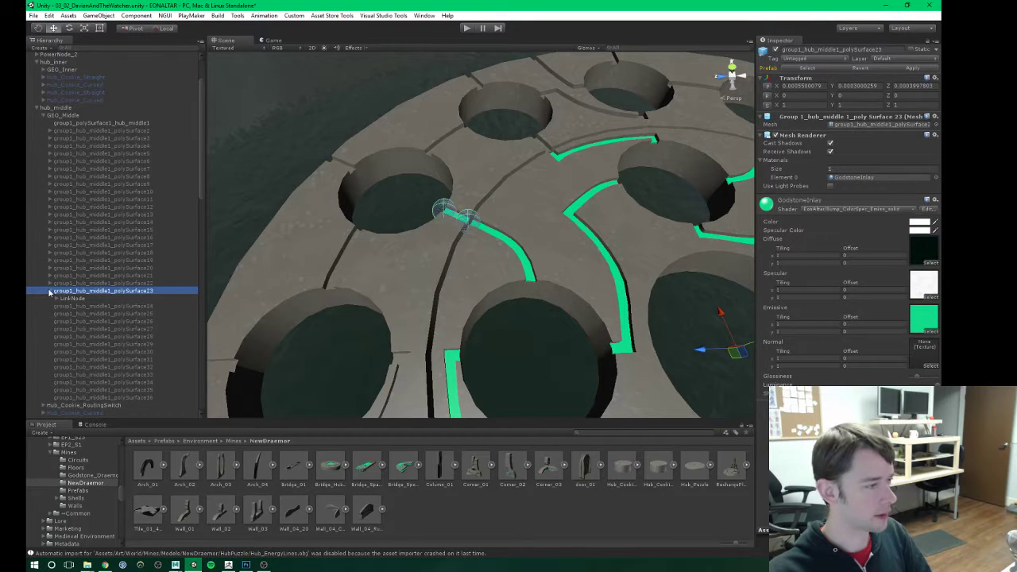
pyautogui.click(49, 292)
pyautogui.click(85, 299)
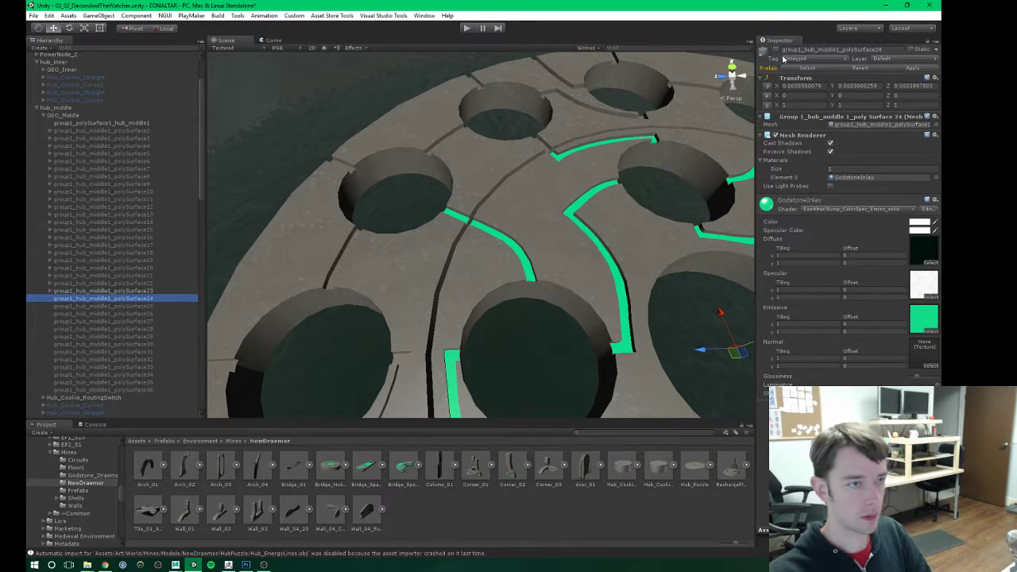
pyautogui.click(114, 290)
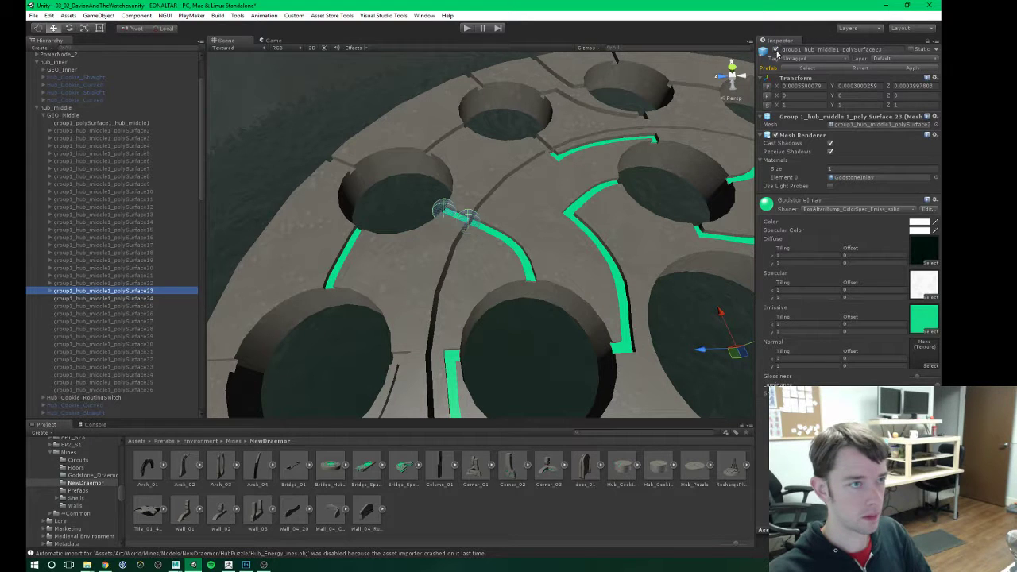
pyautogui.click(776, 50)
# Step: Paste a copy of the LinkNode and parent it under polySurface24
pyautogui.keyDown('alt'); pyautogui.moveTo(559, 275); pyautogui.dragTo(527, 266); pyautogui.keyUp('alt')
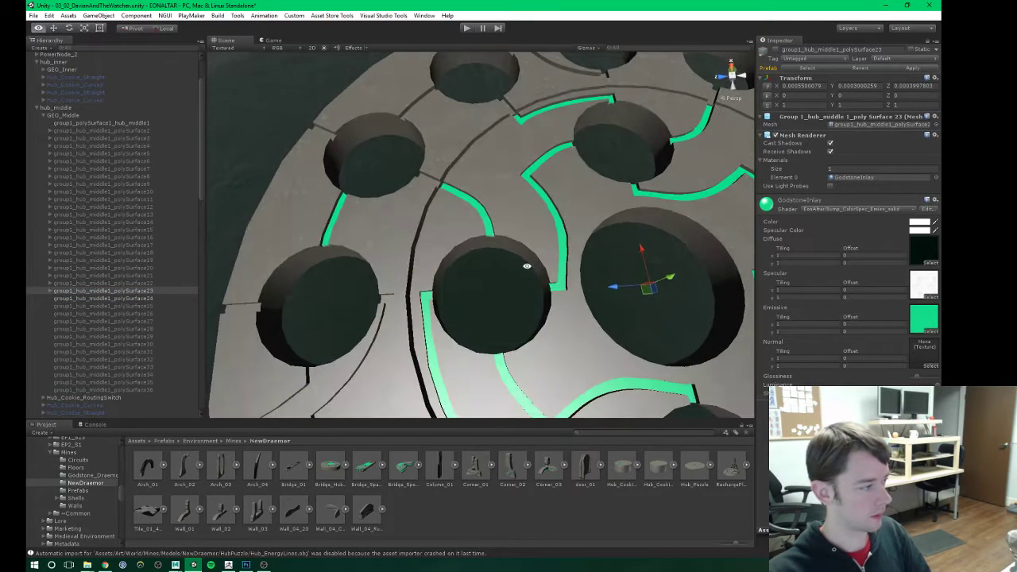
pyautogui.click(124, 290)
pyautogui.hotkey('ctrl', 'v')
pyautogui.click(74, 399)
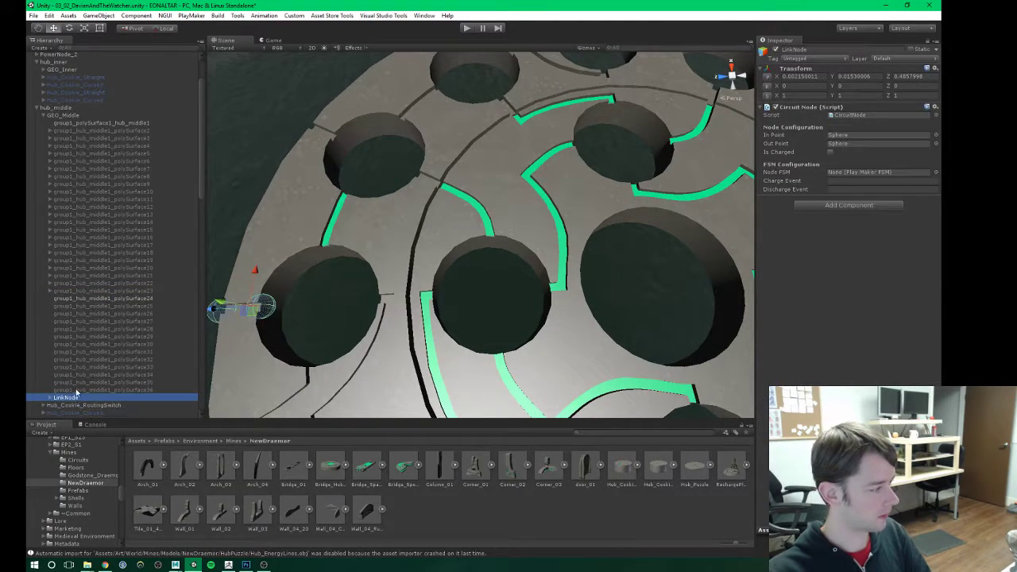
pyautogui.moveTo(77, 392); pyautogui.dragTo(90, 300)
# Step: Move polySurface24's LinkNode onto the green segment between two neighbouring middle-ring holes, at X 0.1113, Y 0.015, Z 0.3953
pyautogui.scroll(-5, 467, 245)
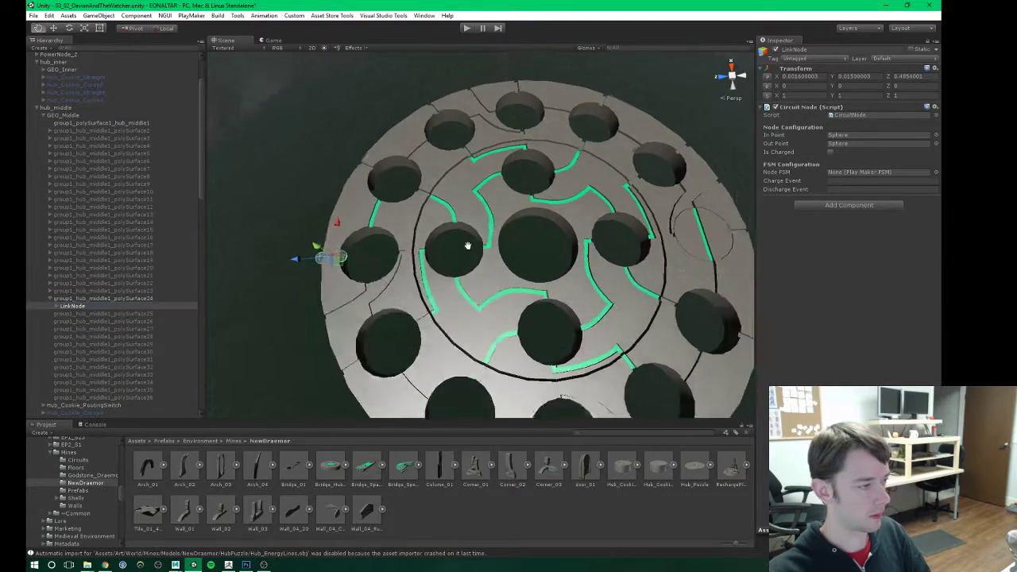
pyautogui.moveTo(468, 246); pyautogui.dragTo(431, 216, button='middle')
pyautogui.scroll(-2, 450, 230)
pyautogui.keyDown('alt'); pyautogui.scroll(8, 422, 236); pyautogui.keyUp('alt')
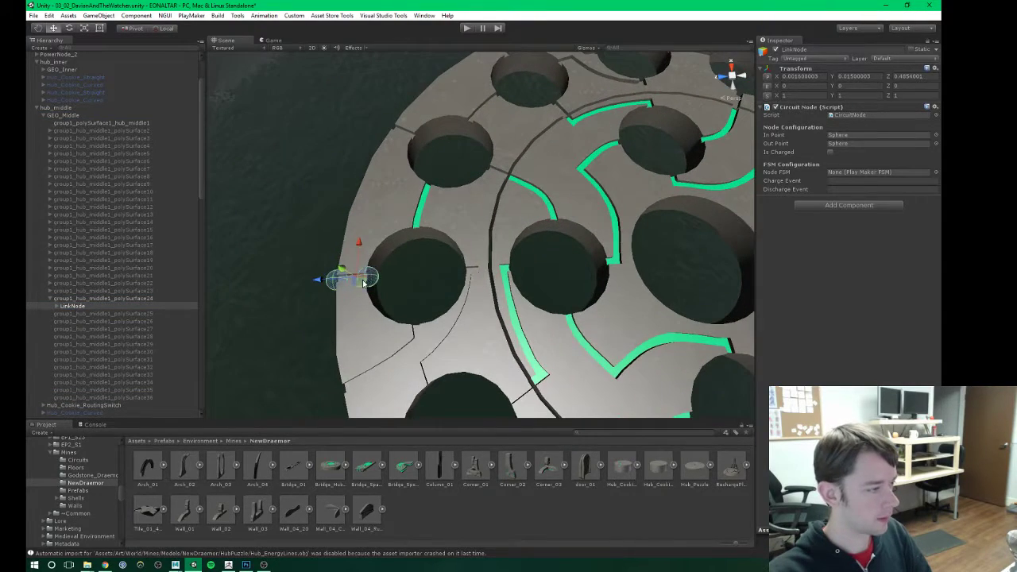
pyautogui.moveTo(364, 283); pyautogui.dragTo(340, 289)
pyautogui.scroll(2, 340, 288)
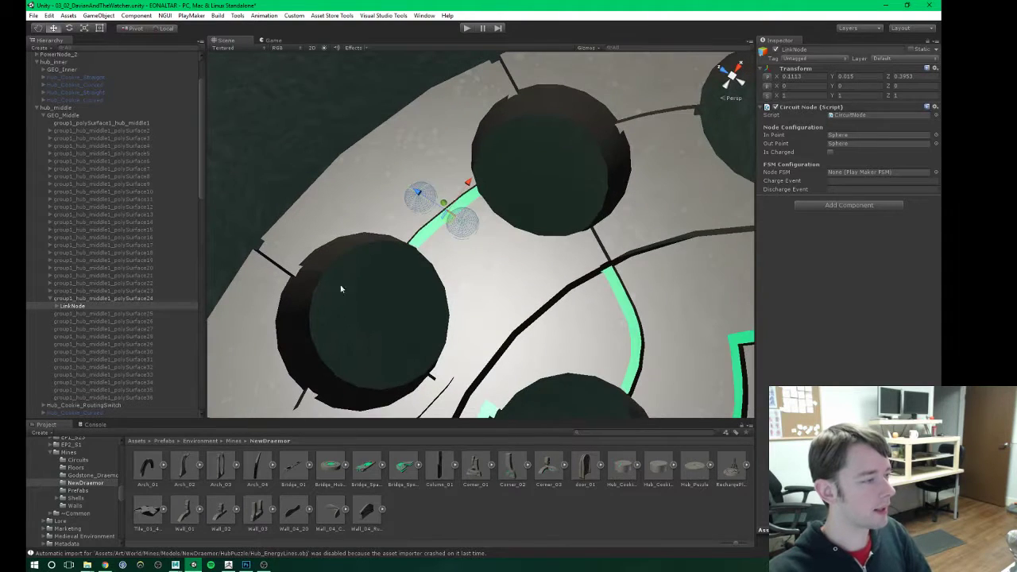
# Step: Place polySurface24's two LinkNode spheres at the ends of its green segment, one at each hole's edge
pyautogui.click(55, 306)
pyautogui.click(79, 314)
pyautogui.moveTo(463, 227); pyautogui.dragTo(412, 256)
pyautogui.click(77, 321)
pyautogui.click(73, 306)
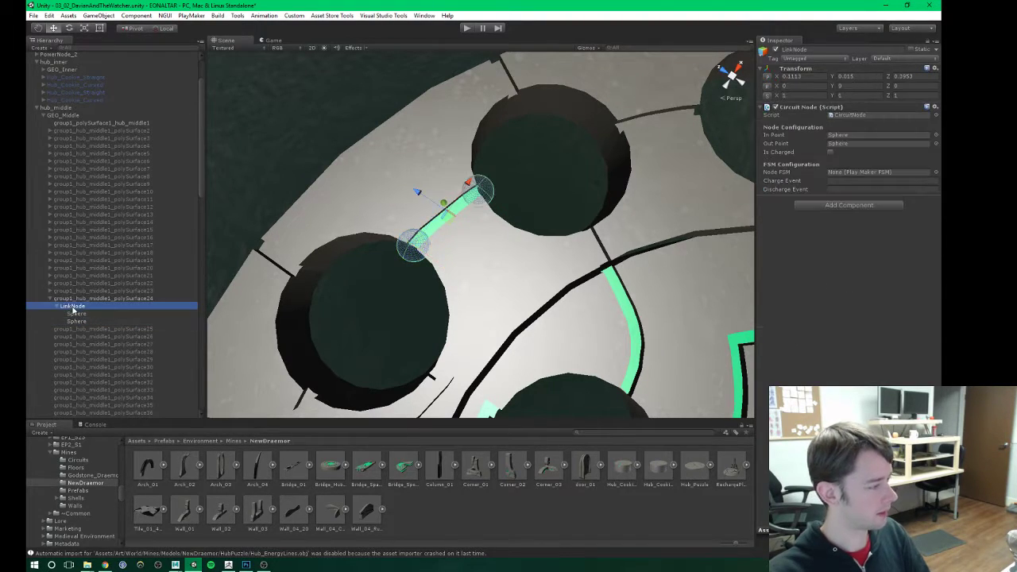
# Step: Disable polySurface24 and enable polySurface25
pyautogui.click(416, 290)
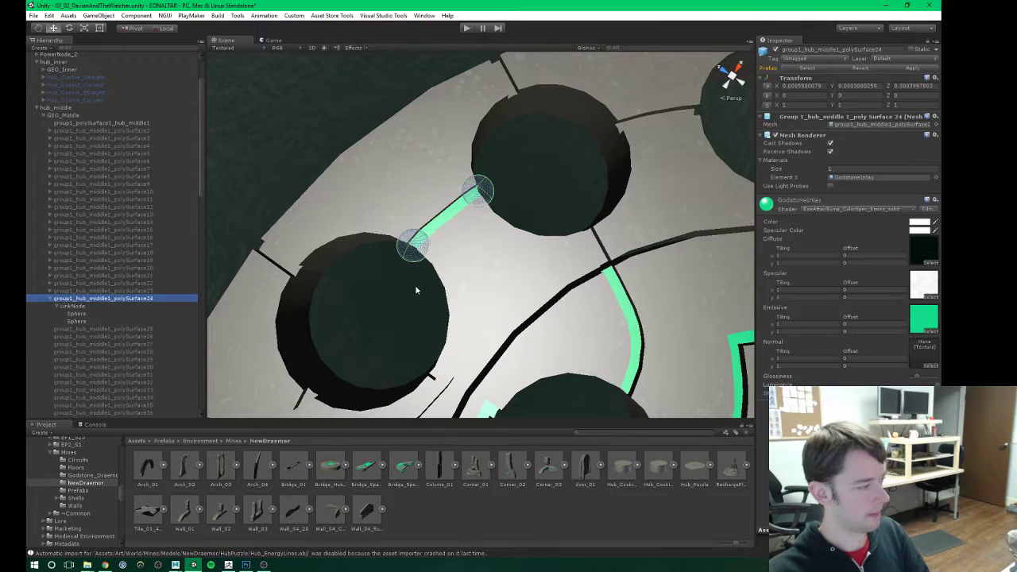
pyautogui.click(775, 50)
pyautogui.click(130, 328)
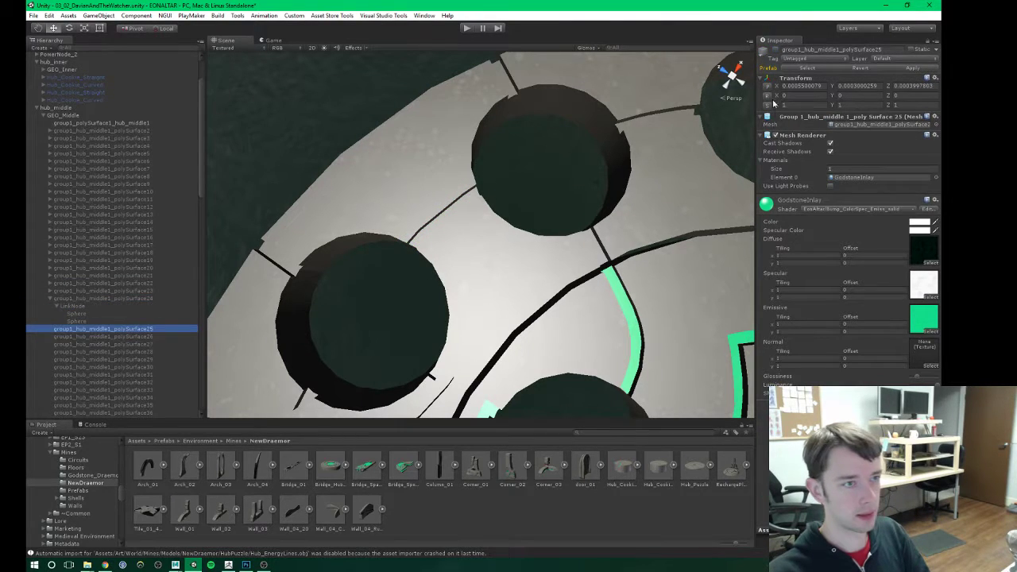
pyautogui.click(774, 51)
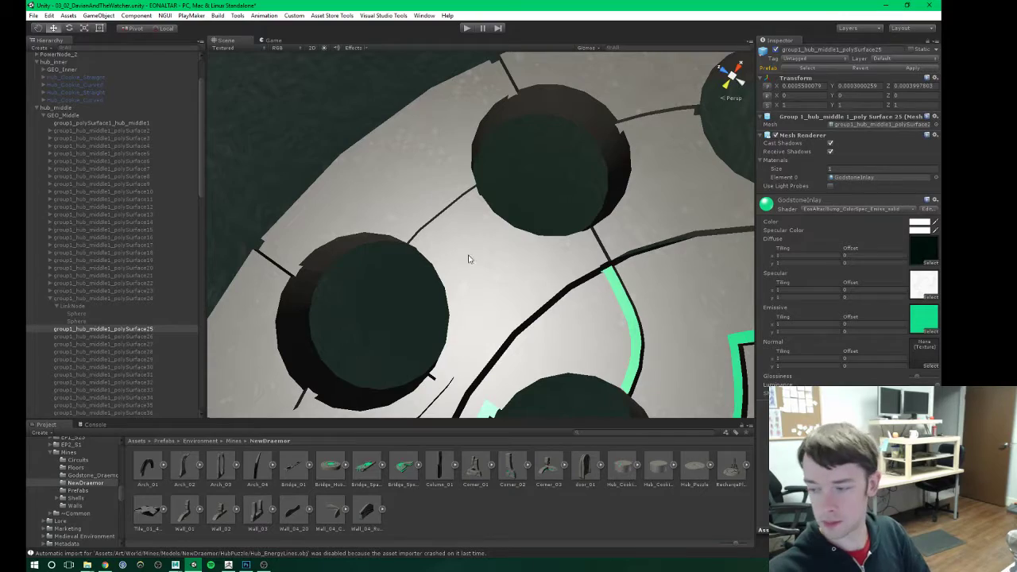
# Step: Paste another LinkNode copy and parent it under polySurface25
pyautogui.scroll(-10, 468, 258)
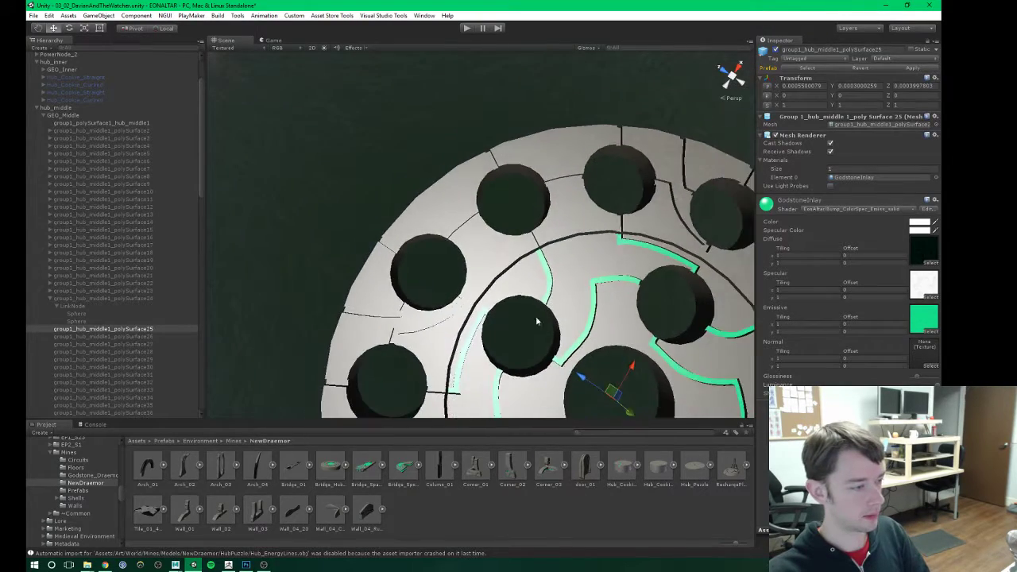
pyautogui.moveTo(510, 286); pyautogui.dragTo(445, 209, button='middle')
pyautogui.keyDown('alt'); pyautogui.moveTo(502, 287); pyautogui.dragTo(536, 279); pyautogui.keyUp('alt')
pyautogui.scroll(-3, 92, 322)
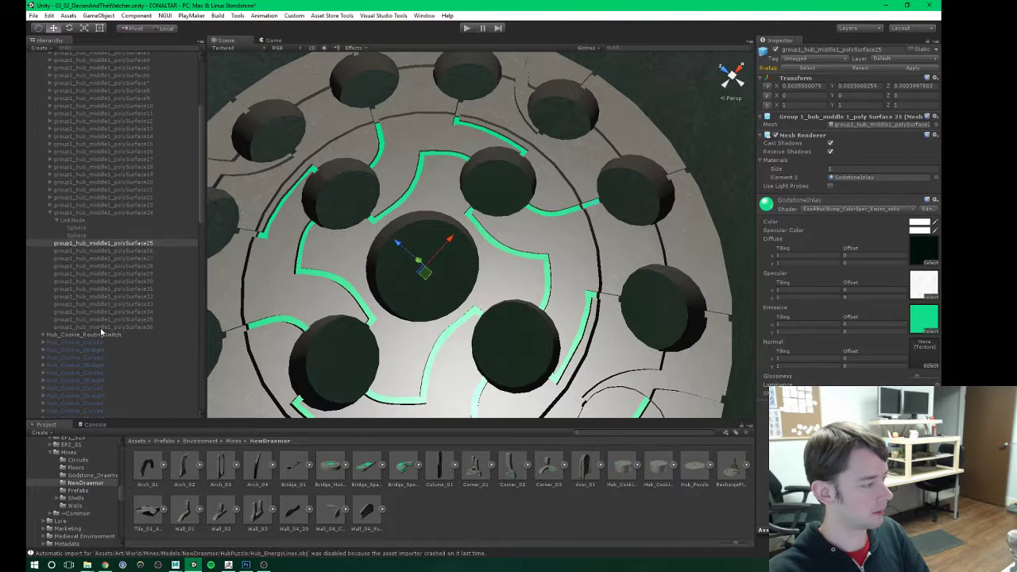
pyautogui.hotkey('ctrl', 'v')
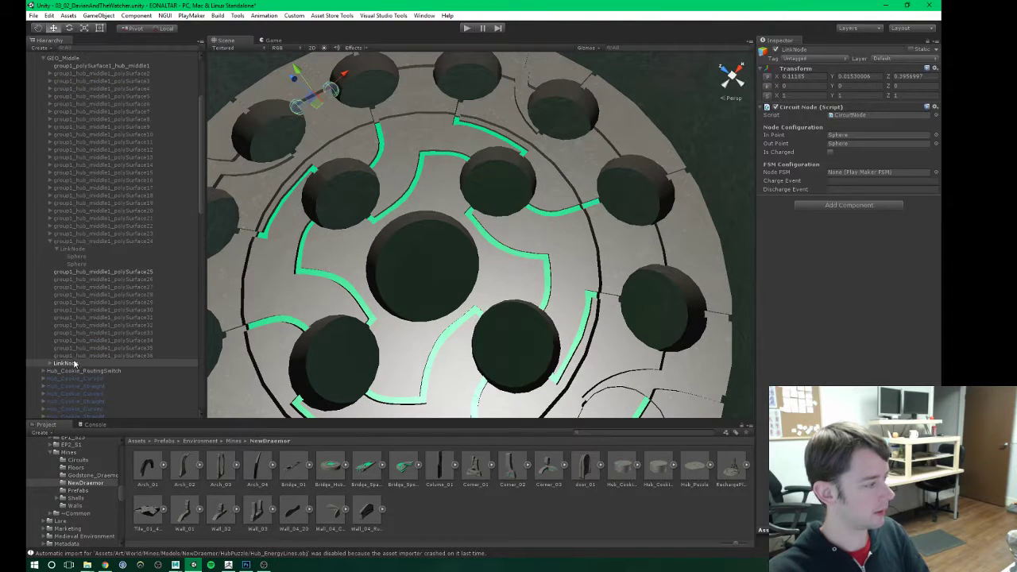
pyautogui.moveTo(74, 361); pyautogui.dragTo(98, 274)
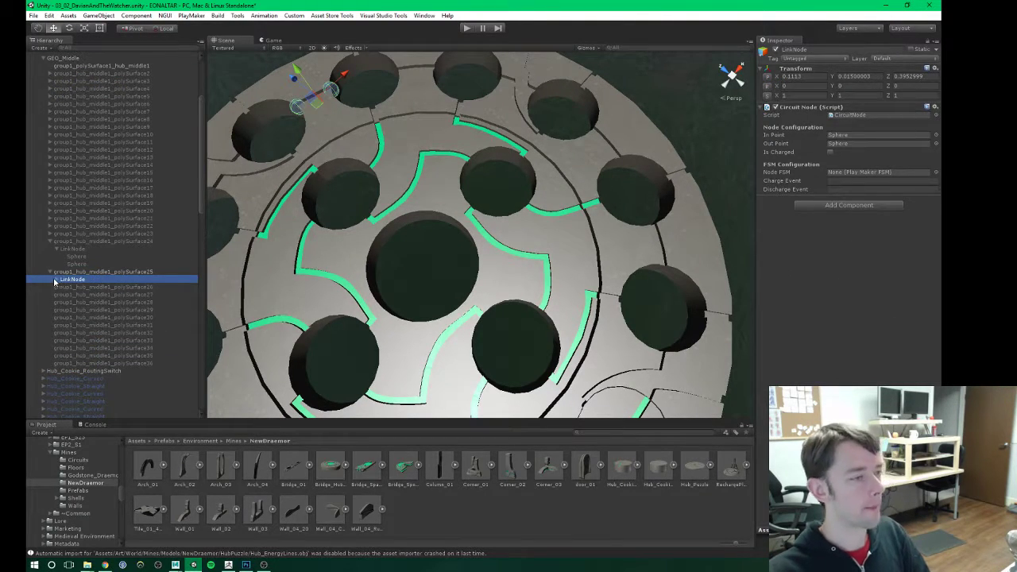
# Step: Move polySurface25's LinkNode onto the short segment between the middle-ring hole and the inner ring, at X 0.2758, Y 0.015, Z -0.1535
pyautogui.moveTo(313, 96); pyautogui.dragTo(592, 208)
pyautogui.click(583, 207)
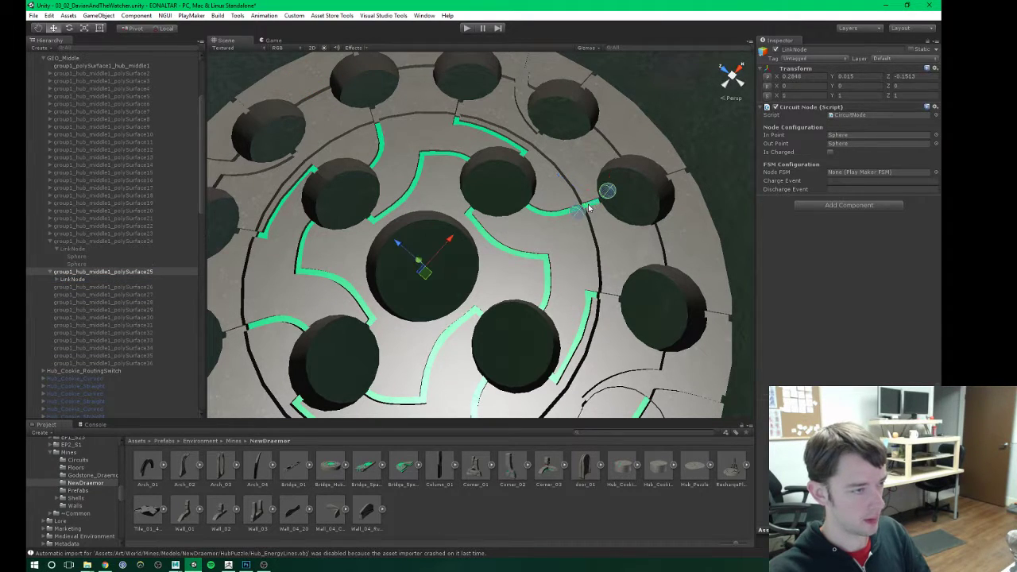
pyautogui.hotkey('ctrl', 'z')
pyautogui.moveTo(592, 226); pyautogui.dragTo(577, 224, button='middle')
pyautogui.keyDown('alt'); pyautogui.moveTo(577, 224); pyautogui.dragTo(532, 267); pyautogui.keyUp('alt')
pyautogui.keyDown('alt'); pyautogui.scroll(8, 551, 257); pyautogui.keyUp('alt')
pyautogui.moveTo(522, 223); pyautogui.dragTo(517, 232)
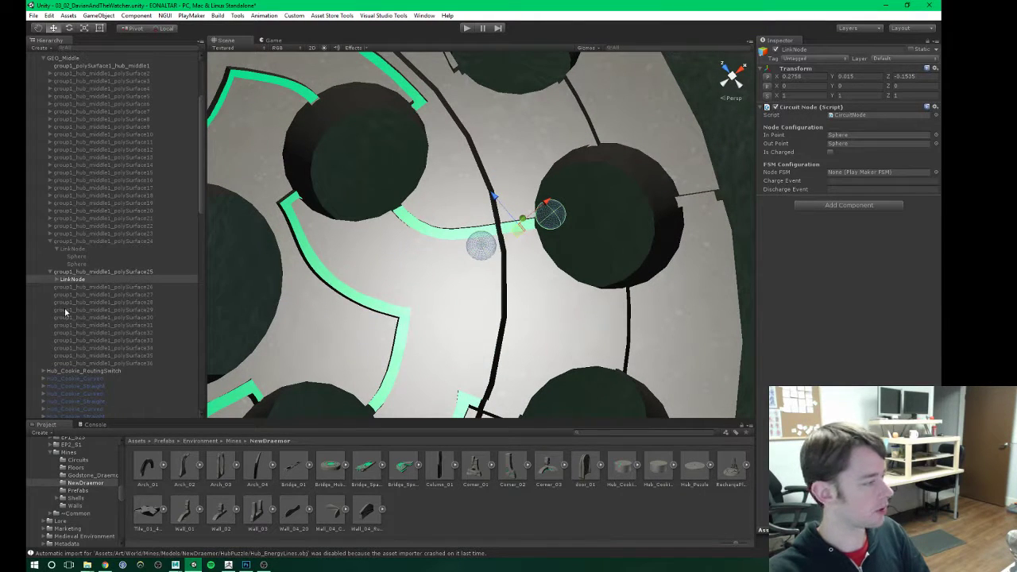
# Step: Place polySurface25's spheres at the hole's edge, about local X 0.0153, Z -0.0118, and at the inner ring's boundary, about X -0.0183, Z 0.0069
pyautogui.click(55, 280)
pyautogui.click(76, 286)
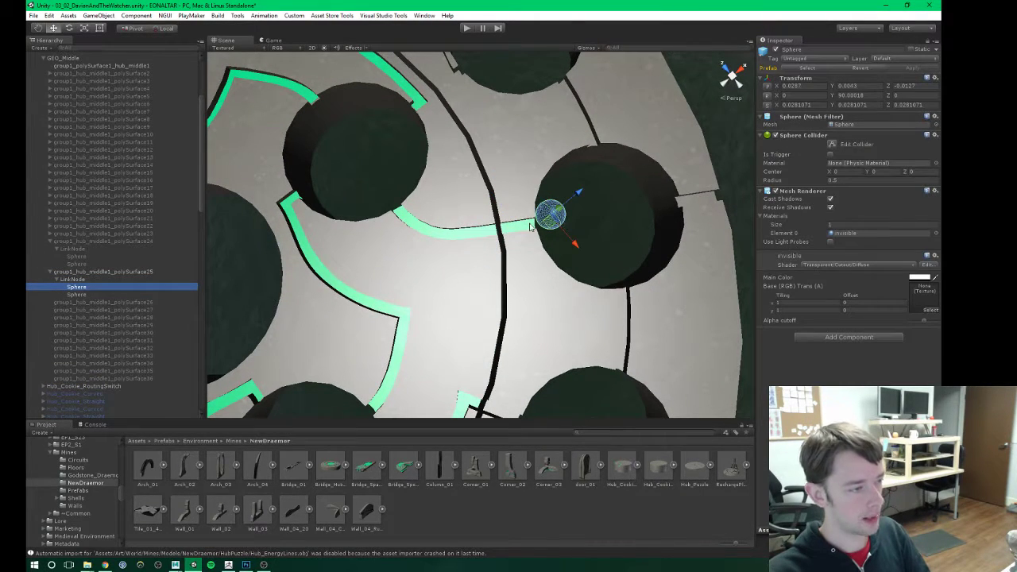
pyautogui.moveTo(545, 224); pyautogui.dragTo(534, 232)
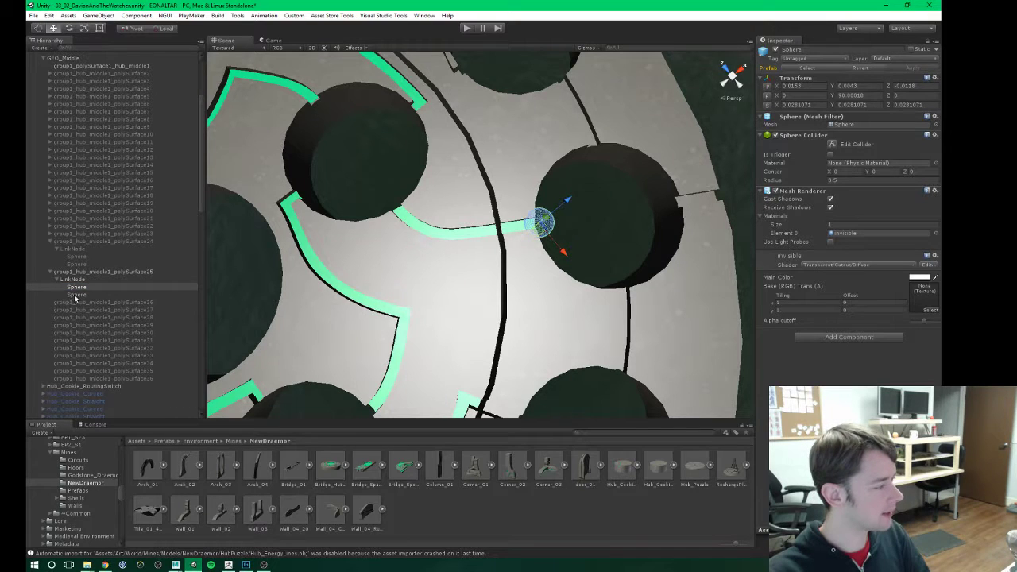
pyautogui.click(76, 295)
pyautogui.moveTo(479, 258); pyautogui.dragTo(503, 237)
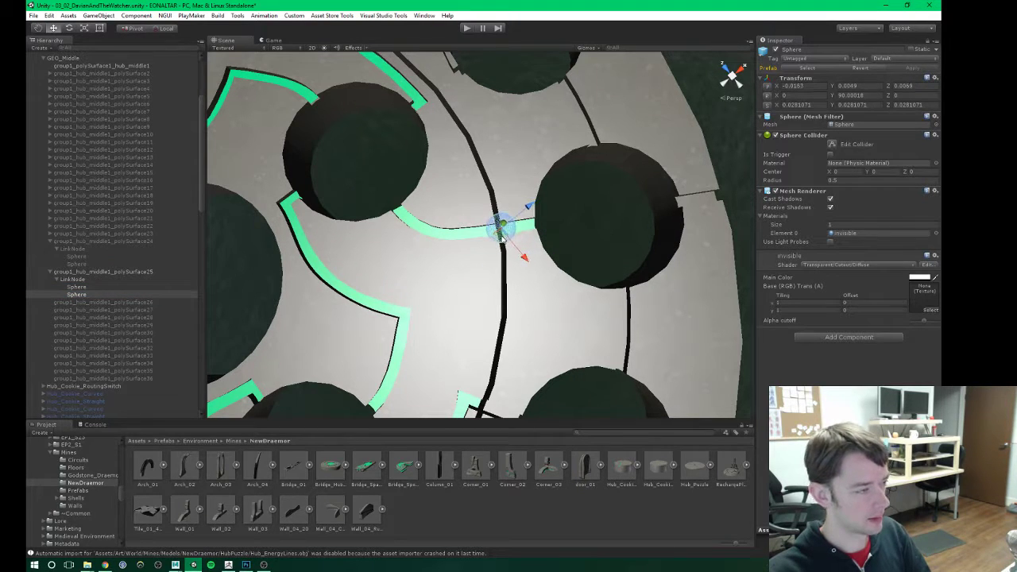
pyautogui.click(73, 280)
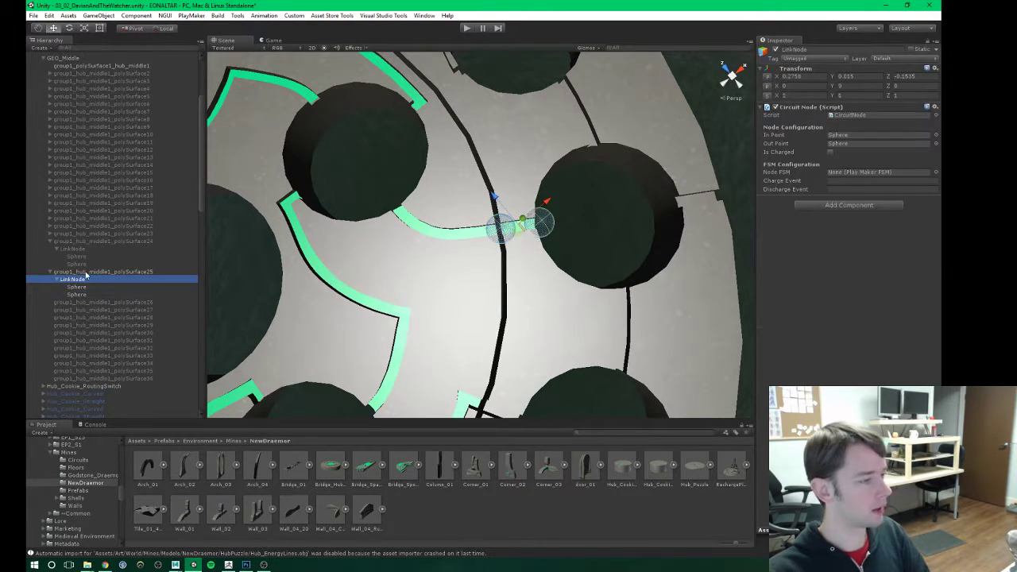
# Step: Disable polySurface25 and enable polySurface26 to identify its green segment
pyautogui.click(87, 271)
pyautogui.press('f')
pyautogui.moveTo(378, 283); pyautogui.dragTo(406, 248, button='middle')
pyautogui.scroll(-3, 406, 248)
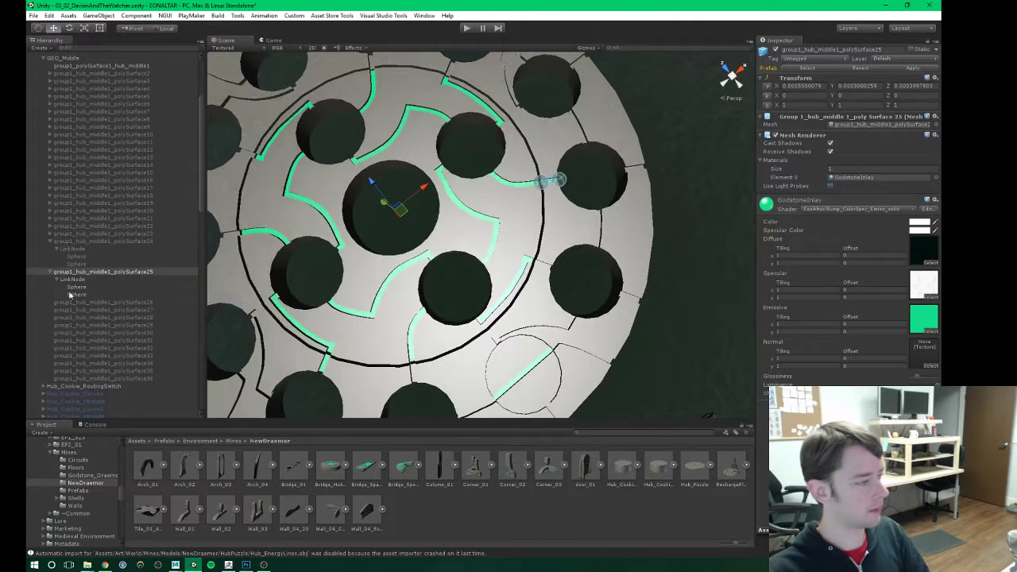
pyautogui.click(774, 50)
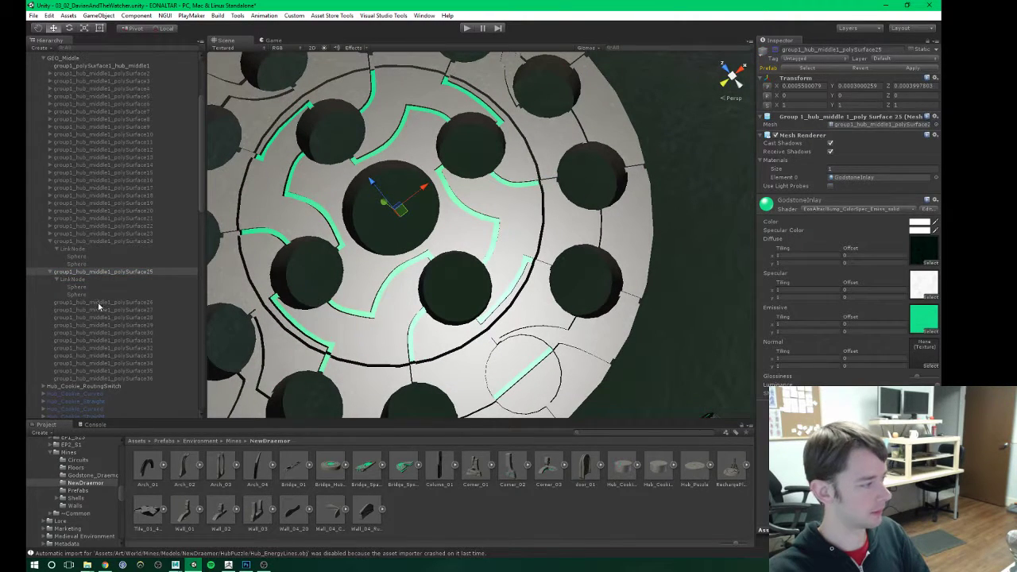
pyautogui.click(100, 304)
pyautogui.click(774, 51)
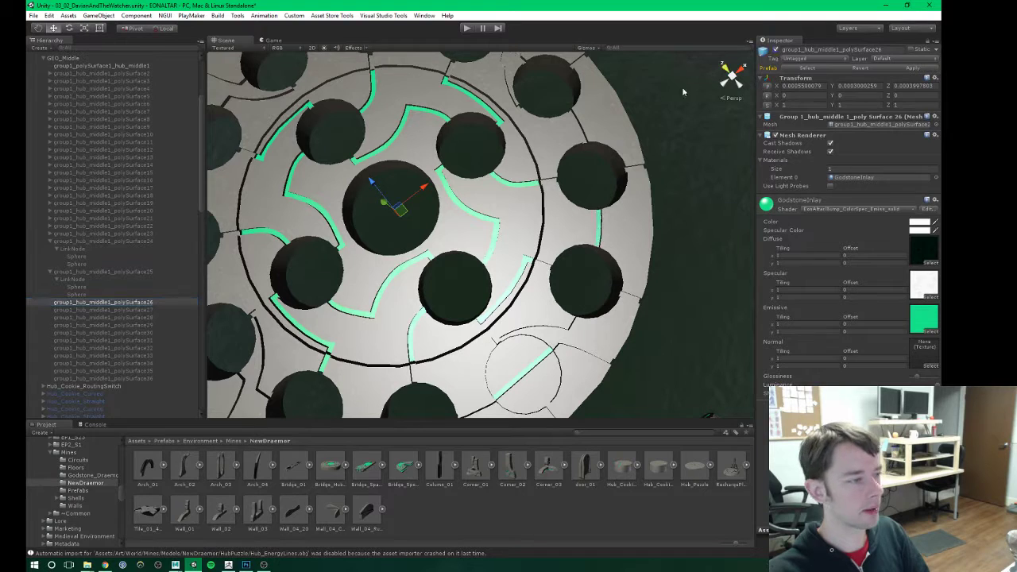
# Step: Paste a LinkNode copy, parent it under polySurface26, and expand it to list its spheres
pyautogui.keyDown('alt'); pyautogui.scroll(1, 522, 239); pyautogui.keyUp('alt')
pyautogui.keyDown('alt'); pyautogui.scroll(-3, 524, 237); pyautogui.keyUp('alt')
pyautogui.hotkey('ctrl', 'v')
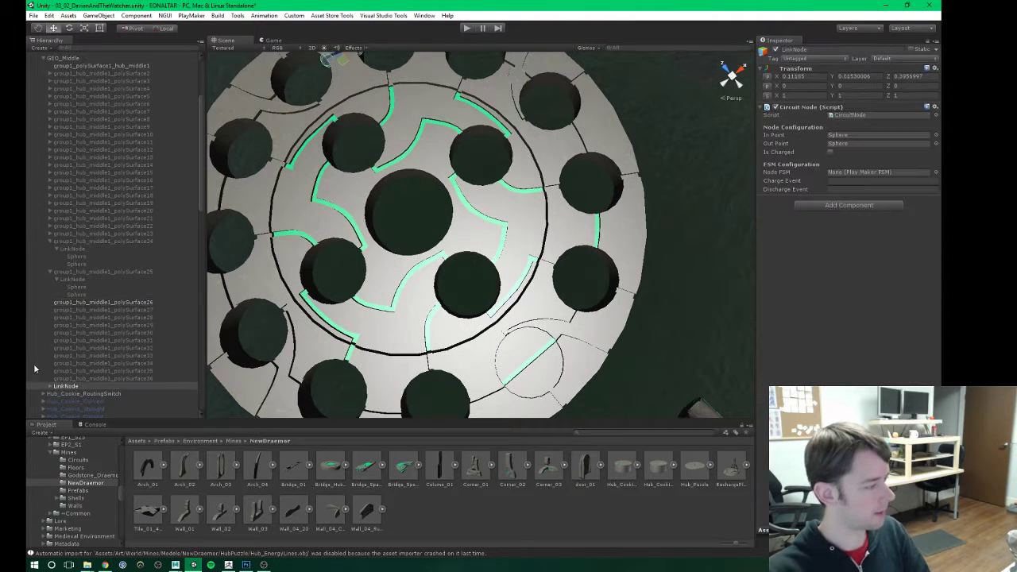
pyautogui.moveTo(63, 387); pyautogui.dragTo(80, 304)
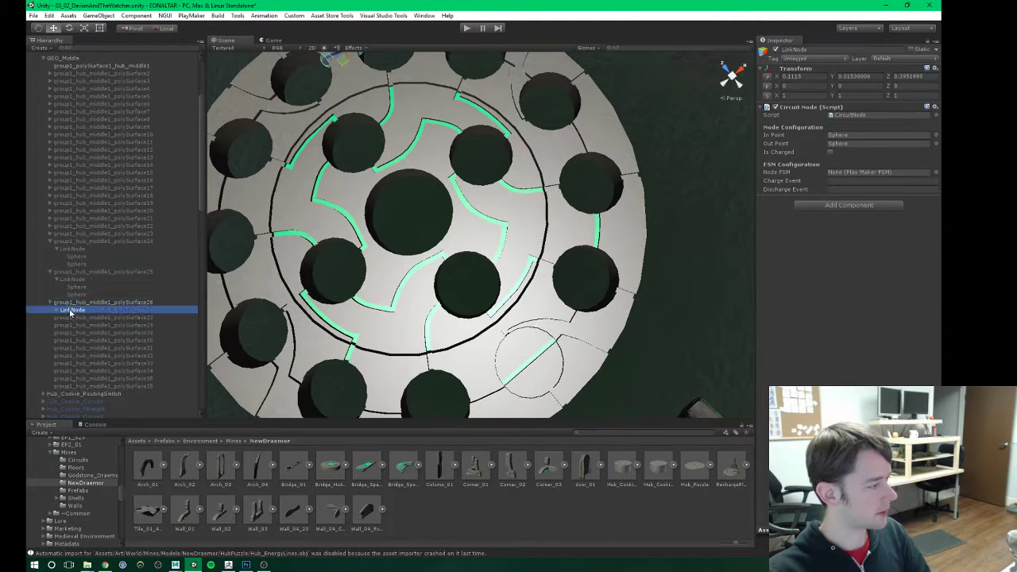
pyautogui.click(56, 310)
# Step: Move polySurface26's LinkNode onto the green segment between its two middle-ring holes, at X 0.292, Y 0.015, Z -0.282
pyautogui.scroll(-2, 504, 222)
pyautogui.keyDown('alt'); pyautogui.moveTo(425, 246); pyautogui.dragTo(436, 233); pyautogui.keyUp('alt')
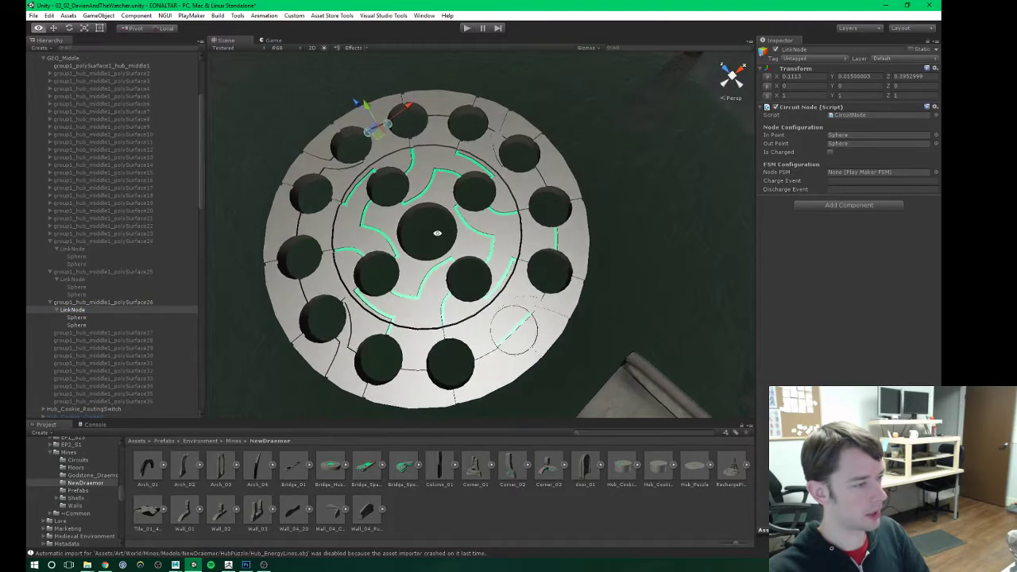
pyautogui.keyDown('alt'); pyautogui.scroll(1, 453, 246); pyautogui.keyUp('alt')
pyautogui.keyDown('alt'); pyautogui.moveTo(442, 246); pyautogui.dragTo(413, 236, button='middle'); pyautogui.keyUp('alt')
pyautogui.keyDown('alt'); pyautogui.scroll(3, 413, 236); pyautogui.keyUp('alt')
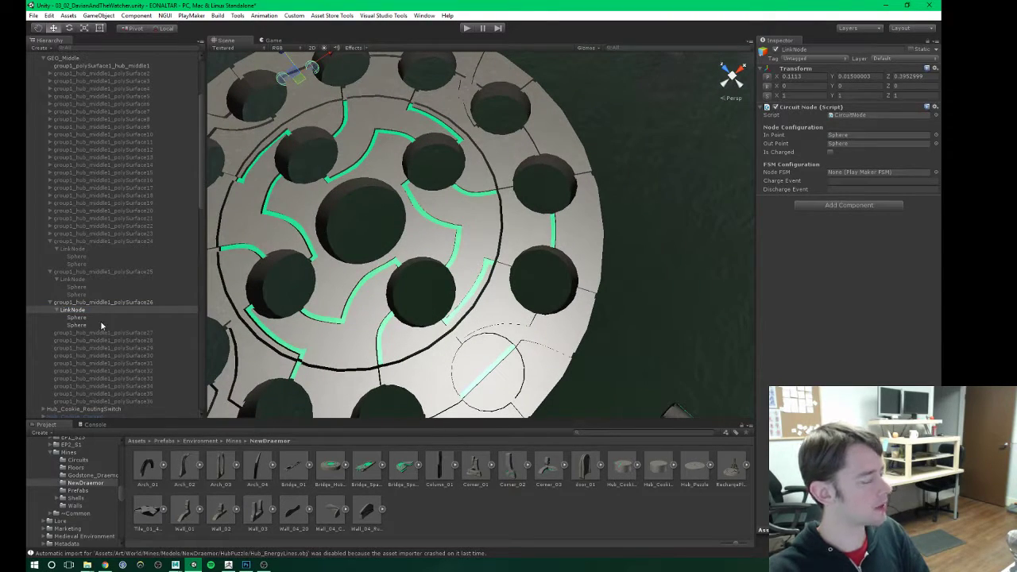
pyautogui.moveTo(299, 80); pyautogui.dragTo(551, 239)
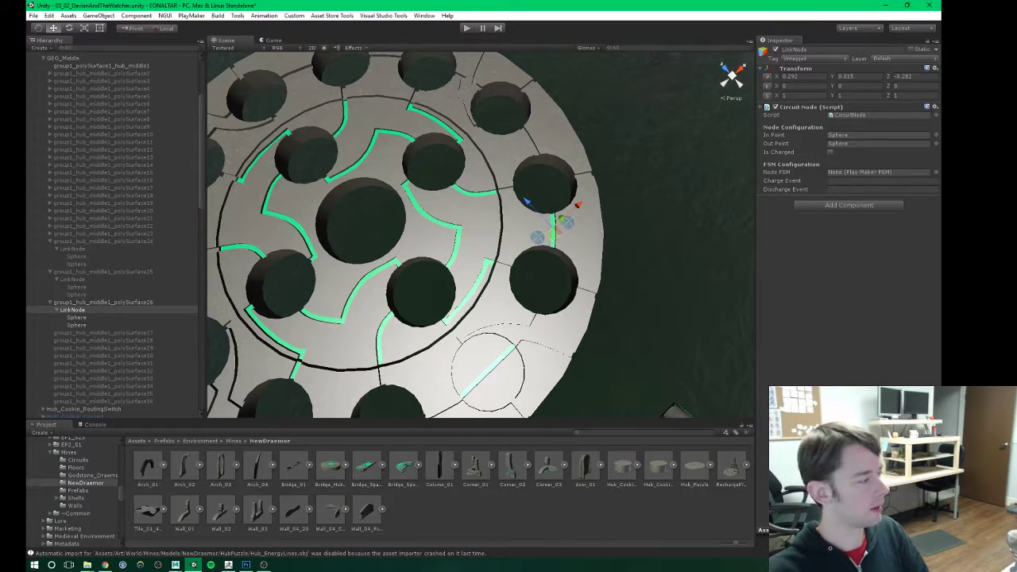
# Step: Place polySurface26's spheres at both ends of its segment, the second at the nearer hole's edge, about local X -0.0322, Z -0.0273
pyautogui.click(80, 318)
pyautogui.keyDown('alt'); pyautogui.moveTo(556, 311); pyautogui.dragTo(524, 188); pyautogui.keyUp('alt')
pyautogui.moveTo(594, 236); pyautogui.dragTo(573, 209)
pyautogui.click(76, 324)
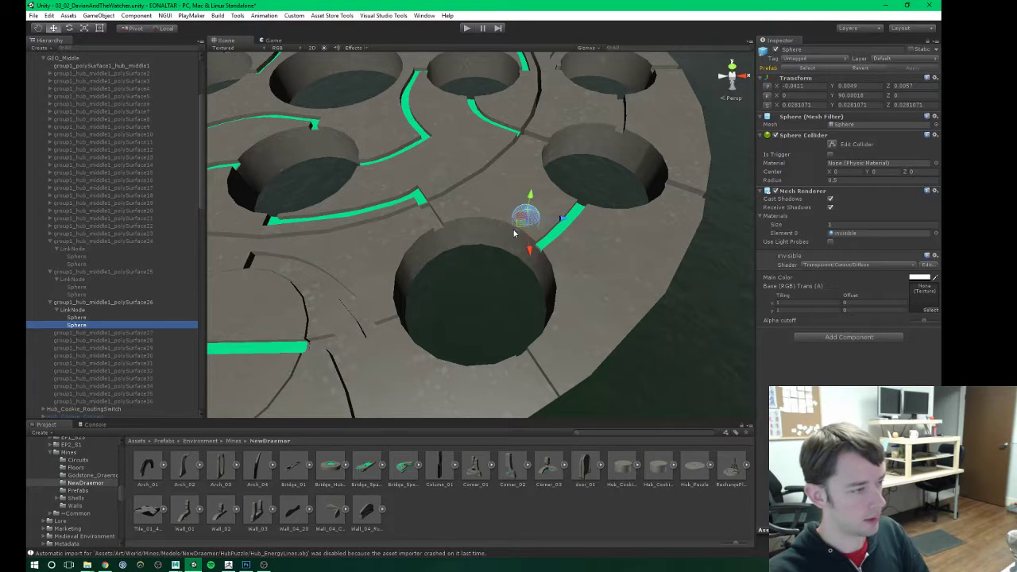
pyautogui.moveTo(522, 235); pyautogui.dragTo(531, 254)
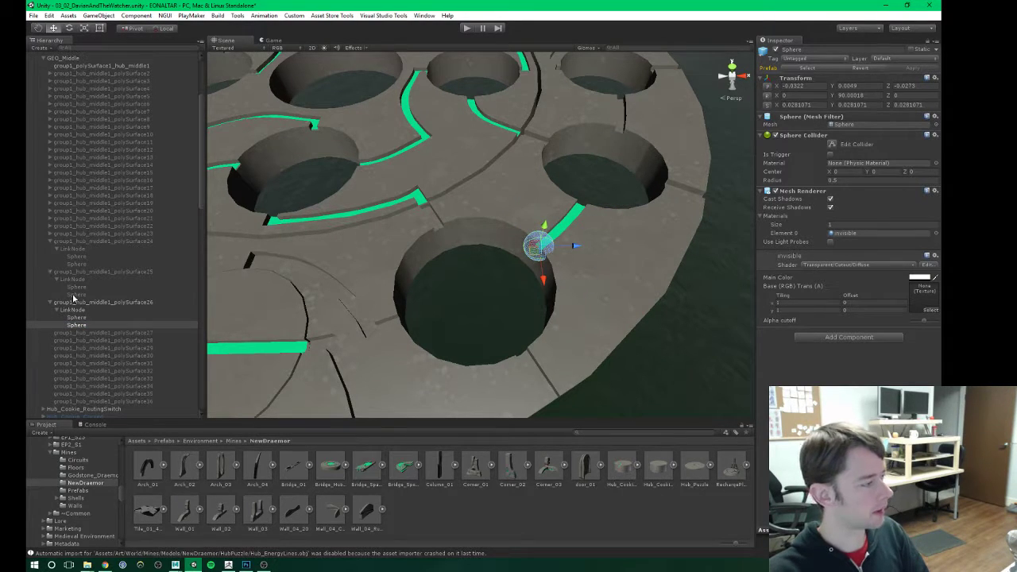
# Step: Disable polySurface26 to hide its segment and LinkNode
pyautogui.click(74, 334)
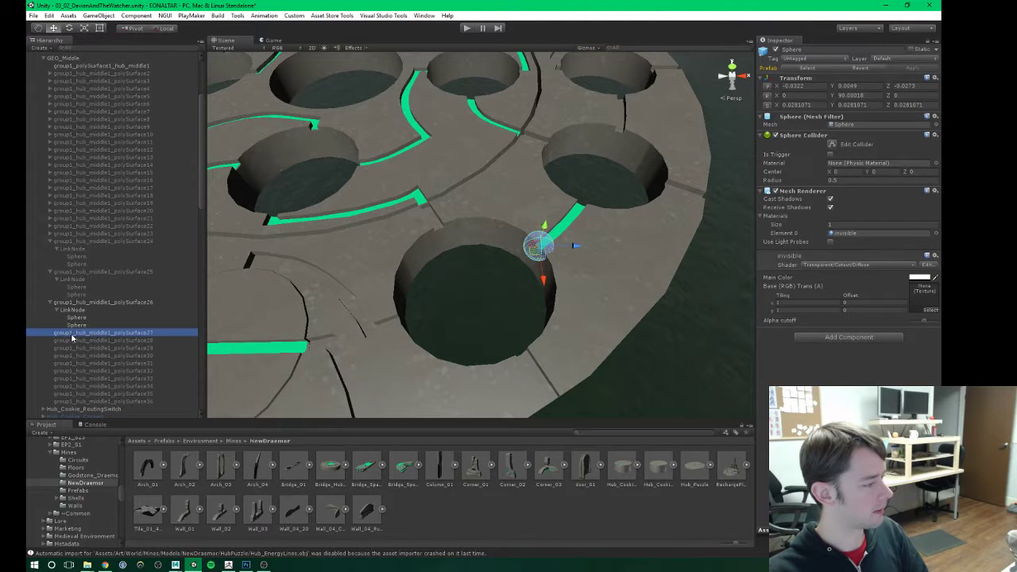
pyautogui.click(89, 303)
pyautogui.click(775, 50)
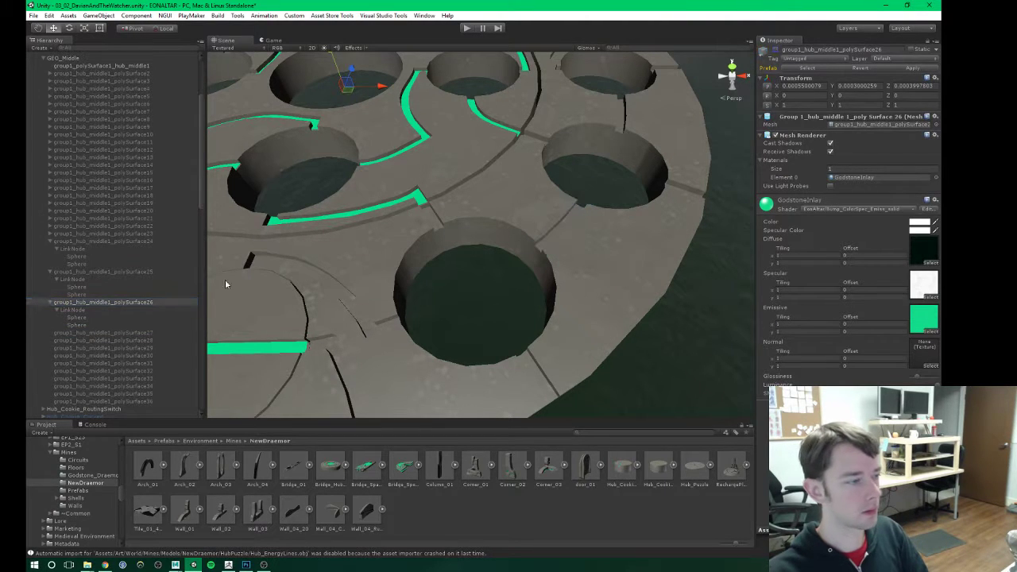
# Step: Enable polySurface27, parent a pasted LinkNode copy under it, and expand the copy to list its spheres
pyautogui.click(95, 333)
pyautogui.click(776, 50)
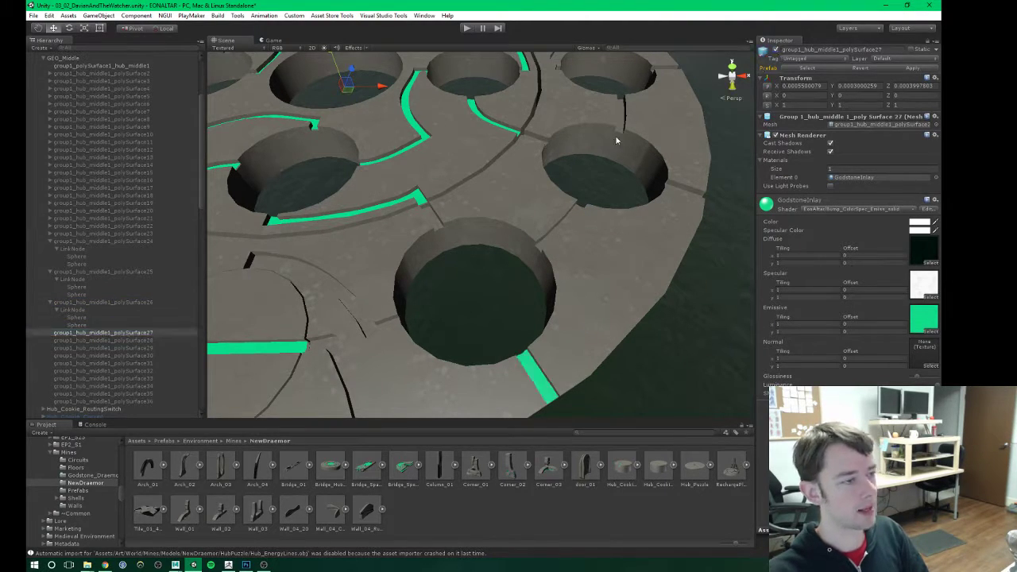
pyautogui.scroll(-5, 456, 279)
pyautogui.moveTo(456, 279); pyautogui.dragTo(439, 245, button='middle')
pyautogui.click(220, 330)
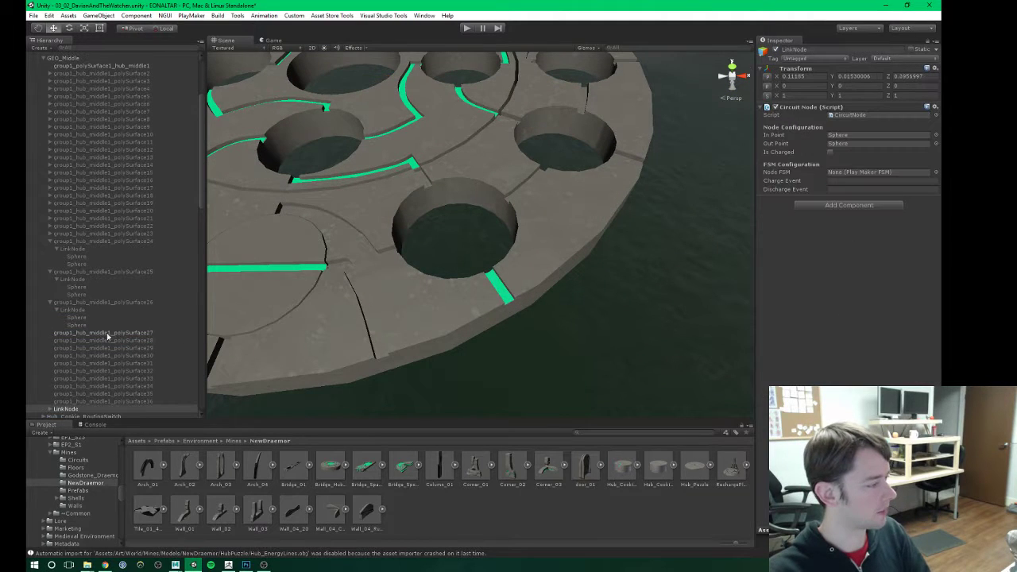
pyautogui.moveTo(67, 409); pyautogui.dragTo(67, 342)
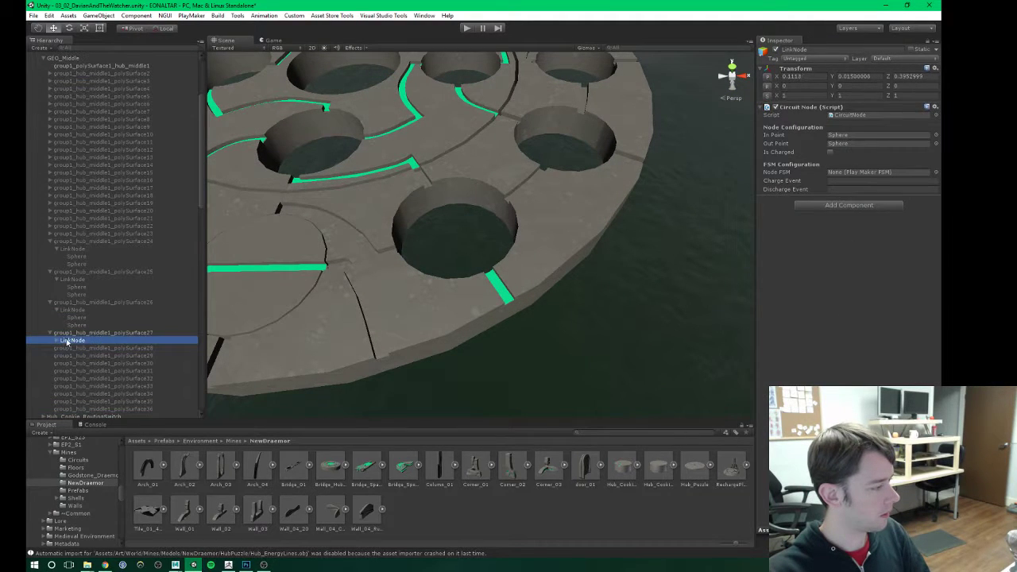
pyautogui.click(56, 341)
# Step: Move polySurface27's LinkNode onto the short green segment between the hole and the disc's outer edge, at X 0.245, Y 0.015, Z -0.418
pyautogui.scroll(-6, 406, 222)
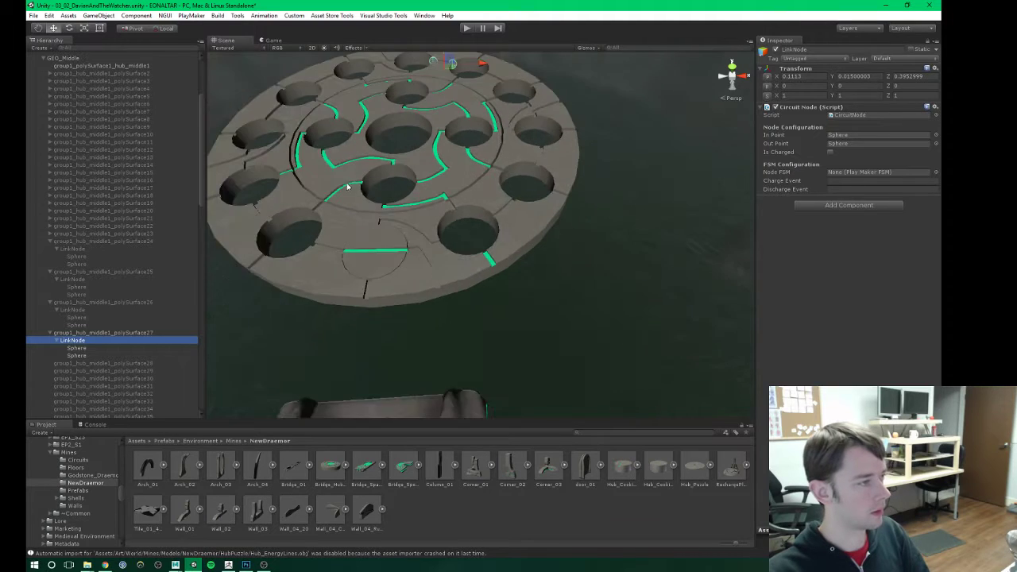
pyautogui.moveTo(341, 177); pyautogui.dragTo(370, 245, button='middle')
pyautogui.keyDown('alt'); pyautogui.moveTo(370, 245); pyautogui.dragTo(445, 264); pyautogui.keyUp('alt')
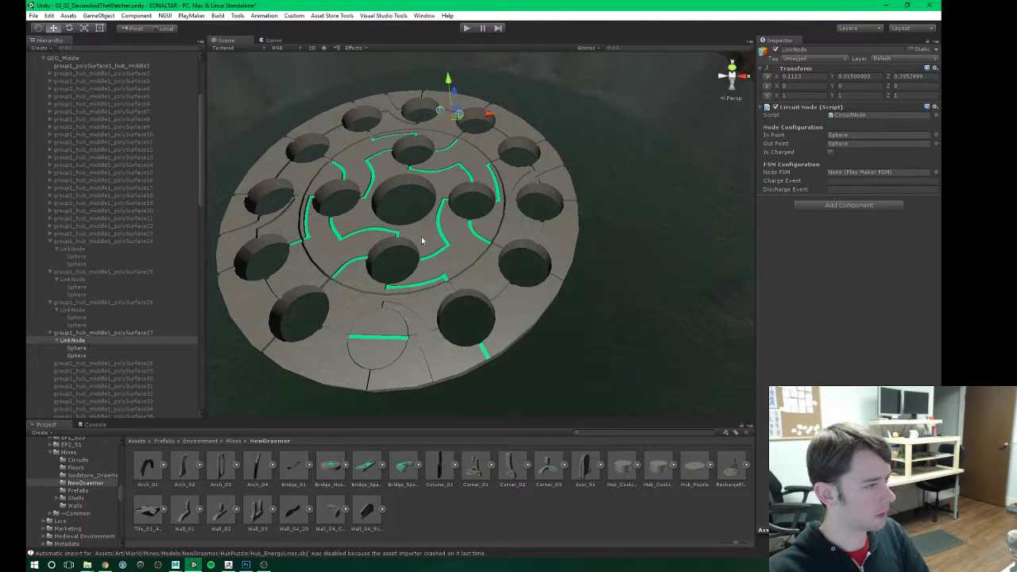
pyautogui.moveTo(454, 120); pyautogui.dragTo(490, 366)
pyautogui.moveTo(490, 365); pyautogui.dragTo(468, 236, button='middle')
pyautogui.scroll(8, 416, 182)
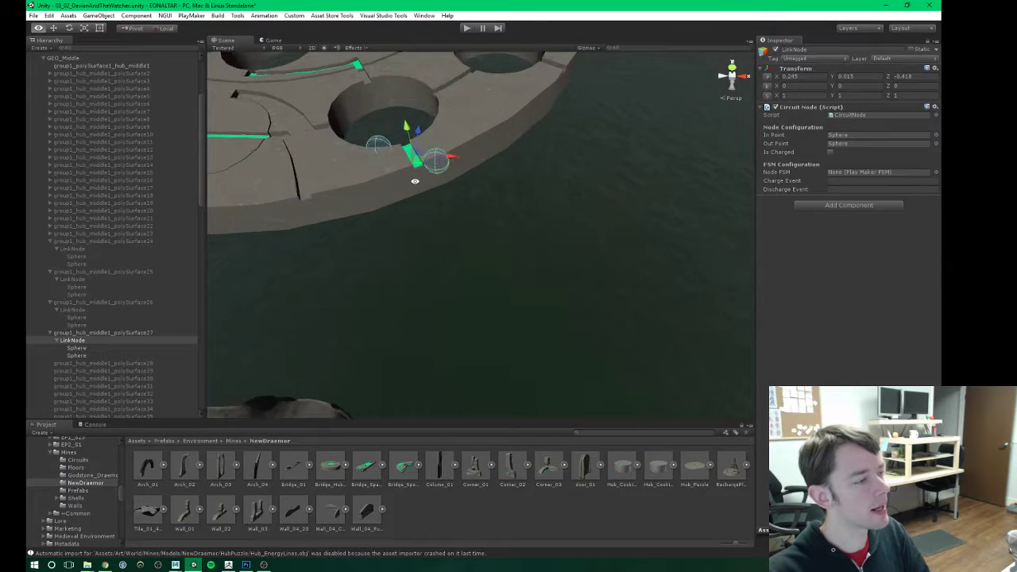
pyautogui.keyDown('alt'); pyautogui.moveTo(416, 182); pyautogui.dragTo(454, 281); pyautogui.keyUp('alt')
# Step: Place polySurface27's spheres at both ends of its segment, the second at the disc's outer edge, about local X 0.0083, Z -0.0217
pyautogui.click(77, 348)
pyautogui.click(77, 355)
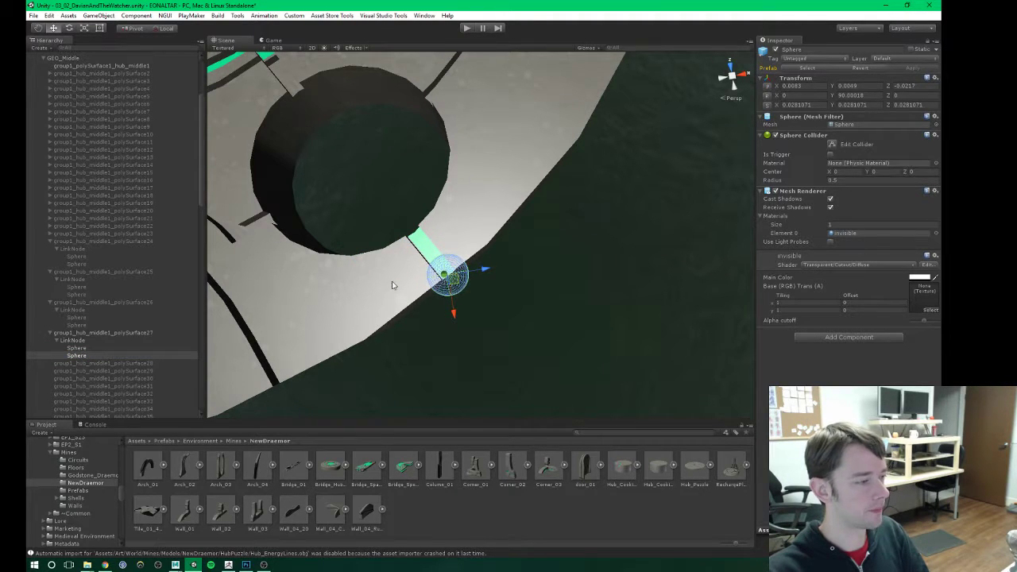
pyautogui.scroll(-5, 391, 284)
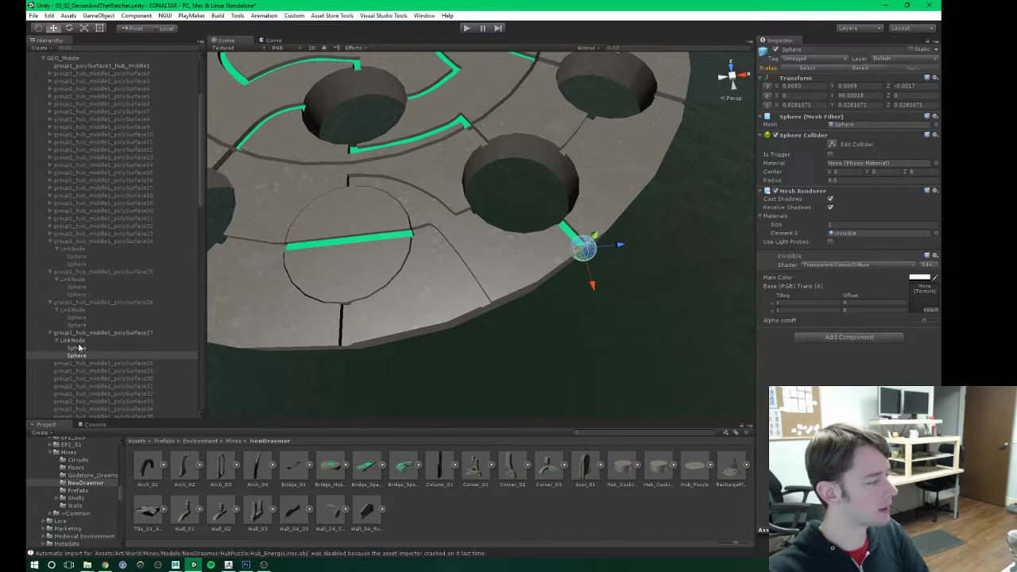
# Step: Disable polySurface27 and enable polySurface28 to show its green segment
pyautogui.click(100, 333)
pyautogui.click(777, 51)
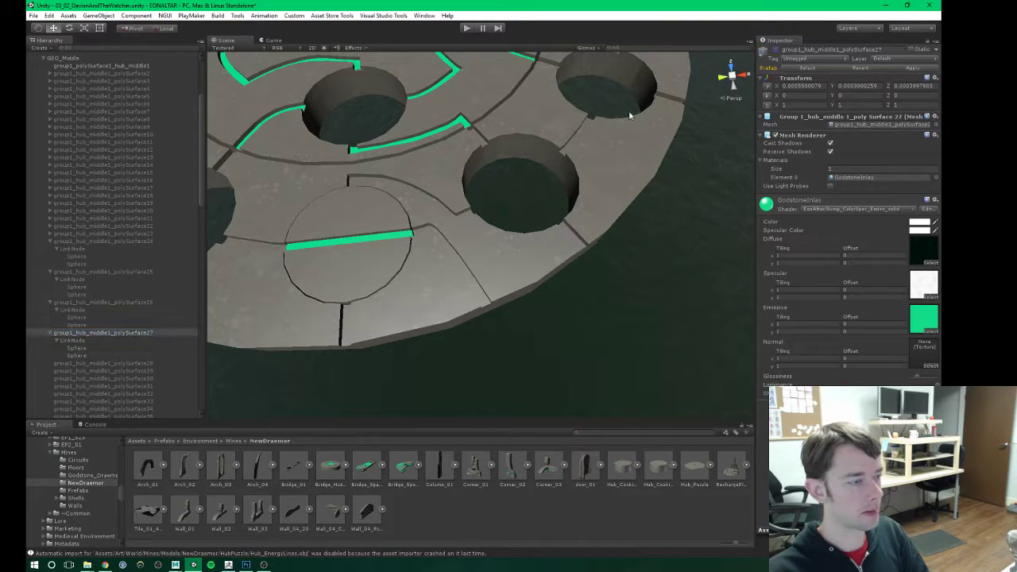
pyautogui.click(100, 363)
pyautogui.click(776, 50)
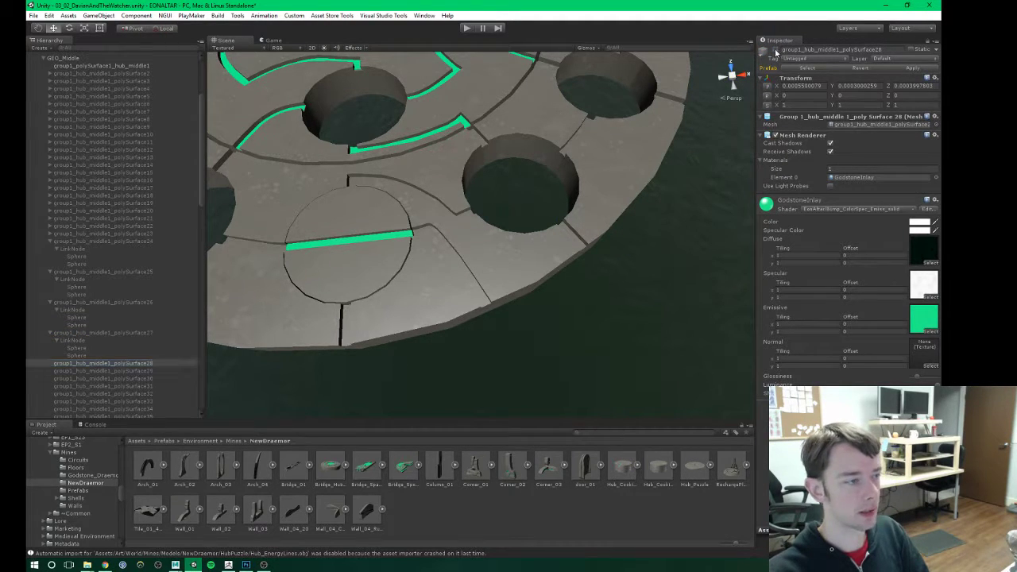
# Step: Paste a LinkNode copy and parent it under polySurface28
pyautogui.scroll(-6, 469, 198)
pyautogui.moveTo(364, 189); pyautogui.dragTo(440, 263, button='middle')
pyautogui.keyDown('alt'); pyautogui.moveTo(441, 262); pyautogui.dragTo(417, 266); pyautogui.keyUp('alt')
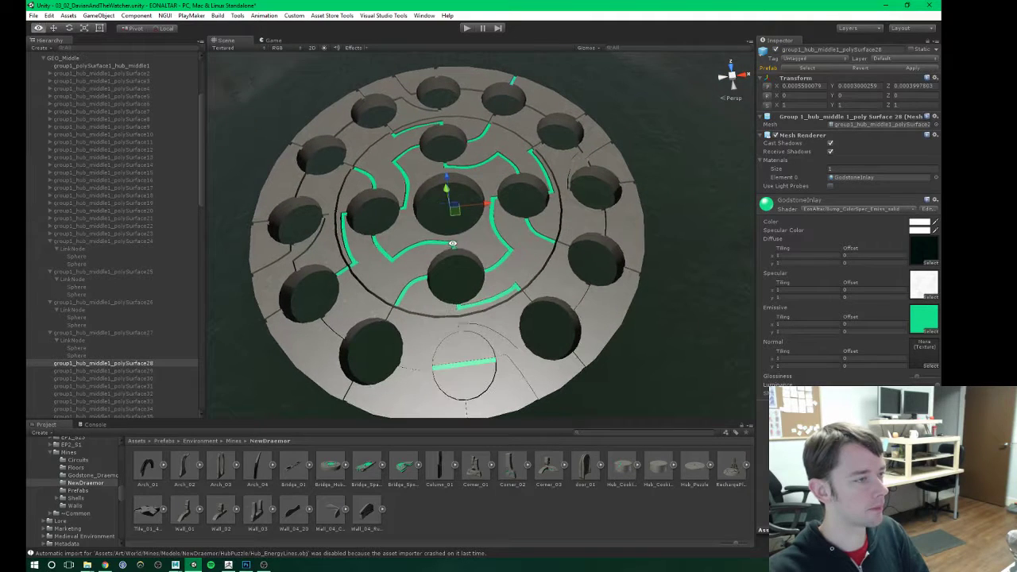
pyautogui.scroll(-3, 105, 347)
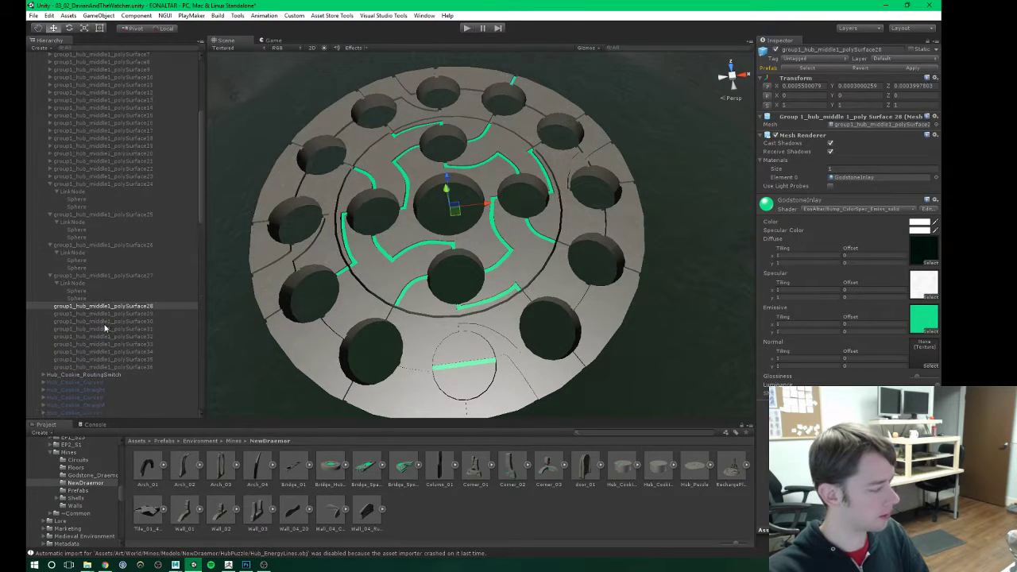
pyautogui.click(79, 371)
pyautogui.moveTo(81, 374); pyautogui.dragTo(155, 307)
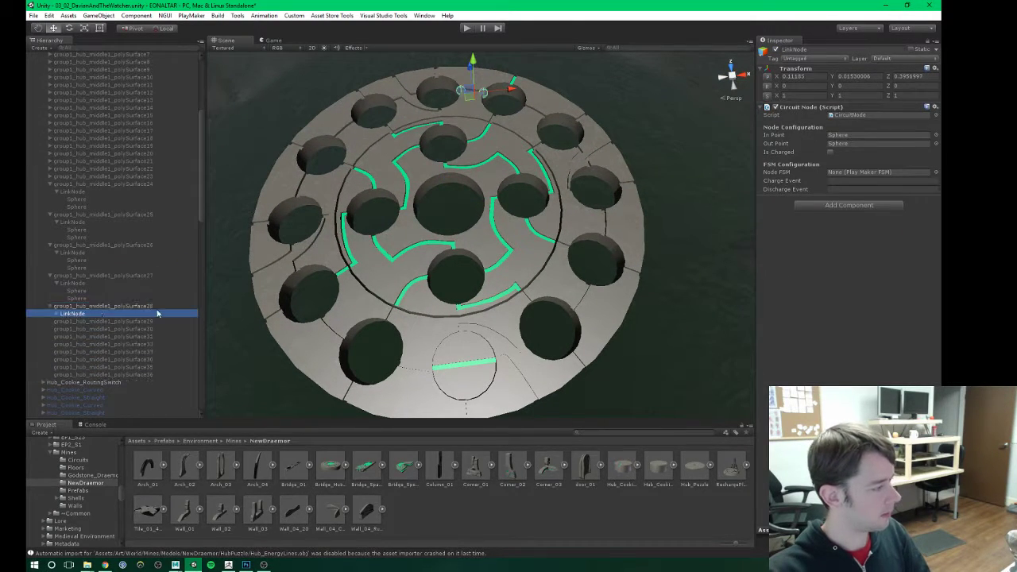
# Step: Move polySurface28's LinkNode onto its green segment at the disc's outer edge, at X 0.247, Y 0.015, Z 0.427
pyautogui.moveTo(503, 143); pyautogui.dragTo(468, 187, button='middle')
pyautogui.moveTo(449, 135); pyautogui.dragTo(491, 124)
pyautogui.press('f')
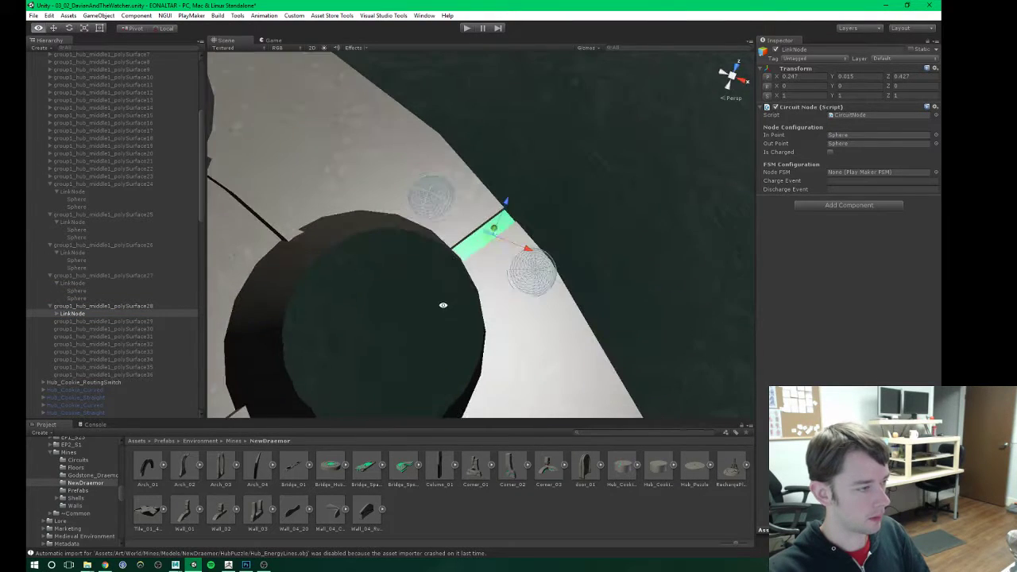
# Step: Place polySurface28's spheres at its segment's ends: outer edge about local X 0.0052, Z 0.0162; hole edge about X -0.0152, Z -0.0187
pyautogui.click(57, 314)
pyautogui.click(78, 321)
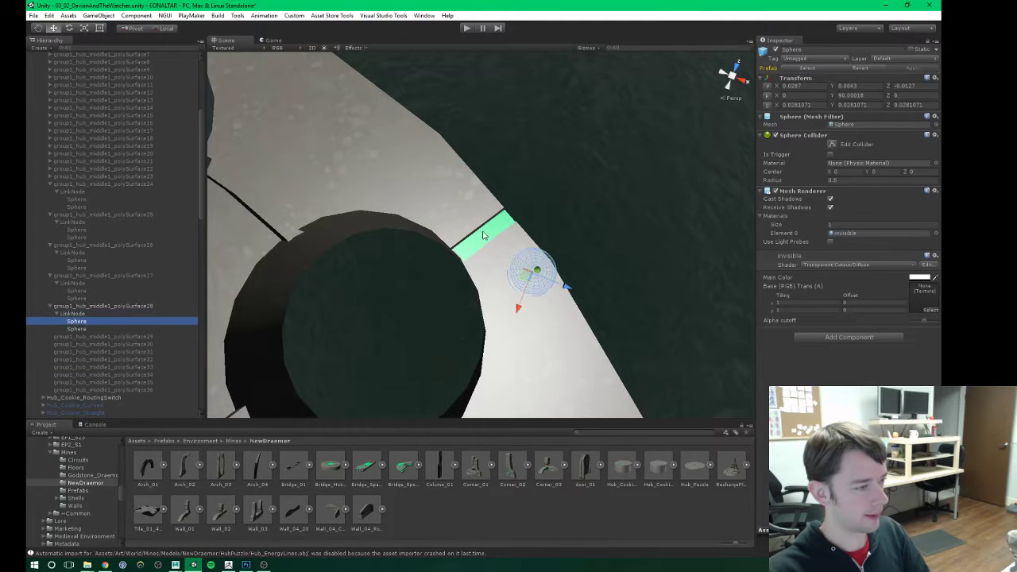
pyautogui.moveTo(525, 279); pyautogui.dragTo(502, 213)
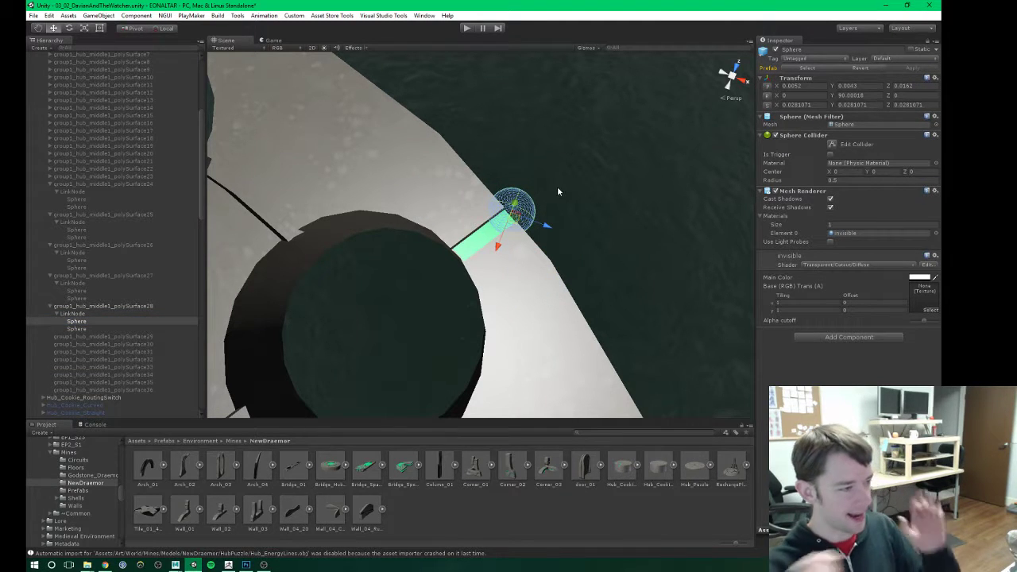
pyautogui.click(75, 329)
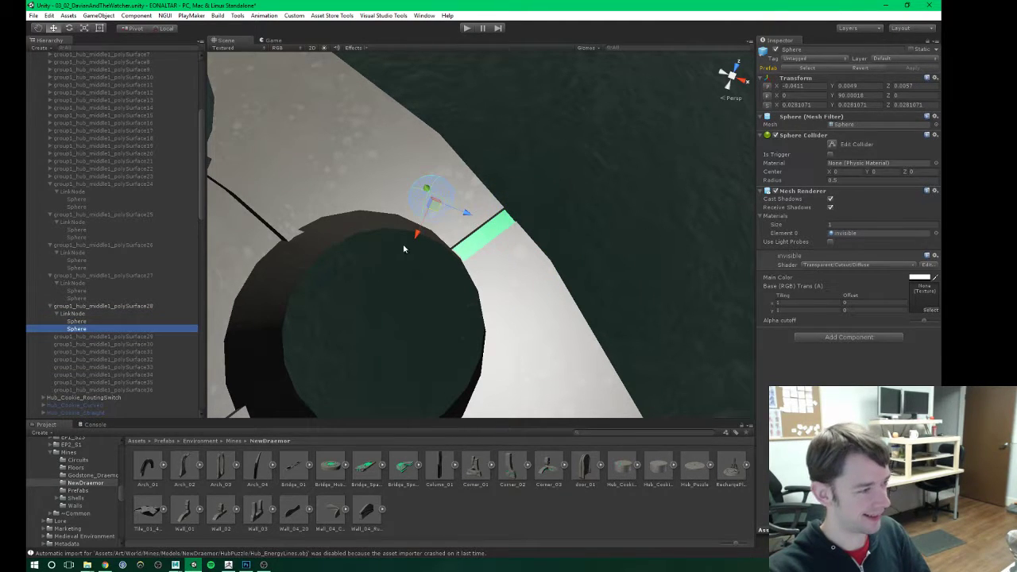
pyautogui.moveTo(435, 211); pyautogui.dragTo(479, 273)
pyautogui.scroll(-4, 380, 212)
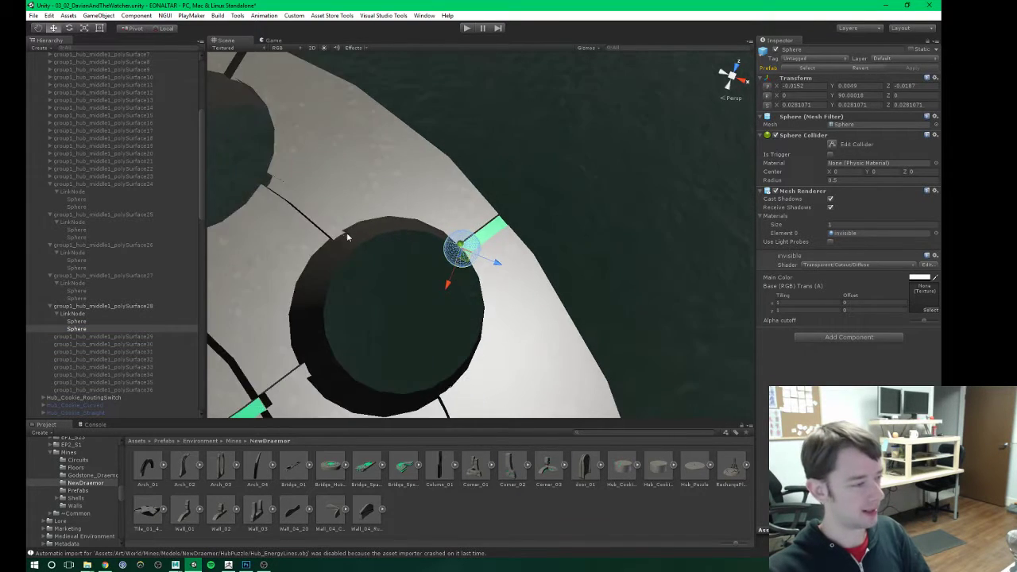
# Step: Disable polySurface28 and enable polySurface29 to show its green segment
pyautogui.keyDown('alt'); pyautogui.moveTo(382, 304); pyautogui.dragTo(429, 227); pyautogui.keyUp('alt')
pyautogui.click(115, 306)
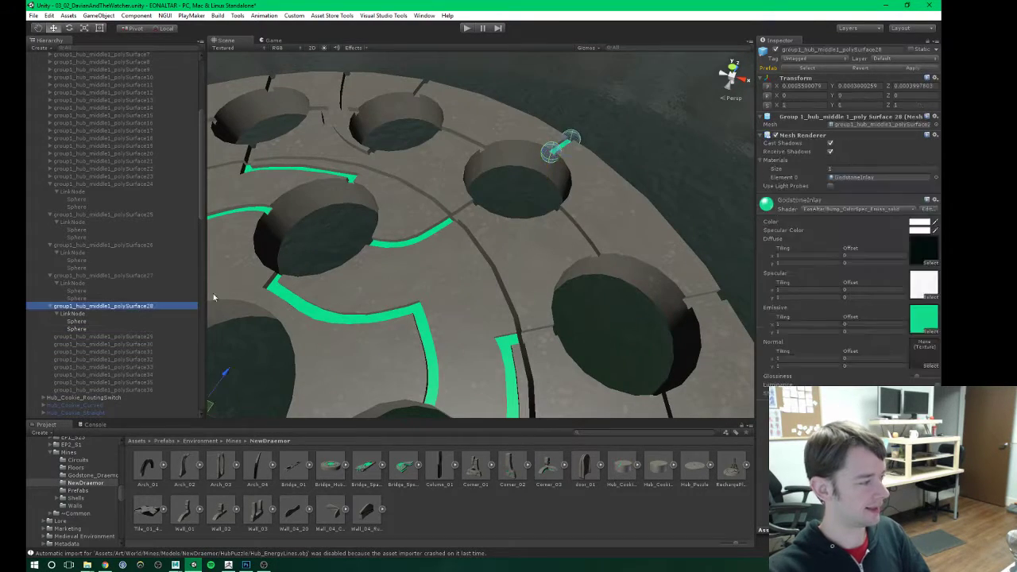
pyautogui.click(90, 337)
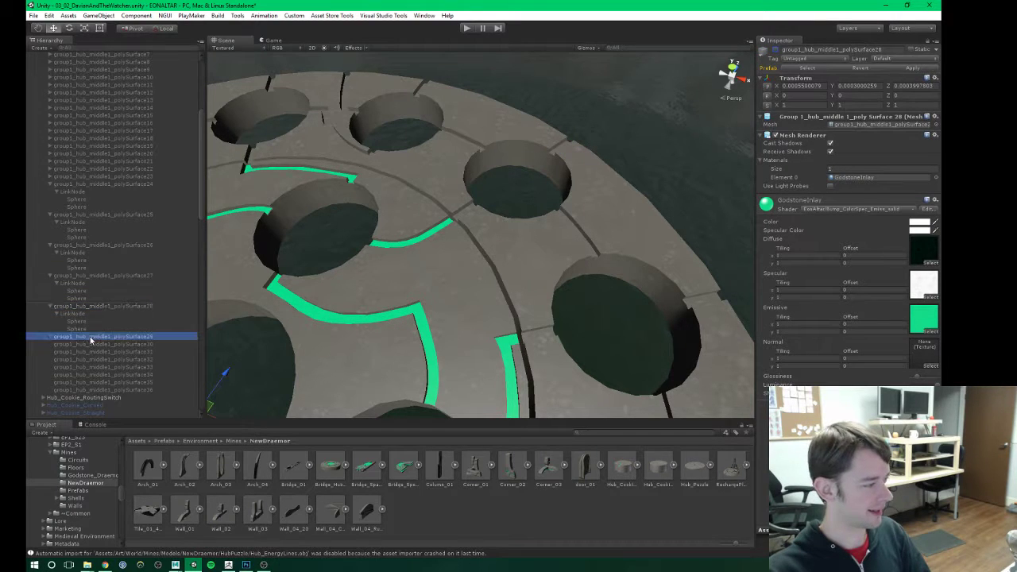
pyautogui.click(775, 50)
# Step: Paste a LinkNode copy, parent it under polySurface29, and expand it to list its spheres
pyautogui.scroll(-5, 477, 230)
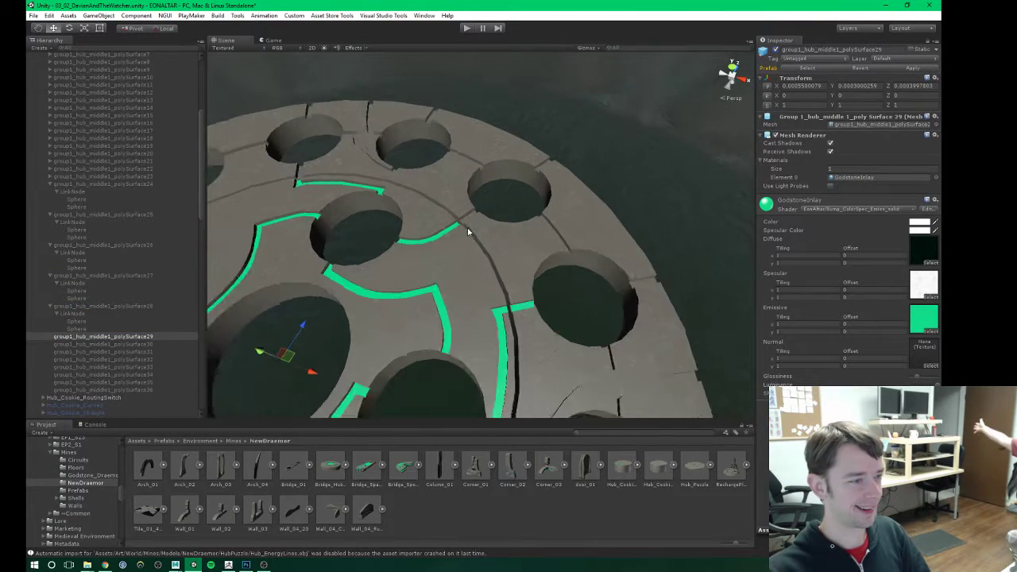
pyautogui.keyDown('alt'); pyautogui.moveTo(406, 306); pyautogui.dragTo(517, 255); pyautogui.keyUp('alt')
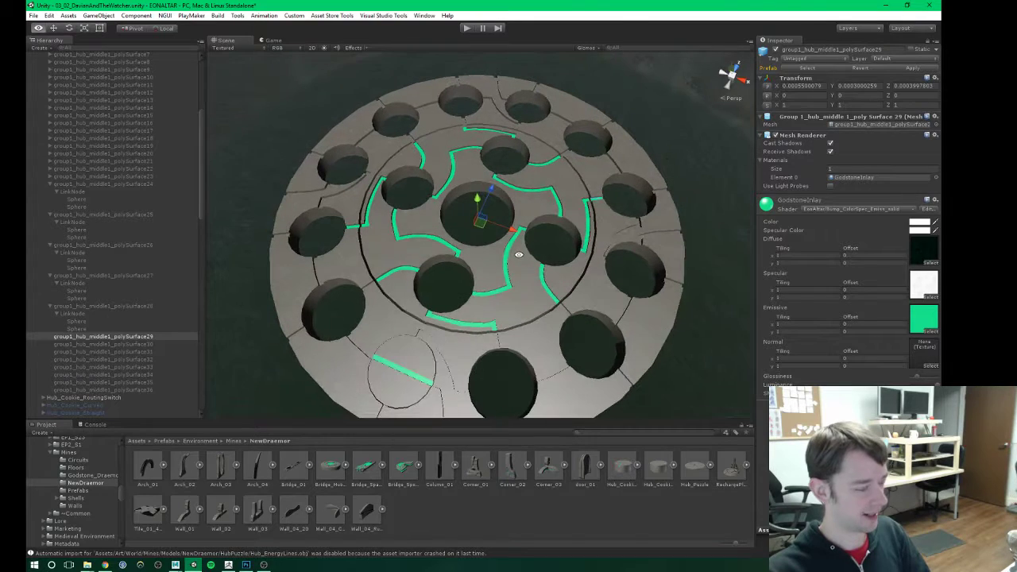
pyautogui.click(89, 396)
pyautogui.moveTo(75, 397); pyautogui.dragTo(94, 339)
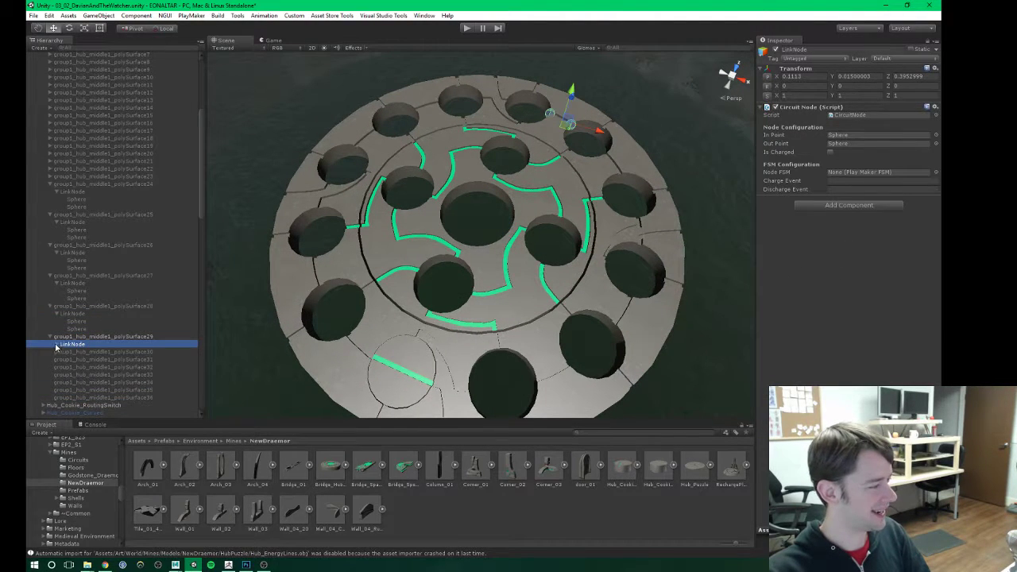
pyautogui.click(118, 336)
pyautogui.keyDown('alt'); pyautogui.moveTo(407, 288); pyautogui.dragTo(228, 311); pyautogui.keyUp('alt')
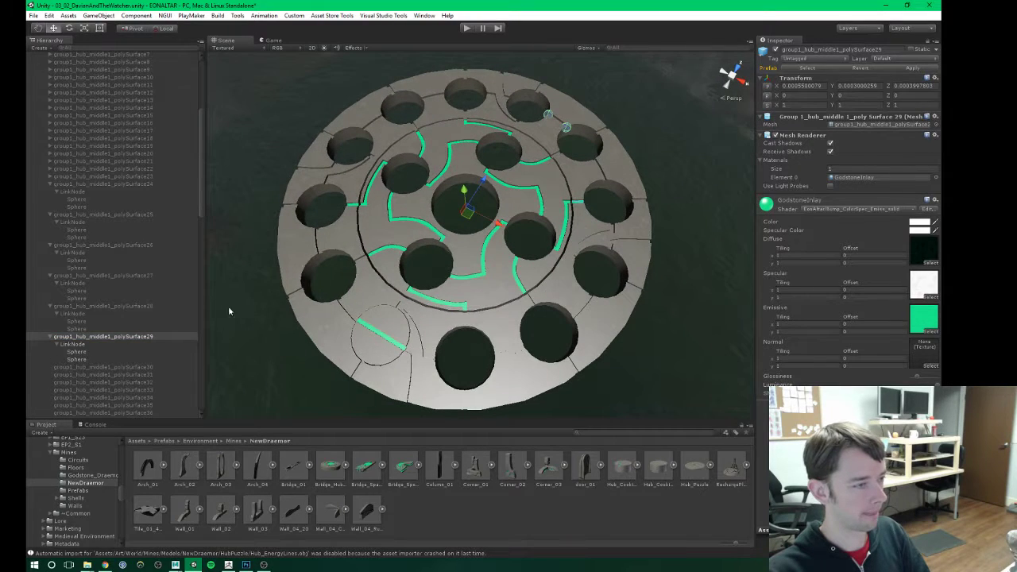
# Step: Move polySurface29's LinkNode onto the green segment between the ring's inner border and the hole, about X 0.2706, Y 0.015, Z 0.1607
pyautogui.click(71, 343)
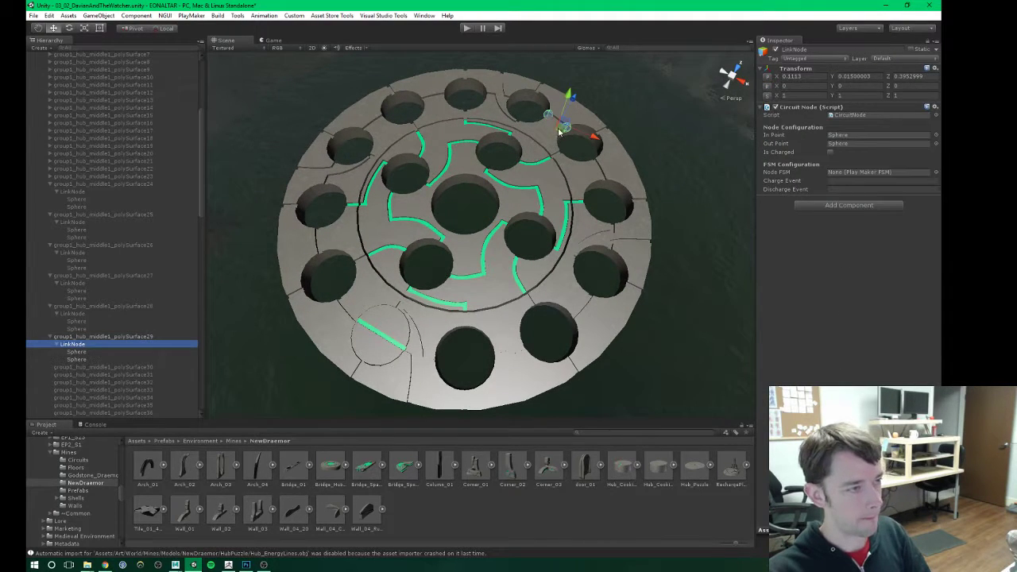
pyautogui.moveTo(559, 133); pyautogui.dragTo(577, 211)
pyautogui.press('f')
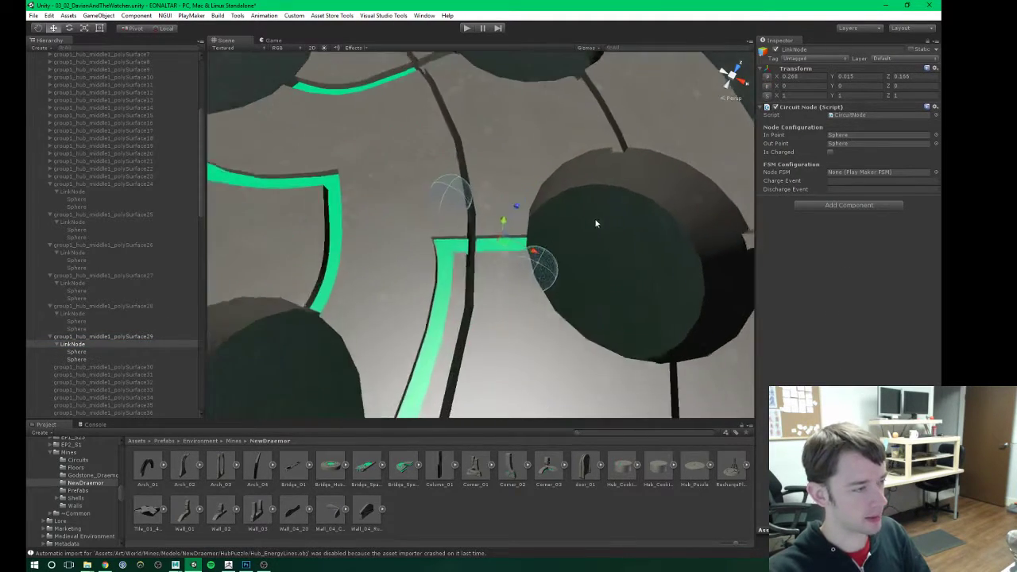
pyautogui.moveTo(502, 249); pyautogui.dragTo(502, 254)
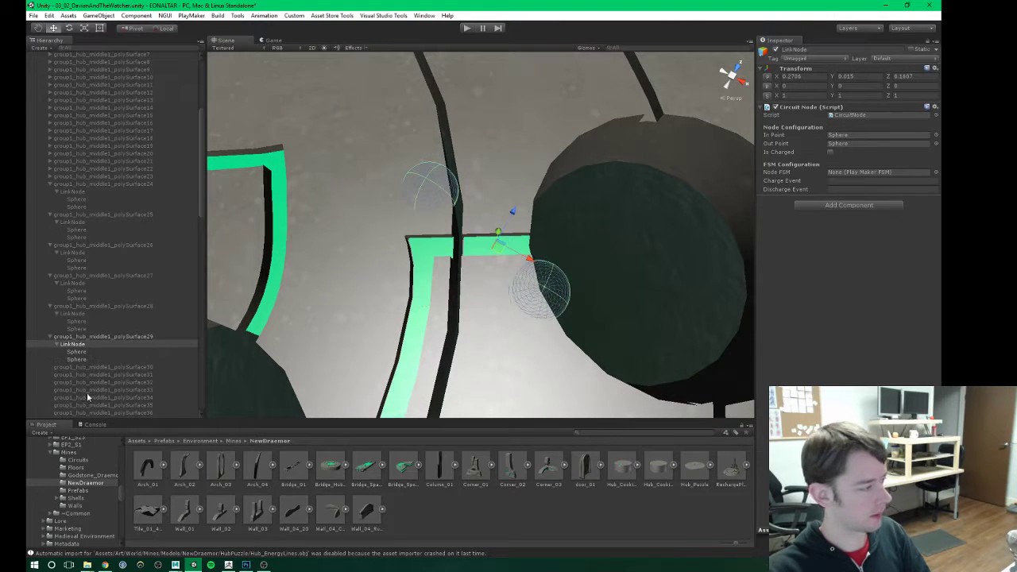
# Step: Place polySurface29's spheres at both ends of its segment, the second at the ring's inner border, about local X -0.0115, Z -0.011
pyautogui.click(77, 352)
pyautogui.moveTo(529, 299); pyautogui.dragTo(522, 256)
pyautogui.click(77, 360)
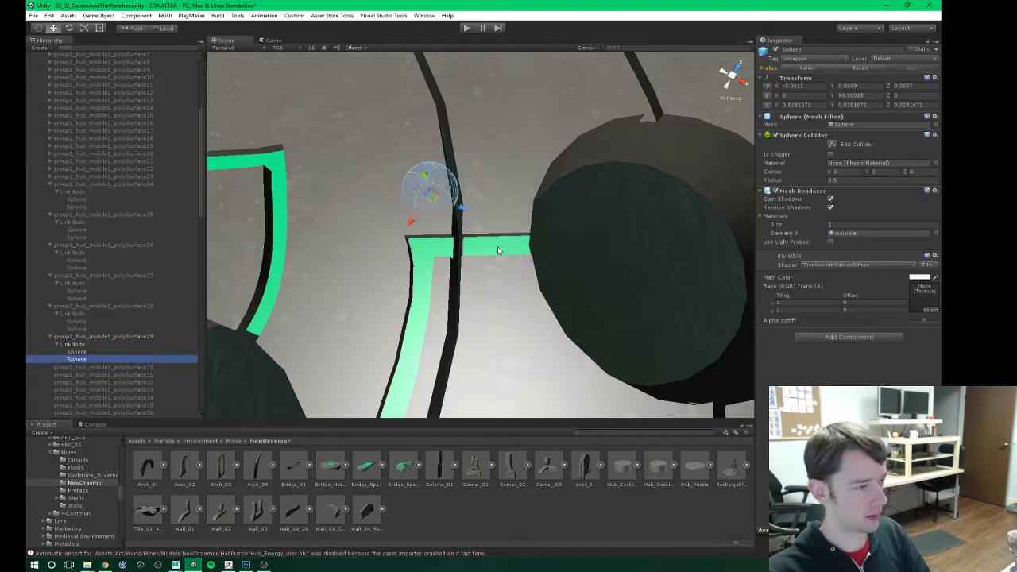
pyautogui.moveTo(433, 202); pyautogui.dragTo(464, 240)
pyautogui.scroll(-5, 409, 300)
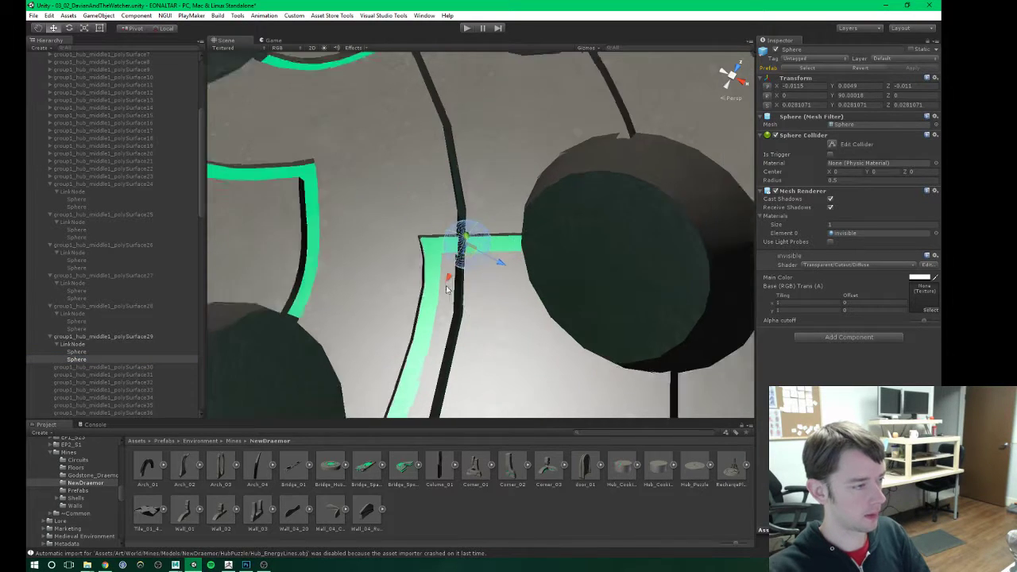
# Step: Collapse and disable polySurface29, and enable polySurface30 to show its green segment
pyautogui.scroll(-6, 409, 299)
pyautogui.scroll(-2, 96, 350)
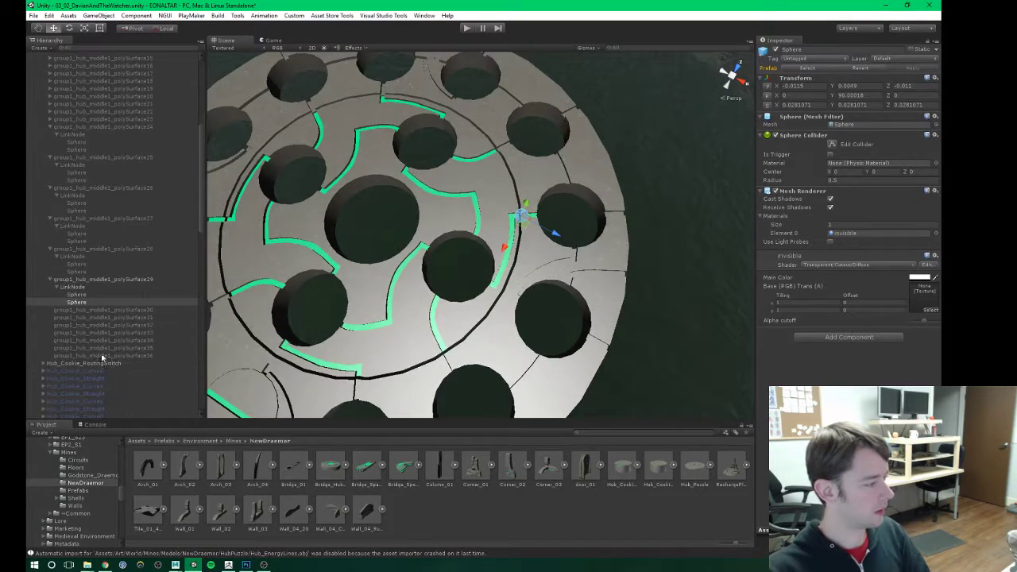
pyautogui.click(50, 280)
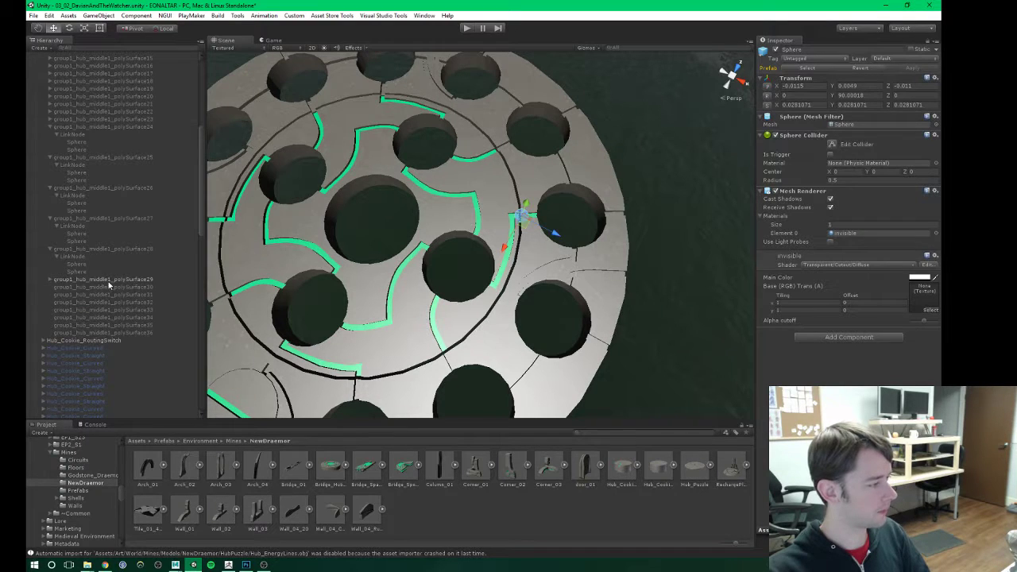
pyautogui.click(109, 280)
pyautogui.click(776, 49)
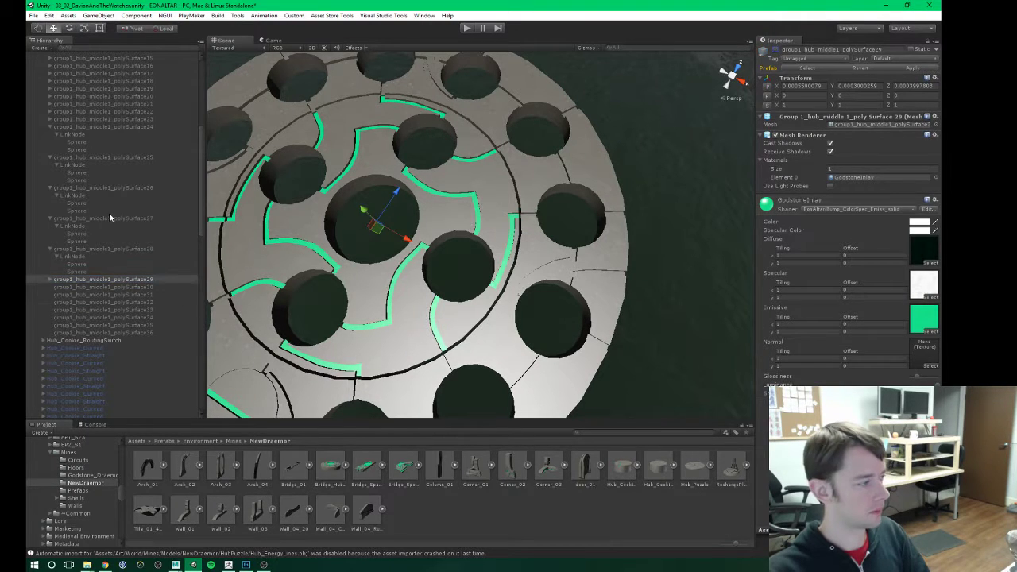
pyautogui.click(109, 285)
pyautogui.click(775, 50)
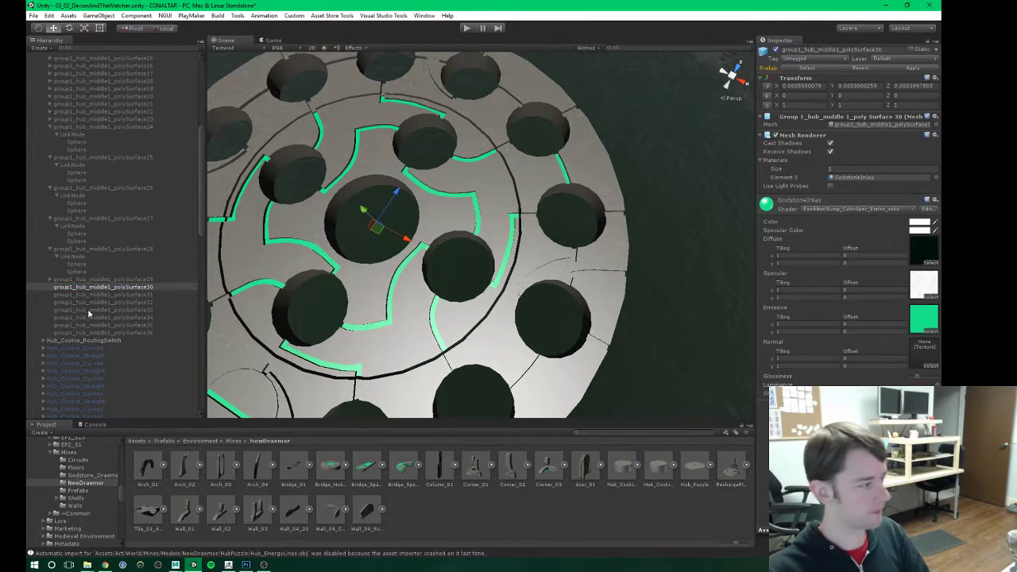
# Step: Paste a LinkNode copy and parent it under polySurface30
pyautogui.click(68, 288)
pyautogui.hotkey('ctrl', 'v')
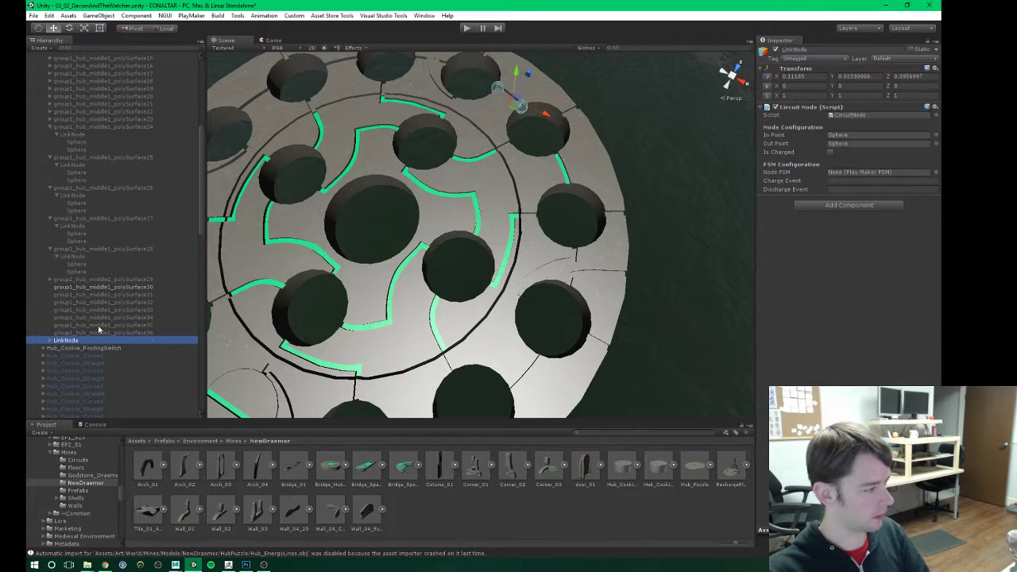
pyautogui.moveTo(82, 342); pyautogui.dragTo(100, 287)
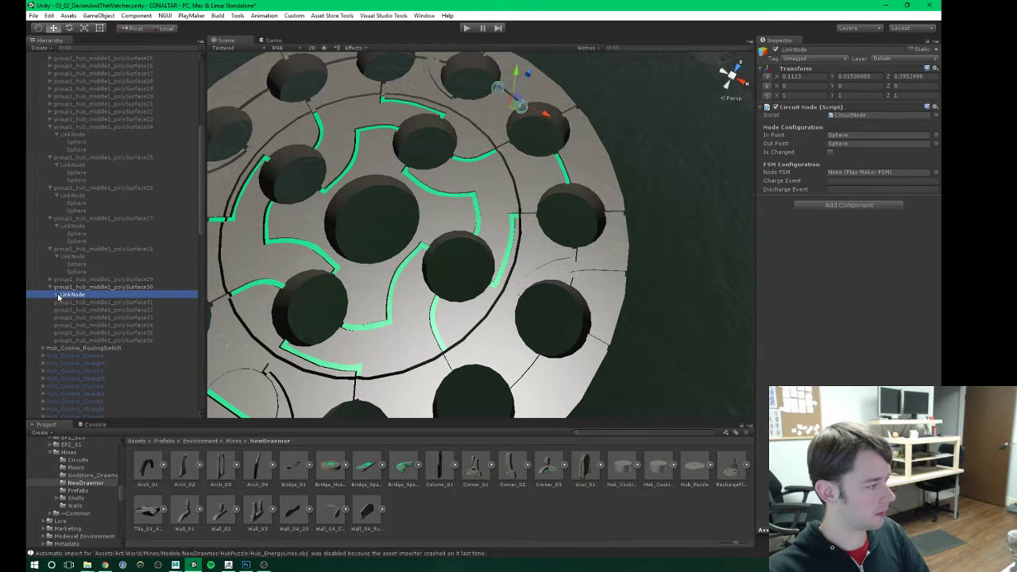
# Step: Expand polySurface30's LinkNode and examine the green energy-line segments and holes around the hub puzzle's rings from several angles
pyautogui.click(57, 295)
pyautogui.moveTo(315, 262); pyautogui.dragTo(392, 260, button='middle')
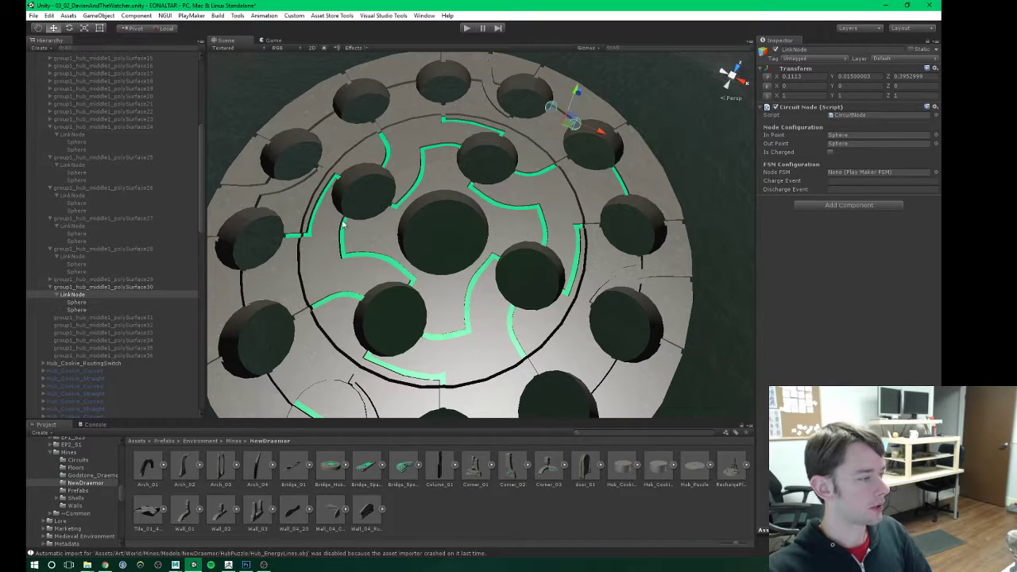
pyautogui.keyDown('alt'); pyautogui.moveTo(409, 272); pyautogui.dragTo(408, 245); pyautogui.keyUp('alt')
pyautogui.moveTo(381, 255)
pyautogui.mouseDown(button='right')
pyautogui.moveTo(377, 289)
pyautogui.moveTo(399, 262)
pyautogui.mouseUp(button='right')
pyautogui.press('w')
pyautogui.press('a')
pyautogui.keyDown('alt'); pyautogui.scroll(6, 399, 262); pyautogui.keyUp('alt')
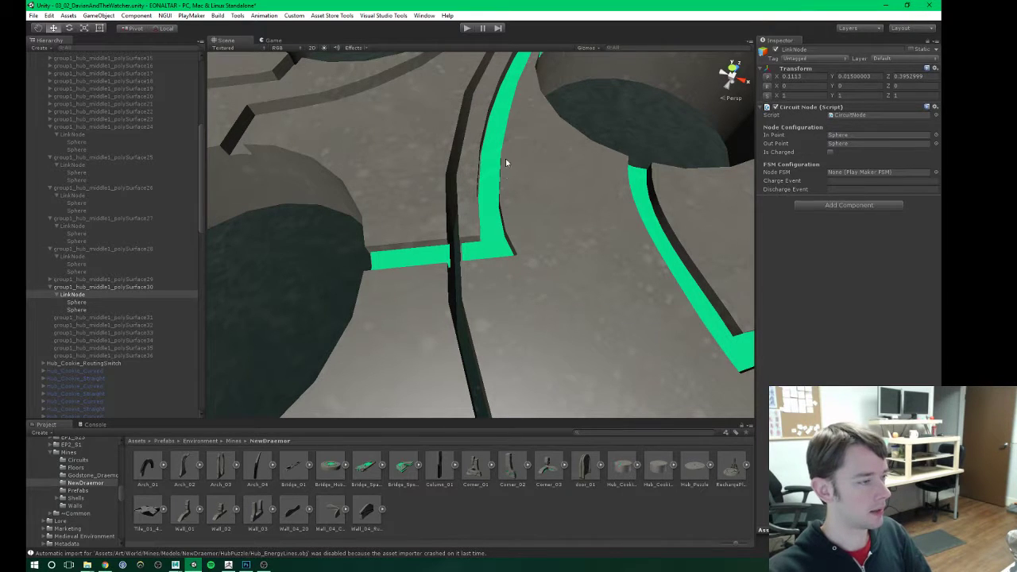
pyautogui.keyDown('alt'); pyautogui.moveTo(505, 162); pyautogui.dragTo(466, 254); pyautogui.keyUp('alt')
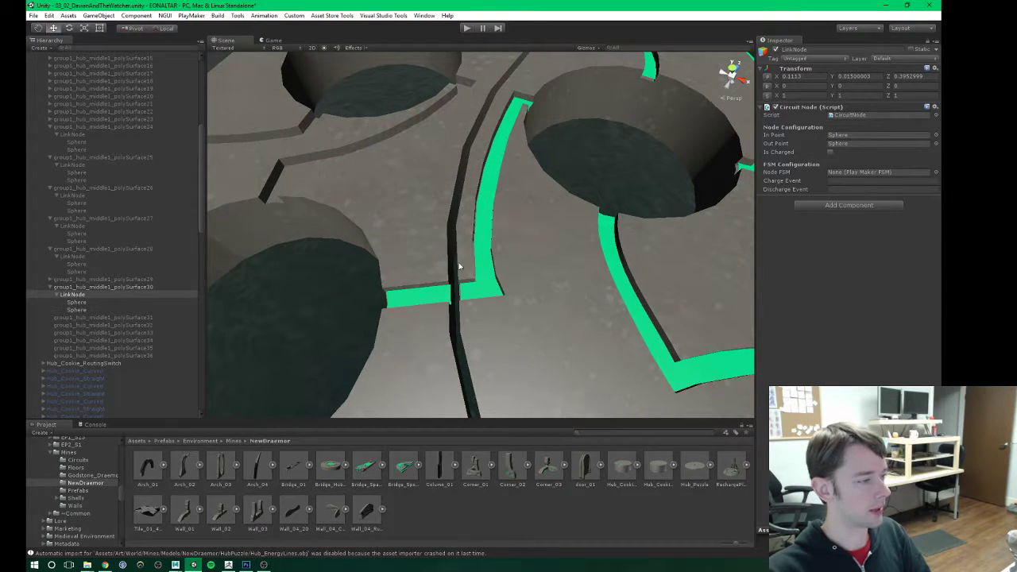
pyautogui.keyDown('alt'); pyautogui.scroll(-10, 441, 280); pyautogui.keyUp('alt')
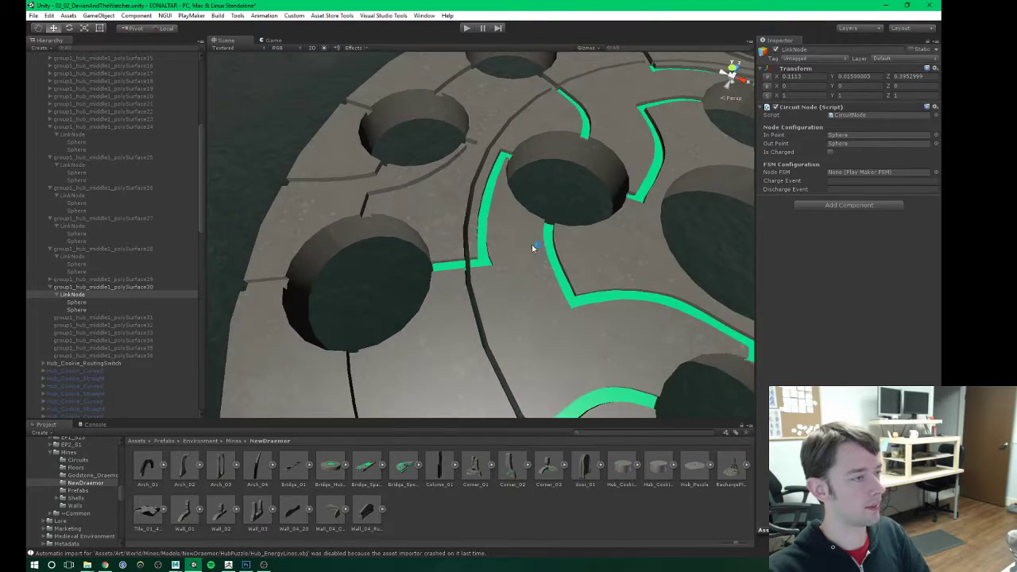
pyautogui.keyDown('alt'); pyautogui.scroll(8, 354, 200); pyautogui.keyUp('alt')
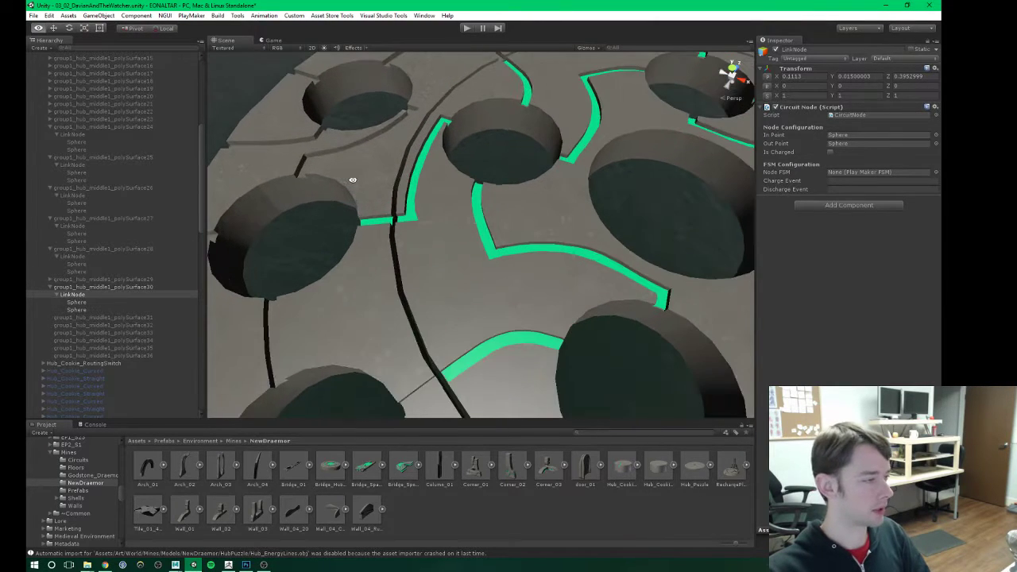
pyautogui.keyDown('alt'); pyautogui.scroll(-10, 444, 133); pyautogui.keyUp('alt')
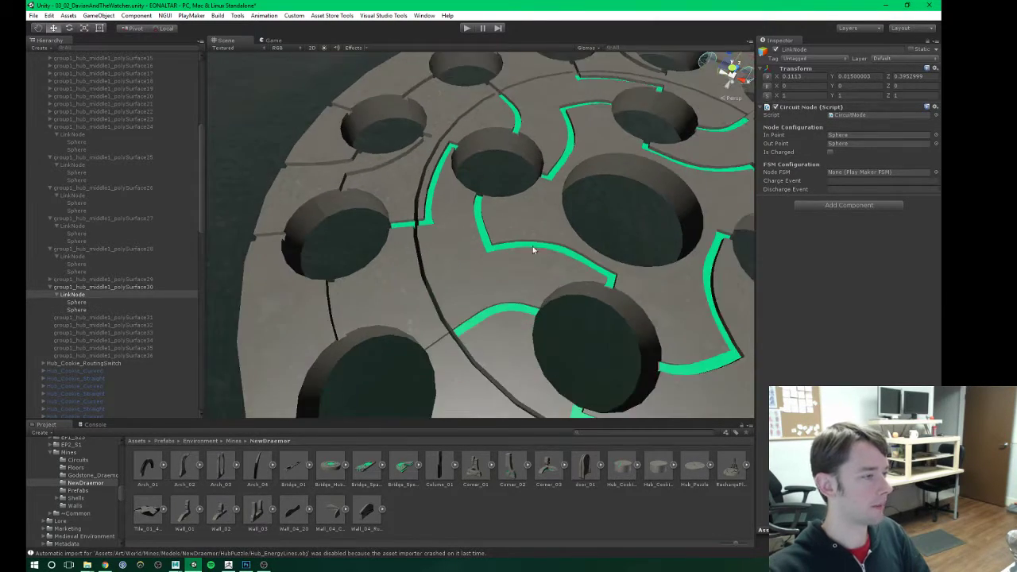
pyautogui.keyDown('alt'); pyautogui.moveTo(507, 213); pyautogui.dragTo(448, 240); pyautogui.keyUp('alt')
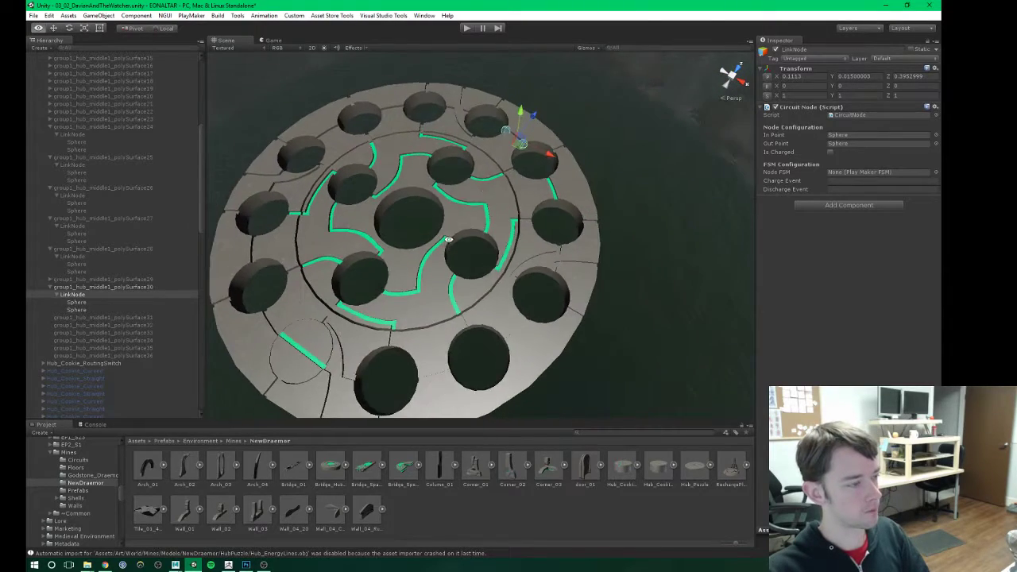
# Step: Move polySurface30's LinkNode onto the short green segment between two neighbouring outer holes, about X 0.291, Y 0.015, Z 0.298
pyautogui.keyDown('alt'); pyautogui.moveTo(484, 185); pyautogui.dragTo(485, 260); pyautogui.keyUp('alt')
pyautogui.click(105, 287)
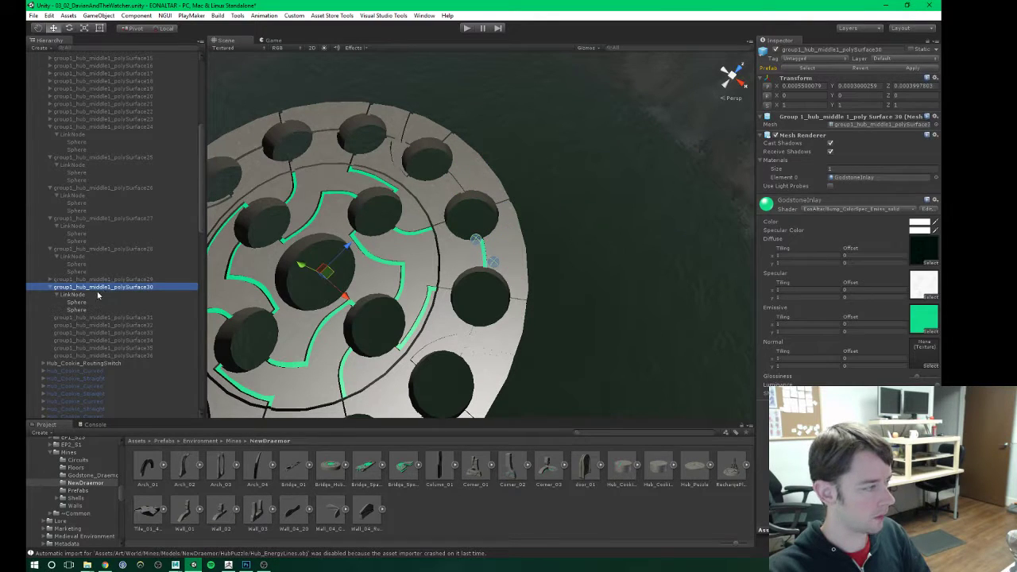
pyautogui.click(98, 295)
pyautogui.press('f')
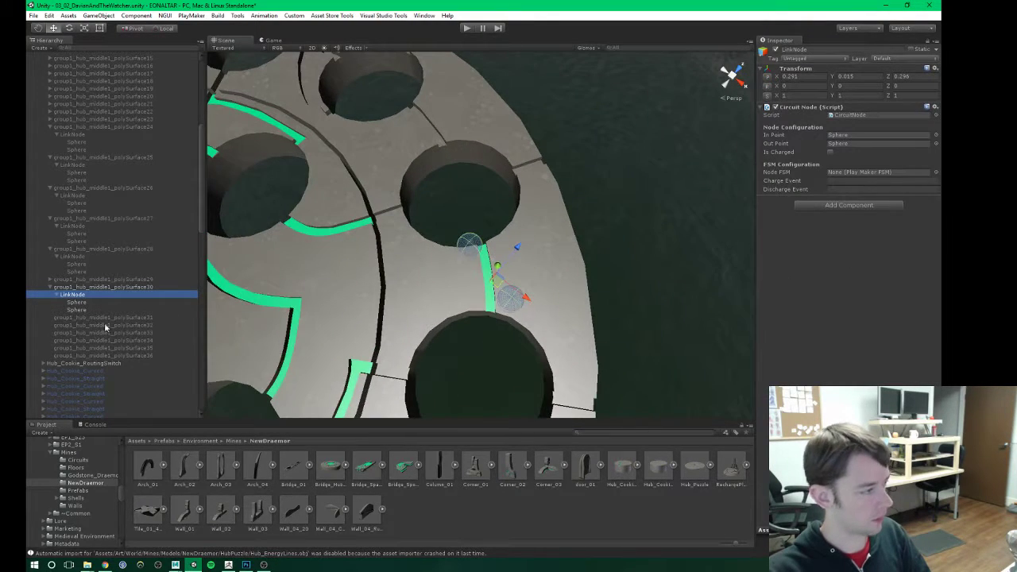
# Step: Place the two Spheres of polySurface30's LinkNode at opposite ends of its green inlay segment, then collapse the LinkNode
pyautogui.click(77, 302)
pyautogui.moveTo(510, 312); pyautogui.dragTo(488, 322)
pyautogui.click(118, 309)
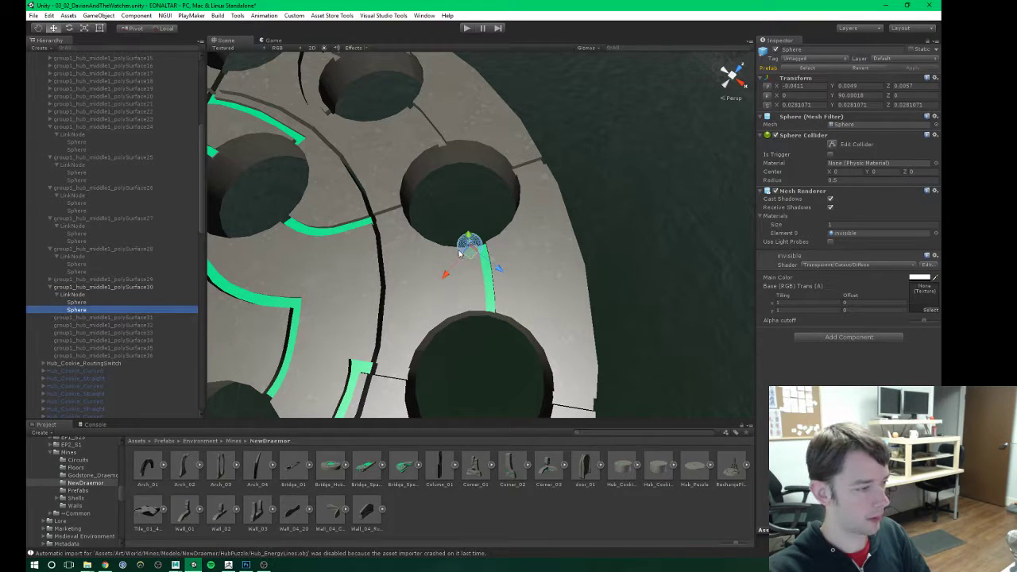
pyautogui.moveTo(470, 255); pyautogui.dragTo(484, 251)
pyautogui.scroll(-4, 381, 290)
pyautogui.moveTo(381, 290); pyautogui.dragTo(468, 246, button='middle')
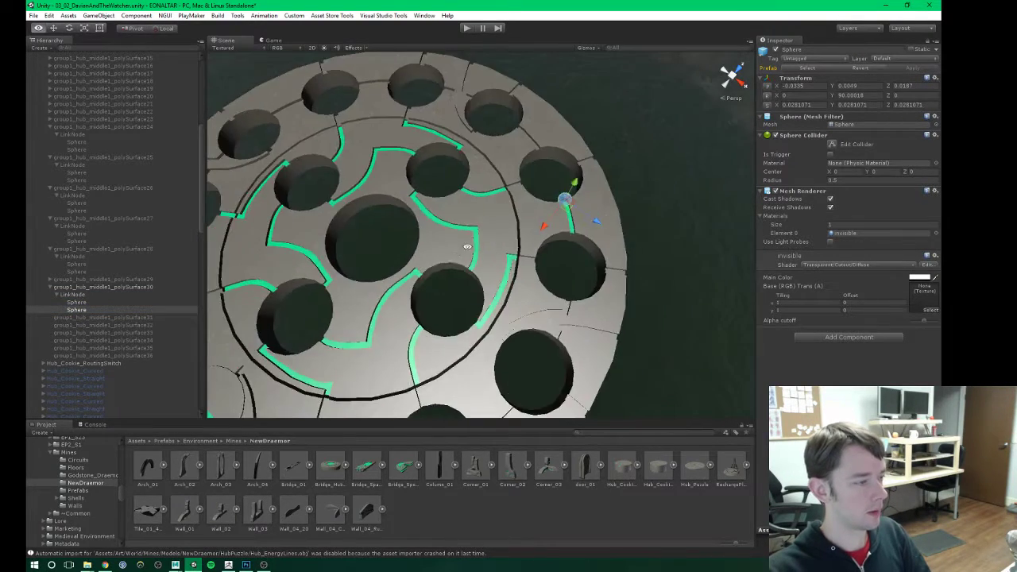
pyautogui.moveTo(467, 246)
pyautogui.keyDown('alt'); pyautogui.mouseDown()
pyautogui.moveTo(429, 270)
pyautogui.moveTo(478, 240)
pyautogui.moveTo(452, 253)
pyautogui.mouseUp(); pyautogui.keyUp('alt')
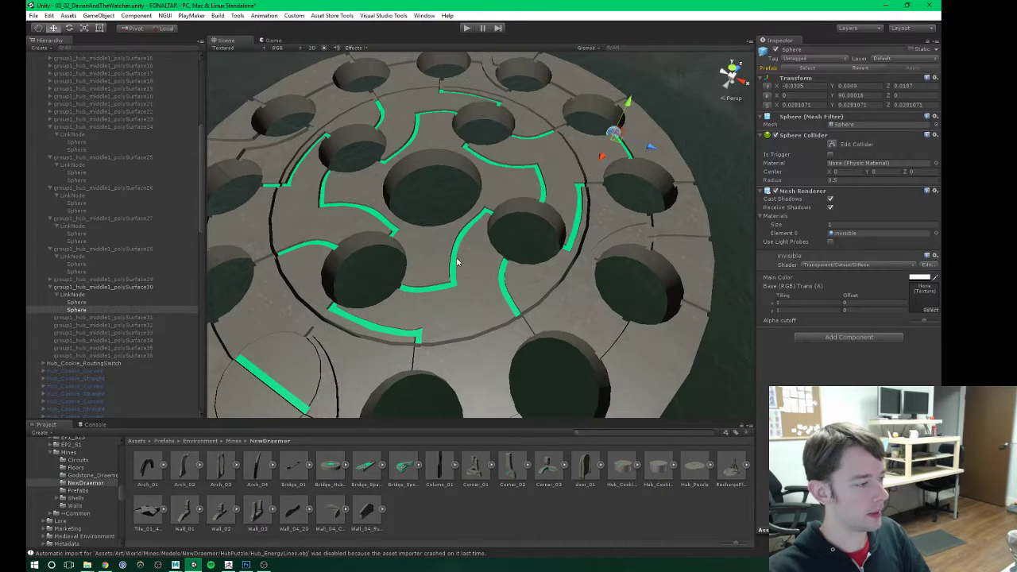
pyautogui.click(59, 295)
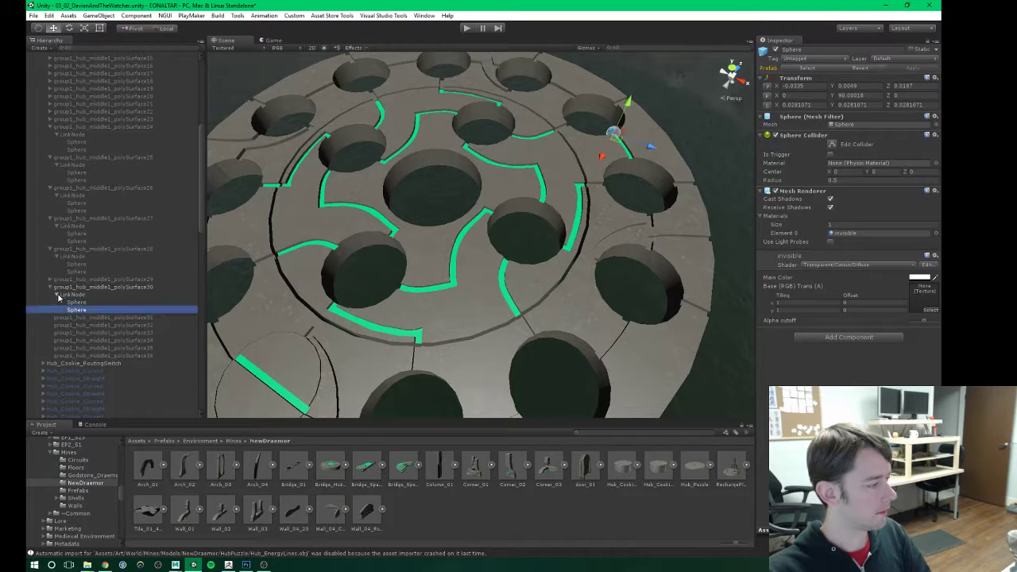
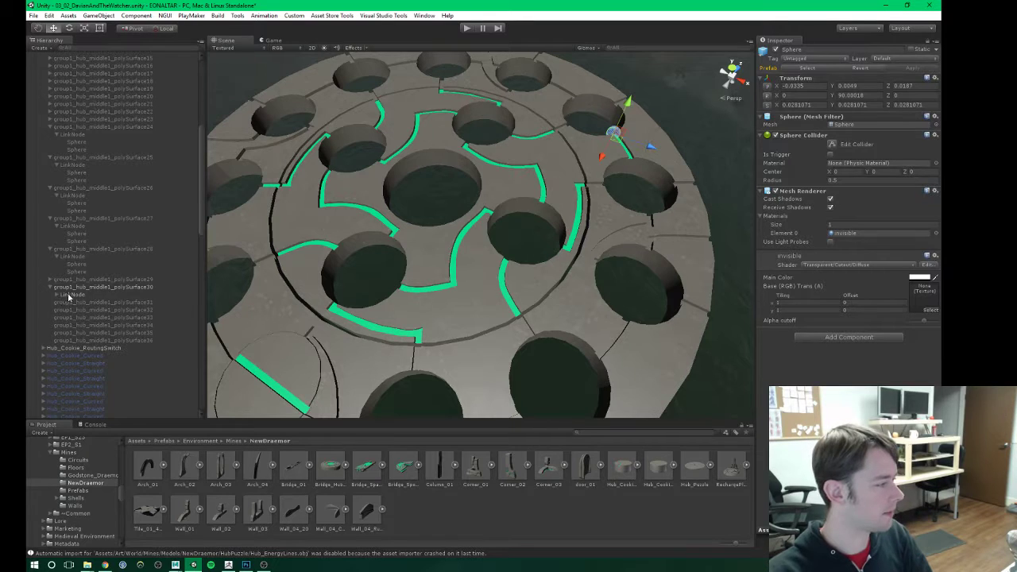
# Step: Deactivate group1_hub_middle1_polySurface30 and activate group1_hub_middle1_polySurface31
pyautogui.click(70, 302)
pyautogui.click(93, 288)
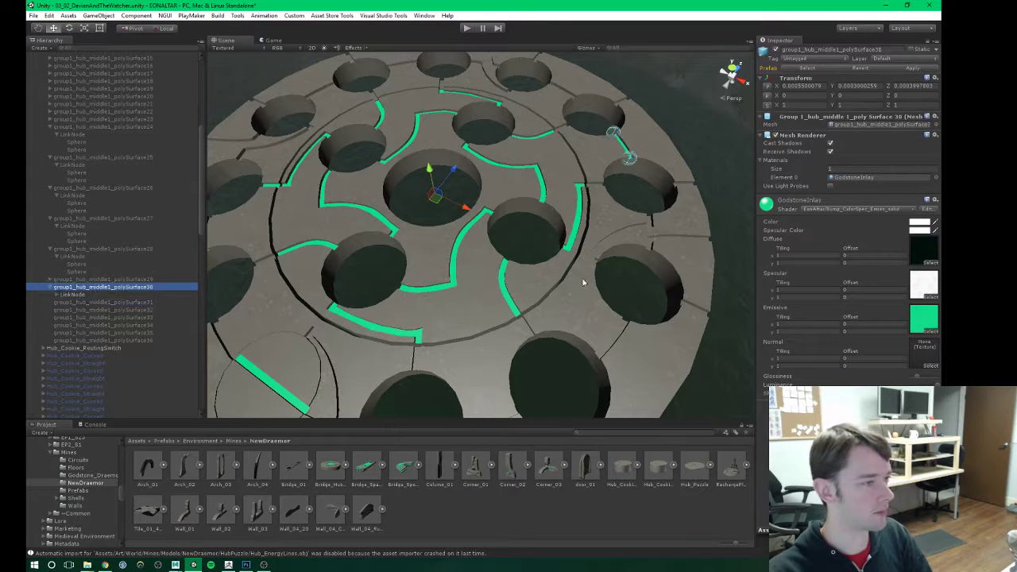
pyautogui.click(776, 50)
pyautogui.click(89, 303)
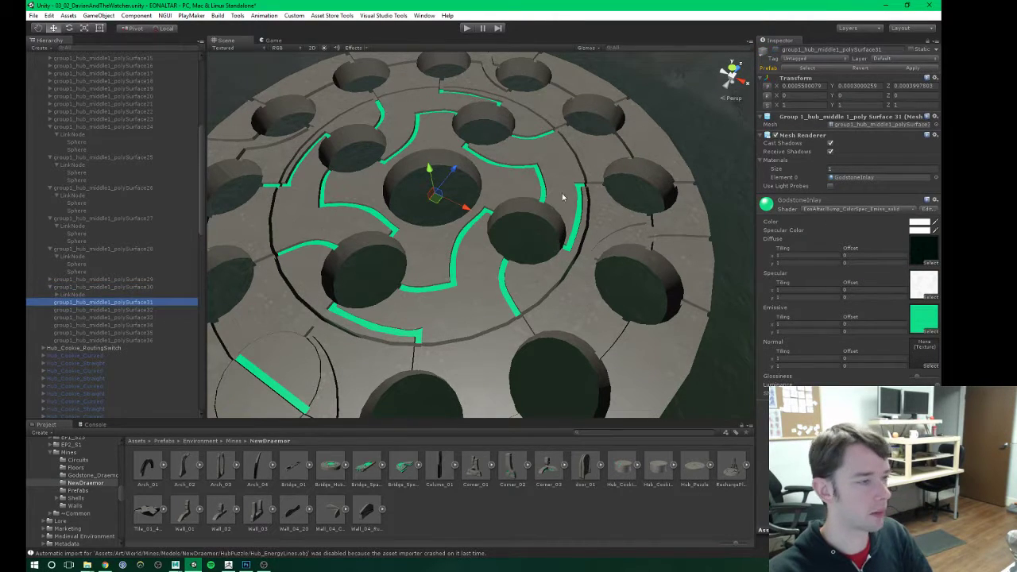
pyautogui.click(776, 50)
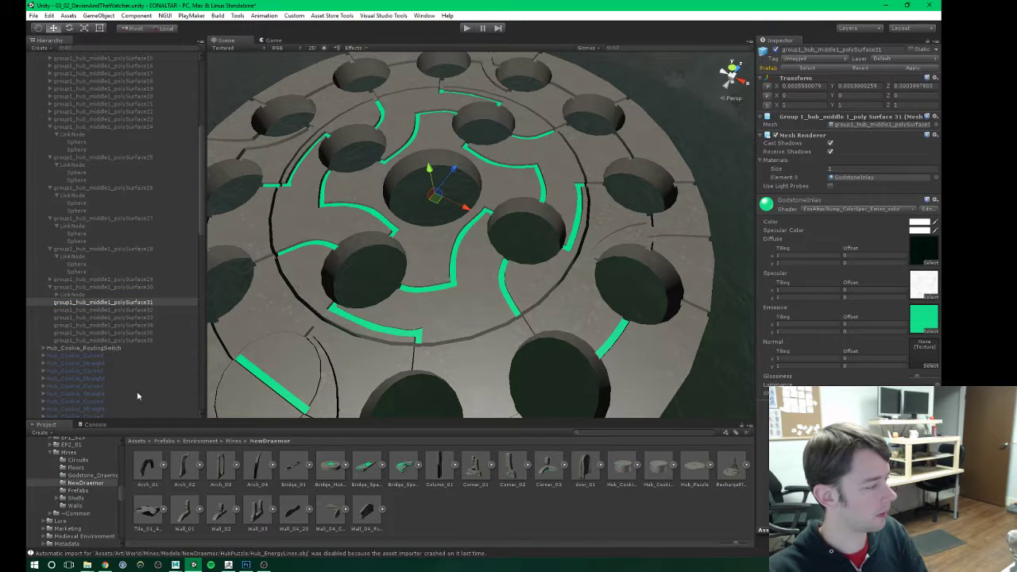
# Step: Paste a LinkNode as a child of polySurface31 and move it onto that green segment, at about X 0.39, Z -0.11
pyautogui.click(74, 303)
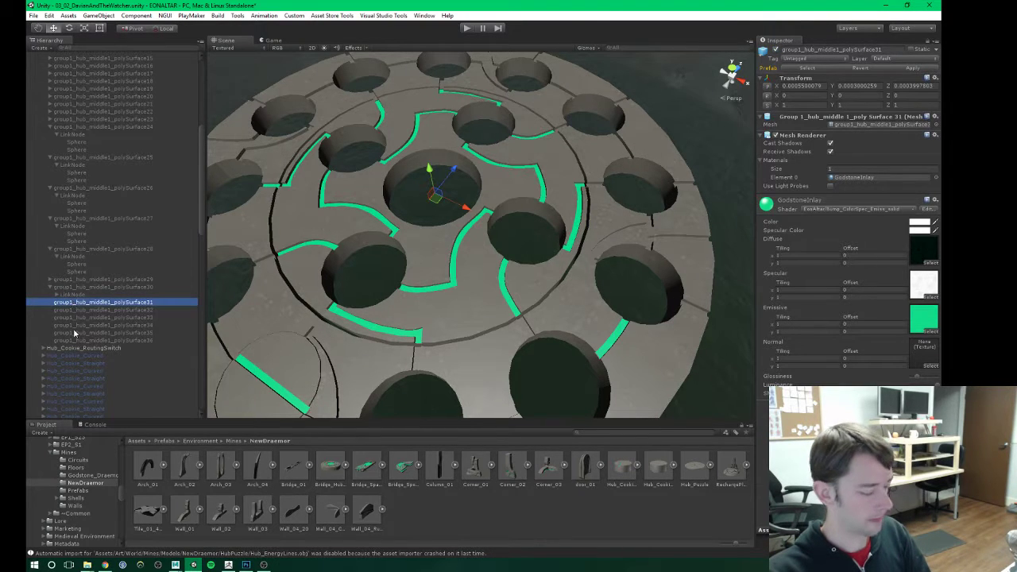
pyautogui.hotkey('ctrl', 'v')
pyautogui.moveTo(69, 347); pyautogui.dragTo(95, 304)
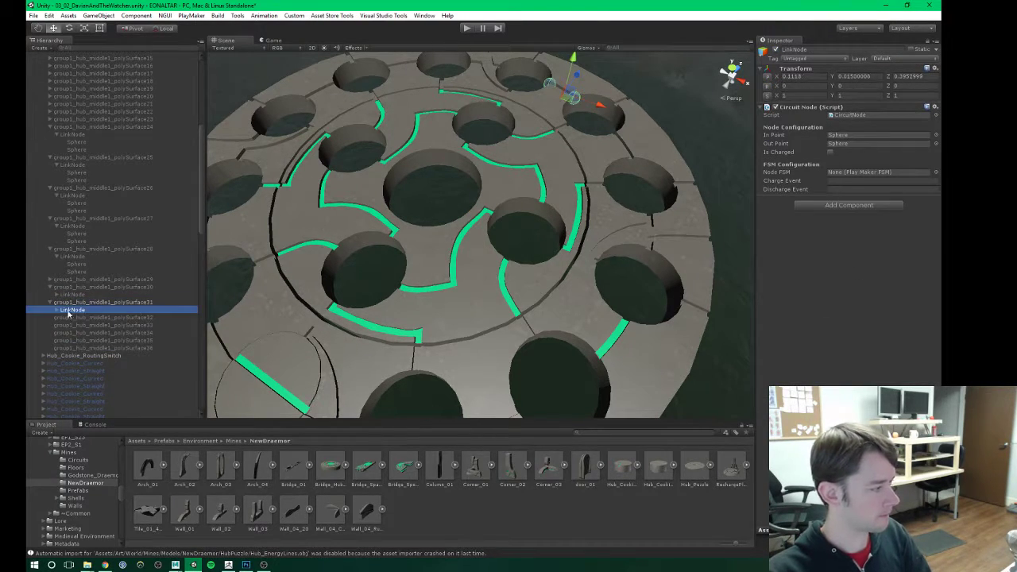
pyautogui.click(55, 311)
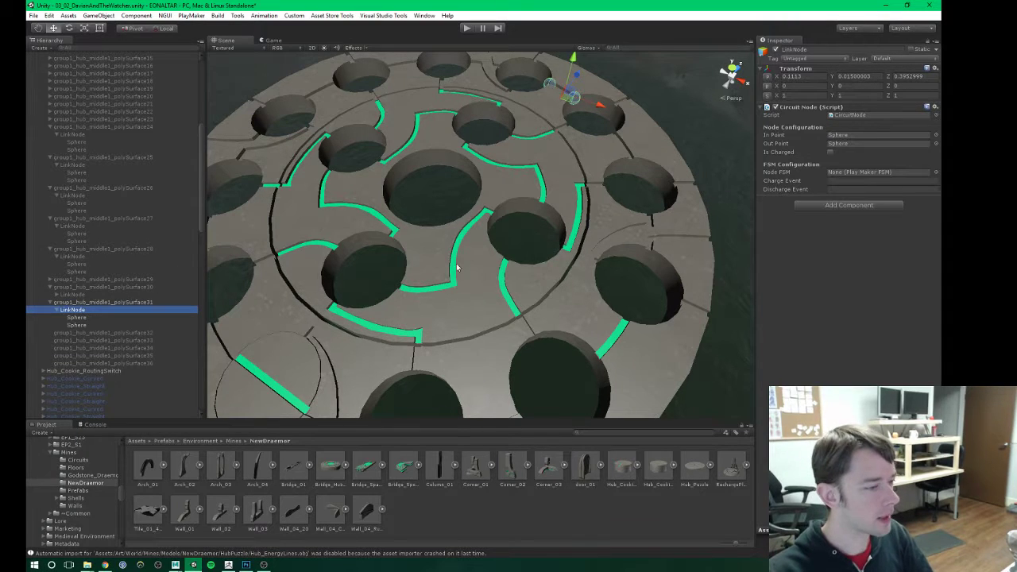
pyautogui.moveTo(572, 97); pyautogui.dragTo(617, 356)
# Step: Place the two Spheres of polySurface31's LinkNode at the segment's ends beside the two holes and collapse the LinkNode
pyautogui.moveTo(646, 357); pyautogui.dragTo(569, 329, button='middle')
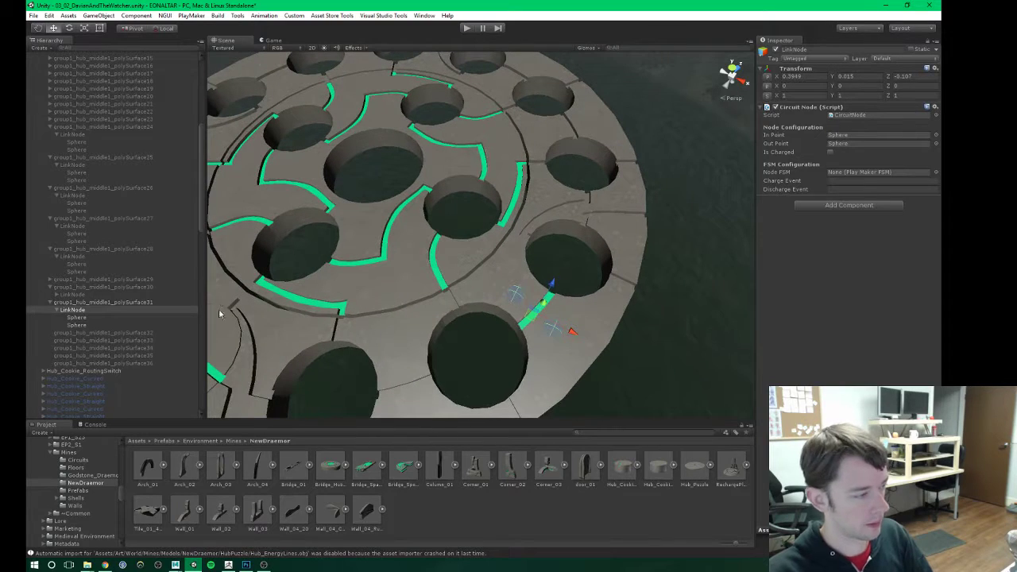
pyautogui.click(73, 318)
pyautogui.moveTo(554, 331); pyautogui.dragTo(411, 305)
pyautogui.click(94, 325)
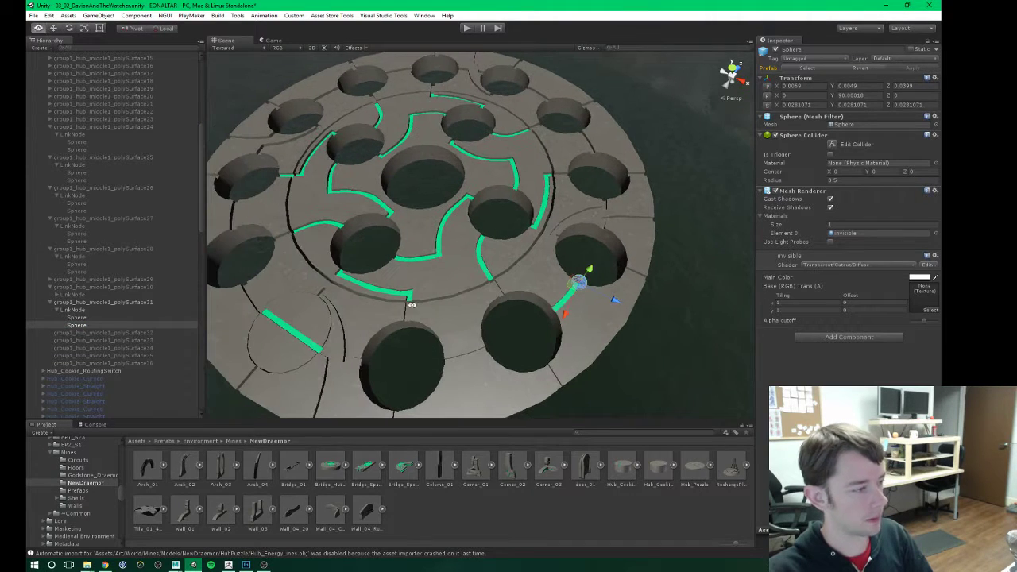
pyautogui.click(57, 309)
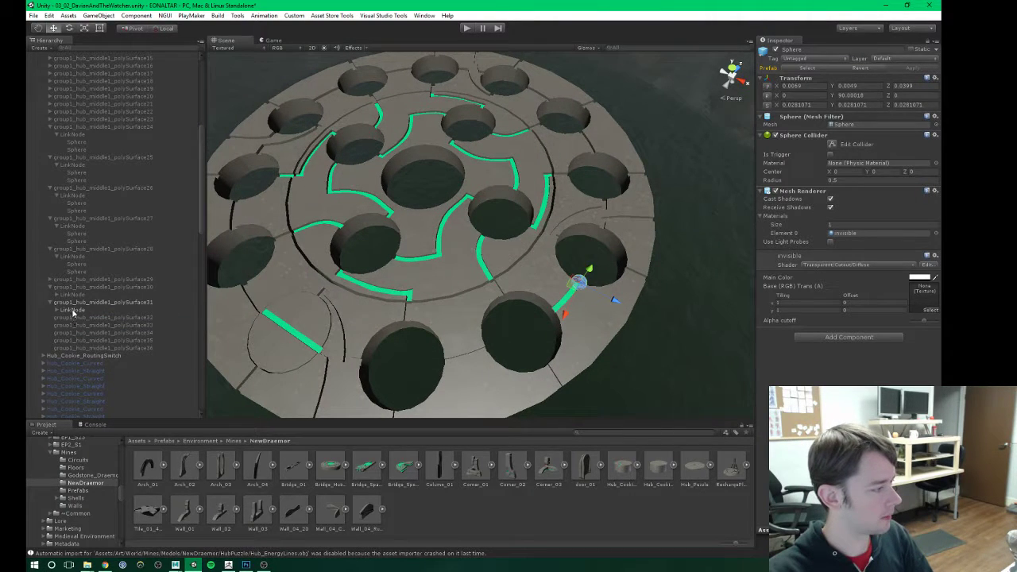
# Step: Deactivate group1_hub_middle1_polySurface31 and activate group1_hub_middle1_polySurface32
pyautogui.click(75, 303)
pyautogui.click(777, 50)
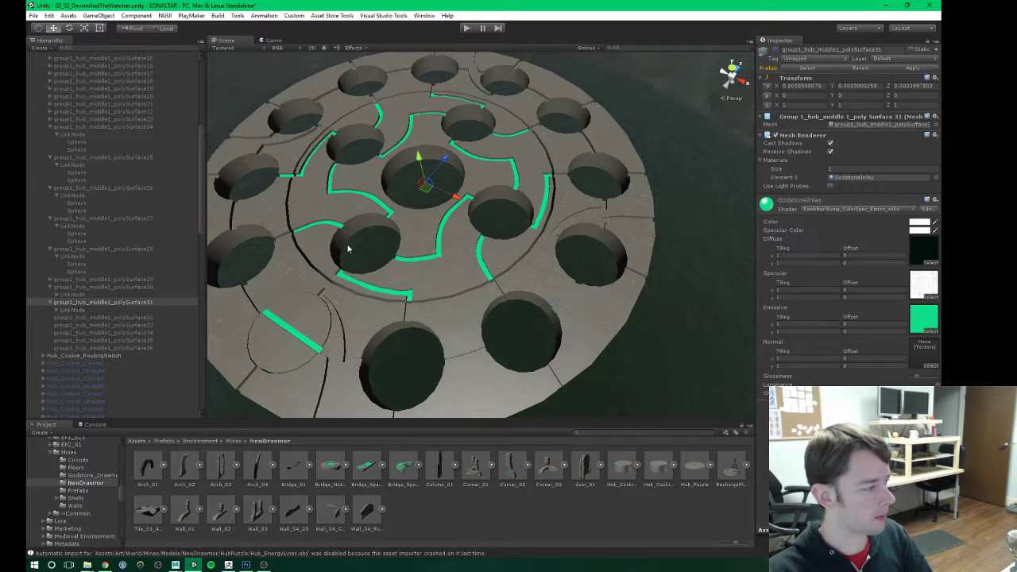
pyautogui.click(98, 318)
pyautogui.click(775, 51)
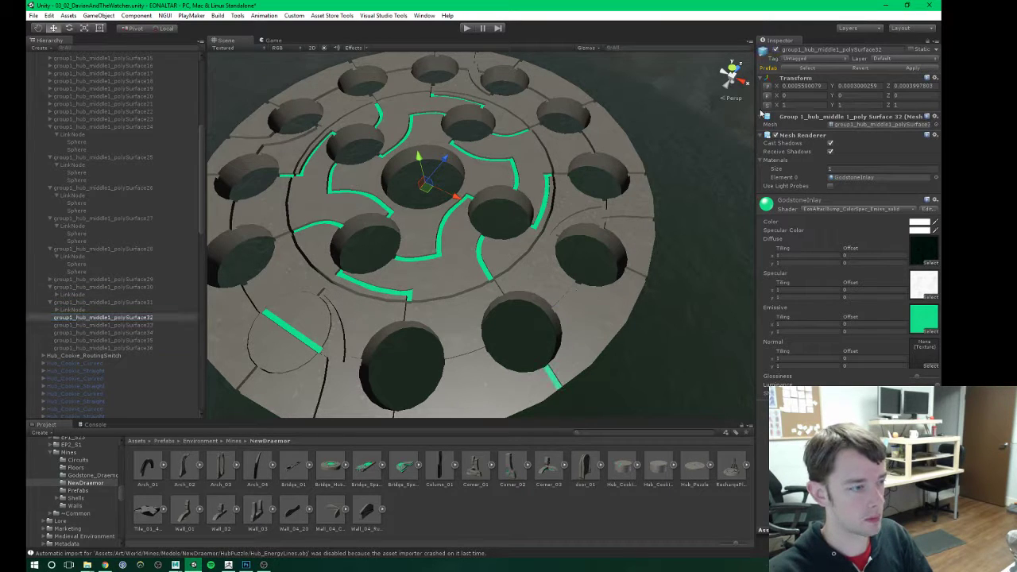
# Step: Paste a LinkNode as a child of polySurface32 and move it onto the green segment at the outer rim, at about X 0.42, Z -0.24
pyautogui.moveTo(413, 325); pyautogui.dragTo(441, 286, button='middle')
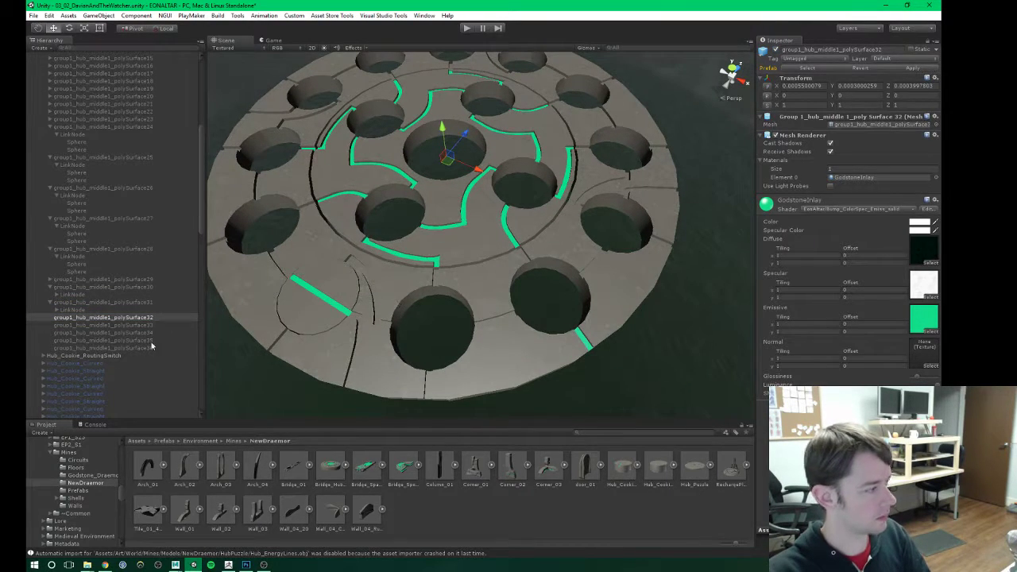
pyautogui.hotkey('ctrl', 'v')
pyautogui.moveTo(72, 355); pyautogui.dragTo(72, 318)
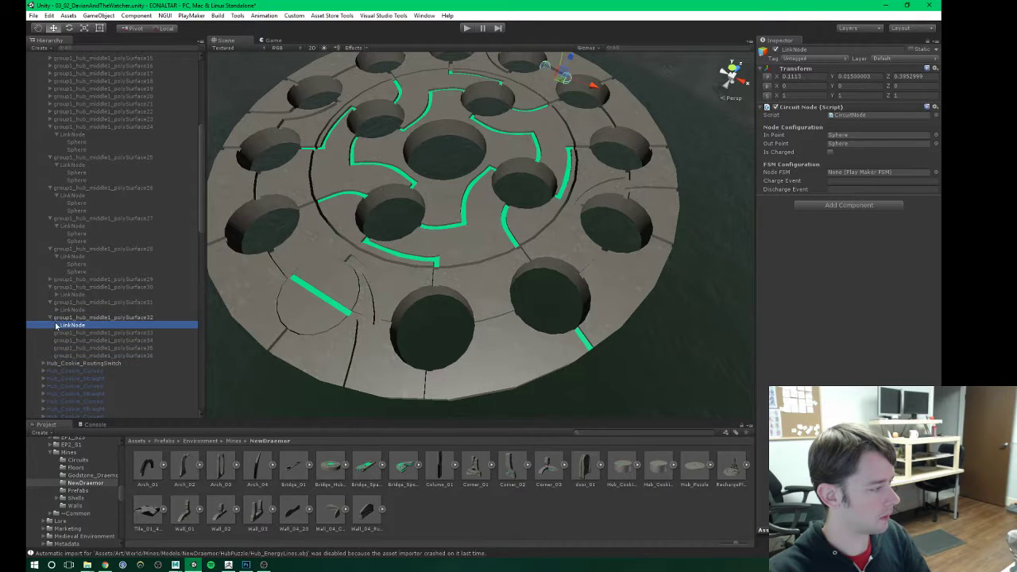
pyautogui.click(57, 325)
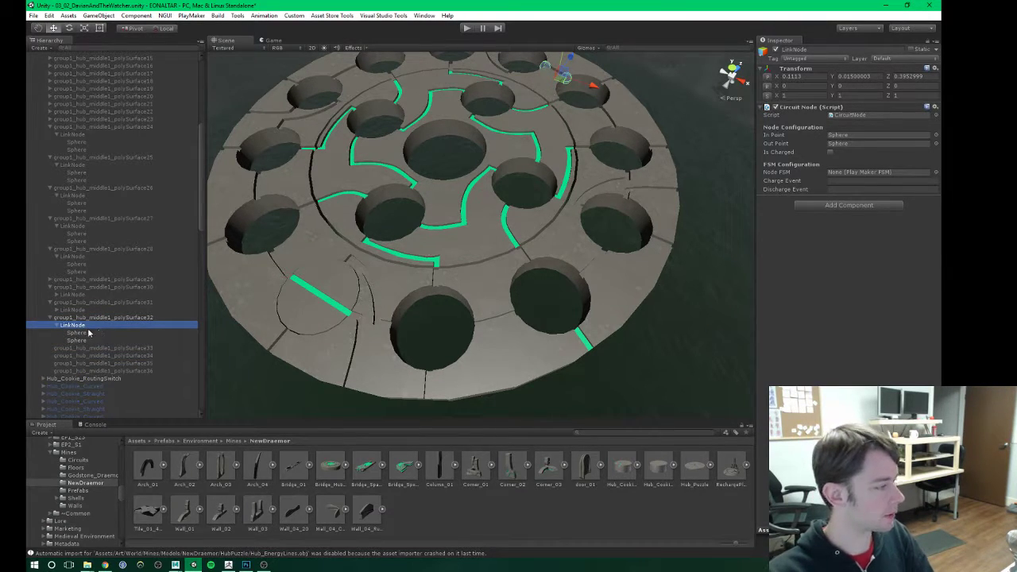
pyautogui.keyDown('alt'); pyautogui.moveTo(406, 243); pyautogui.dragTo(414, 255); pyautogui.keyUp('alt')
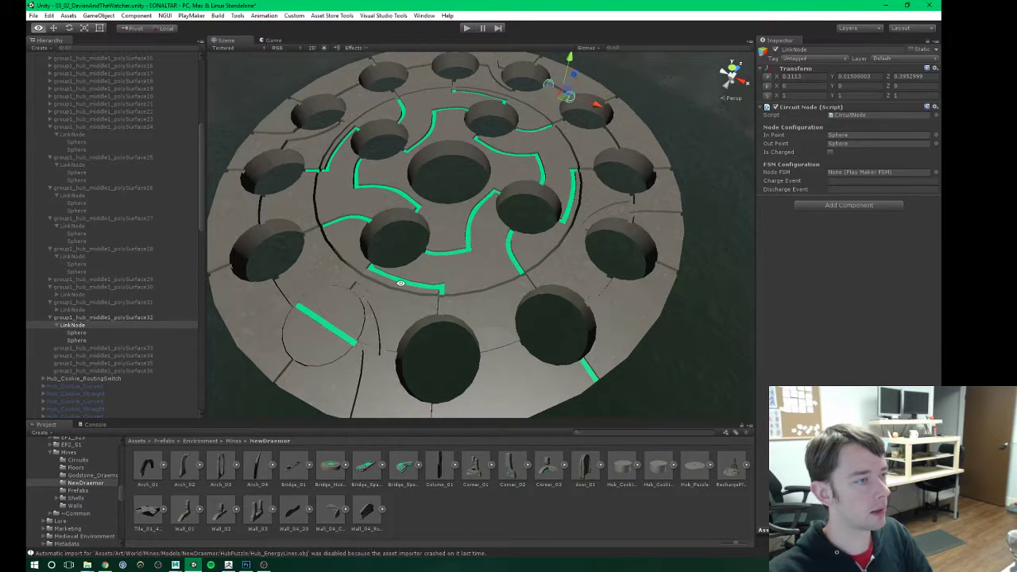
pyautogui.moveTo(400, 282)
pyautogui.mouseDown(button='middle')
pyautogui.moveTo(395, 272)
pyautogui.moveTo(415, 273)
pyautogui.mouseUp(button='middle')
pyautogui.keyDown('alt'); pyautogui.moveTo(413, 273); pyautogui.dragTo(402, 273); pyautogui.keyUp('alt')
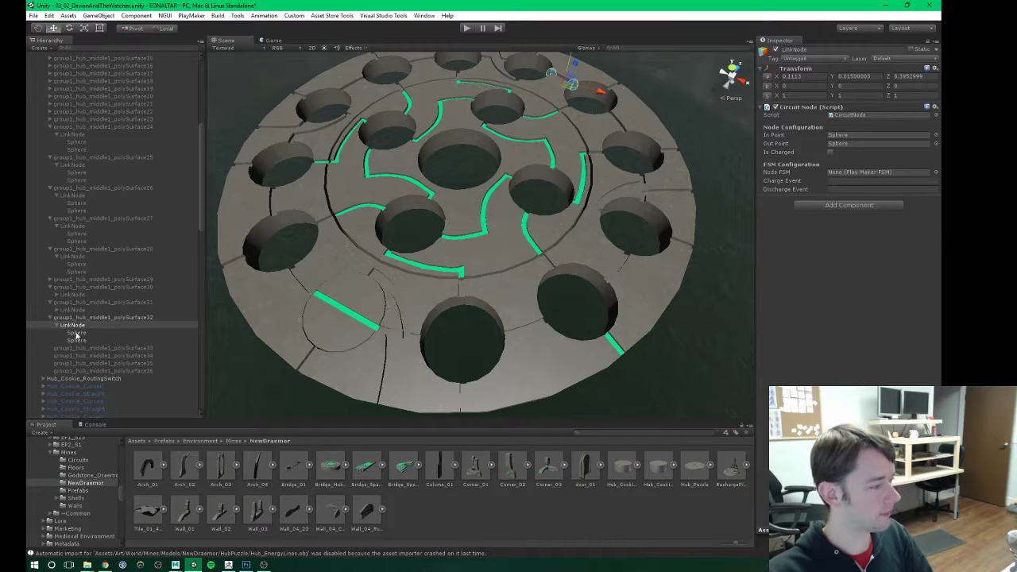
pyautogui.moveTo(405, 242); pyautogui.dragTo(415, 248, button='middle')
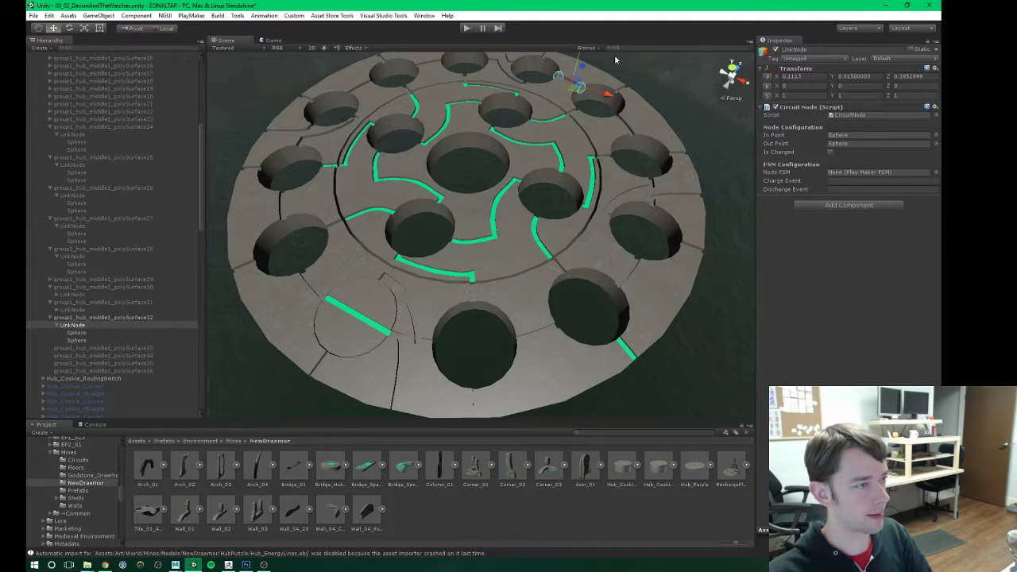
pyautogui.moveTo(574, 91); pyautogui.dragTo(629, 362)
# Step: Place one Sphere of polySurface32's LinkNode at the segment's rim end and the other at its hole end
pyautogui.press('f')
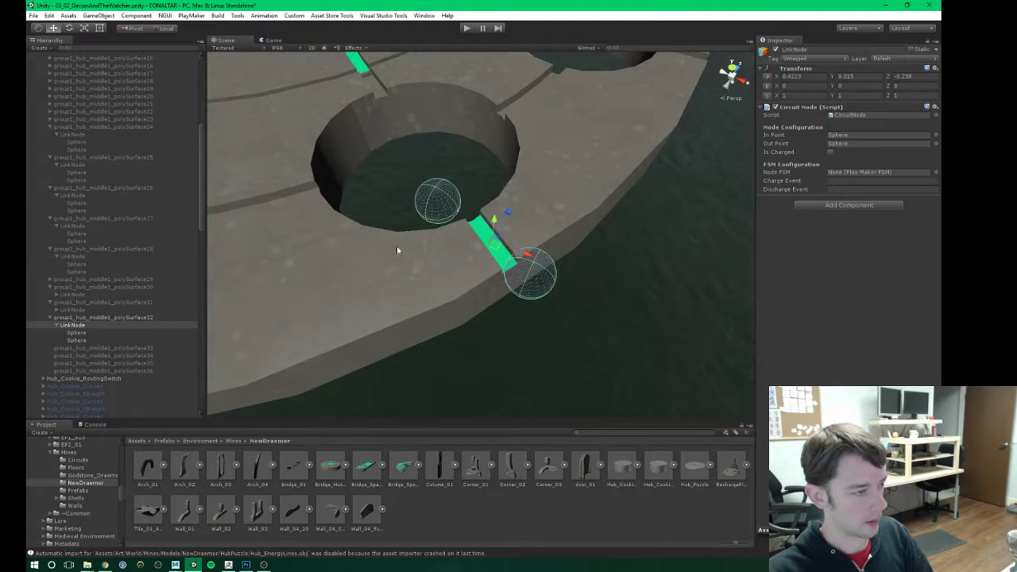
pyautogui.click(73, 332)
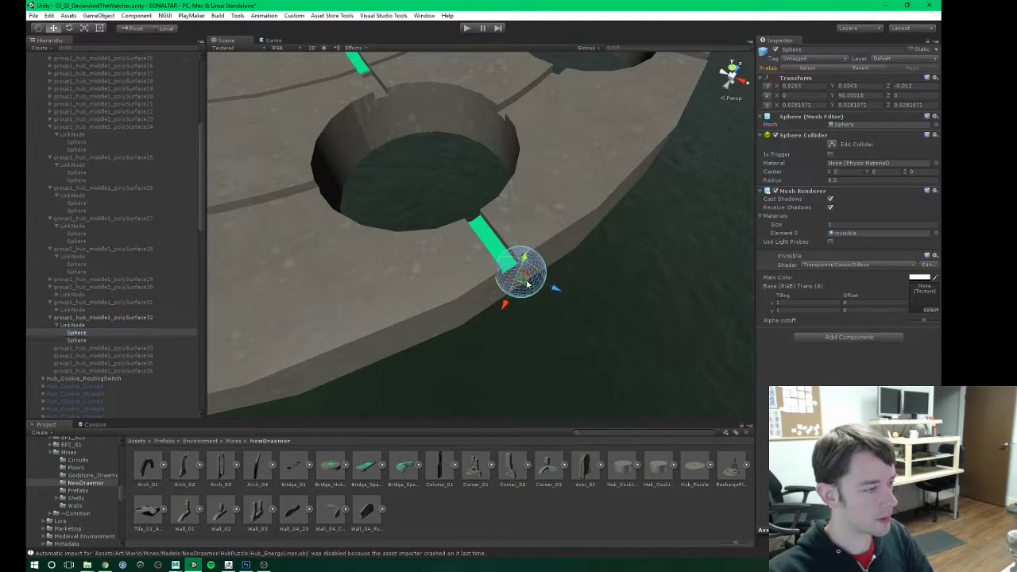
pyautogui.click(76, 340)
pyautogui.moveTo(436, 216); pyautogui.dragTo(272, 271)
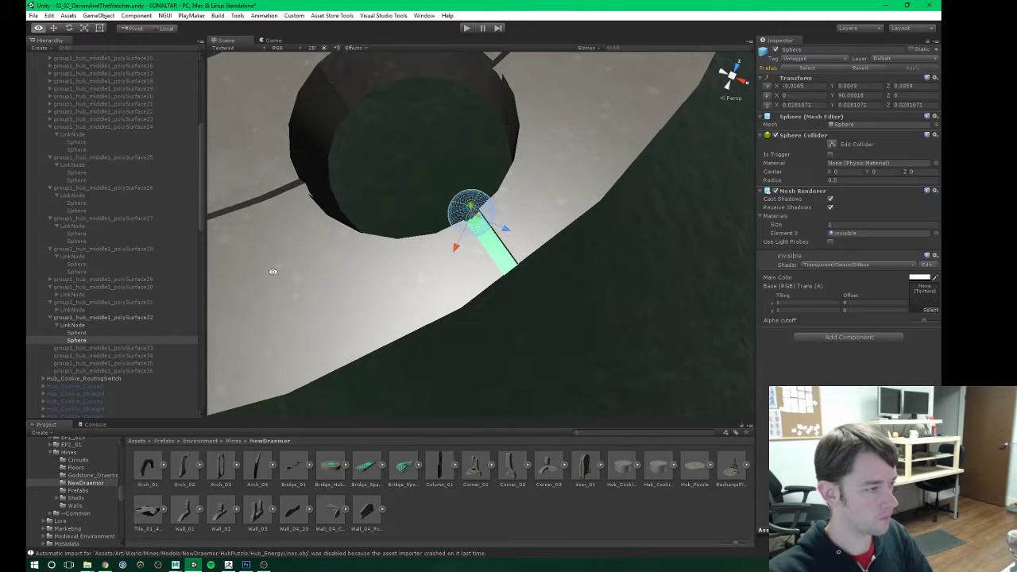
# Step: Deactivate group1_hub_middle1_polySurface32 and activate group1_hub_middle1_polySurface33
pyautogui.click(74, 317)
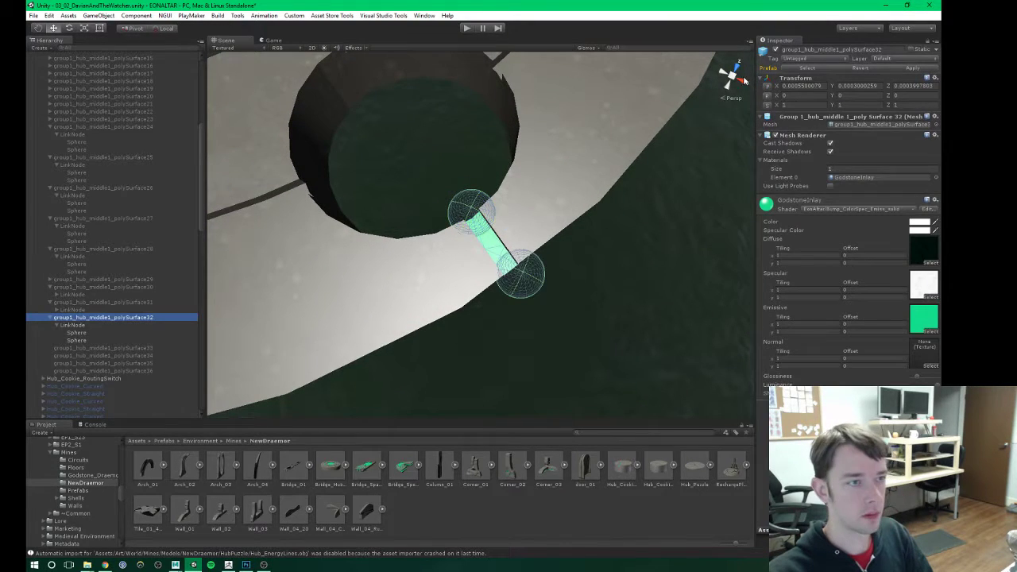
pyautogui.click(774, 49)
pyautogui.click(77, 348)
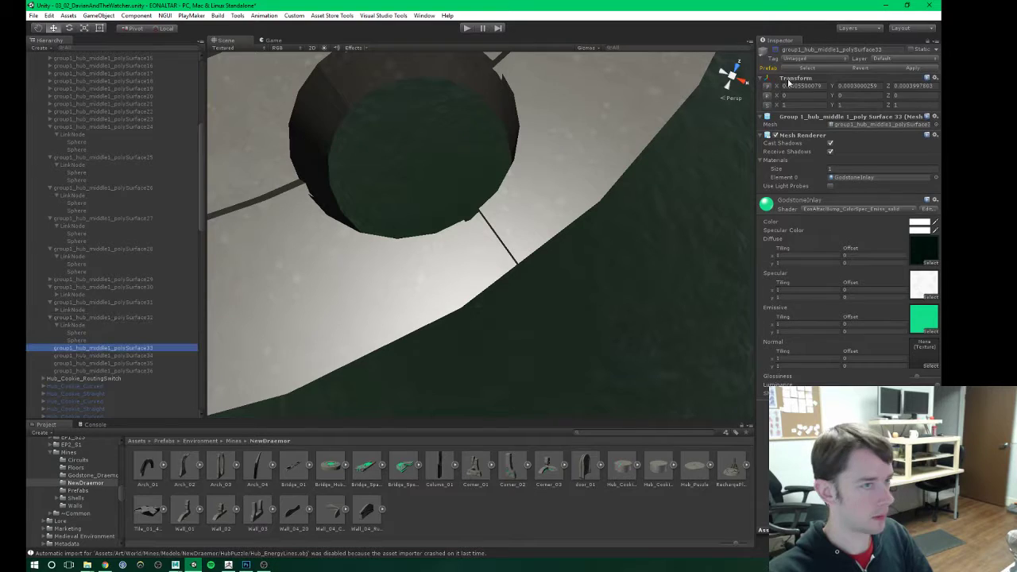
pyautogui.click(776, 50)
# Step: Paste a LinkNode as a child of polySurface33 and move it onto the green segment at the outer rim, at about X 0.49, Z 0.005
pyautogui.scroll(-6, 435, 243)
pyautogui.keyDown('alt'); pyautogui.moveTo(379, 250); pyautogui.dragTo(466, 273); pyautogui.keyUp('alt')
pyautogui.press('f')
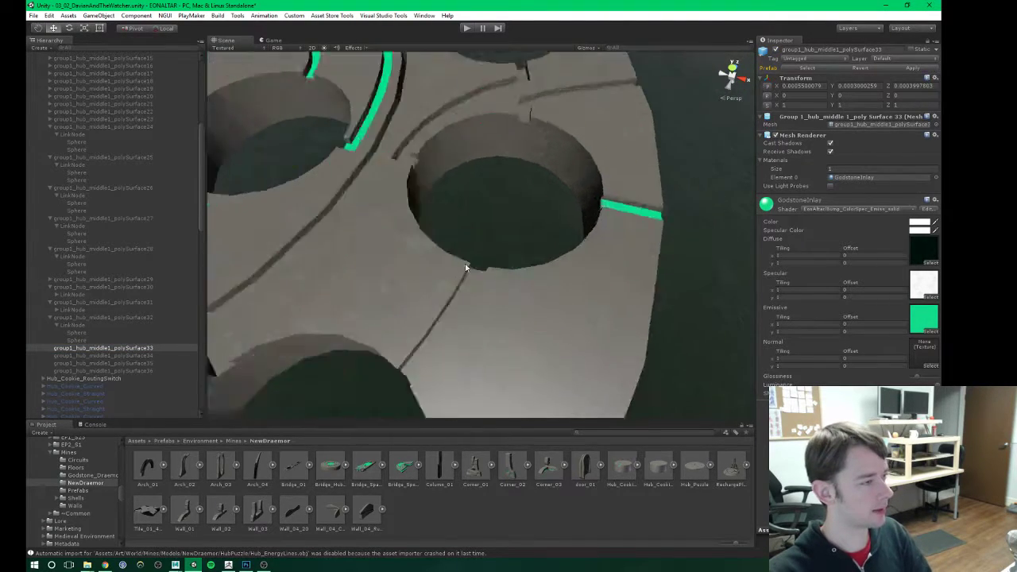
pyautogui.scroll(-8, 384, 249)
pyautogui.scroll(-4, 374, 227)
pyautogui.moveTo(391, 234); pyautogui.dragTo(474, 247, button='middle')
pyautogui.click(88, 349)
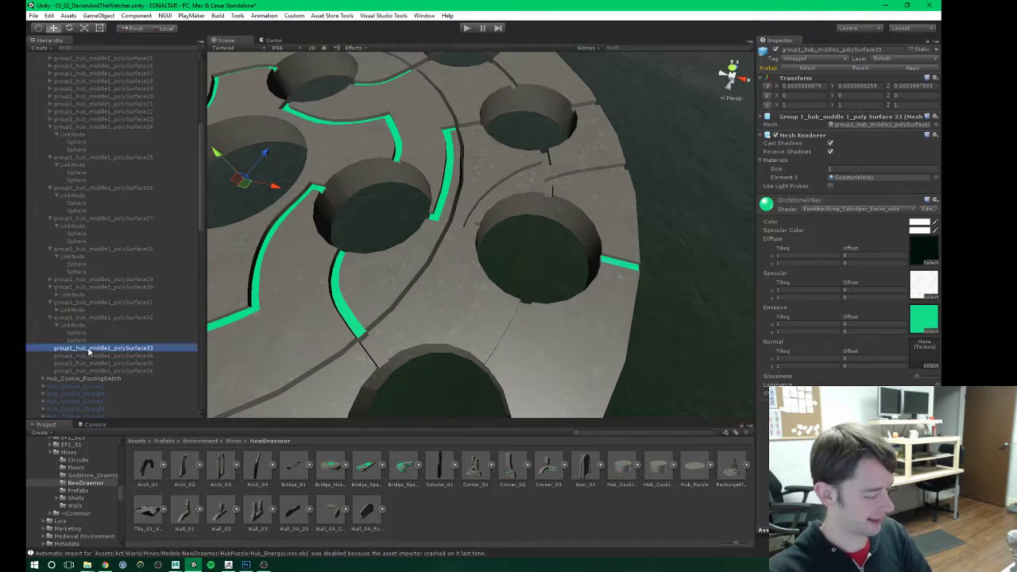
pyautogui.hotkey('ctrl', 'v')
pyautogui.moveTo(67, 380); pyautogui.dragTo(73, 349)
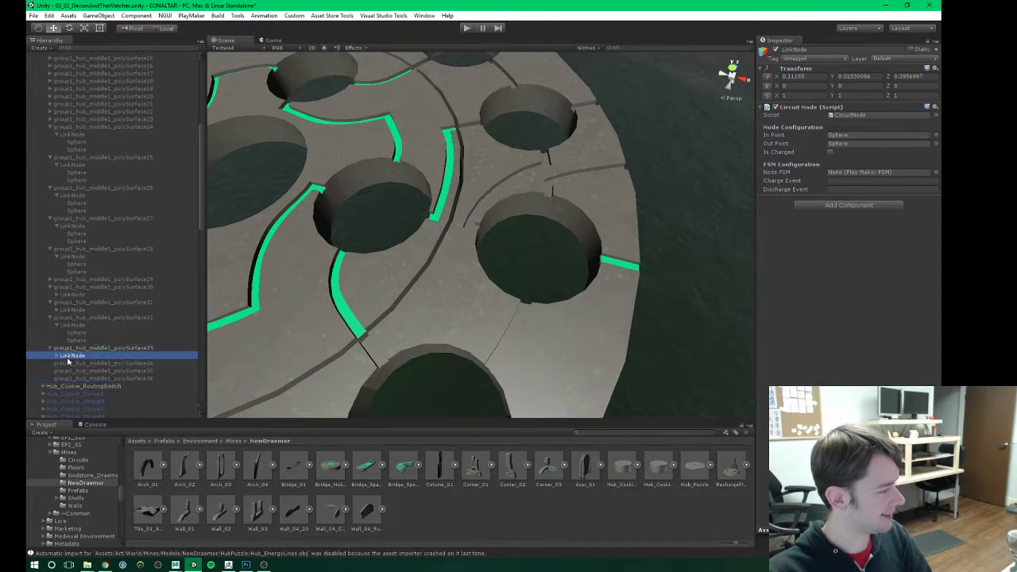
pyautogui.click(56, 356)
pyautogui.keyDown('alt'); pyautogui.moveTo(471, 227); pyautogui.dragTo(334, 170); pyautogui.keyUp('alt')
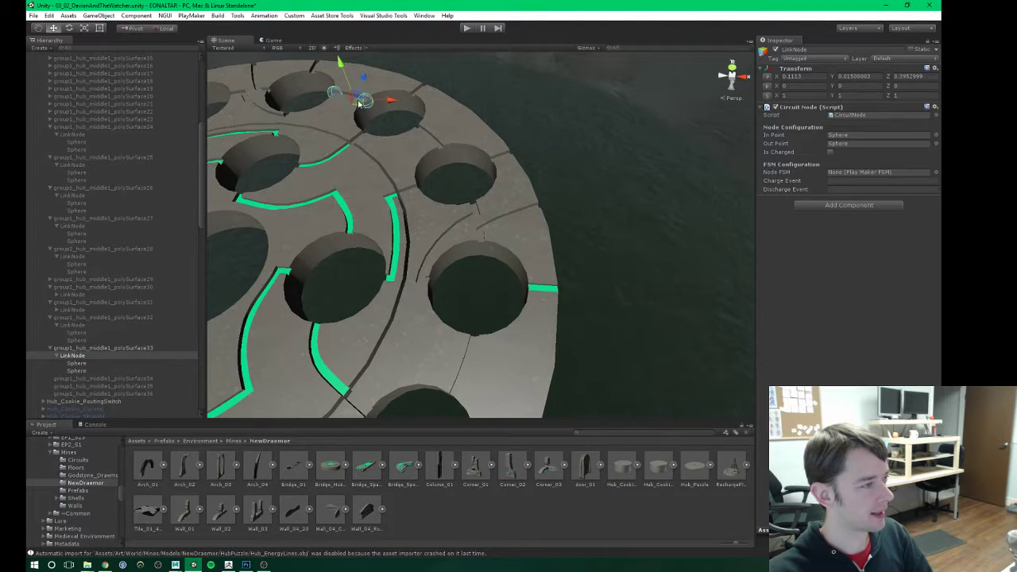
pyautogui.moveTo(359, 103); pyautogui.dragTo(534, 301)
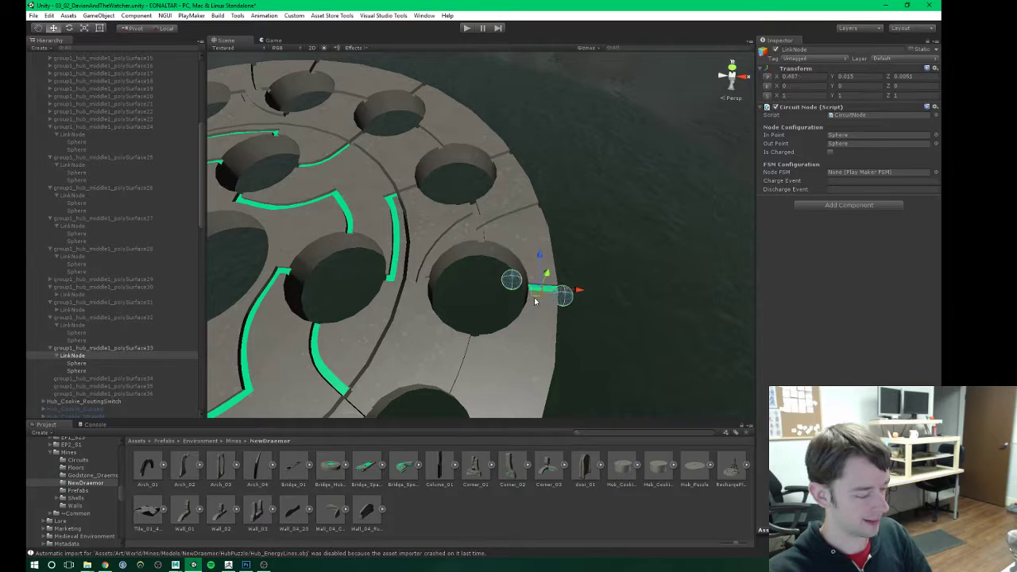
# Step: Place one Sphere of polySurface33's LinkNode on the outer rim end of the segment and the other on its hole end
pyautogui.scroll(8, 518, 309)
pyautogui.click(83, 366)
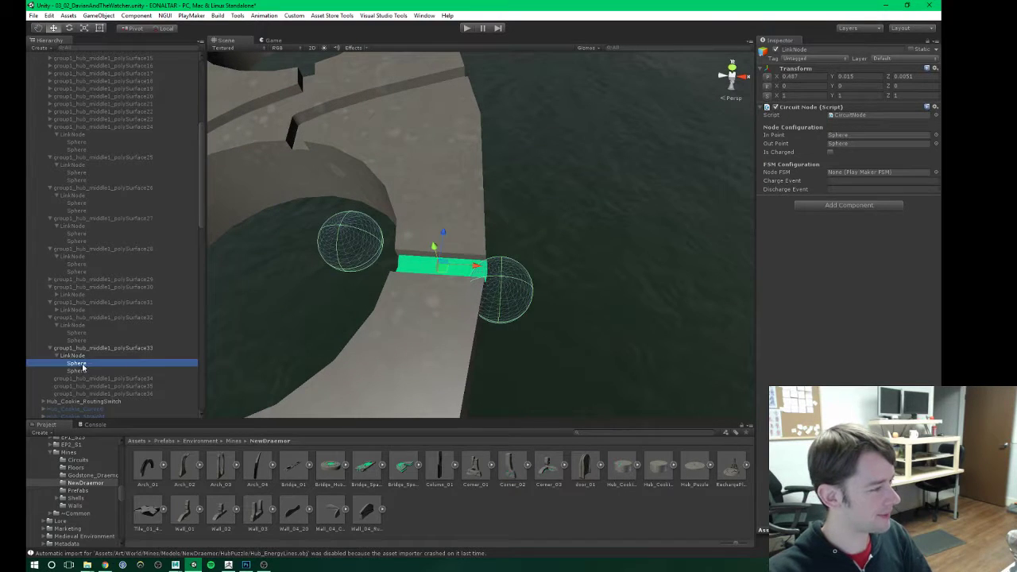
pyautogui.keyDown('alt'); pyautogui.moveTo(488, 306); pyautogui.dragTo(465, 323); pyautogui.keyUp('alt')
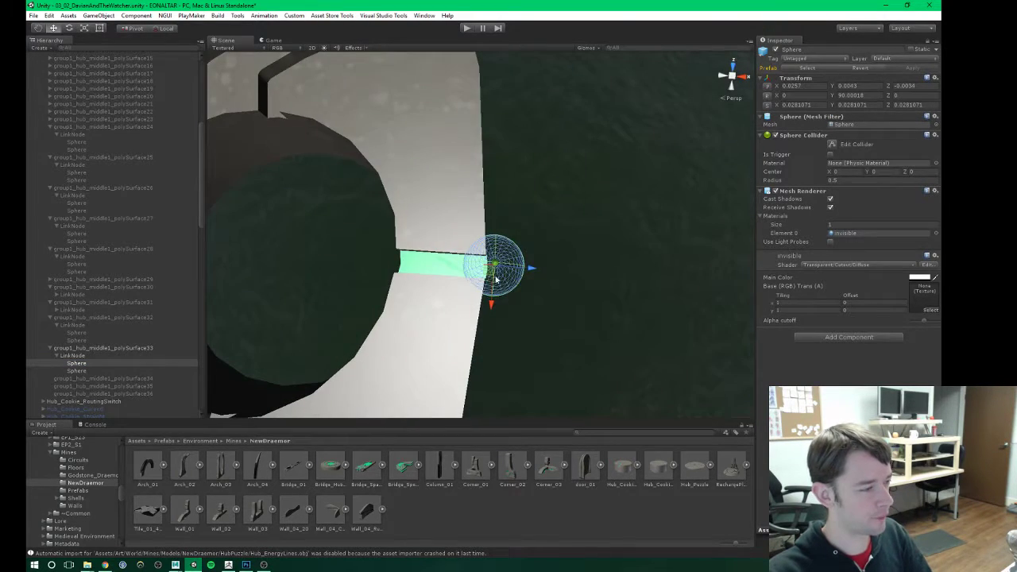
pyautogui.click(76, 372)
pyautogui.moveTo(357, 248); pyautogui.dragTo(490, 270)
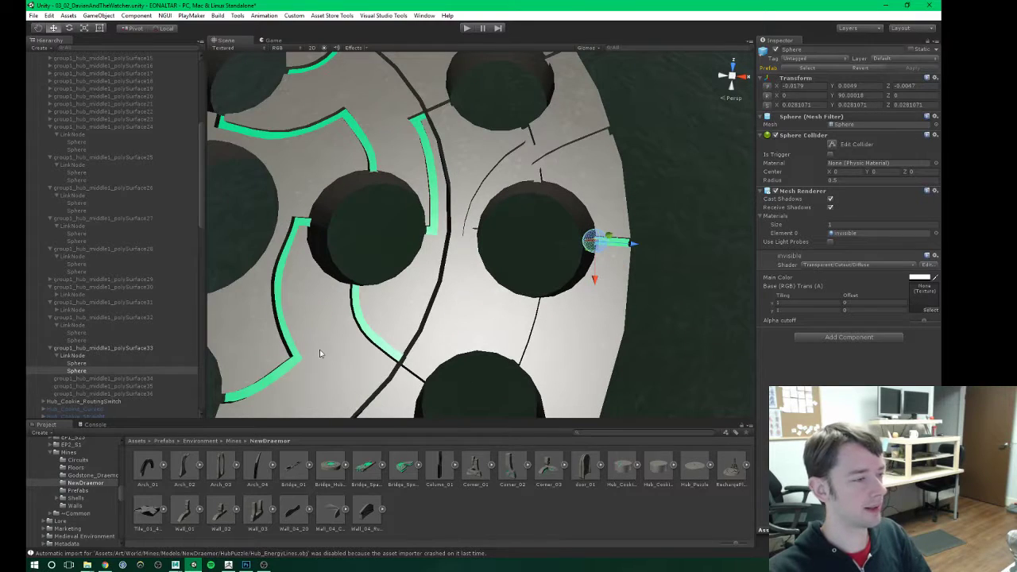
# Step: Deactivate group1_hub_middle1_polySurface33 and activate group1_hub_middle1_polySurface34
pyautogui.click(99, 348)
pyautogui.click(775, 50)
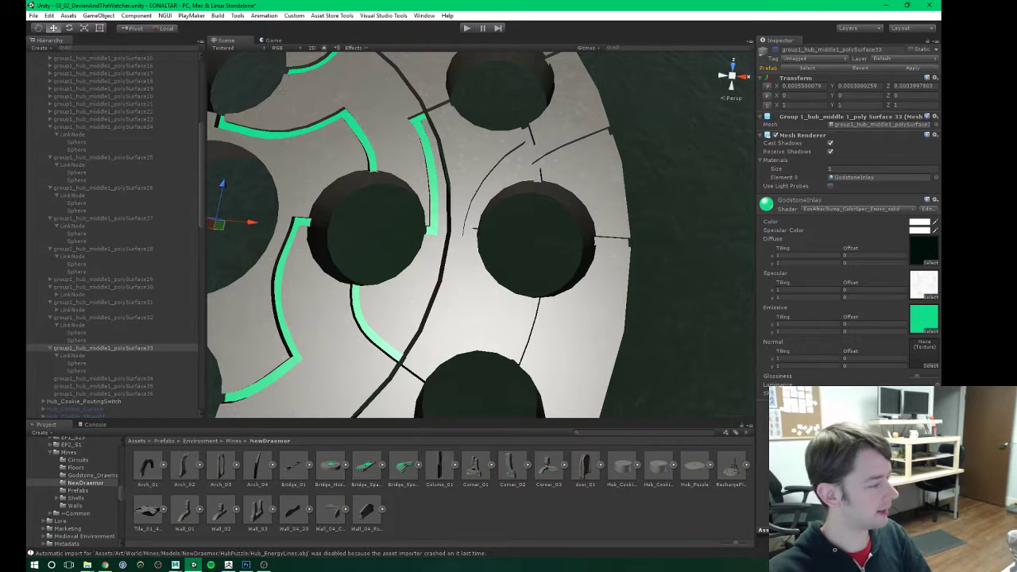
pyautogui.click(111, 379)
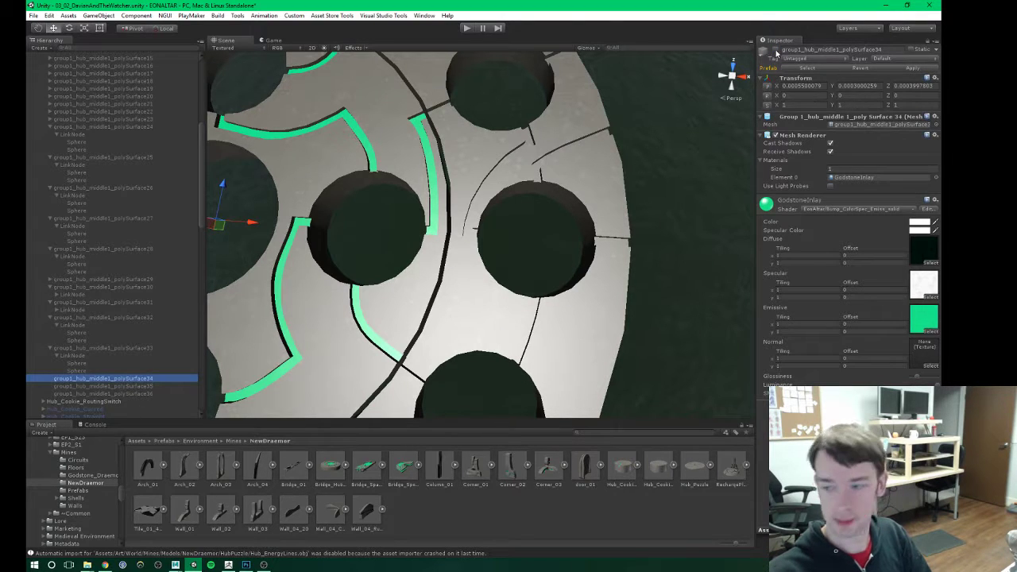
pyautogui.click(776, 50)
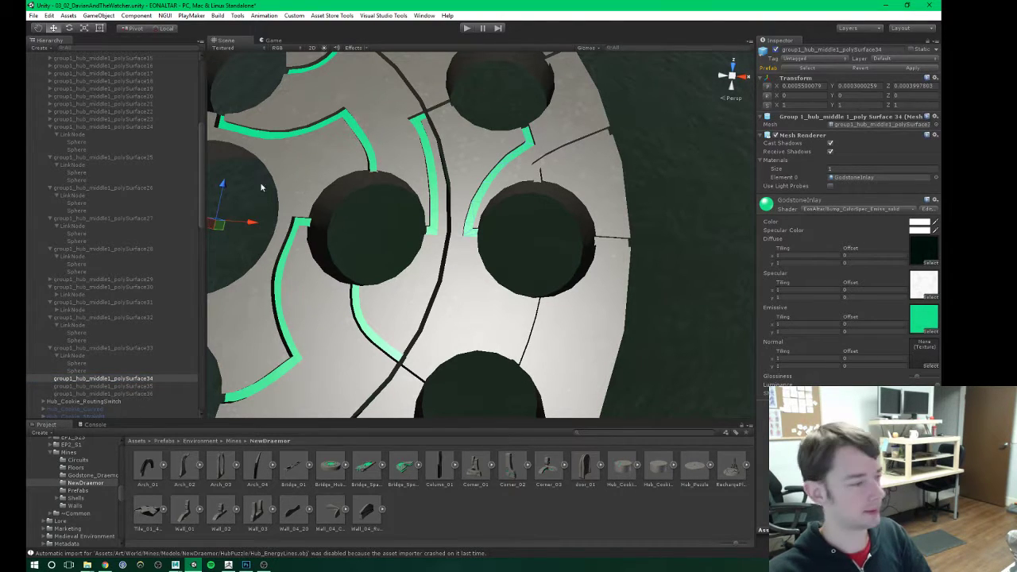
# Step: Paste a LinkNode as a child of polySurface34 and move it onto the curved green segment, at about X 0.343, Z 0.075
pyautogui.scroll(-2, 402, 227)
pyautogui.moveTo(358, 241); pyautogui.dragTo(413, 236, button='middle')
pyautogui.keyDown('alt'); pyautogui.moveTo(243, 338); pyautogui.dragTo(229, 291); pyautogui.keyUp('alt')
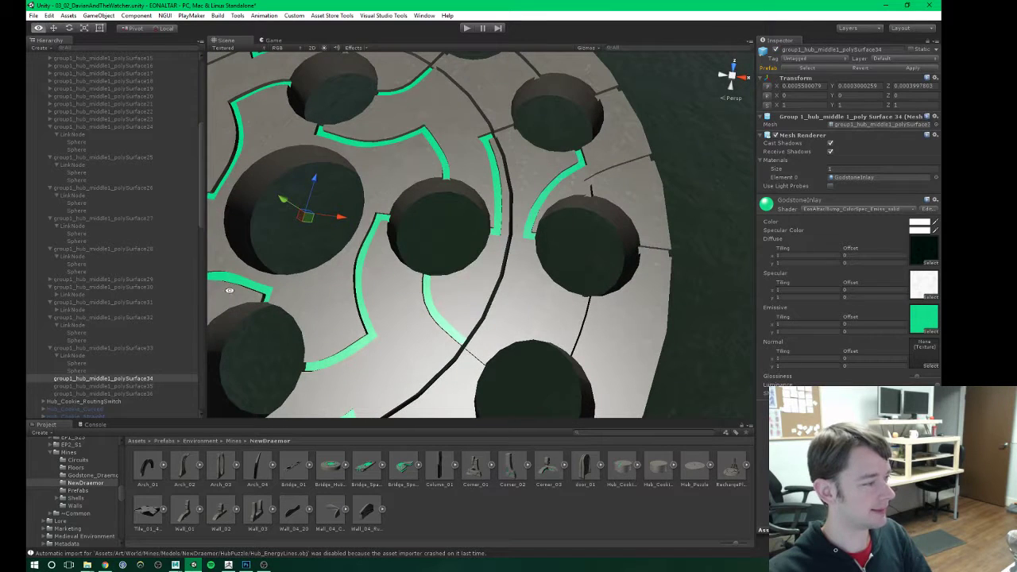
pyautogui.click(94, 381)
pyautogui.hotkey('ctrl', 'v')
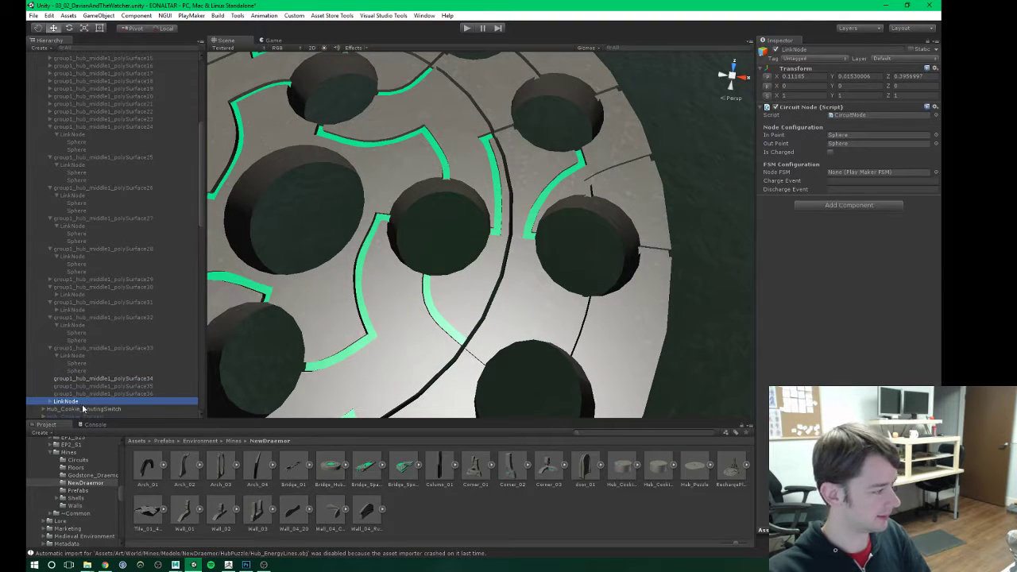
pyautogui.moveTo(82, 406); pyautogui.dragTo(68, 380)
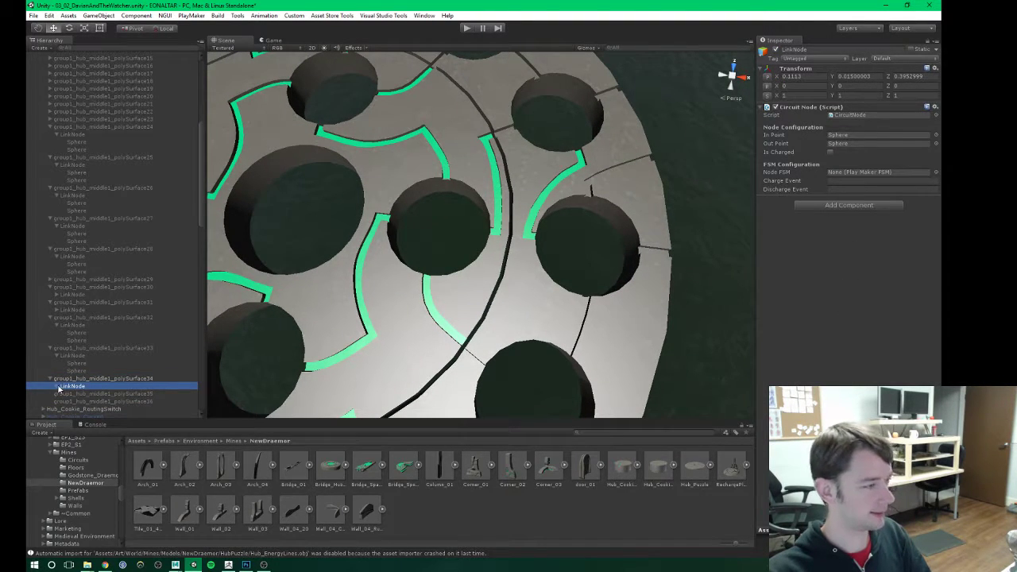
pyautogui.scroll(-7, 129, 381)
pyautogui.scroll(-12, 406, 209)
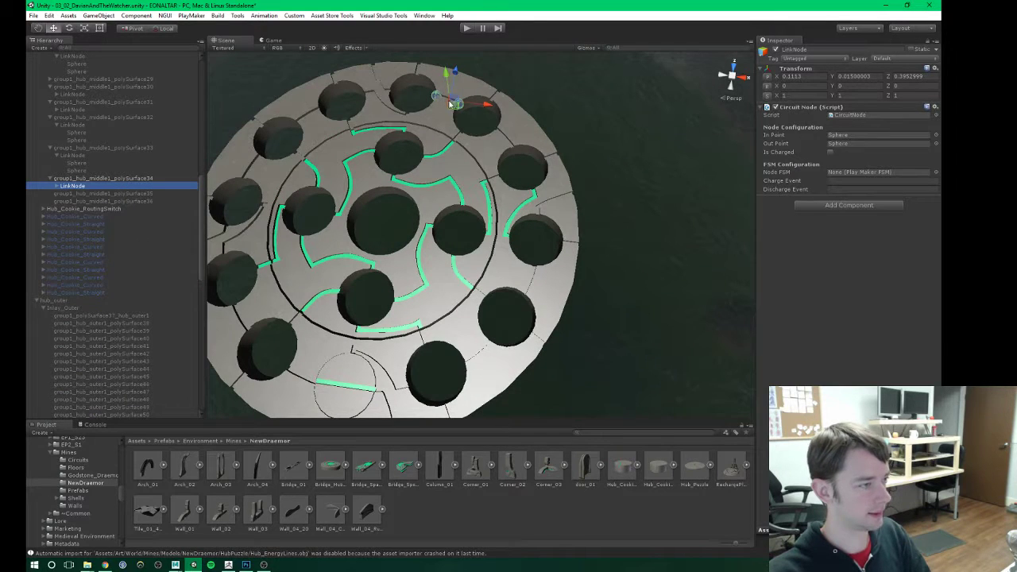
pyautogui.moveTo(449, 103); pyautogui.dragTo(510, 223)
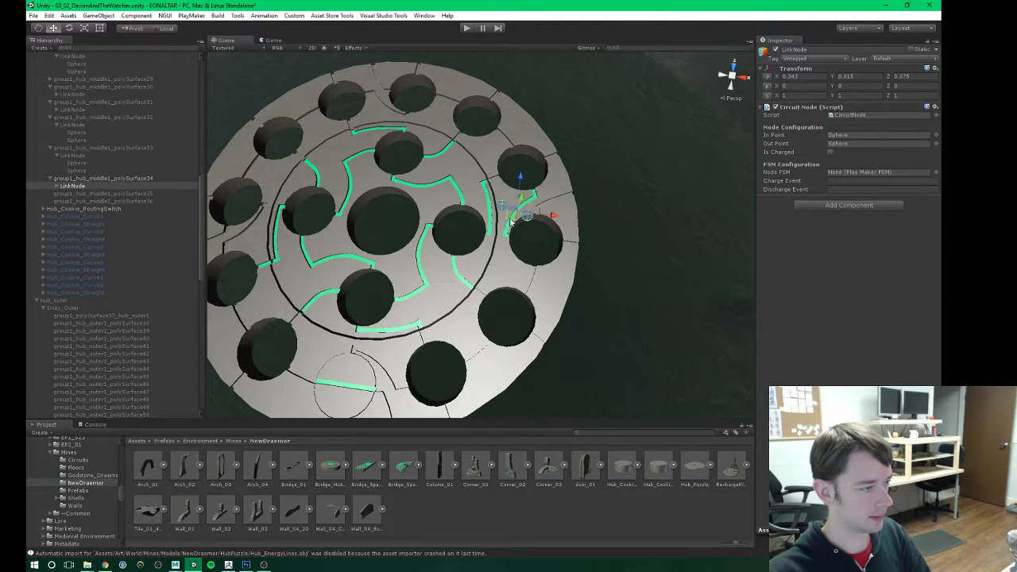
# Step: Place the two Spheres of polySurface34's LinkNode on opposite ends of the curved green segment between the neighbouring outer holes
pyautogui.scroll(3, 99, 196)
pyautogui.click(57, 271)
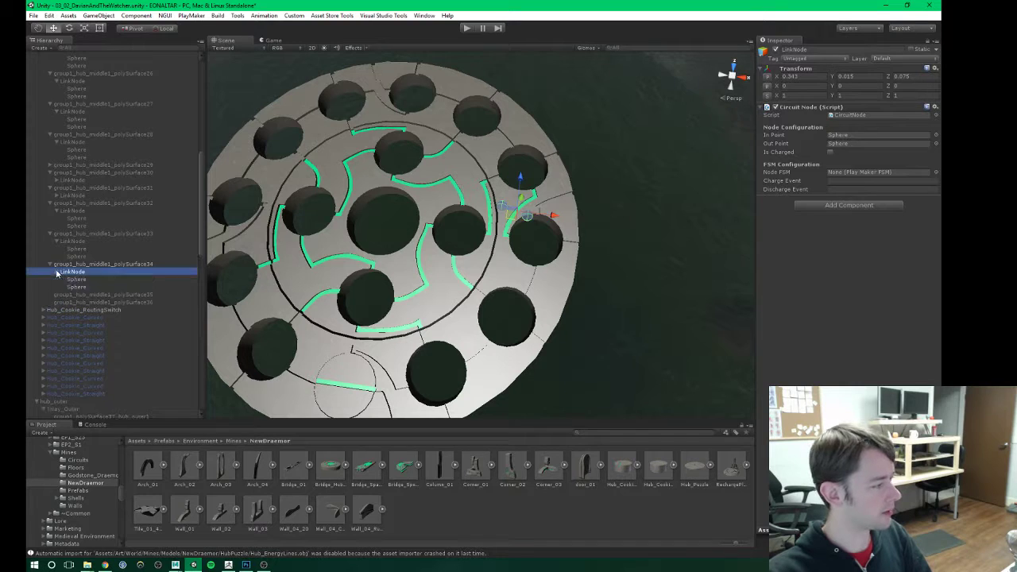
pyautogui.click(77, 279)
pyautogui.press('f')
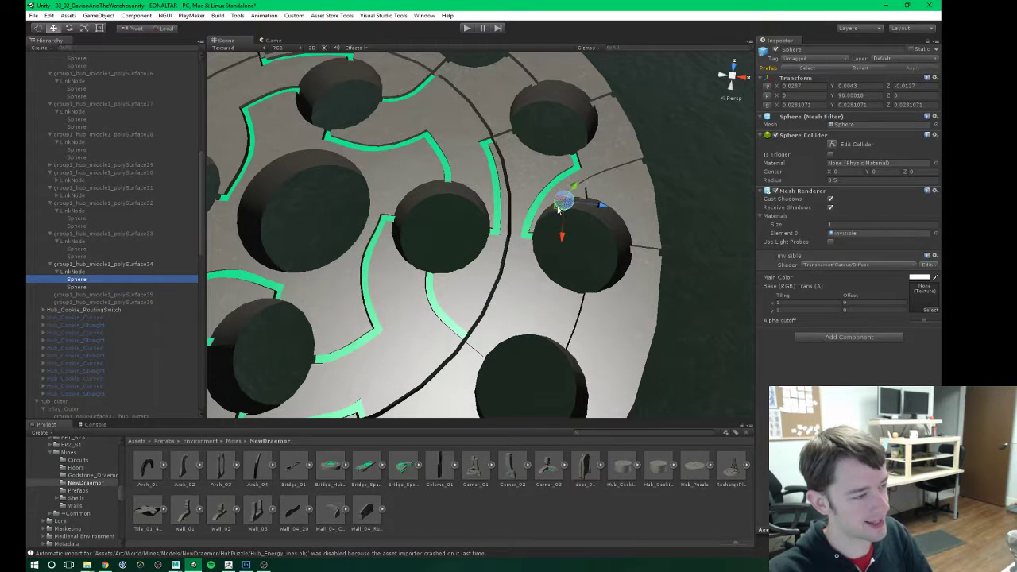
pyautogui.moveTo(556, 208); pyautogui.dragTo(528, 246)
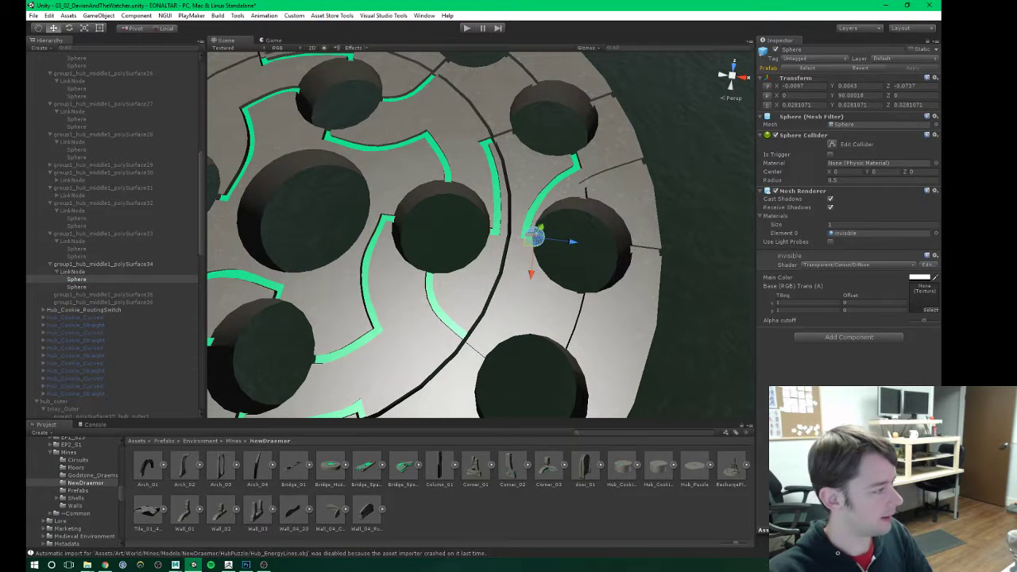
pyautogui.click(76, 287)
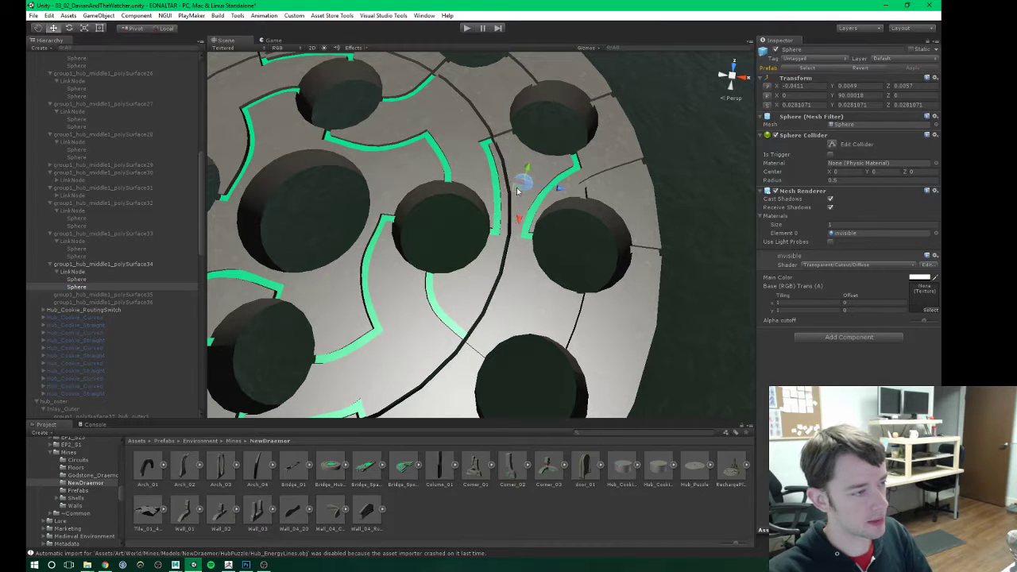
pyautogui.moveTo(521, 187); pyautogui.dragTo(302, 310)
# Step: Deactivate group1_hub_middle1_polySurface34 and activate group1_hub_middle1_polySurface35
pyautogui.click(97, 264)
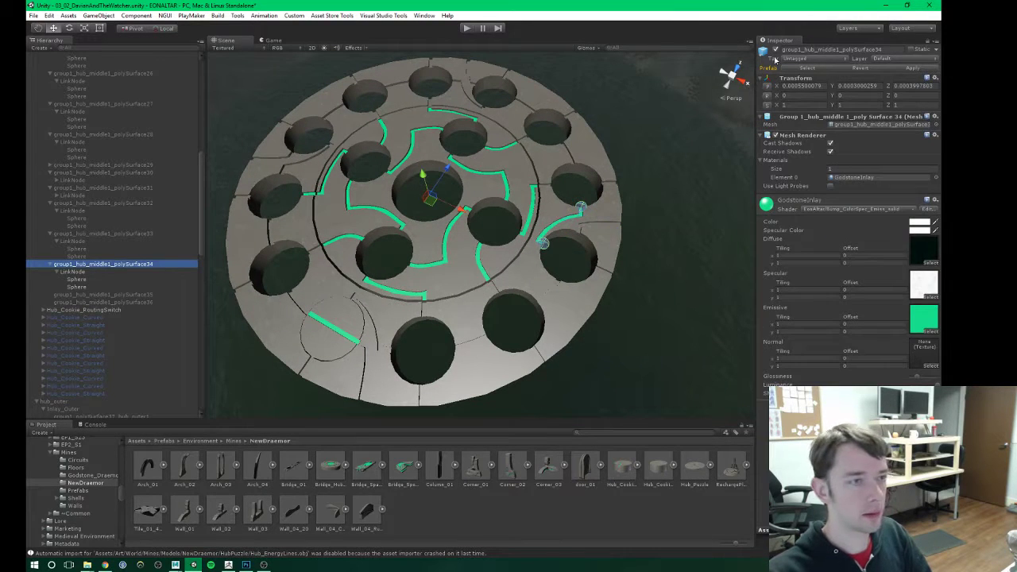
pyautogui.click(100, 295)
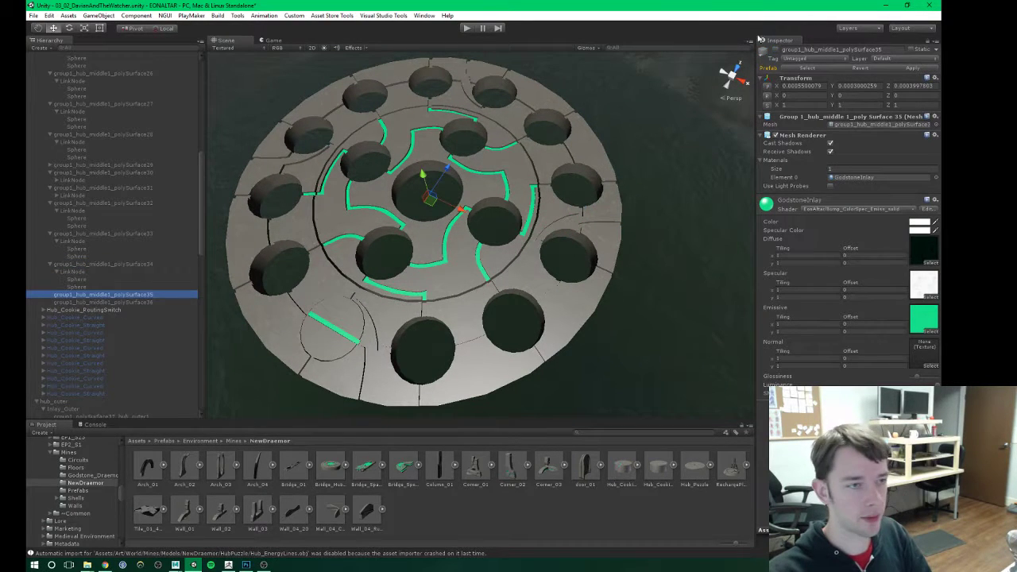
pyautogui.keyDown('alt'); pyautogui.moveTo(326, 283); pyautogui.dragTo(476, 235); pyautogui.keyUp('alt')
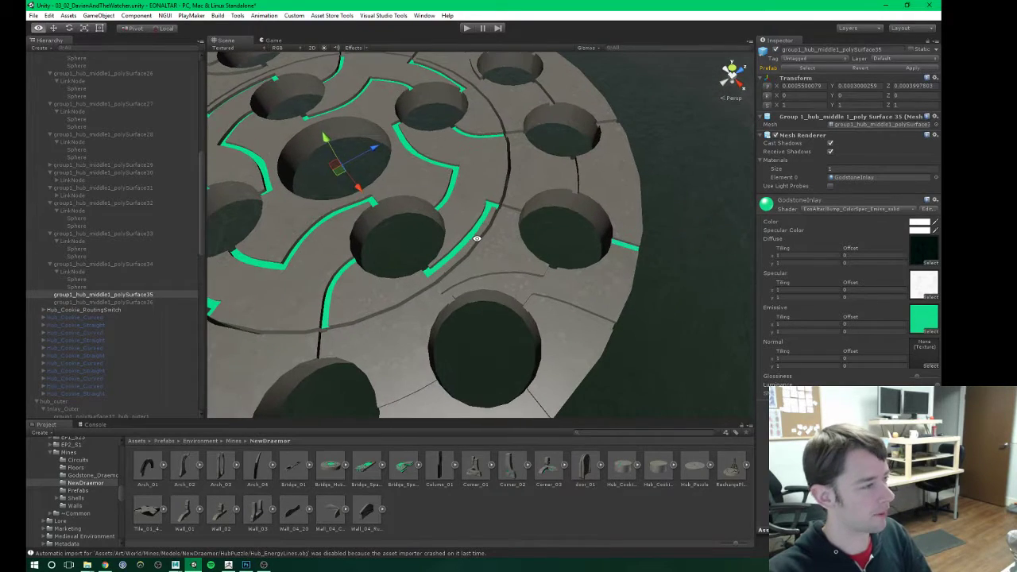
# Step: Paste a LinkNode as a child of polySurface35 and move it onto the short green rim segment, at about X 0.418, Z 0.25
pyautogui.click(81, 296)
pyautogui.hotkey('ctrl', 'v')
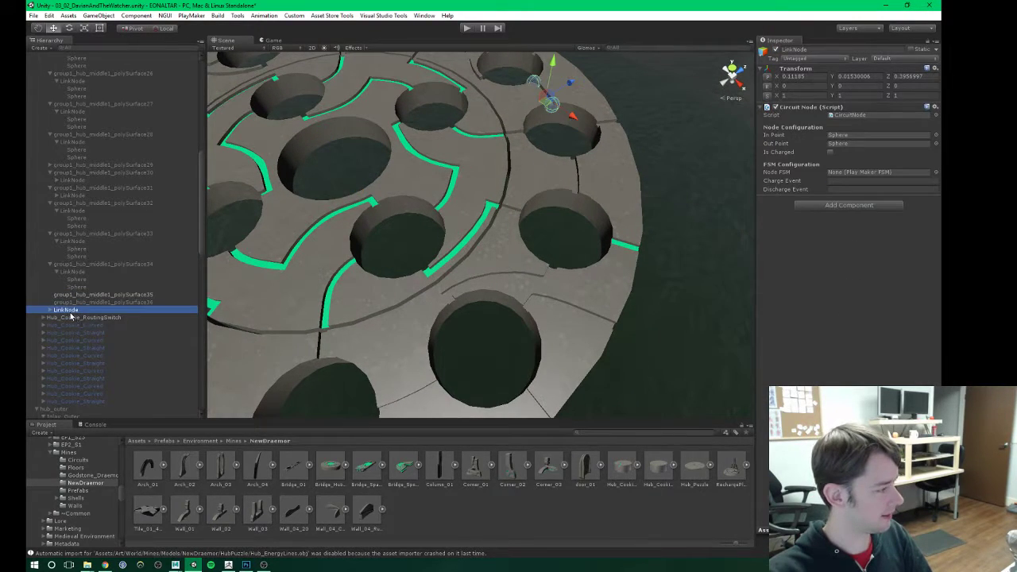
pyautogui.moveTo(70, 316)
pyautogui.mouseDown()
pyautogui.moveTo(69, 295)
pyautogui.moveTo(63, 304)
pyautogui.mouseUp()
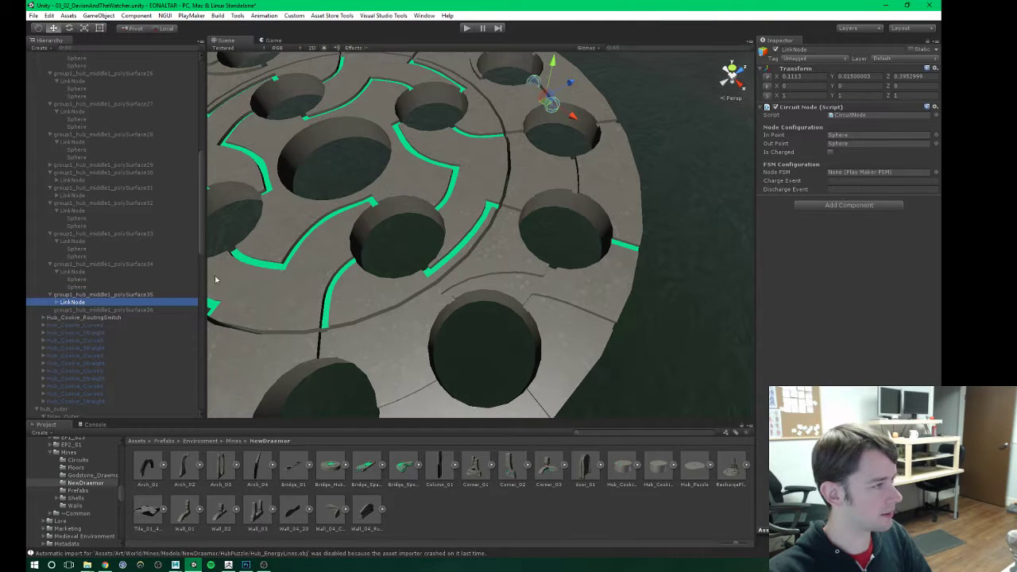
pyautogui.scroll(-3, 515, 138)
pyautogui.moveTo(535, 127); pyautogui.dragTo(560, 265)
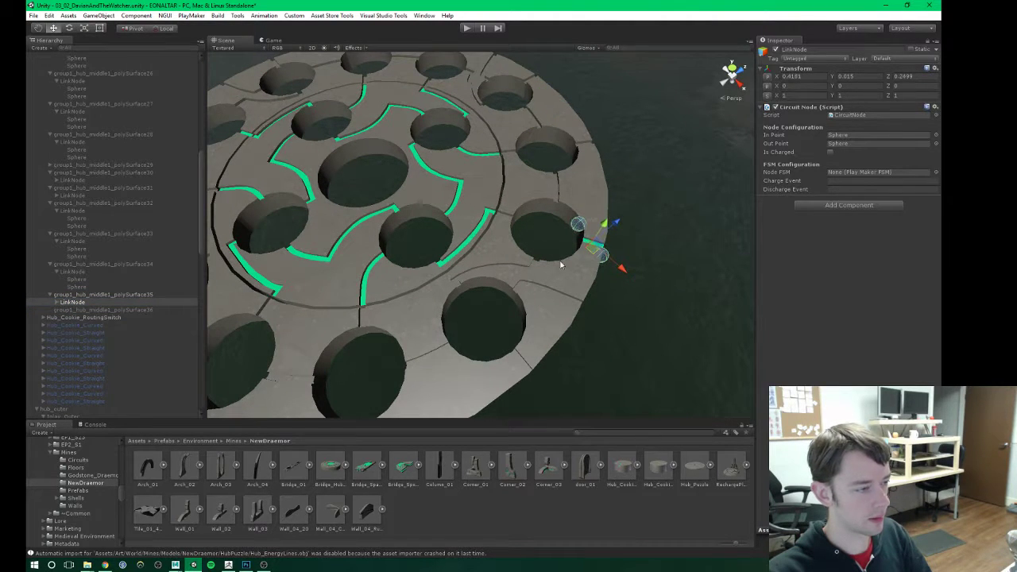
# Step: Place one Sphere of polySurface35's LinkNode on the segment's outer rim end and the other on its hole end
pyautogui.click(58, 301)
pyautogui.click(83, 309)
pyautogui.press('w')
pyautogui.moveTo(535, 277); pyautogui.dragTo(422, 304, button='right')
pyautogui.moveTo(515, 311); pyautogui.dragTo(521, 291)
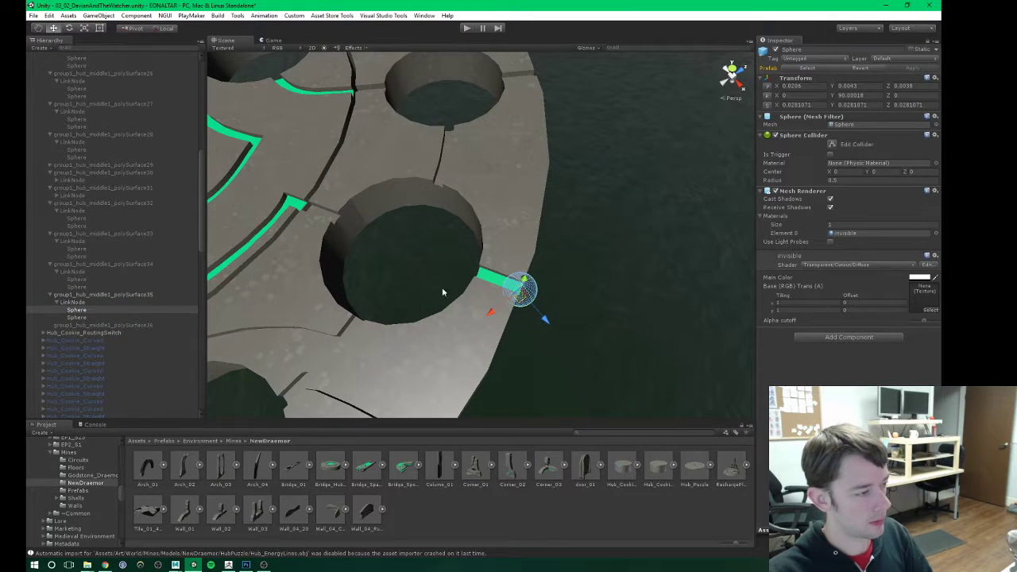
pyautogui.click(84, 316)
pyautogui.keyDown('alt'); pyautogui.moveTo(454, 281); pyautogui.dragTo(458, 324); pyautogui.keyUp('alt')
pyautogui.moveTo(472, 232); pyautogui.dragTo(477, 274)
# Step: Deactivate group1_hub_middle1_polySurface35 and activate group1_hub_middle1_polySurface36
pyautogui.click(103, 294)
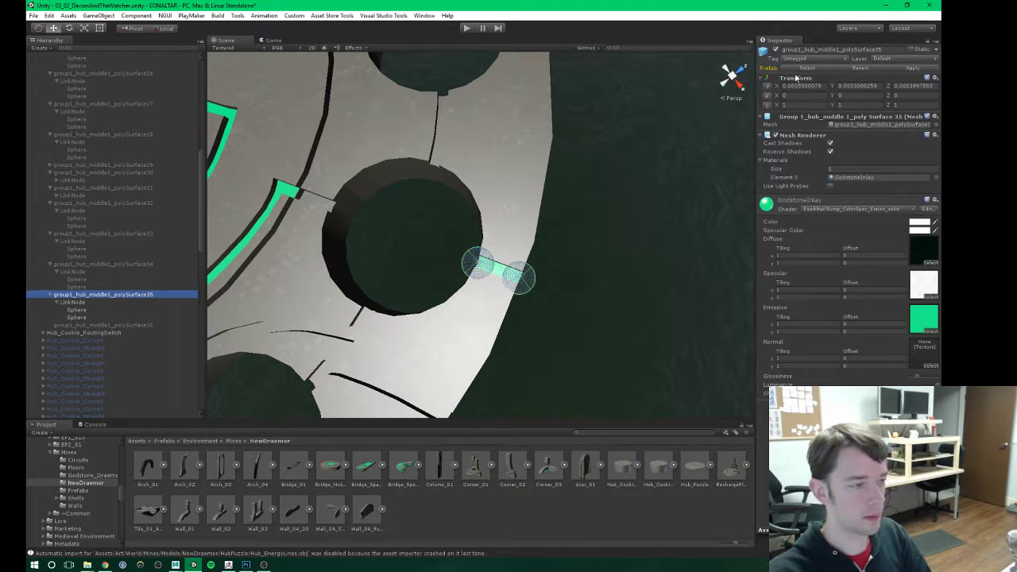
pyautogui.click(776, 50)
pyautogui.click(102, 326)
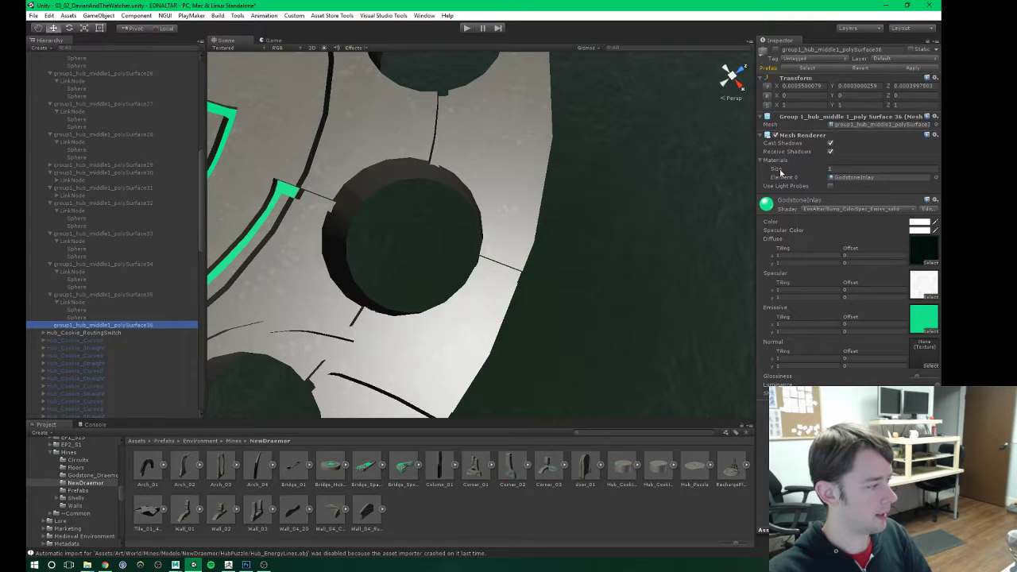
pyautogui.click(777, 49)
# Step: Paste a LinkNode as a child of polySurface36 and move it onto the bent green segment, at about X 0.431, Z 0.11
pyautogui.scroll(-3, 468, 227)
pyautogui.keyDown('alt'); pyautogui.moveTo(468, 227); pyautogui.dragTo(385, 262); pyautogui.keyUp('alt')
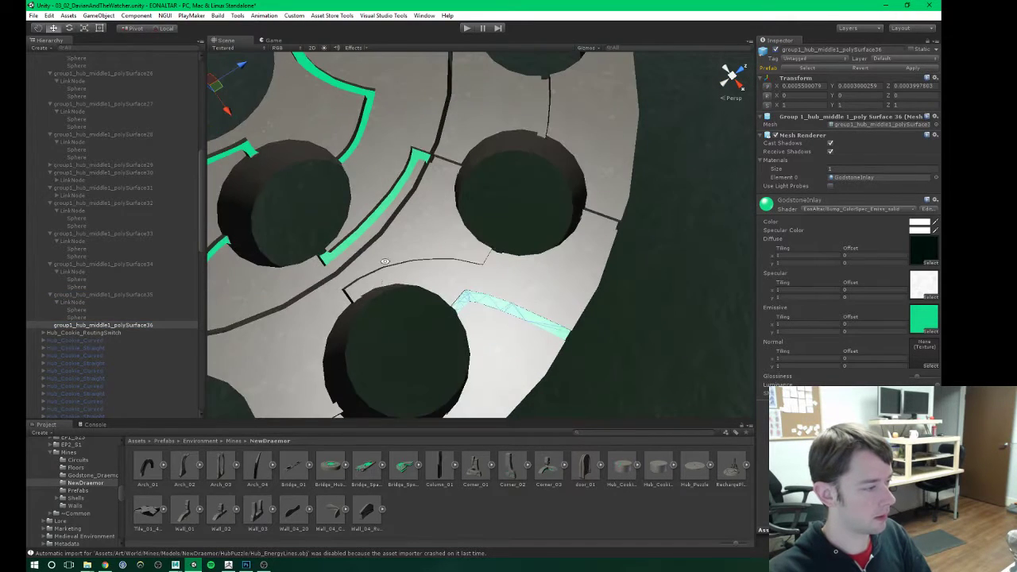
pyautogui.hotkey('ctrl', 'v')
pyautogui.moveTo(79, 334); pyautogui.dragTo(89, 325)
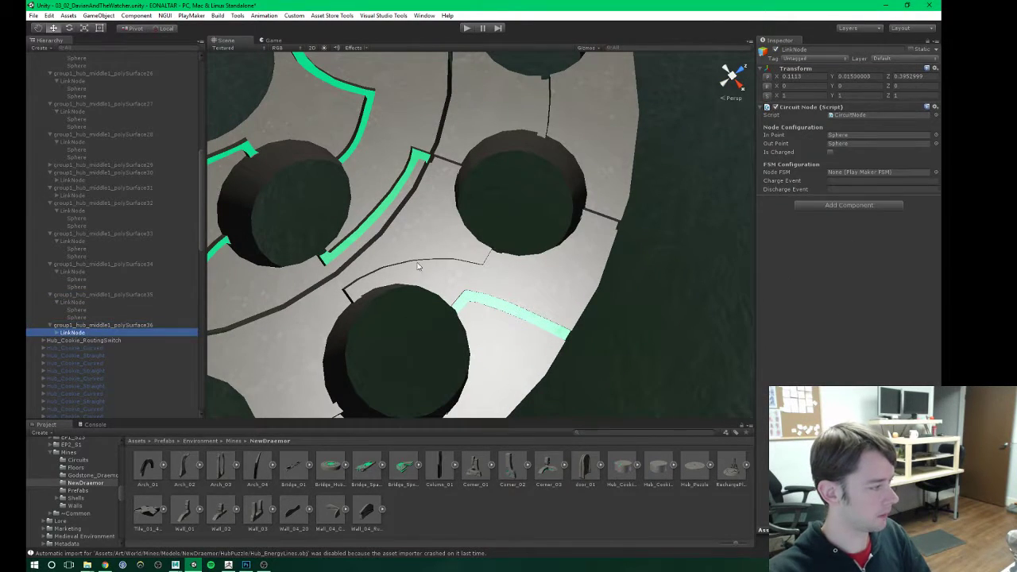
pyautogui.scroll(-4, 460, 148)
pyautogui.moveTo(500, 119); pyautogui.dragTo(490, 285)
# Step: Place one Sphere of polySurface36's LinkNode at the bent segment's hole end and the other at its outer rim end
pyautogui.click(56, 333)
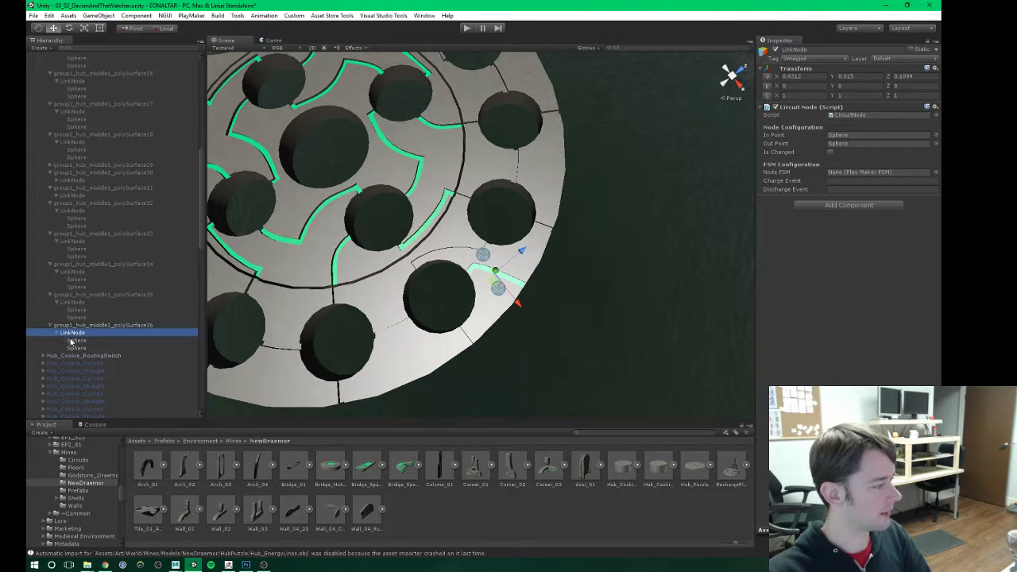
pyautogui.click(76, 340)
pyautogui.scroll(3, 508, 326)
pyautogui.moveTo(502, 321); pyautogui.dragTo(549, 327)
pyautogui.click(76, 348)
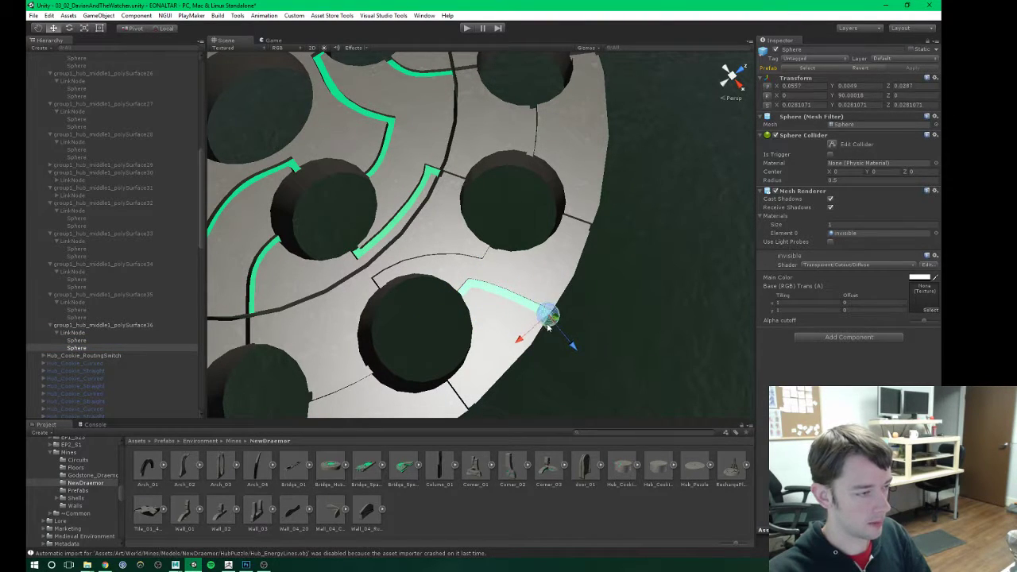
# Step: Collapse group1_hub_middle1_polySurface36 in the hierarchy and deactivate it
pyautogui.scroll(-2, 463, 308)
pyautogui.scroll(-6, 464, 308)
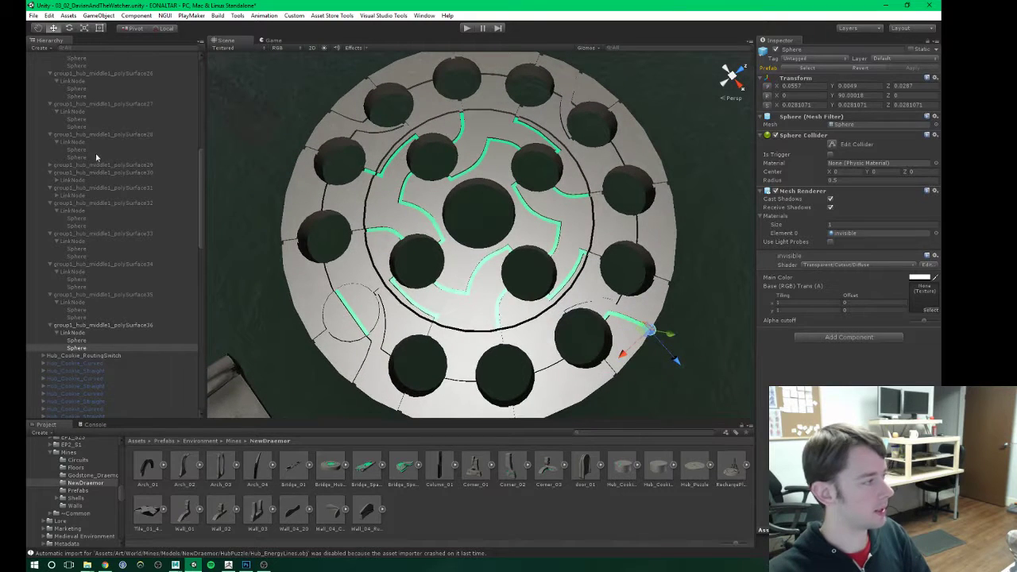
pyautogui.click(50, 325)
pyautogui.click(125, 327)
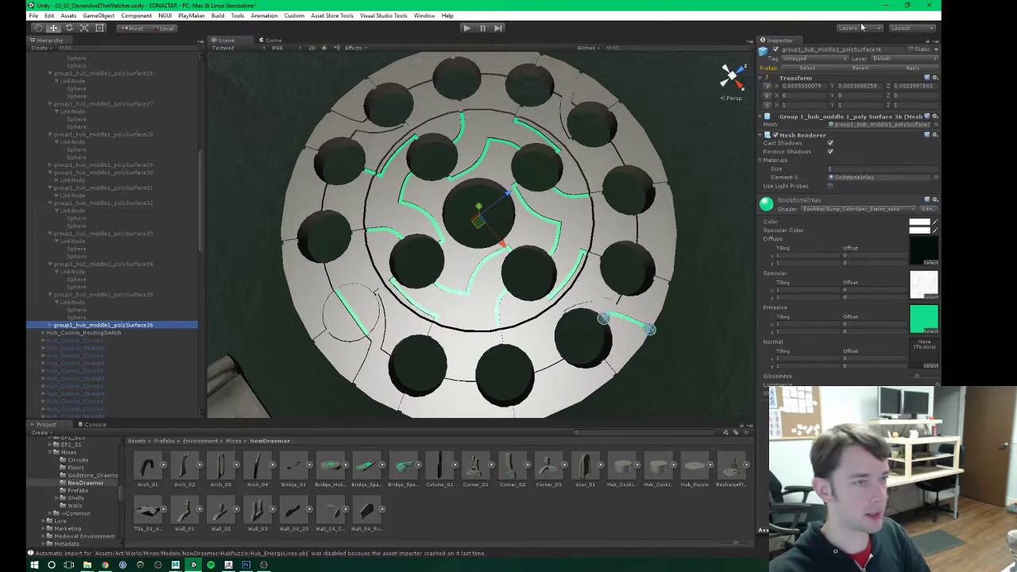
# Step: Collapse the expanded polySurface24 through polySurface35 entries in the hierarchy
pyautogui.scroll(5, 71, 164)
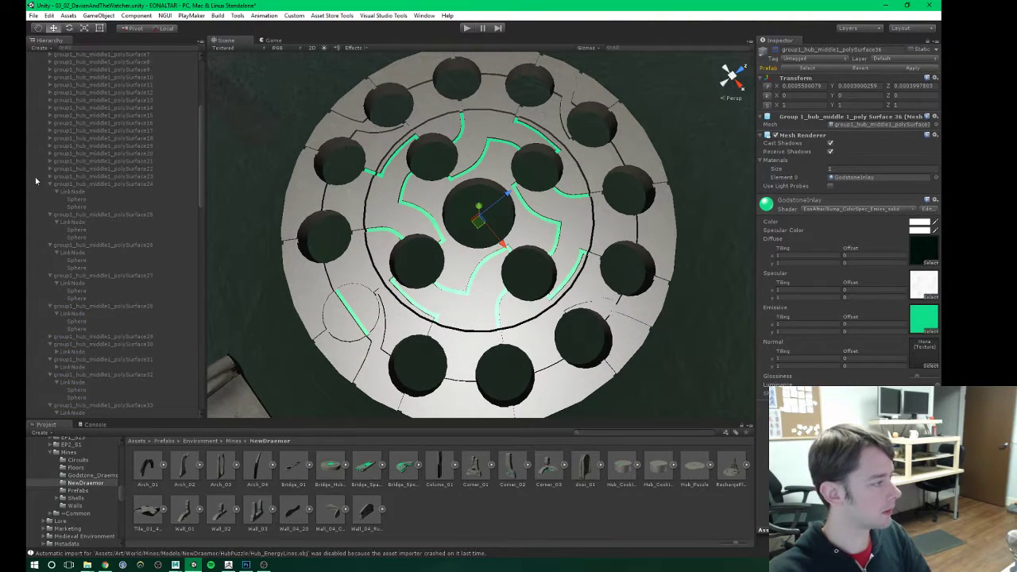
pyautogui.click(49, 184)
pyautogui.click(50, 192)
pyautogui.click(50, 200)
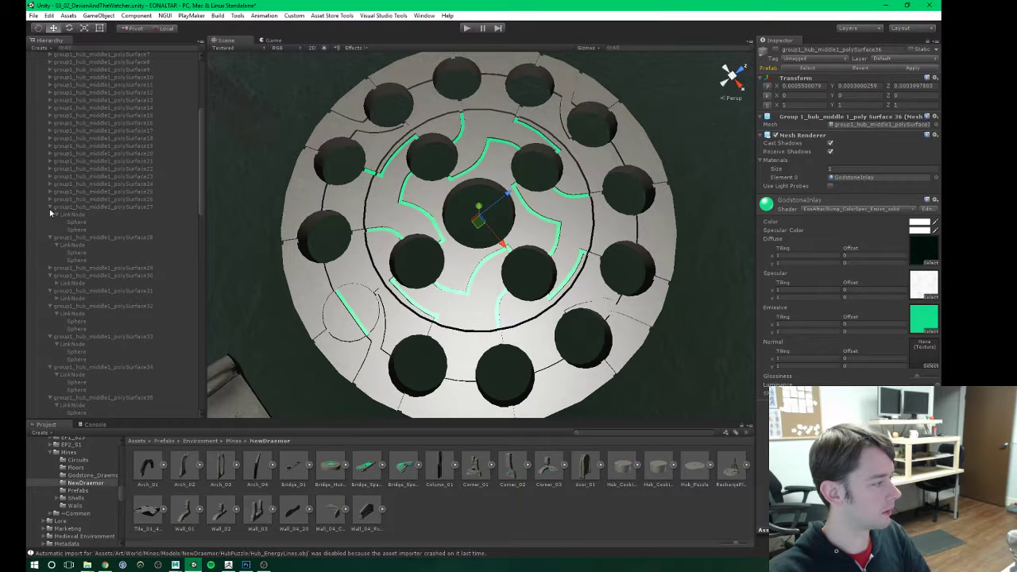
pyautogui.click(49, 207)
pyautogui.click(49, 214)
pyautogui.click(49, 230)
pyautogui.click(49, 236)
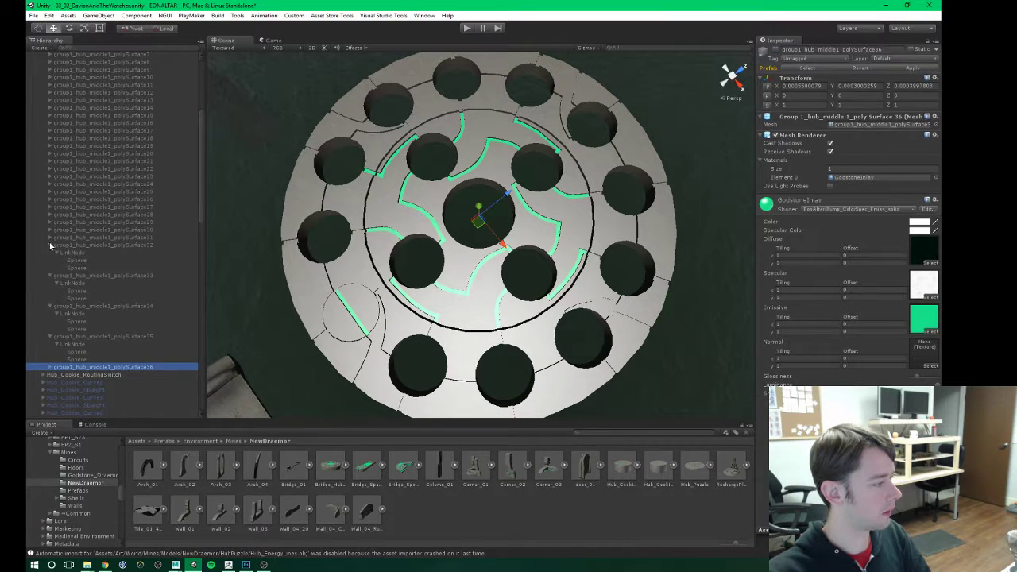
pyautogui.click(49, 245)
pyautogui.click(47, 254)
pyautogui.click(49, 259)
pyautogui.click(48, 274)
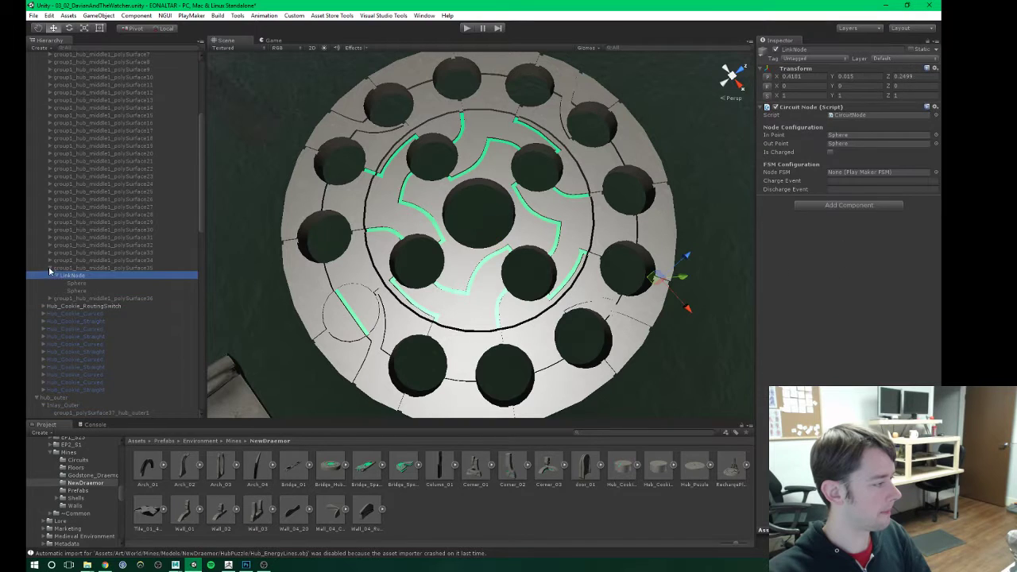
pyautogui.click(49, 267)
# Step: Paste a LinkNode as a child of group1_polySurface1_hub_middle1 and move it onto the green segment crossing the ring line, at about X -0.266, Z -0.146
pyautogui.scroll(5, 82, 173)
pyautogui.click(68, 182)
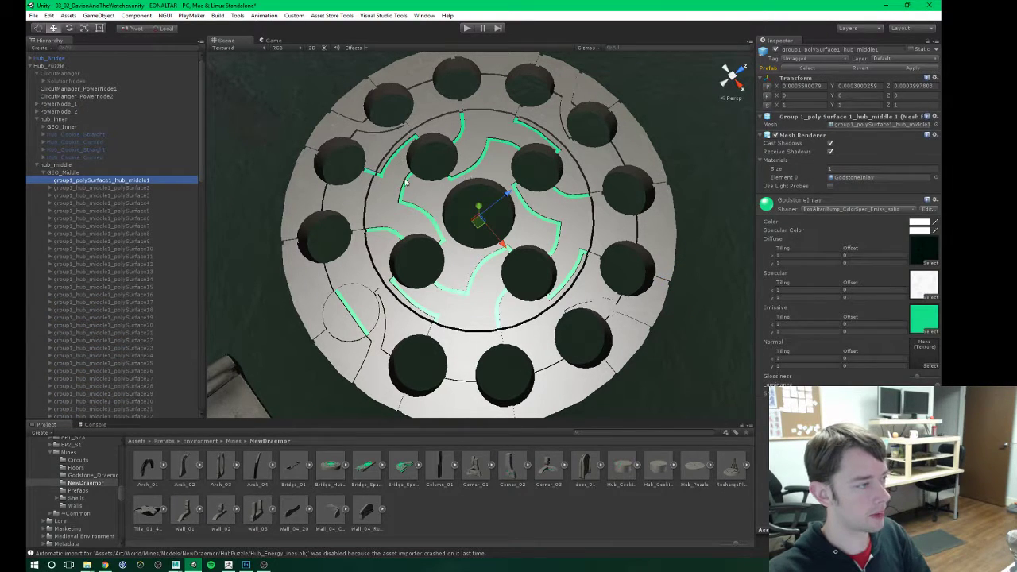
pyautogui.hotkey('ctrl', 'z')
pyautogui.scroll(-4, 139, 282)
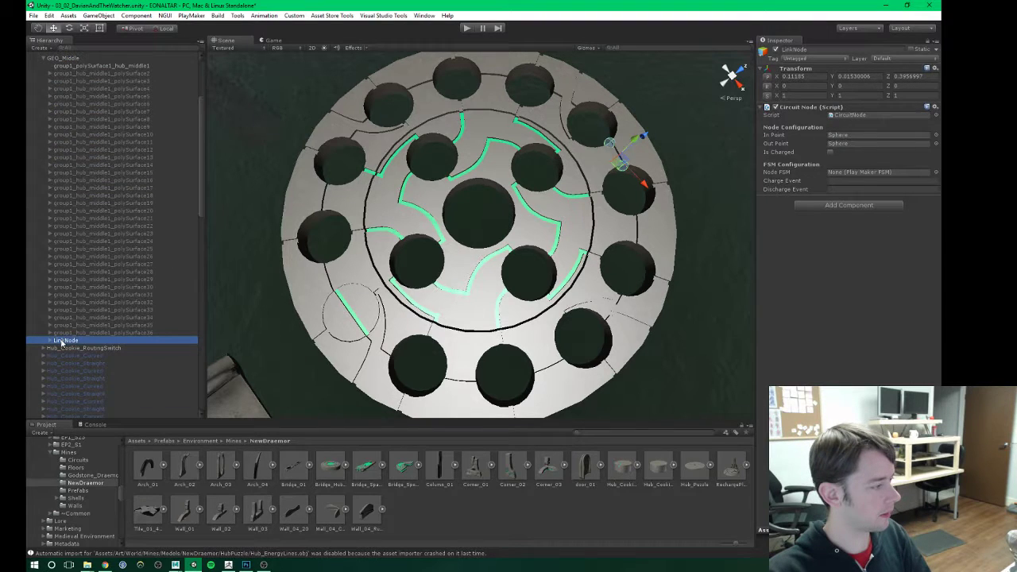
pyautogui.moveTo(61, 342); pyautogui.dragTo(87, 67)
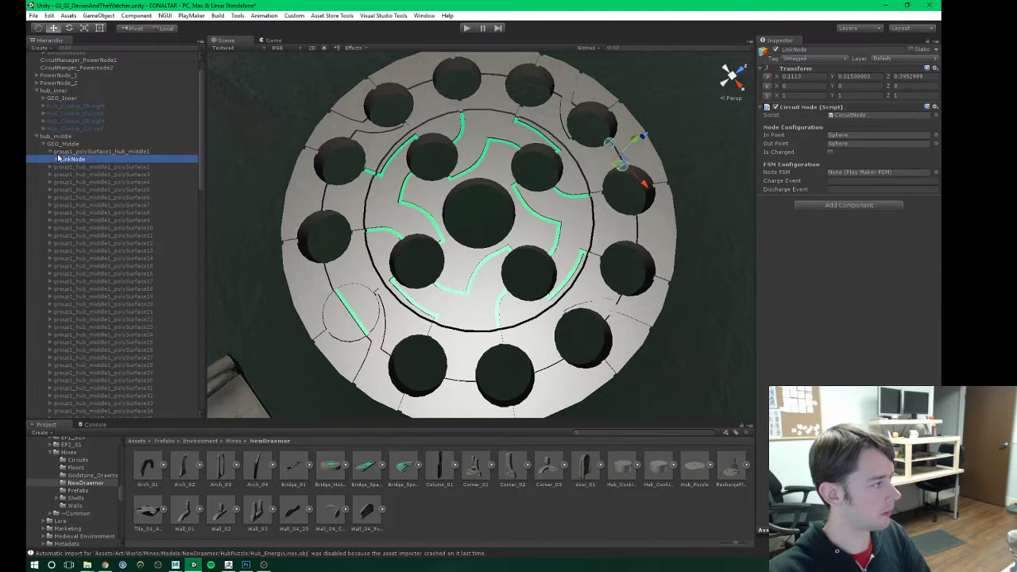
pyautogui.click(58, 159)
pyautogui.moveTo(620, 164); pyautogui.dragTo(366, 178)
pyautogui.press('f')
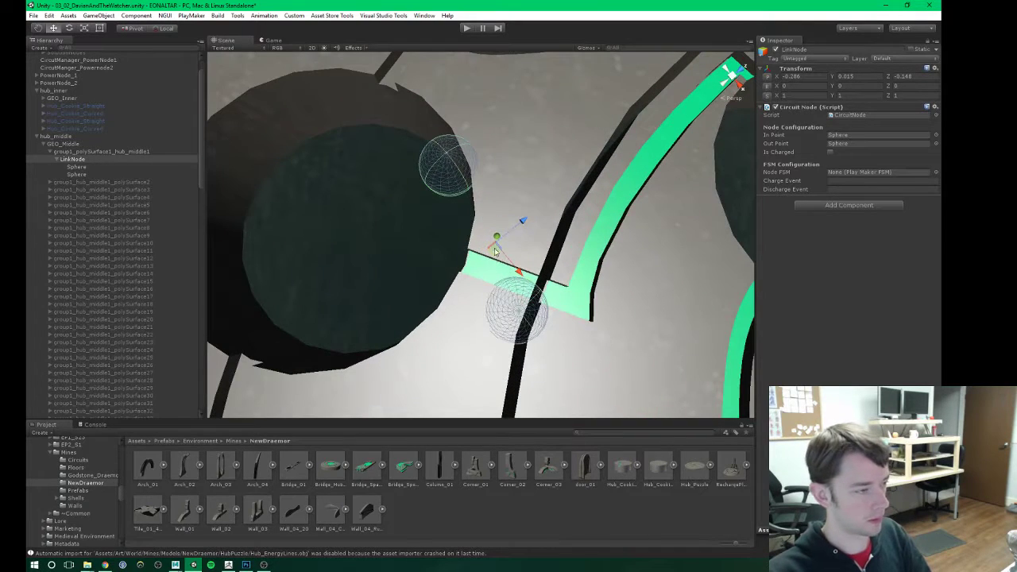
# Step: Shift polySurface1's LinkNode along its segment and place its two Spheres at the hole end and at the ring line crossing
pyautogui.moveTo(499, 248); pyautogui.dragTo(502, 278)
pyautogui.click(77, 167)
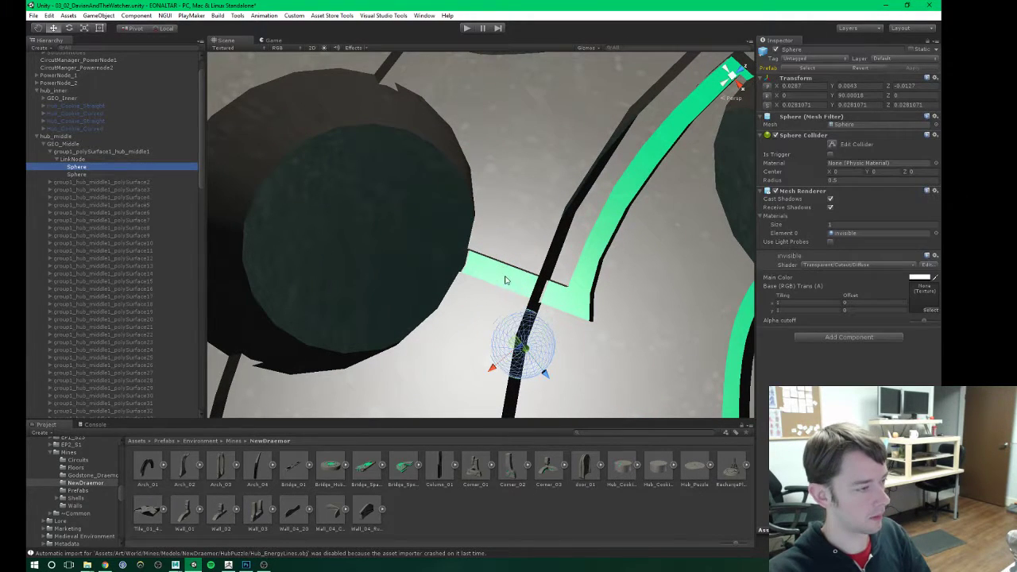
pyautogui.moveTo(511, 347); pyautogui.dragTo(470, 276)
pyautogui.moveTo(451, 267); pyautogui.dragTo(461, 266)
pyautogui.click(79, 175)
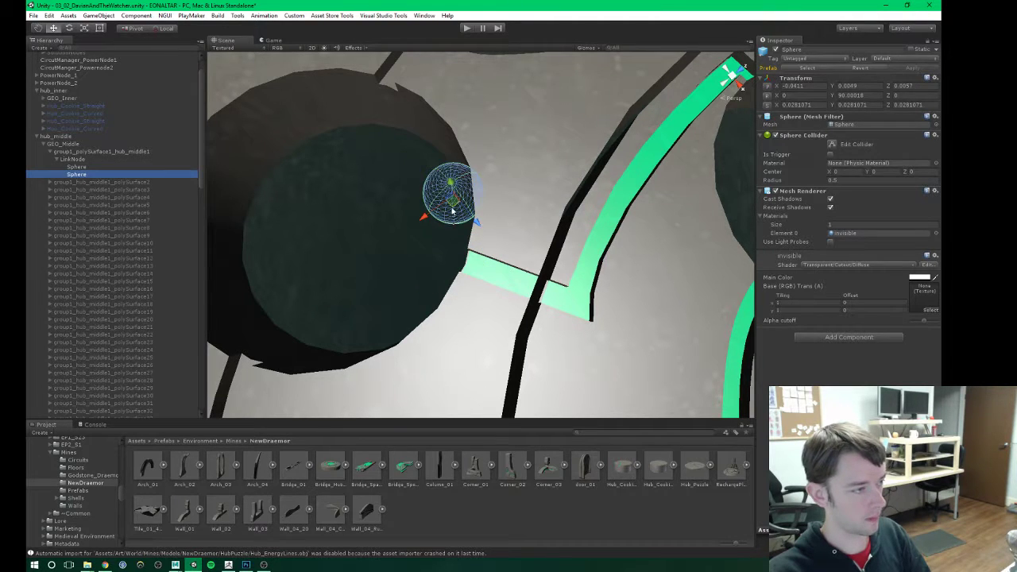
pyautogui.moveTo(452, 210); pyautogui.dragTo(459, 251)
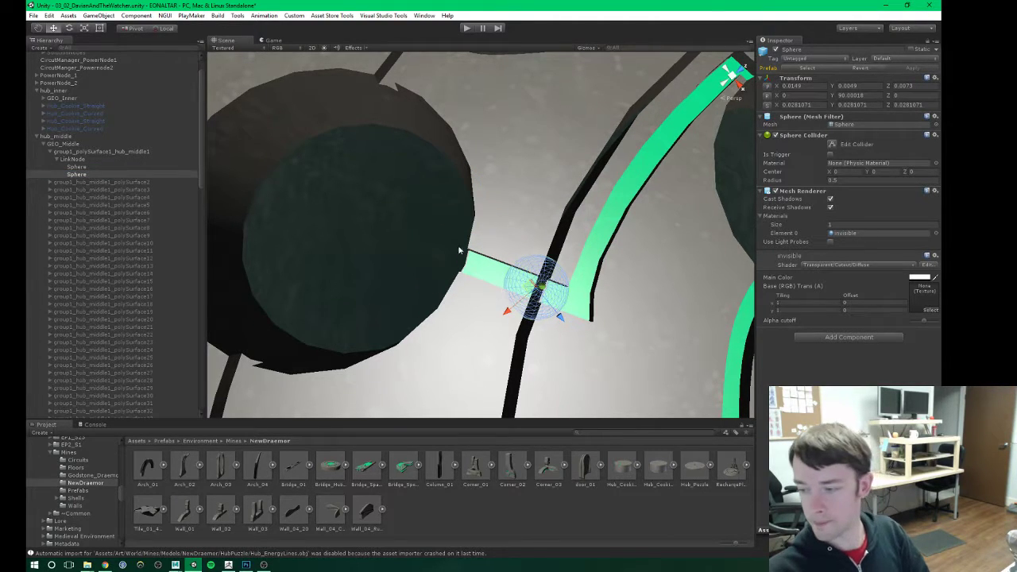
pyautogui.scroll(-4, 395, 207)
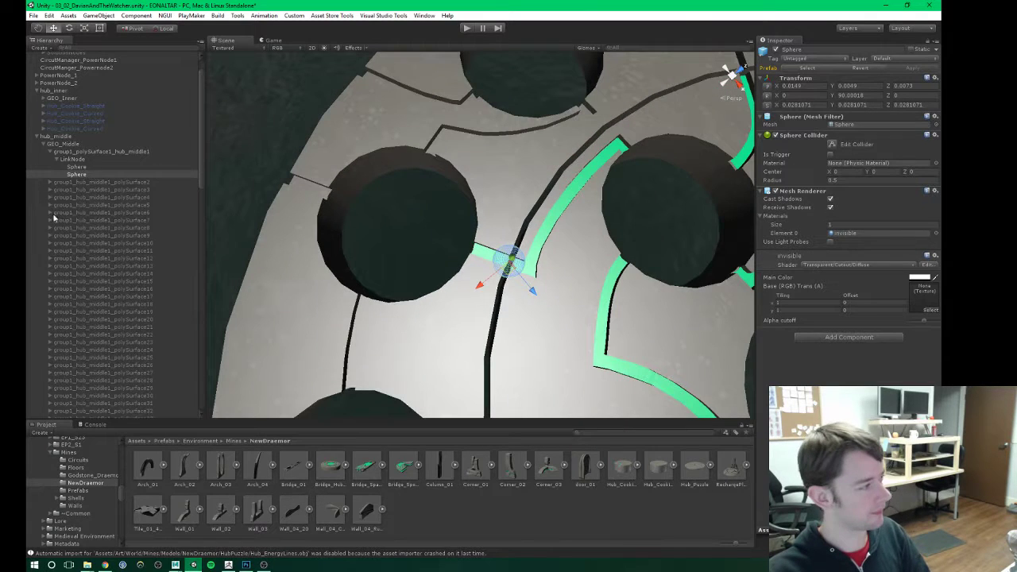
# Step: Collapse group1_polySurface1_hub_middle1 and activate all hub_middle segments from polySurface1 through polySurface36 together
pyautogui.click(50, 152)
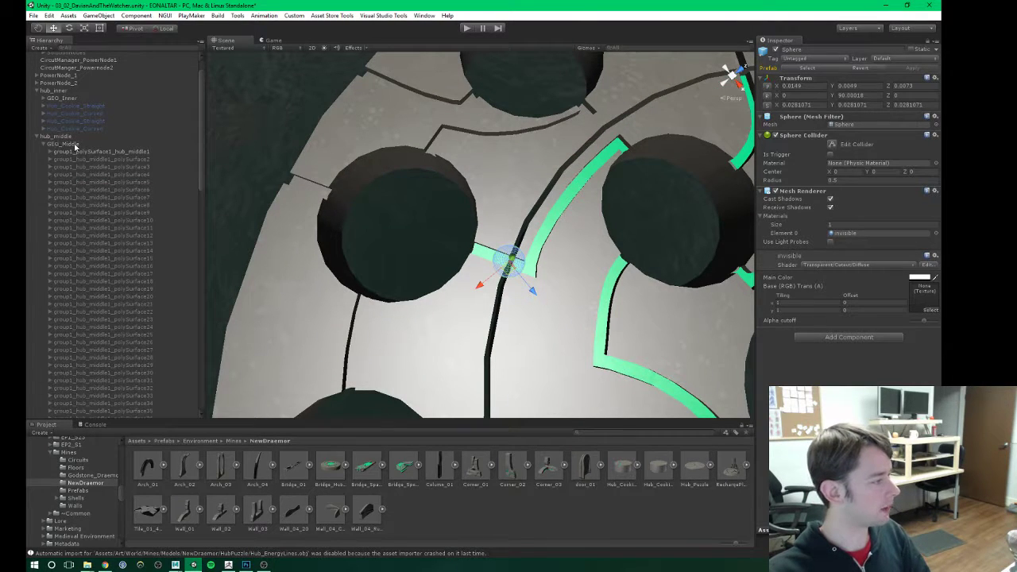
pyautogui.click(83, 154)
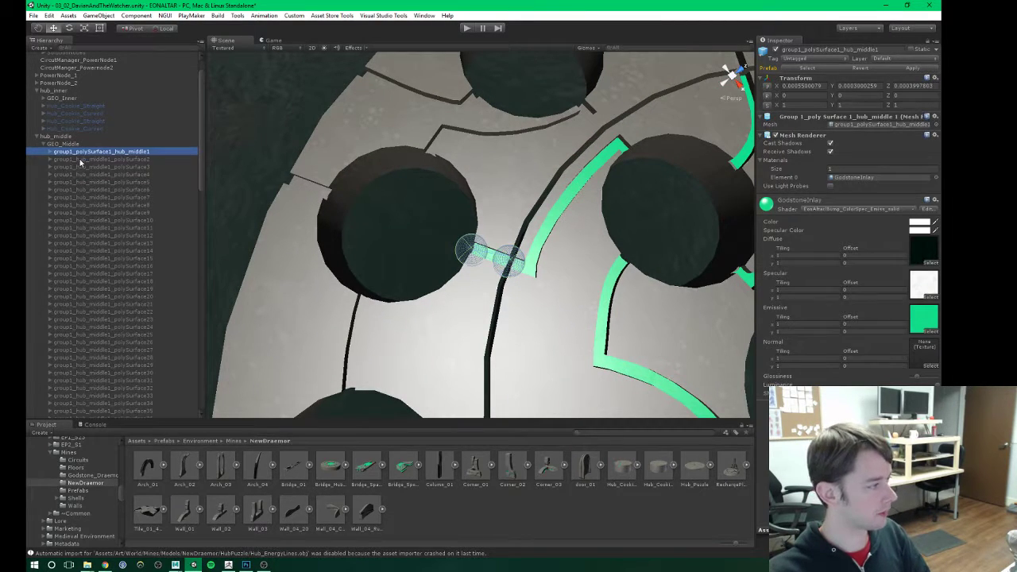
pyautogui.doubleClick(94, 152)
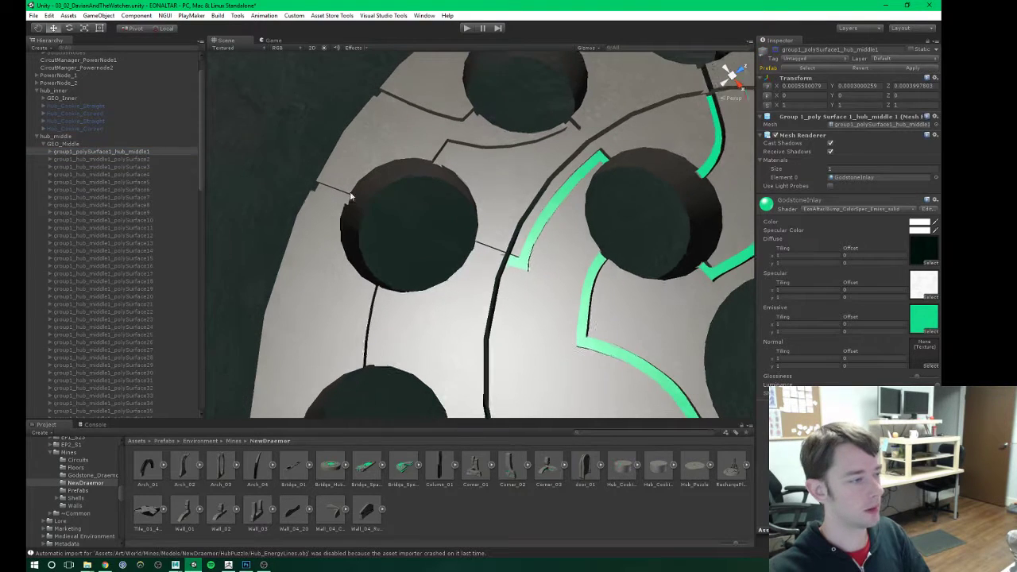
pyautogui.scroll(-6, 125, 310)
pyautogui.keyDown('shift'); pyautogui.click(122, 213); pyautogui.keyUp('shift')
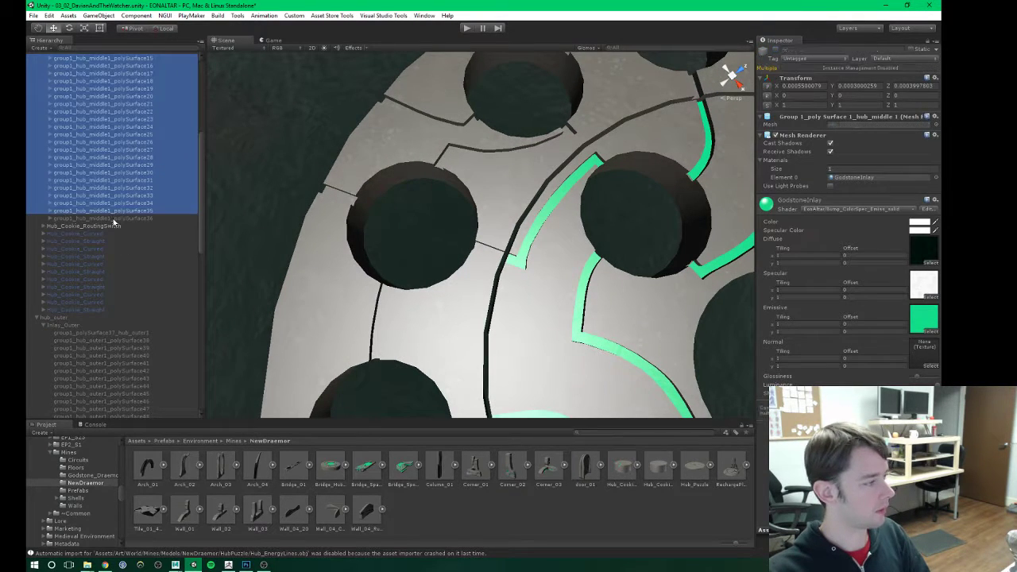
pyautogui.scroll(-5, 583, 221)
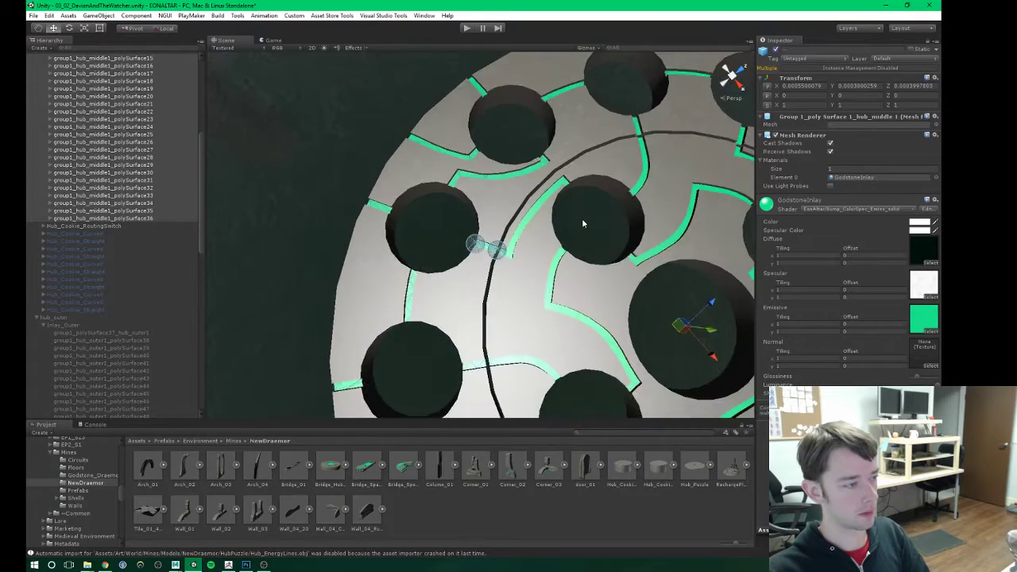
pyautogui.moveTo(642, 306); pyautogui.dragTo(520, 221, button='middle')
pyautogui.scroll(-1, 525, 231)
pyautogui.keyDown('alt'); pyautogui.moveTo(501, 248); pyautogui.dragTo(521, 247); pyautogui.keyUp('alt')
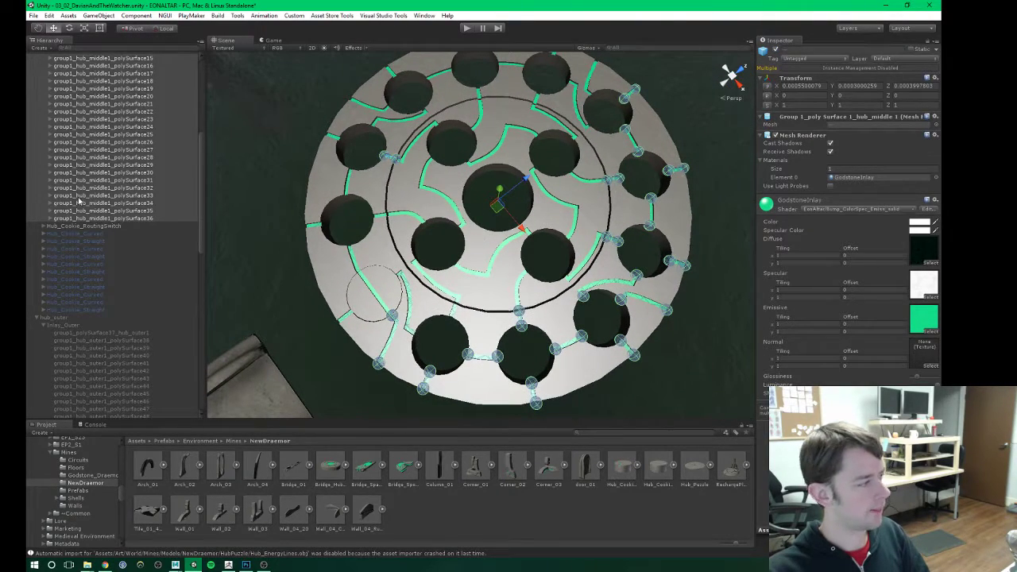
# Step: Expand all GEO_Middle segments from polySurface1 through polySurface36 at once in the hierarchy
pyautogui.scroll(5, 79, 201)
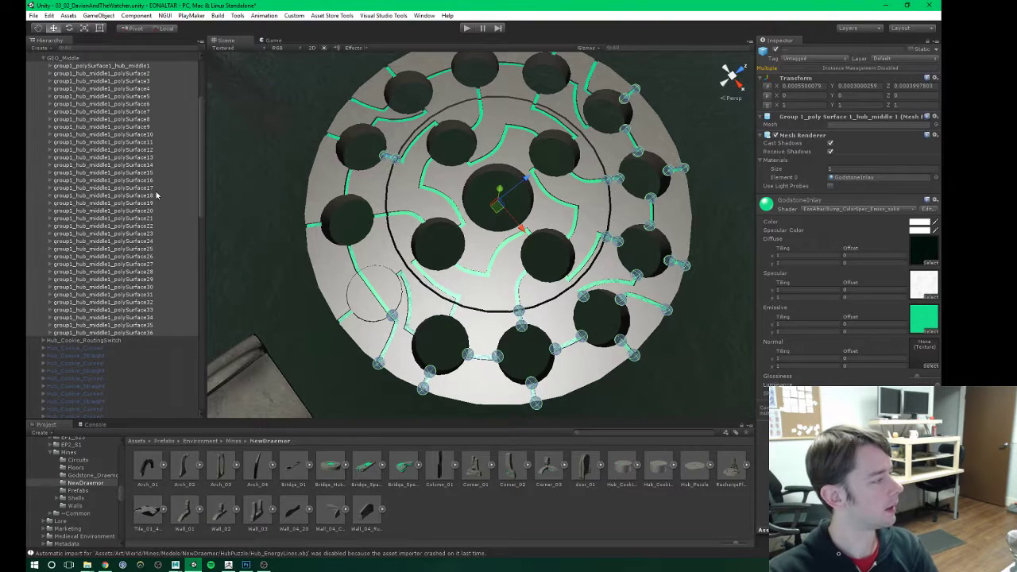
pyautogui.press('Right')
pyautogui.click(91, 340)
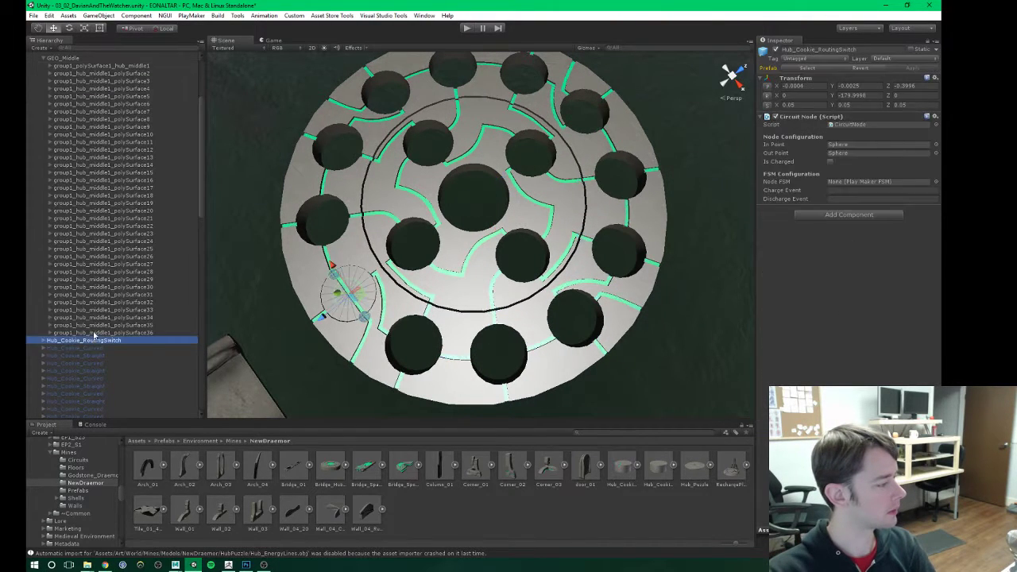
pyautogui.click(91, 332)
pyautogui.scroll(3, 91, 332)
pyautogui.keyDown('shift'); pyautogui.click(89, 126); pyautogui.keyUp('shift')
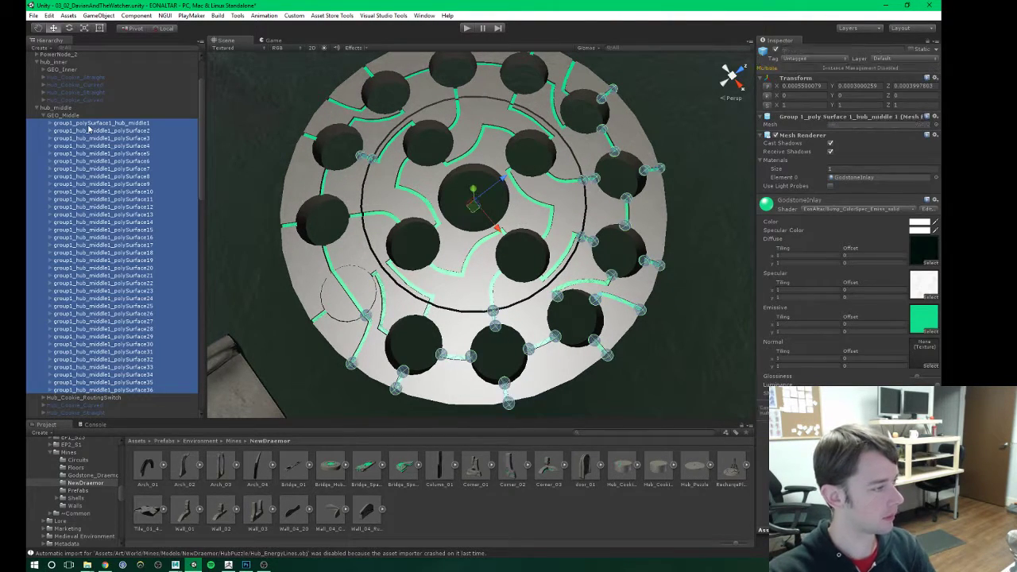
pyautogui.press('Right')
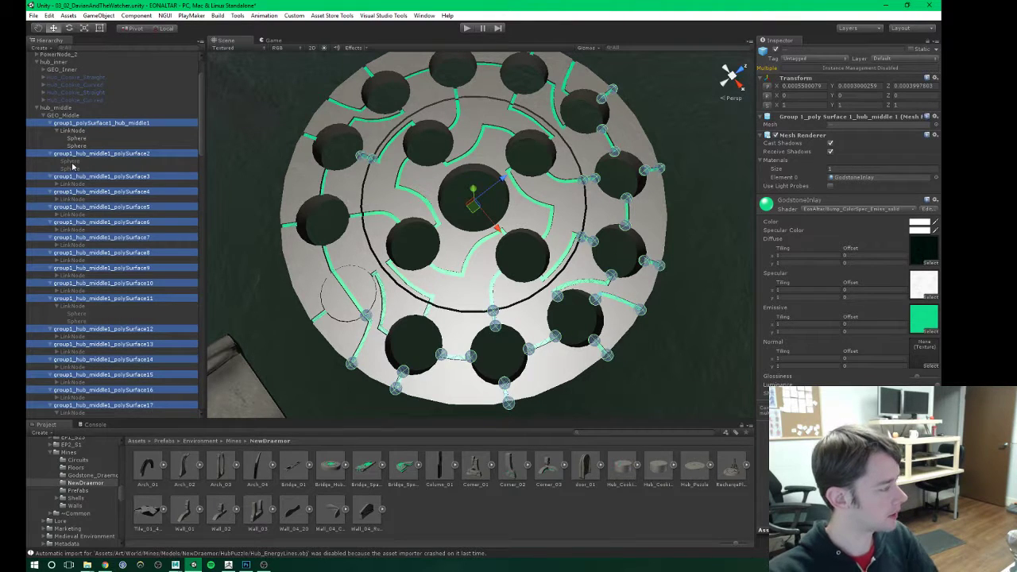
# Step: Activate all objects from polySurface2's first Sphere through polySurface20's last Sphere
pyautogui.click(73, 161)
pyautogui.scroll(-3, 81, 321)
pyautogui.scroll(-3, 81, 321)
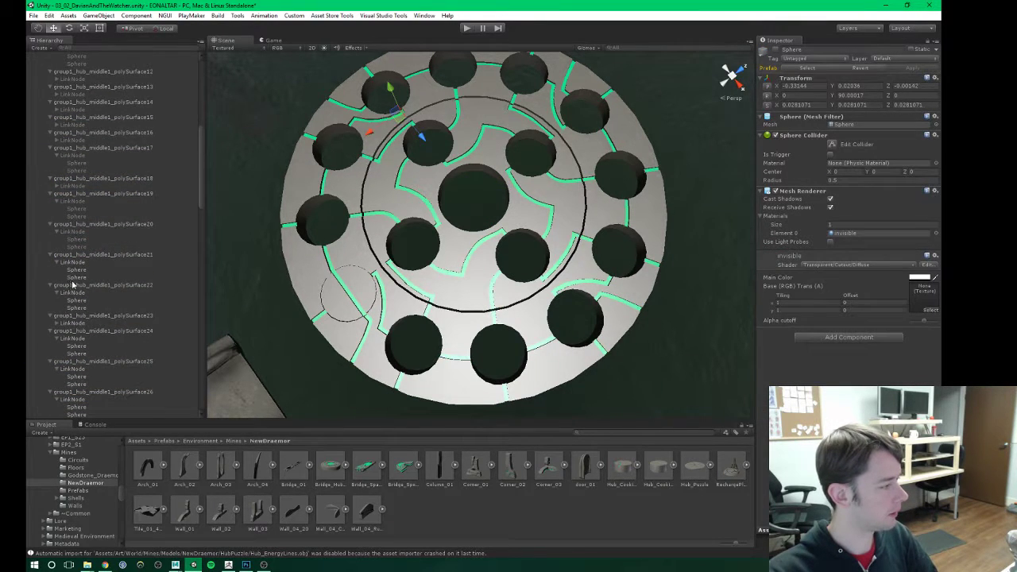
pyautogui.keyDown('shift'); pyautogui.click(78, 246); pyautogui.keyUp('shift')
pyautogui.click(773, 50)
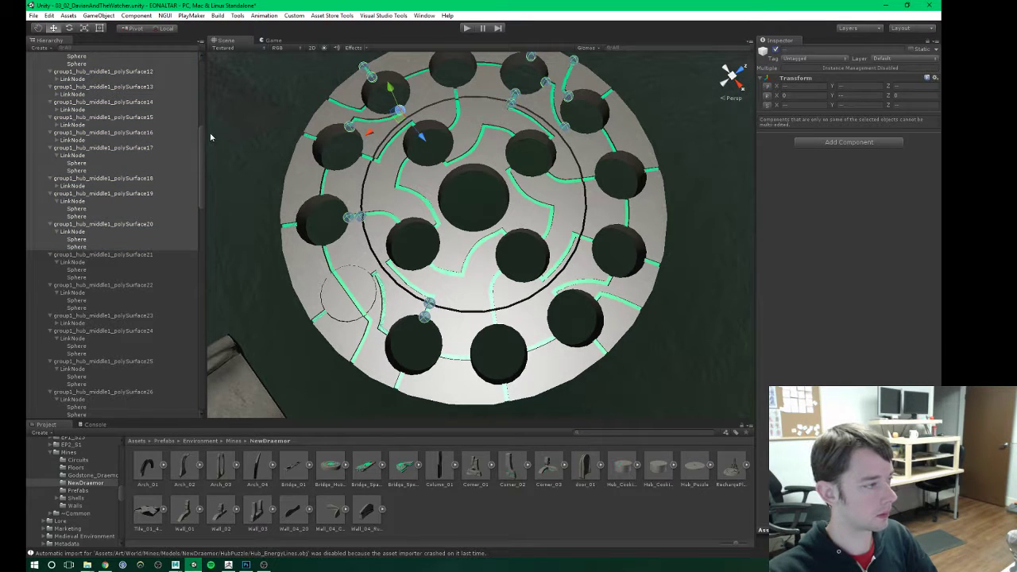
# Step: Expand the collapsed LinkNodes under polySurface16 up through polySurface3 to reveal their Spheres in the hierarchy
pyautogui.scroll(1, 77, 186)
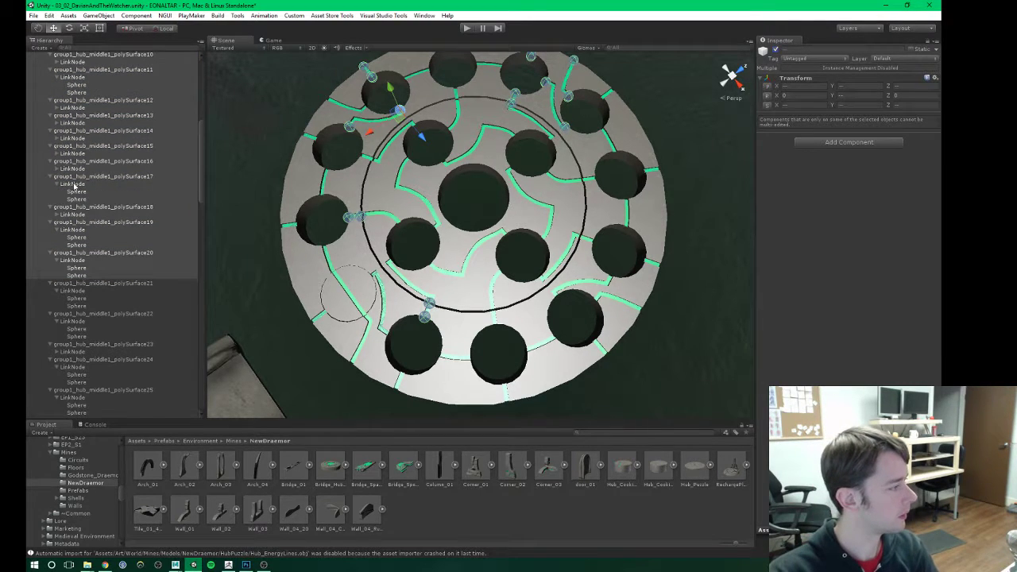
pyautogui.click(69, 163)
pyautogui.click(93, 166)
pyautogui.click(72, 153)
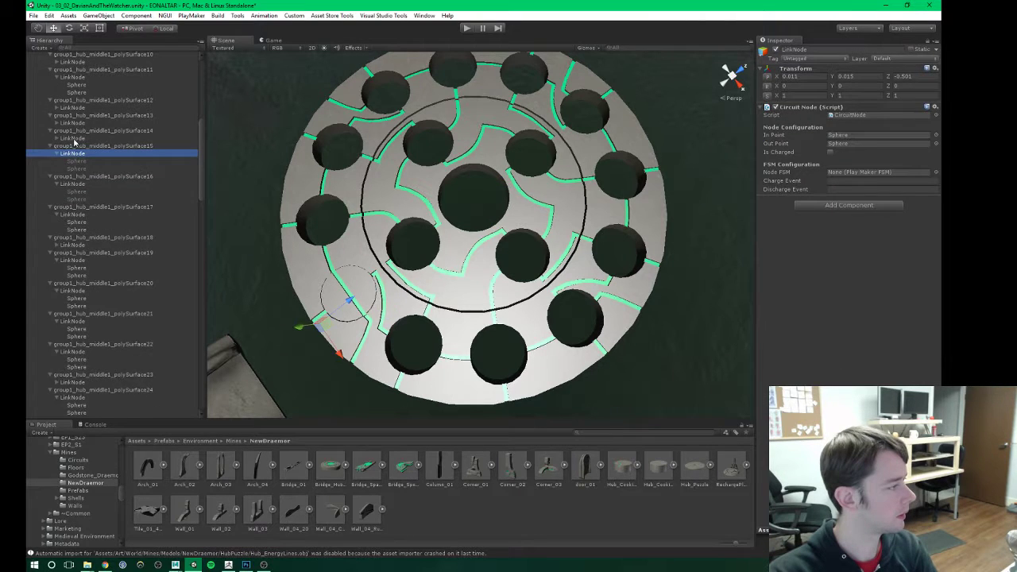
pyautogui.click(73, 138)
pyautogui.click(75, 123)
pyautogui.click(82, 107)
pyautogui.scroll(3, 82, 108)
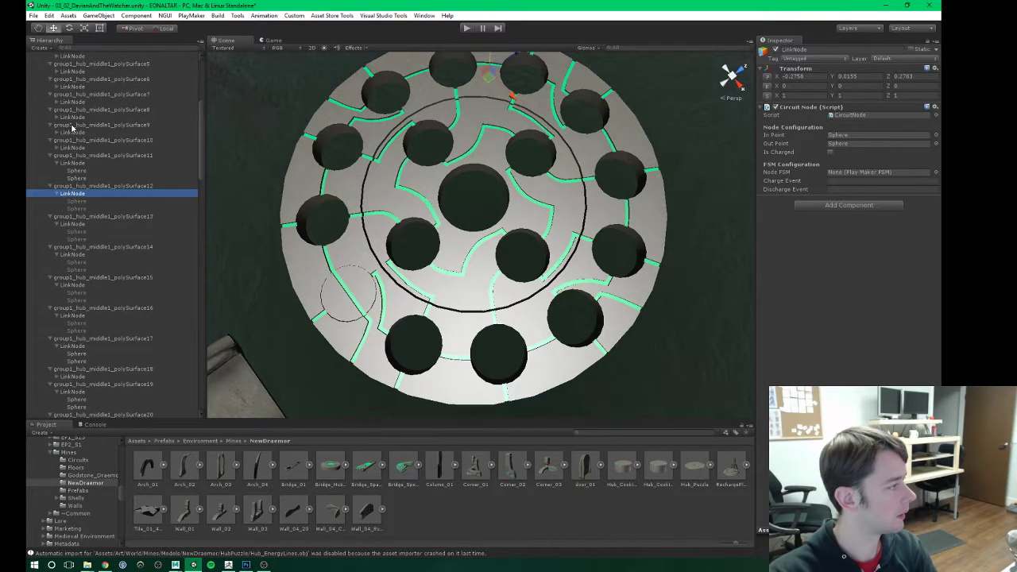
pyautogui.click(71, 148)
pyautogui.press('Right')
pyautogui.click(71, 133)
pyautogui.press('Right')
pyautogui.click(72, 117)
pyautogui.click(72, 101)
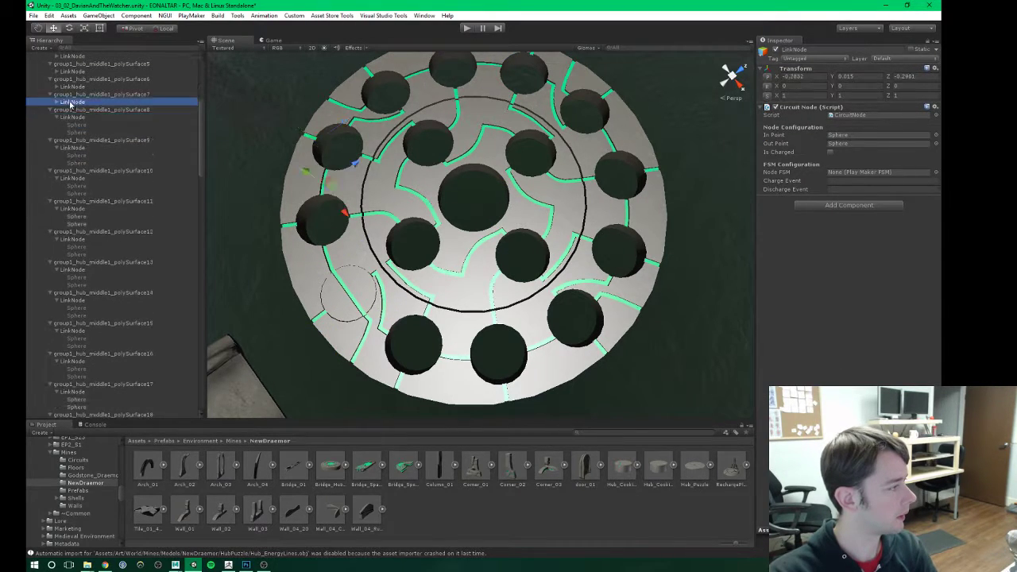
pyautogui.click(72, 86)
pyautogui.click(72, 71)
pyautogui.scroll(4, 75, 80)
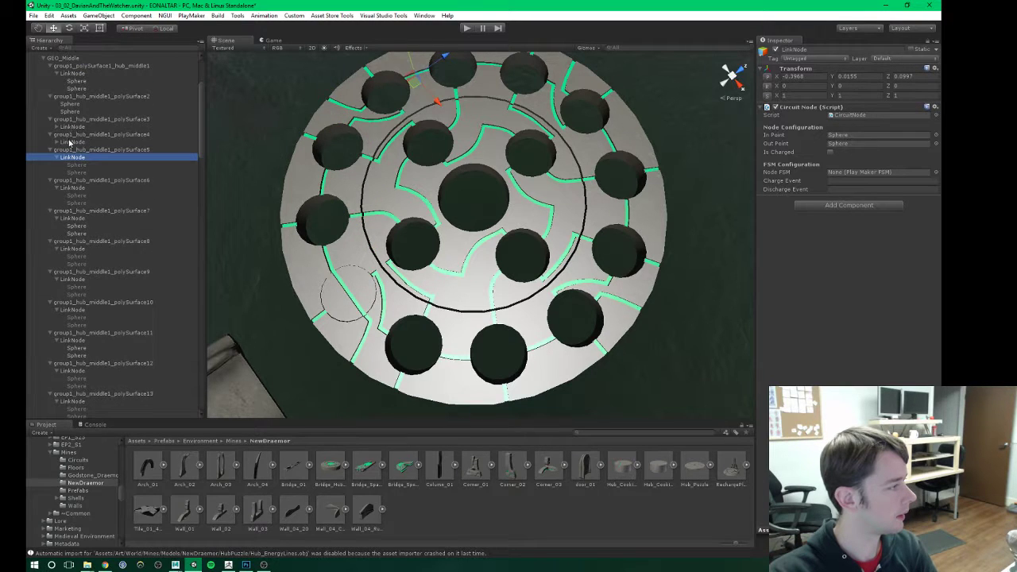
pyautogui.click(70, 142)
pyautogui.click(72, 126)
pyautogui.scroll(3, 74, 124)
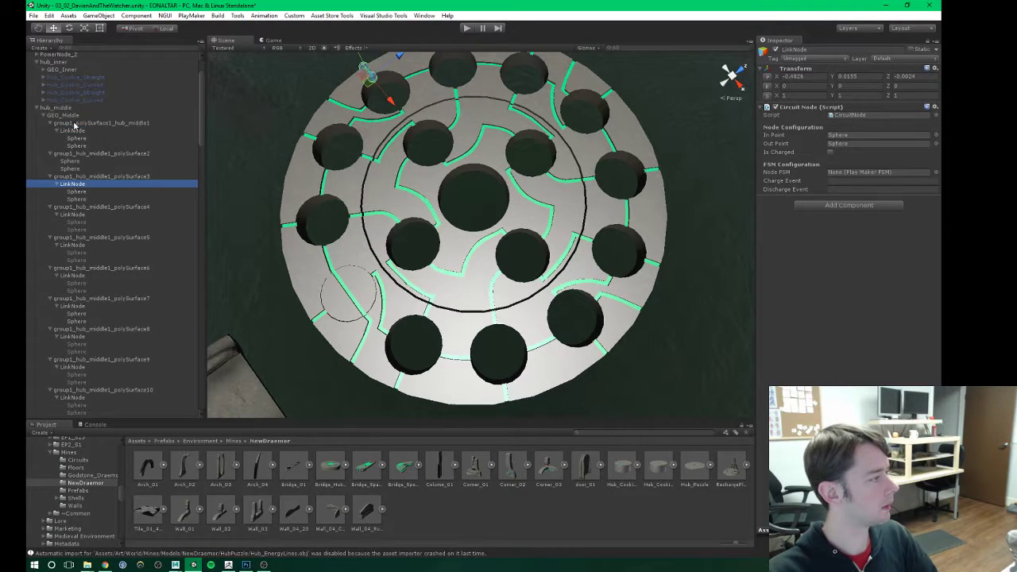
# Step: Expand the remaining collapsed LinkNodes and activate everything from polySurface1's LinkNode through polySurface36's last Sphere
pyautogui.click(73, 131)
pyautogui.scroll(-15, 114, 233)
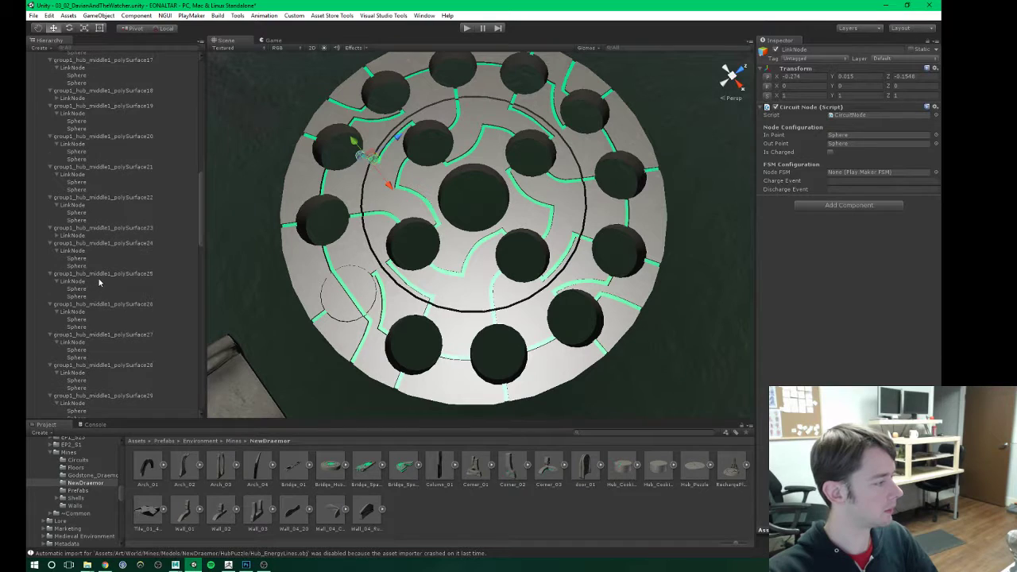
pyautogui.click(56, 103)
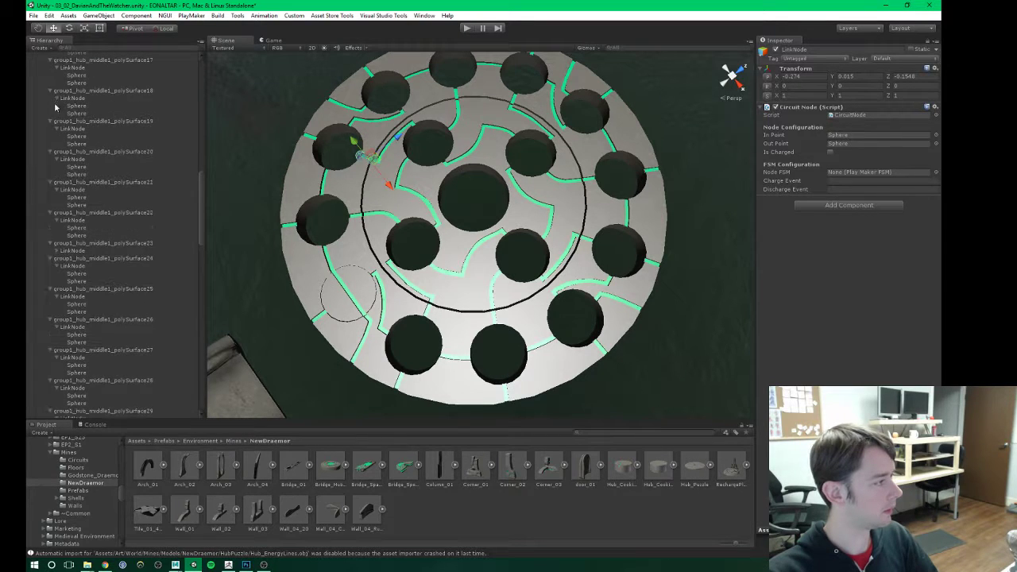
pyautogui.click(56, 251)
pyautogui.scroll(-10, 51, 302)
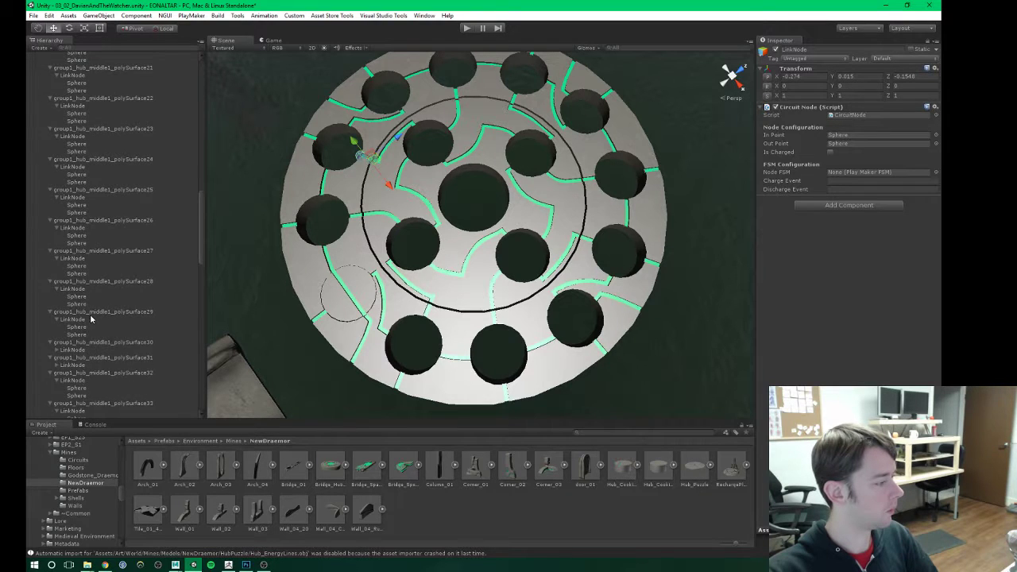
pyautogui.click(57, 308)
pyautogui.scroll(-5, 72, 310)
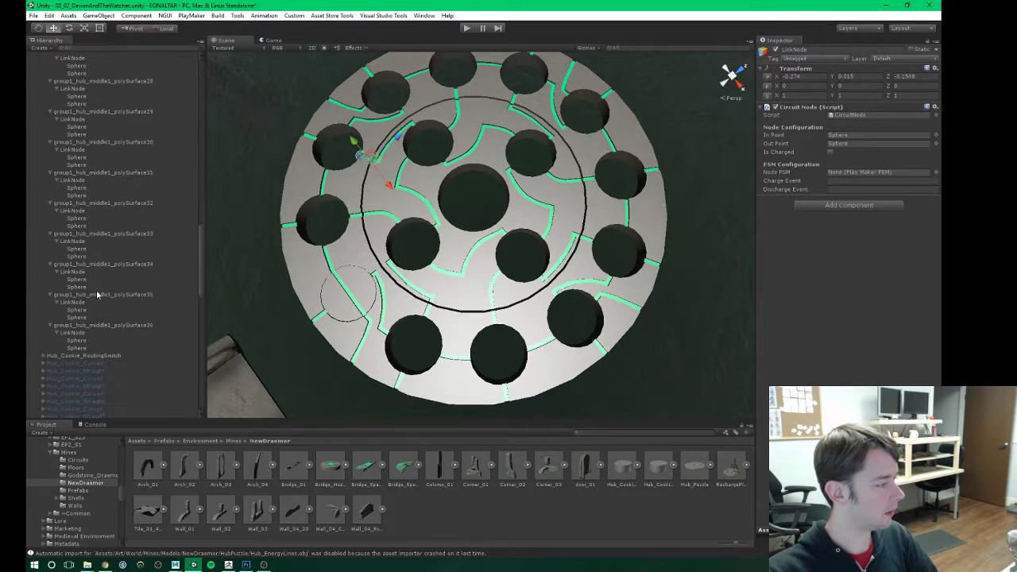
pyautogui.keyDown('shift'); pyautogui.click(78, 348); pyautogui.keyUp('shift')
pyautogui.click(776, 50)
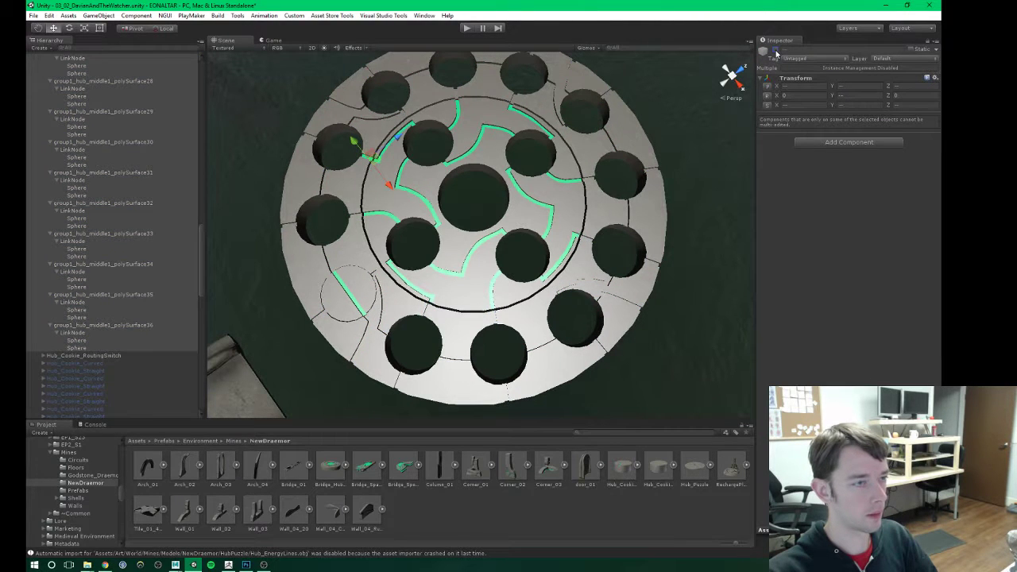
pyautogui.click(776, 50)
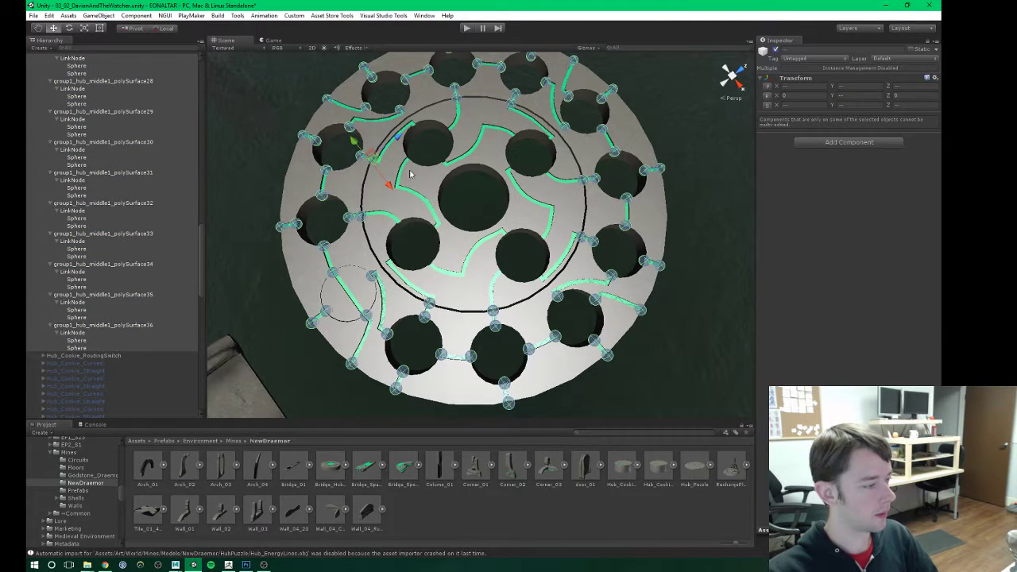
pyautogui.keyDown('alt'); pyautogui.moveTo(411, 174); pyautogui.dragTo(436, 246); pyautogui.keyUp('alt')
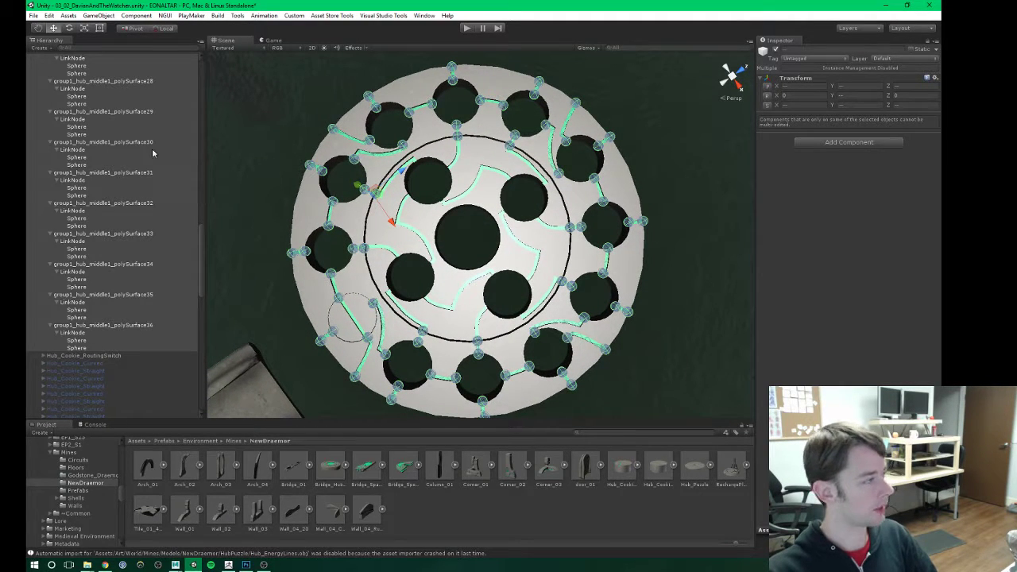
# Step: Collapse hub_middle and deactivate it, and collapse hub_outer in the hierarchy
pyautogui.scroll(3, 104, 186)
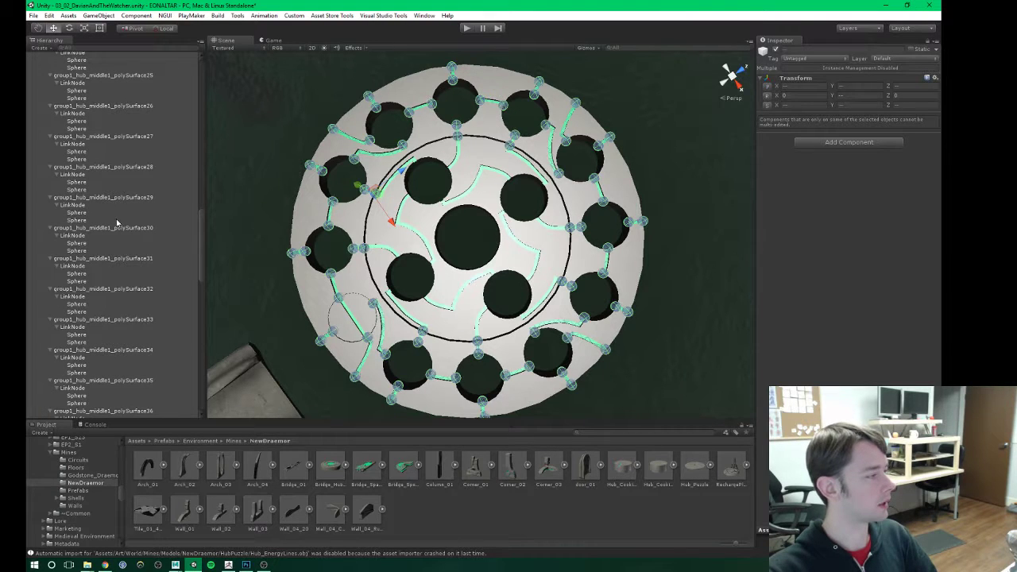
pyautogui.scroll(18, 116, 182)
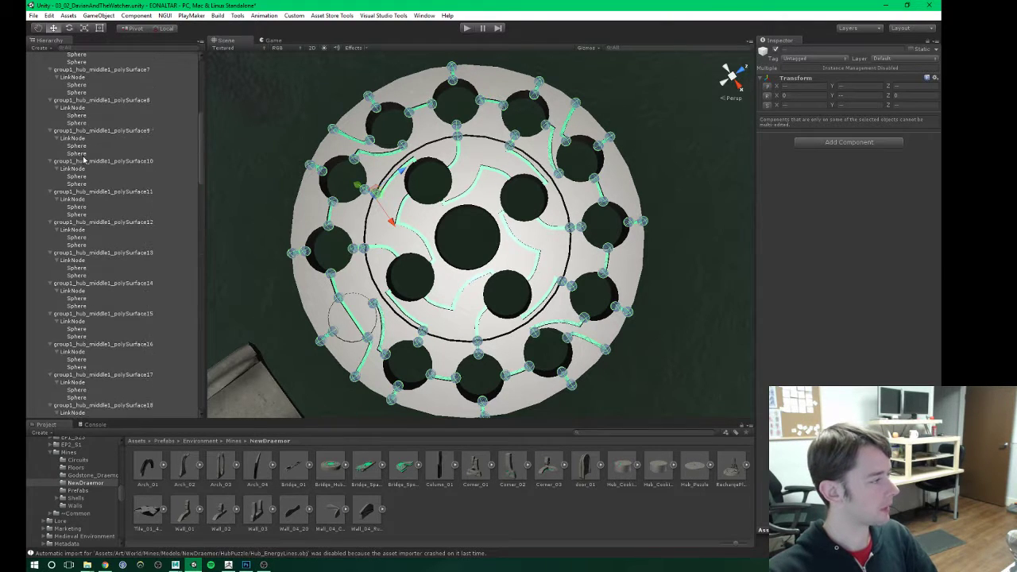
pyautogui.scroll(10, 80, 163)
pyautogui.click(37, 164)
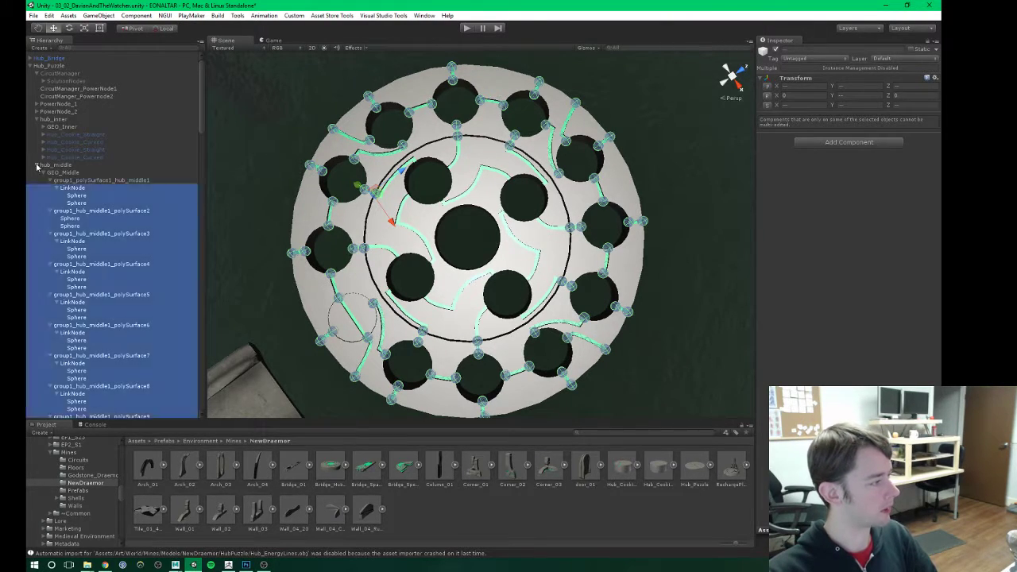
pyautogui.click(64, 165)
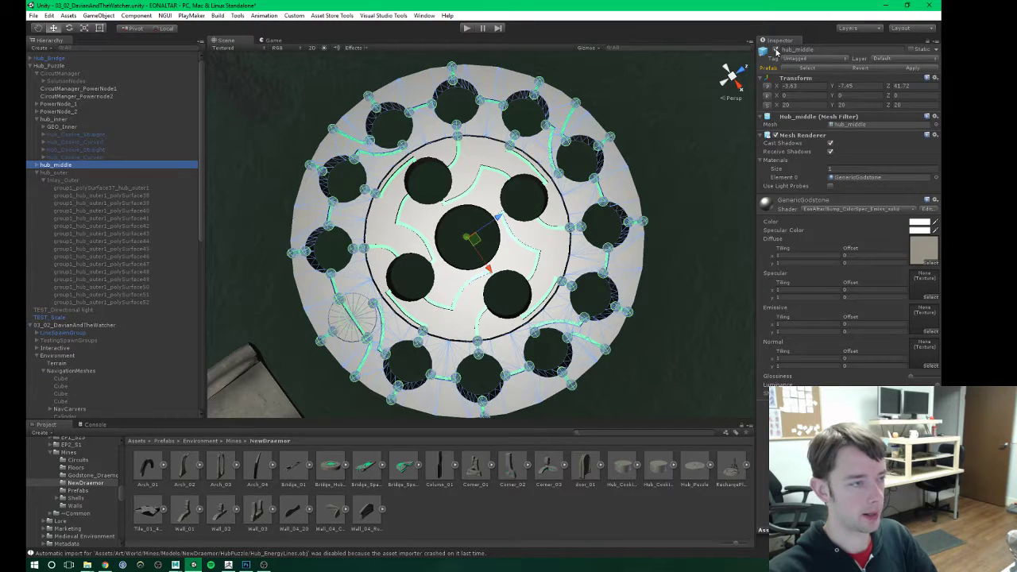
pyautogui.click(776, 51)
pyautogui.click(61, 172)
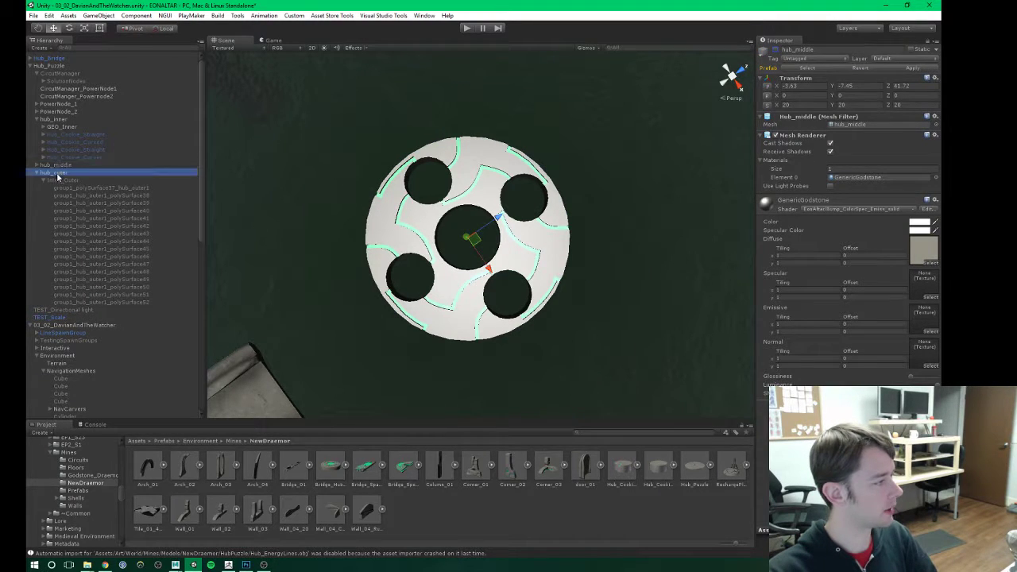
pyautogui.click(37, 173)
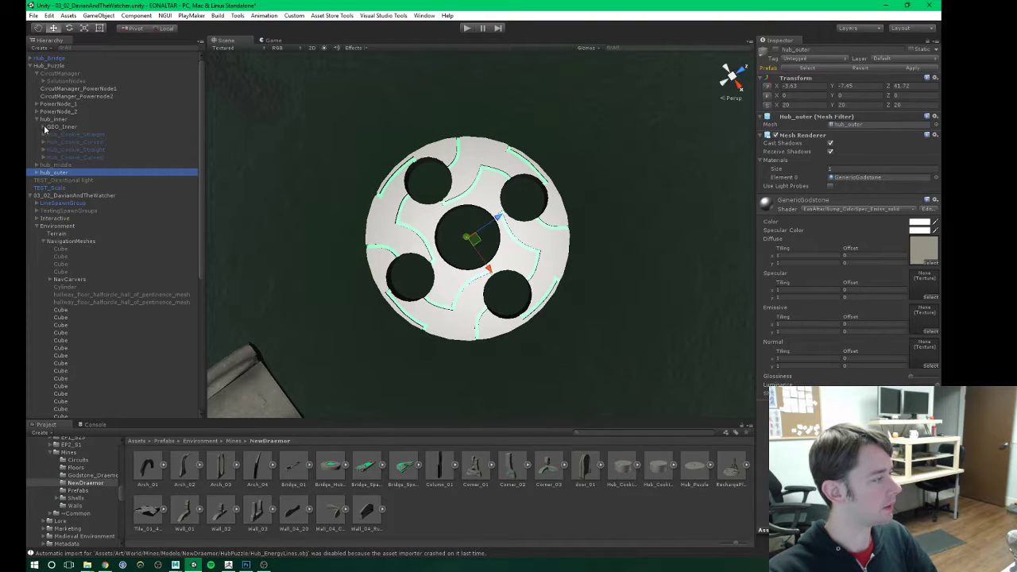
# Step: Expand GEO_Inner under hub_inner, select polySurface54, and save both the scene and the project
pyautogui.click(43, 126)
pyautogui.click(81, 142)
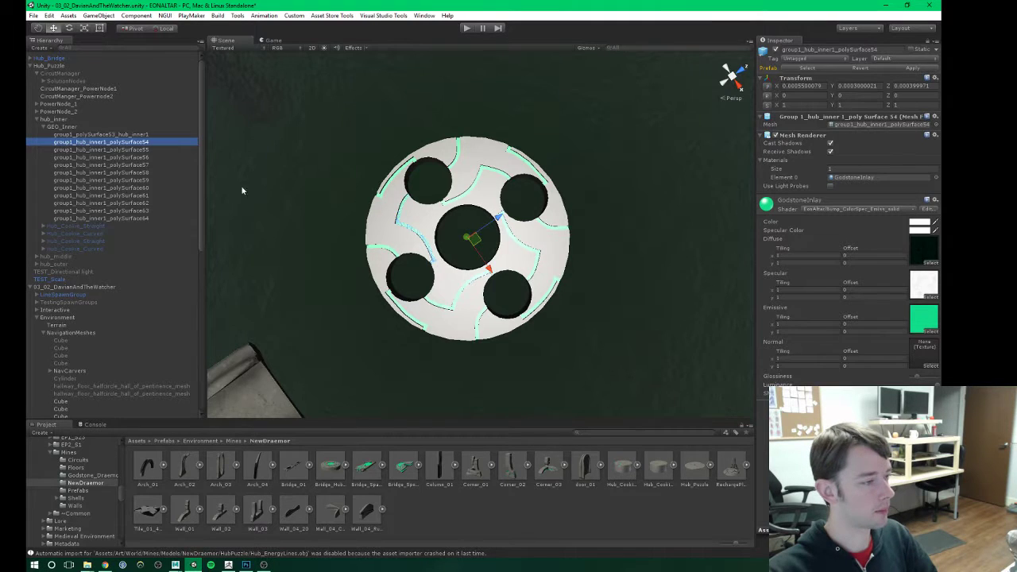
pyautogui.scroll(6, 410, 248)
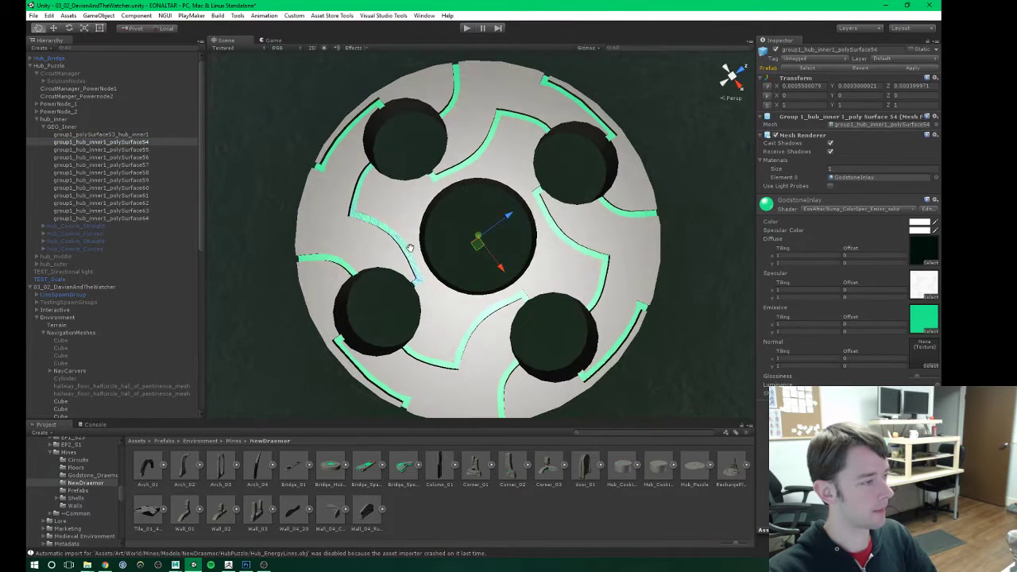
pyautogui.moveTo(410, 247); pyautogui.dragTo(419, 248, button='middle')
pyautogui.click(34, 15)
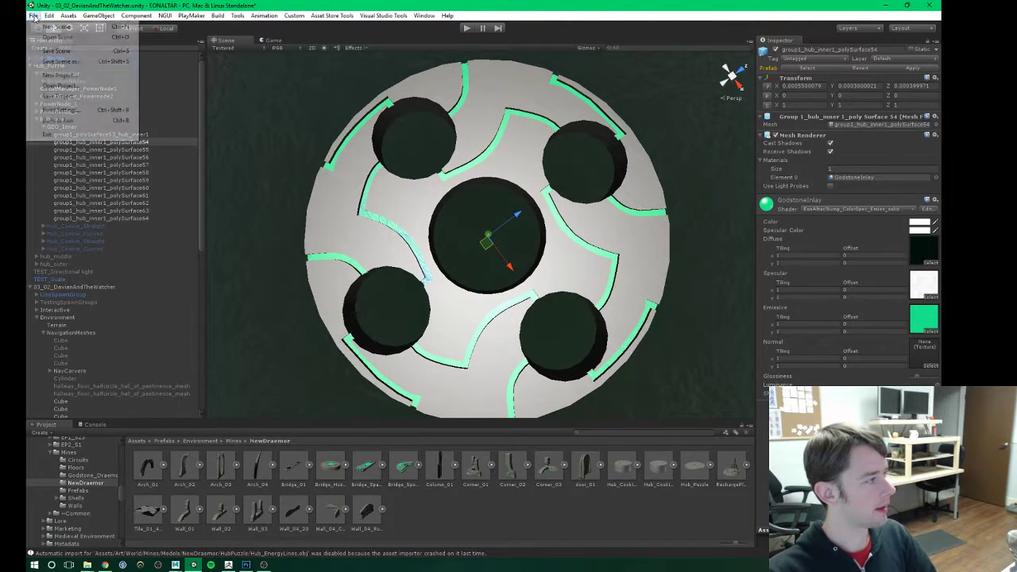
pyautogui.click(65, 51)
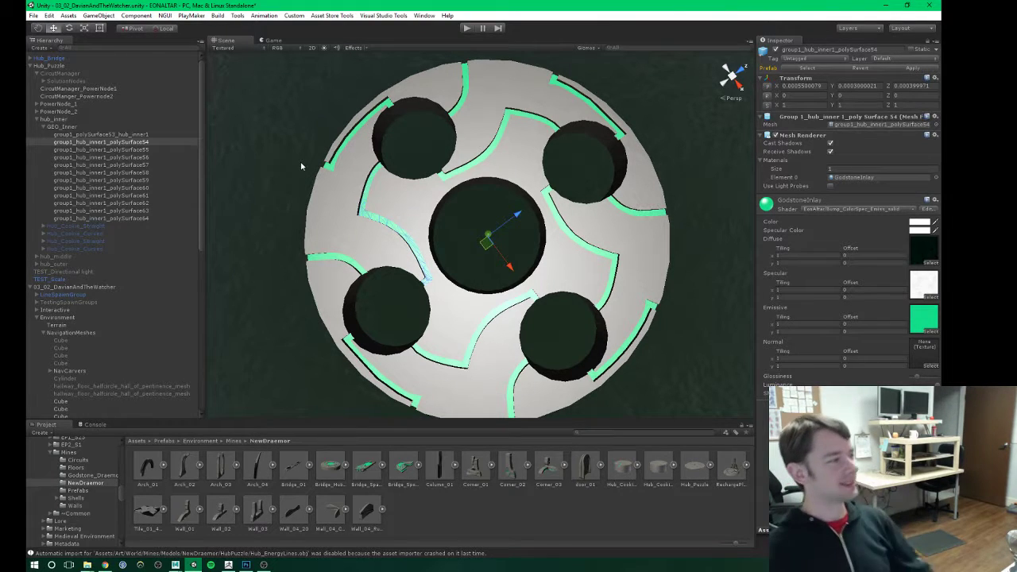
pyautogui.click(34, 16)
pyautogui.click(59, 96)
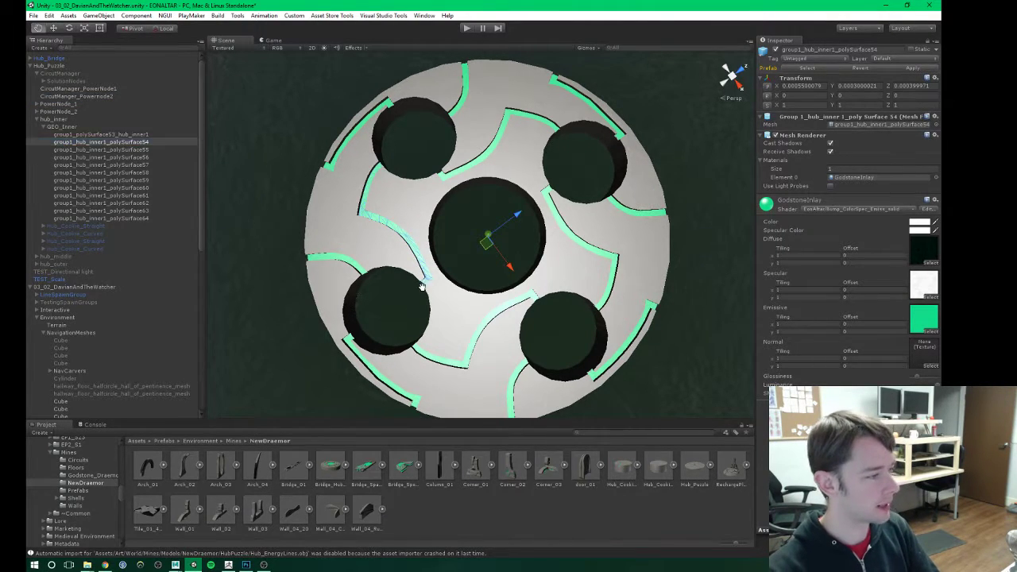
pyautogui.scroll(2, 422, 287)
pyautogui.hotkey('ctrl', 'd')
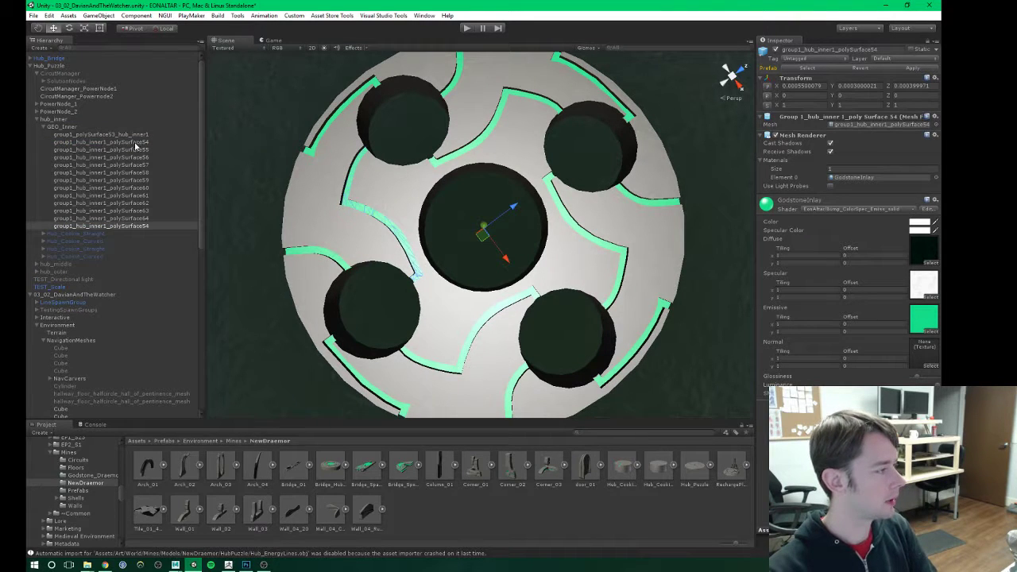
pyautogui.hotkey('ctrl', 'z')
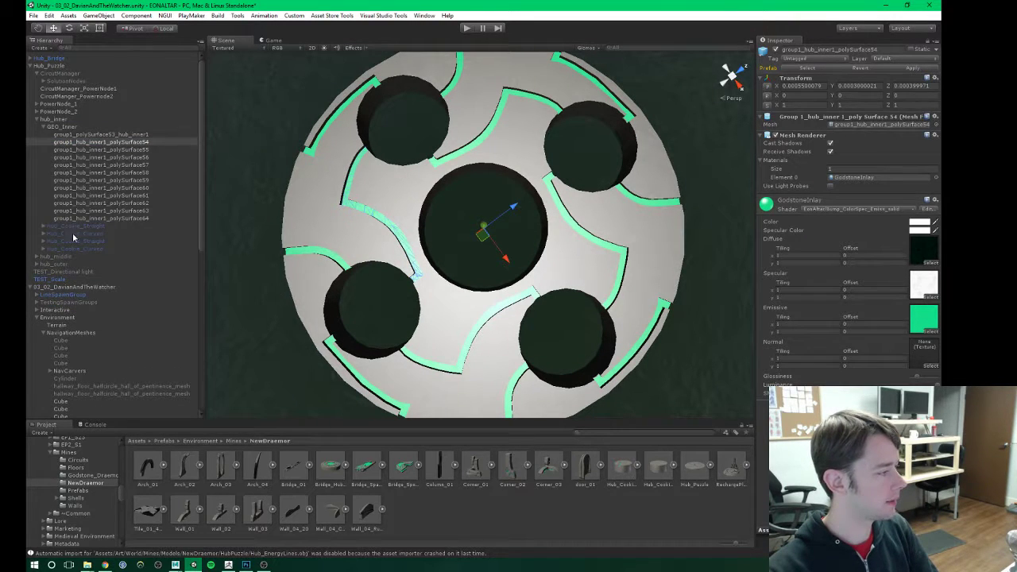
pyautogui.click(37, 264)
pyautogui.click(37, 264)
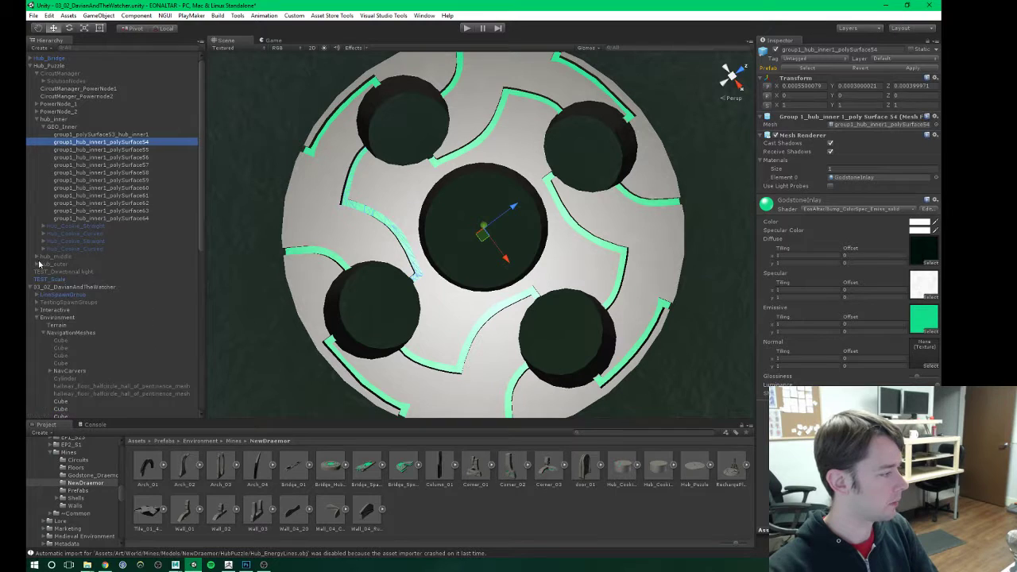
# Step: Copy the LinkNode of polySurface1 in hub_middle to the start of GEO_Inner, and collapse hub_middle in the hierarchy
pyautogui.click(38, 257)
pyautogui.click(72, 281)
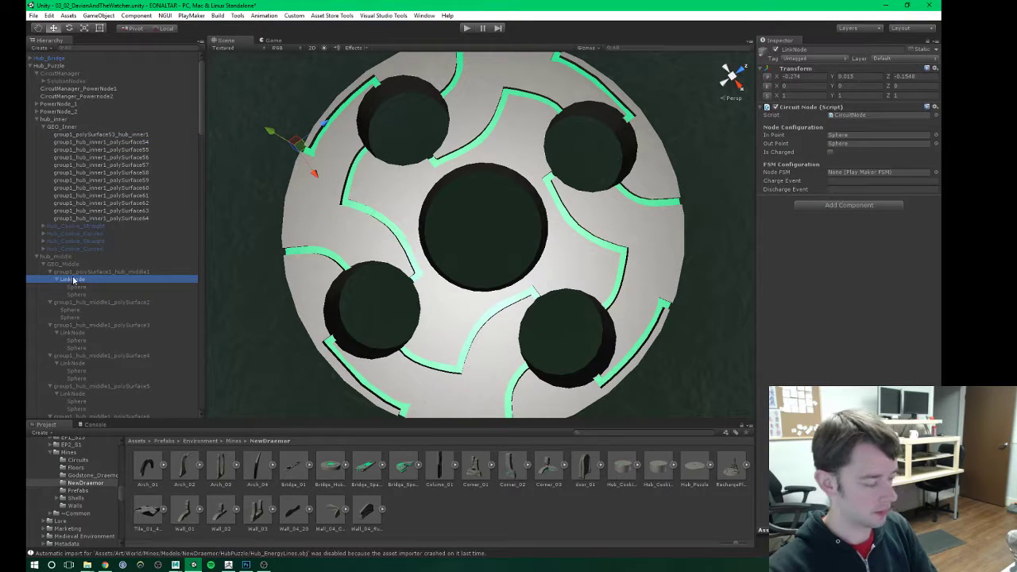
pyautogui.click(93, 135)
pyautogui.click(92, 143)
pyautogui.hotkey('ctrl', 'v')
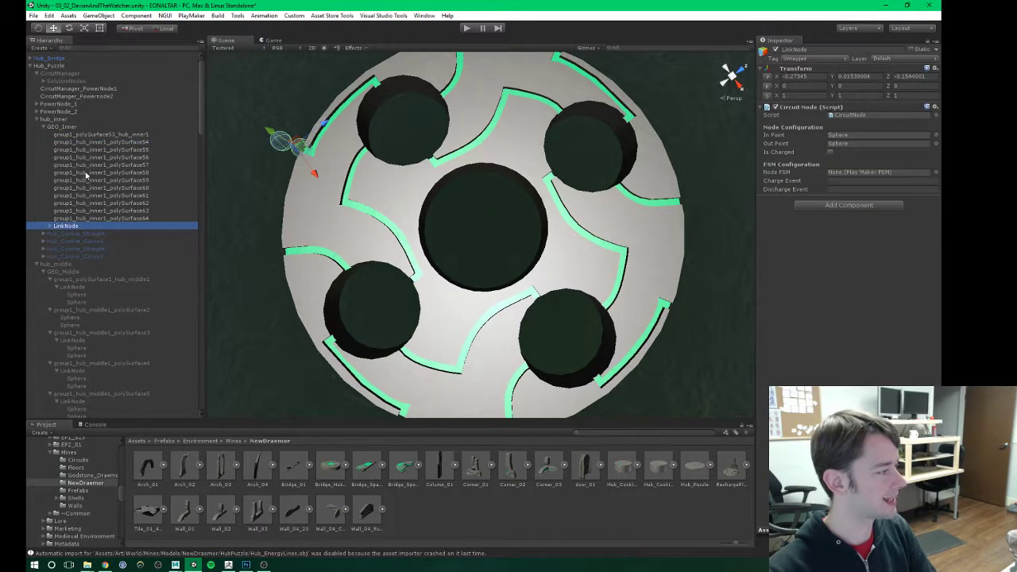
pyautogui.moveTo(64, 227); pyautogui.dragTo(75, 131)
pyautogui.click(35, 265)
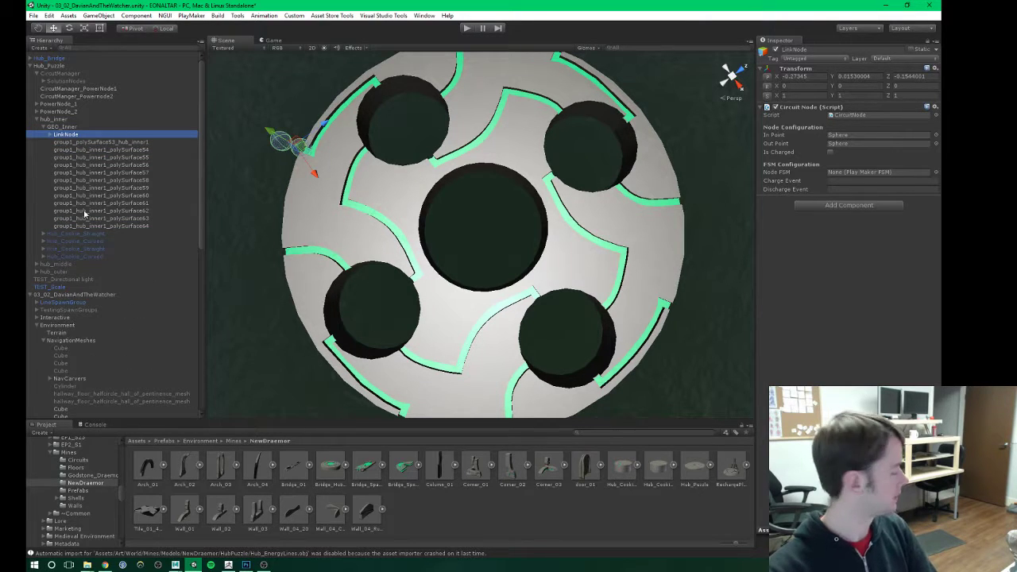
# Step: Parent the pasted LinkNode in GEO_Inner under group1_polySurface53_hub_inner1
pyautogui.middleClick(360, 158)
pyautogui.moveTo(360, 158); pyautogui.dragTo(373, 200, button='middle')
pyautogui.scroll(-3, 445, 202)
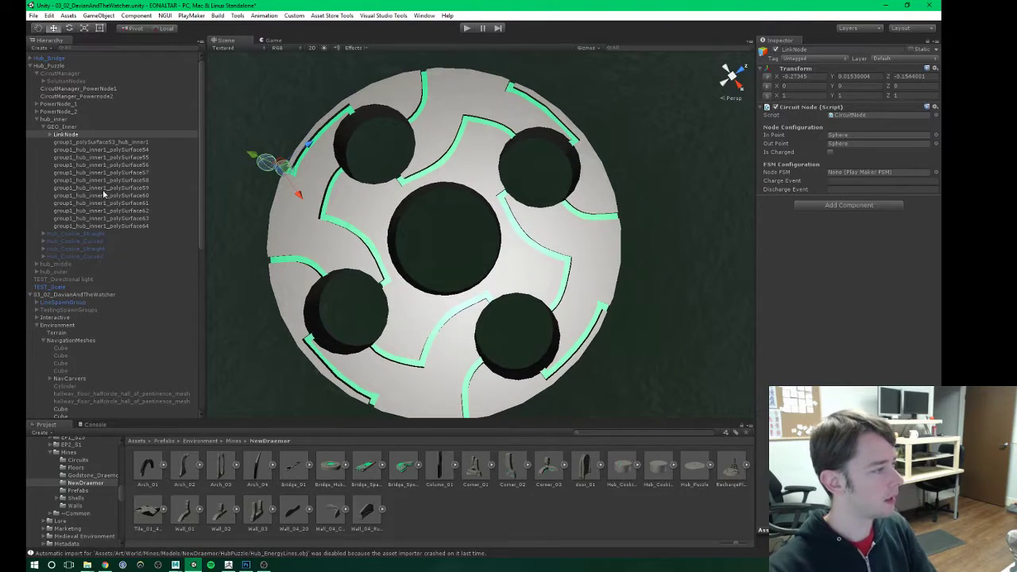
pyautogui.click(91, 143)
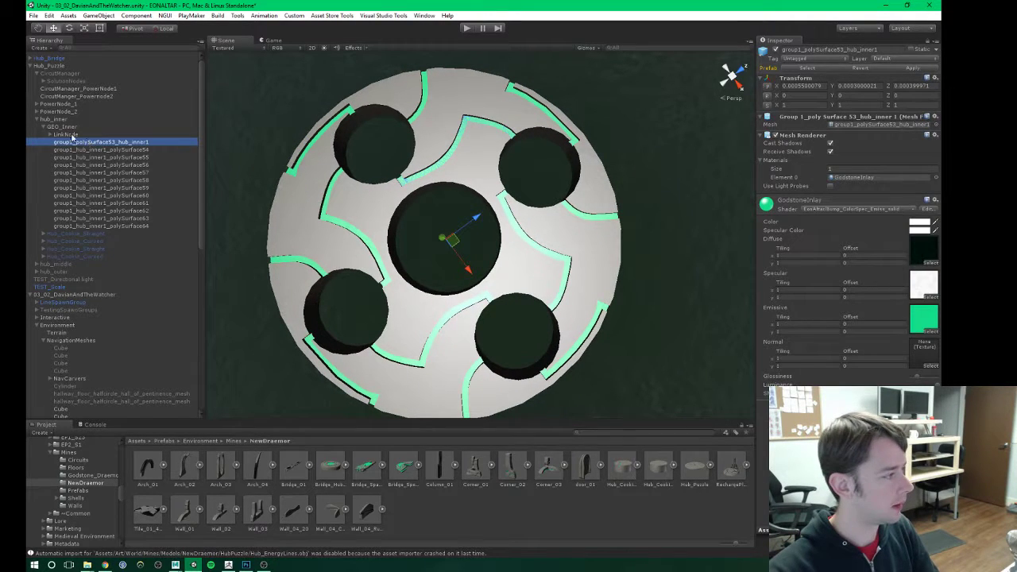
pyautogui.moveTo(67, 134); pyautogui.dragTo(83, 143)
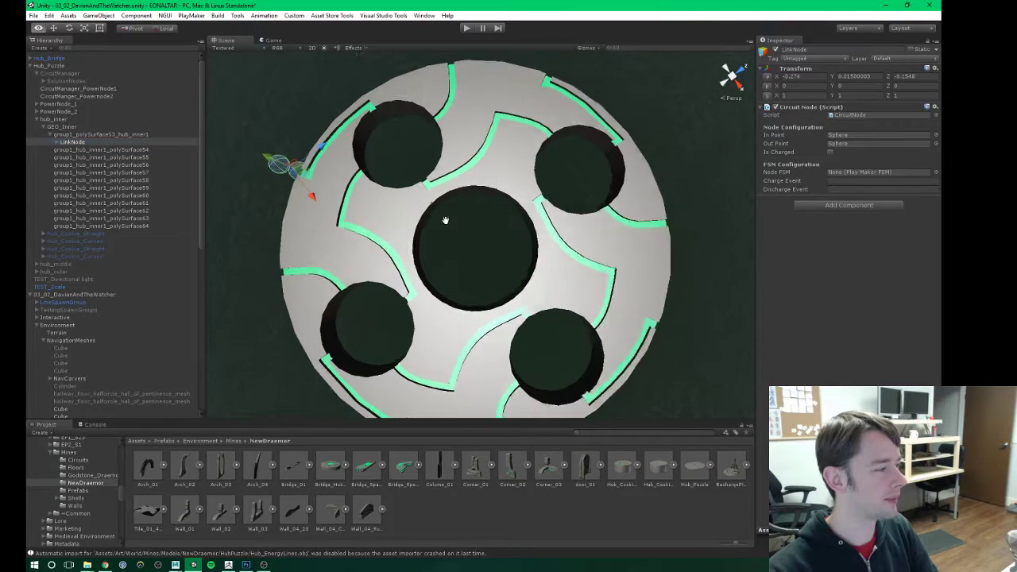
# Step: Expand polySurface53's LinkNode and move it to the inner end of that segment's green energy line
pyautogui.click(56, 142)
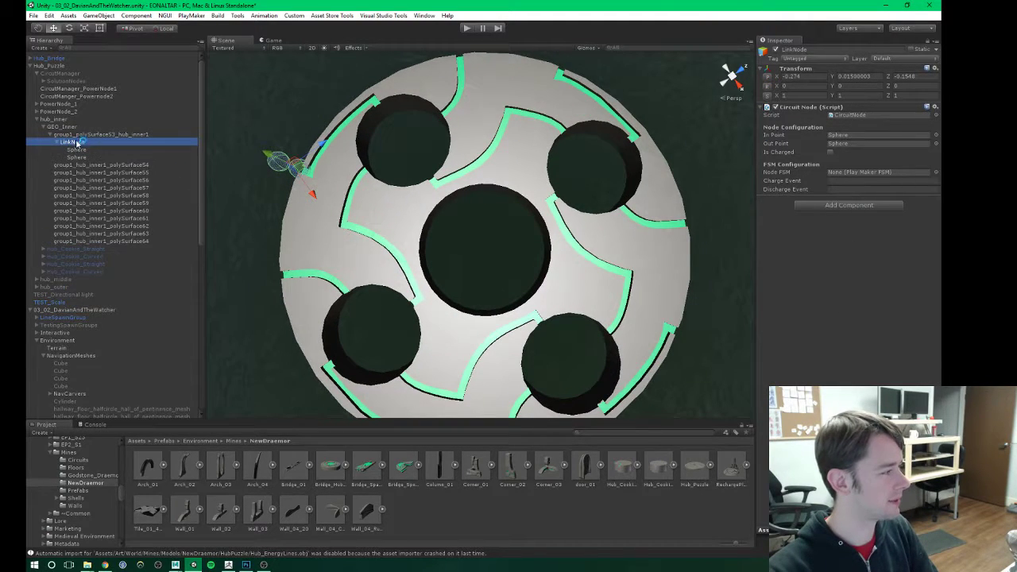
pyautogui.moveTo(300, 169); pyautogui.dragTo(429, 188)
pyautogui.click(76, 149)
# Step: Move the LinkNode's second Sphere to the other end of polySurface53's line, at the edge of the neighbouring hole
pyautogui.click(76, 157)
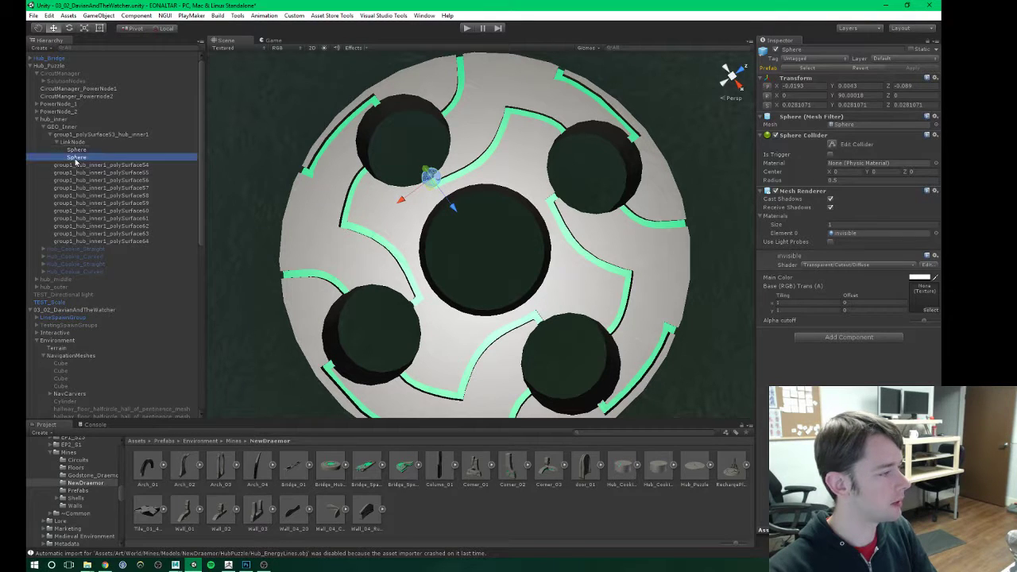
pyautogui.moveTo(493, 169); pyautogui.dragTo(505, 190)
pyautogui.scroll(1, 564, 140)
pyautogui.moveTo(558, 205); pyautogui.dragTo(491, 217, button='middle')
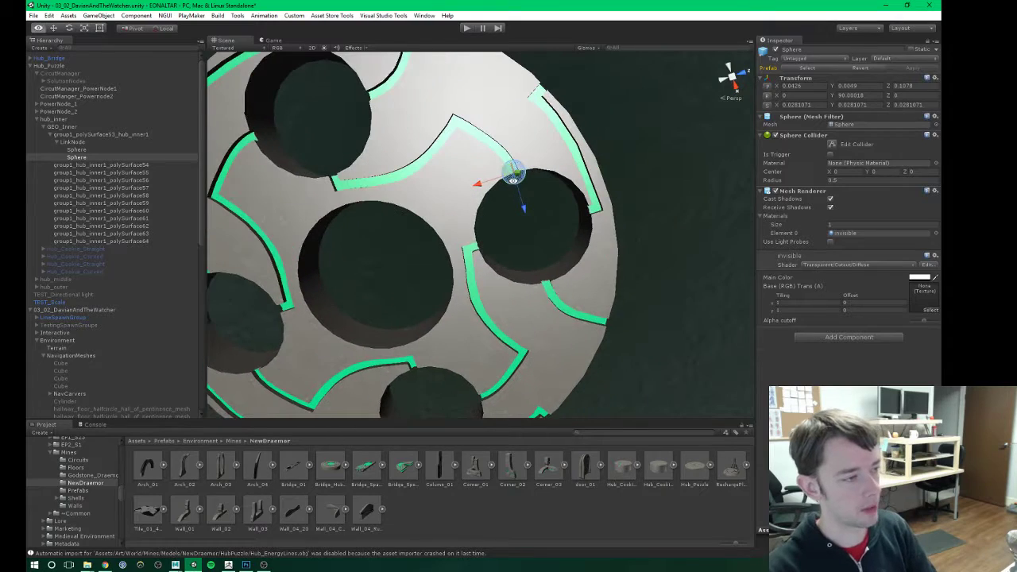
pyautogui.moveTo(508, 174); pyautogui.dragTo(503, 174)
pyautogui.scroll(-2, 377, 265)
pyautogui.keyDown('alt'); pyautogui.moveTo(377, 265); pyautogui.dragTo(492, 167); pyautogui.keyUp('alt')
# Step: Step through the GEO_Inner segments from polySurface55 to polySurface63 and back to examine which energy line each one is
pyautogui.click(118, 172)
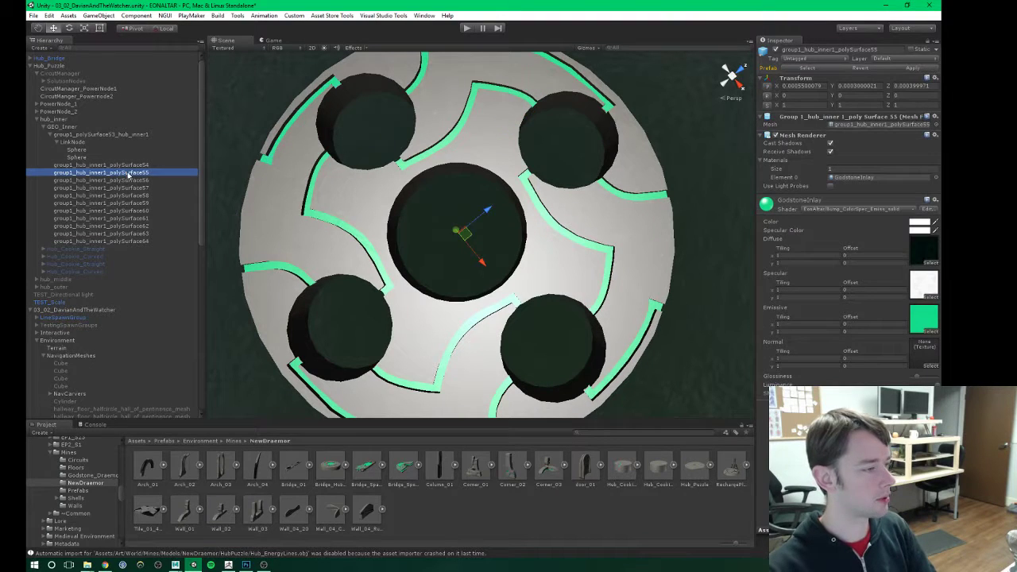
pyautogui.press('Down')
pyautogui.press('Down')
pyautogui.press('Down')
pyautogui.press('Down')
pyautogui.press('Down')
pyautogui.press('Down')
pyautogui.press('Down')
pyautogui.press('Down')
pyautogui.press('Down')
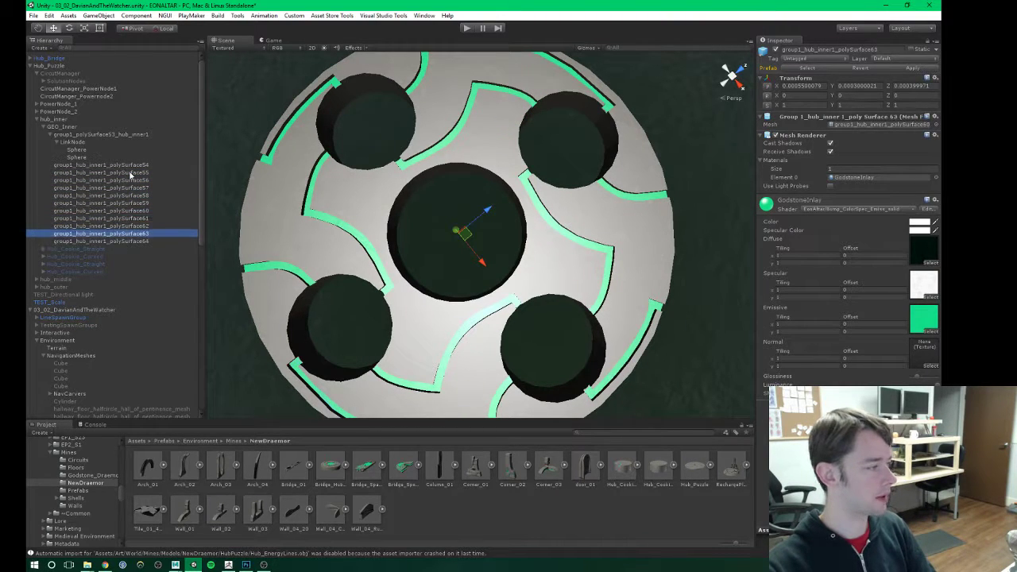
pyautogui.press('Up')
pyautogui.press('Up')
pyautogui.press('Up')
pyautogui.press('Up')
pyautogui.press('Up')
pyautogui.press('Up')
pyautogui.press('Up')
pyautogui.press('Up')
pyautogui.press('Up')
pyautogui.press('Up')
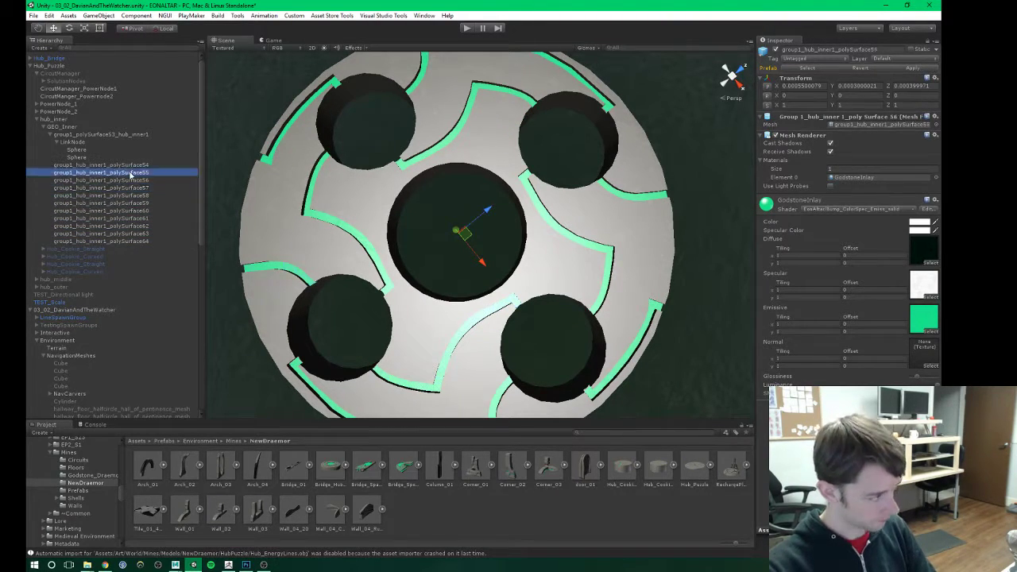
# Step: Pick out the energy lines of one repeating quarter of the inner hub: polySurface53, 55, 56 and 58
pyautogui.click(88, 137)
pyautogui.press('f')
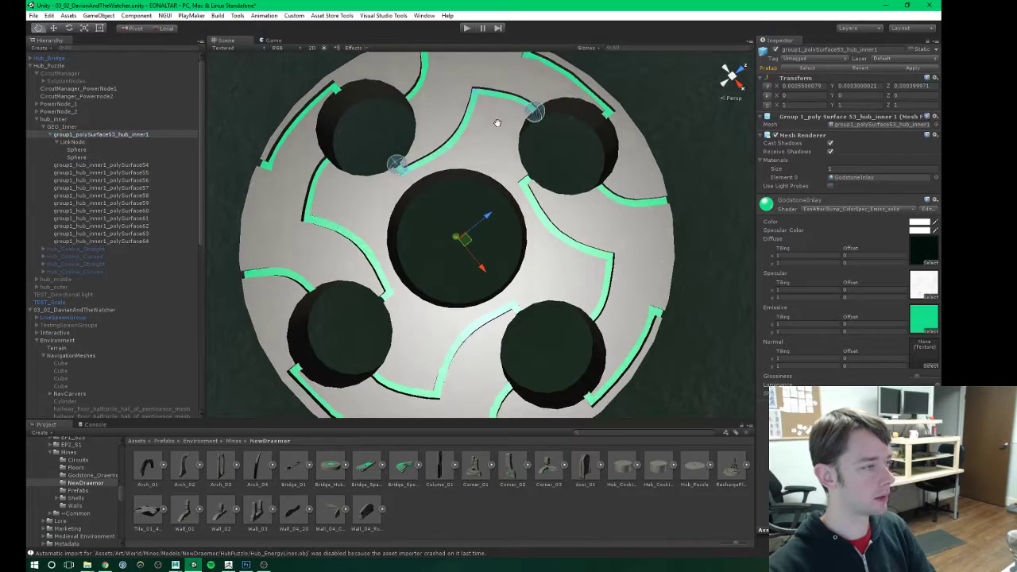
pyautogui.keyDown('alt'); pyautogui.moveTo(472, 220); pyautogui.dragTo(521, 255); pyautogui.keyUp('alt')
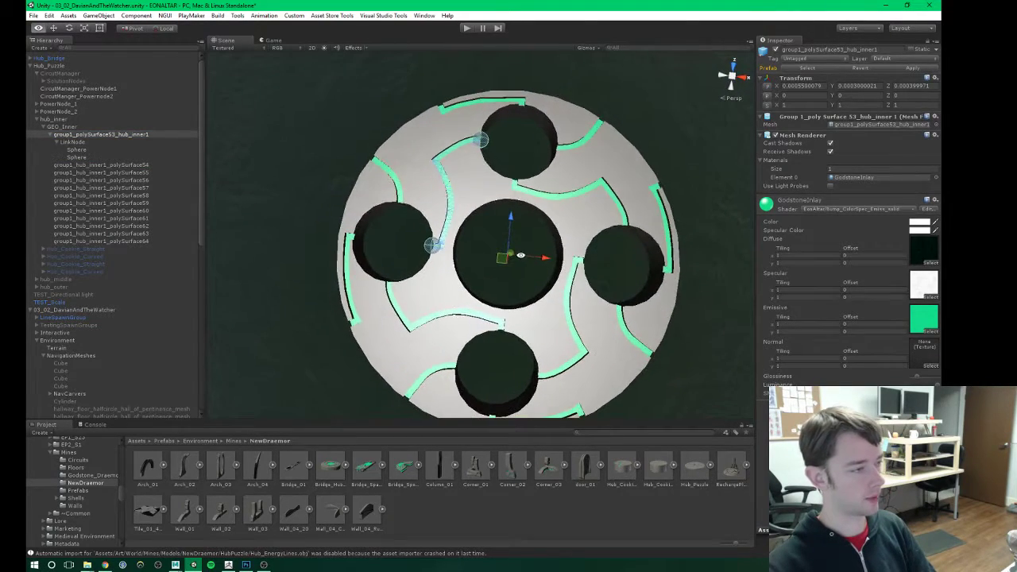
pyautogui.keyDown('shift'); pyautogui.click(445, 111); pyautogui.keyUp('shift')
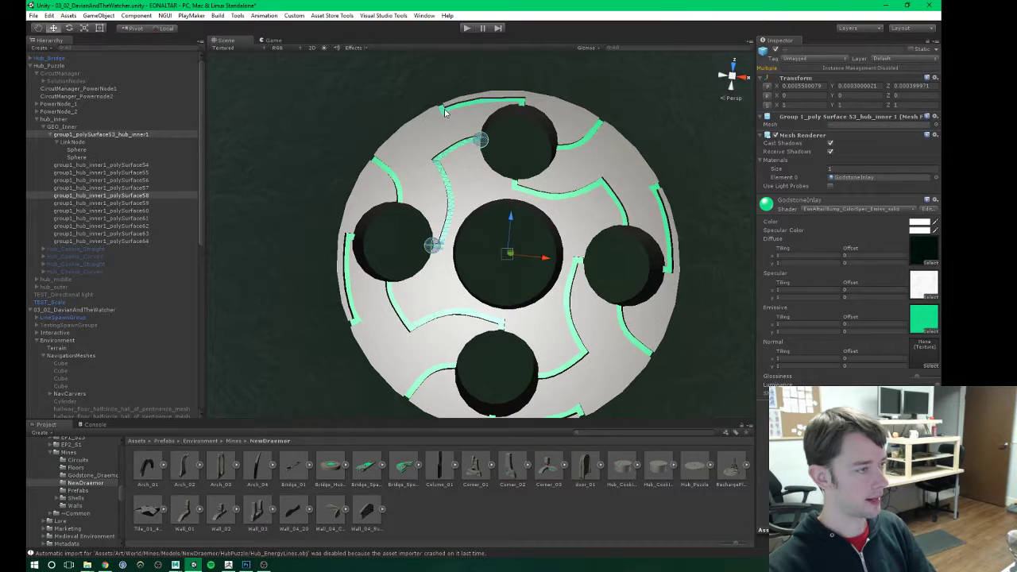
pyautogui.keyDown('shift'); pyautogui.click(389, 175); pyautogui.keyUp('shift')
pyautogui.keyDown('shift'); pyautogui.click(345, 239); pyautogui.keyUp('shift')
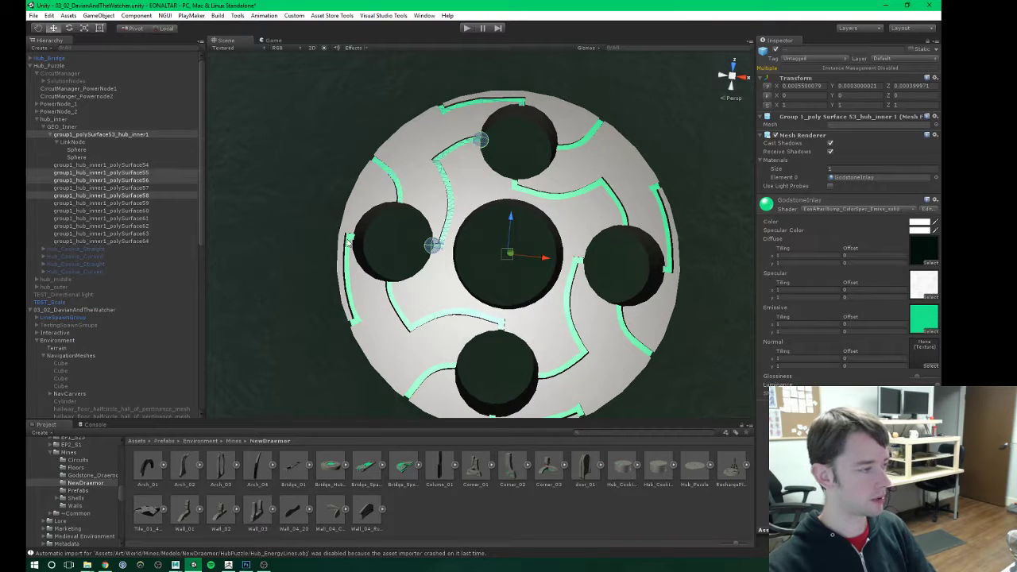
pyautogui.keyDown('alt'); pyautogui.moveTo(480, 274); pyautogui.dragTo(475, 276, button='middle'); pyautogui.keyUp('alt')
pyautogui.keyDown('alt'); pyautogui.moveTo(474, 276); pyautogui.dragTo(449, 282); pyautogui.keyUp('alt')
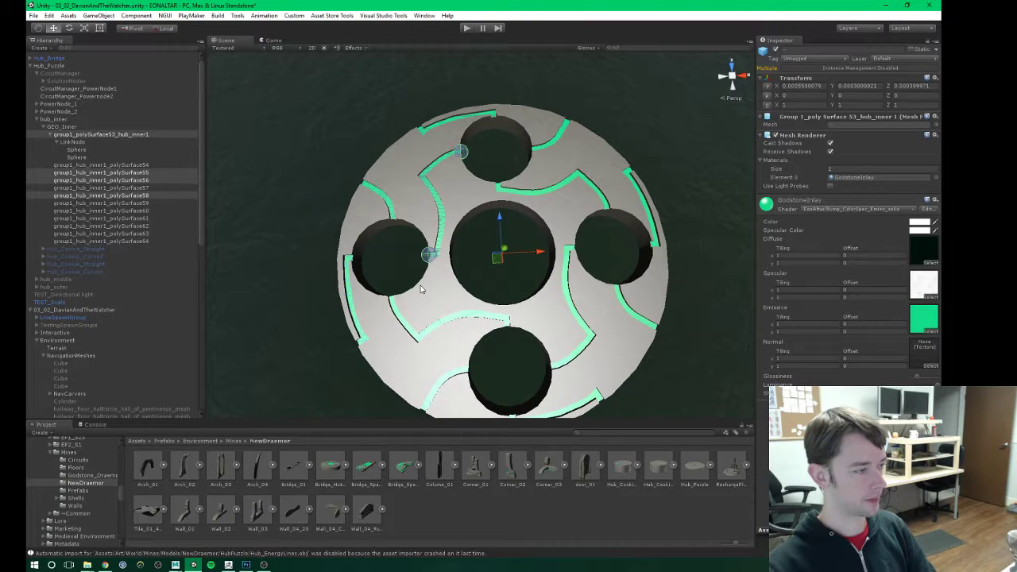
# Step: Delete the repeated energy-line segments polySurface54, 55, 57 and 59 through 64 from GEO_Inner
pyautogui.click(470, 318)
pyautogui.keyDown('shift'); pyautogui.click(442, 381); pyautogui.keyUp('shift')
pyautogui.keyDown('shift'); pyautogui.click(584, 337); pyautogui.keyUp('shift')
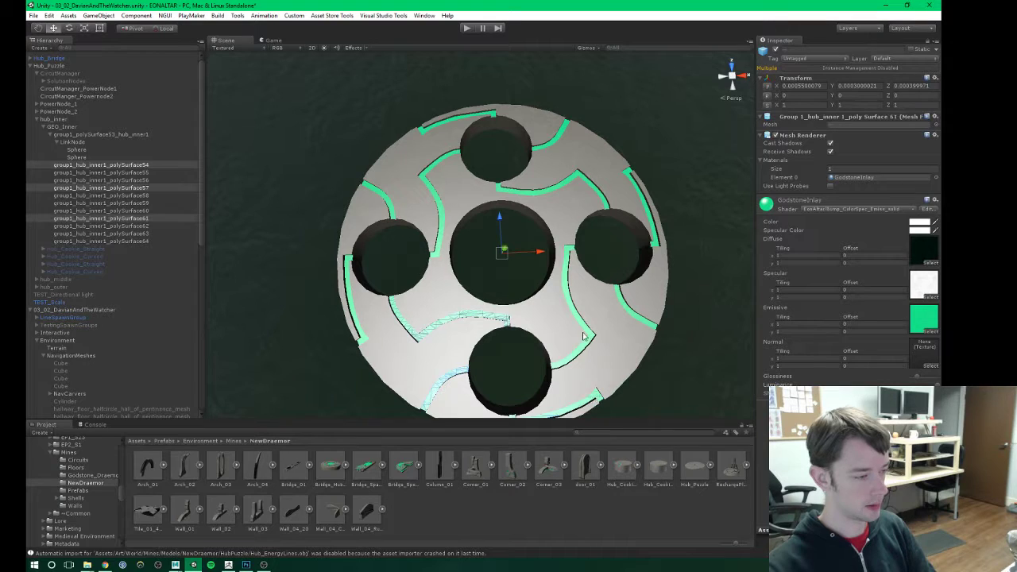
pyautogui.keyDown('shift'); pyautogui.click(591, 334); pyautogui.keyUp('shift')
pyautogui.keyDown('shift'); pyautogui.click(655, 211); pyautogui.keyUp('shift')
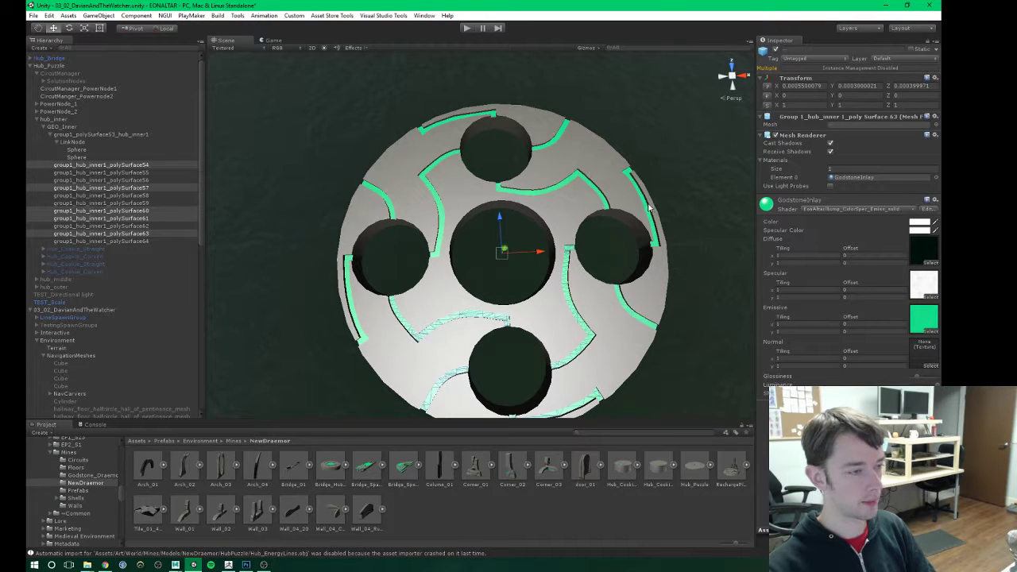
pyautogui.keyDown('shift'); pyautogui.click(650, 210); pyautogui.keyUp('shift')
pyautogui.keyDown('shift'); pyautogui.click(578, 176); pyautogui.keyUp('shift')
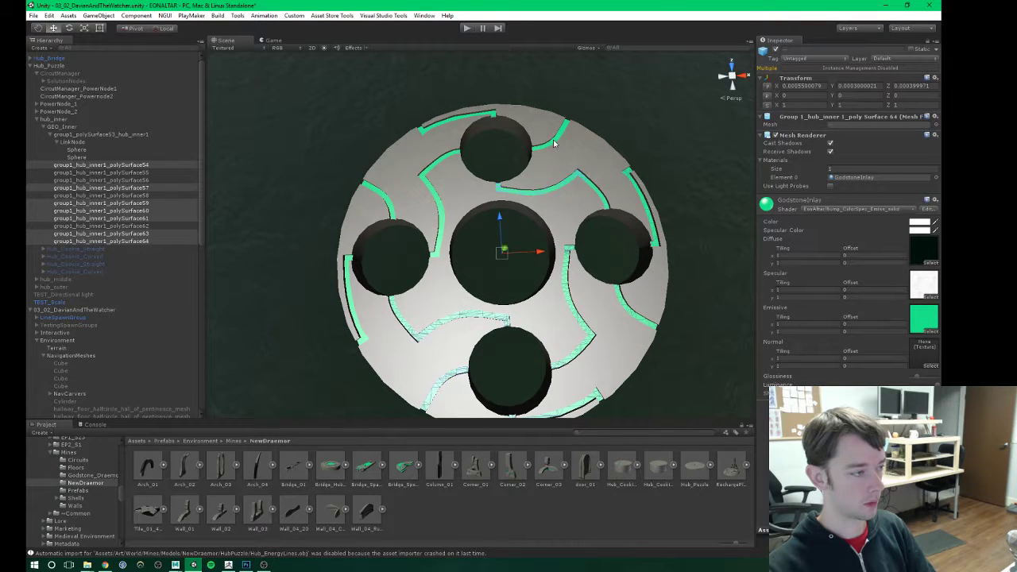
pyautogui.keyDown('shift'); pyautogui.click(554, 144); pyautogui.keyUp('shift')
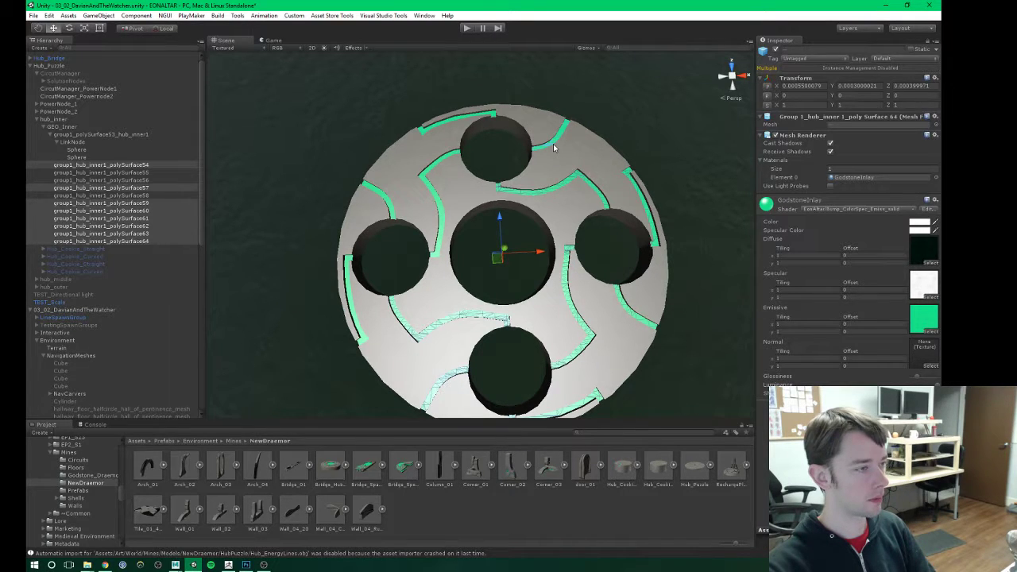
pyautogui.press('Delete')
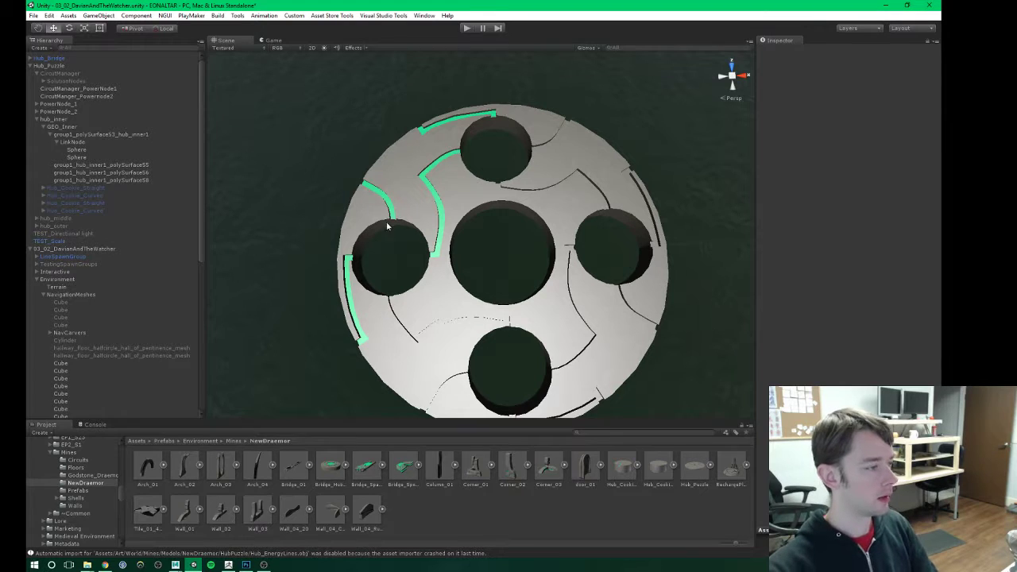
pyautogui.click(350, 276)
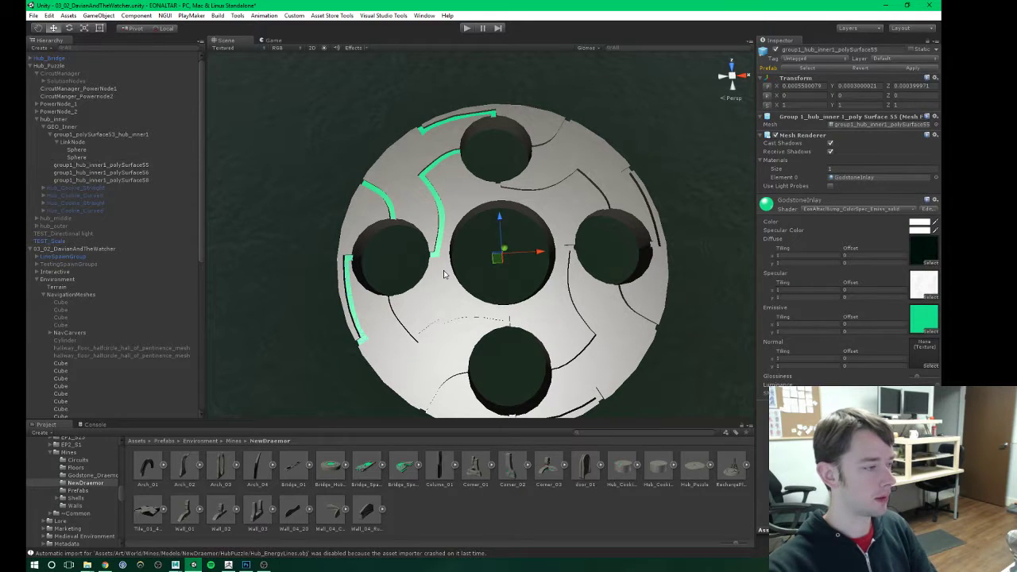
pyautogui.press('Delete')
# Step: Copy polySurface53's LinkNode and parent the copy under group1_hub_inner1_polySurface56
pyautogui.click(73, 143)
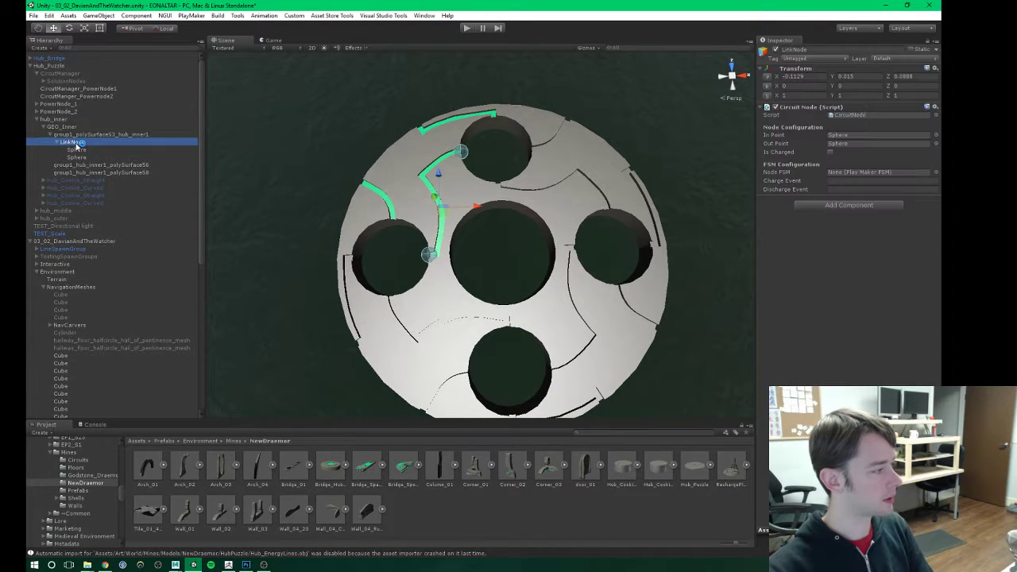
pyautogui.hotkey('ctrl', 'c')
pyautogui.click(84, 165)
pyautogui.hotkey('ctrl', 'v')
pyautogui.moveTo(90, 171); pyautogui.dragTo(80, 170)
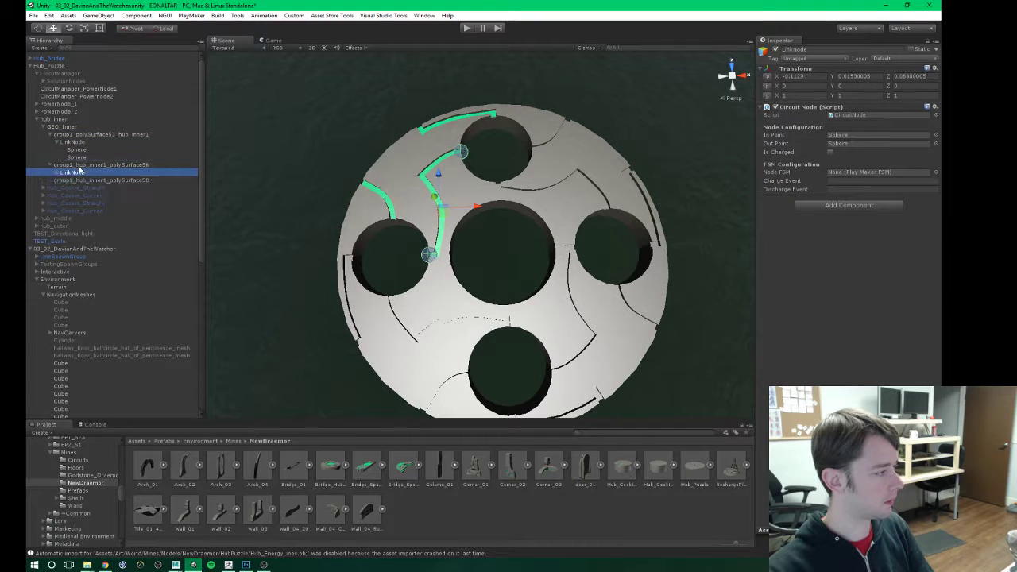
# Step: Move polySurface56's LinkNode onto its short curved energy line, at about X -0.2245, Z 0.125
pyautogui.click(79, 165)
pyautogui.click(72, 173)
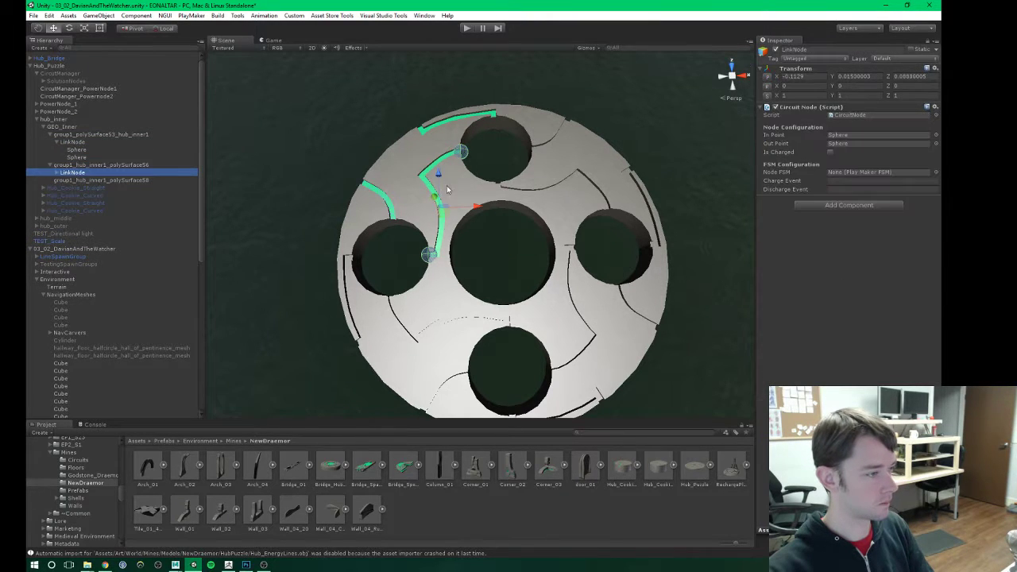
pyautogui.moveTo(445, 210); pyautogui.dragTo(383, 190)
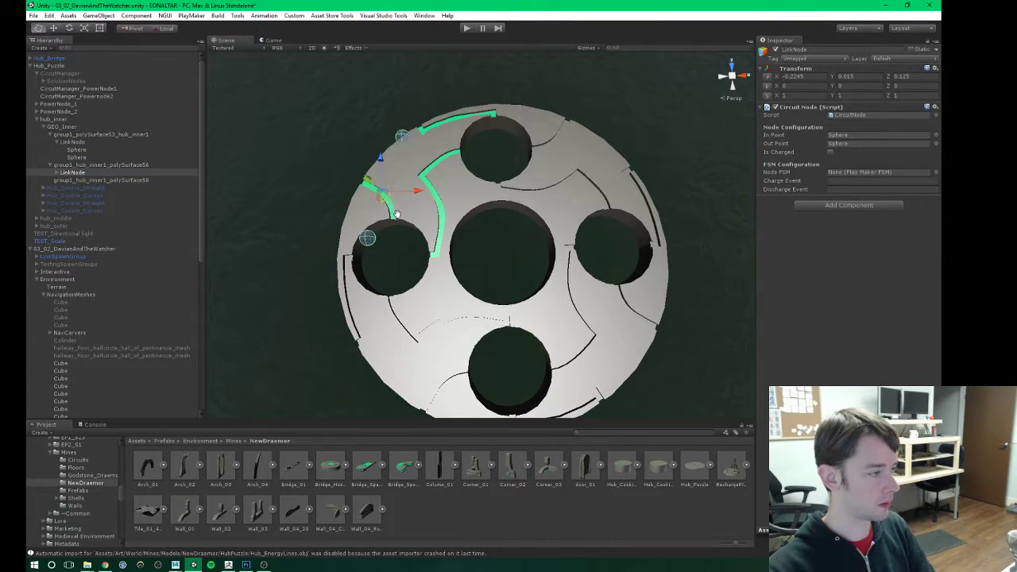
# Step: Place the two Spheres of polySurface56's LinkNode on the two ends of its short curved energy line
pyautogui.keyDown('alt'); pyautogui.moveTo(396, 213); pyautogui.dragTo(517, 265, button='middle'); pyautogui.keyUp('alt')
pyautogui.scroll(3, 517, 265)
pyautogui.keyDown('alt'); pyautogui.scroll(1, 517, 265); pyautogui.keyUp('alt')
pyautogui.click(56, 172)
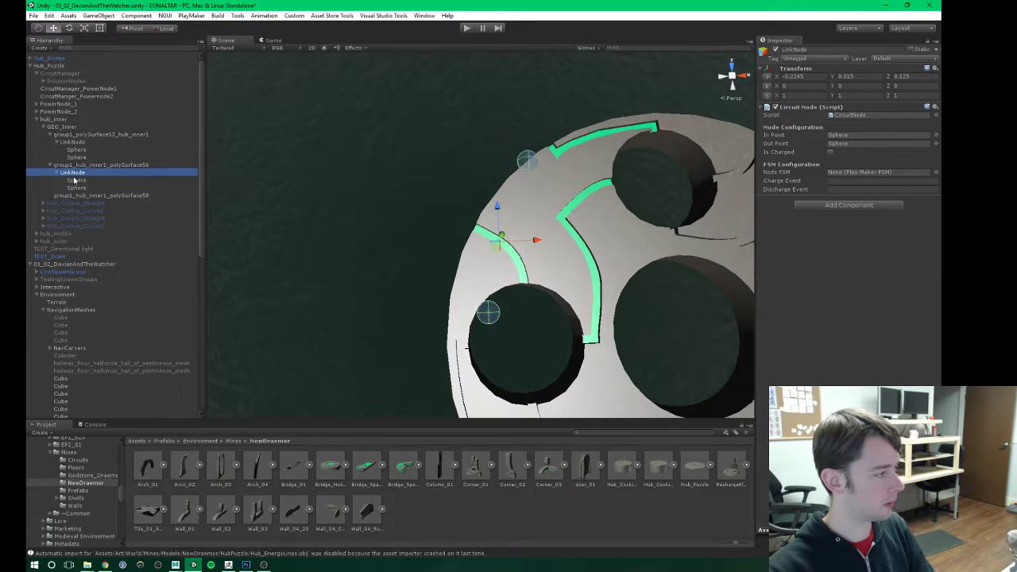
pyautogui.click(75, 179)
pyautogui.moveTo(486, 311); pyautogui.dragTo(469, 228)
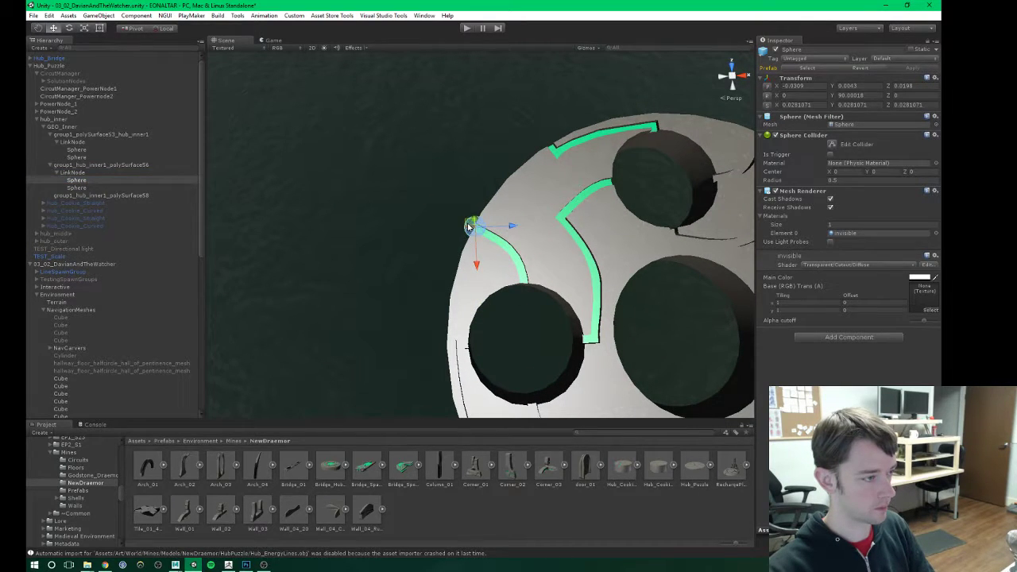
pyautogui.click(77, 189)
pyautogui.moveTo(524, 173); pyautogui.dragTo(519, 294)
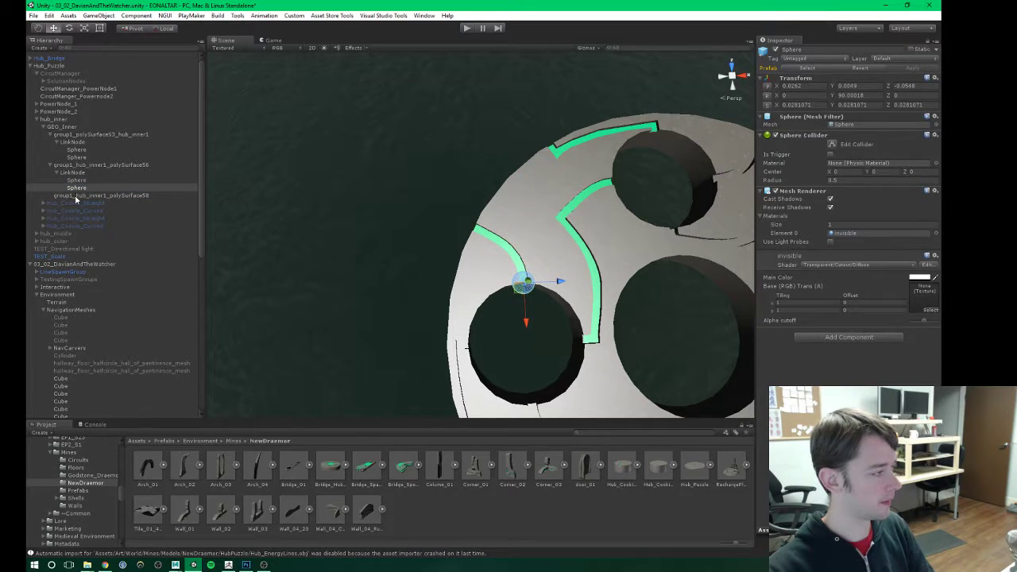
# Step: Paste a LinkNode copy for polySurface58 and move it onto the outer-edge energy line, at about X -0.0679, Z 0.2774
pyautogui.click(78, 196)
pyautogui.hotkey('ctrl', 'v')
pyautogui.scroll(-3, 651, 269)
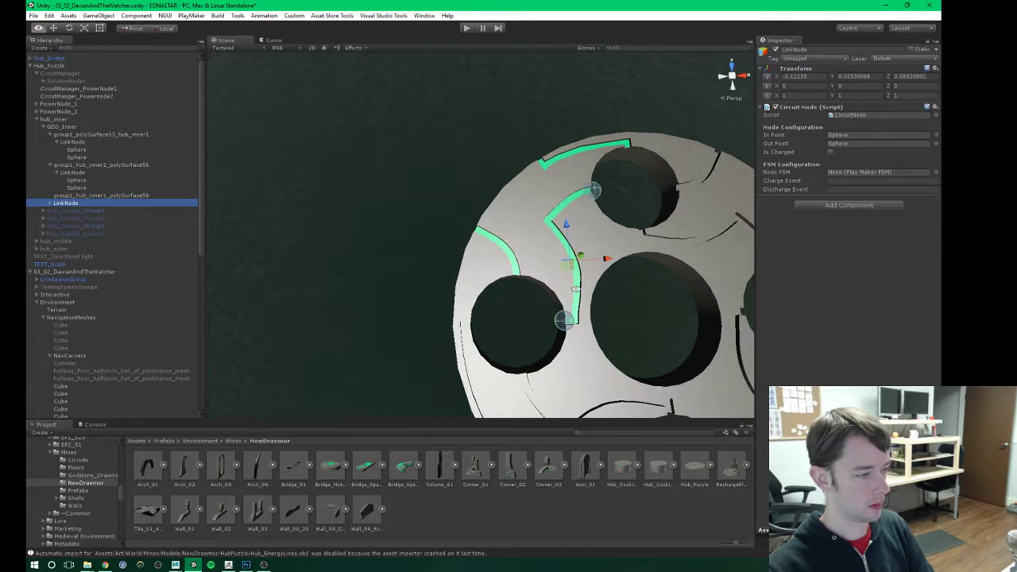
pyautogui.moveTo(651, 270); pyautogui.dragTo(550, 258, button='middle')
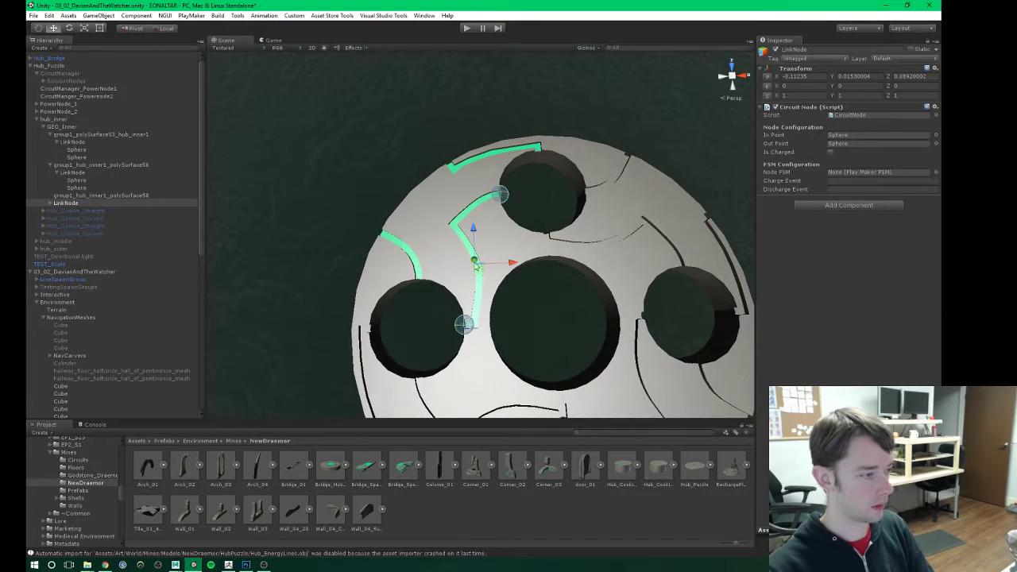
pyautogui.moveTo(477, 267); pyautogui.dragTo(501, 159)
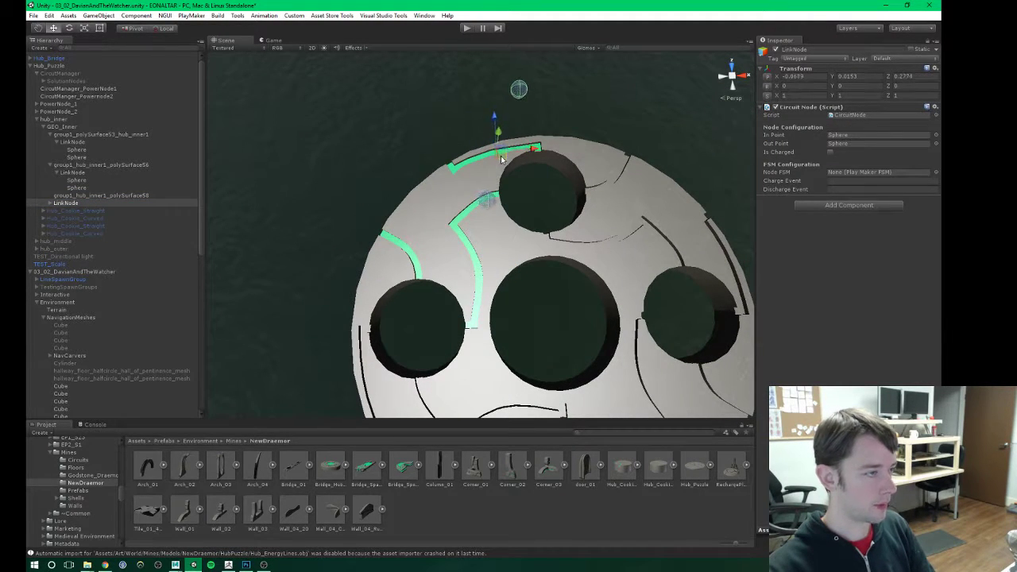
# Step: Place the new LinkNode's two Spheres on the ends of the outer-edge line and parent it under group1_hub_inner1_polySurface58
pyautogui.click(51, 204)
pyautogui.click(66, 210)
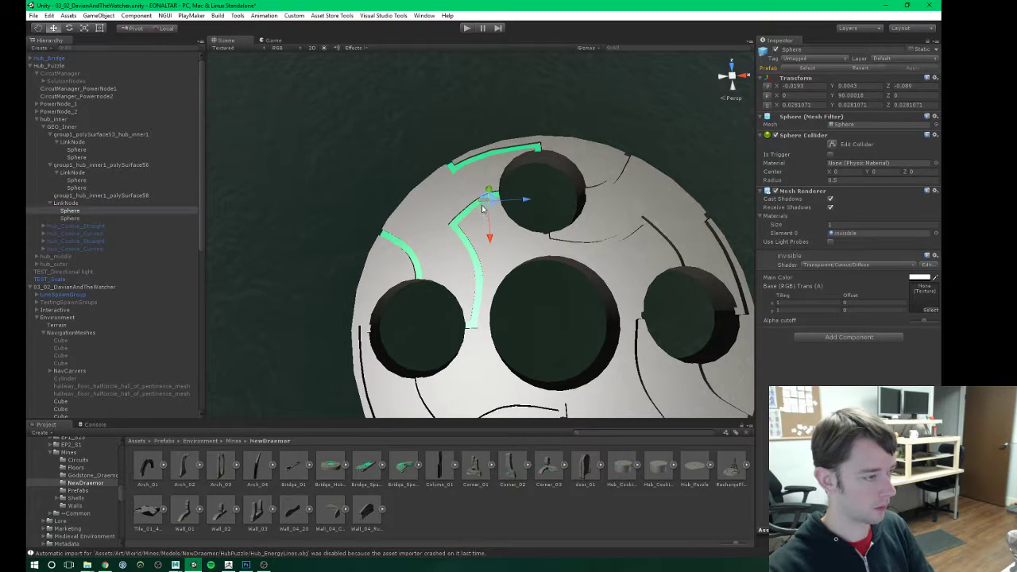
pyautogui.moveTo(481, 208); pyautogui.dragTo(446, 170)
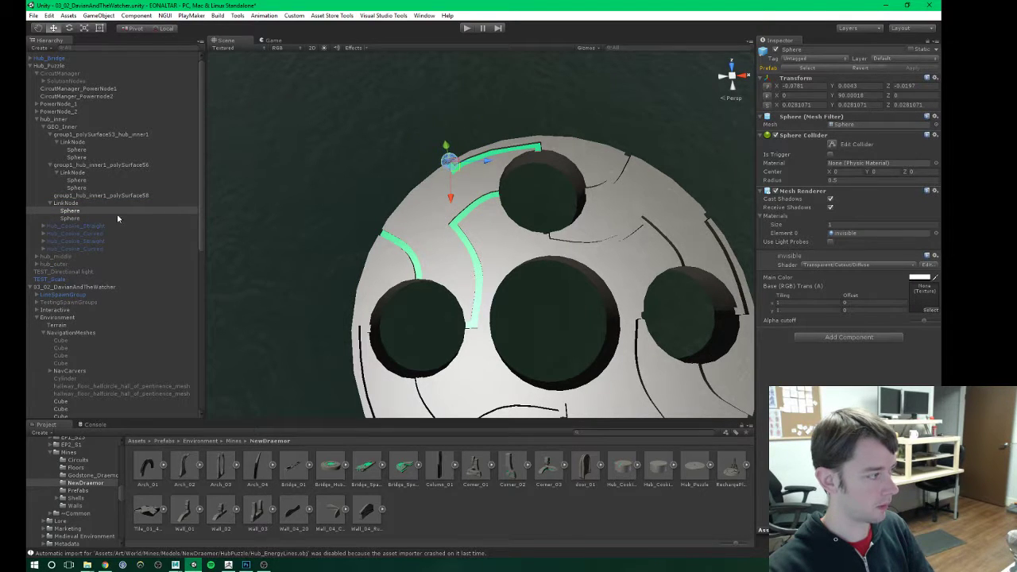
pyautogui.click(70, 219)
pyautogui.moveTo(512, 101); pyautogui.dragTo(519, 220)
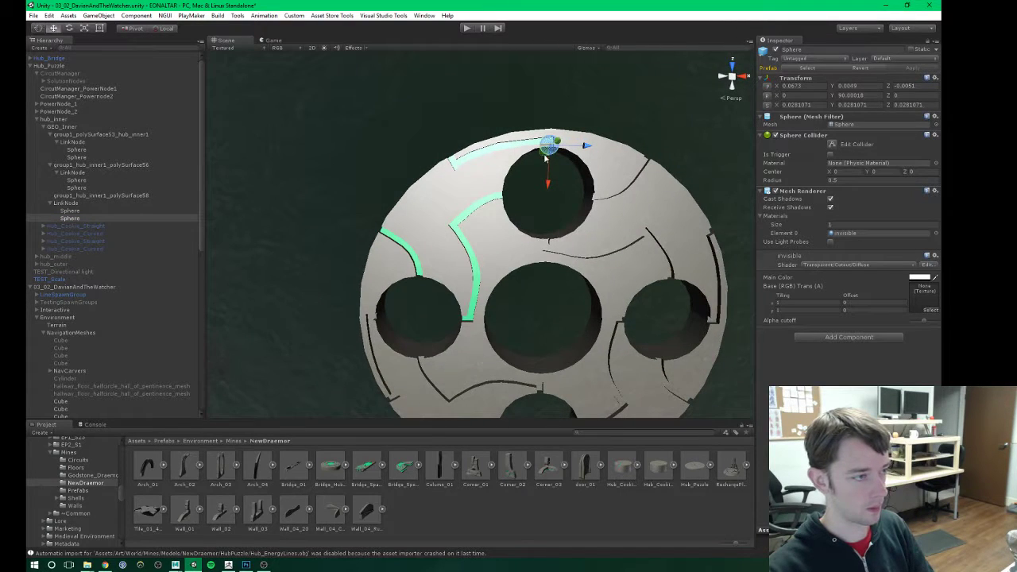
pyautogui.moveTo(546, 157); pyautogui.dragTo(543, 159)
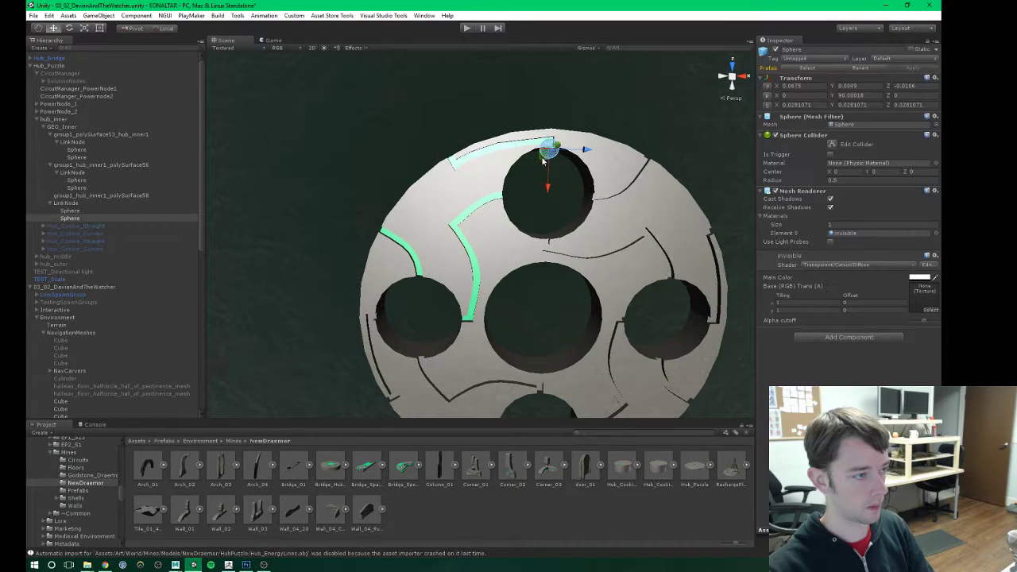
pyautogui.keyDown('alt'); pyautogui.moveTo(503, 295); pyautogui.dragTo(441, 238); pyautogui.keyUp('alt')
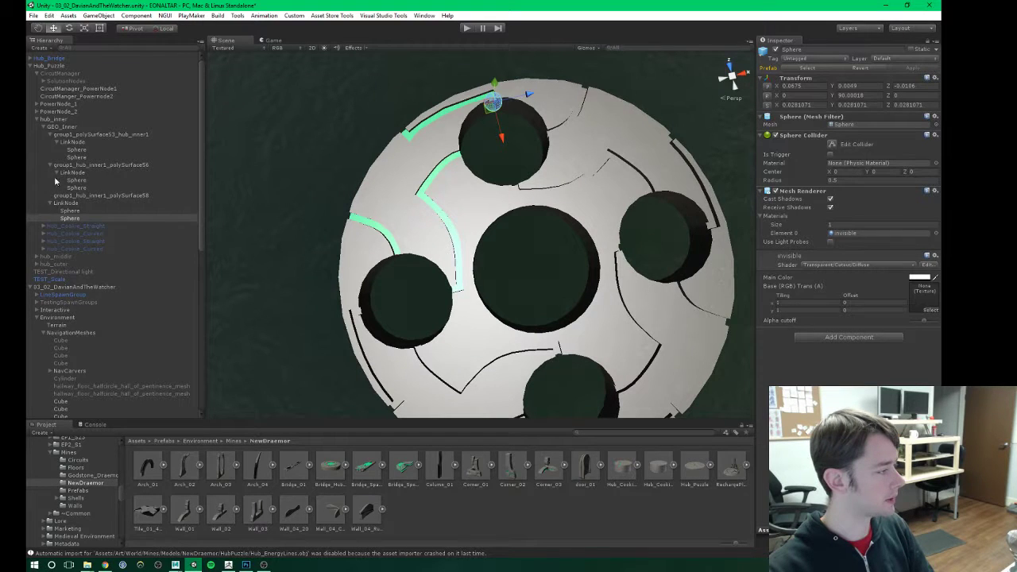
pyautogui.click(79, 196)
pyautogui.click(68, 203)
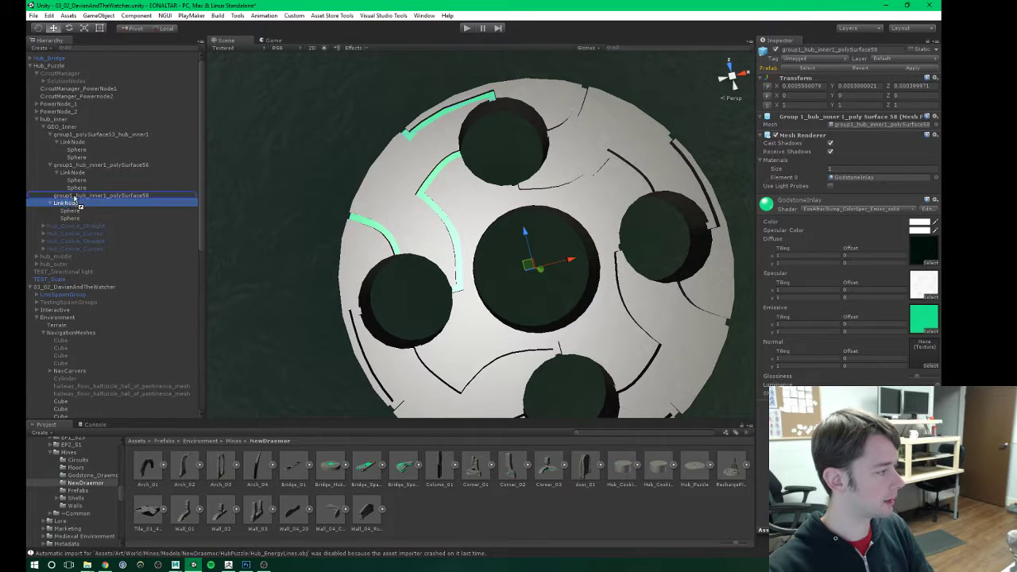
# Step: Duplicate the energy lines polySurface53, 56 and 58 together and set the copies' Y rotation to 90
pyautogui.click(66, 196)
pyautogui.keyDown('ctrl'); pyautogui.click(76, 165); pyautogui.keyUp('ctrl')
pyautogui.keyDown('ctrl'); pyautogui.click(59, 135); pyautogui.keyUp('ctrl')
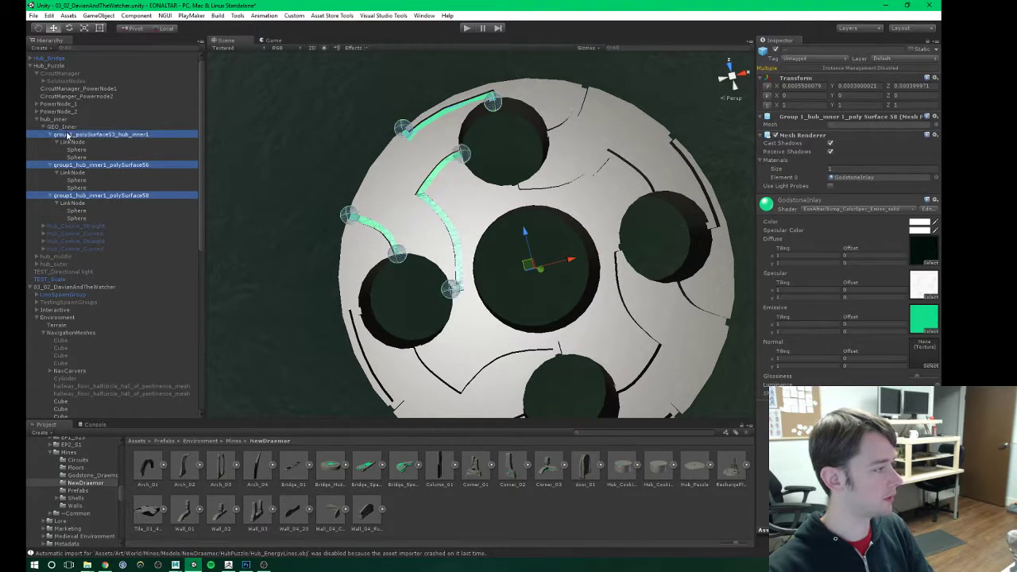
pyautogui.press('Left')
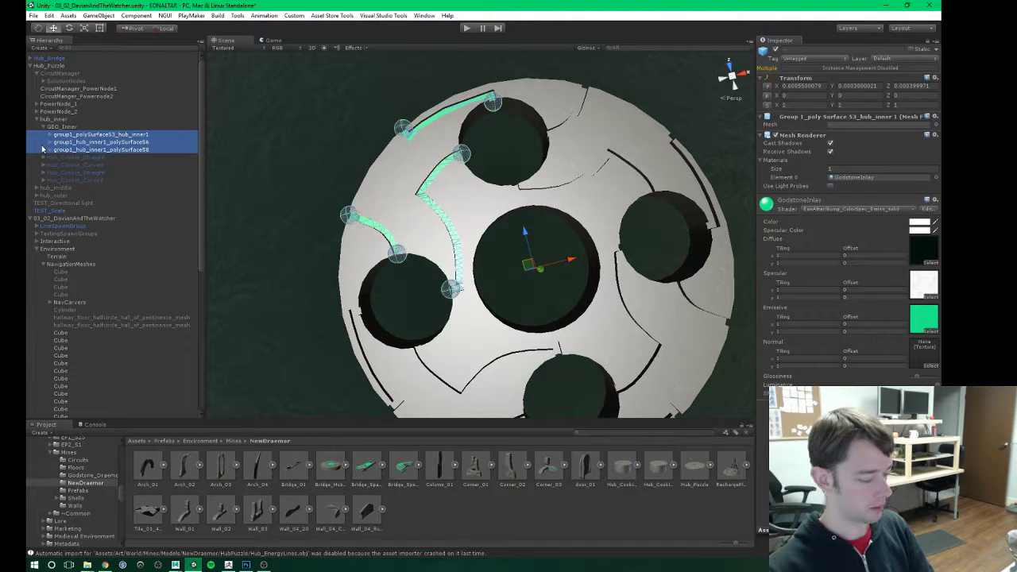
pyautogui.hotkey('ctrl', 'd')
pyautogui.press('e')
pyautogui.moveTo(548, 288); pyautogui.dragTo(537, 234, button='middle')
pyautogui.scroll(-3, 511, 222)
pyautogui.keyDown('alt'); pyautogui.moveTo(494, 251); pyautogui.dragTo(731, 291); pyautogui.keyUp('alt')
pyautogui.moveTo(784, 273); pyautogui.dragTo(622, 265)
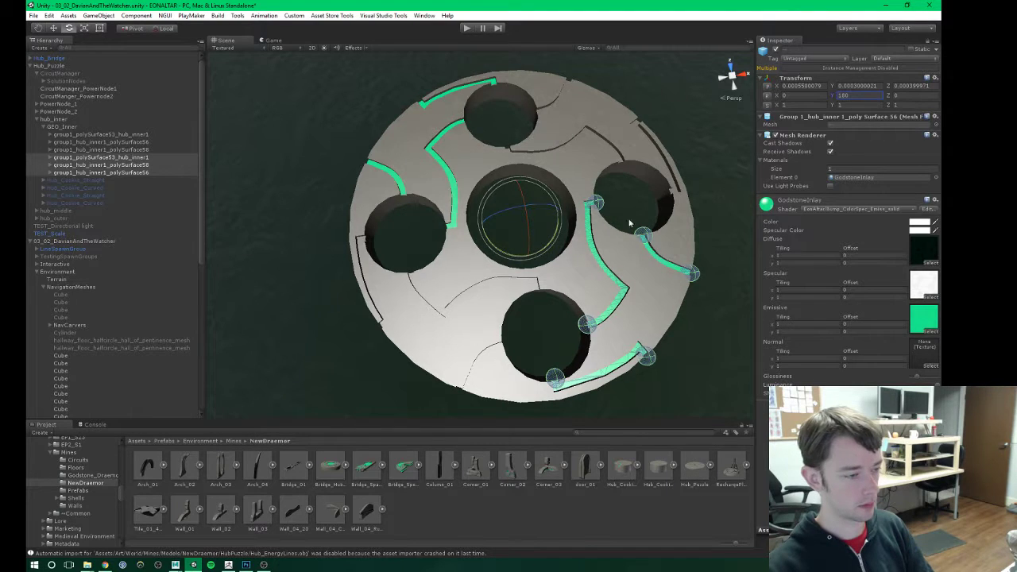
pyautogui.keyDown('alt'); pyautogui.moveTo(534, 251); pyautogui.dragTo(500, 231); pyautogui.keyUp('alt')
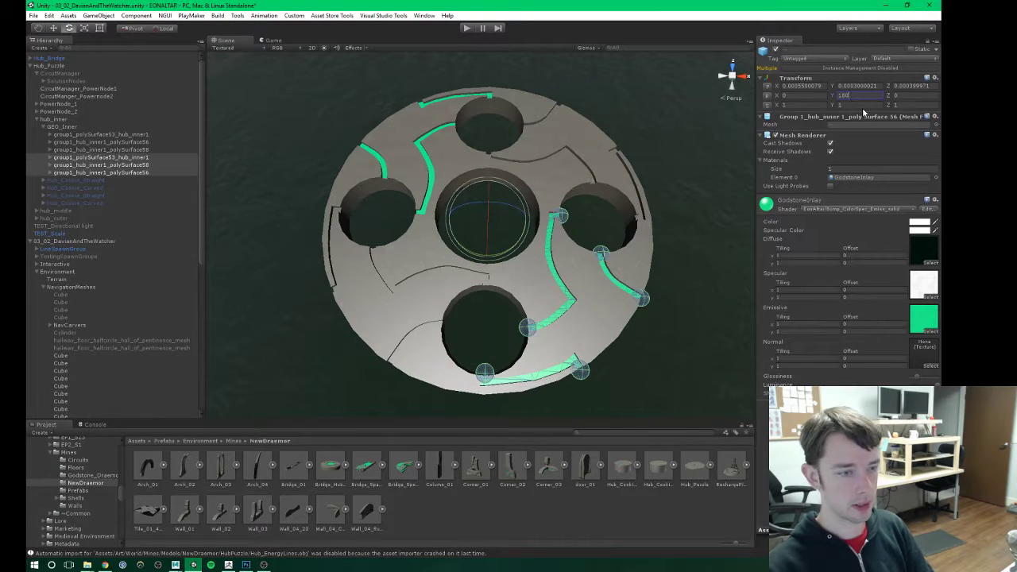
pyautogui.write('90')
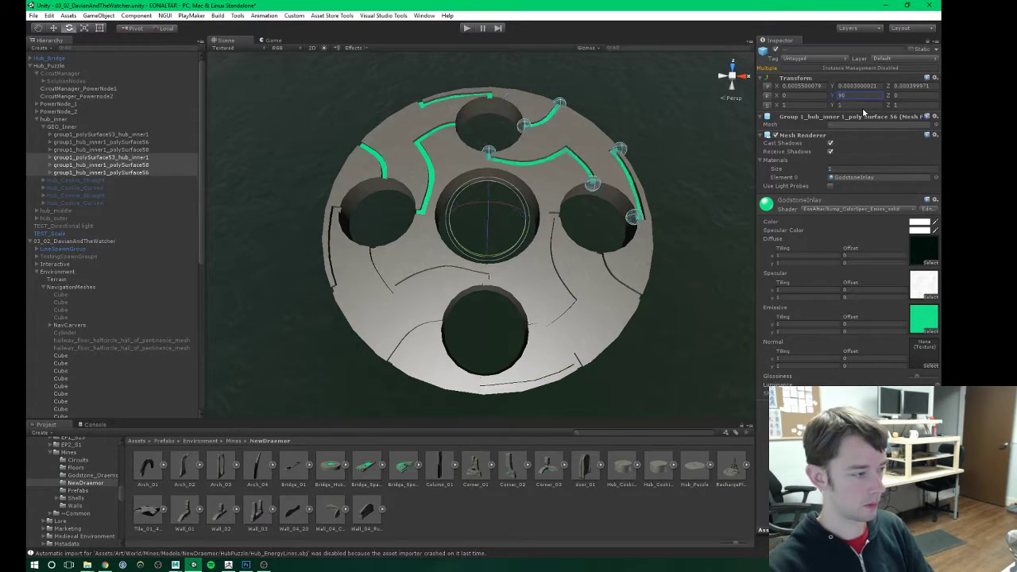
# Step: Duplicate the rotated set of three energy lines and set the new copies' Y rotation to 180
pyautogui.keyDown('alt'); pyautogui.moveTo(625, 154); pyautogui.dragTo(609, 153, button='middle'); pyautogui.keyUp('alt')
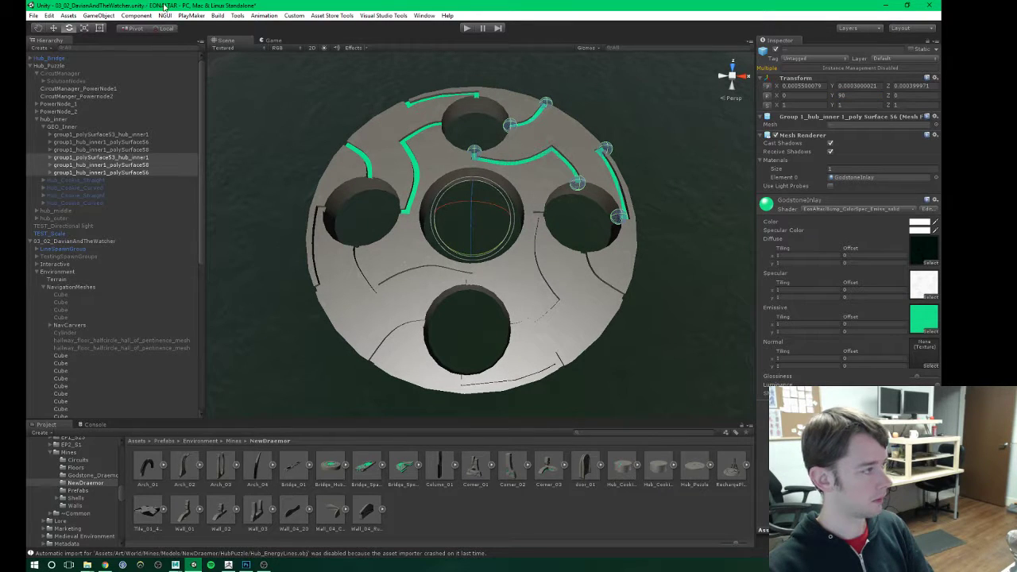
pyautogui.hotkey('ctrl', 'd')
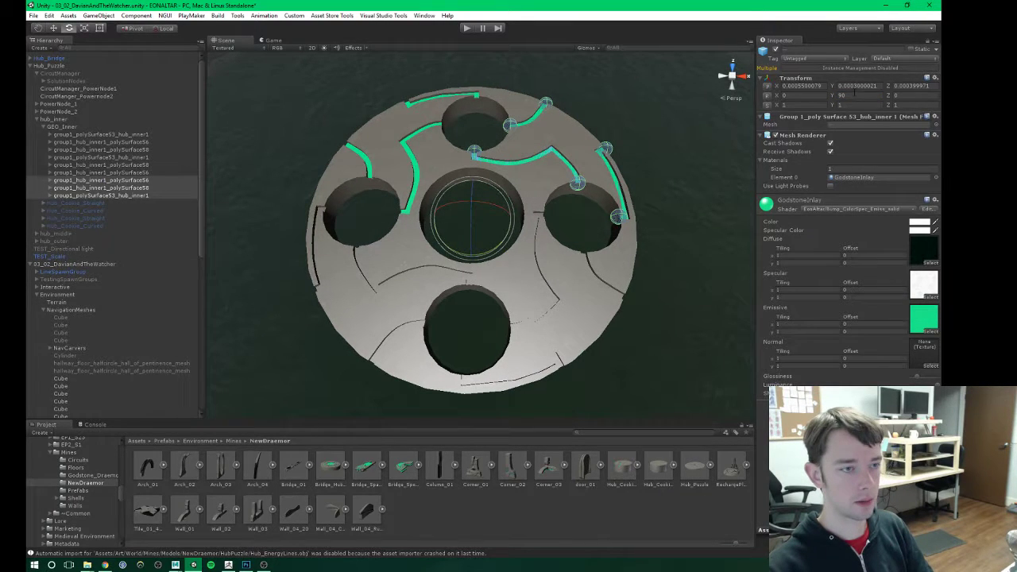
pyautogui.write('120')
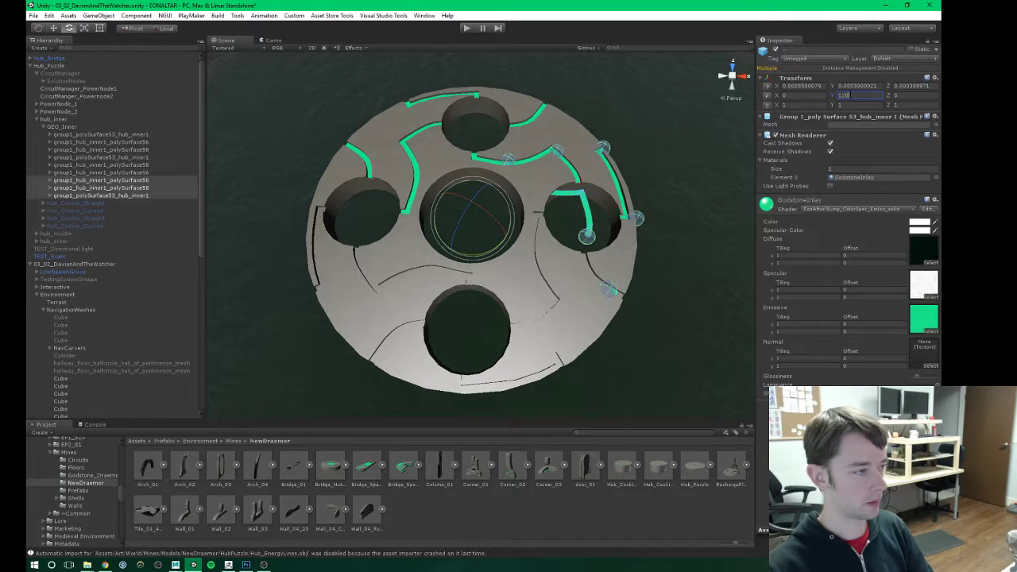
pyautogui.press('BackSpace')
pyautogui.press('BackSpace')
pyautogui.write('80')
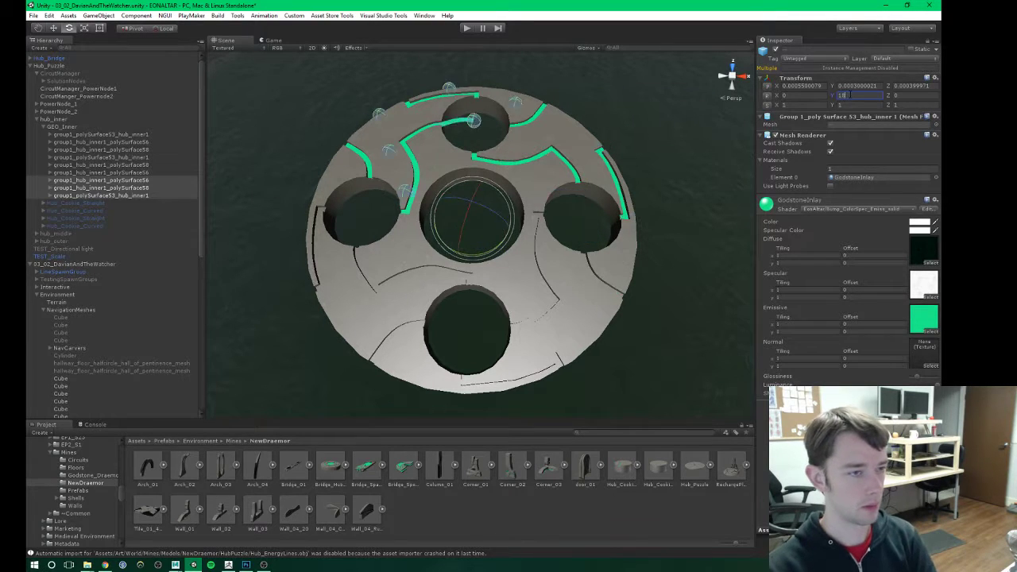
# Step: Duplicate the three energy lines again and rotate the copies to about -90 on Y to fill the last quarter
pyautogui.moveTo(409, 249); pyautogui.dragTo(426, 247, button='middle')
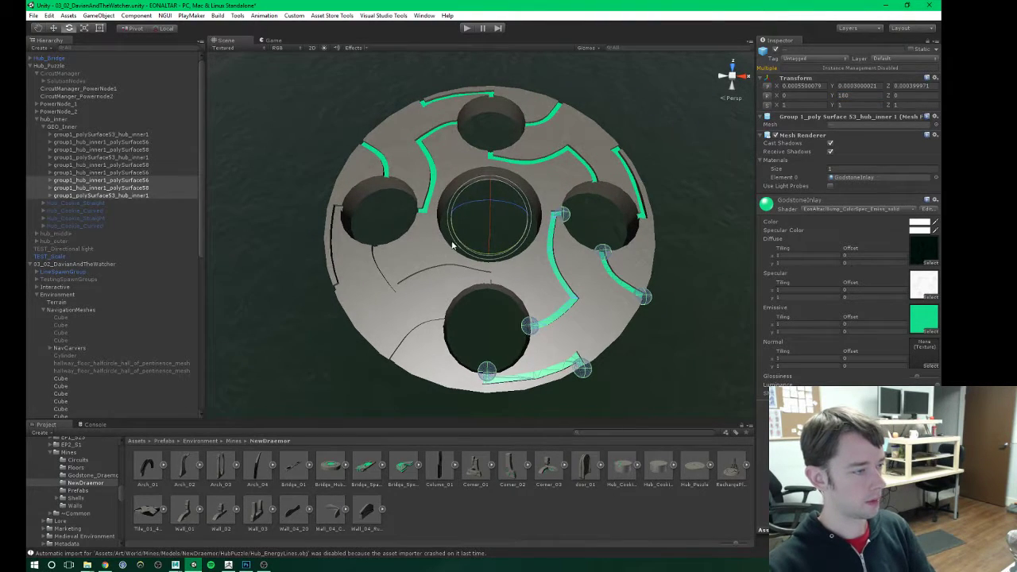
pyautogui.hotkey('ctrl', 'd')
pyautogui.keyDown('ctrl'); pyautogui.moveTo(474, 250); pyautogui.dragTo(348, 270); pyautogui.keyUp('ctrl')
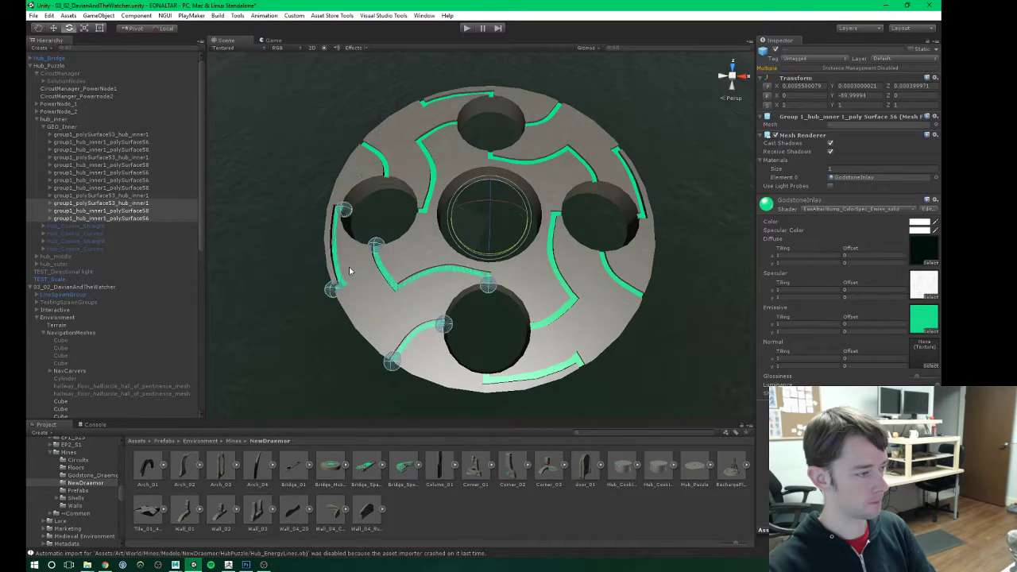
pyautogui.click(869, 95)
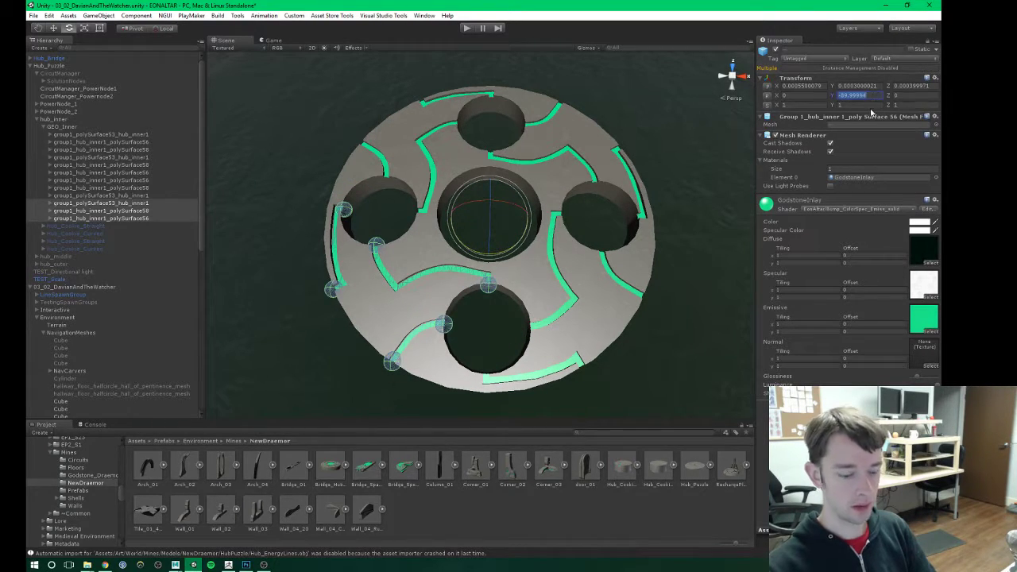
# Step: Examine up close how the rotated energy lines and their Spheres fit the grooves of the inner hub
pyautogui.press('w')
pyautogui.moveTo(486, 237); pyautogui.dragTo(464, 238, button='right')
pyautogui.press('s')
pyautogui.press('d')
pyautogui.click(474, 149)
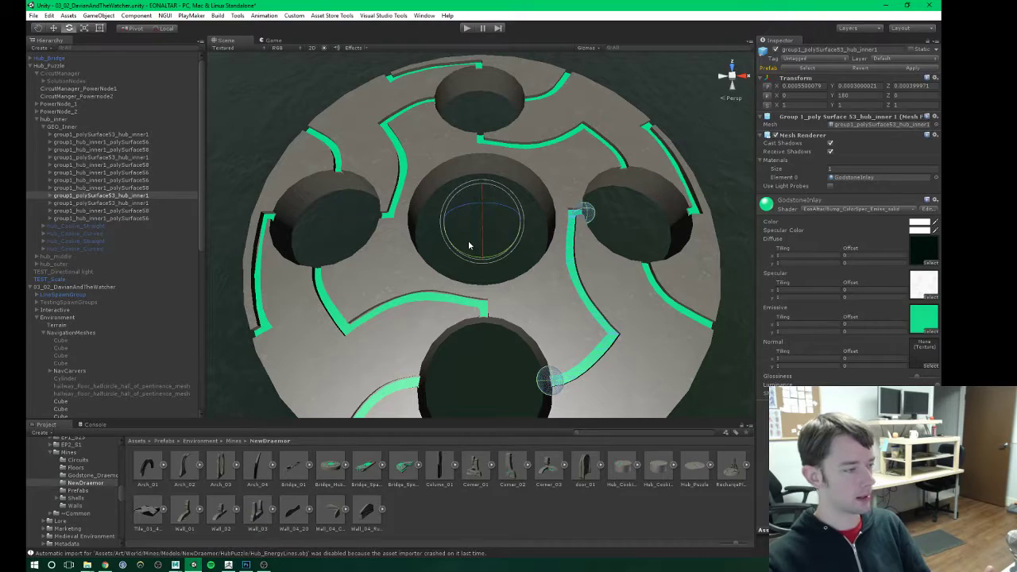
pyautogui.moveTo(418, 270); pyautogui.dragTo(467, 198, button='right')
pyautogui.click(415, 221)
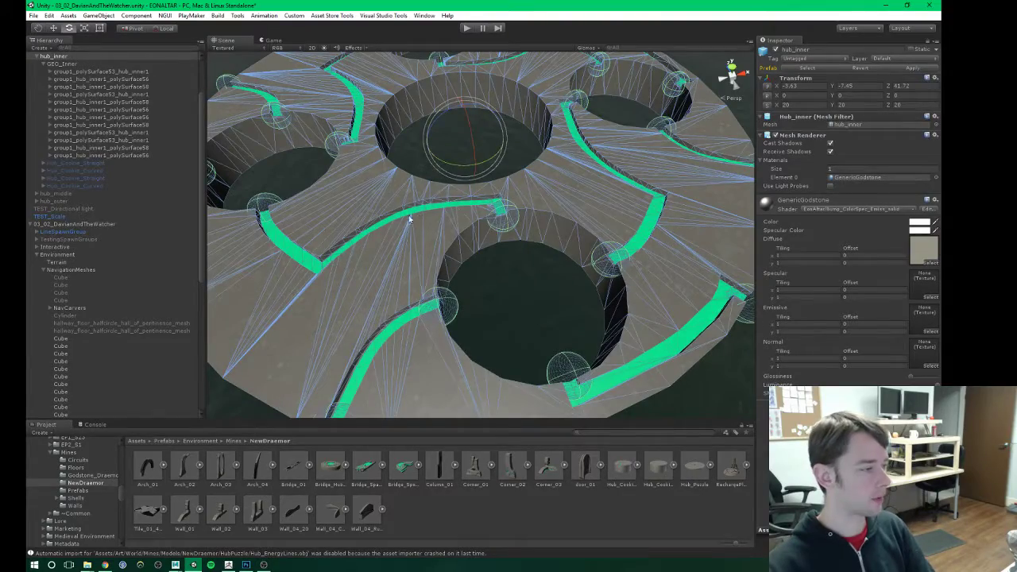
pyautogui.moveTo(410, 220); pyautogui.dragTo(513, 169, button='right')
pyautogui.press('w')
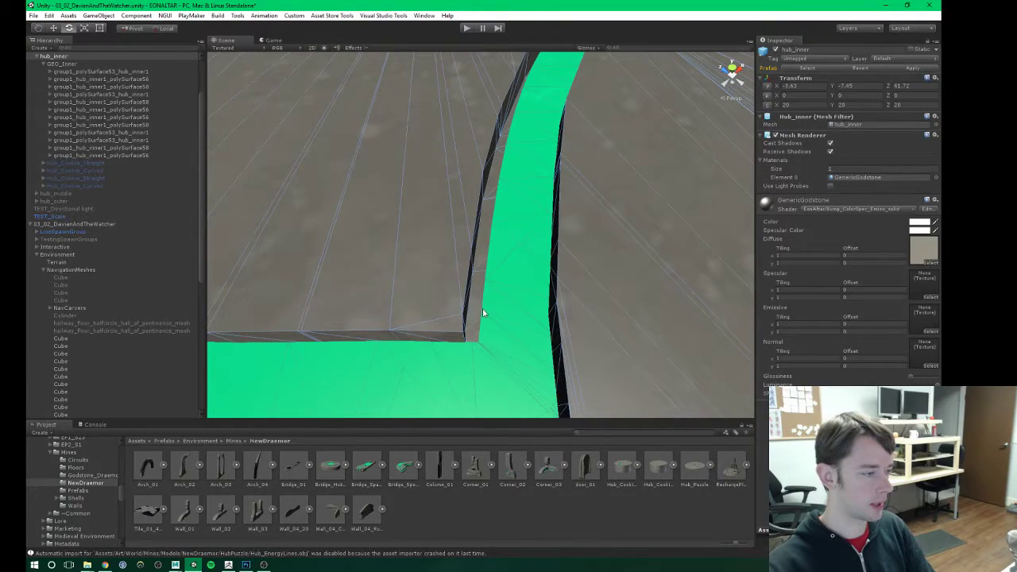
pyautogui.scroll(-15, 478, 277)
pyautogui.keyDown('alt'); pyautogui.moveTo(549, 263); pyautogui.dragTo(515, 243); pyautogui.keyUp('alt')
pyautogui.moveTo(515, 243); pyautogui.dragTo(466, 262, button='right')
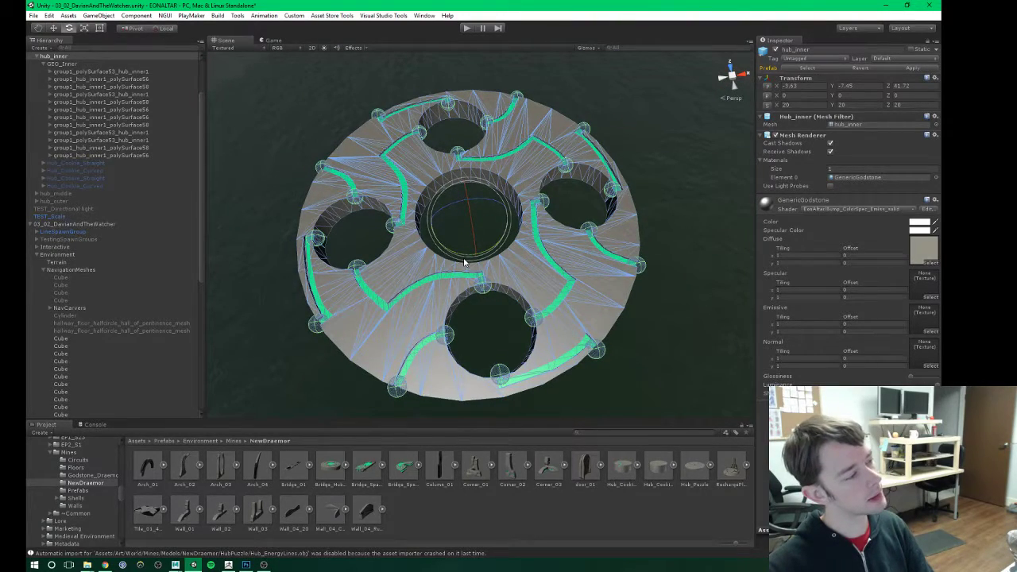
# Step: Undo the rotated duplicates of the three energy lines, back to the single original quarter
pyautogui.hotkey('ctrl', 'z')
pyautogui.hotkey('ctrl', 'z')
pyautogui.hotkey('ctrl', 'z')
pyautogui.hotkey('ctrl', 'z')
pyautogui.hotkey('ctrl', 'z')
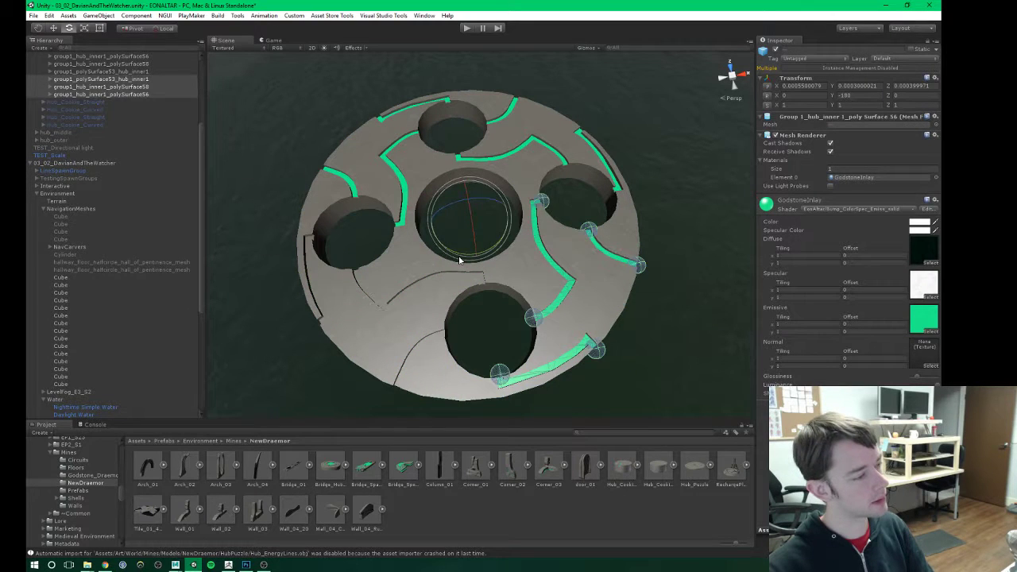
pyautogui.press('Delete')
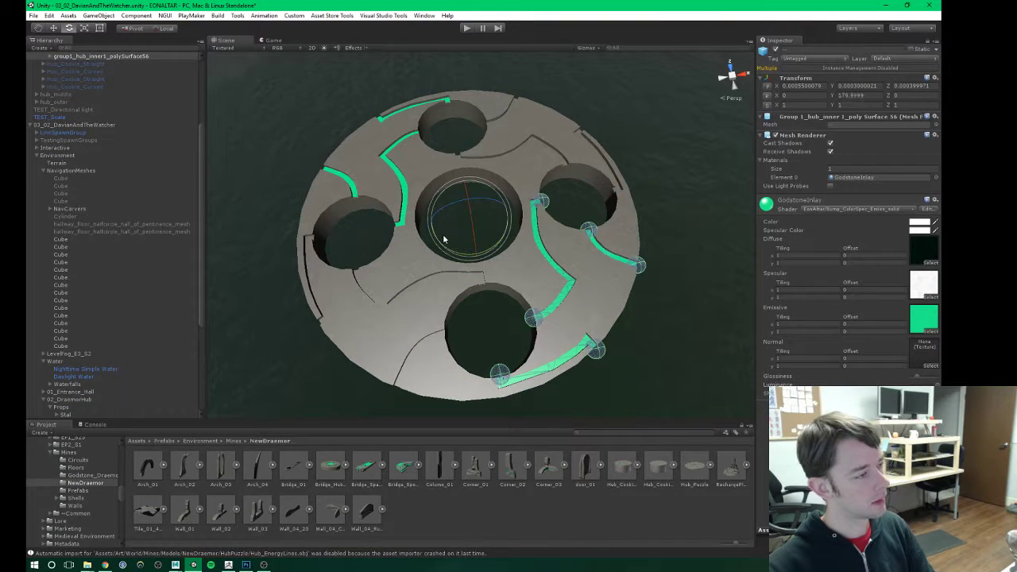
pyautogui.press('Delete')
pyautogui.click(440, 239)
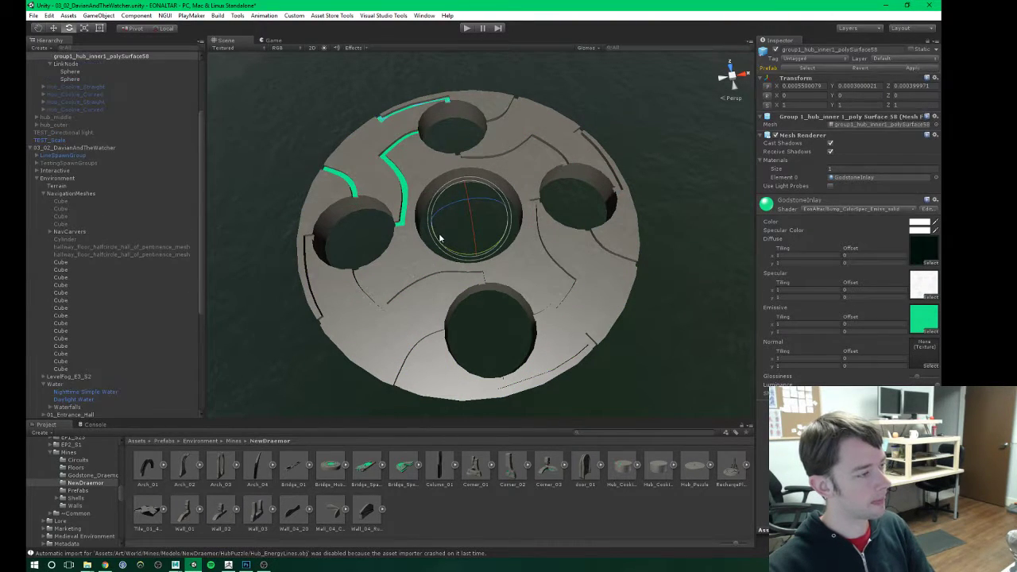
# Step: Undo the LinkNode added for polySurface58 and the Sphere placements on polySurface56's LinkNode
pyautogui.click(437, 235)
pyautogui.click(435, 234)
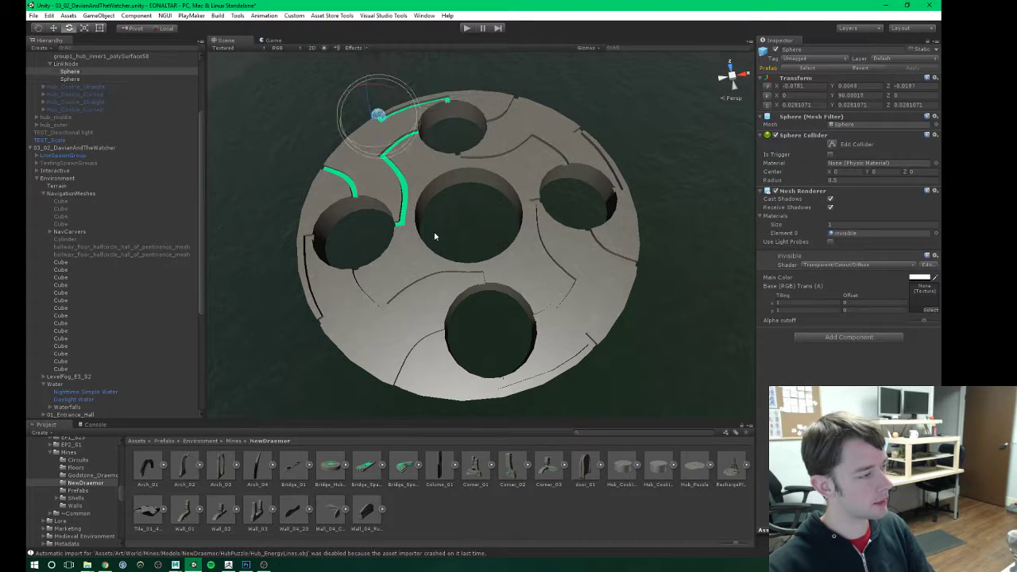
pyautogui.click(434, 233)
pyautogui.click(434, 233)
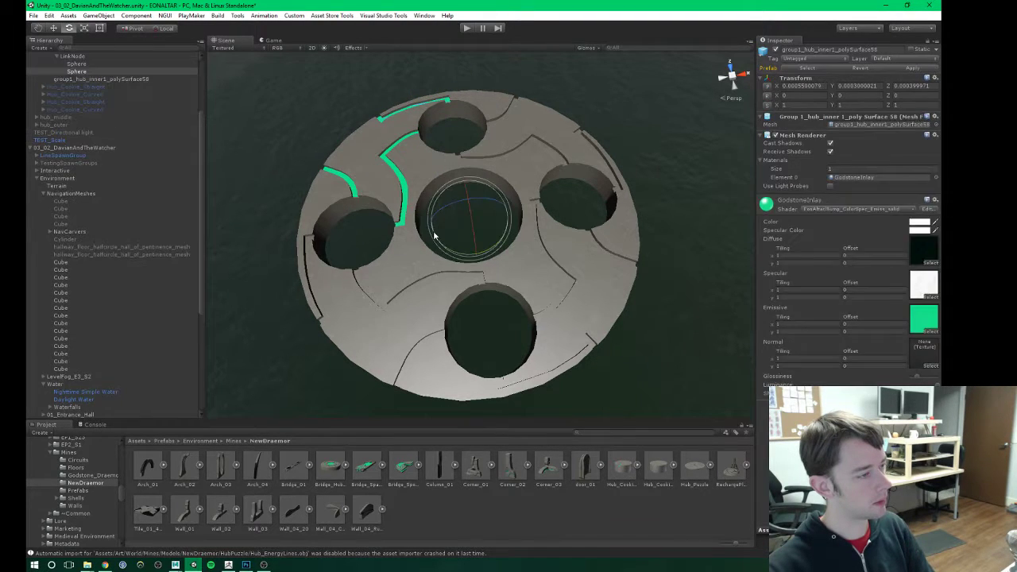
pyautogui.click(434, 234)
pyautogui.click(433, 232)
pyautogui.click(431, 231)
pyautogui.click(430, 230)
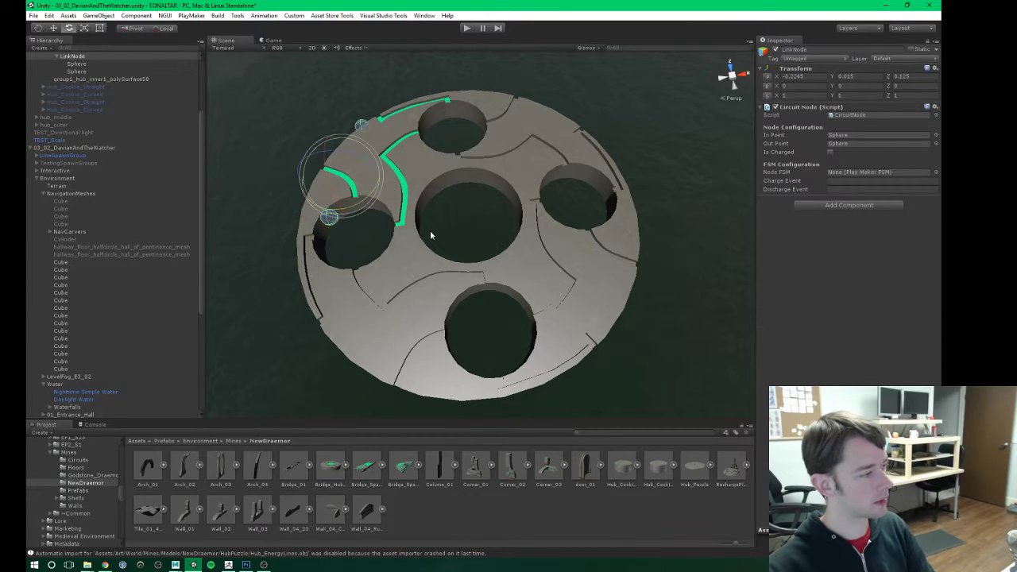
# Step: Undo the placement and the copying of the LinkNode under group1_hub_inner1_polySurface56
pyautogui.click(430, 230)
pyautogui.click(429, 230)
pyautogui.click(430, 230)
pyautogui.click(430, 230)
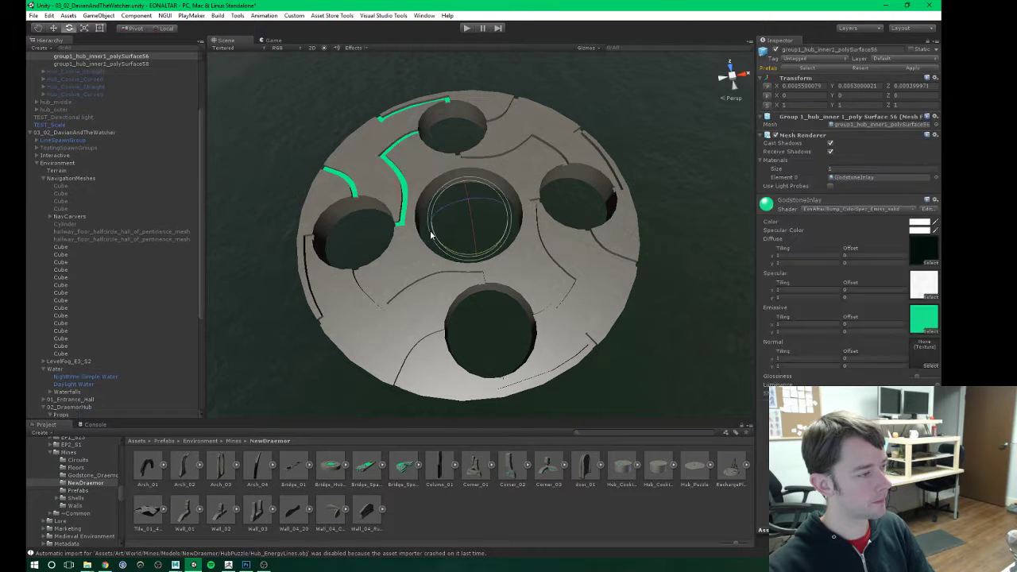
# Step: Undo the deletion of the remaining inner-hub polySurfaces, back to the full set under GEO_Inner
pyautogui.click(430, 231)
pyautogui.click(430, 231)
pyautogui.click(430, 231)
pyautogui.click(430, 230)
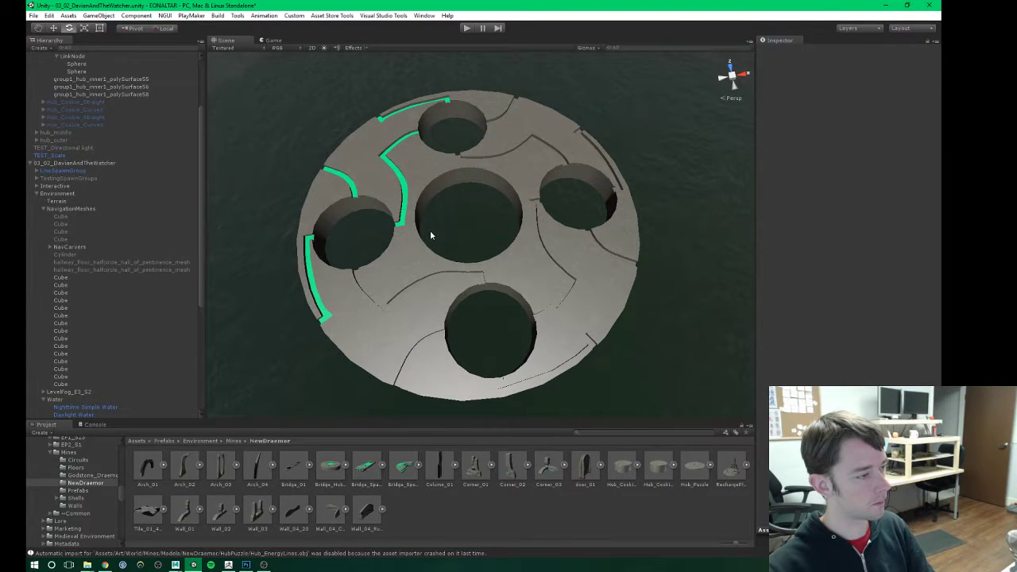
pyautogui.click(430, 231)
# Step: Deactivate all inner-hub polySurfaces except polySurface53, polySurface56 and polySurface58, including polySurface55
pyautogui.keyDown('alt'); pyautogui.moveTo(431, 235); pyautogui.dragTo(398, 208); pyautogui.keyUp('alt')
pyautogui.scroll(3, 149, 145)
pyautogui.click(775, 49)
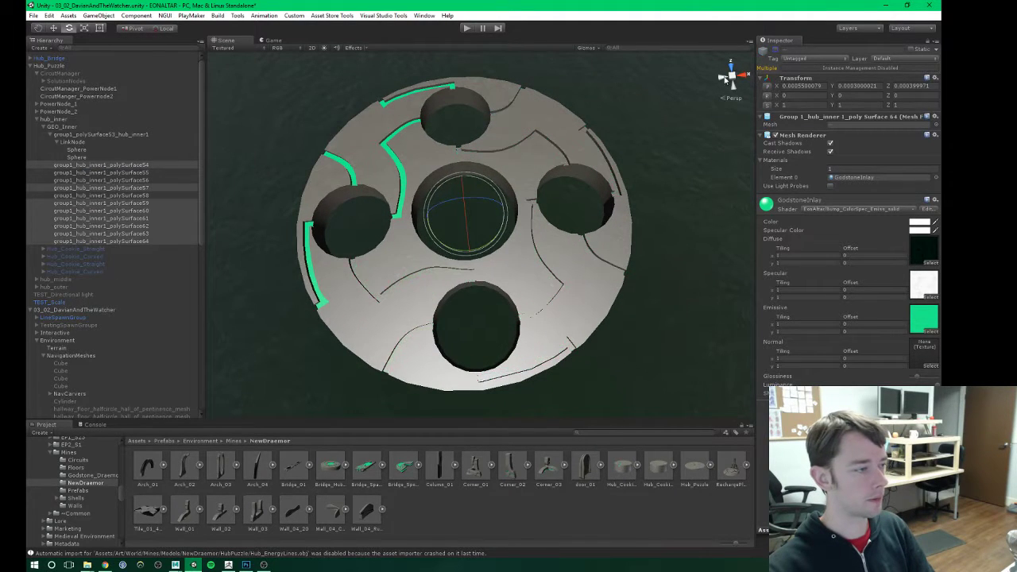
pyautogui.keyDown('alt'); pyautogui.moveTo(427, 237); pyautogui.dragTo(465, 239, button='middle'); pyautogui.keyUp('alt')
pyautogui.click(109, 195)
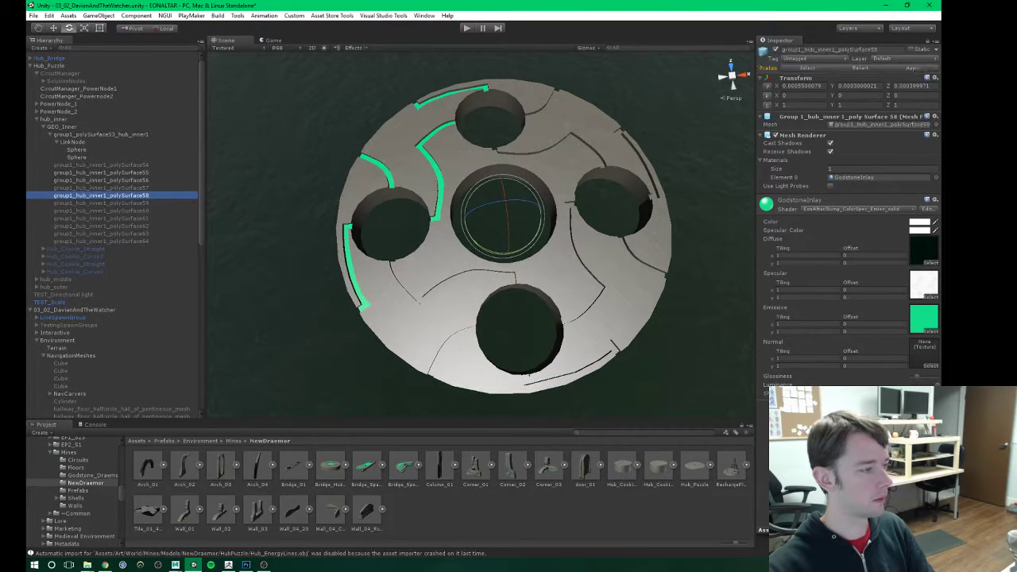
pyautogui.click(105, 179)
pyautogui.click(106, 173)
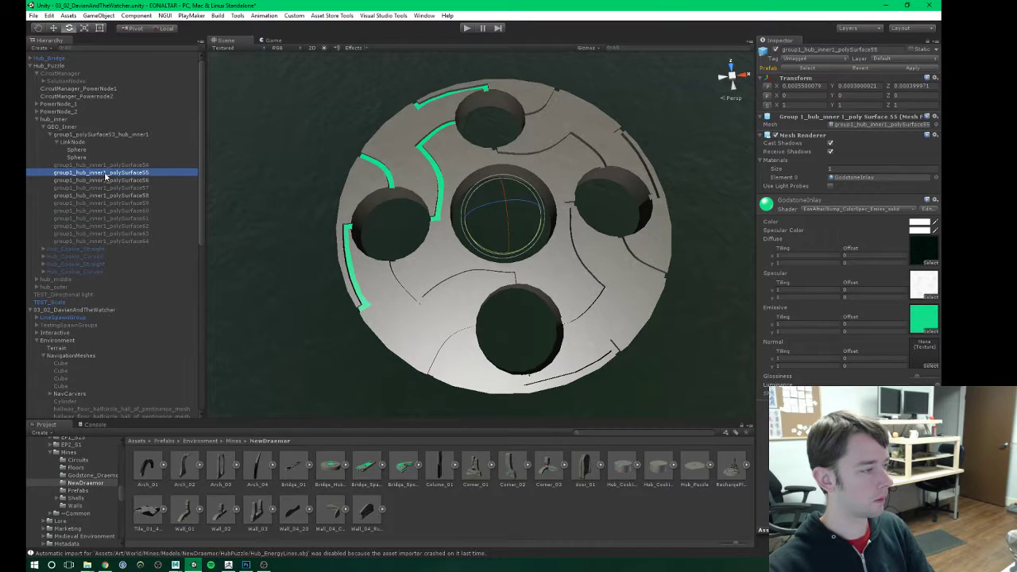
pyautogui.click(775, 49)
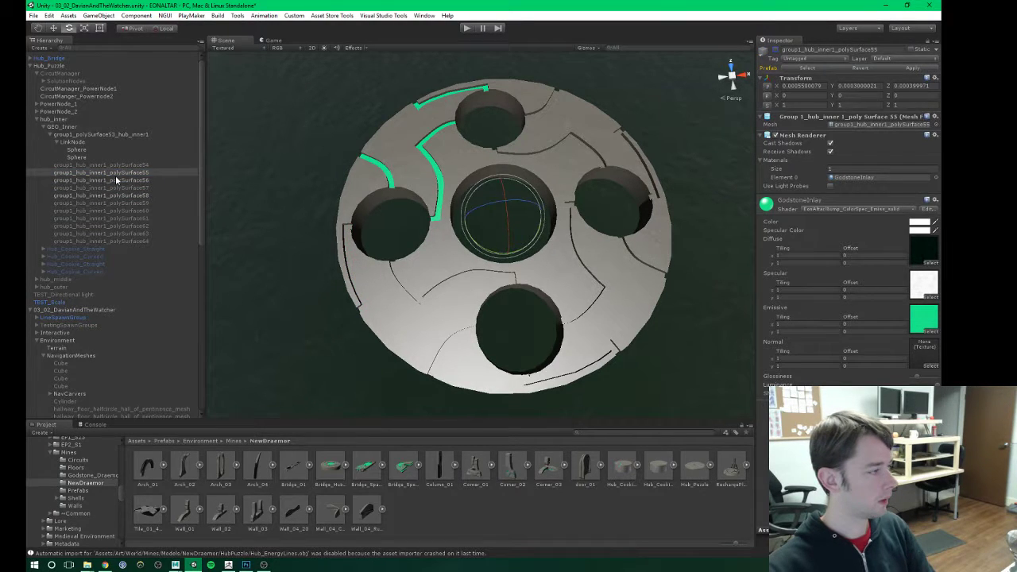
# Step: Reorder polySurface56 and polySurface58 so they sit above polySurface53 within GEO_Inner
pyautogui.click(106, 179)
pyautogui.keyDown('ctrl'); pyautogui.click(105, 195); pyautogui.keyUp('ctrl')
pyautogui.moveTo(105, 195); pyautogui.dragTo(79, 132)
# Step: Copy the LinkNode of polySurface53, parent the copy under group1_hub_inner1_polySurface58 and expand it
pyautogui.doubleClick(71, 158)
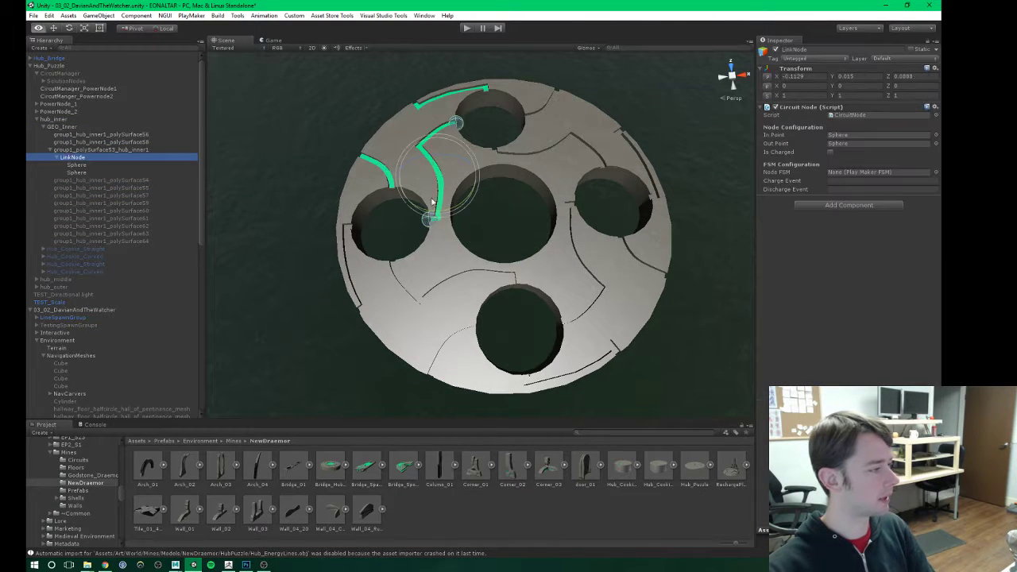
pyautogui.moveTo(536, 297); pyautogui.dragTo(546, 311, button='middle')
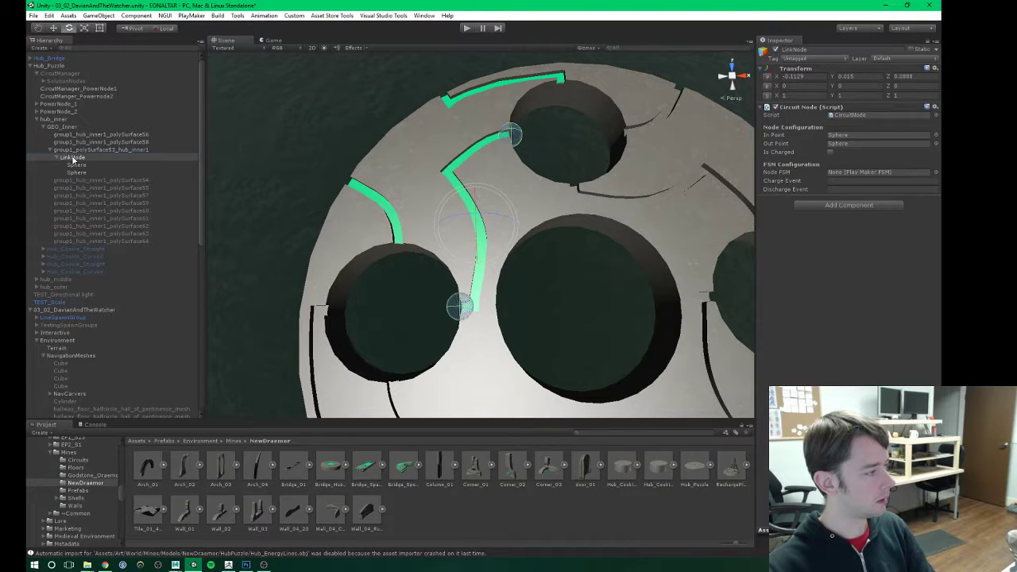
pyautogui.click(74, 159)
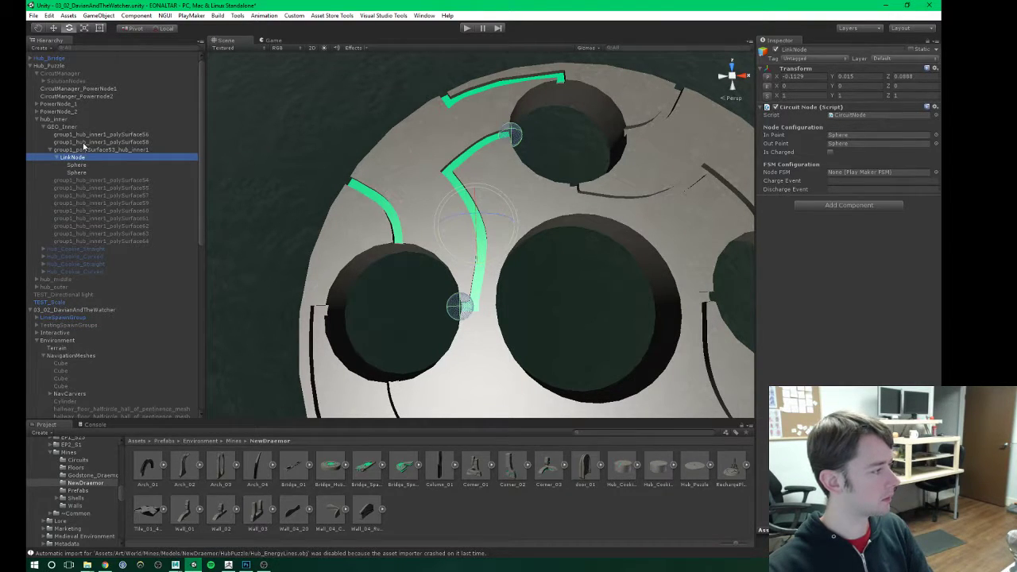
pyautogui.moveTo(83, 147); pyautogui.dragTo(83, 149)
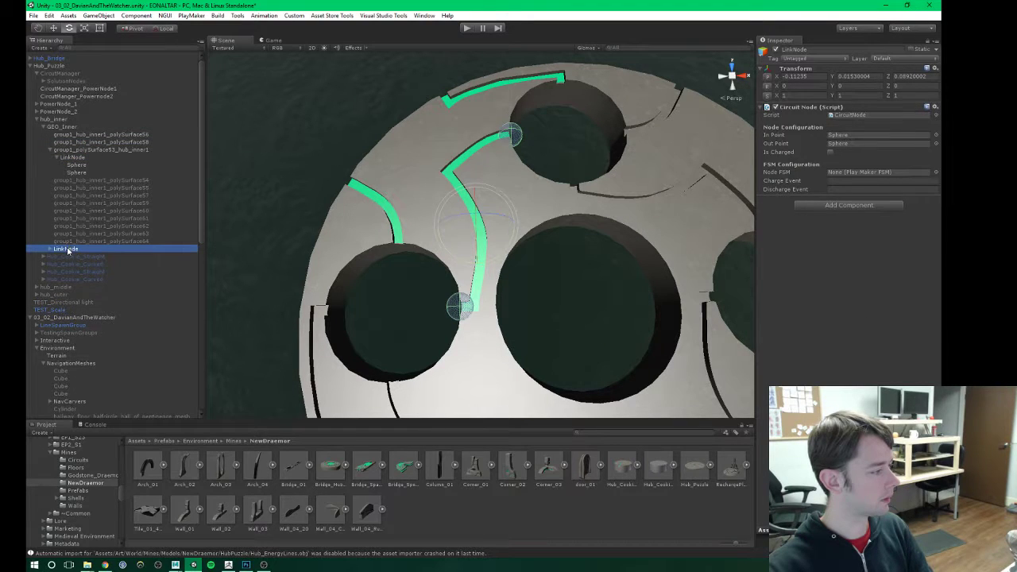
pyautogui.moveTo(68, 249); pyautogui.dragTo(74, 149)
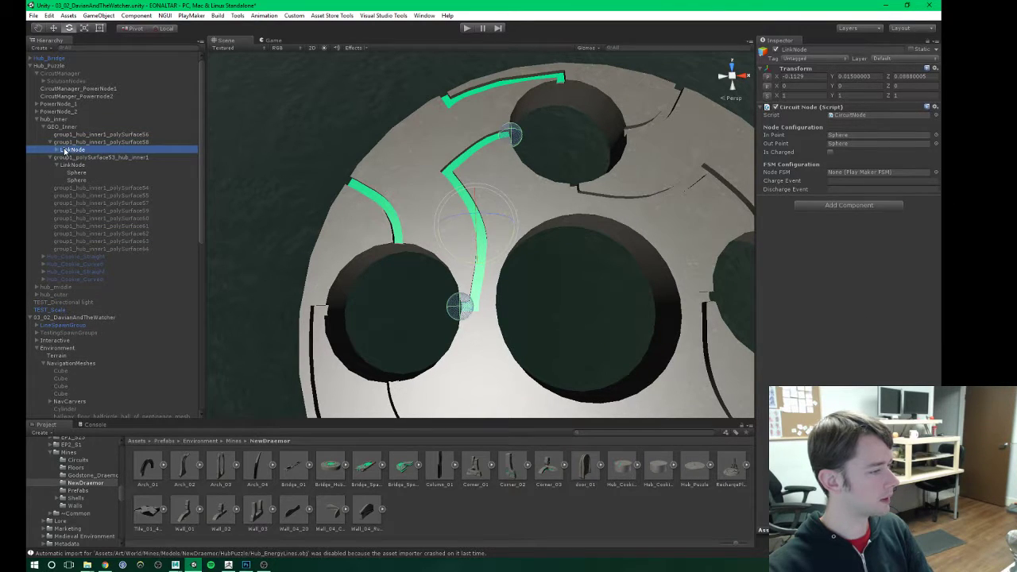
pyautogui.click(57, 149)
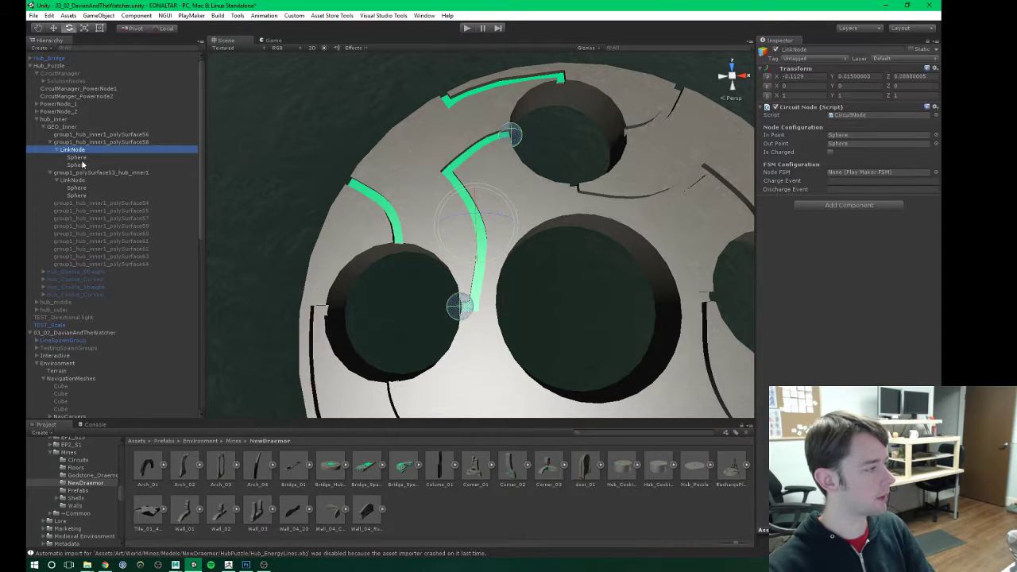
# Step: Move polySurface58's LinkNode toward the outer rim line and place its first Sphere at the line's rim-side end
pyautogui.press('w')
pyautogui.moveTo(480, 231); pyautogui.dragTo(518, 116)
pyautogui.click(122, 142)
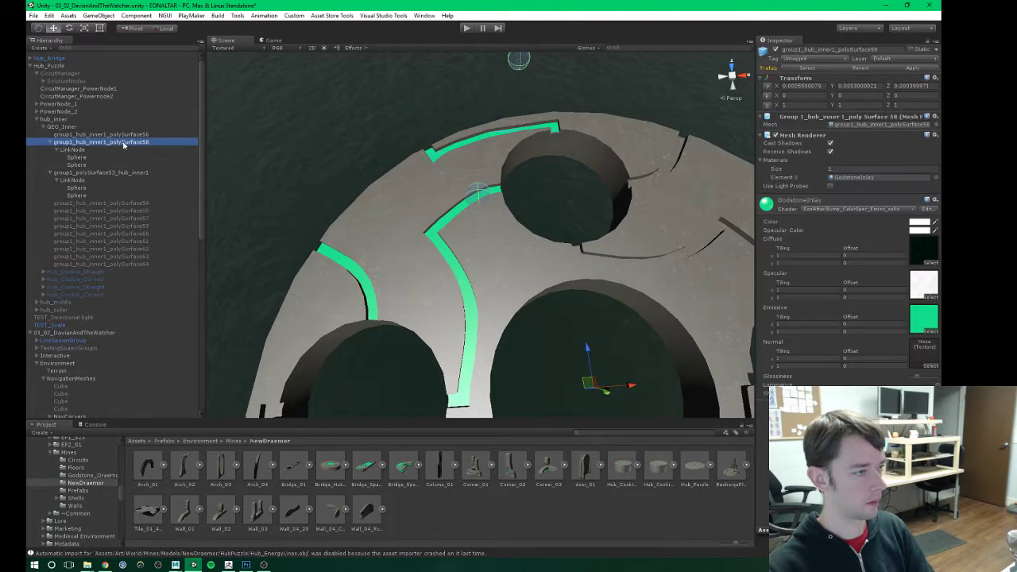
pyautogui.click(79, 158)
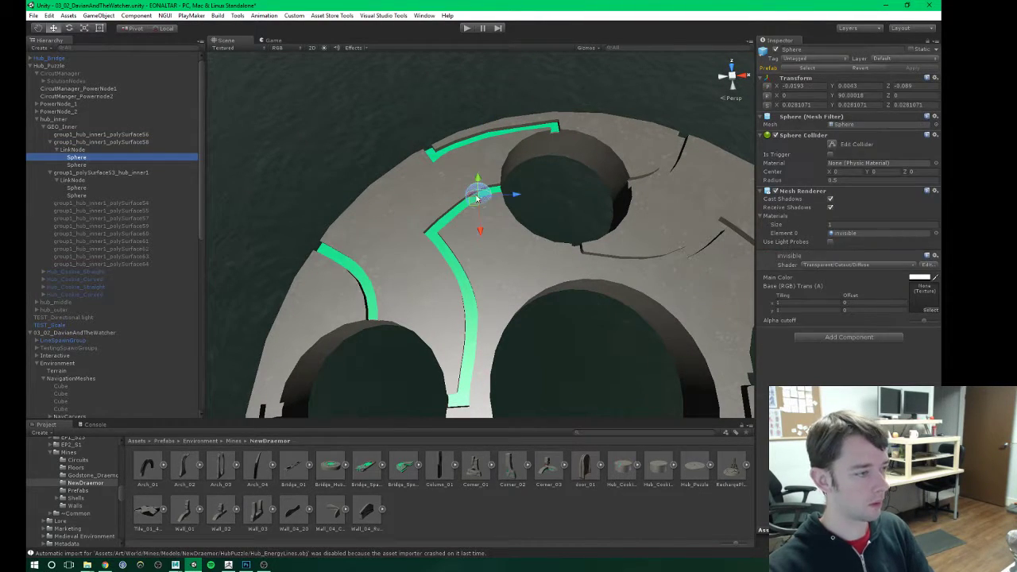
pyautogui.moveTo(477, 199); pyautogui.dragTo(424, 139)
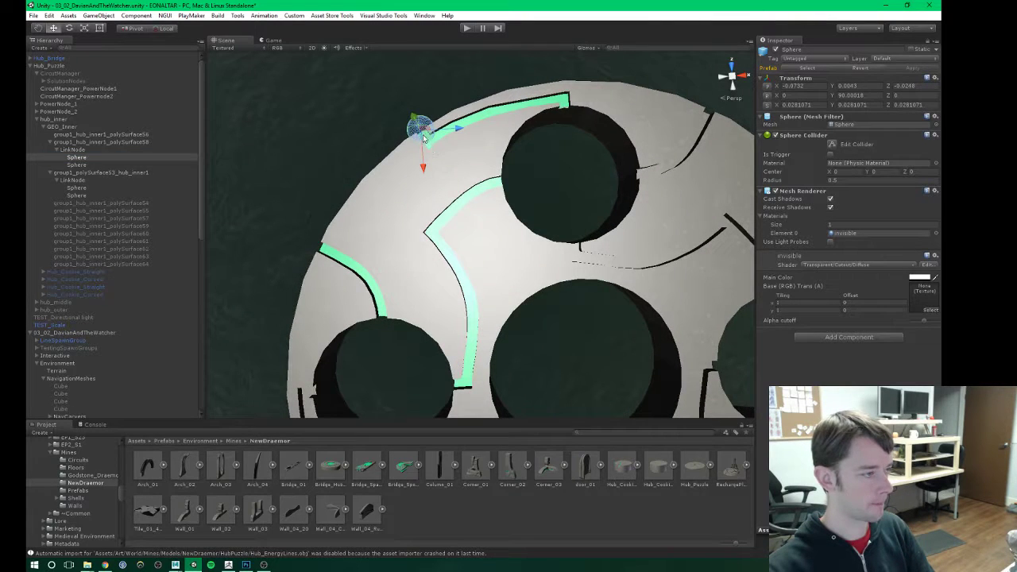
# Step: Place the second Sphere of polySurface58's LinkNode at the line's other end, beside the round hole
pyautogui.click(77, 165)
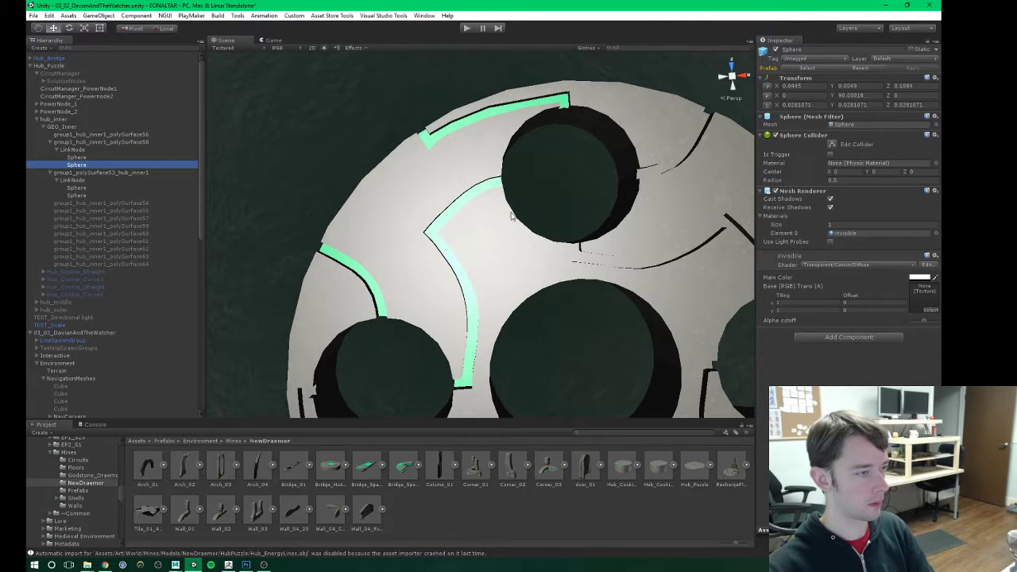
pyautogui.keyDown('alt'); pyautogui.moveTo(477, 191); pyautogui.dragTo(517, 134); pyautogui.keyUp('alt')
pyautogui.moveTo(516, 134); pyautogui.dragTo(517, 134, button='middle')
pyautogui.keyDown('alt'); pyautogui.moveTo(516, 135); pyautogui.dragTo(547, 143); pyautogui.keyUp('alt')
pyautogui.hotkey('ctrl', 'z')
pyautogui.moveTo(494, 77); pyautogui.dragTo(477, 140, button='middle')
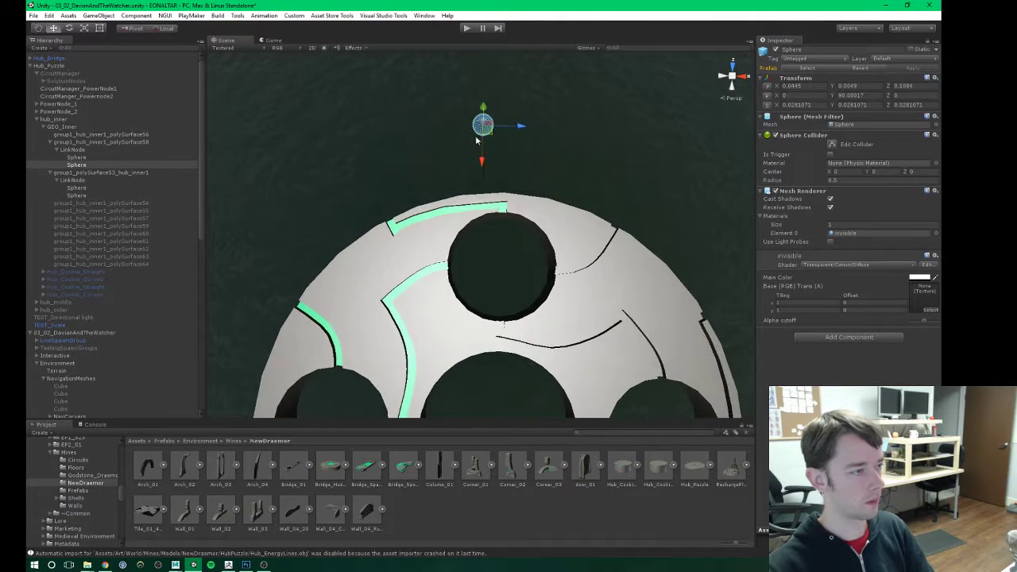
pyautogui.moveTo(493, 151); pyautogui.dragTo(445, 333)
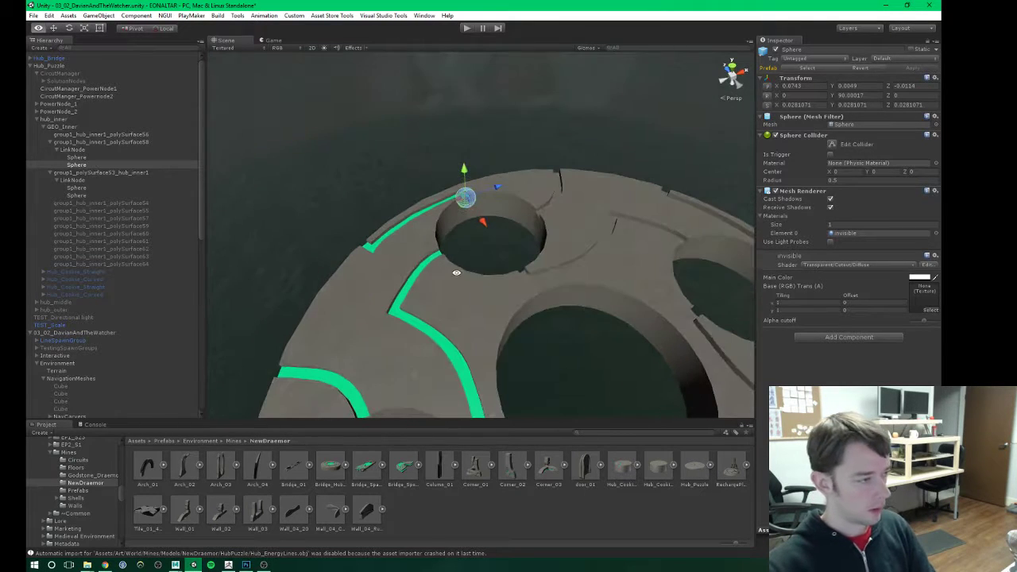
# Step: Paste another LinkNode copy, parent it under group1_hub_inner1_polySurface56 and move it onto the short curved line
pyautogui.click(81, 128)
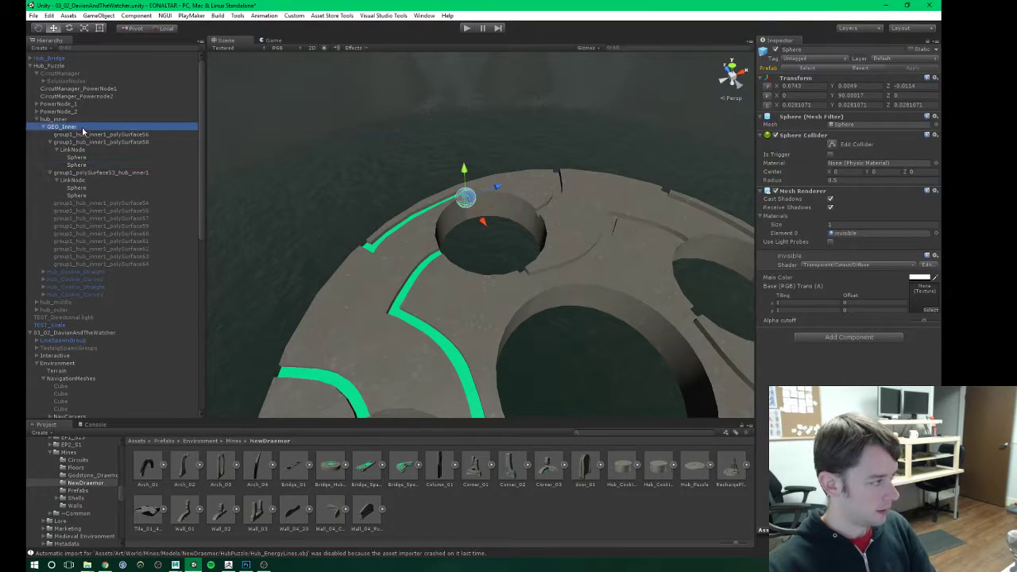
pyautogui.click(82, 134)
pyautogui.hotkey('ctrl', 'v')
pyautogui.moveTo(69, 271); pyautogui.dragTo(89, 135)
pyautogui.scroll(-2, 405, 277)
pyautogui.moveTo(429, 313); pyautogui.dragTo(466, 166, button='middle')
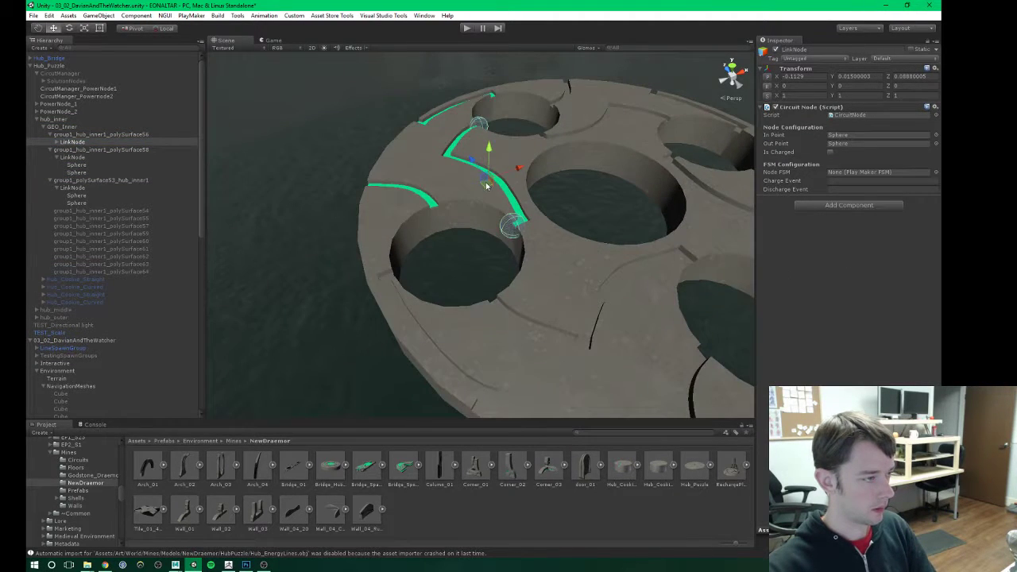
pyautogui.moveTo(488, 186); pyautogui.dragTo(421, 334)
pyautogui.scroll(3, 406, 230)
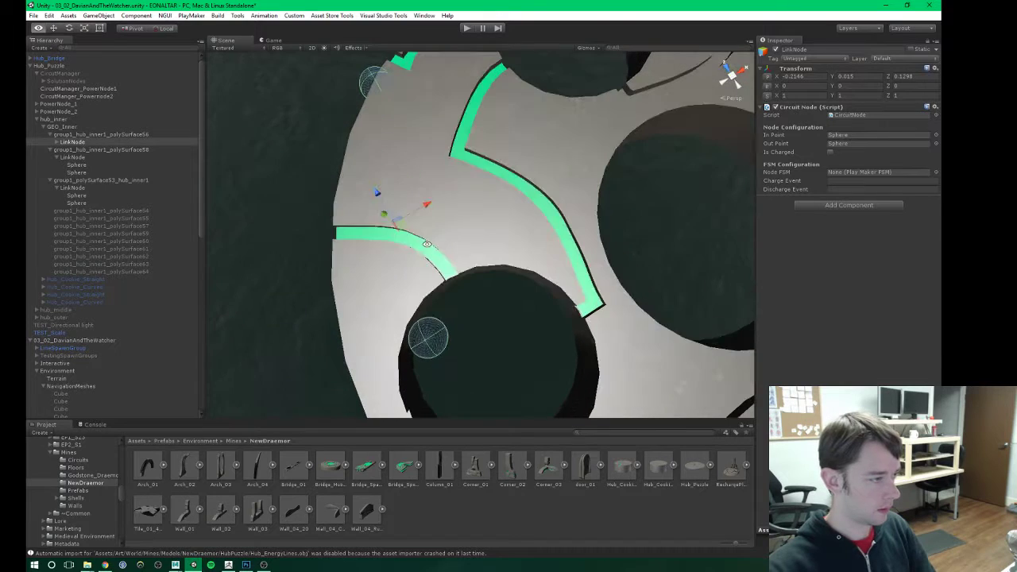
pyautogui.moveTo(396, 223); pyautogui.dragTo(399, 238)
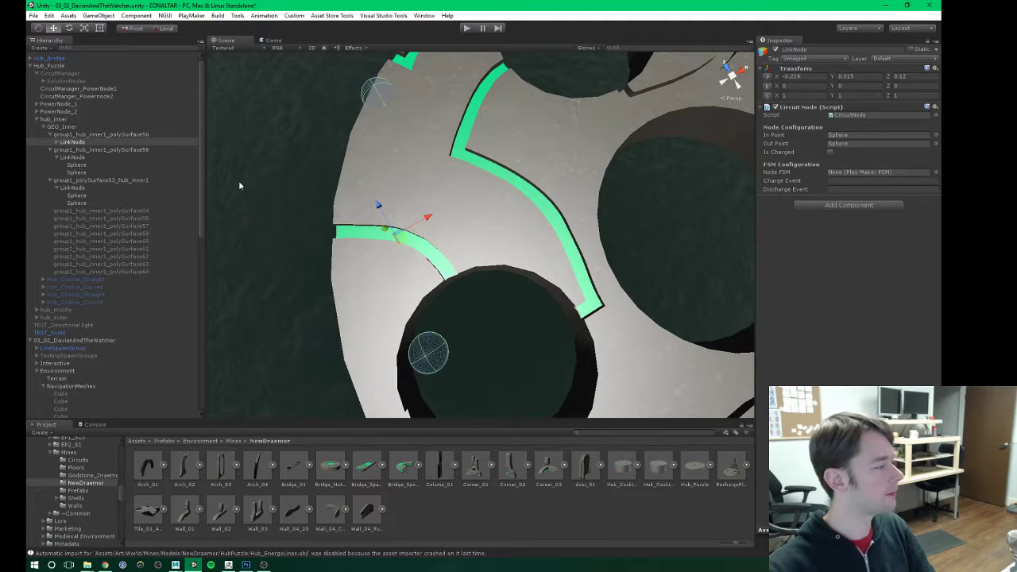
# Step: Place the two Spheres of polySurface56's LinkNode at the hole end and the rim end of its curved line
pyautogui.click(55, 143)
pyautogui.click(77, 149)
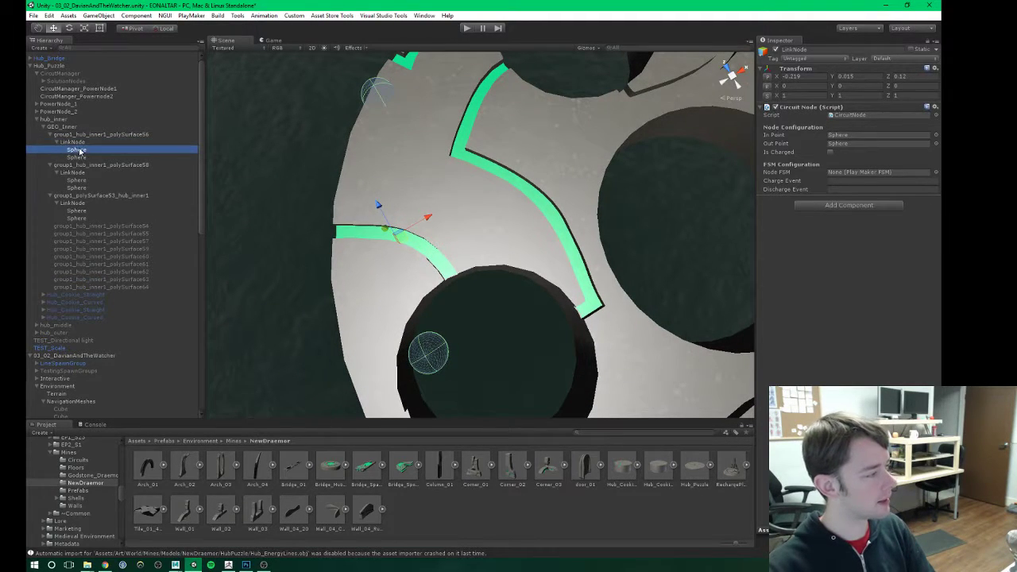
pyautogui.moveTo(432, 346); pyautogui.dragTo(453, 272)
pyautogui.click(76, 157)
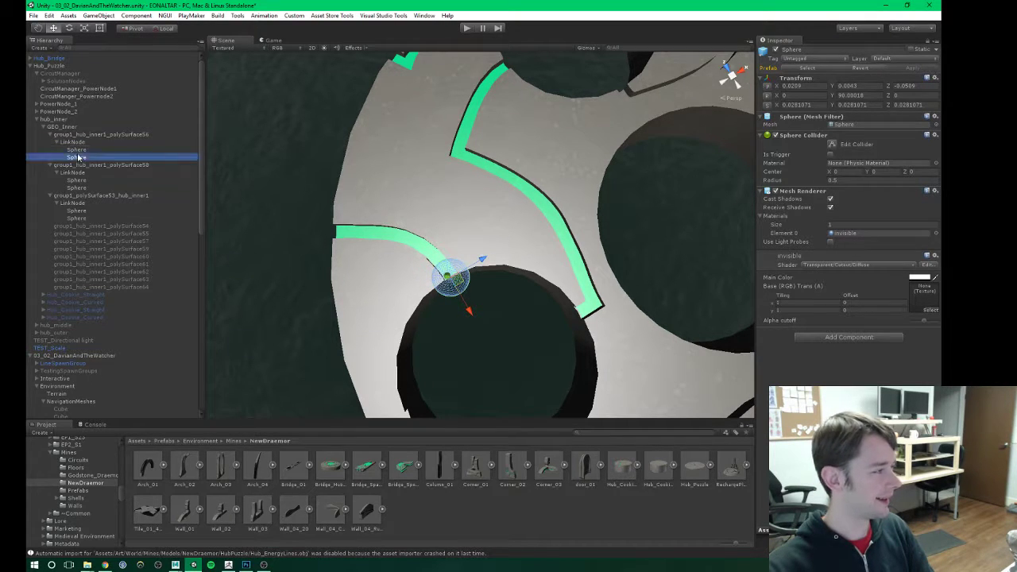
pyautogui.moveTo(381, 134); pyautogui.dragTo(423, 147, button='middle')
pyautogui.scroll(-1, 425, 145)
pyautogui.moveTo(423, 132); pyautogui.dragTo(390, 255)
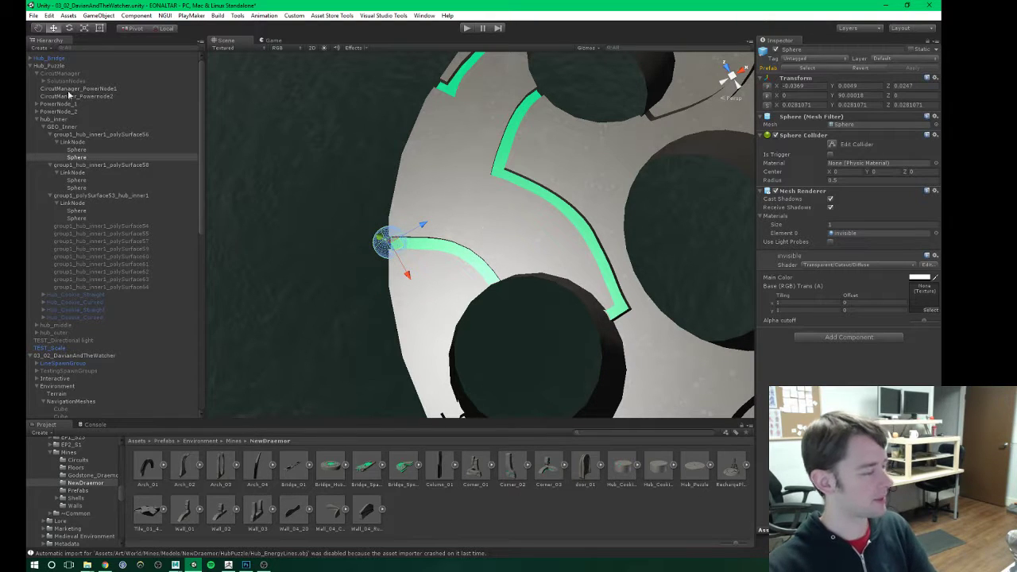
# Step: Check the Spheres on the three active line segments and collapse polySurface56, polySurface58 and polySurface53 in the hierarchy
pyautogui.click(86, 135)
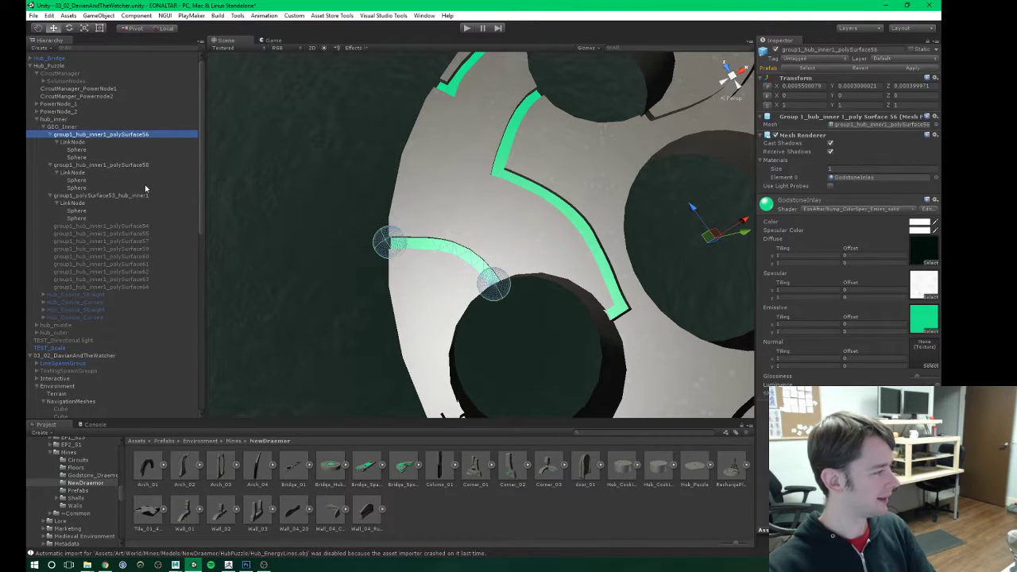
pyautogui.keyDown('ctrl'); pyautogui.click(121, 164); pyautogui.keyUp('ctrl')
pyautogui.keyDown('ctrl'); pyautogui.click(104, 196); pyautogui.keyUp('ctrl')
pyautogui.click(54, 197)
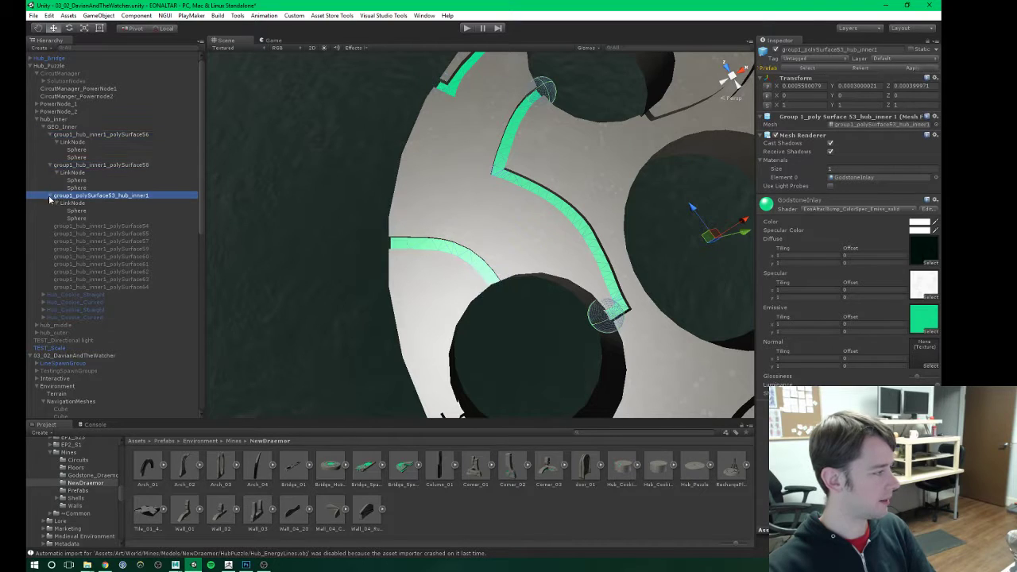
pyautogui.click(50, 195)
pyautogui.click(50, 164)
pyautogui.click(50, 134)
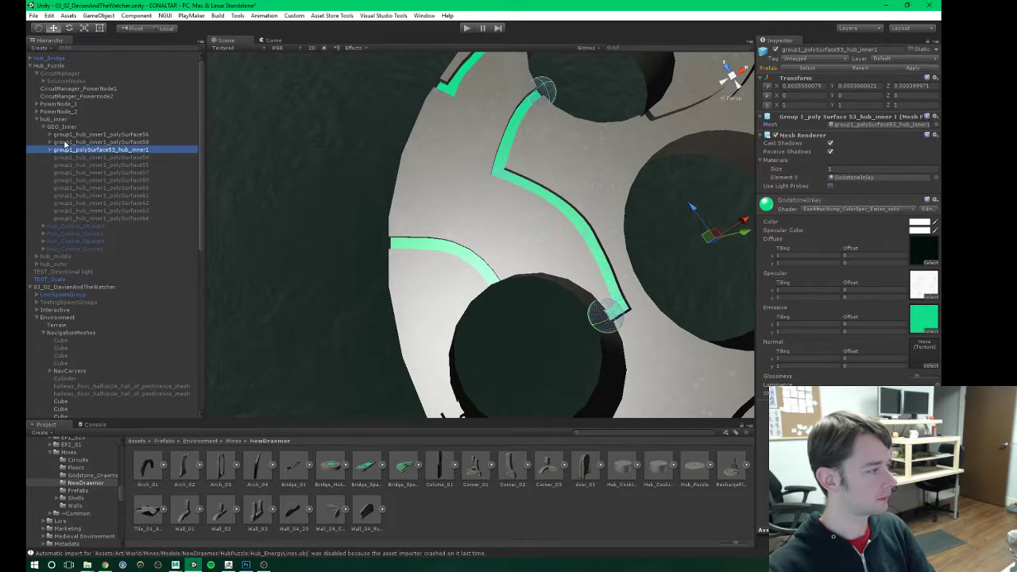
# Step: Duplicate polySurface56, polySurface58 and polySurface53 with their LinkNodes and rotate the duplicates to -90 degrees about Y
pyautogui.keyDown('shift'); pyautogui.click(82, 135); pyautogui.keyUp('shift')
pyautogui.scroll(-2, 482, 235)
pyautogui.keyDown('alt'); pyautogui.moveTo(588, 238); pyautogui.dragTo(609, 261); pyautogui.keyUp('alt')
pyautogui.hotkey('ctrl', 'd')
pyautogui.press('e')
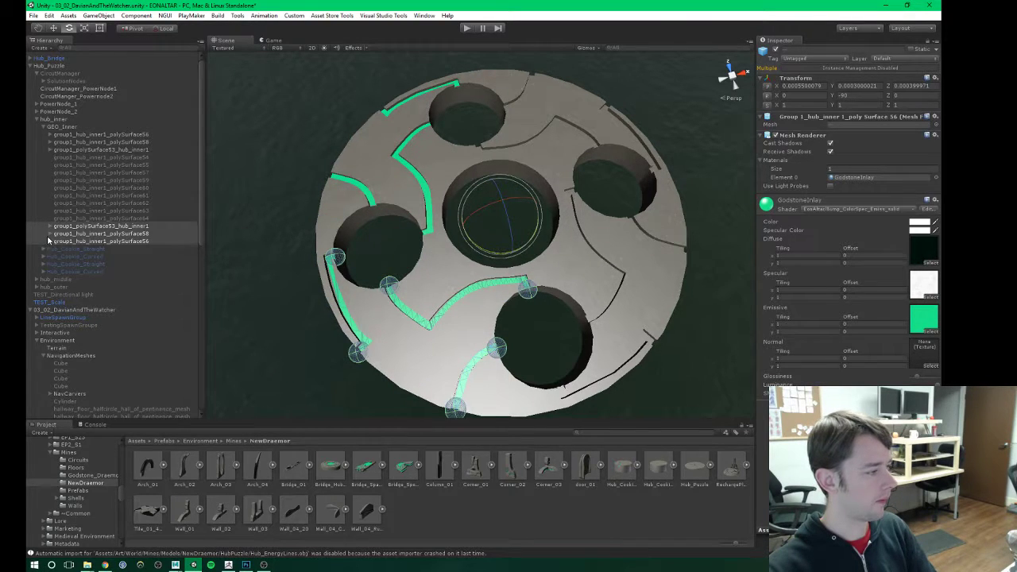
pyautogui.keyDown('alt'); pyautogui.moveTo(467, 307); pyautogui.dragTo(404, 301); pyautogui.keyUp('alt')
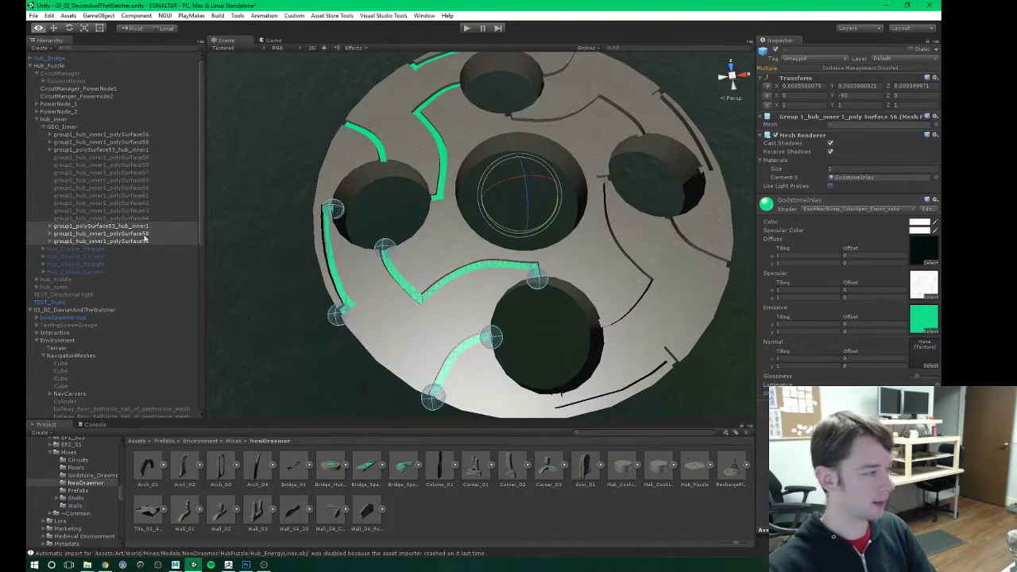
pyautogui.press('f')
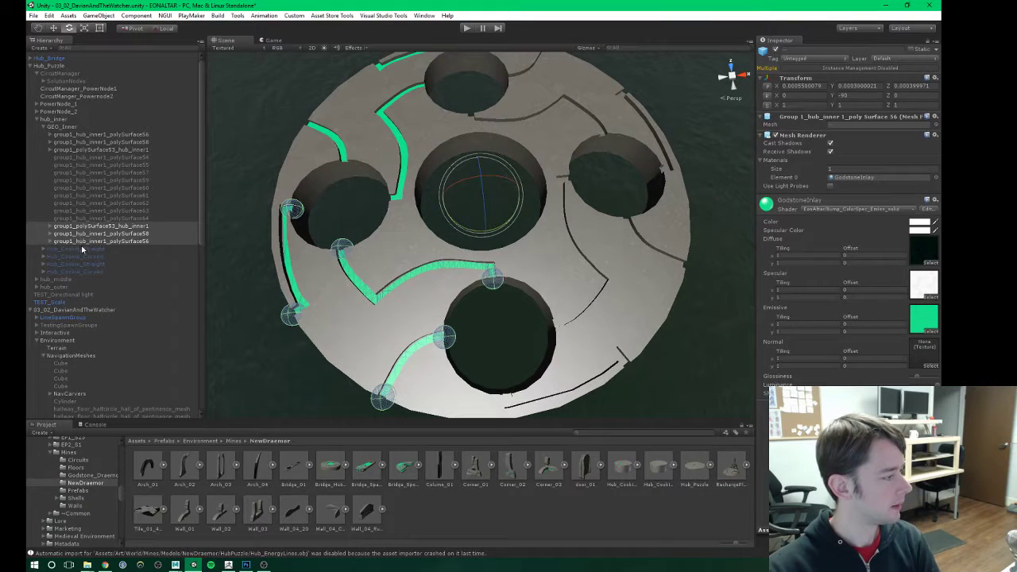
# Step: Expand the duplicated polySurface53, polySurface58 and polySurface56 to expose the LinkNode inside each
pyautogui.click(81, 246)
pyautogui.click(82, 234)
pyautogui.click(79, 228)
pyautogui.press('Right')
pyautogui.click(76, 240)
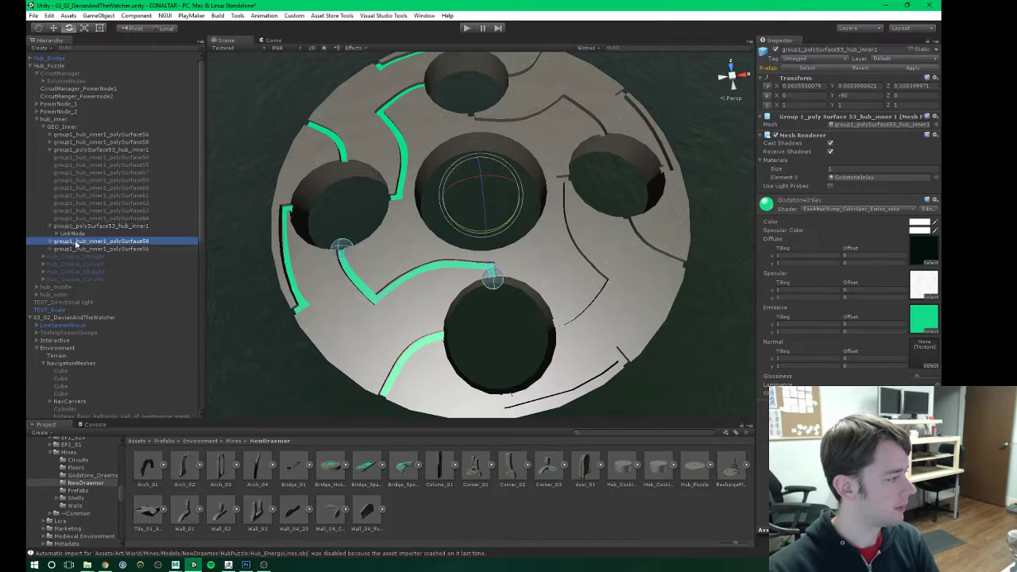
pyautogui.press('Right')
pyautogui.press('Down')
pyautogui.press('Right')
pyautogui.press('Left')
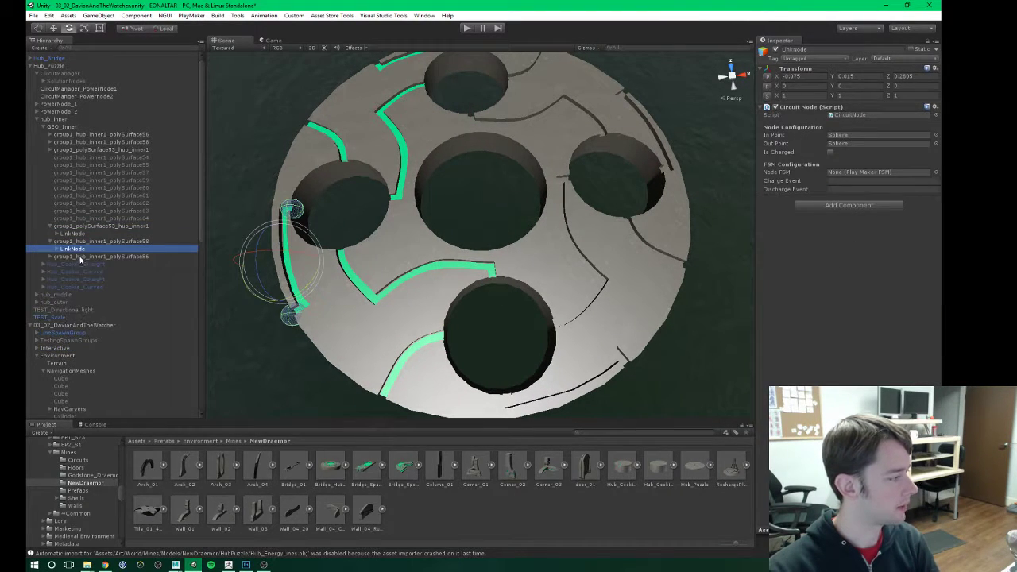
pyautogui.click(80, 257)
pyautogui.press('Right')
# Step: Move the three duplicated LinkNodes out of their polySurfaces into GEO_Inner, directly below the original polySurface53
pyautogui.click(71, 263)
pyautogui.keyDown('ctrl'); pyautogui.click(69, 249); pyautogui.keyUp('ctrl')
pyautogui.keyDown('ctrl'); pyautogui.click(69, 234); pyautogui.keyUp('ctrl')
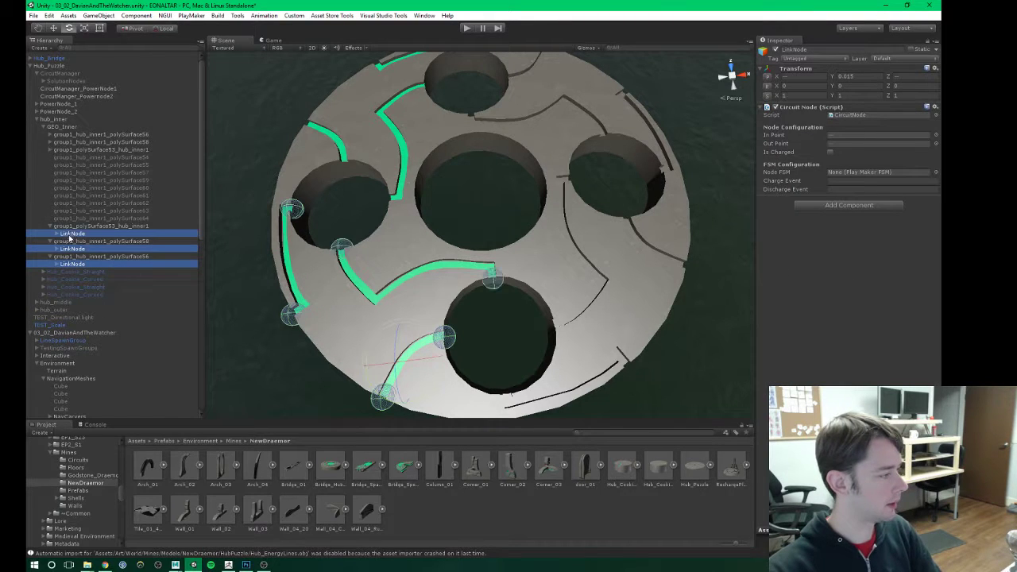
pyautogui.moveTo(69, 234); pyautogui.dragTo(83, 155)
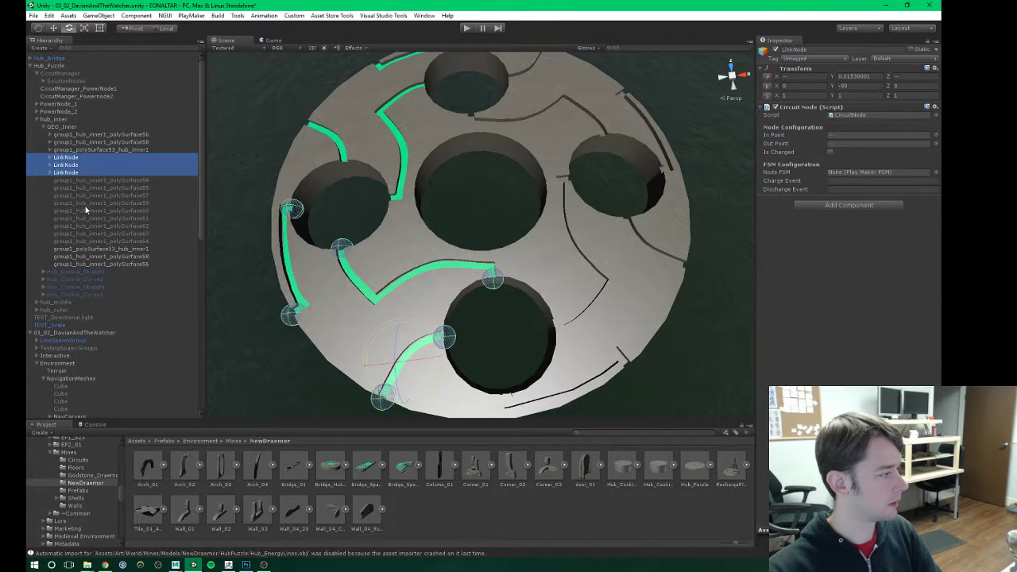
# Step: Delete the three duplicated polySurfaces 53, 58 and 56, keeping their extracted LinkNodes
pyautogui.click(116, 250)
pyautogui.keyDown('shift'); pyautogui.click(116, 263); pyautogui.keyUp('shift')
pyautogui.press('Delete')
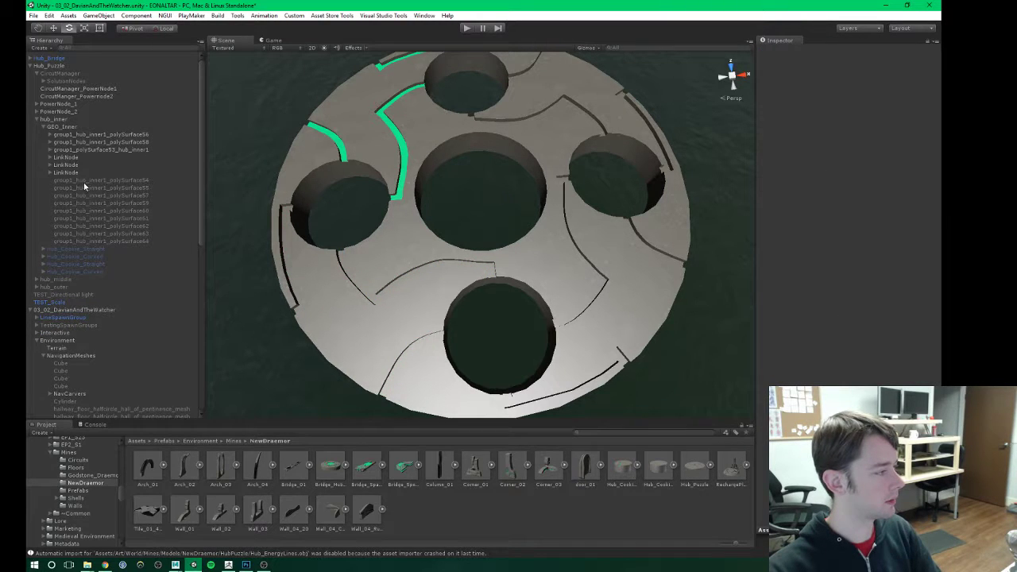
# Step: Duplicate polySurface56, polySurface58 and polySurface53 with their LinkNodes and rotate the duplicates to about 180 degrees about Y
pyautogui.click(88, 150)
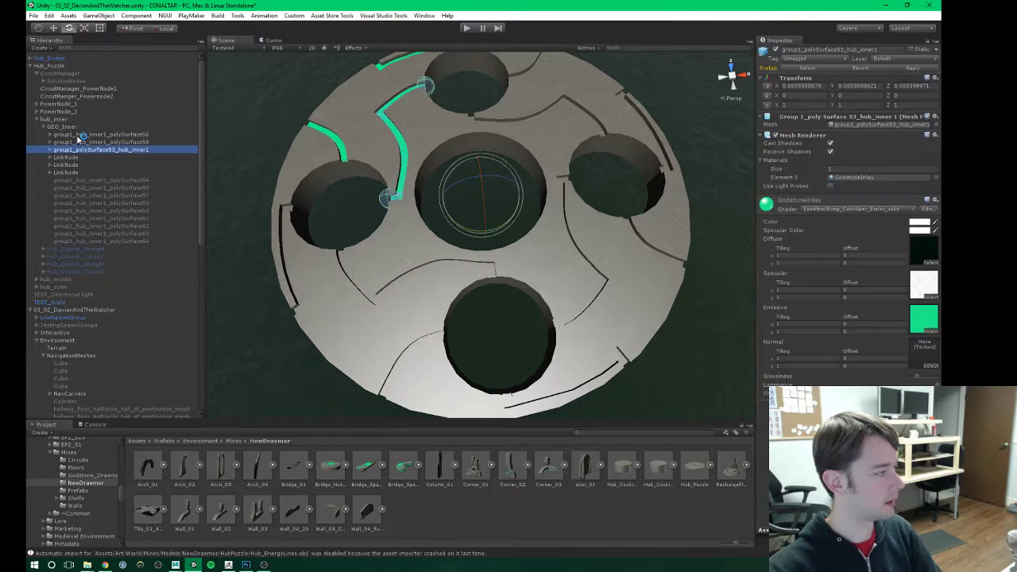
pyautogui.keyDown('shift'); pyautogui.click(100, 134); pyautogui.keyUp('shift')
pyautogui.hotkey('ctrl', 'd')
pyautogui.moveTo(459, 225); pyautogui.dragTo(727, 191)
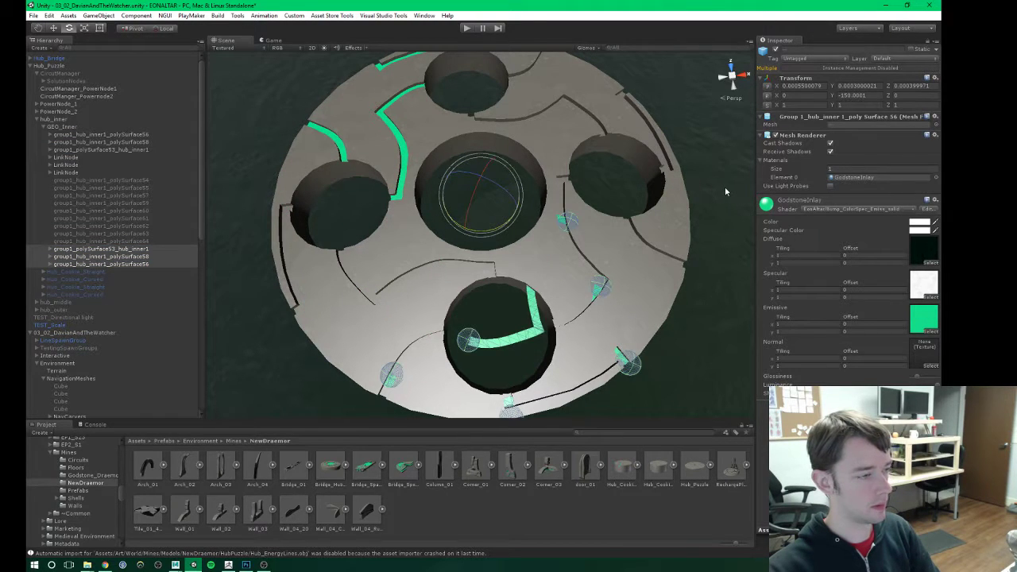
pyautogui.moveTo(480, 232); pyautogui.dragTo(517, 232)
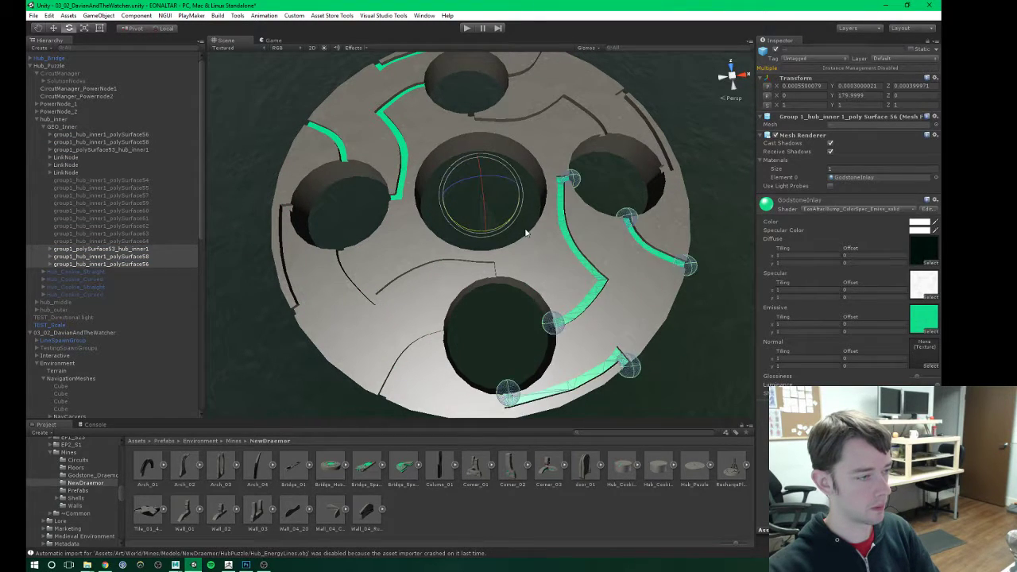
# Step: Extract the LinkNodes from the three duplicates rotated 180 degrees and place them in GEO_Inner below the existing LinkNodes
pyautogui.click(48, 263)
pyautogui.click(49, 256)
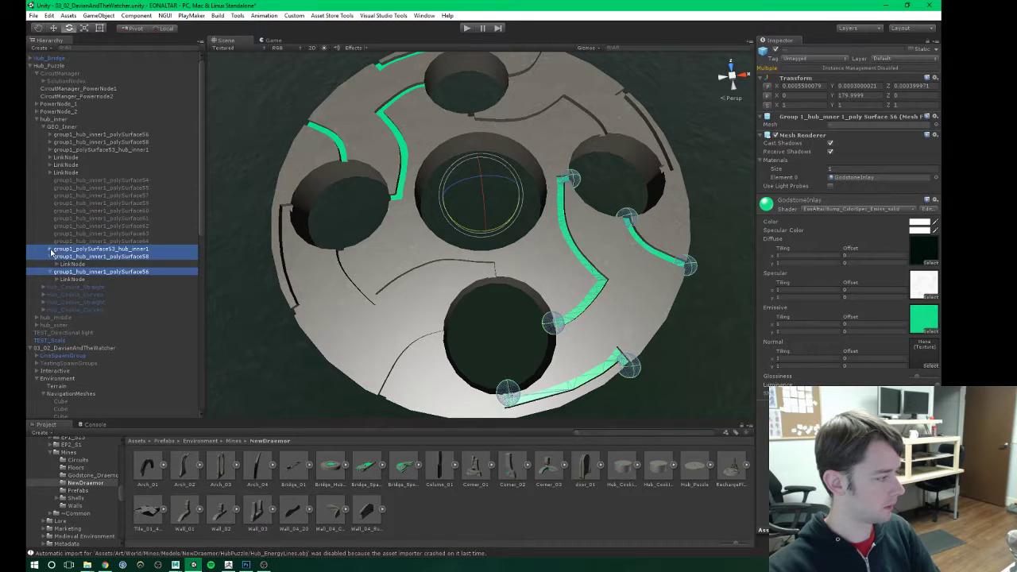
pyautogui.click(49, 248)
pyautogui.click(73, 256)
pyautogui.keyDown('ctrl'); pyautogui.click(71, 272); pyautogui.keyUp('ctrl')
pyautogui.keyDown('ctrl'); pyautogui.click(72, 287); pyautogui.keyUp('ctrl')
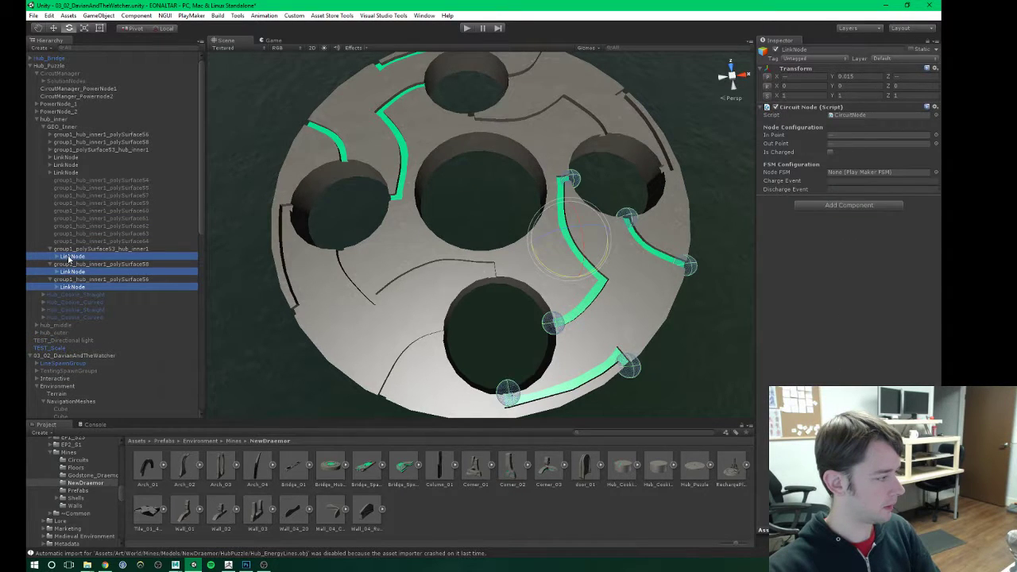
pyautogui.moveTo(70, 257); pyautogui.dragTo(69, 175)
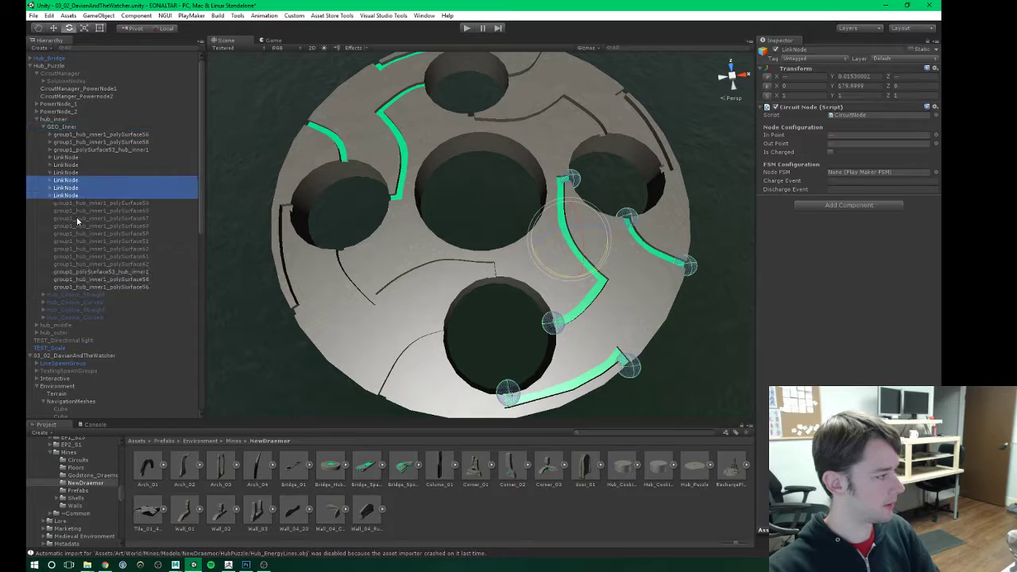
# Step: Delete the three emptied polySurface duplicates at 180 degrees, keeping their extracted LinkNodes
pyautogui.click(87, 272)
pyautogui.keyDown('shift'); pyautogui.click(95, 287); pyautogui.keyUp('shift')
pyautogui.press('Delete')
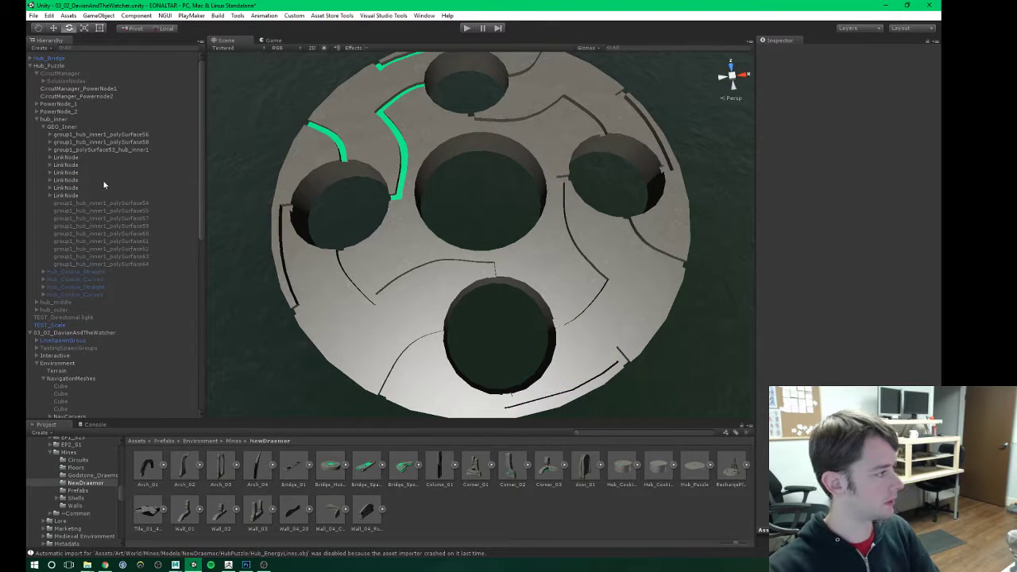
# Step: Make another duplicate set of polySurface53, polySurface58 and polySurface56 with LinkNodes and rotate it to about 90 degrees about Y
pyautogui.hotkey('ctrl', 'z')
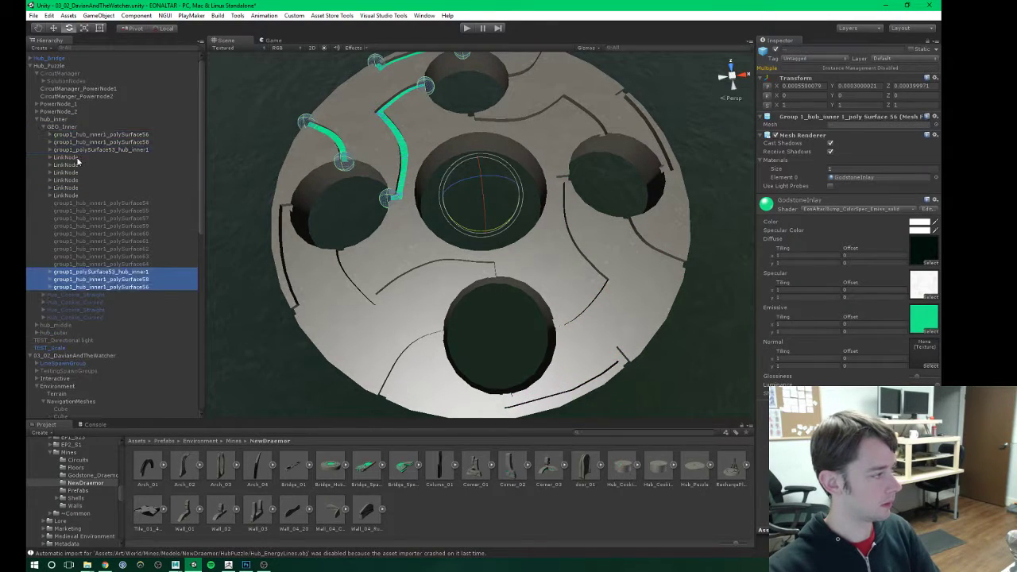
pyautogui.keyDown('ctrl'); pyautogui.moveTo(499, 231); pyautogui.dragTo(478, 241); pyautogui.keyUp('ctrl')
pyautogui.keyDown('ctrl'); pyautogui.moveTo(369, 250); pyautogui.dragTo(419, 260); pyautogui.keyUp('ctrl')
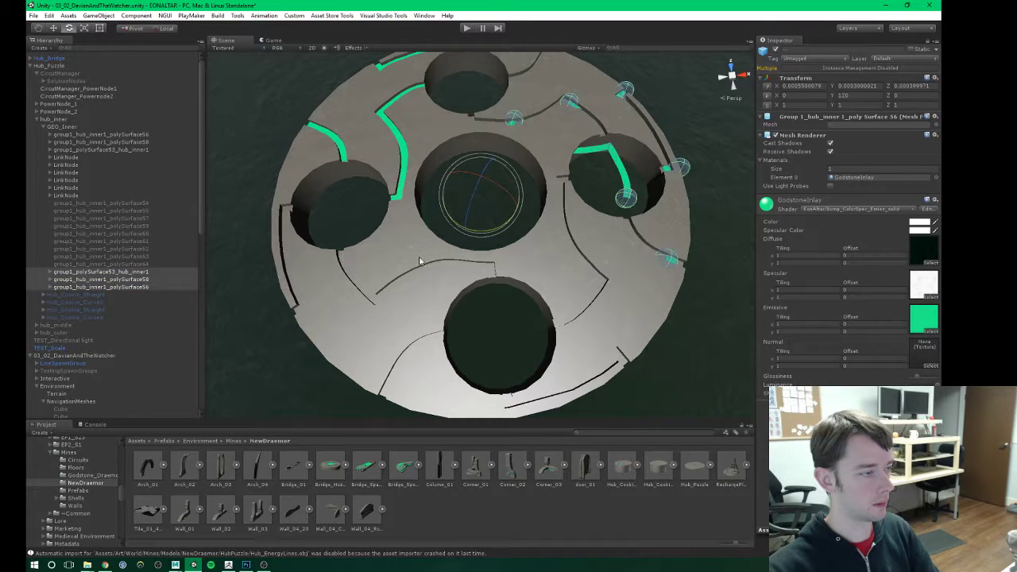
pyautogui.keyDown('ctrl'); pyautogui.moveTo(494, 230); pyautogui.dragTo(502, 233); pyautogui.keyUp('ctrl')
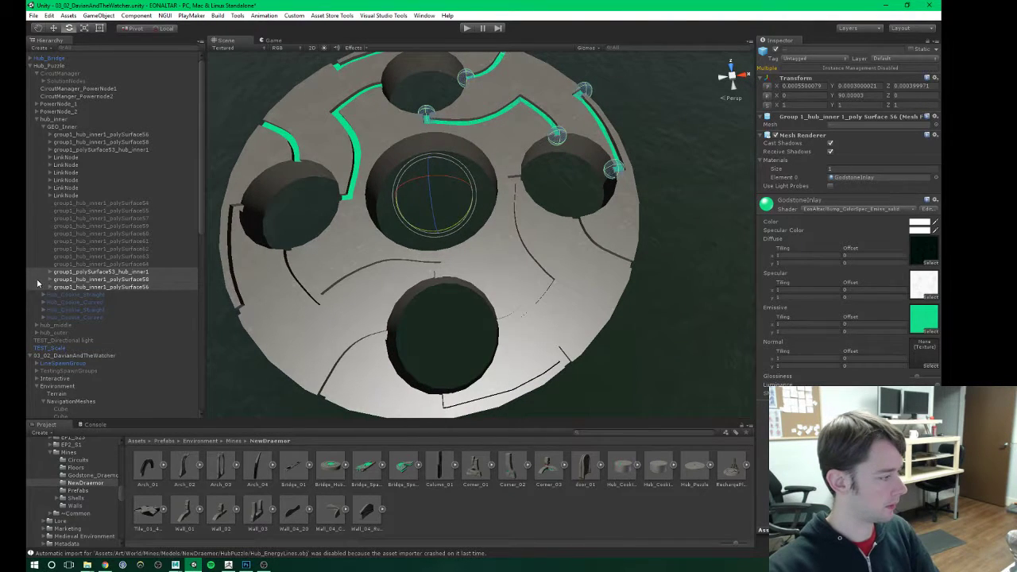
# Step: Extract the LinkNodes from the three duplicates rotated 90 degrees and place them in GEO_Inner after the other six LinkNodes
pyautogui.click(50, 275)
pyautogui.click(50, 273)
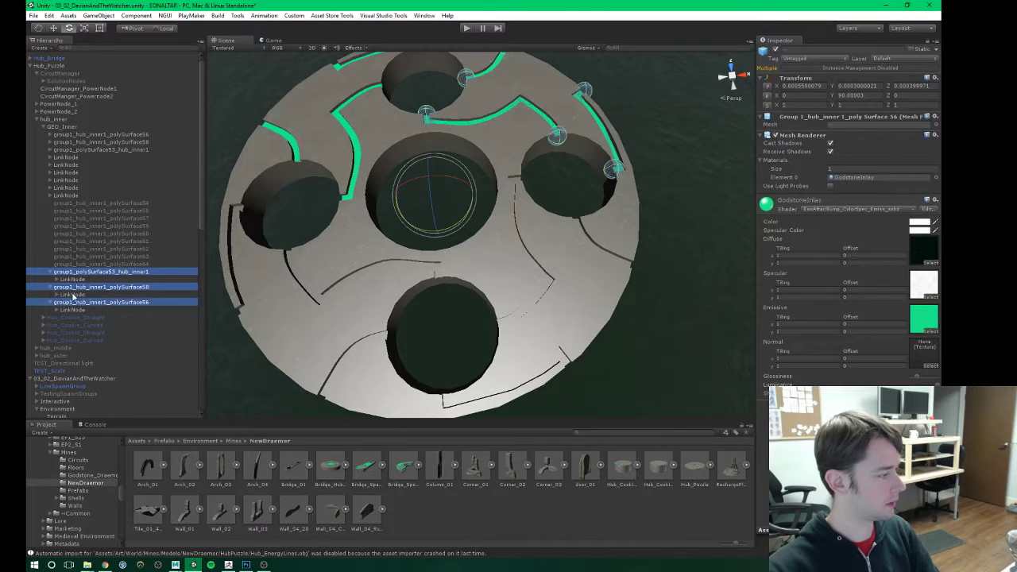
pyautogui.click(73, 294)
pyautogui.keyDown('ctrl'); pyautogui.click(71, 309); pyautogui.keyUp('ctrl')
pyautogui.keyDown('ctrl'); pyautogui.click(72, 280); pyautogui.keyUp('ctrl')
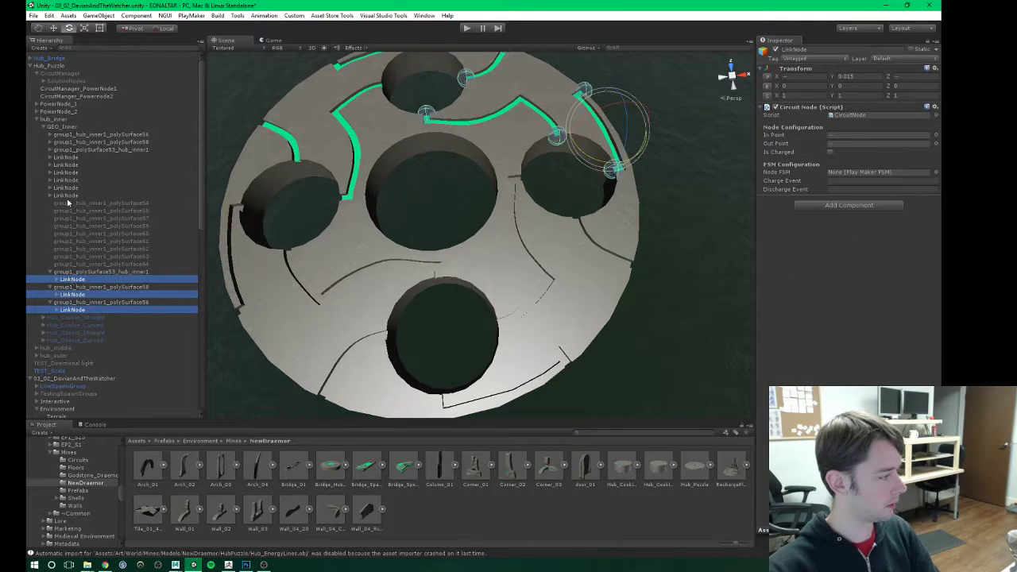
pyautogui.moveTo(72, 280); pyautogui.dragTo(71, 199)
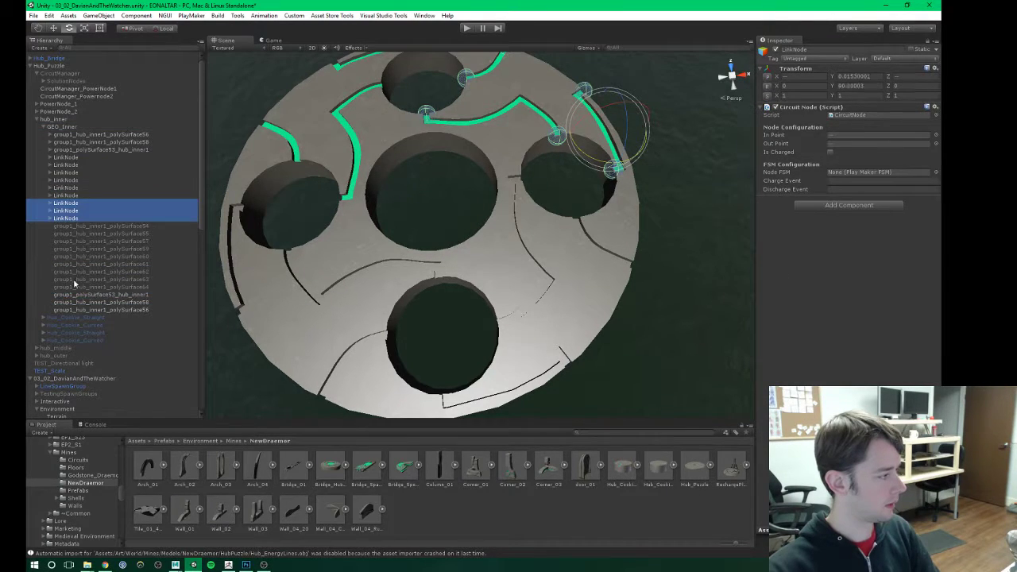
# Step: Delete the emptied duplicates of polySurface53, polySurface58 and polySurface56 at the end of the GEO_Inner surfaces
pyautogui.click(80, 295)
pyautogui.keyDown('shift'); pyautogui.click(79, 310); pyautogui.keyUp('shift')
pyautogui.press('Delete')
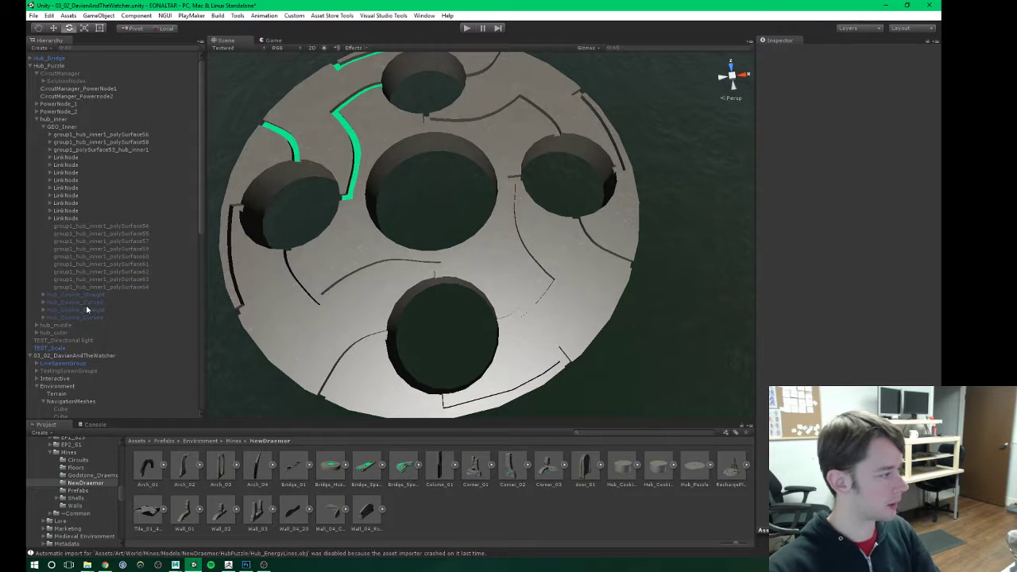
# Step: Activate the nine disabled inner-hub surfaces from polySurface54 through polySurface64
pyautogui.click(123, 286)
pyautogui.keyDown('shift'); pyautogui.click(131, 226); pyautogui.keyUp('shift')
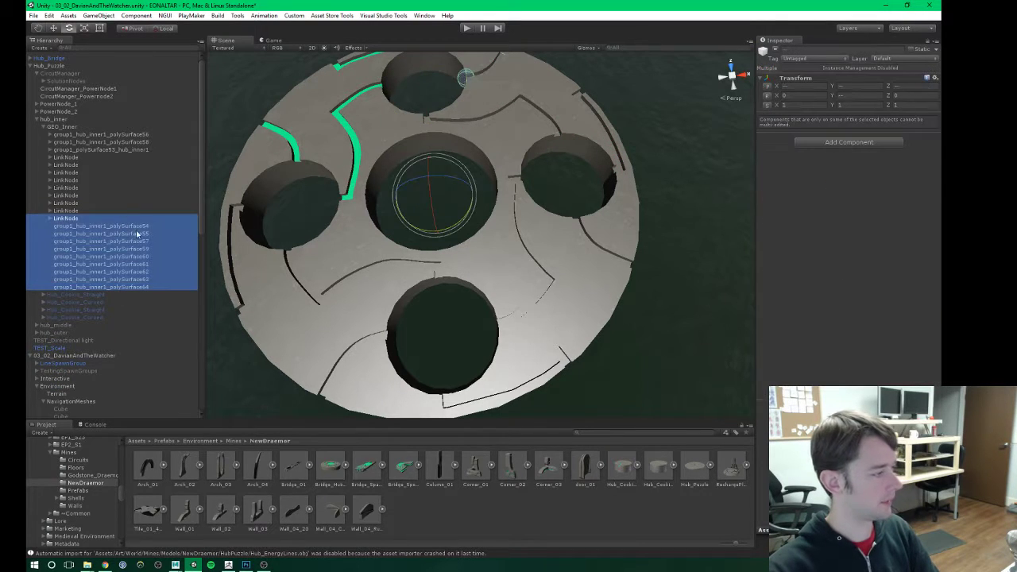
pyautogui.keyDown('shift'); pyautogui.click(116, 224); pyautogui.keyUp('shift')
pyautogui.click(776, 50)
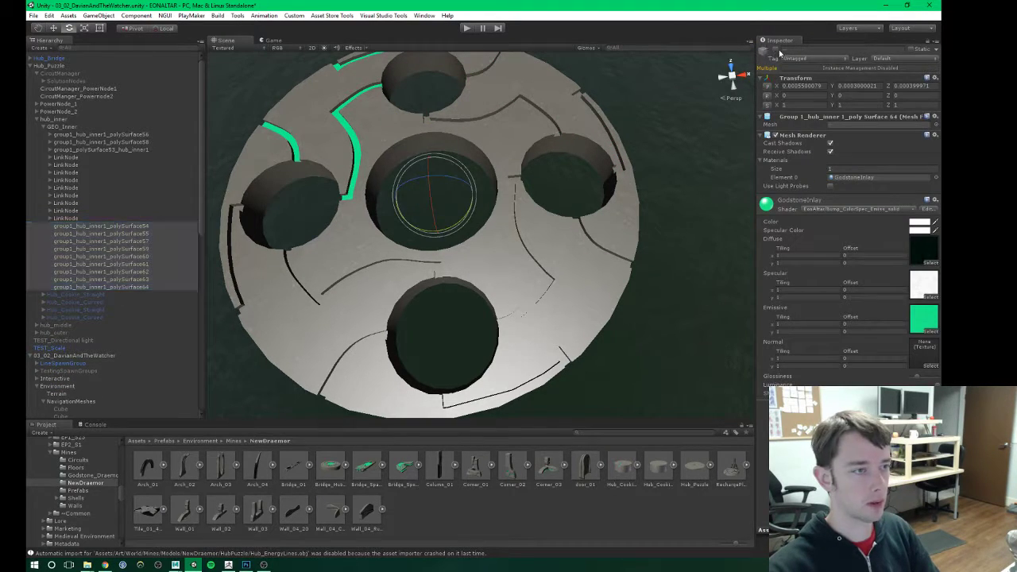
pyautogui.moveTo(257, 211); pyautogui.dragTo(375, 234, button='middle')
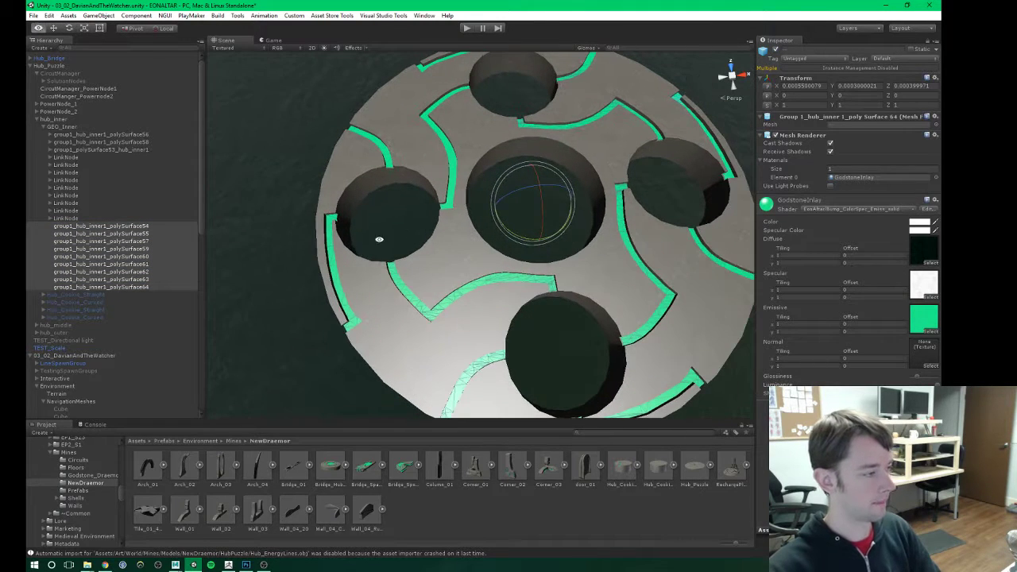
# Step: Deactivate the original polySurface56, polySurface58 and polySurface53, which already contain their LinkNodes
pyautogui.click(74, 149)
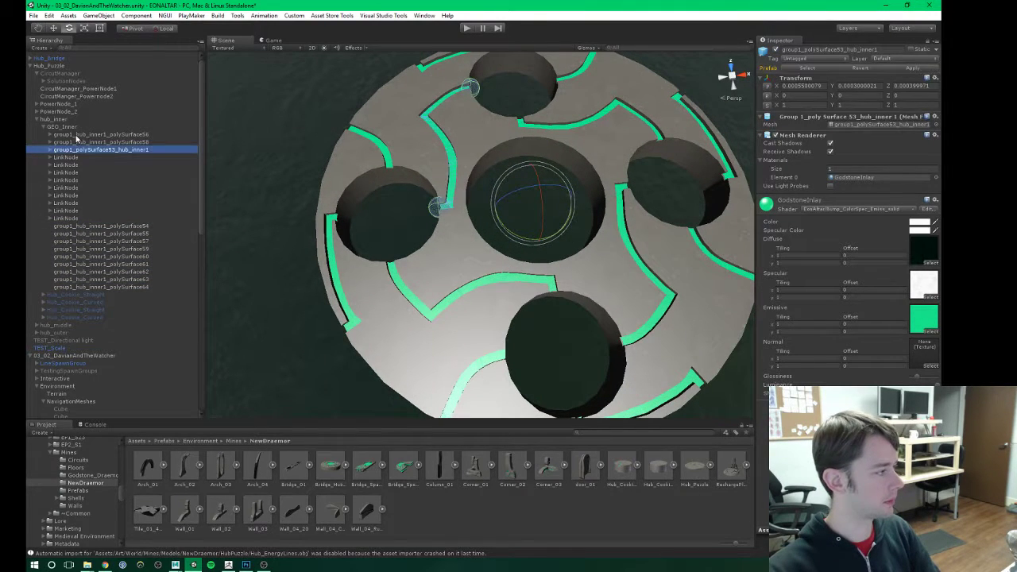
pyautogui.keyDown('shift'); pyautogui.click(75, 135); pyautogui.keyUp('shift')
pyautogui.click(776, 50)
pyautogui.moveTo(508, 216); pyautogui.dragTo(487, 212, button='middle')
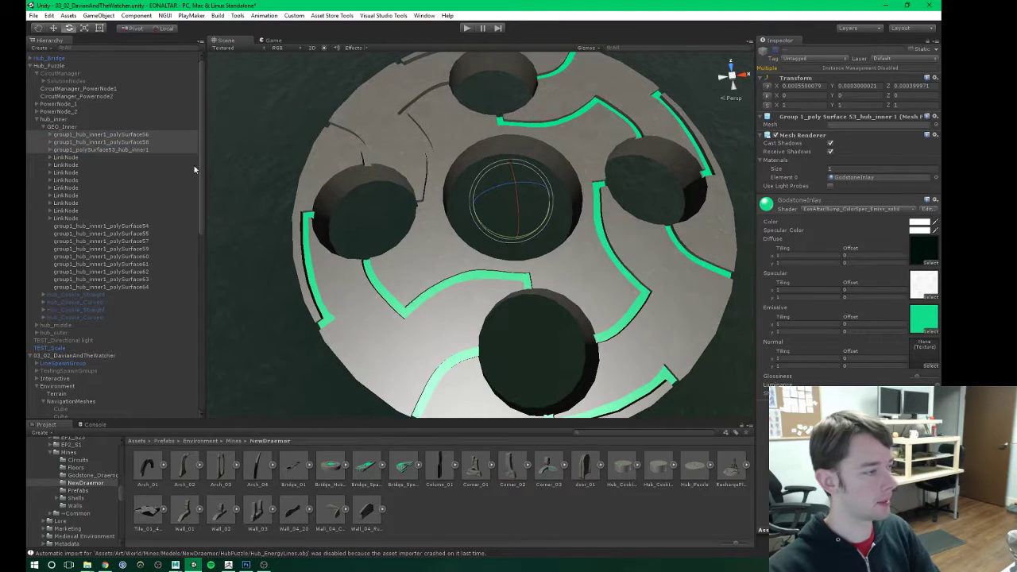
# Step: Parent the first loose LinkNode under polySurface54, whose energy line it matches, and deactivate that surface
pyautogui.click(84, 227)
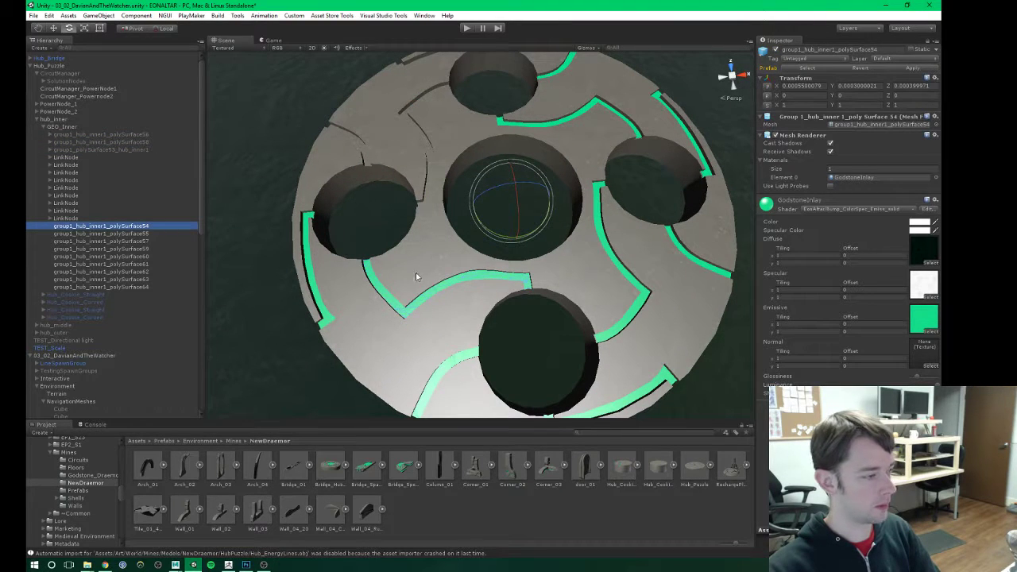
pyautogui.click(67, 157)
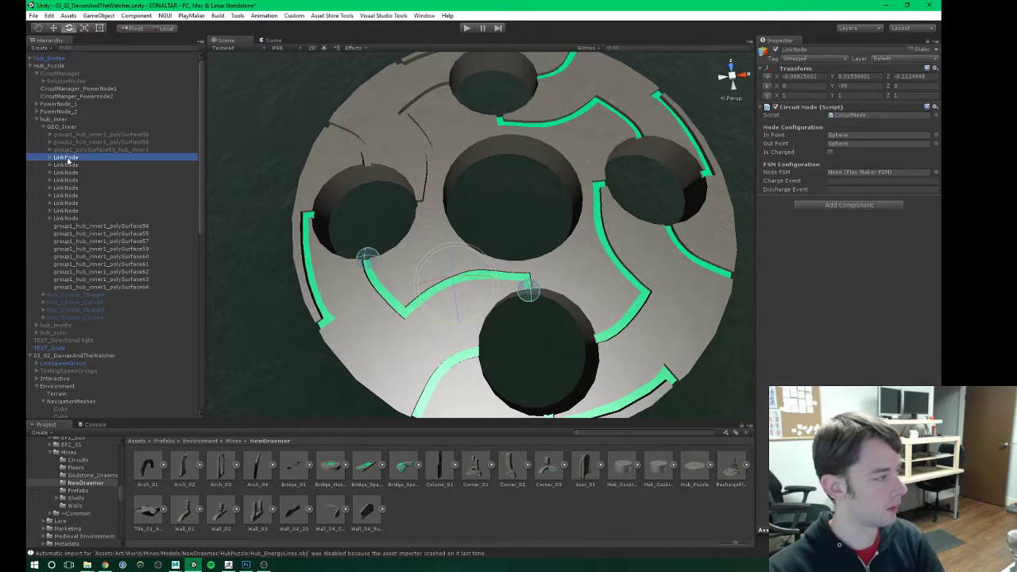
pyautogui.moveTo(68, 159); pyautogui.dragTo(117, 227)
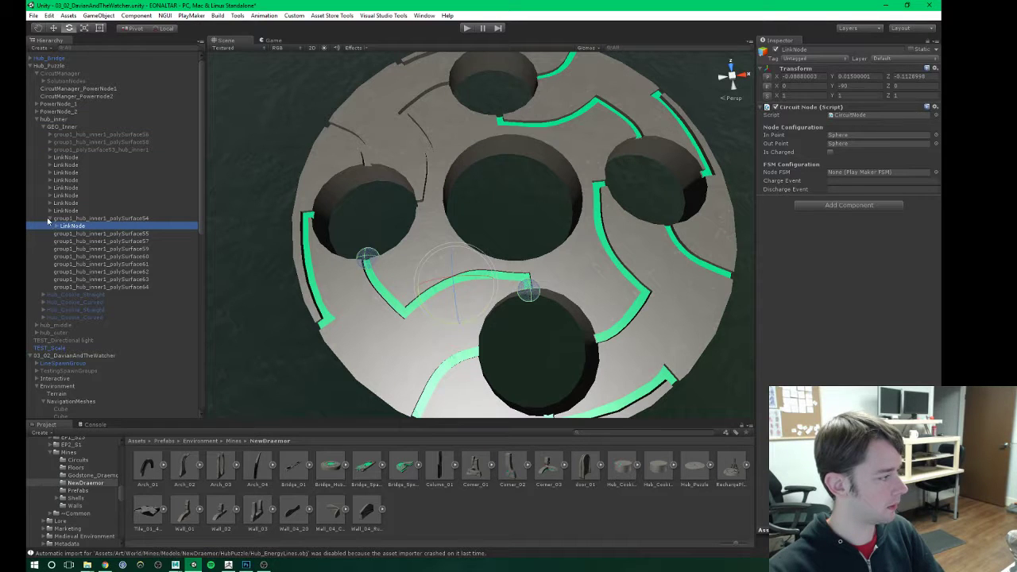
pyautogui.click(49, 218)
pyautogui.click(54, 220)
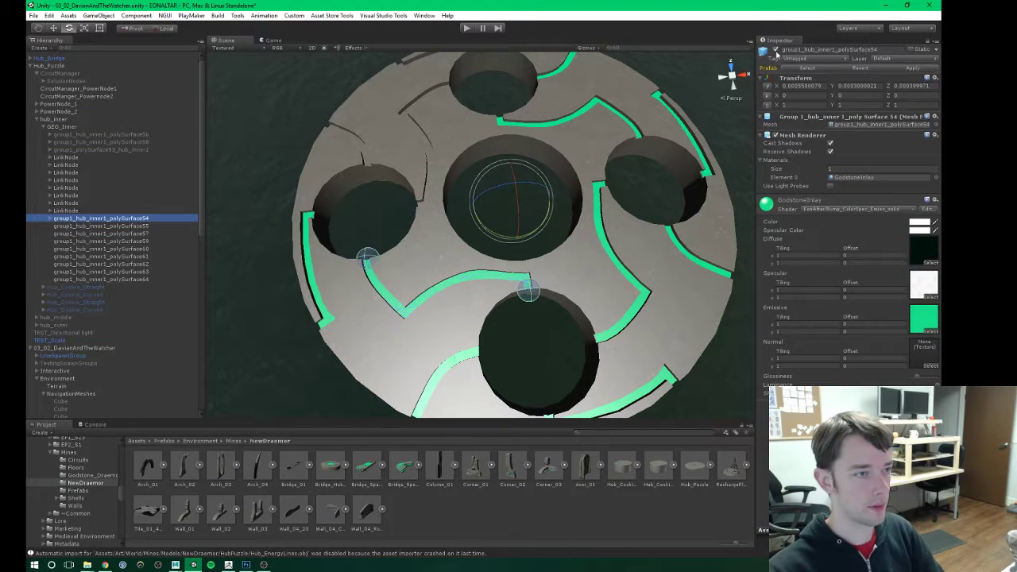
pyautogui.click(774, 49)
# Step: Parent the LinkNode on the outer-edge line under polySurface55 and deactivate that surface
pyautogui.click(123, 227)
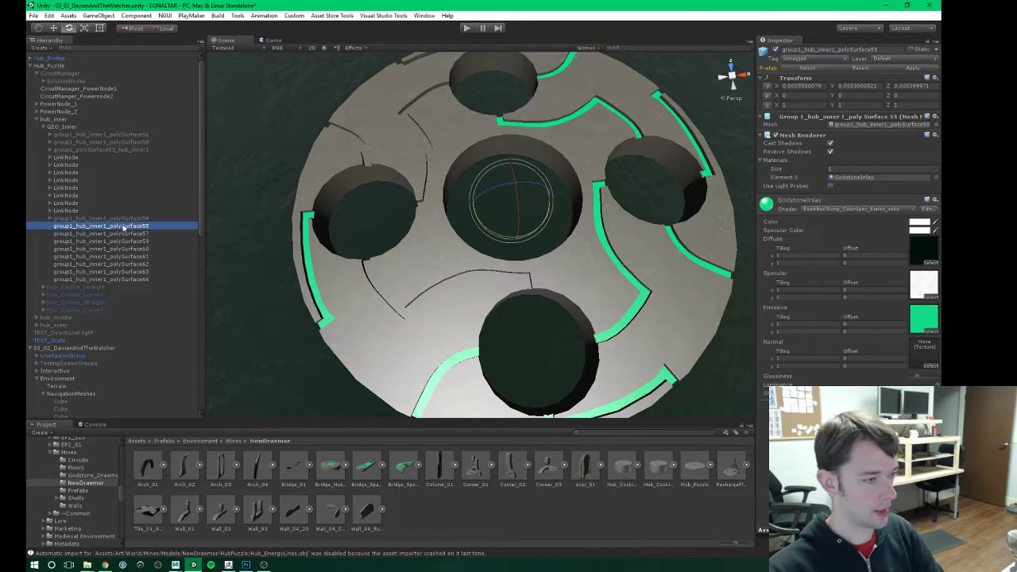
pyautogui.click(65, 158)
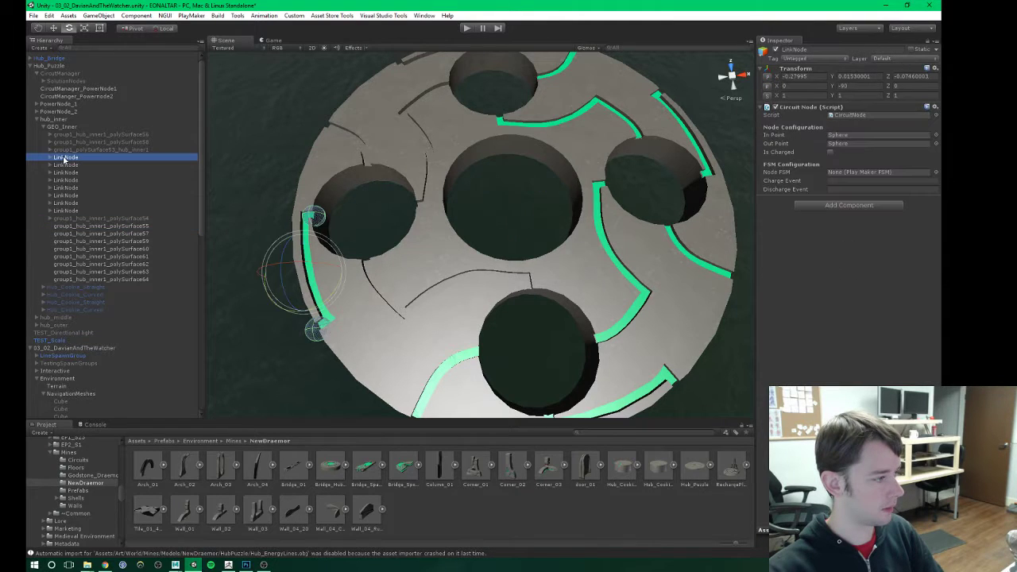
pyautogui.moveTo(62, 159); pyautogui.dragTo(72, 227)
pyautogui.click(82, 218)
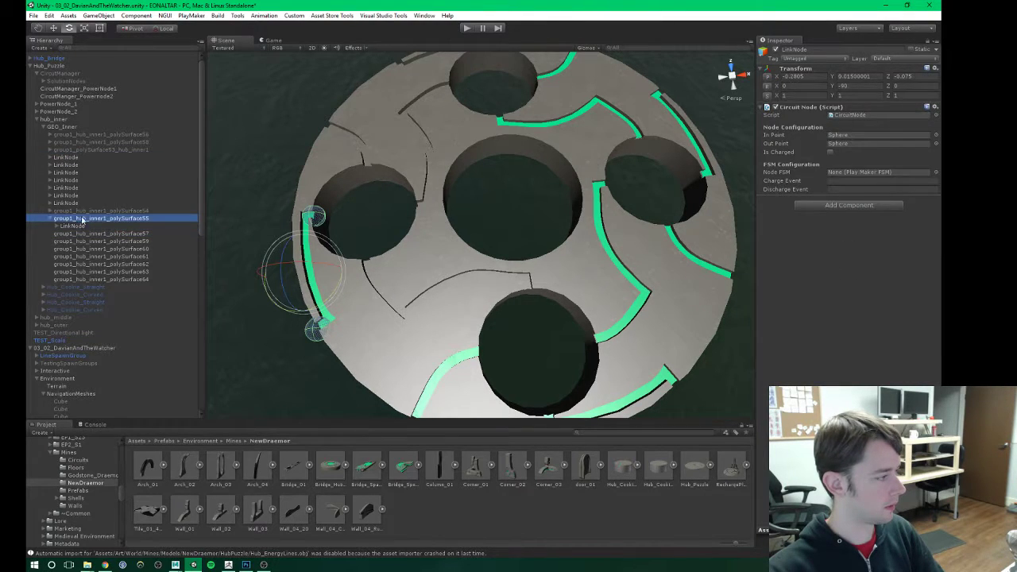
pyautogui.click(776, 51)
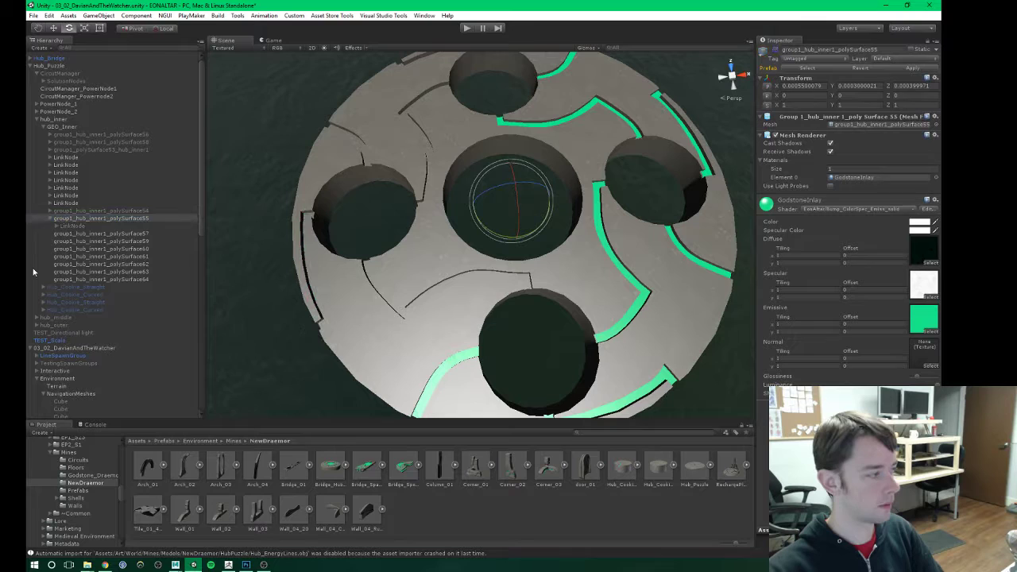
# Step: Parent the next matching LinkNode under polySurface57, deactivate that surface and collapse it
pyautogui.click(77, 233)
pyautogui.click(66, 159)
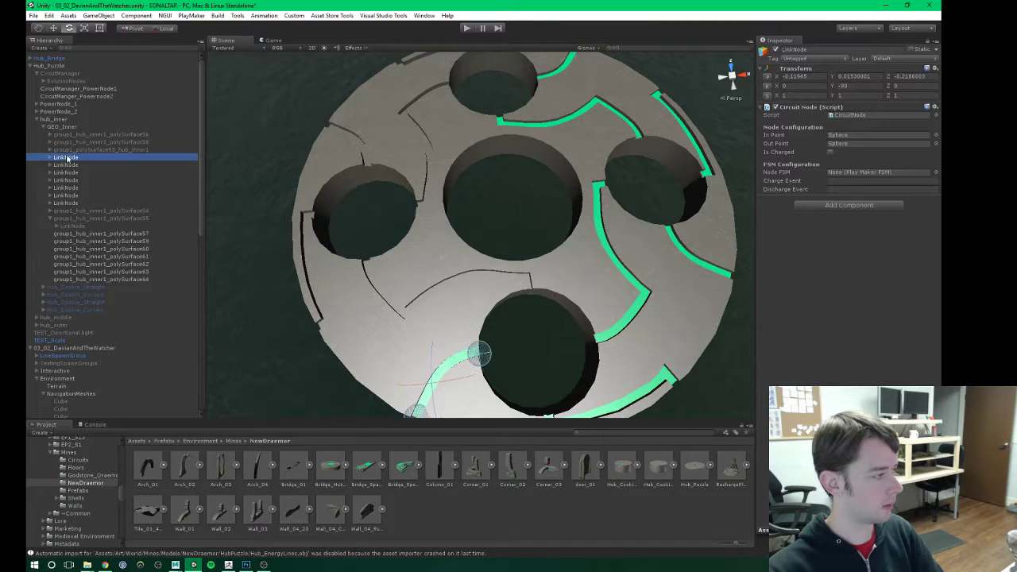
pyautogui.moveTo(68, 158); pyautogui.dragTo(81, 234)
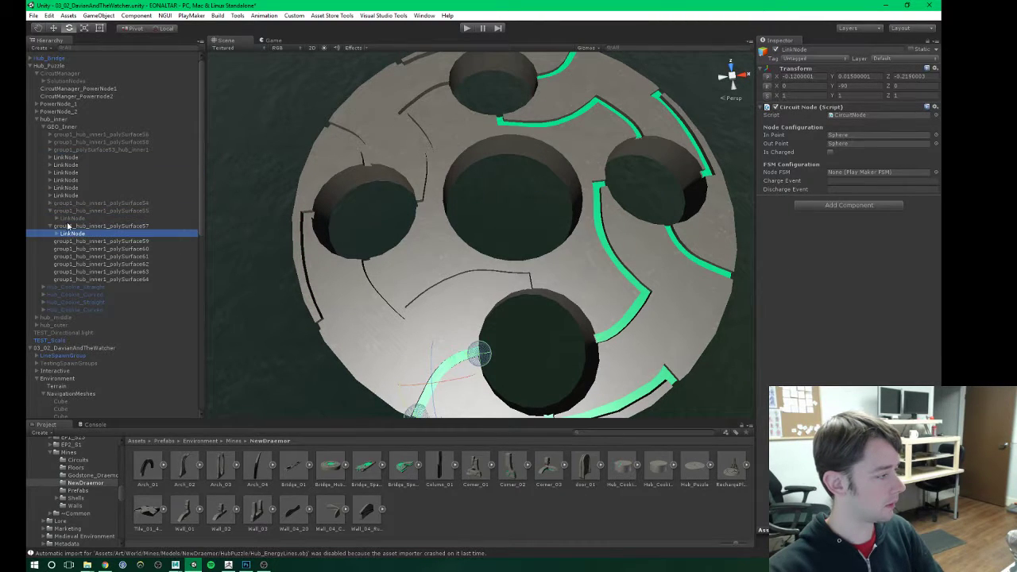
pyautogui.click(68, 227)
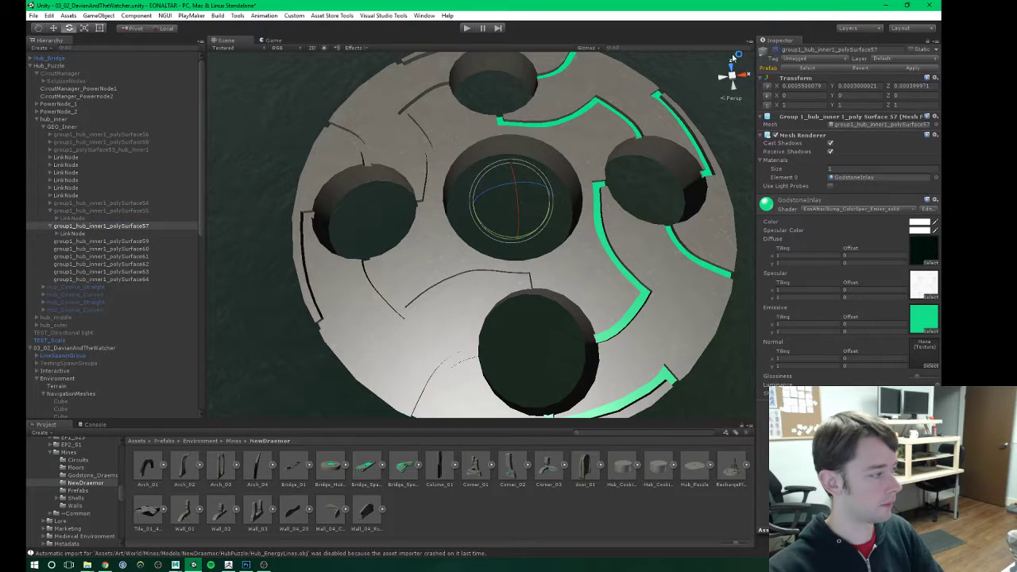
pyautogui.click(50, 226)
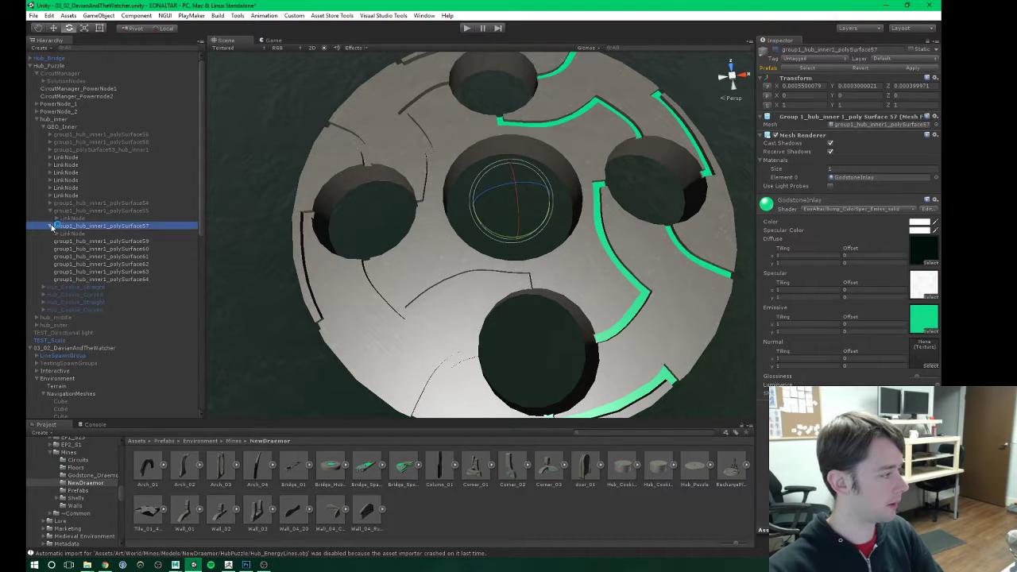
# Step: Parent the next four loose LinkNodes under polySurface59, polySurface60, polySurface61 and polySurface62, one in each
pyautogui.moveTo(66, 158); pyautogui.dragTo(84, 235)
pyautogui.click(65, 158)
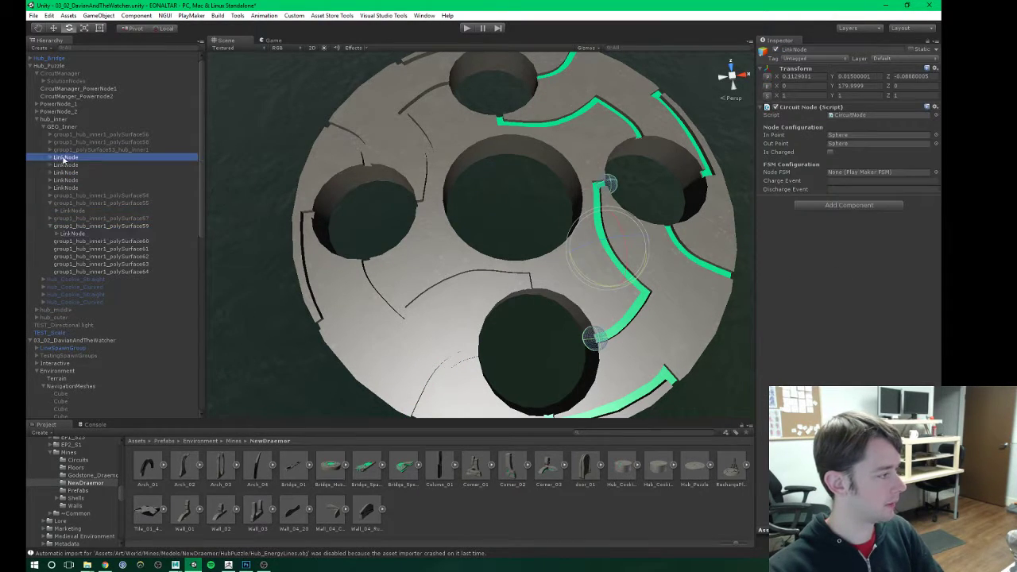
pyautogui.moveTo(65, 158); pyautogui.dragTo(81, 249)
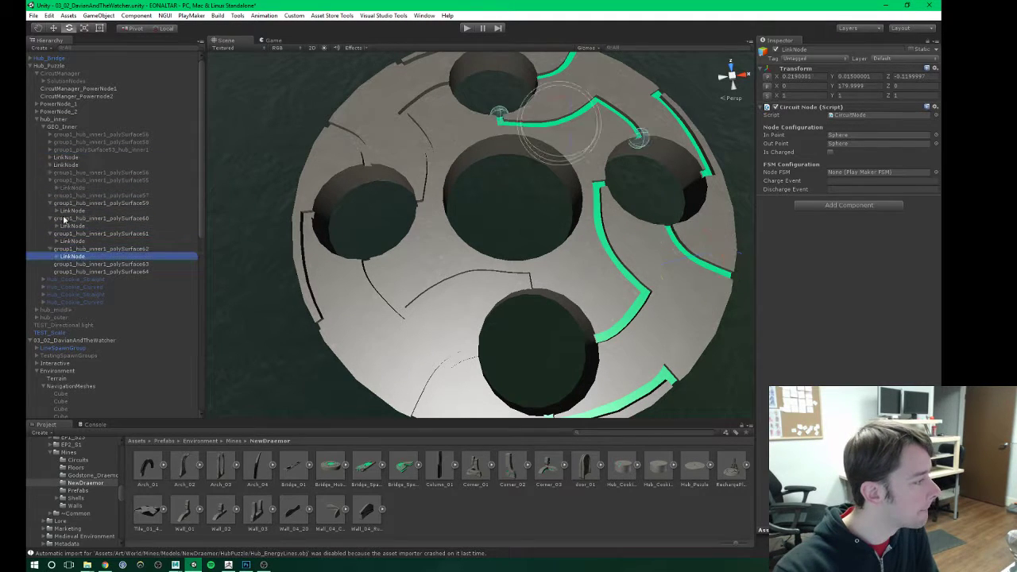
# Step: Parent the last two loose LinkNodes under polySurface63 and polySurface64, and check their endpoint Spheres against the energy lines
pyautogui.moveTo(65, 159); pyautogui.dragTo(76, 266)
pyautogui.click(78, 263)
pyautogui.click(75, 249)
pyautogui.moveTo(66, 158); pyautogui.dragTo(84, 271)
pyautogui.click(86, 265)
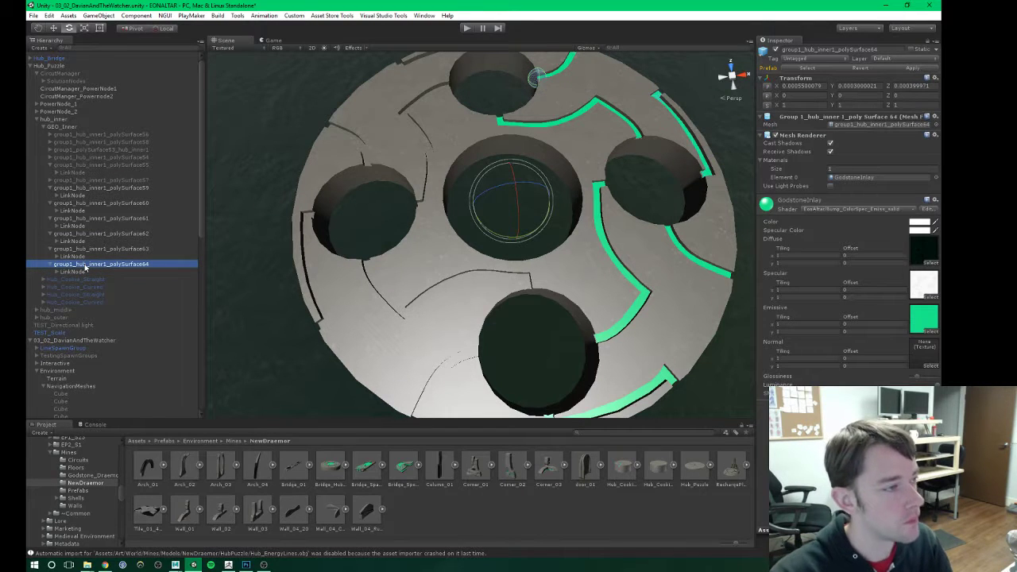
pyautogui.scroll(-1, 446, 241)
pyautogui.moveTo(488, 195); pyautogui.dragTo(435, 261, button='middle')
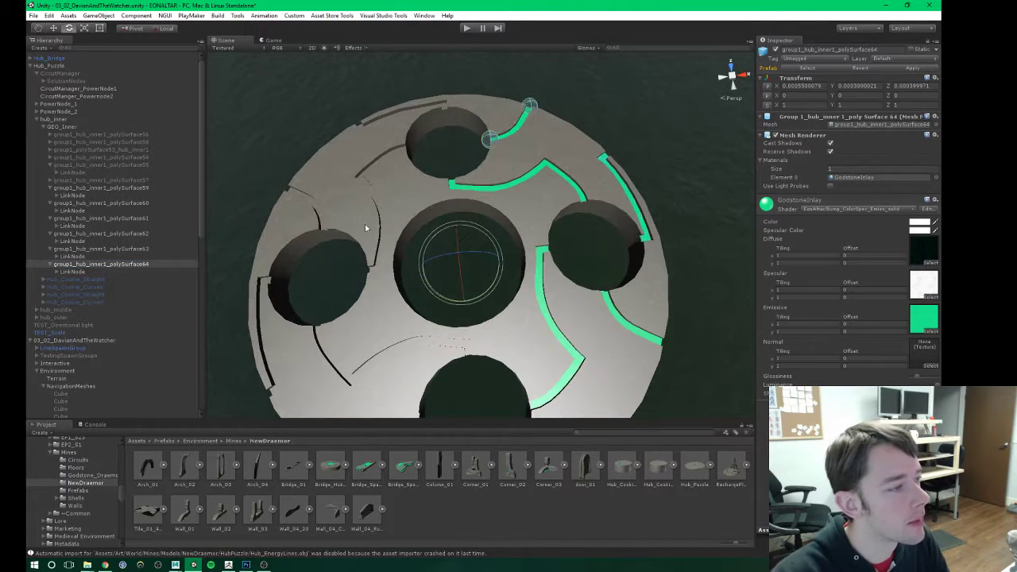
# Step: Swap the LinkNodes of polySurface63 and polySurface64 so polySurface64 holds the outer-edge line's node, and deactivate polySurface64
pyautogui.click(85, 250)
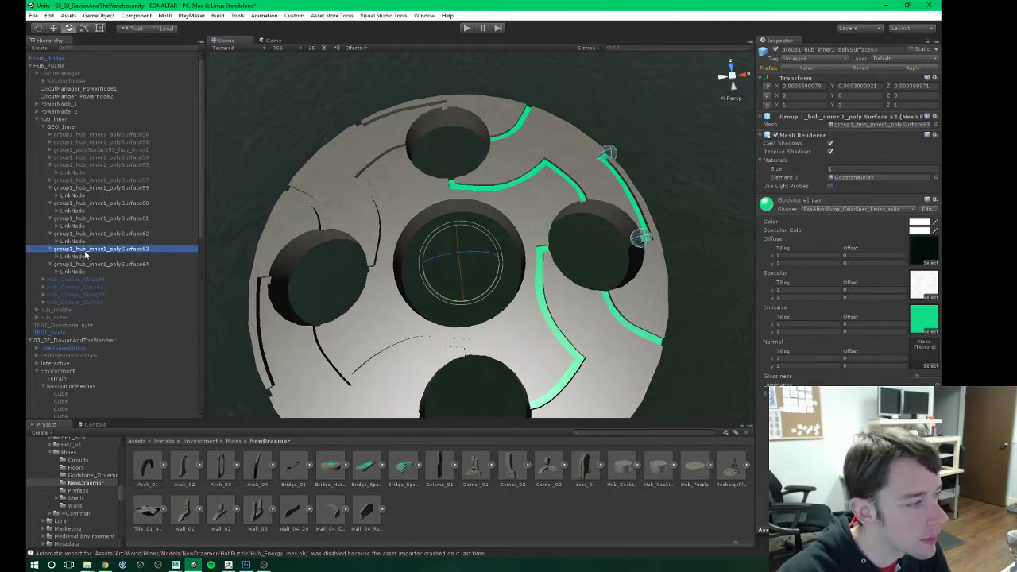
pyautogui.moveTo(75, 258); pyautogui.dragTo(73, 268)
pyautogui.moveTo(72, 271); pyautogui.dragTo(77, 252)
pyautogui.click(77, 250)
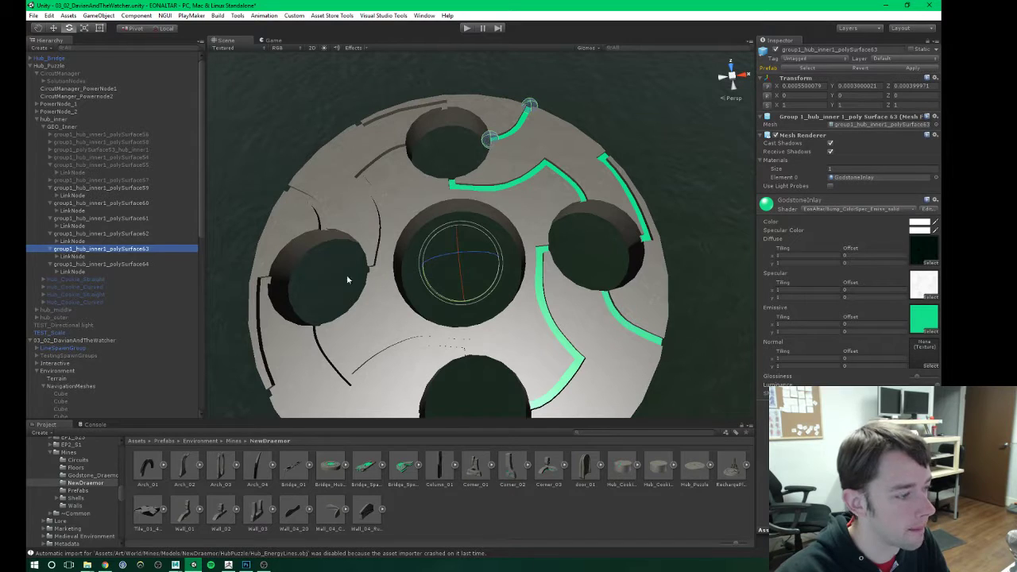
pyautogui.moveTo(416, 291); pyautogui.dragTo(408, 264, button='middle')
pyautogui.click(77, 234)
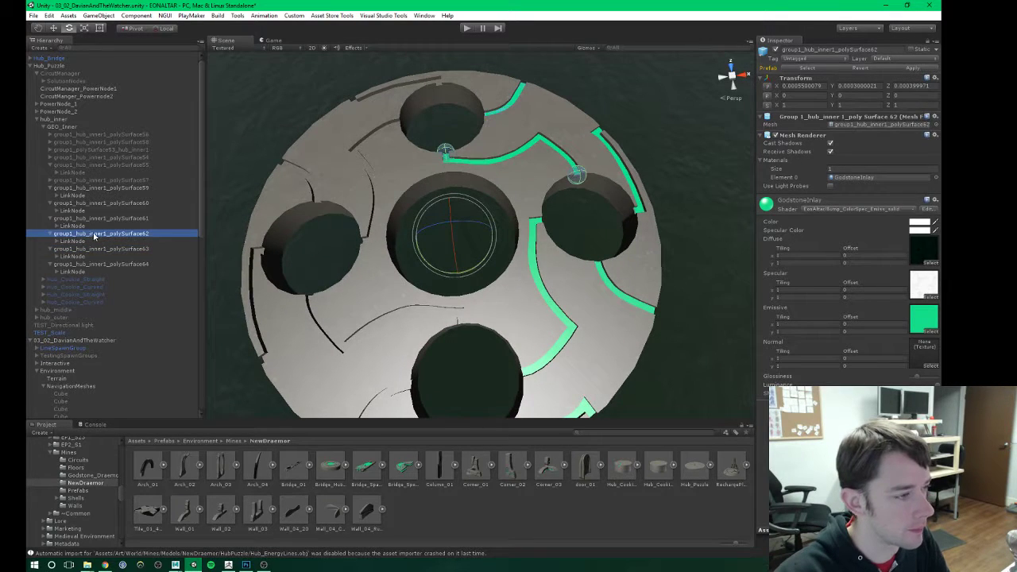
pyautogui.click(77, 242)
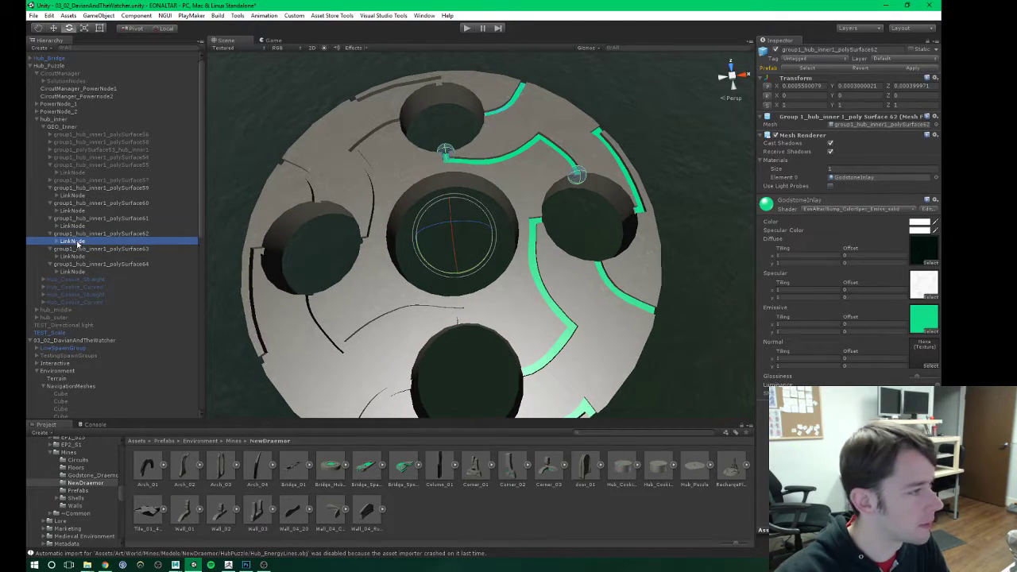
pyautogui.click(75, 250)
pyautogui.click(75, 263)
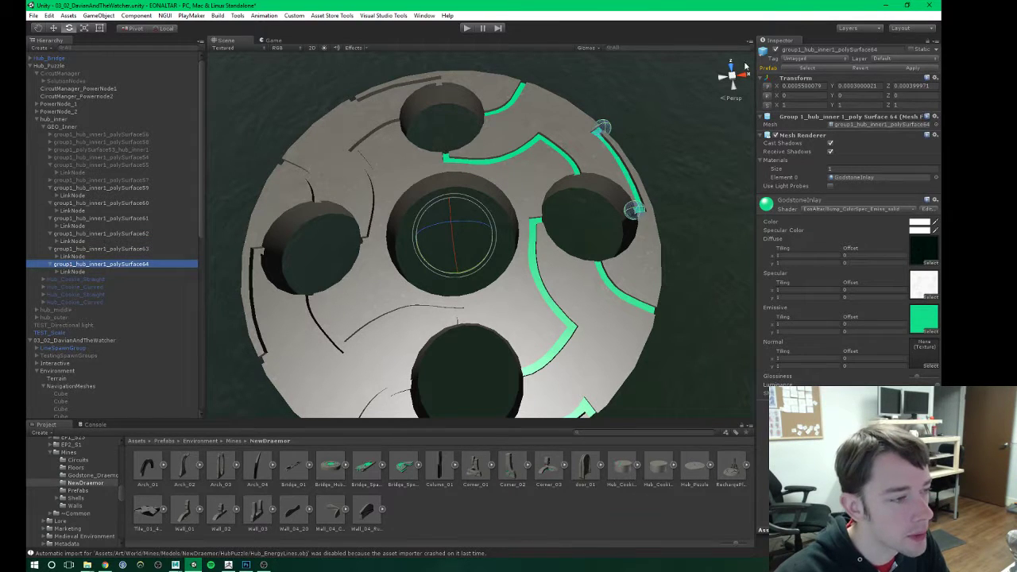
pyautogui.click(775, 49)
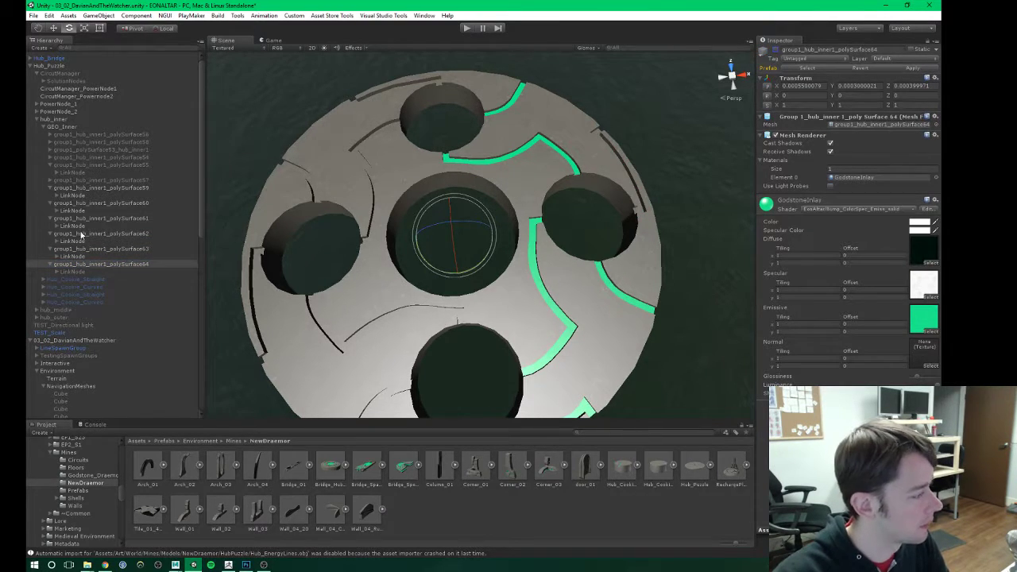
# Step: Move polySurface62's LinkNode into polySurface59, and move polySurface59's previous LinkNode into polySurface60
pyautogui.click(86, 187)
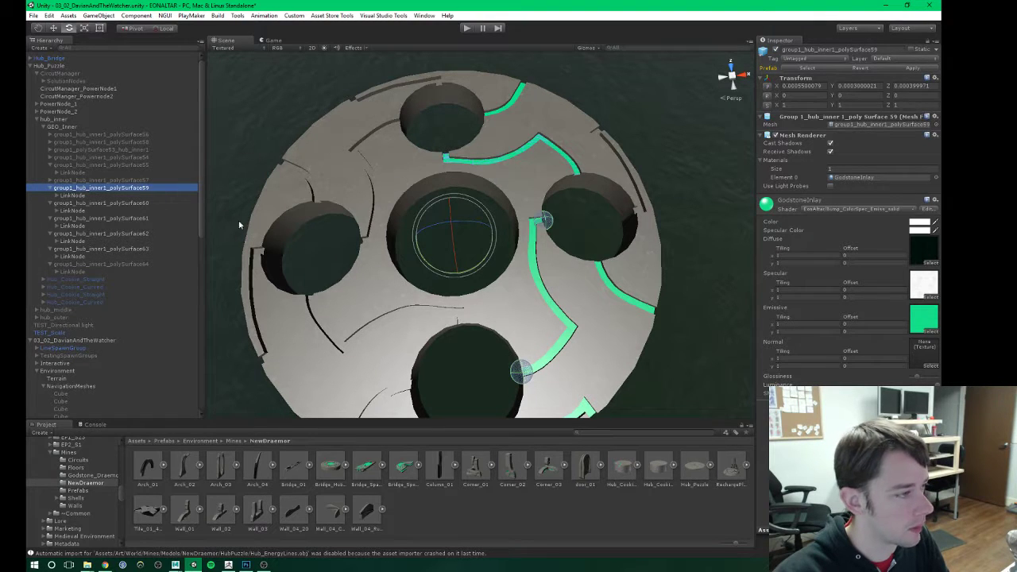
pyautogui.click(70, 211)
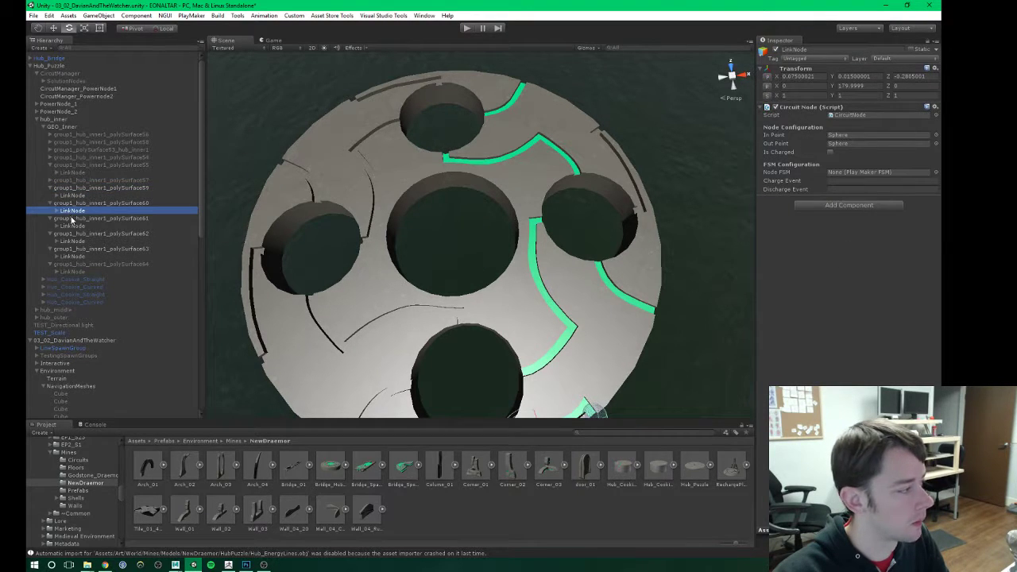
pyautogui.click(71, 225)
pyautogui.click(73, 241)
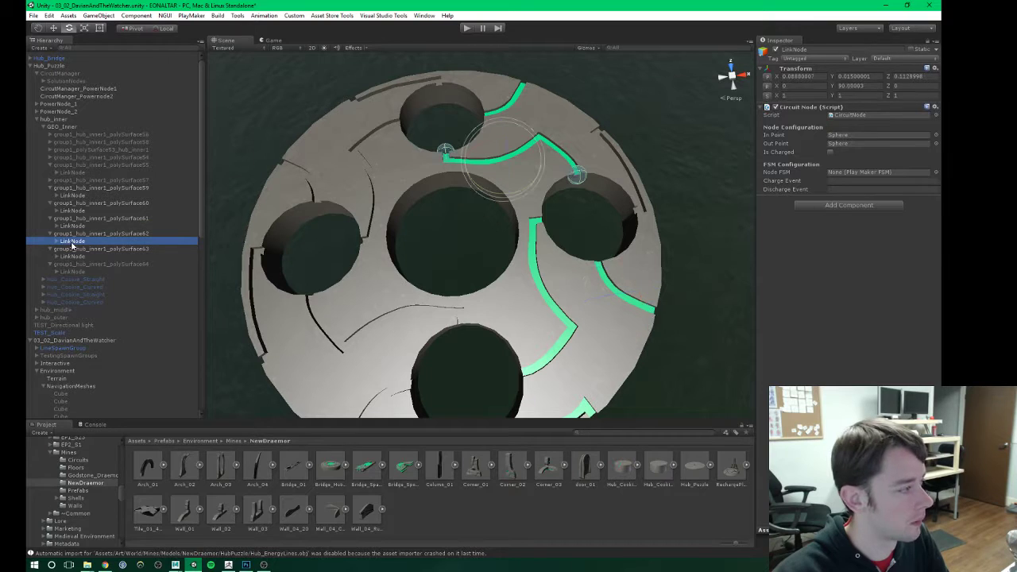
pyautogui.moveTo(71, 244); pyautogui.dragTo(77, 202)
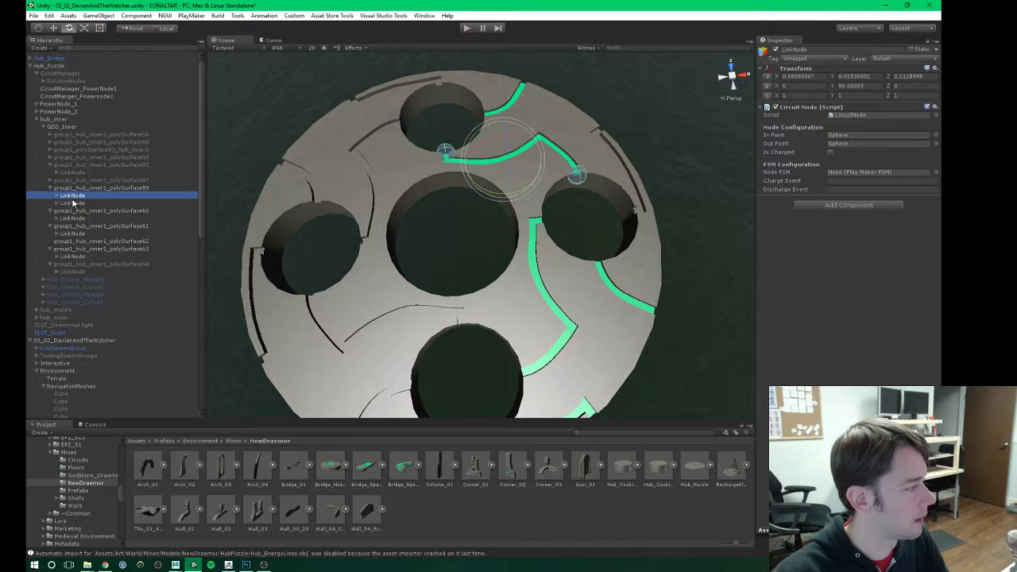
pyautogui.click(76, 203)
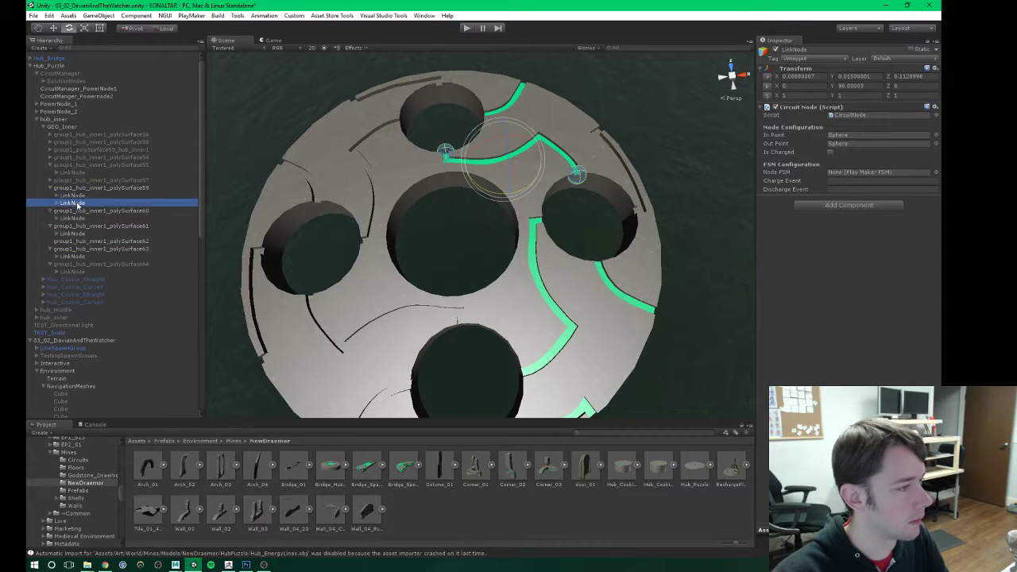
pyautogui.click(79, 212)
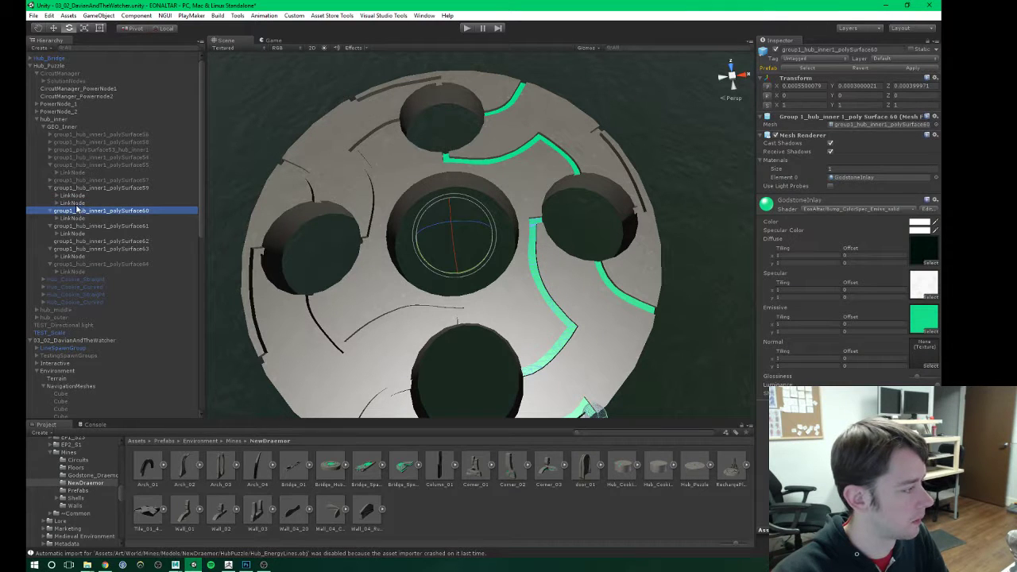
pyautogui.moveTo(78, 204)
pyautogui.mouseDown()
pyautogui.moveTo(75, 219)
pyautogui.moveTo(81, 211)
pyautogui.mouseUp()
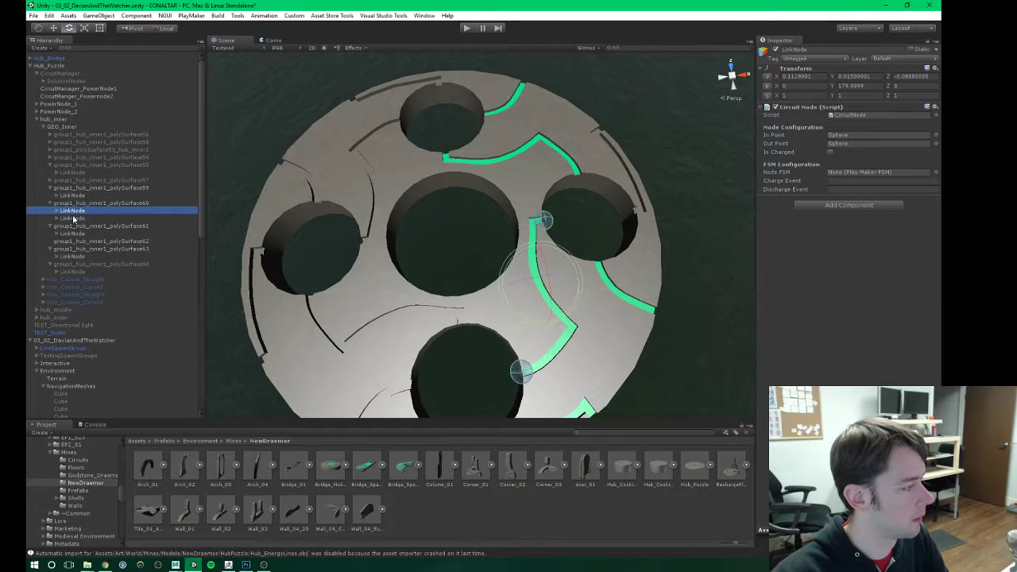
# Step: Move polySurface61's LinkNode into polySurface60 and deactivate polySurface59
pyautogui.click(73, 225)
pyautogui.click(72, 219)
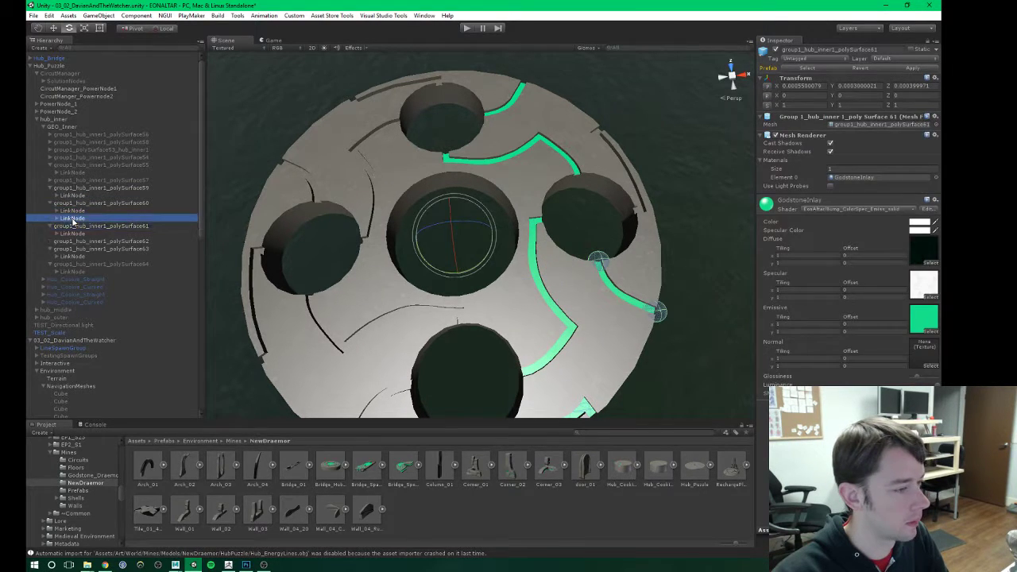
pyautogui.click(72, 233)
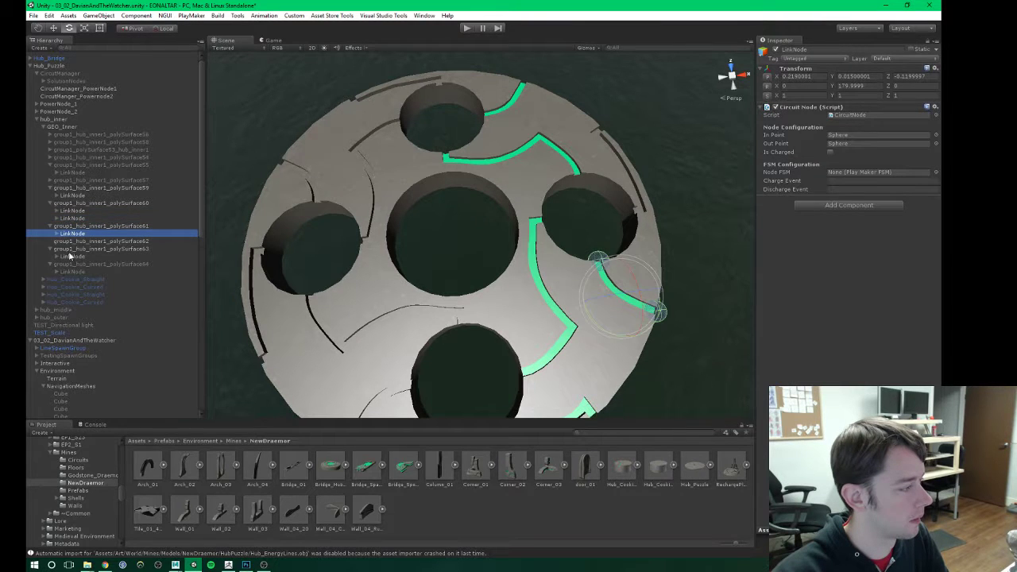
pyautogui.moveTo(69, 229); pyautogui.dragTo(96, 212)
pyautogui.click(88, 189)
pyautogui.click(84, 187)
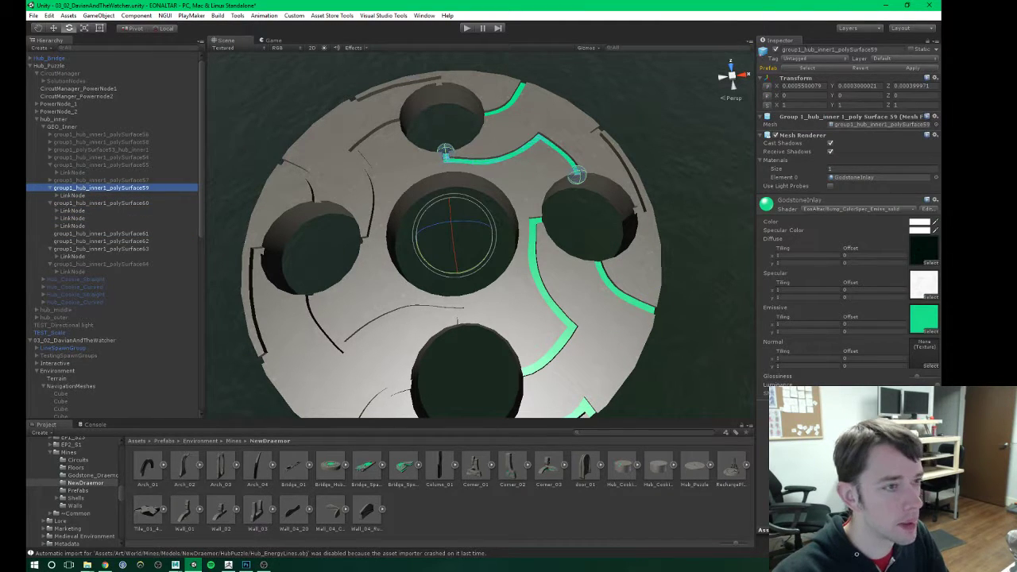
# Step: Move the LinkNode on the outer-edge line from polySurface60 into polySurface61 and deactivate polySurface61
pyautogui.click(86, 203)
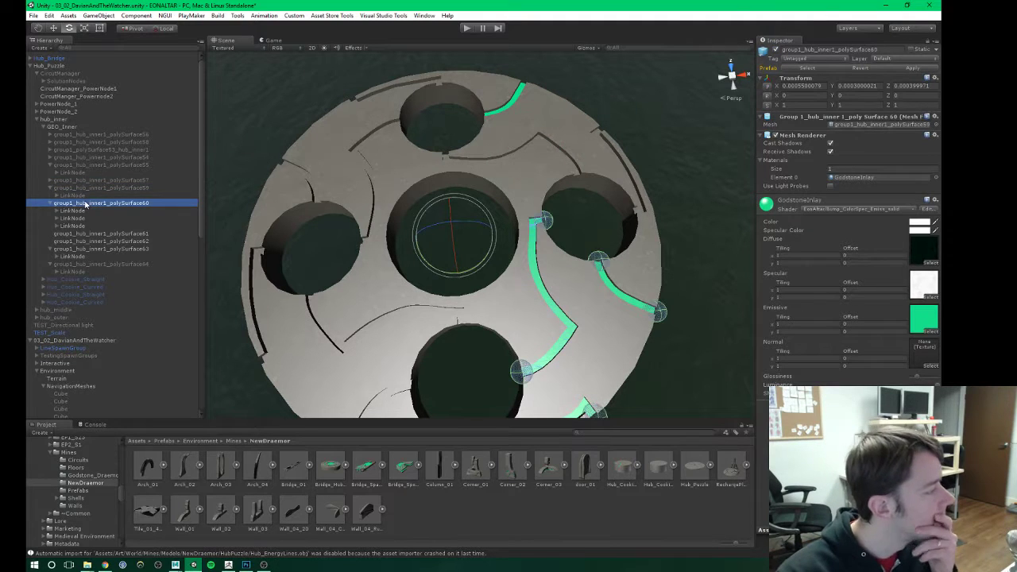
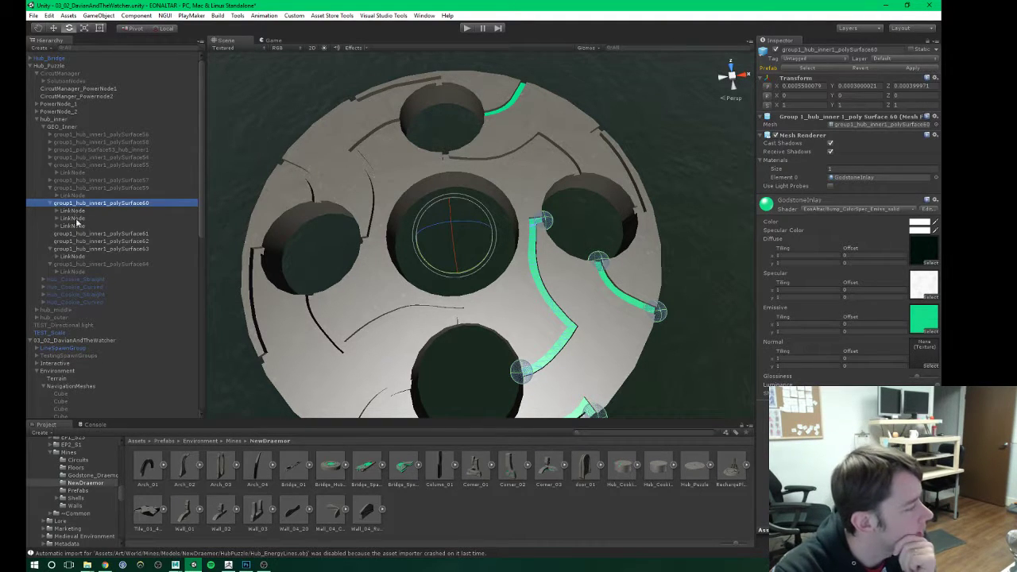
pyautogui.click(78, 234)
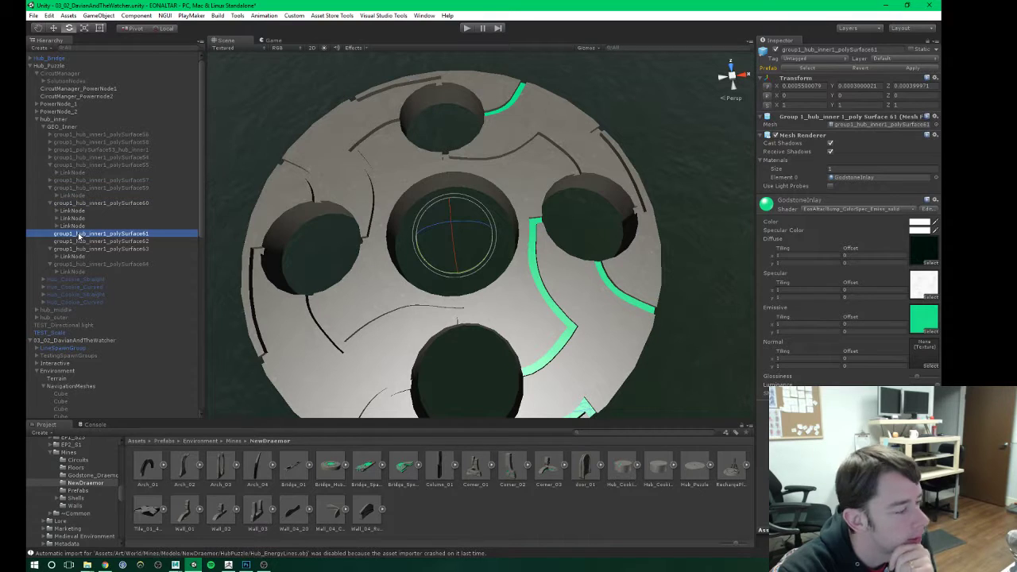
pyautogui.click(76, 225)
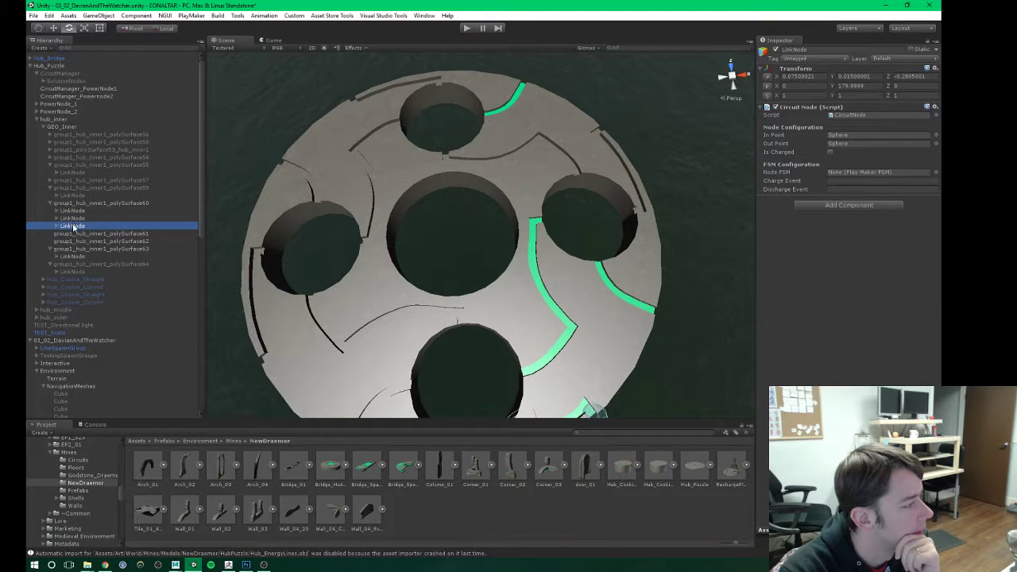
pyautogui.moveTo(72, 227); pyautogui.dragTo(74, 236)
pyautogui.click(68, 226)
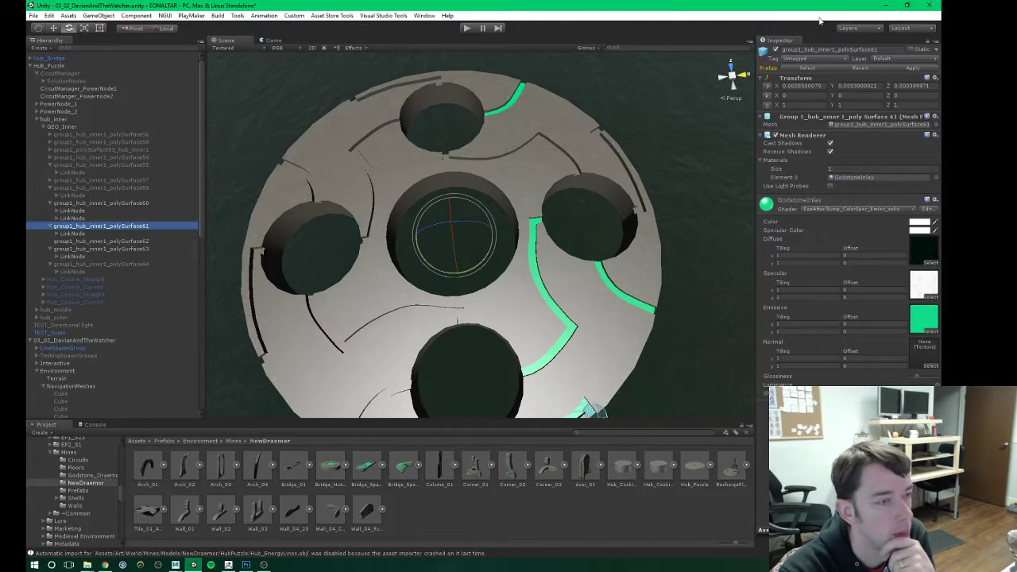
pyautogui.click(775, 50)
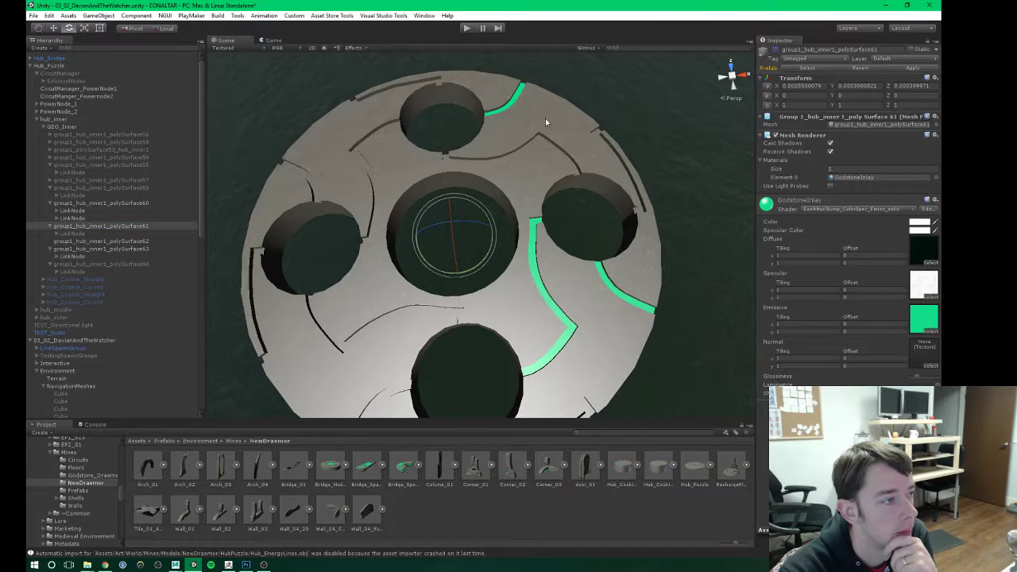
# Step: Move polySurface63's LinkNode on the short curved line into polySurface62 and deactivate polySurface62
pyautogui.click(89, 242)
pyautogui.keyDown('alt'); pyautogui.moveTo(316, 251); pyautogui.dragTo(310, 192); pyautogui.keyUp('alt')
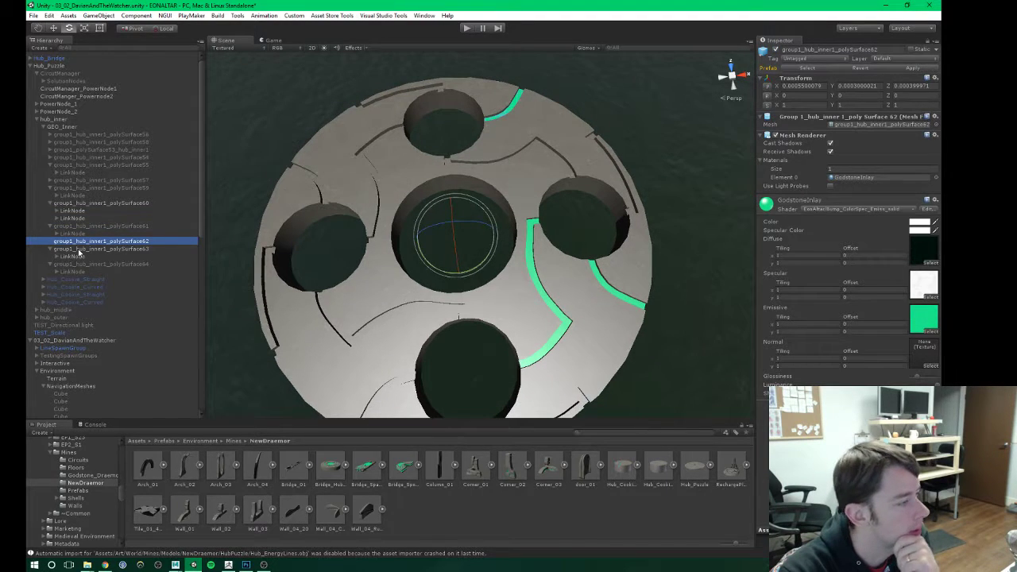
pyautogui.click(77, 219)
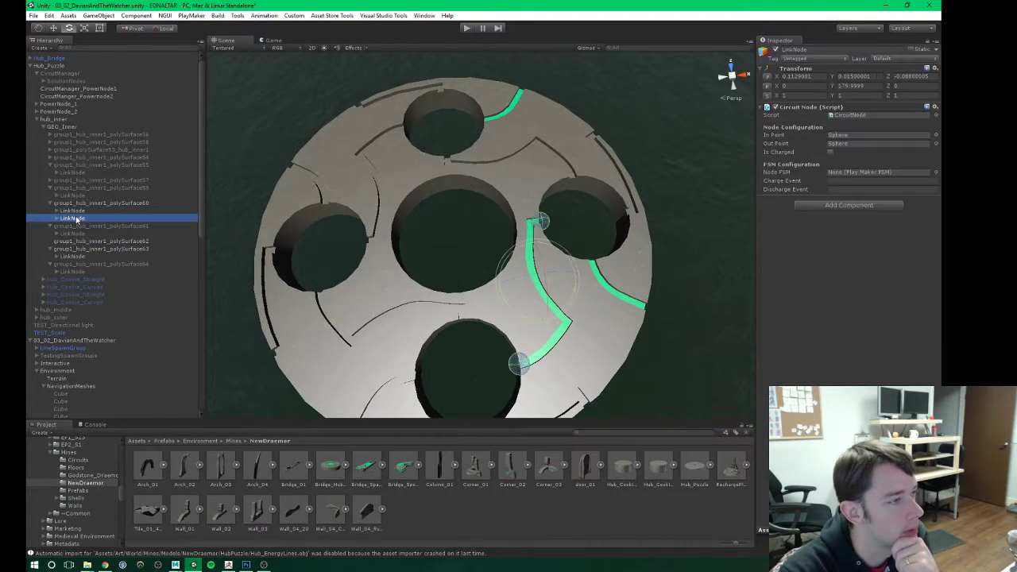
pyautogui.click(76, 210)
pyautogui.click(72, 257)
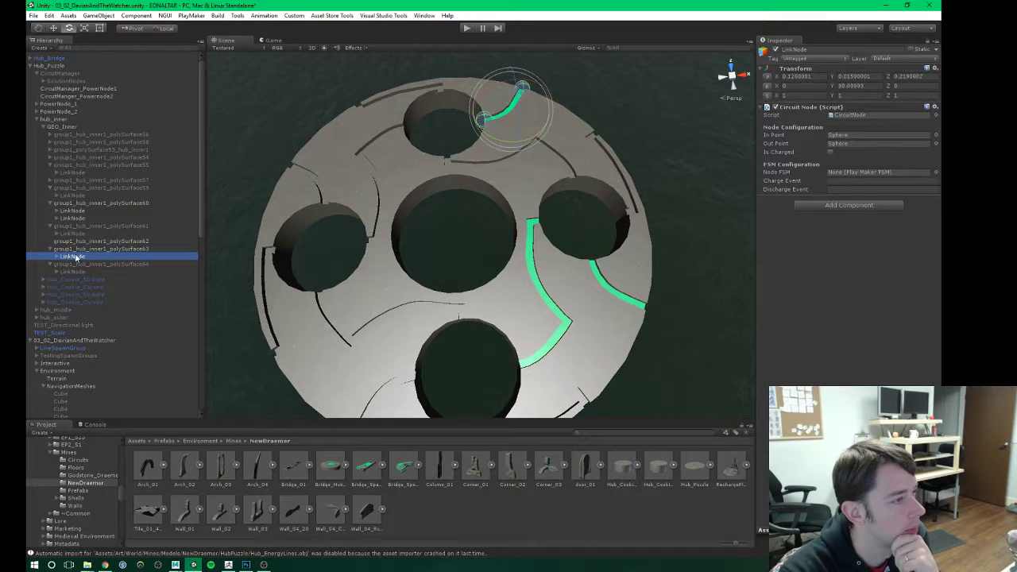
pyautogui.moveTo(75, 256); pyautogui.dragTo(74, 242)
pyautogui.click(75, 242)
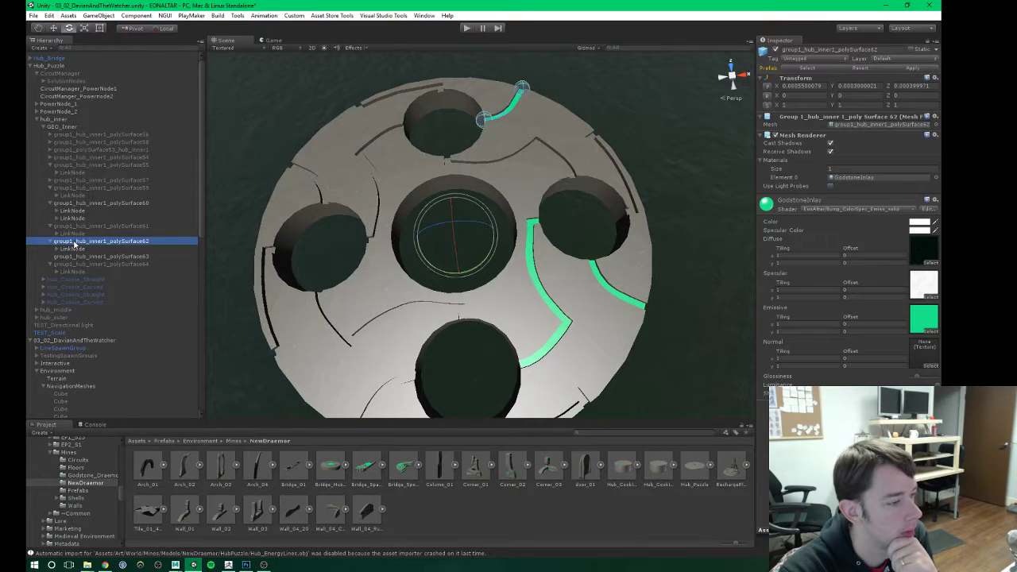
pyautogui.click(775, 50)
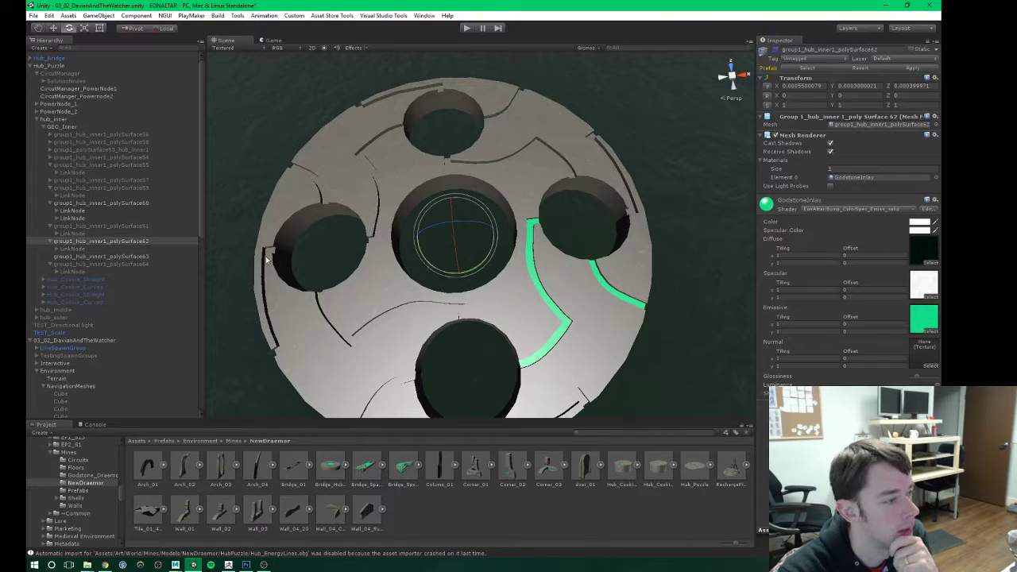
# Step: Move the LinkNode on the remaining short curved line from polySurface60 into polySurface63
pyautogui.click(83, 256)
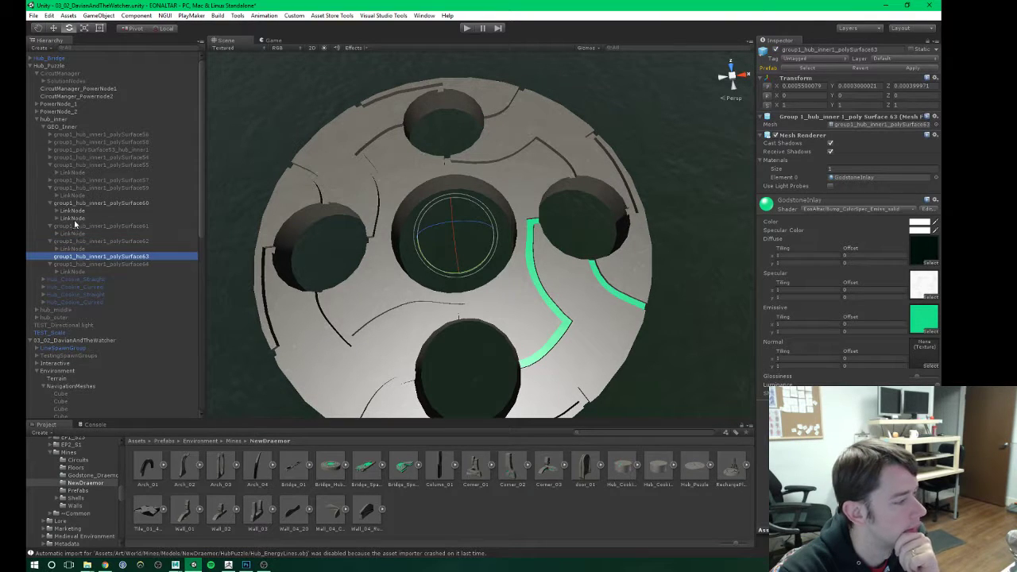
pyautogui.click(76, 218)
pyautogui.moveTo(74, 211); pyautogui.dragTo(96, 256)
pyautogui.click(99, 249)
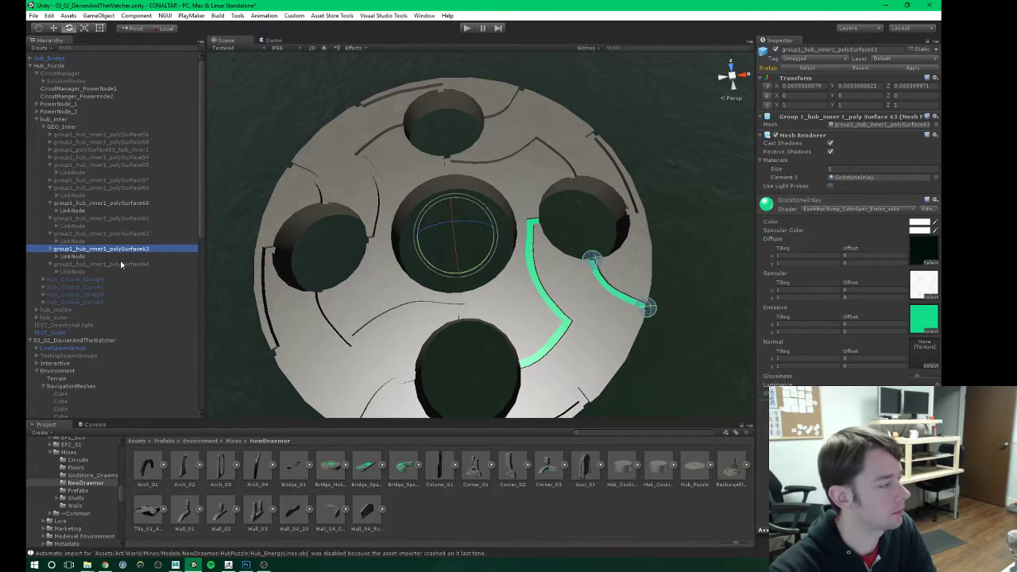
# Step: Select all the deactivated polySurfaces under GEO_Inner (53 to 59, 61, 62 and 64) and reactivate them together
pyautogui.click(76, 264)
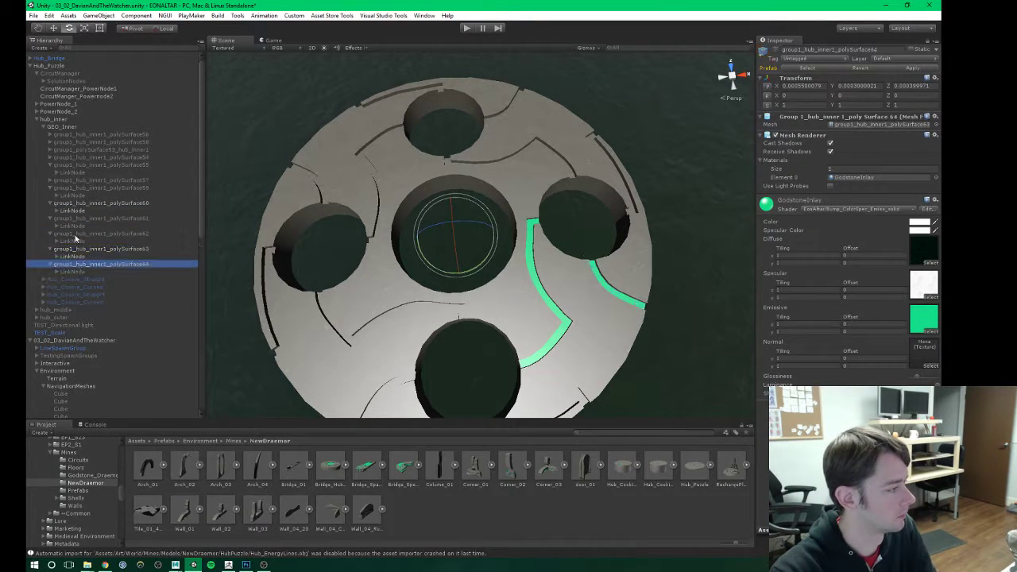
pyautogui.keyDown('ctrl'); pyautogui.click(75, 233); pyautogui.keyUp('ctrl')
pyautogui.keyDown('ctrl'); pyautogui.click(70, 218); pyautogui.keyUp('ctrl')
pyautogui.keyDown('ctrl'); pyautogui.click(67, 188); pyautogui.keyUp('ctrl')
pyautogui.keyDown('ctrl'); pyautogui.click(68, 179); pyautogui.keyUp('ctrl')
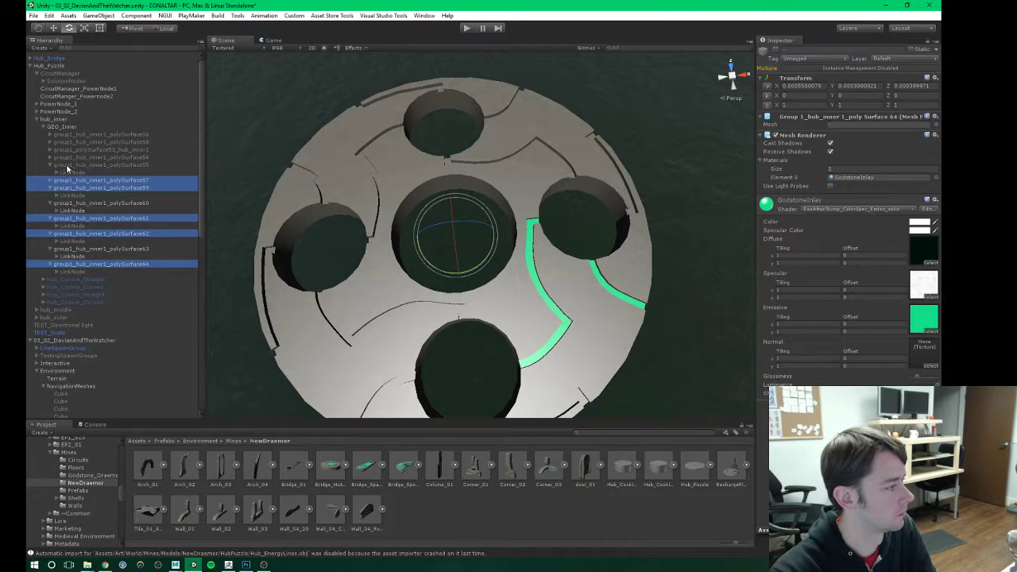
pyautogui.keyDown('ctrl'); pyautogui.click(68, 165); pyautogui.keyUp('ctrl')
pyautogui.keyDown('ctrl'); pyautogui.click(70, 157); pyautogui.keyUp('ctrl')
pyautogui.keyDown('ctrl'); pyautogui.click(70, 150); pyautogui.keyUp('ctrl')
pyautogui.keyDown('ctrl'); pyautogui.click(70, 141); pyautogui.keyUp('ctrl')
pyautogui.keyDown('ctrl'); pyautogui.click(70, 134); pyautogui.keyUp('ctrl')
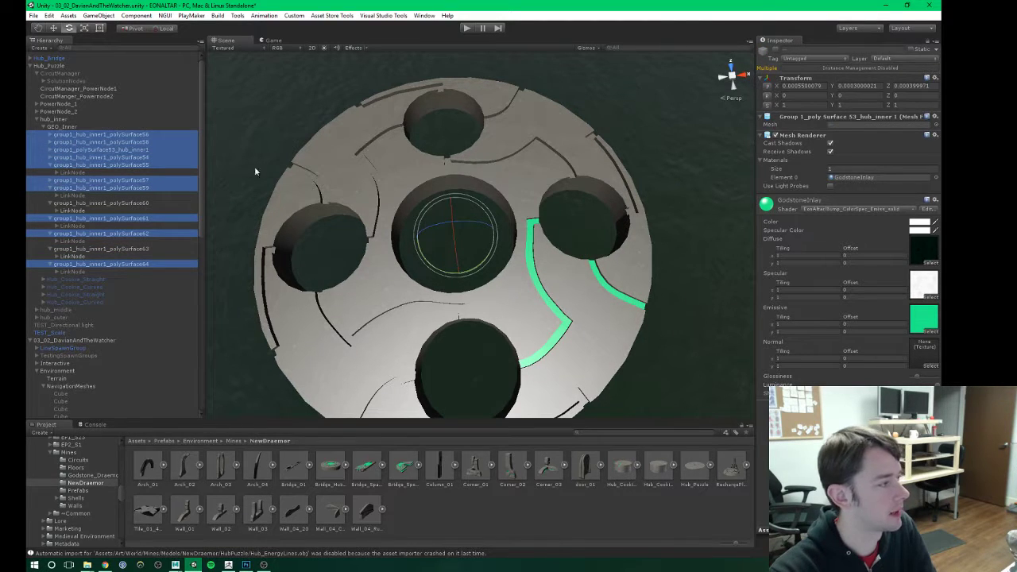
pyautogui.click(766, 54)
pyautogui.click(776, 50)
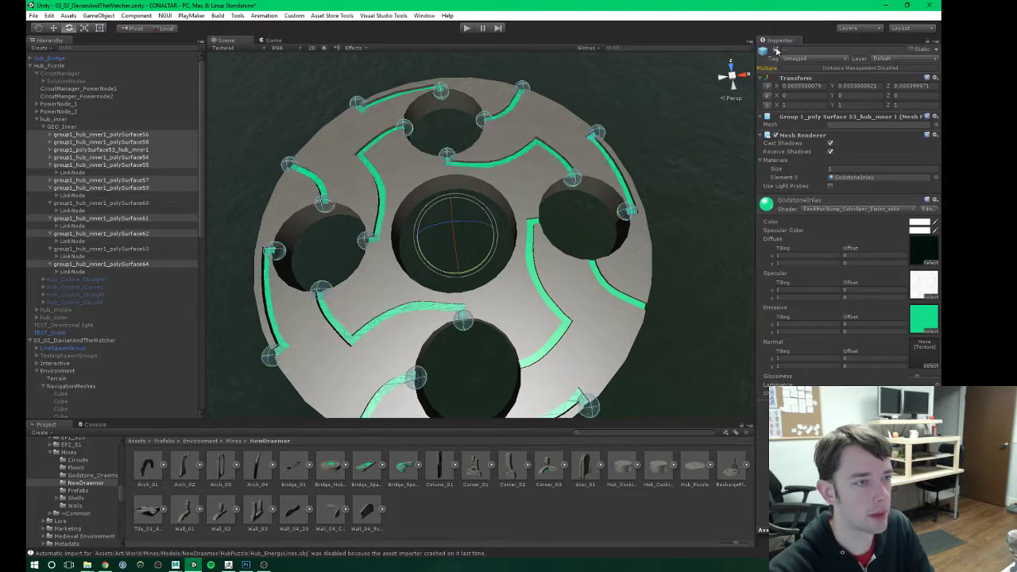
pyautogui.click(776, 51)
pyautogui.click(776, 51)
# Step: Select hub_inner and examine the endpoint Spheres on all of its energy lines
pyautogui.scroll(-5, 420, 243)
pyautogui.keyDown('alt'); pyautogui.moveTo(419, 243); pyautogui.dragTo(501, 191); pyautogui.keyUp('alt')
pyautogui.keyDown('alt'); pyautogui.moveTo(391, 275); pyautogui.dragTo(416, 275); pyautogui.keyUp('alt')
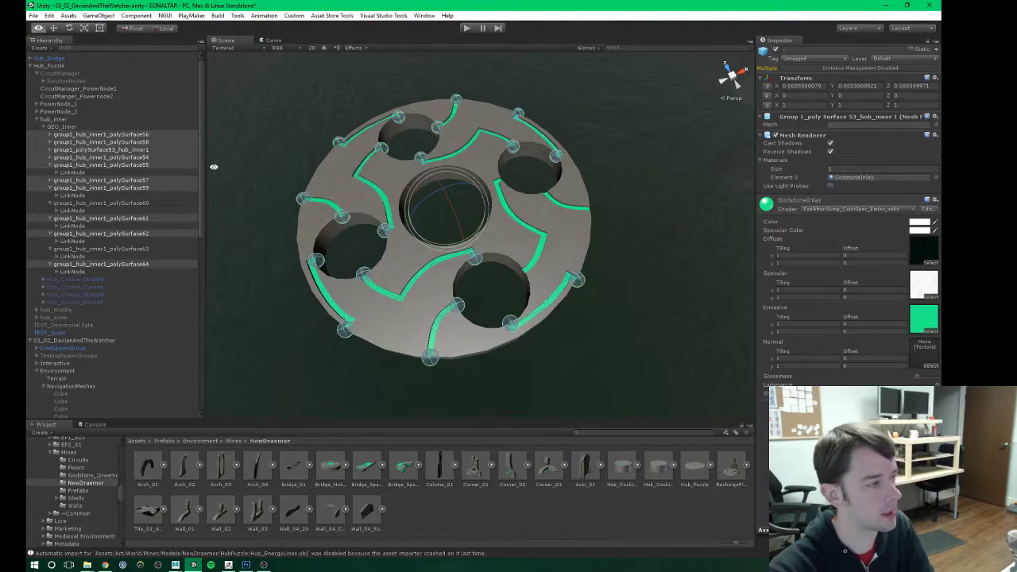
pyautogui.click(54, 119)
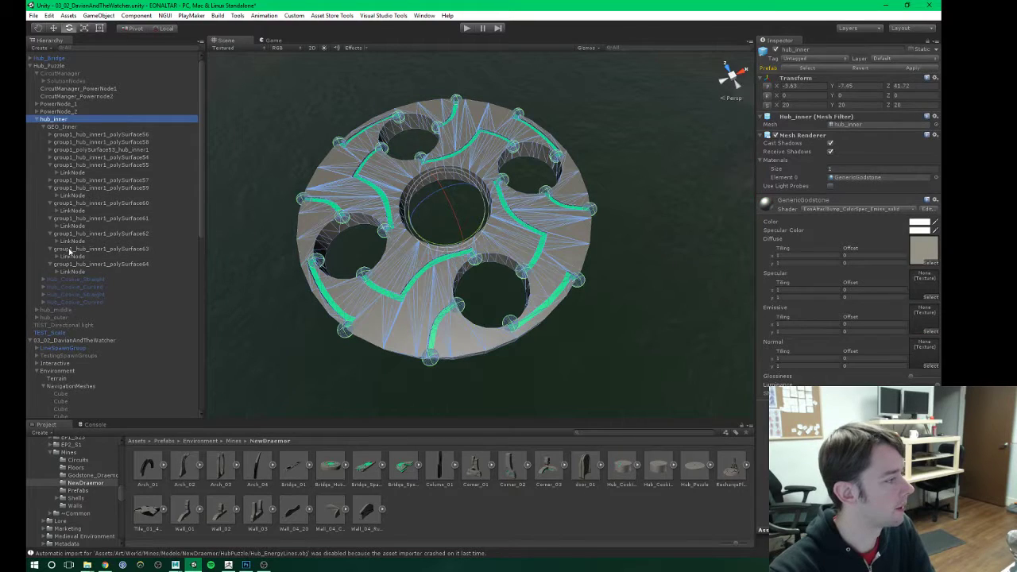
# Step: Select hub_middle and hub_outer together and reactivate both
pyautogui.click(53, 310)
pyautogui.keyDown('shift'); pyautogui.click(53, 317); pyautogui.keyUp('shift')
pyautogui.click(778, 52)
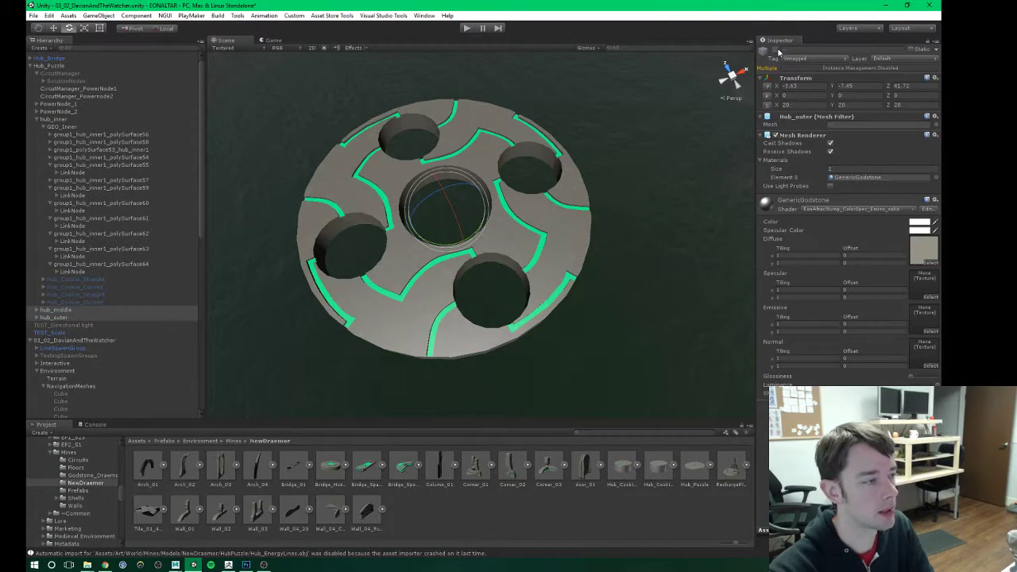
pyautogui.click(777, 51)
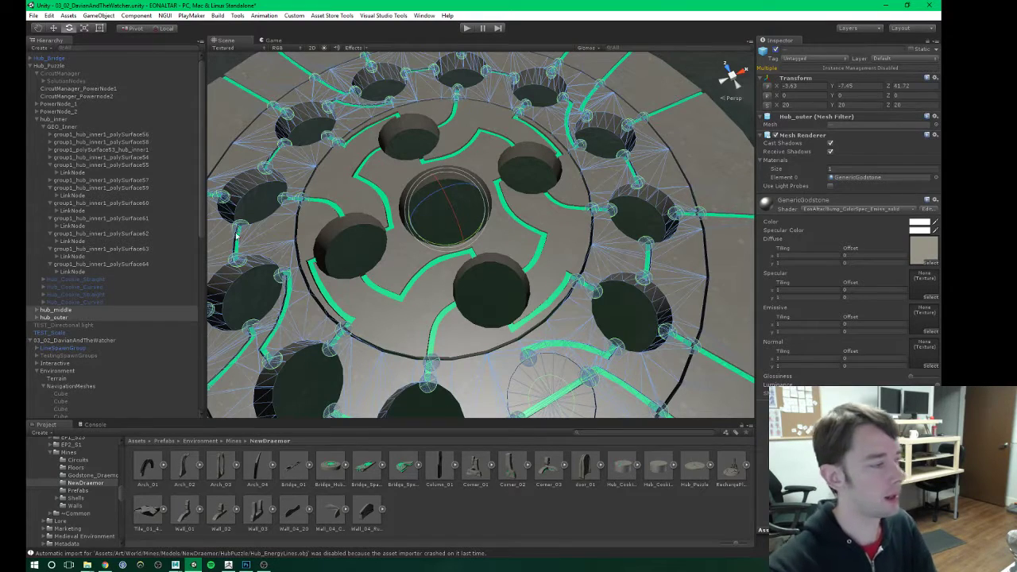
# Step: Add hub_inner to the selection and examine the endpoint Spheres where the inner, middle and outer energy lines meet
pyautogui.keyDown('ctrl'); pyautogui.click(56, 119); pyautogui.keyUp('ctrl')
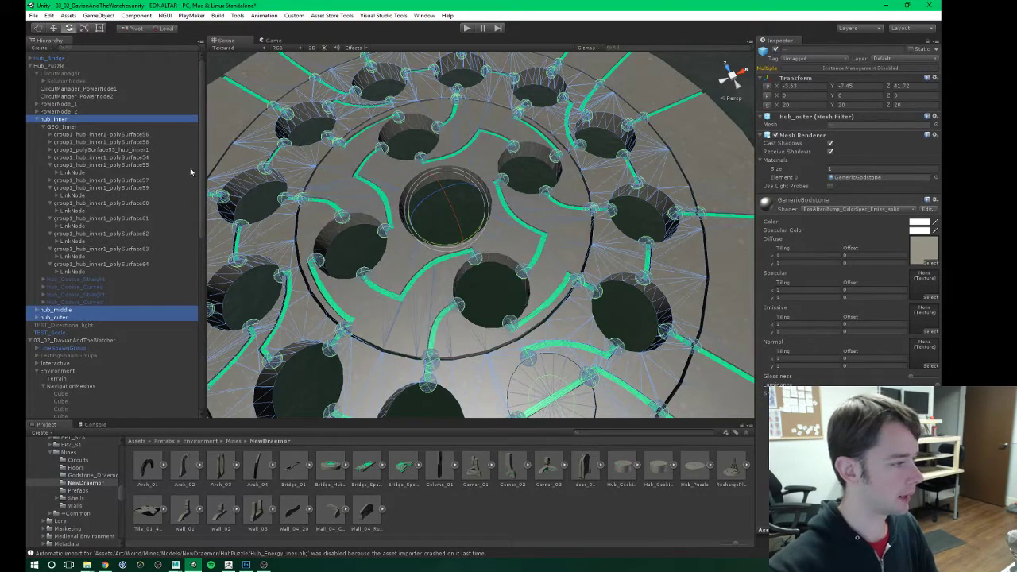
pyautogui.press('f')
pyautogui.press('a')
pyautogui.moveTo(469, 247); pyautogui.dragTo(440, 261, button='right')
pyautogui.press('w')
pyautogui.keyDown('alt'); pyautogui.moveTo(440, 261); pyautogui.dragTo(497, 254); pyautogui.keyUp('alt')
pyautogui.keyDown('alt'); pyautogui.moveTo(631, 205); pyautogui.dragTo(513, 245); pyautogui.keyUp('alt')
pyautogui.moveTo(614, 215); pyautogui.dragTo(567, 232, button='middle')
pyautogui.scroll(-2, 566, 232)
pyautogui.keyDown('alt'); pyautogui.moveTo(567, 232); pyautogui.dragTo(444, 230); pyautogui.keyUp('alt')
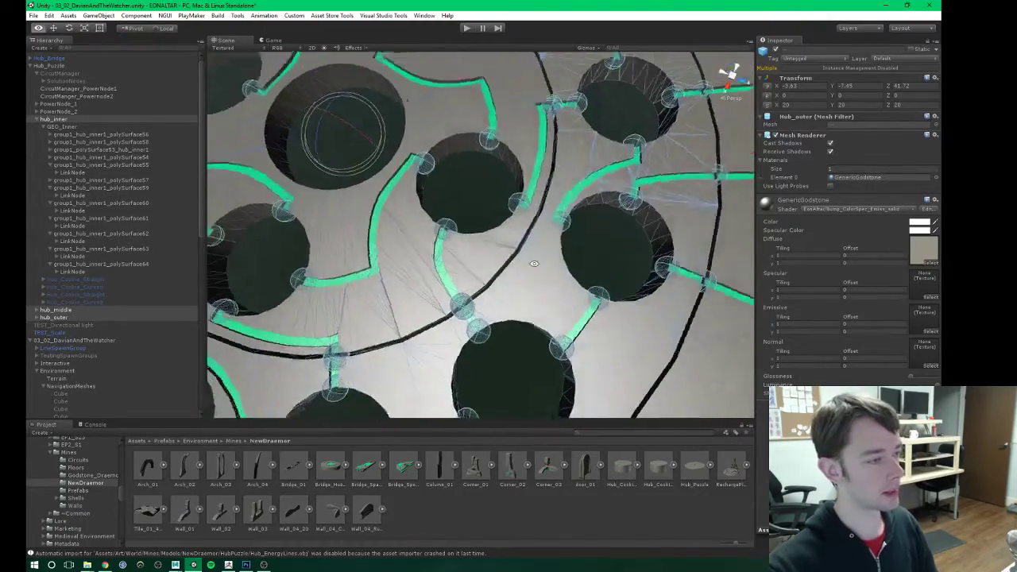
pyautogui.moveTo(556, 224); pyautogui.dragTo(541, 182, button='middle')
pyautogui.keyDown('alt'); pyautogui.moveTo(540, 182); pyautogui.dragTo(413, 208); pyautogui.keyUp('alt')
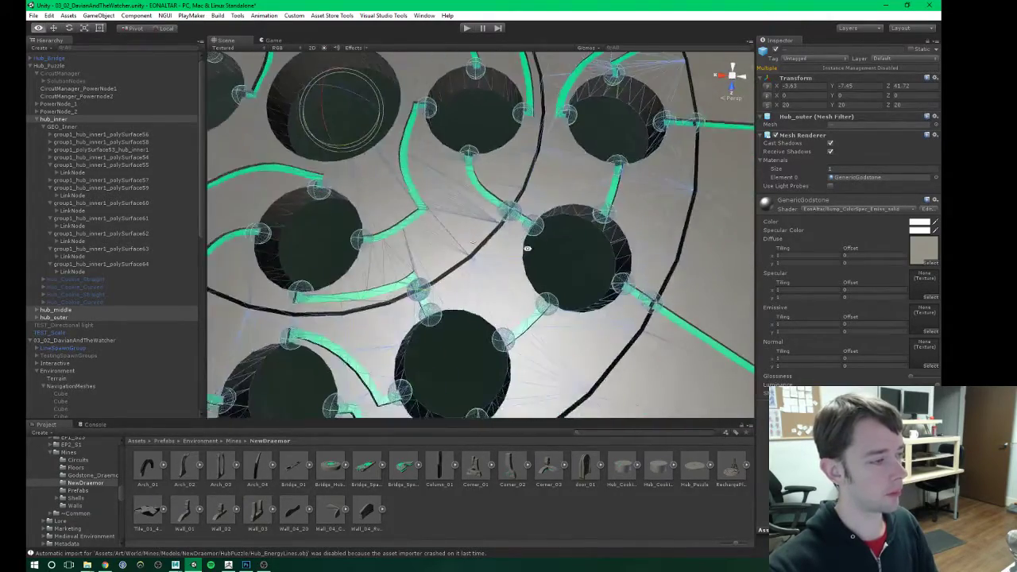
pyautogui.moveTo(593, 223); pyautogui.dragTo(545, 218, button='middle')
pyautogui.moveTo(544, 217); pyautogui.dragTo(497, 198, button='right')
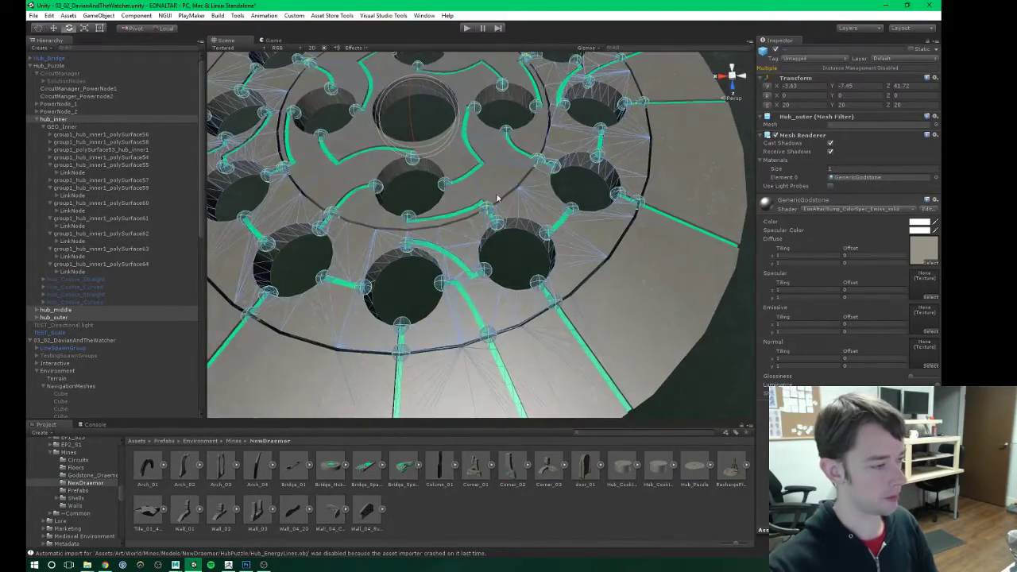
# Step: Inspect the child Spheres of PowerNode_1 and PowerNode_2 and where they sit on the outer energy lines
pyautogui.click(50, 112)
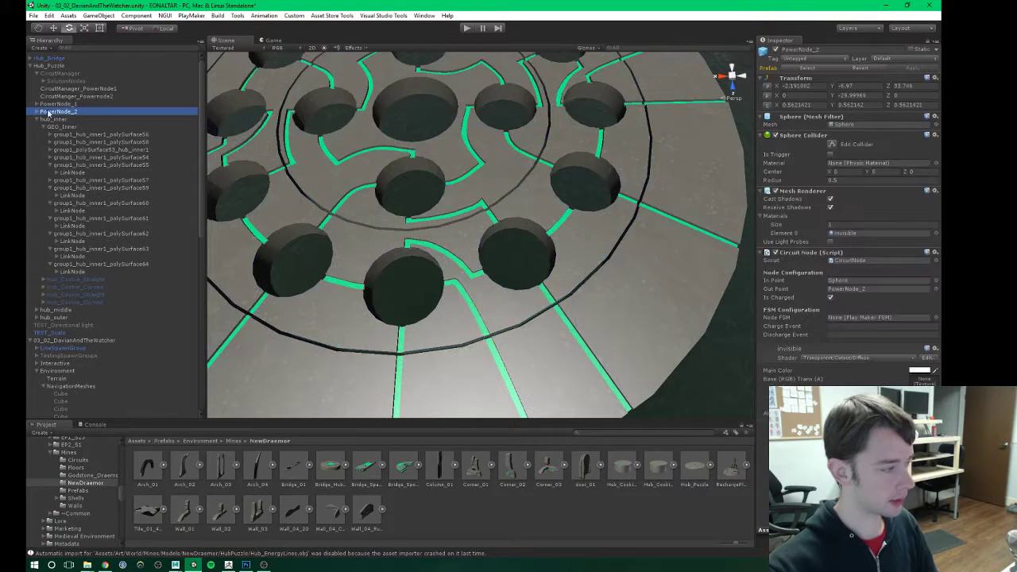
pyautogui.click(37, 111)
pyautogui.click(36, 104)
pyautogui.click(57, 112)
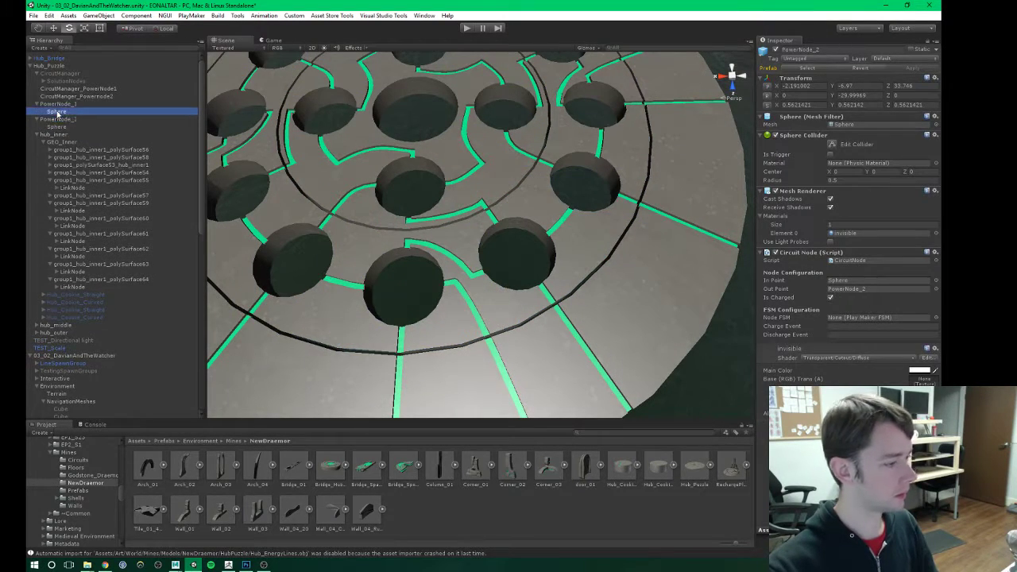
pyautogui.scroll(-4, 424, 160)
pyautogui.scroll(-2, 423, 160)
pyautogui.keyDown('alt'); pyautogui.moveTo(477, 136); pyautogui.dragTo(267, 237); pyautogui.keyUp('alt')
pyautogui.keyDown('alt'); pyautogui.moveTo(435, 267); pyautogui.dragTo(446, 232); pyautogui.keyUp('alt')
pyautogui.scroll(5, 441, 231)
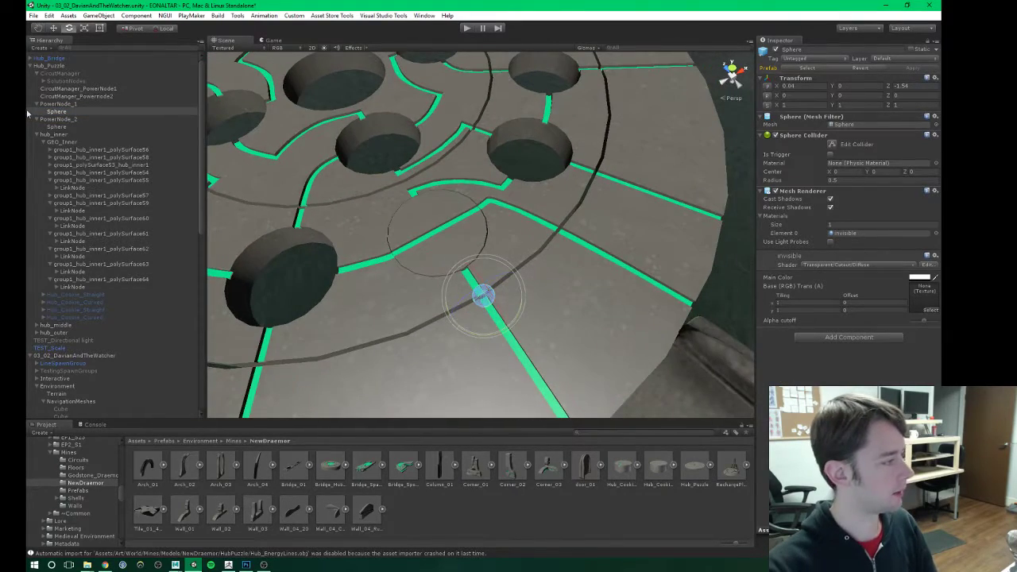
pyautogui.click(50, 128)
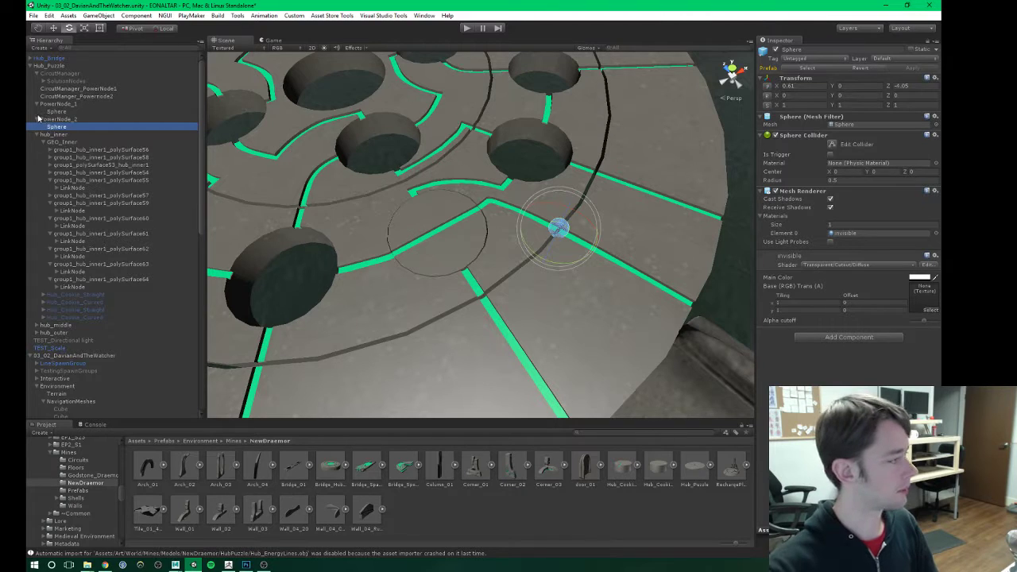
pyautogui.click(37, 118)
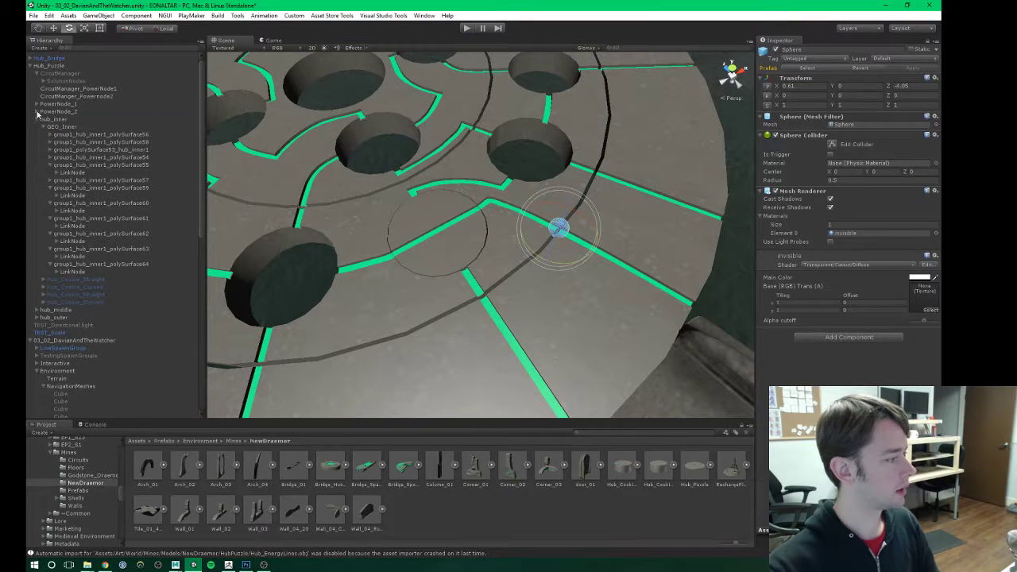
pyautogui.click(37, 112)
pyautogui.click(36, 104)
# Step: Check the Power Source Node assigned in each of the two PowerNode circuit managers and look over the whole hub
pyautogui.click(79, 88)
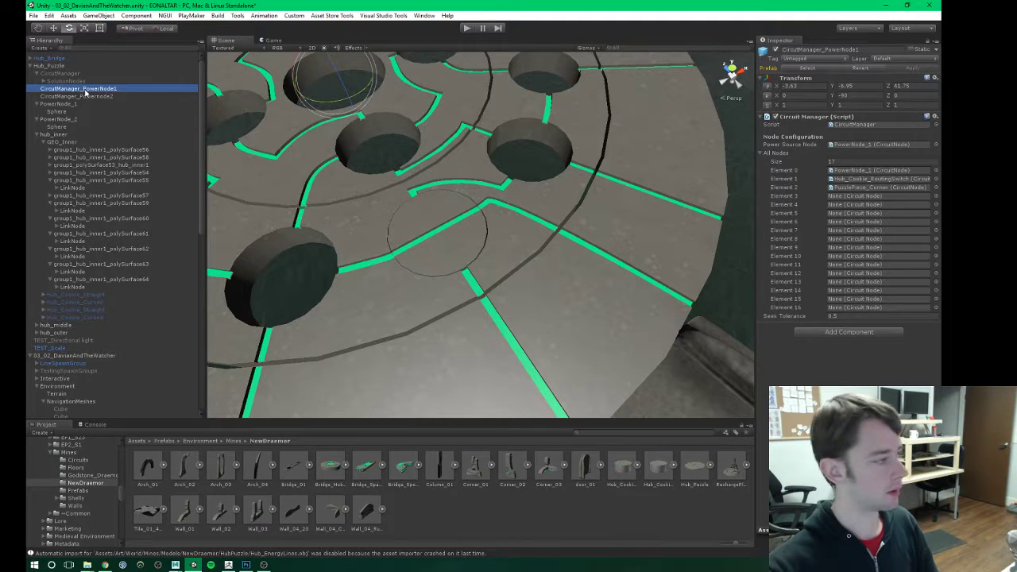
pyautogui.click(870, 144)
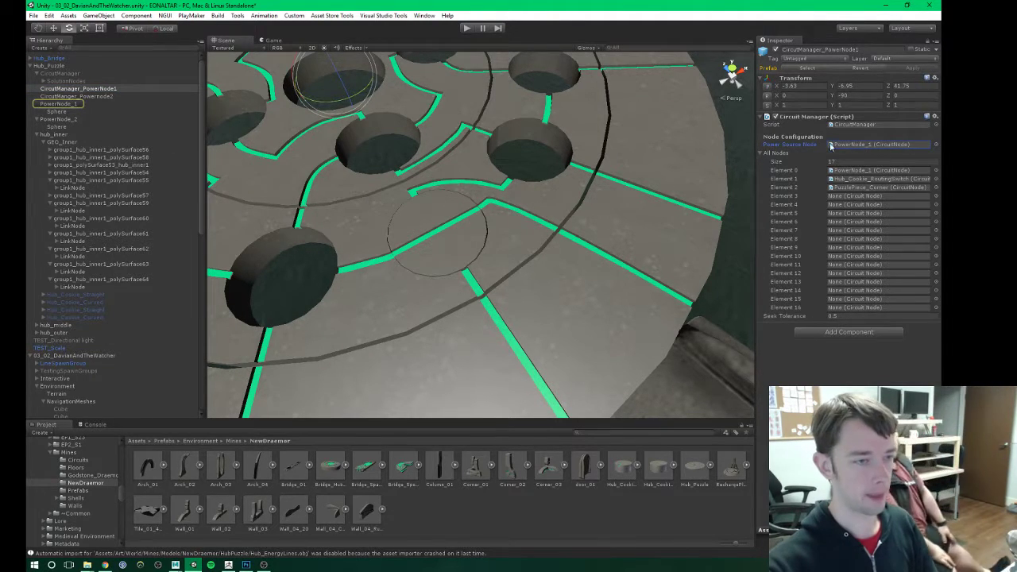
pyautogui.click(103, 96)
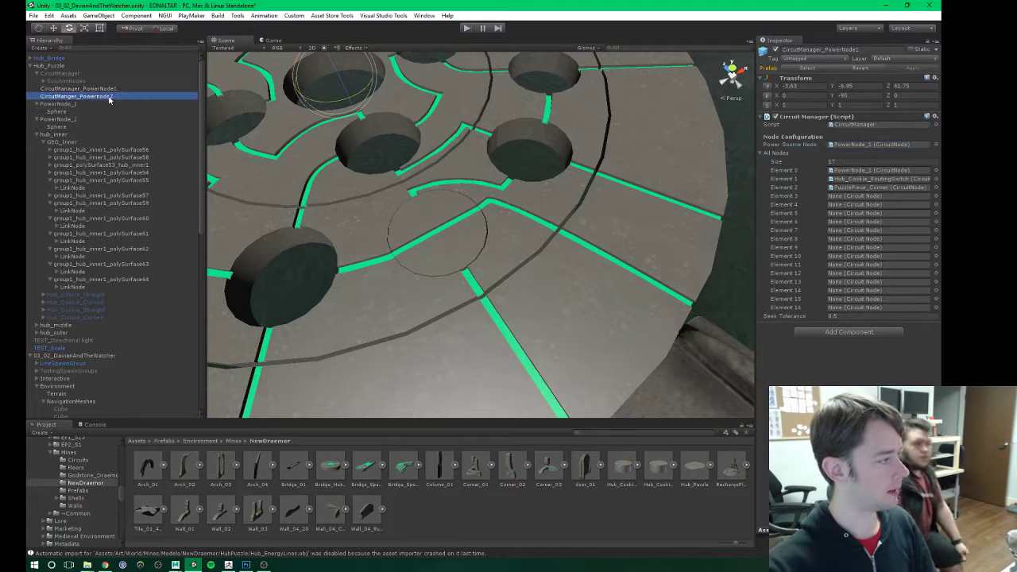
pyautogui.click(857, 144)
pyautogui.click(36, 105)
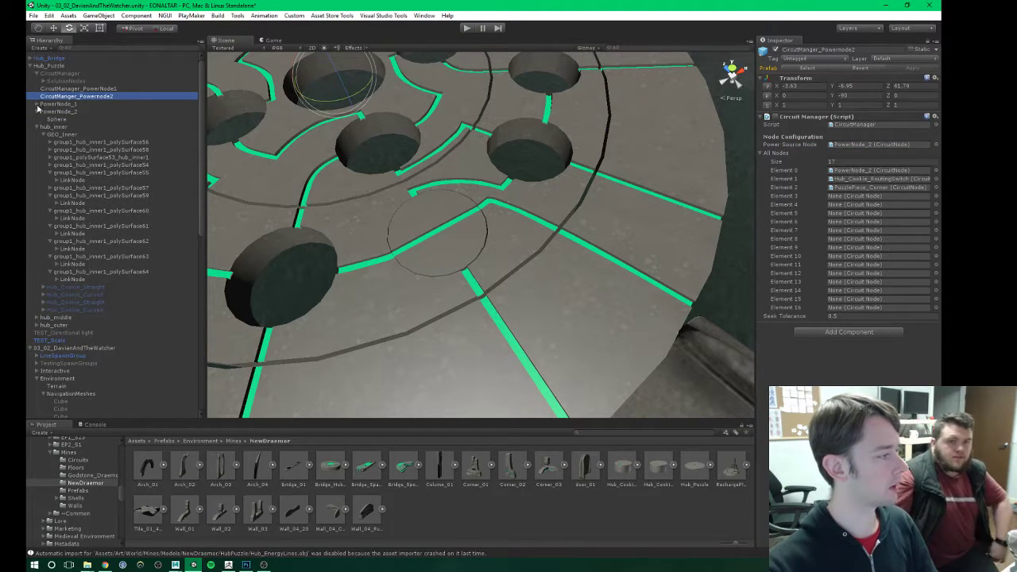
pyautogui.scroll(-6, 504, 216)
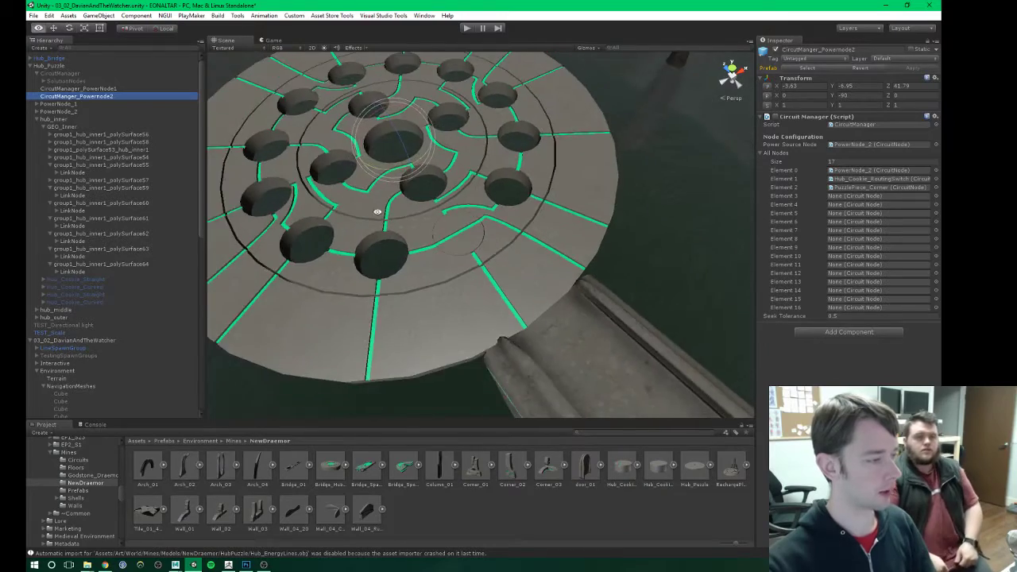
pyautogui.keyDown('alt'); pyautogui.moveTo(377, 211); pyautogui.dragTo(425, 227); pyautogui.keyUp('alt')
pyautogui.moveTo(424, 228)
pyautogui.mouseDown(button='middle')
pyautogui.moveTo(440, 215)
pyautogui.moveTo(440, 237)
pyautogui.mouseUp(button='middle')
pyautogui.scroll(3, 441, 237)
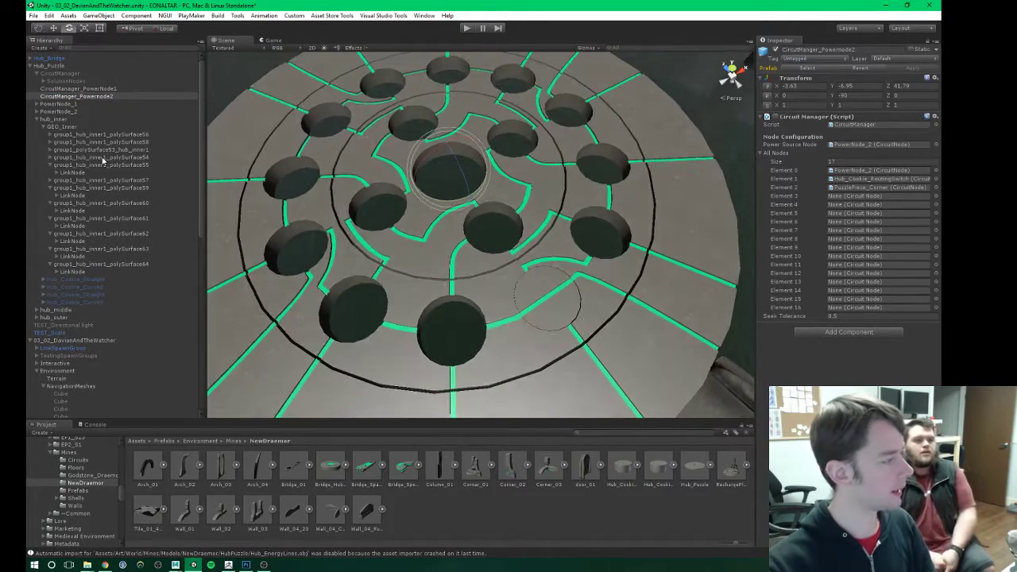
# Step: Select all the polySurfaces under GEO_Inner and expand them to their LinkNodes and Spheres
pyautogui.click(54, 120)
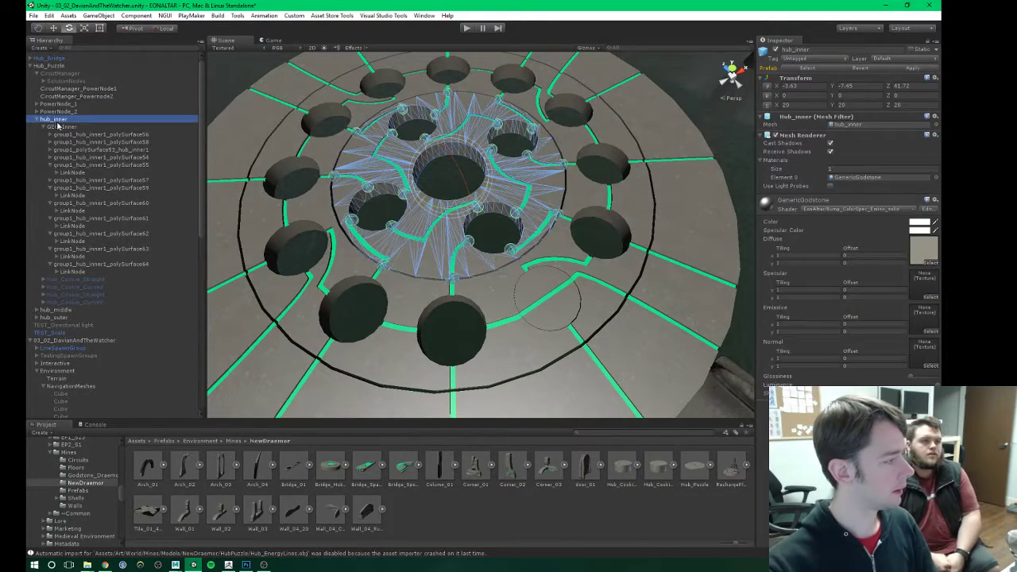
pyautogui.click(54, 135)
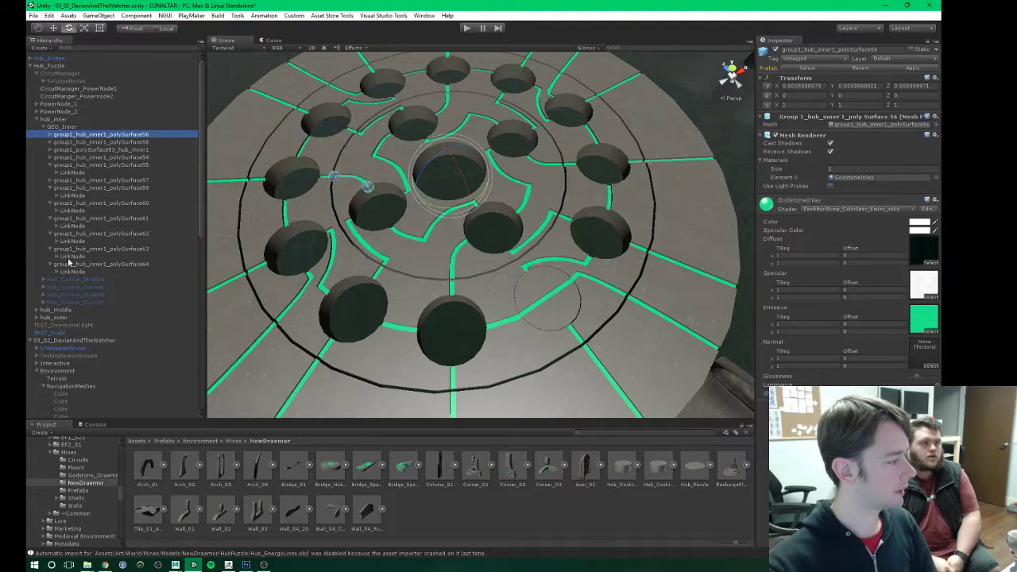
pyautogui.keyDown('shift'); pyautogui.click(132, 264); pyautogui.keyUp('shift')
pyautogui.hotkey('alt', 'Right')
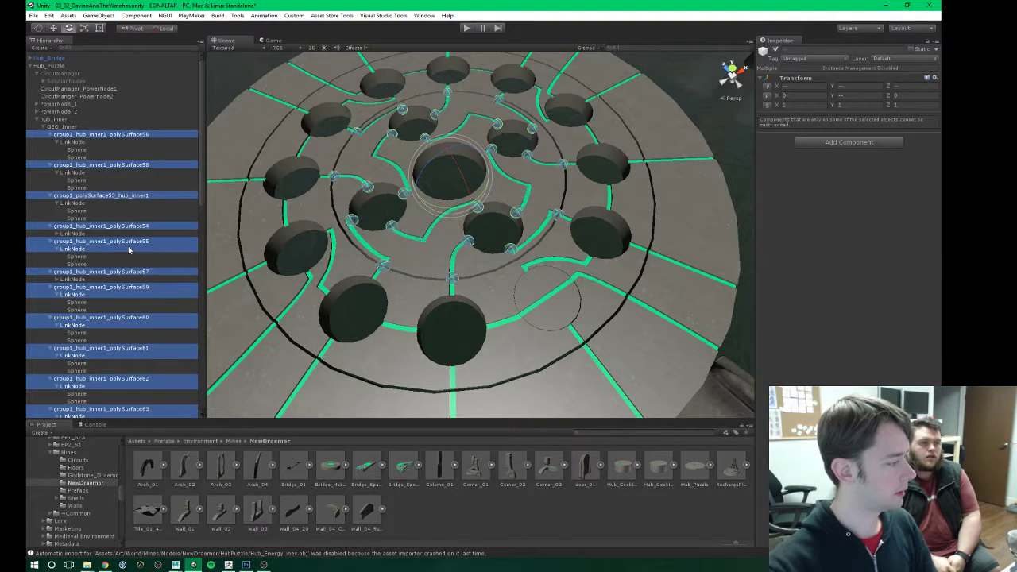
pyautogui.scroll(-5, 72, 262)
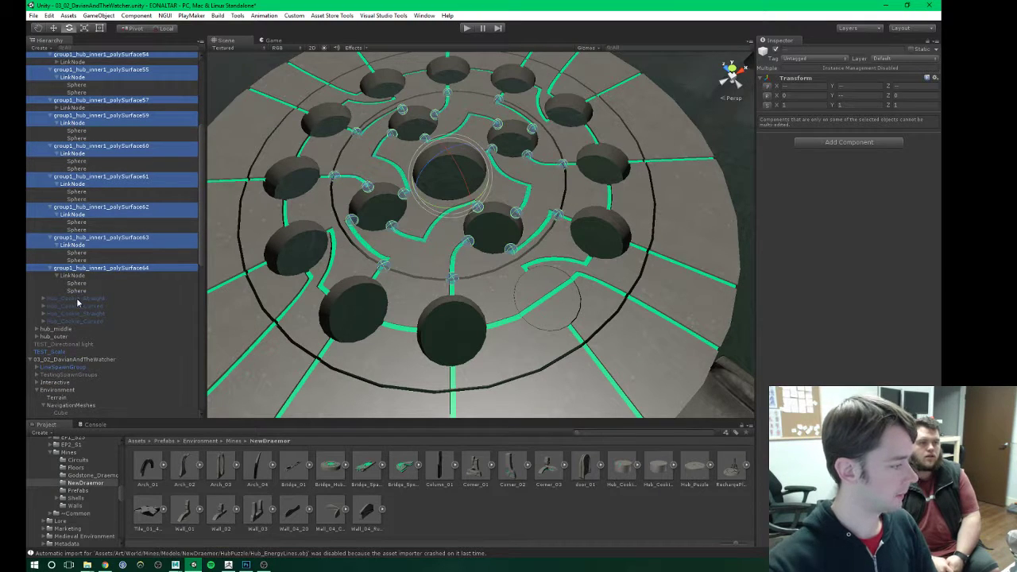
pyautogui.scroll(-1, 75, 308)
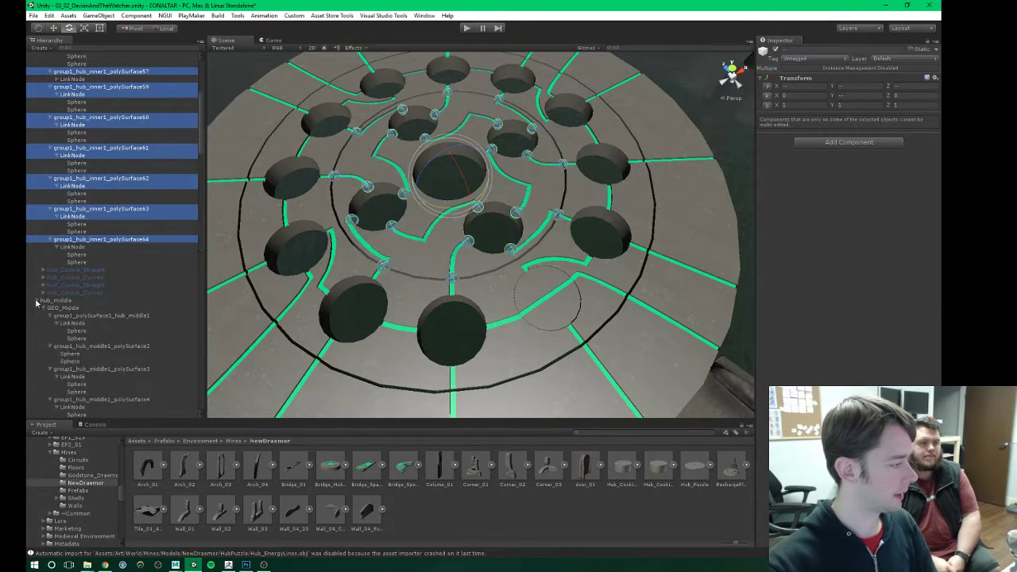
# Step: Expand hub_middle and the four Hub_Cookie pieces under hub_inner down to the Spheres in their Rotating objects
pyautogui.click(38, 301)
pyautogui.scroll(-2, 39, 238)
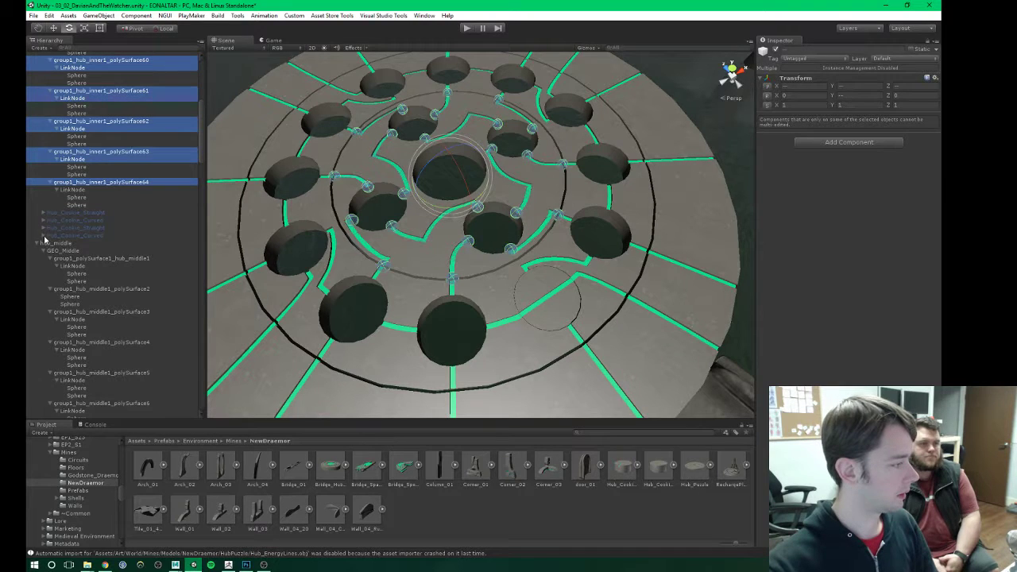
pyautogui.click(43, 235)
pyautogui.click(43, 228)
pyautogui.click(43, 220)
pyautogui.click(43, 212)
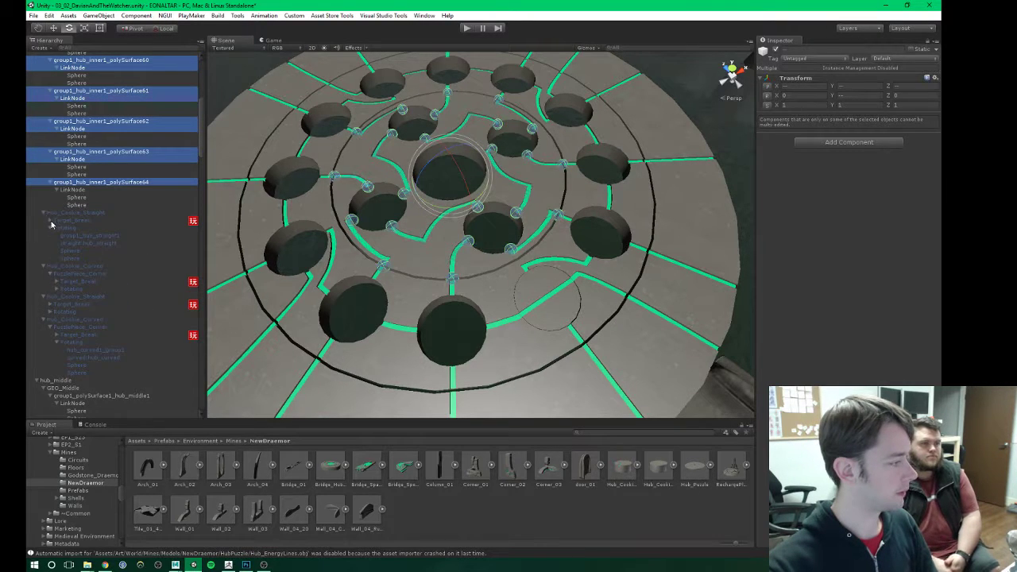
pyautogui.click(50, 221)
pyautogui.click(51, 220)
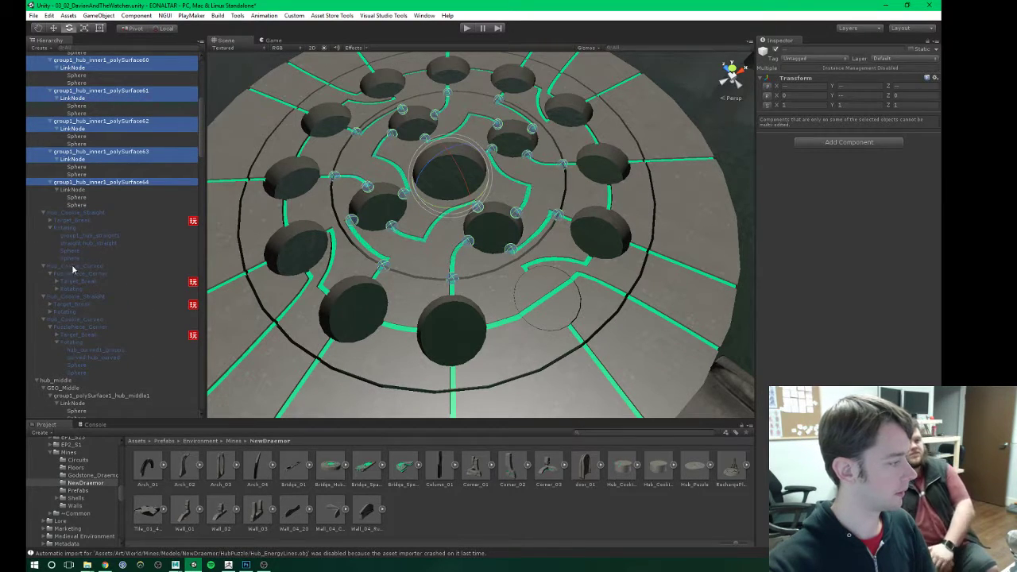
pyautogui.click(56, 288)
pyautogui.scroll(-1, 58, 324)
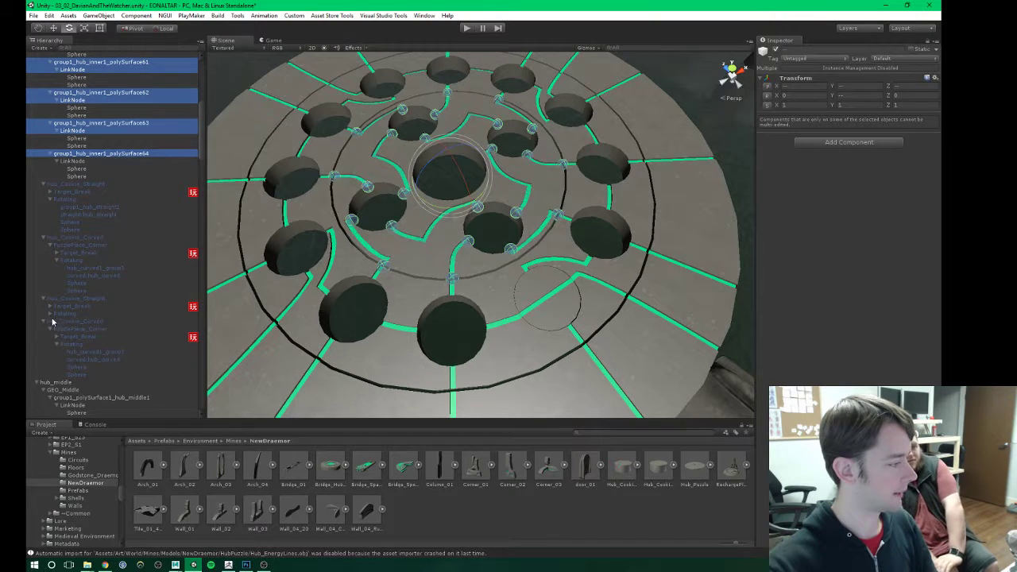
pyautogui.click(50, 314)
pyautogui.scroll(-1, 51, 336)
pyautogui.scroll(-2, 53, 334)
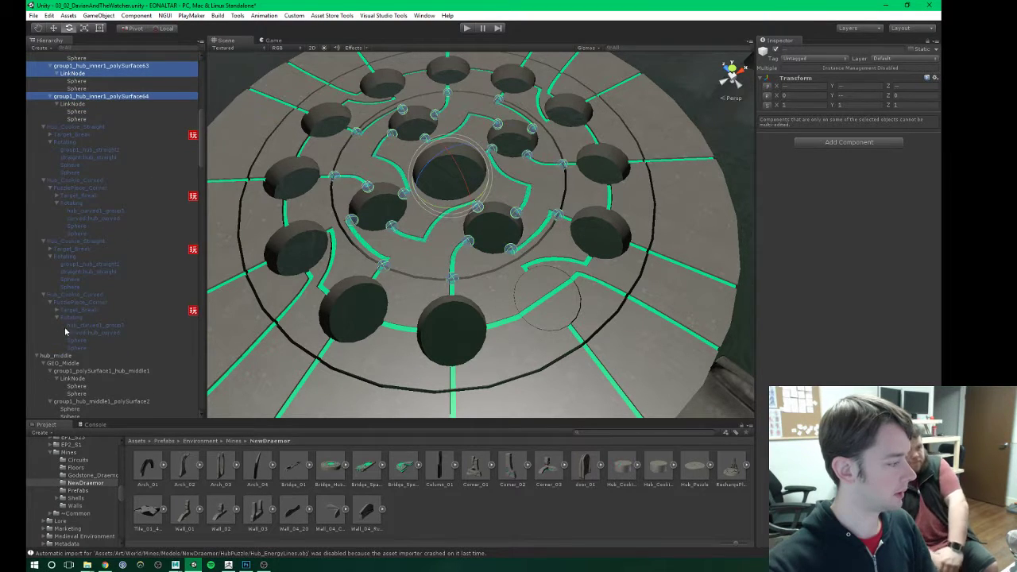
# Step: Expand Hub_Cookie_RoutingSwitch and all the Hub_Cookie_Curved and Hub_Cookie_Straight pieces under hub_middle
pyautogui.scroll(-10, 66, 332)
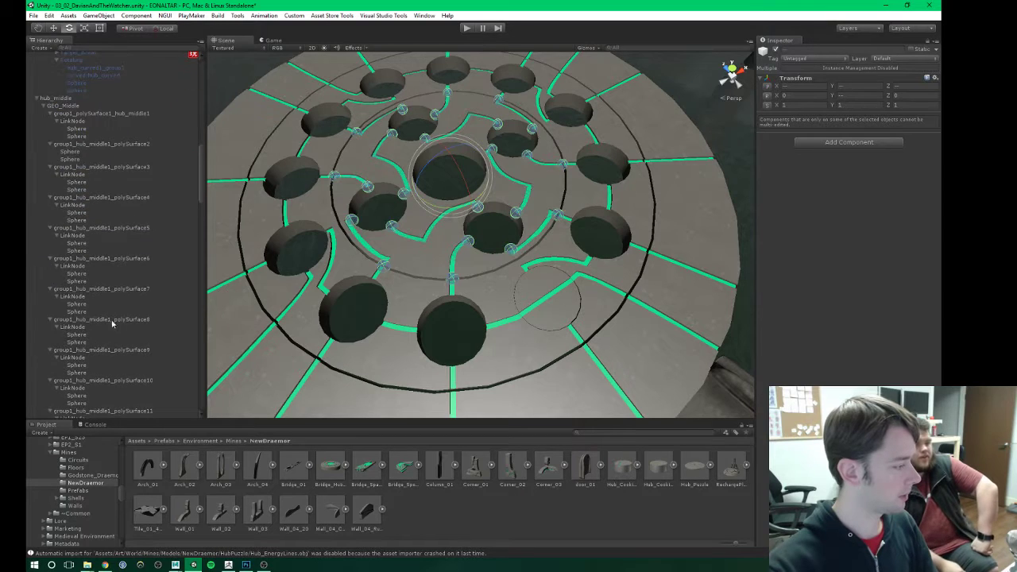
pyautogui.scroll(-20, 112, 323)
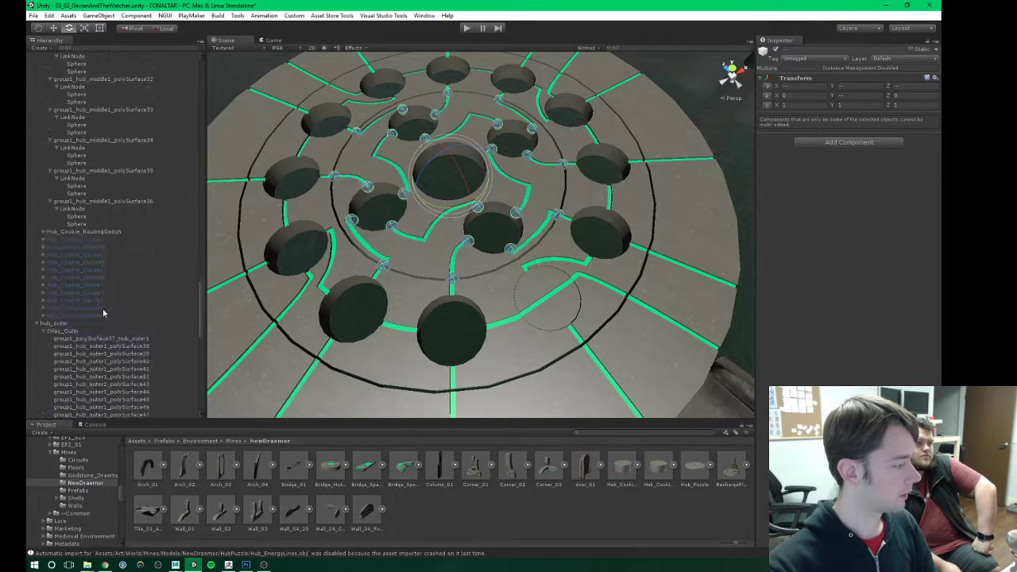
pyautogui.click(43, 232)
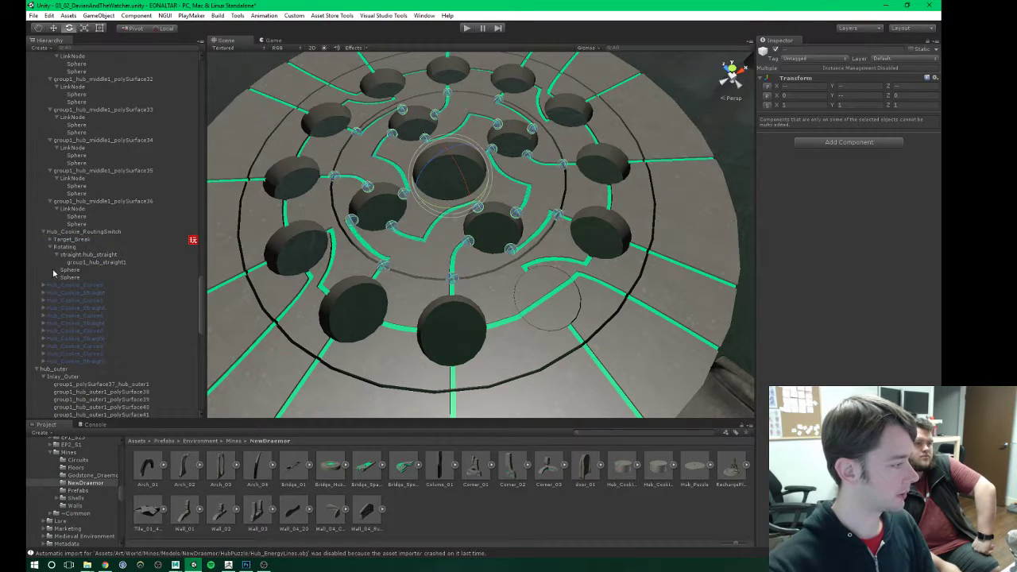
pyautogui.click(72, 363)
pyautogui.keyDown('shift'); pyautogui.click(77, 286); pyautogui.keyUp('shift')
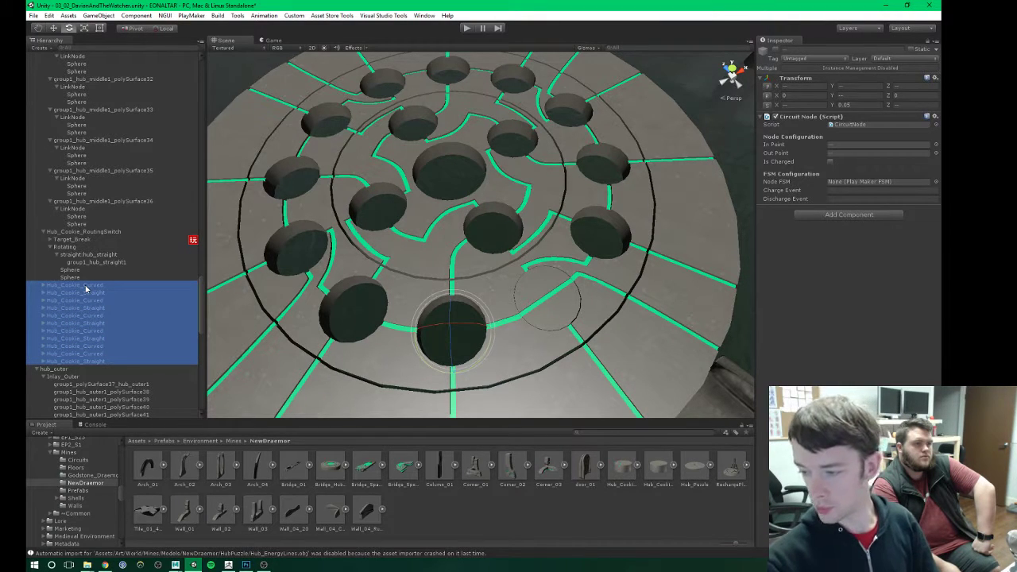
pyautogui.press('Right')
pyautogui.scroll(-2, 47, 256)
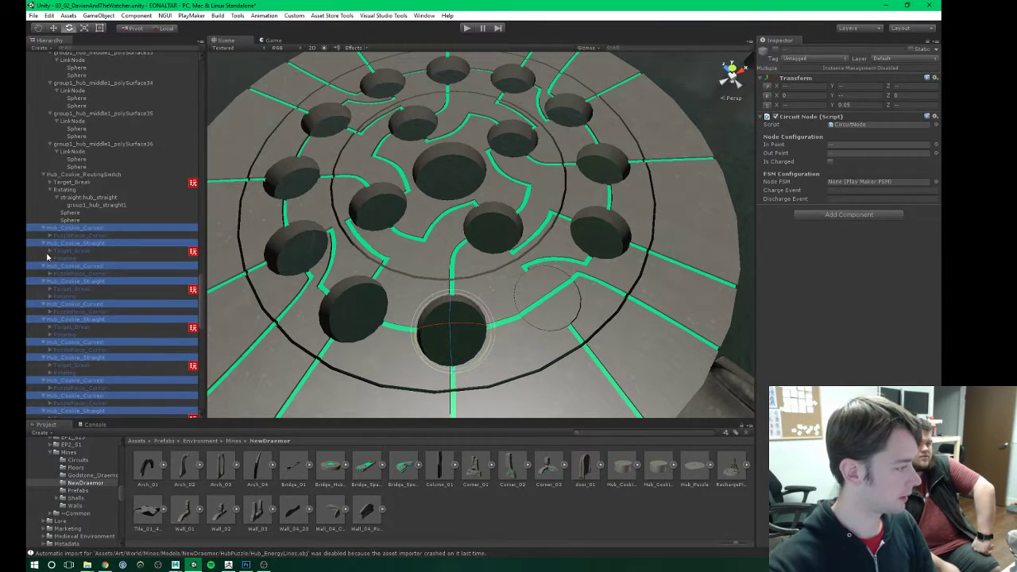
# Step: Expand the Rotating objects of the Hub_Cookie_Straight pieces and the last two PuzzlePiece_Corner objects under hub_middle
pyautogui.click(58, 258)
pyautogui.keyDown('ctrl'); pyautogui.click(60, 297); pyautogui.keyUp('ctrl')
pyautogui.keyDown('ctrl'); pyautogui.click(65, 335); pyautogui.keyUp('ctrl')
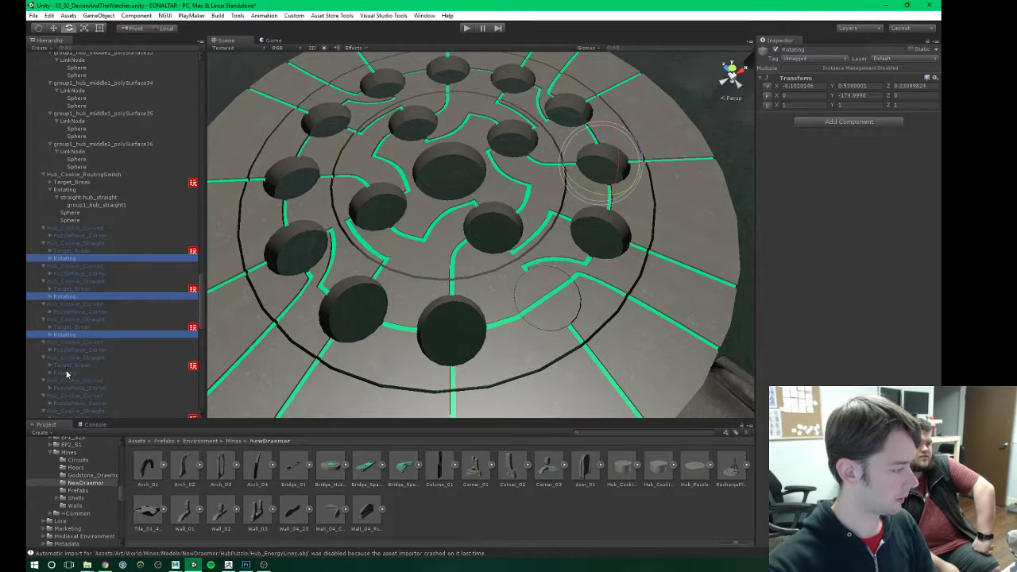
pyautogui.keyDown('ctrl'); pyautogui.click(67, 372); pyautogui.keyUp('ctrl')
pyautogui.scroll(-3, 80, 342)
pyautogui.keyDown('ctrl'); pyautogui.click(76, 303); pyautogui.keyUp('ctrl')
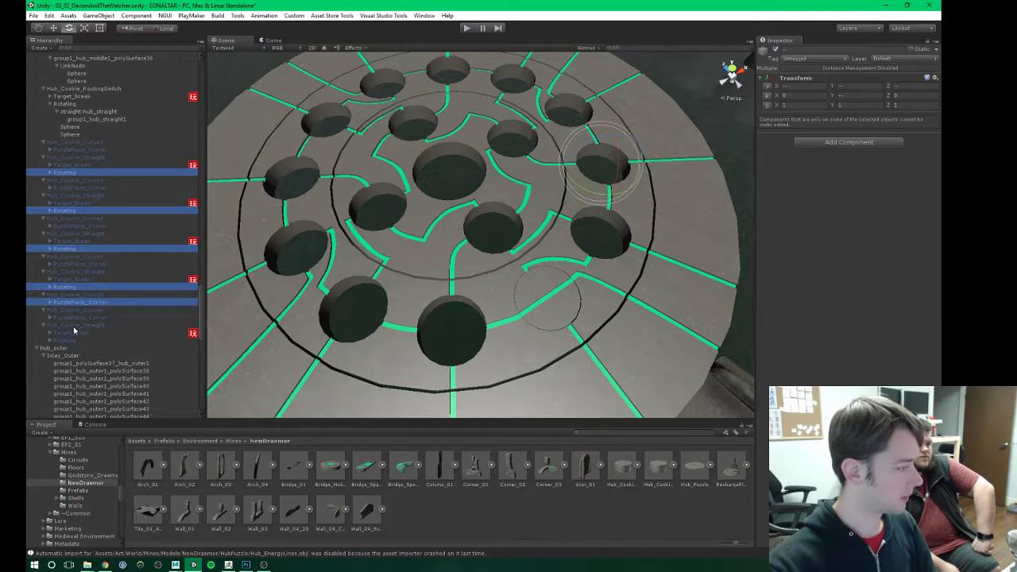
pyautogui.keyDown('ctrl'); pyautogui.click(66, 302); pyautogui.keyUp('ctrl')
pyautogui.keyDown('ctrl'); pyautogui.click(70, 303); pyautogui.keyUp('ctrl')
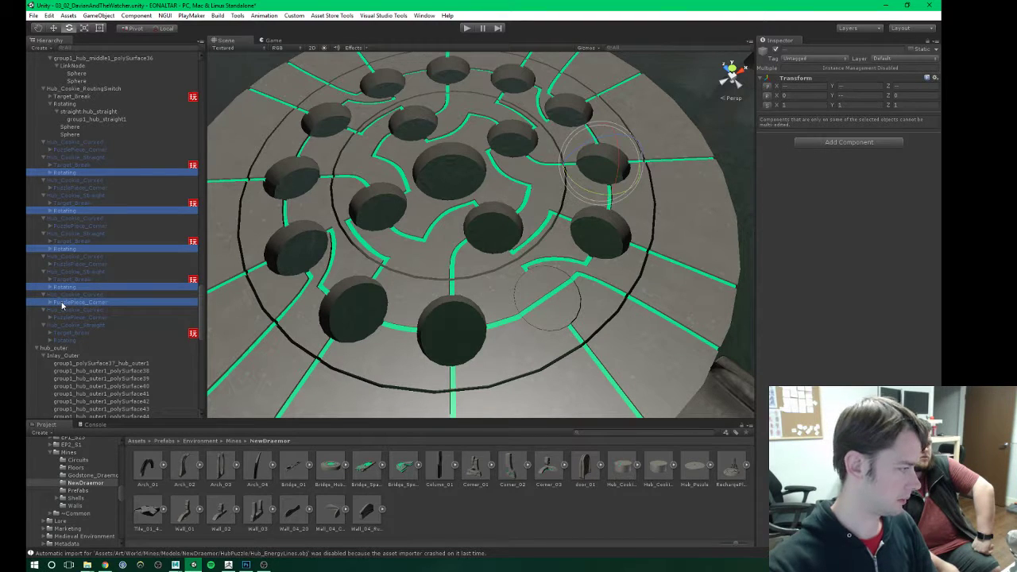
pyautogui.keyDown('ctrl'); pyautogui.click(60, 339); pyautogui.keyUp('ctrl')
pyautogui.keyDown('ctrl'); pyautogui.click(65, 311); pyautogui.keyUp('ctrl')
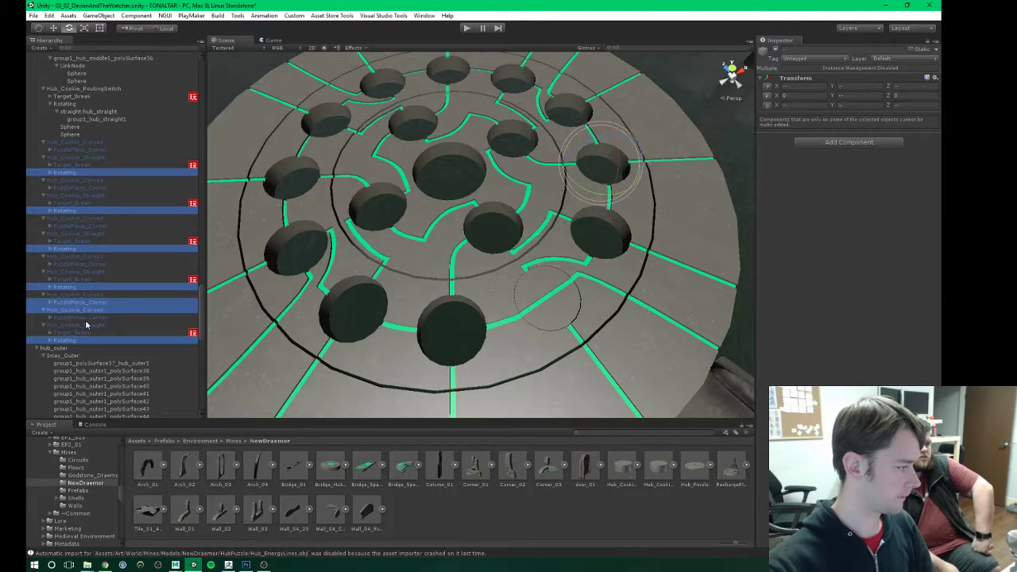
pyautogui.keyDown('ctrl'); pyautogui.click(84, 311); pyautogui.keyUp('ctrl')
pyautogui.keyDown('ctrl'); pyautogui.click(92, 318); pyautogui.keyUp('ctrl')
pyautogui.press('Right')
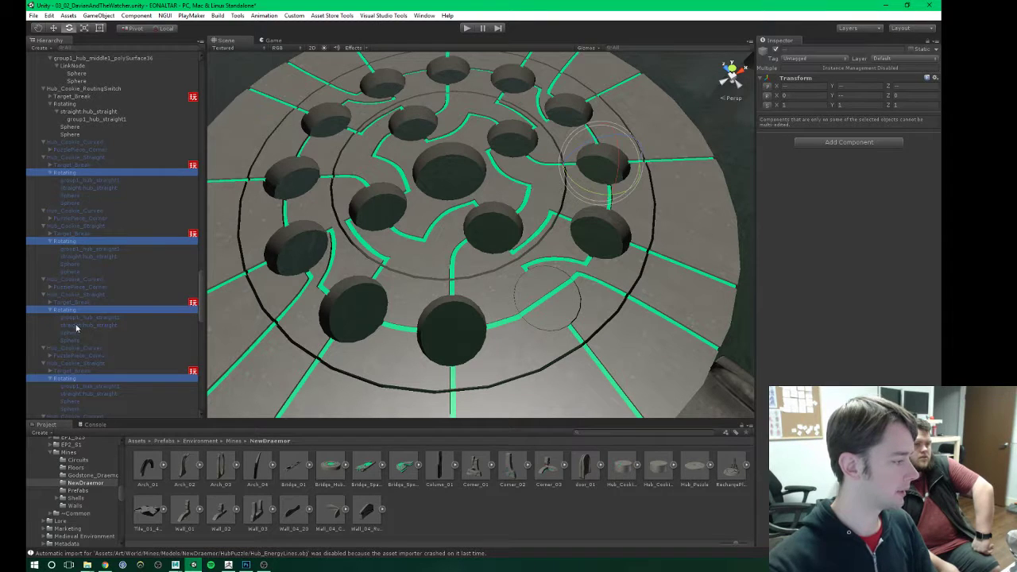
pyautogui.scroll(-6, 107, 311)
pyautogui.scroll(-2, 84, 332)
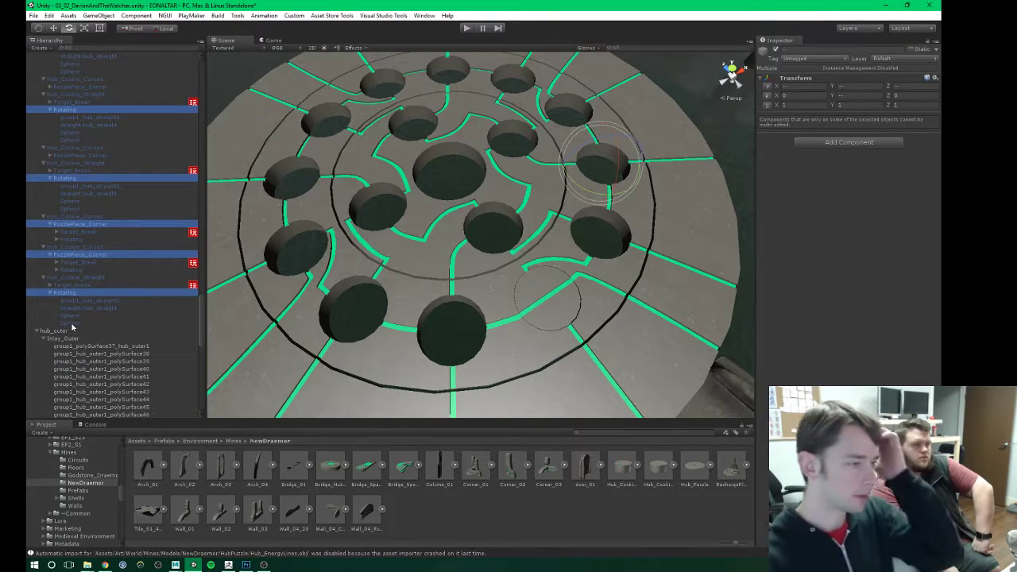
# Step: Filter the scene hierarchy by circuitnode to list every object carrying that script
pyautogui.scroll(10, 78, 183)
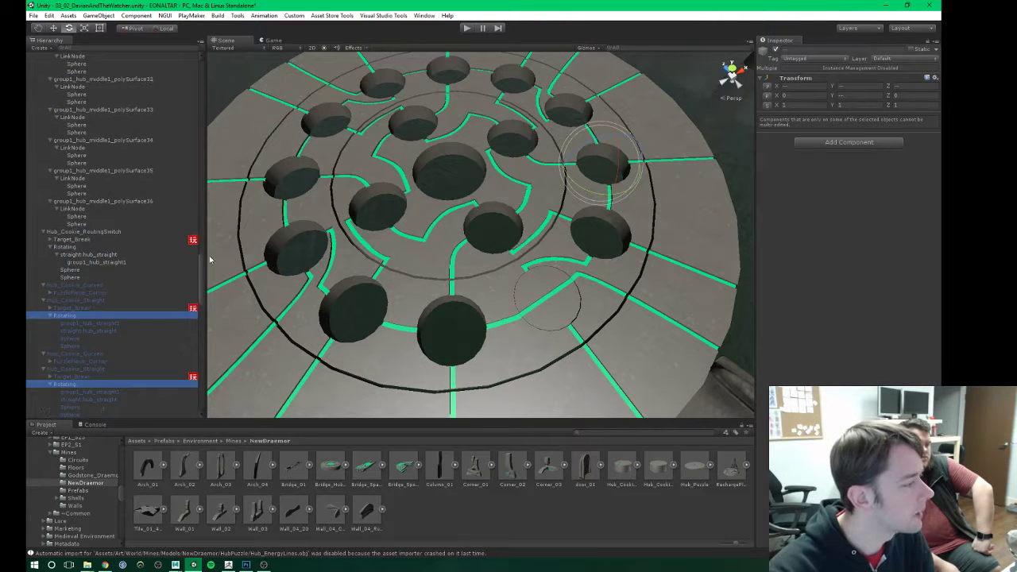
pyautogui.moveTo(202, 274); pyautogui.dragTo(200, 80)
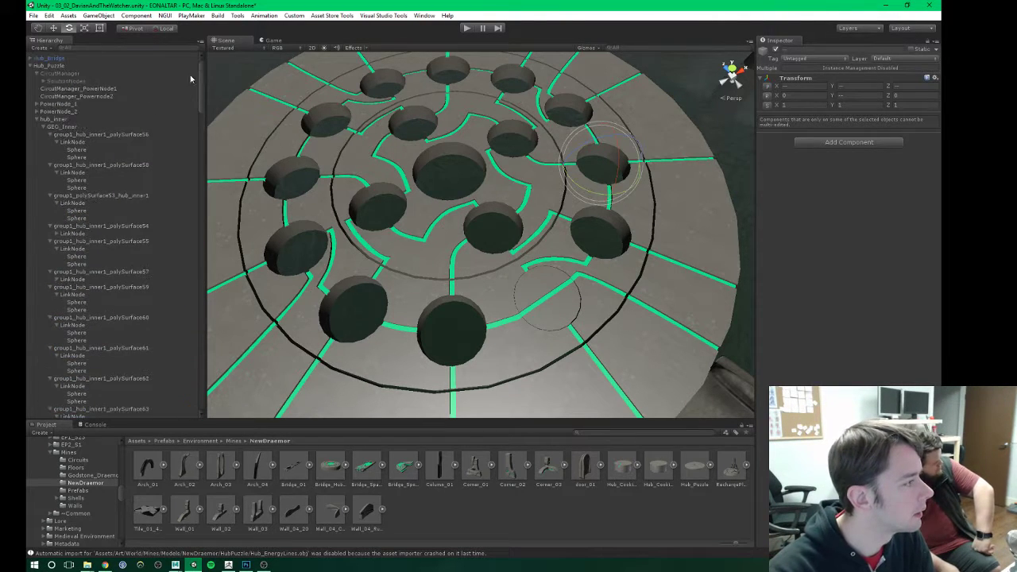
pyautogui.click(46, 73)
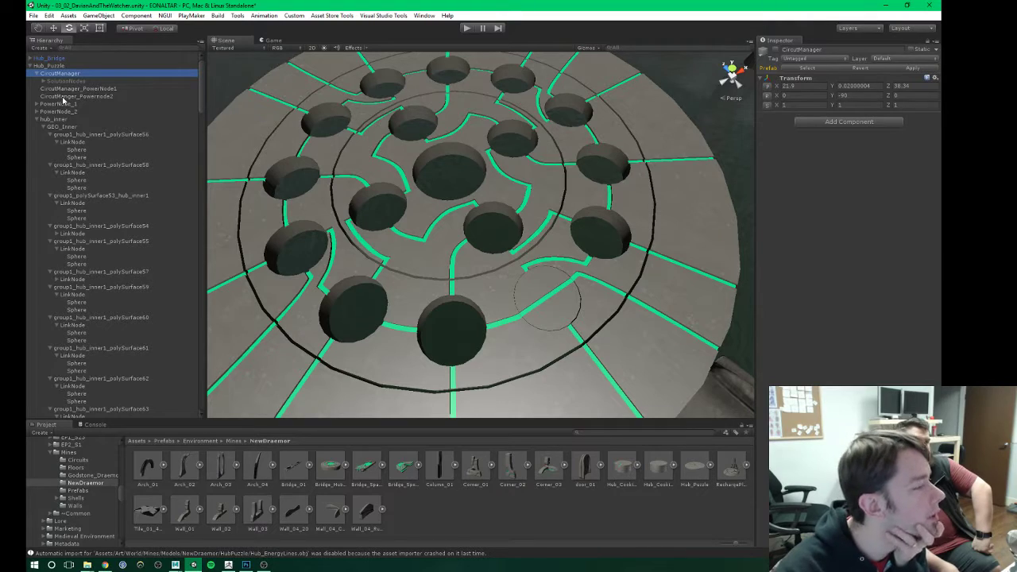
pyautogui.click(79, 48)
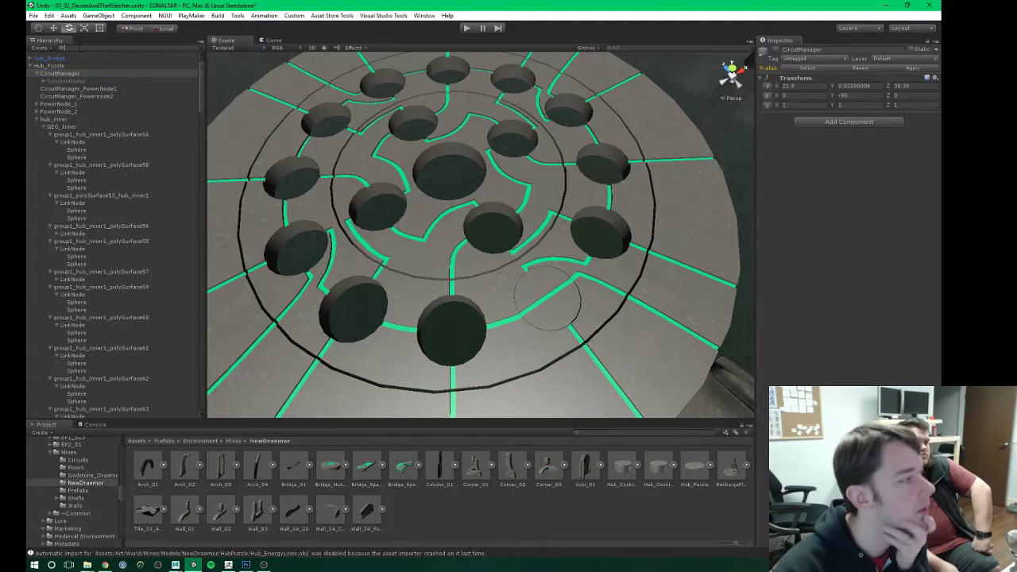
pyautogui.write('circuitnod')
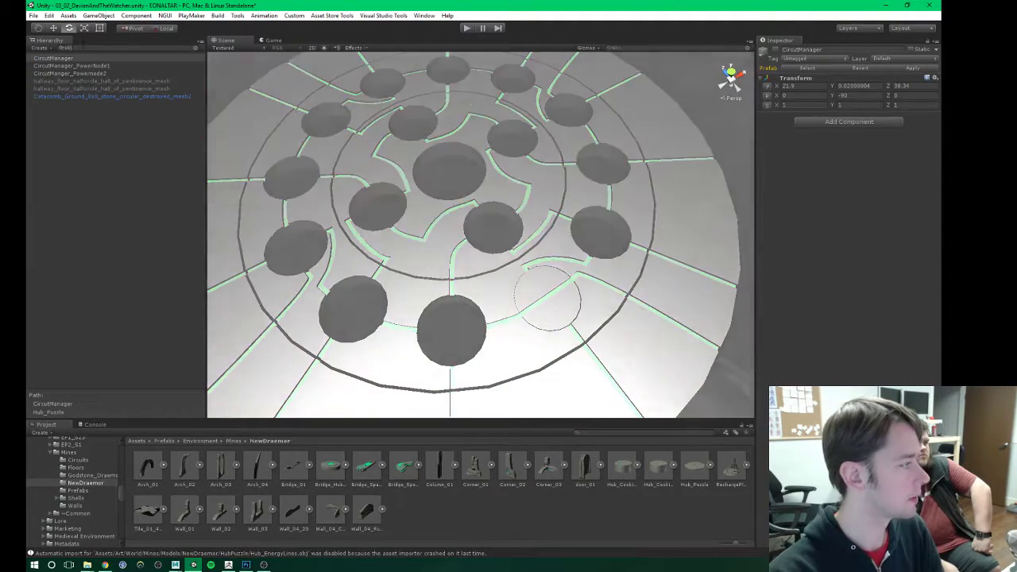
pyautogui.write('e')
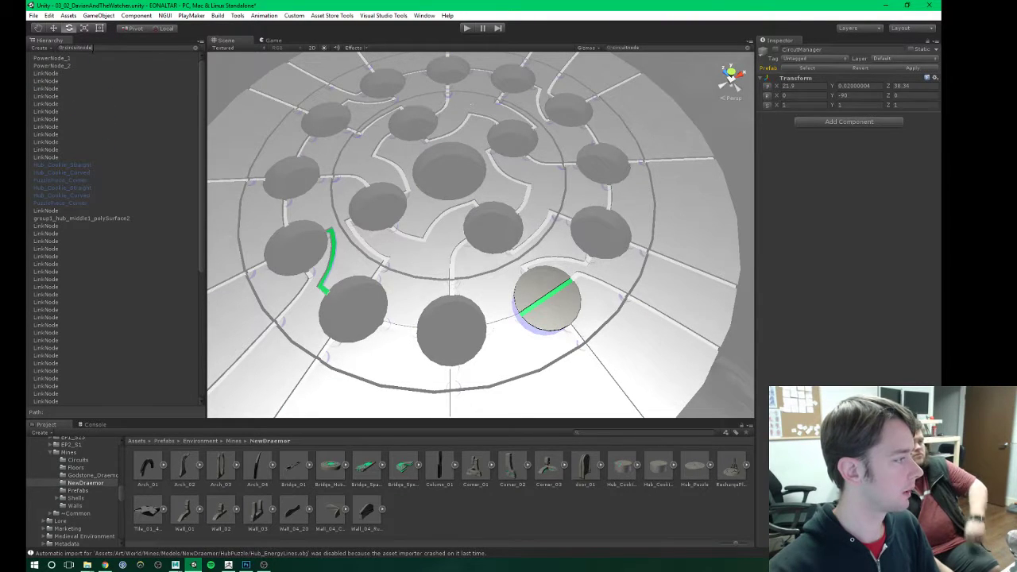
pyautogui.click(63, 50)
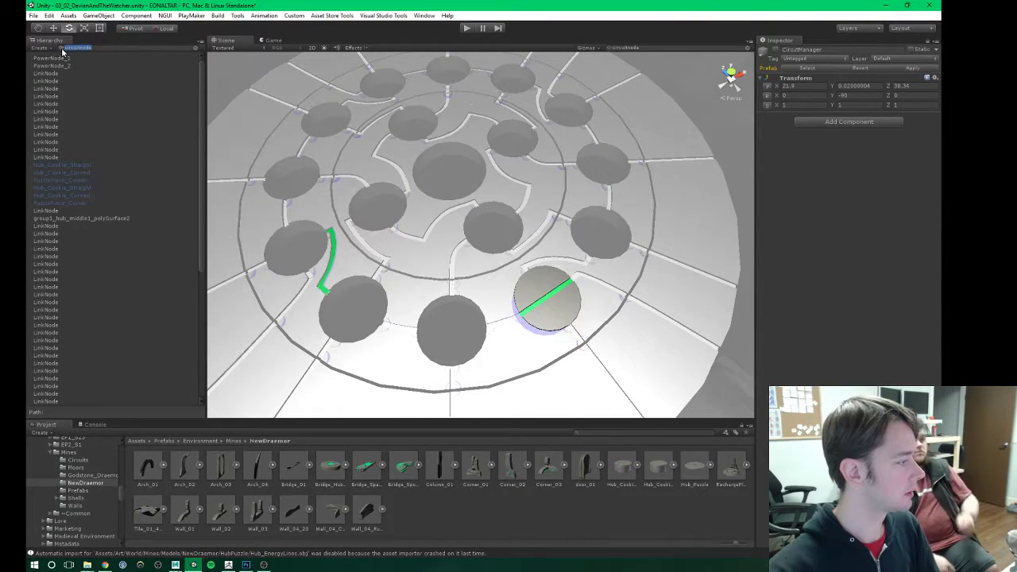
pyautogui.click(112, 50)
pyautogui.moveTo(103, 49); pyautogui.dragTo(65, 47)
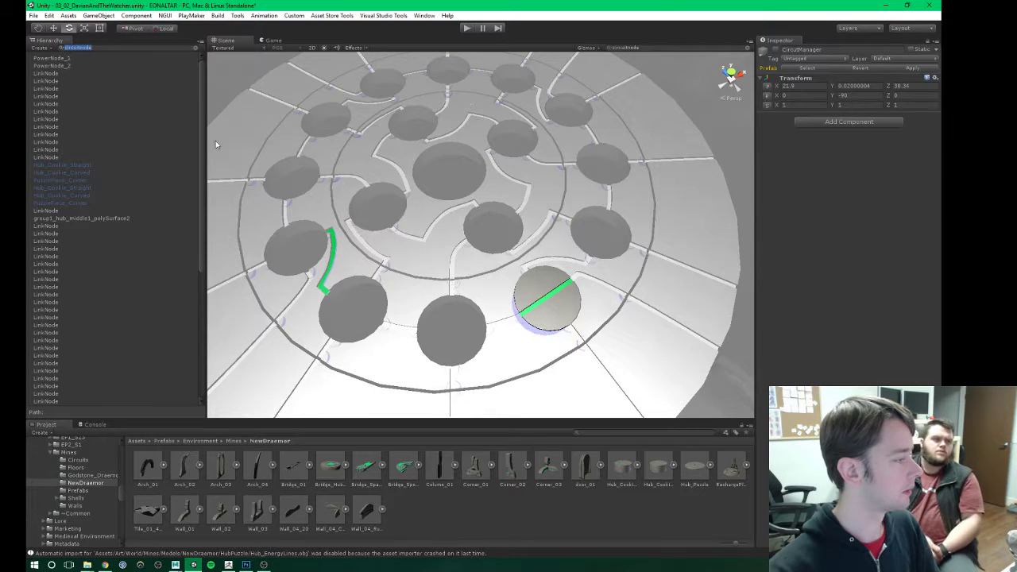
# Step: Select all the listed circuit nodes from the first LinkNode through the last Hub_Cookie_Straight
pyautogui.scroll(-4, 472, 233)
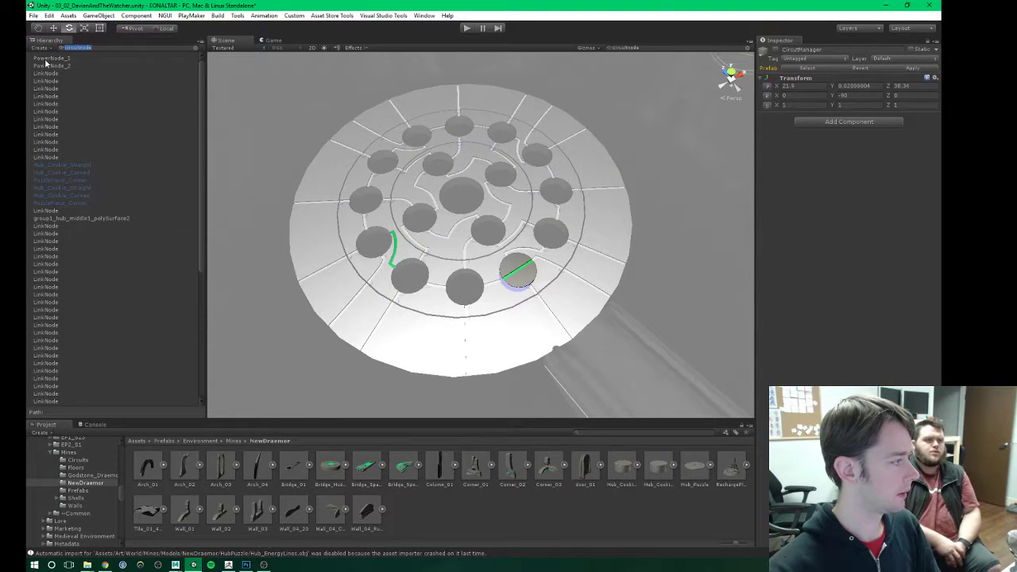
pyautogui.click(45, 73)
pyautogui.scroll(-5, 108, 188)
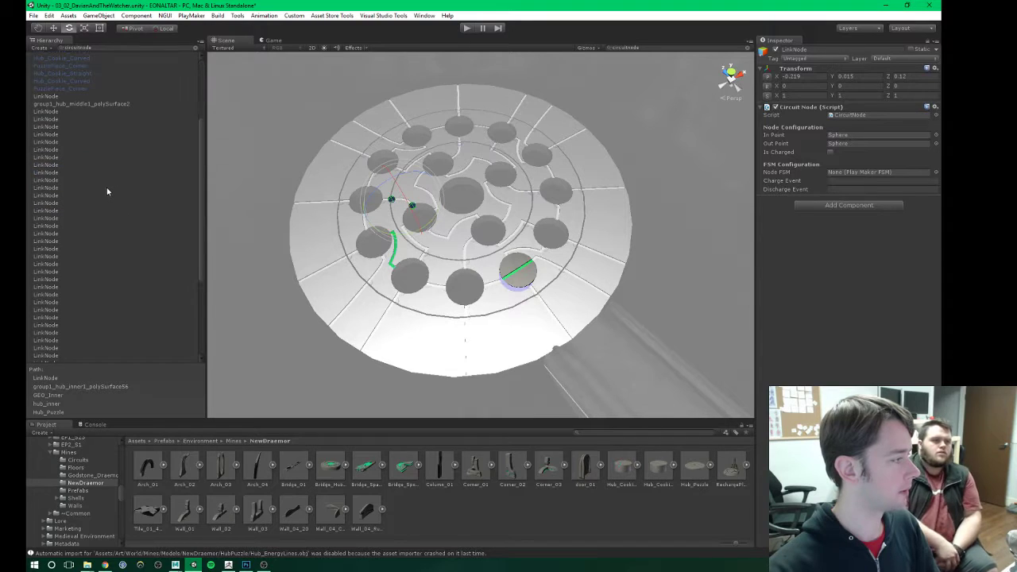
pyautogui.scroll(-5, 87, 196)
pyautogui.keyDown('shift'); pyautogui.click(57, 357); pyautogui.keyUp('shift')
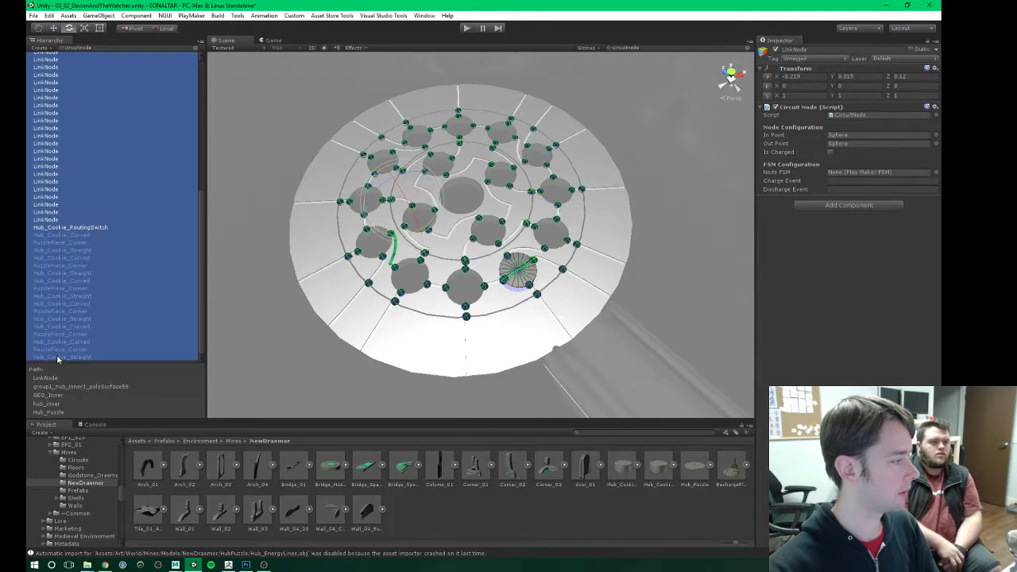
# Step: Examine the highlighted endpoint Spheres across the whole hub puzzle, from an overview and up close
pyautogui.scroll(-10, 465, 266)
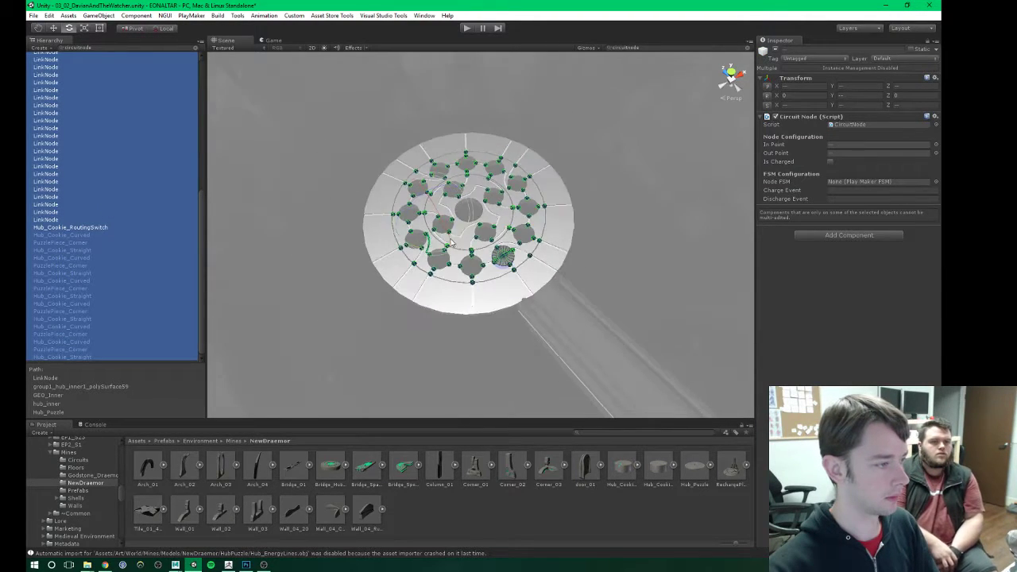
pyautogui.keyDown('alt'); pyautogui.moveTo(552, 297); pyautogui.dragTo(426, 268); pyautogui.keyUp('alt')
pyautogui.scroll(5, 426, 255)
pyautogui.scroll(5, 342, 255)
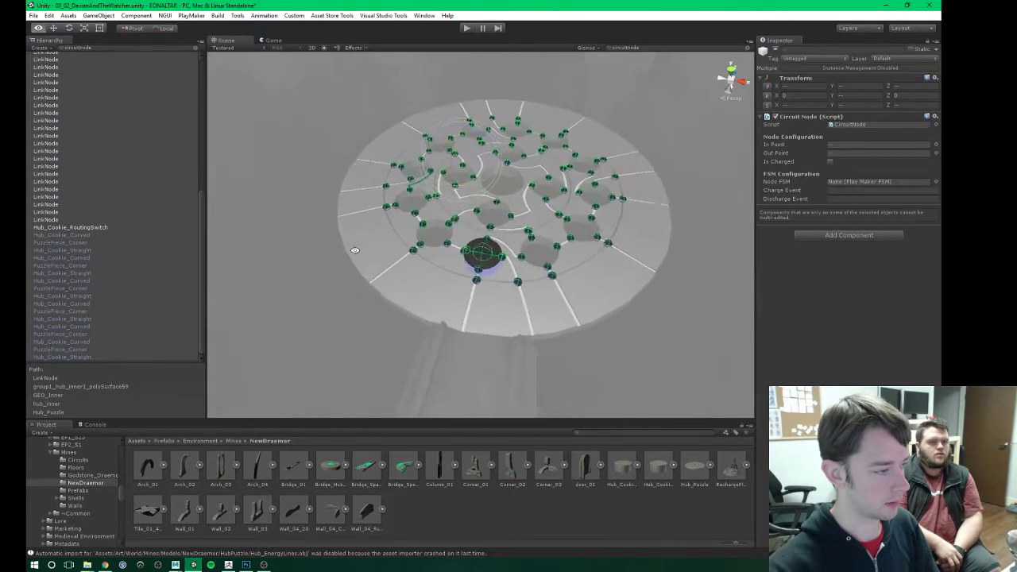
pyautogui.keyDown('alt'); pyautogui.moveTo(355, 249); pyautogui.dragTo(331, 299); pyautogui.keyUp('alt')
pyautogui.keyDown('alt'); pyautogui.scroll(3, 330, 299); pyautogui.keyUp('alt')
pyautogui.keyDown('alt'); pyautogui.scroll(3, 450, 341); pyautogui.keyUp('alt')
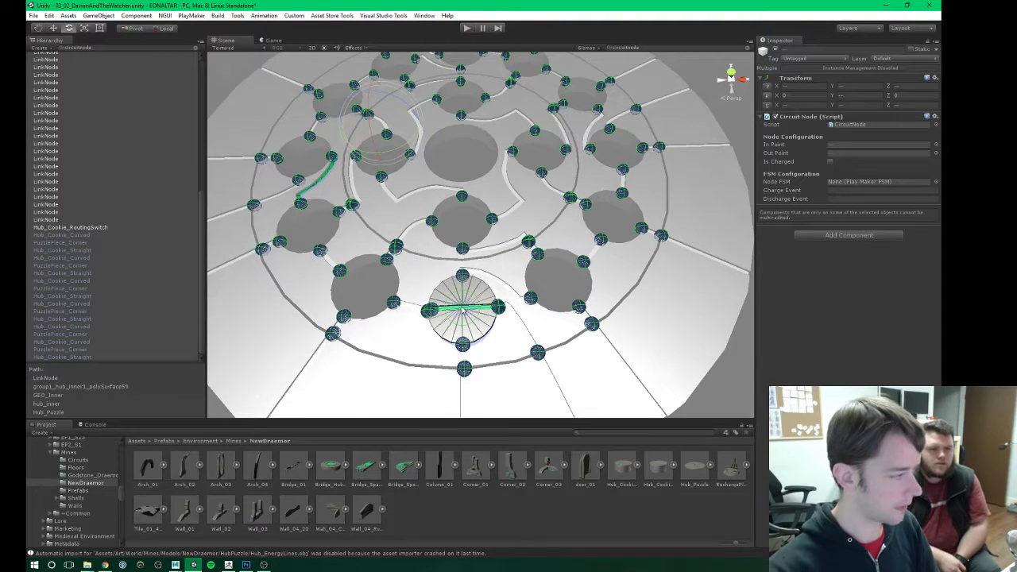
# Step: Remove group1_hub_middle1_polySurface2 and Hub_Cookie_RoutingSwitch from the selection of circuit nodes
pyautogui.scroll(10, 83, 250)
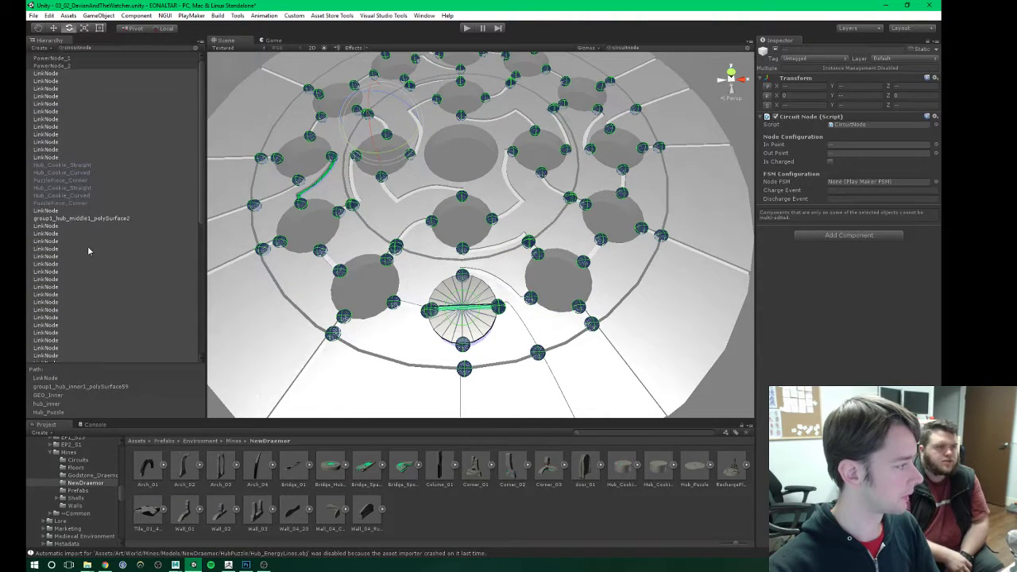
pyautogui.keyDown('ctrl'); pyautogui.click(85, 218); pyautogui.keyUp('ctrl')
pyautogui.scroll(-8, 86, 221)
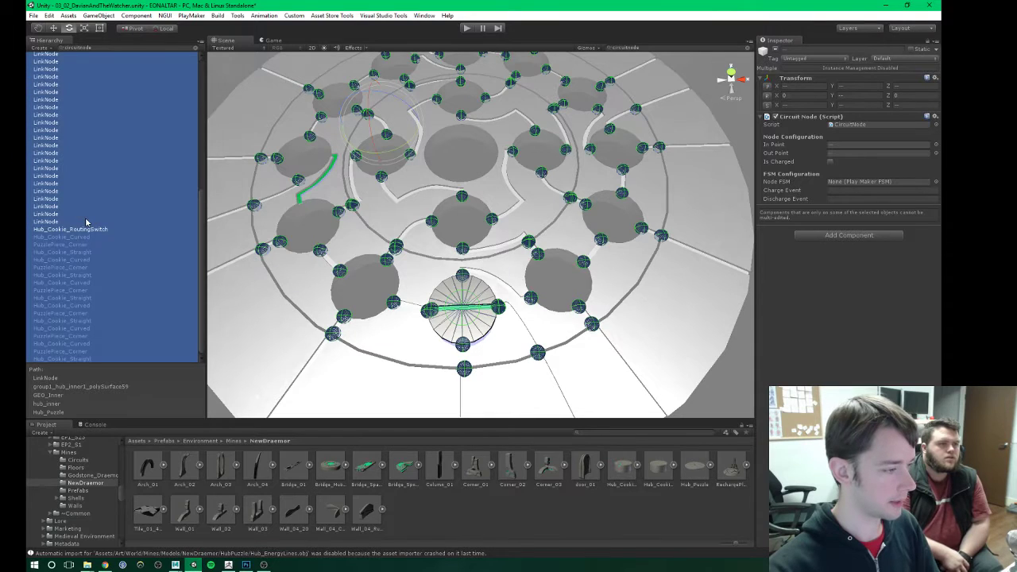
pyautogui.keyDown('ctrl'); pyautogui.click(71, 229); pyautogui.keyUp('ctrl')
pyautogui.keyDown('ctrl'); pyautogui.click(70, 232); pyautogui.keyUp('ctrl')
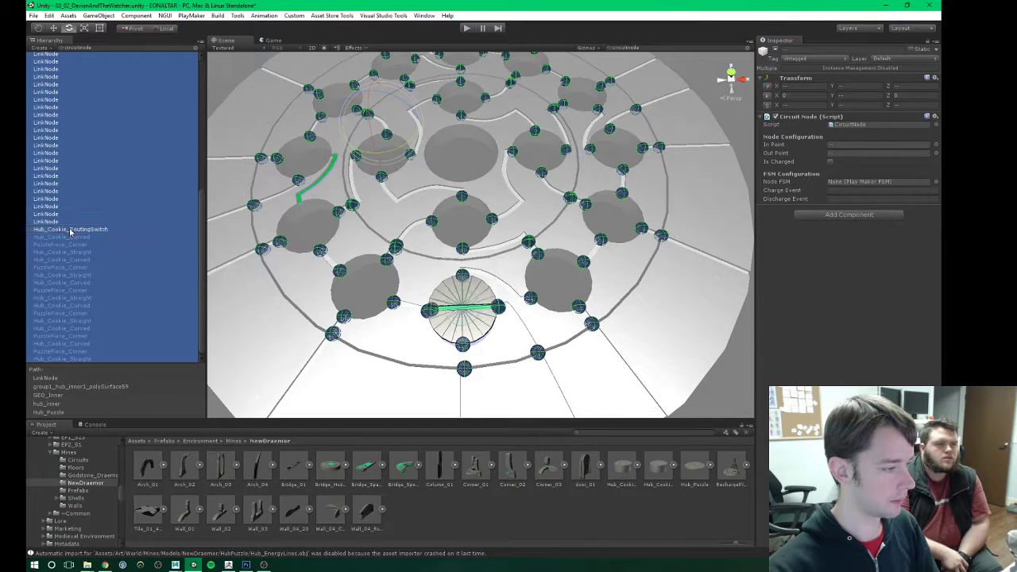
pyautogui.keyDown('ctrl'); pyautogui.click(70, 232); pyautogui.keyUp('ctrl')
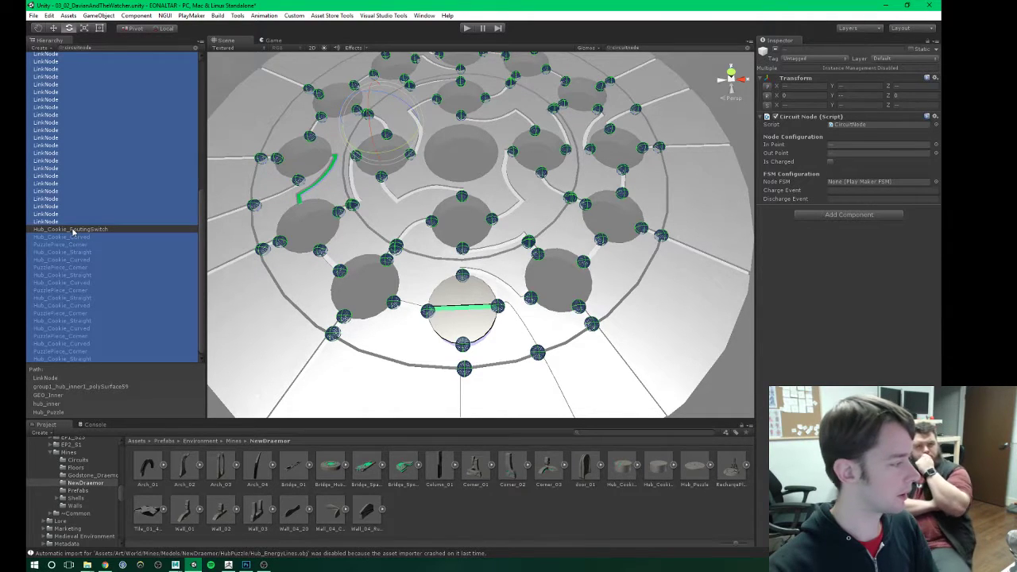
# Step: Toggle Hub_Cookie_RoutingSwitch in and out of the selection and compare the endpoints highlighted around its disc
pyautogui.scroll(-1, 73, 232)
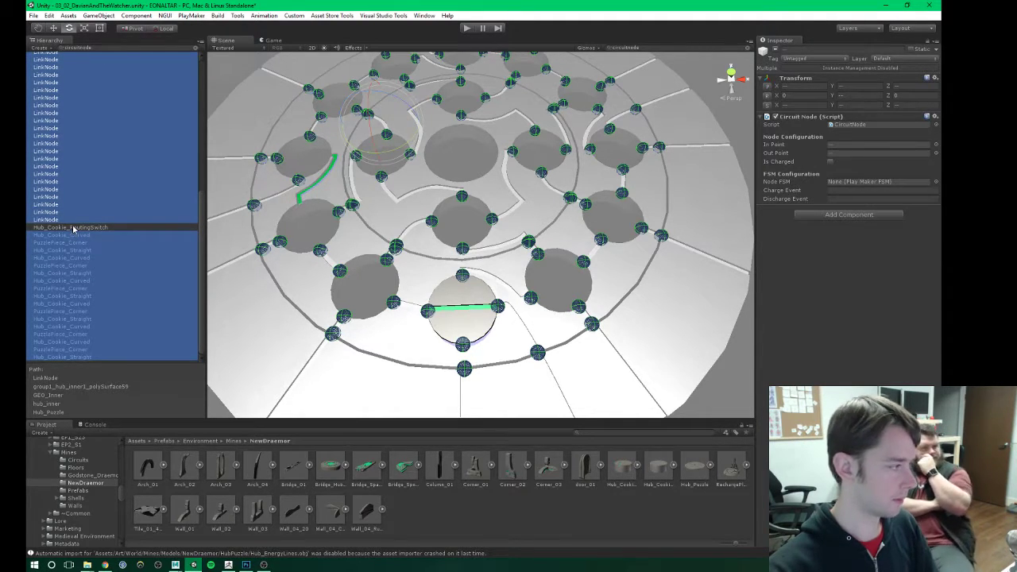
pyautogui.keyDown('ctrl'); pyautogui.click(70, 228); pyautogui.keyUp('ctrl')
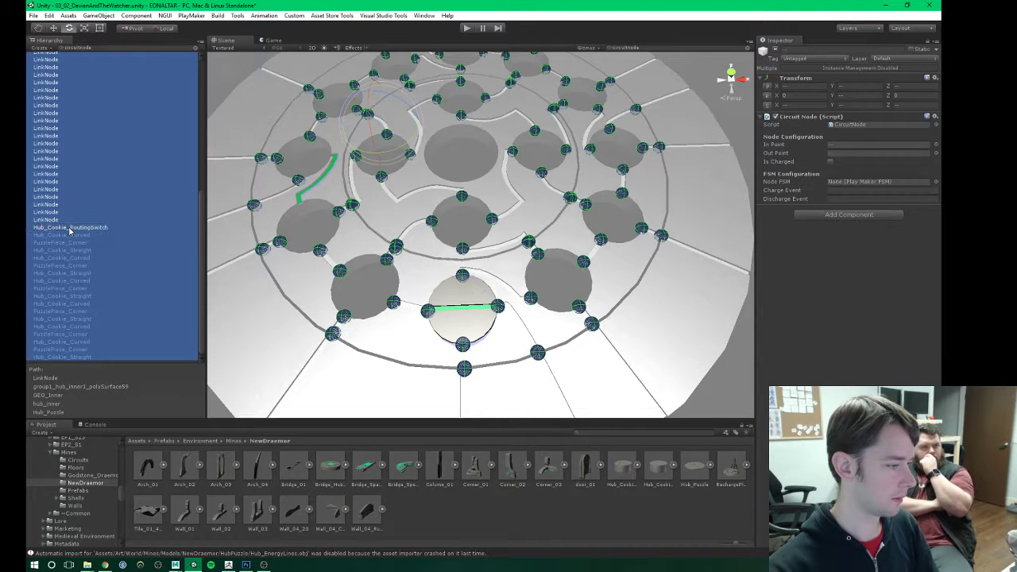
pyautogui.keyDown('ctrl'); pyautogui.click(69, 228); pyautogui.keyUp('ctrl')
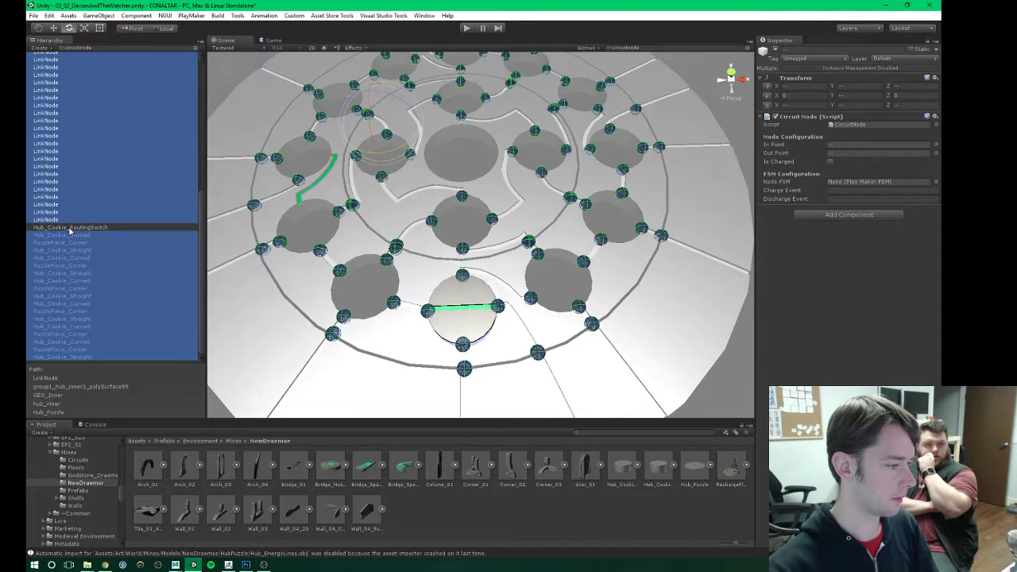
pyautogui.keyDown('ctrl'); pyautogui.click(69, 228); pyautogui.keyUp('ctrl')
pyautogui.press('f')
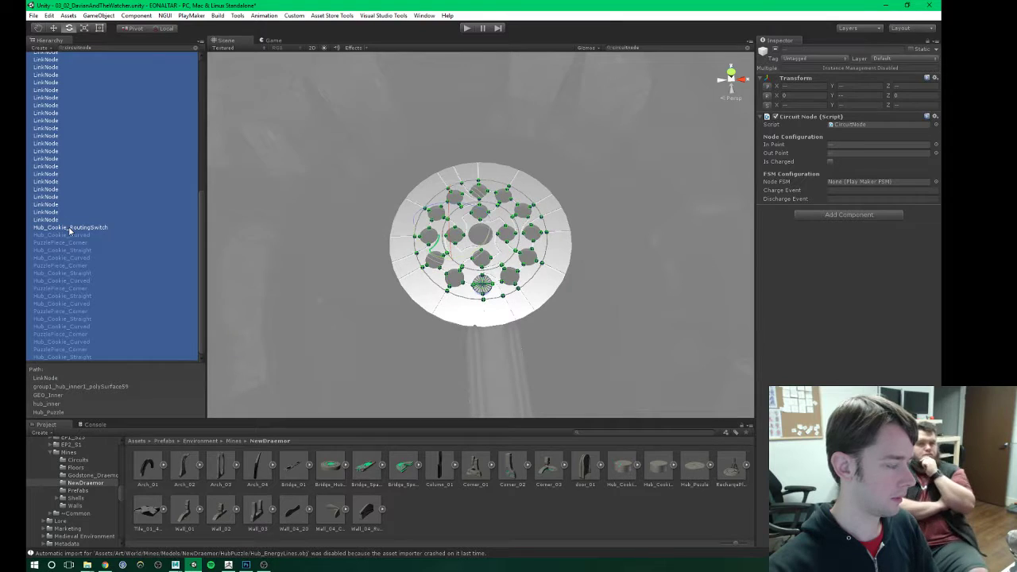
pyautogui.keyDown('ctrl'); pyautogui.click(62, 230); pyautogui.keyUp('ctrl')
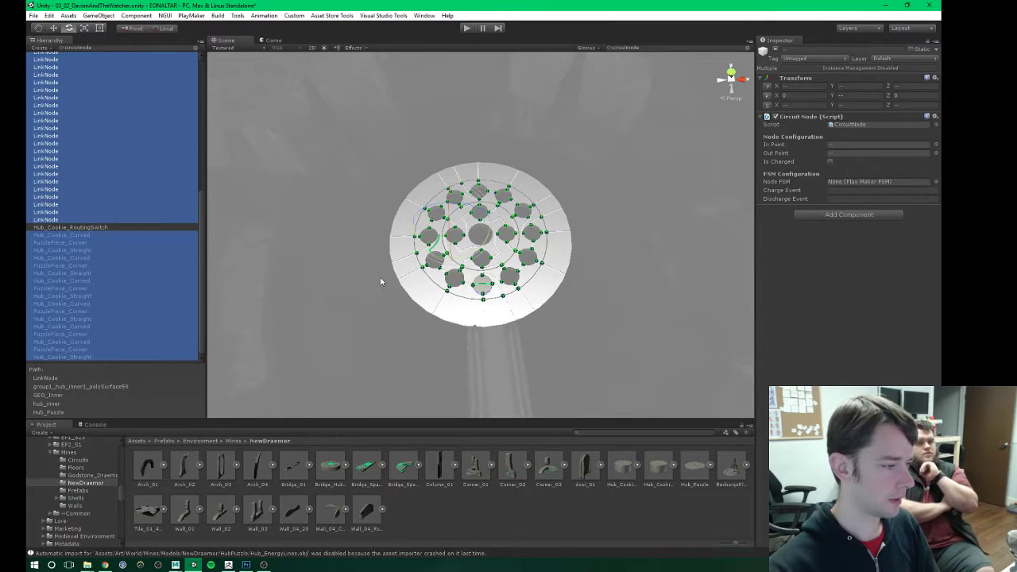
pyautogui.scroll(10, 381, 282)
pyautogui.keyDown('alt'); pyautogui.moveTo(381, 282); pyautogui.dragTo(368, 248); pyautogui.keyUp('alt')
pyautogui.scroll(3, 368, 248)
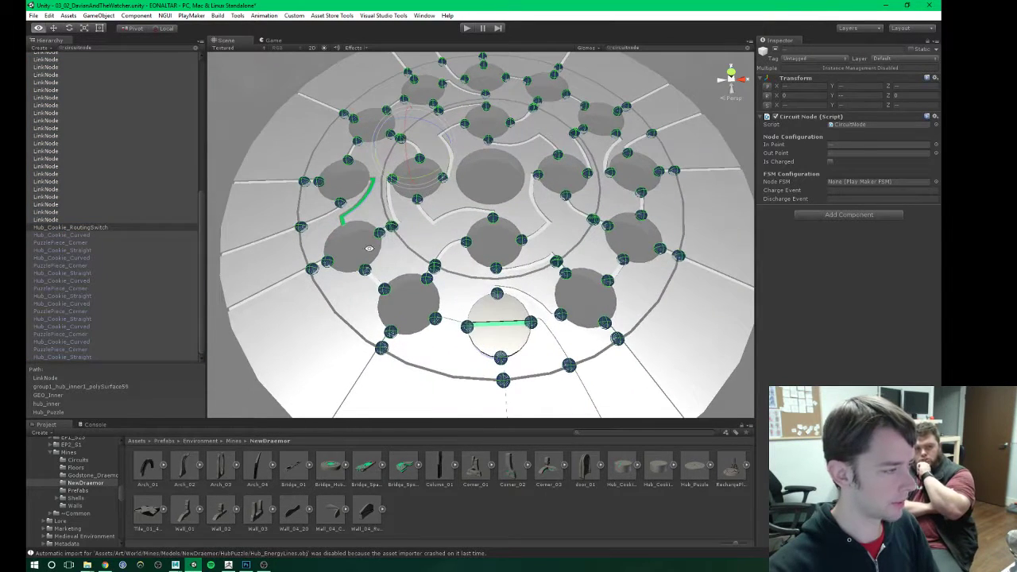
# Step: Select only Hub_Cookie_RoutingSwitch and clear the hierarchy filter to show it among its child objects
pyautogui.click(84, 228)
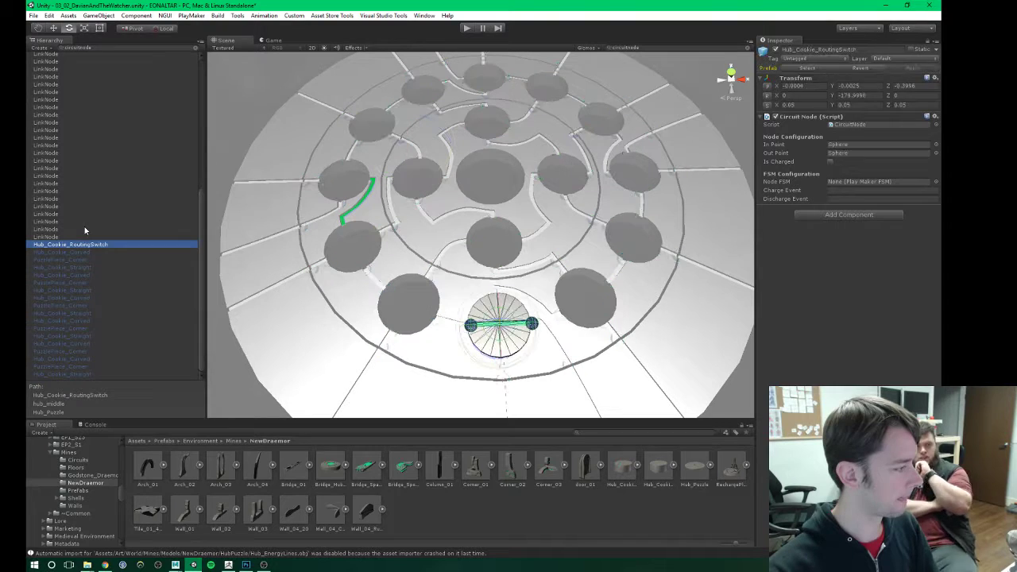
pyautogui.click(195, 49)
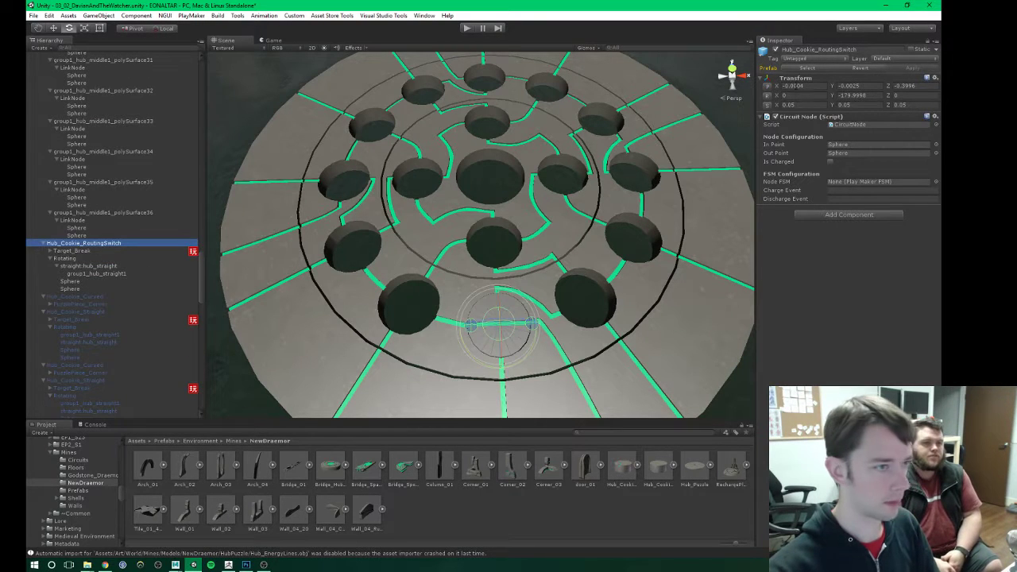
pyautogui.click(775, 50)
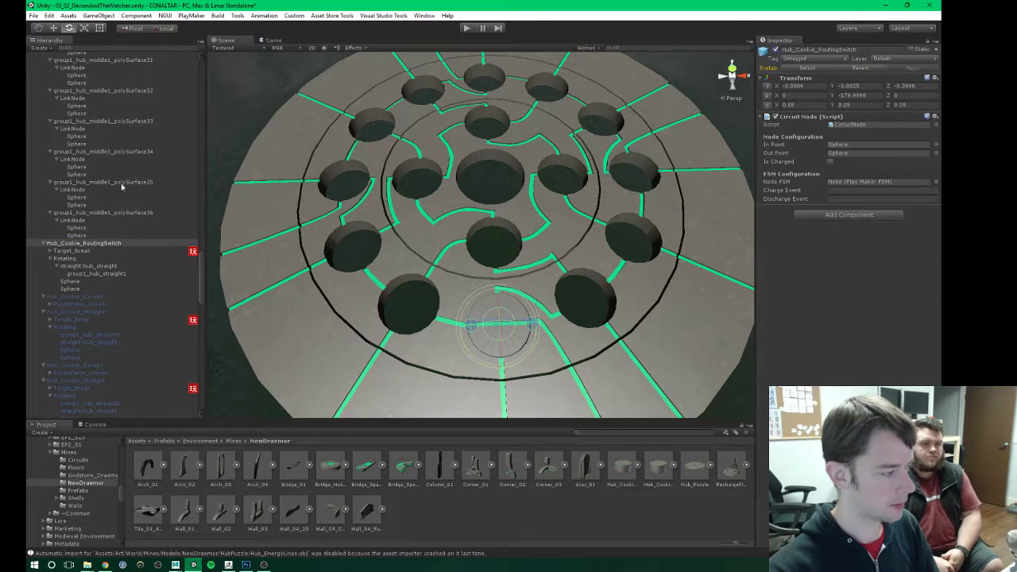
# Step: Check the position of each of the two Spheres in the routing switch and look inside its Target_Break
pyautogui.click(69, 282)
pyautogui.click(70, 289)
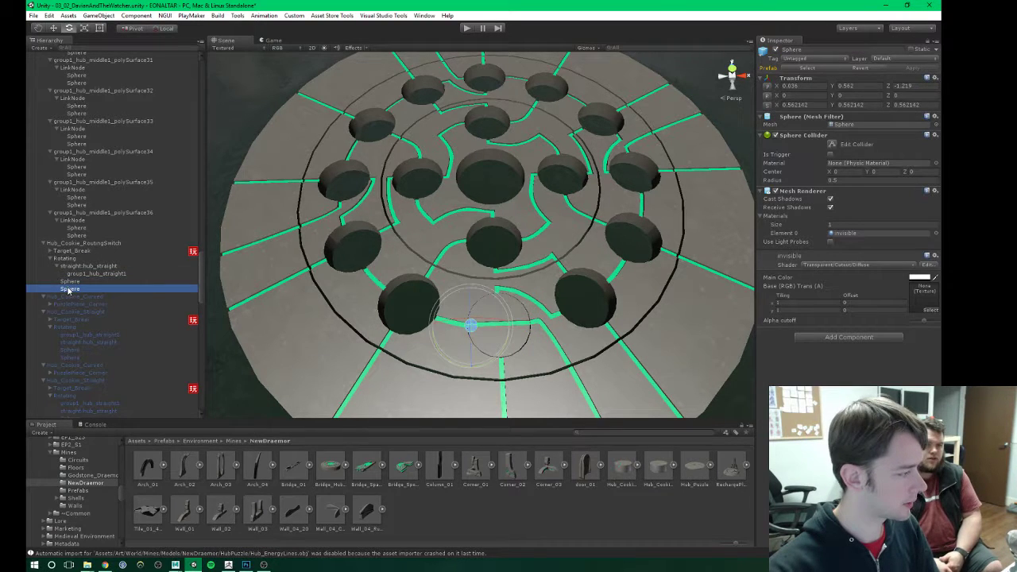
pyautogui.click(50, 250)
pyautogui.click(51, 250)
pyautogui.click(85, 281)
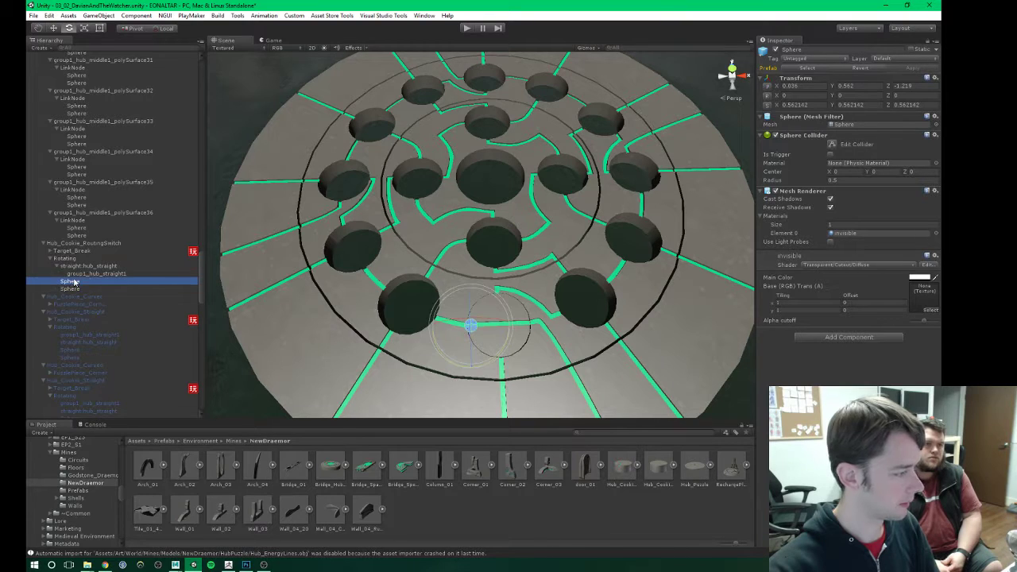
# Step: Check the placement of group1_hub_straight1, straight:hub_straight and Rotating inside Hub_Cookie_RoutingSwitch against the parent object
pyautogui.click(82, 274)
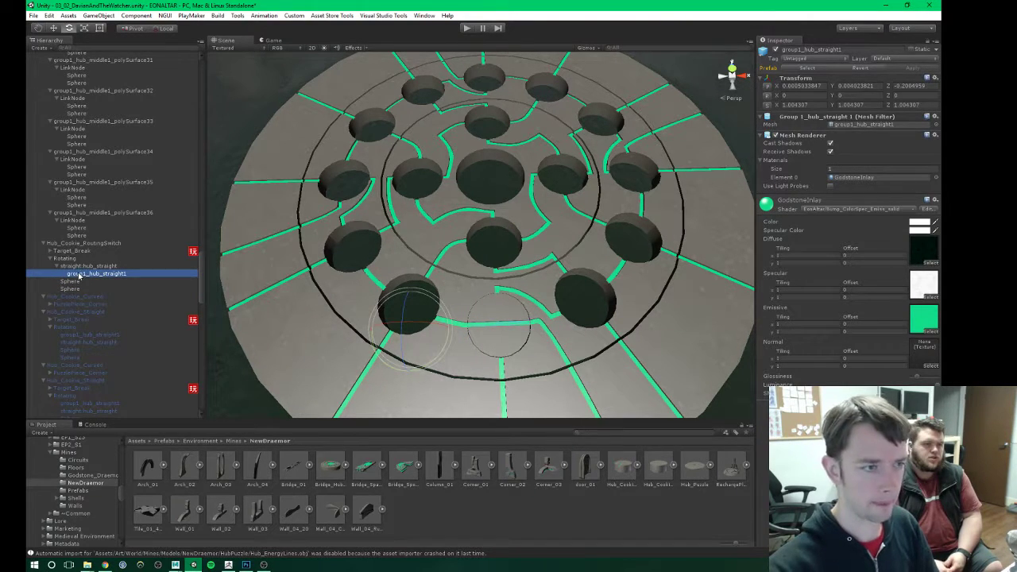
pyautogui.click(83, 266)
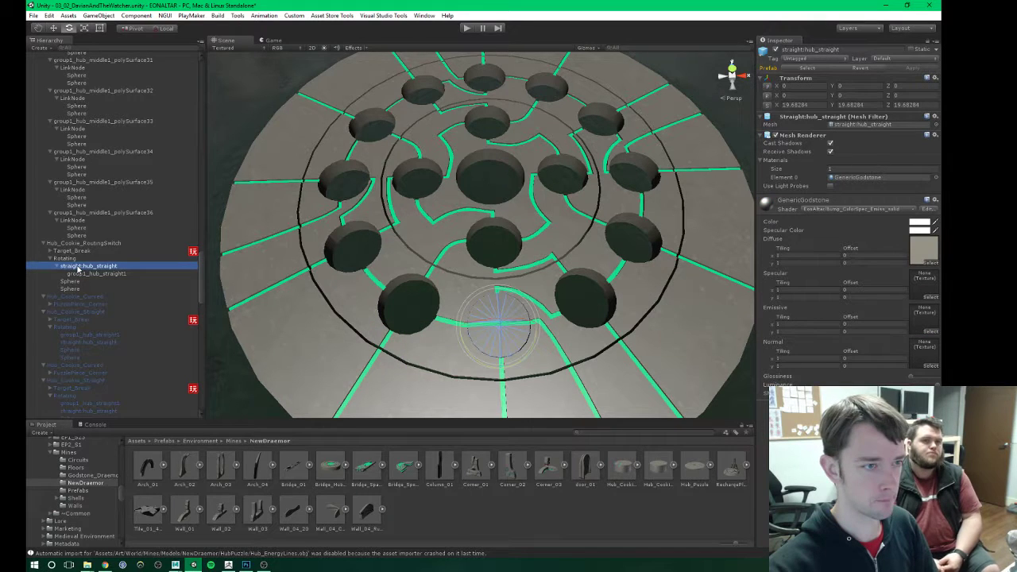
pyautogui.click(68, 259)
pyautogui.click(76, 243)
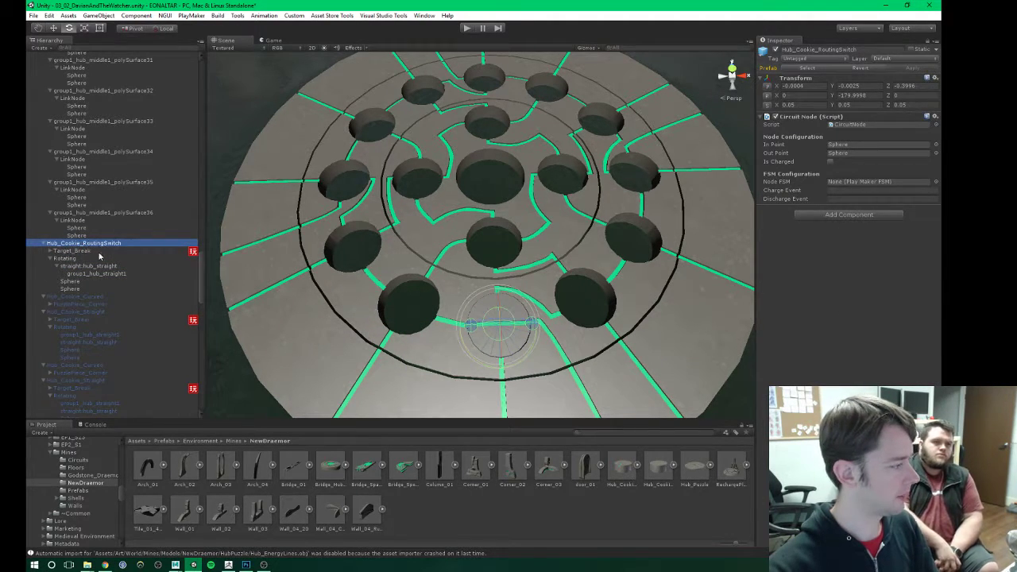
pyautogui.click(85, 274)
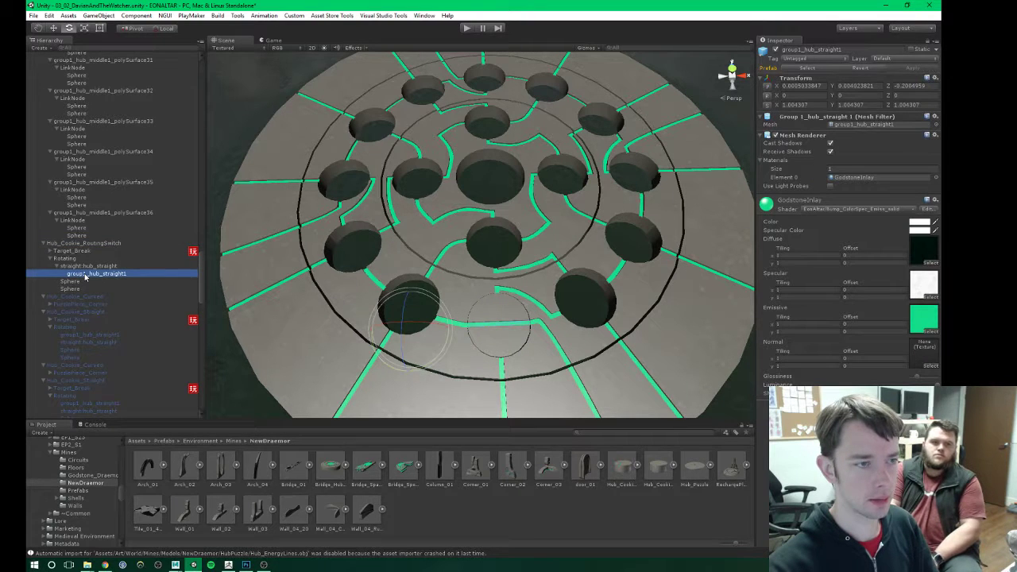
pyautogui.click(73, 266)
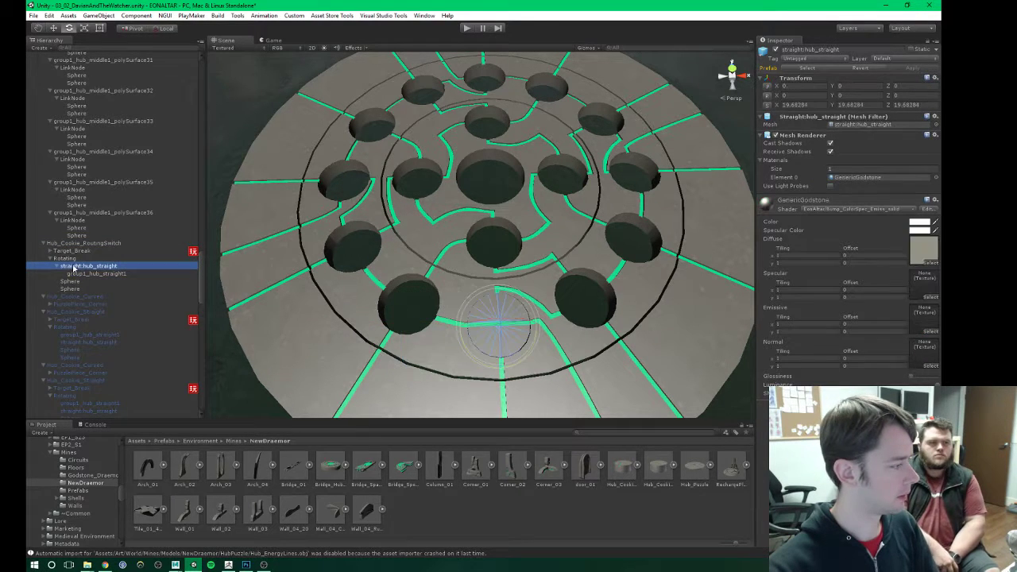
pyautogui.press('Up')
pyautogui.press('Up')
pyautogui.press('Up')
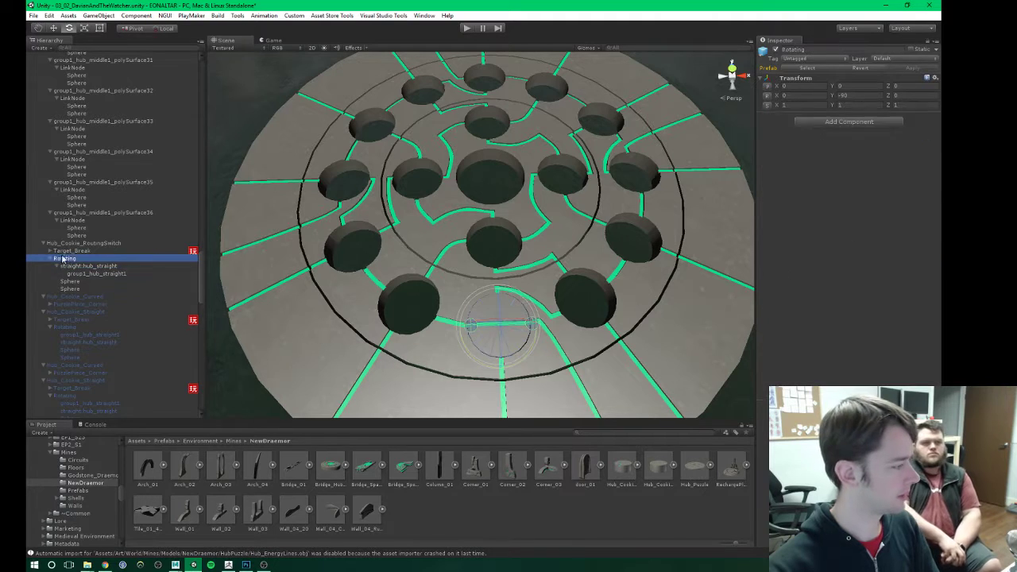
# Step: Filter the hierarchy by circuitnode and check the first LinkNode, the first Hub_Cookie_Straight and the first PuzzlePiece_Corner
pyautogui.scroll(5, 95, 204)
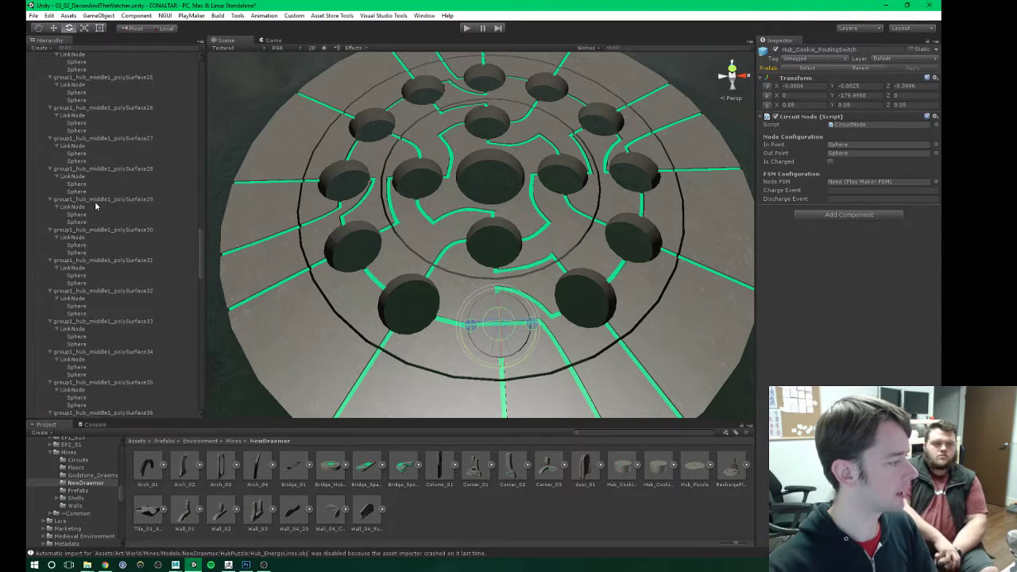
pyautogui.moveTo(201, 259); pyautogui.dragTo(205, 70)
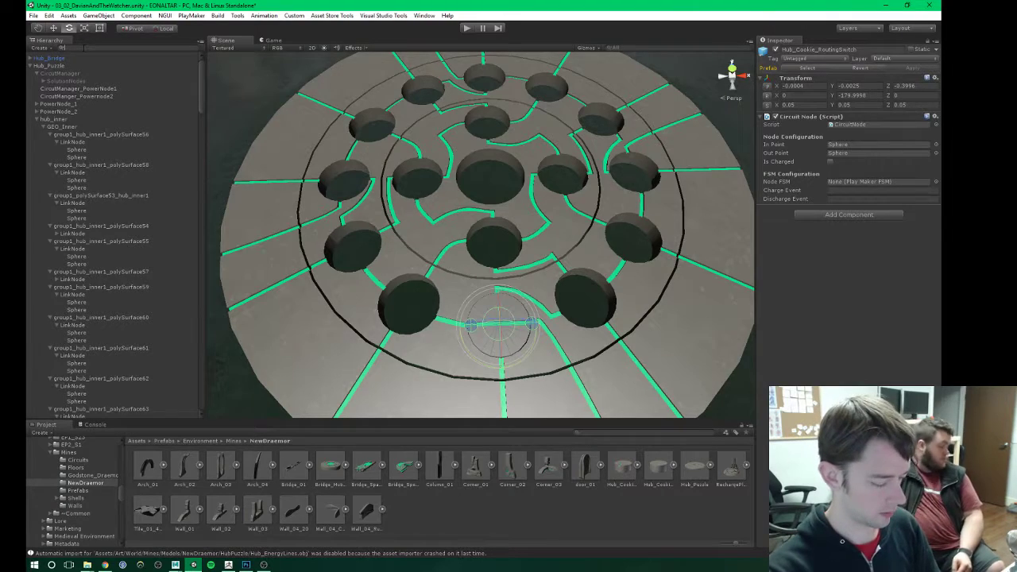
pyautogui.hotkey('ctrl', 'f')
pyautogui.write('circuitnode')
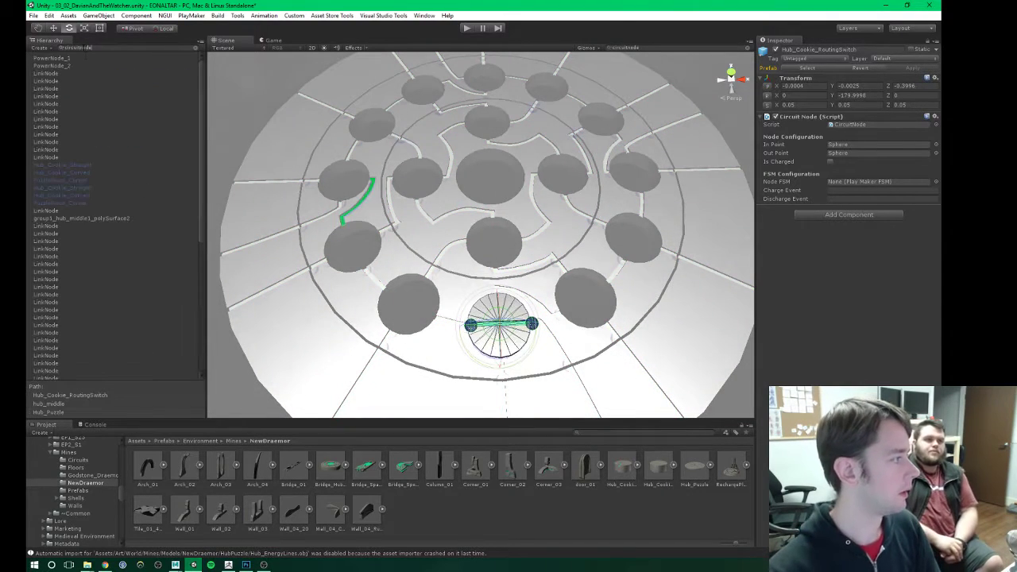
pyautogui.click(46, 73)
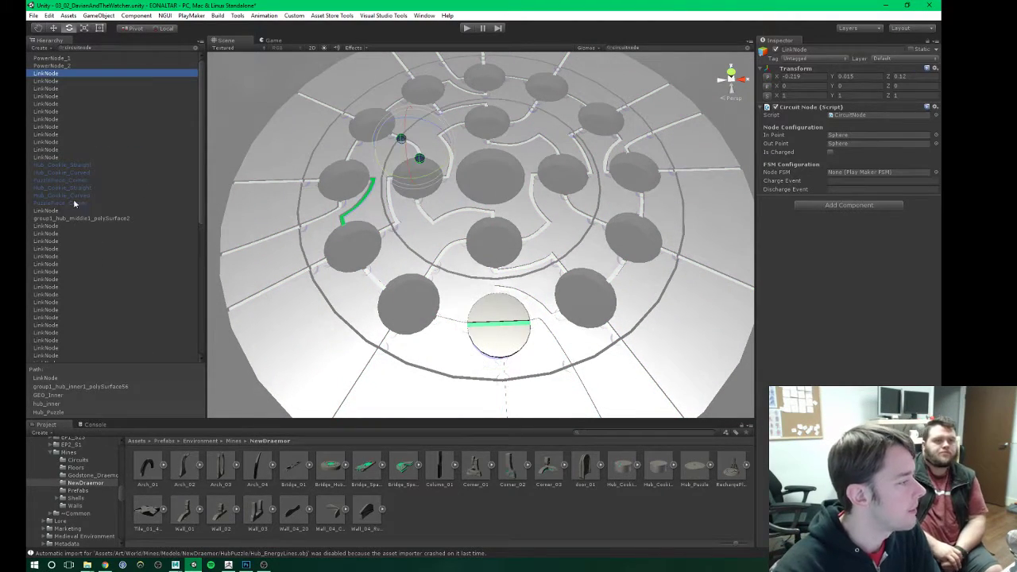
pyautogui.click(66, 164)
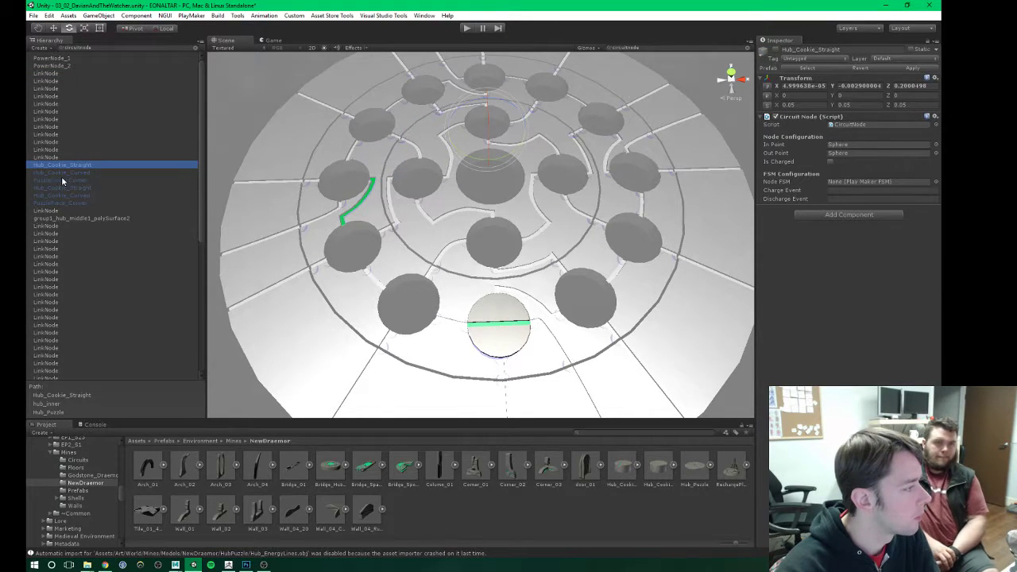
pyautogui.click(62, 180)
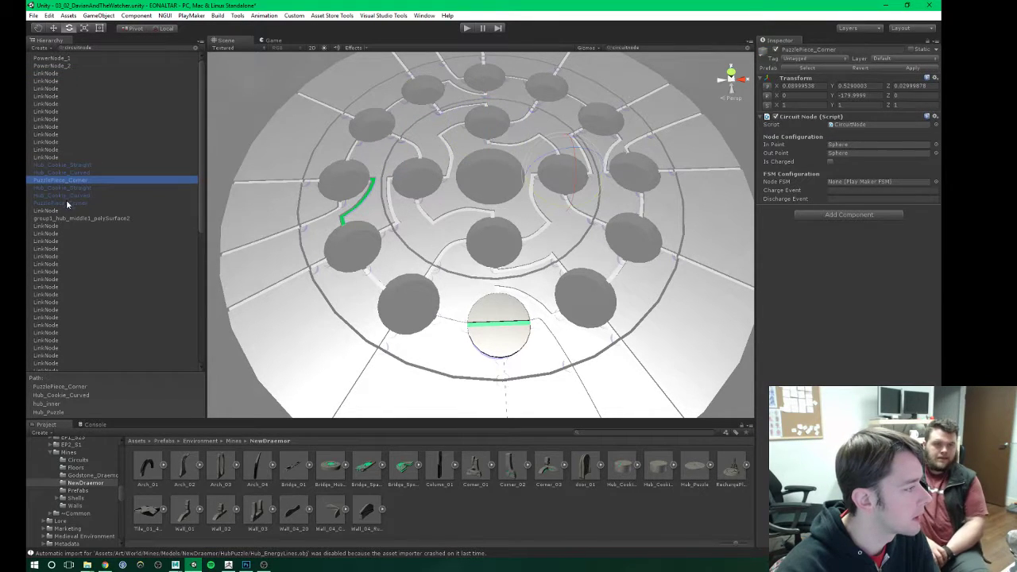
# Step: Clear the hierarchy filter and inspect the inner ring's straight and curved cookies and the PuzzlePiece_Corner under the last one
pyautogui.click(195, 50)
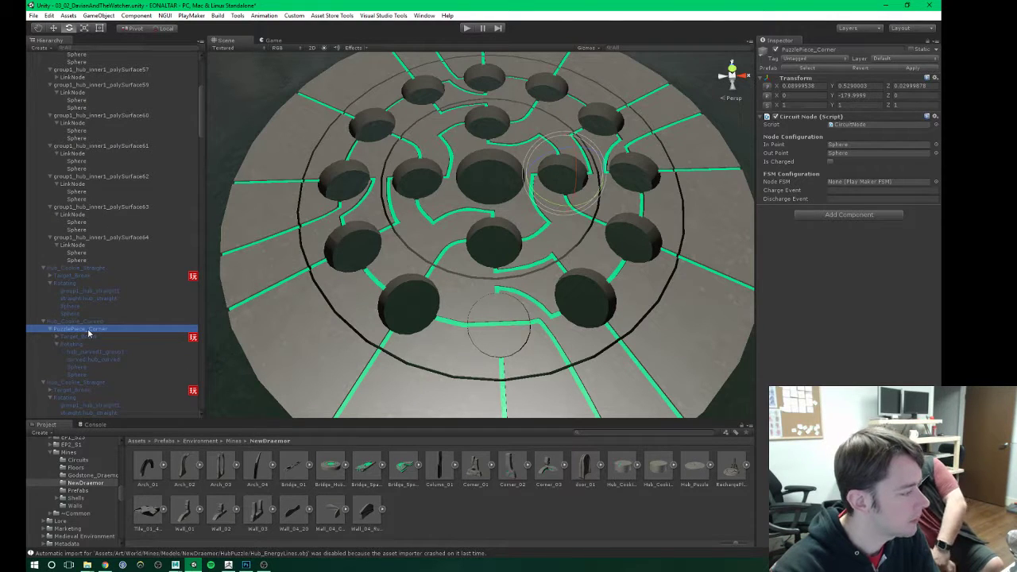
pyautogui.click(75, 321)
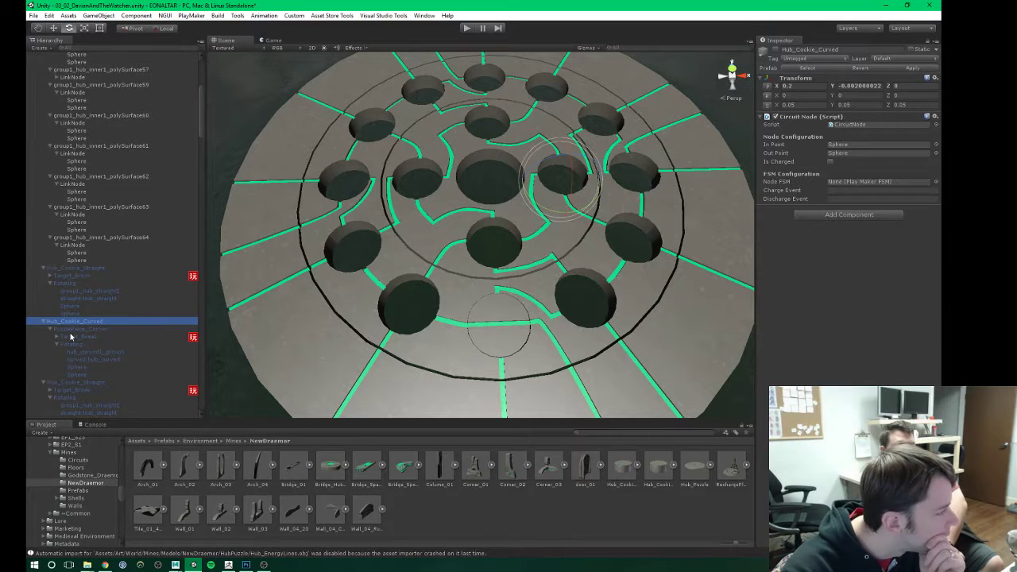
pyautogui.scroll(-3, 93, 221)
pyautogui.click(74, 325)
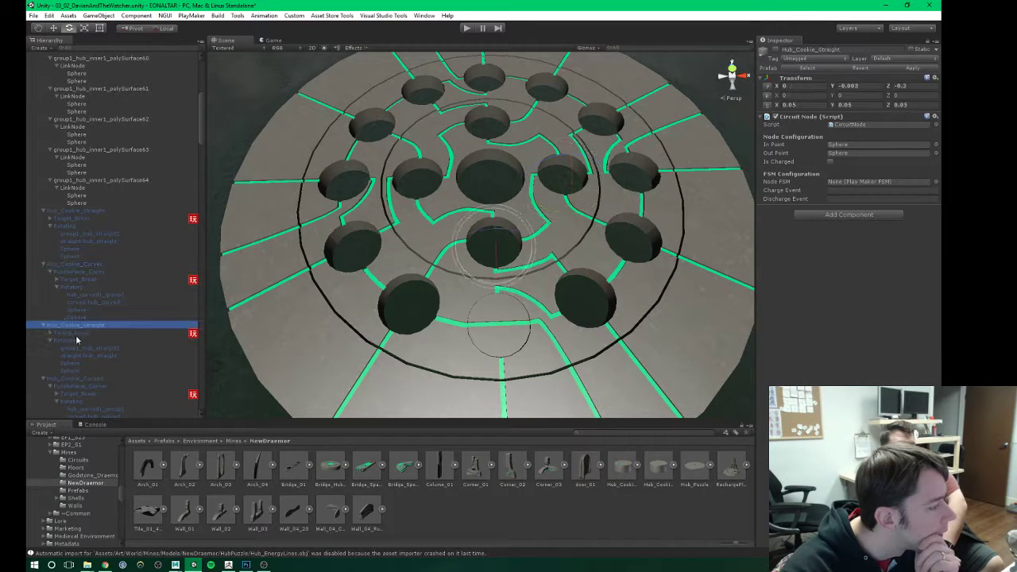
pyautogui.click(80, 387)
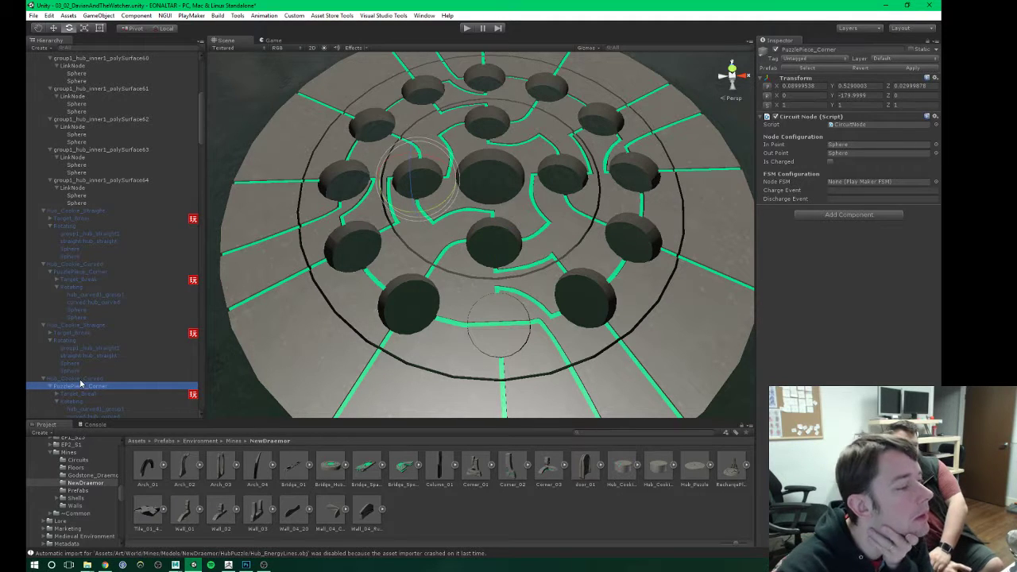
# Step: Select the two Hub_Cookie_Straight and two Hub_Cookie_Curved objects of hub_inner together and activate them
pyautogui.click(79, 380)
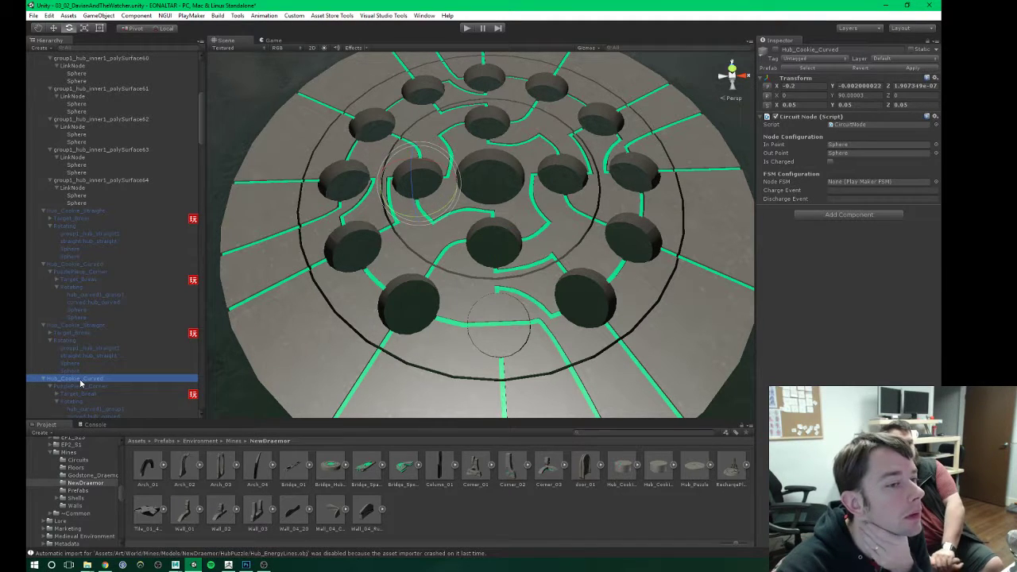
pyautogui.scroll(-2, 80, 387)
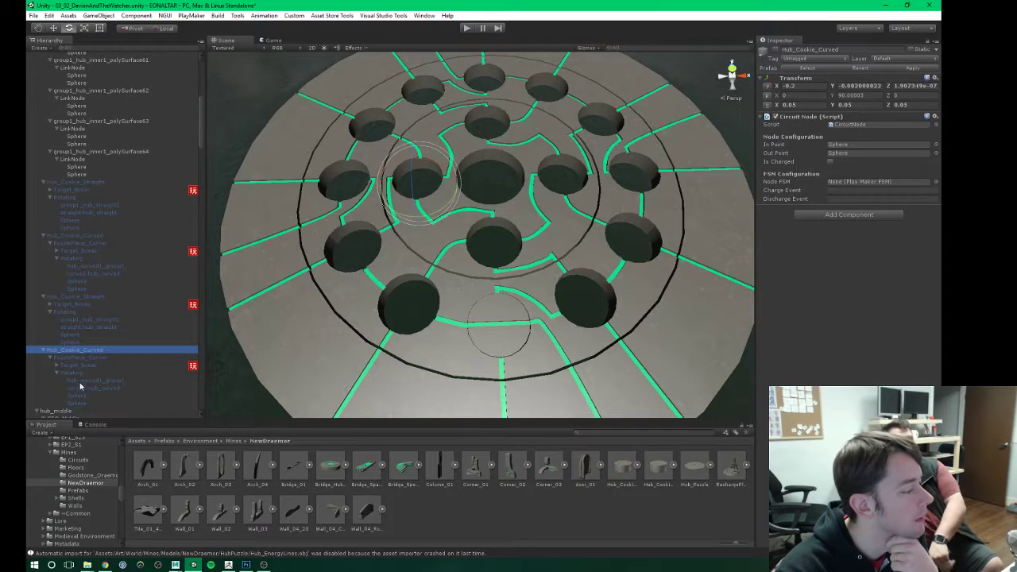
pyautogui.keyDown('ctrl'); pyautogui.click(77, 297); pyautogui.keyUp('ctrl')
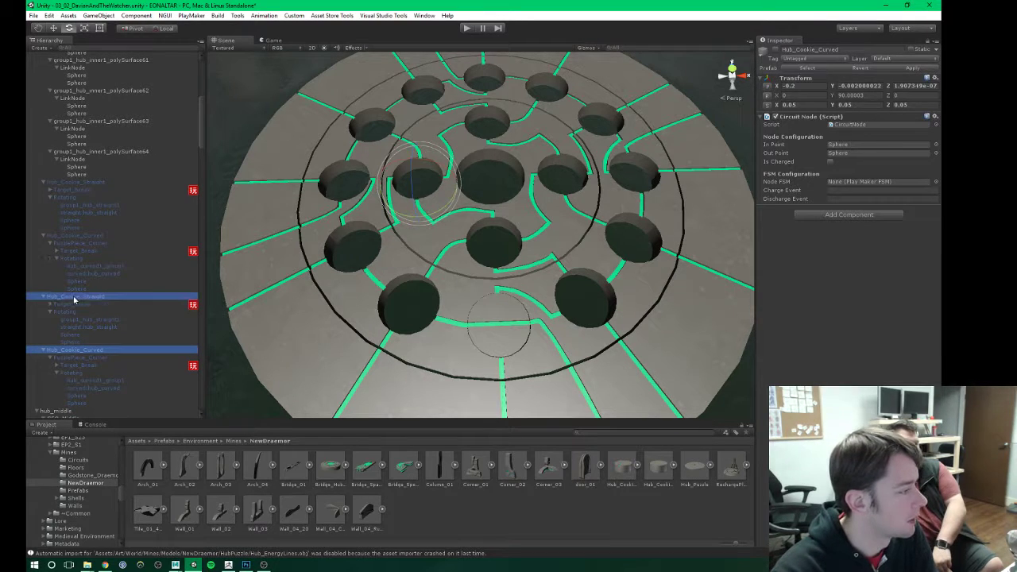
pyautogui.keyDown('ctrl'); pyautogui.click(79, 237); pyautogui.keyUp('ctrl')
pyautogui.keyDown('ctrl'); pyautogui.click(84, 186); pyautogui.keyUp('ctrl')
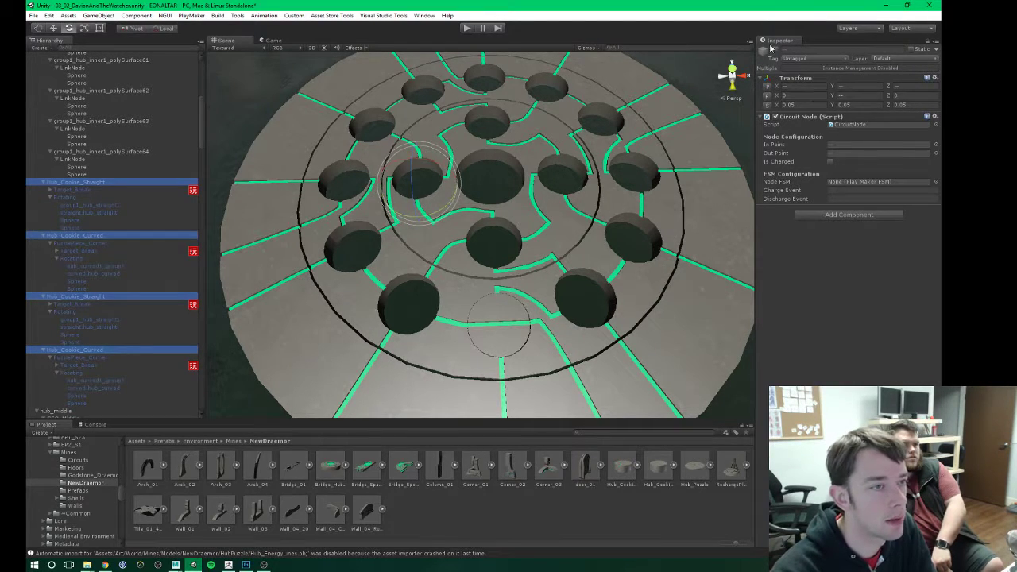
pyautogui.click(430, 189)
# Step: Compare the In Point and Out Point references of the last inner Hub_Cookie_Curved with those of its child PuzzlePiece_Corner
pyautogui.scroll(-4, 154, 268)
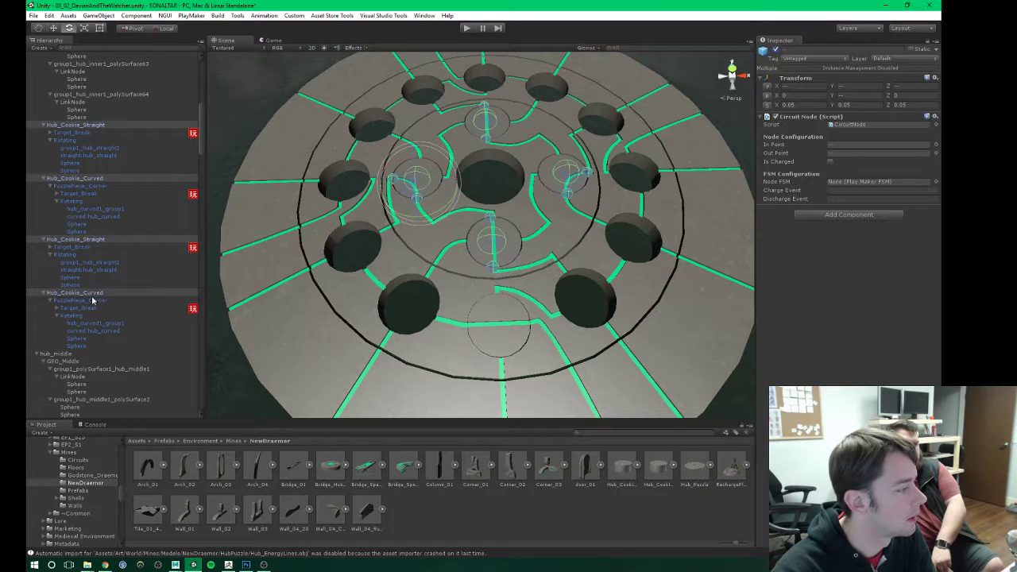
pyautogui.click(90, 294)
pyautogui.scroll(2, 91, 296)
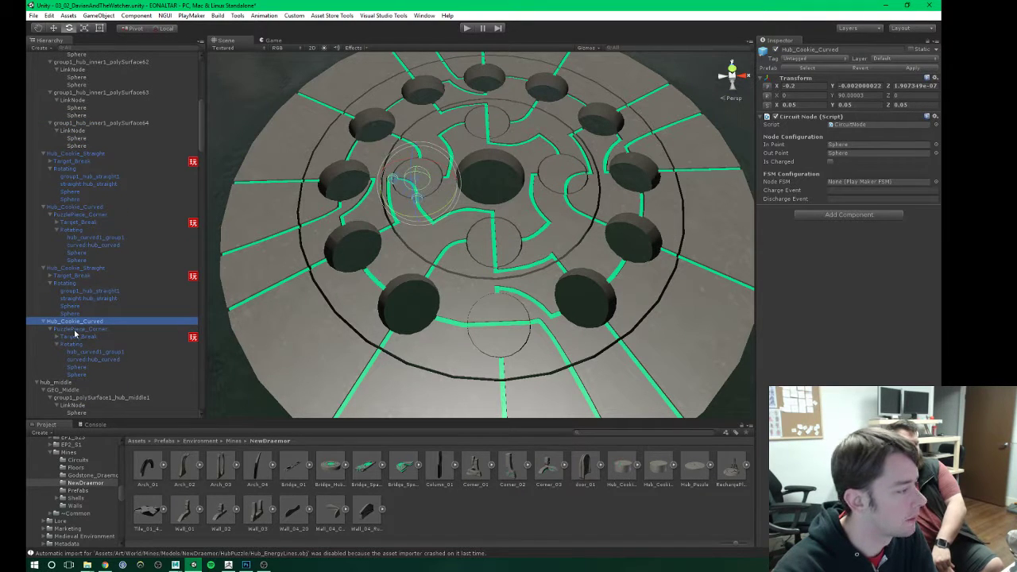
pyautogui.click(78, 329)
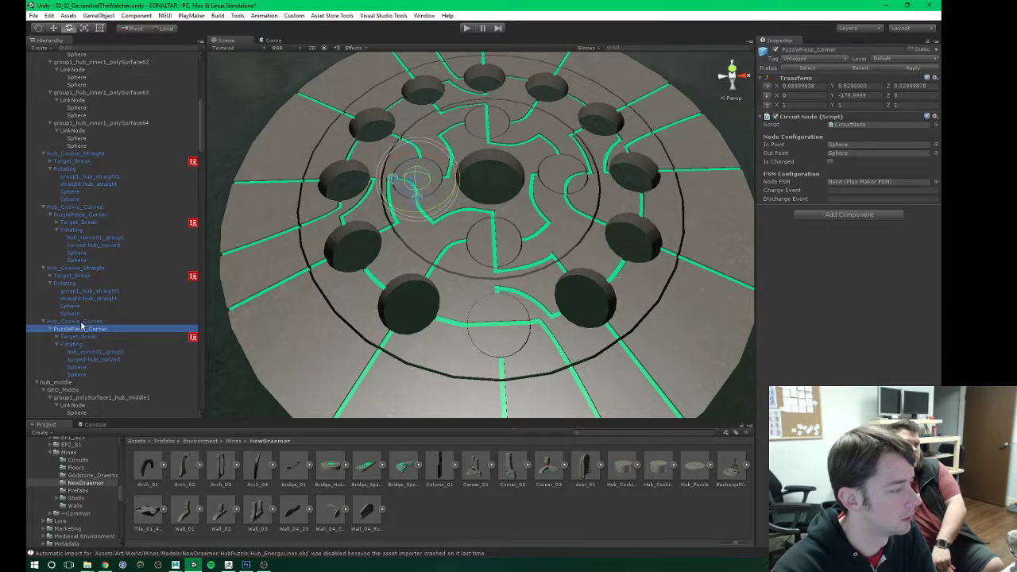
pyautogui.click(83, 322)
pyautogui.click(840, 146)
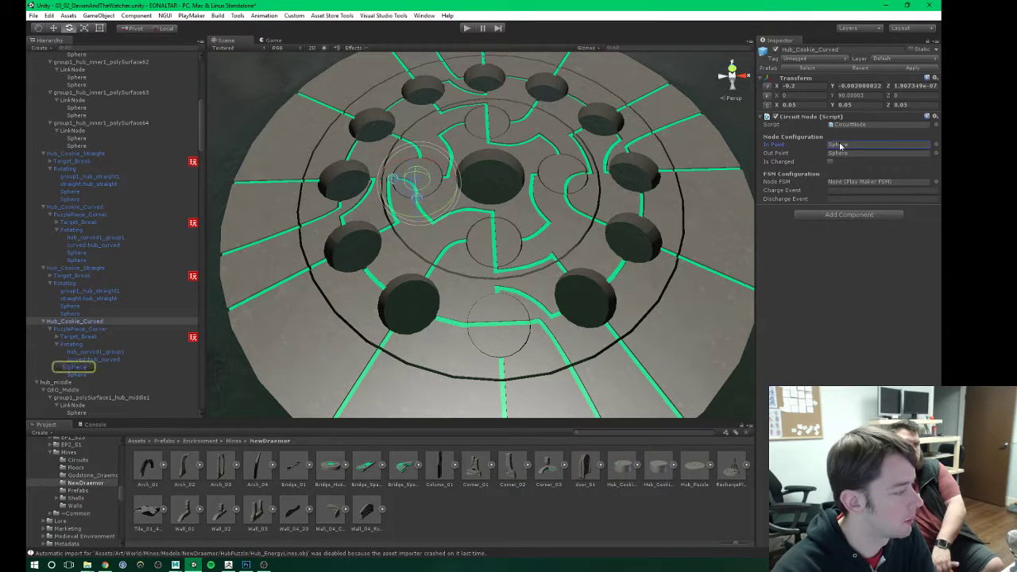
pyautogui.click(838, 153)
pyautogui.click(88, 330)
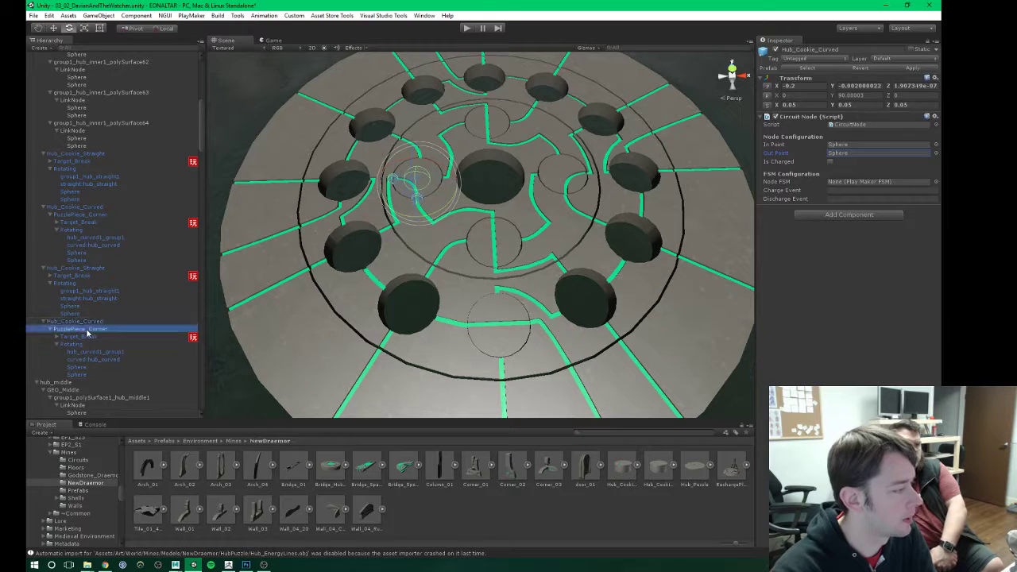
pyautogui.click(836, 146)
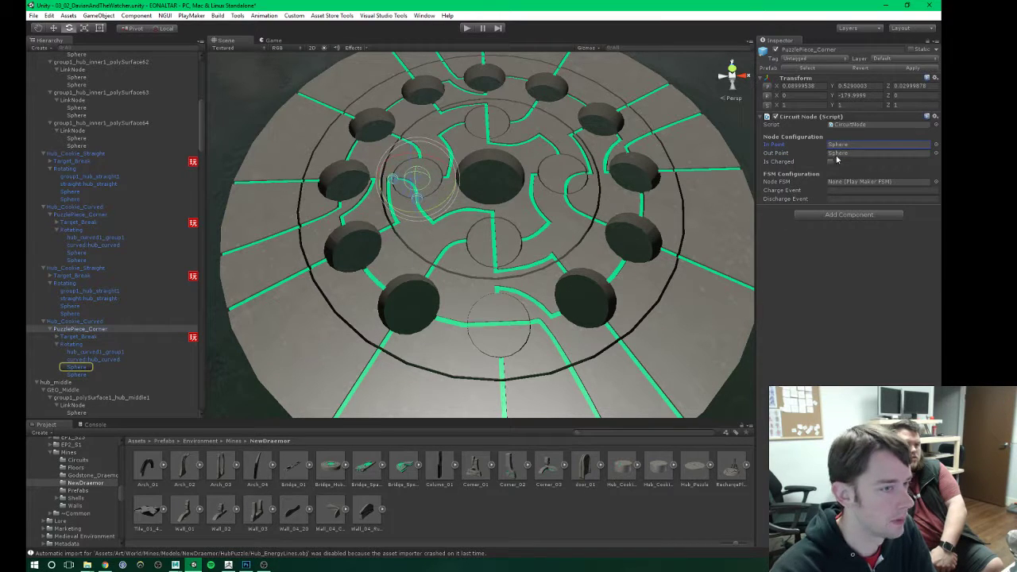
pyautogui.click(838, 153)
# Step: Remove the Circuit Node script from the PuzzlePiece_Corner under the last inner Hub_Cookie_Curved, and select that parent cookie
pyautogui.click(83, 330)
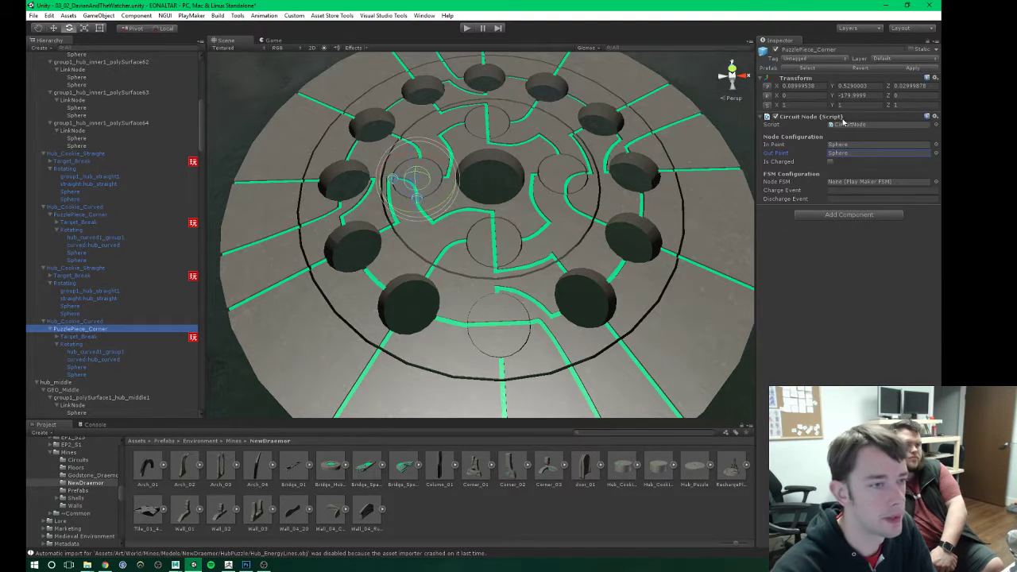
pyautogui.rightClick(799, 119)
pyautogui.click(831, 169)
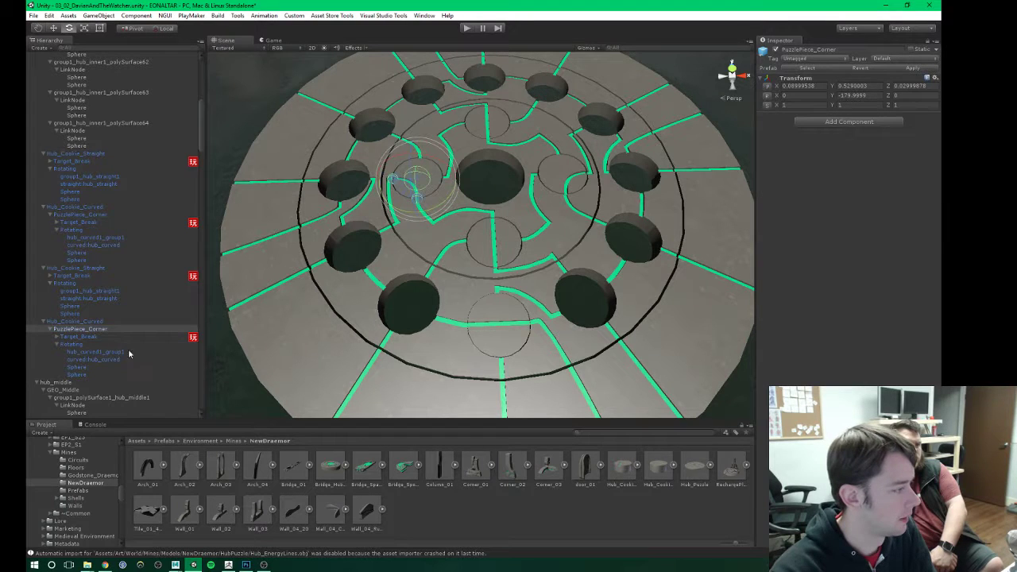
pyautogui.click(72, 321)
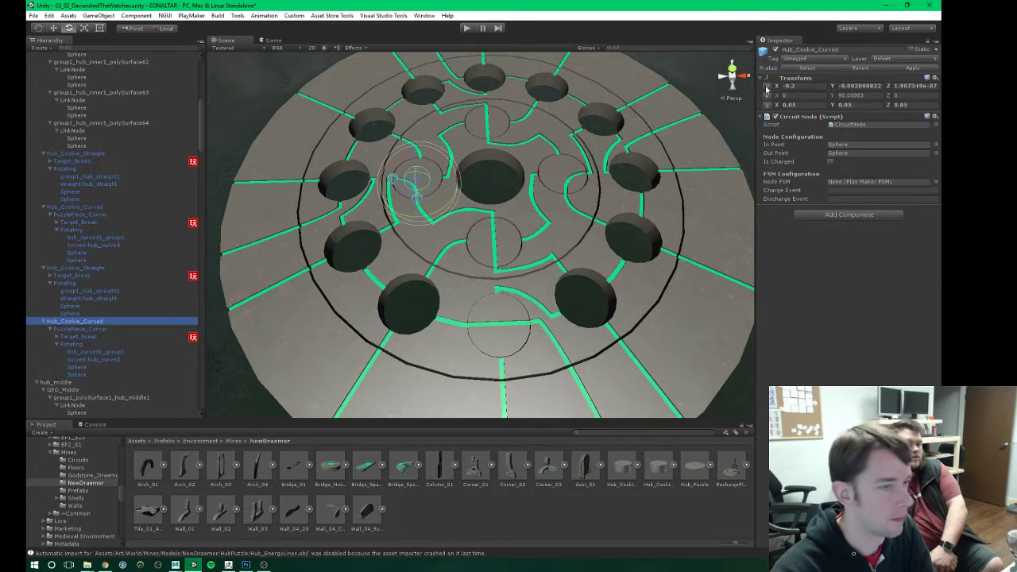
# Step: Apply the selected Hub_Cookie_Curved instance's changes to its prefab and select the other Hub_Cookie_Curved in the inner ring
pyautogui.click(910, 68)
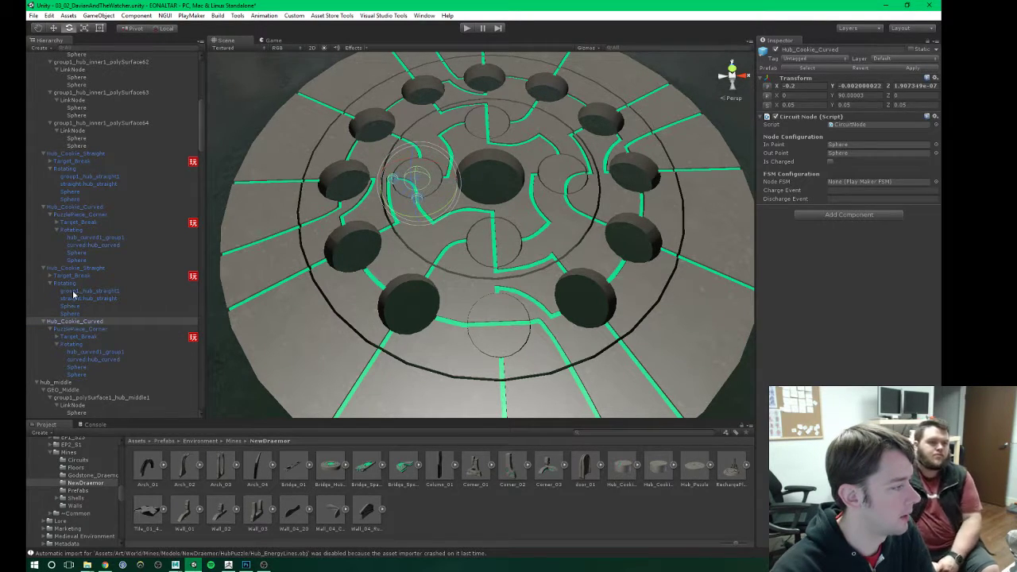
pyautogui.click(73, 215)
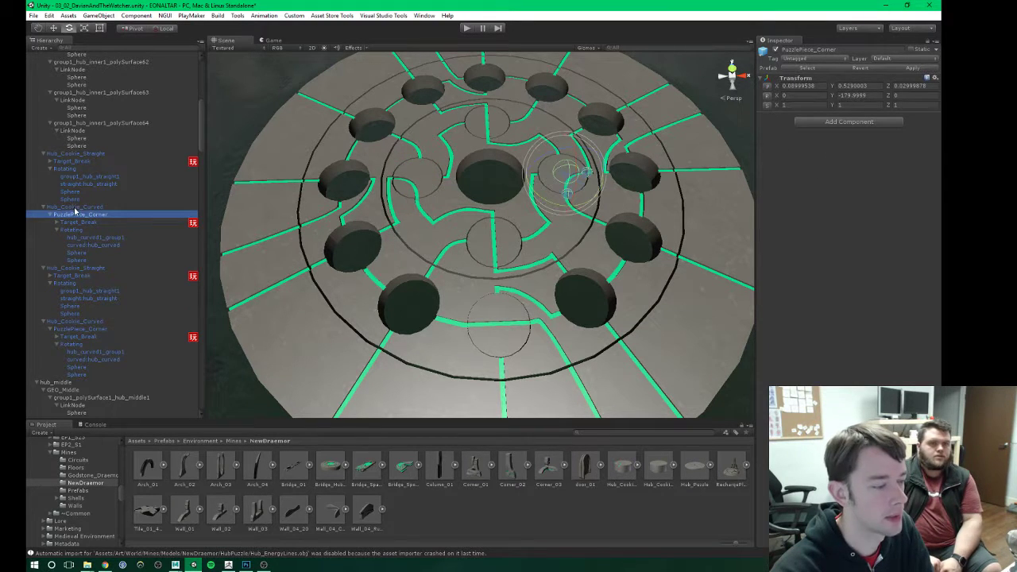
pyautogui.click(74, 207)
# Step: Filter the hierarchy by circuitnode and inspect the first LinkNode and group1_hub_middle1_polySurface2 on the puzzle disc
pyautogui.scroll(10, 79, 159)
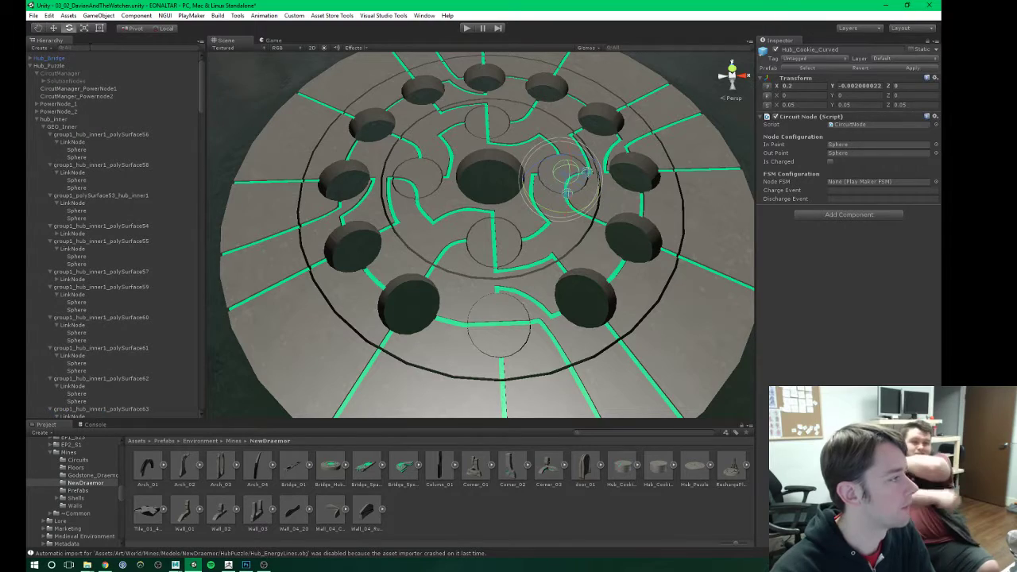
pyautogui.click(89, 47)
pyautogui.write('circu')
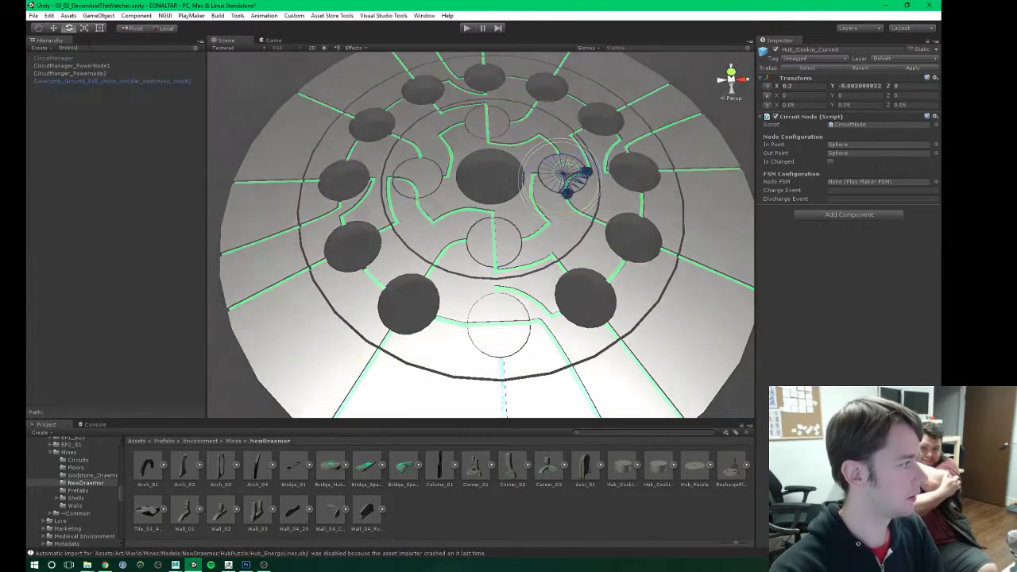
pyautogui.write('itnode')
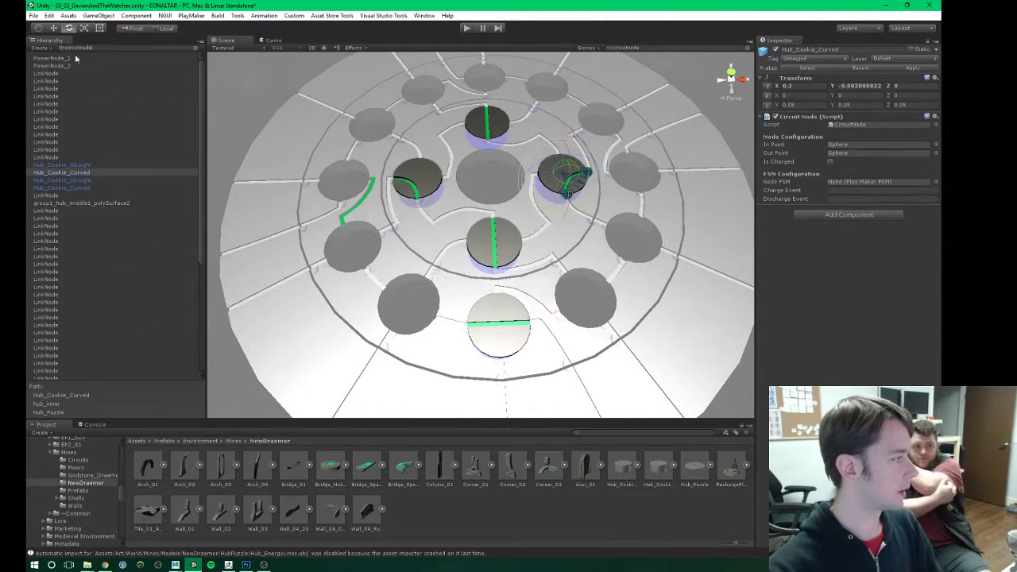
pyautogui.scroll(-2, 402, 187)
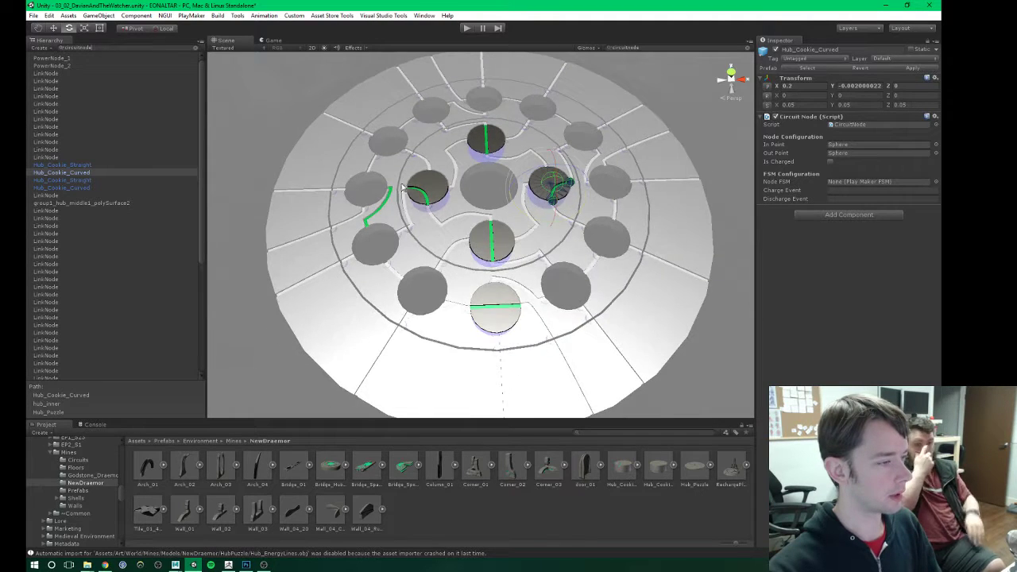
pyautogui.keyDown('alt'); pyautogui.moveTo(403, 188); pyautogui.dragTo(357, 215); pyautogui.keyUp('alt')
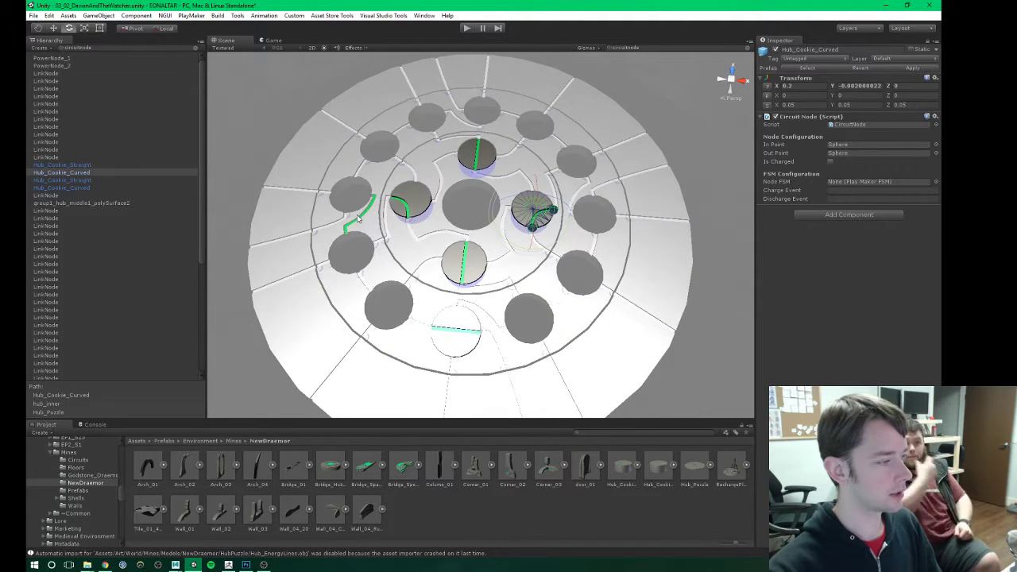
pyautogui.click(51, 73)
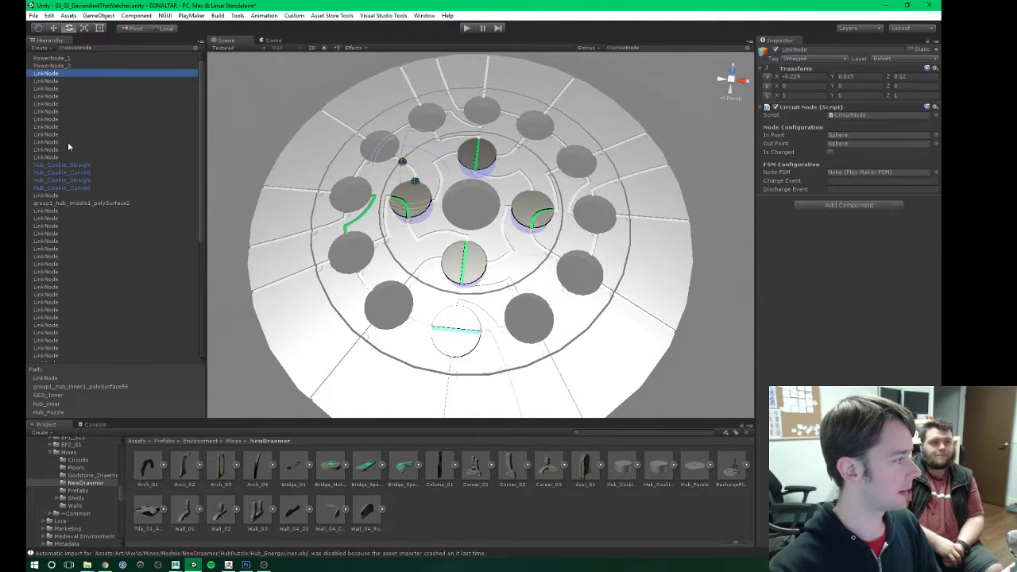
pyautogui.click(62, 203)
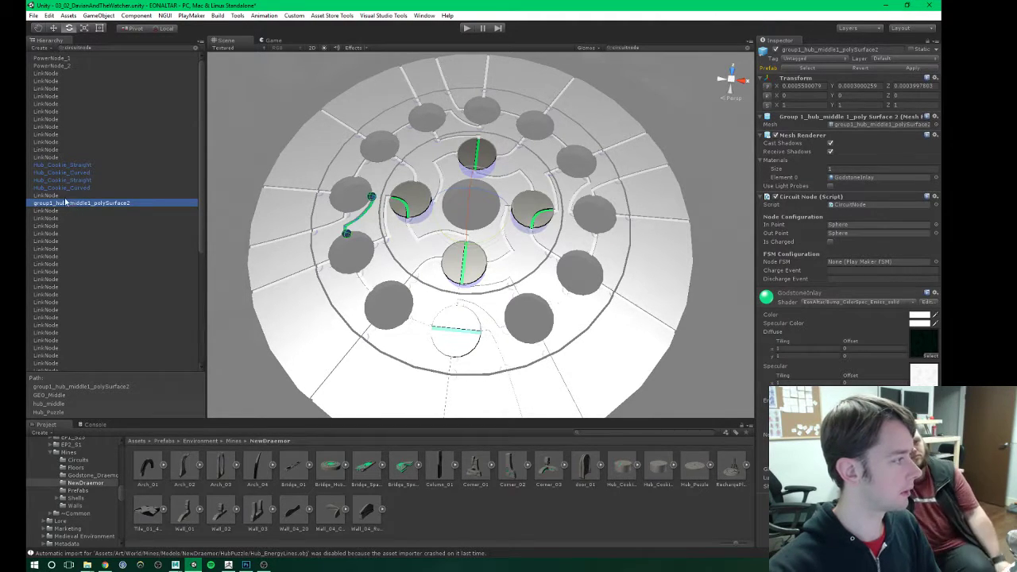
# Step: Activate all the disabled Hub_Cookie_Curved and Hub_Cookie_Straight objects listed after Hub_Cookie_RoutingSwitch
pyautogui.click(47, 75)
pyautogui.scroll(-5, 72, 182)
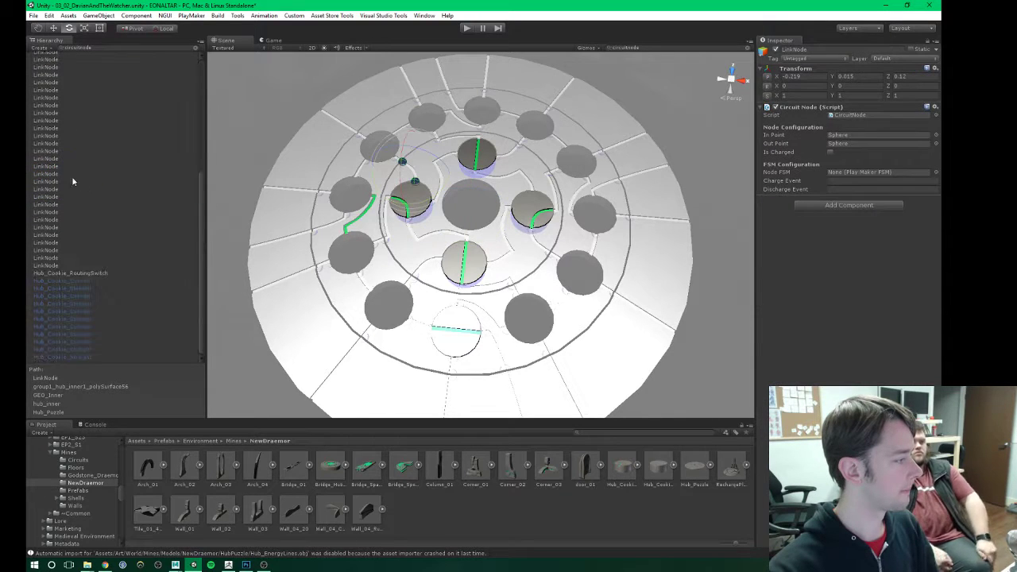
pyautogui.keyDown('shift'); pyautogui.click(73, 348); pyautogui.keyUp('shift')
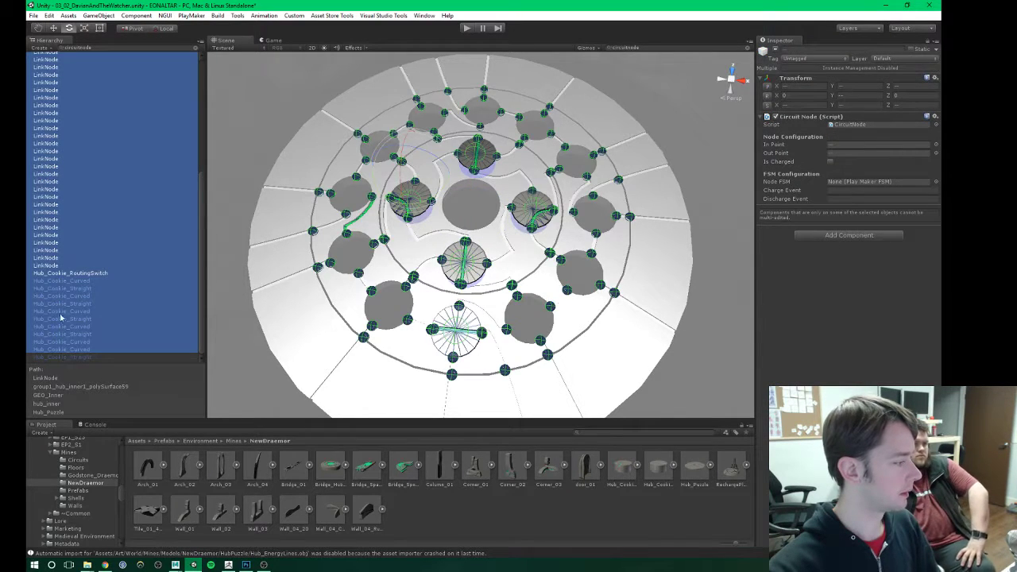
pyautogui.click(72, 281)
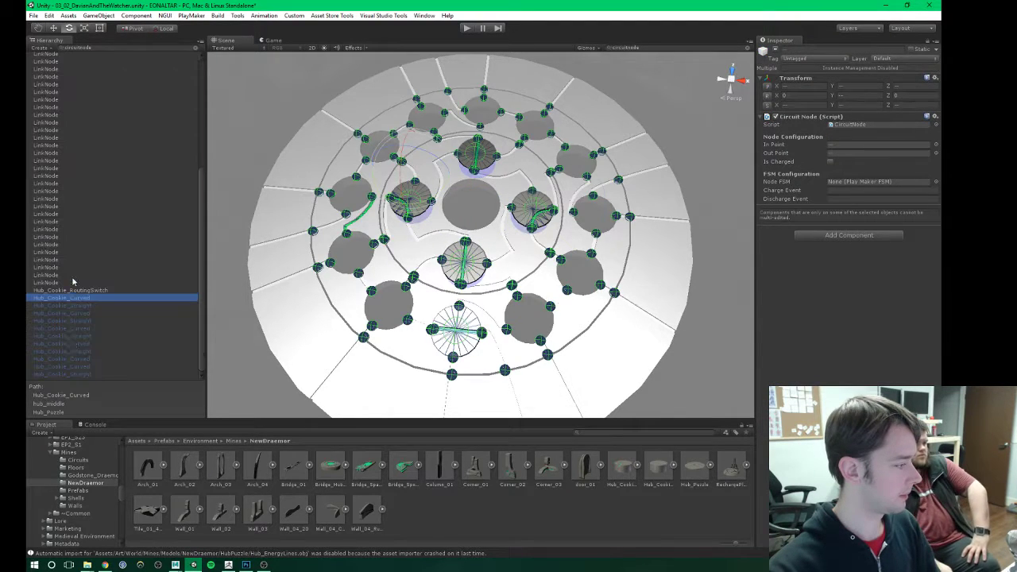
pyautogui.keyDown('shift'); pyautogui.click(73, 374); pyautogui.keyUp('shift')
pyautogui.click(777, 54)
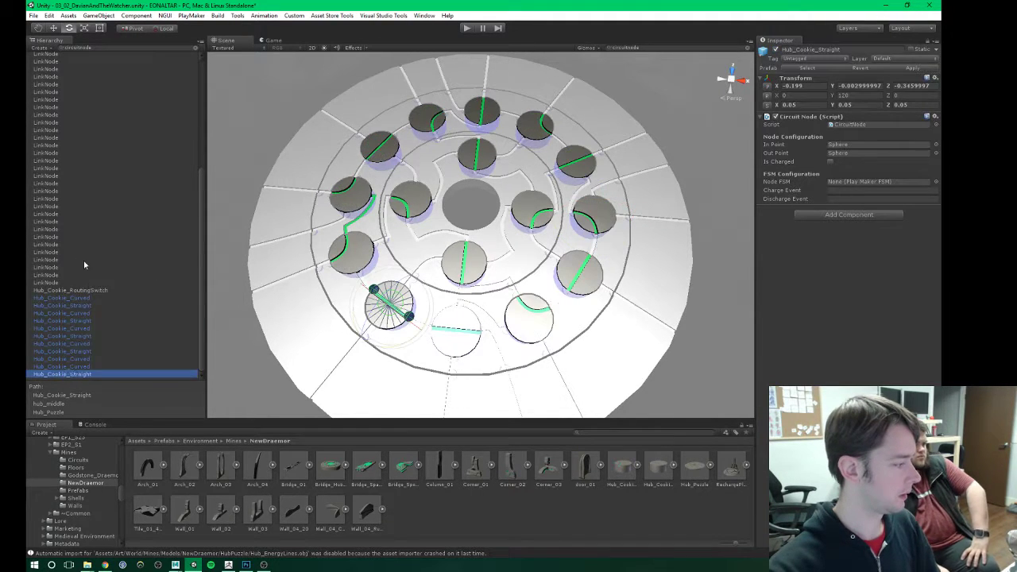
# Step: Select every circuit node from the last Hub_Cookie_Straight up to the first LinkNode, and clear the hierarchy filter
pyautogui.scroll(10, 83, 260)
pyautogui.keyDown('shift'); pyautogui.click(50, 75); pyautogui.keyUp('shift')
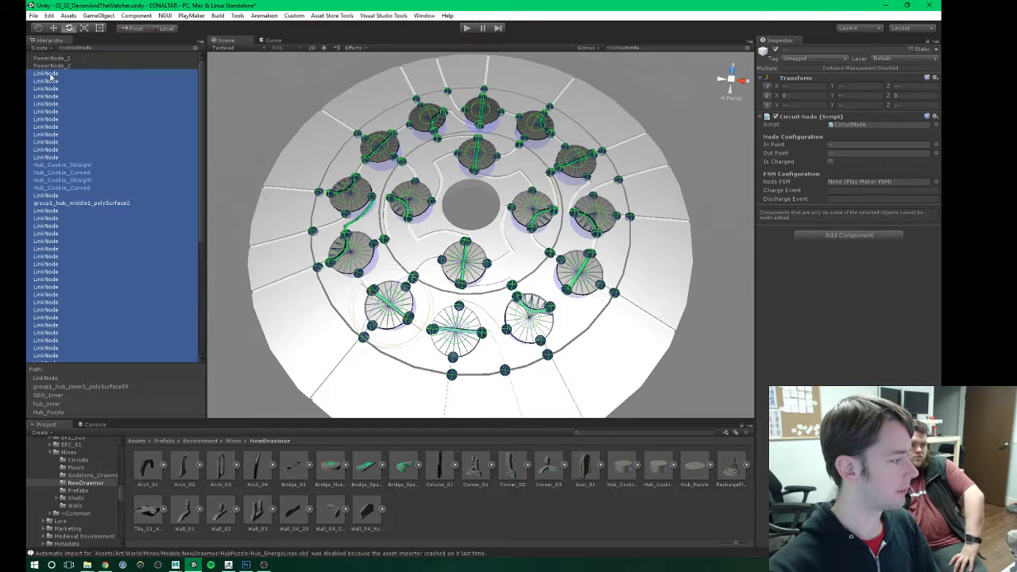
pyautogui.click(196, 48)
pyautogui.scroll(6, 121, 157)
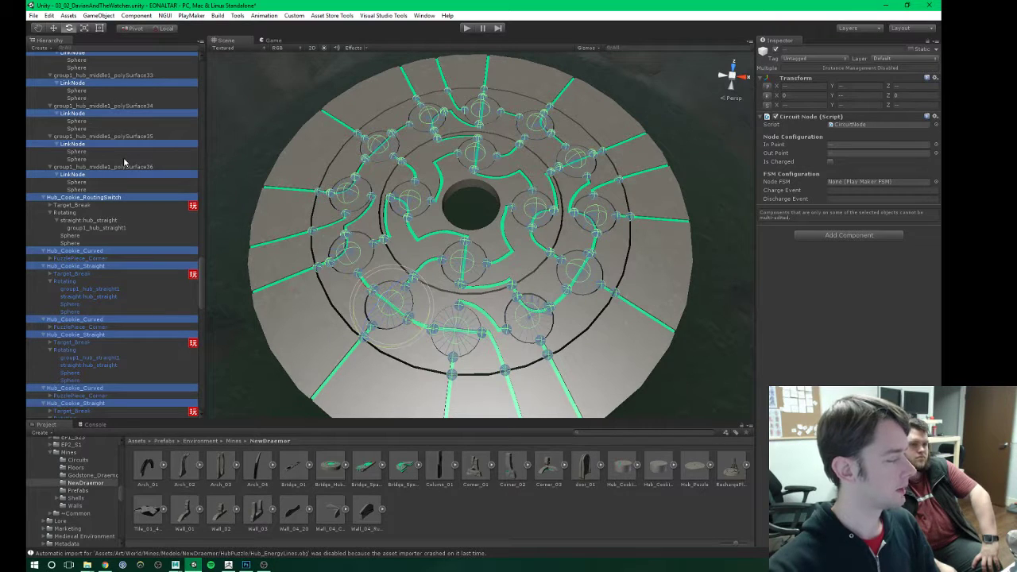
pyautogui.scroll(12, 124, 151)
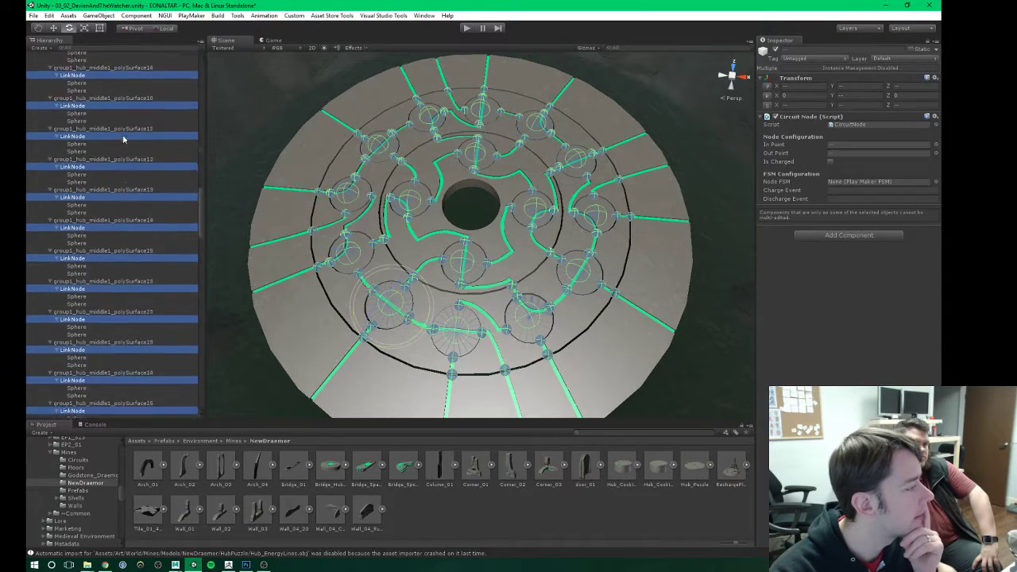
pyautogui.scroll(10, 119, 135)
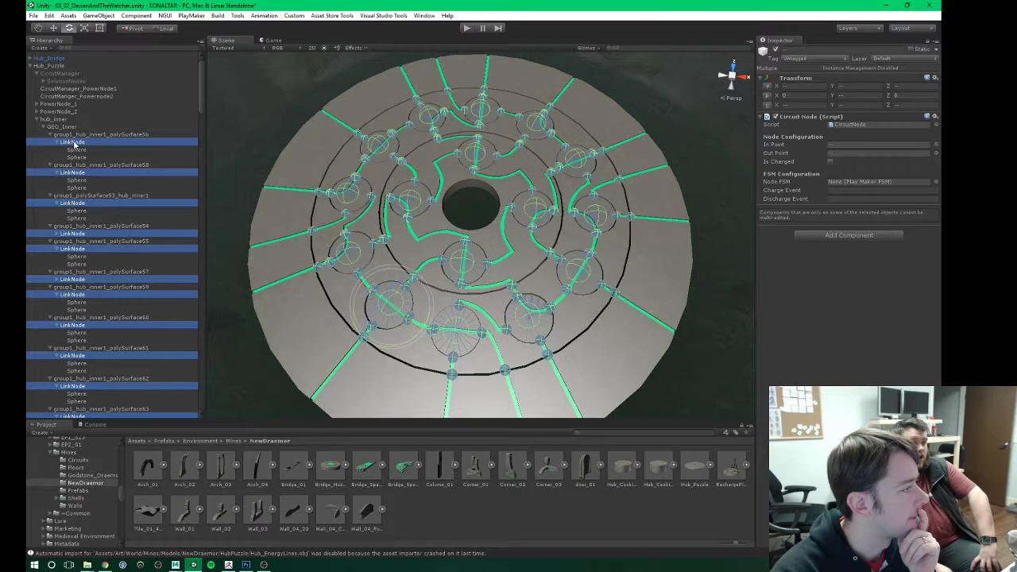
# Step: Lock the Inspector on CircutManager_PowerNode1 and delete its All Nodes entries from Element 2 onward, keeping PowerNode_1 and Hub_Cookie_RoutingSwitch
pyautogui.click(73, 88)
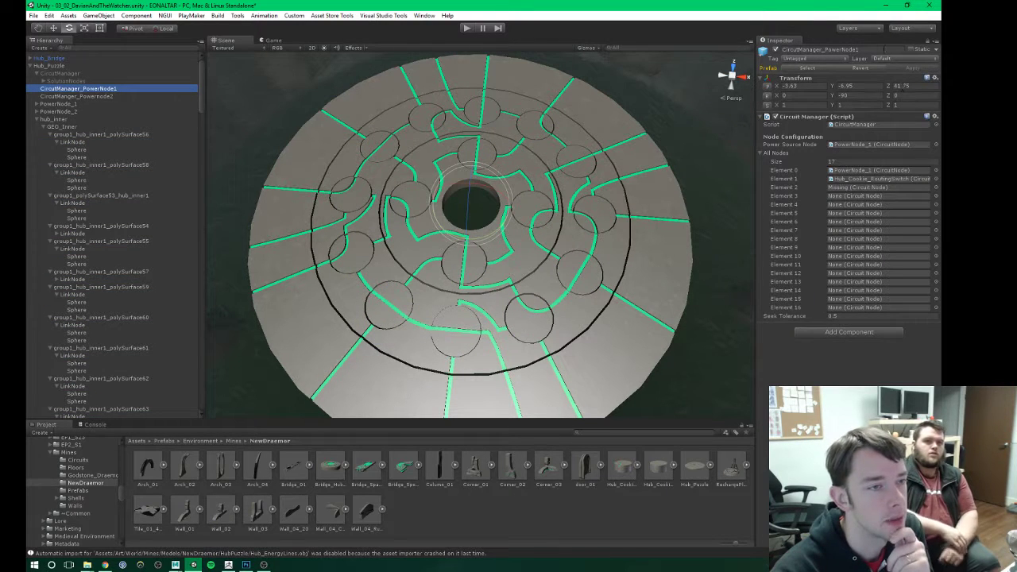
pyautogui.click(928, 42)
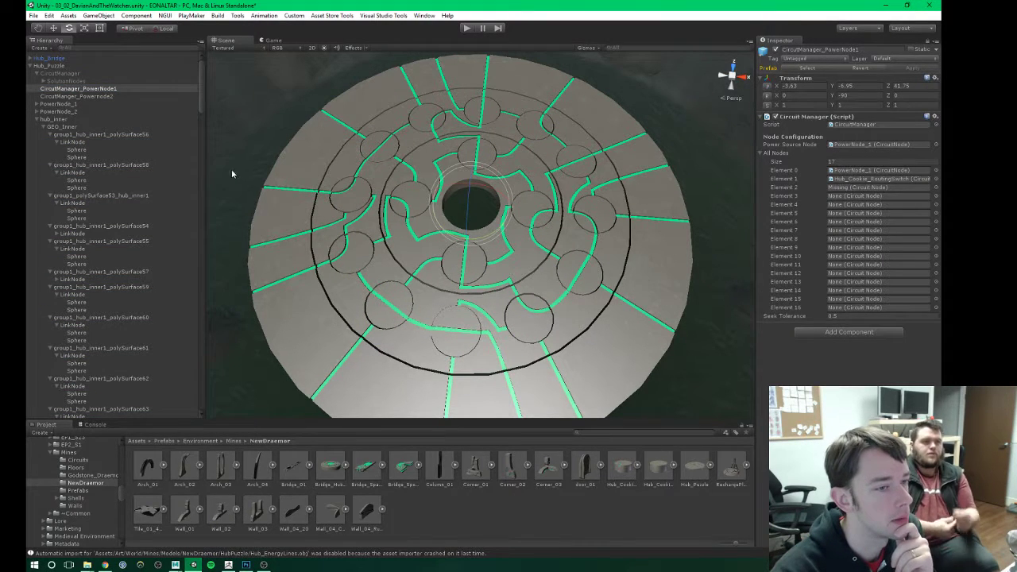
pyautogui.rightClick(786, 189)
pyautogui.click(826, 204)
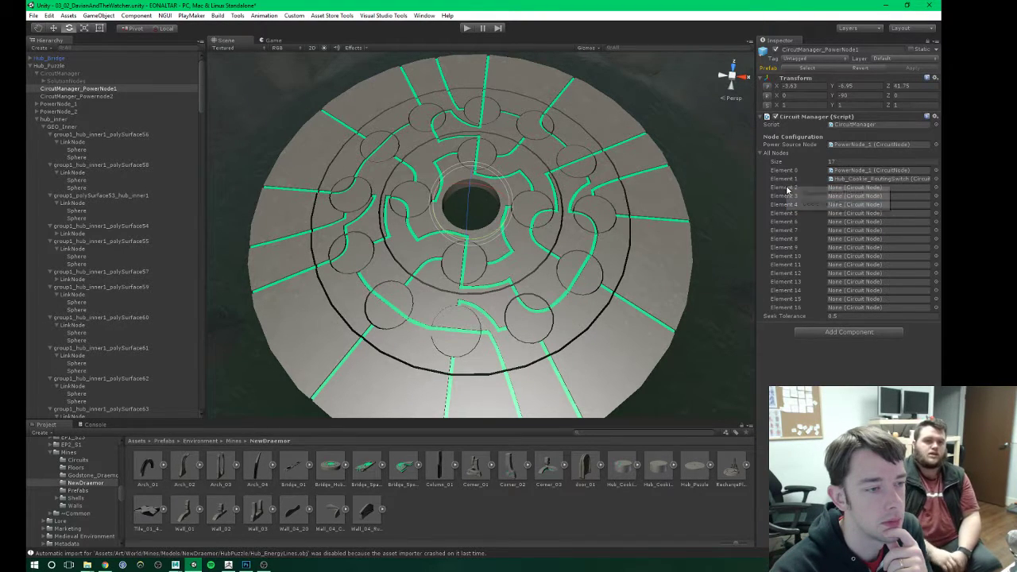
pyautogui.rightClick(788, 198)
pyautogui.click(829, 204)
pyautogui.rightClick(788, 197)
pyautogui.click(827, 203)
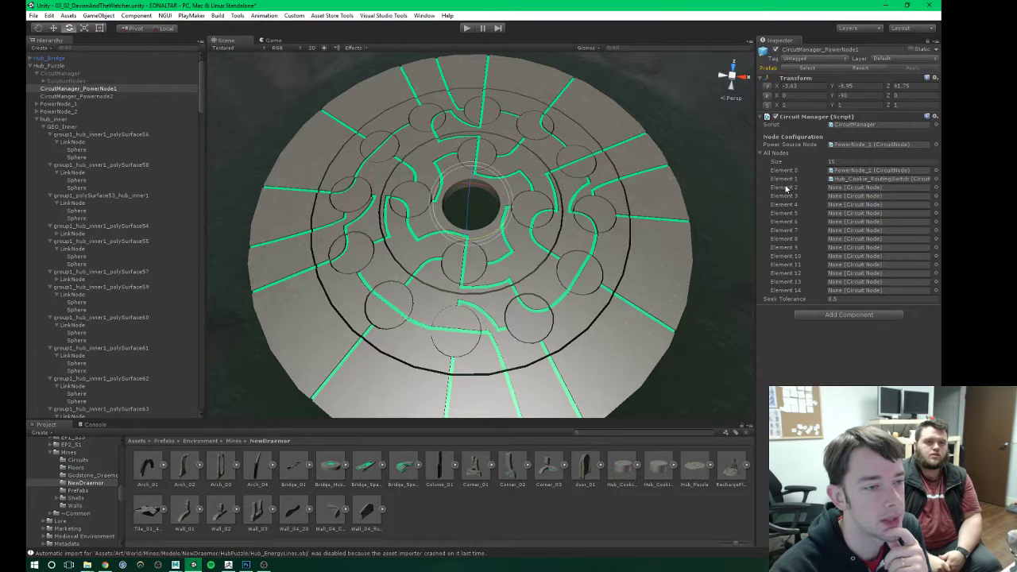
pyautogui.rightClick(791, 190)
pyautogui.click(827, 202)
pyautogui.rightClick(786, 189)
pyautogui.click(820, 204)
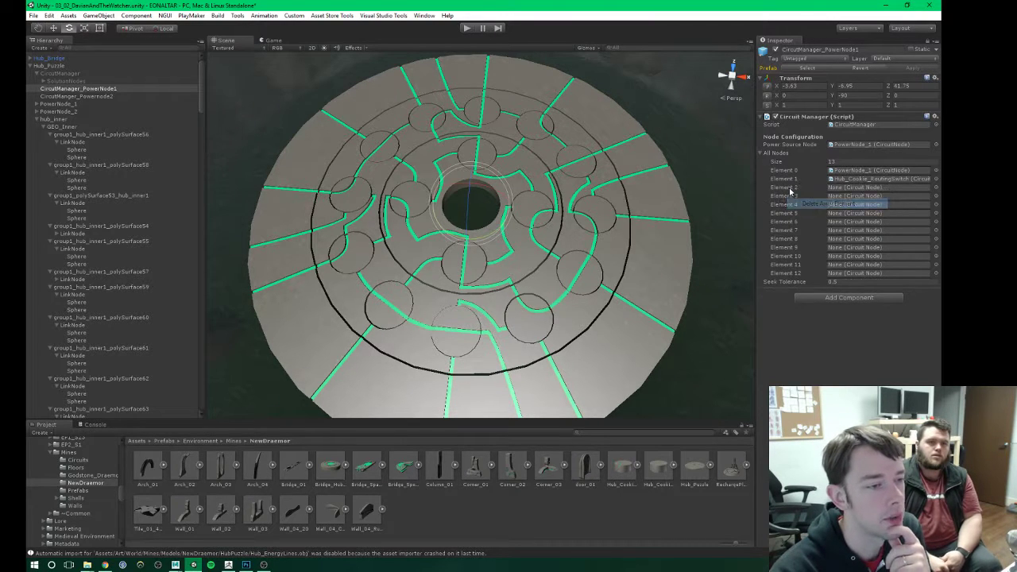
pyautogui.rightClick(801, 190)
pyautogui.click(803, 204)
pyautogui.rightClick(786, 190)
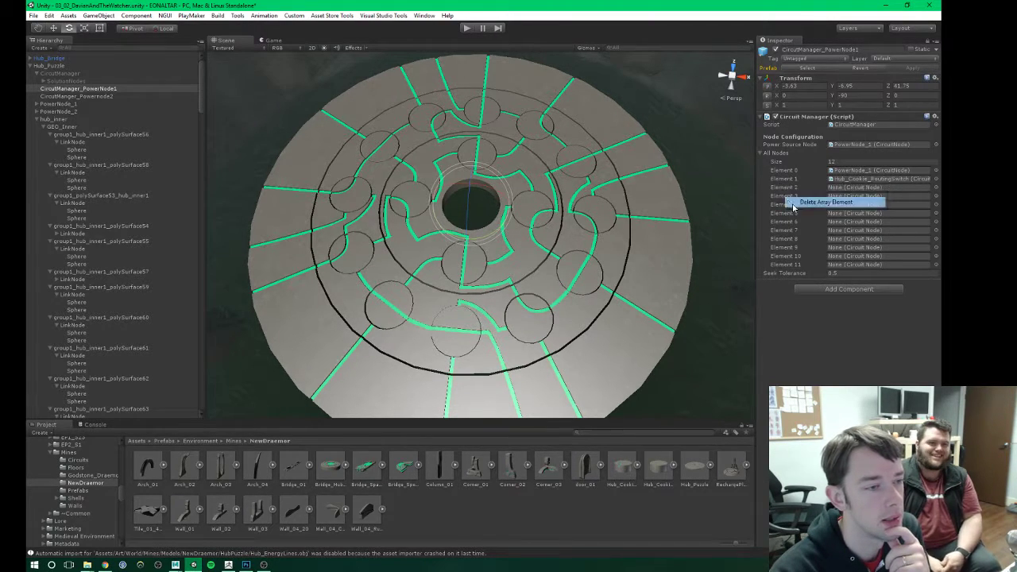
pyautogui.click(826, 203)
pyautogui.rightClick(785, 191)
pyautogui.click(822, 203)
pyautogui.rightClick(785, 191)
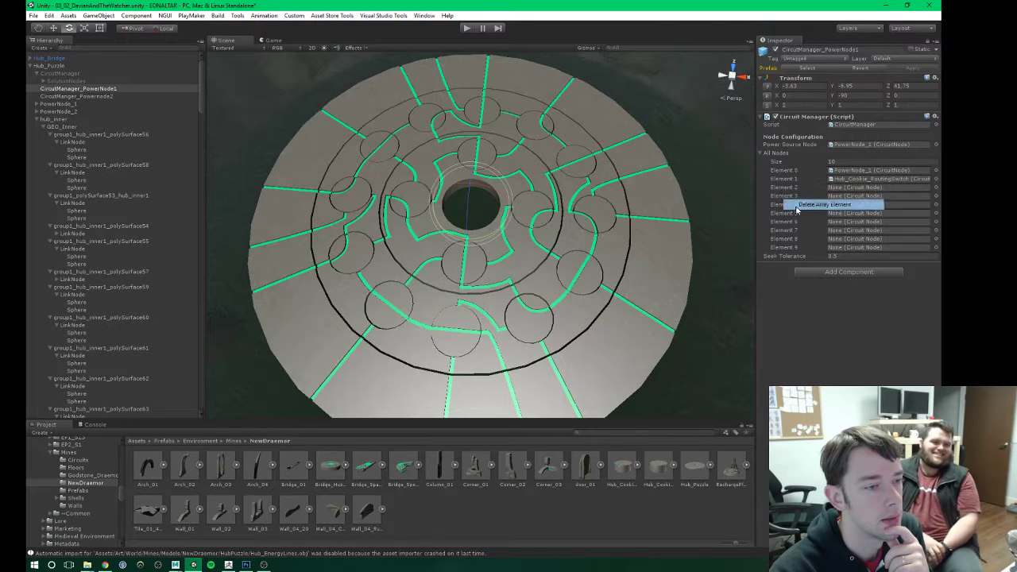
pyautogui.click(823, 204)
pyautogui.rightClick(785, 192)
pyautogui.click(823, 203)
pyautogui.rightClick(787, 190)
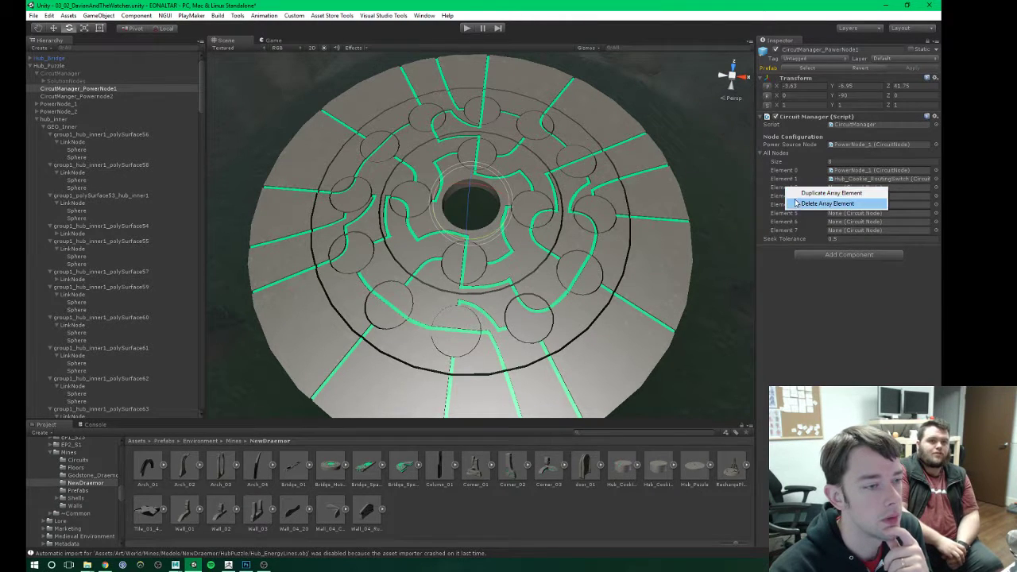
pyautogui.click(797, 203)
pyautogui.rightClick(787, 191)
pyautogui.click(798, 203)
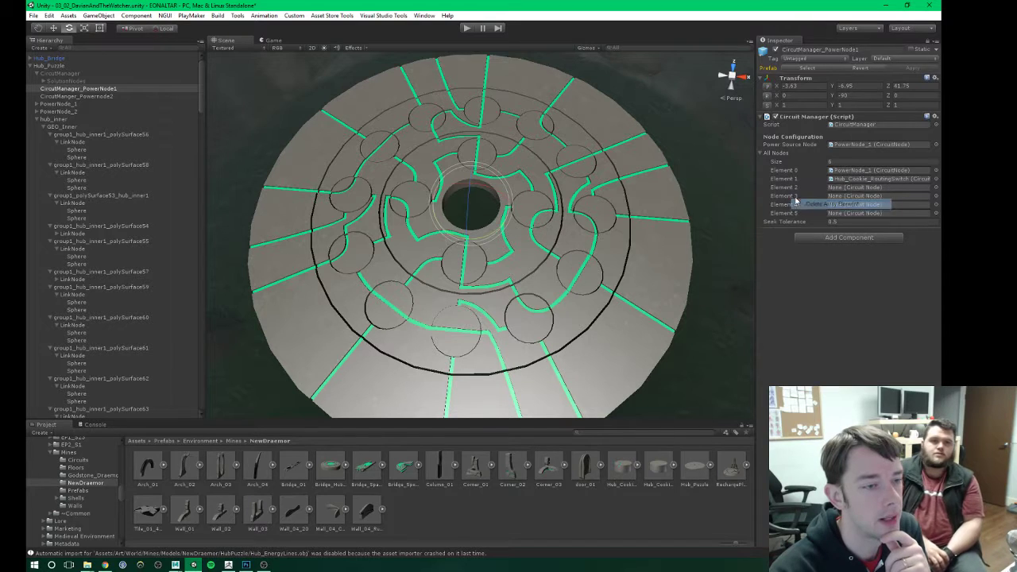
pyautogui.rightClick(794, 190)
pyautogui.click(799, 203)
pyautogui.rightClick(798, 192)
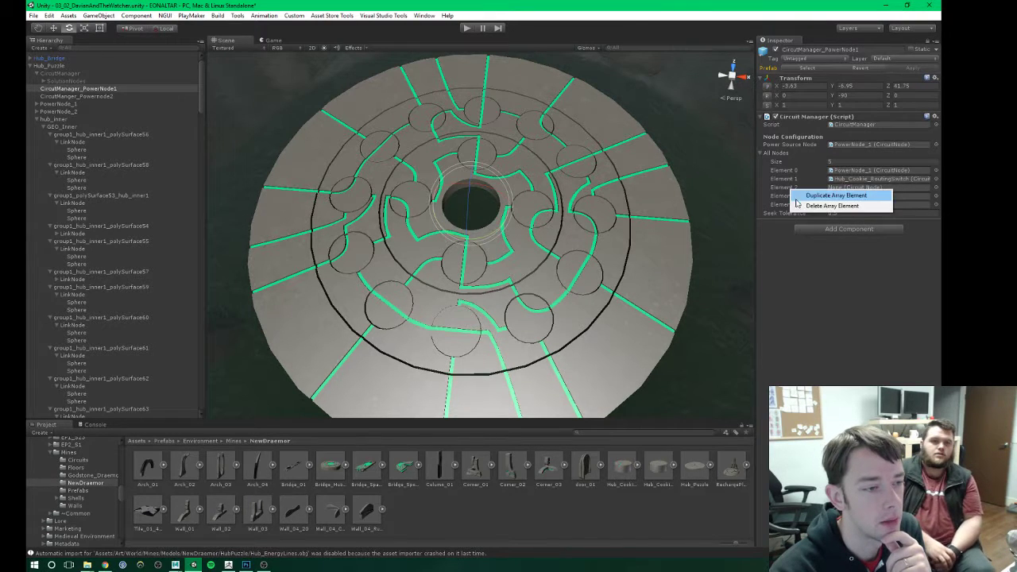
pyautogui.click(798, 206)
pyautogui.rightClick(796, 190)
pyautogui.click(800, 203)
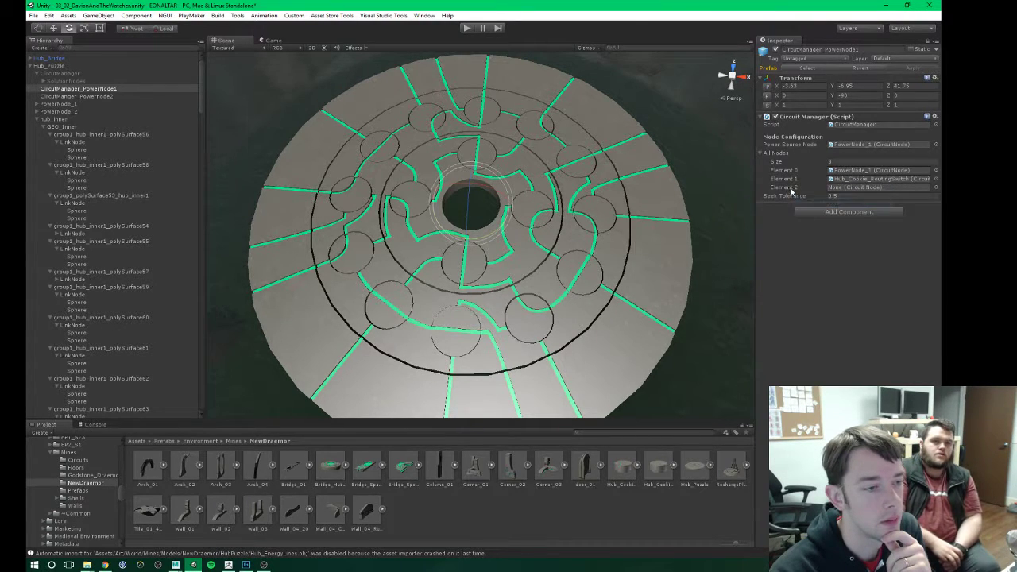
pyautogui.rightClick(799, 188)
pyautogui.click(810, 203)
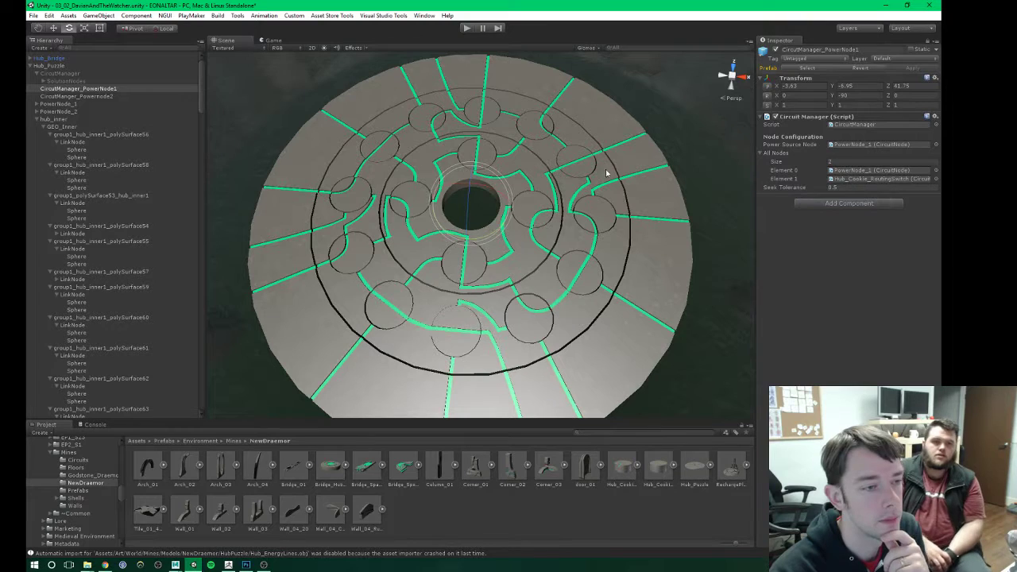
# Step: Lock the Inspector on CircutManger_Powernode2 and empty its All Nodes array by setting the size to 0
pyautogui.click(108, 96)
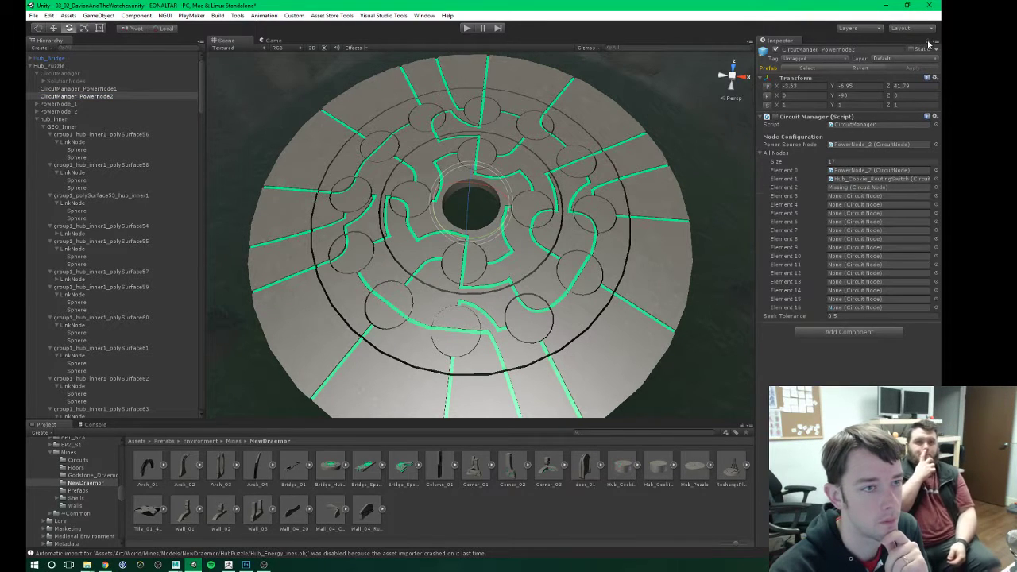
pyautogui.click(839, 162)
pyautogui.write('0')
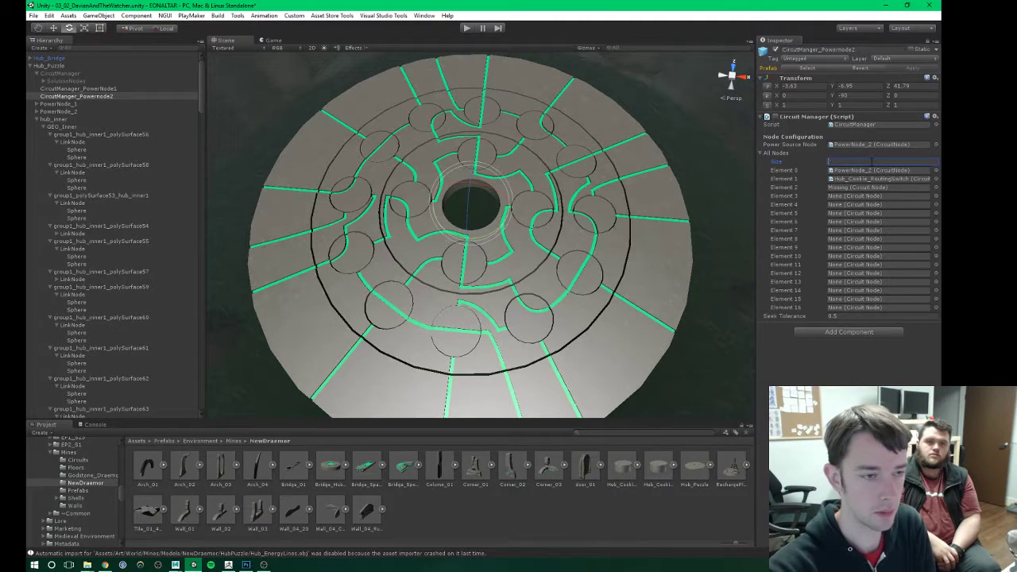
pyautogui.press('Return')
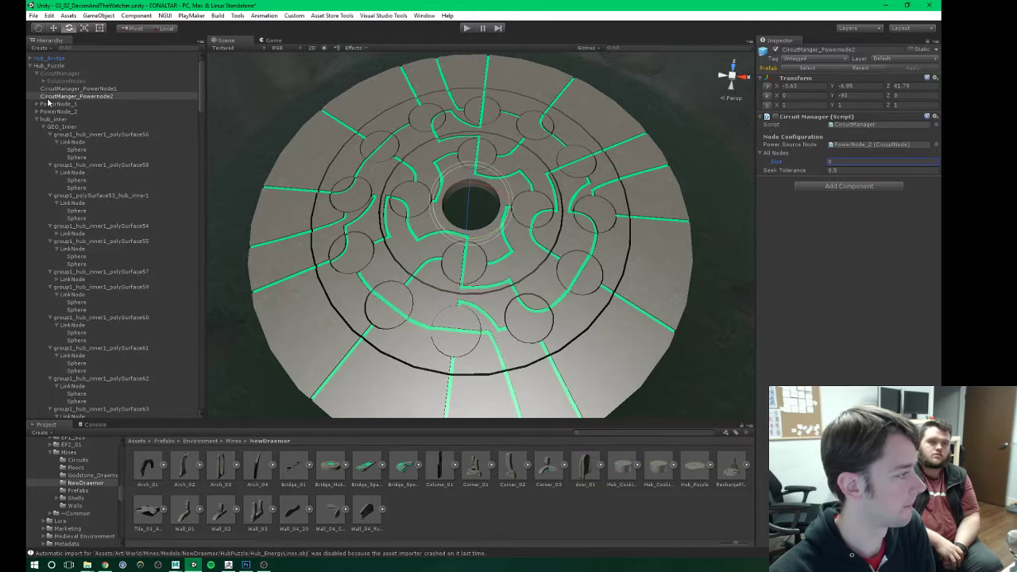
# Step: Add PowerNode_2 and Hub_Cookie_RoutingSwitch from the hierarchy to the All Nodes array of CircutManger_Powernode2
pyautogui.moveTo(58, 111); pyautogui.dragTo(783, 157)
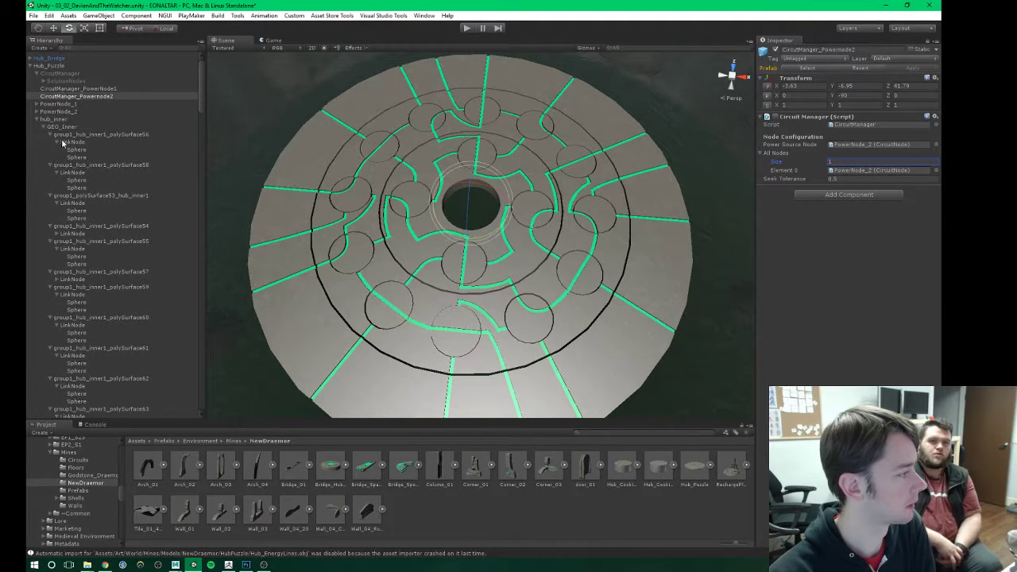
pyautogui.click(202, 83)
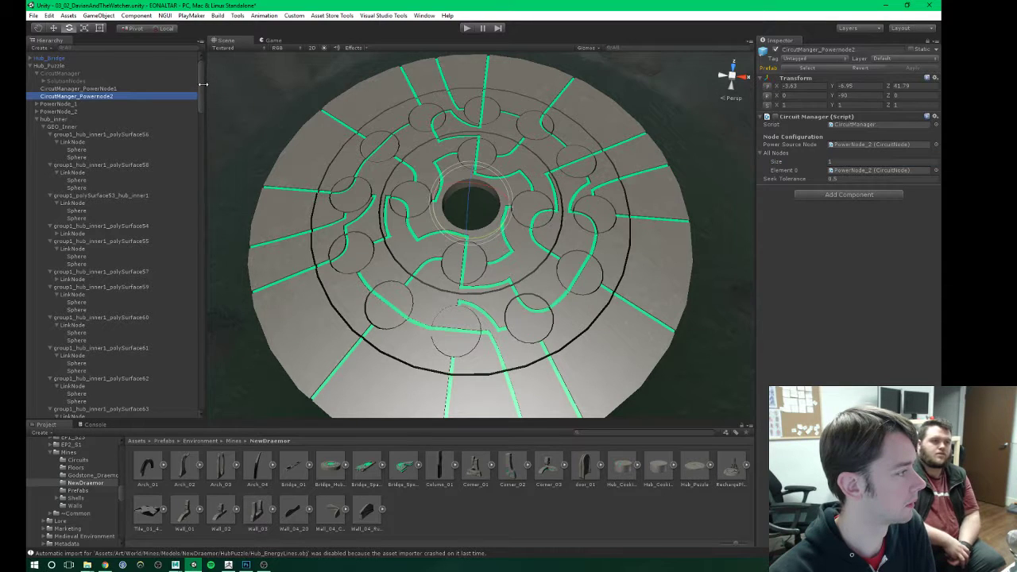
pyautogui.moveTo(200, 97); pyautogui.dragTo(197, 270)
pyautogui.moveTo(84, 199); pyautogui.dragTo(831, 160)
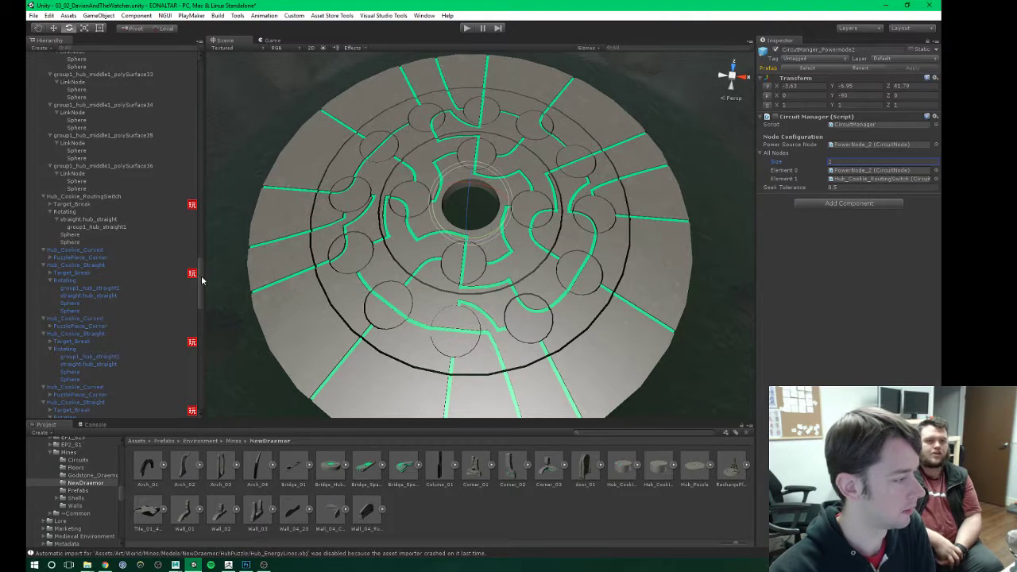
pyautogui.moveTo(200, 280); pyautogui.dragTo(197, 63)
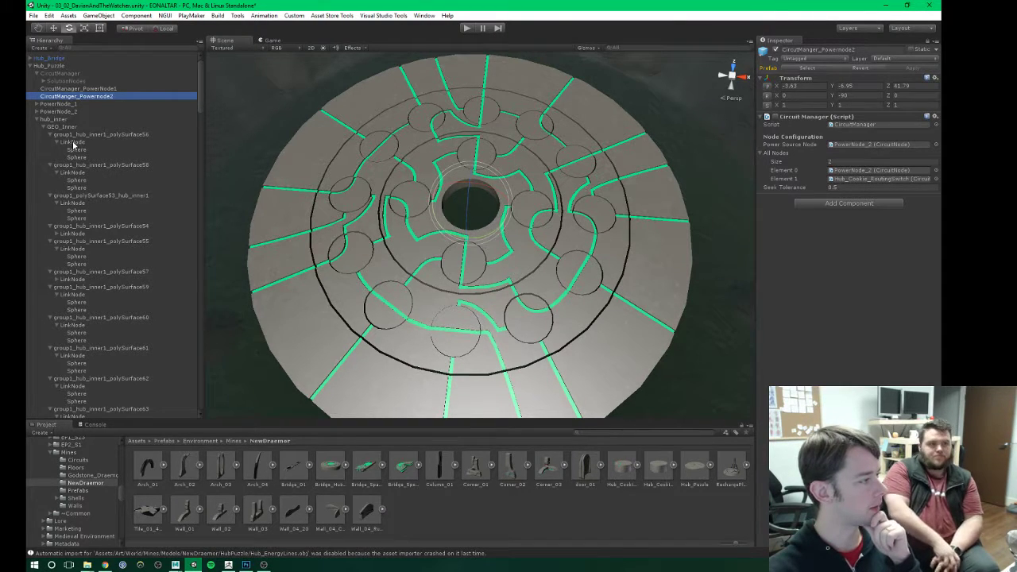
pyautogui.moveTo(74, 146); pyautogui.dragTo(791, 157)
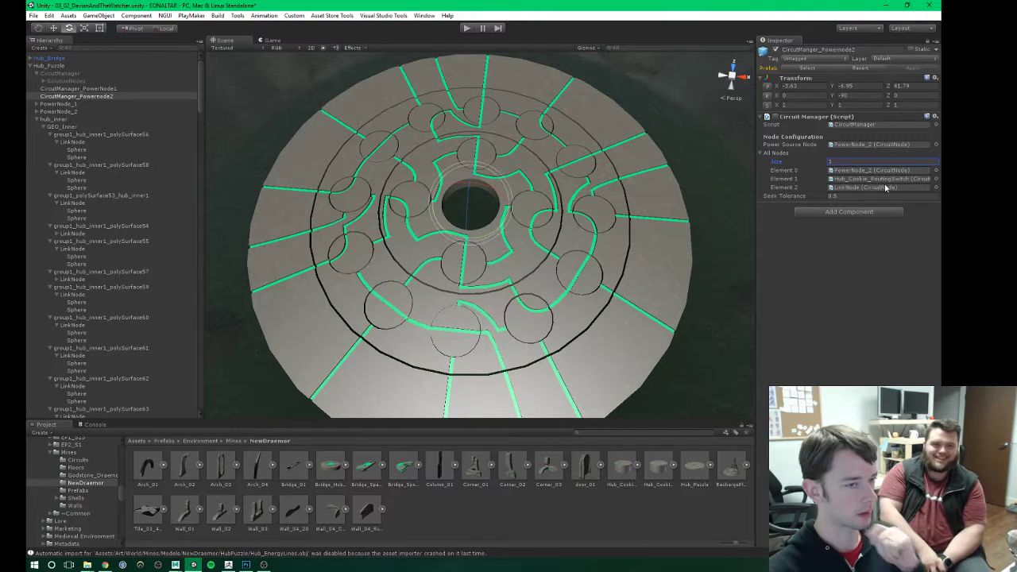
pyautogui.write('2')
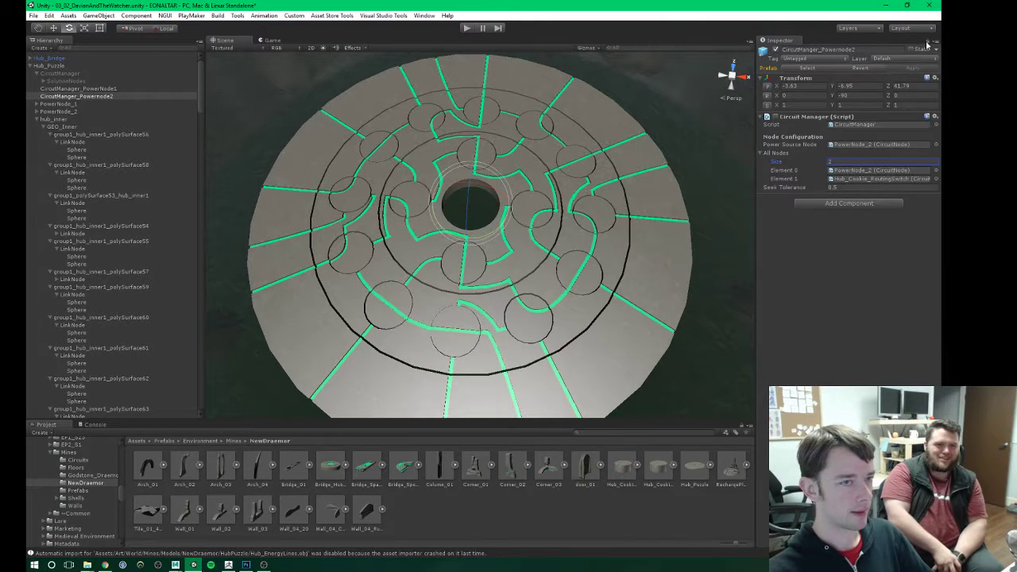
# Step: Lock the Inspector on CircutManager_PowerNode1 and filter the hierarchy by circuitnode
pyautogui.click(86, 89)
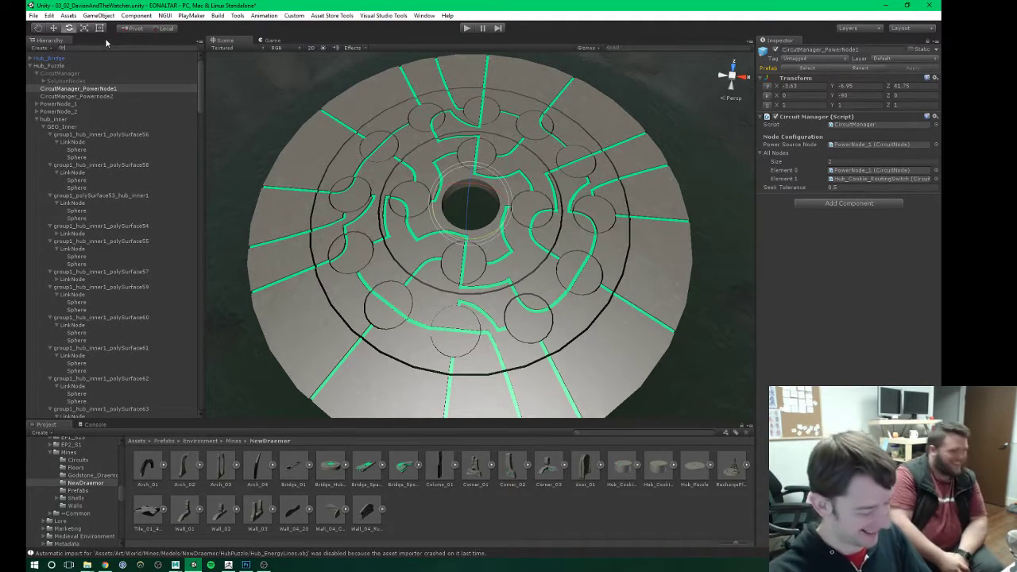
pyautogui.hotkey('ctrl', 'f')
pyautogui.write('circuitnode')
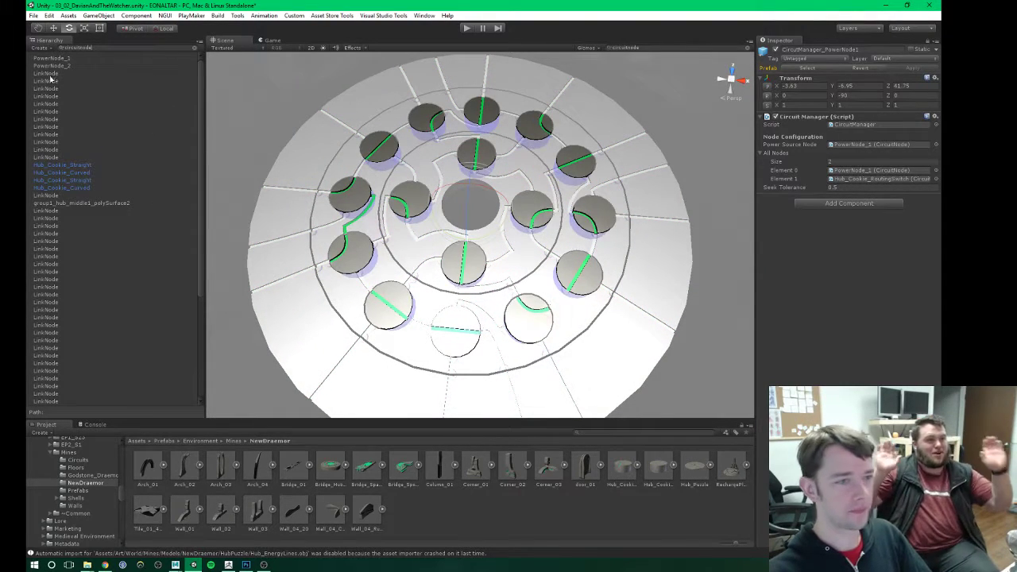
# Step: Add all nodes from the first LinkNode to the last Hub_Cookie_Straight, except Hub_Cookie_RoutingSwitch, to CircutManager_PowerNode1's All Nodes array, and unlock the Inspector
pyautogui.click(50, 77)
pyautogui.scroll(-5, 84, 206)
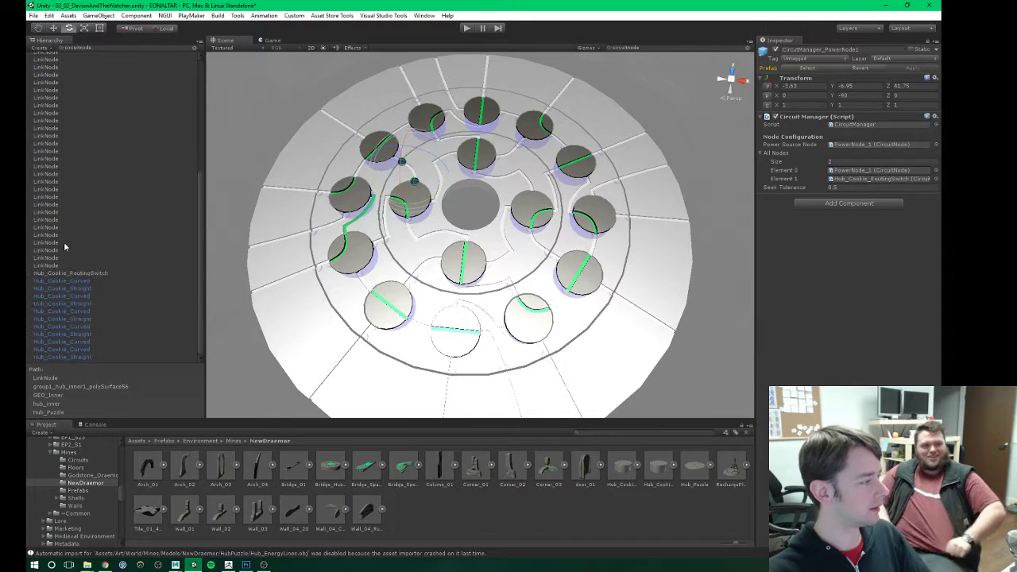
pyautogui.keyDown('shift'); pyautogui.click(62, 356); pyautogui.keyUp('shift')
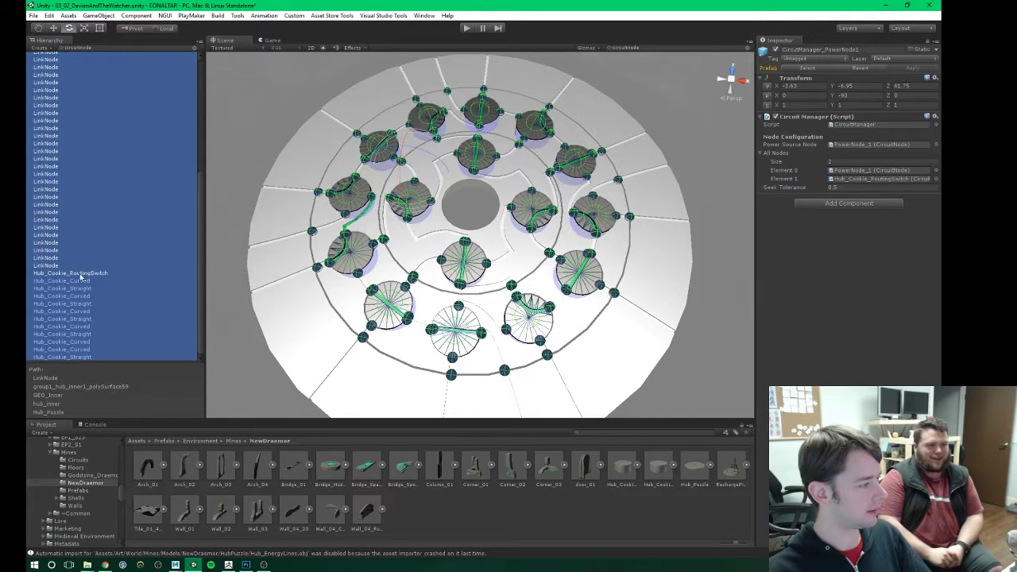
pyautogui.scroll(-3, 82, 175)
pyautogui.scroll(2, 81, 167)
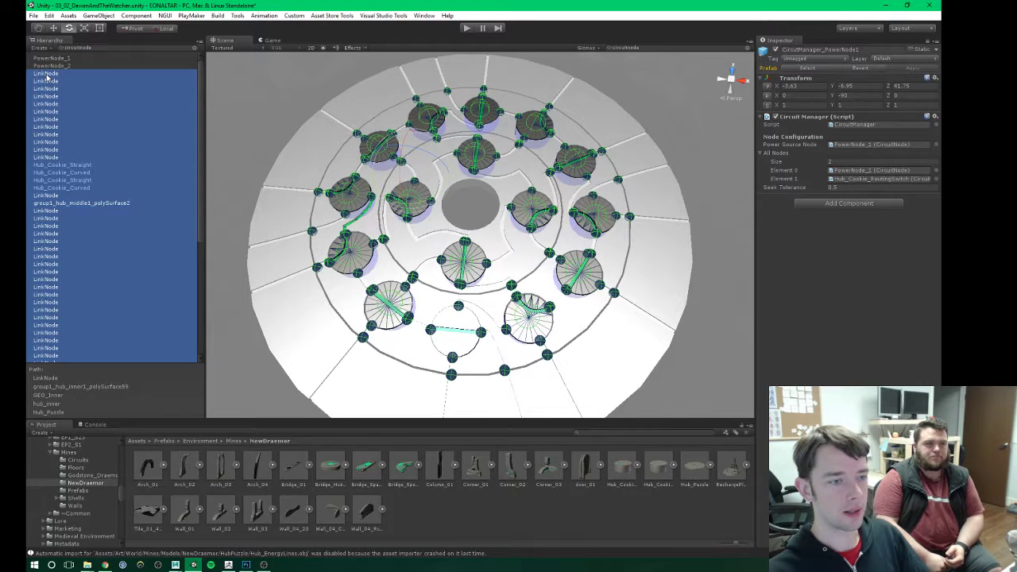
pyautogui.moveTo(46, 76); pyautogui.dragTo(779, 159)
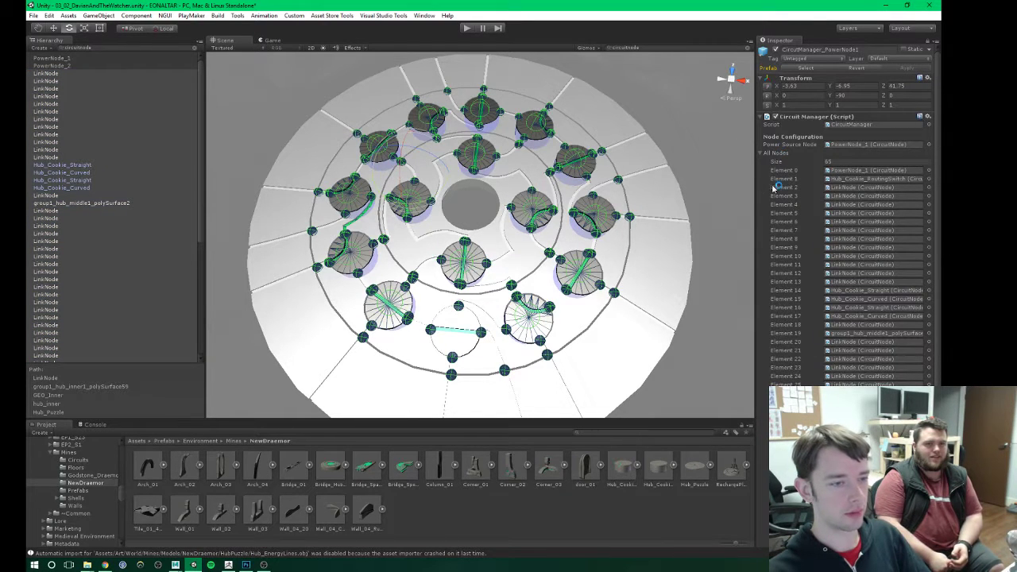
pyautogui.scroll(-5, 891, 354)
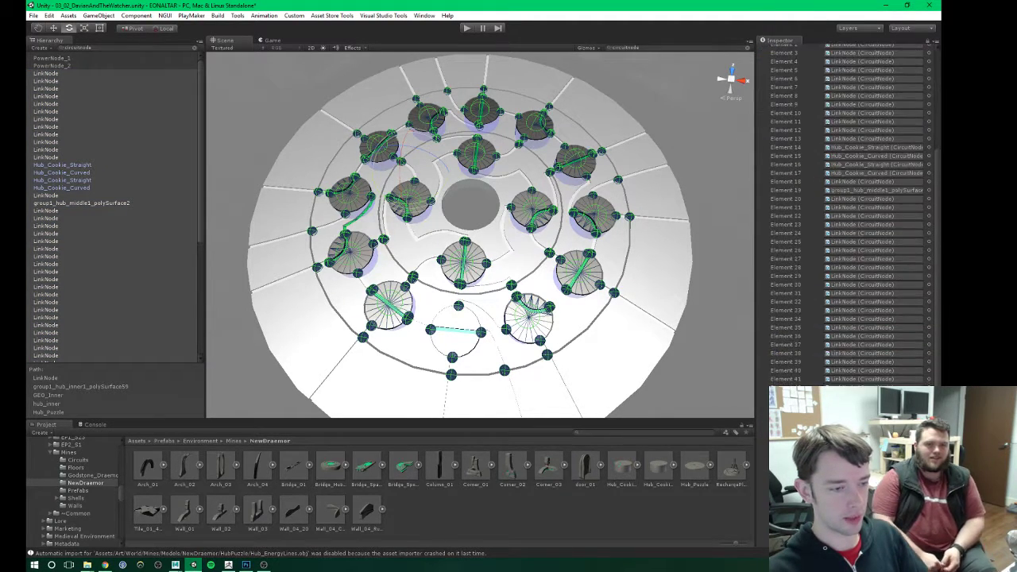
pyautogui.scroll(-2, 851, 215)
pyautogui.scroll(6, 876, 196)
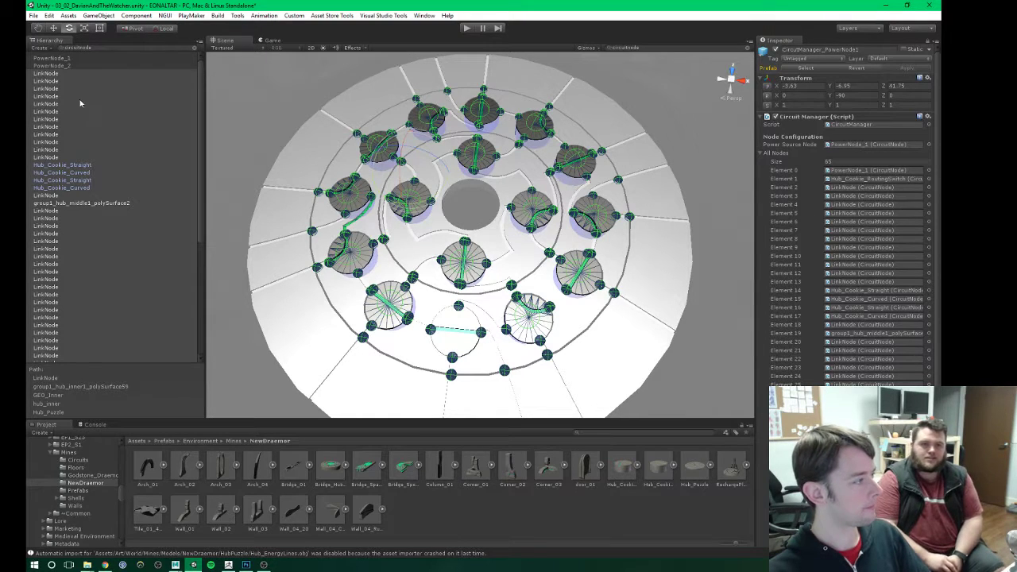
pyautogui.scroll(-3, 68, 207)
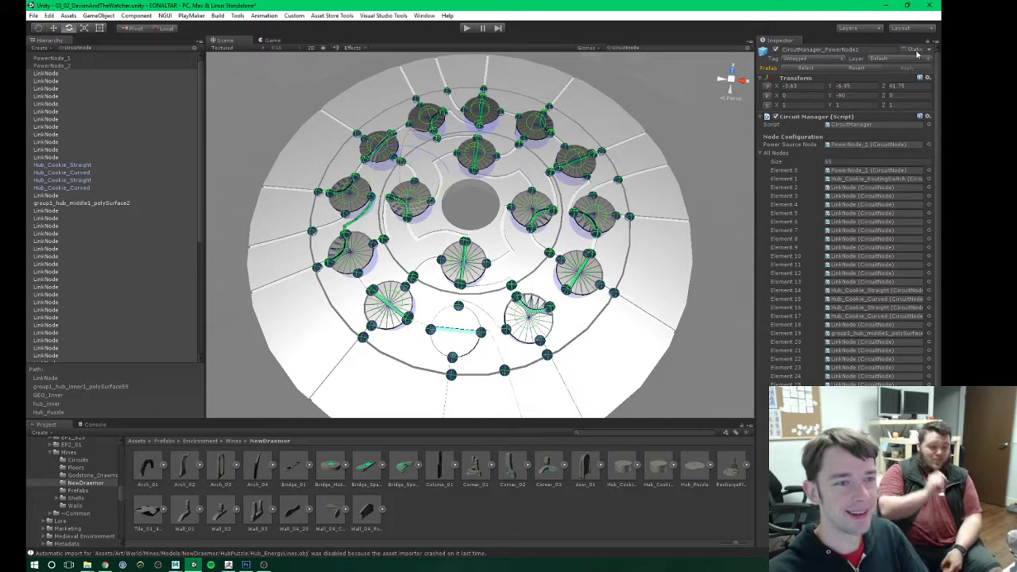
pyautogui.click(927, 41)
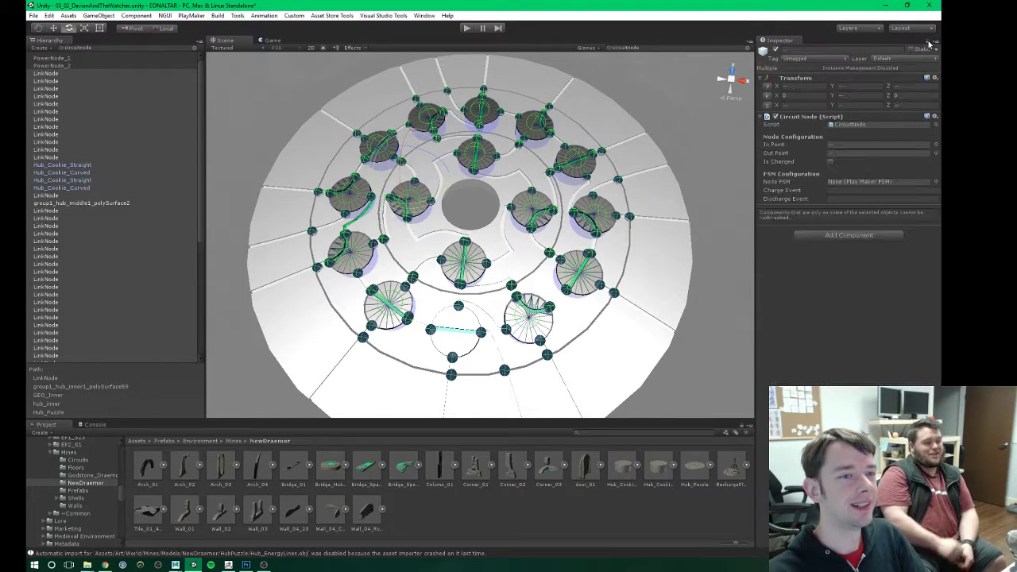
pyautogui.click(55, 66)
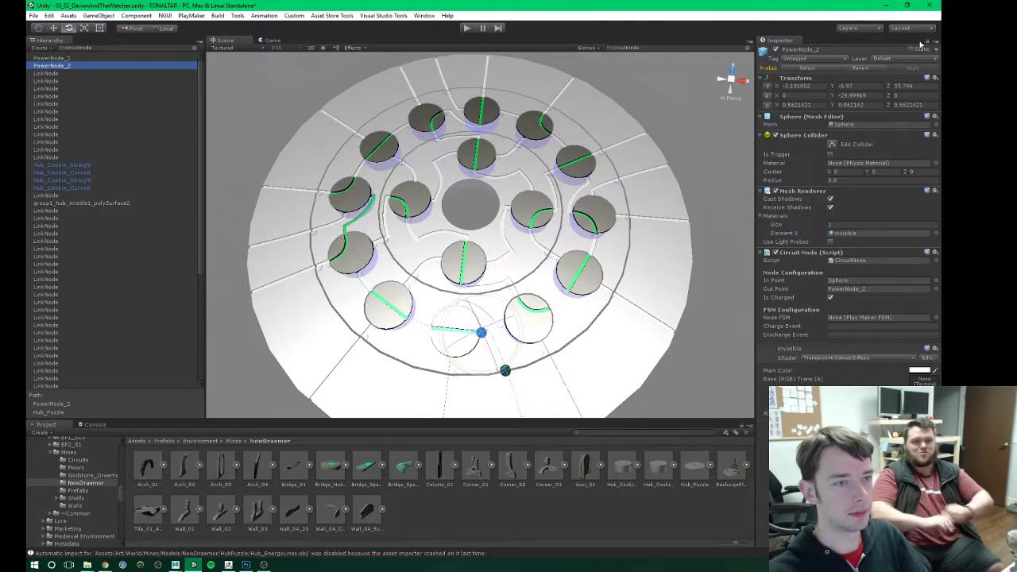
pyautogui.click(928, 41)
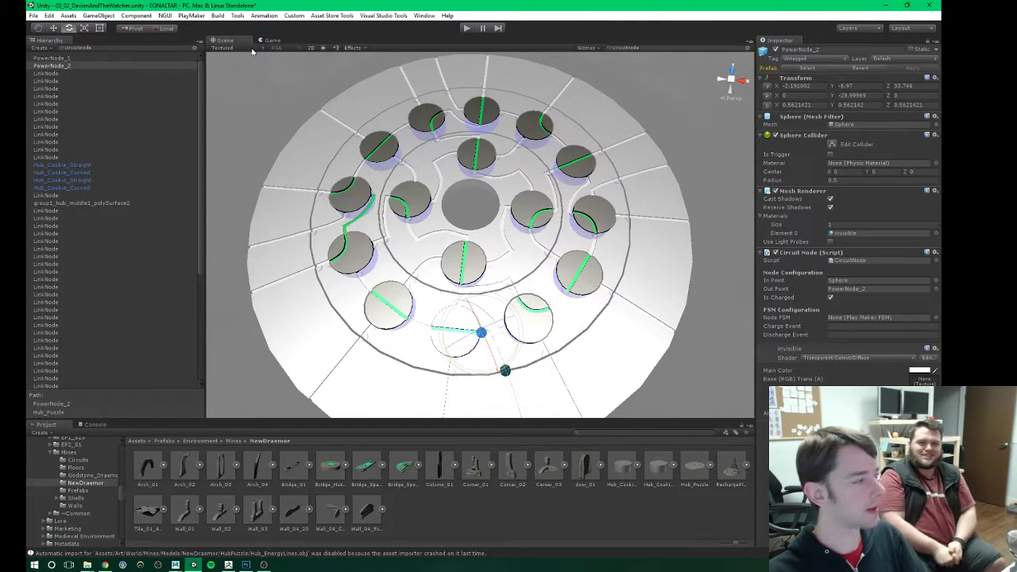
pyautogui.click(117, 48)
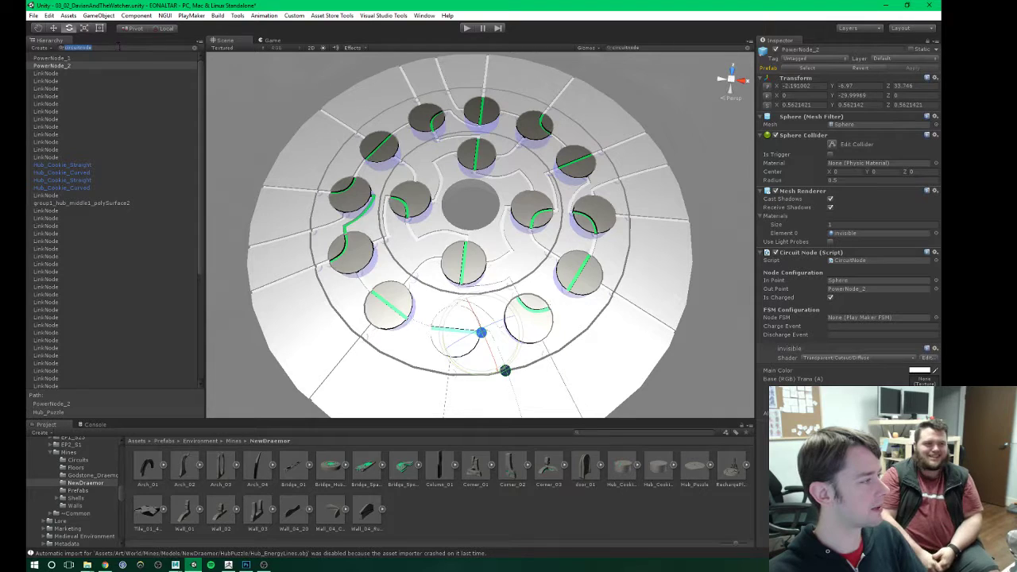
pyautogui.click(50, 75)
pyautogui.scroll(-10, 78, 259)
pyautogui.keyDown('shift'); pyautogui.click(64, 330); pyautogui.keyUp('shift')
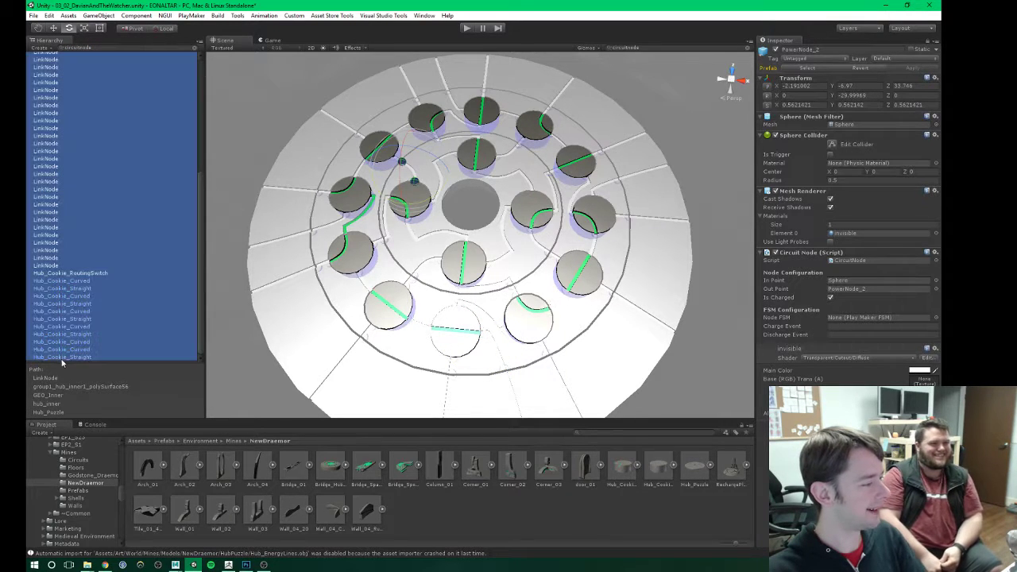
pyautogui.scroll(10, 113, 171)
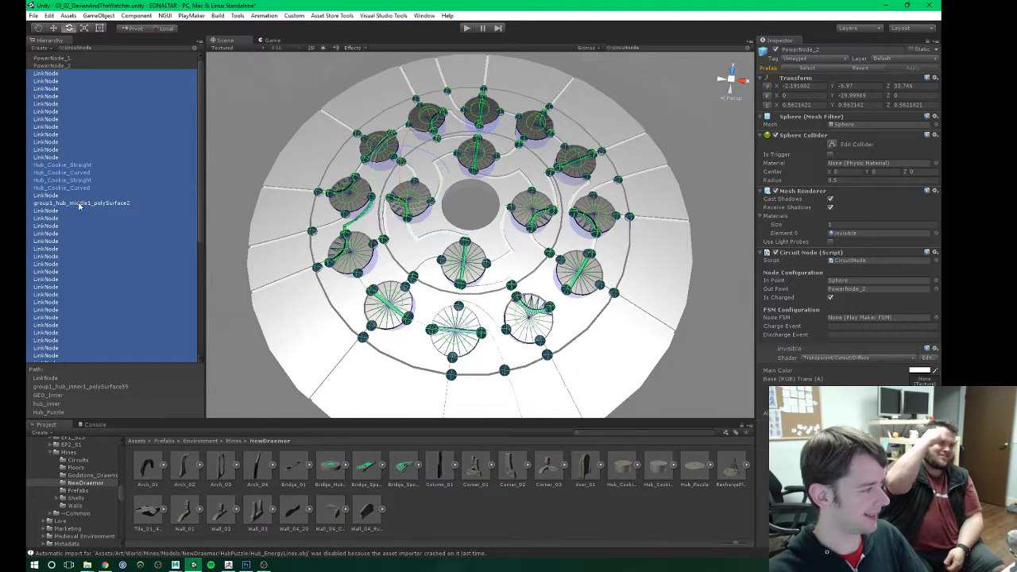
pyautogui.scroll(-5, 79, 205)
pyautogui.scroll(5, 70, 151)
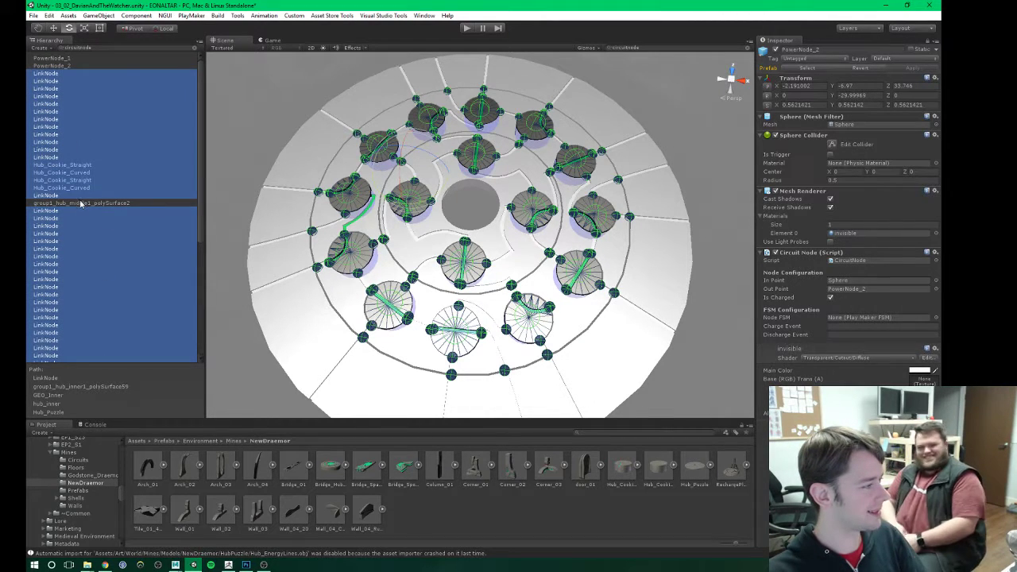
pyautogui.scroll(-5, 80, 204)
pyautogui.keyDown('ctrl'); pyautogui.click(75, 274); pyautogui.keyUp('ctrl')
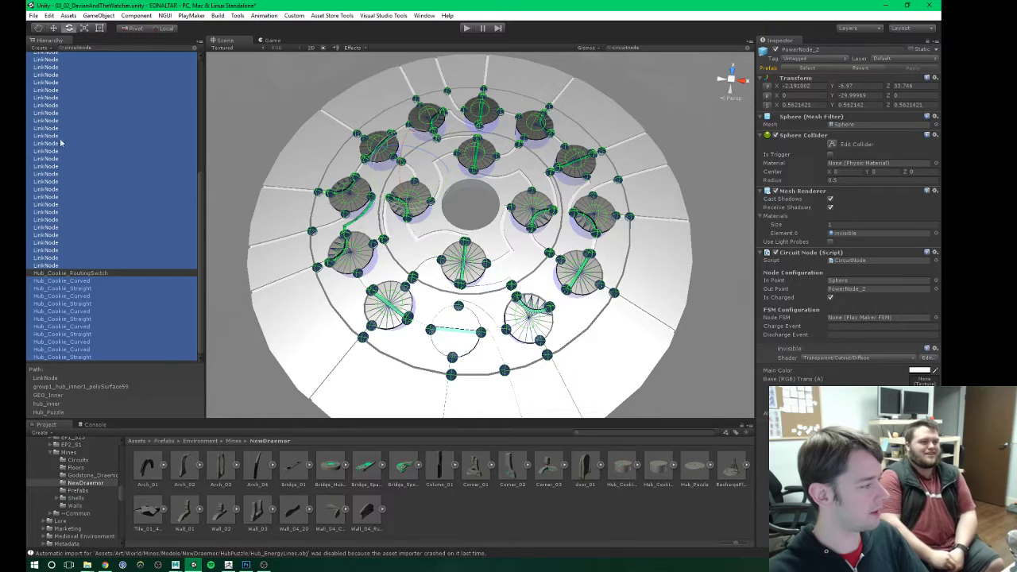
pyautogui.moveTo(46, 137); pyautogui.dragTo(782, 271)
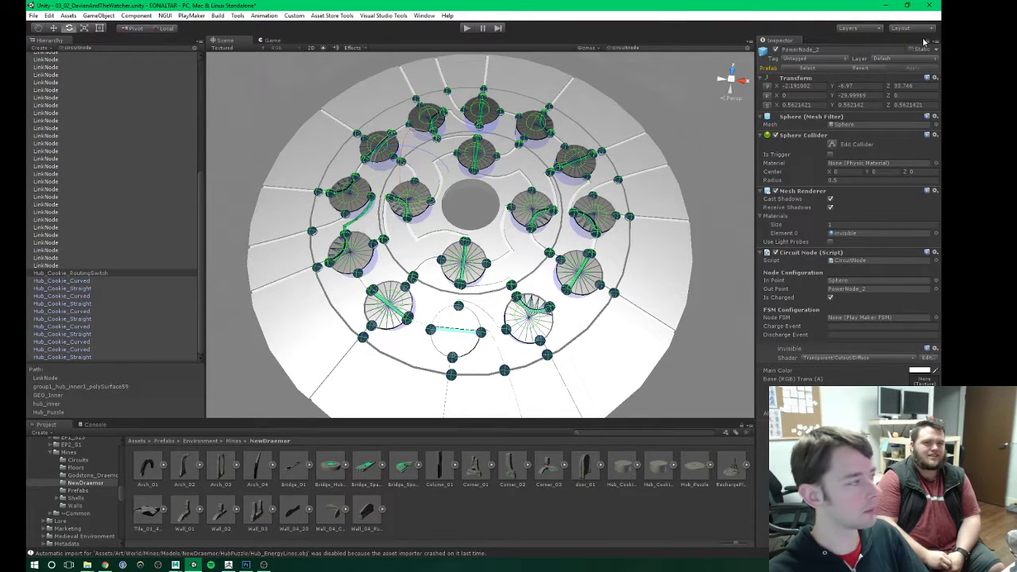
pyautogui.click(926, 41)
# Step: Clear the hierarchy filter, lock the Inspector on CircutManger_Powernode2, and filter the hierarchy by circuitnode again
pyautogui.scroll(5, 79, 190)
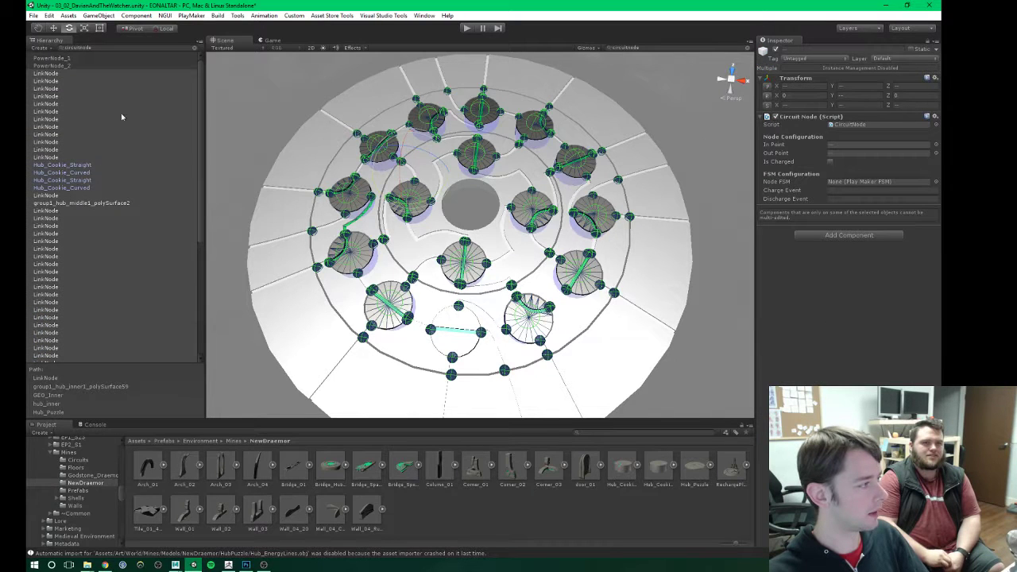
pyautogui.click(195, 49)
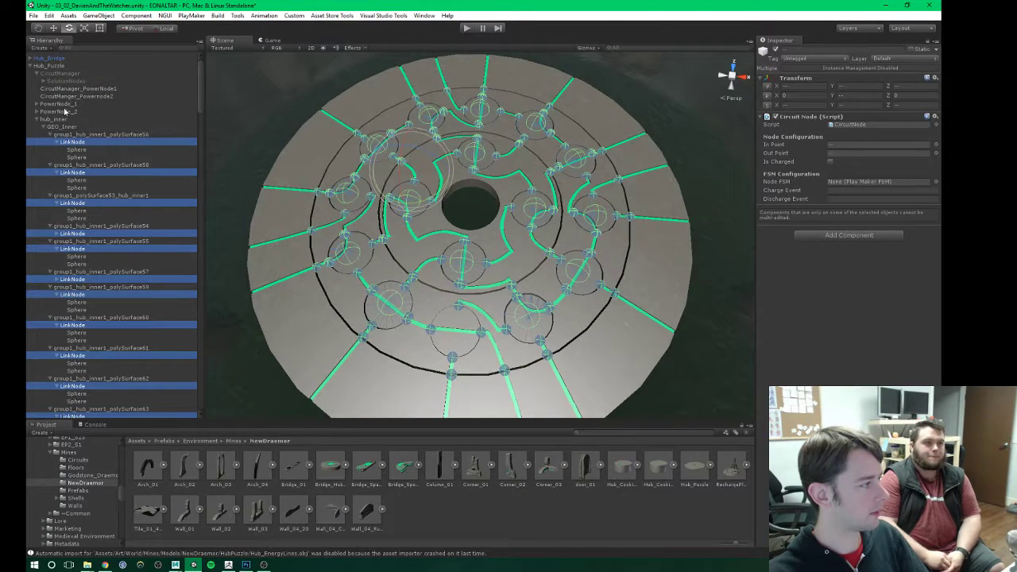
pyautogui.click(75, 97)
pyautogui.click(928, 41)
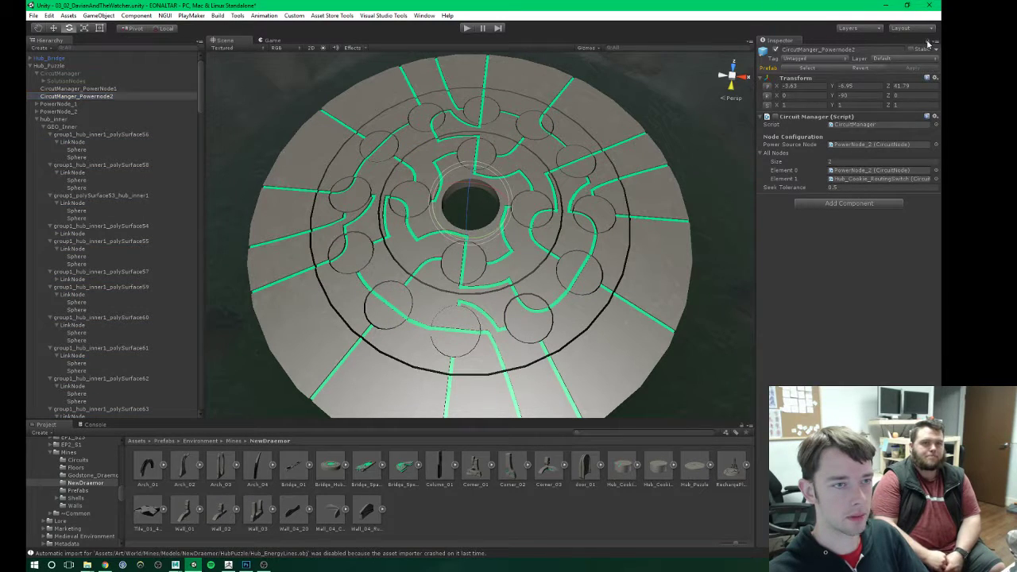
pyautogui.click(95, 47)
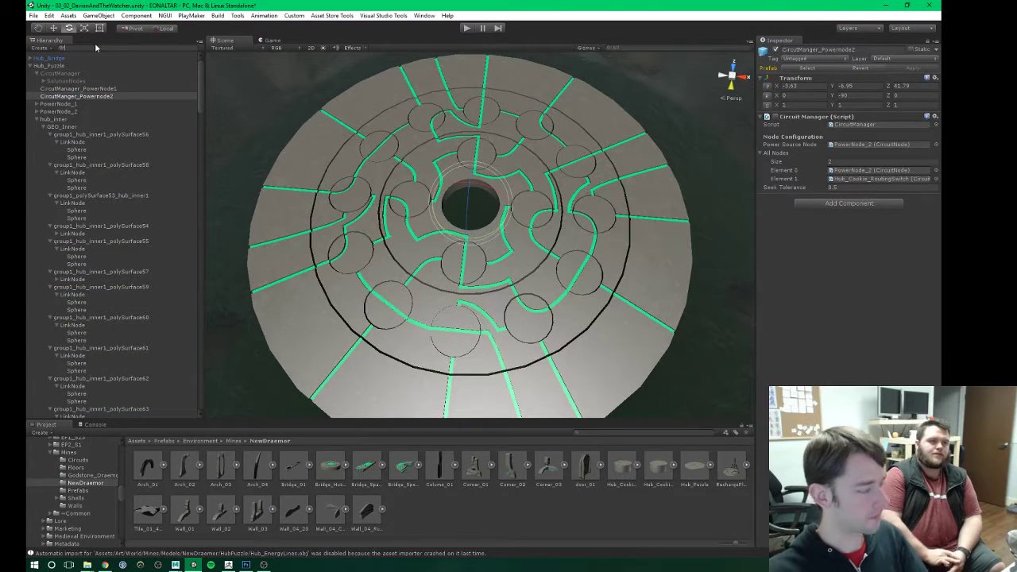
pyautogui.write('circuitnode')
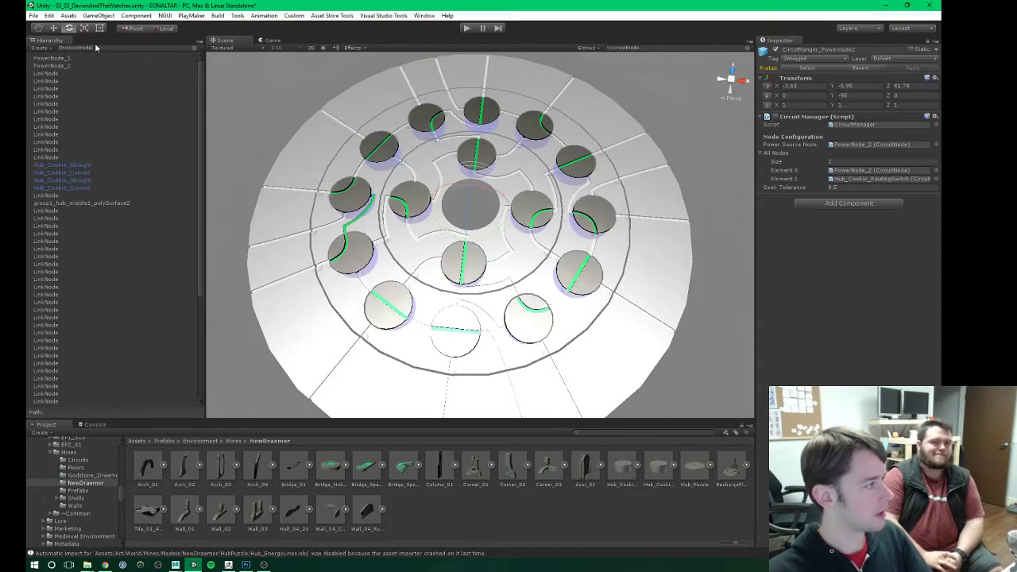
# Step: Add all nodes from the first LinkNode to the last Hub_Cookie_Straight, except Hub_Cookie_RoutingSwitch, to the All Nodes array of CircutManger_Powernode2
pyautogui.click(38, 74)
pyautogui.scroll(-5, 102, 280)
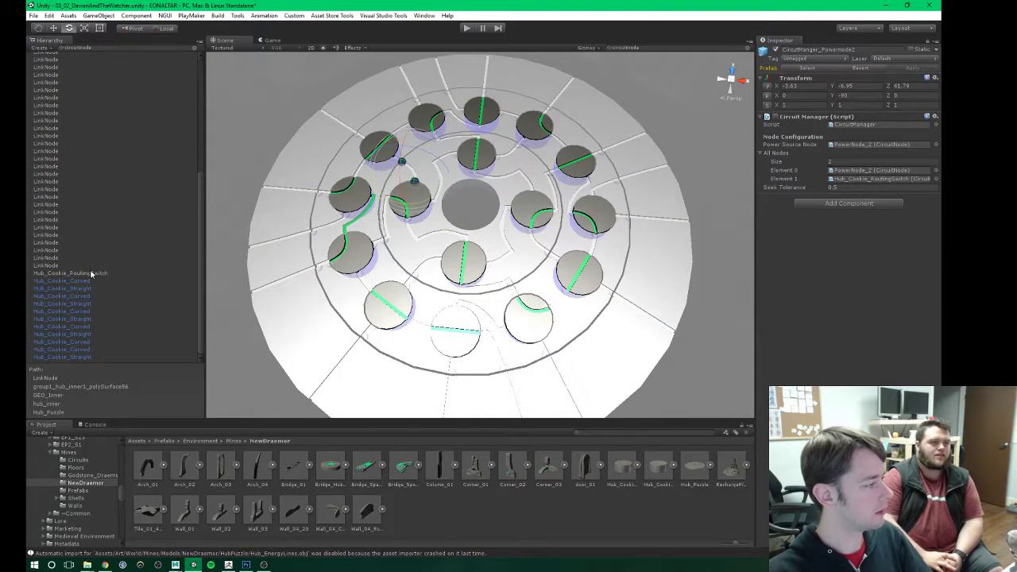
pyautogui.keyDown('shift'); pyautogui.click(70, 357); pyautogui.keyUp('shift')
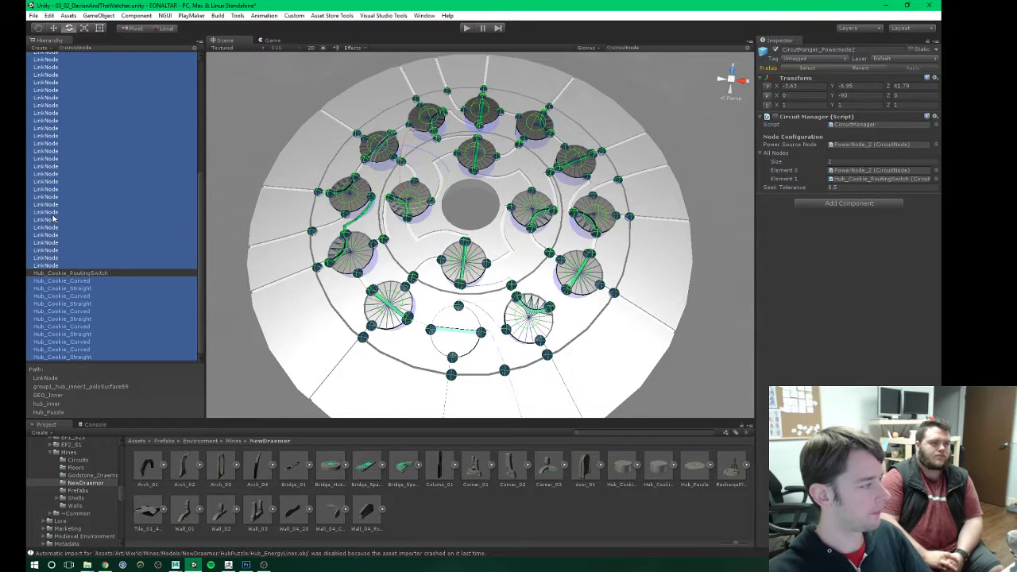
pyautogui.moveTo(55, 219); pyautogui.dragTo(782, 160)
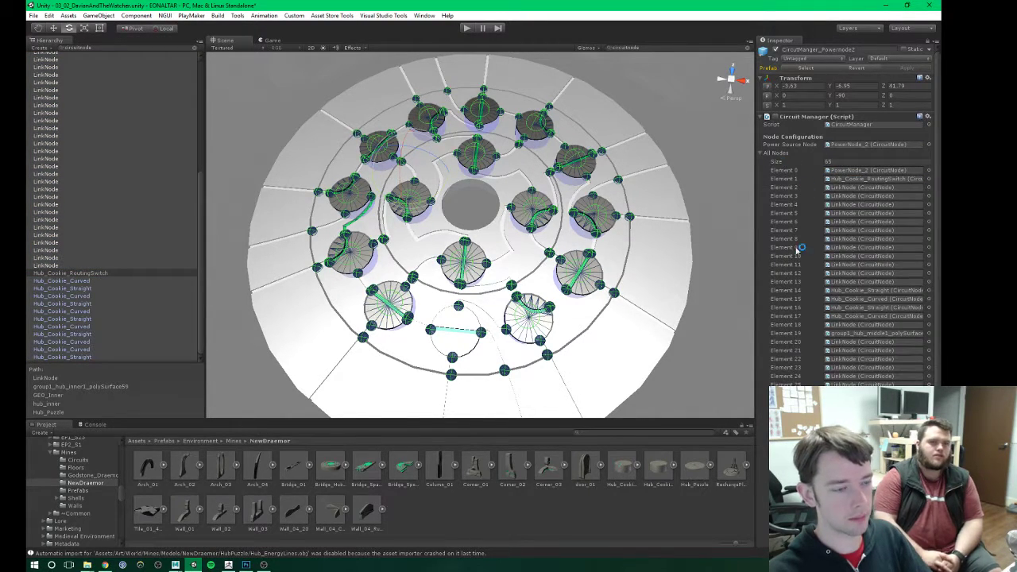
pyautogui.scroll(-3, 803, 281)
pyautogui.scroll(-4, 800, 283)
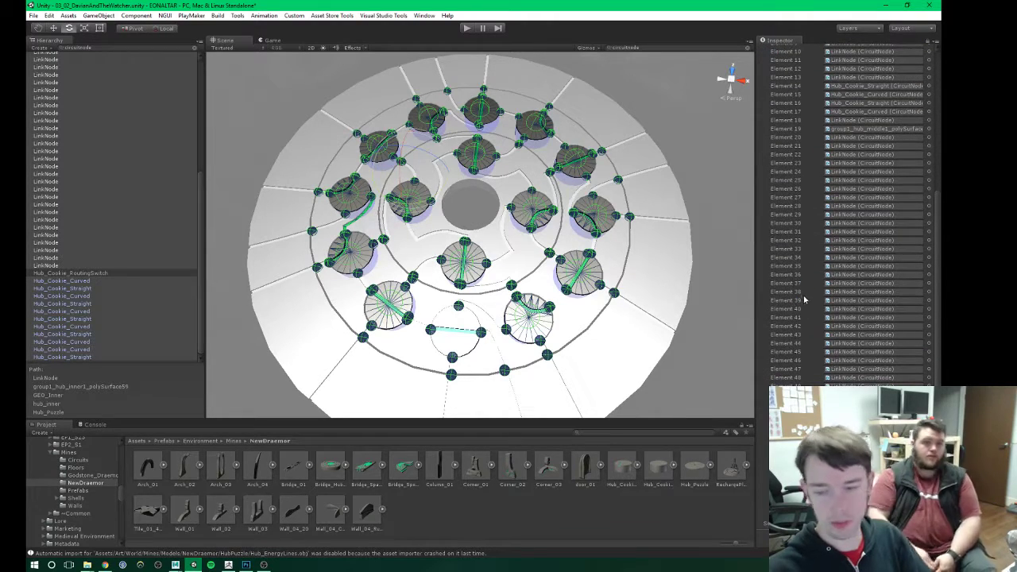
pyautogui.scroll(7, 804, 299)
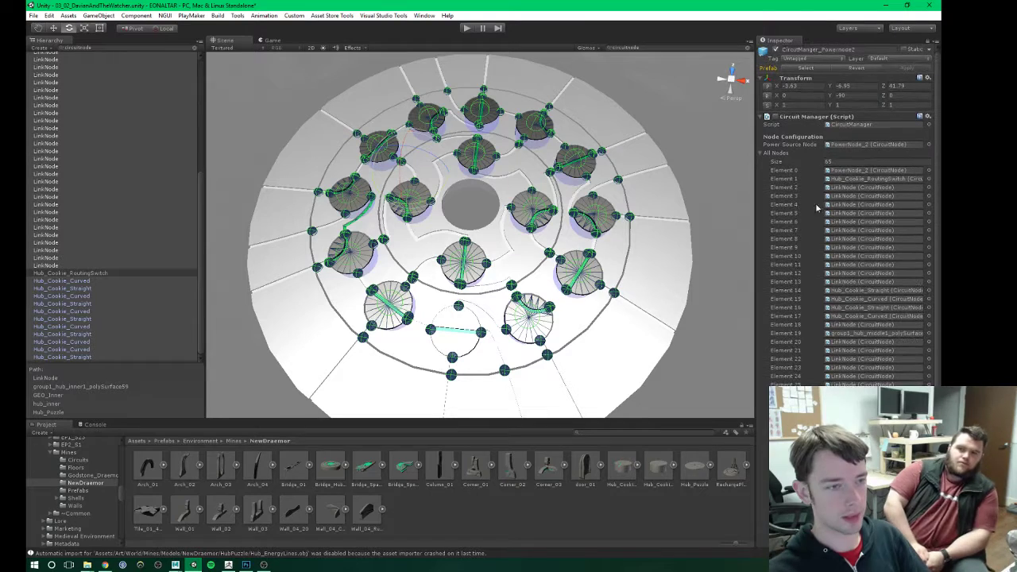
pyautogui.scroll(6, 108, 120)
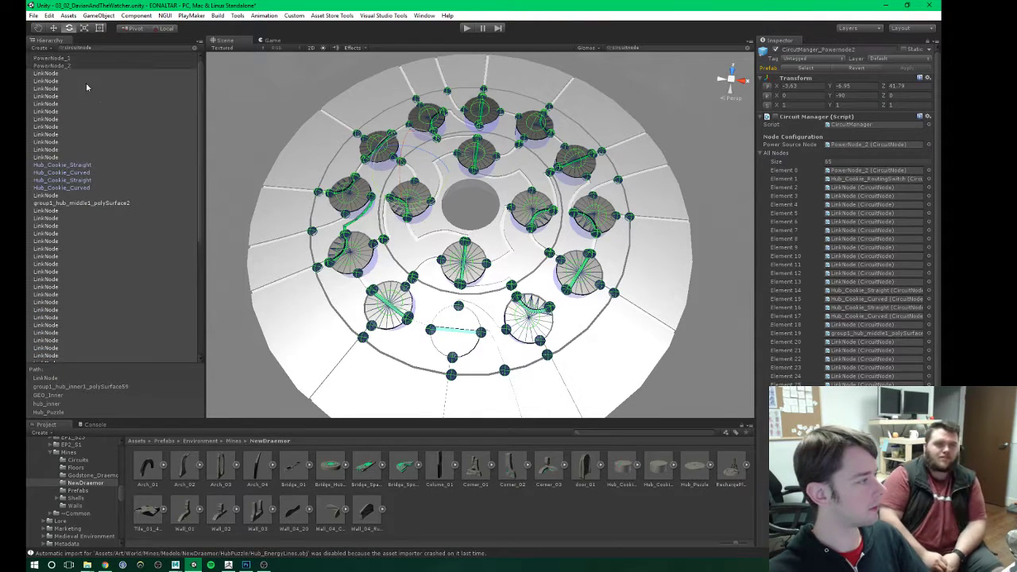
# Step: Clear the hierarchy filter and collapse hub_inner, the polySurface groups in hub_middle, hub_outer, Environment and 03_02_DavianAndTheWatcher
pyautogui.click(195, 47)
pyautogui.click(37, 120)
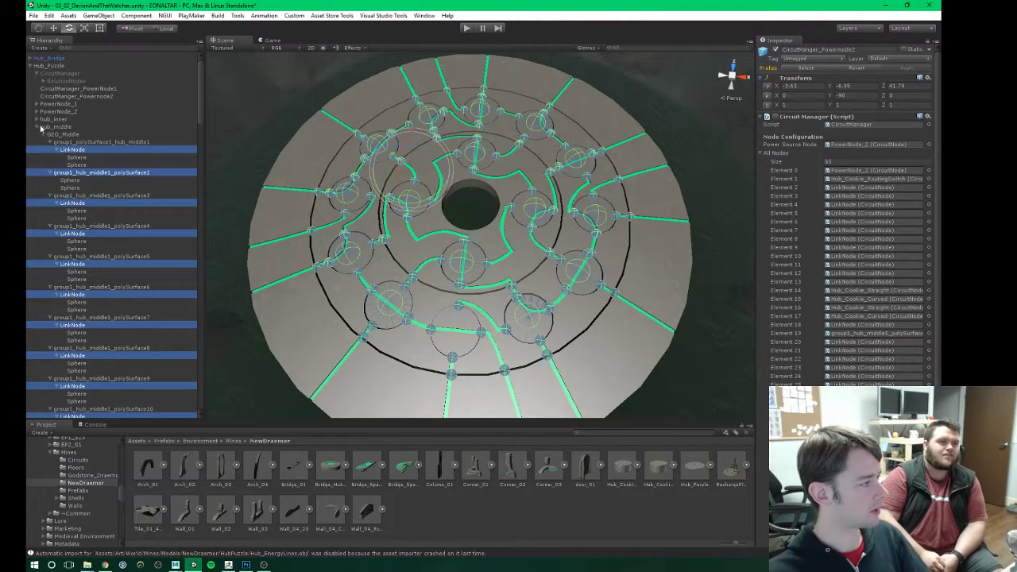
pyautogui.click(46, 127)
pyautogui.scroll(-20, 93, 236)
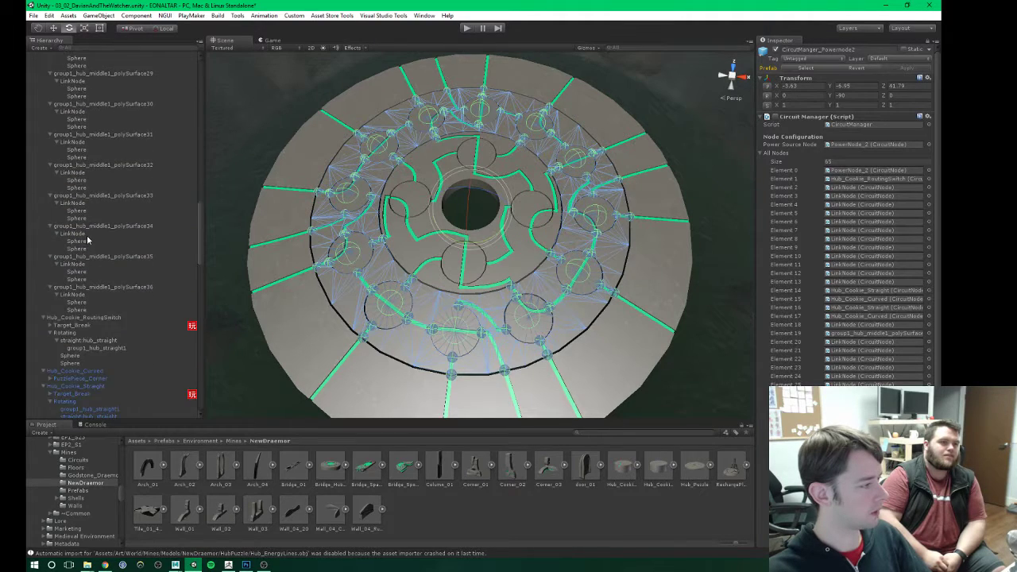
pyautogui.scroll(-5, 80, 248)
pyautogui.keyDown('shift'); pyautogui.click(66, 221); pyautogui.keyUp('shift')
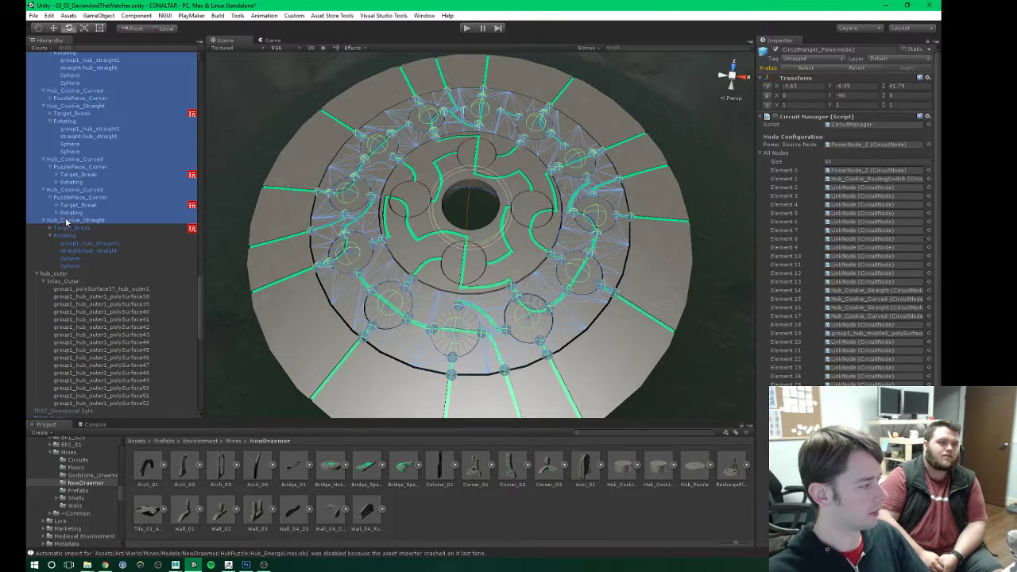
pyautogui.click(86, 223)
pyautogui.scroll(-10, 74, 190)
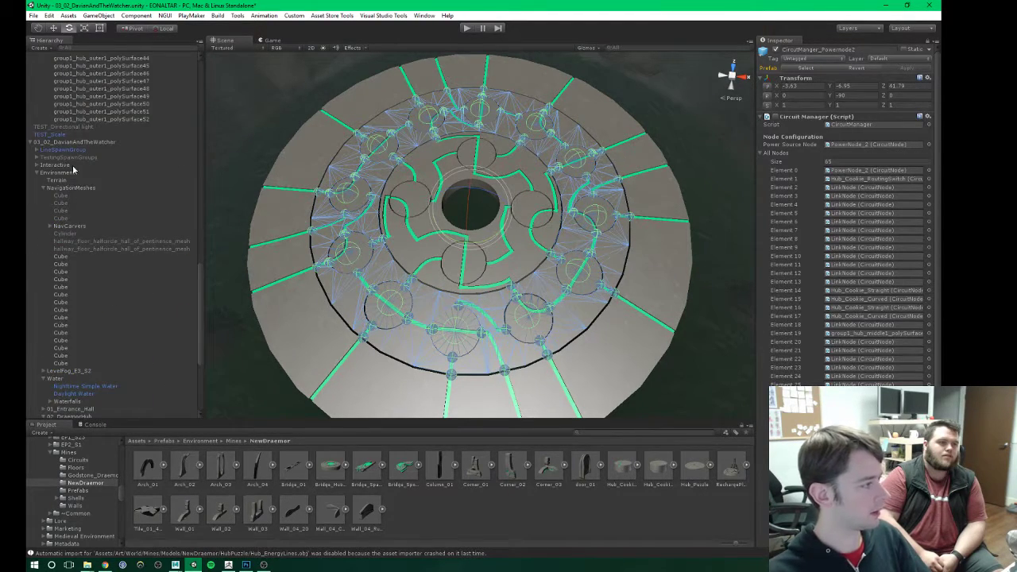
pyautogui.click(37, 173)
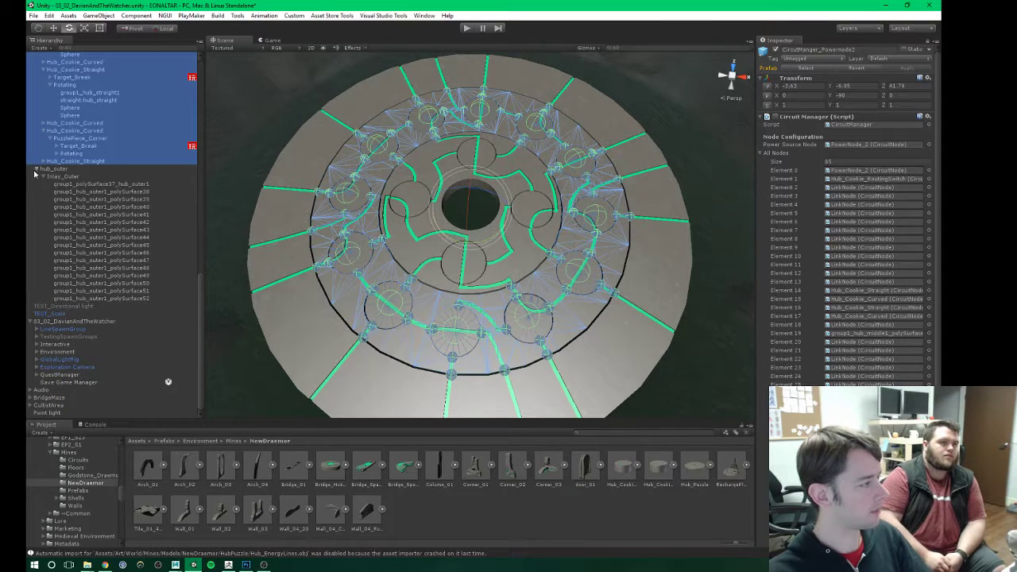
pyautogui.click(35, 169)
pyautogui.click(37, 322)
pyautogui.scroll(10, 80, 364)
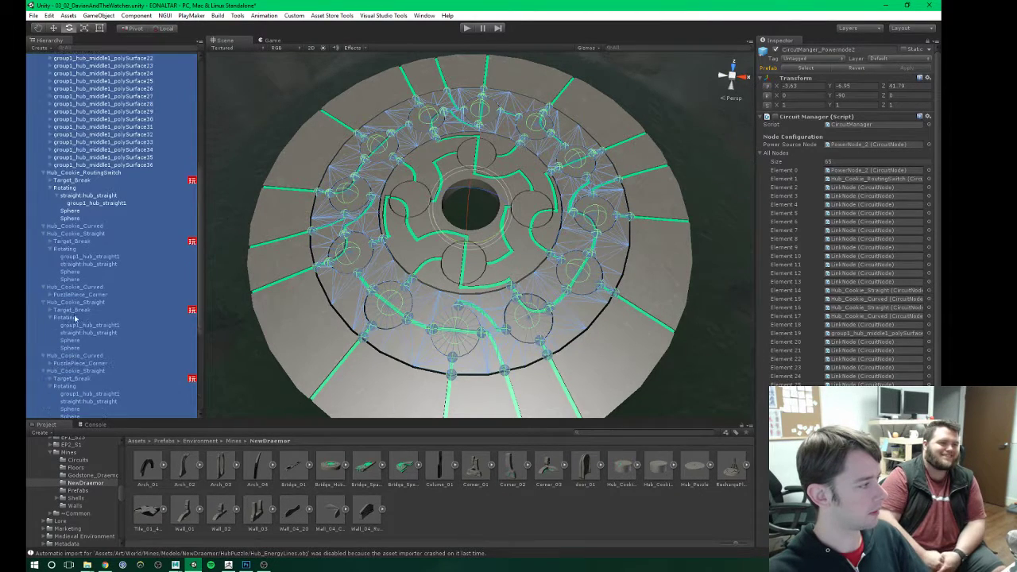
# Step: Collapse the expanded Hub_Cookie objects, GEO_Middle and hub_middle in the hierarchy, and select Hub_Puzzle
pyautogui.click(43, 172)
pyautogui.click(43, 188)
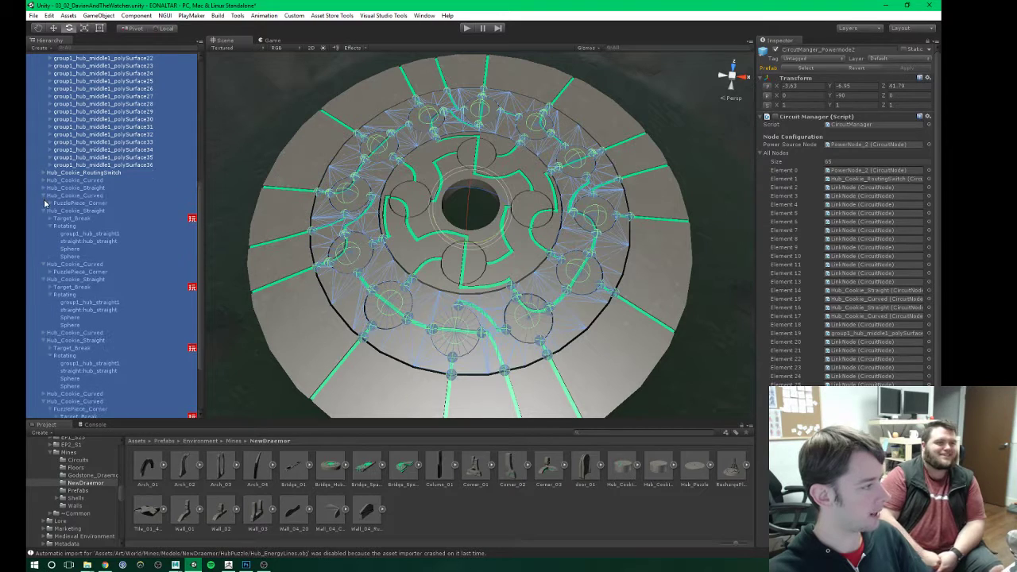
pyautogui.click(43, 196)
pyautogui.click(45, 202)
pyautogui.click(43, 211)
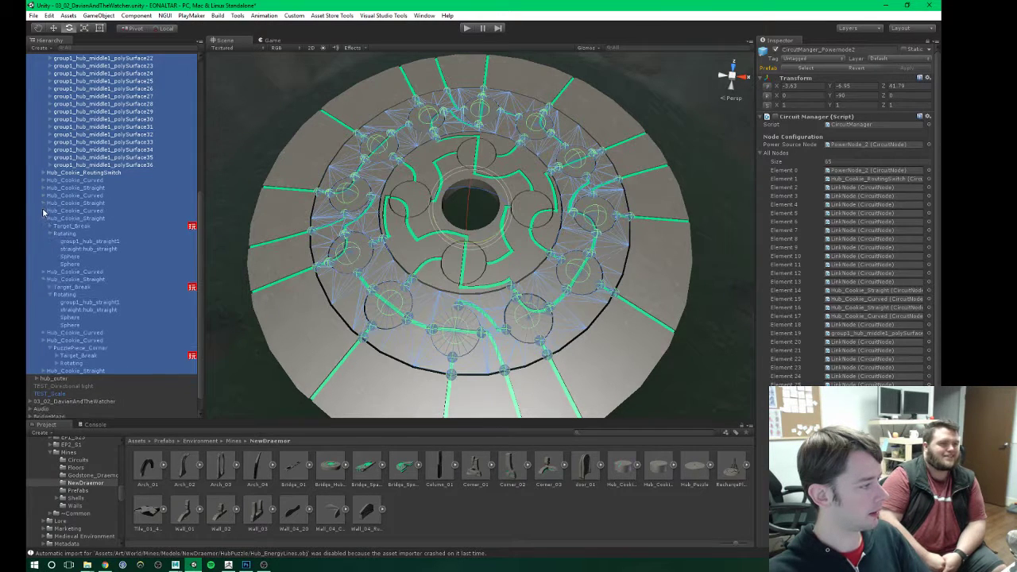
pyautogui.click(43, 219)
pyautogui.click(43, 260)
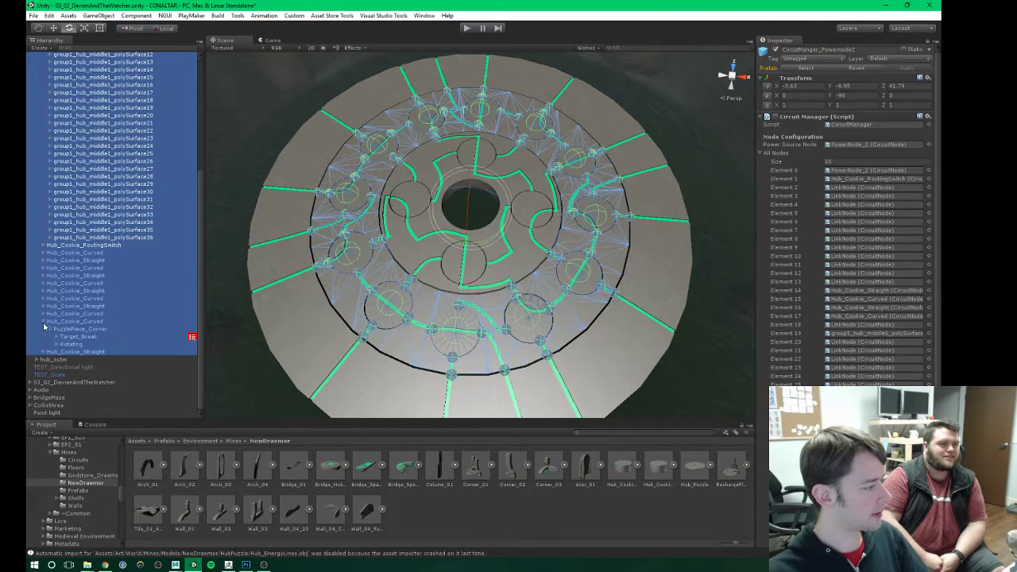
pyautogui.click(44, 321)
pyautogui.scroll(5, 71, 325)
pyautogui.scroll(1, 71, 325)
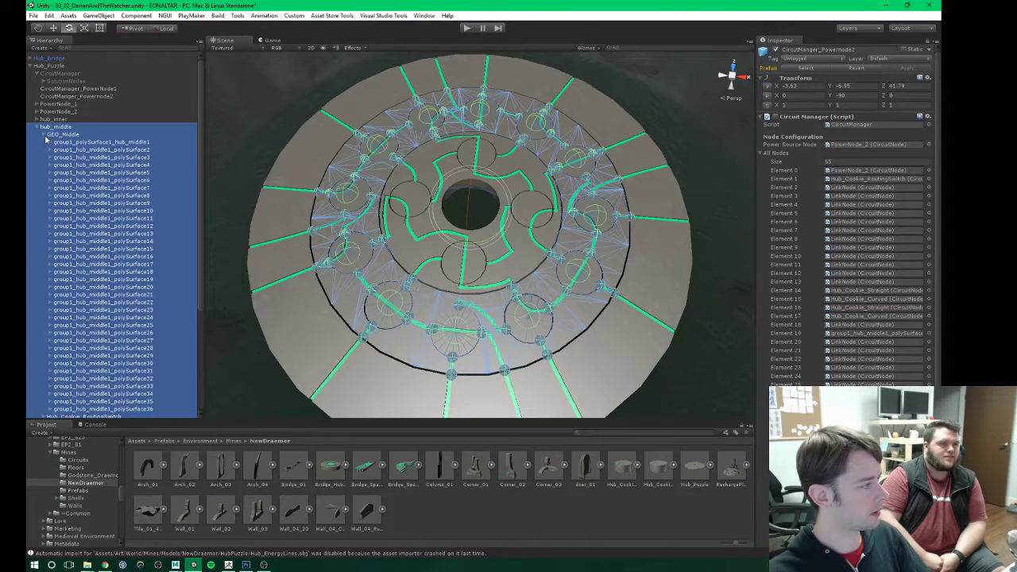
pyautogui.click(44, 134)
pyautogui.click(37, 127)
pyautogui.click(89, 284)
pyautogui.click(45, 65)
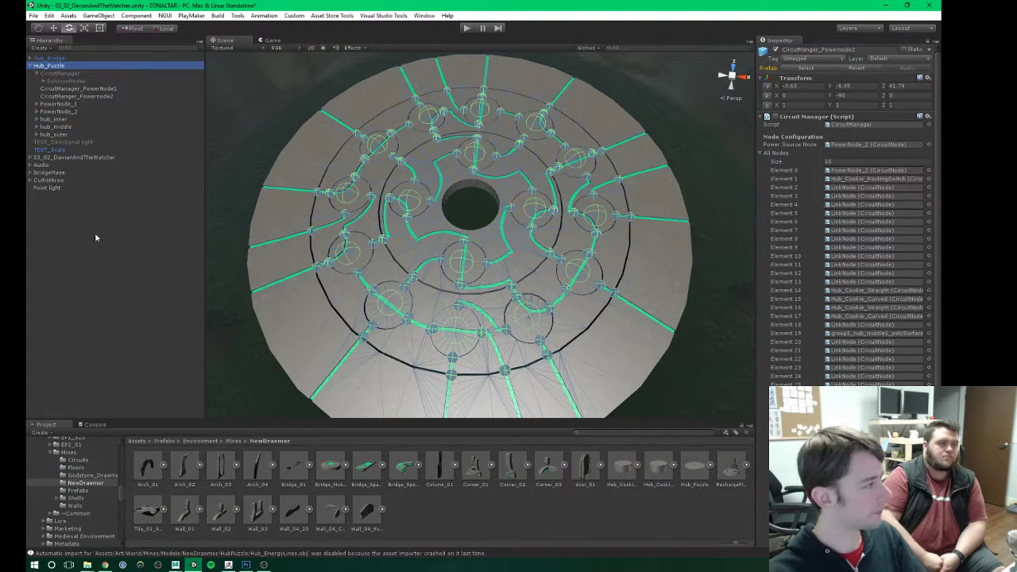
# Step: Save the current scene and clear the selection
pyautogui.click(34, 17)
pyautogui.click(49, 51)
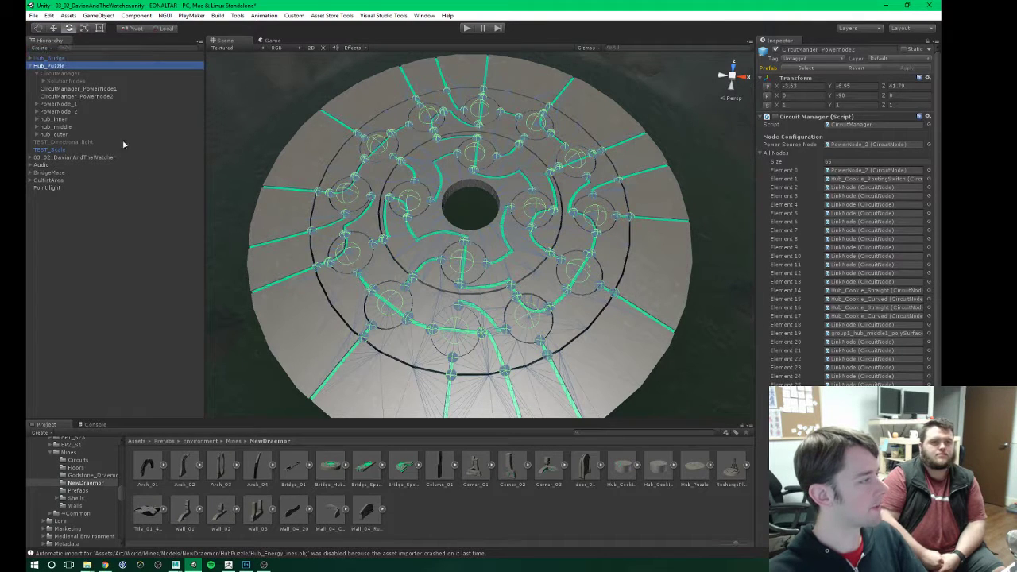
pyautogui.click(90, 209)
# Step: Display the scene's navigation mesh and move Hub_Puzzle slightly down along its vertical axis
pyautogui.click(424, 15)
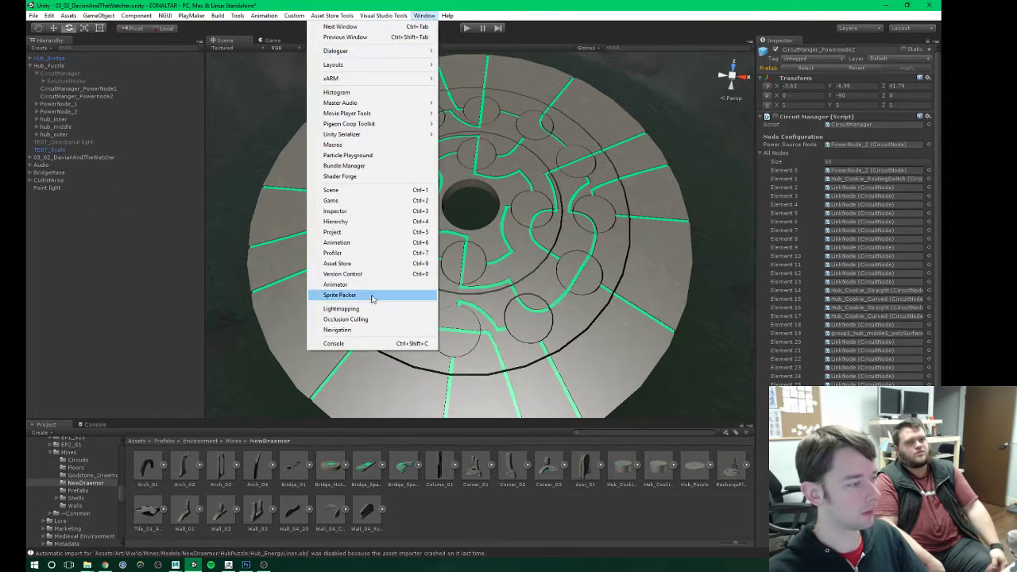
pyautogui.click(372, 328)
pyautogui.keyDown('alt'); pyautogui.moveTo(552, 272); pyautogui.dragTo(433, 203); pyautogui.keyUp('alt')
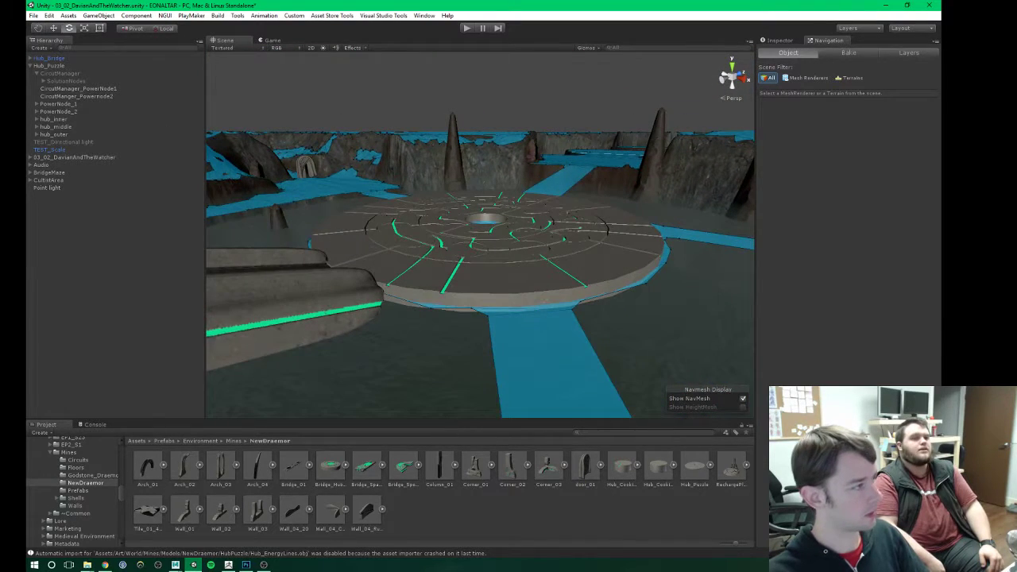
pyautogui.click(46, 65)
pyautogui.keyDown('alt'); pyautogui.moveTo(498, 267); pyautogui.dragTo(329, 218); pyautogui.keyUp('alt')
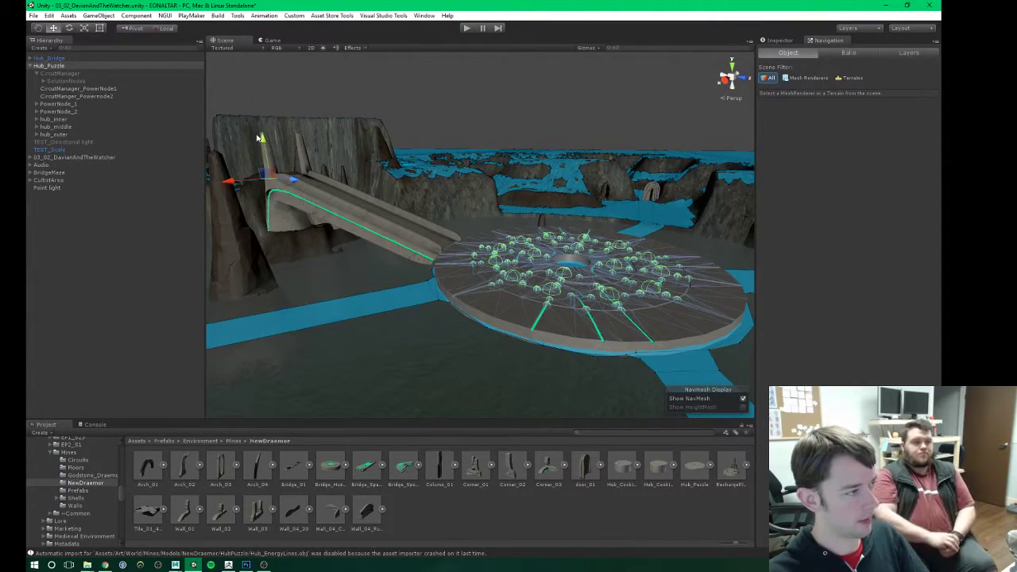
pyautogui.moveTo(262, 141); pyautogui.dragTo(264, 148)
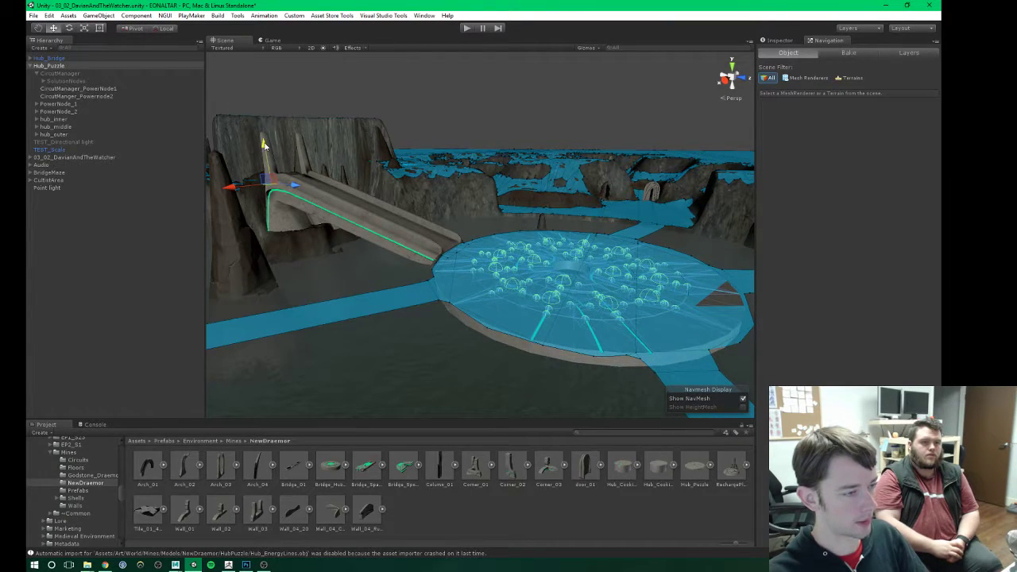
# Step: Raise Hub_Puzzle slightly so the disc's surface sits just above the navigation mesh, checking the fit around its edge
pyautogui.keyDown('alt'); pyautogui.moveTo(263, 146); pyautogui.dragTo(445, 227); pyautogui.keyUp('alt')
pyautogui.scroll(4, 445, 227)
pyautogui.keyDown('alt'); pyautogui.moveTo(468, 184); pyautogui.dragTo(265, 162); pyautogui.keyUp('alt')
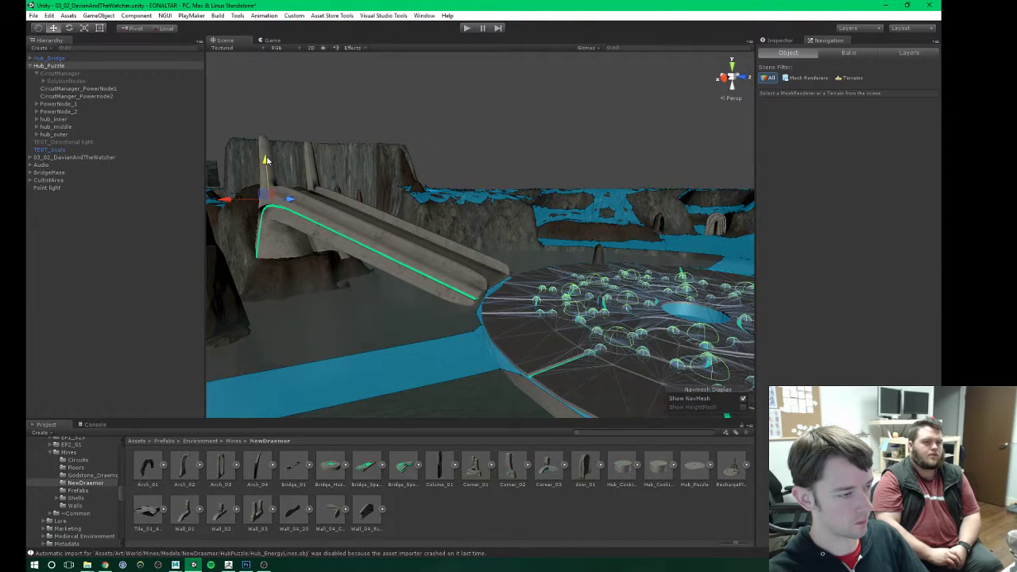
pyautogui.keyDown('alt'); pyautogui.moveTo(266, 158); pyautogui.dragTo(595, 295); pyautogui.keyUp('alt')
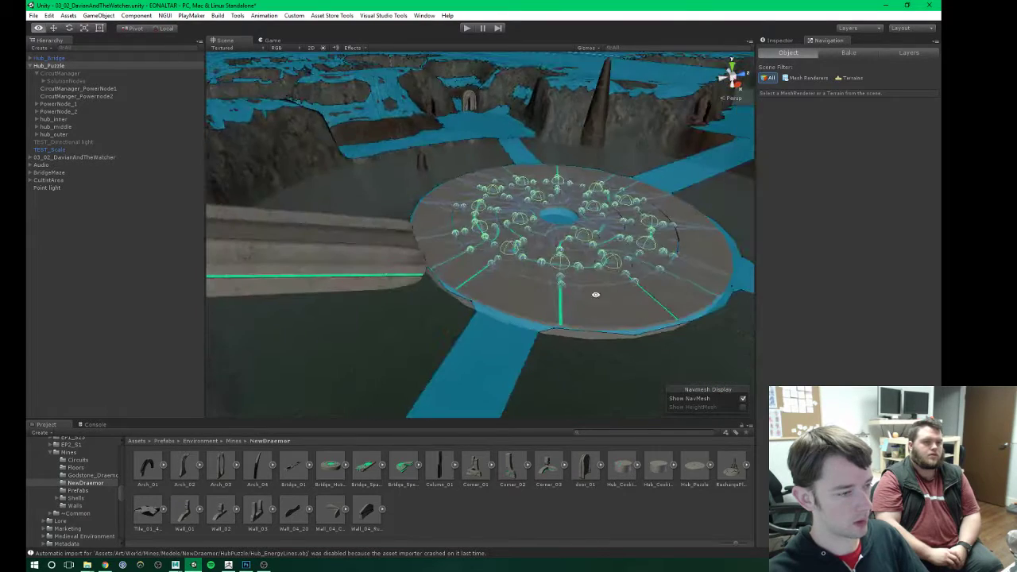
pyautogui.keyDown('alt'); pyautogui.moveTo(337, 267); pyautogui.dragTo(500, 329); pyautogui.keyUp('alt')
pyautogui.keyDown('alt'); pyautogui.scroll(6, 350, 250); pyautogui.keyUp('alt')
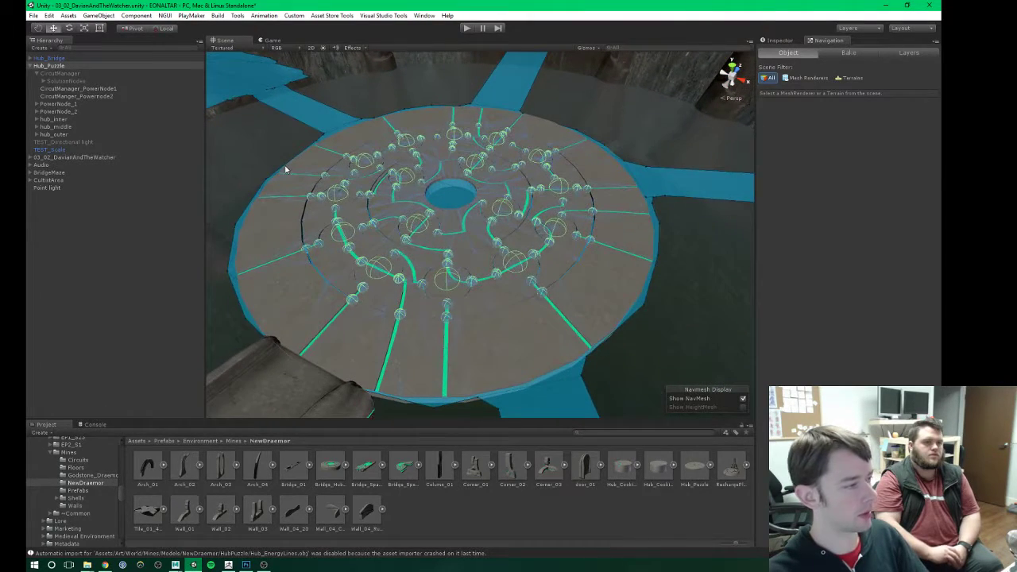
# Step: Deselect Hub_Puzzle and save both the scene and the project
pyautogui.click(49, 51)
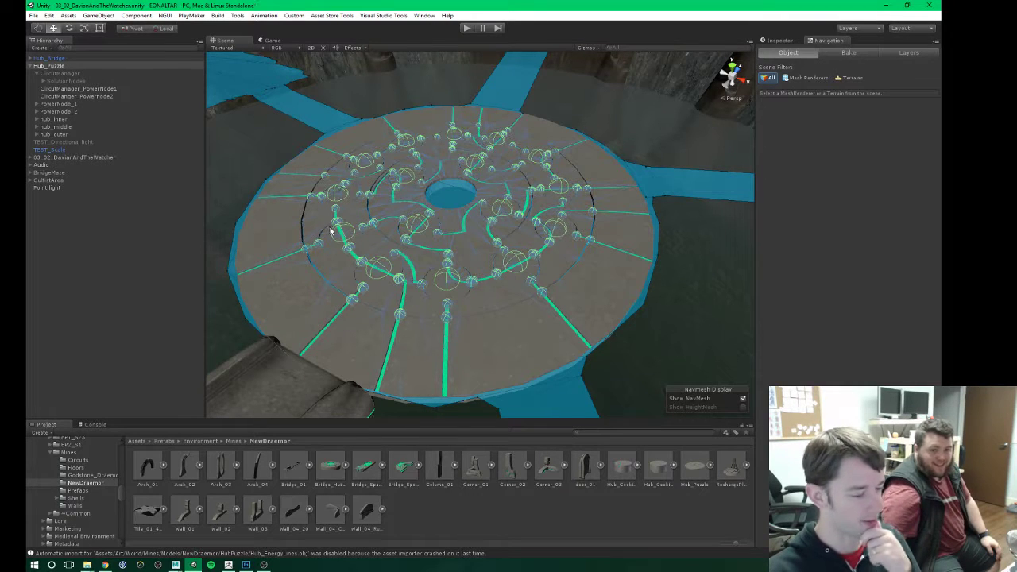
pyautogui.click(105, 212)
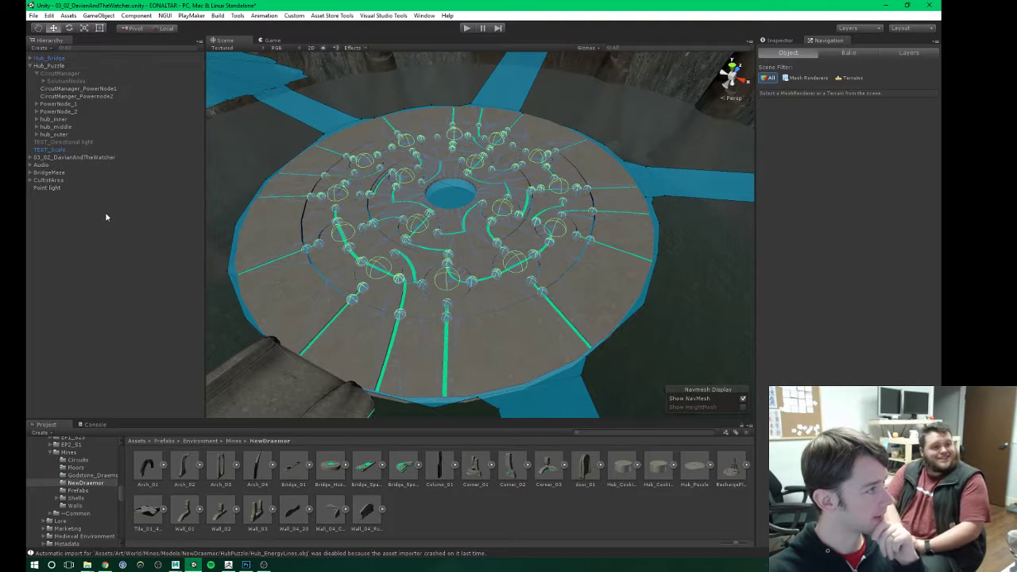
pyautogui.click(33, 15)
pyautogui.click(52, 51)
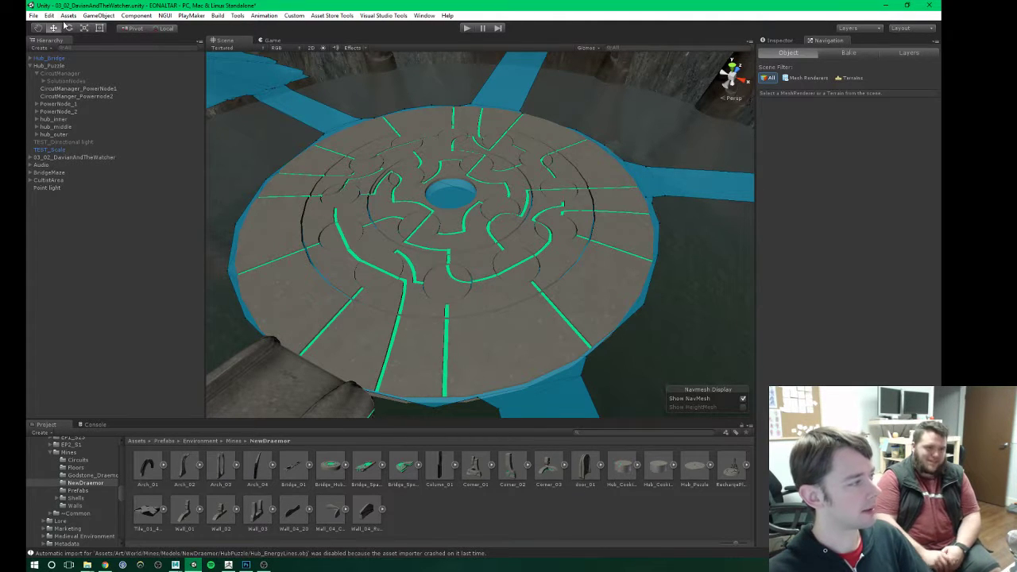
pyautogui.click(34, 15)
pyautogui.click(72, 99)
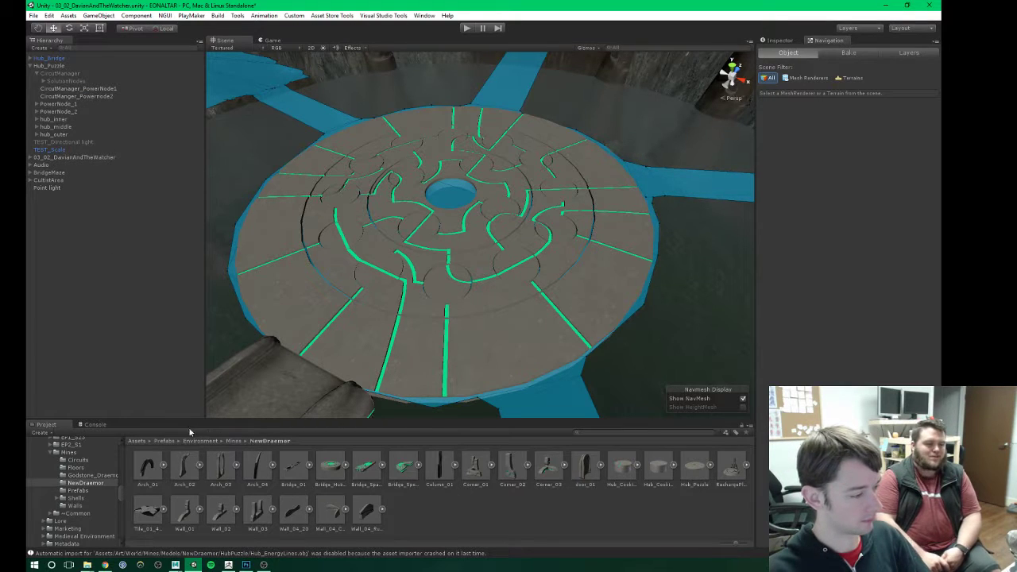
# Step: Check the Console, return to the project assets, and start Play mode to test the puzzle
pyautogui.click(95, 425)
pyautogui.click(45, 426)
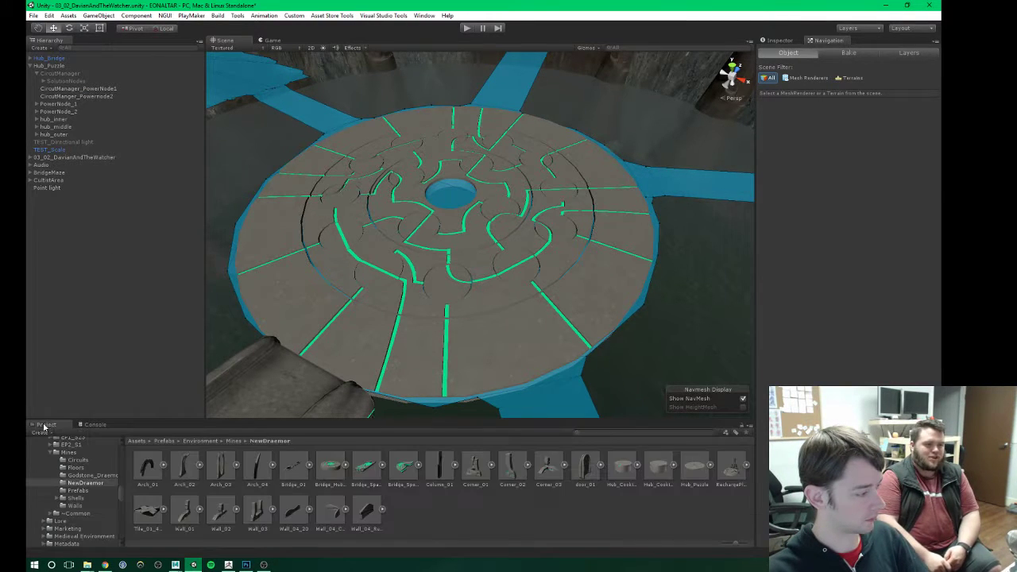
pyautogui.click(468, 28)
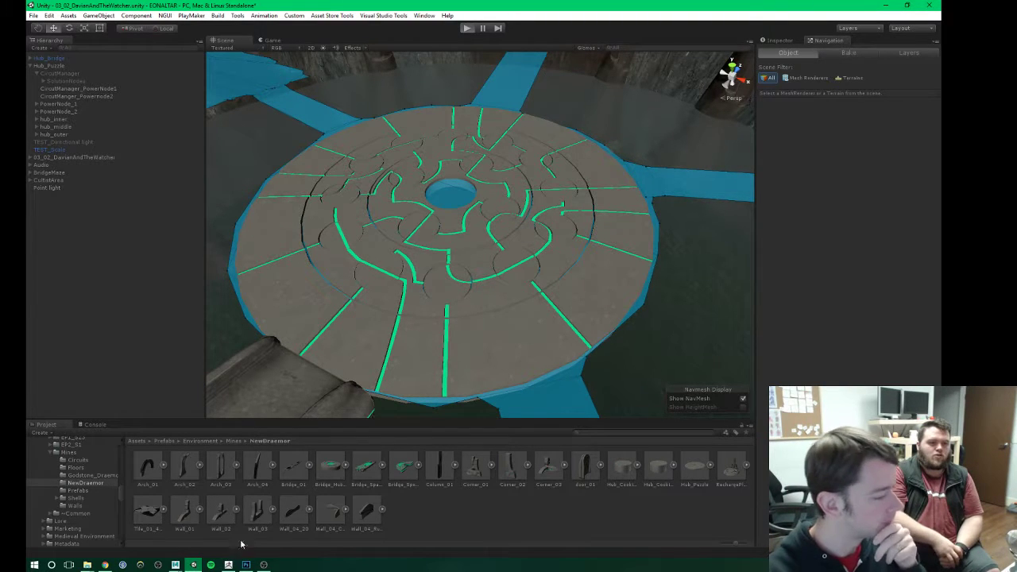
# Step: Close ZBrush and answer its exit prompt
pyautogui.moveTo(228, 566)
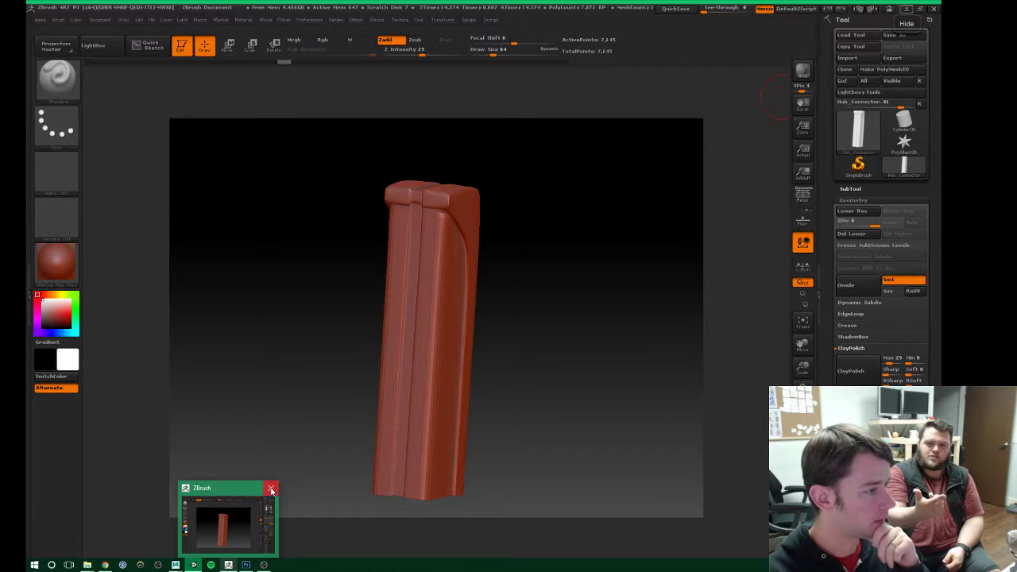
pyautogui.click(271, 490)
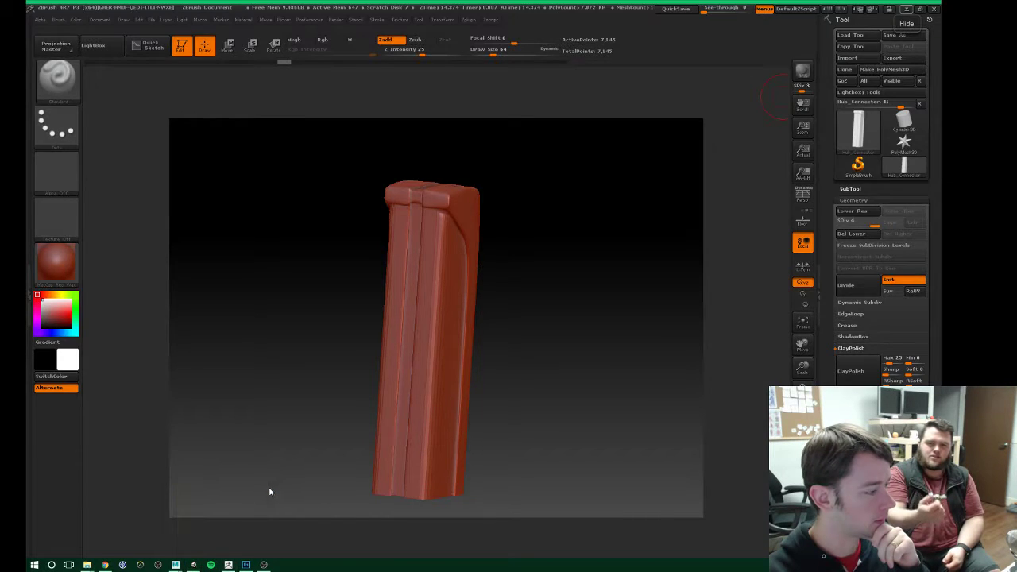
pyautogui.click(495, 320)
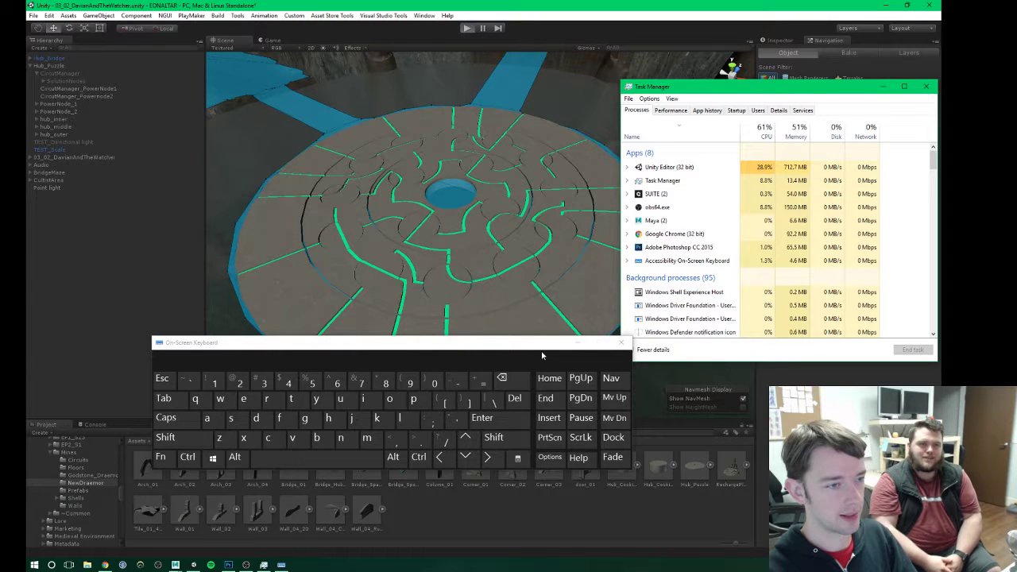
# Step: Close the On-Screen Keyboard and end the Unity Editor (32 bit) process in Task Manager
pyautogui.click(620, 344)
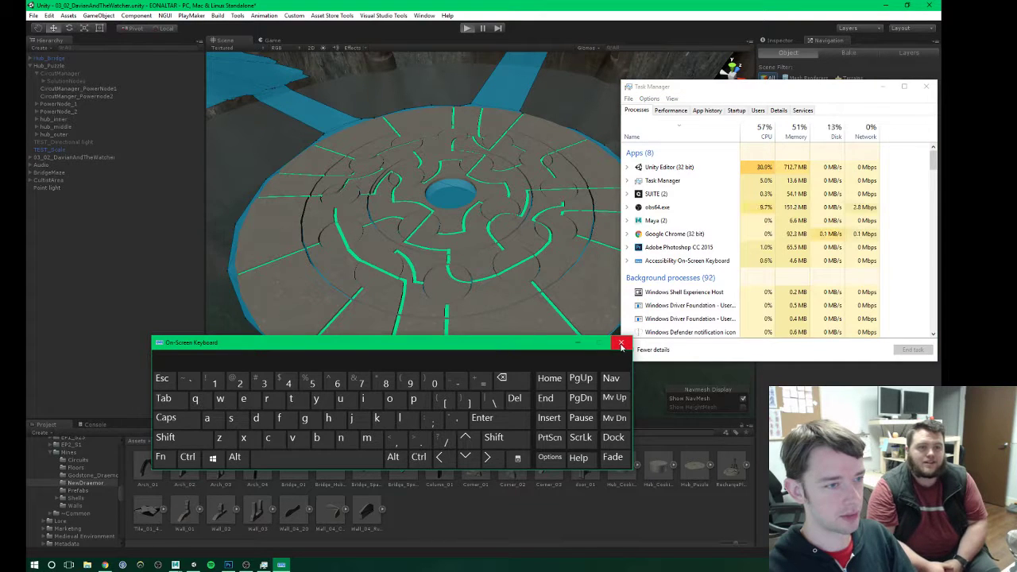
pyautogui.click(622, 345)
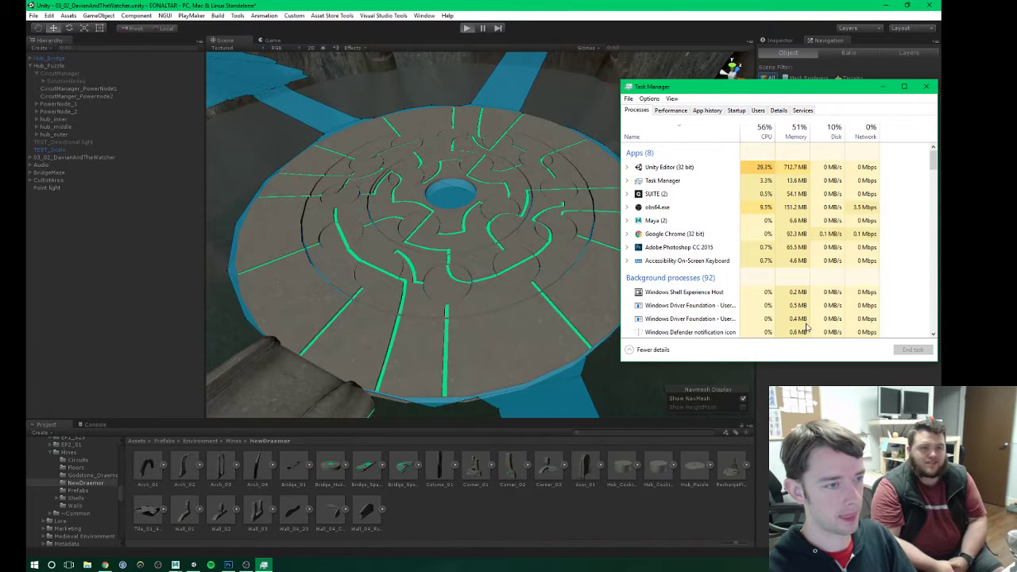
pyautogui.click(707, 169)
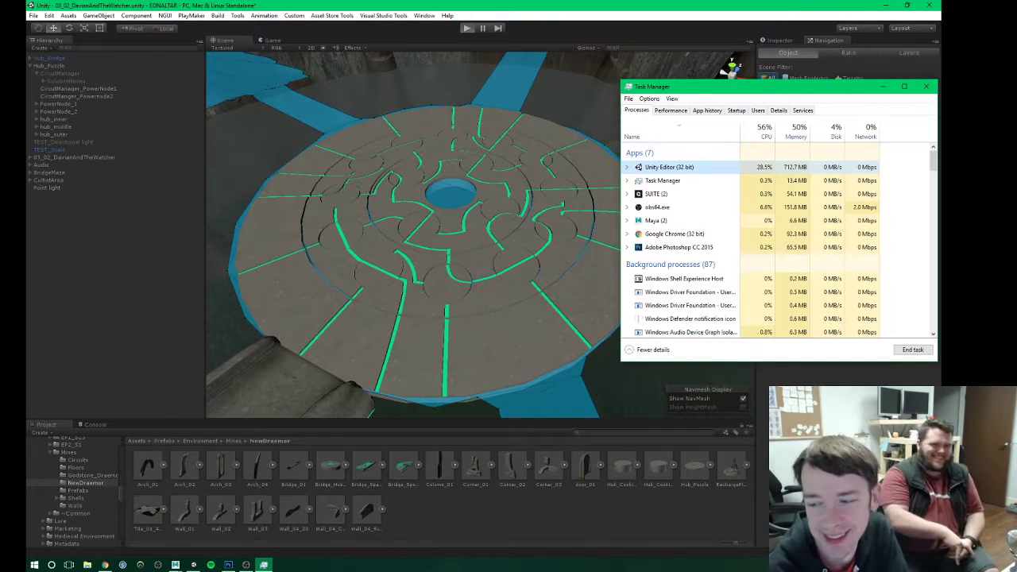
pyautogui.moveTo(730, 82); pyautogui.dragTo(709, 80)
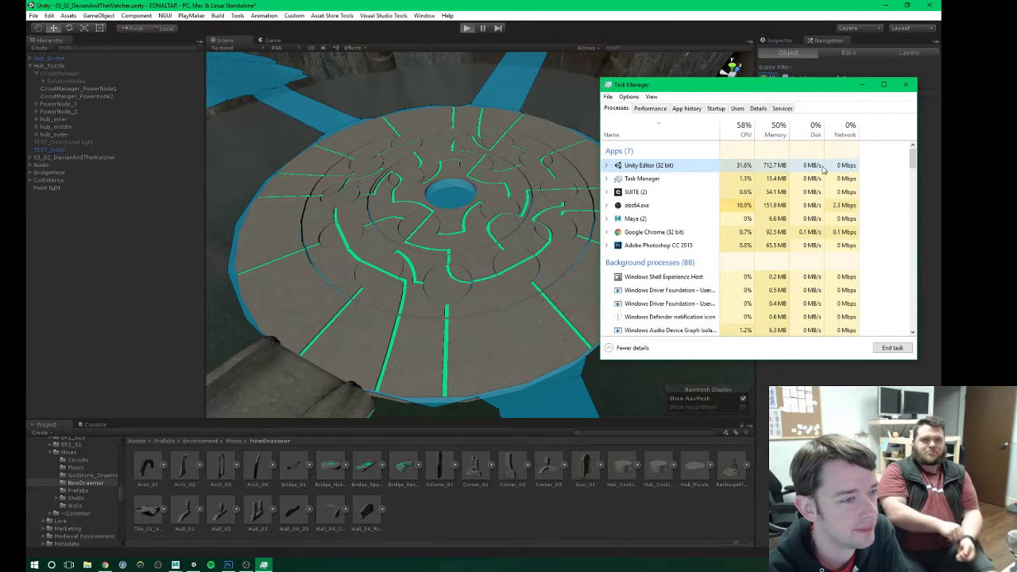
pyautogui.click(888, 347)
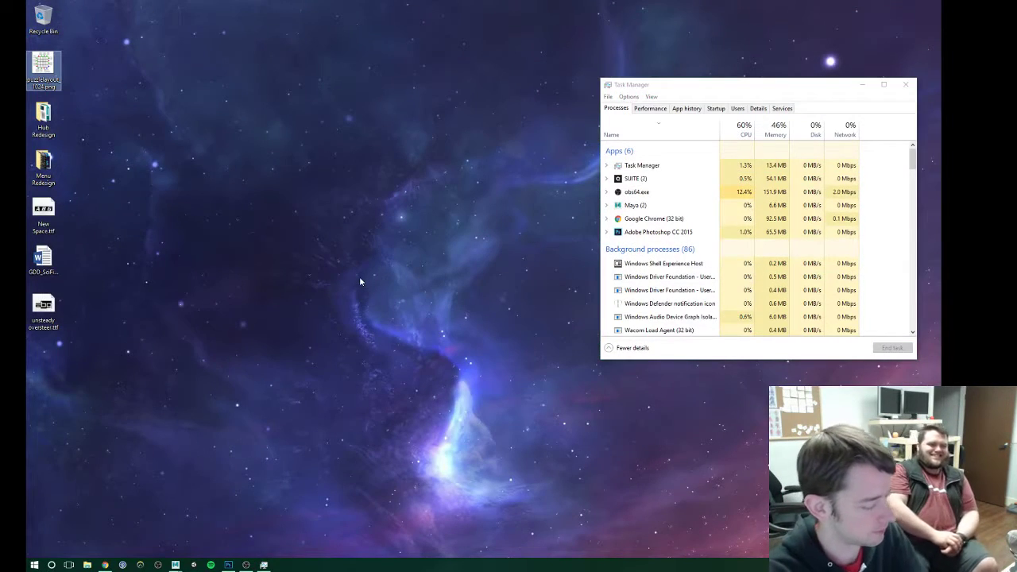
# Step: Relaunch Unity by searching for unity, and close Task Manager
pyautogui.press('super')
pyautogui.write('unity')
pyautogui.press('Return')
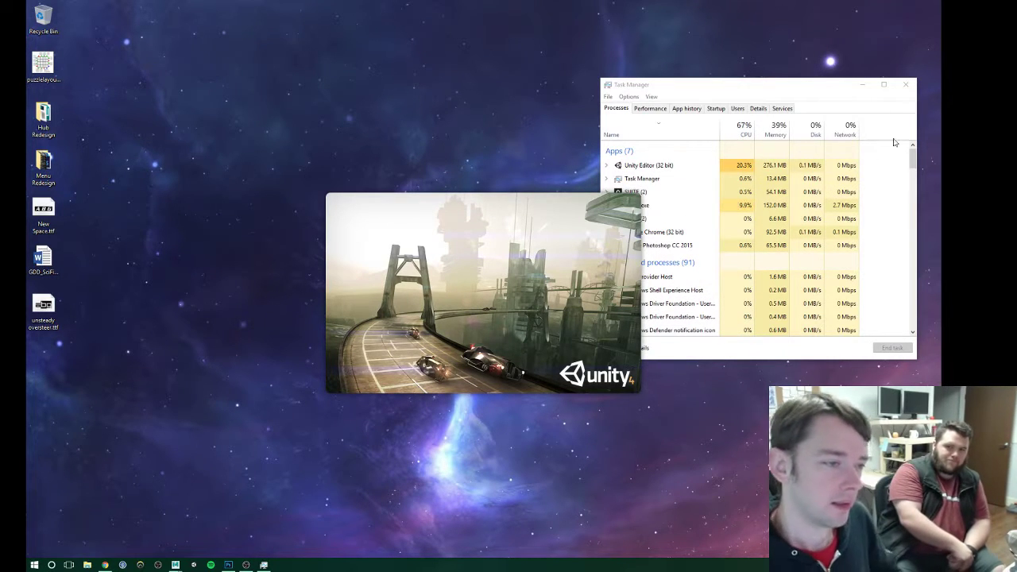
pyautogui.click(905, 84)
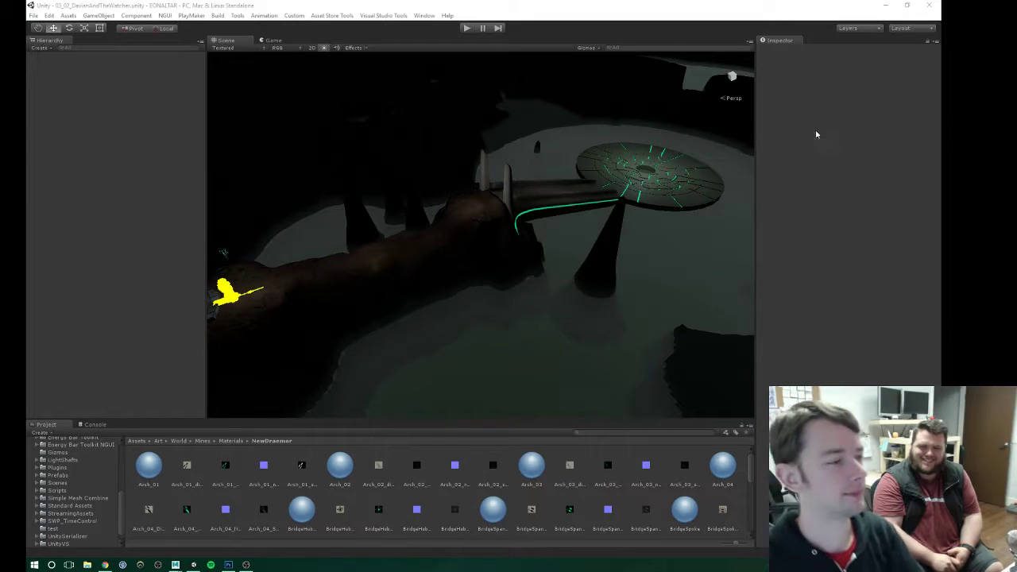
# Step: Collapse GEO_Middle inside the hub_middle group and select its Hub_Cookie_RoutingSwitch object
pyautogui.rightClick(529, 175)
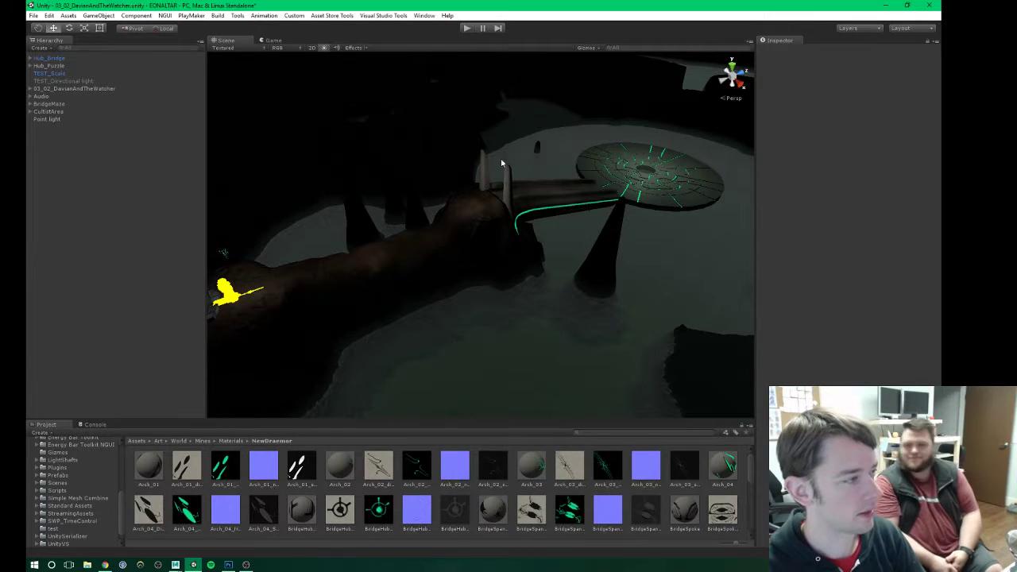
pyautogui.moveTo(524, 202); pyautogui.dragTo(528, 197, button='right')
pyautogui.keyDown('alt'); pyautogui.moveTo(528, 196); pyautogui.dragTo(554, 189); pyautogui.keyUp('alt')
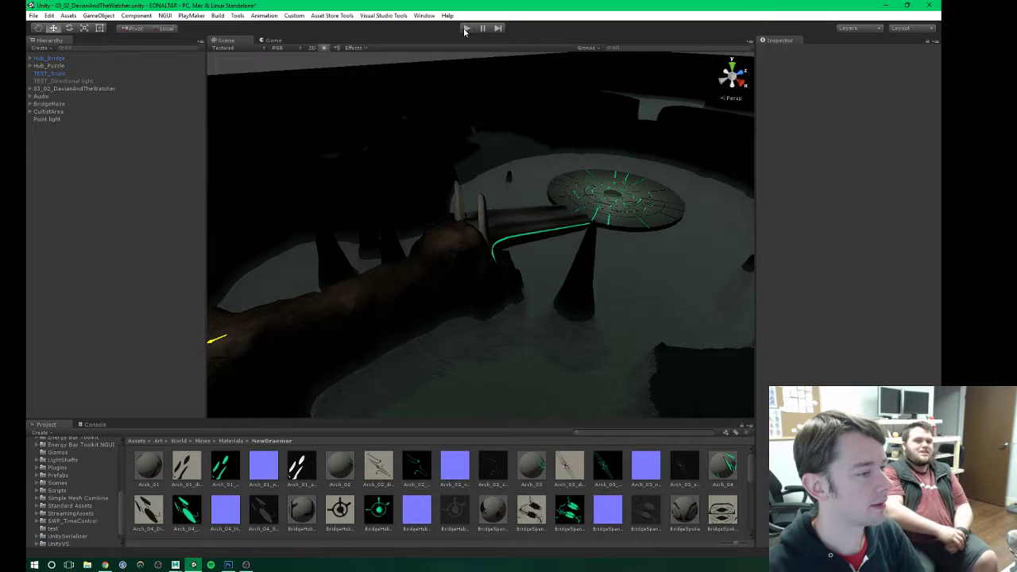
pyautogui.moveTo(477, 237); pyautogui.dragTo(524, 350, button='right')
pyautogui.click(524, 347)
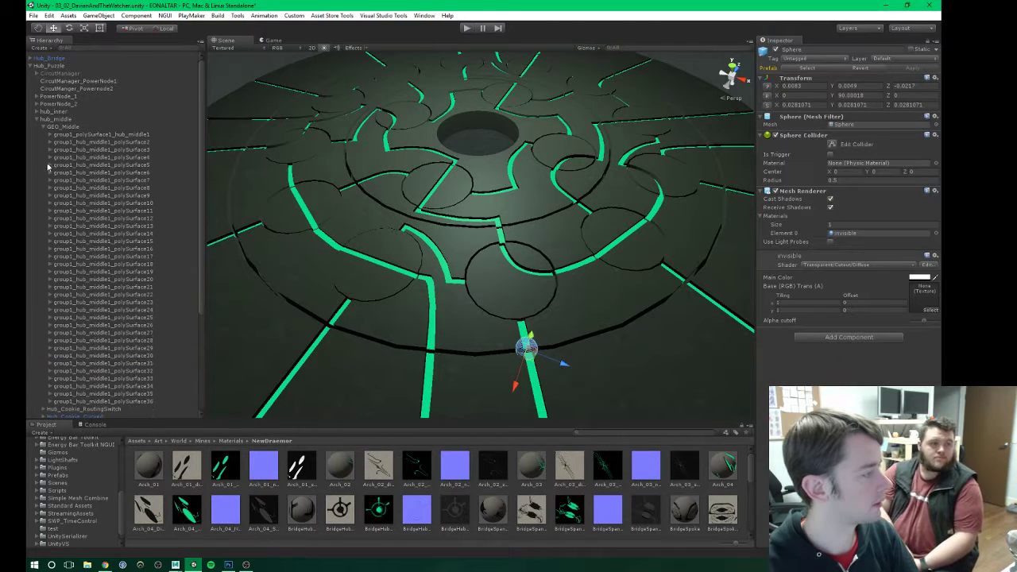
pyautogui.click(43, 126)
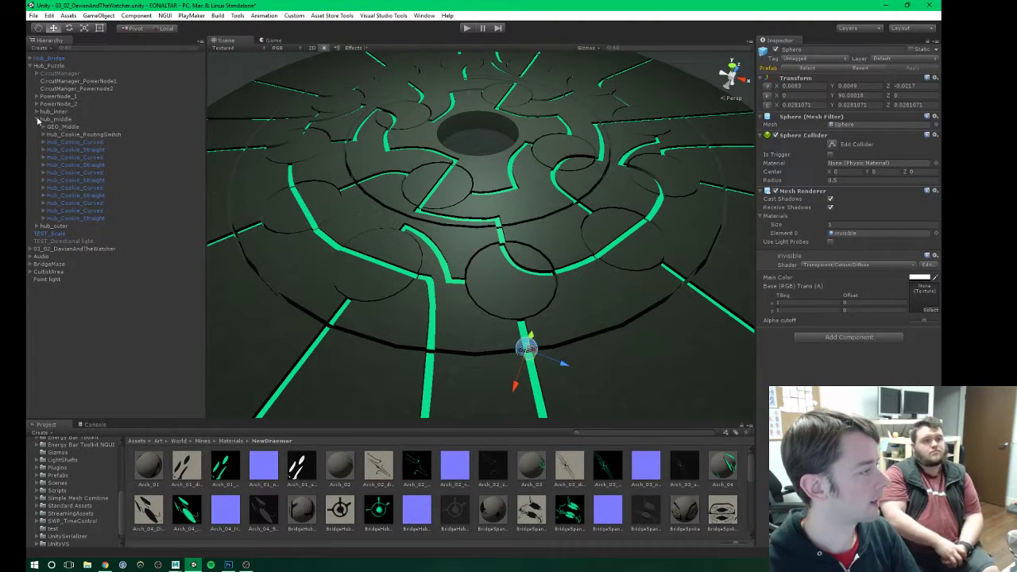
pyautogui.click(75, 134)
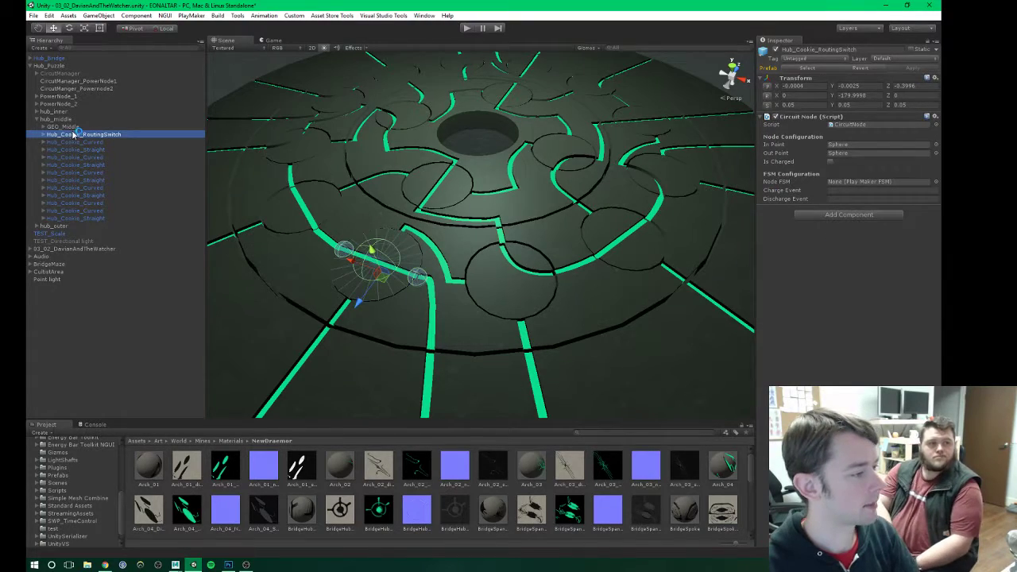
# Step: Add a PlayMakerFSM component to Hub_Cookie_RoutingSwitch
pyautogui.keyDown('alt'); pyautogui.moveTo(496, 233); pyautogui.dragTo(525, 233); pyautogui.keyUp('alt')
pyautogui.scroll(5, 521, 235)
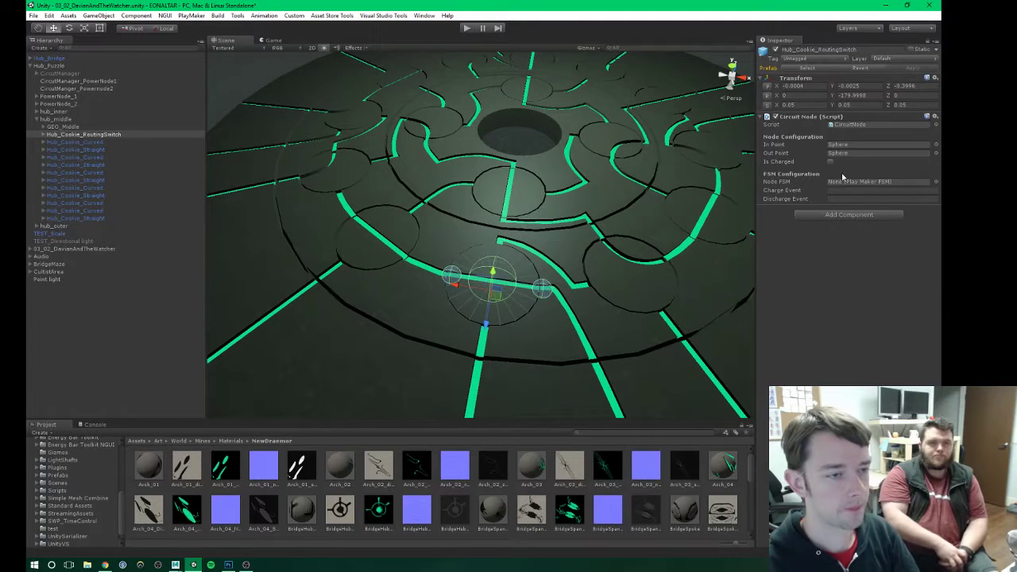
pyautogui.click(829, 216)
pyautogui.write('playmak')
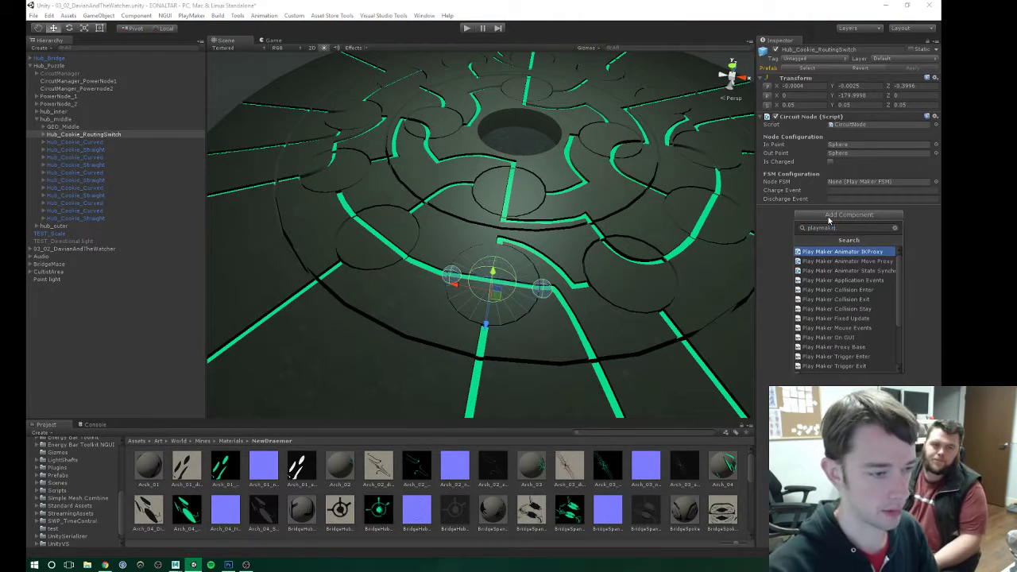
pyautogui.write('erfsm')
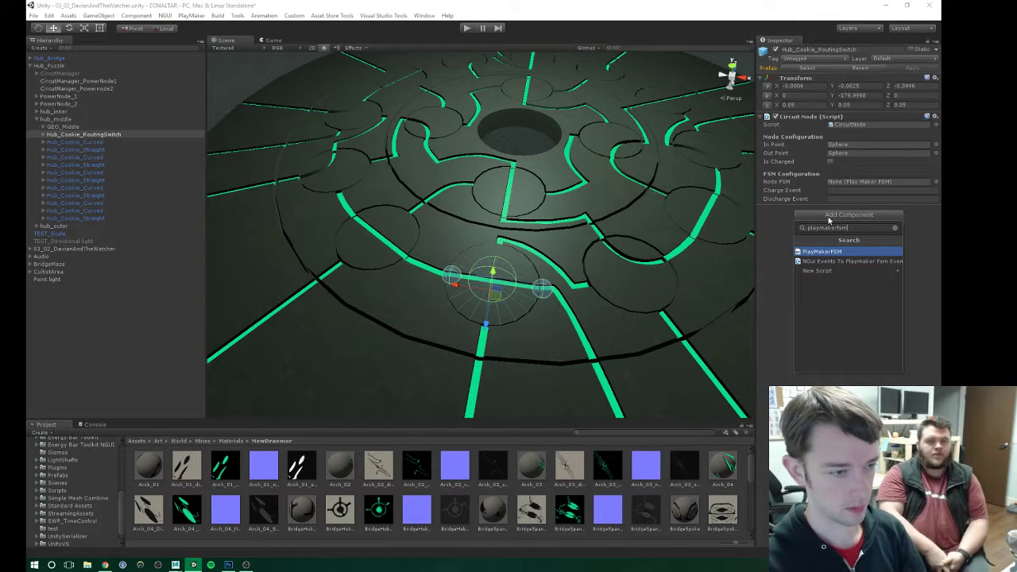
pyautogui.press('Return')
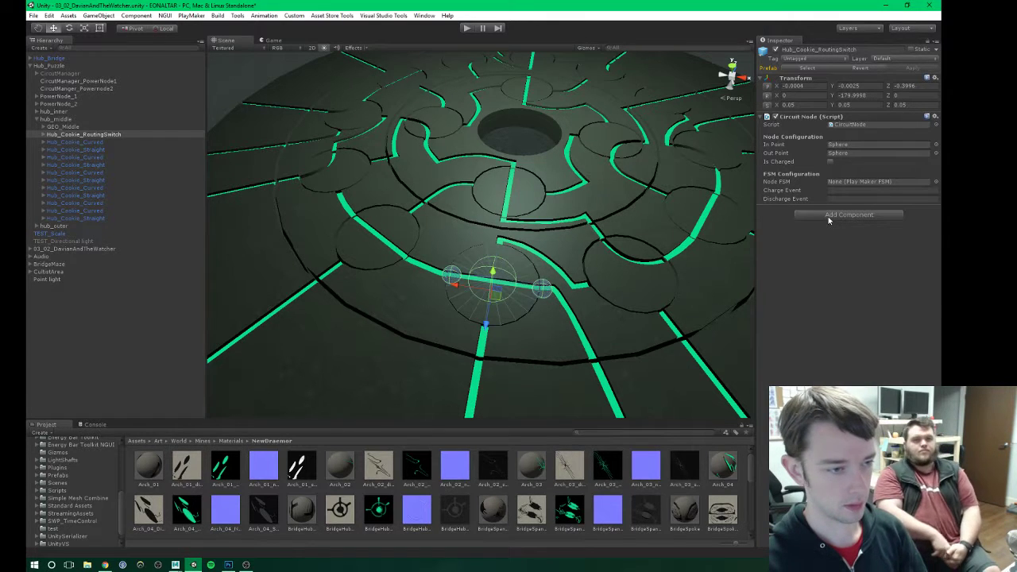
# Step: Assign the switch's own Play Maker FSM as the Circuit Node's Node FSM, with Charge Event "Charge" and Discharge Event "Discharge"
pyautogui.click(870, 183)
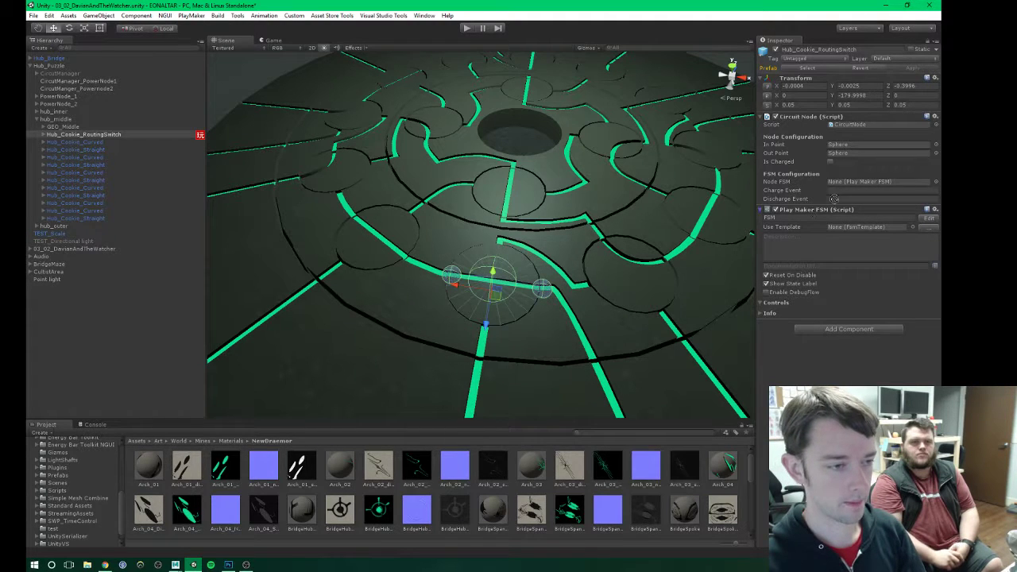
pyautogui.moveTo(814, 213); pyautogui.dragTo(830, 184)
pyautogui.write('Charge')
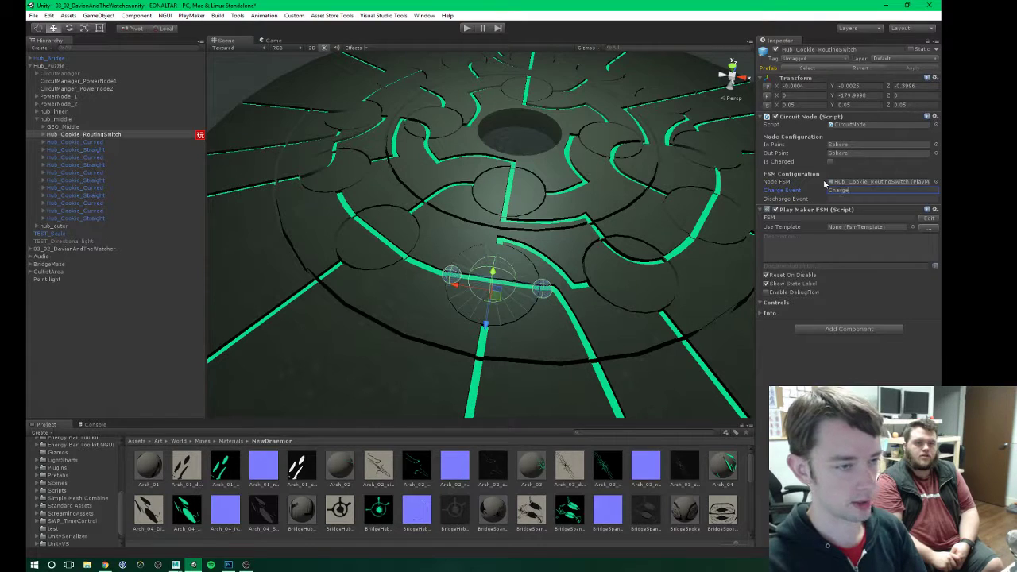
pyautogui.press('Tab')
pyautogui.write('Dis')
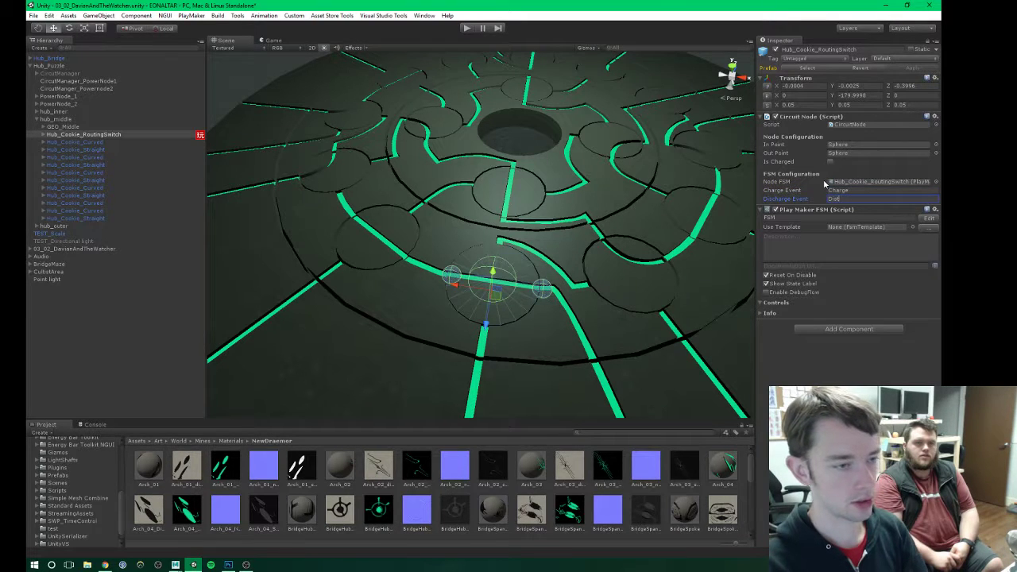
pyautogui.press('Return')
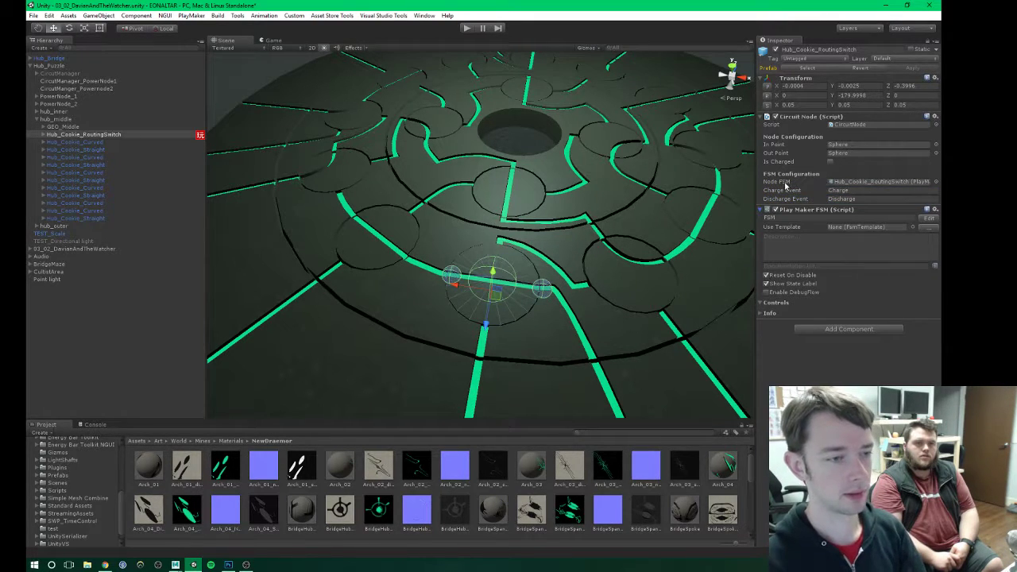
# Step: Open the routing switch's FSM for editing, add a second state and place it beside State 1
pyautogui.click(928, 218)
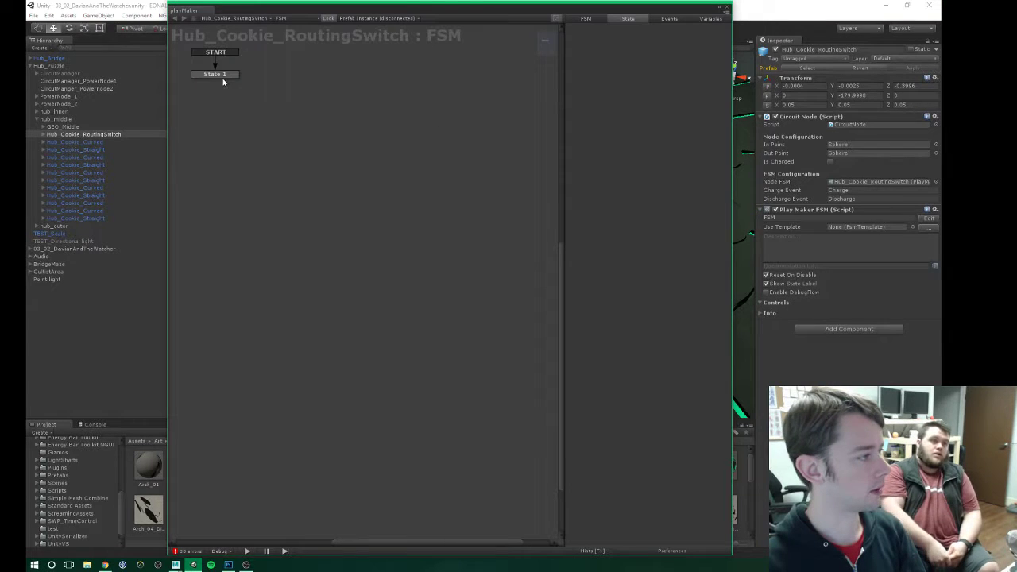
pyautogui.click(341, 140)
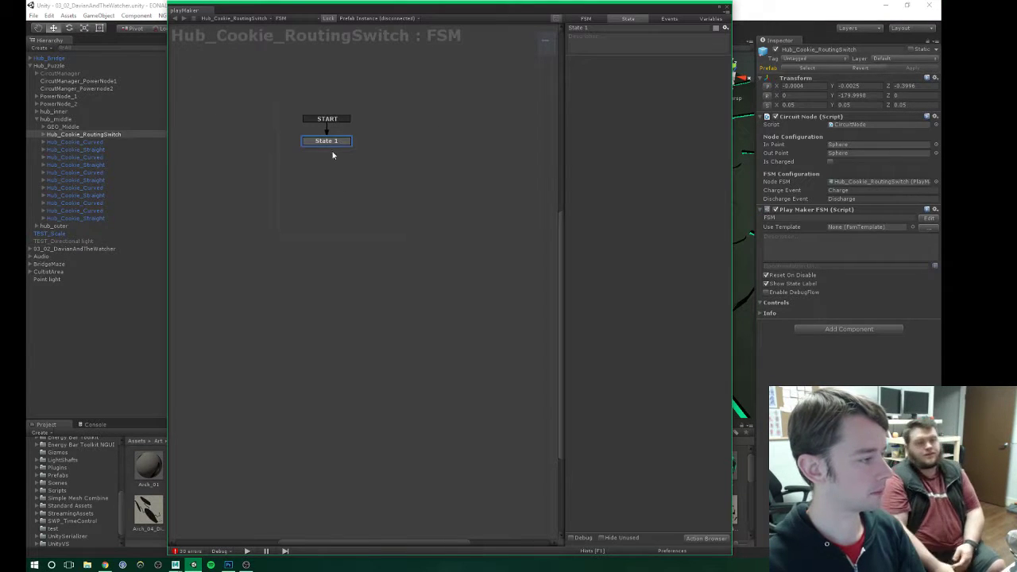
pyautogui.moveTo(337, 157); pyautogui.dragTo(325, 174, button='middle')
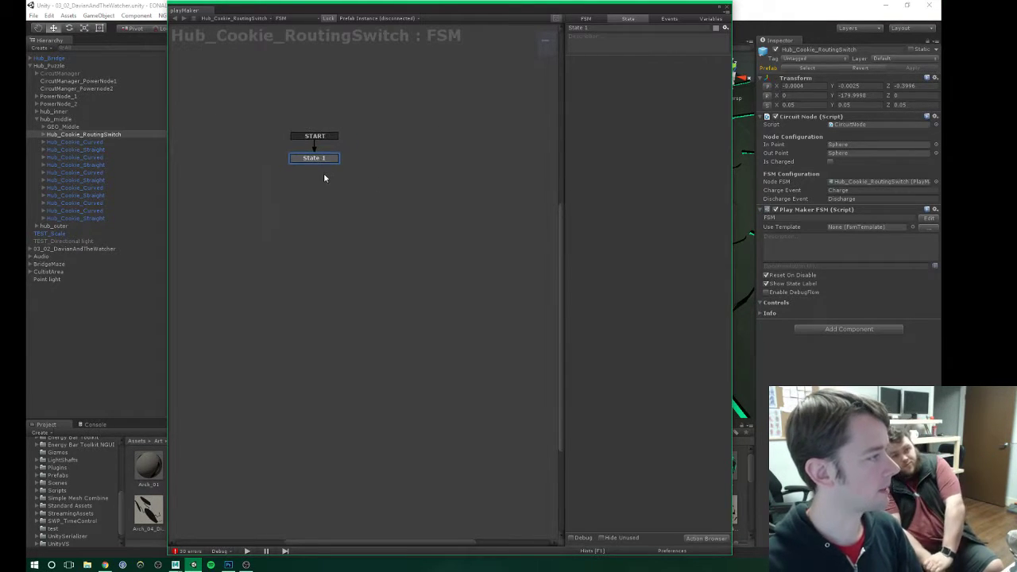
pyautogui.scroll(3, 316, 180)
pyautogui.scroll(-2, 313, 191)
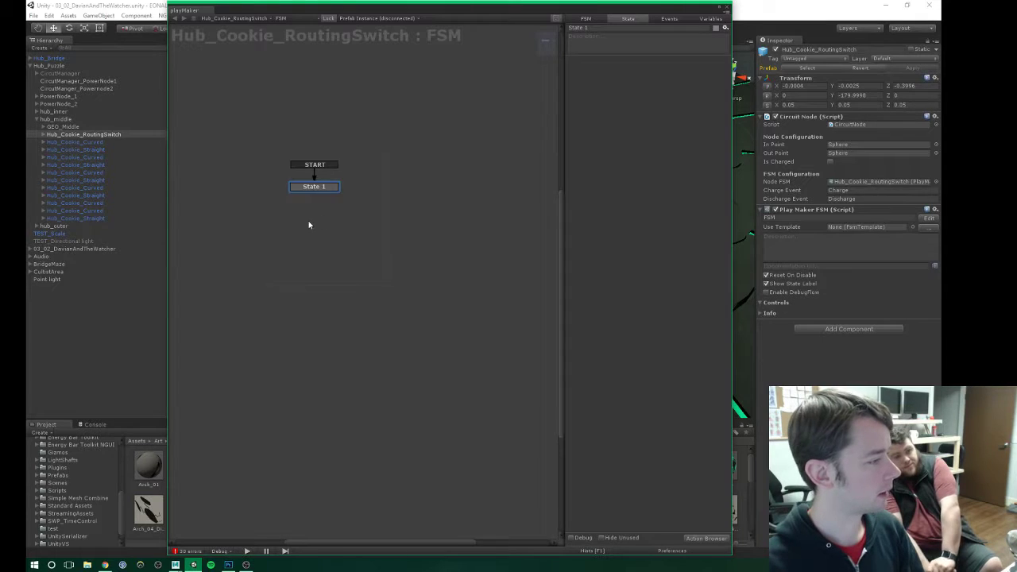
pyautogui.rightClick(399, 219)
pyautogui.click(419, 228)
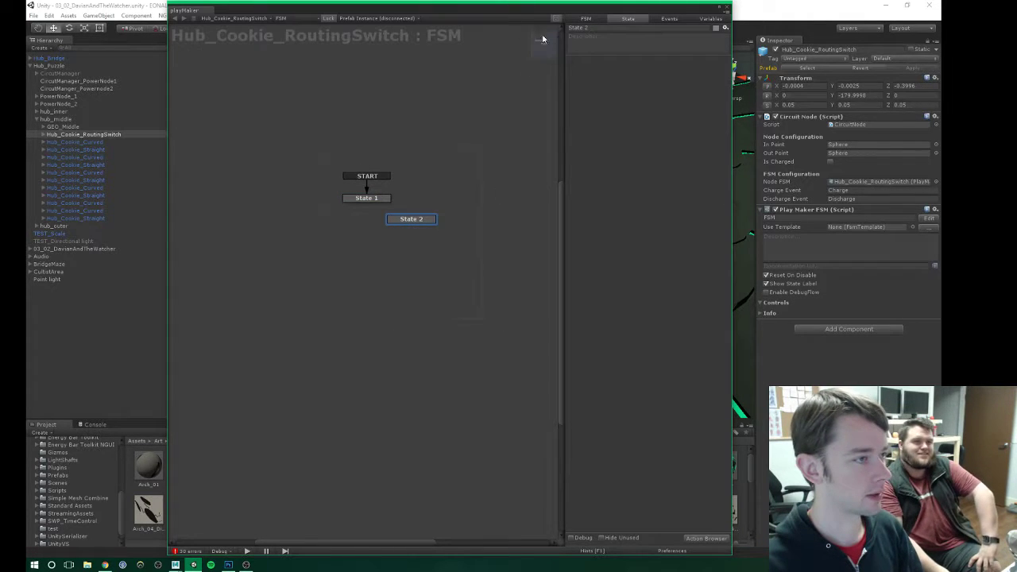
pyautogui.moveTo(411, 218); pyautogui.dragTo(434, 197)
# Step: Add two events named Charge and Discharge to the routing switch's FSM
pyautogui.click(670, 18)
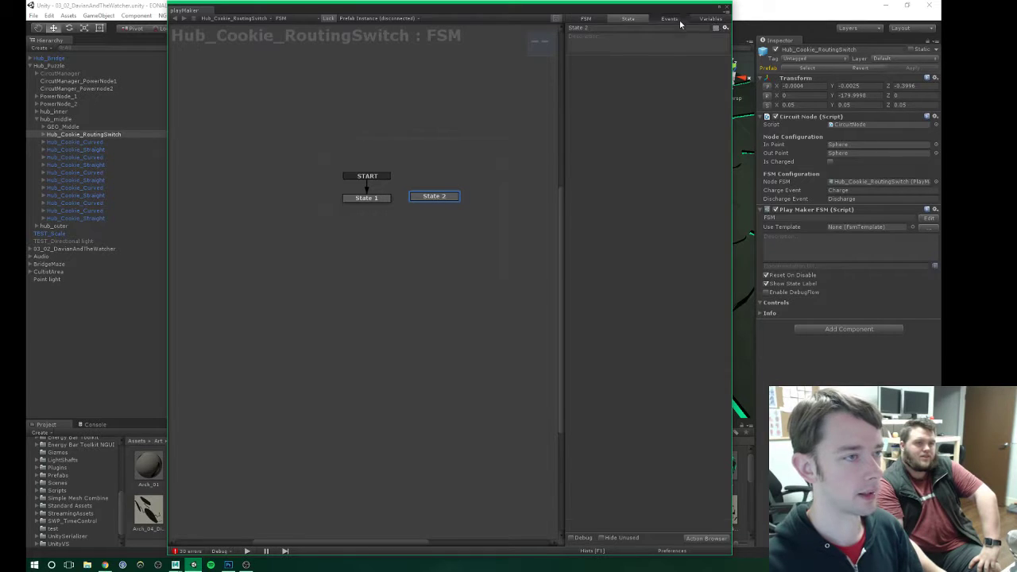
pyautogui.click(642, 525)
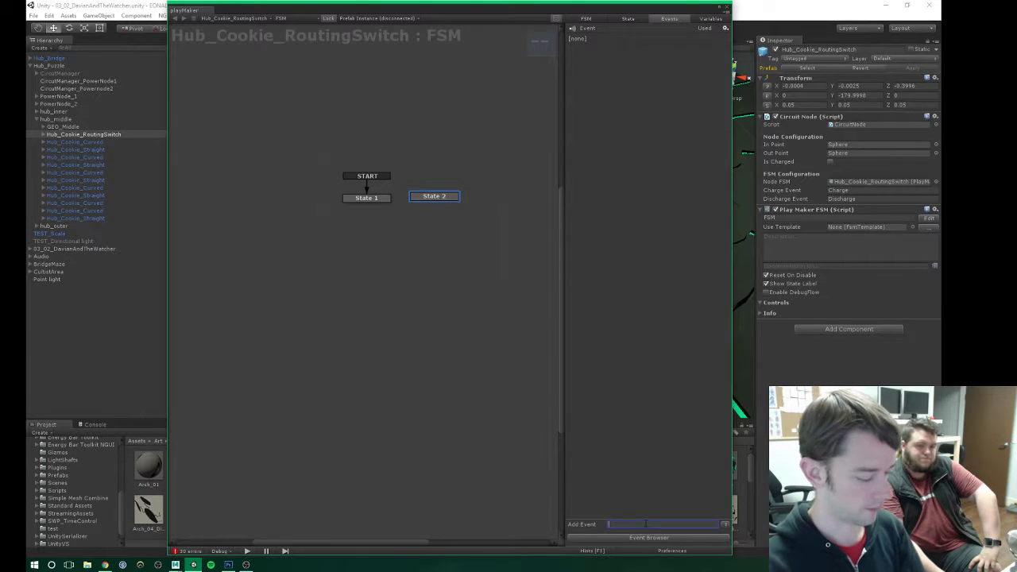
pyautogui.write('Globa')
pyautogui.press('BackSpace')
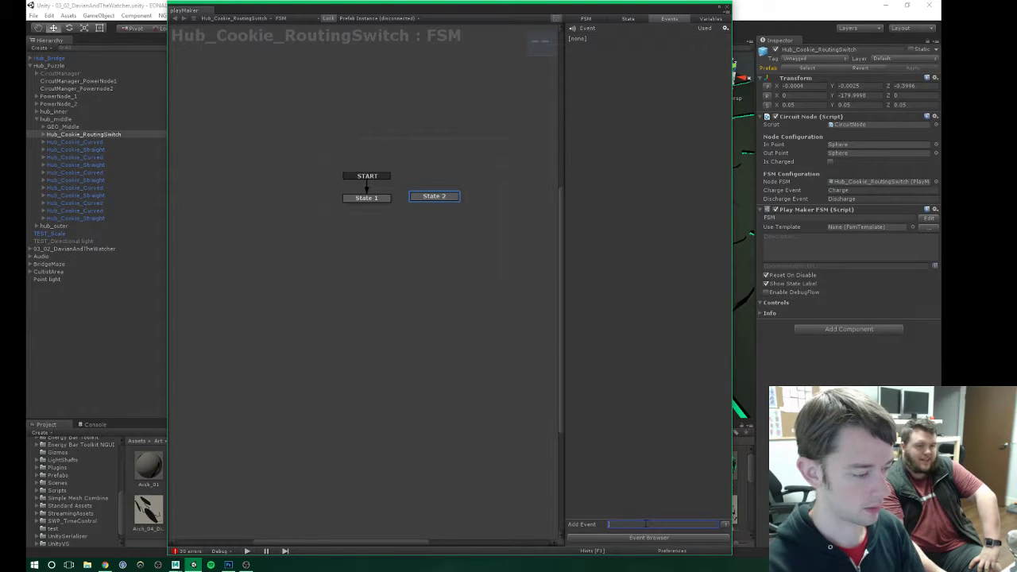
pyautogui.write('Charge')
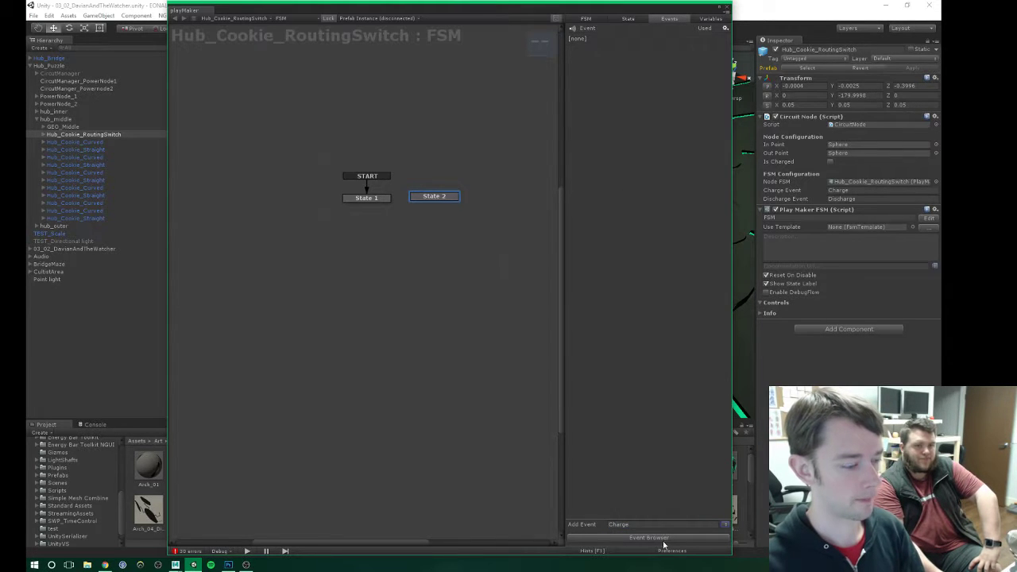
pyautogui.click(672, 525)
pyautogui.press('Return')
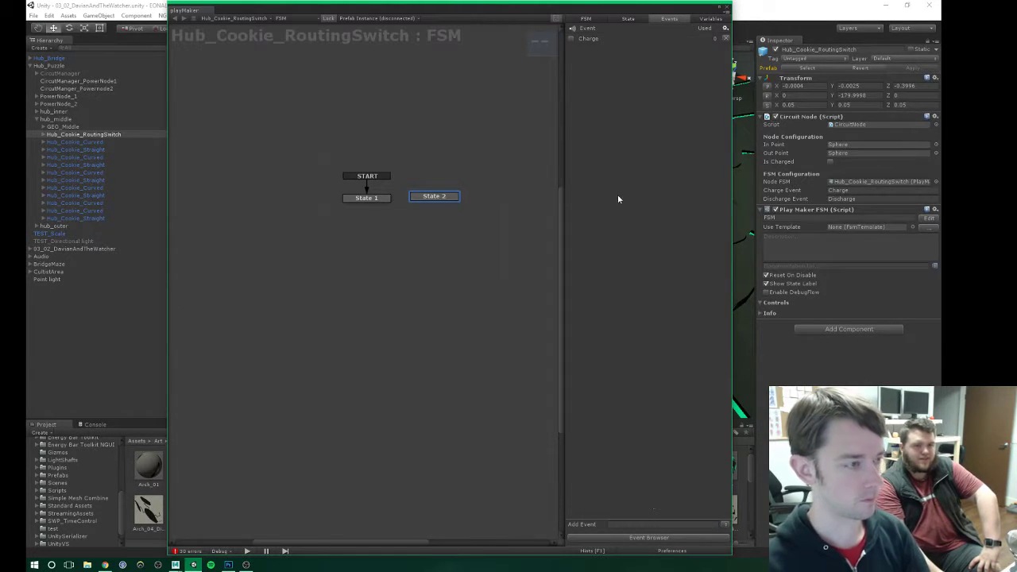
pyautogui.click(642, 524)
pyautogui.write('D')
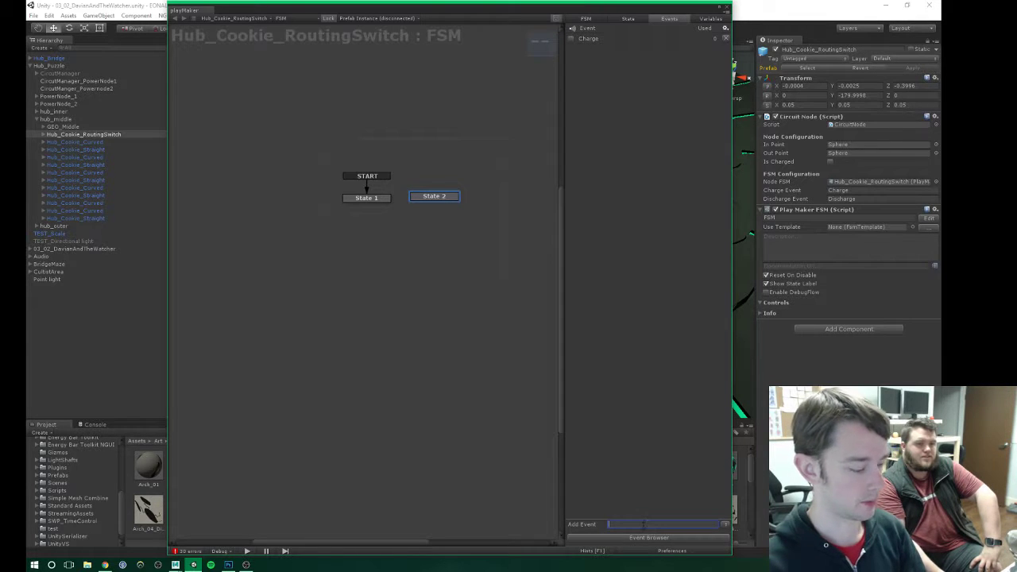
pyautogui.write('ischarge')
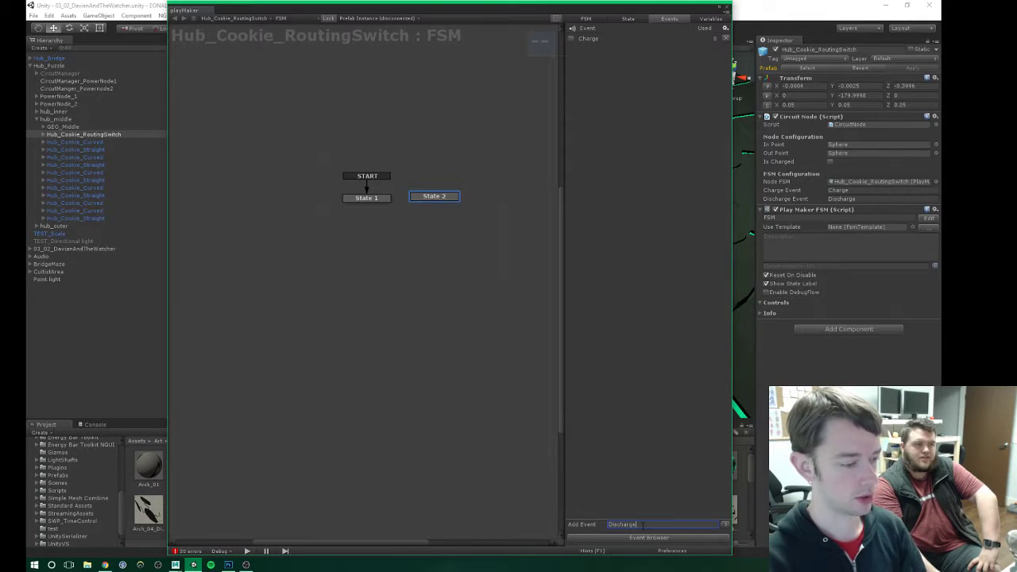
pyautogui.press('Return')
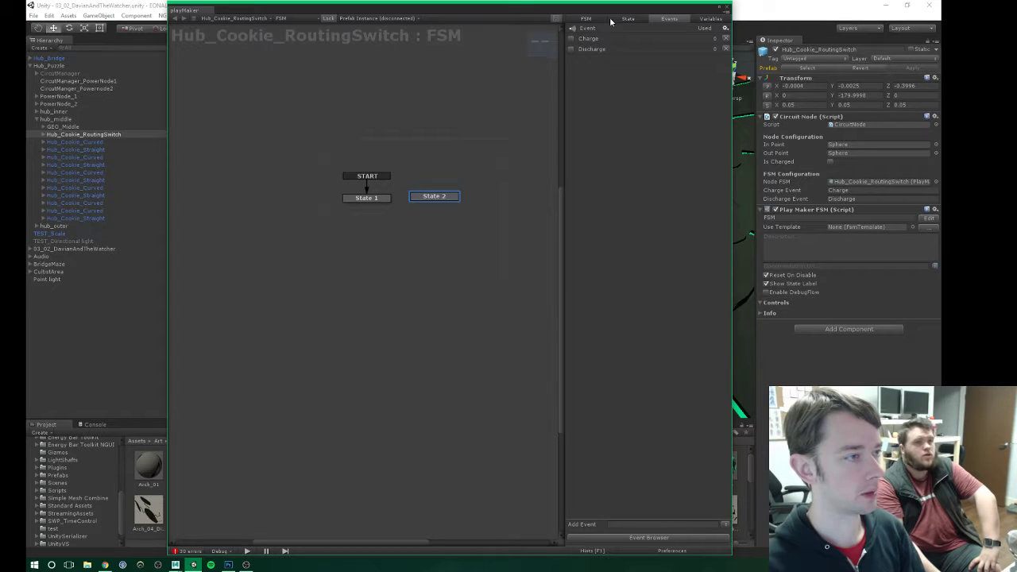
# Step: Rename State 2 to Charge and State 1 to Discharge
pyautogui.click(442, 198)
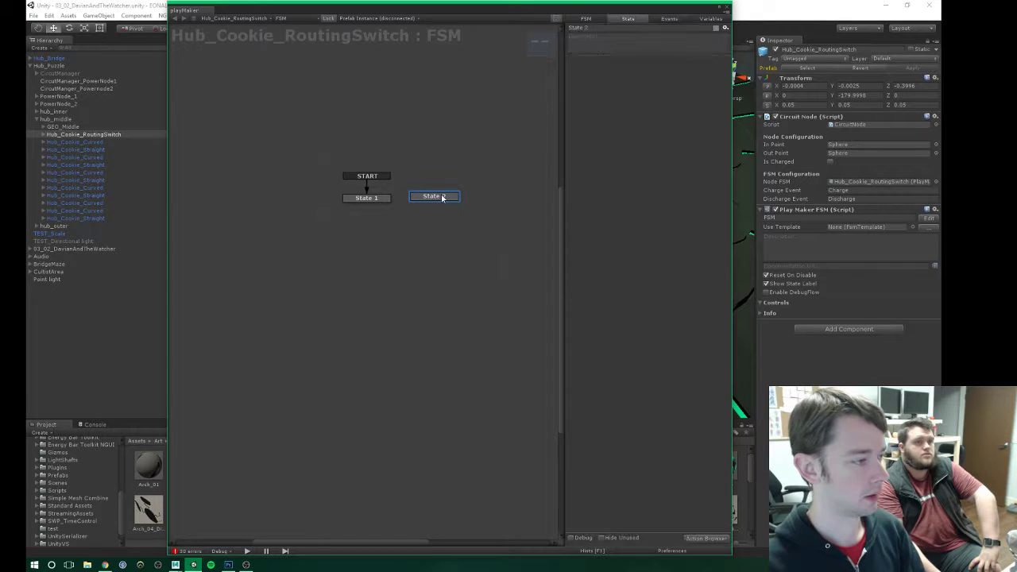
pyautogui.click(588, 28)
pyautogui.write('Charge')
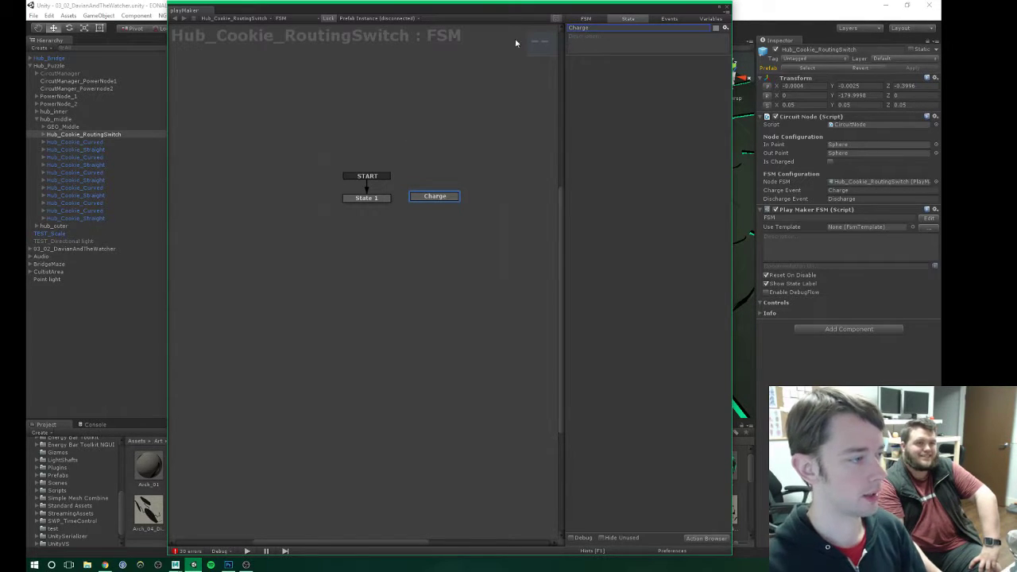
pyautogui.click(362, 197)
pyautogui.click(571, 31)
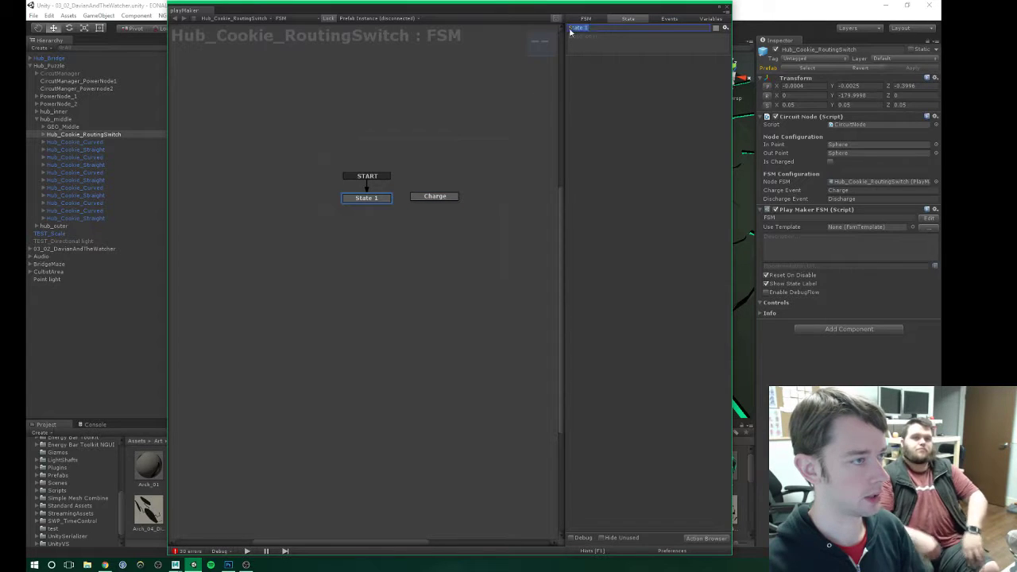
pyautogui.write('D')
pyautogui.write('ischar')
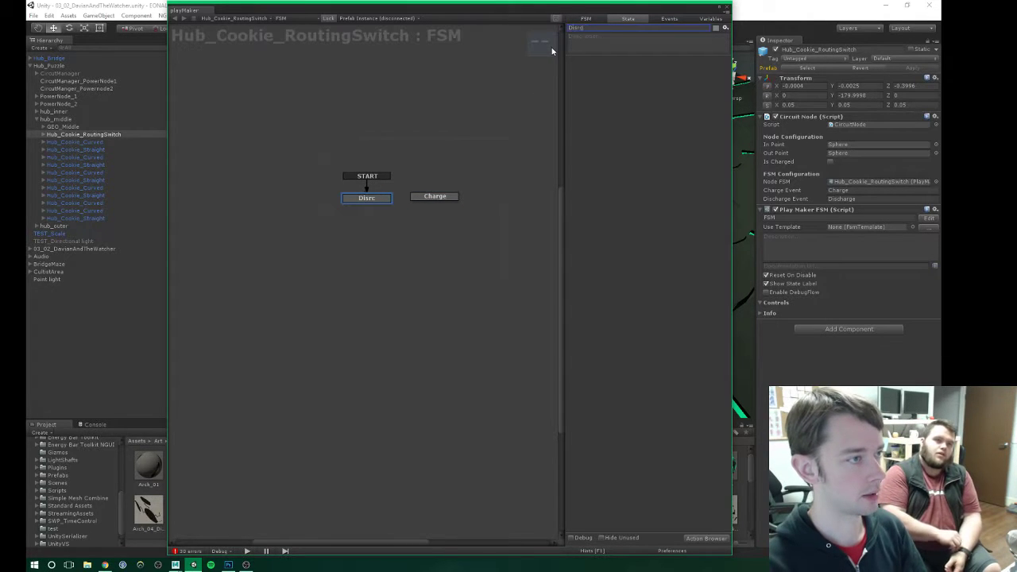
pyautogui.write('ge')
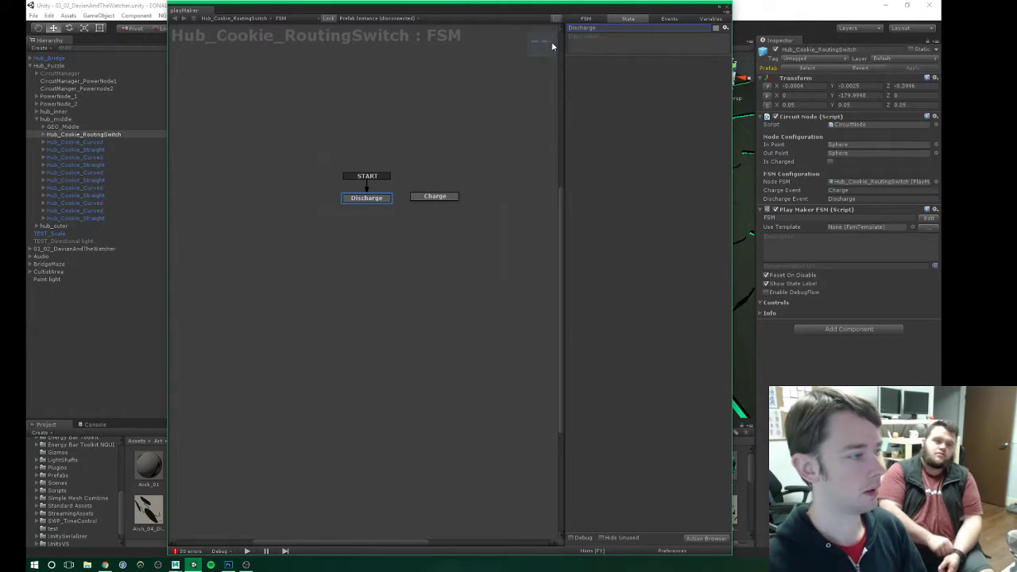
pyautogui.rightClick(648, 86)
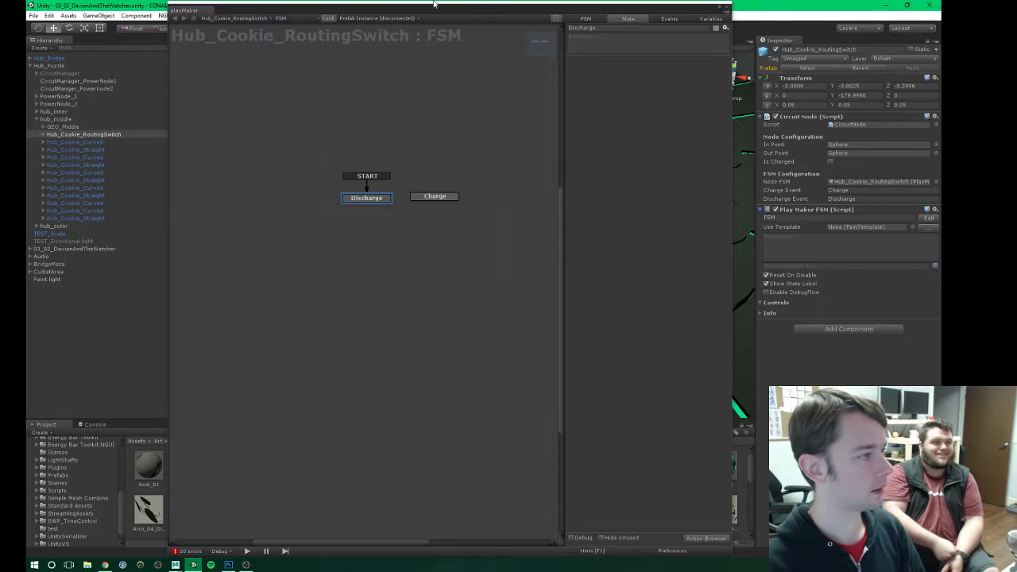
# Step: Move the playMaker editor window out of the way and expand Hub_Cookie_RoutingSwitch to show its child objects
pyautogui.moveTo(433, 5); pyautogui.dragTo(0, 28)
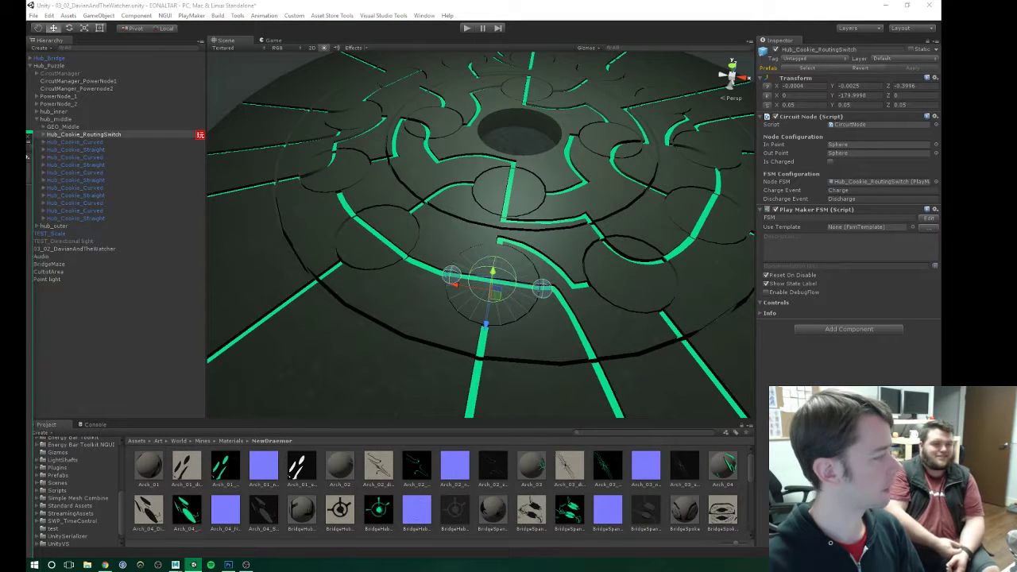
pyautogui.click(817, 354)
pyautogui.click(45, 134)
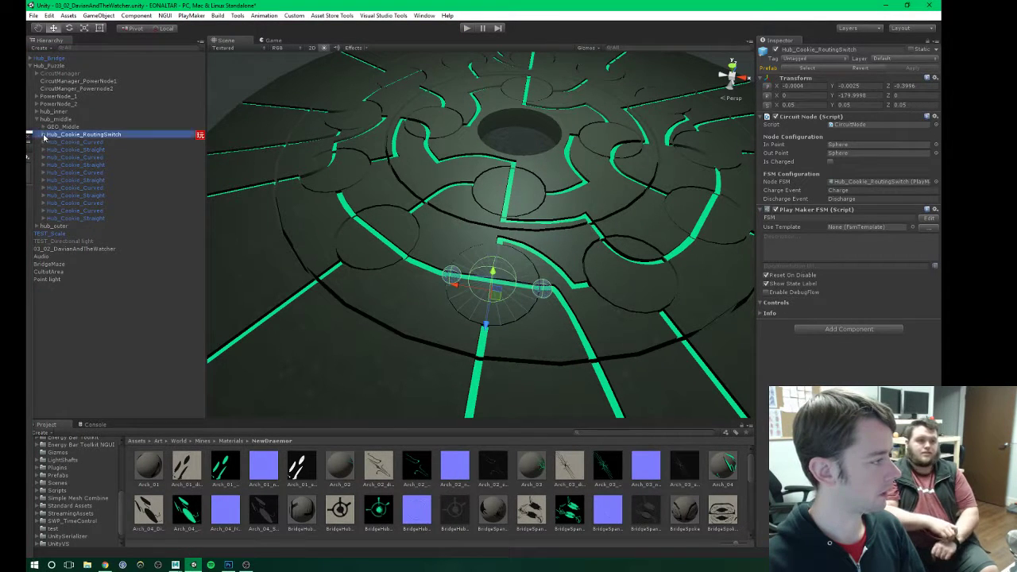
pyautogui.click(42, 135)
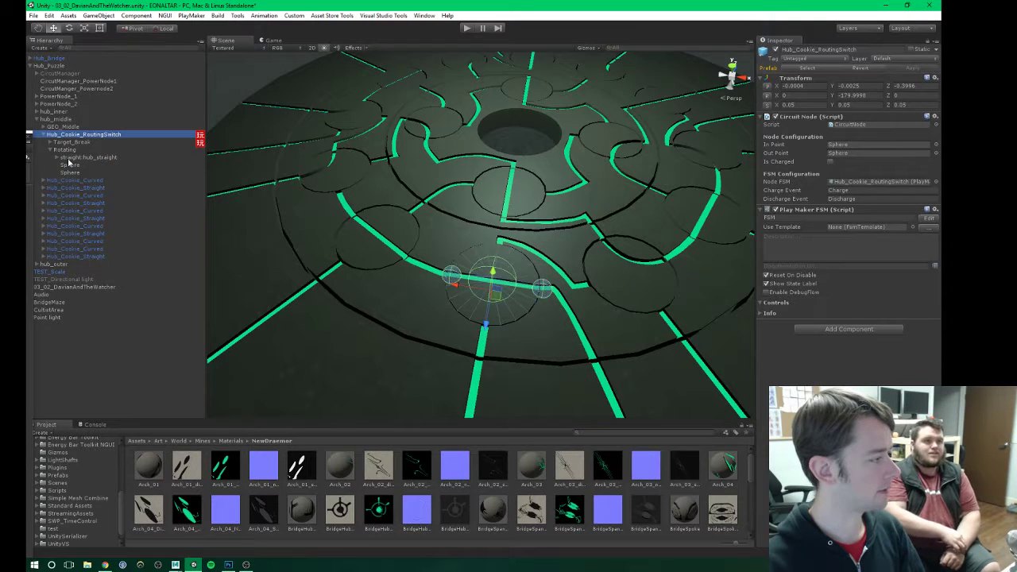
# Step: Add a Fade In Out Shader Float component to the group1_hub_straight1 mesh under the routing switch's Rotating object
pyautogui.click(71, 158)
pyautogui.click(56, 158)
pyautogui.click(79, 166)
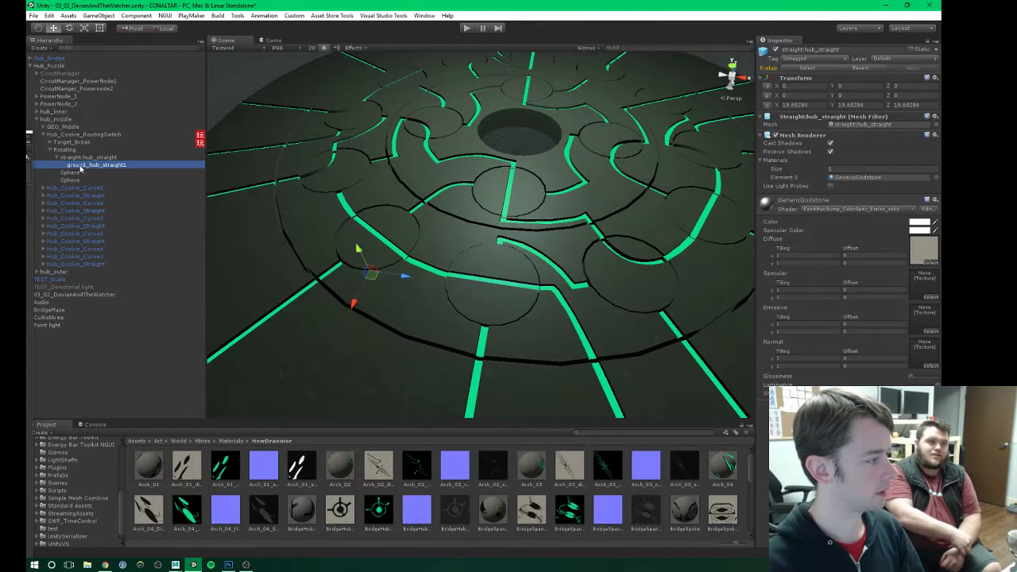
pyautogui.scroll(5, 511, 281)
pyautogui.moveTo(482, 329); pyautogui.dragTo(523, 295, button='middle')
pyautogui.scroll(5, 461, 278)
pyautogui.scroll(-8, 469, 266)
pyautogui.scroll(3, 465, 274)
pyautogui.hotkey('ctrl', 'shift', 'a')
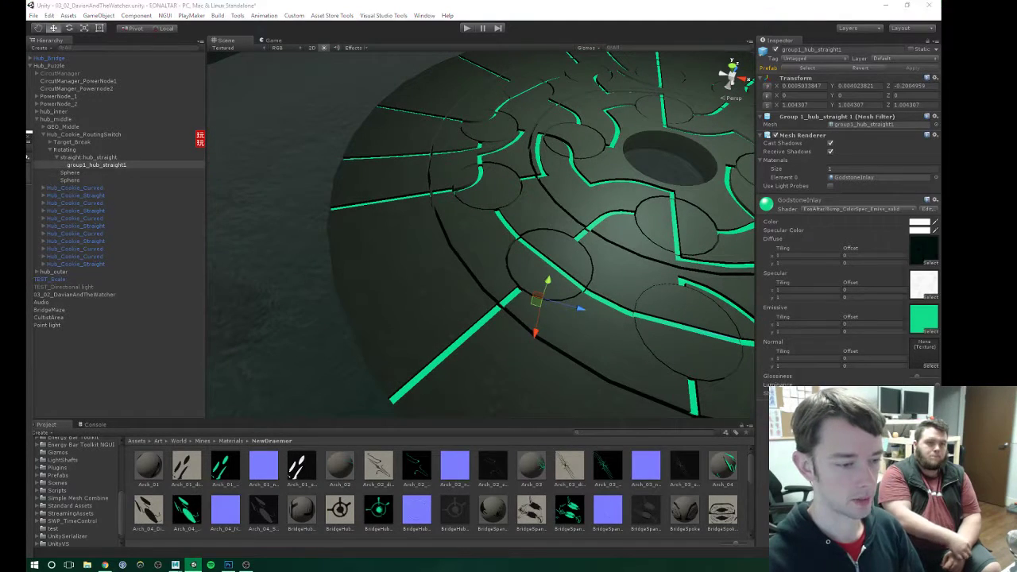
pyautogui.write('fade')
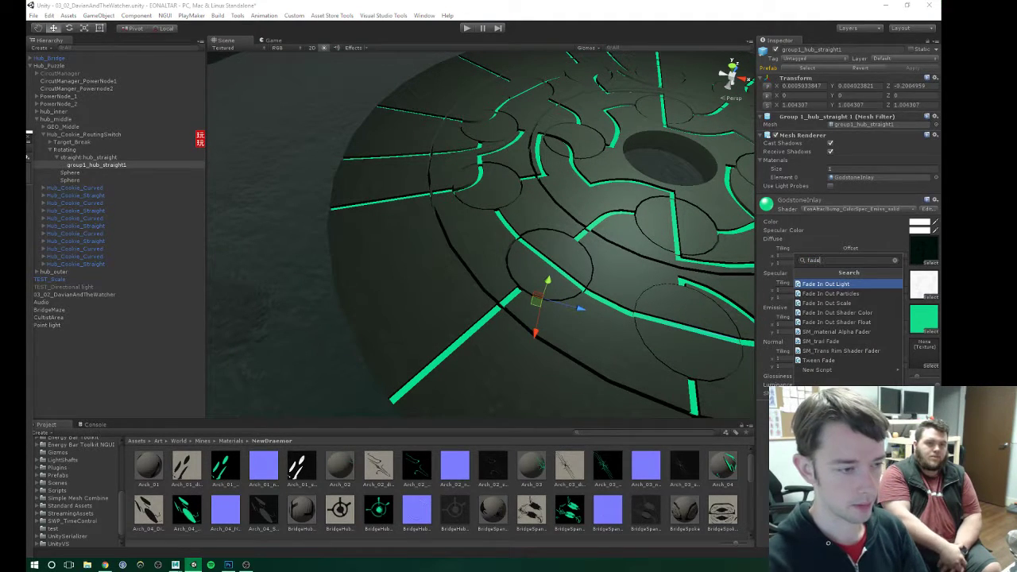
pyautogui.press('Down')
pyautogui.press('Down')
pyautogui.press('Down')
pyautogui.press('Down')
pyautogui.press('Return')
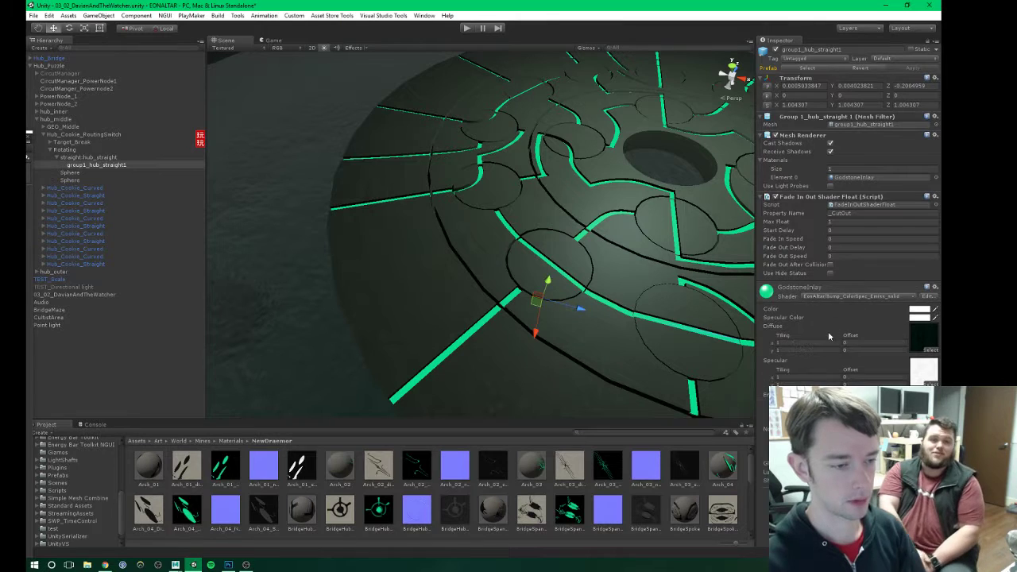
# Step: Set the fade component's Property Name to _Lum and its Fade In Speed to 1
pyautogui.click(837, 214)
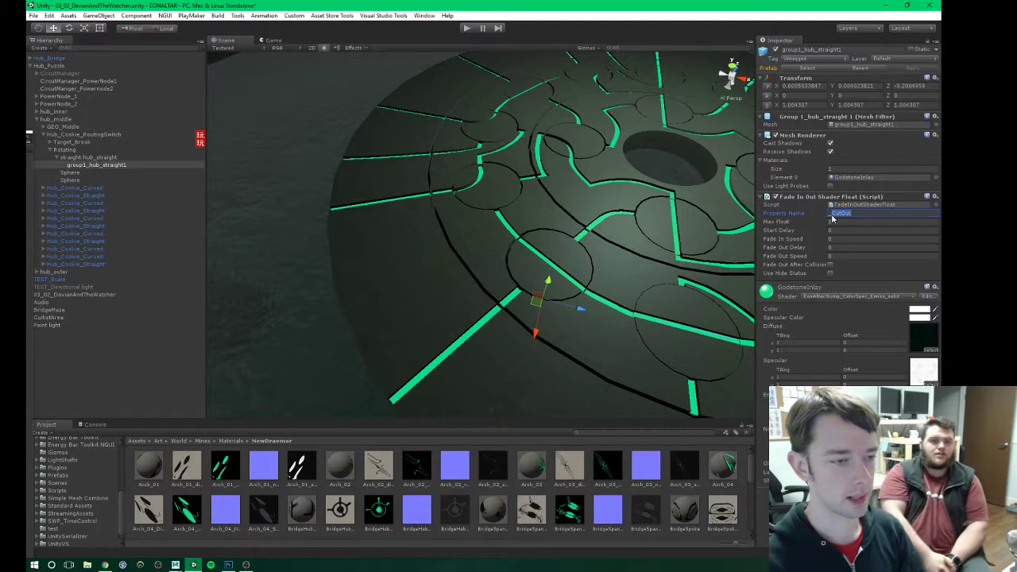
pyautogui.write('_L')
pyautogui.write('Lum')
pyautogui.press('Tab')
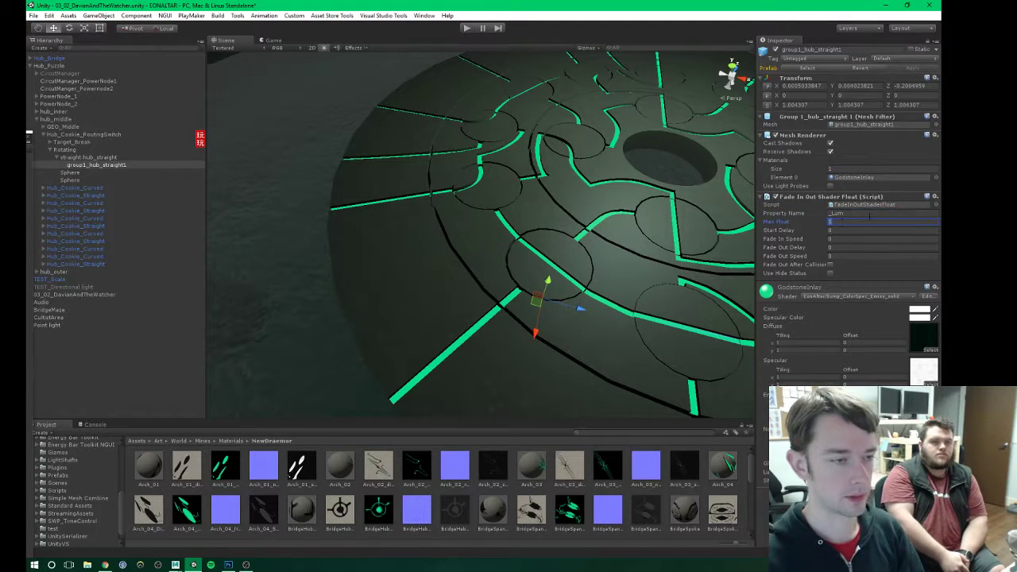
pyautogui.press('Tab')
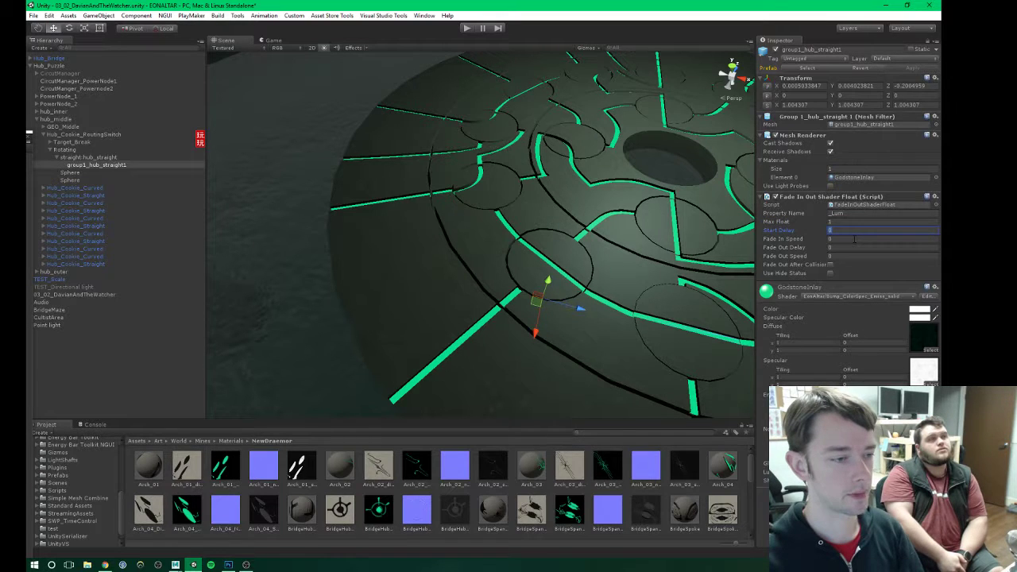
pyautogui.press('Tab')
pyautogui.press('Tab')
pyautogui.press('Tab')
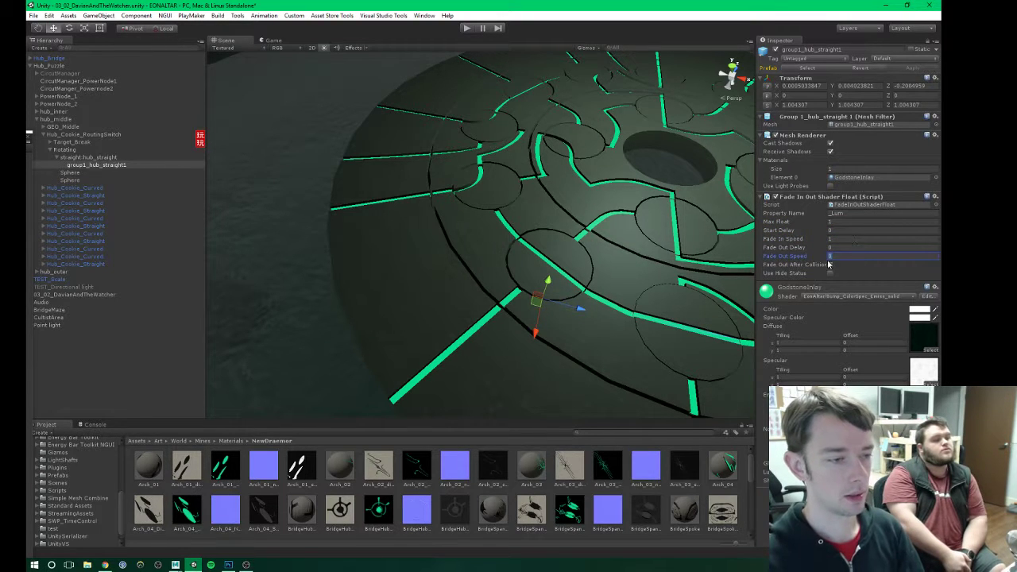
# Step: Copy the Fade In Out Shader Float component and paste it as a new component on group1_hub_straight1
pyautogui.click(798, 198)
pyautogui.rightClick(798, 198)
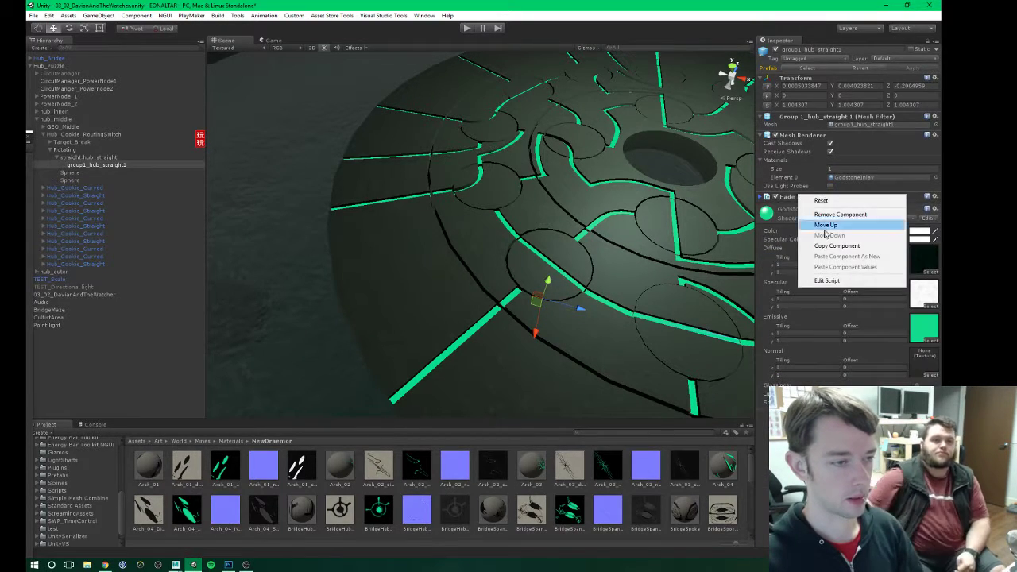
pyautogui.click(824, 246)
pyautogui.rightClick(793, 196)
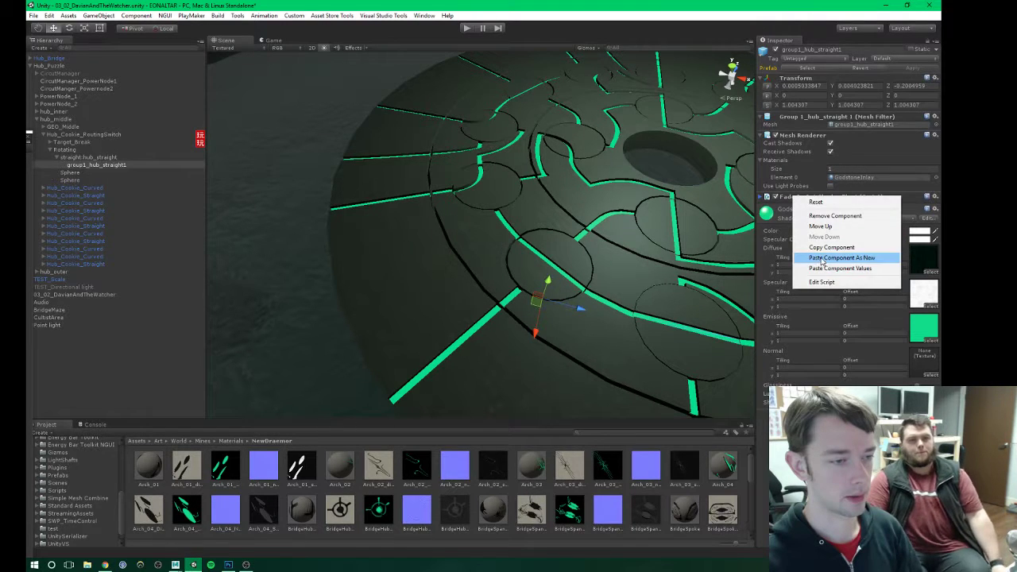
pyautogui.click(822, 258)
# Step: Set the second fade component's Max Float to 0 and disable both Fade In Out Shader Float components
pyautogui.click(763, 206)
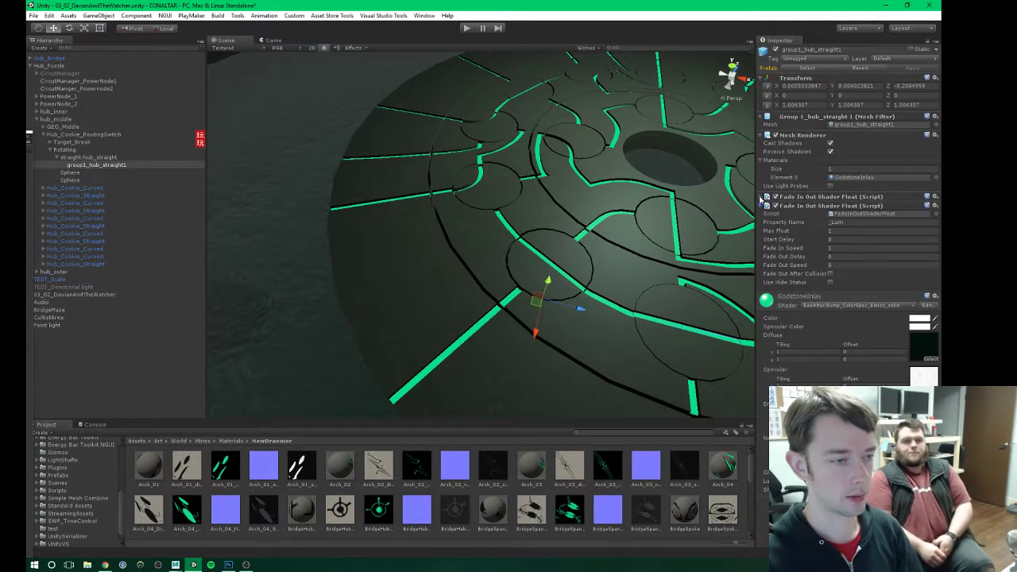
pyautogui.click(765, 197)
pyautogui.click(834, 308)
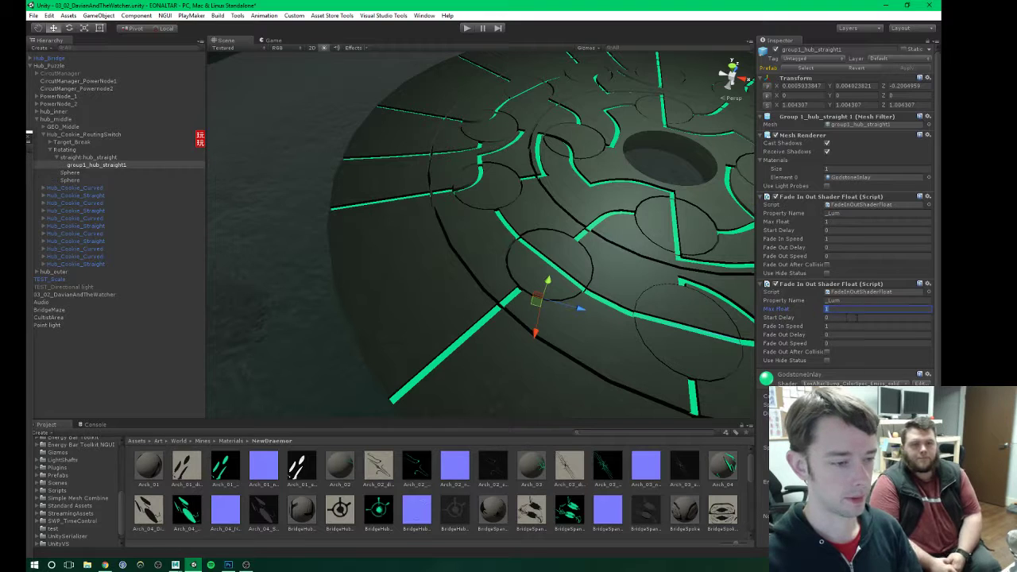
pyautogui.write('0')
pyautogui.press('Tab')
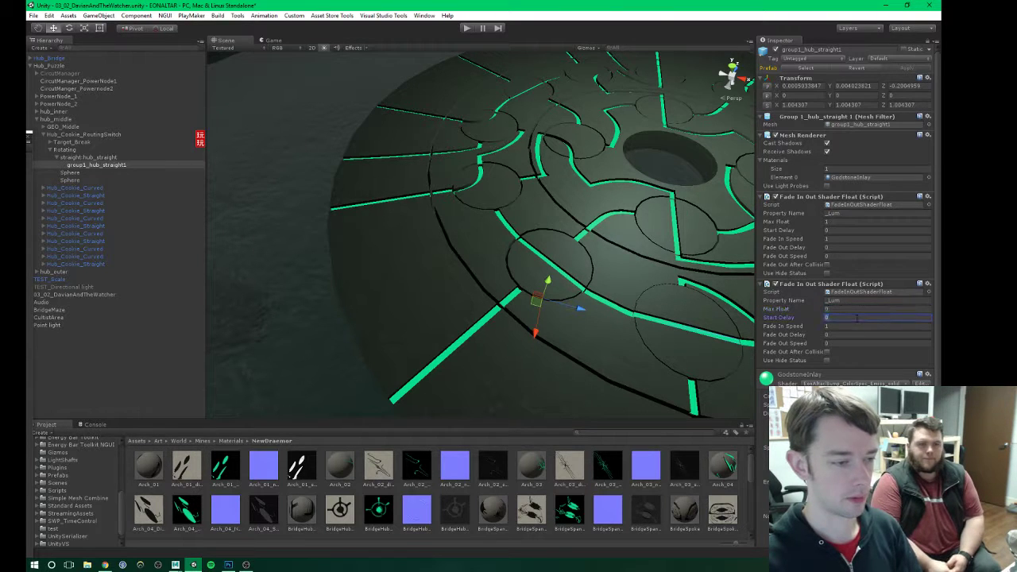
pyautogui.press('Tab')
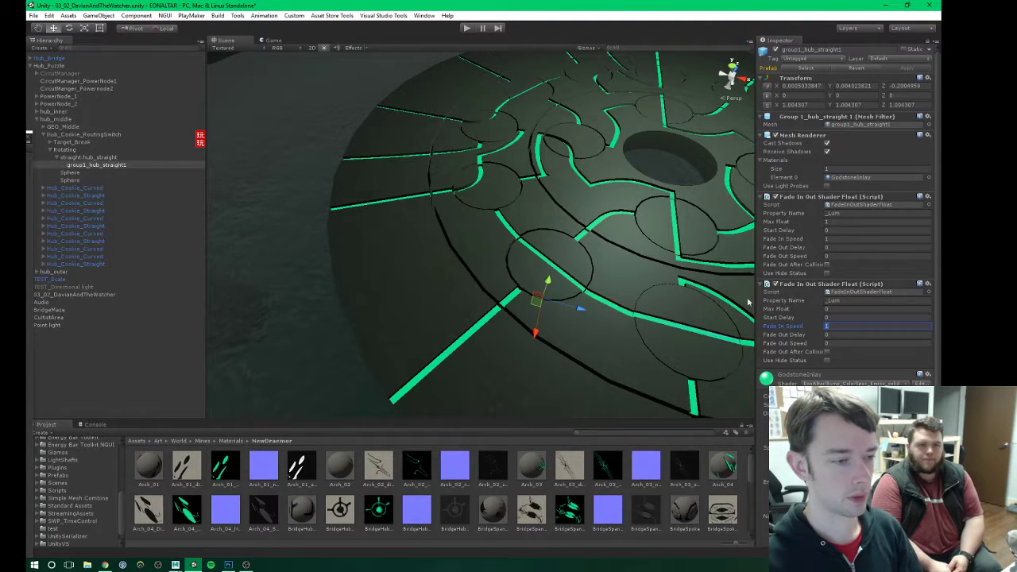
pyautogui.click(775, 284)
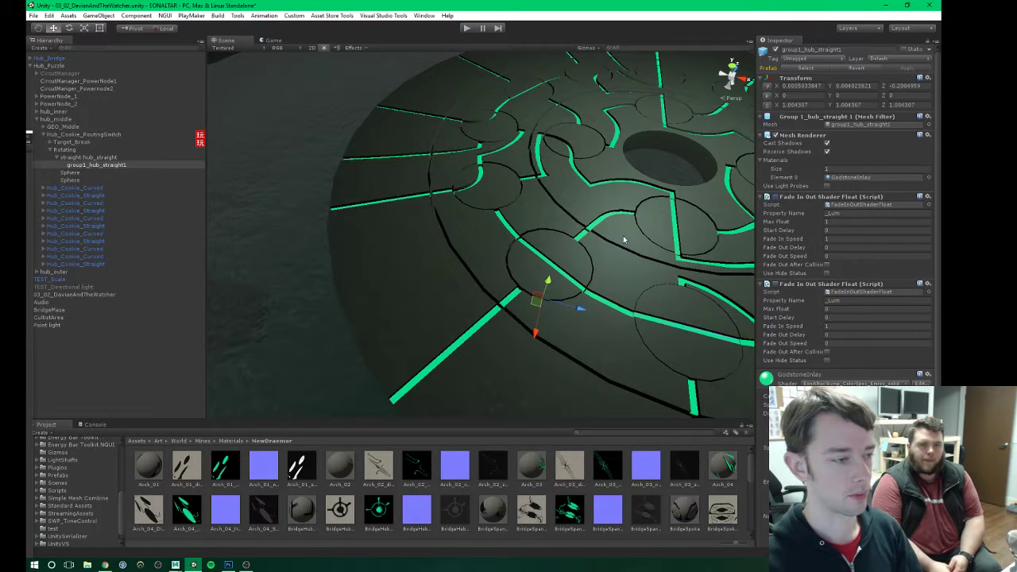
pyautogui.keyDown('alt'); pyautogui.moveTo(625, 245); pyautogui.dragTo(588, 243); pyautogui.keyUp('alt')
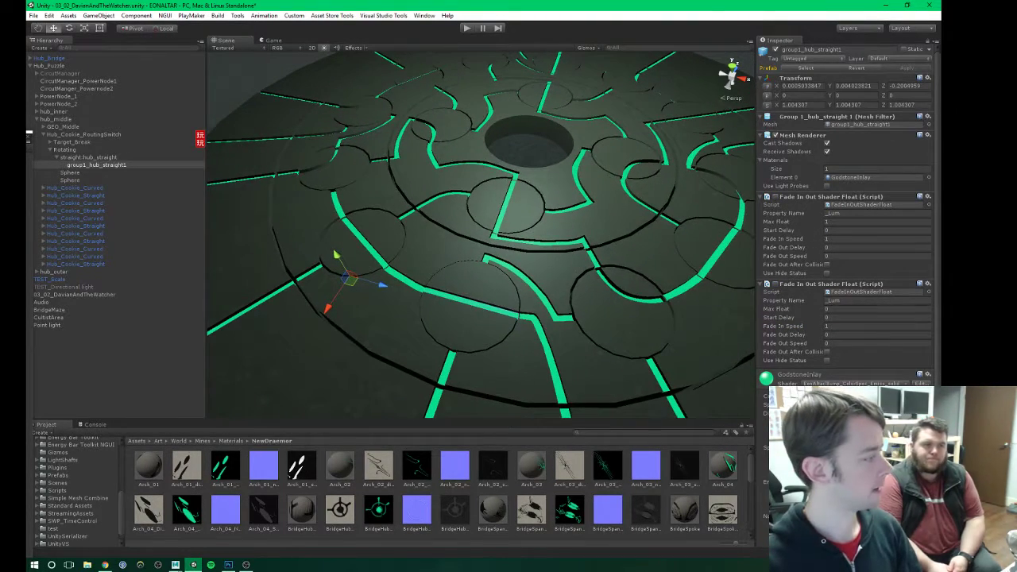
# Step: Bring the playMaker editor forward and drop the second Fade In Out Shader Float component into the routing switch's FSM
pyautogui.hotkey('alt', 'Tab')
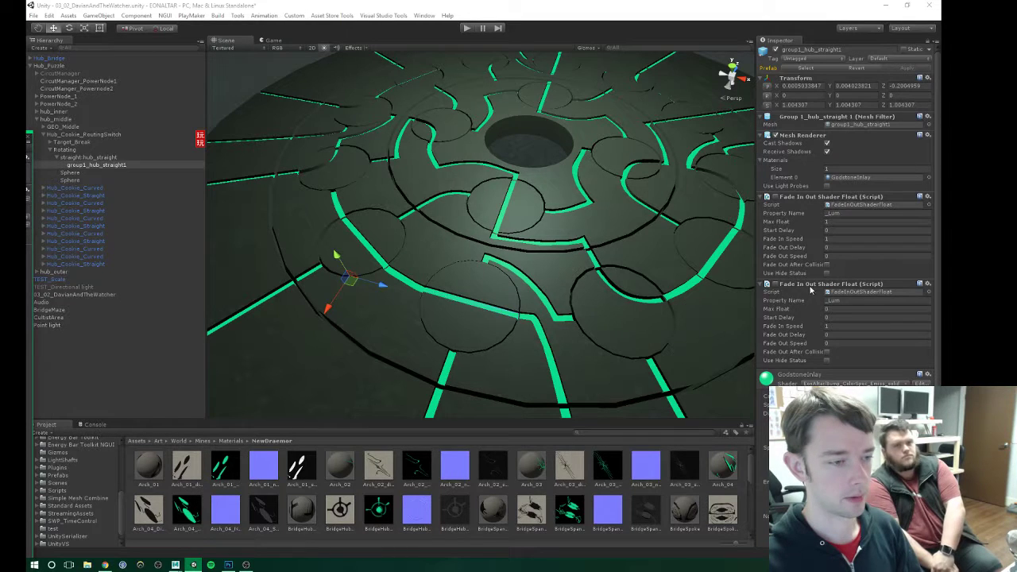
pyautogui.moveTo(812, 289); pyautogui.dragTo(31, 276)
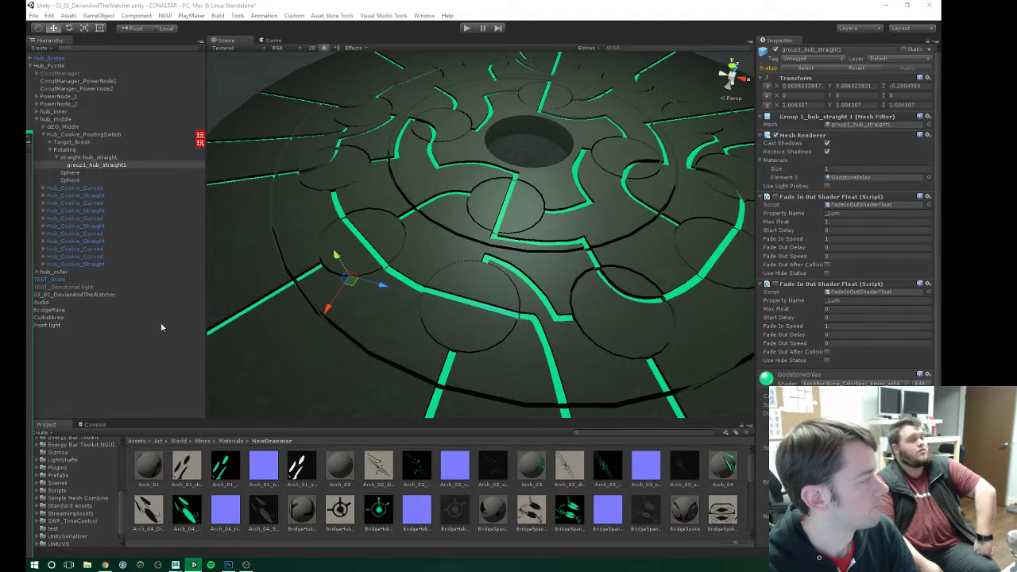
# Step: Collapse the routing switch and expand the first Hub_Cookie_Curved down to the children of its Rotating object
pyautogui.click(44, 135)
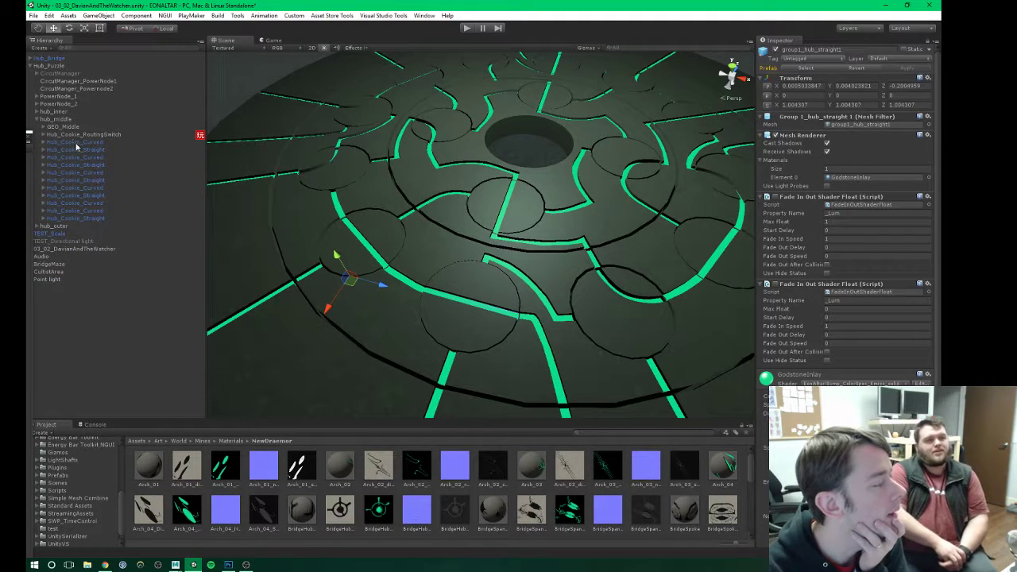
pyautogui.click(58, 143)
pyautogui.click(43, 142)
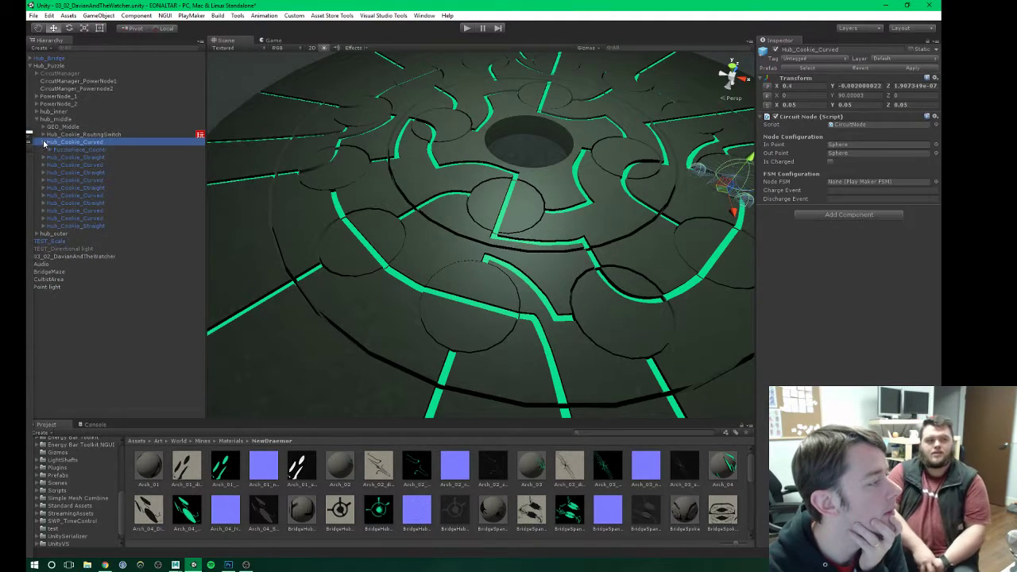
pyautogui.click(46, 149)
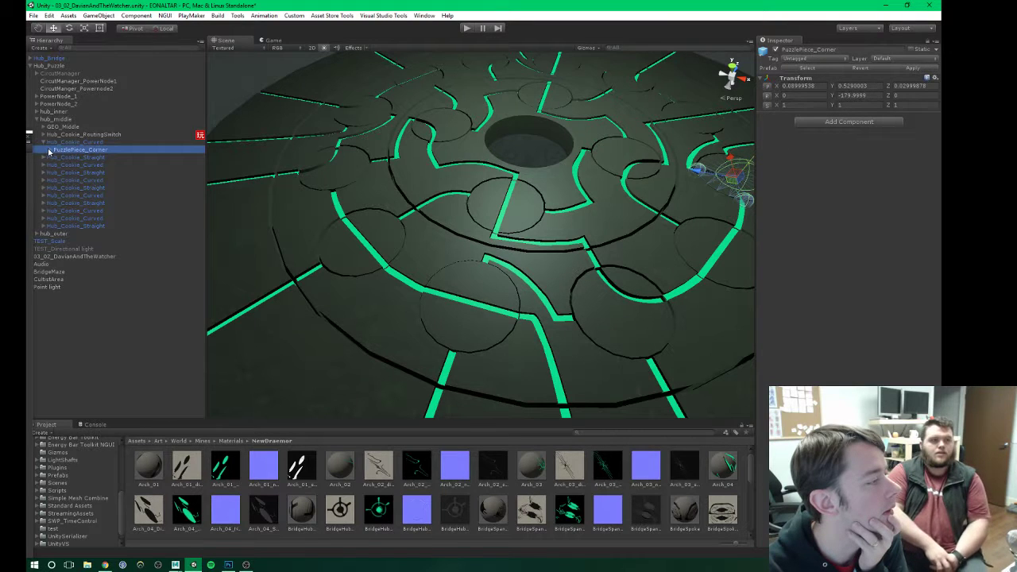
pyautogui.click(49, 150)
pyautogui.click(57, 165)
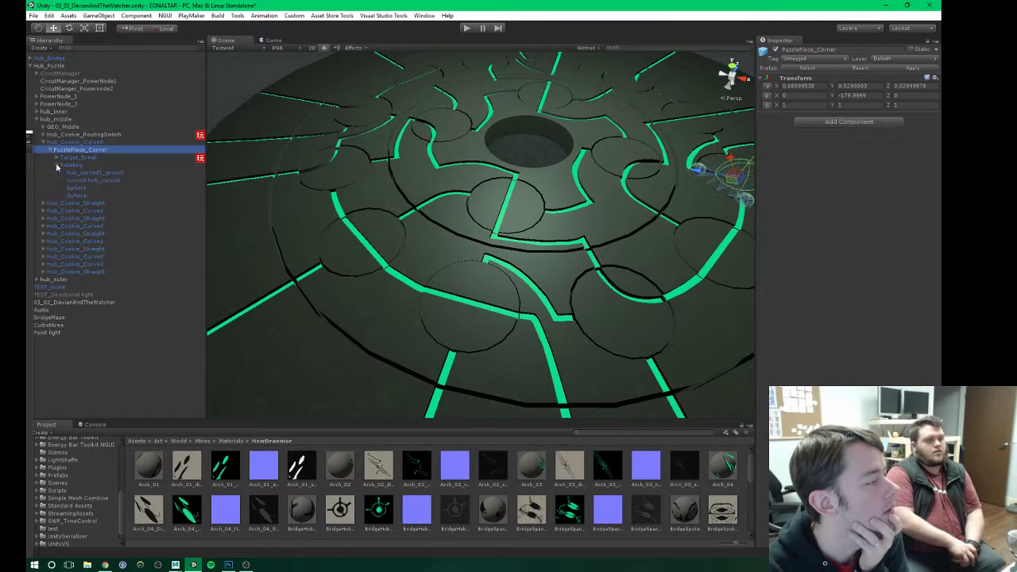
# Step: Add a PlayMakerFSM component to the first Hub_Cookie_Curved and assign it as the Circuit Node's Node FSM
pyautogui.click(77, 143)
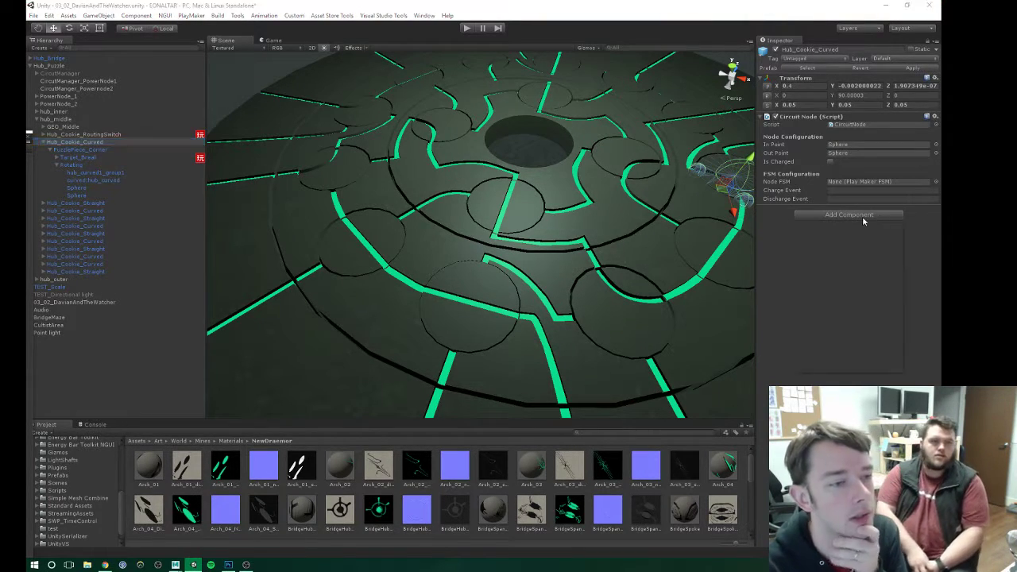
pyautogui.click(863, 218)
pyautogui.write('playmaker')
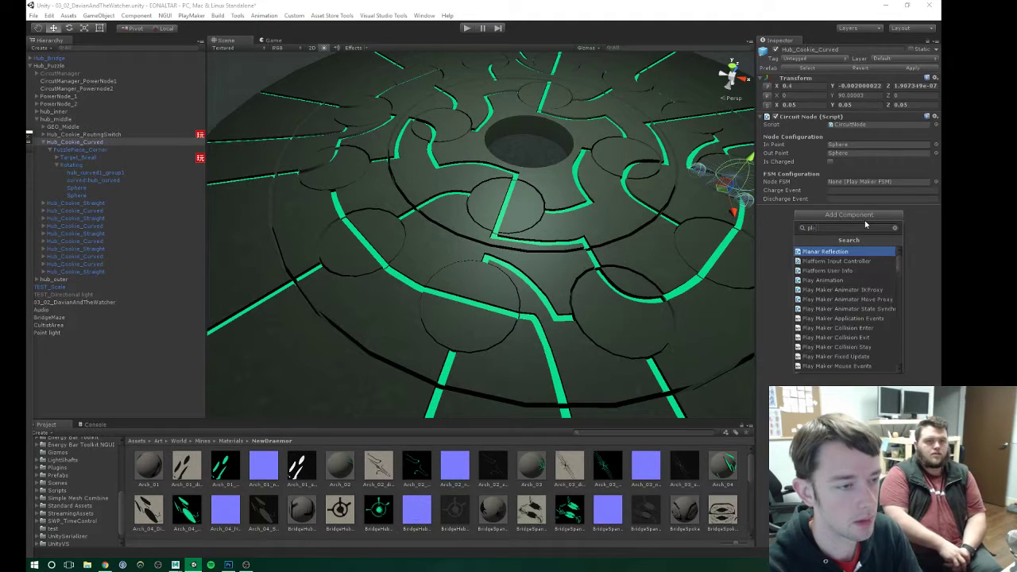
pyautogui.write(' fsm')
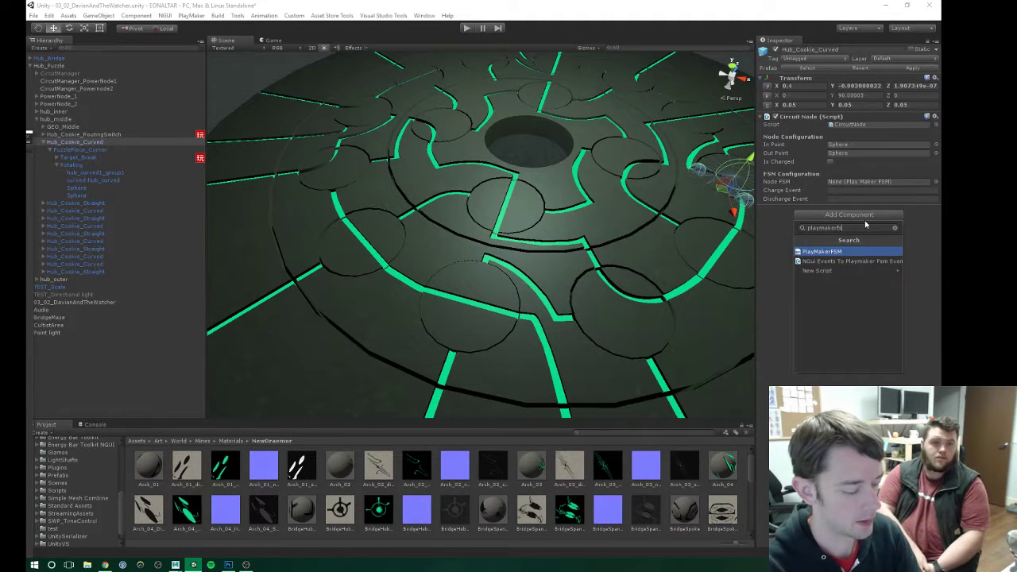
pyautogui.press('Return')
pyautogui.moveTo(838, 210); pyautogui.dragTo(852, 182)
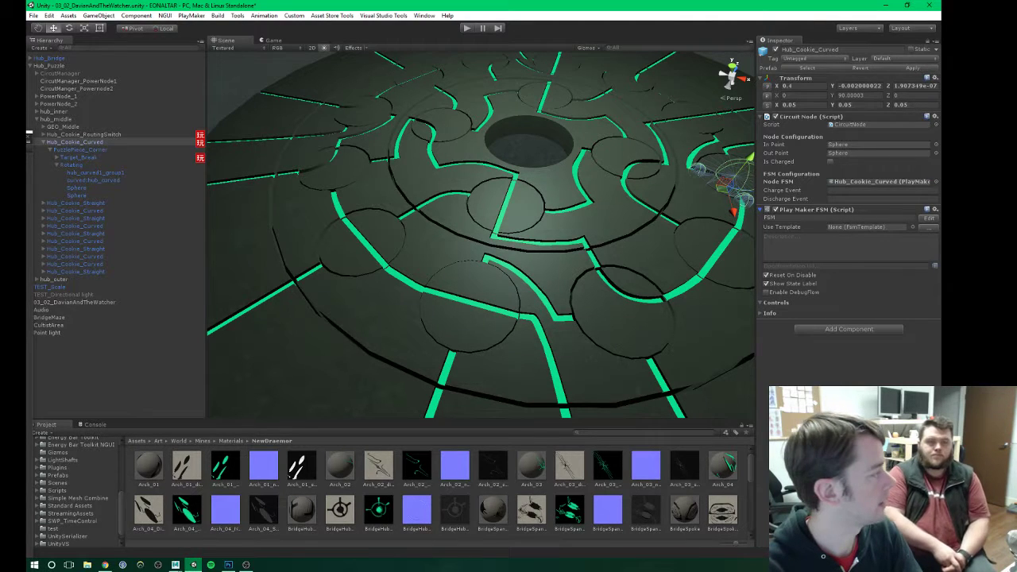
pyautogui.hotkey('alt', 'Tab')
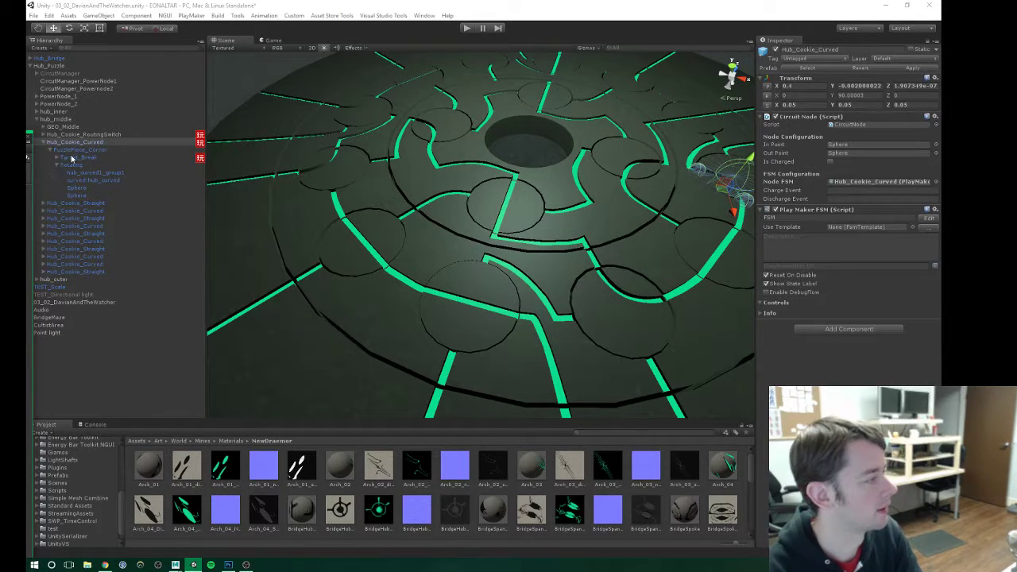
# Step: Add a Fade In Out Shader Float component to the curved cookie's hub_curved1_group1 inlay mesh
pyautogui.click(81, 181)
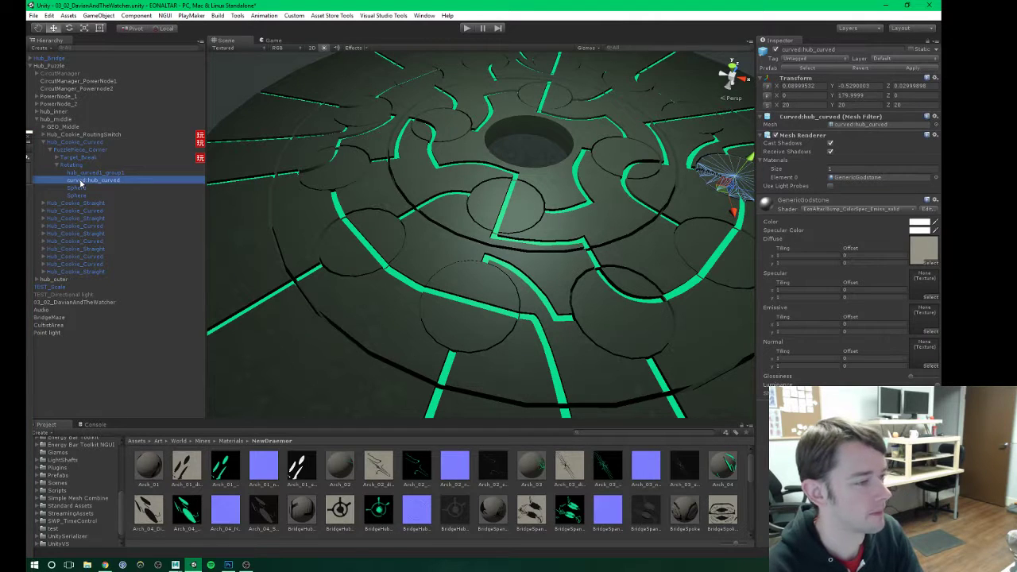
pyautogui.click(86, 173)
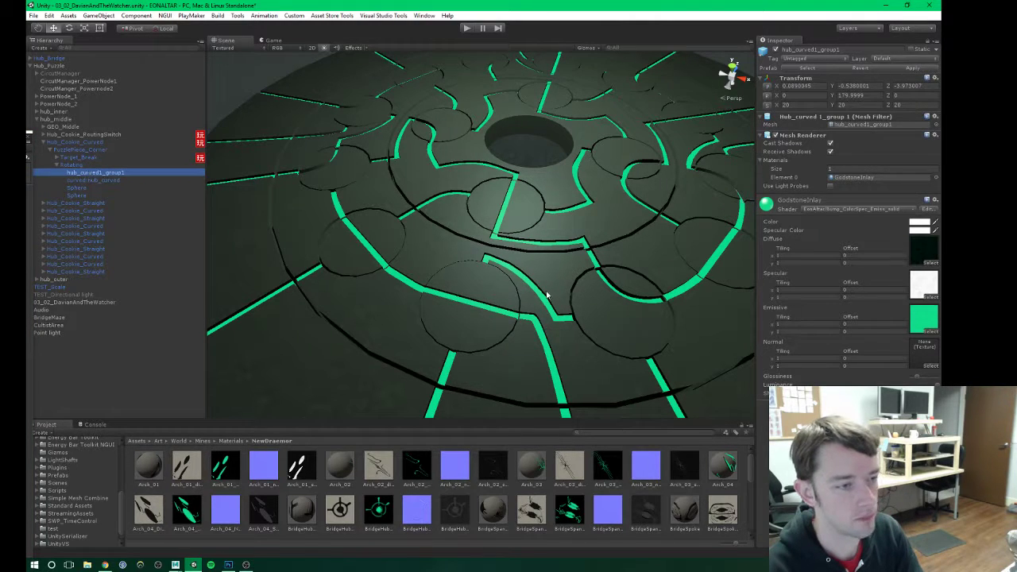
pyautogui.hotkey('ctrl', 'shift', 'a')
pyautogui.write('fade')
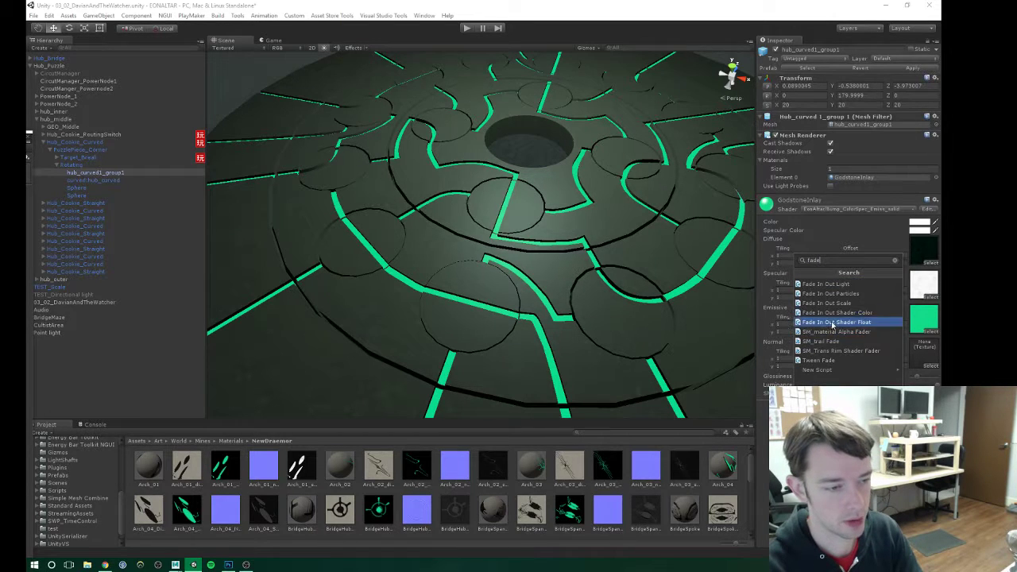
pyautogui.click(830, 323)
# Step: Set the curved inlay's fade component to Property Name _Lum, Max Float 1 and Fade In Speed 1
pyautogui.click(844, 217)
pyautogui.write('_Lum')
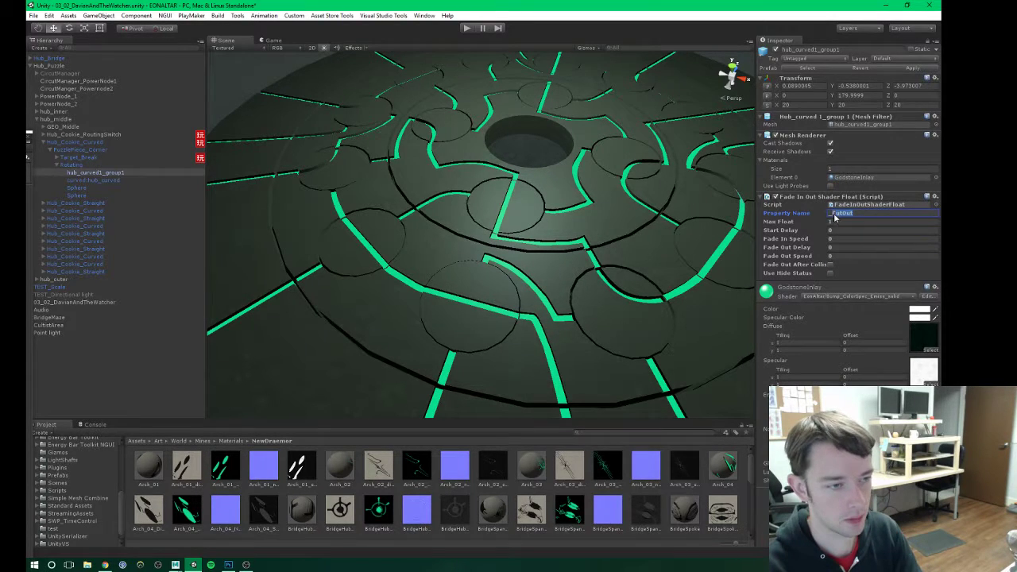
pyautogui.press('Tab')
pyautogui.write('1')
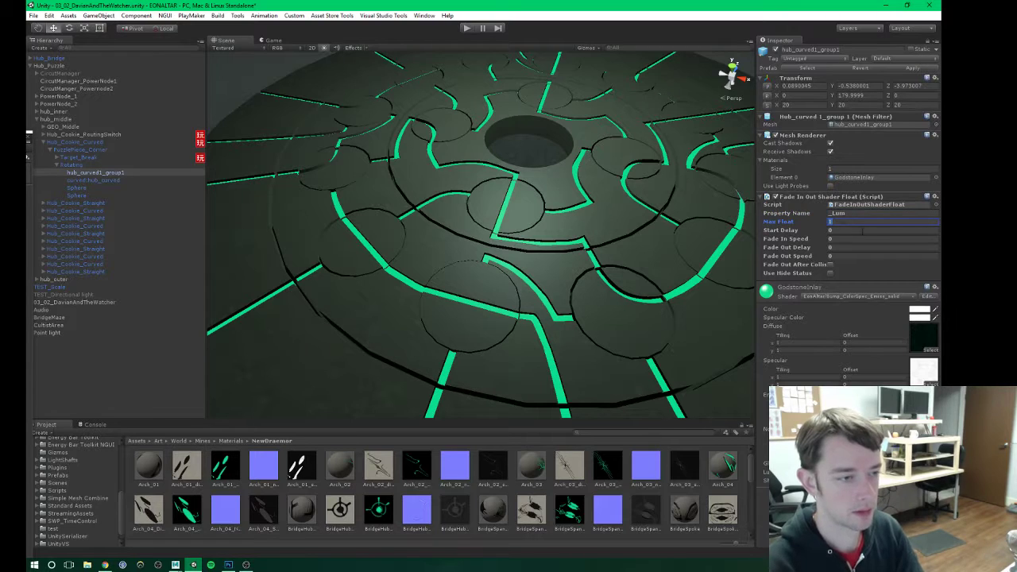
pyautogui.press('Tab')
pyautogui.press('Tab')
pyautogui.write('1')
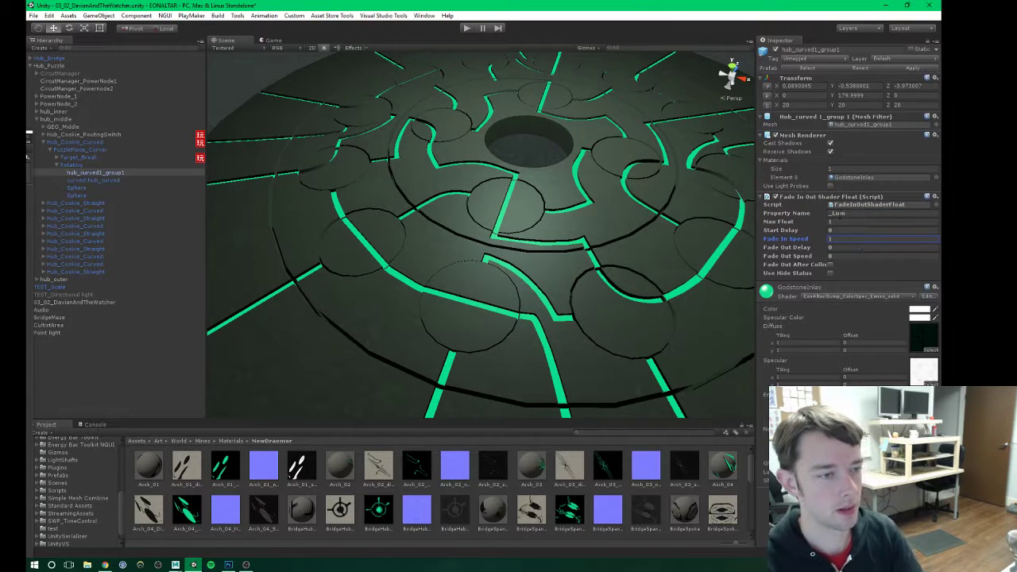
# Step: Copy the curved inlay's Fade In Out Shader Float component and paste it as a new component on the same mesh
pyautogui.rightClick(799, 197)
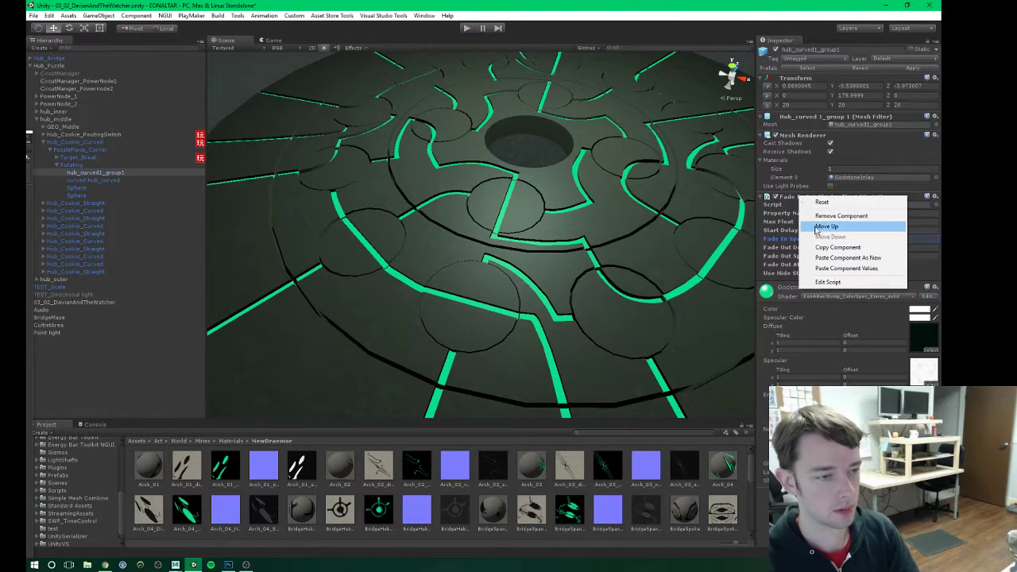
pyautogui.click(818, 247)
pyautogui.rightClick(799, 199)
pyautogui.click(819, 271)
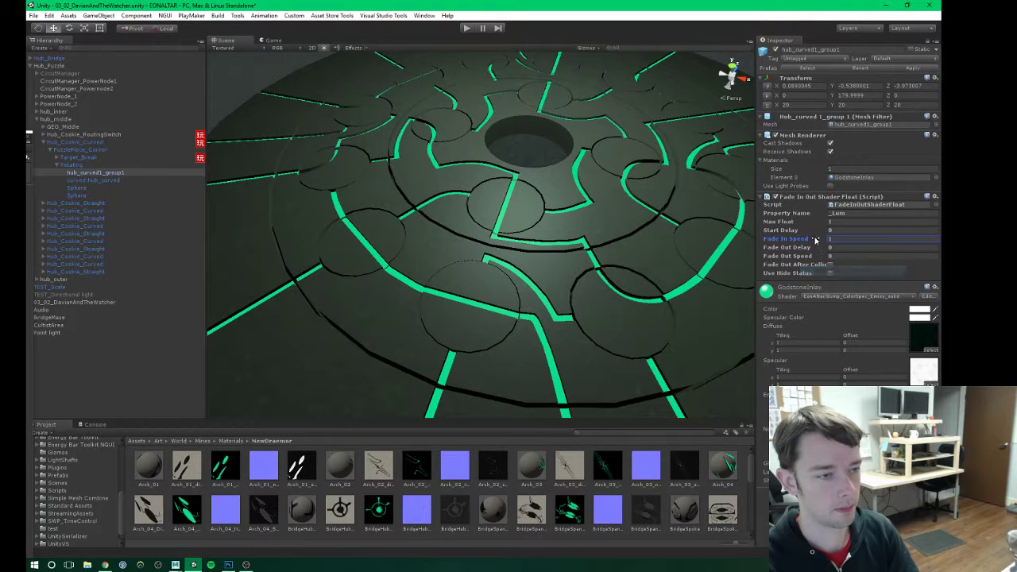
pyautogui.rightClick(801, 195)
pyautogui.click(846, 256)
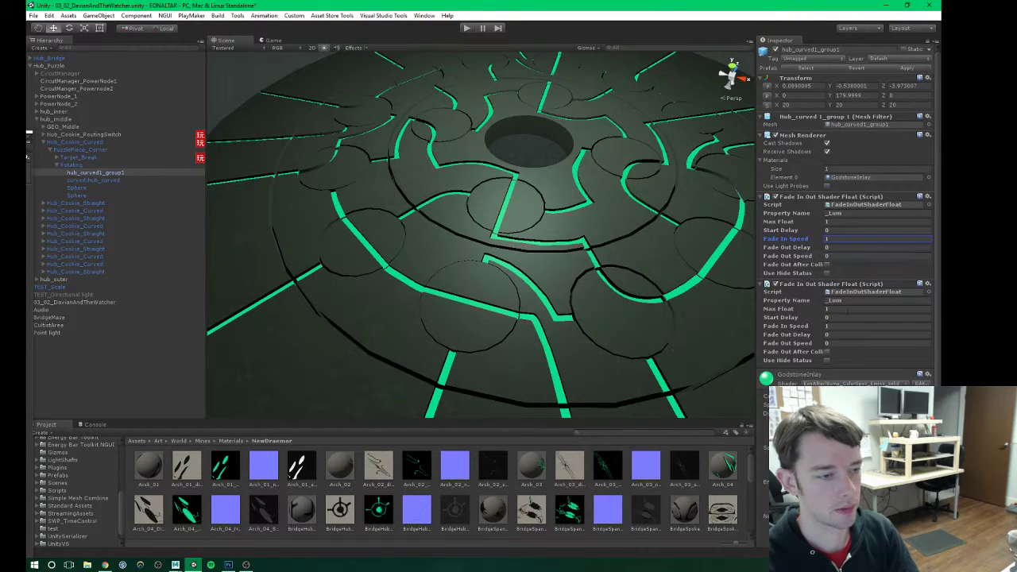
# Step: Set the second fade component's Max Float to 0 and disable both fade components on the curved inlay
pyautogui.click(830, 325)
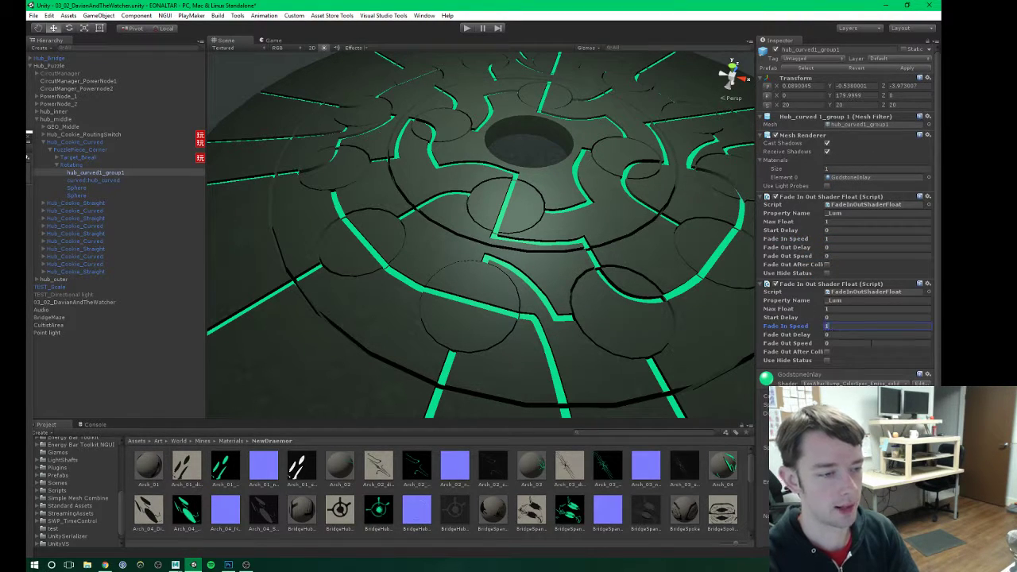
pyautogui.click(831, 308)
pyautogui.write('0')
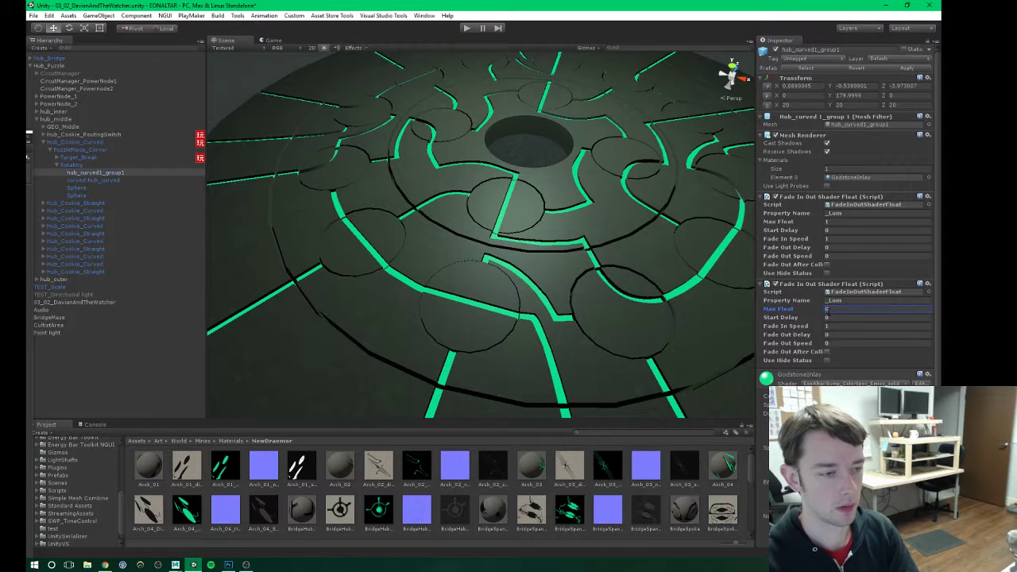
pyautogui.click(778, 284)
pyautogui.click(776, 196)
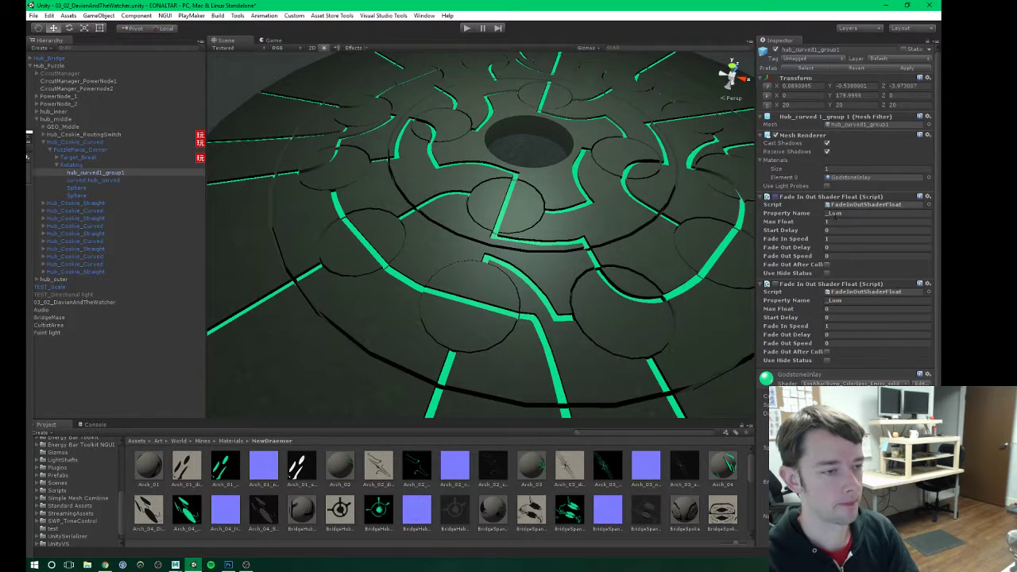
# Step: Bring the curved inlay's first Fade In Out Shader Float component over to the PlayMaker FSM editor
pyautogui.moveTo(808, 198); pyautogui.dragTo(202, 211)
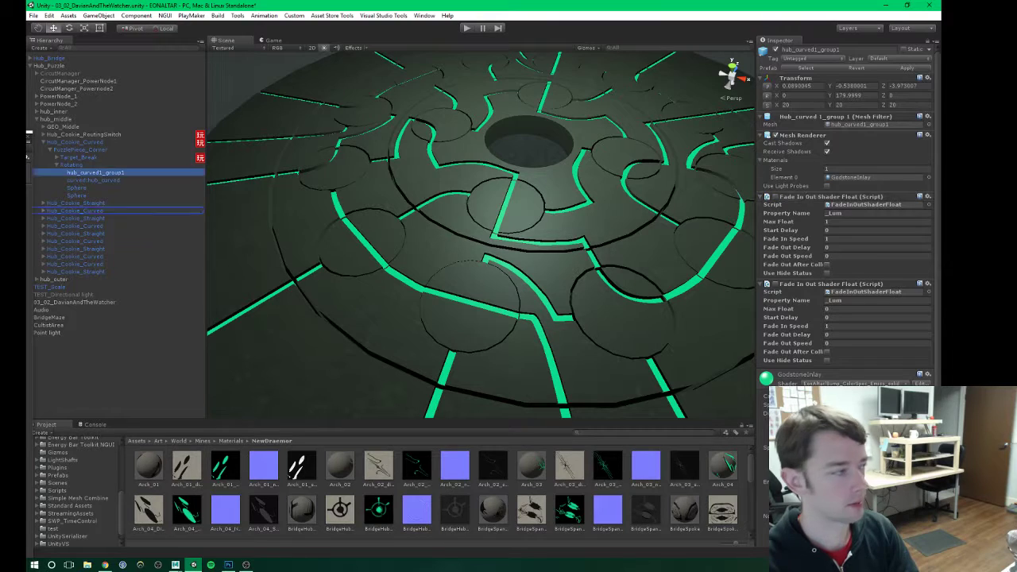
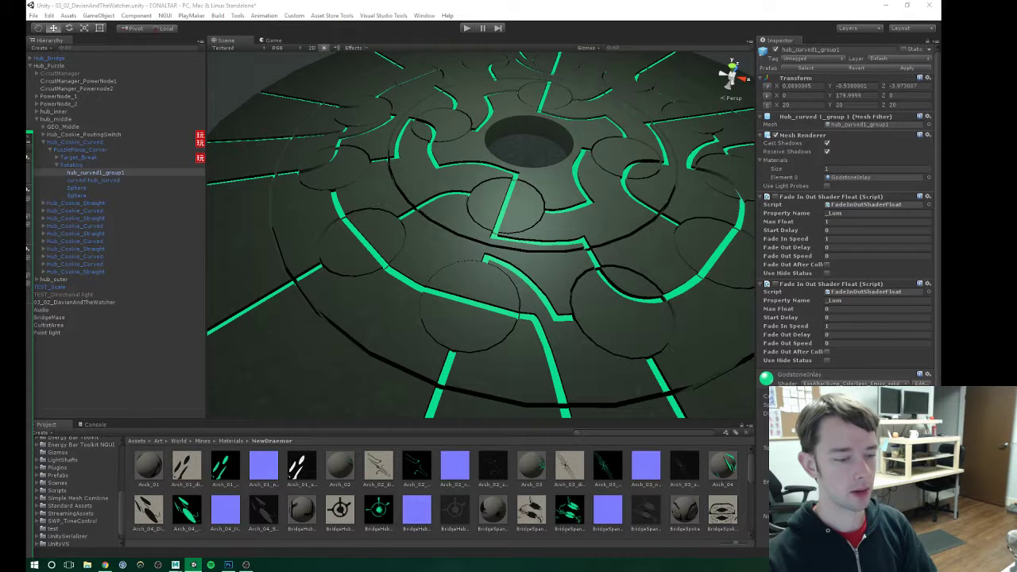
pyautogui.scroll(-3, 826, 222)
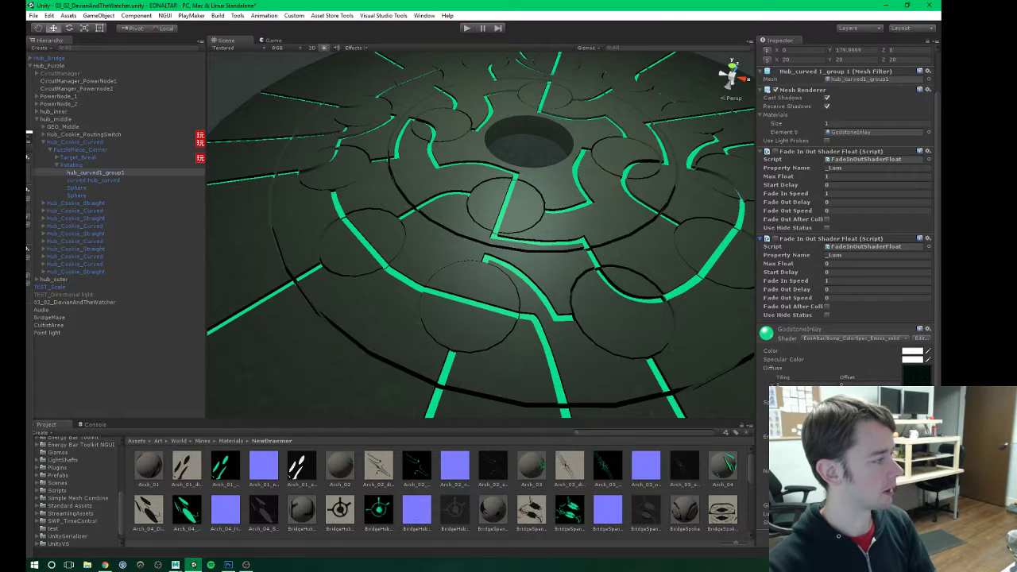
pyautogui.scroll(3, 815, 185)
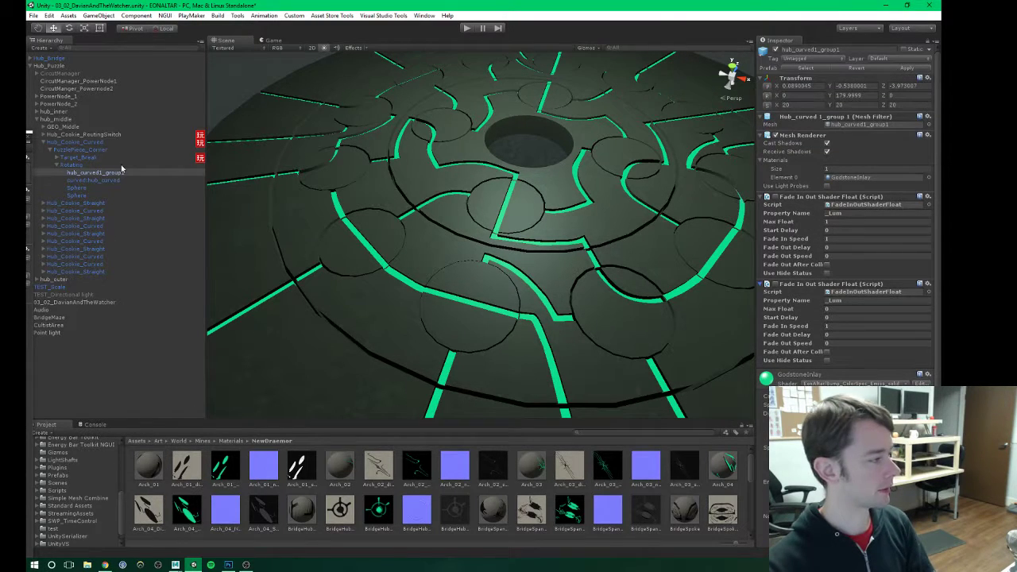
# Step: Set the first Hub_Cookie_Curved's Charge Event to Charge and Discharge Event to Discharge, and apply the changes to its prefab
pyautogui.click(68, 142)
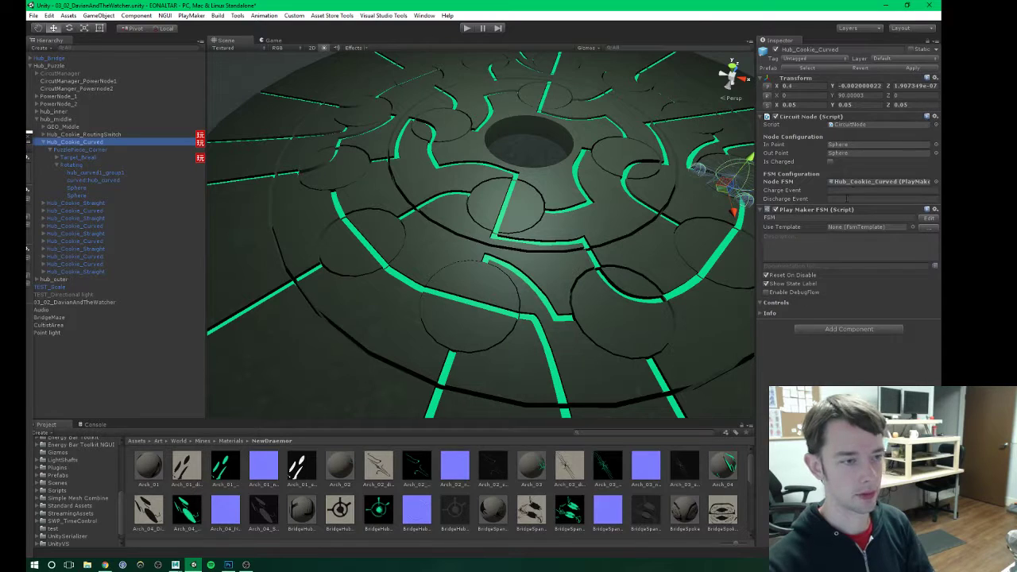
pyautogui.click(846, 198)
pyautogui.click(850, 191)
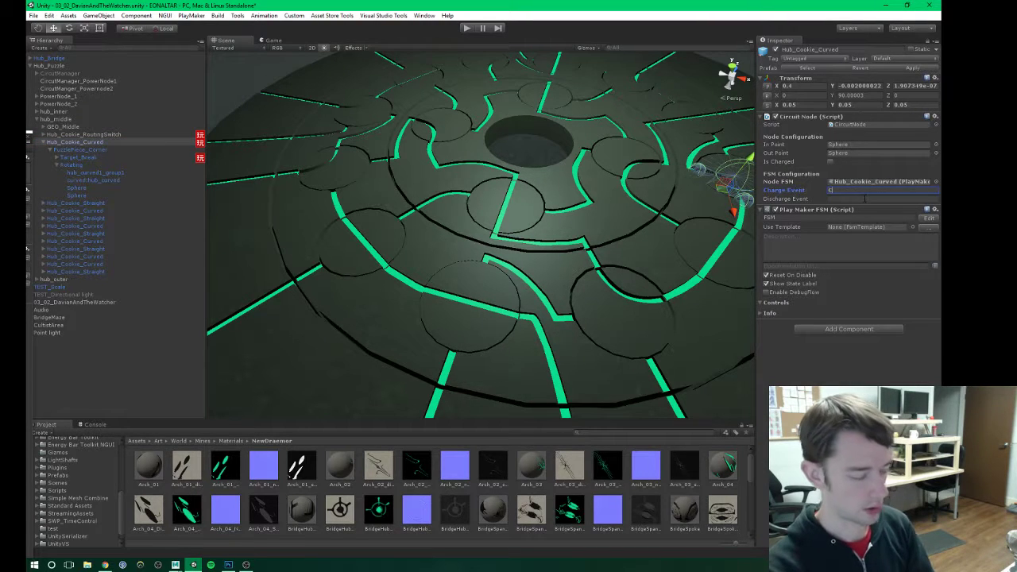
pyautogui.write('Charge')
pyautogui.click(865, 199)
pyautogui.write('Discharge')
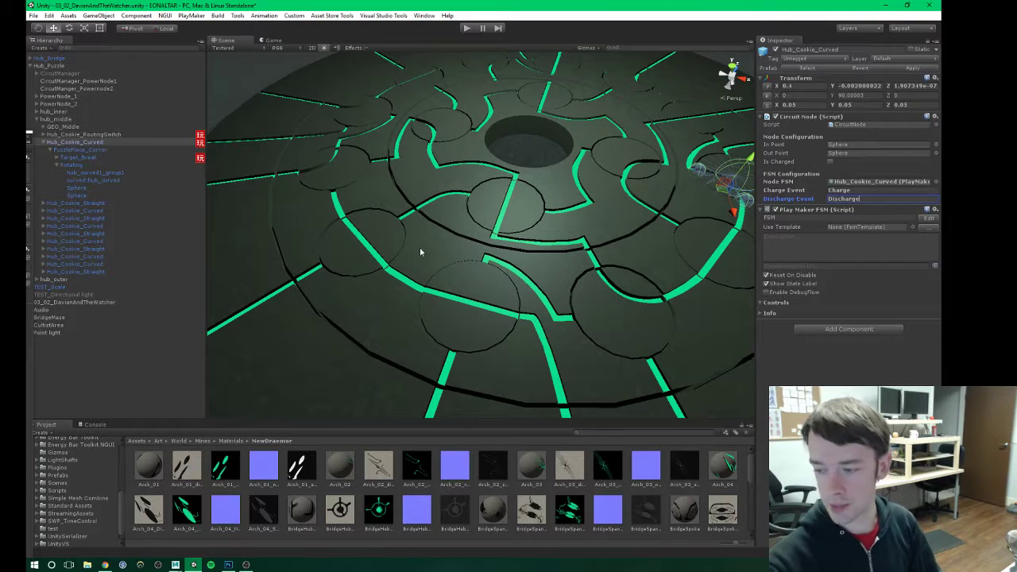
pyautogui.click(91, 142)
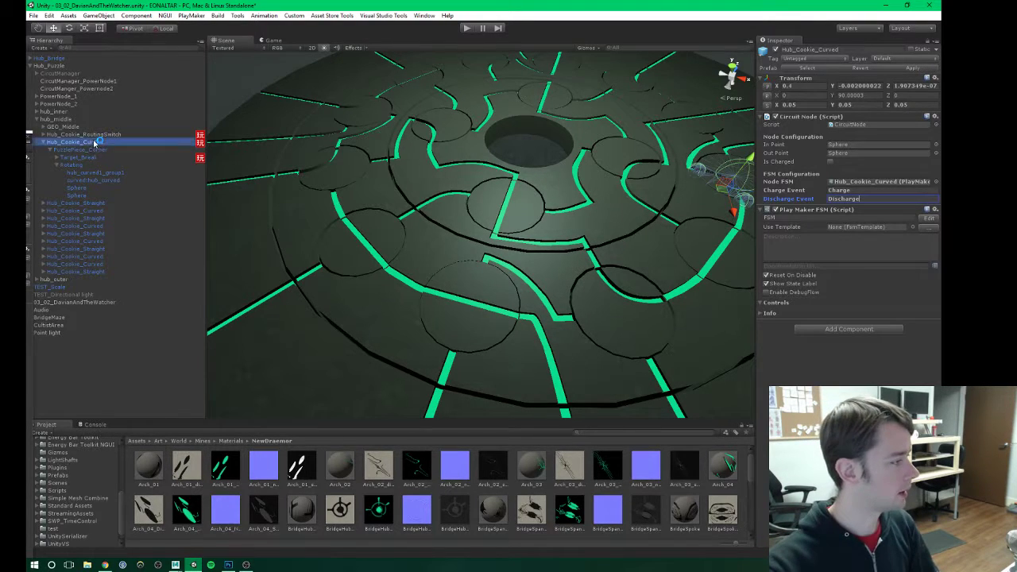
pyautogui.click(912, 69)
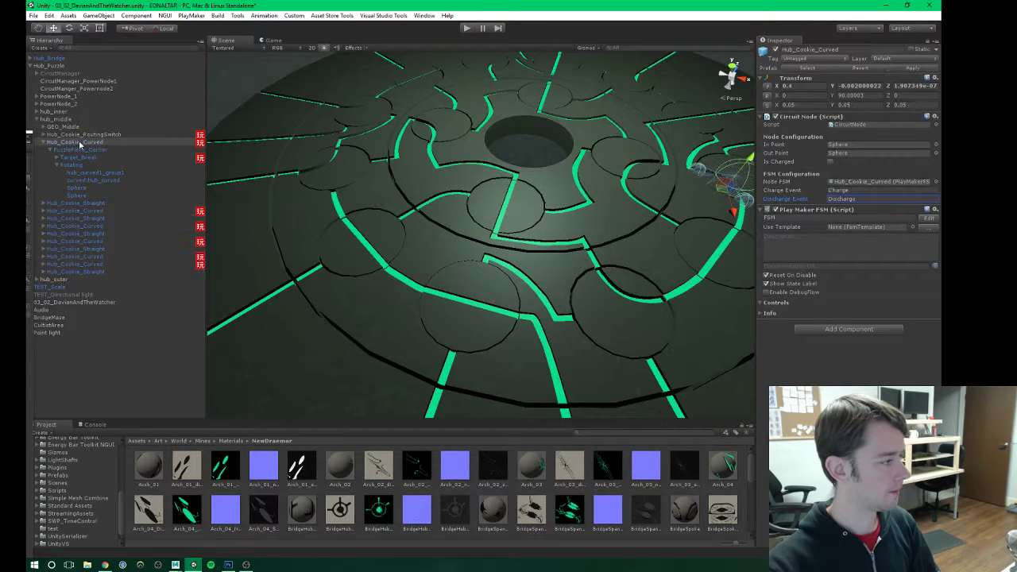
# Step: Expand the first Hub_Cookie_Straight with its Target_Break object and add a PlayMakerFSM component to the straight cookie
pyautogui.click(76, 210)
pyautogui.click(43, 203)
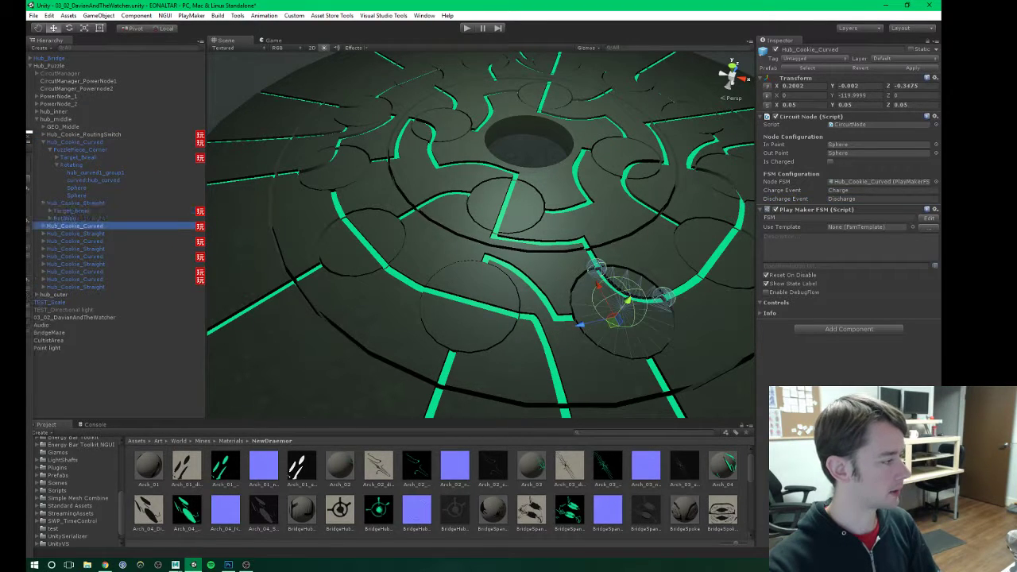
pyautogui.click(49, 211)
pyautogui.click(69, 210)
pyautogui.click(76, 203)
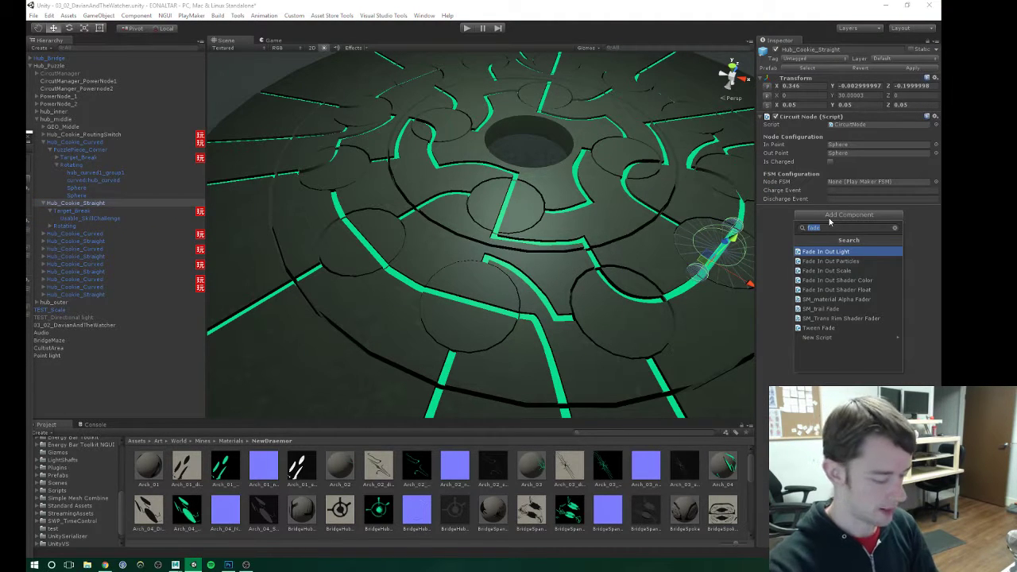
pyautogui.write('playmaker')
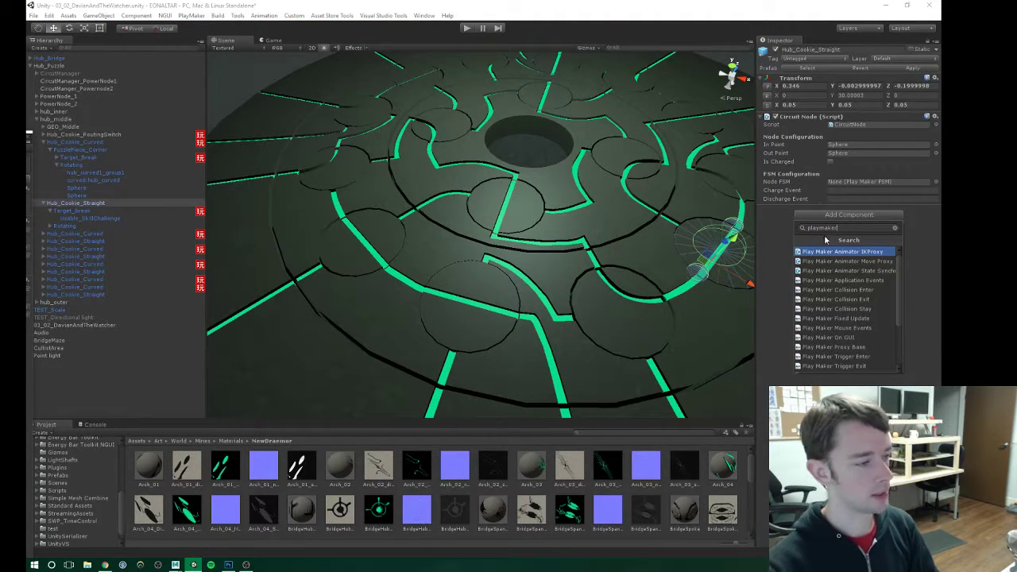
pyautogui.write('fsm')
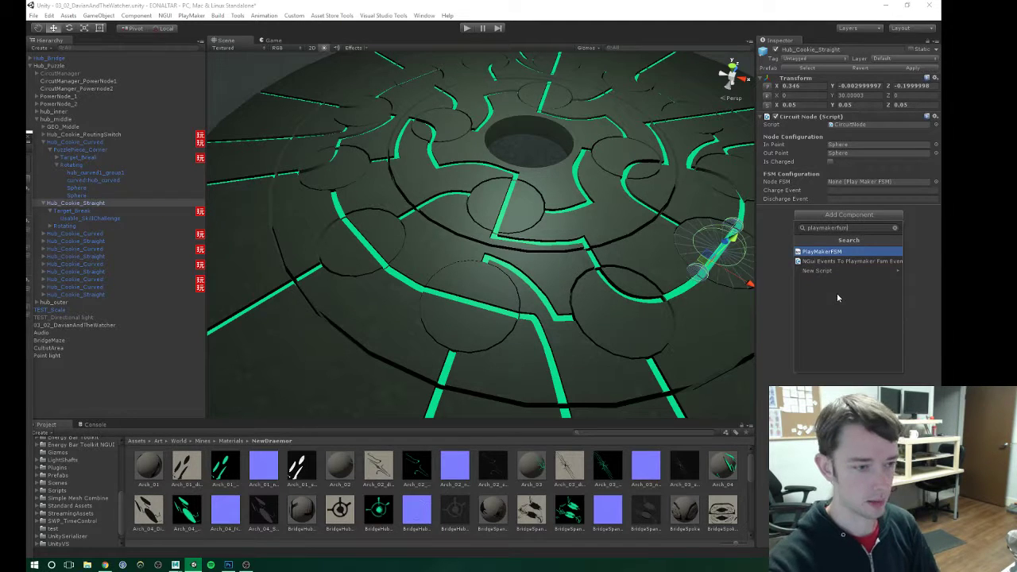
pyautogui.click(837, 251)
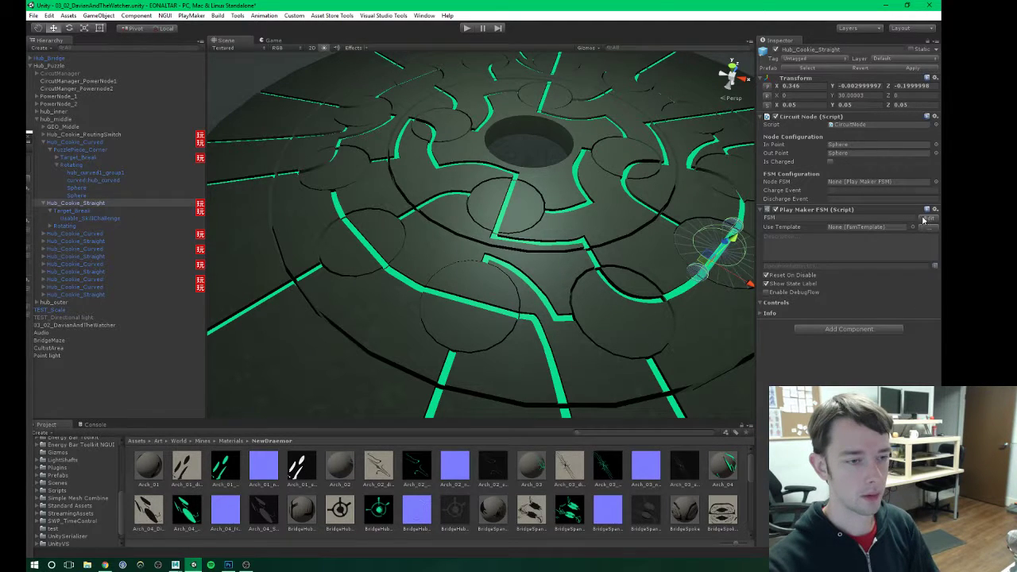
# Step: Set the straight cookie's Circuit Node Charge Event to Charge and its Discharge Event to Discharge
pyautogui.click(835, 189)
pyautogui.write('Cha')
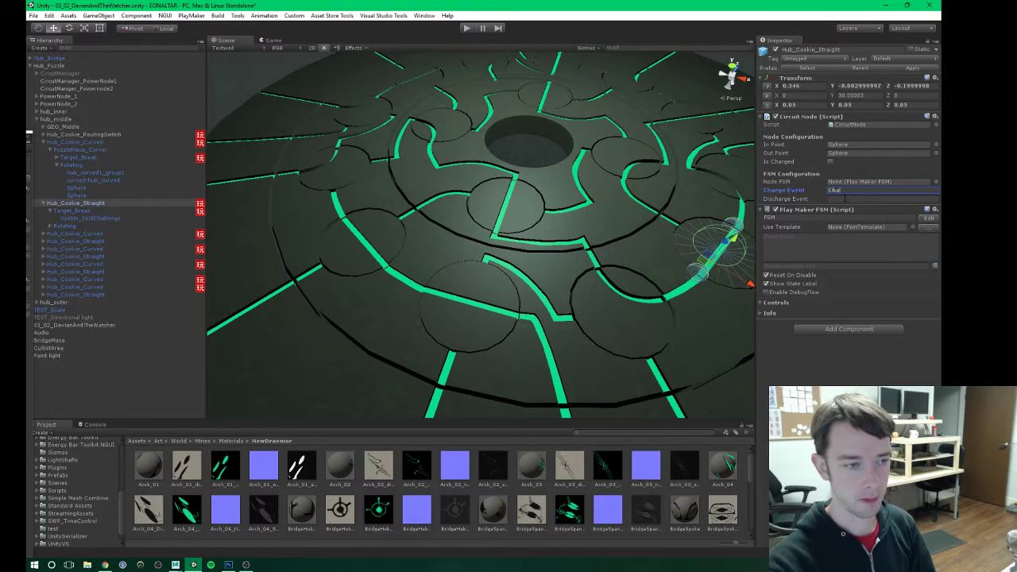
pyautogui.write('rge')
pyautogui.press('Tab')
pyautogui.write('Dis')
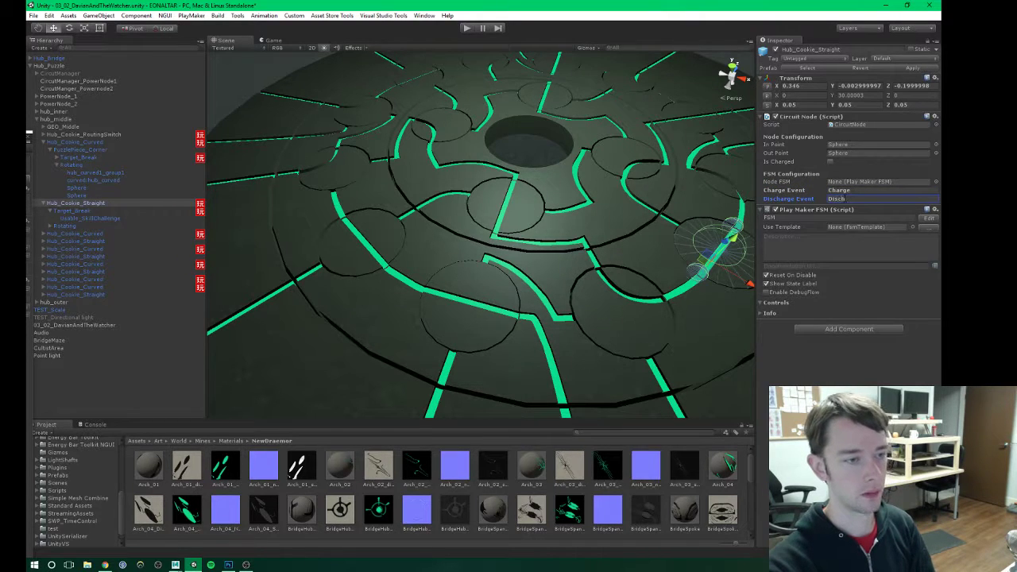
pyautogui.write('charge')
pyautogui.press('Return')
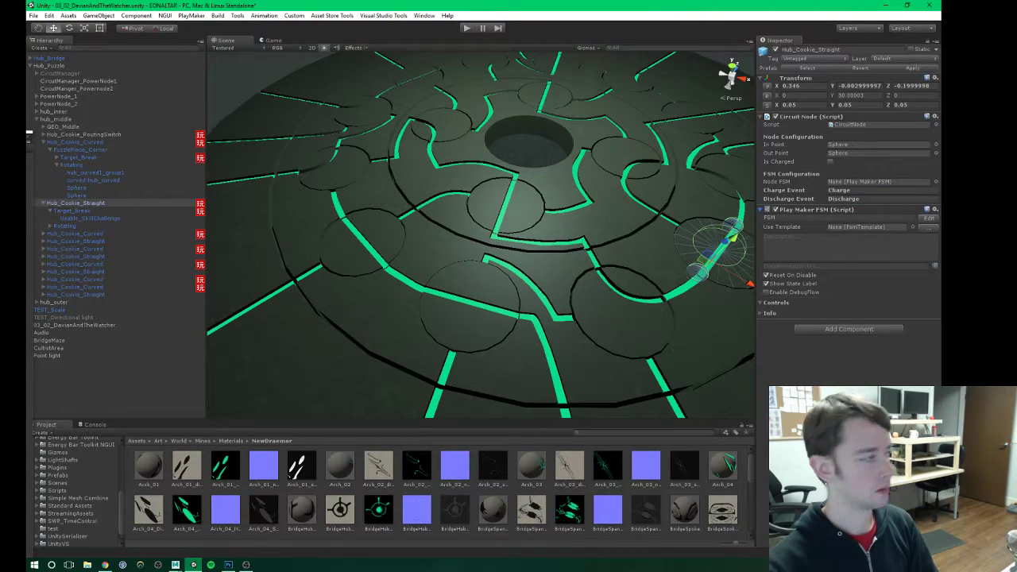
# Step: Open the first Hub_Cookie_Curved's FSM in the PlayMaker editor, followed by the first Hub_Cookie_Straight's FSM
pyautogui.hotkey('alt', 'Tab')
pyautogui.hotkey('alt', 'Tab')
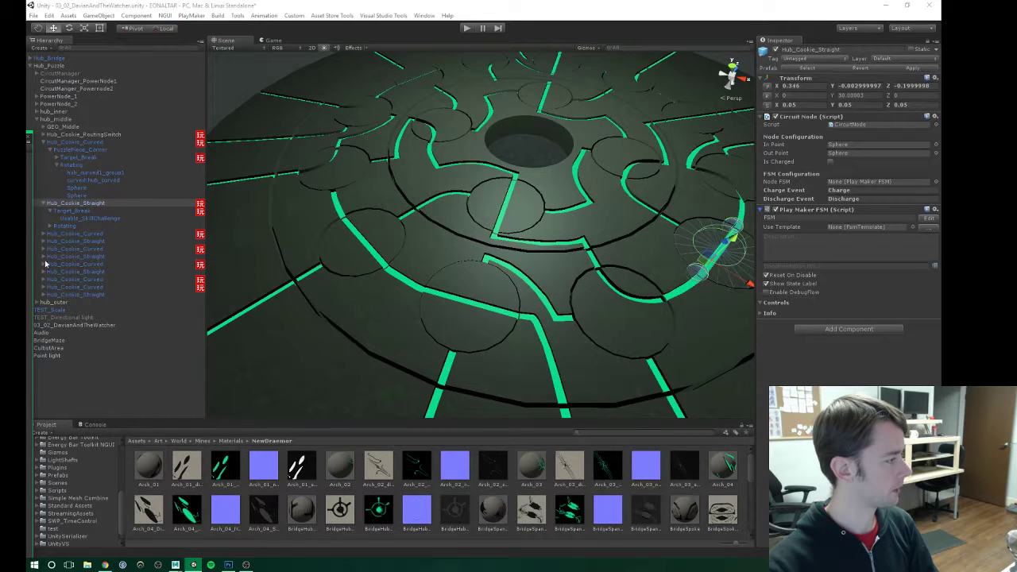
pyautogui.click(81, 144)
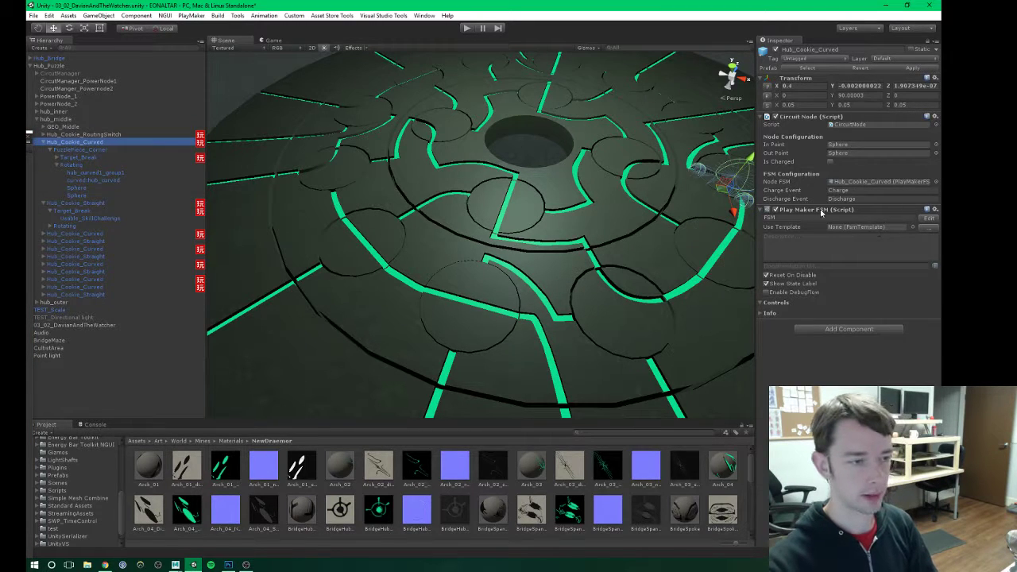
pyautogui.click(928, 219)
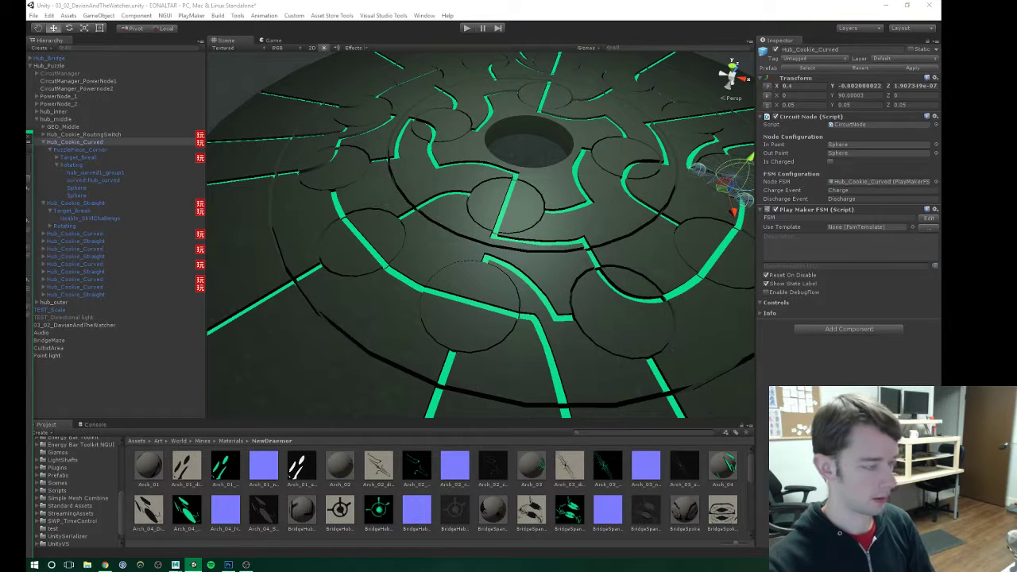
pyautogui.click(75, 204)
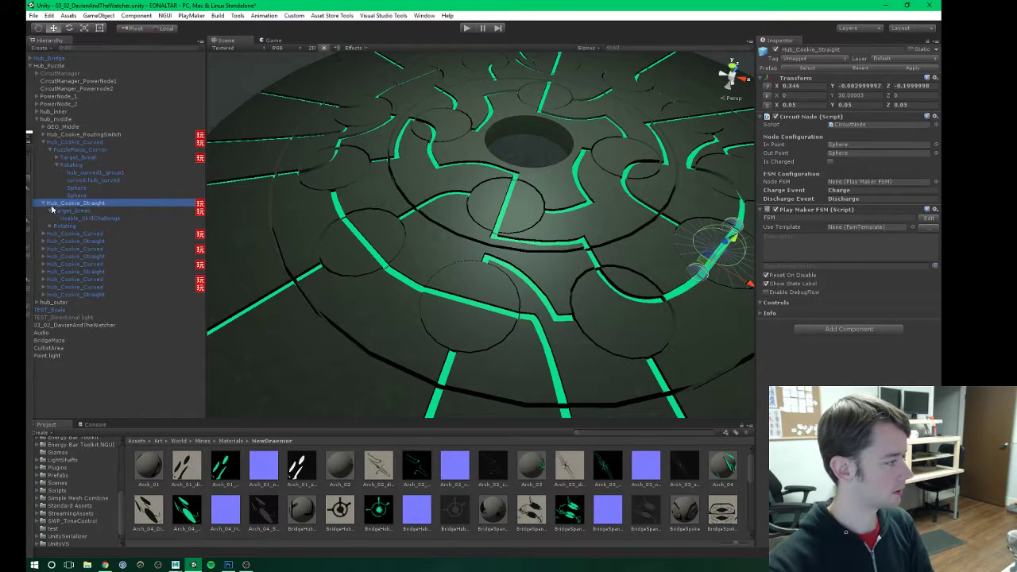
pyautogui.click(927, 218)
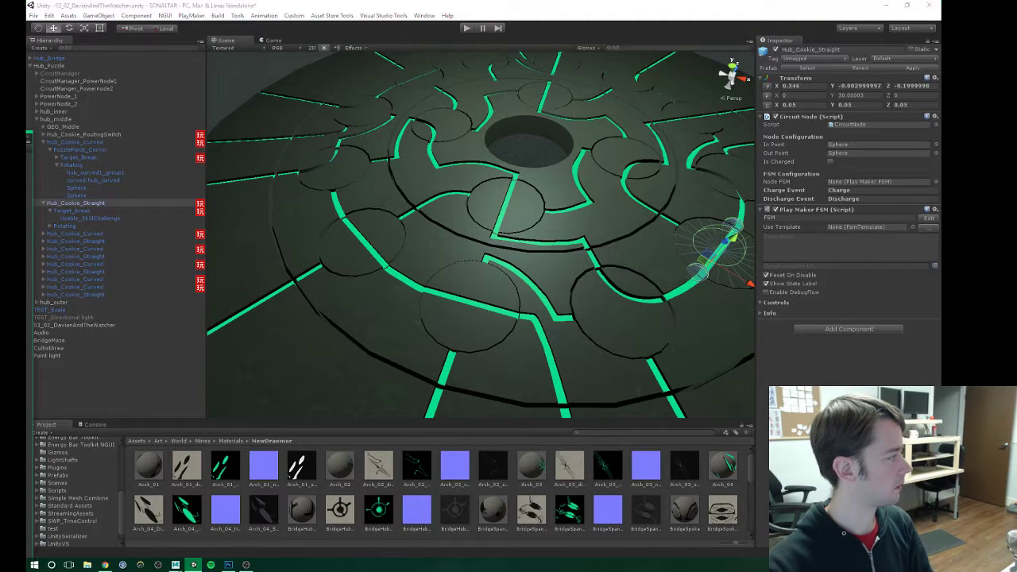
pyautogui.click(506, 303)
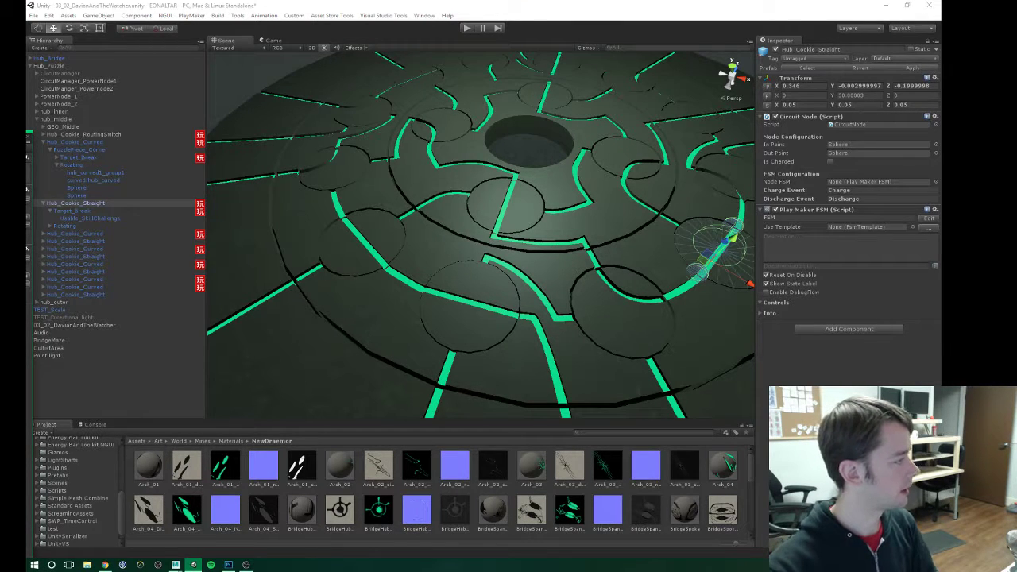
# Step: Expand the first straight cookie's Rotating object and select its group1_hub_straight1 mesh
pyautogui.click(62, 227)
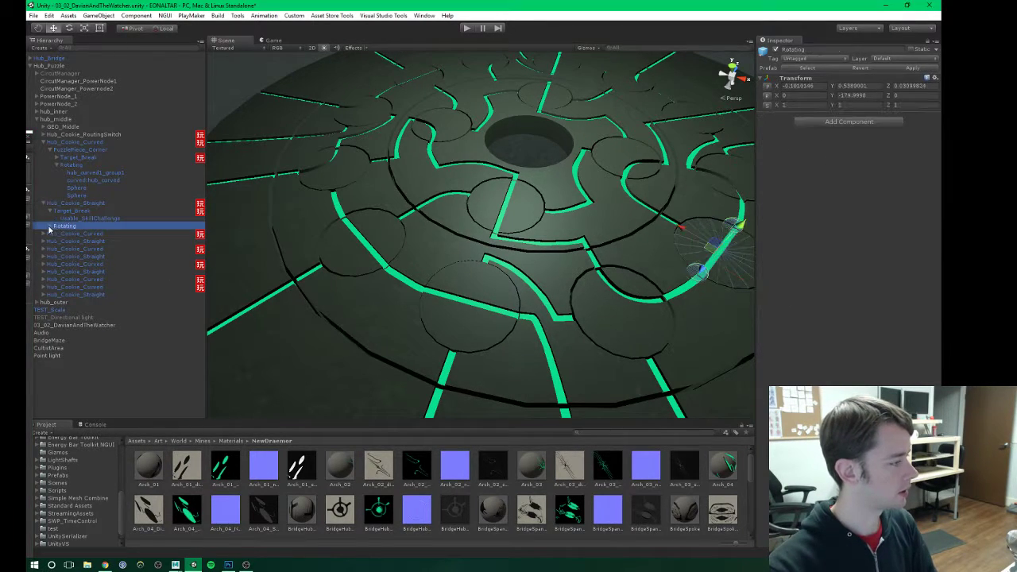
pyautogui.click(50, 227)
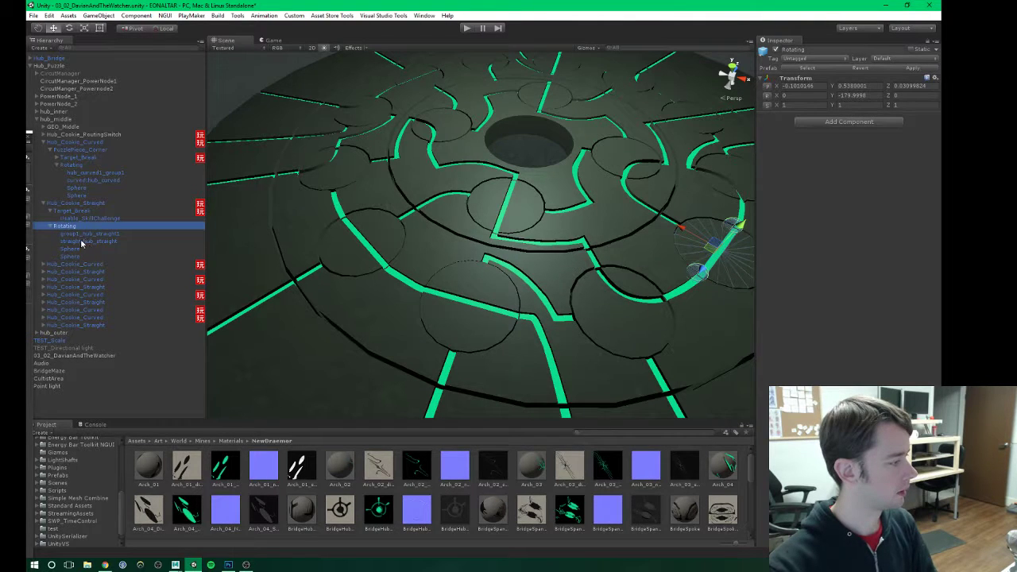
pyautogui.click(86, 242)
pyautogui.click(90, 234)
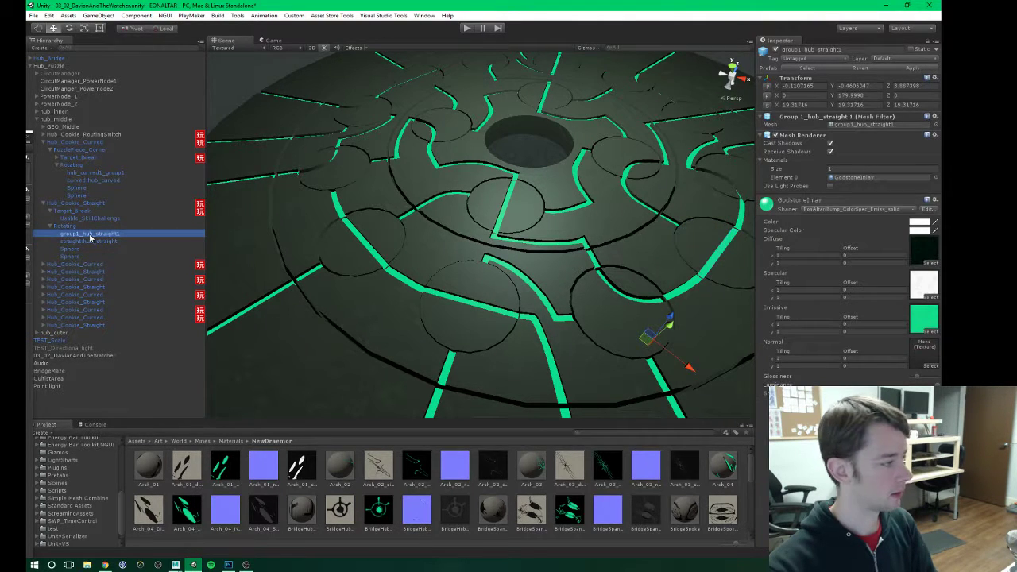
pyautogui.hotkey('alt', 'Tab')
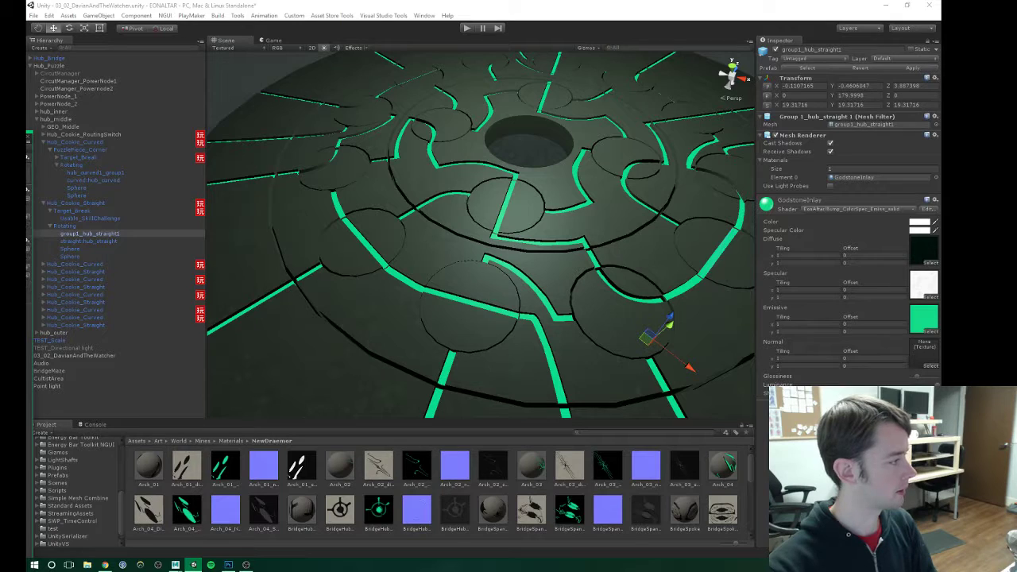
pyautogui.moveTo(82, 234); pyautogui.dragTo(26, 238)
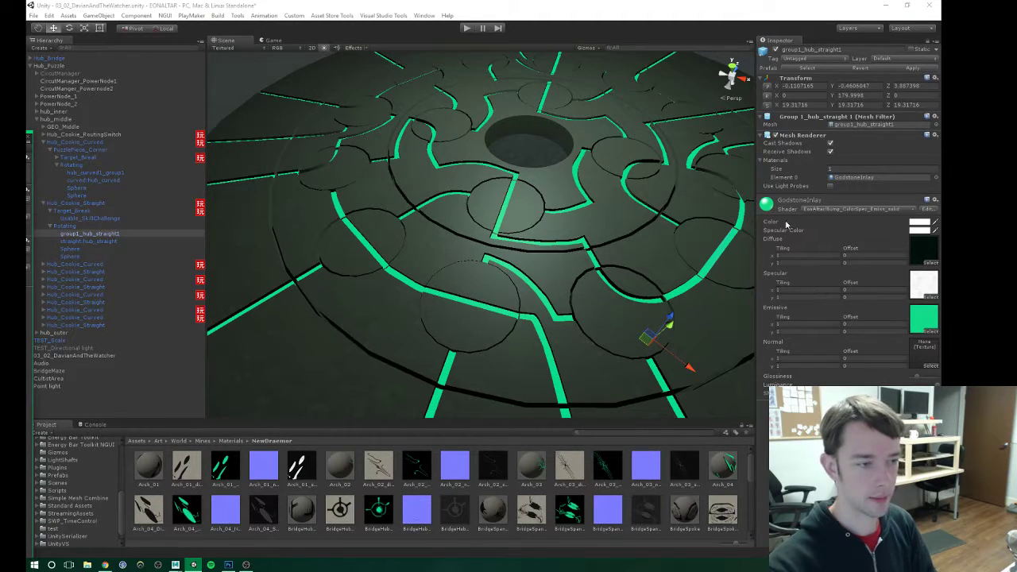
# Step: Add a Fade In Out Shader Float component to group1_hub_straight1 with property name _Lum and Fade In Speed 1
pyautogui.click(834, 410)
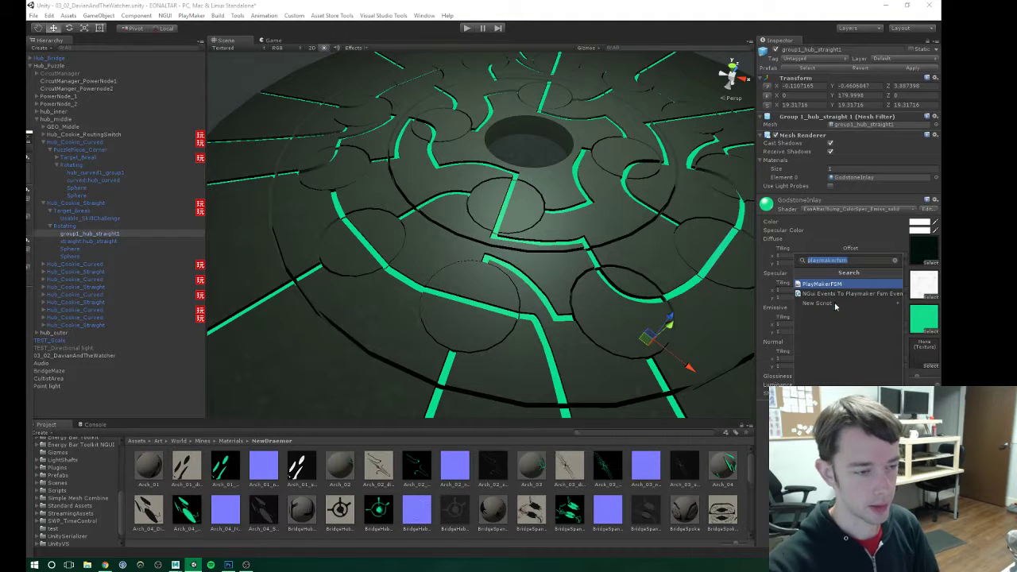
pyautogui.write('fade')
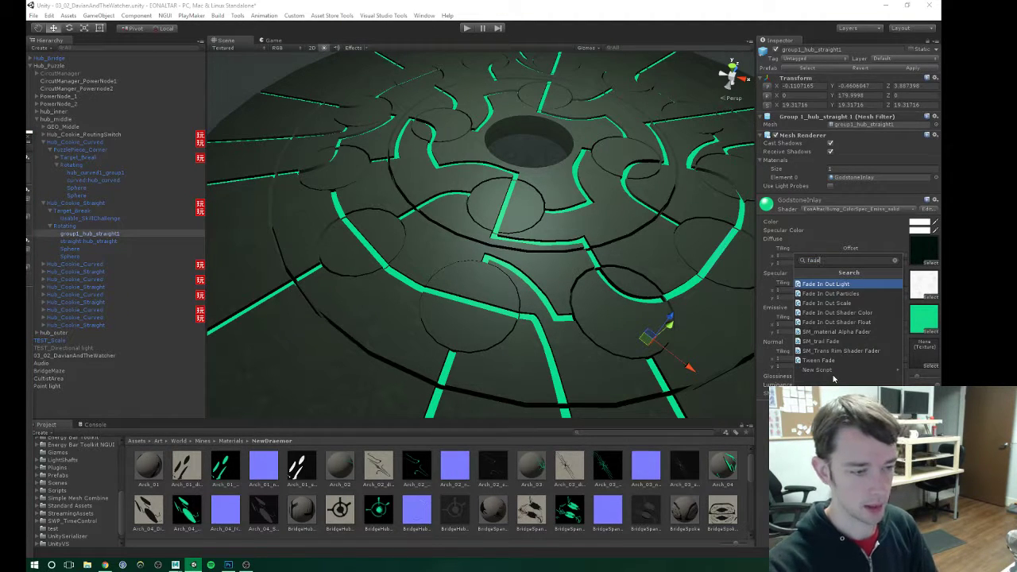
pyautogui.click(846, 323)
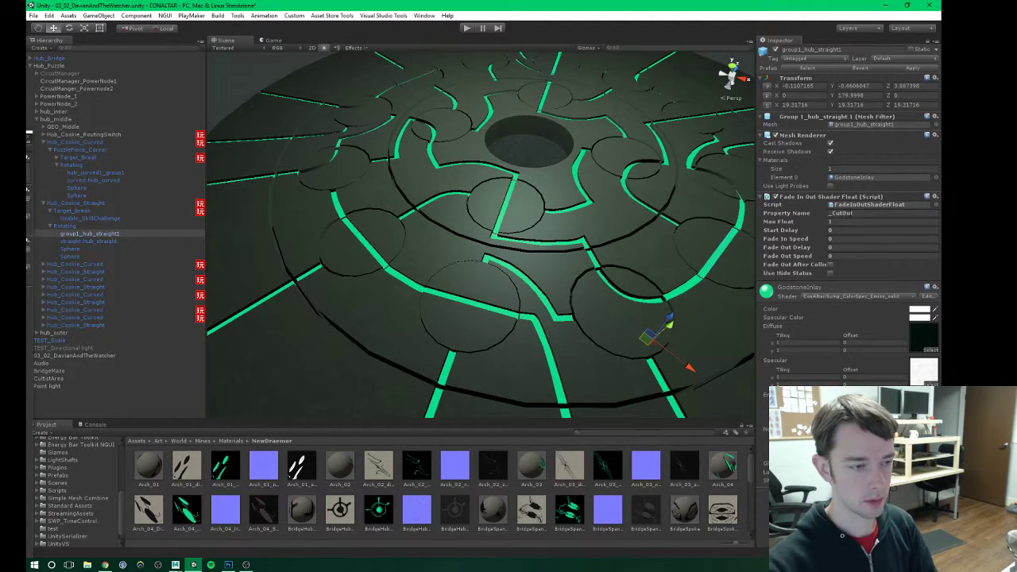
pyautogui.click(847, 213)
pyautogui.write('_Lu')
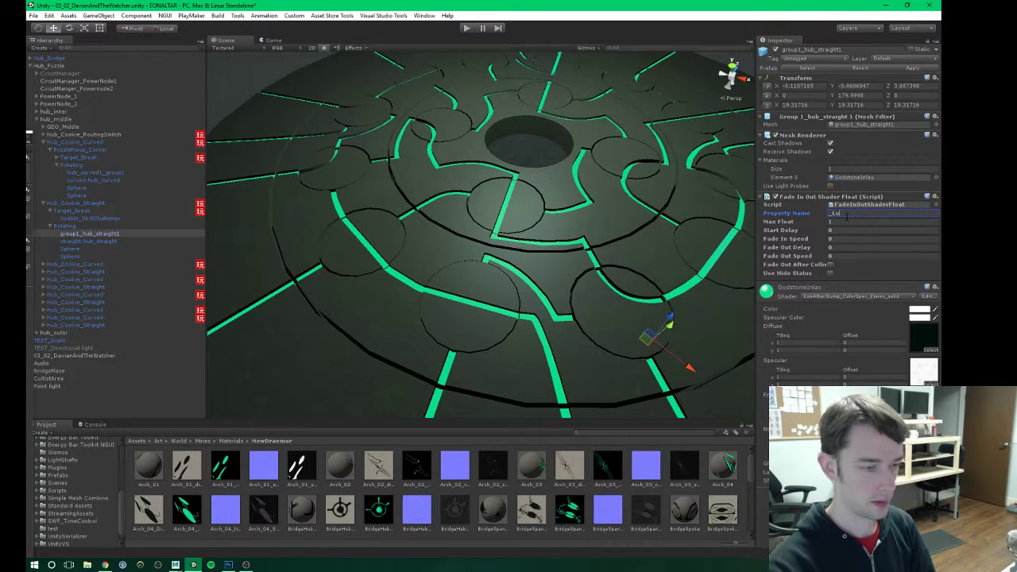
pyautogui.write('m')
pyautogui.press('Tab')
pyautogui.press('Tab')
pyautogui.press('Tab')
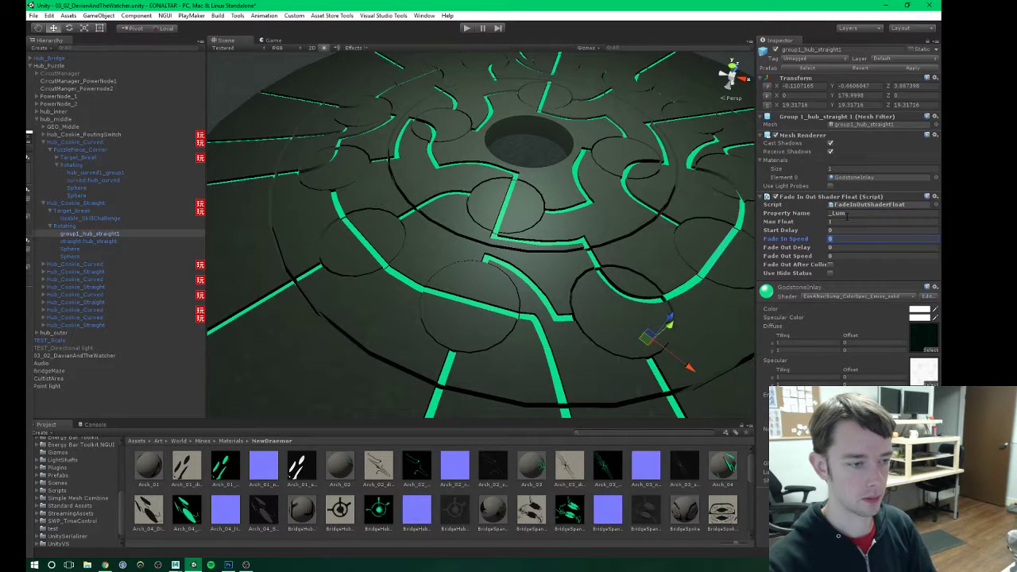
pyautogui.press('Tab')
# Step: Duplicate the Fade In Out Shader Float component on group1_hub_straight1 and set the copy's Max Float to 0
pyautogui.rightClick(810, 198)
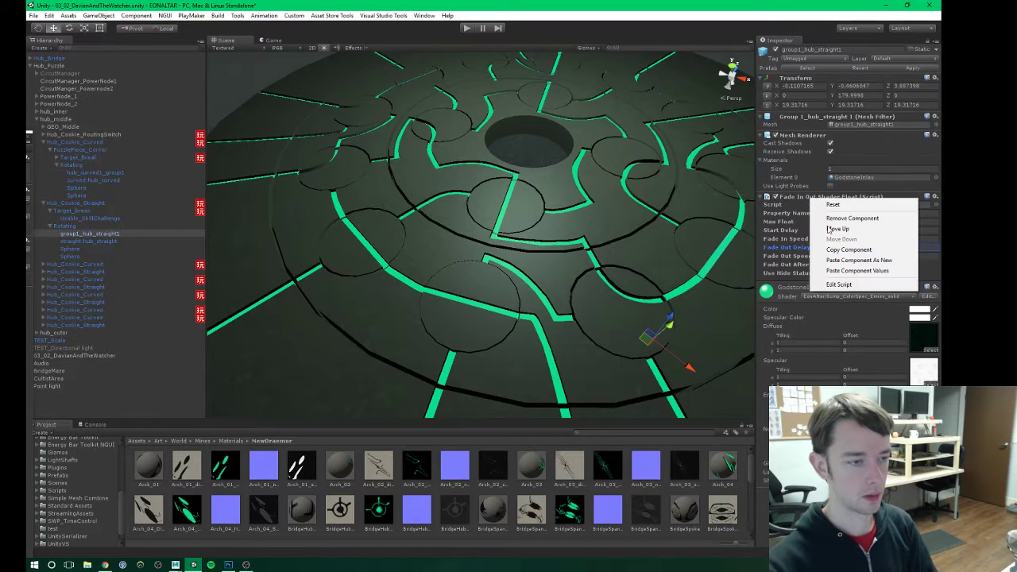
pyautogui.click(847, 250)
pyautogui.rightClick(808, 199)
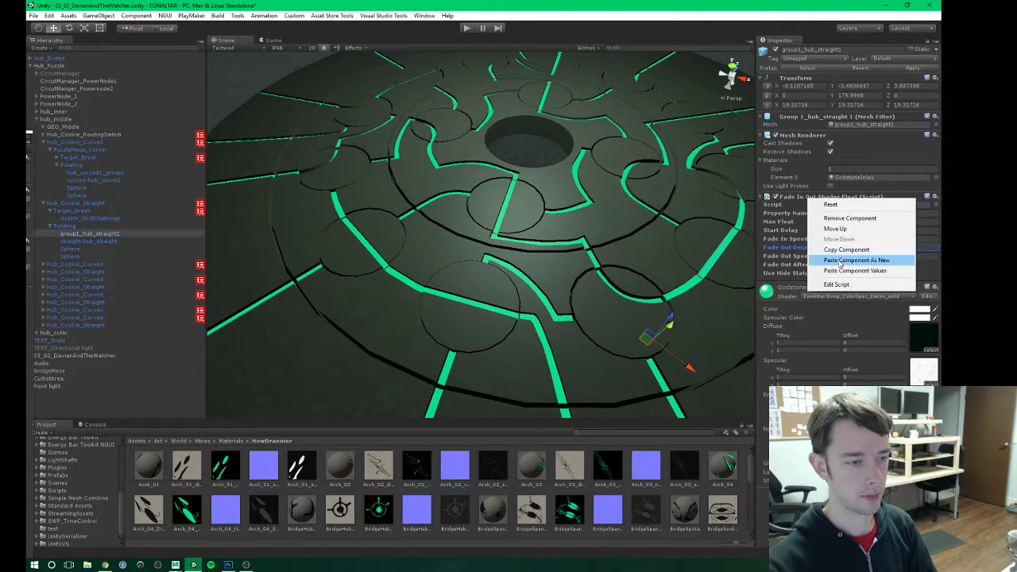
pyautogui.click(842, 260)
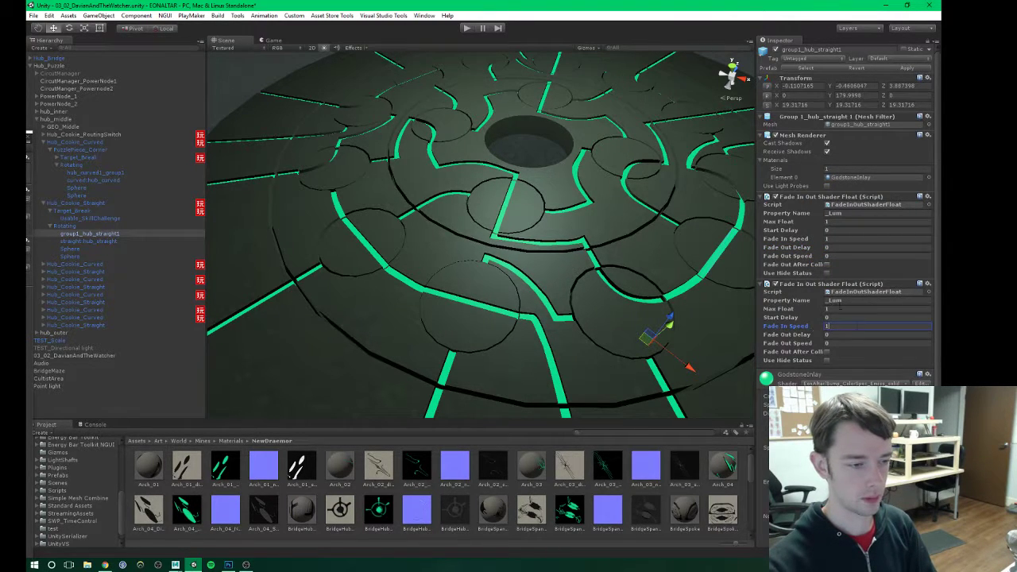
pyautogui.click(836, 309)
pyautogui.write('0')
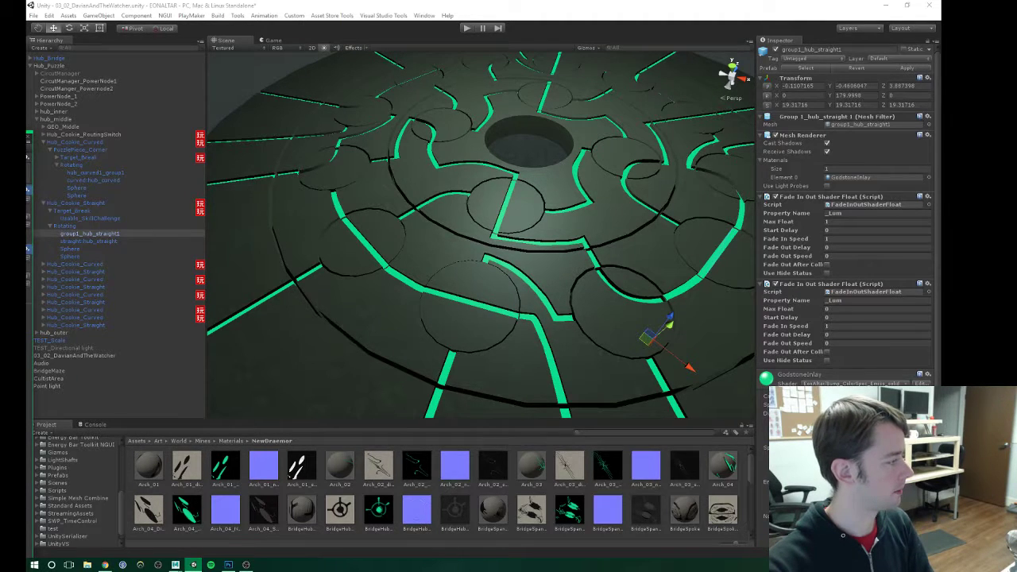
# Step: Save the current scene
pyautogui.click(64, 12)
pyautogui.click(34, 15)
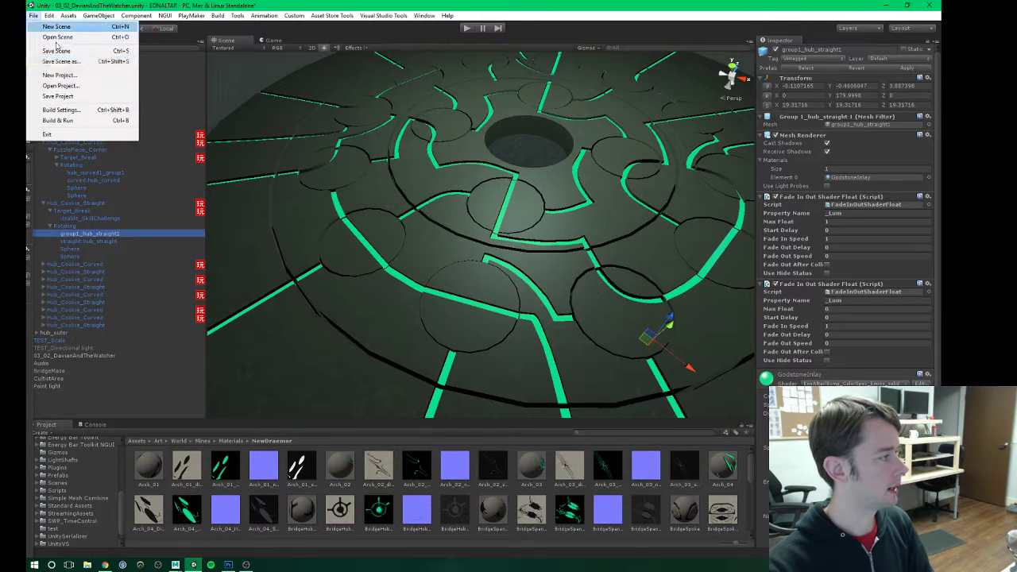
pyautogui.click(47, 51)
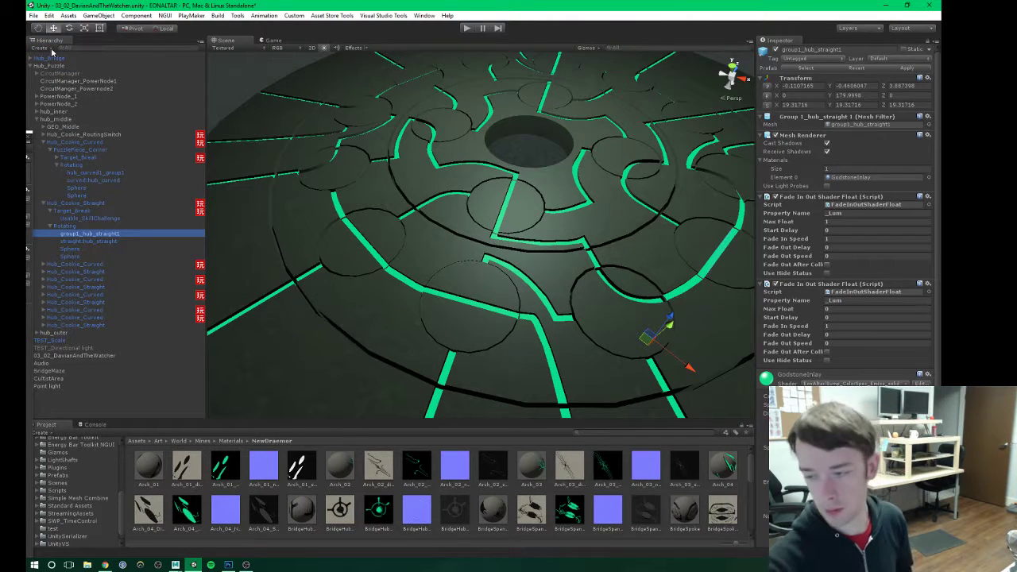
# Step: Apply the first Hub_Cookie_Straight's changes to its prefab and save the project
pyautogui.doubleClick(76, 203)
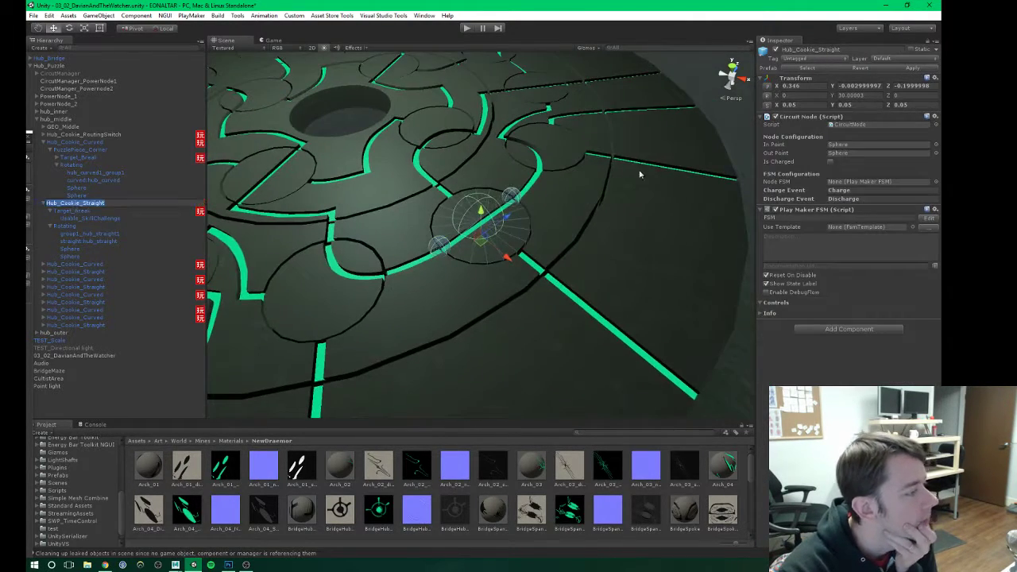
pyautogui.click(913, 68)
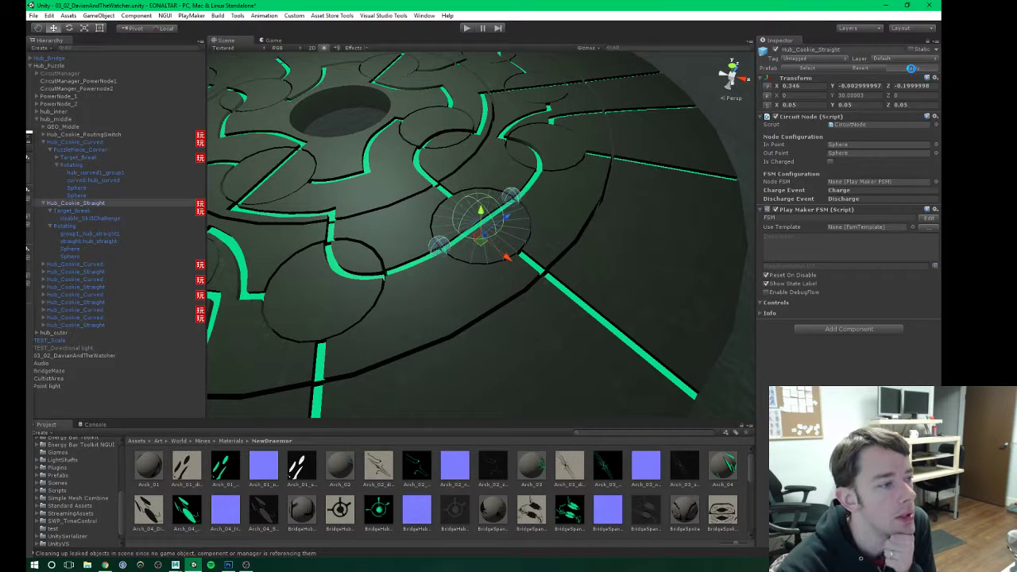
pyautogui.click(33, 15)
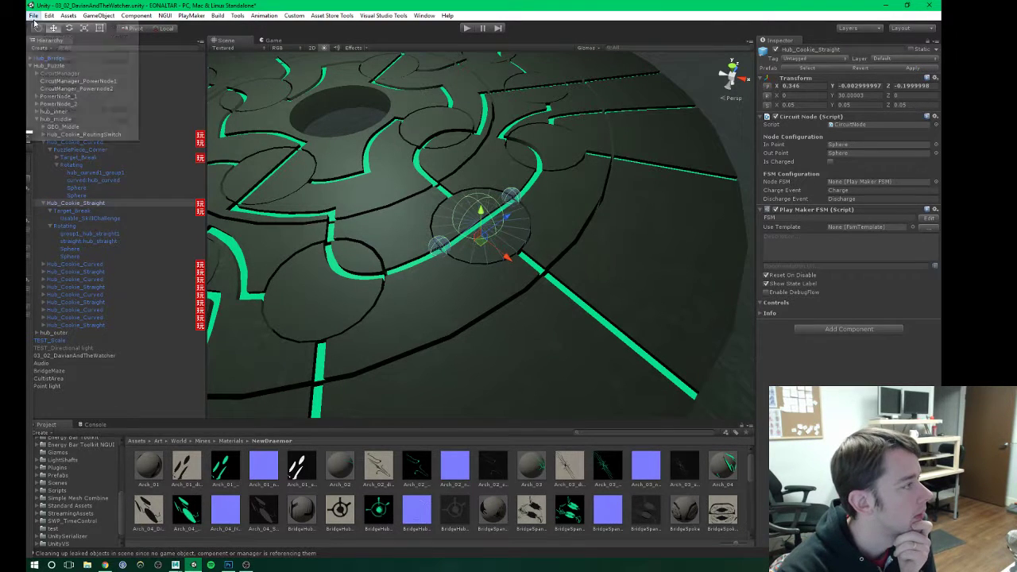
pyautogui.click(56, 94)
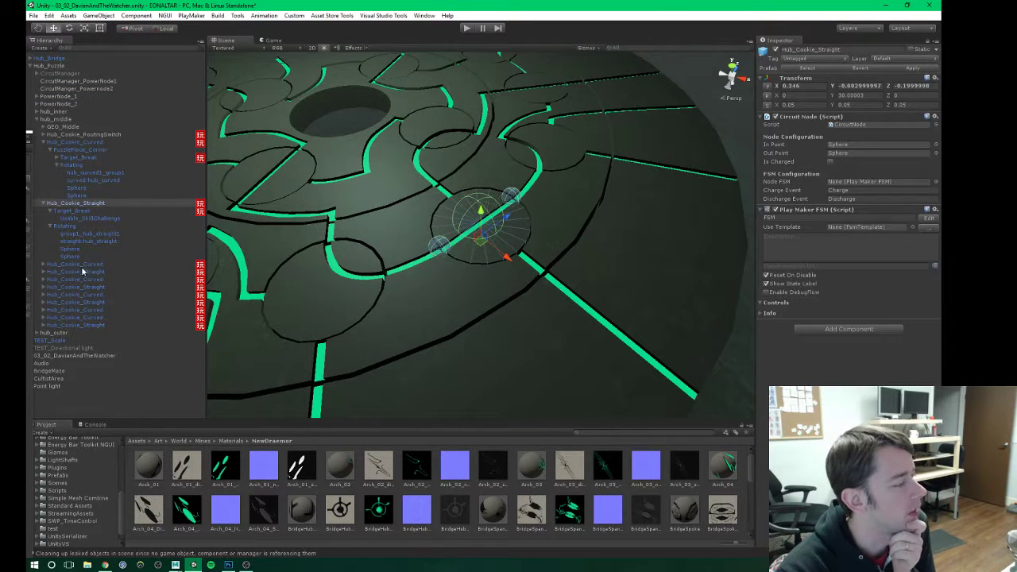
# Step: Collapse the straight cookie, curved cookie and hub_middle hierarchies, and look over the whole puzzle disc
pyautogui.click(56, 203)
pyautogui.click(49, 226)
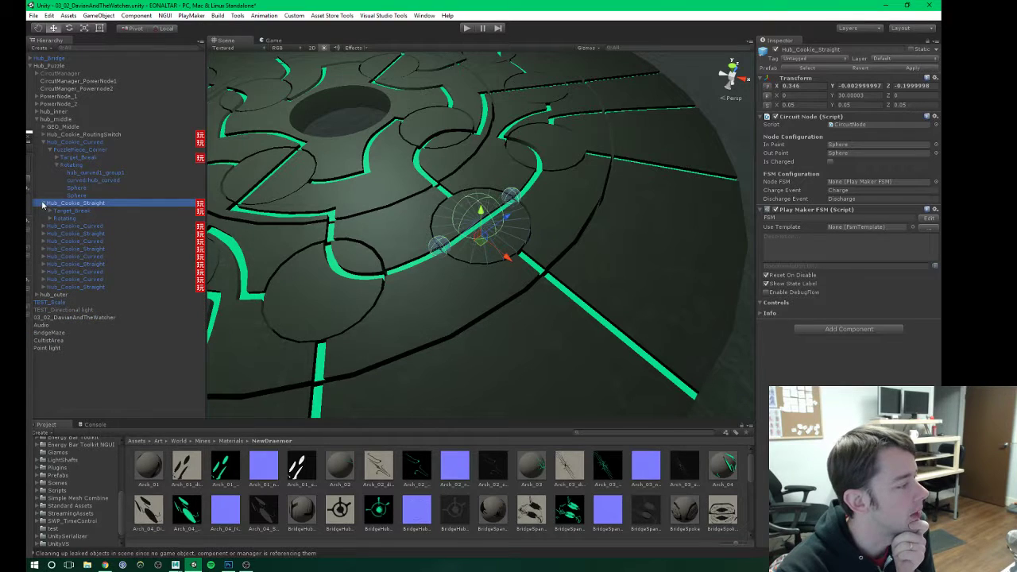
pyautogui.click(43, 204)
pyautogui.click(50, 149)
pyautogui.click(44, 142)
pyautogui.scroll(-10, 468, 243)
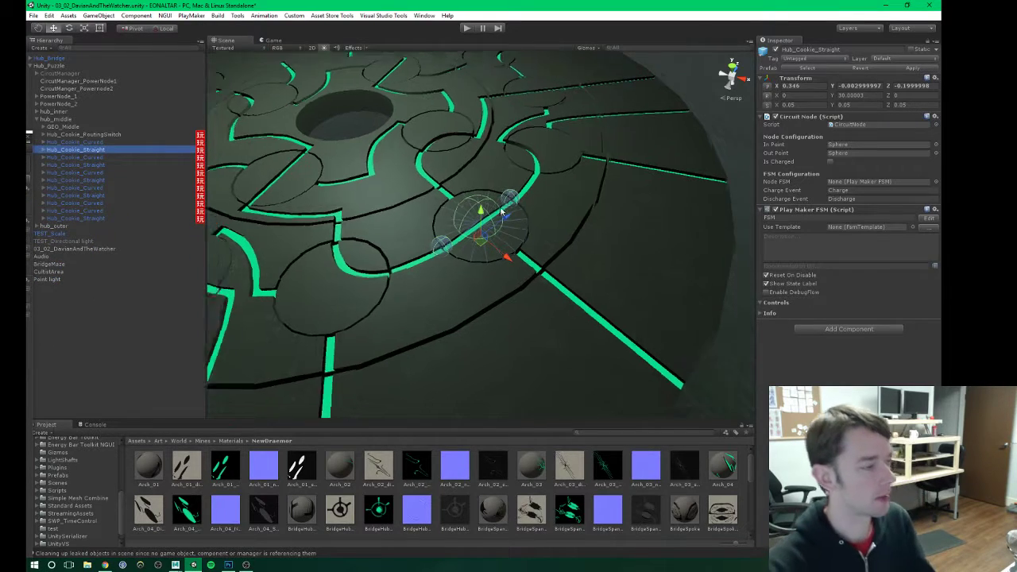
pyautogui.moveTo(389, 199); pyautogui.dragTo(454, 221, button='middle')
pyautogui.keyDown('alt'); pyautogui.moveTo(454, 221); pyautogui.dragTo(443, 259); pyautogui.keyUp('alt')
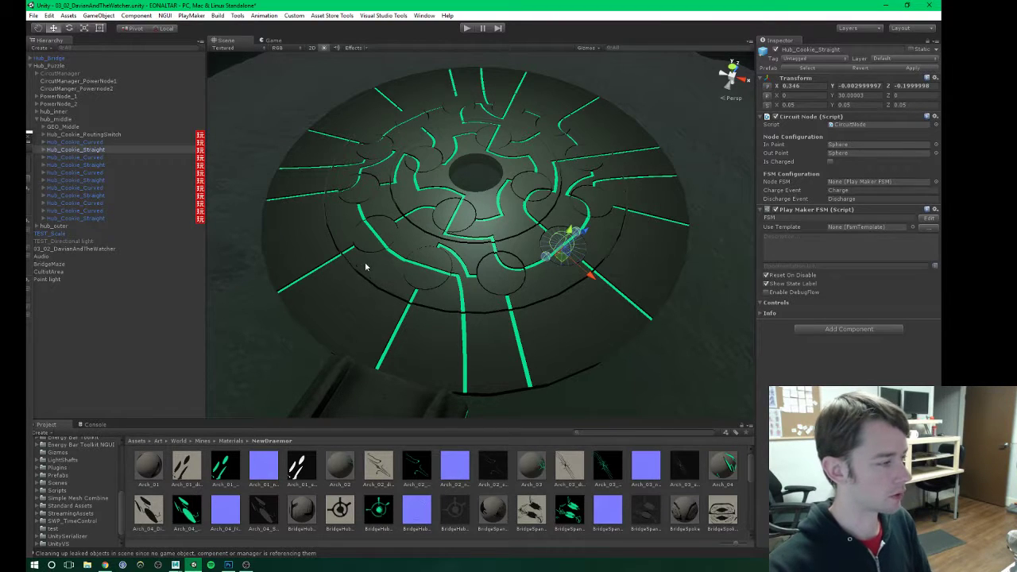
pyautogui.keyDown('alt'); pyautogui.moveTo(365, 265); pyautogui.dragTo(530, 290); pyautogui.keyUp('alt')
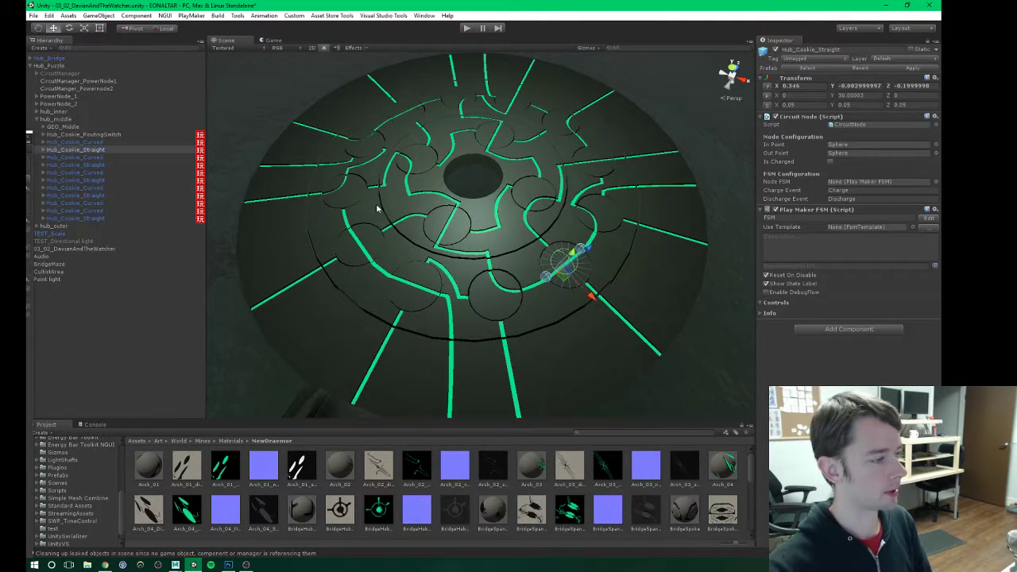
pyautogui.keyDown('alt'); pyautogui.moveTo(466, 172); pyautogui.dragTo(514, 196); pyautogui.keyUp('alt')
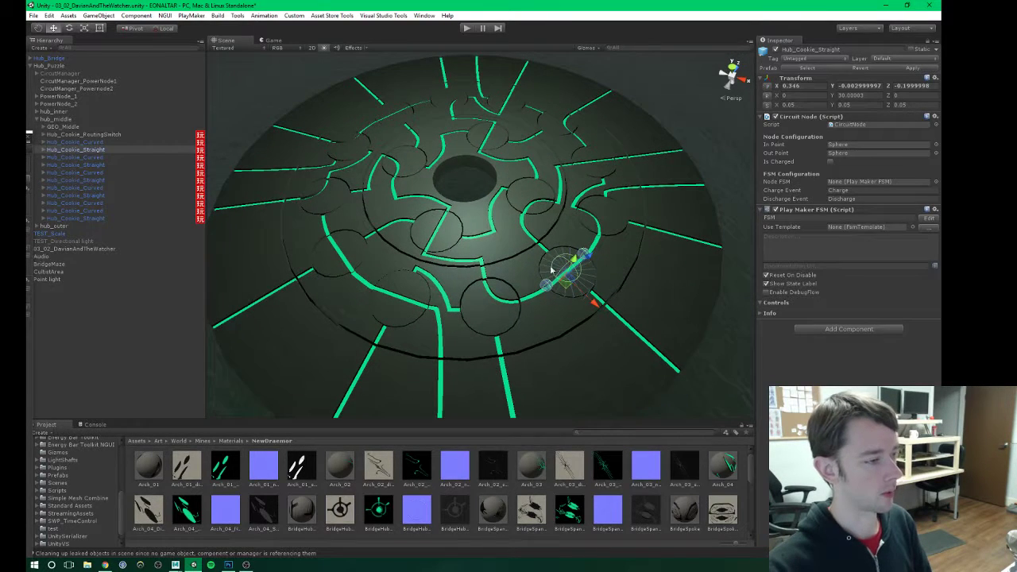
pyautogui.click(78, 351)
pyautogui.click(37, 119)
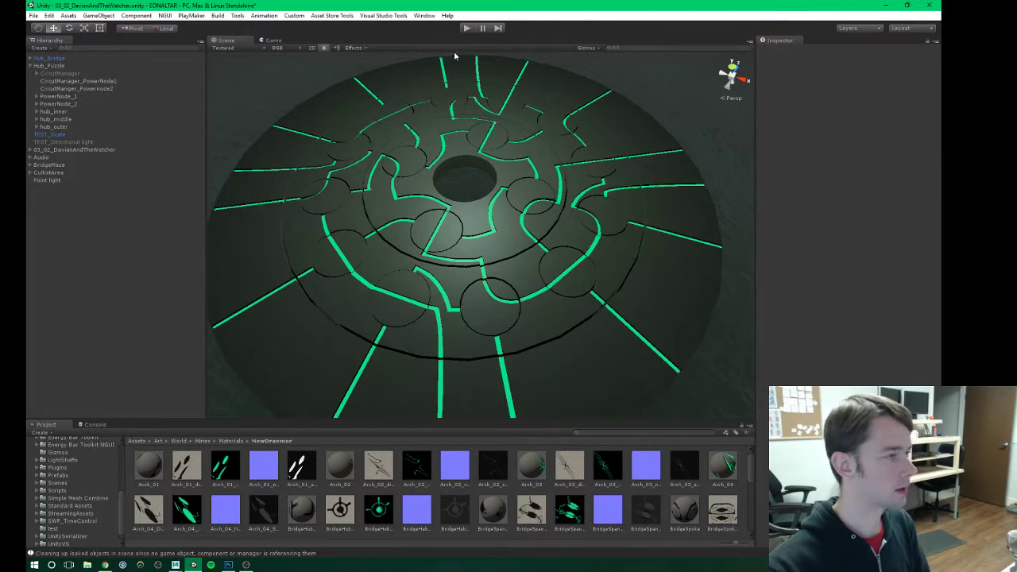
# Step: Check the Console output, return to the project assets and try to run the scene in play mode
pyautogui.click(97, 425)
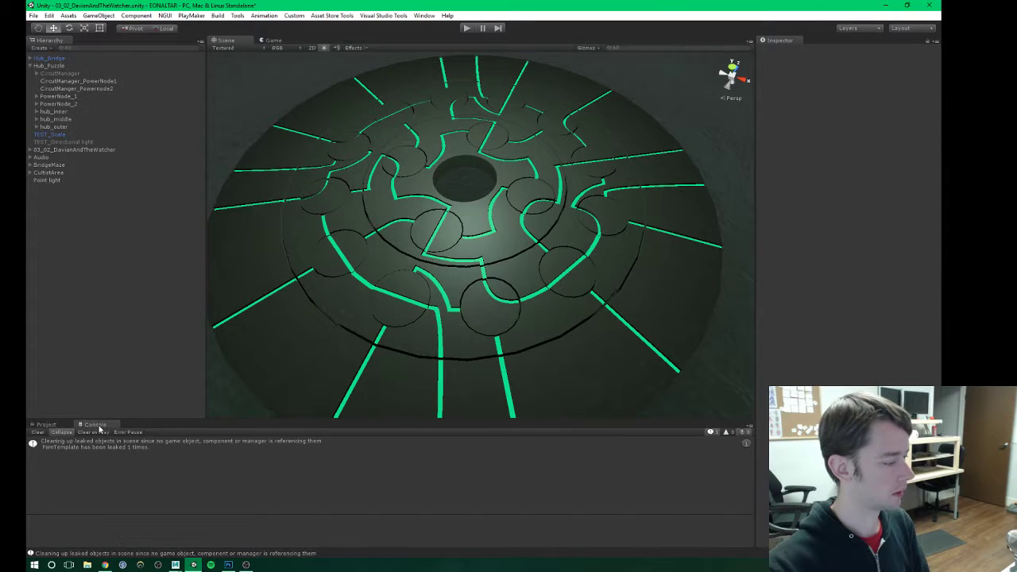
pyautogui.click(44, 424)
pyautogui.click(466, 28)
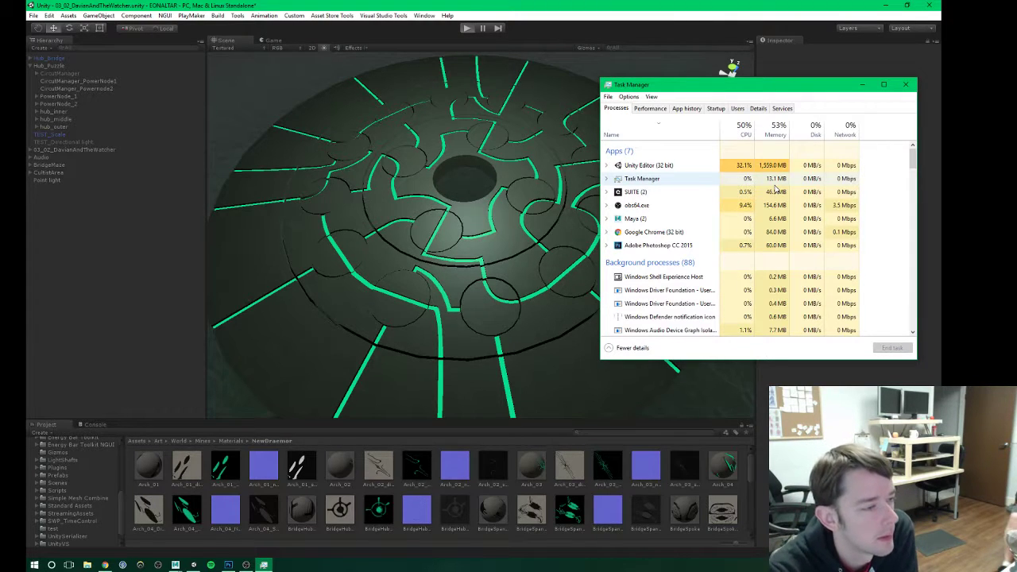
# Step: Save the open Photoshop document with Maximize Compatibility on, and end the Unity Editor task in Task Manager
pyautogui.click(229, 566)
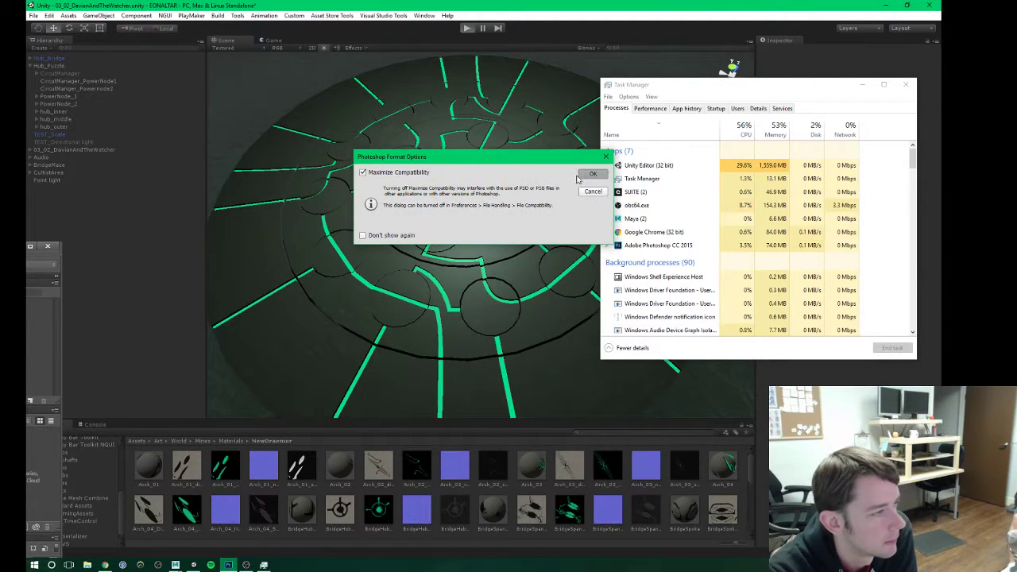
pyautogui.click(592, 173)
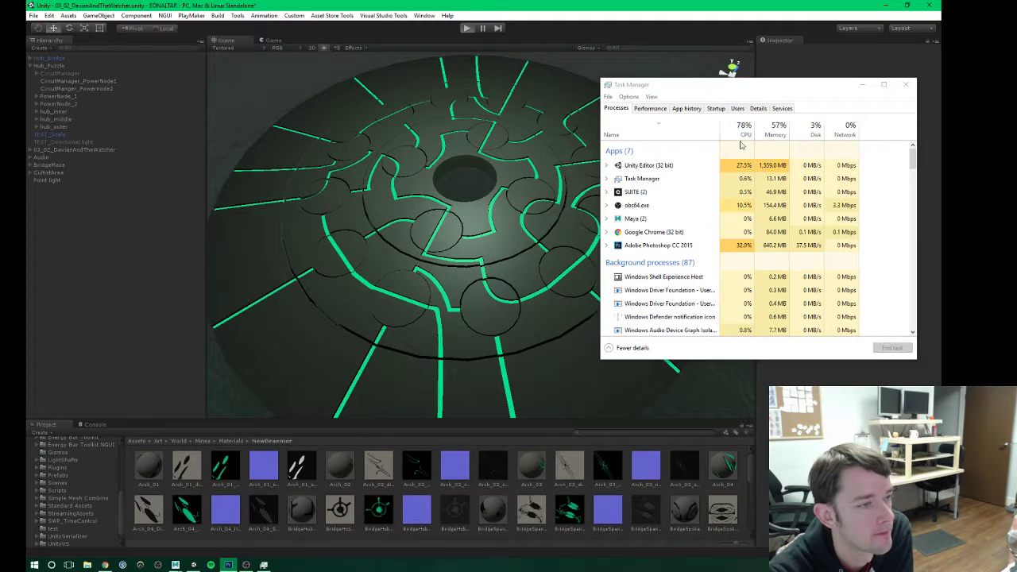
pyautogui.moveTo(784, 78); pyautogui.dragTo(788, 76)
pyautogui.click(774, 163)
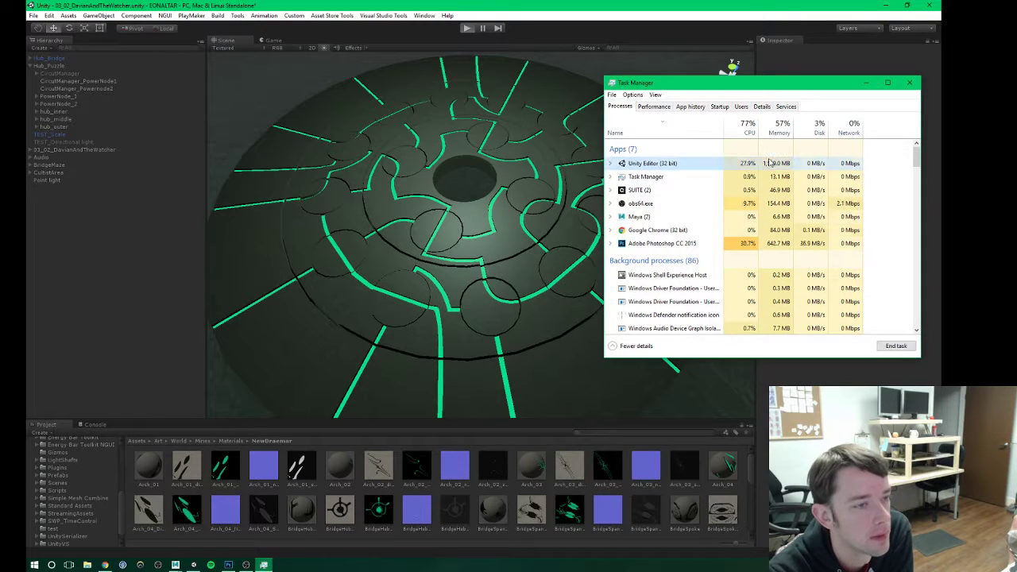
pyautogui.click(895, 347)
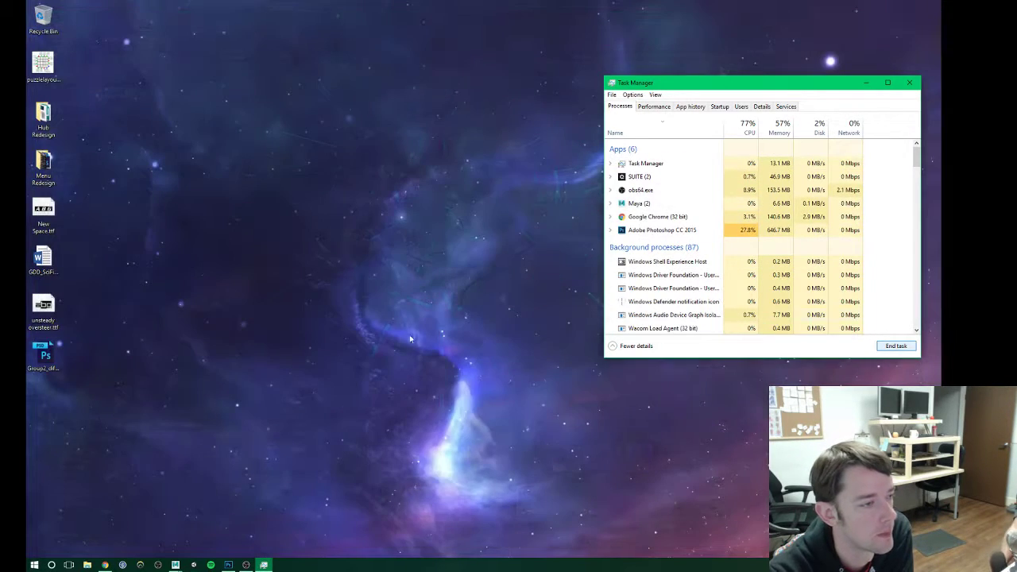
# Step: Relaunch Unity and close Task Manager
pyautogui.click(410, 340)
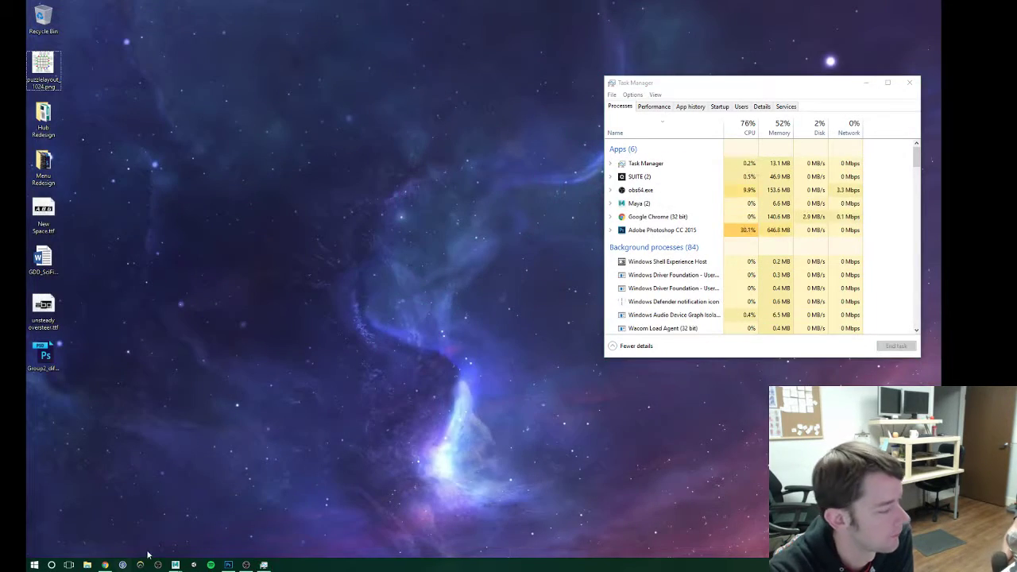
pyautogui.click(191, 565)
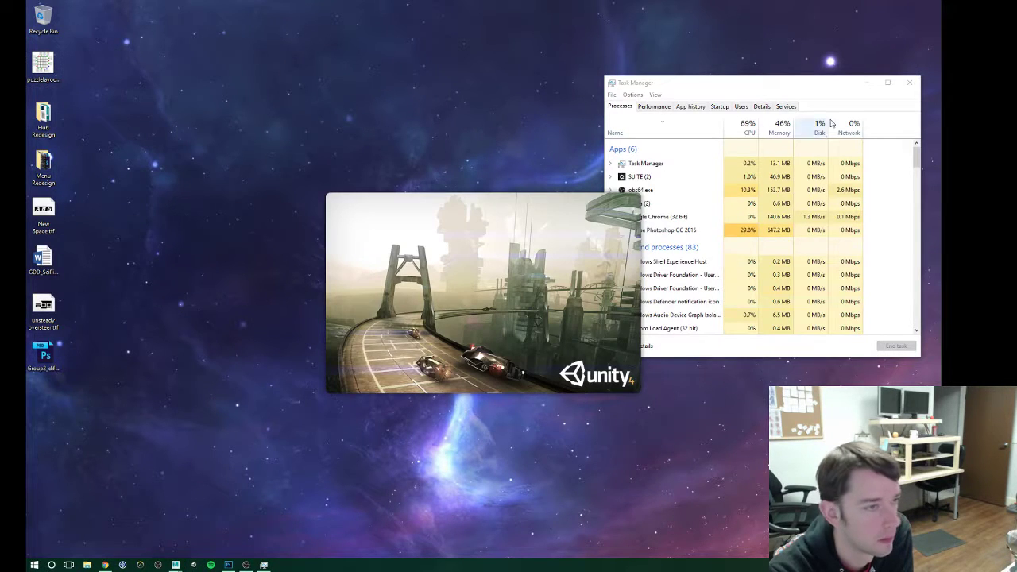
pyautogui.click(909, 82)
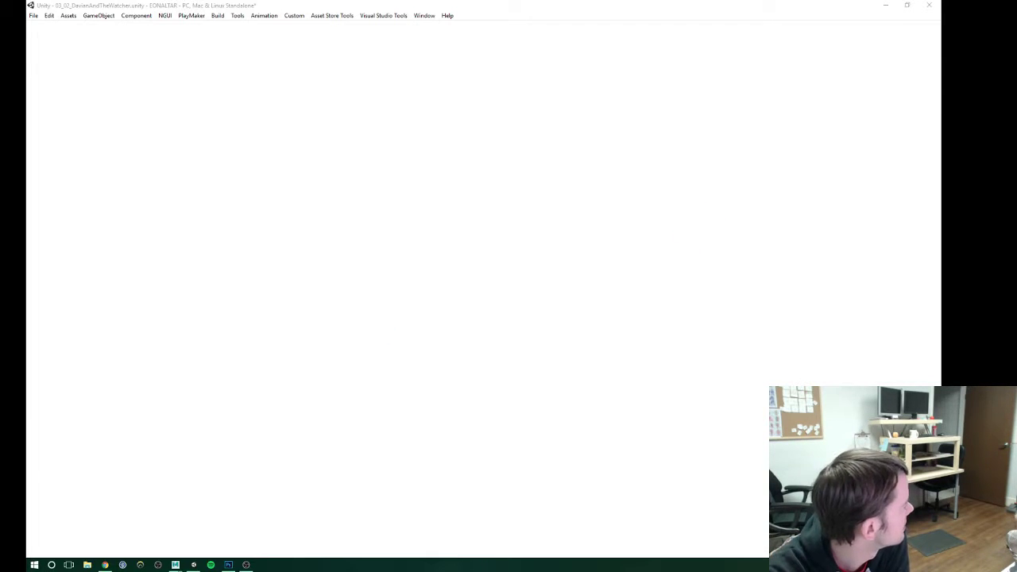
# Step: Expand Hub_Puzzle, inspect CircutManager_PowerNode1 with a widened Inspector, and locate the object referenced by Element 0 of its All Nodes list
pyautogui.moveTo(228, 565)
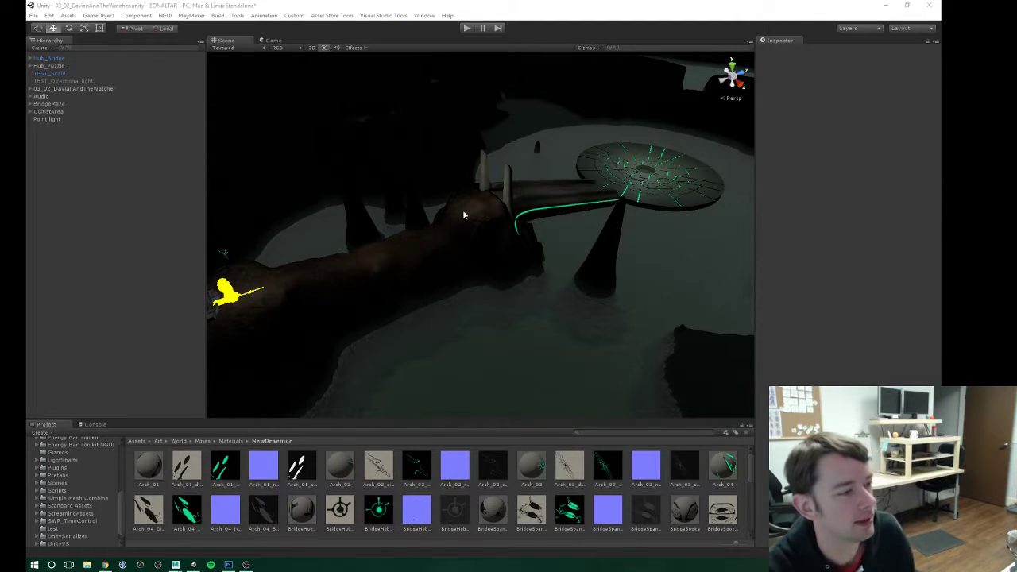
pyautogui.moveTo(271, 148); pyautogui.dragTo(272, 148, button='right')
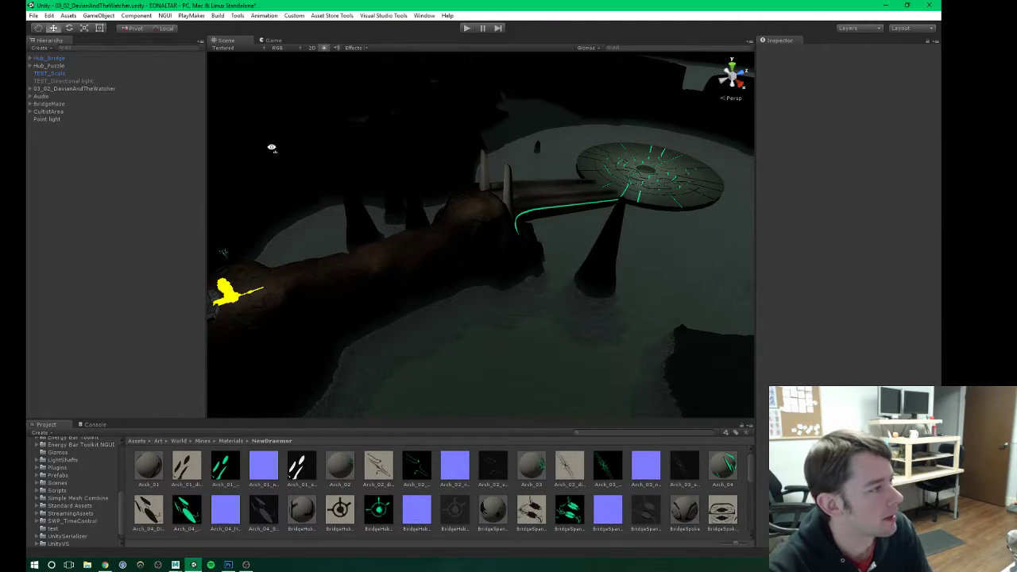
pyautogui.click(31, 66)
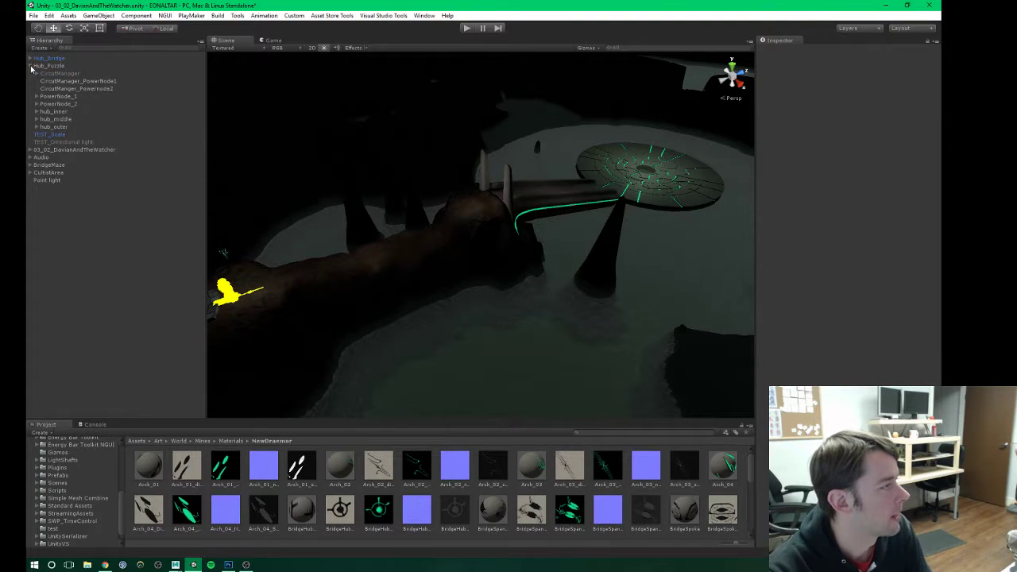
pyautogui.click(51, 74)
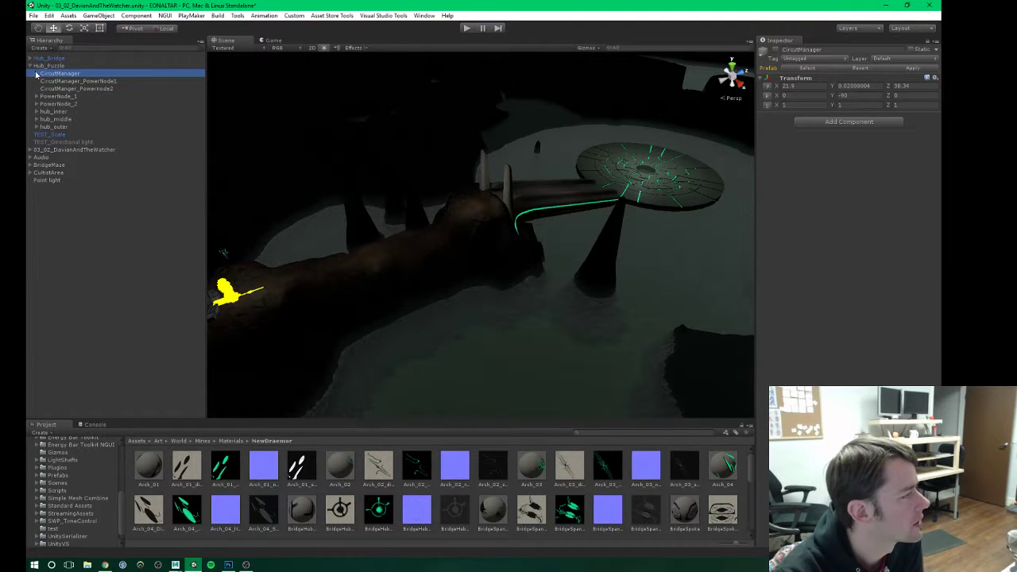
pyautogui.click(36, 74)
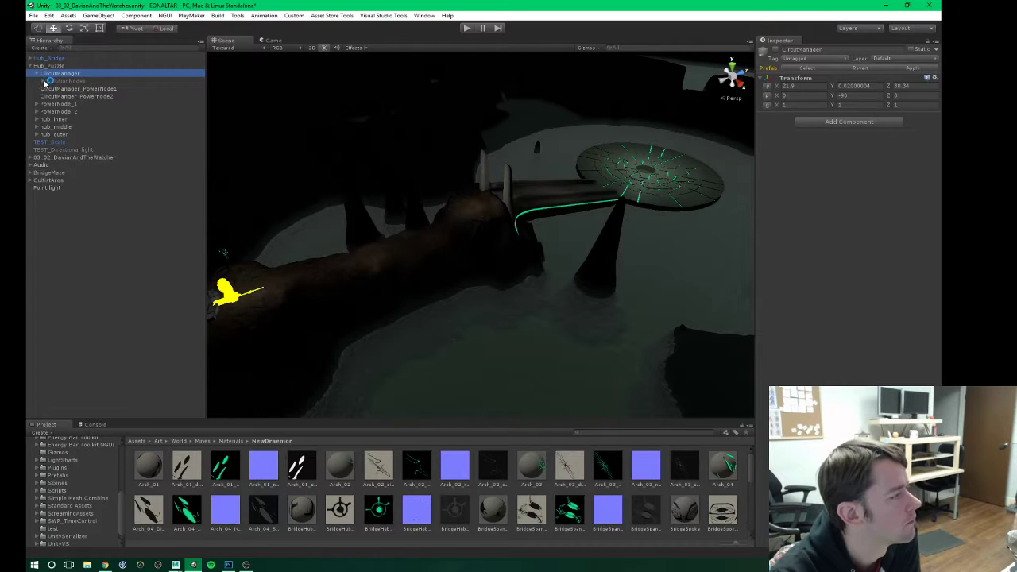
pyautogui.click(37, 73)
pyautogui.click(68, 81)
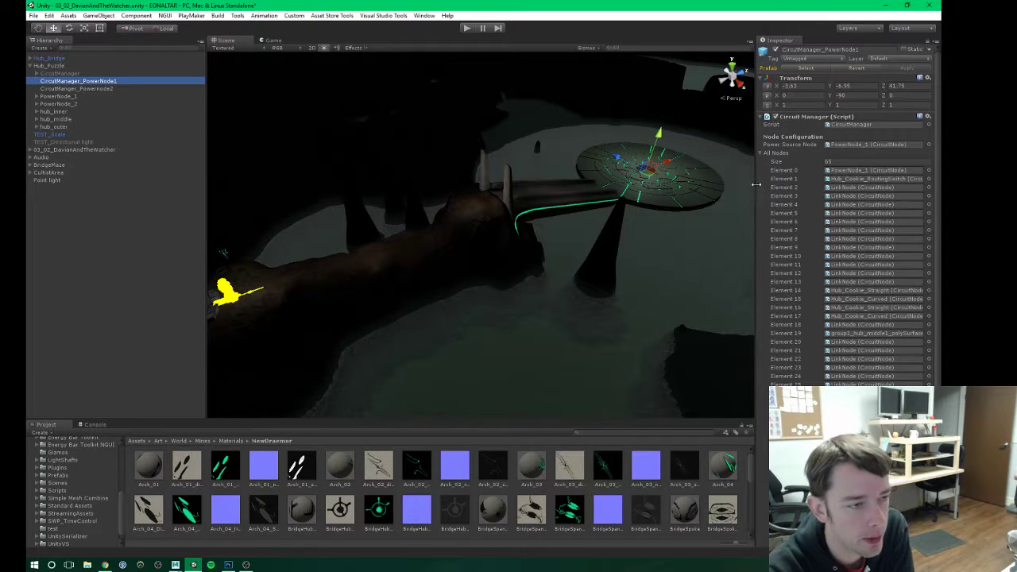
pyautogui.moveTo(756, 184); pyautogui.dragTo(683, 183)
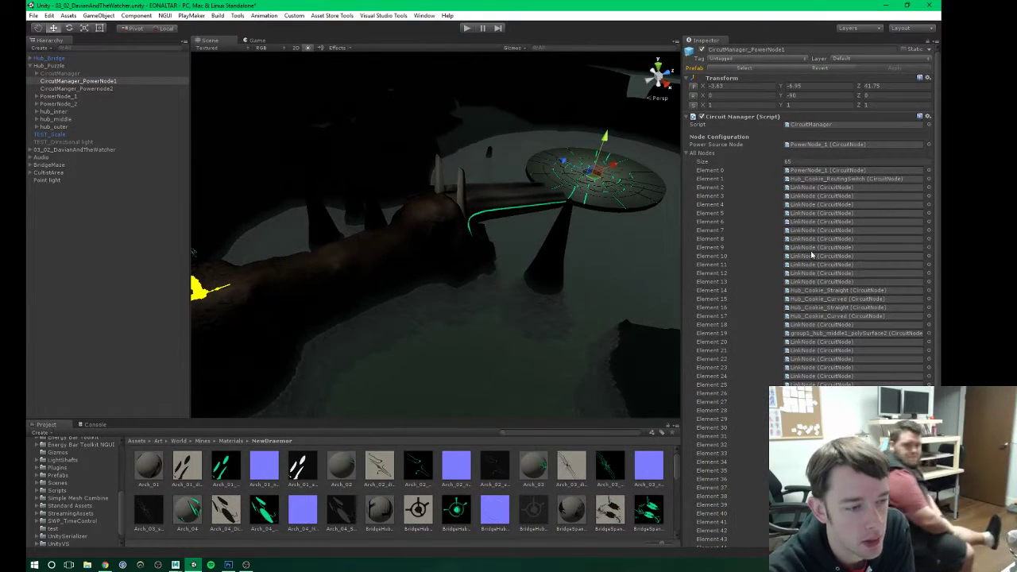
pyautogui.click(818, 172)
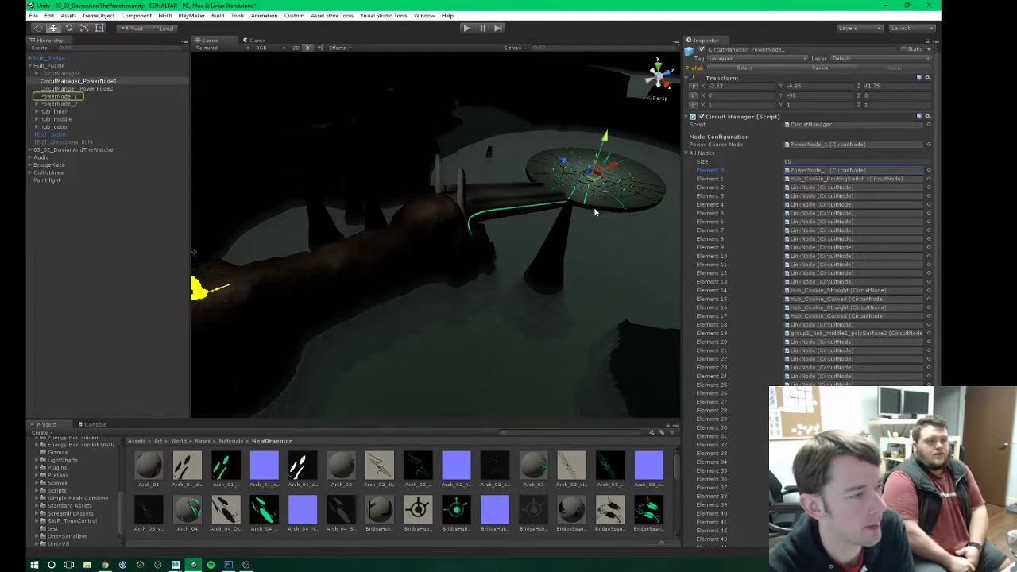
# Step: Expand PowerNode_1 and PowerNode_2 and examine where their child spheres sit on the puzzle disc
pyautogui.click(36, 96)
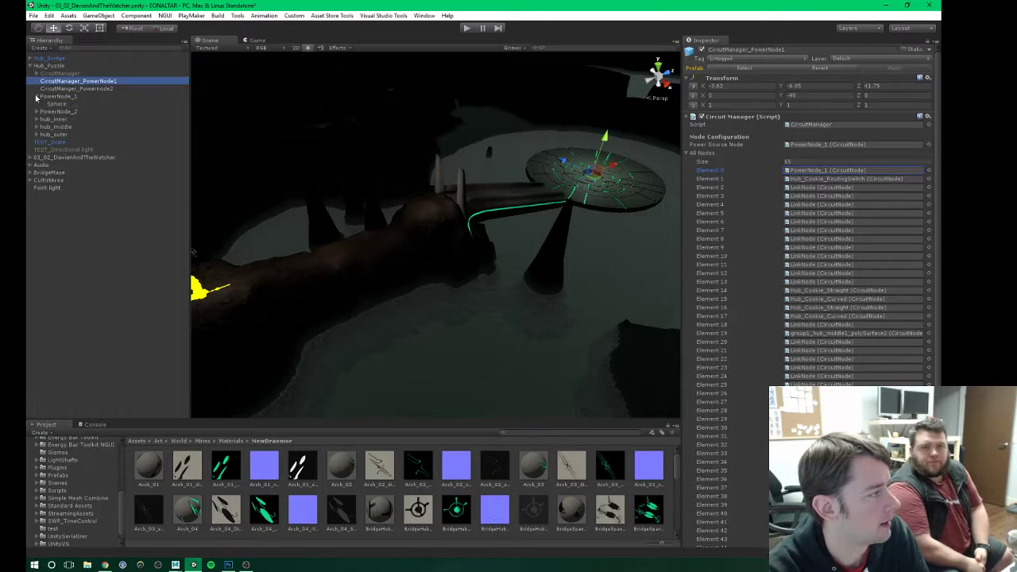
pyautogui.click(59, 104)
pyautogui.moveTo(426, 207); pyautogui.dragTo(458, 216, button='right')
pyautogui.press('f')
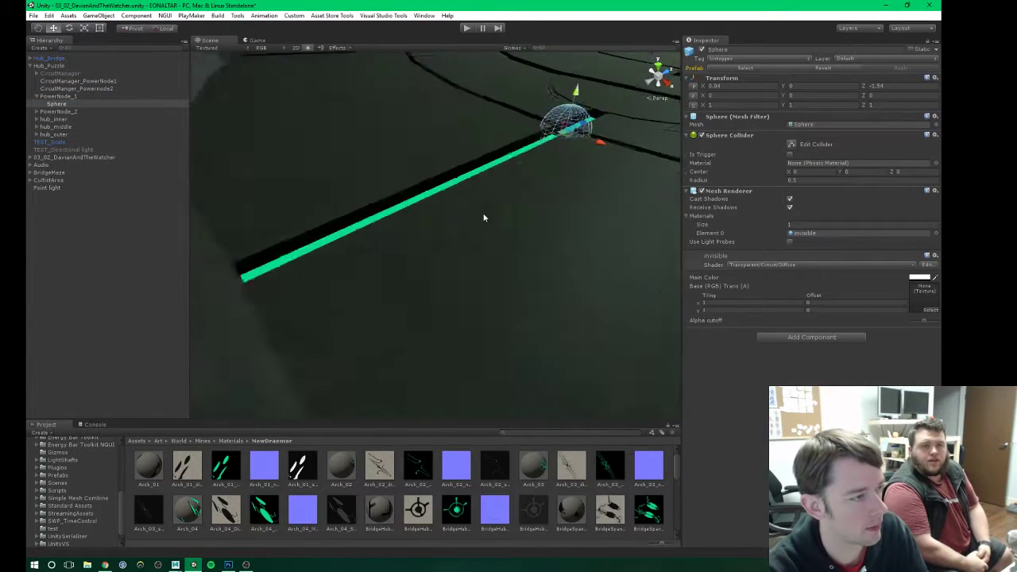
pyautogui.keyDown('alt'); pyautogui.moveTo(457, 214); pyautogui.dragTo(485, 209); pyautogui.keyUp('alt')
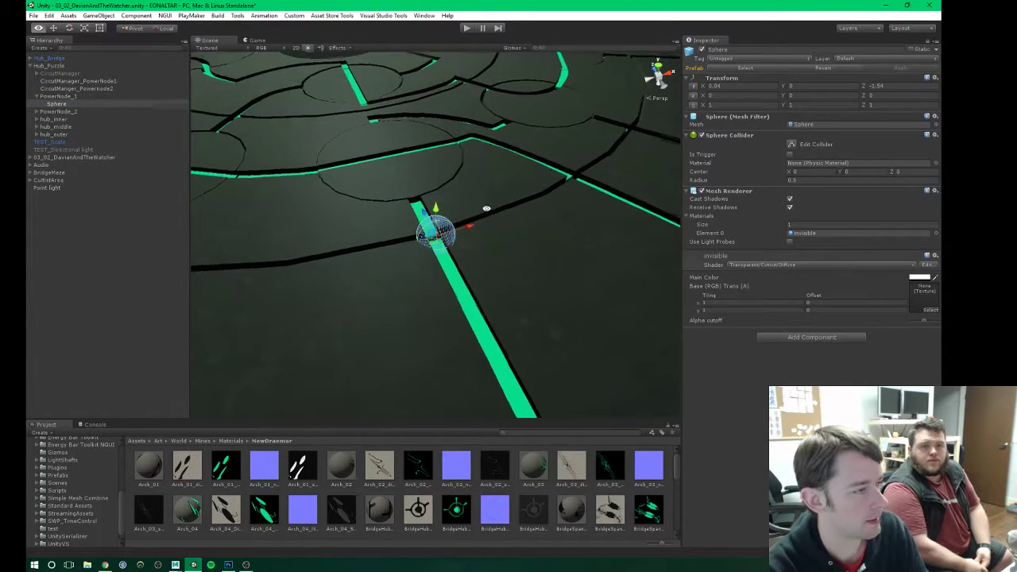
pyautogui.click(37, 112)
pyautogui.click(54, 119)
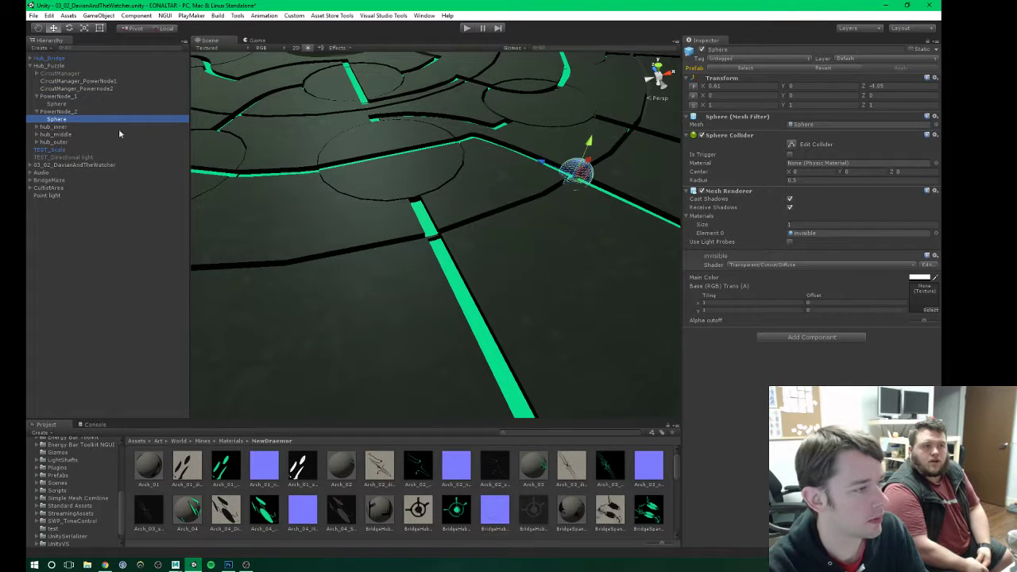
pyautogui.moveTo(388, 199); pyautogui.dragTo(265, 163, button='right')
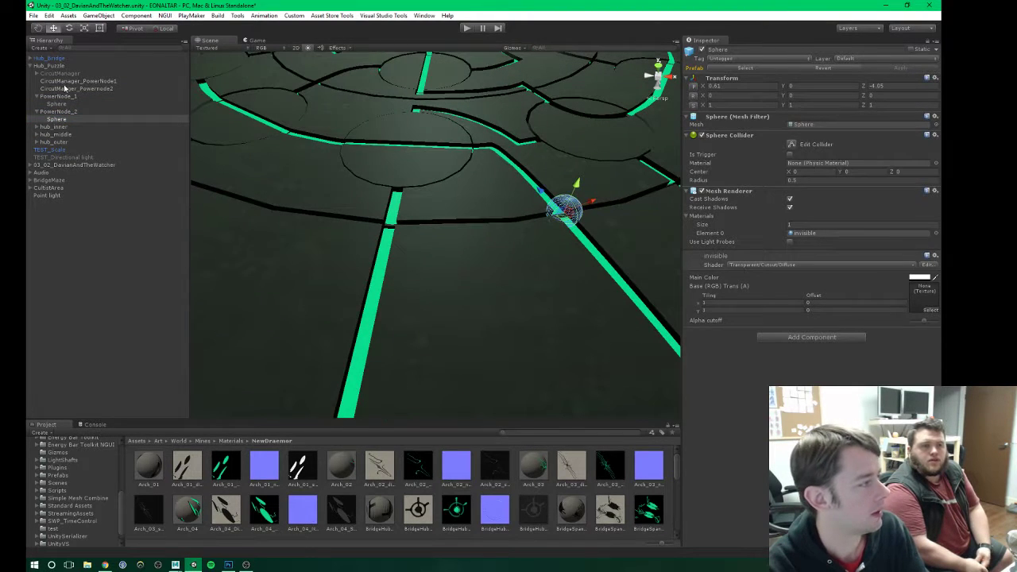
# Step: Compare the power source and All Nodes lists of CircutManger_Powernode2 and CircutManager_PowerNode1
pyautogui.click(68, 89)
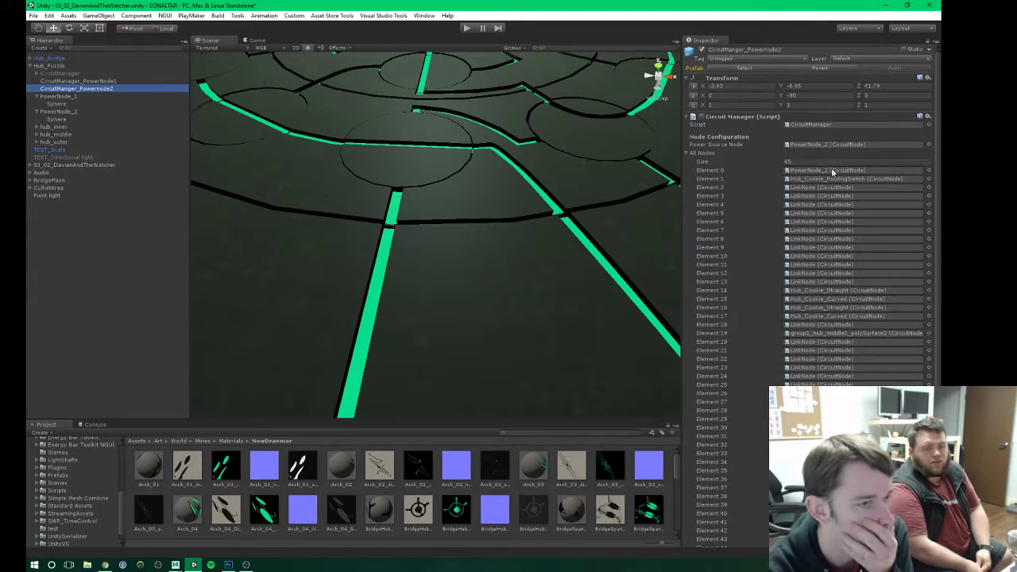
pyautogui.scroll(-8, 848, 257)
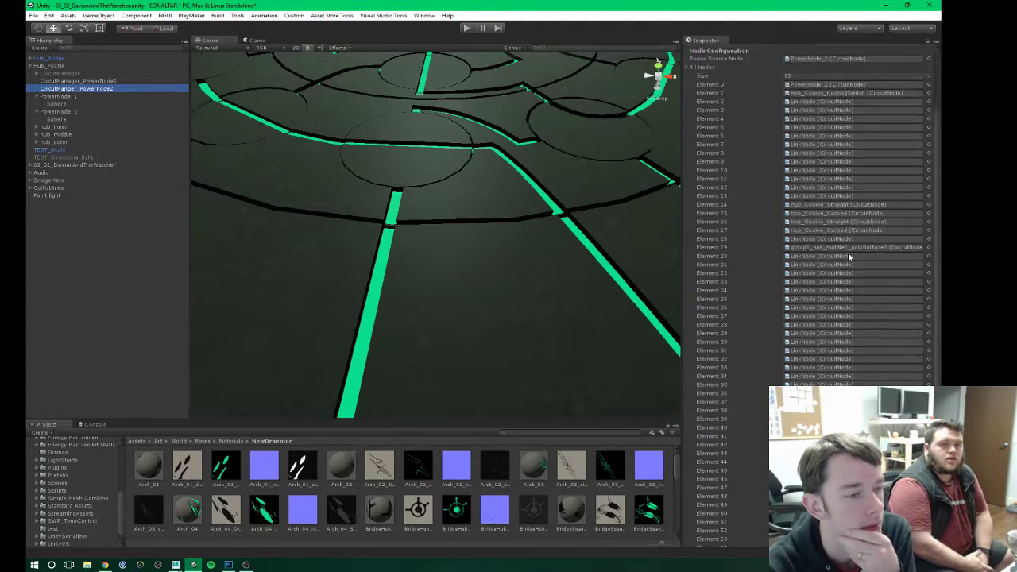
pyautogui.scroll(8, 848, 256)
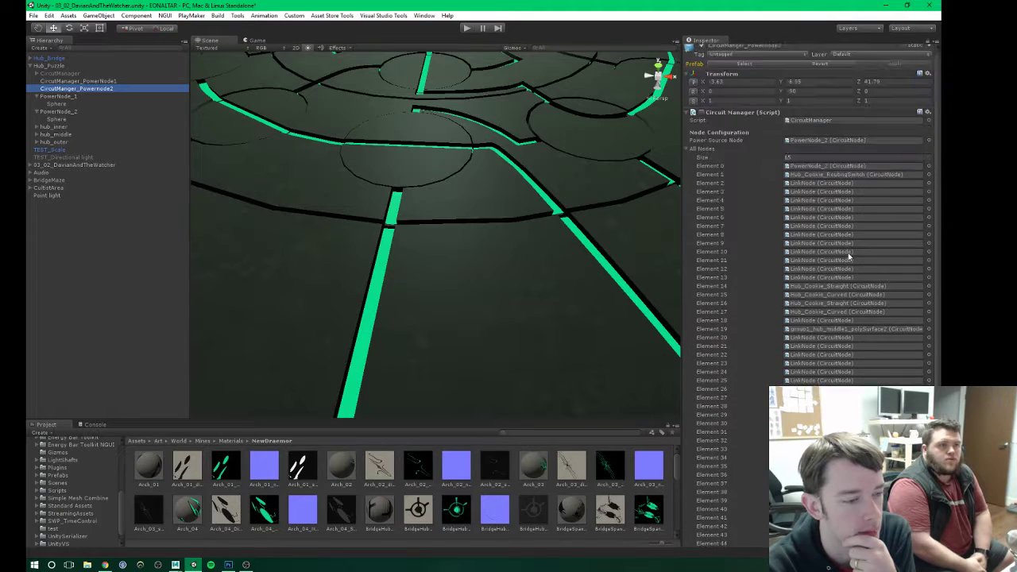
pyautogui.click(76, 83)
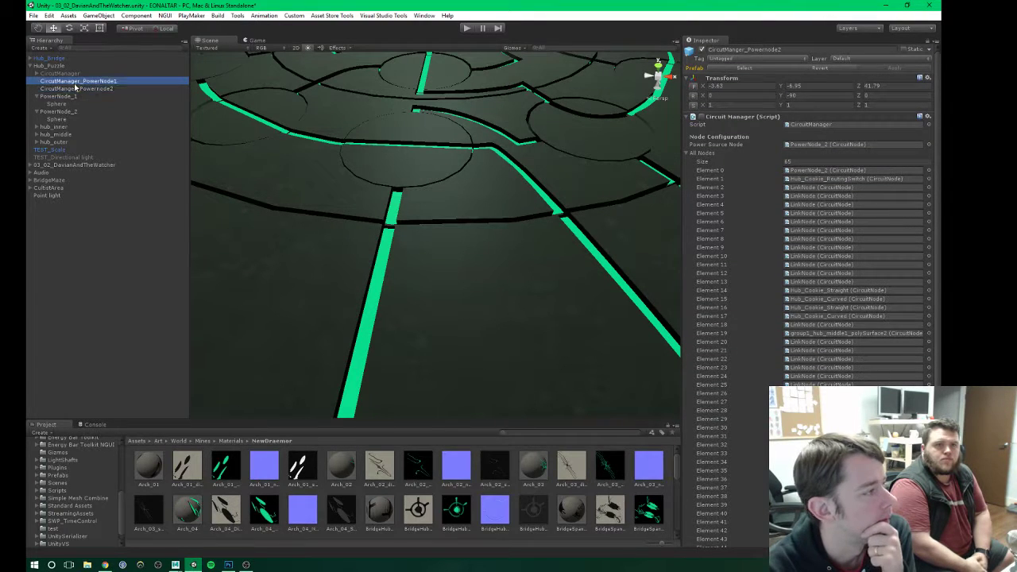
pyautogui.scroll(-5, 357, 91)
pyautogui.scroll(2, 429, 111)
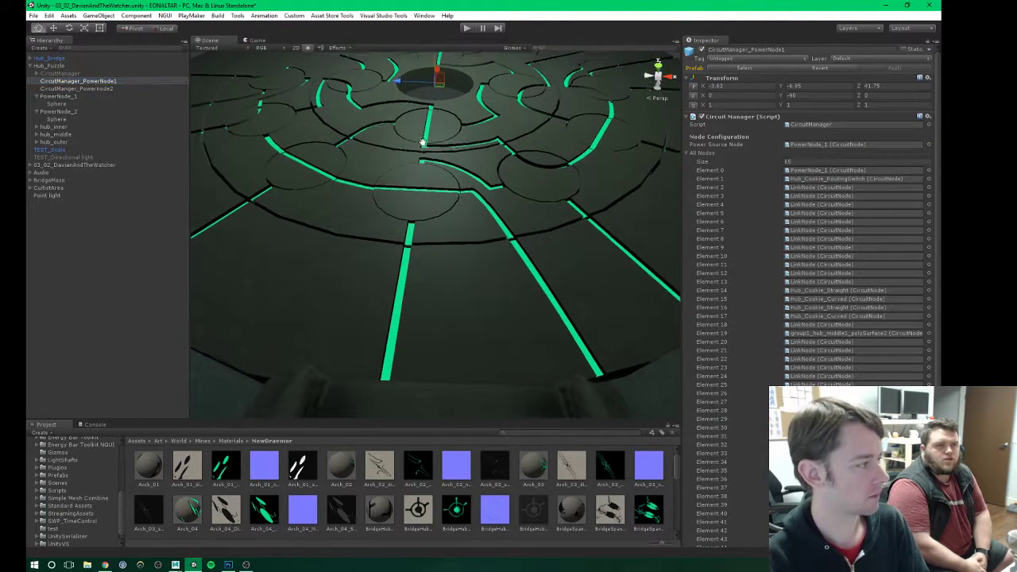
pyautogui.click(76, 89)
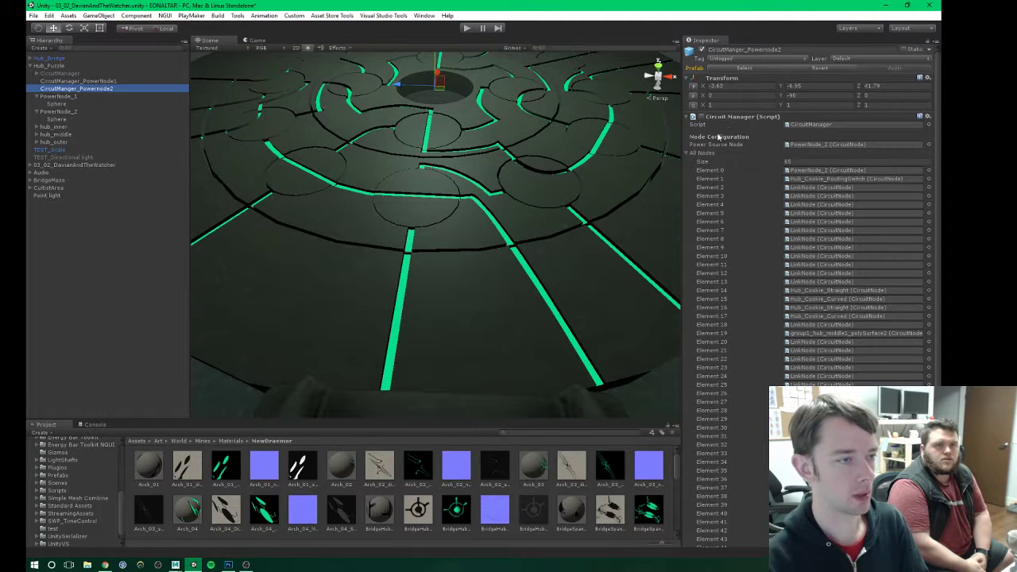
pyautogui.click(72, 81)
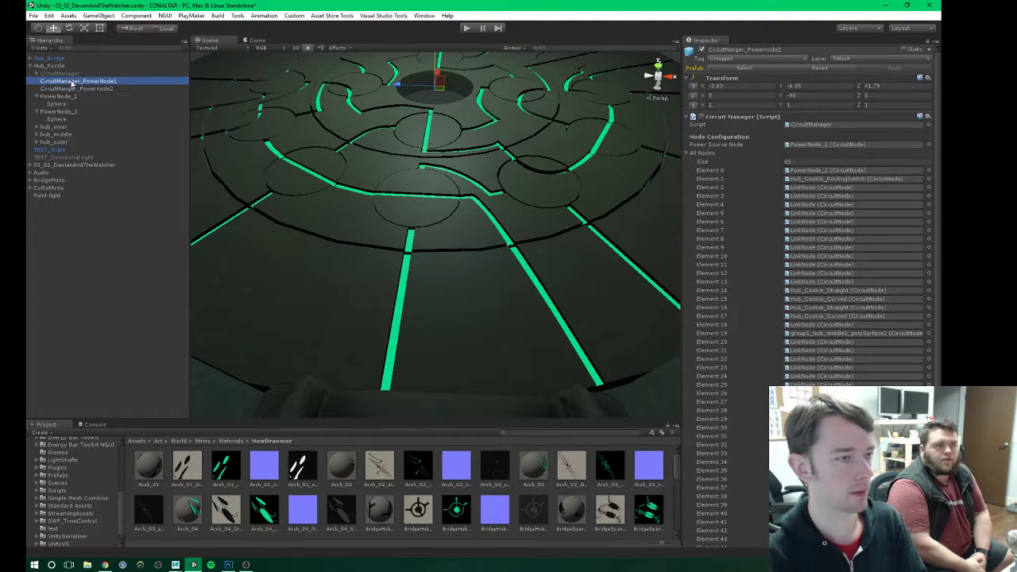
pyautogui.click(71, 89)
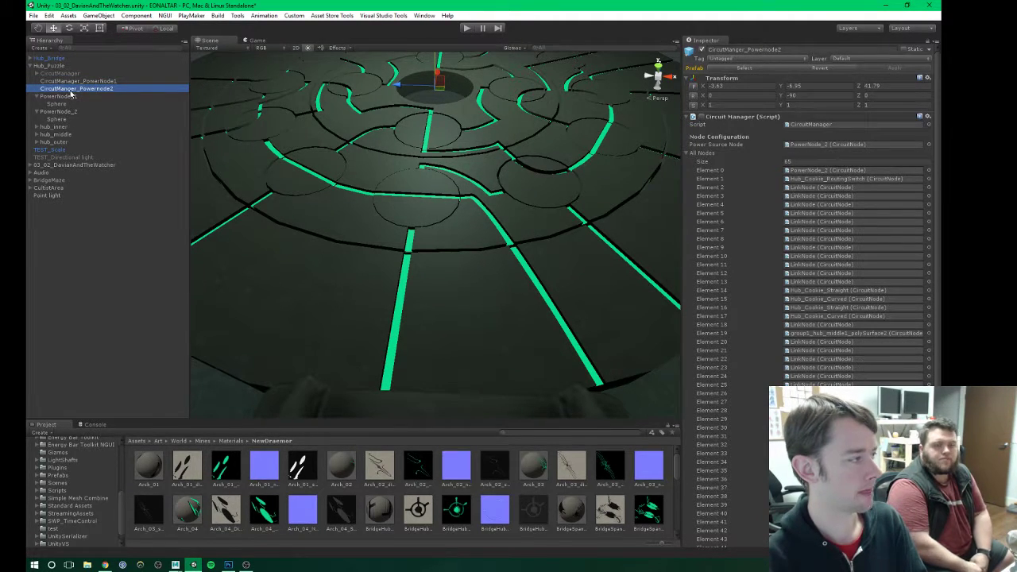
# Step: Compare the Circuit Node settings and disc positions of PowerNode_1 and PowerNode_2
pyautogui.click(56, 96)
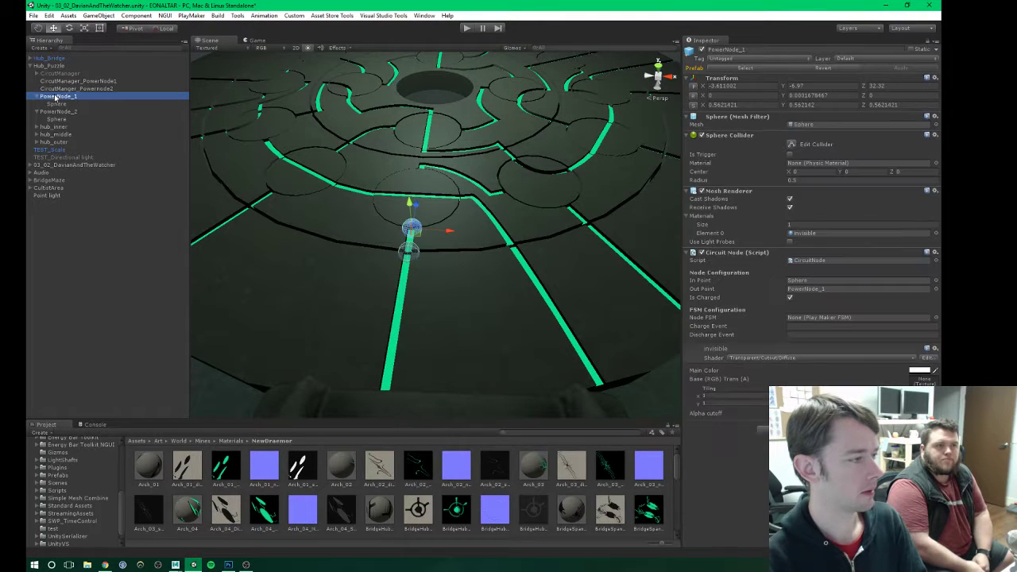
pyautogui.click(58, 111)
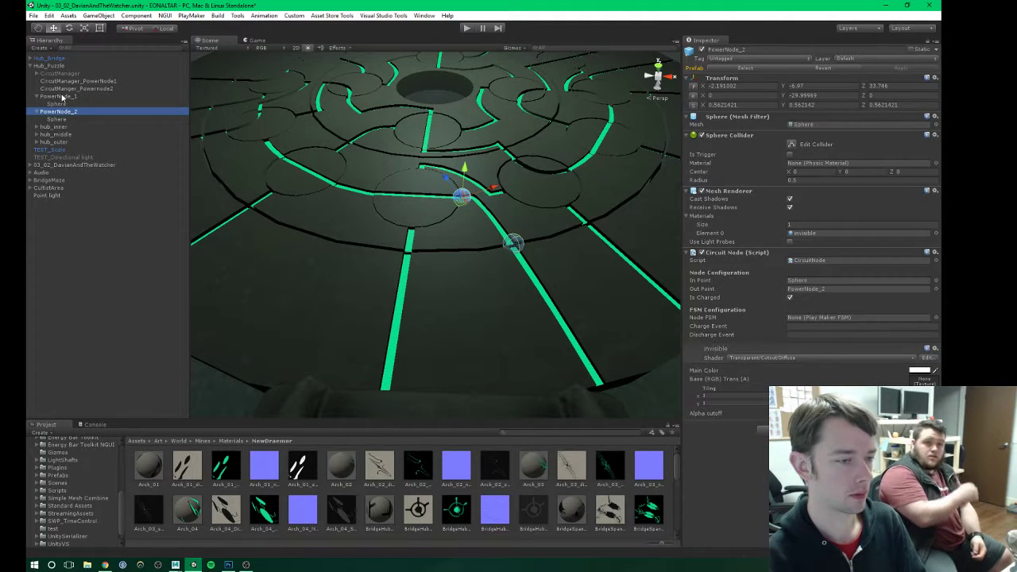
pyautogui.click(62, 97)
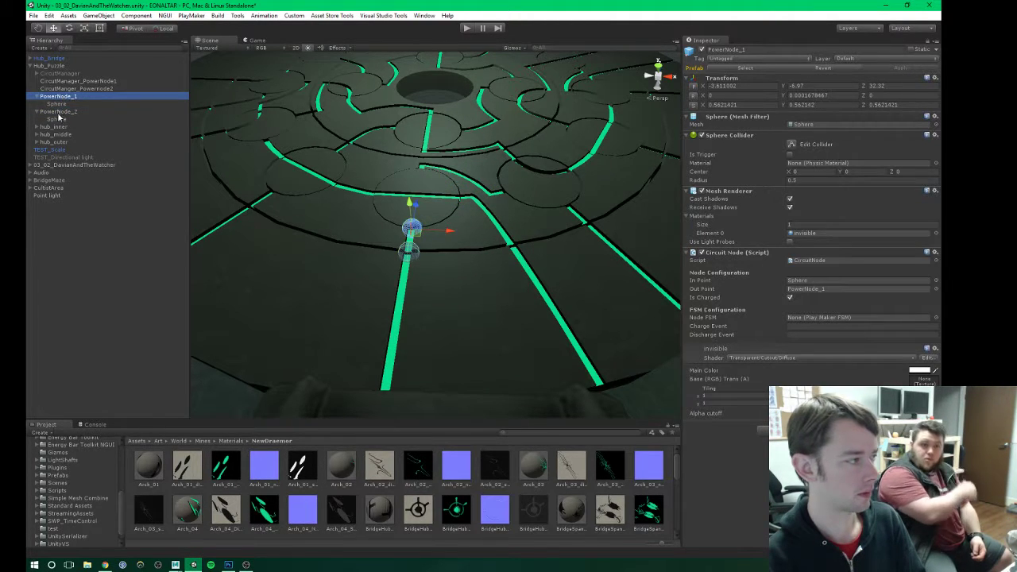
pyautogui.click(58, 115)
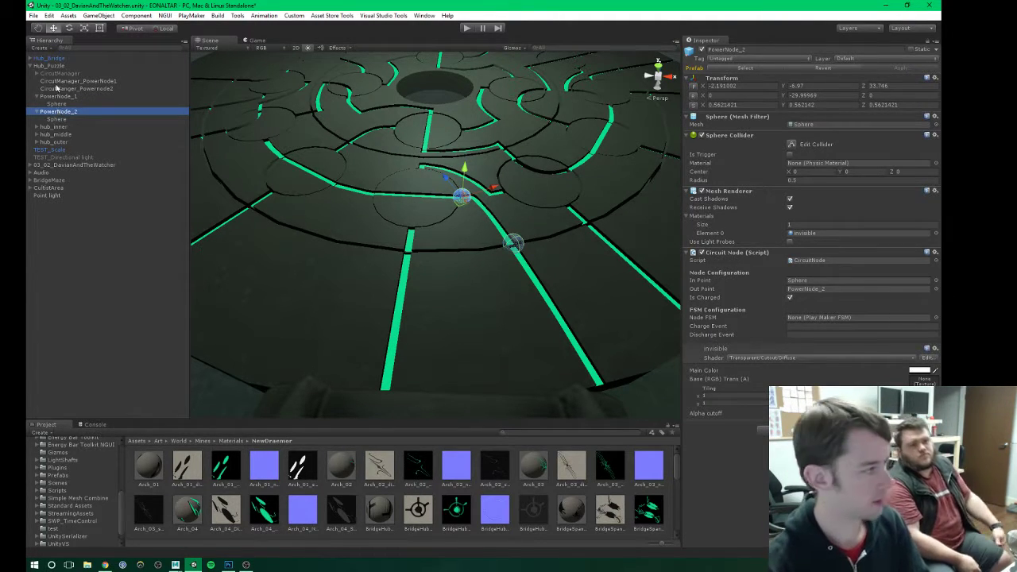
pyautogui.click(52, 97)
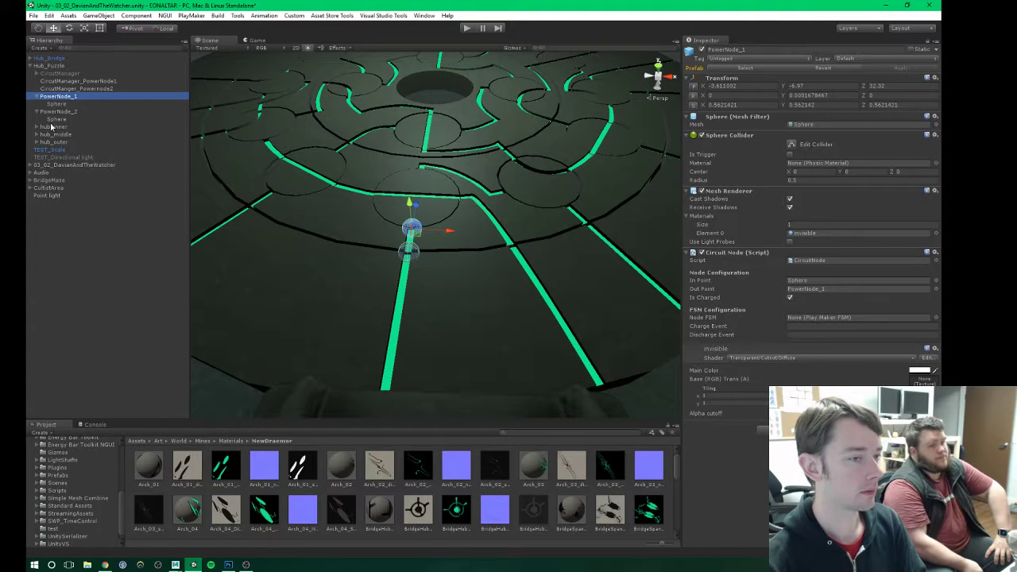
# Step: Deactivate both CircutManager_PowerNode1 and CircutManger_Powernode2 together, and clear the selection
pyautogui.click(58, 81)
pyautogui.keyDown('shift'); pyautogui.click(57, 89); pyautogui.keyUp('shift')
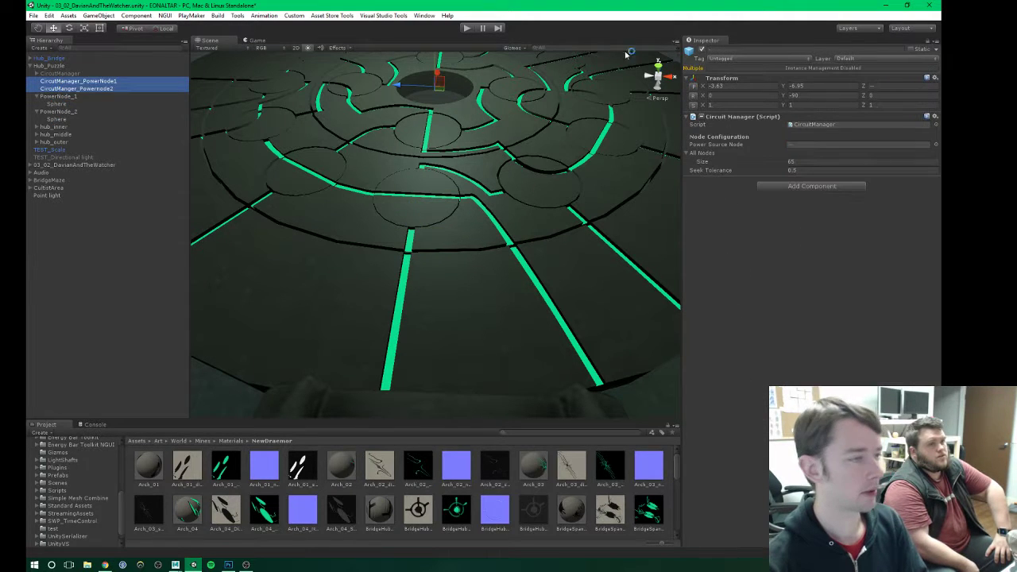
pyautogui.click(702, 49)
pyautogui.click(85, 235)
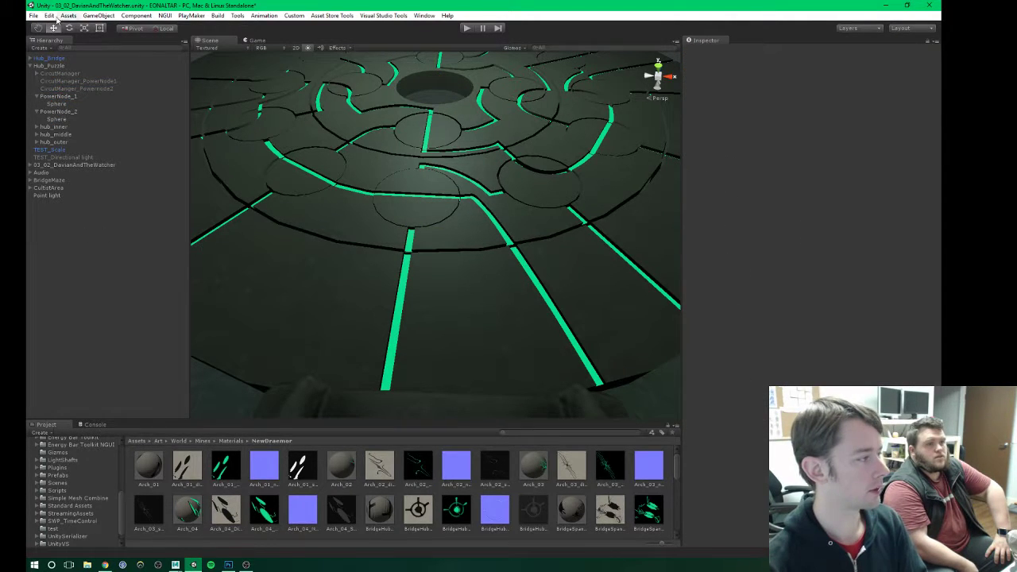
# Step: Run the scene in play mode, closing Task Manager and the On-Screen Keyboard while the level loads
pyautogui.click(466, 29)
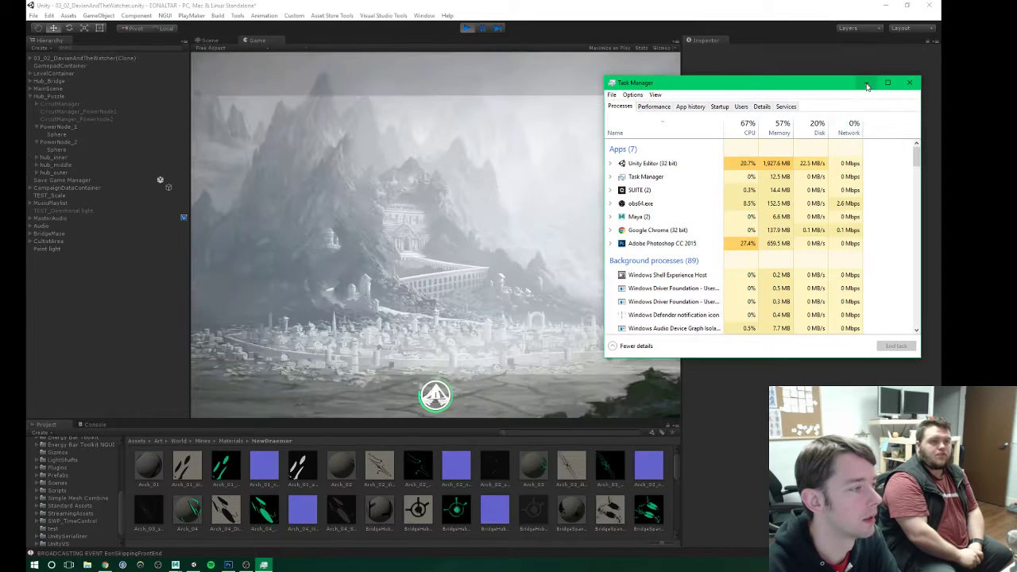
pyautogui.click(904, 84)
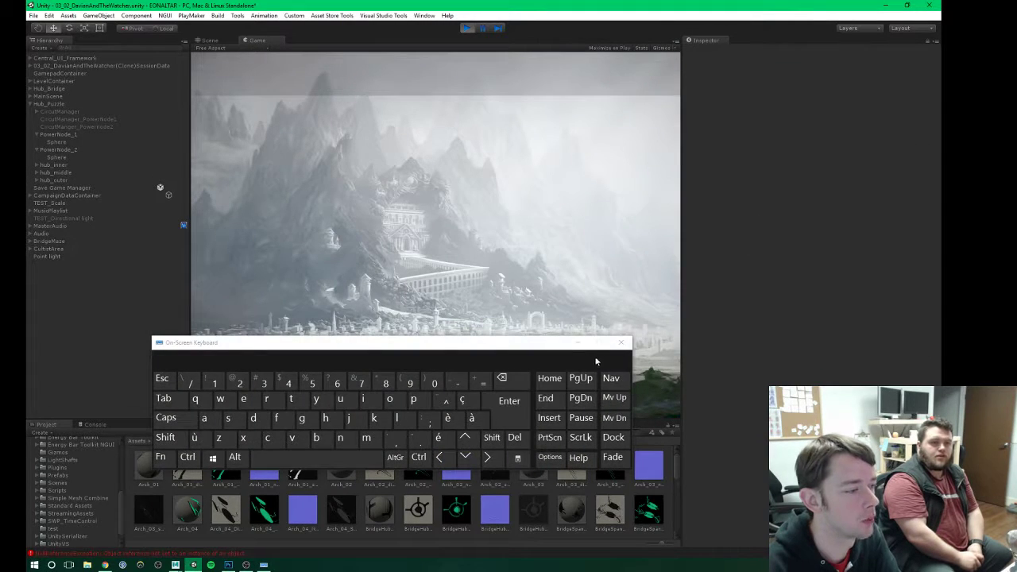
pyautogui.click(620, 342)
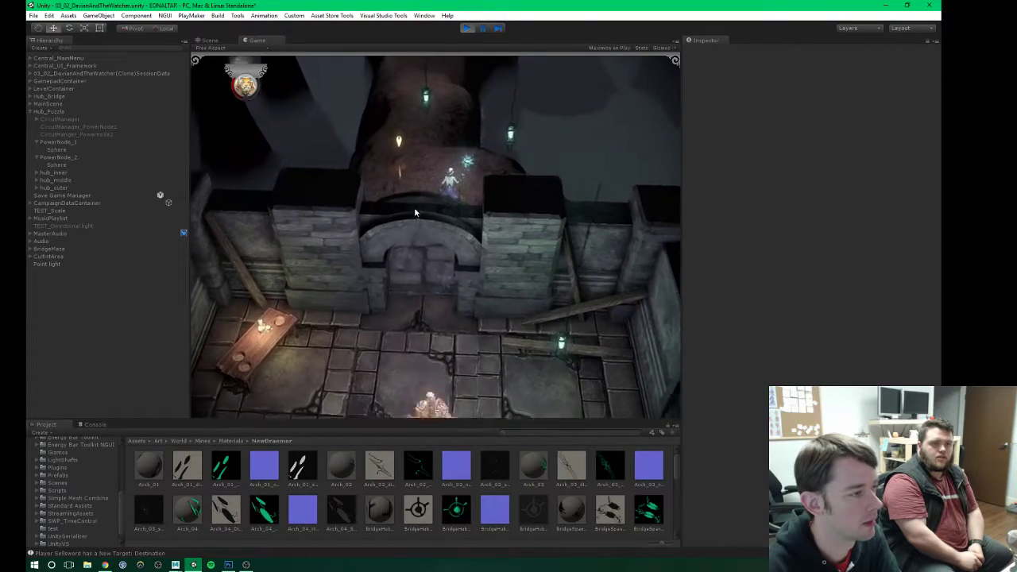
# Step: Walk the player character away from the stone gate and along the narrow rocky path in the running level
pyautogui.click(425, 211)
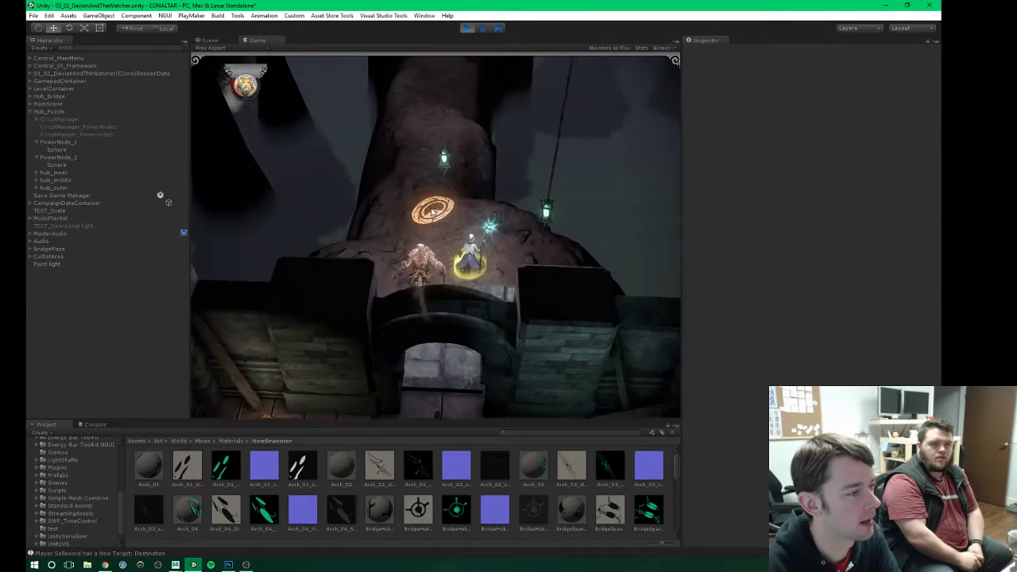
pyautogui.click(438, 165)
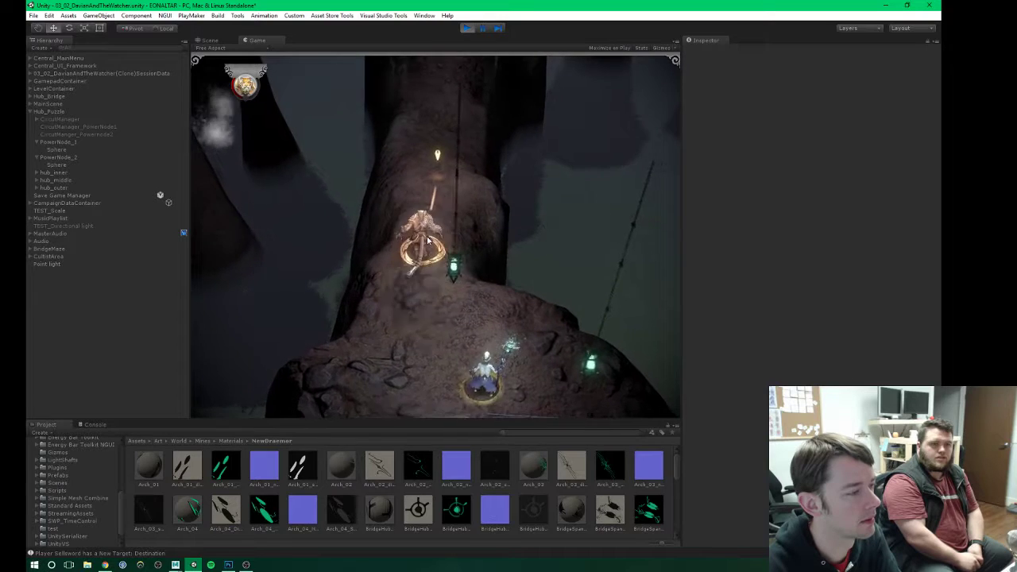
pyautogui.click(428, 111)
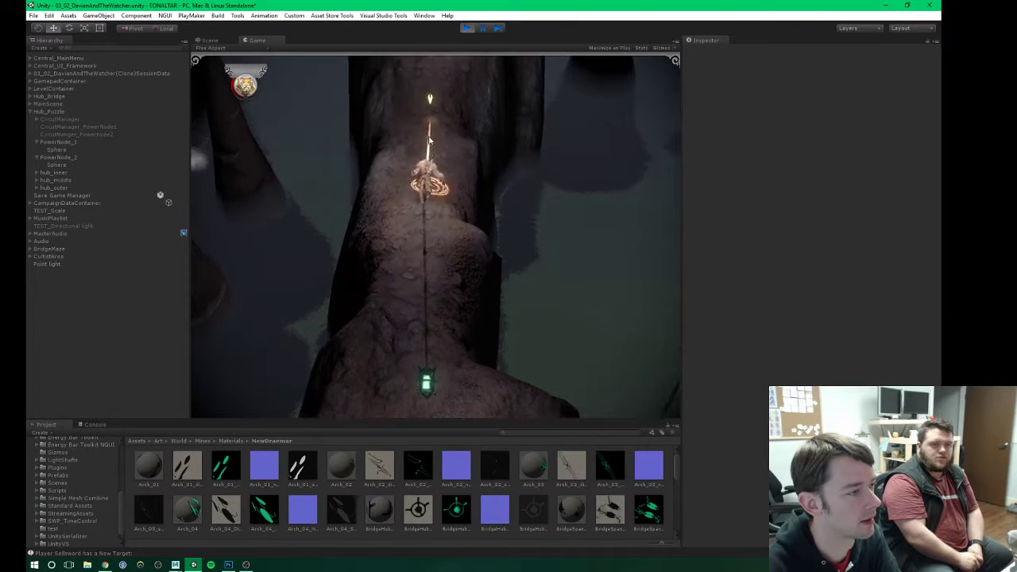
pyautogui.click(432, 103)
pyautogui.click(449, 115)
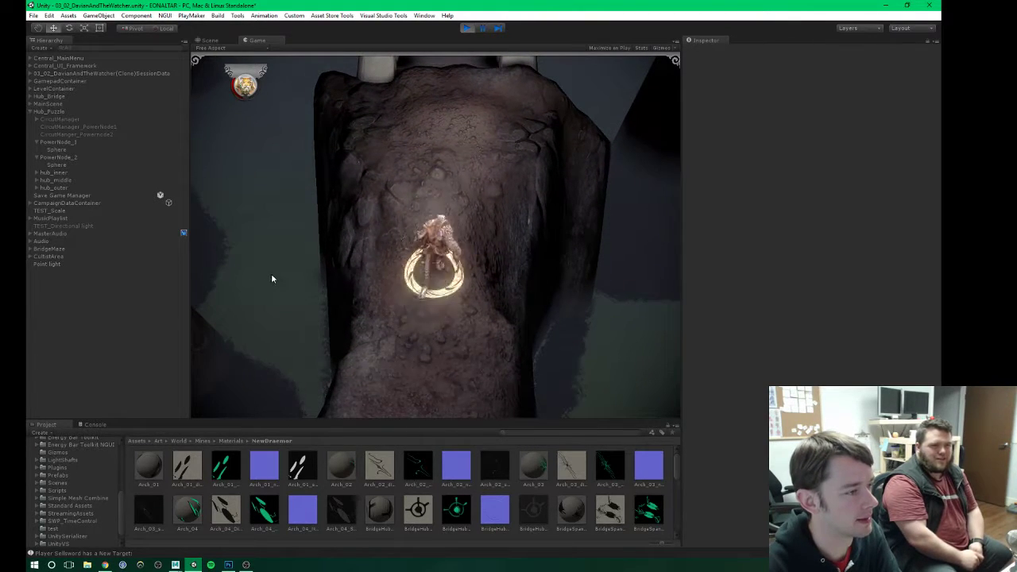
# Step: Locate the player character on the rocky path in the scene view and select Player Sellsword inside CampaignDataContainer's PlayerContainer
pyautogui.click(207, 40)
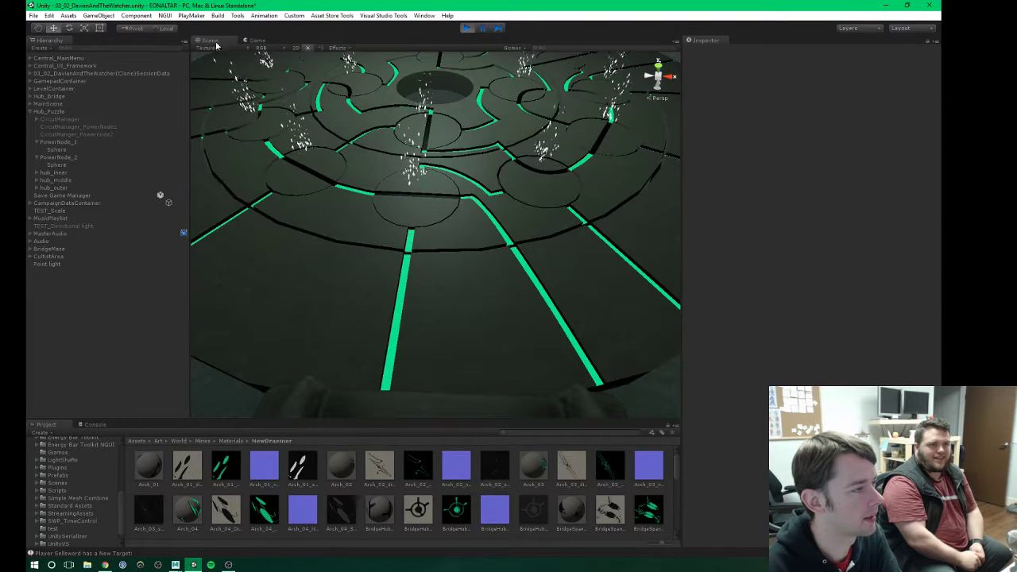
pyautogui.scroll(-6, 465, 163)
pyautogui.moveTo(509, 177); pyautogui.dragTo(364, 162, button='right')
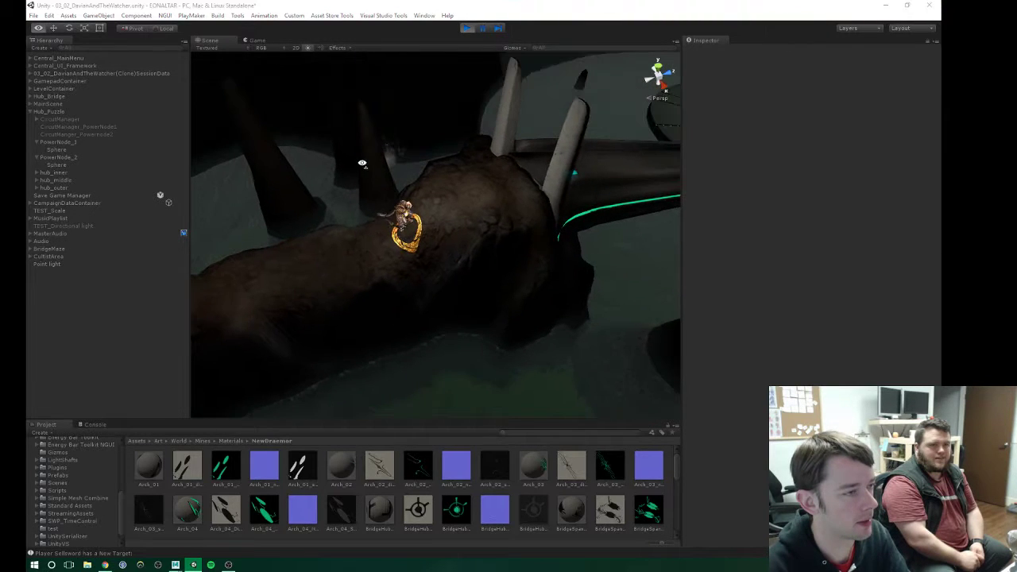
pyautogui.moveTo(458, 207); pyautogui.dragTo(216, 170, button='right')
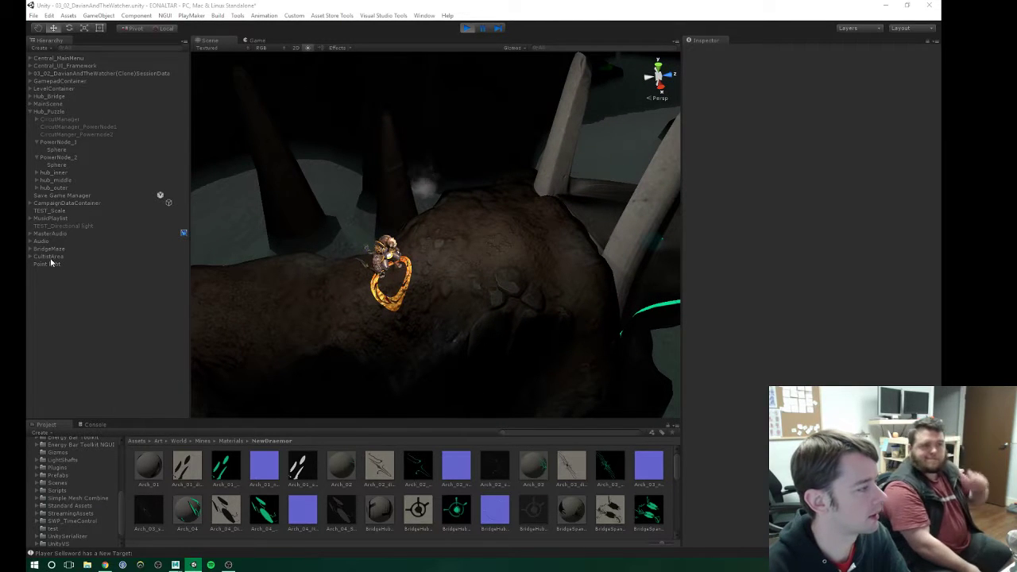
pyautogui.click(31, 203)
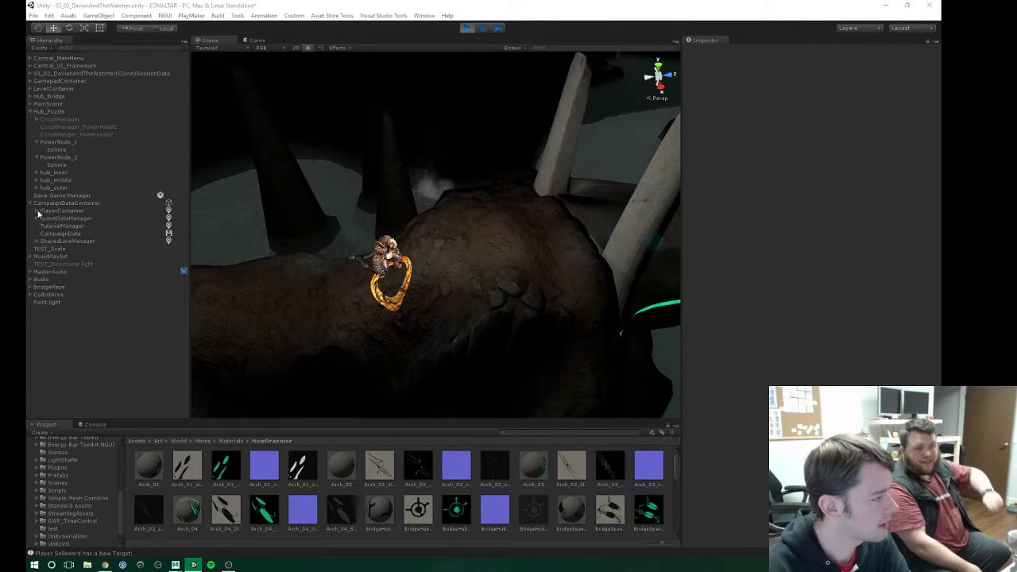
pyautogui.click(37, 210)
pyautogui.click(72, 227)
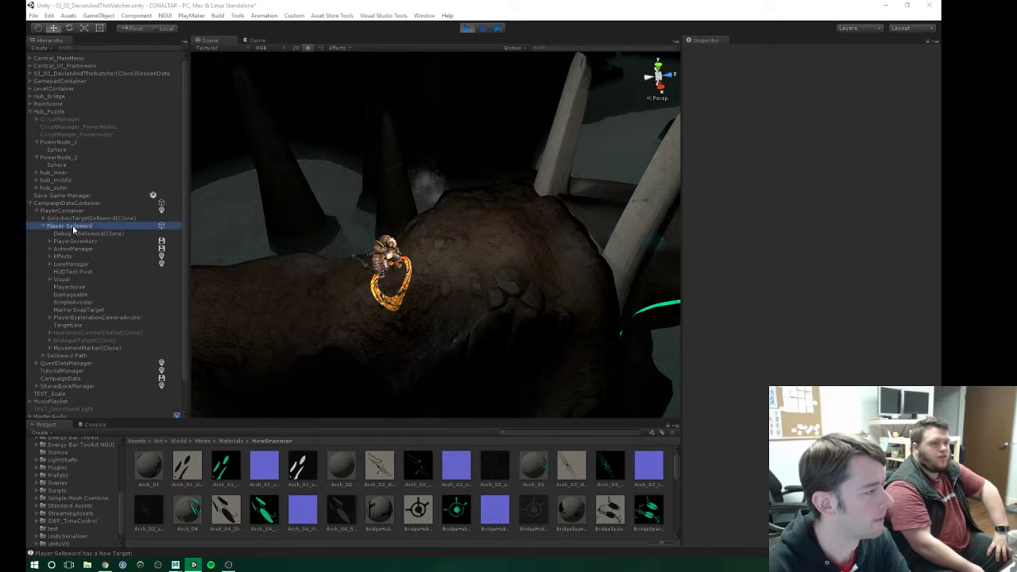
pyautogui.keyDown('alt'); pyautogui.moveTo(539, 218); pyautogui.dragTo(471, 233); pyautogui.keyUp('alt')
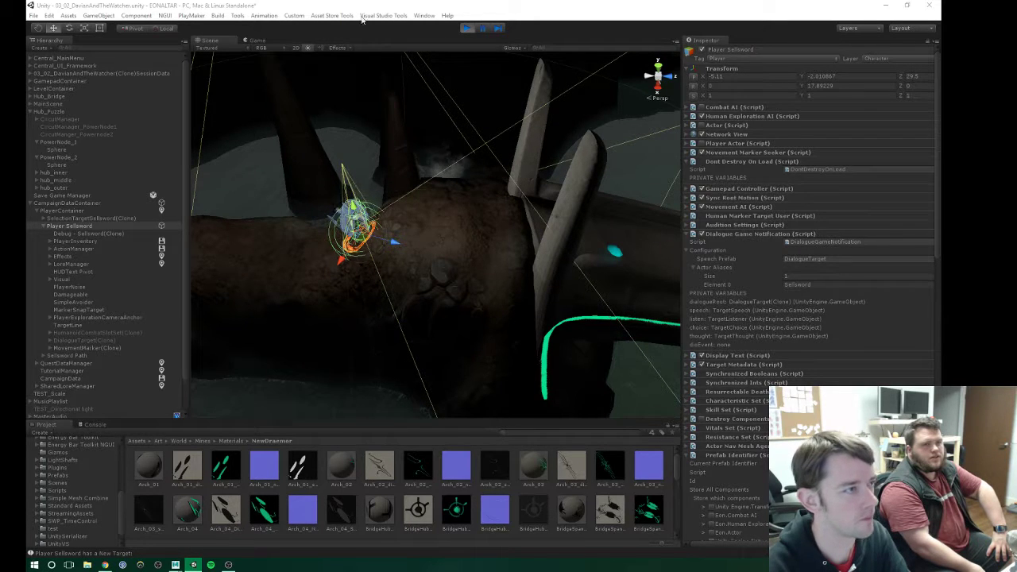
# Step: Show the Navigation settings and examine the navmesh coverage around the player on the rocky path leading to the bridge
pyautogui.click(424, 16)
pyautogui.click(347, 329)
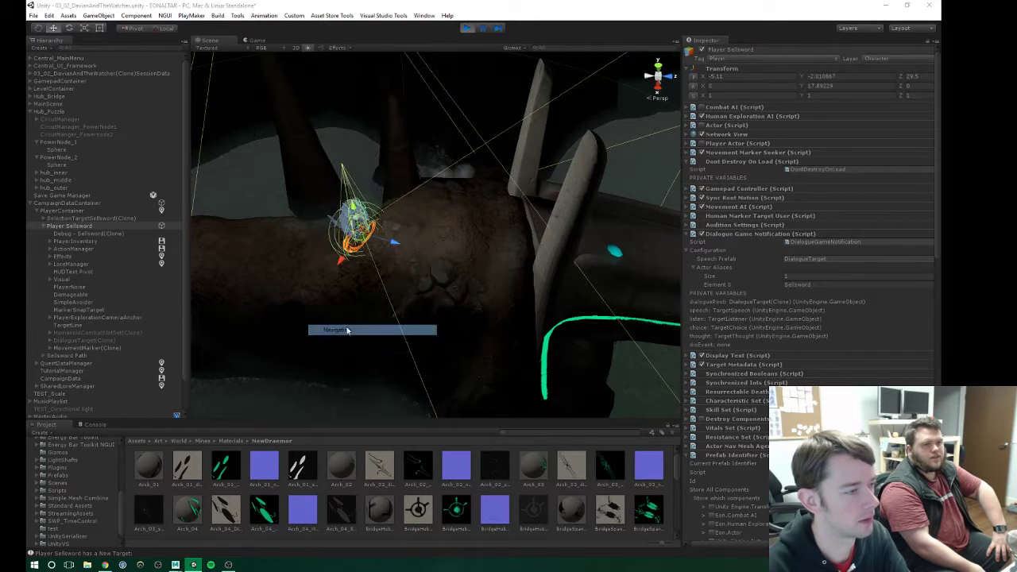
pyautogui.moveTo(509, 190); pyautogui.dragTo(543, 186, button='right')
pyautogui.moveTo(318, 234); pyautogui.dragTo(347, 233, button='right')
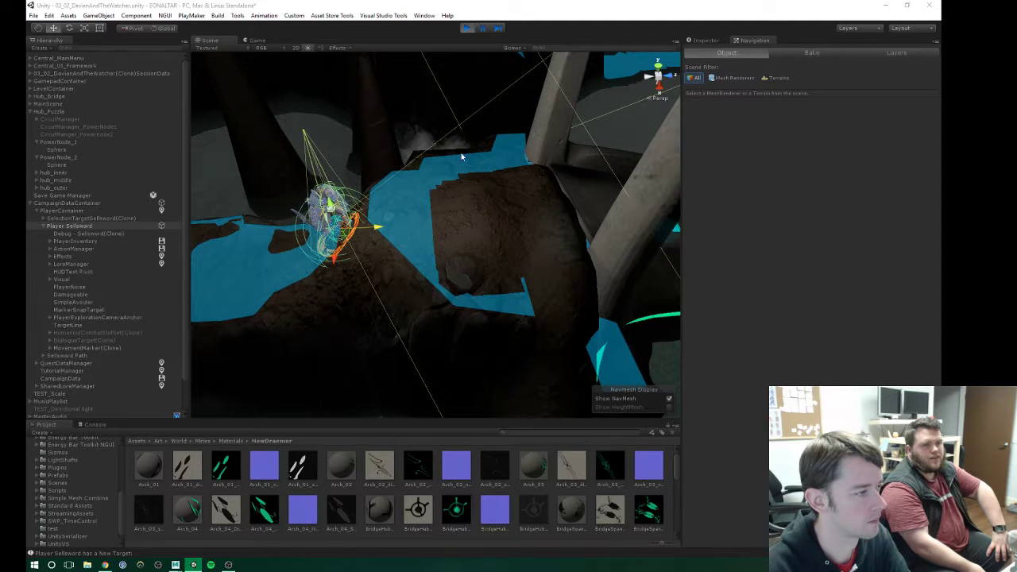
pyautogui.keyDown('alt'); pyautogui.moveTo(402, 197); pyautogui.dragTo(402, 239); pyautogui.keyUp('alt')
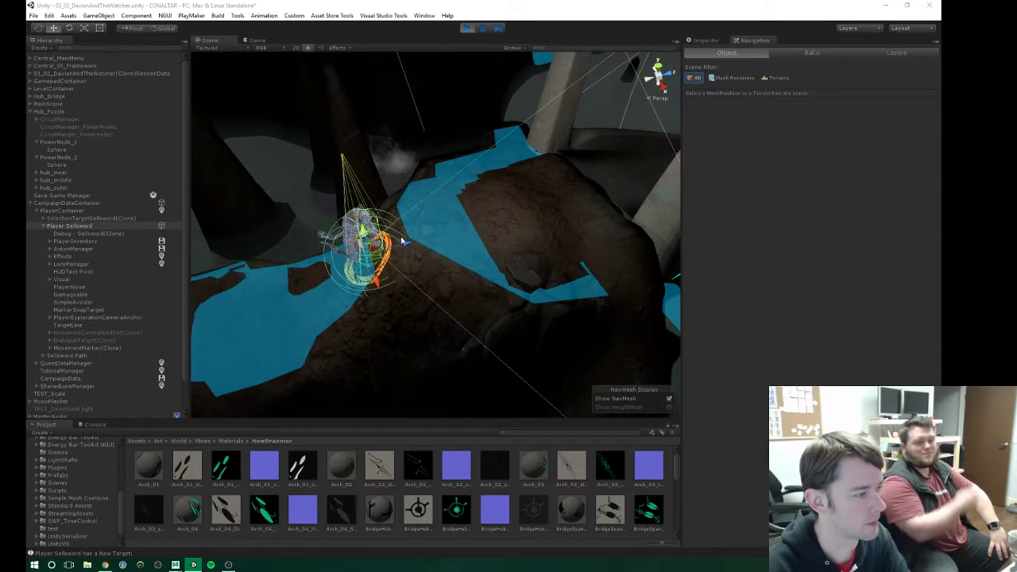
pyautogui.click(470, 225)
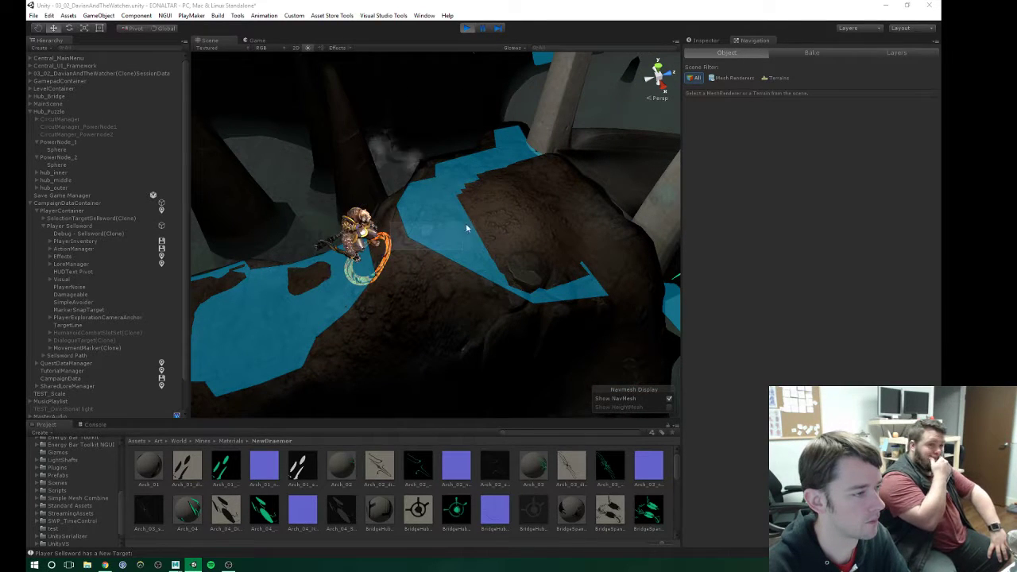
pyautogui.moveTo(549, 180); pyautogui.dragTo(536, 183, button='right')
pyautogui.press('s')
pyautogui.press('w')
pyautogui.keyDown('alt'); pyautogui.moveTo(534, 183); pyautogui.dragTo(542, 183); pyautogui.keyUp('alt')
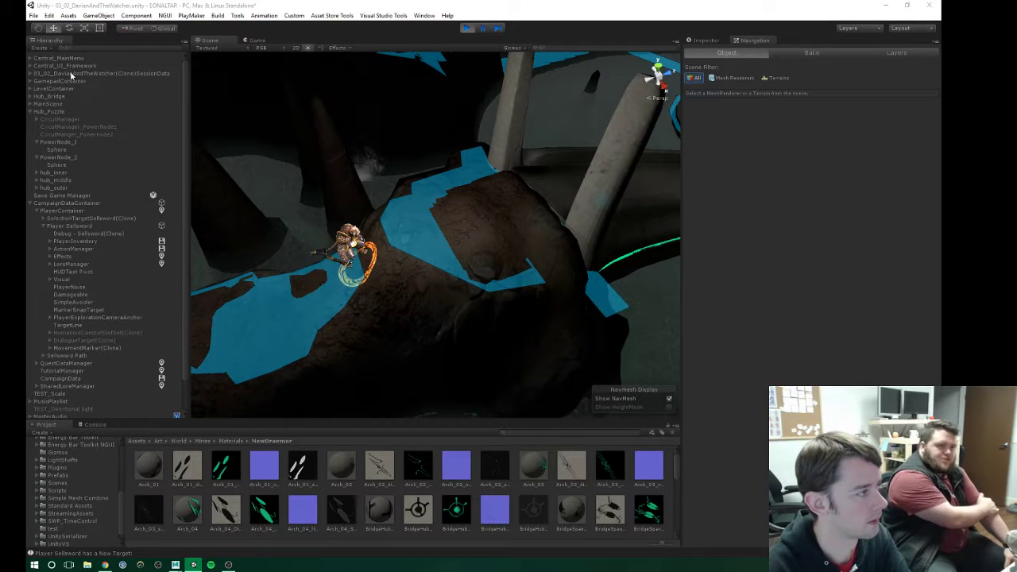
# Step: Review Player Sellsword's components in the Inspector and expand its Actor Nav Mesh Agent script's configuration
pyautogui.click(66, 203)
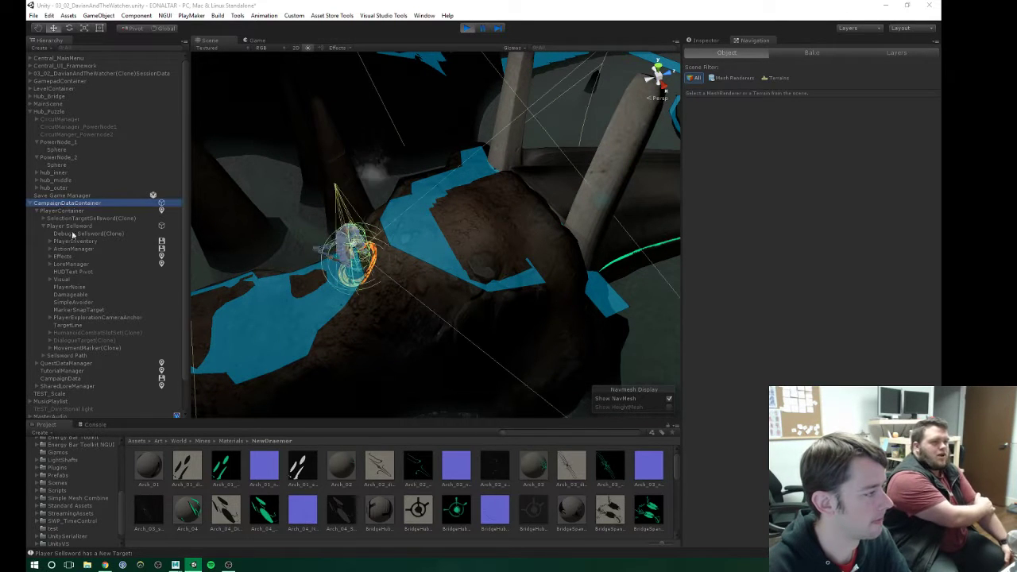
pyautogui.click(62, 224)
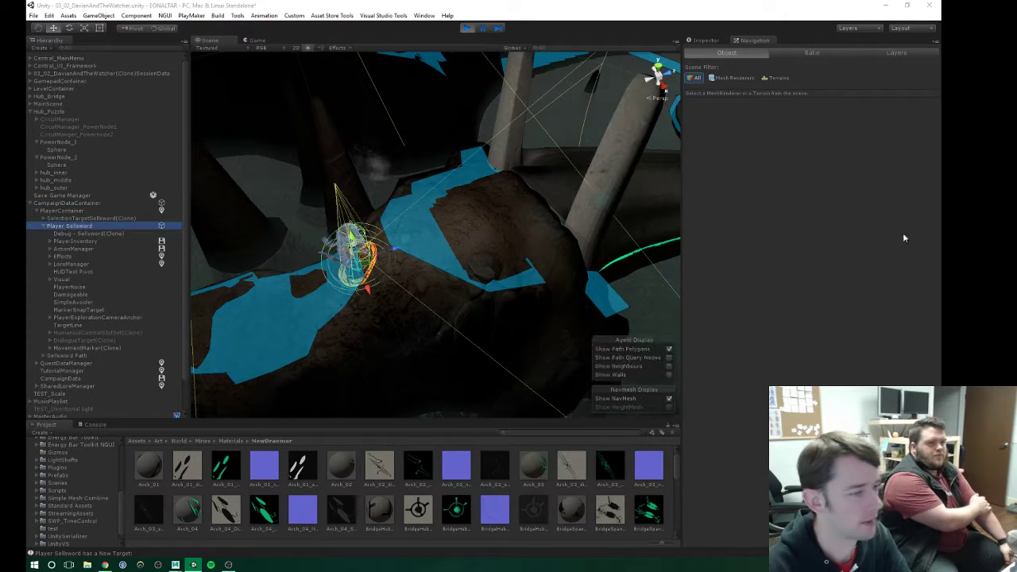
pyautogui.click(705, 40)
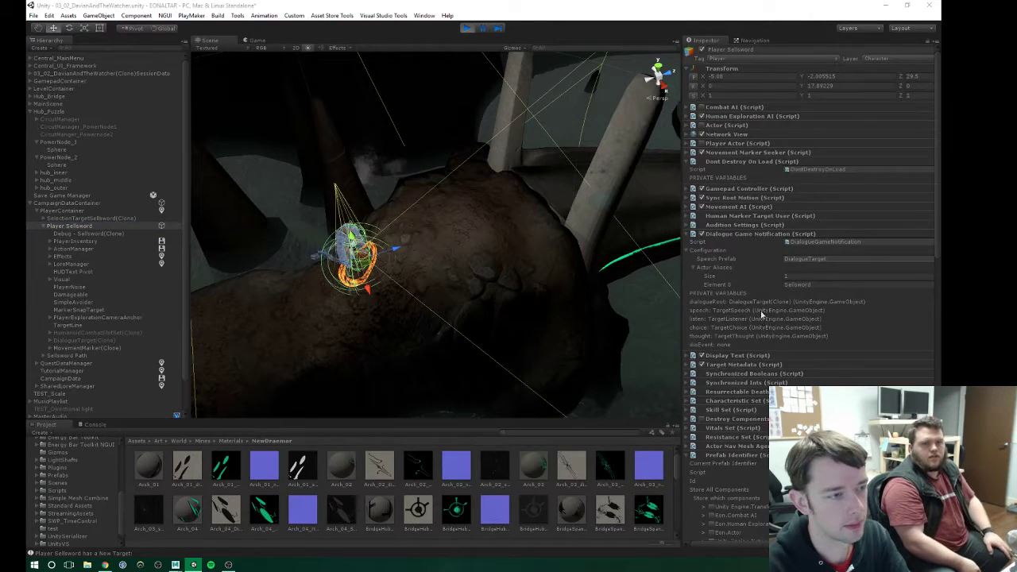
pyautogui.scroll(-5, 762, 315)
pyautogui.scroll(-15, 719, 274)
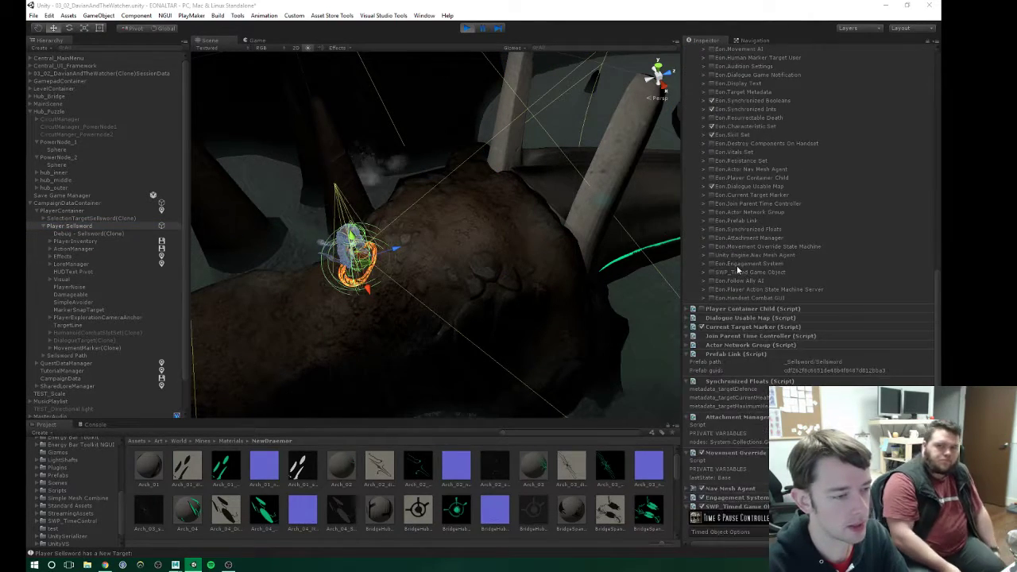
pyautogui.scroll(18, 742, 270)
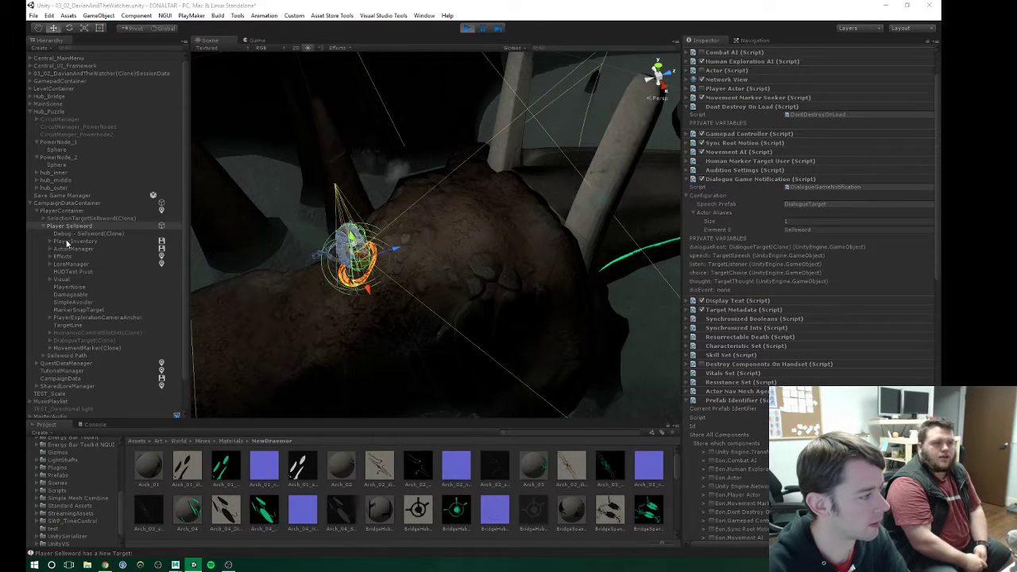
pyautogui.click(736, 393)
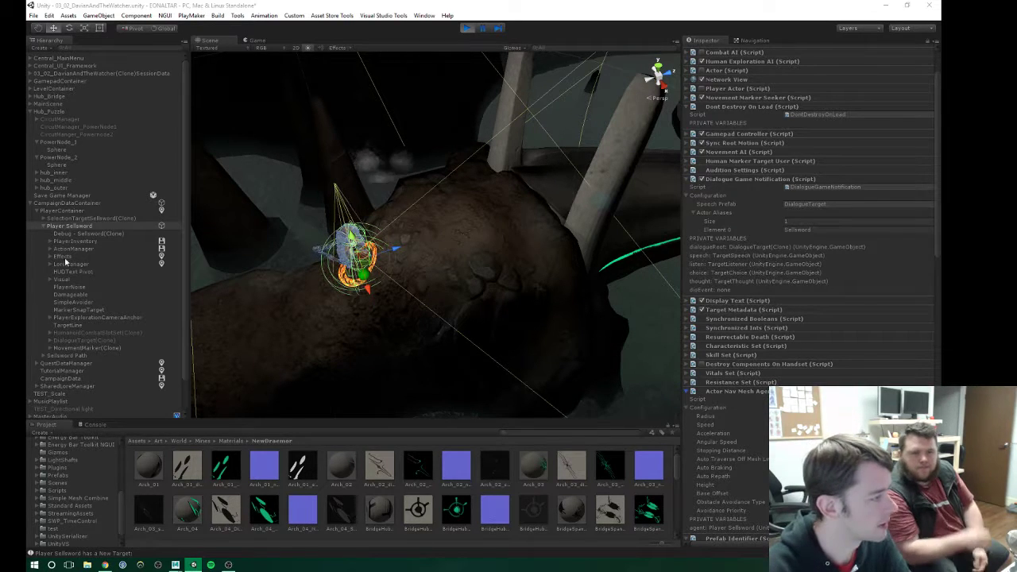
# Step: Inspect the components of Player Sellsword's Visual object and its Visual_Sellsword(Clone) child
pyautogui.click(62, 279)
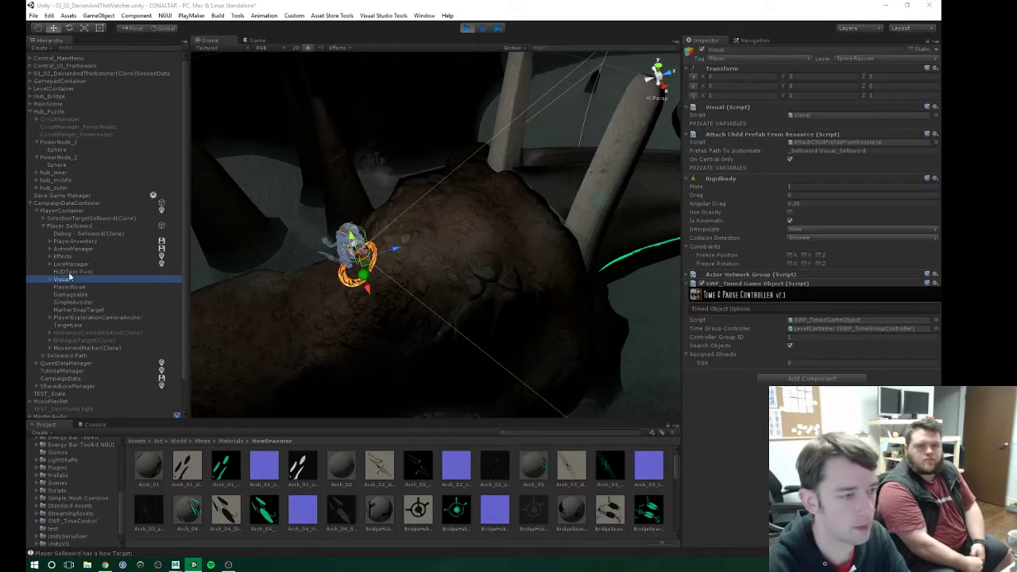
pyautogui.click(51, 281)
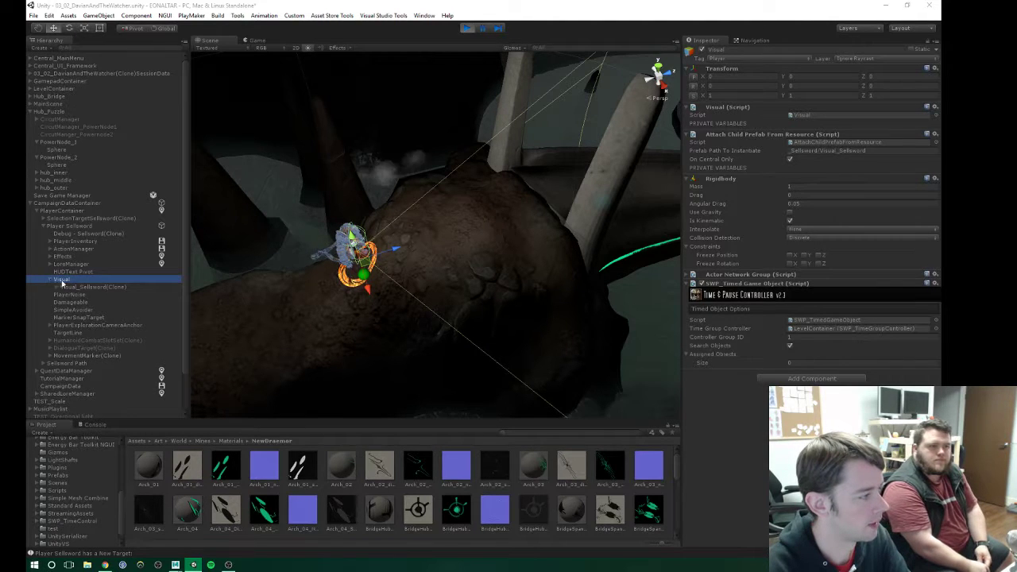
pyautogui.click(87, 287)
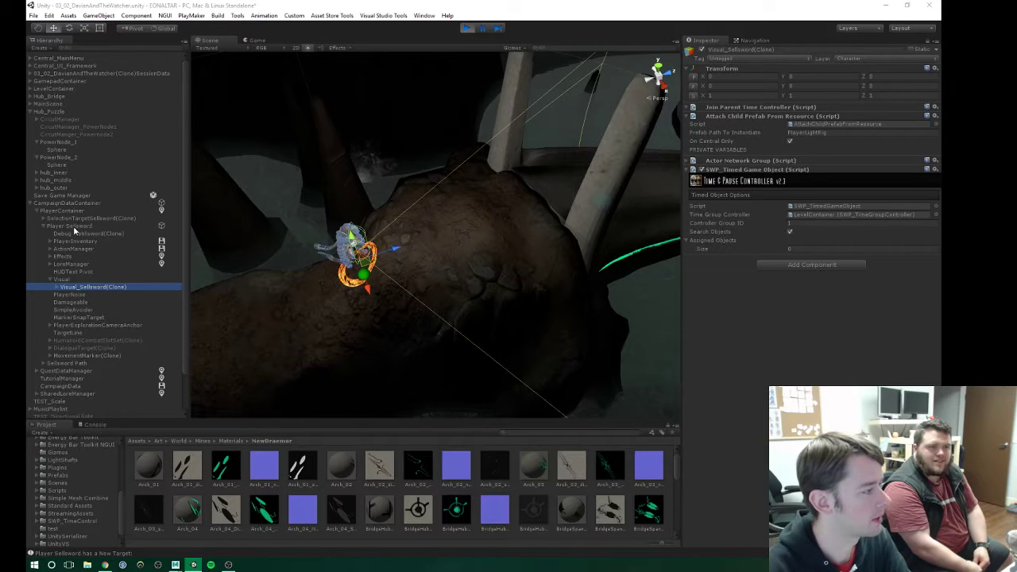
# Step: Try to move Player Sellsword and SelectionTargetSellsword(Clone) together across the bridge, and test walking the character forward in the game view
pyautogui.click(68, 204)
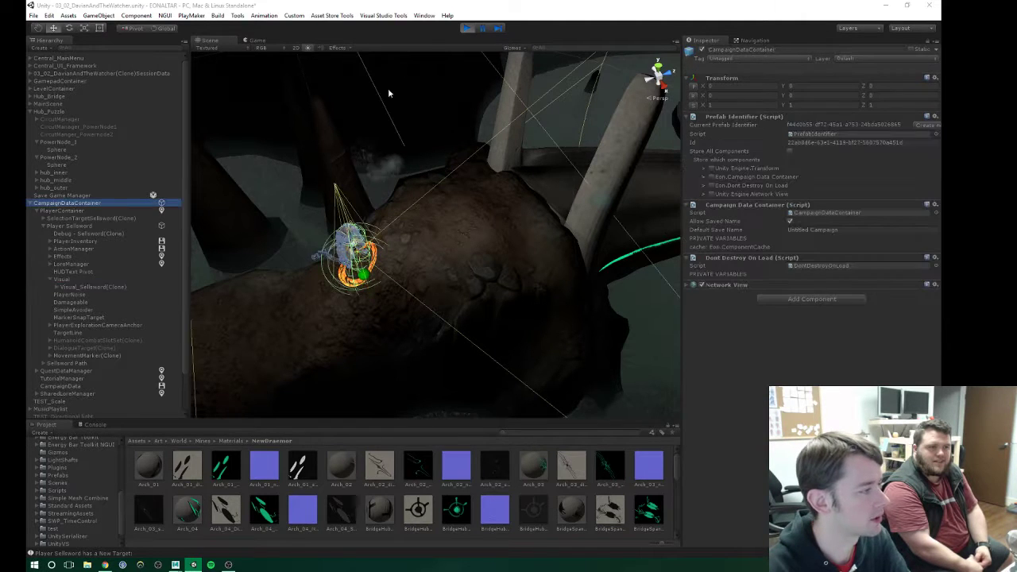
pyautogui.click(479, 29)
pyautogui.click(71, 226)
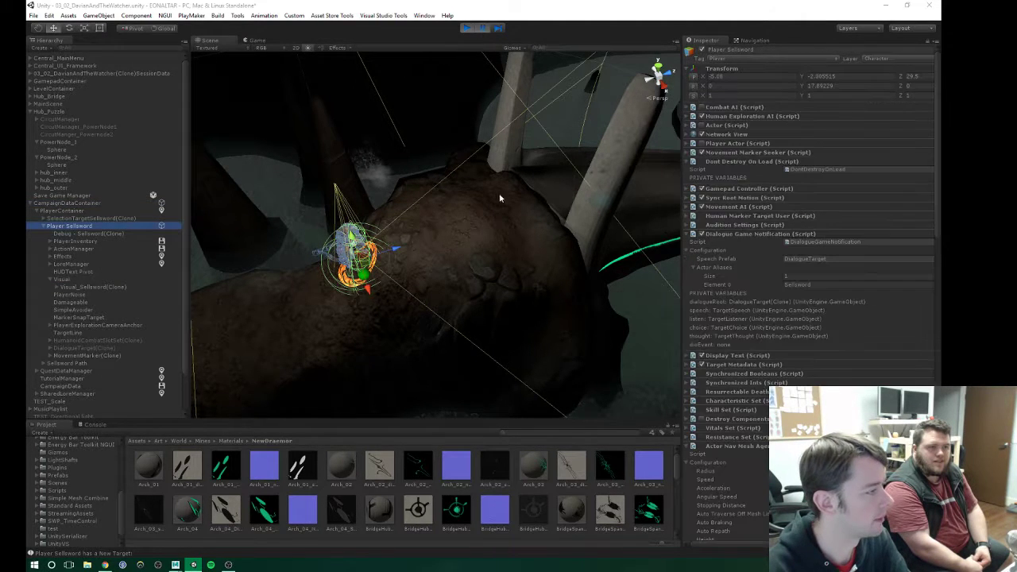
pyautogui.moveTo(510, 230); pyautogui.dragTo(465, 229, button='right')
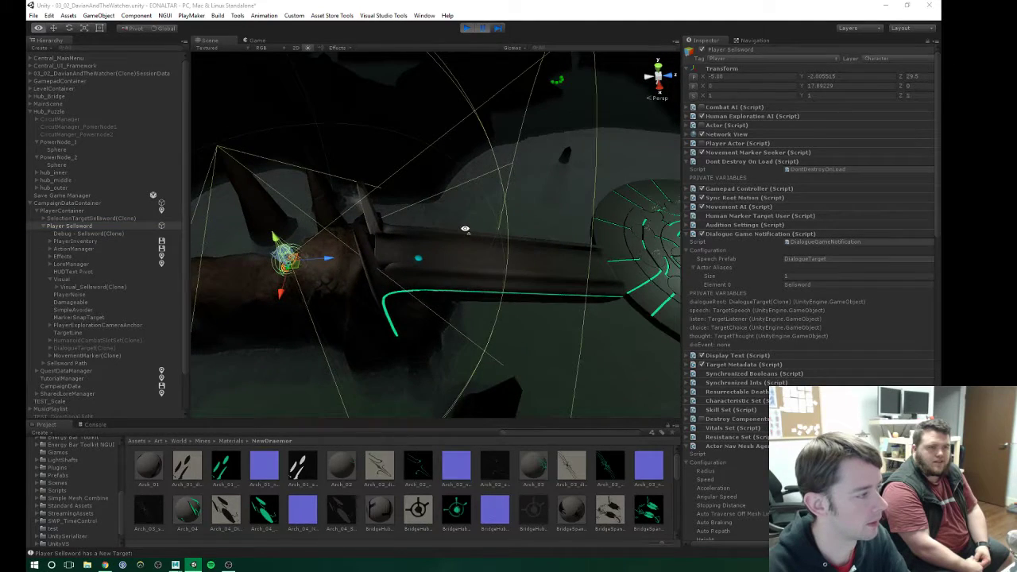
pyautogui.keyDown('ctrl'); pyautogui.click(88, 219); pyautogui.keyUp('ctrl')
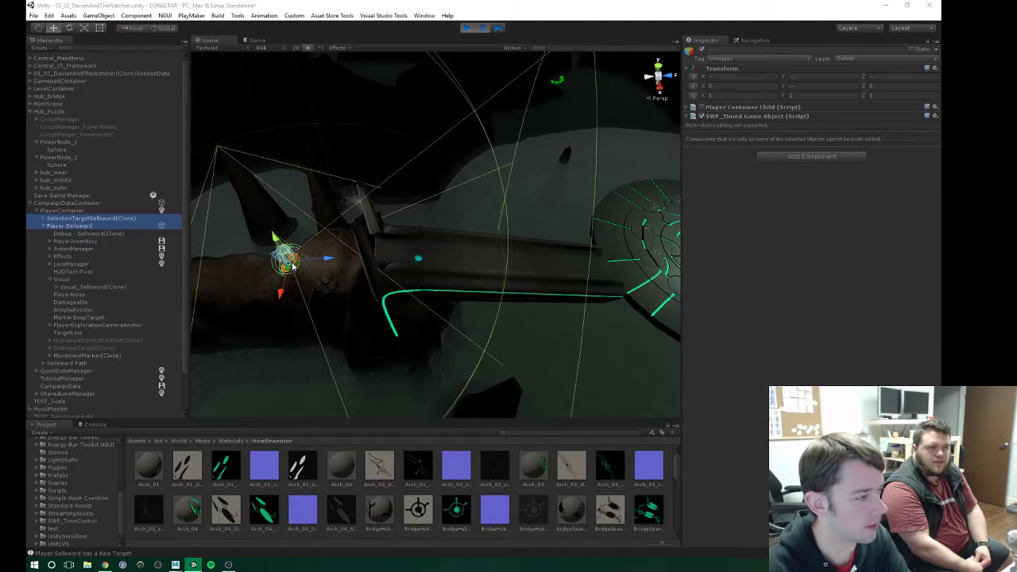
pyautogui.moveTo(293, 267); pyautogui.dragTo(594, 244)
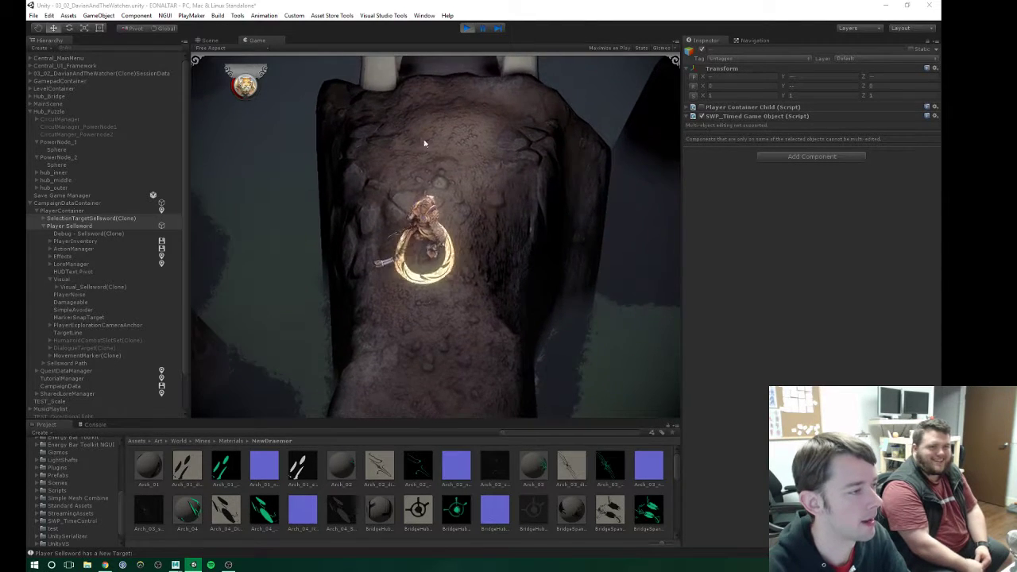
pyautogui.click(437, 63)
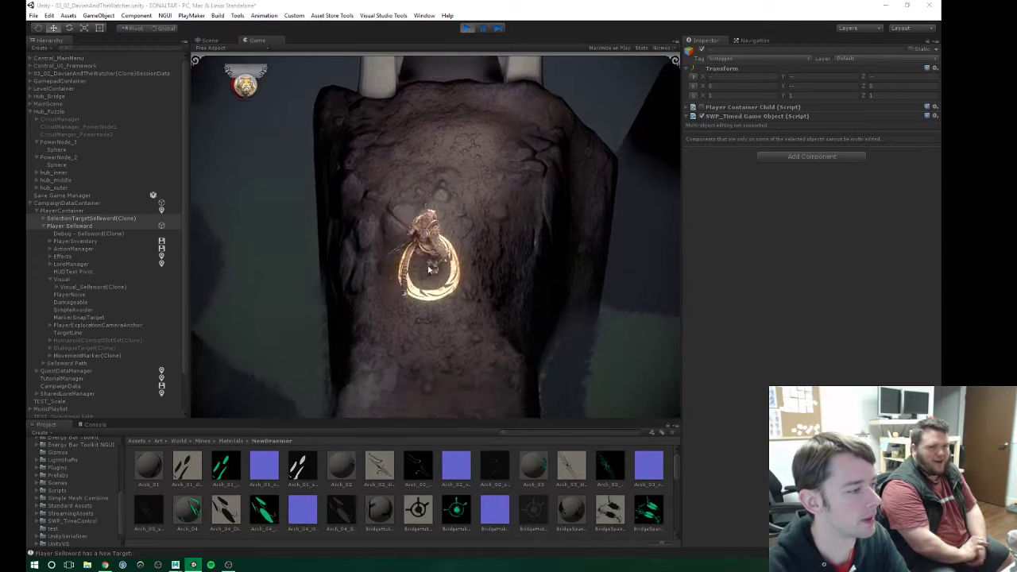
pyautogui.click(439, 82)
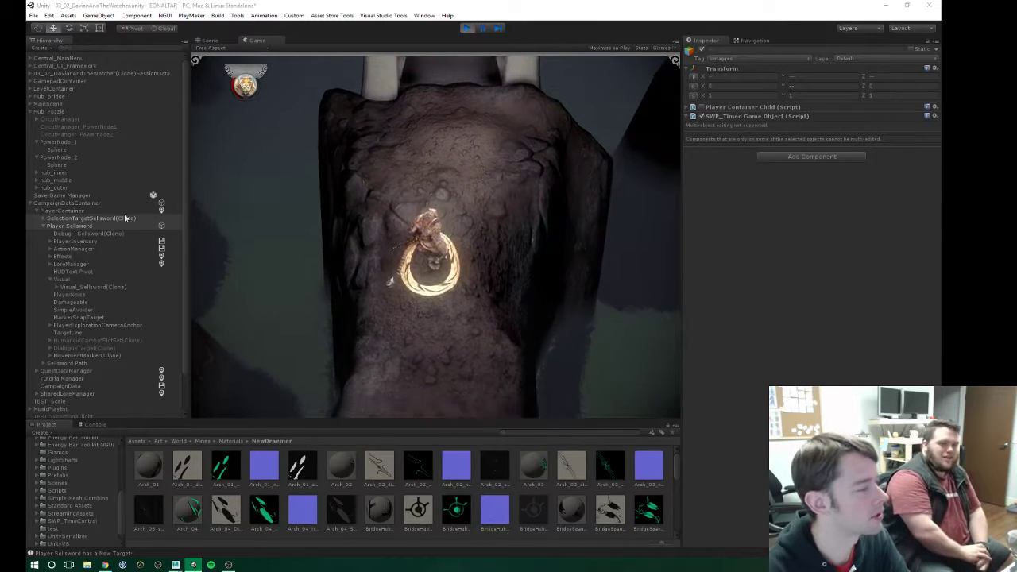
# Step: Examine the navmesh across the hub disc, bridge and rocky path around the player, and stop play mode
pyautogui.click(210, 39)
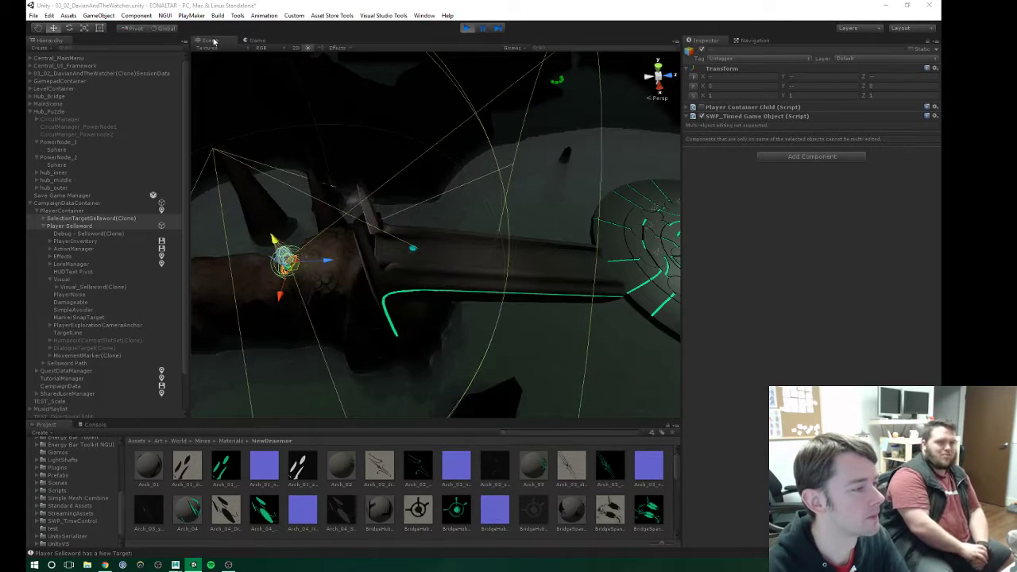
pyautogui.moveTo(527, 225); pyautogui.dragTo(540, 220, button='right')
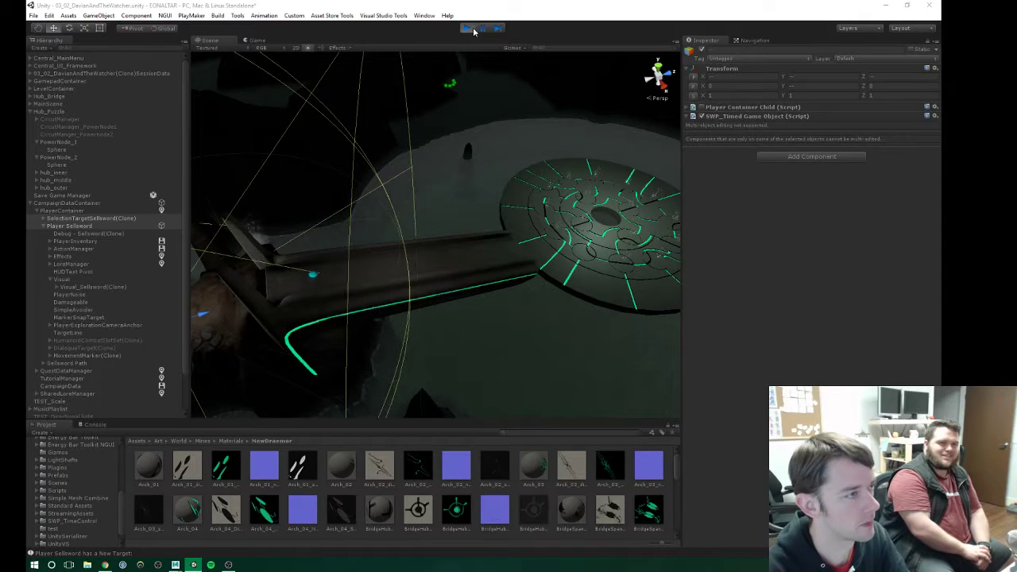
pyautogui.click(747, 40)
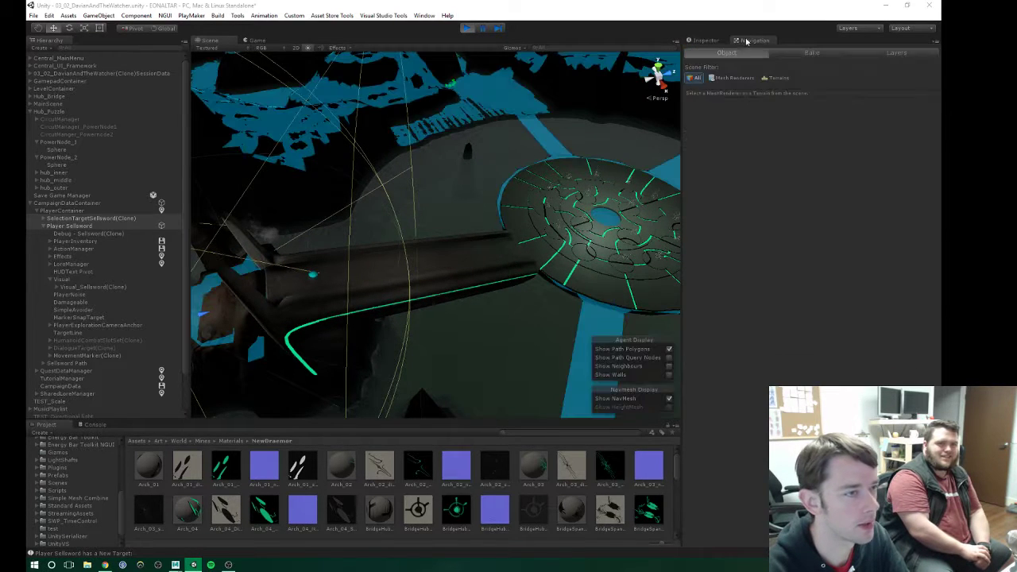
pyautogui.keyDown('alt'); pyautogui.moveTo(576, 275); pyautogui.dragTo(569, 293); pyautogui.keyUp('alt')
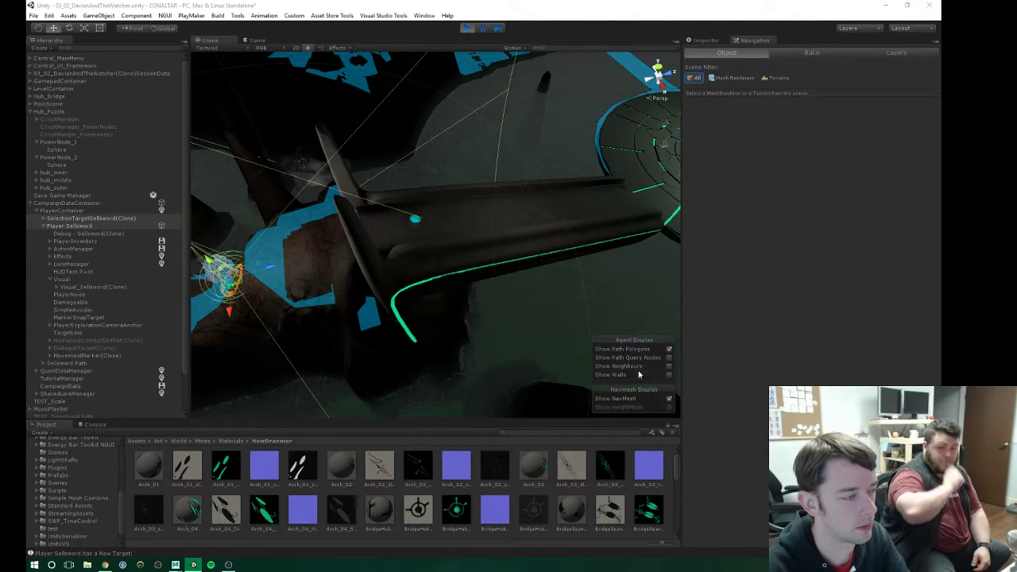
pyautogui.moveTo(508, 242)
pyautogui.keyDown('alt'); pyautogui.mouseDown()
pyautogui.moveTo(517, 272)
pyautogui.moveTo(535, 259)
pyautogui.moveTo(522, 243)
pyautogui.mouseUp(); pyautogui.keyUp('alt')
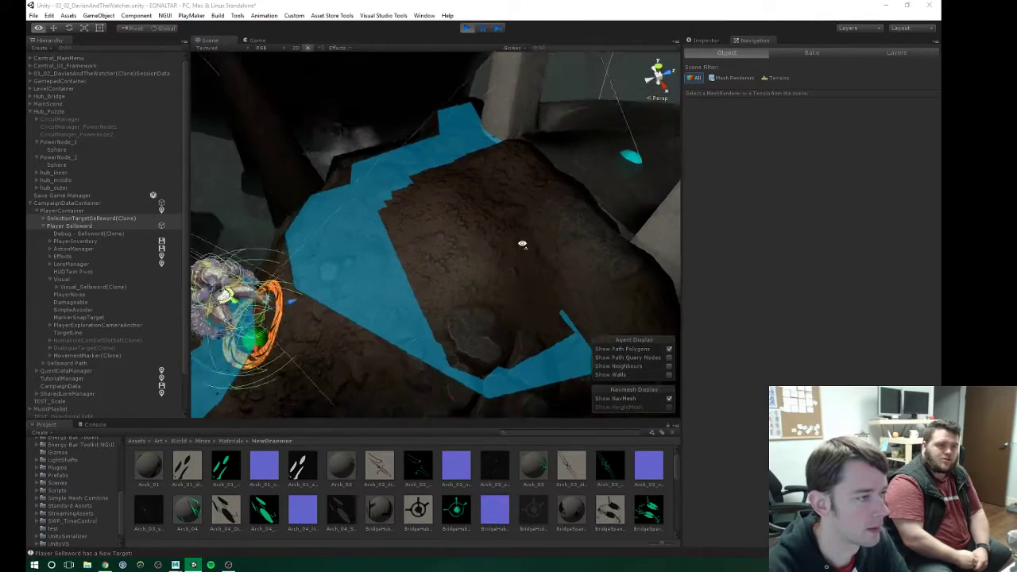
pyautogui.press('s')
pyautogui.moveTo(522, 243); pyautogui.dragTo(519, 241, button='right')
pyautogui.moveTo(423, 255); pyautogui.dragTo(416, 265, button='right')
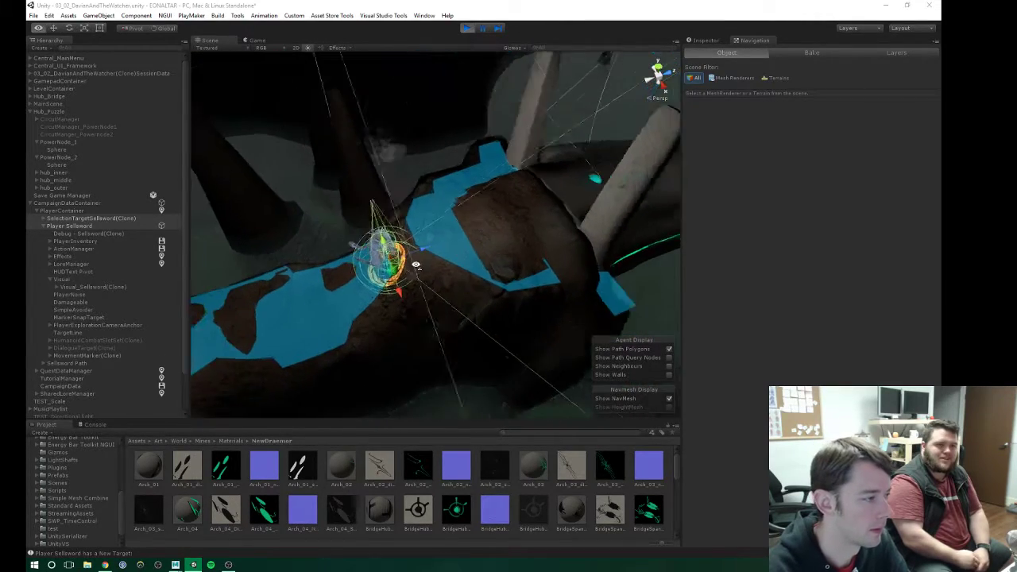
pyautogui.moveTo(416, 265)
pyautogui.keyDown('alt'); pyautogui.mouseDown()
pyautogui.moveTo(445, 272)
pyautogui.moveTo(431, 275)
pyautogui.moveTo(428, 252)
pyautogui.mouseUp(); pyautogui.keyUp('alt')
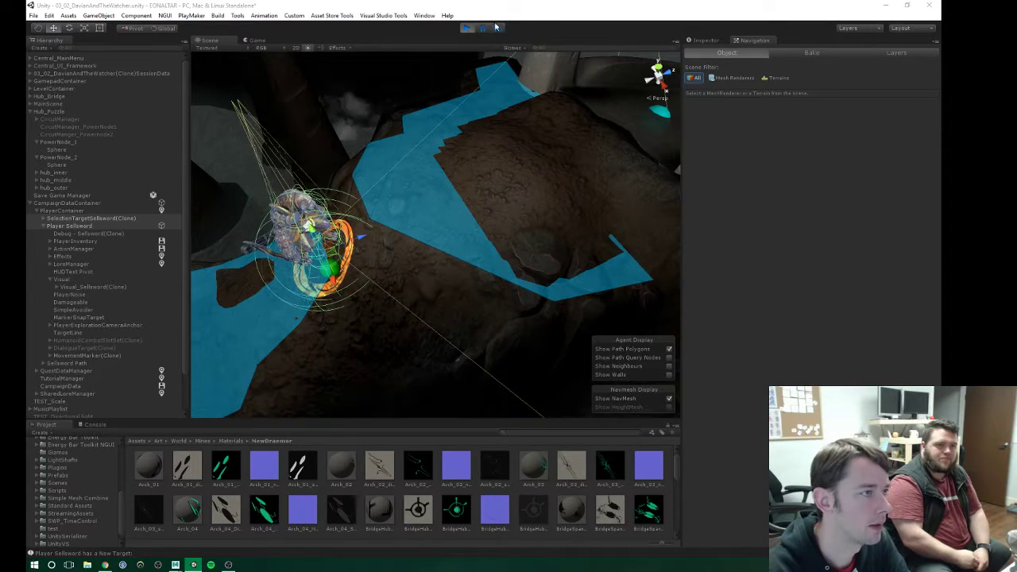
pyautogui.click(467, 28)
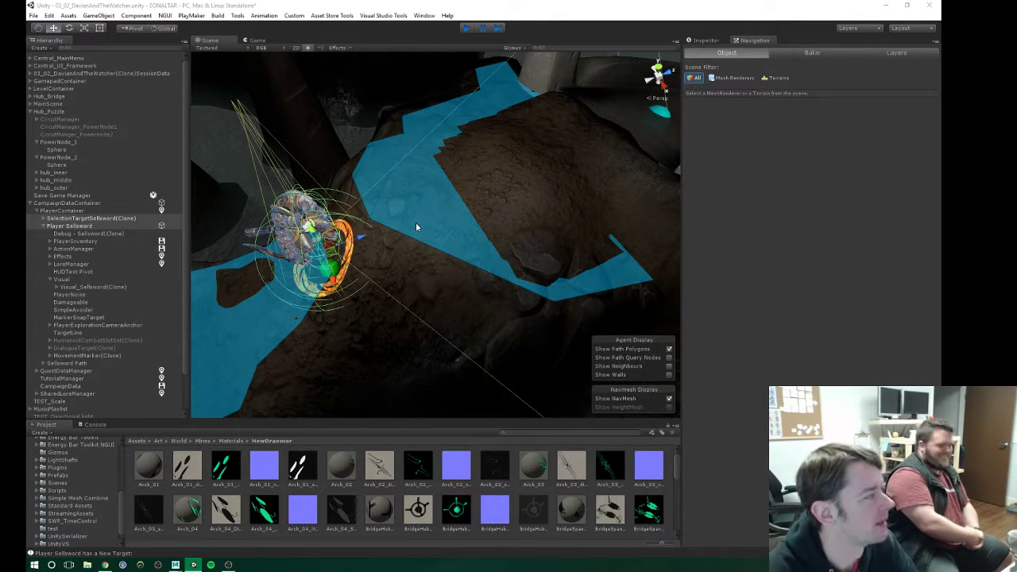
# Step: Exit play mode and select the Terrain that forms the rocky path leading to the hub bridge
pyautogui.hotkey('ctrl', 'p')
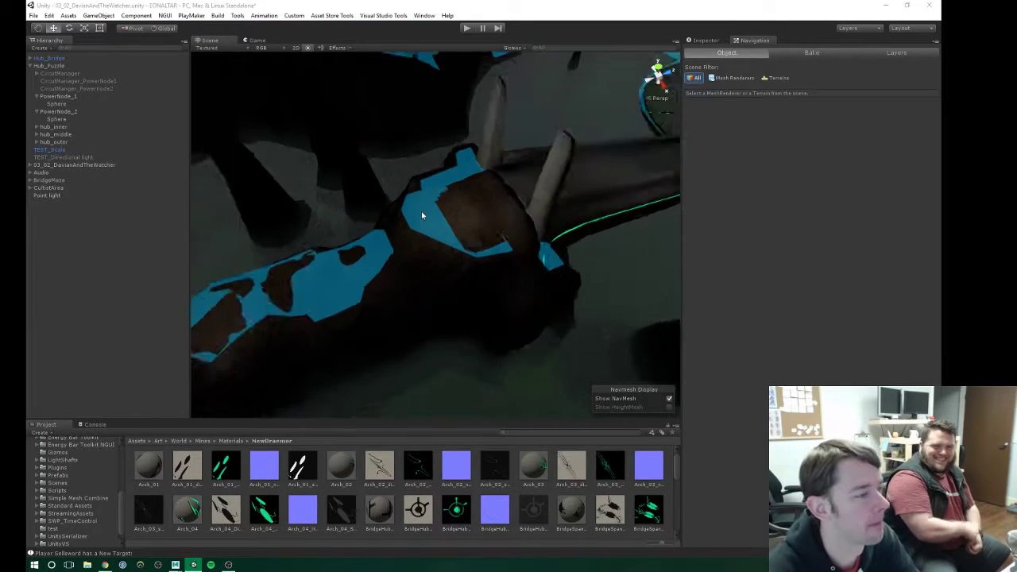
pyautogui.scroll(-8, 421, 213)
pyautogui.click(406, 236)
pyautogui.moveTo(406, 236); pyautogui.dragTo(547, 195, button='middle')
pyautogui.keyDown('alt'); pyautogui.moveTo(547, 195); pyautogui.dragTo(376, 193); pyautogui.keyUp('alt')
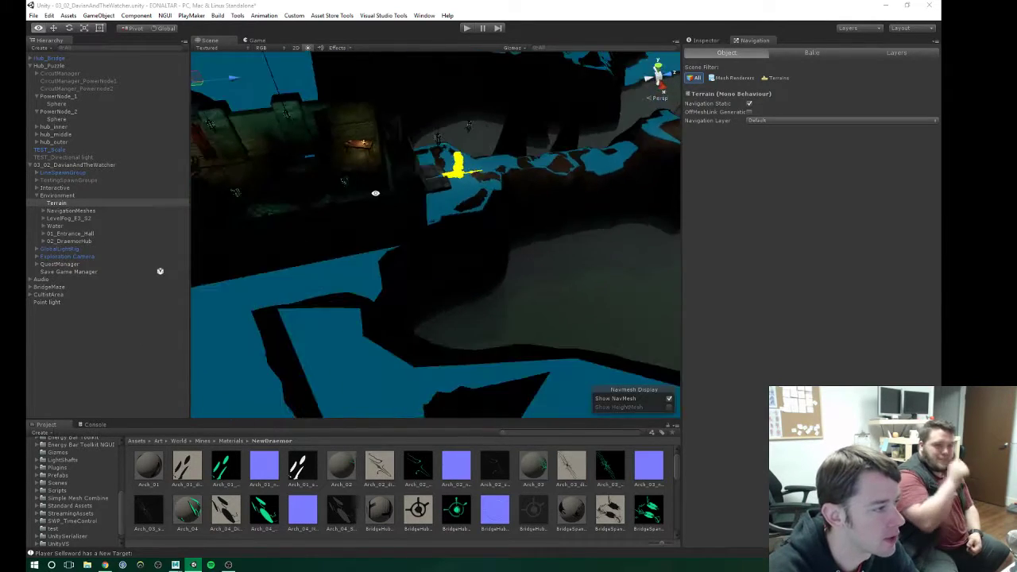
pyautogui.moveTo(375, 192); pyautogui.dragTo(430, 250, button='right')
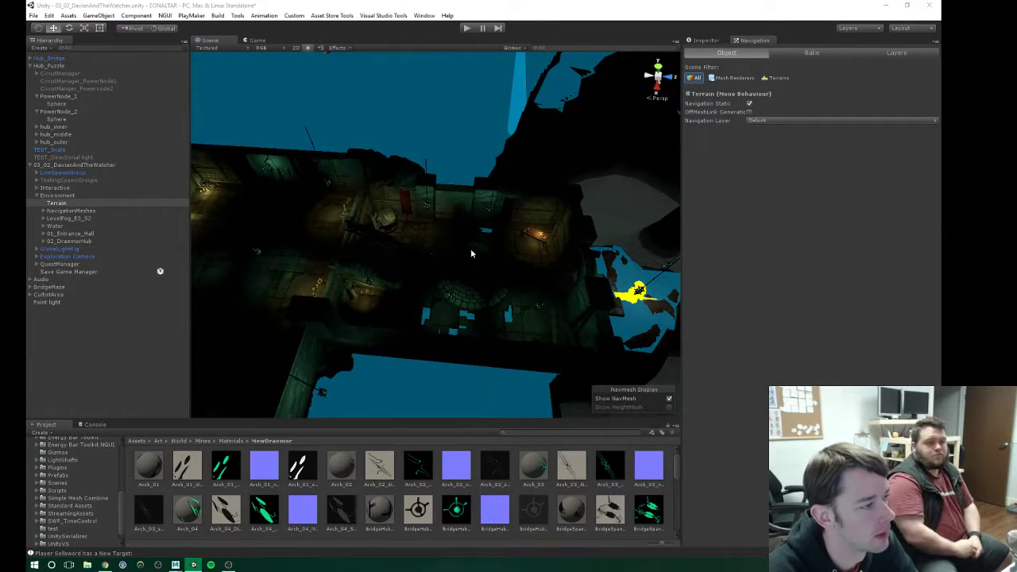
pyautogui.click(404, 220)
pyautogui.scroll(-2, 421, 242)
pyautogui.moveTo(499, 278); pyautogui.dragTo(669, 182, button='right')
pyautogui.click(417, 232)
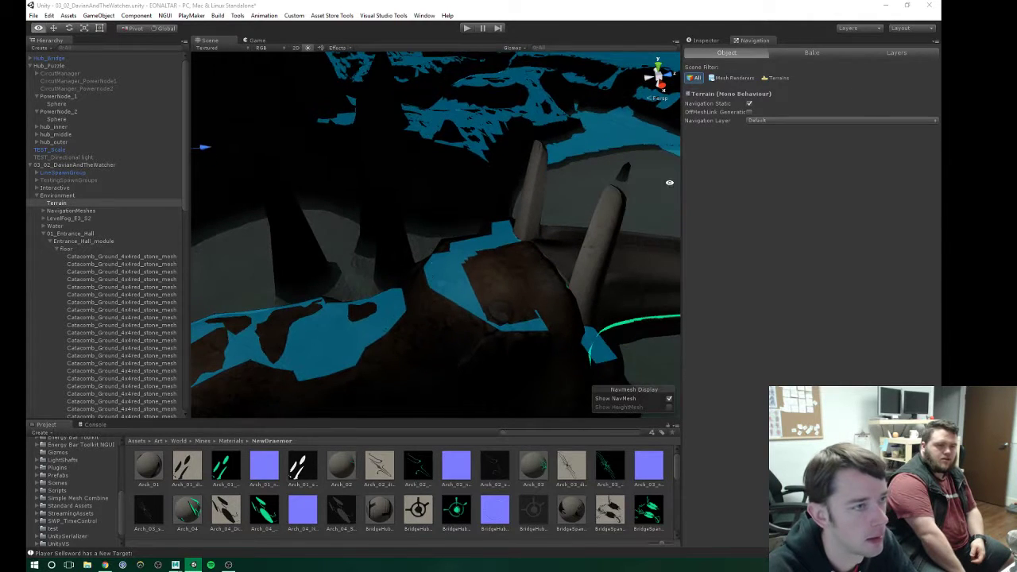
# Step: Smooth the dip in the rocky path's terrain with a small Smooth Height brush, and raise the ground there with Raise / Lower Terrain
pyautogui.click(703, 40)
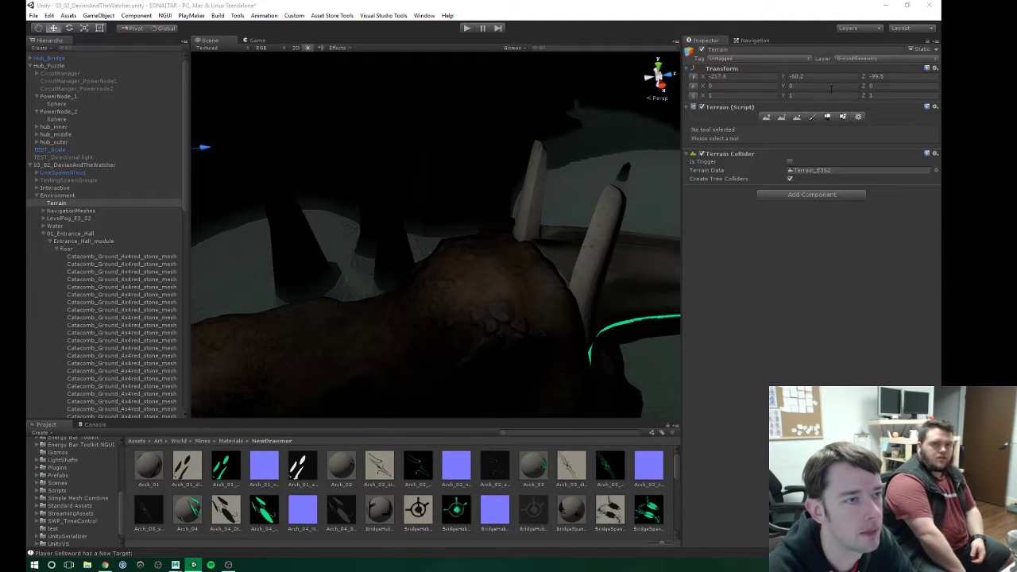
pyautogui.click(797, 118)
pyautogui.moveTo(344, 265); pyautogui.dragTo(501, 288, button='right')
pyautogui.moveTo(796, 207); pyautogui.dragTo(800, 207)
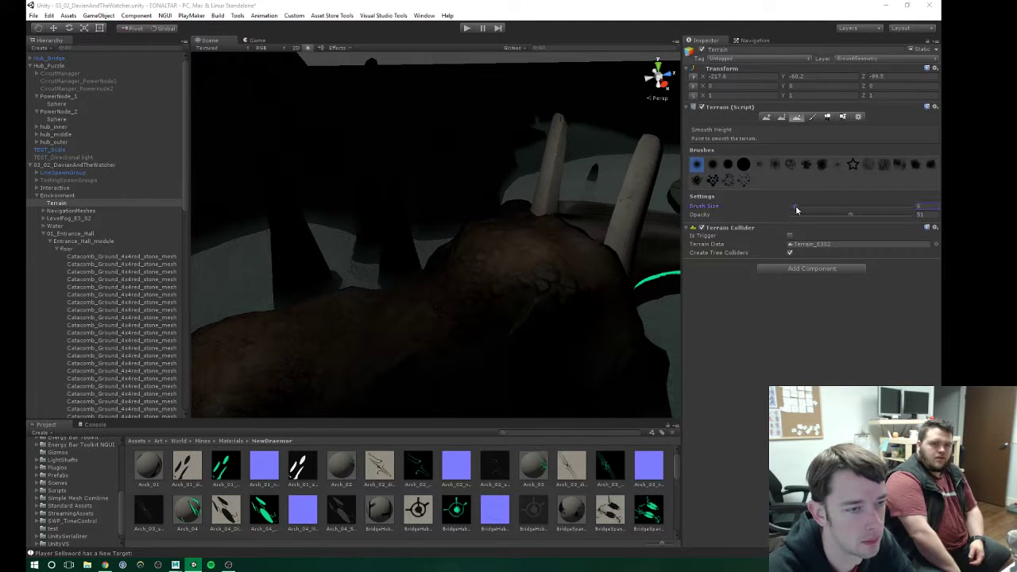
pyautogui.moveTo(518, 271)
pyautogui.mouseDown(button='right')
pyautogui.moveTo(487, 301)
pyautogui.moveTo(434, 243)
pyautogui.moveTo(504, 230)
pyautogui.mouseUp(button='right')
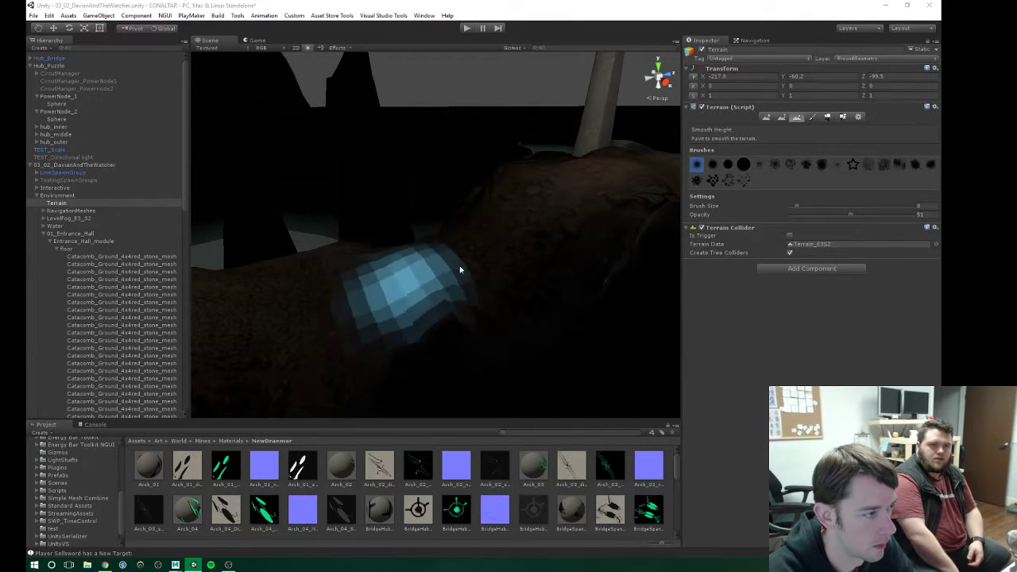
pyautogui.click(768, 117)
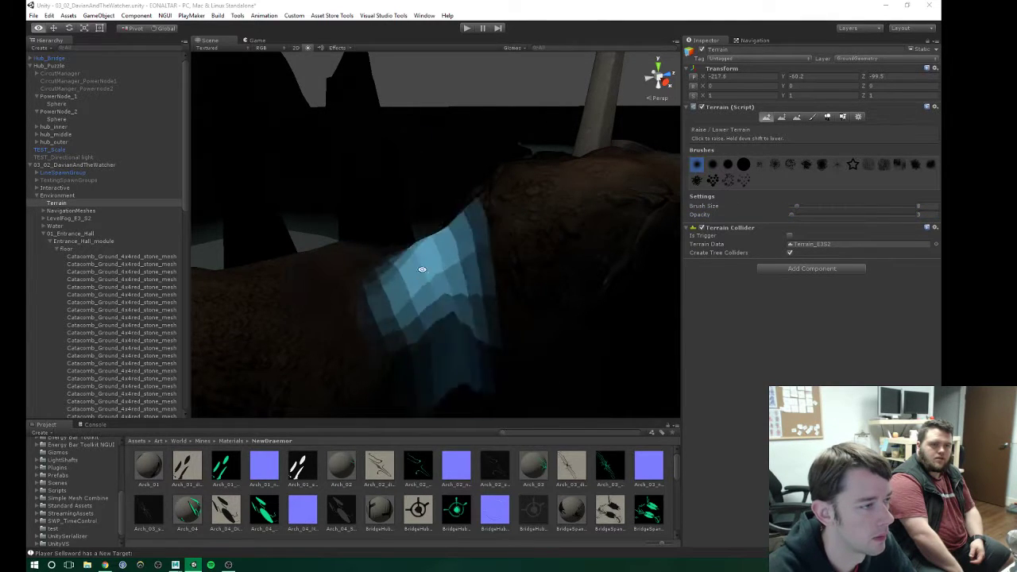
pyautogui.moveTo(421, 267); pyautogui.dragTo(476, 317, button='right')
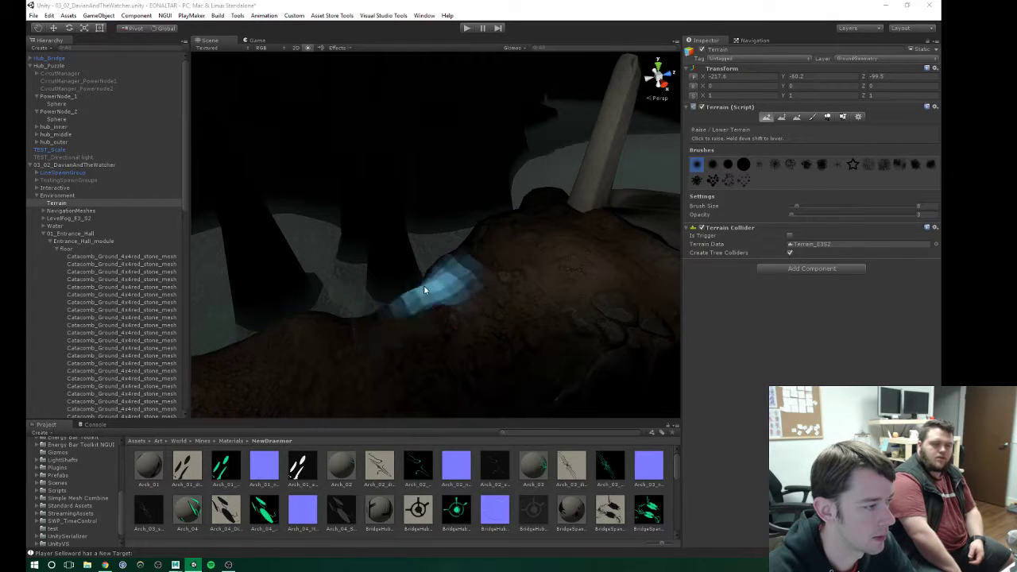
# Step: Set the Smooth Height opacity to 100 and smooth the raised stretch of the rocky path
pyautogui.click(797, 117)
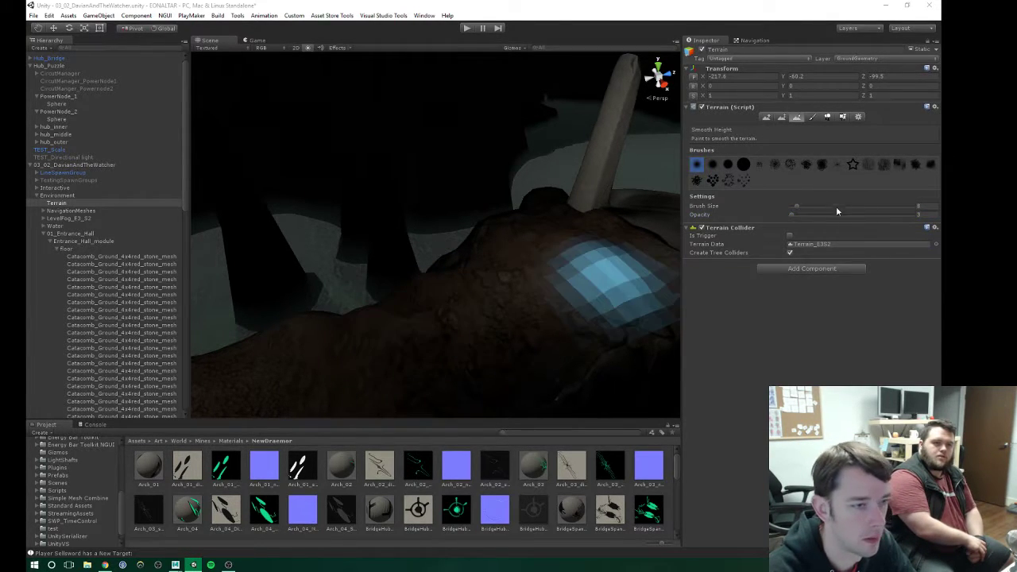
pyautogui.click(919, 215)
pyautogui.moveTo(896, 206)
pyautogui.mouseDown()
pyautogui.moveTo(794, 208)
pyautogui.moveTo(803, 209)
pyautogui.mouseUp()
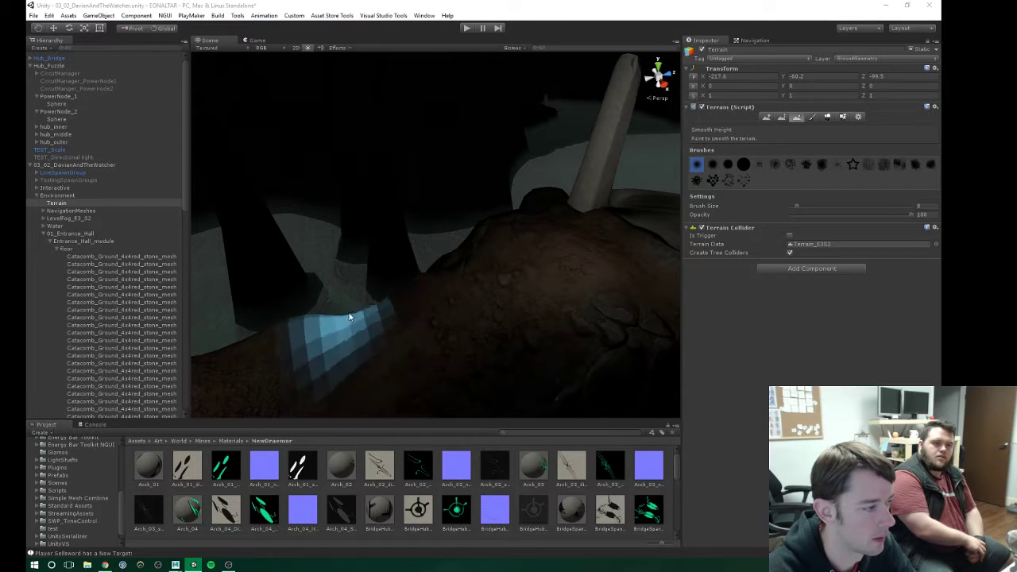
pyautogui.keyDown('alt'); pyautogui.moveTo(491, 296); pyautogui.dragTo(536, 208); pyautogui.keyUp('alt')
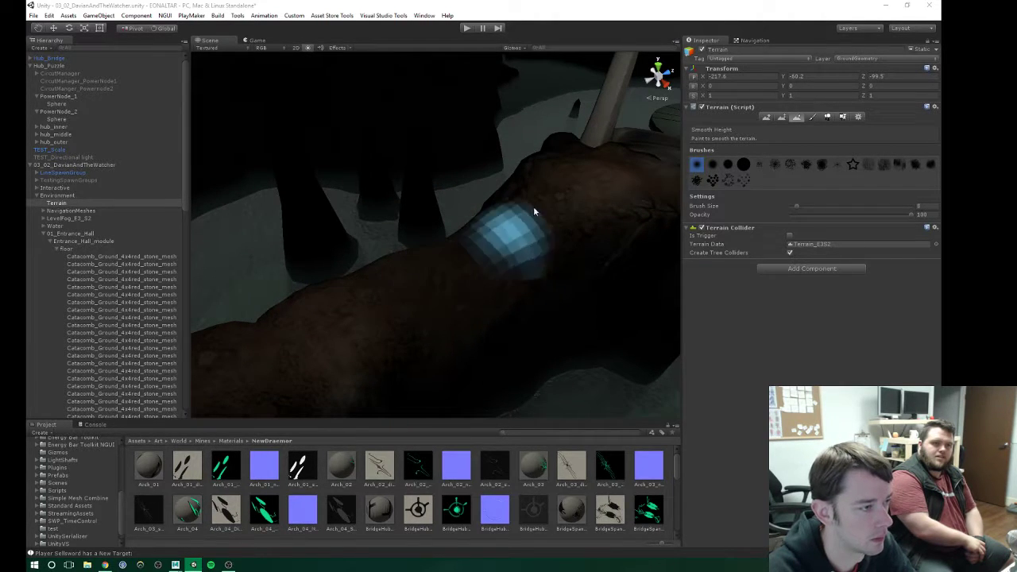
pyautogui.moveTo(431, 282)
pyautogui.keyDown('alt'); pyautogui.mouseDown()
pyautogui.moveTo(390, 288)
pyautogui.moveTo(379, 228)
pyautogui.moveTo(352, 209)
pyautogui.moveTo(397, 284)
pyautogui.moveTo(477, 352)
pyautogui.mouseUp(); pyautogui.keyUp('alt')
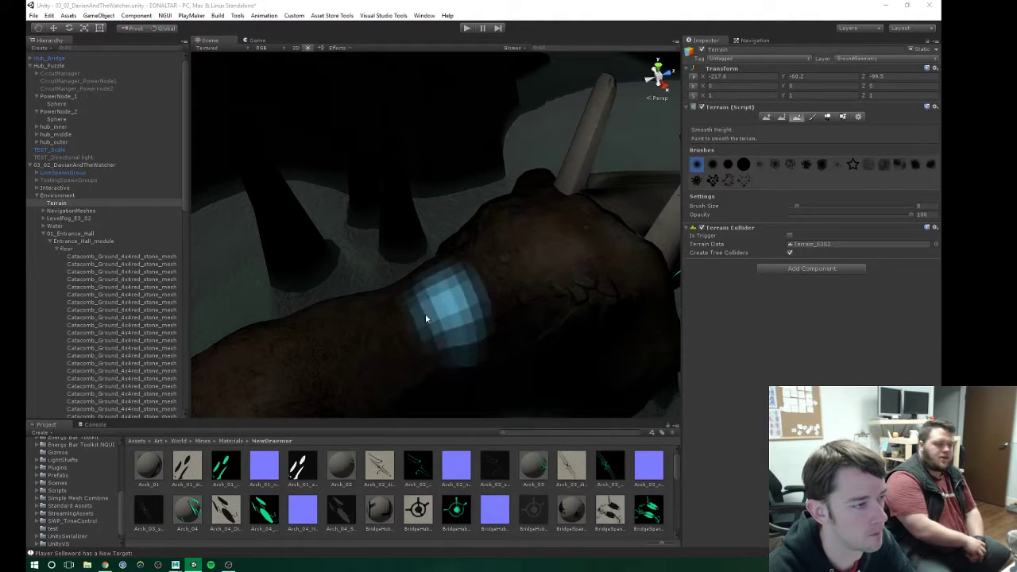
# Step: Select Hub_Bridge and examine its surface where it meets the rocky path
pyautogui.moveTo(442, 295)
pyautogui.keyDown('alt'); pyautogui.mouseDown()
pyautogui.moveTo(431, 291)
pyautogui.moveTo(405, 211)
pyautogui.moveTo(443, 276)
pyautogui.moveTo(415, 293)
pyautogui.moveTo(435, 259)
pyautogui.mouseUp(); pyautogui.keyUp('alt')
pyautogui.press('w')
pyautogui.click(434, 263)
pyautogui.moveTo(435, 262); pyautogui.dragTo(376, 249, button='middle')
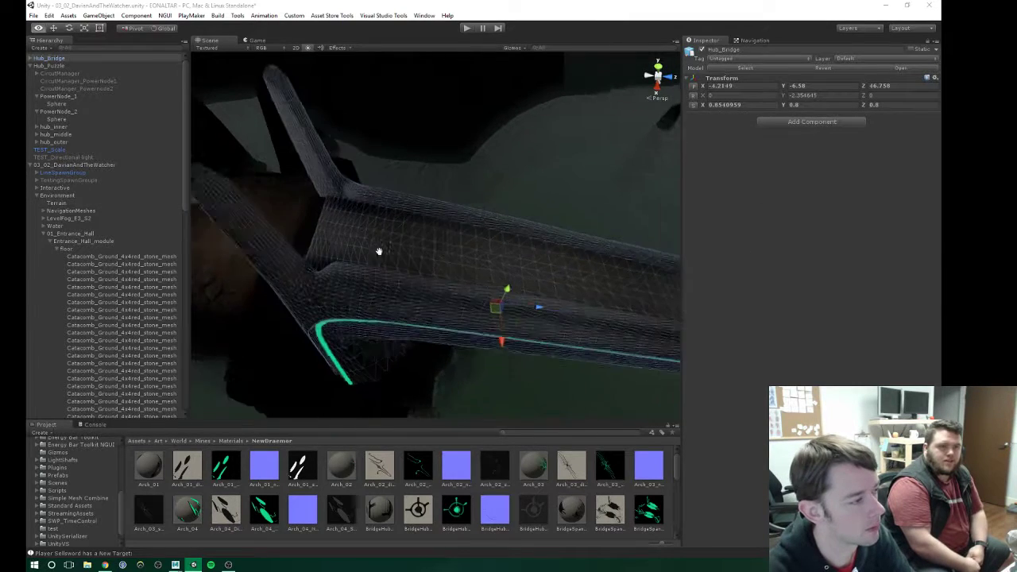
pyautogui.scroll(3, 381, 247)
# Step: Look through the contents of 01_Entrance_Hall, 02_DraemorHub and BridgeMaze for walkable navigation geometry
pyautogui.click(45, 234)
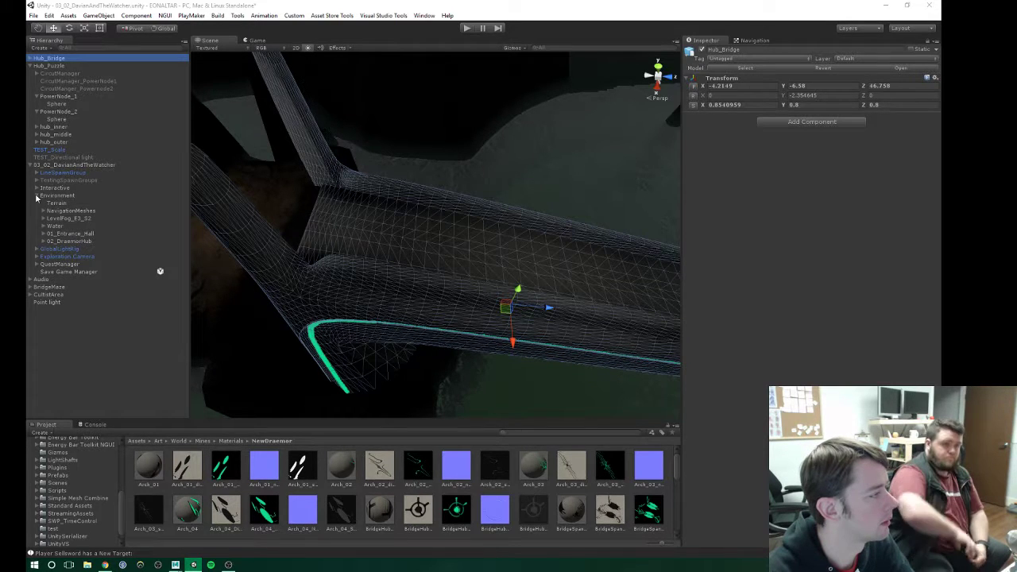
pyautogui.click(44, 234)
pyautogui.click(44, 234)
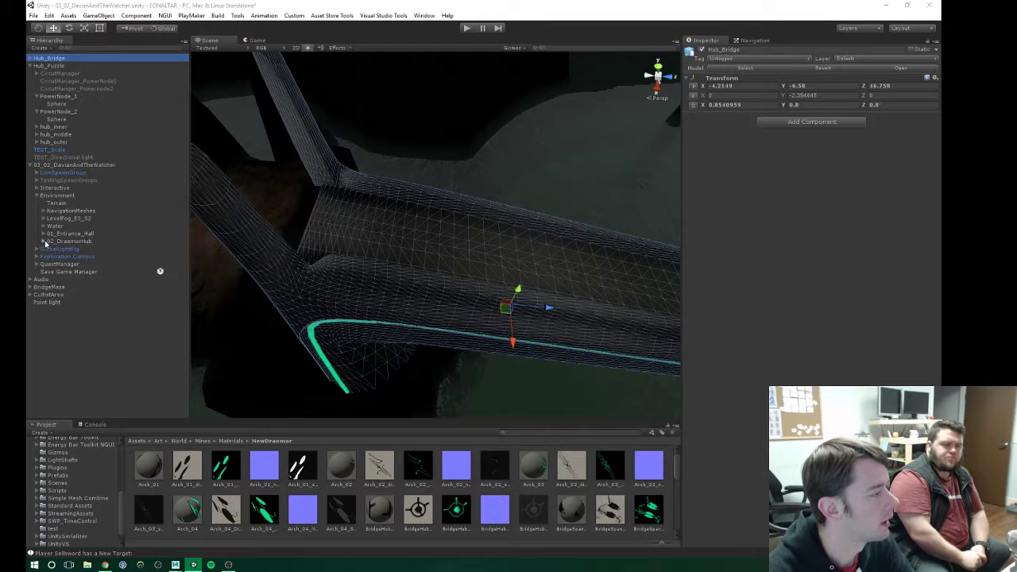
pyautogui.click(43, 241)
pyautogui.click(50, 250)
pyautogui.click(50, 249)
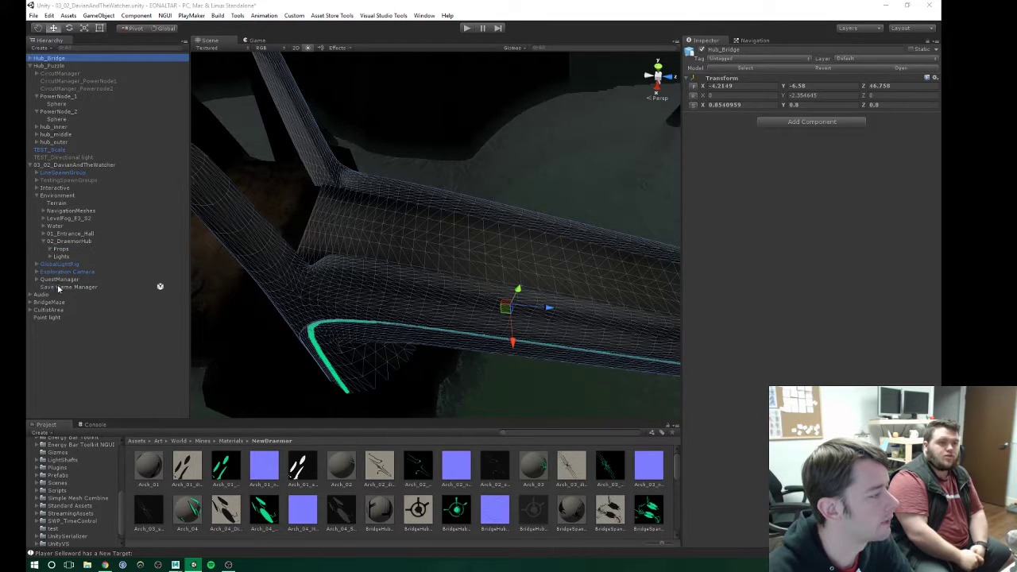
pyautogui.click(31, 303)
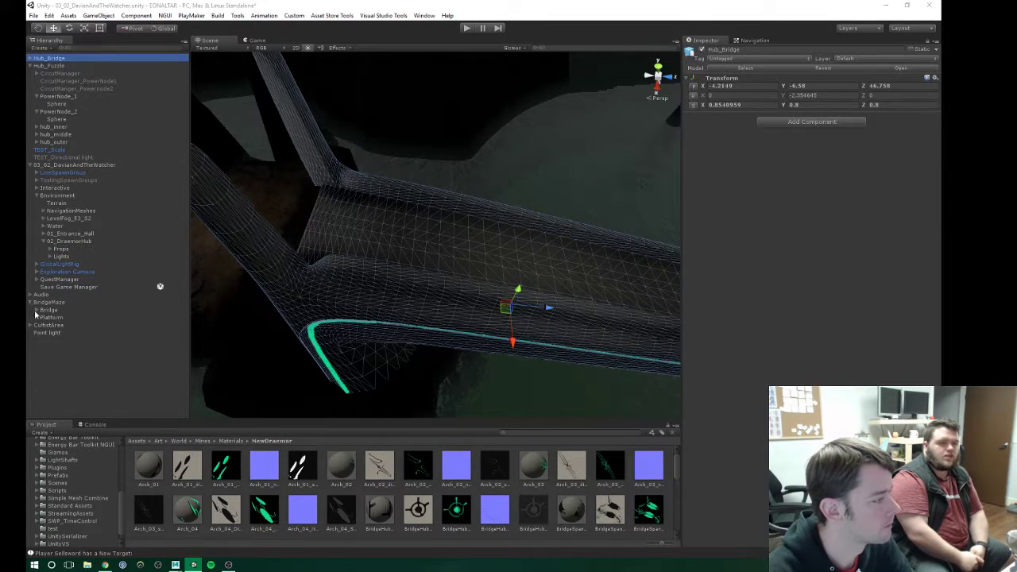
pyautogui.click(37, 318)
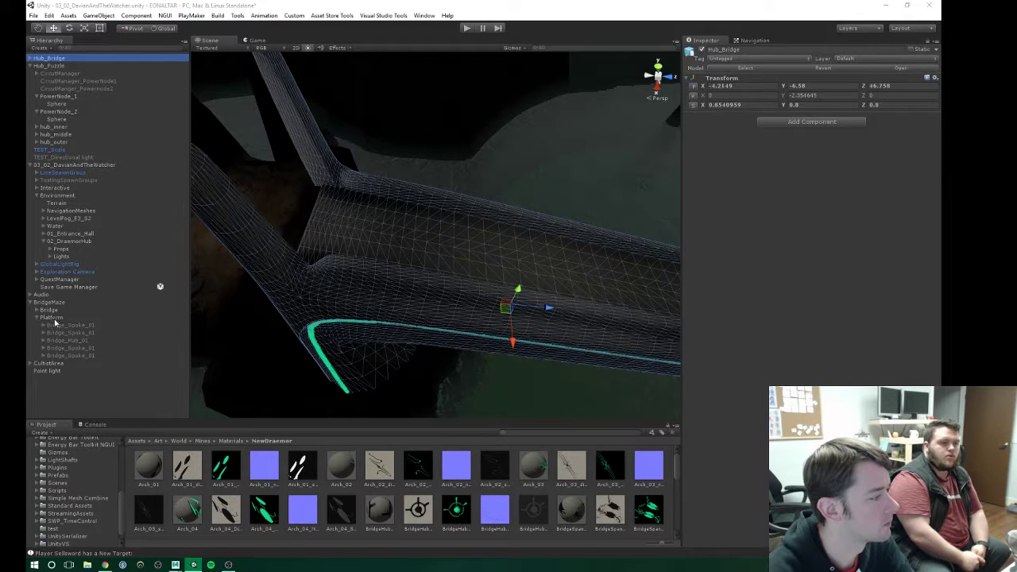
pyautogui.click(31, 302)
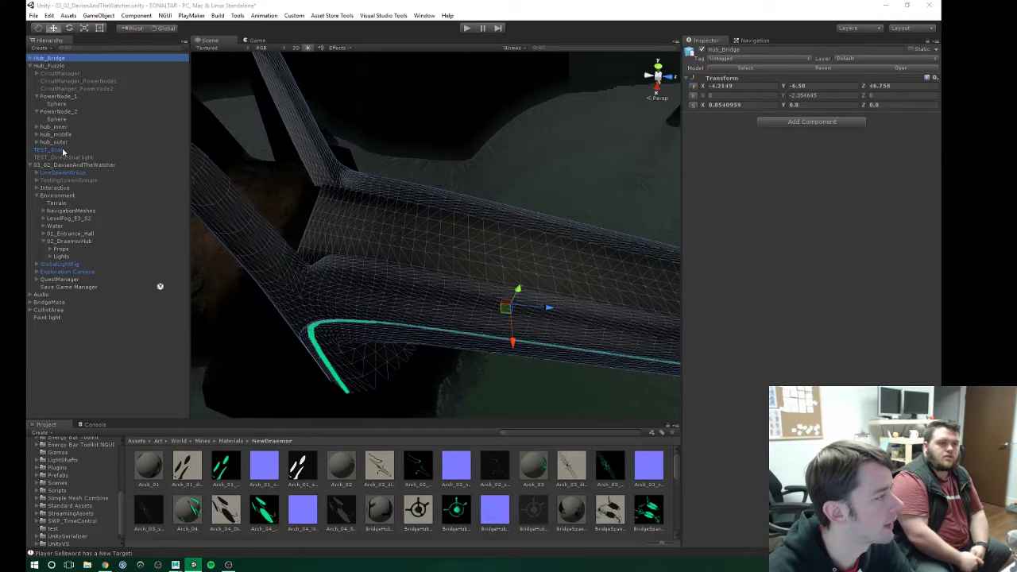
# Step: Activate the first four disabled Cube objects inside NavigationMeshes
pyautogui.click(43, 211)
pyautogui.click(61, 241)
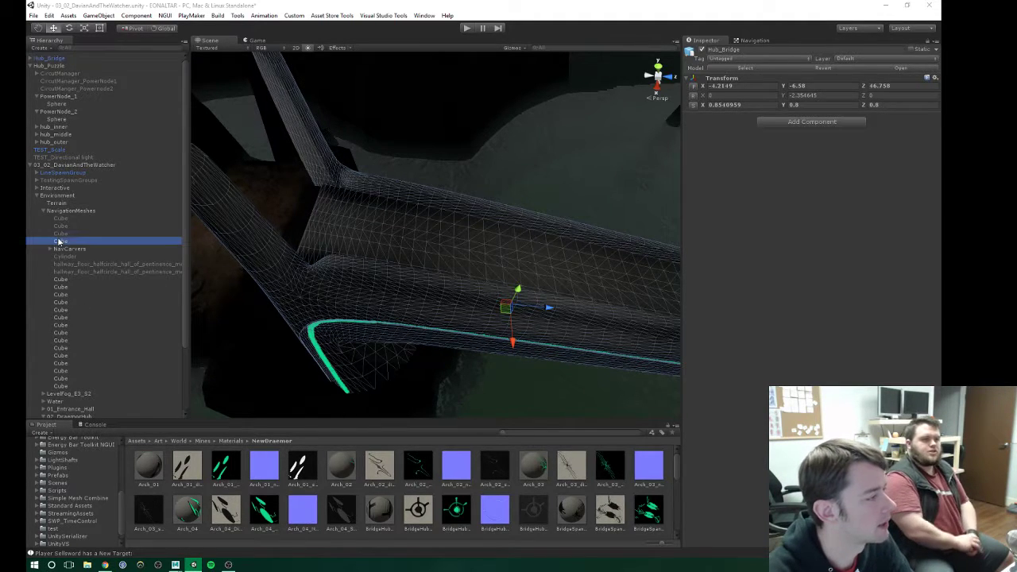
pyautogui.keyDown('shift'); pyautogui.click(110, 220); pyautogui.keyUp('shift')
pyautogui.click(700, 50)
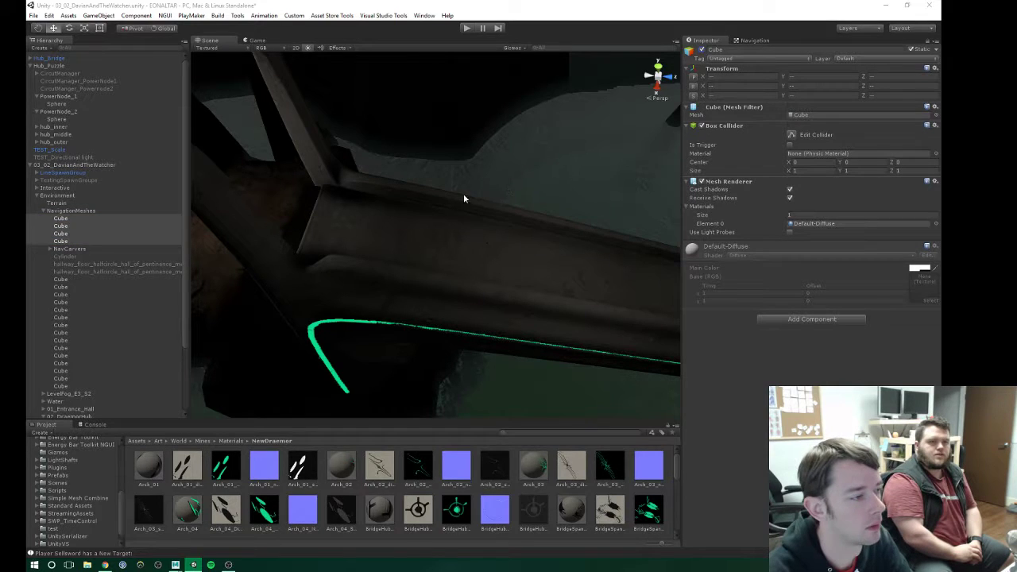
pyautogui.moveTo(467, 208); pyautogui.dragTo(449, 223, button='right')
# Step: Activate the Cylinder and the two half-circle hallway floor meshes in NavigationMeshes, and frame them in the scene
pyautogui.click(73, 269)
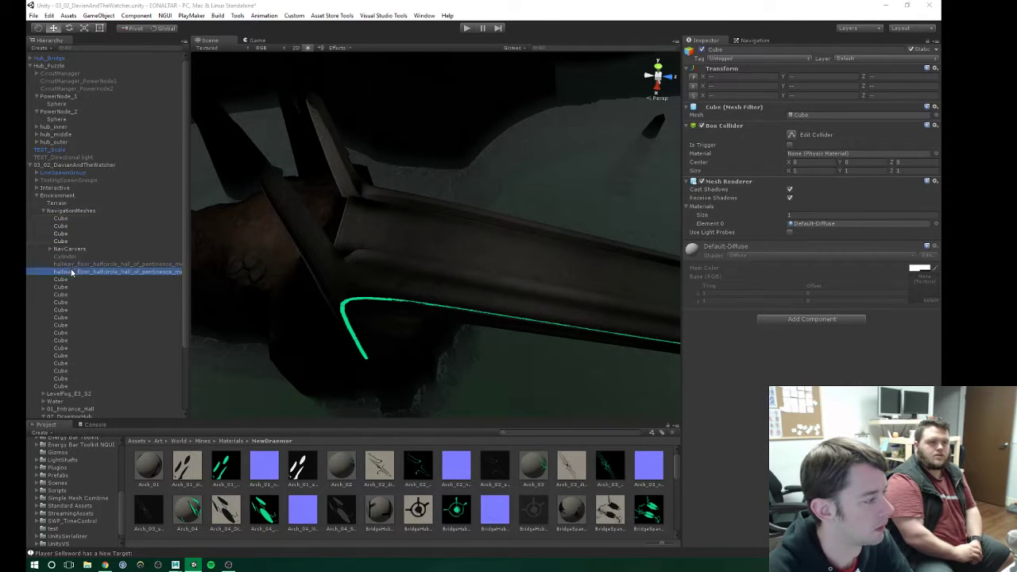
pyautogui.keyDown('shift'); pyautogui.click(67, 256); pyautogui.keyUp('shift')
pyautogui.click(703, 56)
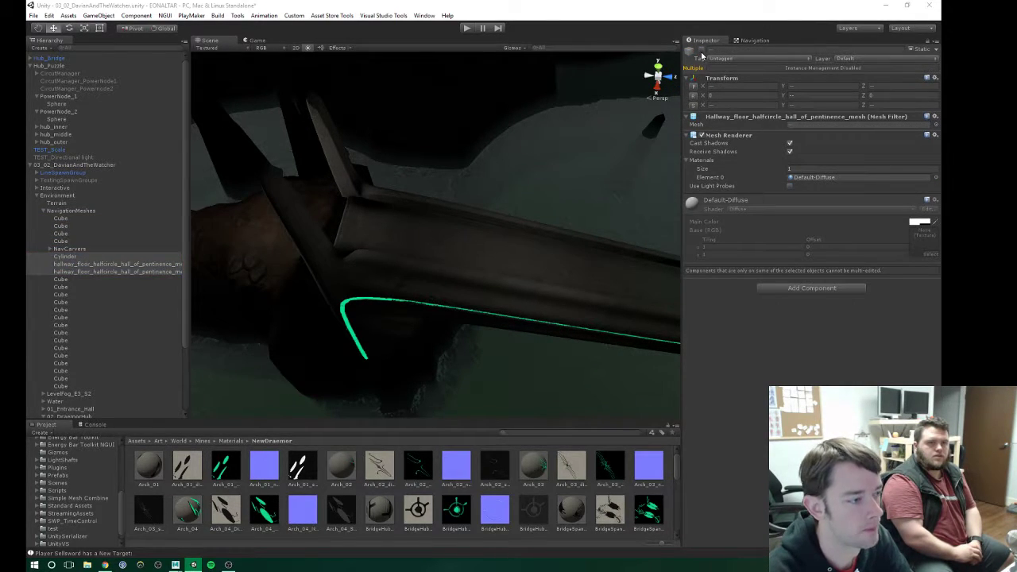
pyautogui.click(702, 52)
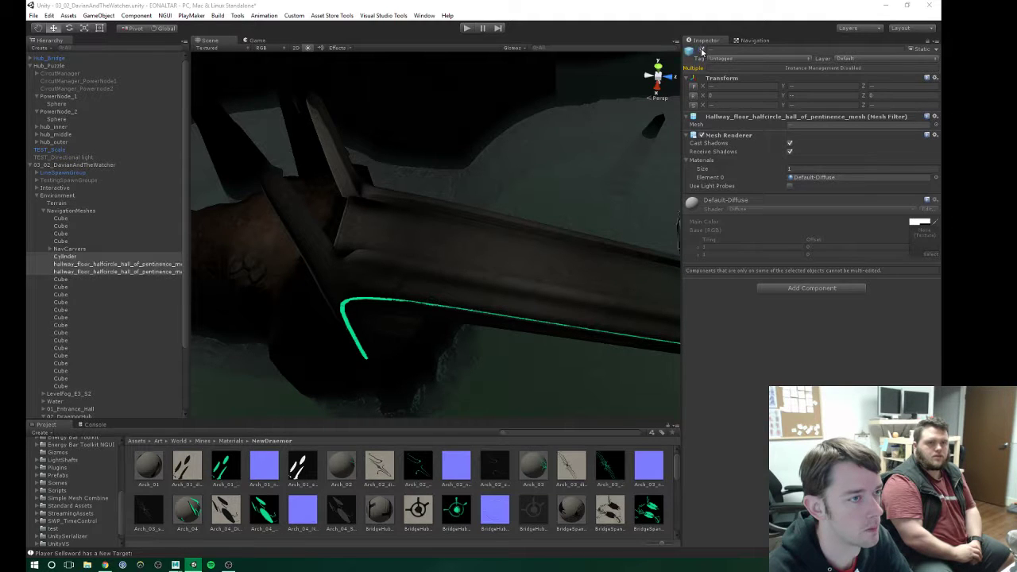
pyautogui.press('f')
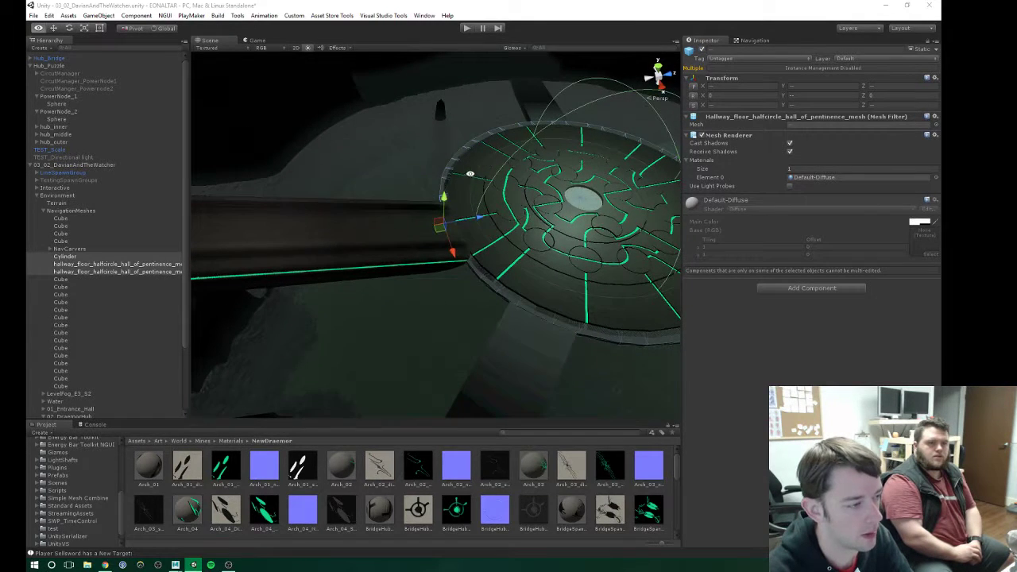
# Step: Inspect the Cube inside NavCarvers and the first two Cube objects listed below the half-circle hallway floor meshes
pyautogui.click(50, 249)
pyautogui.click(66, 257)
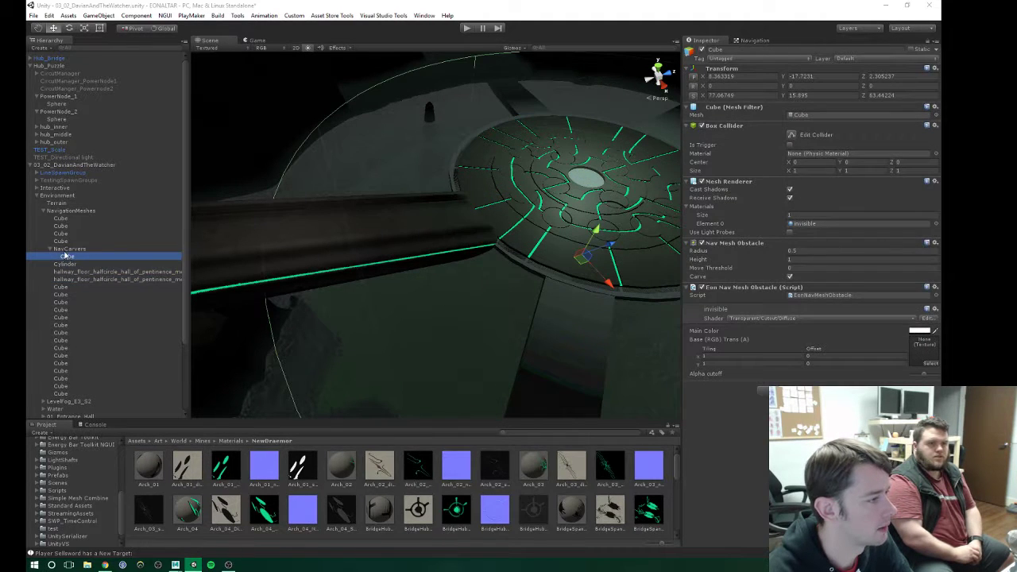
pyautogui.click(68, 286)
pyautogui.click(87, 295)
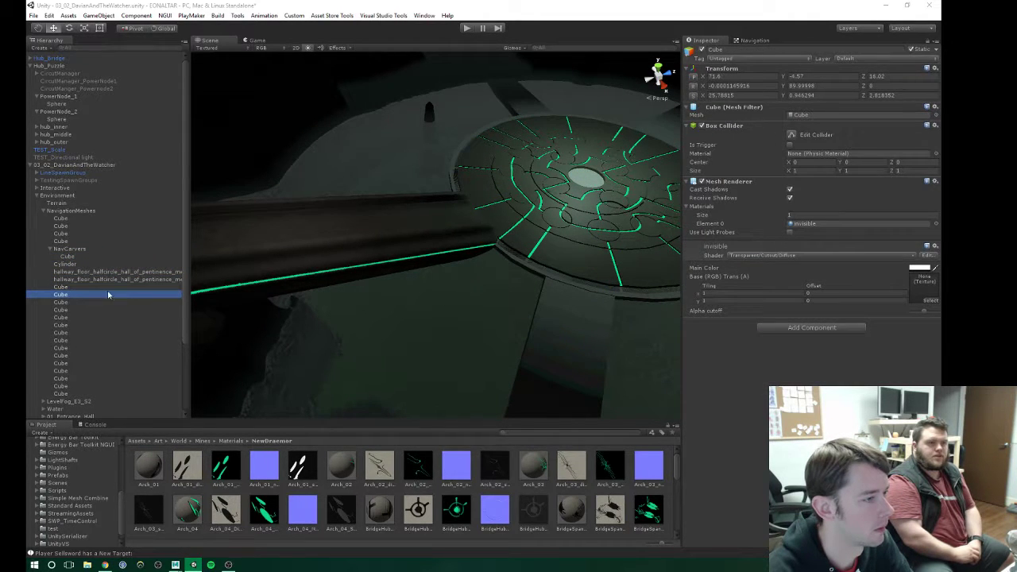
pyautogui.keyDown('alt'); pyautogui.moveTo(370, 291); pyautogui.dragTo(350, 279); pyautogui.keyUp('alt')
pyautogui.keyDown('alt'); pyautogui.scroll(-3, 350, 279); pyautogui.keyUp('alt')
# Step: Go through the remaining invisible Cube objects in NavigationMeshes to check whether any covers the hub bridge
pyautogui.click(84, 303)
pyautogui.click(82, 309)
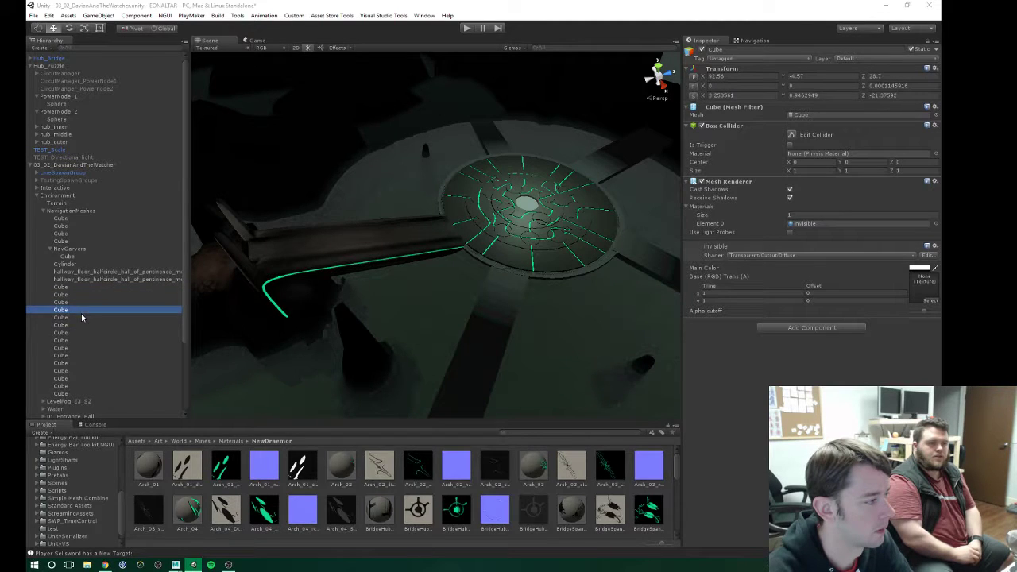
pyautogui.click(81, 317)
pyautogui.click(78, 325)
pyautogui.press('Down')
pyautogui.press('Down')
pyautogui.press('Down')
pyautogui.press('Down')
pyautogui.press('Down')
pyautogui.press('Down')
pyautogui.press('Down')
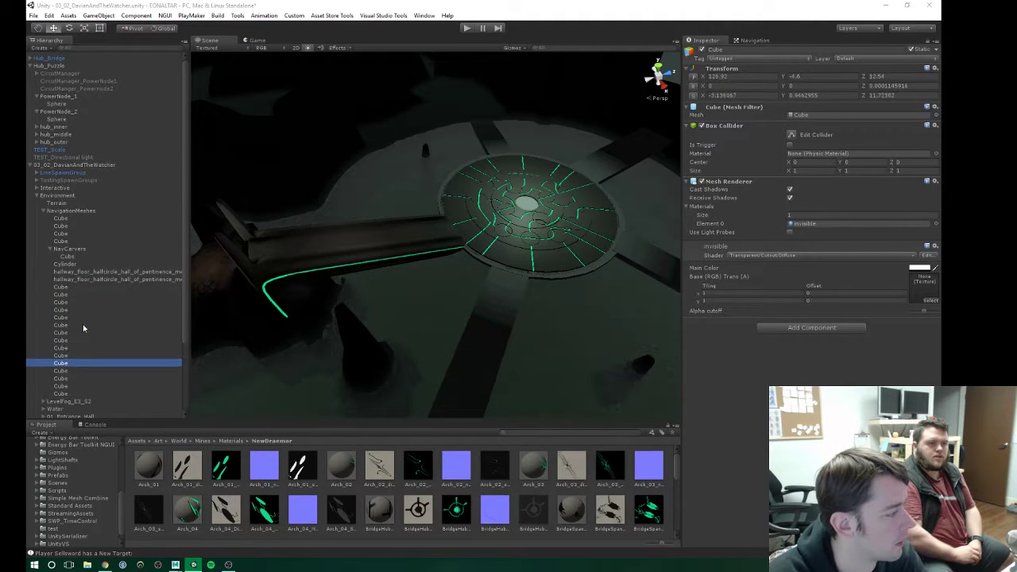
pyautogui.press('Down')
pyautogui.press('Down')
pyautogui.press('f')
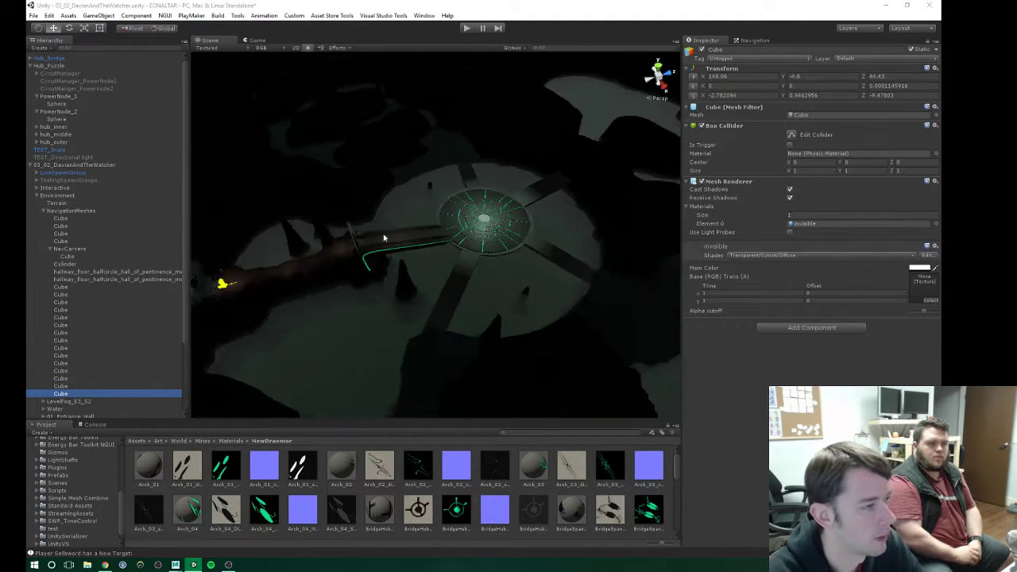
pyautogui.keyDown('alt'); pyautogui.moveTo(498, 204); pyautogui.dragTo(488, 214); pyautogui.keyUp('alt')
pyautogui.scroll(10, 477, 213)
pyautogui.moveTo(488, 214); pyautogui.dragTo(356, 223, button='middle')
pyautogui.keyDown('alt'); pyautogui.moveTo(356, 224); pyautogui.dragTo(334, 230); pyautogui.keyUp('alt')
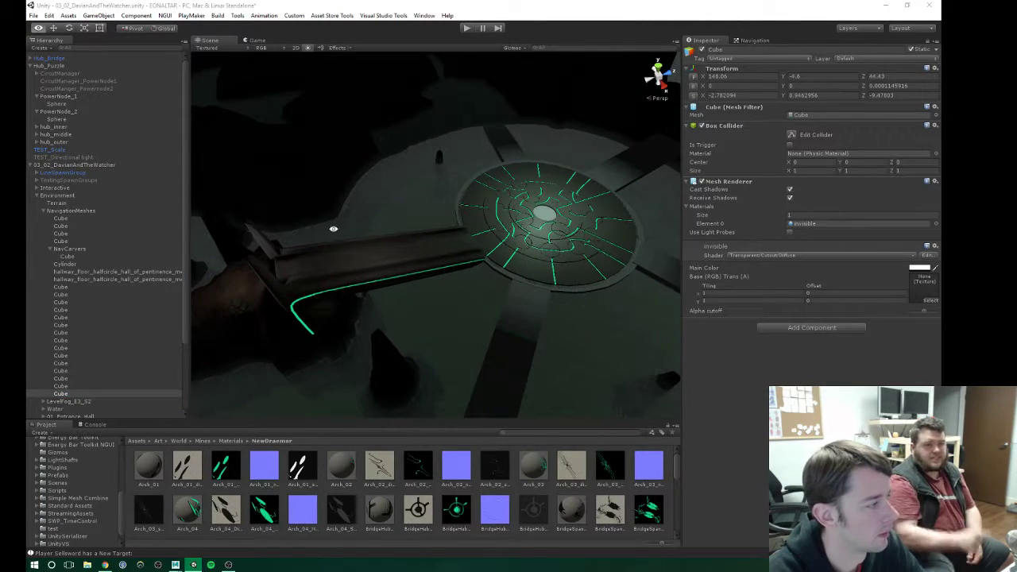
# Step: Check where the four activated NavigationMeshes cubes lie around the hub disc, and select the fourth one
pyautogui.click(61, 235)
pyautogui.click(62, 241)
pyautogui.click(63, 234)
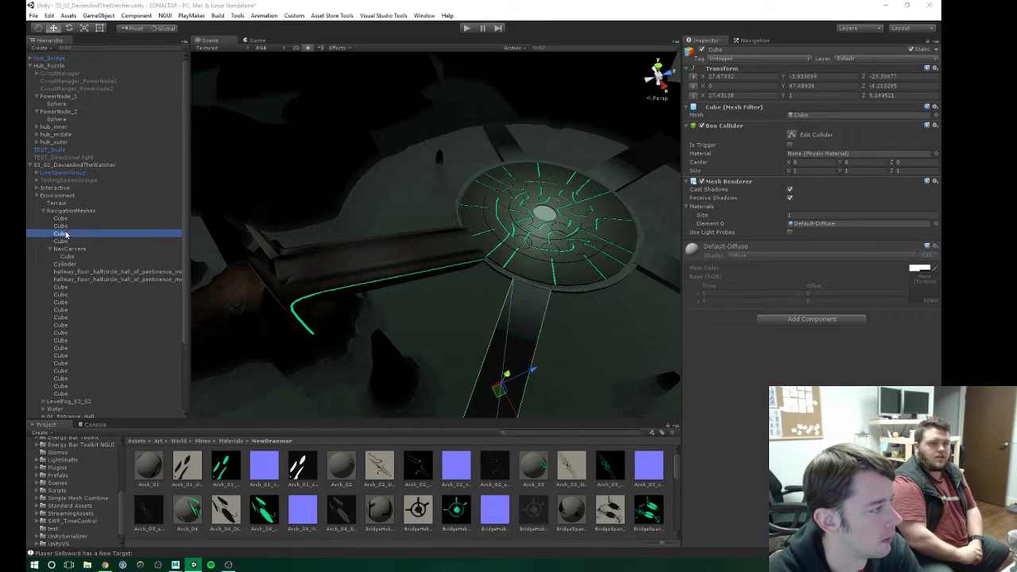
pyautogui.click(68, 225)
pyautogui.click(69, 221)
pyautogui.press('Down')
pyautogui.press('Down')
pyautogui.press('Down')
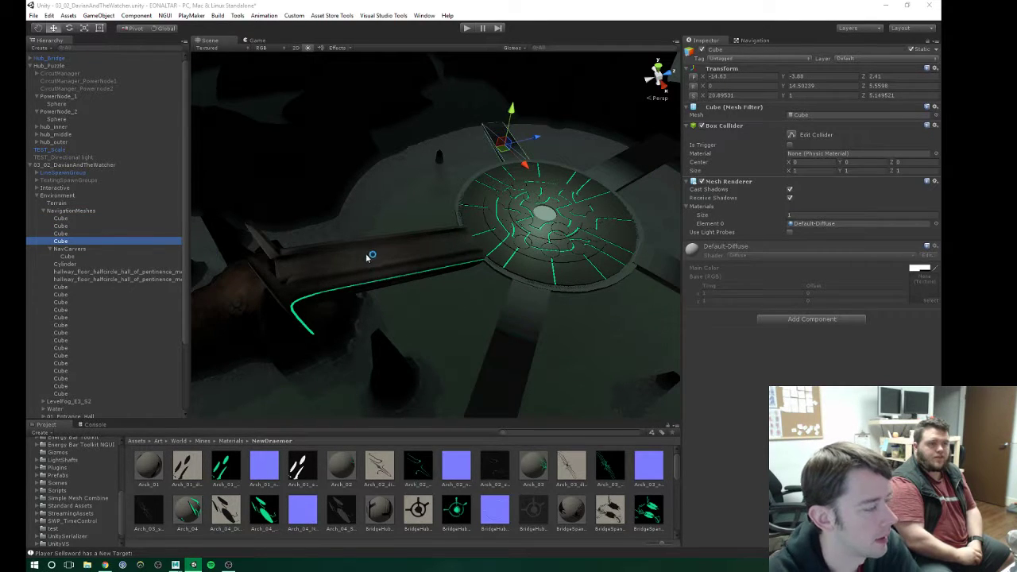
pyautogui.scroll(1, 370, 258)
pyautogui.moveTo(371, 259)
pyautogui.keyDown('alt'); pyautogui.mouseDown()
pyautogui.moveTo(389, 257)
pyautogui.moveTo(370, 248)
pyautogui.mouseUp(); pyautogui.keyUp('alt')
pyautogui.moveTo(370, 247); pyautogui.dragTo(468, 227, button='right')
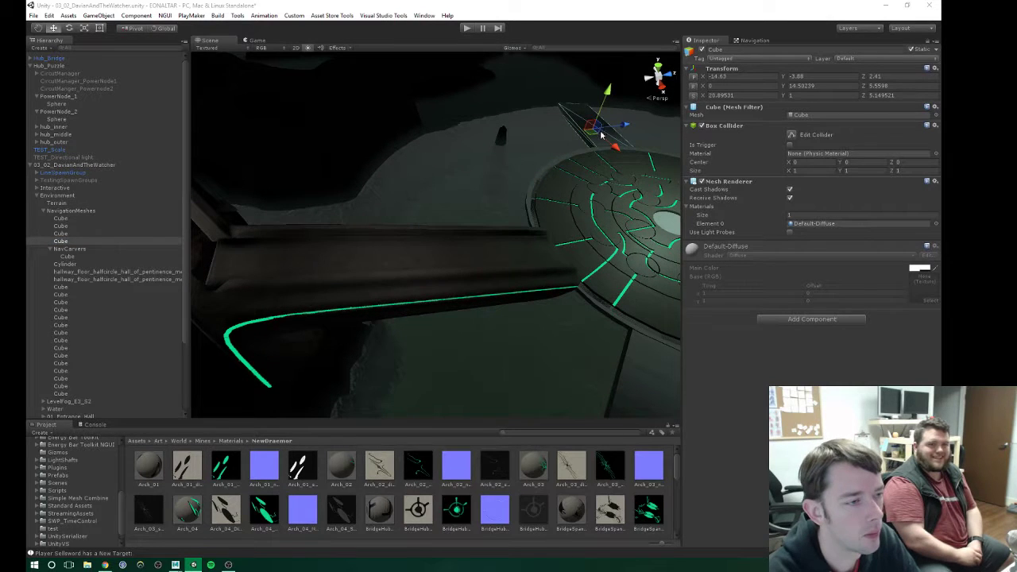
# Step: Inspect the Group2 mesh of Hub_Bridge and the first Cube in NavigationMeshes to compare their positions around the hub
pyautogui.click(415, 259)
pyautogui.click(472, 261)
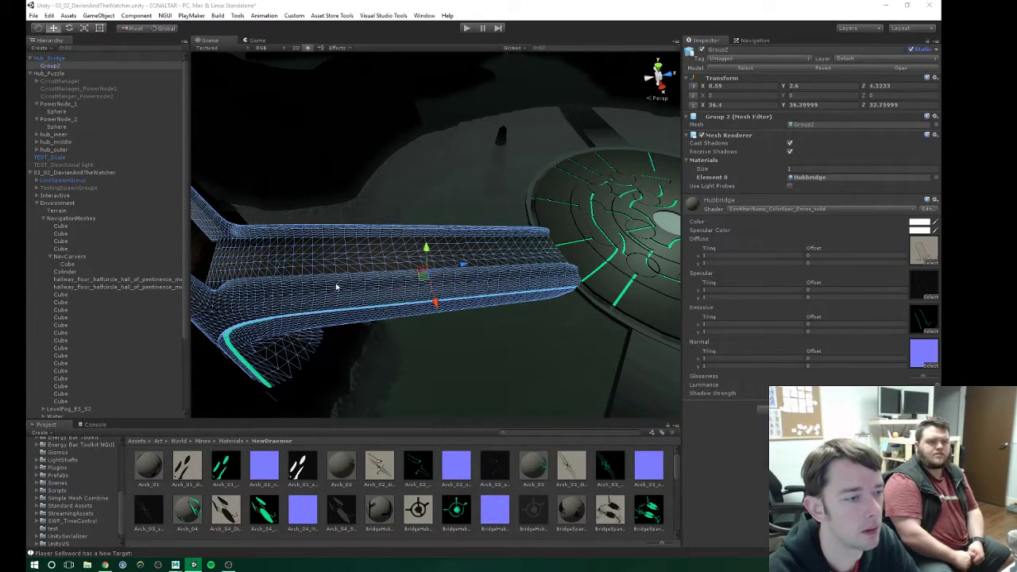
pyautogui.keyDown('alt'); pyautogui.moveTo(365, 264); pyautogui.dragTo(395, 247); pyautogui.keyUp('alt')
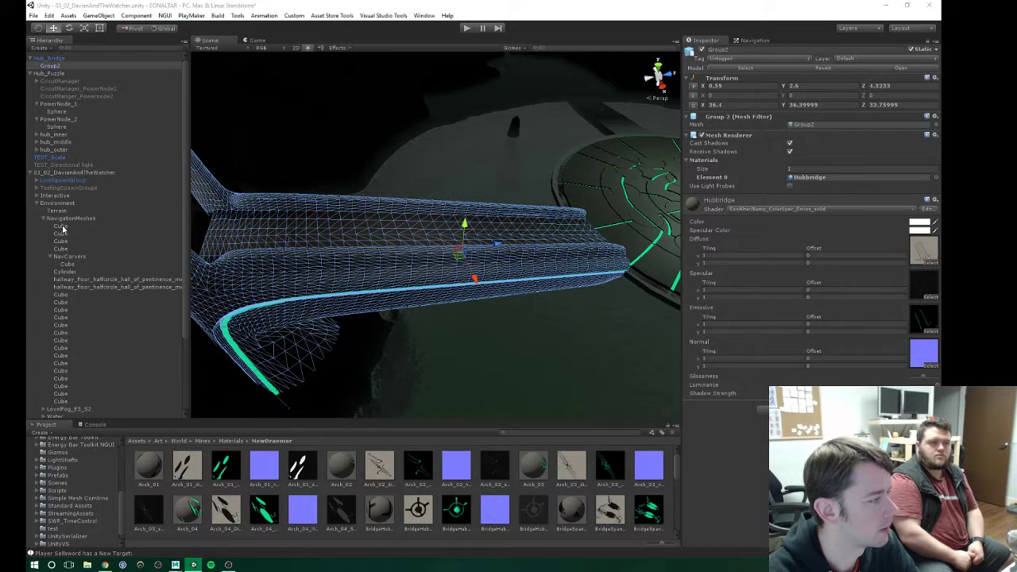
pyautogui.click(61, 227)
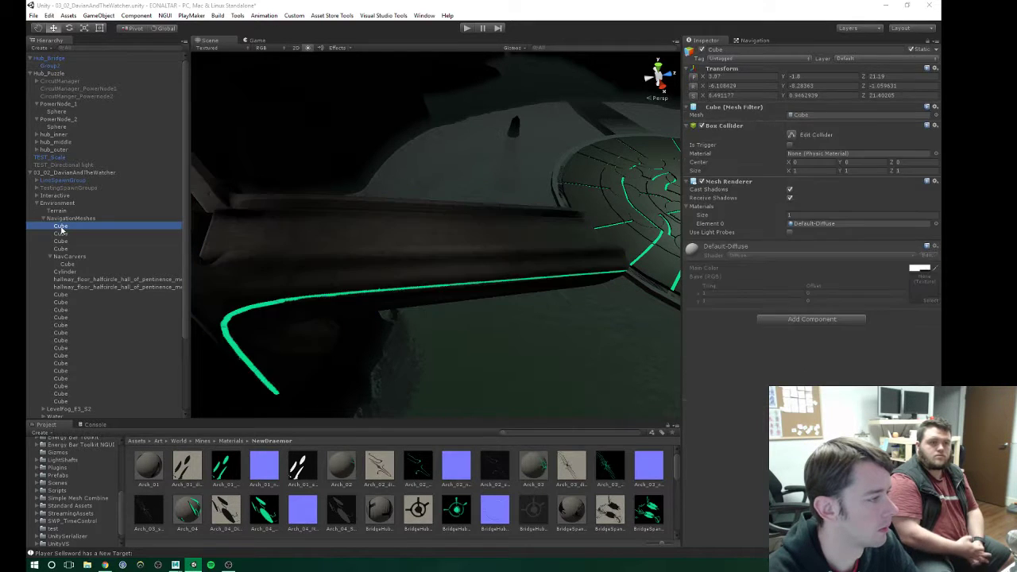
pyautogui.scroll(-8, 468, 254)
pyautogui.keyDown('alt'); pyautogui.moveTo(468, 255); pyautogui.dragTo(425, 245); pyautogui.keyUp('alt')
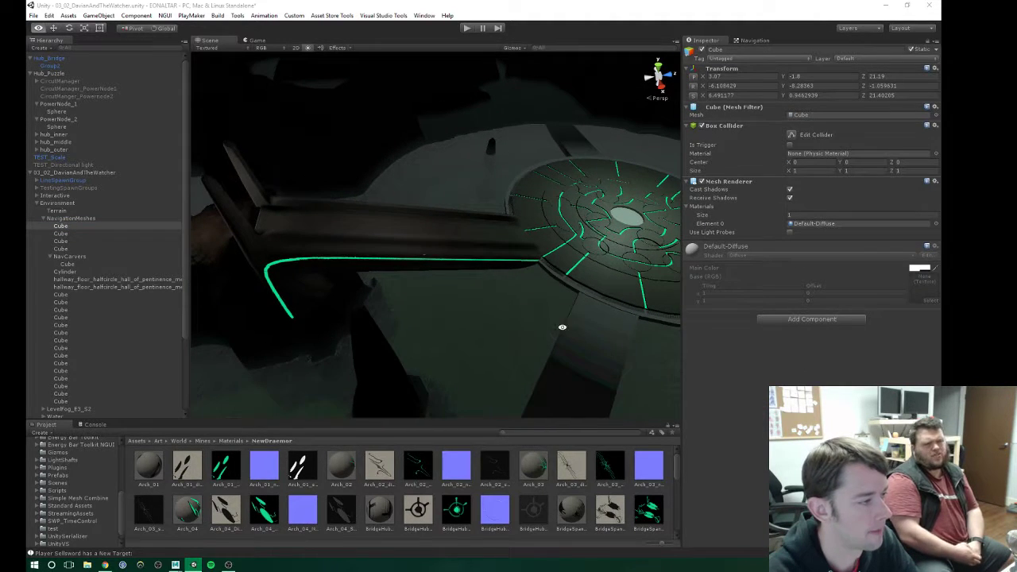
pyautogui.moveTo(398, 259); pyautogui.dragTo(407, 253, button='right')
# Step: Collapse the NavCarvers and NavigationMeshes groups in the hierarchy
pyautogui.click(59, 257)
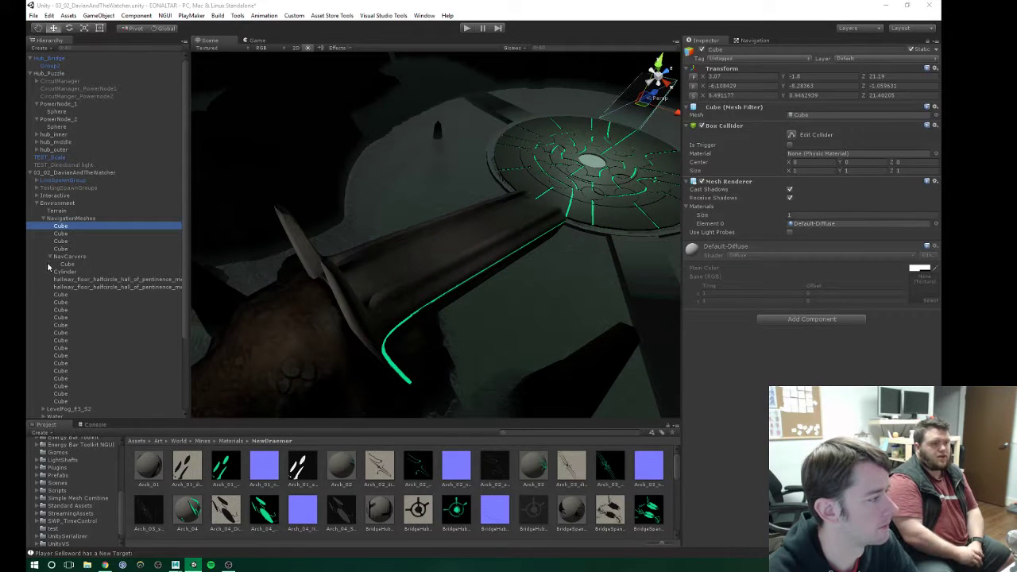
pyautogui.click(49, 257)
pyautogui.click(43, 219)
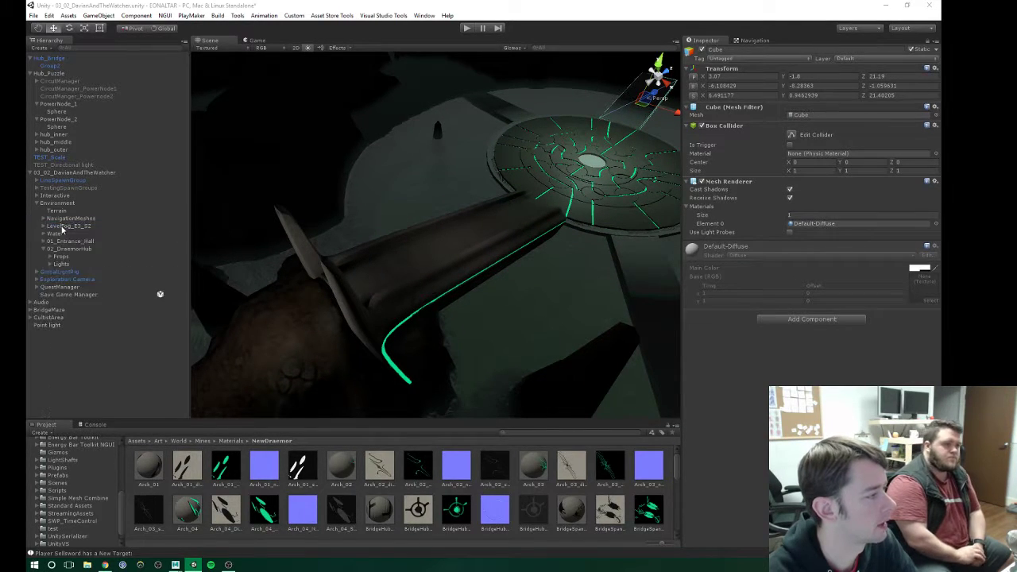
# Step: Display the baked navmesh and check its coverage along the terrain path and the bridge to the hub disc
pyautogui.click(753, 40)
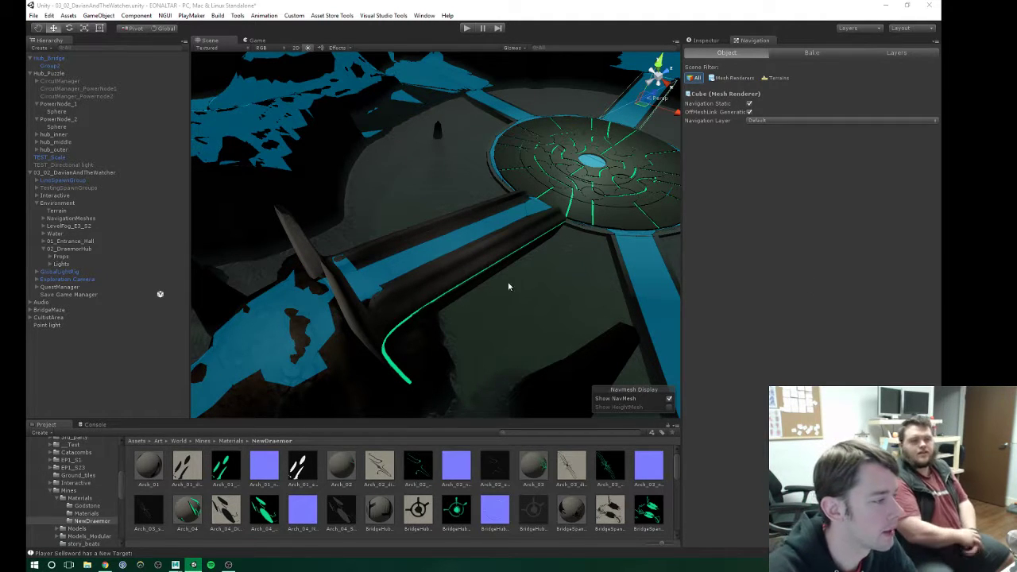
pyautogui.keyDown('alt'); pyautogui.moveTo(509, 283); pyautogui.dragTo(377, 280); pyautogui.keyUp('alt')
pyautogui.keyDown('alt'); pyautogui.moveTo(433, 264); pyautogui.dragTo(471, 246); pyautogui.keyUp('alt')
pyautogui.moveTo(442, 250)
pyautogui.mouseDown(button='middle')
pyautogui.moveTo(488, 222)
pyautogui.moveTo(488, 209)
pyautogui.moveTo(427, 235)
pyautogui.mouseUp(button='middle')
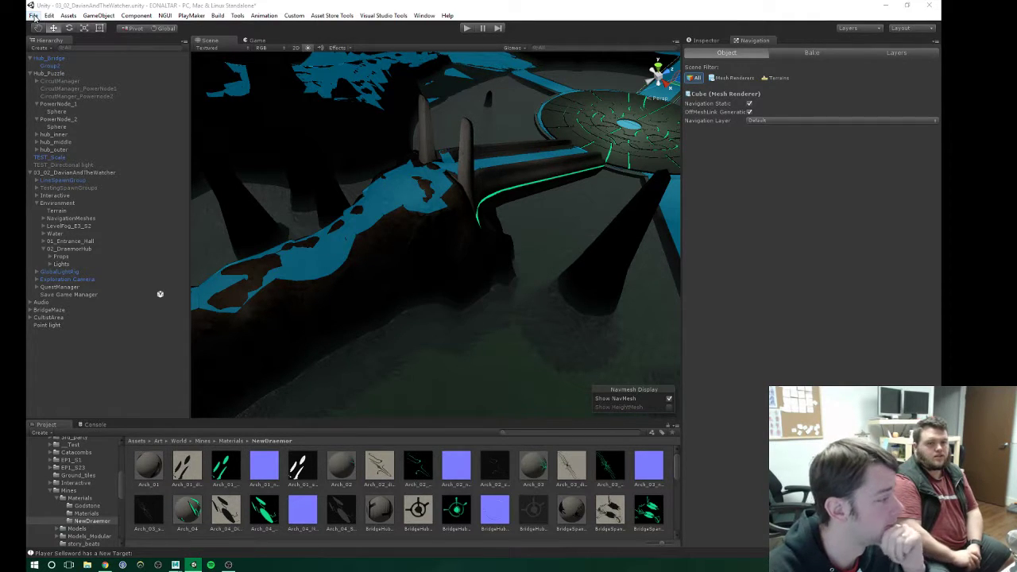
# Step: Run the scene in play mode and walk the character across the hub bridge onto the puzzle disc
pyautogui.click(468, 28)
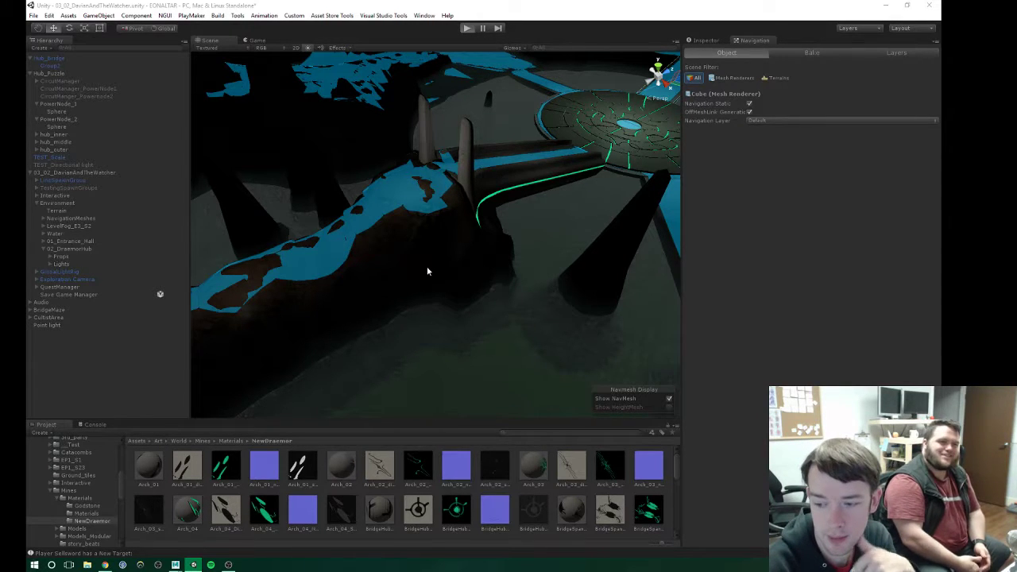
pyautogui.hotkey('alt', 'Tab')
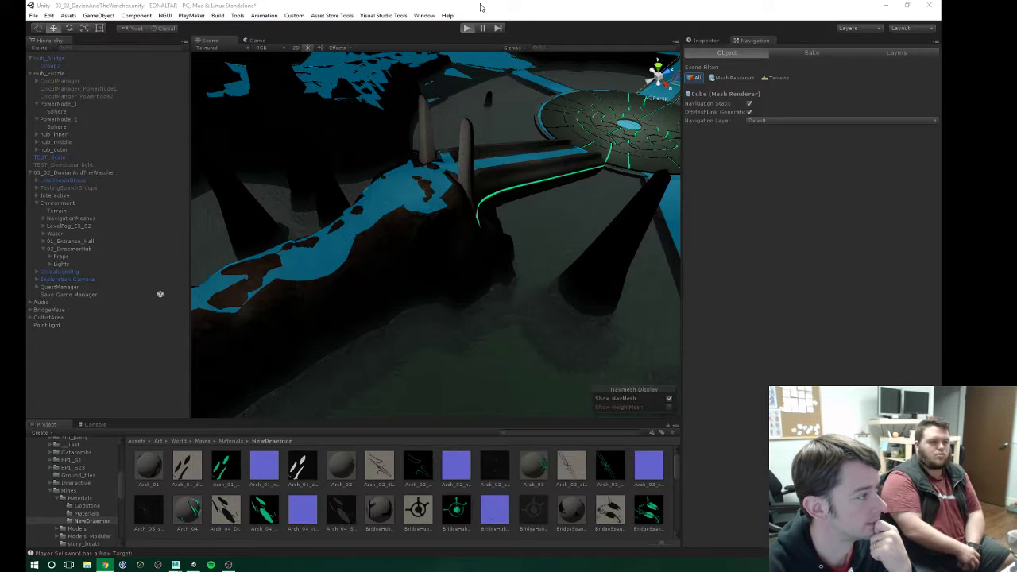
pyautogui.hotkey('ctrl', 'p')
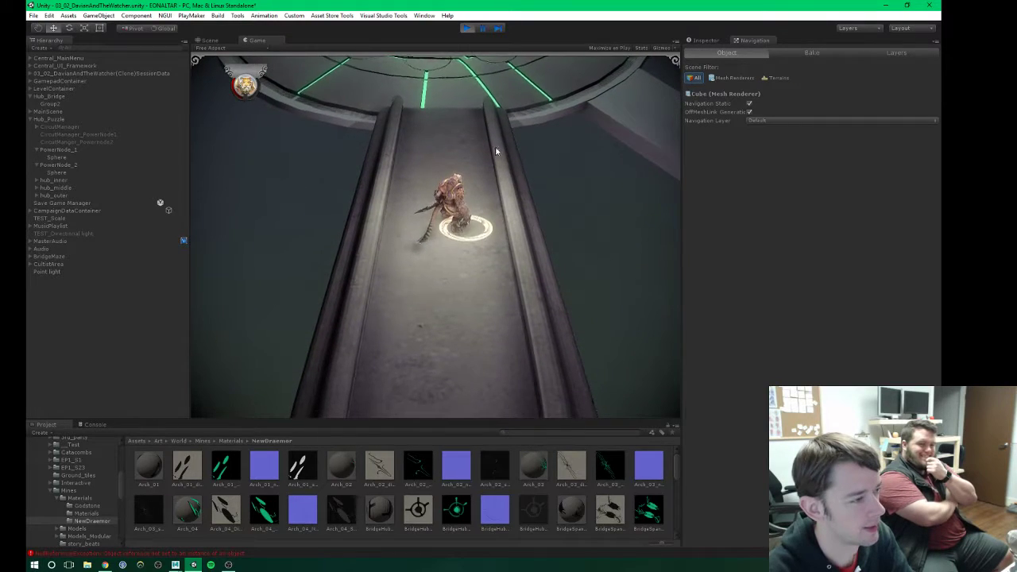
pyautogui.click(448, 139)
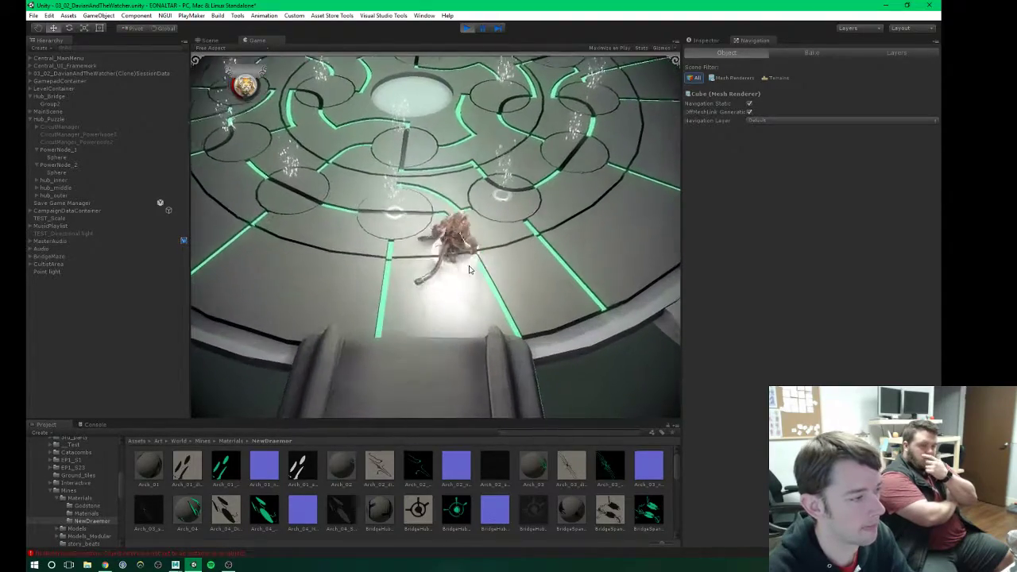
# Step: Walk the character between the circular rotating tiles of the puzzle disc to test movement and tile interaction
pyautogui.click(486, 193)
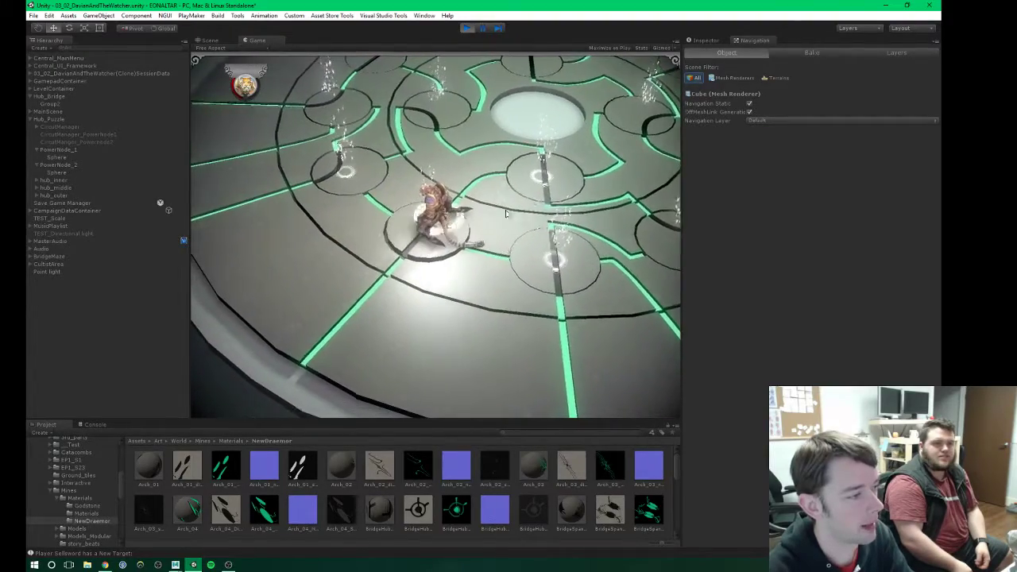
pyautogui.click(530, 214)
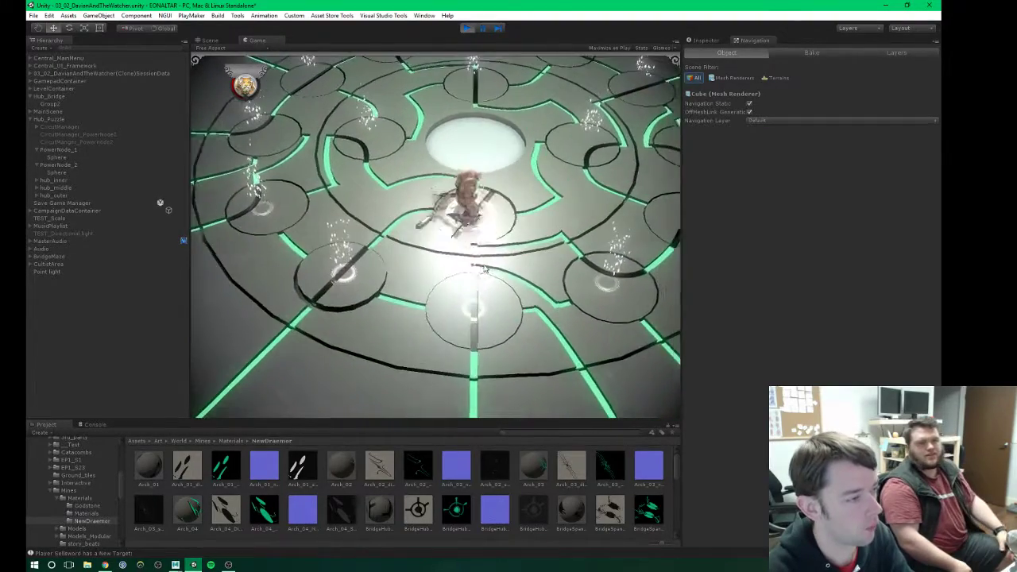
pyautogui.click(505, 284)
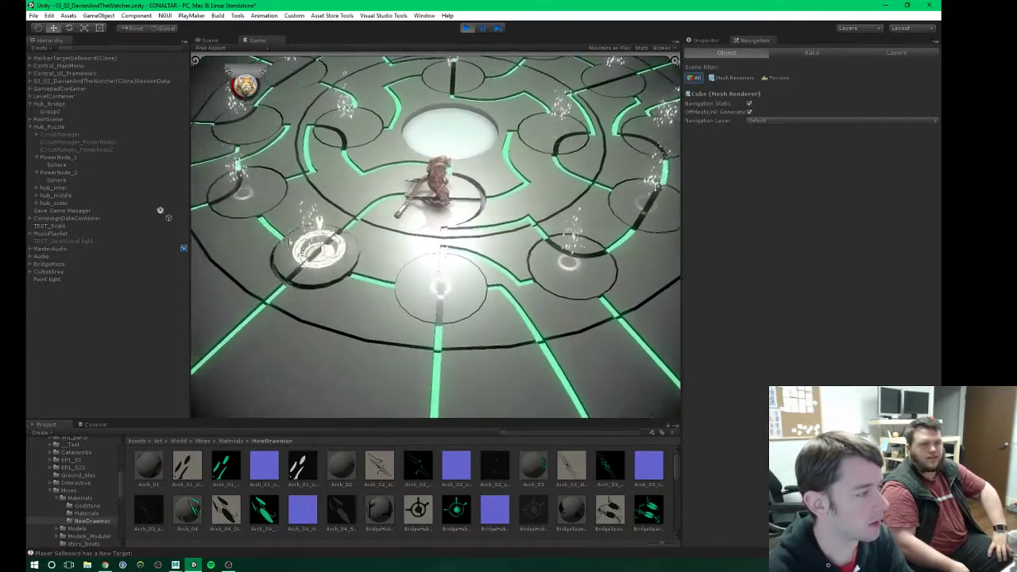
pyautogui.click(460, 295)
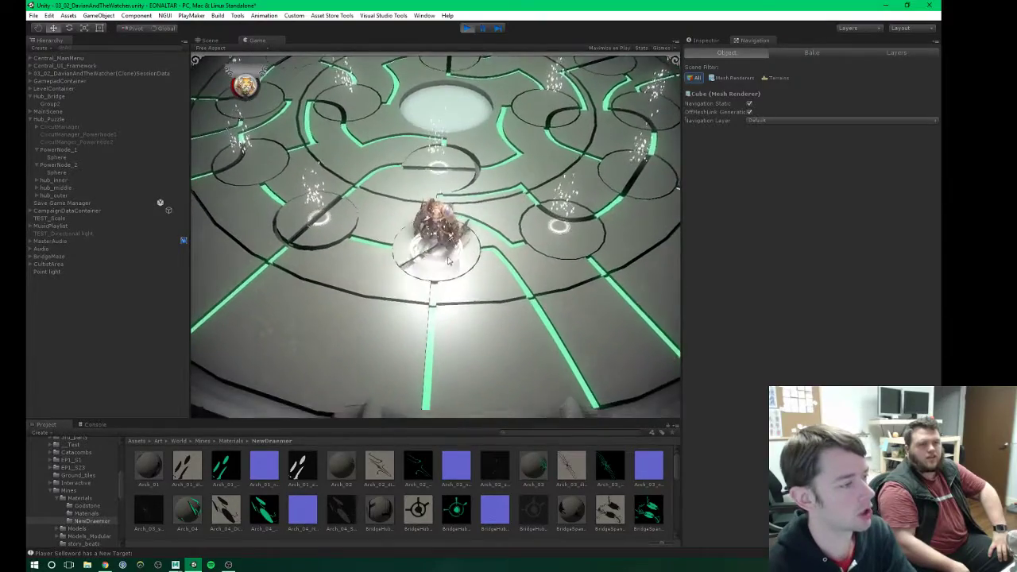
pyautogui.click(376, 286)
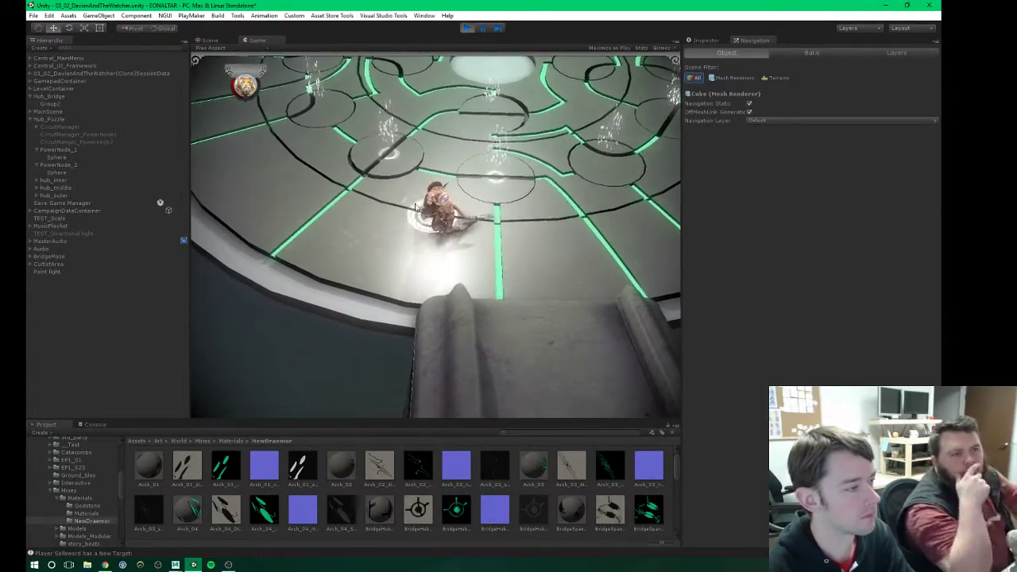
pyautogui.click(409, 175)
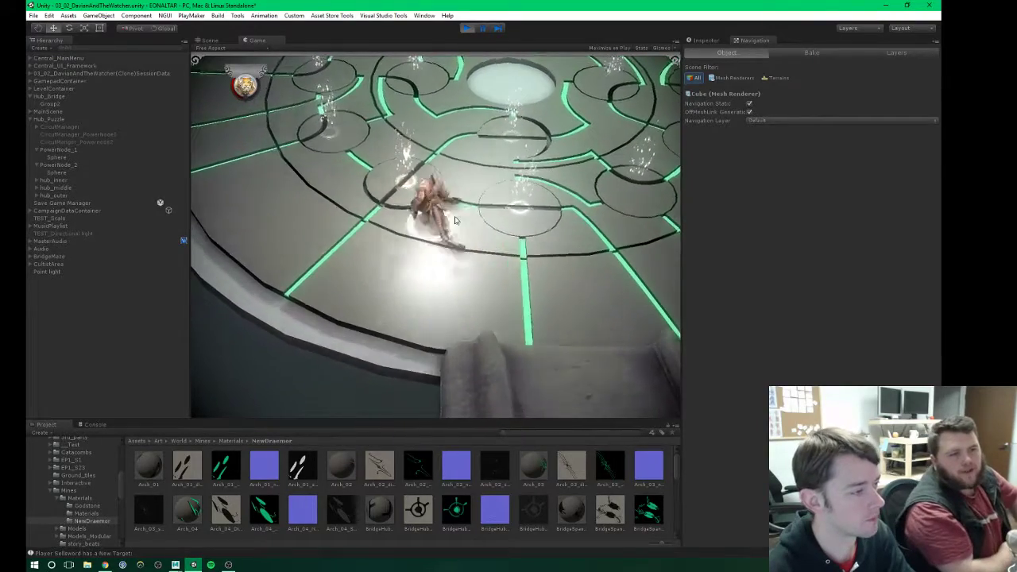
pyautogui.click(361, 275)
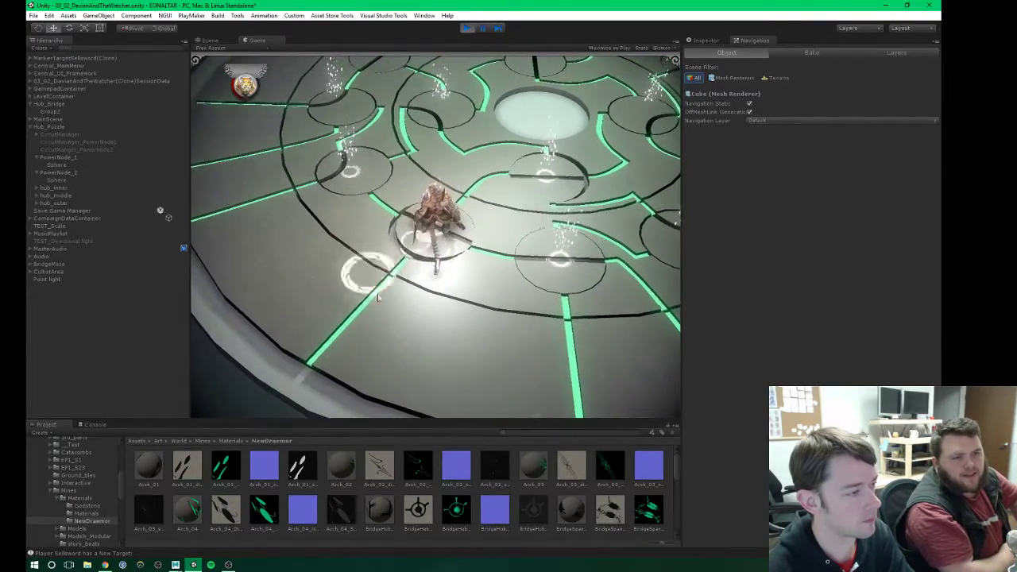
pyautogui.click(386, 259)
pyautogui.click(427, 245)
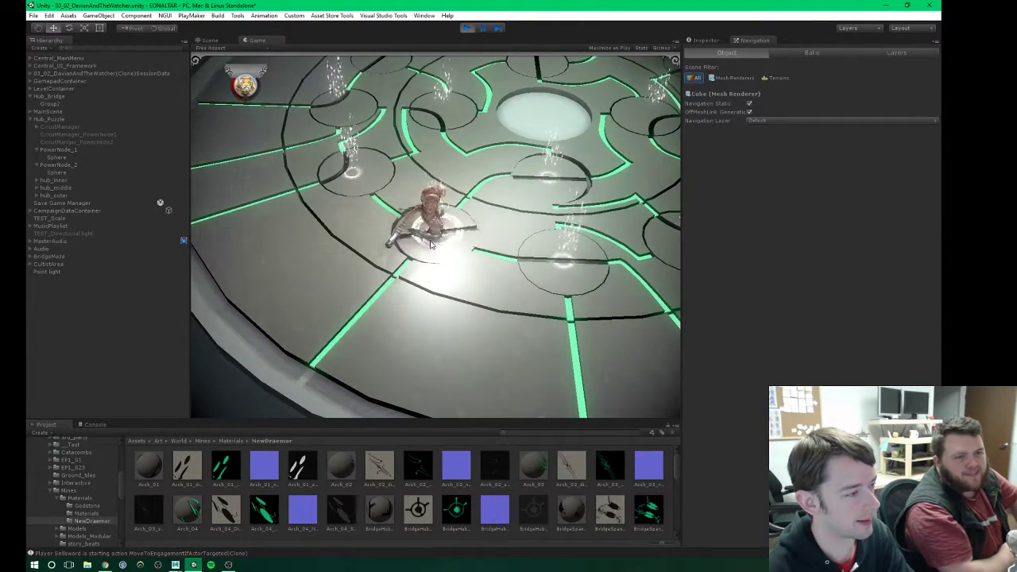
pyautogui.click(387, 251)
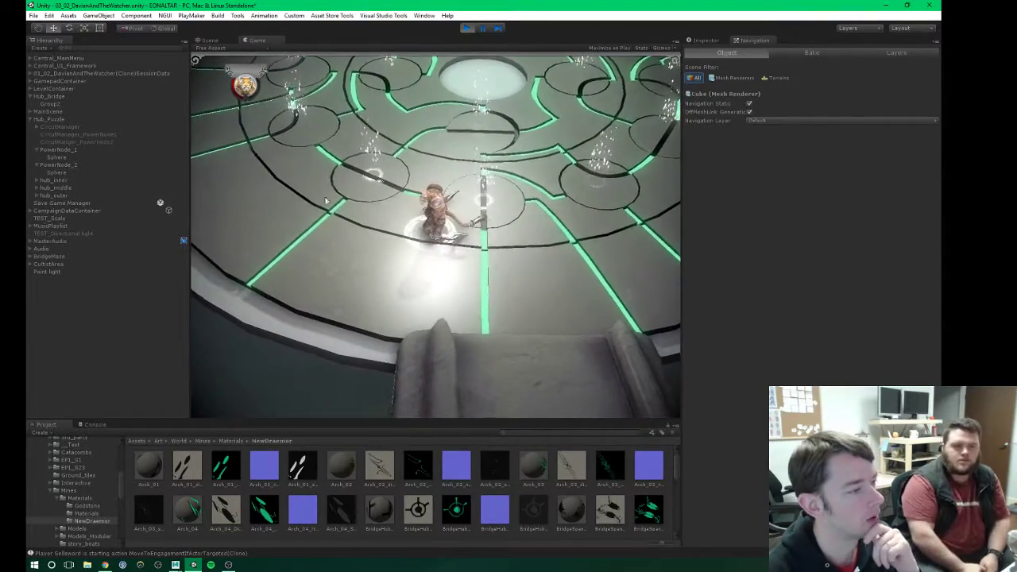
# Step: Inspect the Circuit Manager settings of CircuitManager_PowerNode1 and CircuitManger_Powernode2 under Hub_Puzzle
pyautogui.click(109, 136)
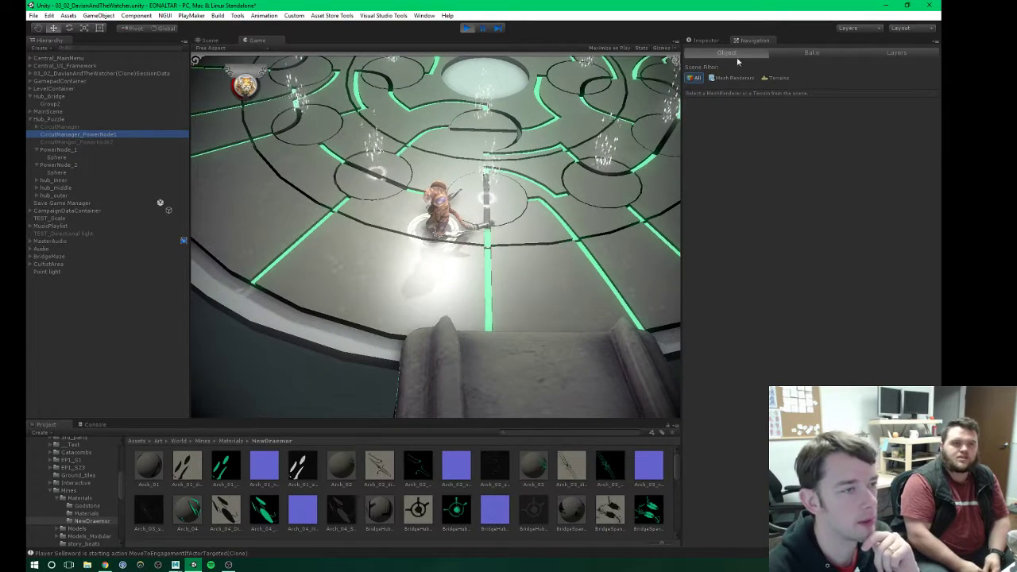
pyautogui.click(706, 41)
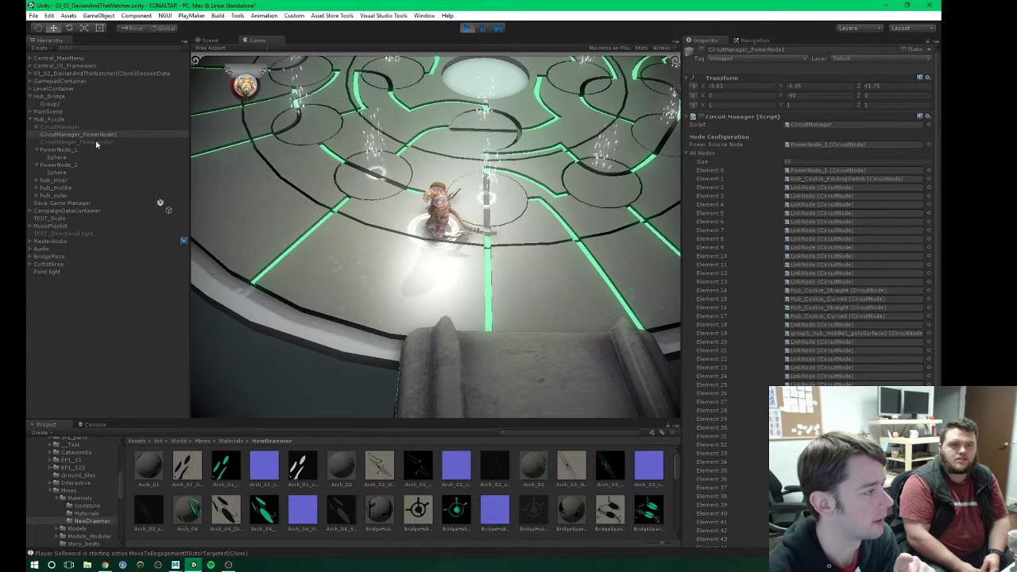
pyautogui.click(75, 142)
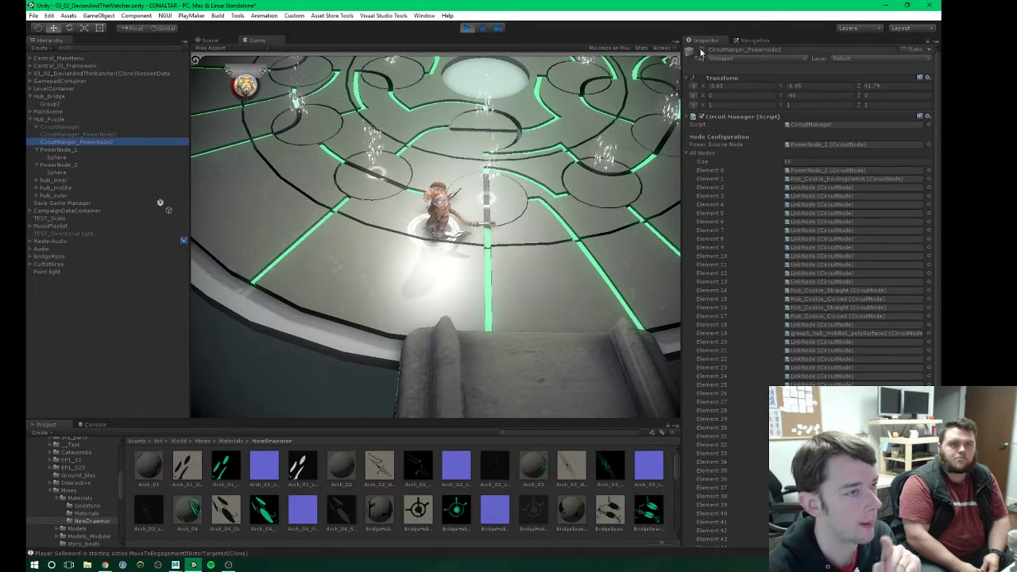
# Step: Force the Unity Editor process to end in Task Manager and close the On-Screen Keyboard
pyautogui.click(672, 106)
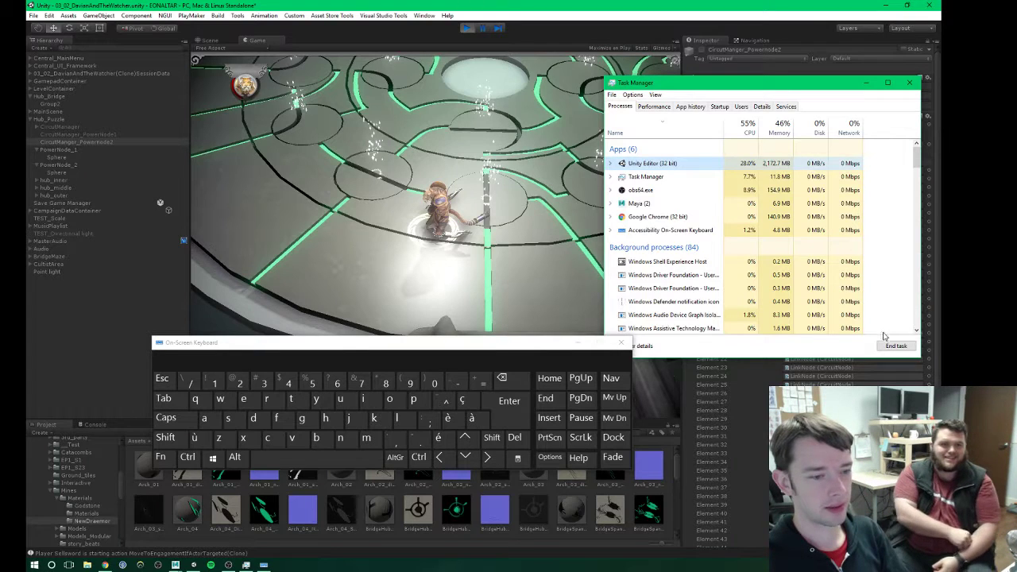
pyautogui.click(895, 346)
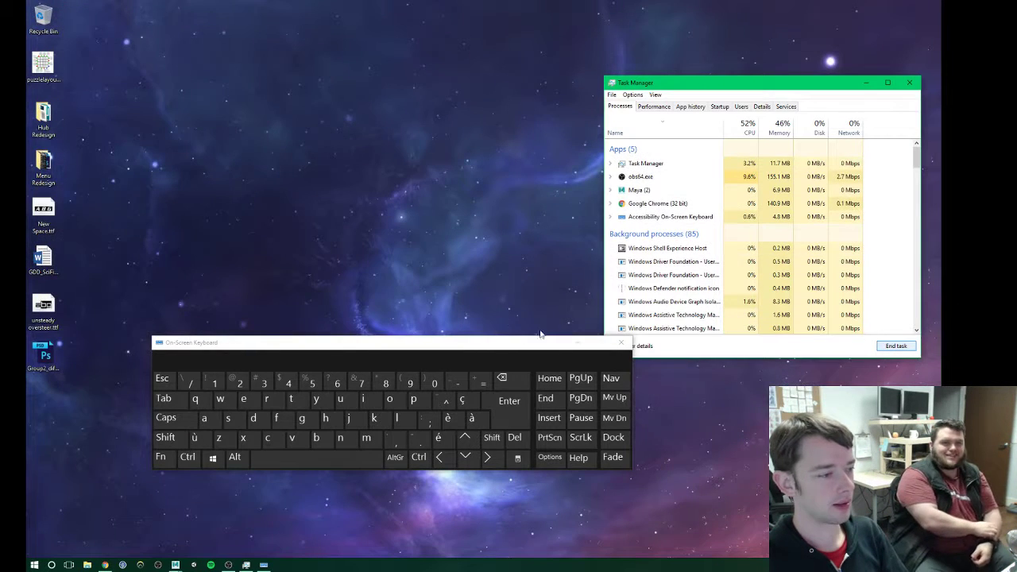
pyautogui.click(621, 343)
# Step: Relaunch Unity from a system search and close Task Manager
pyautogui.press('super')
pyautogui.write('un')
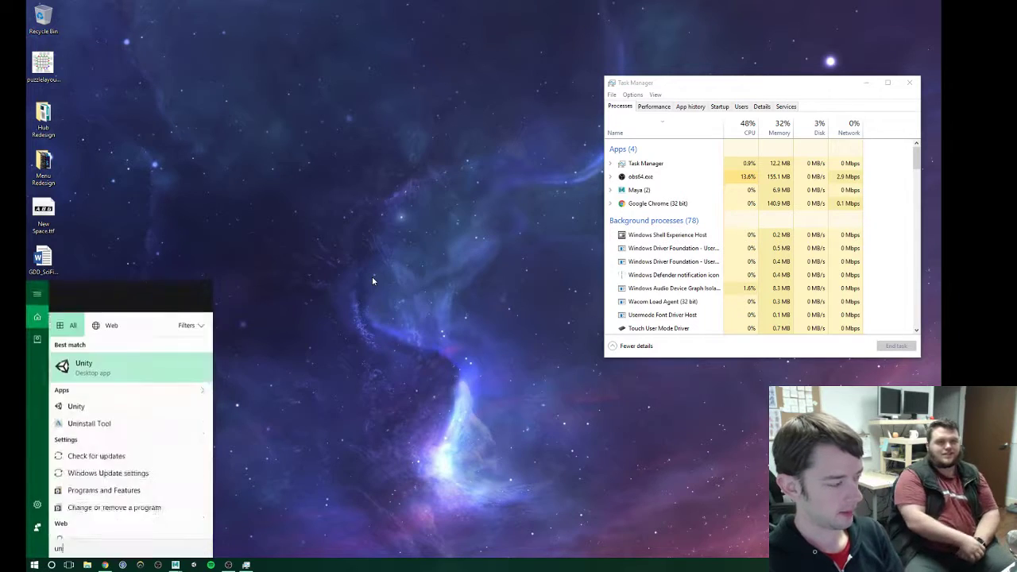
pyautogui.press('Return')
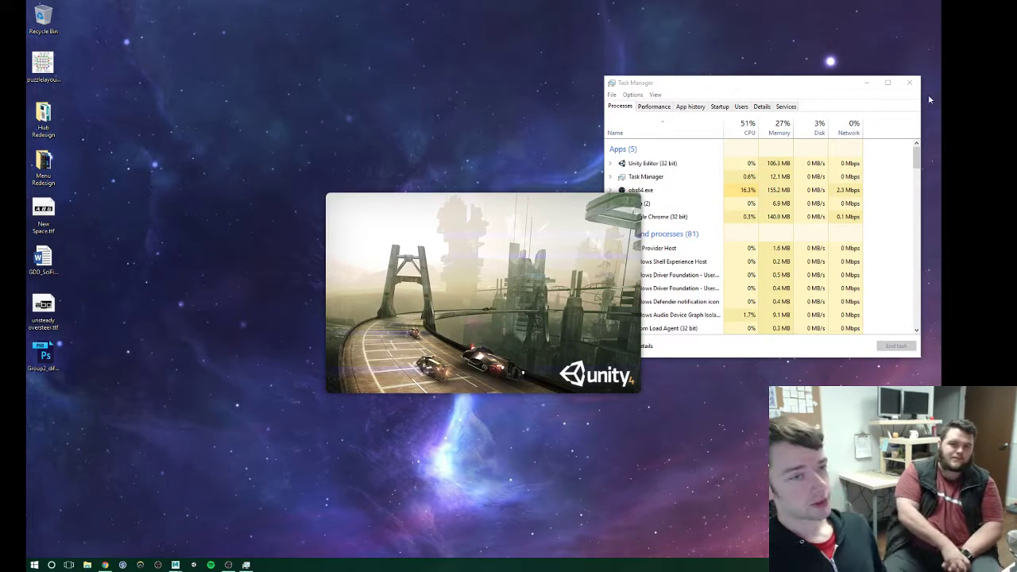
pyautogui.click(909, 82)
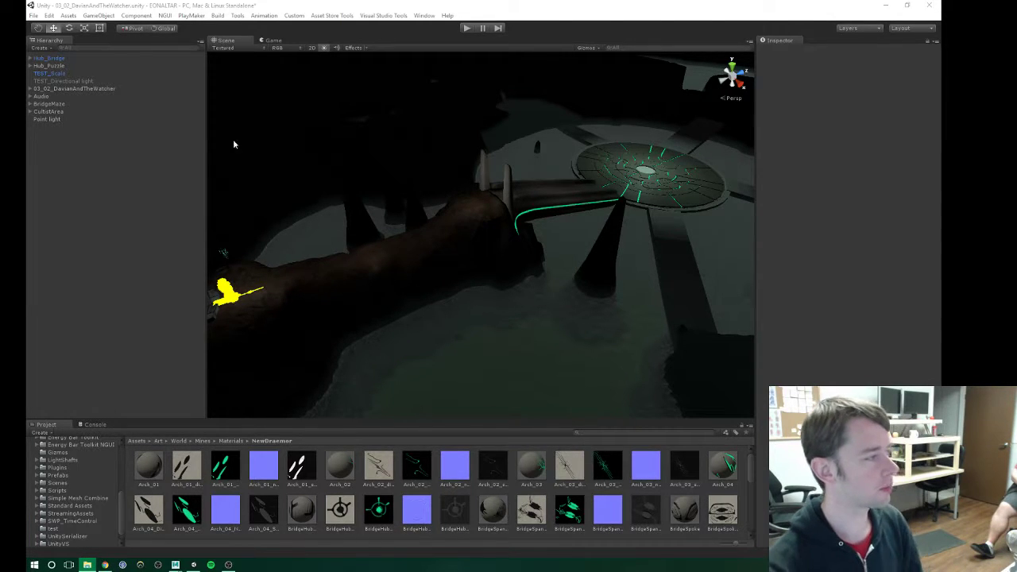
# Step: Examine the Hub_Puzzle disc's circuit lines and rotating tiles up close and from directly above
pyautogui.click(637, 157)
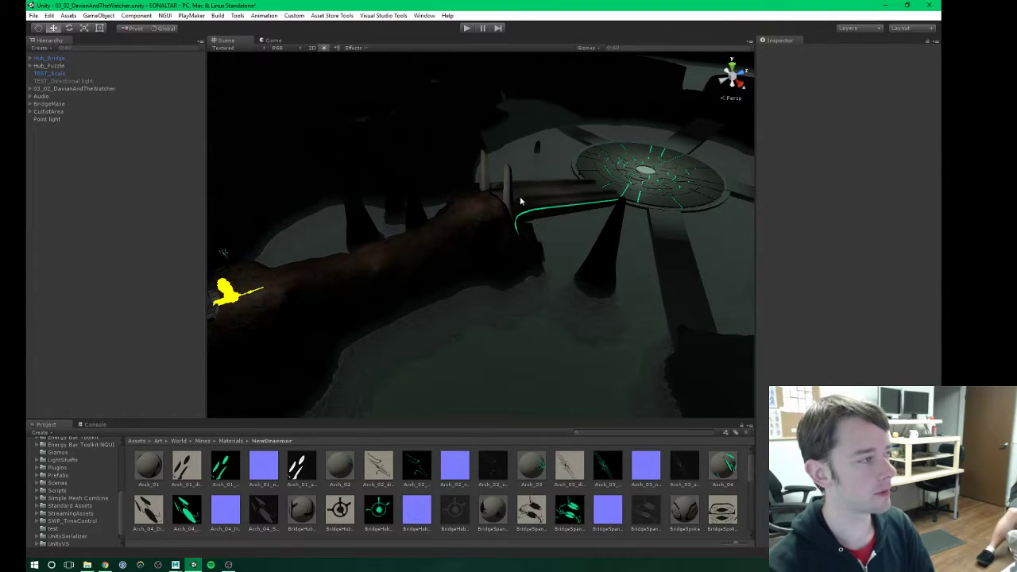
pyautogui.moveTo(520, 200); pyautogui.dragTo(472, 288, button='right')
pyautogui.press('w')
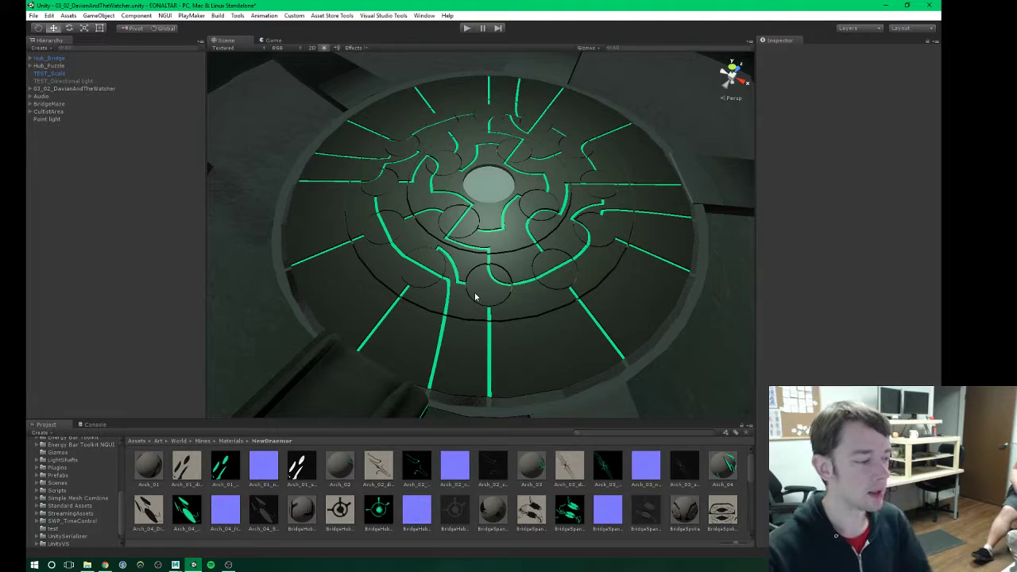
pyautogui.moveTo(496, 284); pyautogui.dragTo(515, 252, button='right')
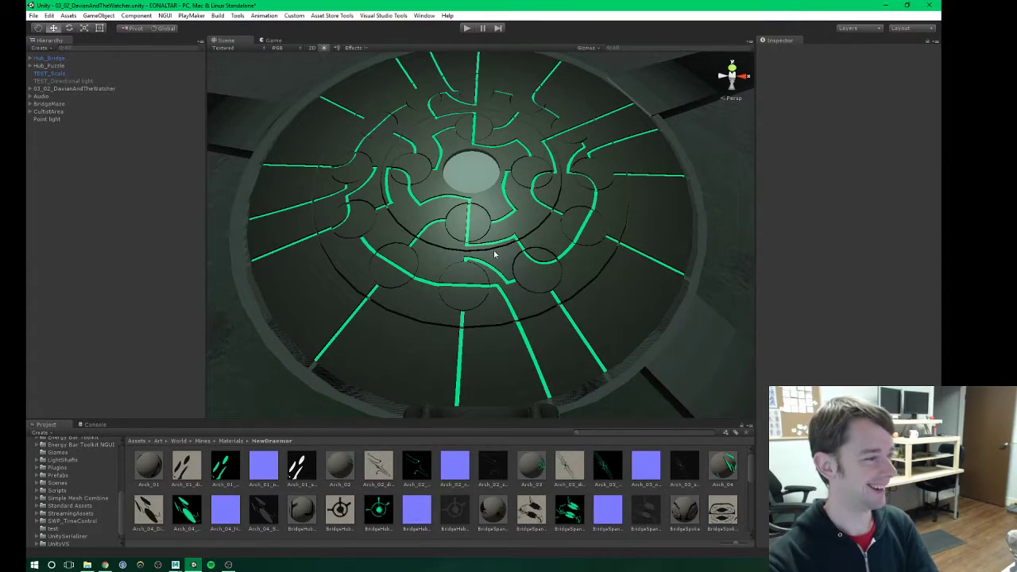
pyautogui.keyDown('alt'); pyautogui.moveTo(495, 254); pyautogui.dragTo(505, 302); pyautogui.keyUp('alt')
pyautogui.scroll(2, 500, 298)
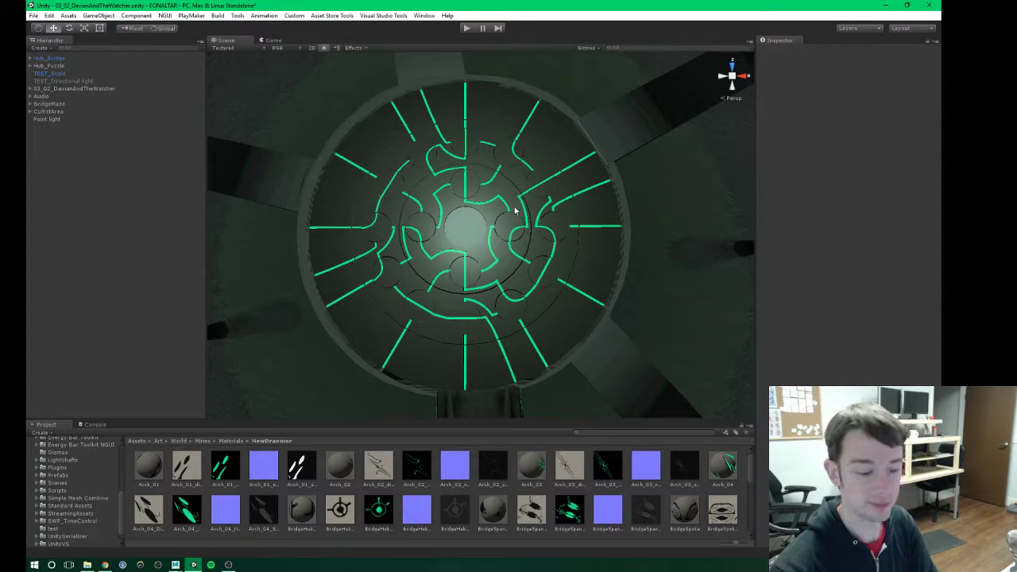
pyautogui.scroll(3, 520, 211)
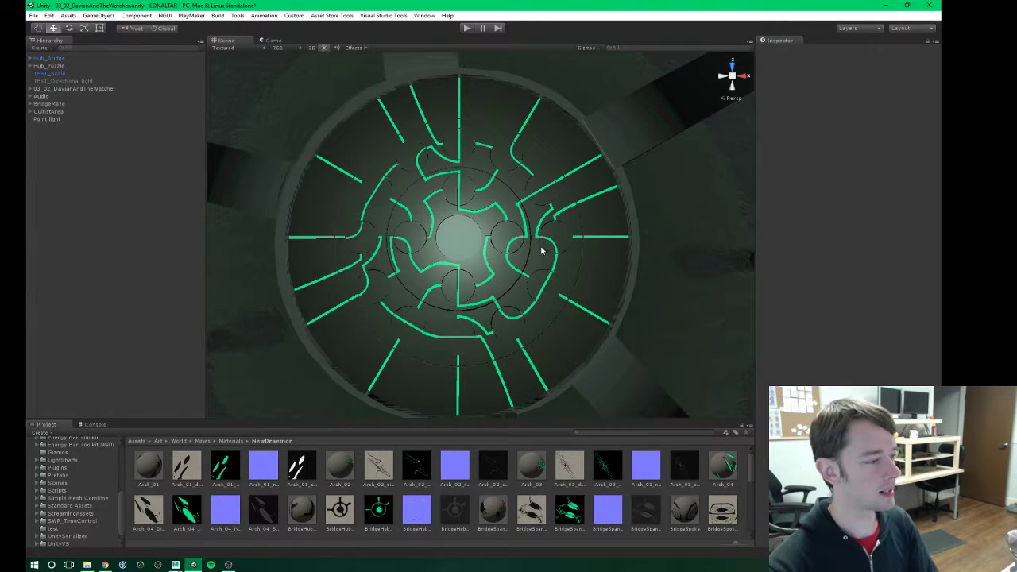
pyautogui.moveTo(543, 251)
pyautogui.keyDown('alt'); pyautogui.mouseDown()
pyautogui.moveTo(545, 229)
pyautogui.moveTo(537, 256)
pyautogui.mouseUp(); pyautogui.keyUp('alt')
pyautogui.scroll(2, 541, 242)
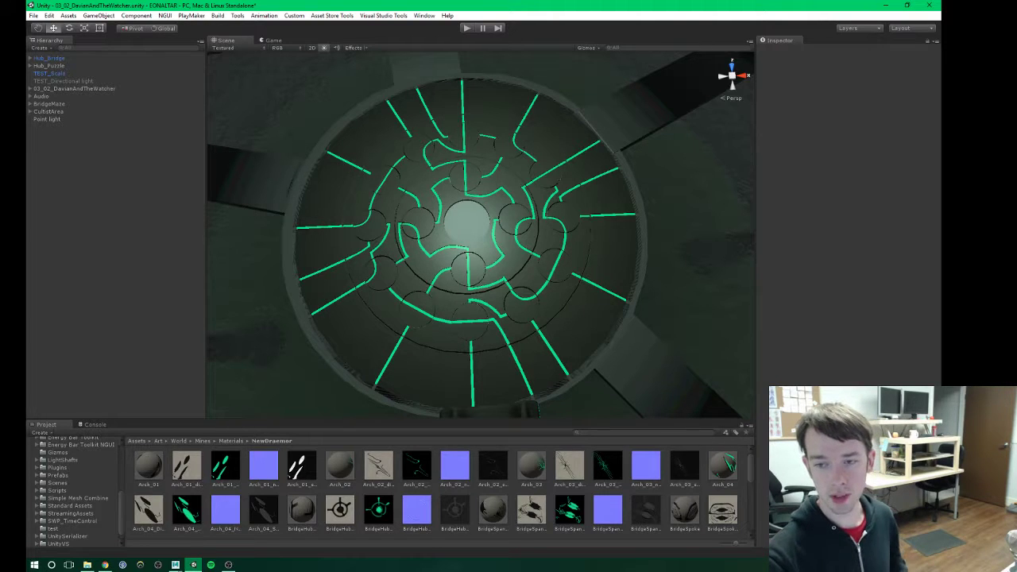
pyautogui.click(231, 564)
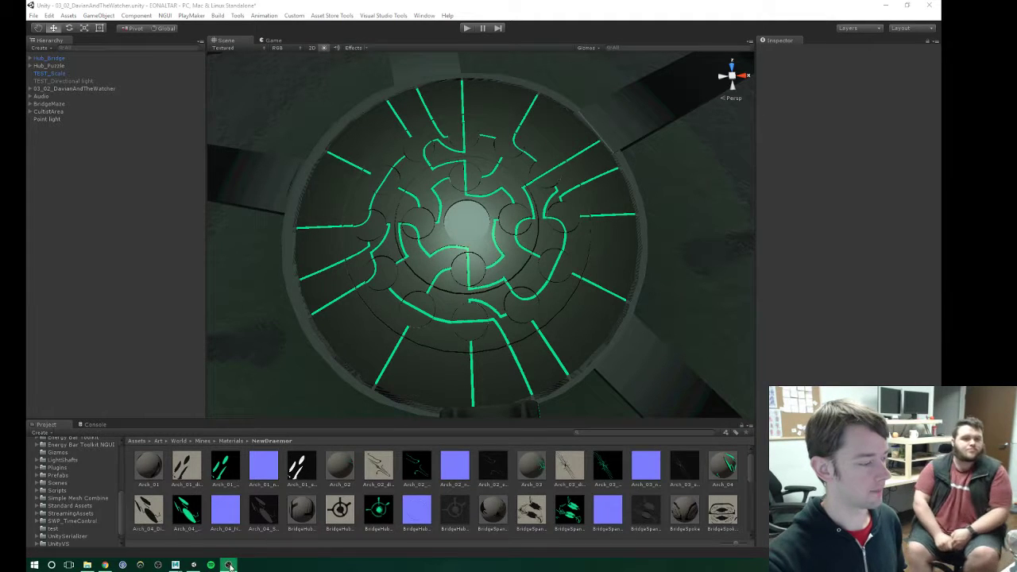
pyautogui.moveTo(229, 566)
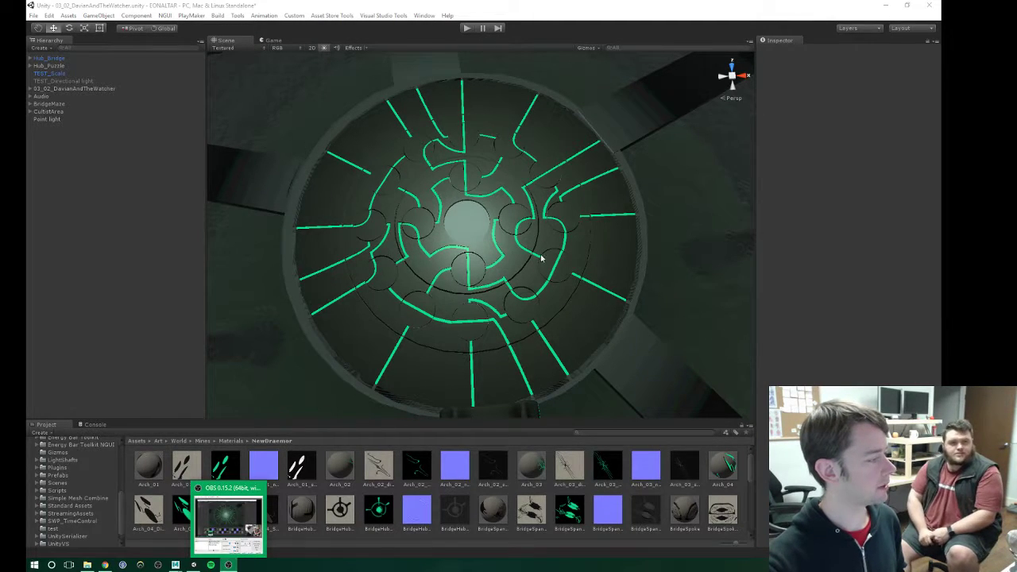